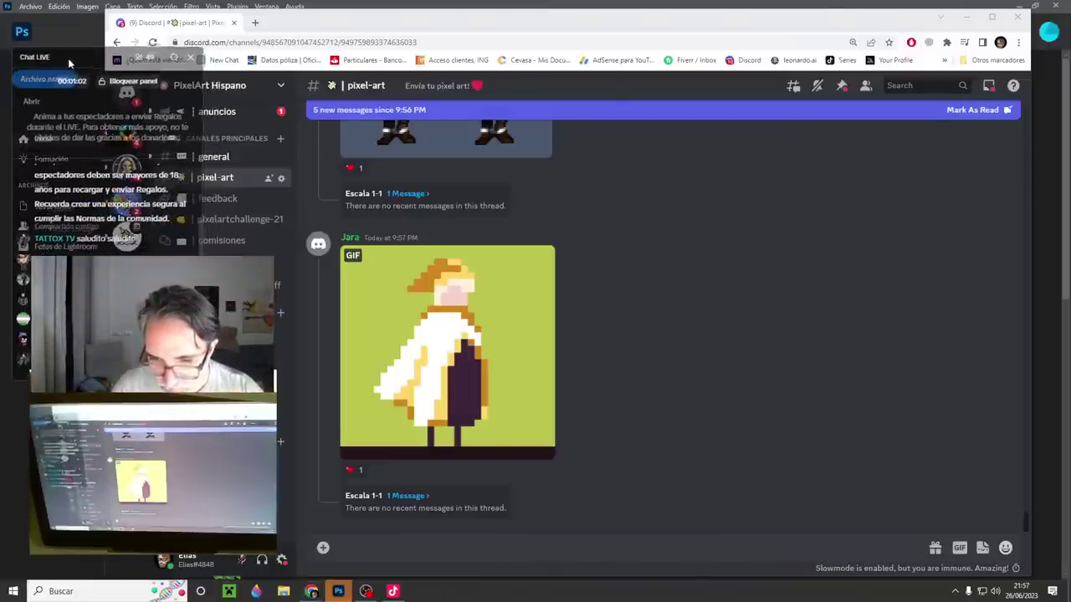
- Raise the background opacity of the Chat LIVE overlay and move the overlay slightly away from the screen corner
{"action": "left_click", "coordinate": [173, 60]}
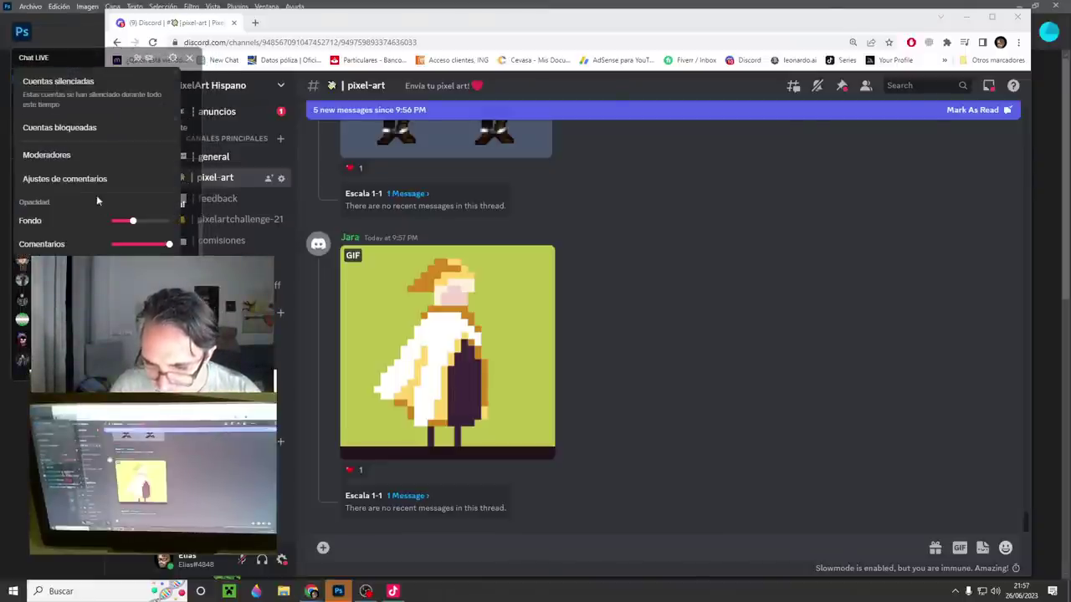
{"action": "left_click_drag", "start_coordinate": [134, 221], "coordinate": [155, 222]}
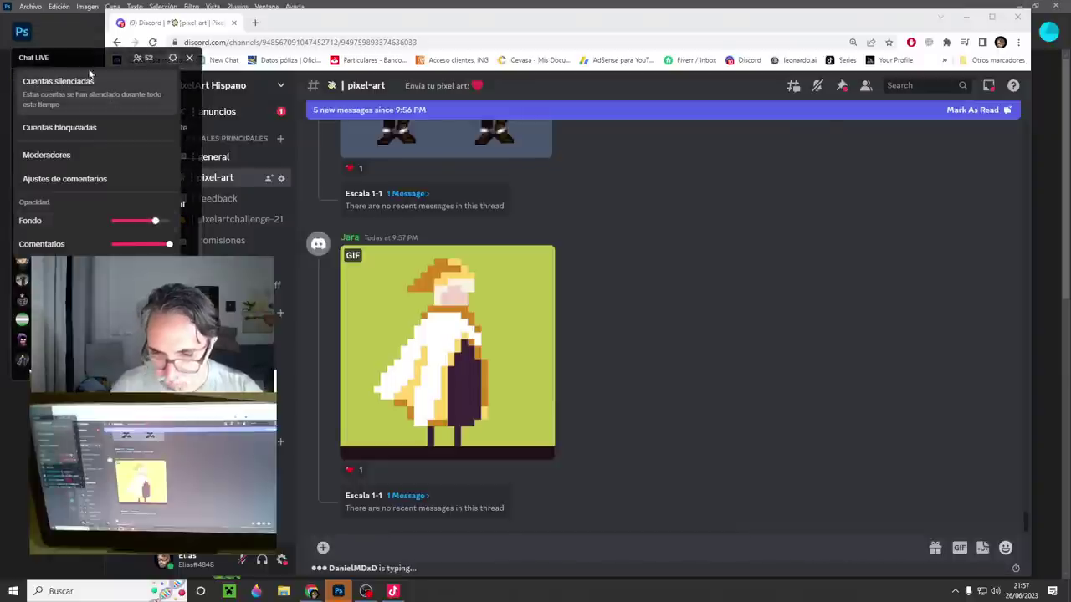
{"action": "left_click_drag", "start_coordinate": [86, 64], "coordinate": [134, 86]}
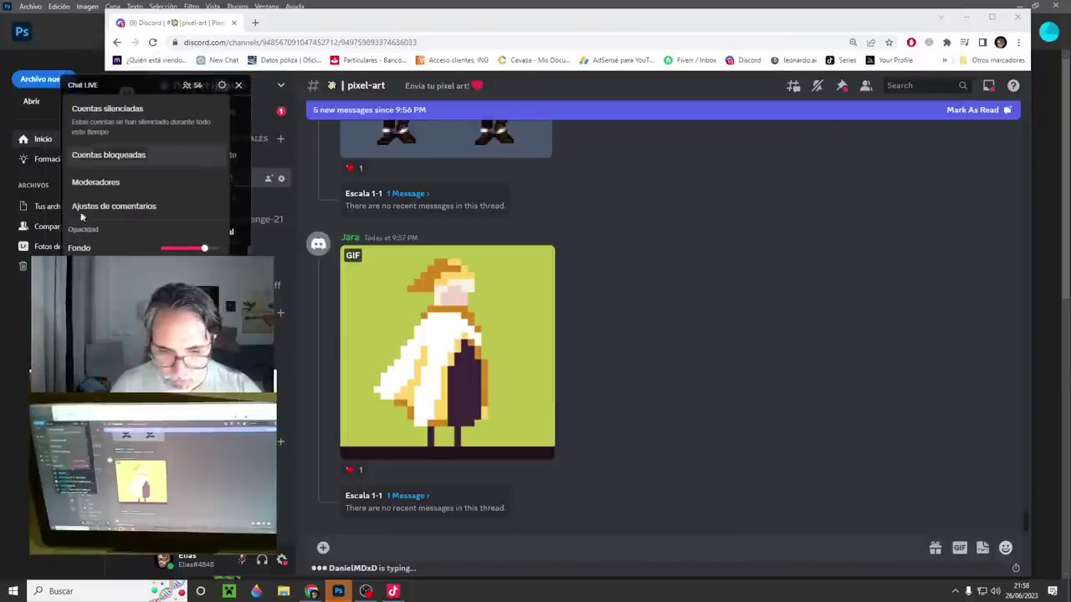
- Create a new Photoshop document 100 pixels wide and 100 pixels high
{"action": "left_click", "coordinate": [34, 14]}
{"action": "left_click", "coordinate": [34, 11]}
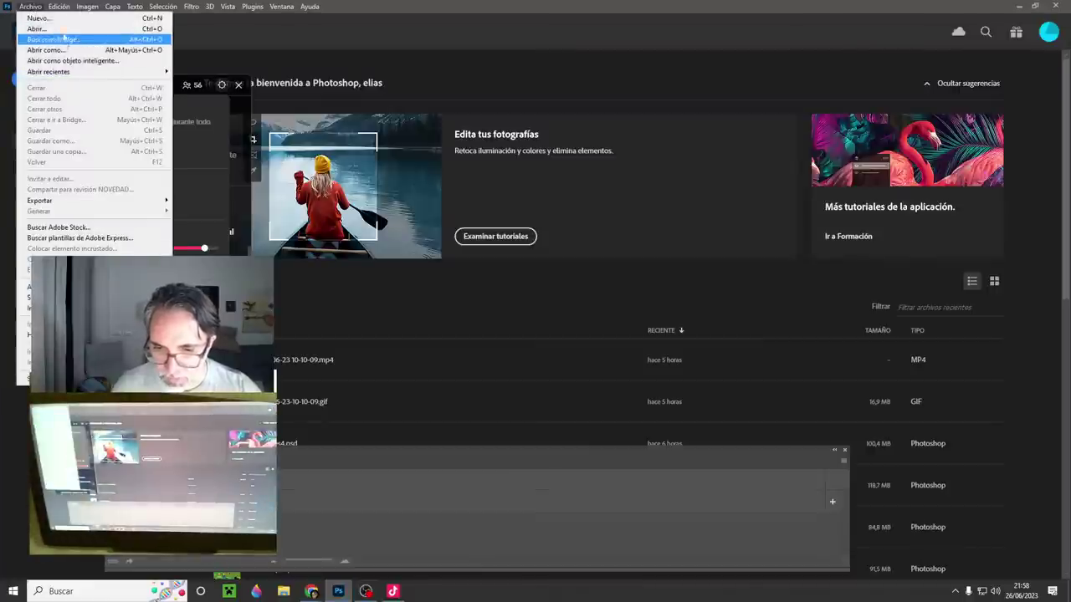
{"action": "left_click", "coordinate": [35, 17]}
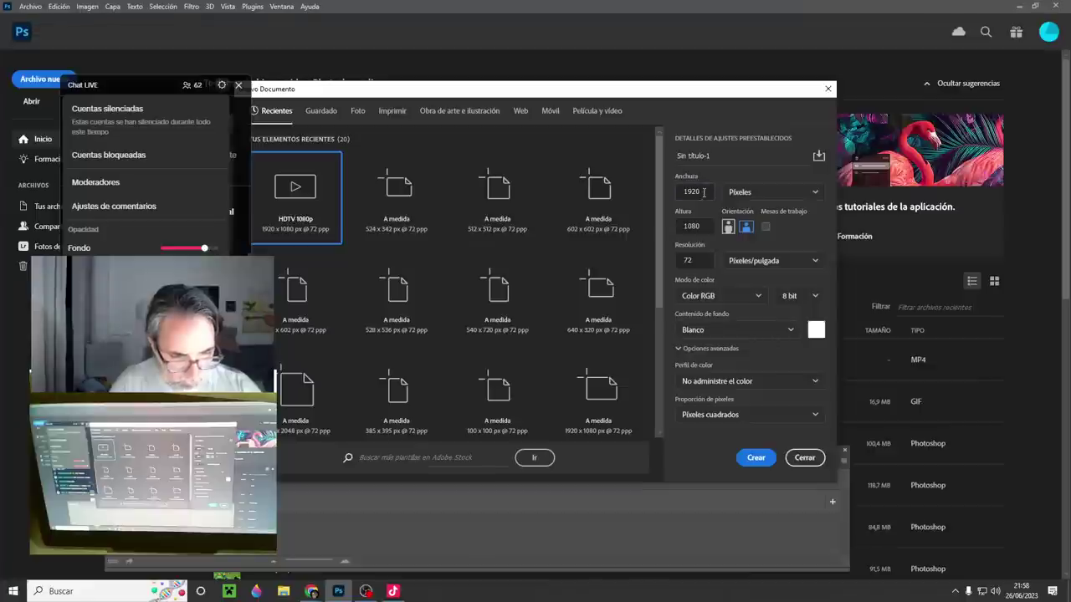
{"action": "left_click_drag", "start_coordinate": [703, 191], "coordinate": [640, 188]}
{"action": "type", "text": "1"}
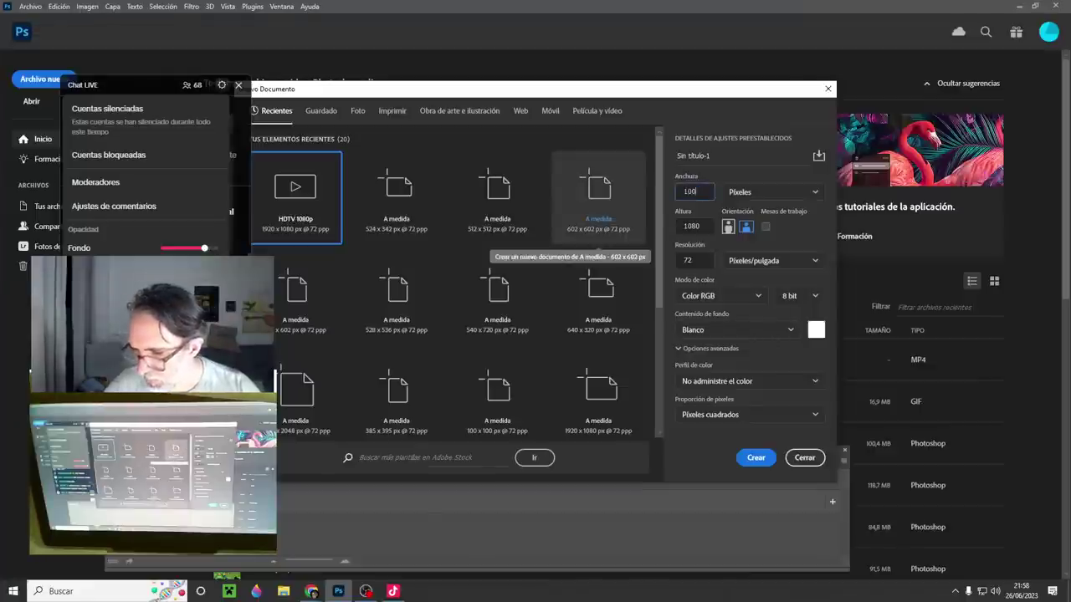
{"action": "type", "text": "00"}
{"action": "key", "text": "Tab"}
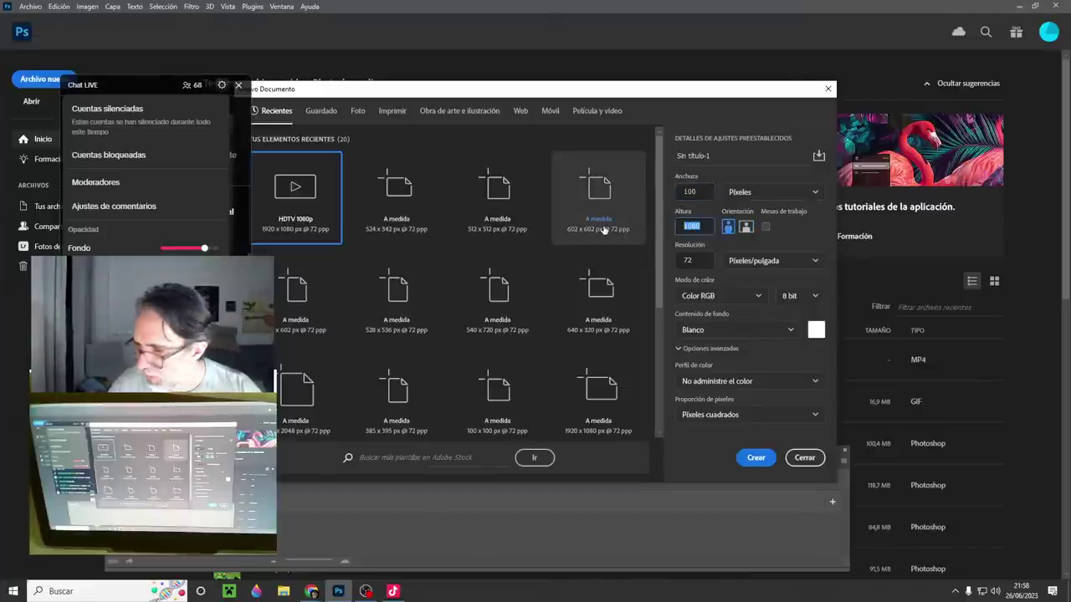
{"action": "type", "text": "100"}
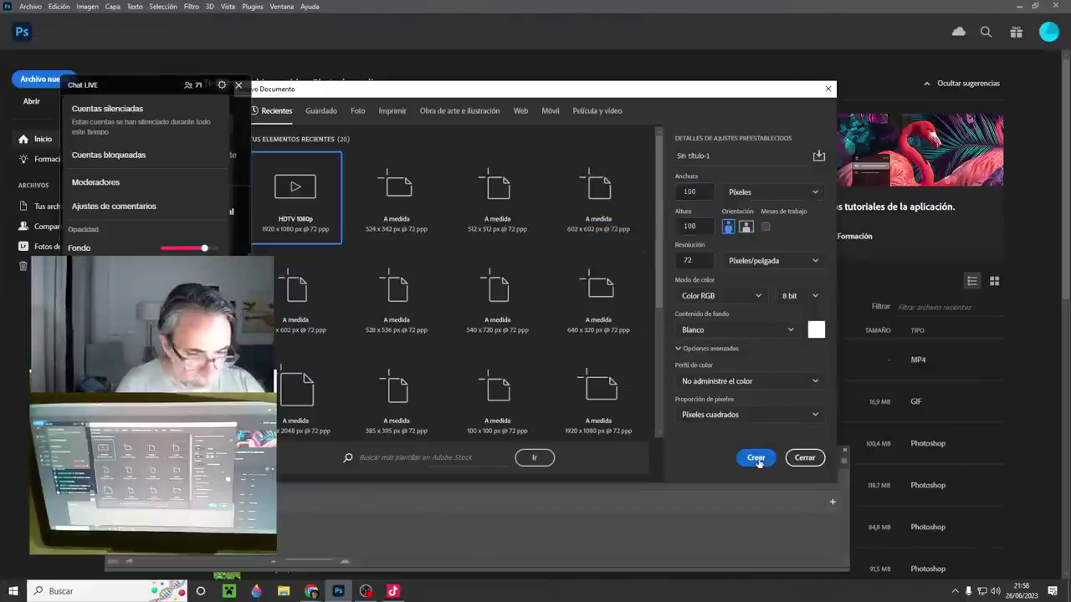
{"action": "left_click", "coordinate": [757, 459]}
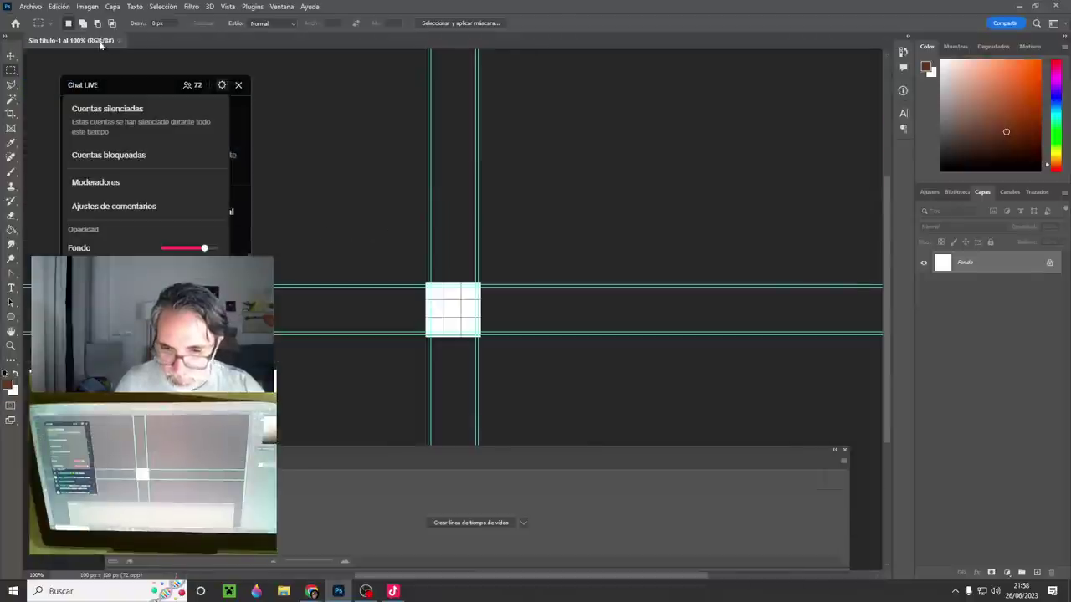
- Float the new document in its own window and close the timeline
{"action": "left_click_drag", "start_coordinate": [99, 42], "coordinate": [351, 57]}
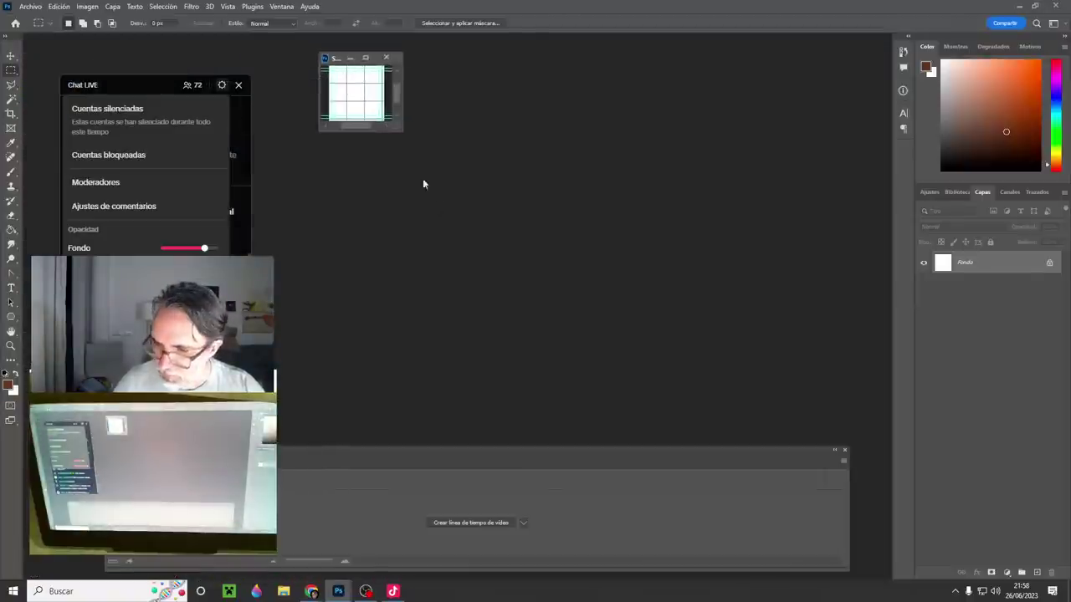
{"action": "left_click", "coordinate": [844, 449]}
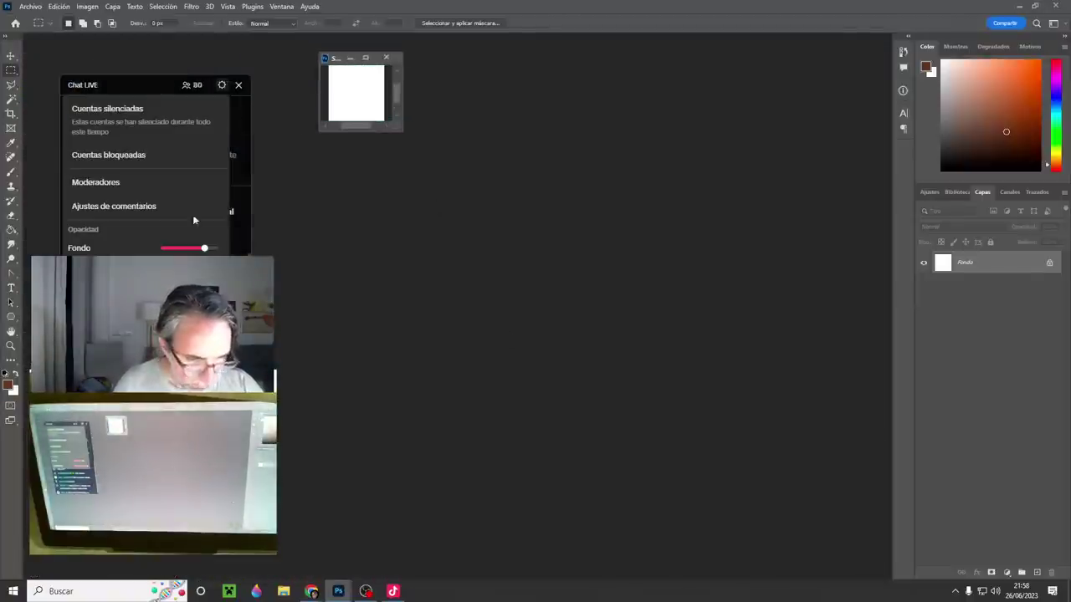
- Check the image interpolation option in the general preferences and close the preferences
{"action": "left_click", "coordinate": [59, 7]}
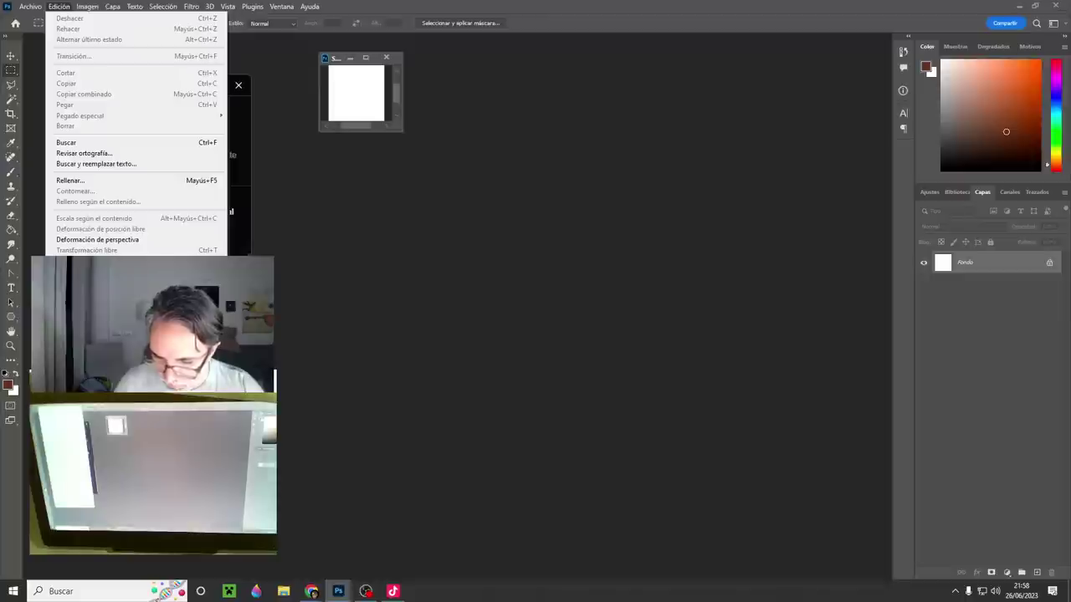
{"action": "mouse_move", "coordinate": [201, 248]}
{"action": "left_click", "coordinate": [280, 249]}
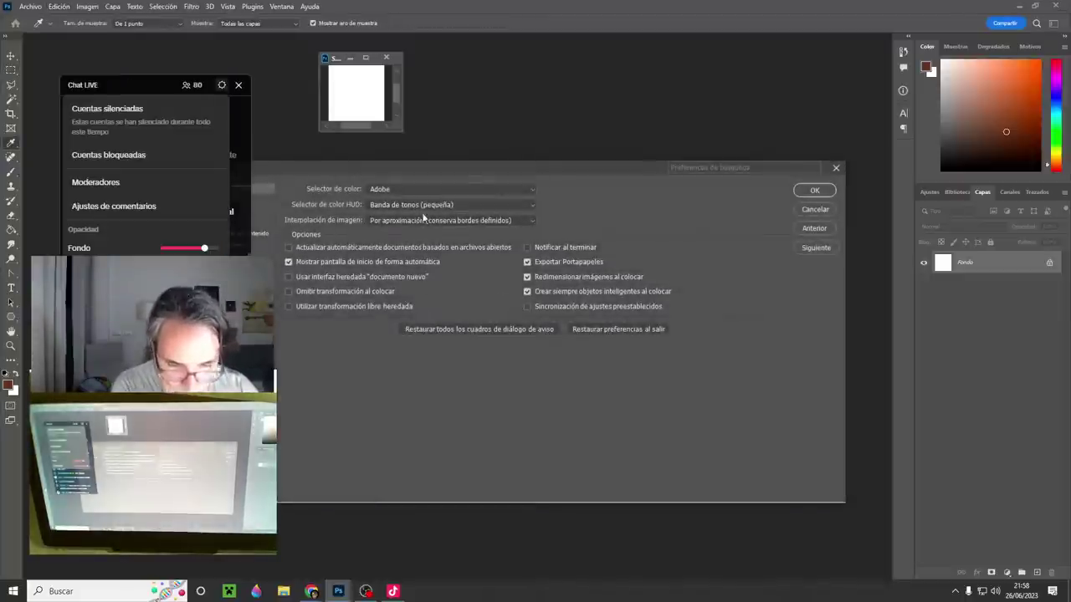
{"action": "key", "text": "Return"}
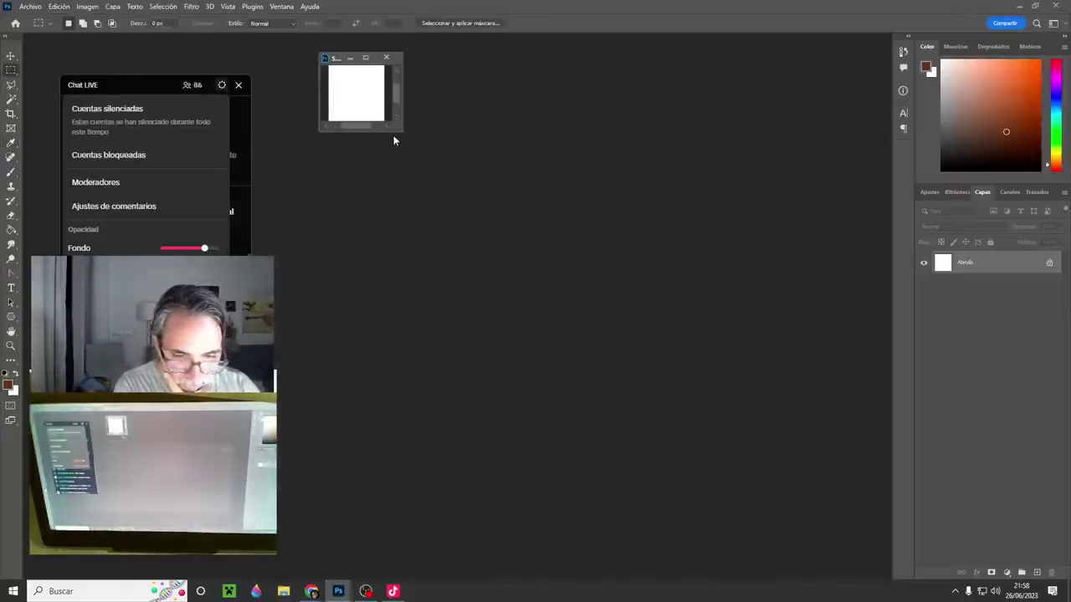
- Enlarge and reposition the floating document window to fill most of the workspace, and close the live chat settings
{"action": "left_click_drag", "start_coordinate": [402, 131], "coordinate": [827, 589]}
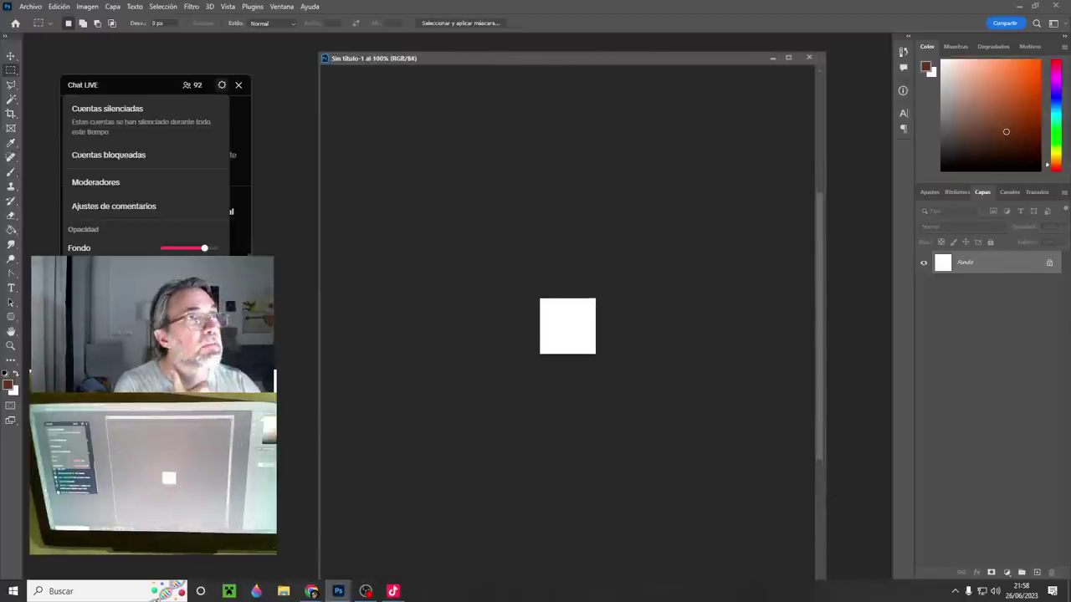
{"action": "key", "text": "alt+Tab"}
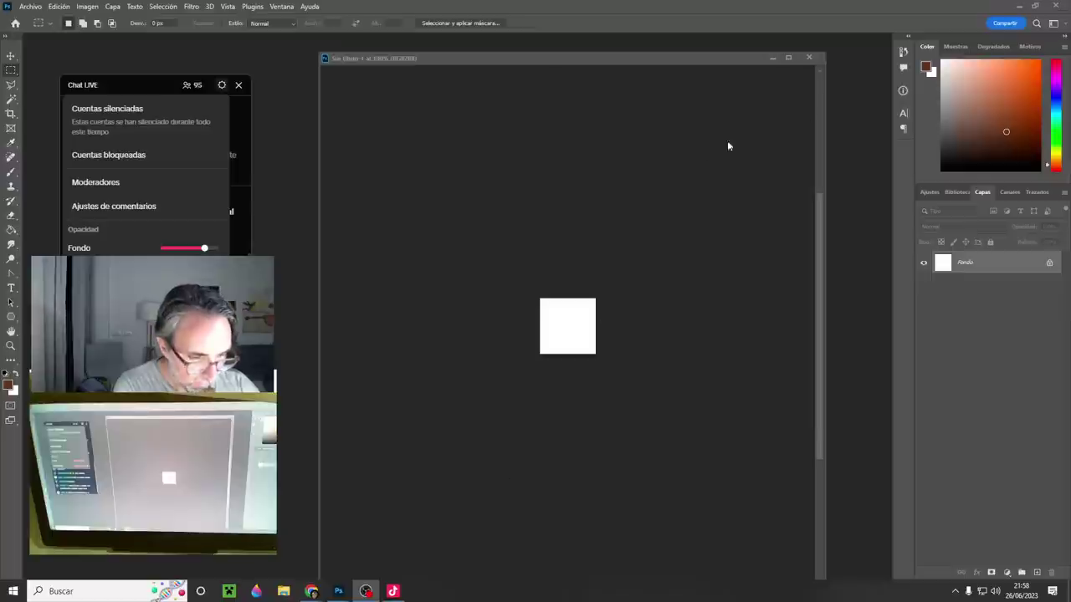
{"action": "left_click_drag", "start_coordinate": [827, 89], "coordinate": [874, 82]}
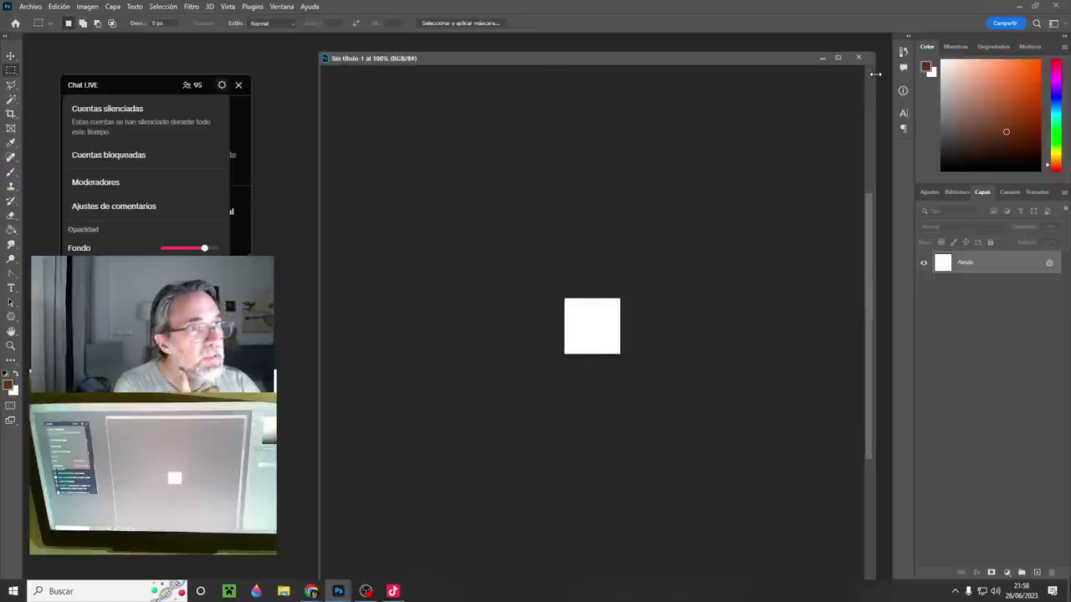
{"action": "mouse_move", "coordinate": [729, 61]}
{"action": "left_mouse_down"}
{"action": "mouse_move", "coordinate": [731, 52]}
{"action": "mouse_move", "coordinate": [723, 59]}
{"action": "left_mouse_up"}
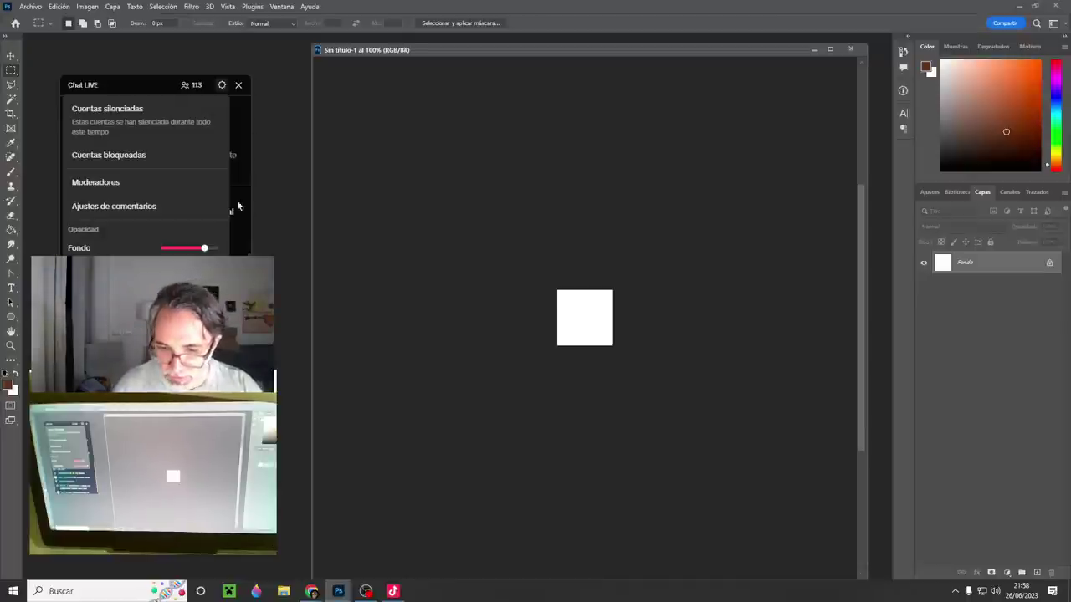
{"action": "left_click", "coordinate": [138, 72]}
{"action": "left_click", "coordinate": [137, 72]}
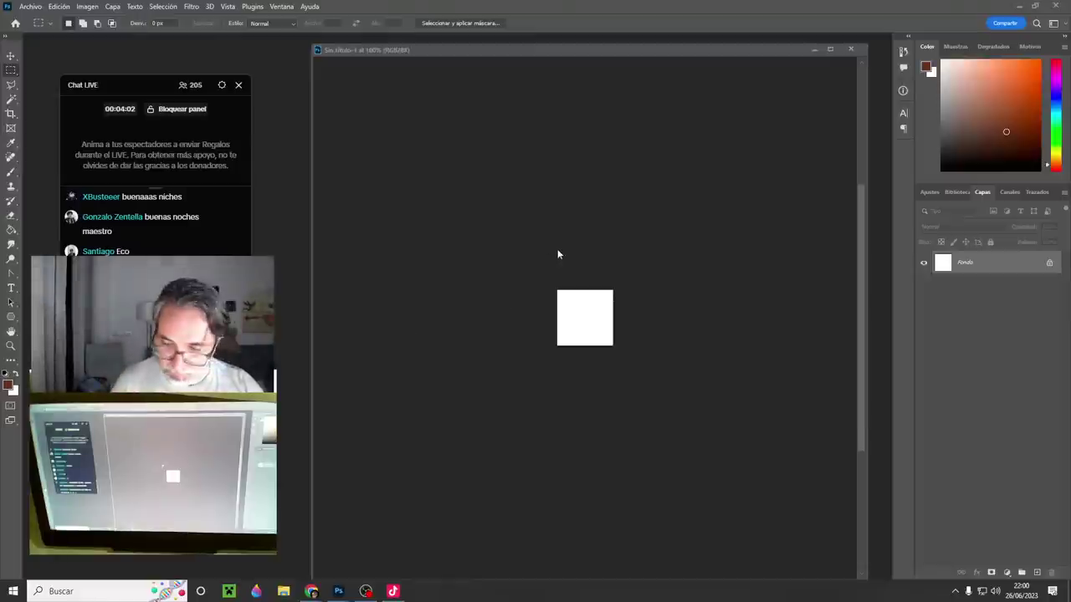
- Zoom the blank canvas to 800% and center it in its window
{"action": "left_click", "coordinate": [610, 345], "text": "ctrl"}
{"action": "left_click", "coordinate": [595, 332], "text": "ctrl"}
{"action": "left_click", "coordinate": [594, 331], "text": "ctrl"}
{"action": "left_click", "coordinate": [533, 249], "text": "ctrl"}
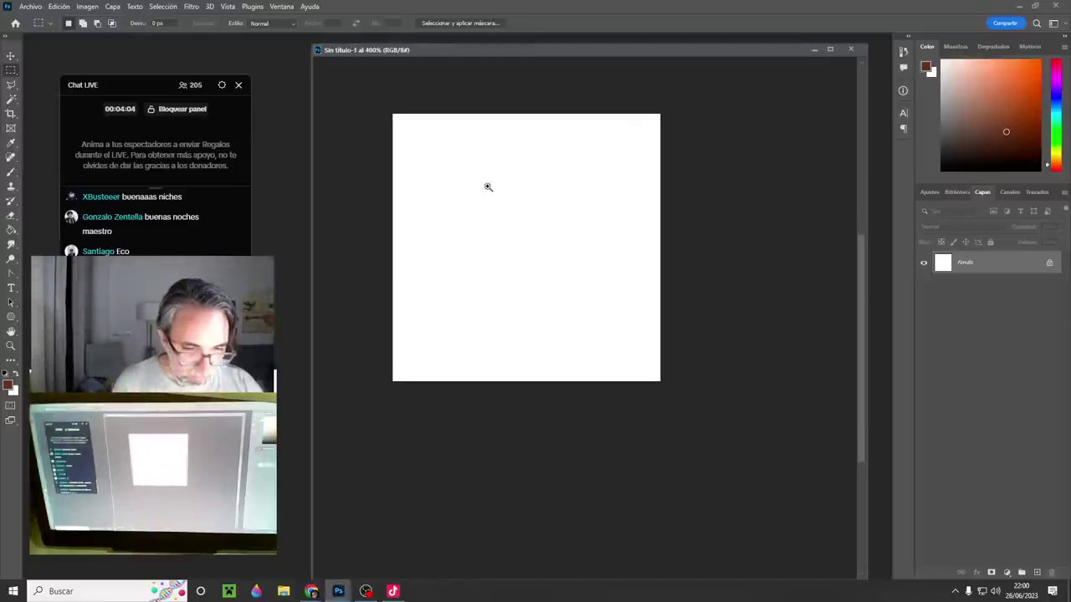
{"action": "left_click", "coordinate": [488, 185], "text": "ctrl"}
{"action": "left_click_drag", "start_coordinate": [458, 154], "coordinate": [514, 241]}
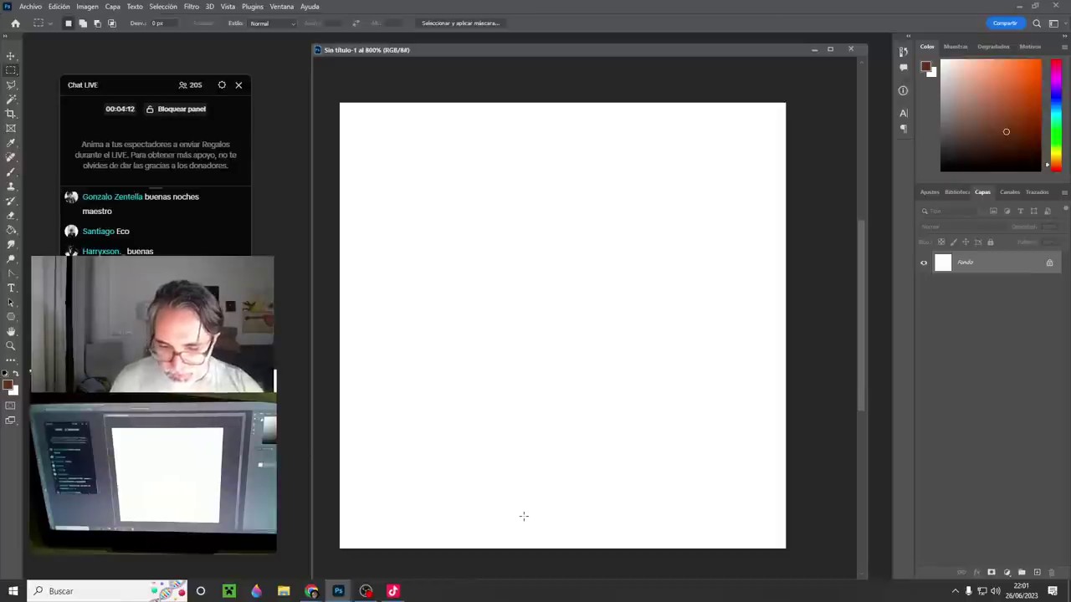
- Switch to Discord in Chrome and review the artwork posted in the pixel-art channel, back to the first new message
{"action": "mouse_move", "coordinate": [312, 595]}
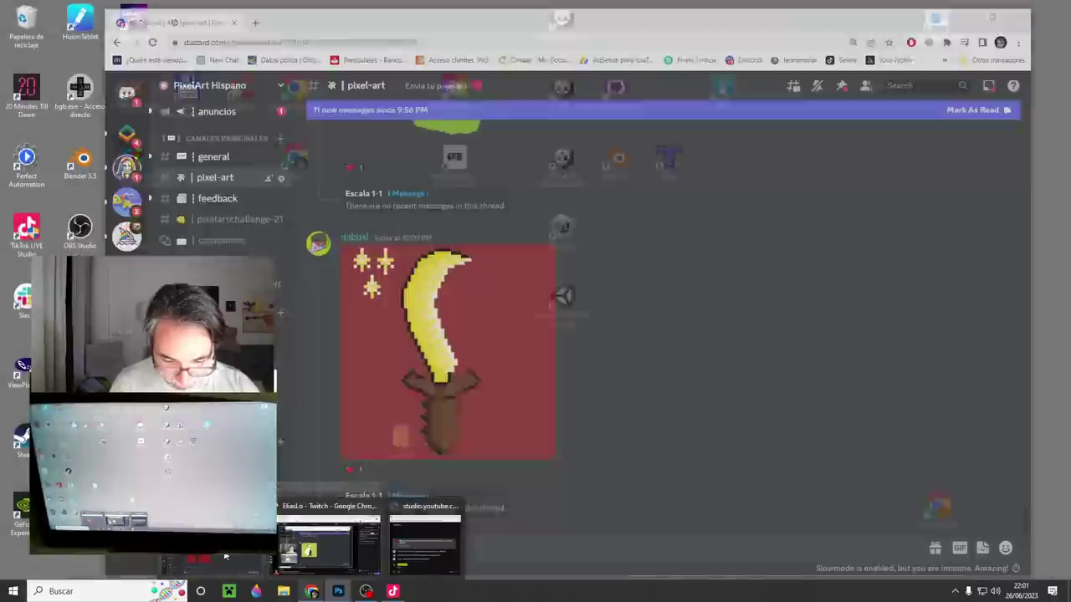
{"action": "left_click", "coordinate": [224, 556]}
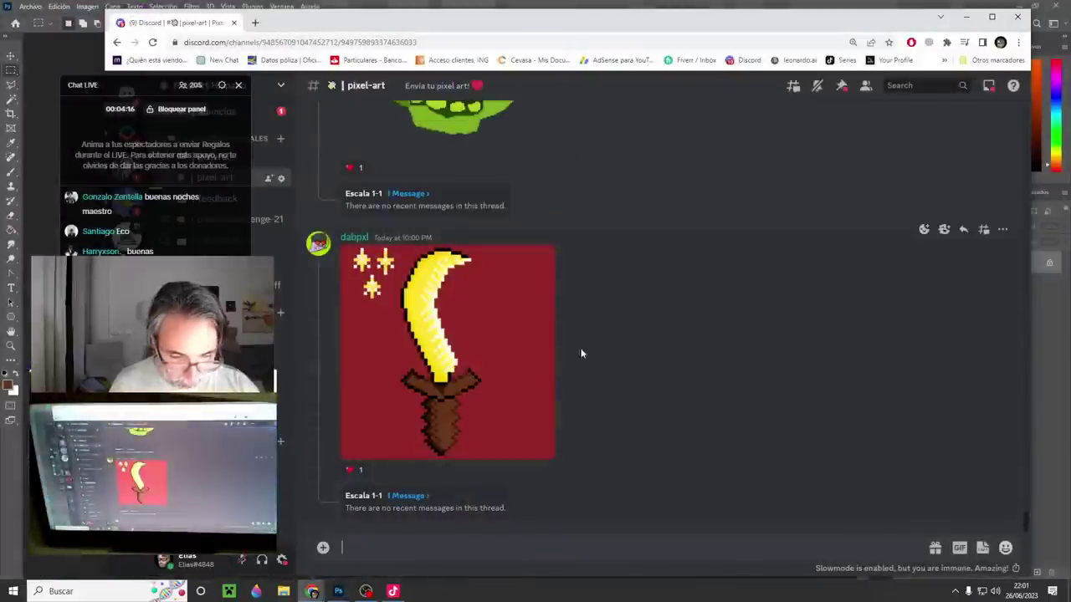
{"action": "scroll", "coordinate": [610, 375], "scroll_direction": "down", "scroll_amount": 5}
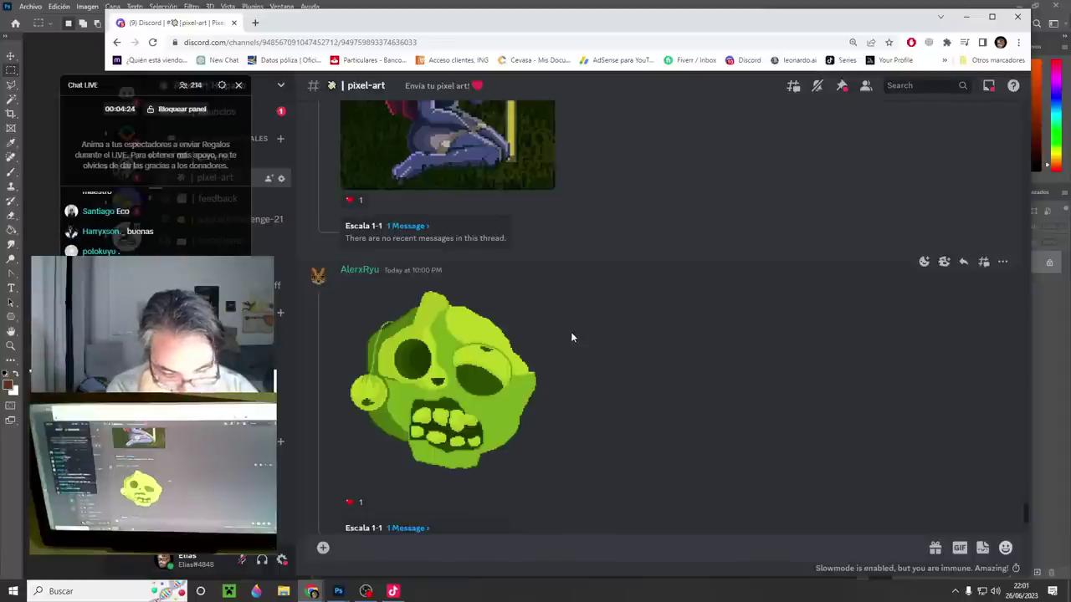
{"action": "scroll", "coordinate": [571, 337], "scroll_direction": "up", "scroll_amount": 2}
{"action": "scroll", "coordinate": [571, 337], "scroll_direction": "up", "scroll_amount": 5}
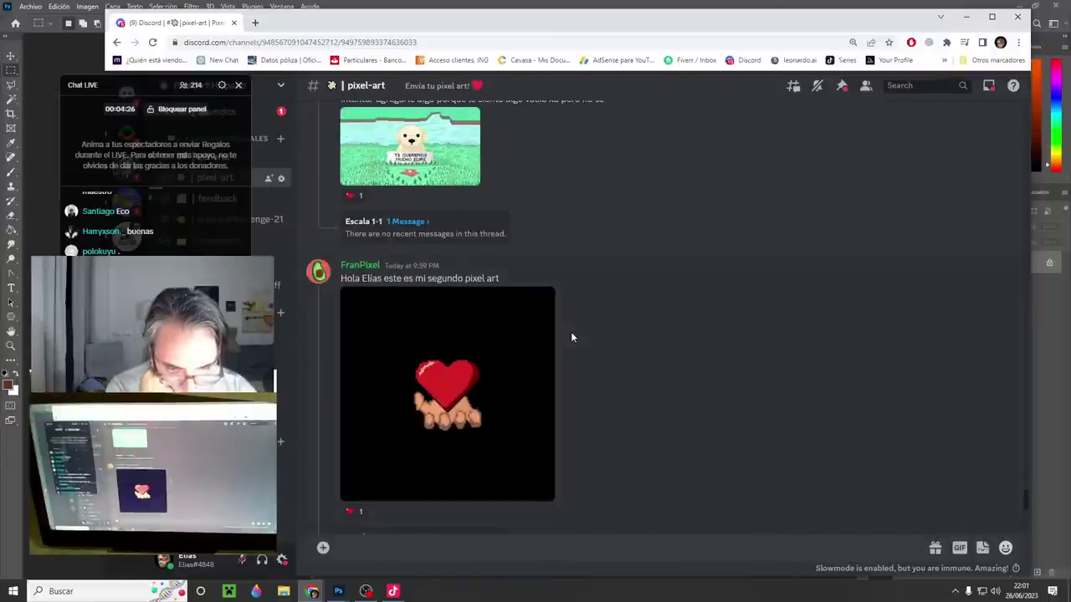
{"action": "scroll", "coordinate": [572, 337], "scroll_direction": "up", "scroll_amount": 6}
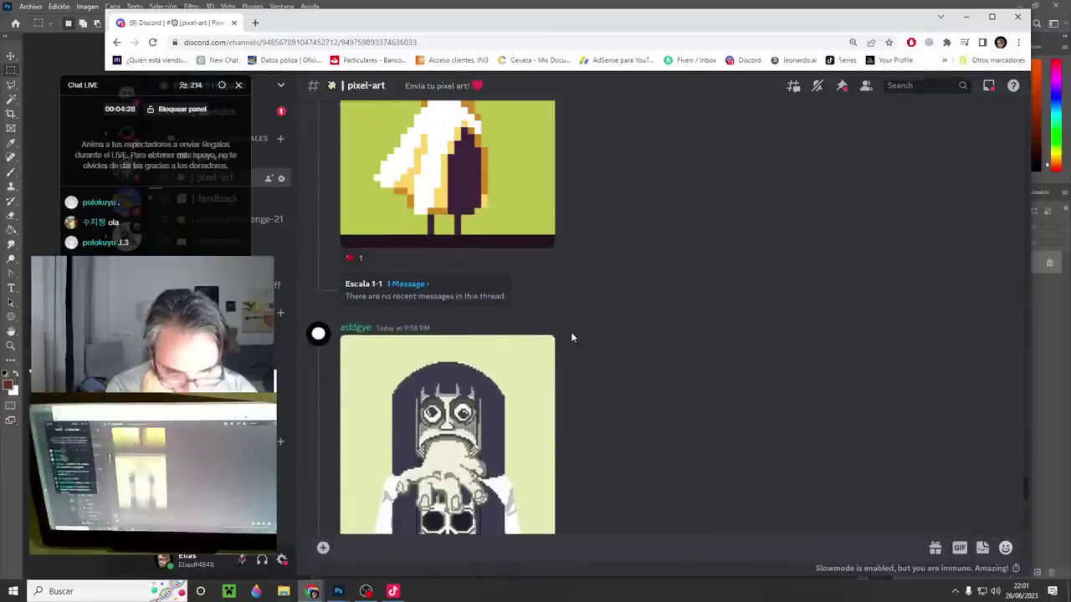
{"action": "scroll", "coordinate": [514, 346], "scroll_direction": "up", "scroll_amount": 3}
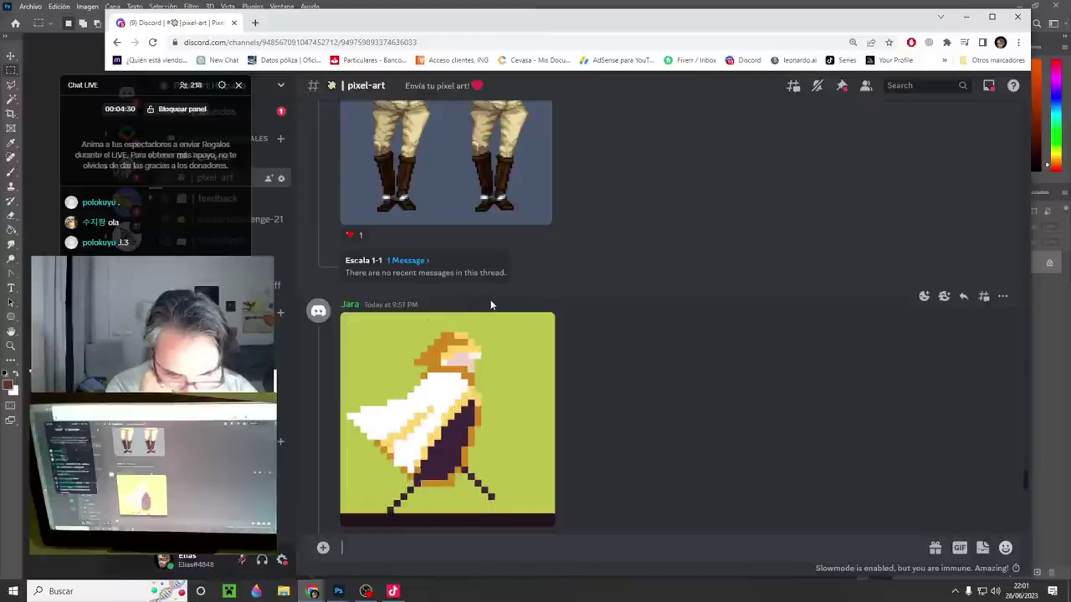
{"action": "scroll", "coordinate": [491, 305], "scroll_direction": "up", "scroll_amount": 4}
{"action": "scroll", "coordinate": [467, 332], "scroll_direction": "up", "scroll_amount": 3}
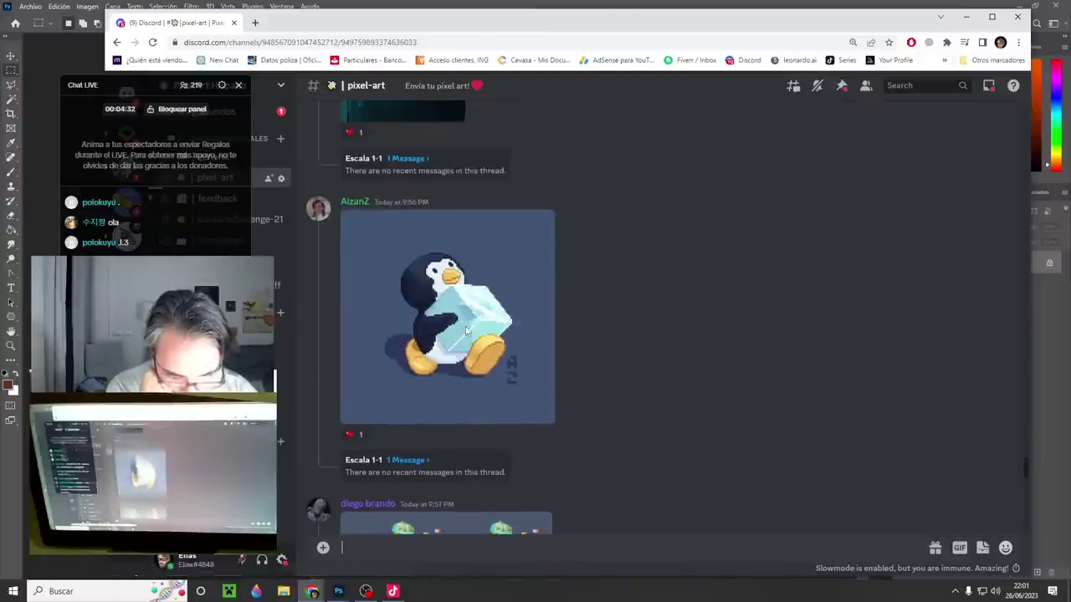
{"action": "scroll", "coordinate": [467, 332], "scroll_direction": "up", "scroll_amount": 1}
{"action": "scroll", "coordinate": [555, 375], "scroll_direction": "up", "scroll_amount": 4}
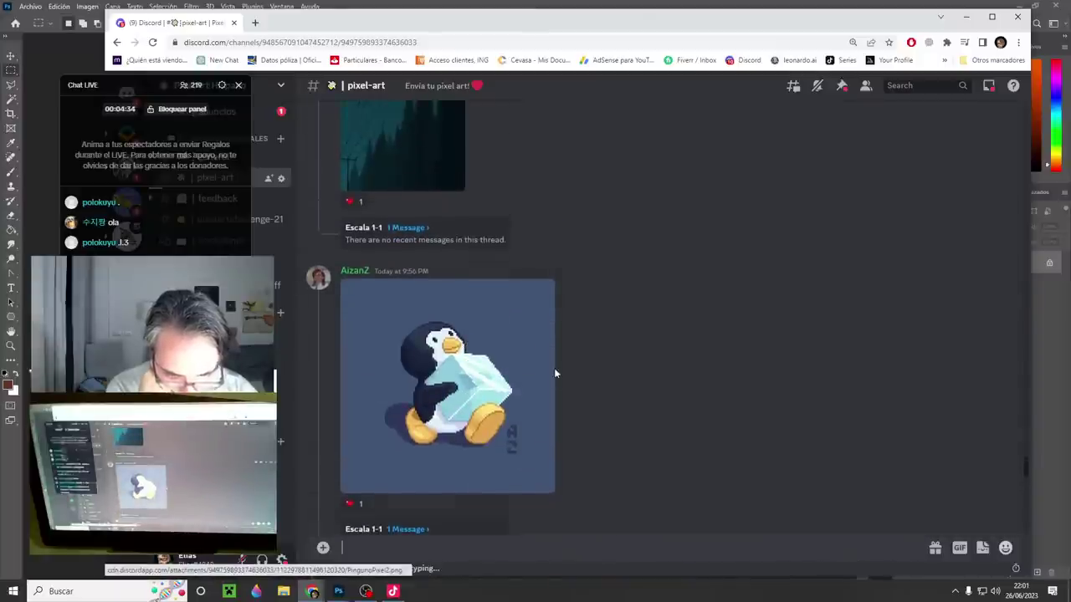
{"action": "scroll", "coordinate": [555, 373], "scroll_direction": "up", "scroll_amount": 3}
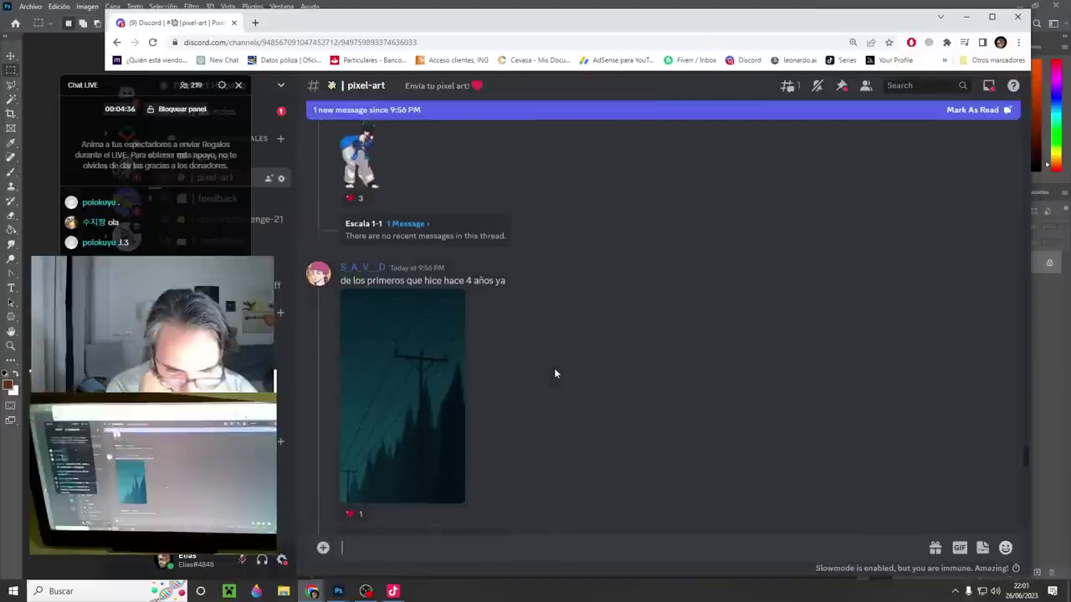
{"action": "scroll", "coordinate": [555, 373], "scroll_direction": "up", "scroll_amount": 3}
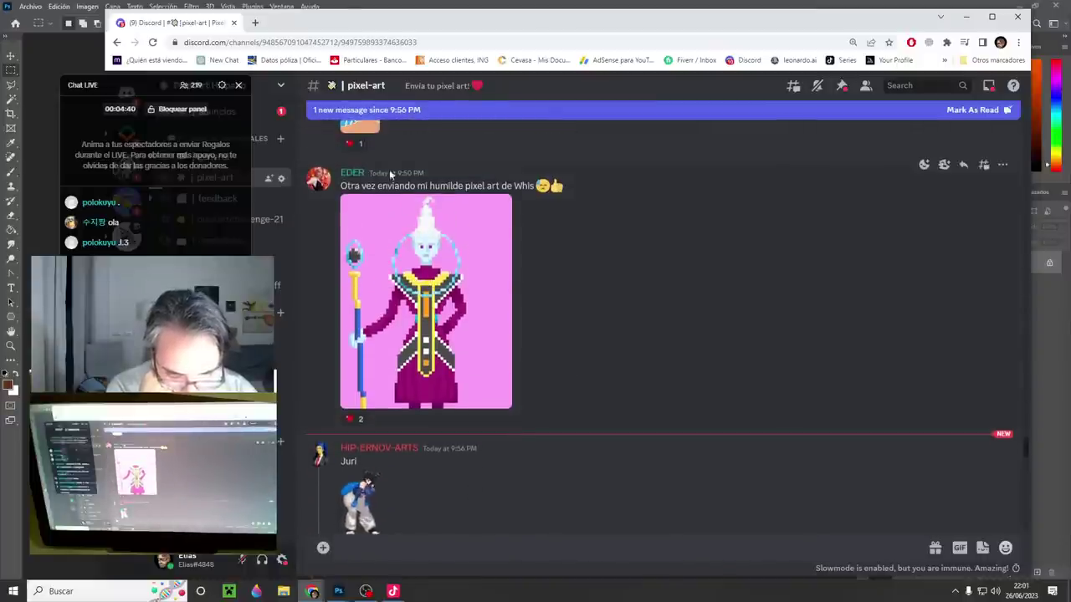
- Open the Juri pixel art GIF from the channel at full view in a separate browser tab
{"action": "scroll", "coordinate": [541, 295], "scroll_direction": "down", "scroll_amount": 3}
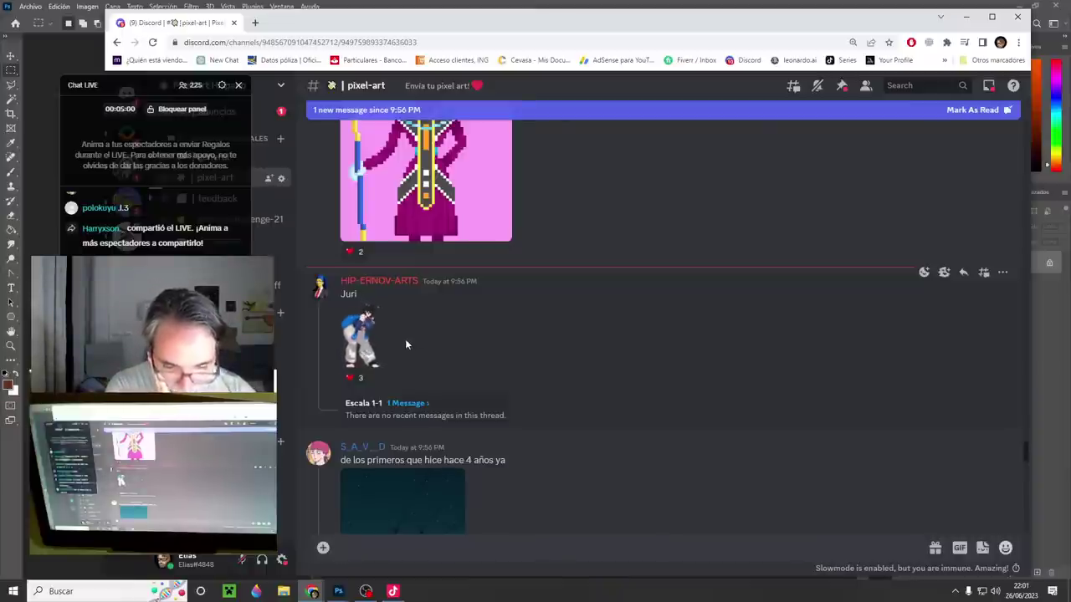
{"action": "scroll", "coordinate": [405, 339], "scroll_direction": "down", "scroll_amount": 1}
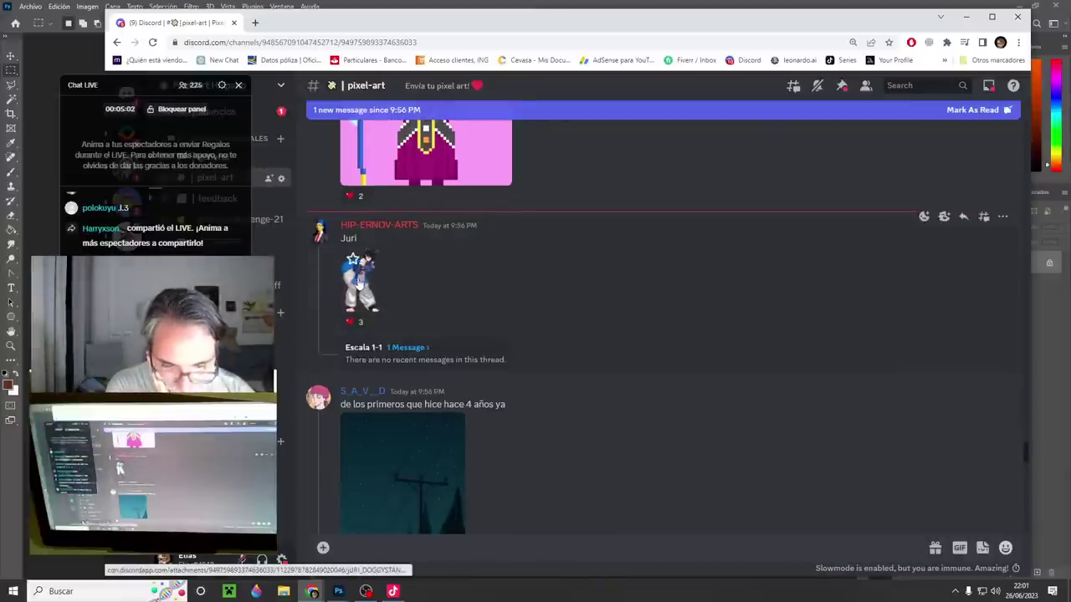
{"action": "left_click", "coordinate": [358, 285]}
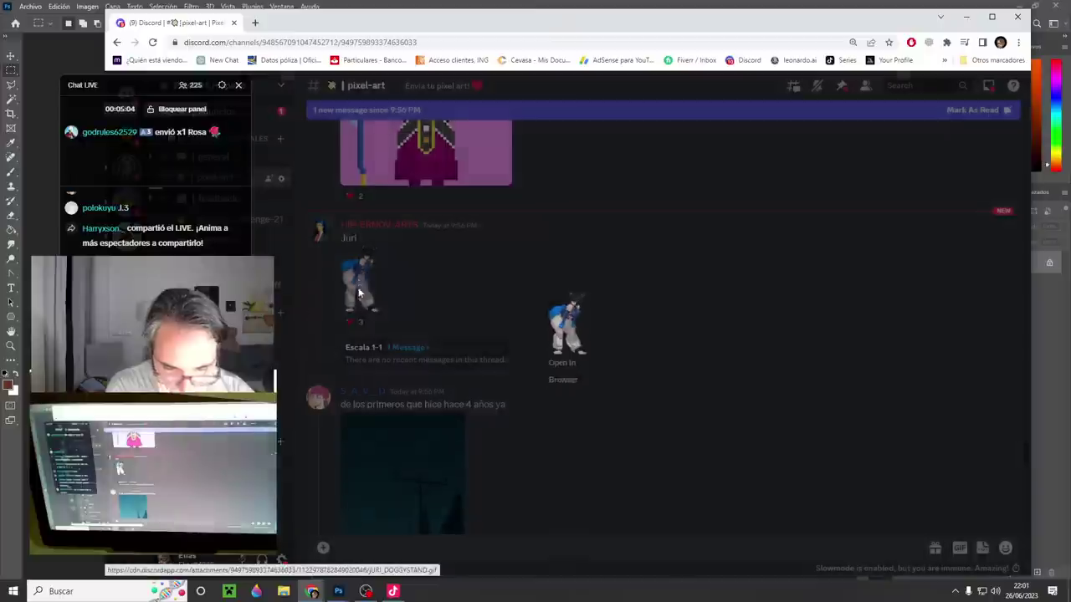
{"action": "left_click", "coordinate": [562, 374]}
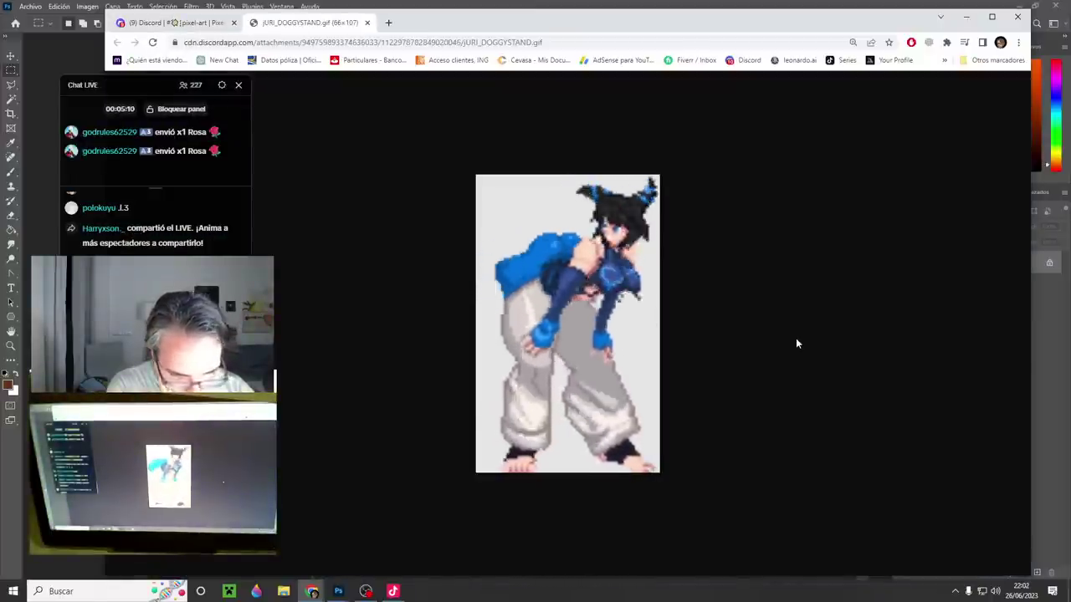
- Save the Juri GIF from the browser to the D: drive as jURI_DOGGYSTAND.gif
{"action": "right_click", "coordinate": [581, 302]}
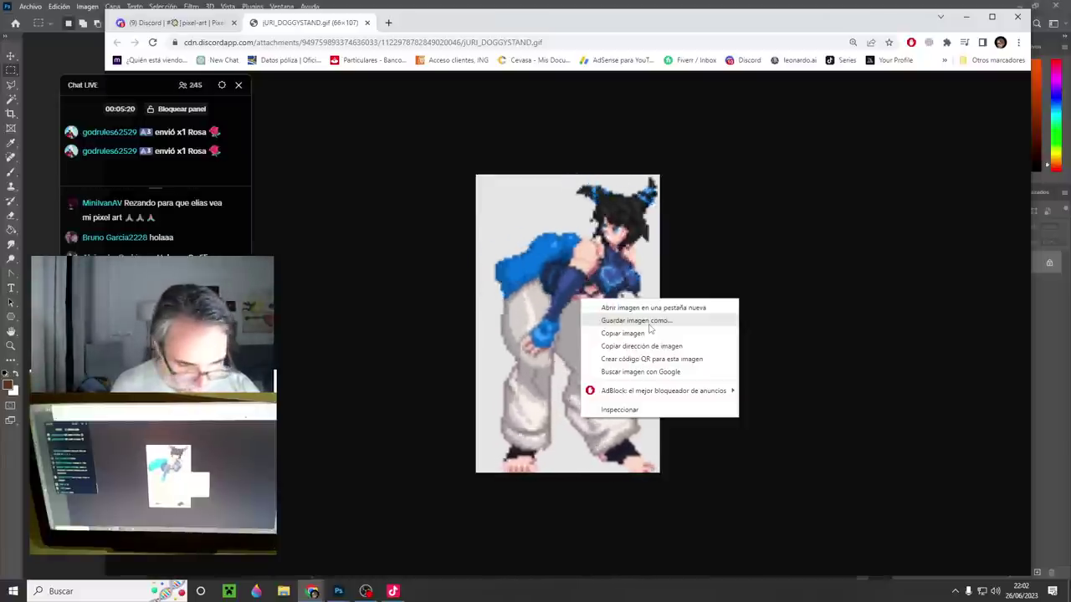
{"action": "left_click", "coordinate": [649, 325]}
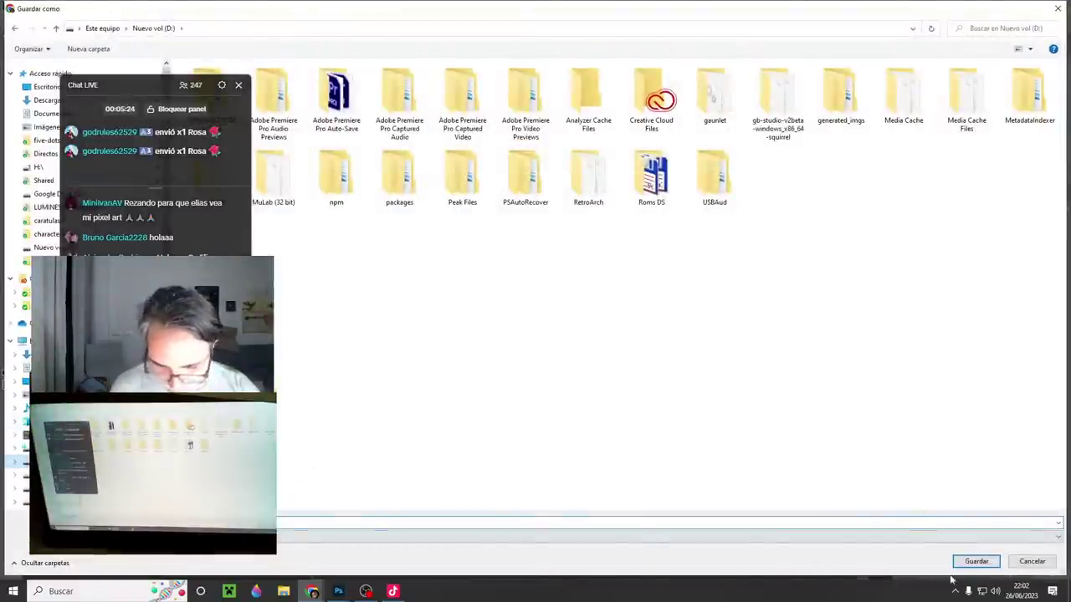
{"action": "left_click", "coordinate": [977, 562]}
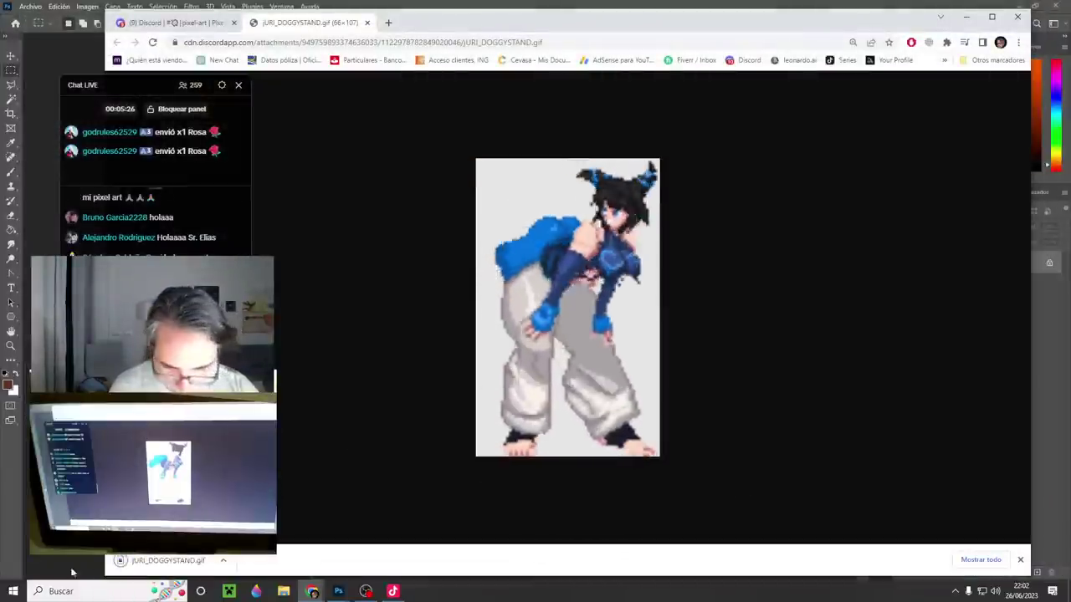
- Open the downloaded jURI_DOGGYSTAND.gif from the file explorer in Photoshop, leaving its color unmanaged
{"action": "key", "text": "alt+Tab"}
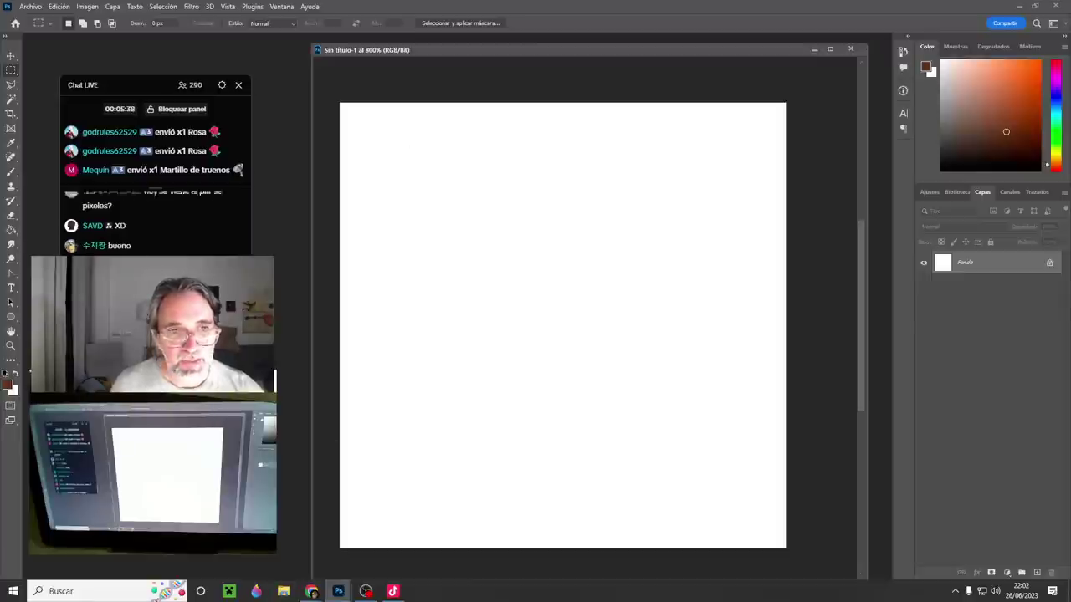
{"action": "left_click", "coordinate": [283, 591]}
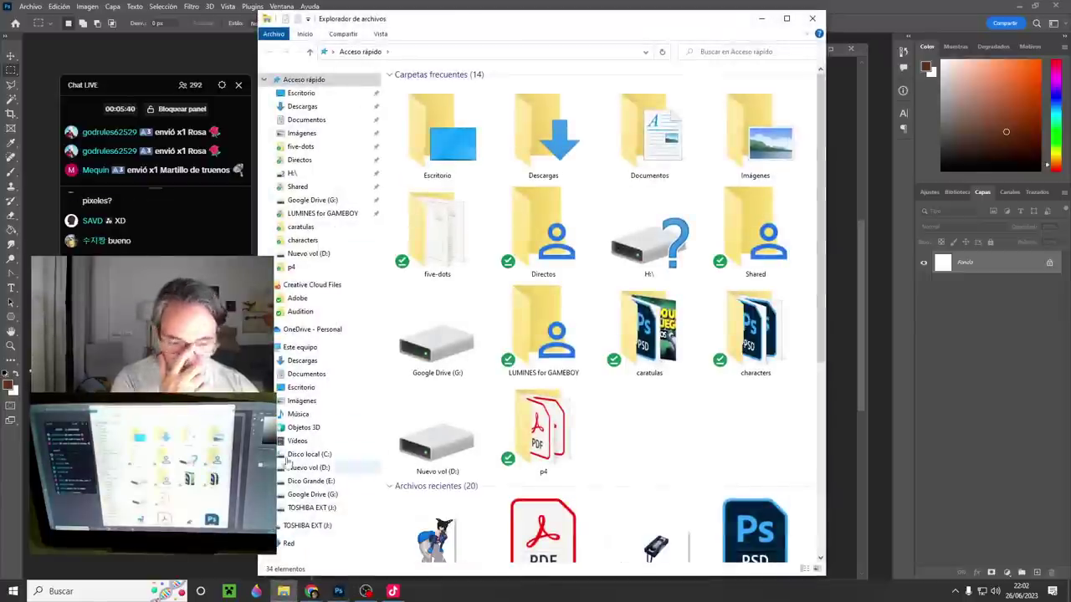
{"action": "double_click", "coordinate": [436, 536]}
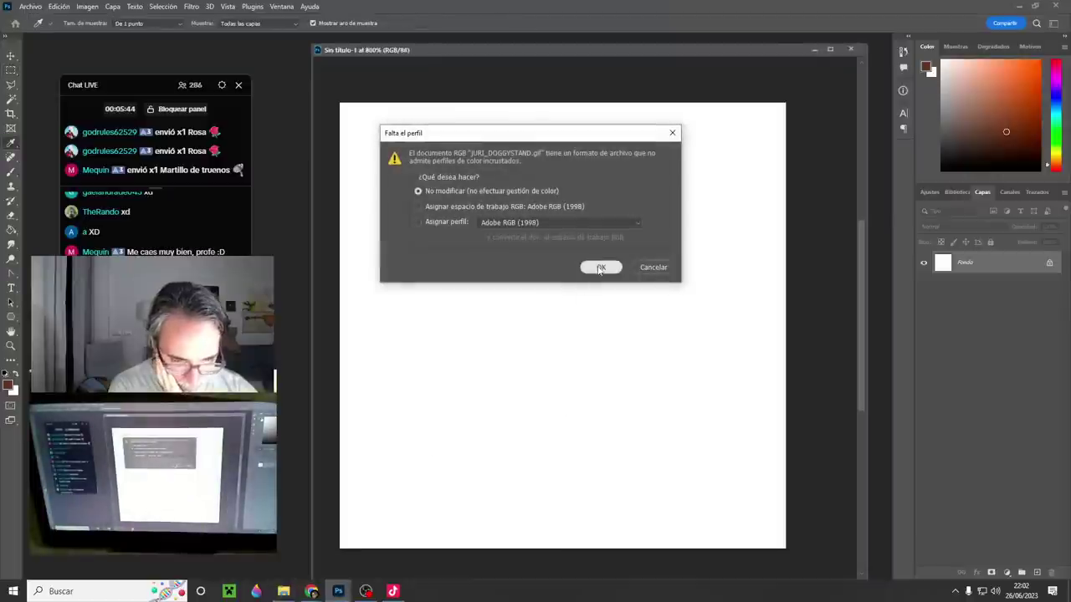
{"action": "left_click", "coordinate": [600, 267]}
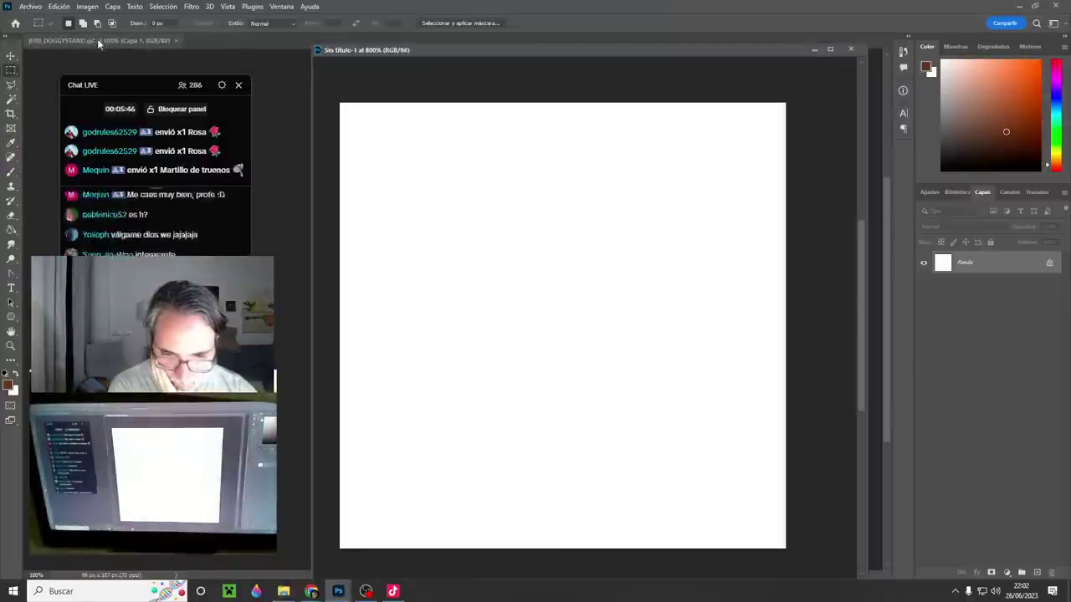
- Float the Juri GIF in its own enlarged document window and close the blank untitled canvas
{"action": "left_click_drag", "start_coordinate": [98, 44], "coordinate": [468, 99]}
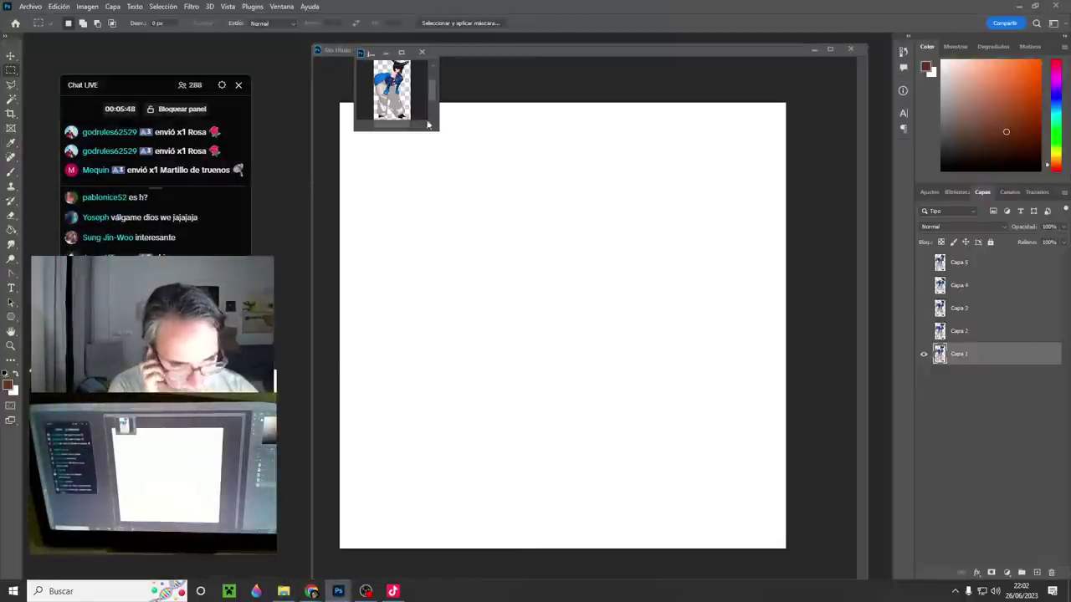
{"action": "left_click", "coordinate": [848, 47]}
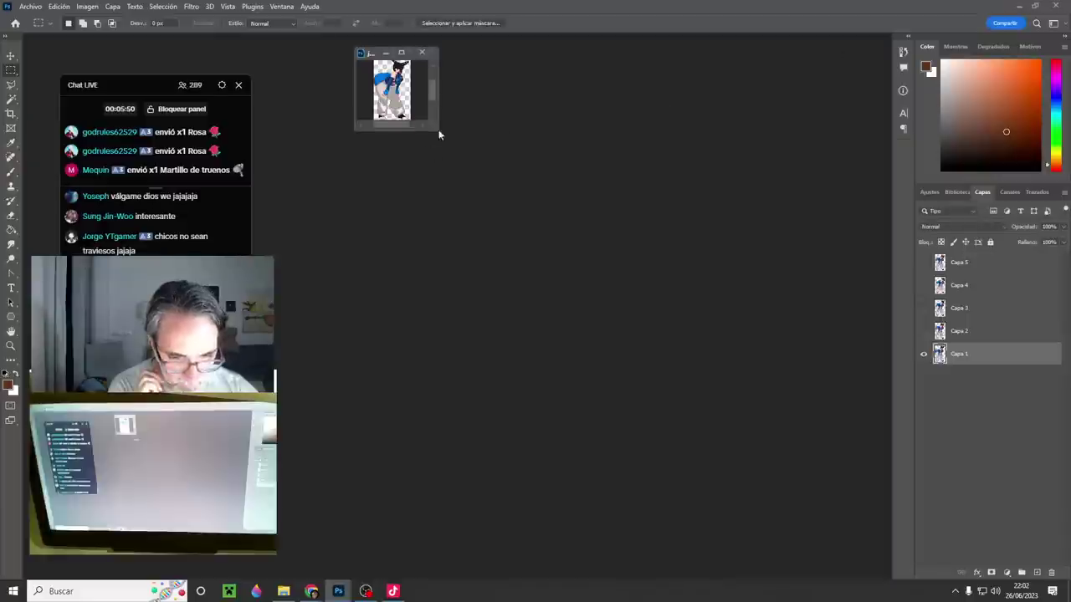
{"action": "left_click_drag", "start_coordinate": [432, 136], "coordinate": [885, 500]}
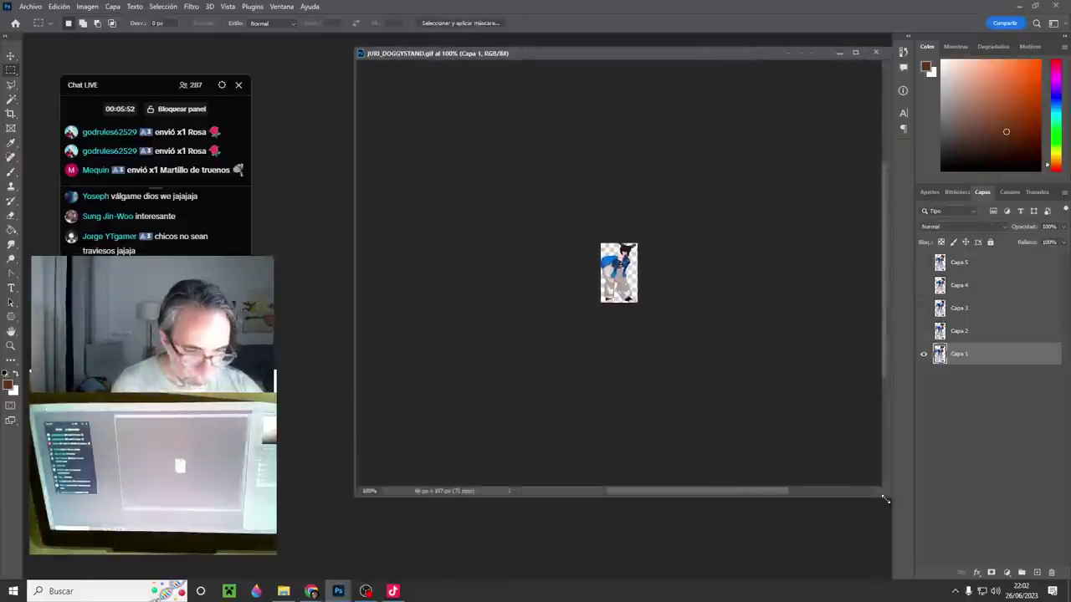
- Zoom the Juri sprite to 600% and widen its document window toward the live chat
{"action": "left_click", "coordinate": [668, 271], "text": "ctrl"}
{"action": "left_click", "coordinate": [637, 274], "text": "ctrl"}
{"action": "left_click", "coordinate": [630, 266], "text": "ctrl"}
{"action": "left_click", "coordinate": [523, 264], "text": "ctrl"}
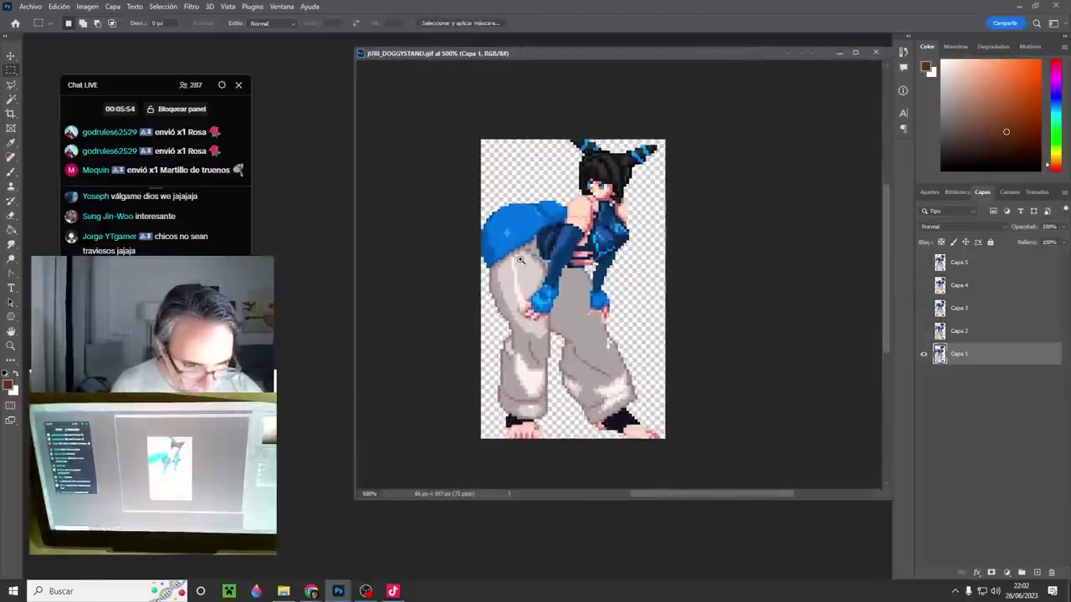
{"action": "left_click", "coordinate": [531, 260], "text": "ctrl"}
{"action": "left_click_drag", "start_coordinate": [351, 50], "coordinate": [278, 38]}
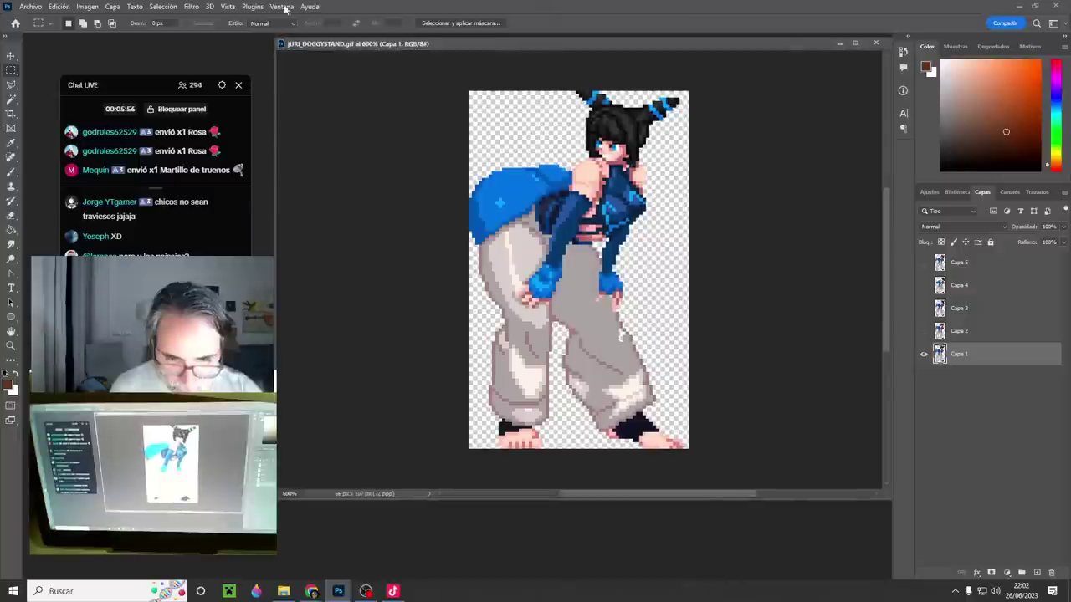
- Show the animation timeline and step through the GIF's frames, comparing the first two poses repeatedly
{"action": "left_click", "coordinate": [282, 7]}
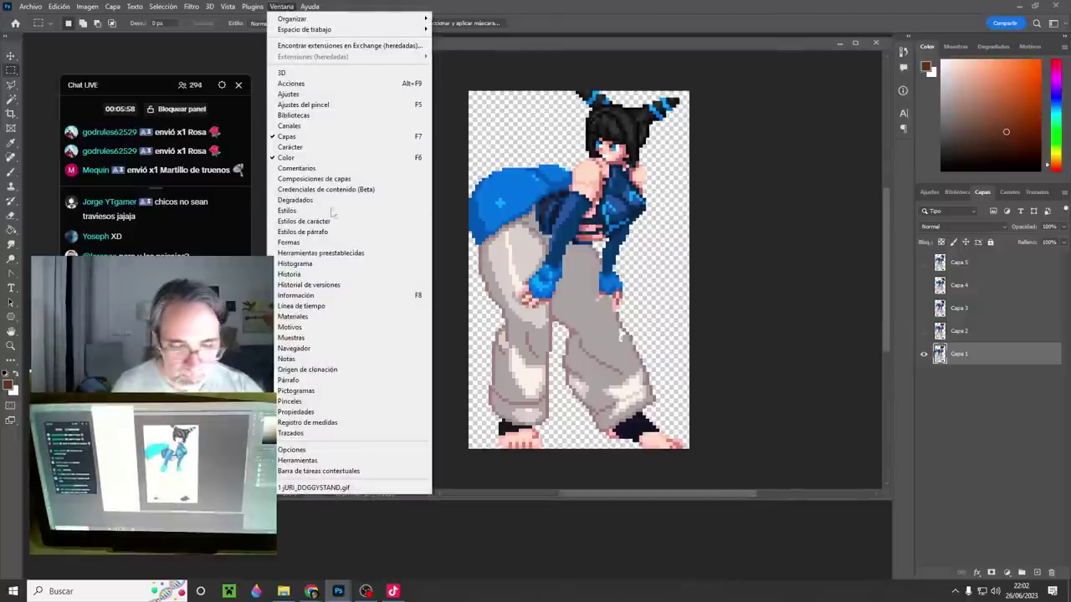
{"action": "left_click", "coordinate": [341, 306]}
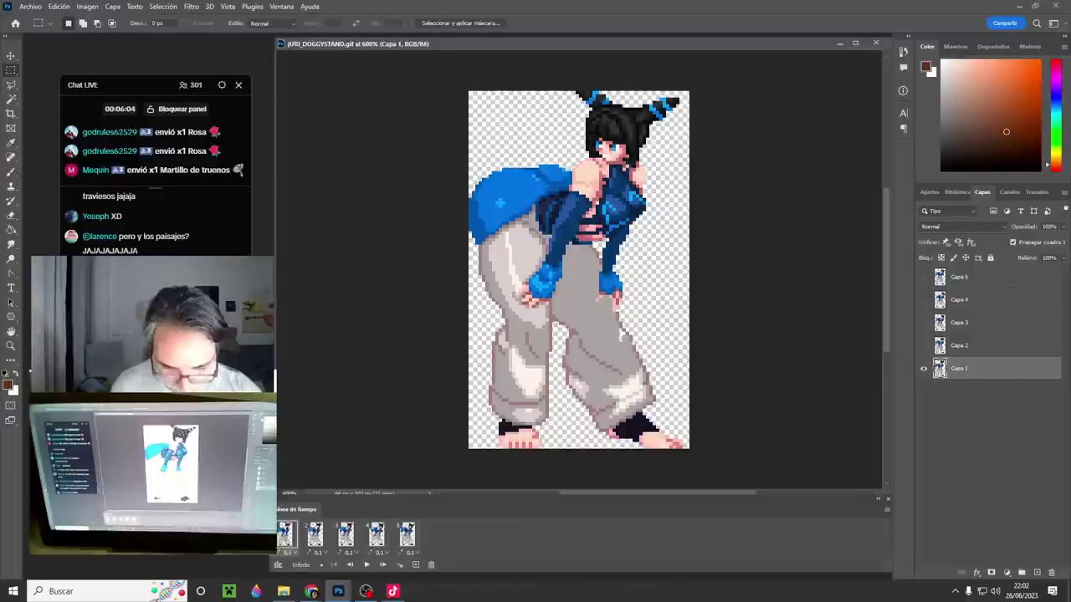
{"action": "left_click", "coordinate": [315, 540]}
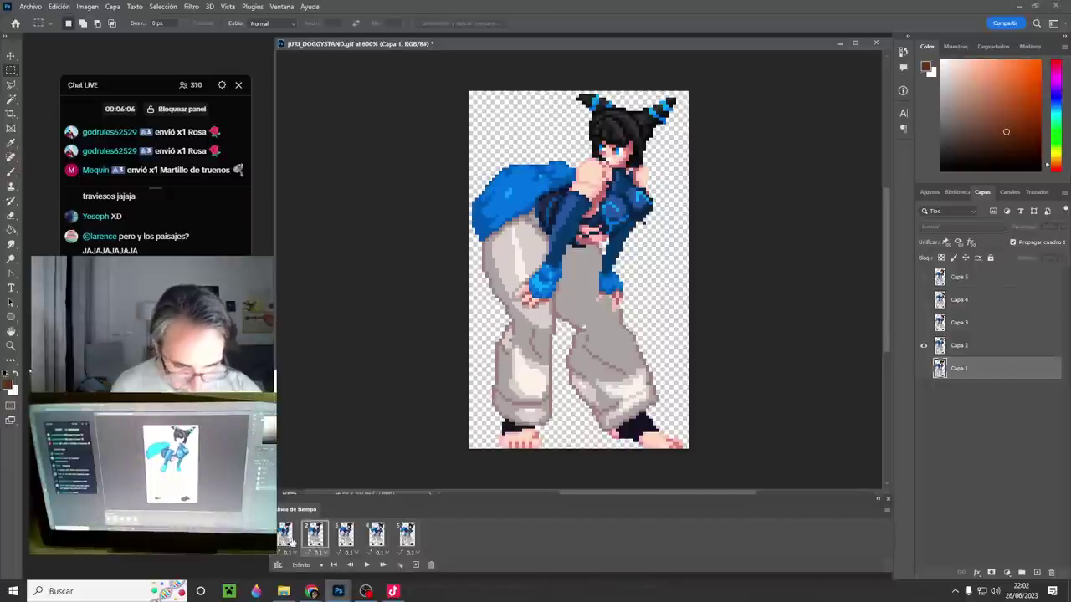
{"action": "left_click", "coordinate": [292, 542]}
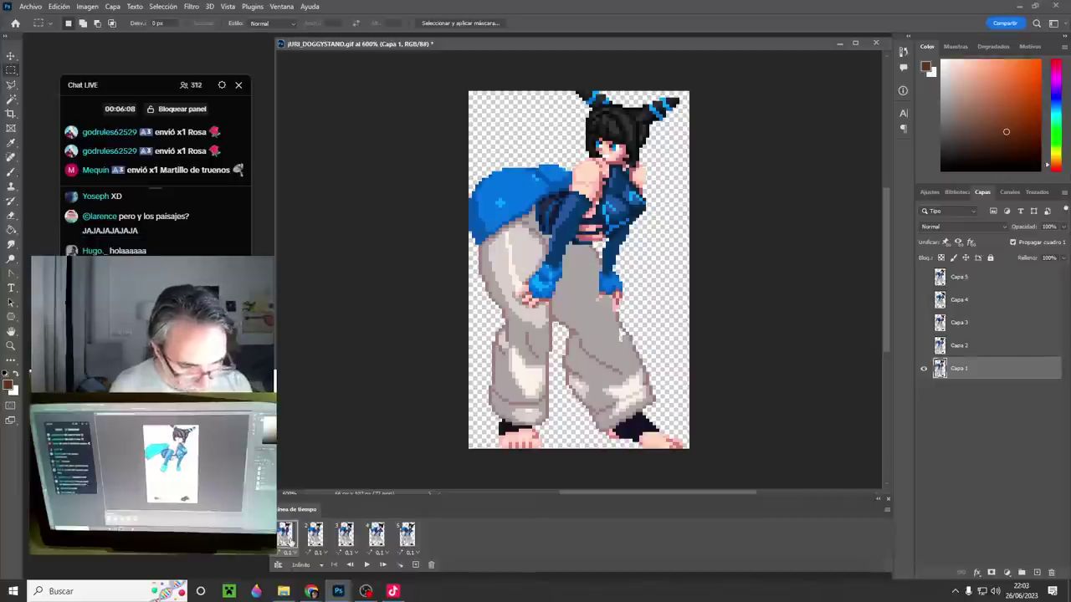
{"action": "left_click", "coordinate": [315, 540]}
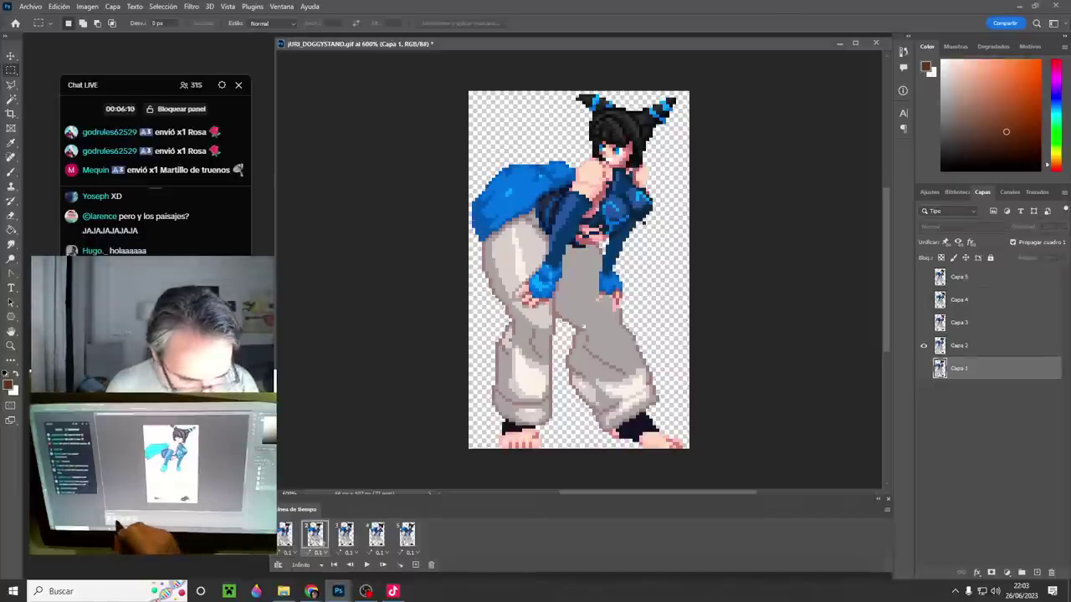
{"action": "left_click", "coordinate": [286, 538]}
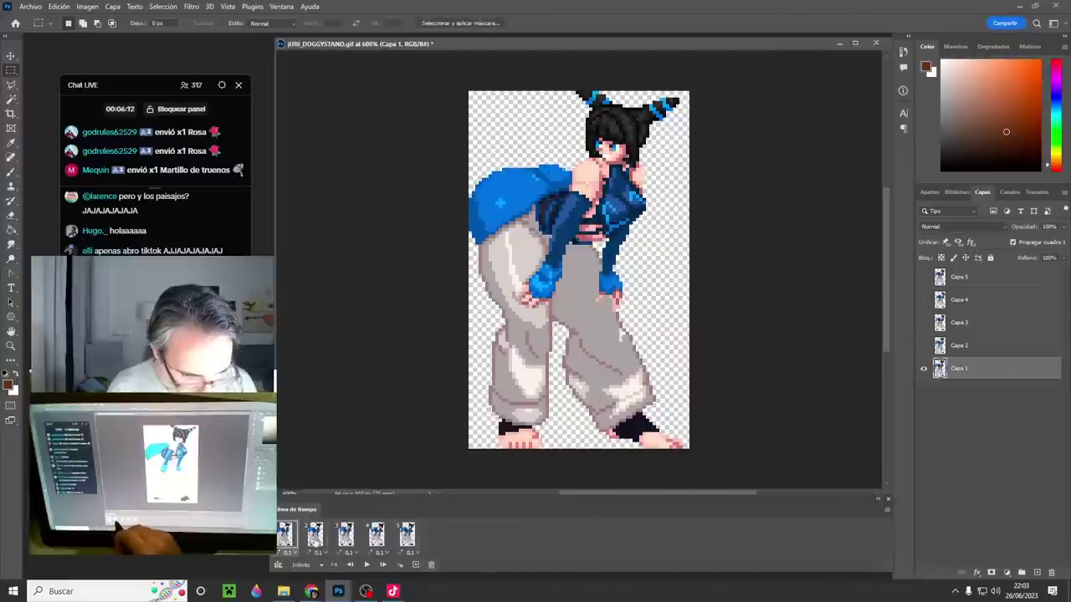
{"action": "left_click", "coordinate": [323, 540]}
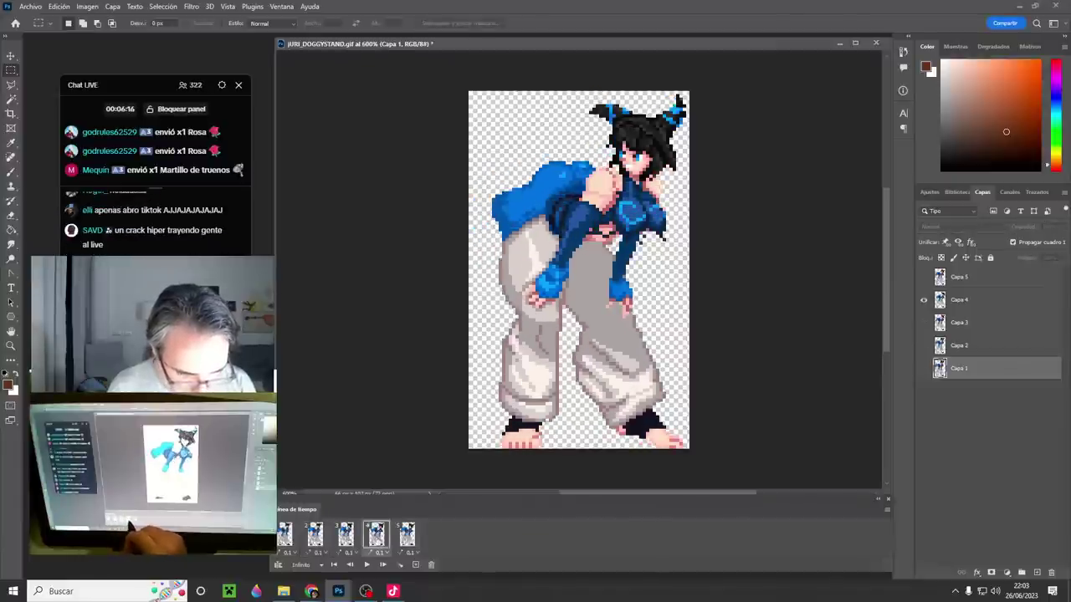
{"action": "left_click", "coordinate": [409, 539]}
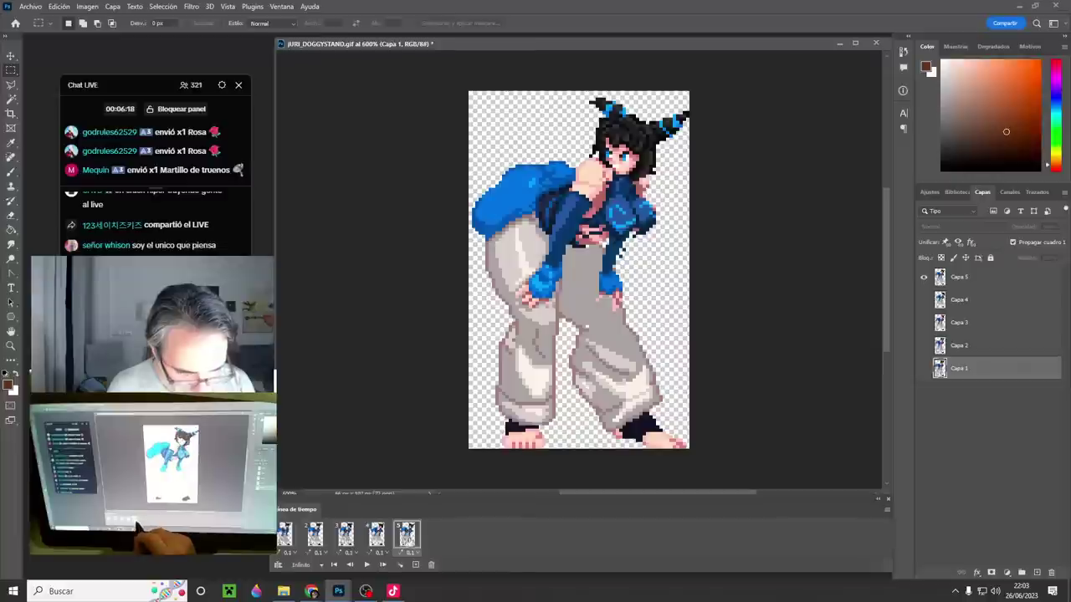
- Go through the five frames again from the start and play the looping animation to judge its movement
{"action": "left_click", "coordinate": [314, 534]}
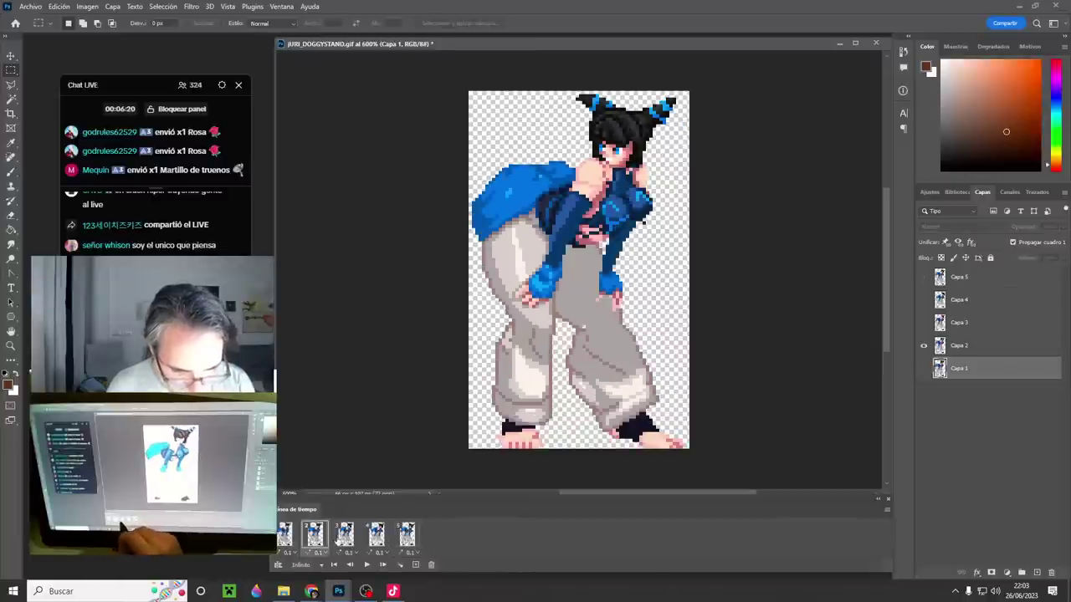
{"action": "left_click", "coordinate": [285, 534]}
{"action": "left_click", "coordinate": [315, 535]}
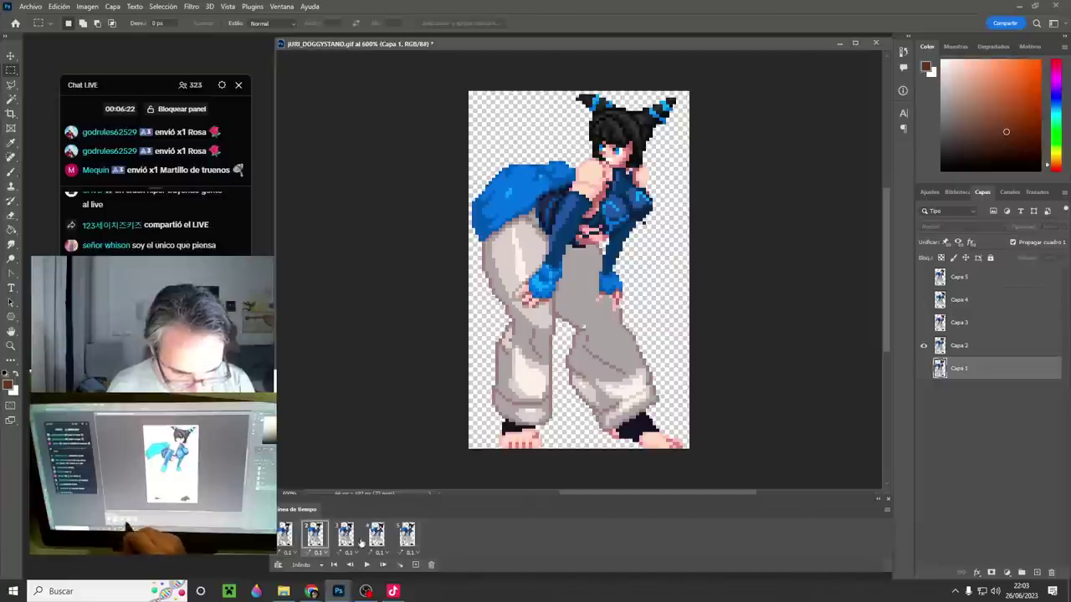
{"action": "left_click", "coordinate": [346, 536]}
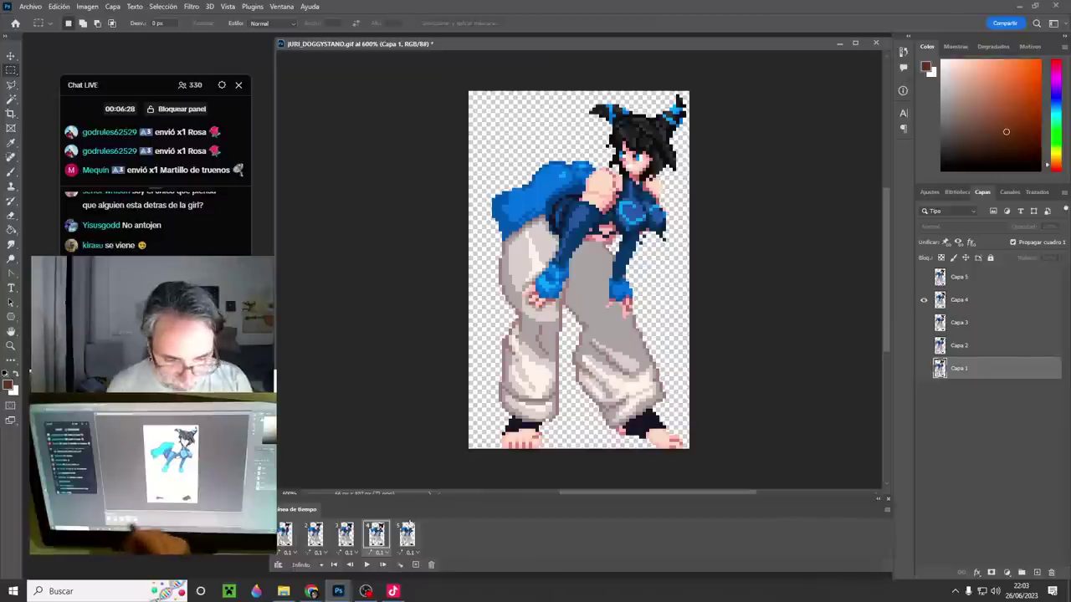
{"action": "left_click", "coordinate": [407, 536]}
{"action": "left_click", "coordinate": [284, 536]}
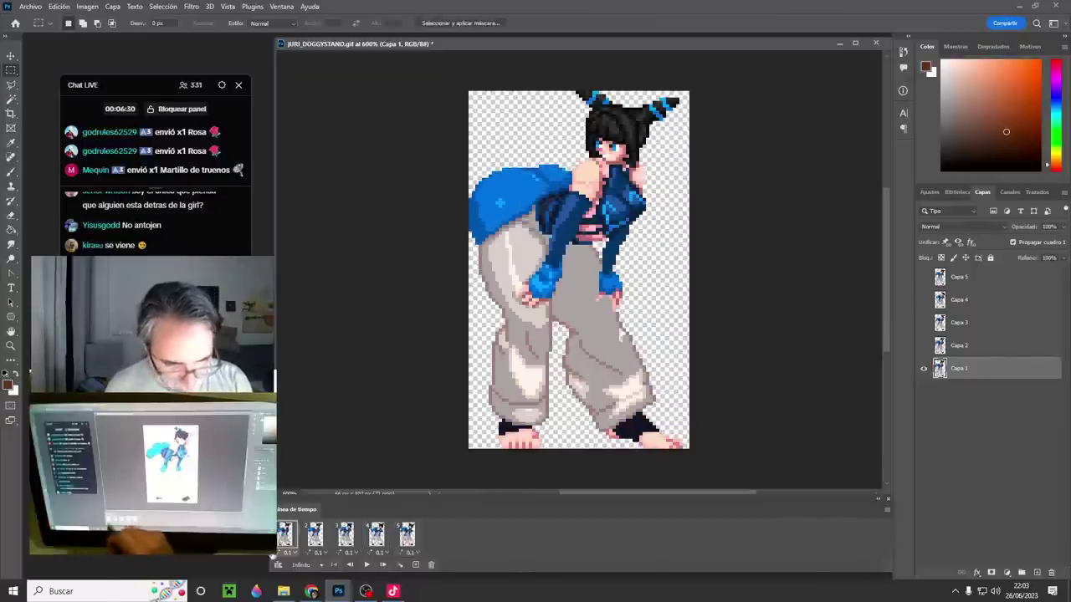
{"action": "key", "text": "space"}
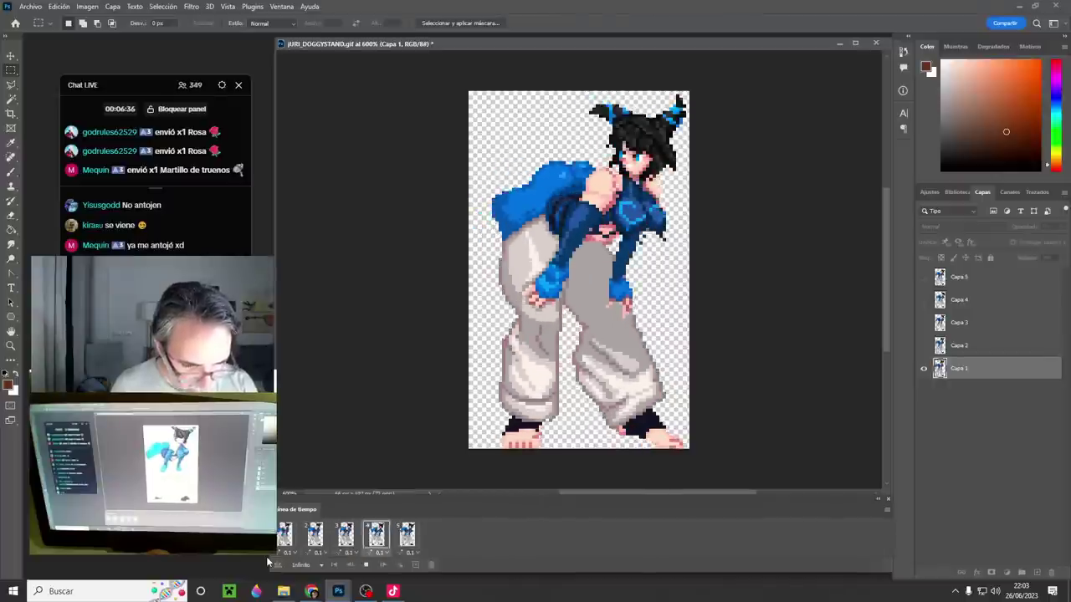
{"action": "key", "text": "space"}
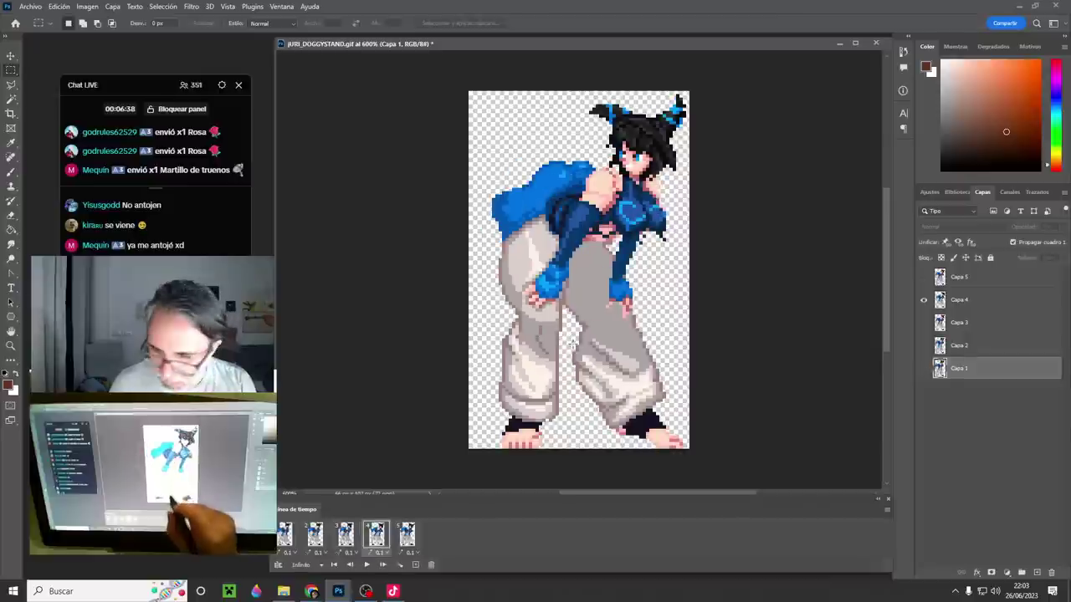
- Return to frame 1 of the animation and add a new empty layer above Capa 5
{"action": "key", "text": "b"}
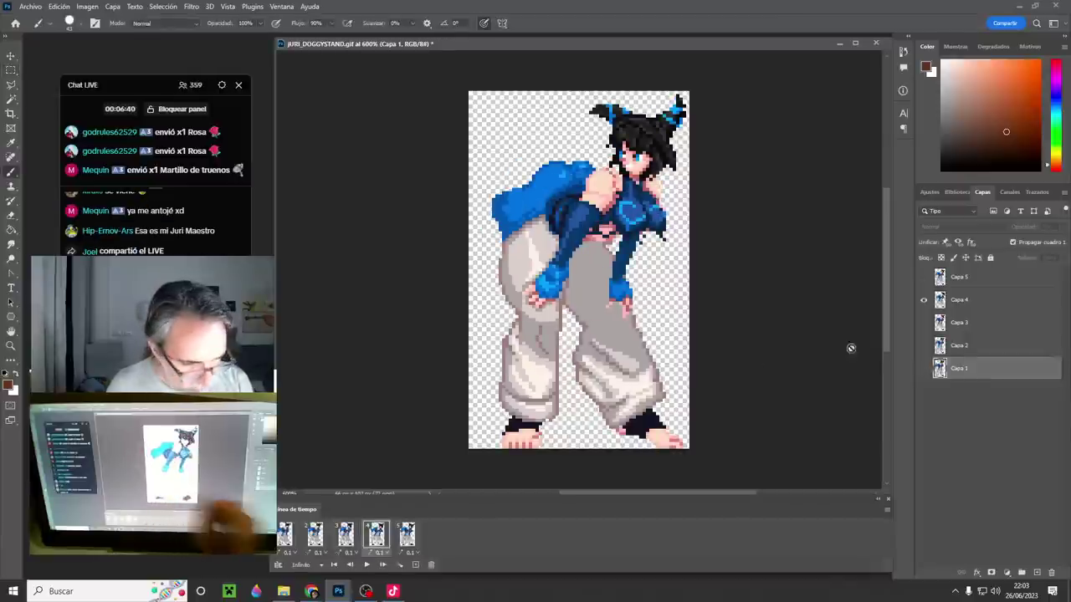
{"action": "left_click", "coordinate": [970, 277]}
{"action": "left_click", "coordinate": [285, 535]}
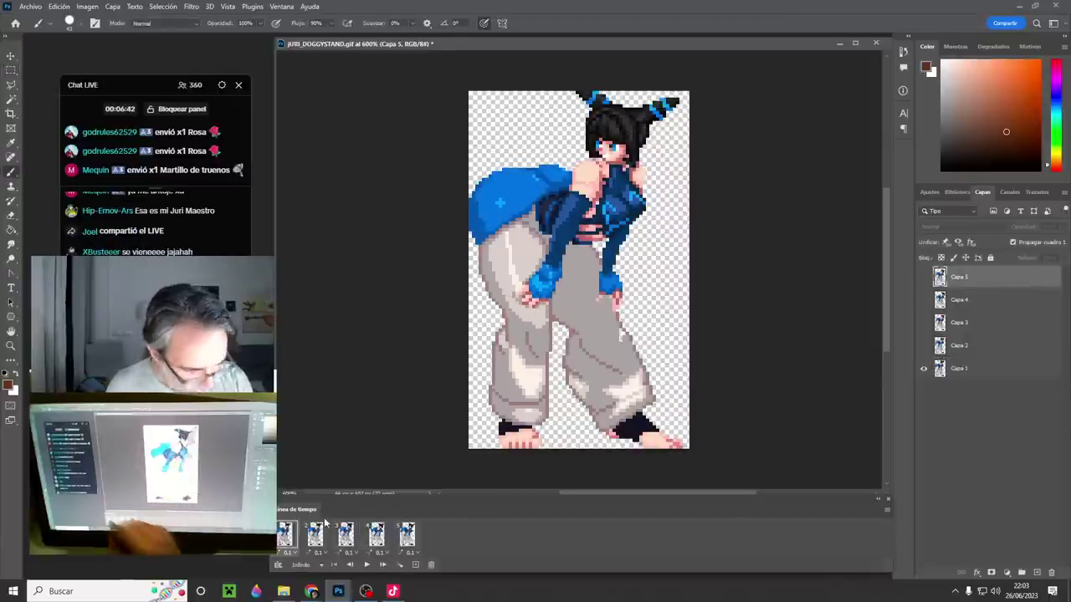
{"action": "left_click", "coordinate": [1037, 574]}
- Outline the glove and hand below the chest with a pure red rectangle on the new layer, using the Pencil tool at 800% zoom
{"action": "left_click_drag", "start_coordinate": [632, 258], "coordinate": [670, 258]}
{"action": "left_click", "coordinate": [1039, 61]}
{"action": "left_click", "coordinate": [1056, 61]}
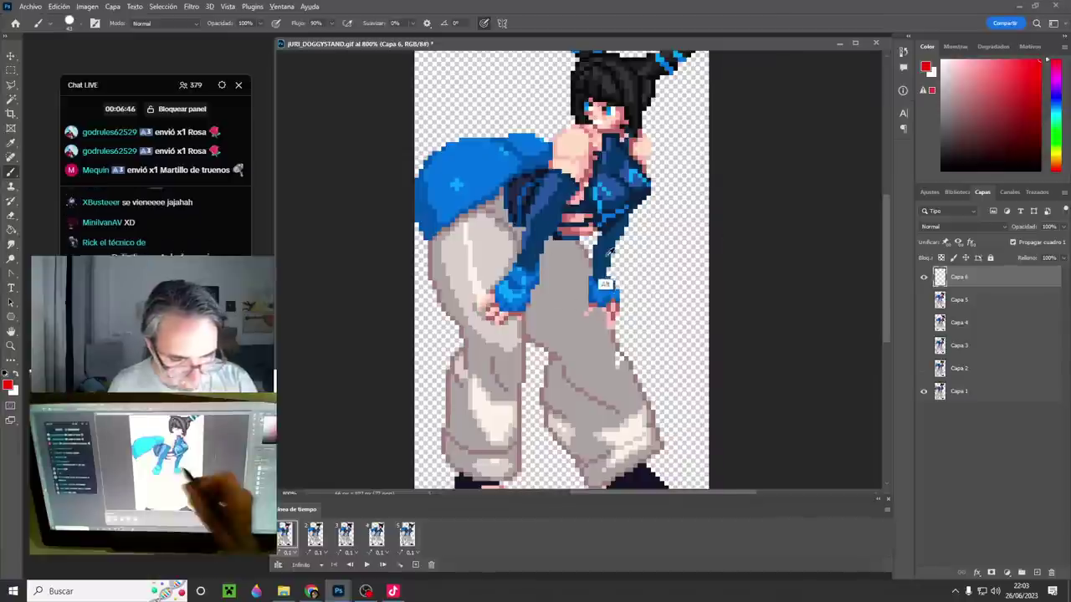
{"action": "left_click", "coordinate": [11, 171]}
{"action": "left_click", "coordinate": [44, 180]}
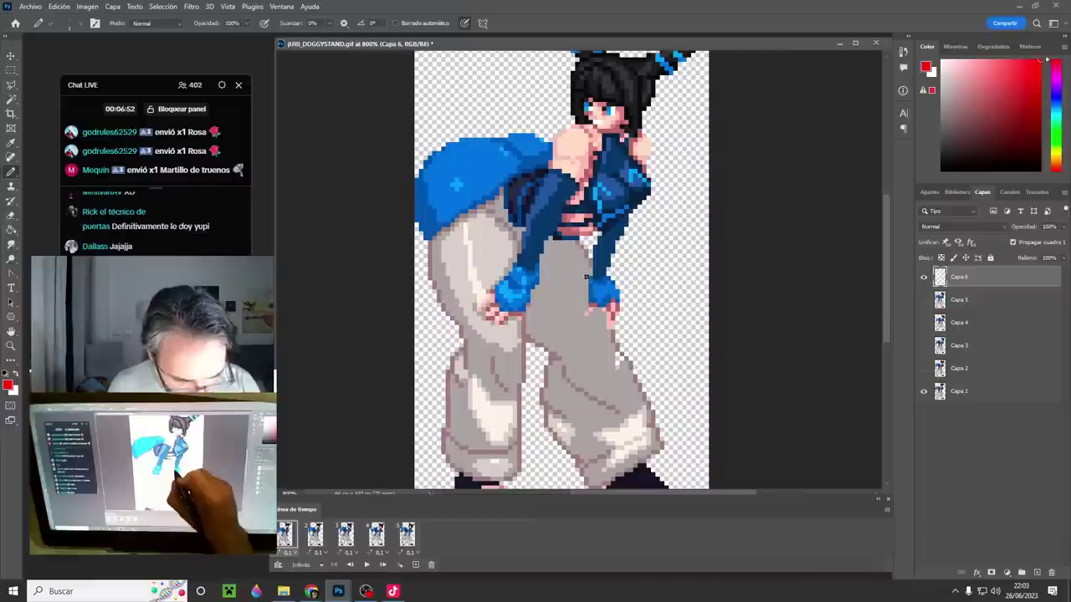
{"action": "left_click_drag", "start_coordinate": [584, 277], "coordinate": [586, 313]}
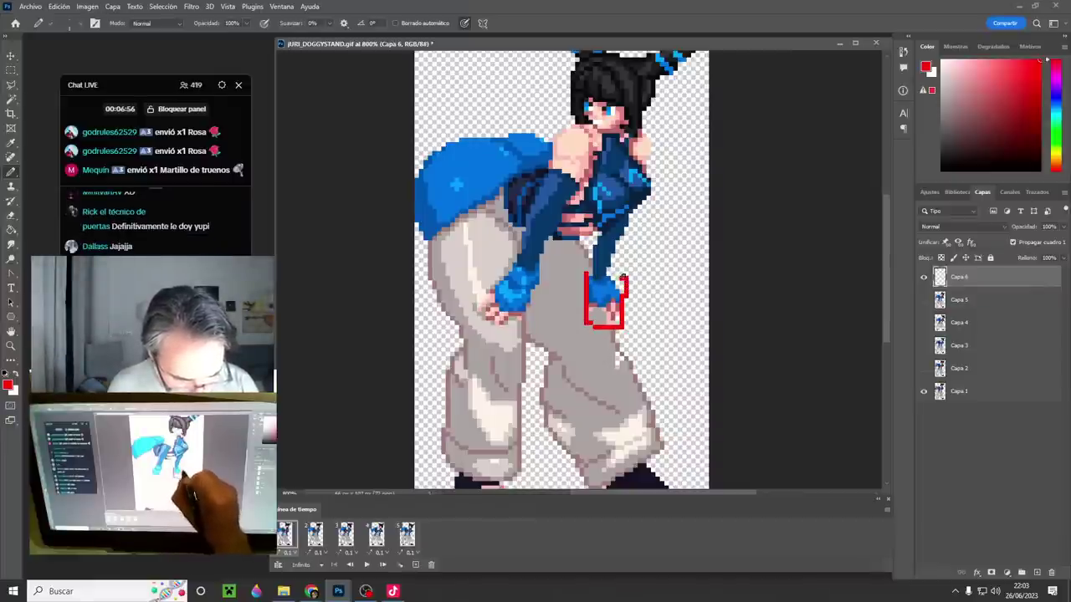
- Step back and forth through the animation frames to compare the hand's position against the red box
{"action": "left_click", "coordinate": [315, 535]}
{"action": "left_click", "coordinate": [346, 534]}
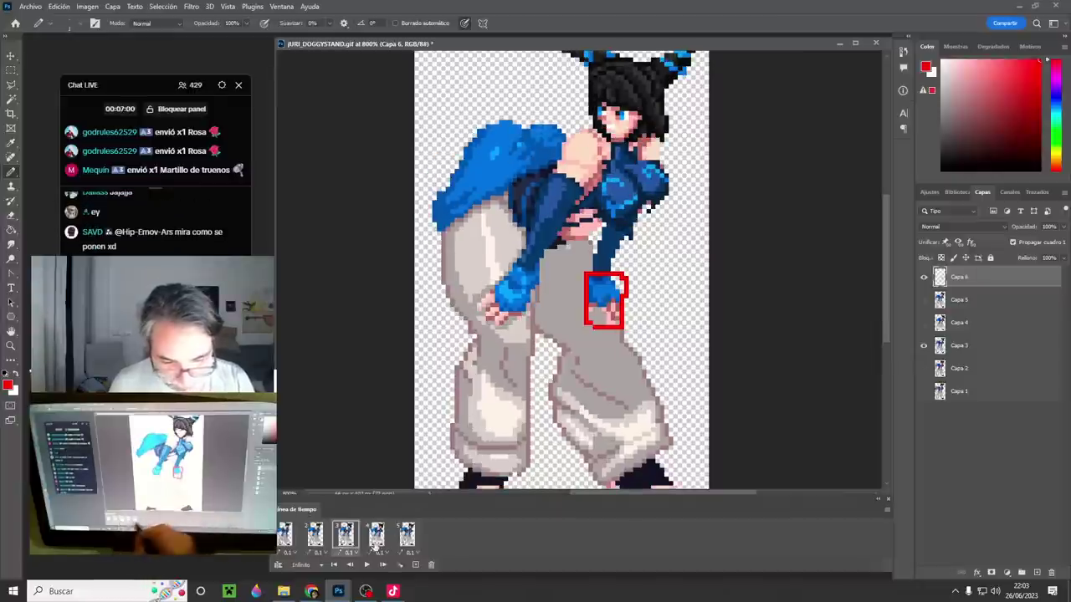
{"action": "left_click", "coordinate": [376, 535]}
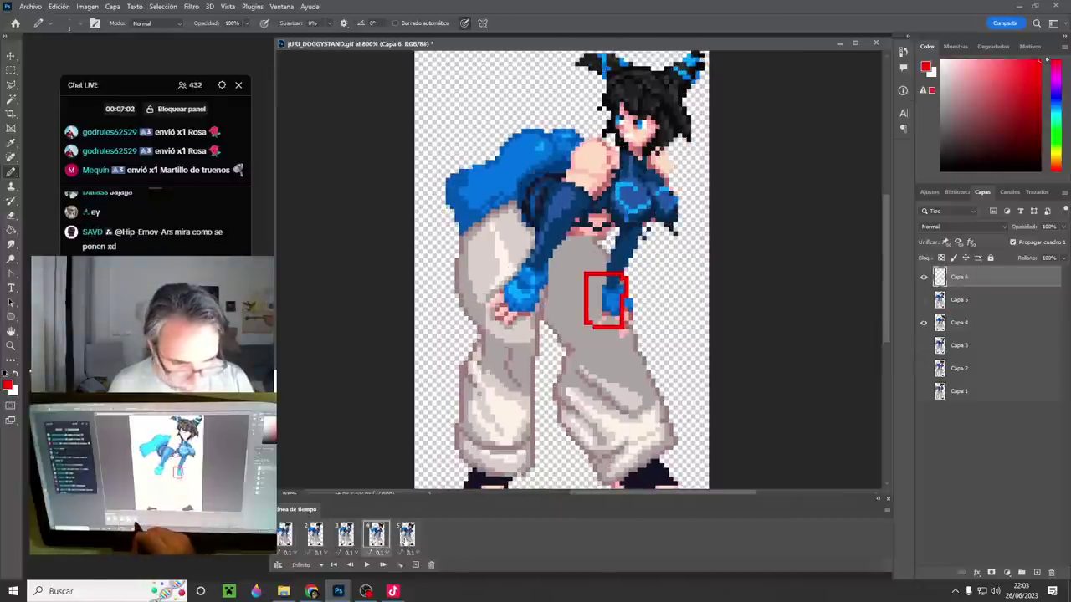
{"action": "left_click", "coordinate": [405, 539]}
{"action": "left_click", "coordinate": [377, 536]}
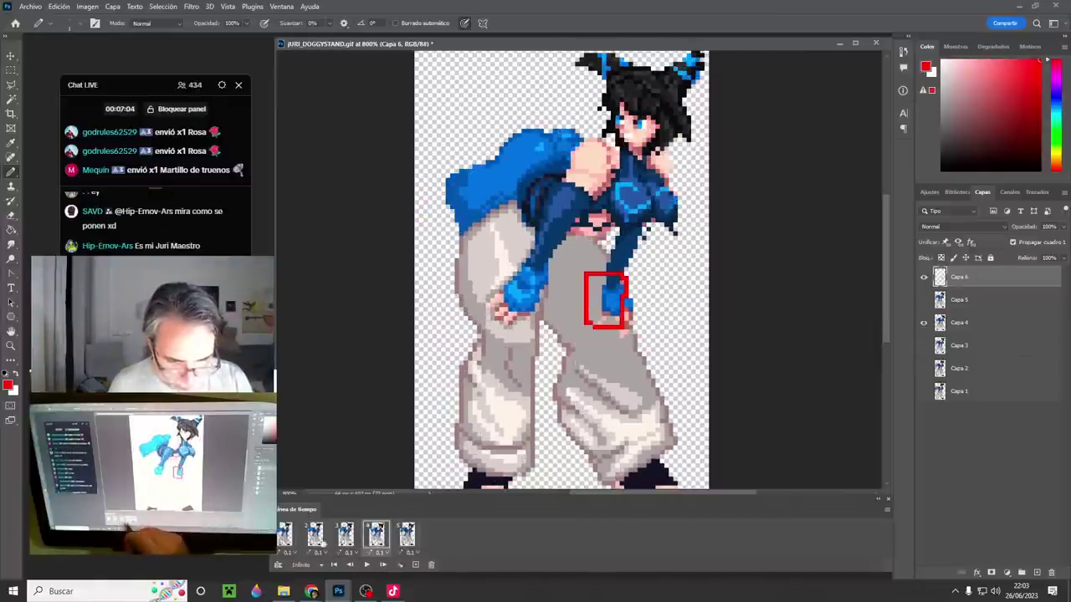
{"action": "left_click", "coordinate": [291, 538]}
{"action": "left_click", "coordinate": [321, 538]}
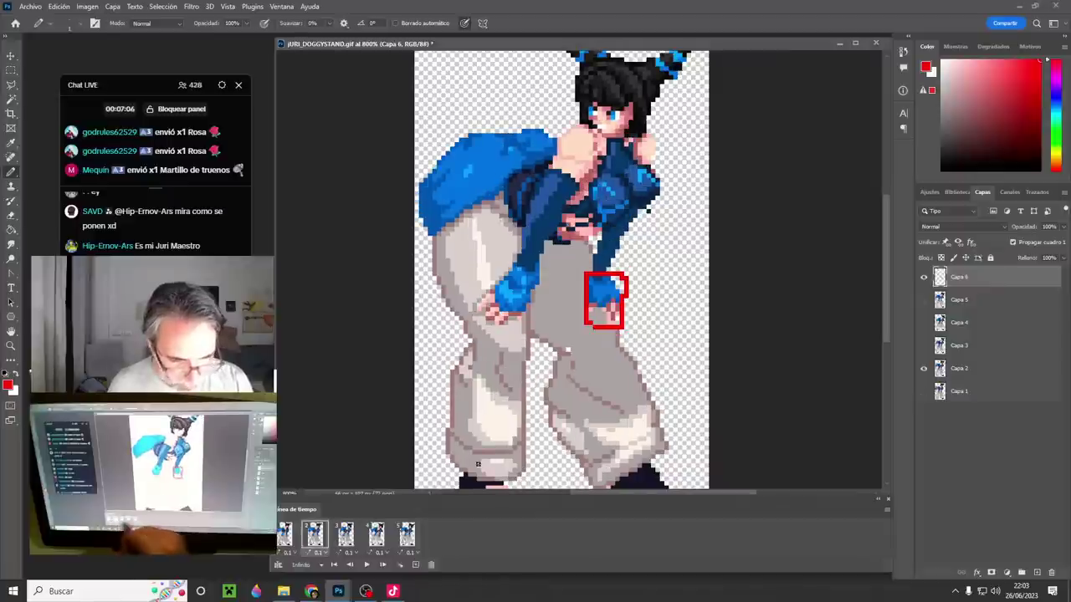
- Undo the red rectangle drawn around the hand on Capa 6
{"action": "key", "text": "ctrl+z"}
{"action": "key", "text": "ctrl+z"}
{"action": "key", "text": "ctrl+z"}
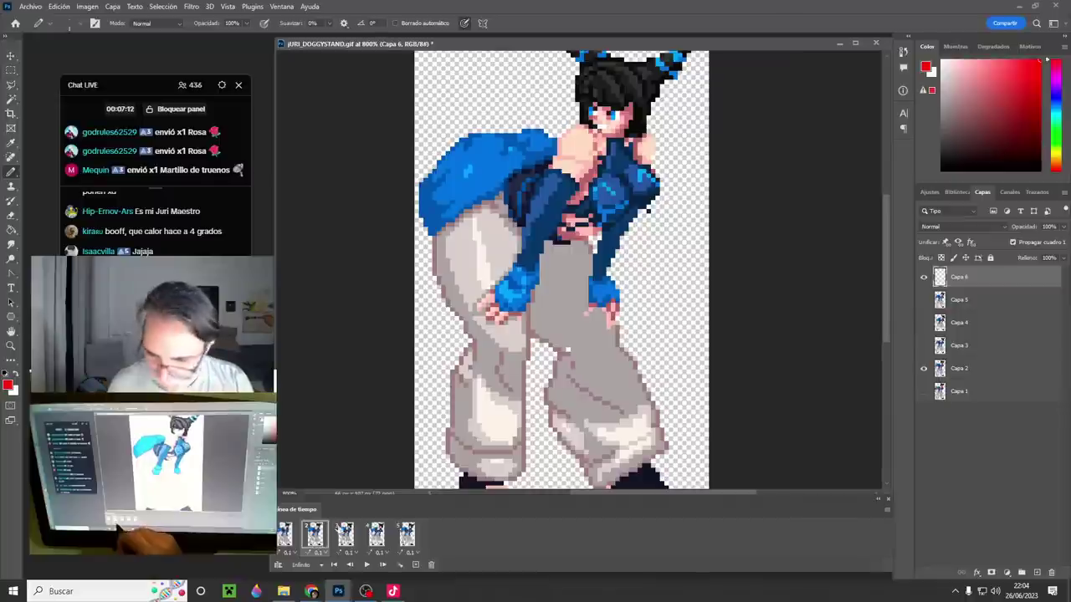
- Marquee-select the glove and hand below the chest on Capa 2 and nudge them one pixel to the right
{"action": "key", "text": "m"}
{"action": "left_click", "coordinate": [959, 368]}
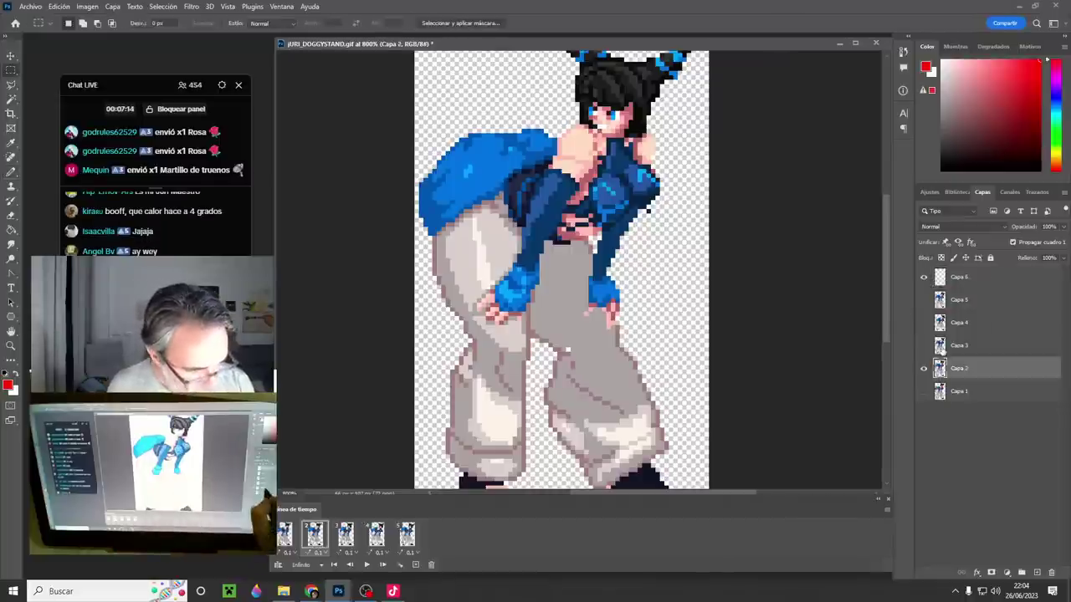
{"action": "left_click_drag", "start_coordinate": [586, 276], "coordinate": [615, 328]}
{"action": "left_click_drag", "start_coordinate": [623, 324], "coordinate": [580, 267]}
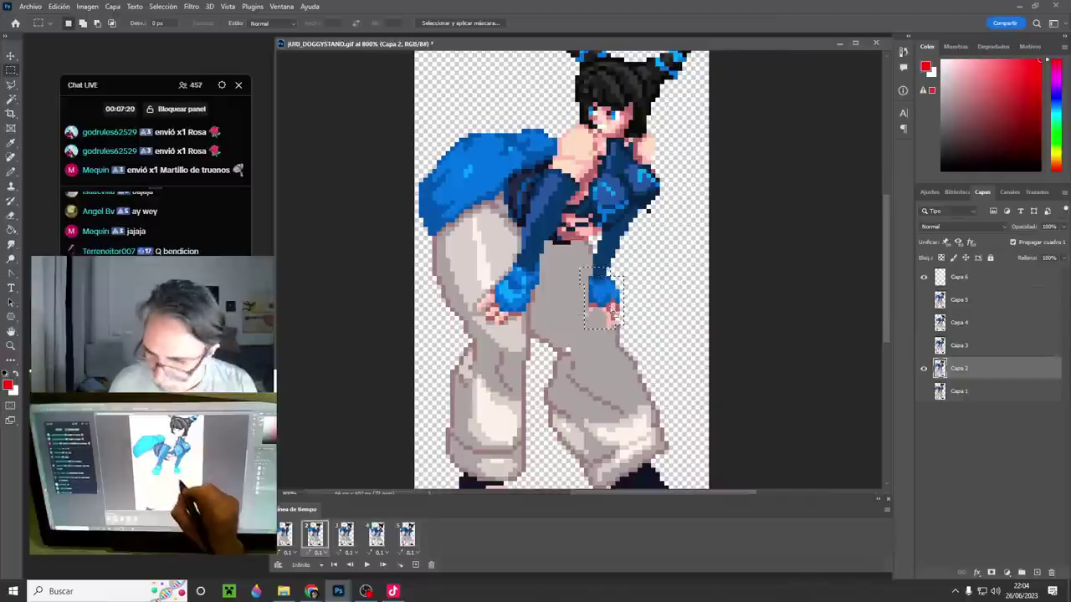
{"action": "key", "text": "v"}
{"action": "key", "text": "Right"}
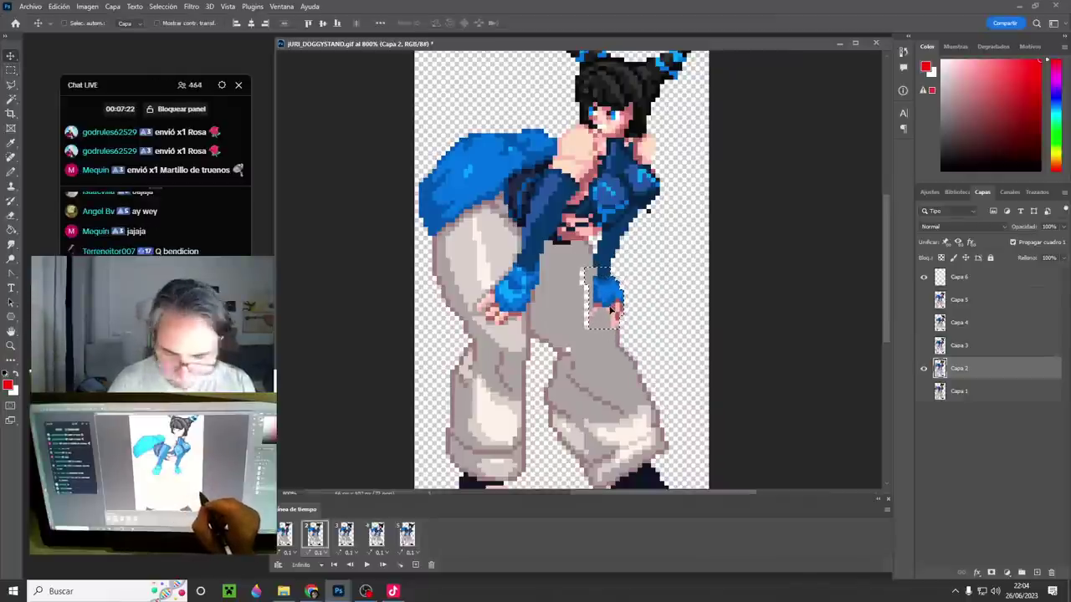
- Deselect and repaint the gap beside the shifted hand with sampled trouser grey, and touch up the sleeve with its sampled dark blue
{"action": "key", "text": "ctrl+d"}
{"action": "key", "text": "b"}
{"action": "left_click", "coordinate": [571, 326], "text": "alt"}
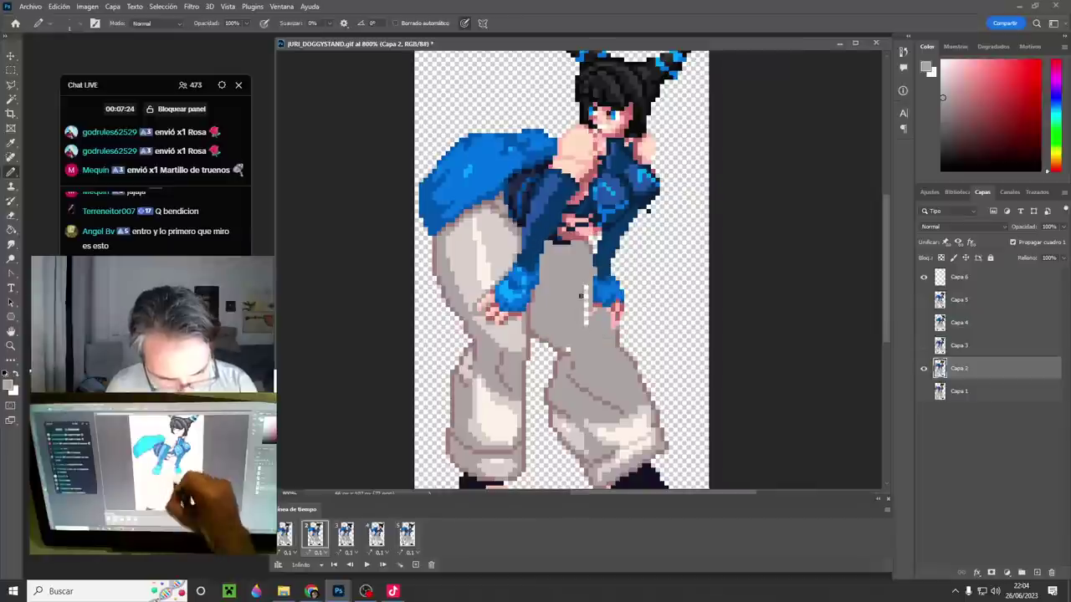
{"action": "left_click", "coordinate": [590, 256], "text": "alt"}
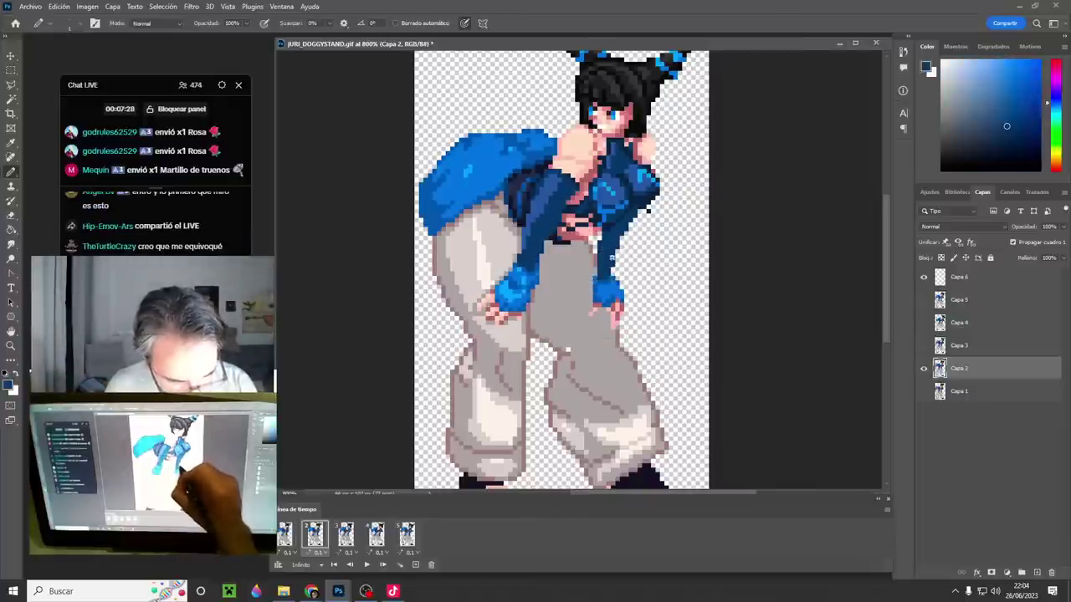
- Switch repeatedly between frames 1, 2 and 3 at 700% zoom to compare the positions of both hands
{"action": "left_click", "coordinate": [293, 537]}
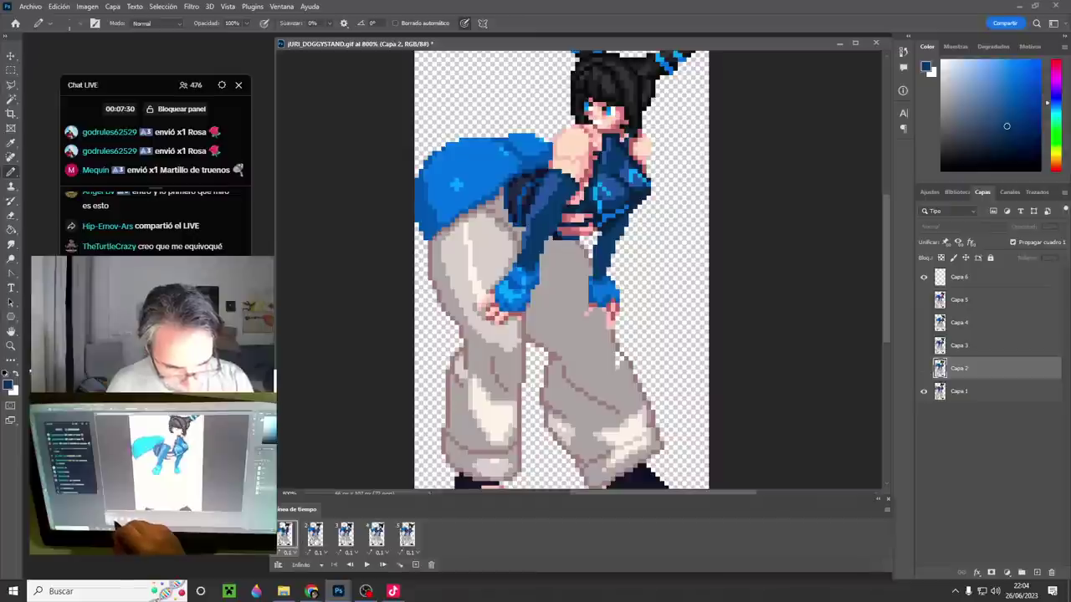
{"action": "left_click", "coordinate": [315, 536]}
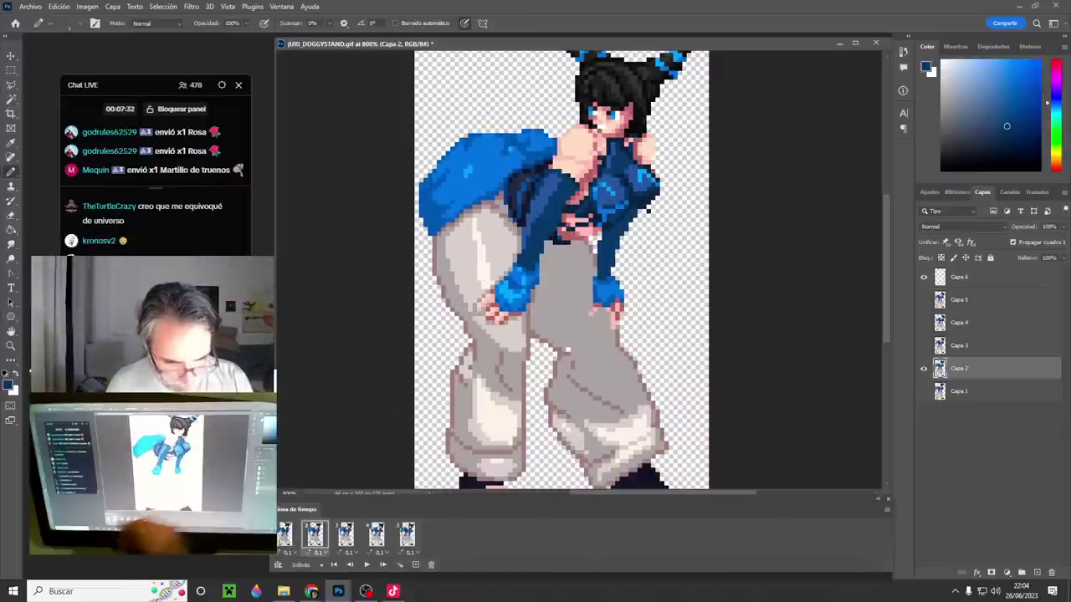
{"action": "left_click", "coordinate": [285, 538]}
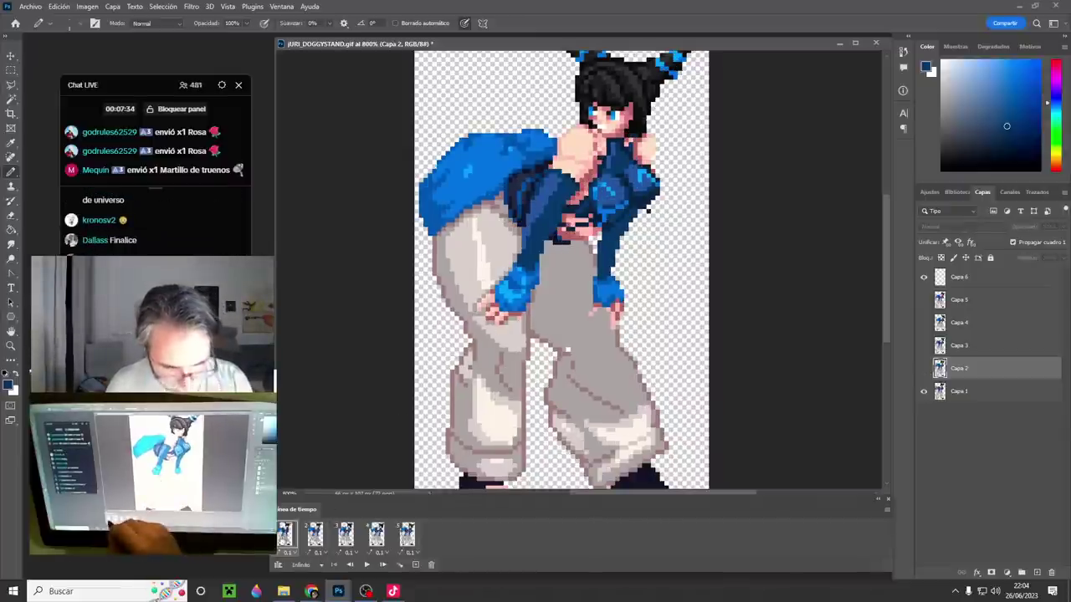
{"action": "scroll", "coordinate": [638, 445], "scroll_direction": "down", "scroll_amount": 1}
{"action": "left_click_drag", "start_coordinate": [638, 445], "coordinate": [628, 391]}
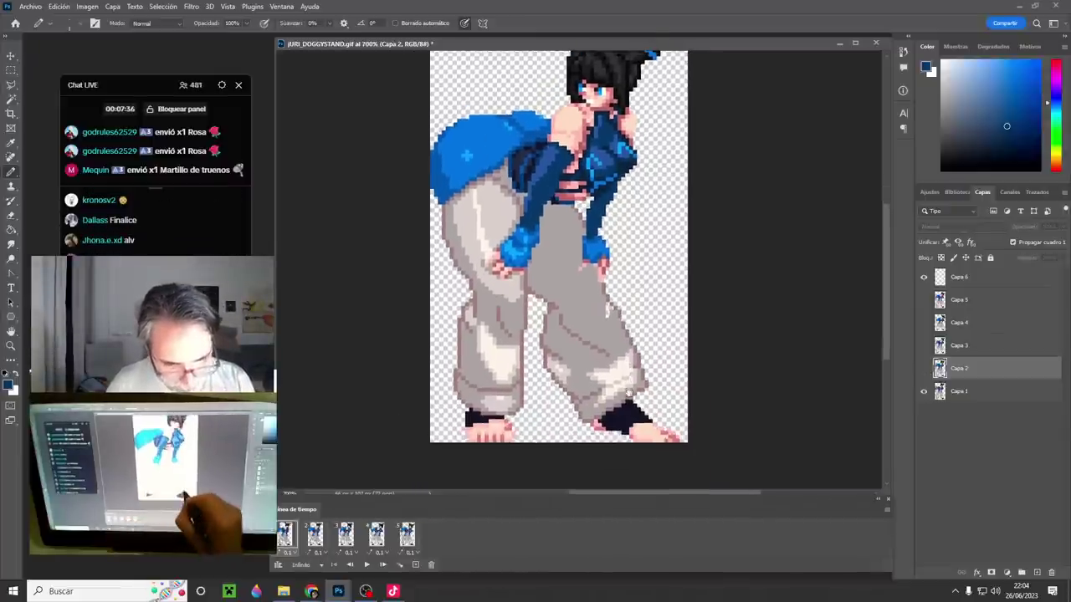
{"action": "left_click", "coordinate": [315, 536]}
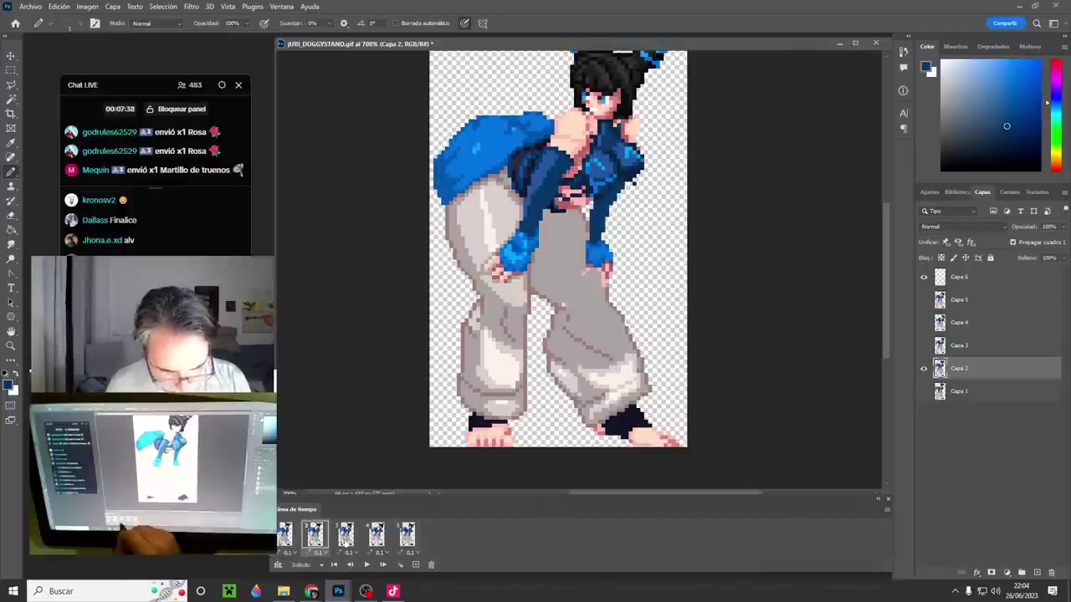
{"action": "left_click", "coordinate": [346, 535]}
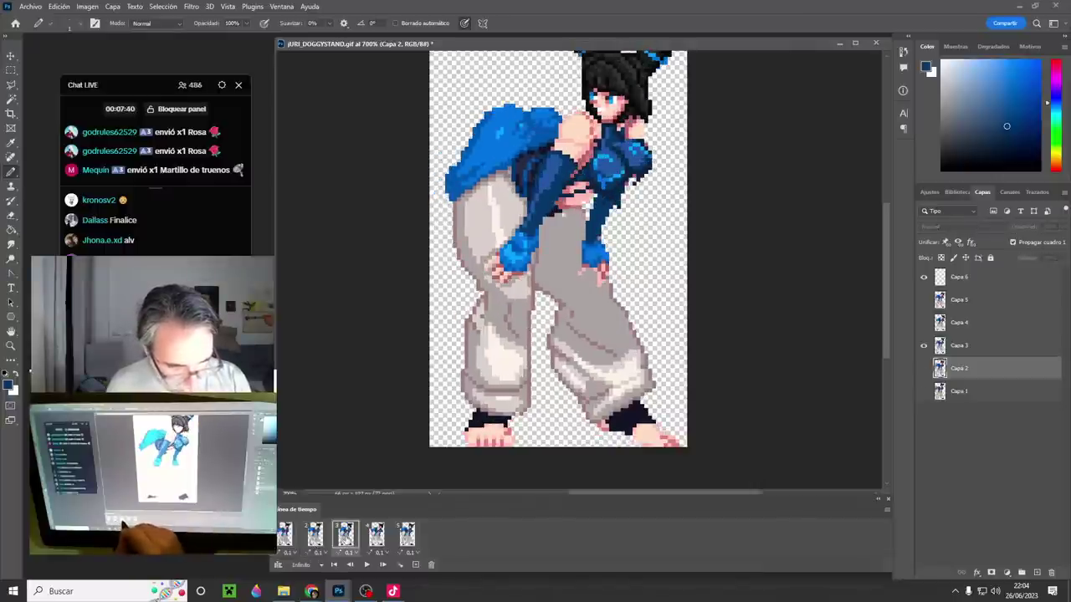
{"action": "left_click", "coordinate": [315, 535]}
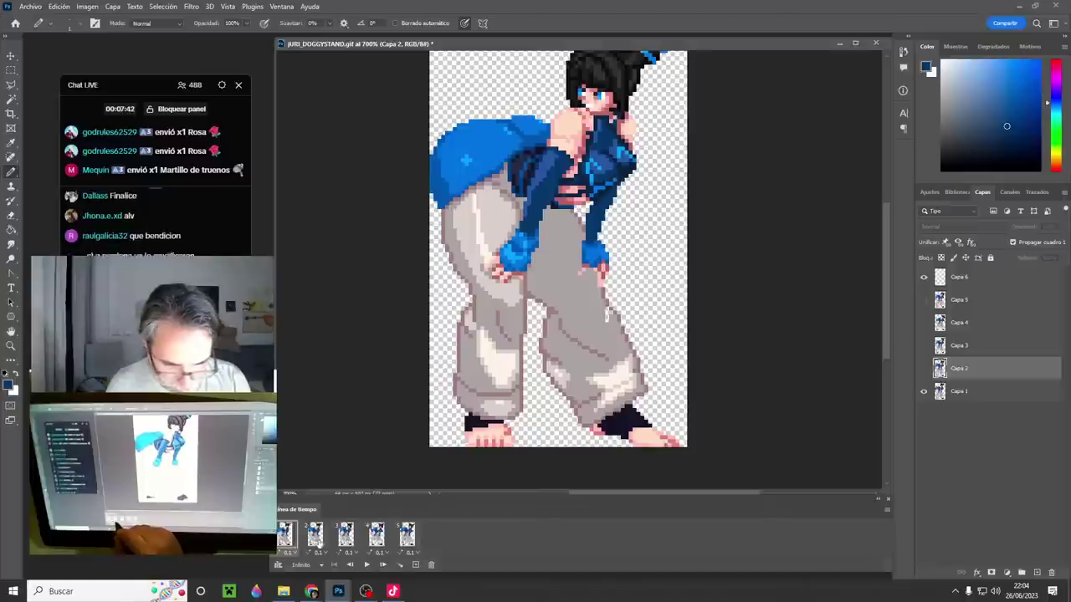
{"action": "left_click", "coordinate": [346, 535]}
{"action": "left_click", "coordinate": [284, 535]}
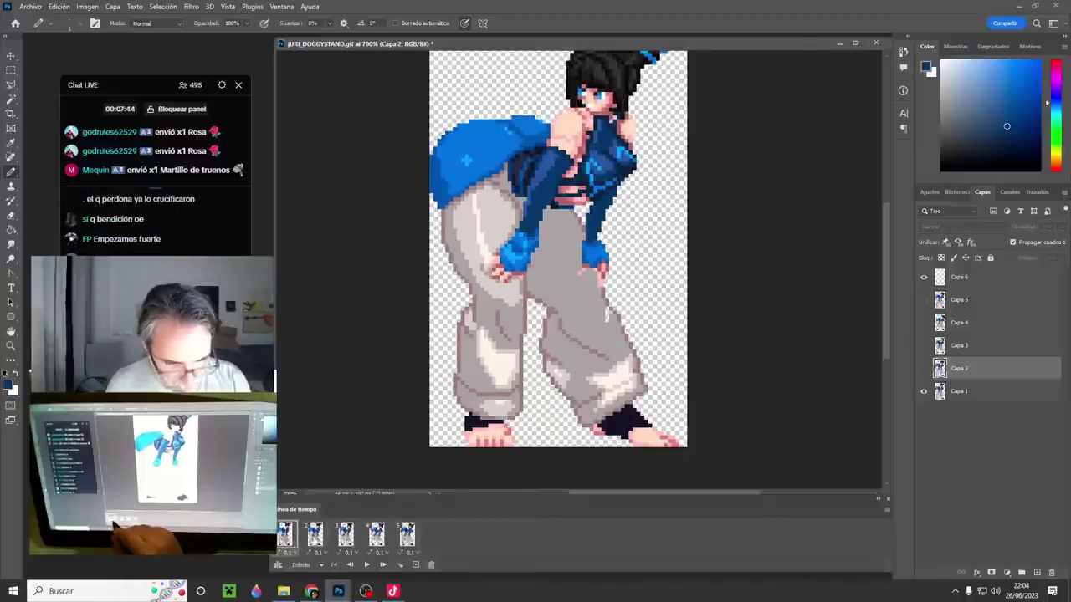
{"action": "left_click", "coordinate": [314, 535]}
{"action": "left_click", "coordinate": [284, 536]}
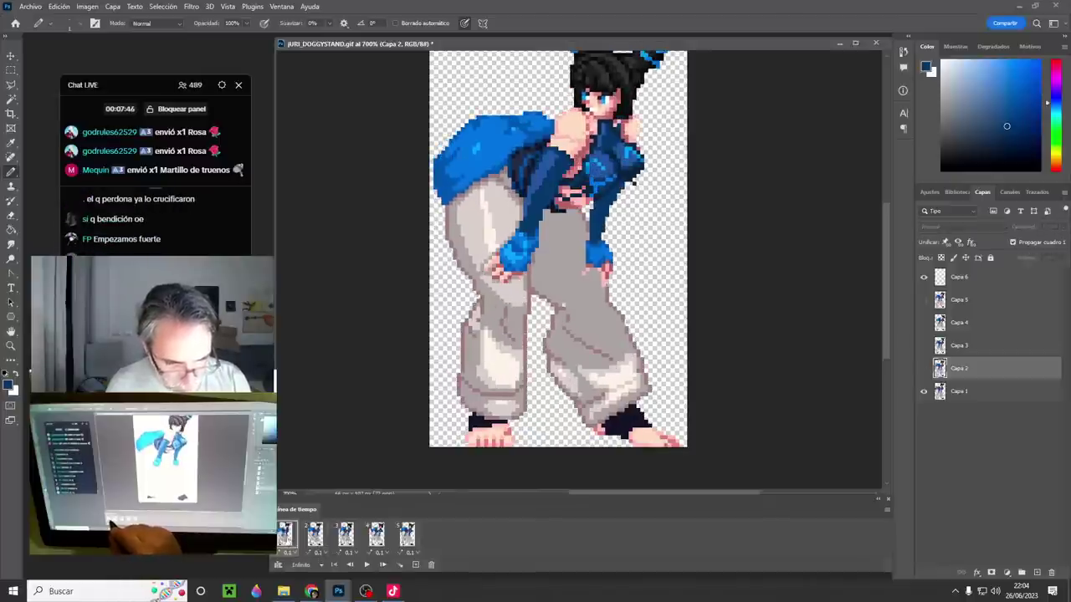
{"action": "left_click", "coordinate": [315, 535]}
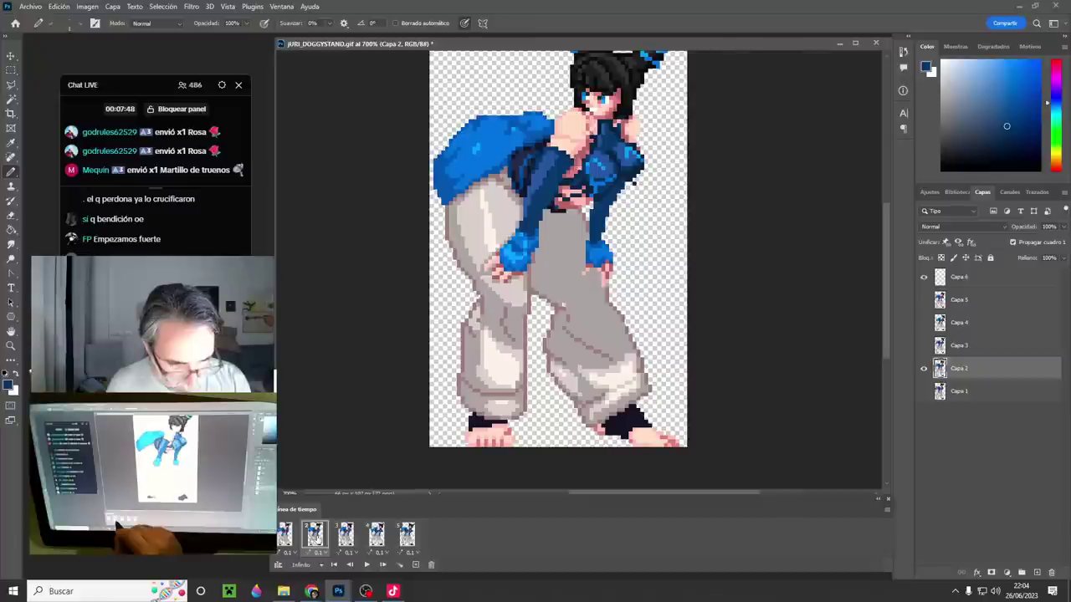
{"action": "left_click", "coordinate": [284, 536]}
{"action": "left_click", "coordinate": [318, 540]}
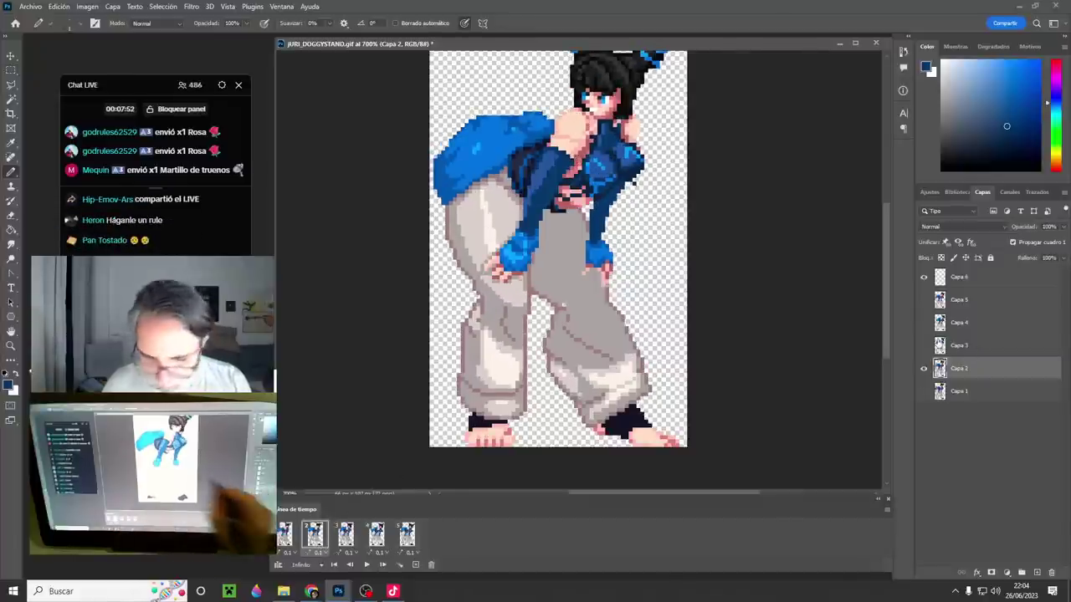
- Marquee-select the gloved hand resting on the highlighted thigh on Capa 2 and nudge it one pixel to the right
{"action": "key", "text": "m"}
{"action": "mouse_move", "coordinate": [542, 223]}
{"action": "left_mouse_down"}
{"action": "mouse_move", "coordinate": [488, 282]}
{"action": "mouse_move", "coordinate": [545, 285]}
{"action": "mouse_move", "coordinate": [535, 256]}
{"action": "mouse_move", "coordinate": [544, 237]}
{"action": "left_mouse_up"}
{"action": "key", "text": "v"}
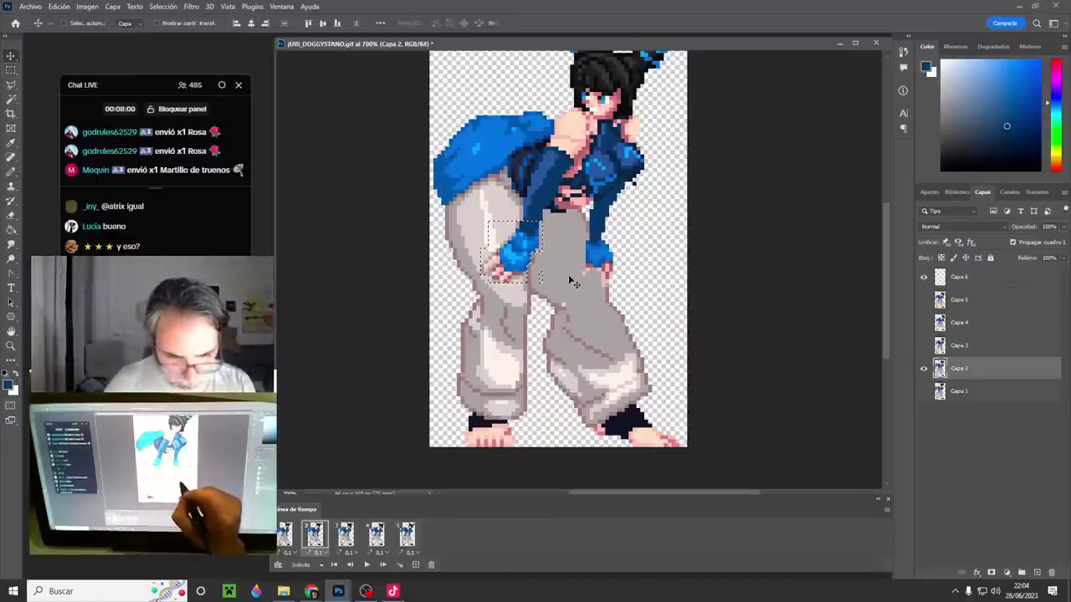
{"action": "key", "text": "Right"}
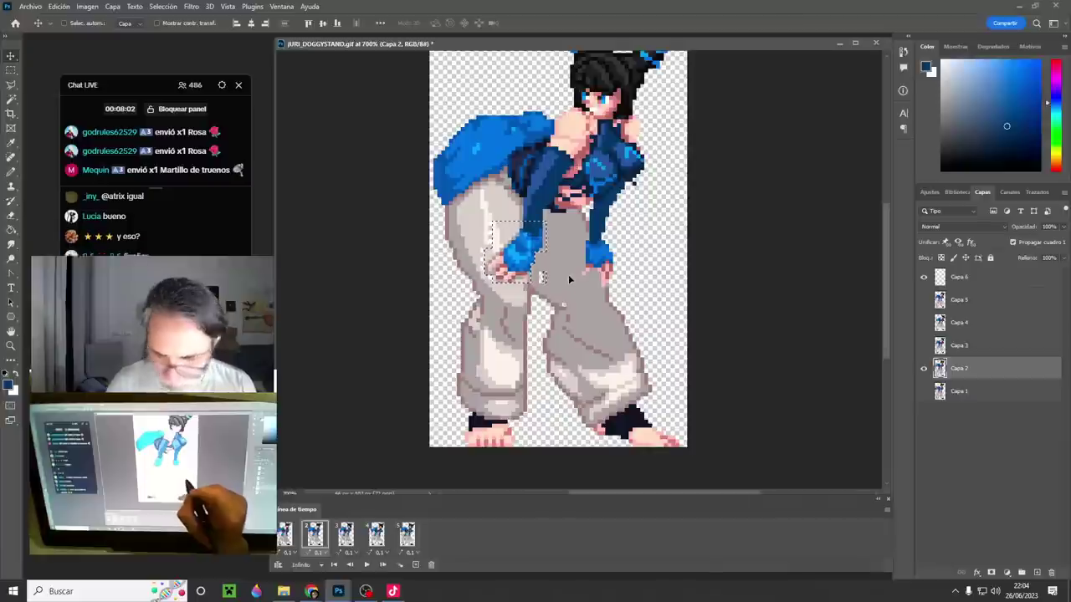
- Deselect and repair the pixels around the thigh hand with sampled dark and light trouser greys using the Pencil tool
{"action": "key", "text": "ctrl+d"}
{"action": "key", "text": "b"}
{"action": "left_click", "coordinate": [543, 260], "text": "alt"}
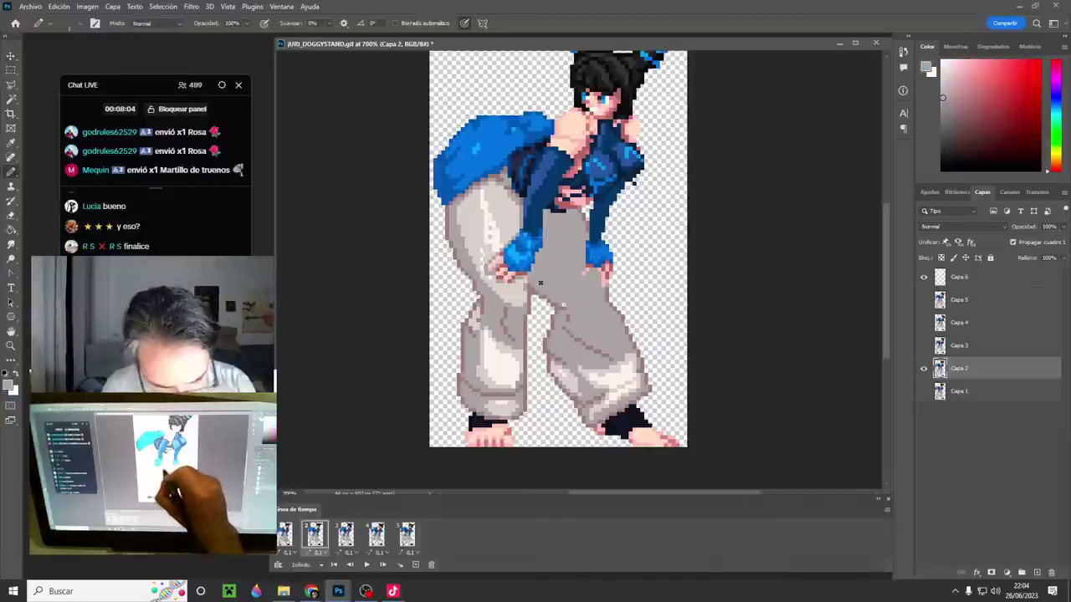
{"action": "left_click", "coordinate": [480, 274], "text": "alt"}
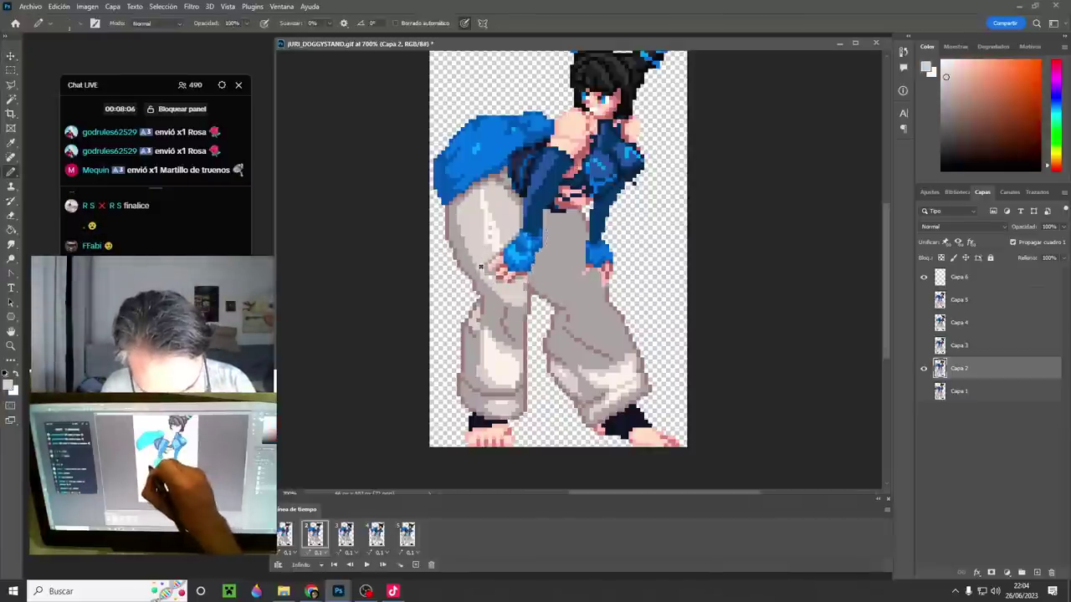
- Alternate between the first three frames to check how steady the hands stay after the correction
{"action": "left_click", "coordinate": [285, 537]}
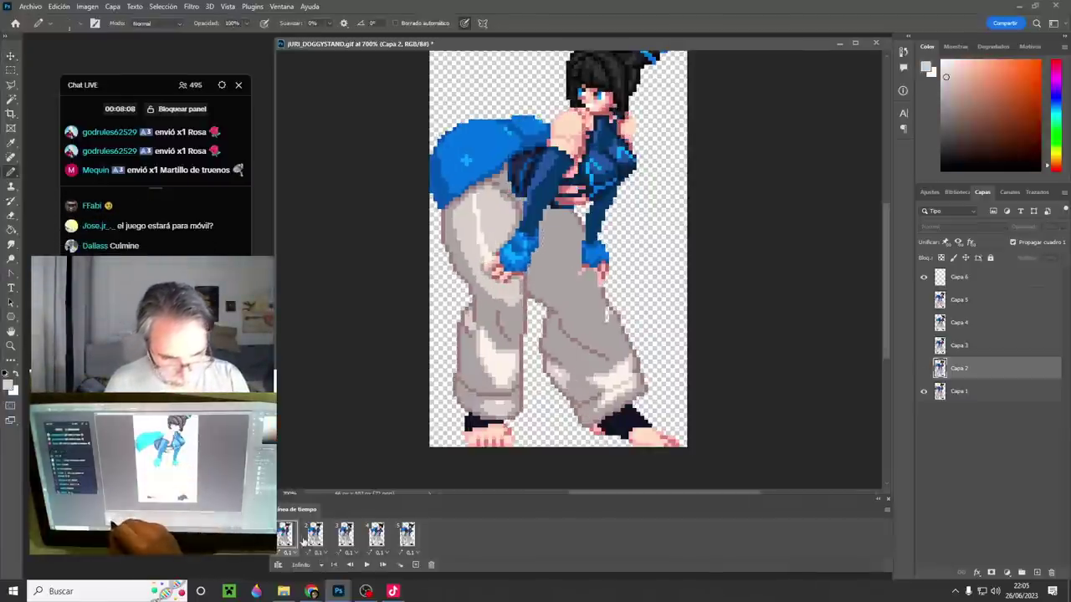
{"action": "left_click", "coordinate": [306, 543]}
{"action": "left_click", "coordinate": [287, 537]}
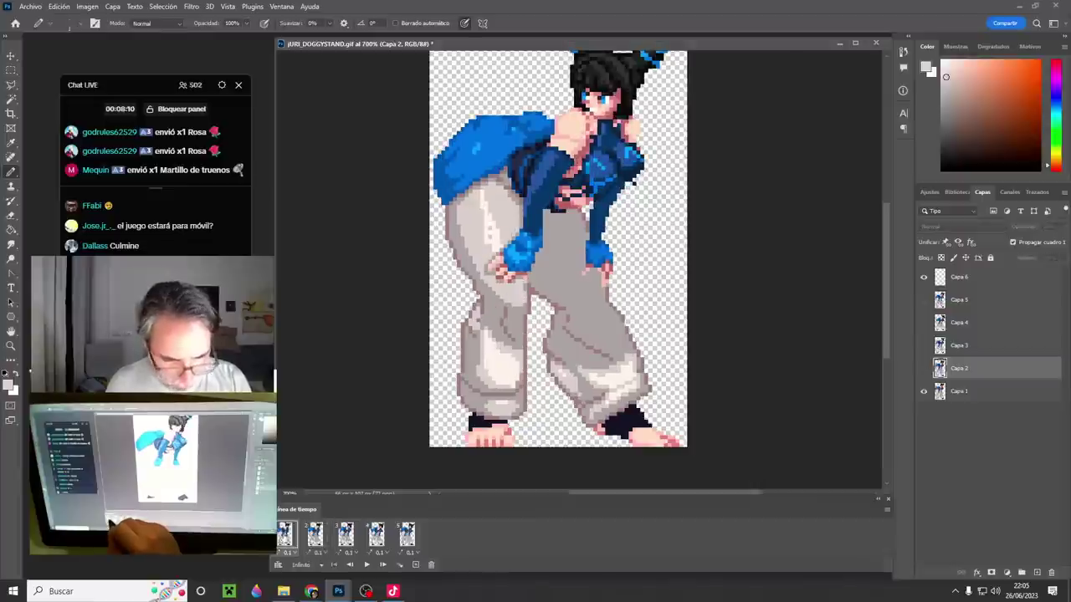
{"action": "left_click", "coordinate": [306, 540]}
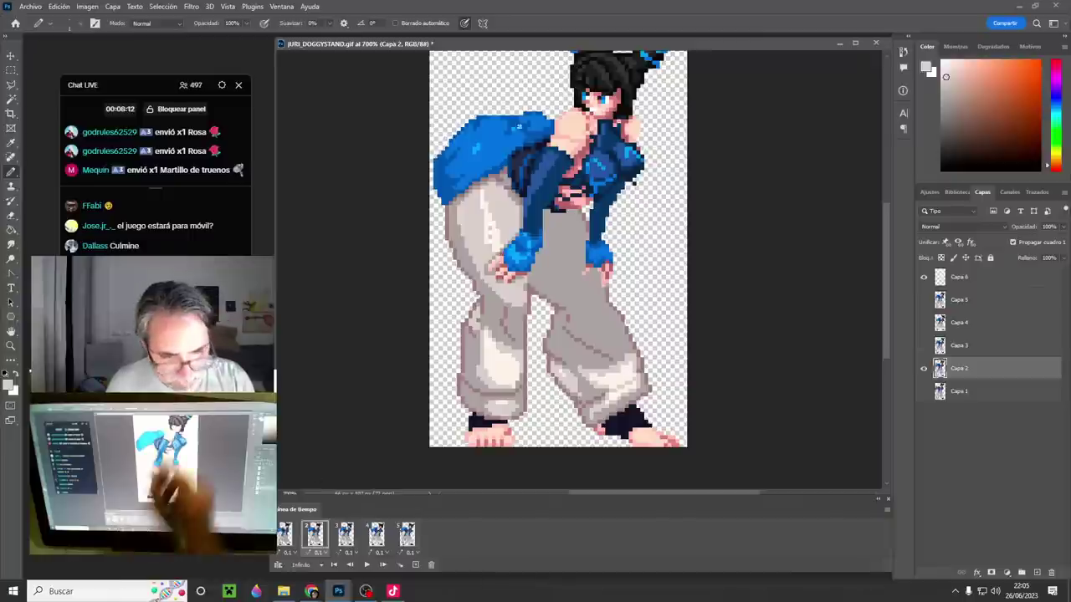
{"action": "left_click", "coordinate": [289, 540]}
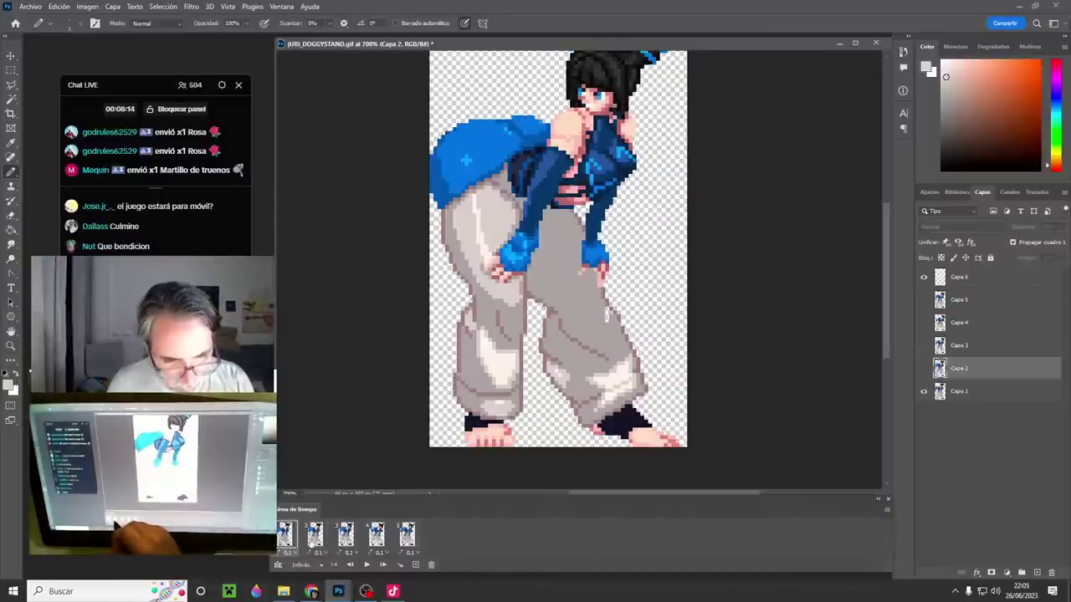
{"action": "left_click", "coordinate": [313, 540]}
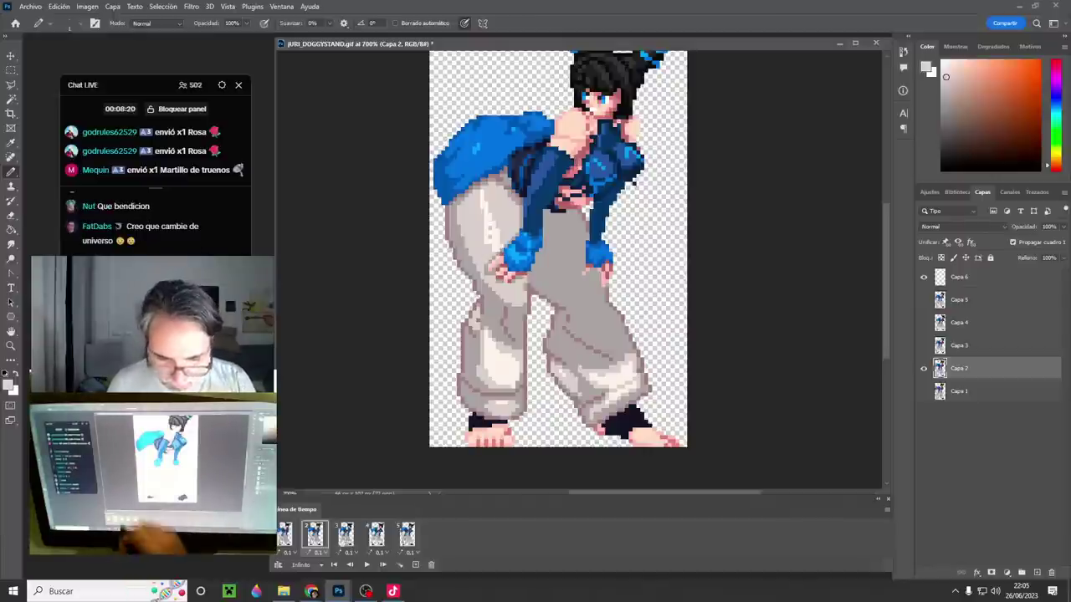
{"action": "left_click", "coordinate": [345, 537]}
{"action": "left_click", "coordinate": [285, 536]}
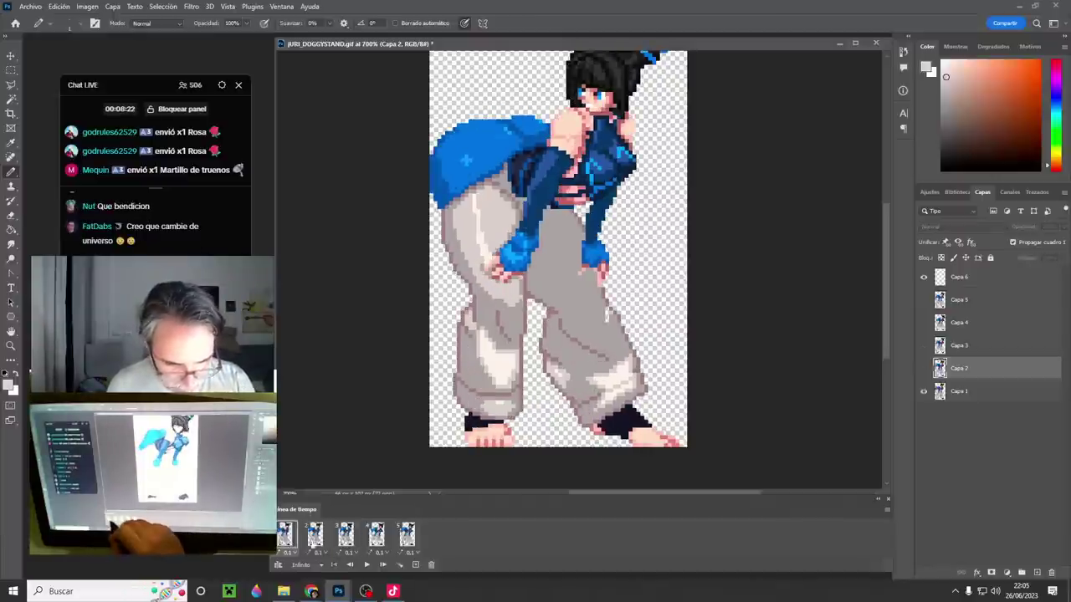
{"action": "left_click", "coordinate": [315, 535]}
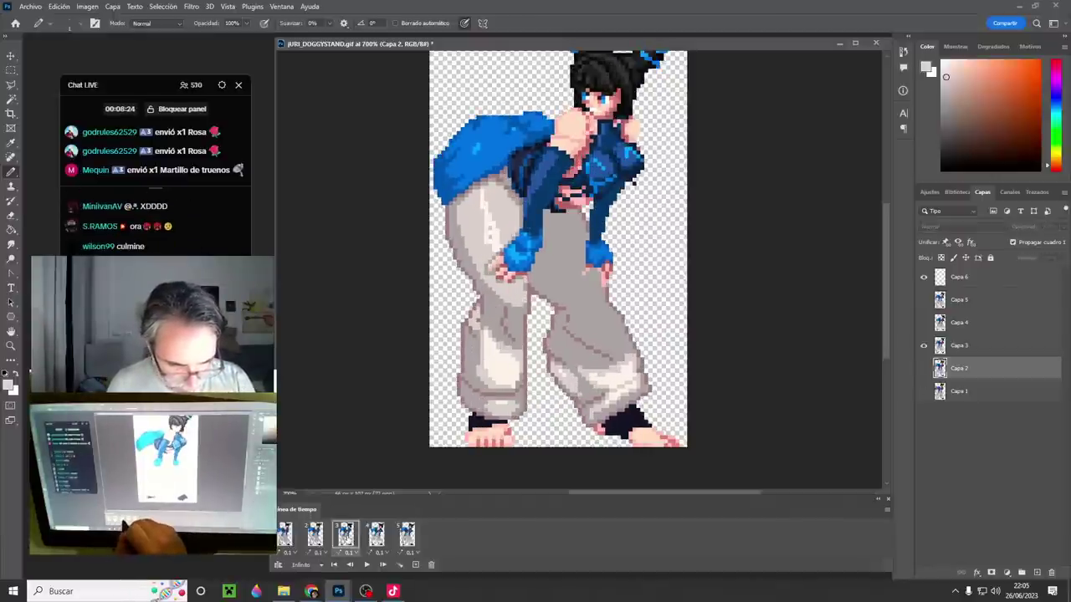
- In frame 3, marquee-select both gloved hands on Capa 3 and shift them together about two pixels to the right
{"action": "left_click", "coordinate": [345, 536]}
{"action": "left_click", "coordinate": [979, 353]}
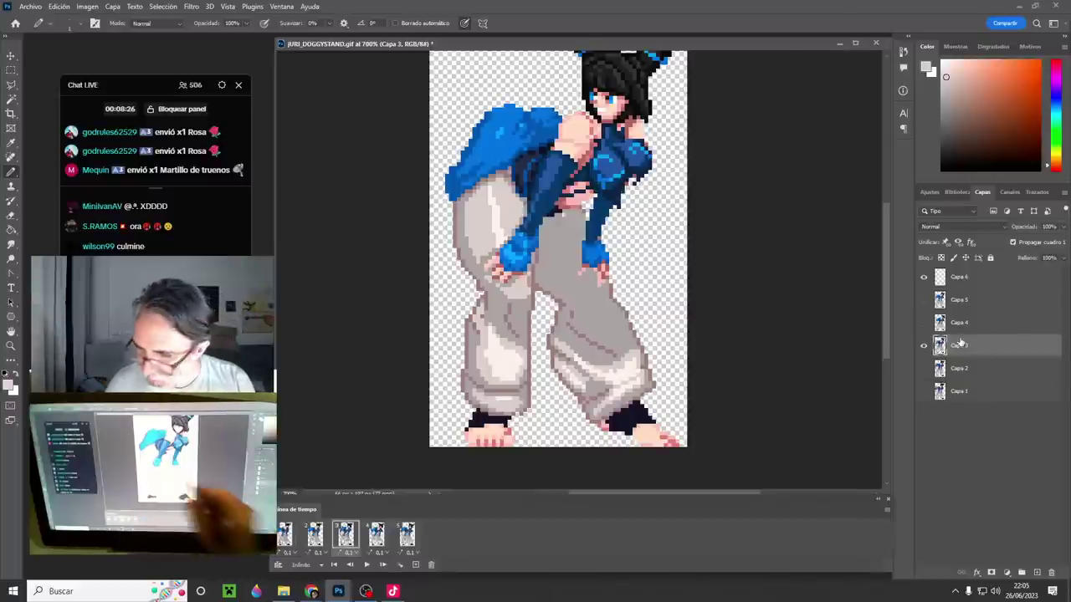
{"action": "key", "text": "m"}
{"action": "left_click_drag", "start_coordinate": [546, 224], "coordinate": [492, 283]}
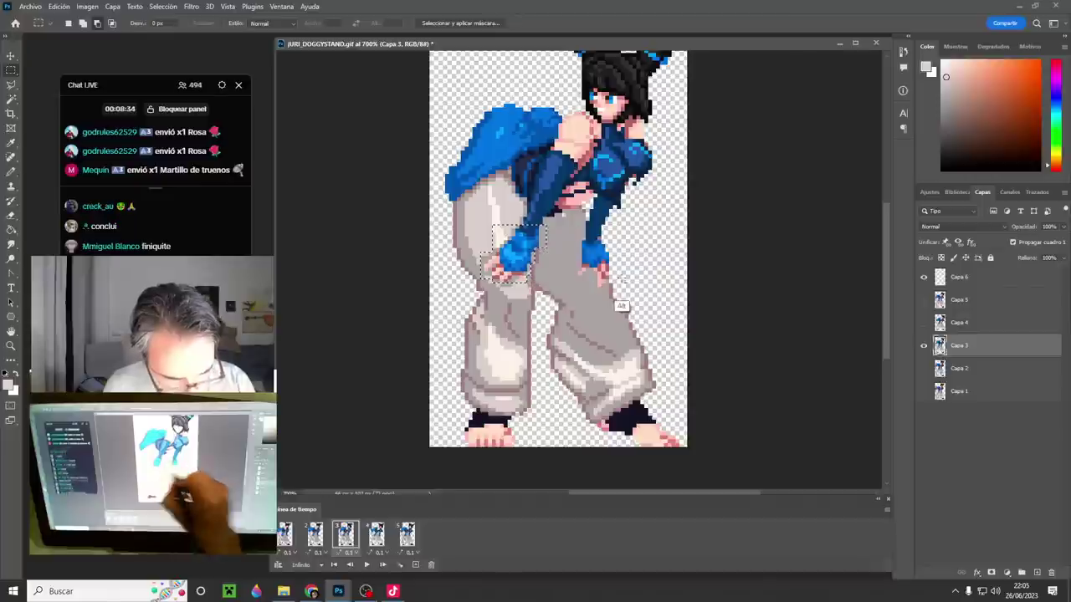
{"action": "left_click_drag", "start_coordinate": [590, 228], "coordinate": [605, 230]}
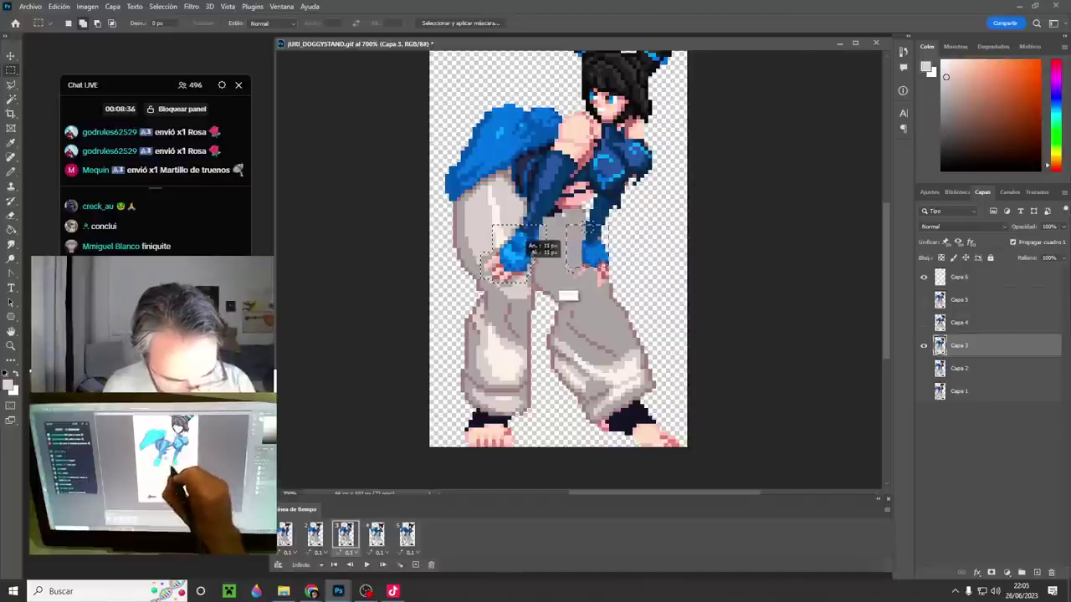
{"action": "left_click_drag", "start_coordinate": [609, 287], "coordinate": [597, 270]}
{"action": "key", "text": "v"}
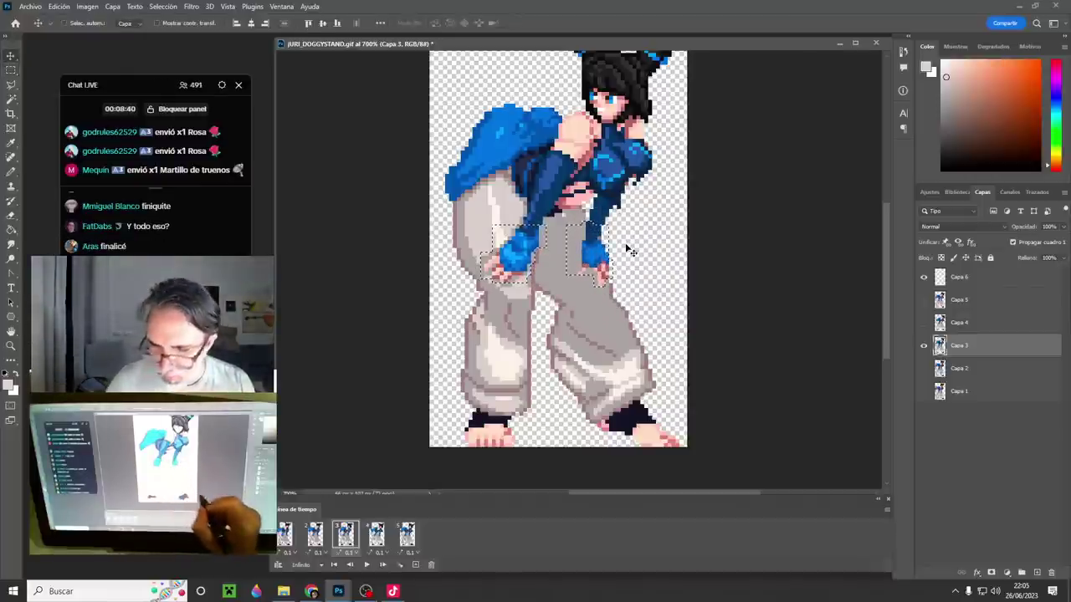
{"action": "key", "text": "Right"}
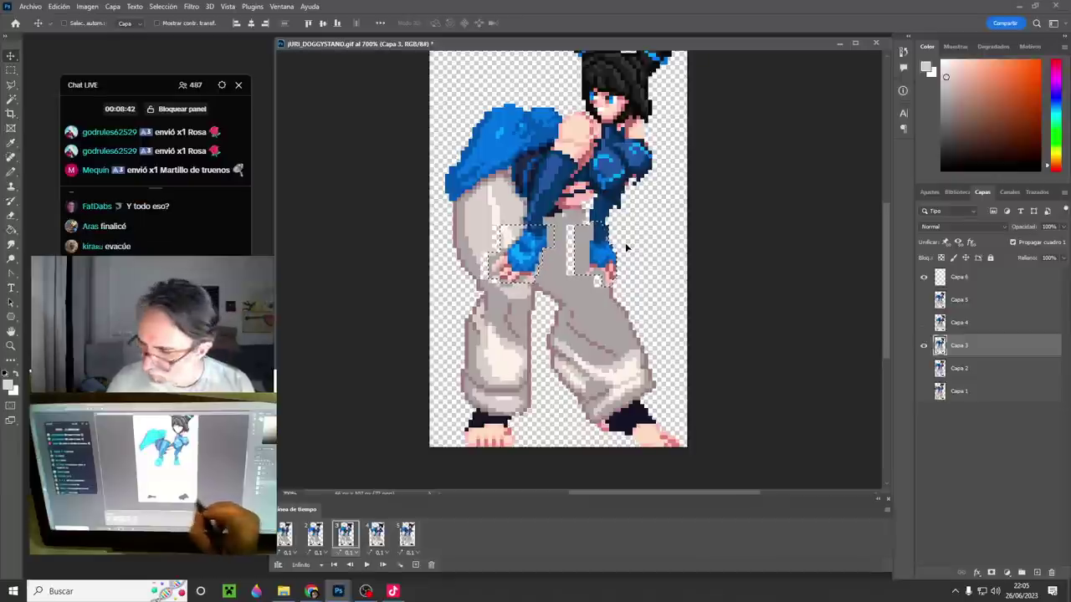
- Deselect and fill the holes left beside the thigh hand on Capa 3 with sampled light trouser greys using the Pencil tool
{"action": "key", "text": "b"}
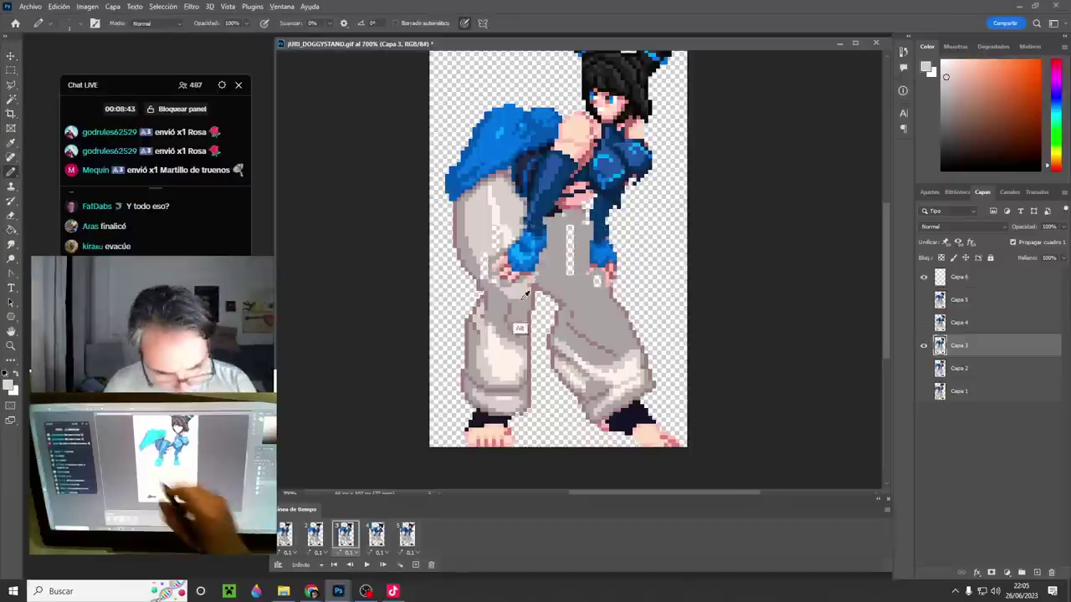
{"action": "left_click", "coordinate": [479, 269], "text": "alt"}
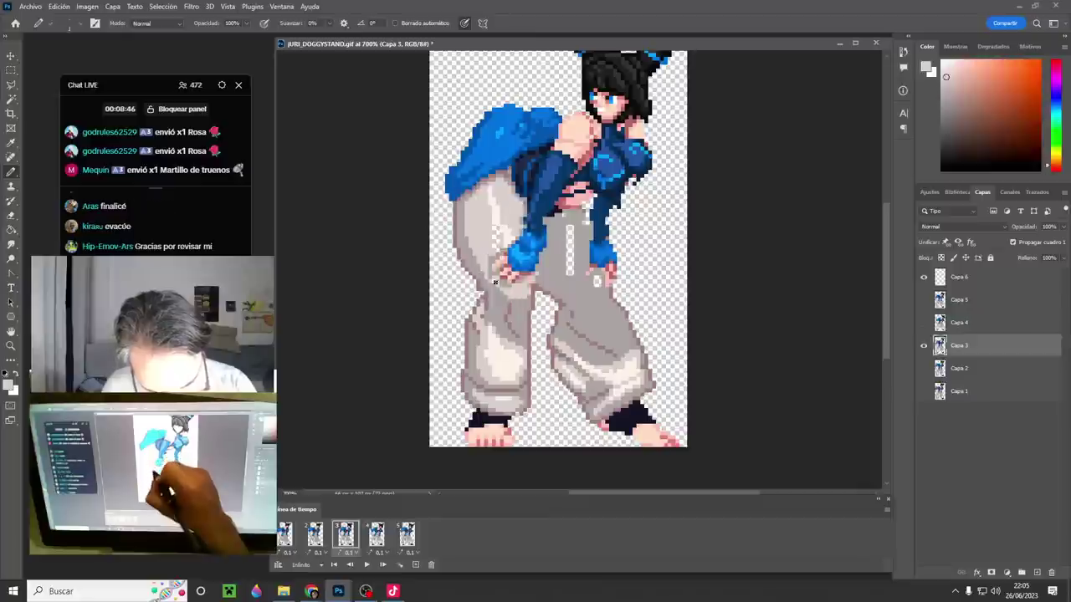
{"action": "left_click", "coordinate": [486, 245], "text": "alt"}
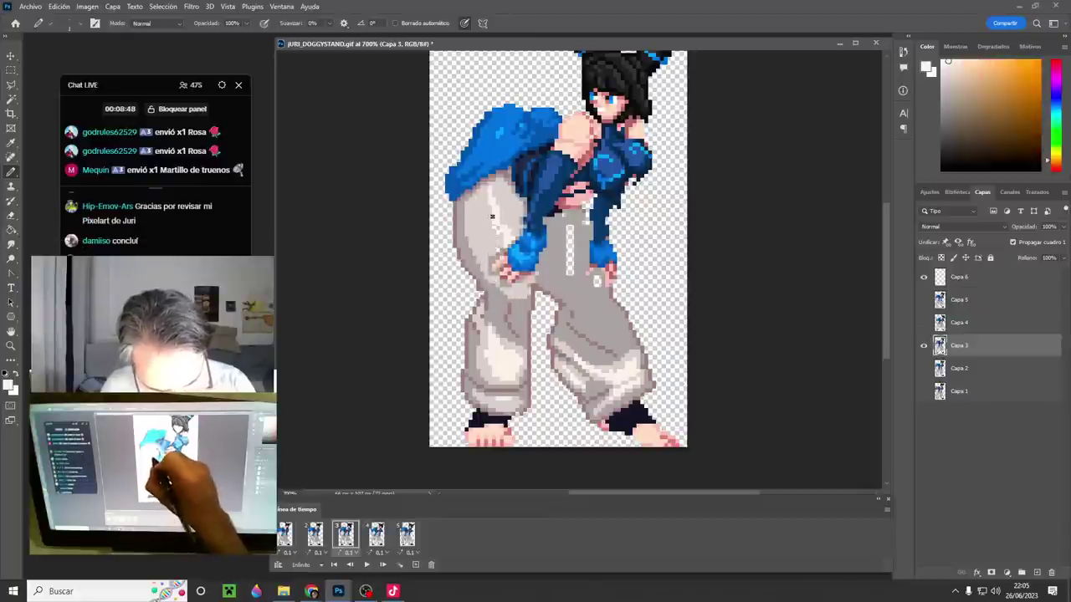
{"action": "left_click", "coordinate": [504, 220], "text": "alt"}
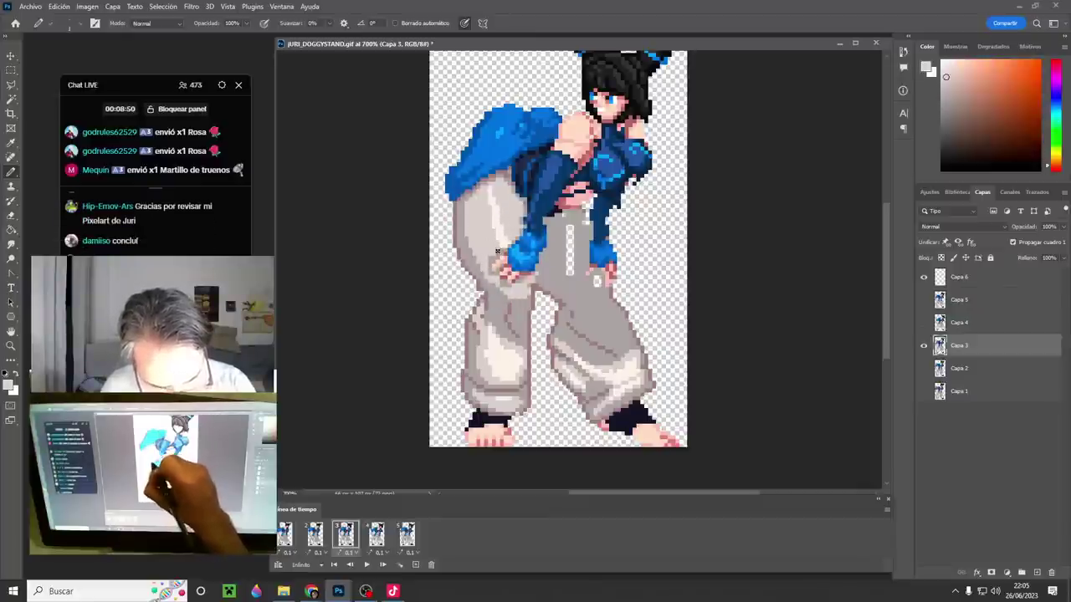
- Fill the white strip on the darker trouser leg with sampled grey and clean up the trouser edge beside the straight arm
{"action": "left_click", "coordinate": [553, 238], "text": "alt"}
{"action": "left_click_drag", "start_coordinate": [569, 228], "coordinate": [574, 274]}
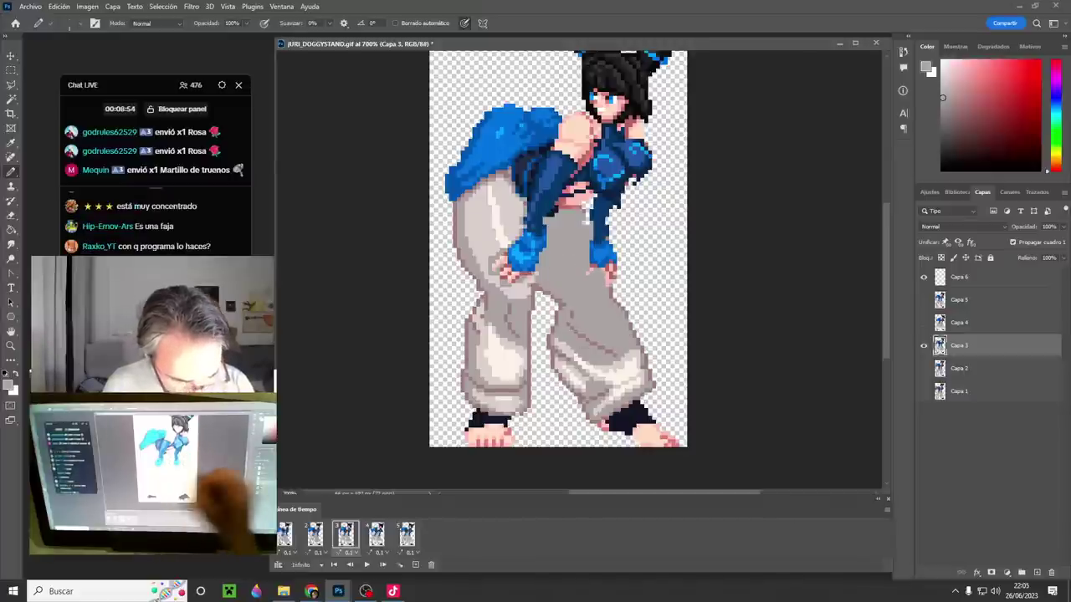
{"action": "left_click", "coordinate": [585, 209], "text": "alt"}
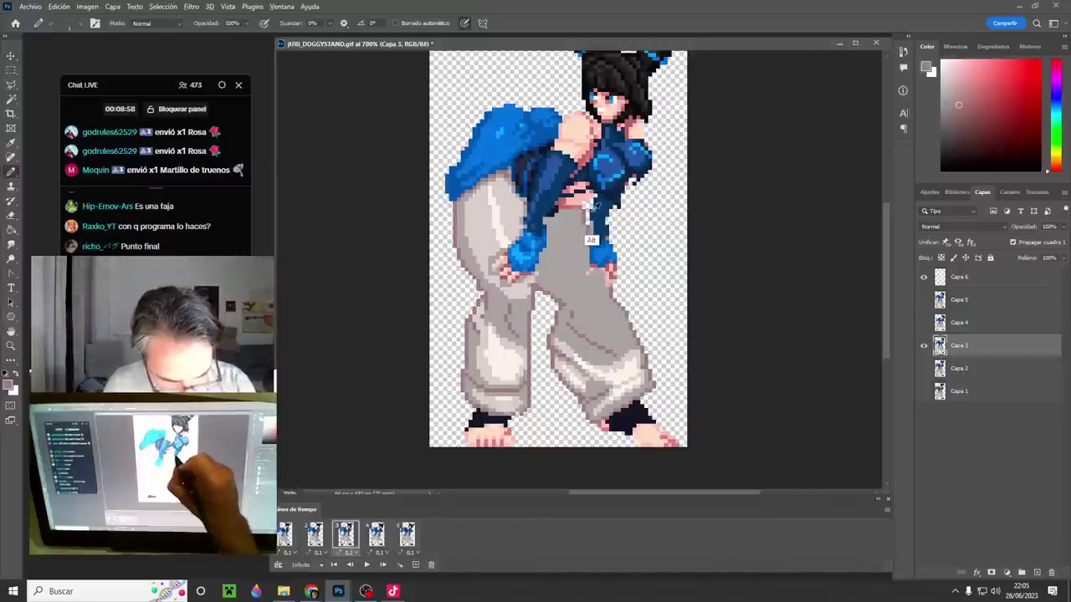
{"action": "key", "text": "m"}
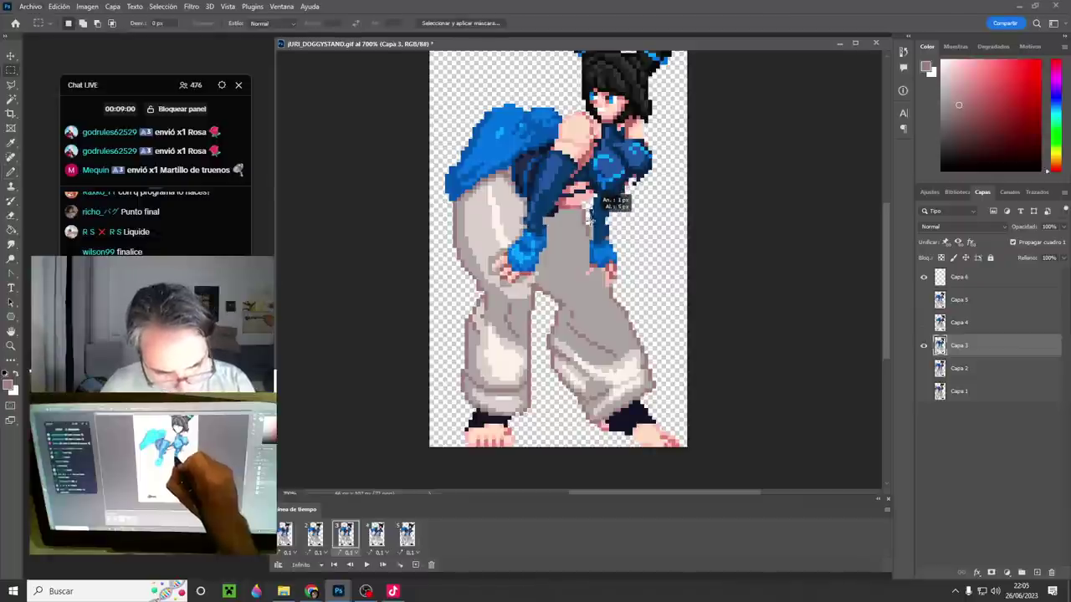
{"action": "left_click_drag", "start_coordinate": [591, 219], "coordinate": [593, 224]}
{"action": "key", "text": "b"}
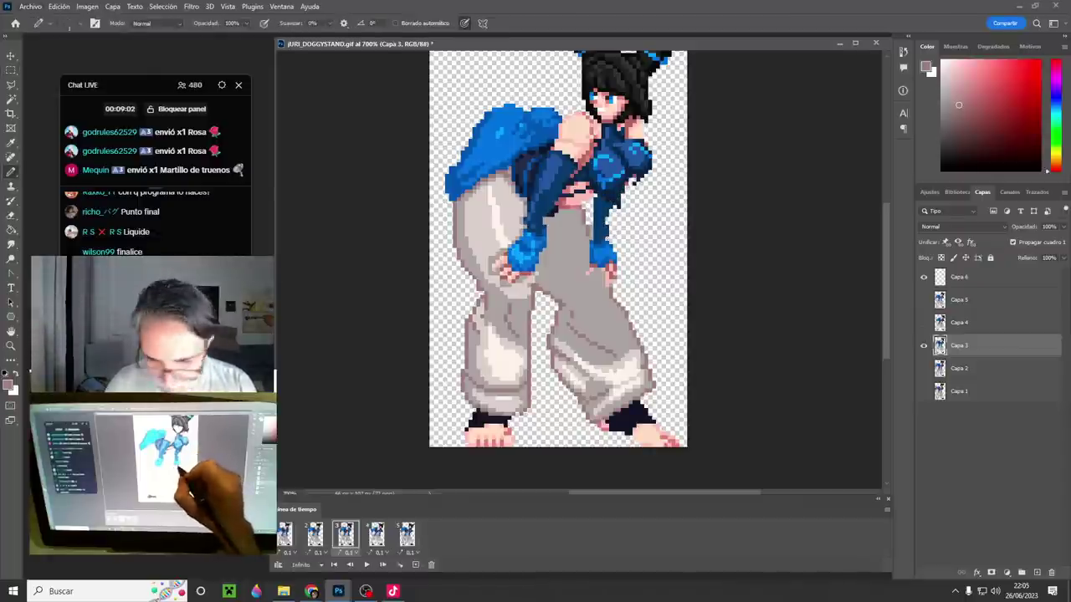
- Redraw the sleeve edges of both arms down to the shifted gloves with sampled blues, correcting the border with light trouser grey
{"action": "left_click", "coordinate": [602, 252], "text": "alt"}
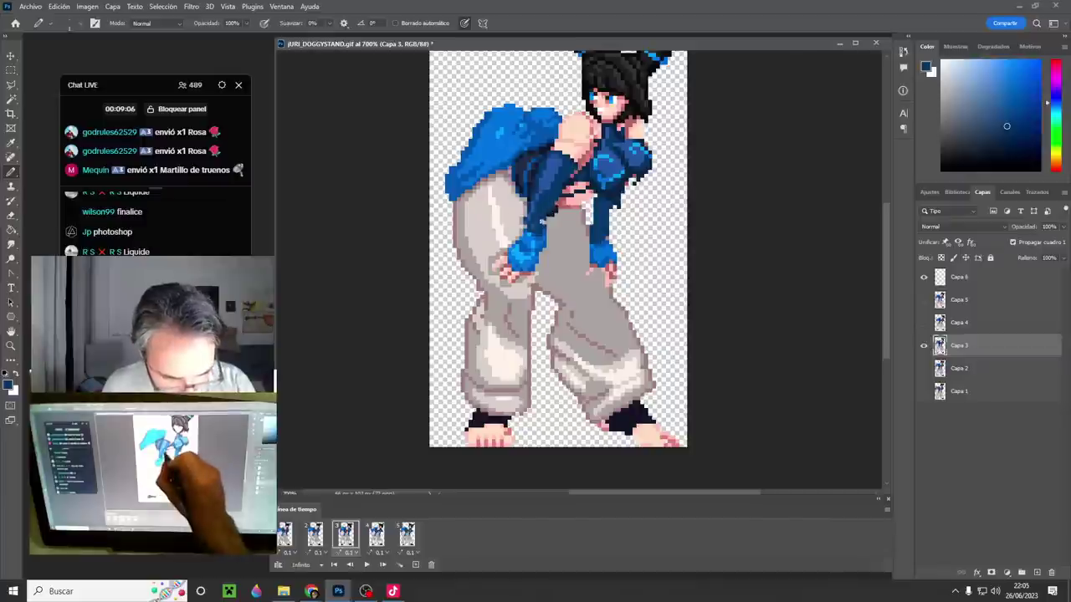
{"action": "left_click", "coordinate": [538, 191], "text": "alt"}
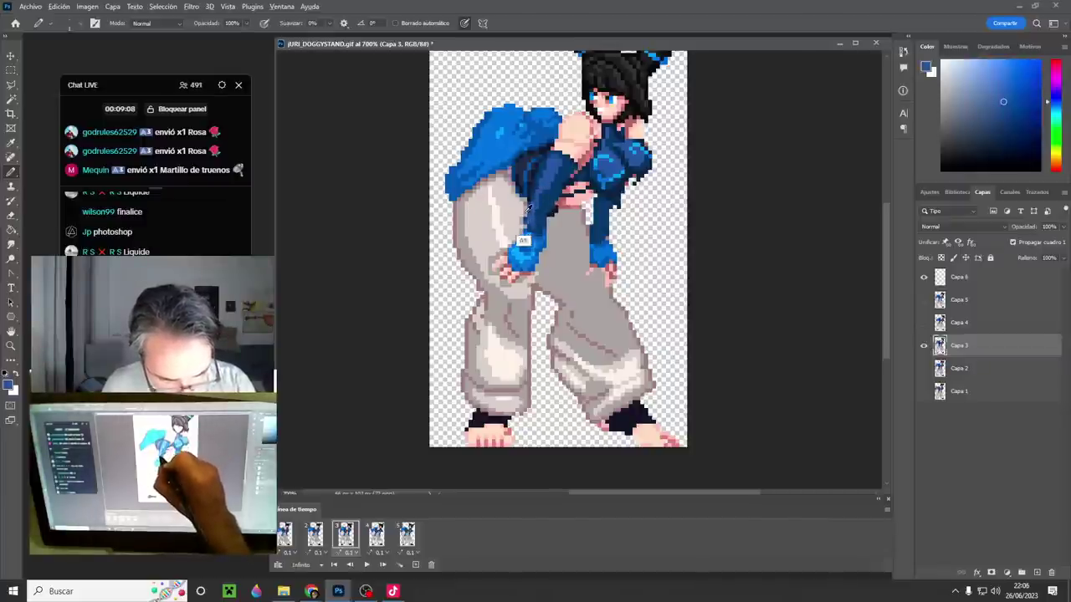
{"action": "left_click", "coordinate": [527, 209], "text": "alt"}
{"action": "left_click", "coordinate": [522, 214], "text": "alt"}
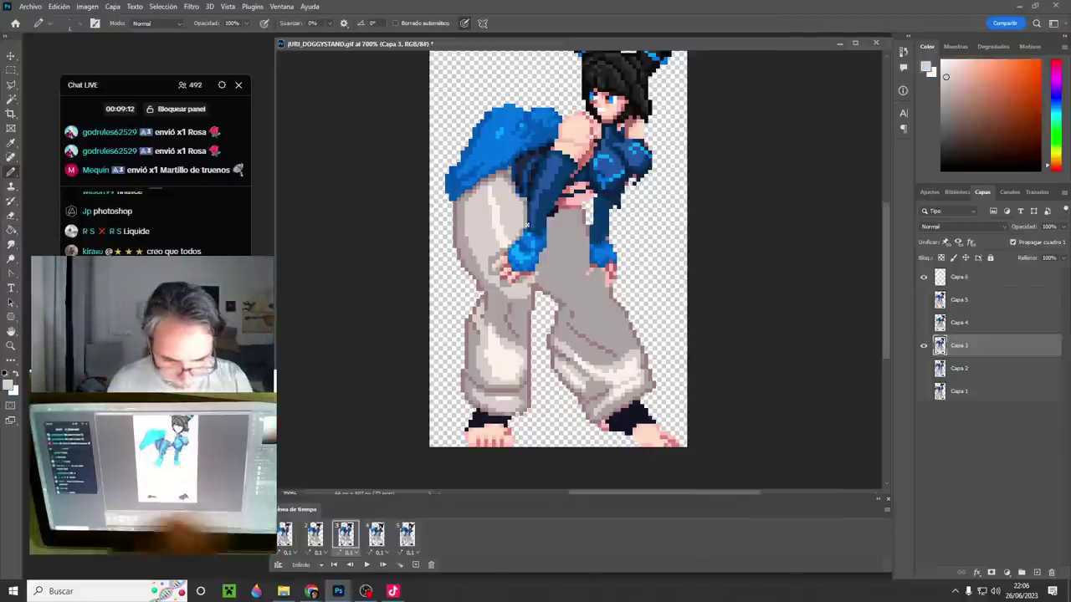
- Compare frames 2 and 3 and retouch the thigh arm's sleeve just above the glove with sampled dark blue on Capa 2 and Capa 3
{"action": "left_click", "coordinate": [323, 536]}
{"action": "left_click", "coordinate": [345, 535]}
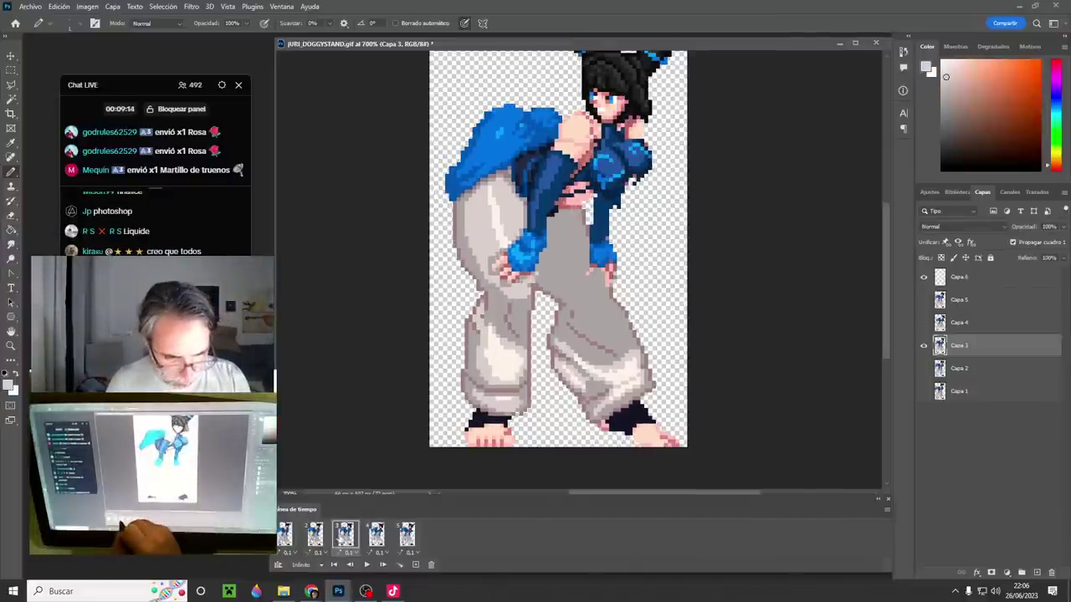
{"action": "left_click", "coordinate": [286, 536]}
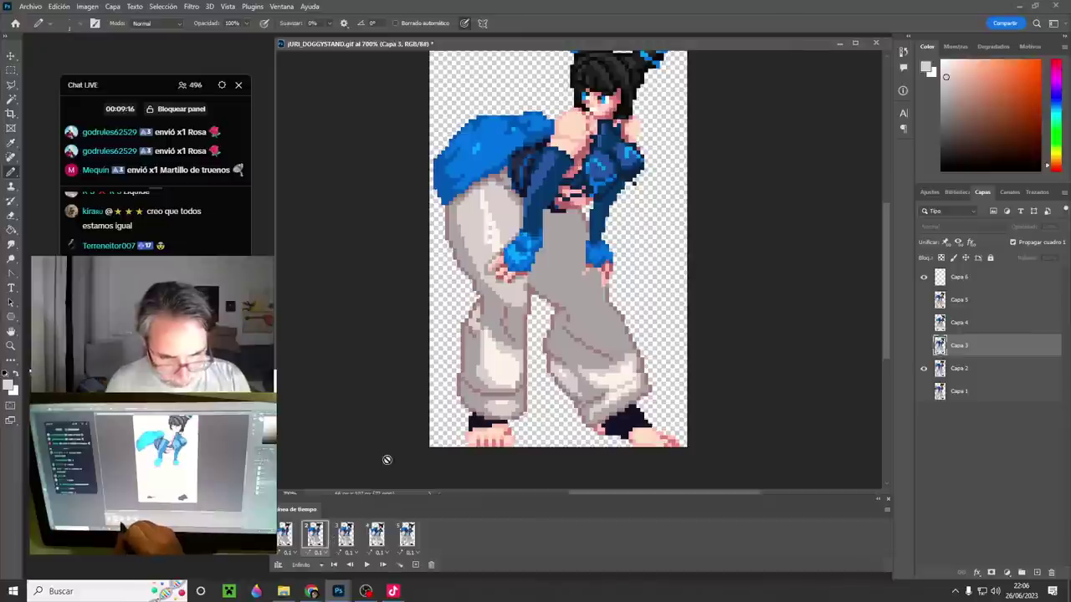
{"action": "left_click", "coordinate": [976, 371]}
{"action": "left_click", "coordinate": [555, 183], "text": "alt"}
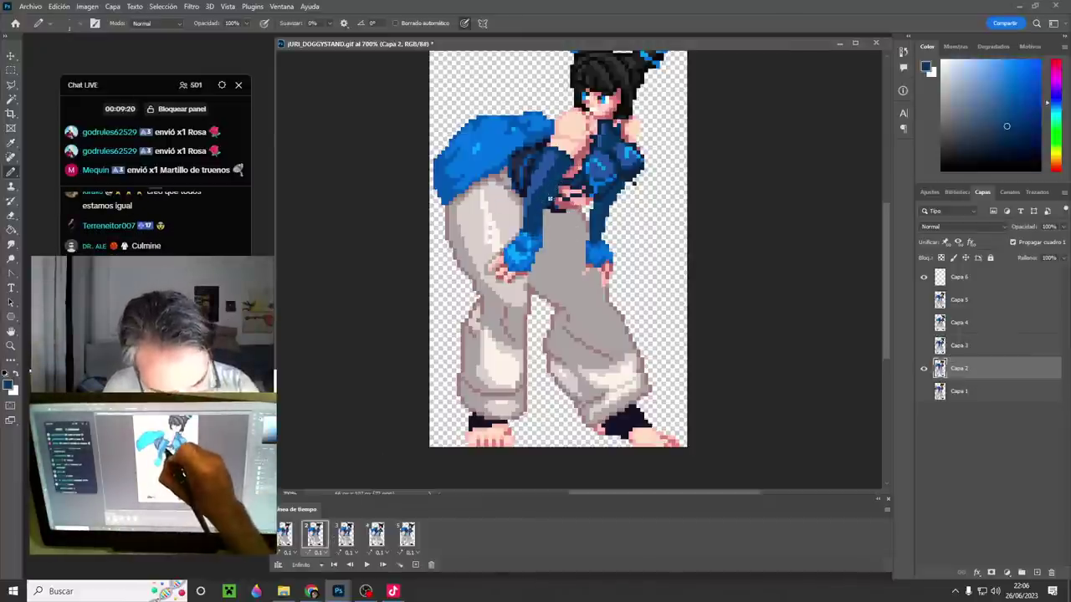
{"action": "left_click_drag", "start_coordinate": [538, 228], "coordinate": [541, 238]}
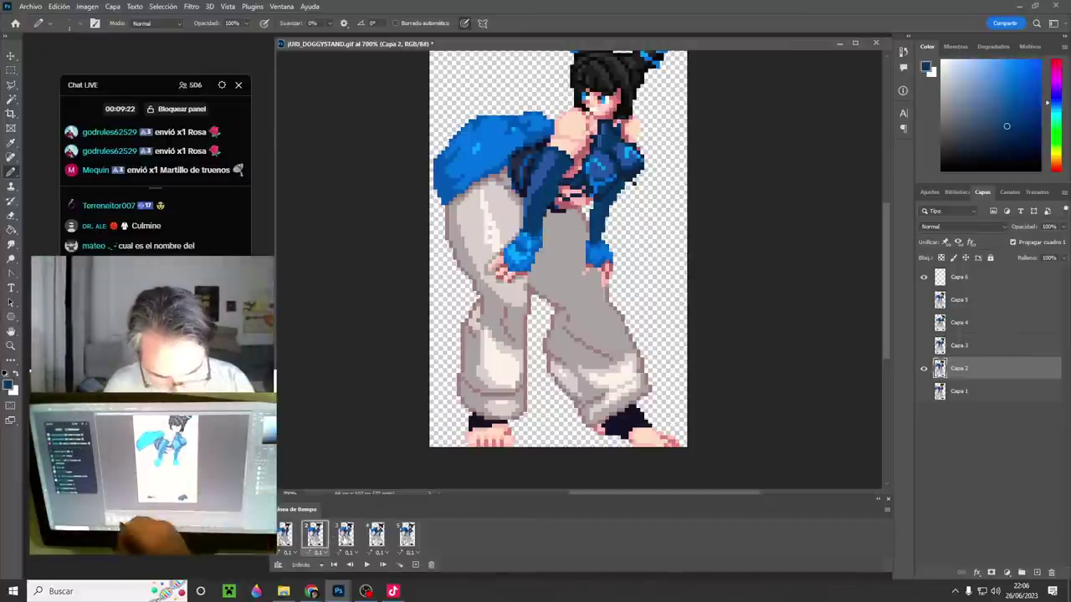
{"action": "left_click", "coordinate": [346, 536]}
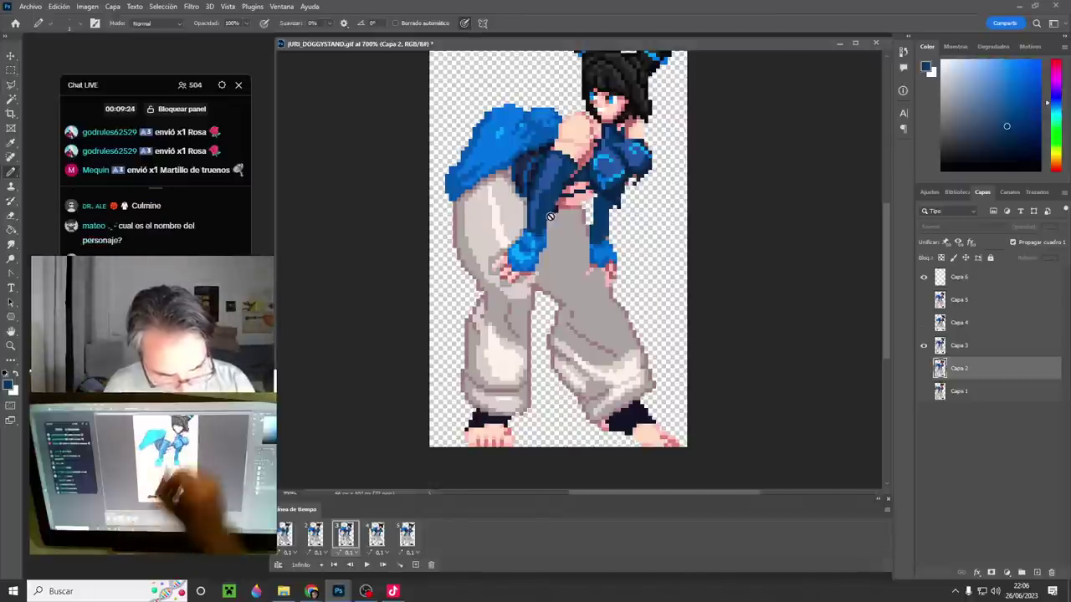
{"action": "left_click", "coordinate": [974, 347]}
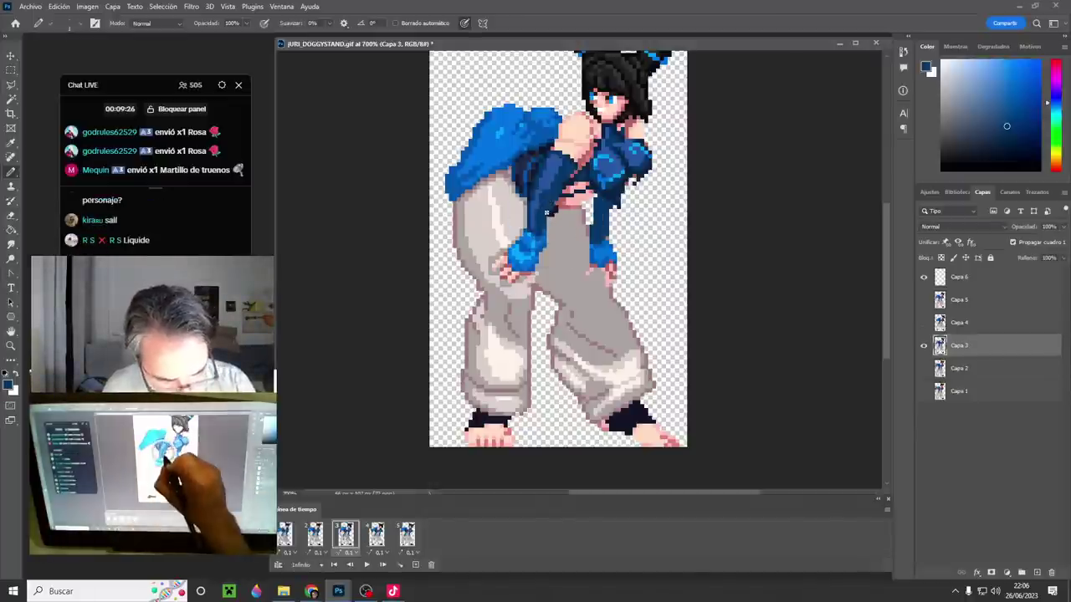
- Alternate through the first four frames to compare the positions of the hands and arms
{"action": "left_click", "coordinate": [318, 538]}
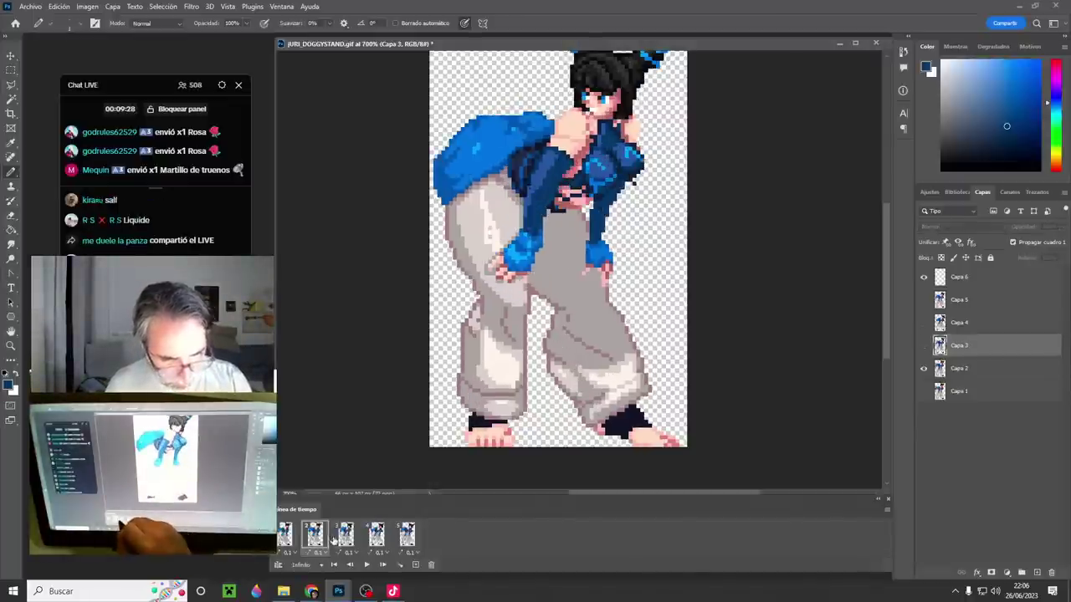
{"action": "left_click", "coordinate": [351, 540]}
{"action": "left_click", "coordinate": [377, 533]}
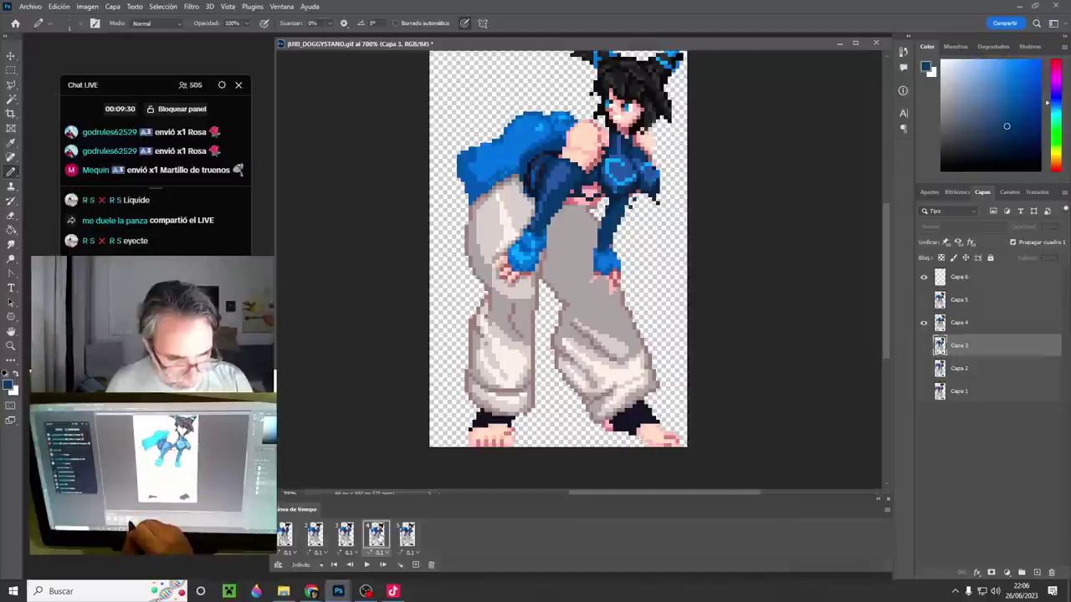
{"action": "left_click", "coordinate": [288, 538]}
{"action": "left_click", "coordinate": [319, 538]}
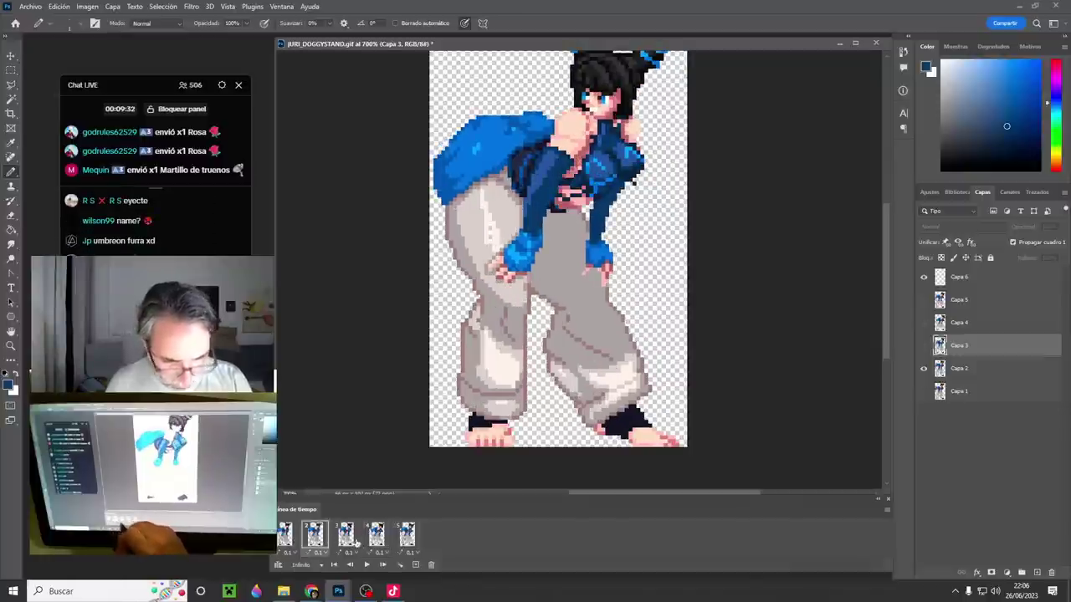
{"action": "left_click", "coordinate": [351, 538]}
{"action": "left_click", "coordinate": [376, 534]}
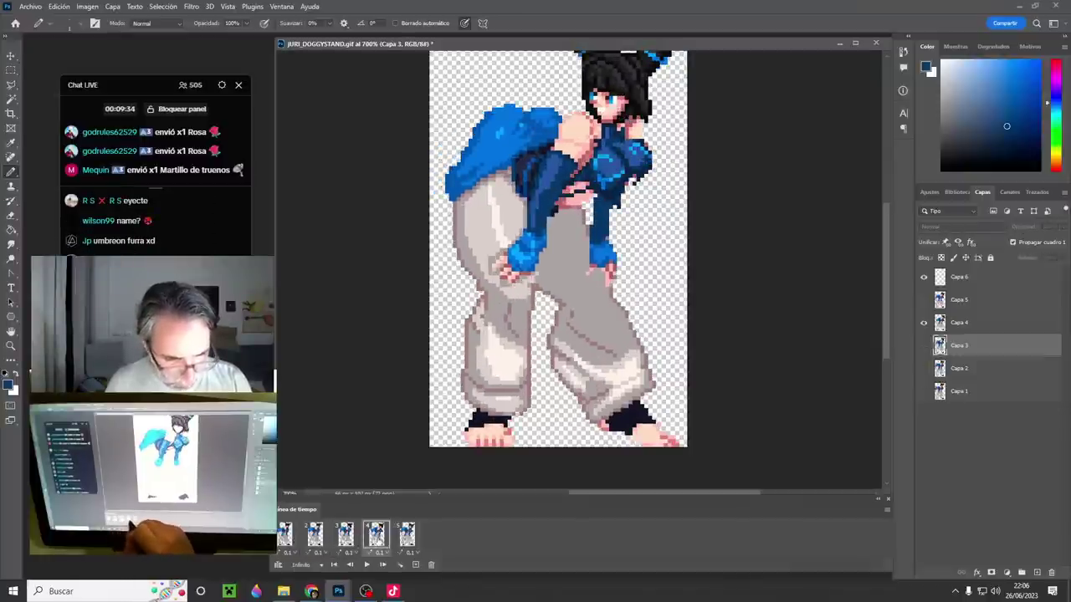
{"action": "left_click", "coordinate": [346, 536]}
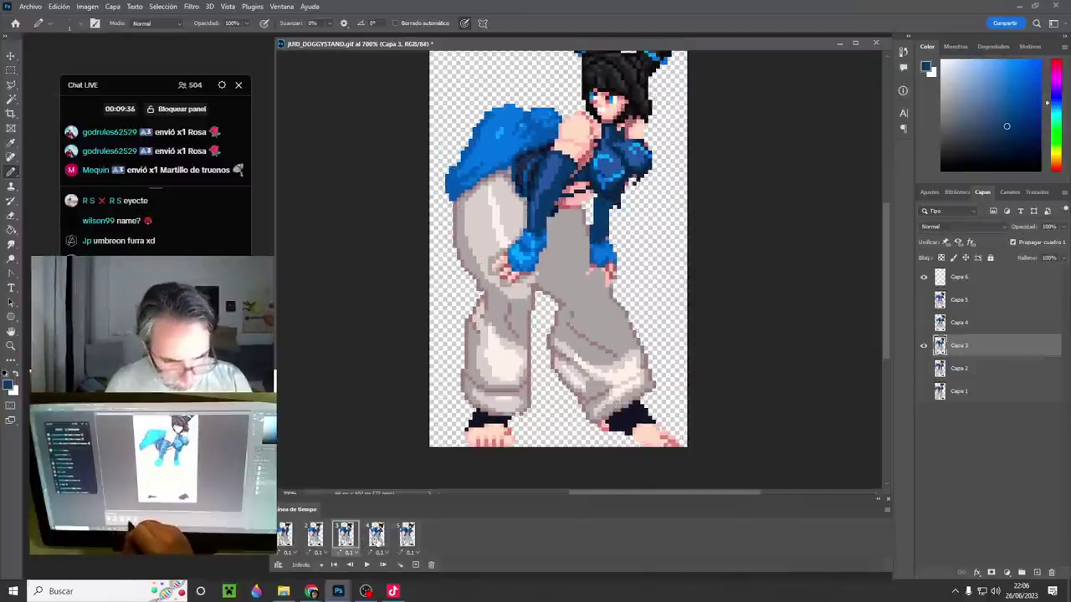
{"action": "left_click", "coordinate": [377, 538]}
{"action": "left_click", "coordinate": [345, 534]}
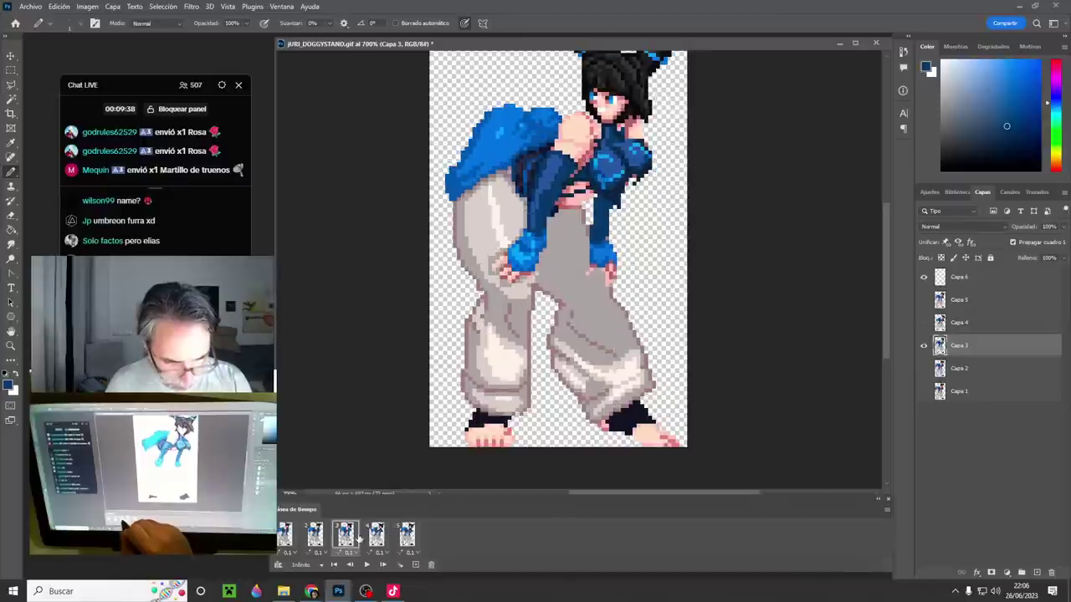
{"action": "left_click", "coordinate": [377, 534]}
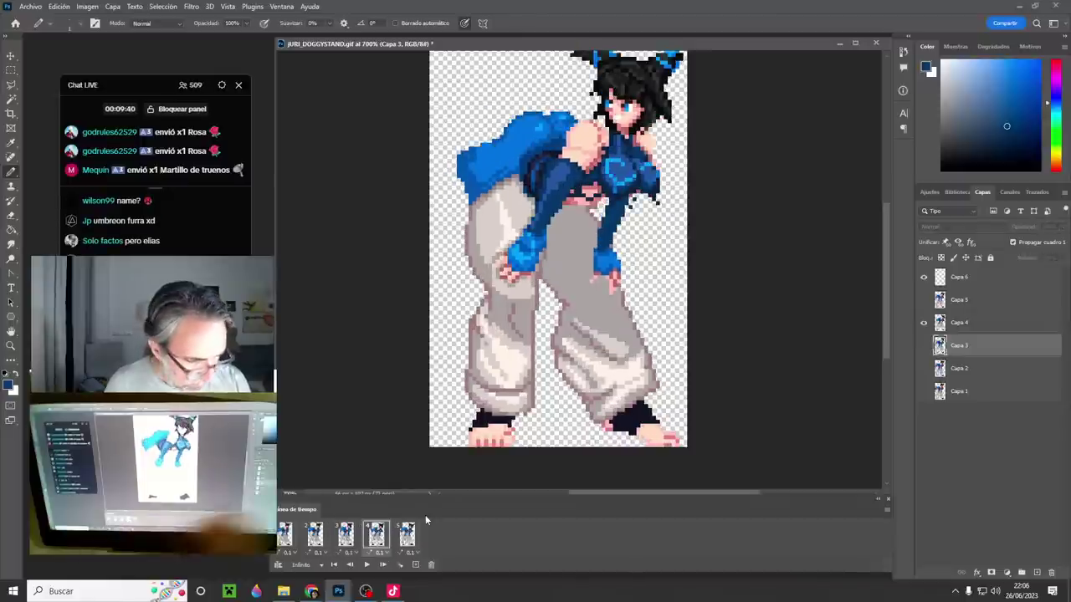
- Select Capa 4 and alternate between frames 3 and 4 to compare the pose of the thigh arm and shoulder
{"action": "left_click", "coordinate": [961, 323]}
{"action": "key", "text": "m"}
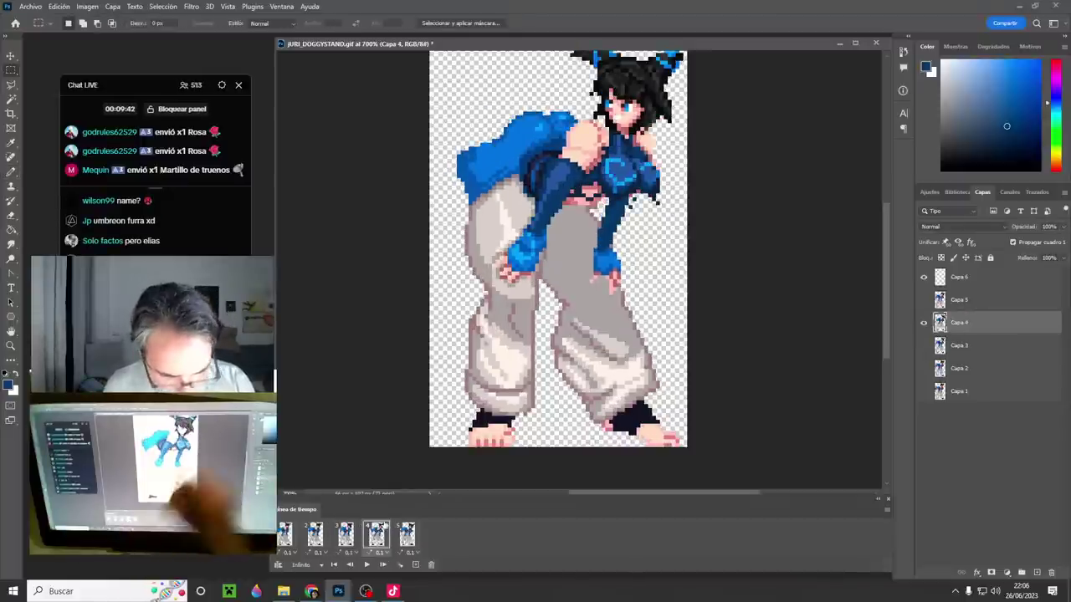
{"action": "left_click", "coordinate": [346, 540]}
{"action": "left_click", "coordinate": [366, 544]}
{"action": "left_click", "coordinate": [365, 540]}
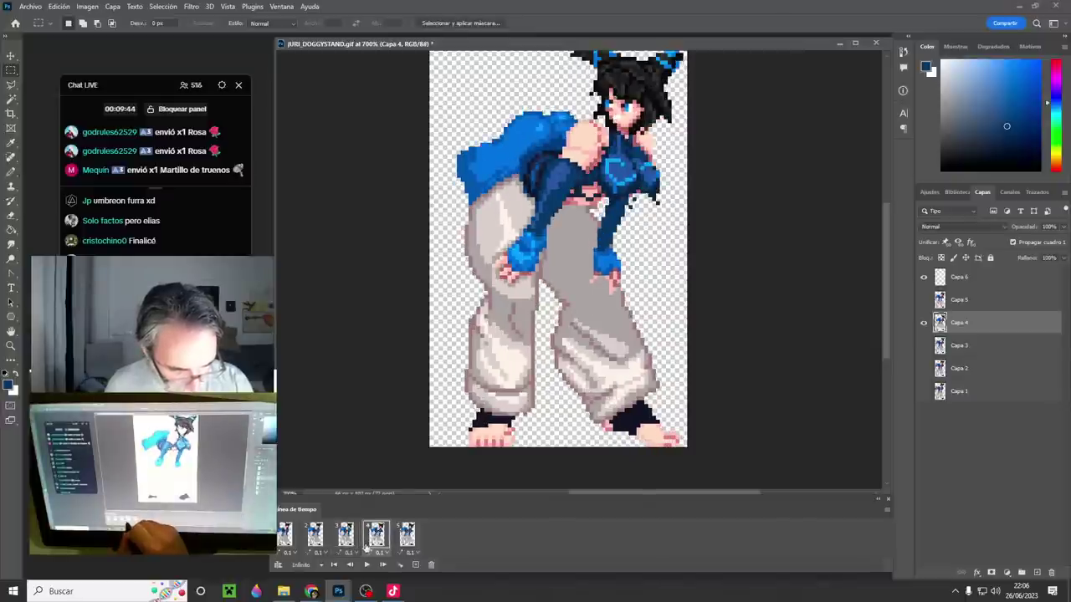
{"action": "left_click", "coordinate": [346, 534]}
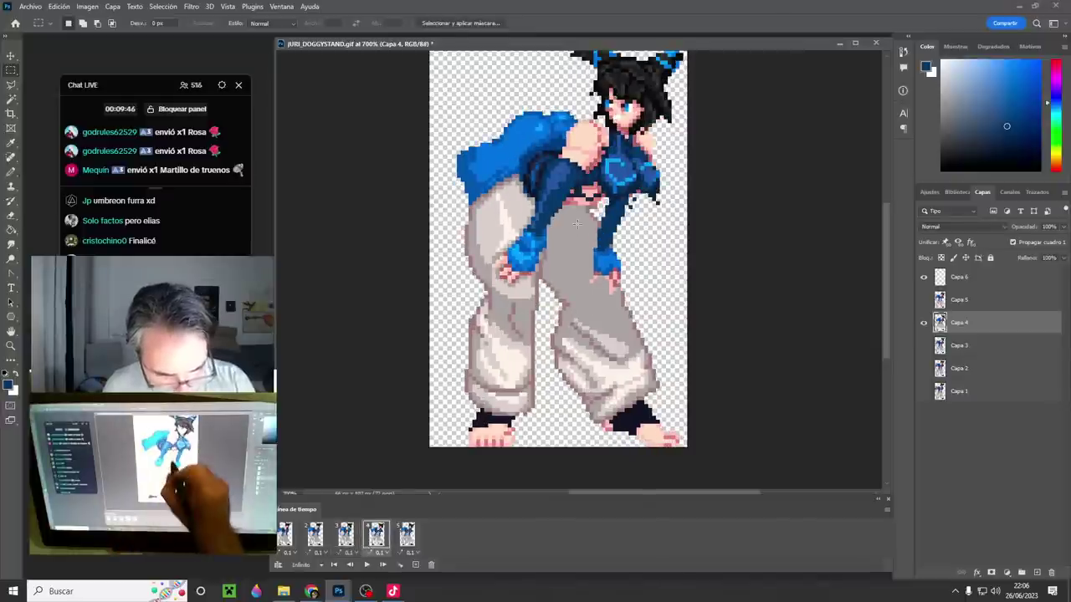
{"action": "left_click", "coordinate": [377, 534]}
{"action": "left_click", "coordinate": [345, 534]}
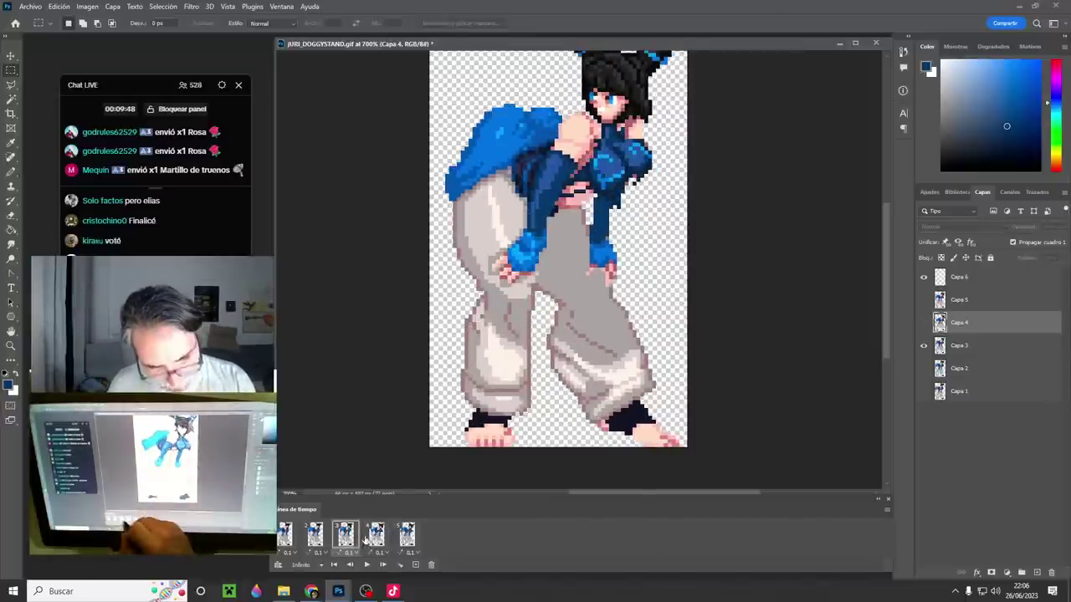
{"action": "left_click", "coordinate": [377, 534]}
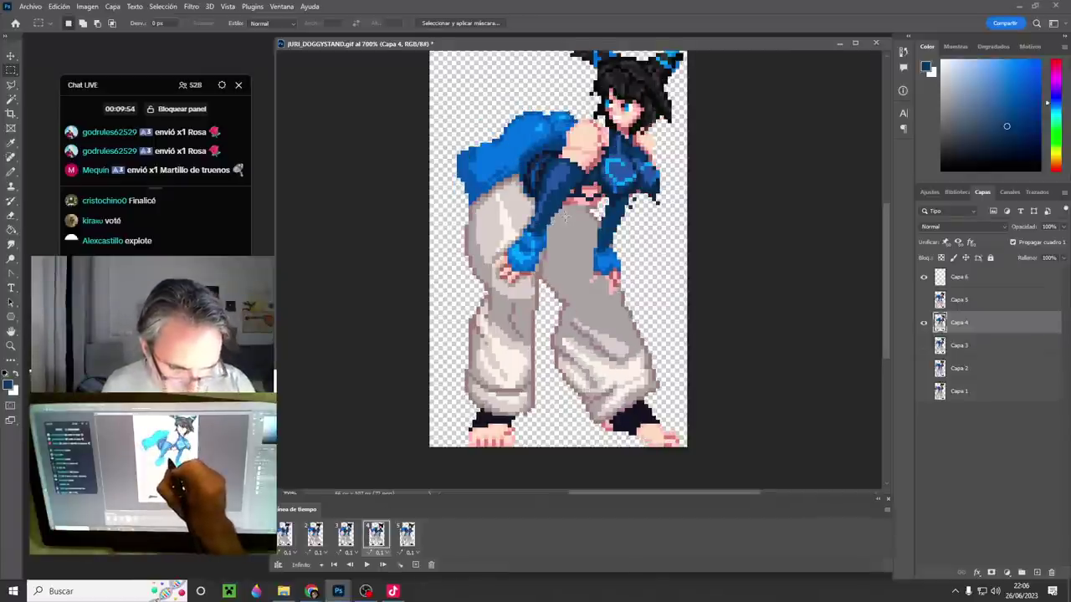
- In frame 4, retouch the thigh arm's sleeve with sampled blue and extend the shoulder outline with sampled skin pinks on Capa 4
{"action": "key", "text": "b"}
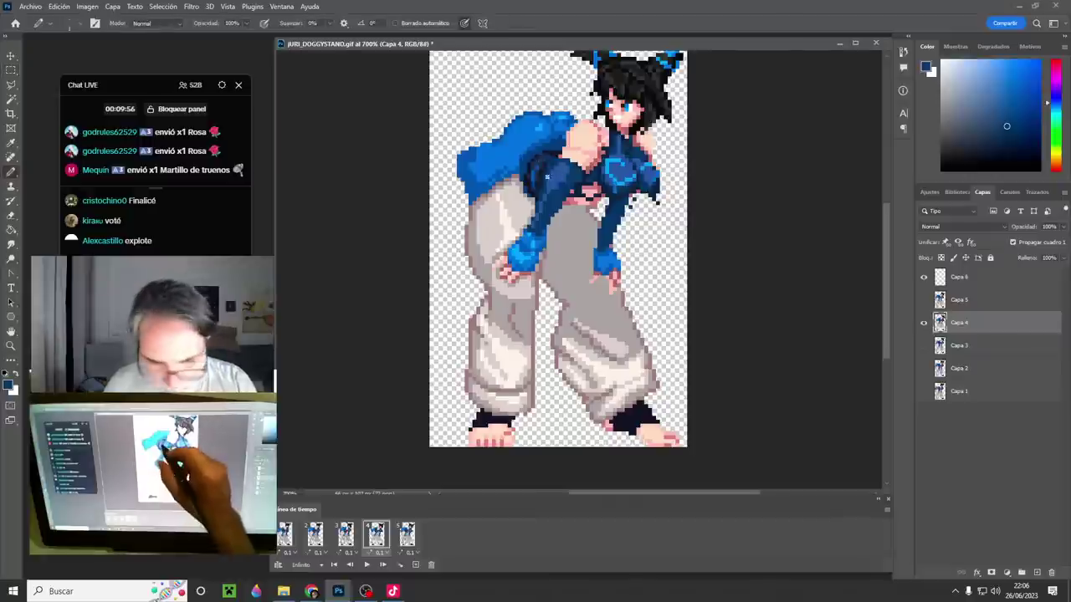
{"action": "left_click", "coordinate": [543, 207], "text": "alt"}
{"action": "left_click", "coordinate": [569, 139], "text": "alt"}
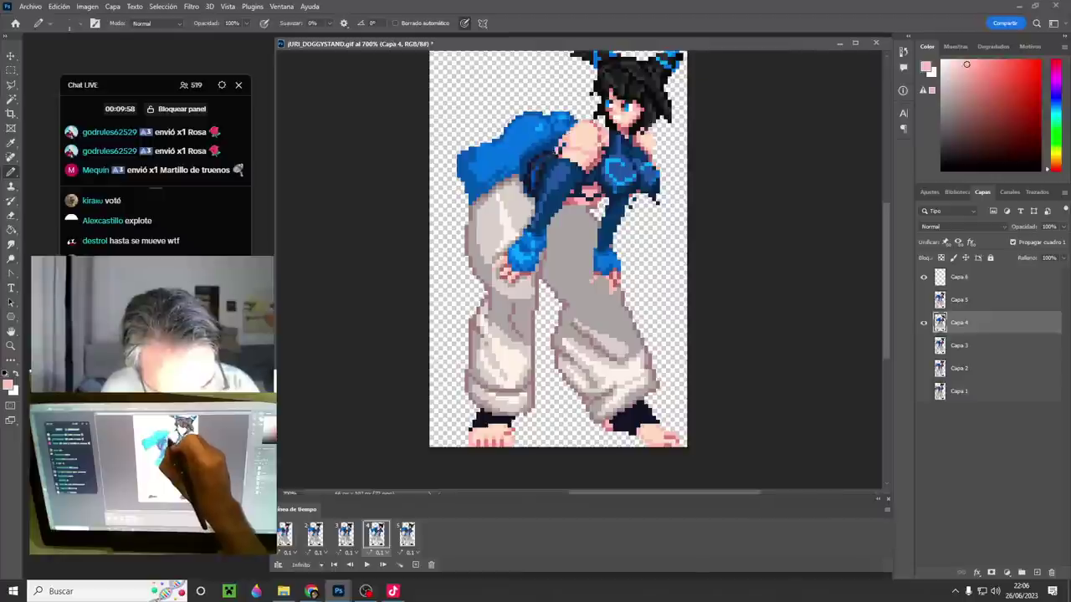
{"action": "left_click", "coordinate": [567, 143], "text": "alt"}
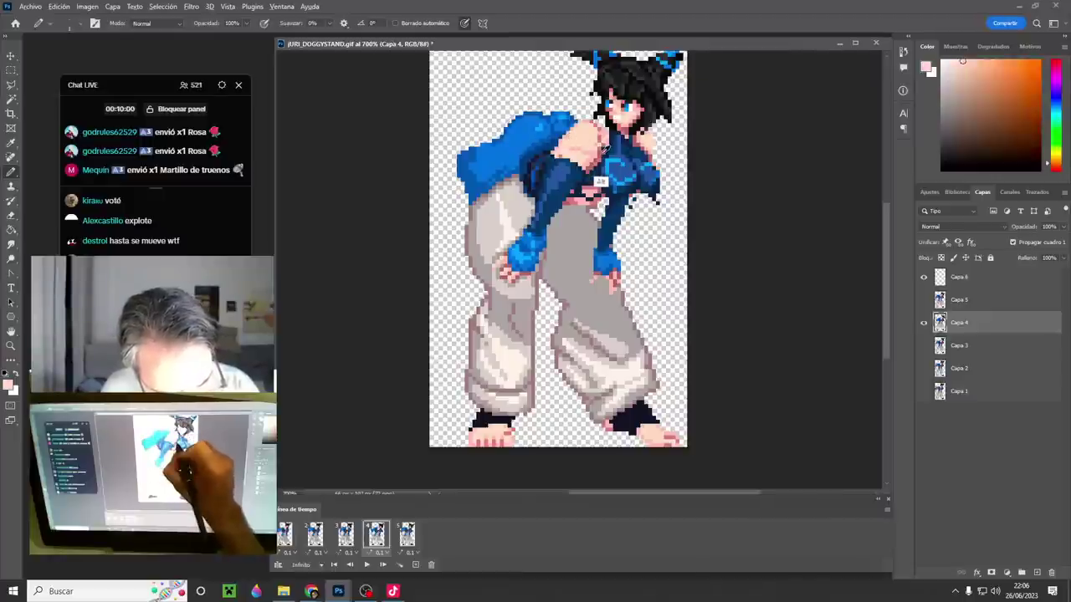
- In frame 4, redraw the waist between the thigh arm and the chest on Capa 4 with sampled skin, dark blue and trouser grey
{"action": "left_click", "coordinate": [600, 182], "text": "alt"}
{"action": "left_click", "coordinate": [582, 156], "text": "alt"}
{"action": "left_click", "coordinate": [595, 167], "text": "alt"}
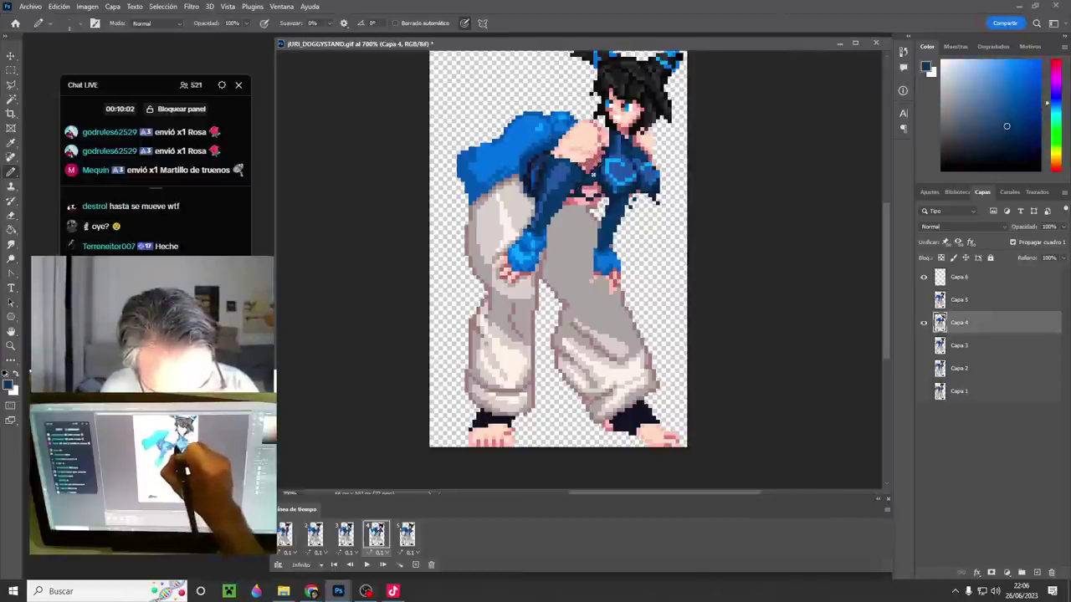
{"action": "left_click", "coordinate": [576, 177], "text": "alt"}
{"action": "left_click", "coordinate": [553, 221], "text": "alt"}
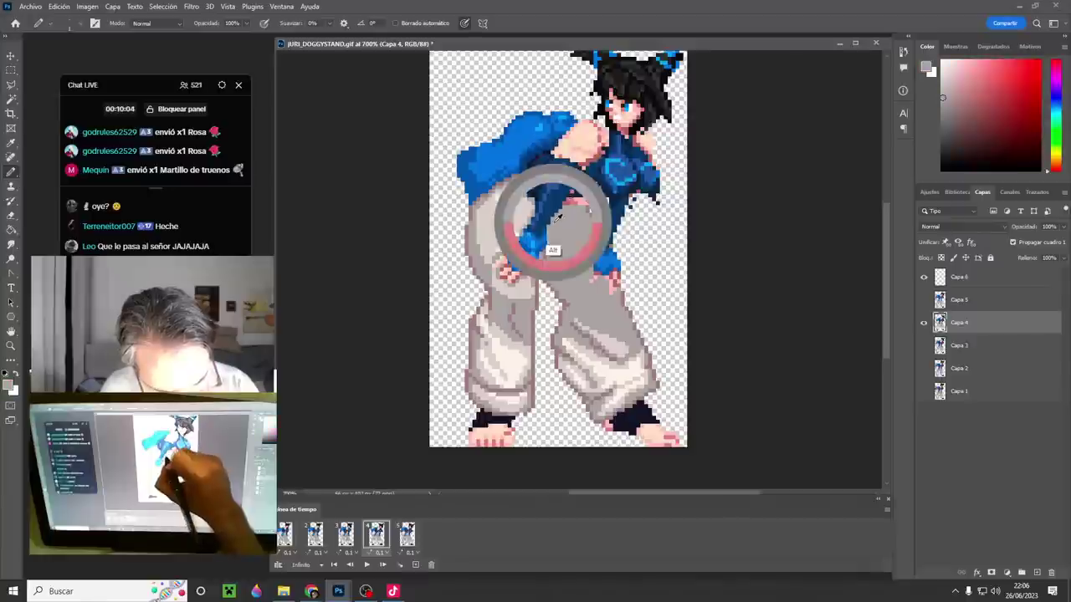
{"action": "mouse_move", "coordinate": [574, 199]}
{"action": "left_mouse_down"}
{"action": "mouse_move", "coordinate": [562, 195]}
{"action": "mouse_move", "coordinate": [580, 174]}
{"action": "mouse_move", "coordinate": [553, 156]}
{"action": "left_mouse_up"}
{"action": "left_click", "coordinate": [582, 167], "text": "alt"}
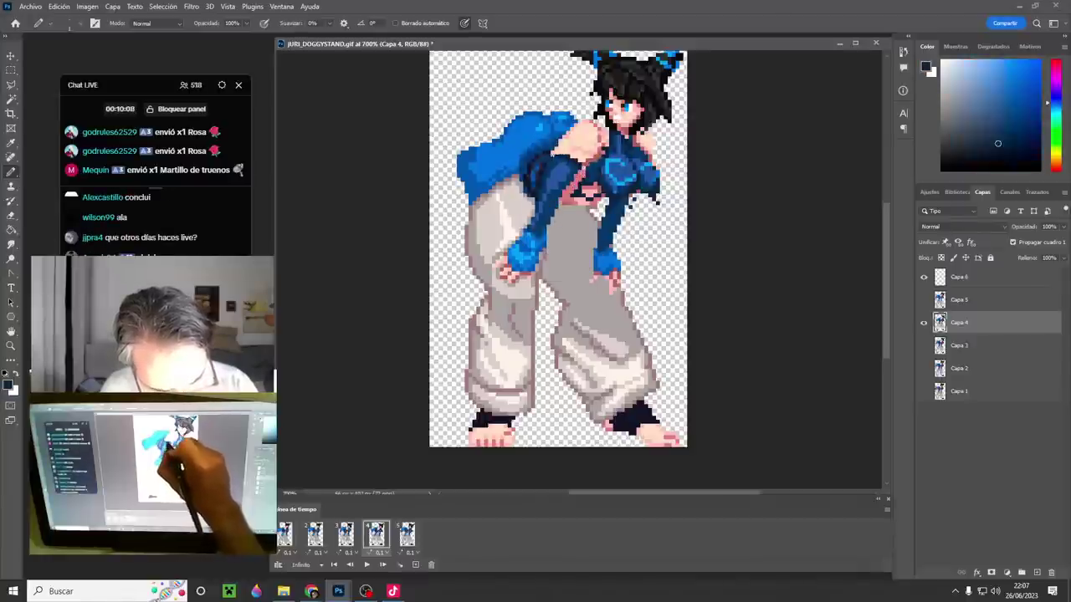
- Reshade the thigh arm's sleeve and its upper edge below the shoulder in frame 4 with sampled dark and mid blues
{"action": "left_click", "coordinate": [568, 156], "text": "alt"}
{"action": "left_click", "coordinate": [559, 184]}
{"action": "left_click", "coordinate": [556, 161], "text": "alt"}
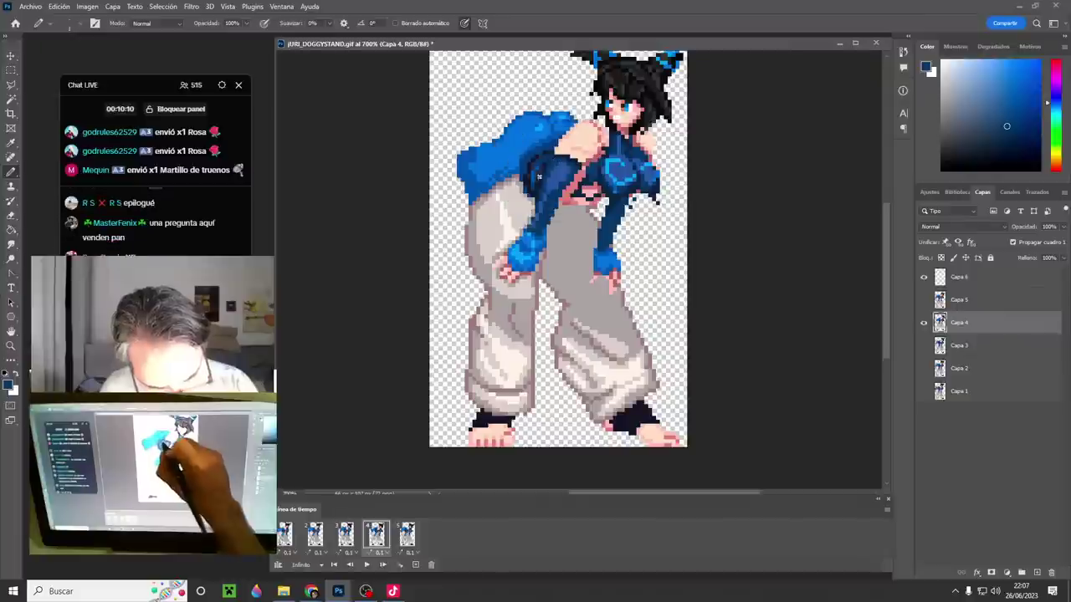
{"action": "left_click", "coordinate": [551, 204], "text": "alt"}
{"action": "left_click", "coordinate": [560, 171], "text": "alt"}
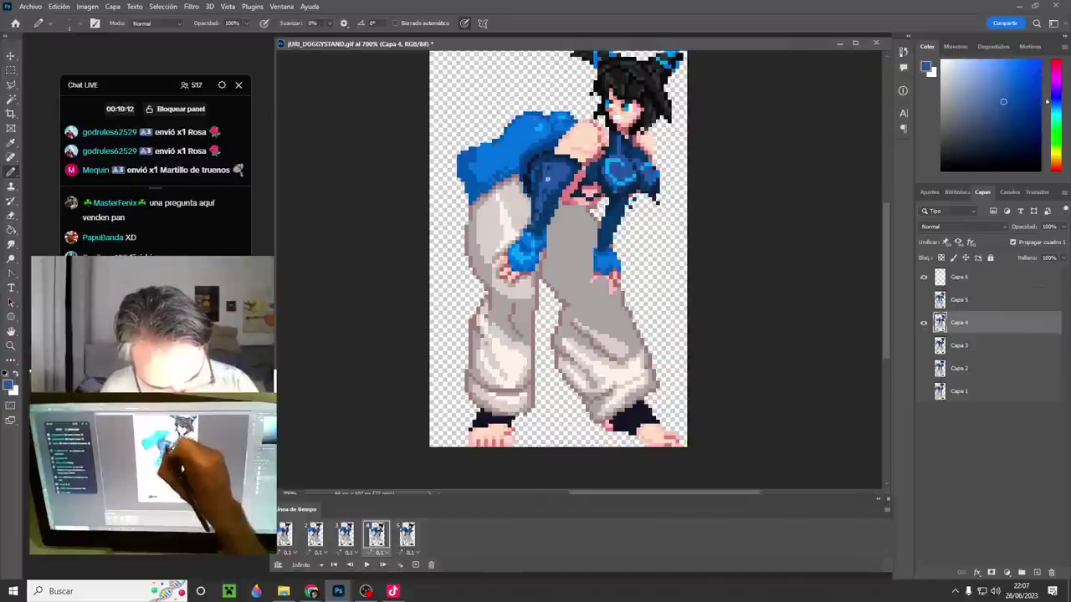
{"action": "left_click", "coordinate": [555, 184], "text": "alt"}
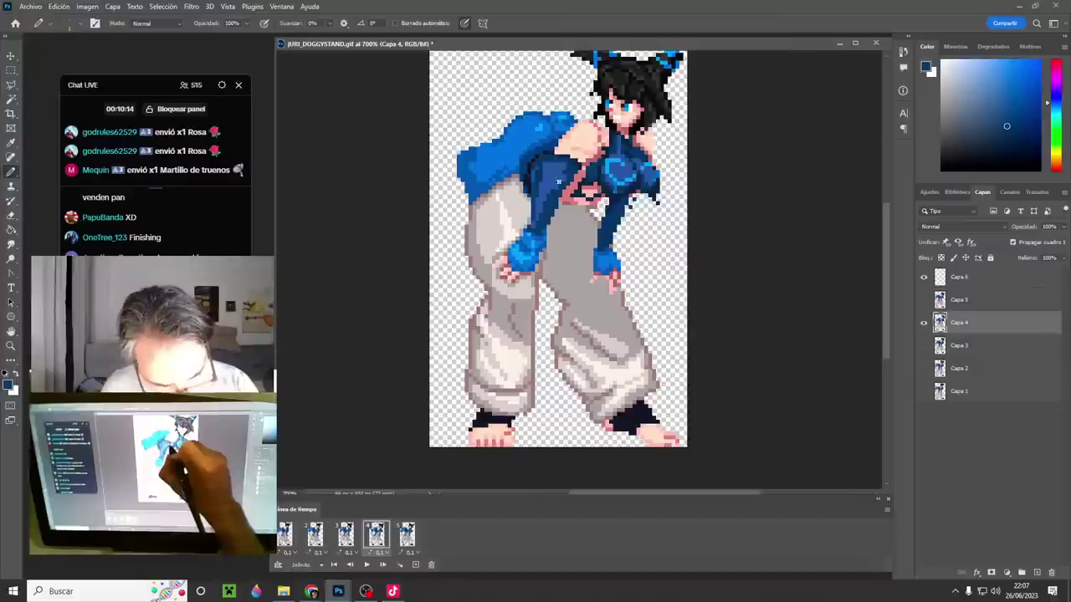
{"action": "left_click", "coordinate": [550, 150], "text": "alt"}
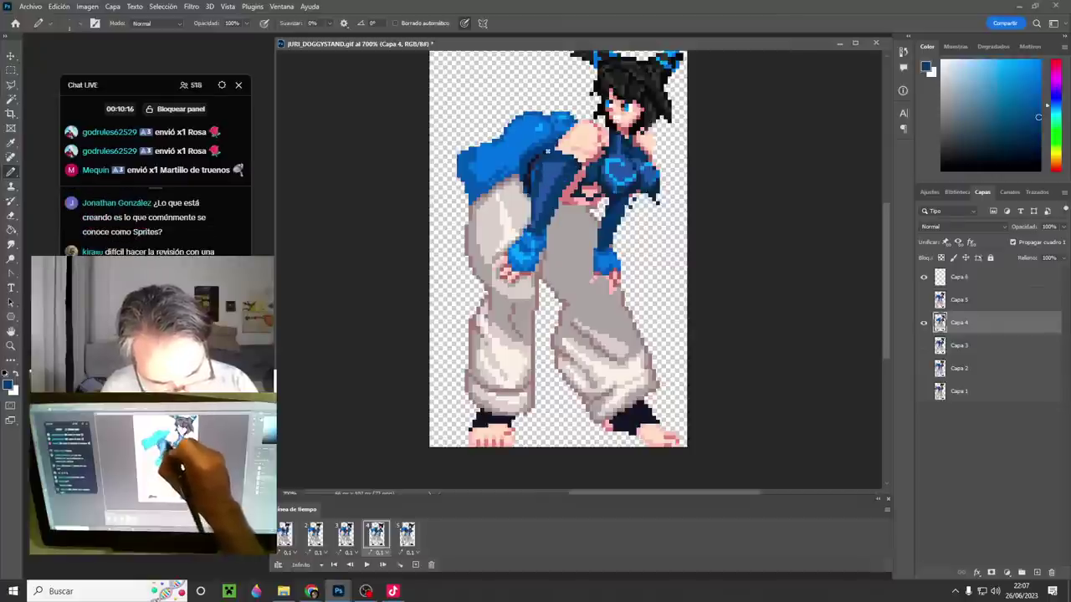
{"action": "left_click", "coordinate": [553, 152], "text": "alt"}
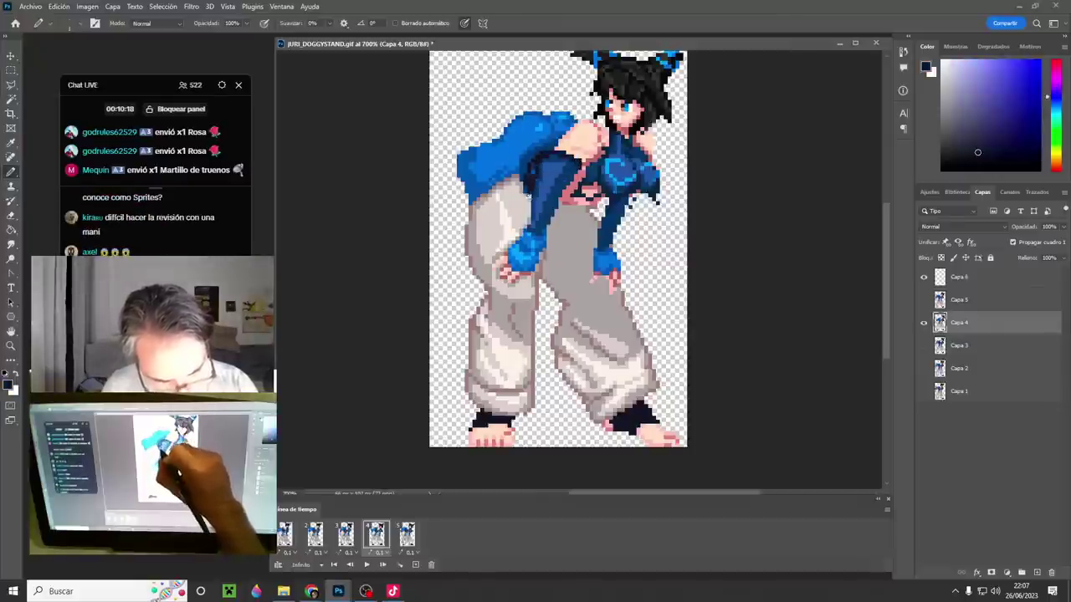
- Compare frames 3, 4 and 5, play the animation to check the arm motion, and compare frames 1 and 2
{"action": "left_click", "coordinate": [356, 538]}
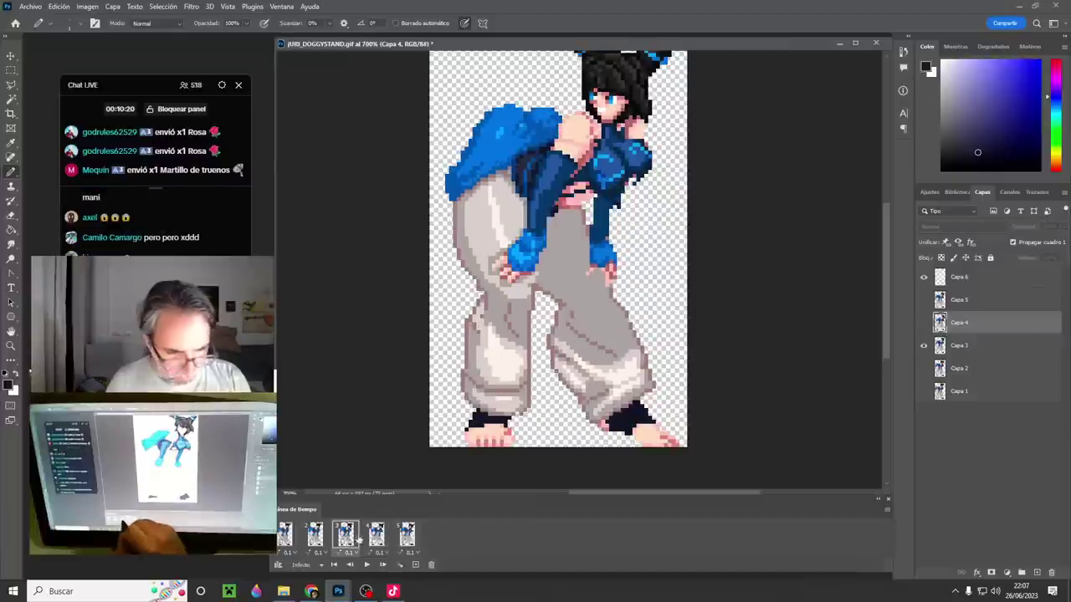
{"action": "left_click", "coordinate": [367, 541]}
{"action": "left_click", "coordinate": [406, 535]}
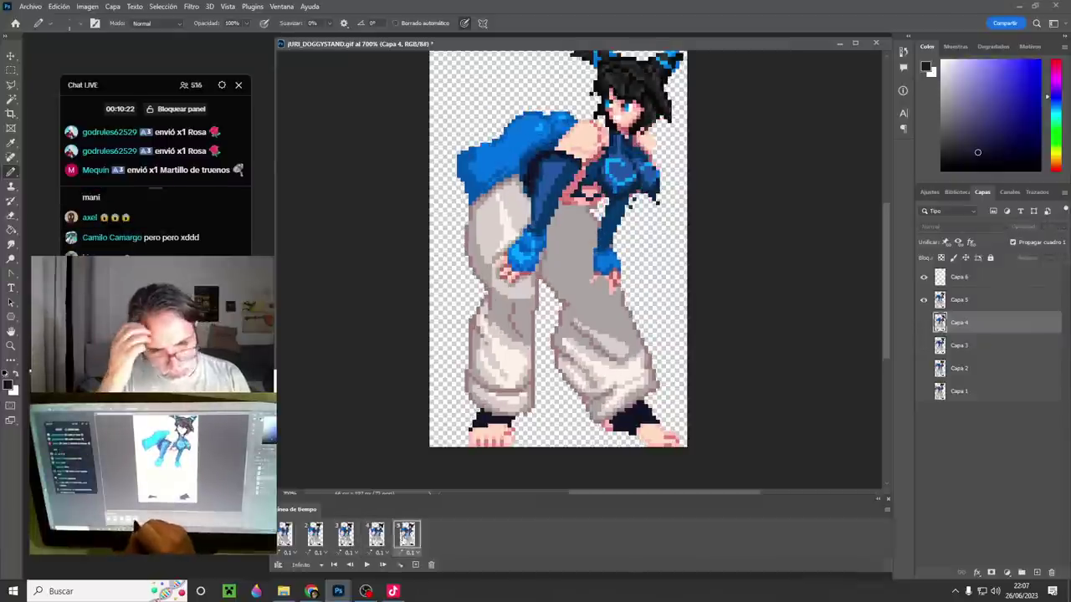
{"action": "left_click", "coordinate": [366, 565]}
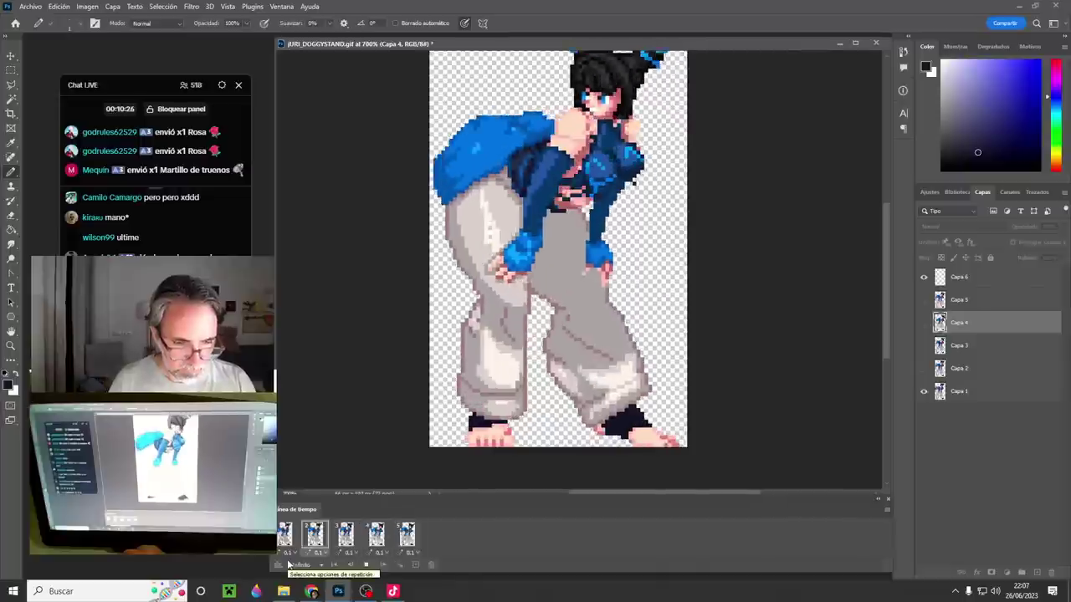
{"action": "key", "text": "space"}
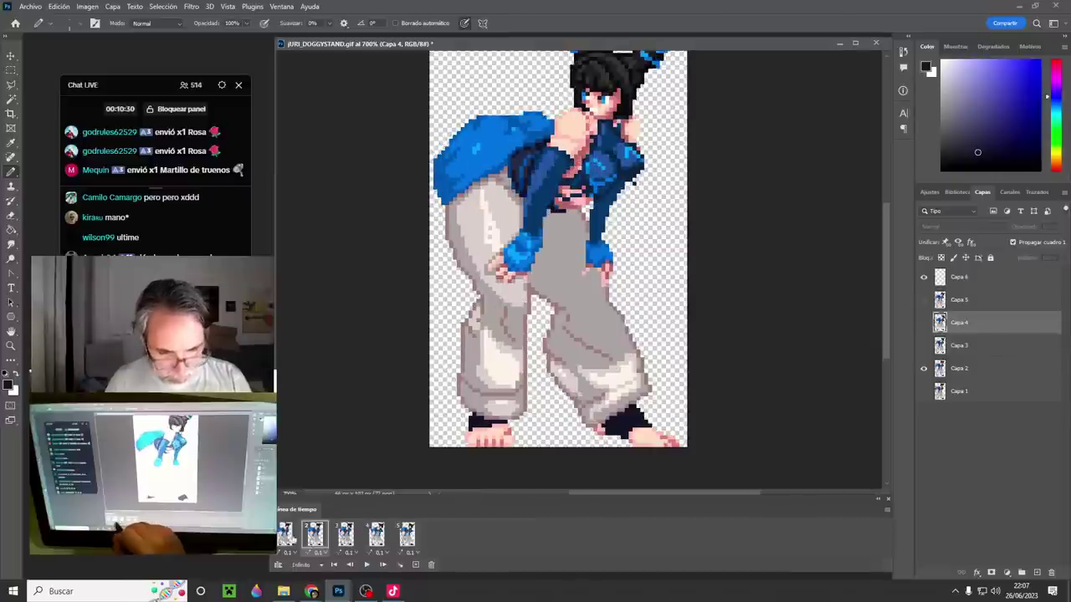
{"action": "left_click", "coordinate": [289, 537]}
{"action": "left_click", "coordinate": [313, 539]}
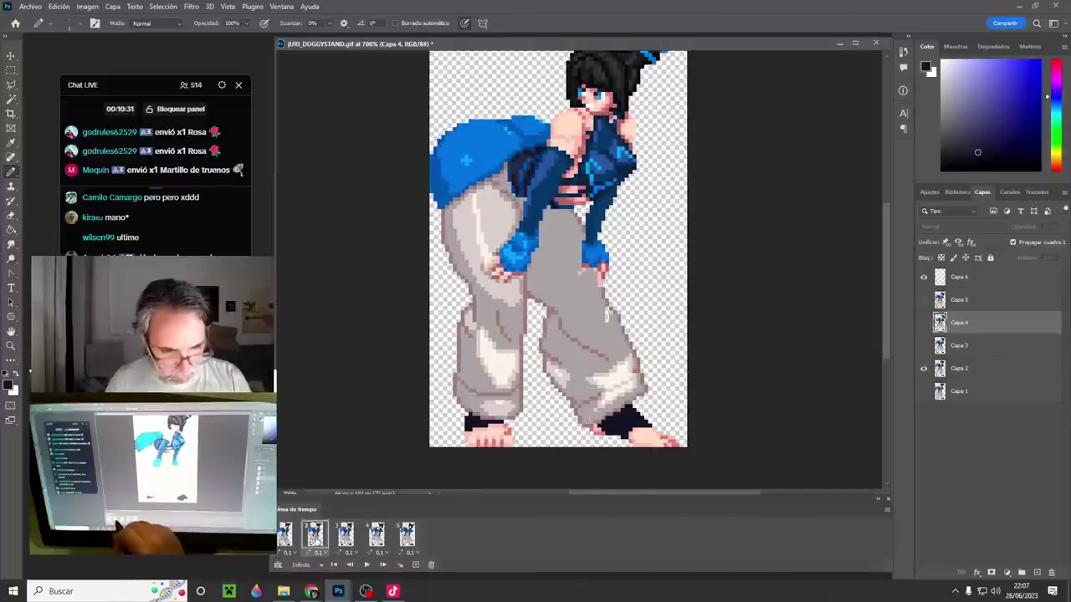
- Retouch the thigh arm's sleeve and its edges in frame 2 on Capa 2 with sampled blues and grey
{"action": "left_click", "coordinate": [963, 368]}
{"action": "left_click", "coordinate": [541, 178], "text": "alt"}
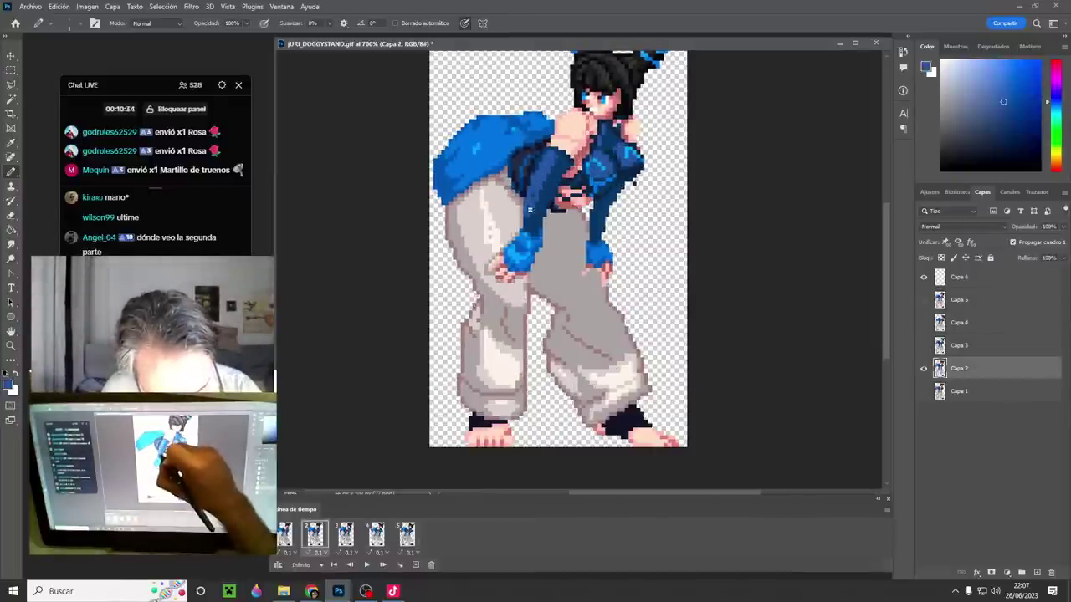
{"action": "left_click", "coordinate": [523, 208], "text": "alt"}
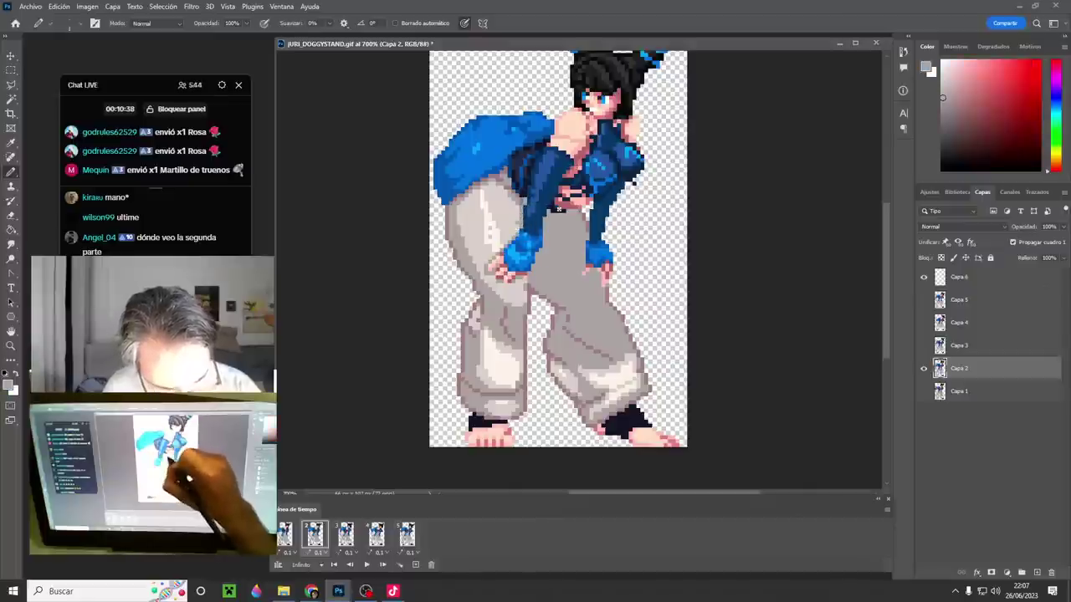
{"action": "left_click", "coordinate": [553, 190], "text": "alt"}
- Compare frames 3 to 5, then shift the far arm's gloved hand in frame 5 one pixel right and one down on Capa 5
{"action": "left_click", "coordinate": [345, 534]}
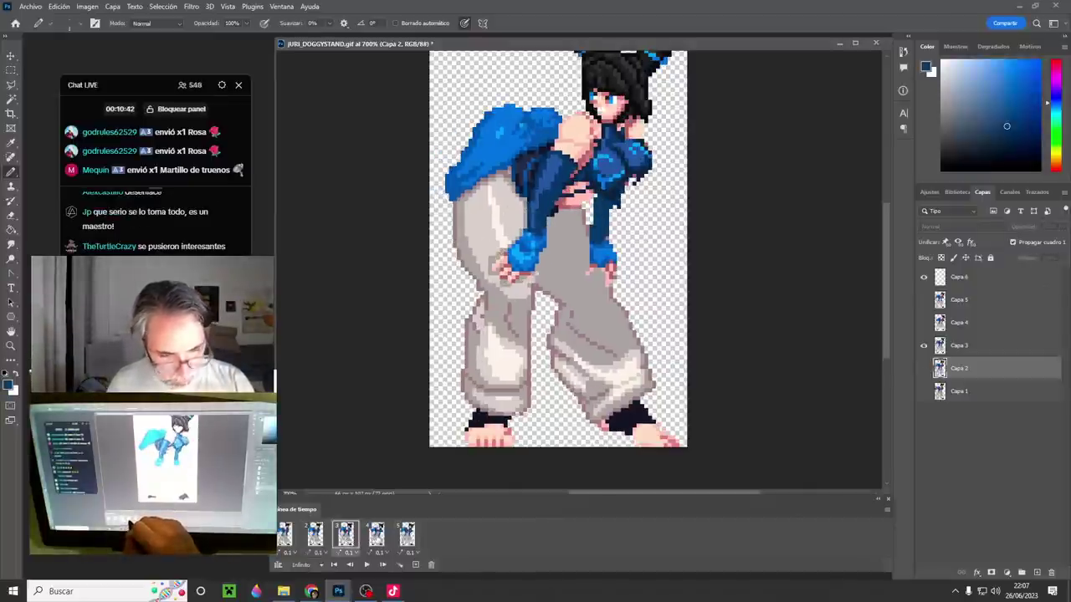
{"action": "left_click", "coordinate": [376, 536]}
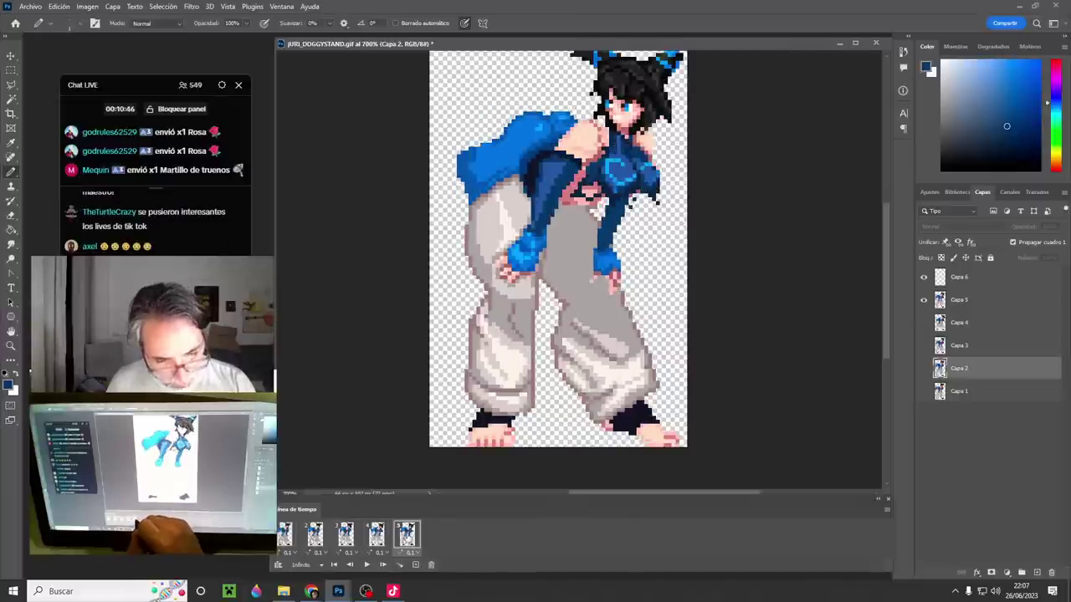
{"action": "left_click", "coordinate": [378, 535]}
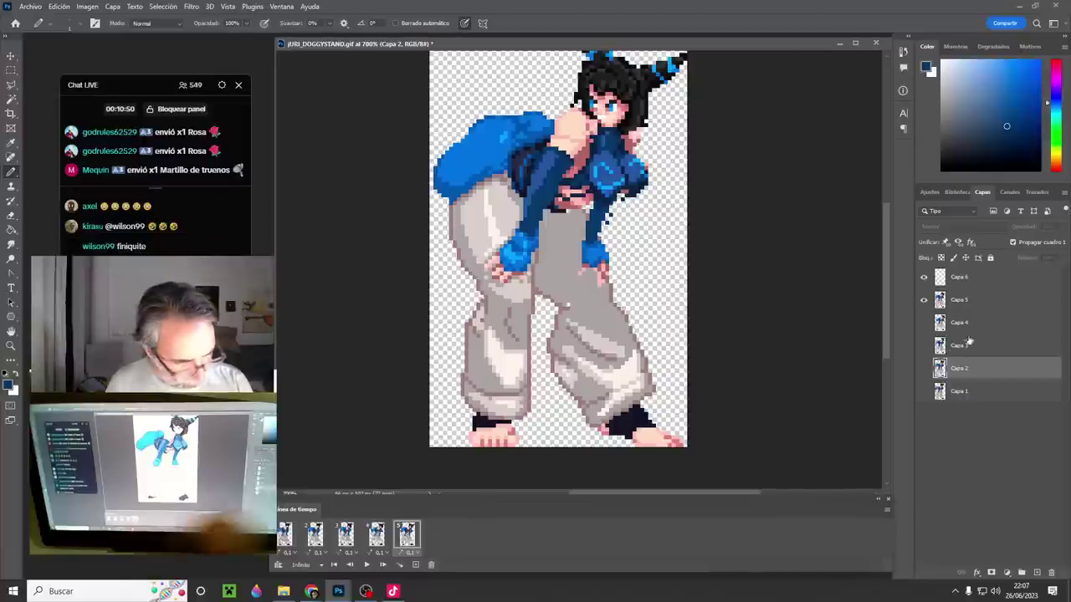
{"action": "left_click", "coordinate": [943, 303]}
{"action": "key", "text": "m"}
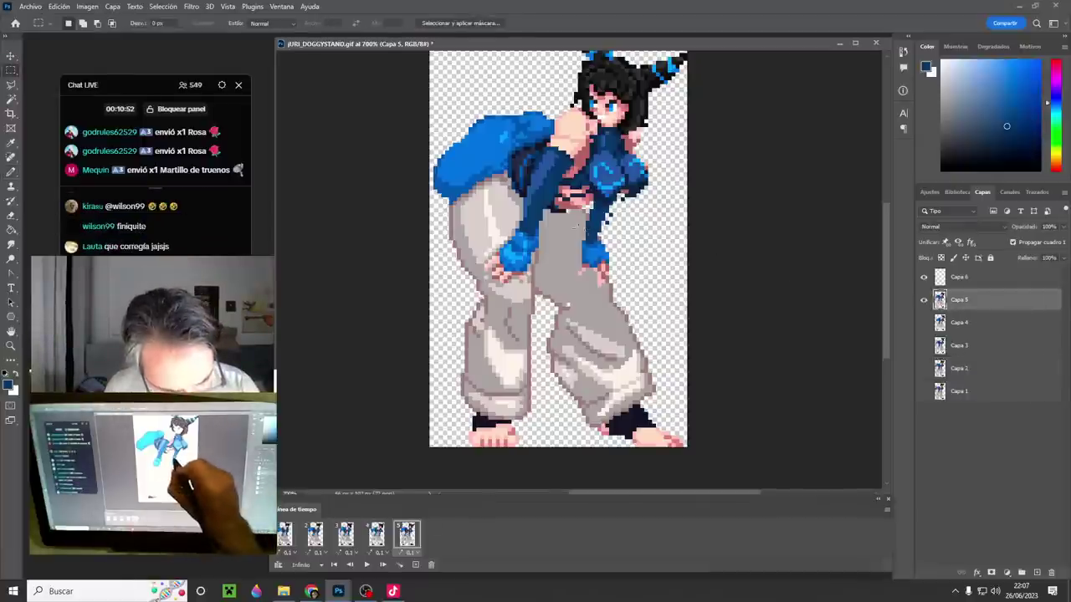
{"action": "left_click_drag", "start_coordinate": [574, 227], "coordinate": [610, 286]}
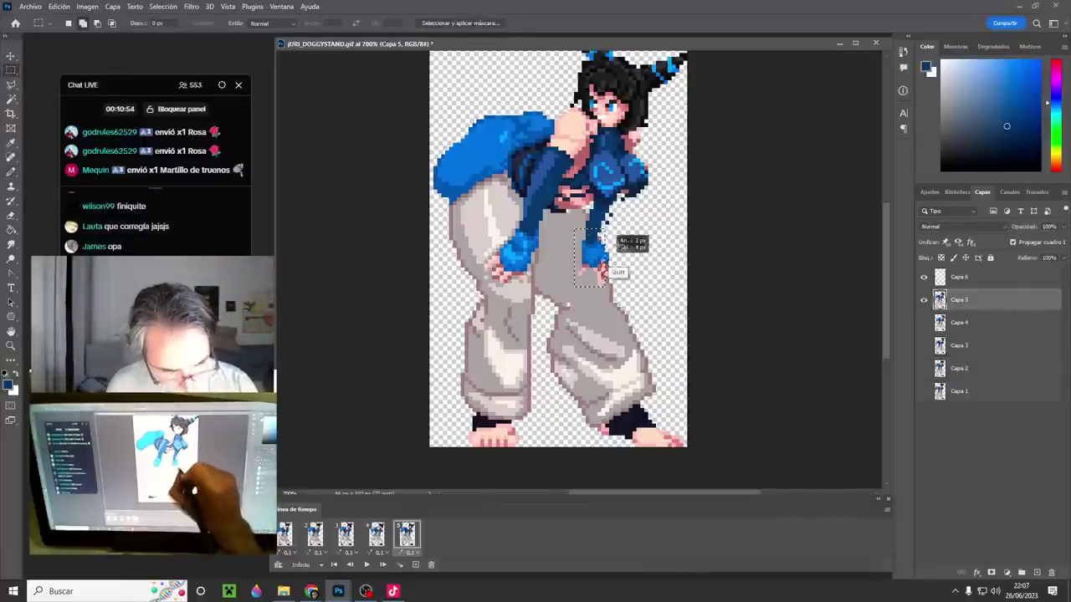
{"action": "key", "text": "v"}
{"action": "key", "text": "Right"}
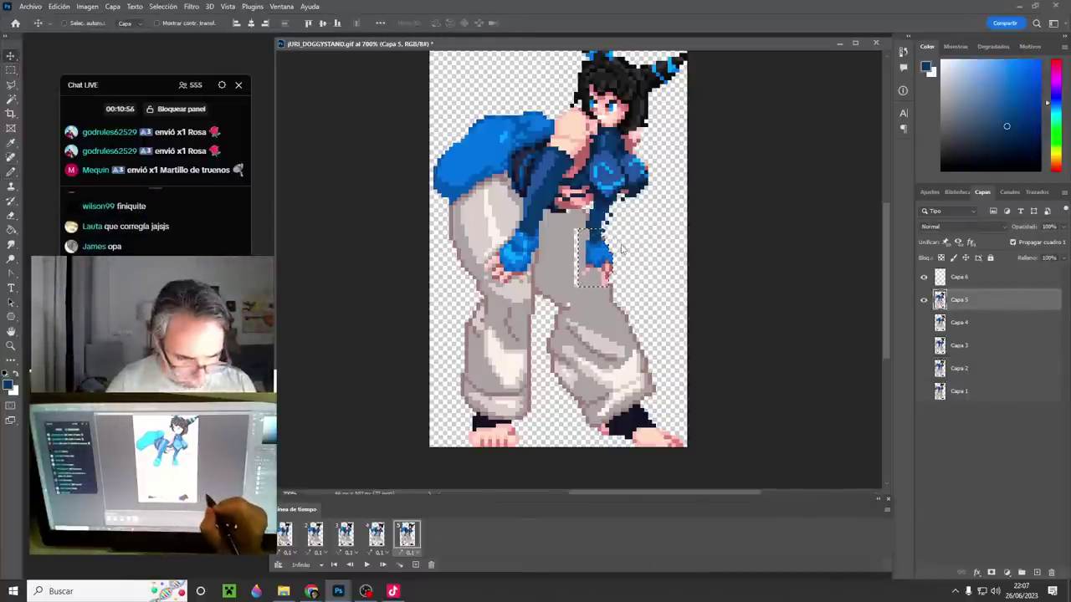
{"action": "key", "text": "Down"}
- Fill the gaps around the shifted hand on Capa 5 with sampled trouser grey and sleeve blue, and play the animation to check it
{"action": "key", "text": "b"}
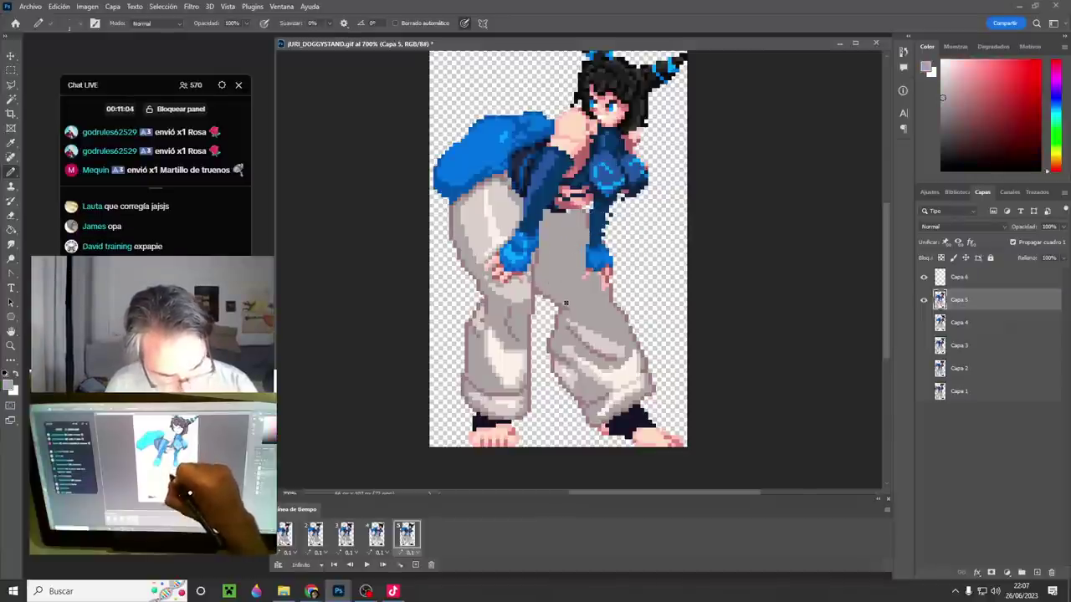
{"action": "left_click", "coordinate": [599, 231], "text": "alt"}
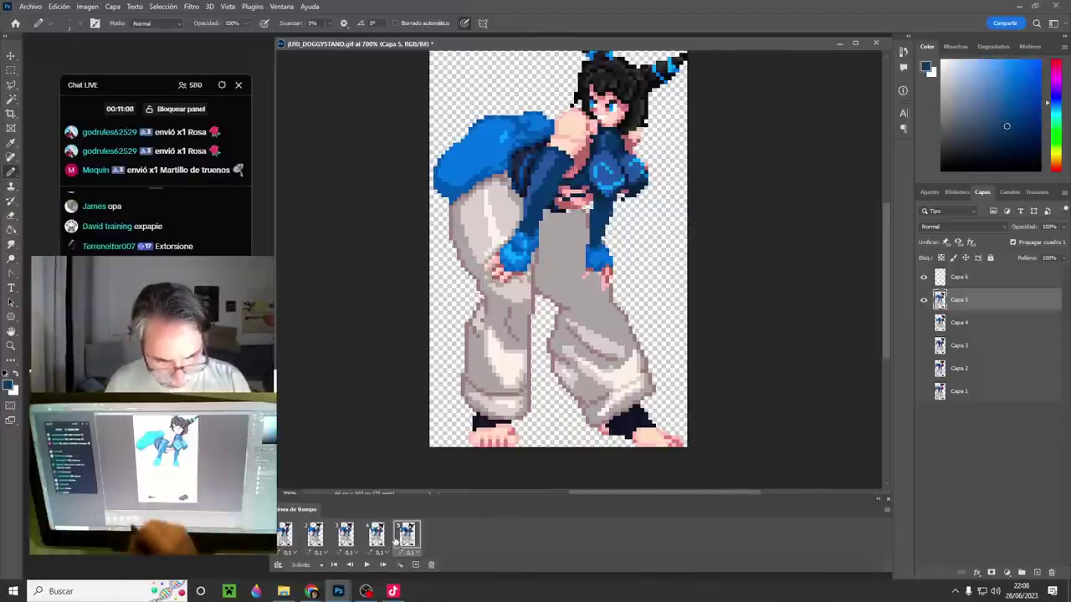
{"action": "key", "text": "space"}
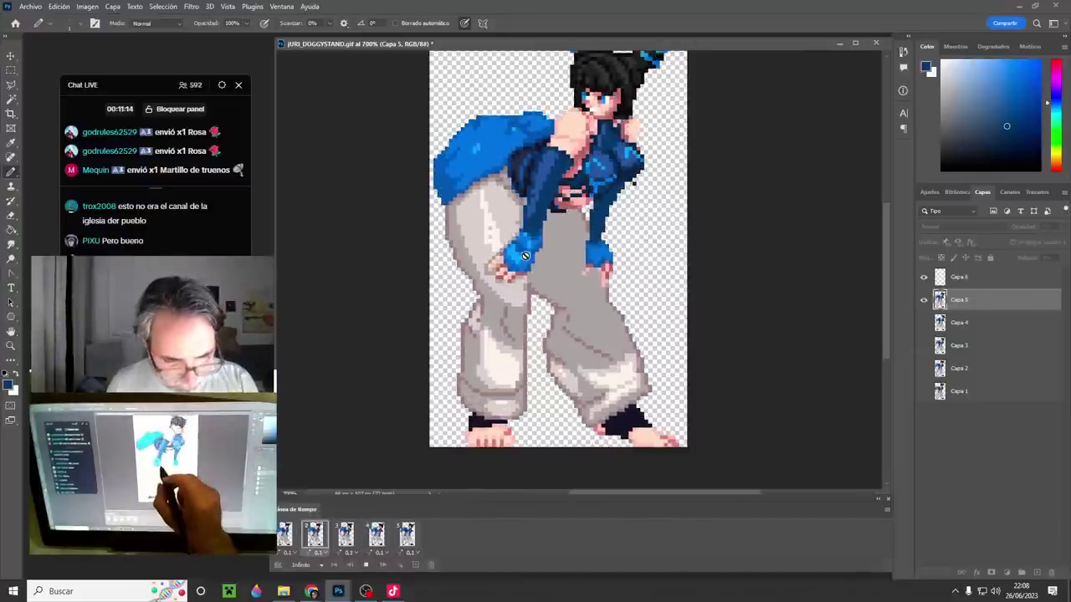
{"action": "key", "text": "space"}
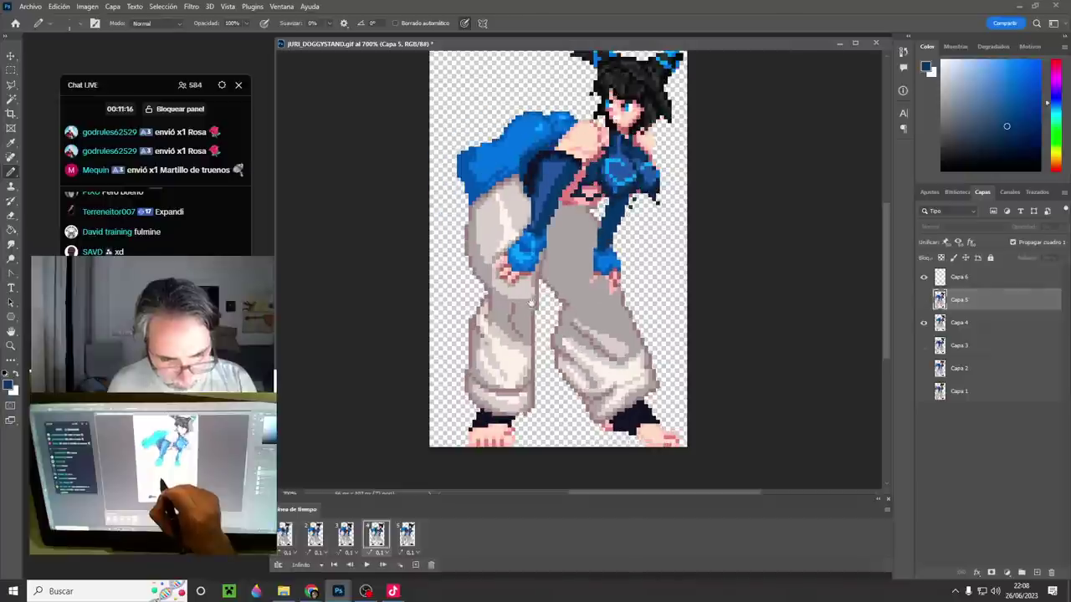
- In frame 4, select the gloved hand on the thigh and move it one pixel down on Capa 4
{"action": "key", "text": "m"}
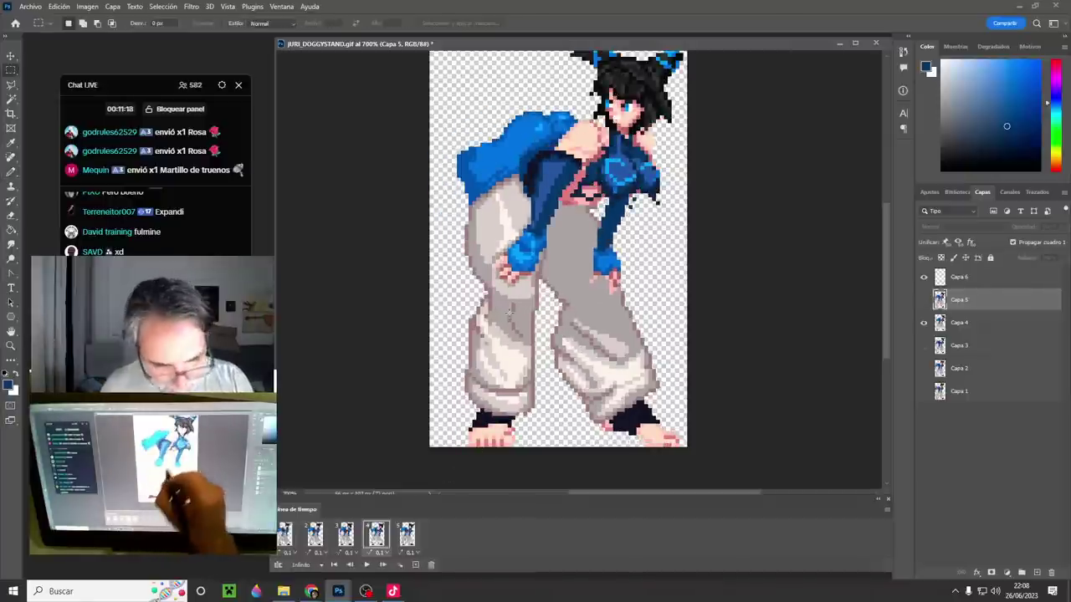
{"action": "left_click_drag", "start_coordinate": [523, 252], "coordinate": [549, 249]}
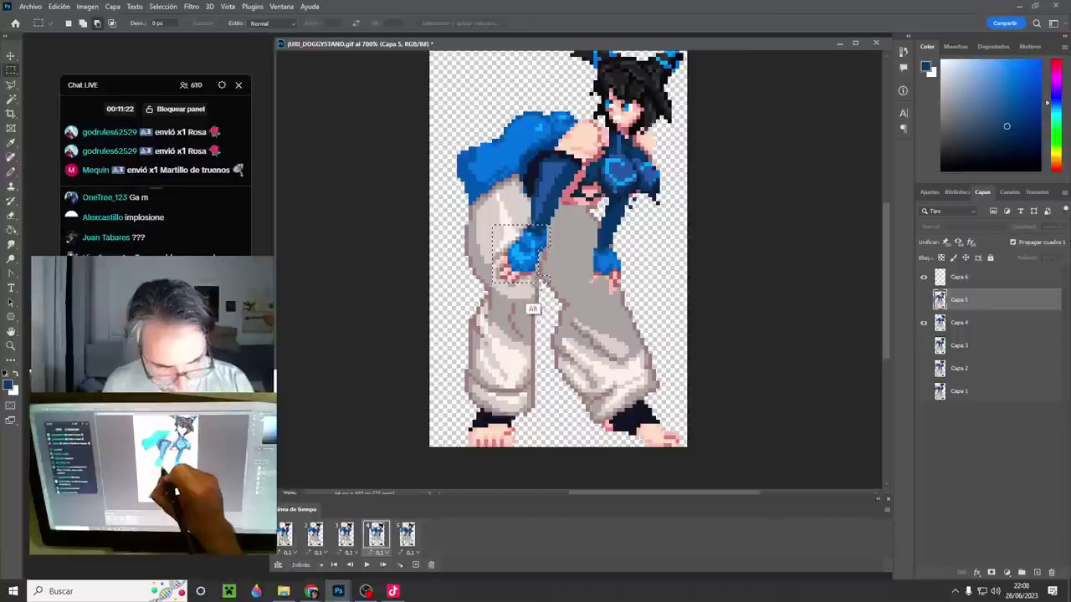
{"action": "key", "text": "v"}
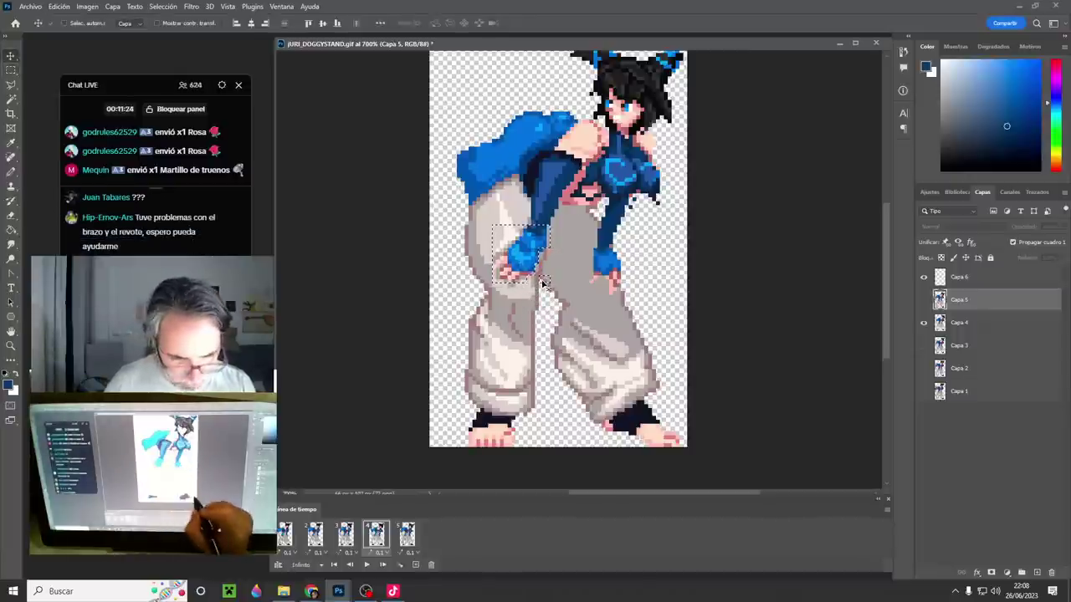
{"action": "left_click", "coordinate": [971, 322]}
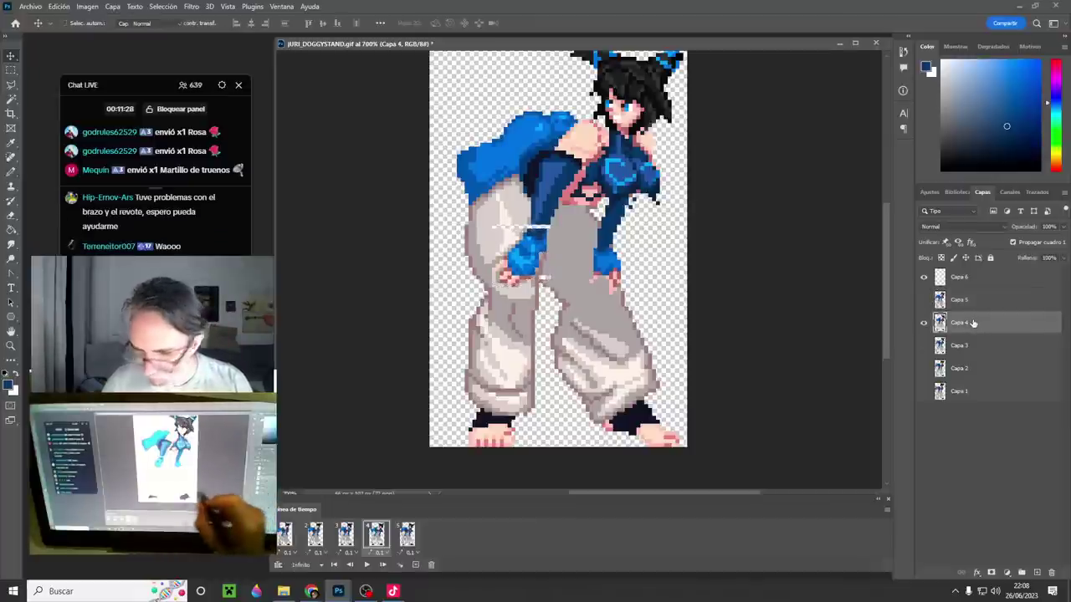
- Fill the gaps around the thigh hand in frame 4 with sampled trouser tones and sleeve blues, and play the animation
{"action": "key", "text": "b"}
{"action": "left_click", "coordinate": [544, 281], "text": "alt"}
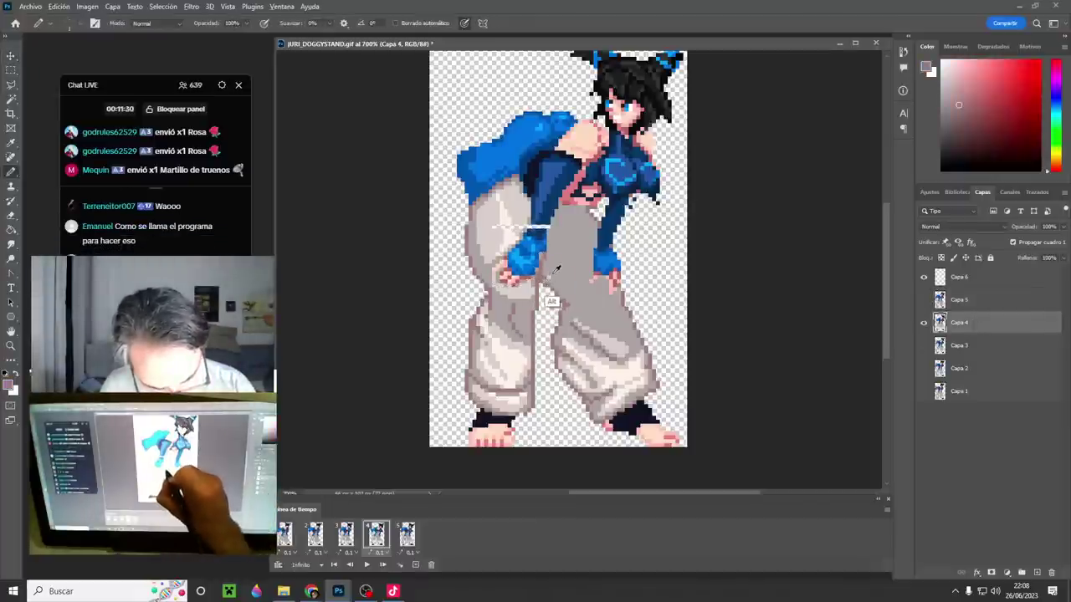
{"action": "left_click", "coordinate": [548, 284], "text": "alt"}
{"action": "left_click", "coordinate": [547, 236], "text": "alt"}
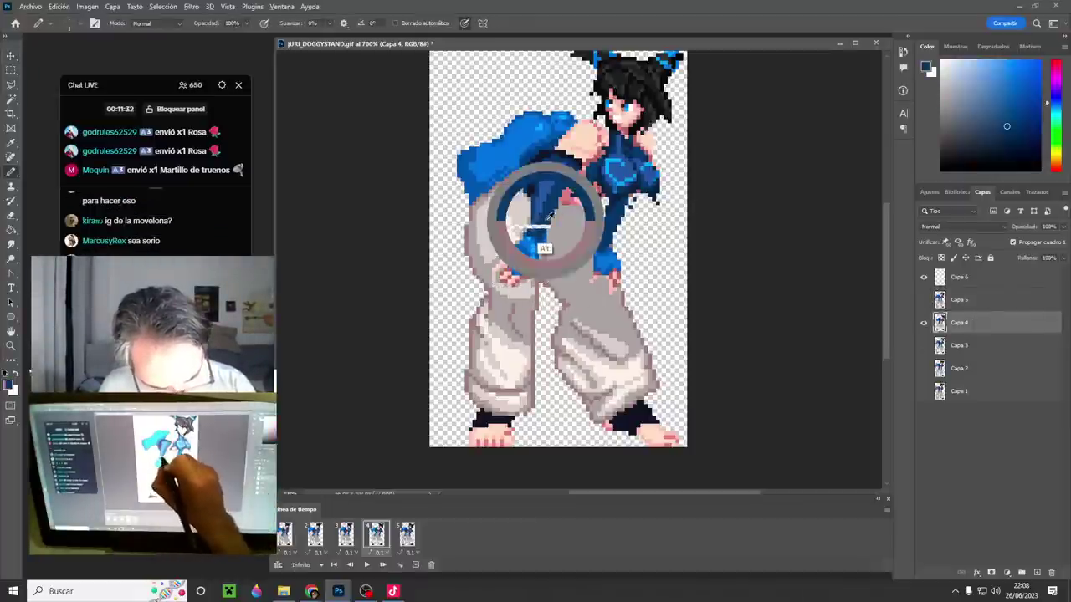
{"action": "left_click", "coordinate": [526, 227], "text": "alt"}
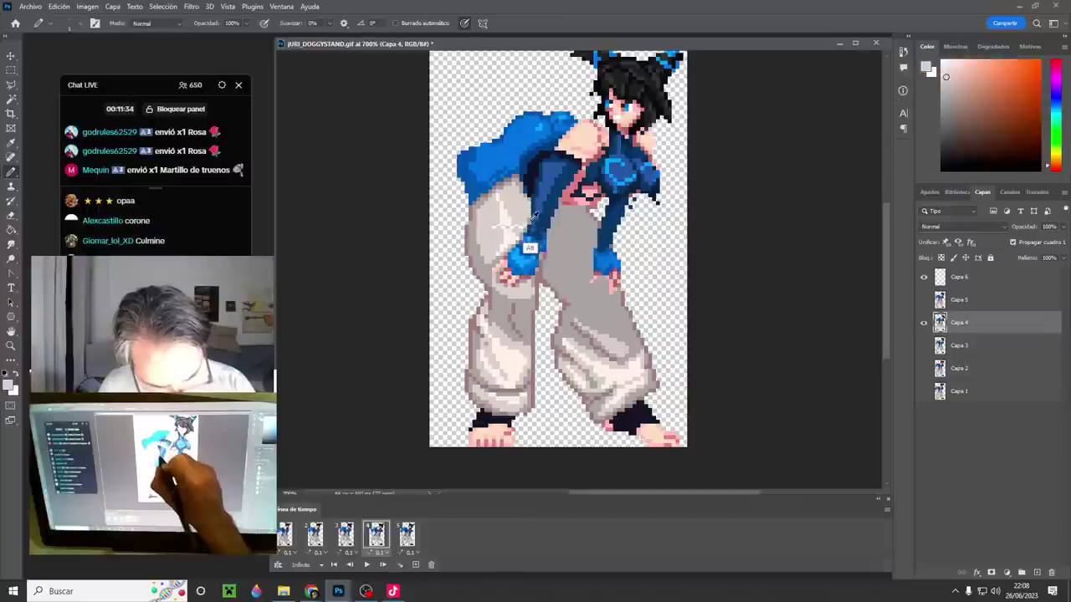
{"action": "left_click", "coordinate": [520, 227], "text": "alt"}
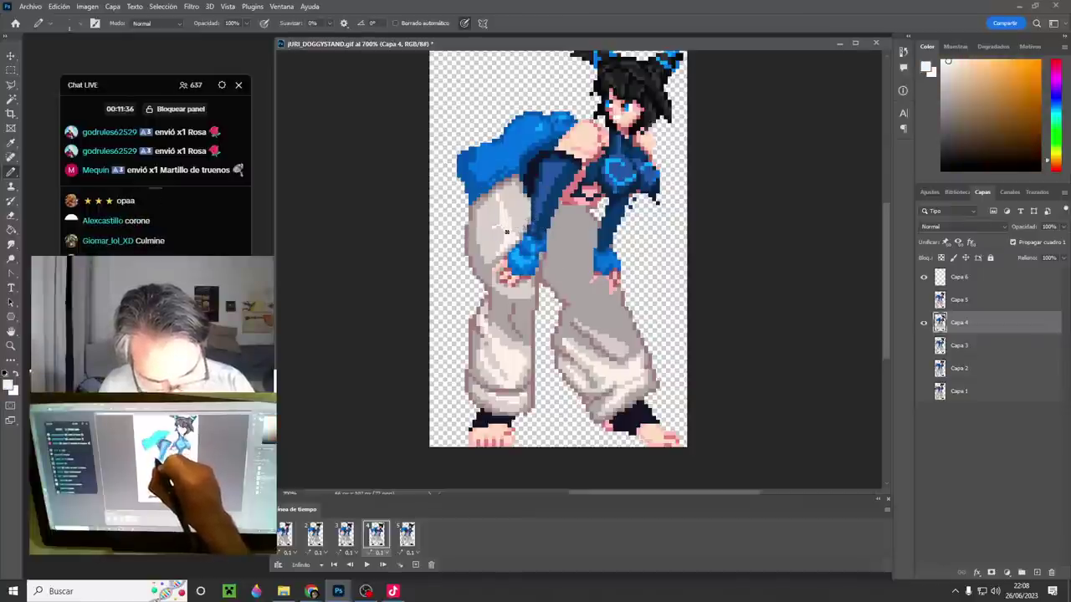
{"action": "left_click", "coordinate": [502, 231], "text": "alt"}
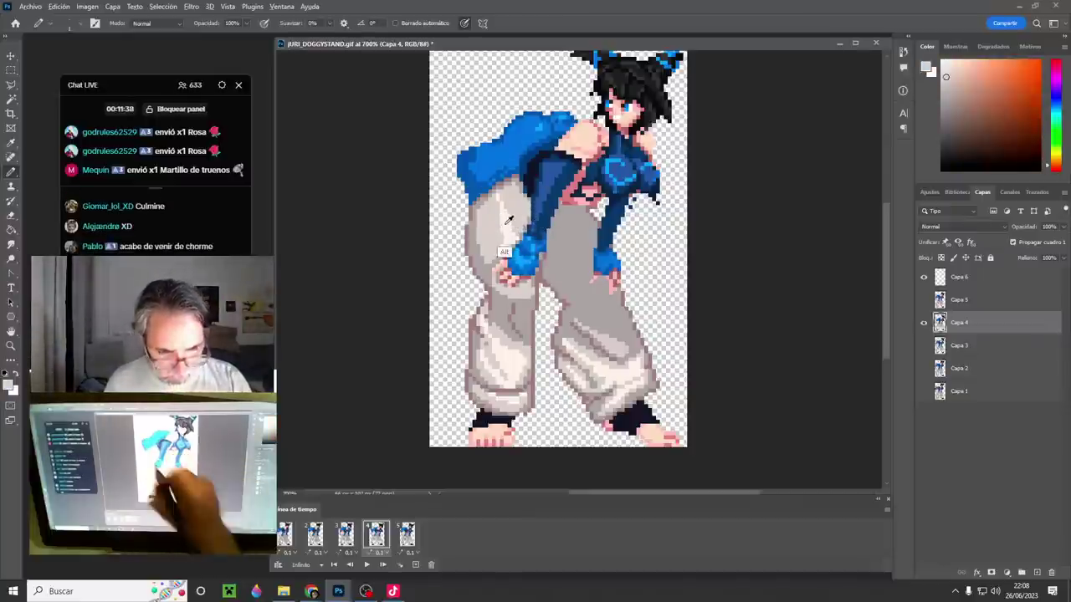
{"action": "left_click", "coordinate": [503, 226], "text": "alt"}
{"action": "key", "text": "space"}
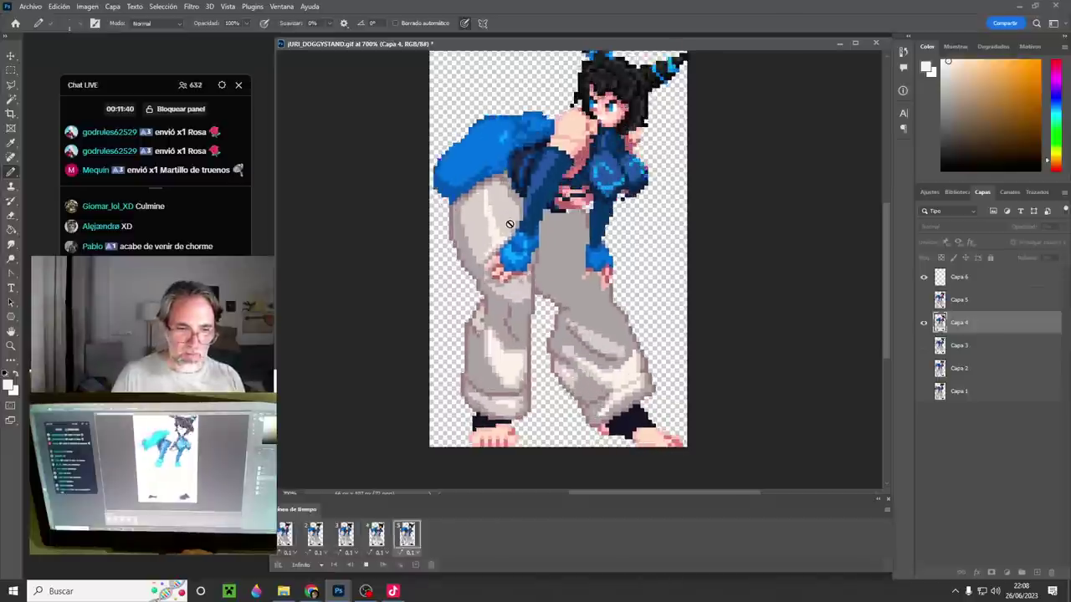
- Stop the playback, select Capa 1 and replay the animation with the whole sprite in view to check the hands
{"action": "key", "text": "space"}
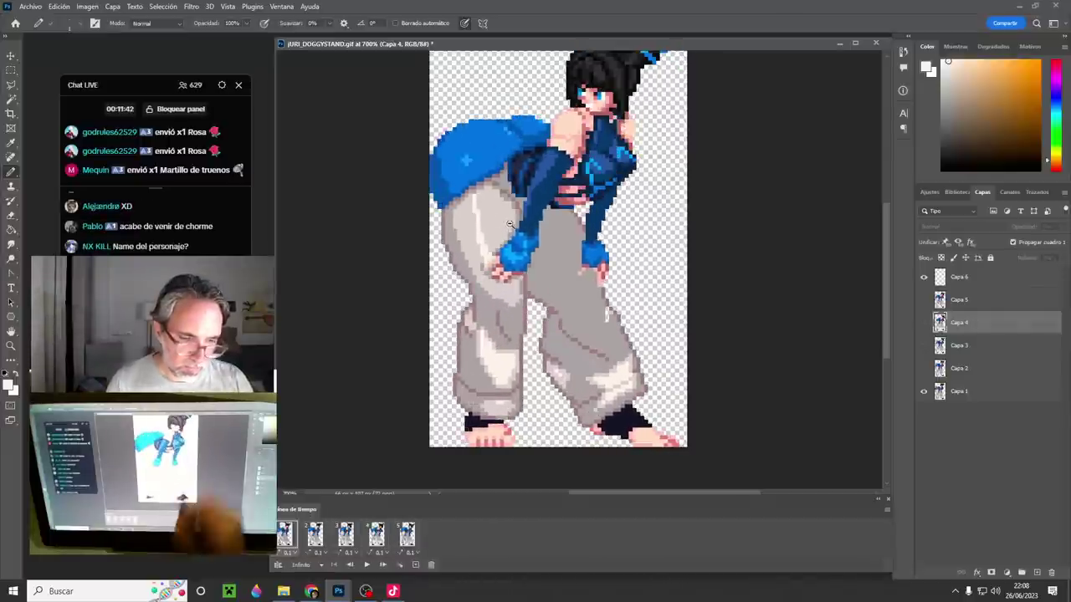
{"action": "key", "text": "ctrl+minus"}
{"action": "key", "text": "ctrl+minus"}
{"action": "left_click_drag", "start_coordinate": [649, 338], "coordinate": [631, 358]}
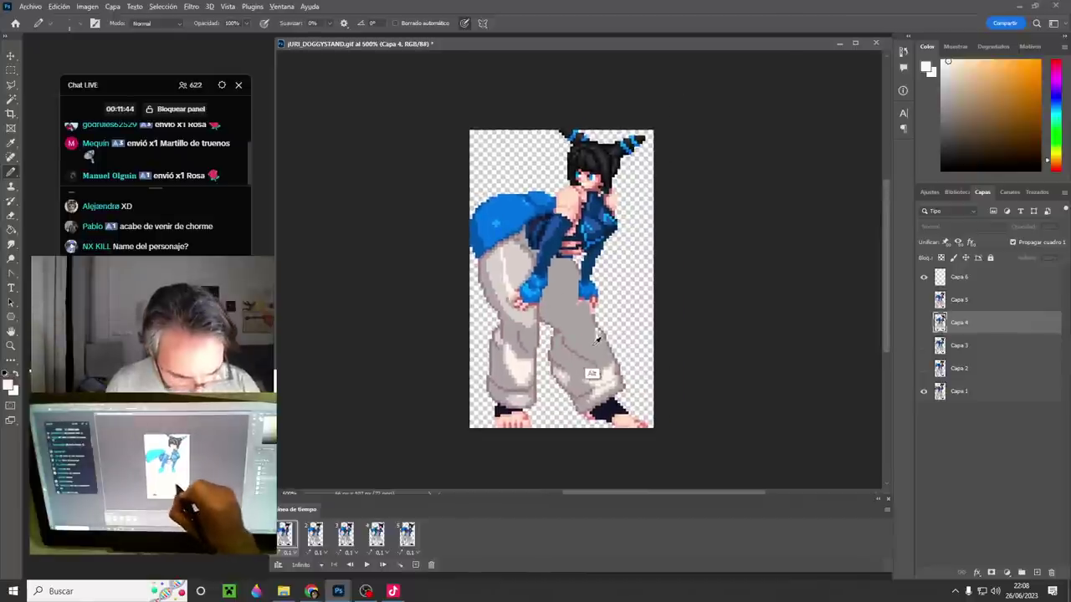
{"action": "left_click", "coordinate": [592, 375], "text": "alt"}
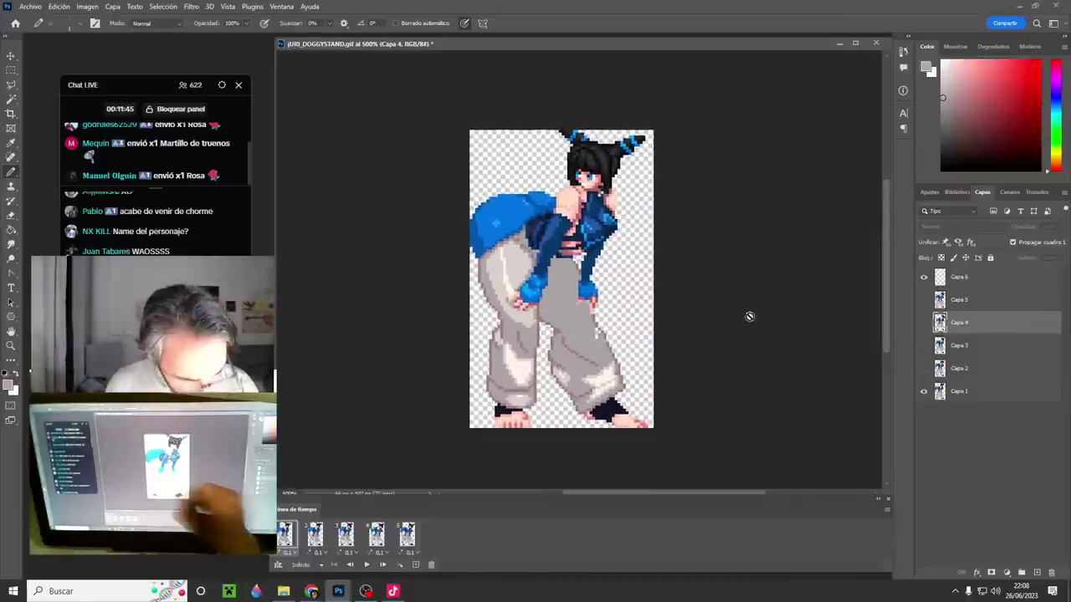
{"action": "left_click", "coordinate": [966, 390]}
{"action": "key", "text": "space"}
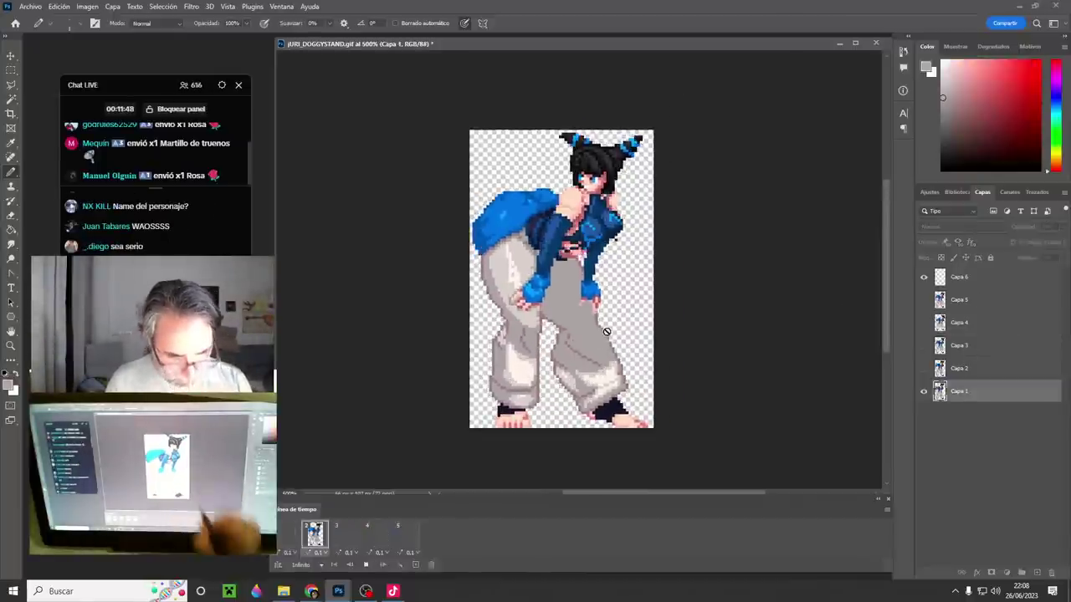
{"action": "key", "text": "space"}
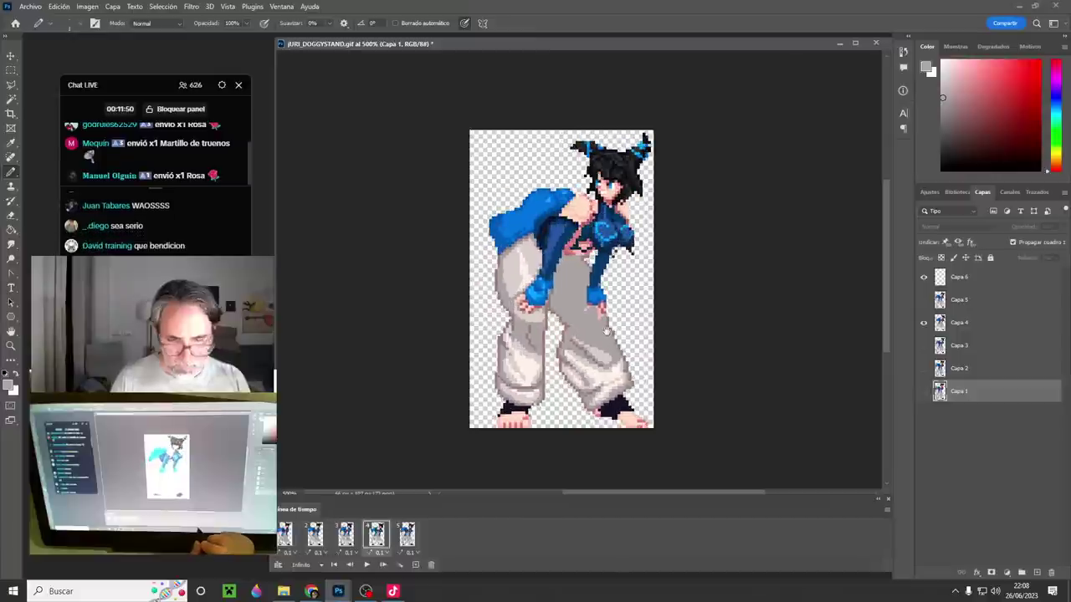
- Enlarge the canvas by a few pixels on every side of the character with the Crop tool
{"action": "key", "text": "c"}
{"action": "left_click_drag", "start_coordinate": [654, 130], "coordinate": [685, 102]}
{"action": "key", "text": "Return"}
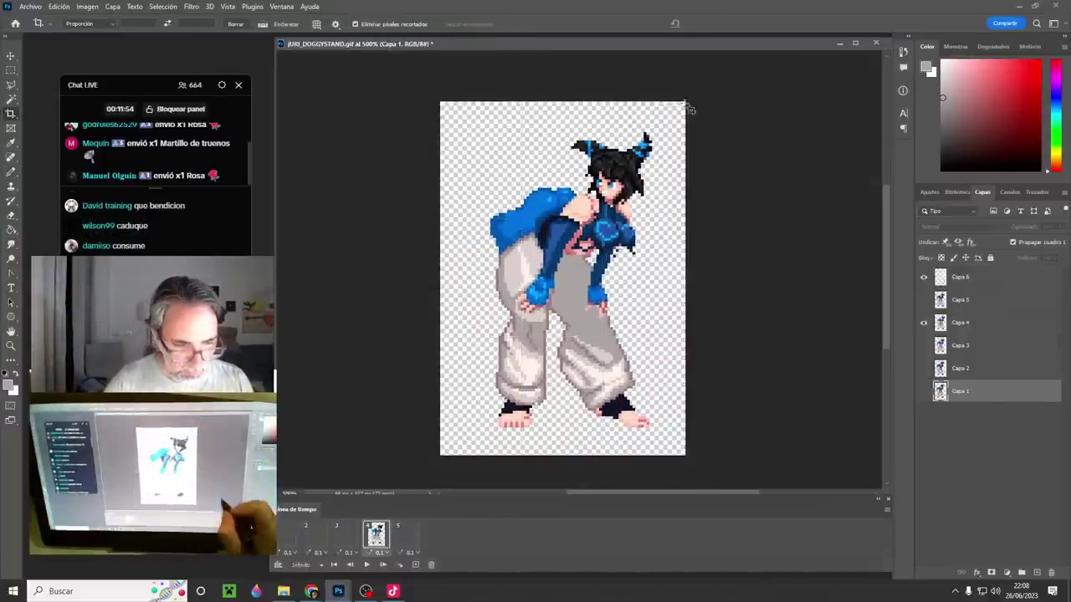
- Step through frames 1 to 5 and play the animation to examine how the pose changes between frames
{"action": "left_click", "coordinate": [311, 545]}
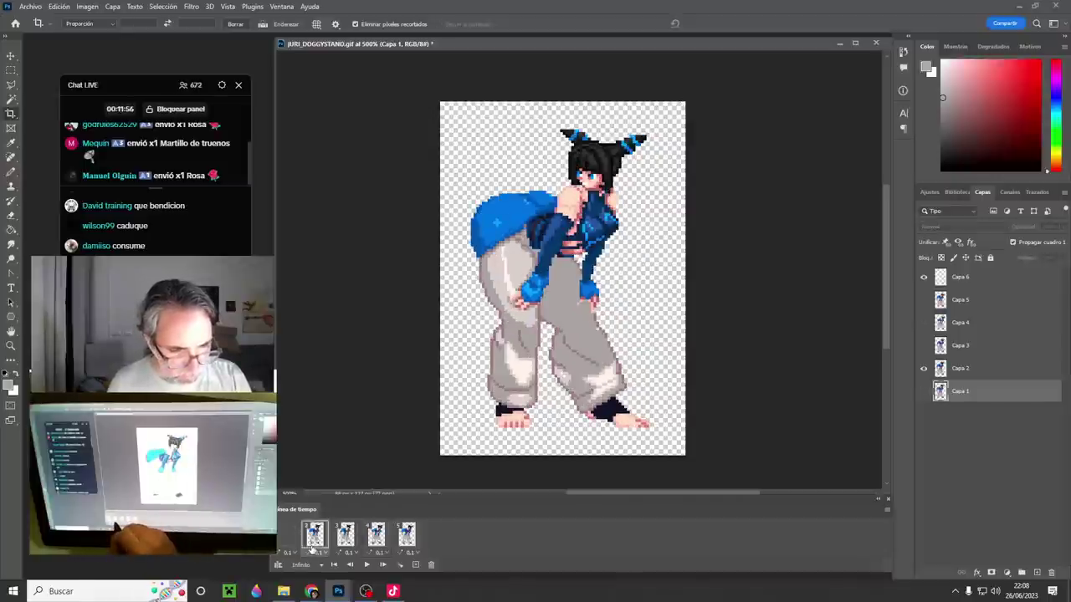
{"action": "left_click", "coordinate": [286, 544]}
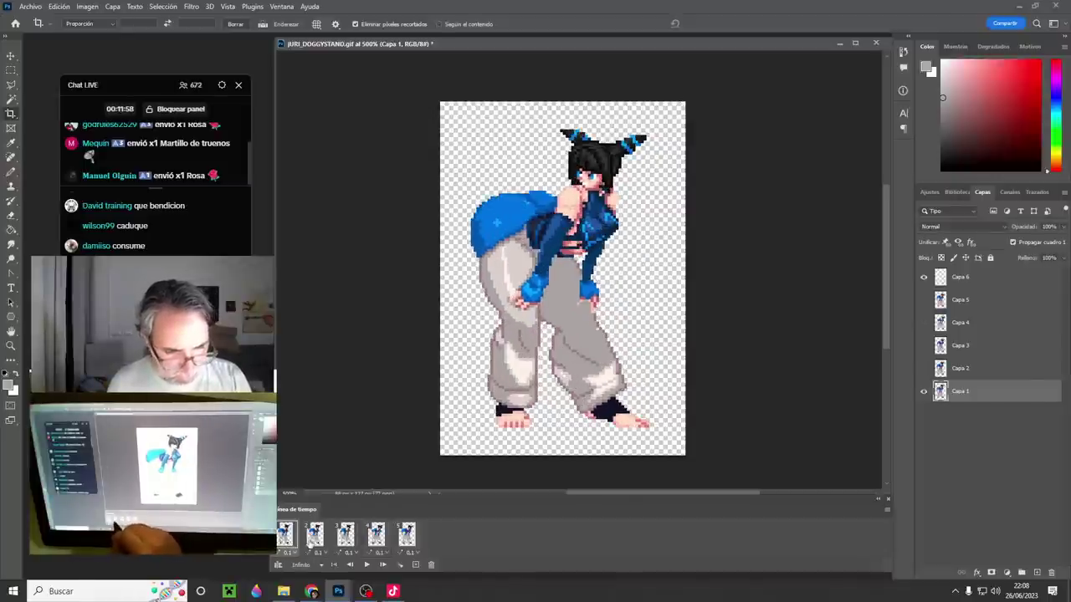
{"action": "left_click", "coordinate": [313, 544]}
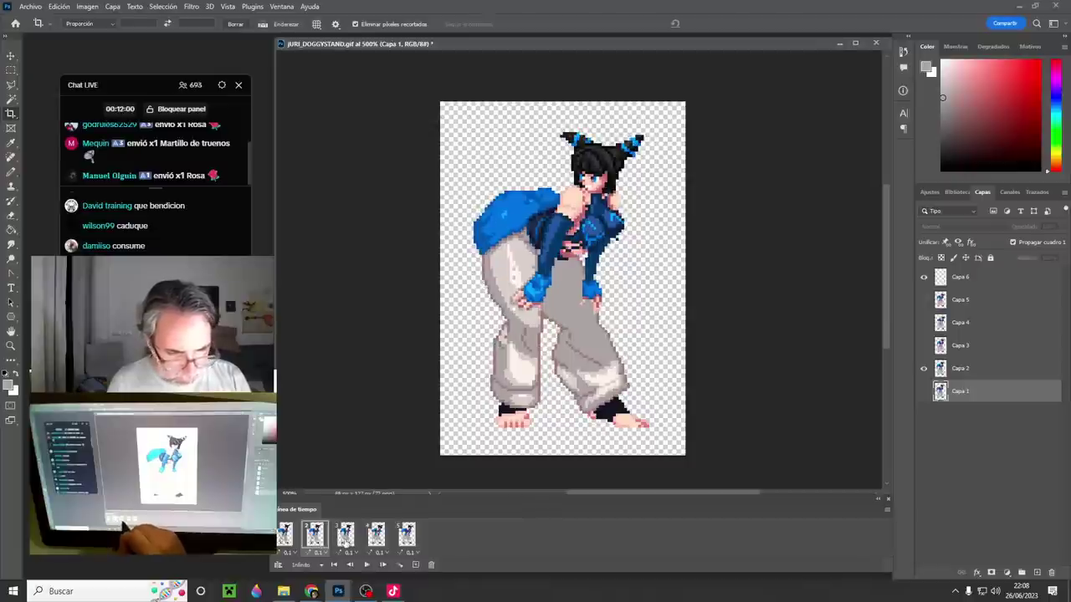
{"action": "left_click", "coordinate": [345, 540]}
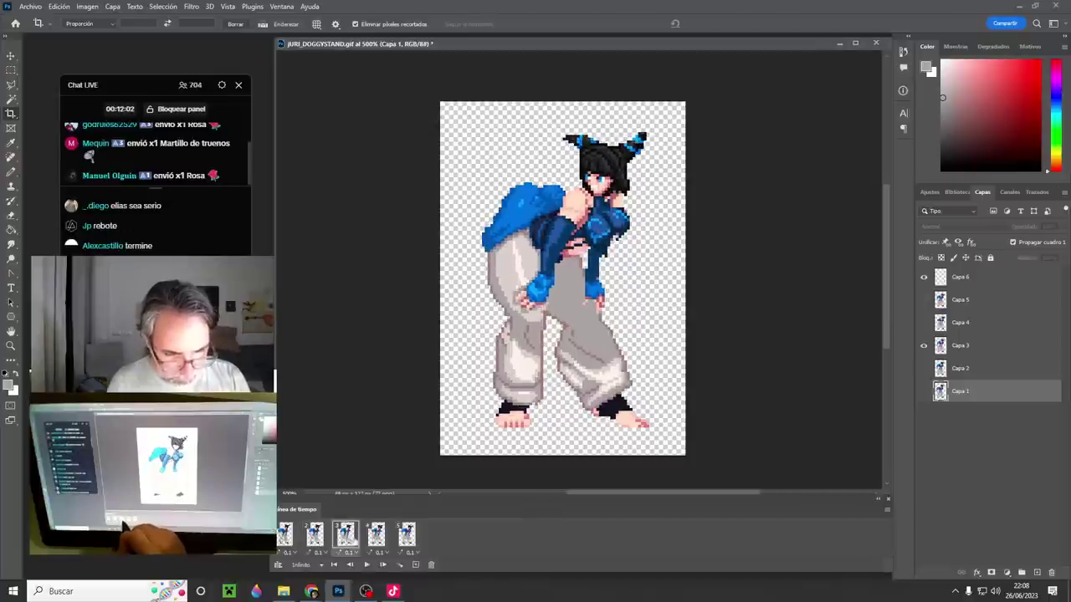
{"action": "left_click", "coordinate": [376, 540]}
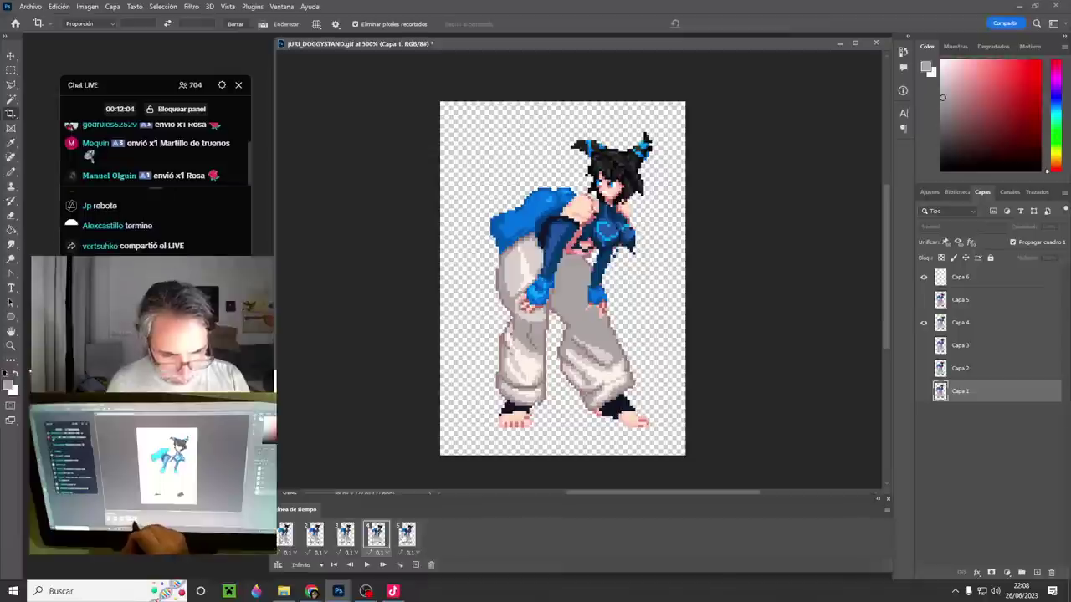
{"action": "left_click", "coordinate": [407, 539]}
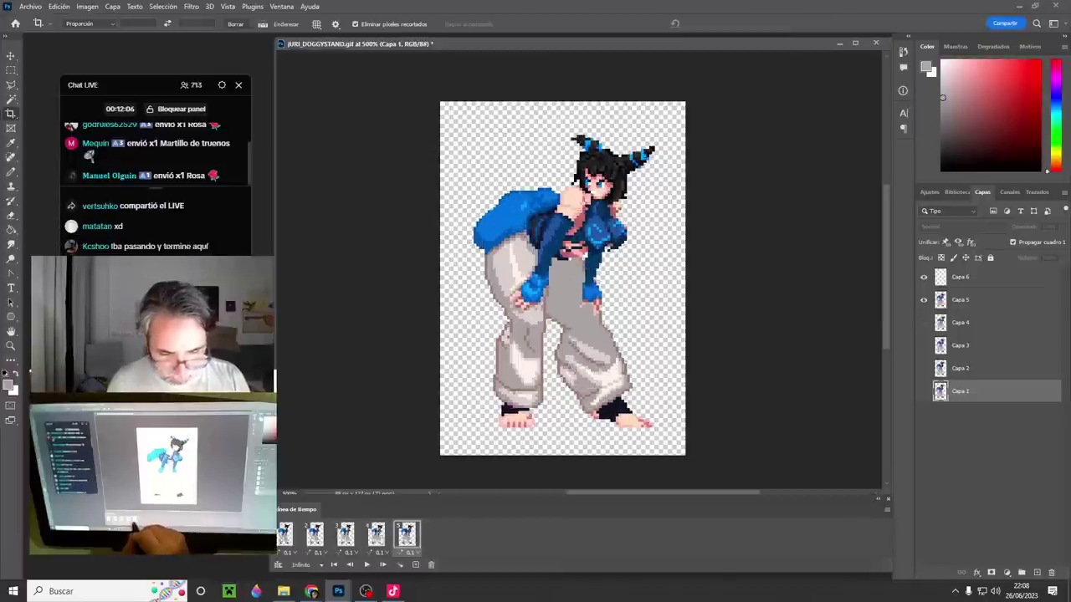
{"action": "left_click", "coordinate": [285, 539]}
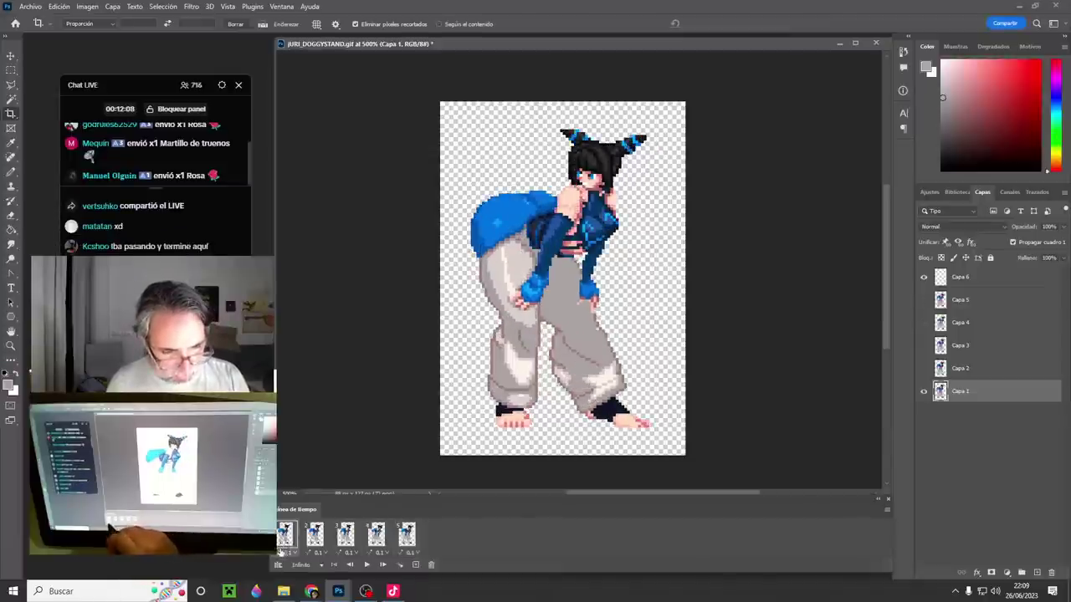
{"action": "key", "text": "space"}
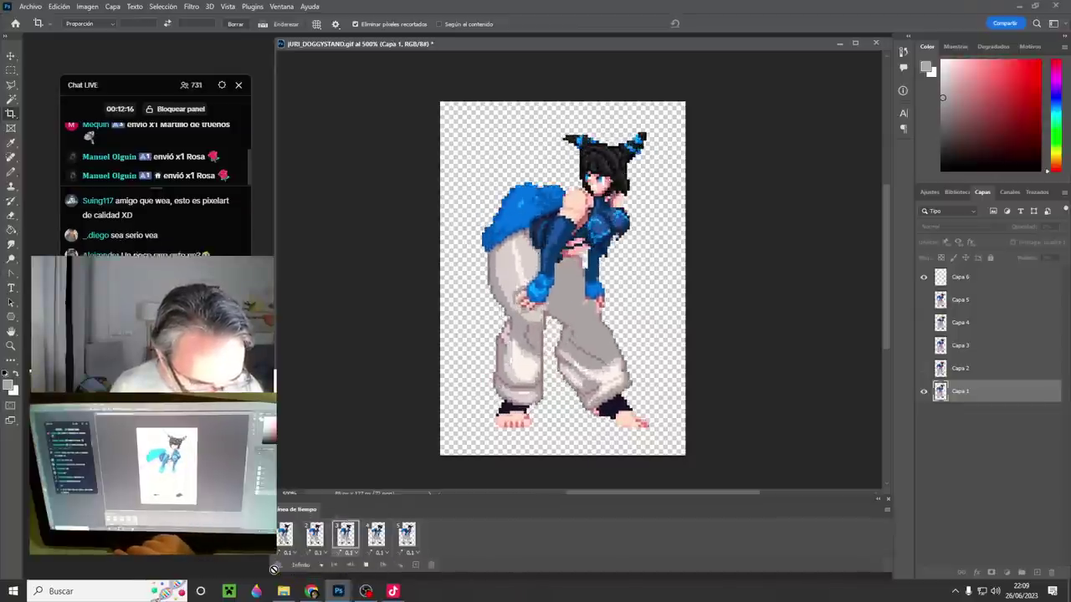
{"action": "key", "text": "space"}
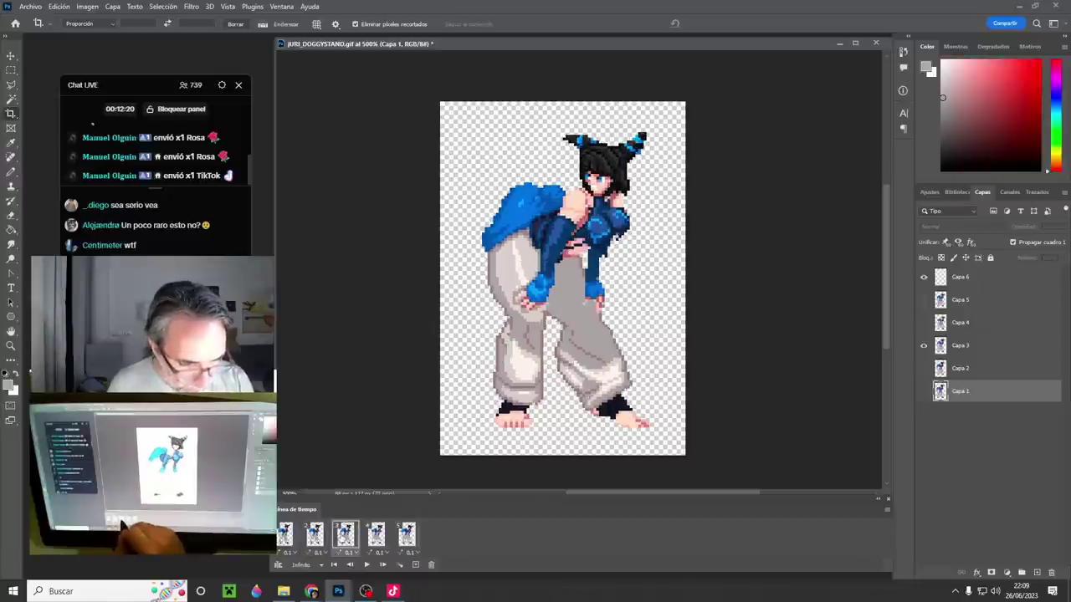
{"action": "left_click", "coordinate": [377, 536]}
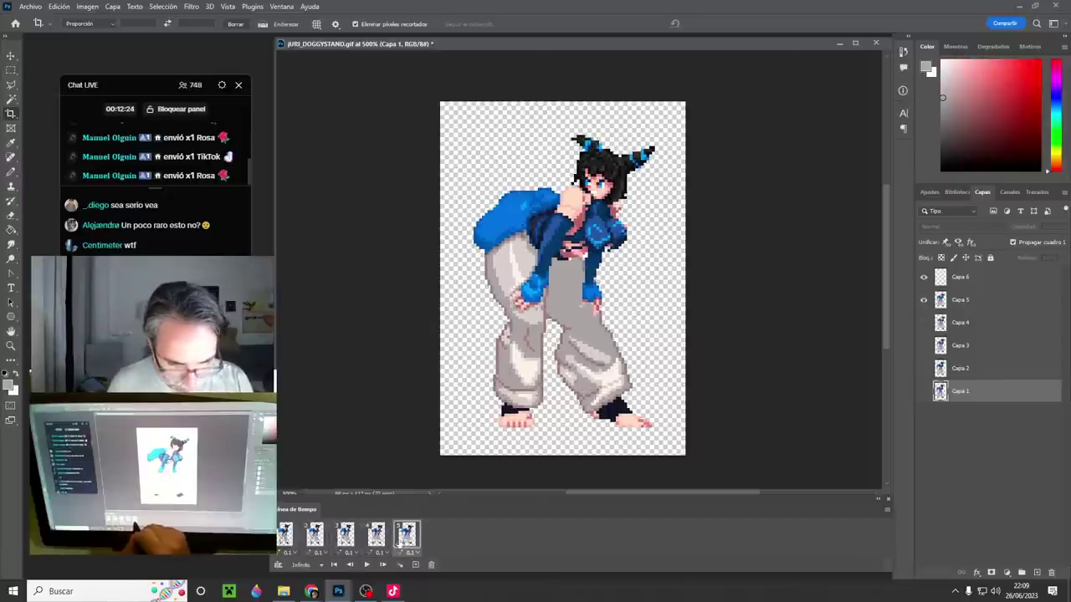
{"action": "left_click", "coordinate": [286, 536]}
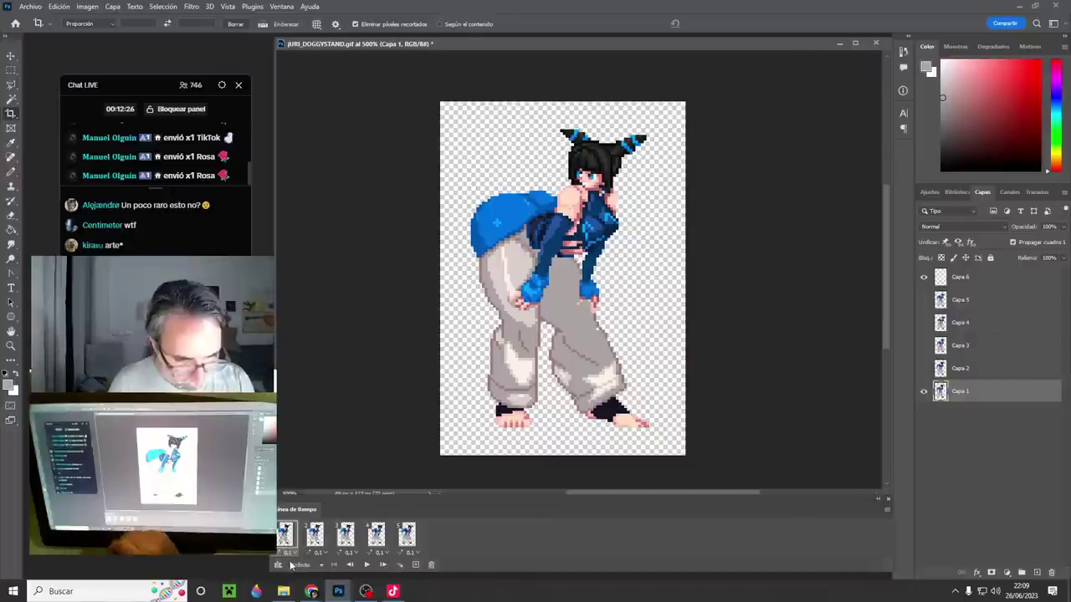
{"action": "key", "text": "space"}
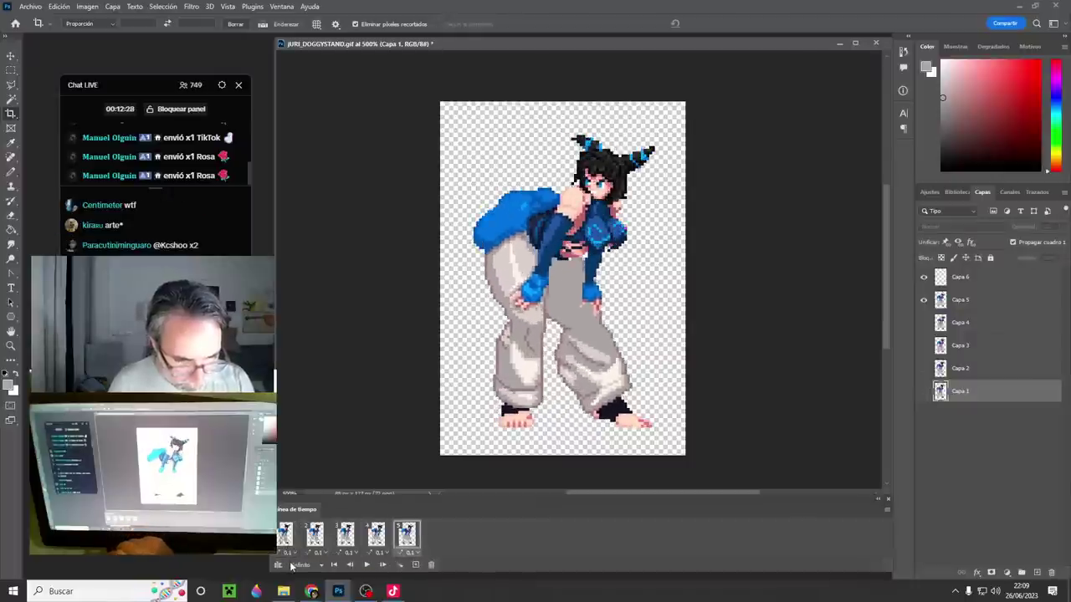
- In frame 1, add a new layer beneath Capa 1, fill it with white as a background, and reselect Capa 1 for drawing
{"action": "scroll", "coordinate": [585, 310], "scroll_direction": "up", "scroll_amount": 2}
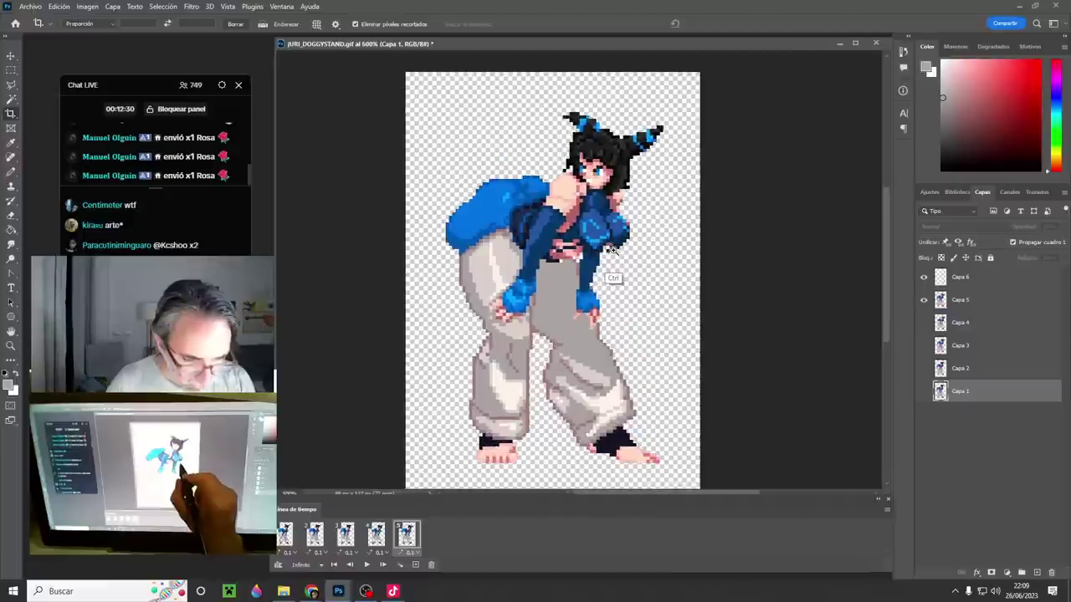
{"action": "left_click", "coordinate": [286, 535]}
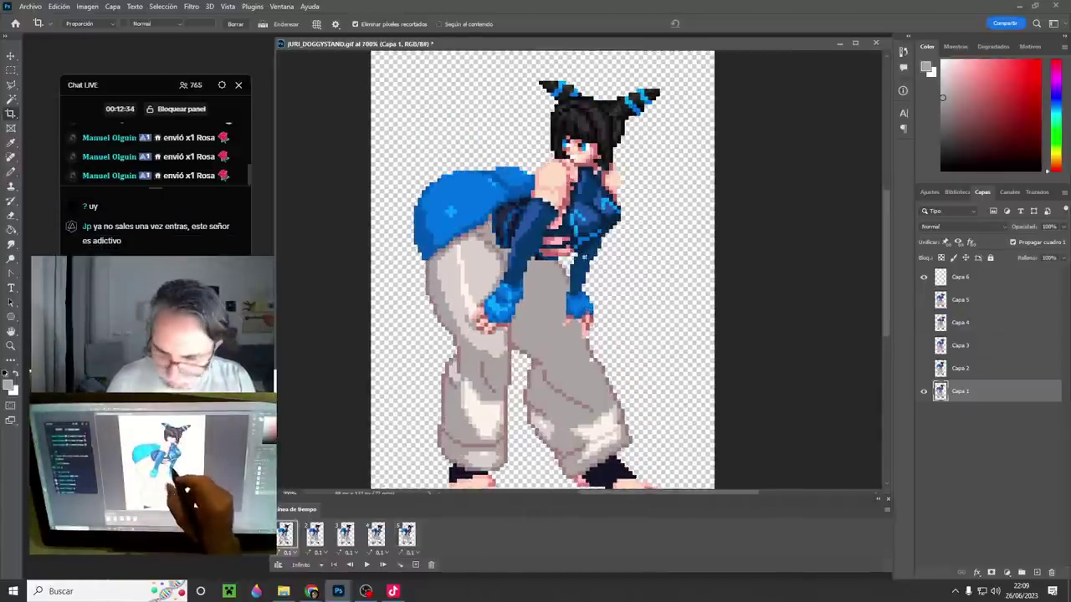
{"action": "key", "text": "b"}
{"action": "scroll", "coordinate": [592, 303], "scroll_direction": "up", "scroll_amount": 1}
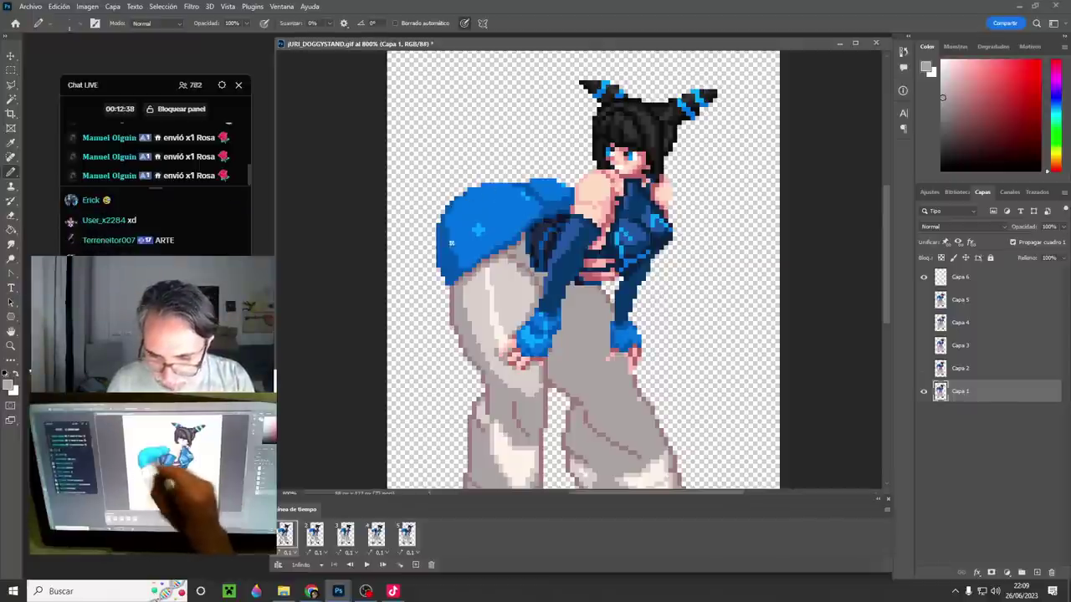
{"action": "left_click_drag", "start_coordinate": [666, 305], "coordinate": [677, 311]}
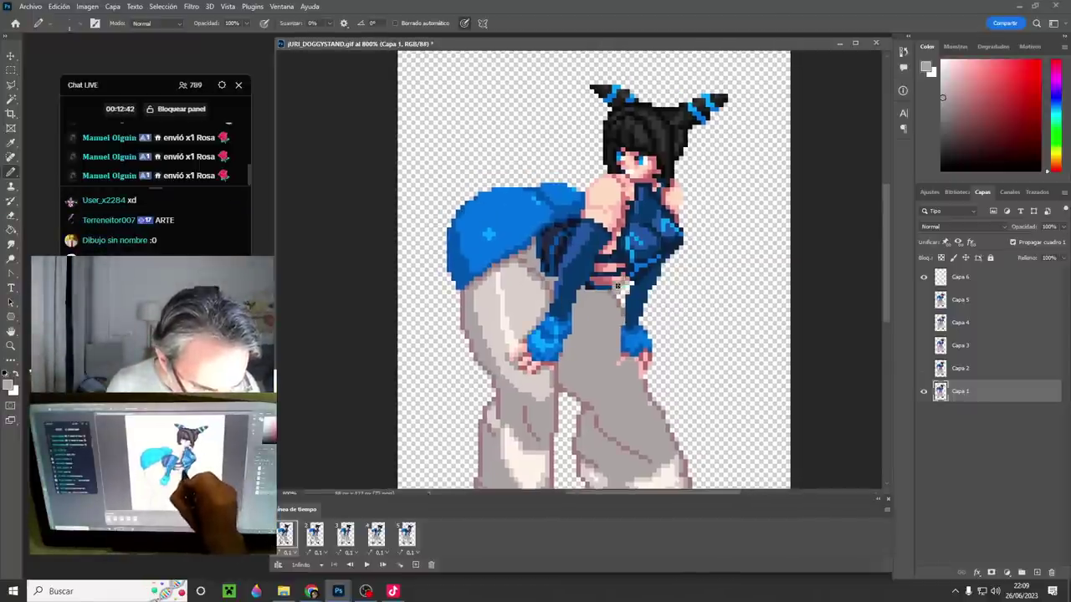
{"action": "left_click", "coordinate": [1037, 572]}
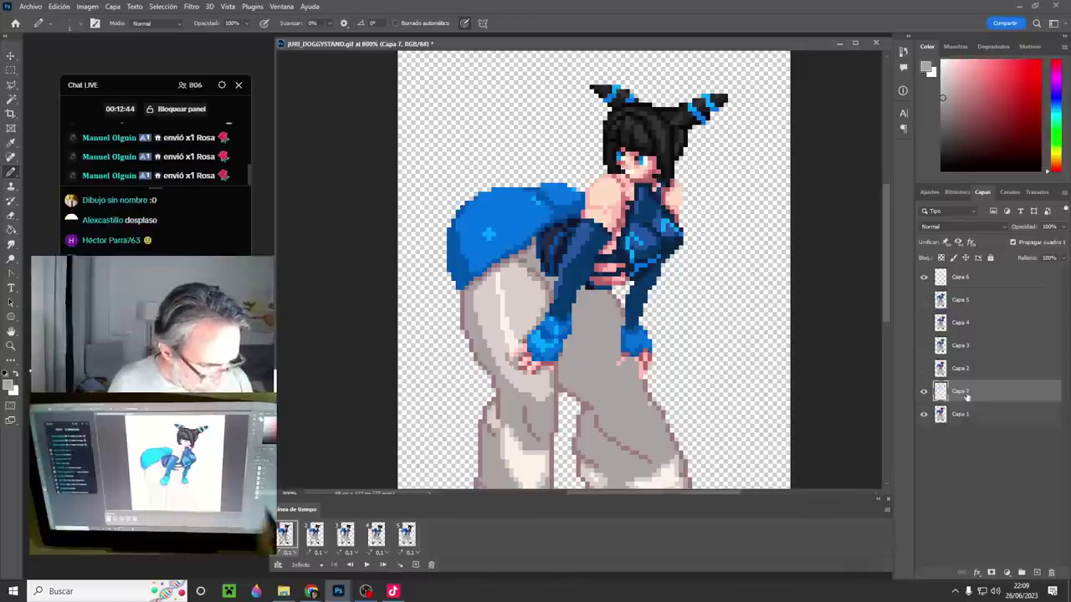
{"action": "left_click_drag", "start_coordinate": [966, 396], "coordinate": [911, 423]}
{"action": "key", "text": "g"}
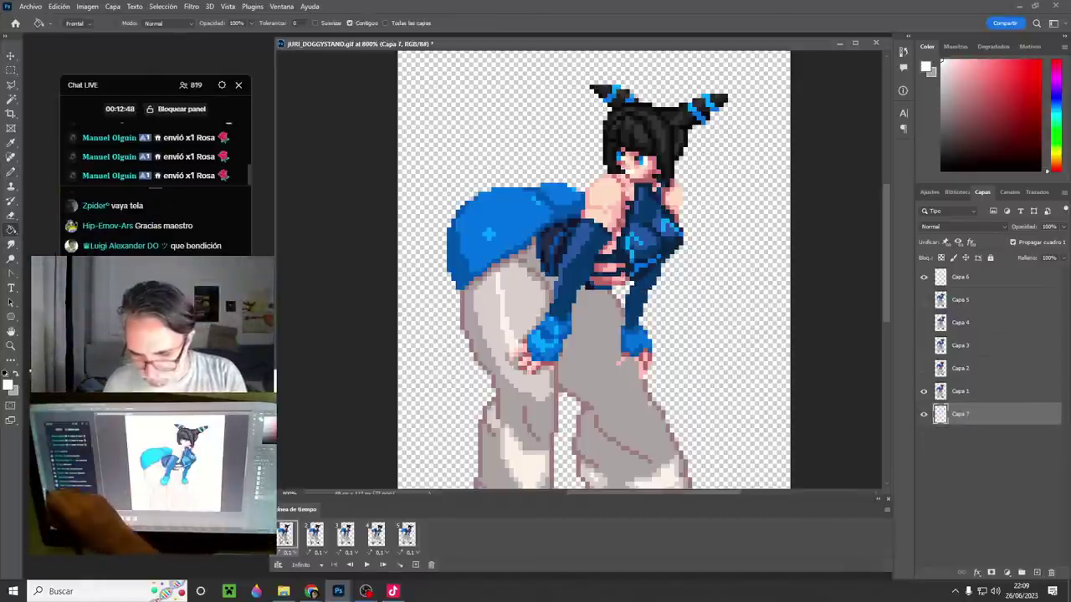
{"action": "left_click", "coordinate": [425, 442]}
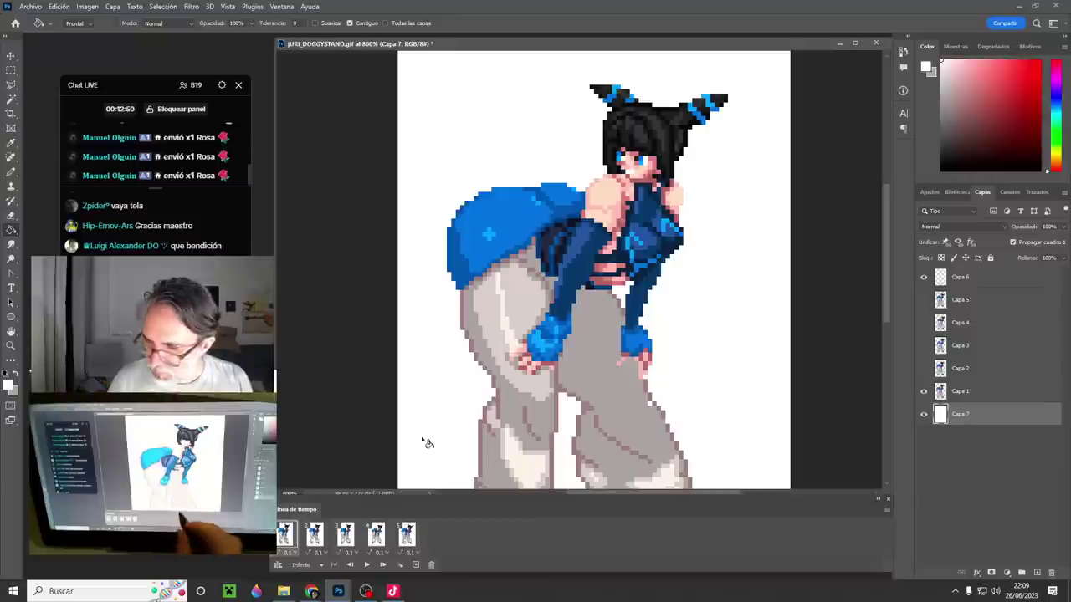
{"action": "key", "text": "b"}
{"action": "left_click", "coordinate": [971, 390]}
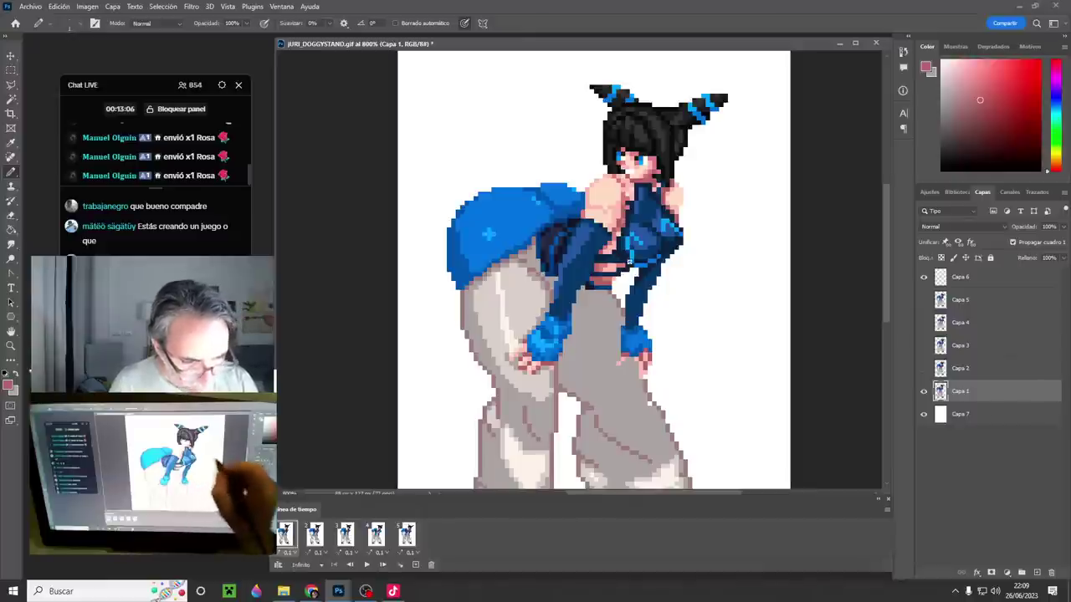
- In frame 2, paint over the dark marks on the bare midriff with sampled pink skin tones on Capa 2
{"action": "left_click", "coordinate": [315, 536]}
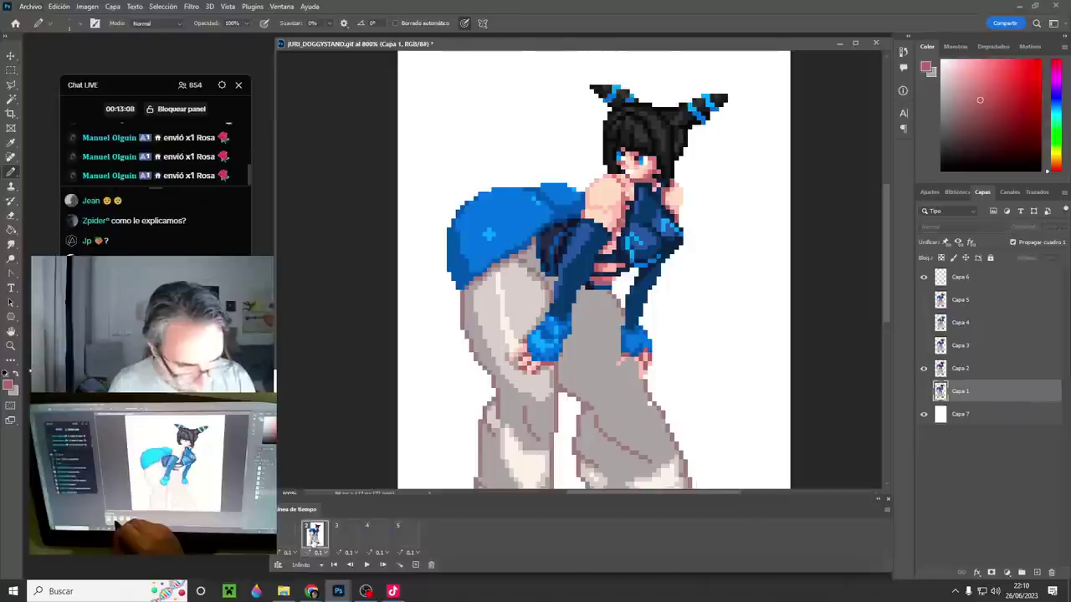
{"action": "left_click", "coordinate": [623, 287], "text": "alt"}
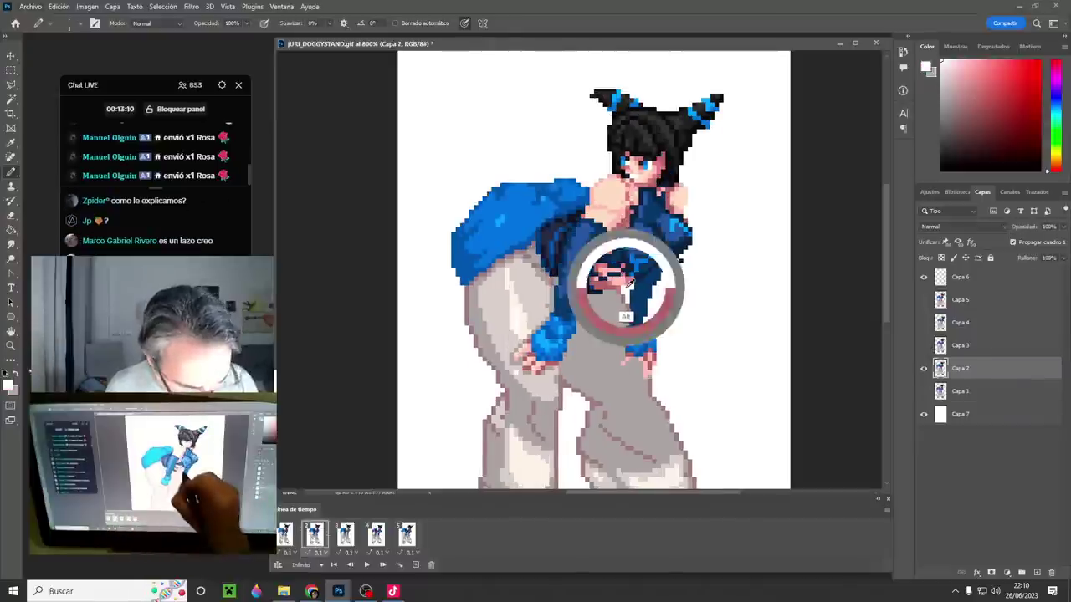
{"action": "left_click", "coordinate": [611, 281], "text": "alt"}
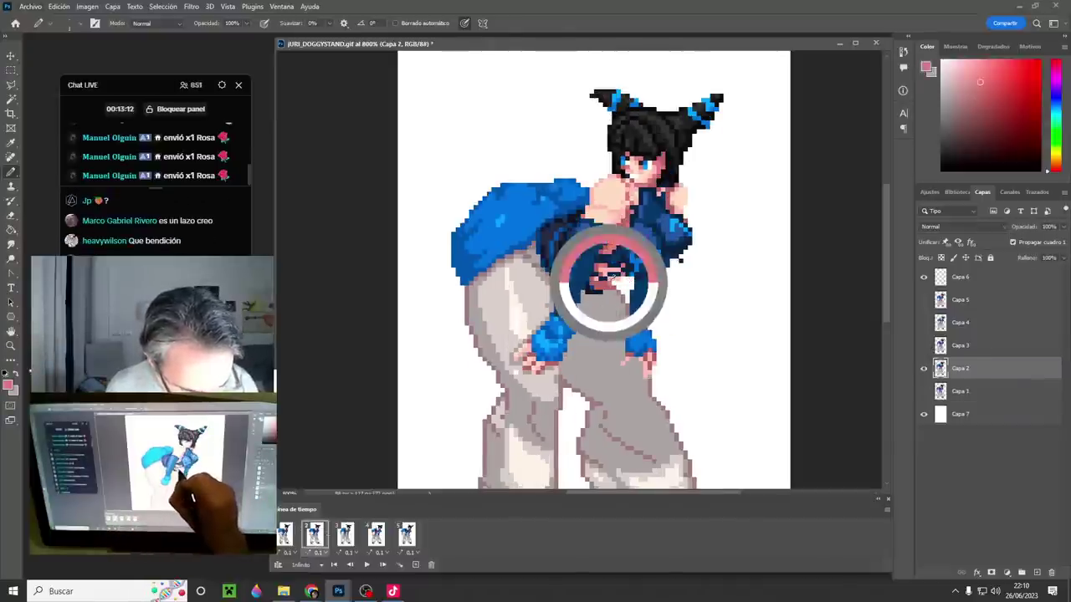
{"action": "left_click", "coordinate": [620, 279], "text": "alt"}
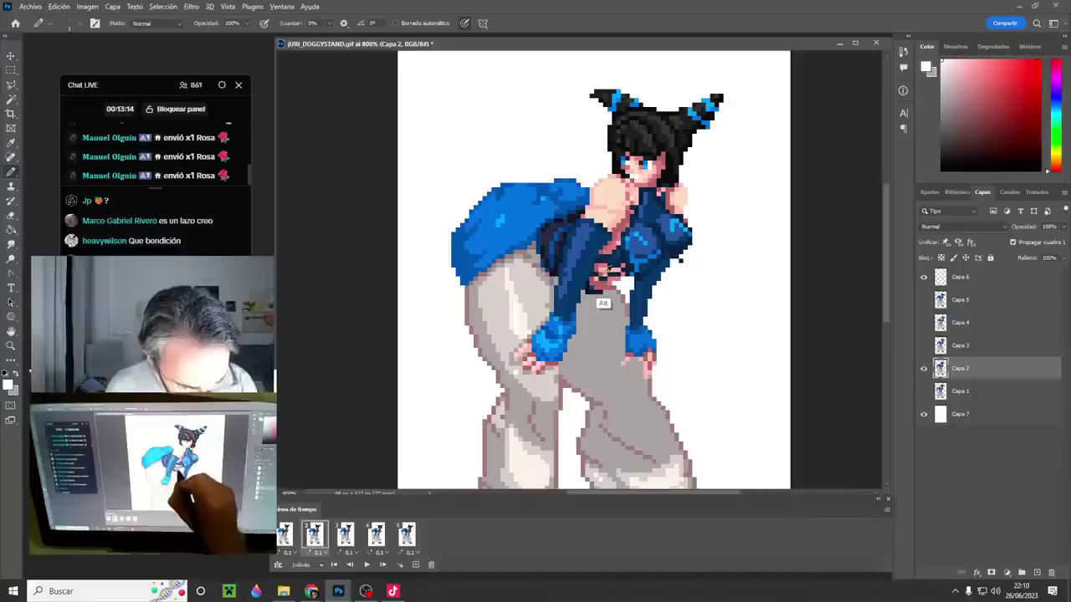
{"action": "left_click", "coordinate": [604, 272], "text": "alt"}
{"action": "left_click_drag", "start_coordinate": [592, 271], "coordinate": [599, 279]}
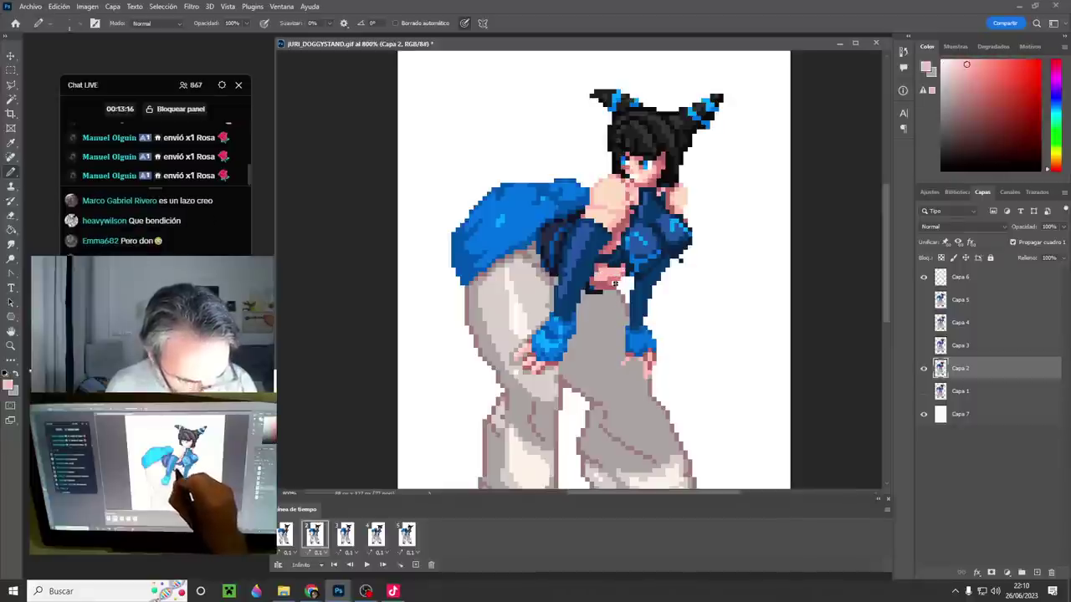
- In frame 1, repaint the dark-striped midriff on Capa 1 with sampled pink skin tones
{"action": "left_click", "coordinate": [285, 534]}
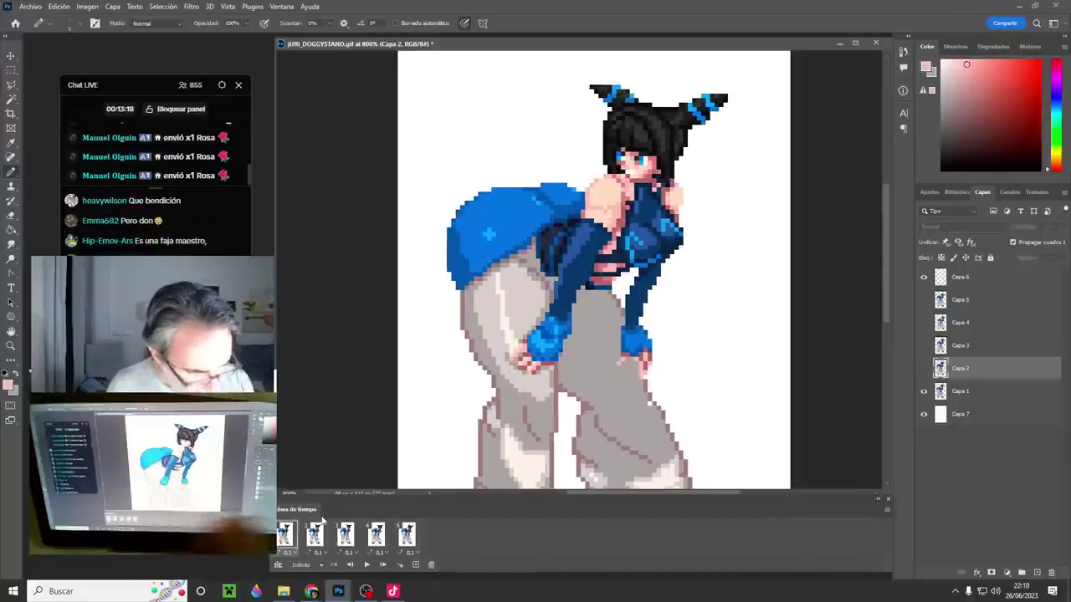
{"action": "left_click", "coordinate": [960, 389]}
{"action": "left_click", "coordinate": [601, 271], "text": "alt"}
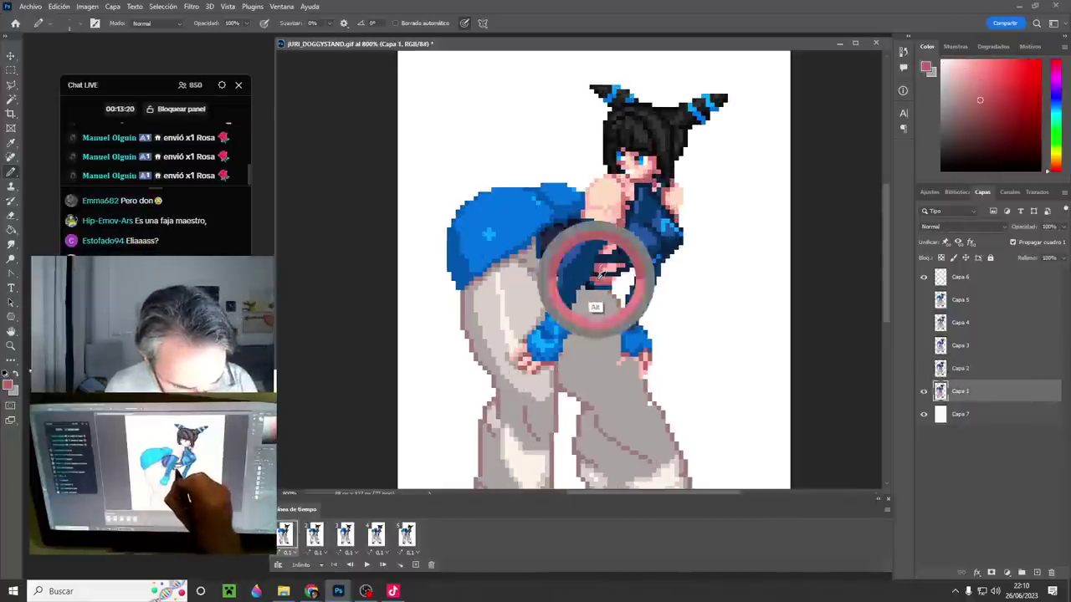
{"action": "left_click", "coordinate": [608, 299], "text": "alt"}
{"action": "left_click", "coordinate": [614, 275], "text": "alt"}
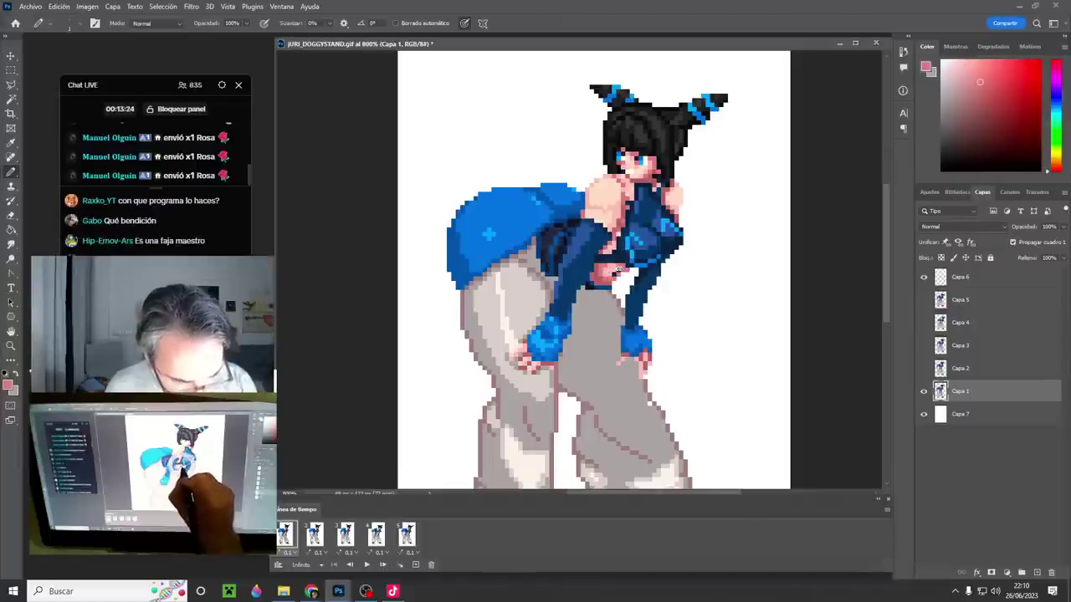
{"action": "left_click", "coordinate": [620, 267], "text": "alt"}
{"action": "left_click", "coordinate": [608, 266], "text": "alt"}
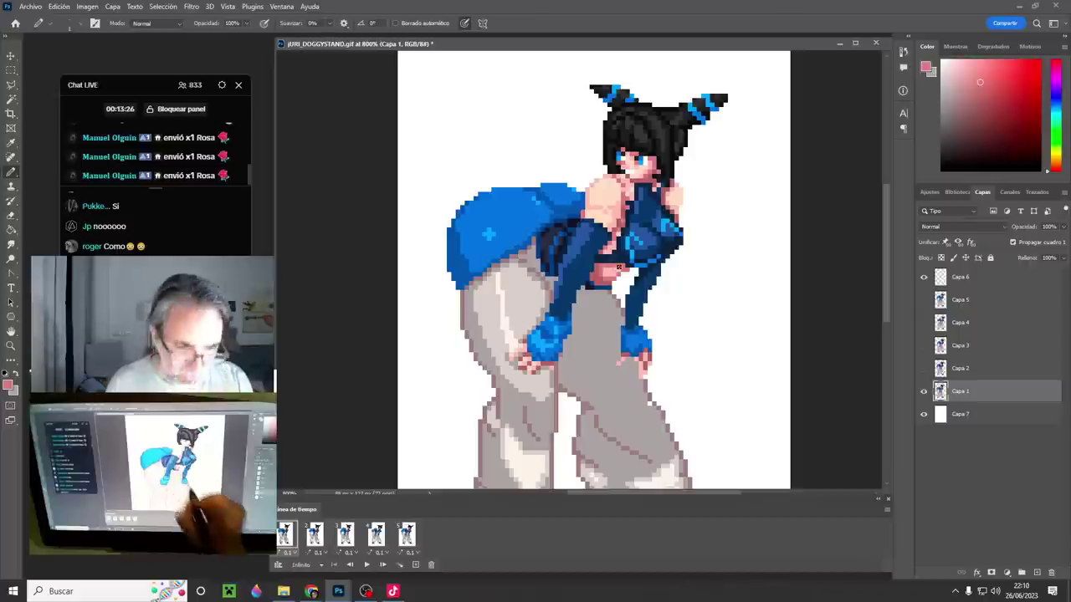
- In frame 3, paint over the dark stripes on the bare midriff with sampled pink skin tones on Capa 3
{"action": "left_click", "coordinate": [350, 538]}
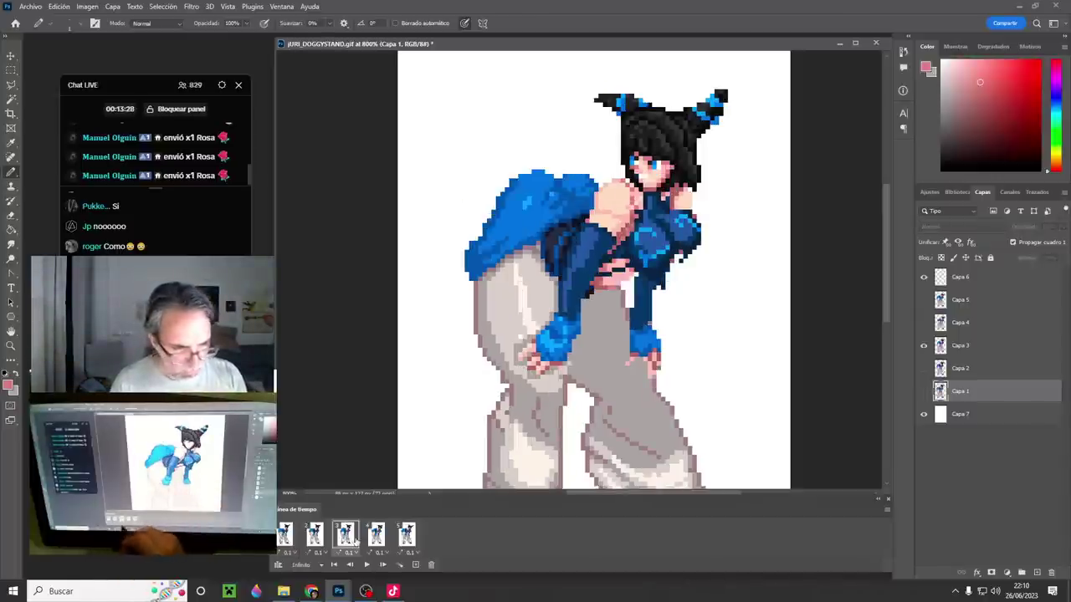
{"action": "left_click", "coordinate": [967, 353]}
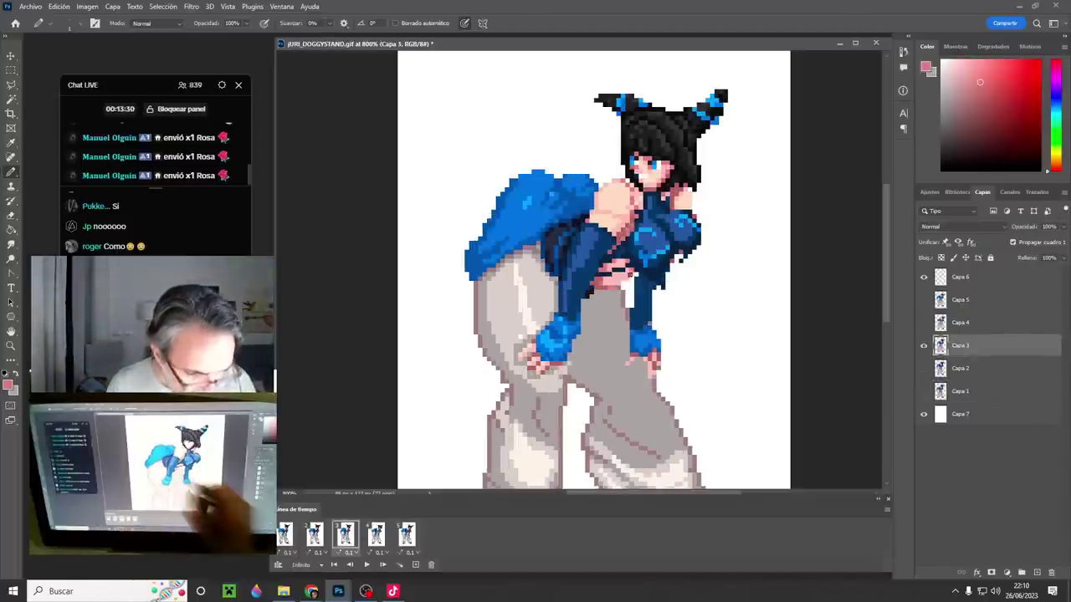
{"action": "left_click", "coordinate": [632, 262], "text": "alt"}
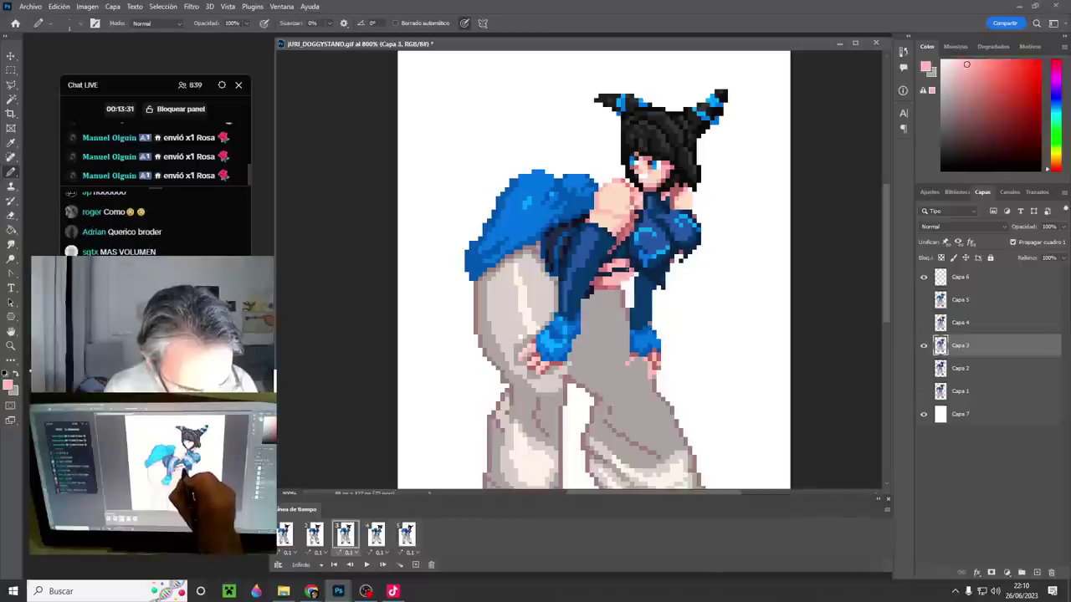
{"action": "left_click", "coordinate": [600, 272], "text": "alt"}
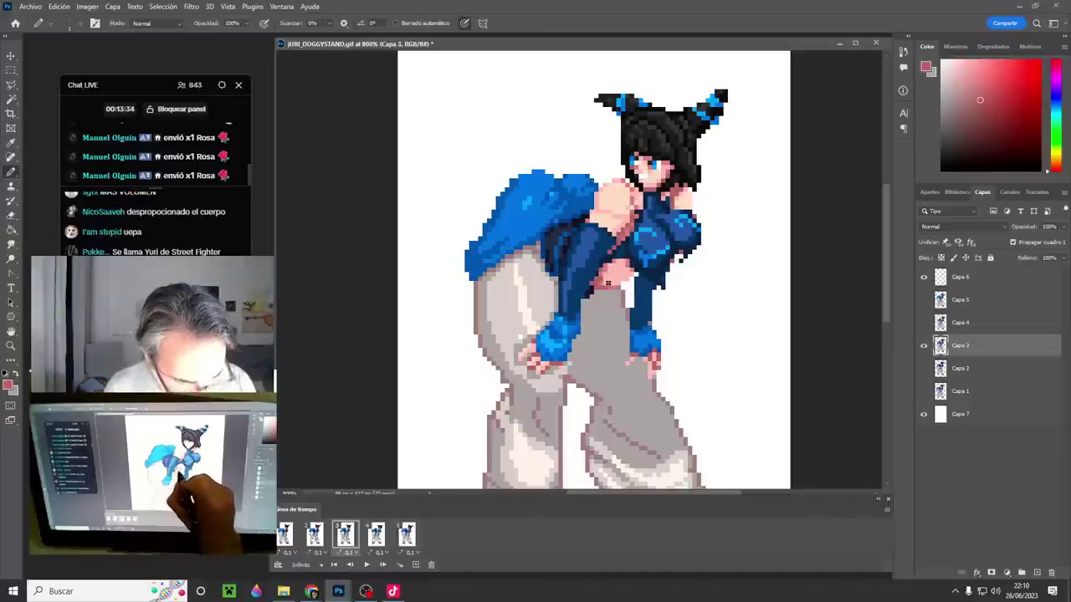
{"action": "left_click", "coordinate": [610, 287], "text": "alt"}
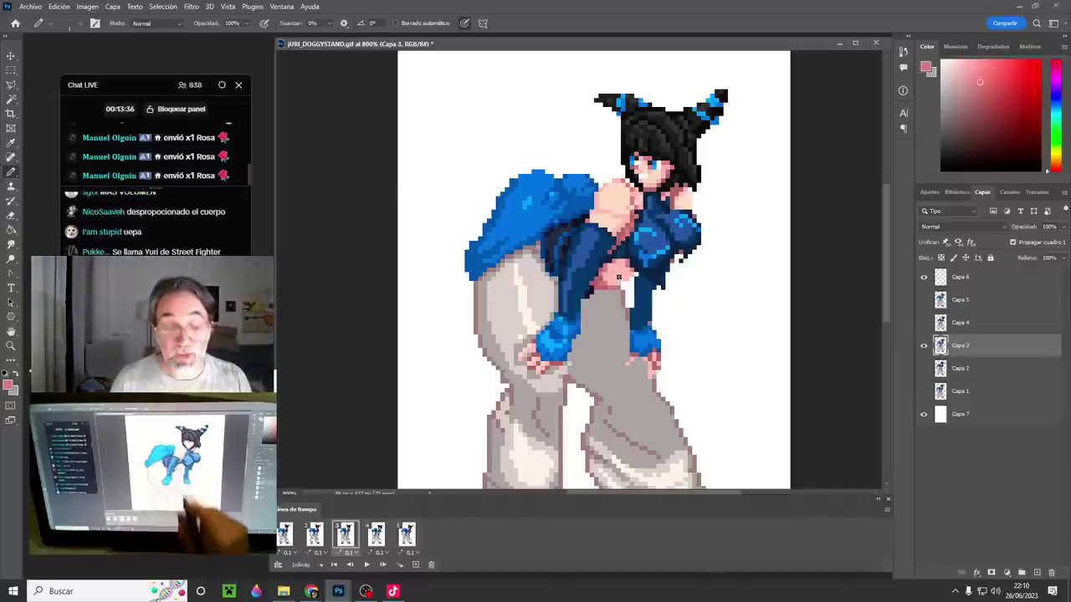
{"action": "left_click", "coordinate": [606, 292]}
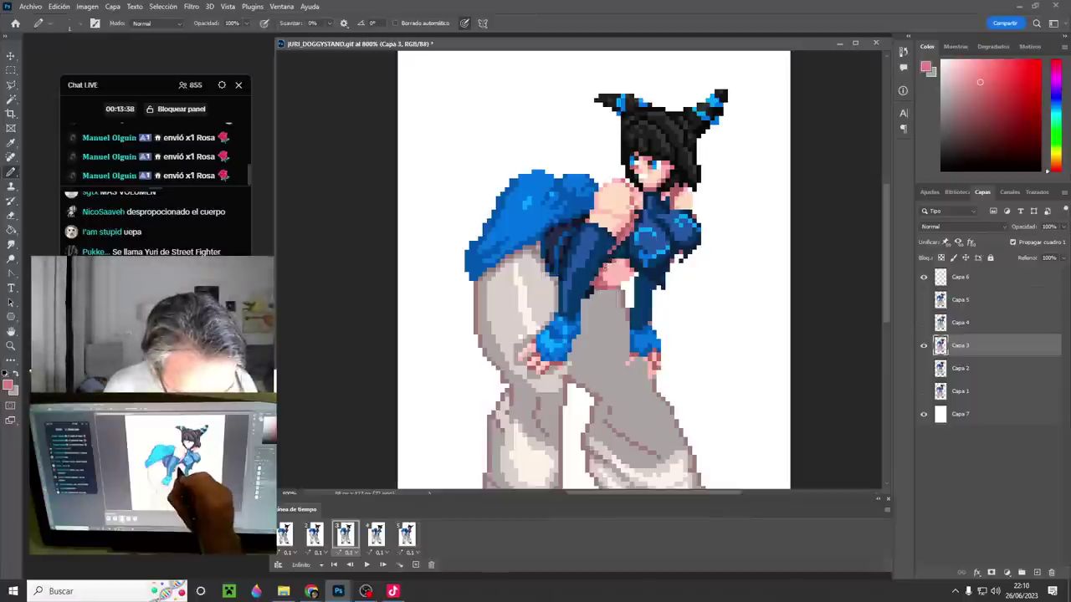
{"action": "left_click", "coordinate": [627, 287], "text": "alt"}
{"action": "left_click", "coordinate": [610, 287], "text": "alt"}
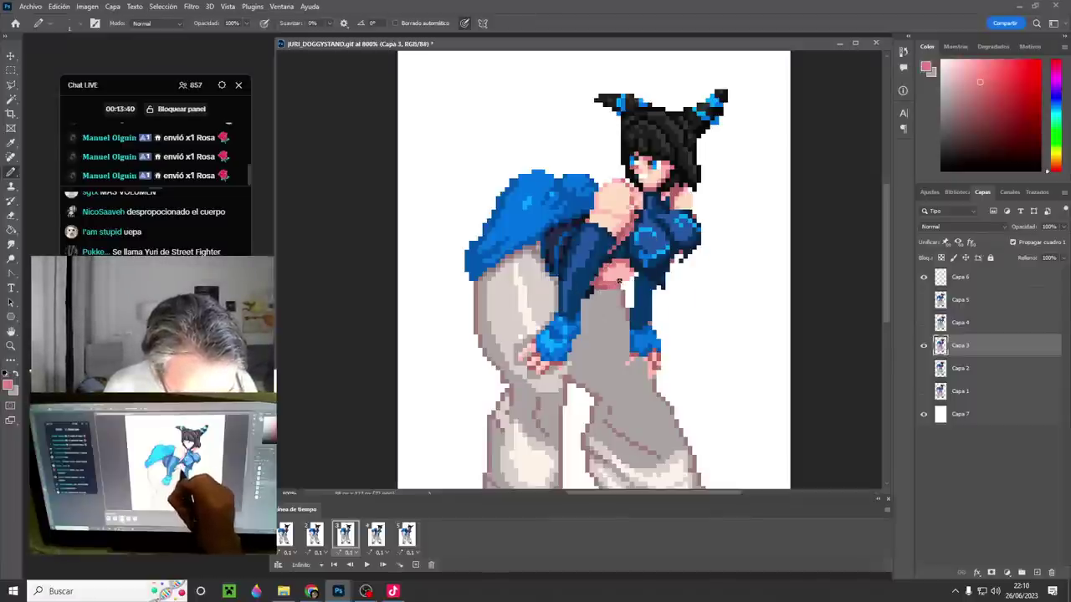
{"action": "left_click", "coordinate": [628, 282], "text": "alt"}
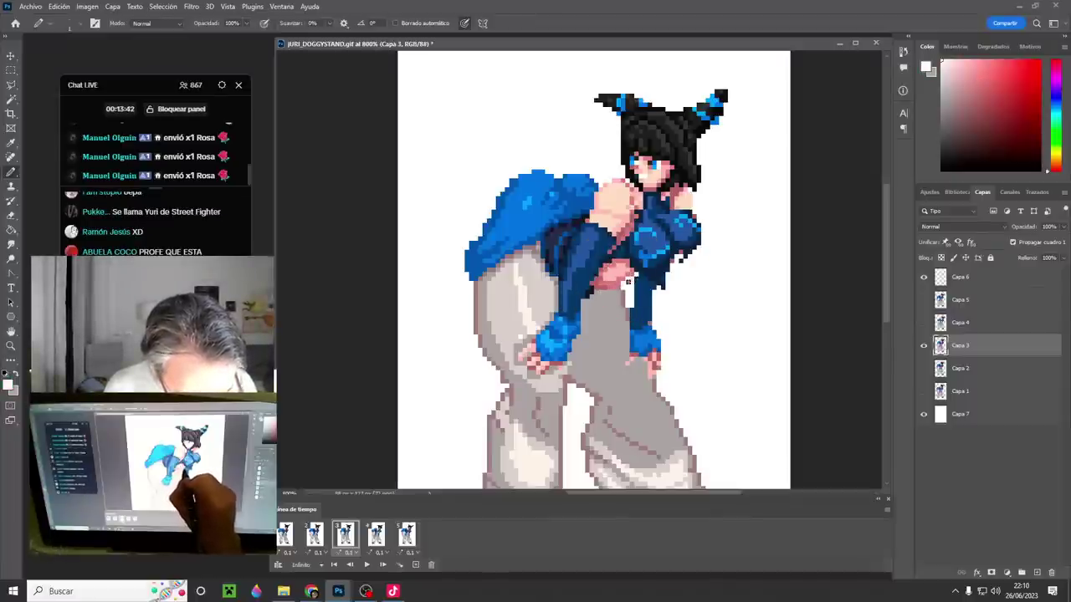
{"action": "left_click", "coordinate": [620, 284]}
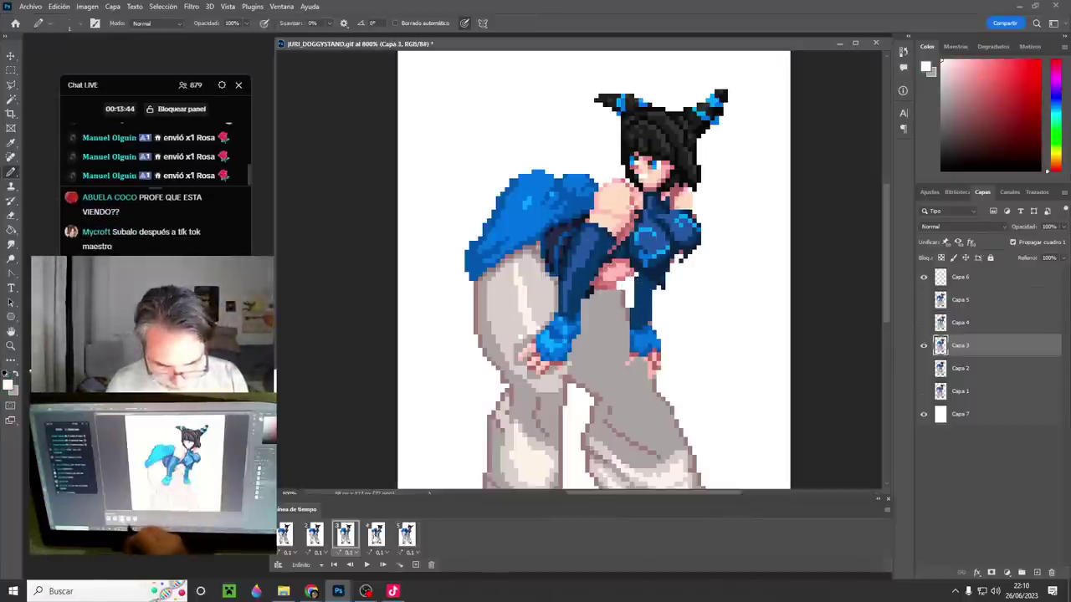
- In frame 4, cover the dark marks across the bare midriff with sampled pink skin tones on Capa 4
{"action": "left_click", "coordinate": [377, 536]}
{"action": "left_click", "coordinate": [946, 322]}
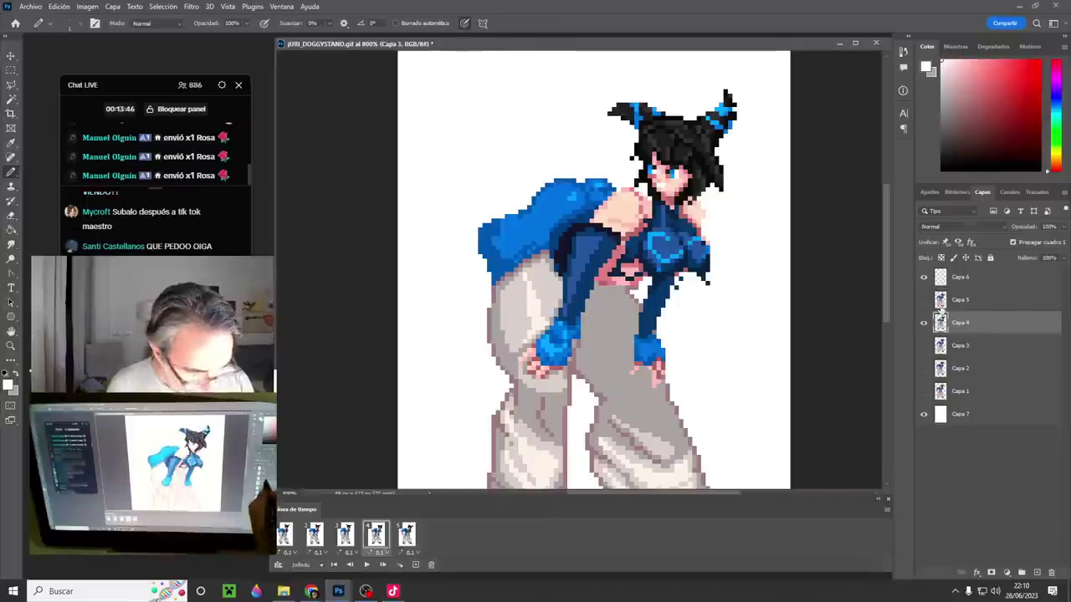
{"action": "left_click", "coordinate": [640, 274], "text": "alt"}
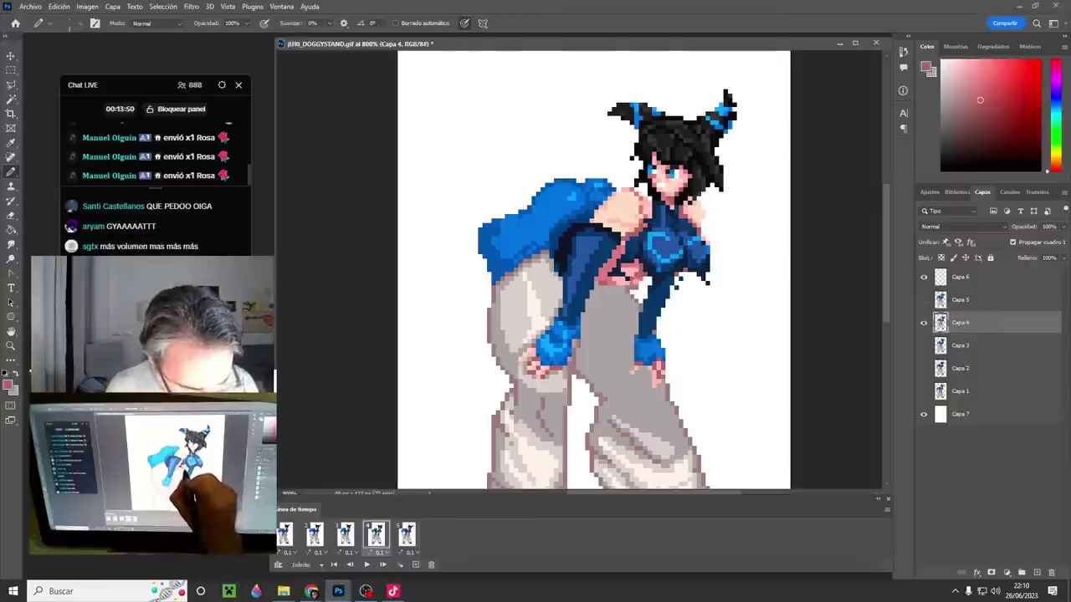
{"action": "left_click", "coordinate": [640, 282], "text": "alt"}
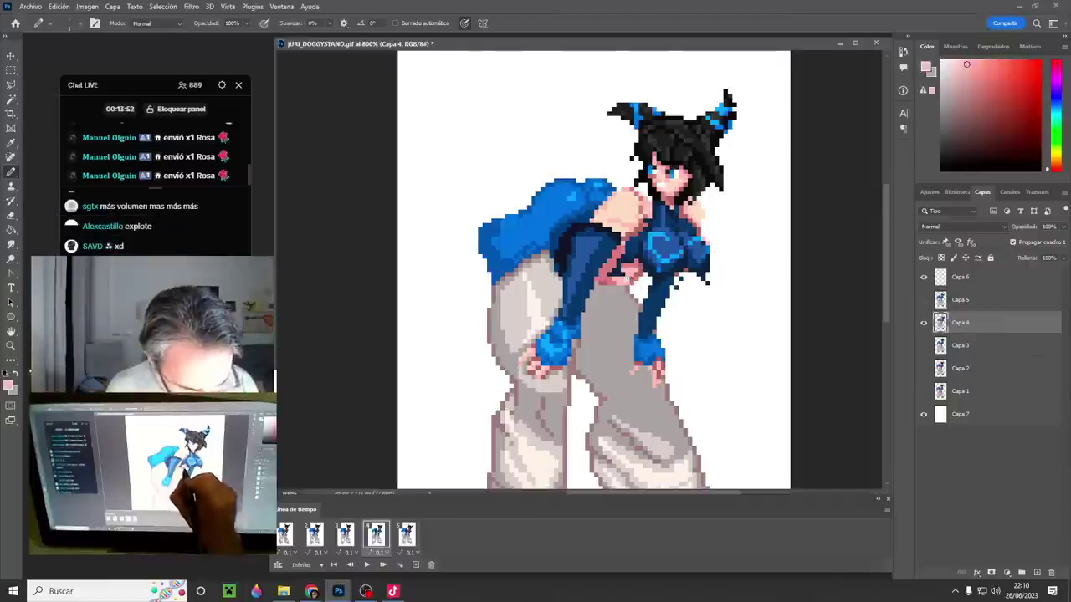
{"action": "left_click", "coordinate": [629, 272], "text": "alt"}
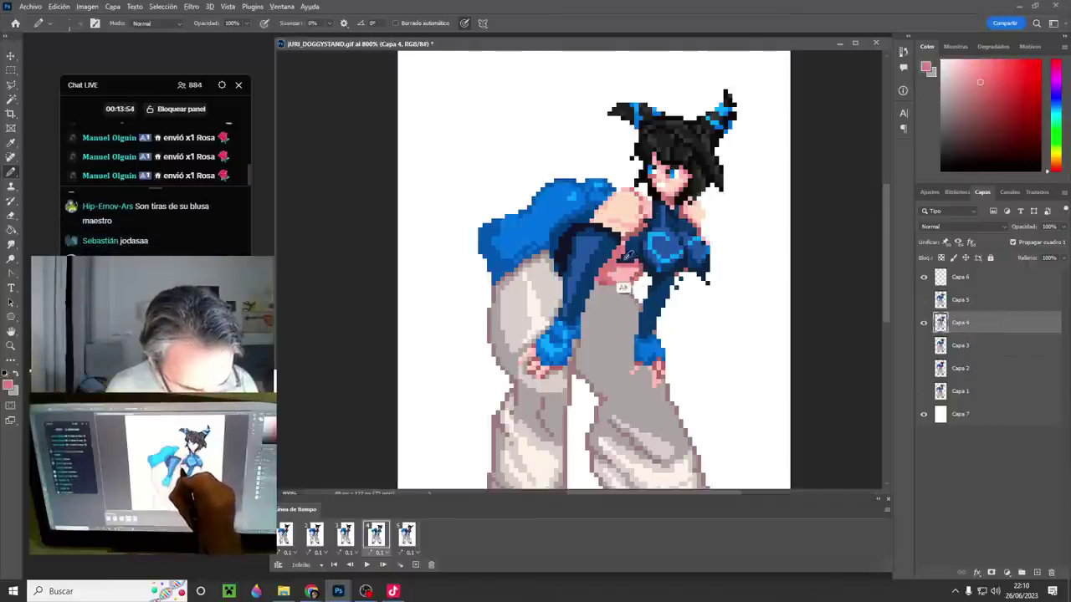
- In frame 4, fill the side of the top with sampled dark blues and clear the stray strap pixels beneath the chest with white
{"action": "left_click", "coordinate": [623, 255], "text": "alt"}
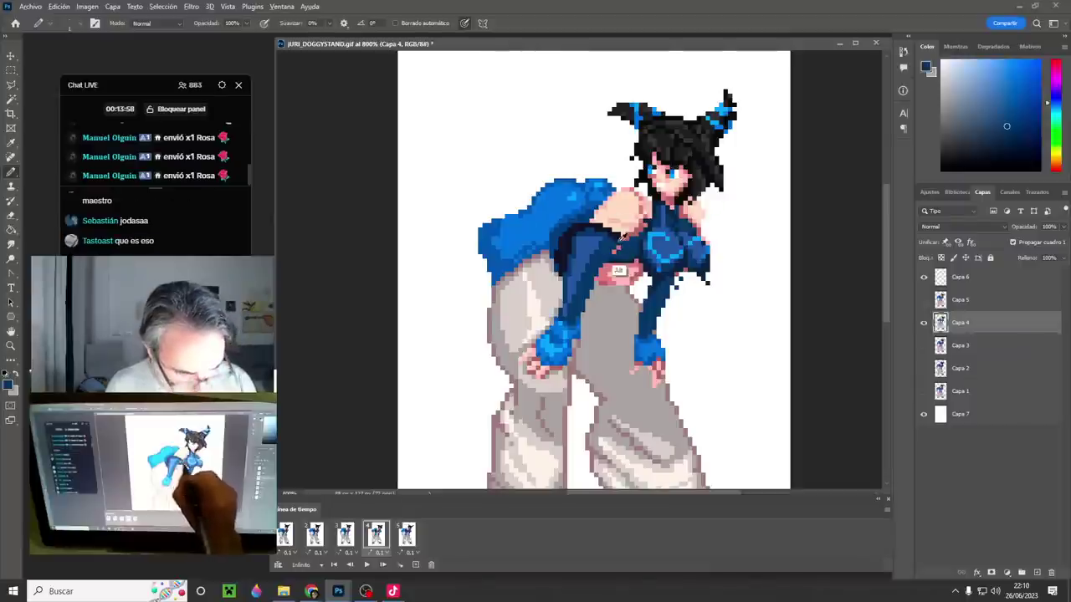
{"action": "left_click", "coordinate": [622, 240], "text": "alt"}
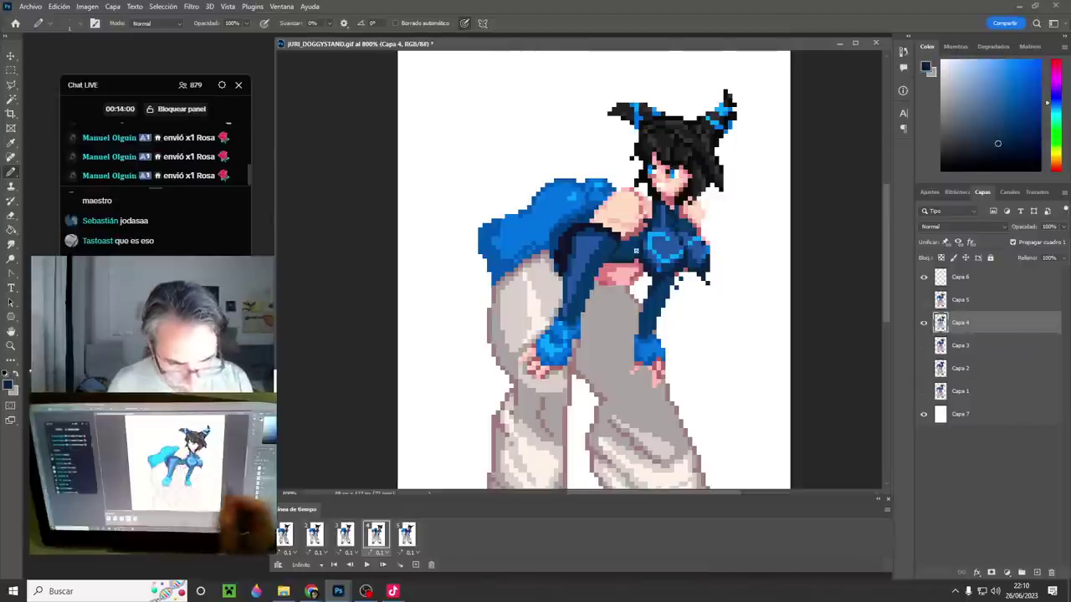
{"action": "left_click", "coordinate": [346, 537]}
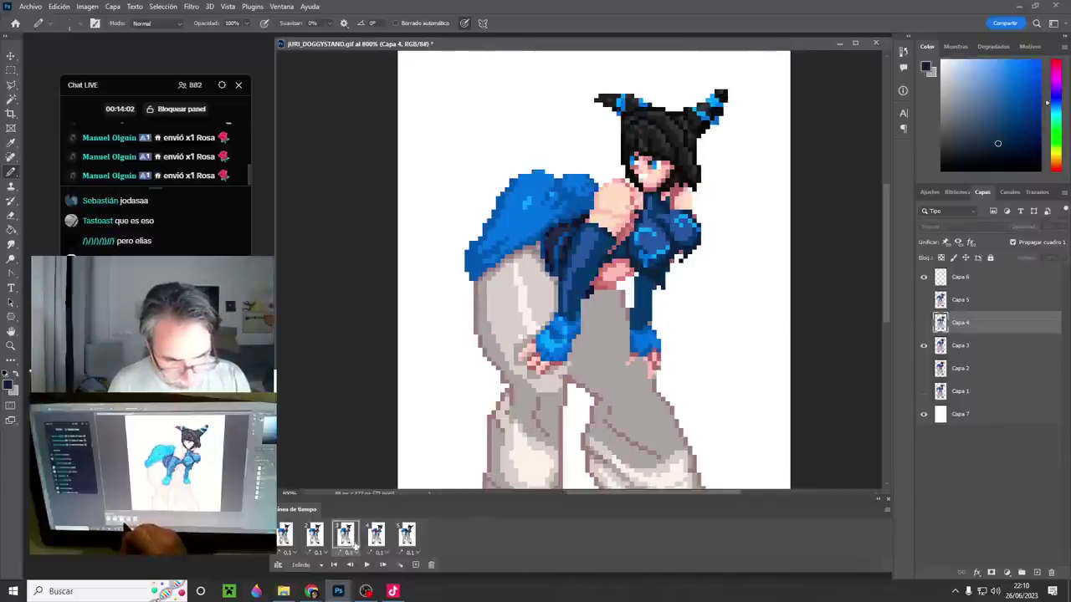
{"action": "left_click", "coordinate": [375, 537]}
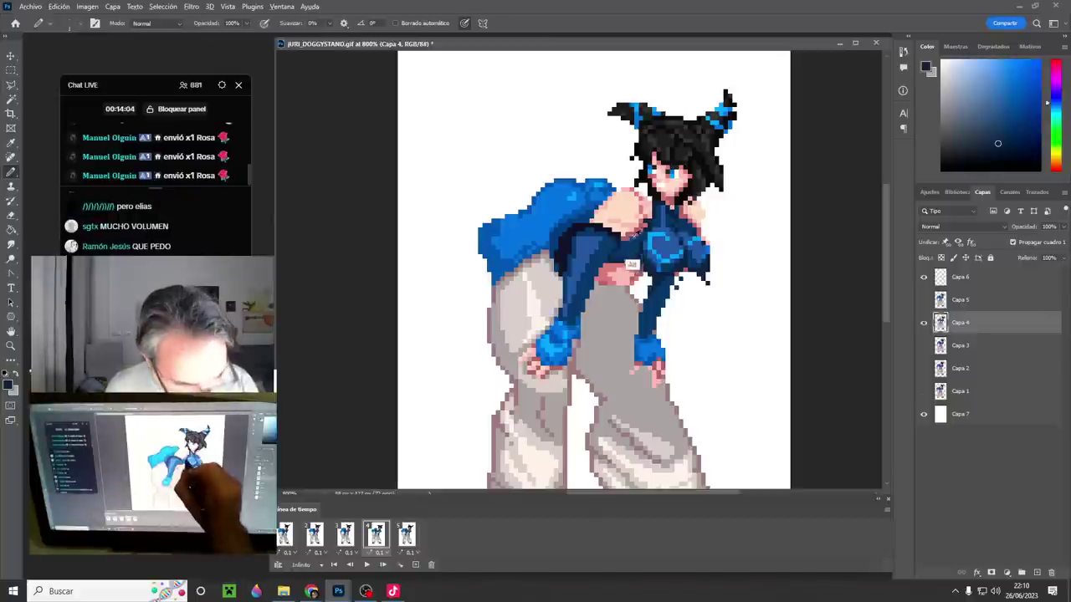
{"action": "left_click", "coordinate": [616, 263], "text": "alt"}
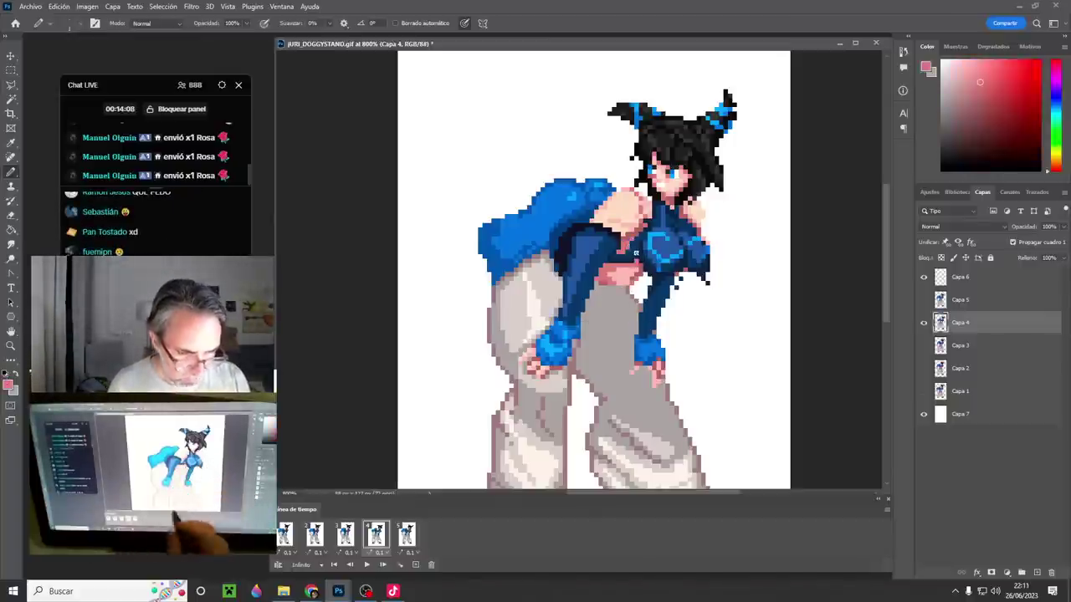
{"action": "left_click", "coordinate": [684, 299], "text": "alt"}
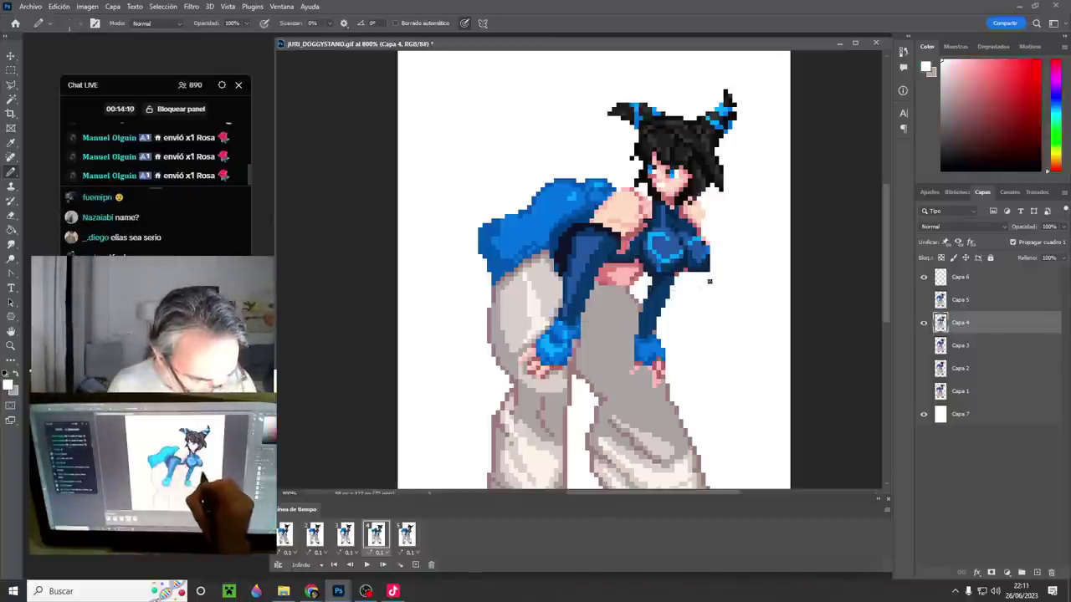
- In frame 3, clean up the far arm's edge and remove the stray dark pixels beneath the chest on Capa 3
{"action": "left_click", "coordinate": [348, 537]}
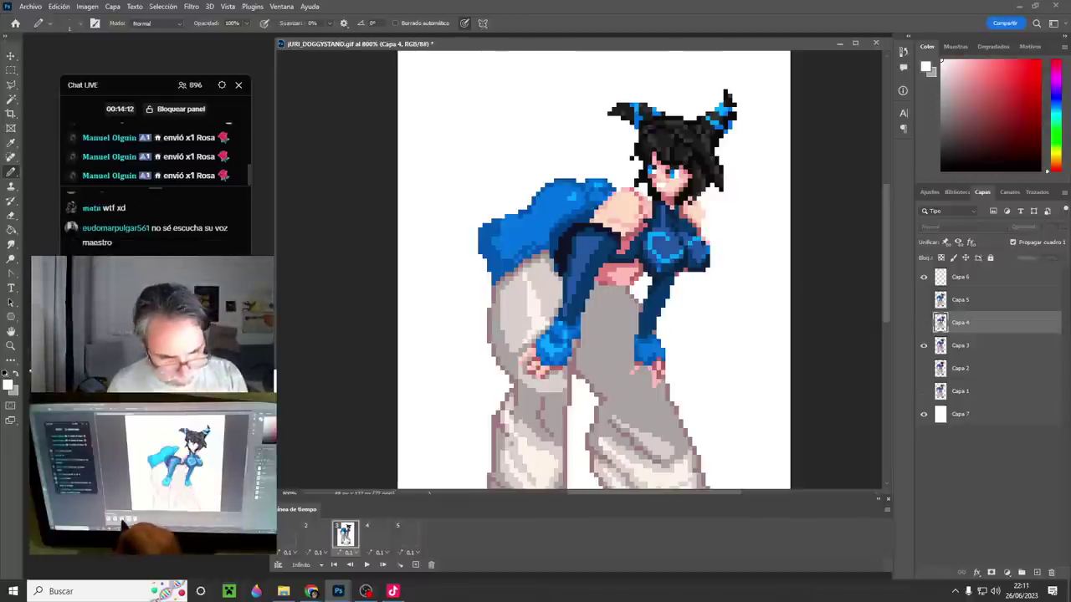
{"action": "left_click", "coordinate": [692, 270]}
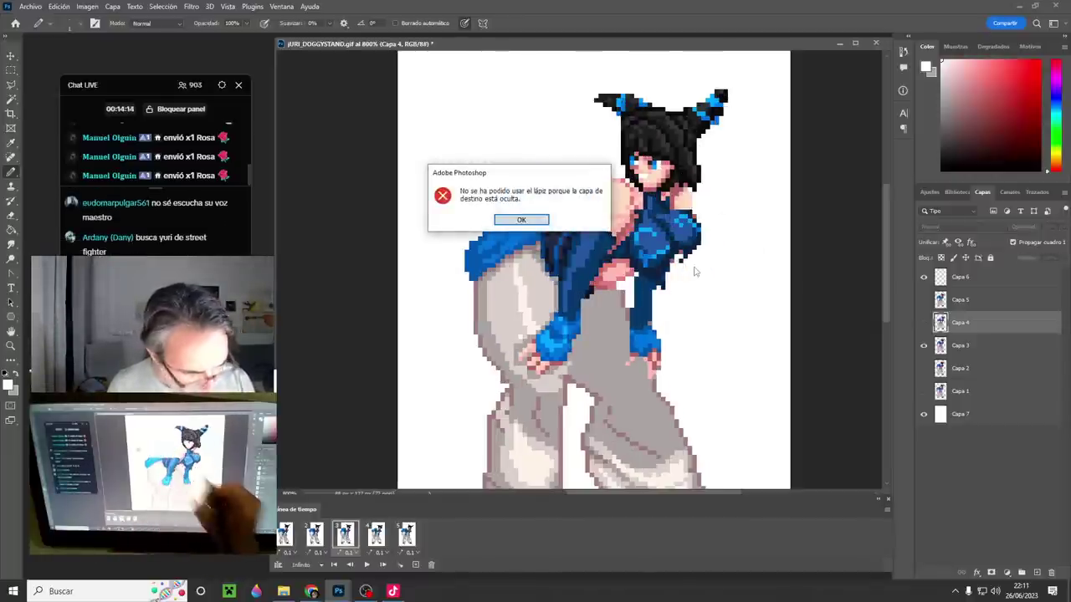
{"action": "key", "text": "Return"}
{"action": "left_click", "coordinate": [973, 346]}
{"action": "left_click", "coordinate": [647, 289], "text": "alt"}
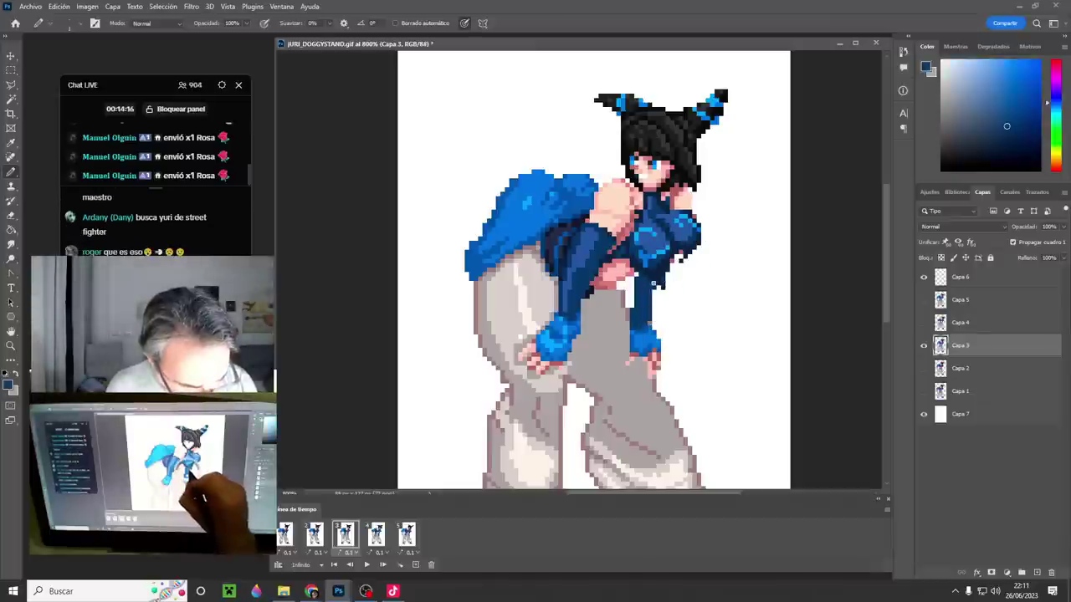
{"action": "left_click", "coordinate": [657, 283]}
{"action": "left_click", "coordinate": [670, 287], "text": "alt"}
{"action": "left_click", "coordinate": [685, 279], "text": "alt"}
{"action": "left_click", "coordinate": [681, 260]}
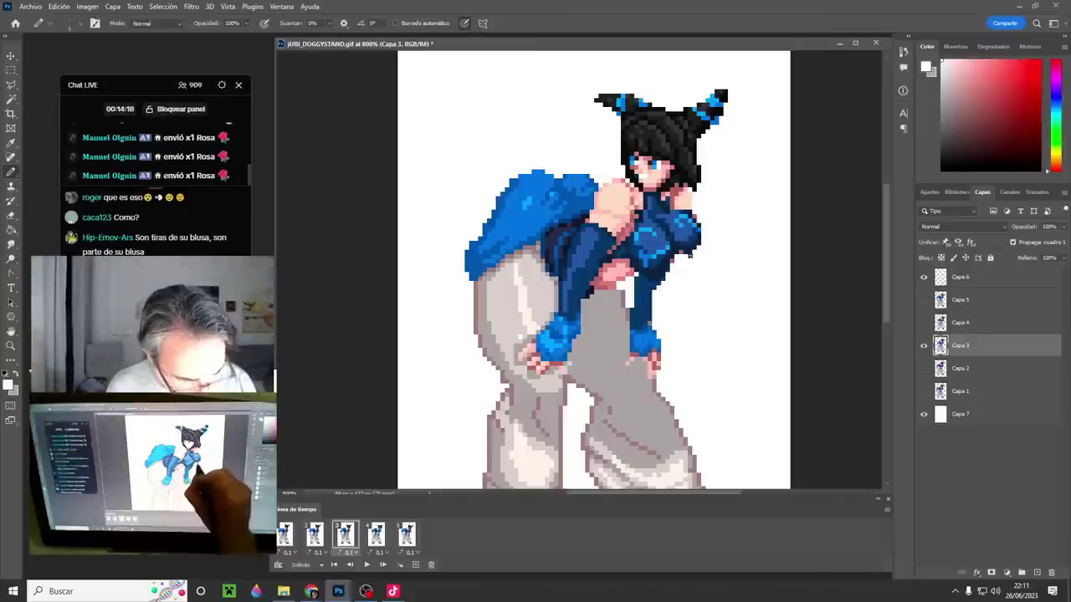
- Compare frames 4 and 5, and touch up the far arm in frame 4 with sampled dark blue on Capa 4
{"action": "left_click", "coordinate": [383, 541]}
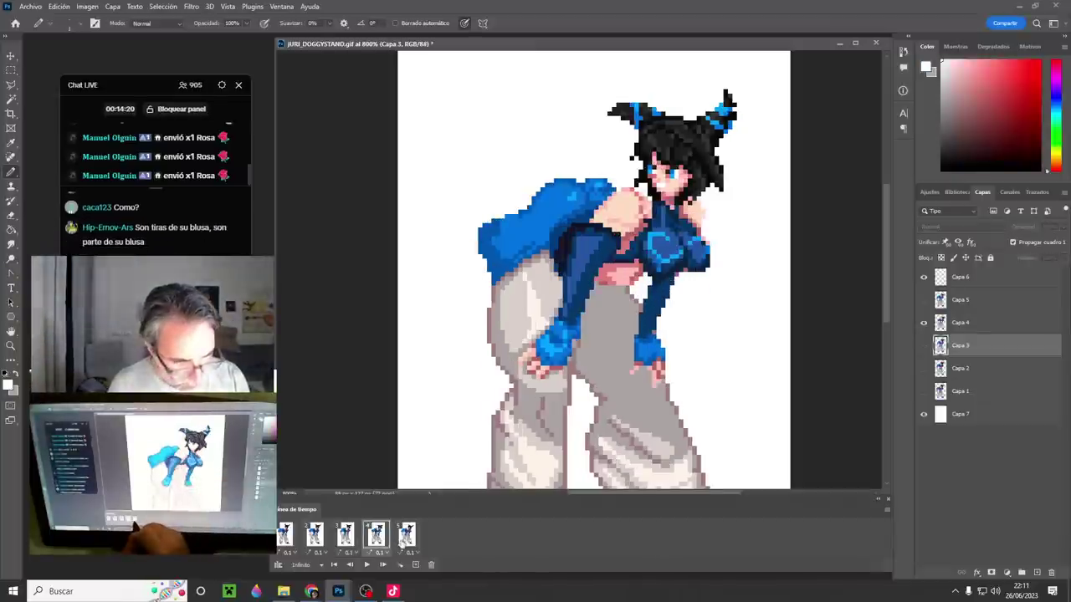
{"action": "left_click", "coordinate": [402, 540]}
{"action": "key", "text": "Left"}
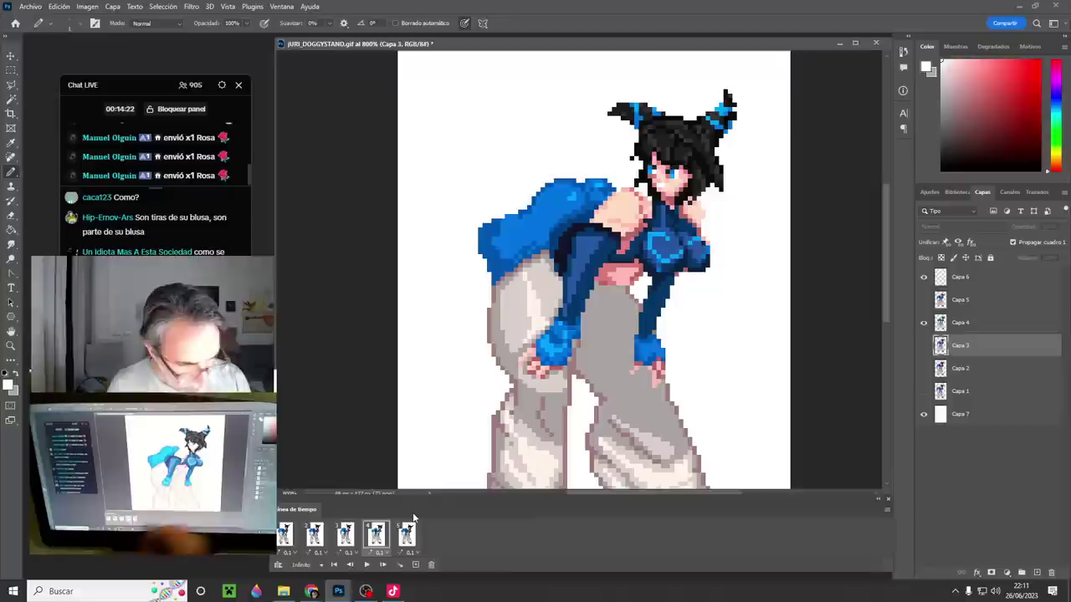
{"action": "left_click", "coordinate": [975, 323]}
{"action": "left_click", "coordinate": [652, 293], "text": "alt"}
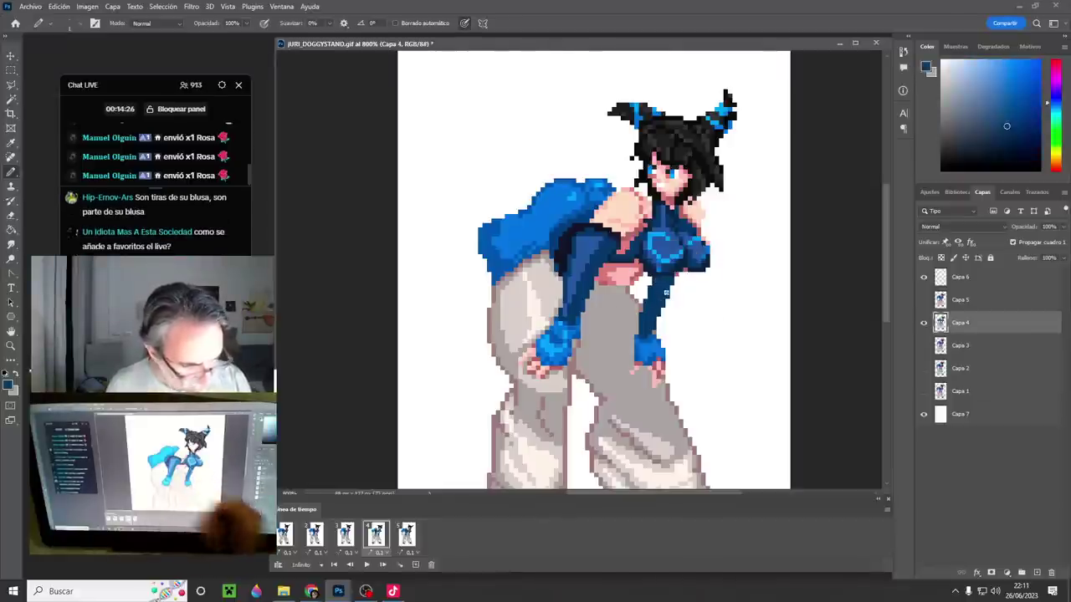
- In frame 5, remove the stray pixels beneath the chest with white and touch up the far arm in dark blue on Capa 5
{"action": "left_click", "coordinate": [410, 535]}
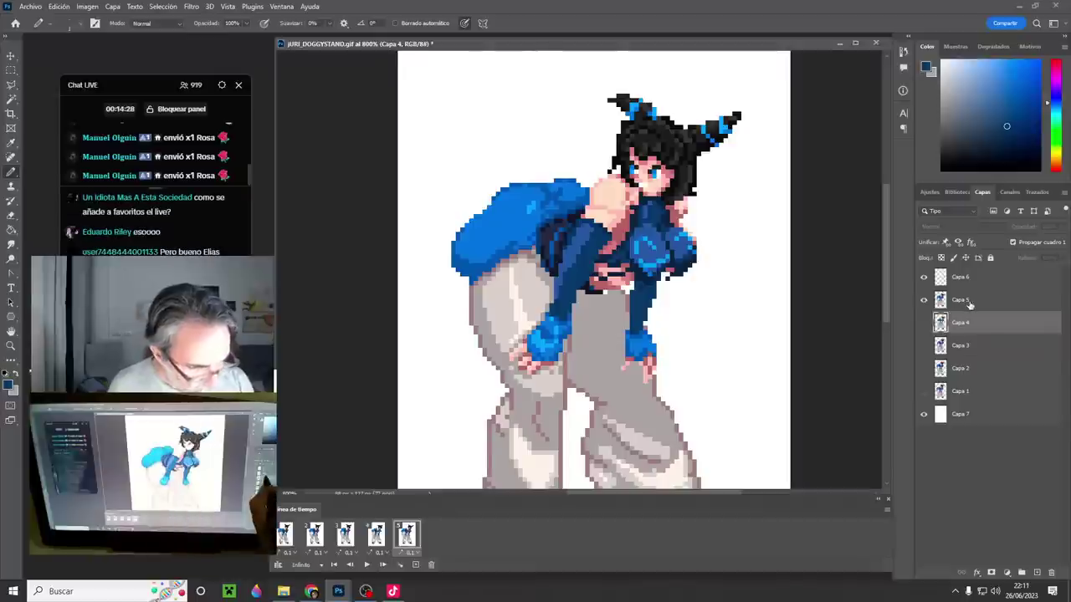
{"action": "left_click", "coordinate": [968, 302]}
{"action": "left_click", "coordinate": [677, 318], "text": "alt"}
{"action": "left_click", "coordinate": [676, 288], "text": "alt"}
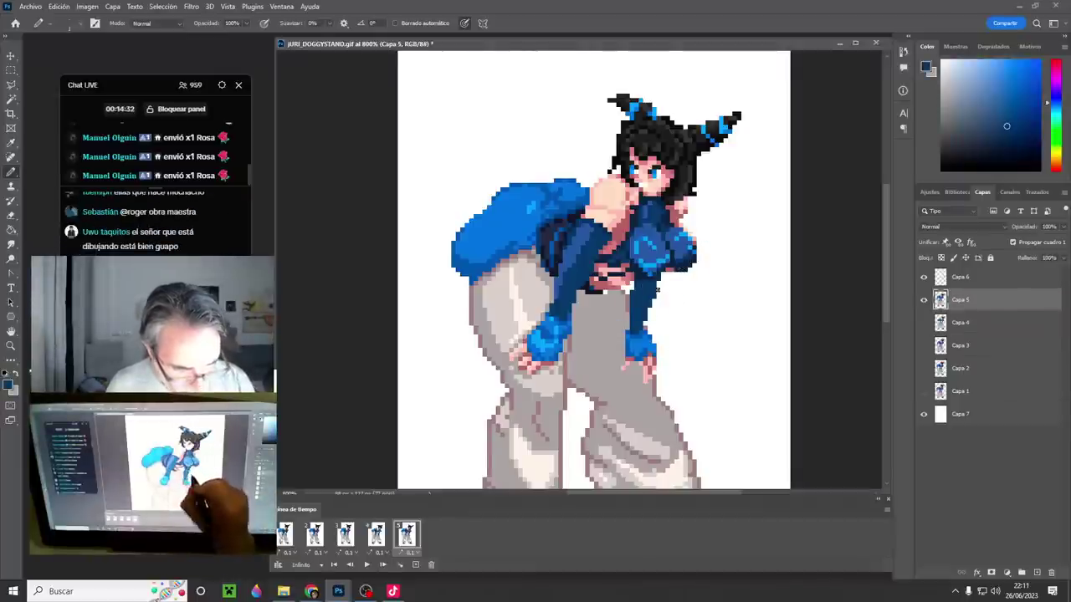
- In frame 5, cover the dark strap pixels across the midriff with sampled pinks and clear its outer edge with white on Capa 5
{"action": "left_click", "coordinate": [626, 306], "text": "alt"}
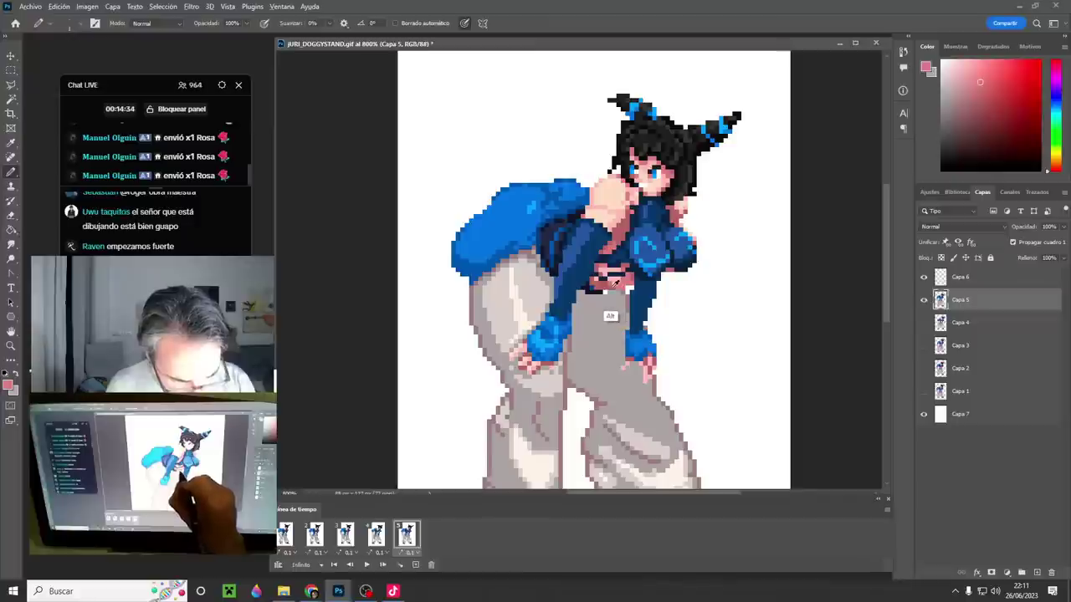
{"action": "left_click", "coordinate": [620, 287], "text": "alt"}
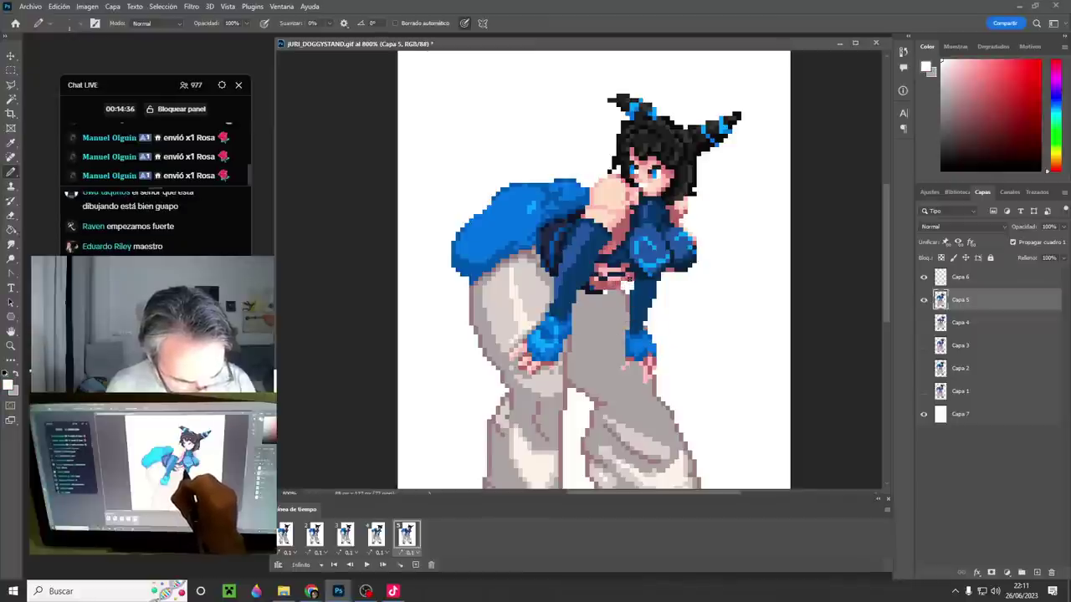
{"action": "left_click", "coordinate": [623, 269], "text": "alt"}
{"action": "left_click", "coordinate": [614, 277], "text": "alt"}
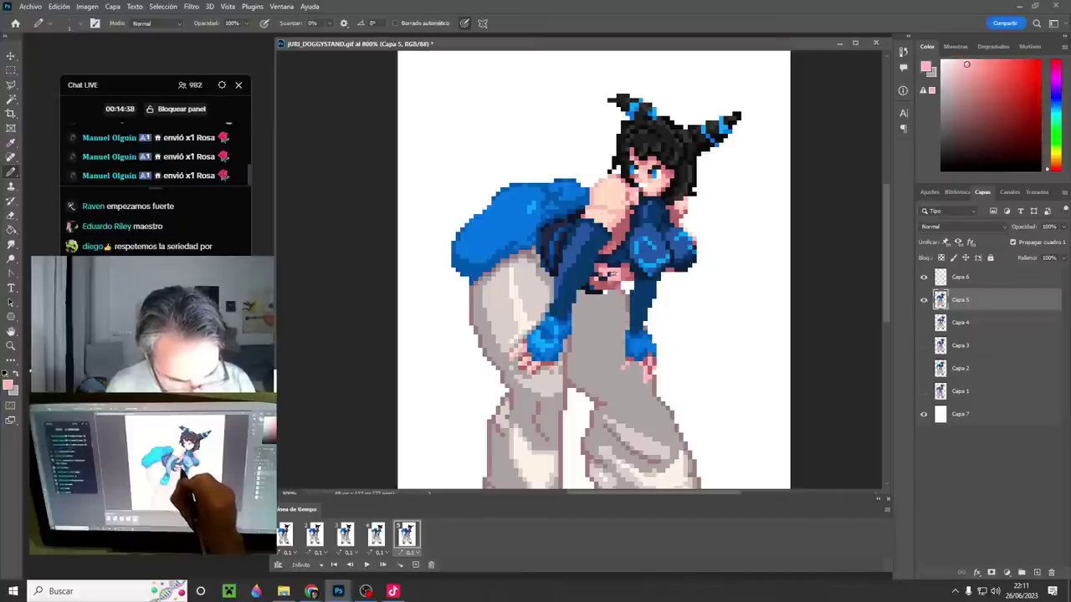
{"action": "left_click_drag", "start_coordinate": [612, 277], "coordinate": [596, 278]}
{"action": "left_click", "coordinate": [601, 285], "text": "alt"}
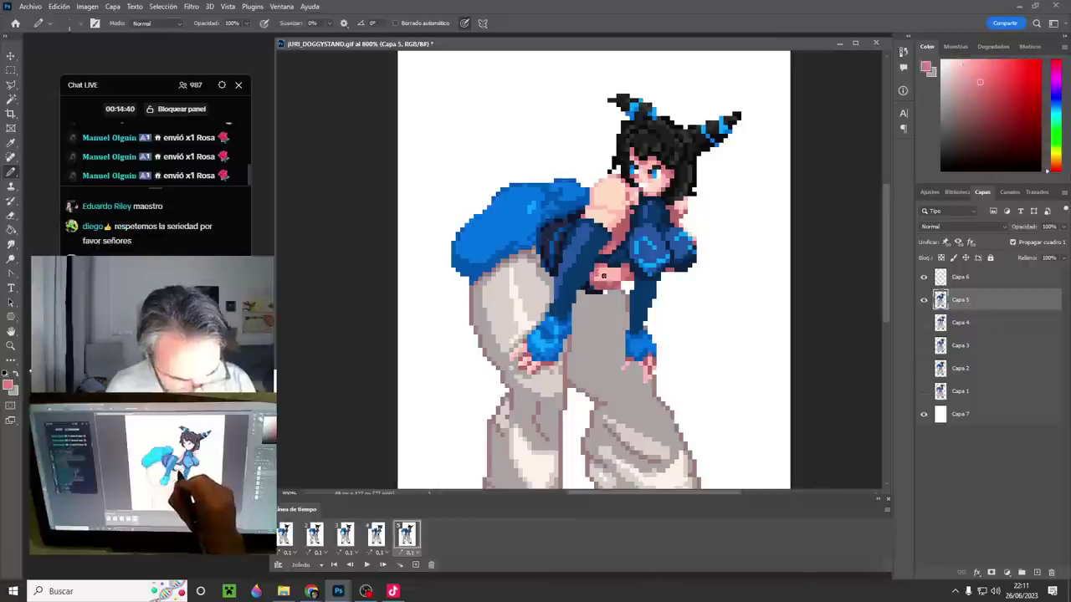
- Refine the frame 5 midriff with sampled blue, white and pink, and cover the dark waist pixels beneath it with trouser grey
{"action": "left_click", "coordinate": [623, 254], "text": "alt"}
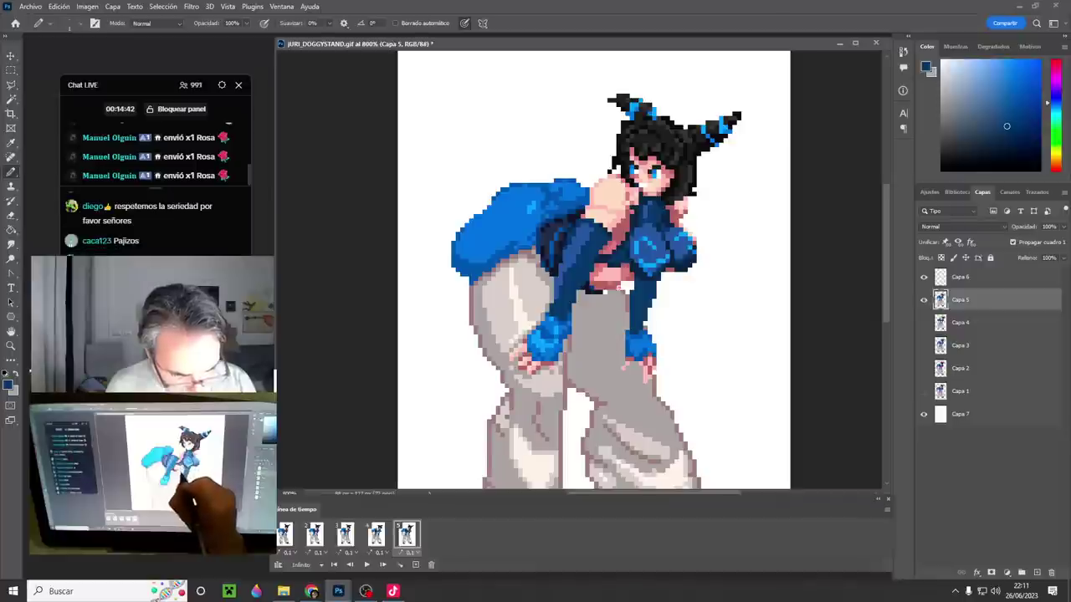
{"action": "left_click", "coordinate": [615, 280], "text": "alt"}
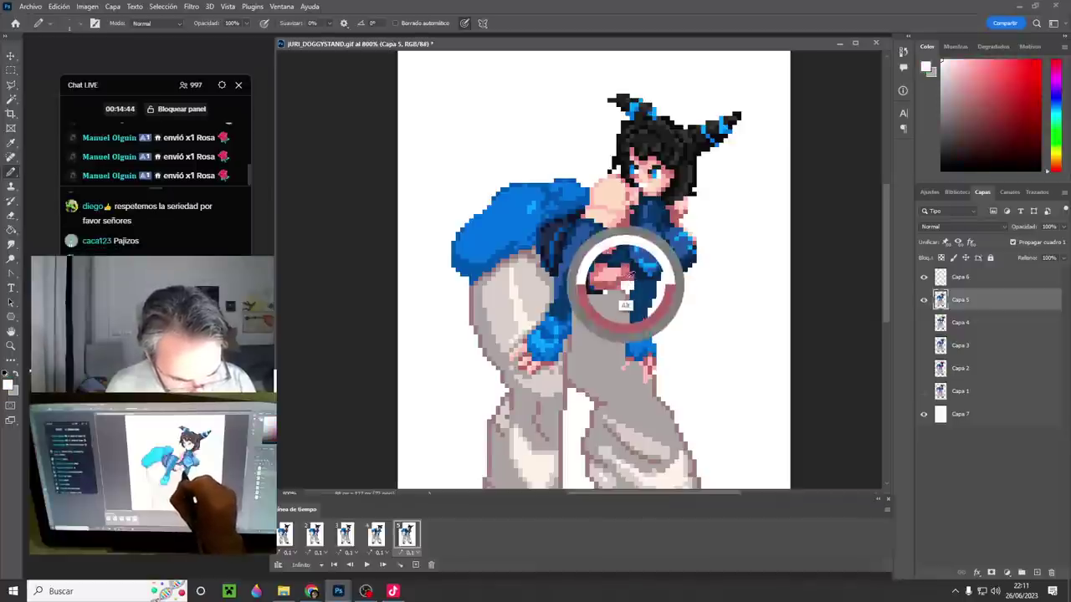
{"action": "left_click", "coordinate": [613, 281], "text": "alt"}
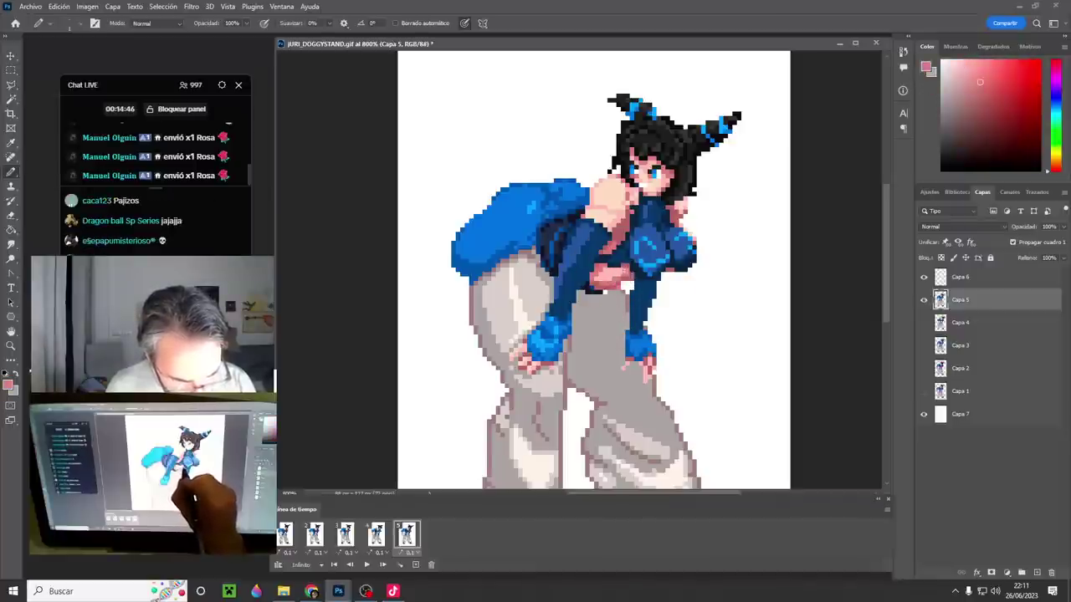
{"action": "left_click", "coordinate": [612, 273], "text": "alt"}
{"action": "left_click", "coordinate": [590, 291], "text": "alt"}
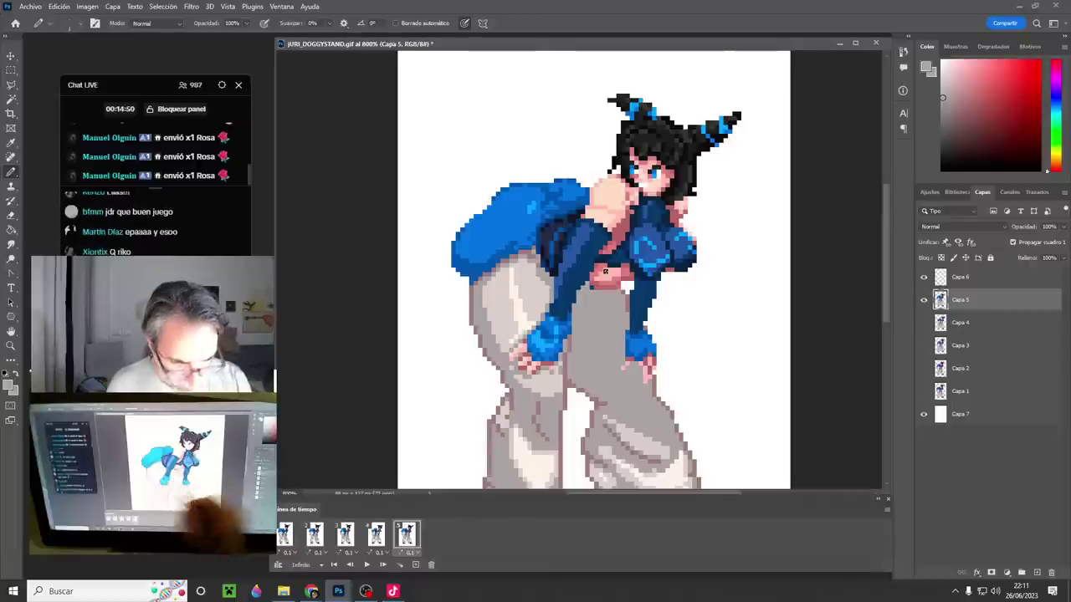
- Compare frame 5 with frame 1, and draw a thin dark blue waistband beneath the midriff on Capa 5
{"action": "left_click", "coordinate": [292, 538]}
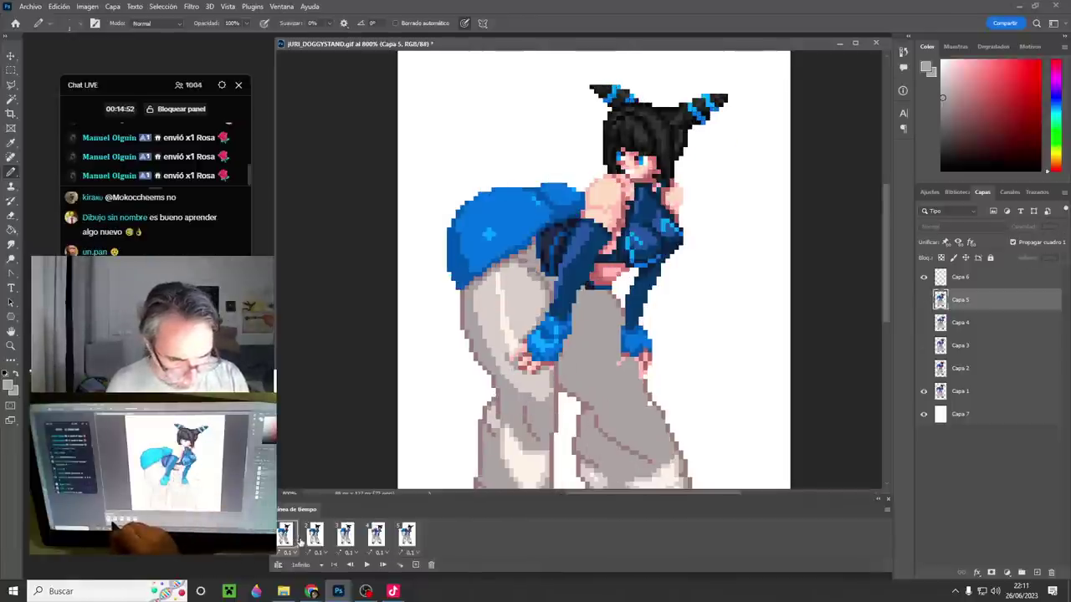
{"action": "left_click", "coordinate": [406, 534]}
{"action": "left_click", "coordinate": [615, 286], "text": "alt"}
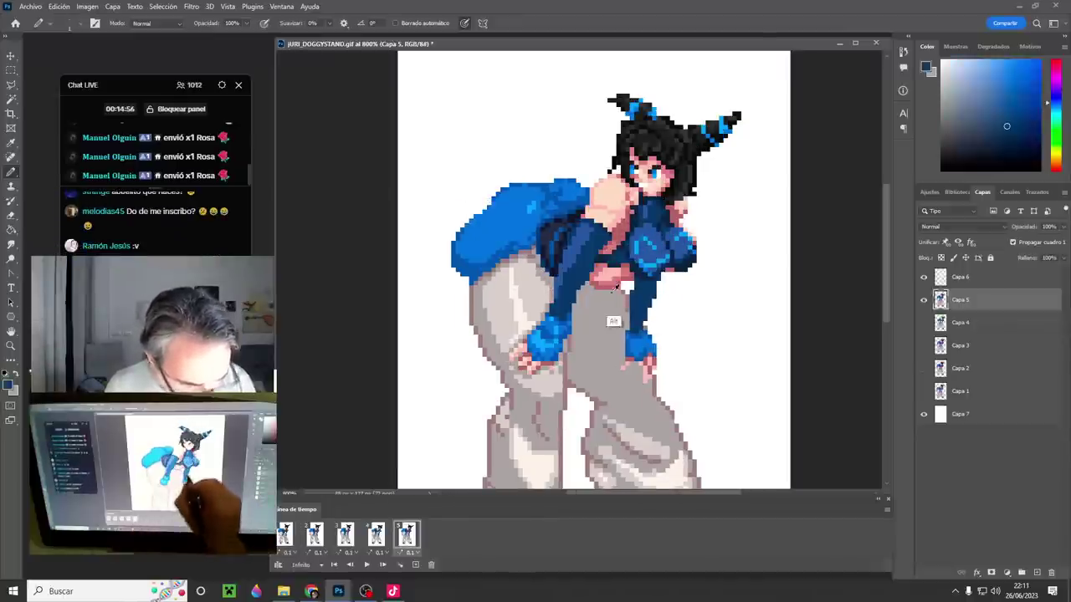
{"action": "left_click", "coordinate": [555, 268], "text": "alt"}
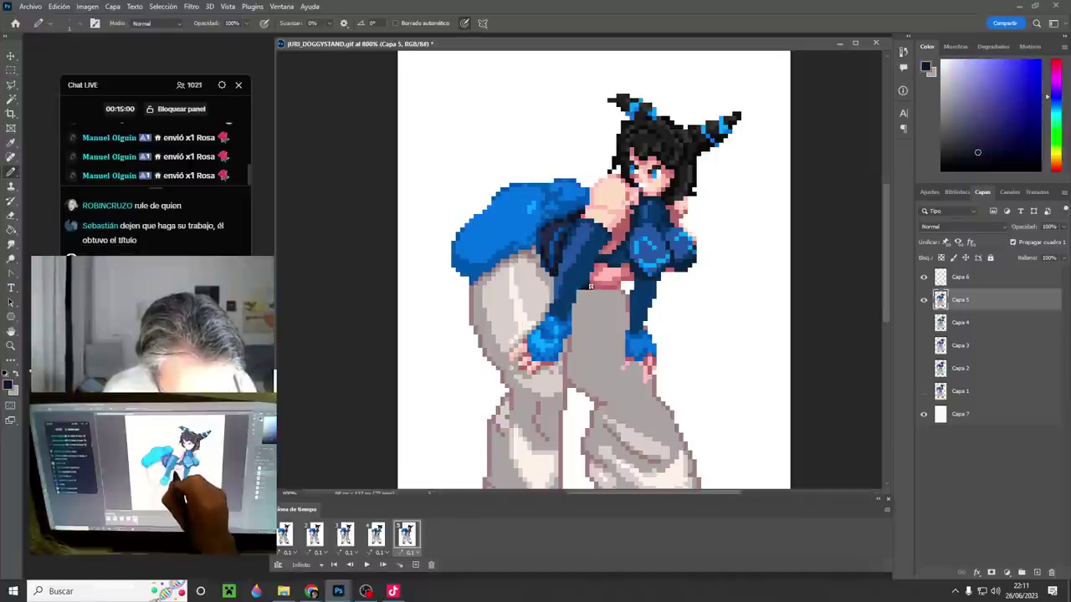
{"action": "left_click", "coordinate": [599, 291], "text": "alt"}
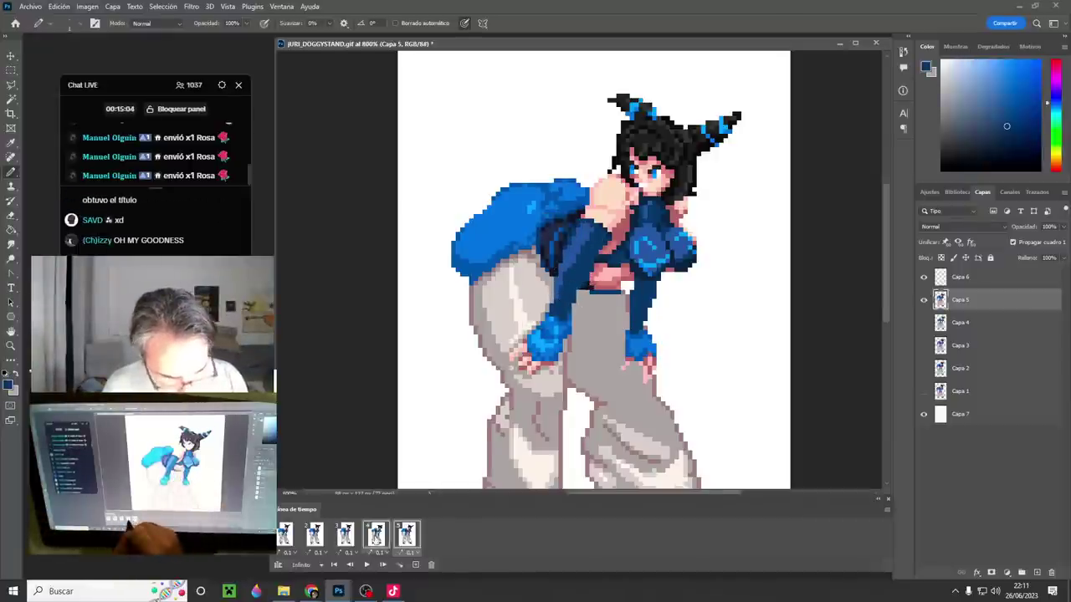
- In frame 4, draw the dark blue waistband beneath the midriff on Capa 4, checking it against frame 3
{"action": "left_click", "coordinate": [375, 535]}
{"action": "left_click", "coordinate": [969, 328]}
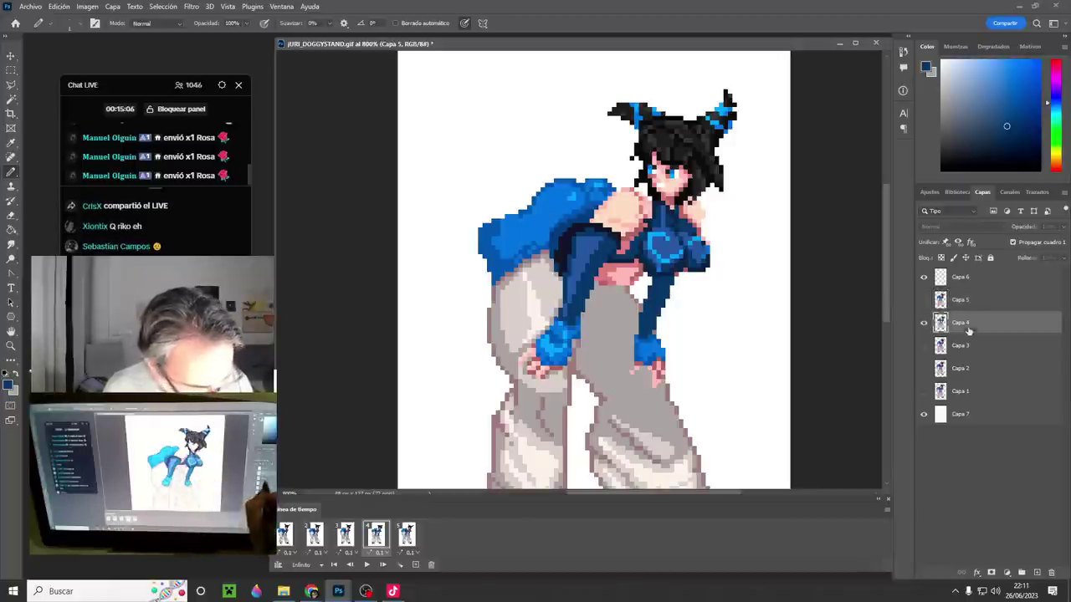
{"action": "left_click", "coordinate": [577, 253], "text": "alt"}
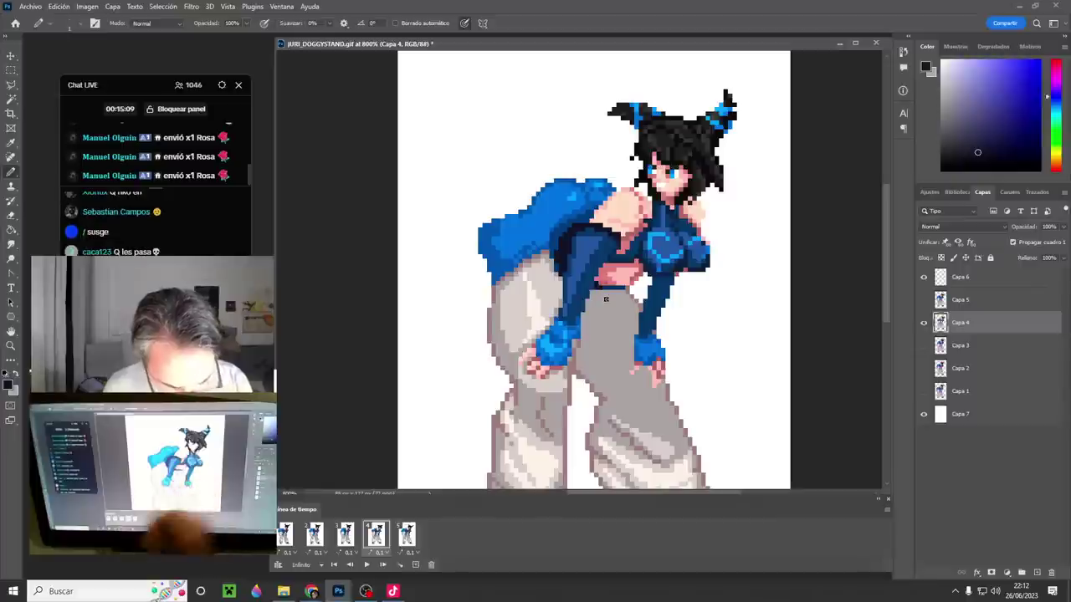
{"action": "key", "text": "Left"}
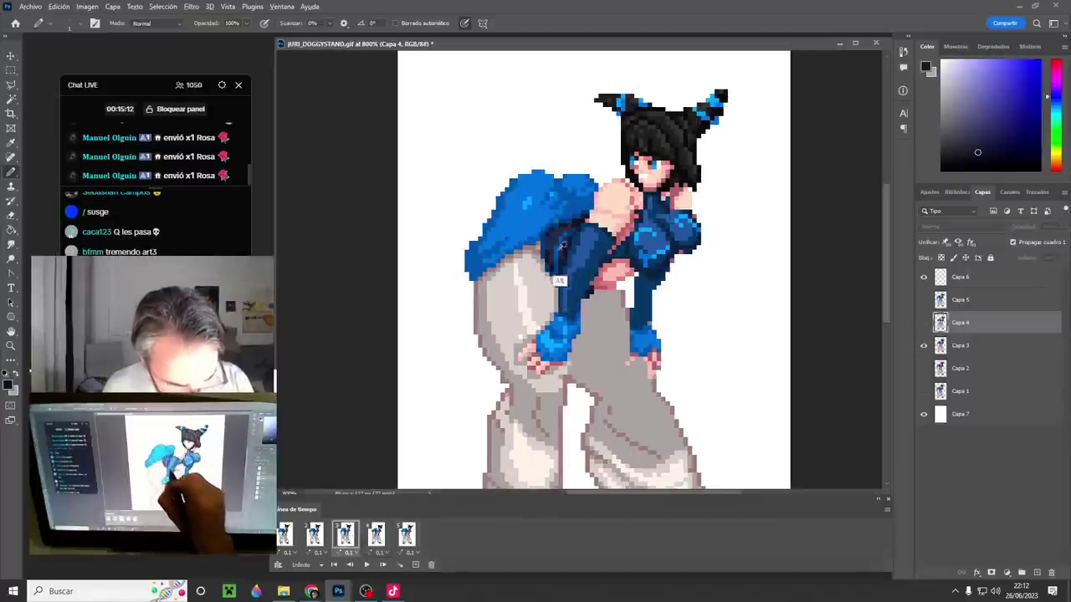
{"action": "key", "text": "Right"}
{"action": "left_click", "coordinate": [612, 288], "text": "alt"}
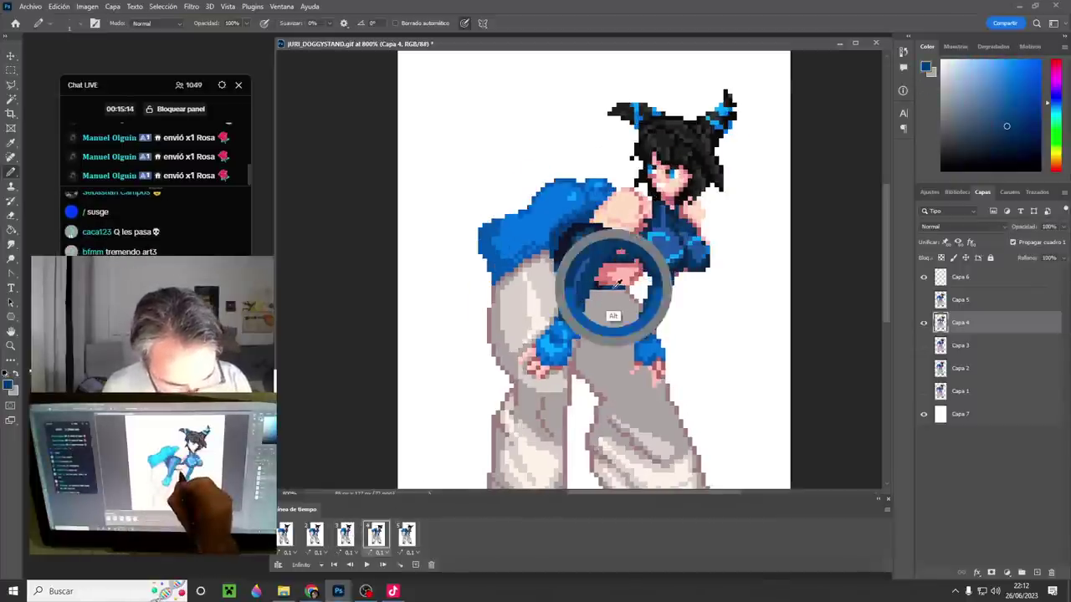
- Draw the matching dark blue waistband beneath the midriff in frames 3 and 2, on Capa 3 and Capa 2
{"action": "key", "text": "Left"}
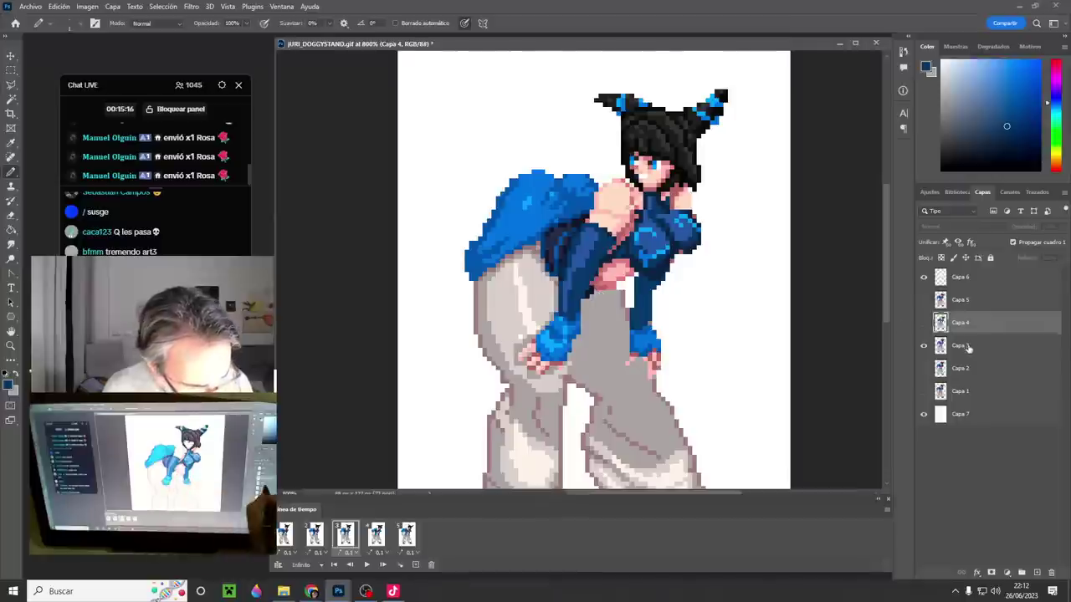
{"action": "left_click", "coordinate": [968, 347]}
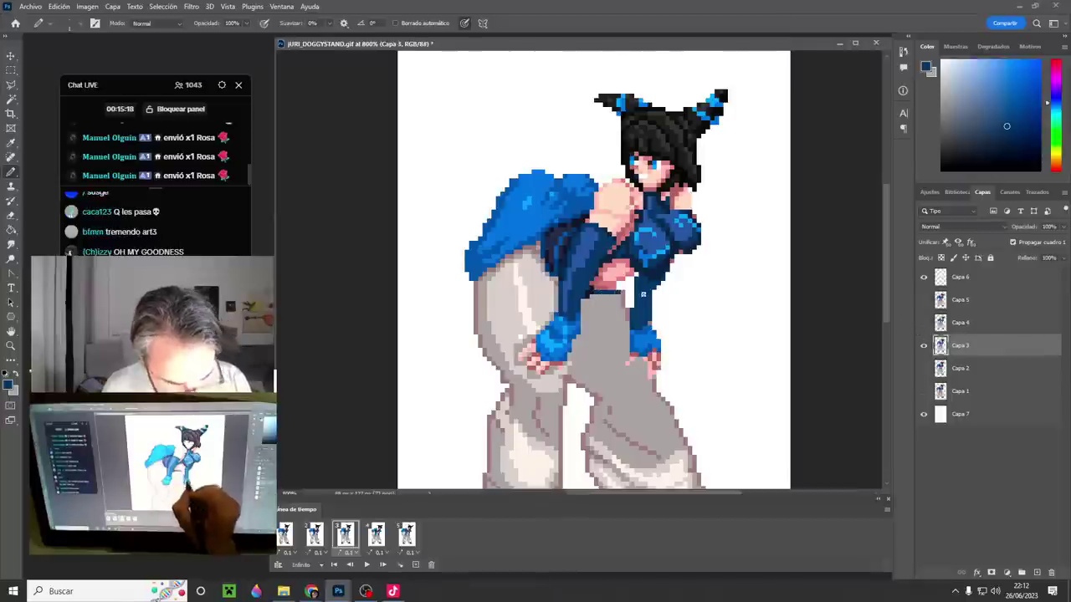
{"action": "left_click", "coordinate": [311, 537]}
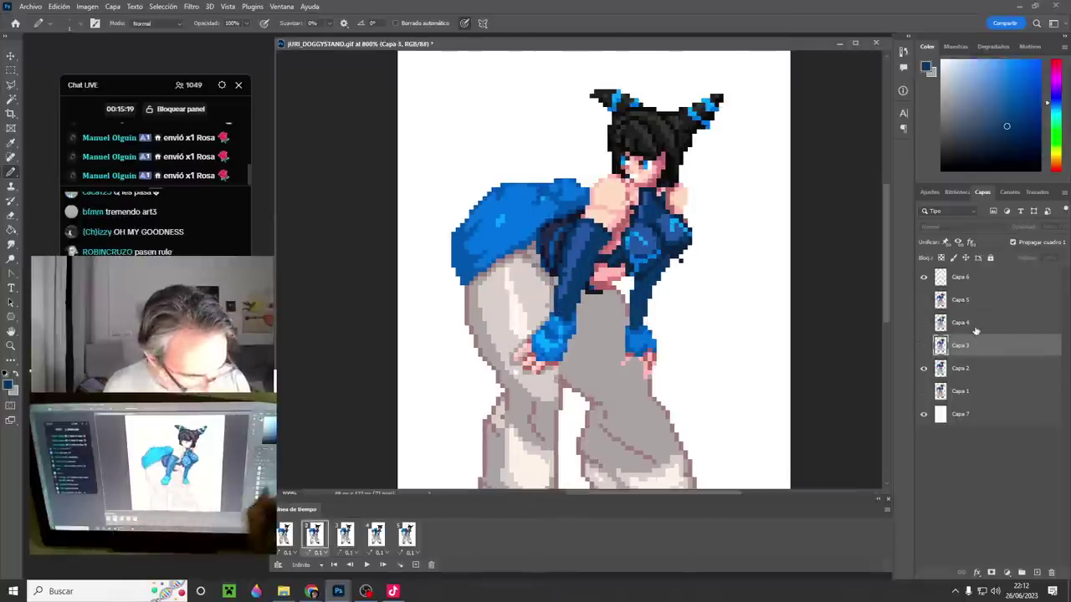
{"action": "left_click", "coordinate": [967, 371]}
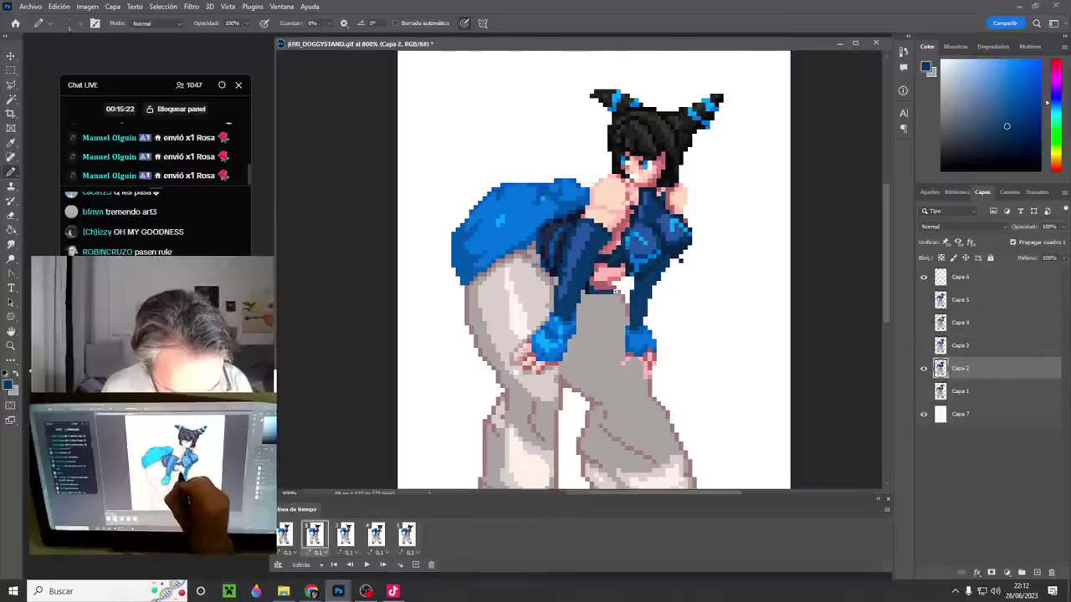
{"action": "left_click", "coordinate": [592, 293], "text": "alt"}
{"action": "left_click", "coordinate": [592, 293], "text": "alt"}
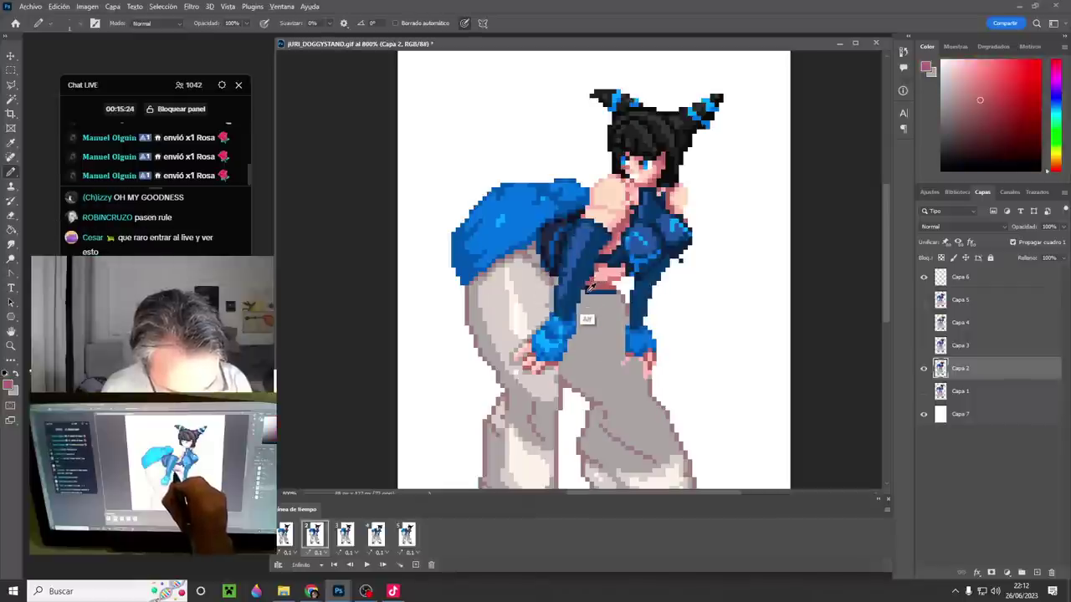
{"action": "left_click", "coordinate": [585, 290], "text": "alt"}
- In frame 1, touch up the waist beside the near arm with sampled dark pink and near-black on Capa 1
{"action": "left_click", "coordinate": [287, 540]}
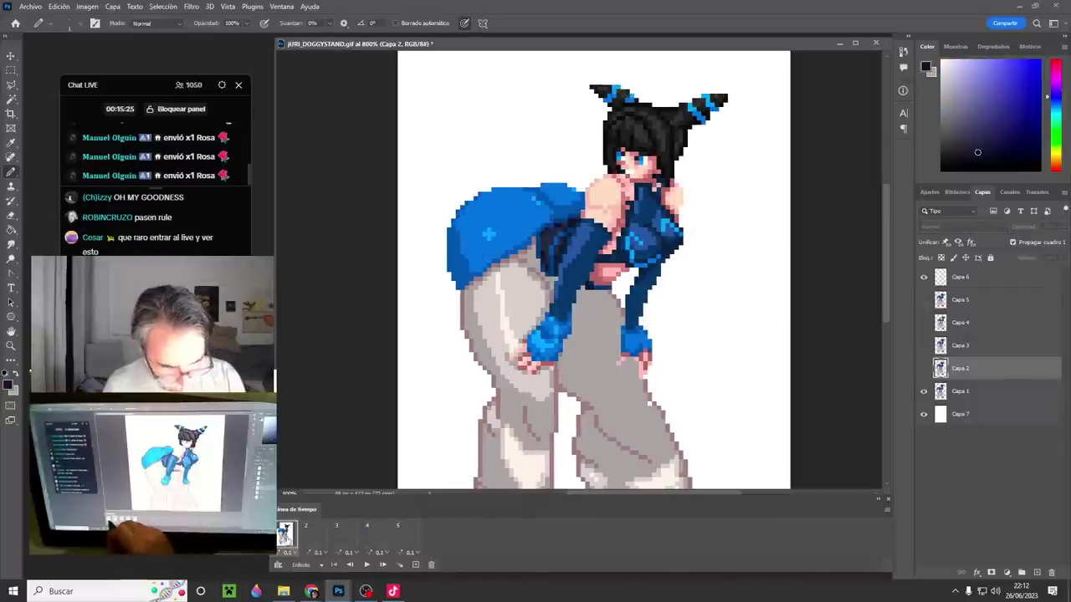
{"action": "left_click", "coordinate": [960, 393]}
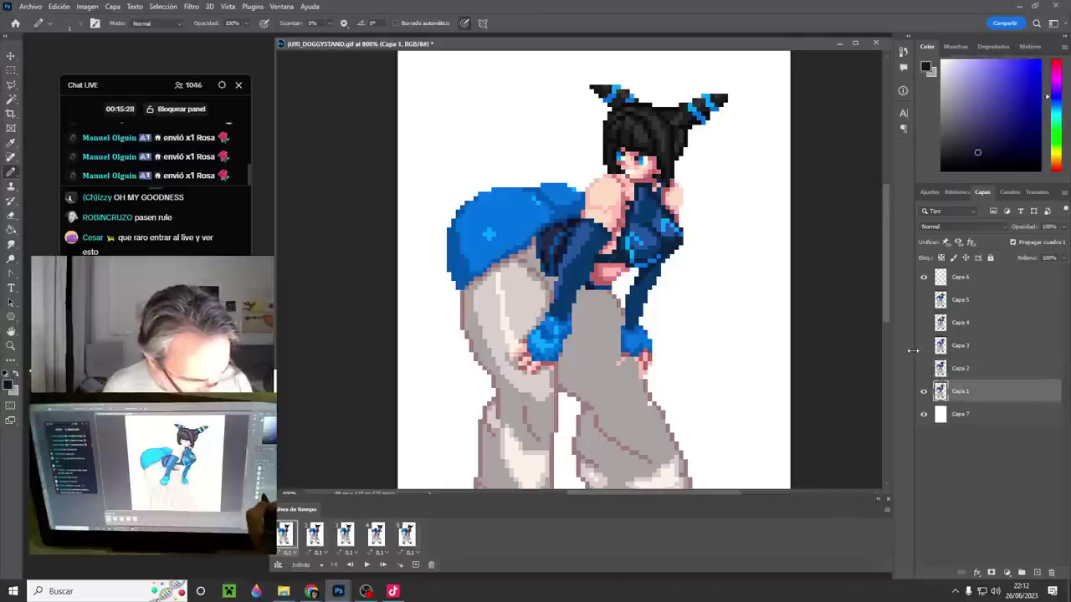
{"action": "left_click", "coordinate": [597, 287], "text": "alt"}
{"action": "left_click", "coordinate": [597, 282], "text": "alt"}
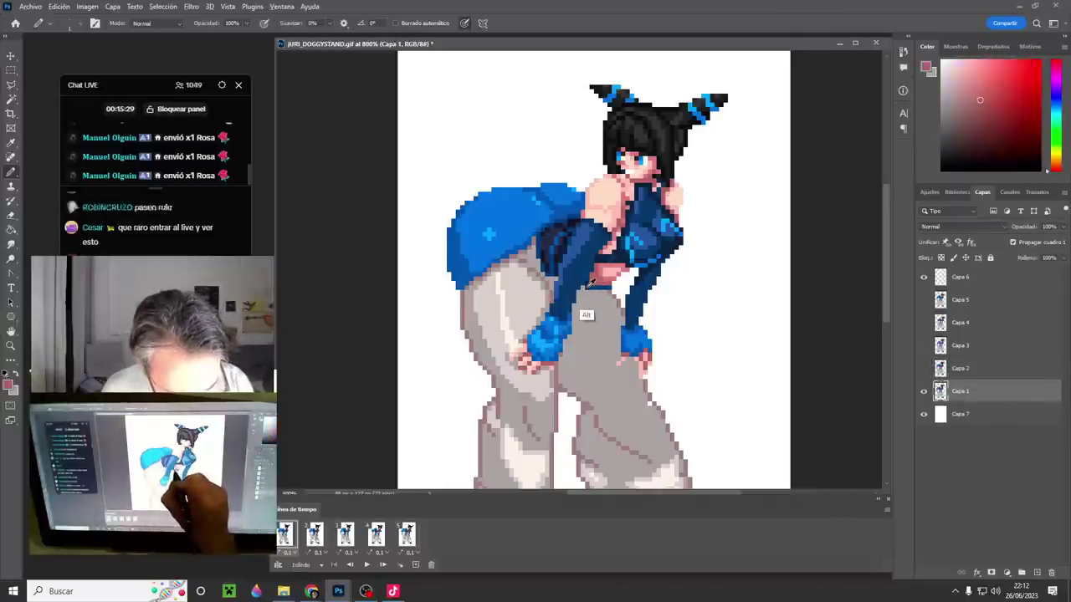
{"action": "left_click", "coordinate": [588, 287], "text": "alt"}
- Play the animation and compare the waistband's position across frames 1 to 3
{"action": "key", "text": "space"}
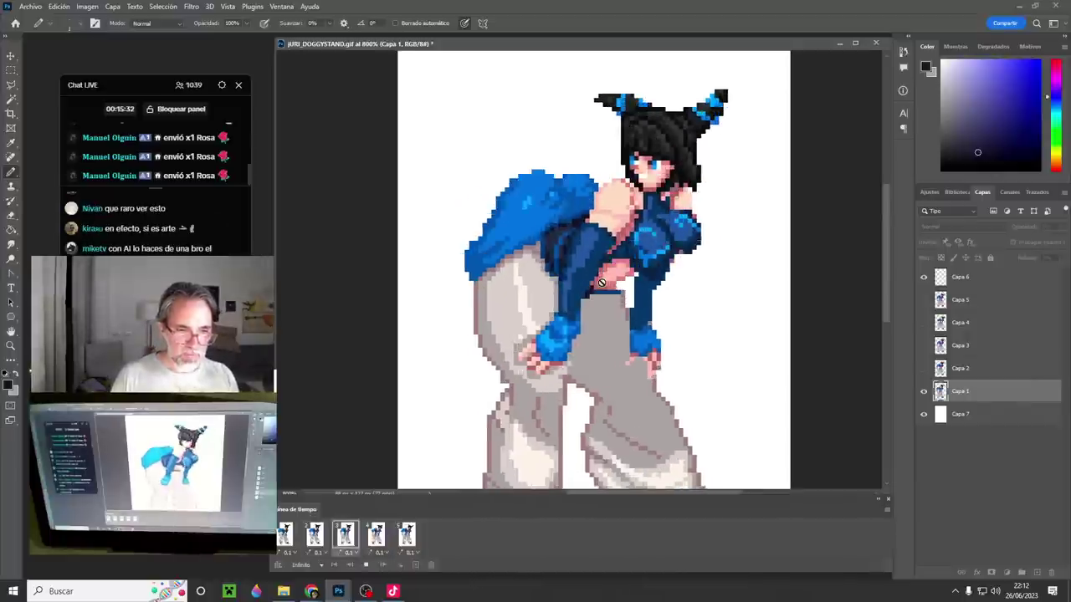
{"action": "key", "text": "space"}
{"action": "left_click", "coordinate": [314, 537]}
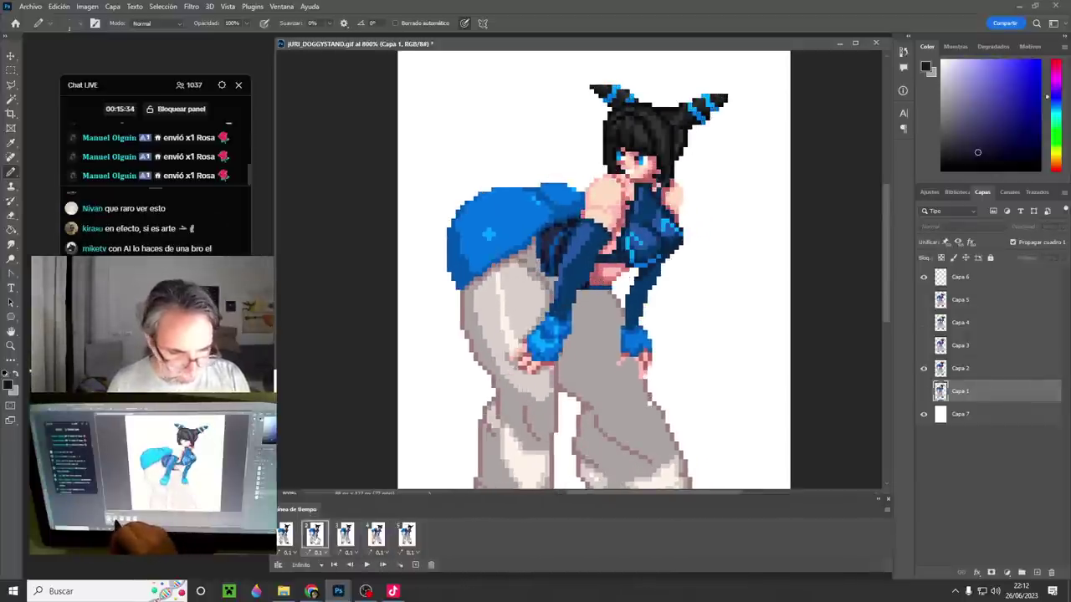
{"action": "left_click", "coordinate": [345, 535]}
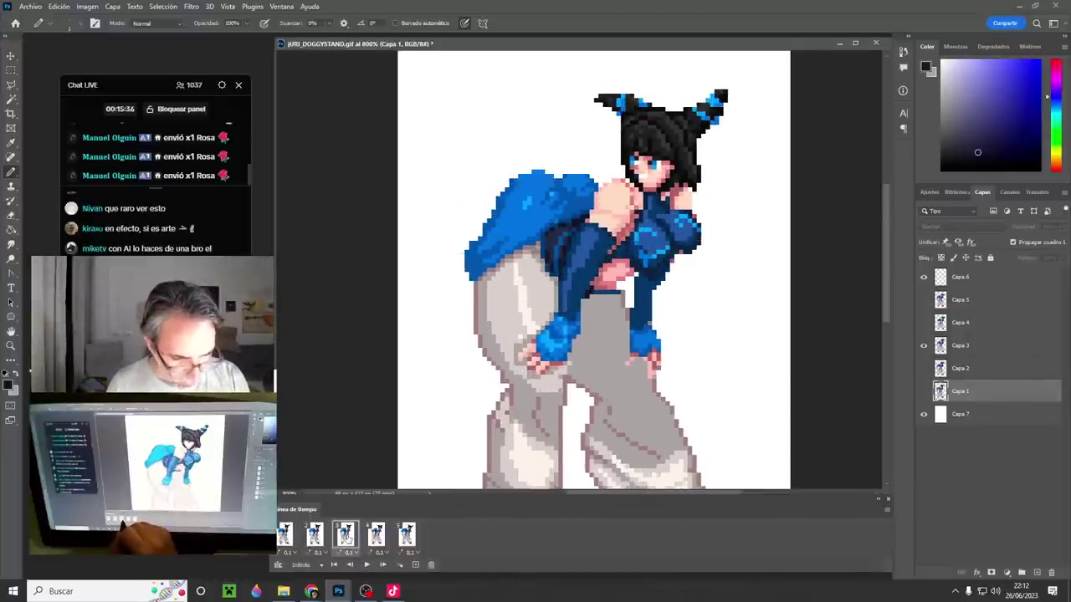
- In frame 2, reshape the waistband with sampled dark blue and trim its lower edge with trouser grey on Capa 2
{"action": "left_click", "coordinate": [315, 536]}
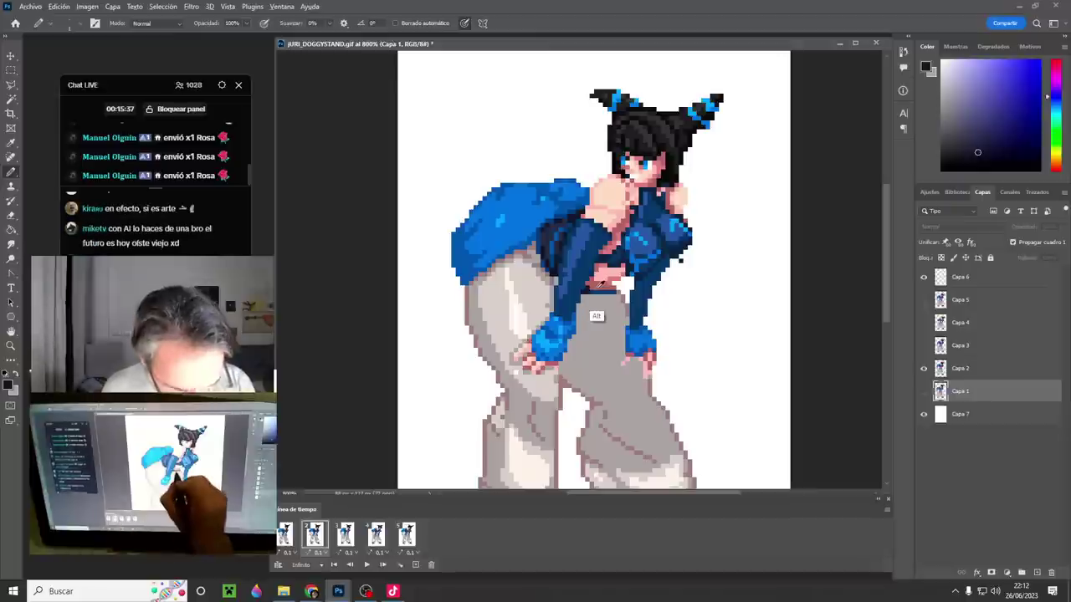
{"action": "left_click", "coordinate": [593, 291], "text": "alt"}
{"action": "left_click", "coordinate": [983, 375]}
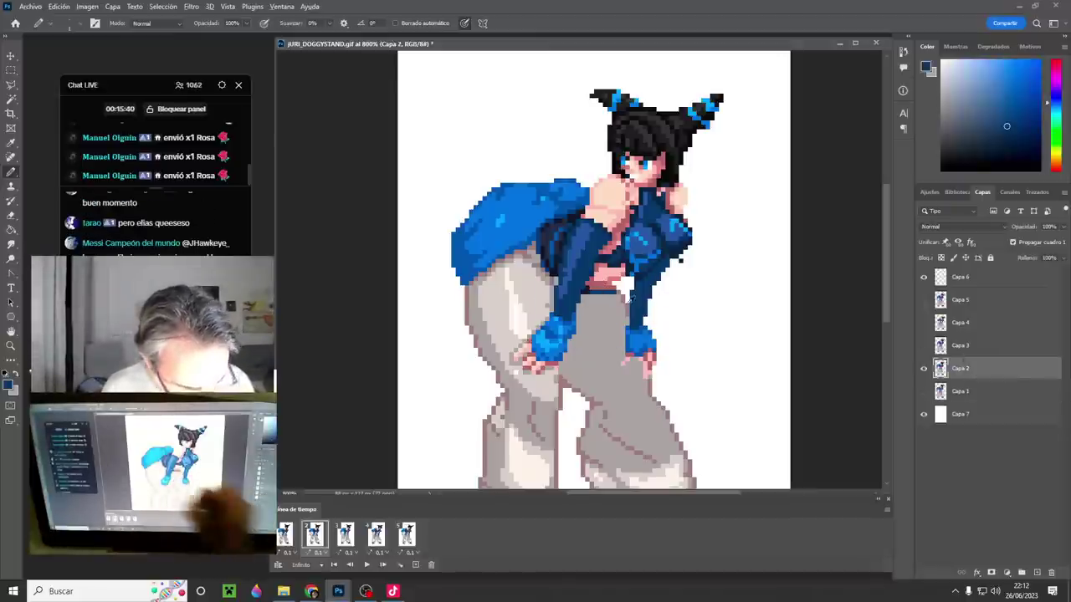
{"action": "left_click", "coordinate": [597, 291], "text": "alt"}
{"action": "left_click", "coordinate": [604, 294], "text": "alt"}
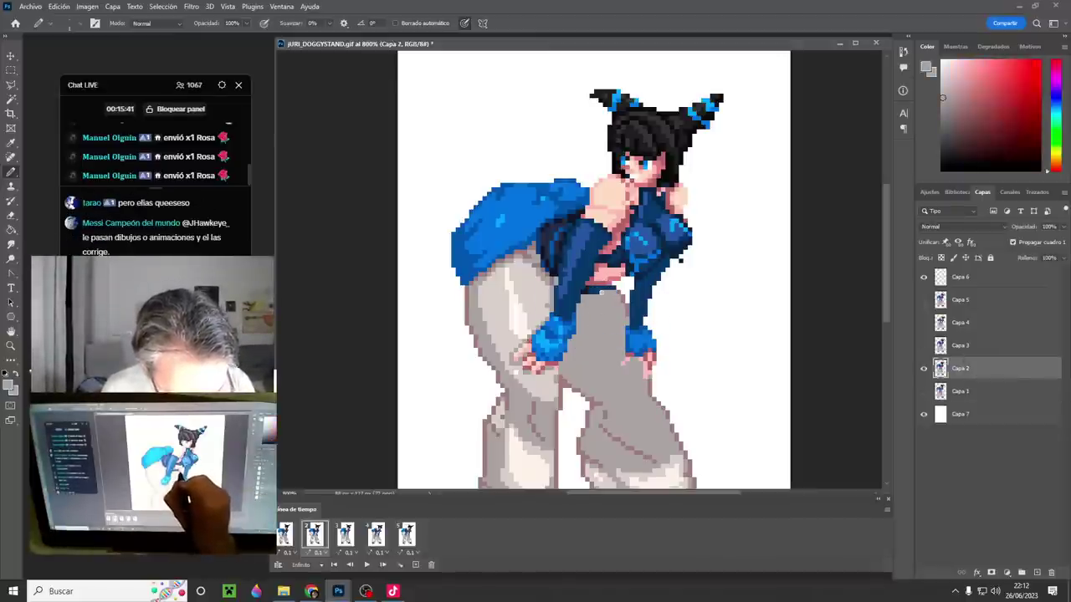
- Compare frames 1 to 3, and reshape the frame 3 waistband with sampled dark blue and trouser tones on Capa 3
{"action": "left_click", "coordinate": [287, 537]}
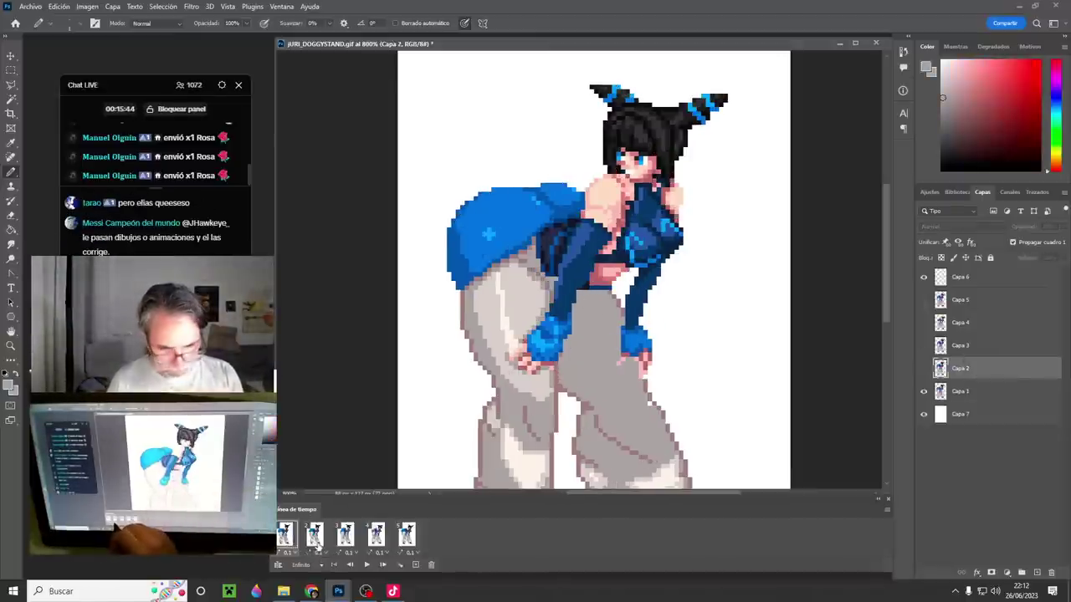
{"action": "left_click", "coordinate": [320, 541]}
{"action": "left_click", "coordinate": [345, 536]}
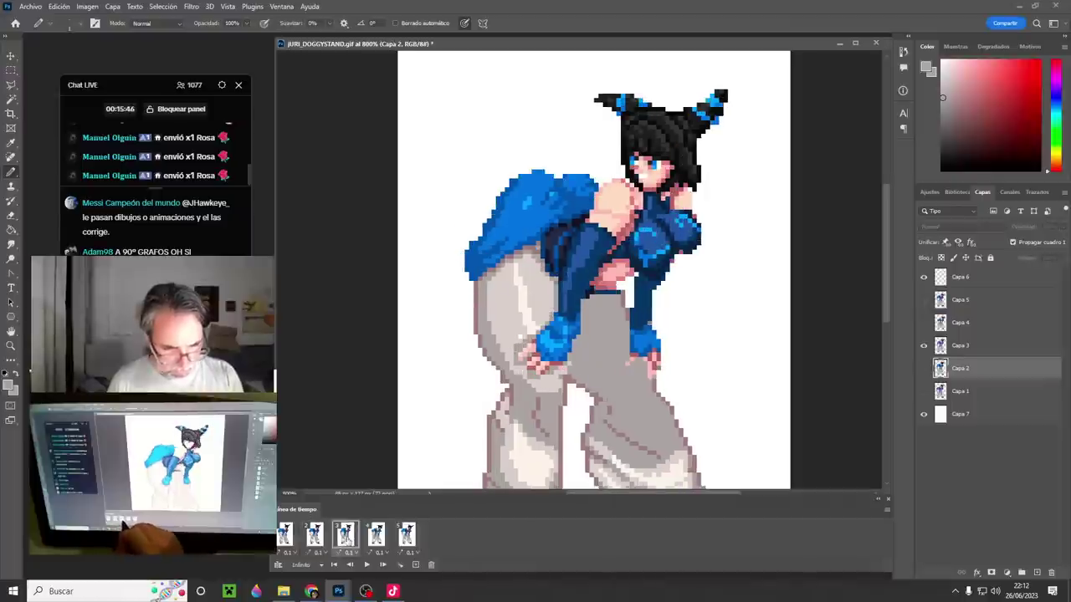
{"action": "left_click", "coordinate": [953, 345]}
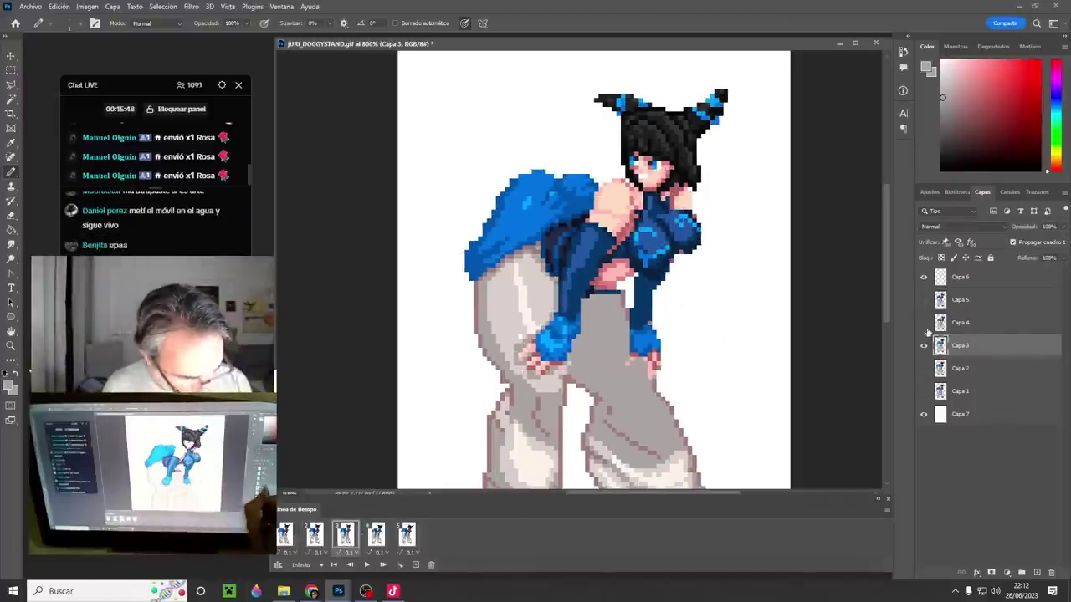
{"action": "left_click", "coordinate": [632, 282], "text": "alt"}
{"action": "left_click", "coordinate": [611, 289], "text": "alt"}
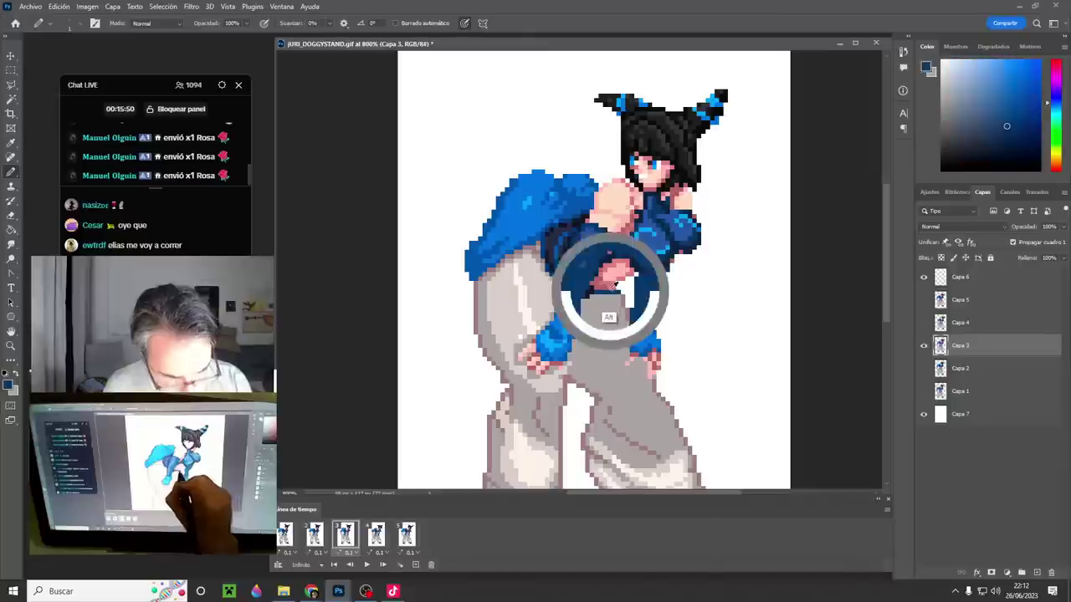
{"action": "left_click", "coordinate": [612, 291], "text": "alt"}
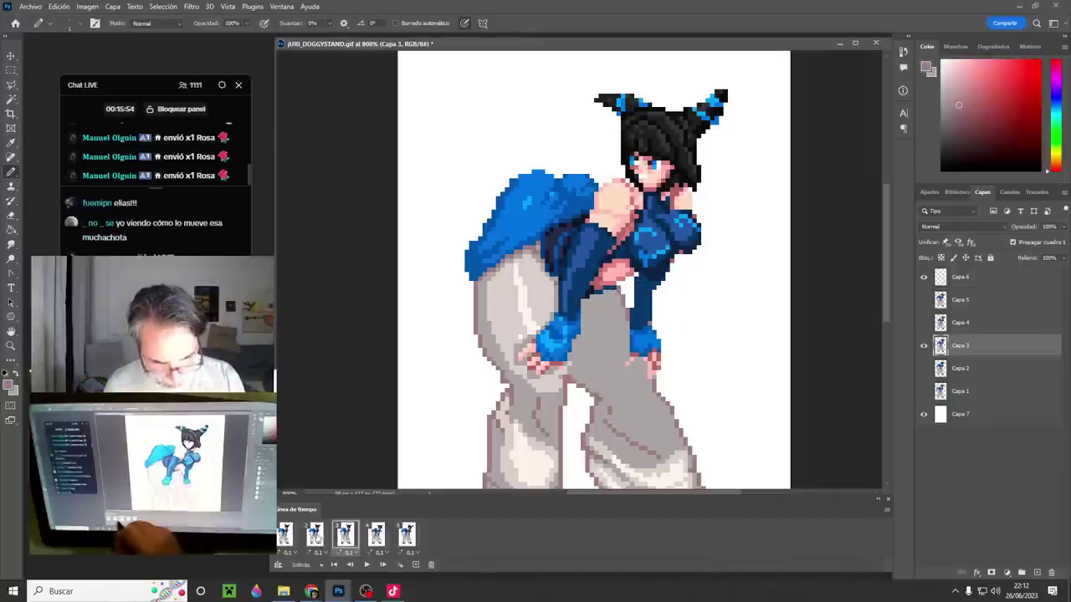
- Step through frames 2 to 5 and compare the waistband's shape and position
{"action": "left_click", "coordinate": [315, 536]}
{"action": "left_click", "coordinate": [343, 538]}
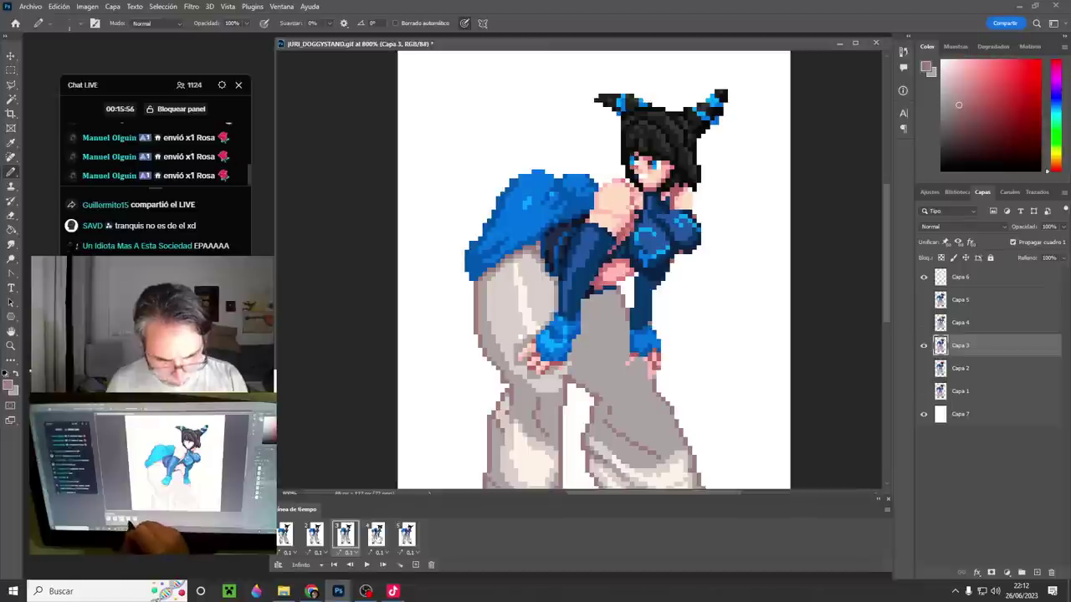
{"action": "left_click", "coordinate": [378, 540]}
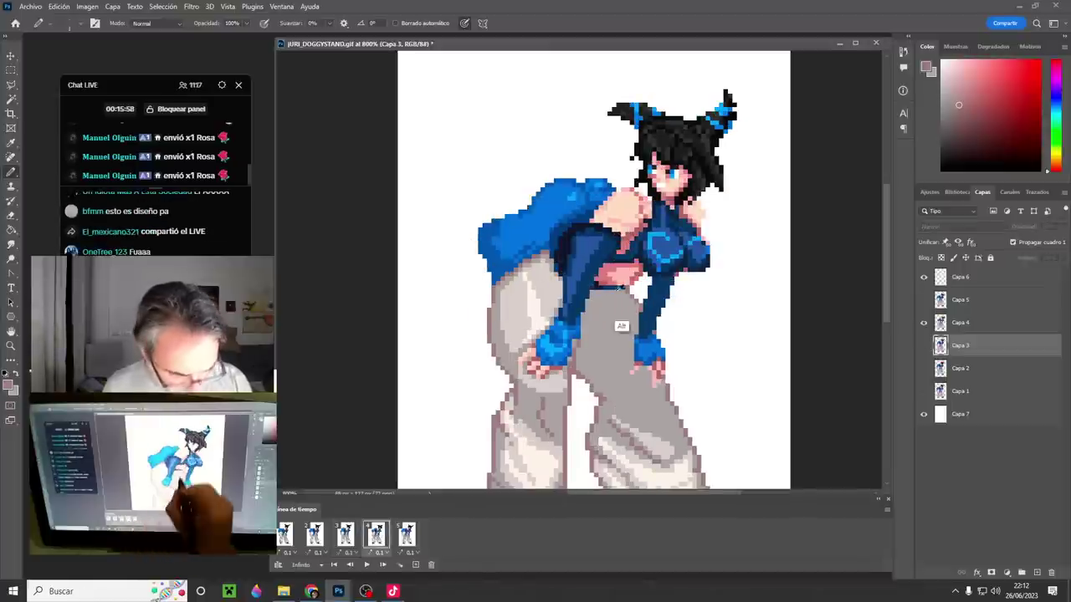
{"action": "key", "text": "Left"}
{"action": "key", "text": "Right"}
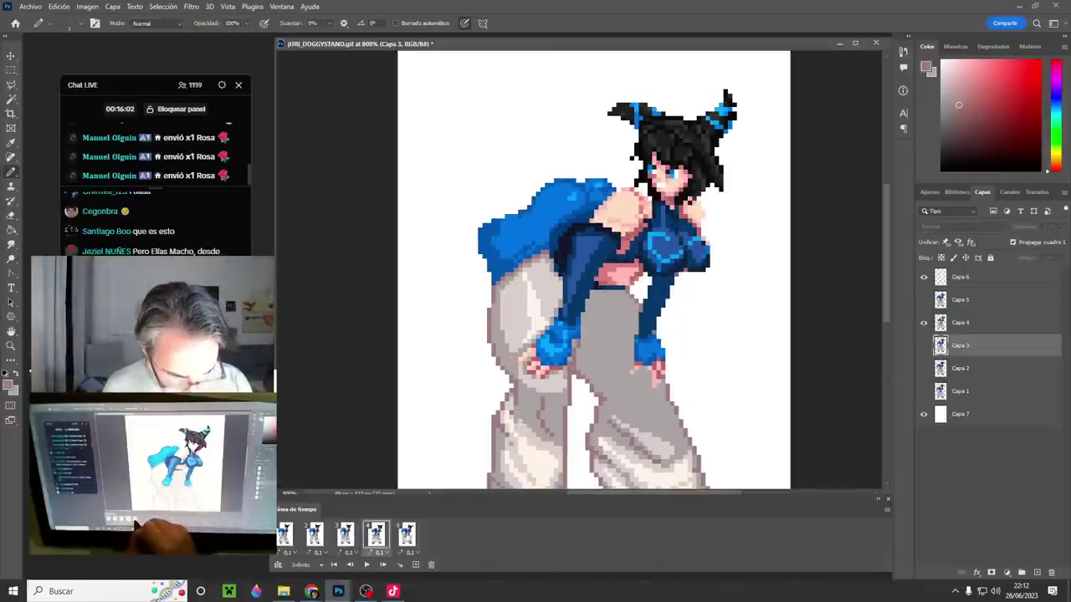
{"action": "key", "text": "Right"}
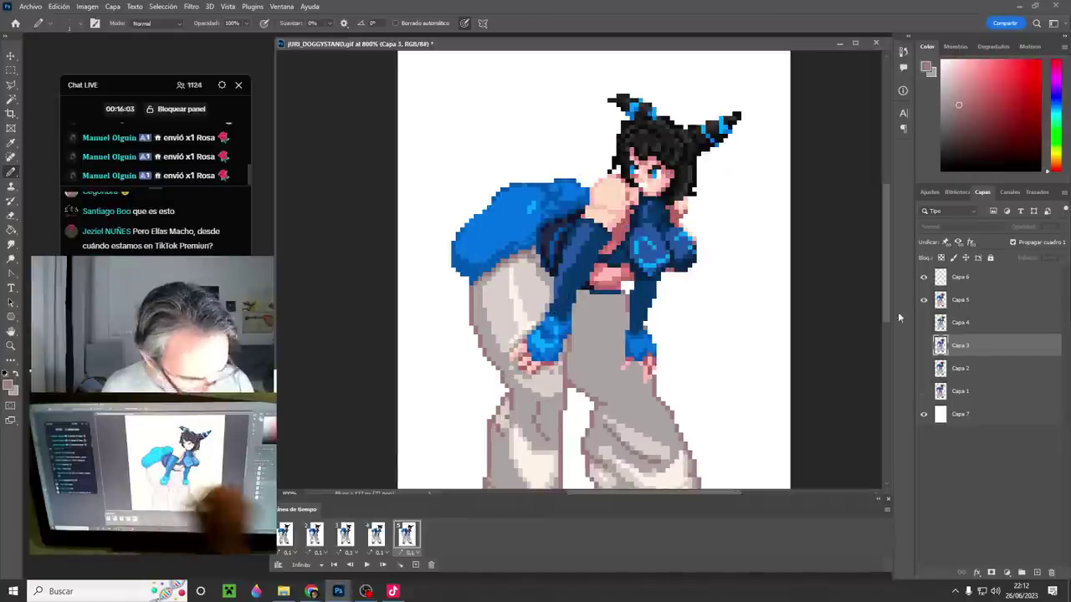
- In frame 5, touch up the waistband's edge with sampled dark blue and trouser grey on Capa 5
{"action": "left_click", "coordinate": [961, 299]}
{"action": "left_click", "coordinate": [602, 289], "text": "alt"}
{"action": "left_click", "coordinate": [599, 307], "text": "alt"}
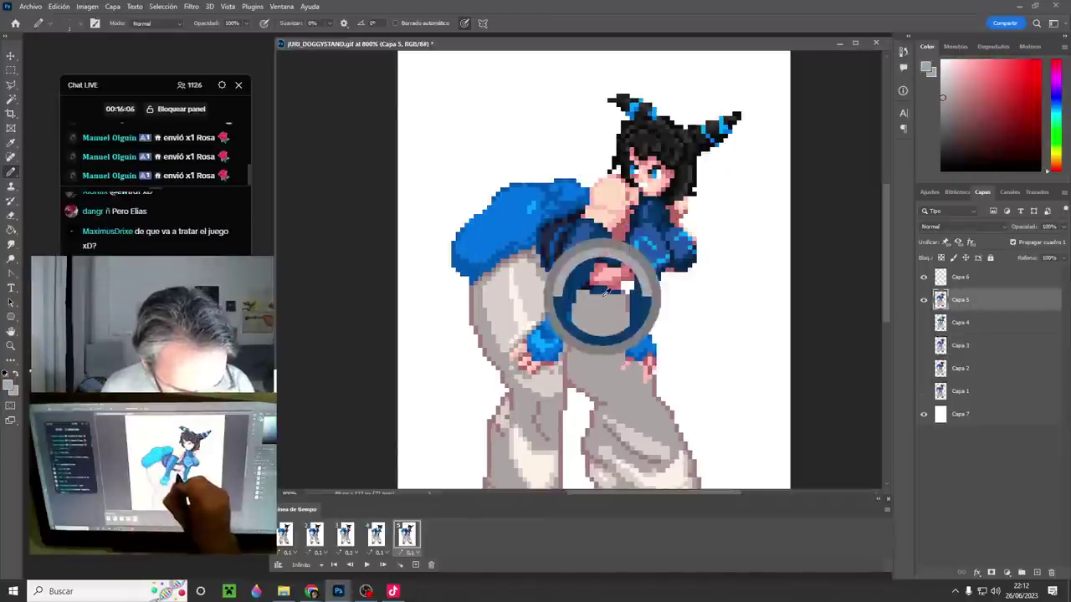
- Play the animation twice to review the waistband, making Capa 2 the active layer for frame 2 in between
{"action": "key", "text": "space"}
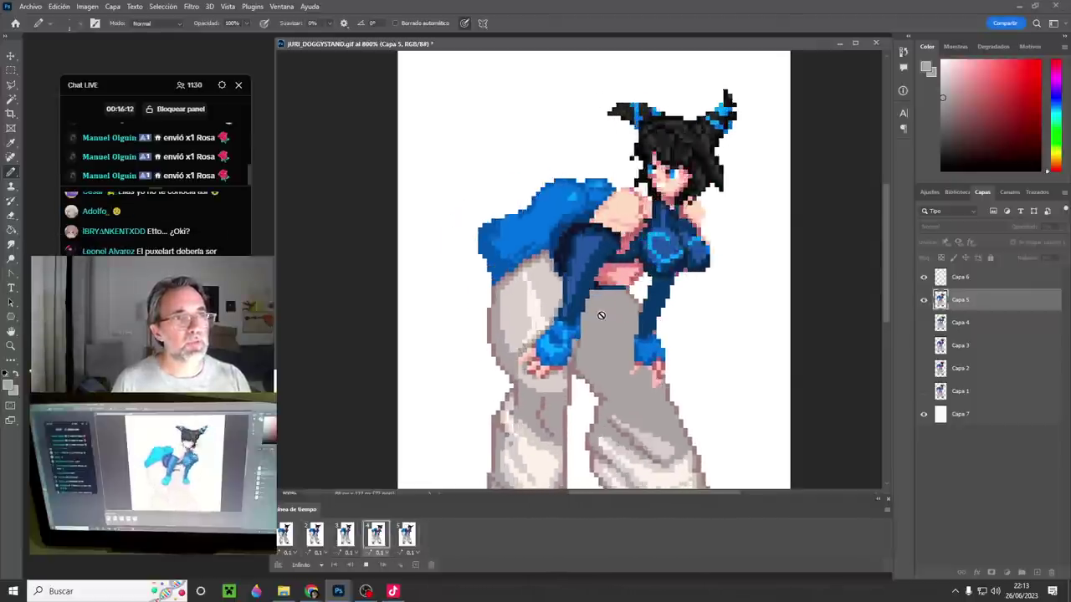
{"action": "key", "text": "space"}
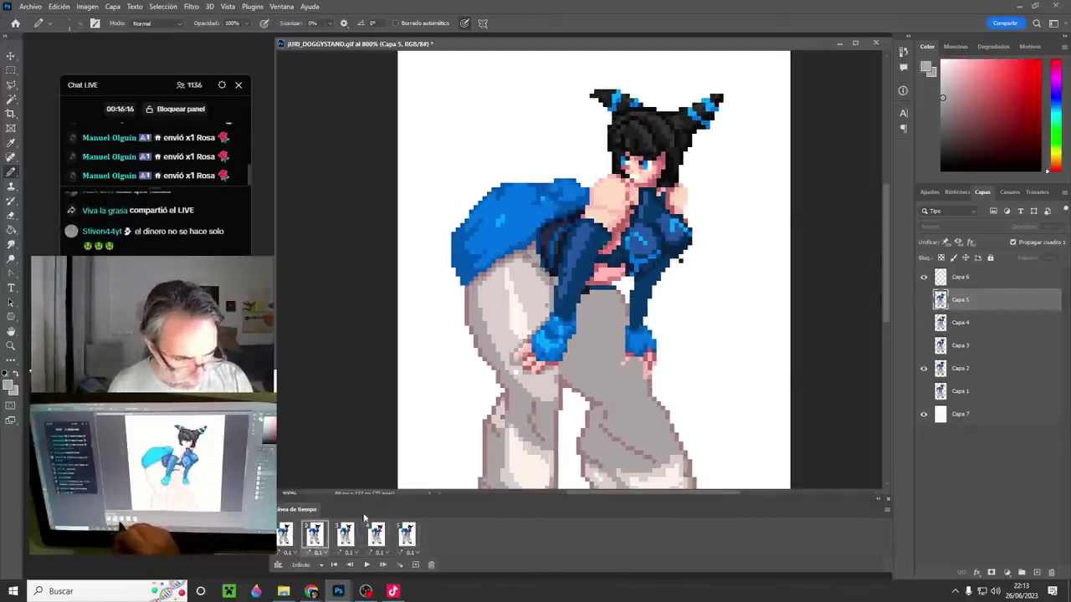
{"action": "left_click", "coordinate": [960, 368]}
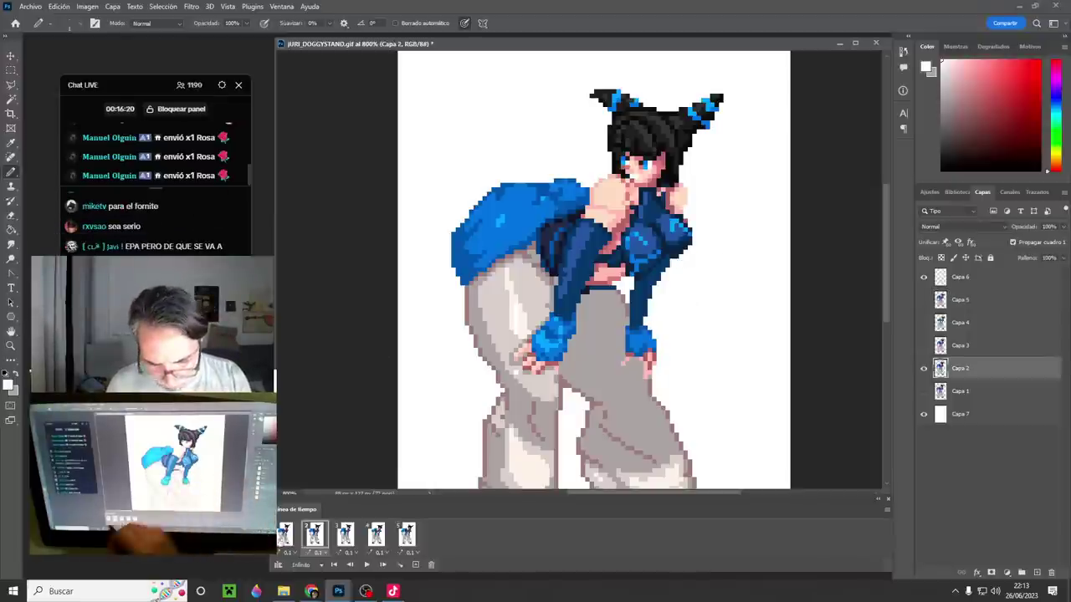
{"action": "key", "text": "space"}
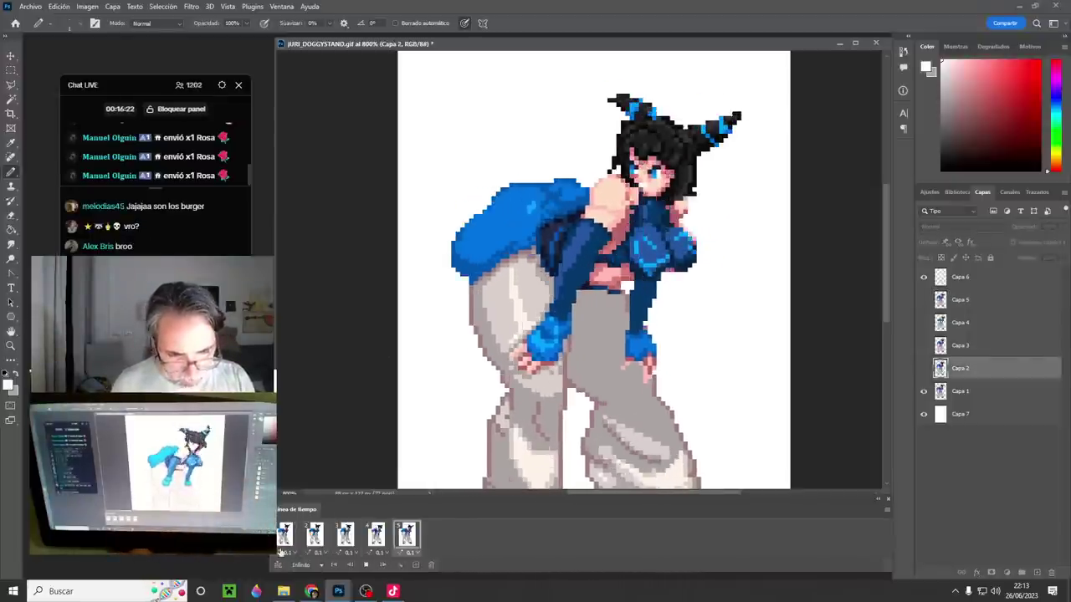
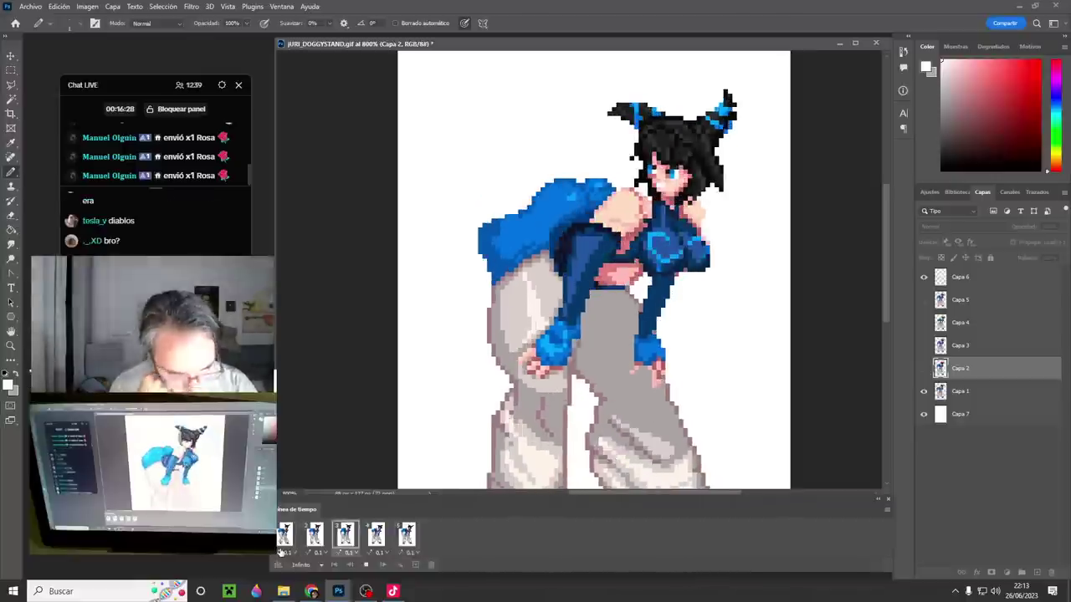
{"action": "key", "text": "space"}
- In frame 1, paint a mauve shadow and a diagonal fold on the far leg's upper thigh beside the near arm on Capa 1
{"action": "left_click_drag", "start_coordinate": [690, 392], "coordinate": [644, 325]}
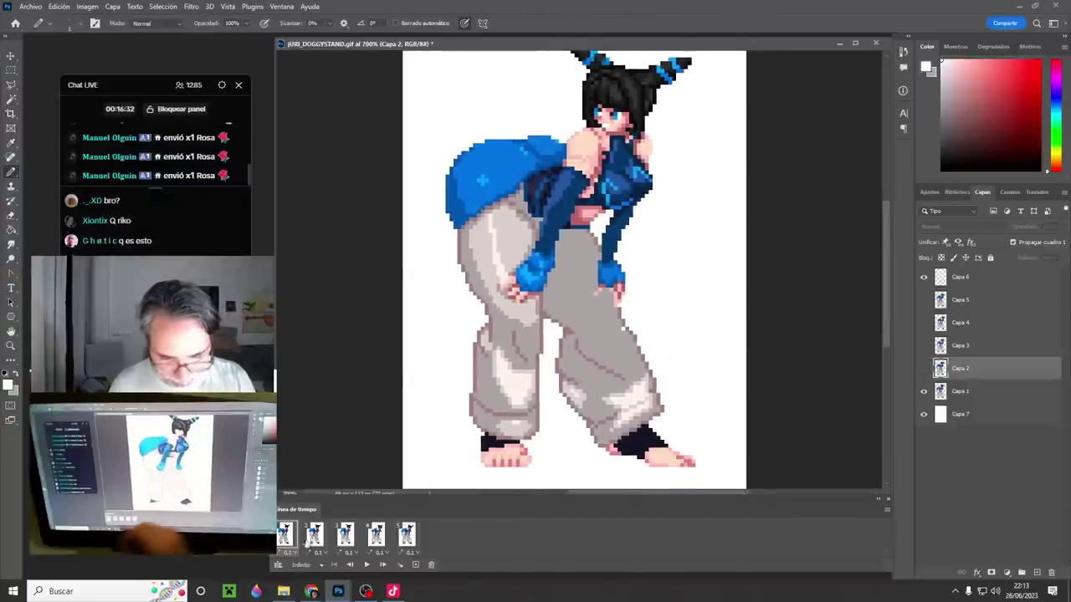
{"action": "left_click", "coordinate": [962, 389]}
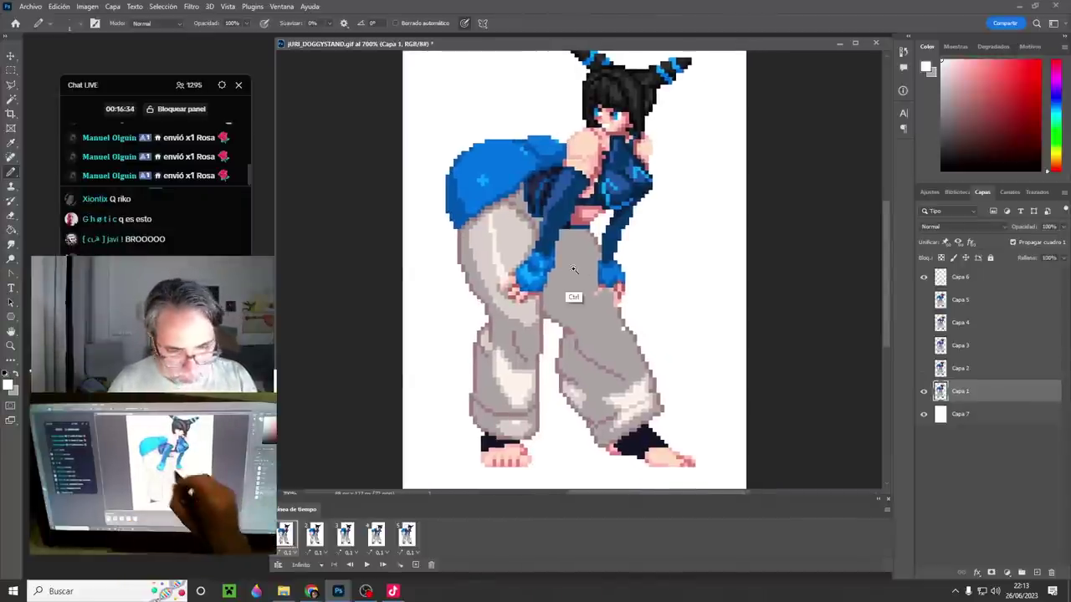
{"action": "scroll", "coordinate": [574, 269], "scroll_direction": "up", "scroll_amount": 2, "text": "alt"}
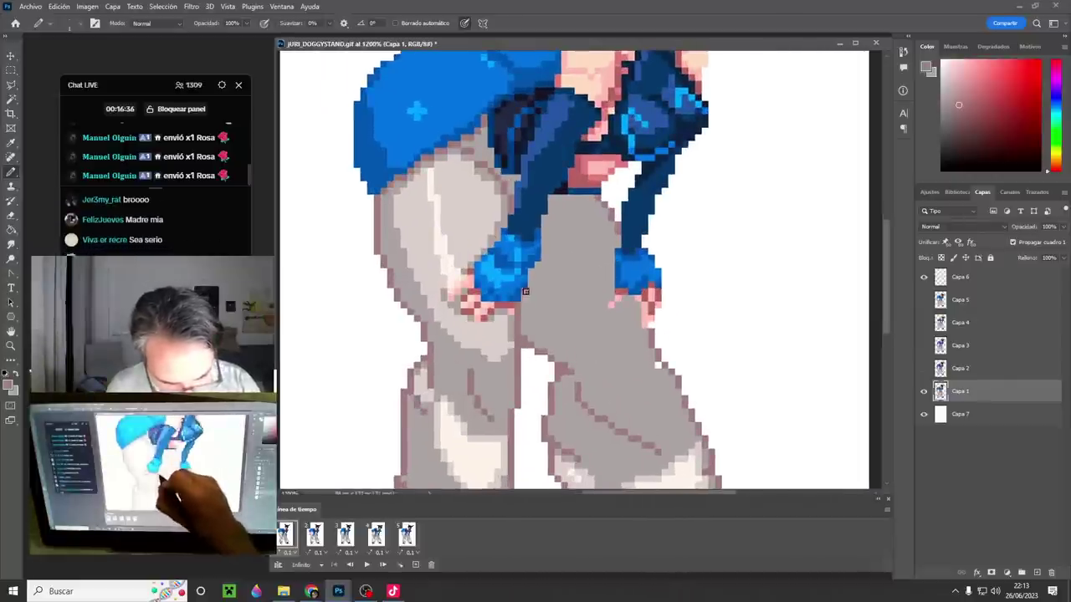
{"action": "left_click_drag", "start_coordinate": [525, 291], "coordinate": [530, 316]}
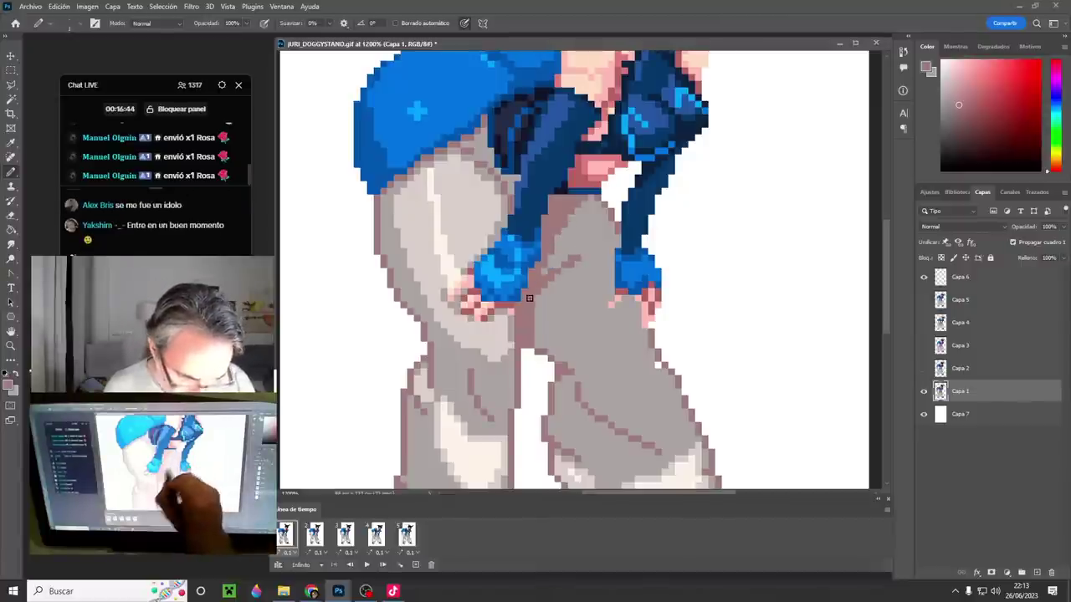
{"action": "mouse_move", "coordinate": [583, 267]}
{"action": "left_mouse_down"}
{"action": "mouse_move", "coordinate": [538, 315]}
{"action": "mouse_move", "coordinate": [568, 282]}
{"action": "mouse_move", "coordinate": [549, 283]}
{"action": "mouse_move", "coordinate": [579, 283]}
{"action": "mouse_move", "coordinate": [587, 270]}
{"action": "mouse_move", "coordinate": [583, 360]}
{"action": "mouse_move", "coordinate": [602, 325]}
{"action": "mouse_move", "coordinate": [611, 218]}
{"action": "left_mouse_up"}
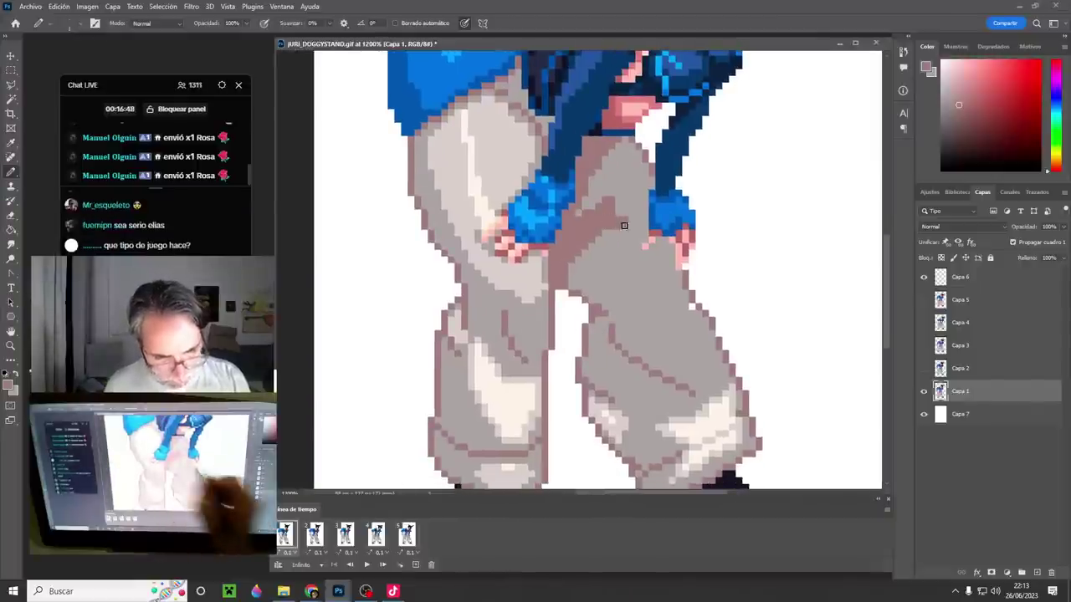
- In frame 2, outline and fill the mauve shadow below the waistband beside the near arm on Capa 2, following frame 1
{"action": "left_click", "coordinate": [314, 534]}
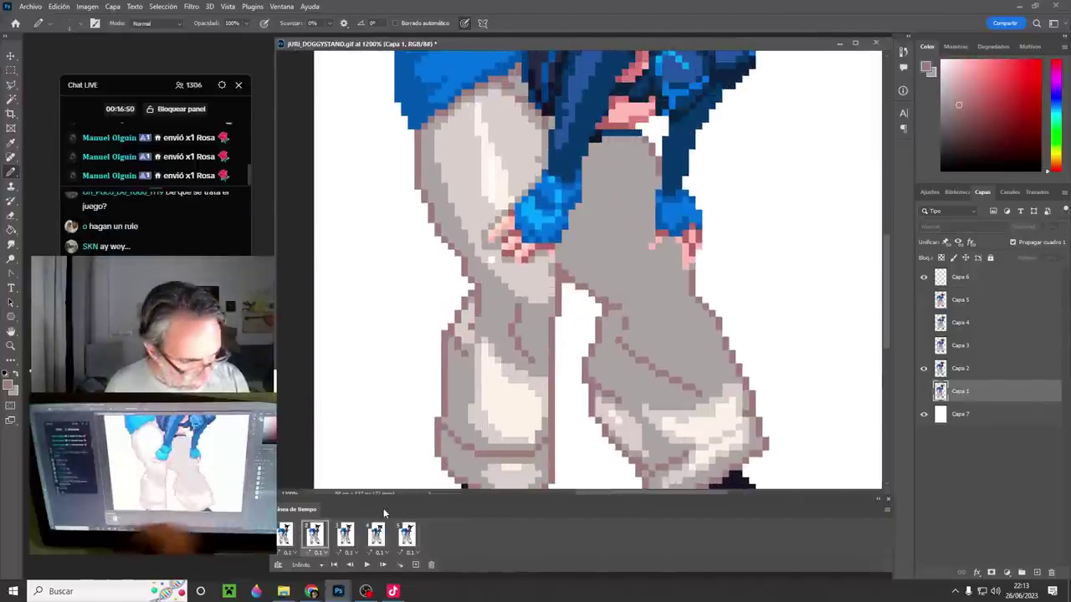
{"action": "left_click", "coordinate": [964, 370]}
{"action": "left_click", "coordinate": [286, 535]}
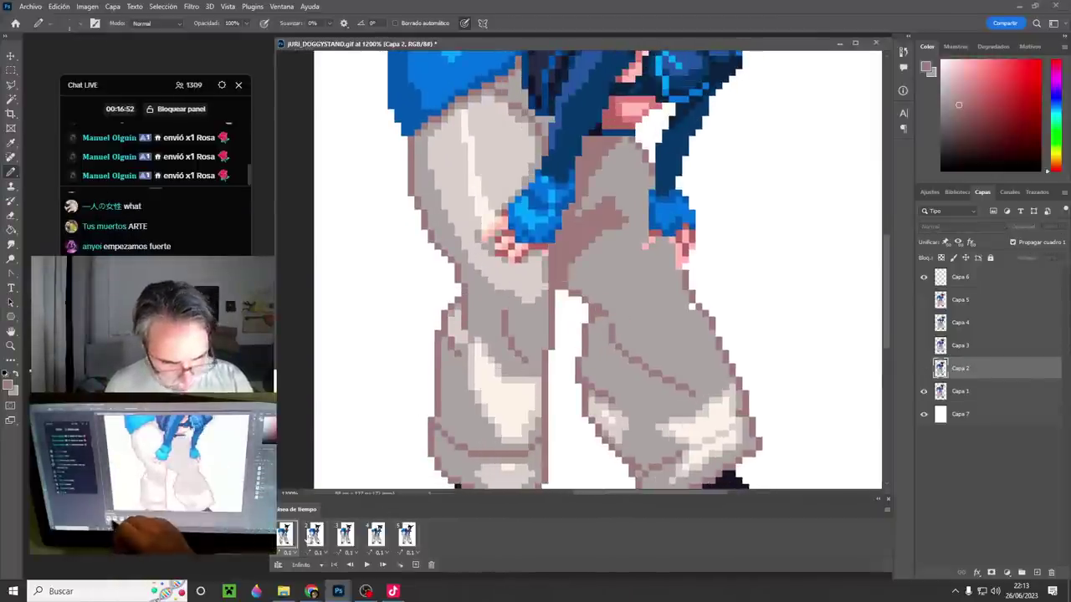
{"action": "left_click", "coordinate": [314, 534]}
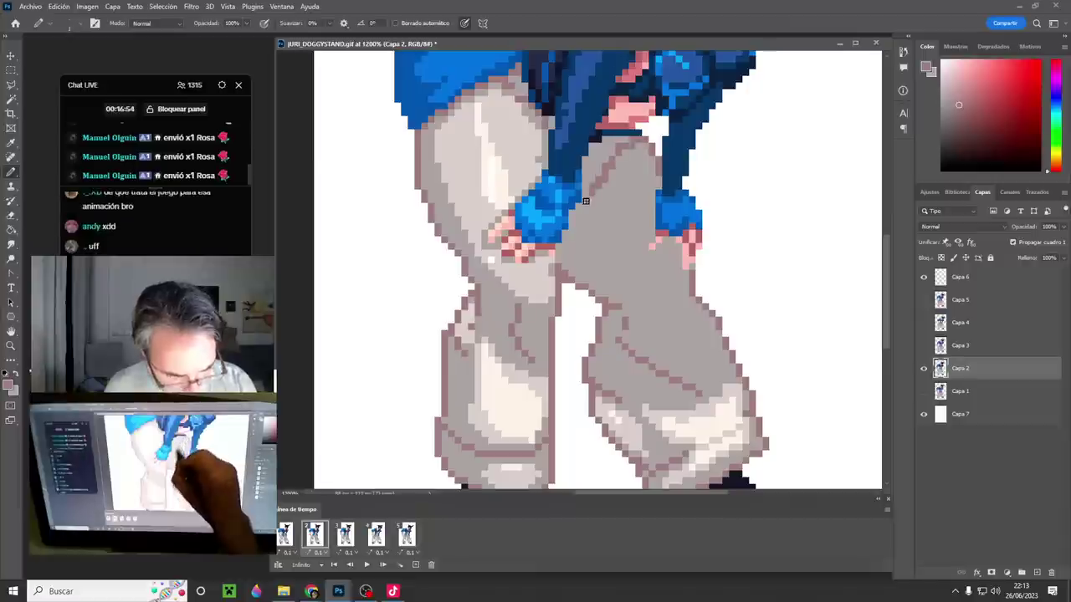
{"action": "left_click_drag", "start_coordinate": [562, 262], "coordinate": [583, 206]}
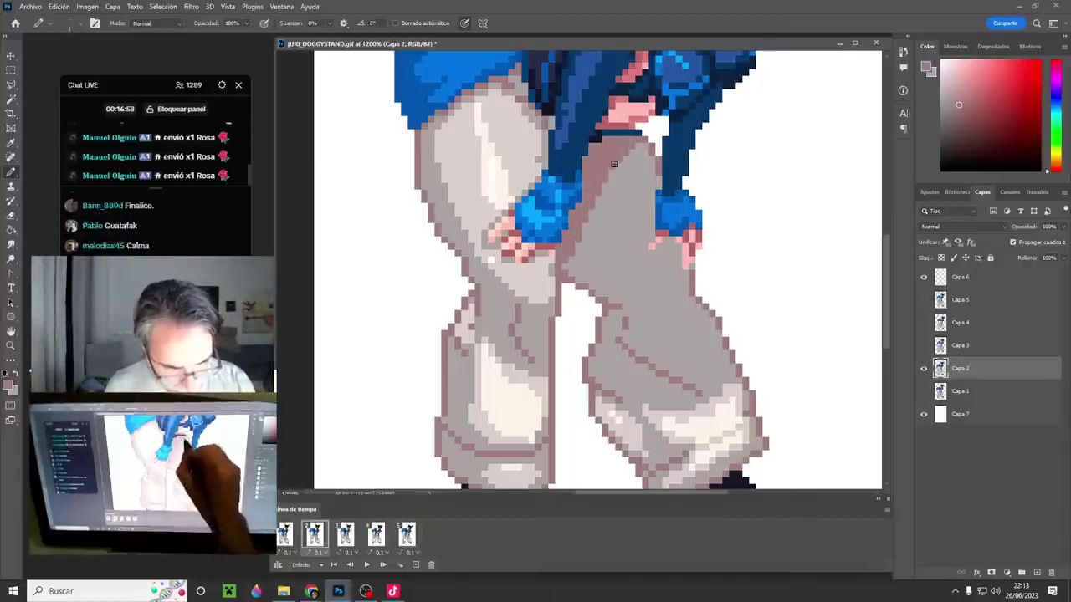
{"action": "left_click_drag", "start_coordinate": [613, 173], "coordinate": [643, 147]}
- Add the diagonal mauve fold across the frame 2 thigh, matching frame 1, and refine its tip with sampled trouser grey and mauve
{"action": "left_click", "coordinate": [286, 535]}
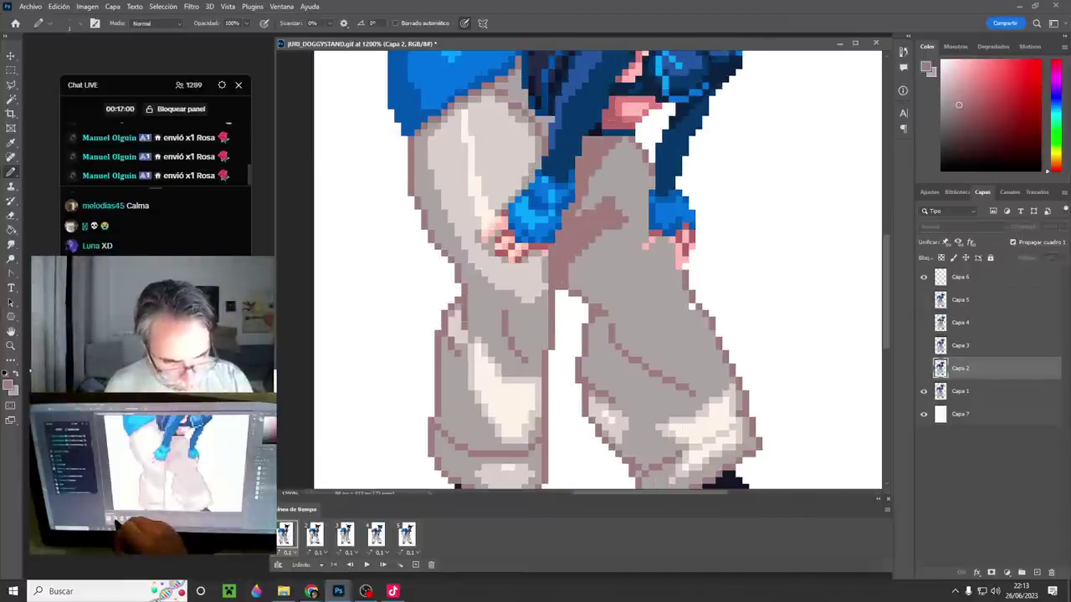
{"action": "left_click", "coordinate": [314, 534]}
{"action": "left_click_drag", "start_coordinate": [584, 235], "coordinate": [629, 206]}
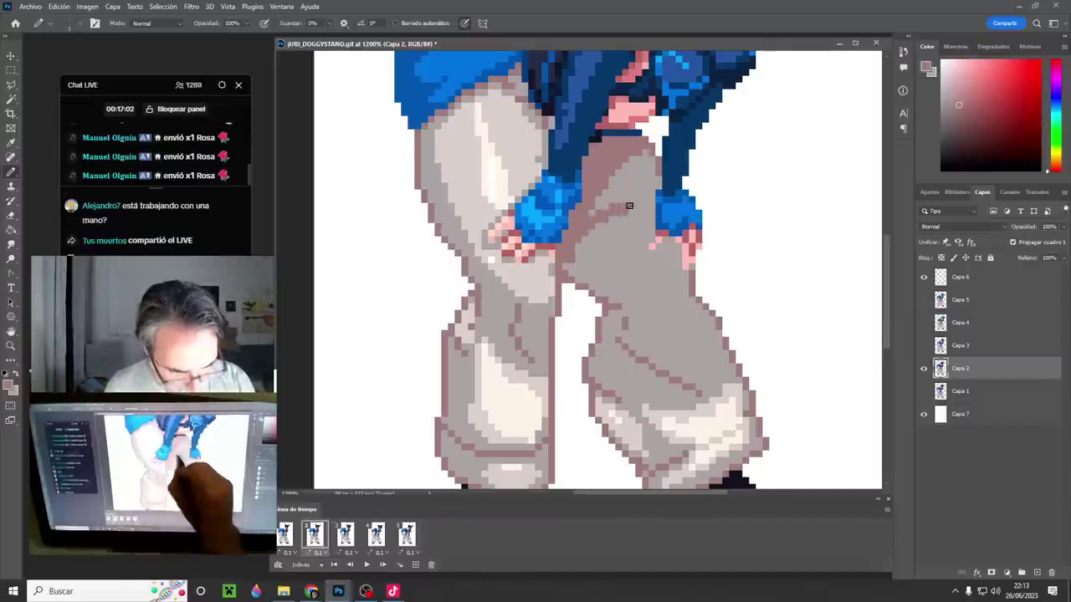
{"action": "left_click", "coordinate": [286, 535]}
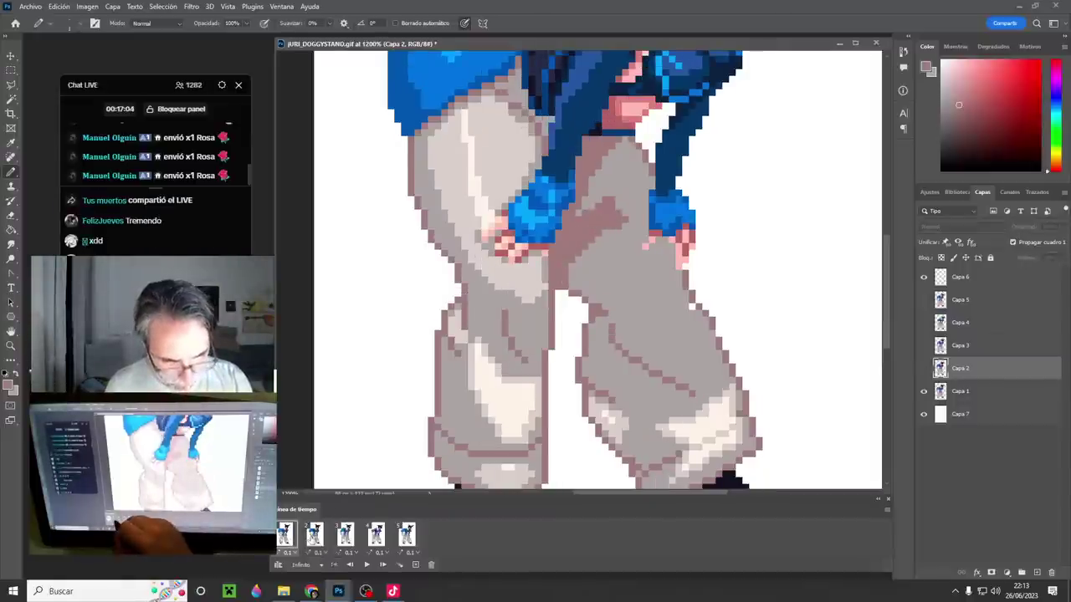
{"action": "left_click", "coordinate": [314, 534]}
{"action": "left_click_drag", "start_coordinate": [620, 204], "coordinate": [639, 207]}
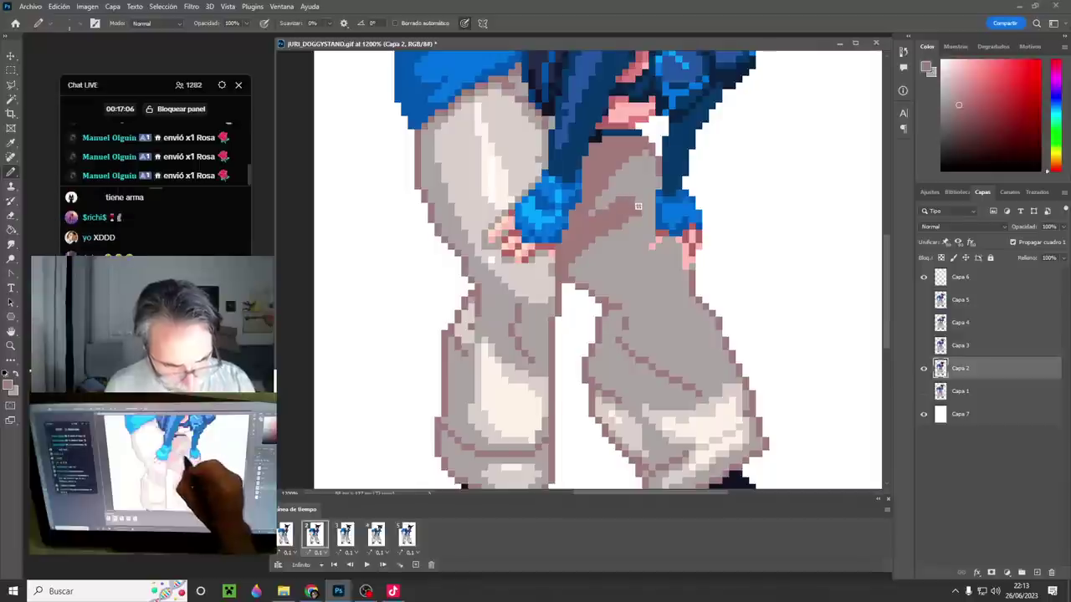
{"action": "left_click", "coordinate": [285, 534]}
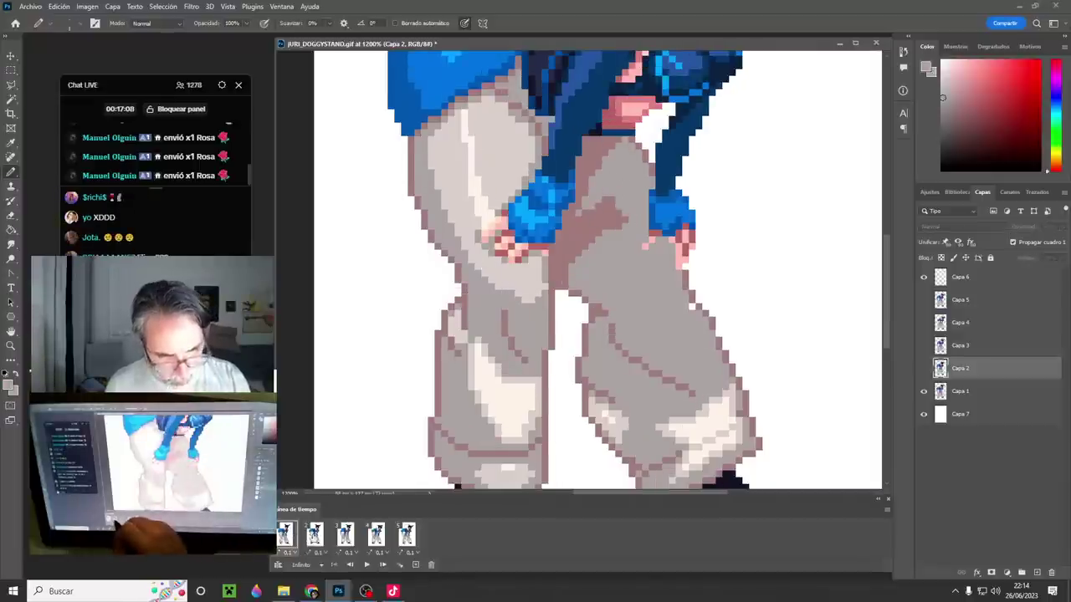
{"action": "left_click", "coordinate": [315, 534]}
{"action": "left_click", "coordinate": [628, 209], "text": "alt"}
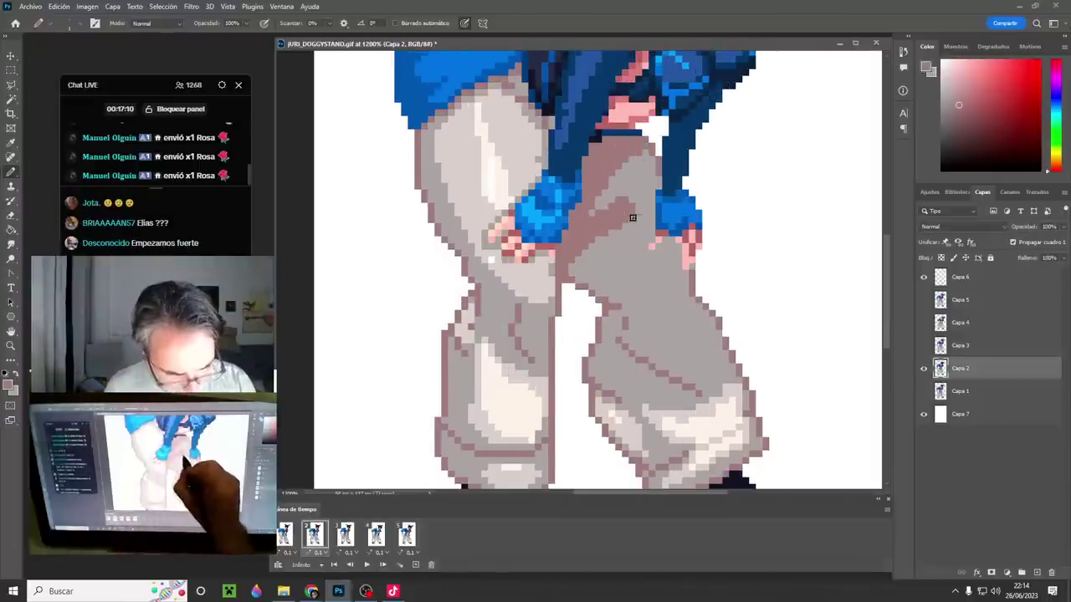
- In frame 3, paint the mauve thigh fold and the shadow below the waistband on Capa 3, using frame 2 as reference
{"action": "left_click", "coordinate": [346, 534]}
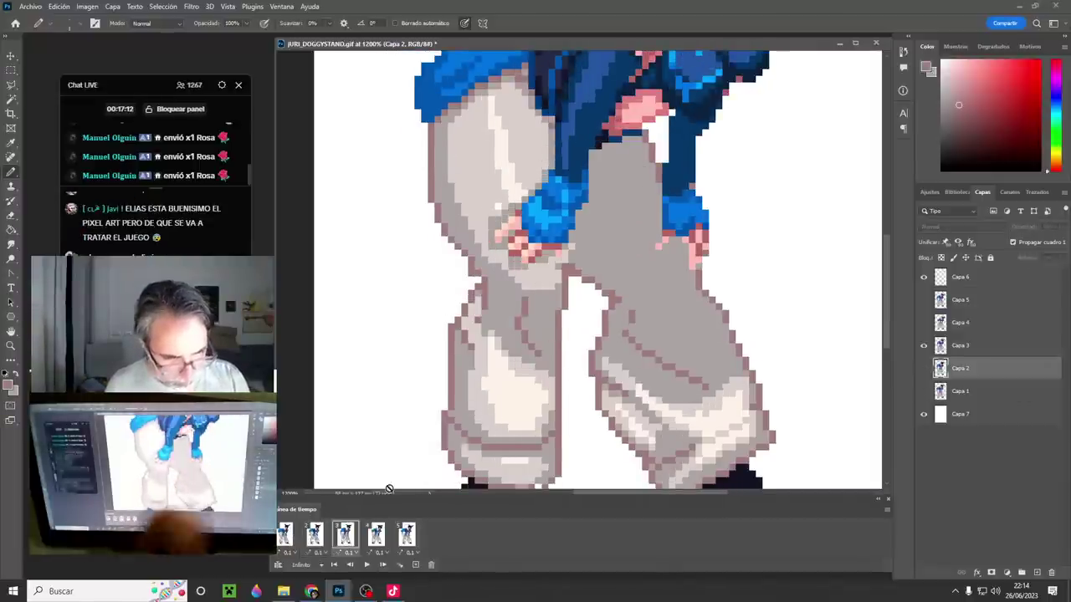
{"action": "left_click", "coordinate": [944, 334]}
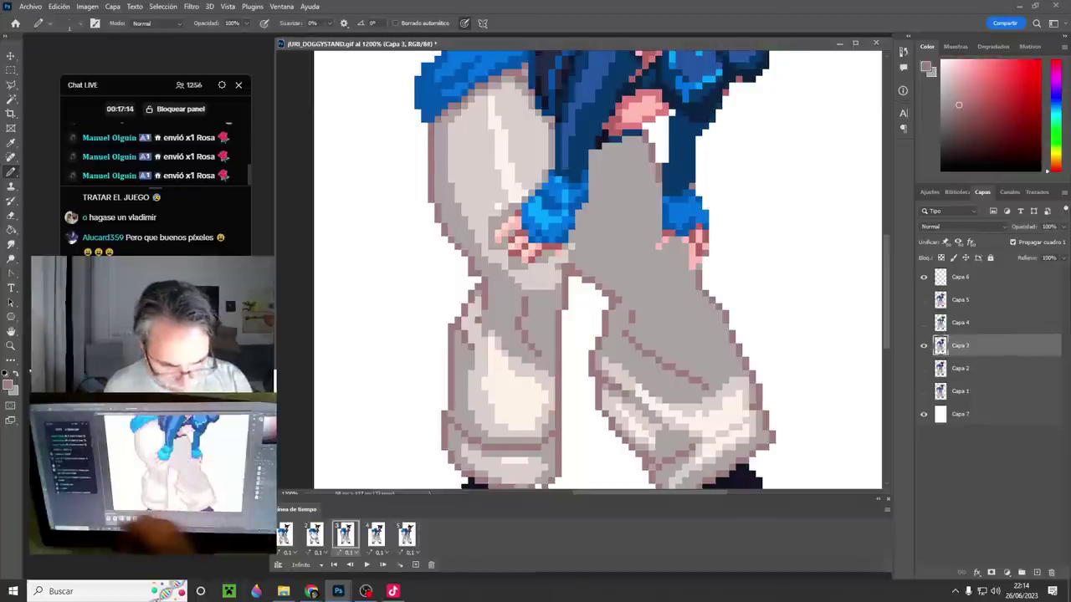
{"action": "left_click", "coordinate": [315, 533]}
{"action": "left_click", "coordinate": [346, 534]}
{"action": "left_click_drag", "start_coordinate": [624, 207], "coordinate": [637, 224]}
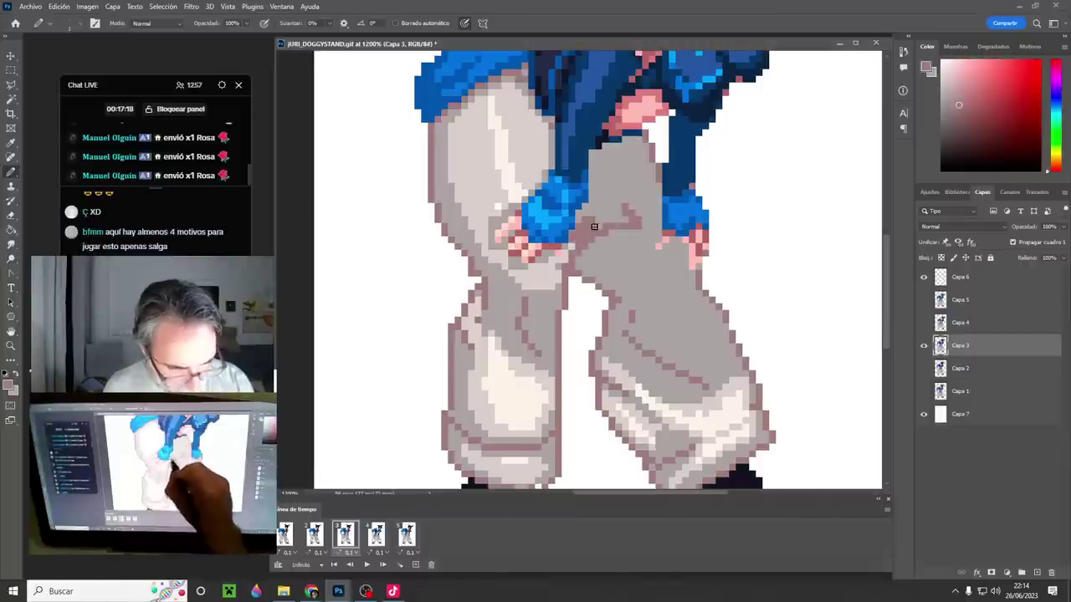
{"action": "left_click_drag", "start_coordinate": [621, 212], "coordinate": [584, 230]}
{"action": "left_click_drag", "start_coordinate": [642, 152], "coordinate": [617, 147]}
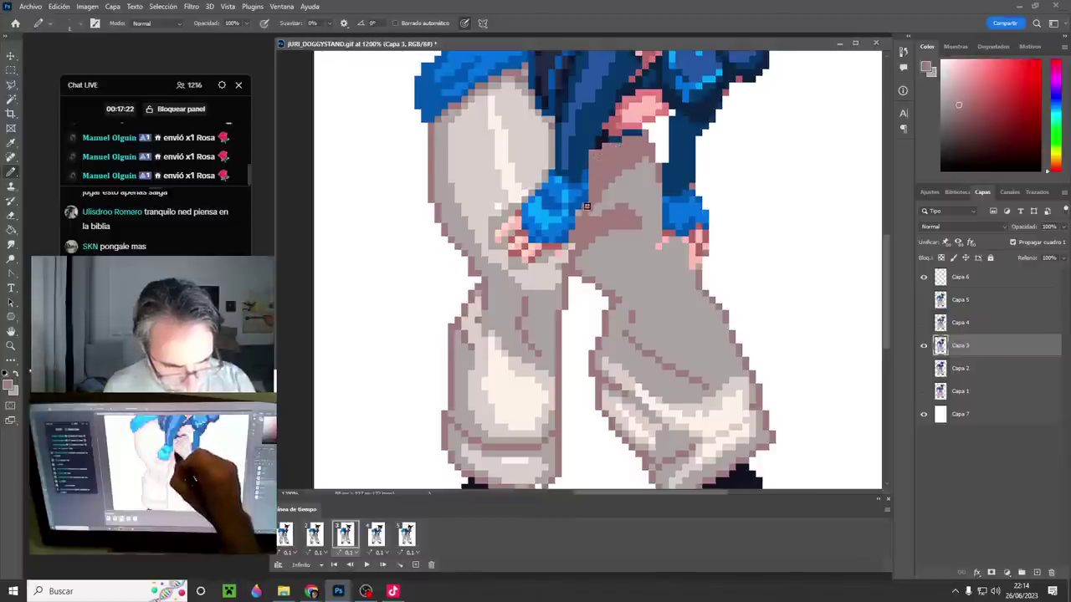
- Refine the tip of the frame 3 thigh fold with sampled trouser grey and mauve, comparing it with frame 2
{"action": "left_click", "coordinate": [315, 536]}
{"action": "left_click", "coordinate": [343, 537]}
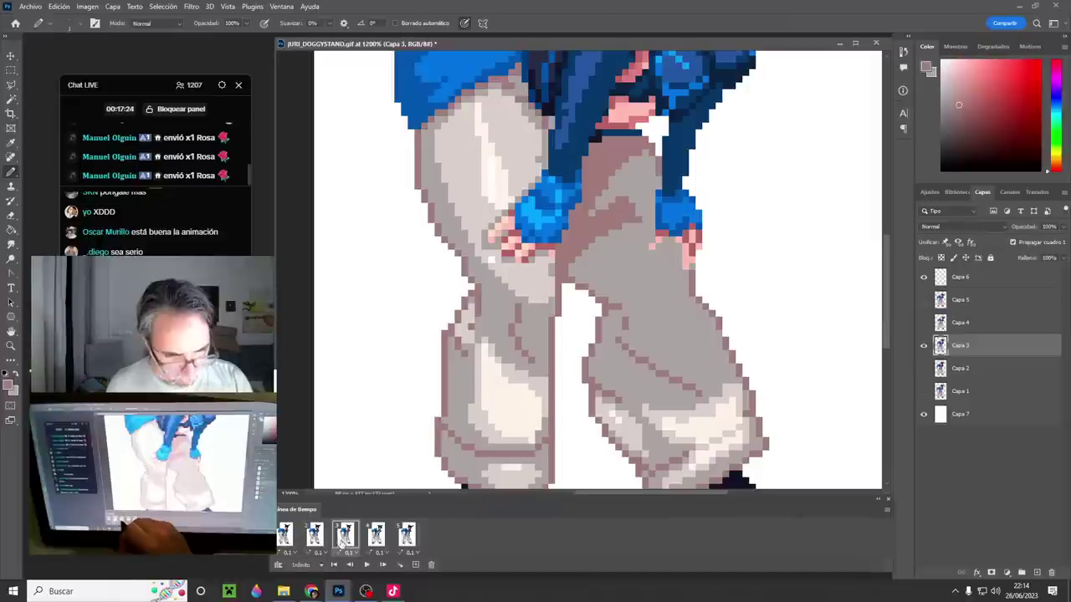
{"action": "left_click", "coordinate": [634, 229], "text": "alt"}
{"action": "left_click", "coordinate": [627, 218], "text": "alt"}
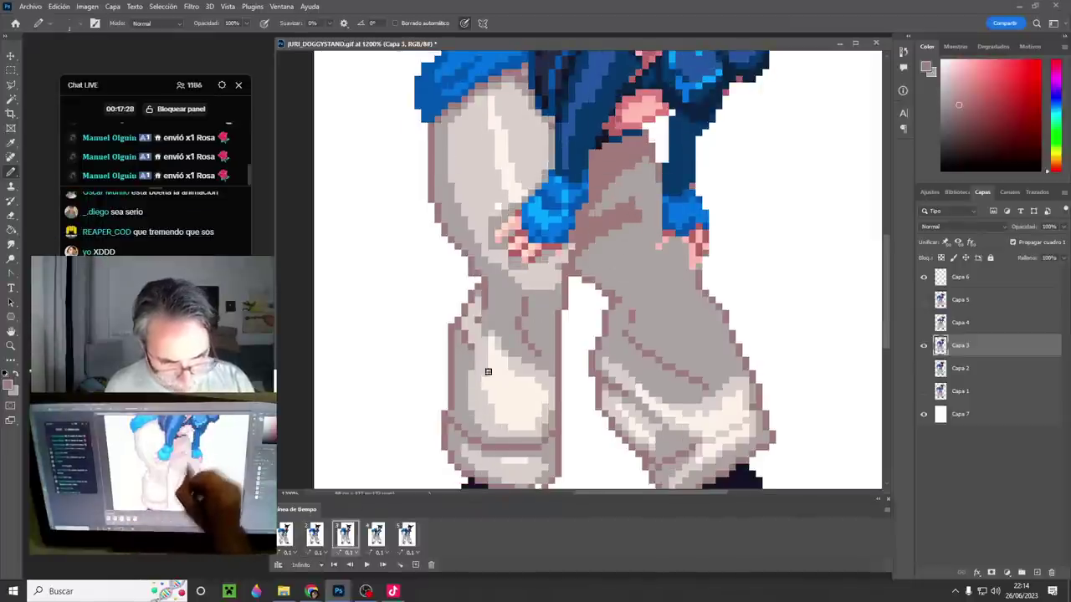
{"action": "left_click", "coordinate": [320, 538]}
{"action": "left_click", "coordinate": [352, 538]}
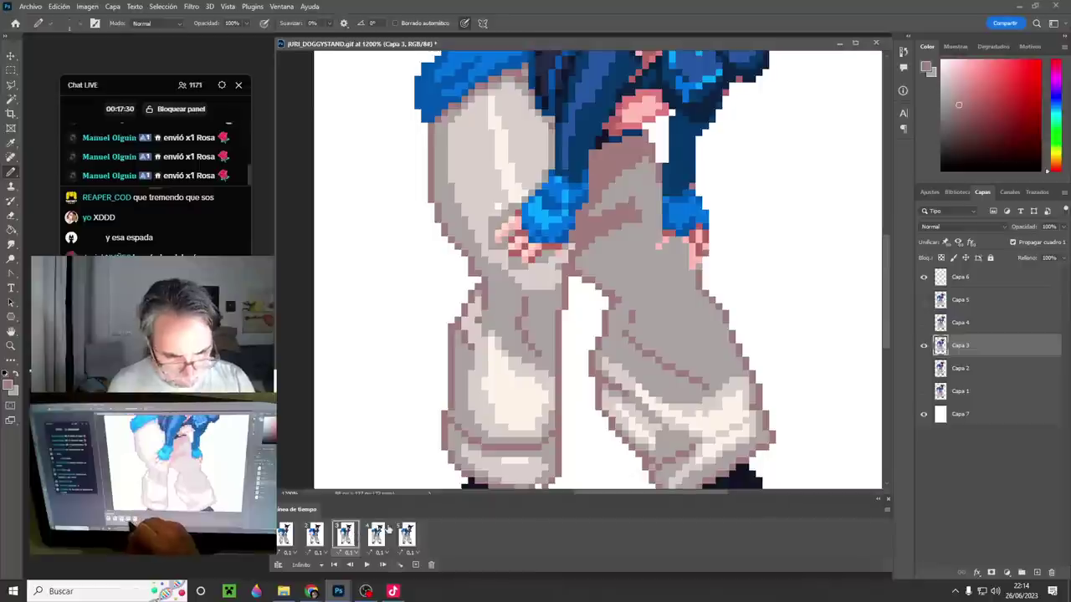
- In frame 4, paint the mauve thigh fold line and fill the shadow below the waistband on Capa 4, using frame 3 as reference
{"action": "left_click", "coordinate": [379, 537]}
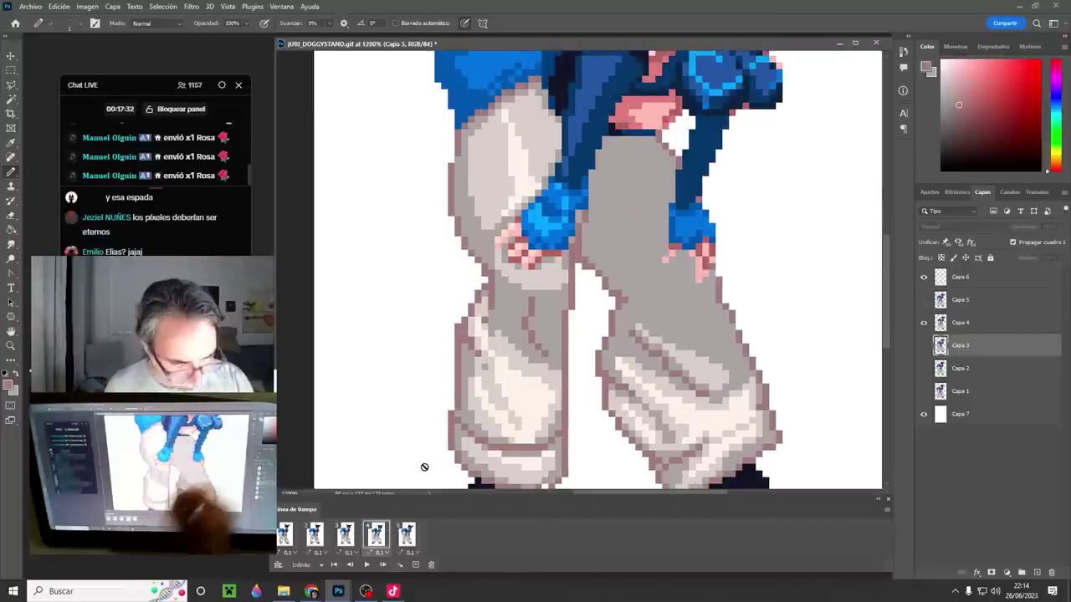
{"action": "left_click", "coordinate": [981, 324]}
{"action": "left_click", "coordinate": [346, 537]}
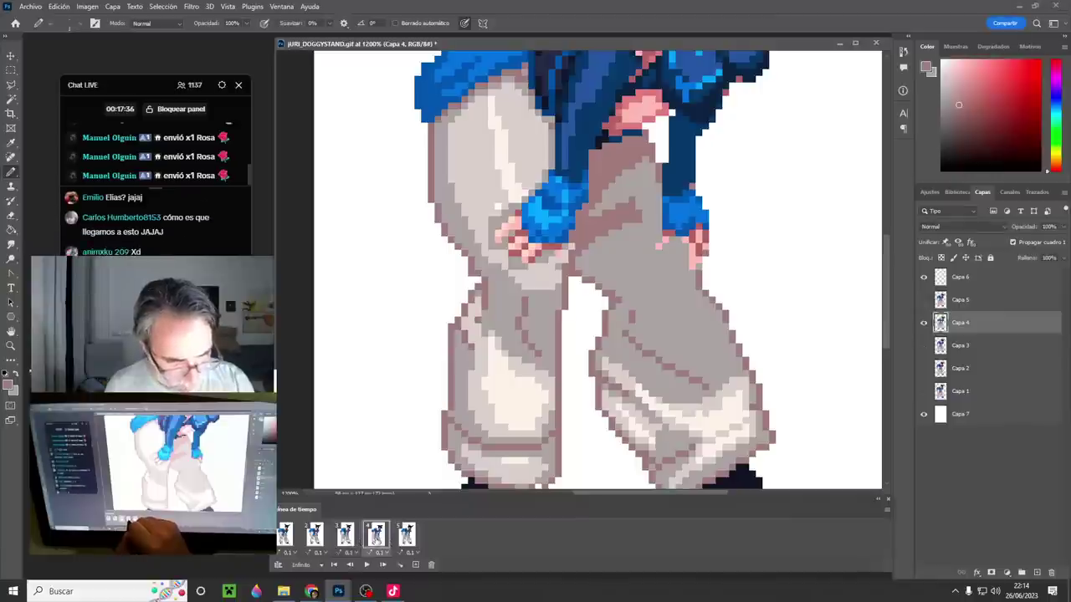
{"action": "left_click", "coordinate": [376, 540]}
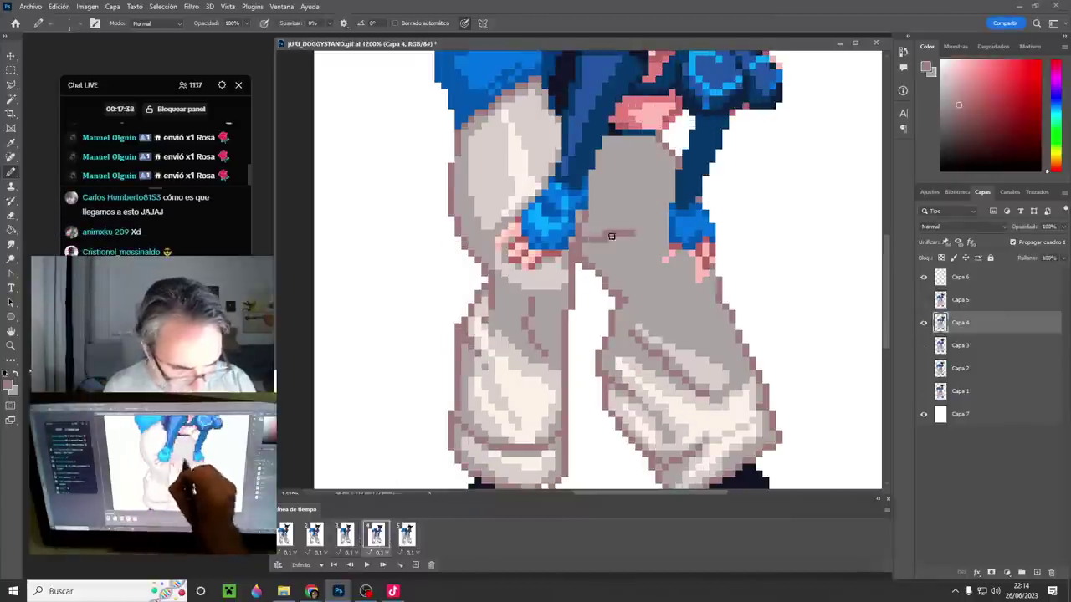
{"action": "left_click_drag", "start_coordinate": [579, 237], "coordinate": [641, 169]}
{"action": "mouse_move", "coordinate": [595, 213]}
{"action": "left_mouse_down"}
{"action": "mouse_move", "coordinate": [636, 169]}
{"action": "mouse_move", "coordinate": [593, 202]}
{"action": "left_mouse_up"}
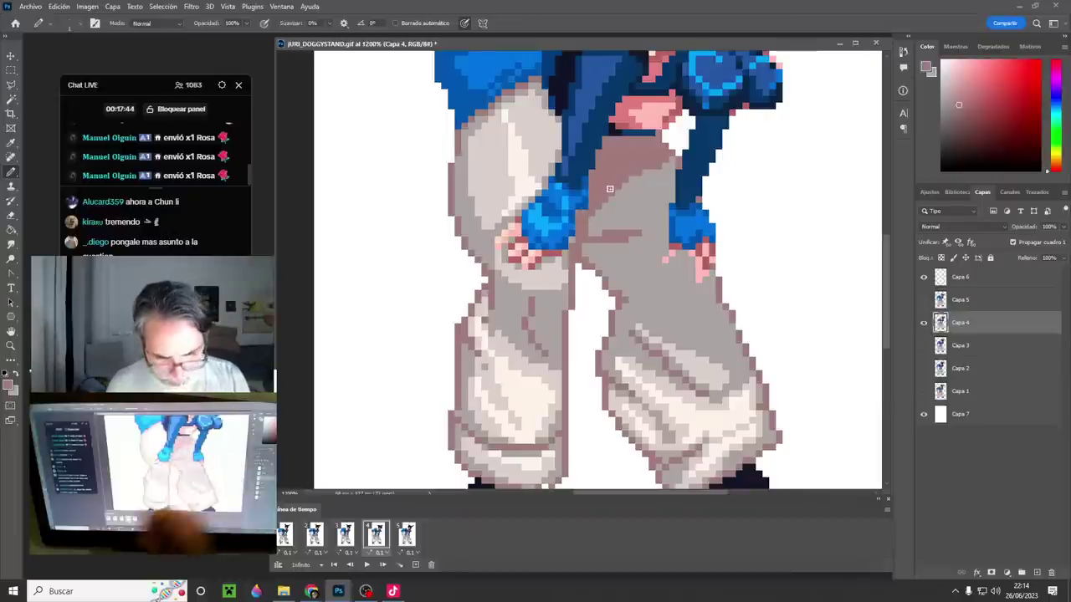
- Thicken the mauve thigh fold in frame 4 and extend it toward the far hand, comparing it with frame 3
{"action": "left_click", "coordinate": [342, 534]}
{"action": "left_click", "coordinate": [376, 535]}
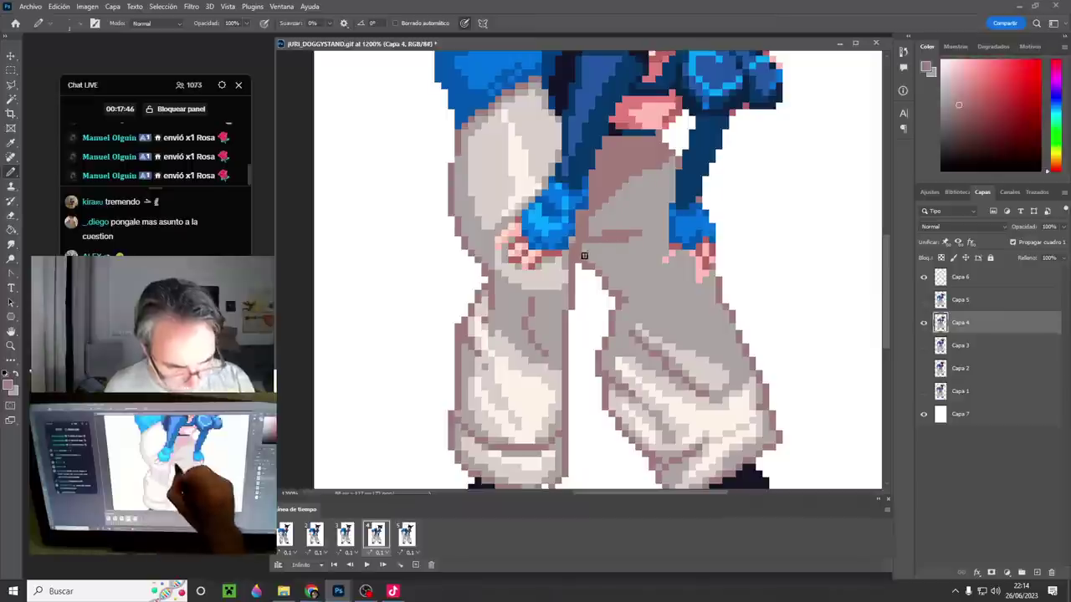
{"action": "left_click_drag", "start_coordinate": [643, 225], "coordinate": [658, 226]}
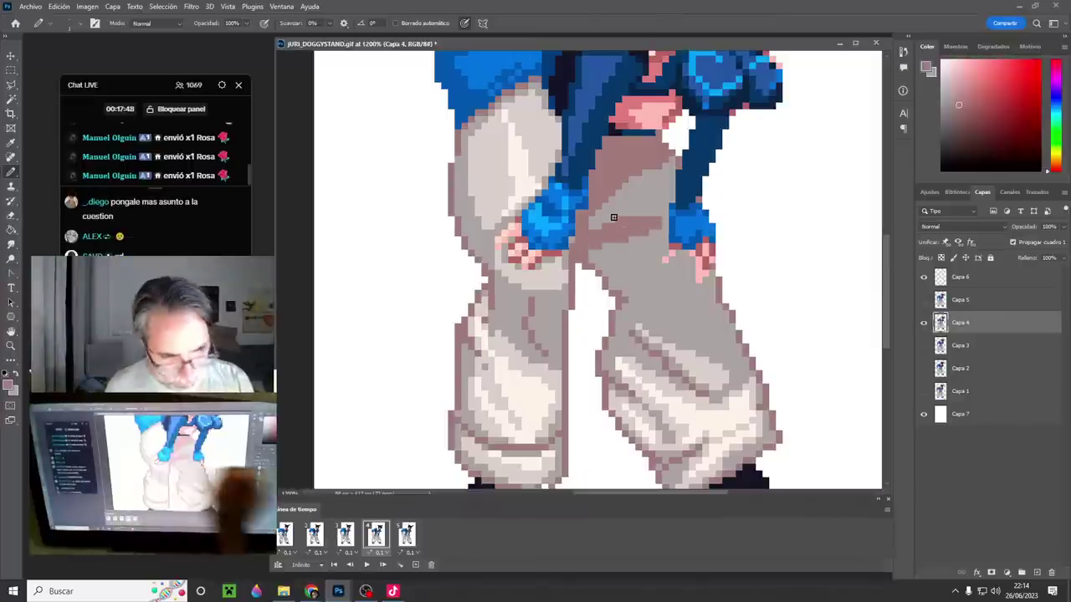
{"action": "left_click", "coordinate": [618, 233], "text": "alt"}
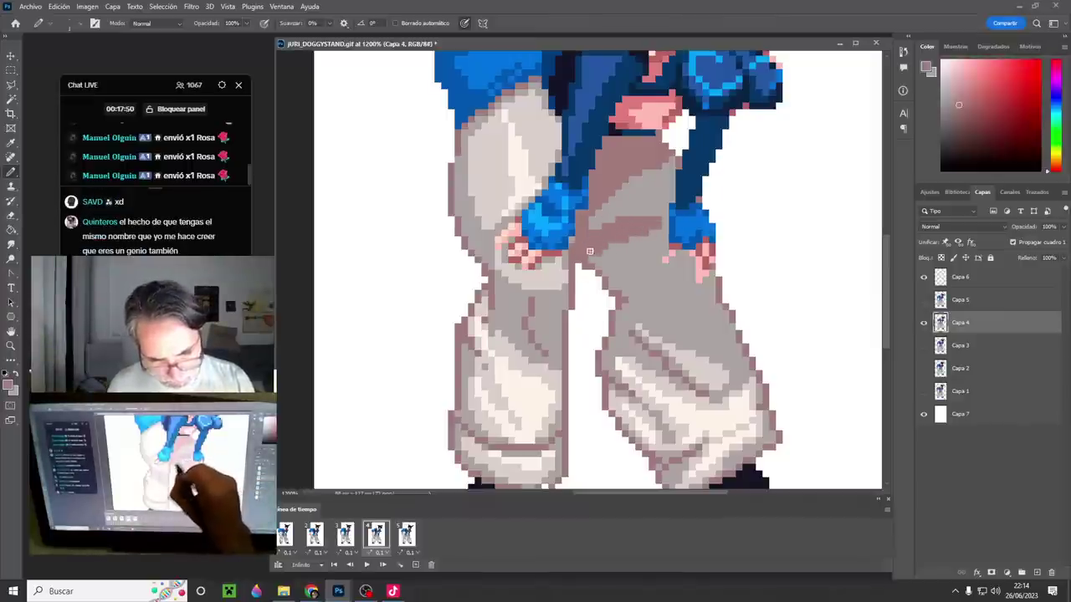
- In frame 5, paint the mauve waistband shadow and diagonal thigh fold on Capa 5, and play the animation to check them
{"action": "key", "text": "space"}
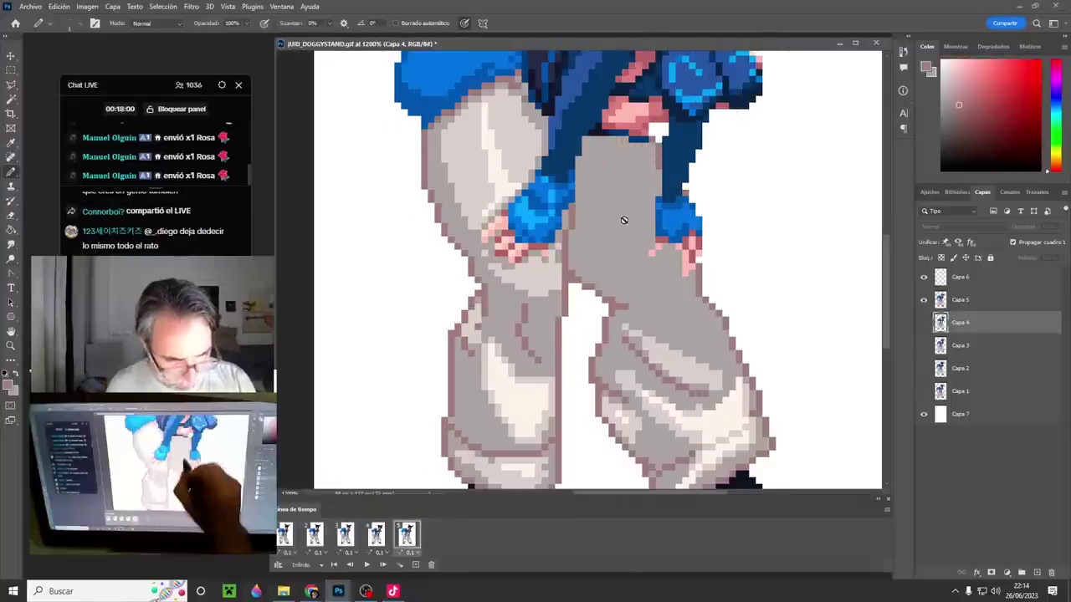
{"action": "left_click", "coordinate": [970, 300]}
{"action": "mouse_move", "coordinate": [570, 269]}
{"action": "left_mouse_down"}
{"action": "mouse_move", "coordinate": [621, 218]}
{"action": "mouse_move", "coordinate": [640, 216]}
{"action": "mouse_move", "coordinate": [599, 234]}
{"action": "mouse_move", "coordinate": [640, 209]}
{"action": "mouse_move", "coordinate": [570, 251]}
{"action": "left_mouse_up"}
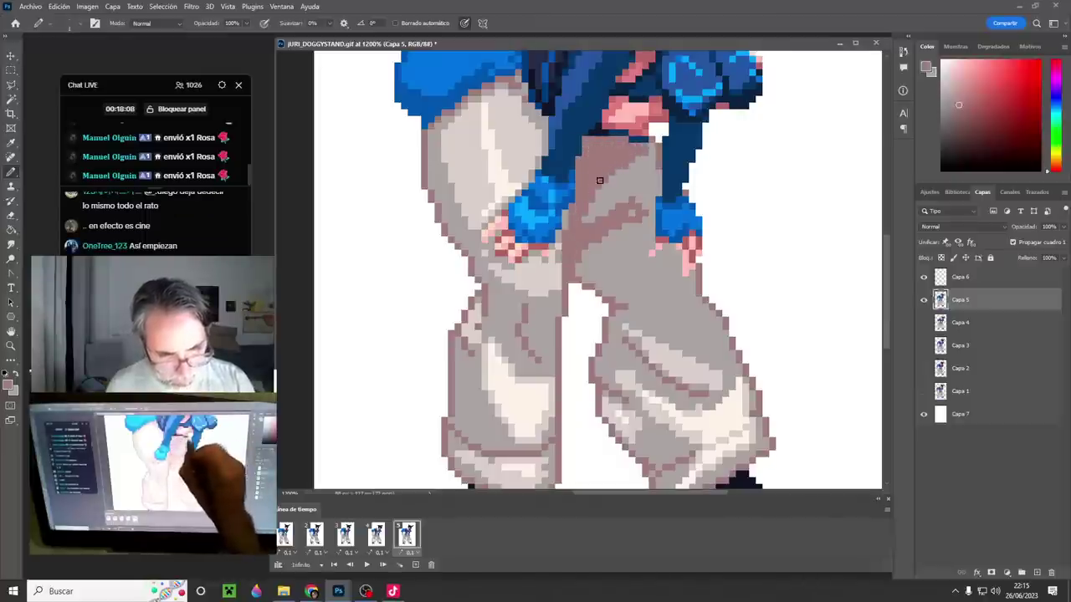
{"action": "left_click_drag", "start_coordinate": [636, 343], "coordinate": [597, 388]}
{"action": "key", "text": "space"}
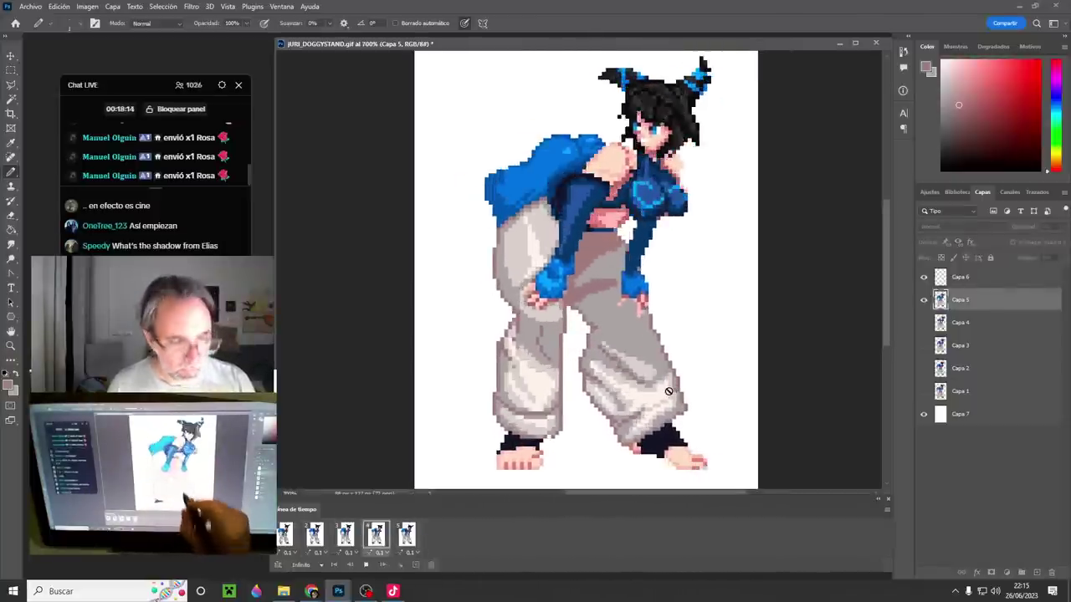
{"action": "key", "text": "space"}
- Retouch the mauve thigh fold with sampled trouser grey across frames 1 to 5, working on each frame's own layer, Capa 1 to Capa 5
{"action": "key", "text": "alt"}
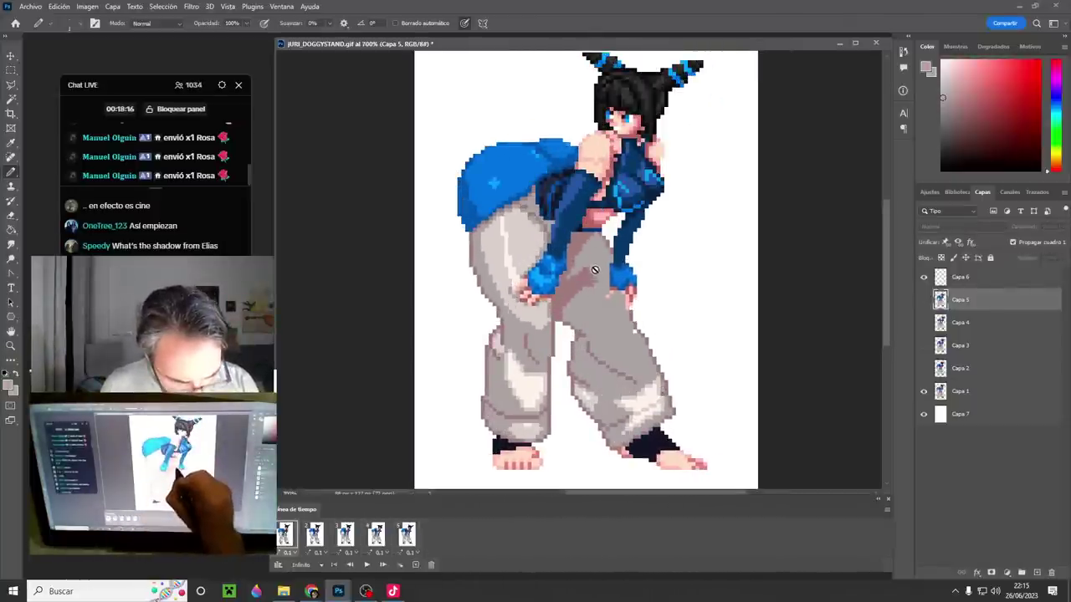
{"action": "left_click", "coordinate": [960, 391]}
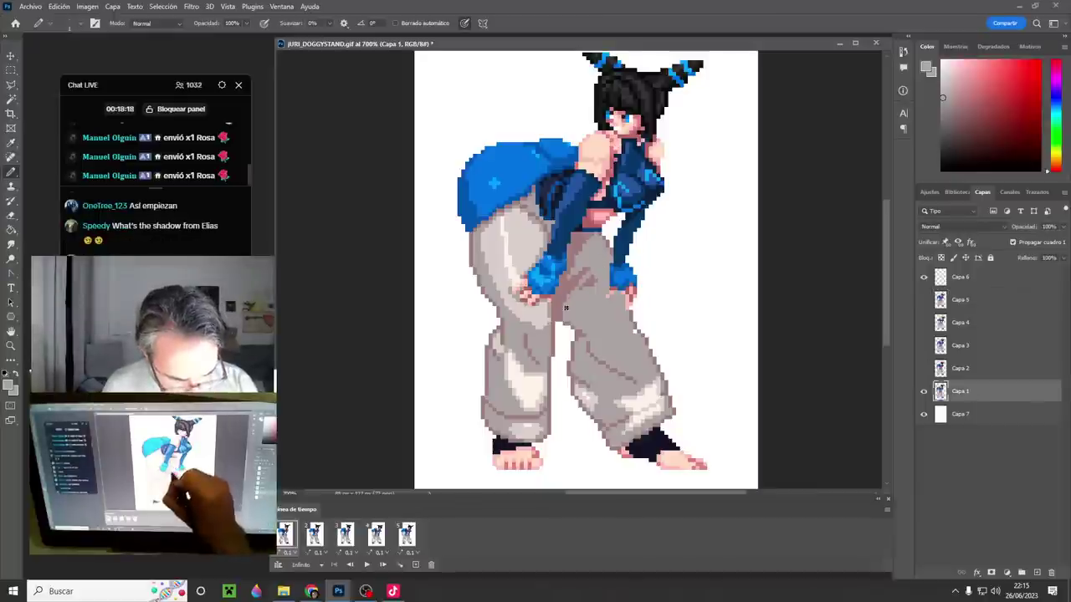
{"action": "key", "text": "space"}
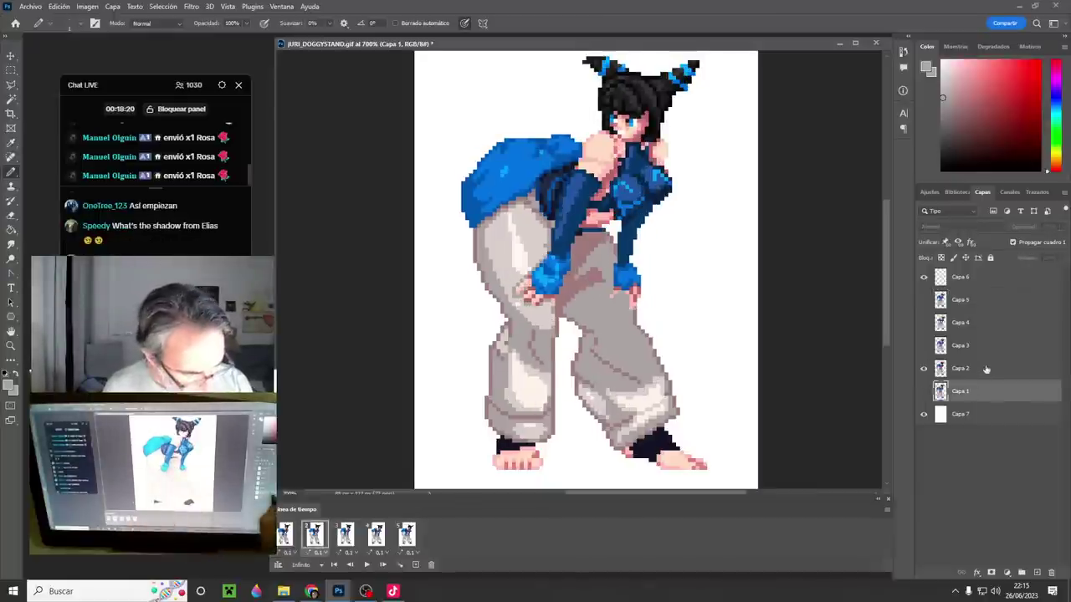
{"action": "left_click", "coordinate": [985, 369]}
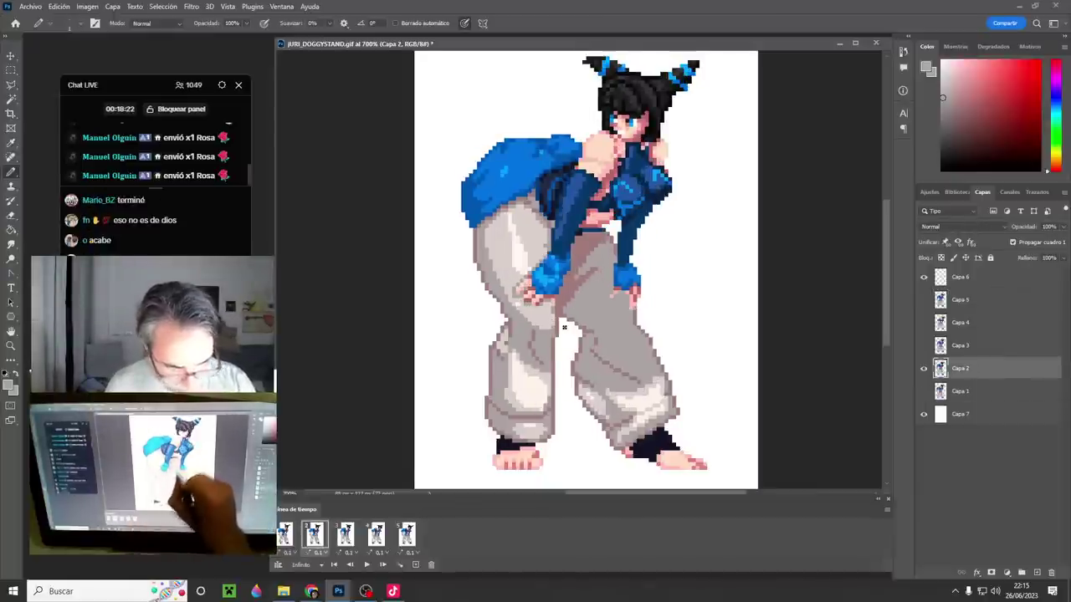
{"action": "key", "text": "space"}
{"action": "left_click", "coordinate": [986, 347]}
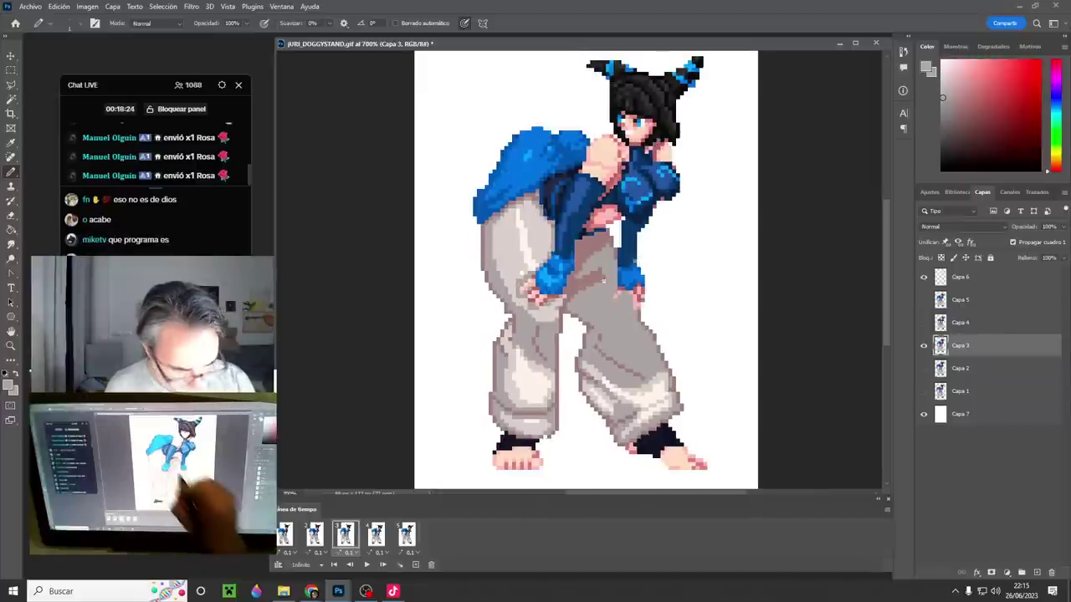
{"action": "left_click", "coordinate": [376, 536]}
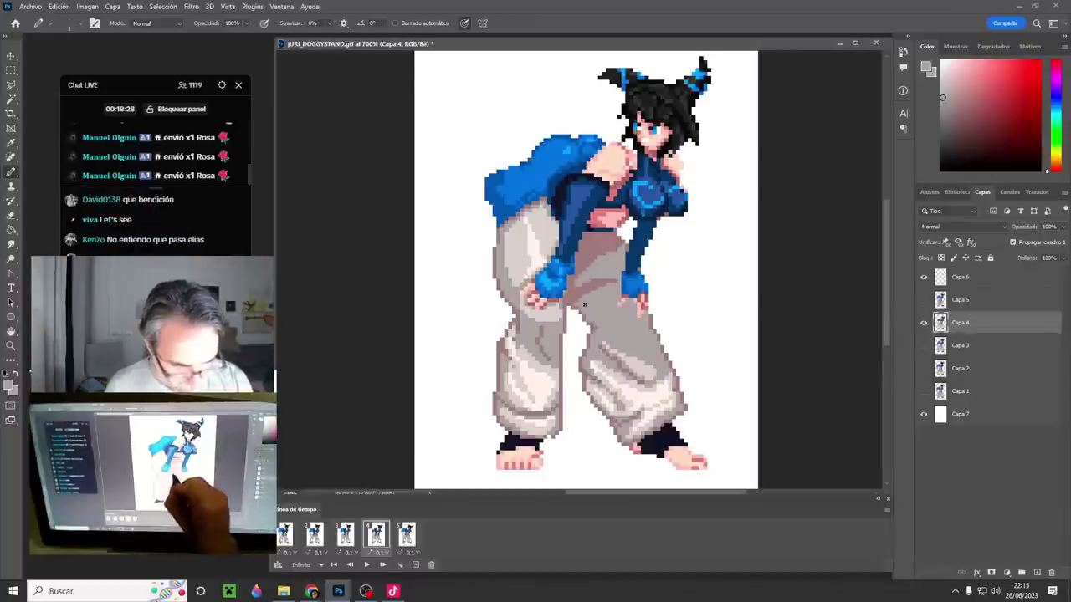
{"action": "left_click", "coordinate": [407, 535]}
{"action": "left_click", "coordinate": [975, 298]}
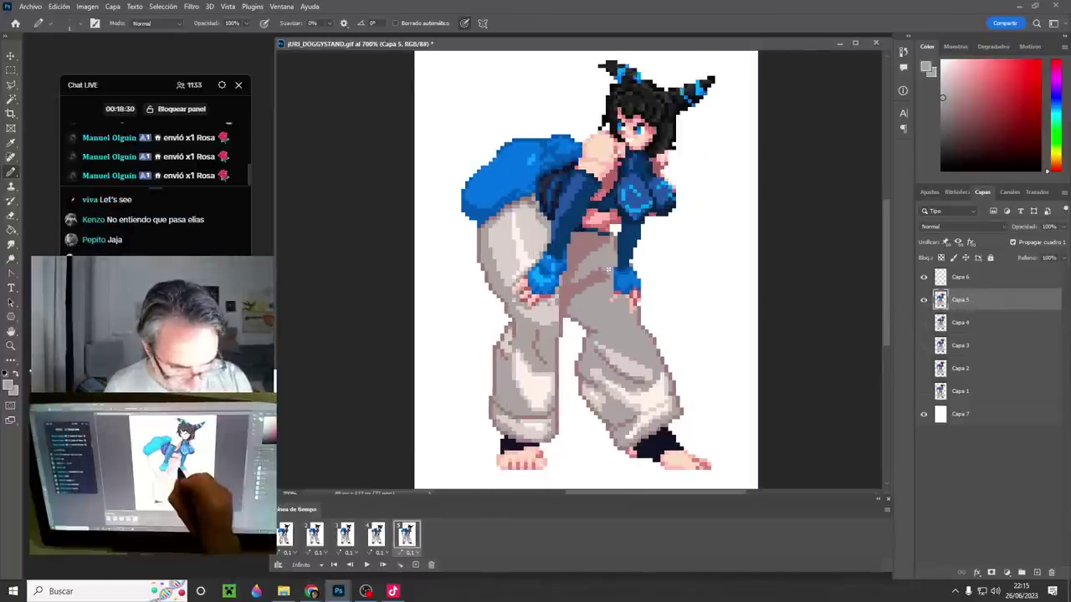
- Play the animation and step through frames 1 to 5, comparing the pose and blue hip fabric, especially in frames 4, 5 and 1
{"action": "key", "text": "space"}
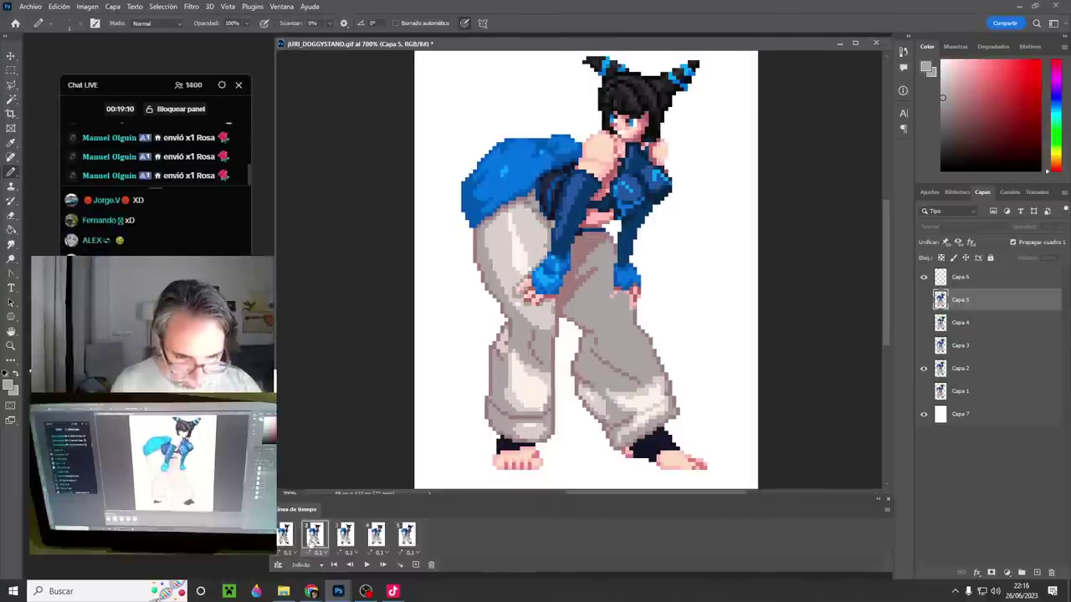
{"action": "left_click", "coordinate": [379, 540]}
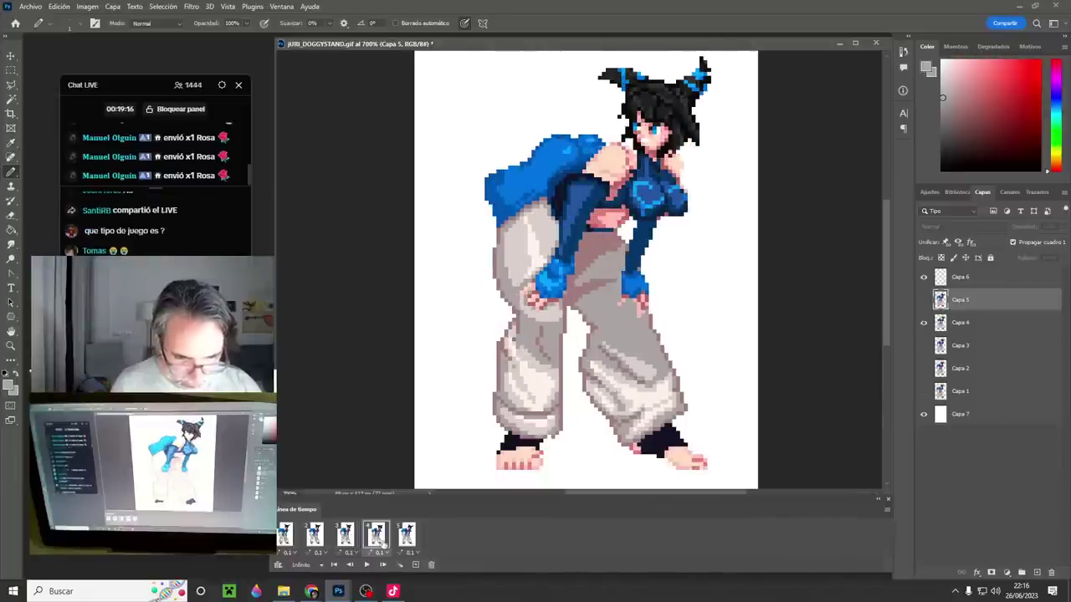
{"action": "left_click", "coordinate": [408, 538]}
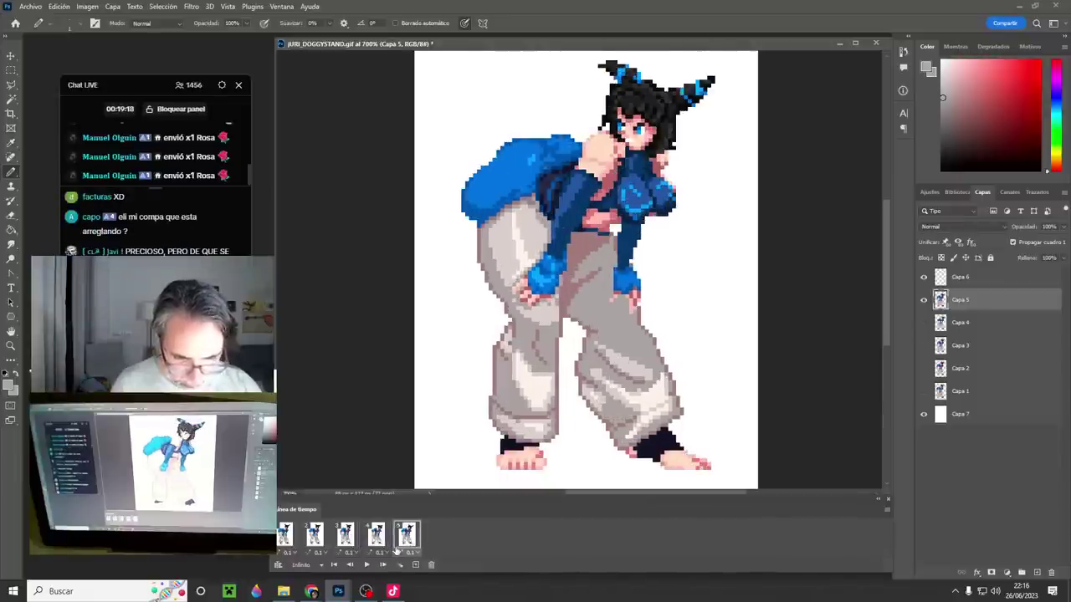
{"action": "key", "text": "space"}
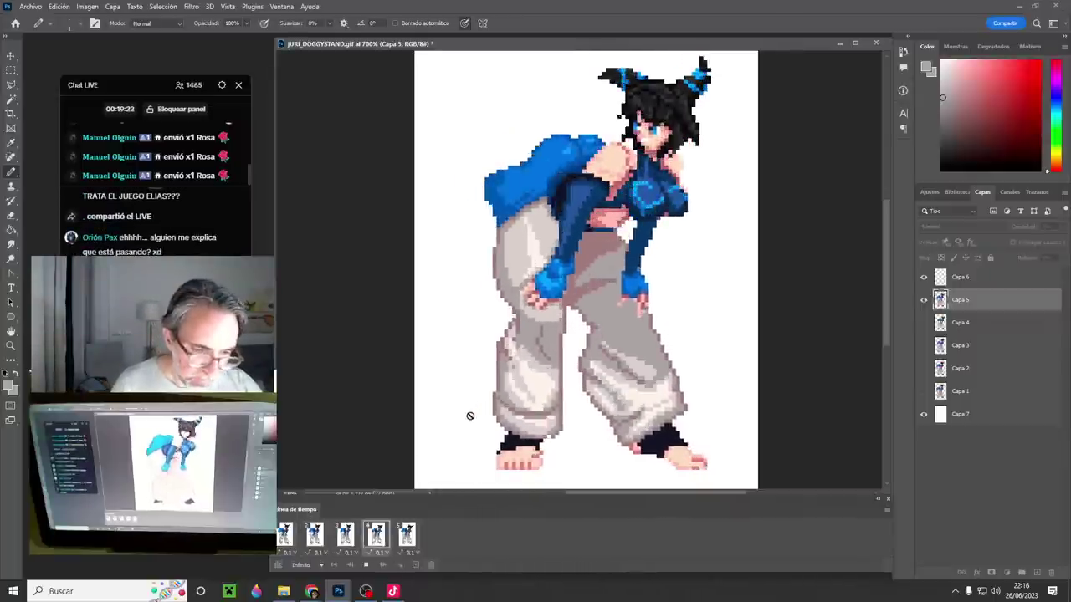
{"action": "key", "text": "space"}
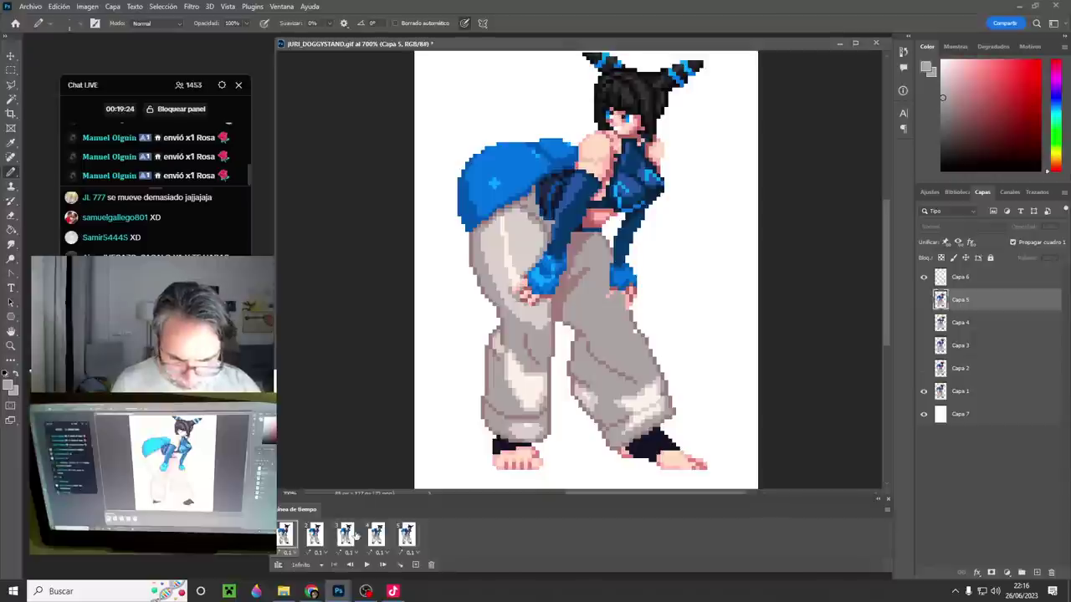
{"action": "left_click", "coordinate": [354, 536]}
{"action": "left_click", "coordinate": [289, 537]}
{"action": "left_click", "coordinate": [316, 538]}
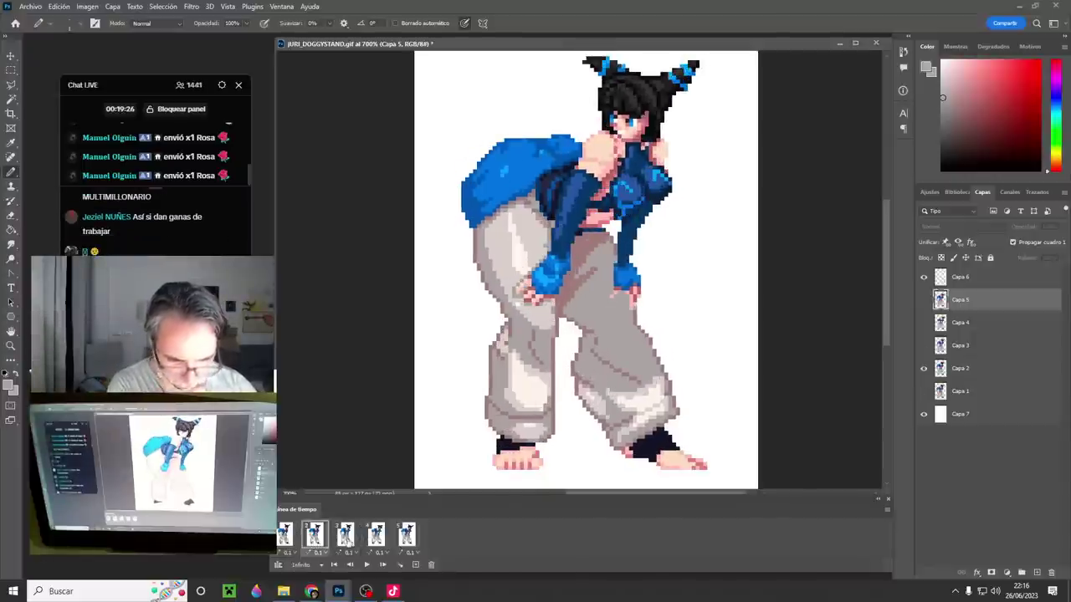
{"action": "left_click", "coordinate": [345, 536]}
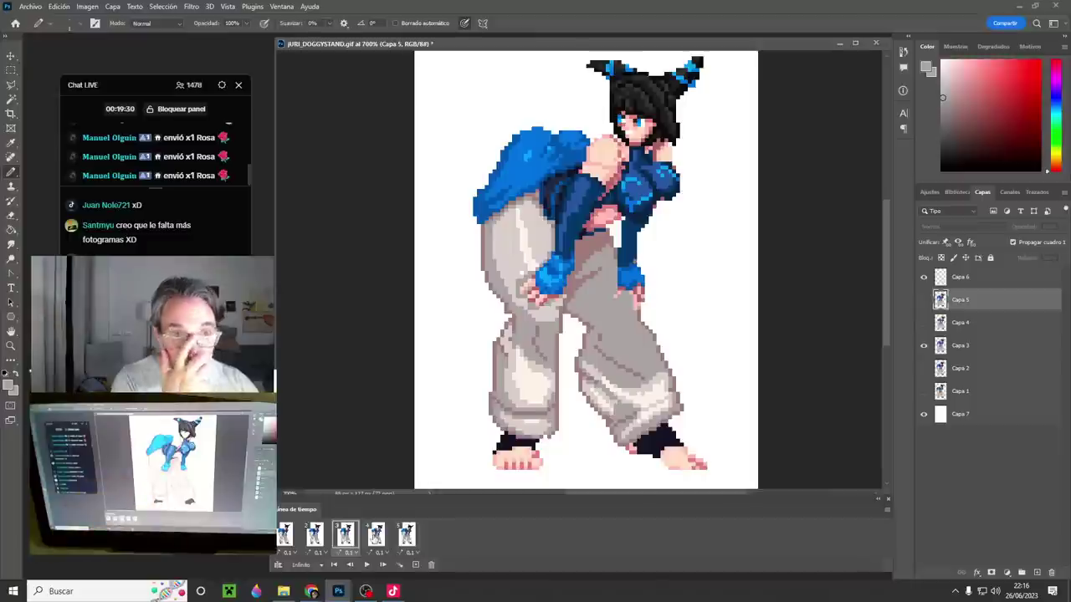
{"action": "left_click", "coordinate": [374, 536]}
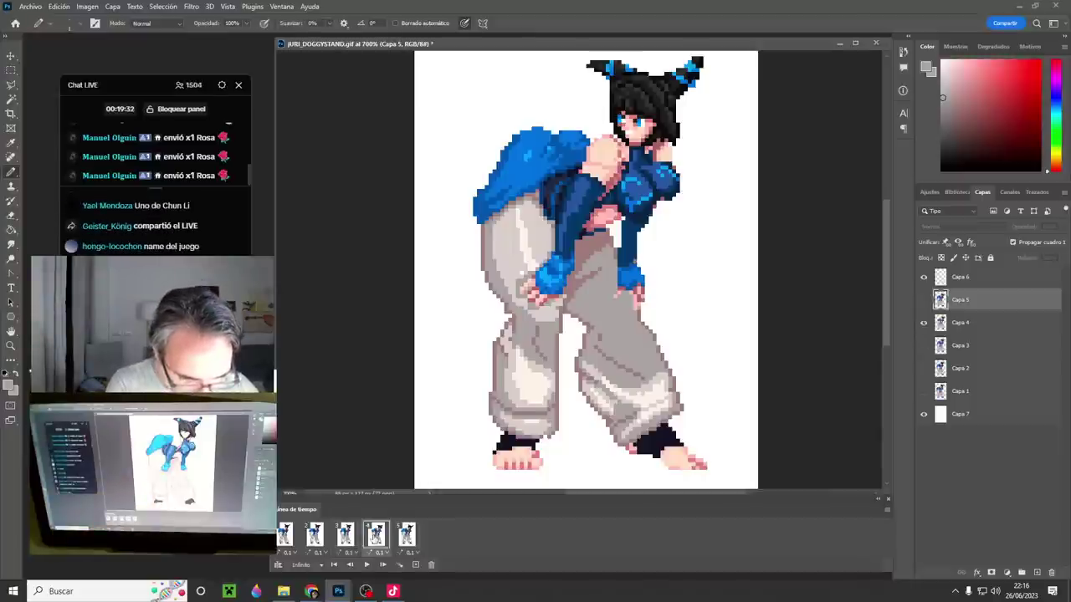
{"action": "key", "text": "space"}
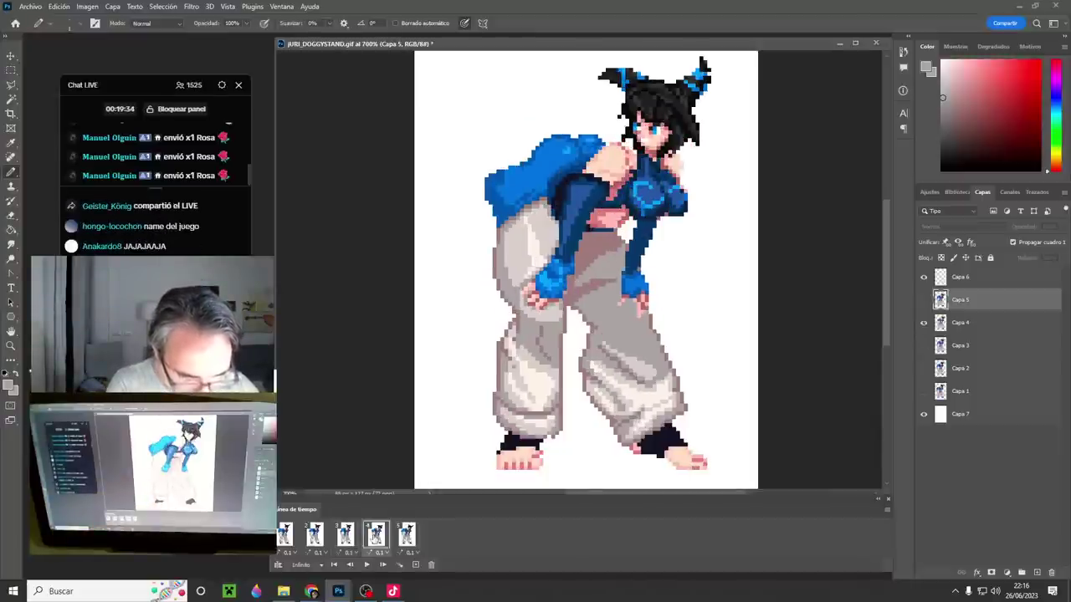
{"action": "left_click", "coordinate": [285, 535]}
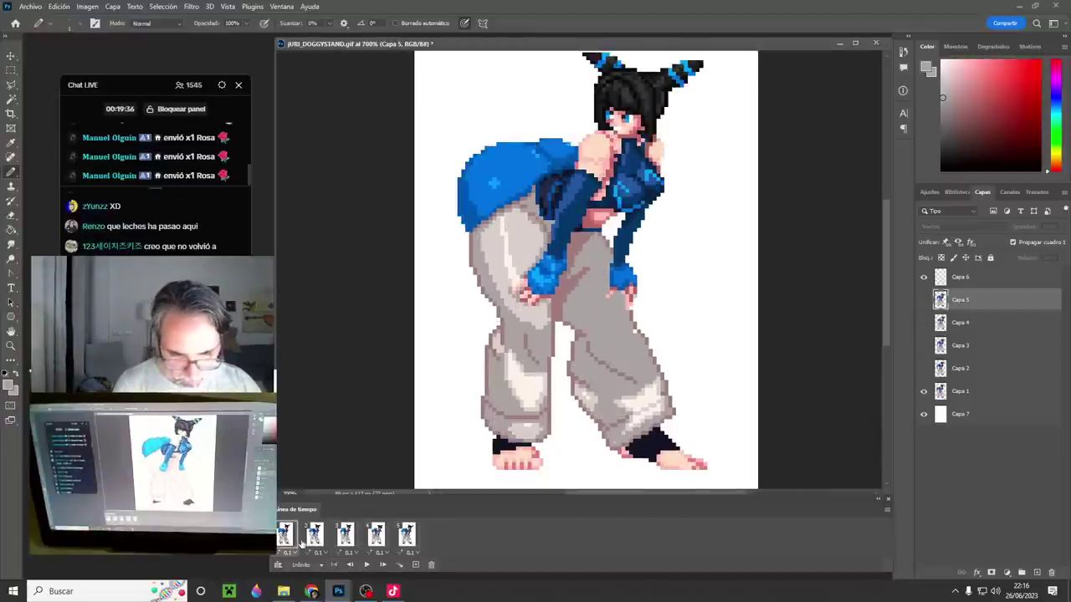
{"action": "left_click", "coordinate": [309, 537]}
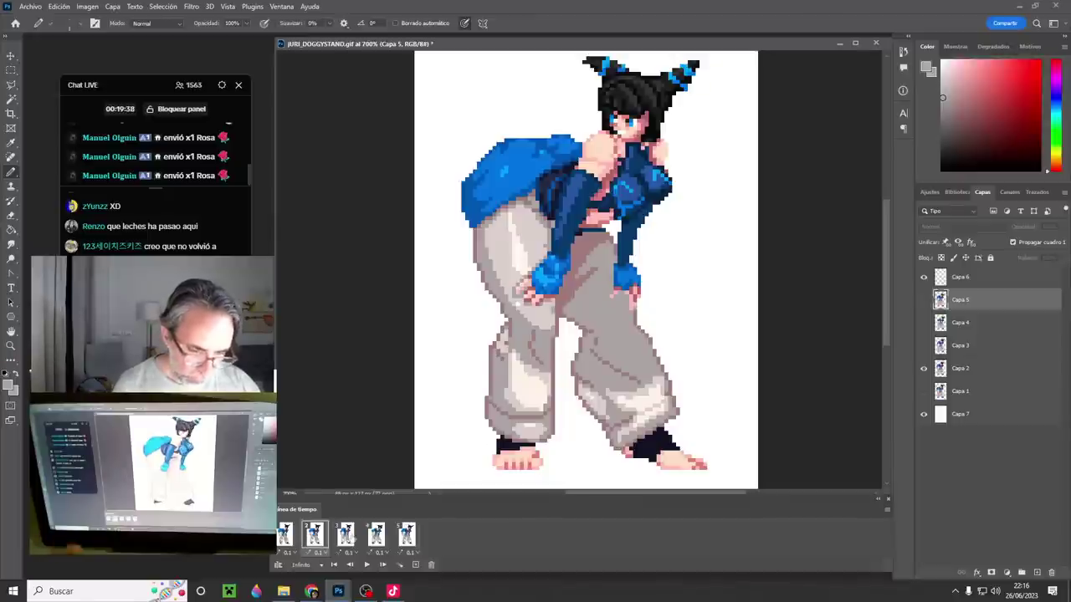
{"action": "left_click", "coordinate": [345, 535]}
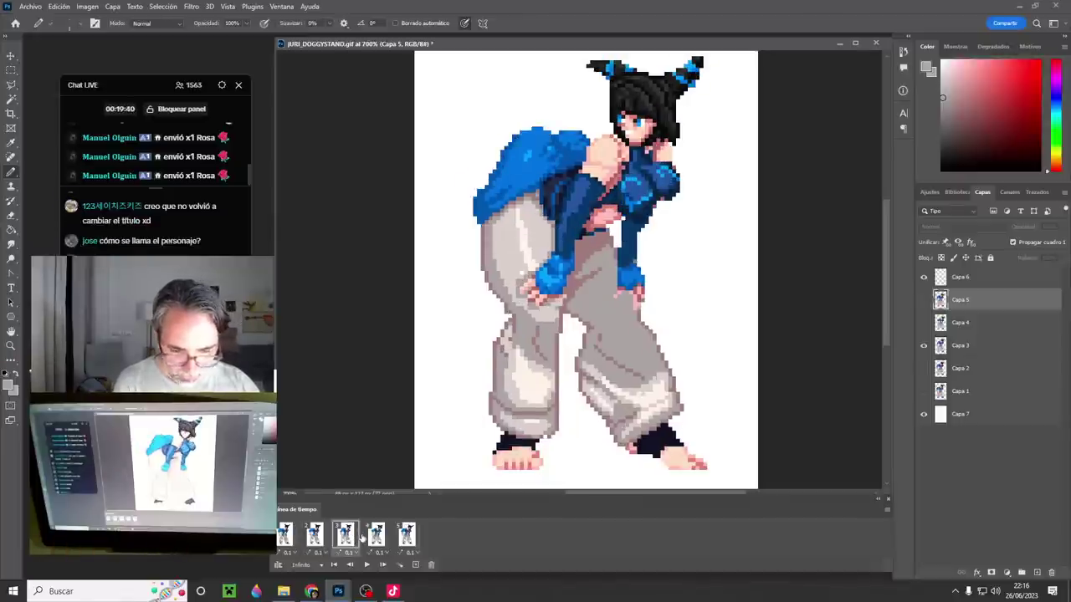
{"action": "left_click", "coordinate": [375, 535]}
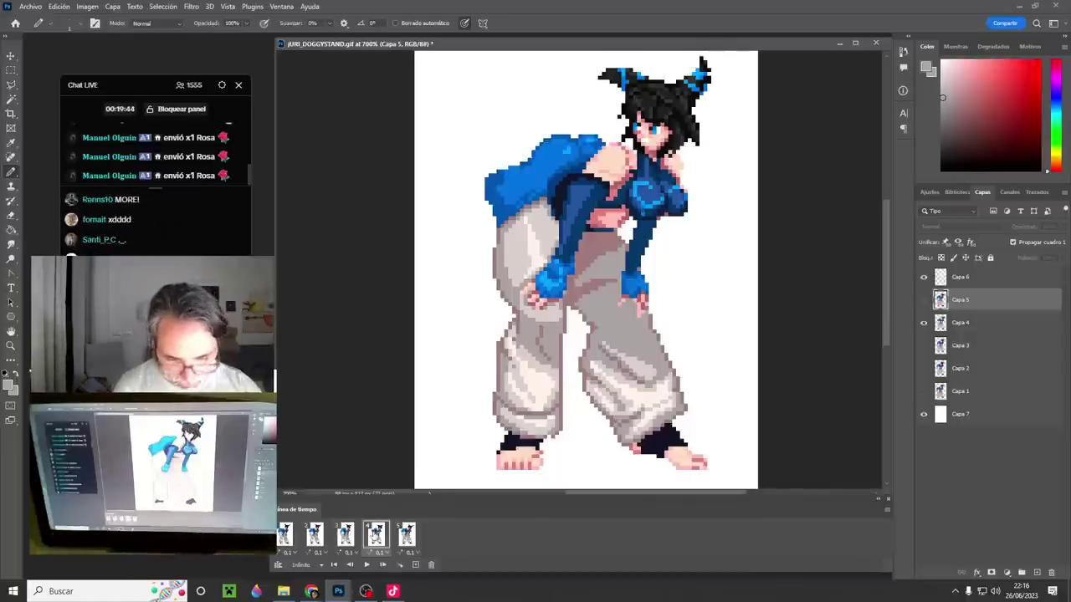
{"action": "left_click", "coordinate": [408, 538]}
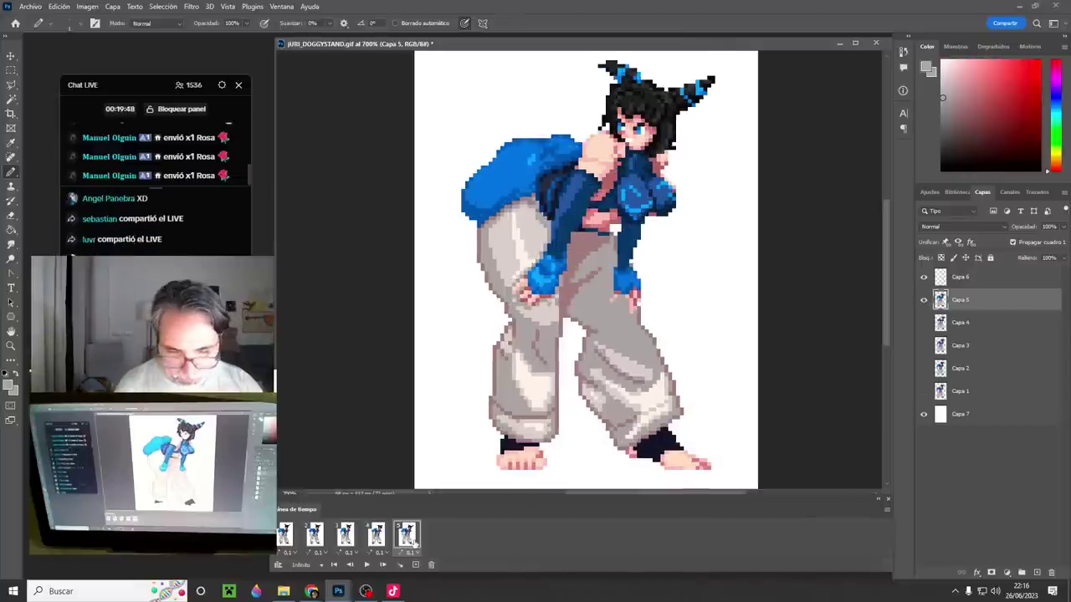
{"action": "key", "text": "Left"}
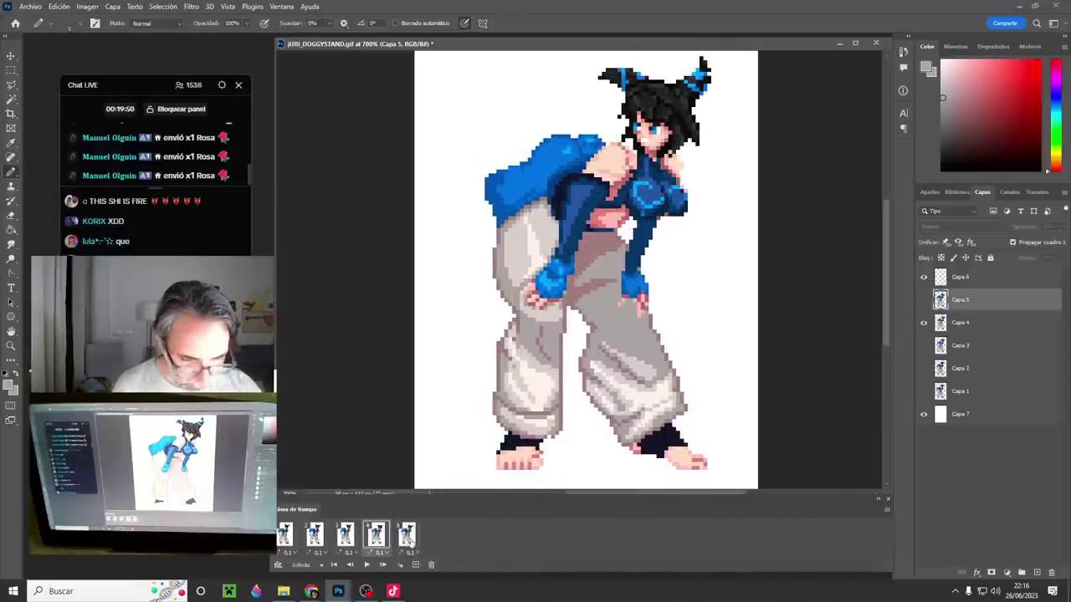
{"action": "left_click", "coordinate": [409, 539]}
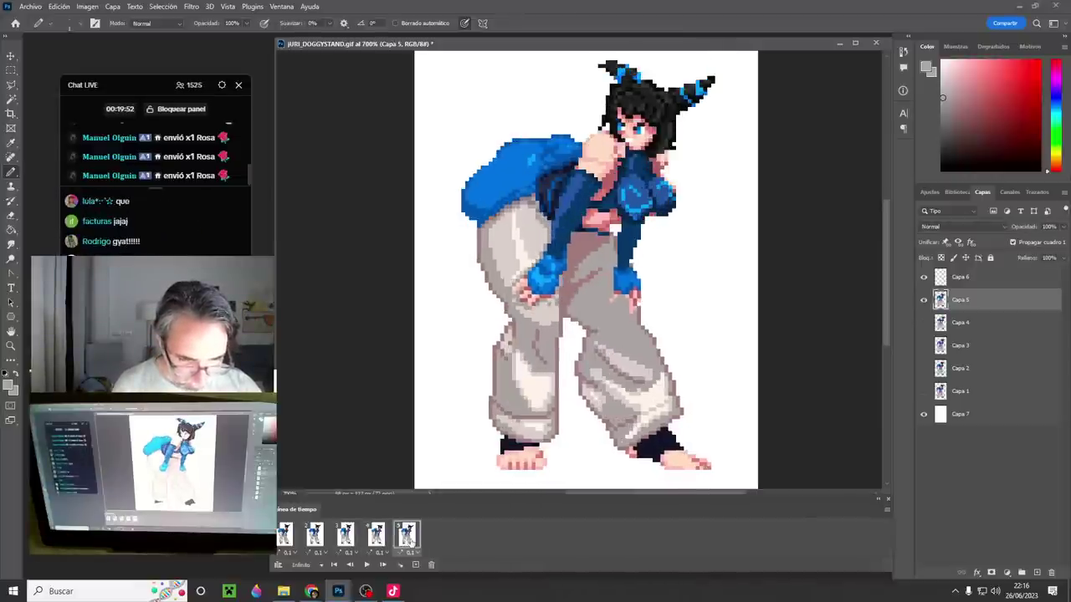
{"action": "key", "text": "space"}
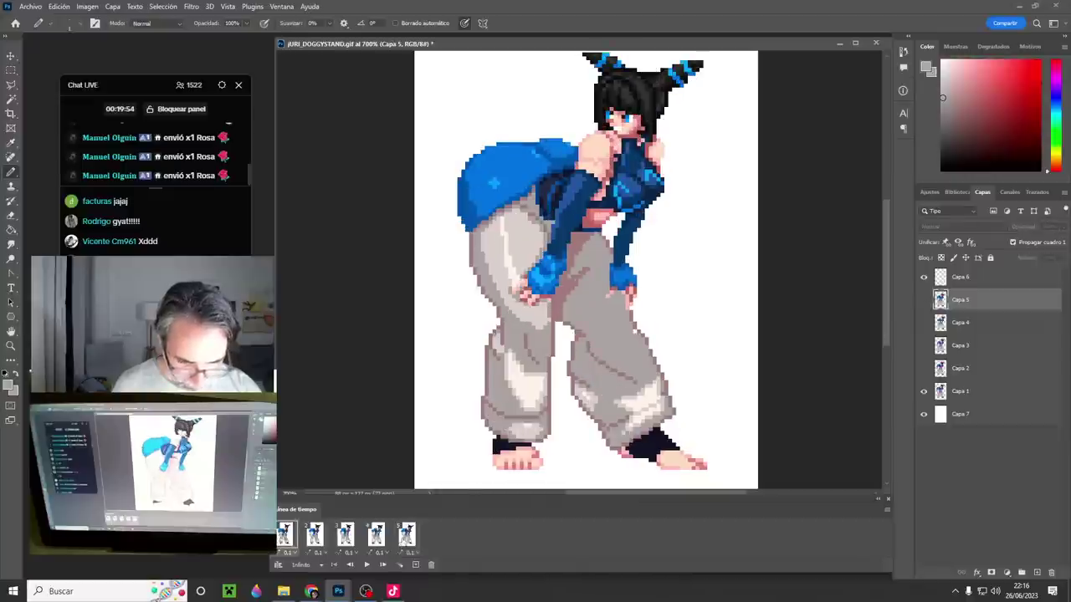
{"action": "left_click", "coordinate": [408, 538]}
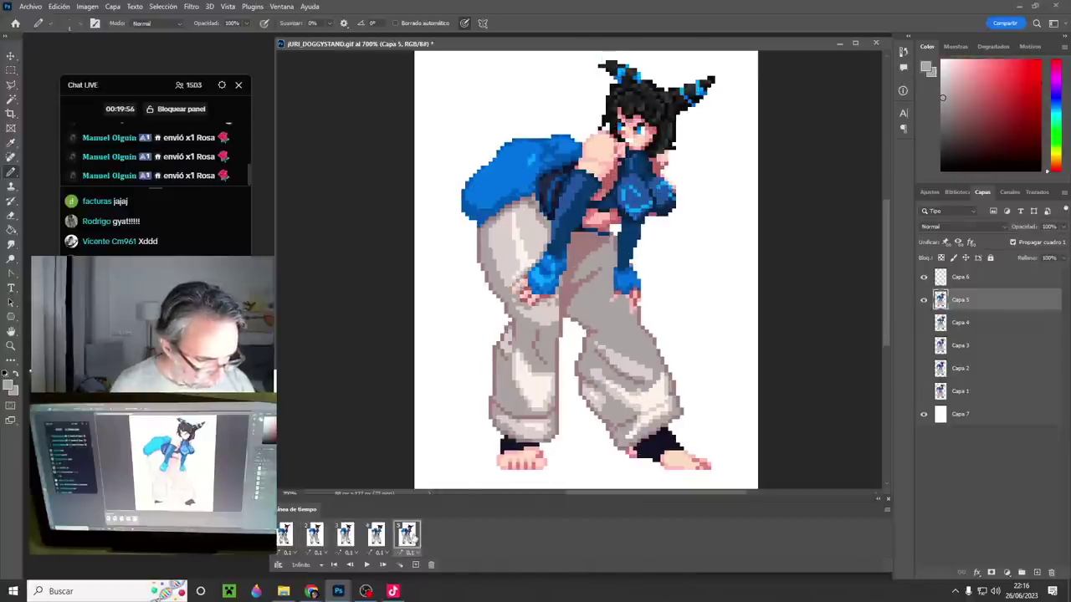
{"action": "key", "text": "space"}
{"action": "key", "text": "space"}
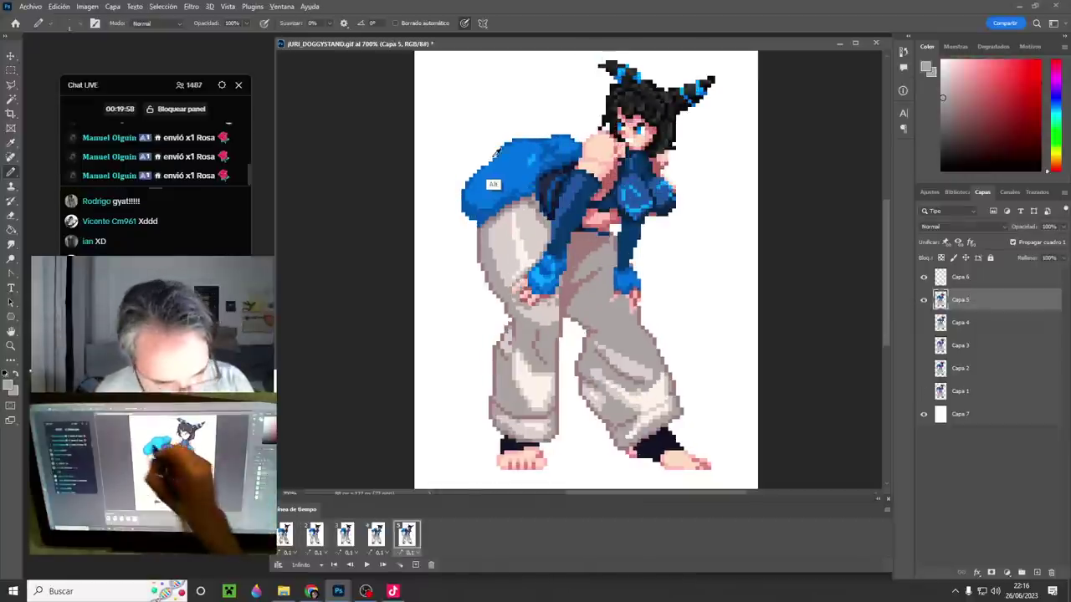
- Reshape the blue hip fabric in frame 5 on Capa 5, extending its rear edge with sampled blue and trimming its upper edge with white
{"action": "left_click", "coordinate": [471, 201], "text": "alt"}
{"action": "mouse_move", "coordinate": [473, 169]}
{"action": "left_mouse_down"}
{"action": "mouse_move", "coordinate": [461, 195]}
{"action": "mouse_move", "coordinate": [514, 151]}
{"action": "mouse_move", "coordinate": [494, 157]}
{"action": "mouse_move", "coordinate": [546, 144]}
{"action": "left_mouse_up"}
{"action": "left_click", "coordinate": [480, 153], "text": "alt"}
{"action": "left_click", "coordinate": [574, 173], "text": "alt"}
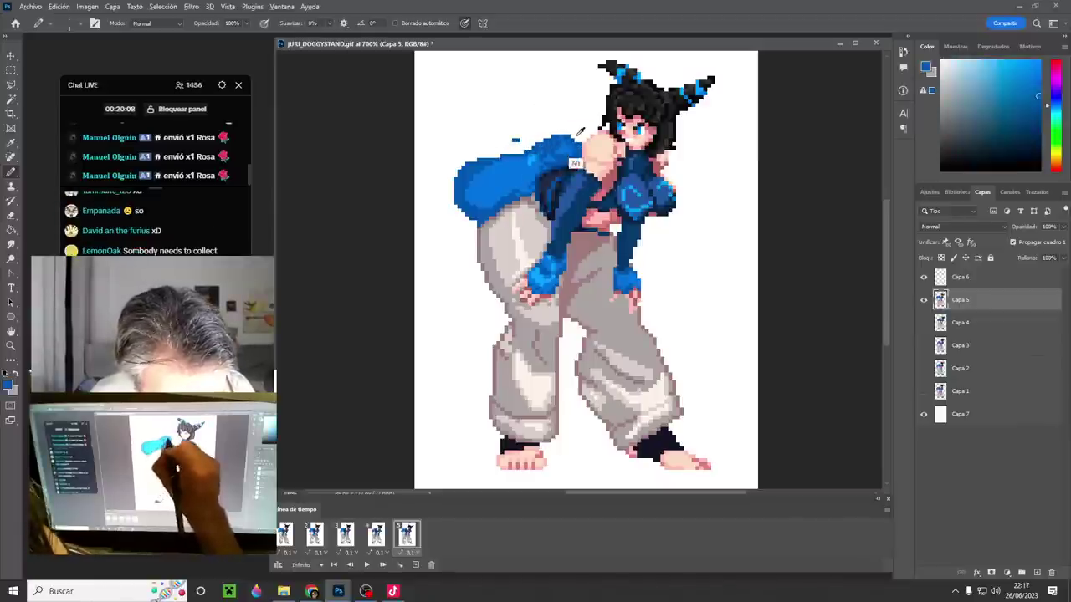
{"action": "key", "text": "x"}
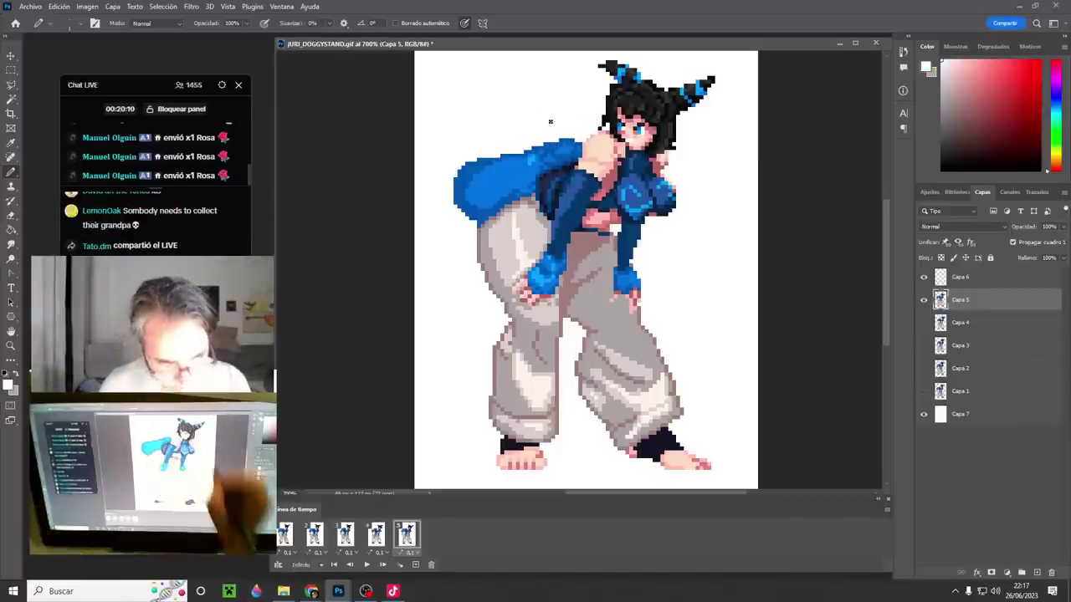
- Play the animation twice to check its motion, stopping on the fifth frame
{"action": "key", "text": "space"}
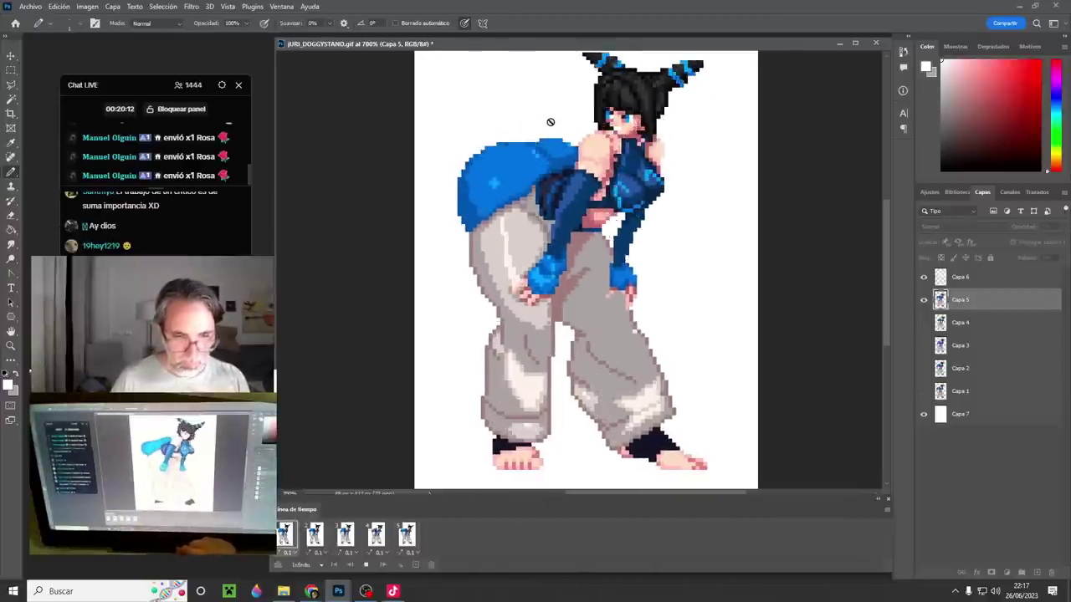
{"action": "key", "text": "space"}
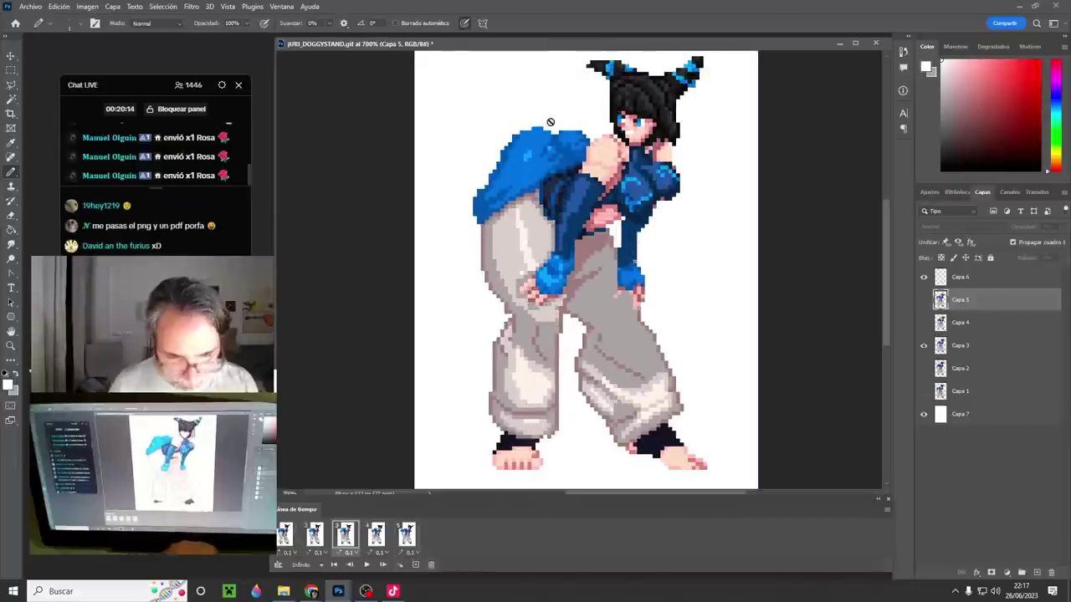
{"action": "left_click", "coordinate": [406, 540]}
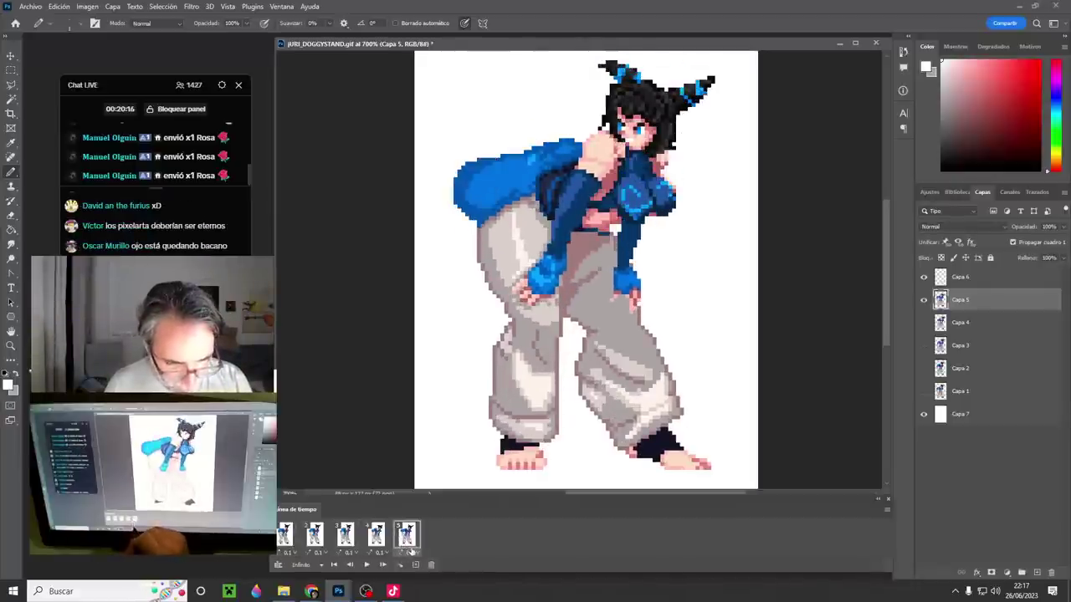
{"action": "key", "text": "space"}
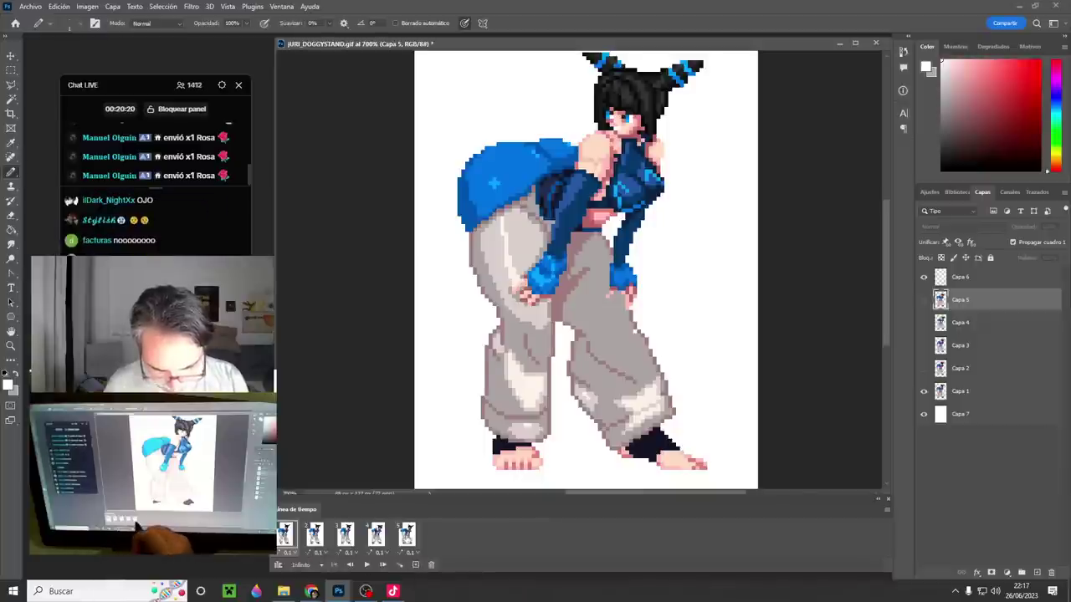
{"action": "key", "text": "space"}
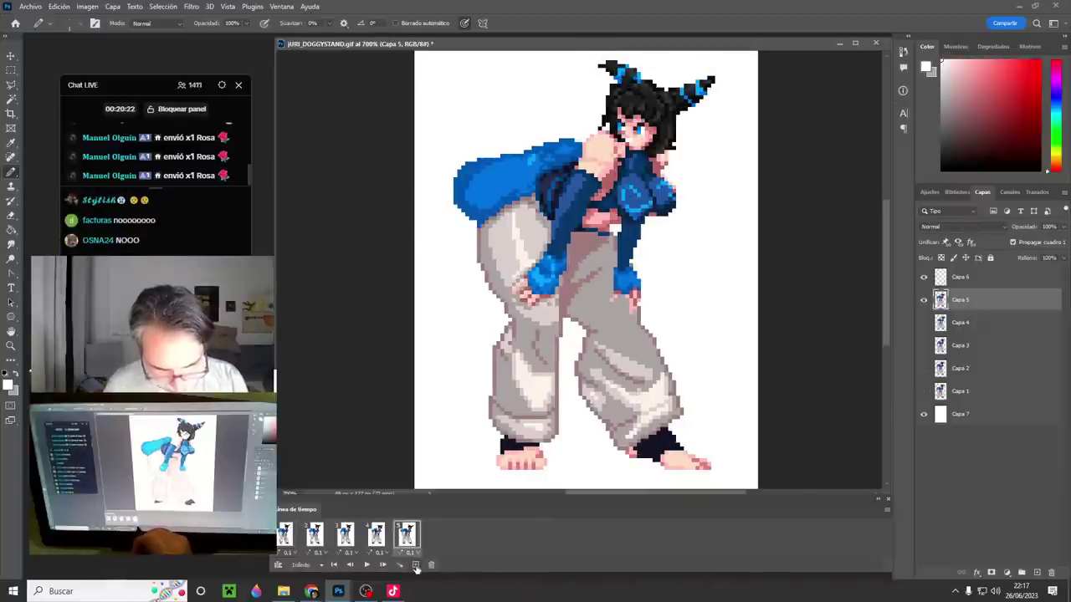
- Add a sixth frame to the timeline and duplicate Capa 5 for it, hiding the original layer in that frame
{"action": "left_click", "coordinate": [416, 567]}
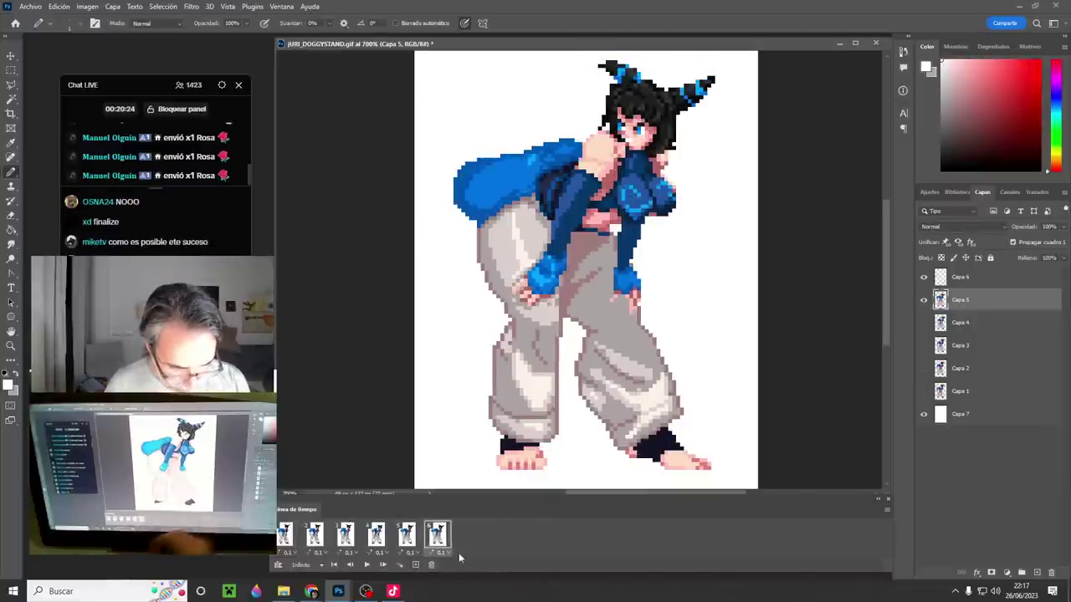
{"action": "right_click", "coordinate": [971, 300]}
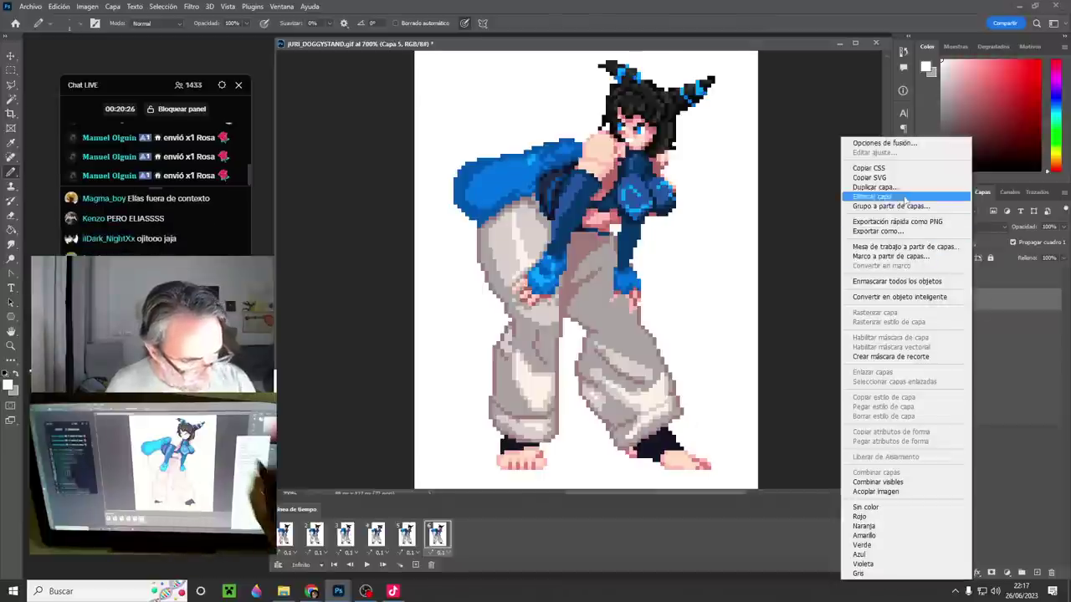
{"action": "left_click", "coordinate": [904, 186]}
{"action": "key", "text": "Return"}
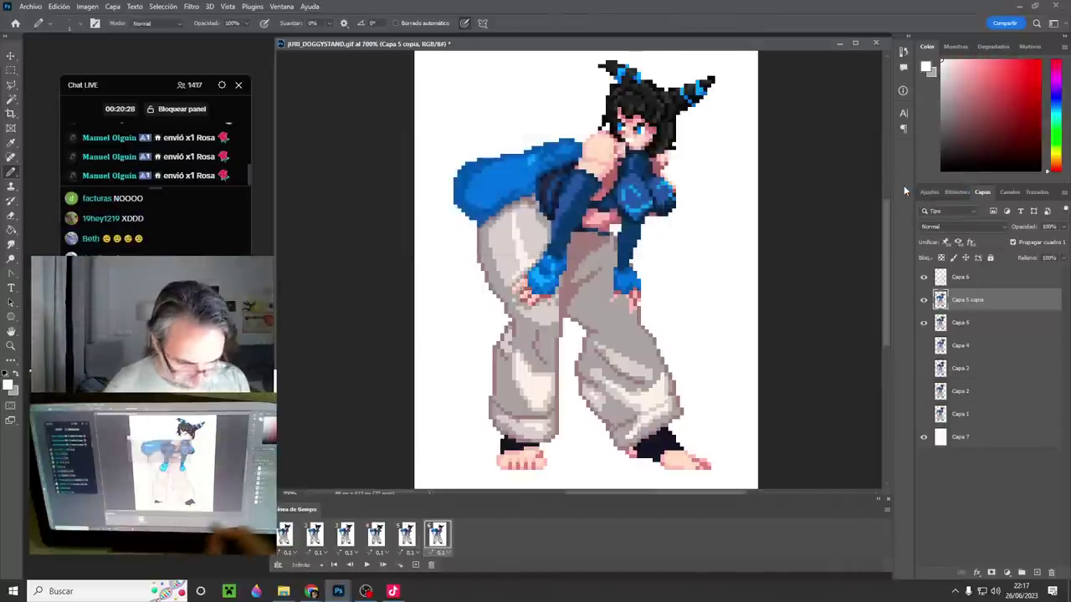
{"action": "left_click", "coordinate": [285, 538]}
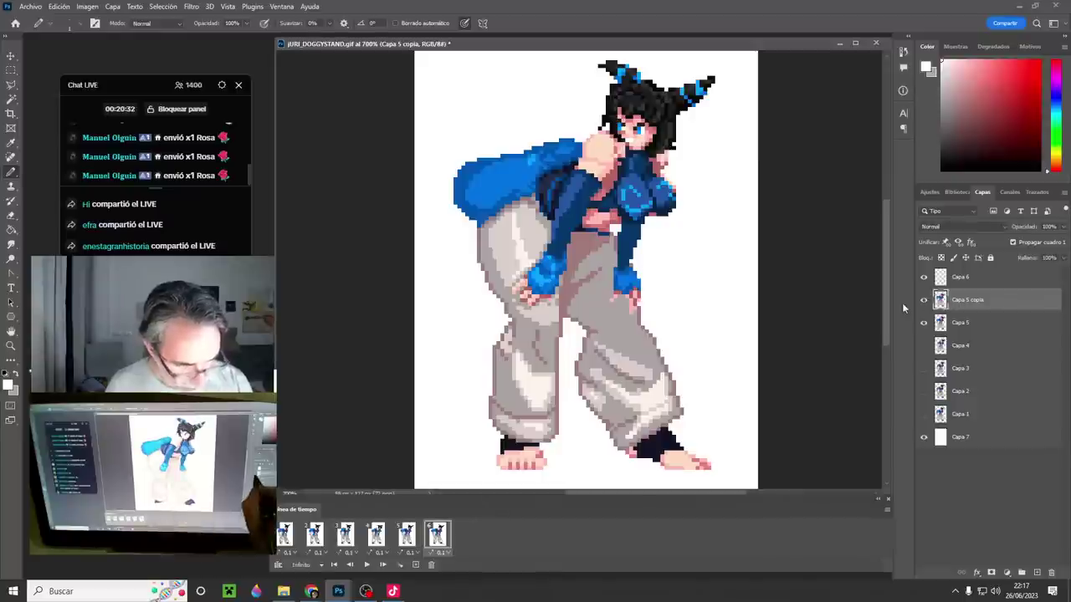
{"action": "left_click", "coordinate": [437, 540]}
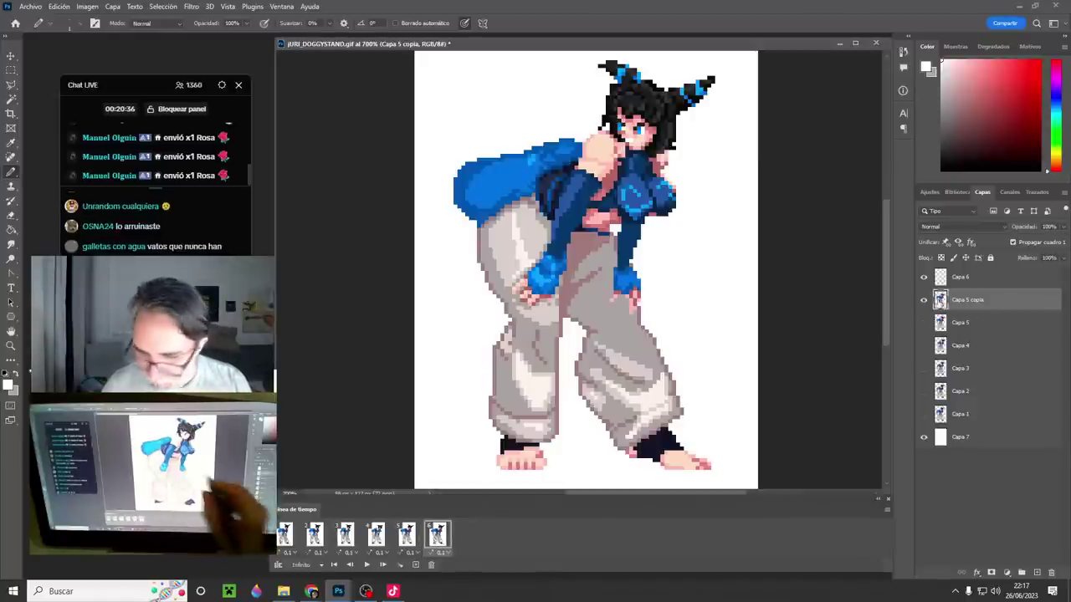
- On frame 1, trace the outer contour of the character's blue hips in red on Capa 6 as a guide
{"action": "left_click", "coordinate": [285, 536]}
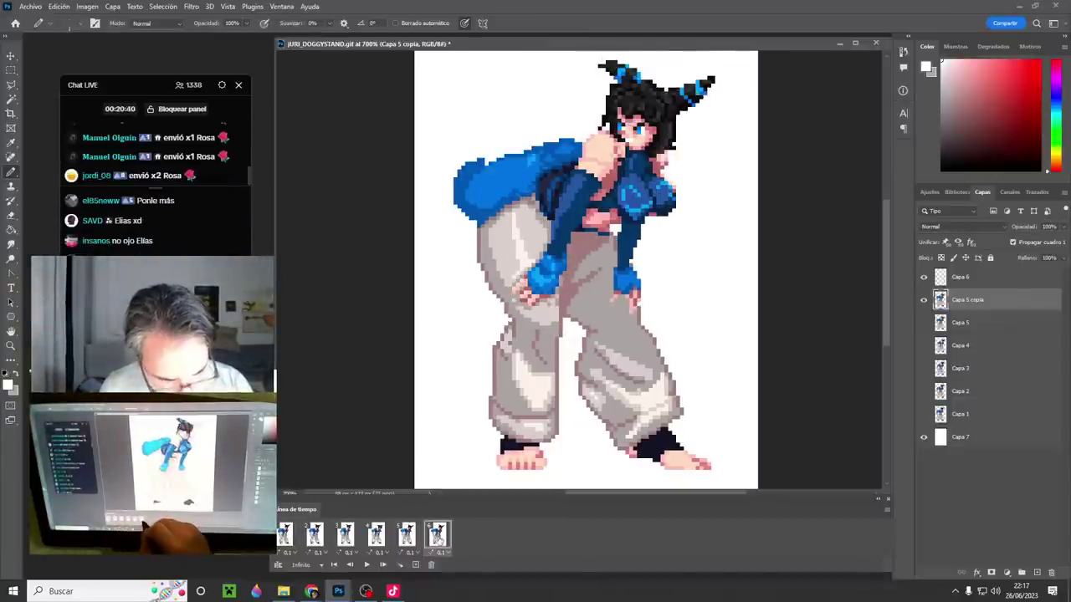
{"action": "left_click", "coordinate": [295, 542]}
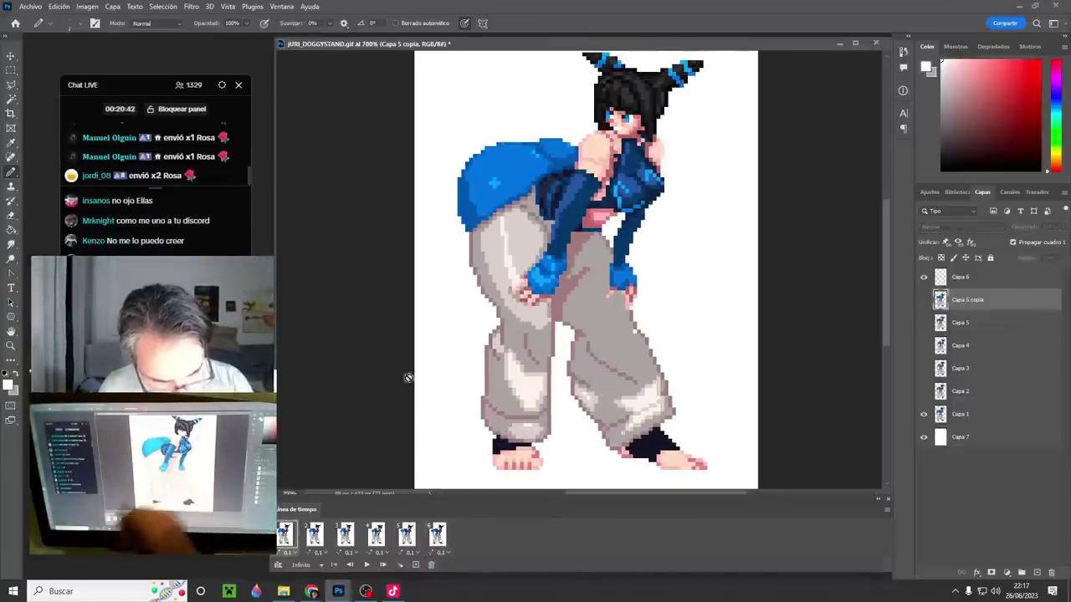
{"action": "left_click", "coordinate": [964, 276]}
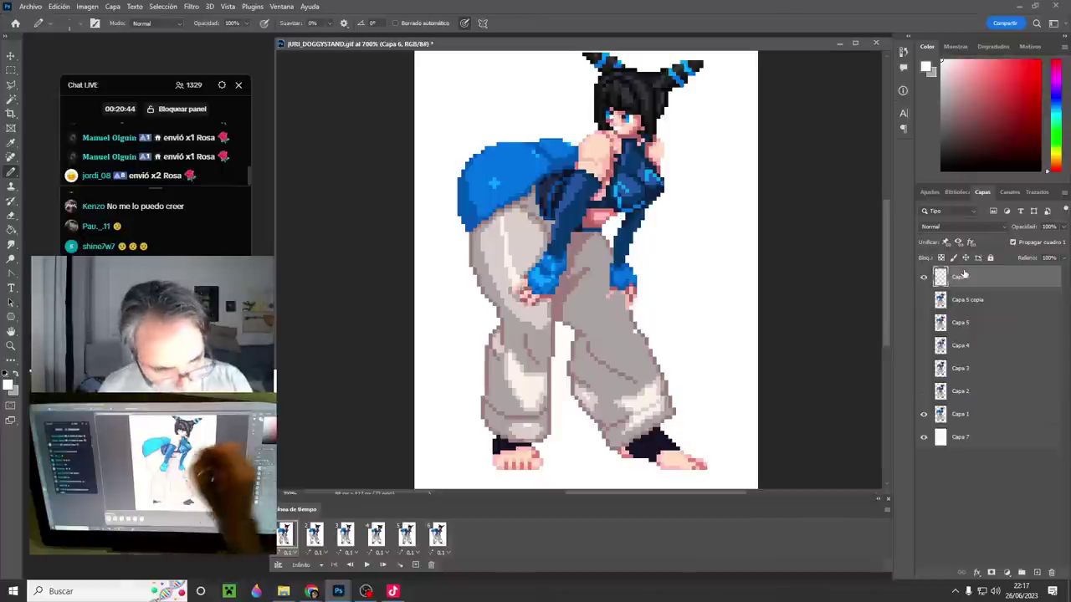
{"action": "left_click", "coordinate": [1039, 62]}
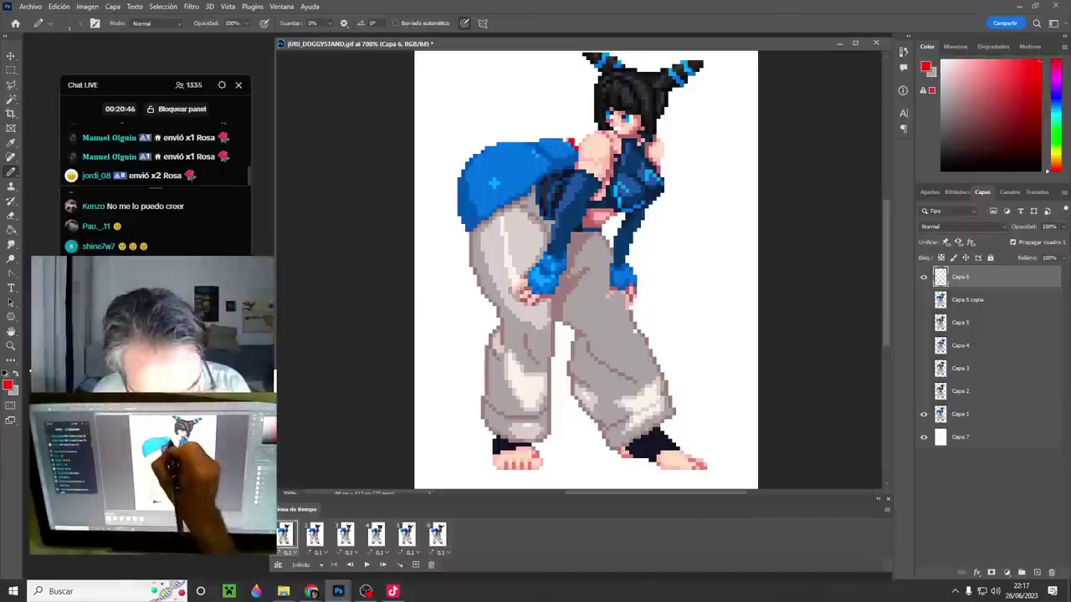
{"action": "left_click_drag", "start_coordinate": [470, 155], "coordinate": [576, 144]}
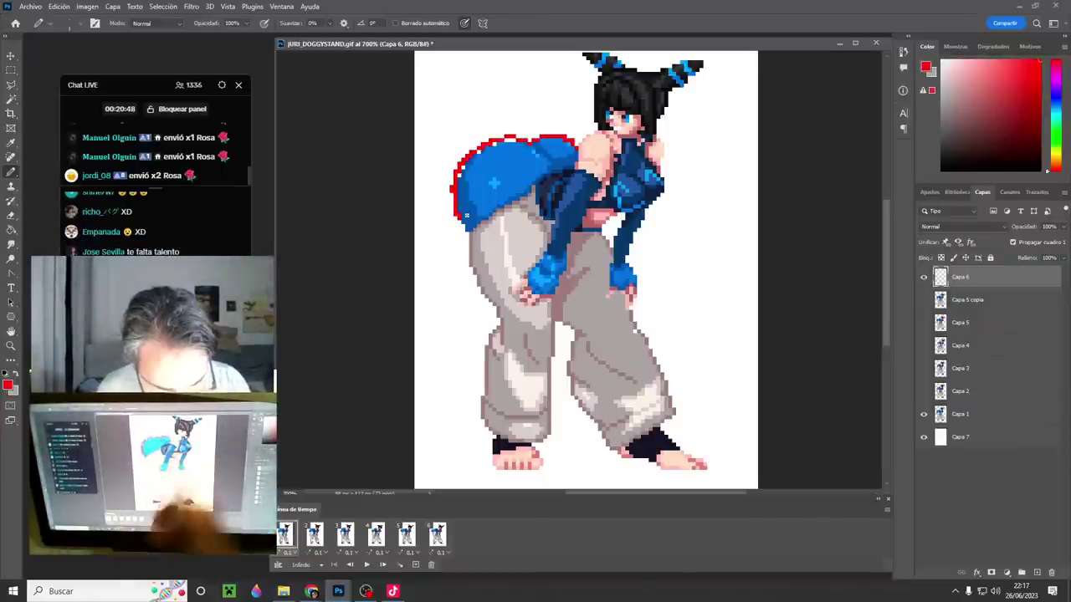
- On frame 6, trim the outer rear edge of the blue hips with white on Capa 5 copia
{"action": "left_click", "coordinate": [436, 534]}
{"action": "left_click", "coordinate": [972, 299]}
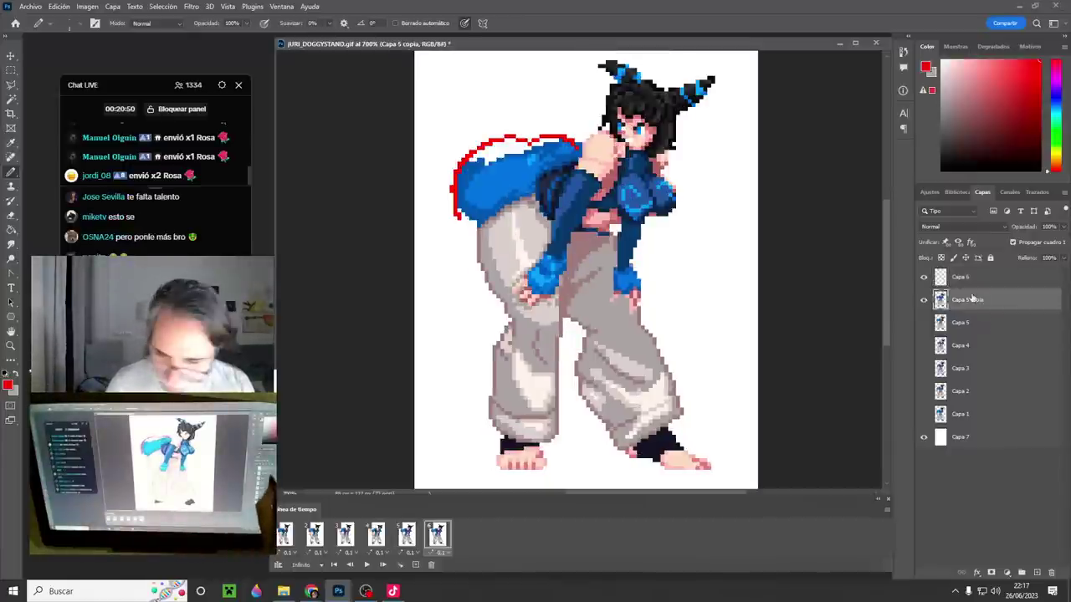
{"action": "key", "text": "x"}
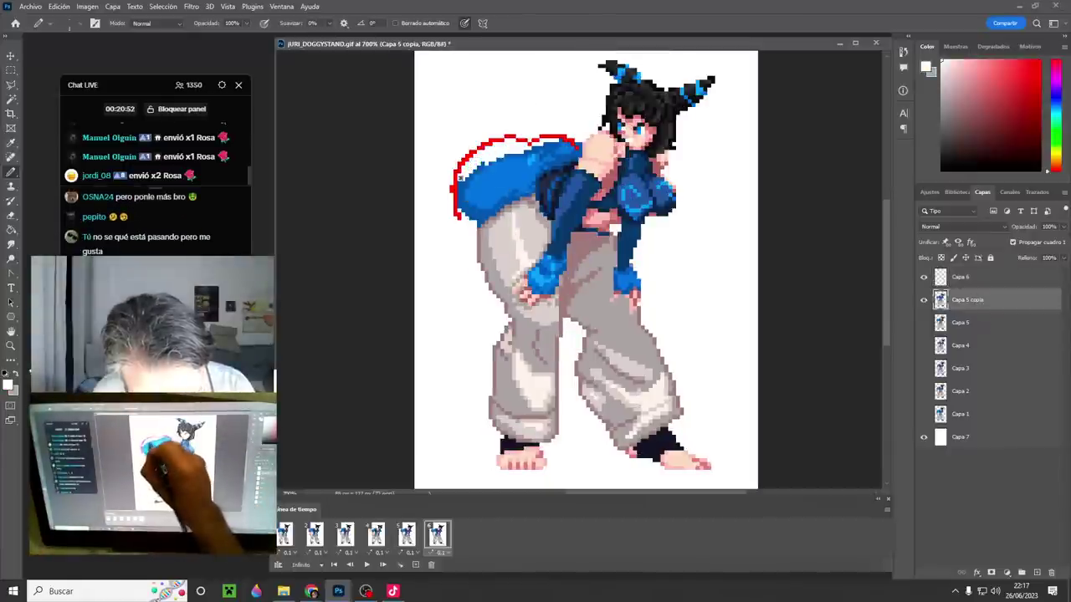
{"action": "left_click_drag", "start_coordinate": [462, 184], "coordinate": [458, 216]}
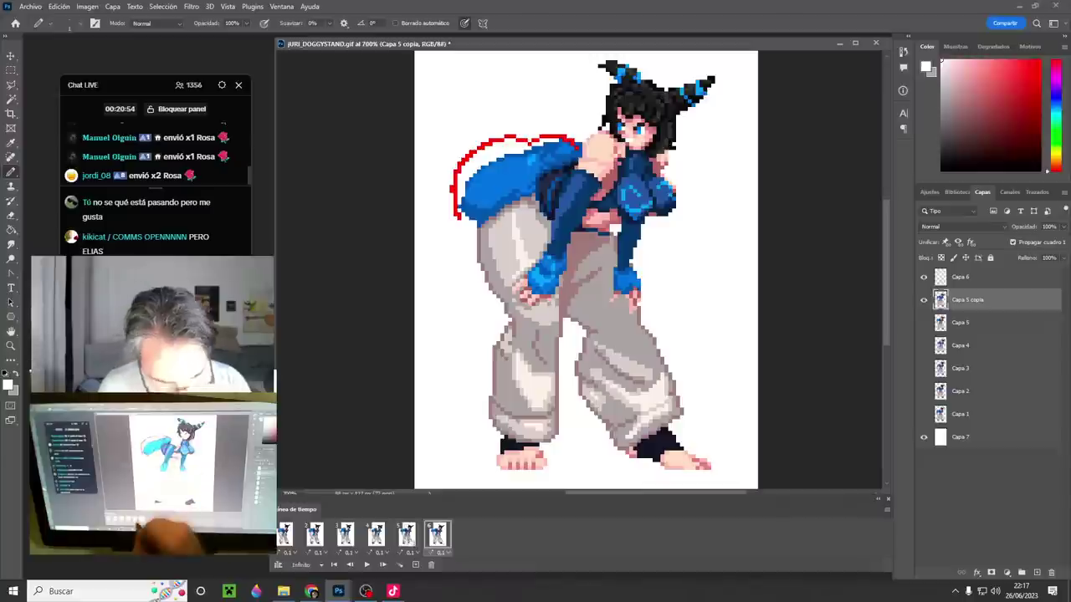
- On frame 5, reshape the blue hips on Capa 5, lowering the front bump and extending the rear in blue beyond the red guide
{"action": "left_click", "coordinate": [408, 540]}
{"action": "left_click", "coordinate": [973, 322]}
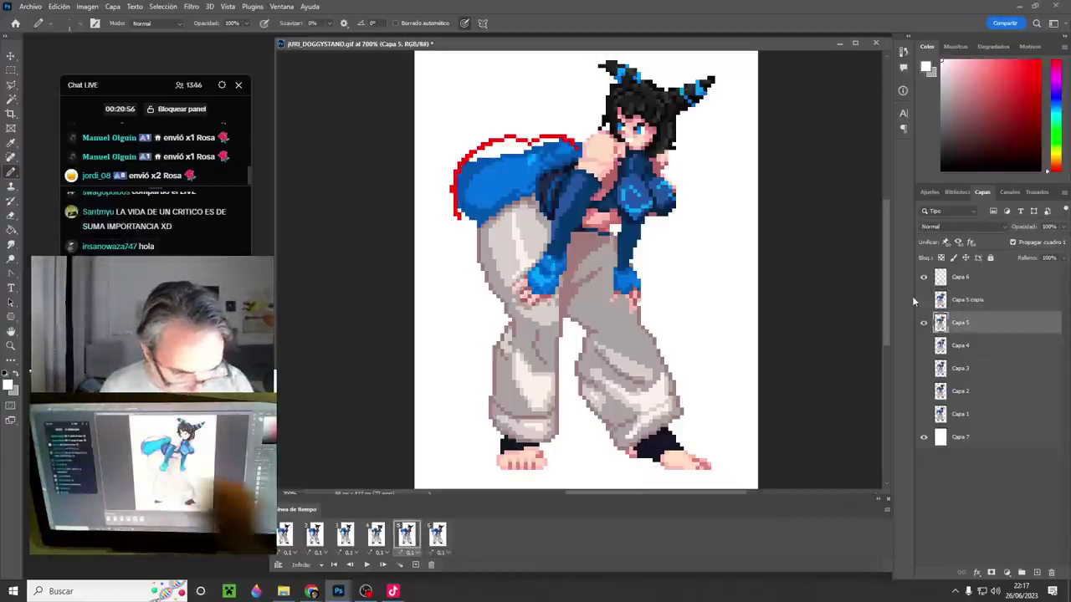
{"action": "left_click_drag", "start_coordinate": [545, 147], "coordinate": [505, 155]}
{"action": "left_click", "coordinate": [556, 146], "text": "alt"}
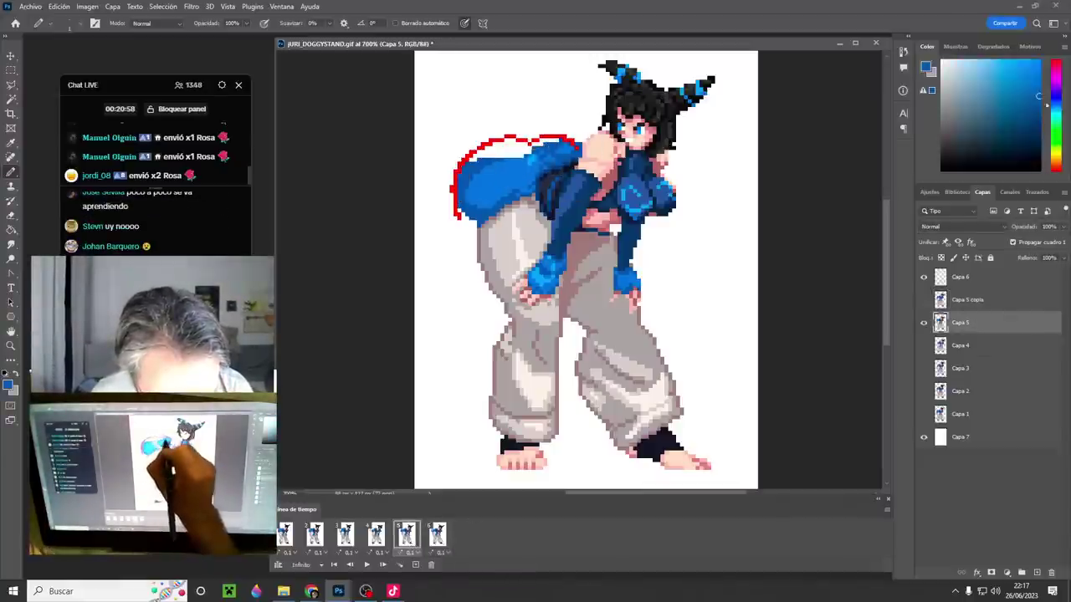
{"action": "left_click", "coordinate": [554, 117], "text": "alt"}
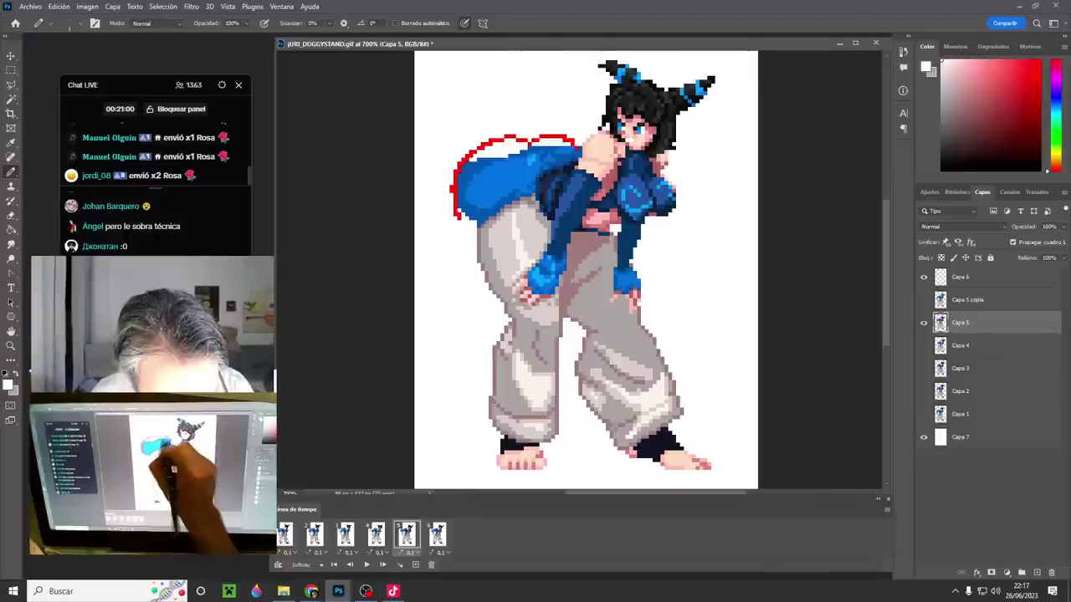
{"action": "left_click", "coordinate": [537, 144], "text": "alt"}
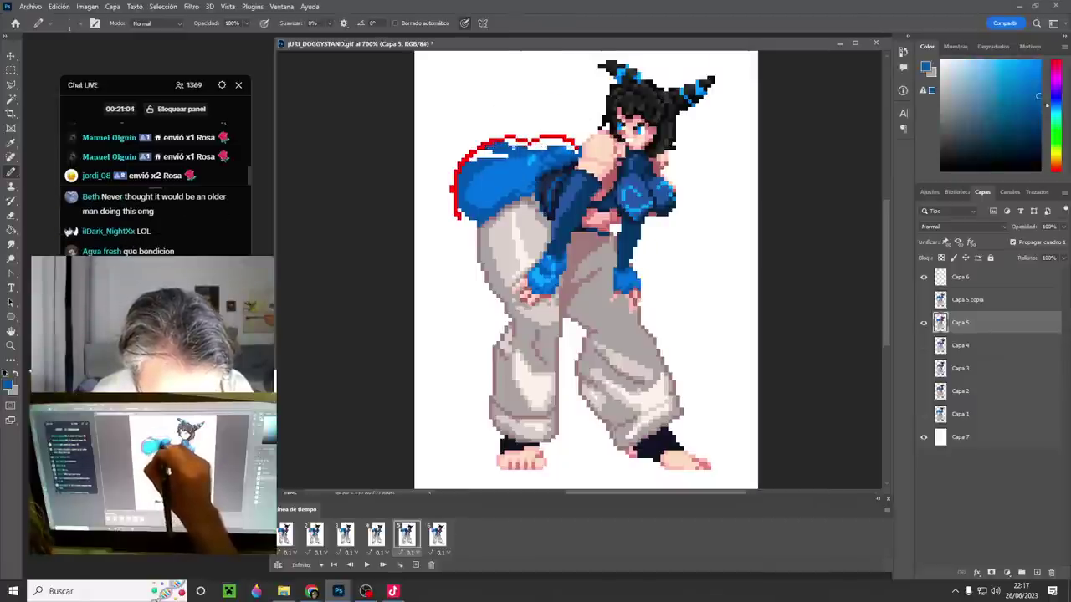
{"action": "left_click_drag", "start_coordinate": [449, 171], "coordinate": [454, 198]}
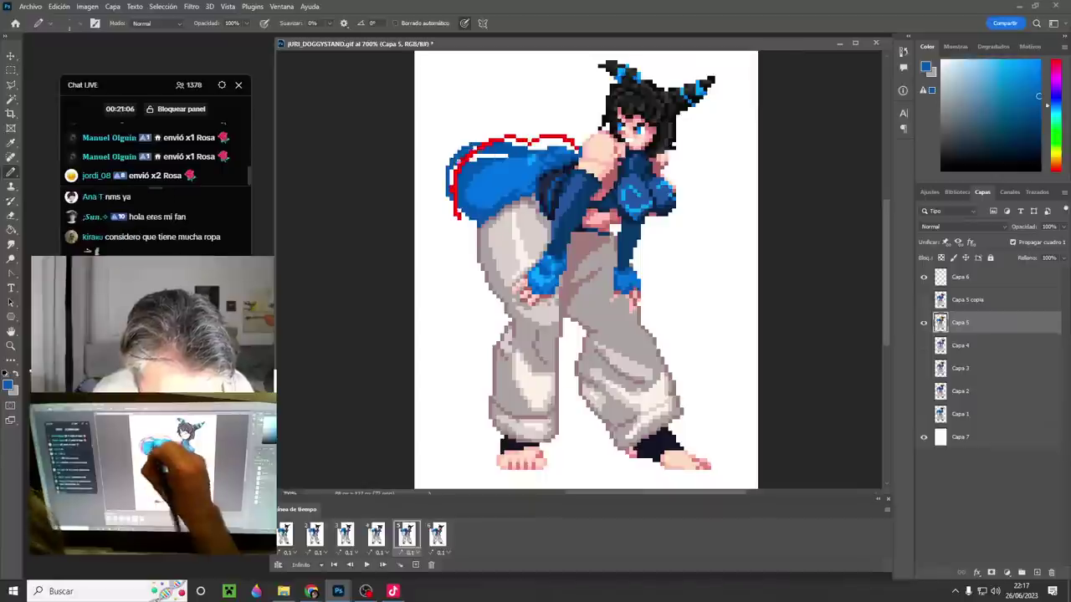
{"action": "left_click_drag", "start_coordinate": [465, 145], "coordinate": [528, 146]}
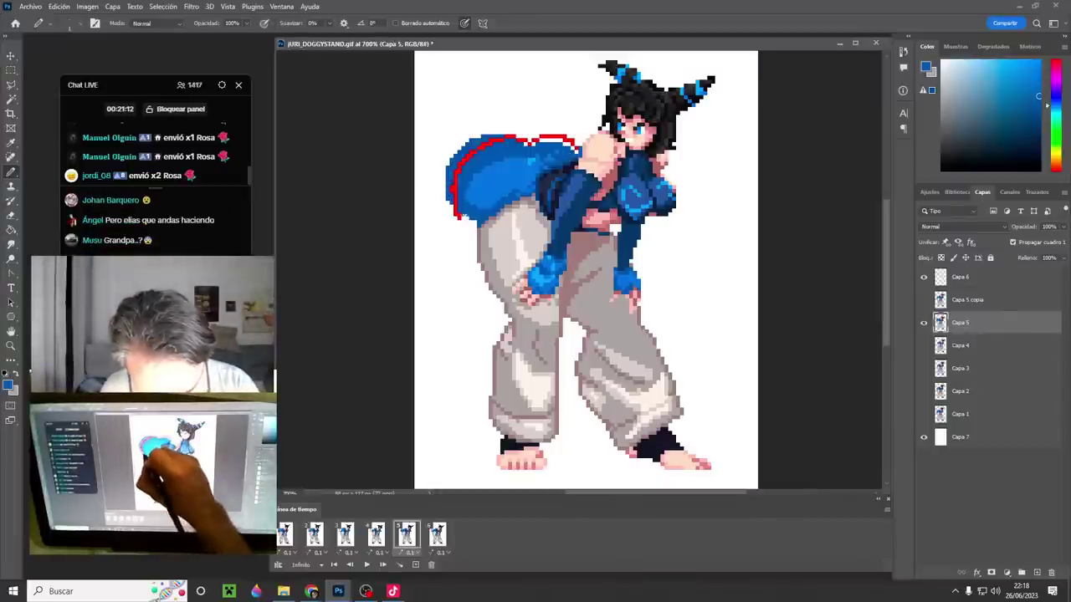
- On frame 6, redraw the blue hips on Capa 5 copia as two rounded bumps rising above the red guide and fill their shading
{"action": "left_click", "coordinate": [437, 535]}
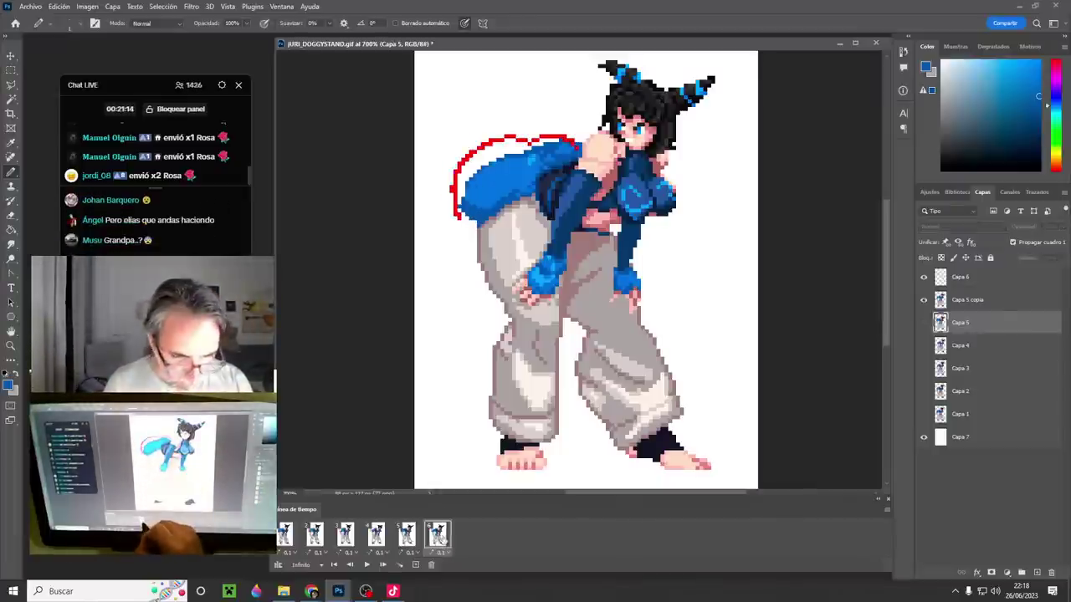
{"action": "left_click", "coordinate": [982, 301]}
{"action": "key", "text": "x"}
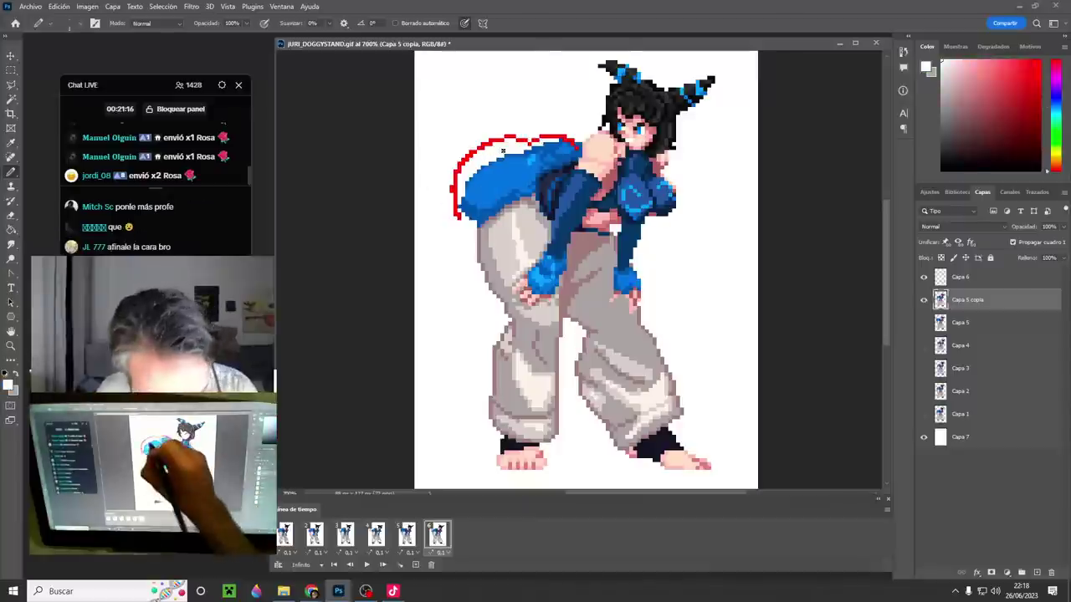
{"action": "key", "text": "x"}
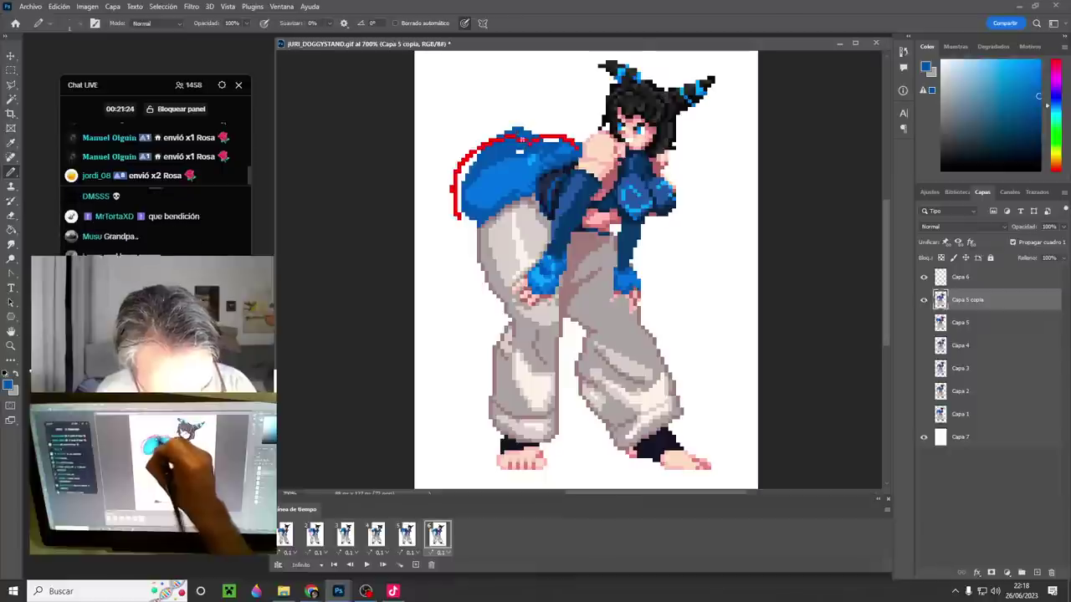
{"action": "left_click", "coordinate": [580, 144], "text": "alt"}
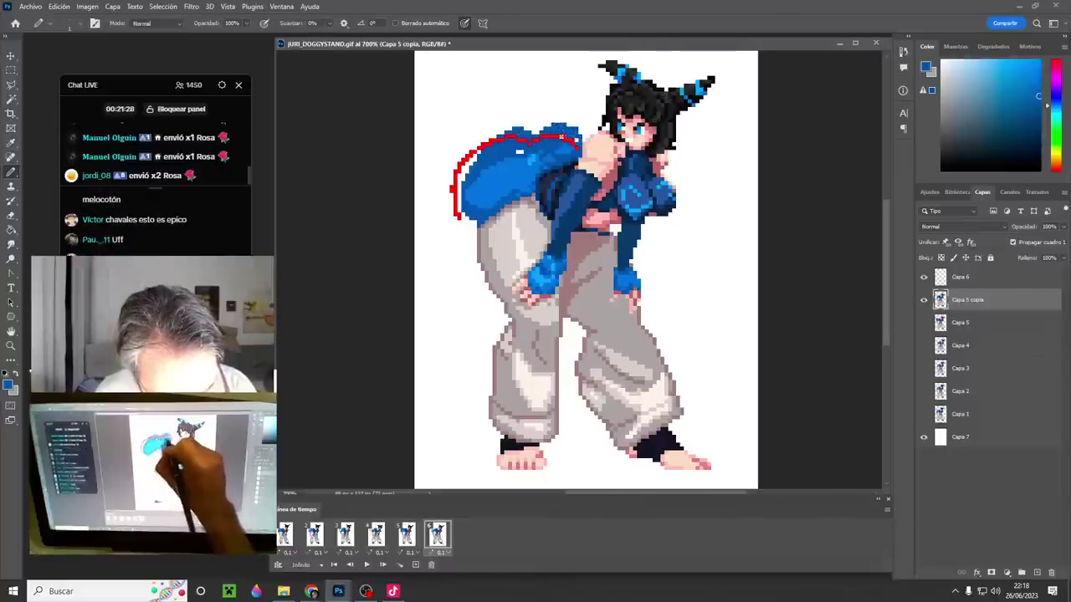
{"action": "left_click", "coordinate": [524, 153], "text": "alt"}
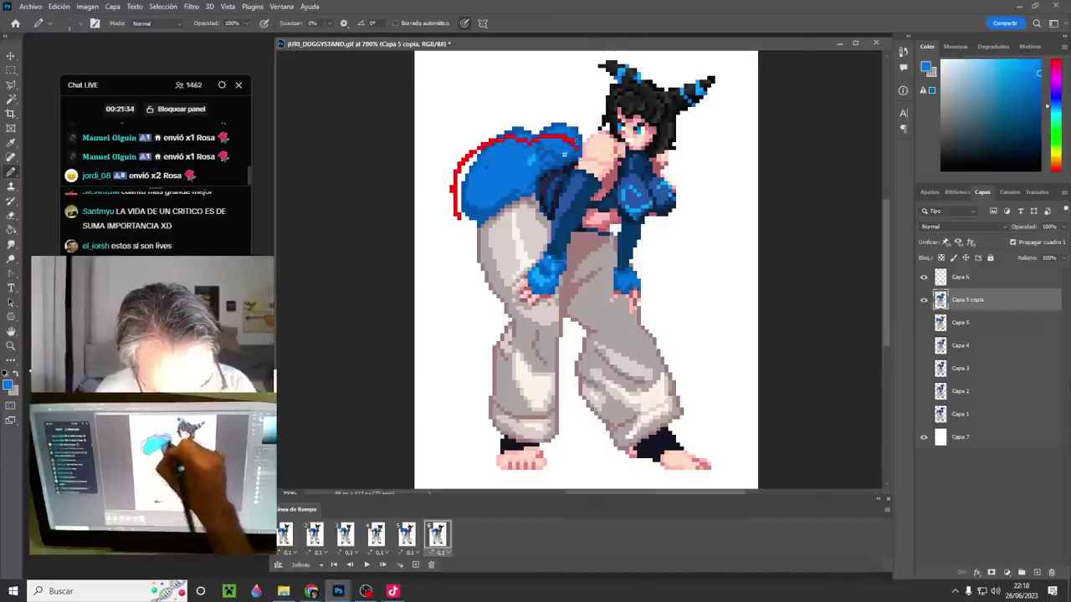
- Hide the Capa 6 guide in frames 6 and 1, and paint out the stray pixel behind the hips with white
{"action": "left_click", "coordinate": [924, 277]}
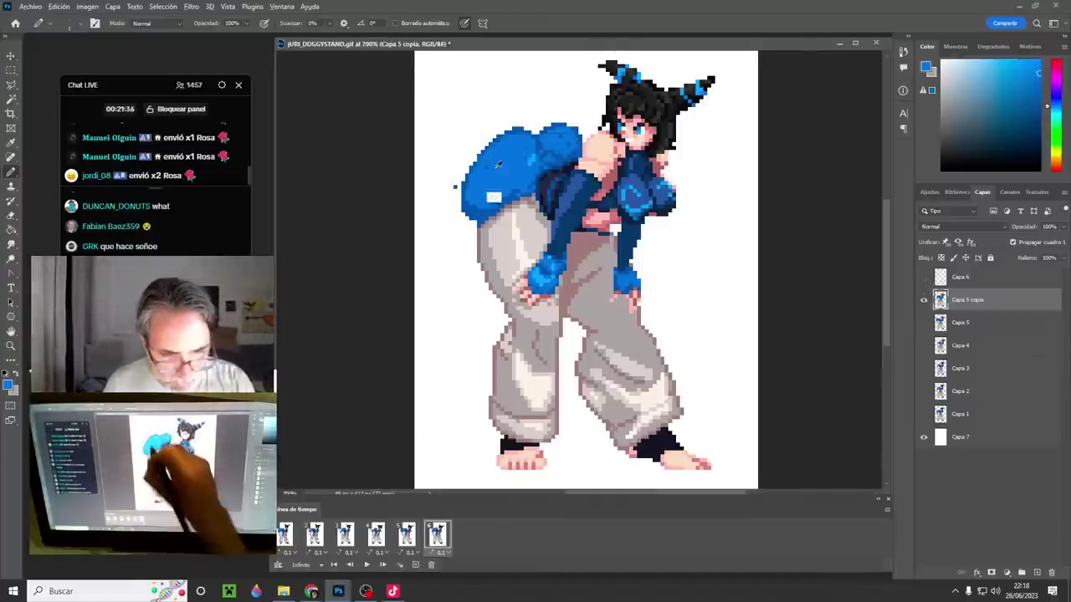
{"action": "left_click", "coordinate": [459, 167], "text": "alt"}
{"action": "key", "text": "space"}
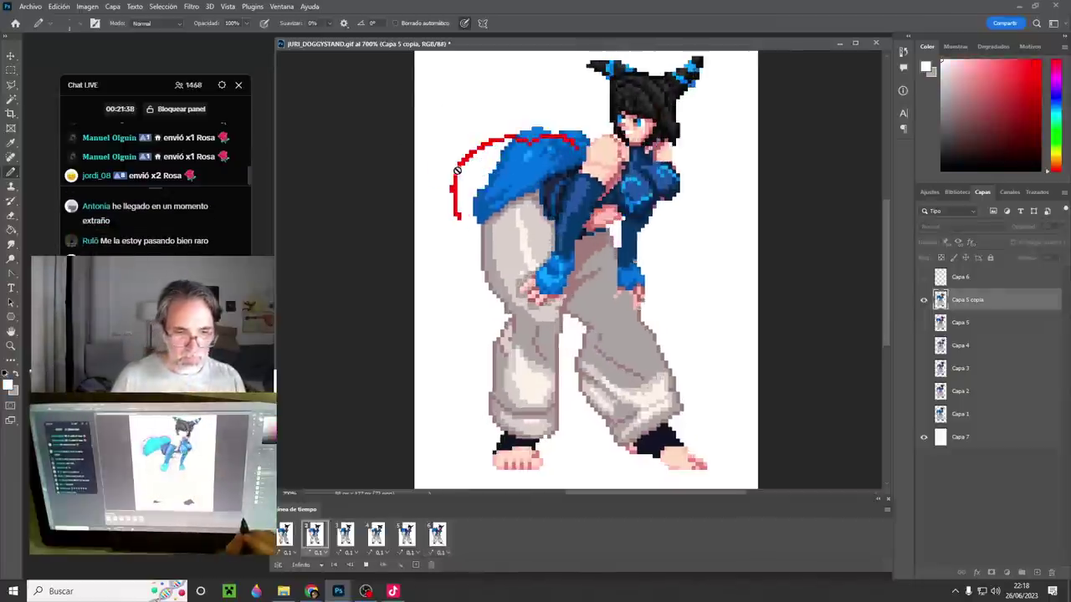
{"action": "key", "text": "space"}
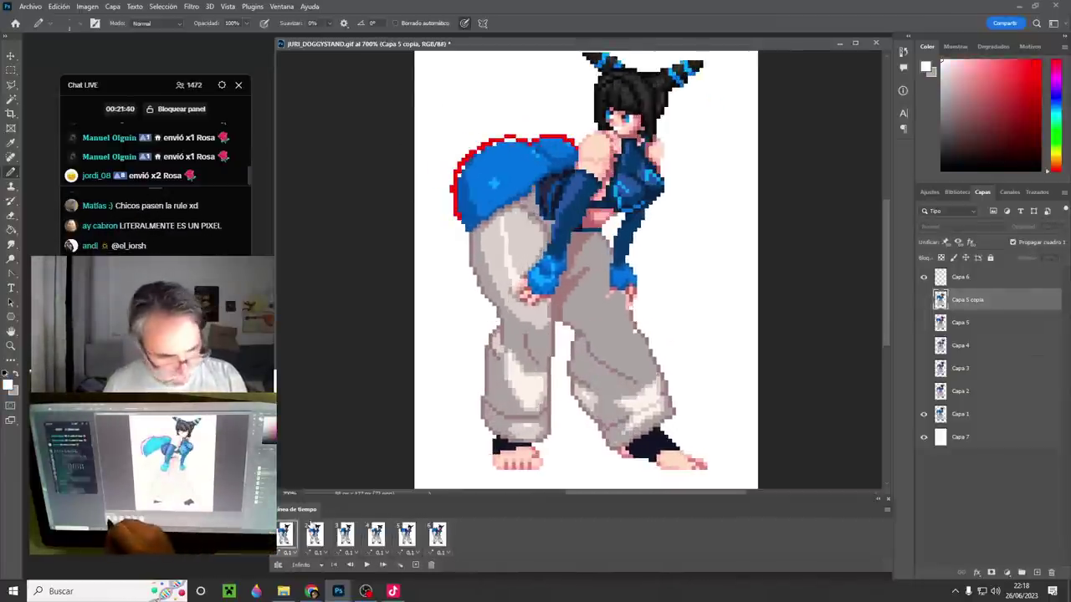
{"action": "left_click", "coordinate": [923, 276]}
- Play the animation without the guide and return to frame 6
{"action": "key", "text": "space"}
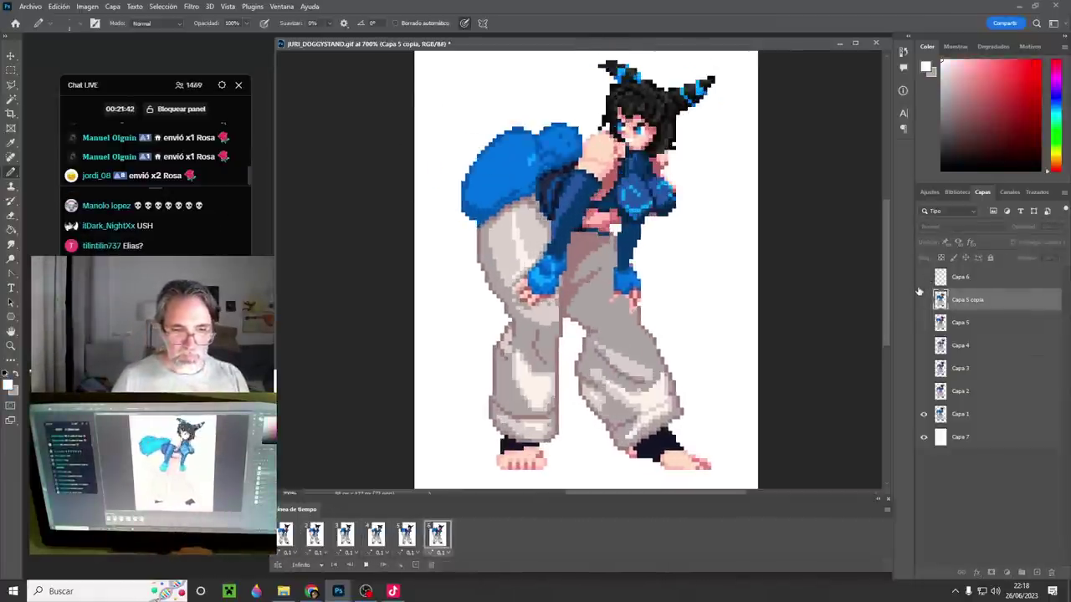
{"action": "key", "text": "space"}
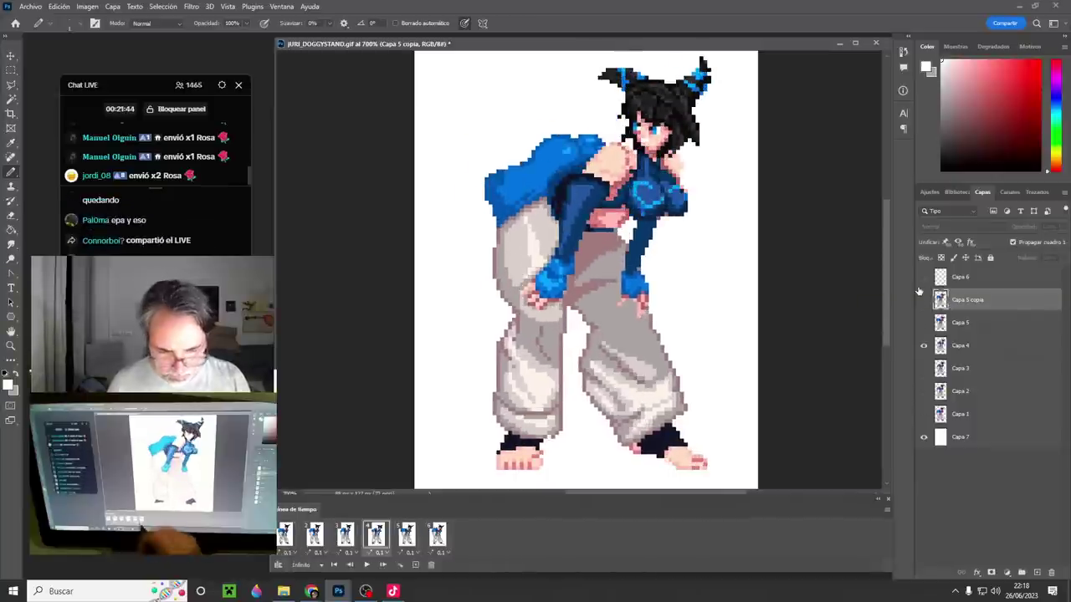
{"action": "left_click", "coordinate": [418, 536]}
{"action": "left_click", "coordinate": [431, 536]}
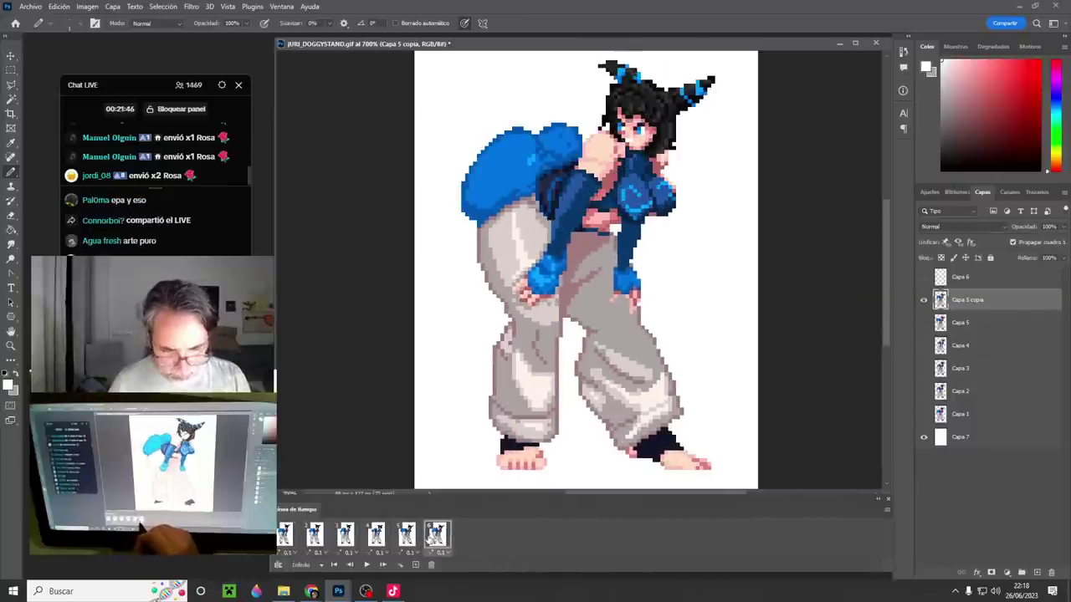
- Compare frames 1 and 6, and duplicate frame 1, placing the copy at the end of the timeline as frame 7
{"action": "left_click", "coordinate": [285, 535]}
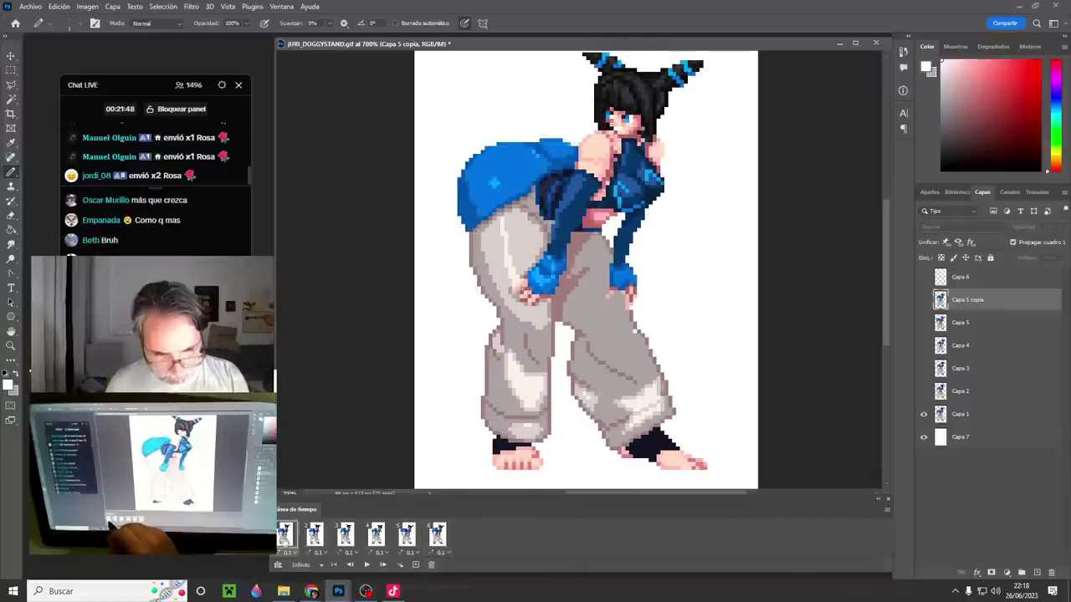
{"action": "left_click", "coordinate": [437, 536]}
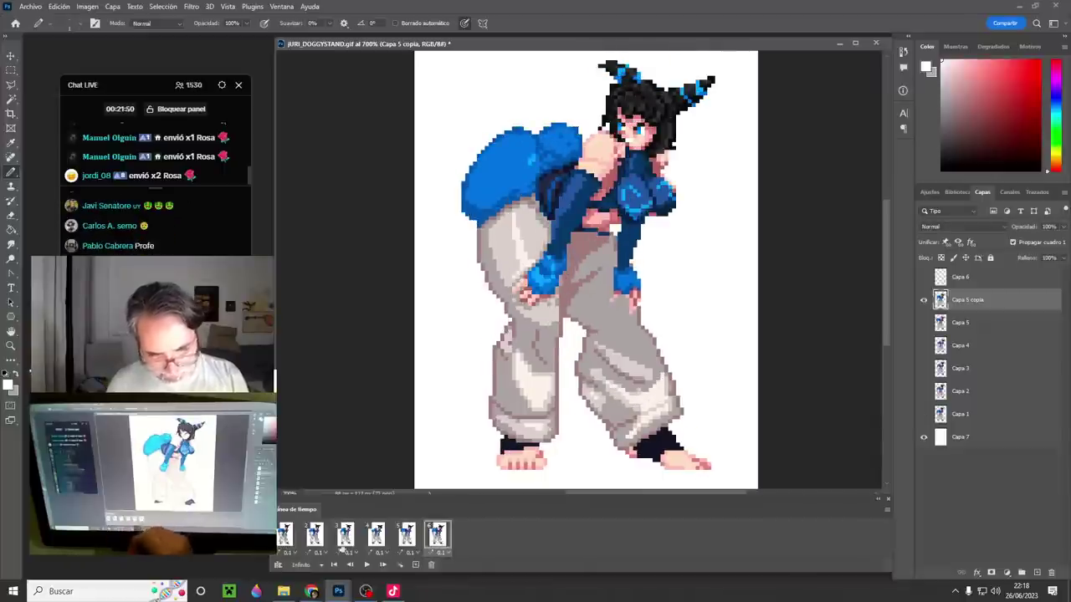
{"action": "left_click", "coordinate": [283, 540]}
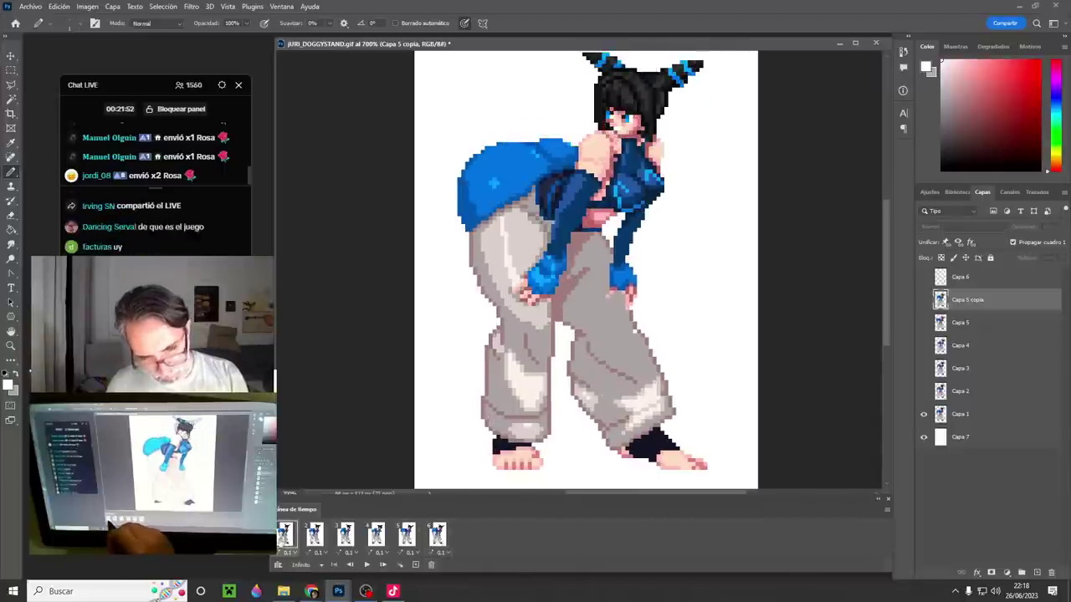
{"action": "left_click", "coordinate": [415, 564]}
{"action": "left_click_drag", "start_coordinate": [367, 541], "coordinate": [502, 541]}
- Duplicate the Capa 1 layer as Capa 1 copia and hide the copy in frame 1
{"action": "left_click", "coordinate": [981, 416]}
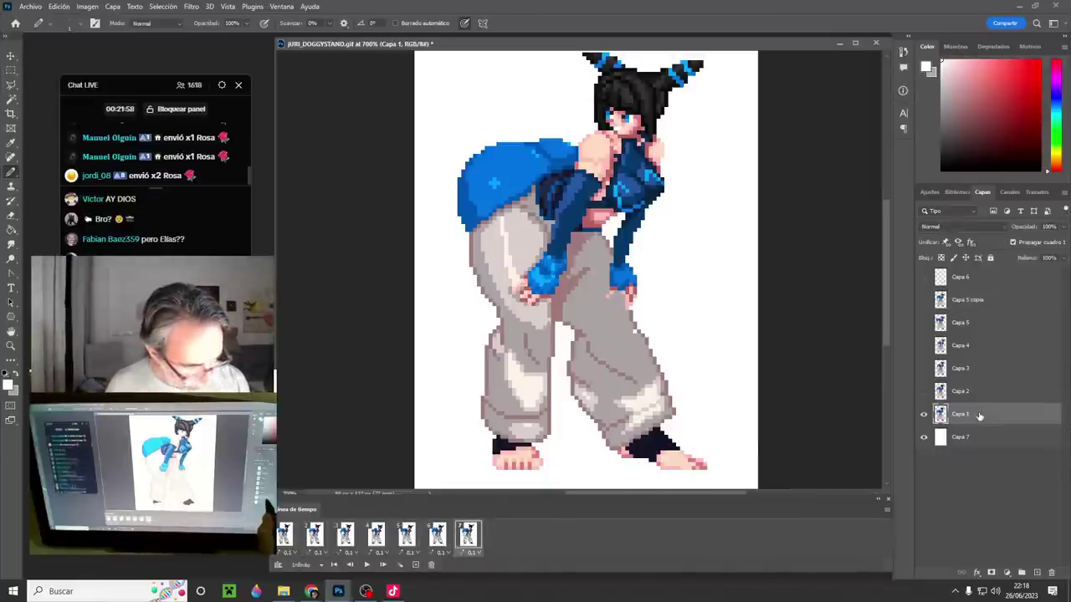
{"action": "right_click", "coordinate": [979, 415]}
{"action": "left_click", "coordinate": [900, 191]}
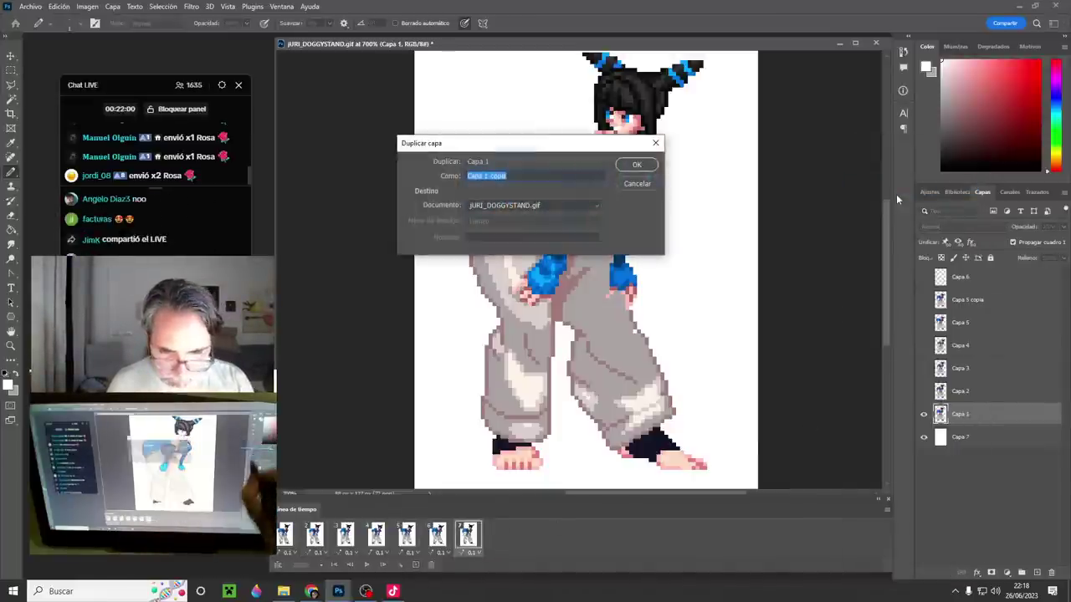
{"action": "left_click", "coordinate": [647, 167]}
{"action": "left_click", "coordinate": [285, 536]}
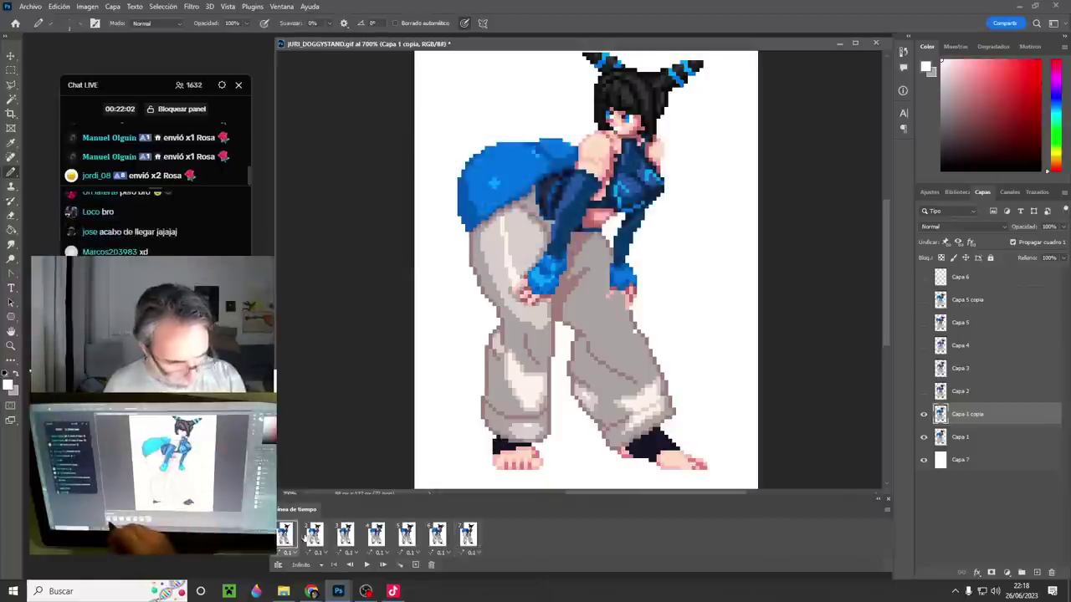
{"action": "left_click", "coordinate": [925, 415]}
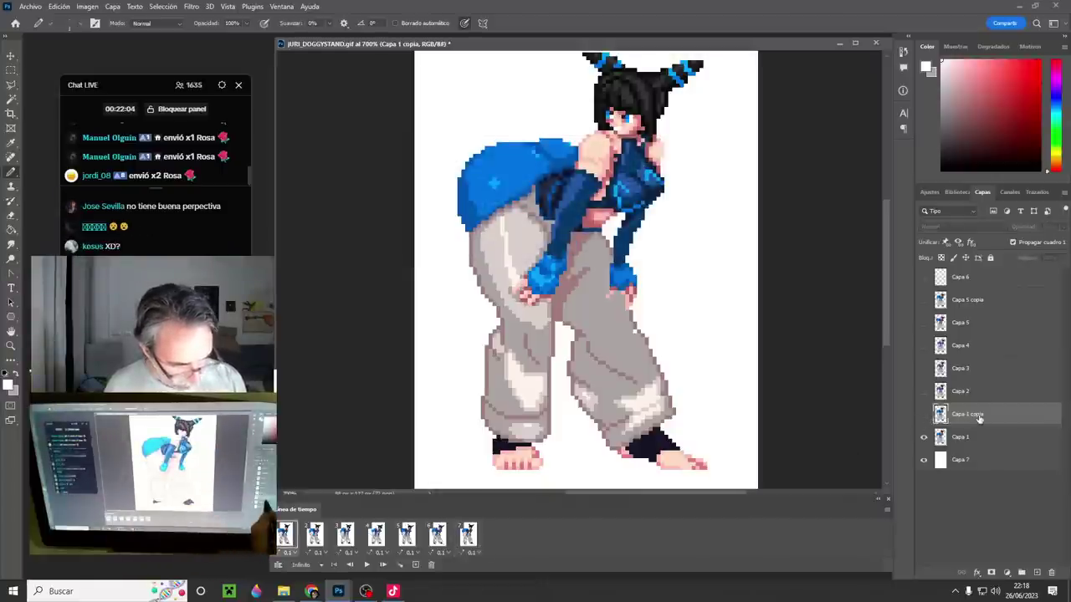
- Move Capa 1 copia above Capa 5 copia in the layer order and make it visible in frame 7
{"action": "left_click_drag", "start_coordinate": [976, 415], "coordinate": [987, 292]}
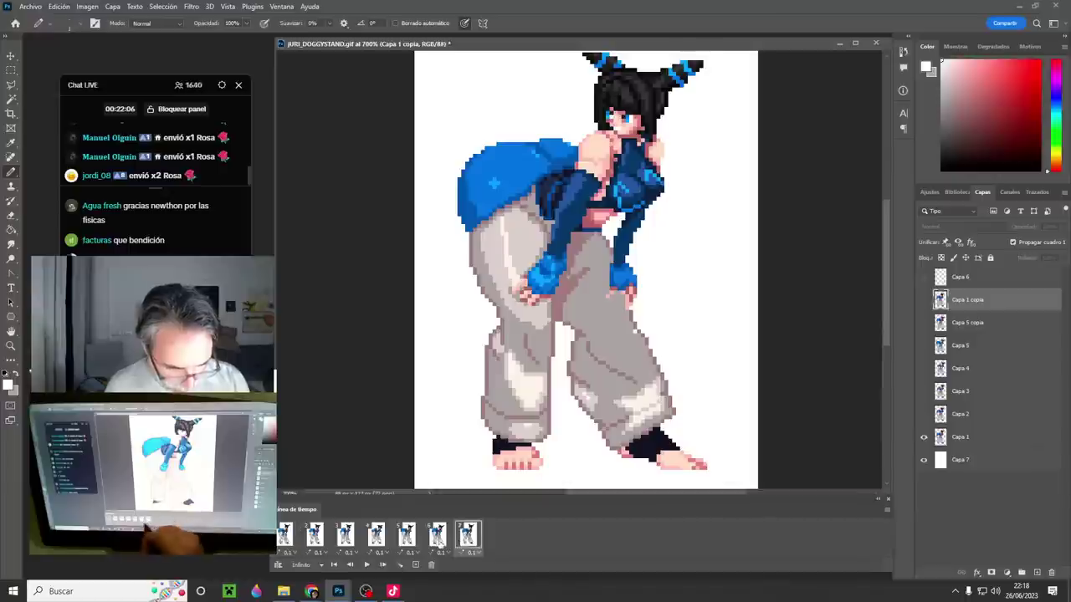
{"action": "left_click", "coordinate": [437, 535]}
{"action": "left_click", "coordinate": [467, 536]}
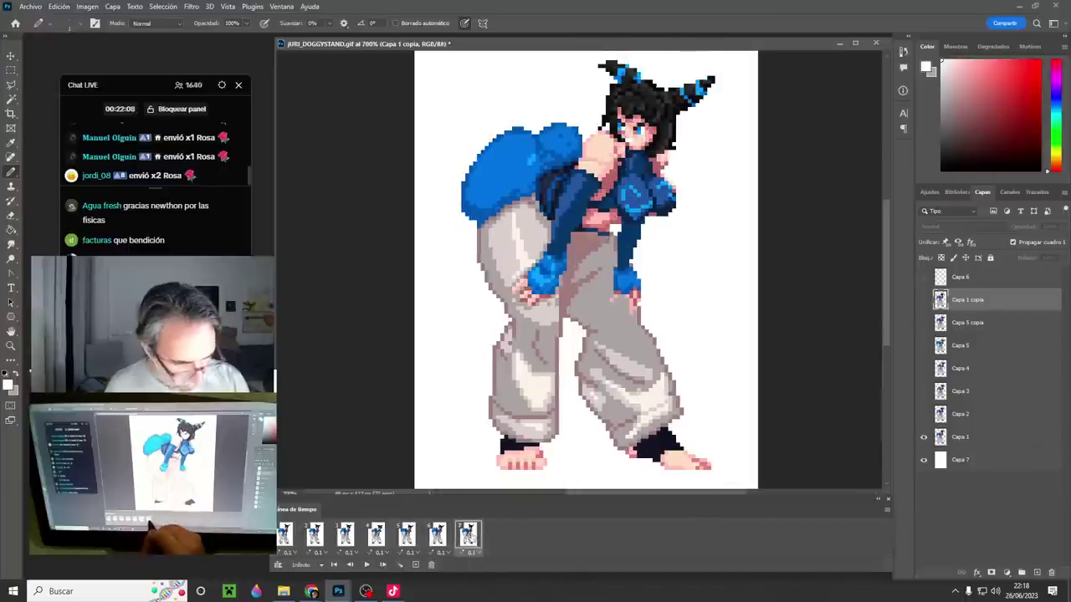
{"action": "left_click", "coordinate": [924, 299]}
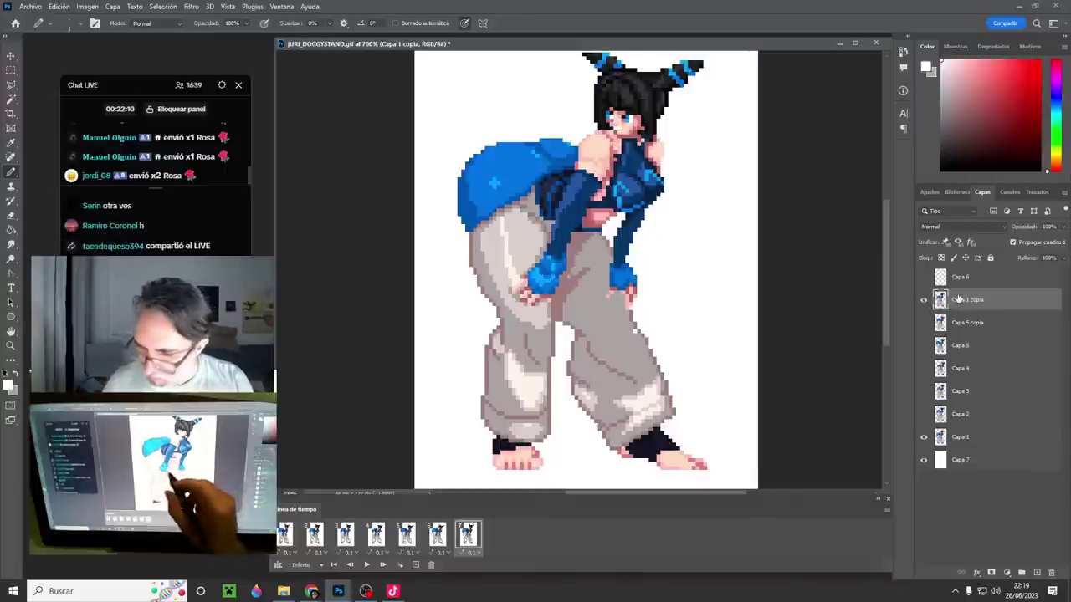
- On frame 7, extend the rear edge of the blue hips on Capa 1 copia and shift the cross-shaped highlight slightly rearward
{"action": "scroll", "coordinate": [560, 201], "scroll_direction": "up", "scroll_amount": 5}
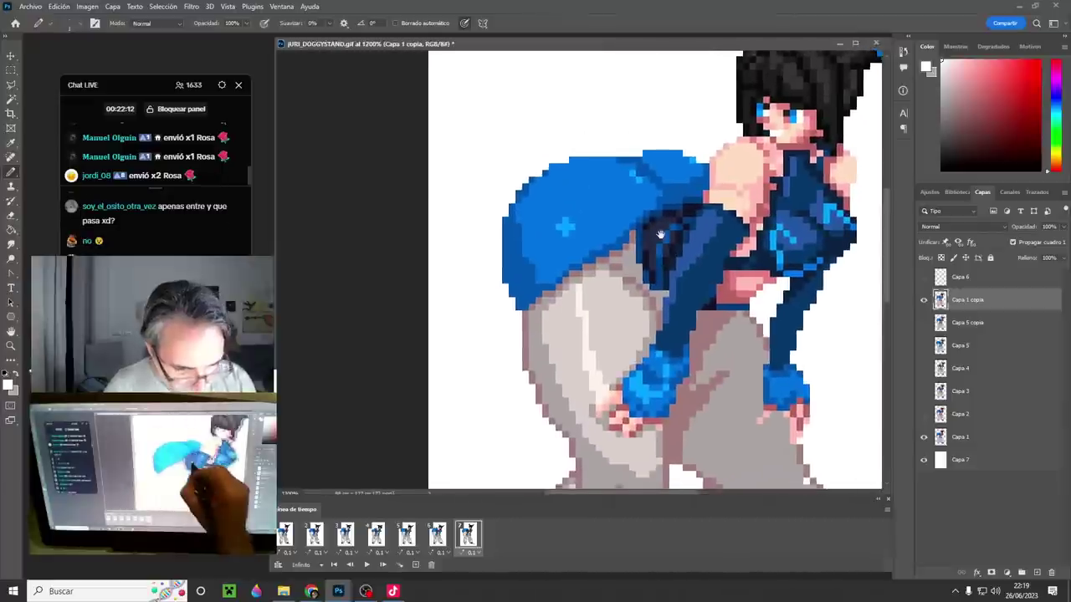
{"action": "left_click", "coordinate": [534, 246], "text": "alt"}
{"action": "left_click_drag", "start_coordinate": [520, 234], "coordinate": [519, 270]}
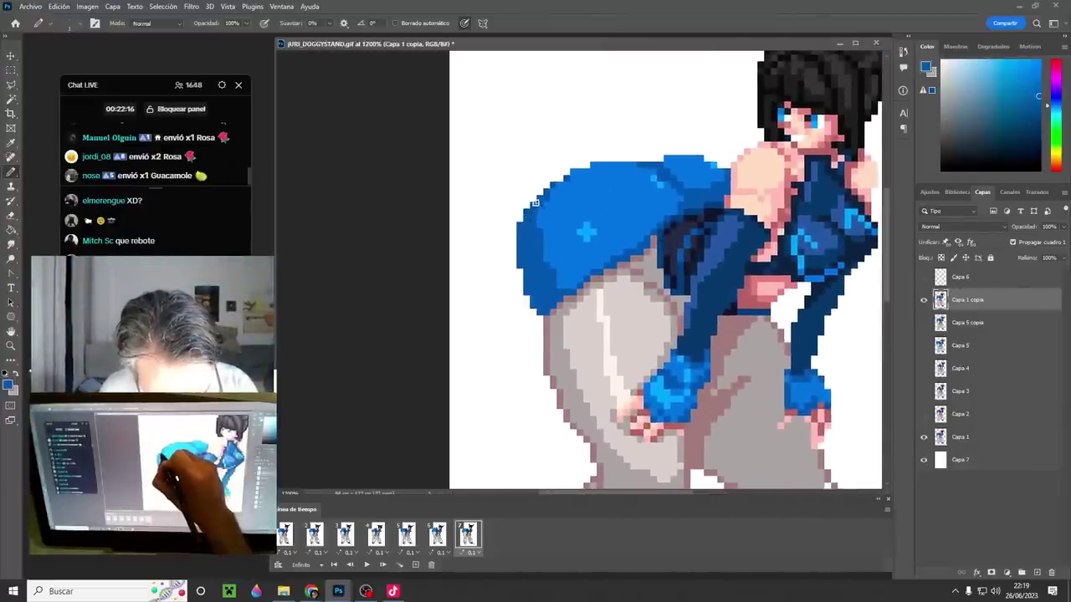
{"action": "left_click", "coordinate": [586, 169], "text": "alt"}
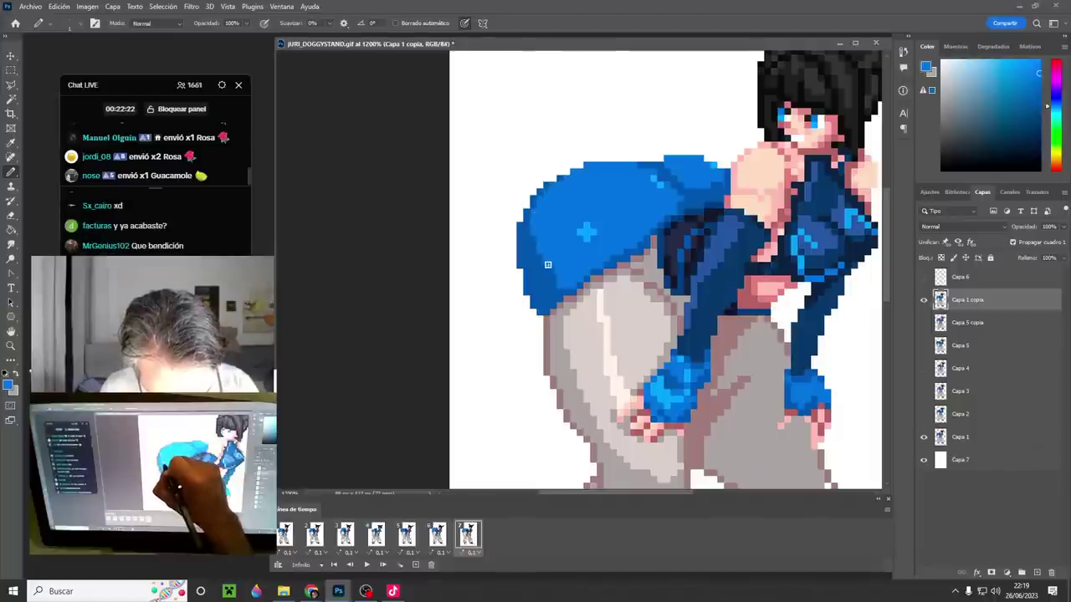
{"action": "left_click", "coordinate": [575, 224], "text": "alt"}
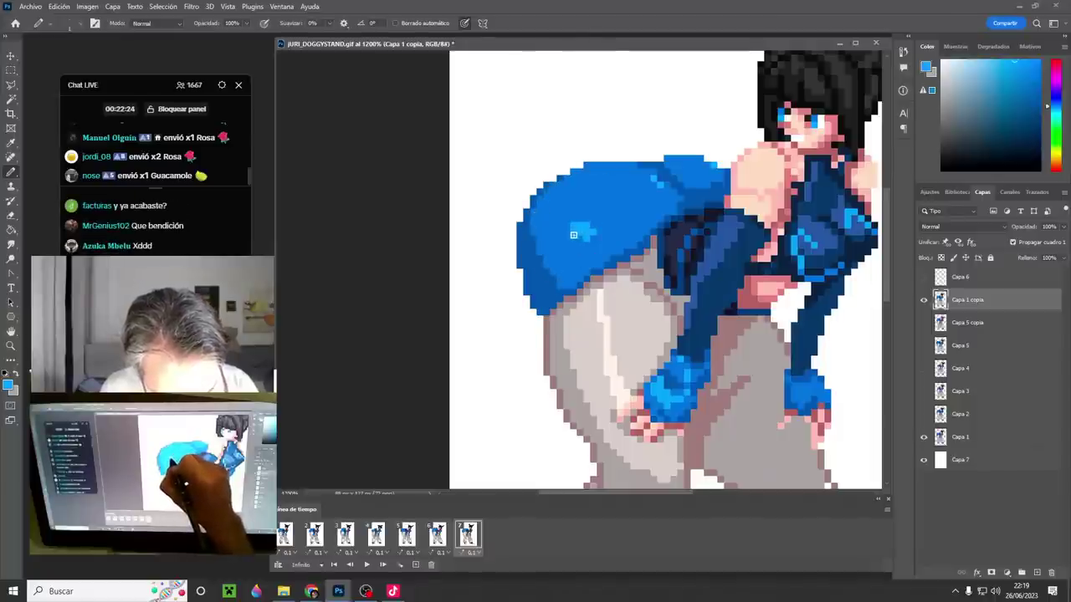
{"action": "left_click_drag", "start_coordinate": [587, 242], "coordinate": [589, 223]}
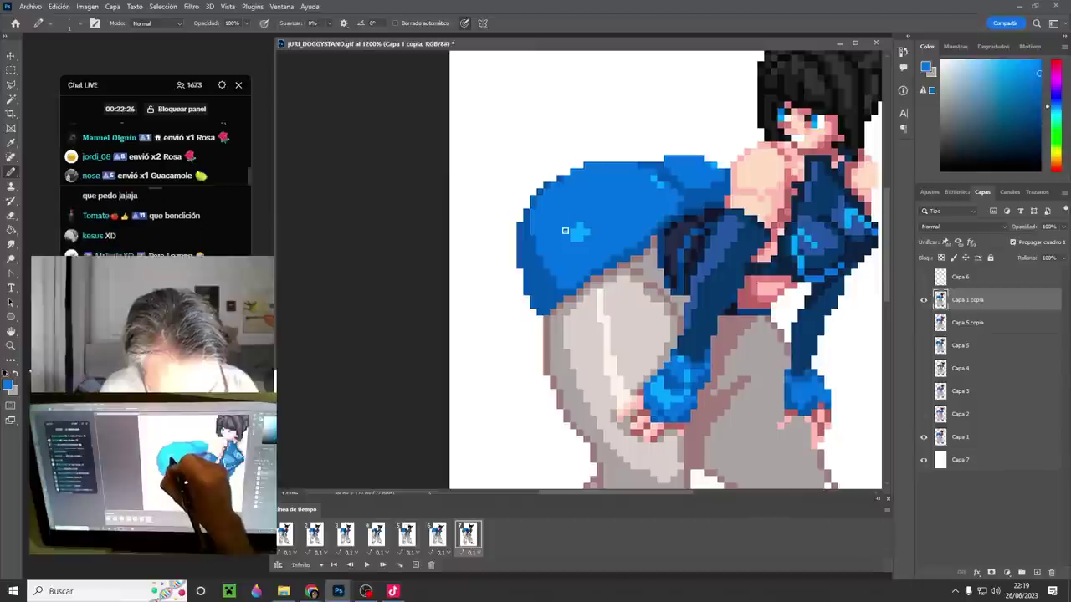
- Shift the dark crease and its light highlight rearward on frame 7, and reshape the front bump's edge with blue and white
{"action": "left_click", "coordinate": [658, 168], "text": "alt"}
{"action": "left_click_drag", "start_coordinate": [637, 165], "coordinate": [627, 166]}
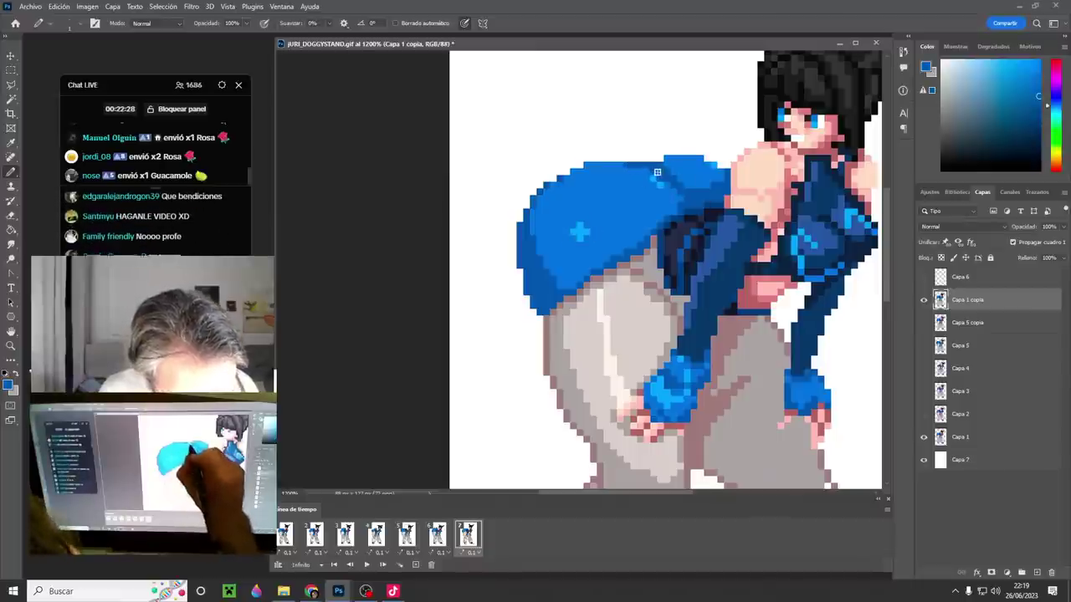
{"action": "left_click", "coordinate": [655, 180], "text": "alt"}
{"action": "left_click", "coordinate": [661, 192], "text": "alt"}
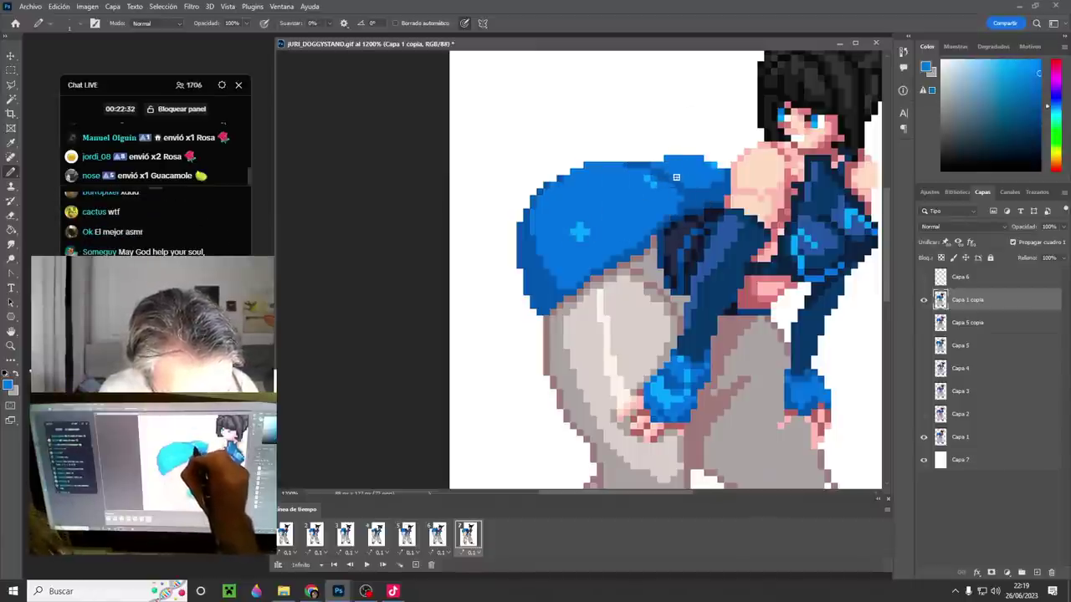
{"action": "left_click", "coordinate": [712, 154], "text": "alt"}
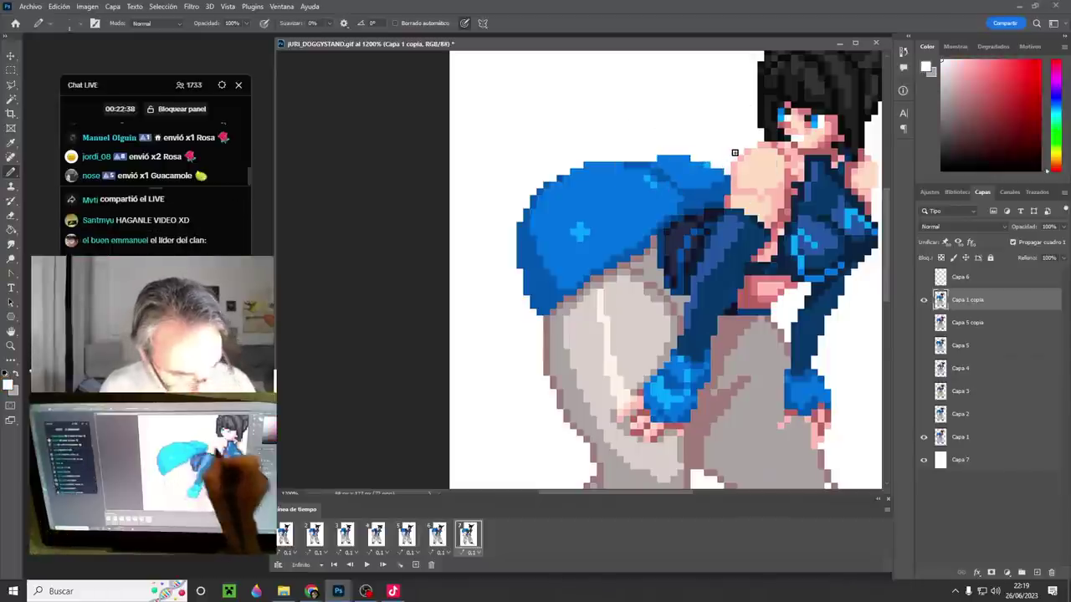
- Play the seven-frame animation to check the loop
{"action": "left_click_drag", "start_coordinate": [695, 368], "coordinate": [657, 353]}
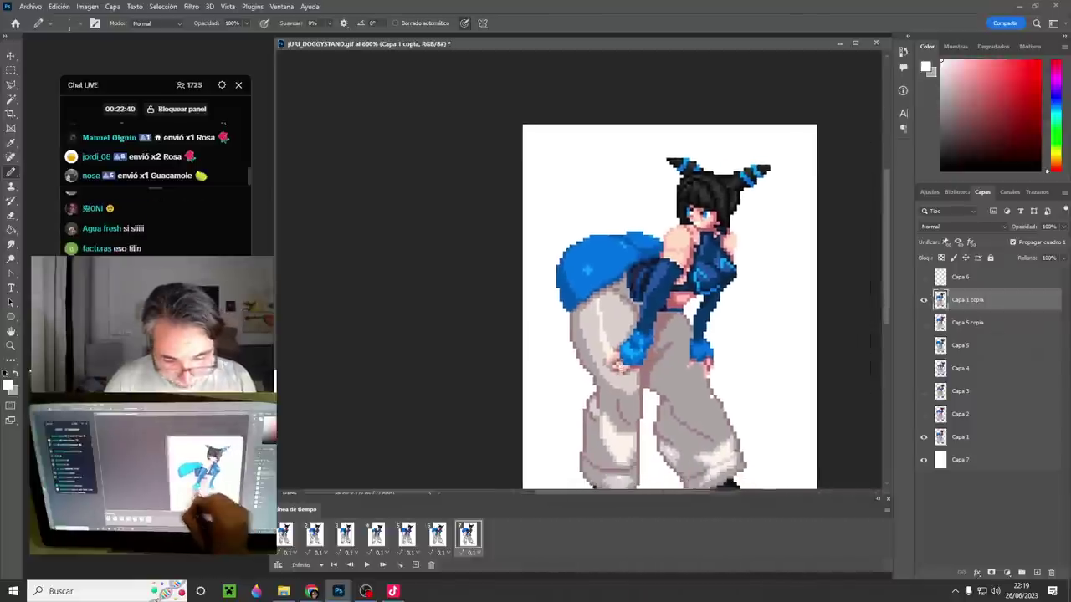
{"action": "key", "text": "ctrl+minus"}
{"action": "key", "text": "space"}
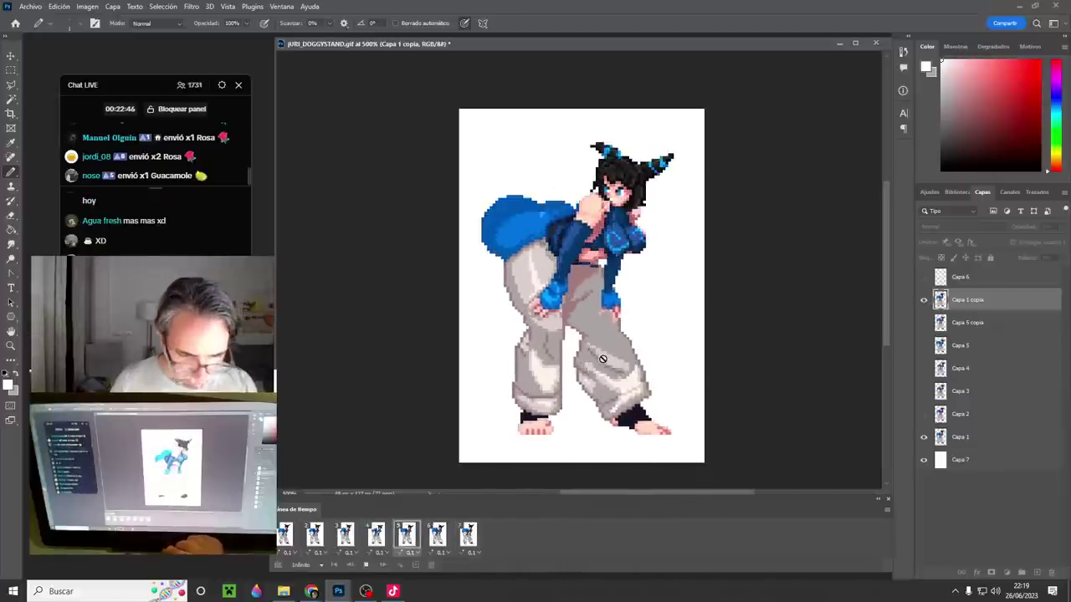
{"action": "key", "text": "space"}
- On frame 6, trim the tops of both hip bumps on Capa 5 copia with white, checking them against the Capa 6 guide
{"action": "left_click", "coordinate": [437, 537]}
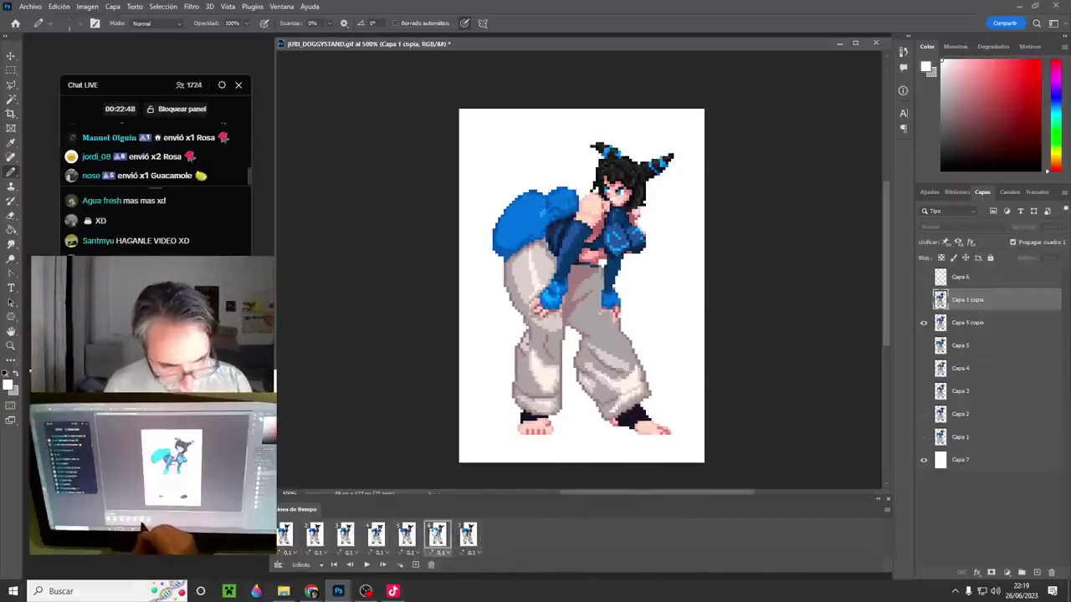
{"action": "left_click", "coordinate": [542, 235], "text": "ctrl"}
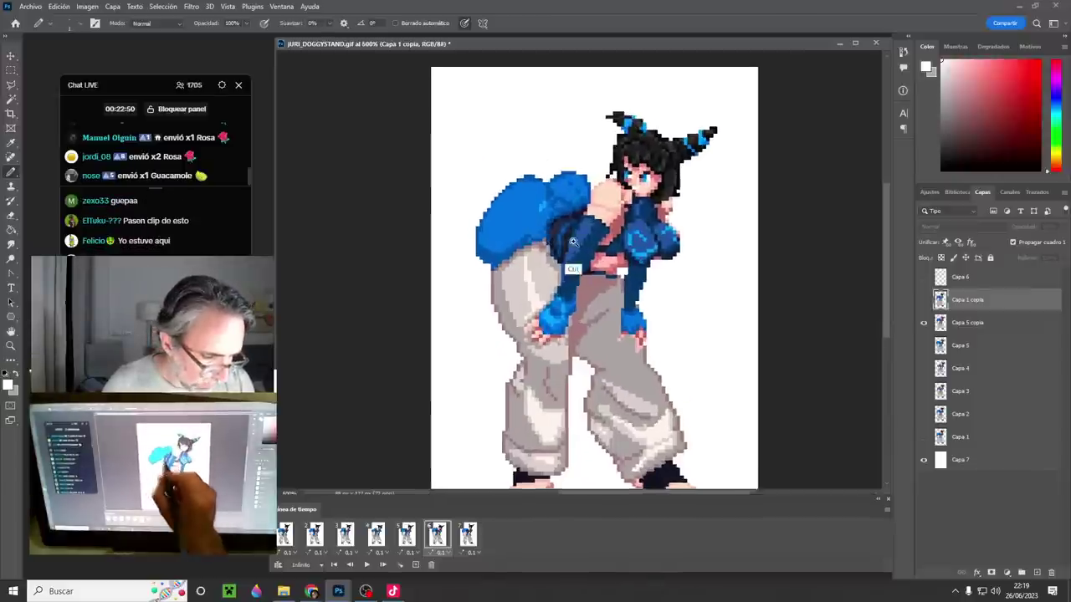
{"action": "left_click", "coordinate": [969, 324]}
{"action": "left_click", "coordinate": [565, 164], "text": "alt"}
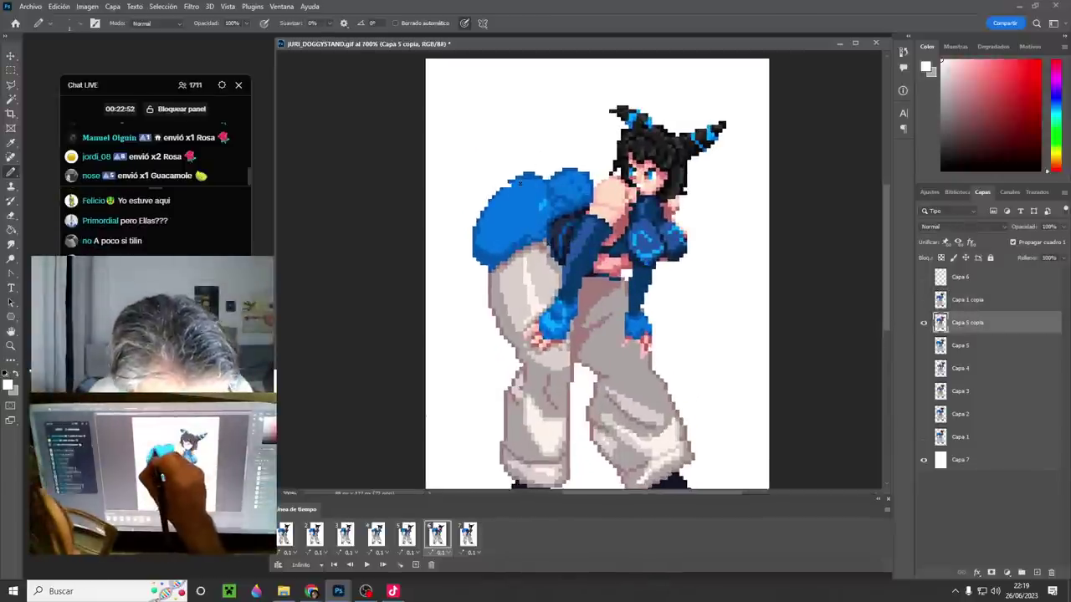
{"action": "left_click_drag", "start_coordinate": [519, 182], "coordinate": [528, 175]}
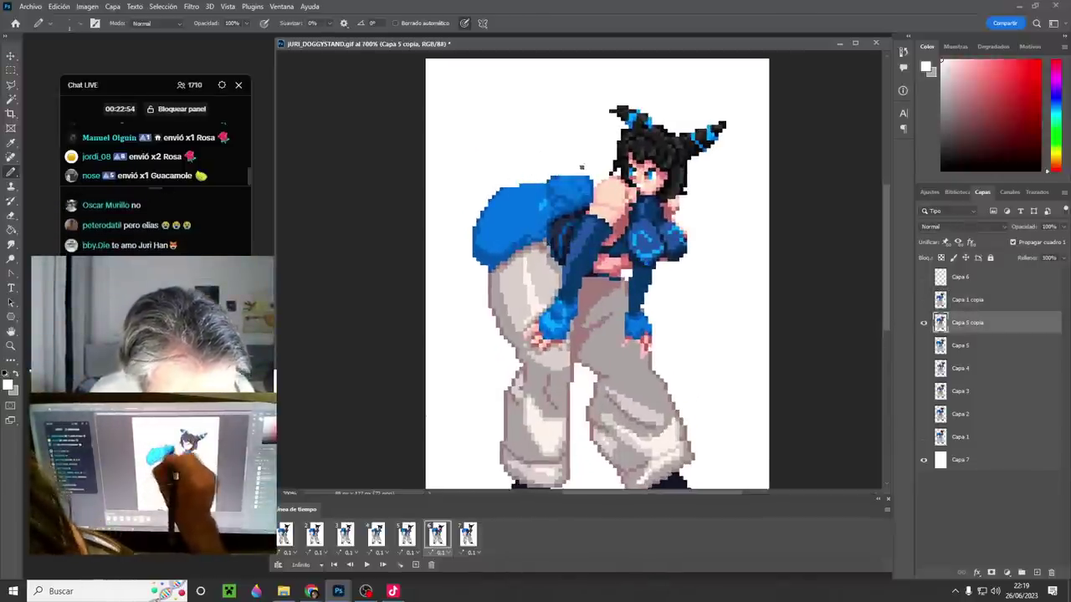
{"action": "left_click", "coordinate": [924, 276]}
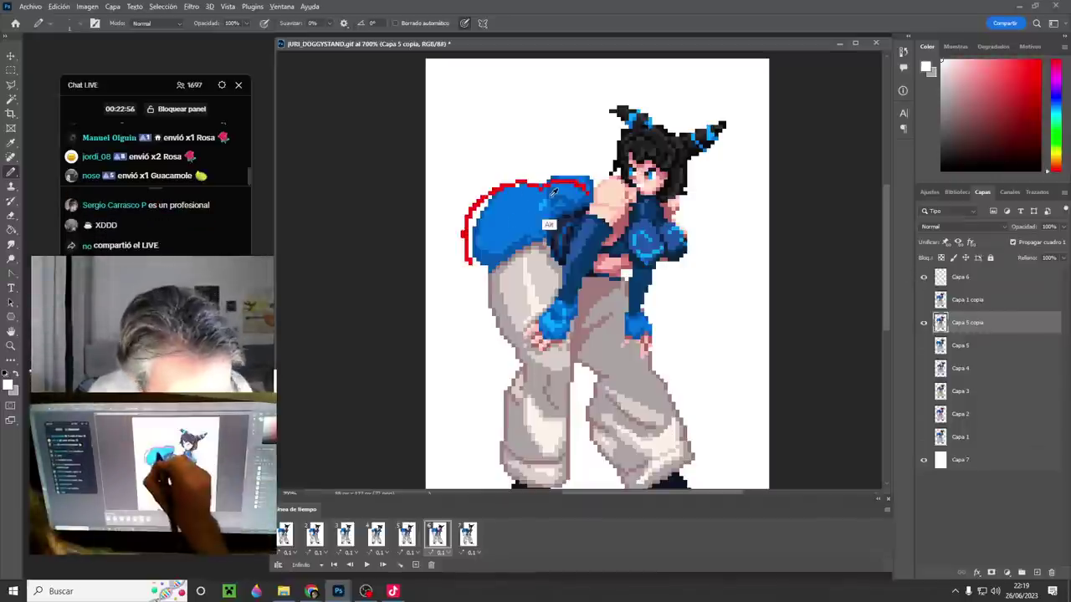
{"action": "left_click", "coordinate": [924, 276]}
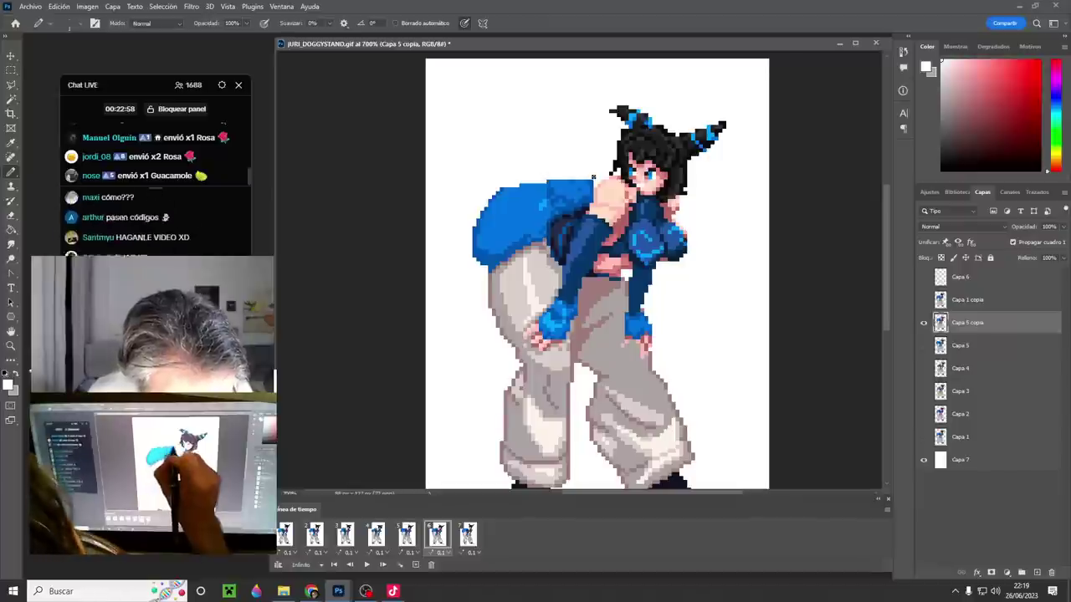
- Round the upper edge of frame 6's hips and redraw the crease between them with sampled dark and mid blues
{"action": "left_click", "coordinate": [547, 184], "text": "alt"}
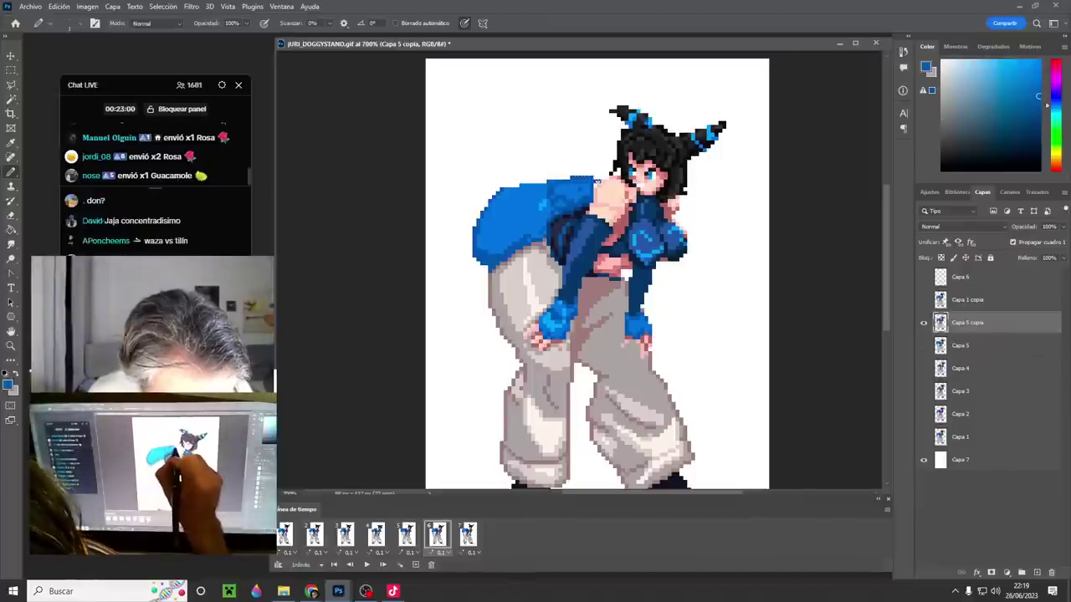
{"action": "left_click", "coordinate": [585, 185], "text": "alt"}
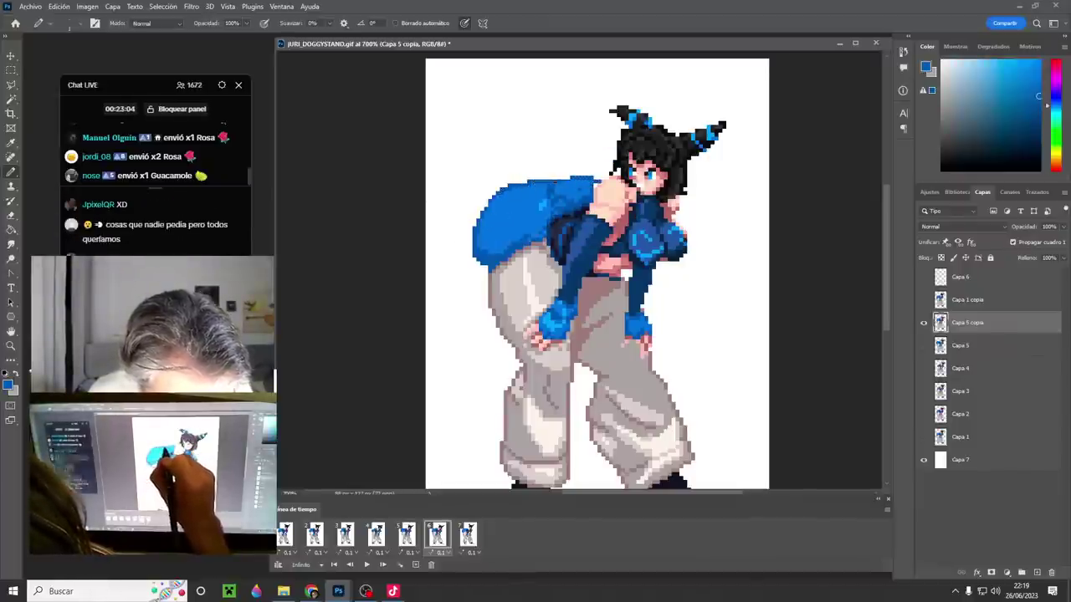
{"action": "left_click", "coordinate": [550, 184], "text": "alt"}
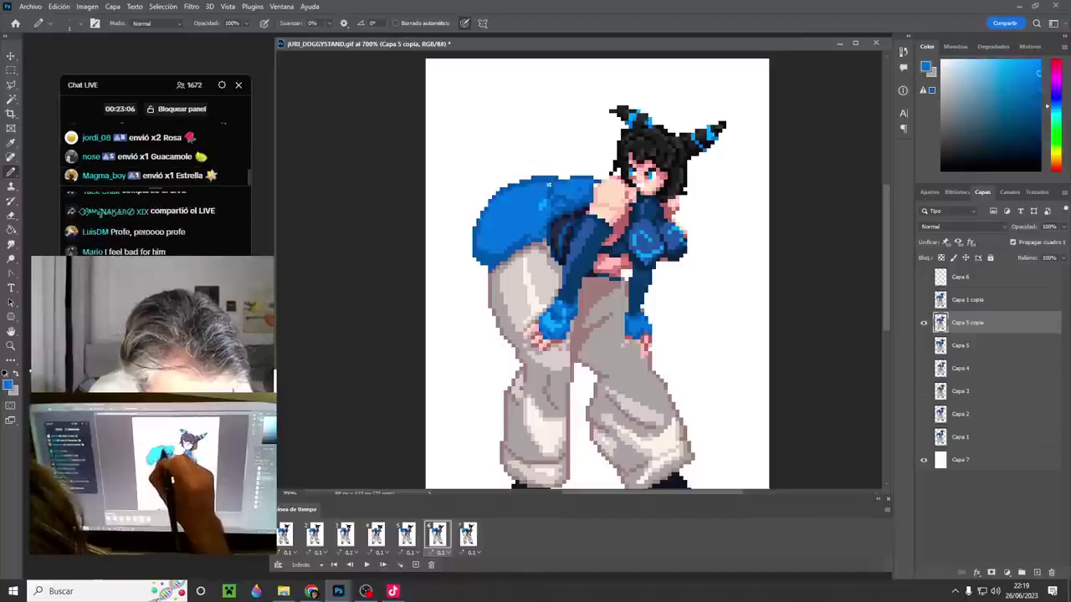
{"action": "left_click", "coordinate": [533, 193], "text": "alt"}
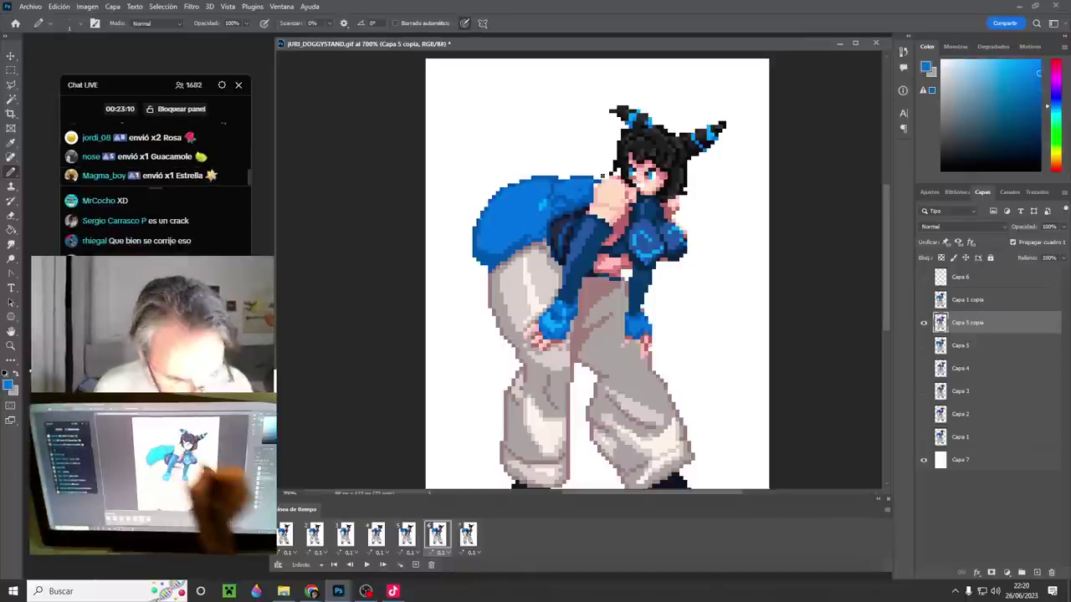
- Play the animation with the flattened frame 6 hips and inspect frame 7
{"action": "key", "text": "space"}
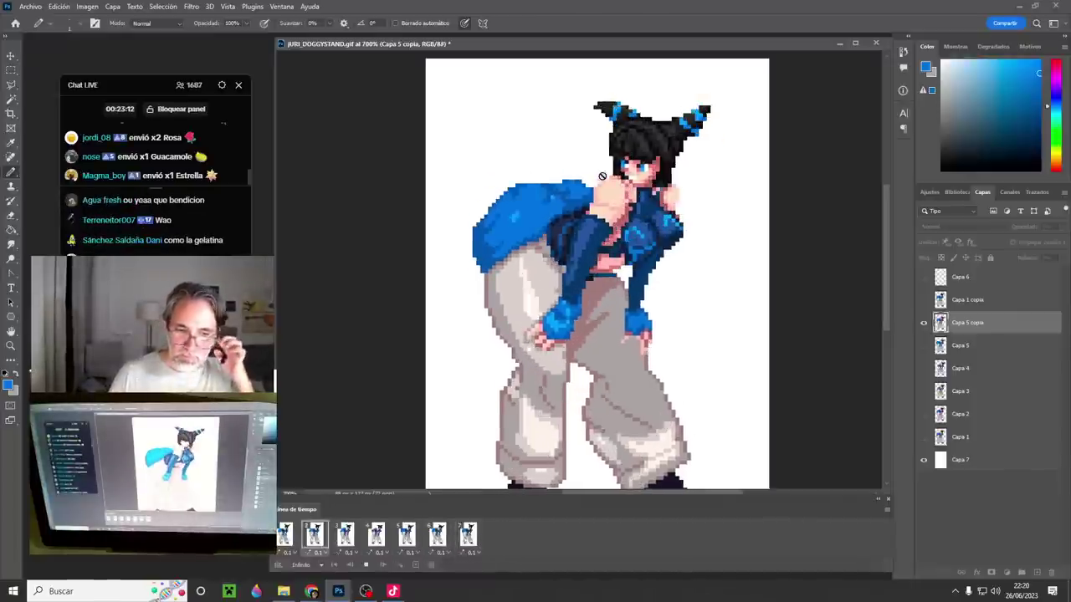
{"action": "key", "text": "space"}
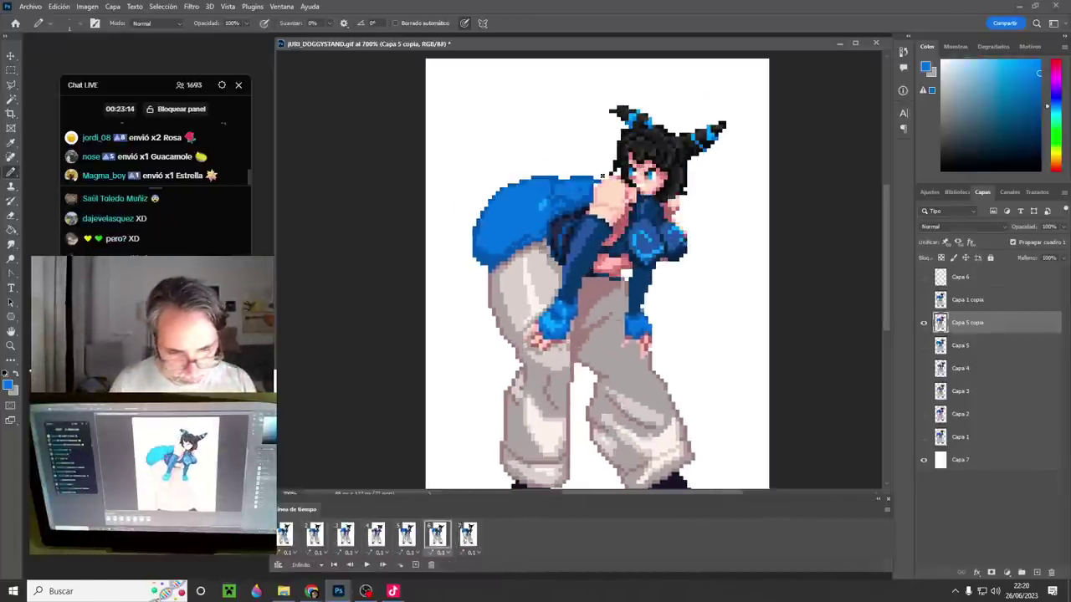
{"action": "left_click", "coordinate": [466, 541]}
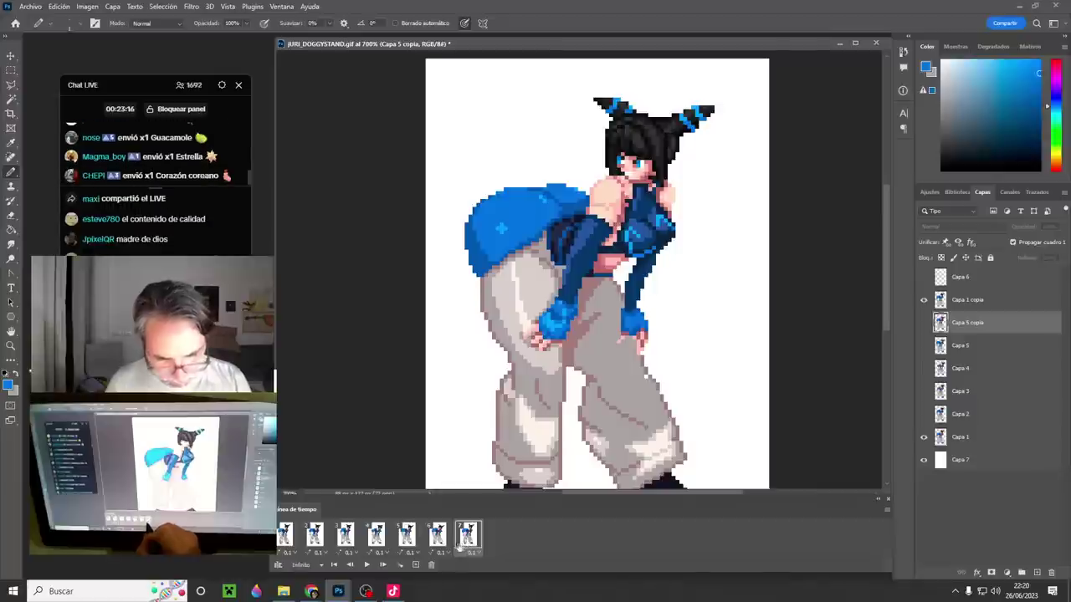
{"action": "left_click", "coordinate": [291, 547]}
{"action": "right_click", "coordinate": [287, 550]}
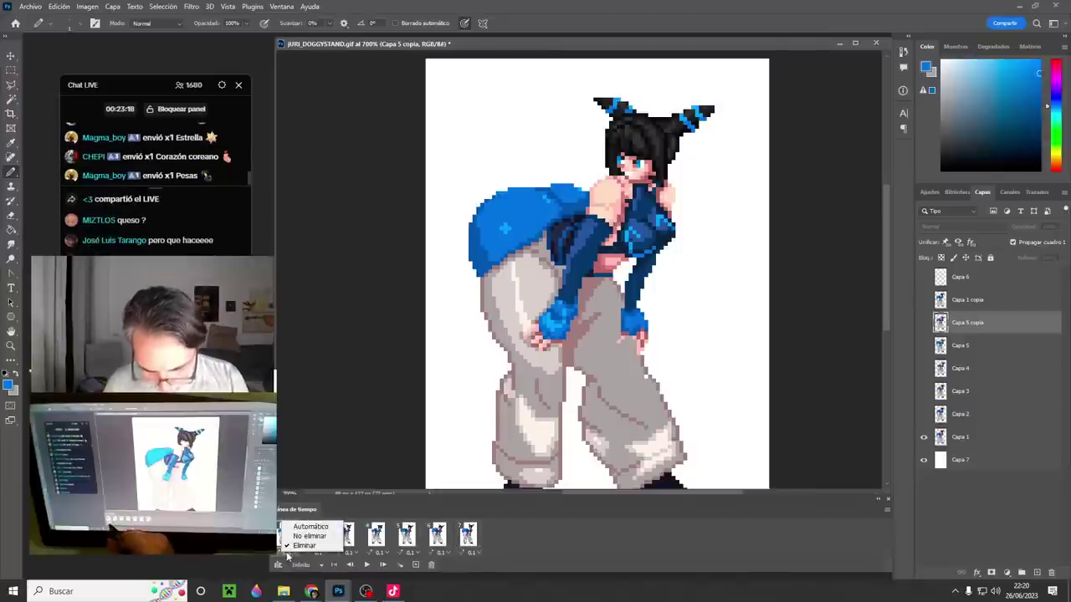
{"action": "left_click", "coordinate": [290, 554]}
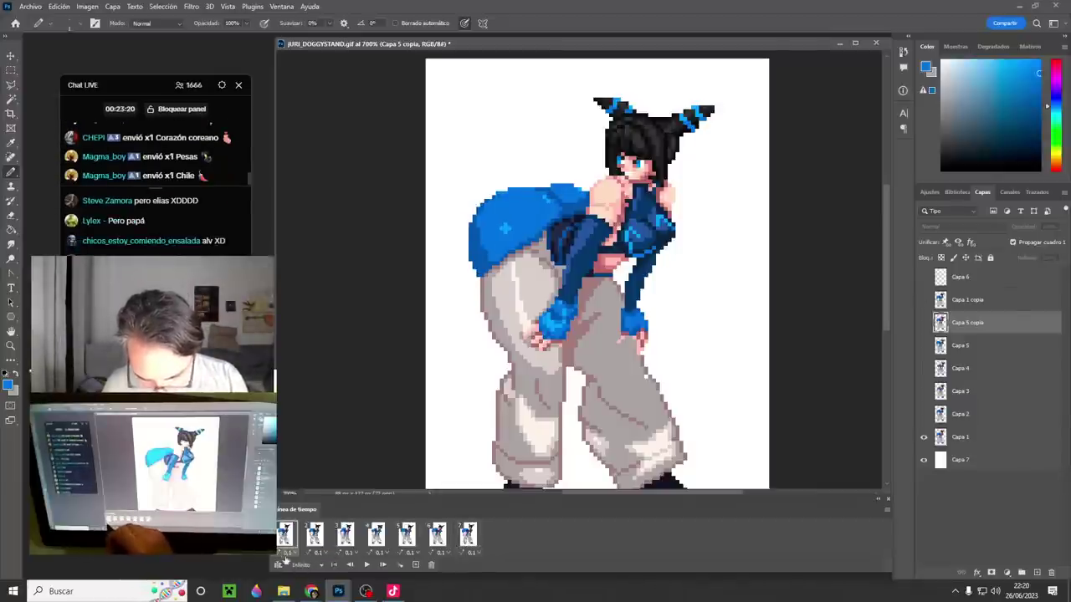
- Set frame 1's delay to 0.5 seconds and play the animation to check its timing
{"action": "left_click", "coordinate": [291, 553]}
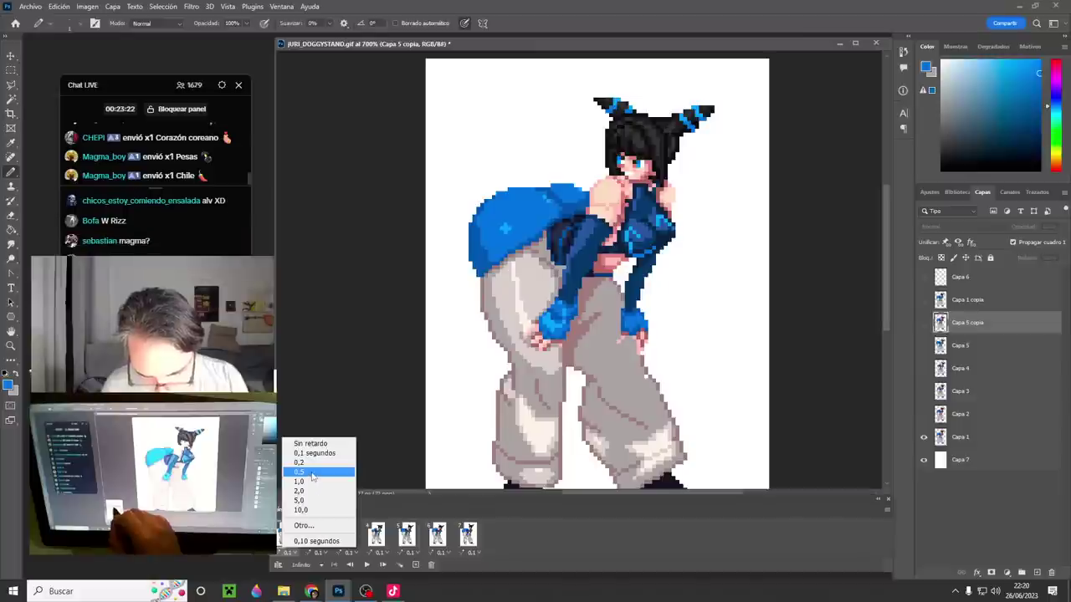
{"action": "left_click", "coordinate": [312, 474]}
{"action": "key", "text": "space"}
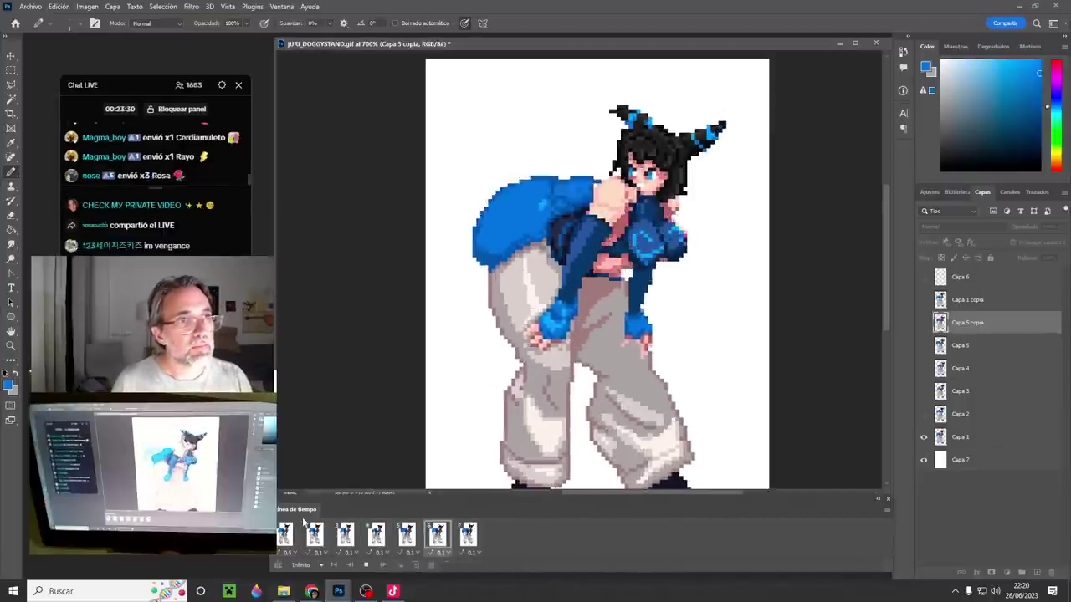
{"action": "key", "text": "space"}
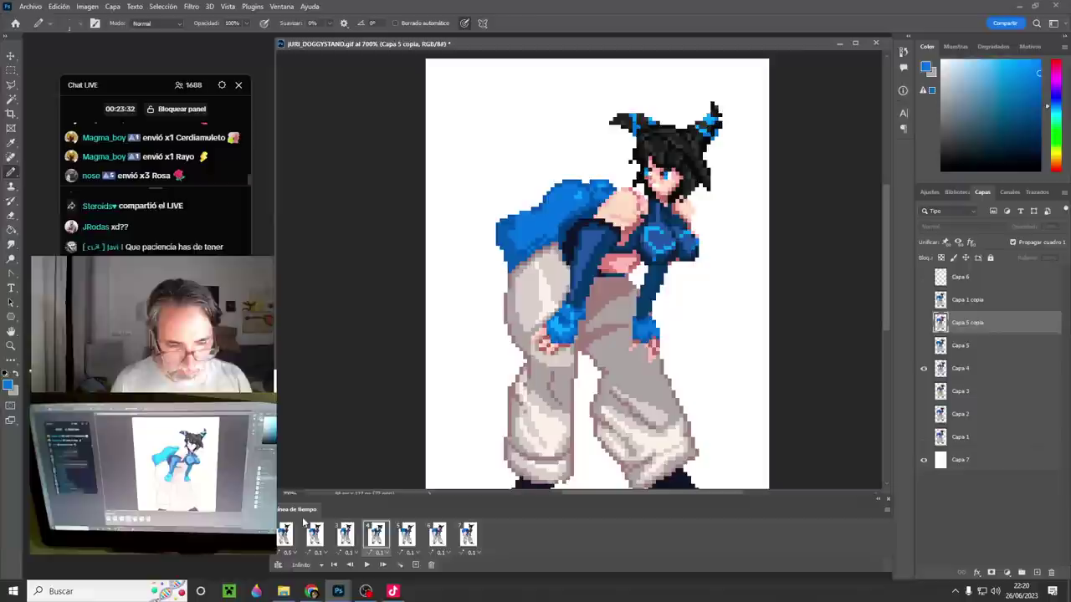
{"action": "left_click", "coordinate": [607, 358], "text": "alt"}
{"action": "left_click", "coordinate": [608, 358], "text": "alt"}
{"action": "left_click_drag", "start_coordinate": [636, 417], "coordinate": [596, 377]}
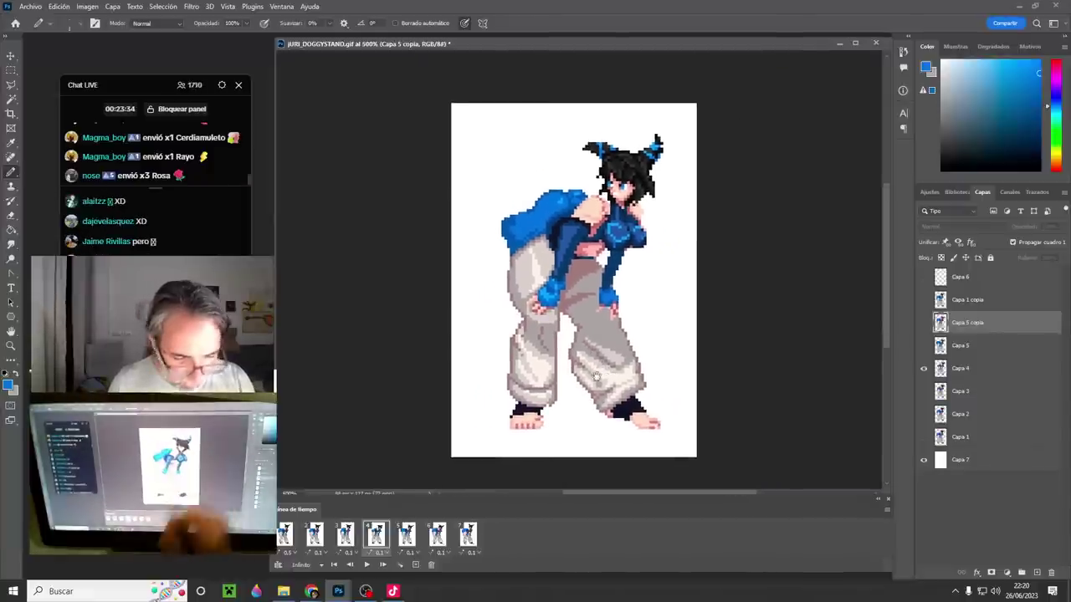
{"action": "key", "text": "space"}
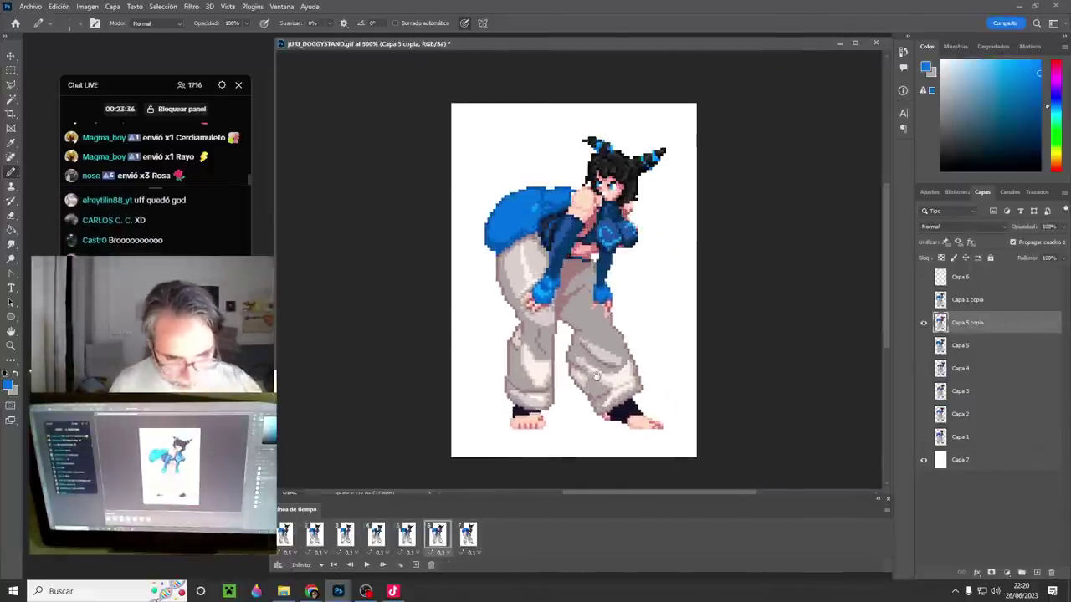
- Try frames 2 to 7 with no delay and play the animation
{"action": "left_click", "coordinate": [314, 535]}
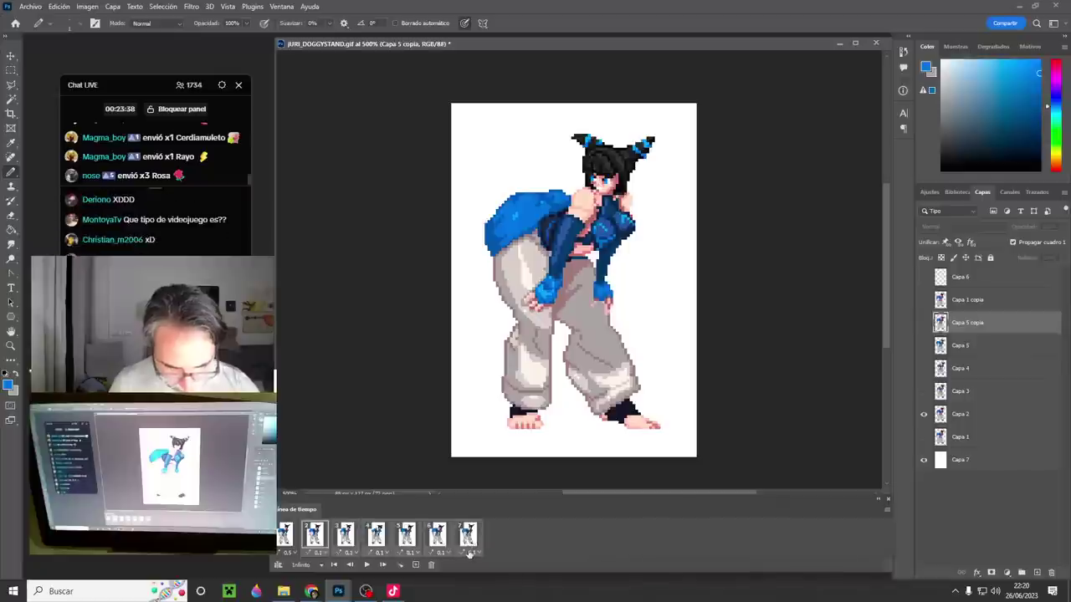
{"action": "left_click", "coordinate": [470, 552]}
{"action": "left_click", "coordinate": [498, 455]}
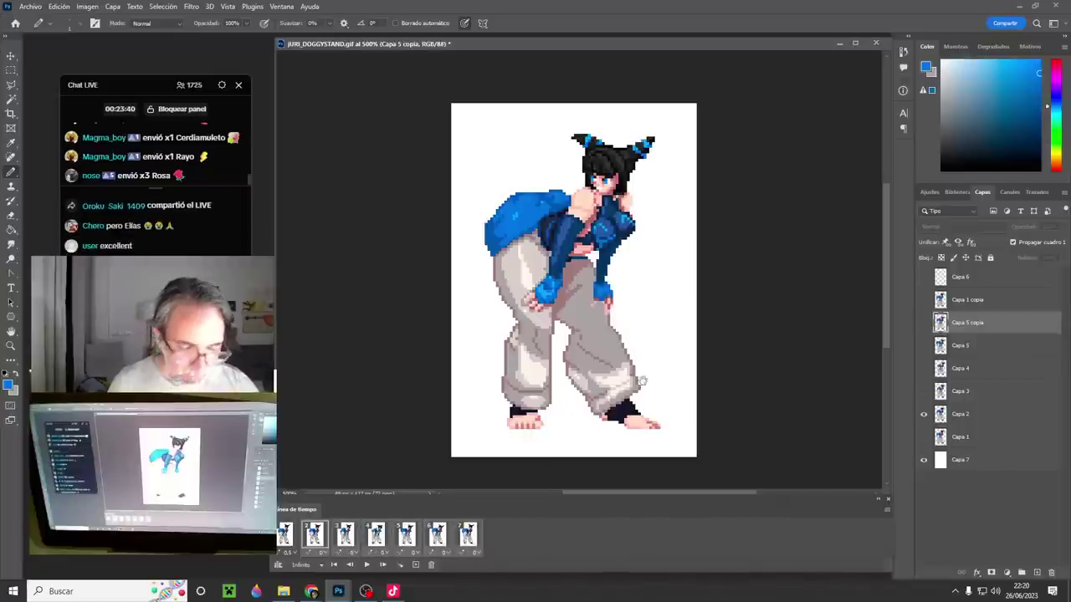
{"action": "key", "text": "space"}
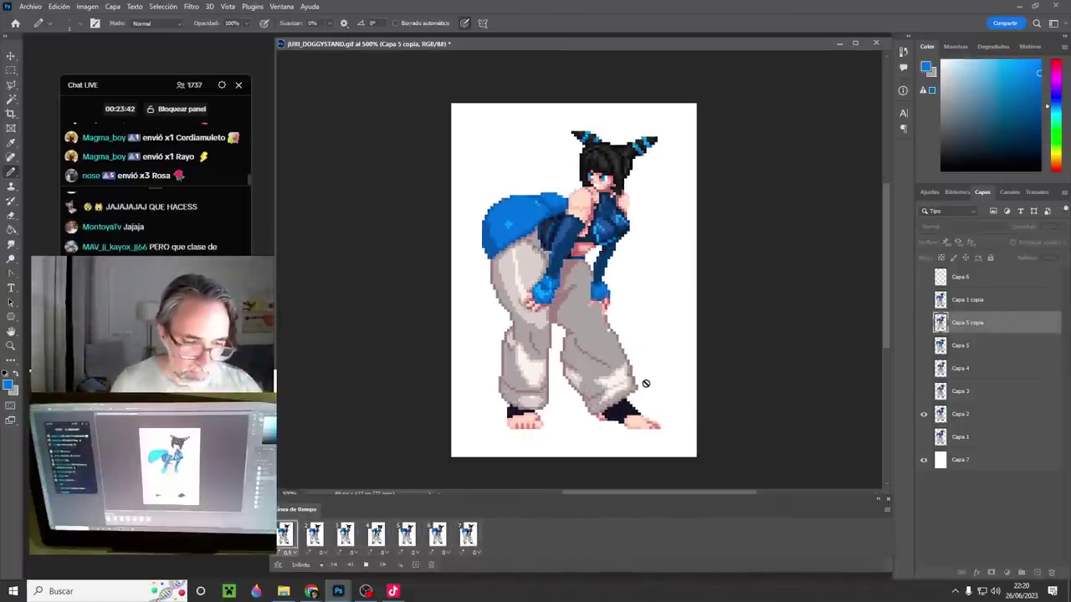
- Set the delay of frames 2 to 7 to a custom 0.05 seconds and play the animation
{"action": "left_click", "coordinate": [316, 544]}
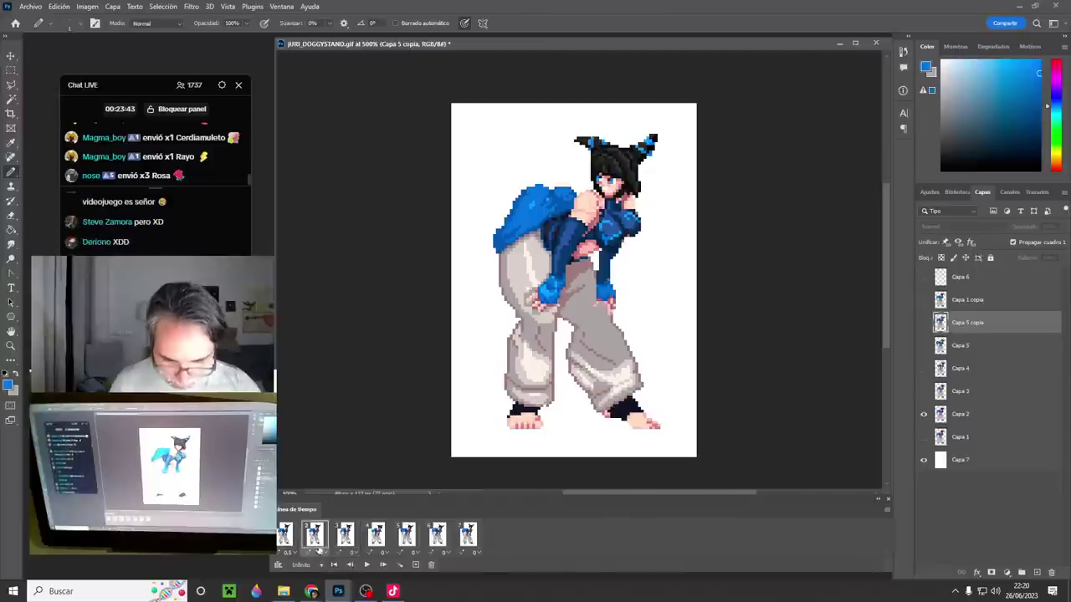
{"action": "left_click", "coordinate": [471, 554]}
{"action": "left_click", "coordinate": [488, 525]}
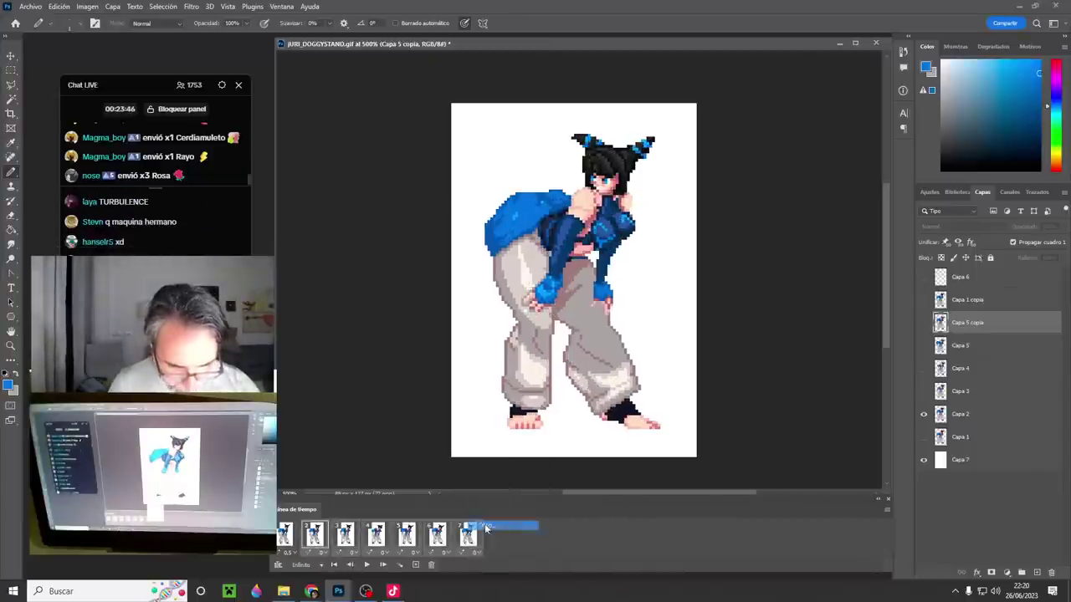
{"action": "type", "text": "0,05"}
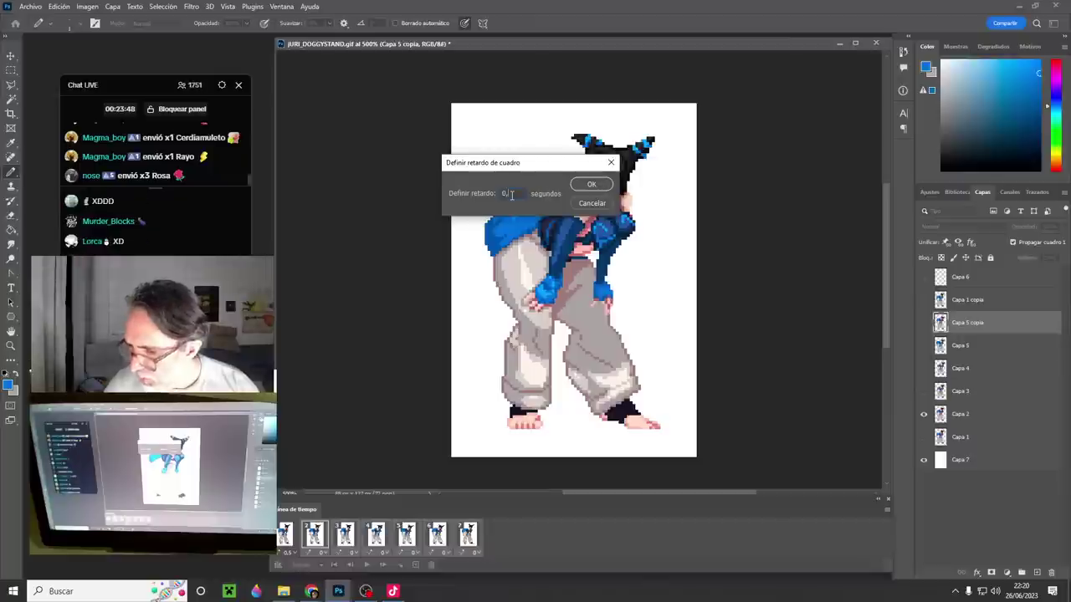
{"action": "left_click", "coordinate": [584, 184]}
{"action": "key", "text": "space"}
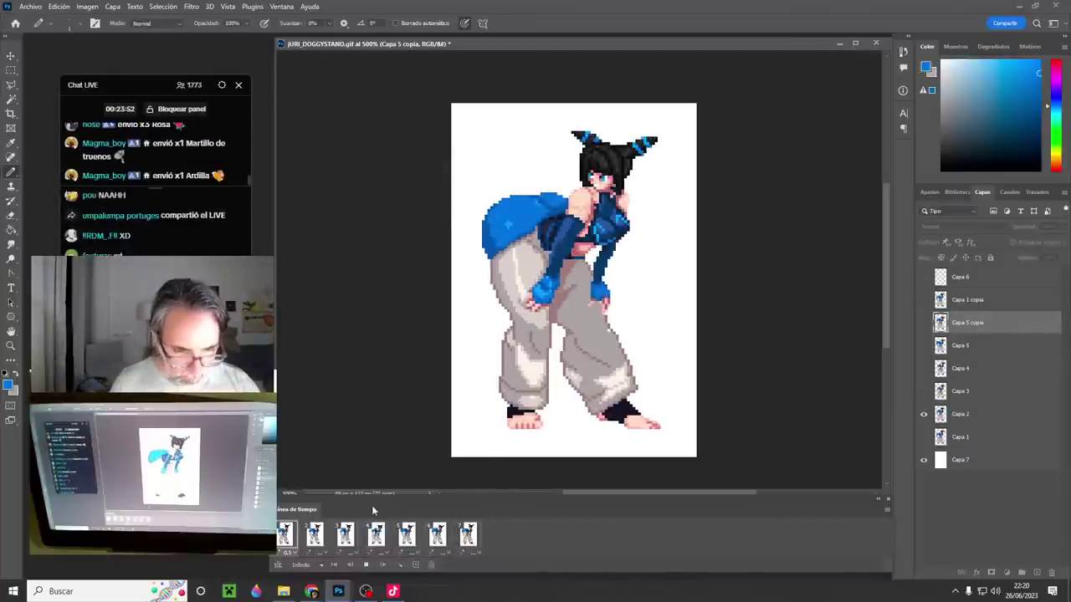
{"action": "key", "text": "space"}
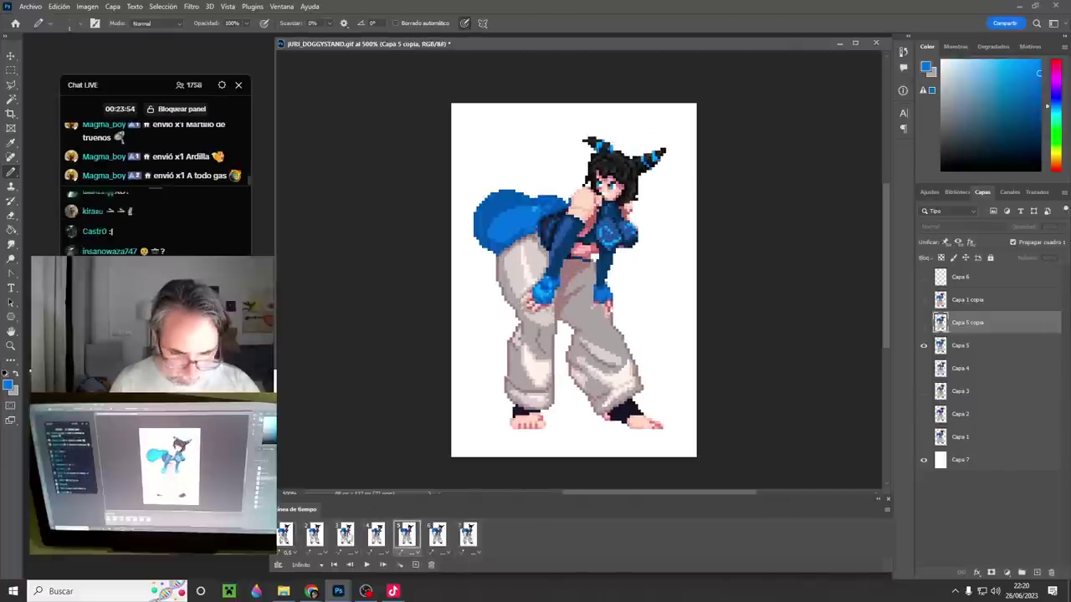
- On frame 5, trim the upper and rear edges of the hips on Capa 5 with white and repaint inside them with sampled blue
{"action": "left_click", "coordinate": [314, 538]}
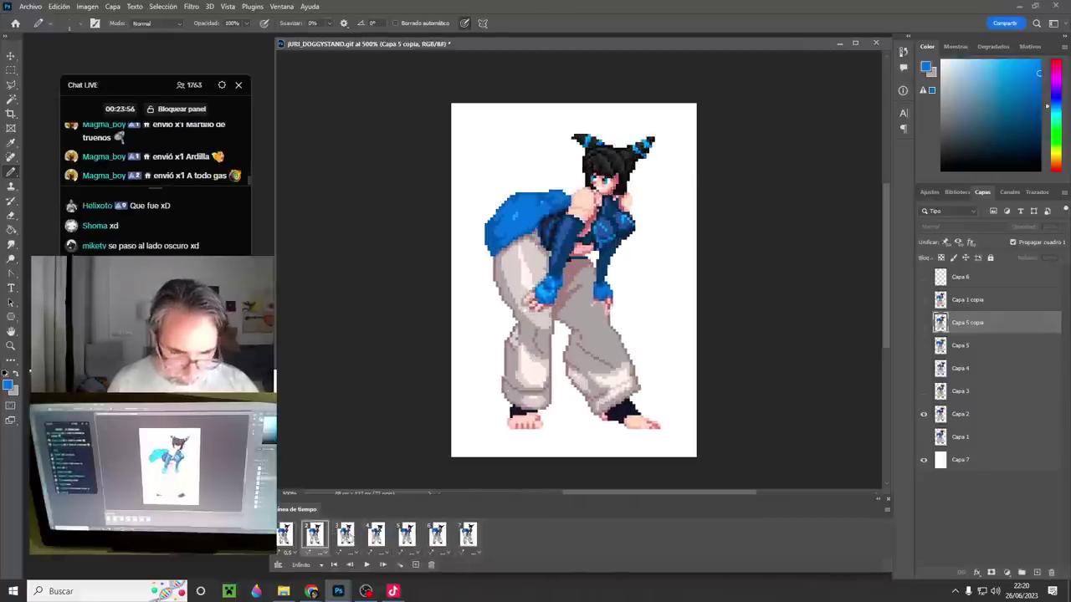
{"action": "left_click", "coordinate": [312, 540]}
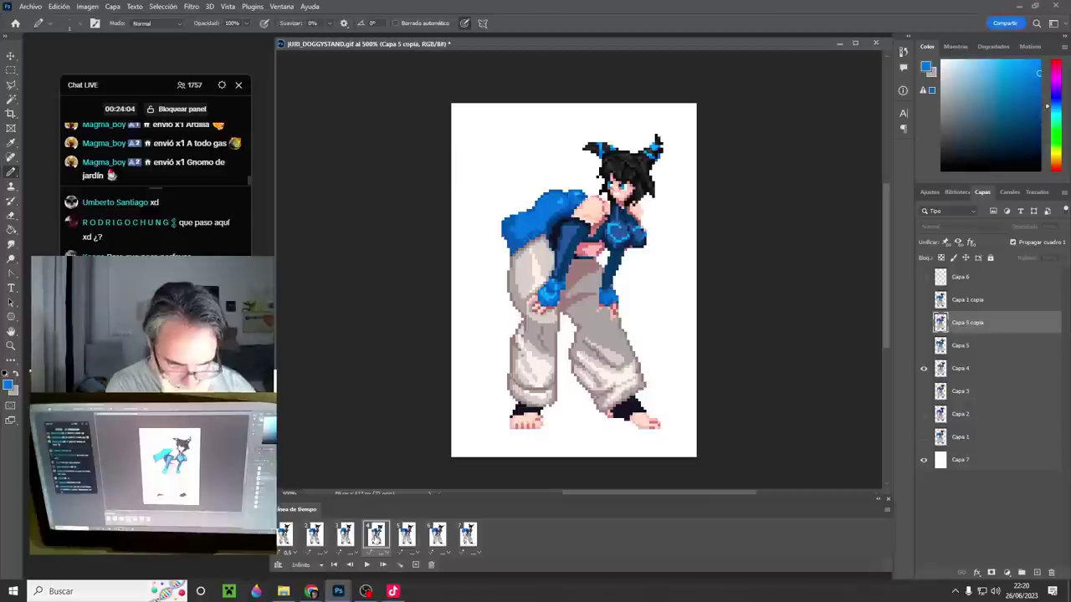
{"action": "left_click", "coordinate": [350, 542]}
{"action": "left_click", "coordinate": [378, 540]}
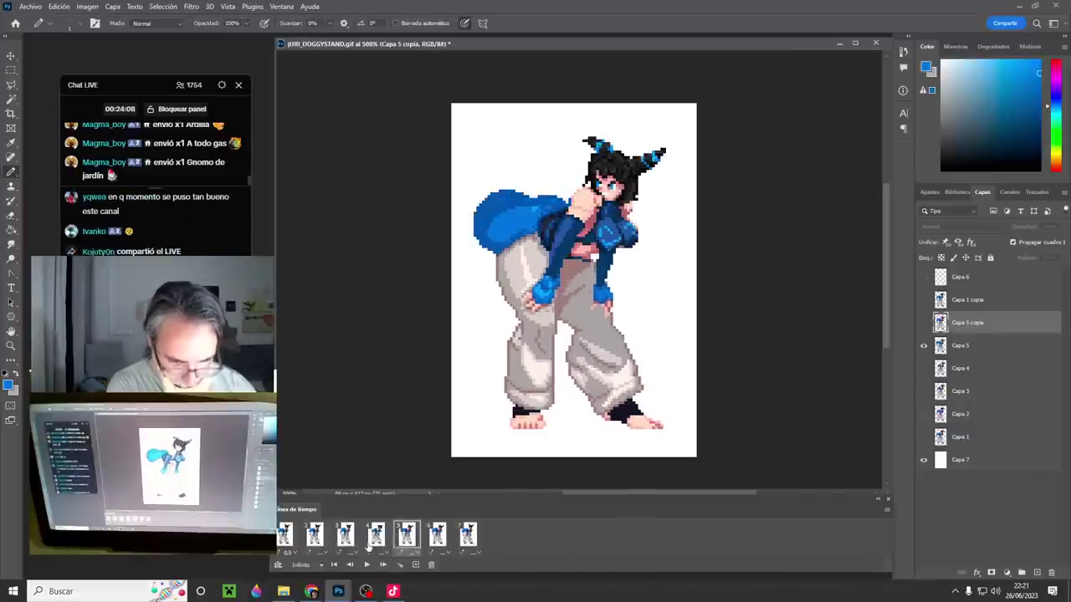
{"action": "left_click", "coordinate": [374, 543]}
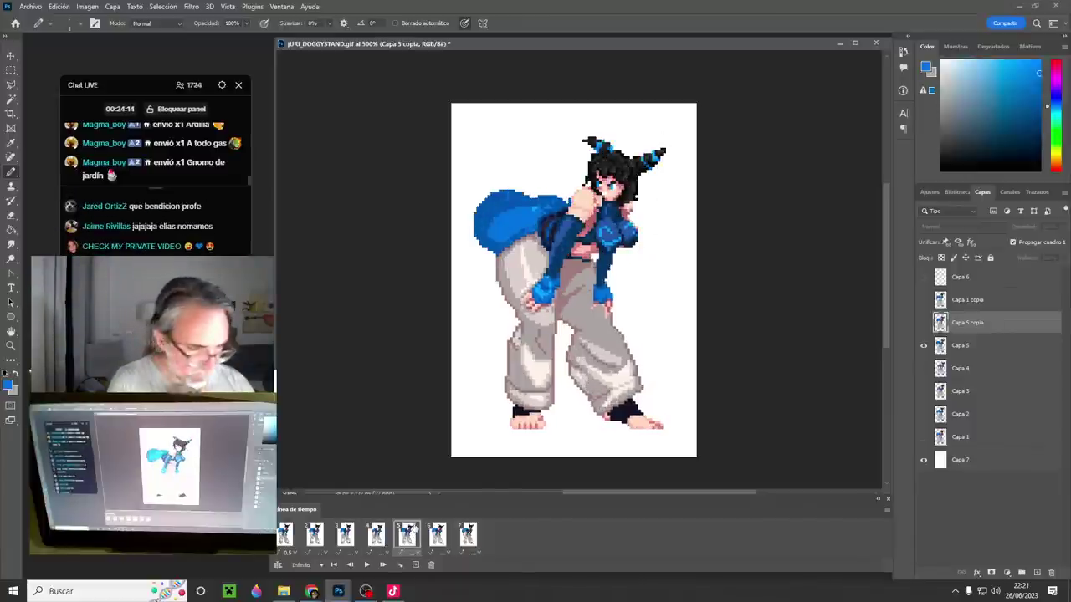
{"action": "left_click", "coordinate": [974, 338]}
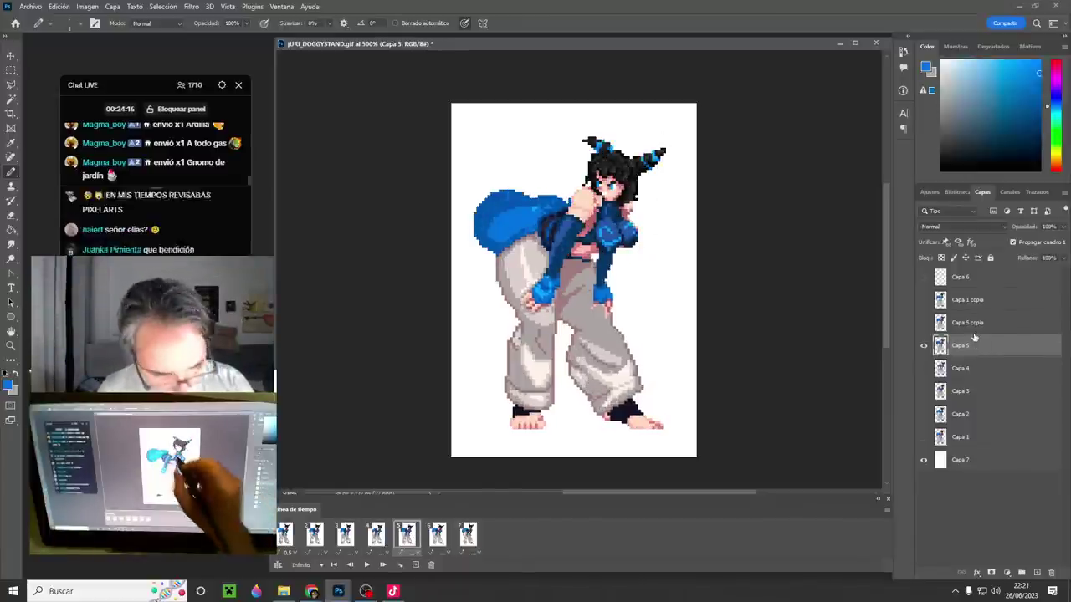
{"action": "left_click", "coordinate": [557, 179], "text": "alt"}
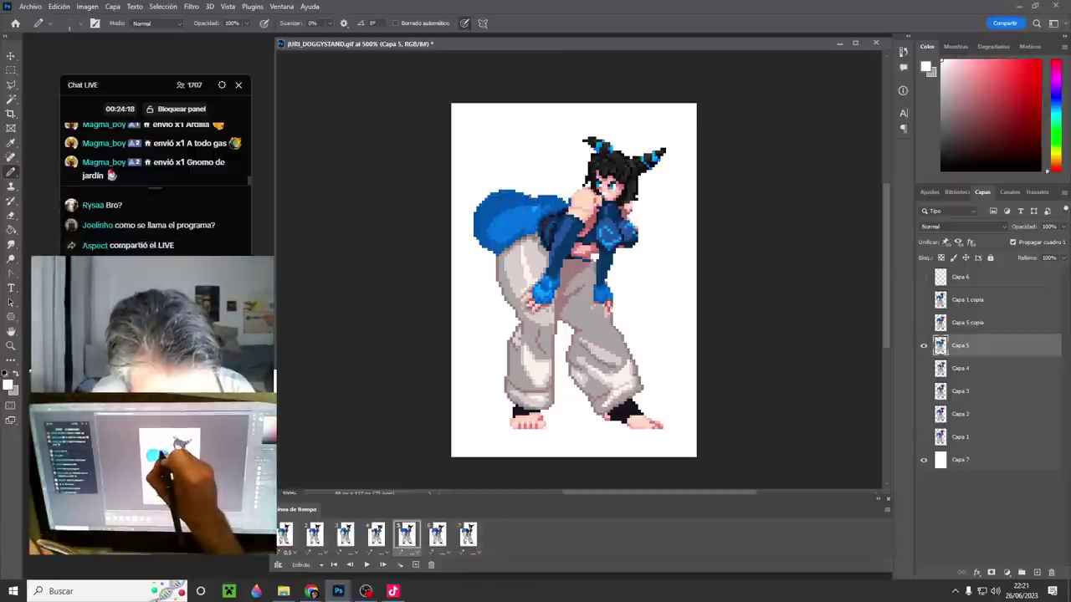
{"action": "mouse_move", "coordinate": [493, 192]}
{"action": "left_mouse_down"}
{"action": "mouse_move", "coordinate": [536, 193]}
{"action": "mouse_move", "coordinate": [476, 219]}
{"action": "left_mouse_up"}
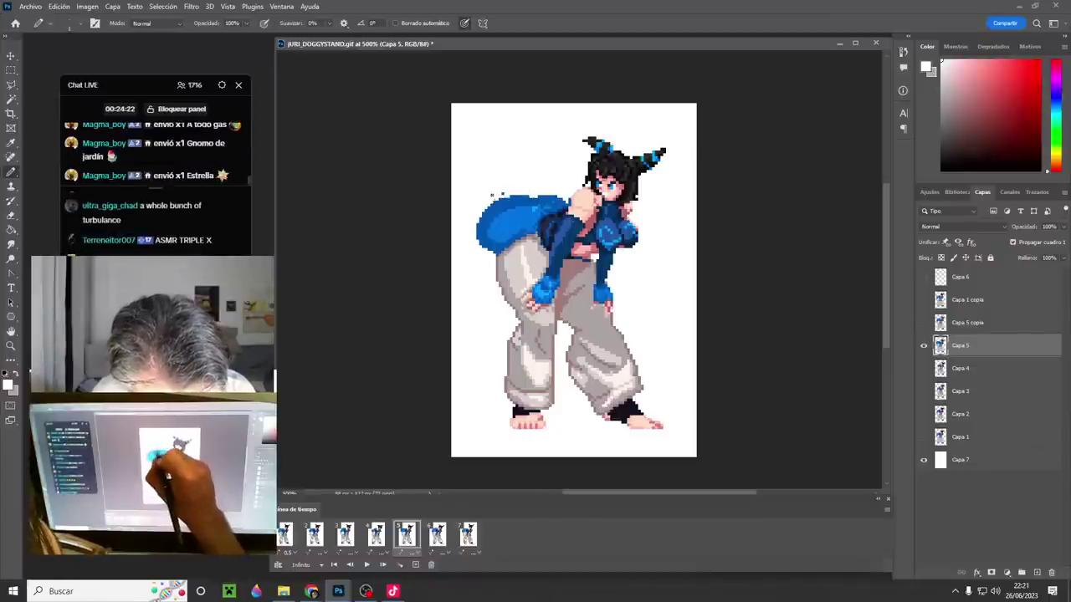
{"action": "left_click", "coordinate": [514, 215], "text": "alt"}
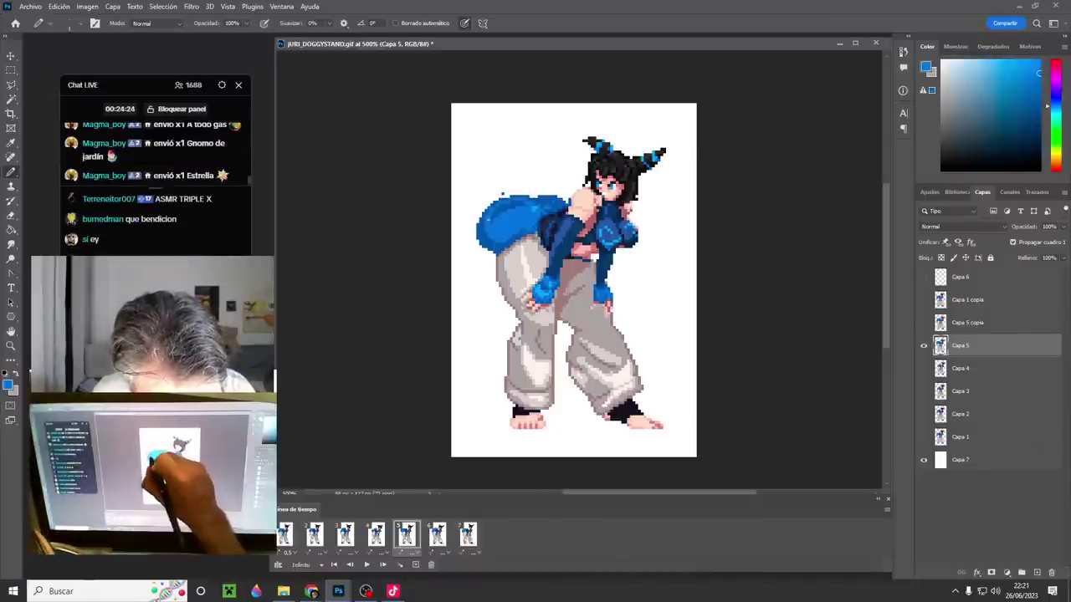
- Play the animation to check how the trimmed frame 5 hips flow into frames 6 and 7
{"action": "key", "text": "space"}
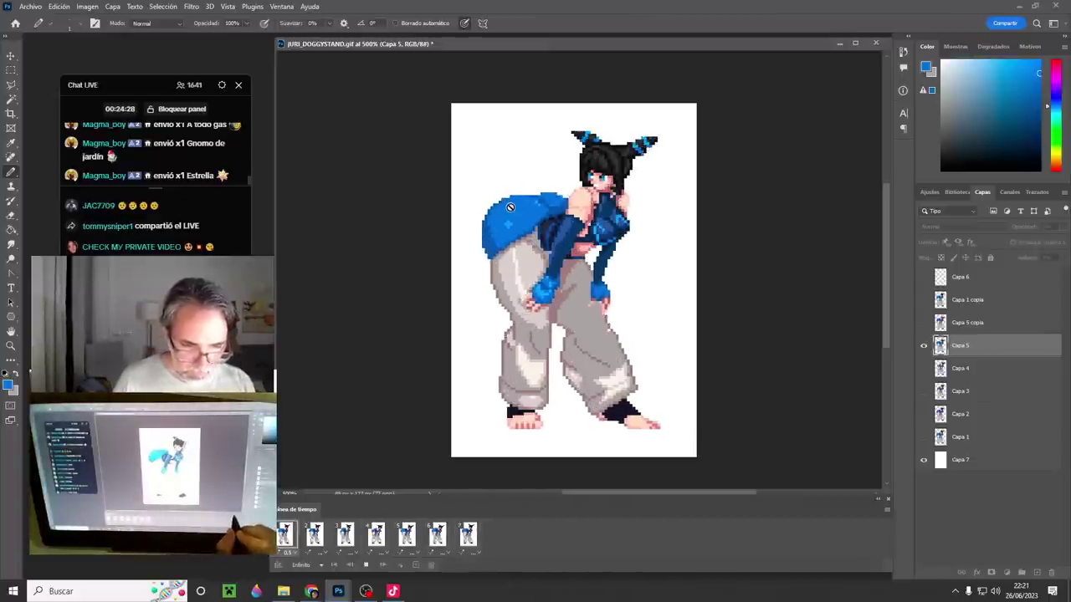
{"action": "key", "text": "space"}
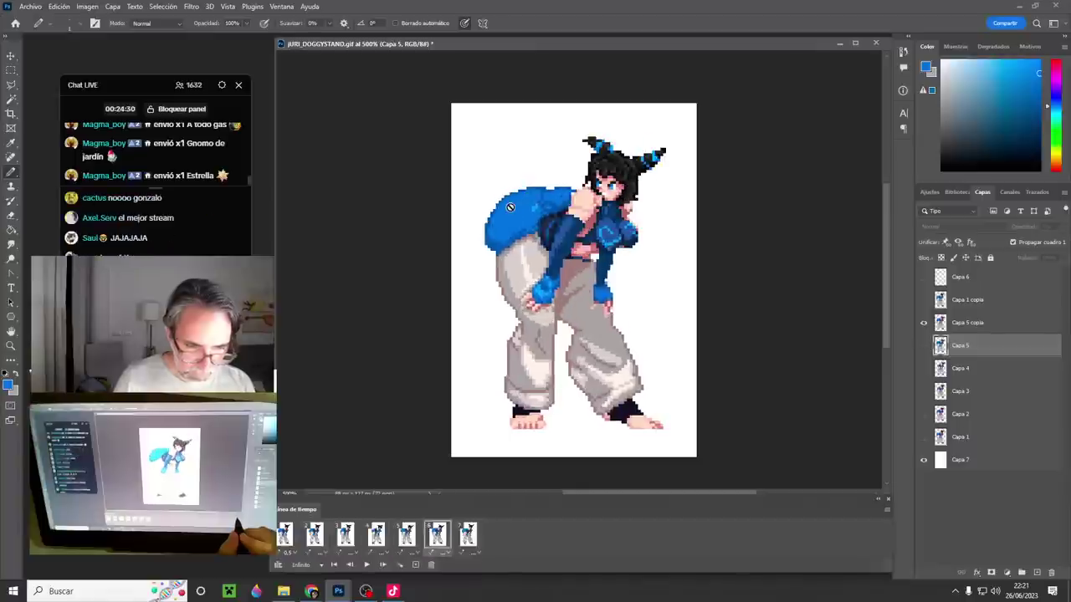
{"action": "key", "text": "space"}
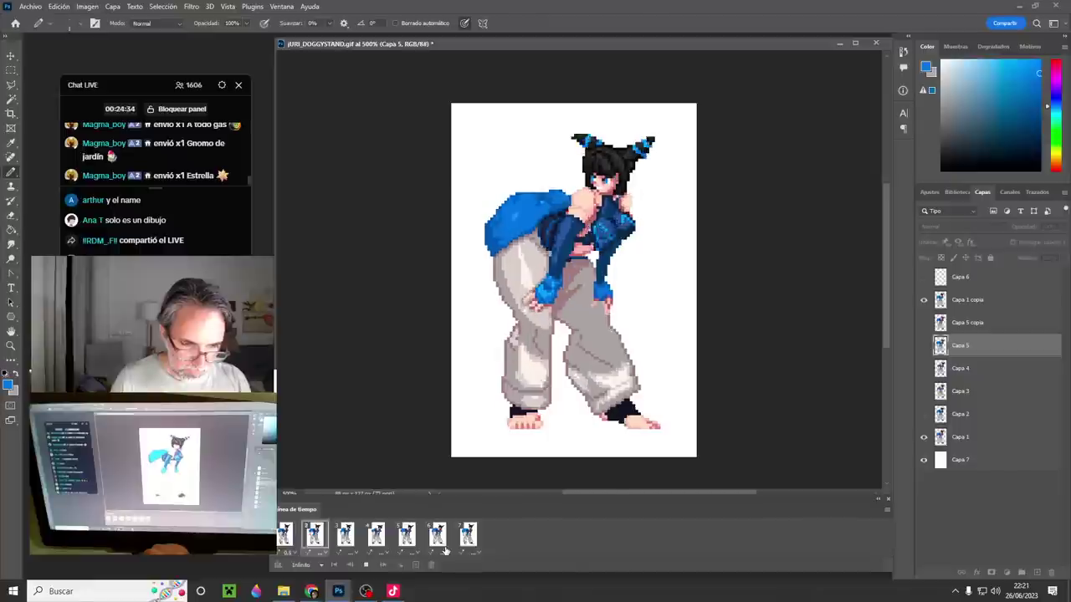
{"action": "key", "text": "space"}
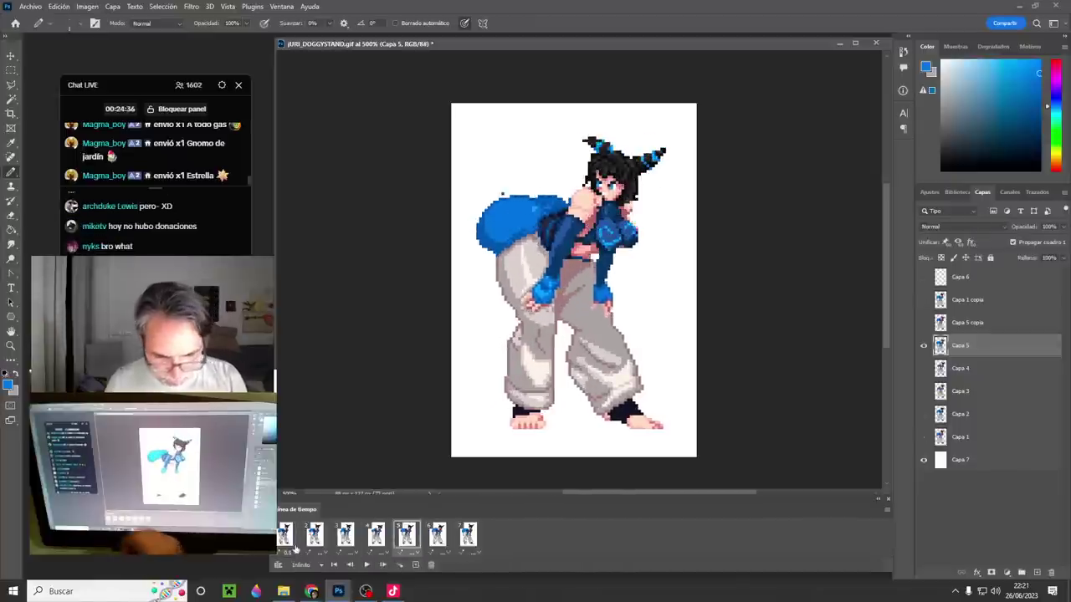
- Review frames 2 to 5, set frame 4's delay to 0.1 seconds, and play the animation
{"action": "left_click", "coordinate": [317, 537]}
{"action": "left_click", "coordinate": [346, 537]}
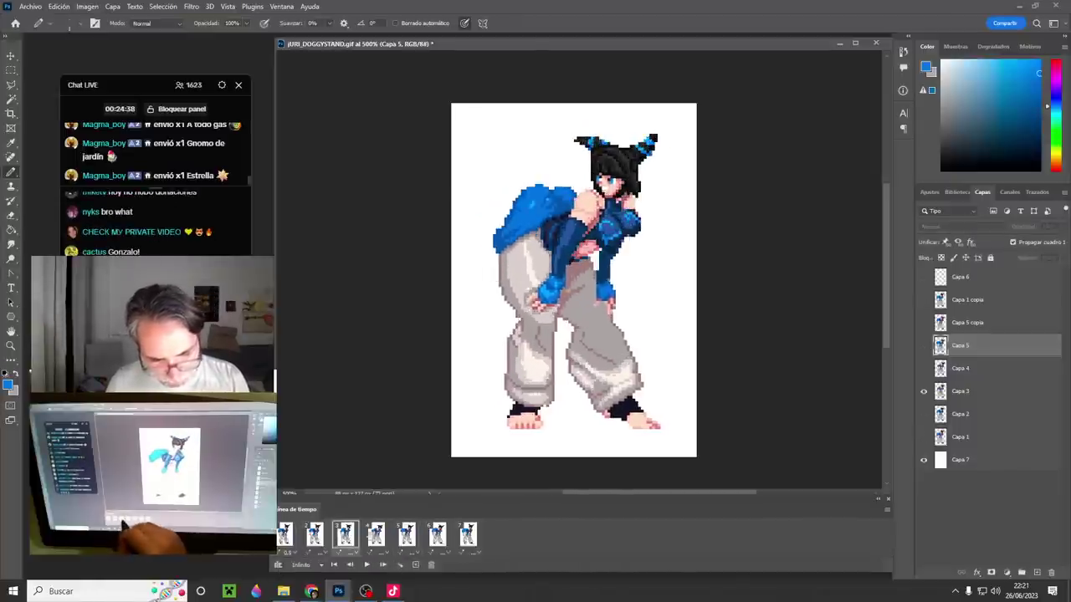
{"action": "left_click", "coordinate": [376, 537]}
{"action": "left_click", "coordinate": [407, 539]}
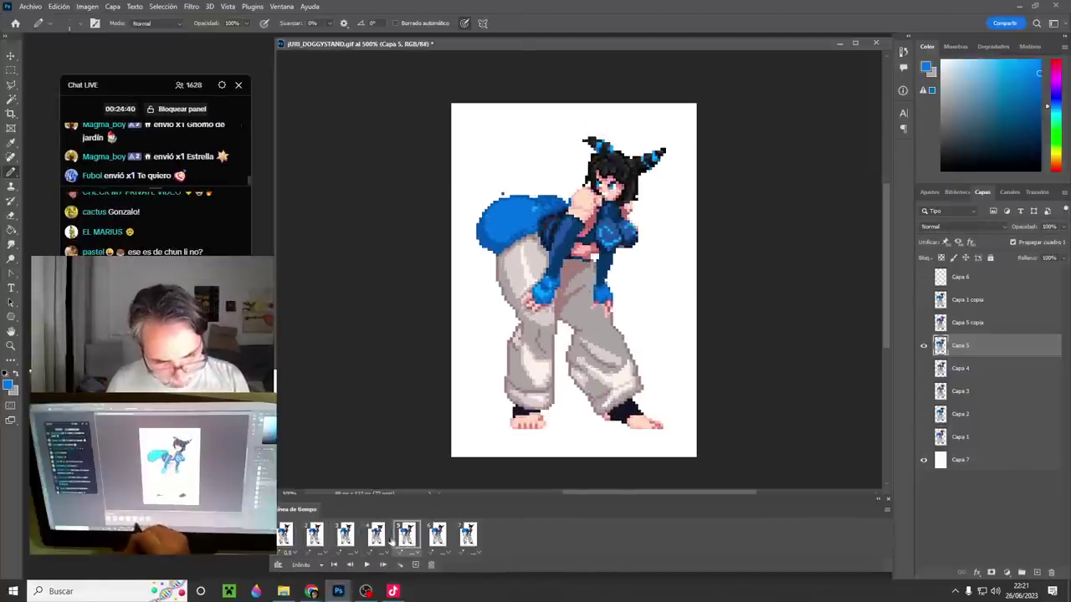
{"action": "left_click", "coordinate": [389, 541]}
{"action": "left_click", "coordinate": [377, 553]}
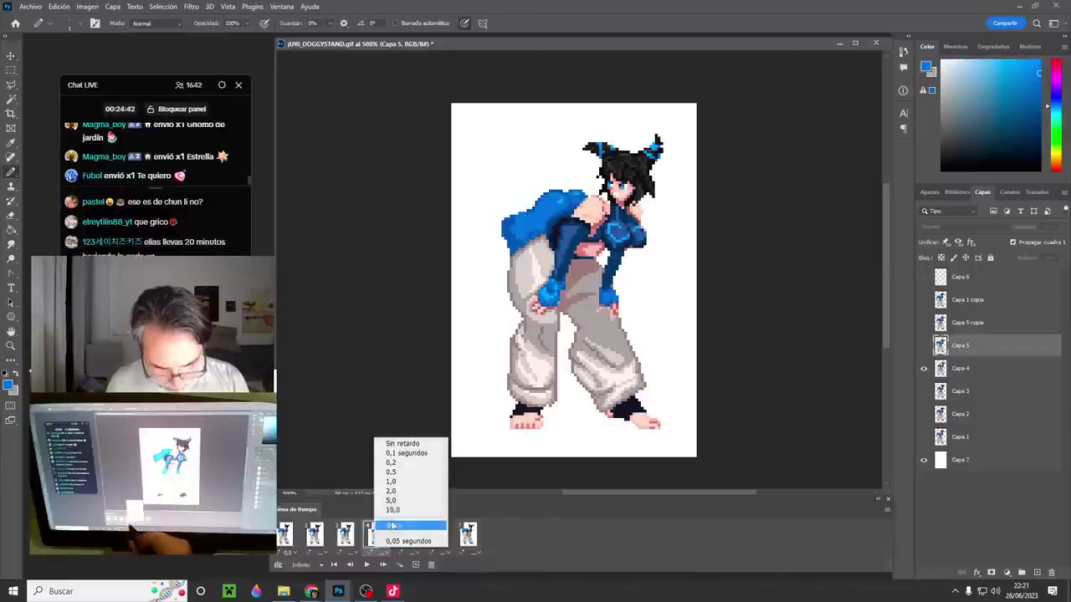
{"action": "left_click", "coordinate": [405, 453]}
{"action": "key", "text": "space"}
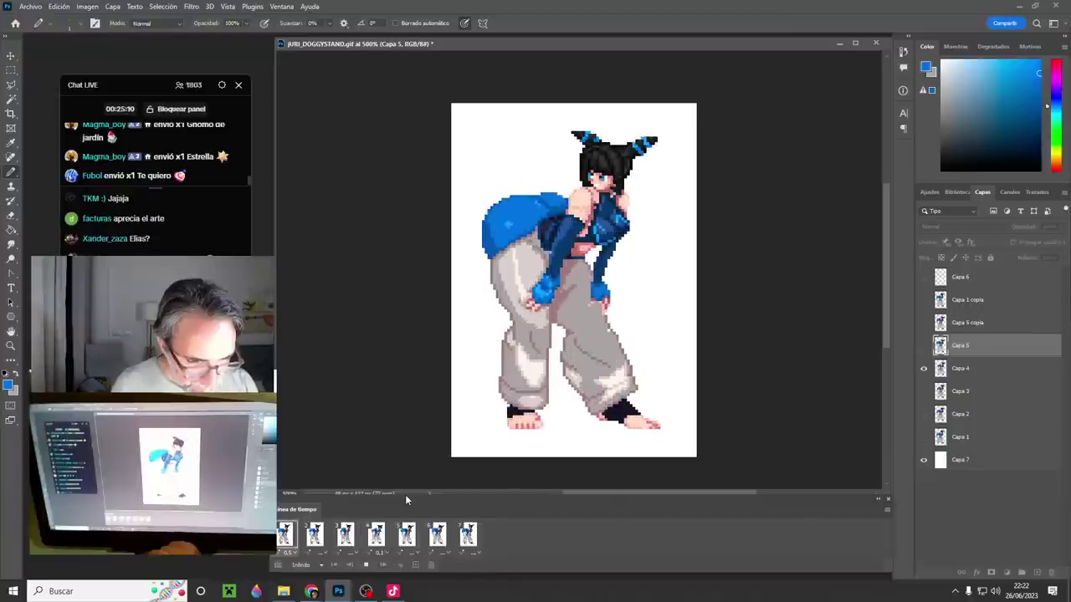
{"action": "key", "text": "space"}
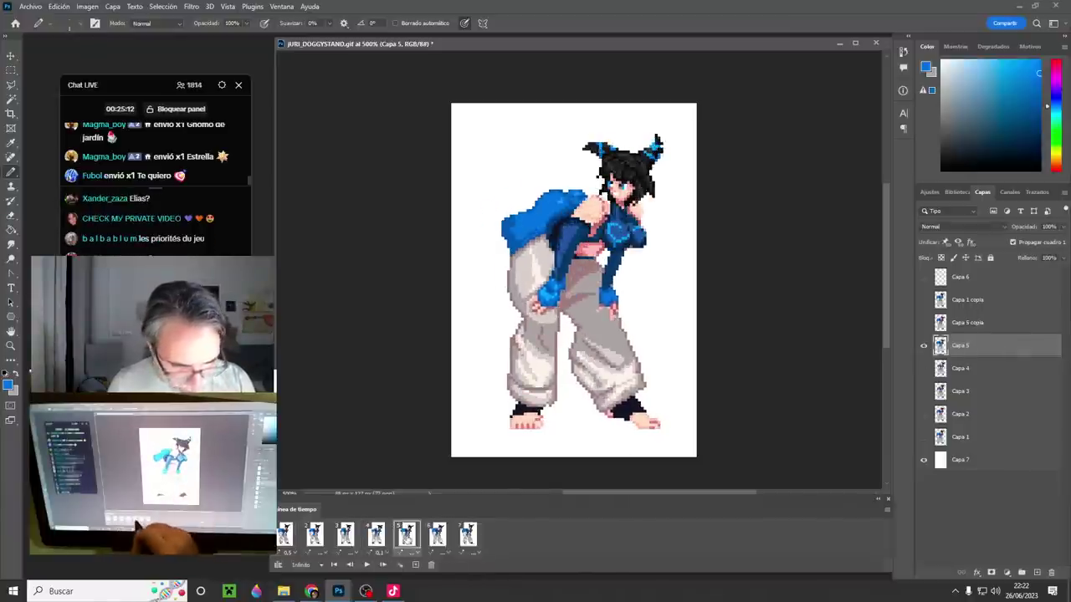
- Compare the hip shapes on frames 5, 6 and 7 by switching between them
{"action": "key", "text": "space"}
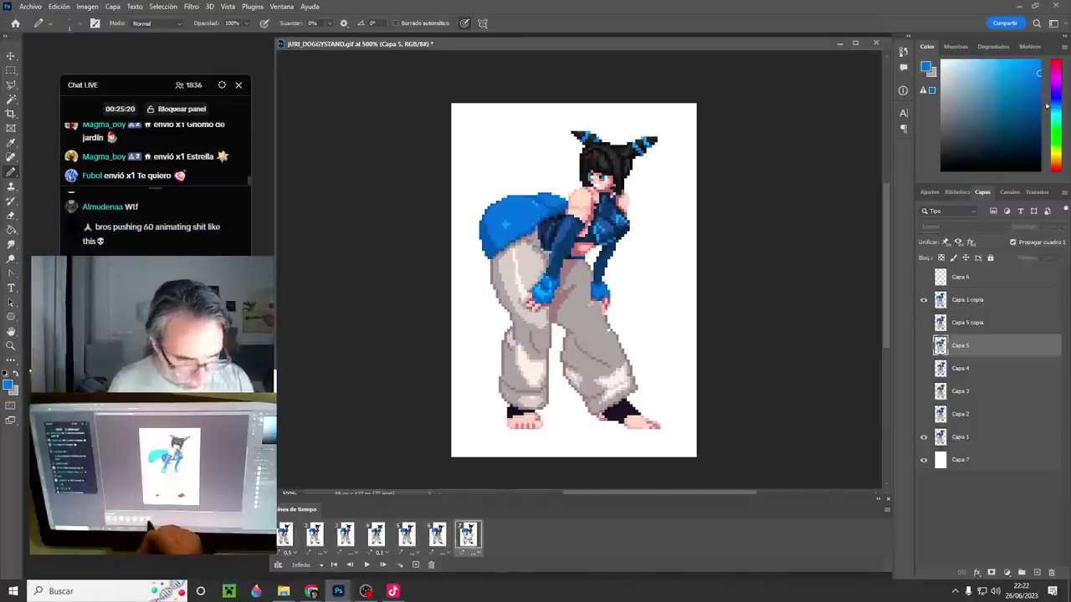
{"action": "left_click", "coordinate": [408, 536]}
{"action": "left_click", "coordinate": [433, 536]}
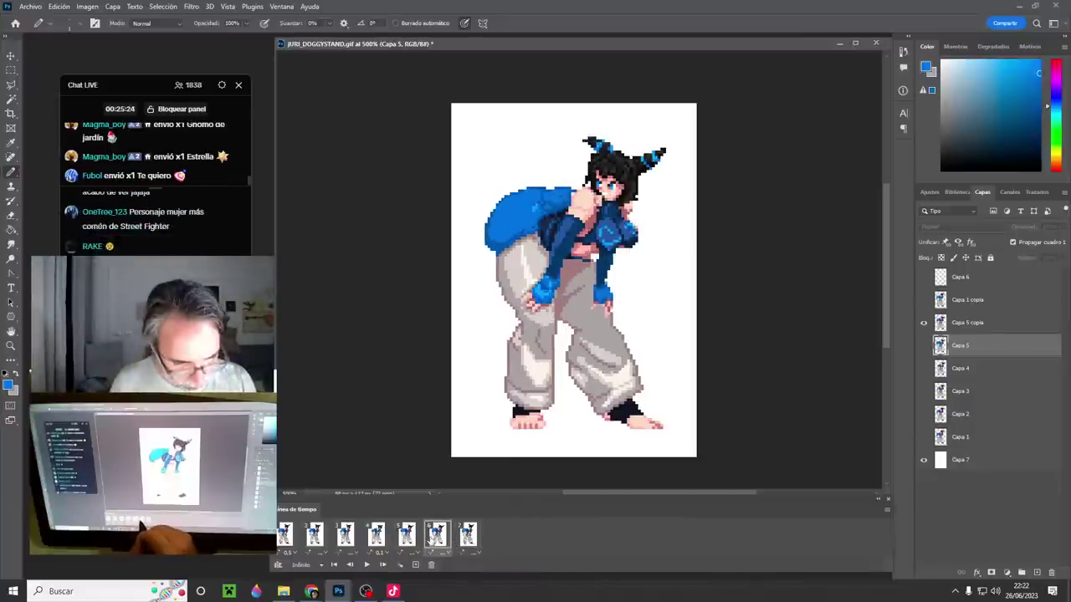
{"action": "left_click", "coordinate": [408, 536]}
{"action": "left_click", "coordinate": [437, 537]}
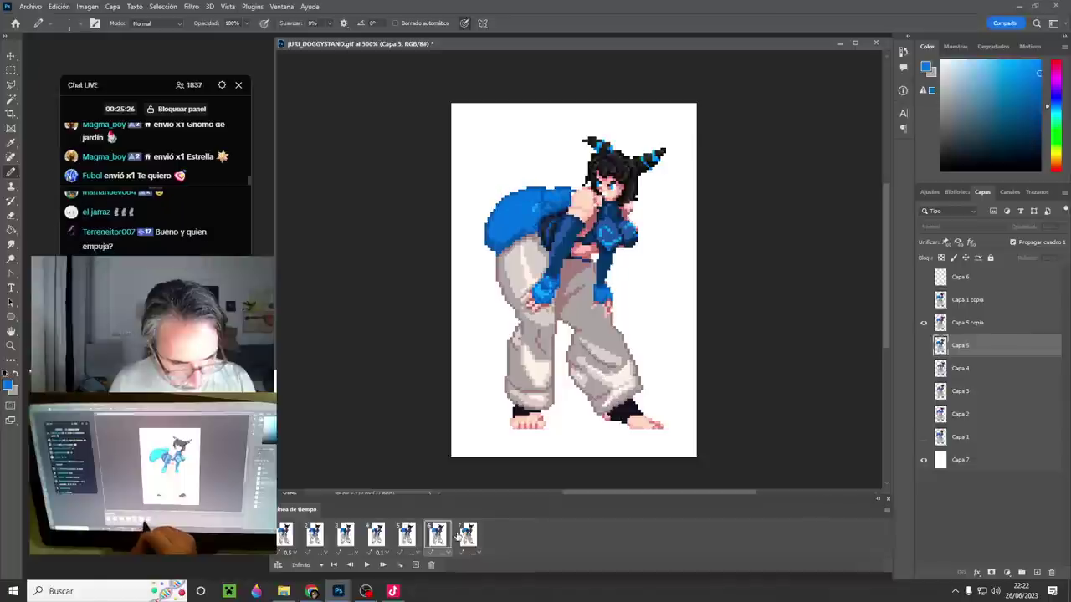
- Show Capa 6's red hip guide over frame 6 and compare that frame with frame 7
{"action": "left_click", "coordinate": [961, 277]}
{"action": "left_click", "coordinate": [924, 277]}
{"action": "left_click_drag", "start_coordinate": [481, 248], "coordinate": [570, 193]}
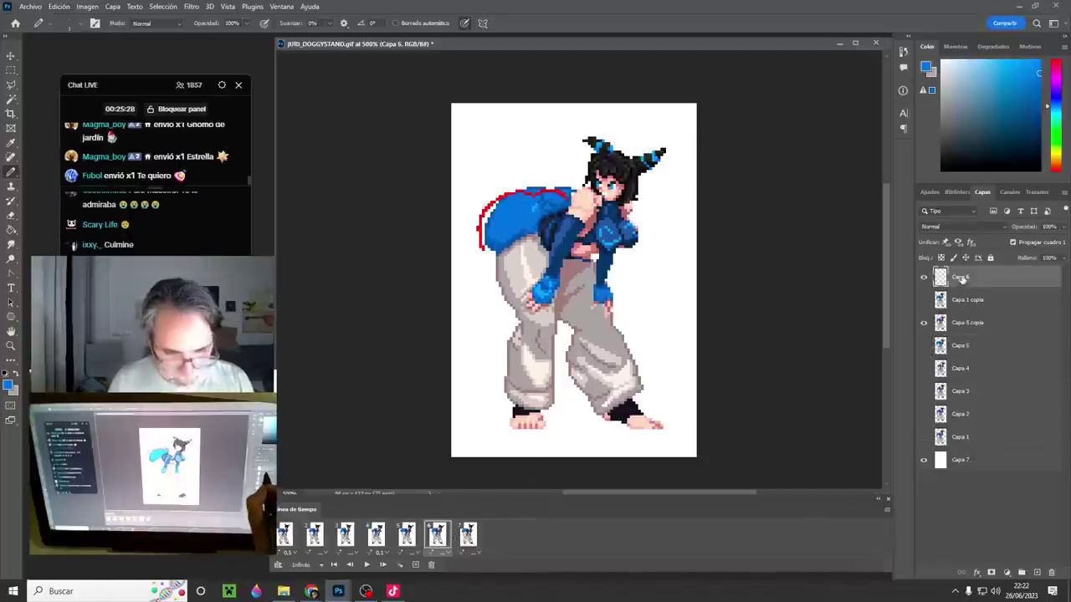
{"action": "left_click", "coordinate": [466, 534]}
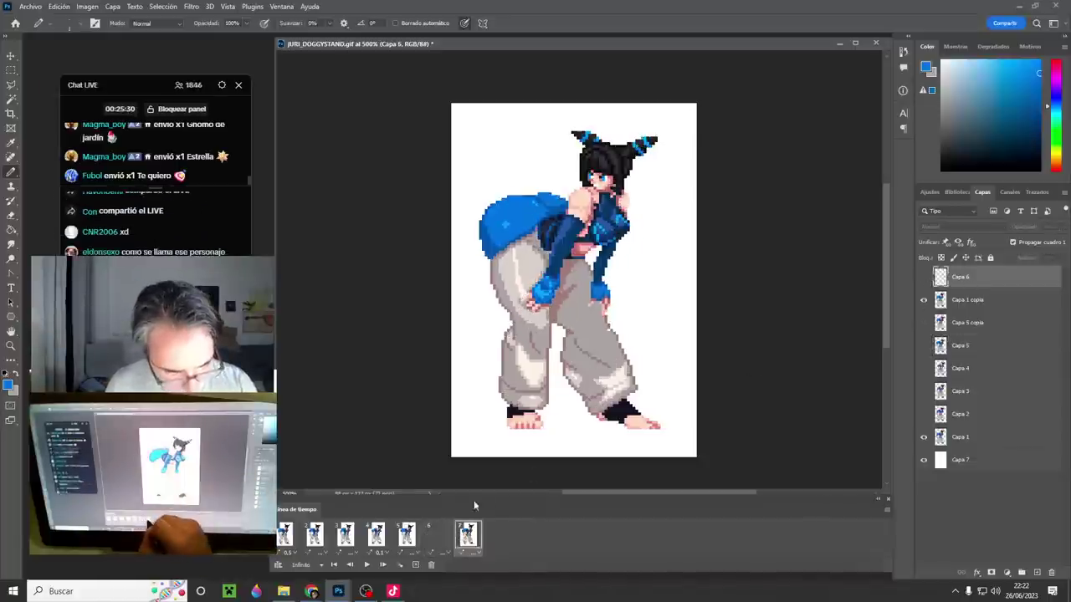
- Show the Capa 6 guide over frame 7 and trace the outline of the head and hair buns on it in red
{"action": "left_click", "coordinate": [924, 277]}
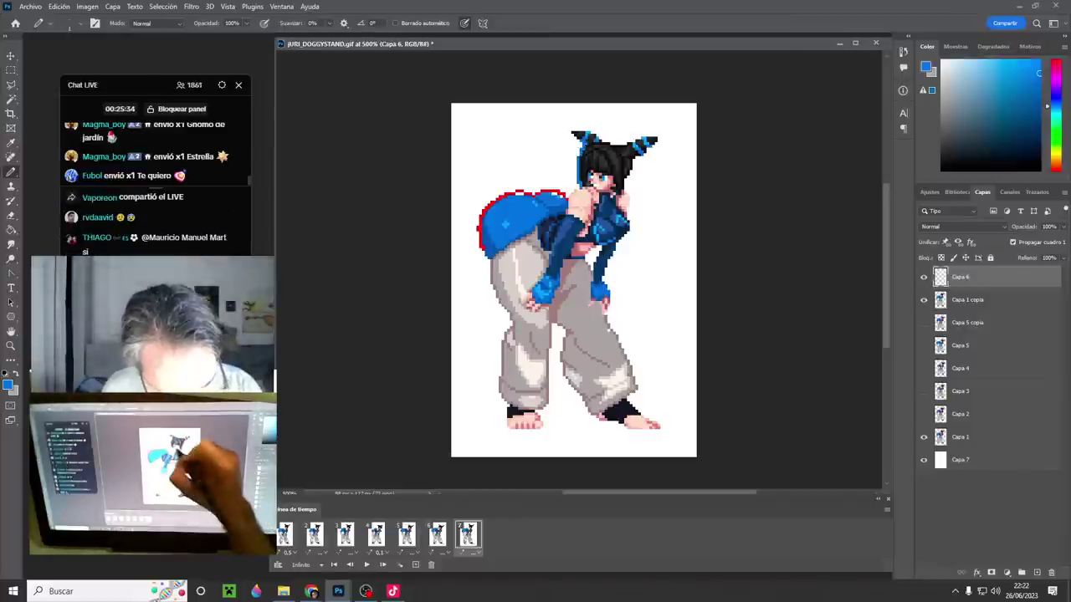
{"action": "left_click_drag", "start_coordinate": [1056, 105], "coordinate": [1056, 59]}
{"action": "left_click", "coordinate": [1039, 61]}
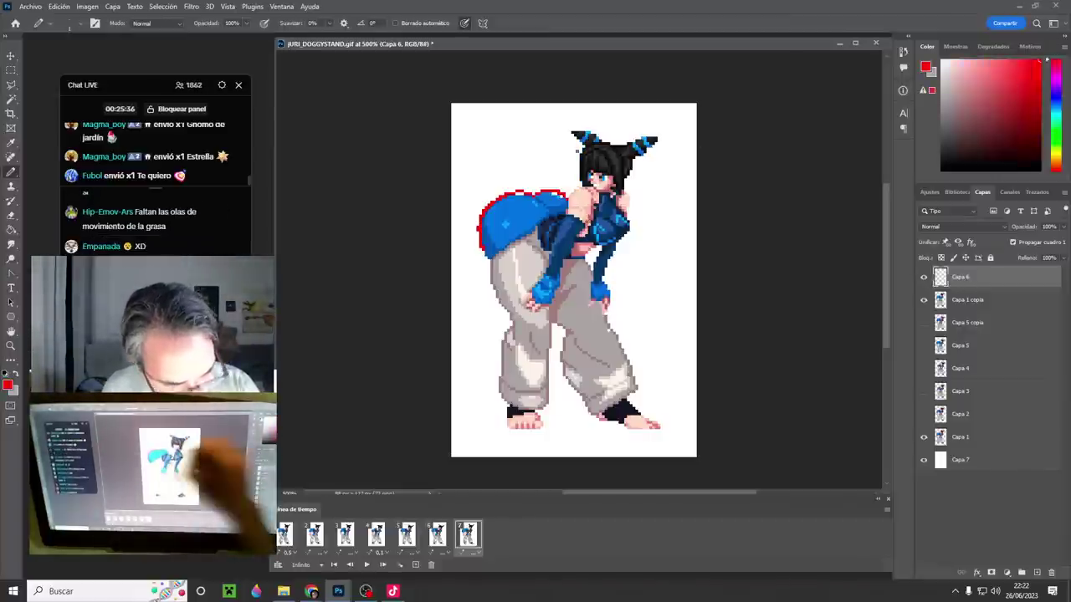
{"action": "mouse_move", "coordinate": [584, 153]}
{"action": "left_mouse_down"}
{"action": "mouse_move", "coordinate": [573, 131]}
{"action": "mouse_move", "coordinate": [595, 139]}
{"action": "mouse_move", "coordinate": [579, 183]}
{"action": "mouse_move", "coordinate": [626, 145]}
{"action": "left_mouse_up"}
- Select the head and hair buns on frame 6's Capa 5 copia layer and shift them slightly toward the red head outline
{"action": "left_click", "coordinate": [408, 536]}
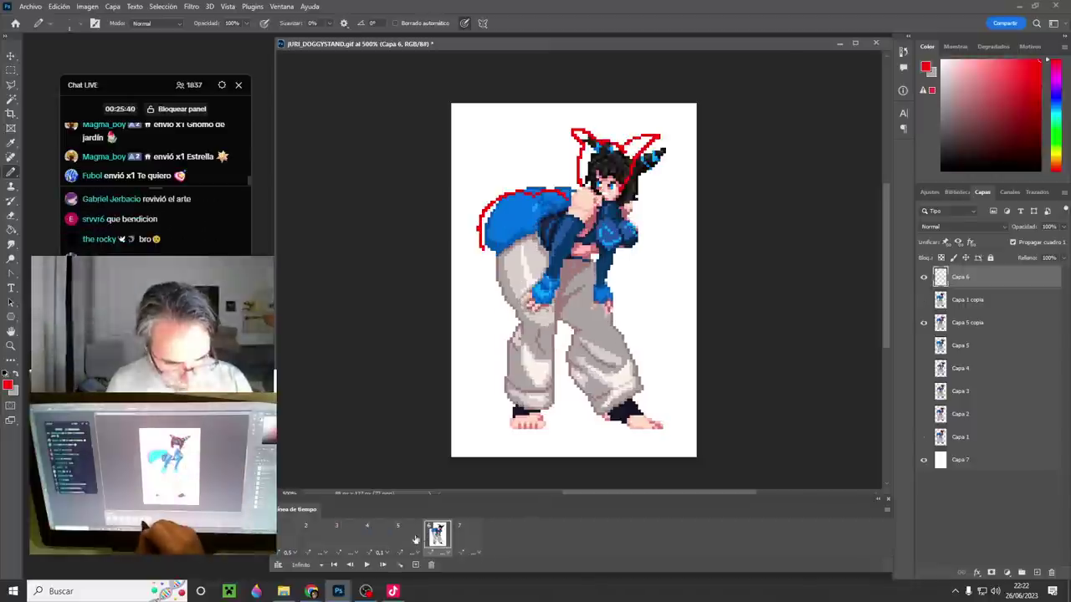
{"action": "left_click", "coordinate": [439, 538]}
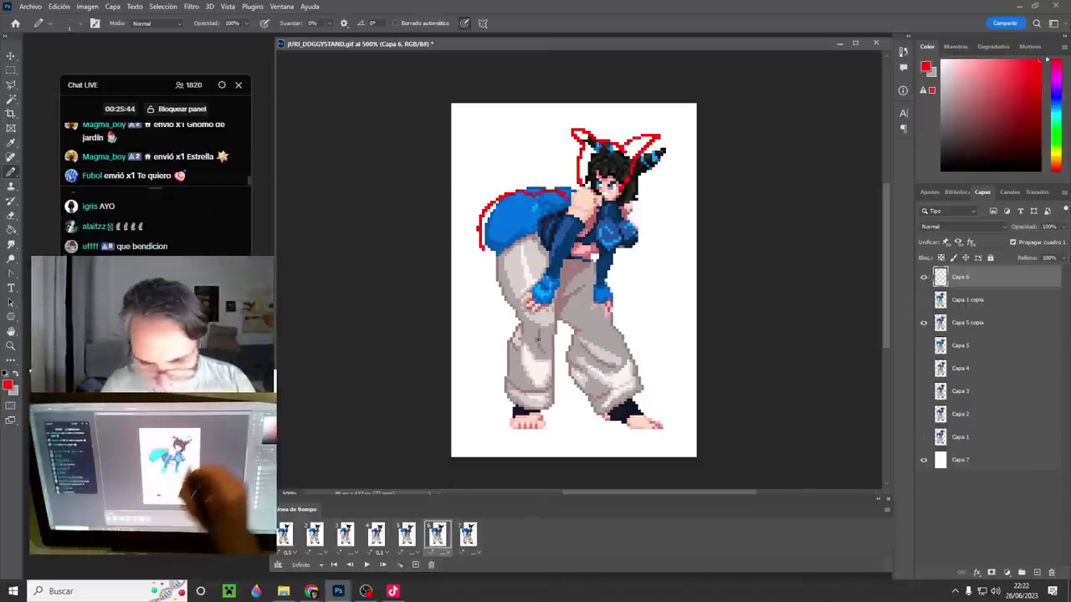
{"action": "key", "text": "m"}
{"action": "left_click_drag", "start_coordinate": [619, 120], "coordinate": [688, 200]}
{"action": "left_click_drag", "start_coordinate": [618, 201], "coordinate": [610, 204]}
{"action": "left_click_drag", "start_coordinate": [594, 159], "coordinate": [617, 193]}
{"action": "left_click_drag", "start_coordinate": [574, 164], "coordinate": [624, 106]}
{"action": "left_click", "coordinate": [977, 323]}
{"action": "key", "text": "v"}
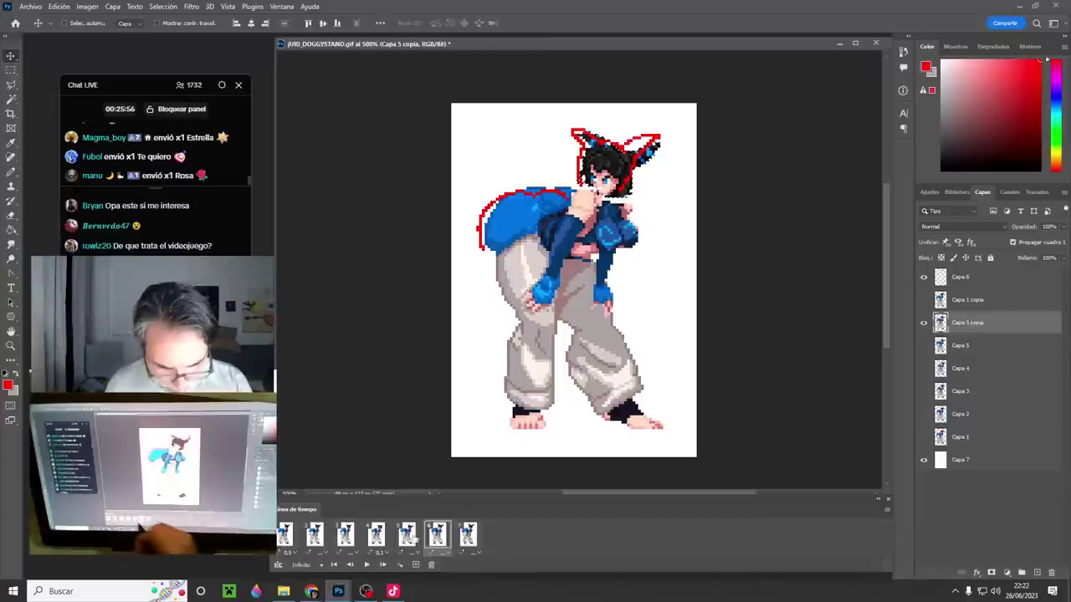
- Compare the head position on frames 7, 1 and 6 by switching between them
{"action": "left_click", "coordinate": [468, 535]}
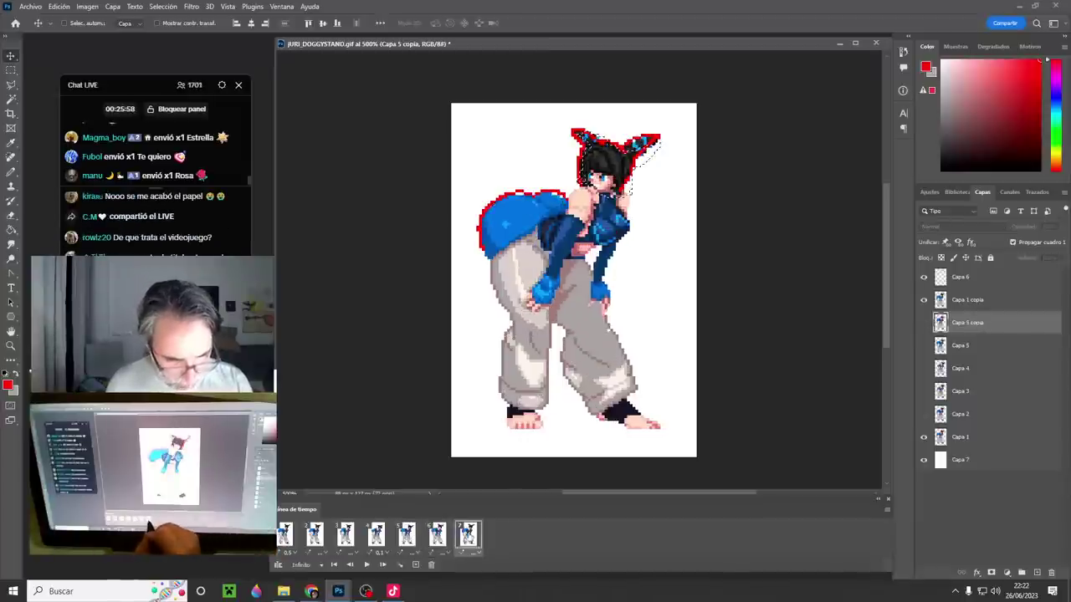
{"action": "left_click", "coordinate": [285, 536]}
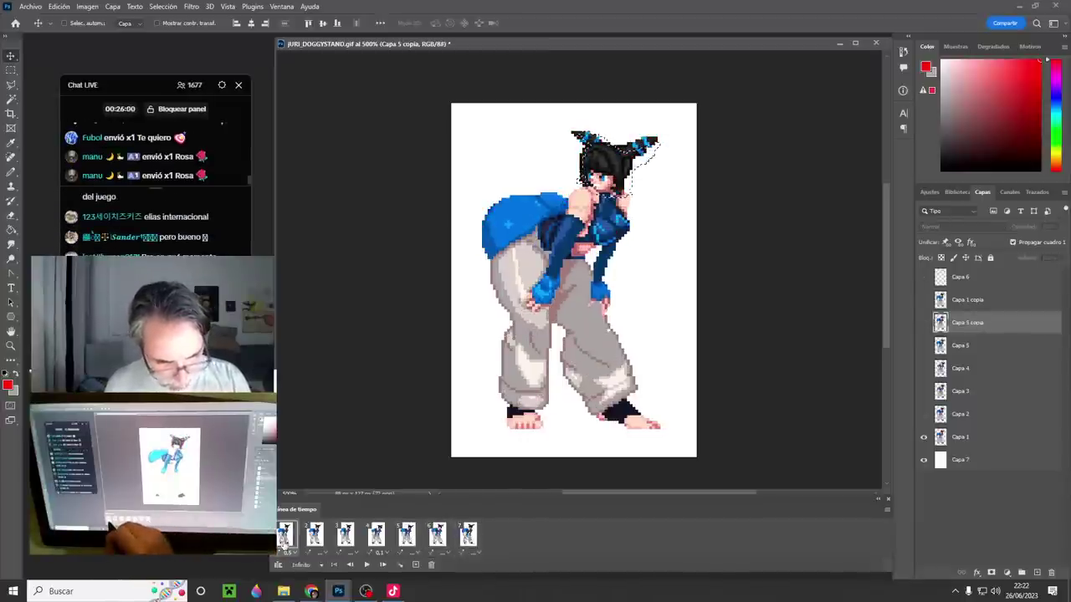
{"action": "left_click", "coordinate": [437, 535]}
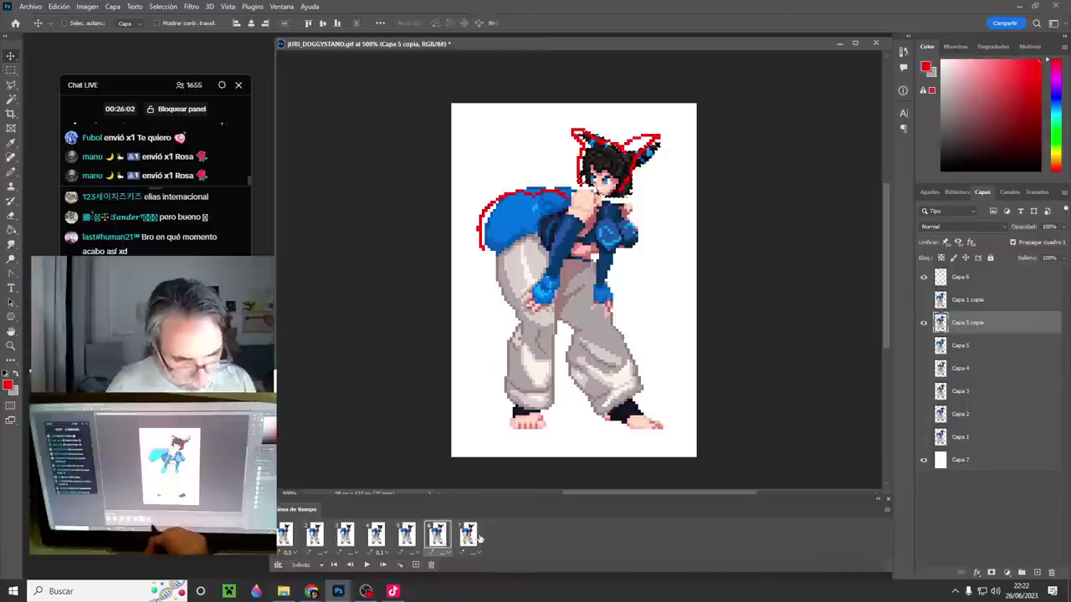
- Select the head on frame 7's Capa 1 copia layer, shift it slightly right and down, and clear the selection
{"action": "left_click", "coordinate": [480, 536]}
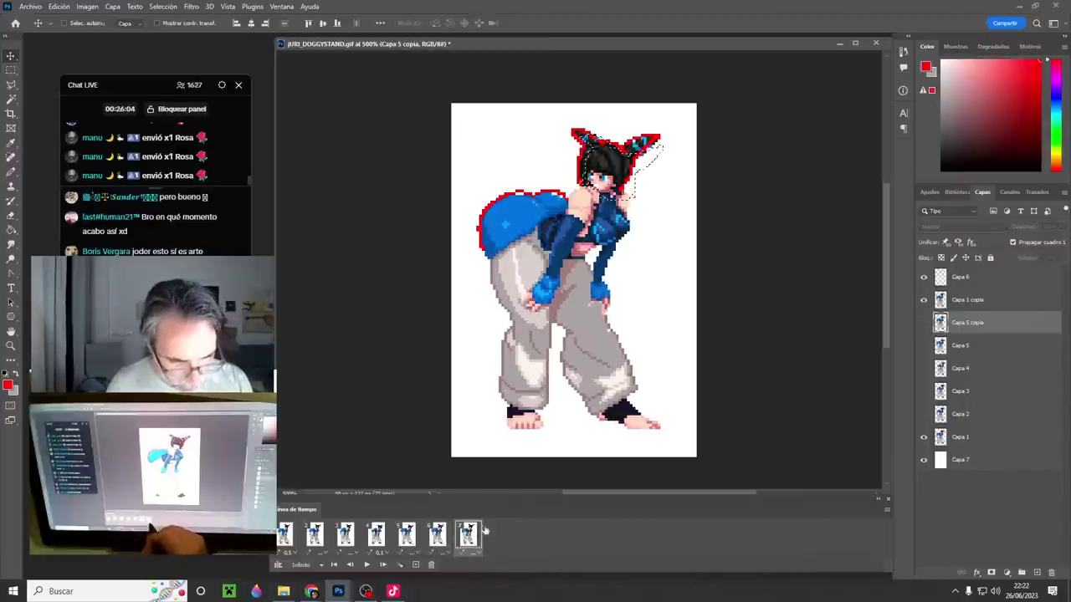
{"action": "key", "text": "m"}
{"action": "left_click_drag", "start_coordinate": [542, 117], "coordinate": [651, 177]}
{"action": "key", "text": "v"}
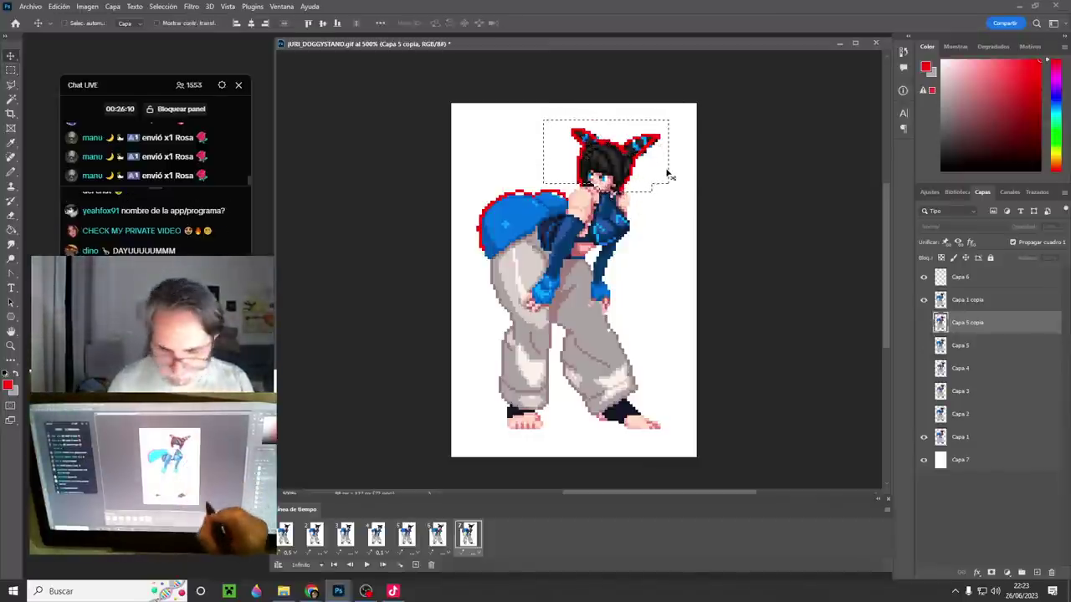
{"action": "key", "text": "Right"}
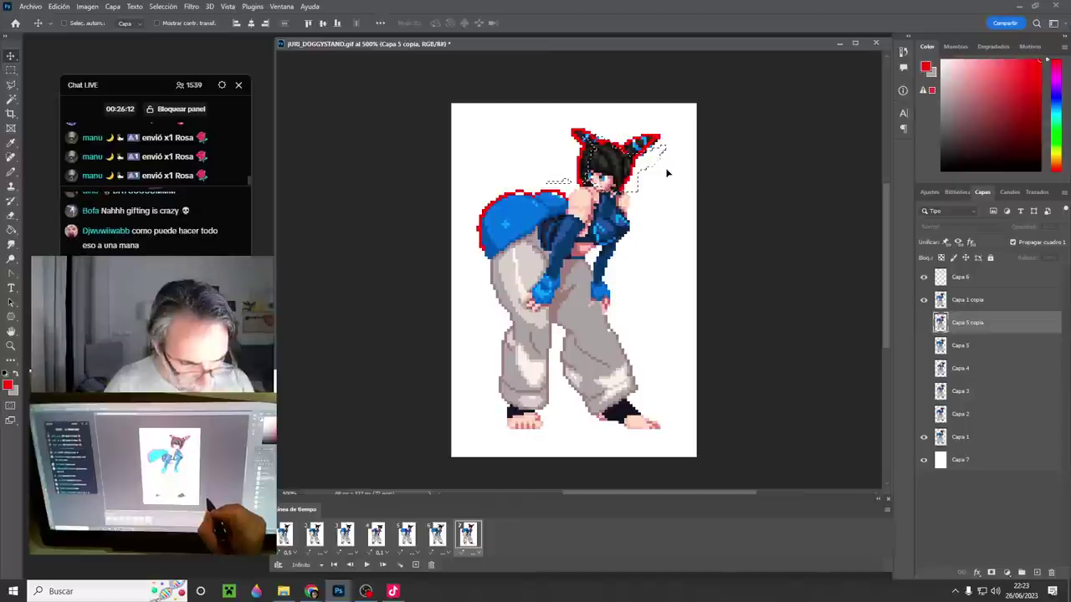
{"action": "left_click", "coordinate": [984, 302]}
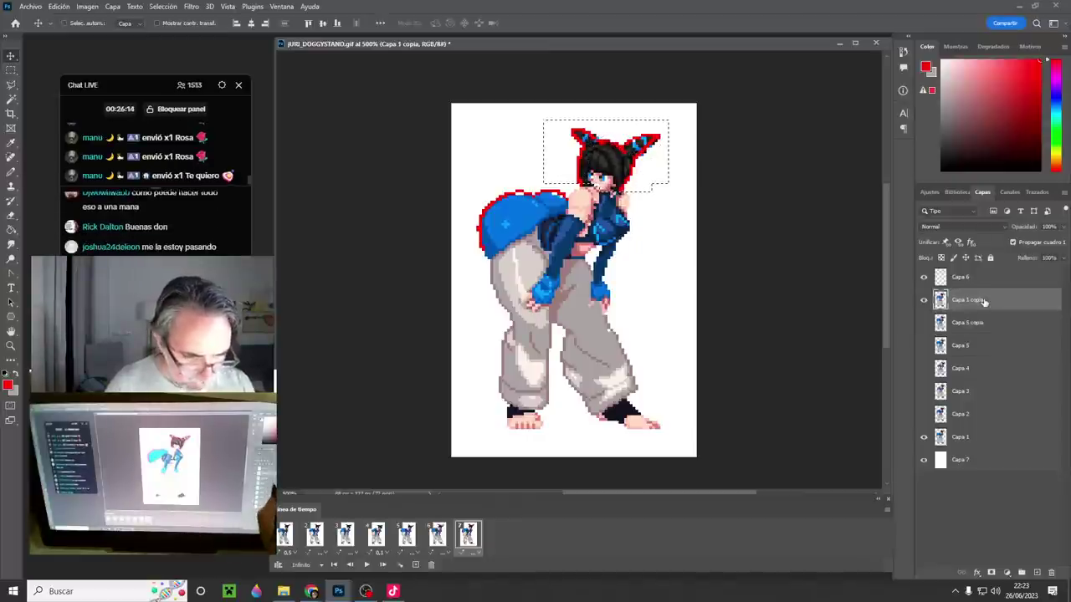
{"action": "key", "text": "ctrl+d"}
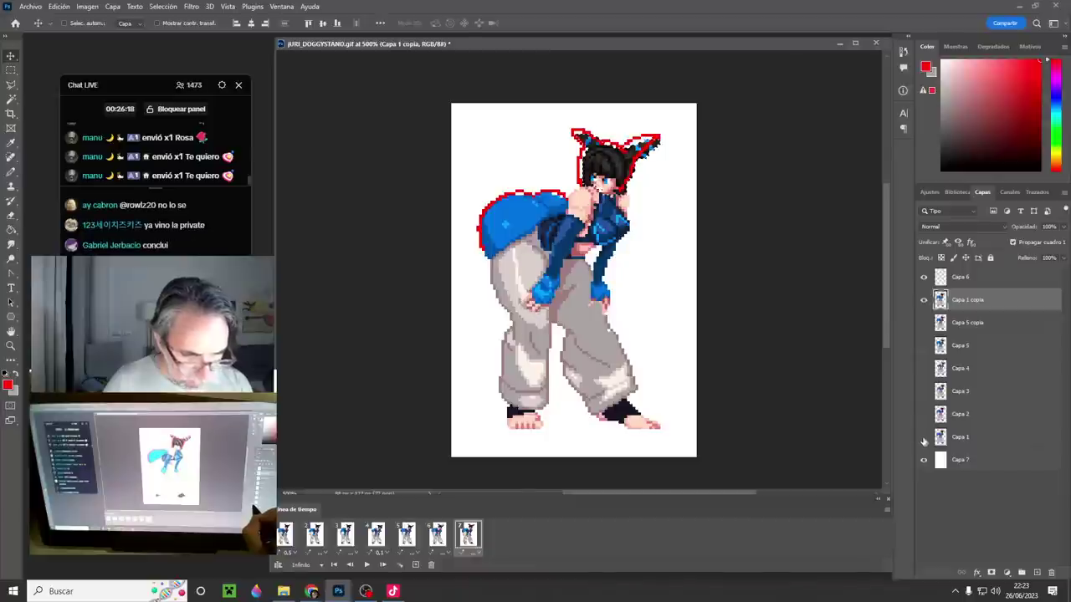
- Hide the Capa 6 guide on frames 6 and 7, and play the animation to check the head movement
{"action": "left_click", "coordinate": [924, 277]}
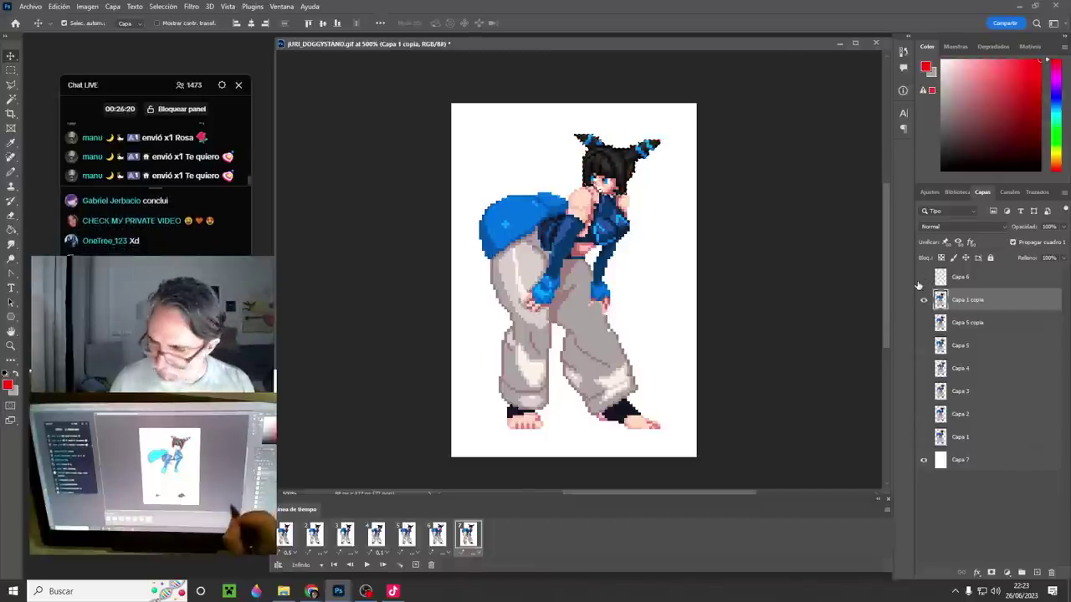
{"action": "key", "text": "b"}
{"action": "key", "text": "space"}
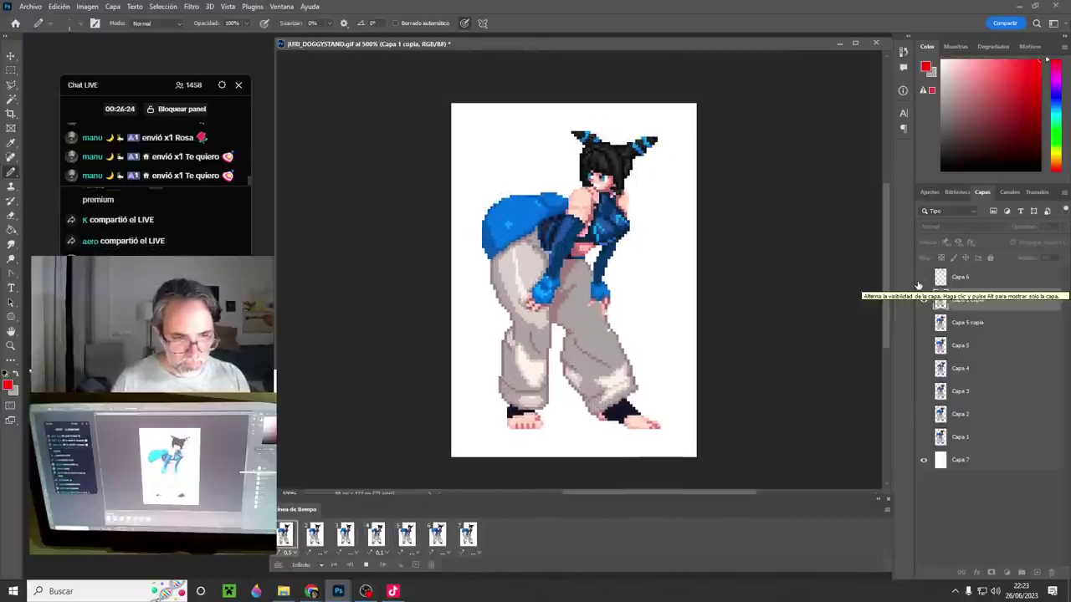
{"action": "key", "text": "space"}
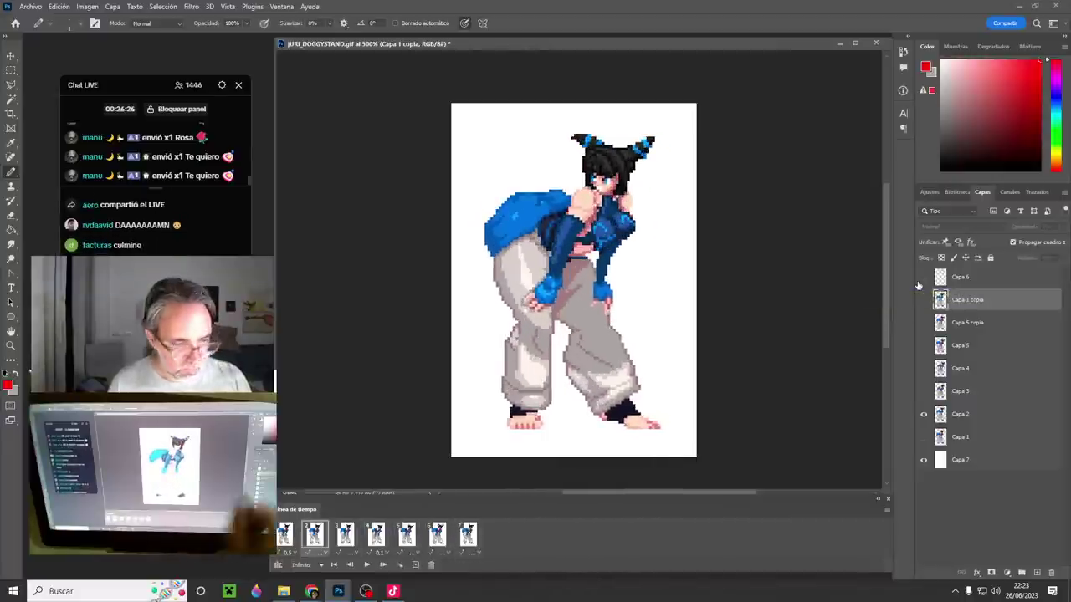
{"action": "left_click", "coordinate": [433, 533]}
{"action": "left_click", "coordinate": [921, 278]}
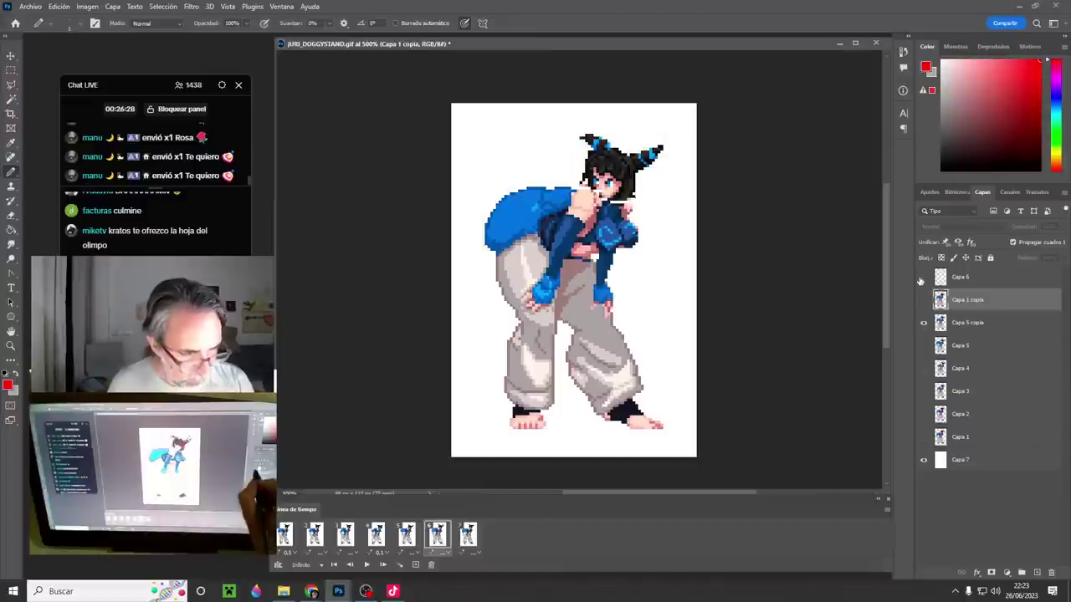
{"action": "key", "text": "space"}
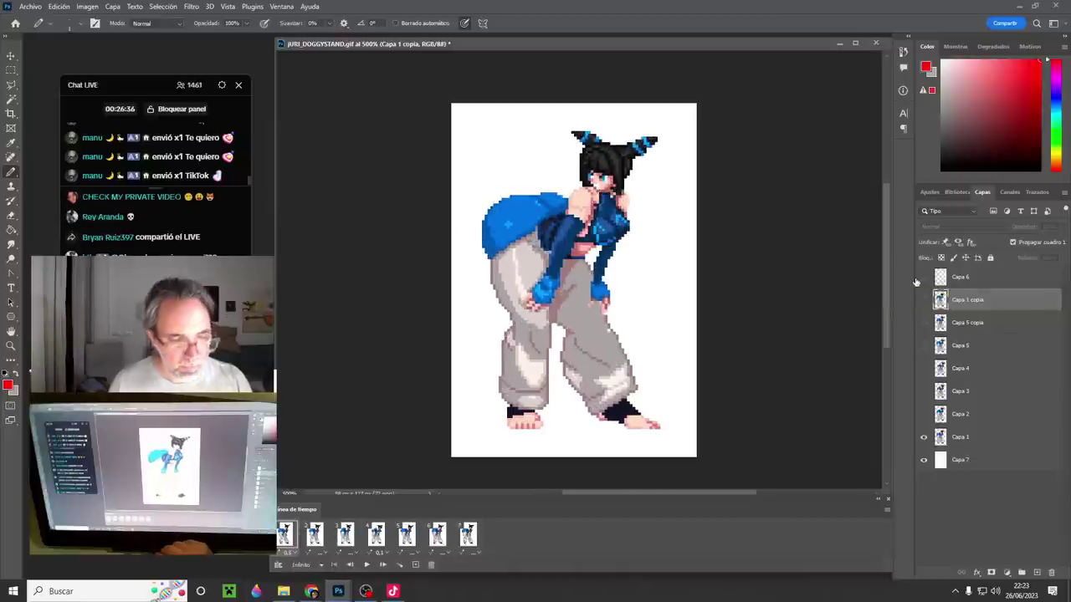
{"action": "left_click", "coordinate": [405, 535]}
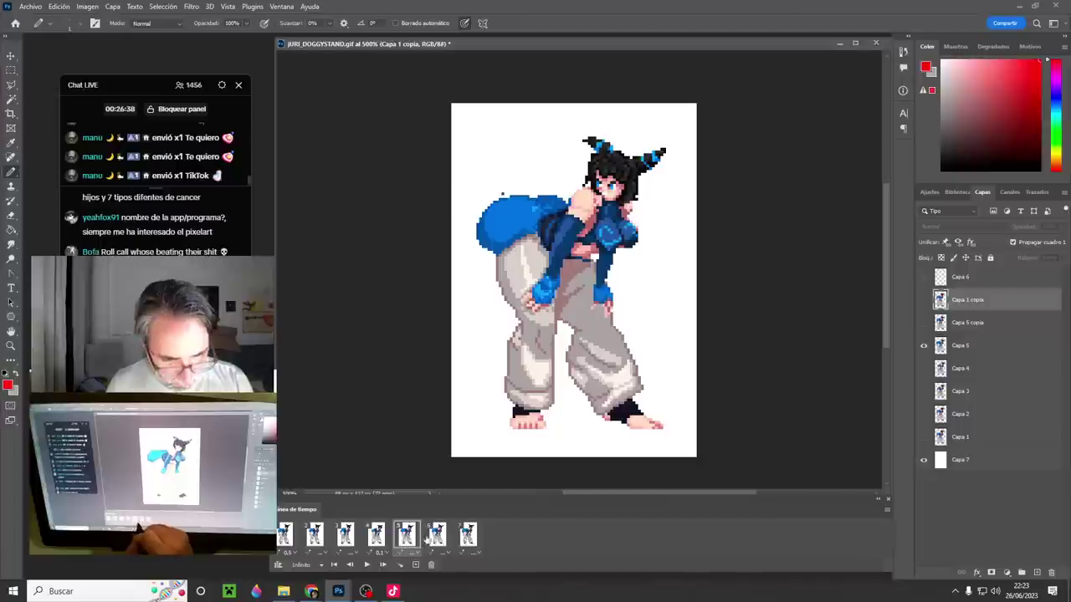
- Fill the gaps around the neck, chin and shoulders on frame 6's Capa 5 copia layer with sampled skin and blue clothing colours
{"action": "left_click", "coordinate": [433, 537]}
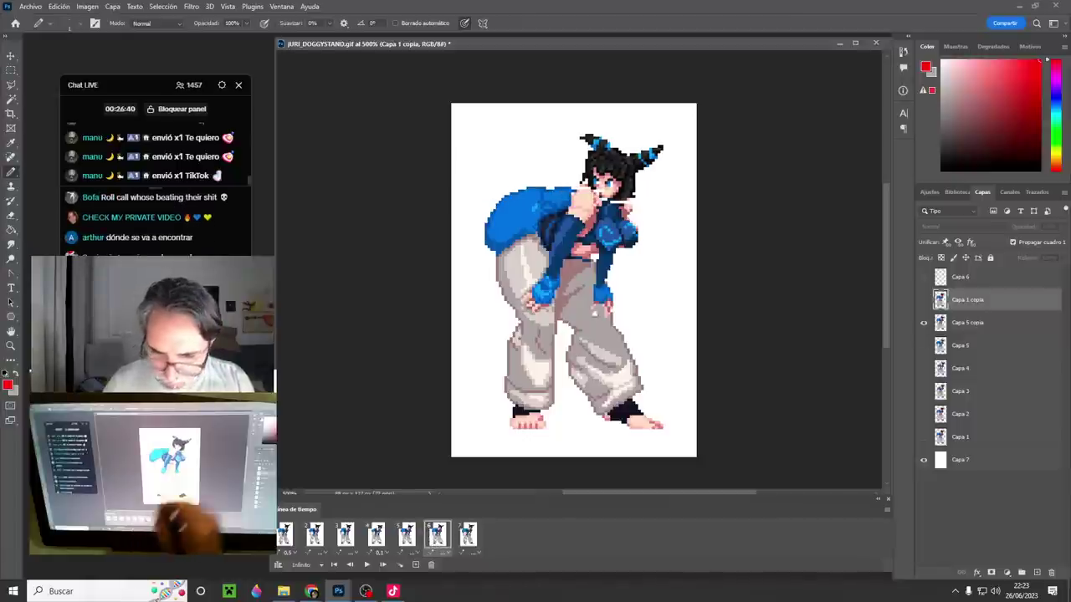
{"action": "scroll", "coordinate": [611, 261], "scroll_direction": "up", "scroll_amount": 2}
{"action": "left_click", "coordinate": [612, 260], "text": "ctrl"}
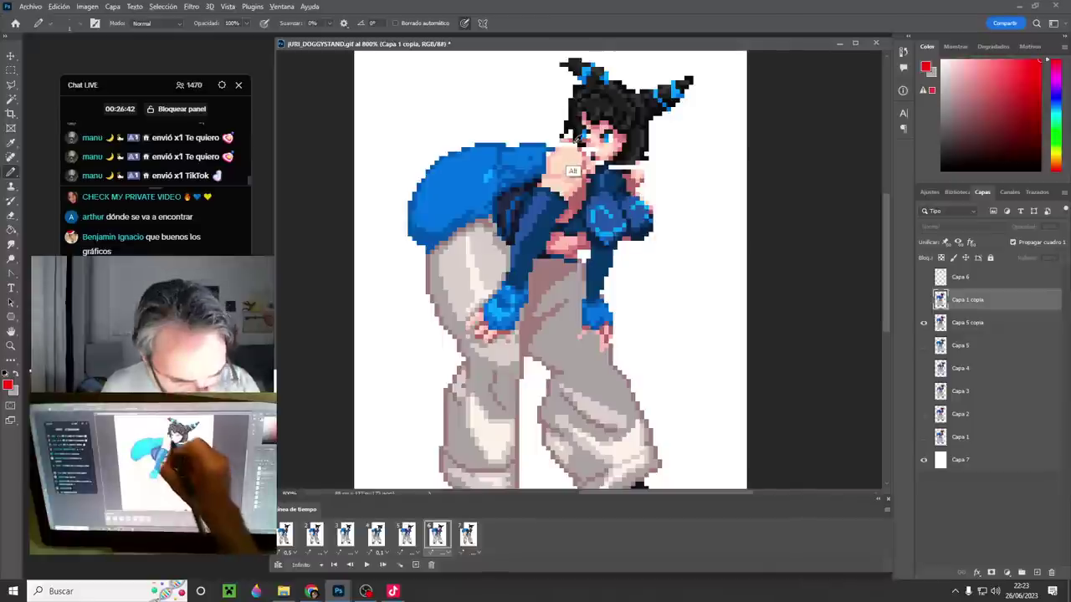
{"action": "left_click", "coordinate": [967, 322]}
{"action": "left_click", "coordinate": [576, 150], "text": "alt"}
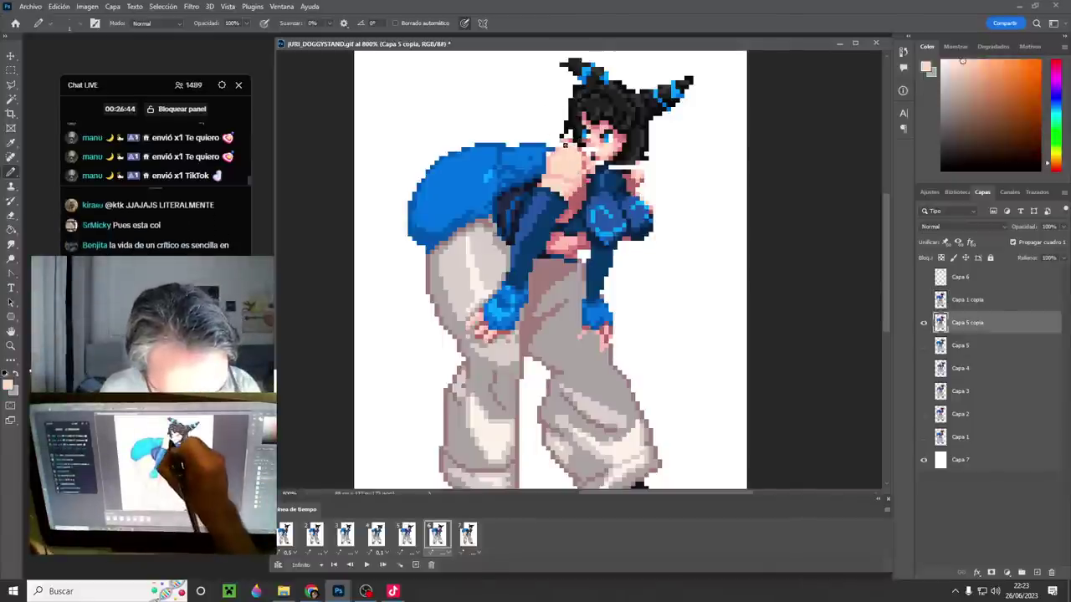
{"action": "left_click", "coordinate": [586, 151], "text": "alt"}
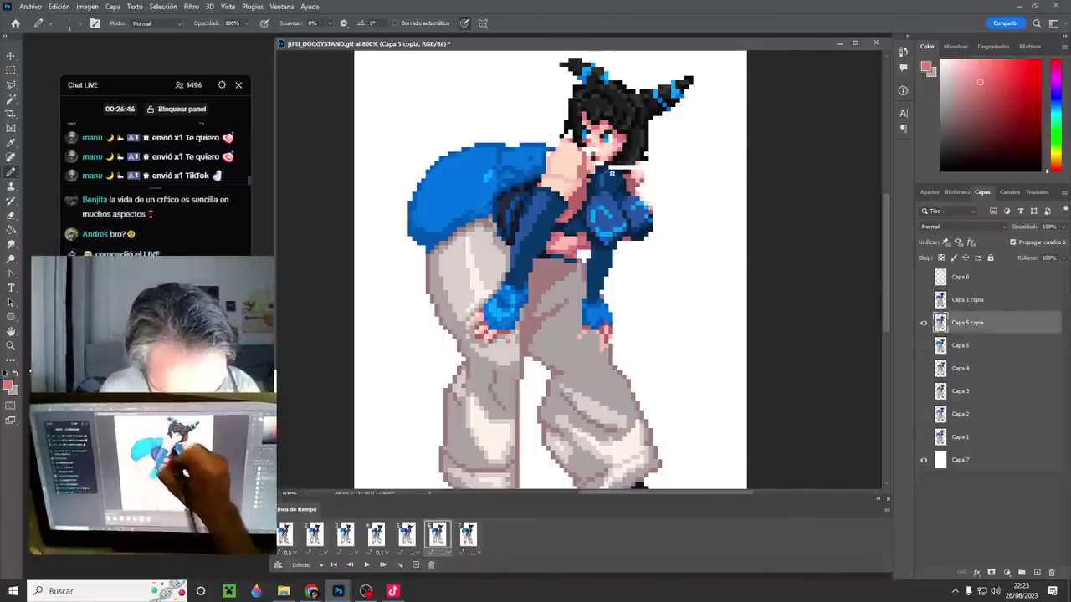
{"action": "left_click", "coordinate": [590, 196], "text": "alt"}
{"action": "left_click", "coordinate": [590, 183], "text": "alt"}
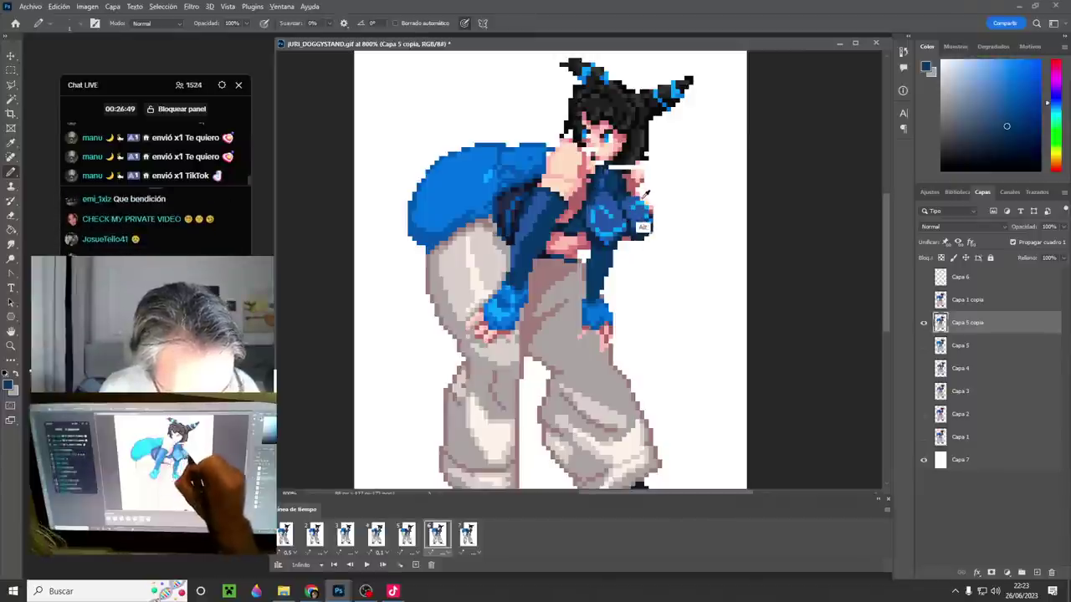
{"action": "left_click", "coordinate": [636, 190], "text": "alt"}
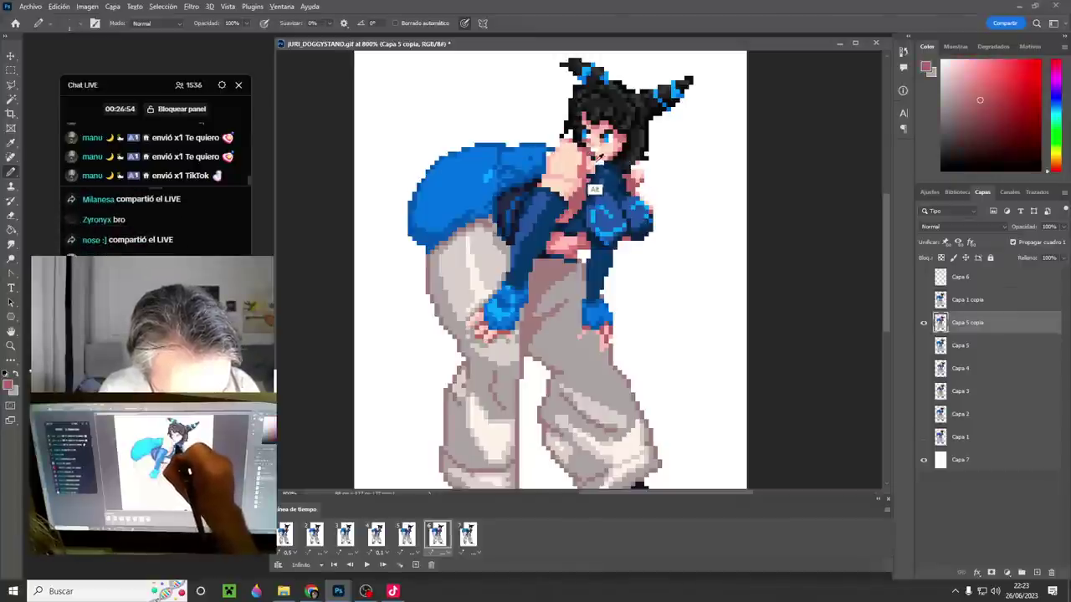
{"action": "left_click", "coordinate": [595, 190], "text": "alt"}
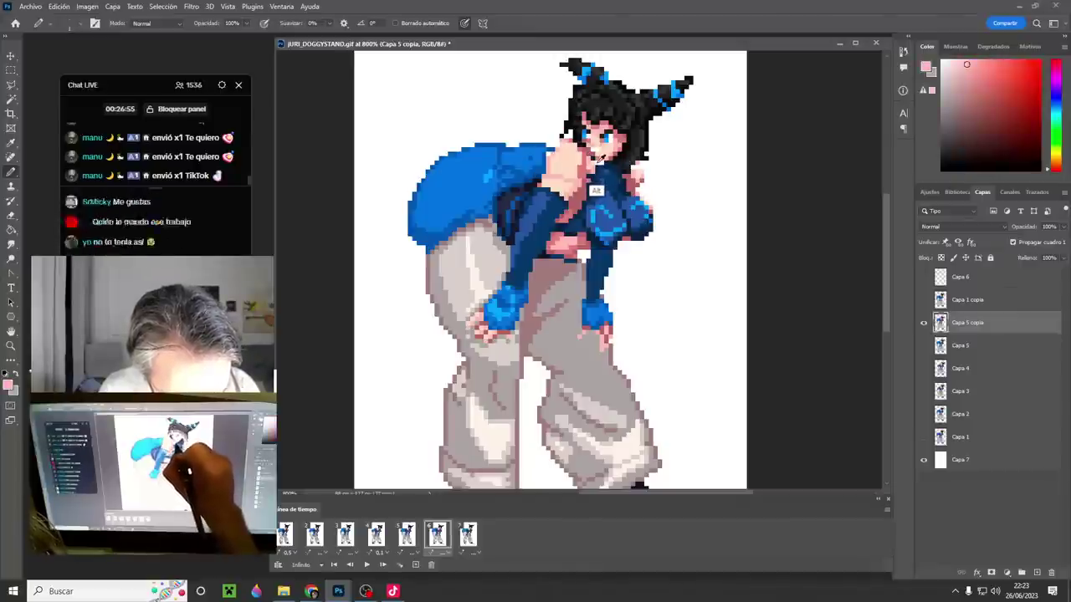
{"action": "left_click", "coordinate": [603, 153], "text": "alt"}
- Retouch the neck, chin and shoulder pixels on frame 7's Capa 1 copia layer with sampled skin and dark blue colours
{"action": "left_click", "coordinate": [468, 534]}
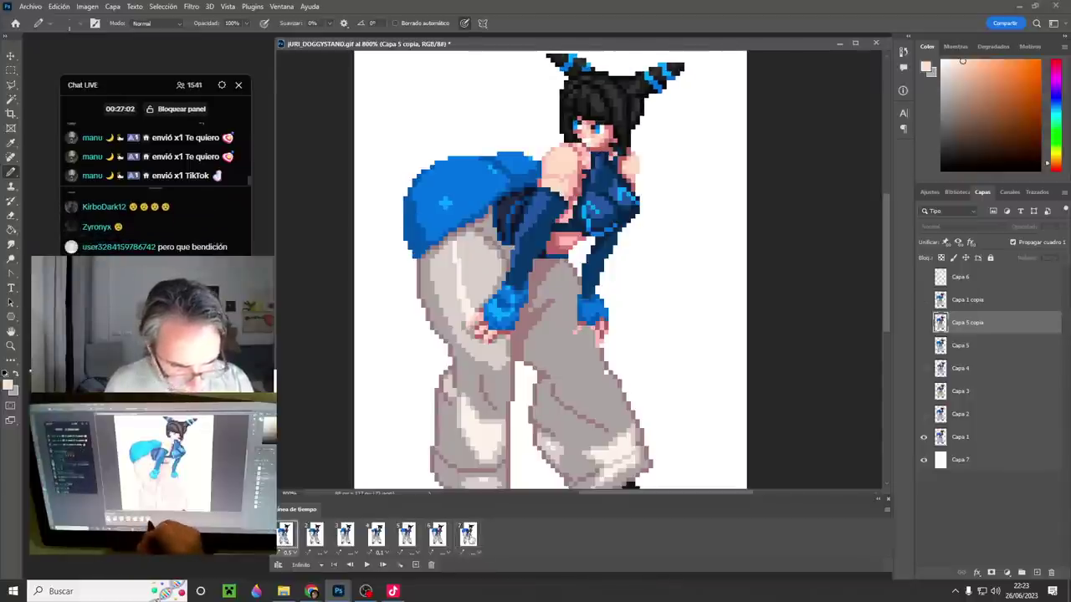
{"action": "left_click", "coordinate": [977, 302]}
{"action": "left_click", "coordinate": [584, 146], "text": "alt"}
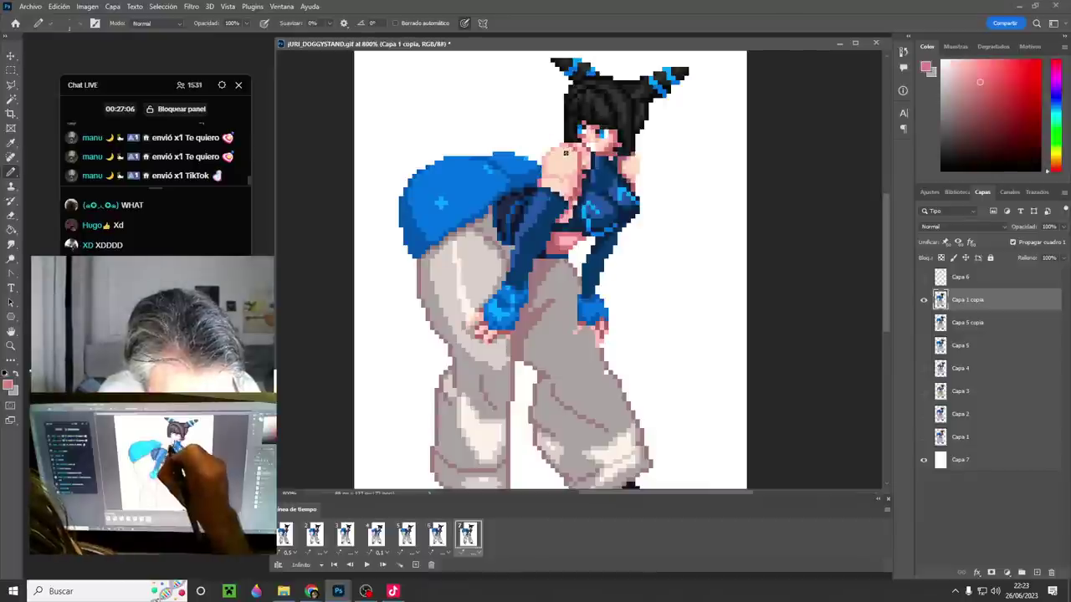
{"action": "left_click", "coordinate": [559, 147], "text": "alt"}
{"action": "left_click", "coordinate": [582, 152], "text": "alt"}
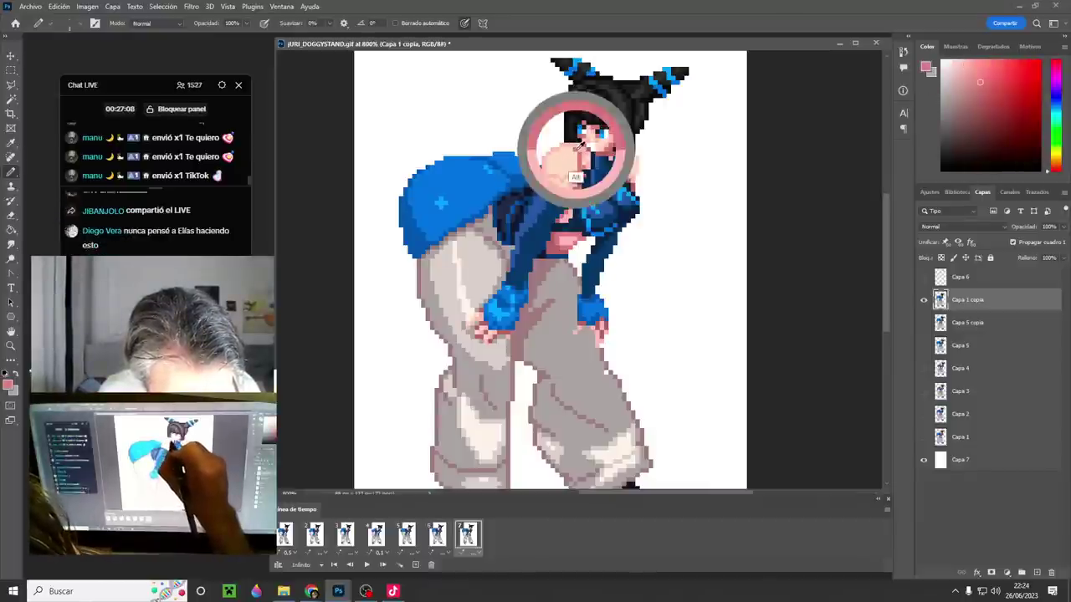
{"action": "left_click", "coordinate": [592, 159], "text": "alt"}
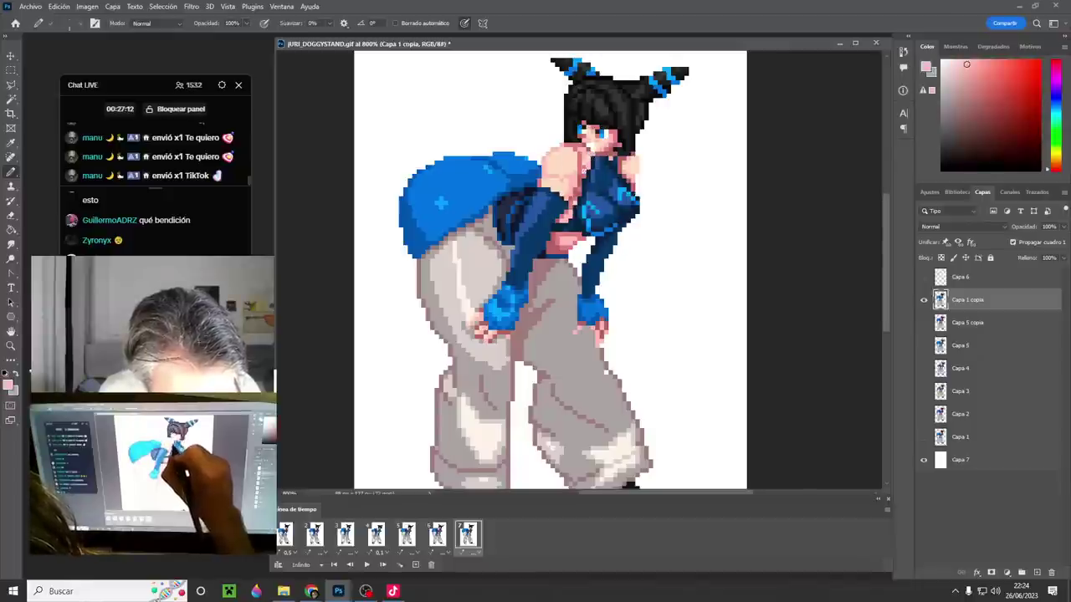
{"action": "left_click", "coordinate": [593, 161], "text": "alt"}
{"action": "left_click", "coordinate": [590, 152], "text": "alt"}
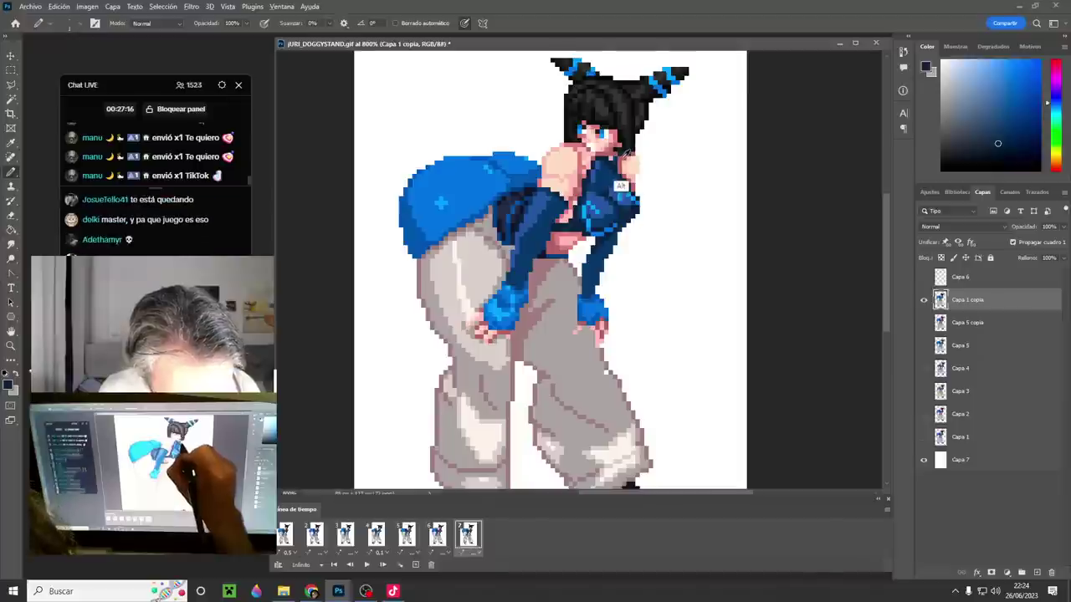
{"action": "left_click", "coordinate": [624, 157], "text": "alt"}
- Play the animation at 800% and 500% zoom to check the repaired neck and head movement
{"action": "key", "text": "space"}
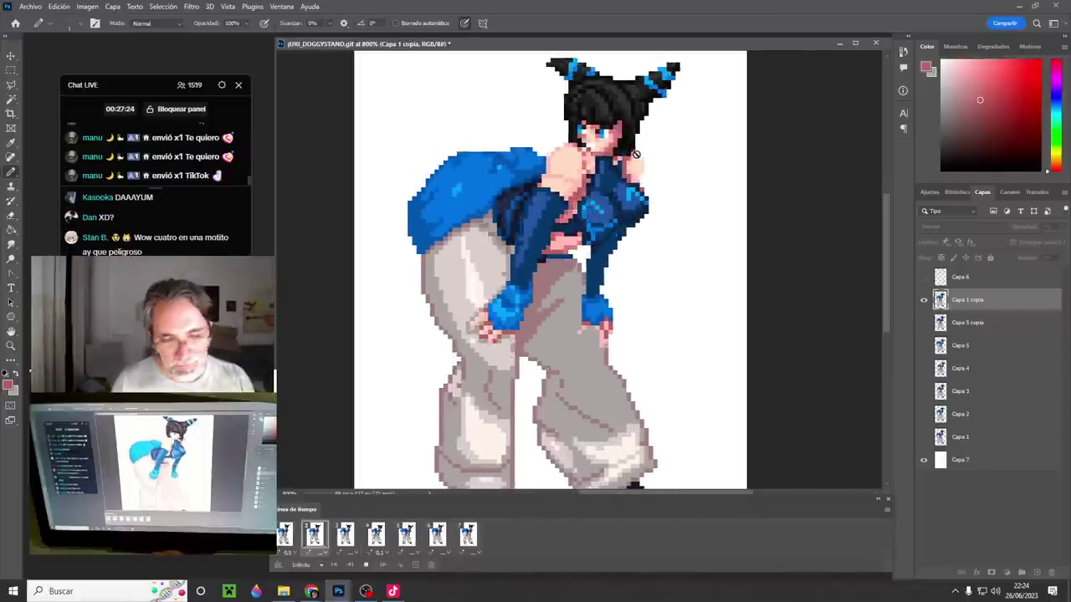
{"action": "key", "text": "space"}
{"action": "left_click", "coordinate": [607, 360], "text": "alt"}
{"action": "left_click", "coordinate": [632, 376], "text": "ctrl+alt"}
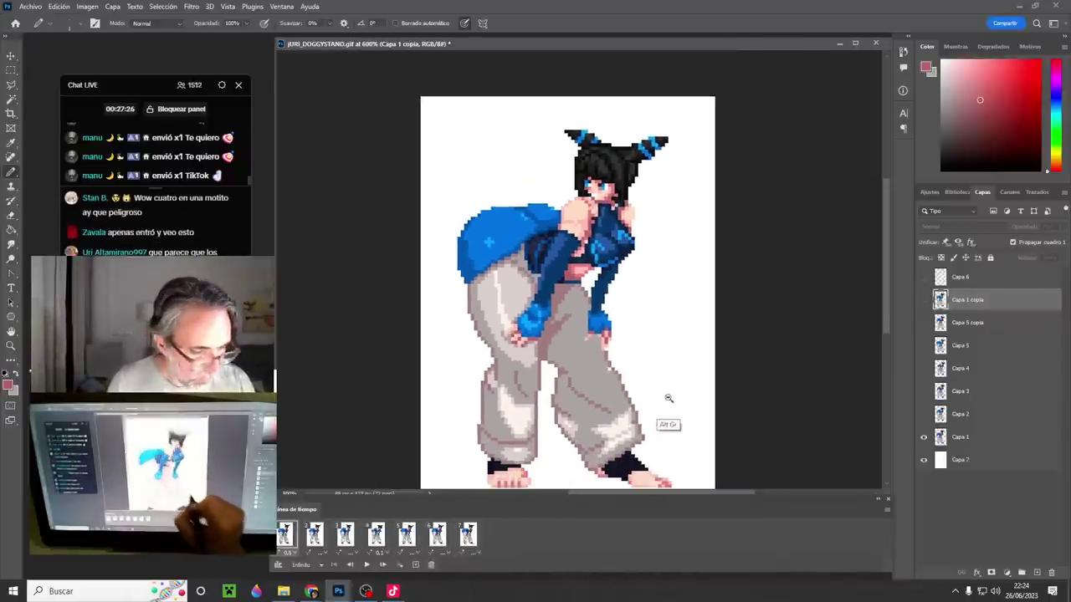
{"action": "left_click", "coordinate": [662, 402], "text": "ctrl+alt"}
{"action": "key", "text": "space"}
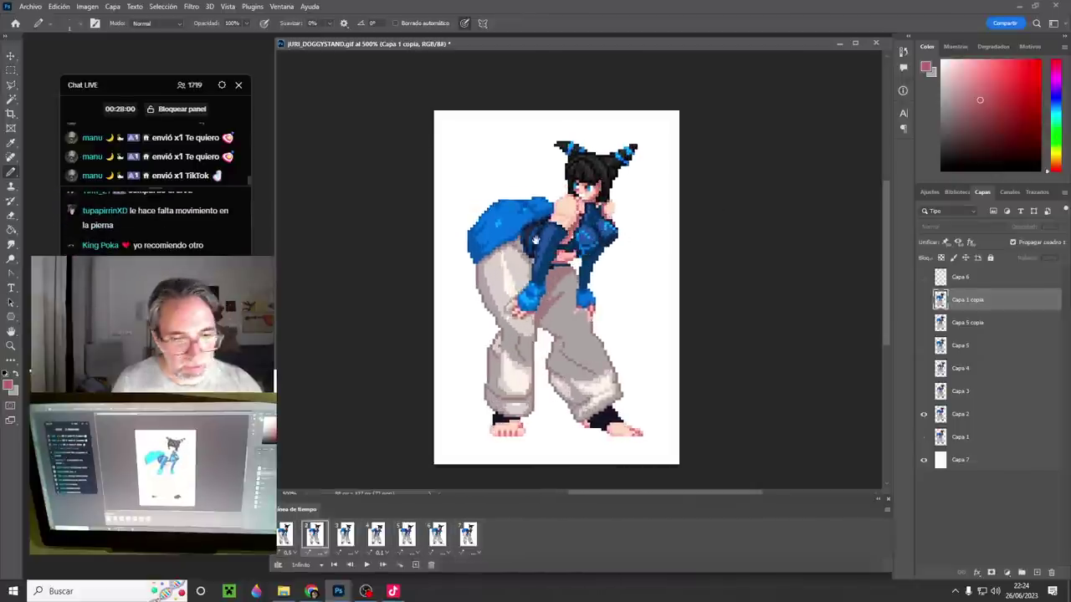
{"action": "key", "text": "space"}
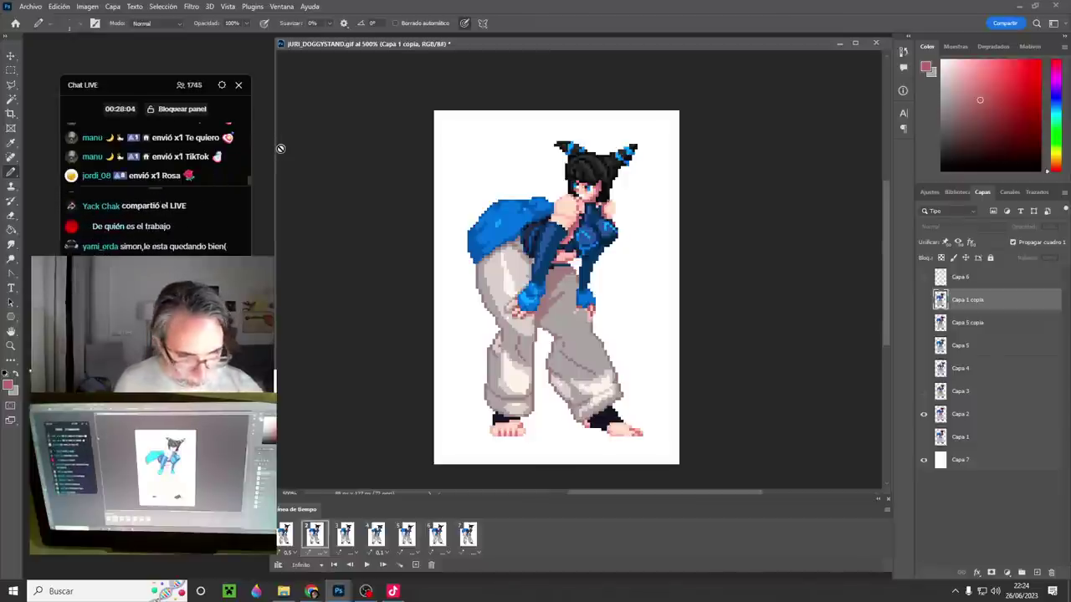
- Review the animation frame by frame to compare the hips and head poses across the loop
{"action": "left_click", "coordinate": [293, 553]}
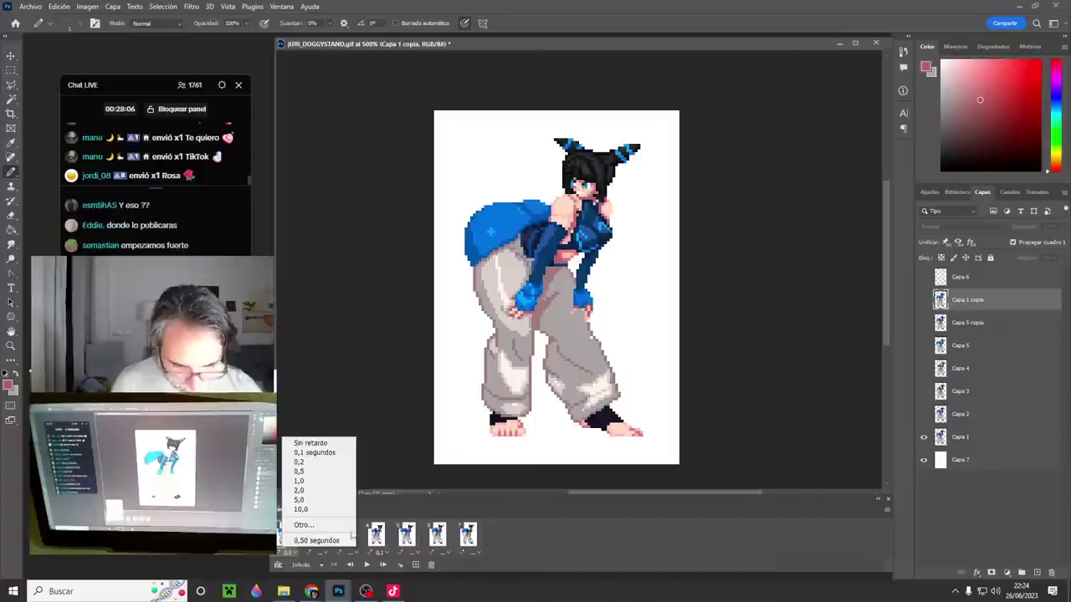
{"action": "left_click", "coordinate": [375, 541]}
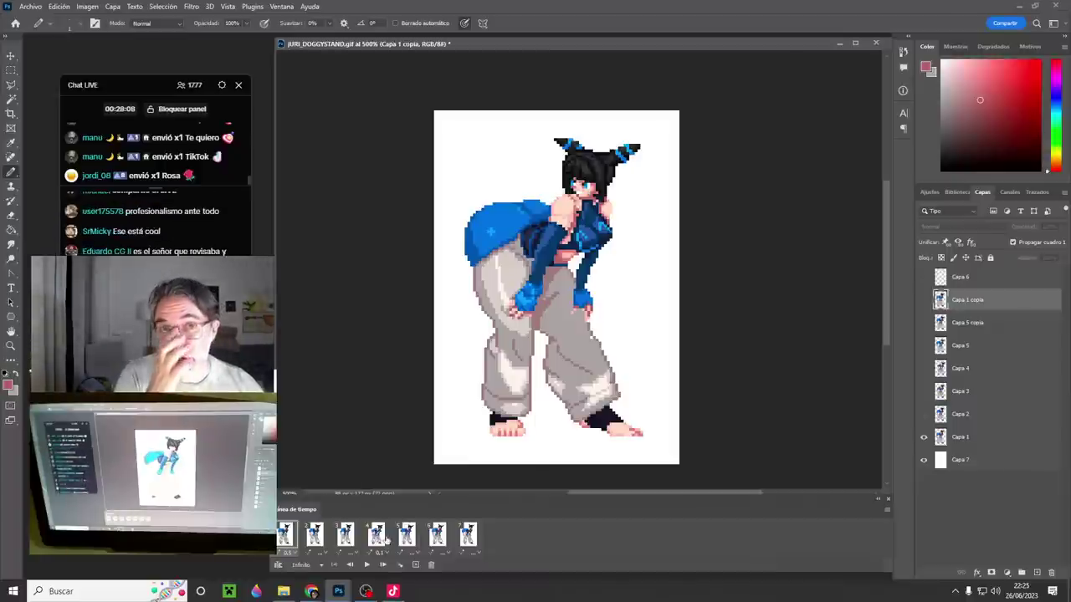
{"action": "left_click", "coordinate": [431, 542]}
{"action": "left_click", "coordinate": [458, 542]}
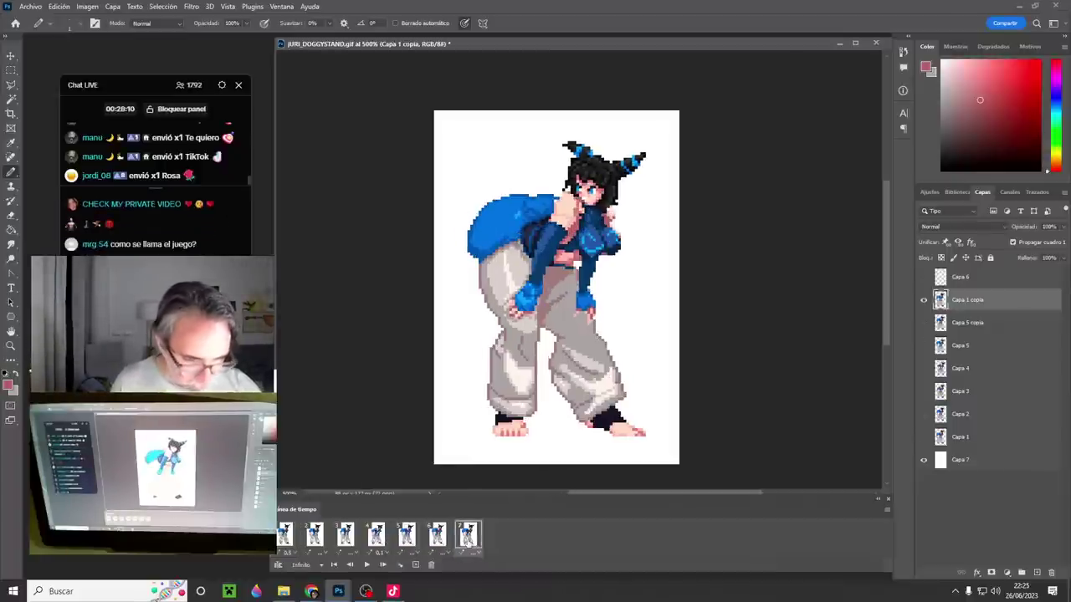
{"action": "left_click", "coordinate": [292, 545]}
{"action": "left_click", "coordinate": [321, 545]}
{"action": "left_click", "coordinate": [352, 545]}
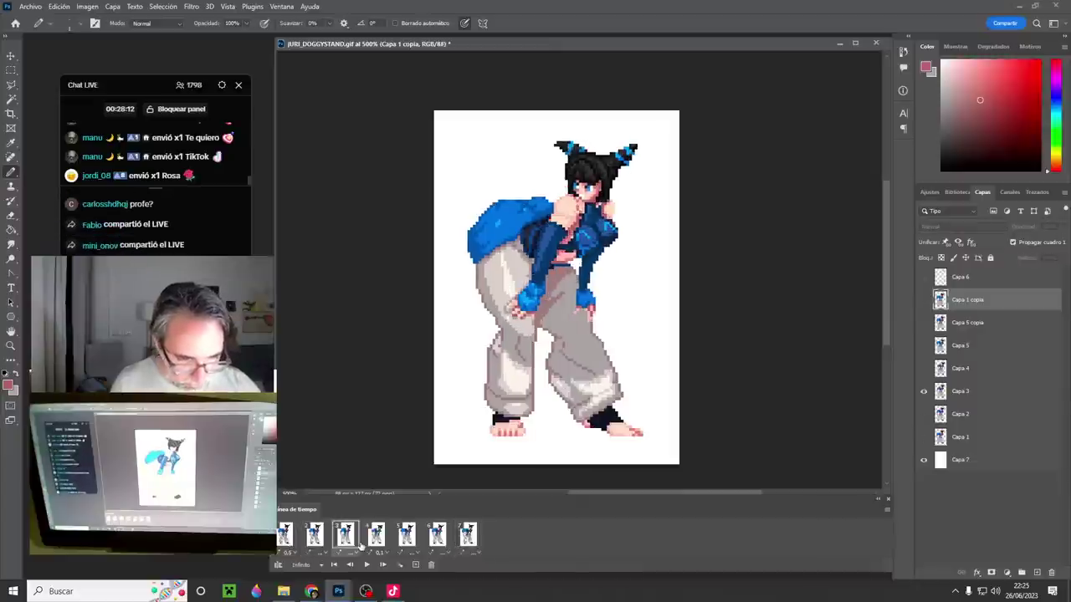
{"action": "left_click", "coordinate": [381, 545]}
{"action": "left_click", "coordinate": [409, 540]}
- Show Capa 6 on frame 1 and erase all of its red guide outline
{"action": "left_click", "coordinate": [289, 539]}
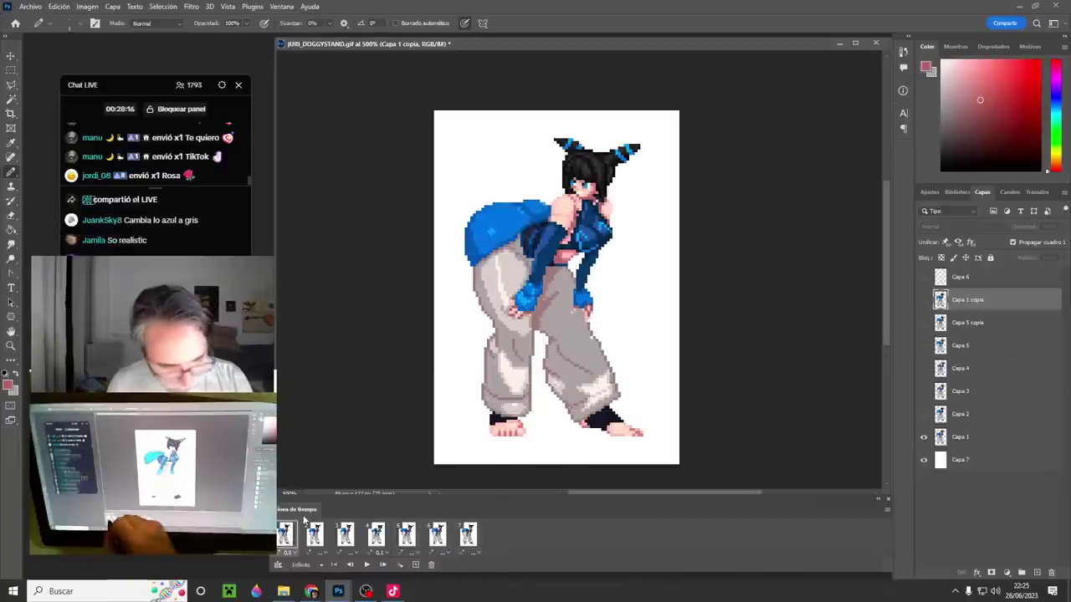
{"action": "left_click", "coordinate": [925, 279]}
{"action": "left_click", "coordinate": [963, 278]}
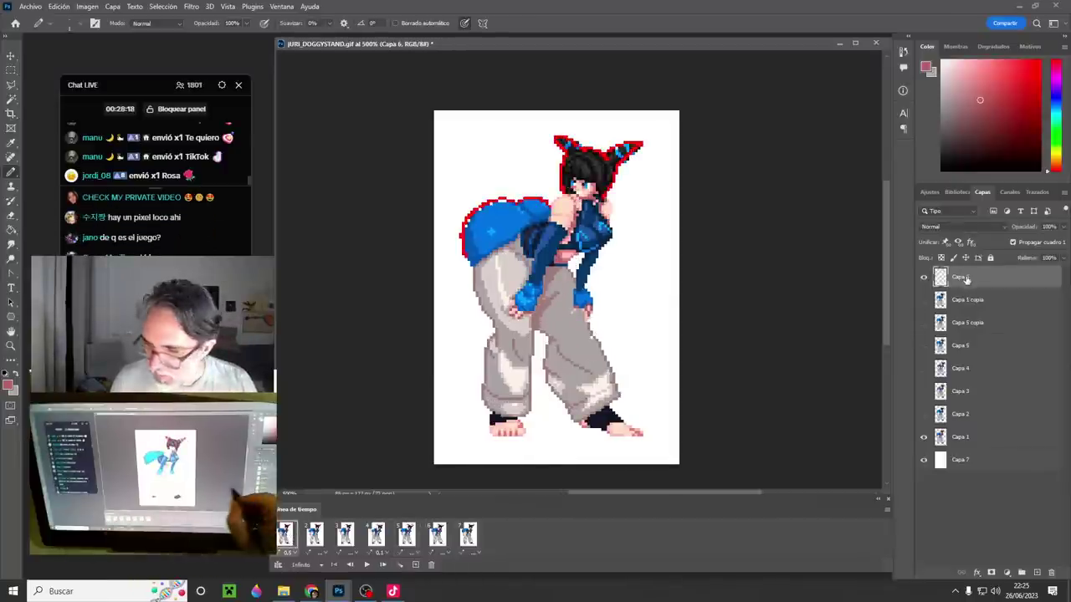
{"action": "key", "text": "ctrl+a"}
{"action": "key", "text": "Delete"}
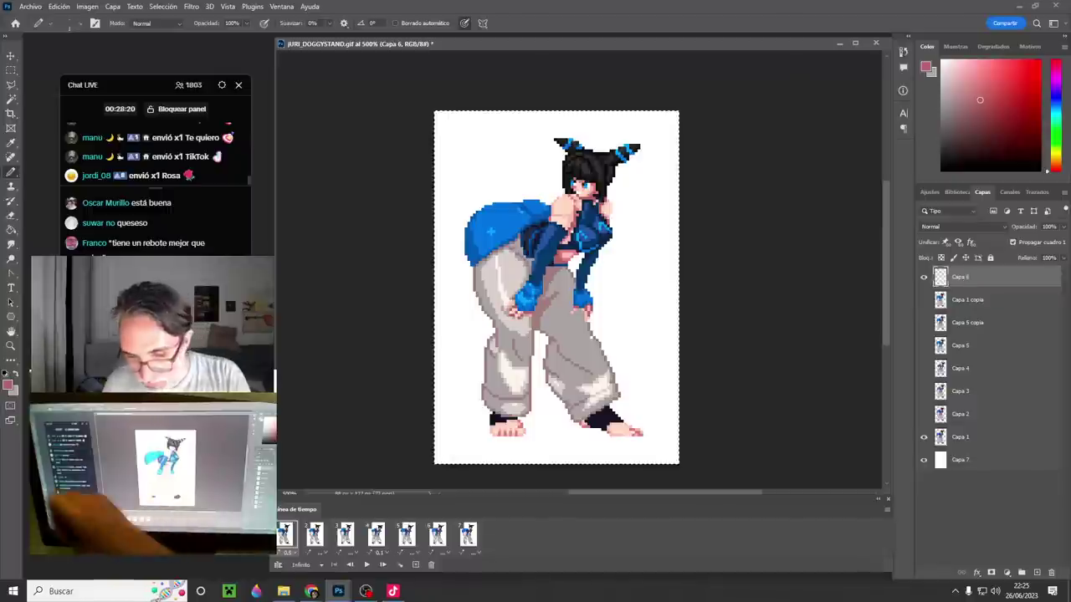
- Set the foreground colour to black and draw diagonal motion strokes behind the hips on frame 2, on Capa 6
{"action": "key", "text": "i"}
{"action": "left_click", "coordinate": [9, 386]}
{"action": "left_click_drag", "start_coordinate": [523, 405], "coordinate": [567, 363]}
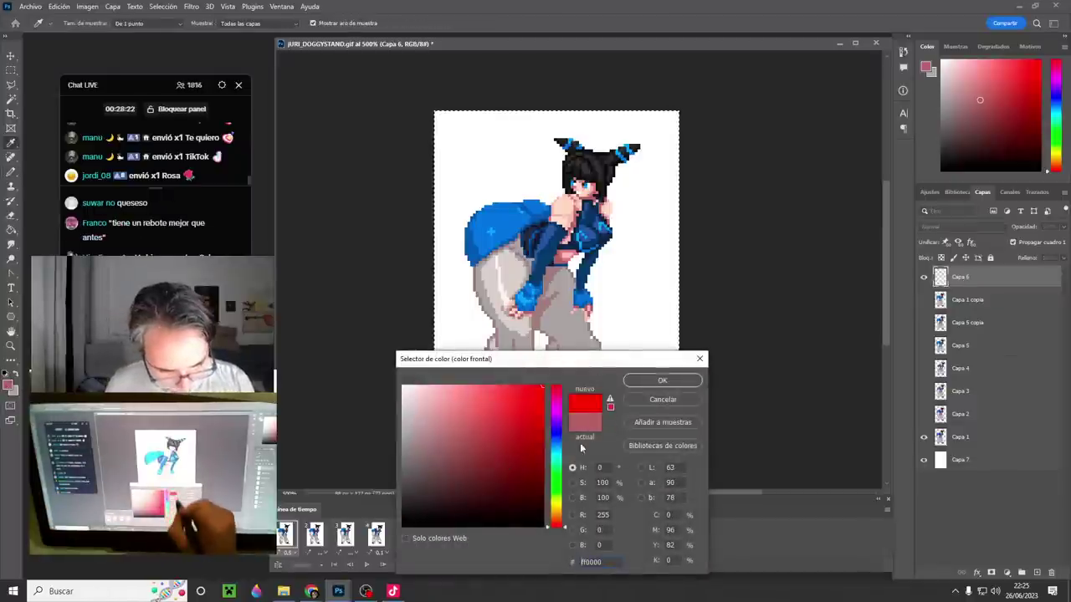
{"action": "left_click", "coordinate": [542, 525]}
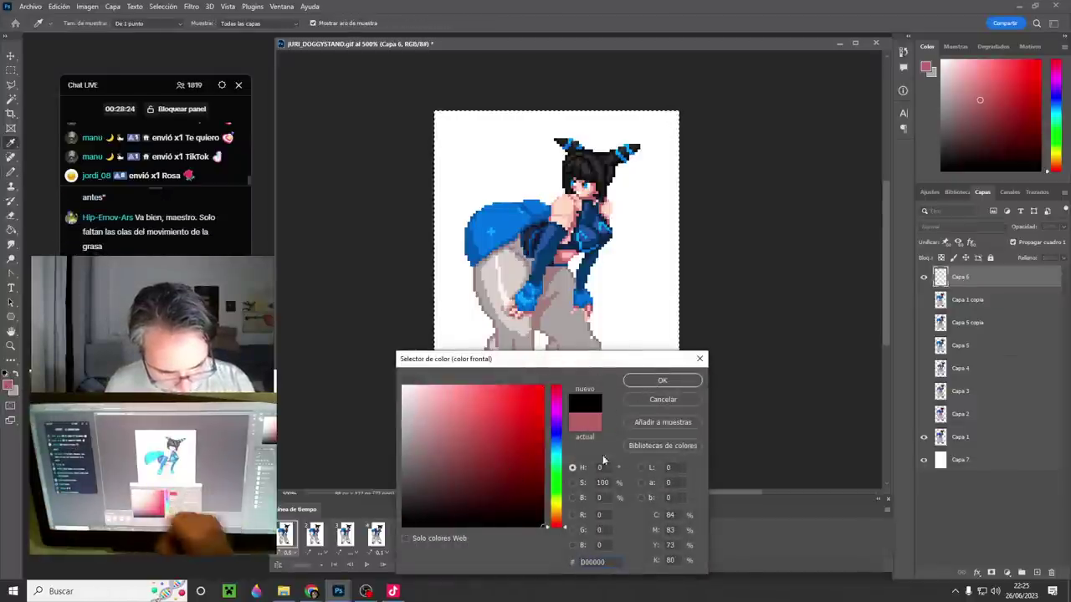
{"action": "left_click", "coordinate": [661, 380]}
{"action": "left_click", "coordinate": [315, 535]}
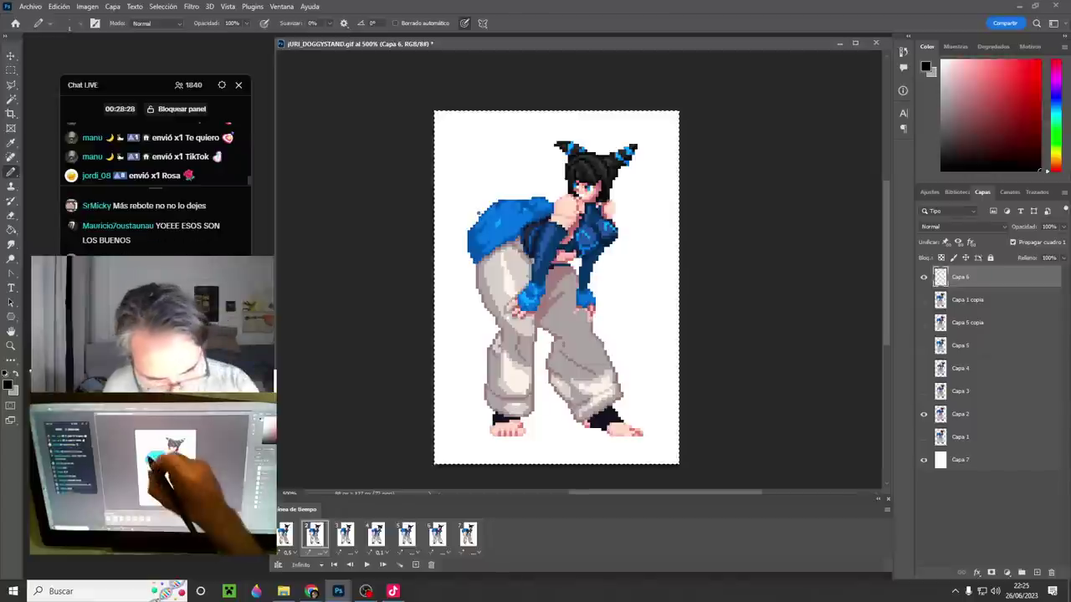
{"action": "mouse_move", "coordinate": [446, 232]}
{"action": "left_mouse_down"}
{"action": "mouse_move", "coordinate": [492, 163]}
{"action": "mouse_move", "coordinate": [455, 236]}
{"action": "mouse_move", "coordinate": [494, 146]}
{"action": "mouse_move", "coordinate": [484, 182]}
{"action": "left_mouse_up"}
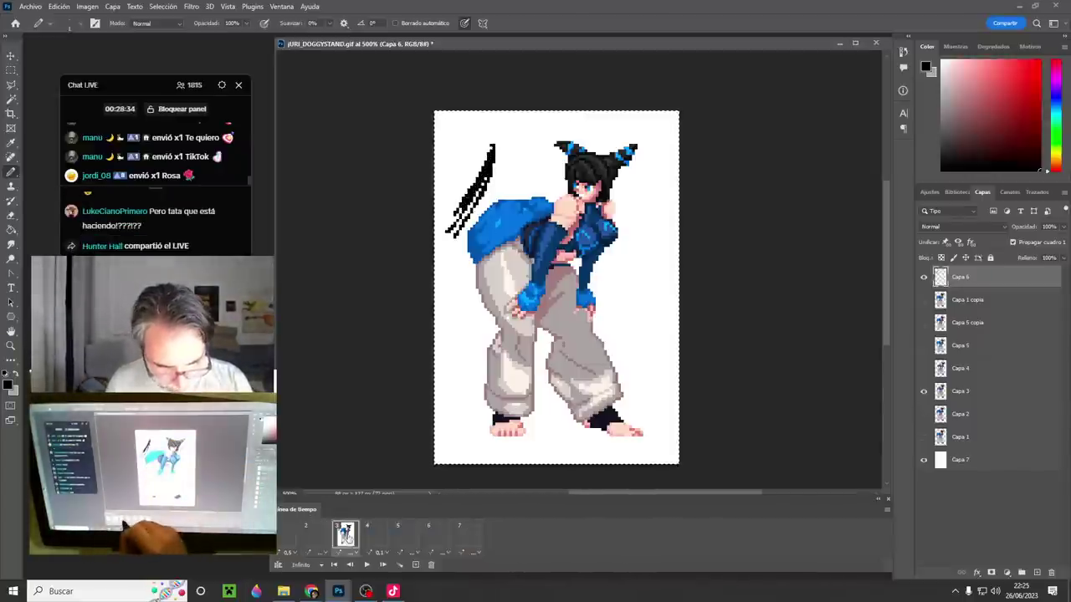
- Hide Capa 6's motion strokes on frames 1 and 3, show them on frame 2, and play the animation to check the effect
{"action": "left_click", "coordinate": [355, 545]}
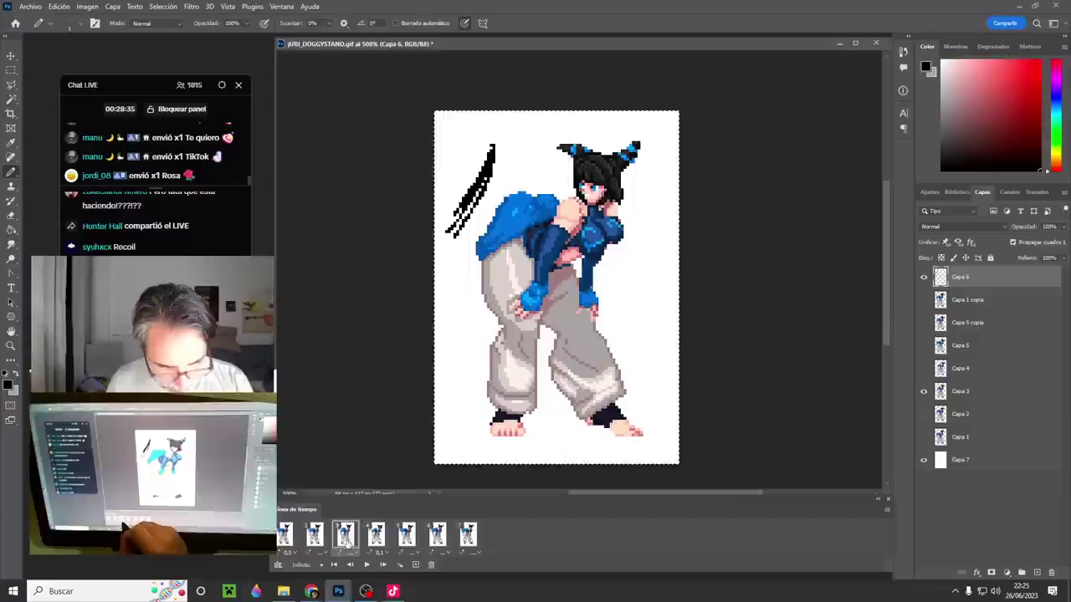
{"action": "left_click", "coordinate": [923, 278]}
{"action": "key", "text": "space"}
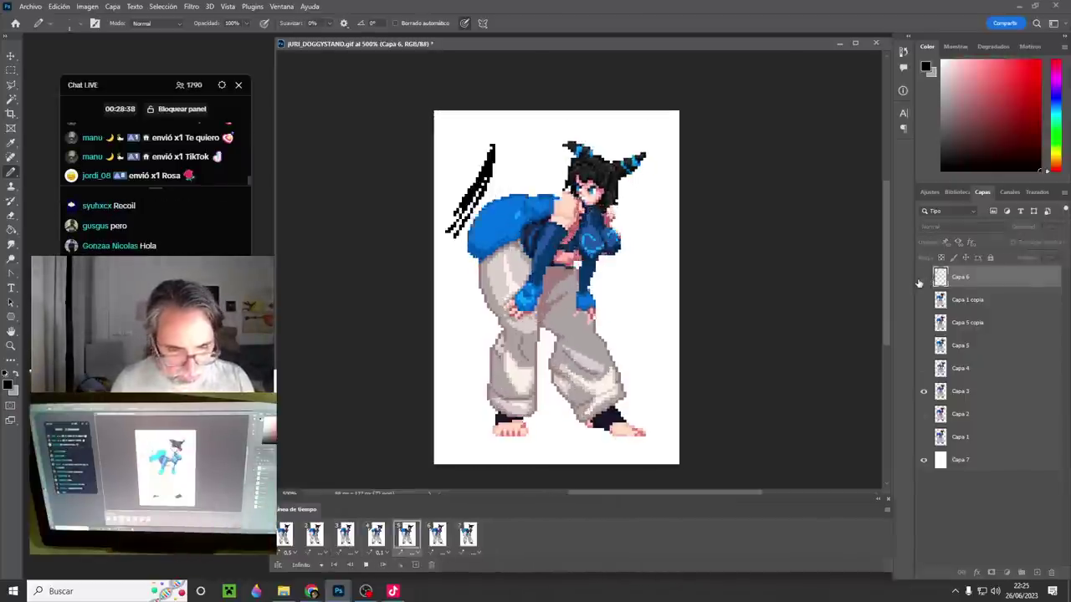
{"action": "key", "text": "space"}
{"action": "left_click", "coordinate": [923, 278]}
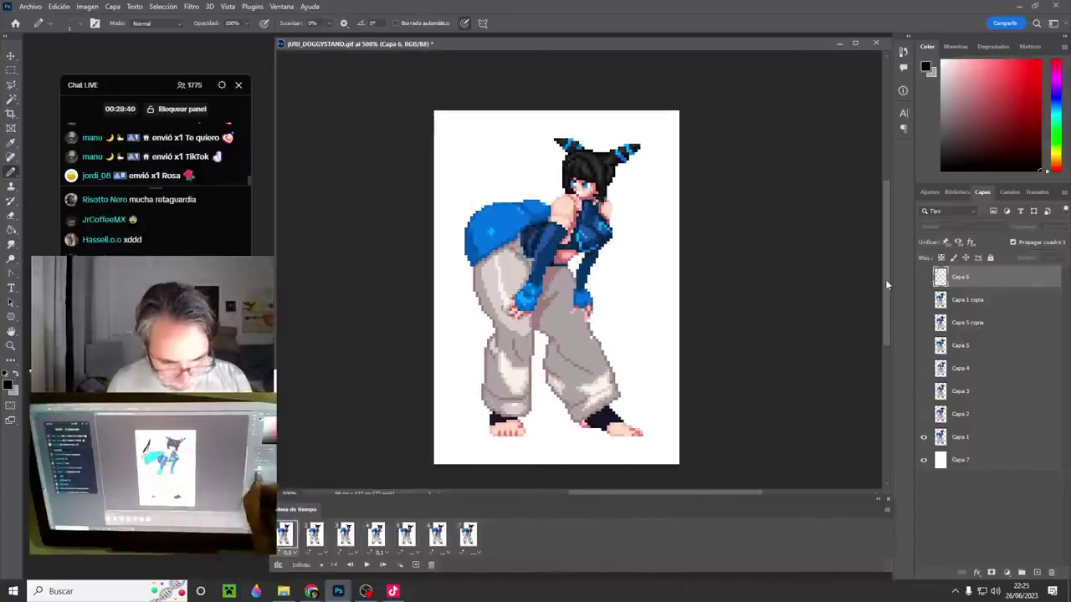
{"action": "left_click", "coordinate": [315, 538]}
{"action": "left_click", "coordinate": [923, 279]}
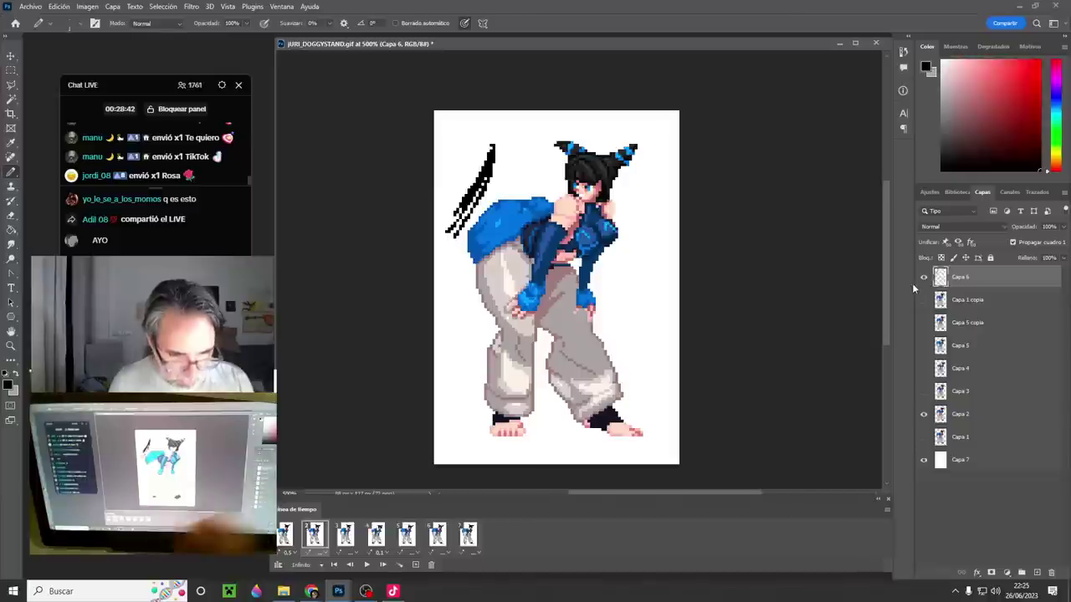
{"action": "key", "text": "space"}
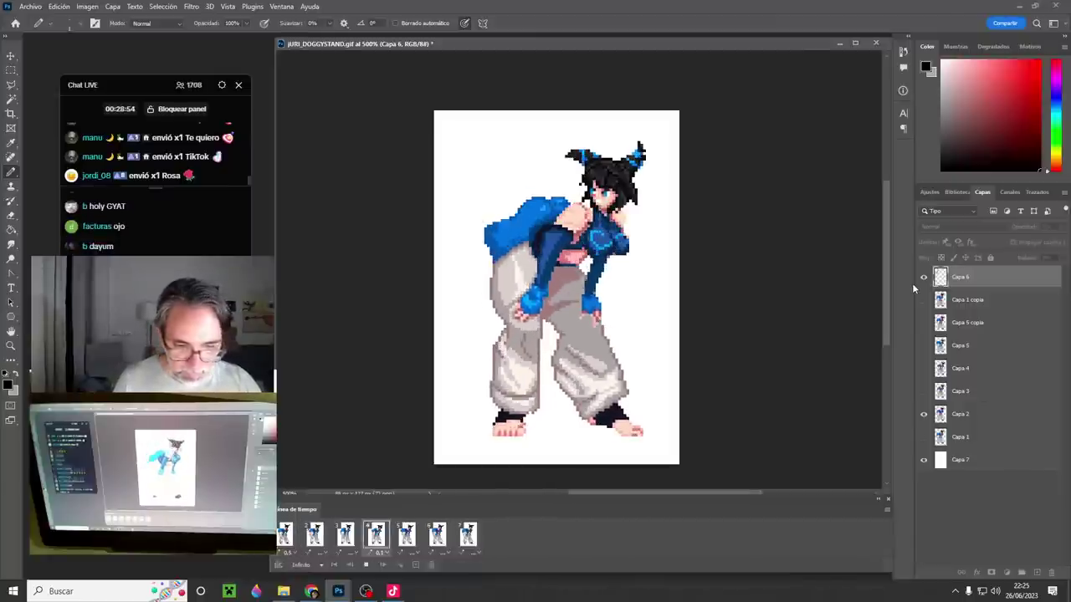
{"action": "key", "text": "space"}
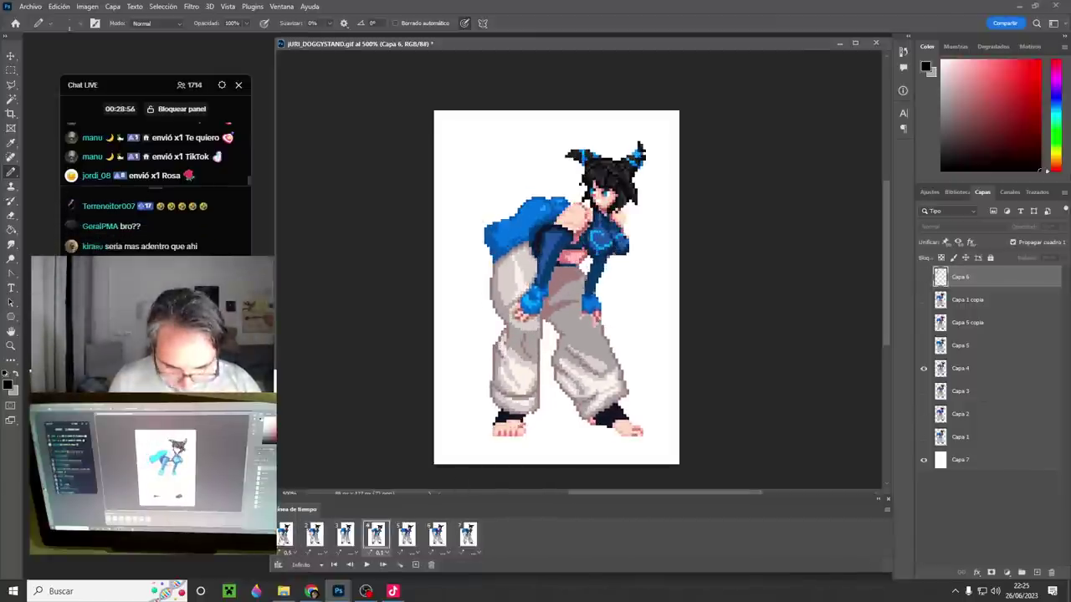
- Select all seven frames and convert the frame animation to a video timeline
{"action": "left_click", "coordinate": [285, 535]}
{"action": "left_click", "coordinate": [473, 532], "text": "shift"}
{"action": "left_click", "coordinate": [473, 553]}
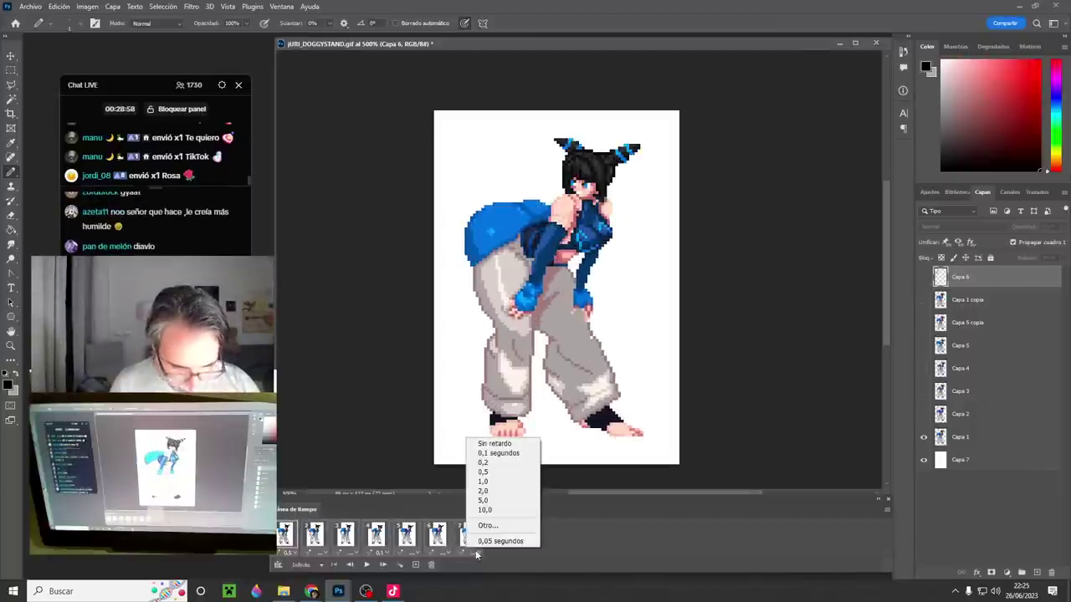
{"action": "left_click", "coordinate": [277, 566]}
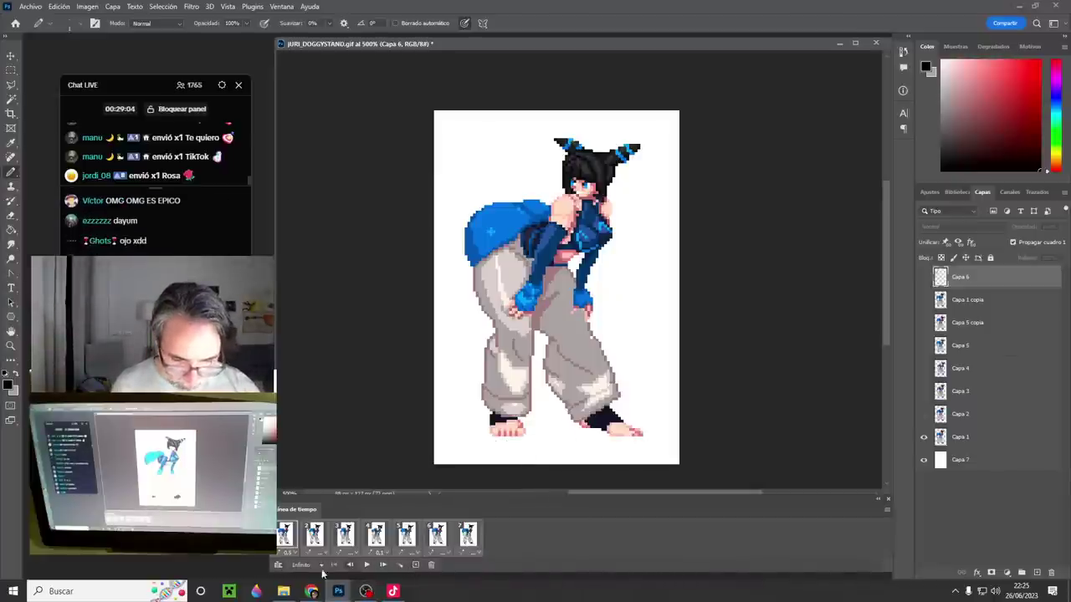
{"action": "left_click", "coordinate": [273, 567]}
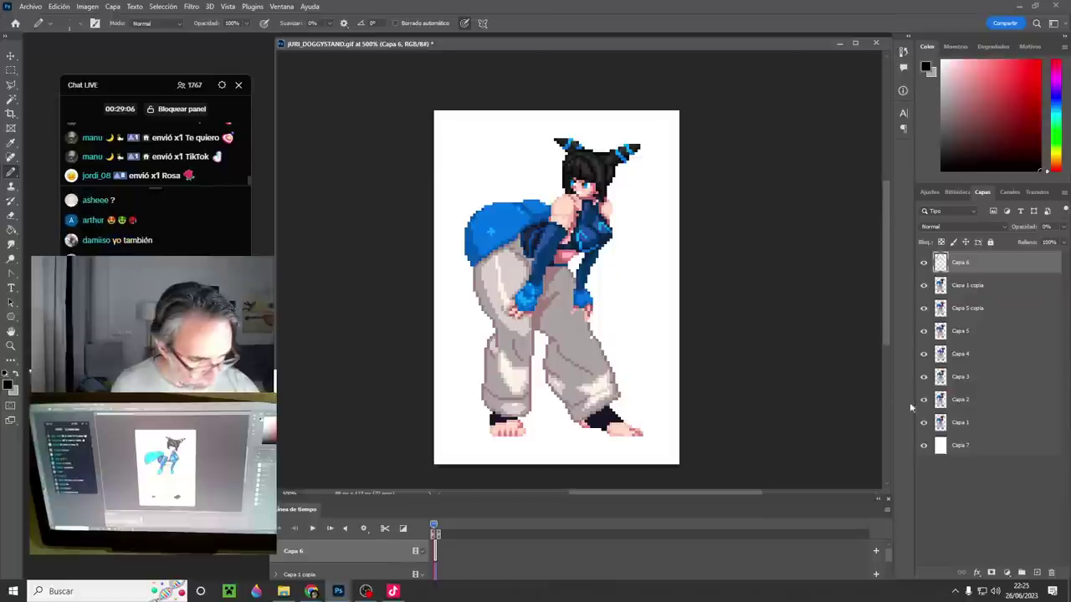
- Convert all layers from Capa 6 down to Capa 7 into a single smart object
{"action": "left_click", "coordinate": [966, 441], "text": "shift"}
{"action": "right_click", "coordinate": [971, 266]}
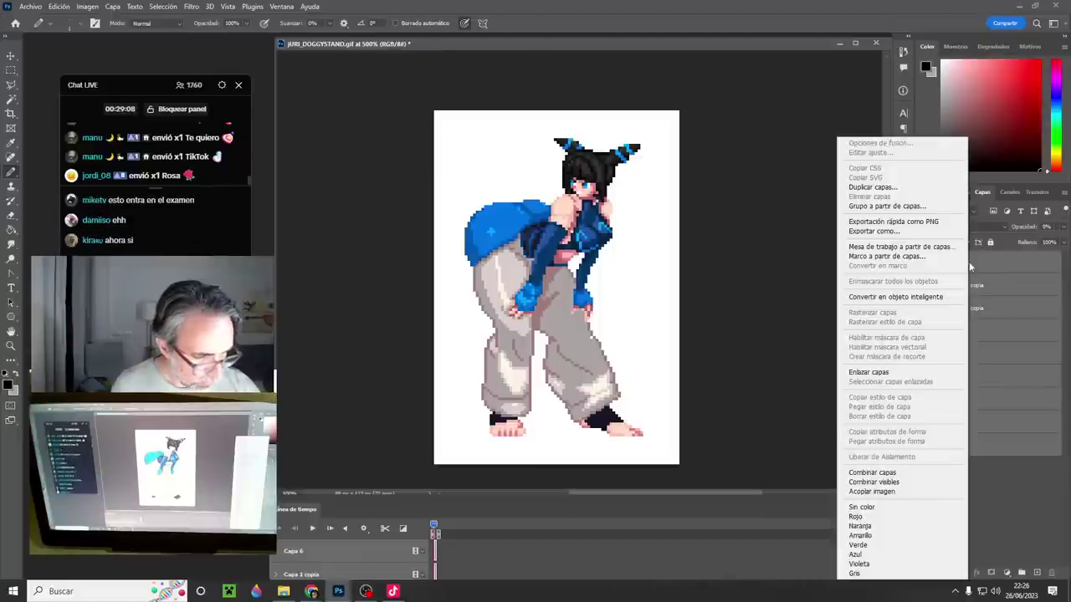
{"action": "left_click", "coordinate": [889, 297]}
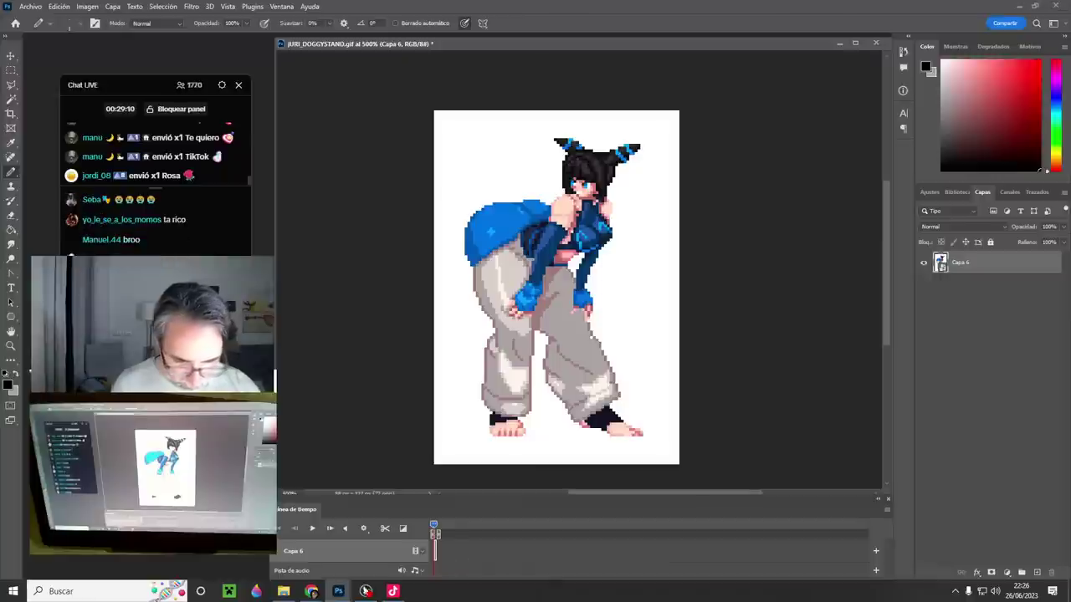
- Enlarge the timeline display, play the smart object's clip, and change the playback preview resolution
{"action": "left_click_drag", "start_coordinate": [573, 497], "coordinate": [564, 429]}
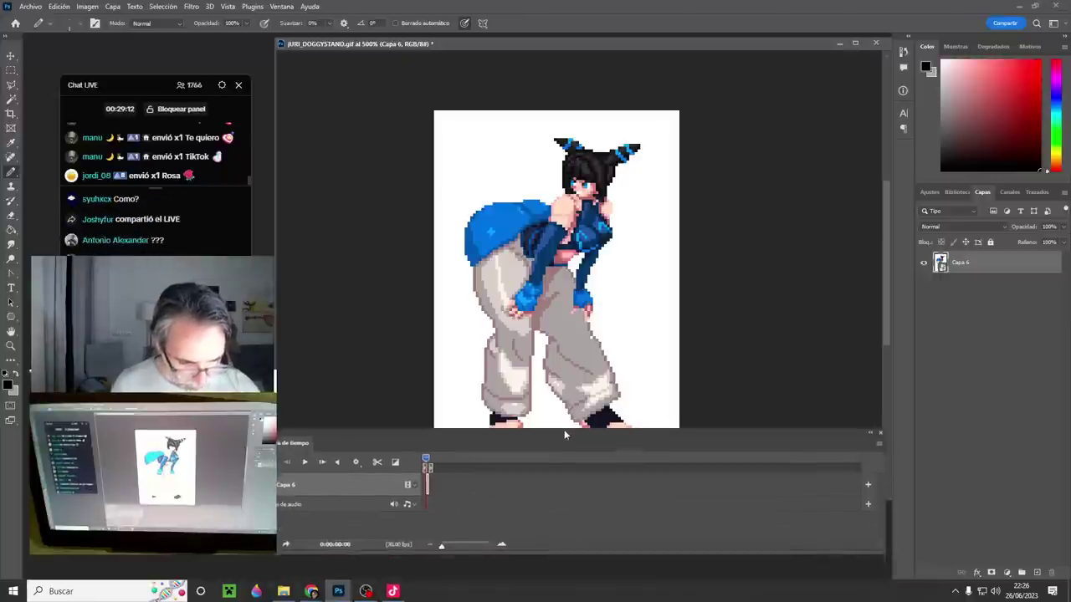
{"action": "left_click_drag", "start_coordinate": [444, 564], "coordinate": [468, 563]}
{"action": "key", "text": "space"}
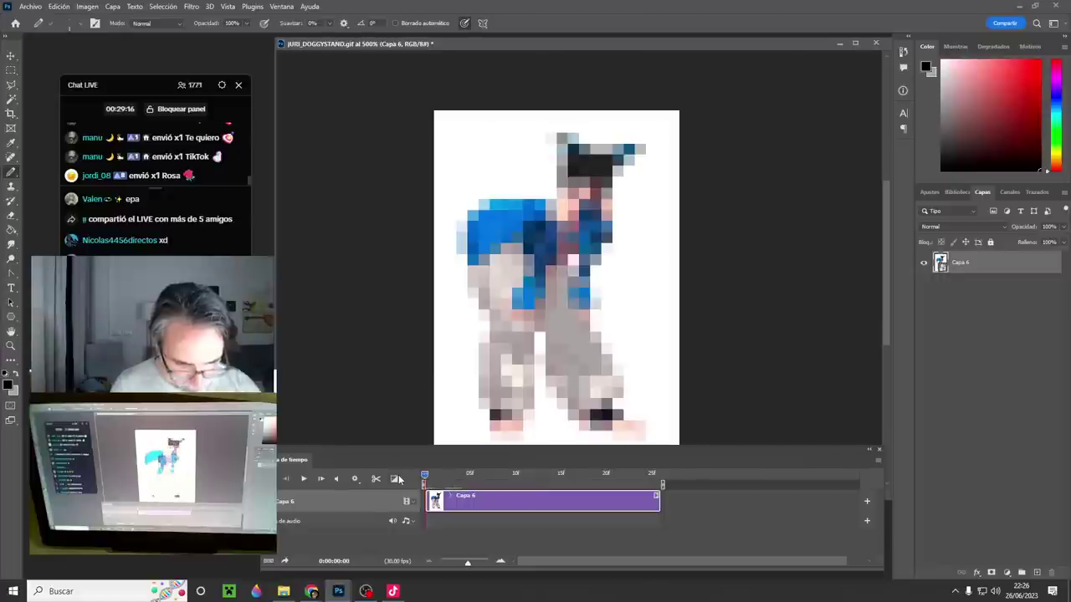
{"action": "left_click", "coordinate": [356, 478]}
{"action": "left_click", "coordinate": [361, 498]}
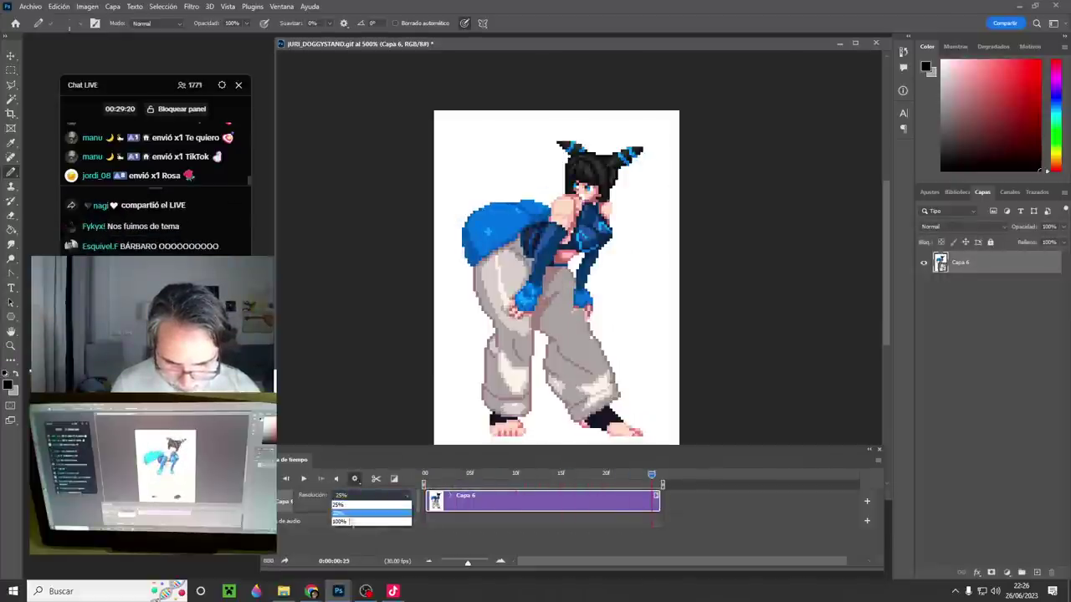
{"action": "left_click", "coordinate": [368, 507]}
- Save the document as 26_06_2023_01.psd on drive D
{"action": "key", "text": "ctrl+shift+s"}
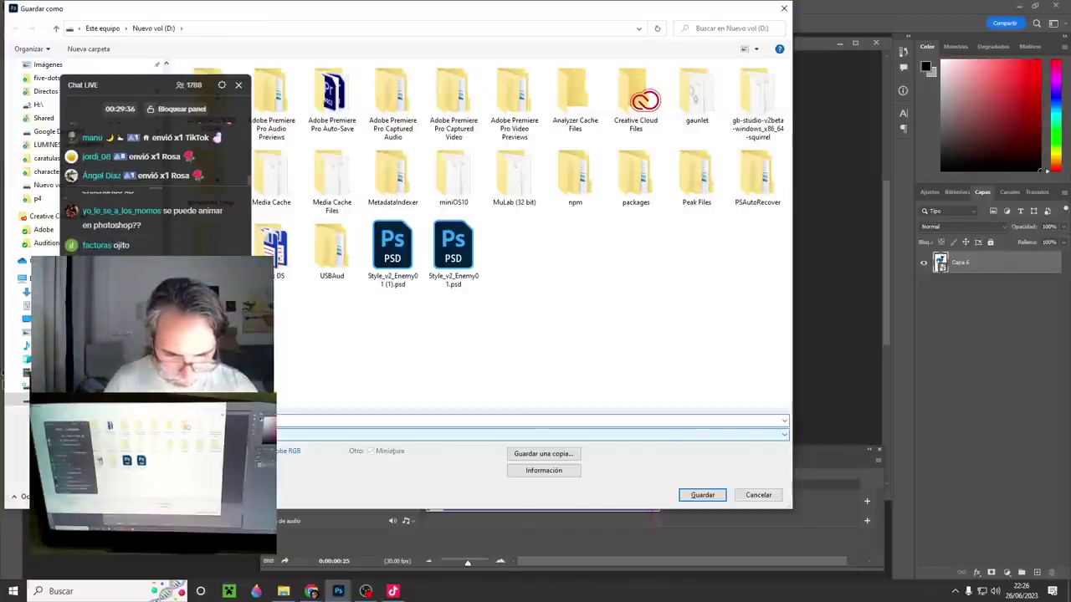
{"action": "left_click", "coordinate": [702, 496]}
{"action": "key", "text": "Return"}
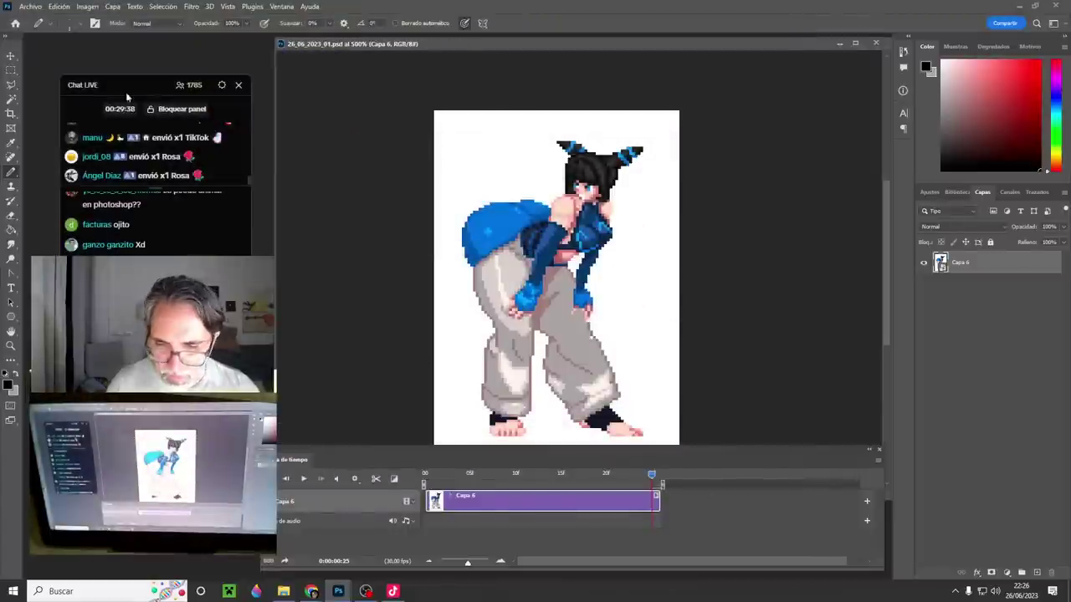
- Open JURI_DOGGYSTAND.gif from drive D, leaving its colour unmanaged
{"action": "left_click", "coordinate": [32, 6]}
{"action": "left_click", "coordinate": [38, 29]}
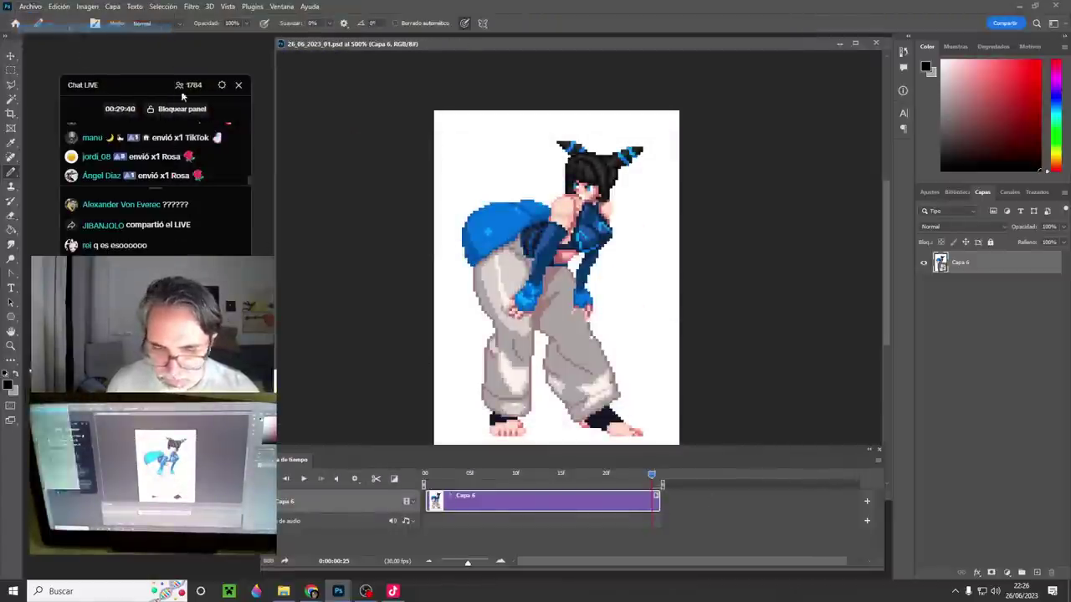
{"action": "scroll", "coordinate": [443, 263], "scroll_direction": "down", "scroll_amount": 4}
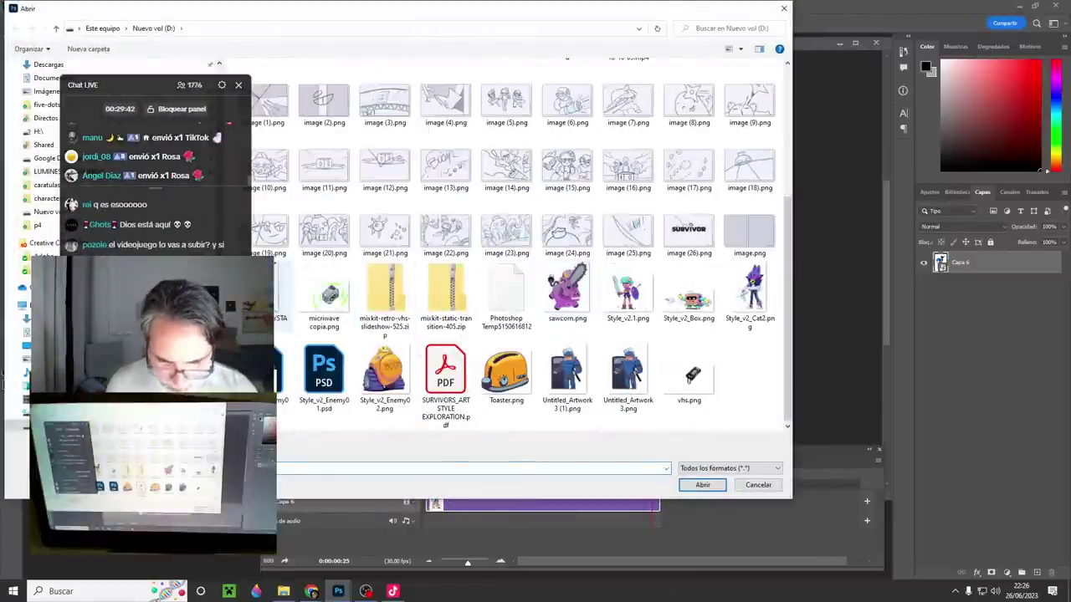
{"action": "key", "text": "Return"}
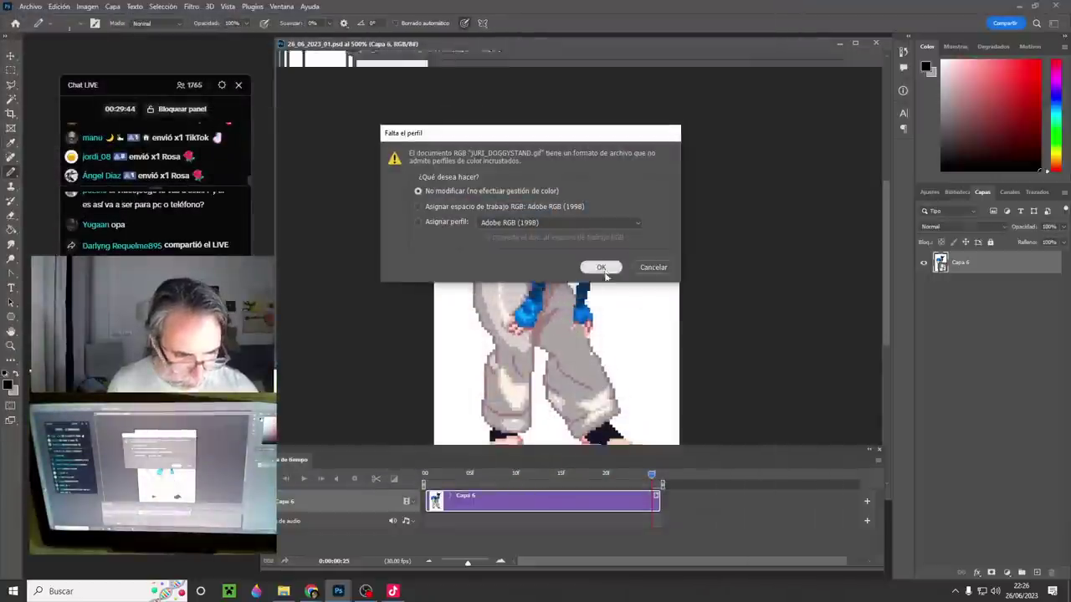
{"action": "left_click", "coordinate": [602, 268]}
- Move the opened GIF's window aside, select its five frames, and convert its frame animation to a video timeline
{"action": "left_click_drag", "start_coordinate": [315, 60], "coordinate": [299, 251]}
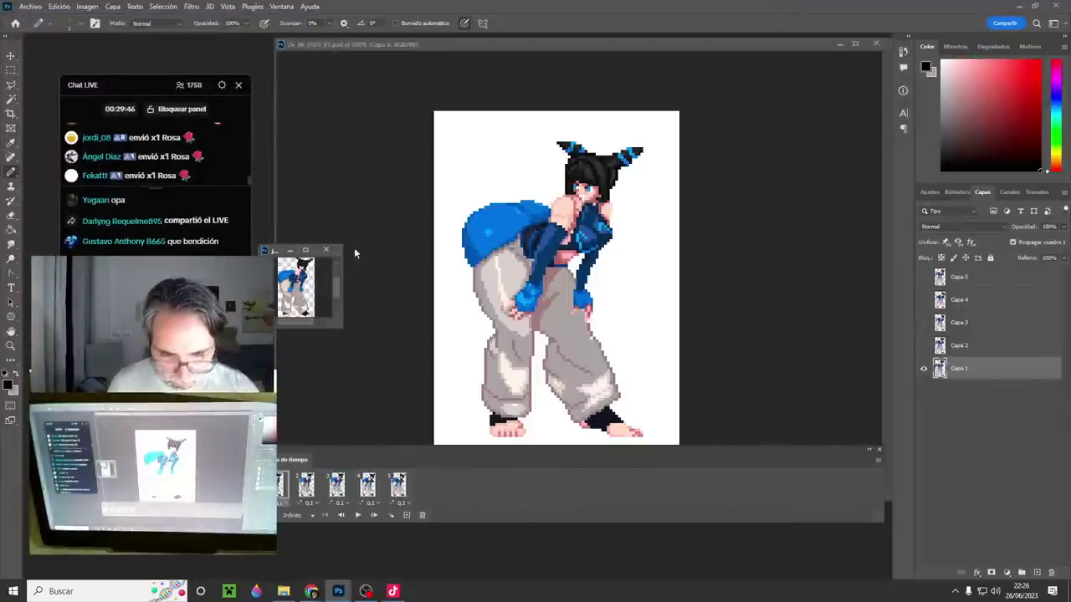
{"action": "left_click", "coordinate": [264, 250]}
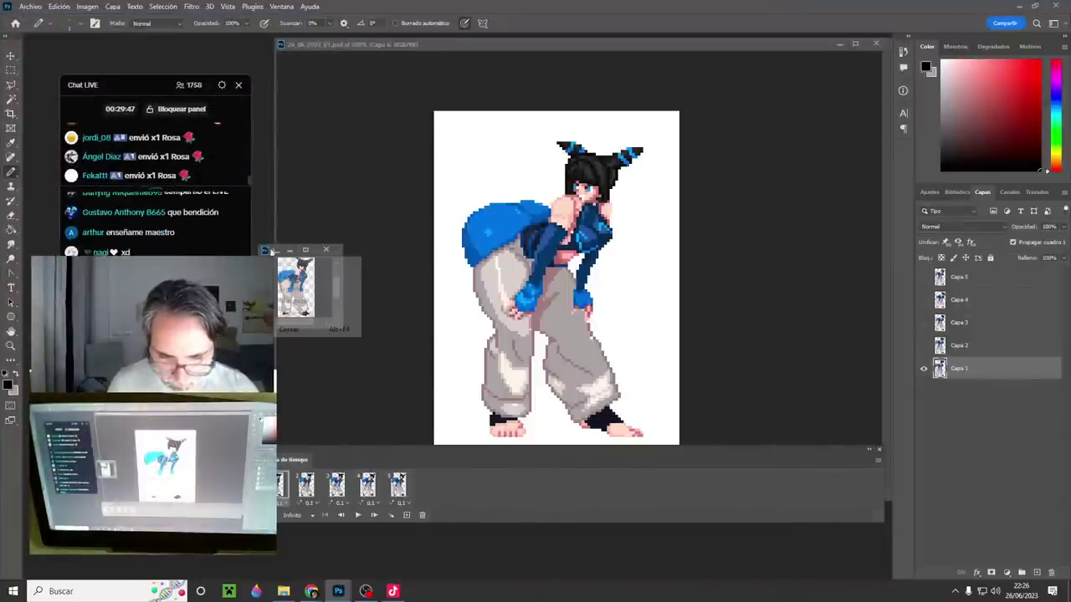
{"action": "left_click", "coordinate": [399, 492]}
{"action": "left_click", "coordinate": [281, 494], "text": "shift"}
{"action": "left_click", "coordinate": [283, 503]}
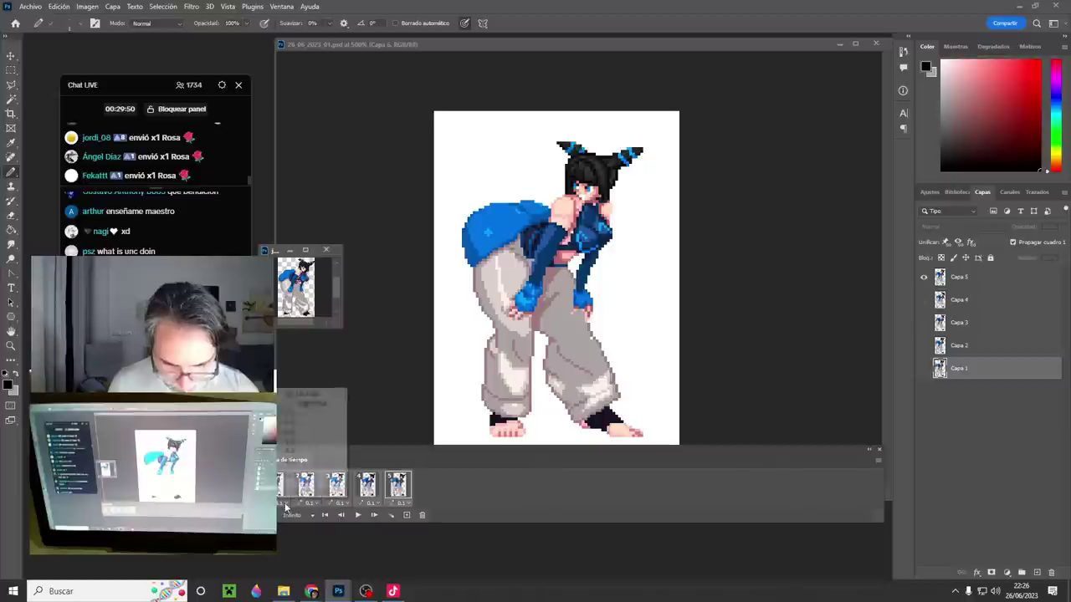
{"action": "left_click", "coordinate": [283, 493]}
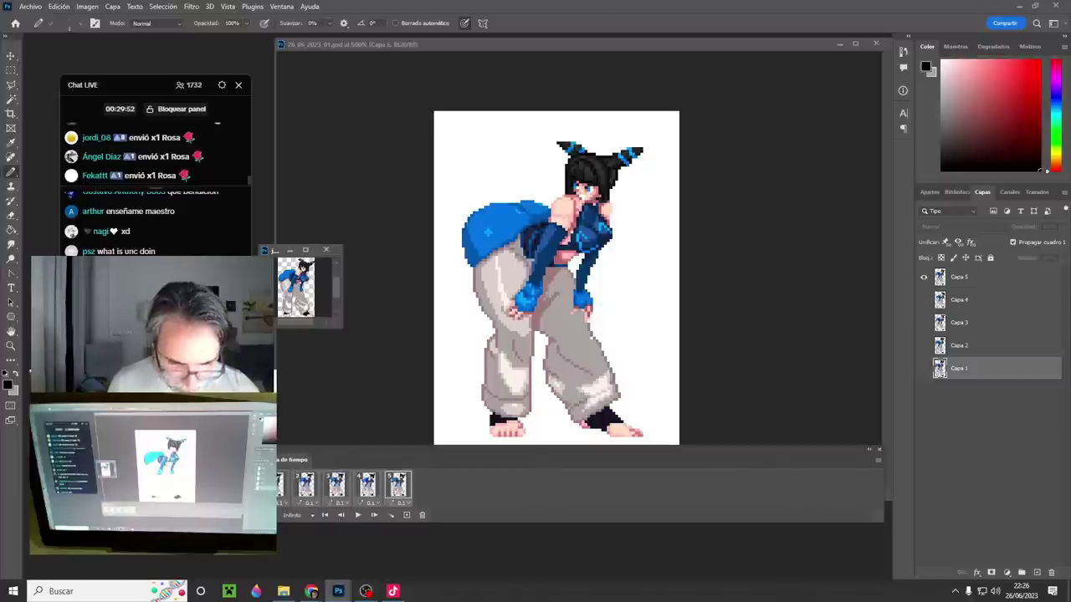
{"action": "left_click", "coordinate": [267, 515]}
- Convert layers Capa 1 to Capa 5 into one smart object and combine both animation clips in 26_06_2023_01.psd
{"action": "left_click", "coordinate": [957, 272], "text": "shift"}
{"action": "right_click", "coordinate": [956, 272]}
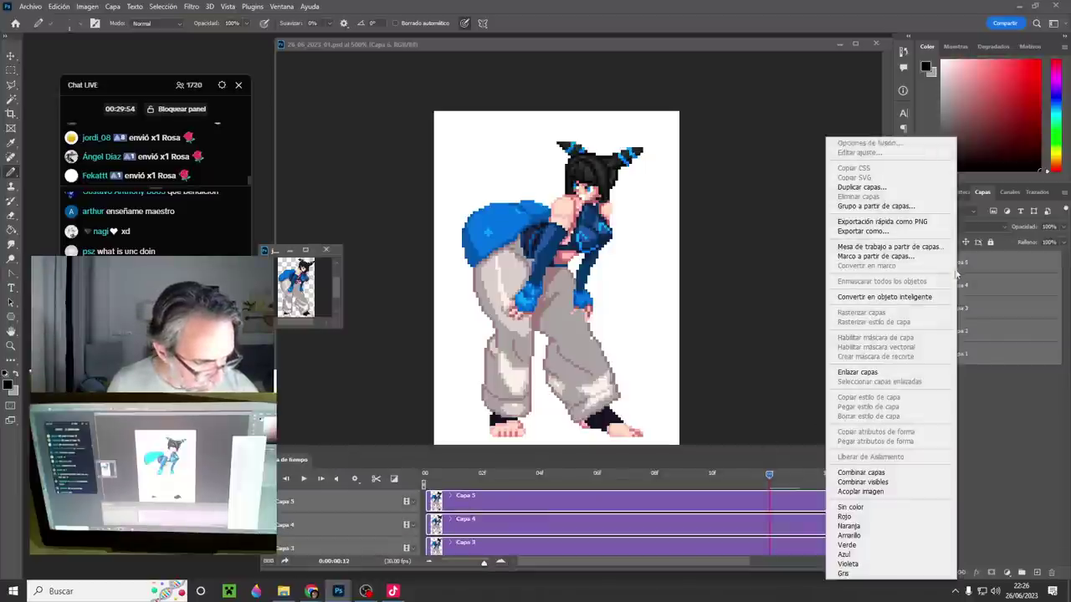
{"action": "left_click", "coordinate": [885, 297]}
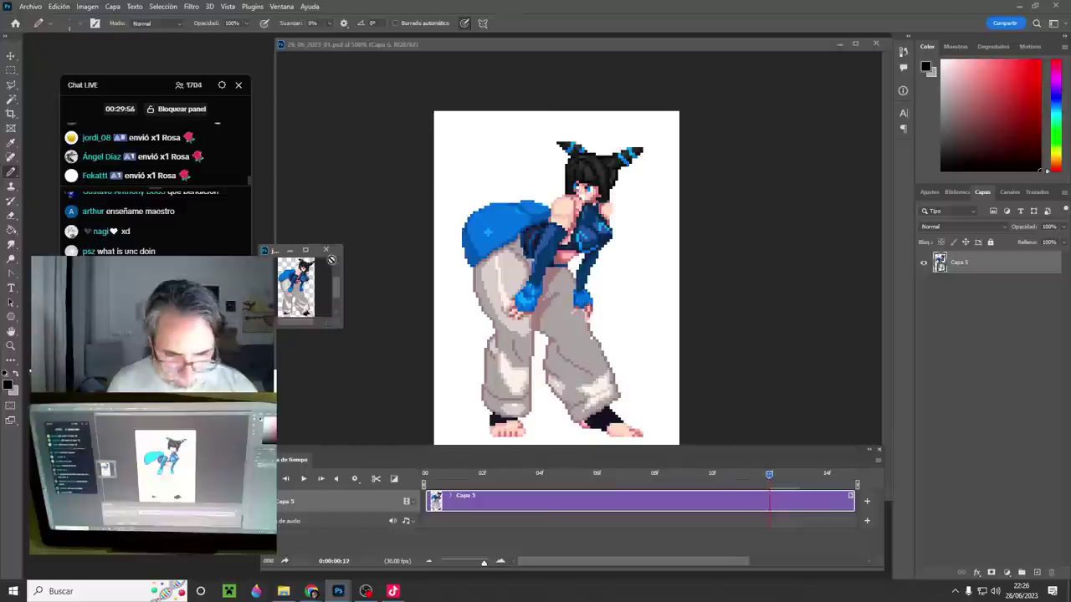
{"action": "left_click", "coordinate": [326, 250]}
{"action": "key", "text": "v"}
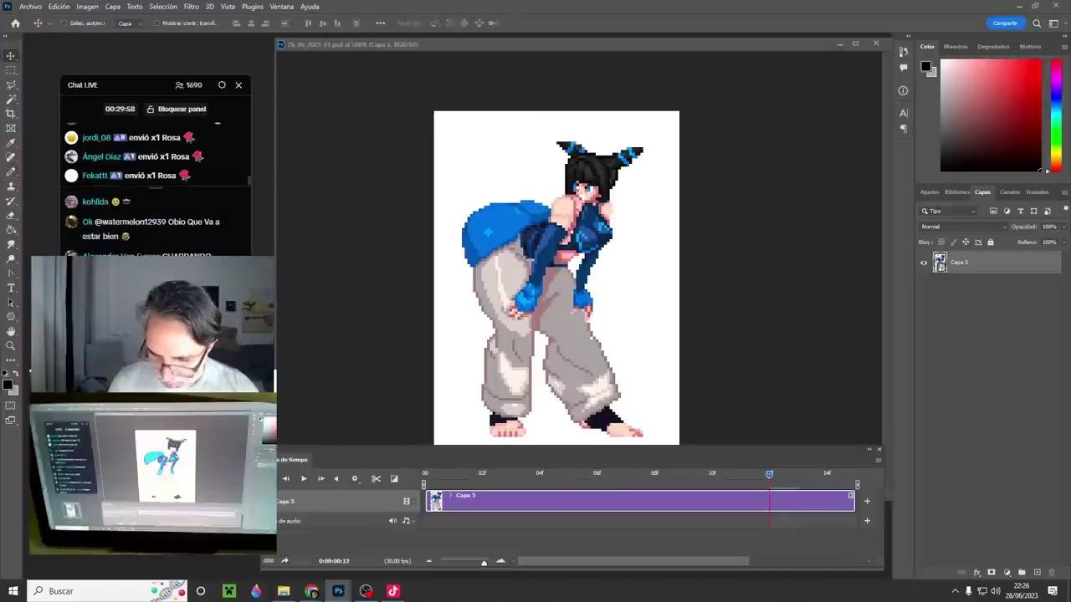
{"action": "left_click", "coordinate": [439, 351], "text": "alt"}
{"action": "scroll", "coordinate": [506, 341], "scroll_direction": "down", "scroll_amount": 3}
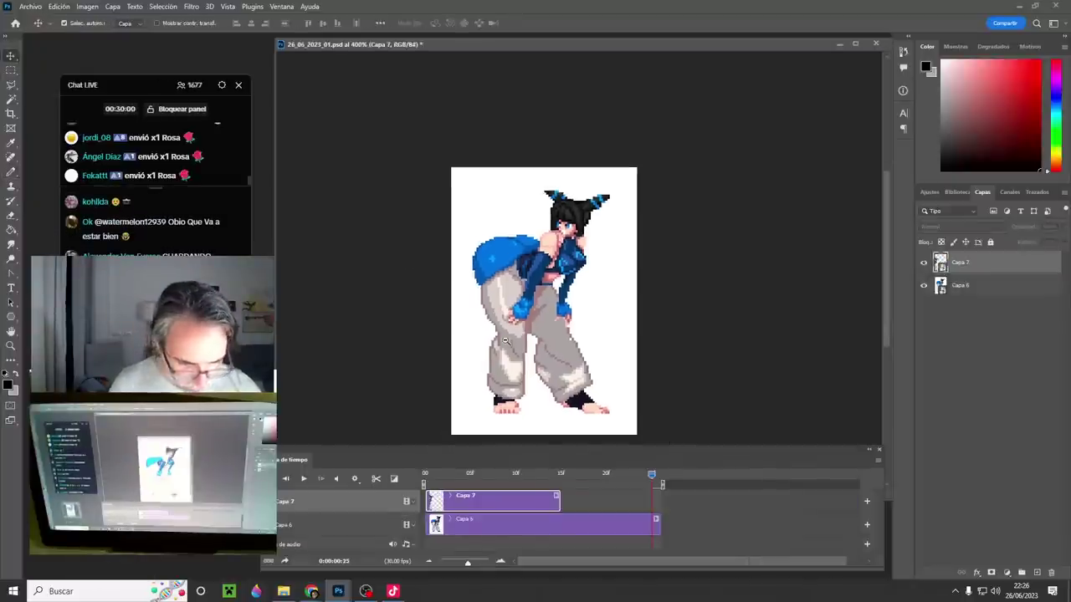
- Widen the canvas evenly on both sides of the character with the Crop tool to about 232 px
{"action": "key", "text": "c"}
{"action": "left_click_drag", "start_coordinate": [580, 319], "coordinate": [661, 318]}
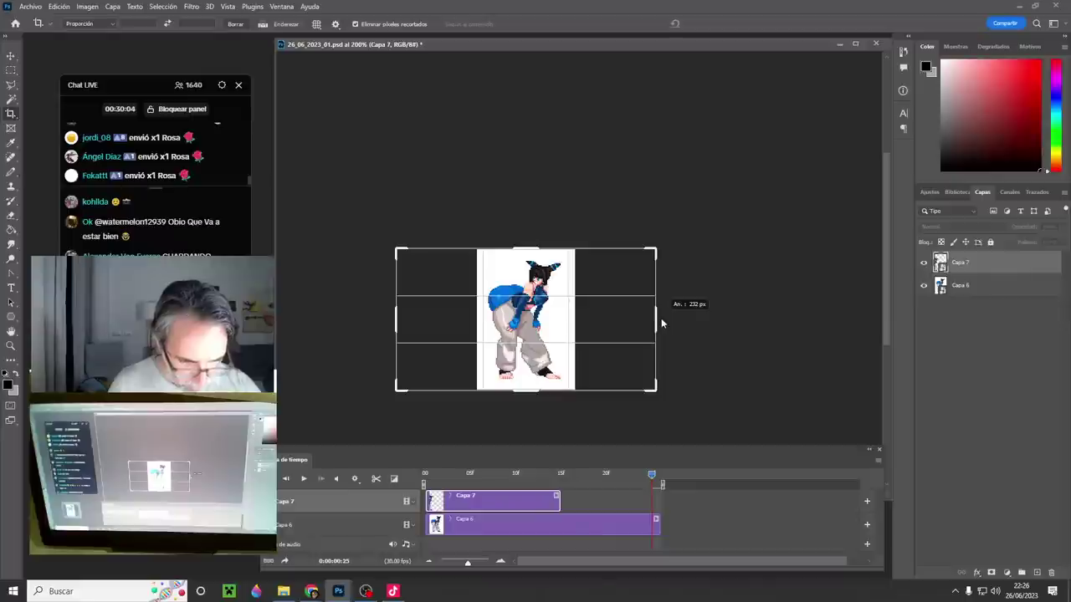
{"action": "key", "text": "Return"}
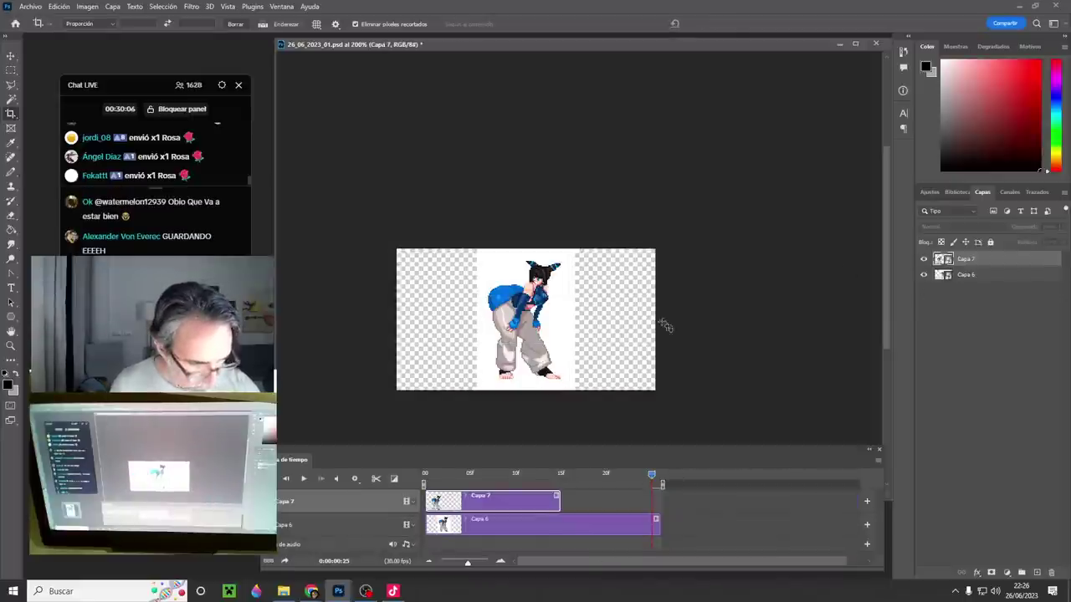
- Place the two characters side by side, moving Capa 6 about 47 px to the right and Capa 7 level beside it
{"action": "key", "text": "v"}
{"action": "left_click", "coordinate": [520, 329], "text": "ctrl"}
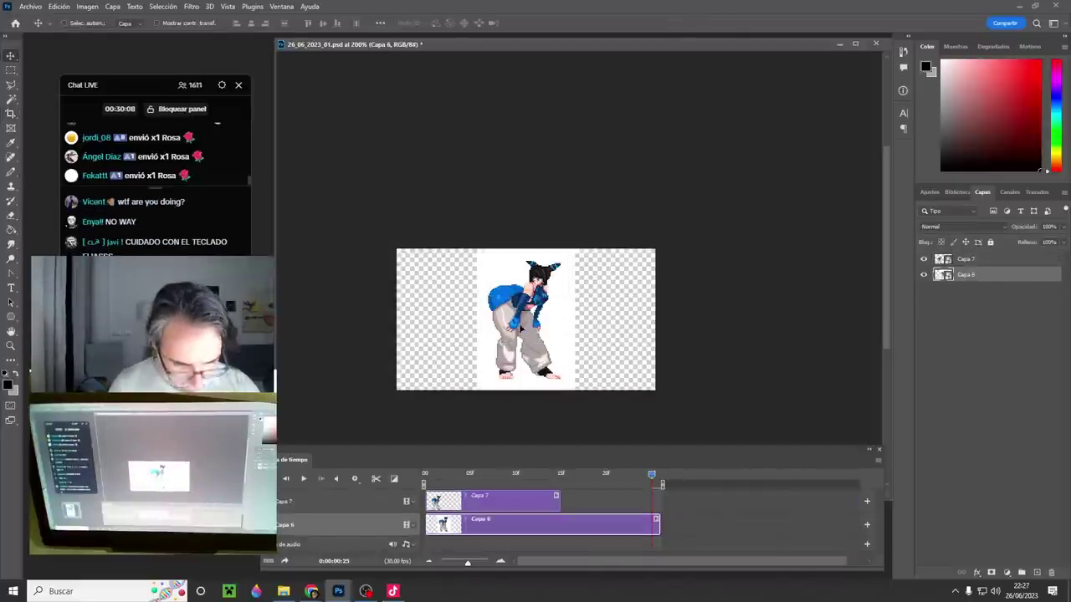
{"action": "mouse_move", "coordinate": [519, 328]}
{"action": "left_mouse_down"}
{"action": "mouse_move", "coordinate": [615, 317]}
{"action": "mouse_move", "coordinate": [462, 326]}
{"action": "mouse_move", "coordinate": [518, 329]}
{"action": "left_mouse_up"}
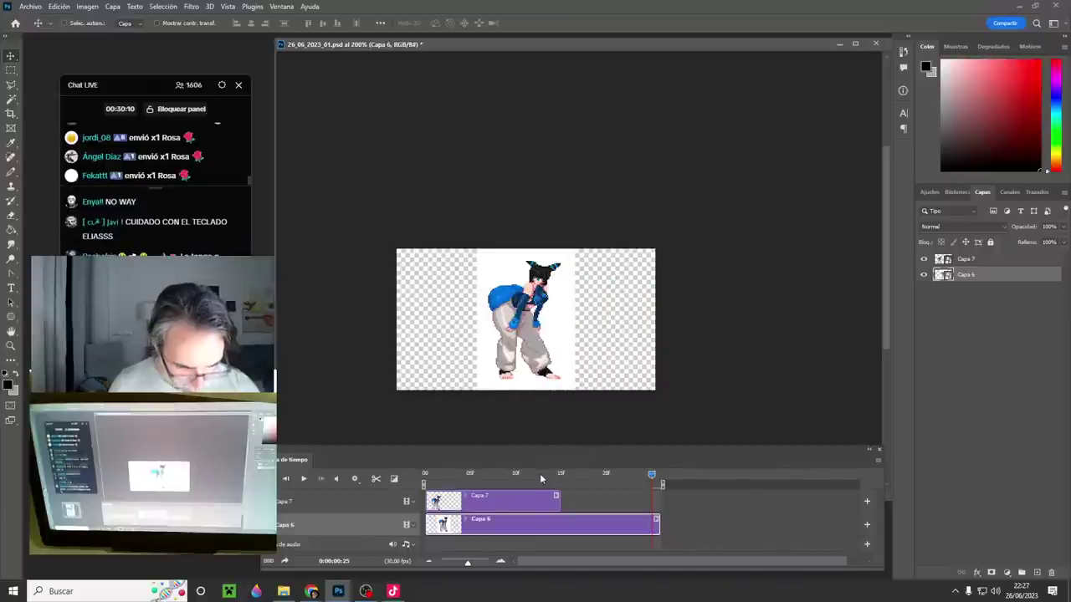
{"action": "left_click_drag", "start_coordinate": [539, 475], "coordinate": [488, 475]}
{"action": "left_click_drag", "start_coordinate": [527, 343], "coordinate": [575, 342]}
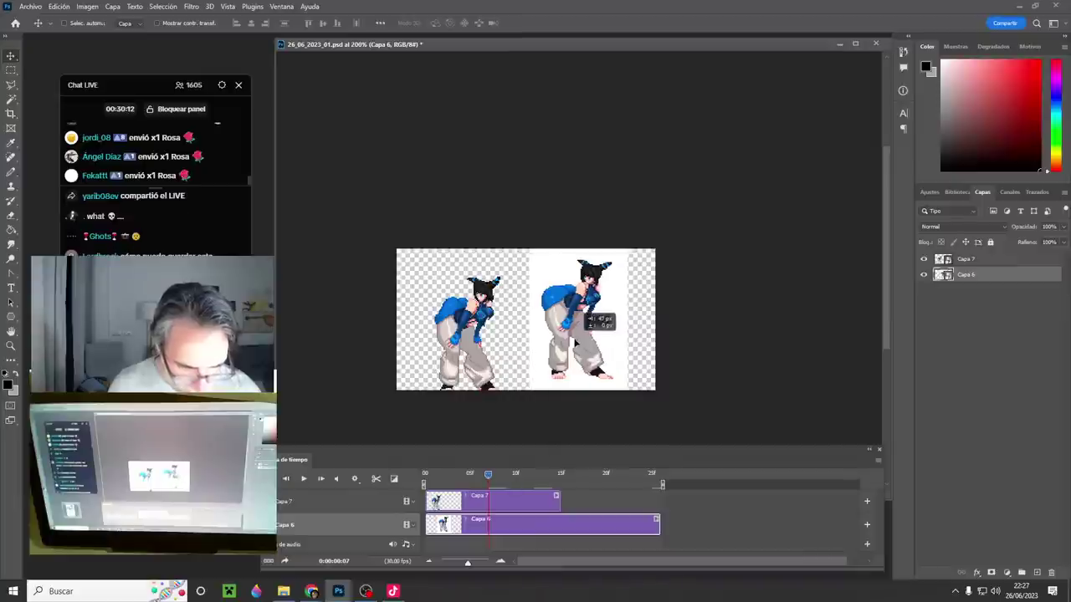
{"action": "mouse_move", "coordinate": [478, 340]}
{"action": "left_mouse_down"}
{"action": "mouse_move", "coordinate": [469, 324]}
{"action": "mouse_move", "coordinate": [481, 343]}
{"action": "left_mouse_up"}
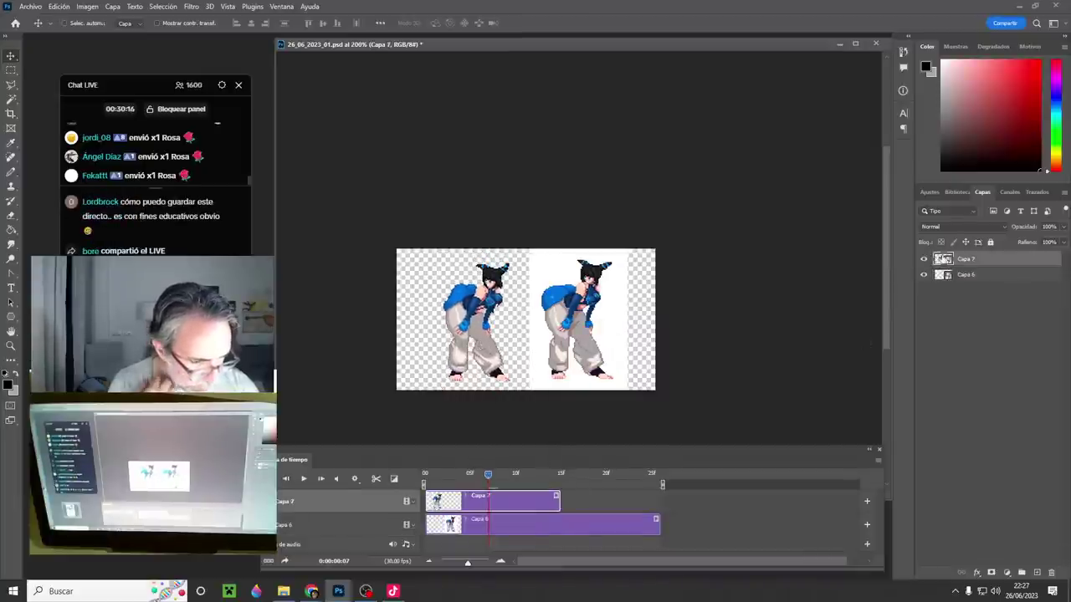
- Add a merged copy of the whole canvas at frame 7 as a new layer and place its clip directly after Capa 7
{"action": "key", "text": "ctrl+a"}
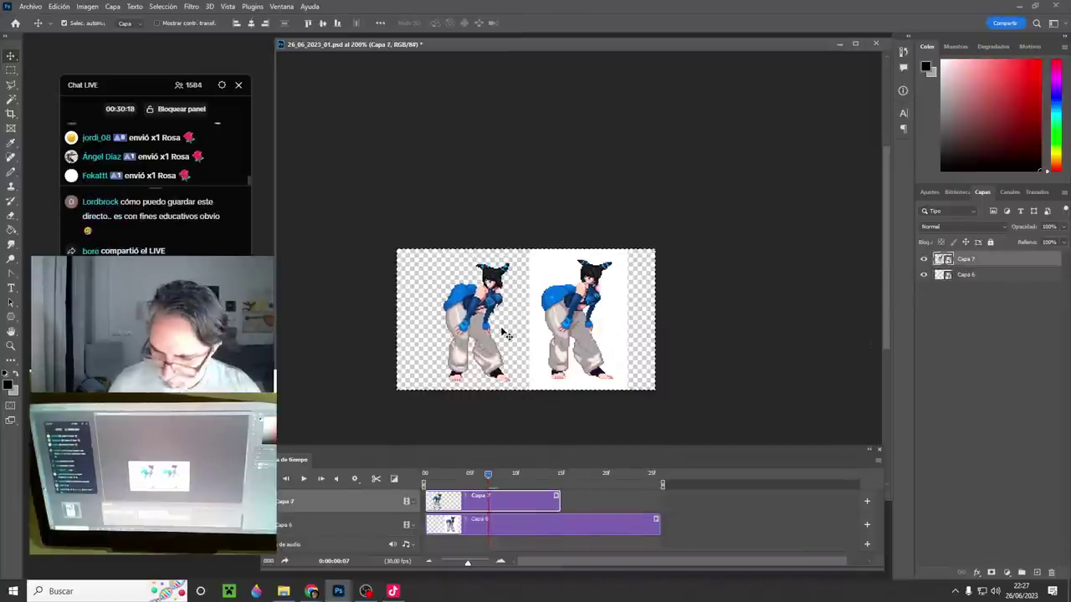
{"action": "left_click", "coordinate": [602, 475]}
{"action": "key", "text": "ctrl+j"}
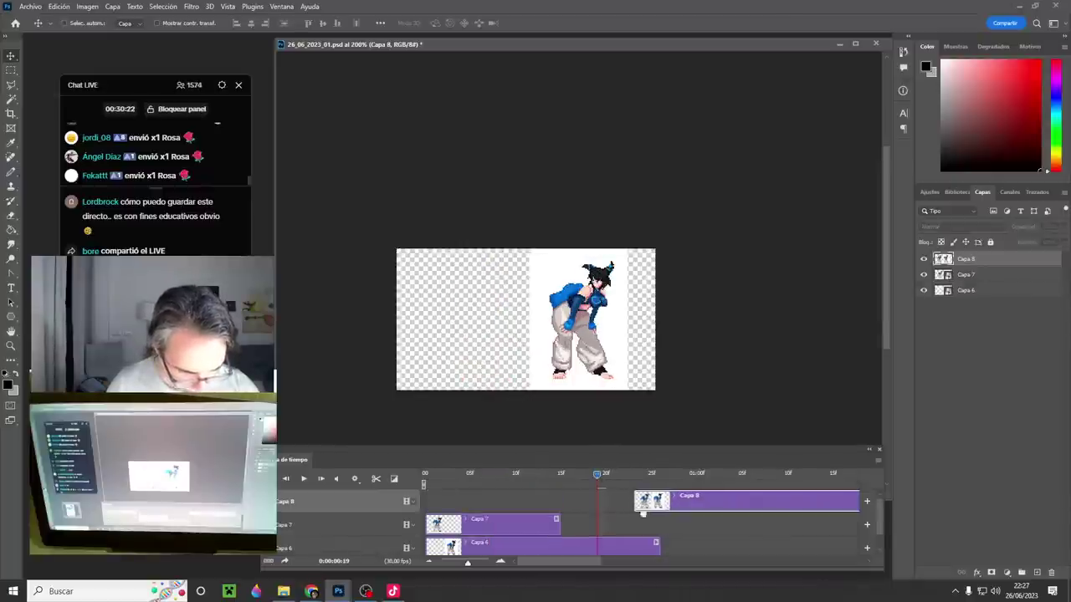
{"action": "left_click_drag", "start_coordinate": [643, 514], "coordinate": [588, 498]}
- Split the Capa 8 clip at frame 26, keep only the part before the cut, and play the timeline
{"action": "left_click", "coordinate": [661, 476]}
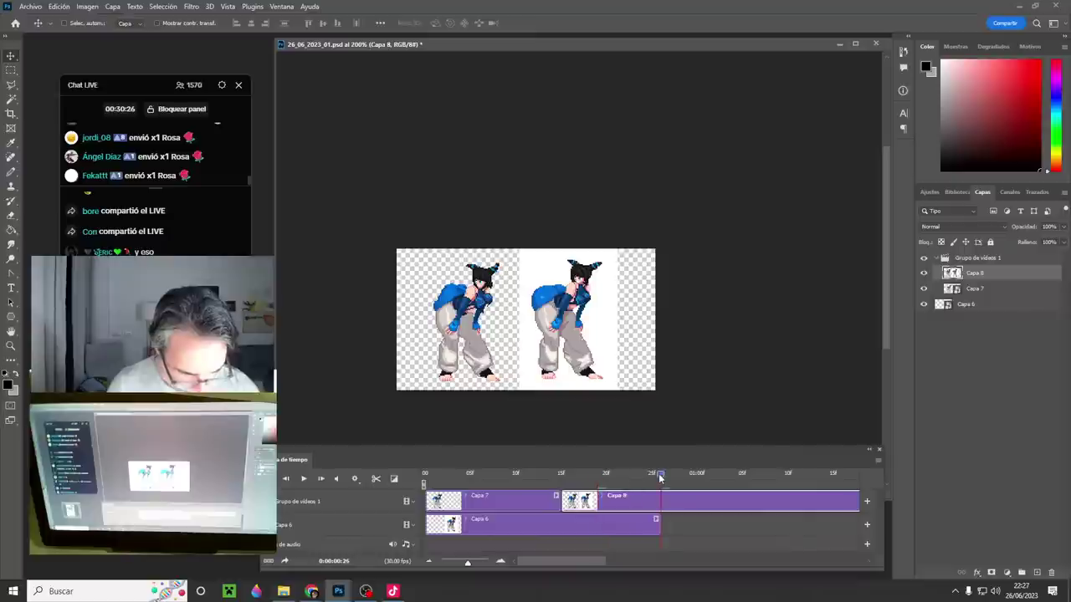
{"action": "key", "text": "ctrl+j"}
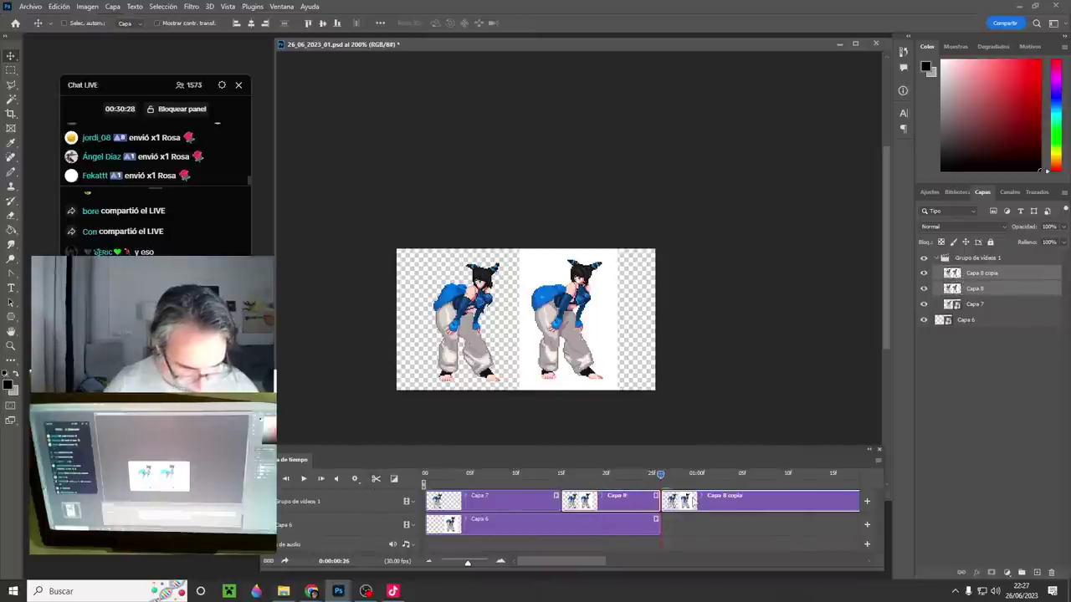
{"action": "key", "text": "ctrl+z"}
{"action": "key", "text": "space"}
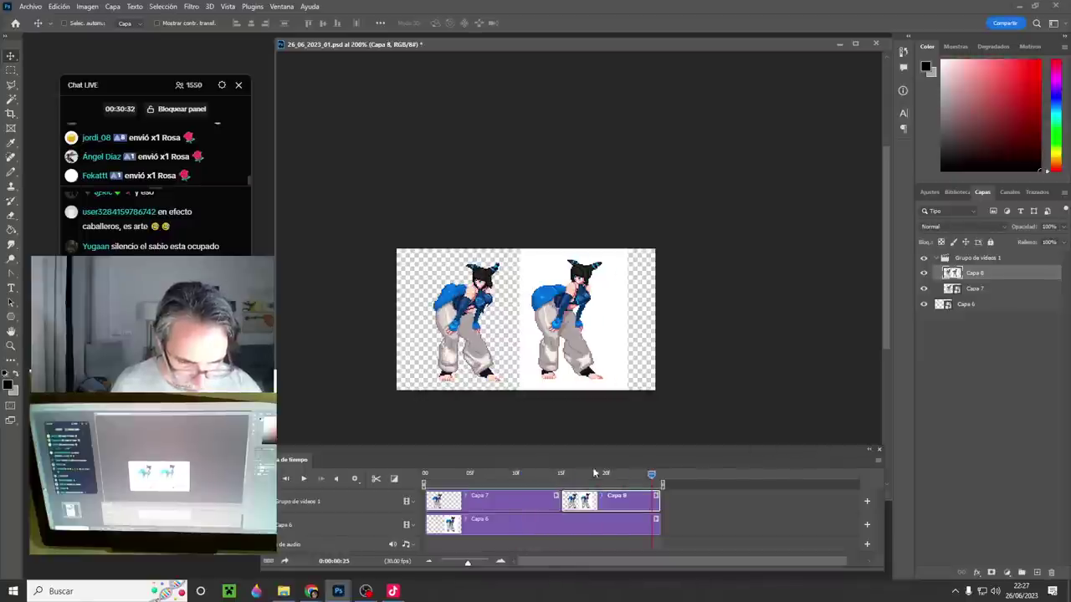
{"action": "key", "text": "space"}
- Move layer Capa 6 above Grupo de vídeos 1 in the layer stack
{"action": "left_click", "coordinate": [386, 530]}
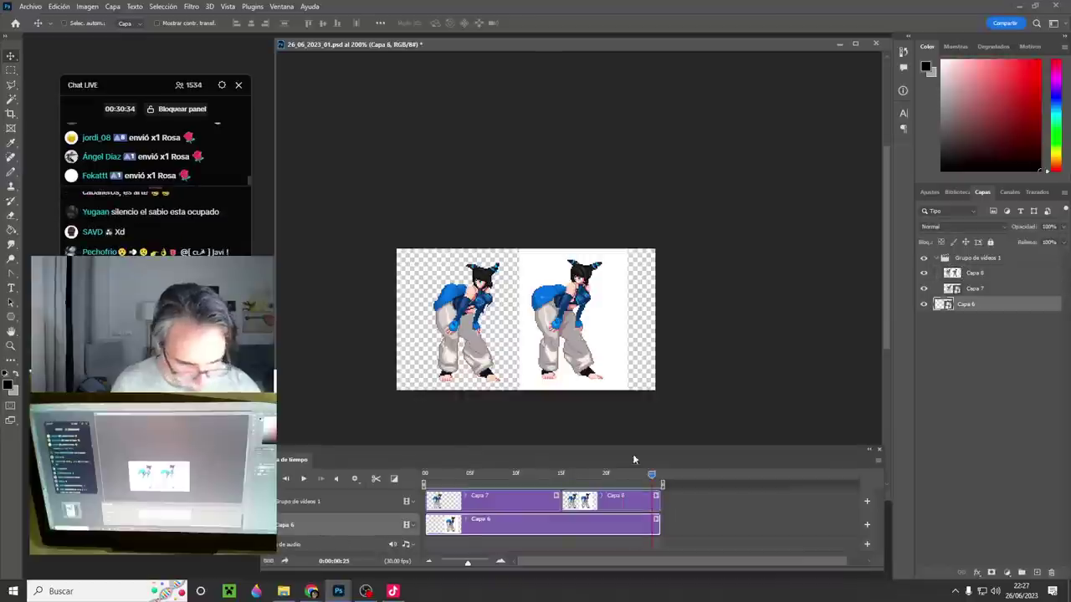
{"action": "left_click_drag", "start_coordinate": [968, 306], "coordinate": [967, 249]}
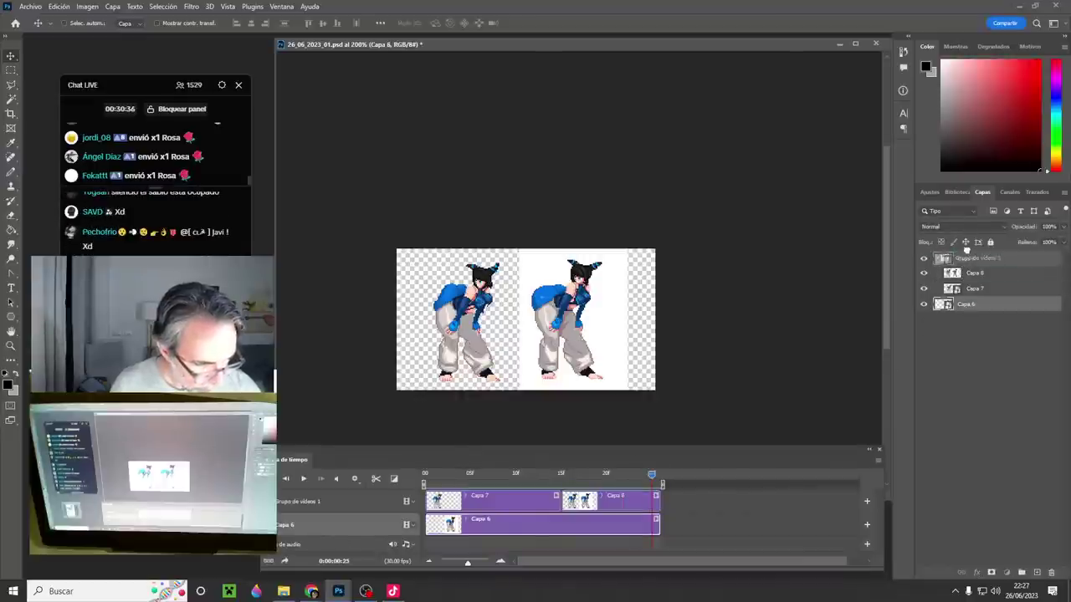
{"action": "left_click_drag", "start_coordinate": [966, 251], "coordinate": [967, 254]}
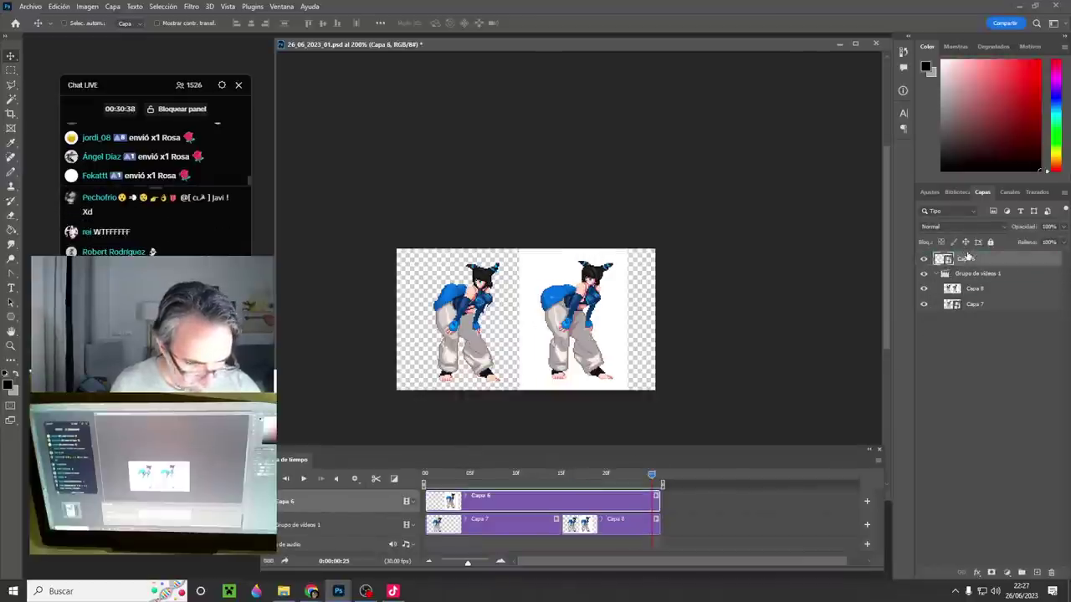
- Erase the right-hand character and its white background from Capa 8, and clear the selection
{"action": "mouse_move", "coordinate": [554, 476]}
{"action": "left_mouse_down"}
{"action": "mouse_move", "coordinate": [571, 476]}
{"action": "mouse_move", "coordinate": [410, 501]}
{"action": "mouse_move", "coordinate": [569, 497]}
{"action": "mouse_move", "coordinate": [551, 497]}
{"action": "left_mouse_up"}
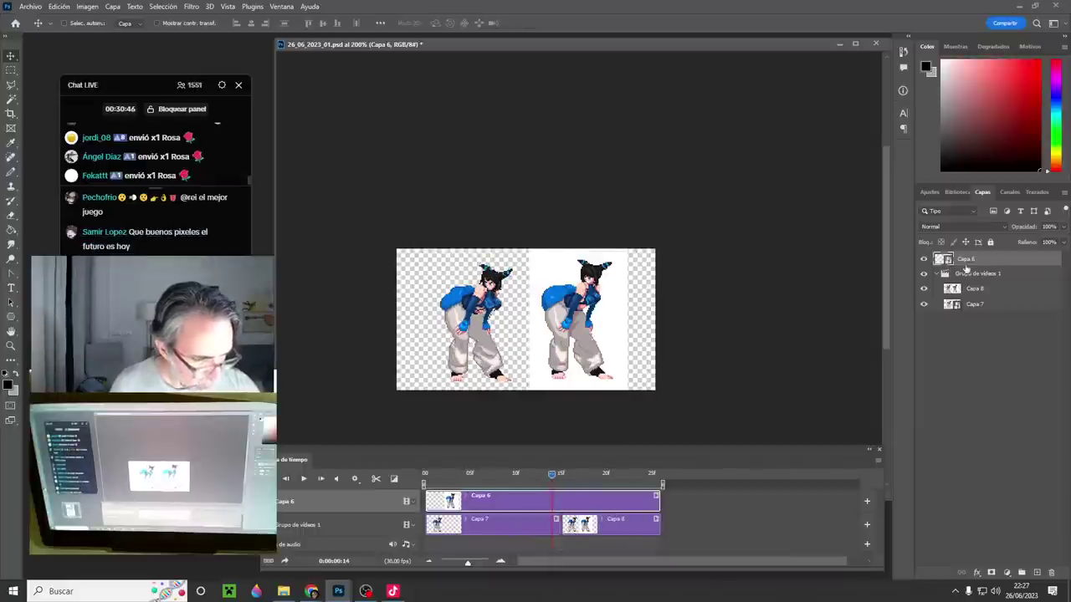
{"action": "left_click", "coordinate": [972, 291]}
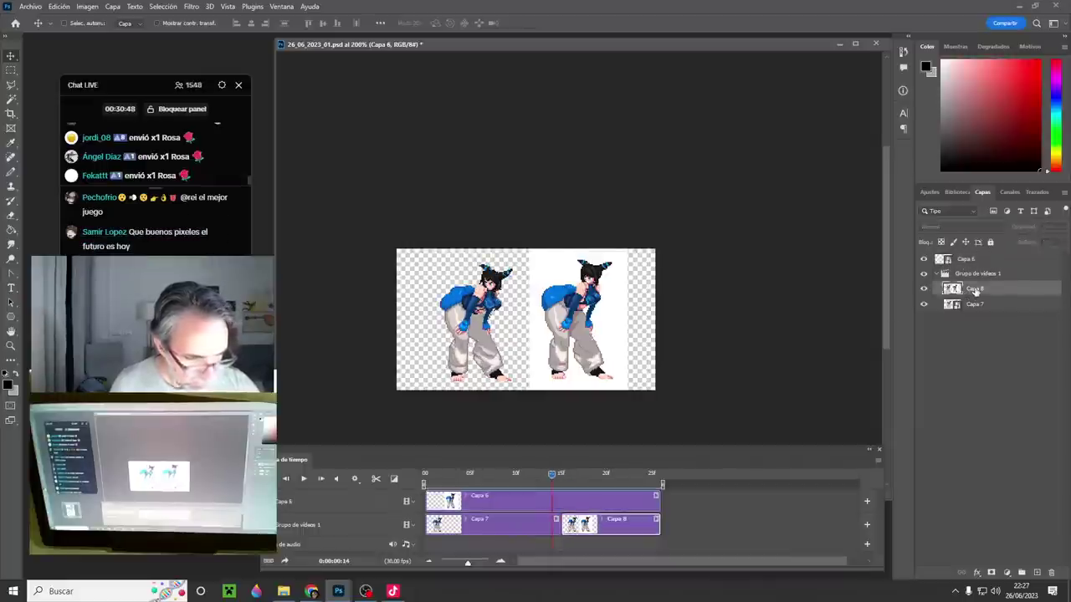
{"action": "key", "text": "m"}
{"action": "left_click_drag", "start_coordinate": [717, 237], "coordinate": [522, 421]}
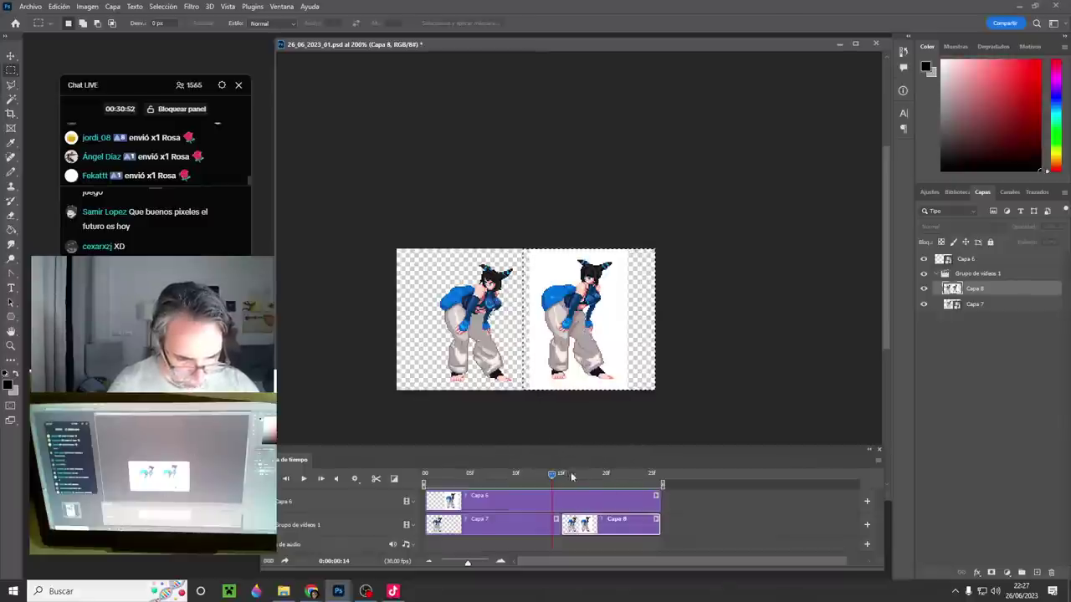
{"action": "left_click", "coordinate": [616, 476]}
{"action": "key", "text": "Delete"}
{"action": "key", "text": "ctrl+d"}
{"action": "left_click_drag", "start_coordinate": [523, 260], "coordinate": [643, 486]}
{"action": "key", "text": "v"}
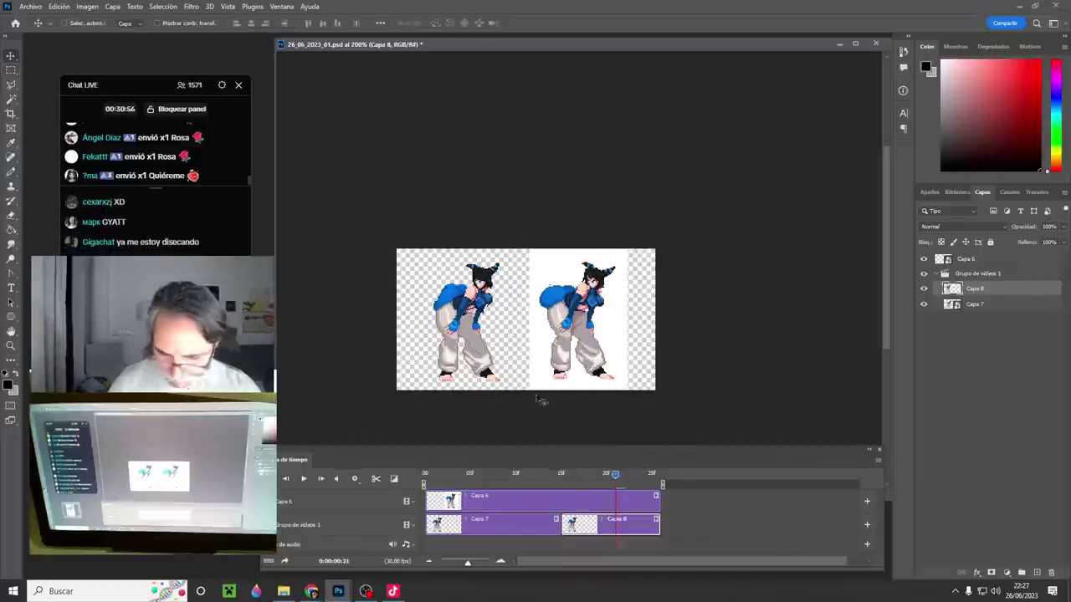
{"action": "key", "text": "ctrl+d"}
- Nudge Capa 8 rightwards and slightly down at frame 15 to line its character up with Capa 7
{"action": "key", "text": "ctrl+plus"}
{"action": "key", "text": "ctrl+plus"}
{"action": "left_click_drag", "start_coordinate": [560, 475], "coordinate": [561, 475]}
{"action": "key", "text": "Right"}
{"action": "key", "text": "Right"}
{"action": "key", "text": "Right"}
{"action": "key", "text": "Right"}
{"action": "key", "text": "Right"}
{"action": "key", "text": "Right"}
{"action": "key", "text": "Right"}
{"action": "key", "text": "Down"}
- Delete Capa 8 and replace it with a merged copy of the whole canvas at frame 14, following Capa 7's clip
{"action": "key", "text": "Delete"}
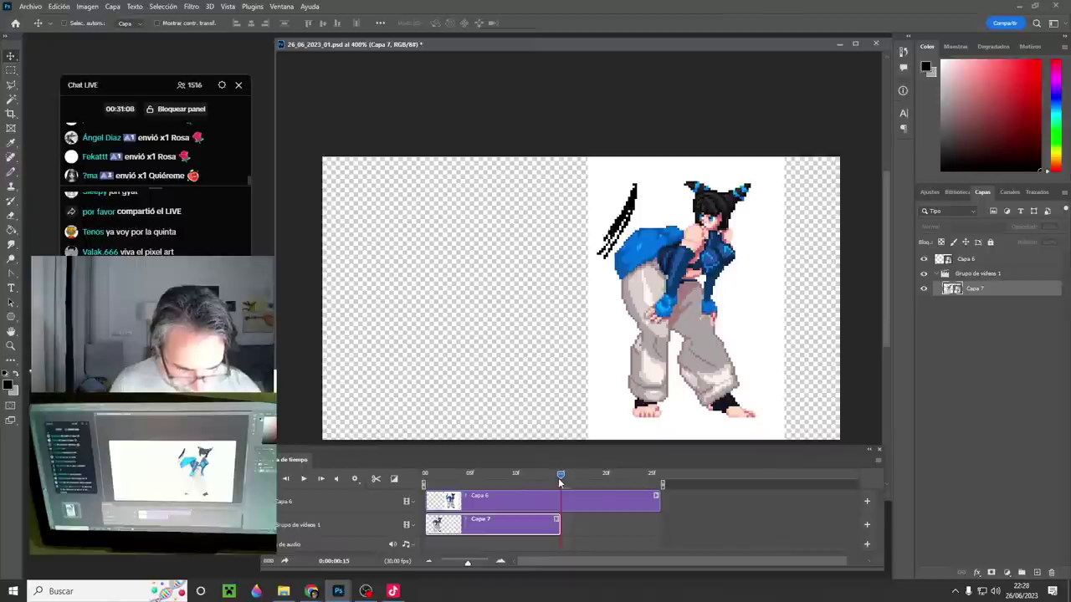
{"action": "left_click_drag", "start_coordinate": [558, 477], "coordinate": [556, 480]}
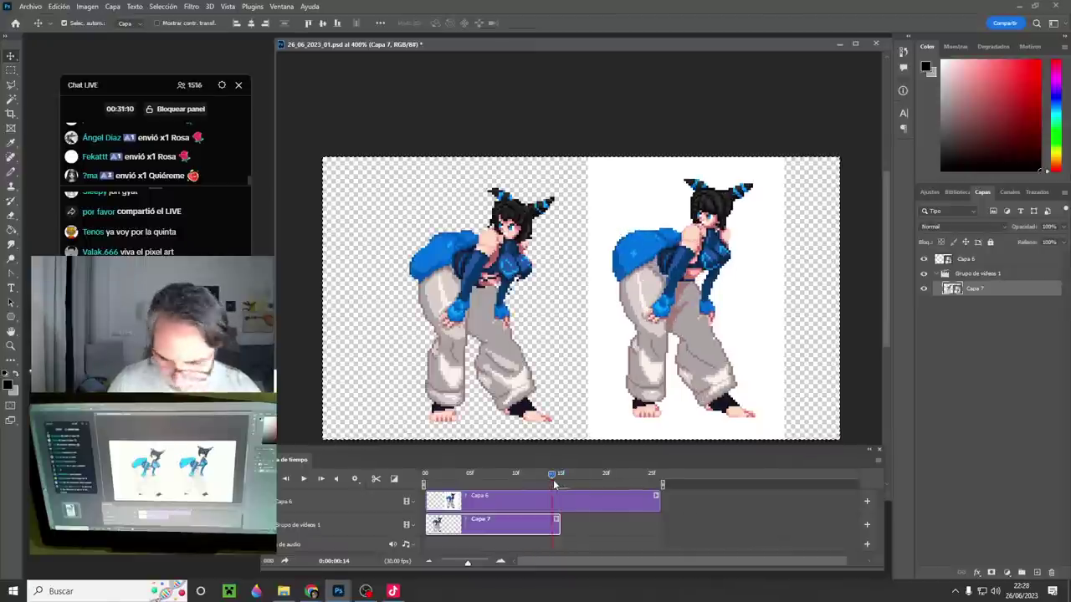
{"action": "key", "text": "ctrl+z"}
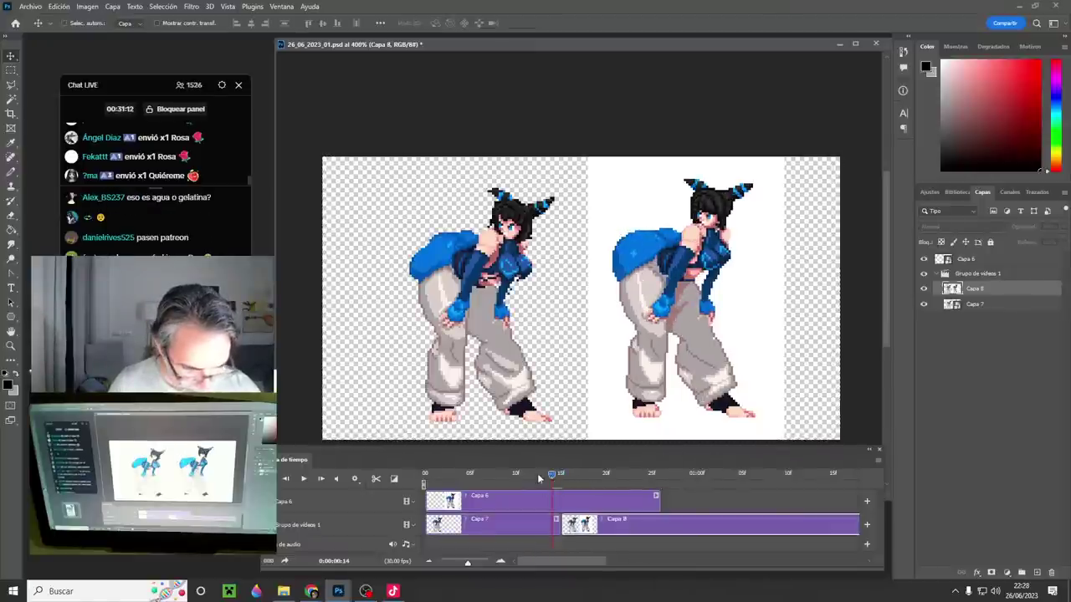
- Nudge the new Capa 8 horizontally at frame 15 until its left character lines up with Capa 7's last frame
{"action": "left_click_drag", "start_coordinate": [554, 476], "coordinate": [561, 477]}
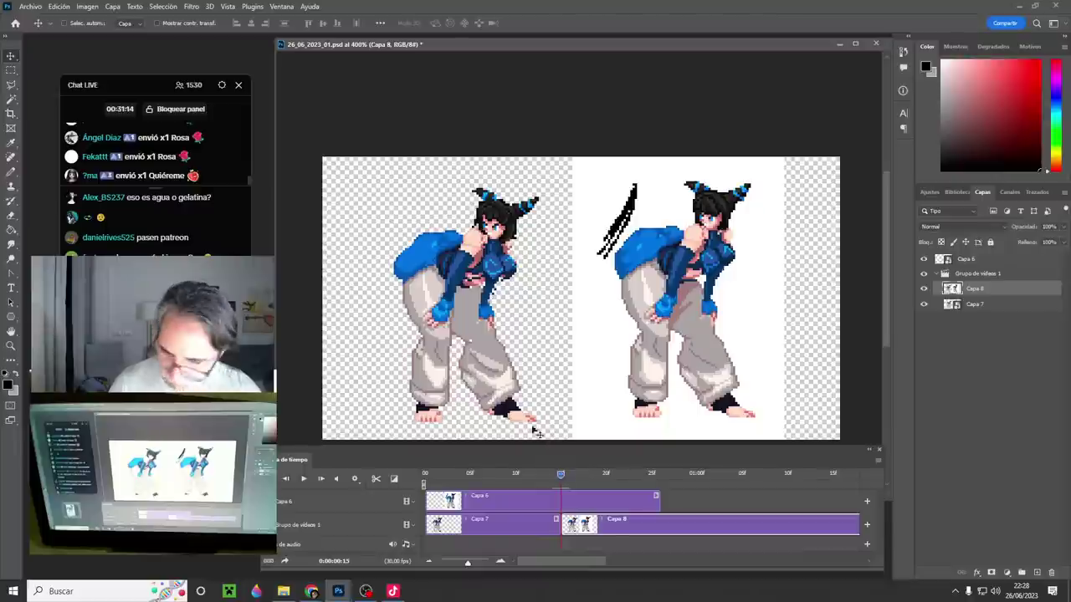
{"action": "key", "text": "Right"}
{"action": "key", "text": "Right"}
{"action": "key", "text": "Right"}
{"action": "key", "text": "Right"}
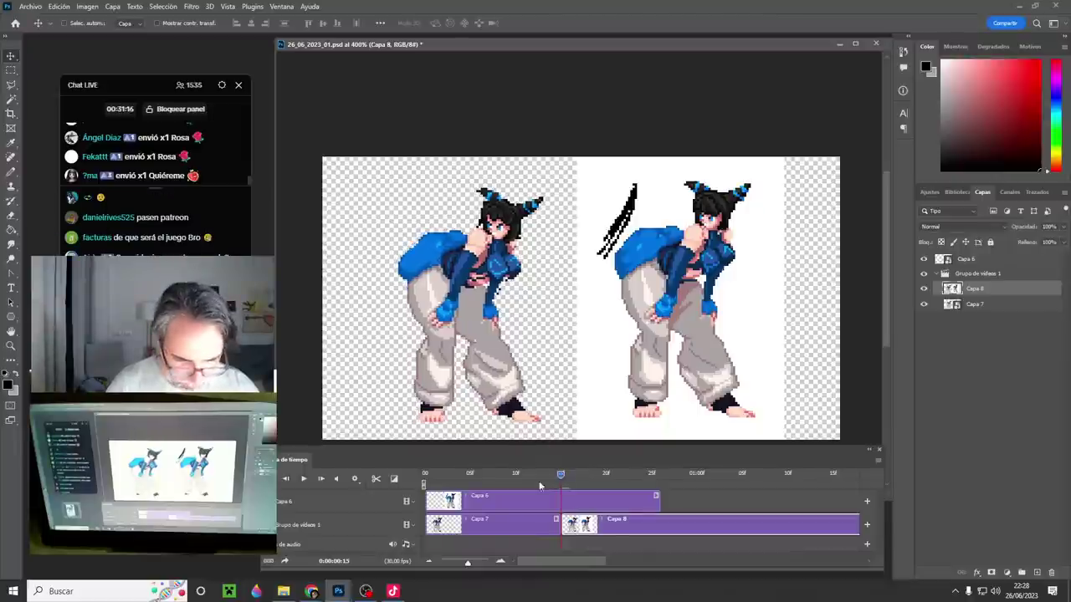
{"action": "key", "text": "Right"}
{"action": "key", "text": "Right"}
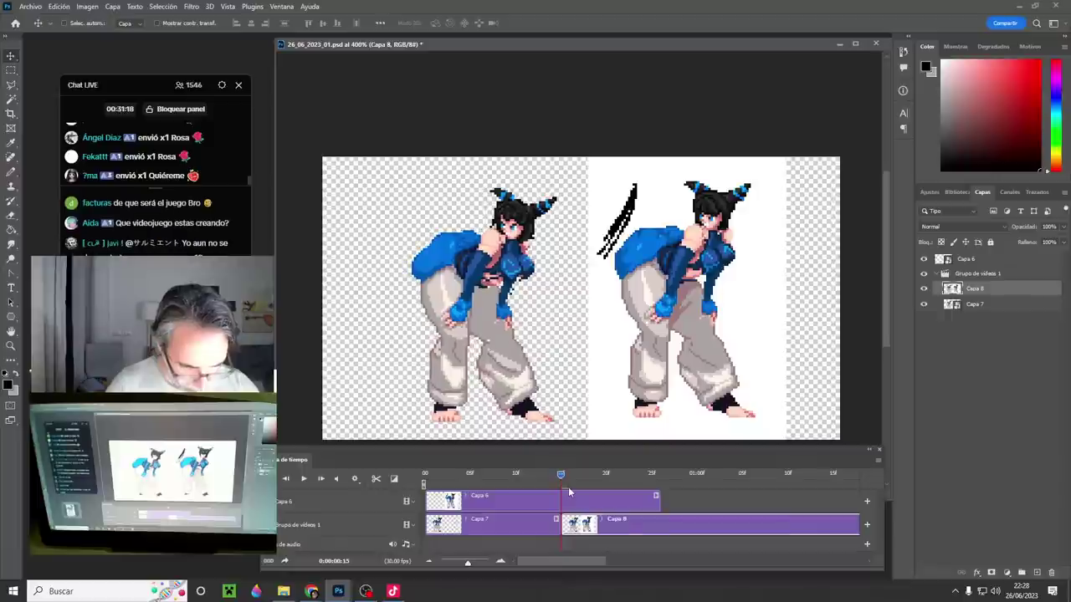
{"action": "key", "text": "Left"}
{"action": "left_click_drag", "start_coordinate": [562, 477], "coordinate": [560, 477]}
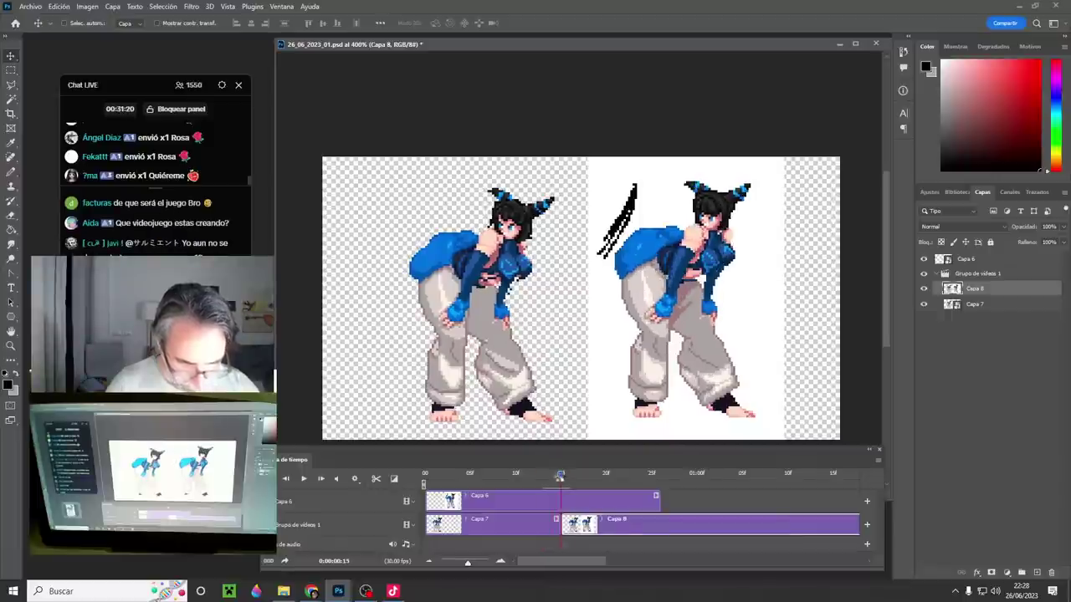
- Erase the right half of Capa 8 containing the second character and split its clip at frame 25
{"action": "key", "text": "m"}
{"action": "left_click_drag", "start_coordinate": [581, 137], "coordinate": [844, 479]}
{"action": "left_click", "coordinate": [651, 475]}
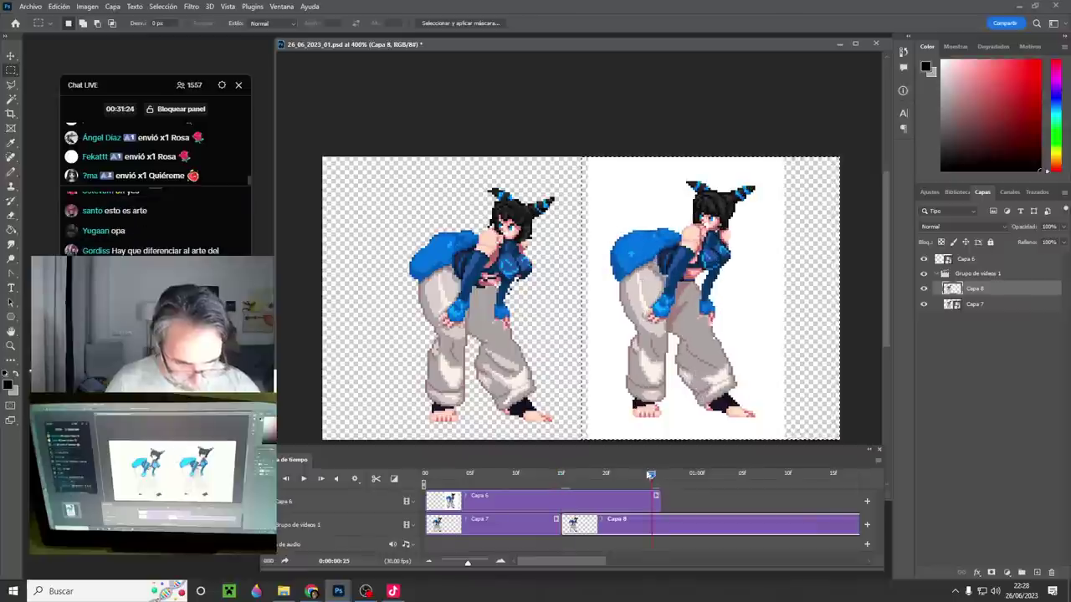
{"action": "left_click", "coordinate": [378, 480]}
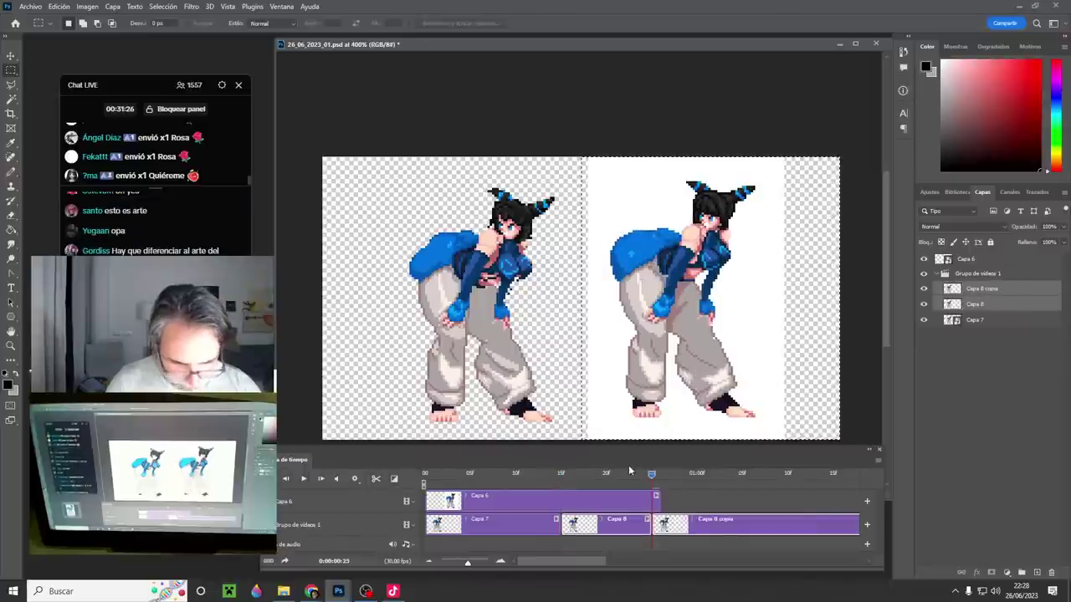
- Shift the Capa 8 copia clip later in the timeline, away from Capa 8, and scrub back to check the animation
{"action": "left_click", "coordinate": [668, 531]}
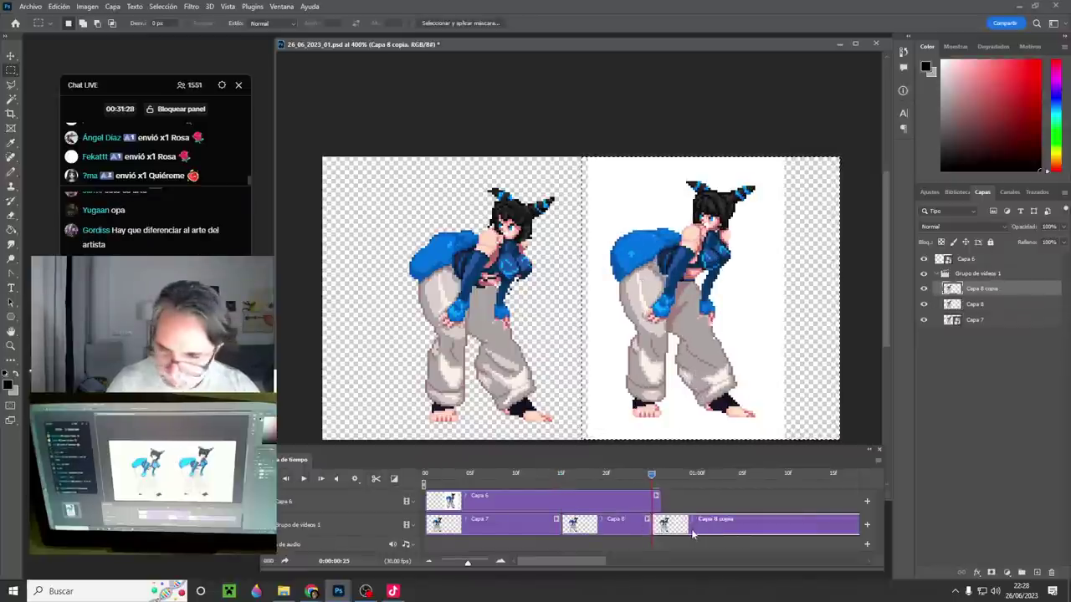
{"action": "left_click", "coordinate": [634, 531]}
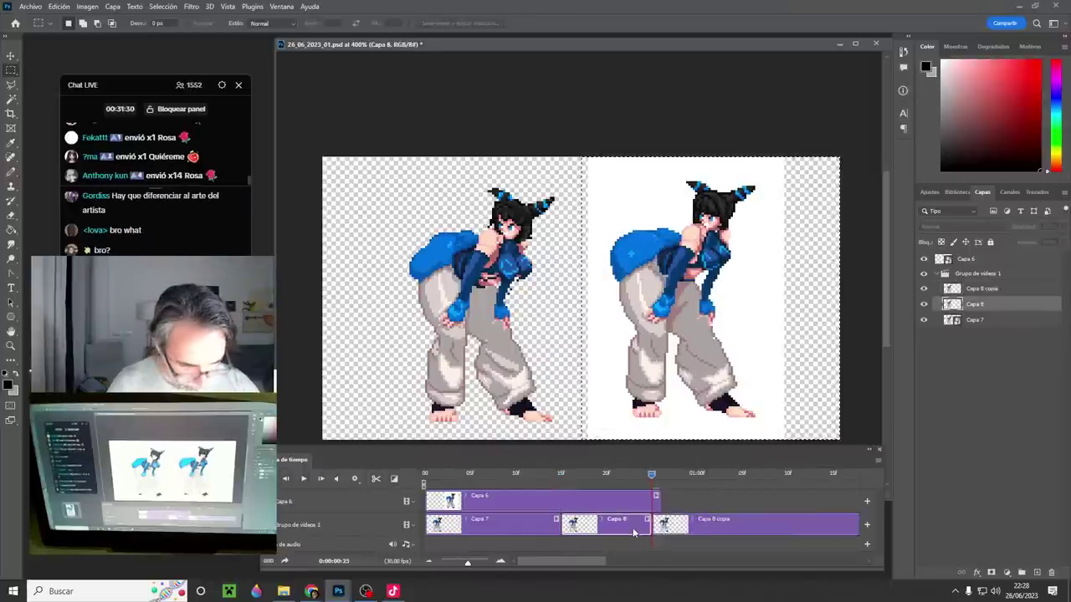
{"action": "left_click", "coordinate": [678, 531]}
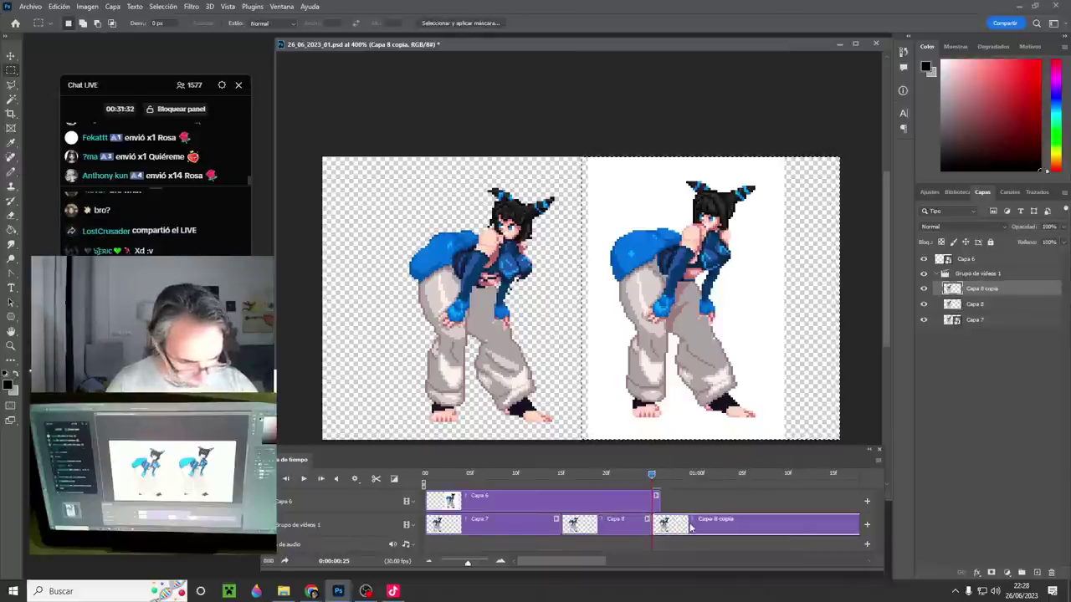
{"action": "left_click_drag", "start_coordinate": [686, 530], "coordinate": [768, 530]}
{"action": "left_click_drag", "start_coordinate": [652, 475], "coordinate": [579, 480]}
{"action": "left_click", "coordinate": [524, 474]}
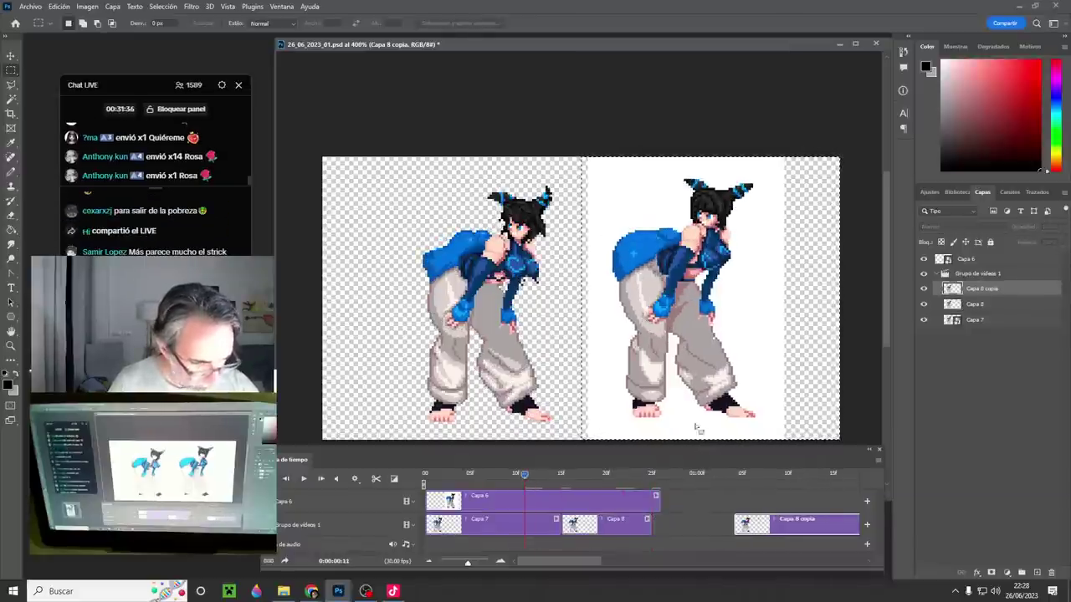
- Delete the Capa 8 copia layer and move Capa 8 out of the video group, directly below it
{"action": "right_click", "coordinate": [993, 289]}
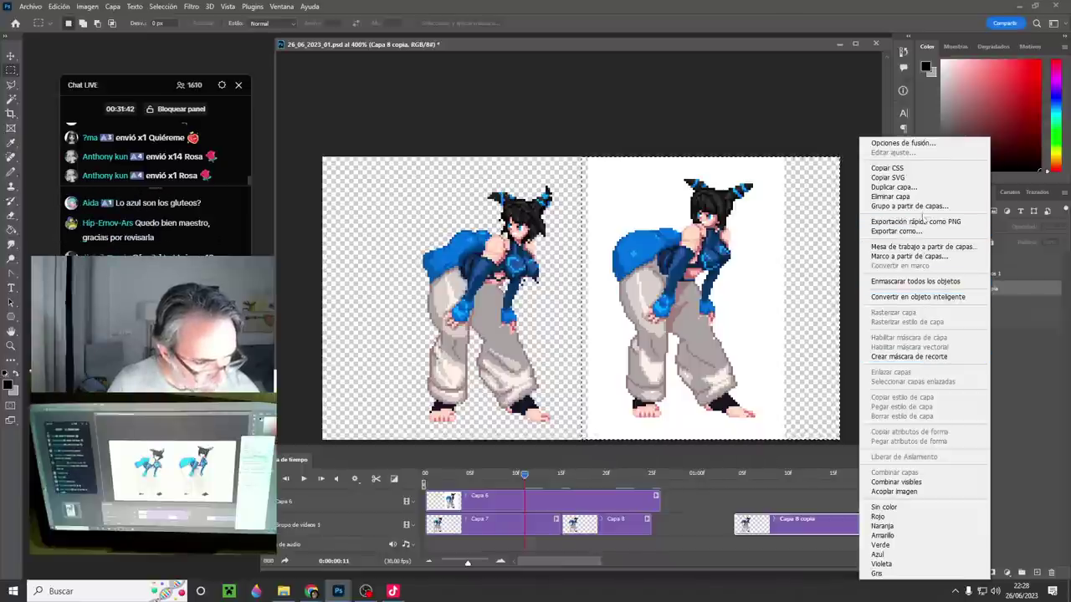
{"action": "left_click", "coordinate": [900, 196]}
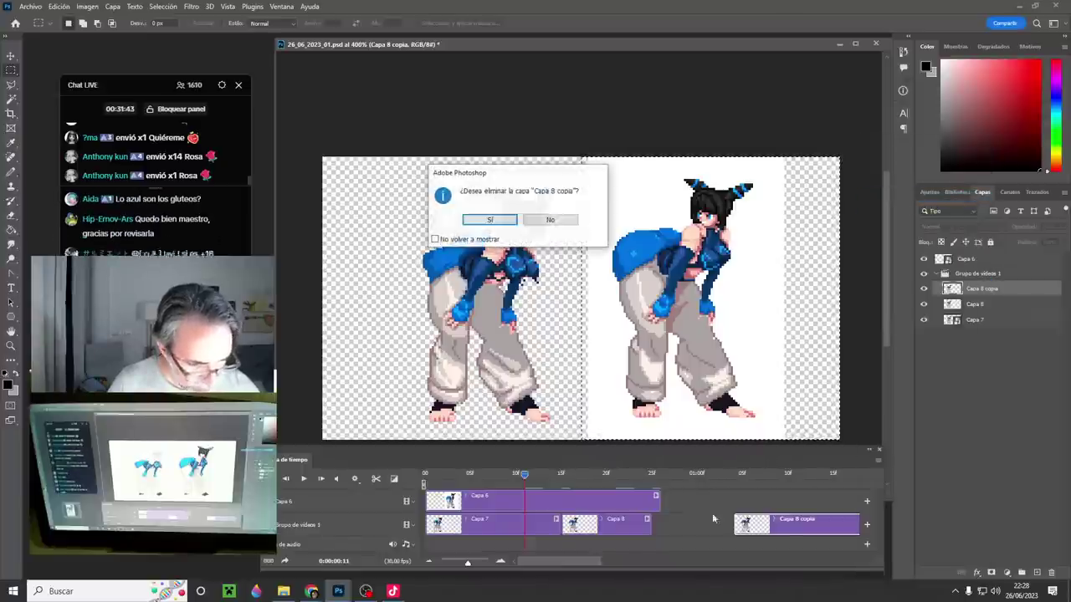
{"action": "left_click", "coordinate": [482, 223]}
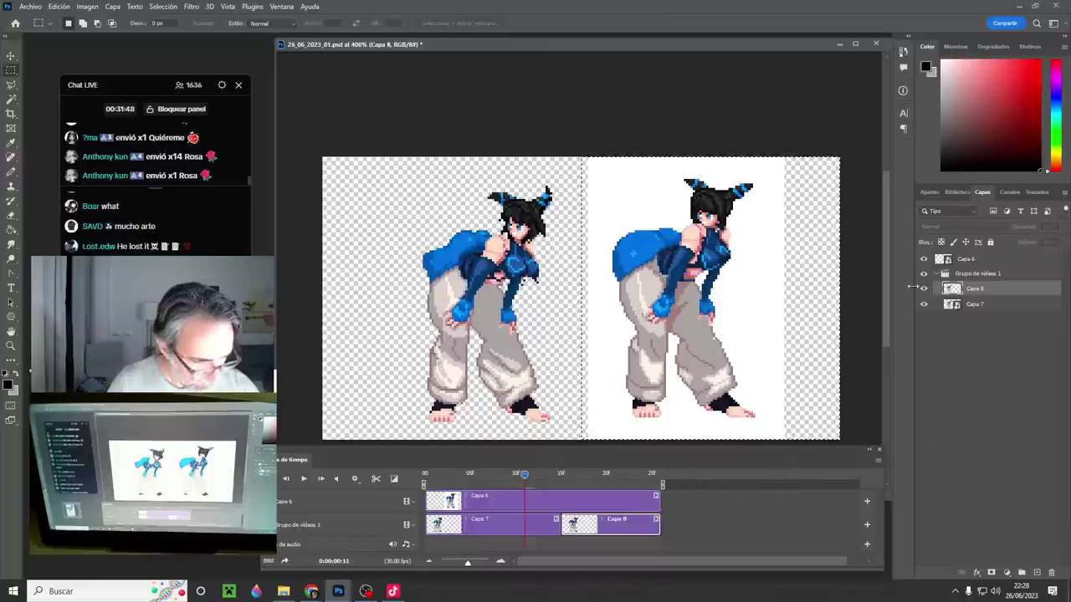
{"action": "left_click_drag", "start_coordinate": [985, 291], "coordinate": [970, 311]}
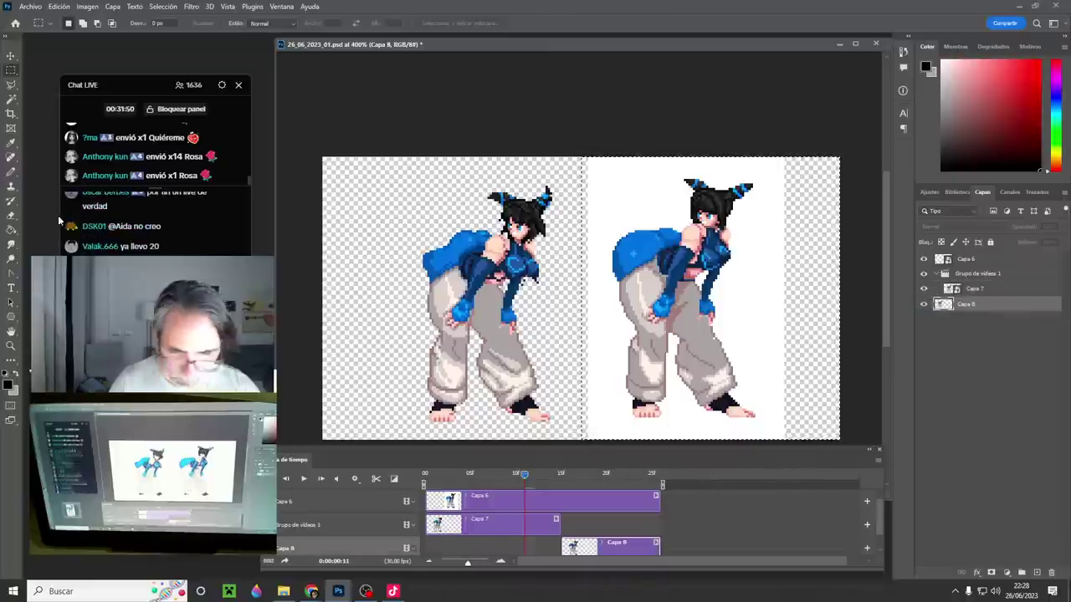
- Add a new layer beneath Capa 8, extend its clip back to frame 0, and fill it with white
{"action": "left_click", "coordinate": [11, 230]}
{"action": "key", "text": "x"}
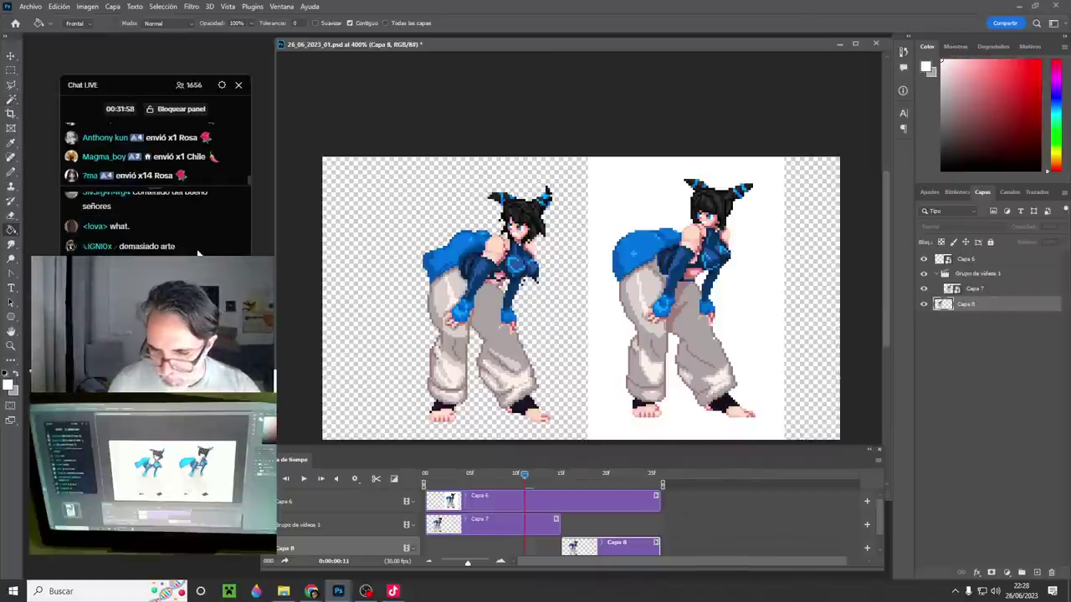
{"action": "left_click", "coordinate": [1037, 572]}
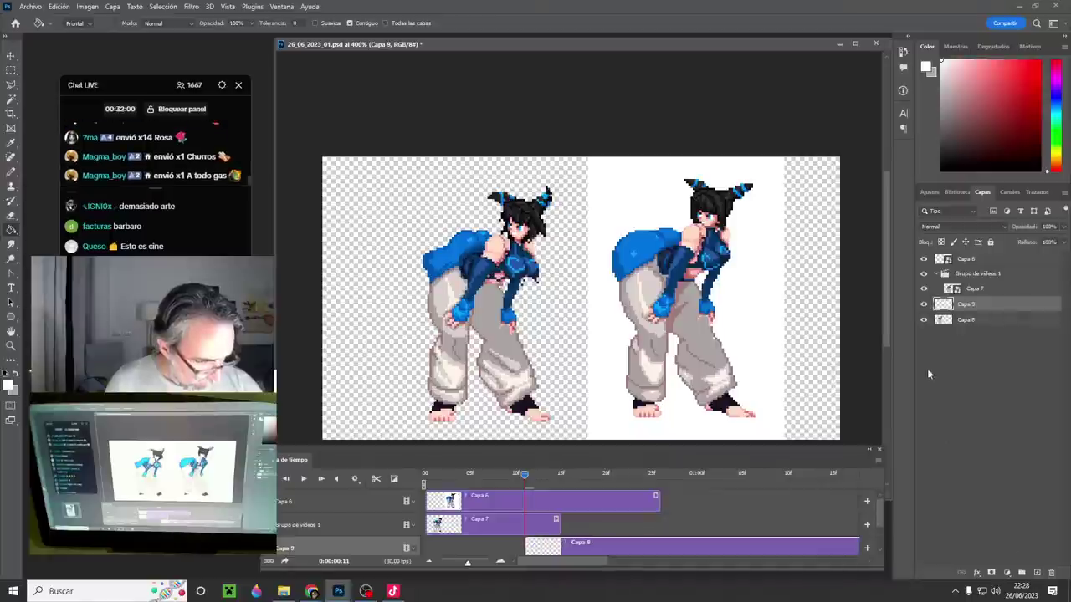
{"action": "left_click_drag", "start_coordinate": [962, 304], "coordinate": [959, 364]}
{"action": "scroll", "coordinate": [638, 550], "scroll_direction": "down", "scroll_amount": 2}
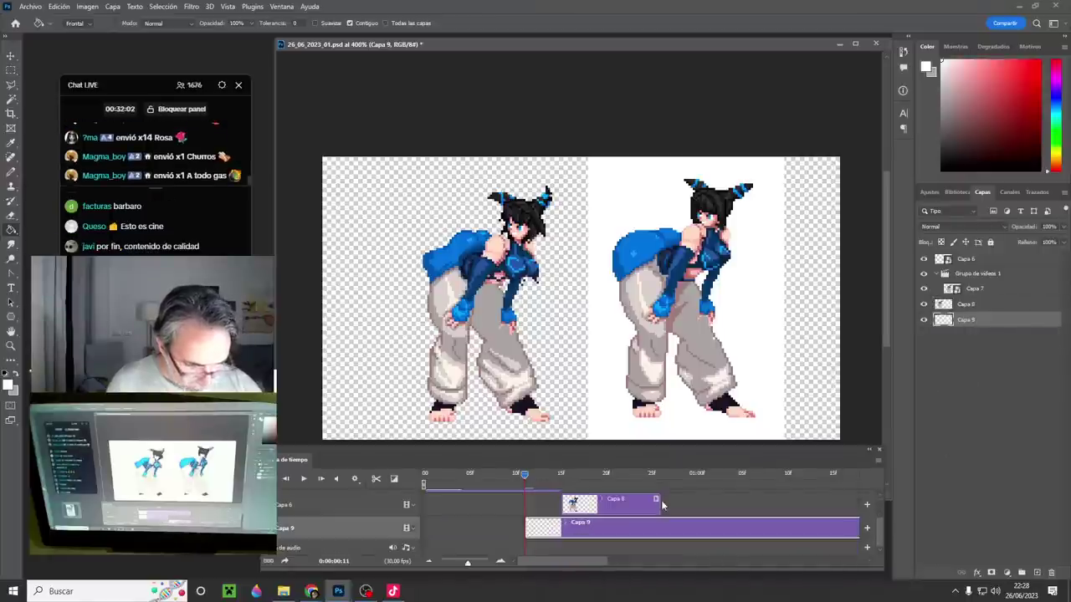
{"action": "left_click_drag", "start_coordinate": [656, 534], "coordinate": [466, 524]}
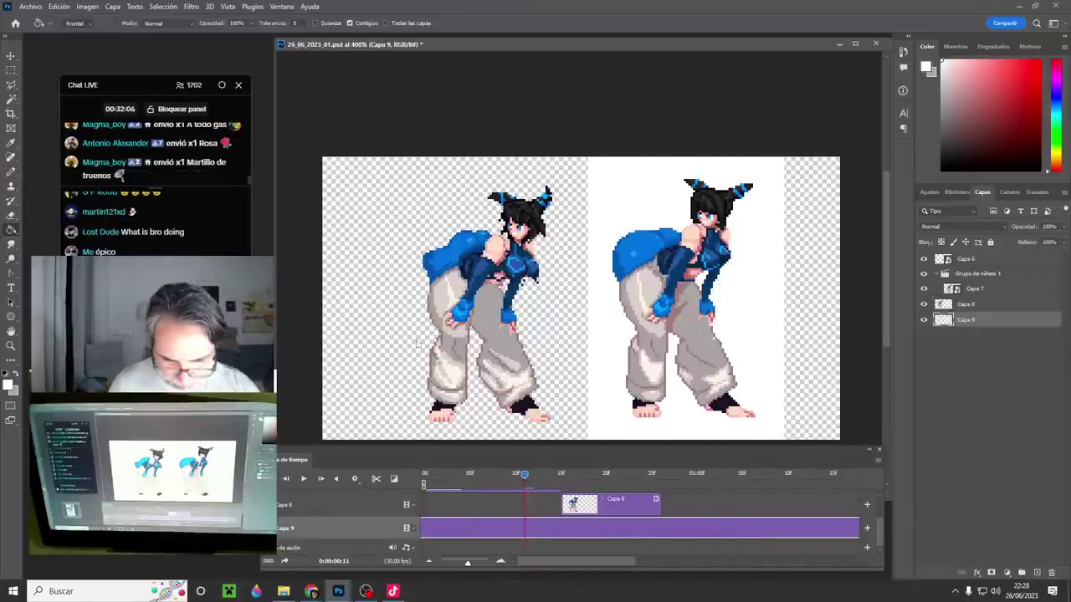
{"action": "left_click", "coordinate": [446, 430]}
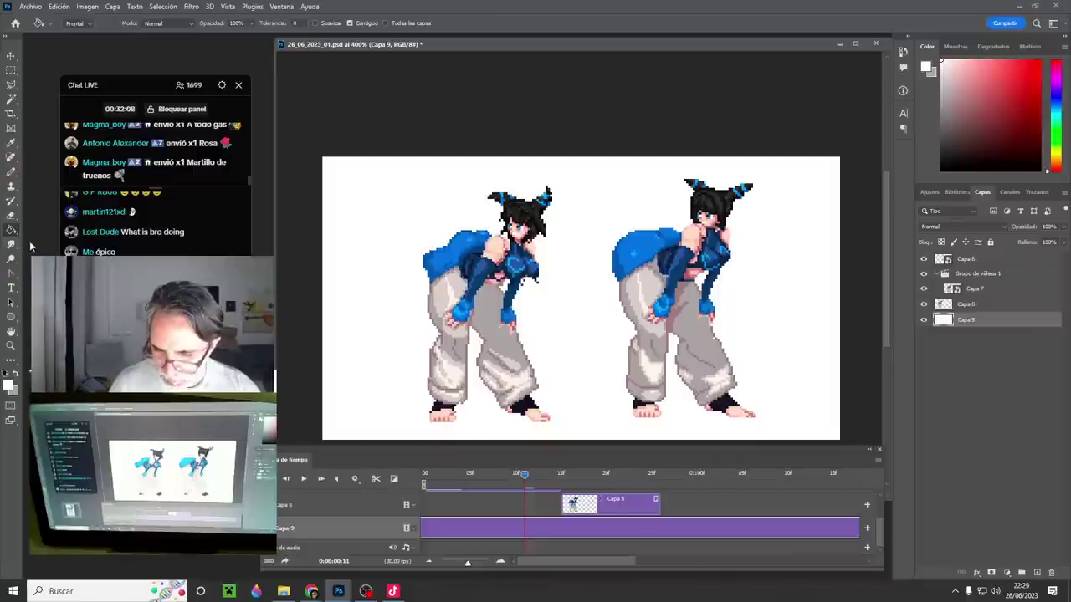
- Cut off the white background clip's excess beyond frame 11 and extend the remainder to the end of Capa 8's clip
{"action": "left_click", "coordinate": [375, 479]}
{"action": "left_click", "coordinate": [600, 531]}
{"action": "key", "text": "Delete"}
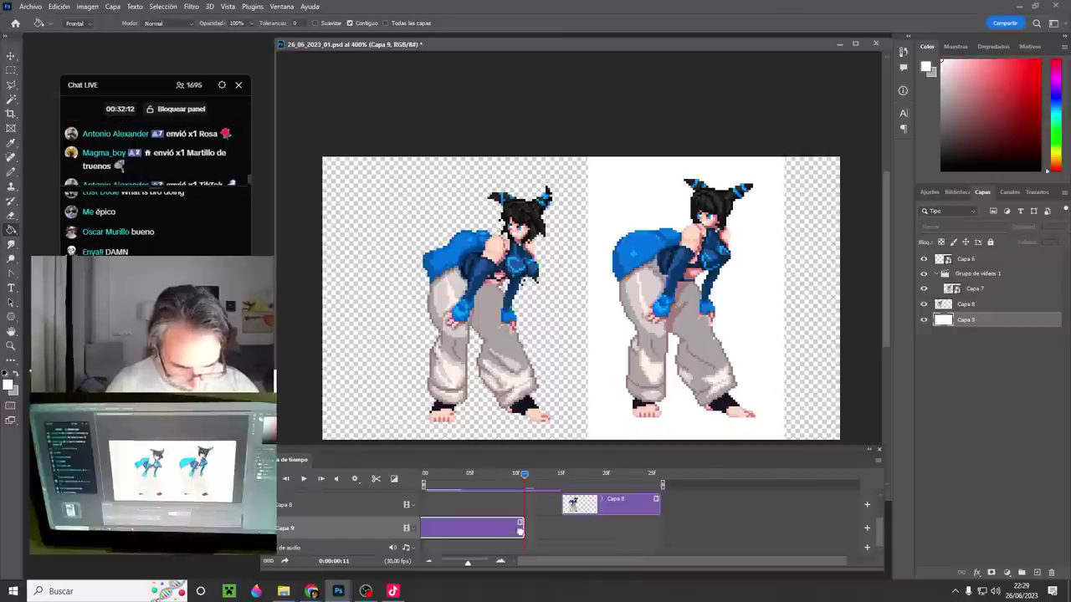
{"action": "left_click_drag", "start_coordinate": [519, 529], "coordinate": [659, 529]}
{"action": "key", "text": "space"}
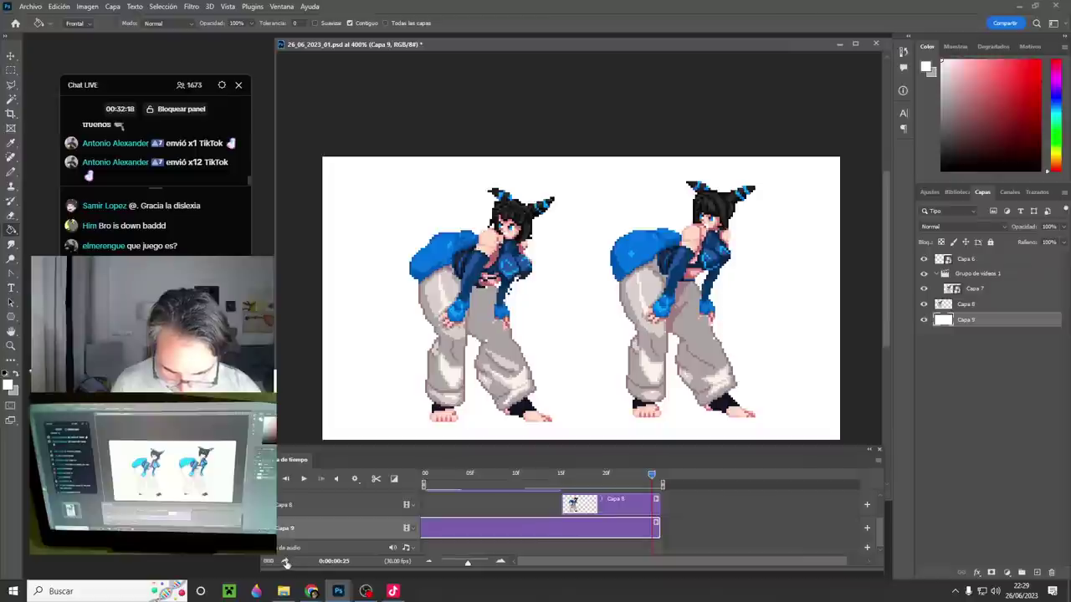
- Check the playback options and scrub from frame 0 to frame 16 to examine the transition between Capa 7 and Capa 8
{"action": "left_click", "coordinate": [356, 479]}
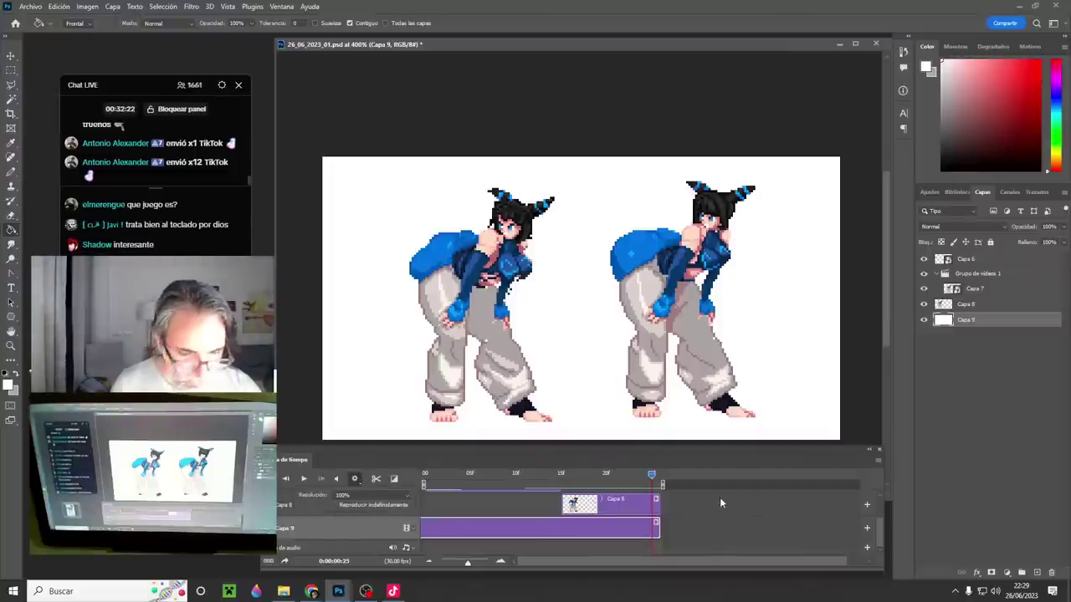
{"action": "left_click", "coordinate": [304, 481]}
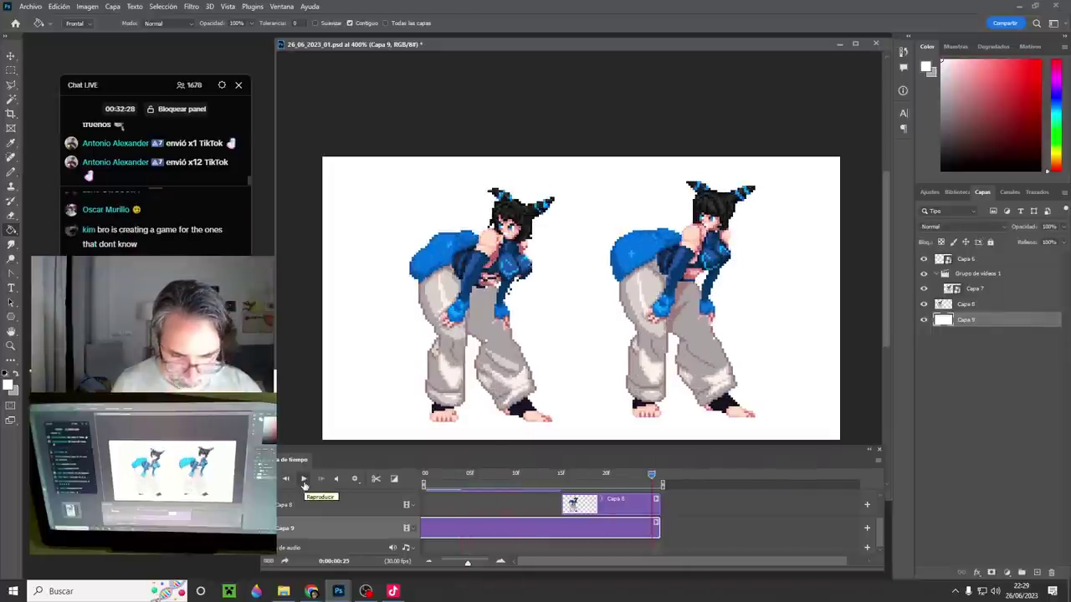
{"action": "left_click", "coordinate": [303, 483]}
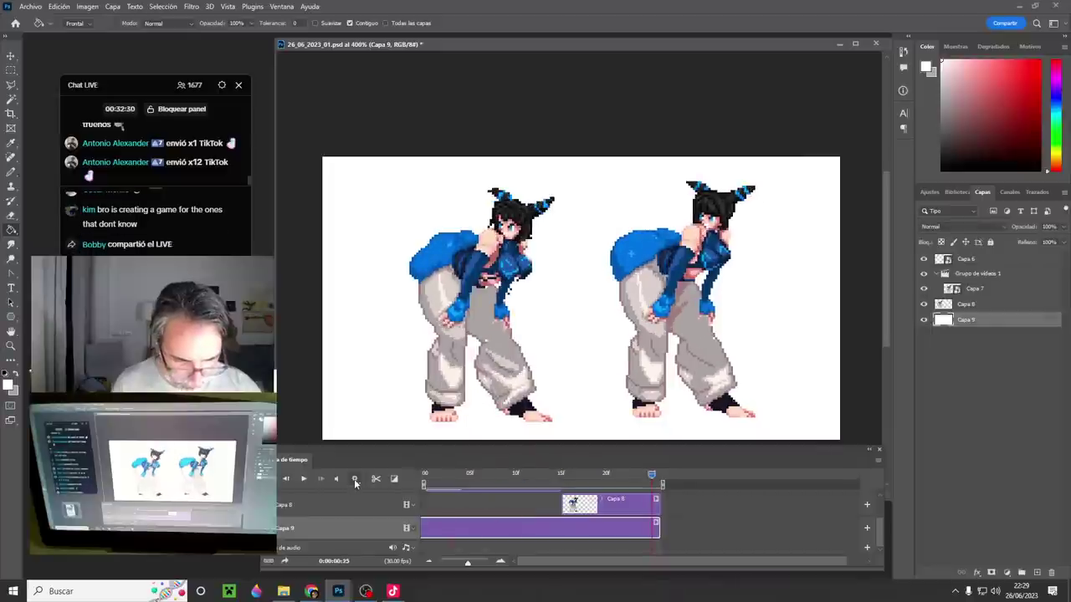
{"action": "left_click_drag", "start_coordinate": [652, 475], "coordinate": [423, 477]}
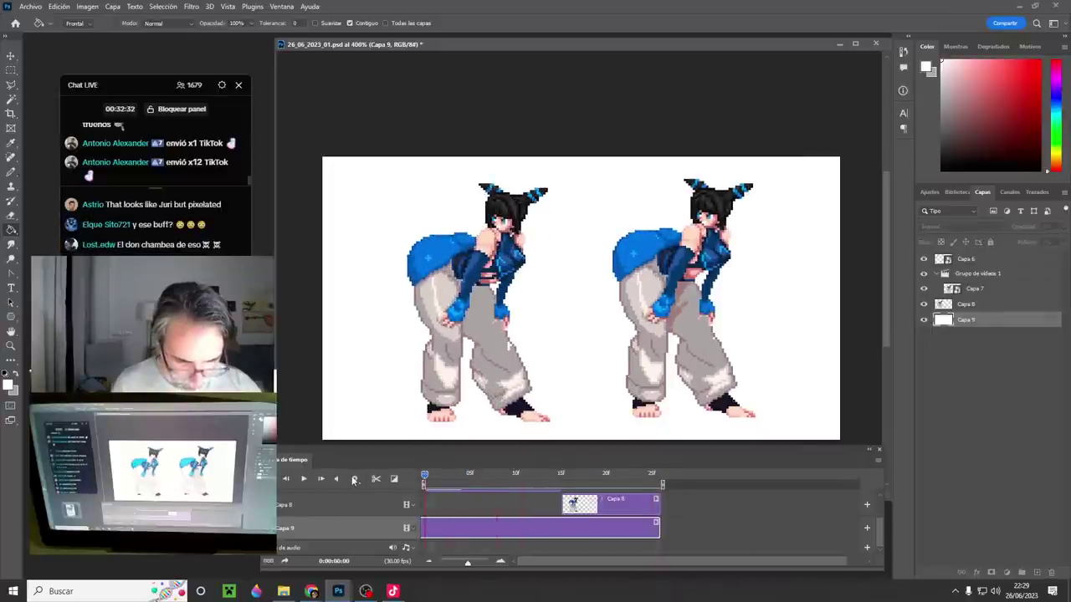
{"action": "scroll", "coordinate": [393, 496], "scroll_direction": "up", "scroll_amount": 3}
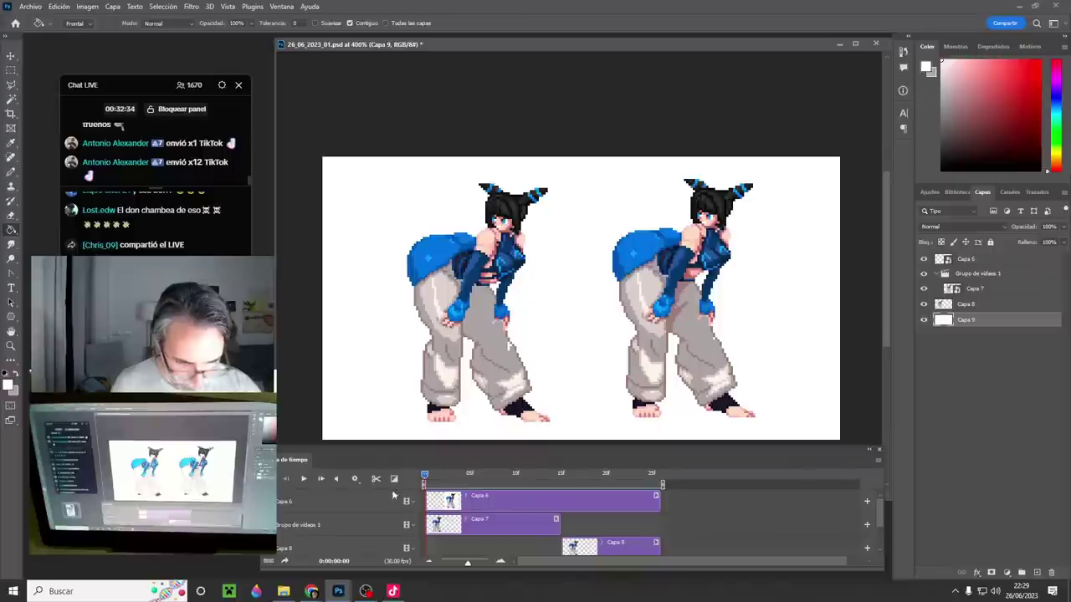
{"action": "left_click_drag", "start_coordinate": [434, 476], "coordinate": [576, 466]}
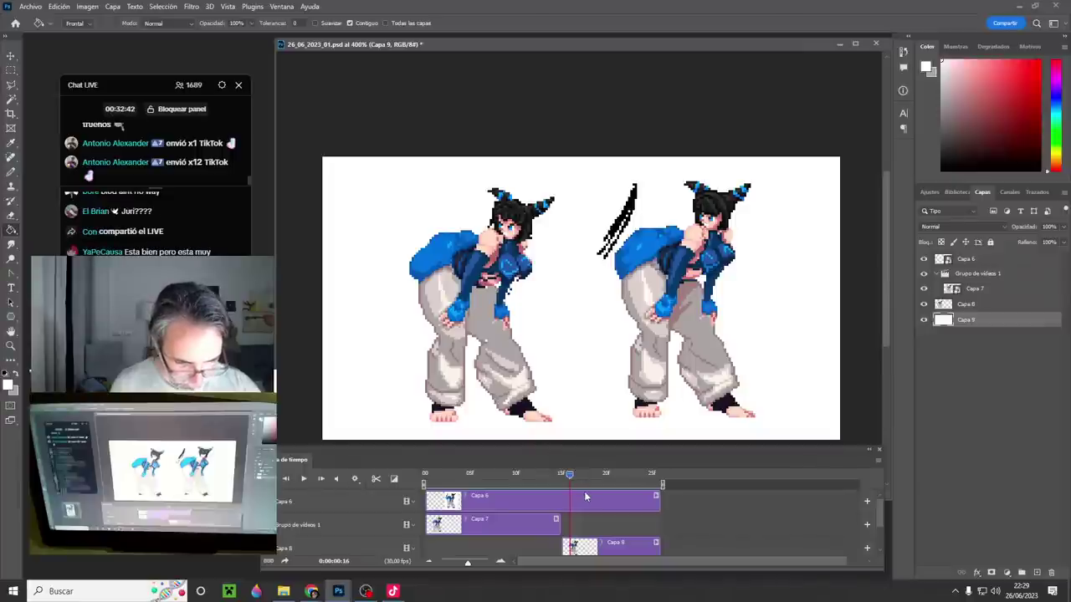
- Rearrange the clips so Capa 8 starts at frame 0 and Capa 7 follows from frame 11, then preview the animation
{"action": "left_click", "coordinate": [483, 528]}
{"action": "mouse_move", "coordinate": [466, 533]}
{"action": "left_mouse_down"}
{"action": "mouse_move", "coordinate": [565, 533]}
{"action": "mouse_move", "coordinate": [484, 542]}
{"action": "left_mouse_up"}
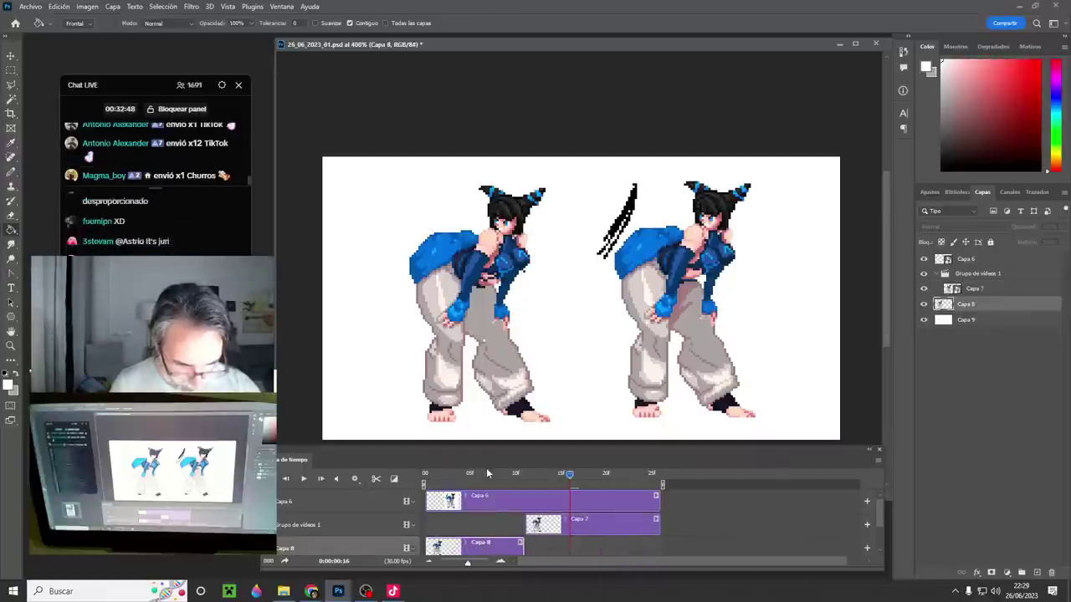
{"action": "left_click_drag", "start_coordinate": [487, 474], "coordinate": [408, 475]}
{"action": "key", "text": "space"}
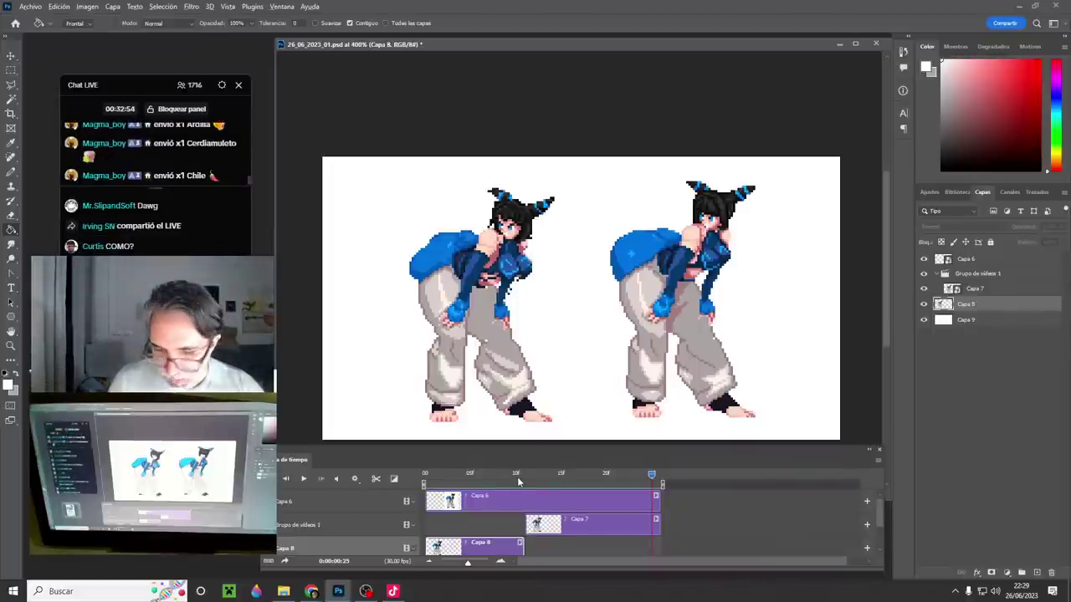
- Open Save for Web with the GIF format and preview the looping comparison animation at 400% zoom
{"action": "key", "text": "ctrl+alt+shift+s"}
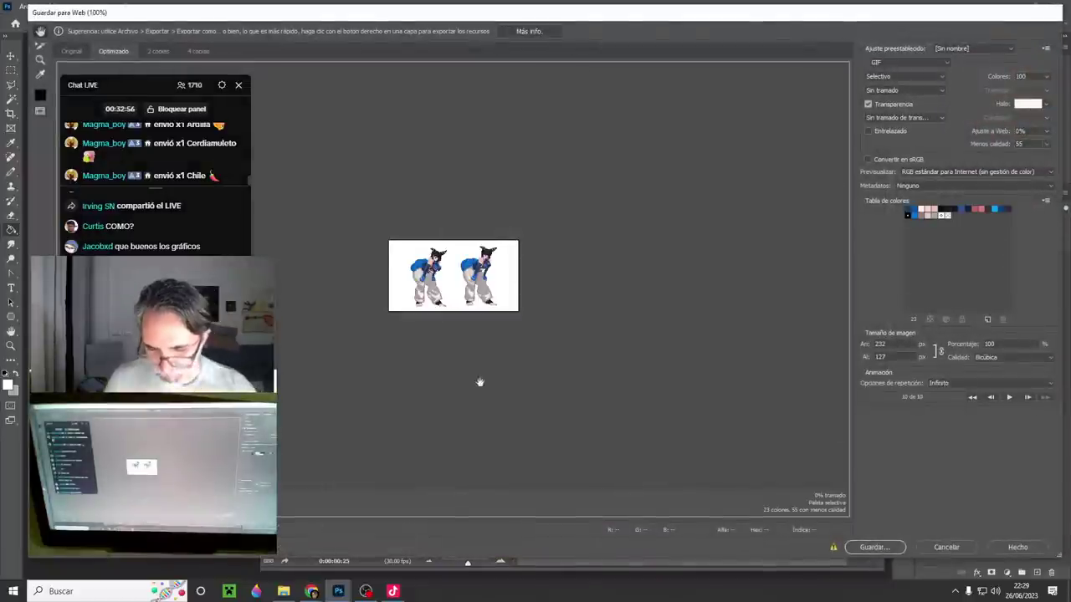
{"action": "key", "text": "ctrl+plus"}
{"action": "key", "text": "ctrl+plus"}
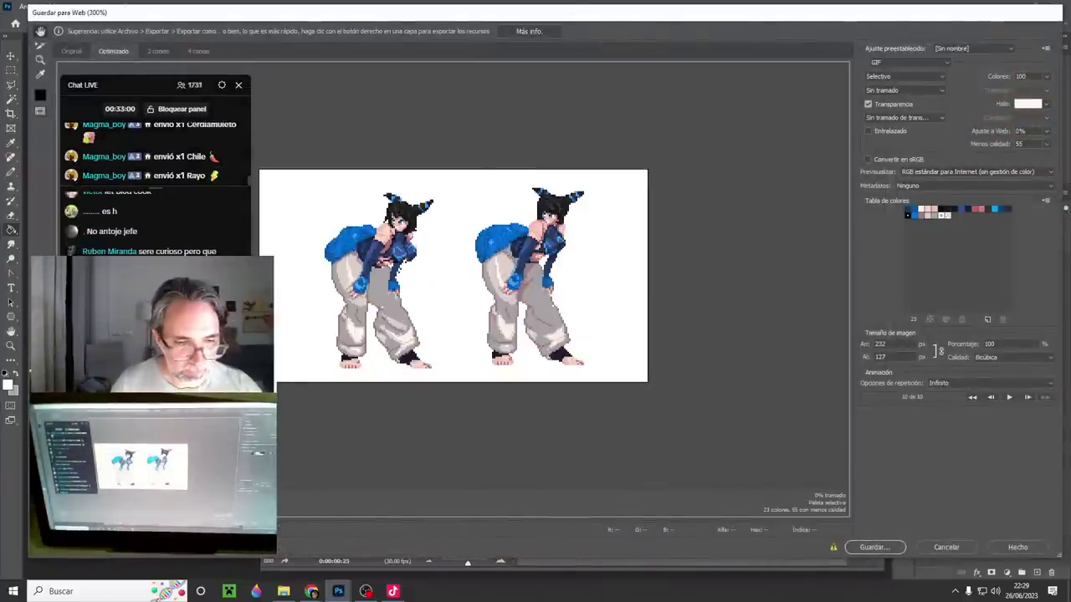
{"action": "left_click_drag", "start_coordinate": [578, 17], "coordinate": [638, 20]}
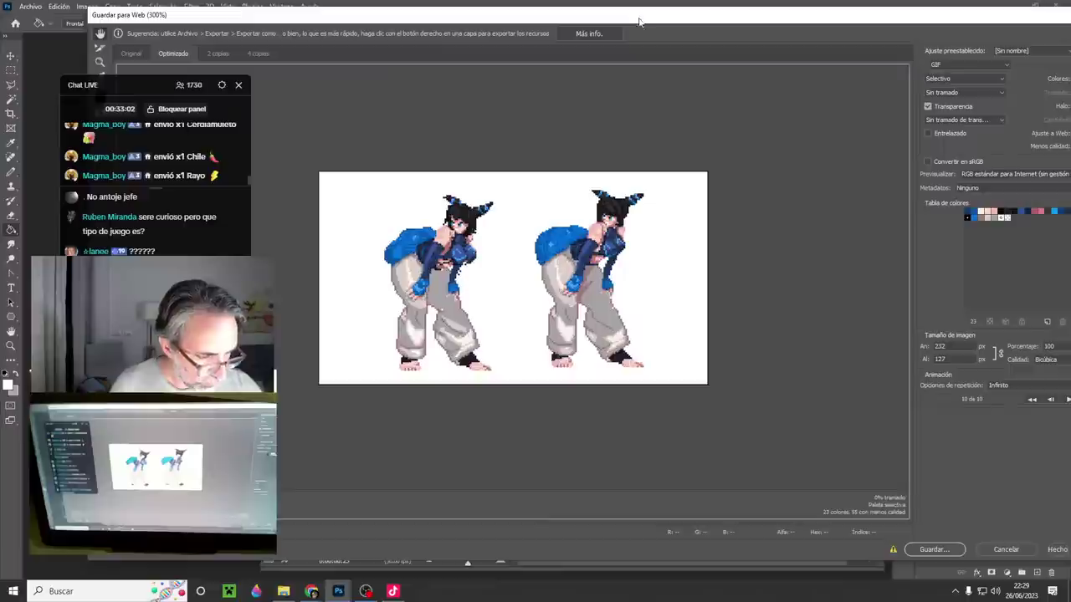
{"action": "left_click", "coordinate": [1068, 401]}
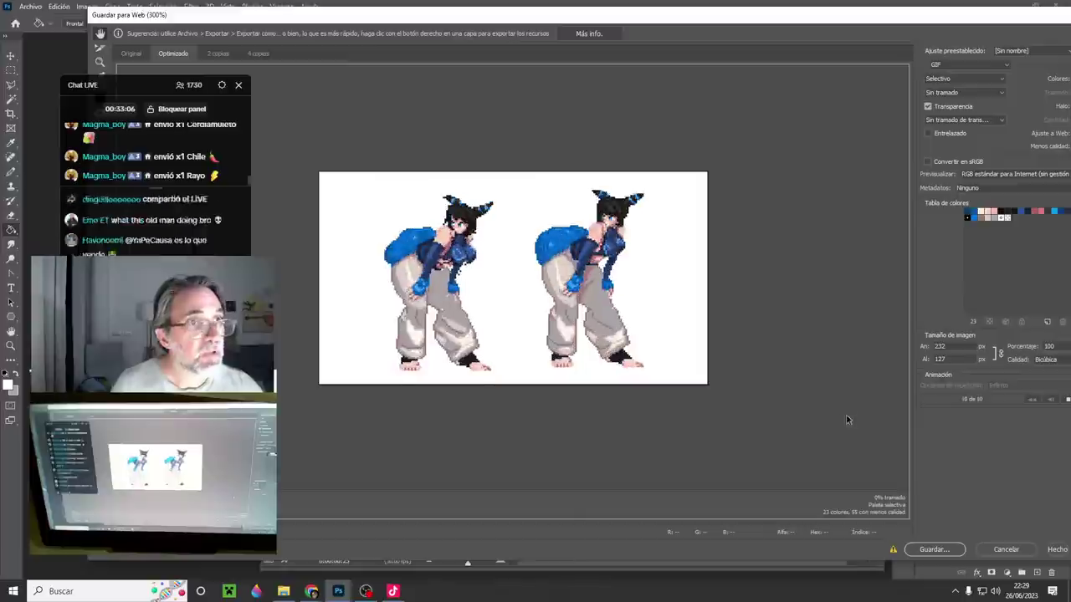
{"action": "key", "text": "ctrl+plus"}
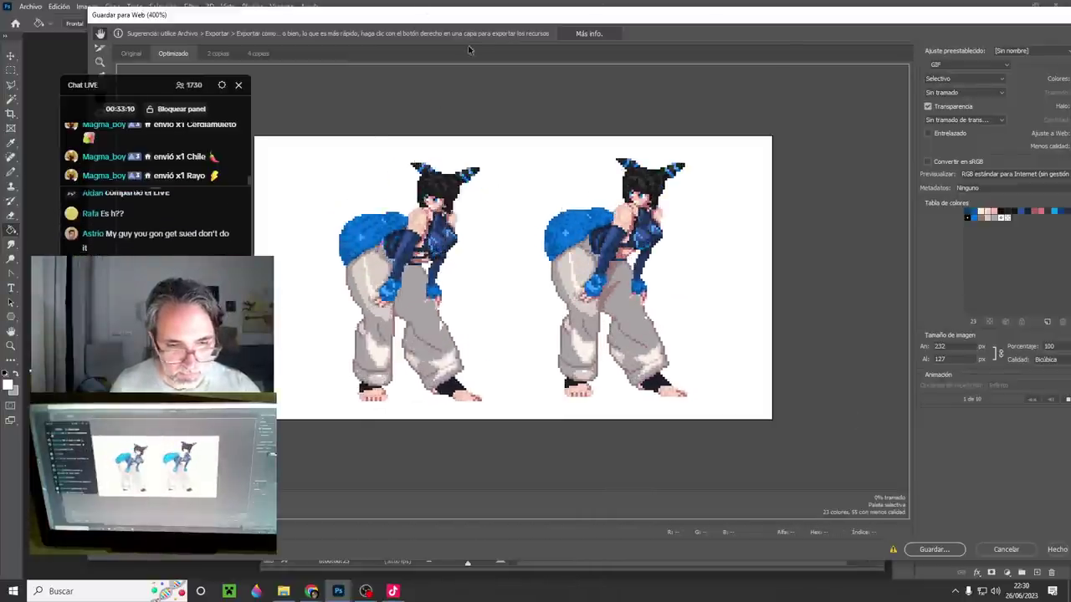
{"action": "left_click_drag", "start_coordinate": [469, 20], "coordinate": [499, 23]}
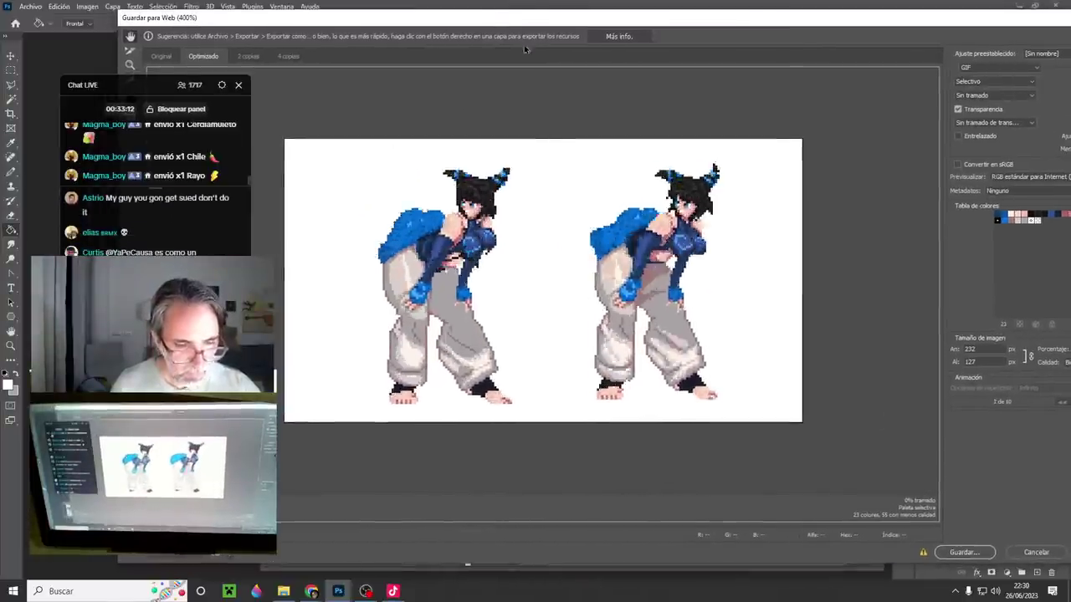
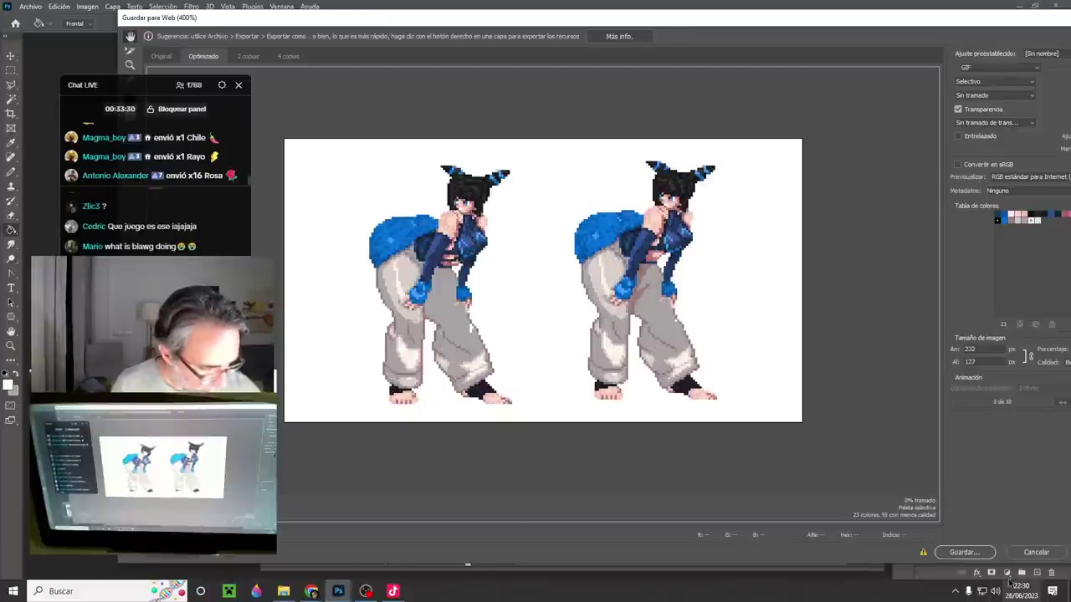
- Save the optimized animation as 26_06_2023_01.gif on the Nuevo vol (D:) drive
{"action": "left_click", "coordinate": [966, 554]}
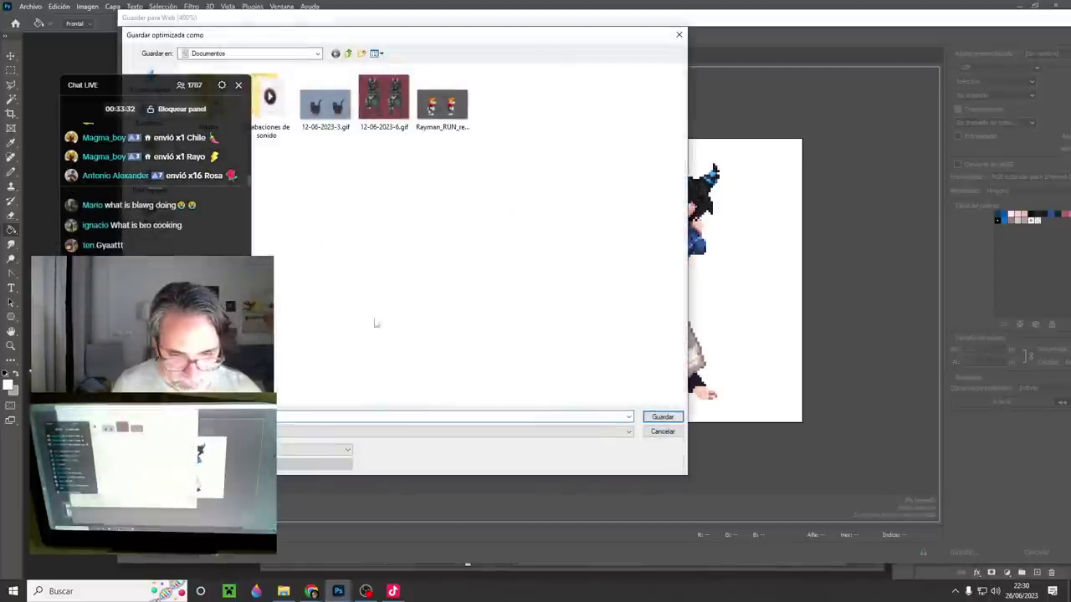
{"action": "left_click_drag", "start_coordinate": [396, 42], "coordinate": [593, 76]}
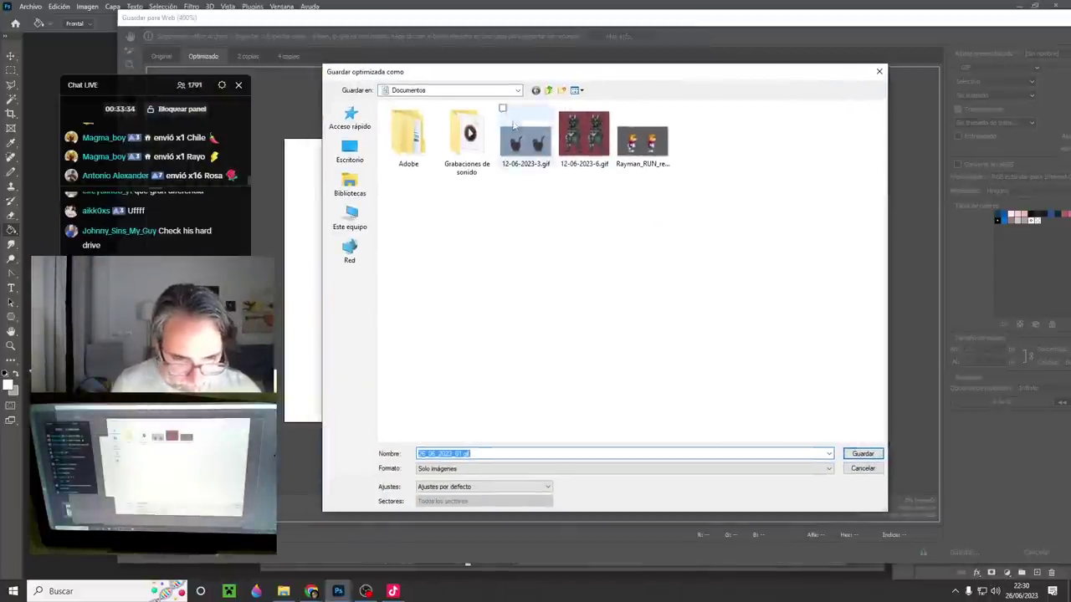
{"action": "left_click", "coordinate": [350, 218]}
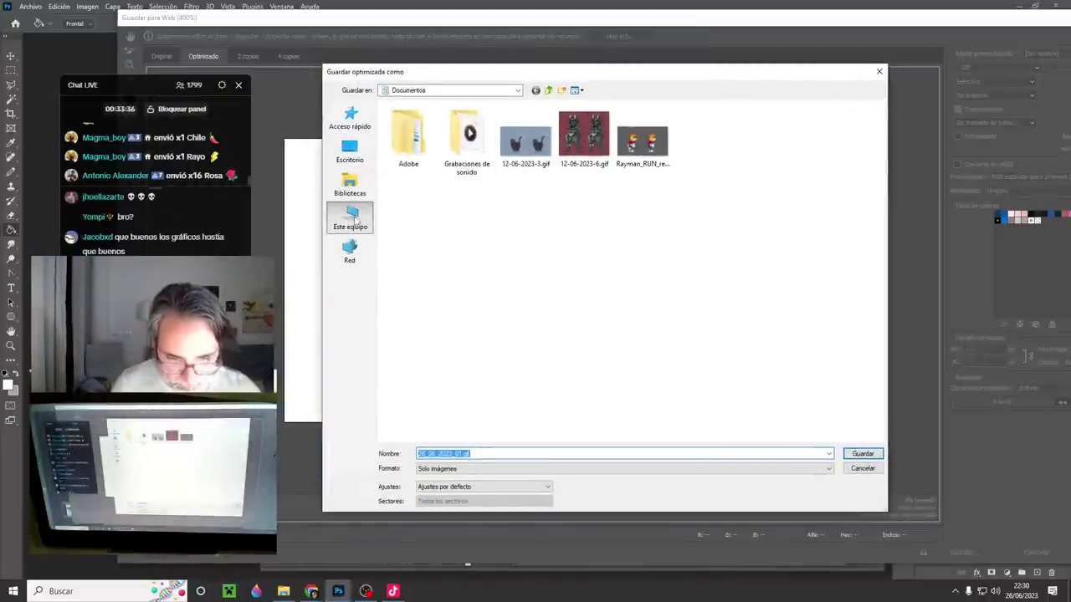
{"action": "double_click", "coordinate": [561, 230]}
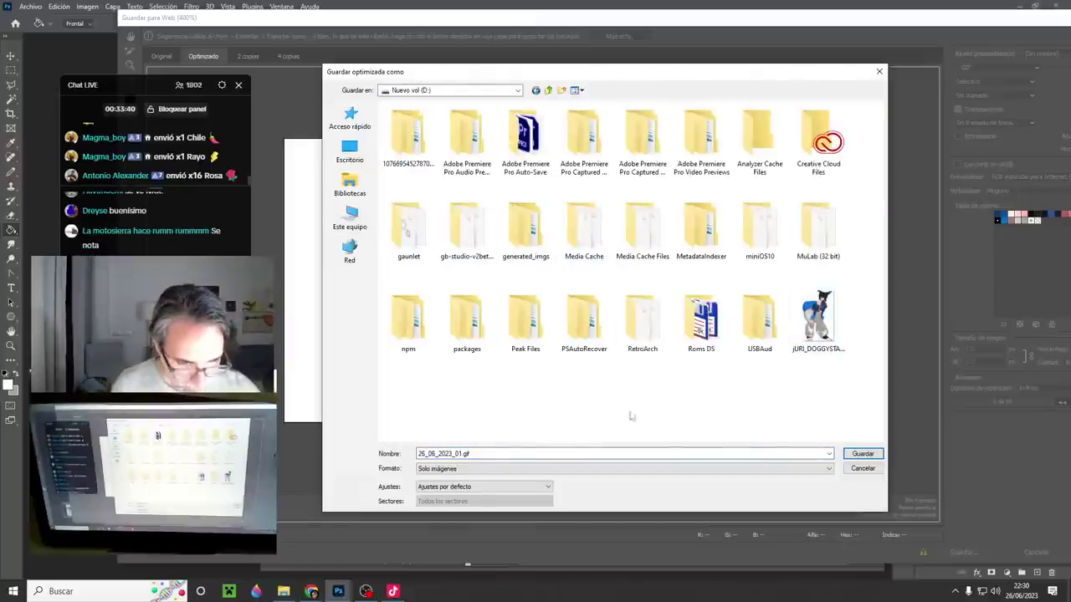
{"action": "left_click", "coordinate": [868, 457]}
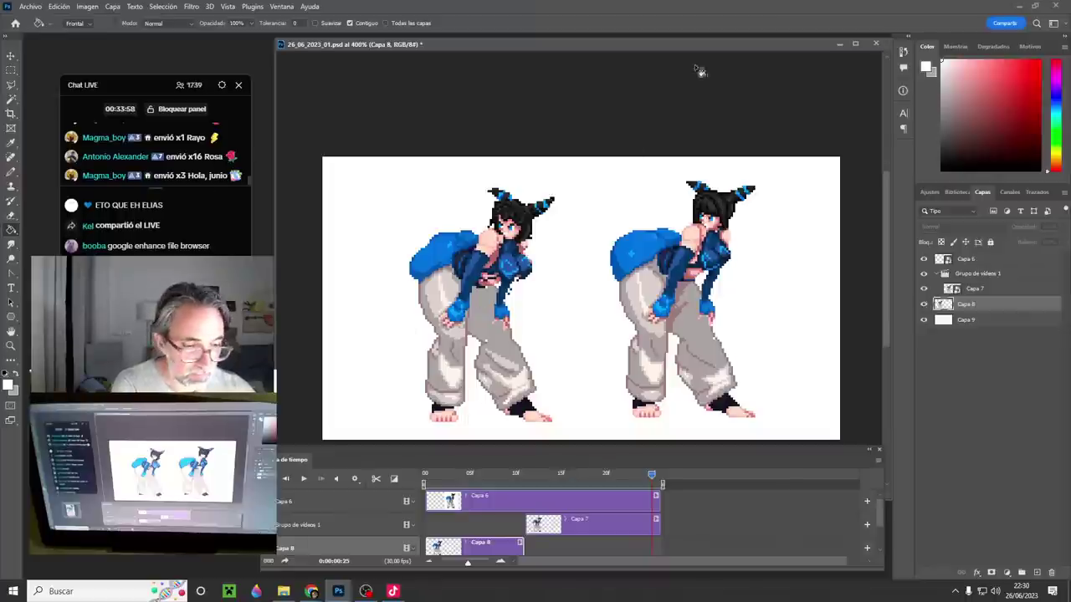
- Close 26_06_2023_01.psd saving its changes, and close JURI_DOGGYSTAND.gif without saving
{"action": "left_click", "coordinate": [875, 45]}
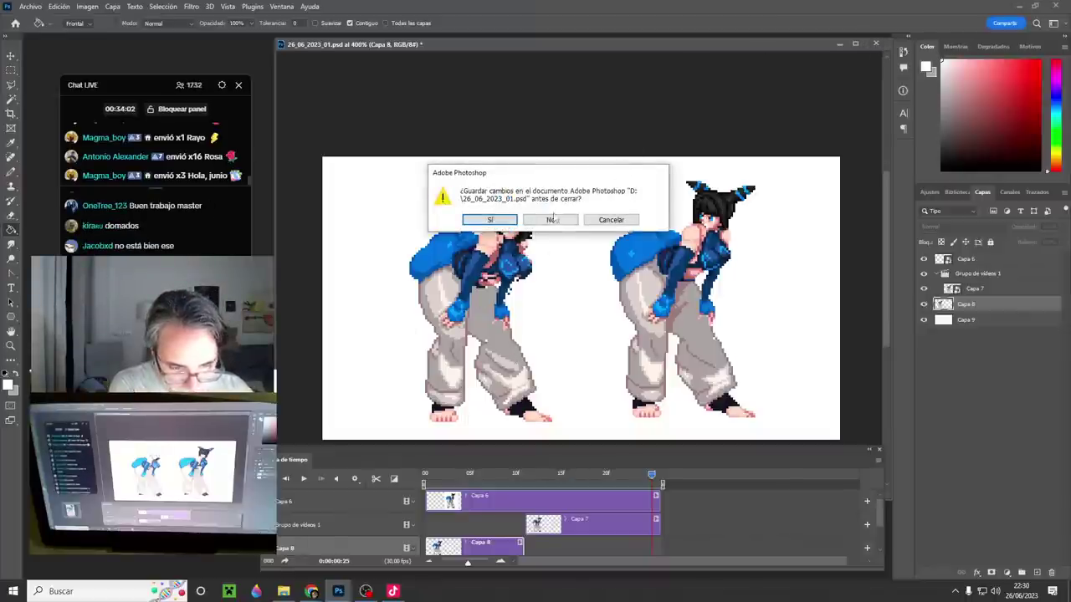
{"action": "left_click", "coordinate": [489, 221]}
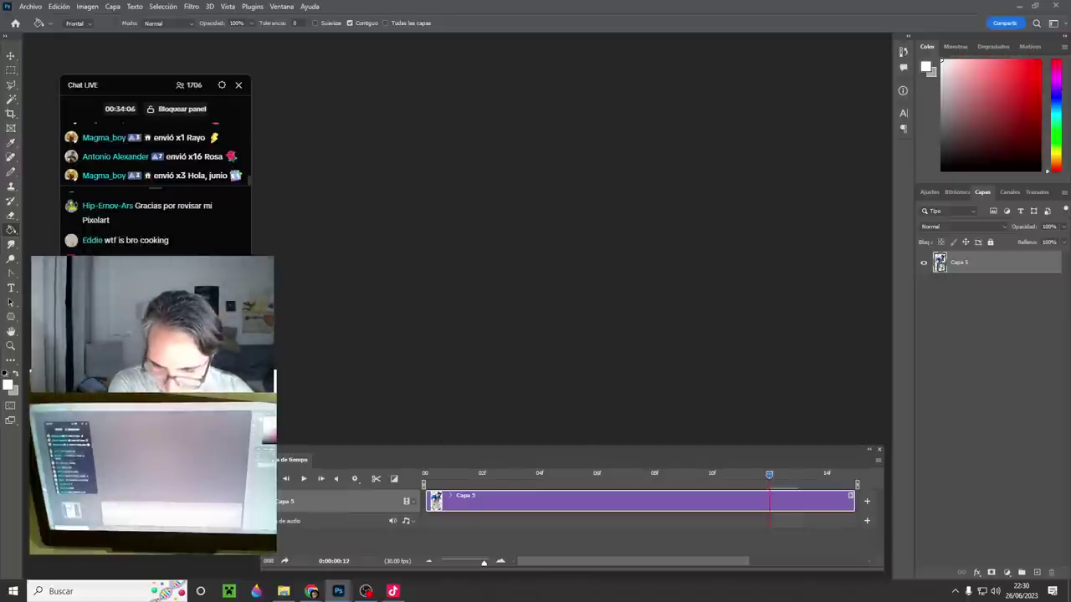
{"action": "key", "text": "ctrl+w"}
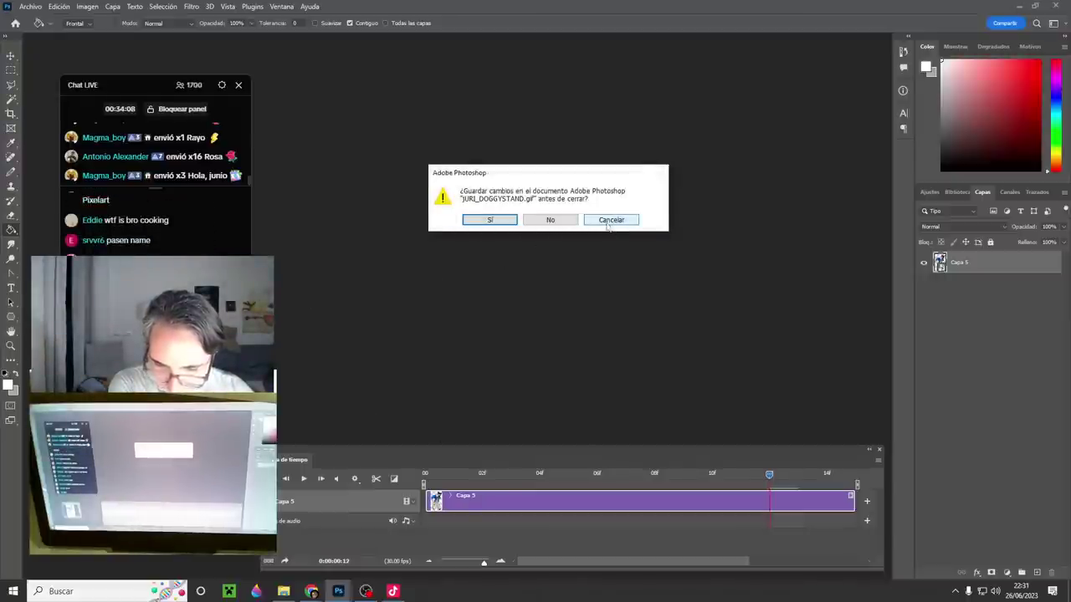
{"action": "left_click", "coordinate": [566, 222]}
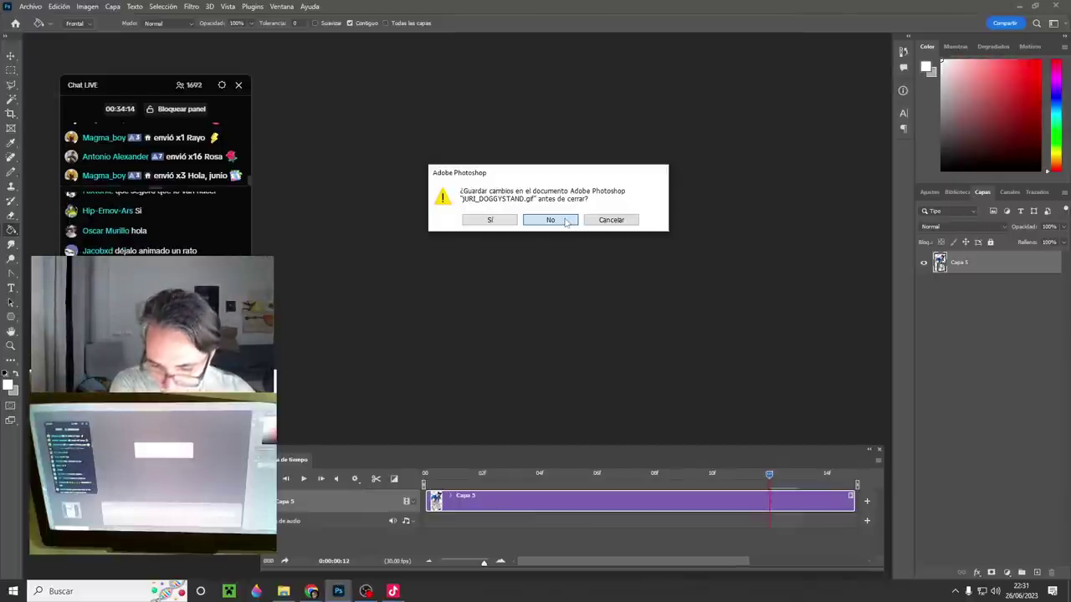
- Discard the changes to JURI_DOGGYSTAND.gif
{"action": "left_click", "coordinate": [567, 221]}
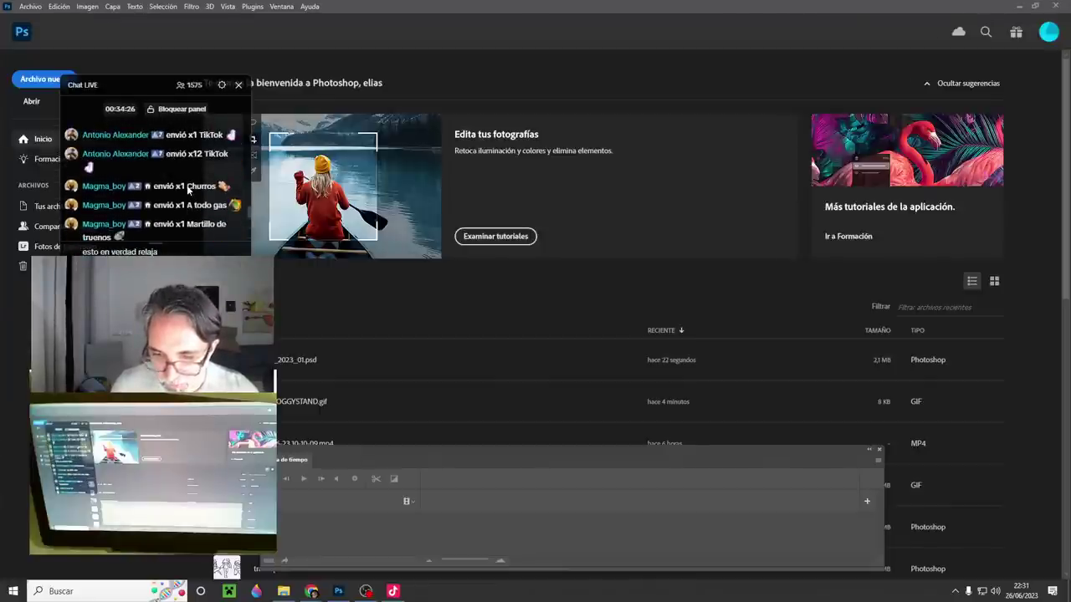
- Look back through the gift messages in the live chat, then return to the newest ones
{"action": "scroll", "coordinate": [186, 186], "scroll_direction": "up", "scroll_amount": 2}
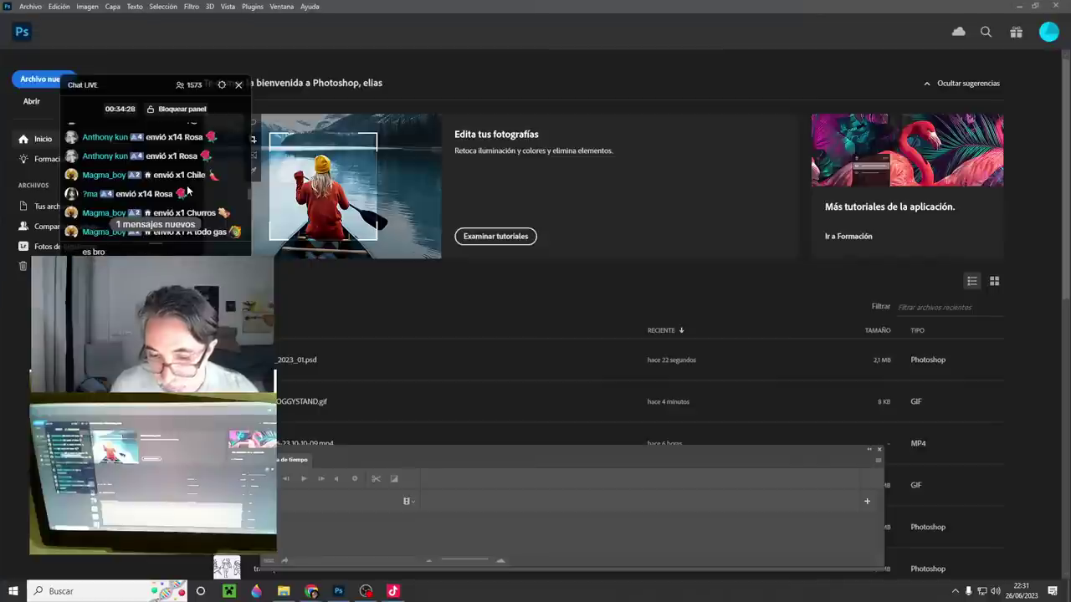
{"action": "scroll", "coordinate": [187, 190], "scroll_direction": "up", "scroll_amount": 2}
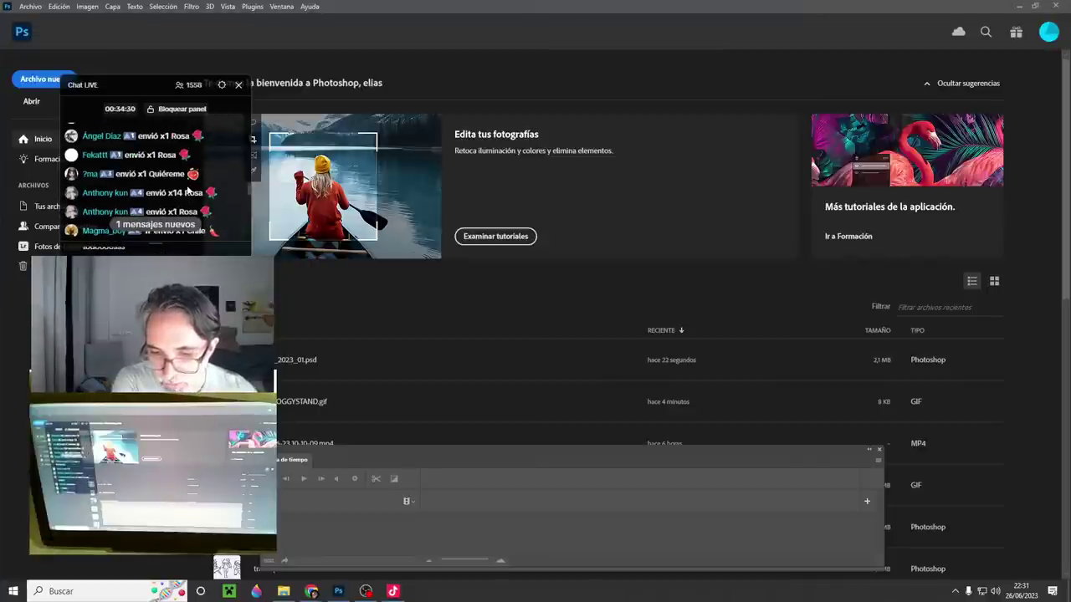
{"action": "scroll", "coordinate": [187, 190], "scroll_direction": "up", "scroll_amount": 1}
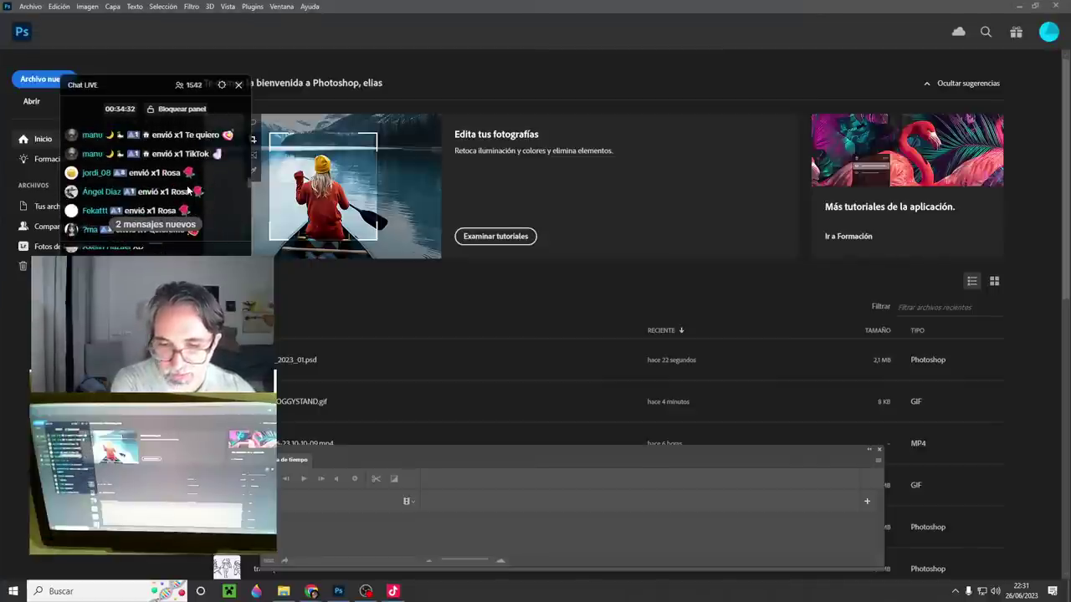
{"action": "scroll", "coordinate": [187, 190], "scroll_direction": "up", "scroll_amount": 1}
{"action": "scroll", "coordinate": [187, 190], "scroll_direction": "up", "scroll_amount": 1}
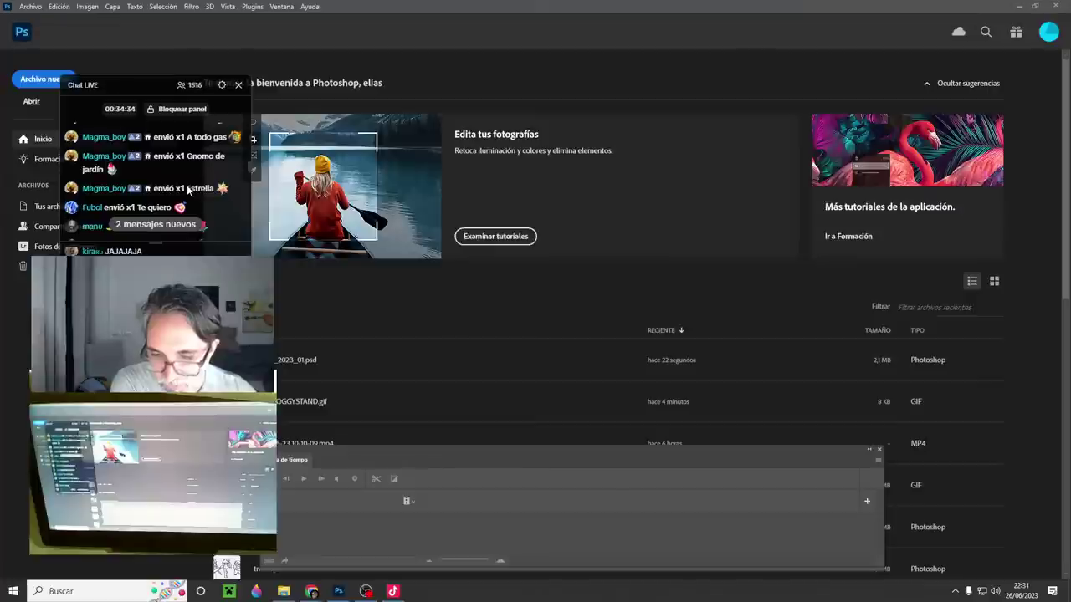
{"action": "scroll", "coordinate": [188, 190], "scroll_direction": "up", "scroll_amount": 4}
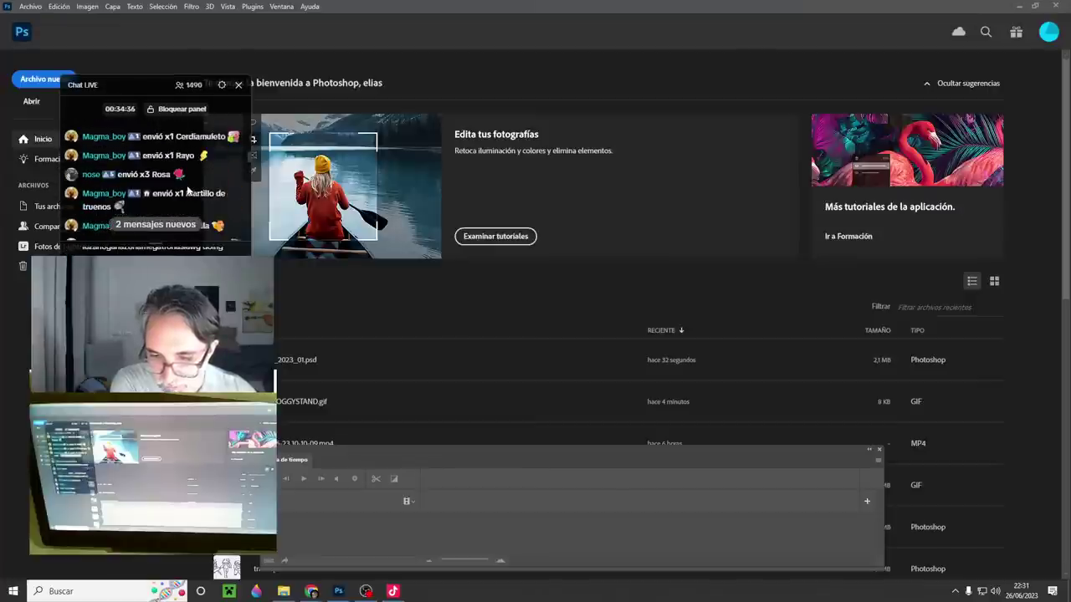
{"action": "scroll", "coordinate": [187, 190], "scroll_direction": "up", "scroll_amount": 2}
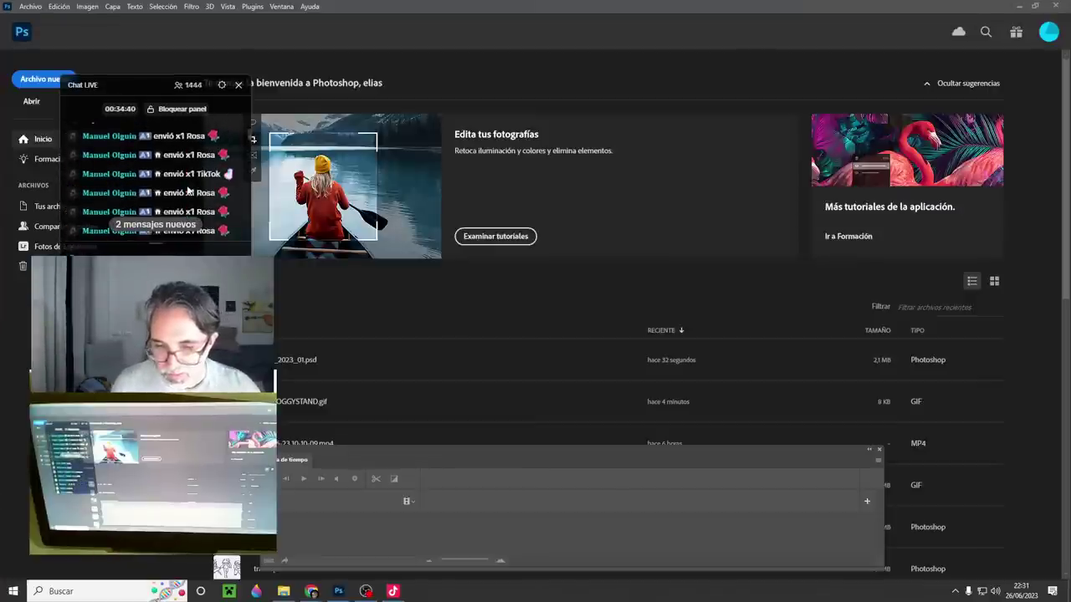
{"action": "scroll", "coordinate": [187, 190], "scroll_direction": "up", "scroll_amount": 2}
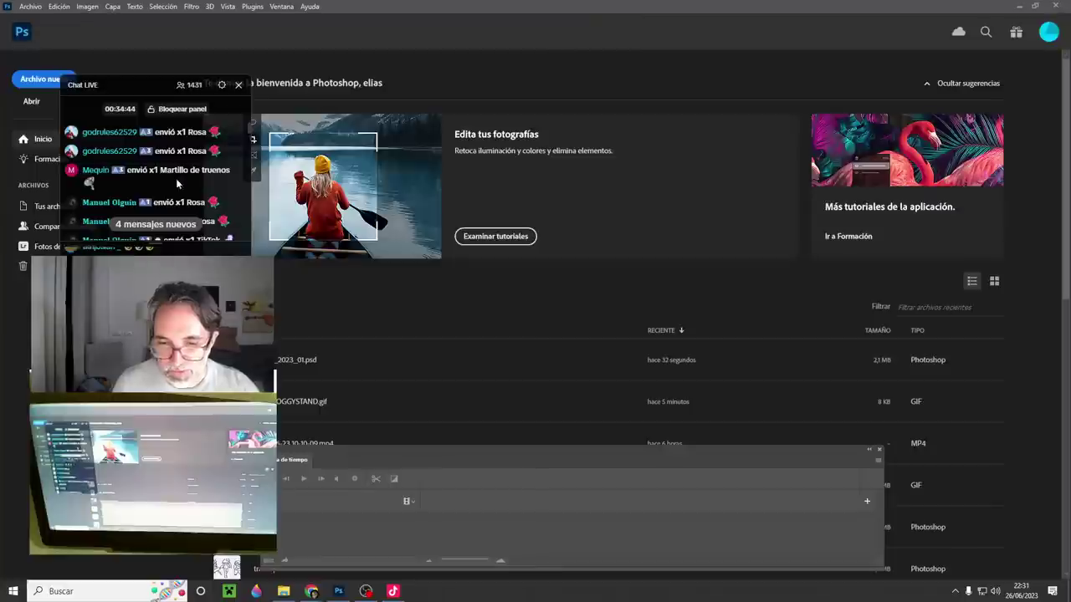
{"action": "scroll", "coordinate": [174, 179], "scroll_direction": "down", "scroll_amount": 2}
{"action": "scroll", "coordinate": [173, 180], "scroll_direction": "down", "scroll_amount": 3}
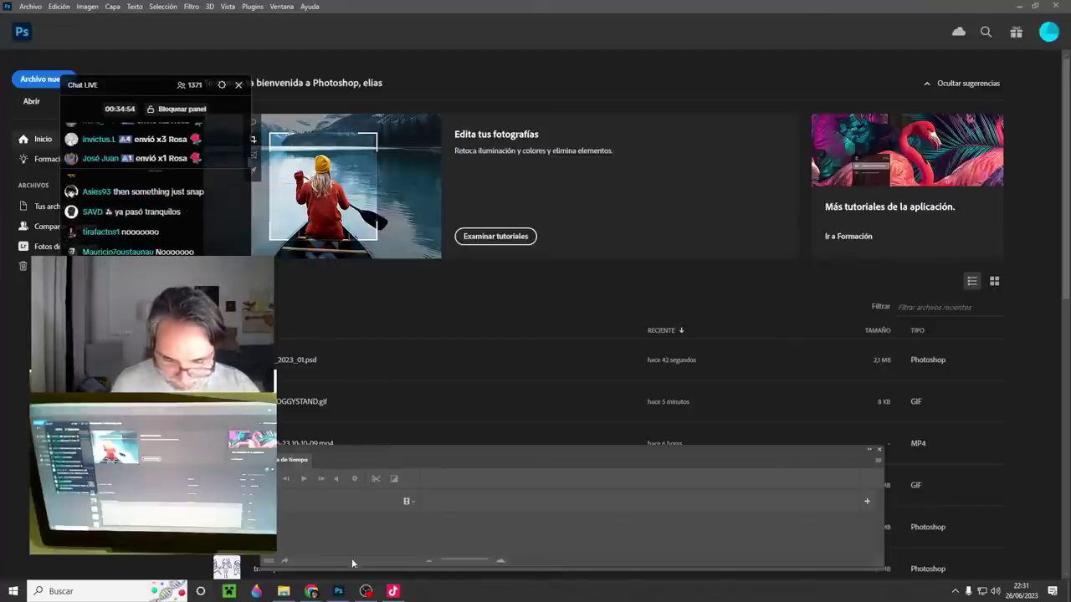
- Switch to Chrome, close the JURI_DOGGYSTAND.gif tab and narrow the browser window from its chat-facing side
{"action": "mouse_move", "coordinate": [311, 591]}
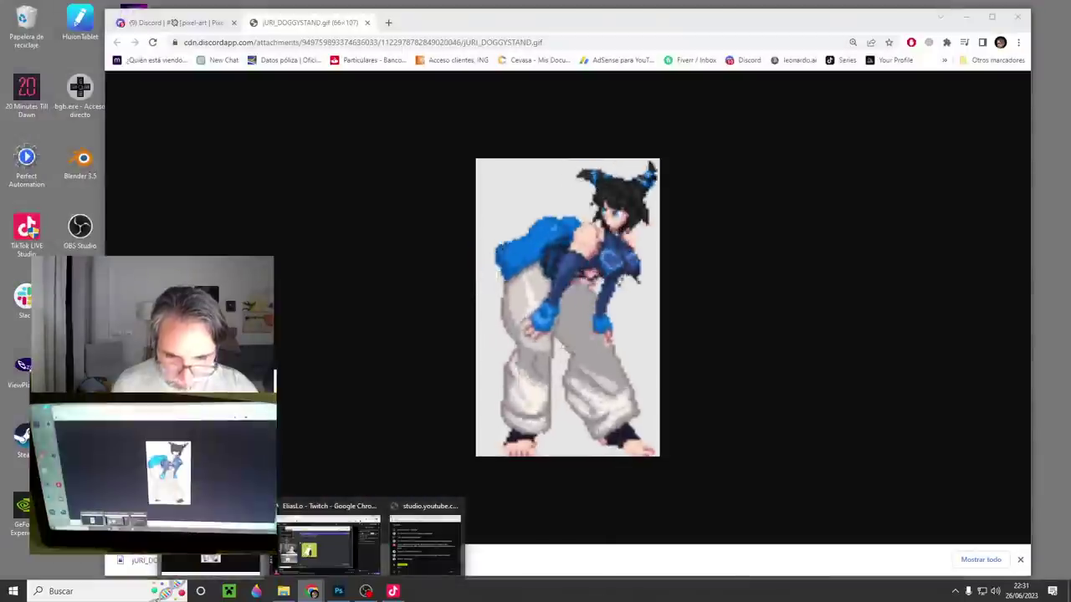
{"action": "left_click", "coordinate": [213, 548]}
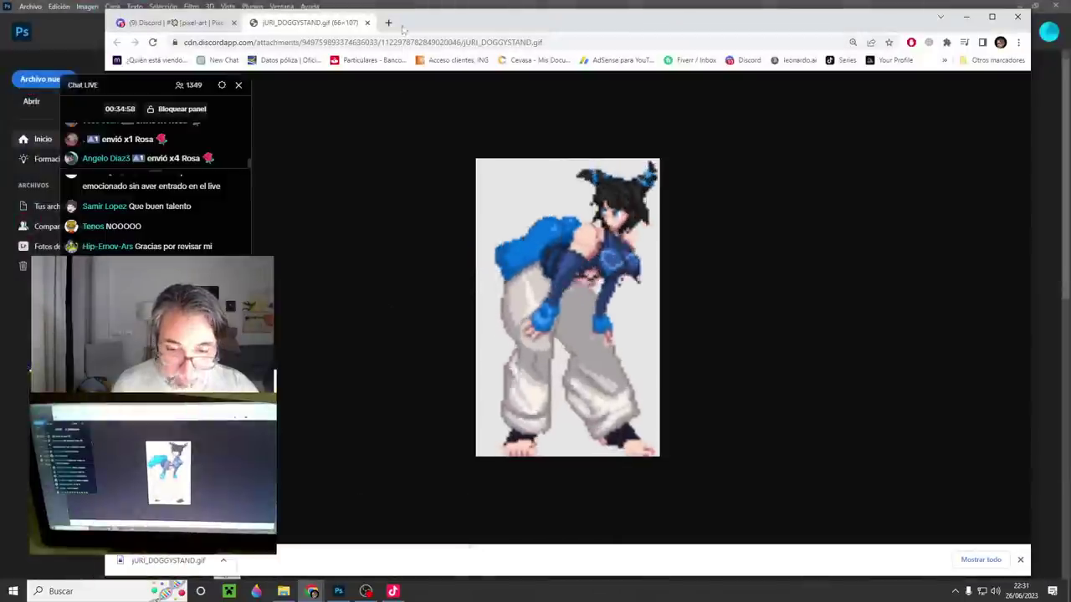
{"action": "left_click", "coordinate": [367, 22]}
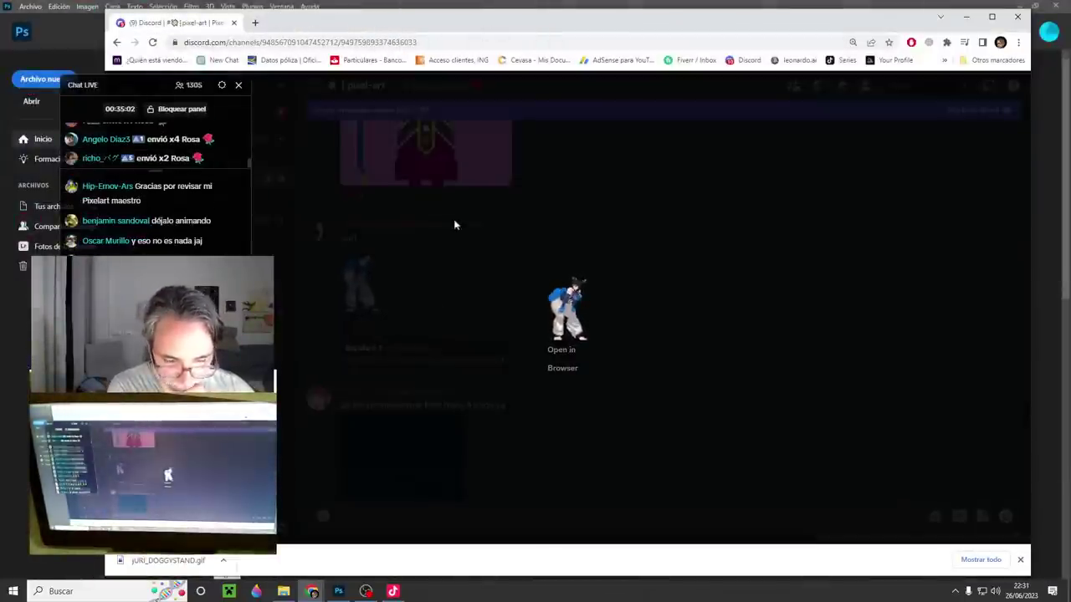
{"action": "left_click_drag", "start_coordinate": [104, 493], "coordinate": [188, 494]}
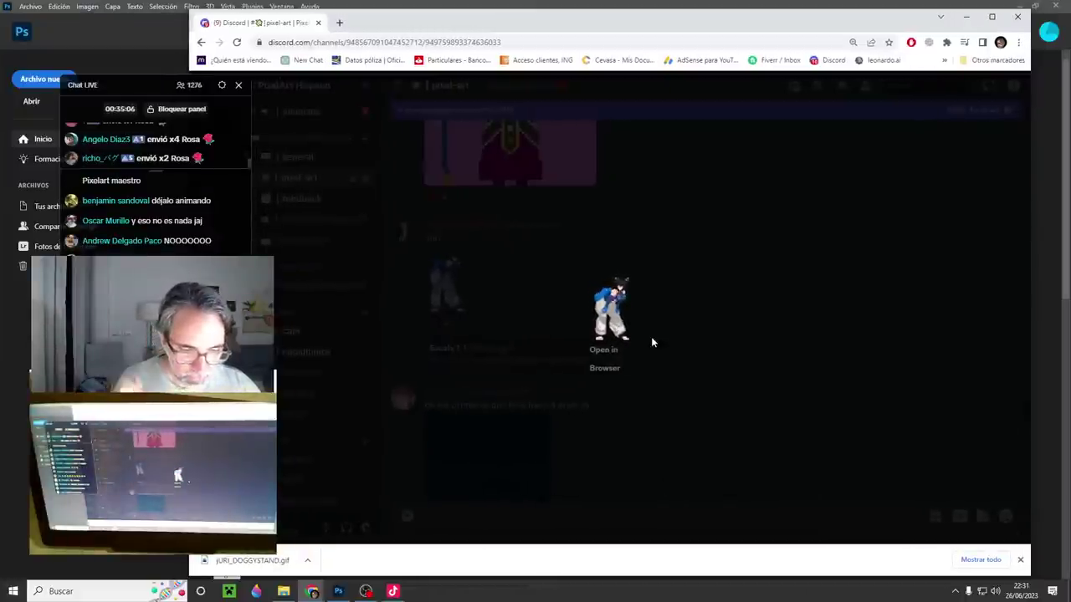
- Examine the sprite preview in Discord enlarged, then close it and reduce the page zoom
{"action": "scroll", "coordinate": [639, 322], "scroll_direction": "up", "scroll_amount": 8}
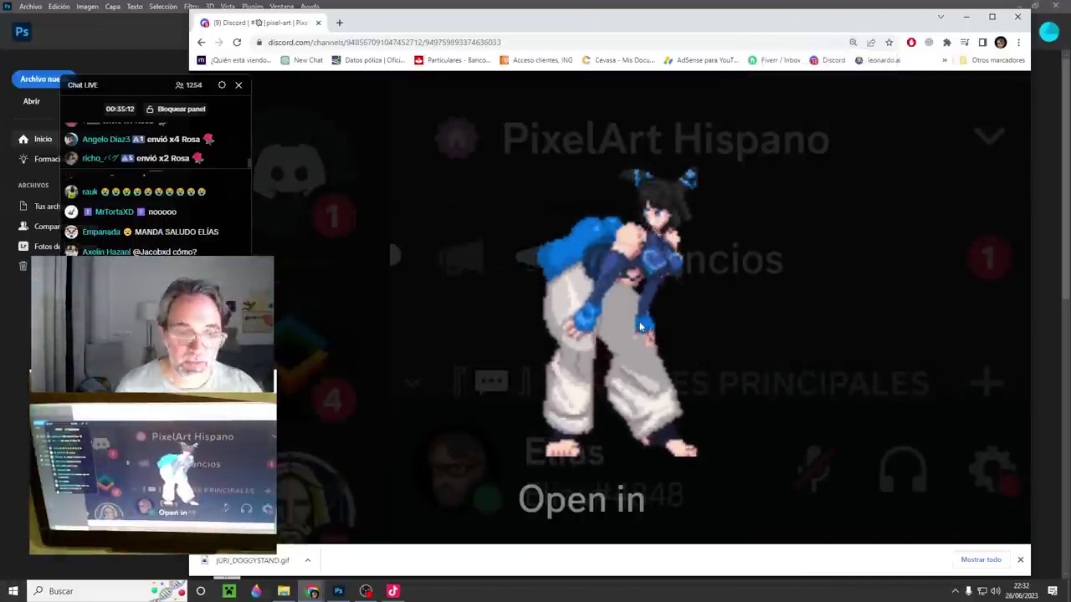
{"action": "scroll", "coordinate": [712, 339], "scroll_direction": "down", "scroll_amount": 4}
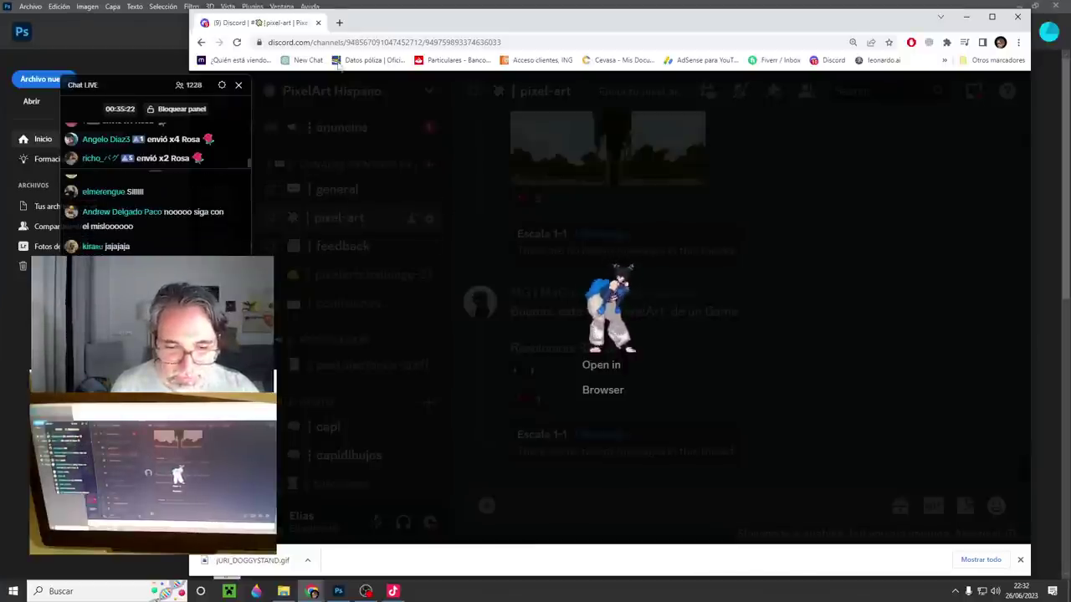
{"action": "left_click", "coordinate": [790, 219]}
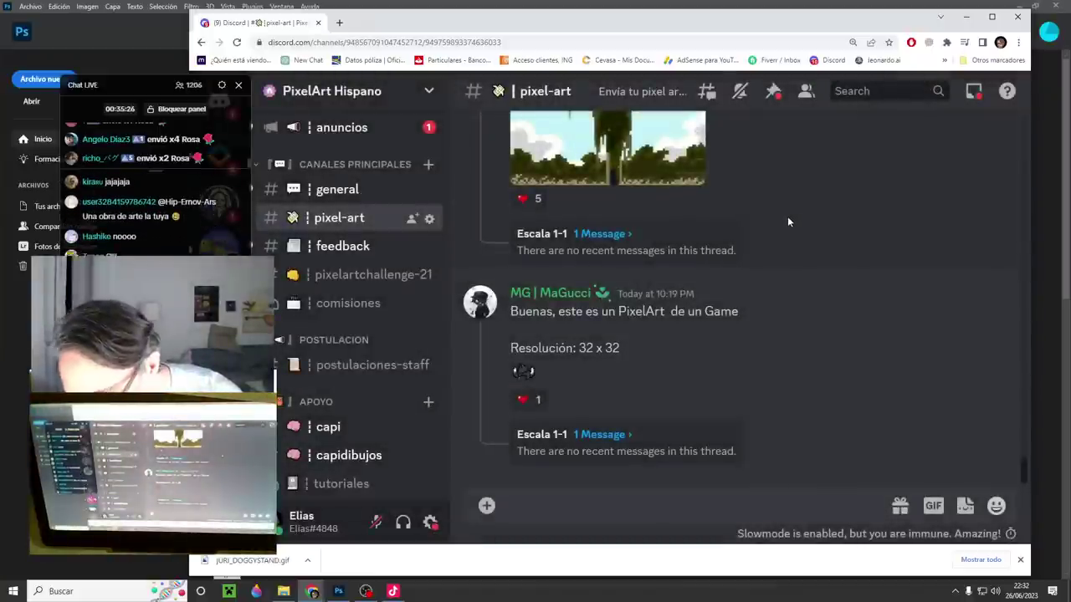
{"action": "key", "text": "ctrl+minus"}
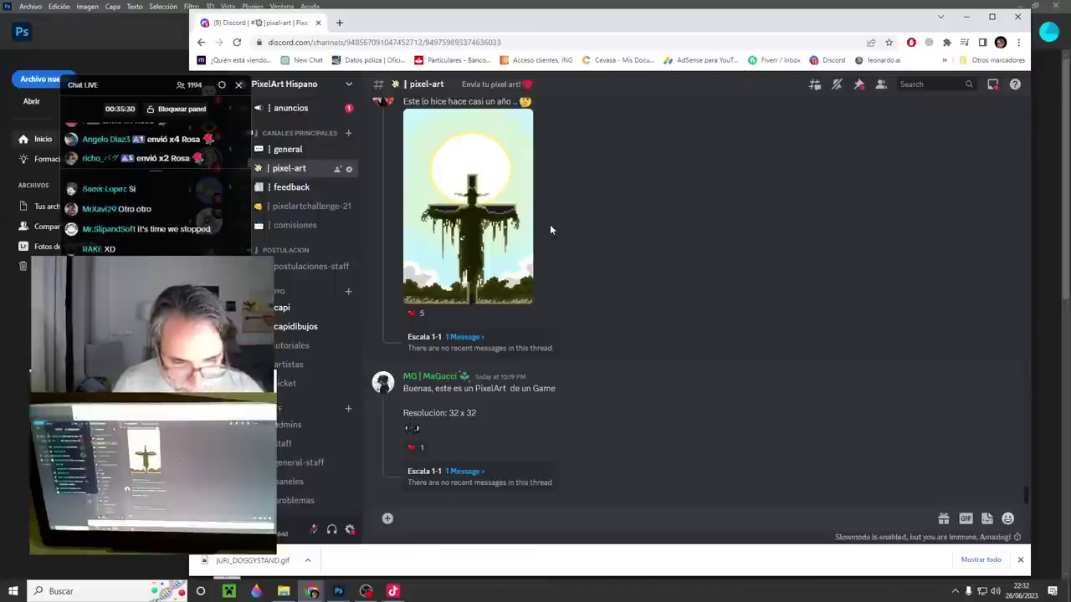
- Browse earlier posts in the pixel-art channel and view the teal night scene with the power lines enlarged
{"action": "scroll", "coordinate": [550, 224], "scroll_direction": "up", "scroll_amount": 4}
{"action": "scroll", "coordinate": [604, 209], "scroll_direction": "up", "scroll_amount": 15}
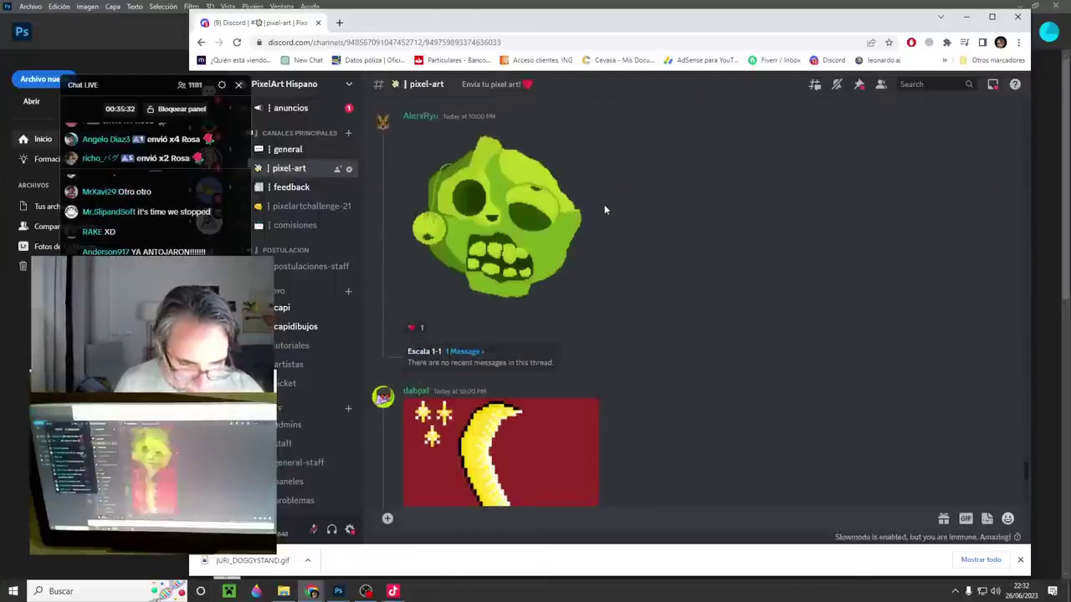
{"action": "scroll", "coordinate": [604, 209], "scroll_direction": "up", "scroll_amount": 15}
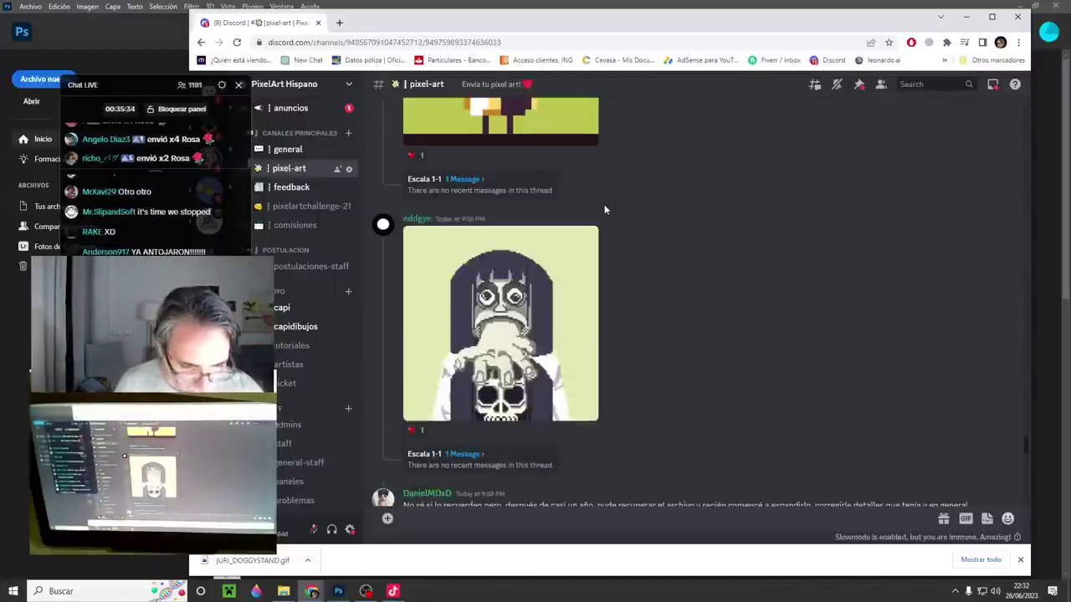
{"action": "scroll", "coordinate": [604, 209], "scroll_direction": "up", "scroll_amount": 10}
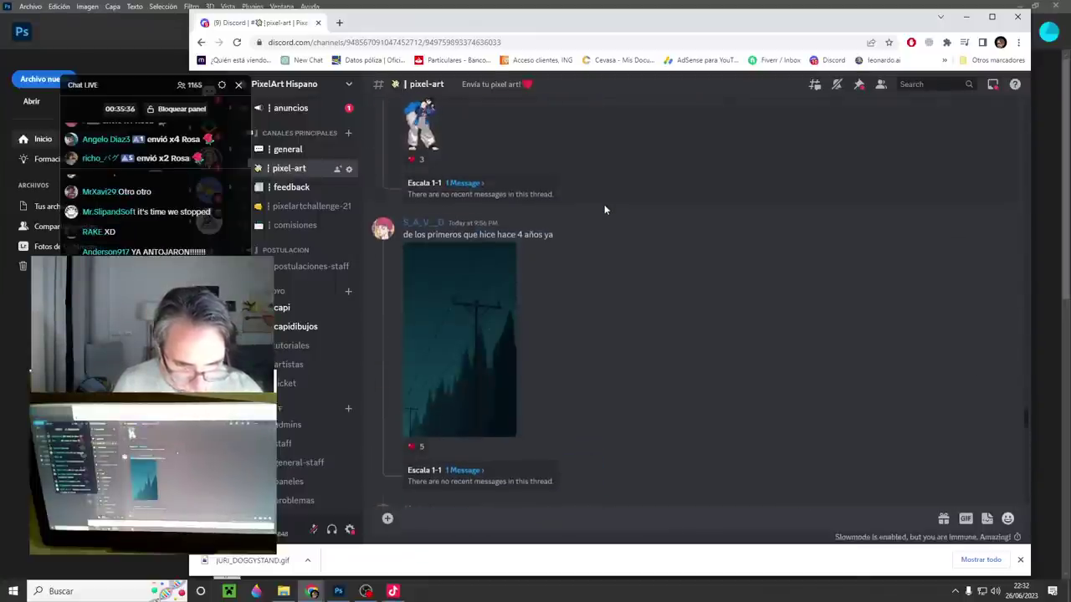
{"action": "scroll", "coordinate": [604, 209], "scroll_direction": "down", "scroll_amount": 2}
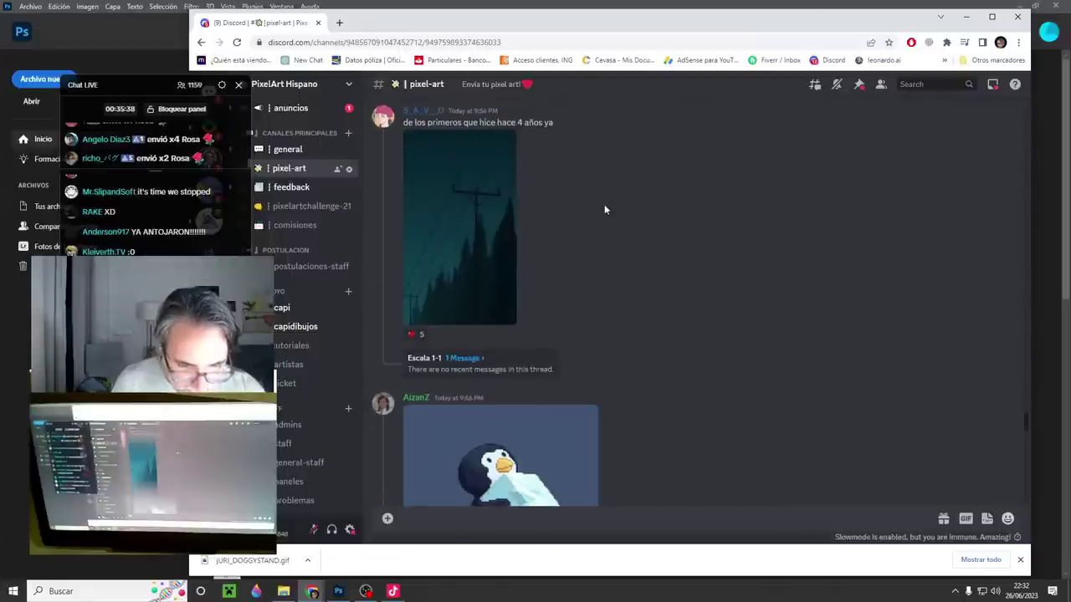
{"action": "left_click", "coordinate": [487, 229]}
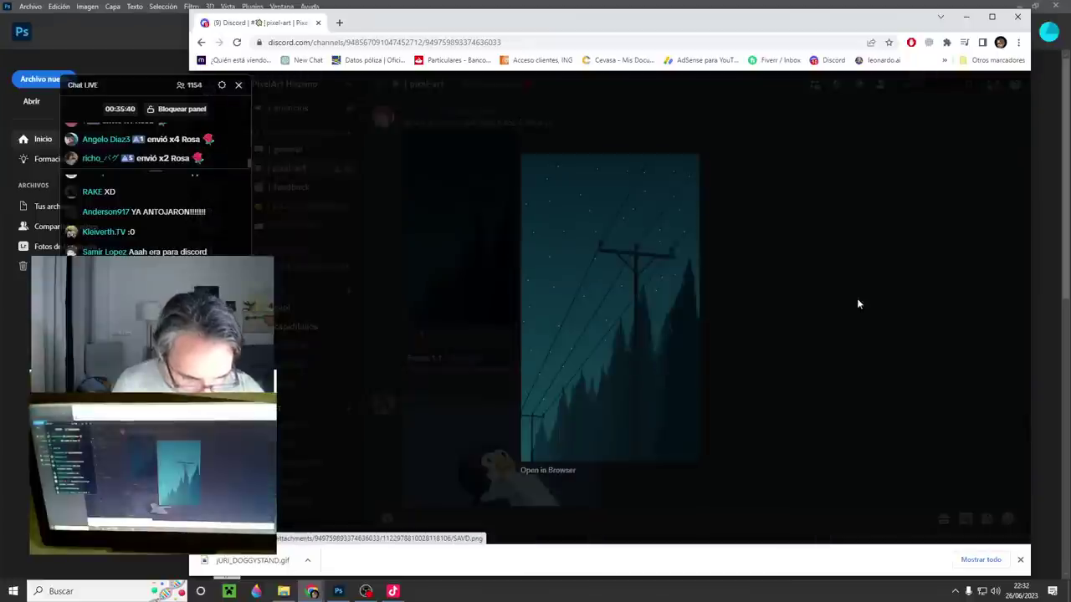
{"action": "left_click", "coordinate": [857, 299]}
- Open the night scene's Escala 1-1 thread and copy the bot's side-by-side image of the artwork
{"action": "left_click", "coordinate": [465, 358]}
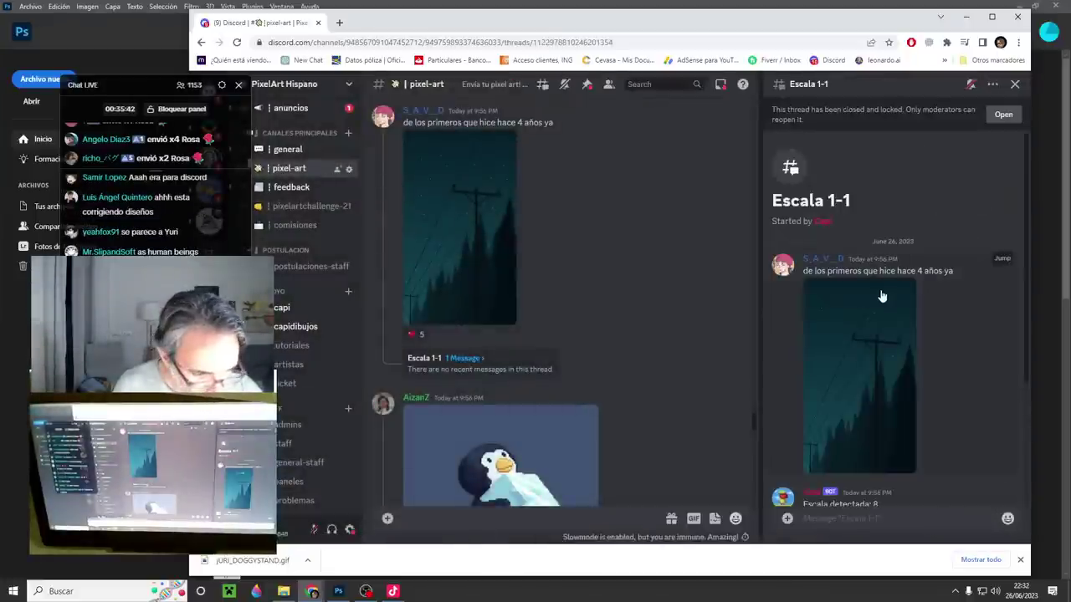
{"action": "scroll", "coordinate": [876, 413], "scroll_direction": "down", "scroll_amount": 3}
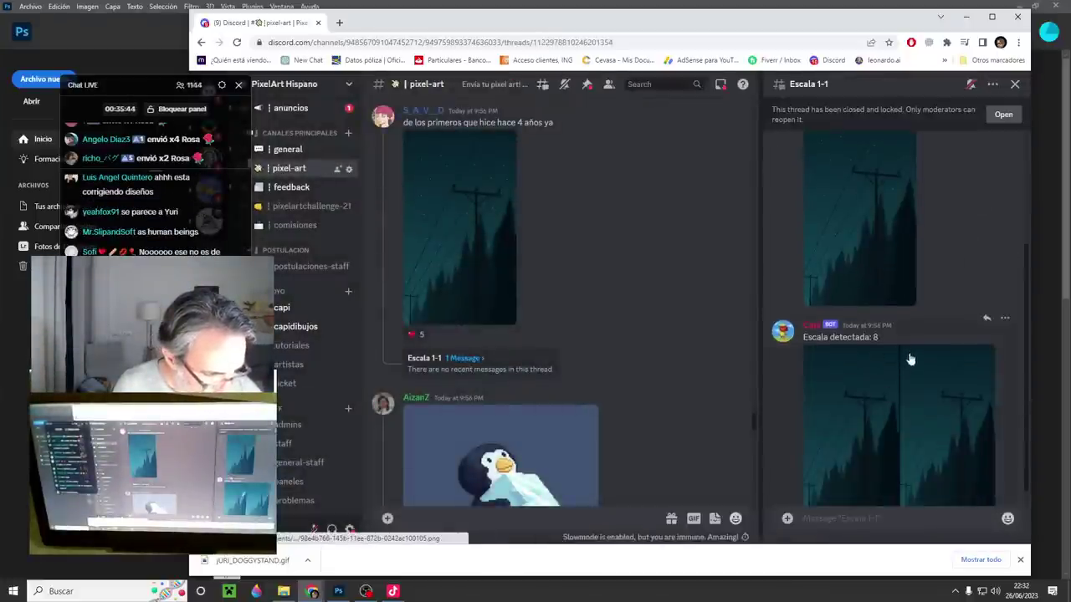
{"action": "left_click", "coordinate": [897, 464]}
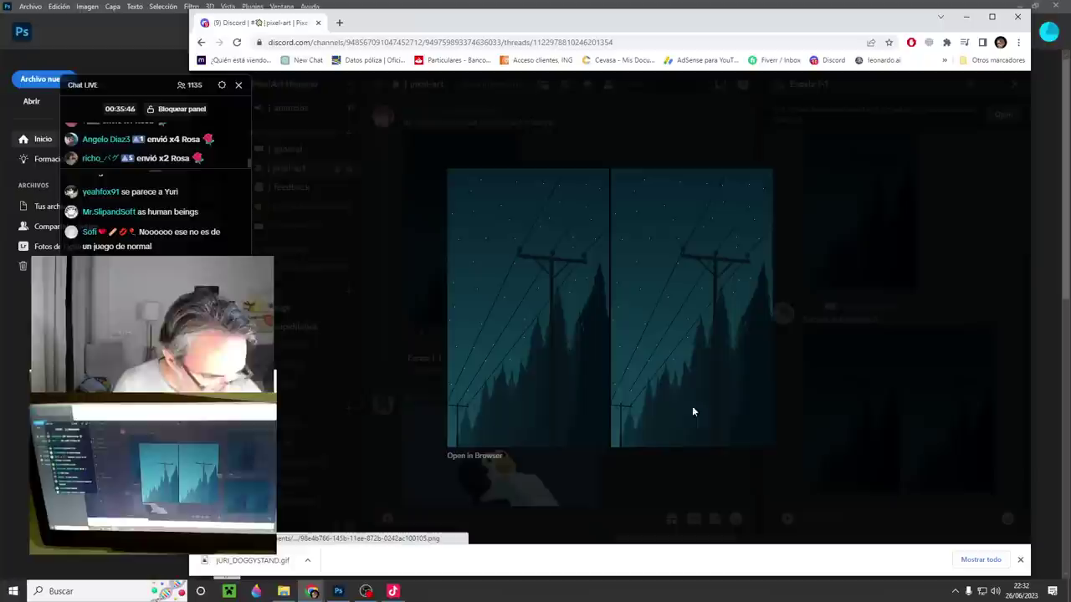
{"action": "right_click", "coordinate": [578, 340]}
{"action": "left_click", "coordinate": [643, 371]}
- Switch to Photoshop, create a new document with the timeline closed, and paste the copied night scene
{"action": "key", "text": "alt+Tab"}
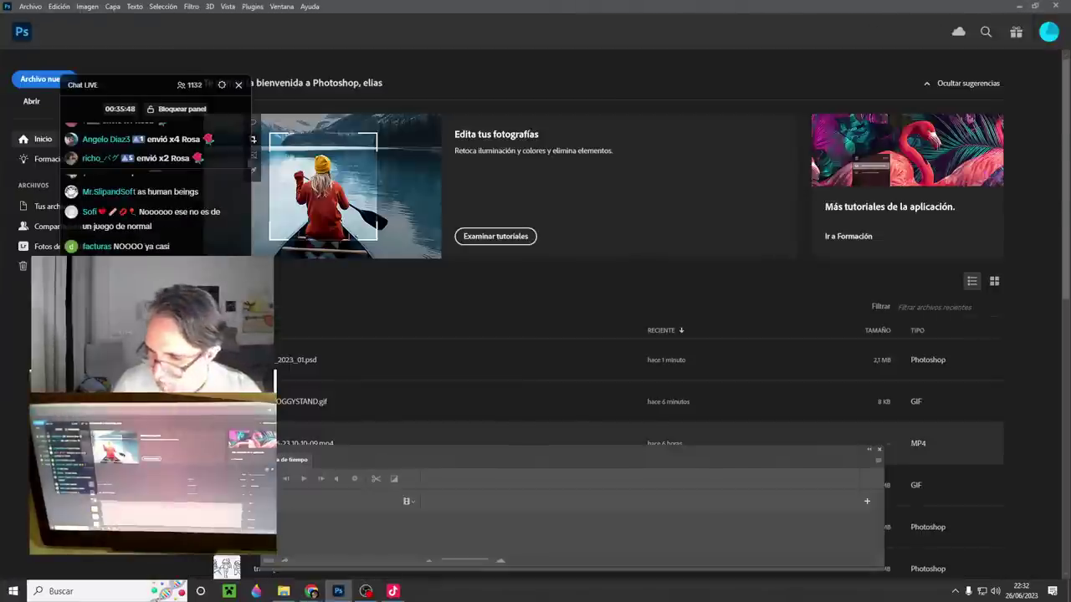
{"action": "key", "text": "ctrl+n"}
{"action": "left_click", "coordinate": [755, 457]}
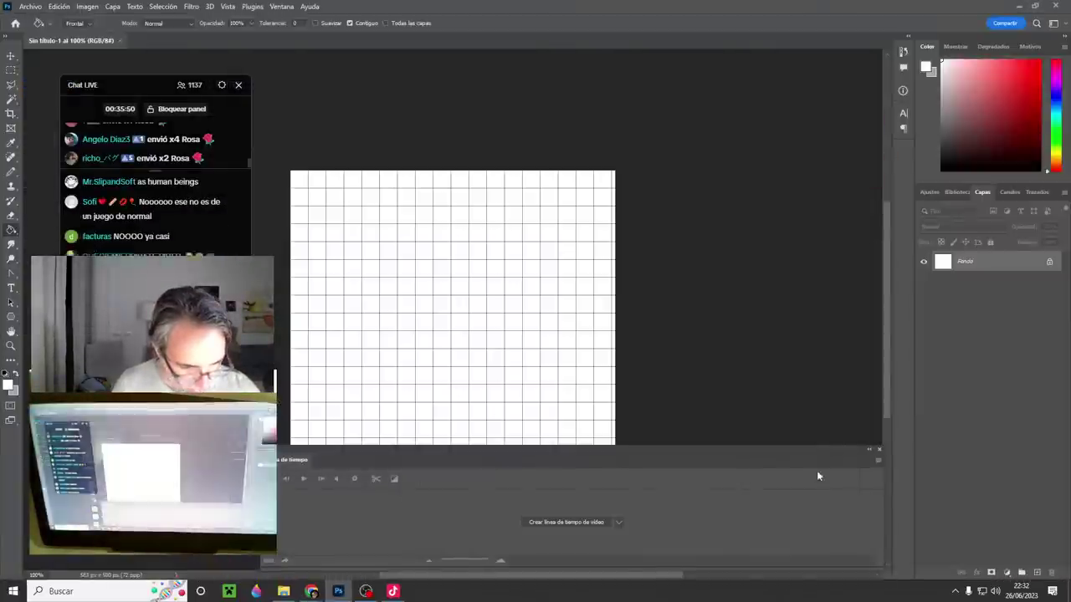
{"action": "left_click", "coordinate": [879, 450]}
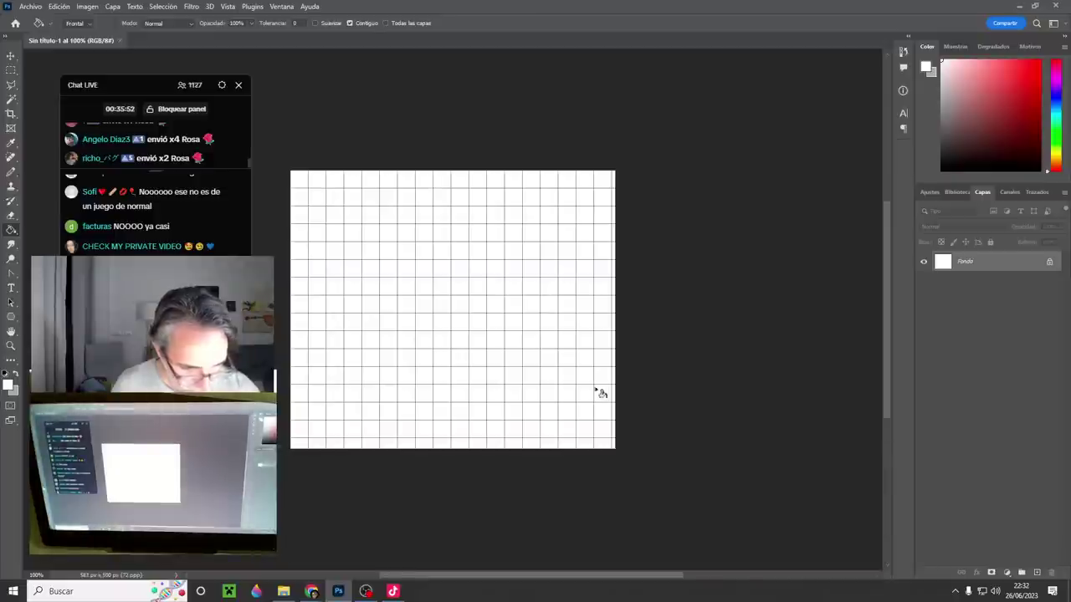
{"action": "key", "text": "ctrl+v"}
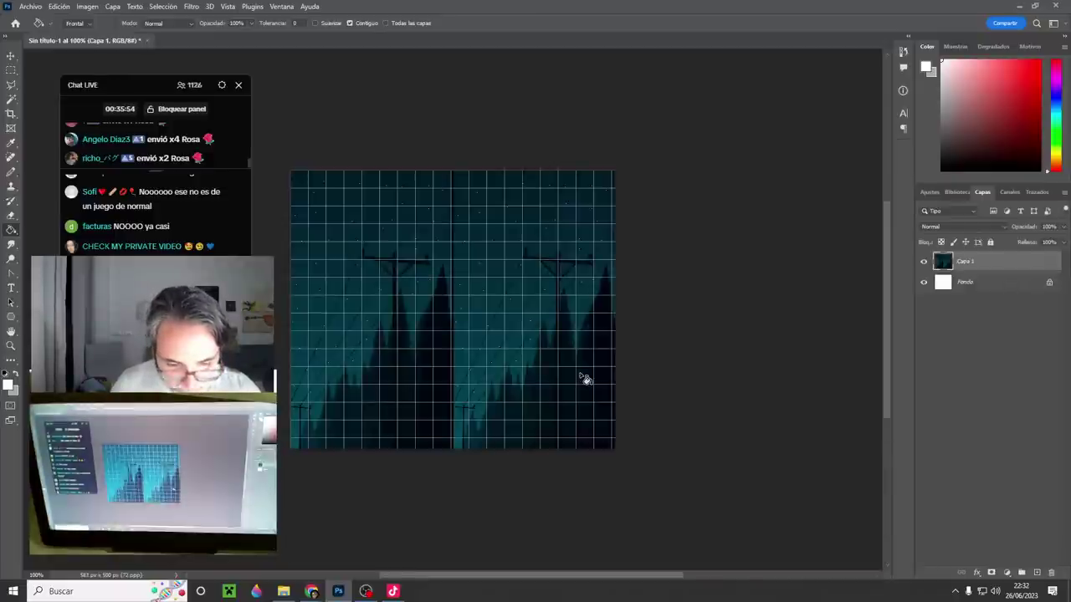
- Hide the grid and float the document in its own window, enlarged to fill the space beside the chat
{"action": "key", "text": "ctrl+apostrophe"}
{"action": "left_click_drag", "start_coordinate": [126, 46], "coordinate": [395, 41]}
{"action": "left_click_drag", "start_coordinate": [61, 42], "coordinate": [335, 47]}
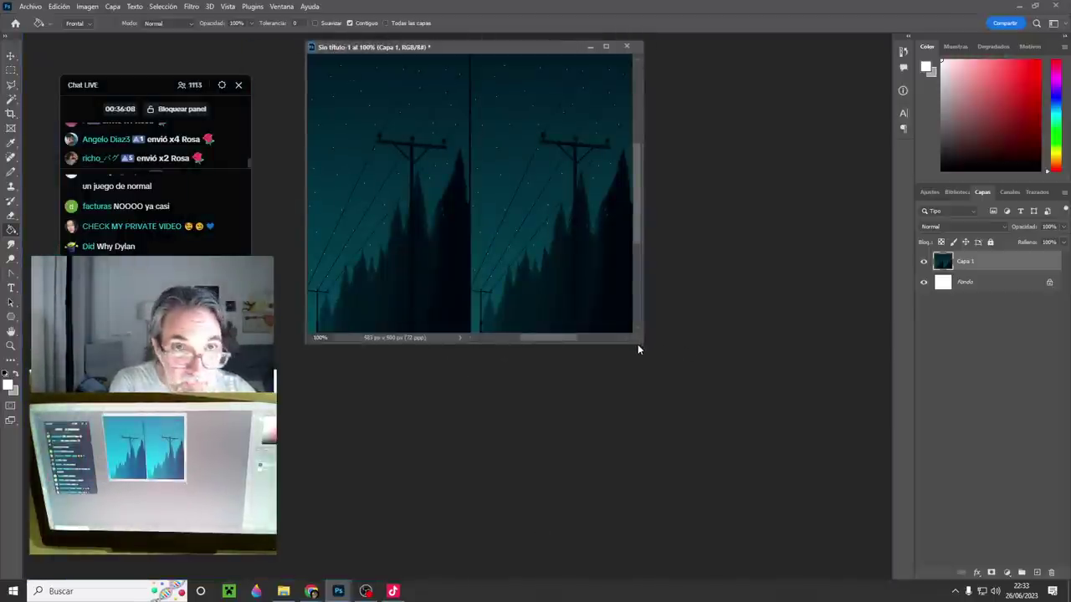
{"action": "left_click_drag", "start_coordinate": [638, 344], "coordinate": [889, 574]}
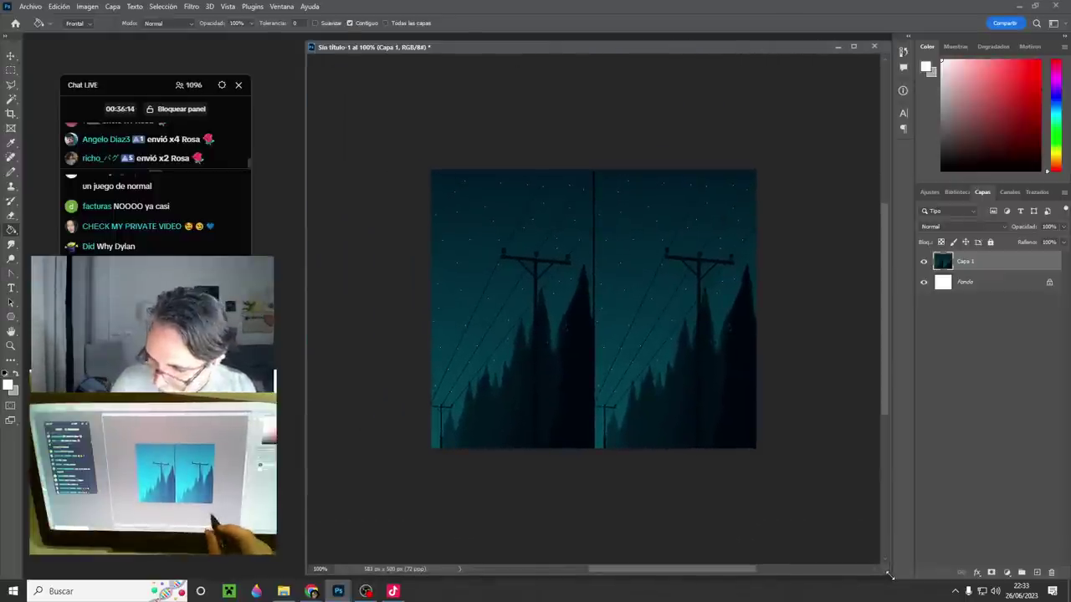
- Add an empty layer above the pasted artwork, choose the Pencil tool and focus on the second scene's wires and trees at 400%
{"action": "key", "text": "b"}
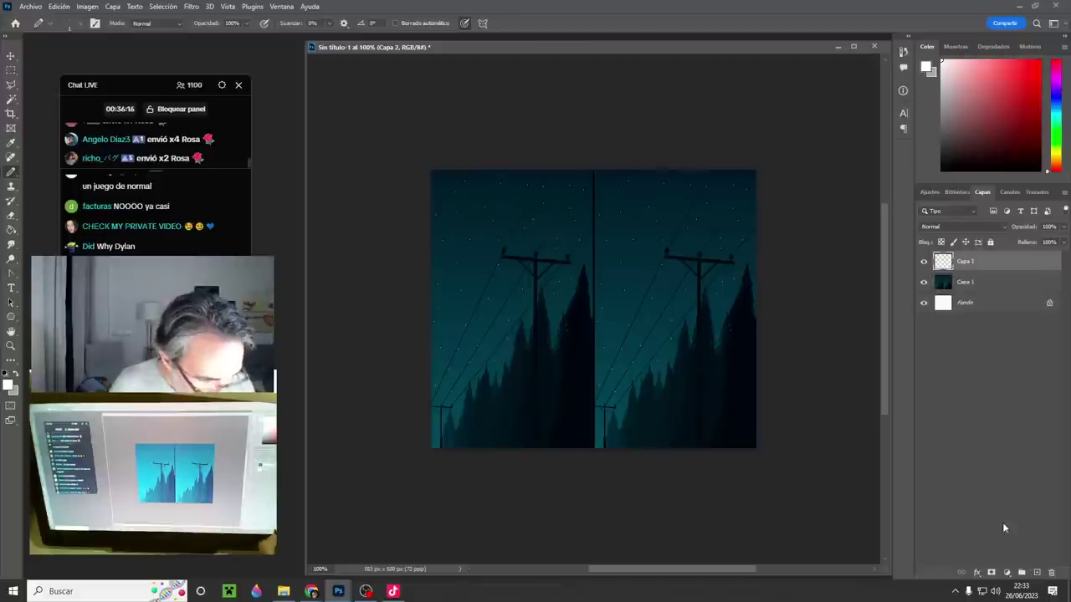
{"action": "left_click", "coordinate": [672, 346], "text": "ctrl"}
{"action": "left_click", "coordinate": [671, 365], "text": "ctrl"}
{"action": "left_click_drag", "start_coordinate": [672, 375], "coordinate": [615, 368]}
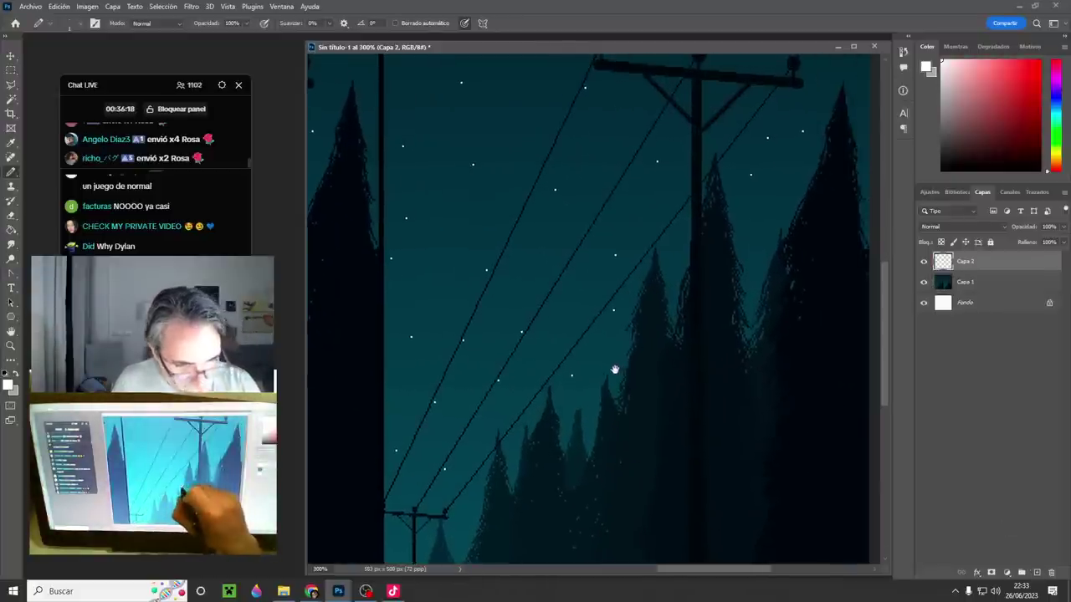
{"action": "scroll", "coordinate": [633, 370], "scroll_direction": "down", "scroll_amount": 1}
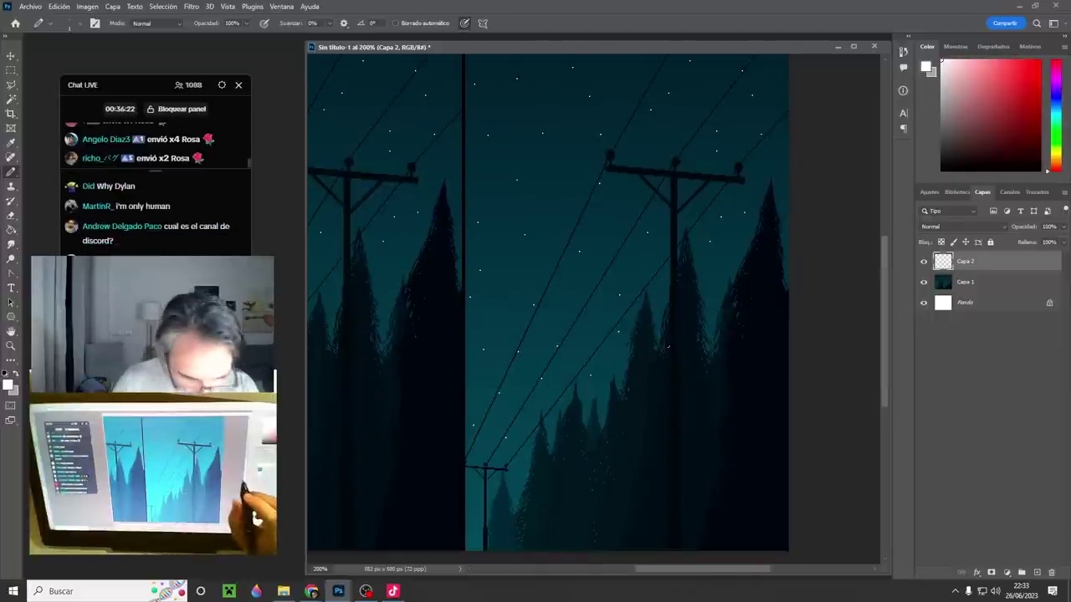
{"action": "scroll", "coordinate": [524, 495], "scroll_direction": "up", "scroll_amount": 2}
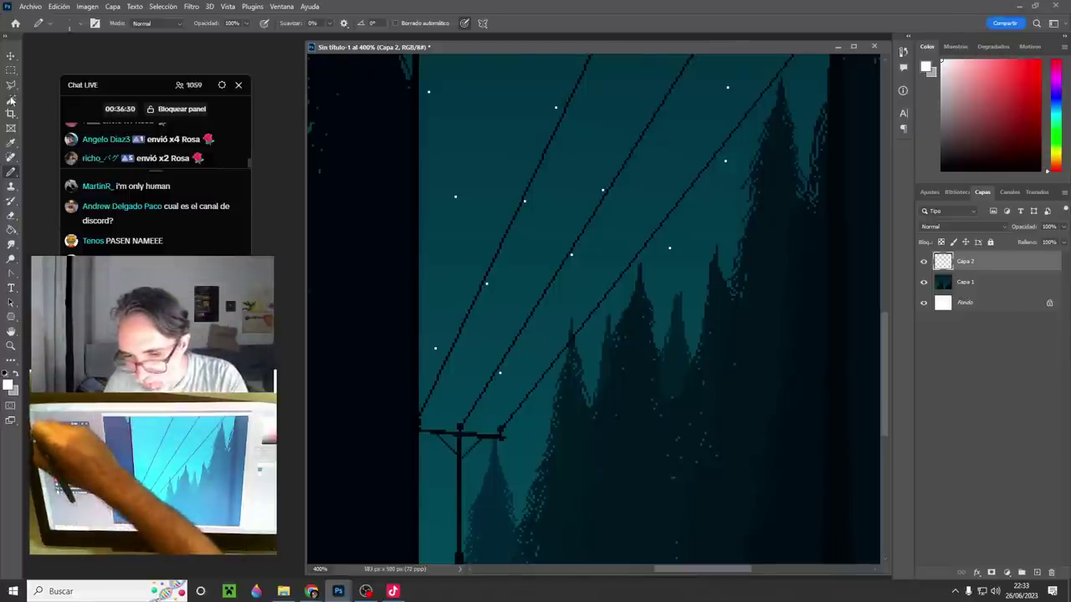
- Try to select the second scene's small pole and wires on Capa 1 with the Magic Wand
{"action": "key", "text": "w"}
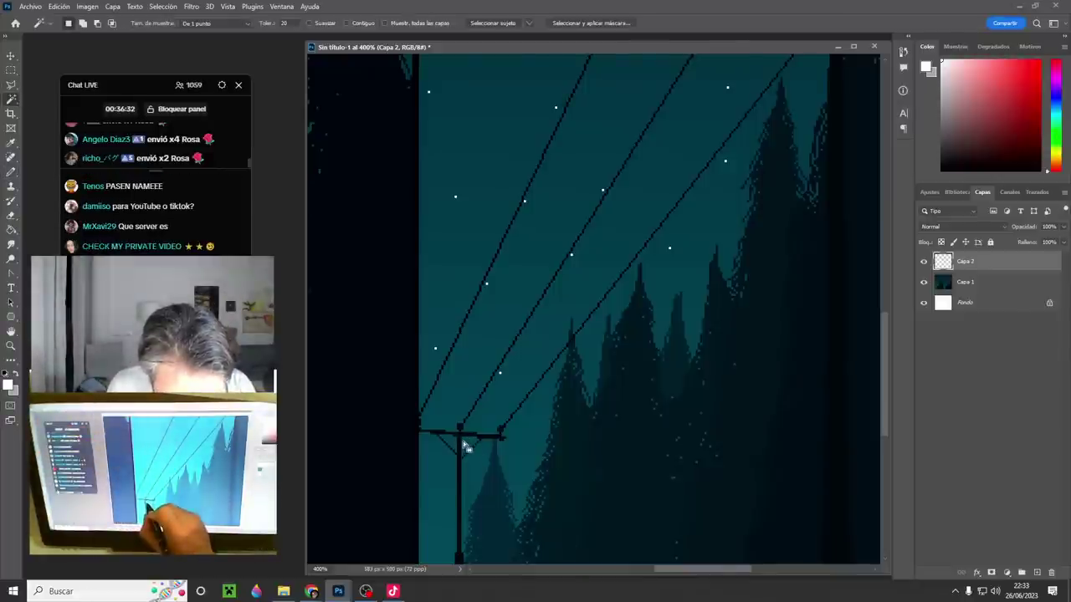
{"action": "left_click", "coordinate": [969, 286]}
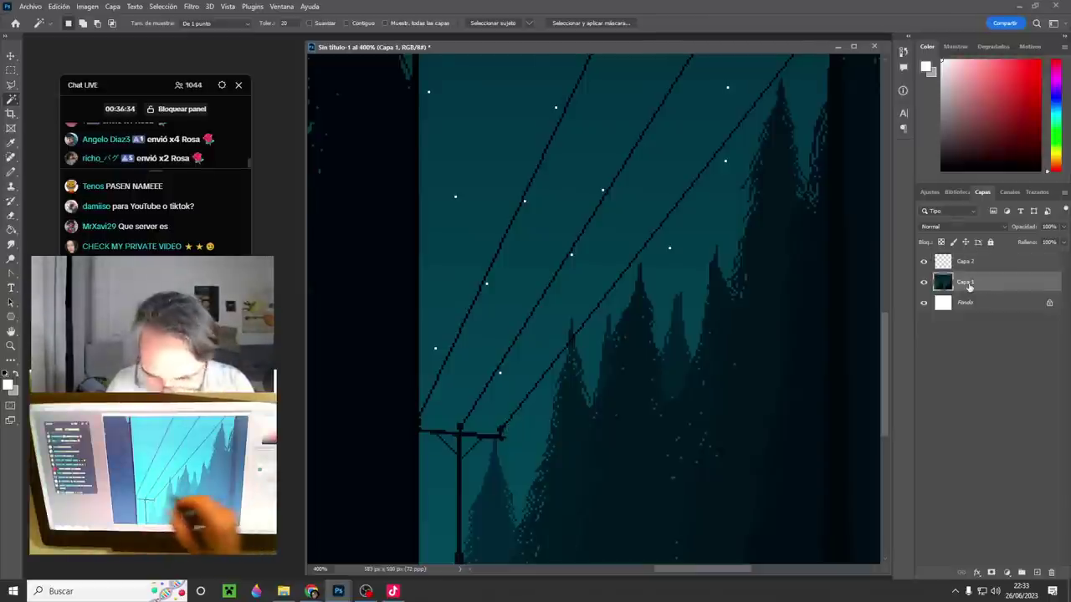
{"action": "left_click", "coordinate": [456, 438]}
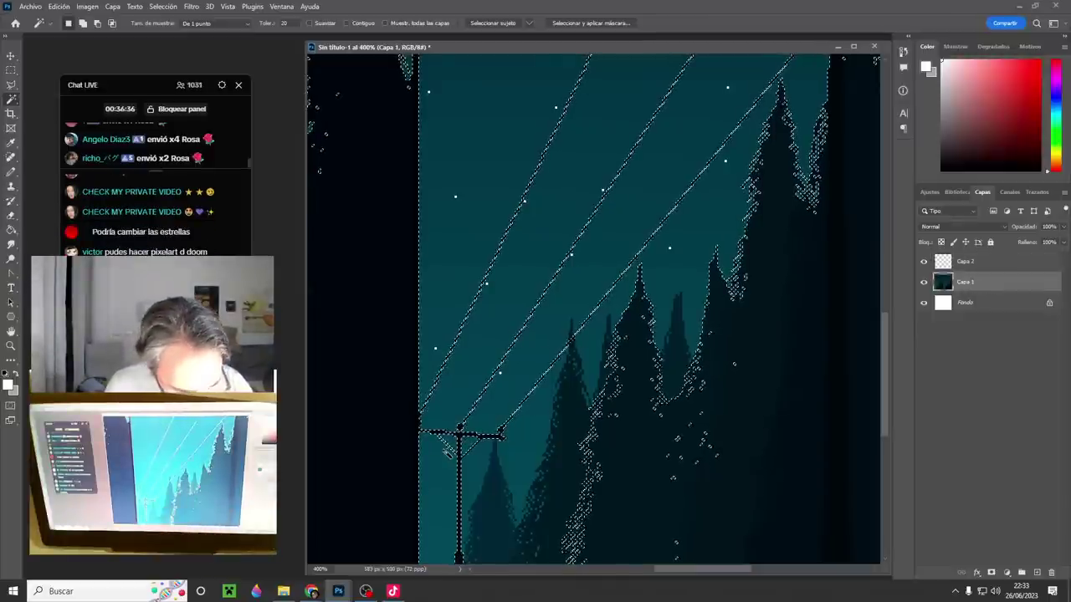
{"action": "left_click", "coordinate": [669, 454], "text": "alt"}
{"action": "left_click_drag", "start_coordinate": [675, 485], "coordinate": [645, 447]}
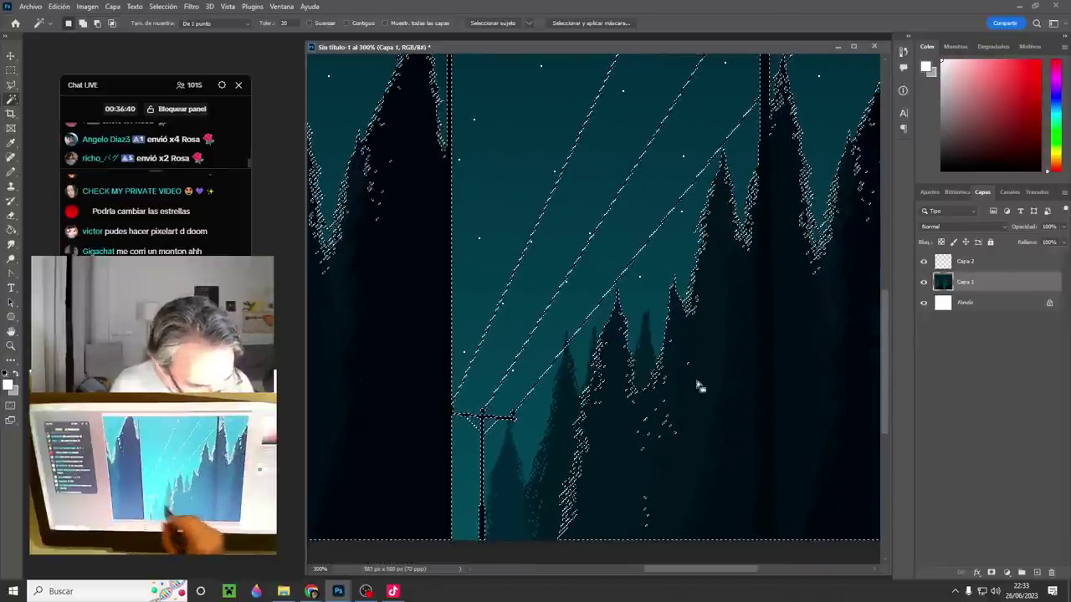
{"action": "key", "text": "ctrl+d"}
- Sample the small pole's dark colour and try a straight horizontal pencil line from the pole across the trees
{"action": "key", "text": "b"}
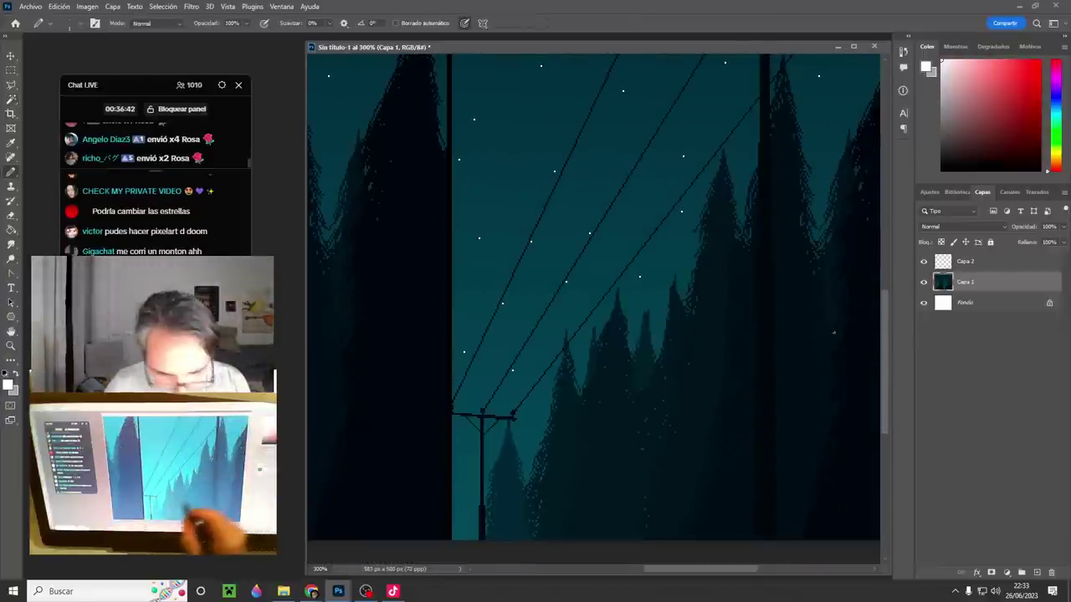
{"action": "left_click", "coordinate": [533, 473], "text": "ctrl"}
{"action": "left_click", "coordinate": [538, 473], "text": "ctrl"}
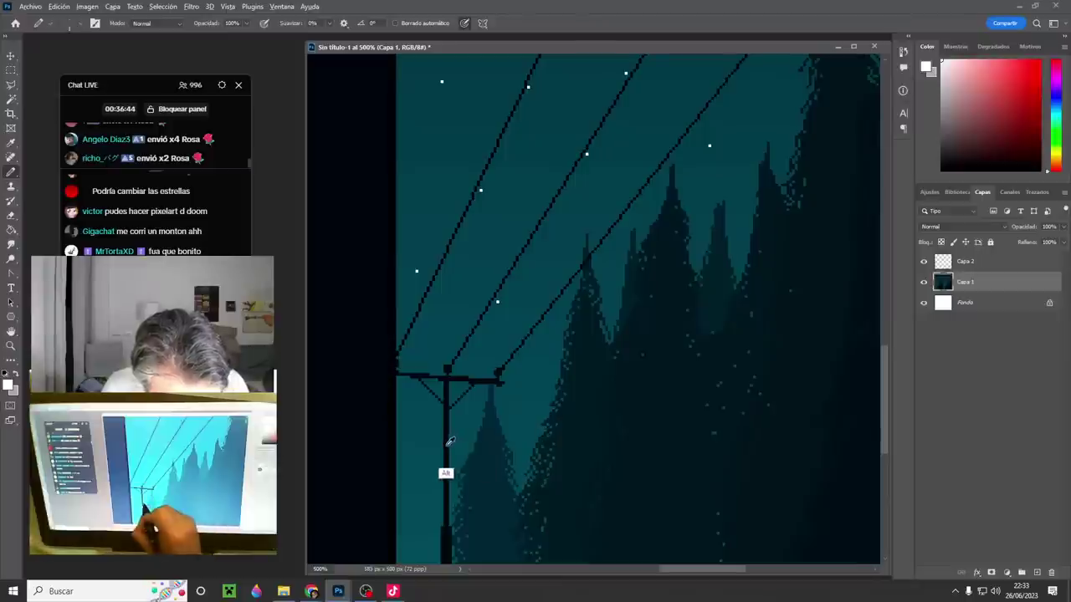
{"action": "left_click", "coordinate": [450, 442], "text": "alt"}
{"action": "left_click", "coordinate": [665, 451], "text": "shift"}
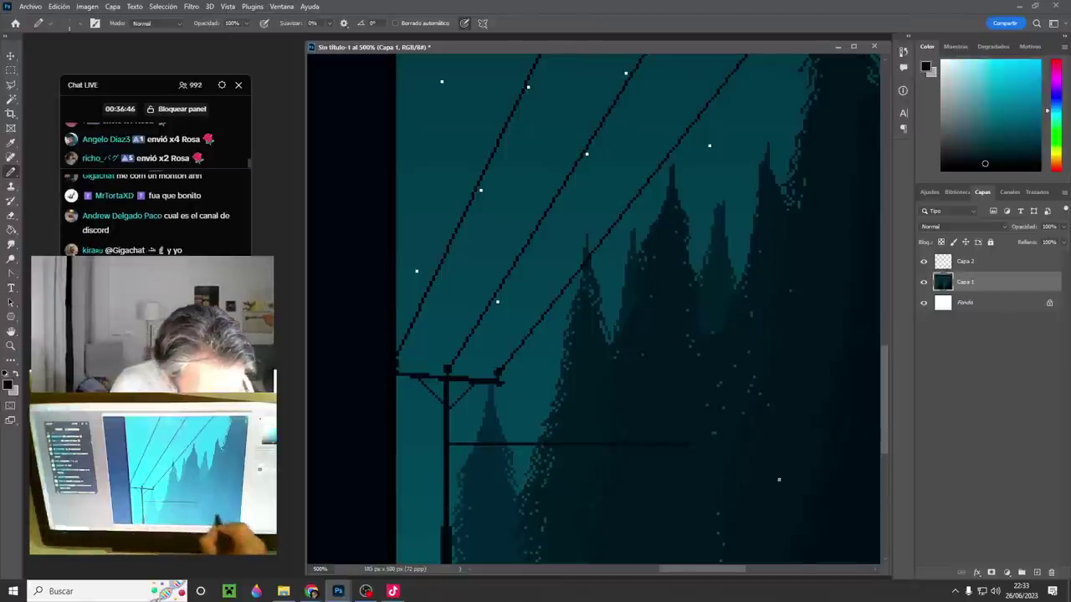
- Set the Magic Wand tolerance to 0 and select the pole and its wires on Capa 1 without the surrounding trees
{"action": "key", "text": "w"}
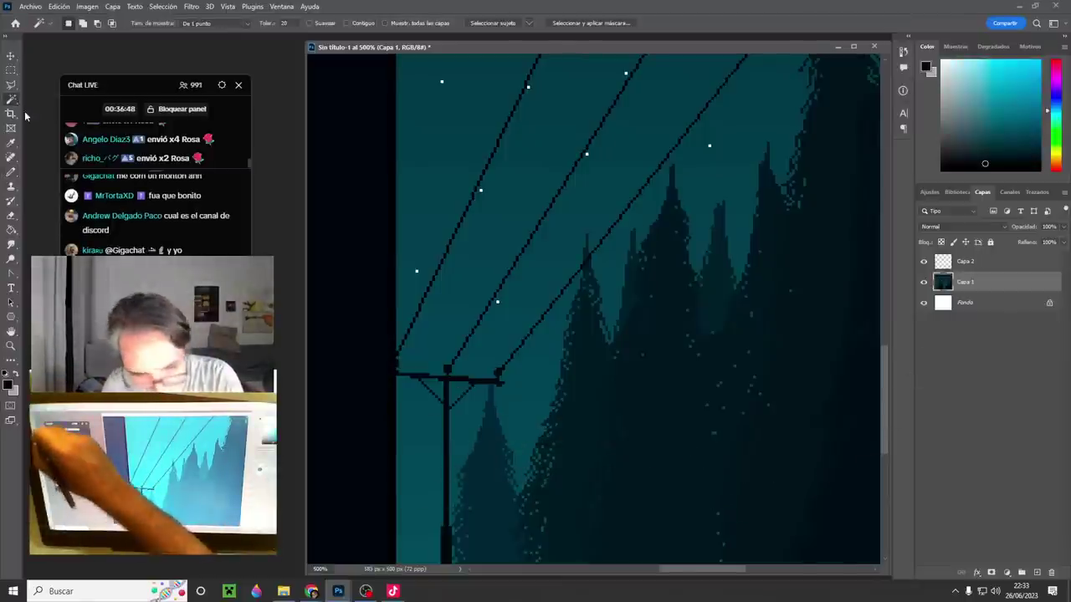
{"action": "left_click", "coordinate": [446, 381]}
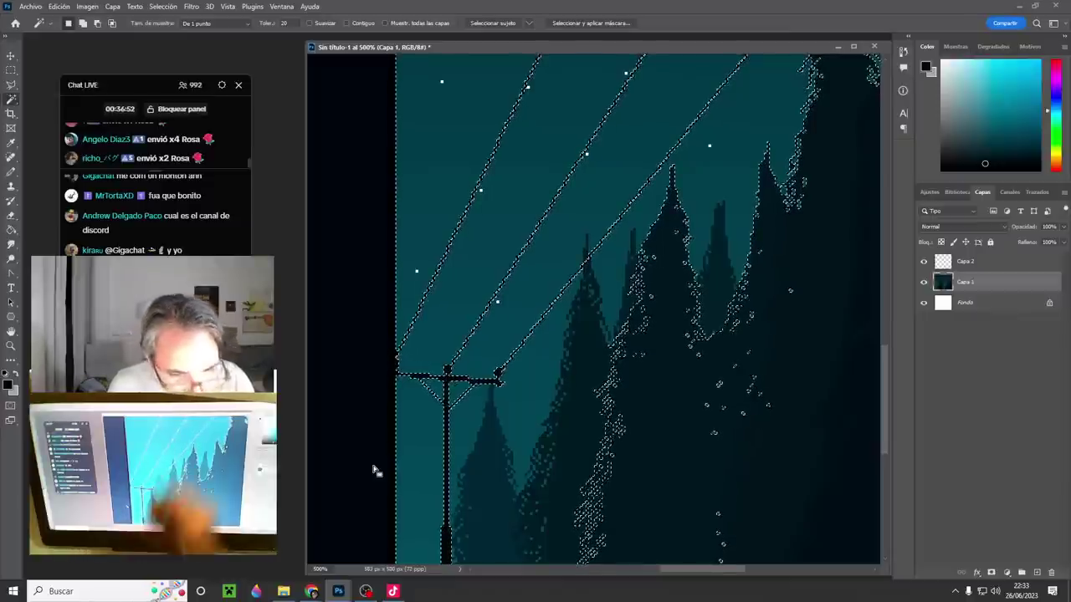
{"action": "double_click", "coordinate": [286, 22]}
{"action": "type", "text": "0"}
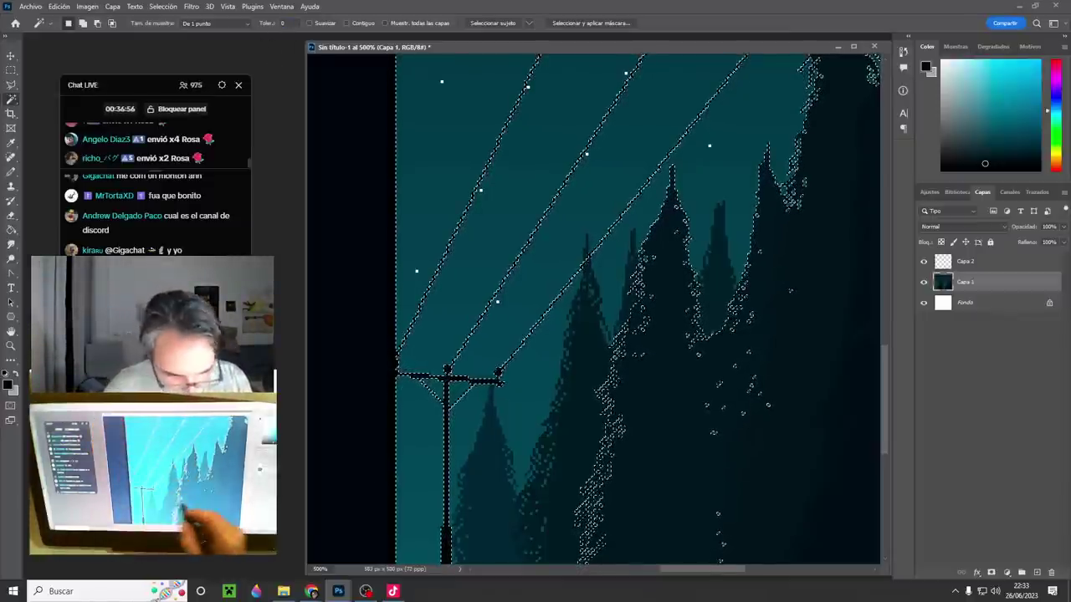
{"action": "key", "text": "ctrl+d"}
{"action": "left_click", "coordinate": [448, 381]}
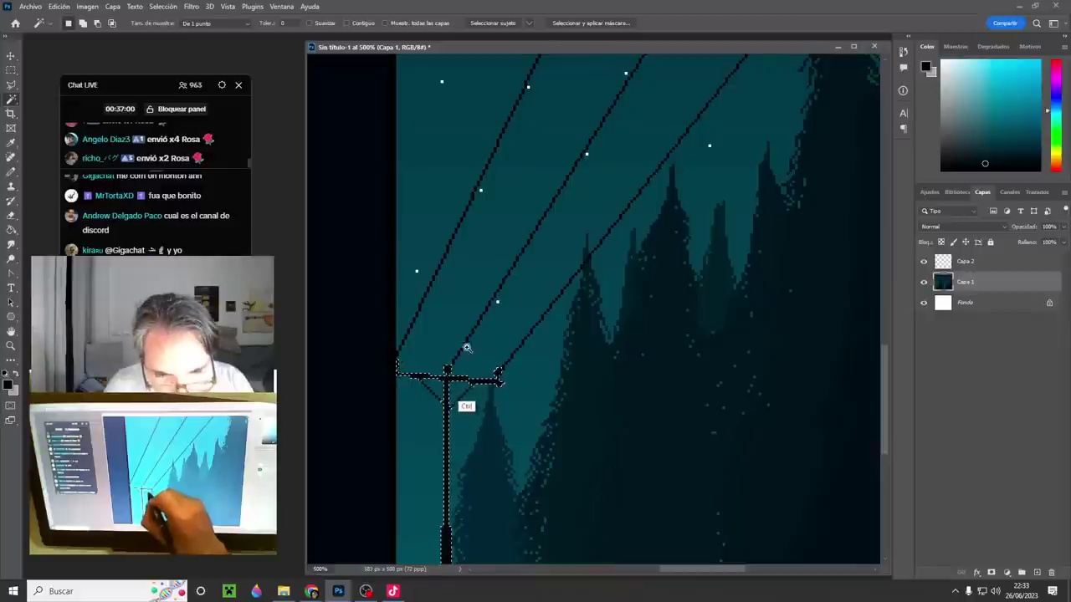
{"action": "scroll", "coordinate": [467, 348], "scroll_direction": "up", "scroll_amount": 1}
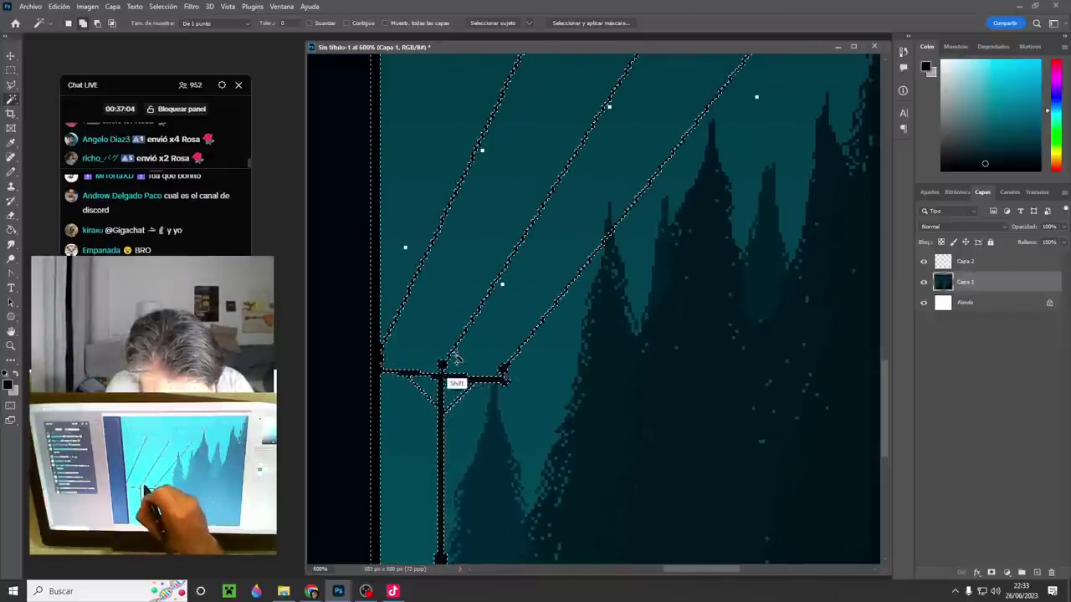
- Switch to the Pencil on Capa 2, sample the dark tree tone for the selected pole and wires, and check the layer's visibility
{"action": "left_click", "coordinate": [962, 269]}
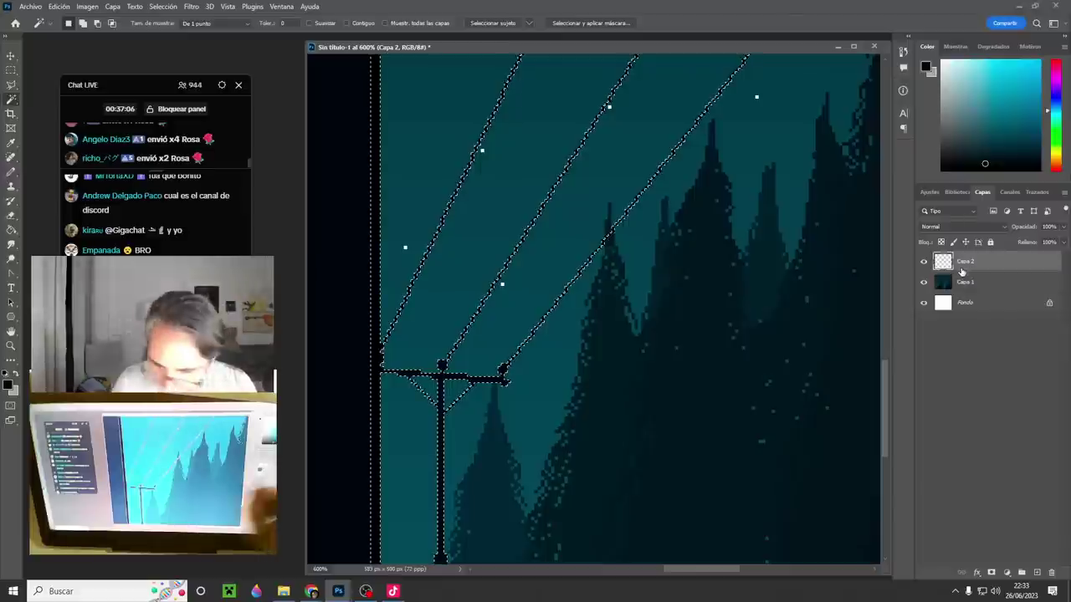
{"action": "key", "text": "b"}
{"action": "left_click_drag", "start_coordinate": [580, 434], "coordinate": [563, 435]}
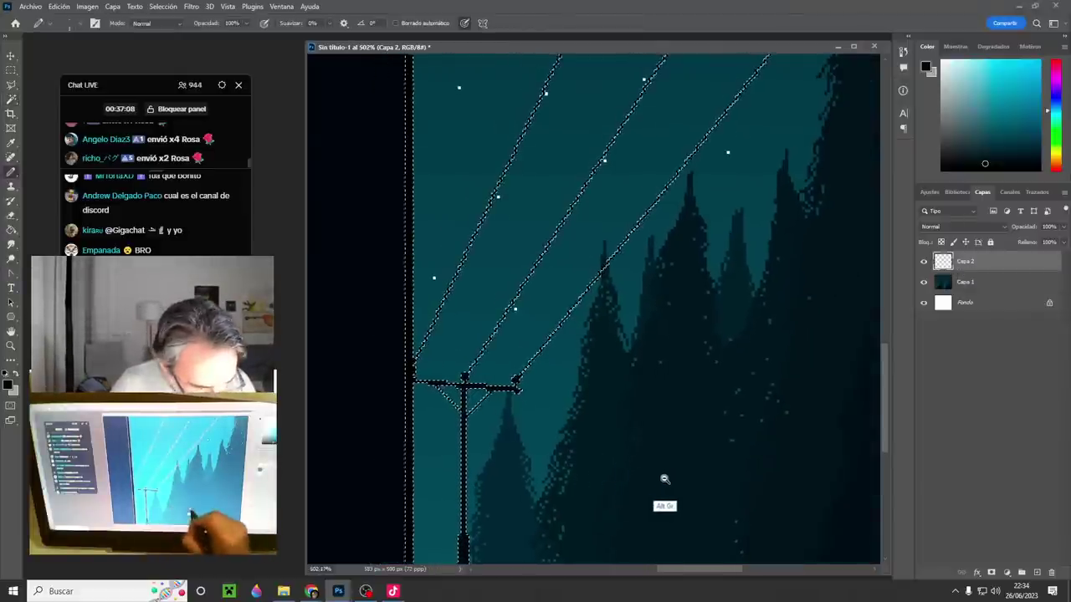
{"action": "scroll", "coordinate": [664, 479], "scroll_direction": "down", "scroll_amount": 4}
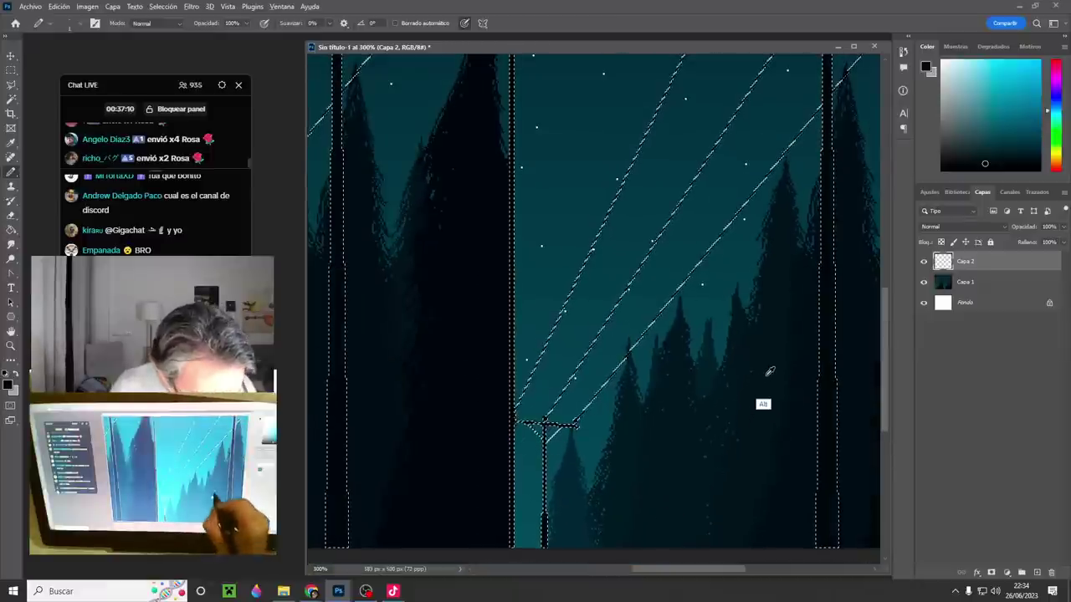
{"action": "left_click", "coordinate": [728, 370], "text": "alt"}
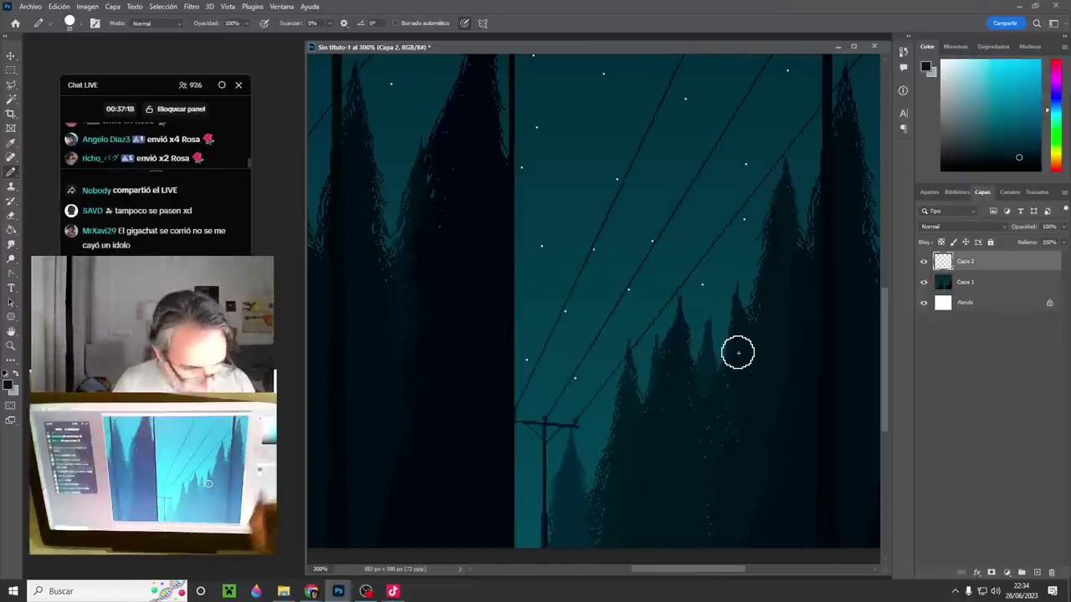
{"action": "left_click", "coordinate": [924, 264]}
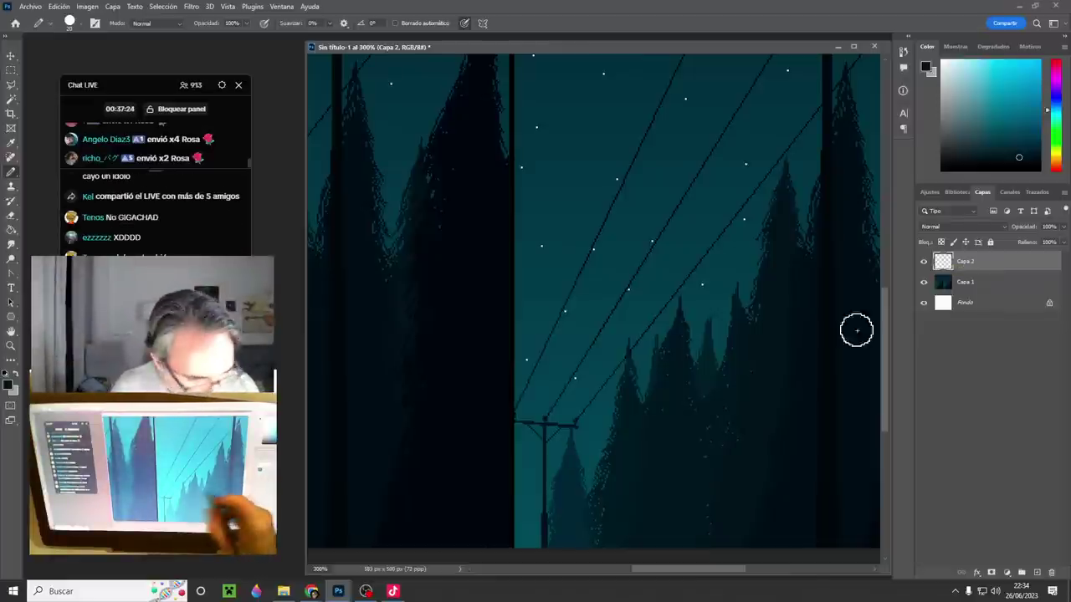
- Choose bright red as the drawing colour and add a new empty layer above Capa 2 for the correction sketch
{"action": "mouse_move", "coordinate": [732, 324]}
{"action": "left_mouse_down"}
{"action": "mouse_move", "coordinate": [636, 325]}
{"action": "mouse_move", "coordinate": [573, 360]}
{"action": "left_mouse_up"}
{"action": "left_click", "coordinate": [701, 346], "text": "ctrl+alt"}
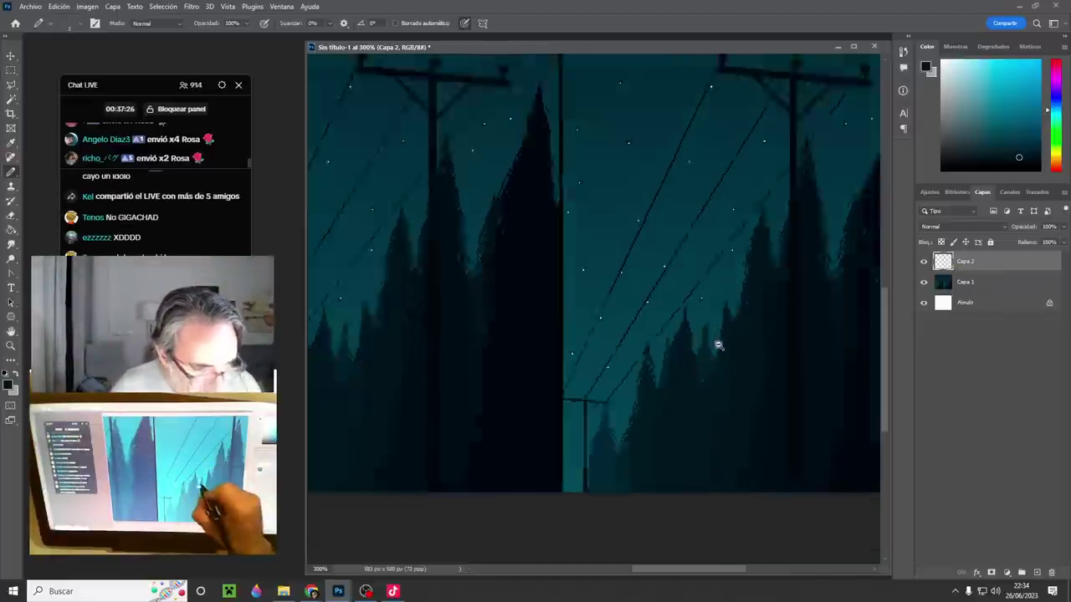
{"action": "left_click_drag", "start_coordinate": [717, 347], "coordinate": [637, 392]}
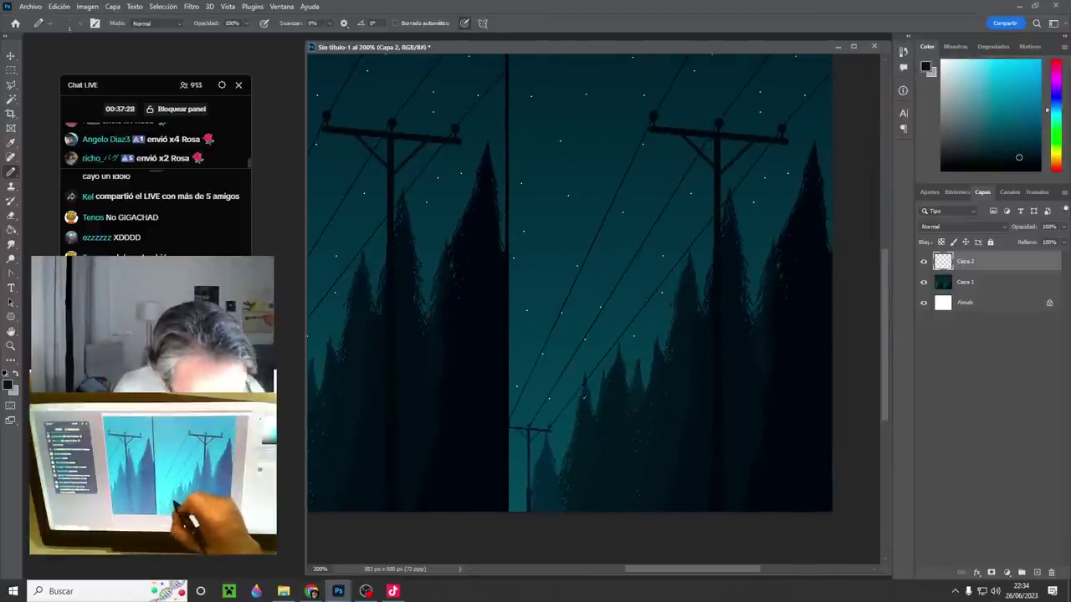
{"action": "left_click", "coordinate": [508, 420], "text": "alt"}
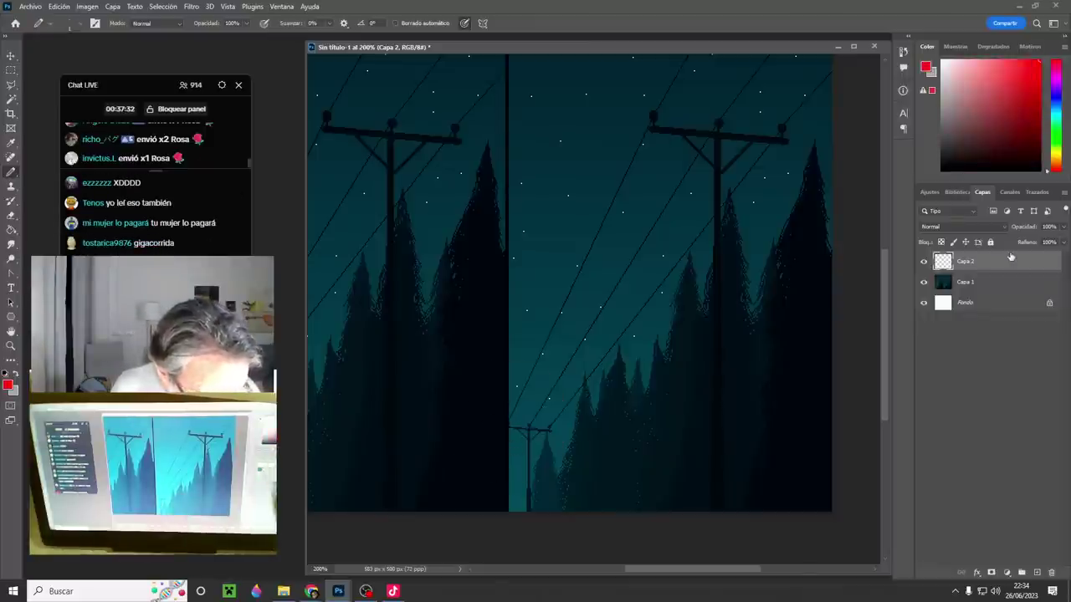
{"action": "left_click", "coordinate": [1038, 573]}
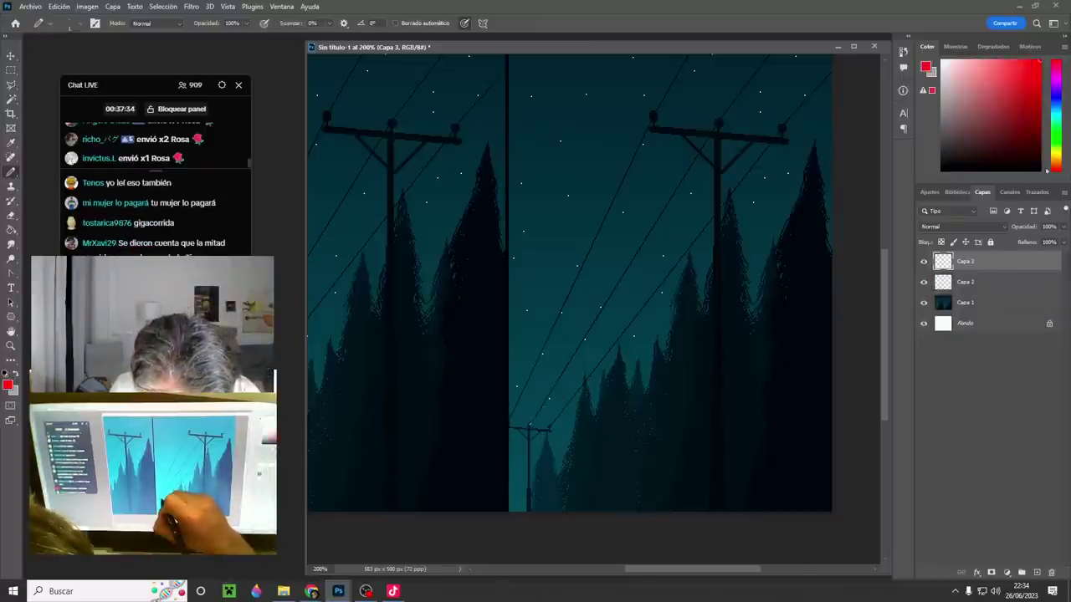
- Try a straight red line from the small pole's middle insulator to the crossarm of the tall pole in the second scene
{"action": "left_click", "coordinate": [529, 425]}
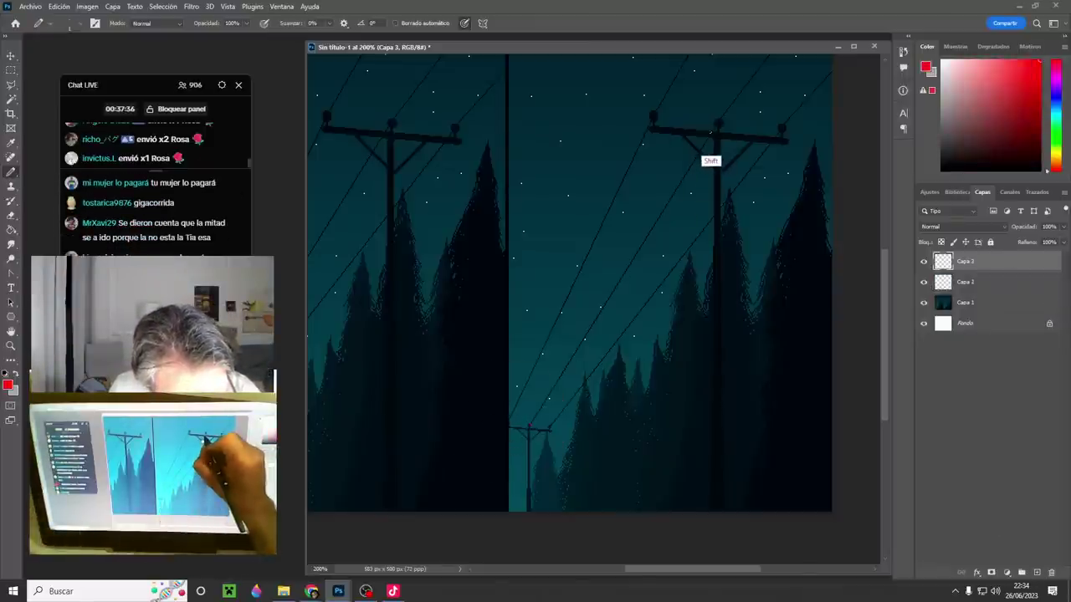
{"action": "left_click", "coordinate": [711, 139], "text": "shift"}
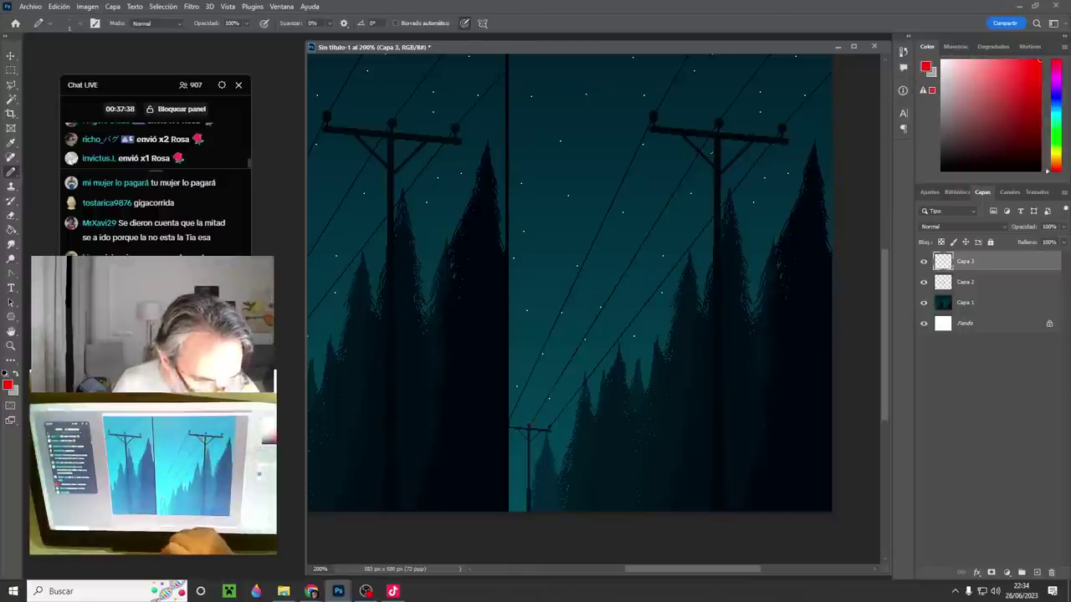
{"action": "left_click", "coordinate": [525, 424], "text": "ctrl"}
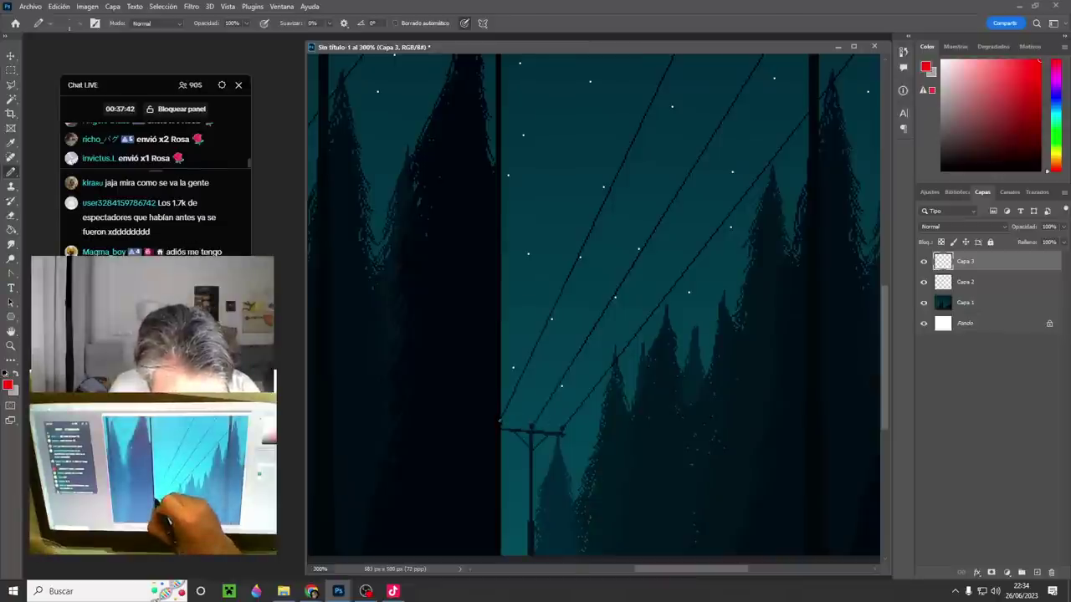
{"action": "key", "text": "ctrl"}
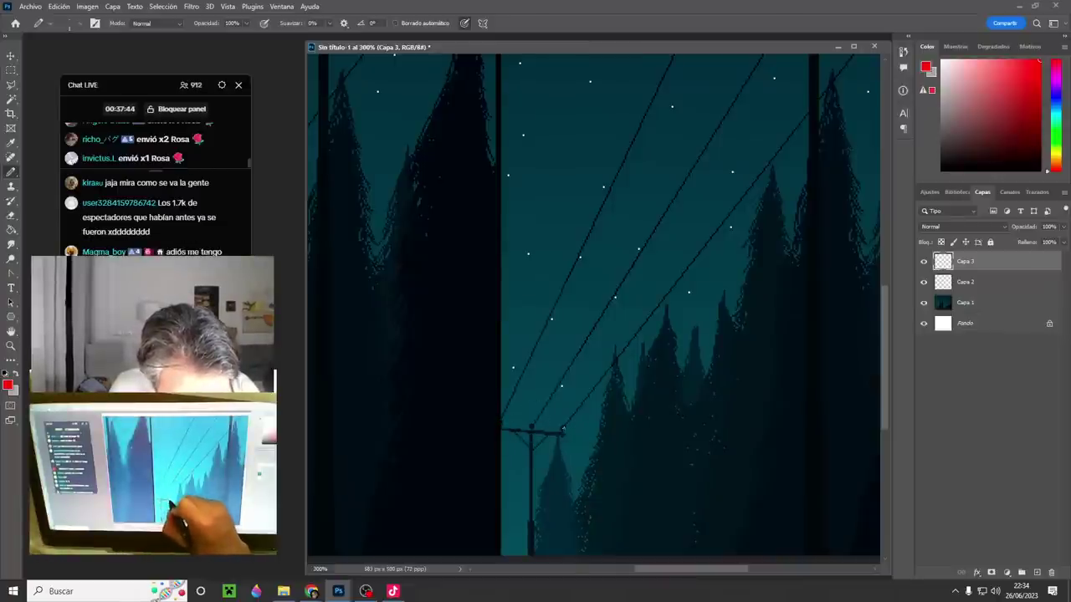
- Try a deeply sagging red wire in connected segments from the small pole's outer insulator to the tall pole's outer insulator
{"action": "left_click", "coordinate": [563, 429]}
{"action": "left_click", "coordinate": [585, 425], "text": "shift"}
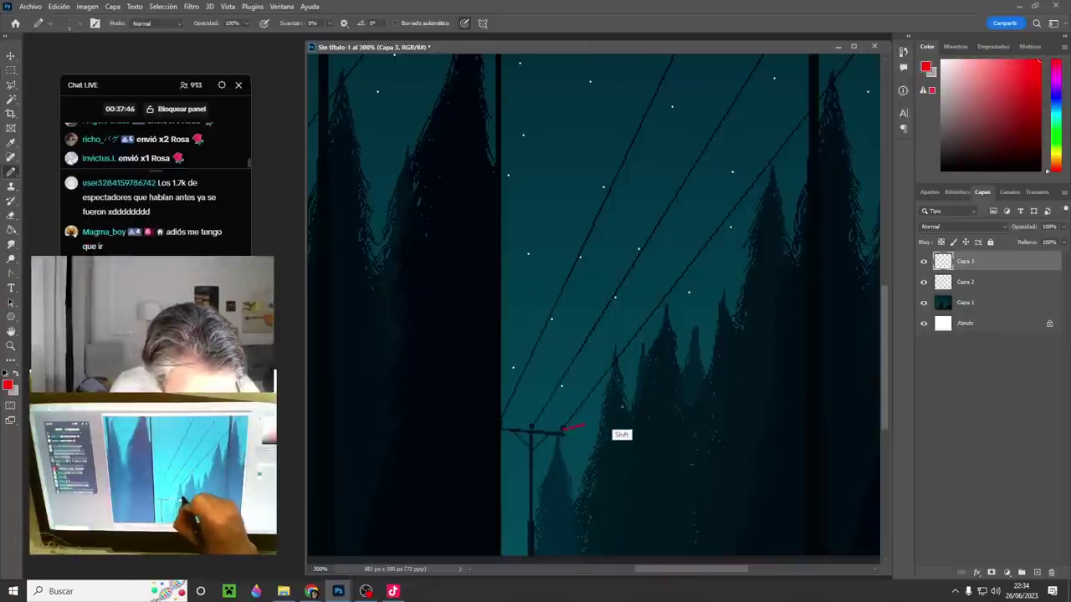
{"action": "mouse_move", "coordinate": [584, 426]}
{"action": "left_mouse_down"}
{"action": "mouse_move", "coordinate": [653, 390]}
{"action": "mouse_move", "coordinate": [692, 348]}
{"action": "left_mouse_up"}
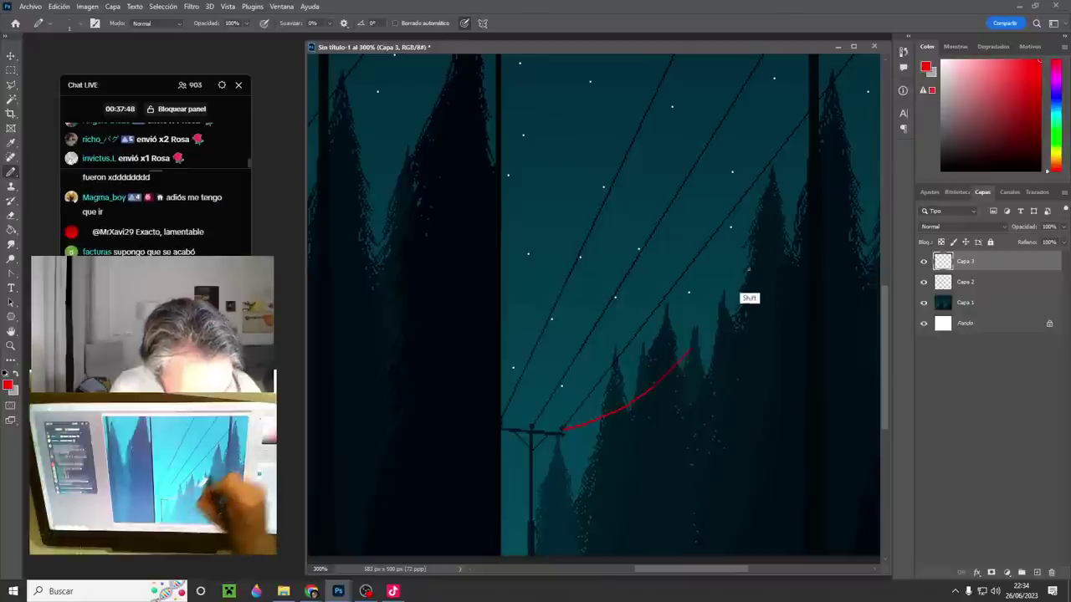
{"action": "left_click", "coordinate": [756, 254], "text": "shift"}
{"action": "left_click_drag", "start_coordinate": [790, 203], "coordinate": [665, 329]}
{"action": "left_click", "coordinate": [715, 243], "text": "shift"}
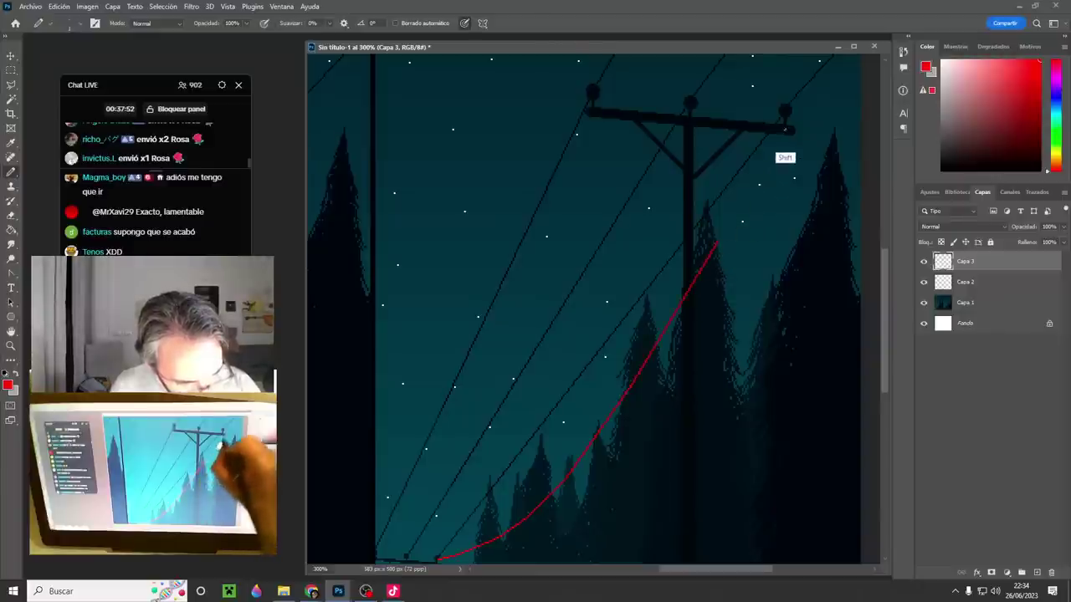
{"action": "left_click_drag", "start_coordinate": [707, 297], "coordinate": [758, 210]}
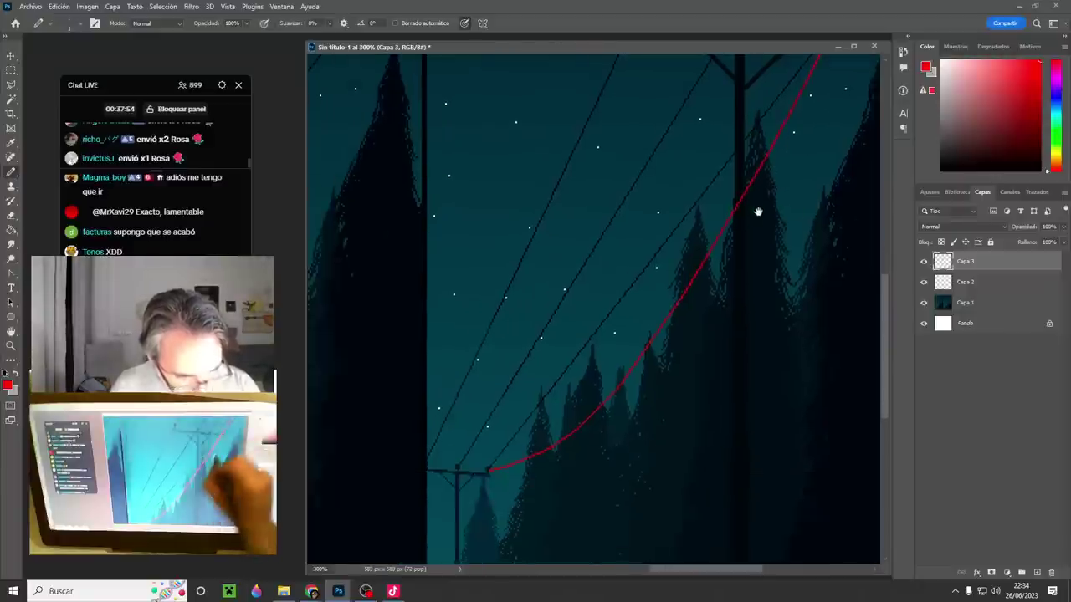
{"action": "left_click", "coordinate": [750, 239], "text": "alt"}
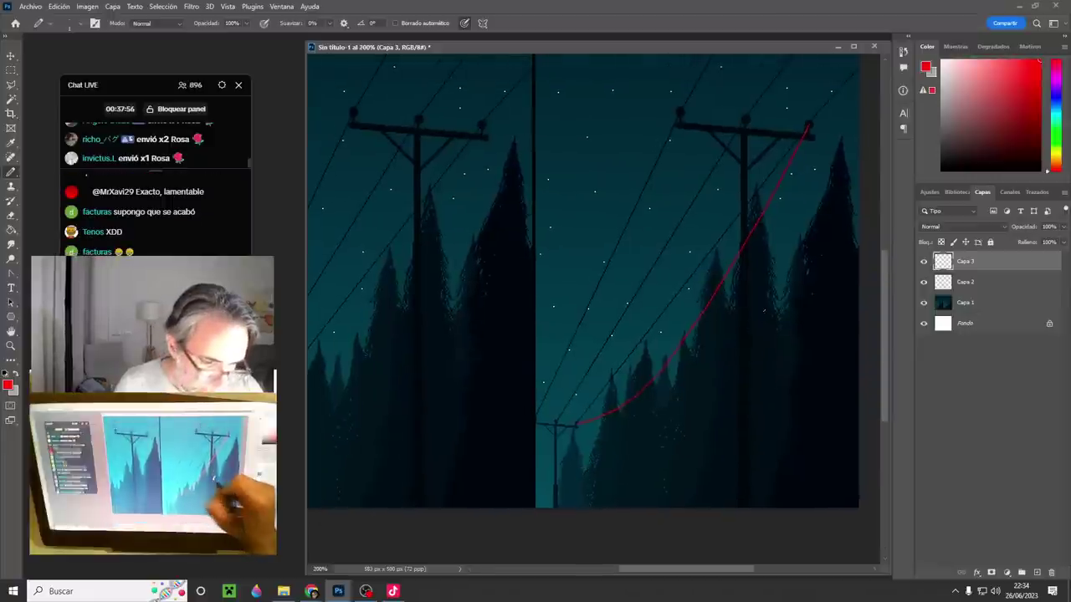
{"action": "key", "text": "ctrl+z"}
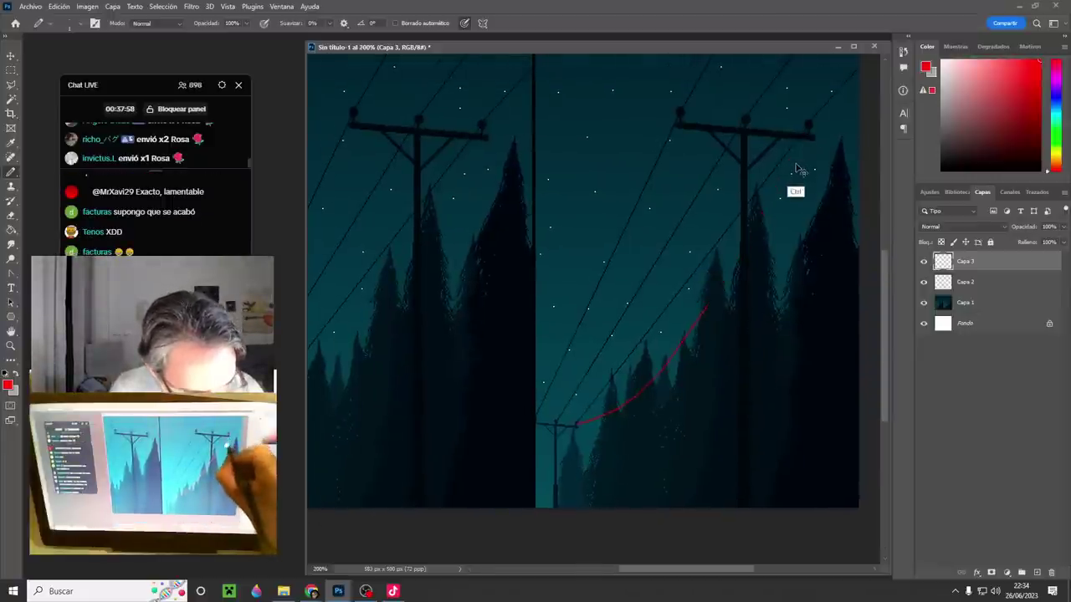
{"action": "key", "text": "ctrl+z"}
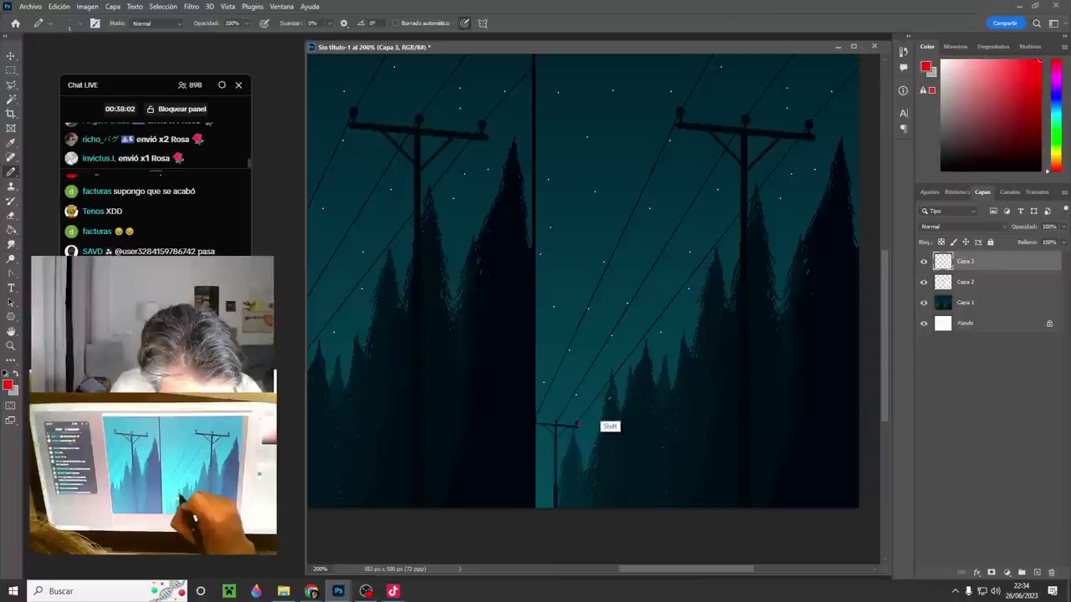
- Draw a gently sagging red wire in connected straight segments from the small pole's right insulator to the tall pole's right insulator
{"action": "left_click", "coordinate": [613, 402], "text": "shift"}
{"action": "left_click", "coordinate": [648, 368], "text": "shift"}
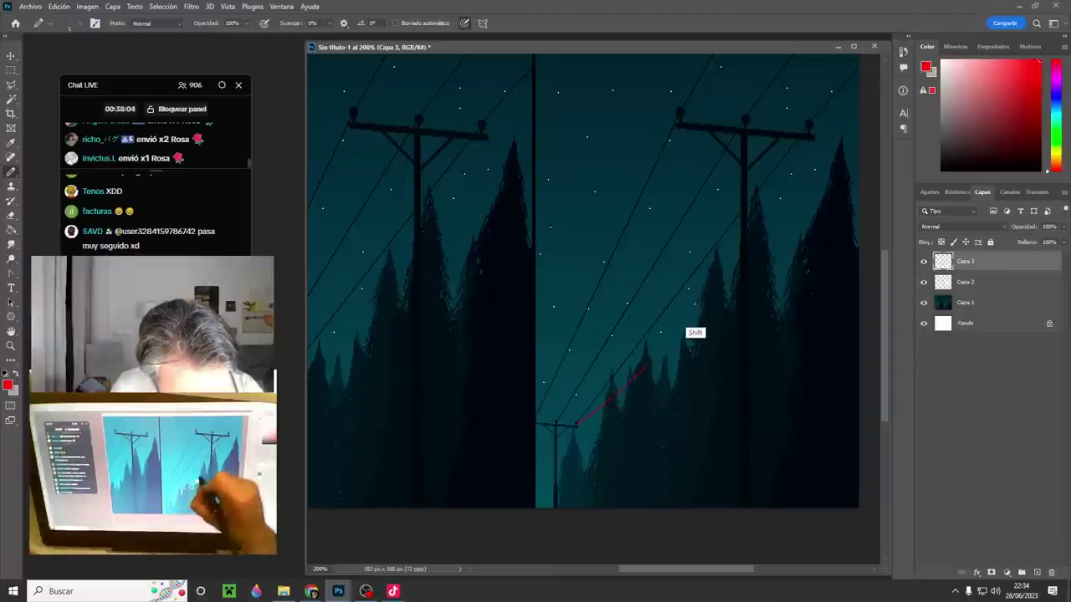
{"action": "left_click", "coordinate": [701, 301], "text": "shift"}
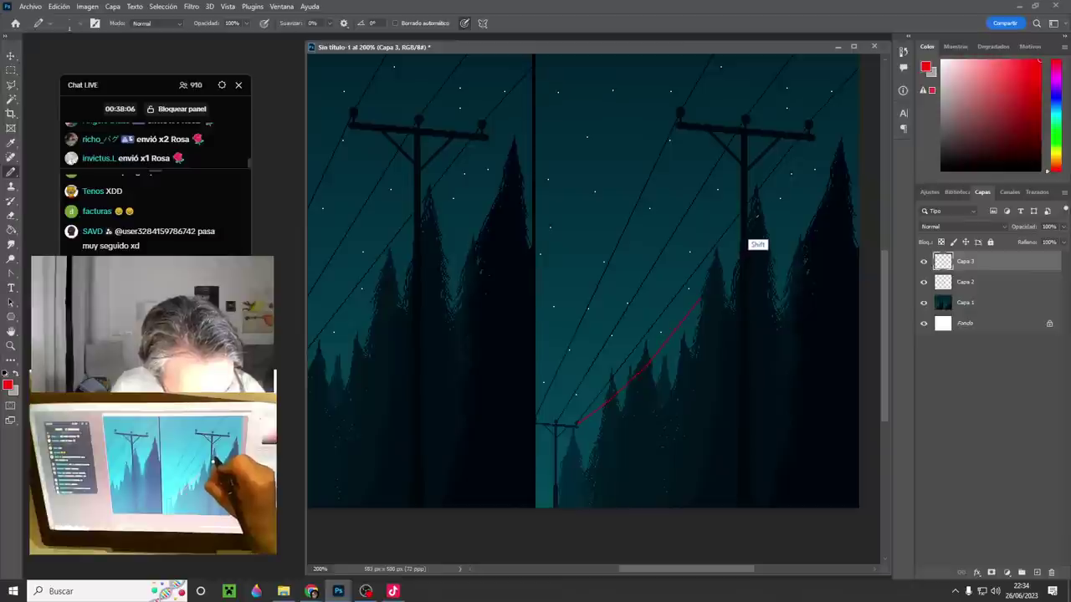
{"action": "left_click", "coordinate": [760, 214], "text": "shift"}
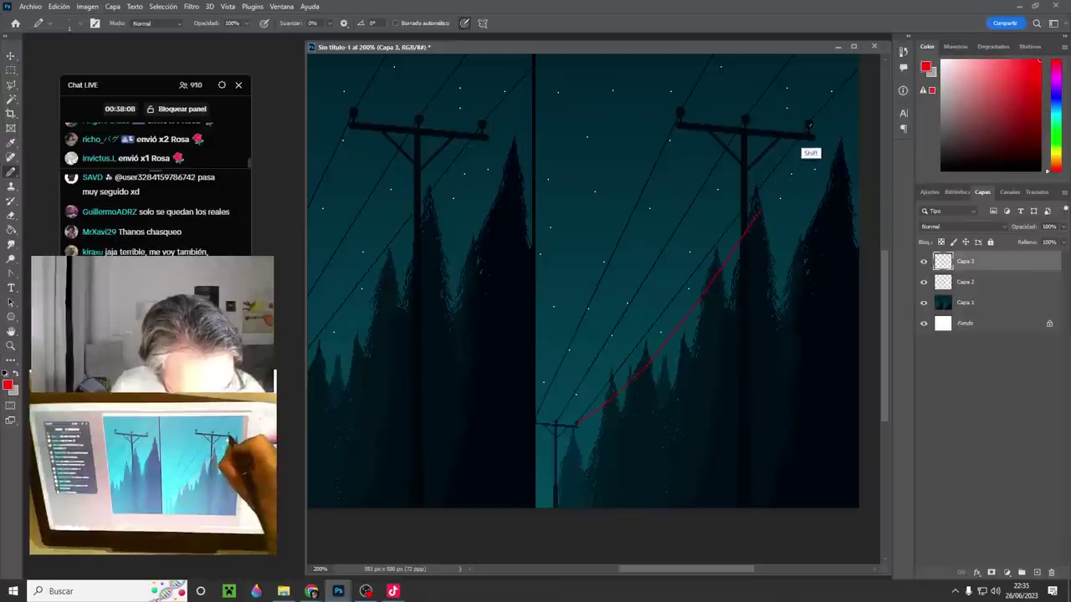
- Draw a second sagging red wire in connected segments from the tall pole's middle insulator down to the small pole's middle insulator
{"action": "left_click", "coordinate": [745, 120]}
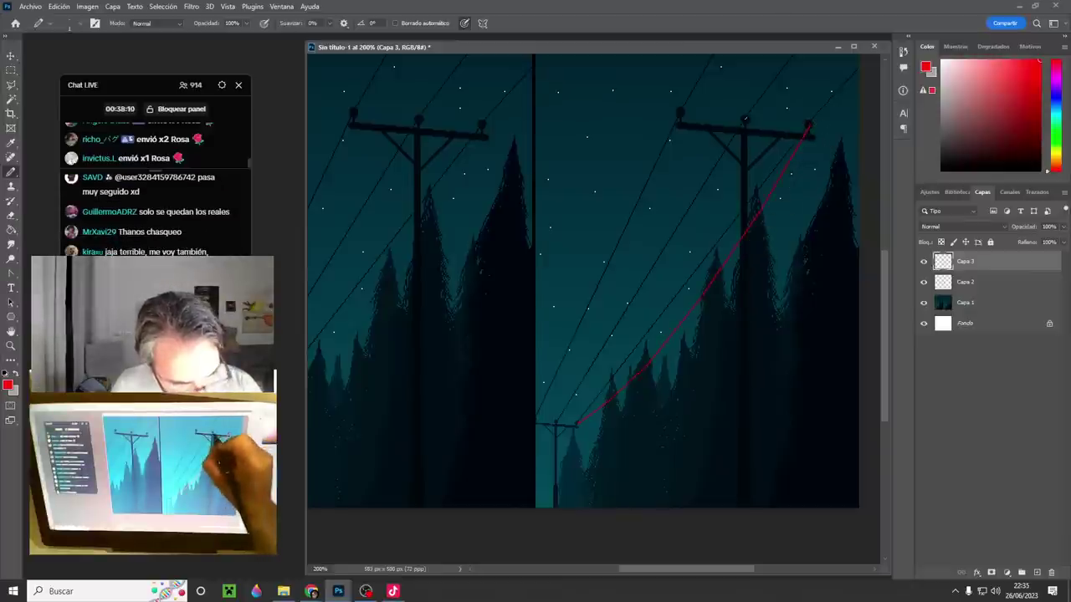
{"action": "left_click", "coordinate": [703, 203], "text": "shift"}
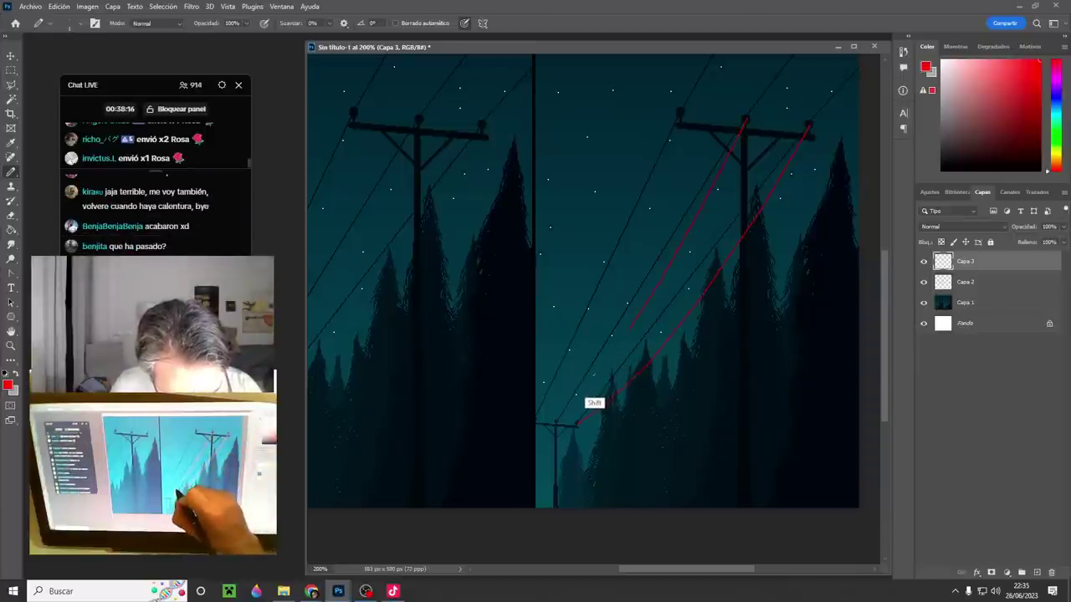
{"action": "left_click", "coordinate": [557, 420], "text": "shift"}
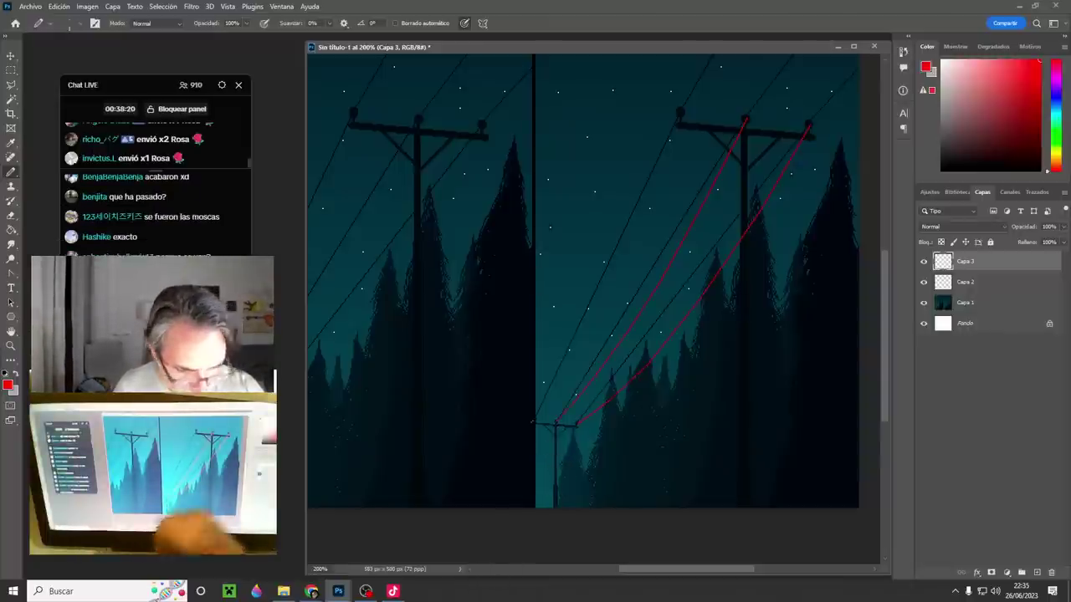
- Draw a third sagging red wire in connected segments from the small pole's left end up to the tall pole's left insulator
{"action": "left_click", "coordinate": [564, 373], "text": "shift"}
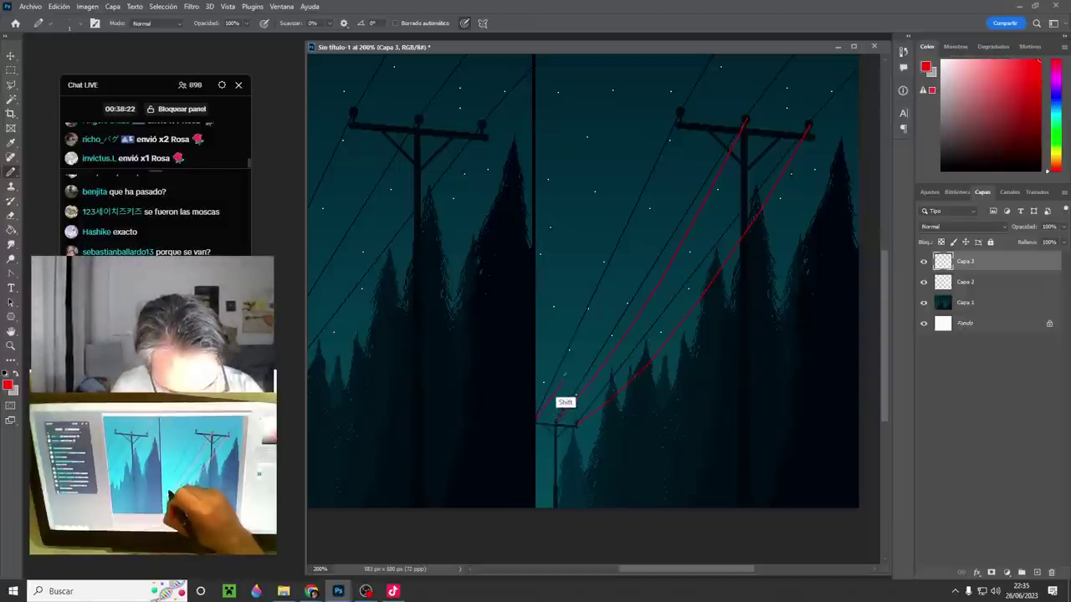
{"action": "left_click", "coordinate": [588, 336], "text": "shift"}
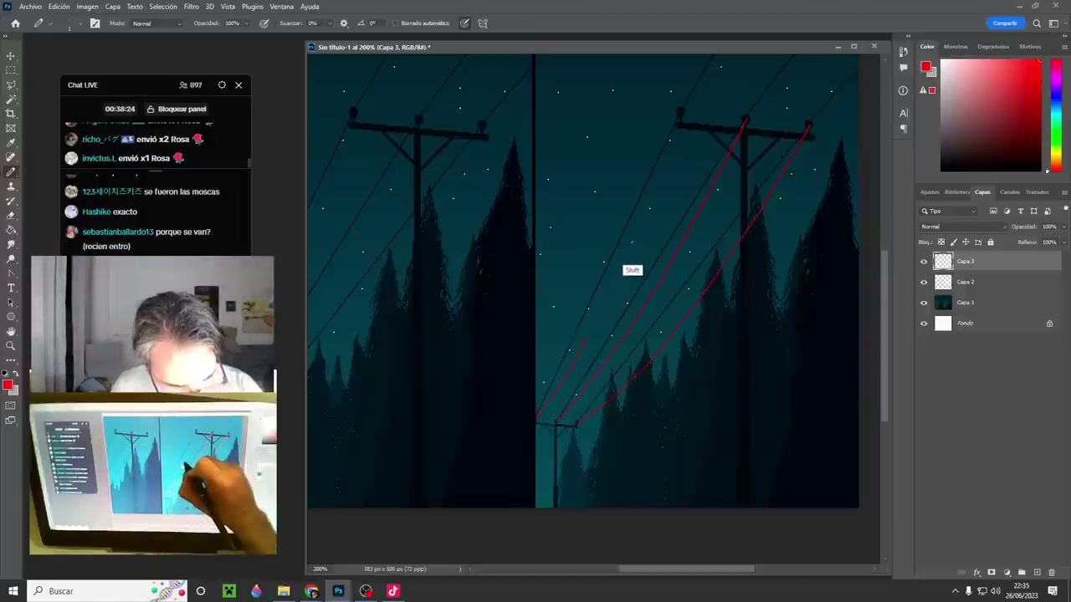
{"action": "left_click", "coordinate": [632, 243], "text": "shift"}
{"action": "left_click", "coordinate": [667, 159], "text": "shift"}
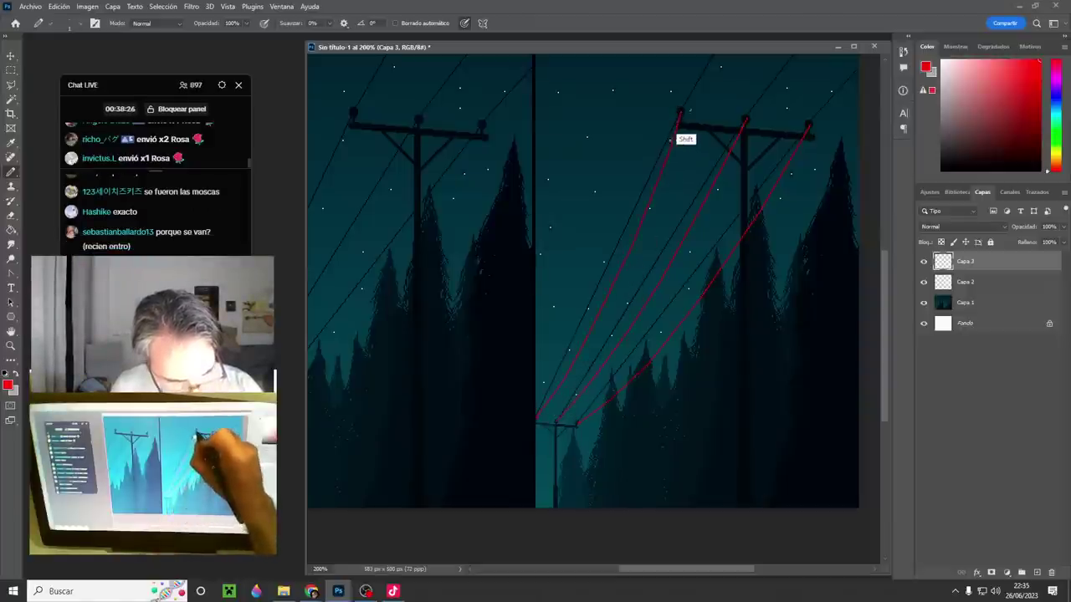
- Continue all three red wires with a sagging curve from the tall pole's insulators to the canvas edges, and check the whole picture
{"action": "left_click_drag", "start_coordinate": [713, 301], "coordinate": [576, 484]}
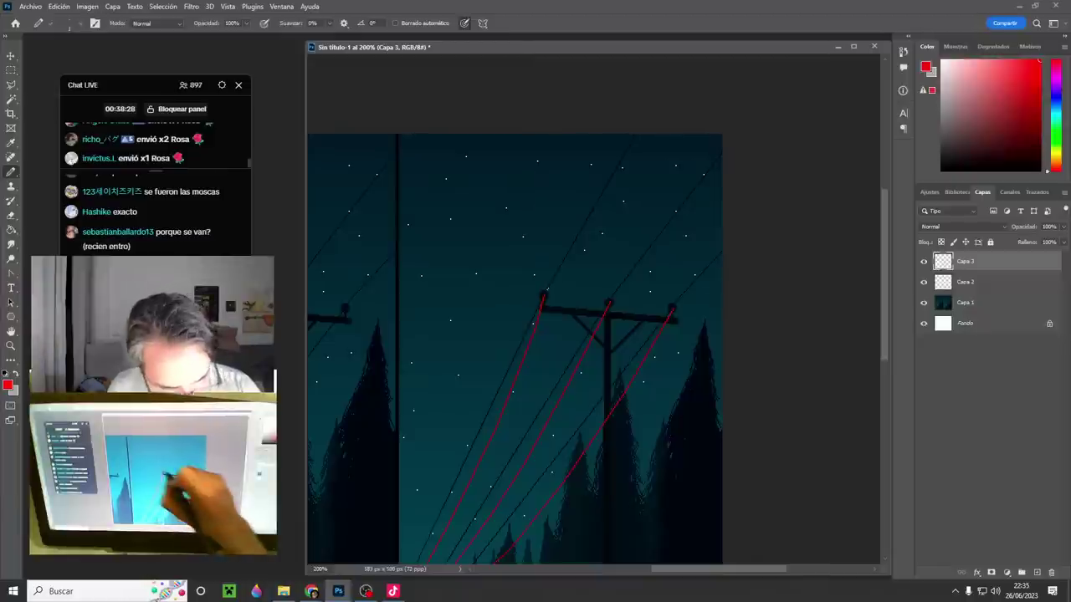
{"action": "mouse_move", "coordinate": [586, 248]}
{"action": "left_mouse_down"}
{"action": "mouse_move", "coordinate": [655, 183]}
{"action": "mouse_move", "coordinate": [686, 127]}
{"action": "left_mouse_up"}
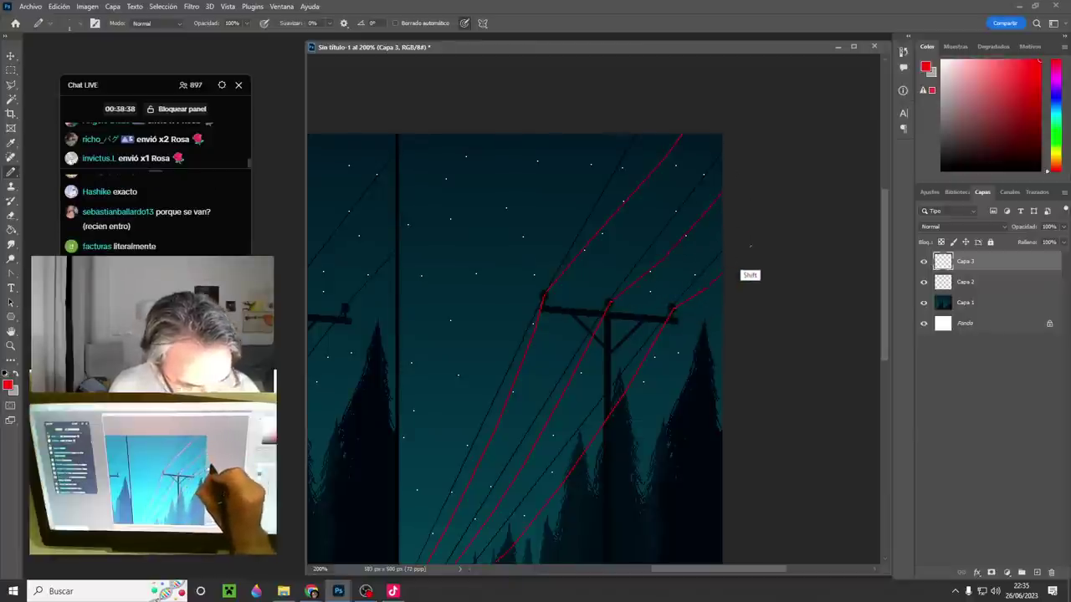
{"action": "left_click", "coordinate": [701, 392], "text": "alt"}
{"action": "left_click_drag", "start_coordinate": [689, 443], "coordinate": [712, 390]}
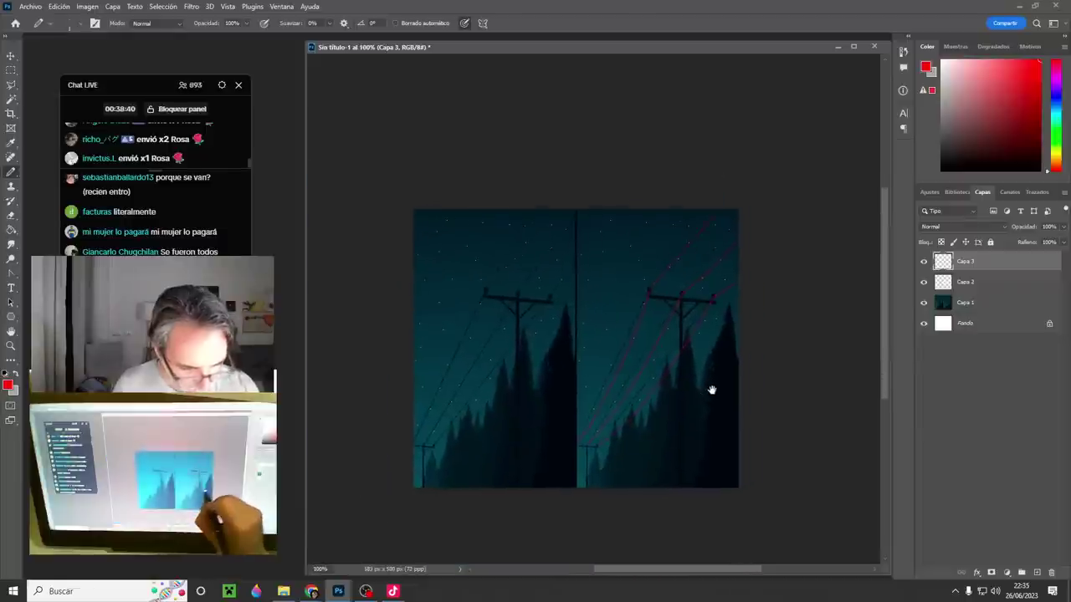
- Outline a second red edge along the left upper wire, from a wide end at the canvas edge tapering to the insulator
{"action": "left_click", "coordinate": [683, 326], "text": "ctrl"}
{"action": "left_click", "coordinate": [682, 333], "text": "ctrl"}
{"action": "left_click", "coordinate": [680, 322], "text": "ctrl"}
{"action": "left_click_drag", "start_coordinate": [666, 315], "coordinate": [586, 464]}
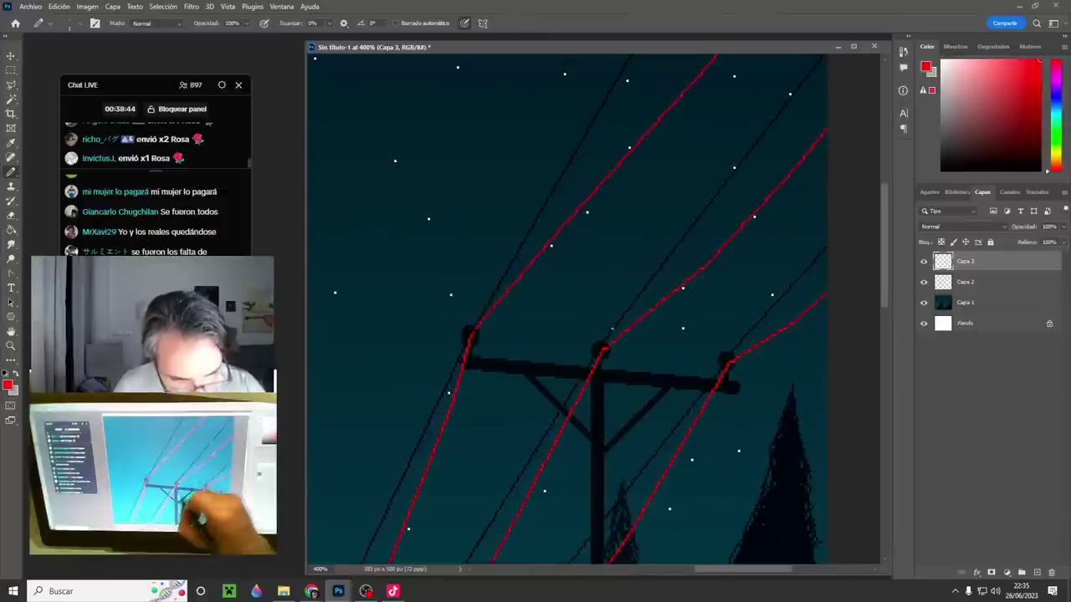
{"action": "left_click_drag", "start_coordinate": [608, 299], "coordinate": [555, 431]}
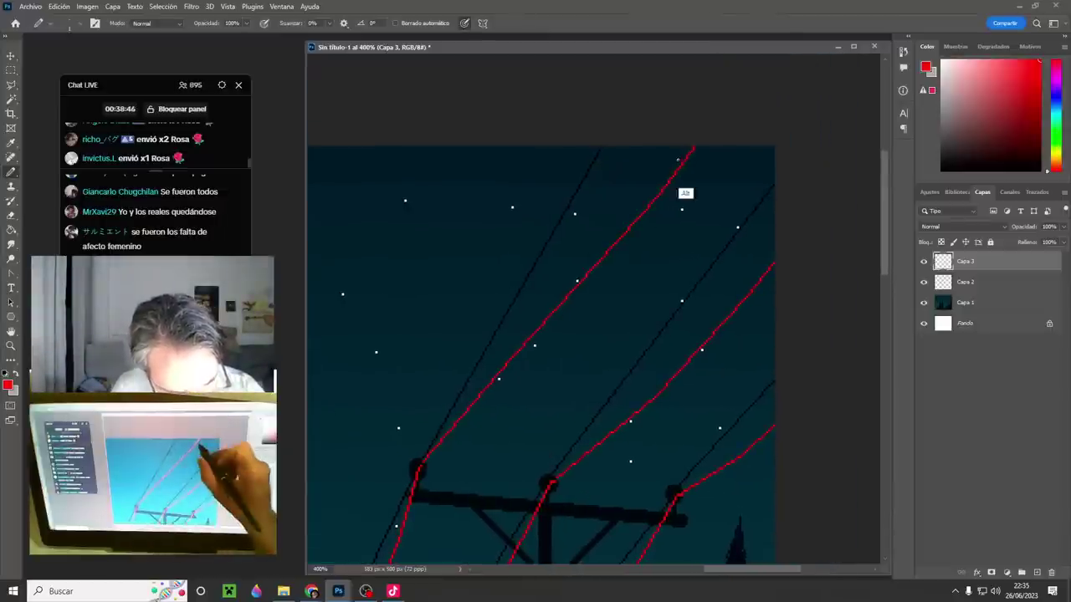
{"action": "right_click", "coordinate": [686, 165], "text": "alt"}
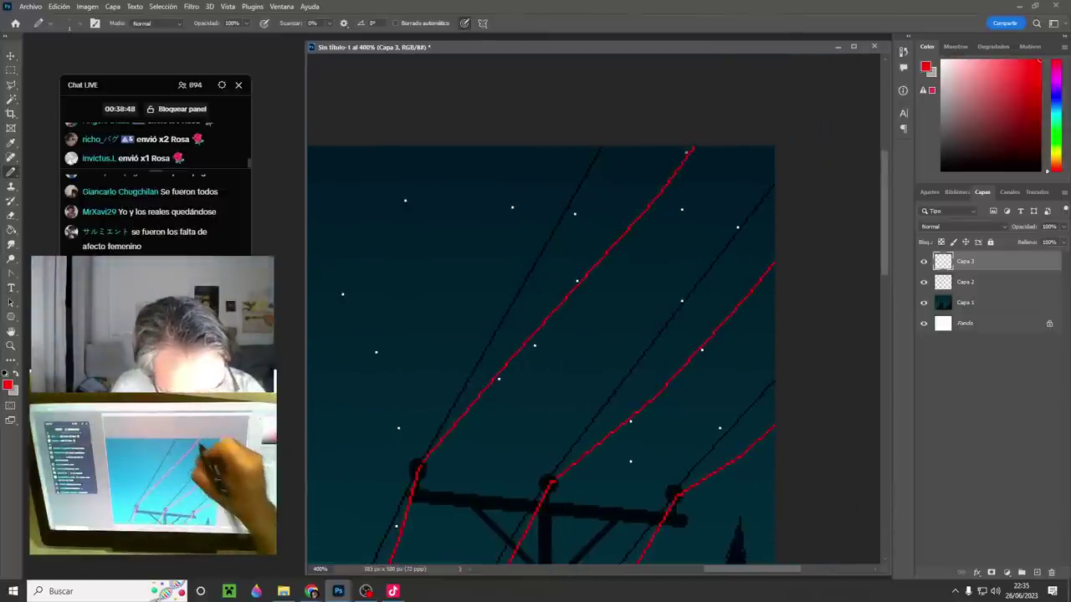
{"action": "left_click", "coordinate": [686, 153]}
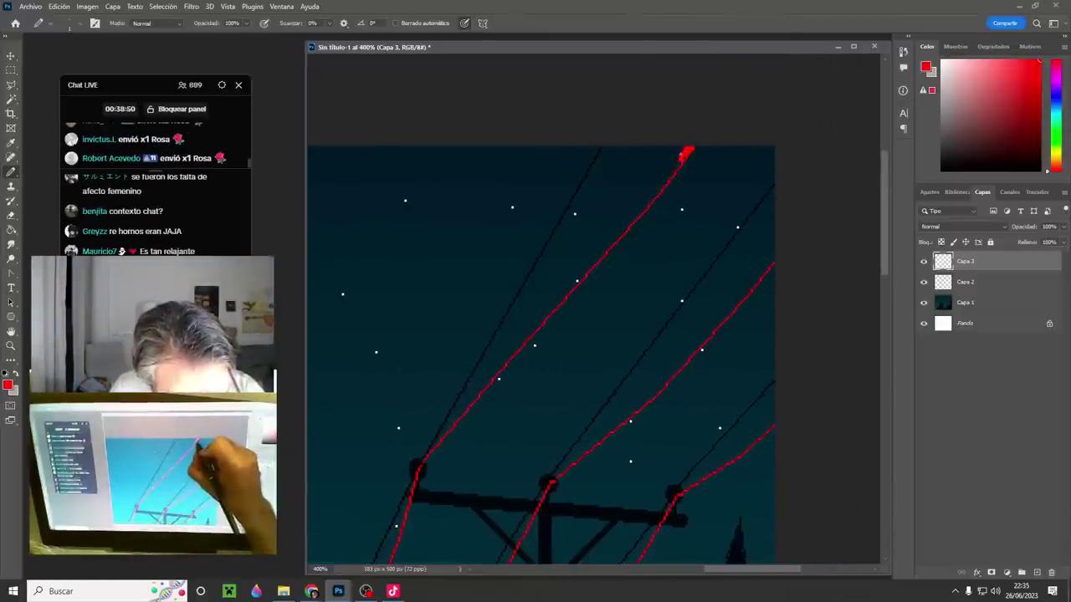
{"action": "left_click", "coordinate": [603, 249], "text": "shift"}
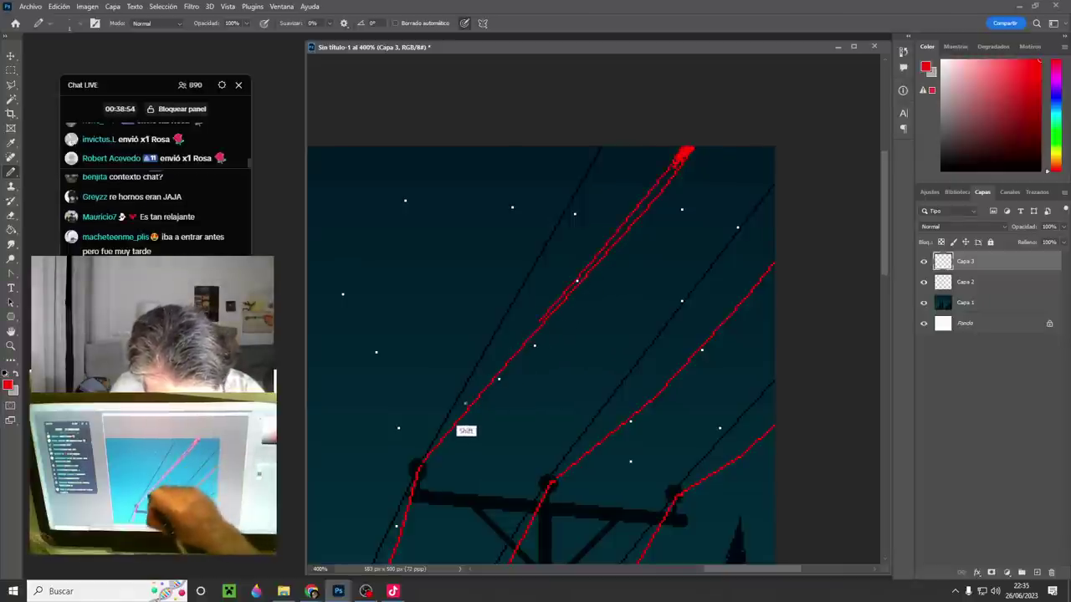
{"action": "left_click", "coordinate": [437, 443], "text": "shift"}
{"action": "left_click", "coordinate": [419, 466], "text": "shift"}
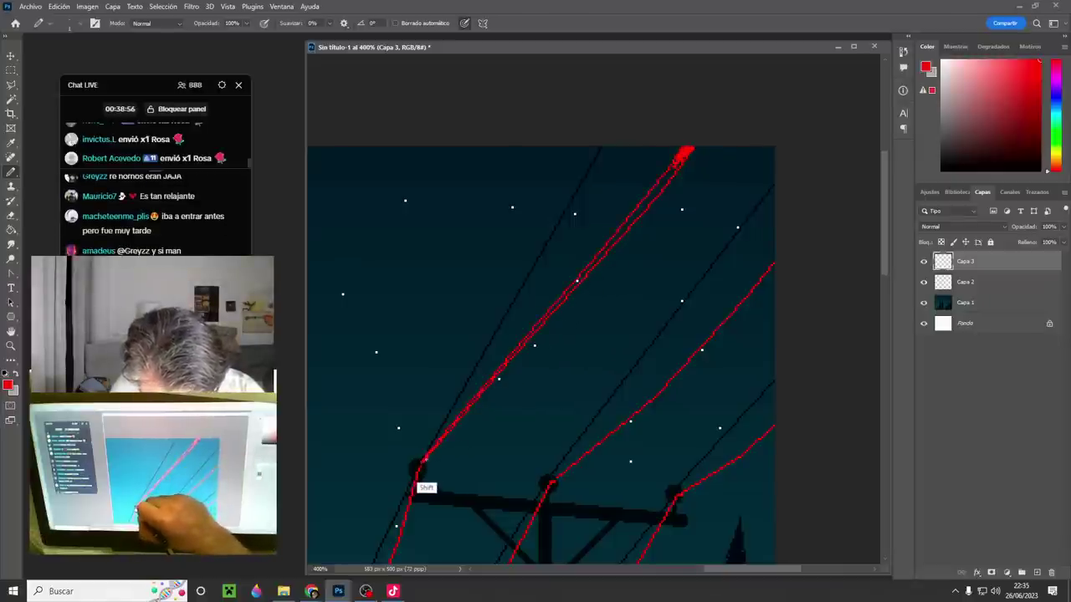
- Fill the gap between the two edges of the left upper wire with solid red
{"action": "left_click_drag", "start_coordinate": [460, 415], "coordinate": [529, 335]}
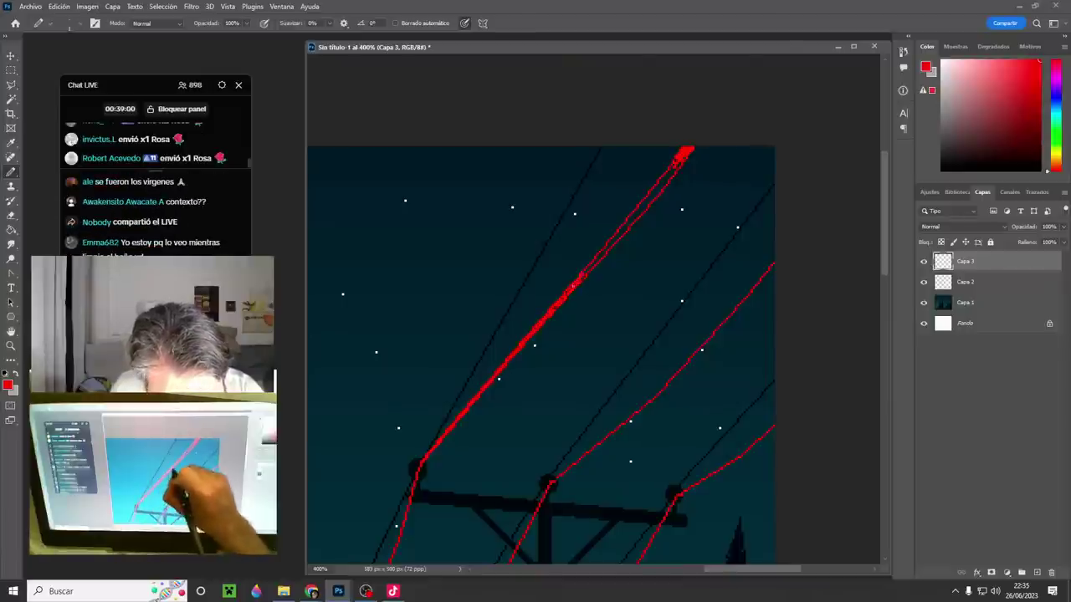
{"action": "left_click_drag", "start_coordinate": [579, 276], "coordinate": [601, 253]}
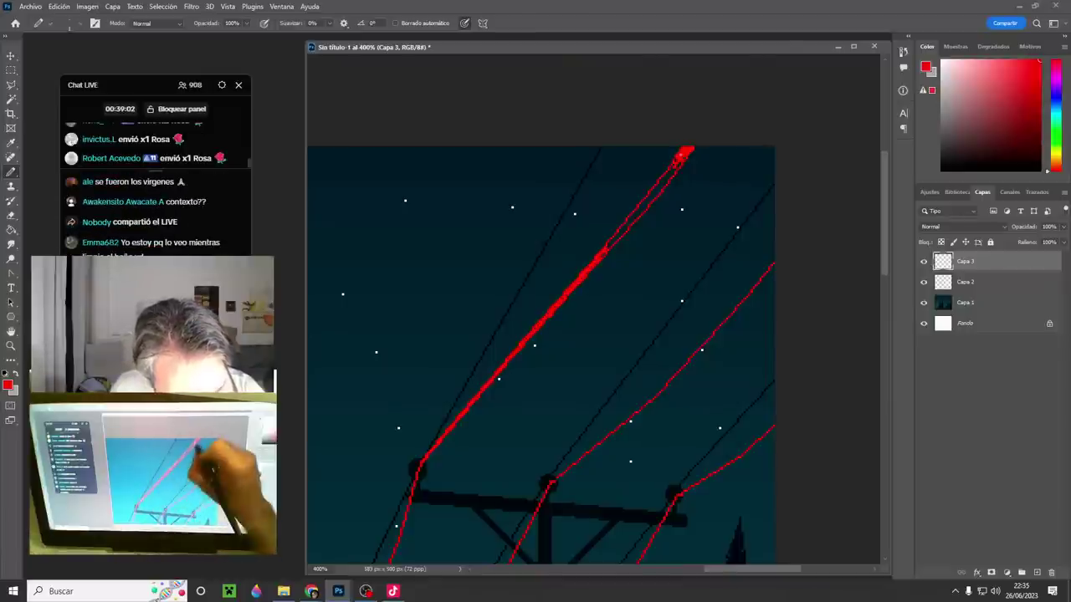
{"action": "mouse_move", "coordinate": [681, 155]}
{"action": "left_mouse_down"}
{"action": "mouse_move", "coordinate": [663, 183]}
{"action": "mouse_move", "coordinate": [679, 165]}
{"action": "left_mouse_up"}
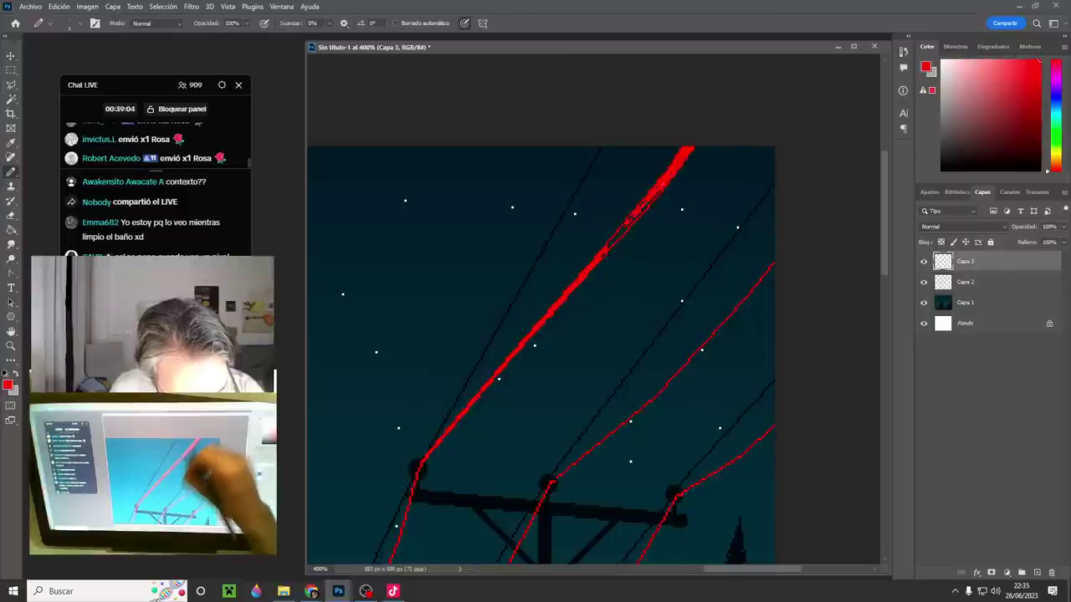
{"action": "left_click_drag", "start_coordinate": [642, 203], "coordinate": [615, 240]}
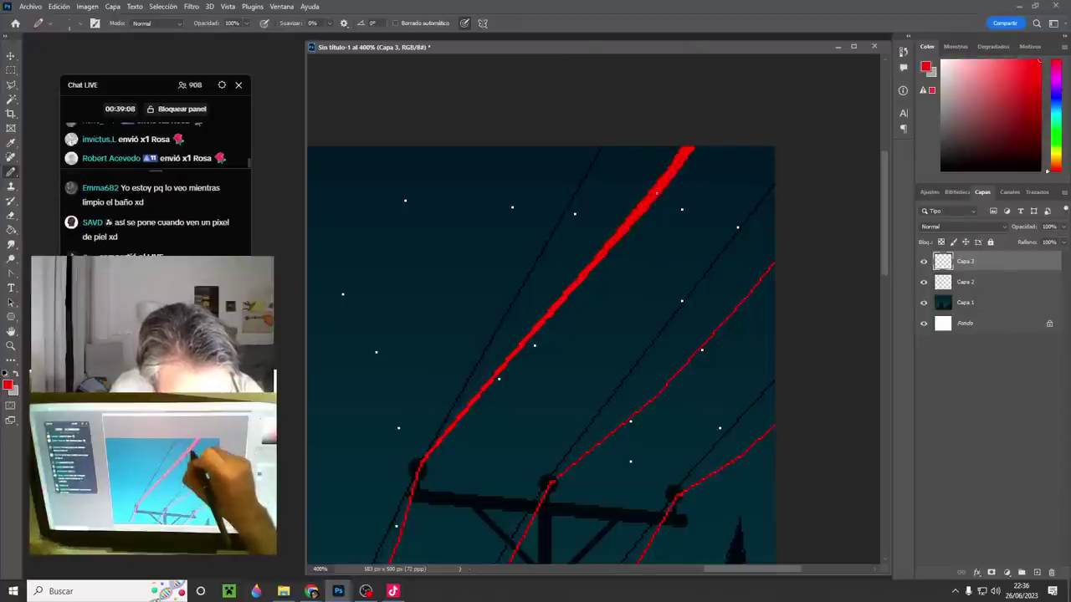
- Thicken the middle and right upper wires with solid red so that each widens from its insulator towards the canvas edge
{"action": "left_click_drag", "start_coordinate": [693, 369], "coordinate": [645, 328]}
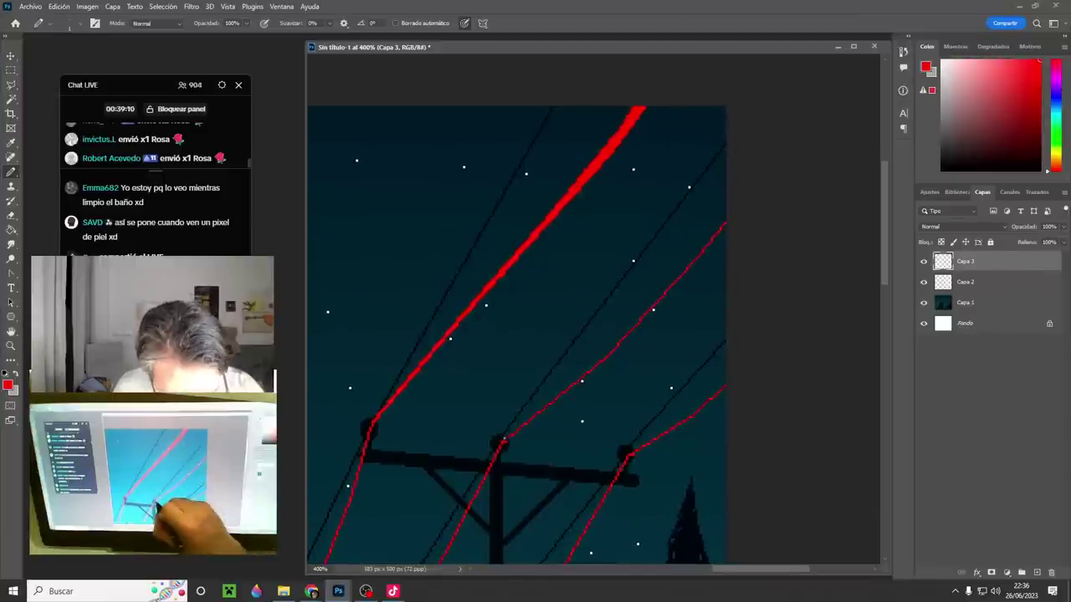
{"action": "left_click", "coordinate": [650, 306], "text": "shift"}
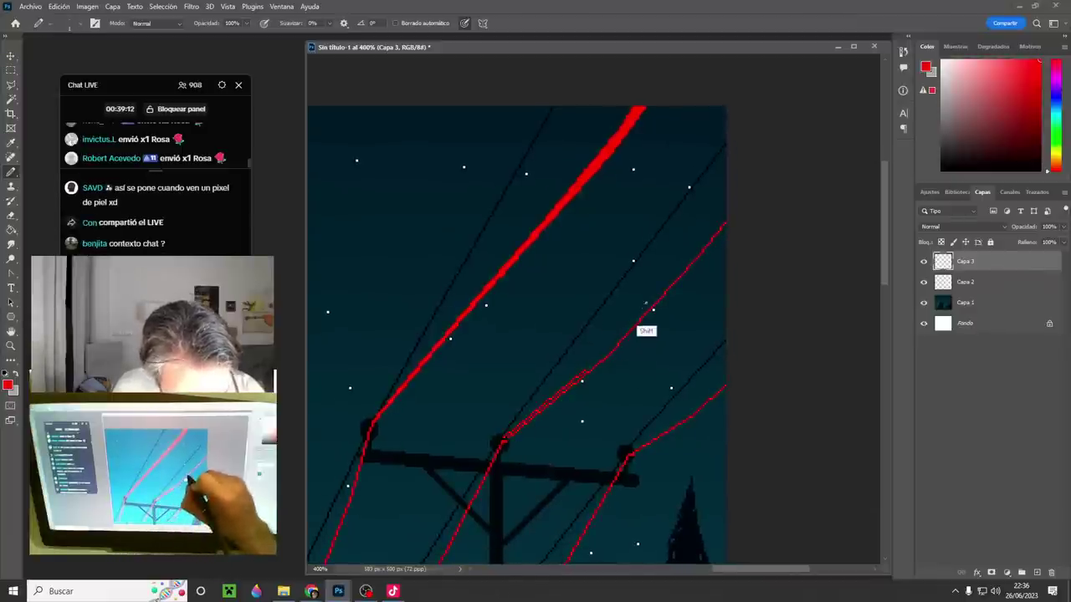
{"action": "left_click", "coordinate": [730, 200], "text": "shift"}
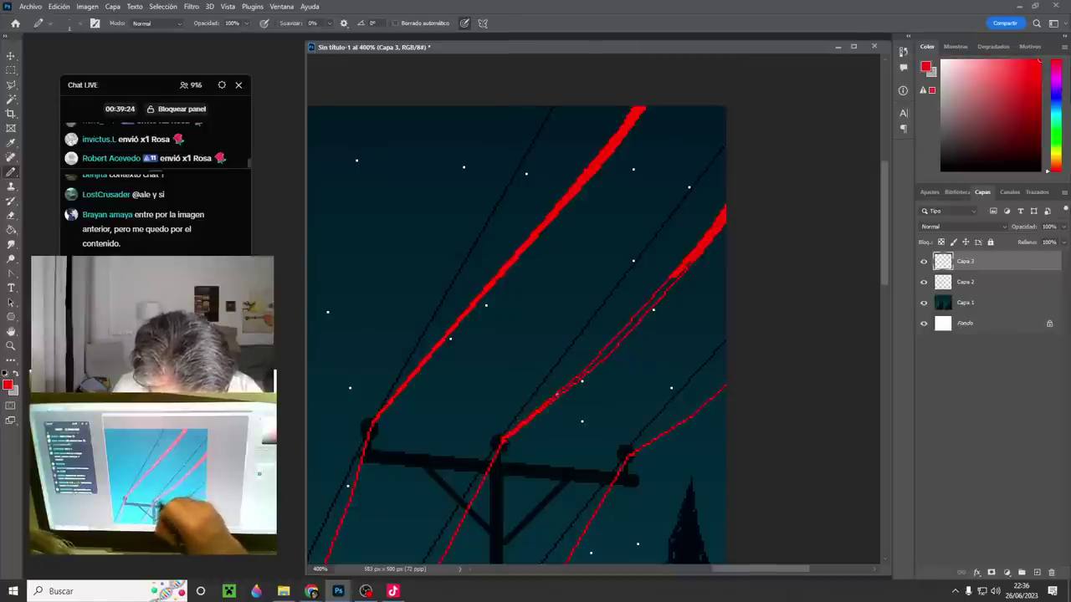
{"action": "left_click_drag", "start_coordinate": [615, 343], "coordinate": [644, 311]}
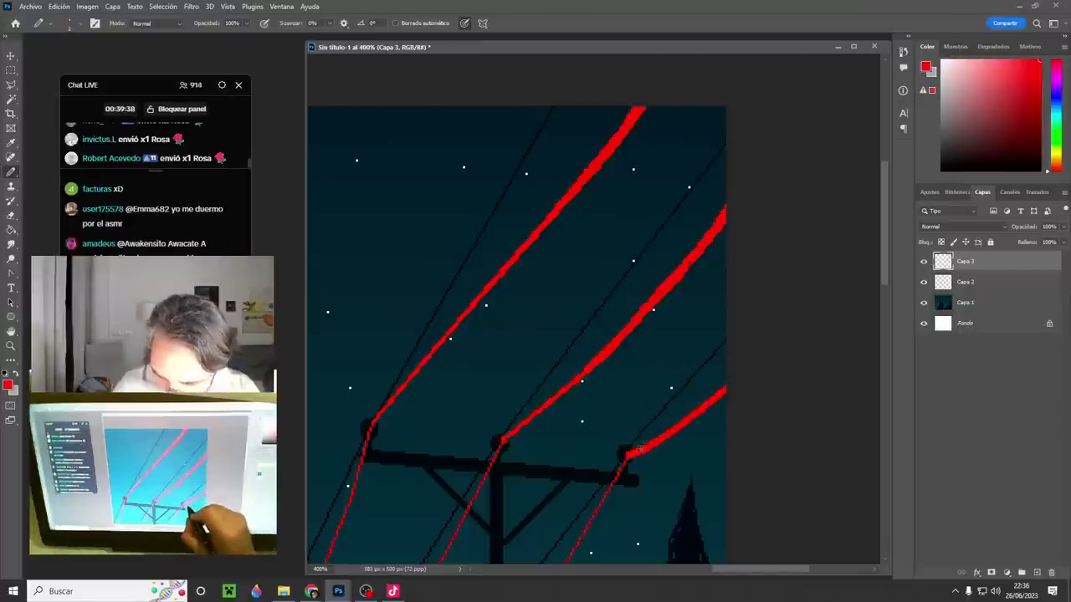
- Undo the thick red stroke on the cable at the far right insulator and repaint it so it tapers toward the insulator
{"action": "key", "text": "ctrl+z"}
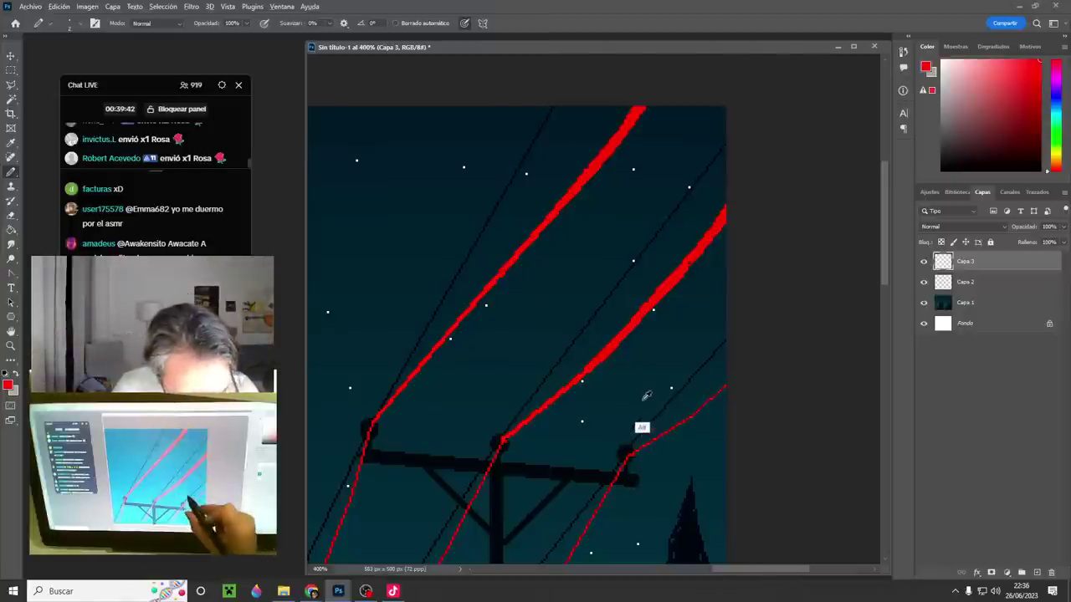
{"action": "mouse_move", "coordinate": [643, 401]}
{"action": "left_mouse_down"}
{"action": "mouse_move", "coordinate": [657, 411]}
{"action": "mouse_move", "coordinate": [636, 375]}
{"action": "mouse_move", "coordinate": [642, 367]}
{"action": "left_mouse_up"}
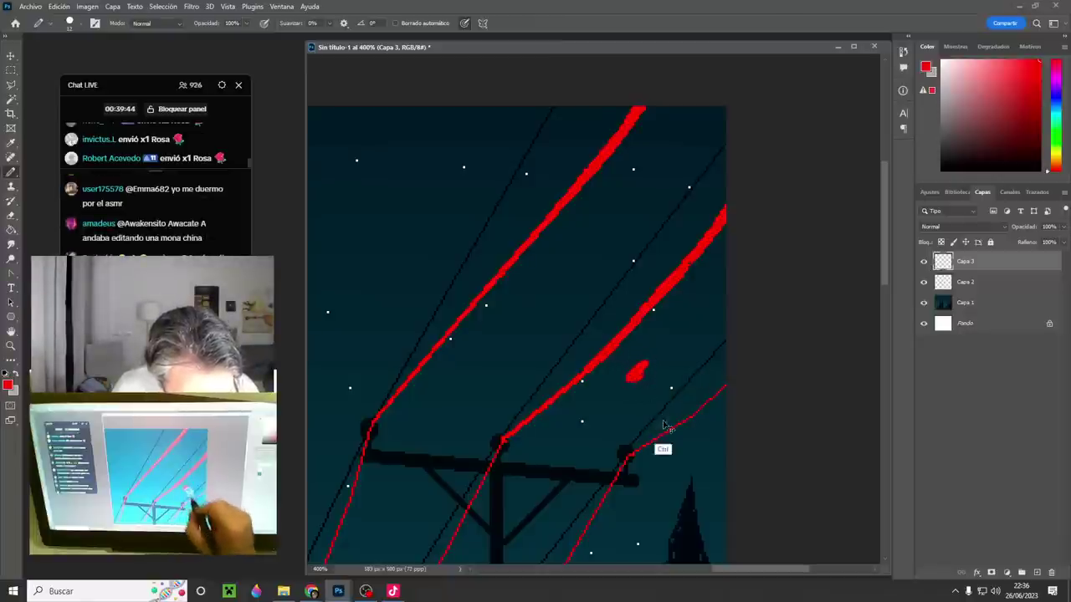
{"action": "key", "text": "ctrl+z"}
{"action": "mouse_move", "coordinate": [633, 418]}
{"action": "left_mouse_down"}
{"action": "mouse_move", "coordinate": [616, 423]}
{"action": "mouse_move", "coordinate": [638, 448]}
{"action": "left_mouse_up"}
{"action": "key", "text": "ctrl+z"}
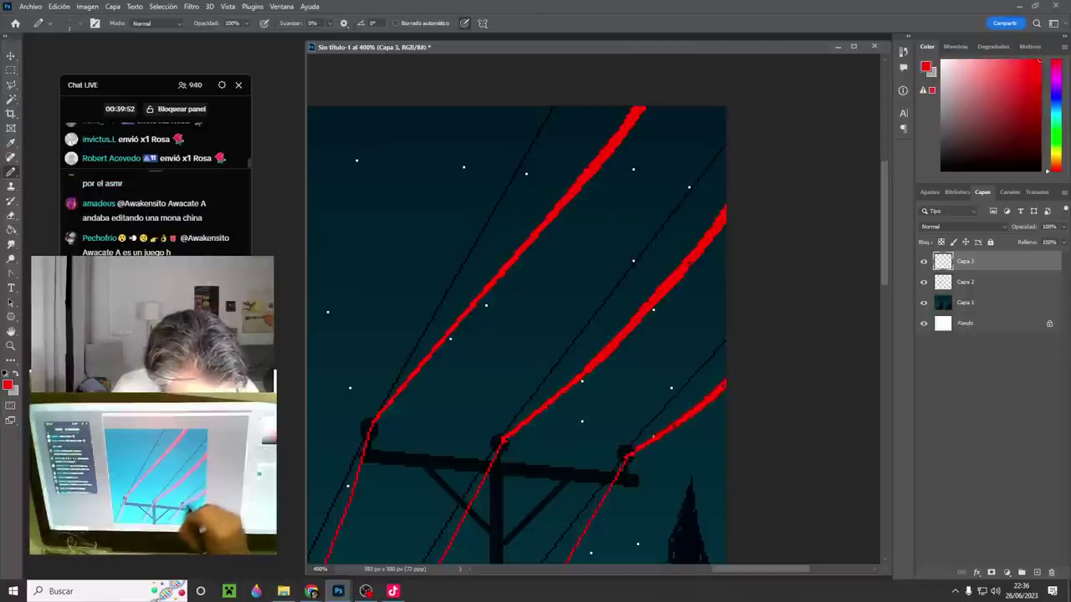
- Thicken the leftmost red cable below the large pole's crossarm, tapering it down toward the distant pole
{"action": "left_click_drag", "start_coordinate": [623, 452], "coordinate": [762, 269]}
{"action": "left_click_drag", "start_coordinate": [601, 384], "coordinate": [649, 292]}
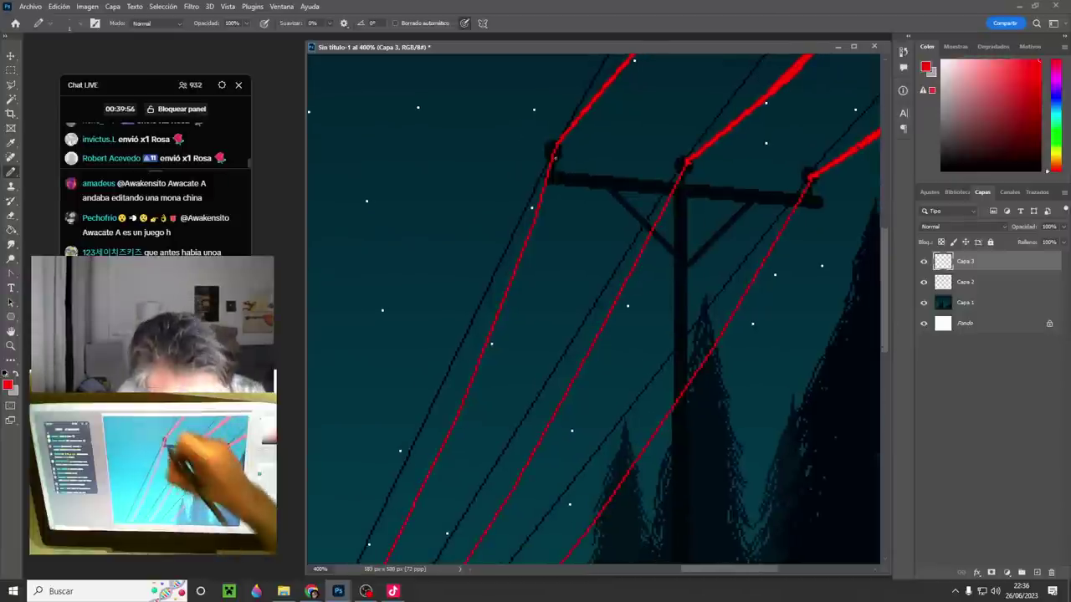
{"action": "left_click_drag", "start_coordinate": [543, 219], "coordinate": [524, 270]}
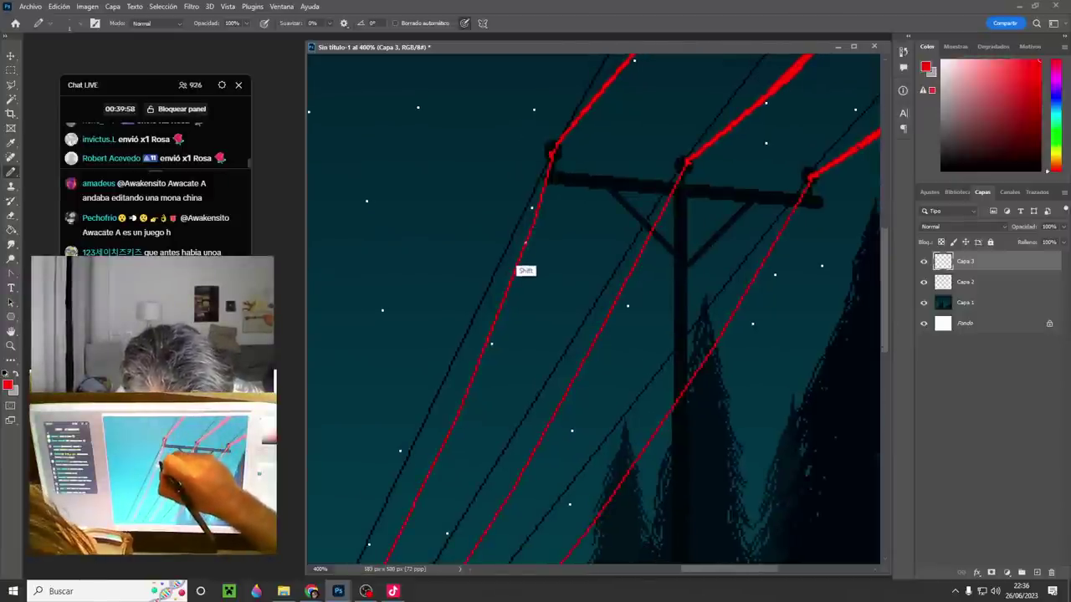
{"action": "left_click_drag", "start_coordinate": [541, 198], "coordinate": [529, 232]}
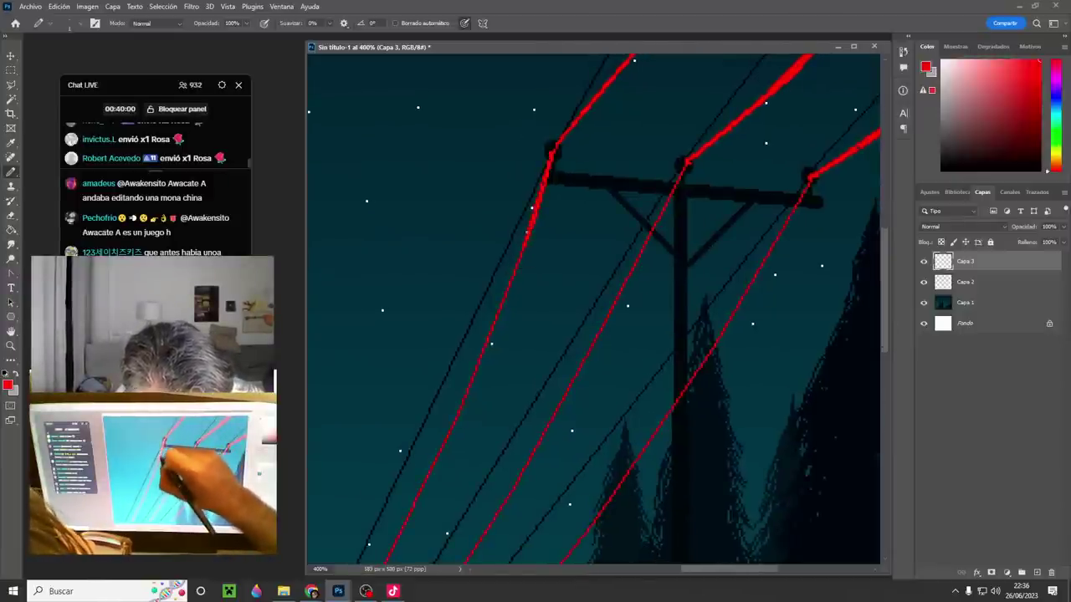
{"action": "left_click_drag", "start_coordinate": [534, 288], "coordinate": [558, 206]}
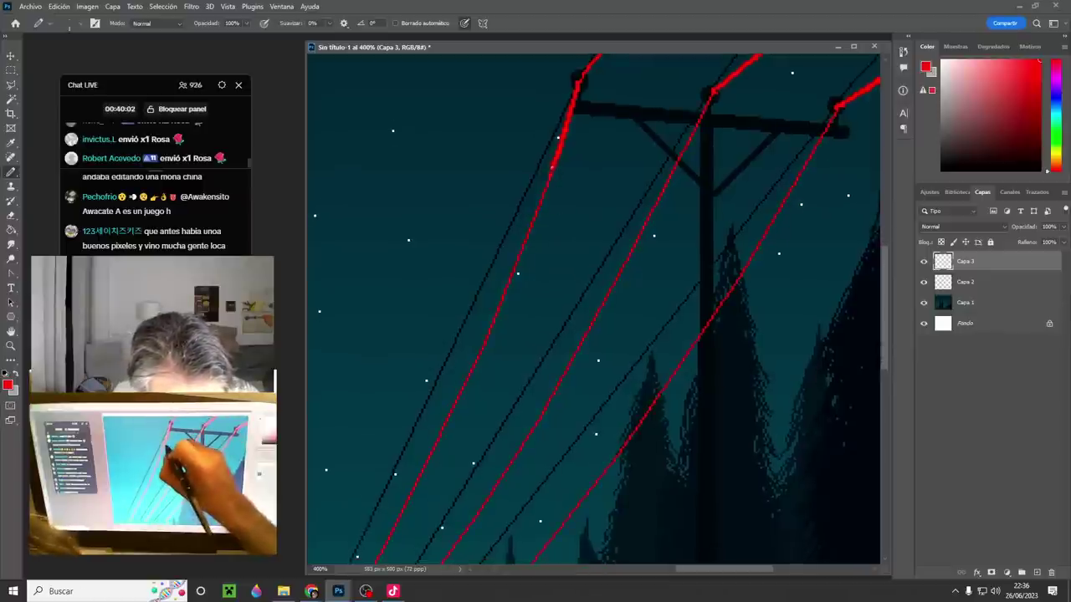
{"action": "left_click", "coordinate": [513, 264], "text": "shift"}
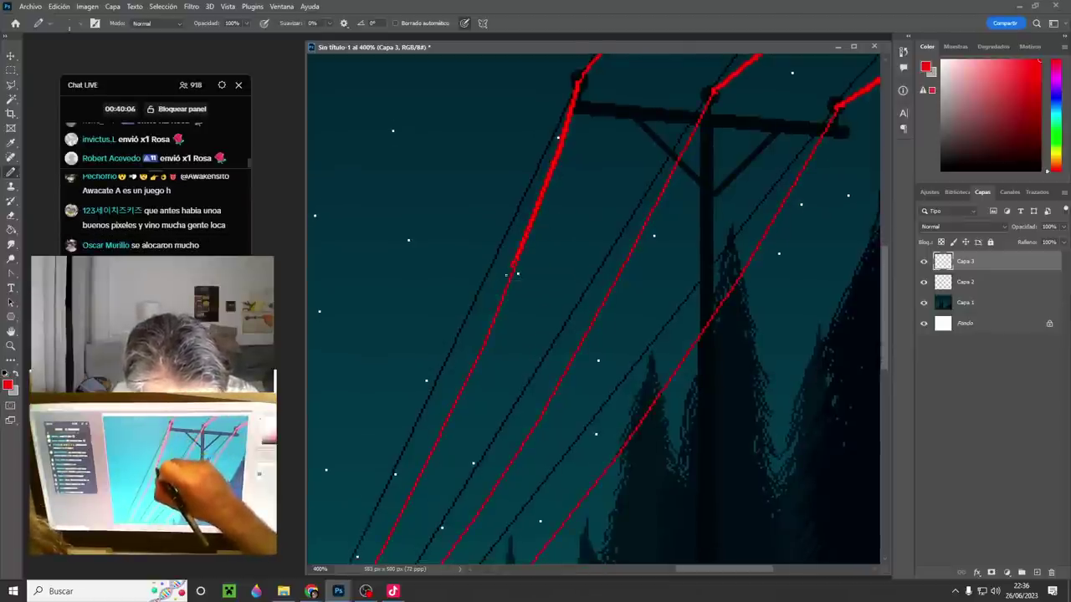
{"action": "key", "text": "ctrl+z"}
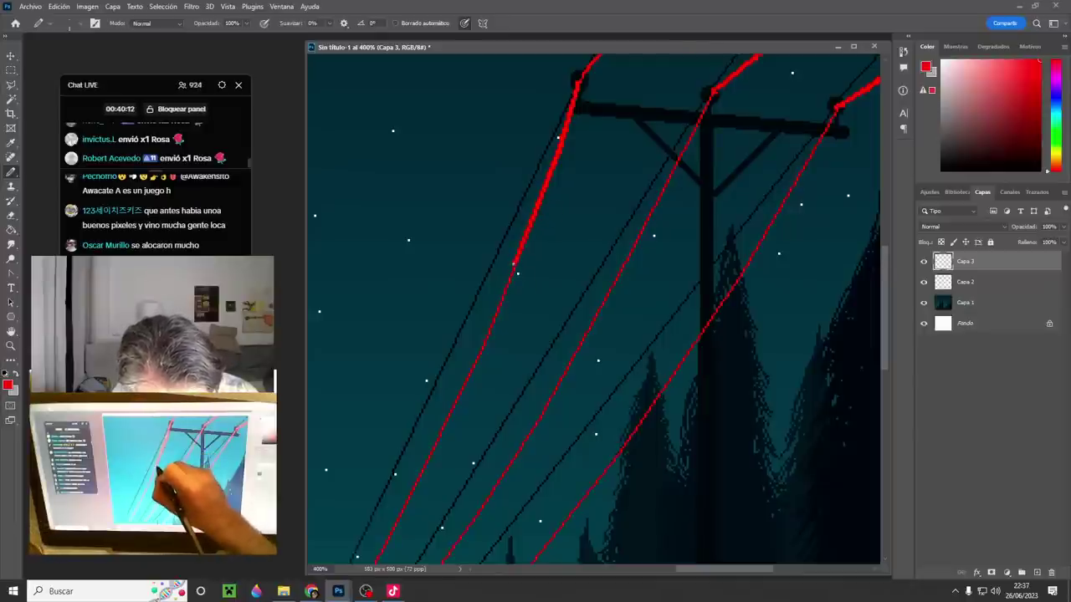
{"action": "key", "text": "shift"}
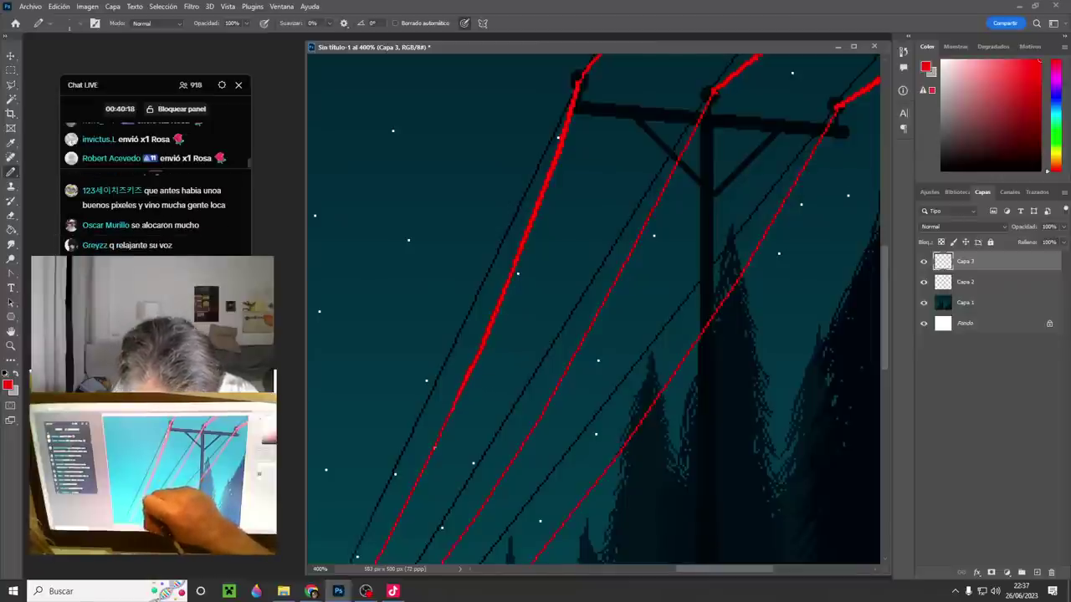
{"action": "scroll", "coordinate": [473, 407], "scroll_direction": "up", "scroll_amount": 2}
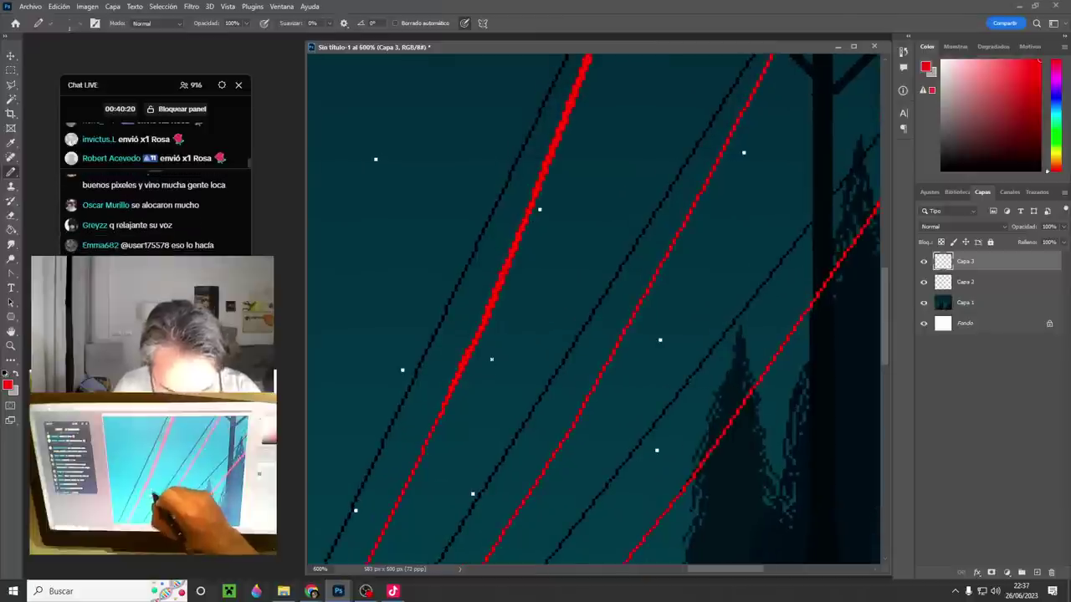
{"action": "key", "text": "m"}
{"action": "left_click_drag", "start_coordinate": [452, 364], "coordinate": [460, 352]}
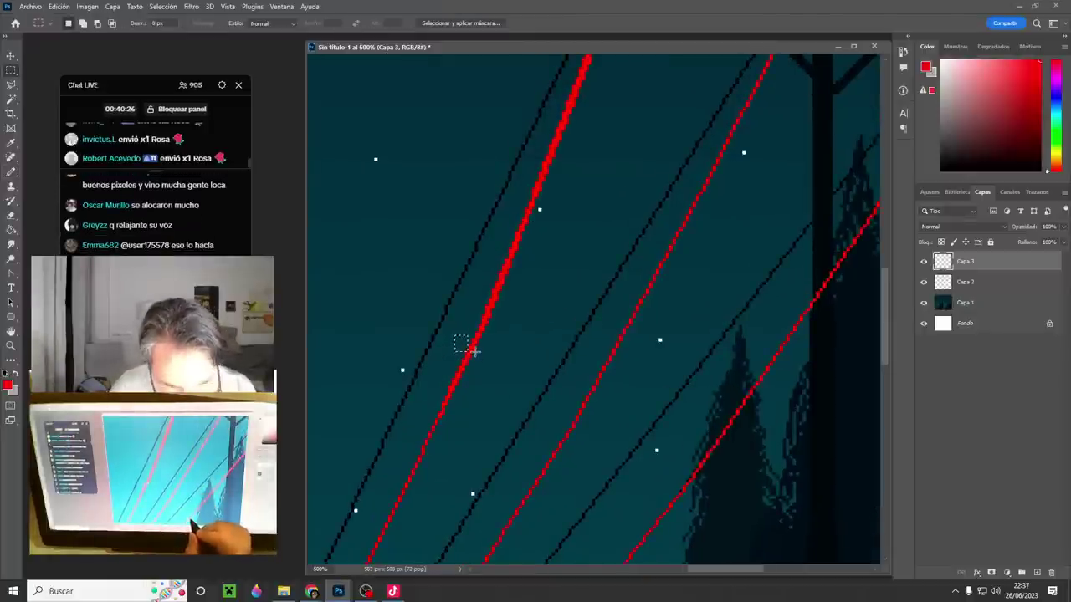
{"action": "key", "text": "b"}
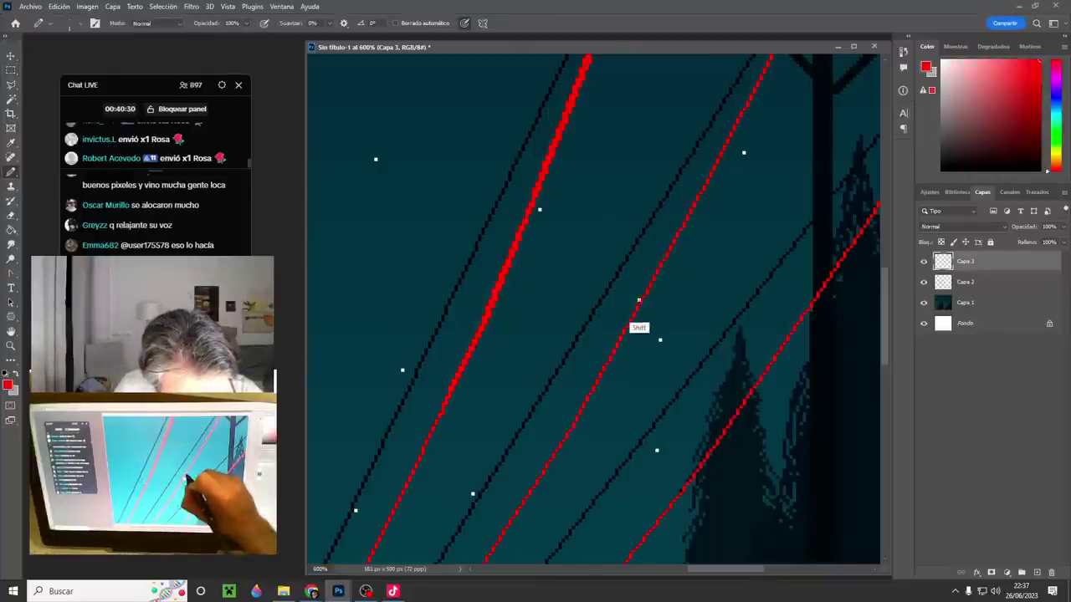
- Thicken the middle red cable below the crossarm with straight pencil segments up to its insulator
{"action": "left_click", "coordinate": [736, 118], "text": "shift"}
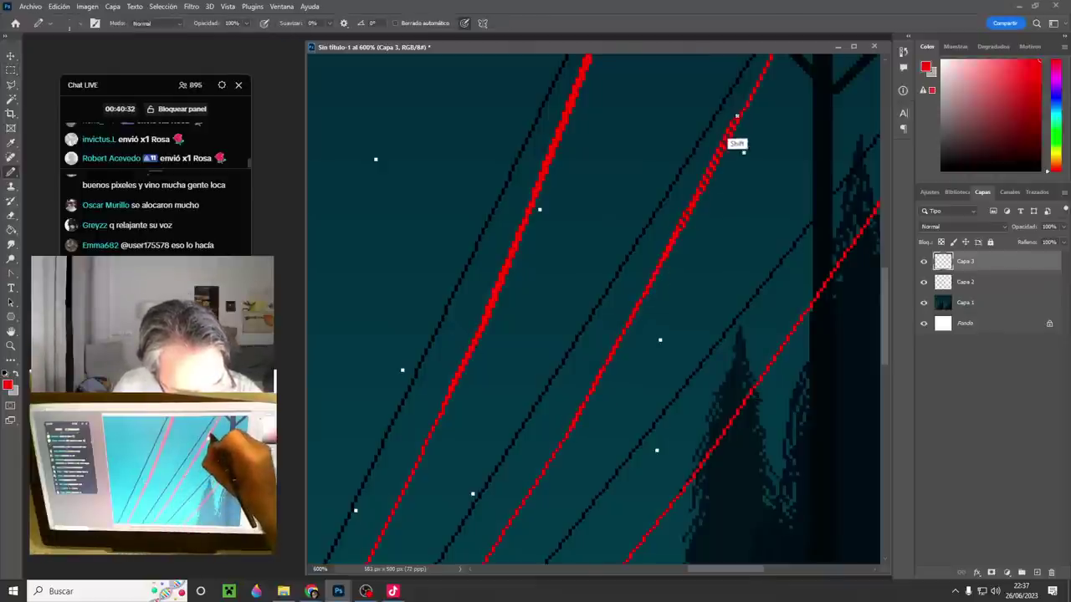
{"action": "left_click_drag", "start_coordinate": [736, 115], "coordinate": [667, 256]}
{"action": "left_click", "coordinate": [749, 82], "text": "shift"}
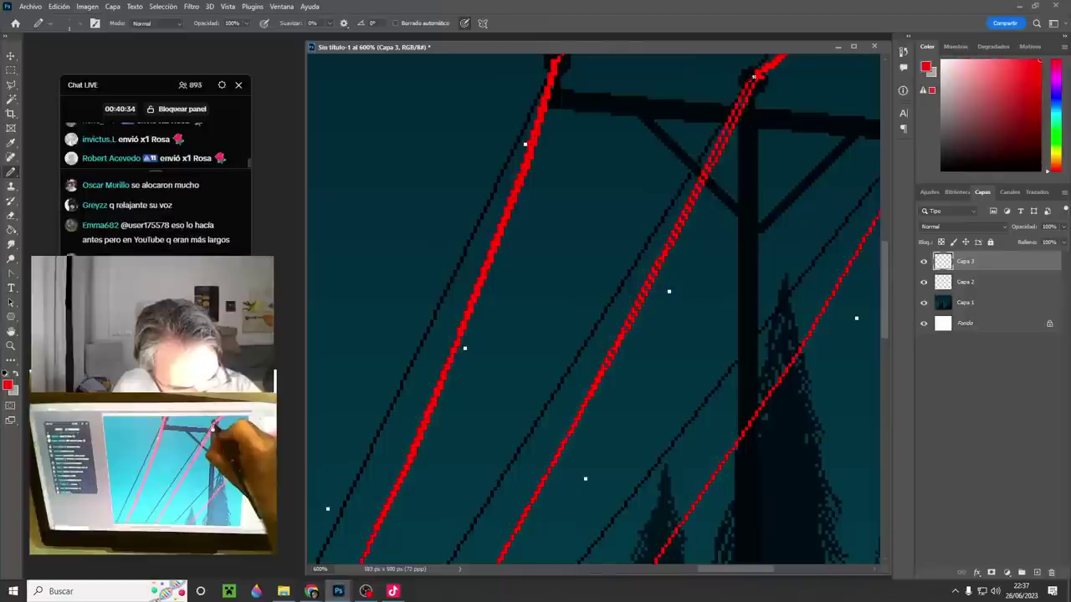
{"action": "left_click_drag", "start_coordinate": [751, 80], "coordinate": [688, 208]}
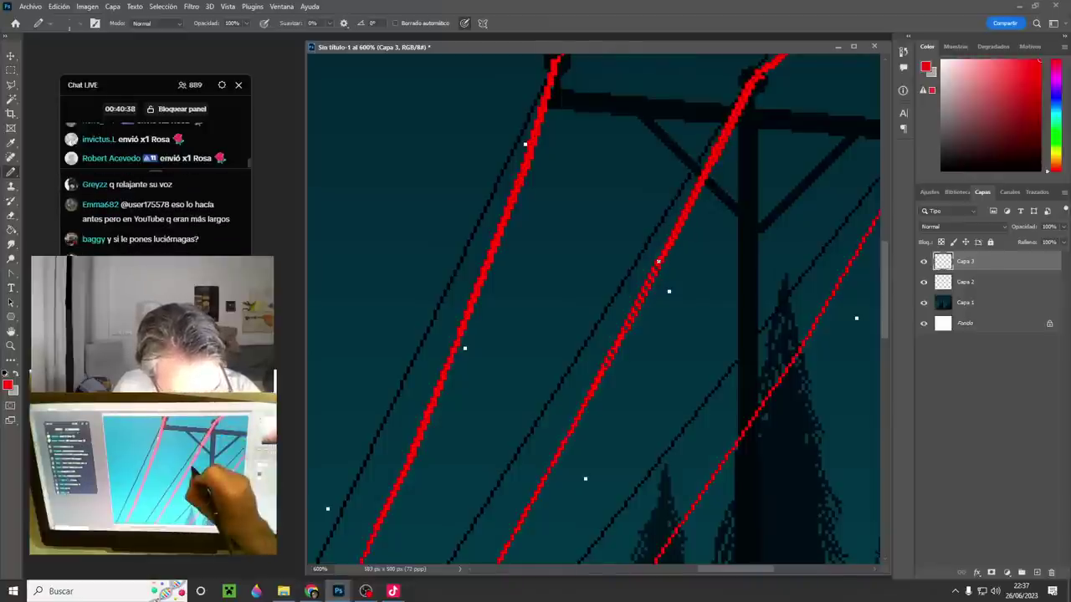
{"action": "key", "text": "shift"}
- Thicken the rightmost red cable from its insulator down past the pole's post
{"action": "left_click_drag", "start_coordinate": [743, 391], "coordinate": [534, 304]}
{"action": "left_click", "coordinate": [552, 367], "text": "alt"}
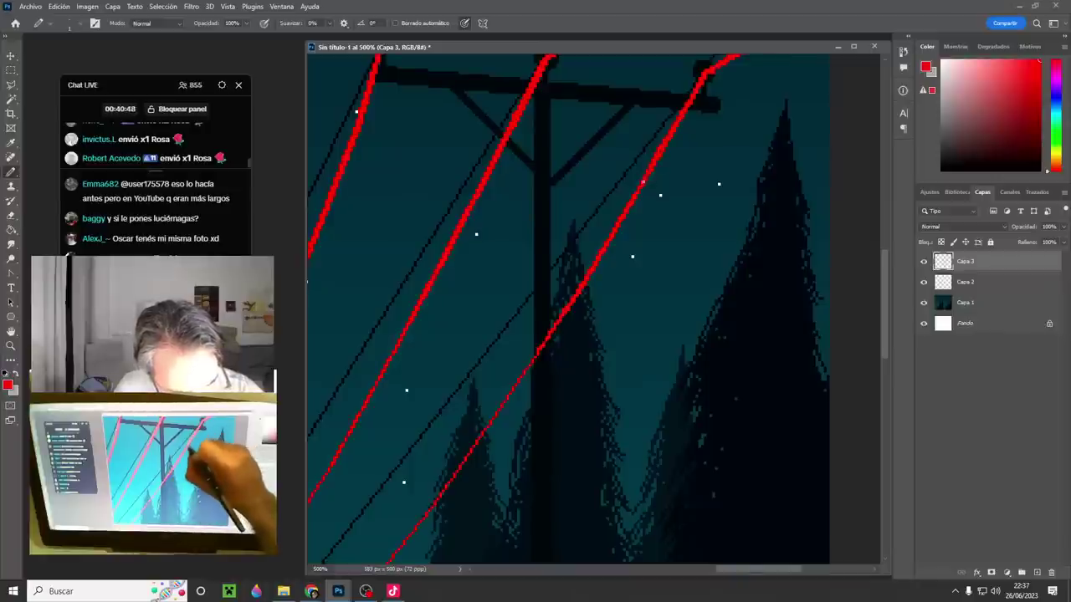
{"action": "scroll", "coordinate": [674, 325], "scroll_direction": "down", "scroll_amount": 4}
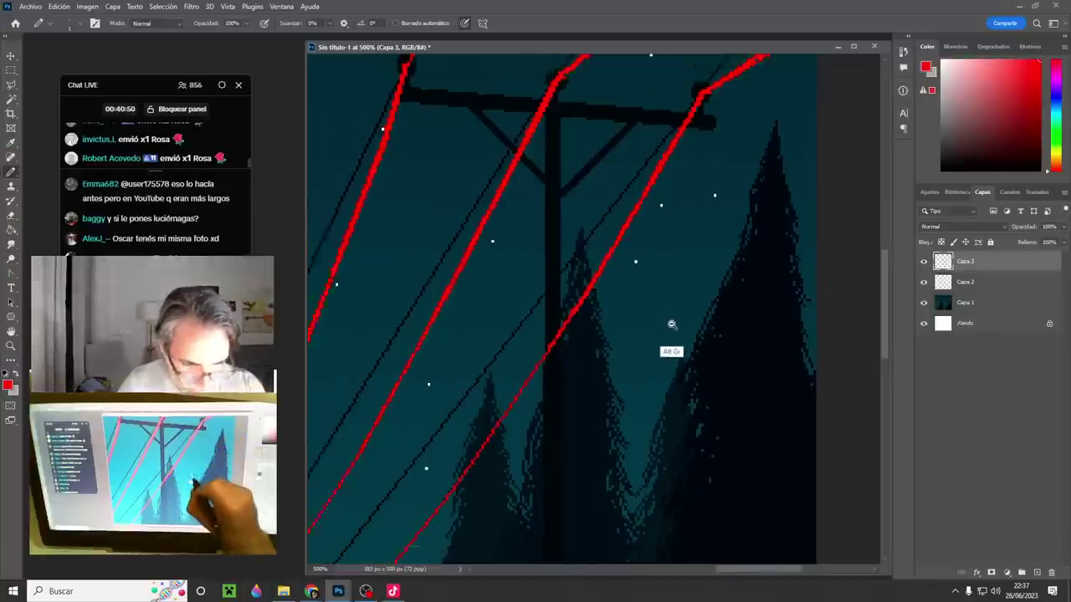
{"action": "left_click_drag", "start_coordinate": [652, 396], "coordinate": [697, 391]}
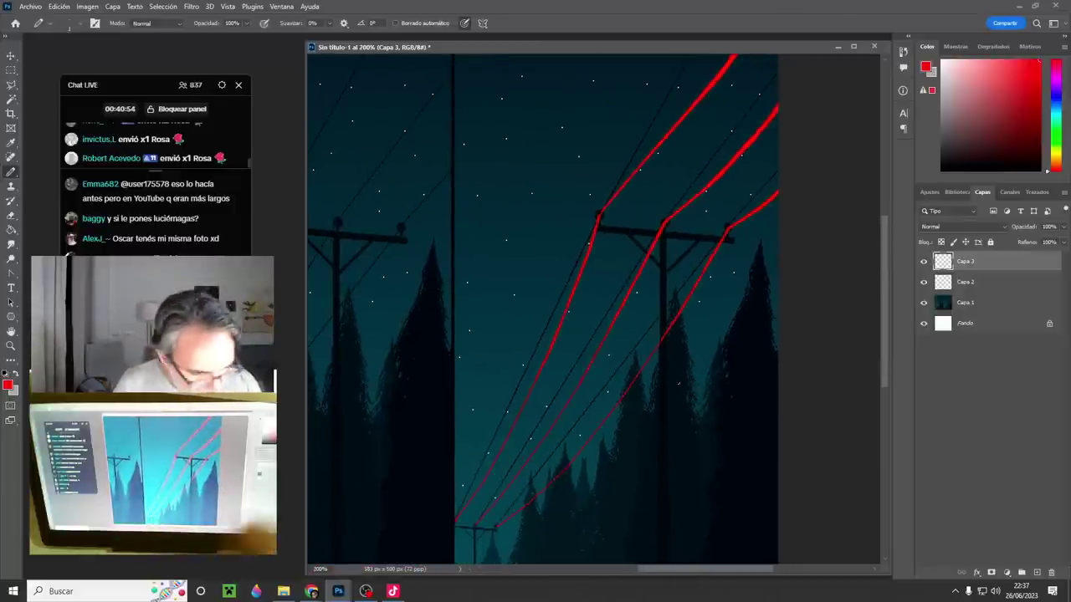
- Select the old black cables on layer Capa 1 with the Magic Wand
{"action": "left_click", "coordinate": [987, 285]}
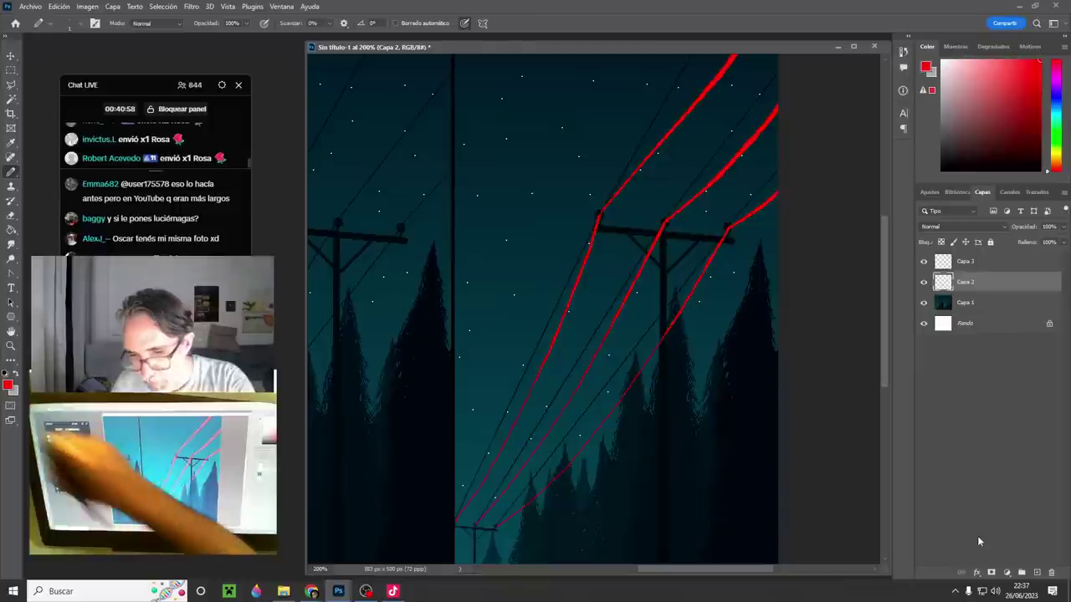
{"action": "left_click", "coordinate": [11, 99]}
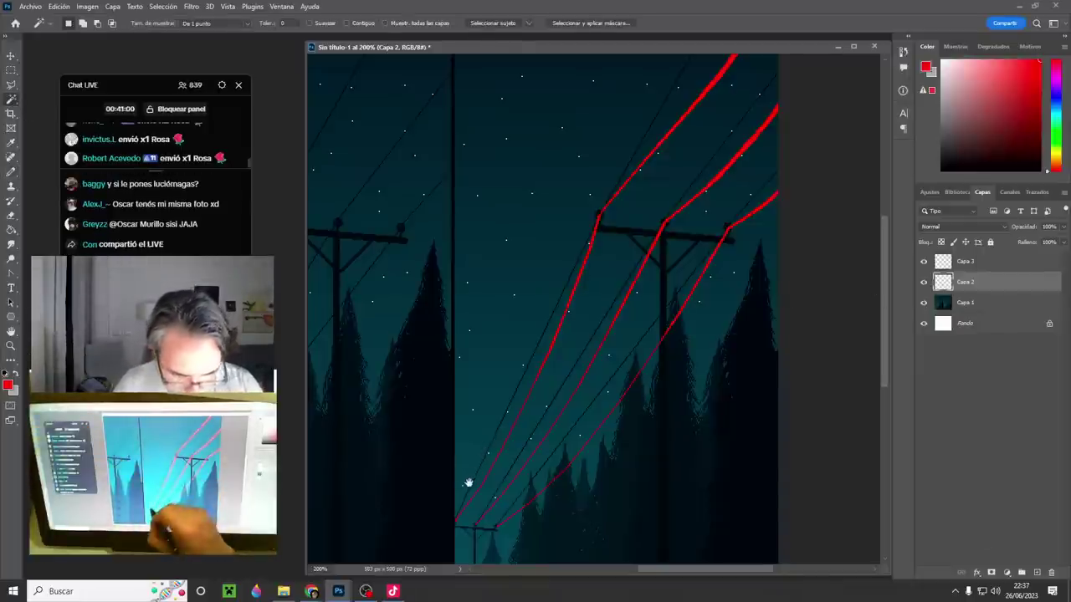
{"action": "left_click_drag", "start_coordinate": [469, 482], "coordinate": [485, 478]}
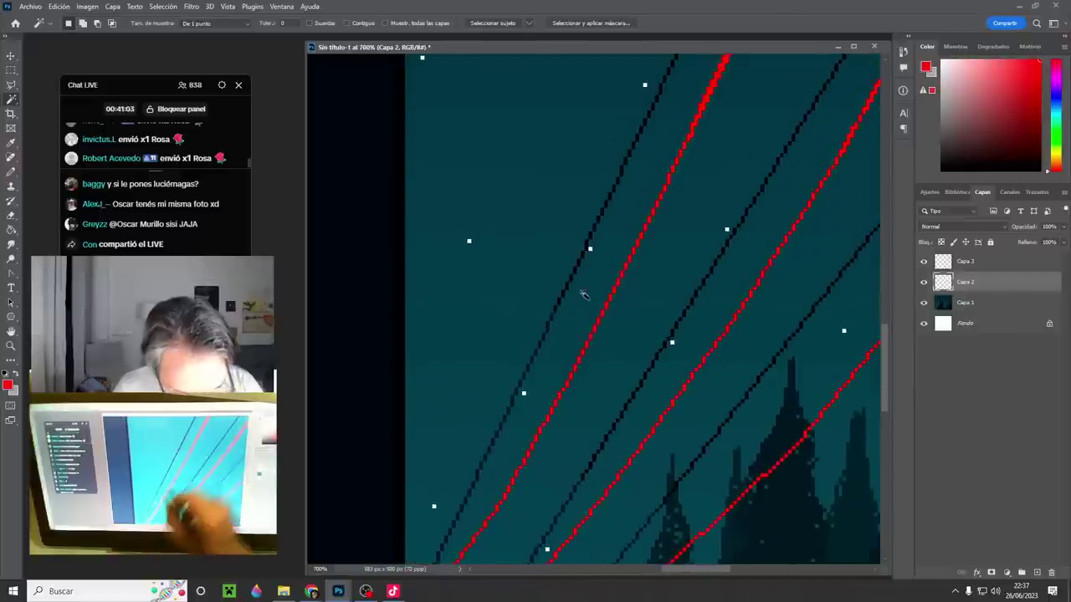
{"action": "key", "text": "alt+bracketleft"}
{"action": "left_click", "coordinate": [590, 245]}
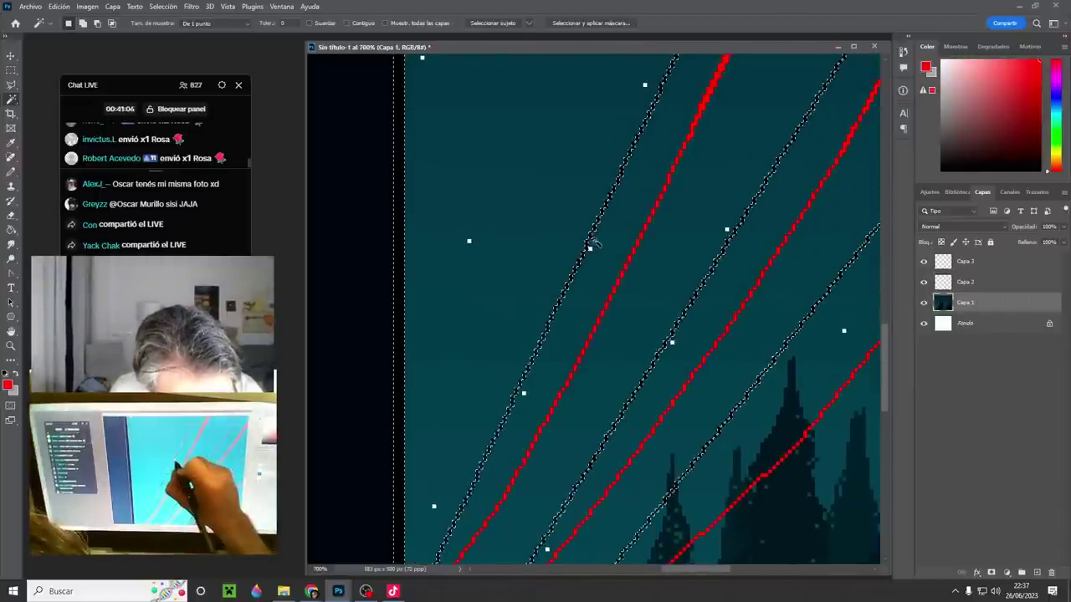
- Subtract the image's left-hand panel from the selection with the Rectangular Marquee, keeping the old cables in the right-hand panel
{"action": "left_click", "coordinate": [731, 379], "text": "ctrl+alt"}
{"action": "left_click", "coordinate": [732, 379], "text": "ctrl+alt"}
{"action": "left_click", "coordinate": [732, 379], "text": "ctrl+alt"}
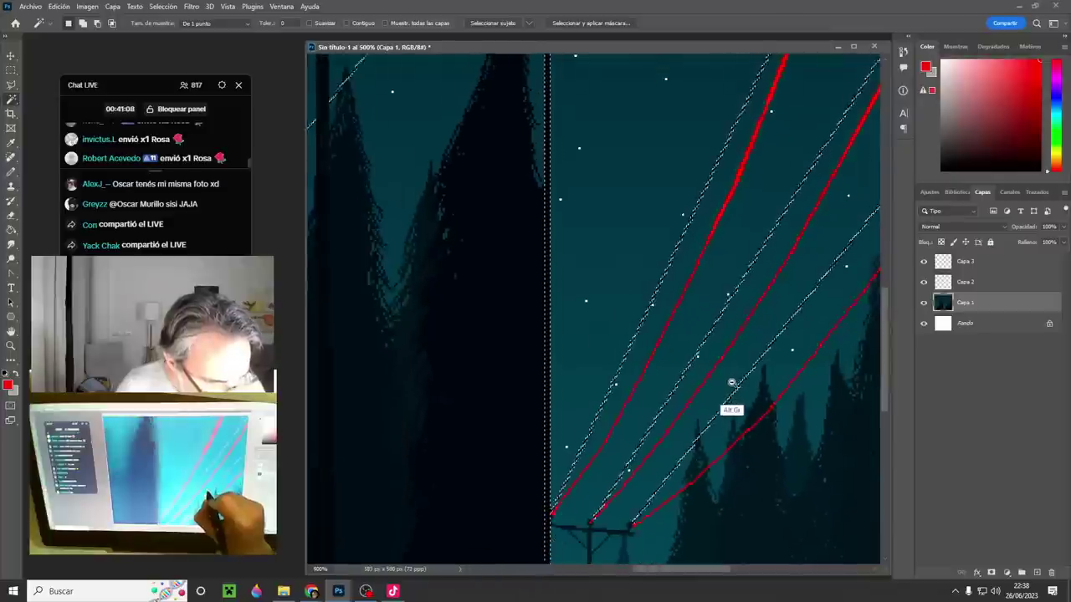
{"action": "left_click", "coordinate": [731, 382], "text": "ctrl+alt"}
{"action": "left_click", "coordinate": [732, 381], "text": "ctrl+alt"}
{"action": "left_click", "coordinate": [731, 383], "text": "ctrl+alt"}
{"action": "left_click_drag", "start_coordinate": [731, 382], "coordinate": [620, 389]}
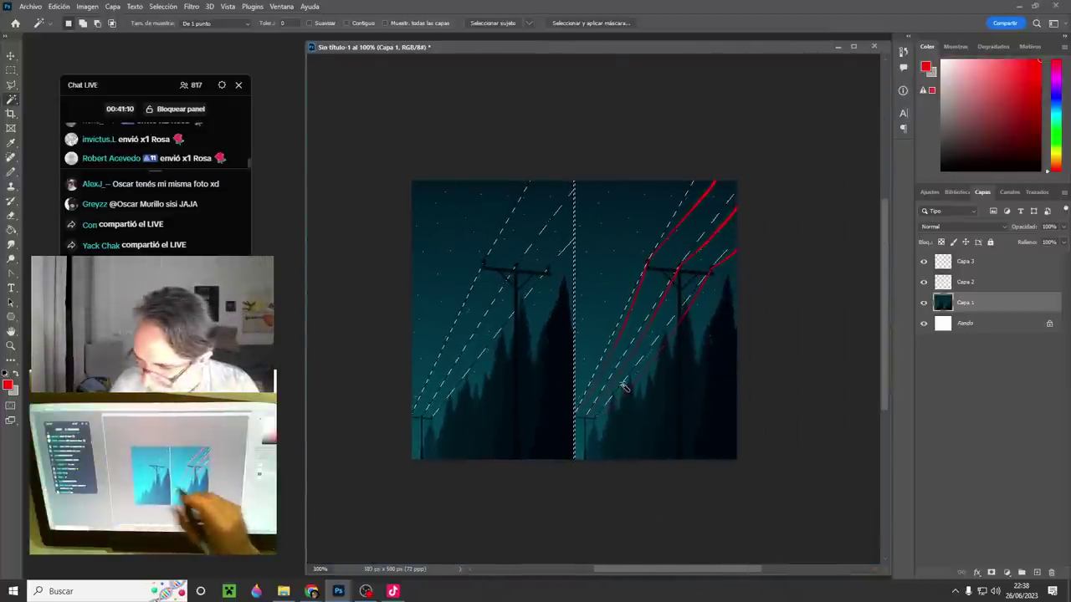
{"action": "key", "text": "m"}
{"action": "left_click_drag", "start_coordinate": [411, 181], "coordinate": [575, 481]}
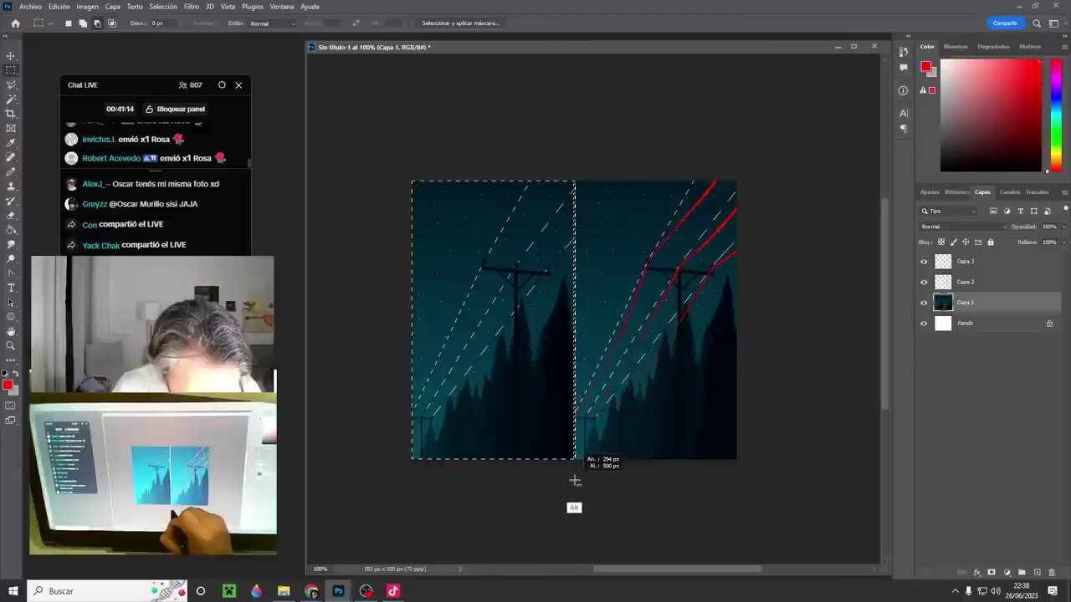
{"action": "left_click", "coordinate": [603, 386], "text": "ctrl"}
{"action": "left_click", "coordinate": [607, 351], "text": "ctrl+alt"}
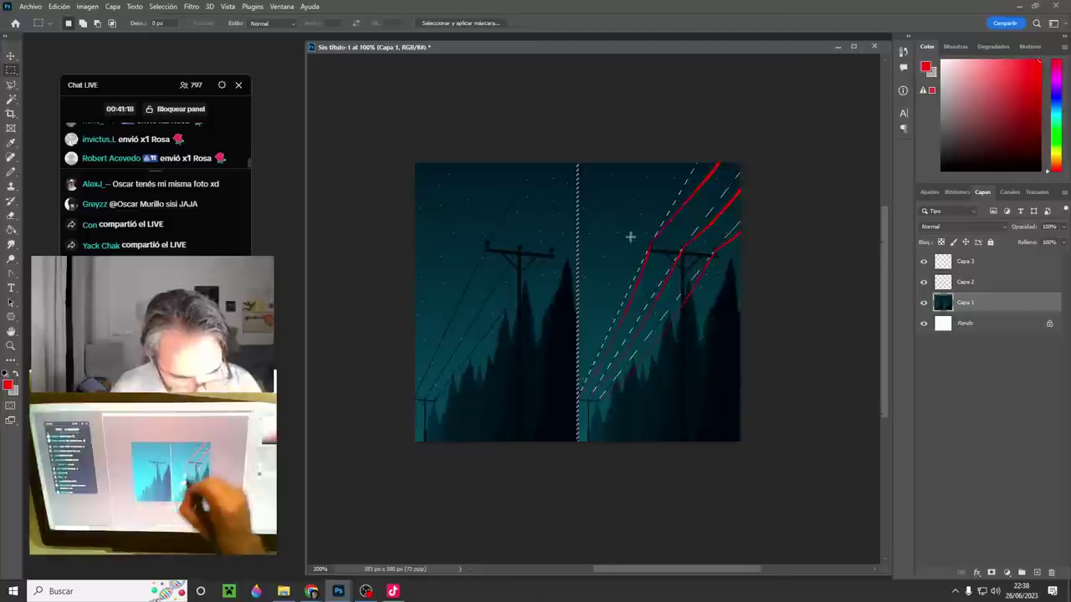
{"action": "key", "text": "alt"}
{"action": "left_click_drag", "start_coordinate": [579, 465], "coordinate": [577, 473]}
- Fill the selected old cables with Content-Aware Fill, sending the output to a new layer
{"action": "left_click", "coordinate": [647, 338], "text": "ctrl"}
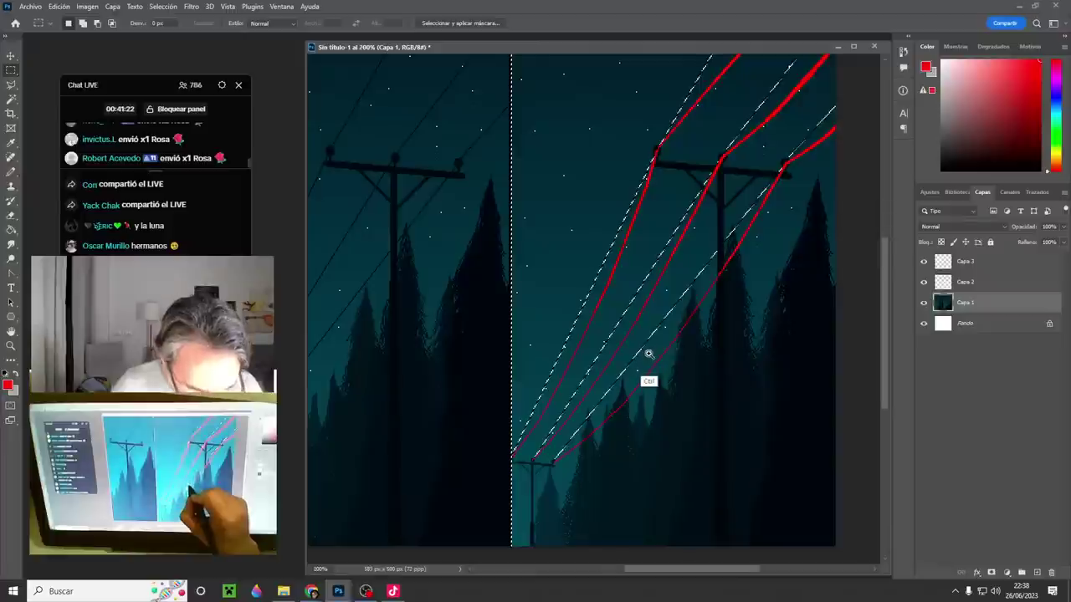
{"action": "key", "text": "v"}
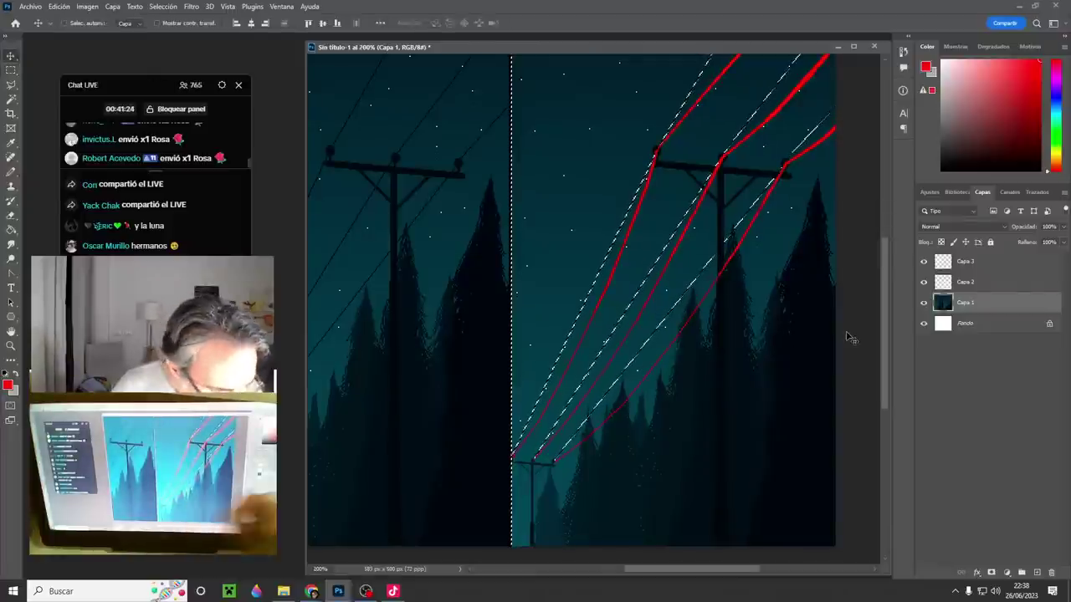
{"action": "left_click", "coordinate": [680, 399], "text": "ctrl"}
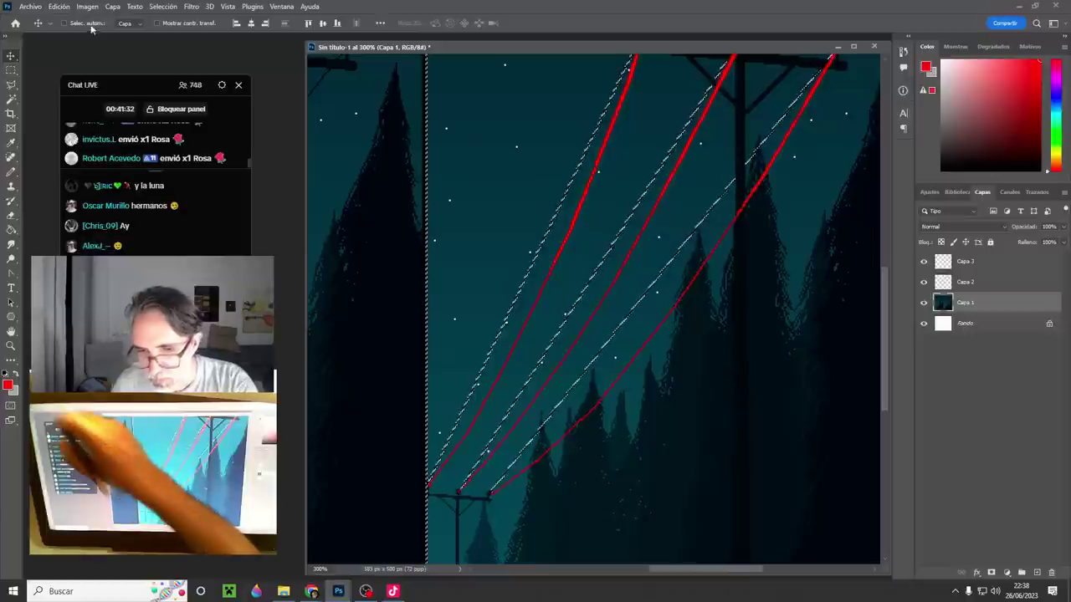
{"action": "left_click", "coordinate": [59, 7]}
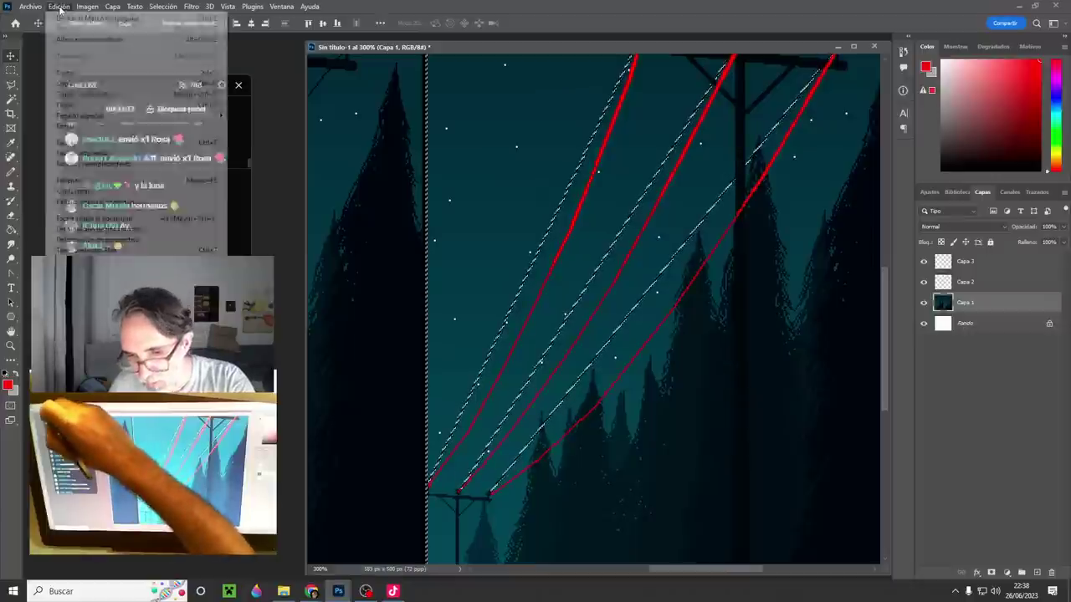
{"action": "left_click", "coordinate": [123, 201]}
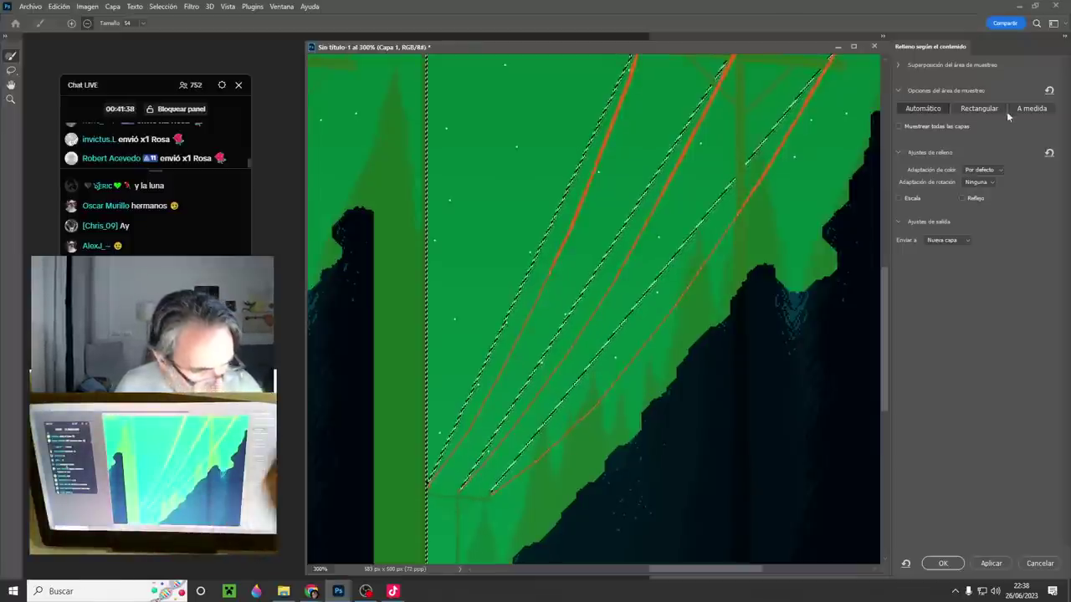
{"action": "left_click", "coordinate": [993, 564]}
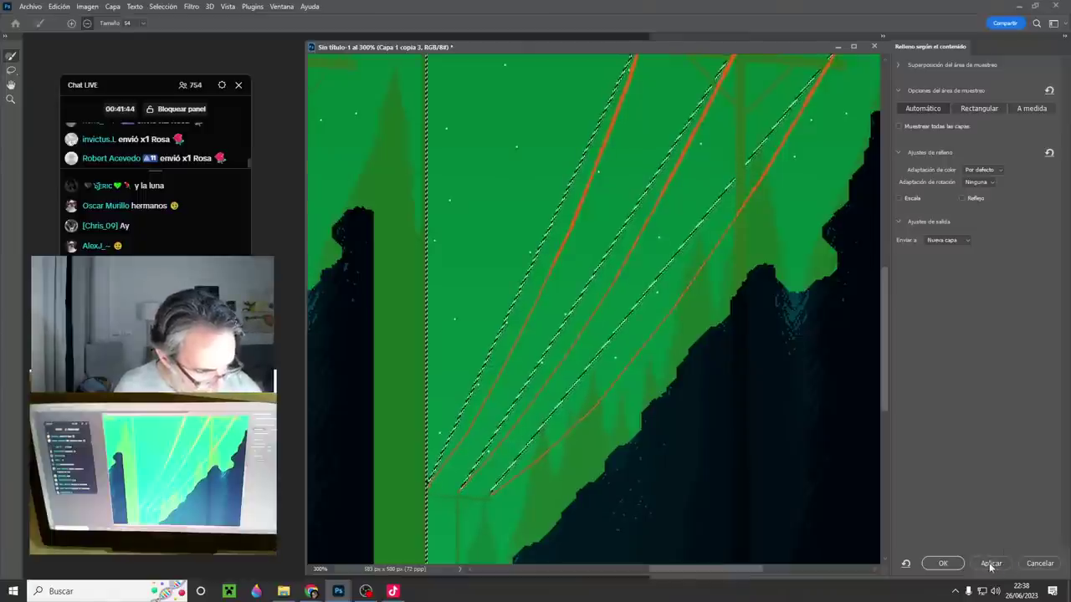
{"action": "left_click", "coordinate": [944, 564]}
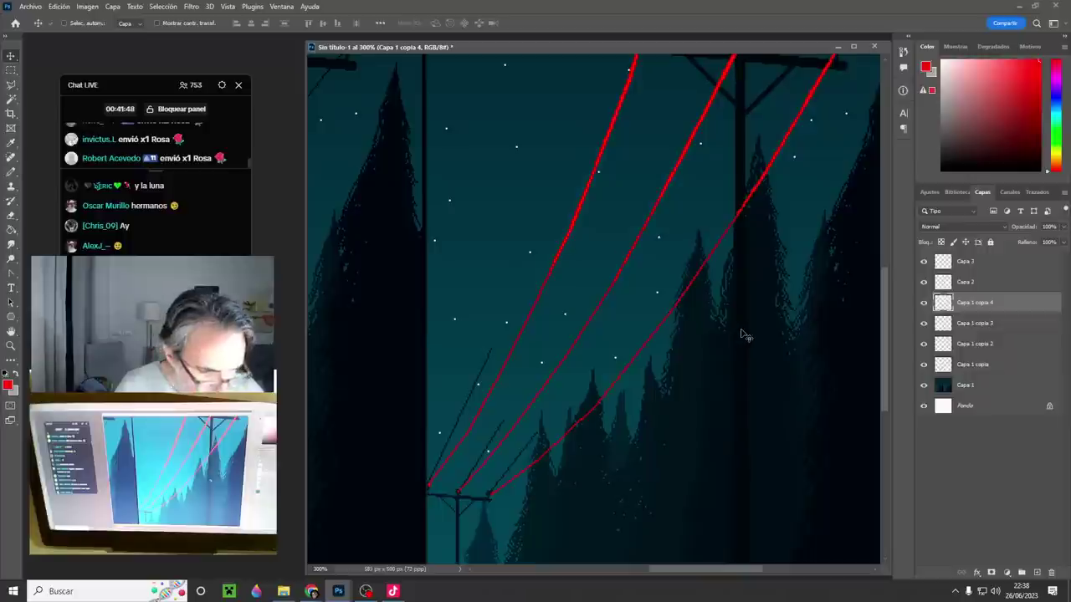
{"action": "left_click_drag", "start_coordinate": [741, 328], "coordinate": [756, 250]}
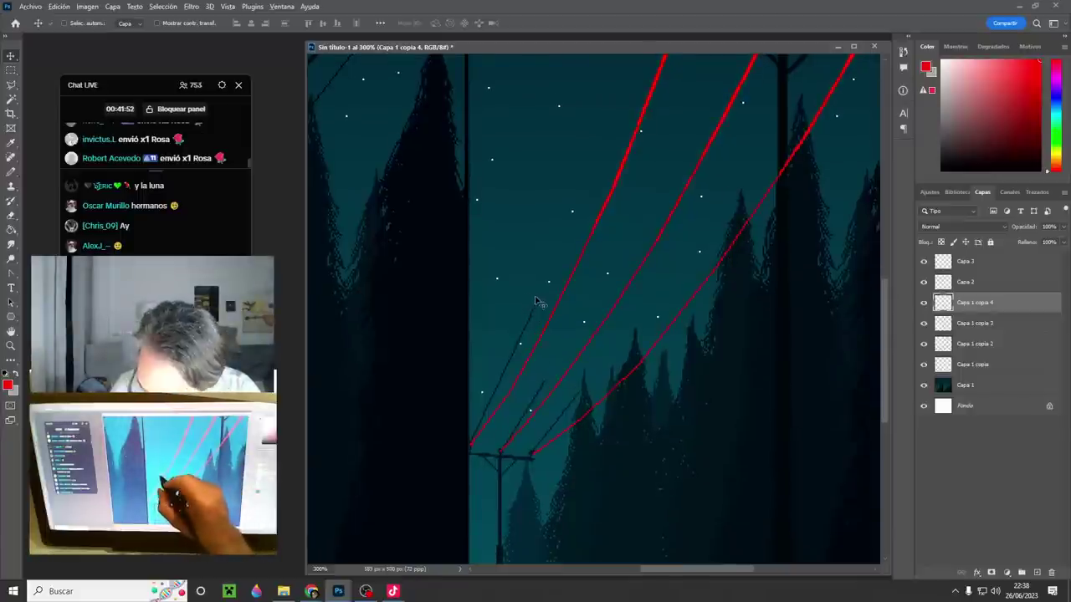
- Merge the layers from Capa 1 copia through Capa 1 copia 4 into a single layer
{"action": "key", "text": "b"}
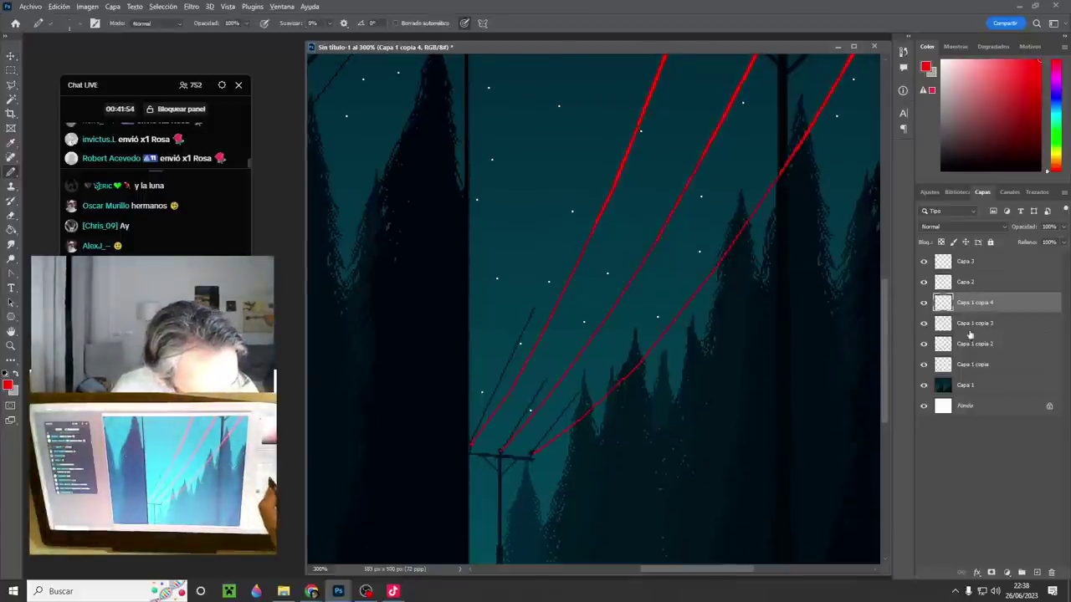
{"action": "left_click", "coordinate": [967, 365], "text": "shift"}
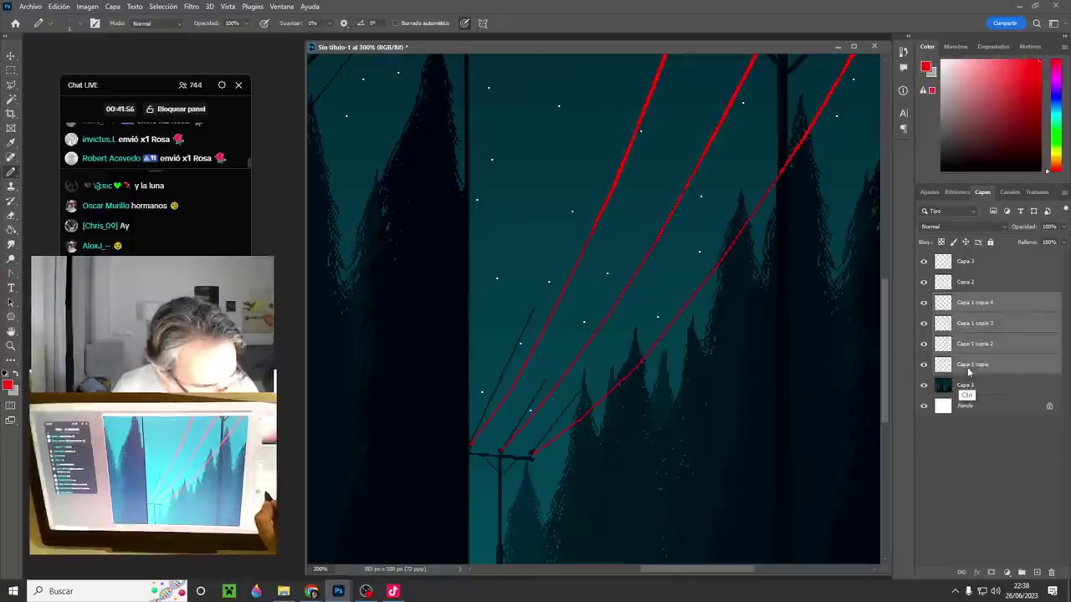
{"action": "key", "text": "ctrl+e"}
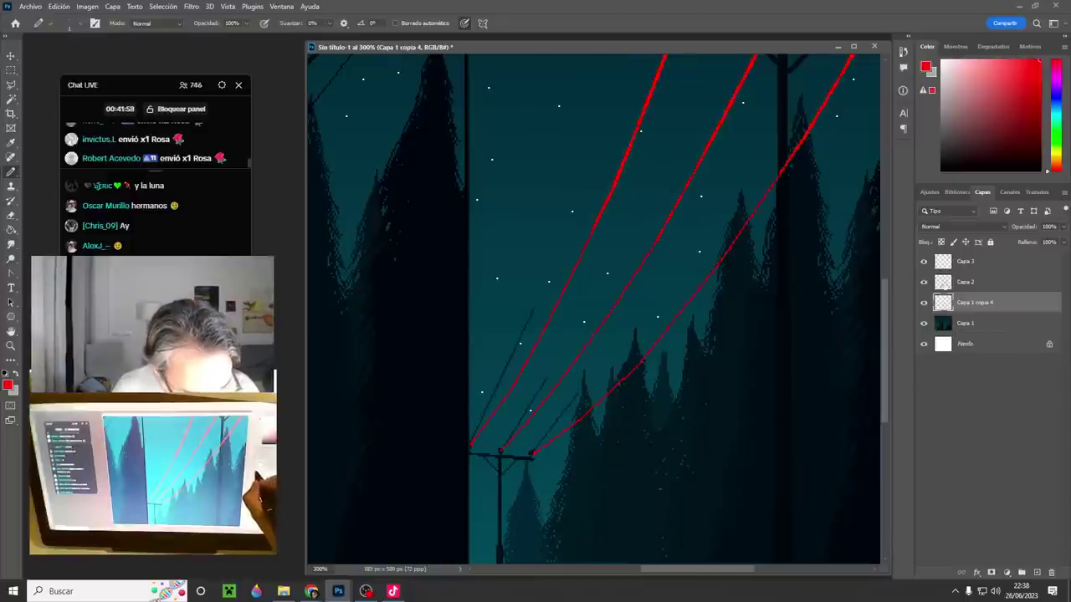
- Delete the leftover straight black cable segments above the small pole from Capa 2 with a rectangular selection
{"action": "left_click", "coordinate": [971, 283]}
{"action": "key", "text": "m"}
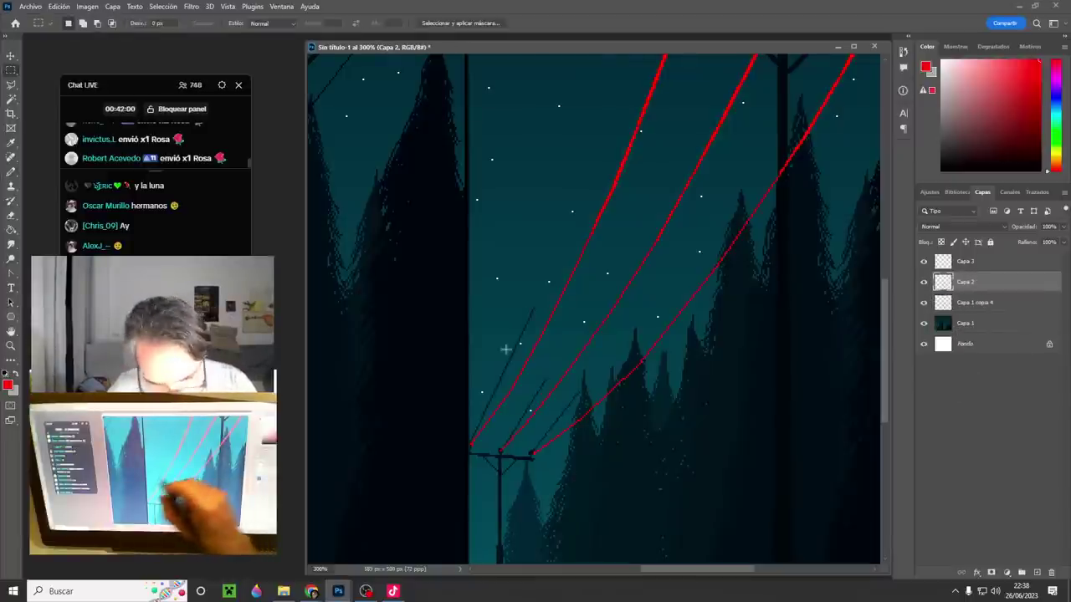
{"action": "left_click_drag", "start_coordinate": [577, 341], "coordinate": [623, 245]}
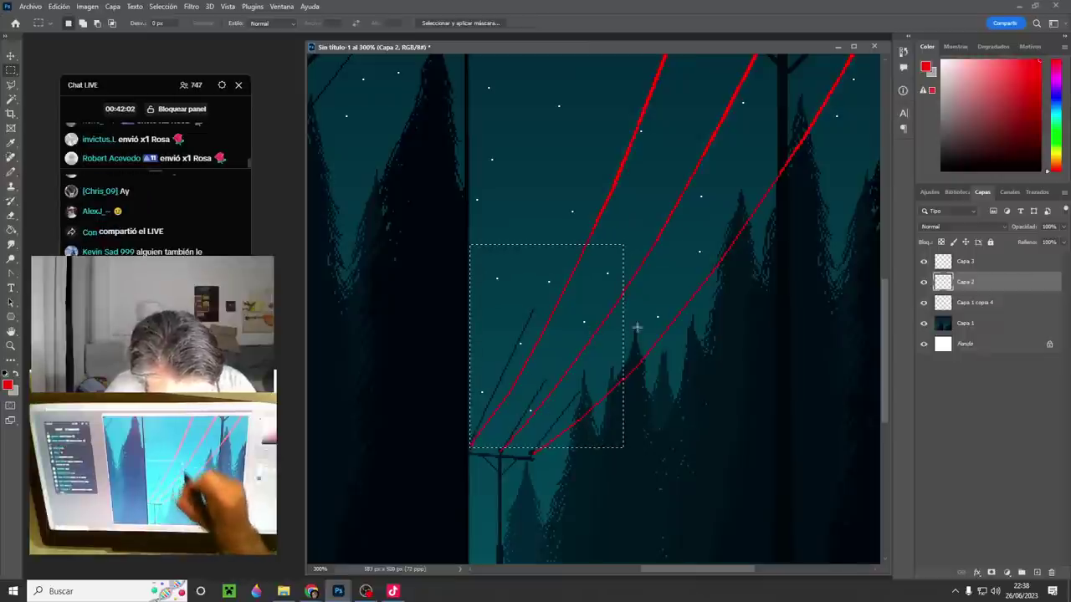
{"action": "left_click", "coordinate": [672, 473]}
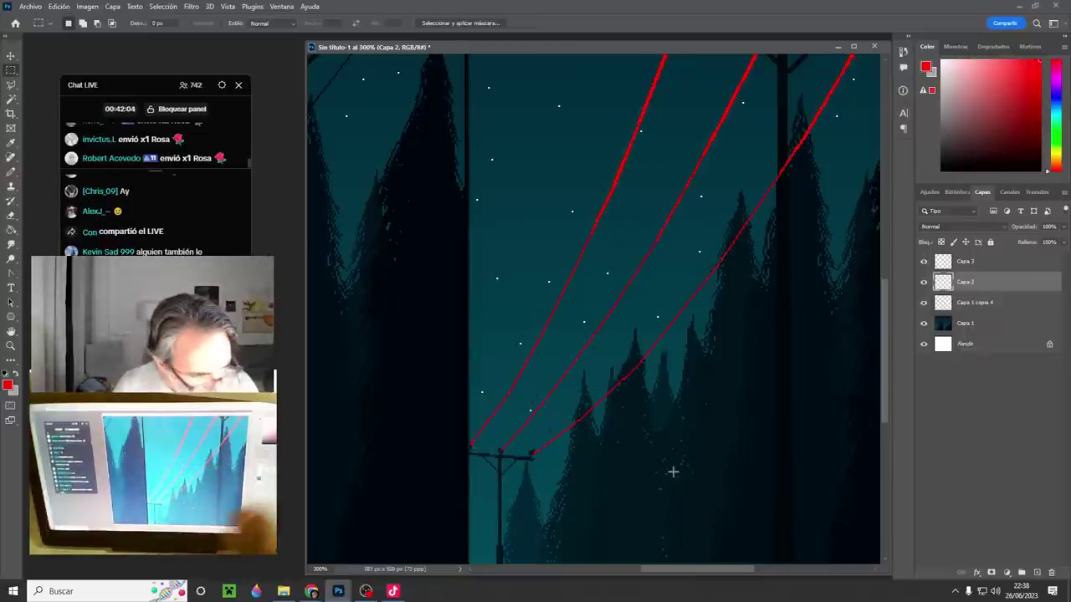
- Check which cables are on Capa 3 by toggling its visibility, and add a new empty layer above it
{"action": "left_click", "coordinate": [928, 265]}
{"action": "left_click", "coordinate": [925, 262]}
{"action": "left_click", "coordinate": [925, 262]}
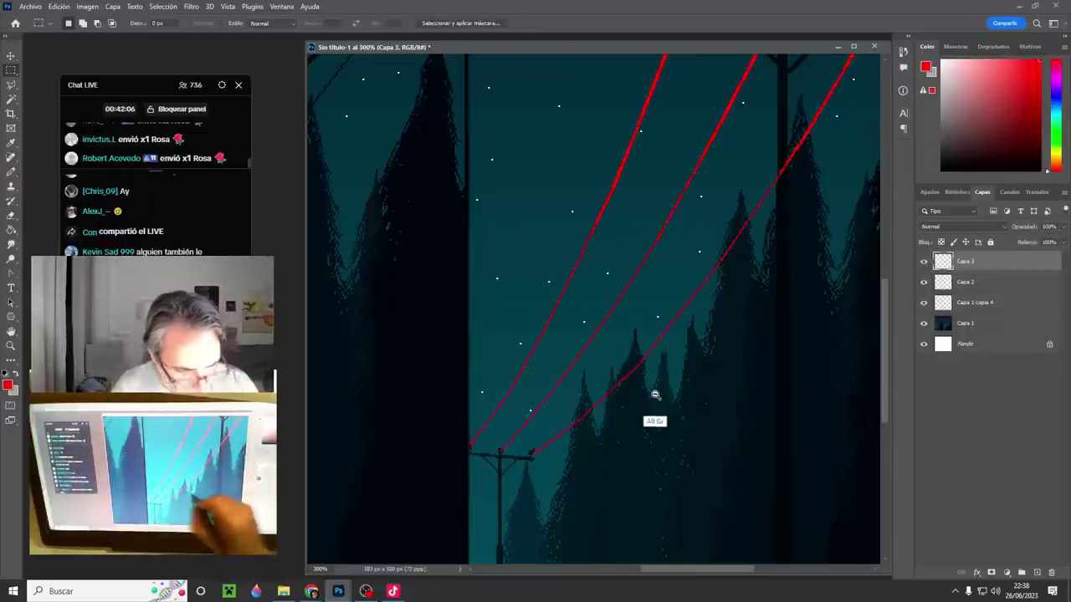
{"action": "left_click", "coordinate": [655, 395], "text": "alt"}
{"action": "left_click", "coordinate": [1038, 574]}
{"action": "left_click_drag", "start_coordinate": [733, 365], "coordinate": [627, 426]}
{"action": "left_click", "coordinate": [677, 395], "text": "alt"}
{"action": "left_click", "coordinate": [678, 395], "text": "alt"}
{"action": "left_click_drag", "start_coordinate": [677, 395], "coordinate": [683, 349]}
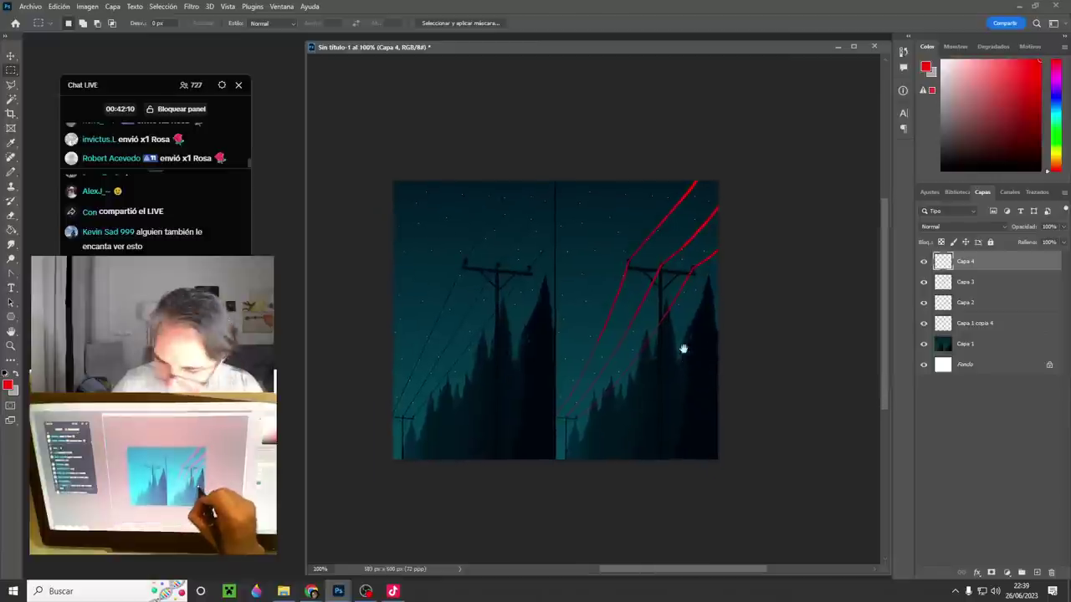
- Paint over all the red cables on Capa 4 with a sampled near-black colour and clip the layer to Capa 3
{"action": "key", "text": "b"}
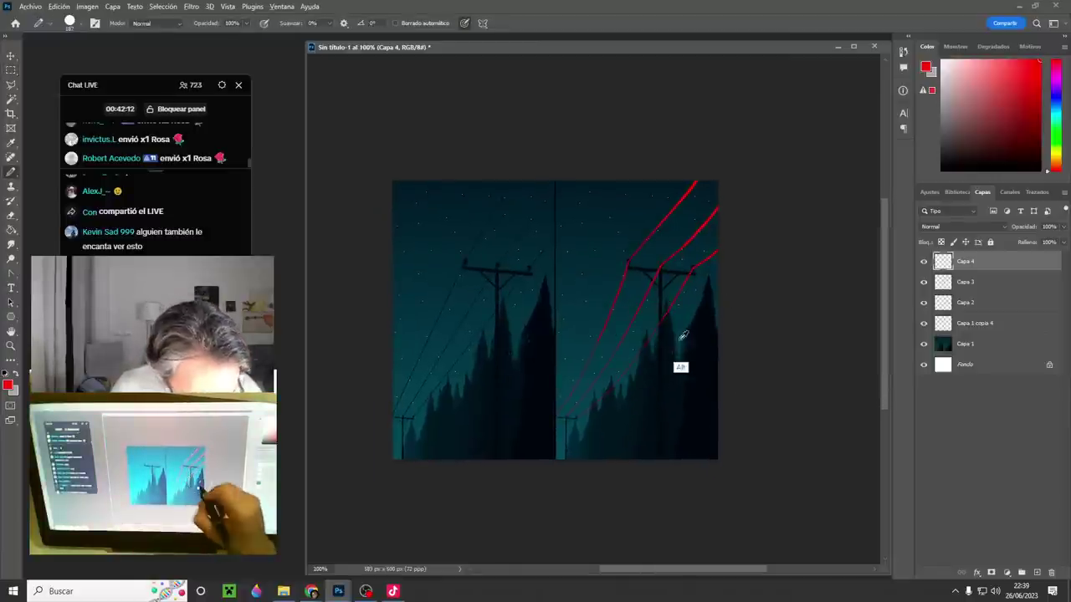
{"action": "left_click", "coordinate": [659, 352], "text": "alt"}
{"action": "left_click_drag", "start_coordinate": [700, 196], "coordinate": [625, 329]}
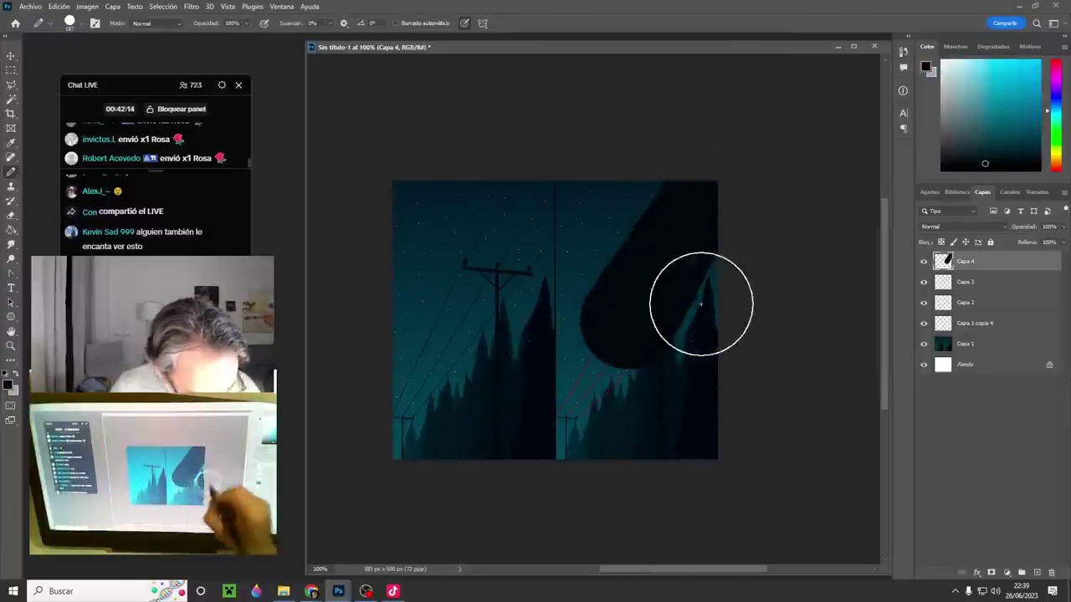
{"action": "mouse_move", "coordinate": [701, 304]}
{"action": "left_mouse_down"}
{"action": "mouse_move", "coordinate": [653, 290]}
{"action": "mouse_move", "coordinate": [707, 247]}
{"action": "left_mouse_up"}
{"action": "left_click", "coordinate": [973, 270], "text": "alt"}
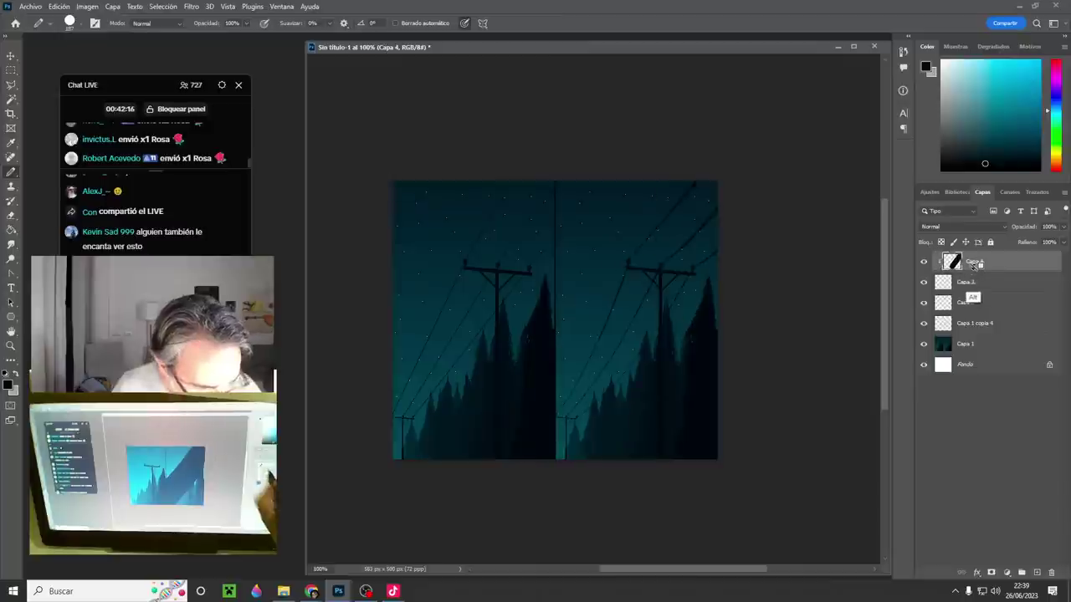
- Shrink the brush to about 38 px and sample a dark tree colour for shading the lower ends of the cables
{"action": "left_click", "coordinate": [636, 346], "text": "ctrl"}
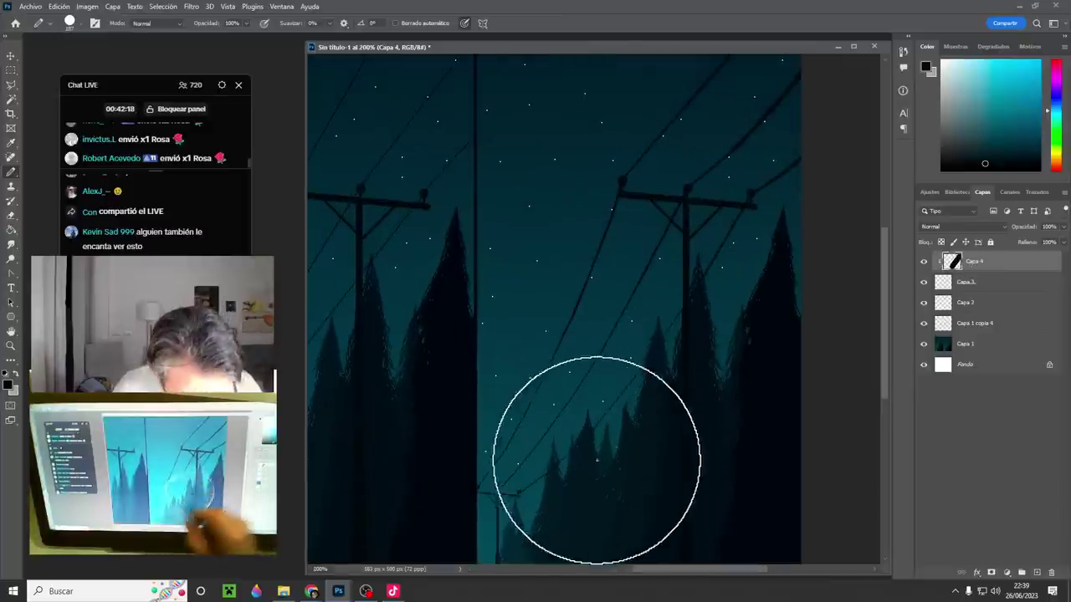
{"action": "right_click", "coordinate": [524, 504], "text": "alt"}
{"action": "right_click", "coordinate": [577, 459], "text": "alt"}
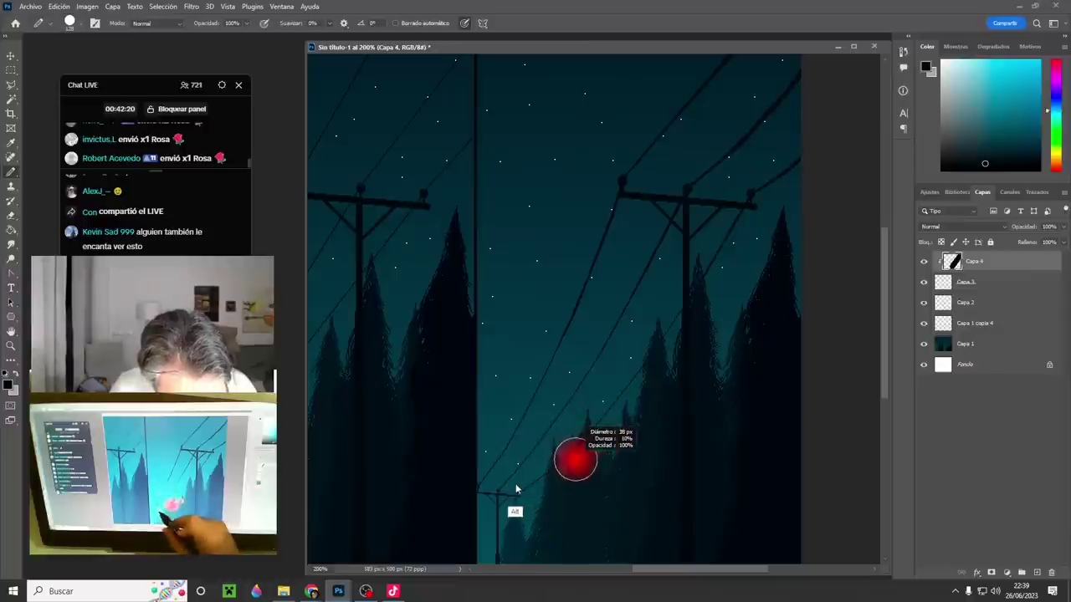
{"action": "left_click", "coordinate": [636, 471], "text": "alt"}
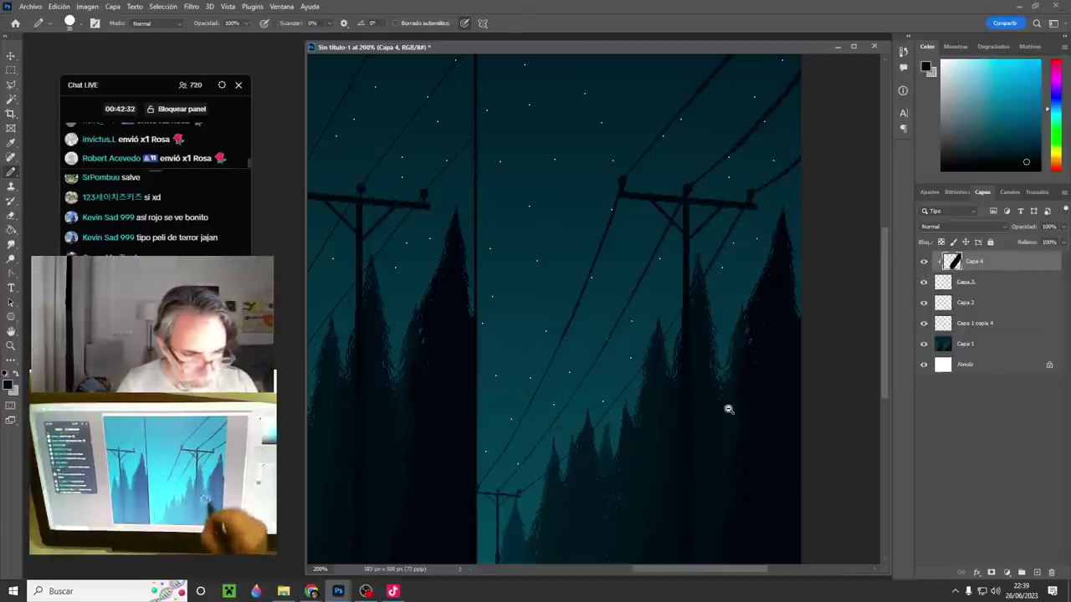
- Reduce the Pencil to a pixel-sized tip for retouching the middle stretch of the leftmost right-panel cable
{"action": "left_click_drag", "start_coordinate": [728, 409], "coordinate": [631, 418]}
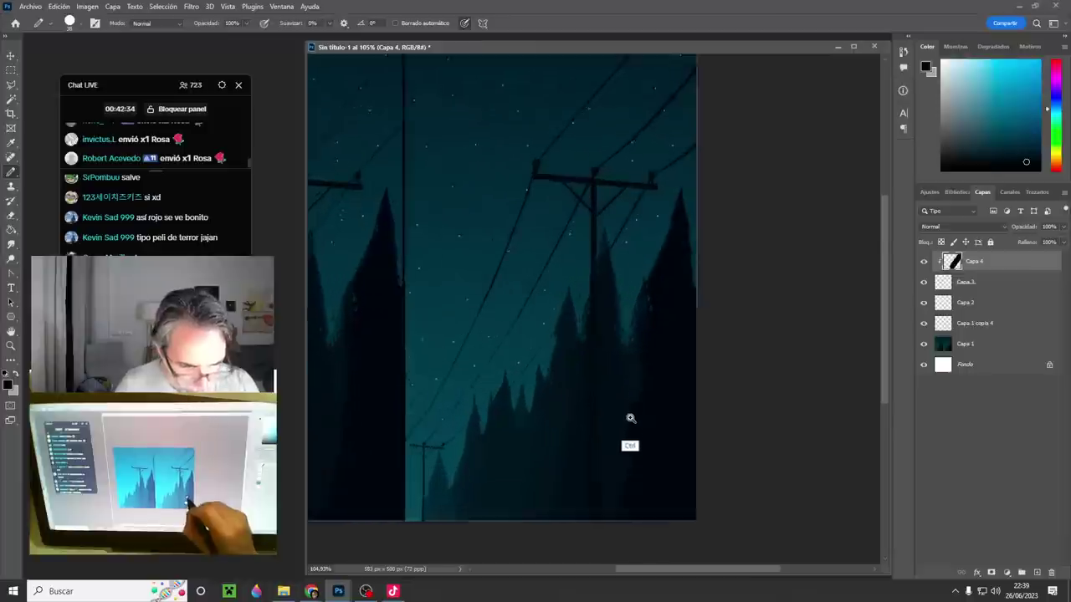
{"action": "scroll", "coordinate": [468, 303], "scroll_direction": "up", "scroll_amount": 6}
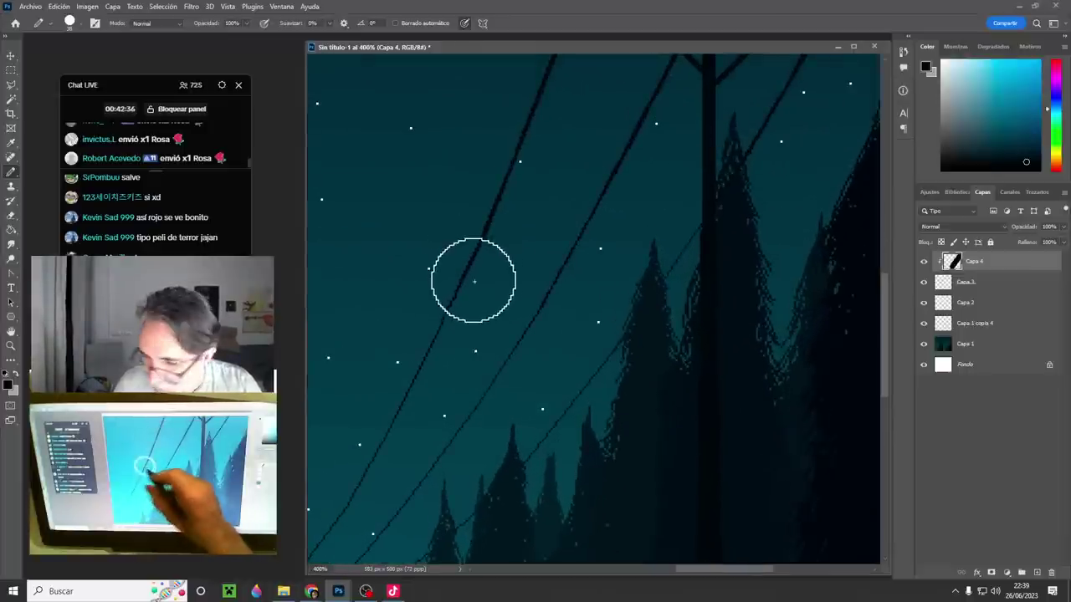
{"action": "left_click_drag", "start_coordinate": [497, 306], "coordinate": [402, 339]}
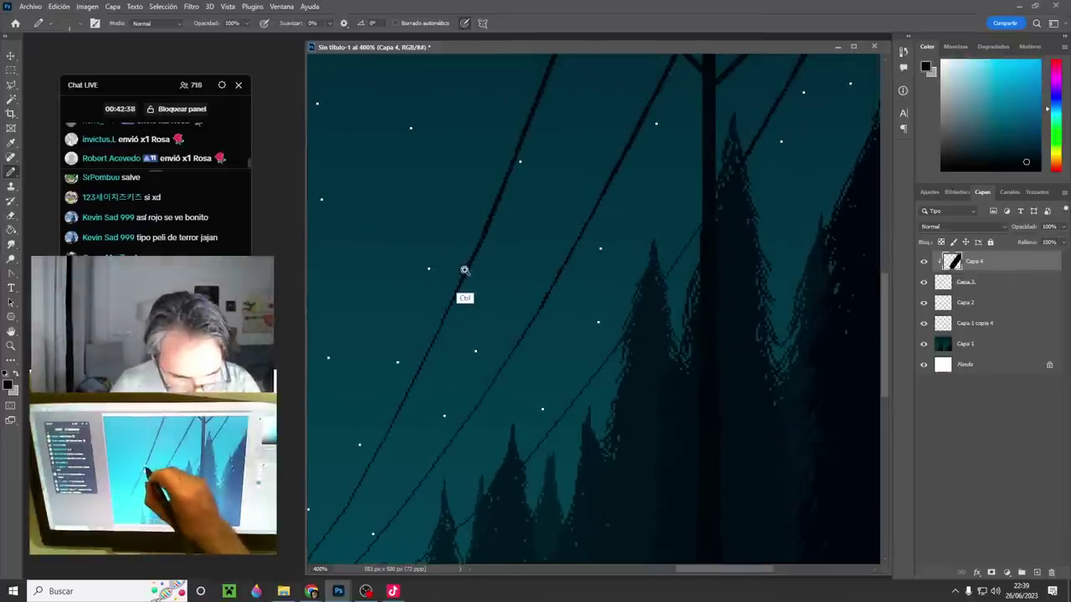
{"action": "left_click_drag", "start_coordinate": [465, 270], "coordinate": [488, 286]}
{"action": "mouse_move", "coordinate": [454, 241]}
{"action": "left_mouse_down"}
{"action": "mouse_move", "coordinate": [466, 275]}
{"action": "mouse_move", "coordinate": [559, 243]}
{"action": "mouse_move", "coordinate": [650, 343]}
{"action": "left_mouse_up"}
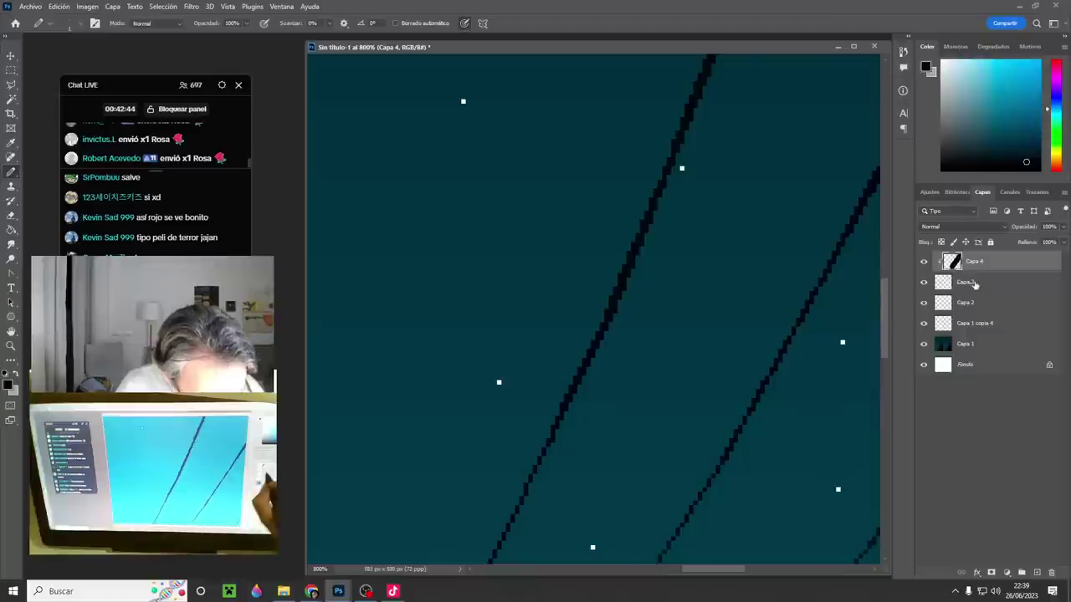
- Try to trim the leftmost cable's edge pixels on Capa 3 with a sampled sky colour
{"action": "left_click", "coordinate": [970, 283]}
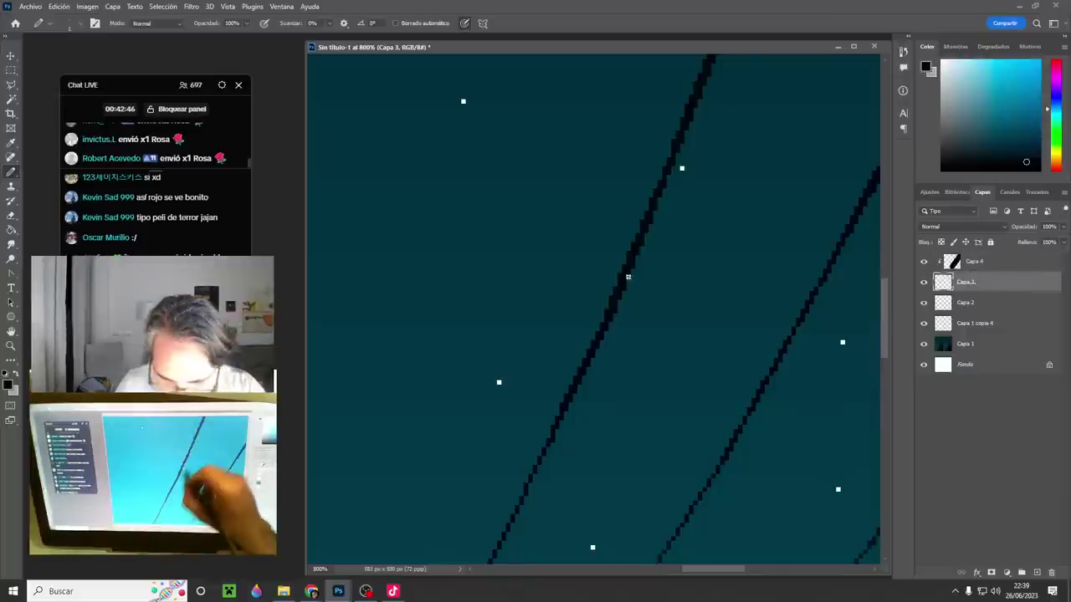
{"action": "left_click", "coordinate": [650, 274], "text": "alt"}
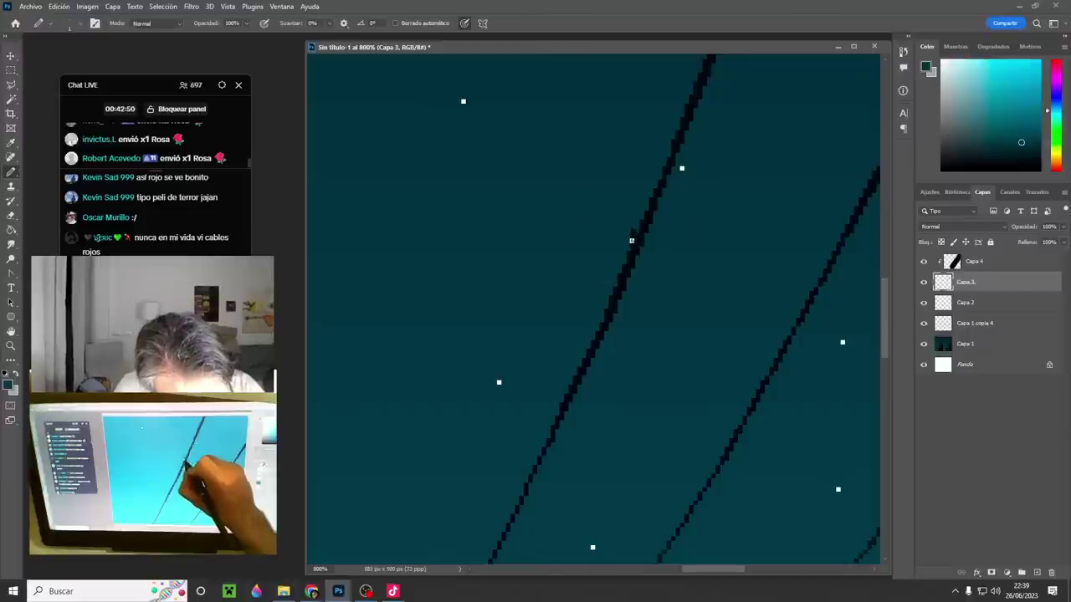
{"action": "left_click", "coordinate": [616, 227], "text": "alt"}
- Add a new layer above Capa 4 and trim the leftmost cable's uneven edge pixels with sampled sky colours
{"action": "left_click", "coordinate": [981, 263]}
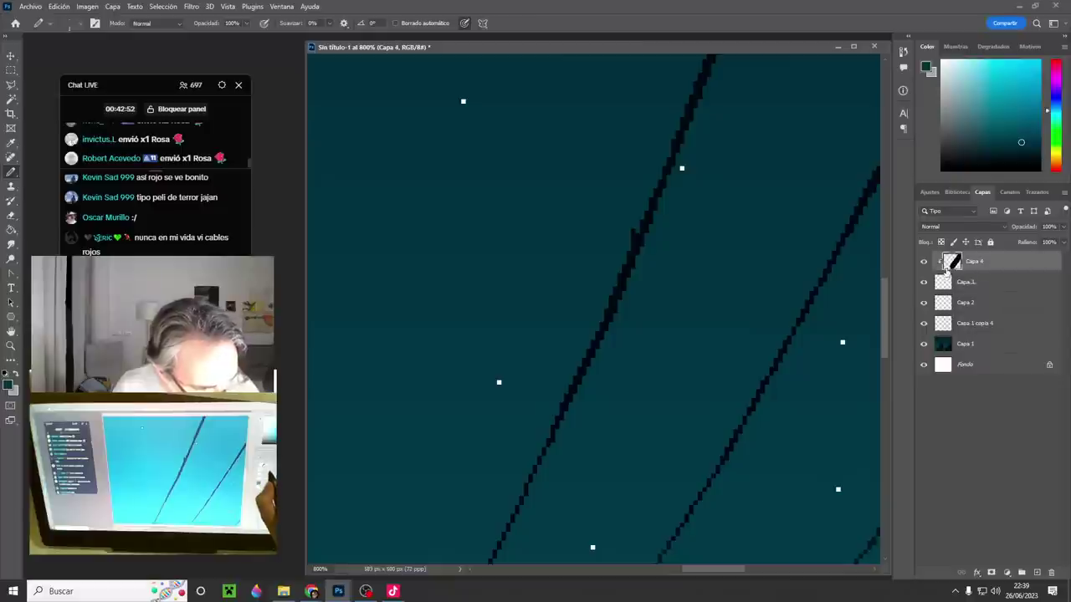
{"action": "left_click", "coordinate": [1036, 572]}
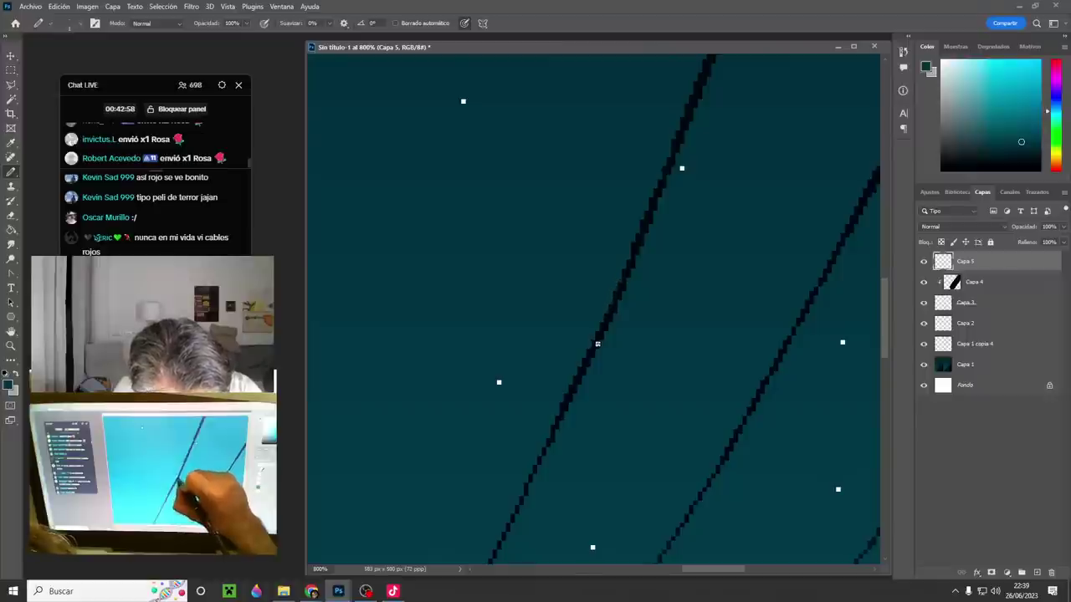
{"action": "left_click", "coordinate": [588, 342]}
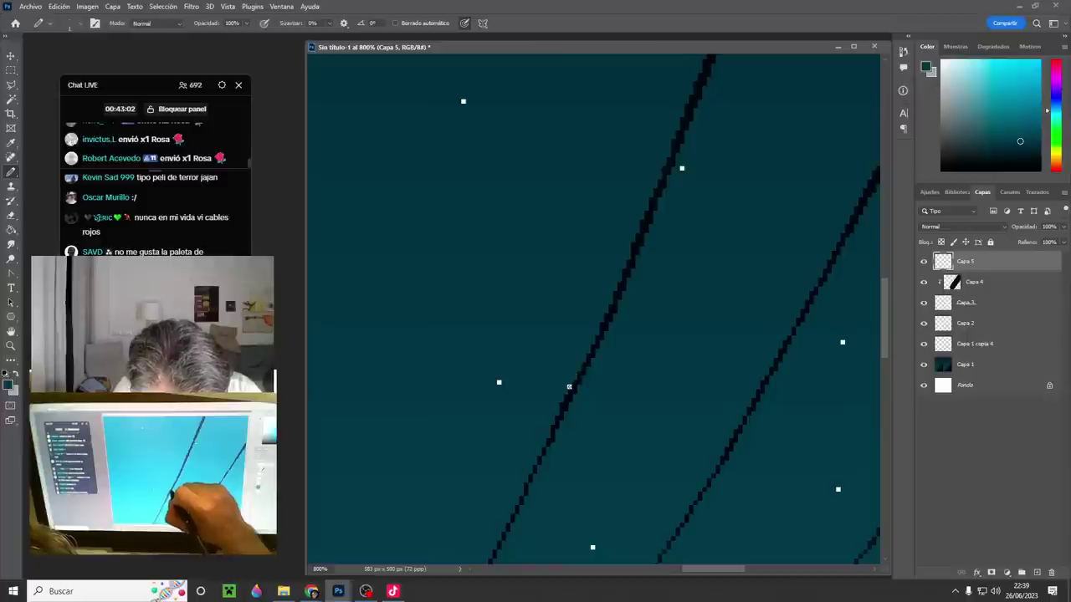
{"action": "left_click", "coordinate": [557, 407]}
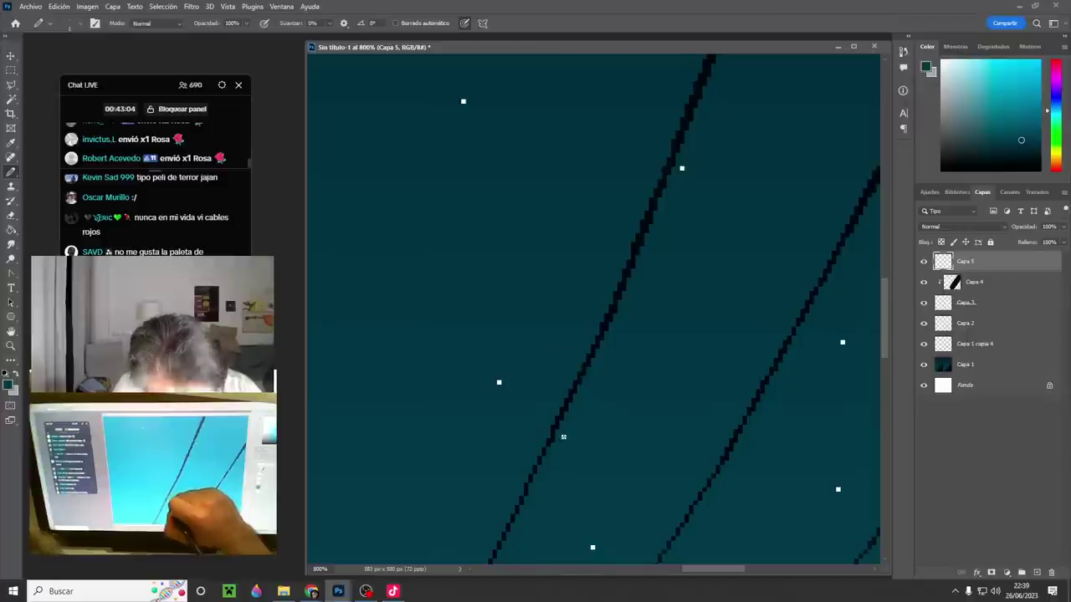
- Examine the darkened cables across the whole image and compare both panels
{"action": "left_click", "coordinate": [641, 411], "text": "ctrl+alt"}
{"action": "left_click", "coordinate": [651, 418], "text": "ctrl+alt"}
{"action": "left_click", "coordinate": [656, 428], "text": "ctrl+alt"}
{"action": "left_click", "coordinate": [658, 430], "text": "ctrl+alt"}
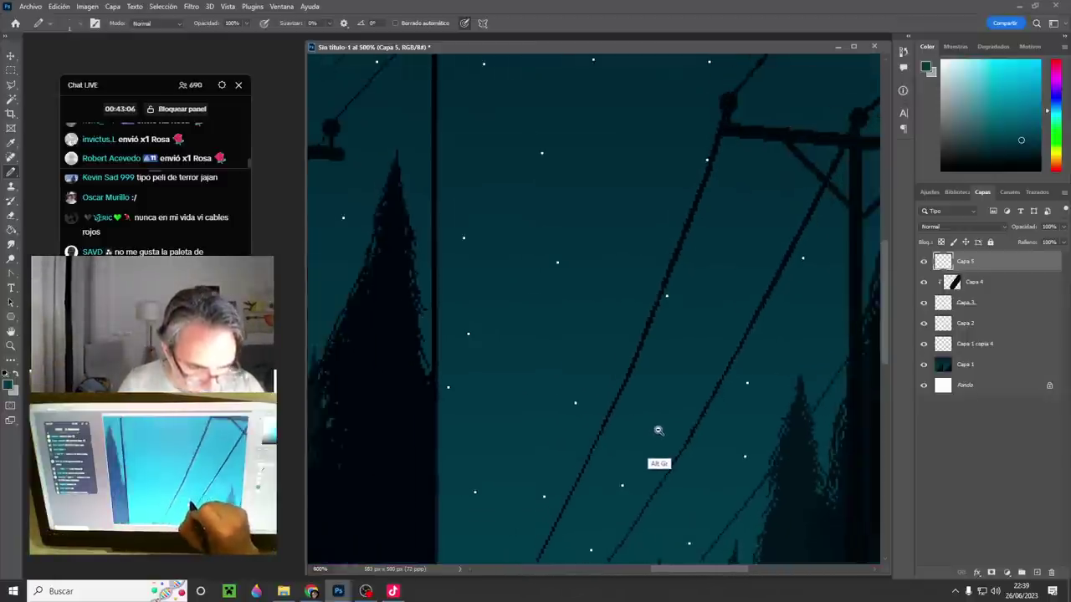
{"action": "left_click", "coordinate": [660, 439], "text": "ctrl+alt"}
{"action": "left_click", "coordinate": [661, 442], "text": "ctrl+alt"}
{"action": "left_click", "coordinate": [661, 443], "text": "ctrl+alt"}
{"action": "left_click_drag", "start_coordinate": [702, 460], "coordinate": [689, 434]}
{"action": "left_click", "coordinate": [645, 335], "text": "ctrl"}
{"action": "left_click", "coordinate": [734, 451], "text": "ctrl+alt"}
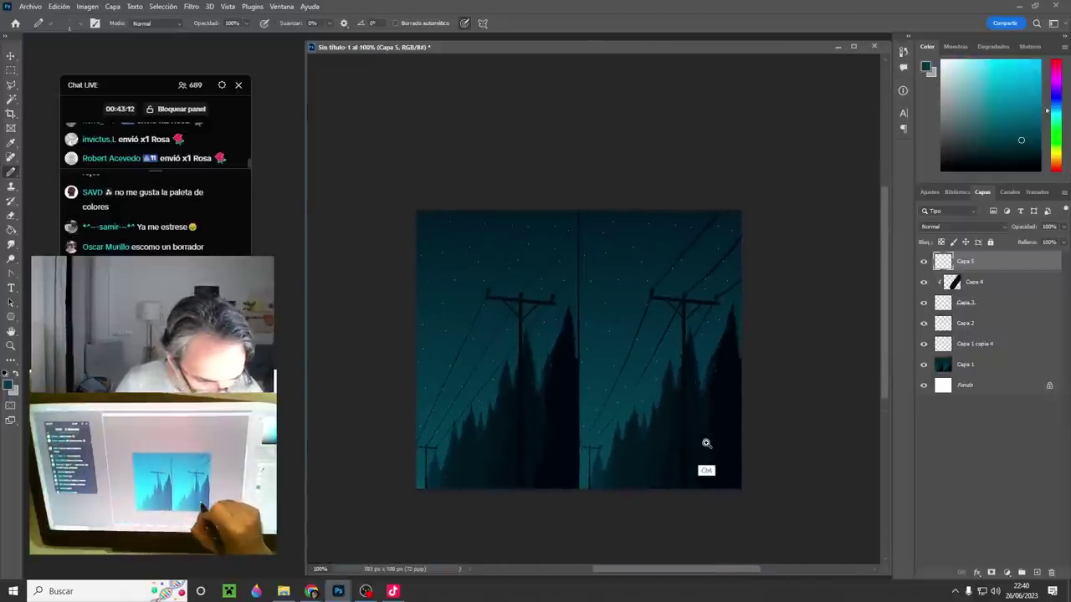
- Paint out stray light pixels in the lower dark trees on Capa 5 with tree colours sampled beside them
{"action": "left_click", "coordinate": [706, 444], "text": "ctrl"}
{"action": "left_click_drag", "start_coordinate": [683, 474], "coordinate": [601, 562]}
{"action": "left_click", "coordinate": [677, 465], "text": "ctrl"}
{"action": "left_click", "coordinate": [674, 462], "text": "ctrl"}
{"action": "left_click_drag", "start_coordinate": [684, 393], "coordinate": [641, 512]}
{"action": "left_click_drag", "start_coordinate": [647, 424], "coordinate": [695, 361]}
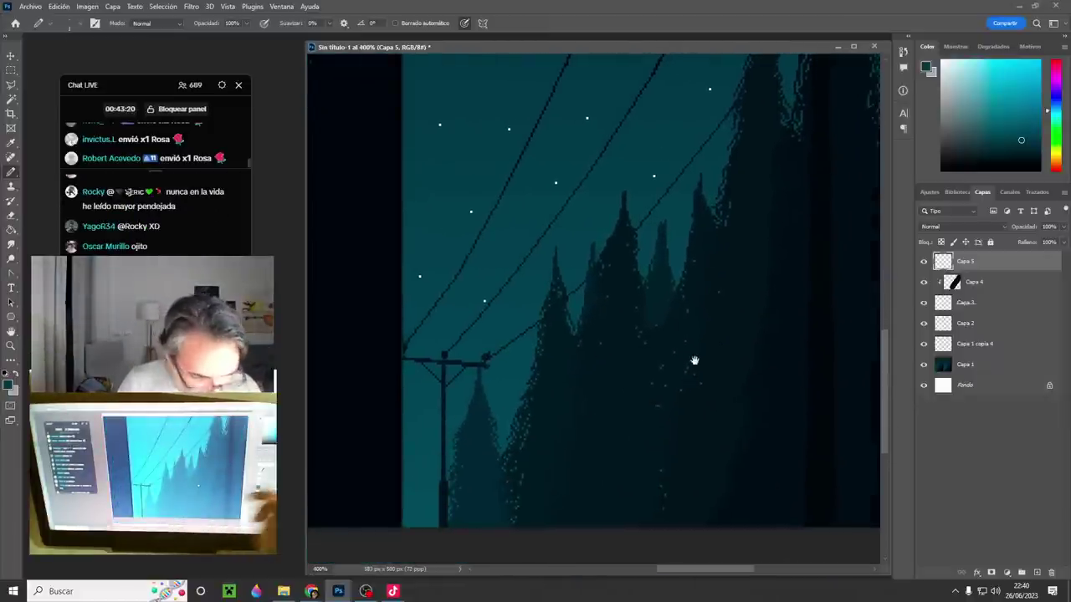
{"action": "left_click_drag", "start_coordinate": [674, 451], "coordinate": [610, 467]}
{"action": "left_click", "coordinate": [633, 477], "text": "ctrl"}
{"action": "left_click", "coordinate": [624, 510], "text": "ctrl"}
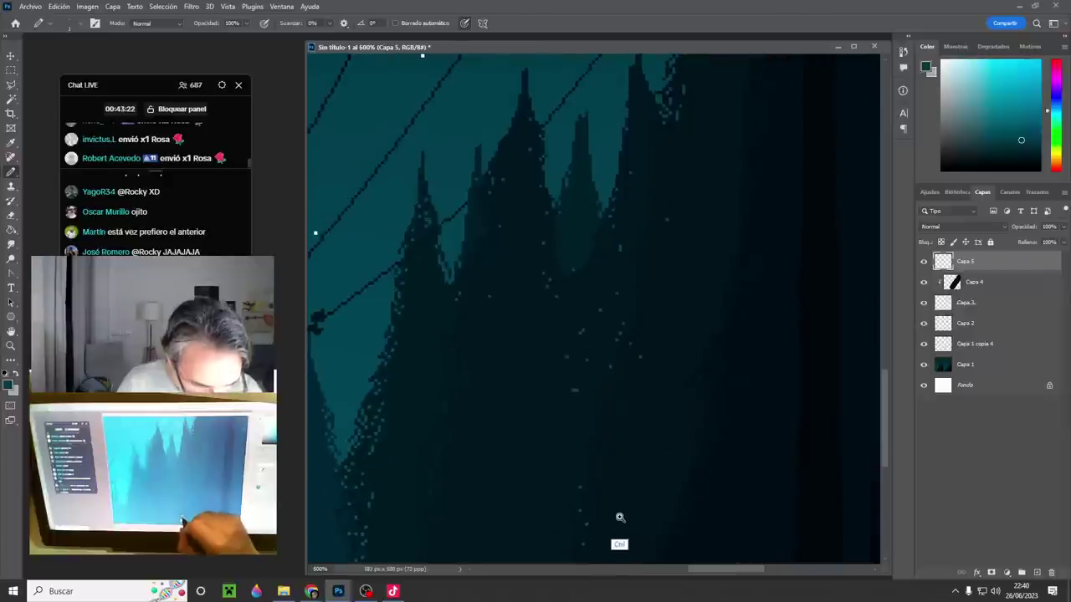
{"action": "left_click", "coordinate": [618, 518], "text": "ctrl"}
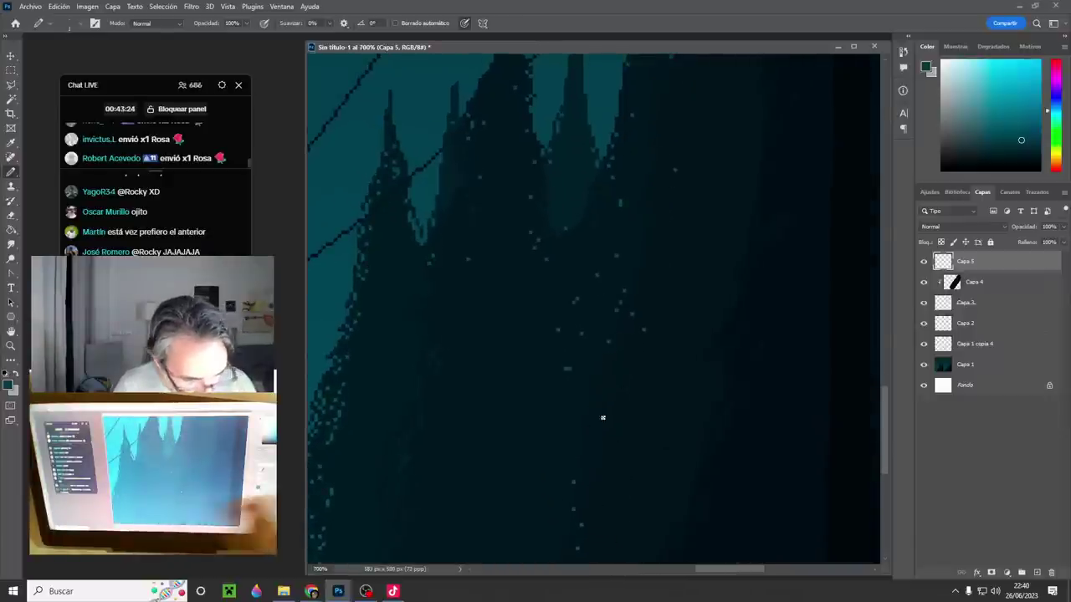
{"action": "left_click_drag", "start_coordinate": [616, 377], "coordinate": [641, 336]}
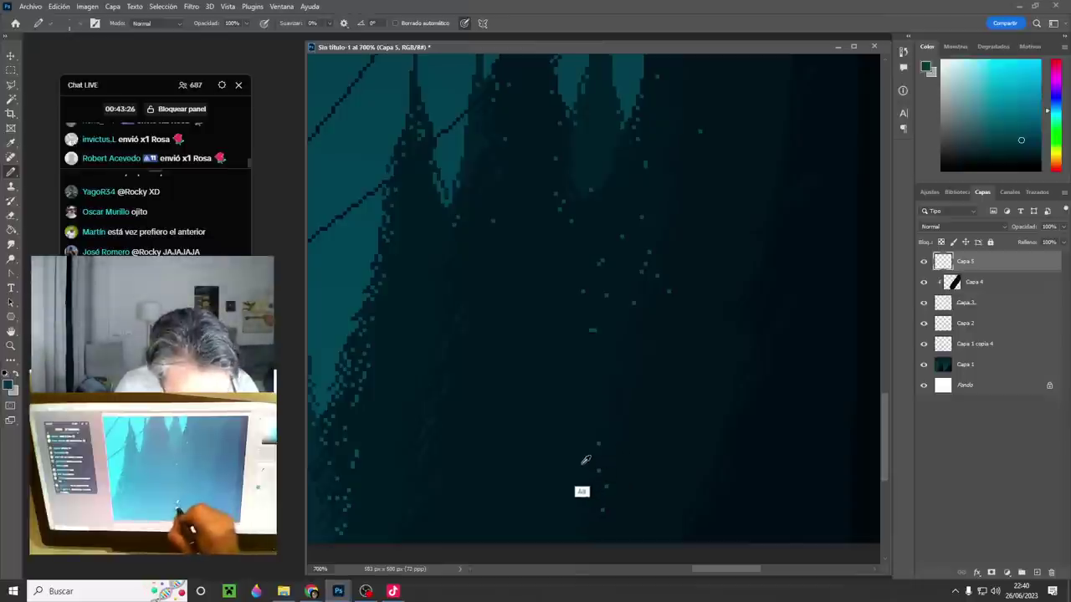
{"action": "left_click", "coordinate": [605, 464], "text": "alt"}
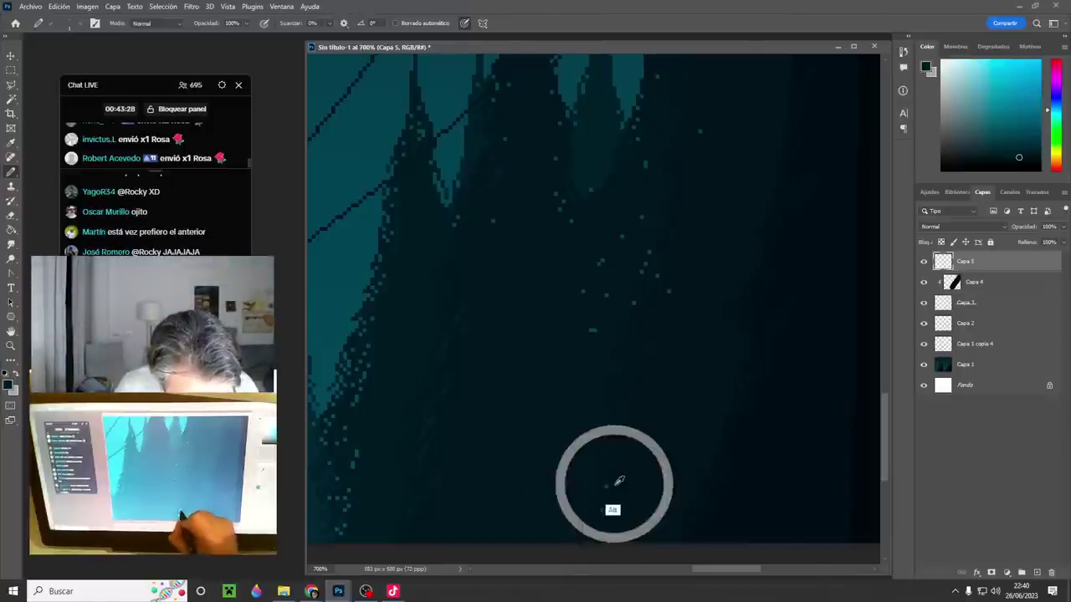
{"action": "left_click", "coordinate": [615, 482], "text": "alt"}
{"action": "left_click", "coordinate": [606, 516], "text": "alt"}
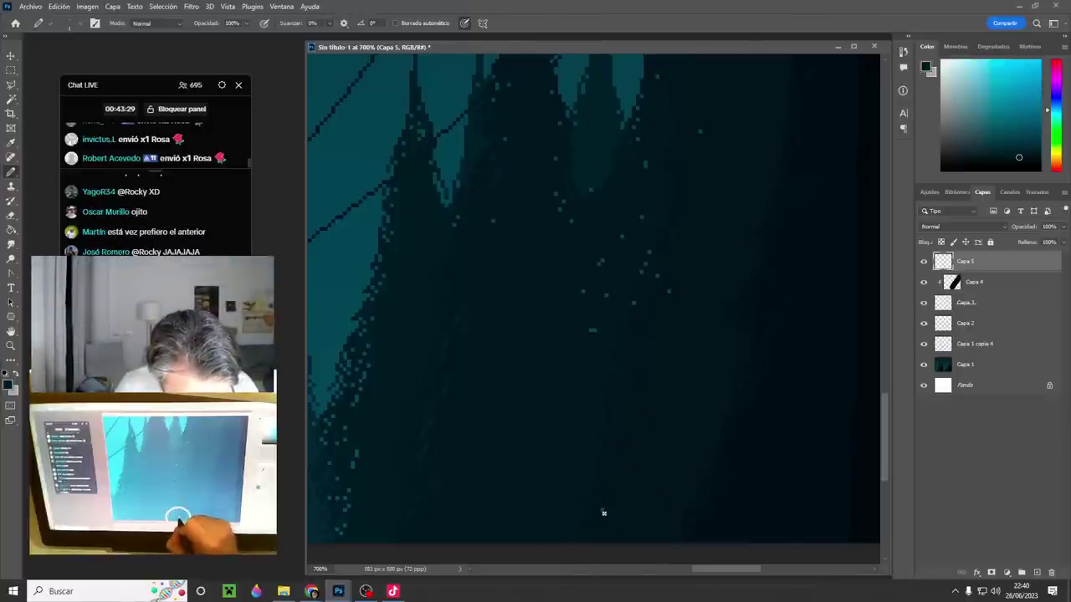
{"action": "left_click", "coordinate": [685, 284], "text": "alt"}
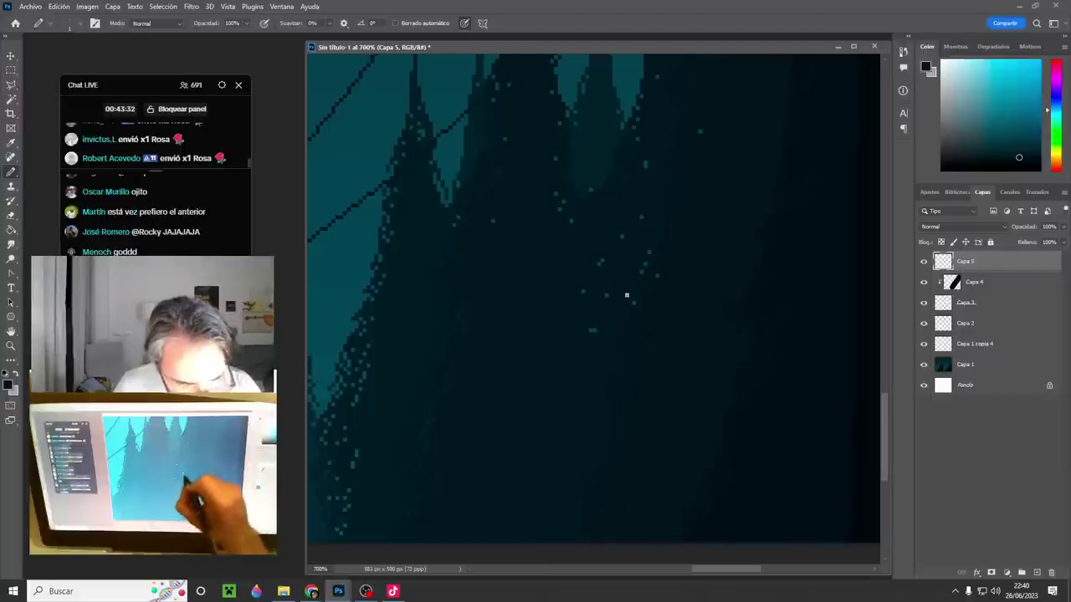
- Select the sky-coloured stray pixels scattered in the lower dark trees on Capa 1 with the Magic Wand
{"action": "scroll", "coordinate": [612, 303], "scroll_direction": "up", "scroll_amount": 2}
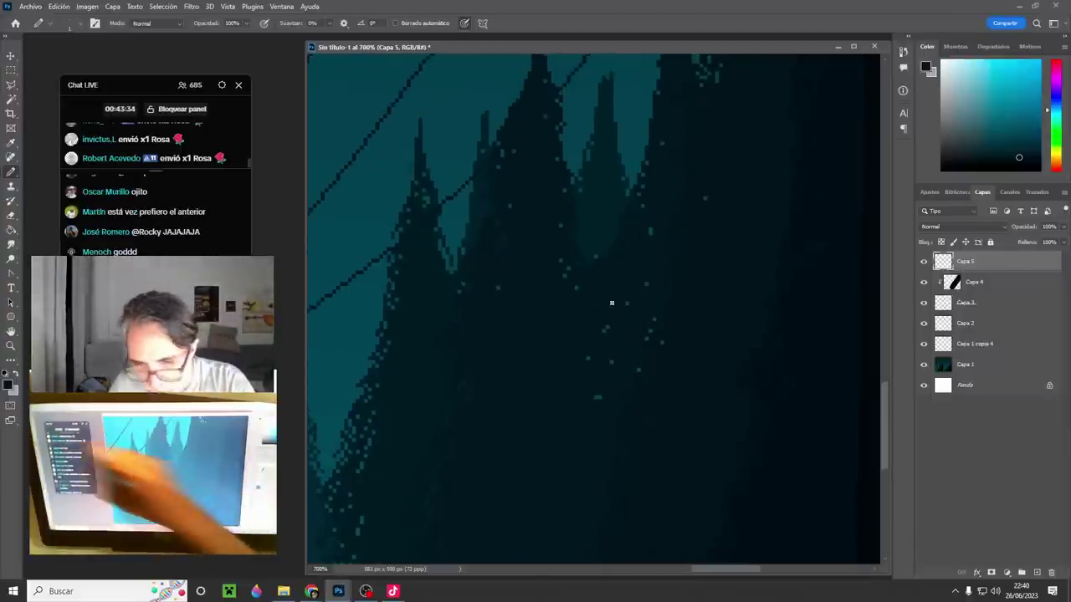
{"action": "key", "text": "w"}
{"action": "left_click", "coordinate": [962, 364]}
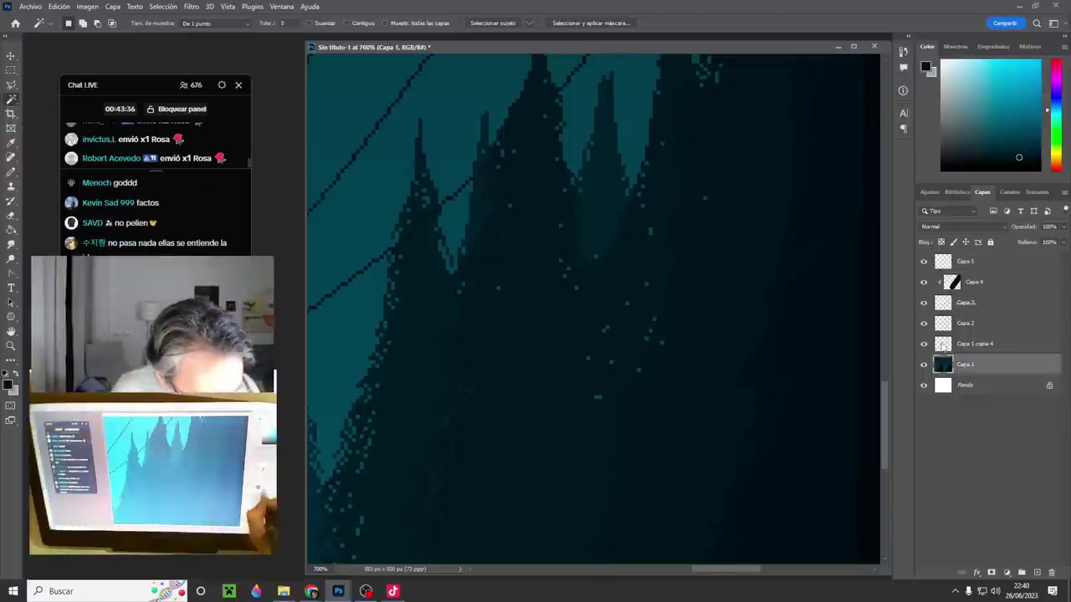
{"action": "left_click", "coordinate": [646, 285]}
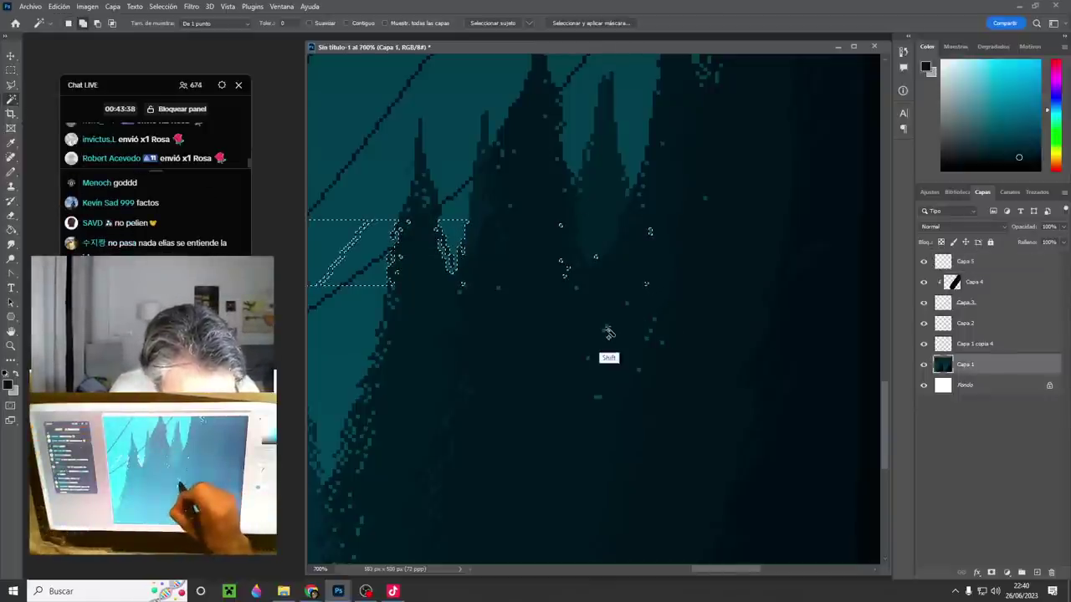
{"action": "left_click", "coordinate": [608, 333], "text": "shift"}
{"action": "left_click", "coordinate": [332, 407], "text": "shift"}
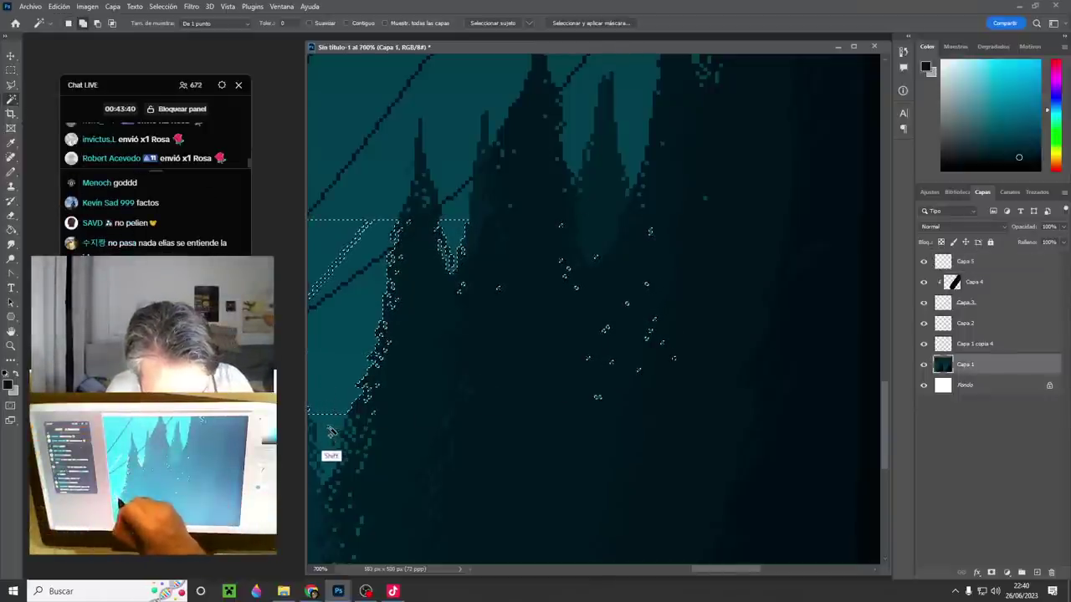
{"action": "left_click", "coordinate": [329, 448], "text": "shift"}
- Add the higher sky colour bands around the treetops to the Magic Wand selection
{"action": "left_click_drag", "start_coordinate": [401, 400], "coordinate": [449, 516]}
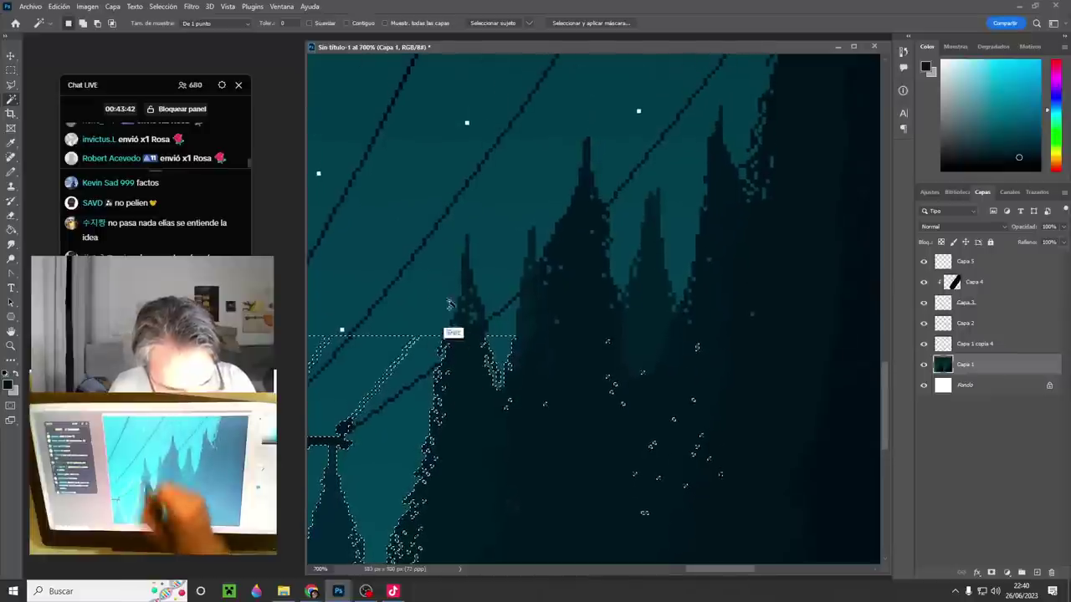
{"action": "left_click", "coordinate": [416, 314], "text": "shift"}
{"action": "left_click", "coordinate": [502, 256], "text": "shift"}
{"action": "left_click", "coordinate": [523, 199], "text": "shift"}
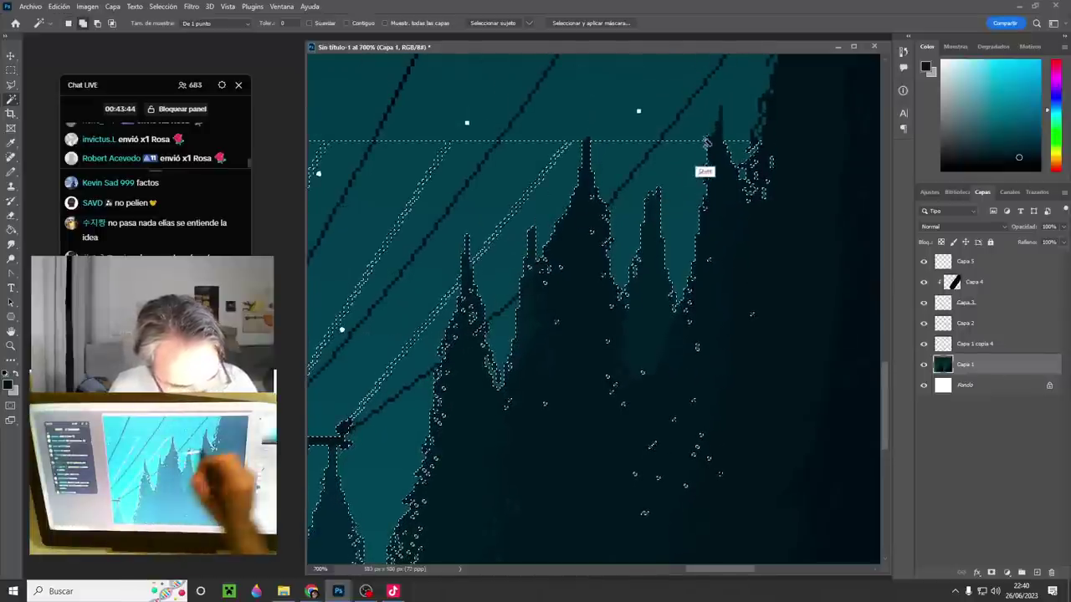
{"action": "left_click", "coordinate": [747, 92], "text": "shift"}
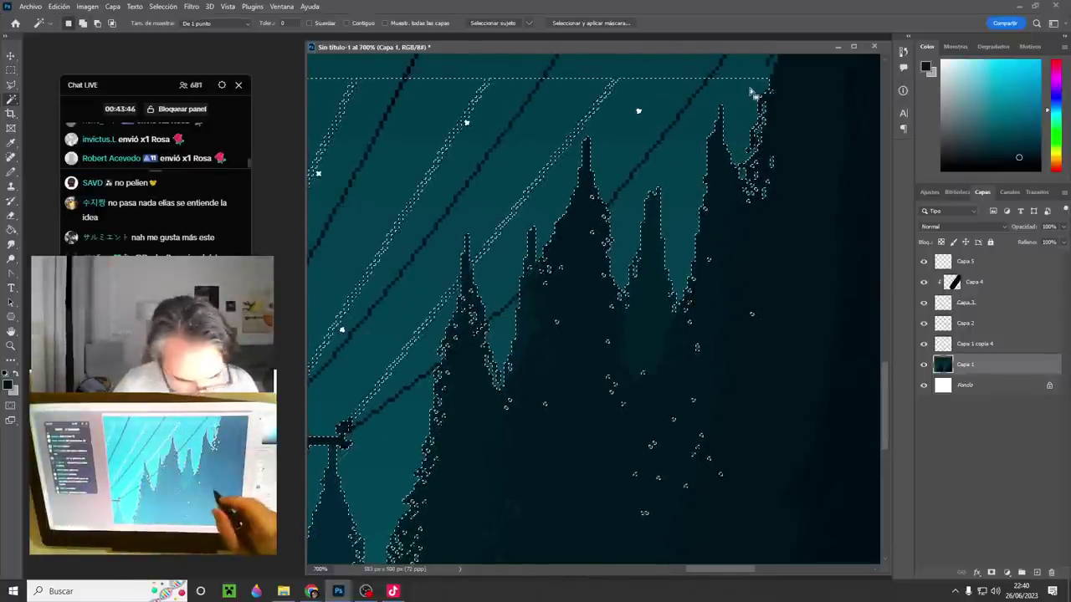
- Paint the selected stray pixels inside the trees with sampled dark tree colours, deselect, and cover the last two light pixels
{"action": "key", "text": "b"}
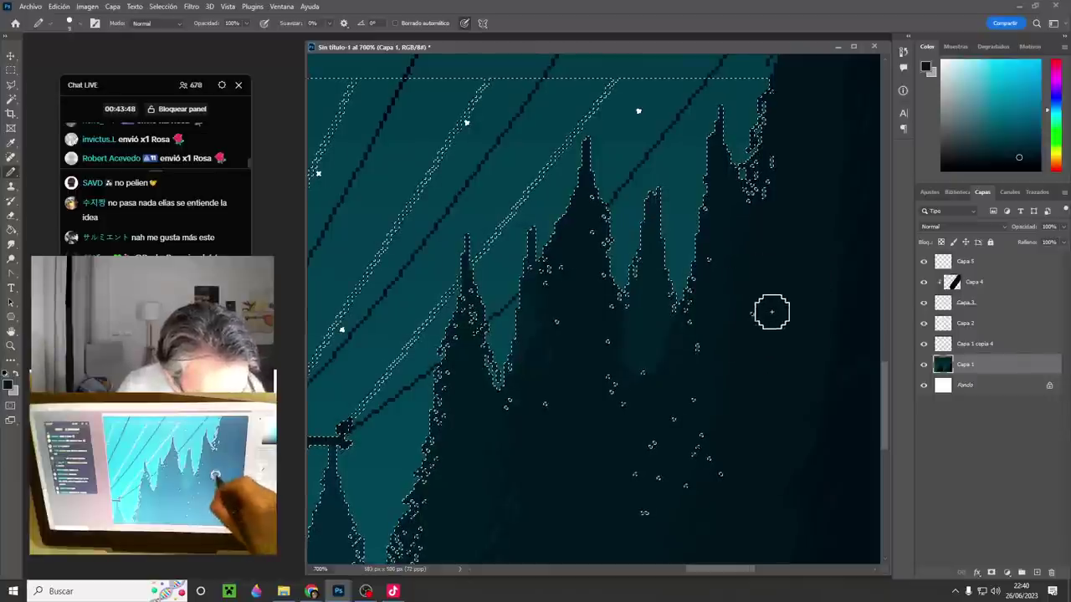
{"action": "left_click", "coordinate": [756, 436], "text": "alt"}
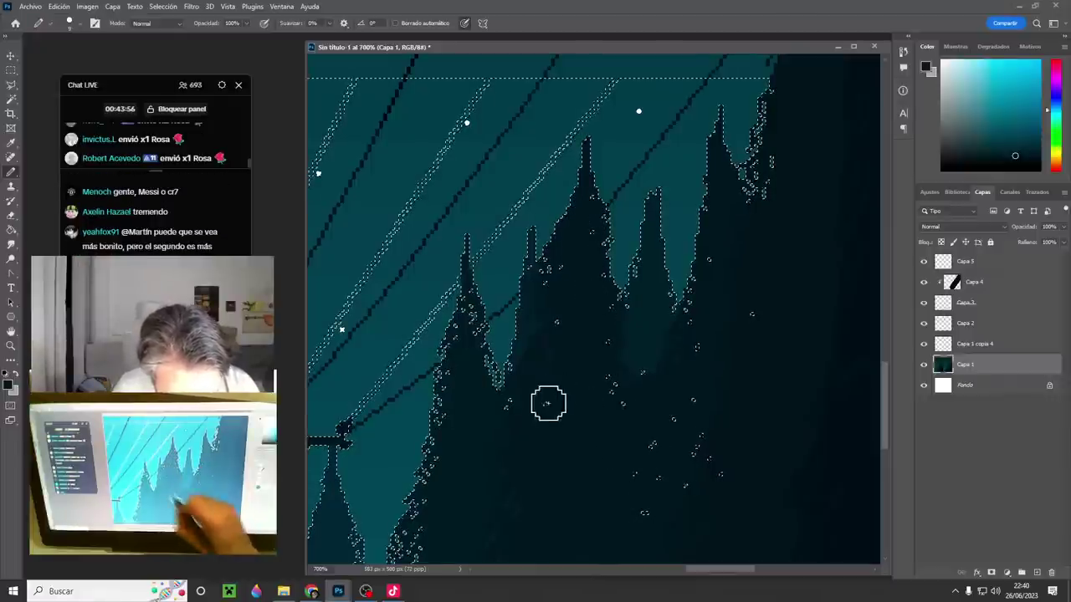
{"action": "left_click_drag", "start_coordinate": [546, 306], "coordinate": [532, 315]}
{"action": "left_click", "coordinate": [525, 328], "text": "alt"}
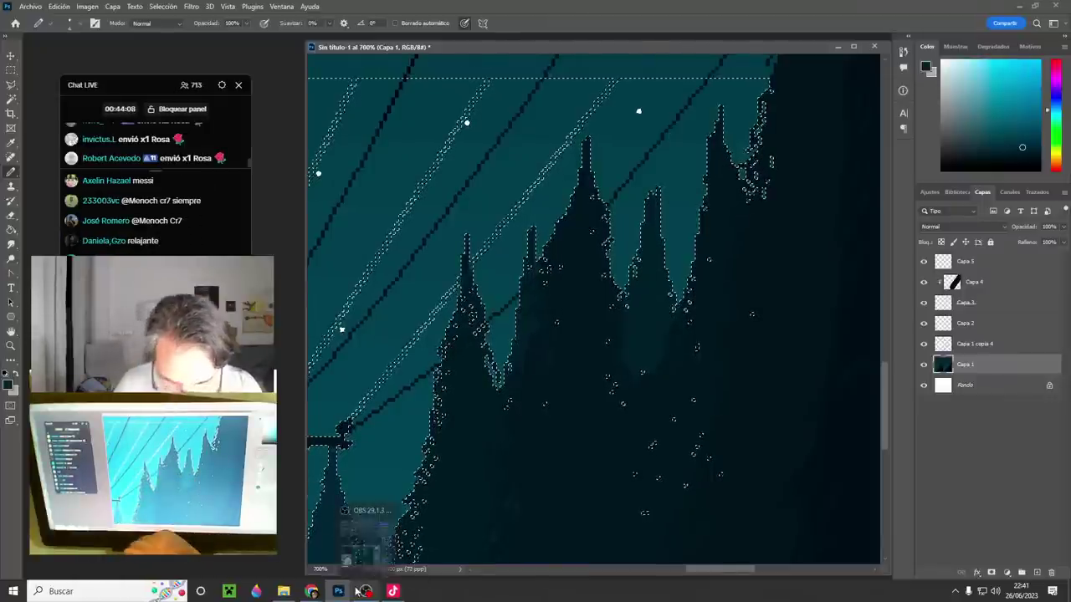
{"action": "key", "text": "ctrl+d"}
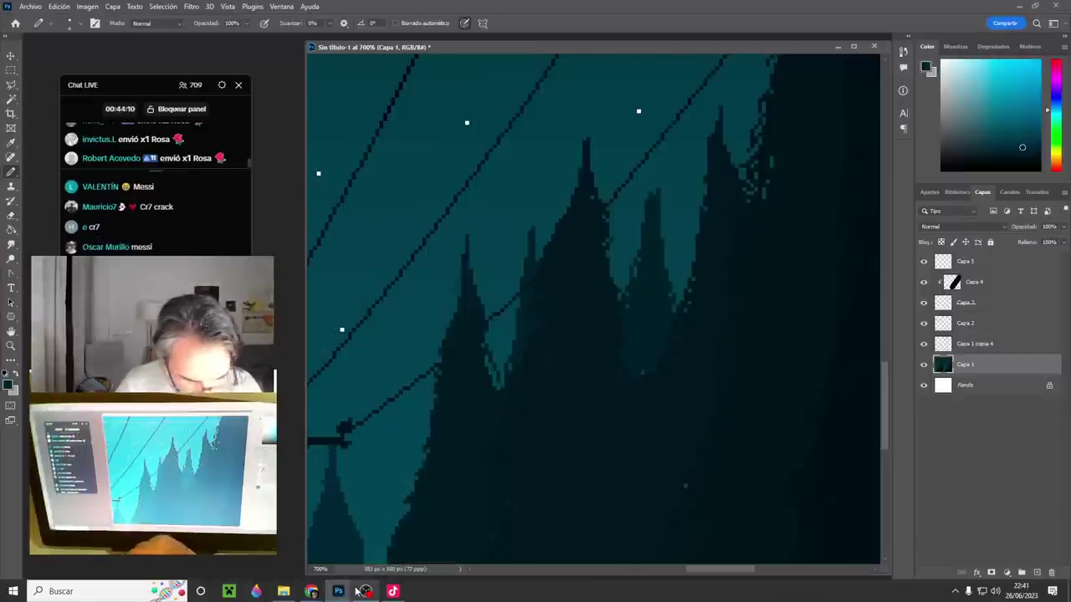
{"action": "left_click", "coordinate": [645, 354], "text": "alt"}
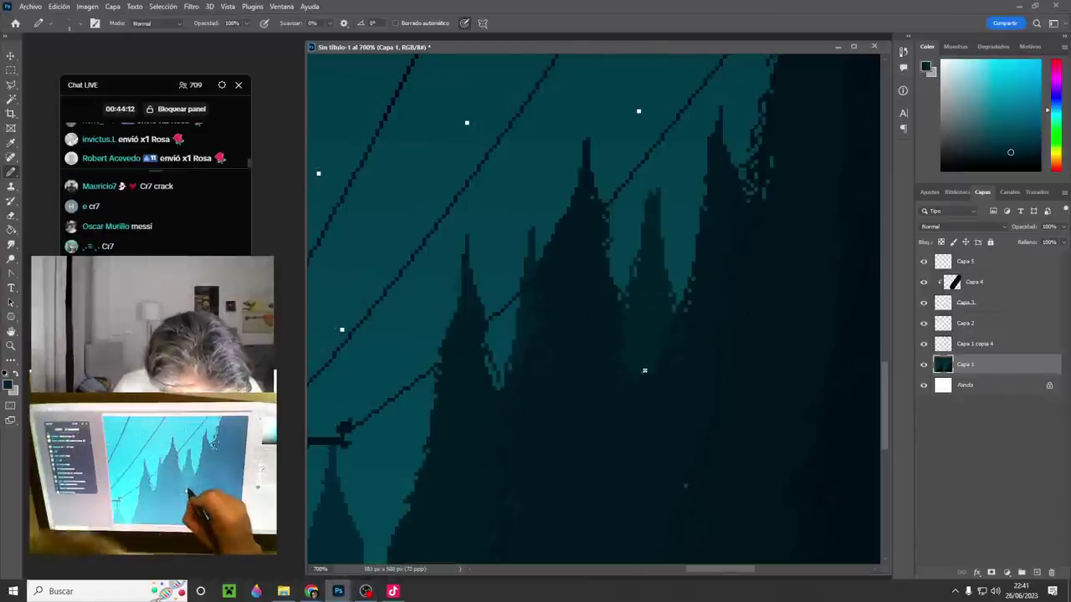
{"action": "left_click", "coordinate": [687, 487], "text": "alt"}
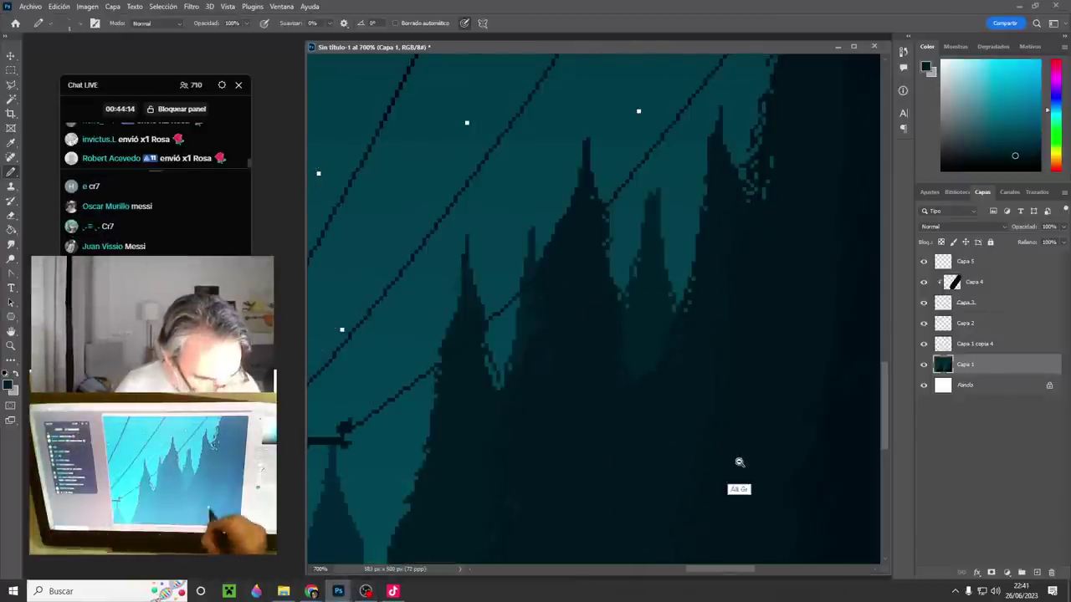
- Examine the cleaned trees across the whole image and check Capa 1 by switching its visibility
{"action": "scroll", "coordinate": [740, 468], "scroll_direction": "down", "scroll_amount": 4}
{"action": "scroll", "coordinate": [738, 489], "scroll_direction": "left", "scroll_amount": 6}
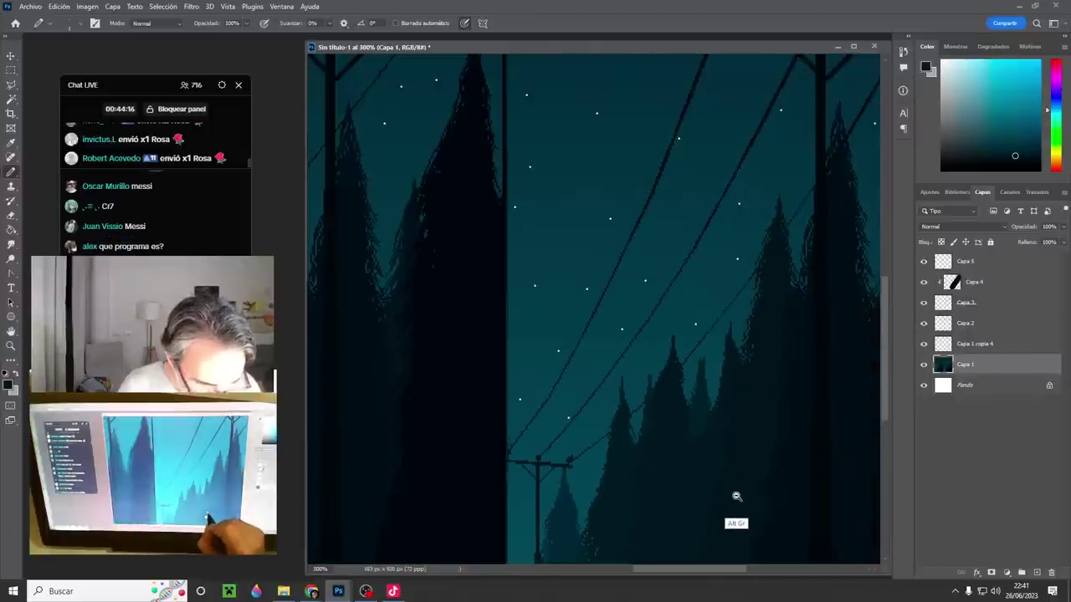
{"action": "scroll", "coordinate": [736, 497], "scroll_direction": "down", "scroll_amount": 2}
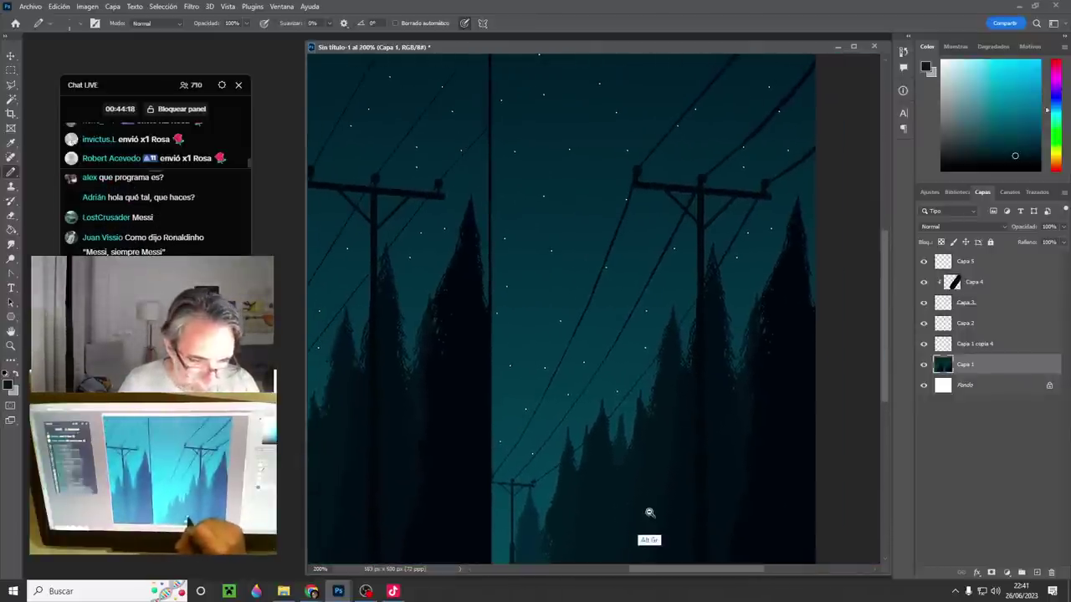
{"action": "scroll", "coordinate": [649, 513], "scroll_direction": "down", "scroll_amount": 2}
{"action": "left_click_drag", "start_coordinate": [667, 504], "coordinate": [658, 476]}
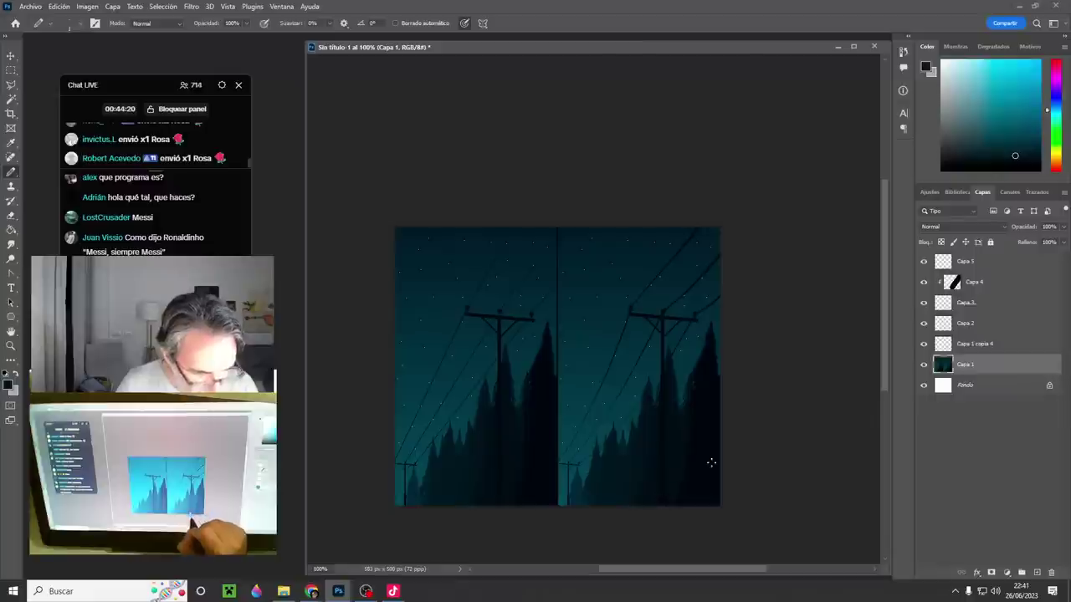
{"action": "left_click", "coordinate": [977, 346]}
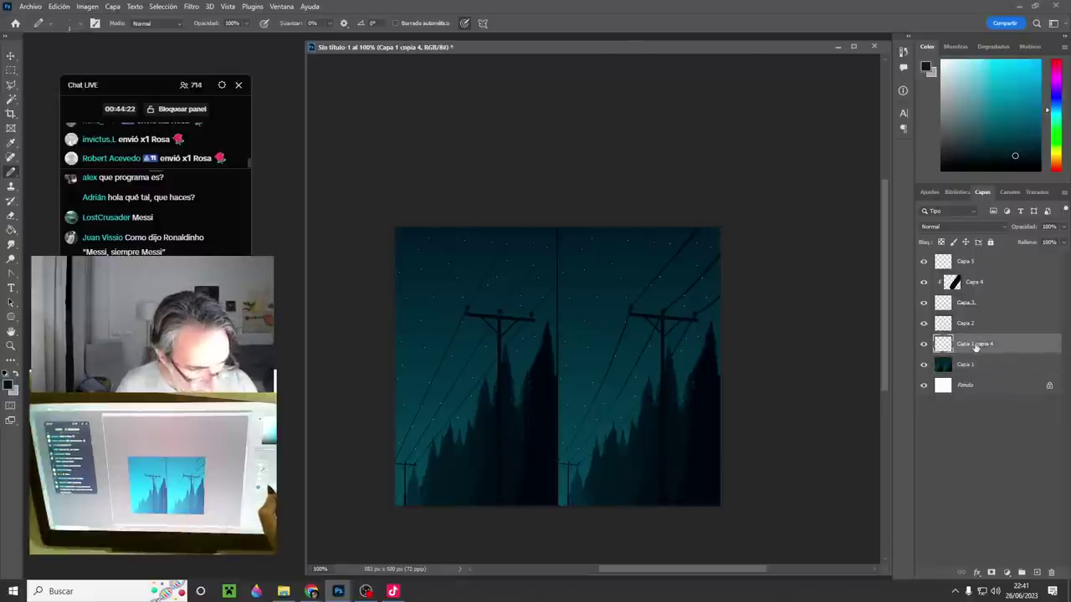
{"action": "left_click", "coordinate": [924, 366]}
{"action": "left_click", "coordinate": [924, 366]}
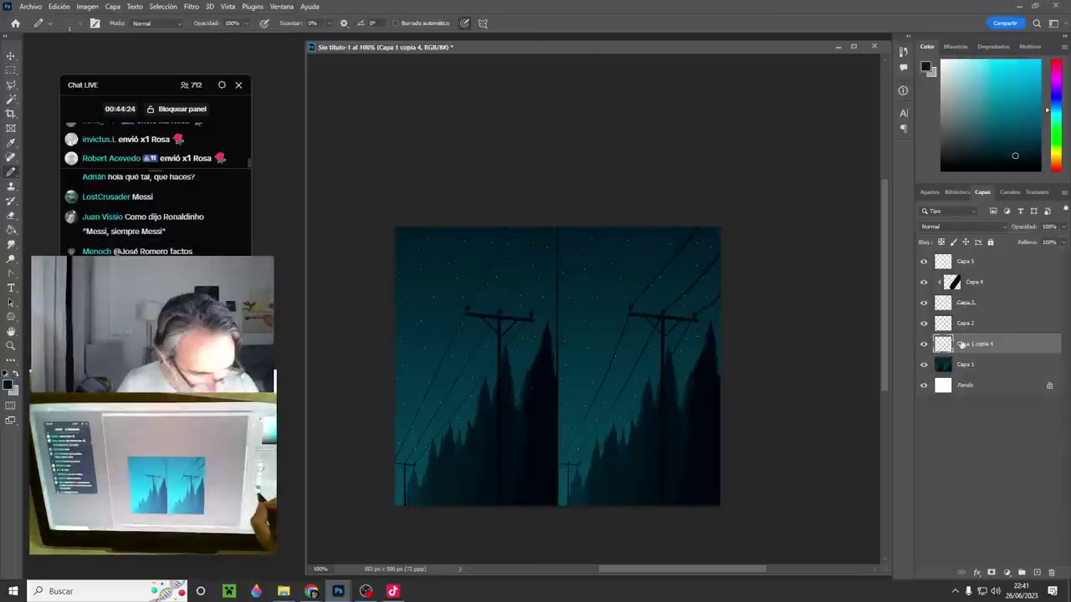
- Merge the layers from Capa 5 down to Capa 1 copia 4 into one layer and check its visibility
{"action": "left_click", "coordinate": [984, 266]}
{"action": "left_click", "coordinate": [974, 347], "text": "shift"}
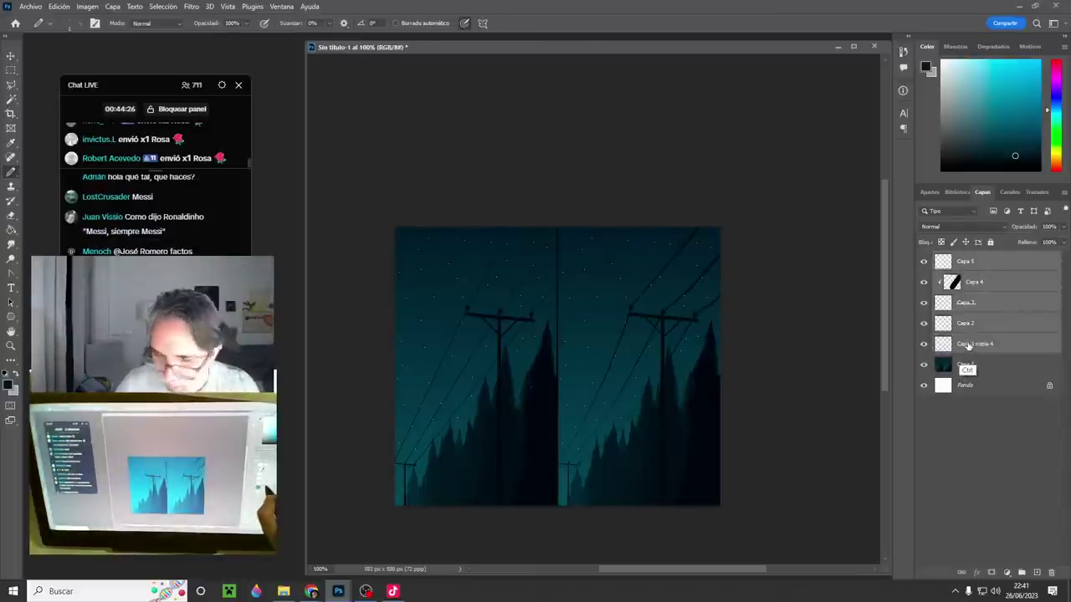
{"action": "key", "text": "ctrl+e"}
{"action": "left_click", "coordinate": [924, 263]}
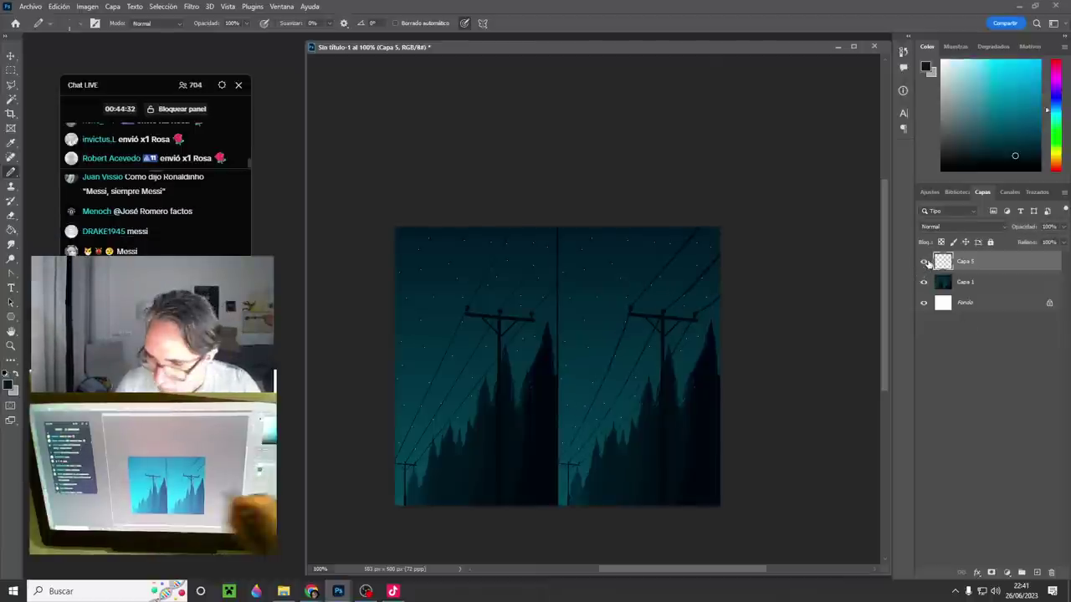
- Copy the left panel with the straight cables onto a new layer over the right panel
{"action": "key", "text": "m"}
{"action": "left_click_drag", "start_coordinate": [395, 227], "coordinate": [556, 525]}
{"action": "left_click", "coordinate": [574, 516]}
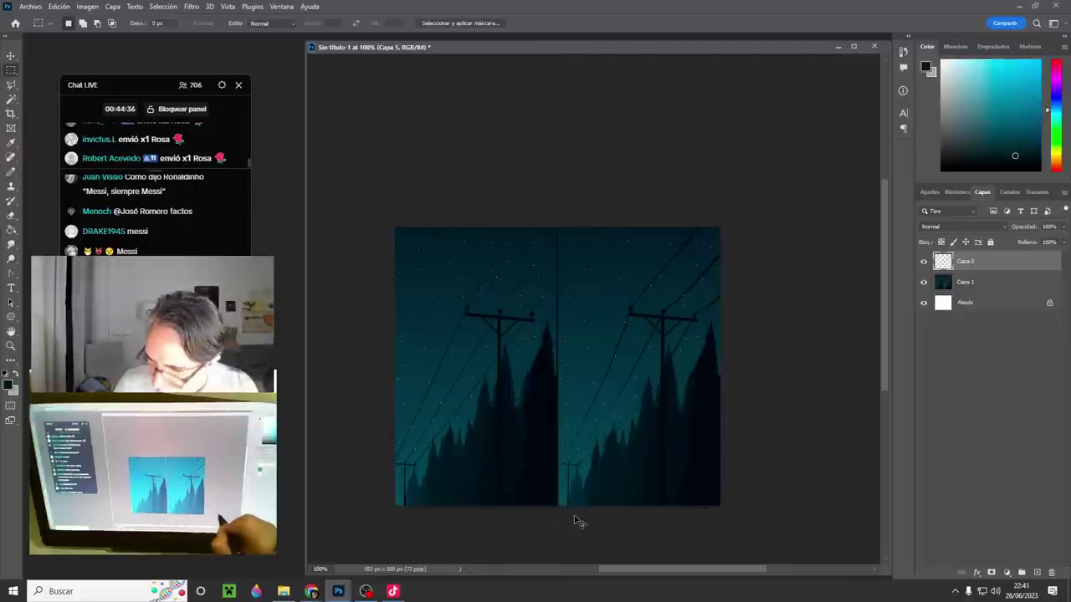
{"action": "key", "text": "ctrl+shift+alt+e"}
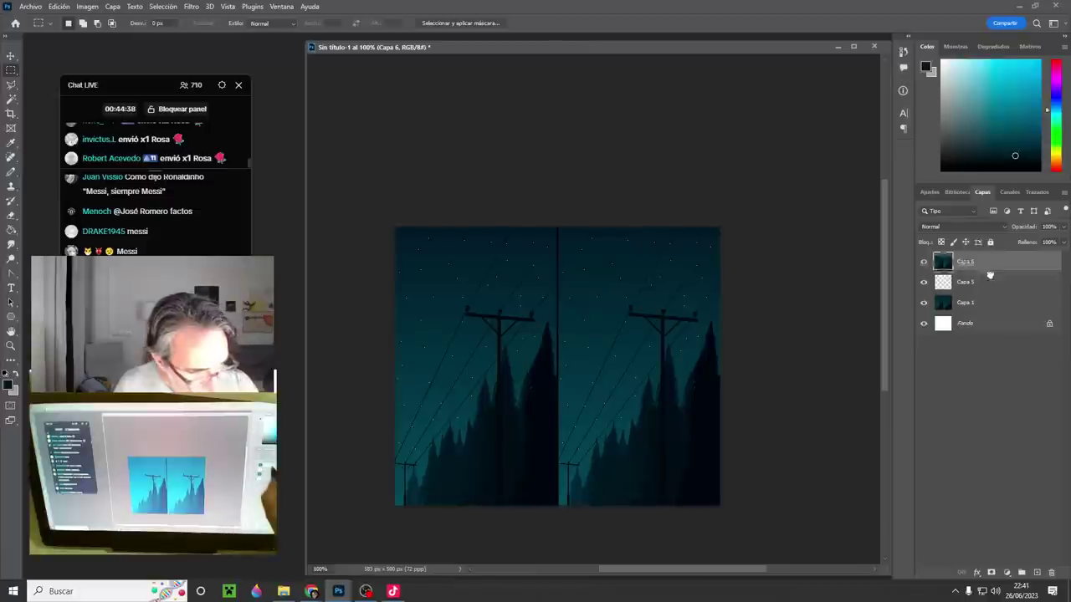
- Move the copied panel layer below Capa 5 and merge it with Capa 1
{"action": "left_click_drag", "start_coordinate": [990, 275], "coordinate": [983, 301]}
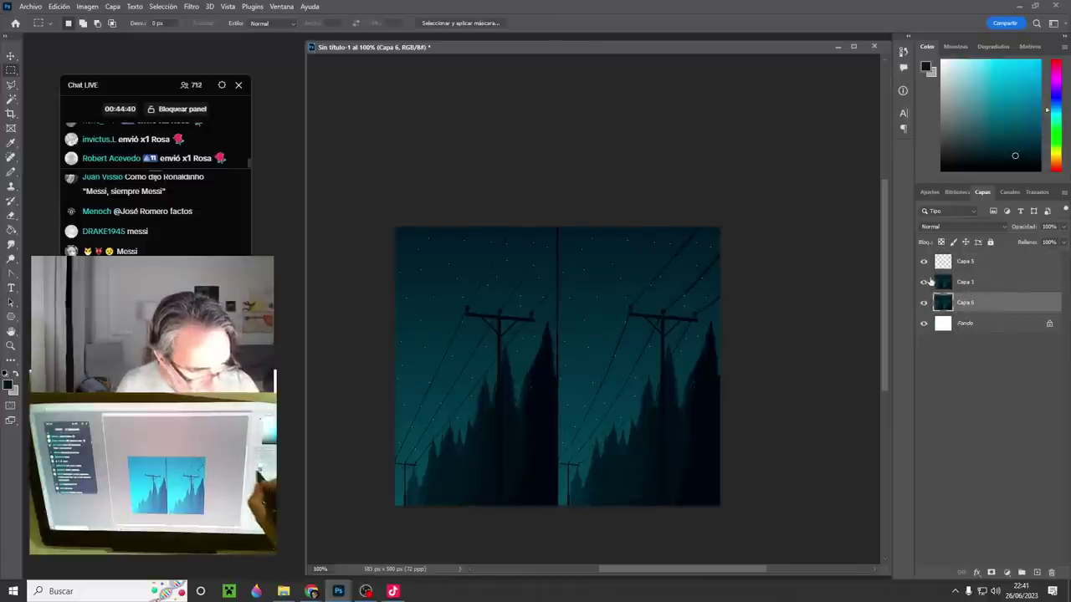
{"action": "left_click", "coordinate": [967, 283], "text": "ctrl"}
{"action": "key", "text": "ctrl+e"}
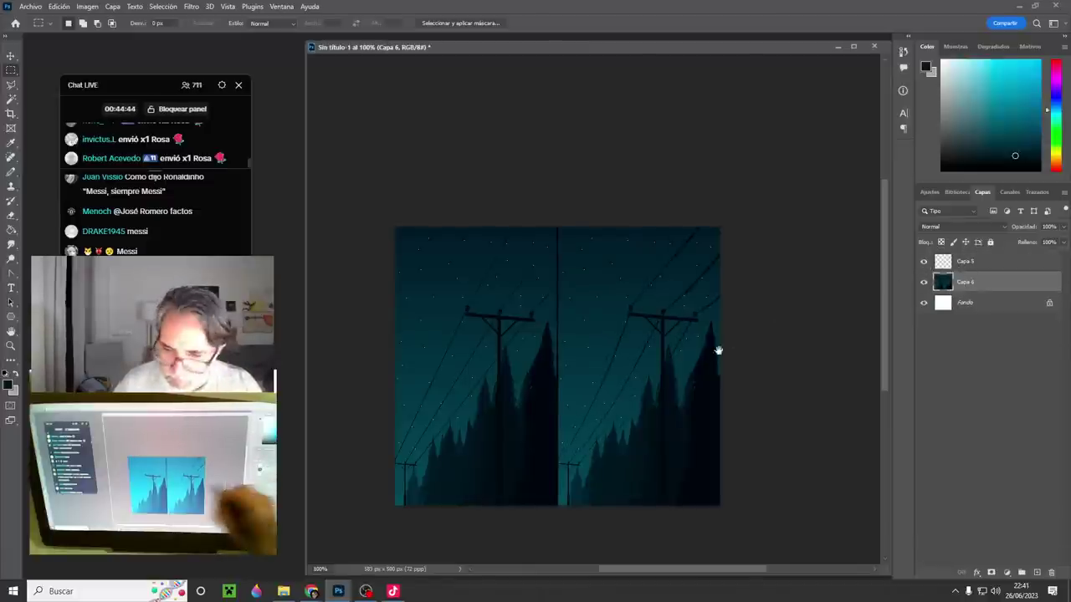
- Compare the straight and curved cables in the right panel by switching Capa 5's visibility
{"action": "left_click", "coordinate": [702, 373], "text": "ctrl"}
{"action": "left_click_drag", "start_coordinate": [703, 387], "coordinate": [749, 352]}
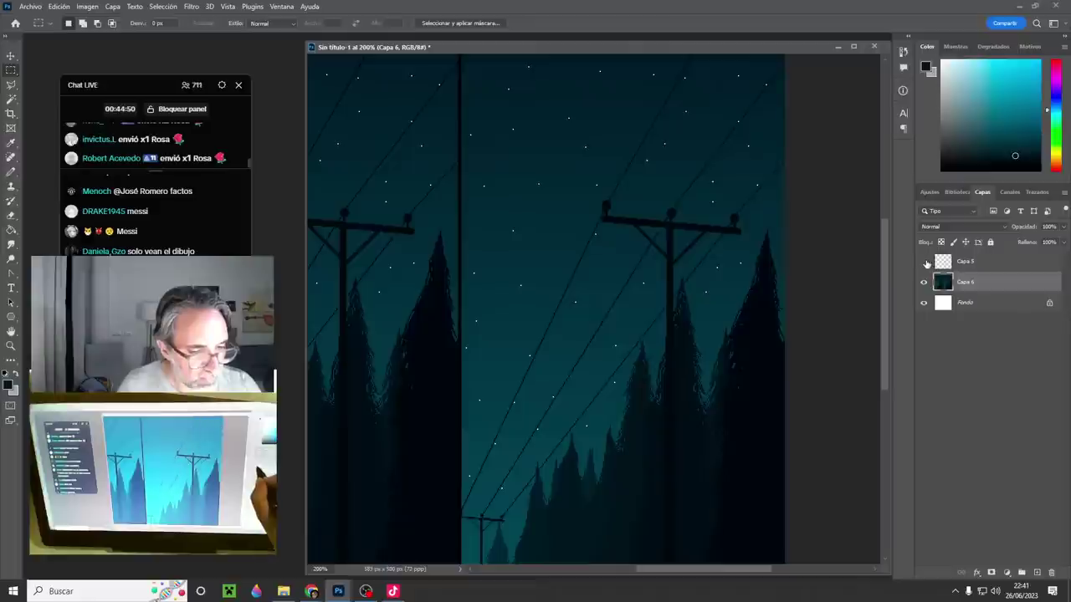
{"action": "left_click", "coordinate": [924, 262]}
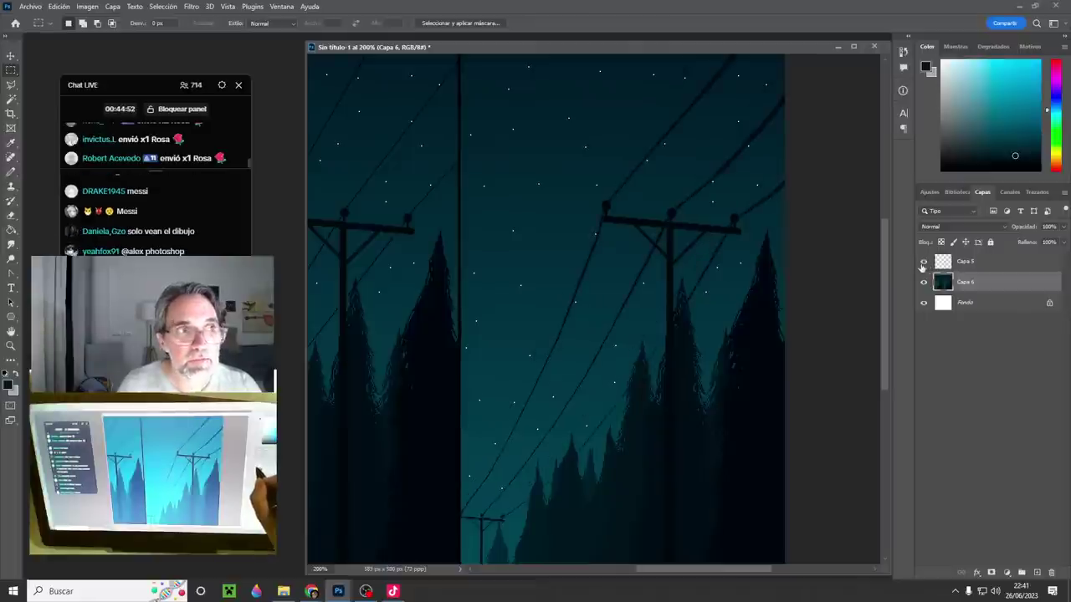
{"action": "left_click", "coordinate": [708, 394], "text": "alt"}
{"action": "left_click_drag", "start_coordinate": [720, 418], "coordinate": [712, 397]}
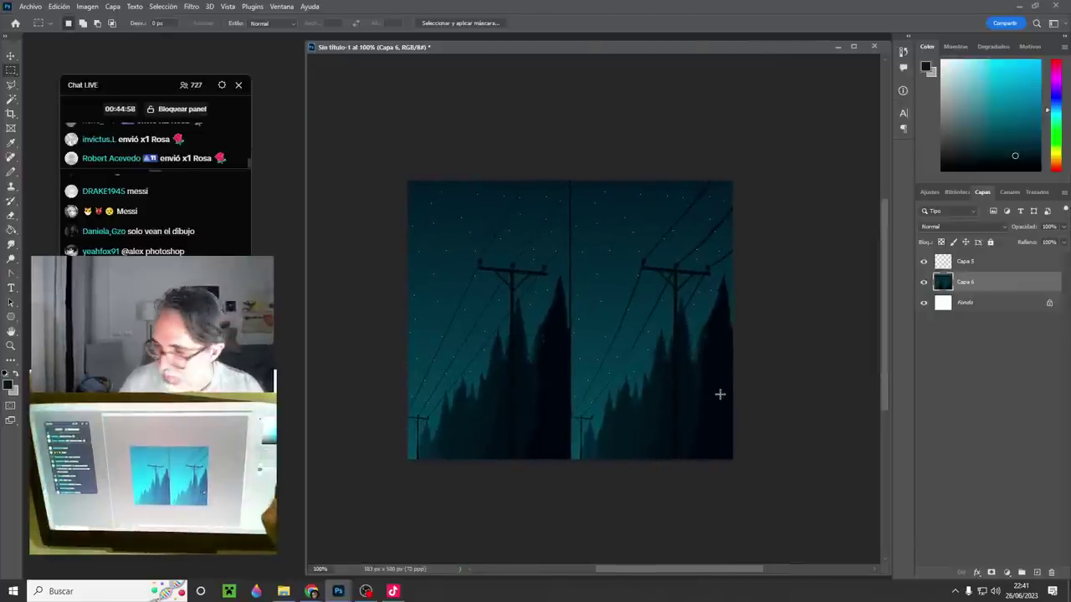
{"action": "key", "text": "ctrl+alt+s"}
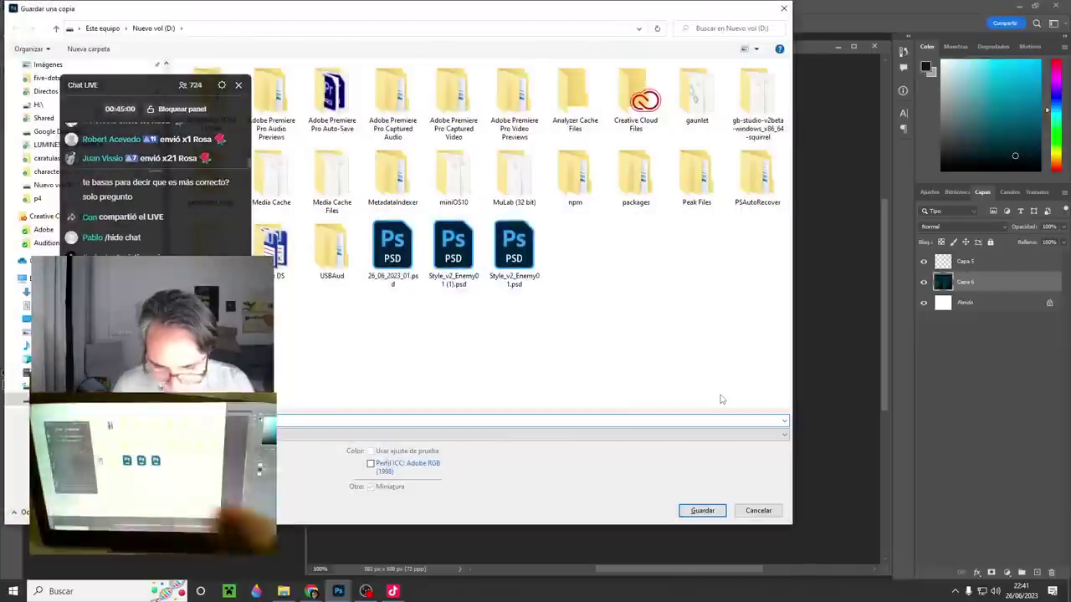
{"action": "left_click", "coordinate": [425, 434]}
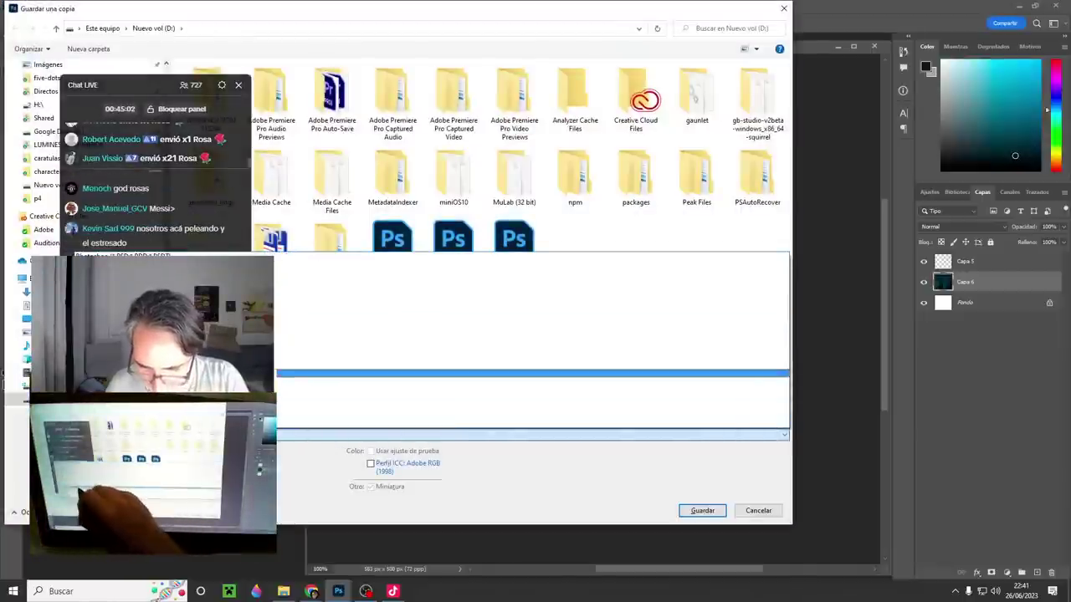
{"action": "left_click", "coordinate": [502, 373]}
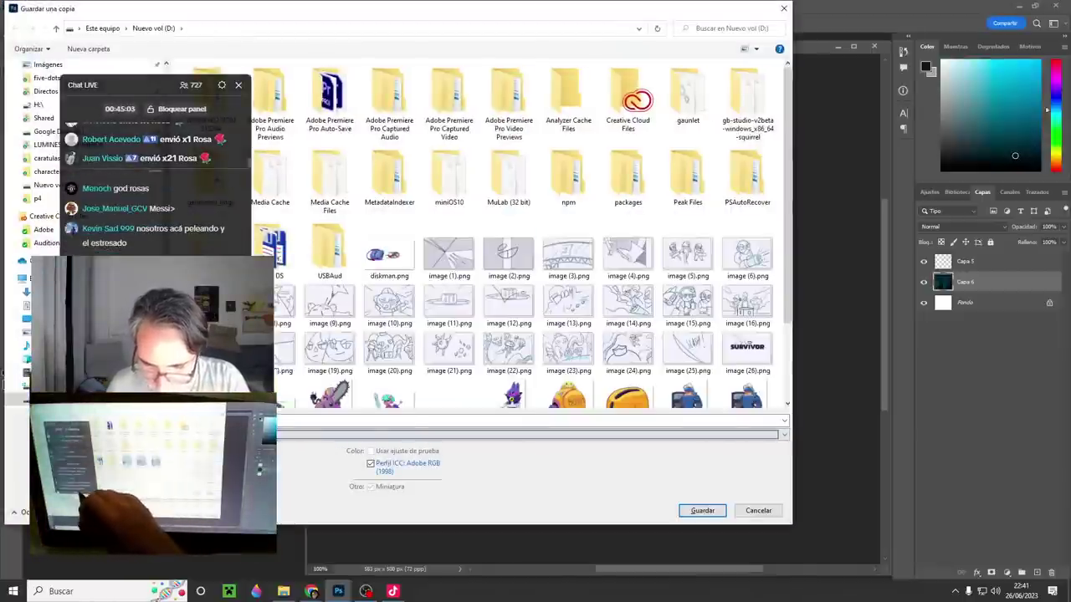
{"action": "left_click", "coordinate": [748, 513]}
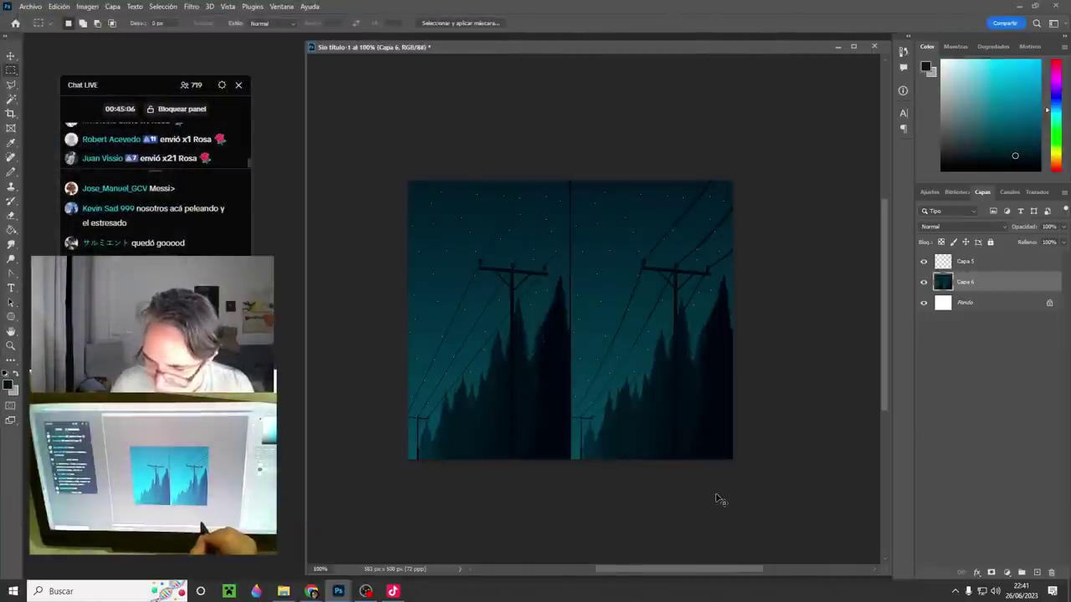
- Save the document as 26_06_2023_02.psd on drive D, basing the name on the existing 26_06_2023_01.psd
{"action": "key", "text": "ctrl+shift+s"}
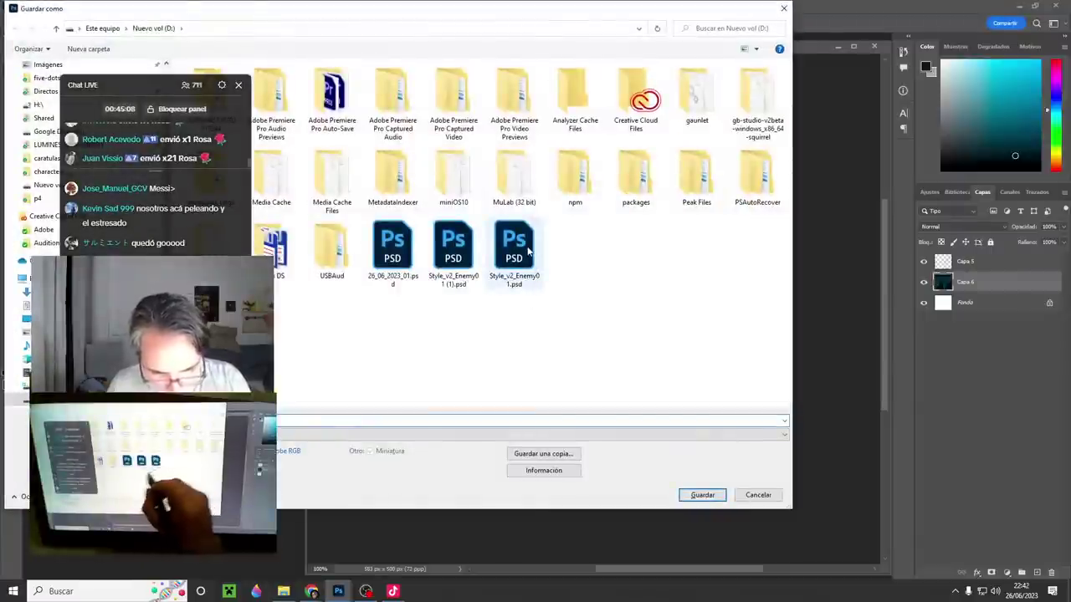
{"action": "left_click", "coordinate": [393, 251]}
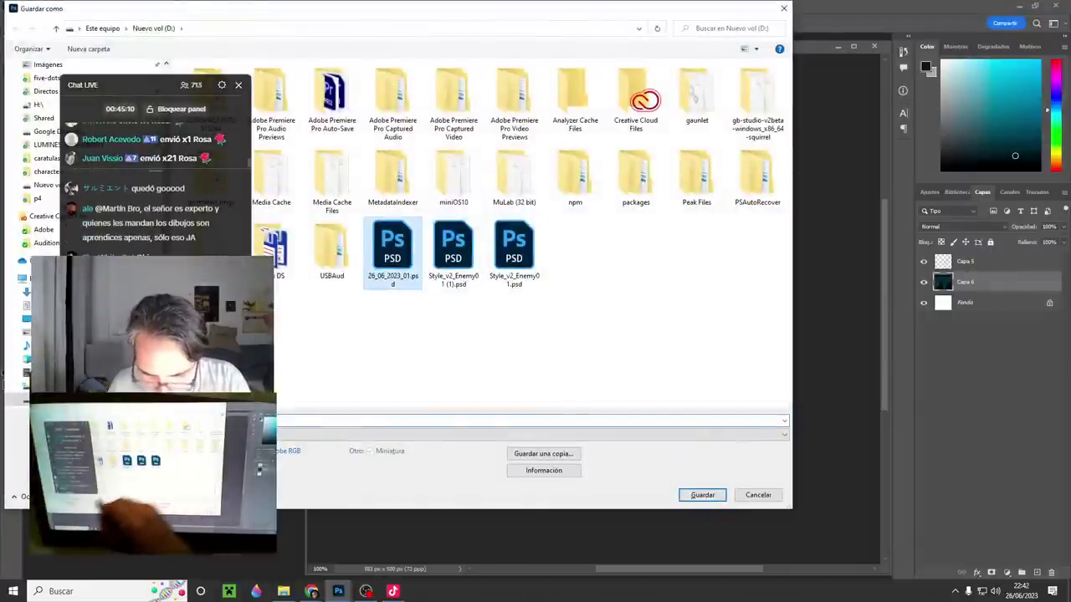
{"action": "left_click", "coordinate": [281, 421]}
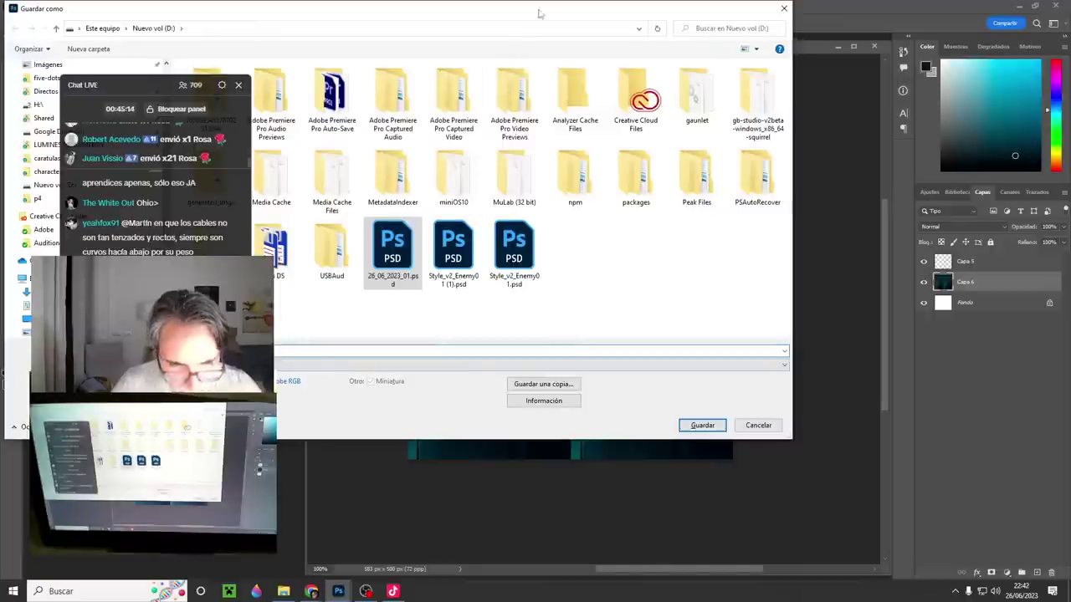
{"action": "left_click_drag", "start_coordinate": [539, 13], "coordinate": [702, 101]}
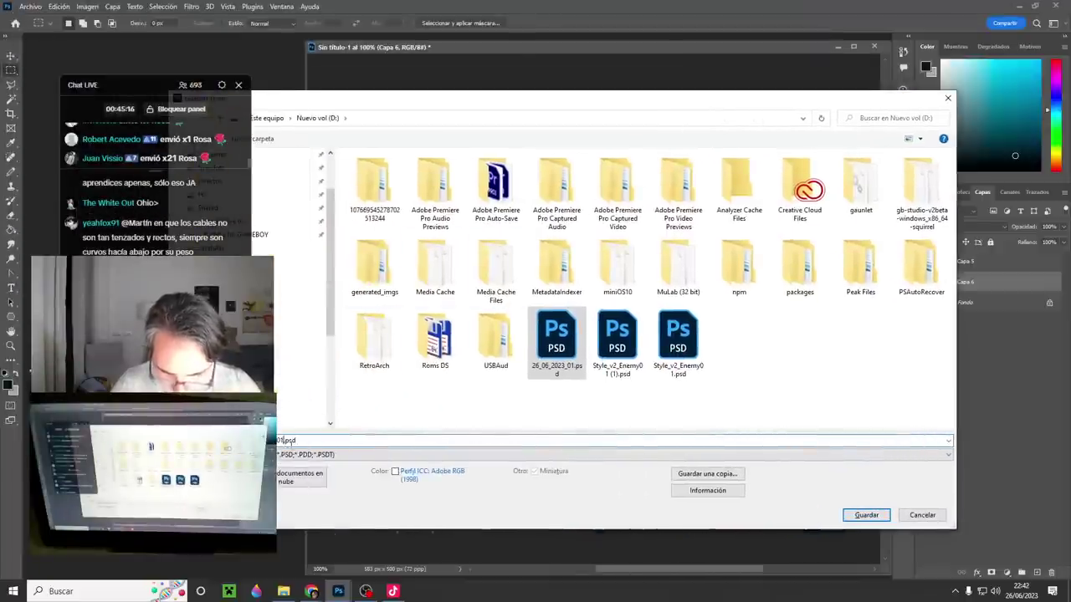
{"action": "key", "text": "BackSpace"}
{"action": "key", "text": "BackSpace"}
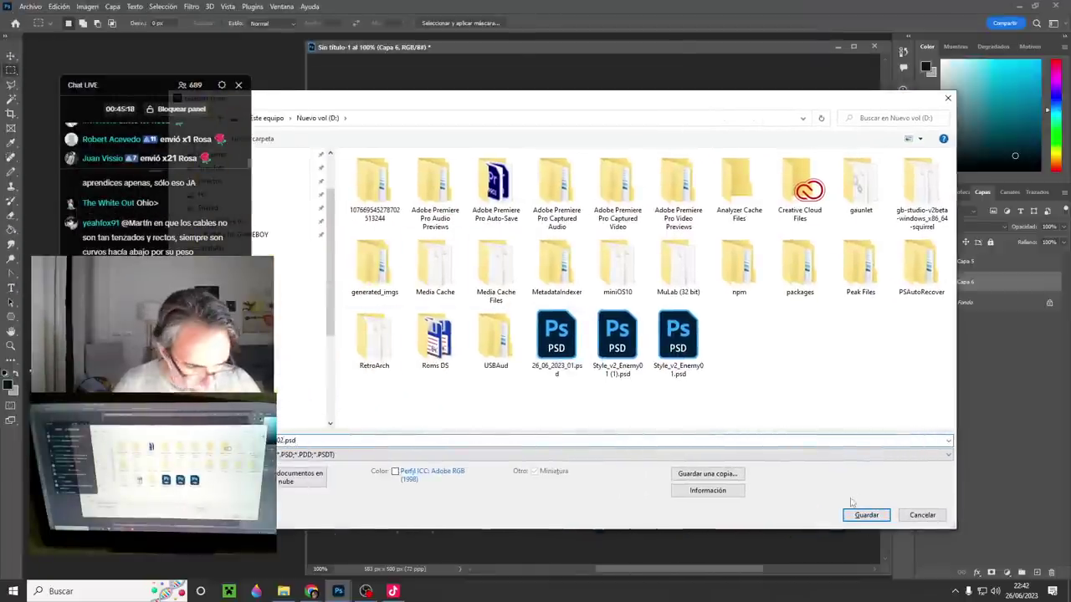
{"action": "left_click", "coordinate": [866, 515]}
{"action": "left_click", "coordinate": [679, 169]}
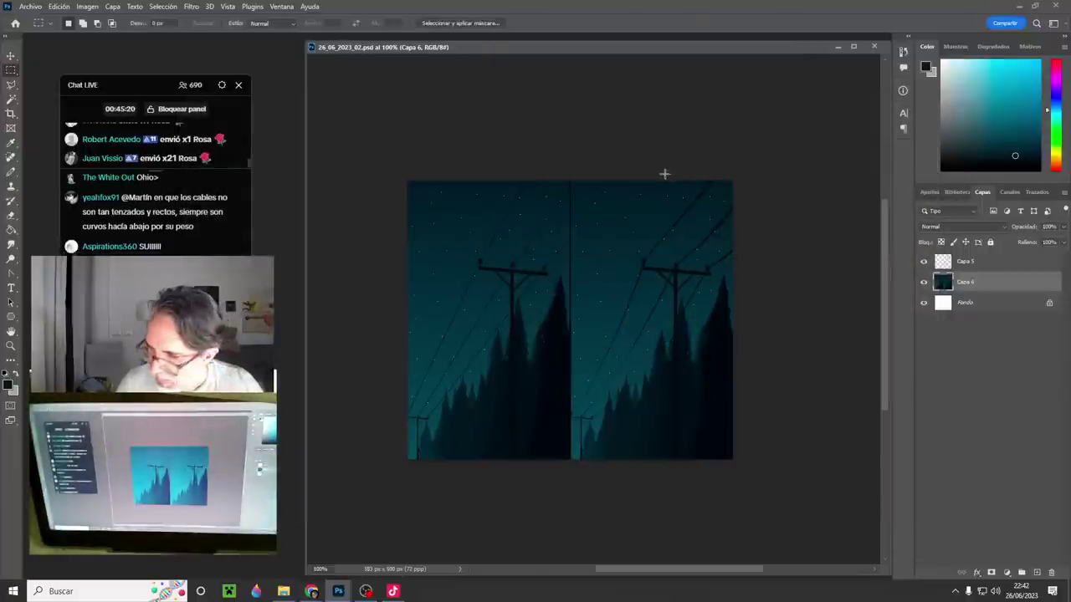
- Save a PNG copy of the document with the large file size option and close the document
{"action": "key", "text": "ctrl+alt+s"}
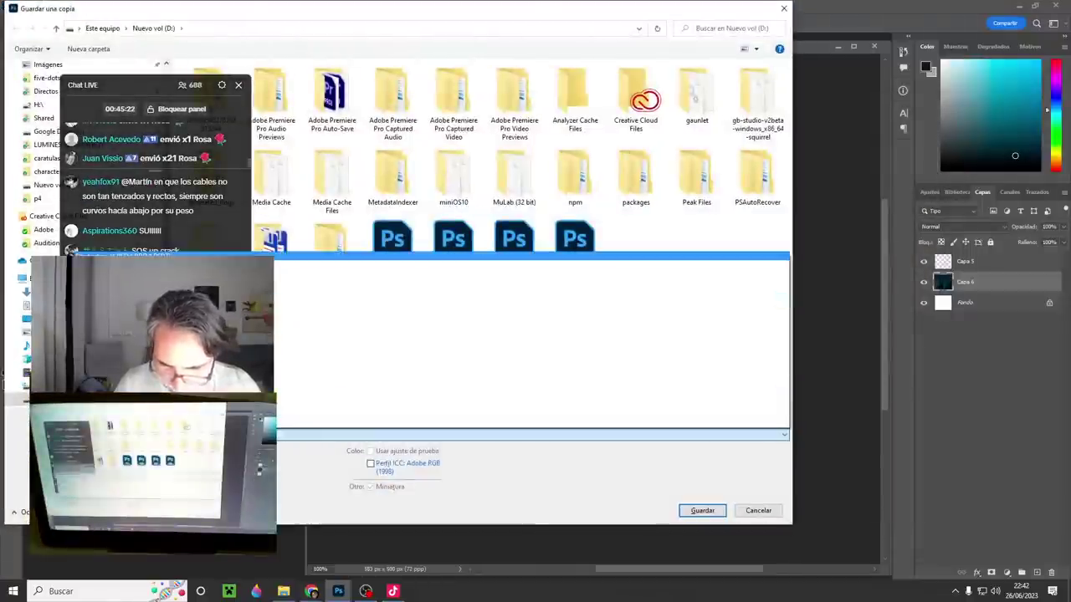
{"action": "left_click", "coordinate": [602, 374]}
{"action": "key", "text": "Return"}
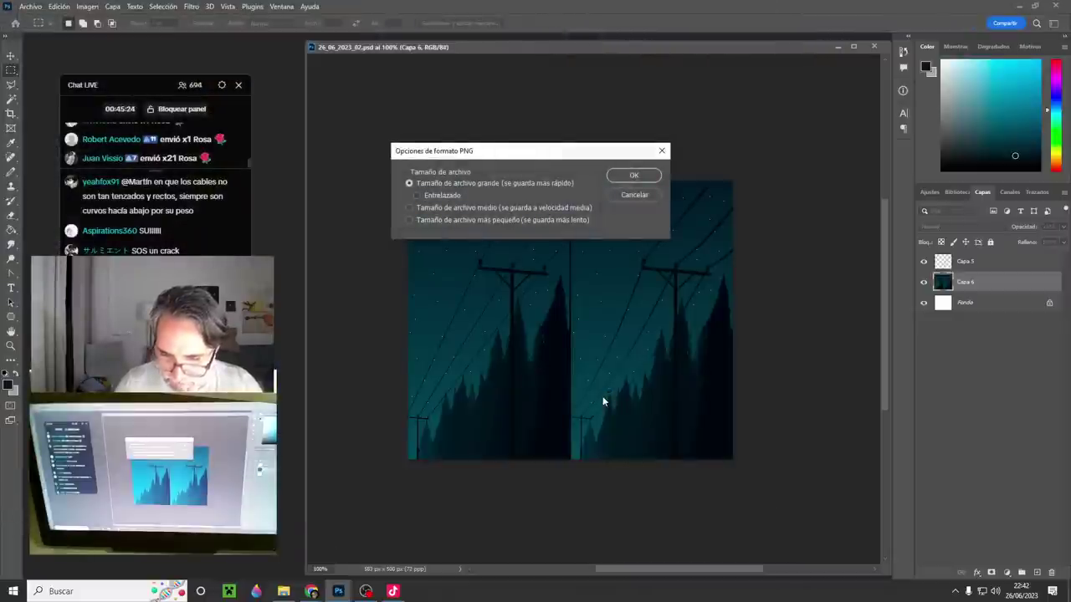
{"action": "key", "text": "Return"}
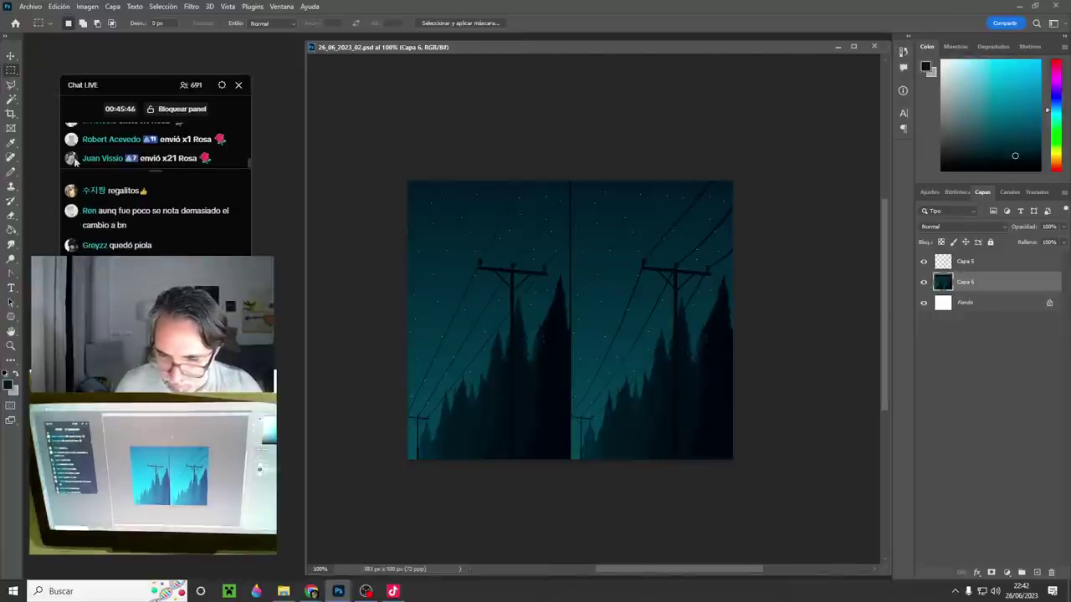
{"action": "key", "text": "ctrl+w"}
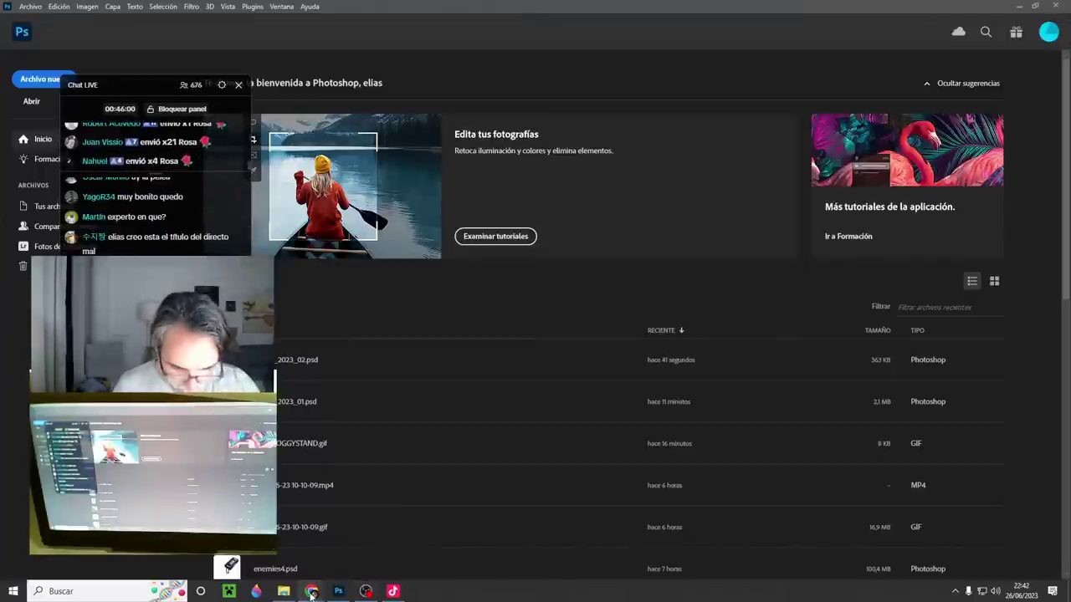
- Switch to Discord in Chrome, close the enlarged forest image, and open the Escala 1-1 thread under the penguin artwork
{"action": "mouse_move", "coordinate": [311, 591]}
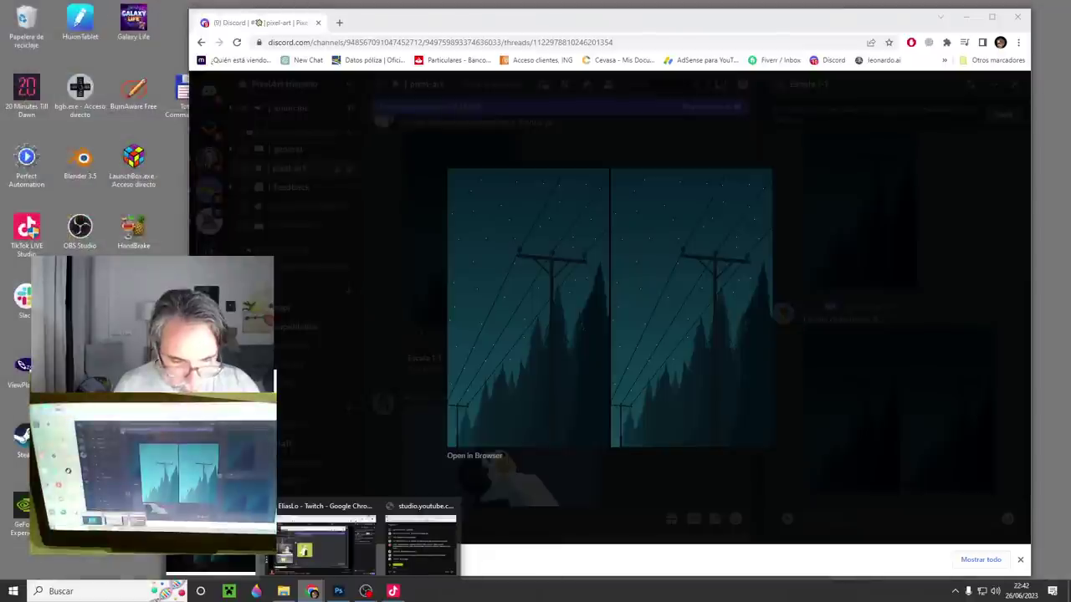
{"action": "left_click", "coordinate": [216, 539]}
{"action": "left_click", "coordinate": [397, 236]}
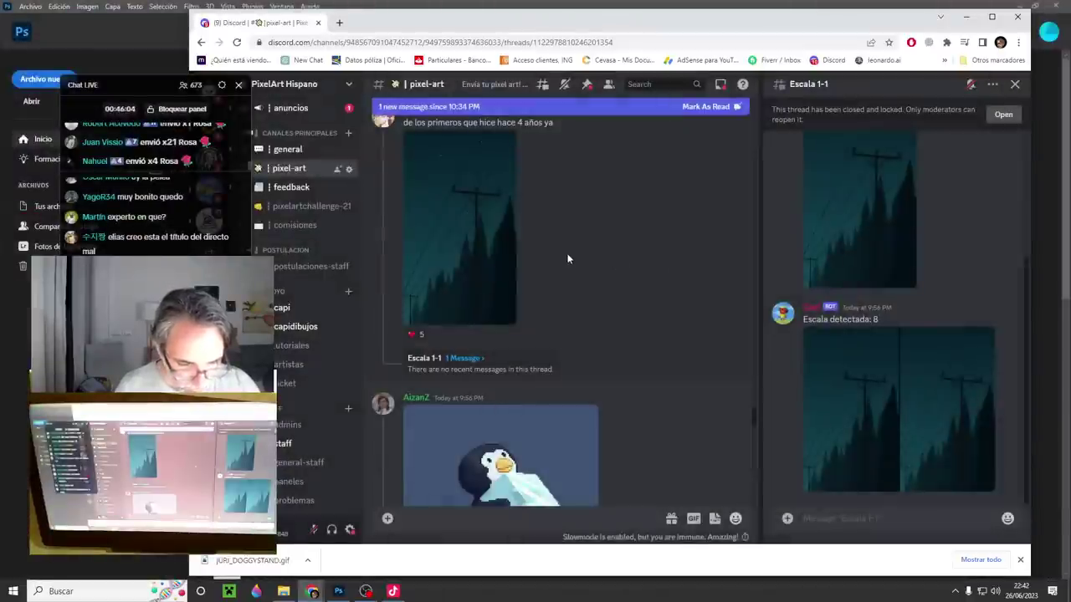
{"action": "scroll", "coordinate": [566, 253], "scroll_direction": "down", "scroll_amount": 3}
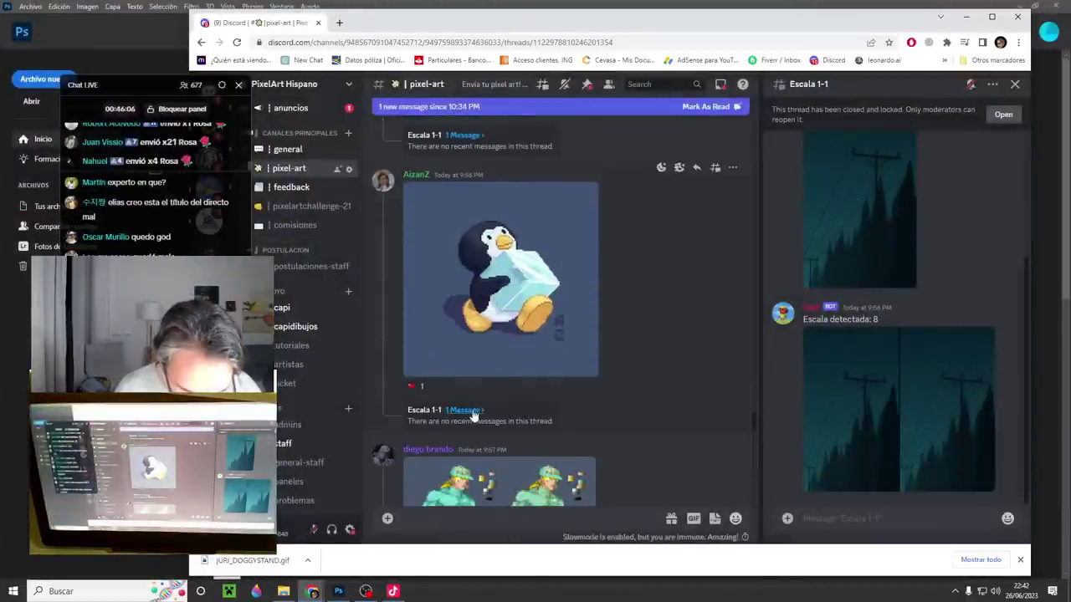
{"action": "left_click", "coordinate": [471, 411]}
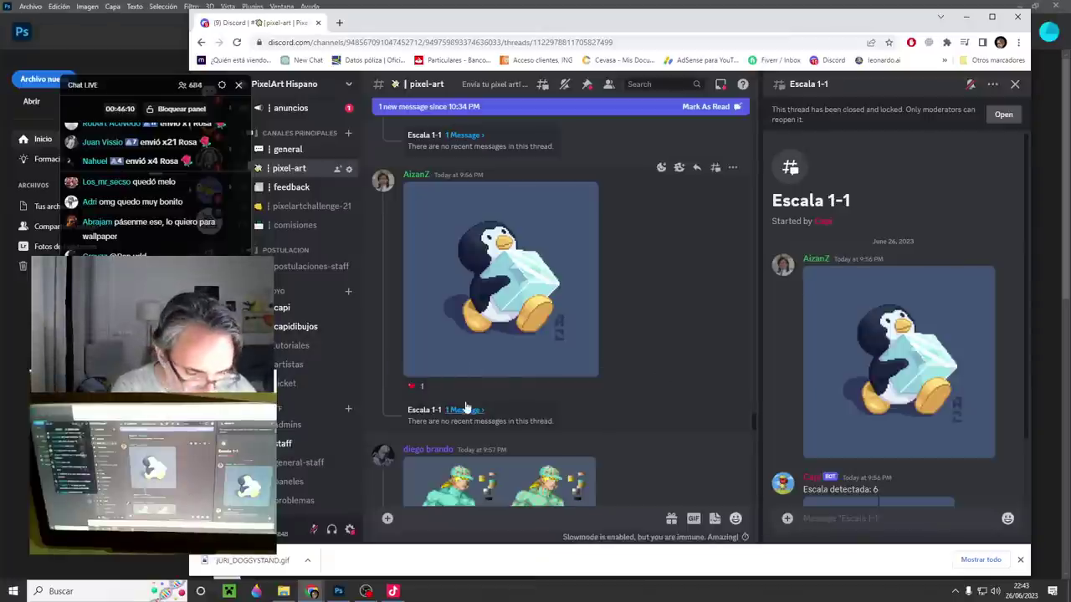
{"action": "scroll", "coordinate": [896, 382], "scroll_direction": "down", "scroll_amount": 2}
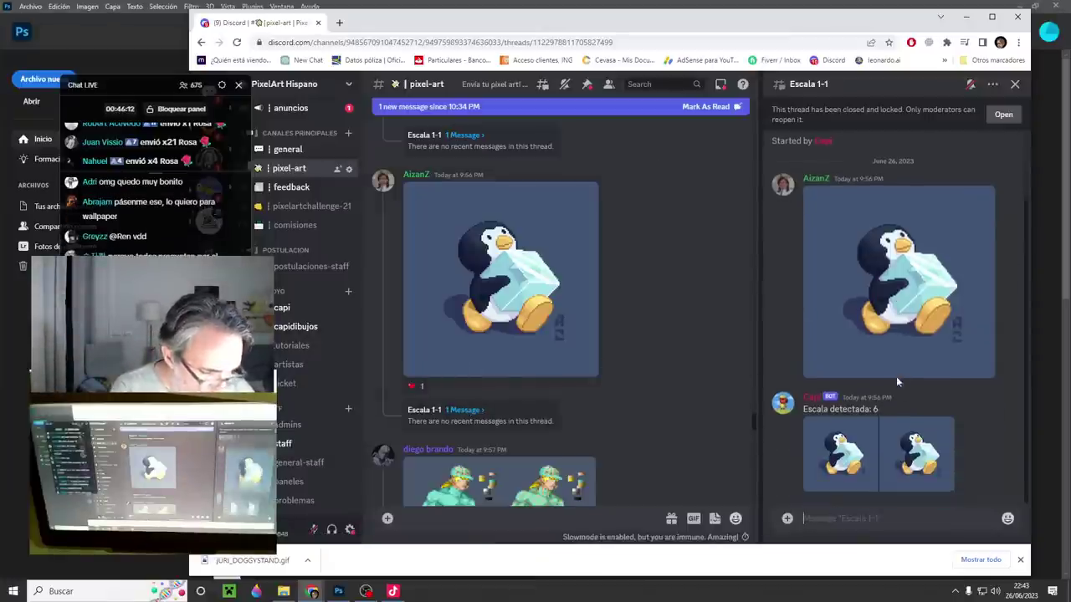
- Enlarge the thread's side-by-side penguin image and copy it
{"action": "left_click", "coordinate": [847, 458]}
{"action": "right_click", "coordinate": [625, 311]}
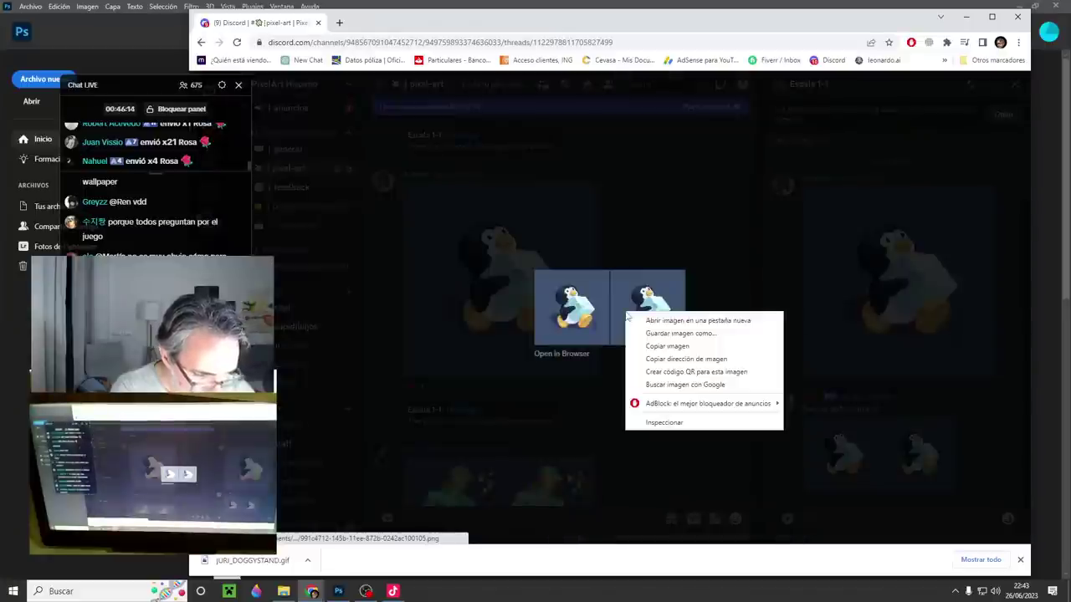
{"action": "left_click", "coordinate": [683, 346]}
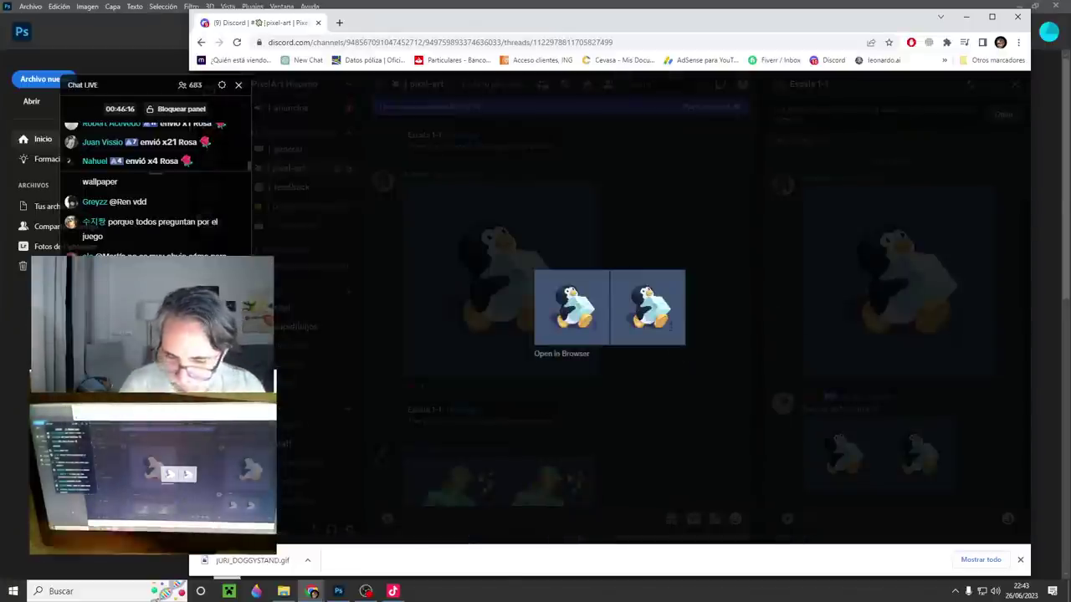
- Switch to Photoshop, paste the penguin image into a new 271 x 135 px clipboard-sized document, and hide the grid
{"action": "key", "text": "alt+Tab"}
{"action": "key", "text": "ctrl+n"}
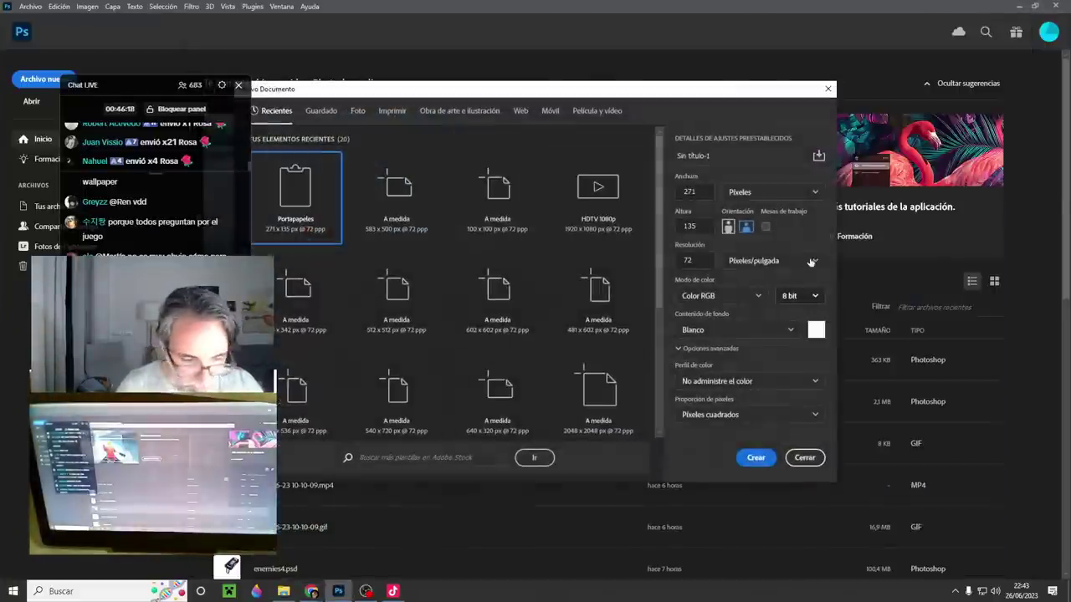
{"action": "left_click", "coordinate": [755, 459]}
{"action": "key", "text": "ctrl+v"}
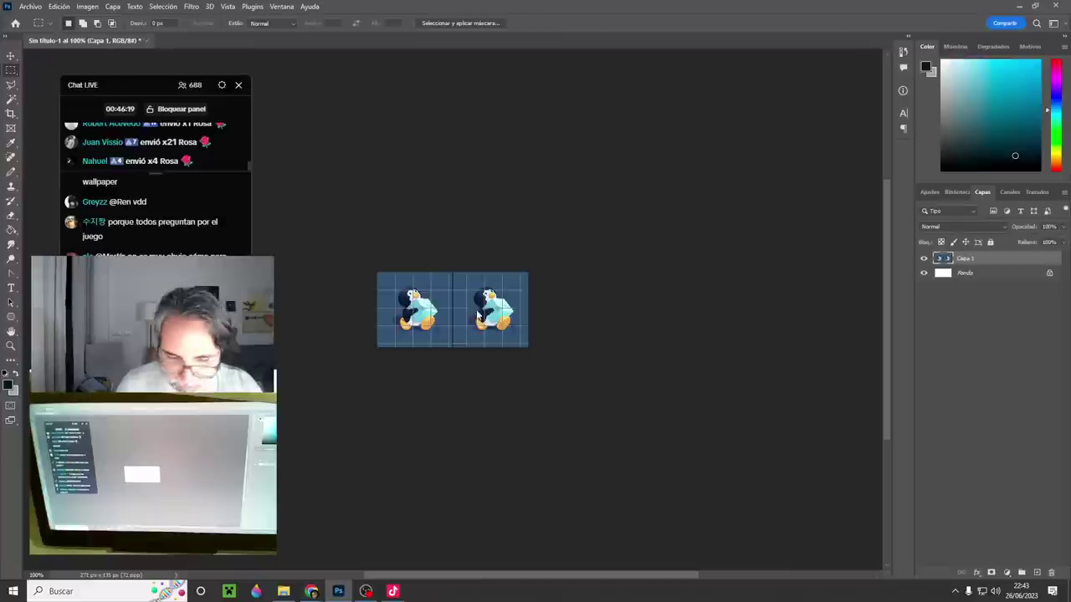
{"action": "key", "text": "ctrl+h"}
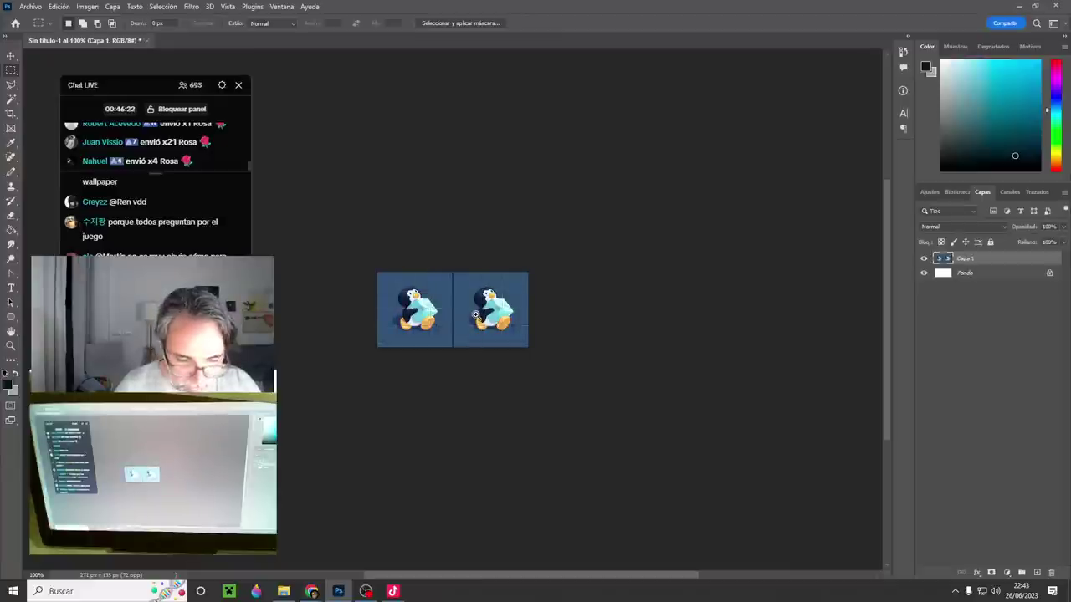
- Add a new empty layer above the penguin image and activate the Pencil tool
{"action": "left_click", "coordinate": [475, 315], "text": "ctrl"}
{"action": "left_click", "coordinate": [463, 315], "text": "ctrl"}
{"action": "left_click_drag", "start_coordinate": [478, 358], "coordinate": [560, 367]}
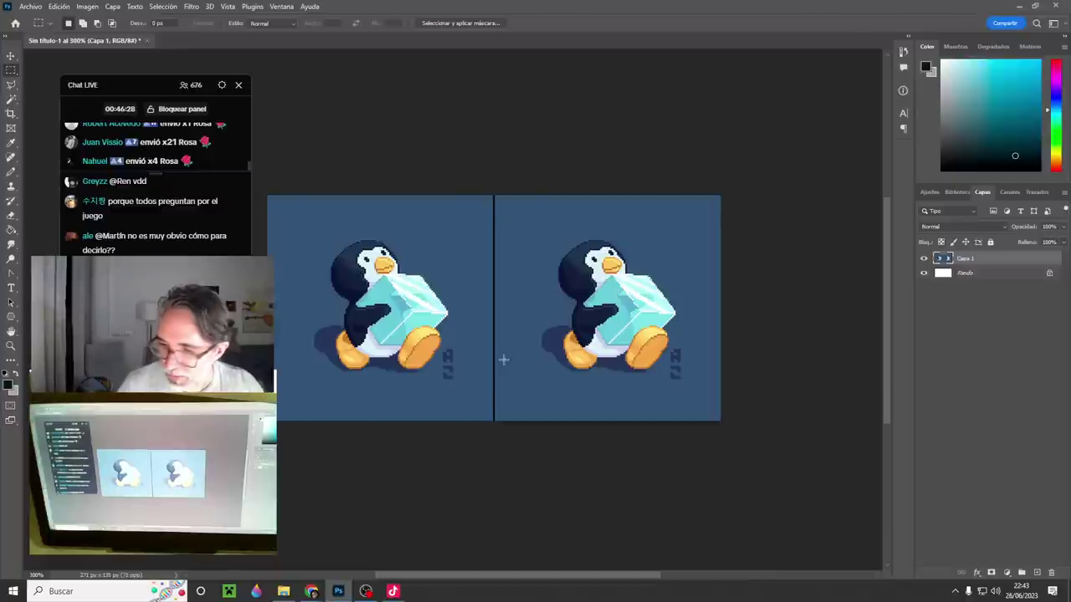
{"action": "key", "text": "ctrl+plus"}
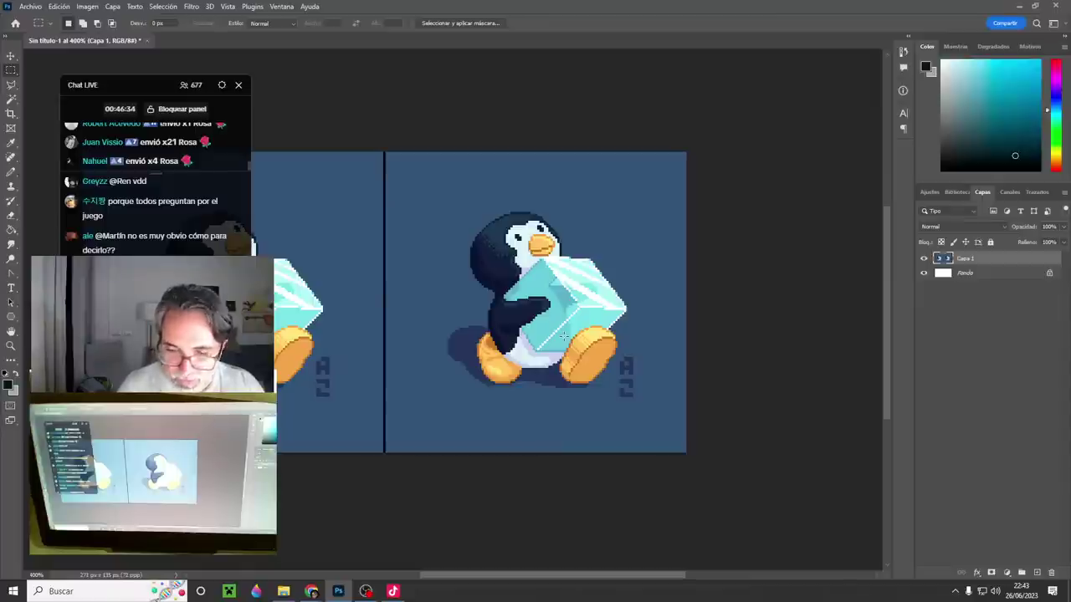
{"action": "key", "text": "ctrl+plus"}
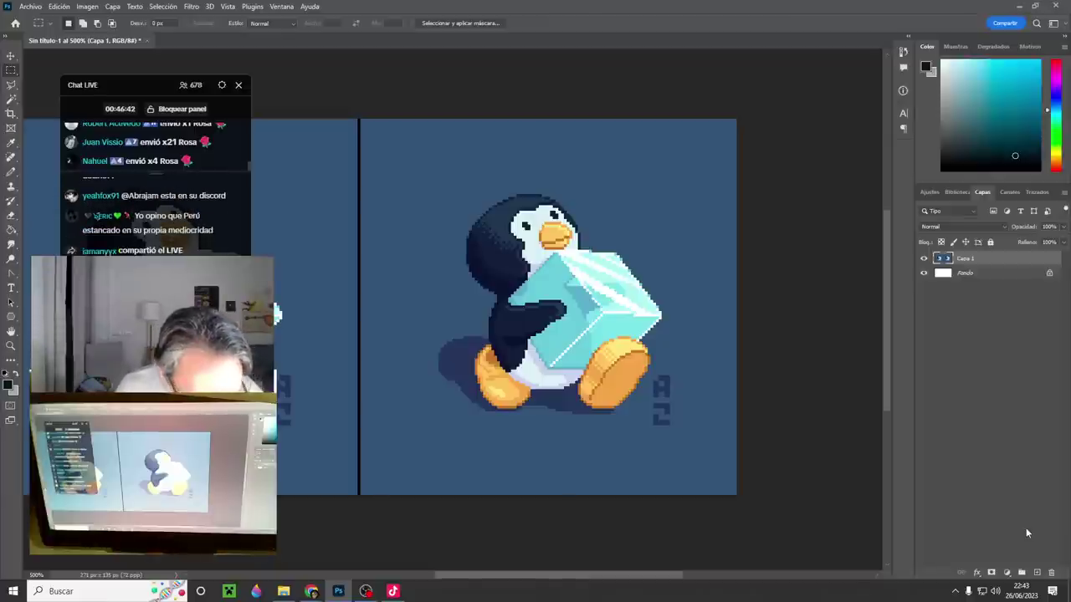
{"action": "key", "text": "ctrl+plus"}
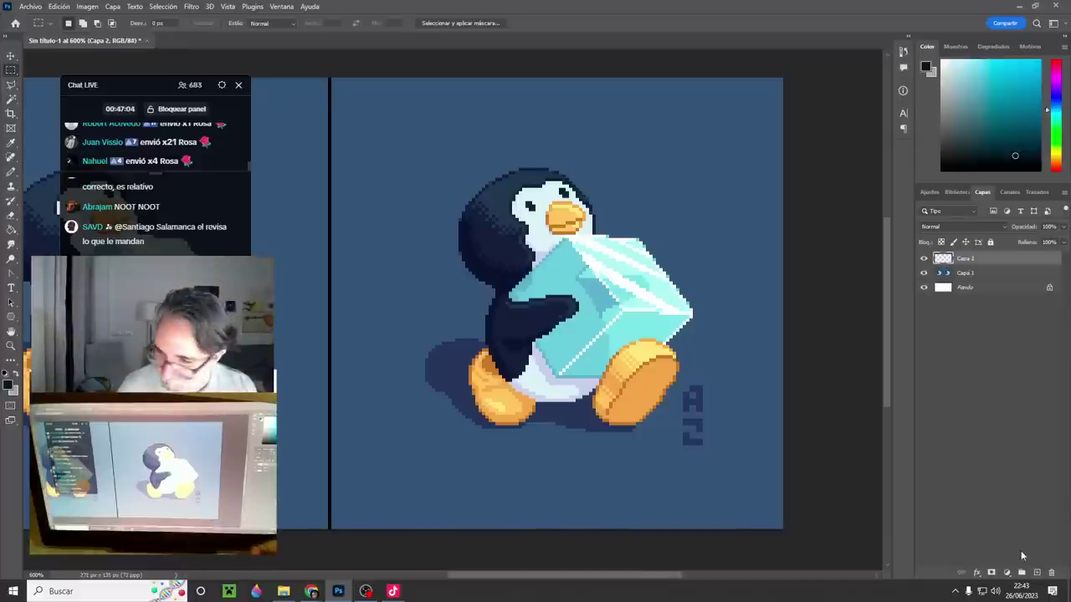
{"action": "key", "text": "b"}
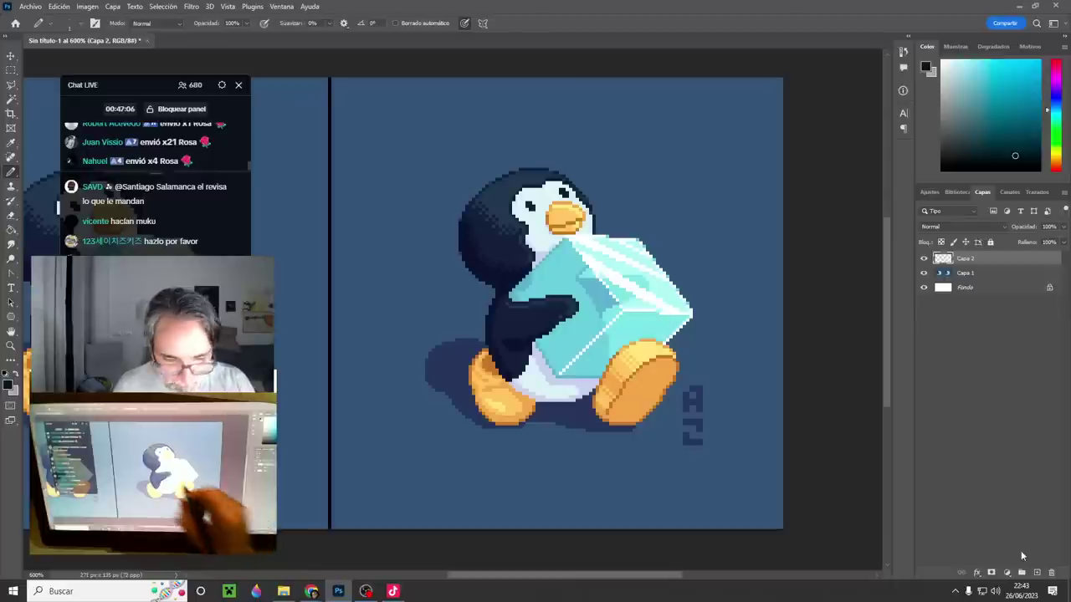
- Set the foreground colour to bright red for annotating the penguin in the right panel
{"action": "scroll", "coordinate": [612, 333], "scroll_direction": "up", "scroll_amount": 2}
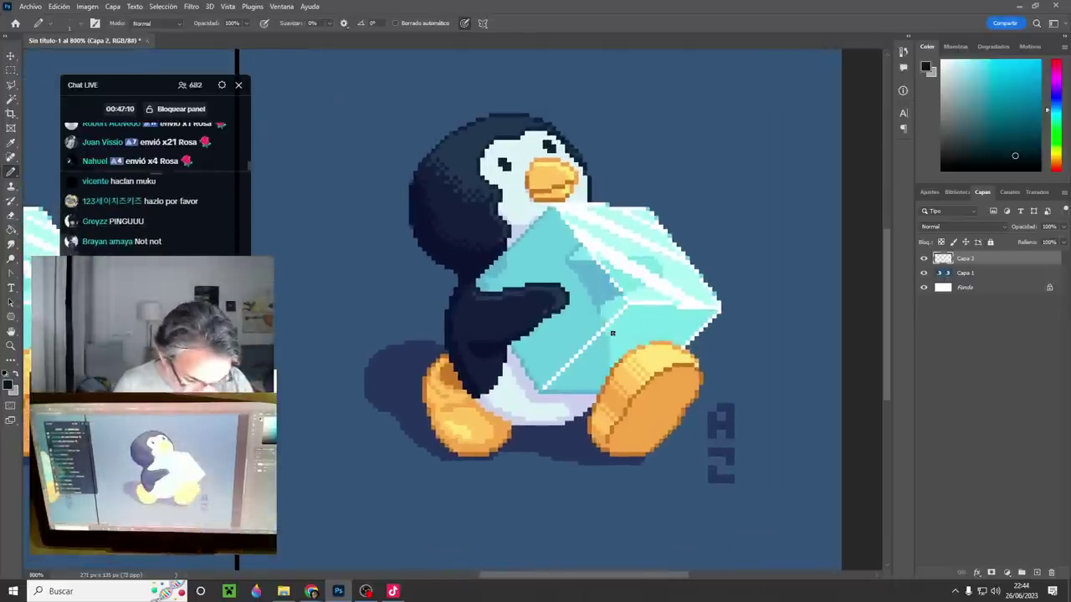
{"action": "left_click_drag", "start_coordinate": [663, 450], "coordinate": [640, 474]}
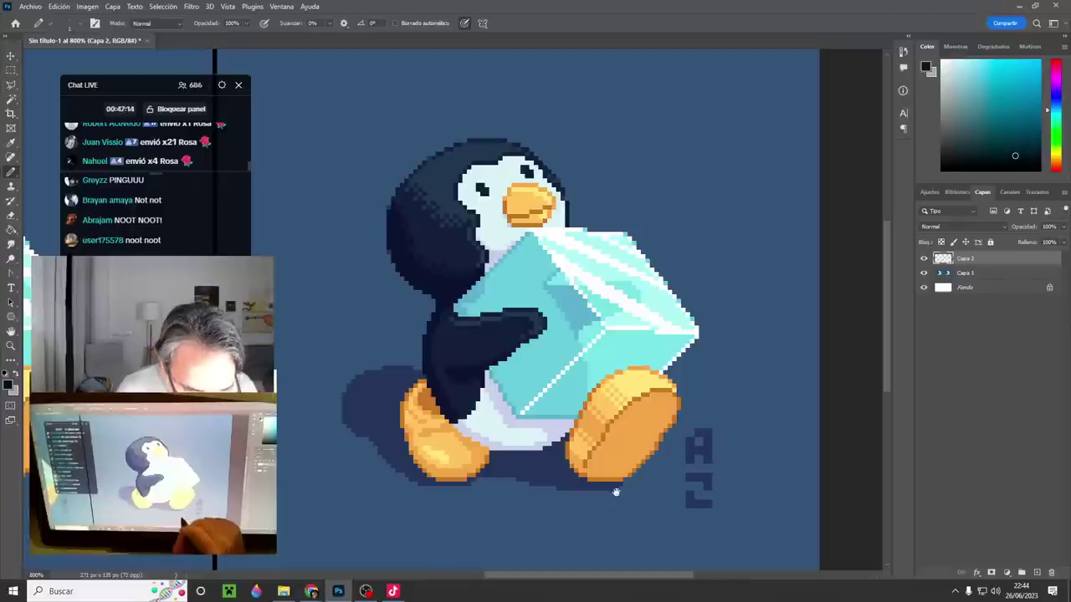
{"action": "scroll", "coordinate": [619, 494], "scroll_direction": "down", "scroll_amount": 1}
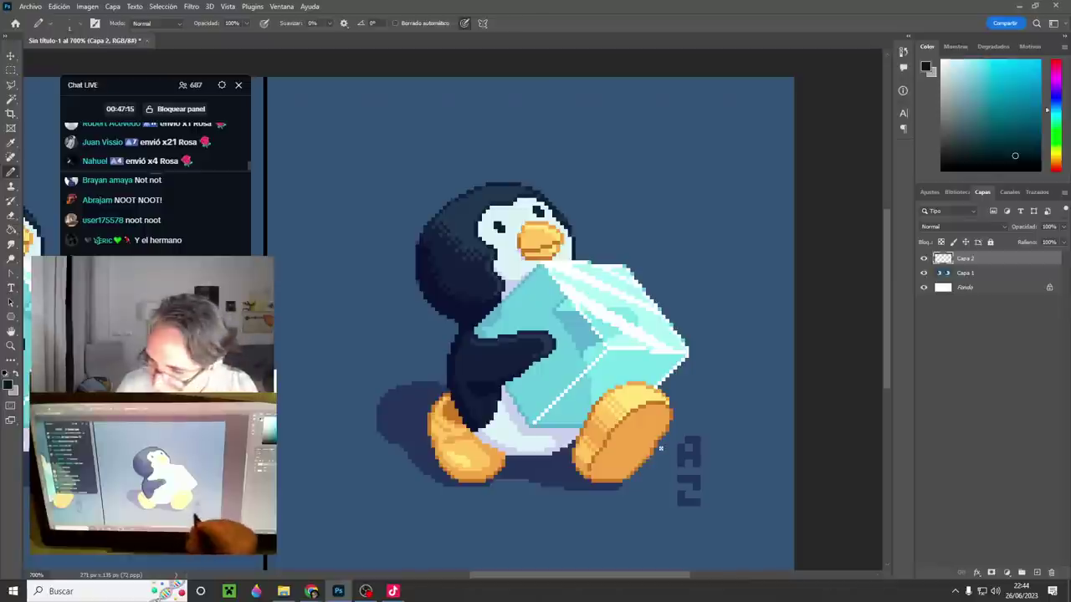
{"action": "left_click", "coordinate": [1056, 60]}
{"action": "left_click", "coordinate": [1023, 77]}
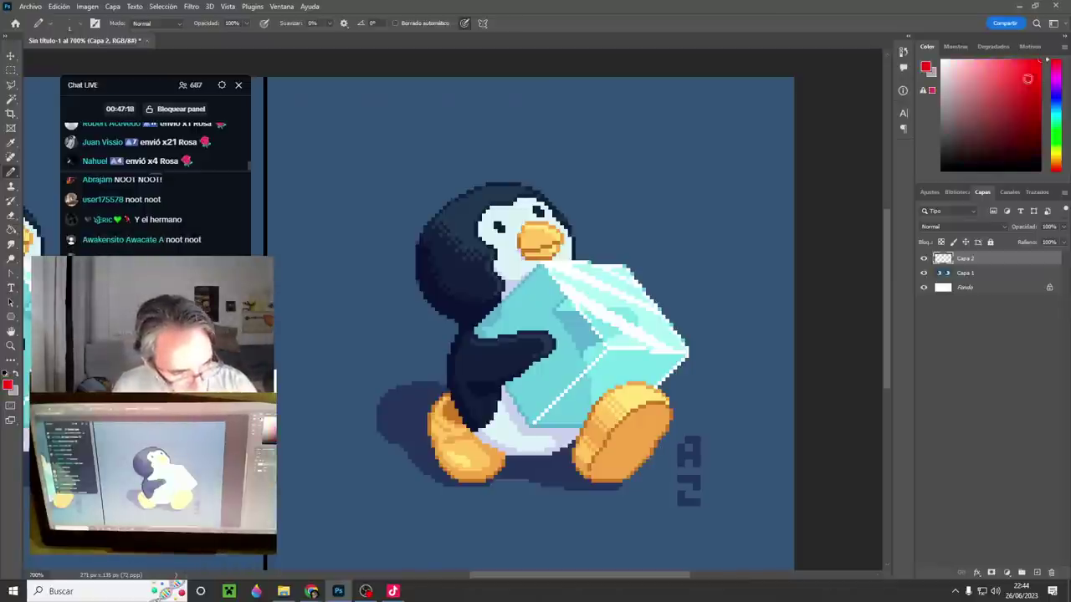
- Outline in red the ground shadow areas beside and below the right penguin's feet
{"action": "left_click", "coordinate": [625, 487], "text": "ctrl+alt"}
{"action": "mouse_move", "coordinate": [636, 483]}
{"action": "left_mouse_down"}
{"action": "mouse_move", "coordinate": [695, 456]}
{"action": "mouse_move", "coordinate": [734, 493]}
{"action": "left_mouse_up"}
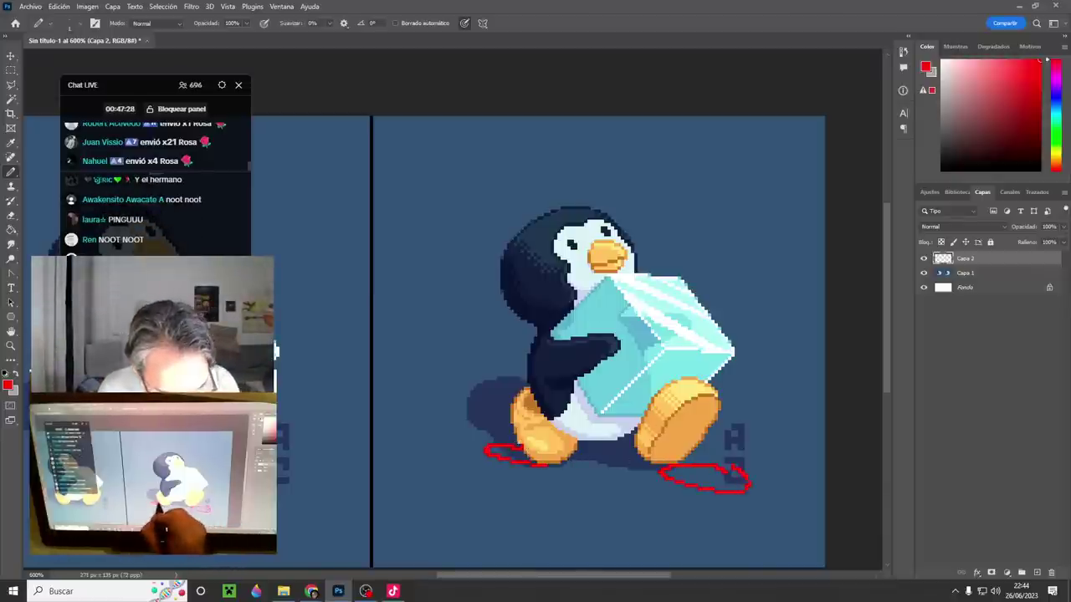
{"action": "left_click_drag", "start_coordinate": [489, 441], "coordinate": [451, 448]}
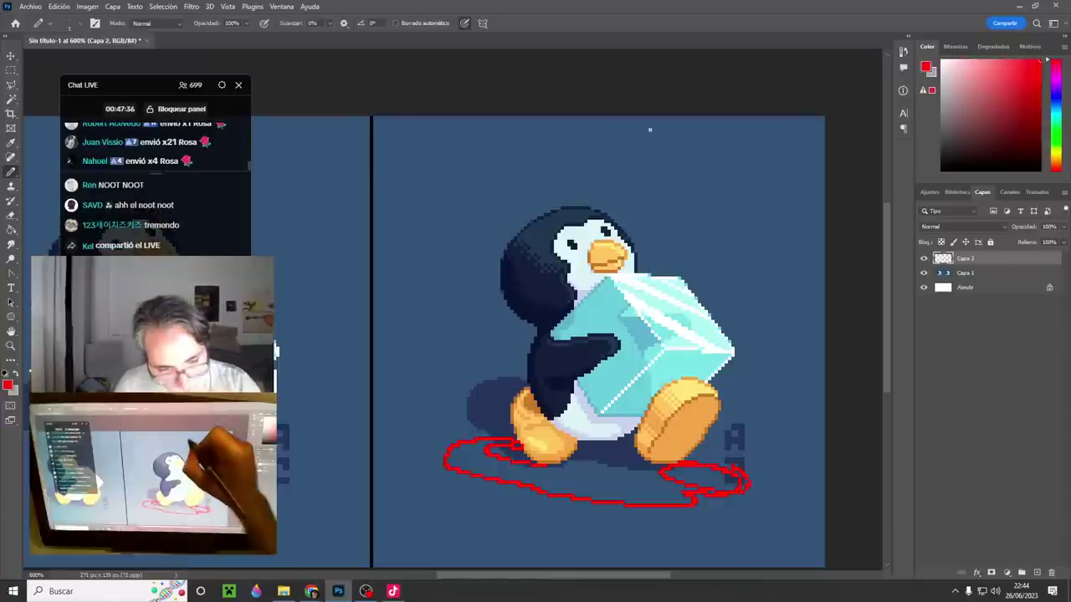
- Try a red light-direction arrow pointing down at the top of the penguin's head, and undo it
{"action": "left_click_drag", "start_coordinate": [643, 118], "coordinate": [610, 213]}
{"action": "left_click_drag", "start_coordinate": [608, 161], "coordinate": [608, 214]}
{"action": "left_click_drag", "start_coordinate": [607, 214], "coordinate": [641, 181]}
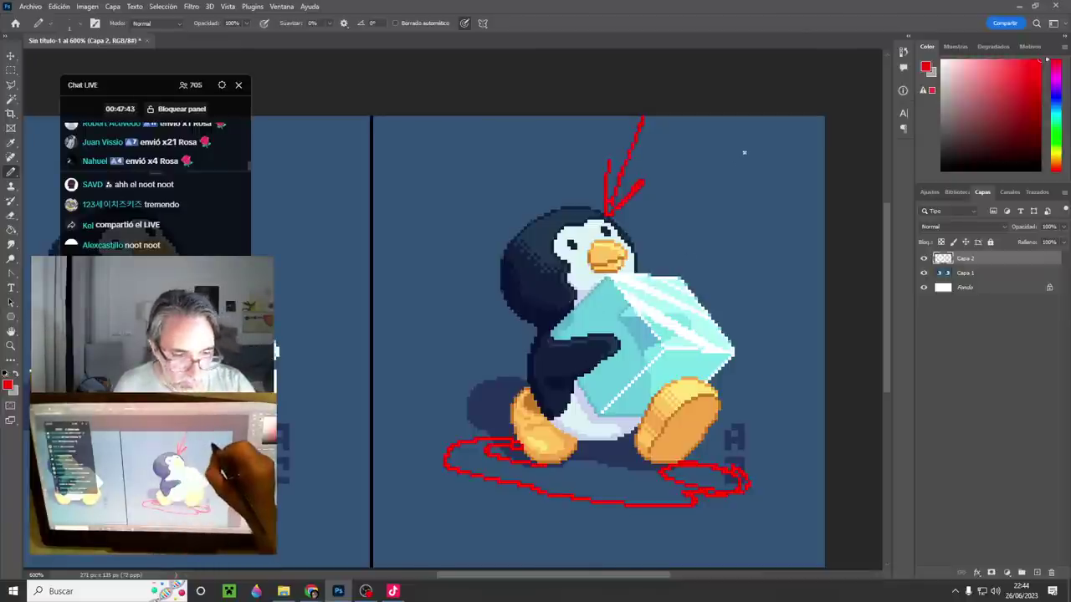
{"action": "key", "text": "ctrl+z"}
{"action": "key", "text": "ctrl+z"}
- Draw a red arrow slanting down from the upper right towards the ice block, and clear all red annotations from the layer
{"action": "left_click_drag", "start_coordinate": [766, 136], "coordinate": [692, 239]}
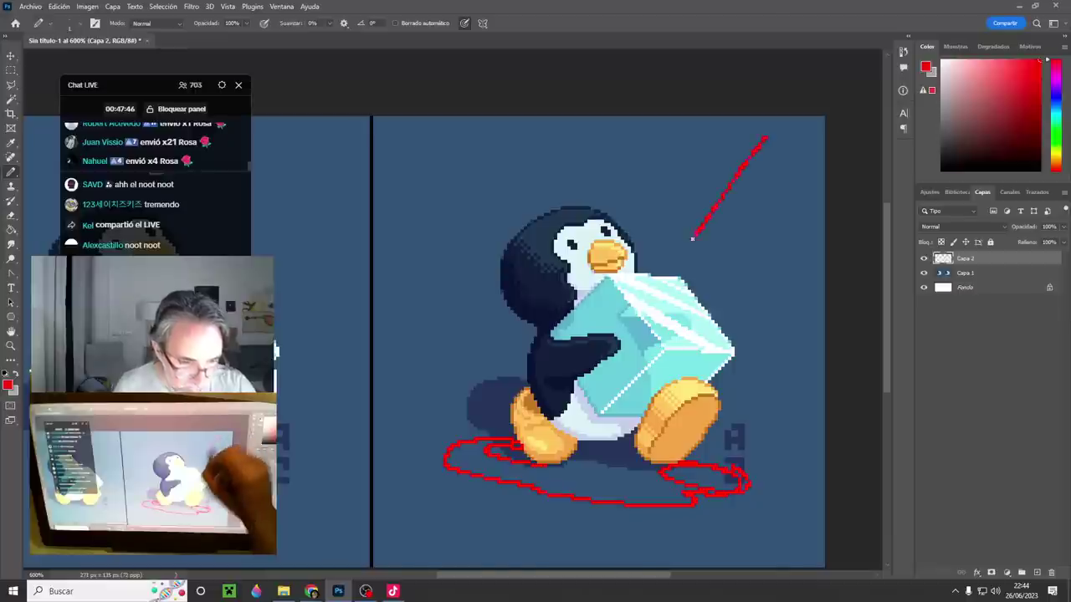
{"action": "left_click_drag", "start_coordinate": [706, 195], "coordinate": [740, 219]}
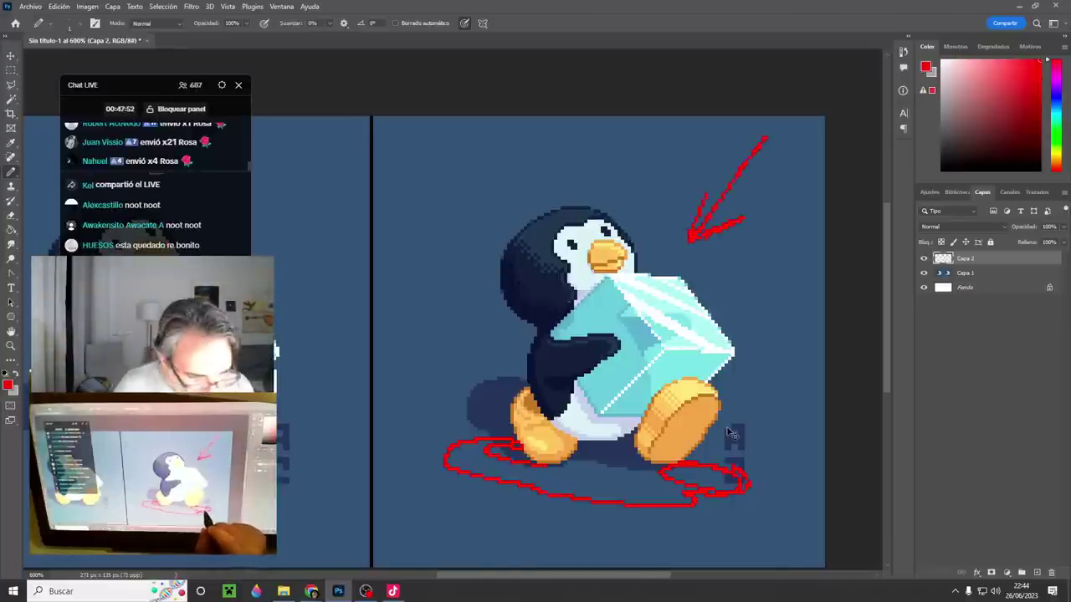
{"action": "key", "text": "Delete"}
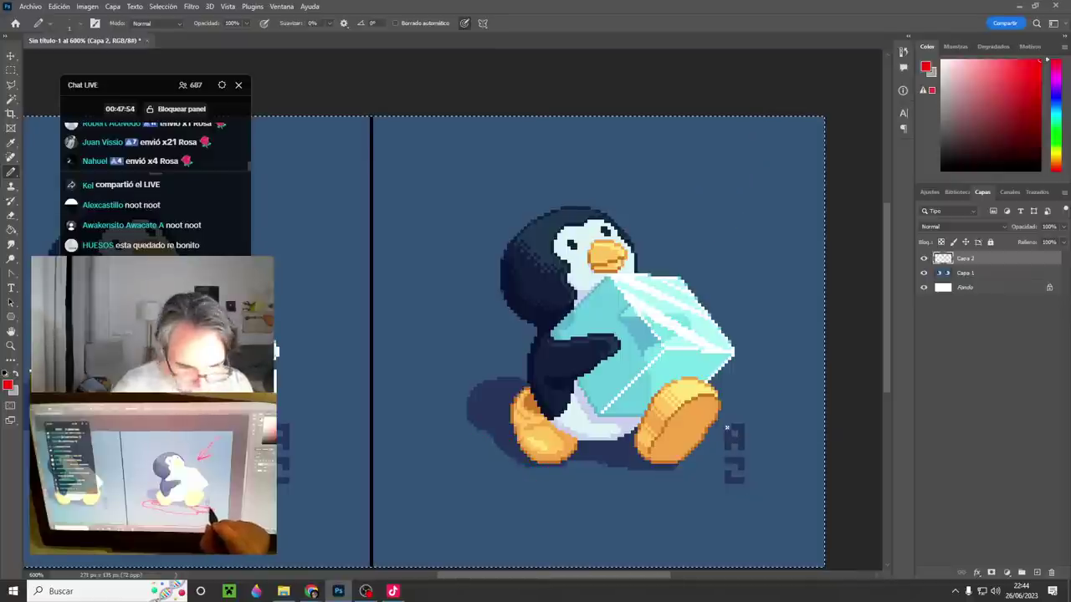
- Paint the sole of the penguin's raised front foot in the darker brown-orange sampled from its outline
{"action": "left_click", "coordinate": [683, 435], "text": "ctrl"}
{"action": "left_click", "coordinate": [681, 443], "text": "ctrl"}
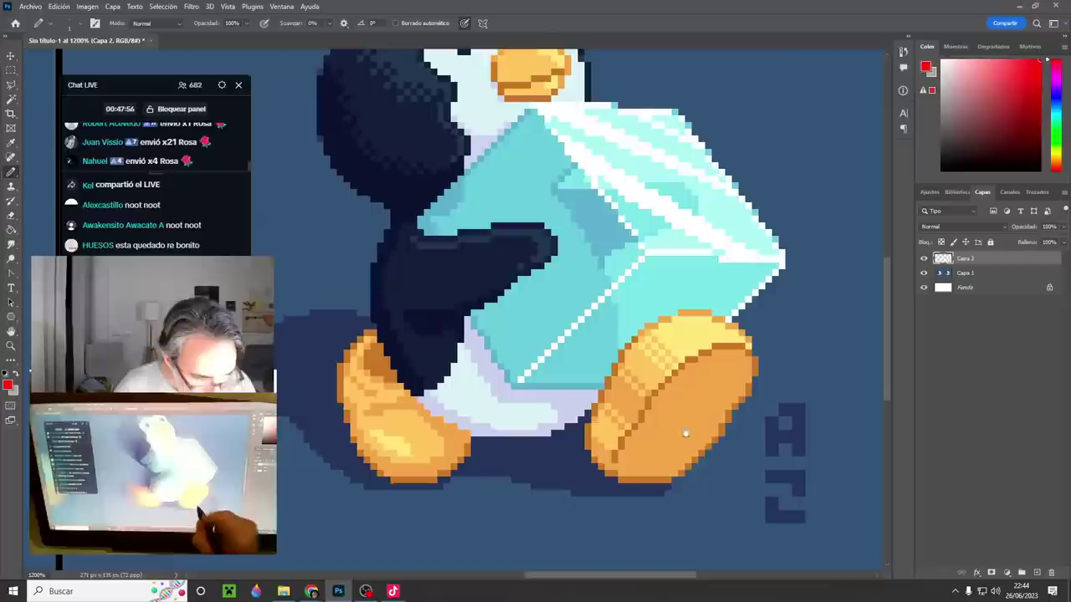
{"action": "left_click", "coordinate": [683, 382], "text": "alt"}
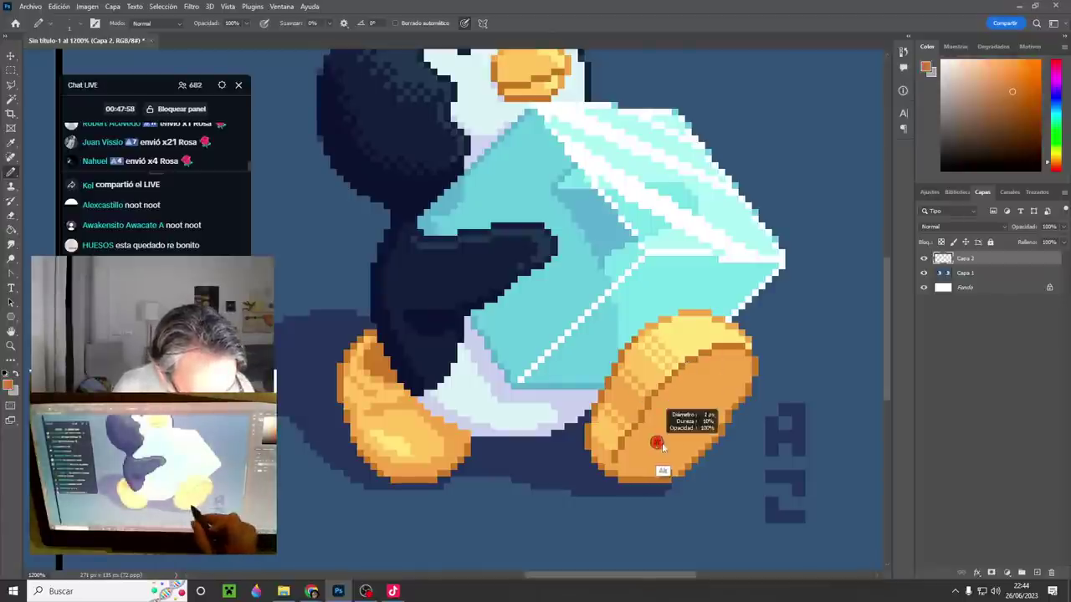
{"action": "mouse_move", "coordinate": [658, 442]}
{"action": "left_mouse_down"}
{"action": "mouse_move", "coordinate": [660, 418]}
{"action": "mouse_move", "coordinate": [626, 450]}
{"action": "mouse_move", "coordinate": [678, 453]}
{"action": "mouse_move", "coordinate": [730, 378]}
{"action": "mouse_move", "coordinate": [679, 389]}
{"action": "mouse_move", "coordinate": [660, 445]}
{"action": "left_mouse_up"}
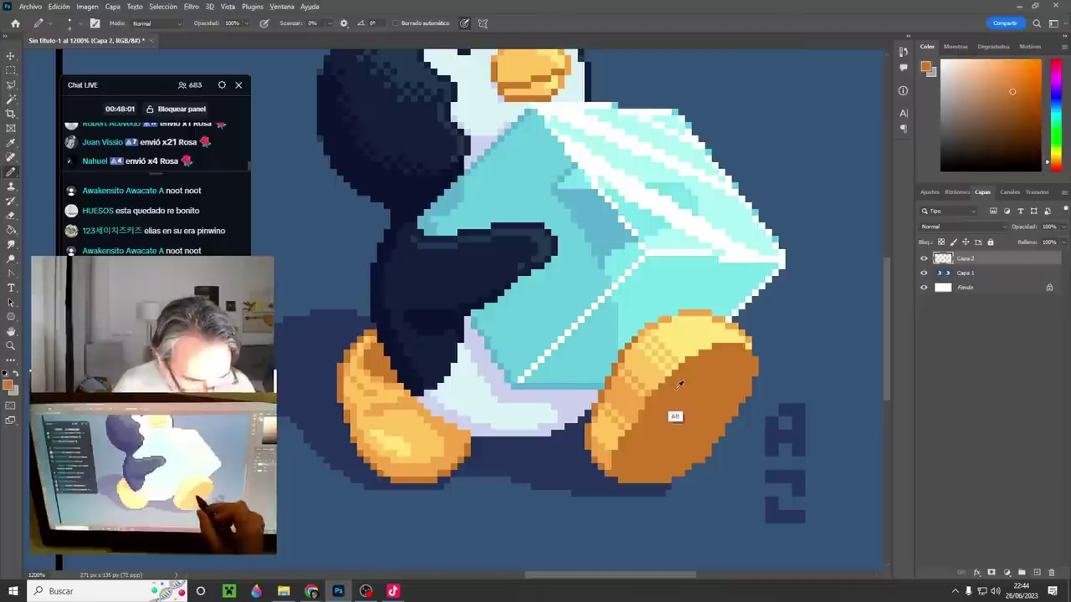
{"action": "left_click_drag", "start_coordinate": [677, 404], "coordinate": [754, 406]}
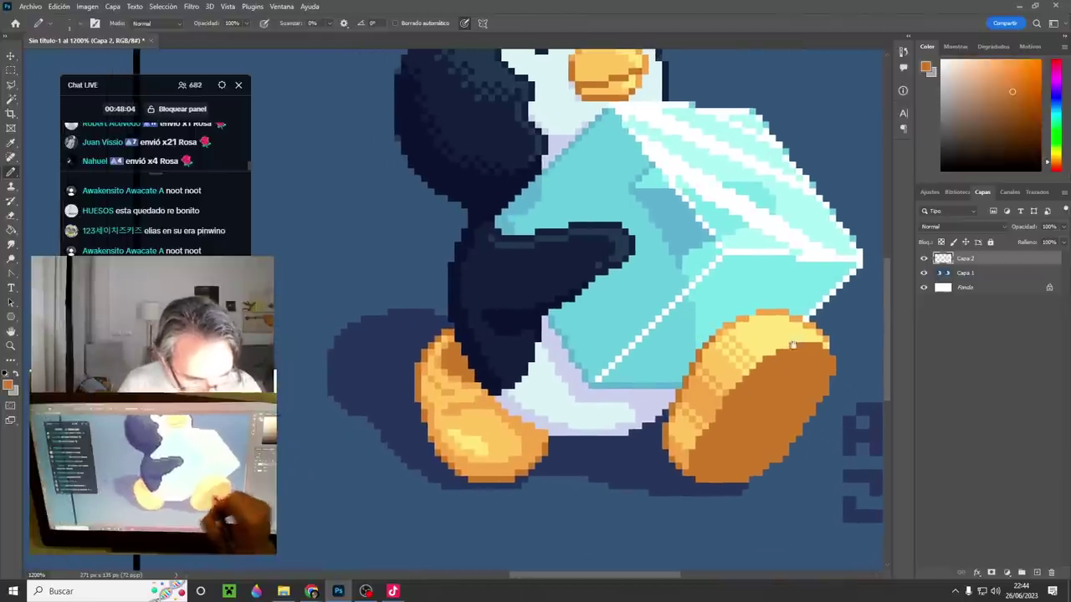
- Cover the light area of the penguin's lower belly with the shaded lavender sampled beside the ice block
{"action": "left_click_drag", "start_coordinate": [621, 450], "coordinate": [697, 407]}
{"action": "left_click", "coordinate": [633, 306], "text": "alt"}
{"action": "mouse_move", "coordinate": [624, 300]}
{"action": "left_mouse_down"}
{"action": "mouse_move", "coordinate": [591, 351]}
{"action": "mouse_move", "coordinate": [621, 331]}
{"action": "mouse_move", "coordinate": [593, 361]}
{"action": "left_mouse_up"}
{"action": "left_click", "coordinate": [634, 314], "text": "alt"}
{"action": "mouse_move", "coordinate": [631, 339]}
{"action": "left_mouse_down"}
{"action": "mouse_move", "coordinate": [601, 377]}
{"action": "mouse_move", "coordinate": [633, 327]}
{"action": "mouse_move", "coordinate": [643, 348]}
{"action": "mouse_move", "coordinate": [636, 385]}
{"action": "mouse_move", "coordinate": [702, 383]}
{"action": "left_mouse_up"}
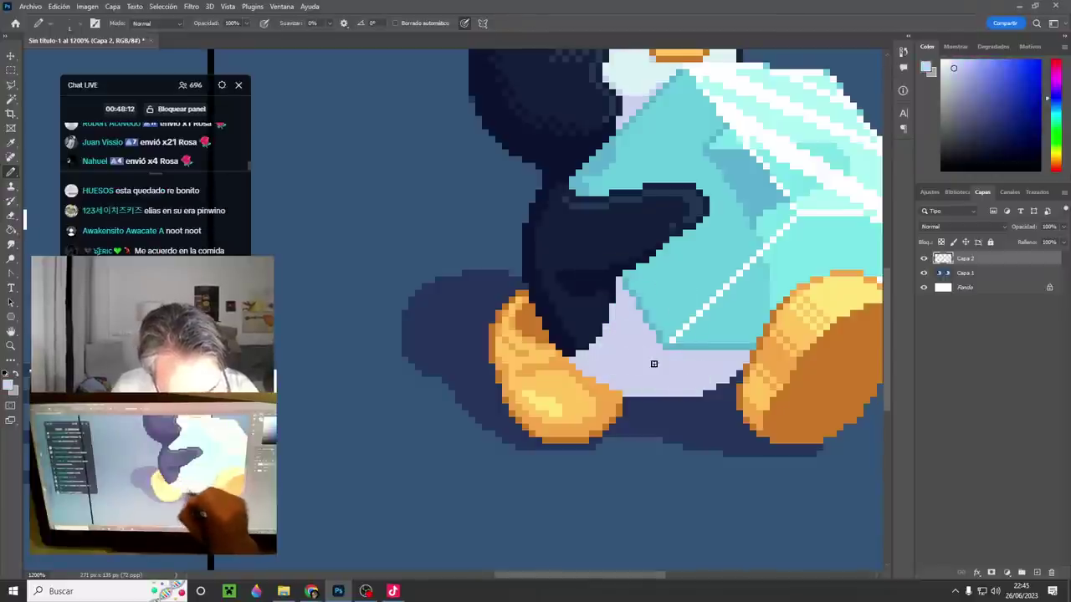
{"action": "mouse_move", "coordinate": [681, 430]}
{"action": "left_mouse_down"}
{"action": "mouse_move", "coordinate": [547, 495]}
{"action": "mouse_move", "coordinate": [640, 458]}
{"action": "left_mouse_up"}
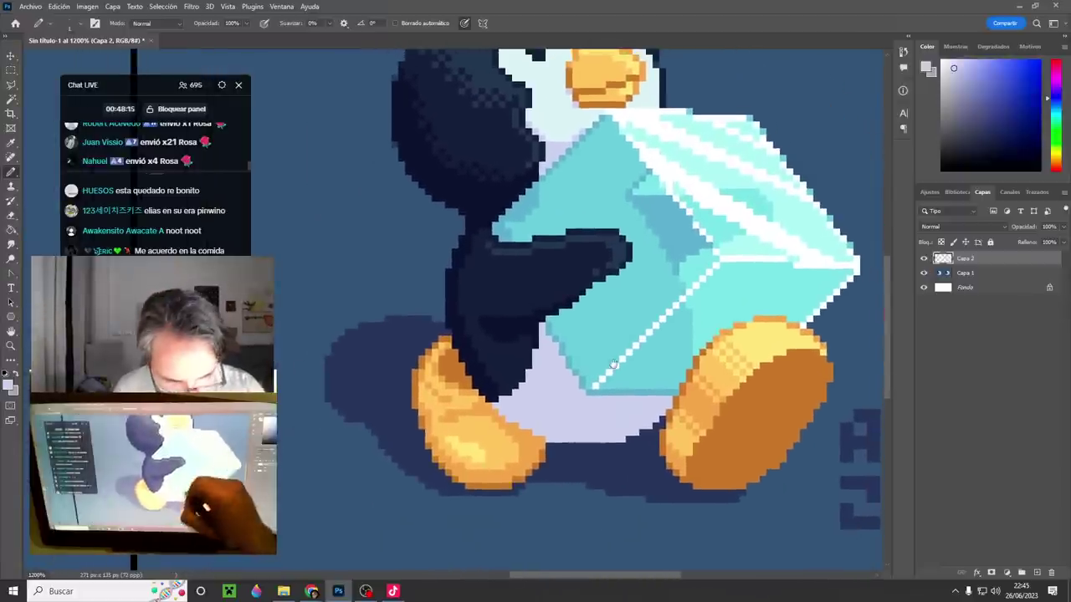
- Repaint the upper edge of the penguin's wing with sampled navy tones, darkening the area beneath its highlight
{"action": "left_click", "coordinate": [517, 345], "text": "alt"}
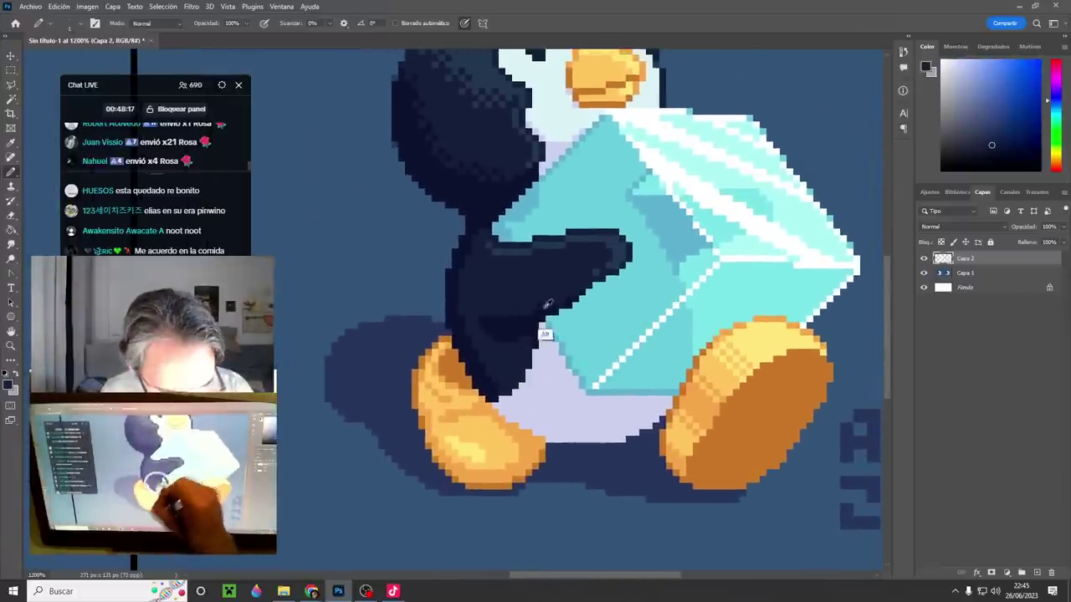
{"action": "left_click", "coordinate": [583, 271], "text": "alt"}
{"action": "left_click_drag", "start_coordinate": [612, 259], "coordinate": [596, 272]}
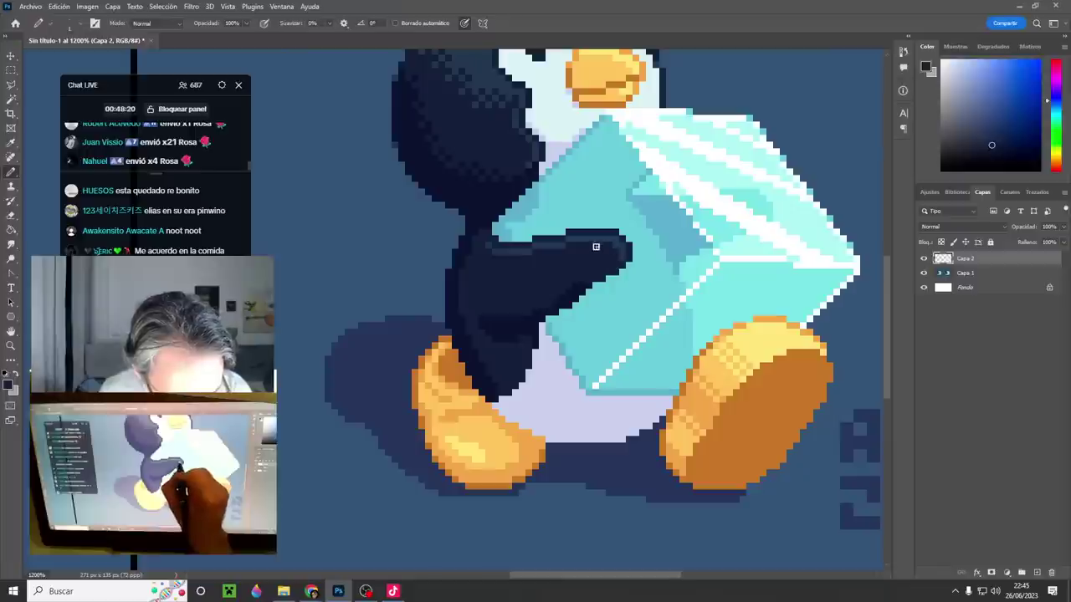
{"action": "left_click", "coordinate": [555, 305], "text": "alt"}
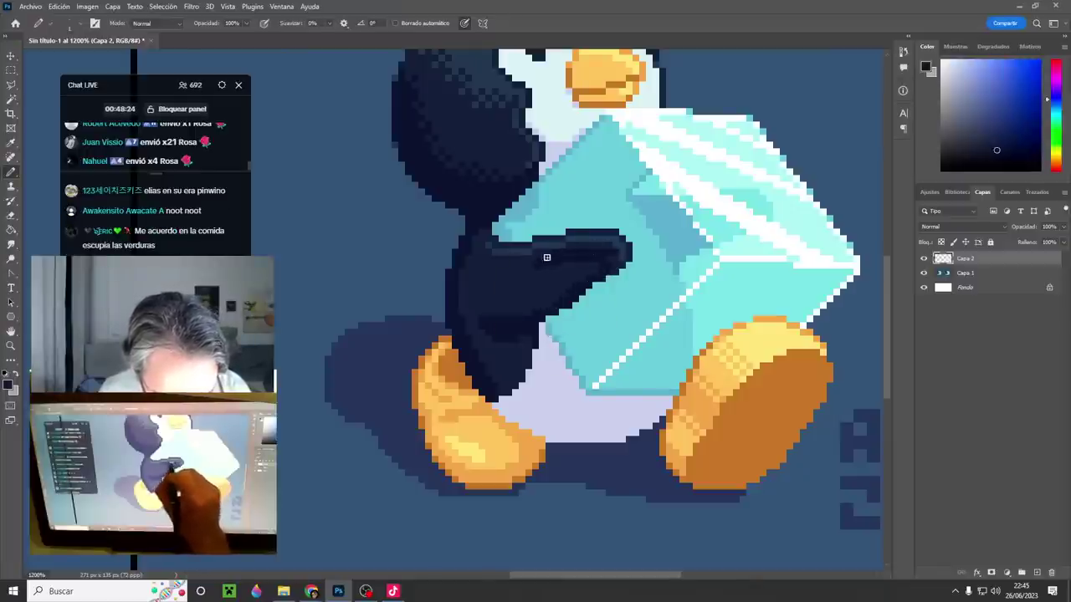
{"action": "mouse_move", "coordinate": [548, 257]}
{"action": "left_mouse_down"}
{"action": "mouse_move", "coordinate": [474, 258]}
{"action": "mouse_move", "coordinate": [473, 277]}
{"action": "left_mouse_up"}
- Enlarge the brush and fill the lower wing and body side with the darkest sampled navy
{"action": "left_click", "coordinate": [525, 289], "text": "alt"}
{"action": "right_click", "coordinate": [526, 289], "text": "alt"}
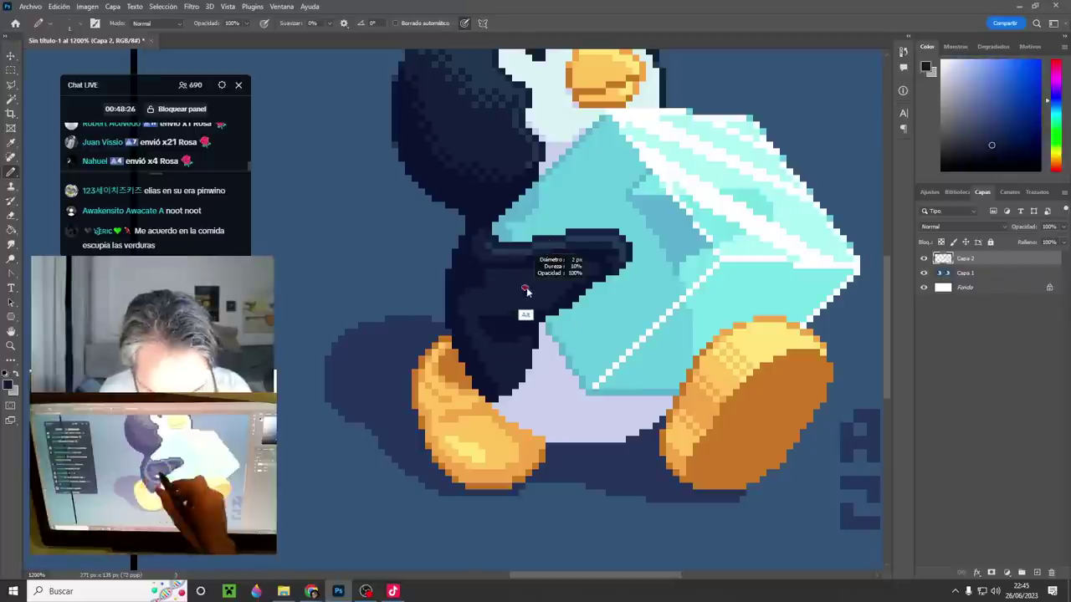
{"action": "left_click", "coordinate": [606, 262], "text": "alt"}
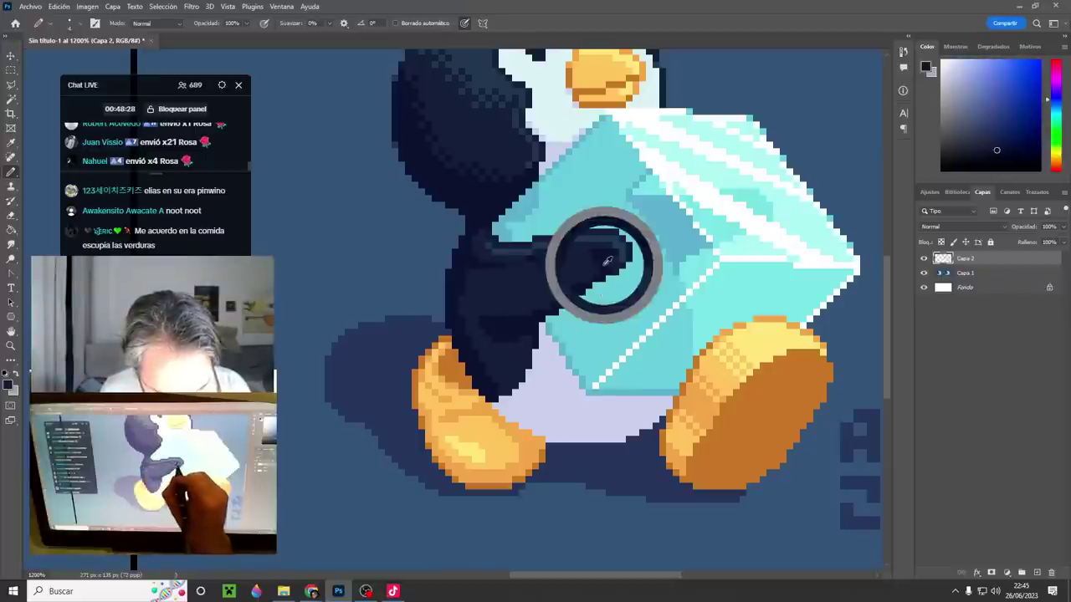
{"action": "mouse_move", "coordinate": [552, 272]}
{"action": "left_mouse_down"}
{"action": "mouse_move", "coordinate": [595, 260]}
{"action": "mouse_move", "coordinate": [495, 277]}
{"action": "mouse_move", "coordinate": [466, 306]}
{"action": "mouse_move", "coordinate": [537, 296]}
{"action": "left_mouse_up"}
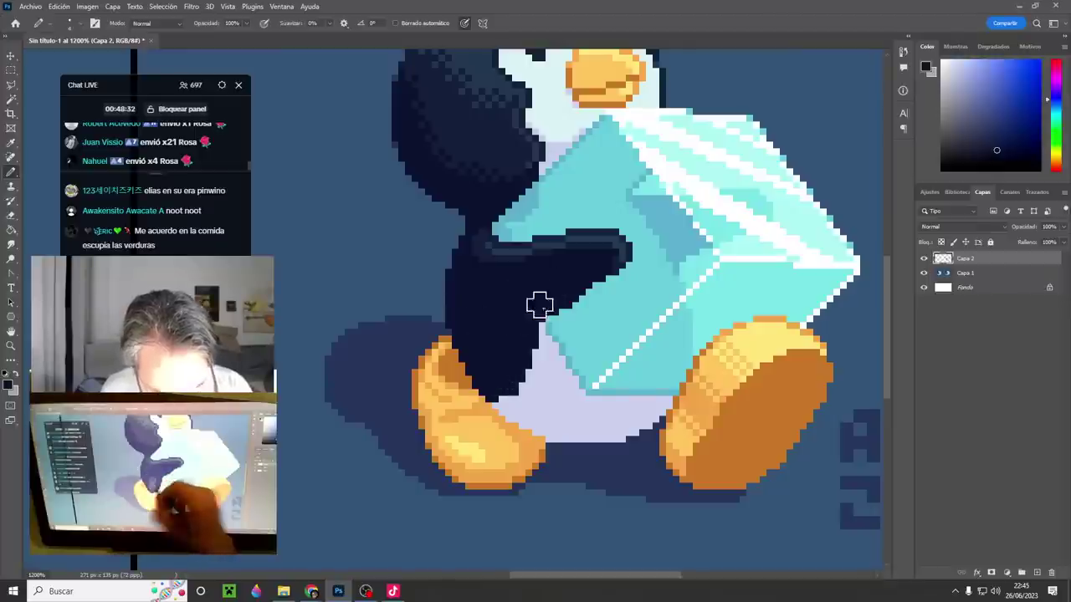
- Soften the back edge of the penguin's head with sampled navy, and add a subtle fold line under the wing
{"action": "left_click", "coordinate": [492, 172], "text": "alt"}
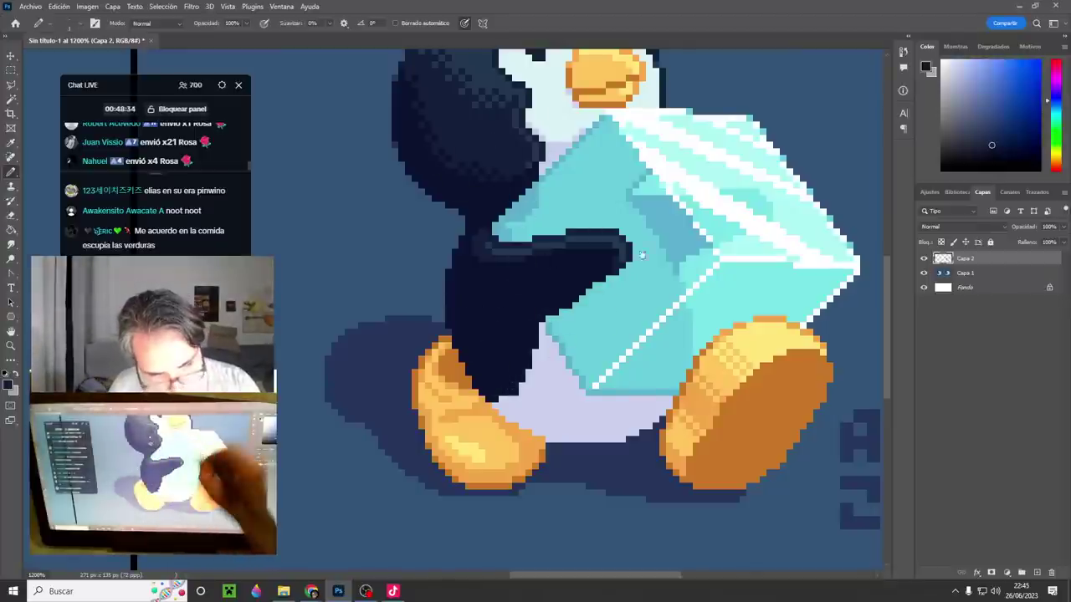
{"action": "left_click_drag", "start_coordinate": [642, 255], "coordinate": [659, 373]}
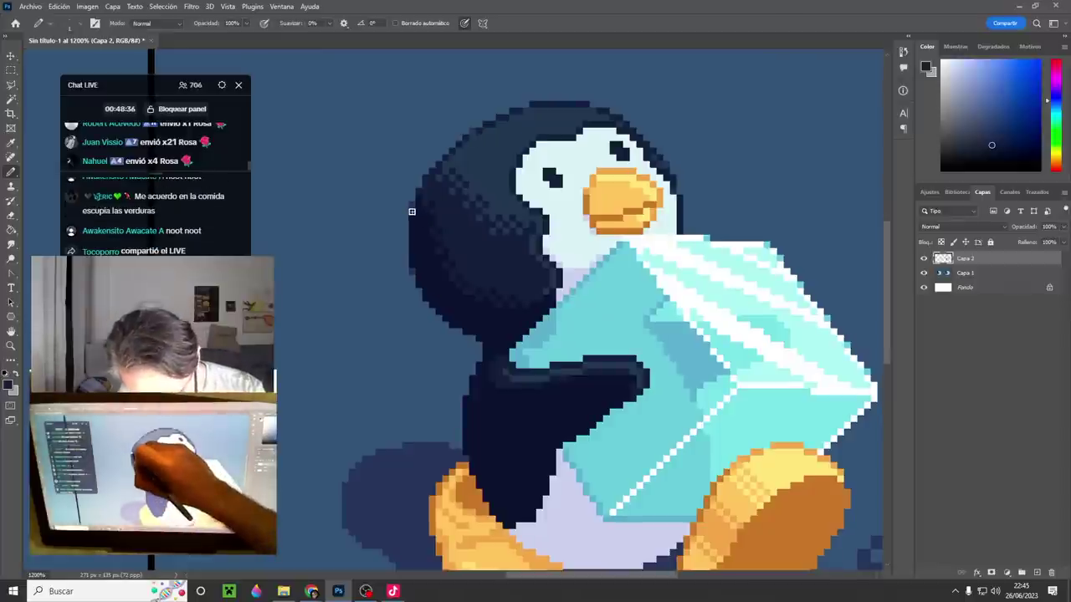
{"action": "left_click_drag", "start_coordinate": [411, 257], "coordinate": [413, 272]}
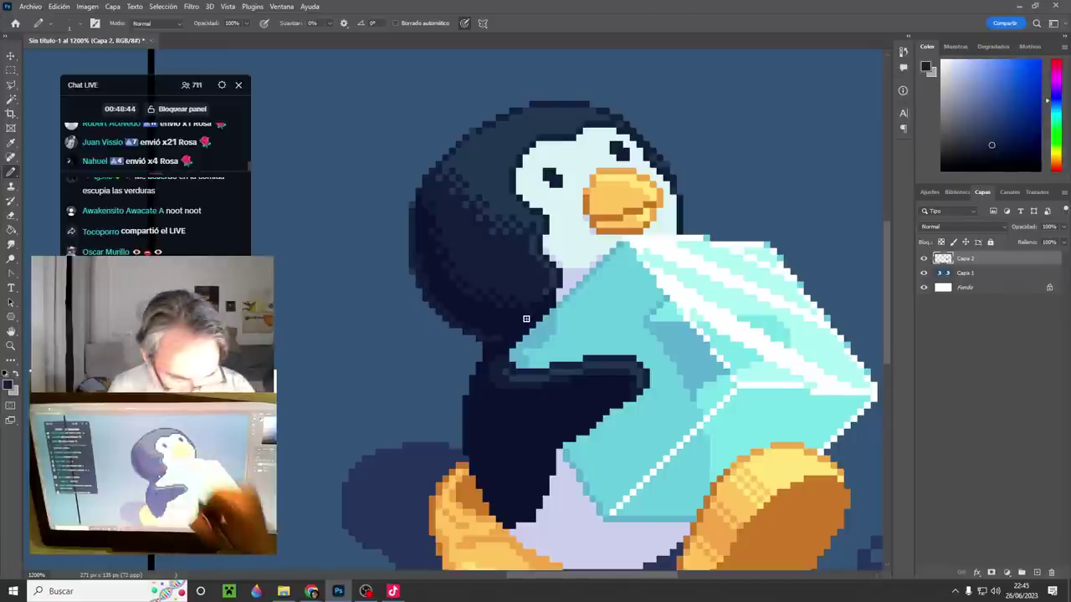
{"action": "mouse_move", "coordinate": [585, 423]}
{"action": "left_mouse_down"}
{"action": "mouse_move", "coordinate": [637, 330]}
{"action": "mouse_move", "coordinate": [604, 350]}
{"action": "left_mouse_up"}
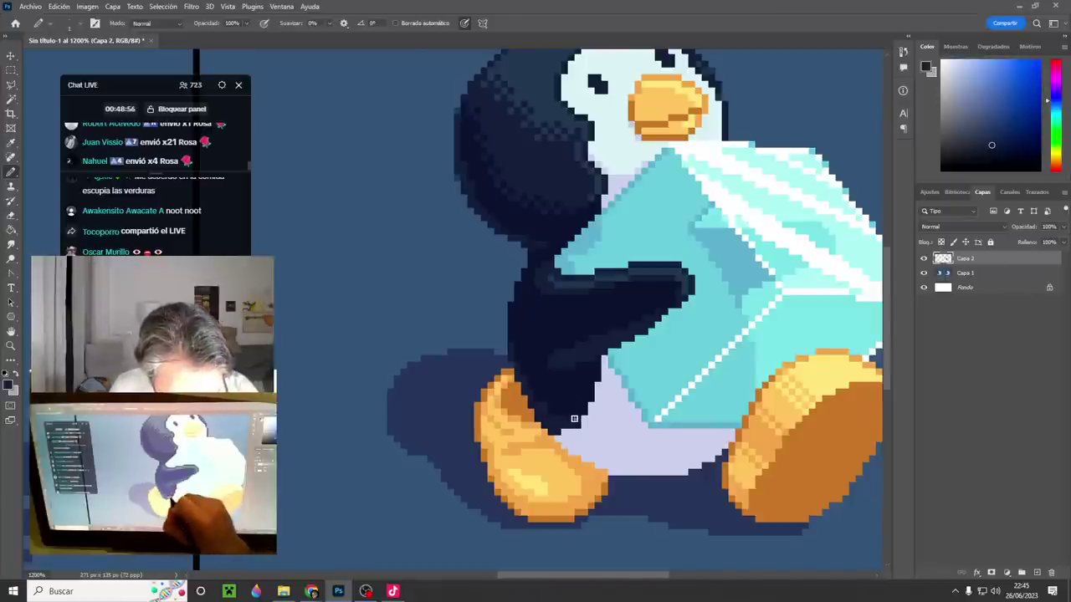
- Paint a thin pale rim light along the belly's lower edge between the feet, using the face's light colour
{"action": "left_click_drag", "start_coordinate": [756, 491], "coordinate": [680, 435]}
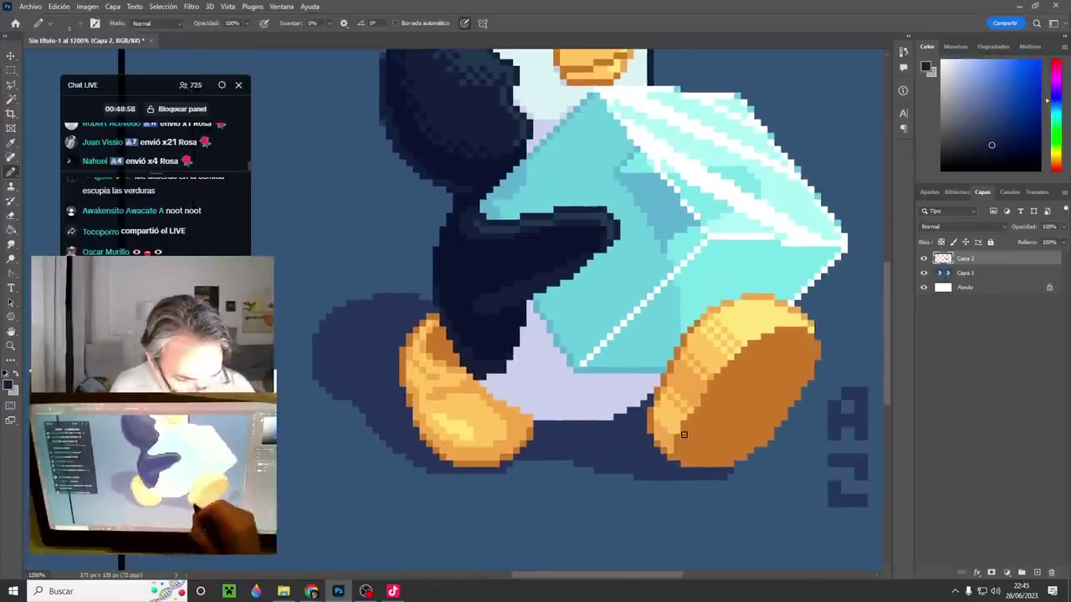
{"action": "left_click", "coordinate": [551, 94], "text": "alt"}
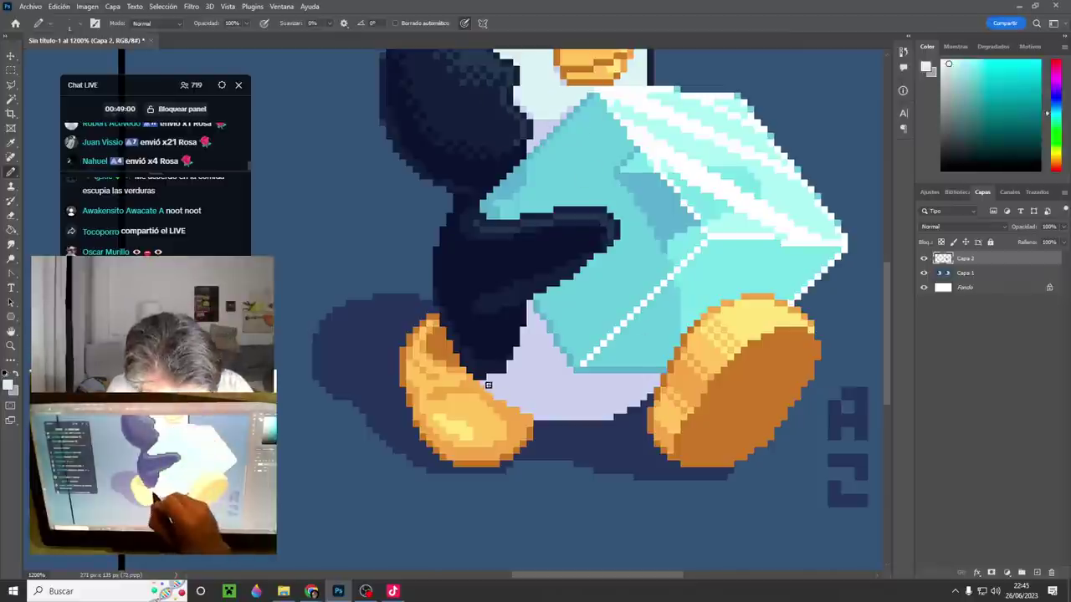
{"action": "left_click_drag", "start_coordinate": [490, 384], "coordinate": [497, 380]}
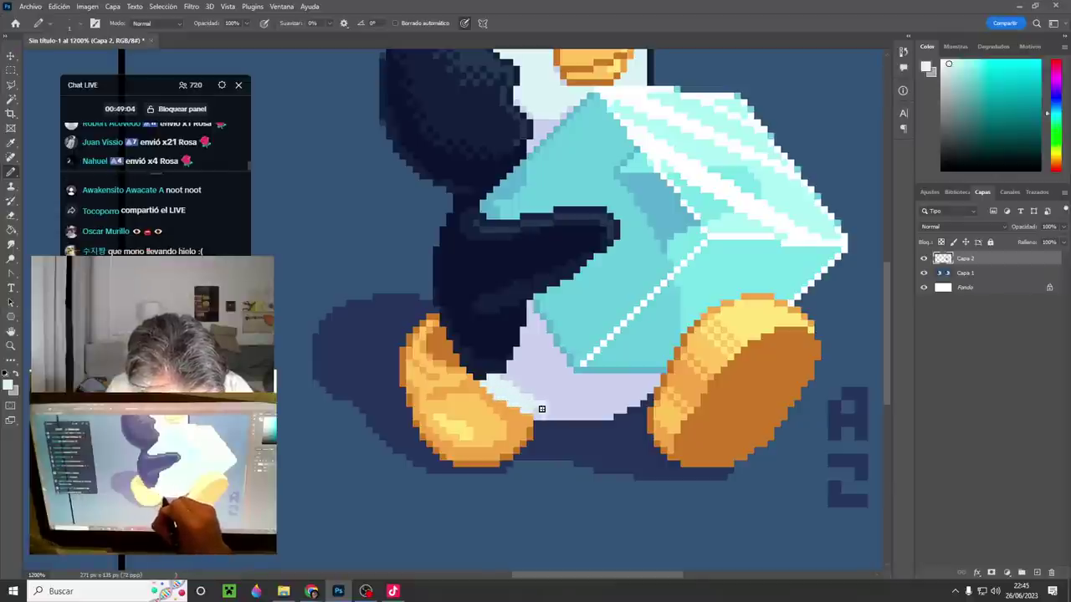
{"action": "left_click_drag", "start_coordinate": [542, 409], "coordinate": [614, 415]}
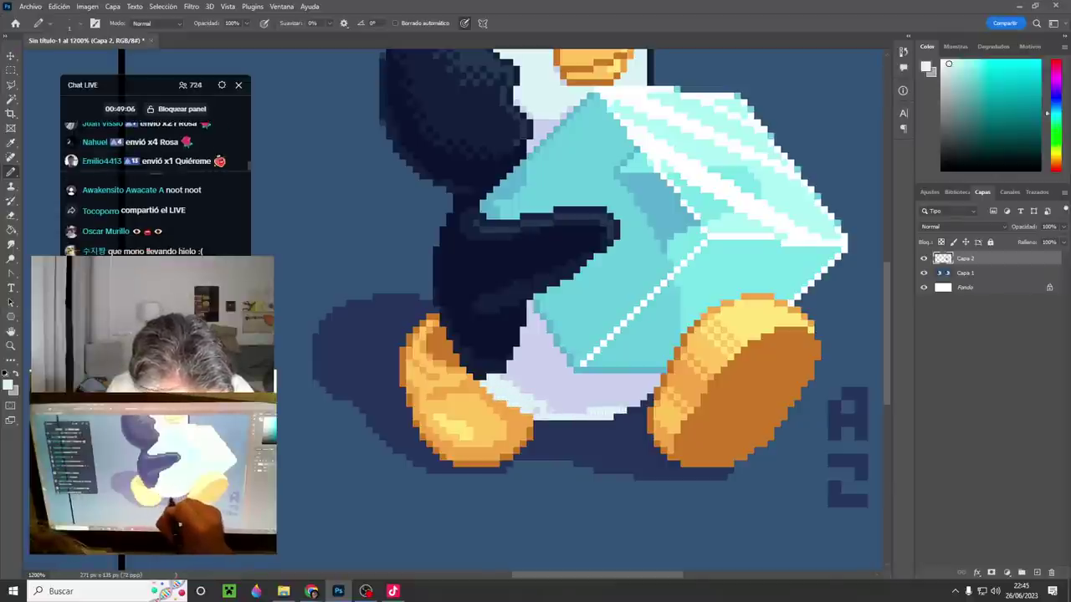
{"action": "left_click_drag", "start_coordinate": [536, 410], "coordinate": [644, 397]}
- Smooth the lower side of the raised front foot by painting over its dithering with sampled orange tones
{"action": "left_click", "coordinate": [659, 427], "text": "alt"}
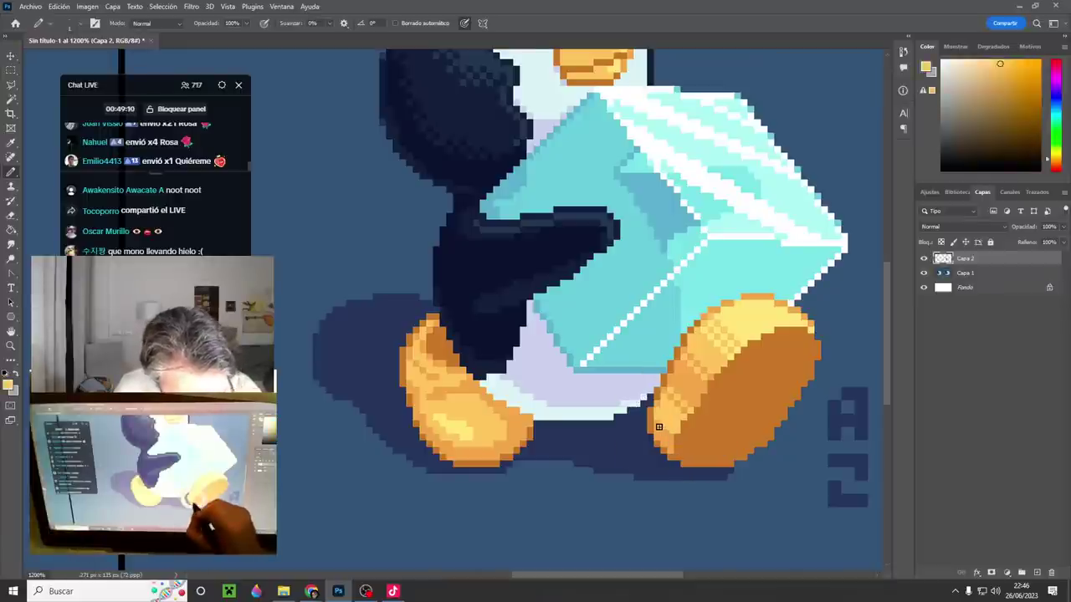
{"action": "left_click", "coordinate": [684, 413], "text": "alt"}
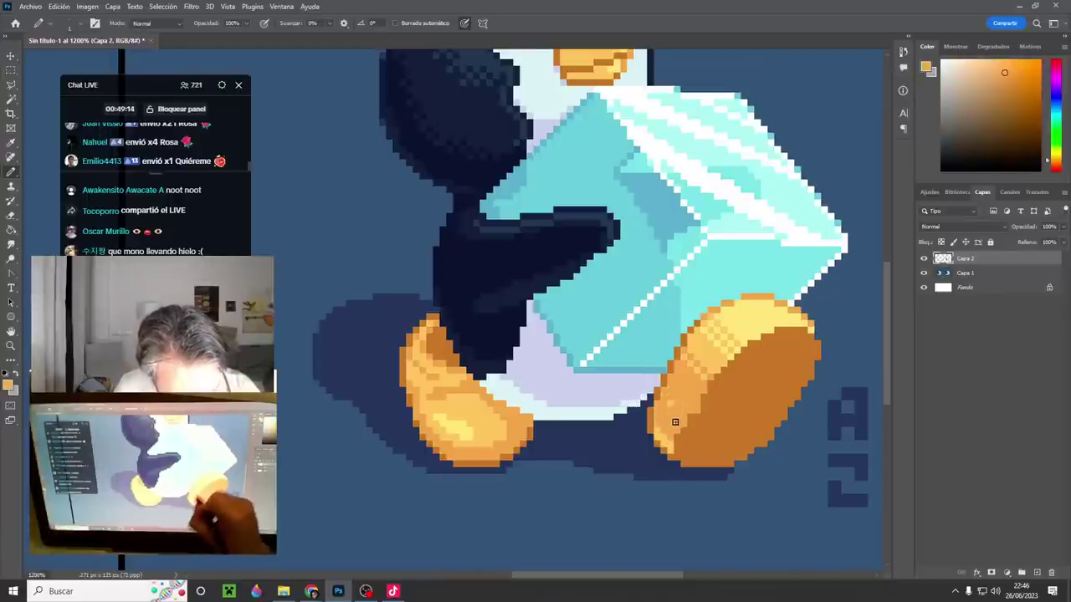
{"action": "left_click_drag", "start_coordinate": [675, 421], "coordinate": [664, 402]}
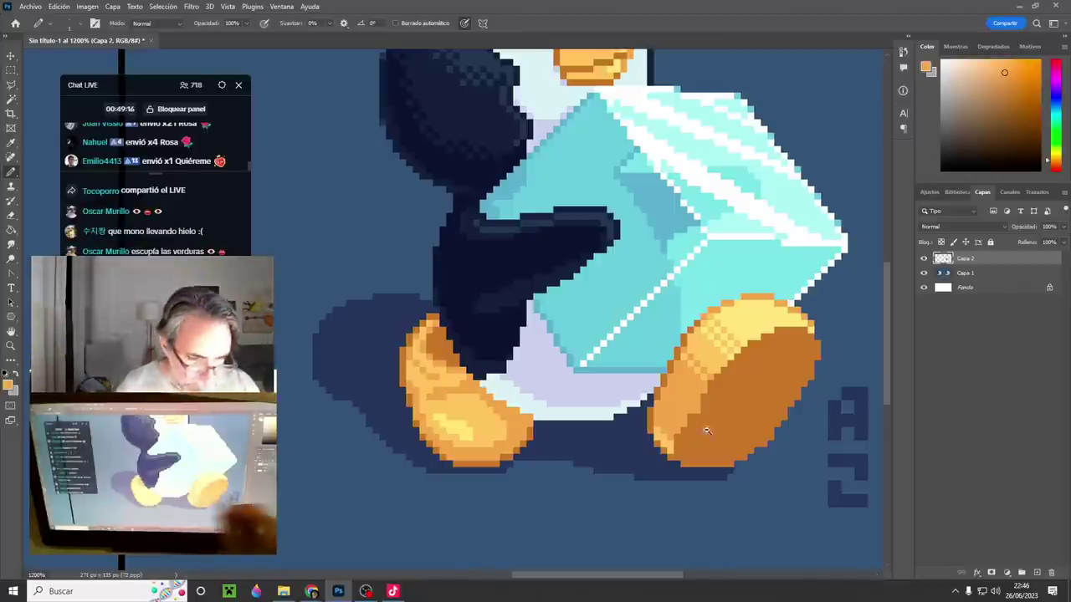
- Toggle the visibility of Capa 2 to compare the repainted penguin with the original
{"action": "scroll", "coordinate": [707, 430], "scroll_direction": "down", "scroll_amount": 1}
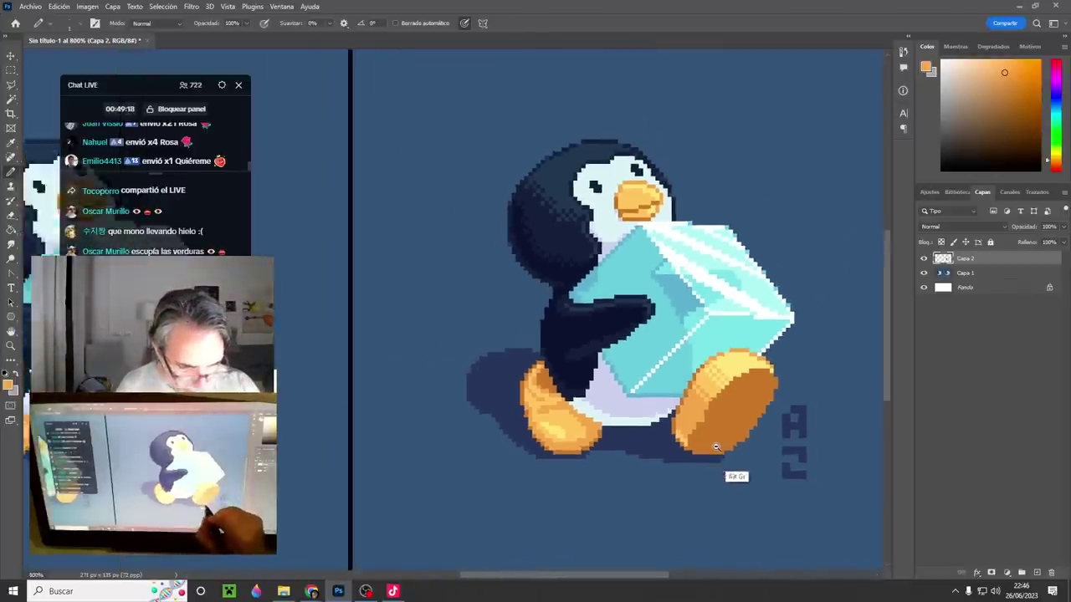
{"action": "scroll", "coordinate": [716, 447], "scroll_direction": "down", "scroll_amount": 1}
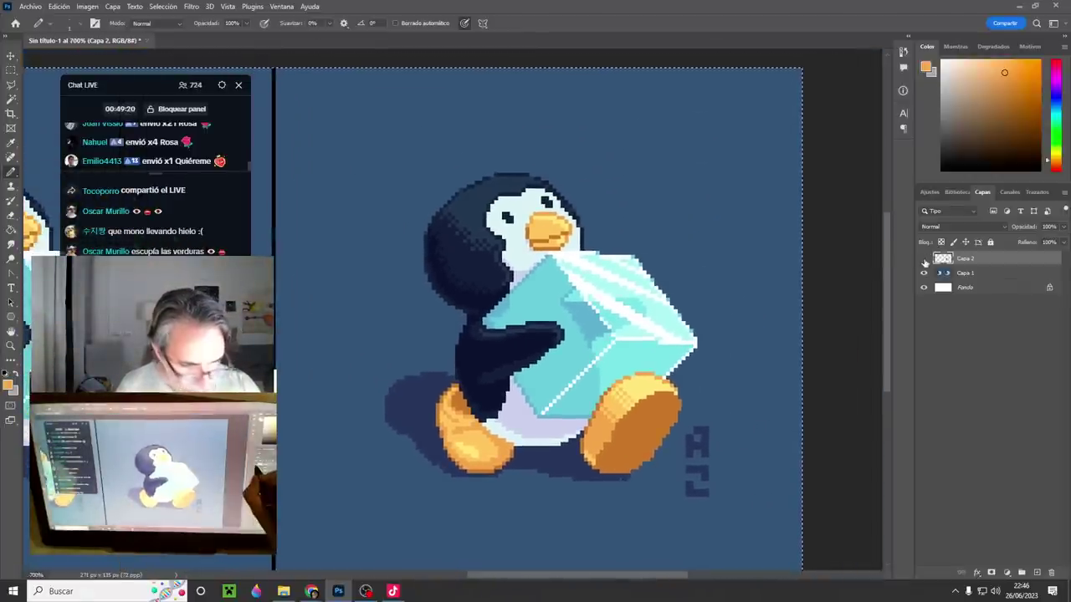
{"action": "left_click", "coordinate": [924, 259]}
{"action": "left_click", "coordinate": [924, 259]}
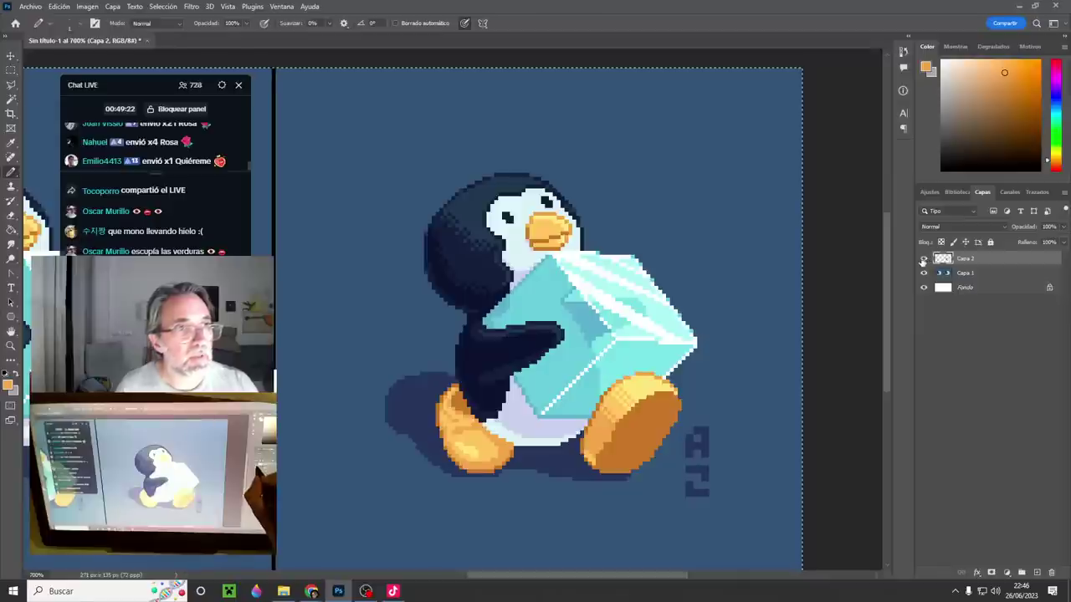
- Paint a new ground shadow below the feet in the sampled shadow colour, with a pointed ice-block shape and a rounded head shape
{"action": "left_click", "coordinate": [515, 362], "text": "alt"}
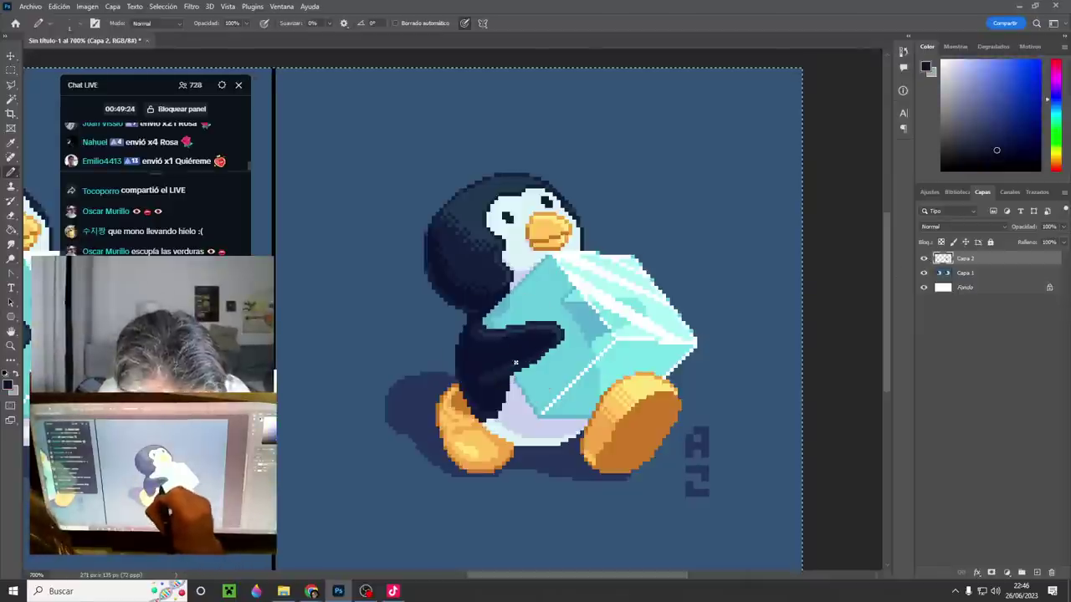
{"action": "scroll", "coordinate": [656, 475], "scroll_direction": "up", "scroll_amount": 1}
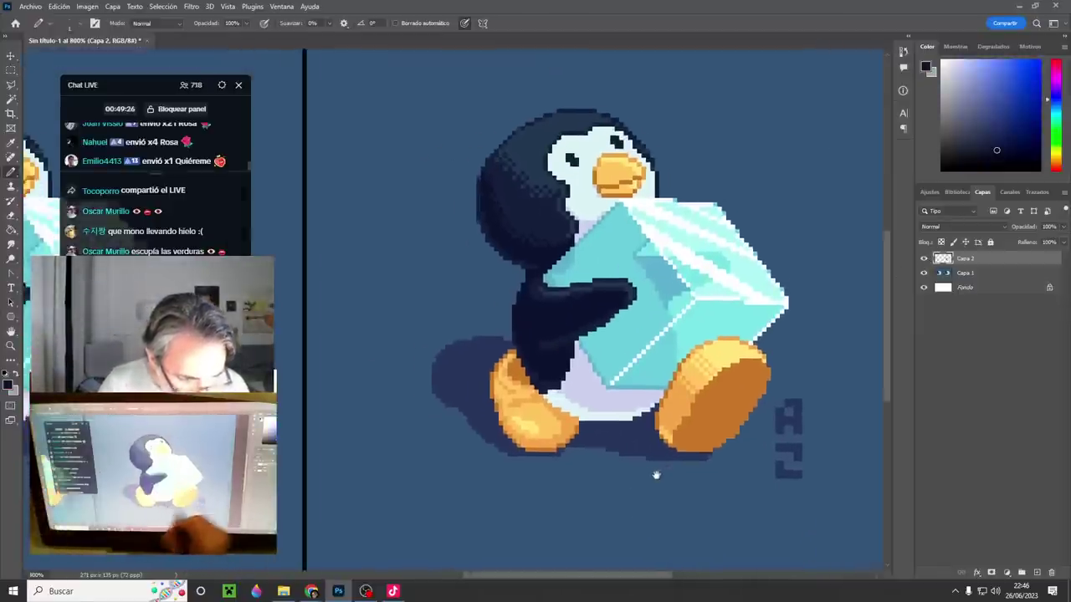
{"action": "left_click_drag", "start_coordinate": [613, 479], "coordinate": [659, 471]}
{"action": "mouse_move", "coordinate": [717, 455]}
{"action": "left_mouse_down"}
{"action": "mouse_move", "coordinate": [613, 461]}
{"action": "mouse_move", "coordinate": [716, 444]}
{"action": "left_mouse_up"}
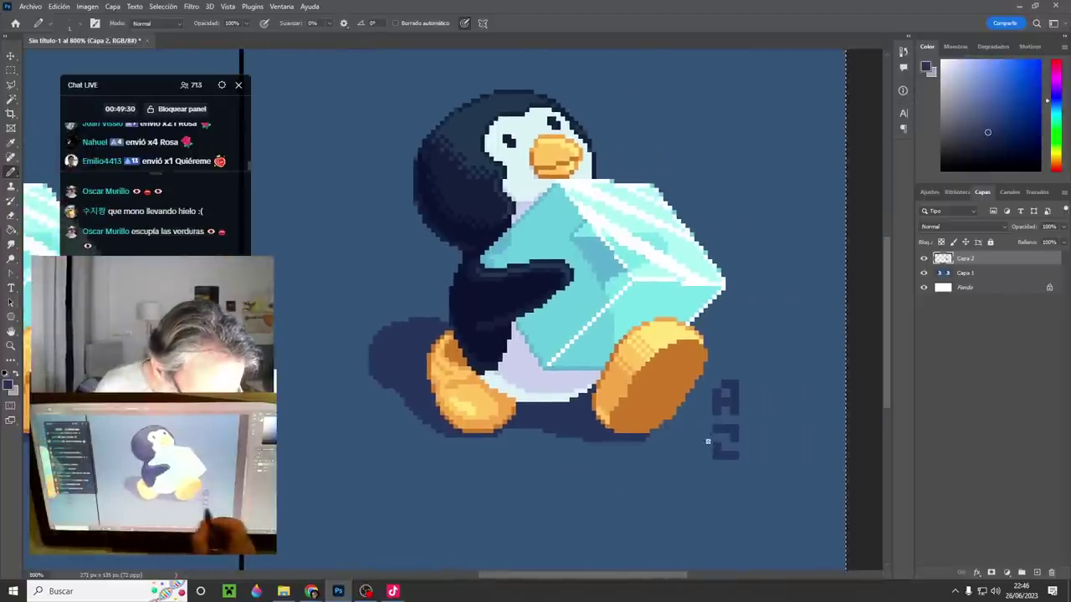
{"action": "mouse_move", "coordinate": [657, 426]}
{"action": "left_mouse_down"}
{"action": "mouse_move", "coordinate": [695, 430]}
{"action": "mouse_move", "coordinate": [701, 442]}
{"action": "mouse_move", "coordinate": [615, 446]}
{"action": "mouse_move", "coordinate": [645, 445]}
{"action": "mouse_move", "coordinate": [651, 431]}
{"action": "mouse_move", "coordinate": [679, 443]}
{"action": "mouse_move", "coordinate": [700, 437]}
{"action": "mouse_move", "coordinate": [603, 441]}
{"action": "left_mouse_up"}
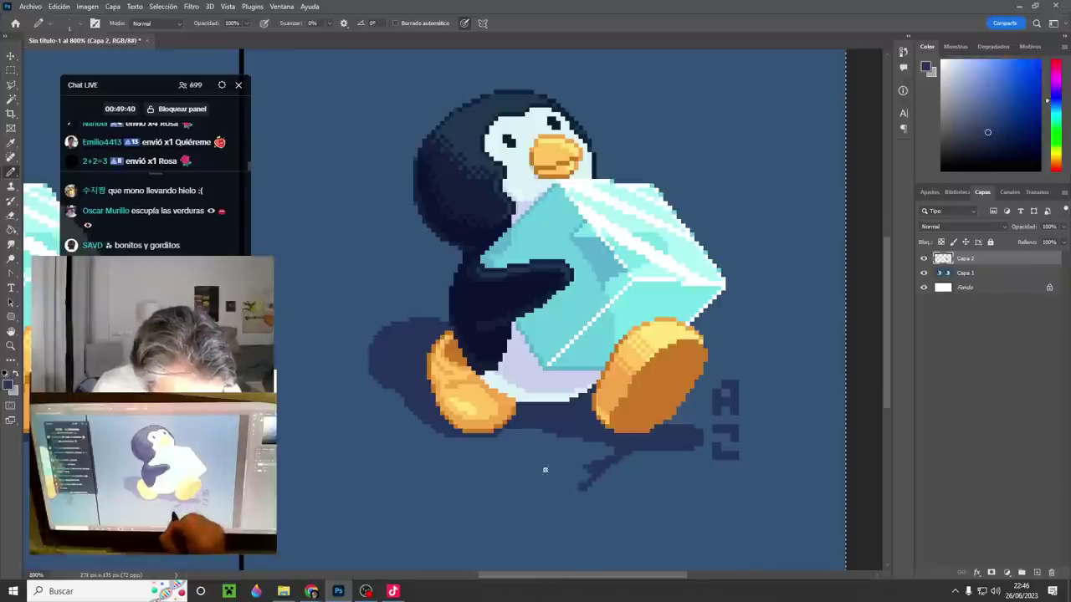
{"action": "mouse_move", "coordinate": [494, 452]}
{"action": "left_mouse_down"}
{"action": "mouse_move", "coordinate": [583, 487]}
{"action": "mouse_move", "coordinate": [586, 448]}
{"action": "mouse_move", "coordinate": [554, 462]}
{"action": "mouse_move", "coordinate": [514, 445]}
{"action": "mouse_move", "coordinate": [563, 458]}
{"action": "mouse_move", "coordinate": [509, 448]}
{"action": "left_mouse_up"}
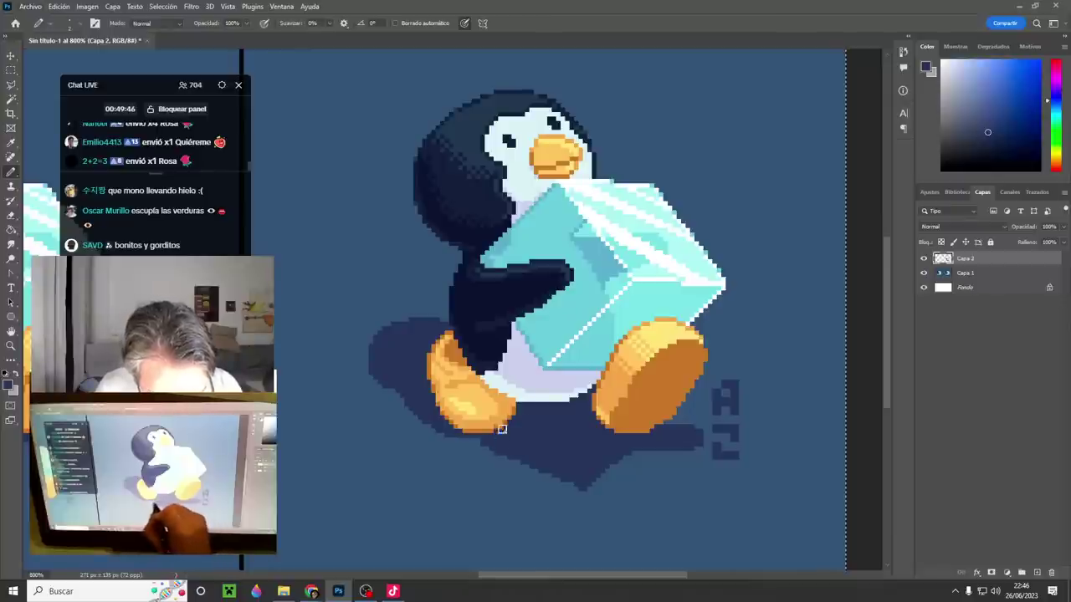
{"action": "mouse_move", "coordinate": [421, 408]}
{"action": "left_mouse_down"}
{"action": "mouse_move", "coordinate": [410, 445]}
{"action": "mouse_move", "coordinate": [482, 459]}
{"action": "mouse_move", "coordinate": [509, 445]}
{"action": "mouse_move", "coordinate": [411, 435]}
{"action": "left_mouse_up"}
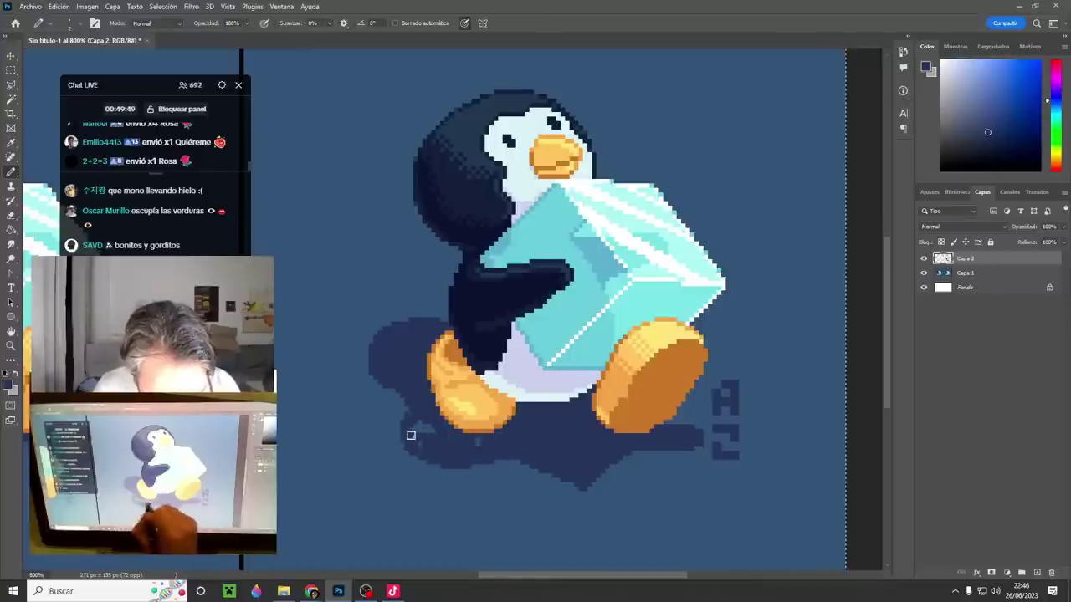
- Cover the old shadow behind the back foot with the background blue, and fill the gaps in the new shadow's rounded end
{"action": "left_click", "coordinate": [441, 312], "text": "alt"}
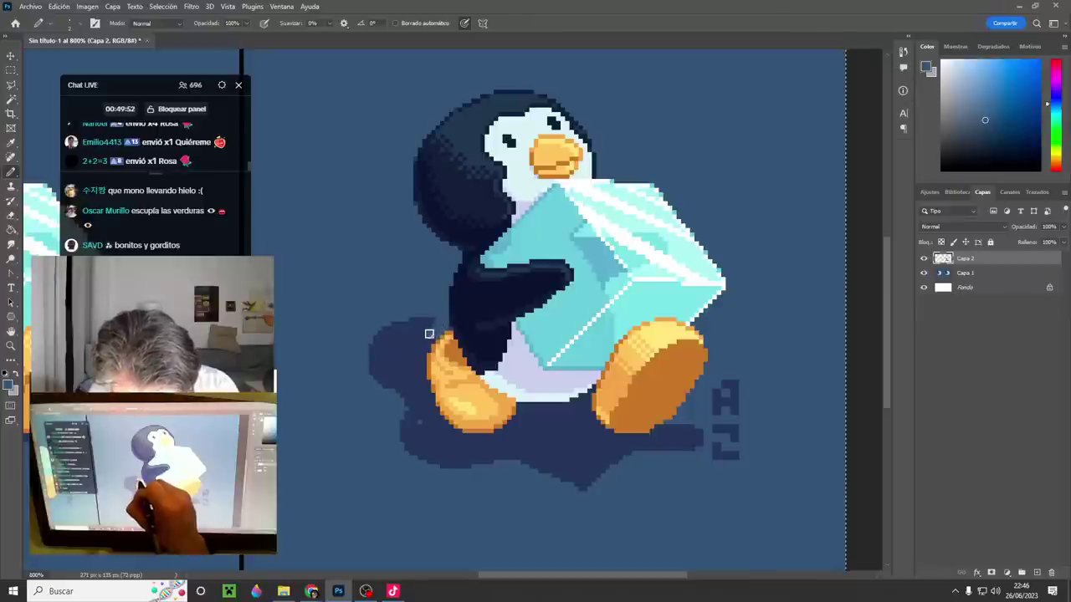
{"action": "mouse_move", "coordinate": [420, 360]}
{"action": "left_mouse_down"}
{"action": "mouse_move", "coordinate": [371, 387]}
{"action": "mouse_move", "coordinate": [375, 352]}
{"action": "mouse_move", "coordinate": [354, 394]}
{"action": "mouse_move", "coordinate": [408, 322]}
{"action": "left_mouse_up"}
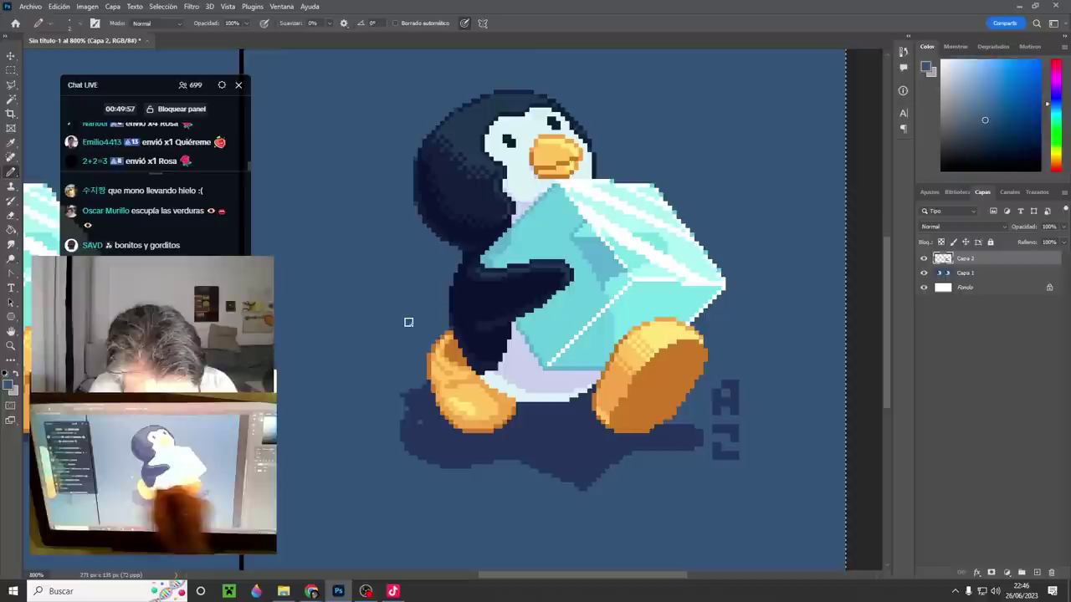
{"action": "left_click", "coordinate": [431, 422], "text": "alt"}
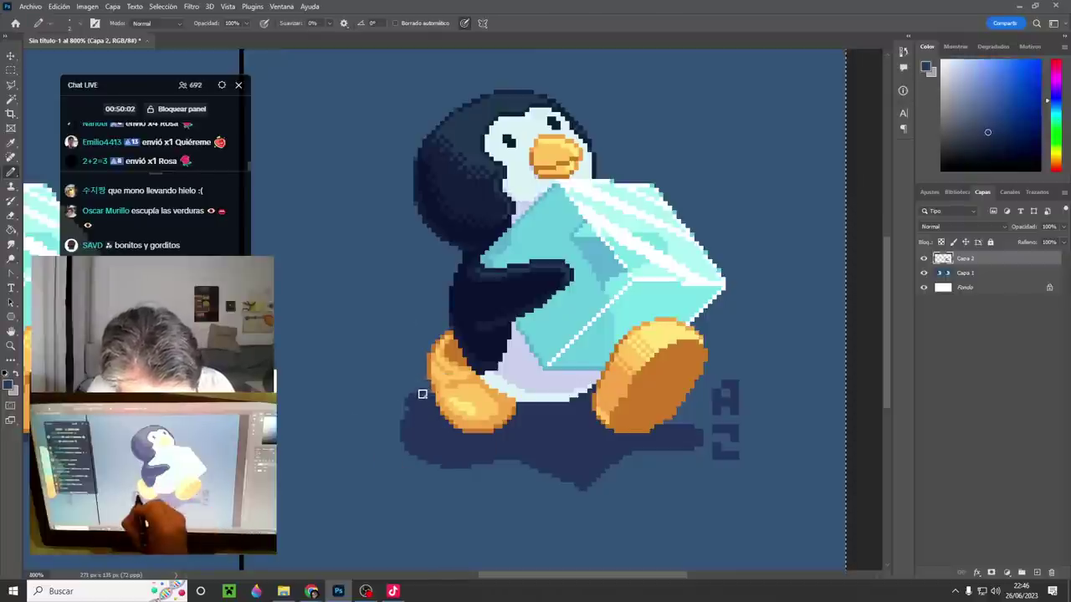
- Extend the ground shadow outward behind the back foot with a rounded end in the shadow colour
{"action": "mouse_move", "coordinate": [369, 417]}
{"action": "left_mouse_down"}
{"action": "mouse_move", "coordinate": [387, 433]}
{"action": "mouse_move", "coordinate": [421, 432]}
{"action": "mouse_move", "coordinate": [410, 401]}
{"action": "left_mouse_up"}
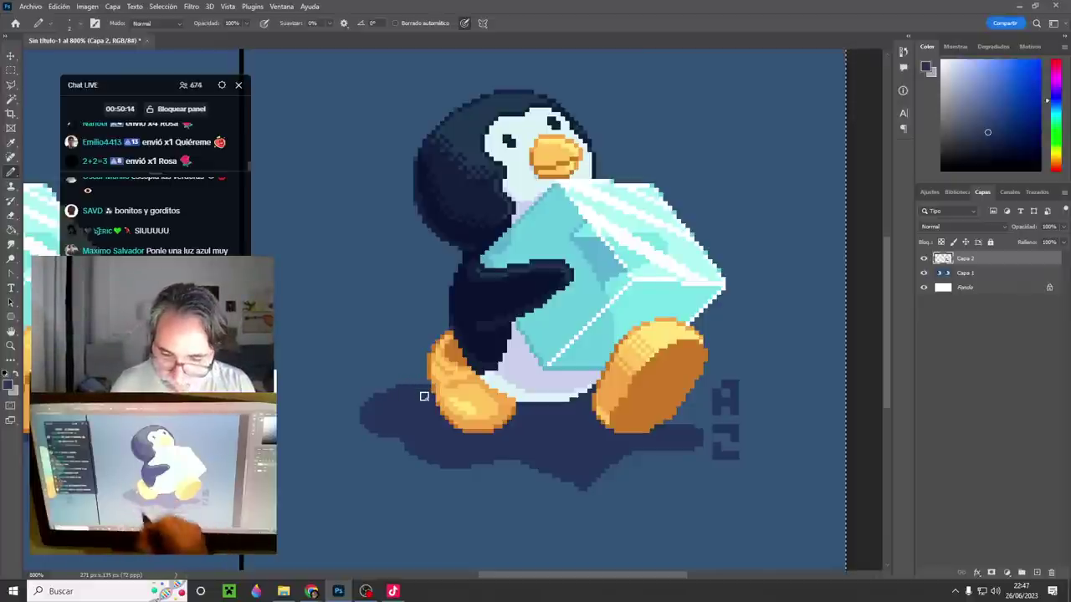
{"action": "left_click_drag", "start_coordinate": [629, 321], "coordinate": [618, 390]}
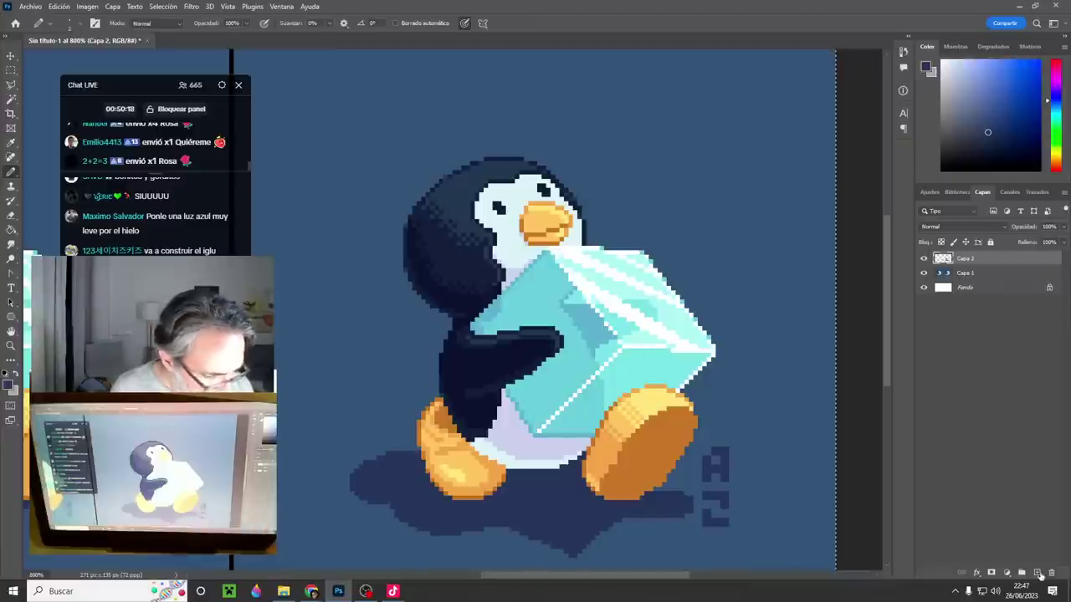
- On a new layer, paint reflected light along the flipper's edge in turquoise sampled from the ice, and set the layer opacity to 25%
{"action": "key", "text": "ctrl+shift+alt+n"}
{"action": "left_click", "coordinate": [648, 358], "text": "alt"}
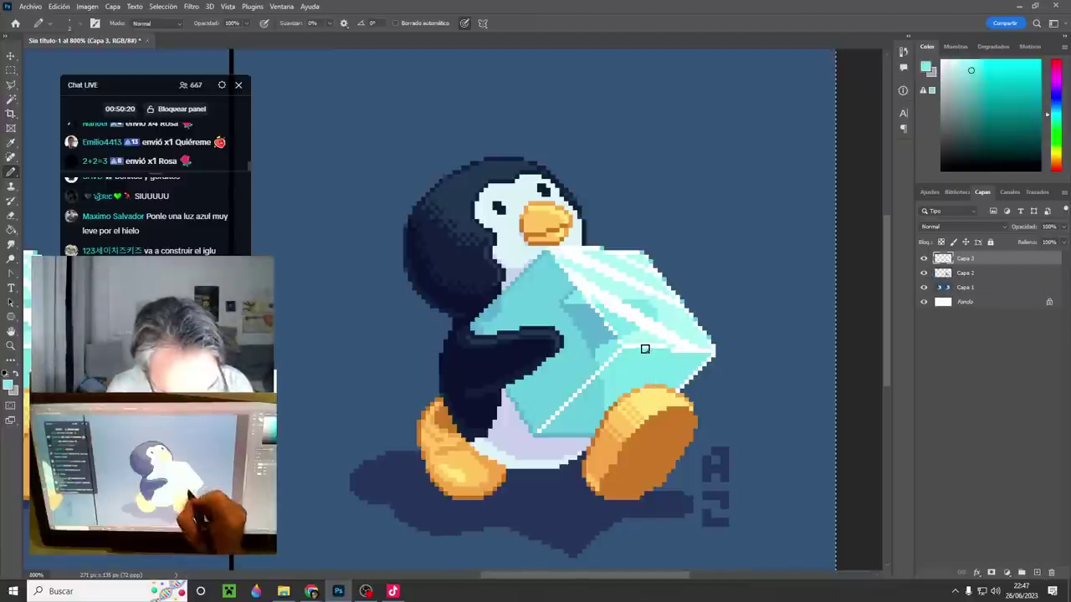
{"action": "scroll", "coordinate": [636, 334], "scroll_direction": "left", "scroll_amount": 2}
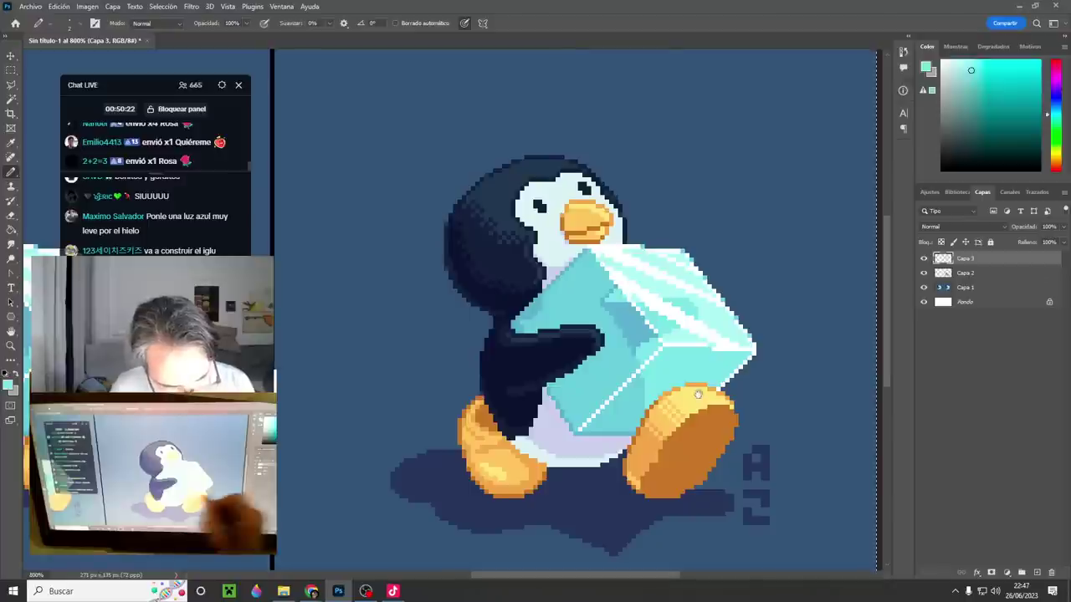
{"action": "scroll", "coordinate": [586, 301], "scroll_direction": "down", "scroll_amount": 2}
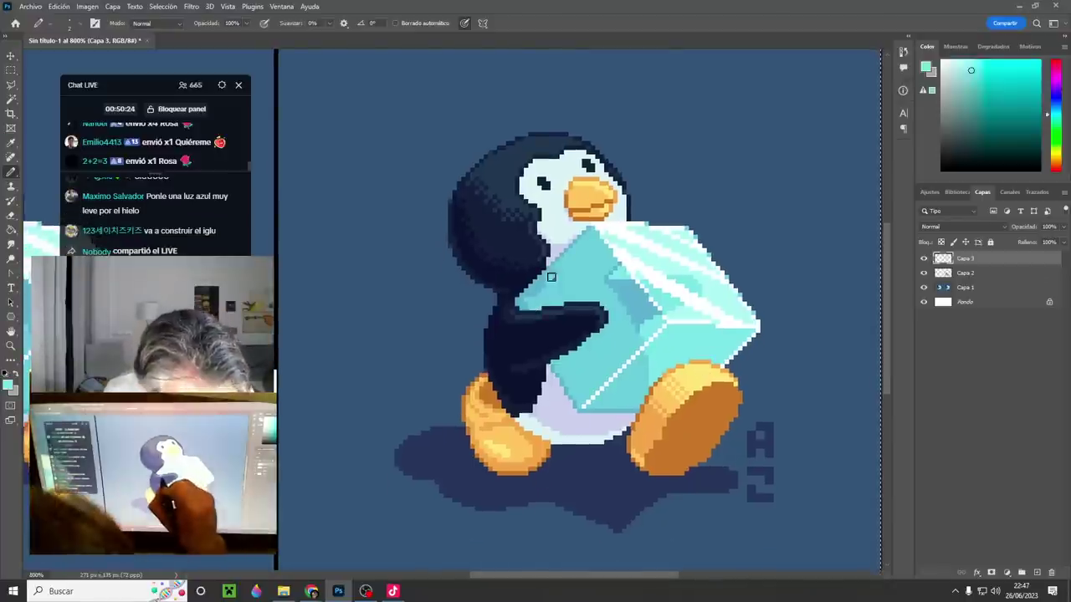
{"action": "right_click", "coordinate": [600, 282], "text": "alt"}
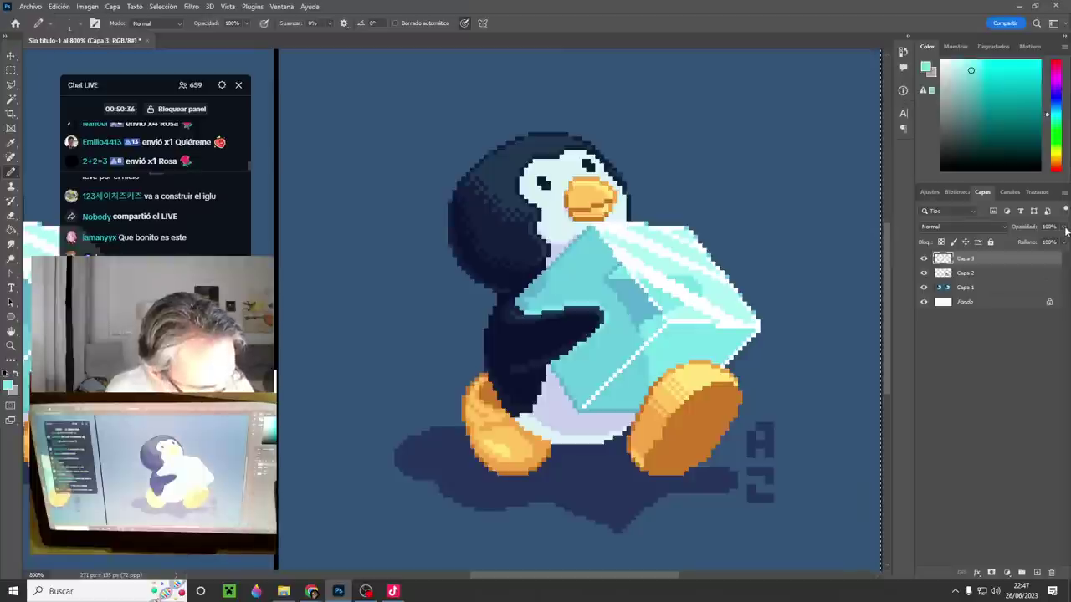
{"action": "left_click_drag", "start_coordinate": [1062, 226], "coordinate": [1033, 257]}
{"action": "mouse_move", "coordinate": [1009, 247]}
{"action": "left_mouse_down"}
{"action": "mouse_move", "coordinate": [1000, 246]}
{"action": "mouse_move", "coordinate": [1022, 245]}
{"action": "left_mouse_up"}
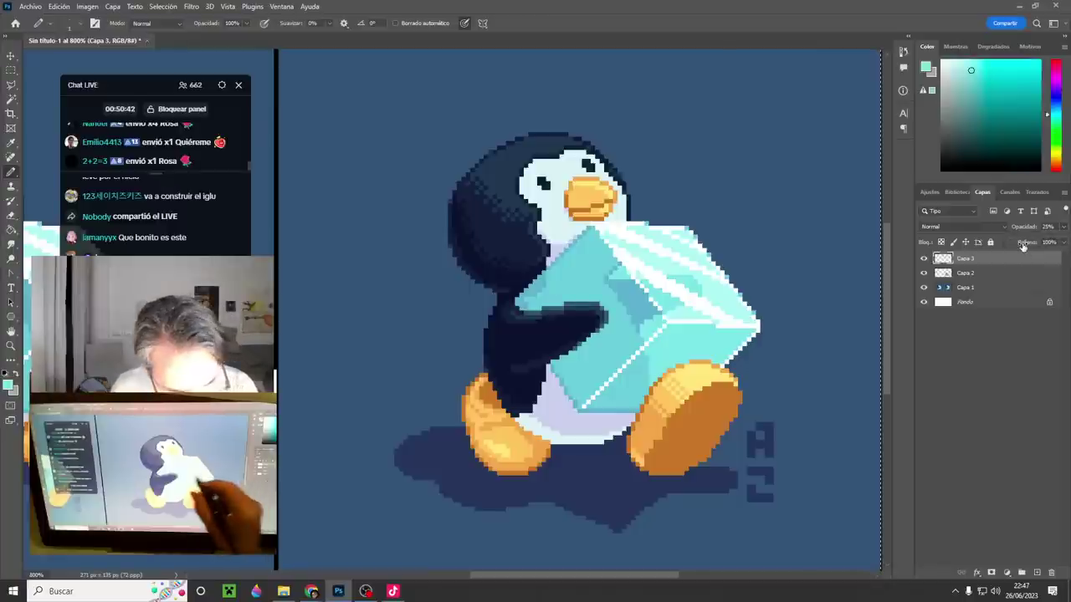
- Paint a pale turquoise reflection on the belly on another new layer, and a touch of sampled ice blue on the dark body edge on Capa 3
{"action": "left_click_drag", "start_coordinate": [556, 387], "coordinate": [563, 357]}
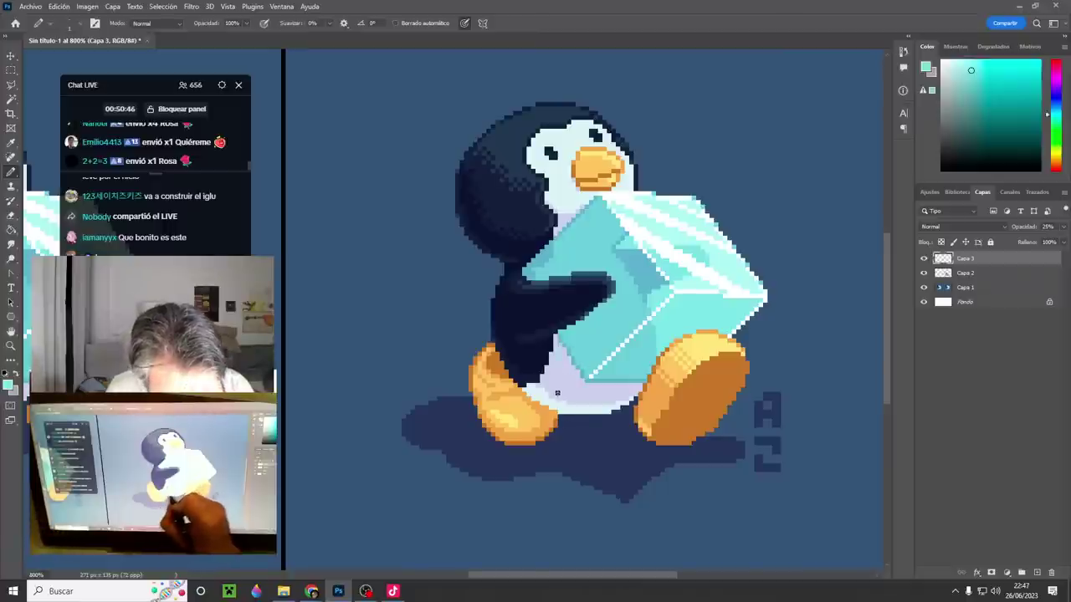
{"action": "key", "text": "alt"}
{"action": "left_click", "coordinate": [736, 261], "text": "alt"}
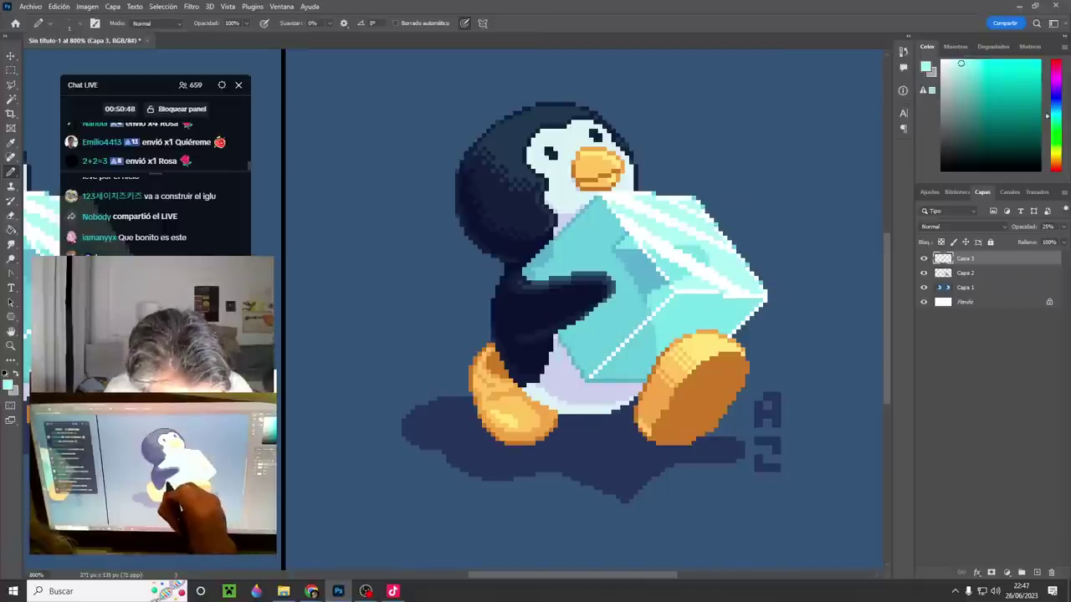
{"action": "left_click", "coordinate": [1036, 572]}
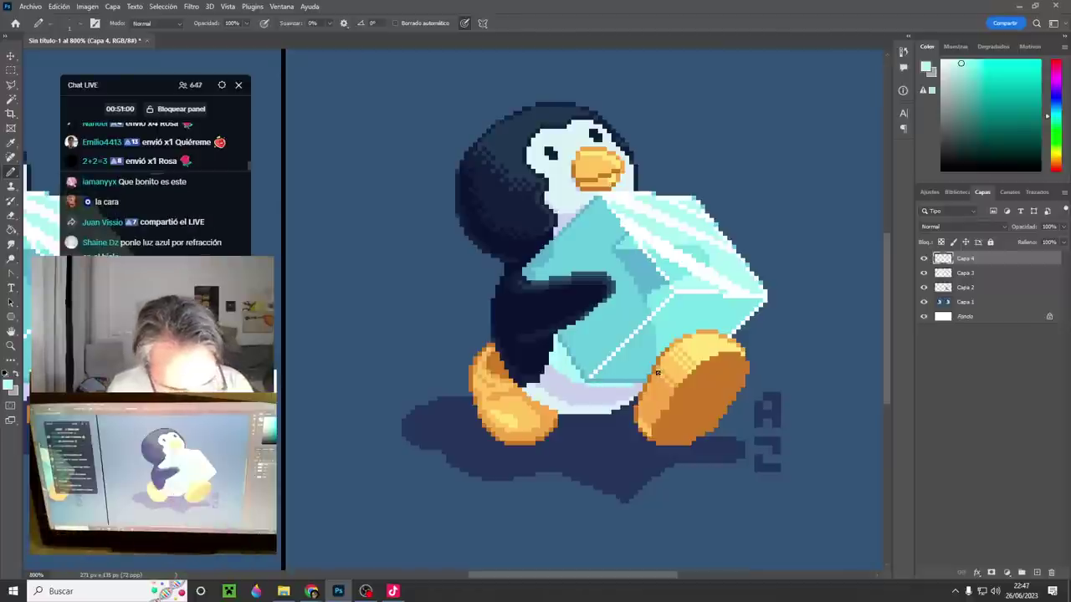
{"action": "left_click", "coordinate": [650, 275], "text": "alt"}
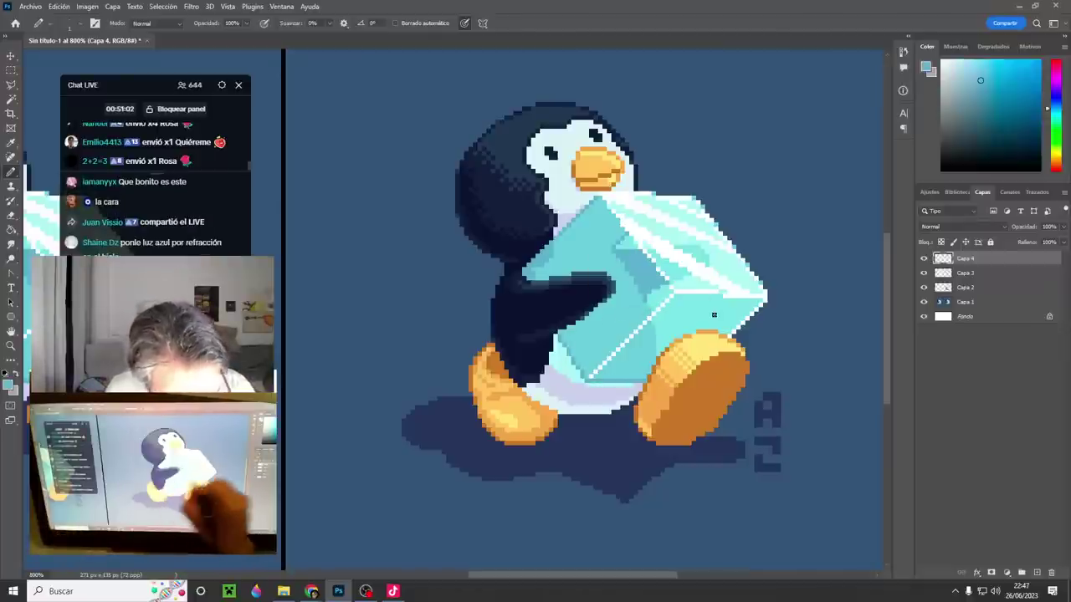
{"action": "key", "text": "alt+bracketleft"}
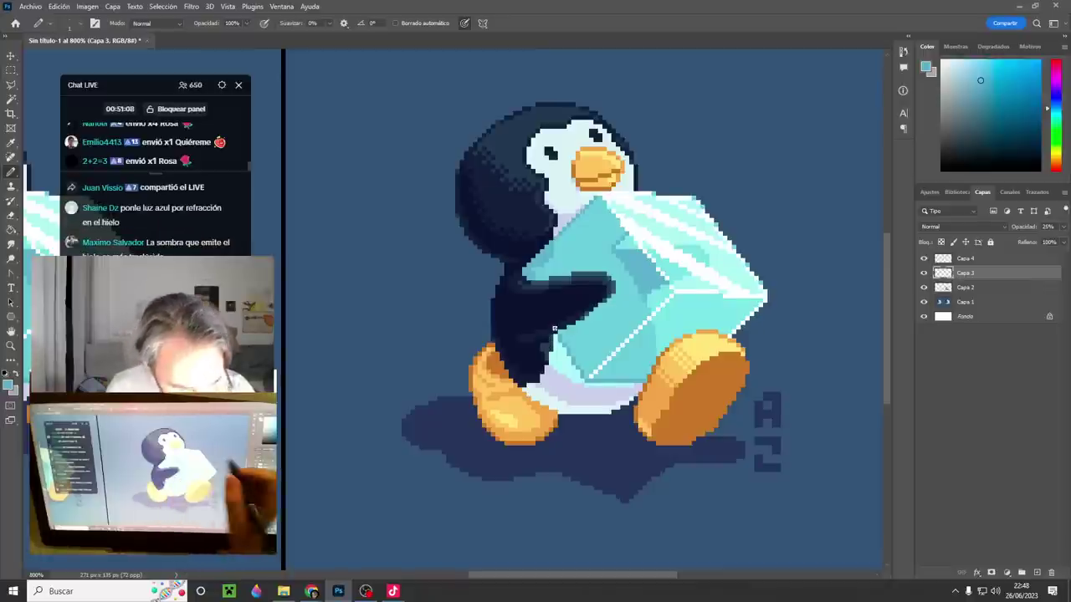
- Merge Capa 2, Capa 3 and Capa 4 into a single layer
{"action": "left_click", "coordinate": [698, 433], "text": "ctrl+alt"}
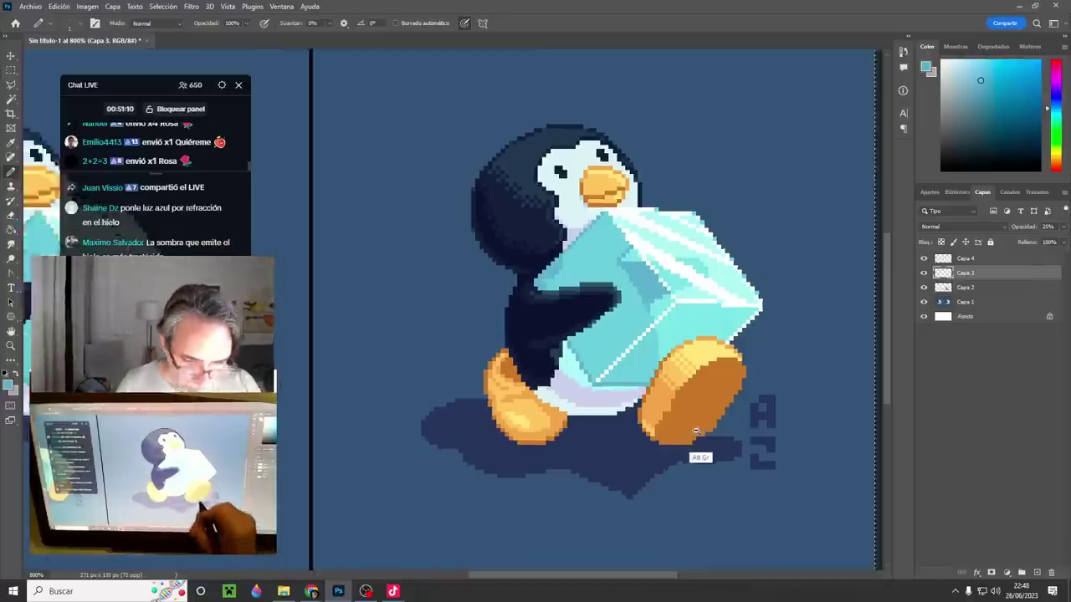
{"action": "left_click_drag", "start_coordinate": [702, 447], "coordinate": [669, 450]}
{"action": "scroll", "coordinate": [681, 460], "scroll_direction": "down", "scroll_amount": 2}
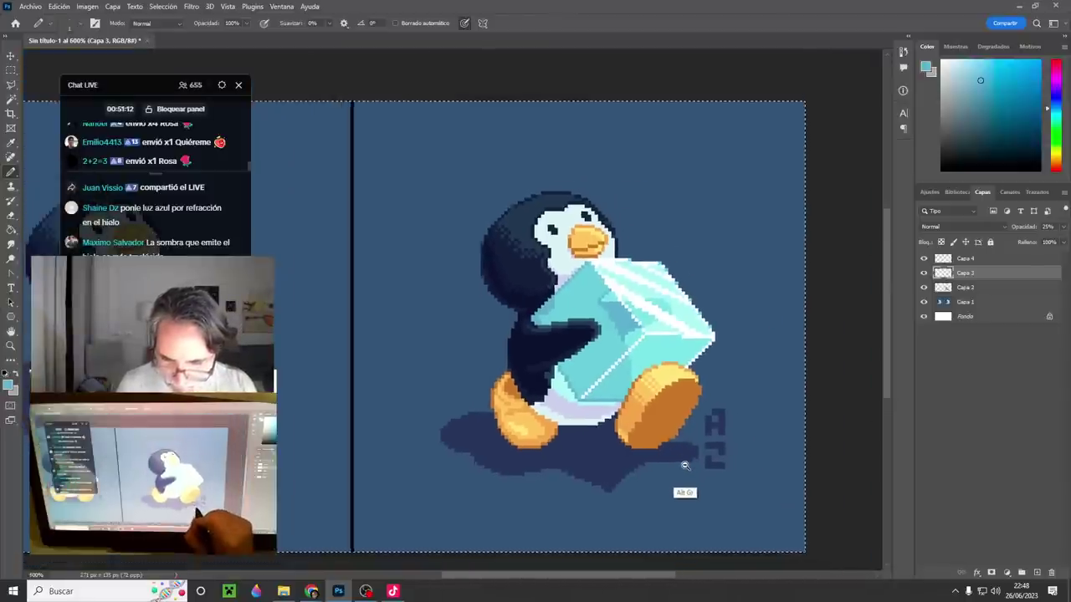
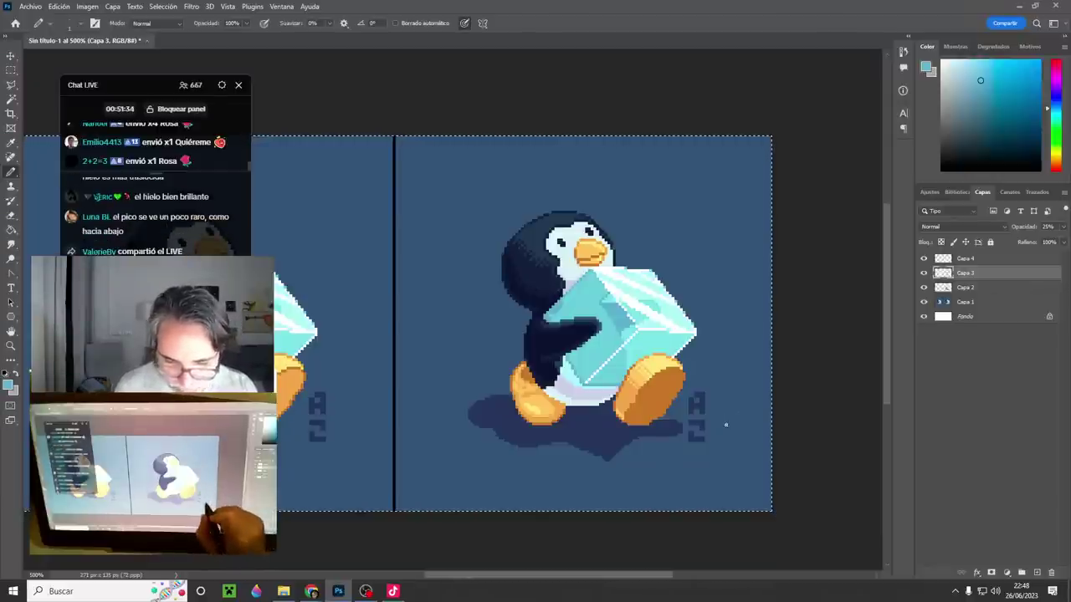
{"action": "left_click_drag", "start_coordinate": [736, 410], "coordinate": [756, 428]}
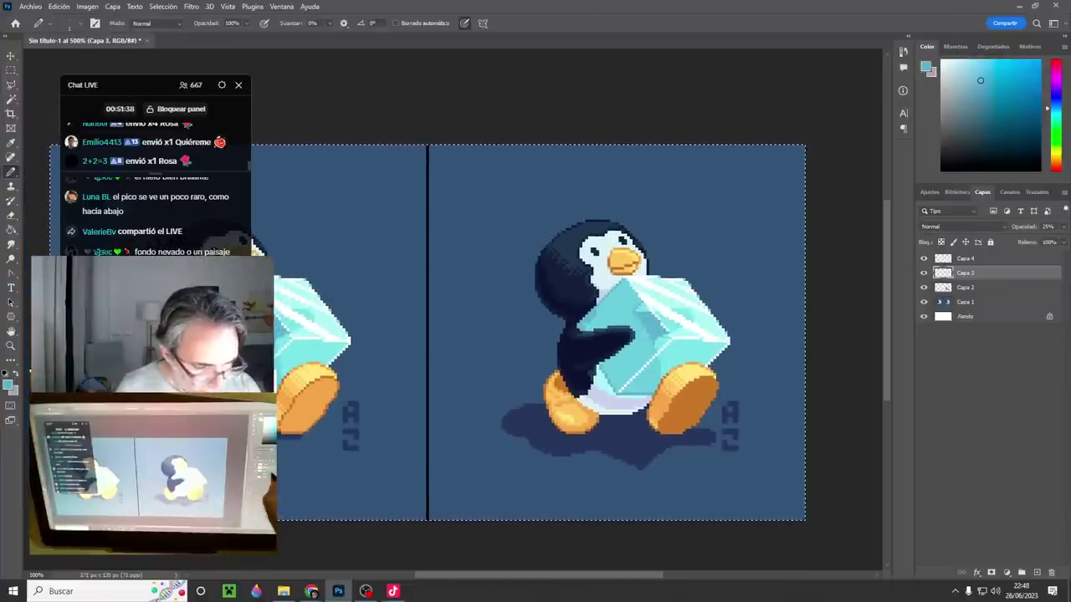
{"action": "left_click", "coordinate": [954, 287]}
{"action": "left_click", "coordinate": [965, 259], "text": "shift"}
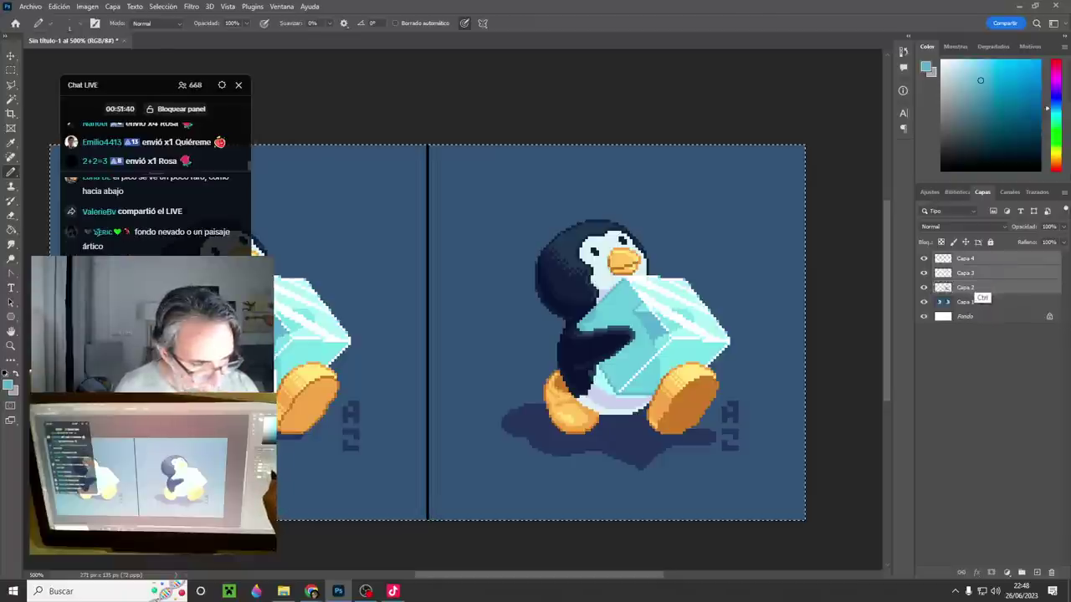
{"action": "key", "text": "ctrl+e"}
- Toggle the visibility of the merged layer to compare the repainted penguin with the original
{"action": "left_click", "coordinate": [925, 258]}
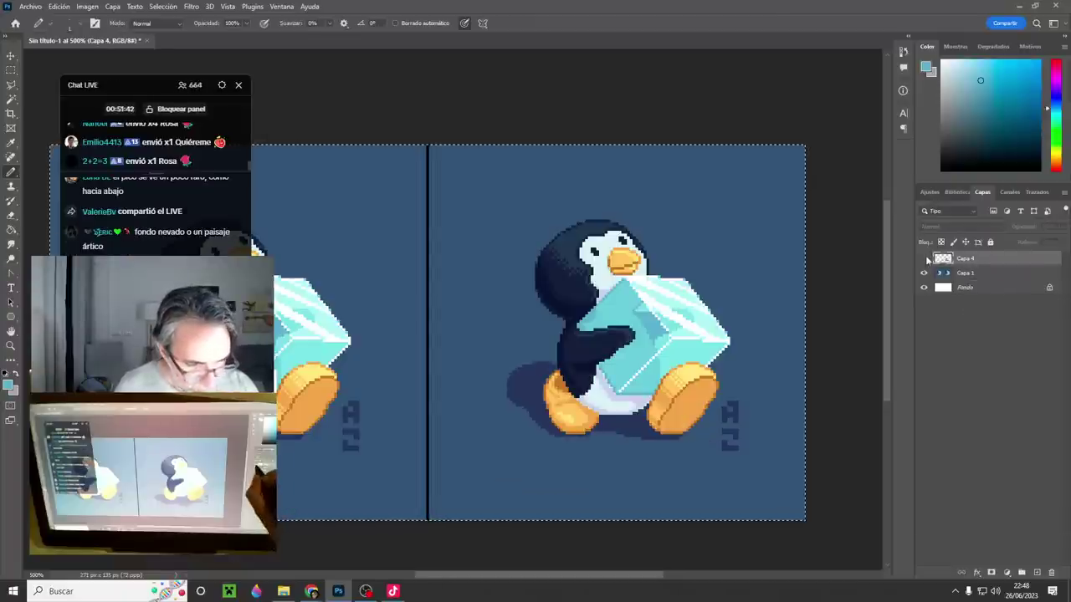
{"action": "left_click", "coordinate": [924, 259]}
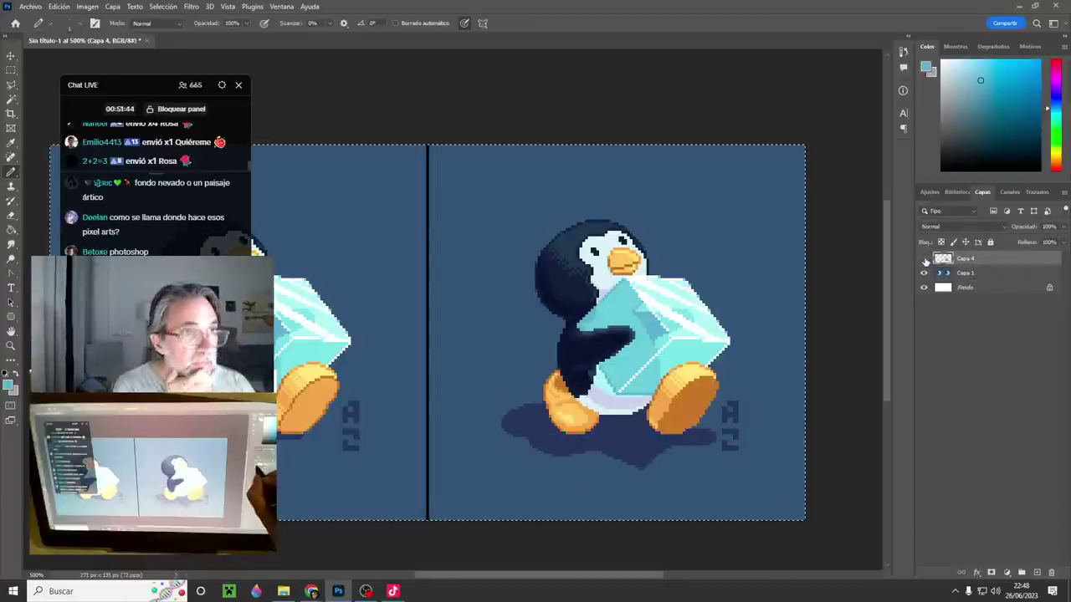
{"action": "left_click", "coordinate": [924, 259]}
{"action": "left_click", "coordinate": [925, 259]}
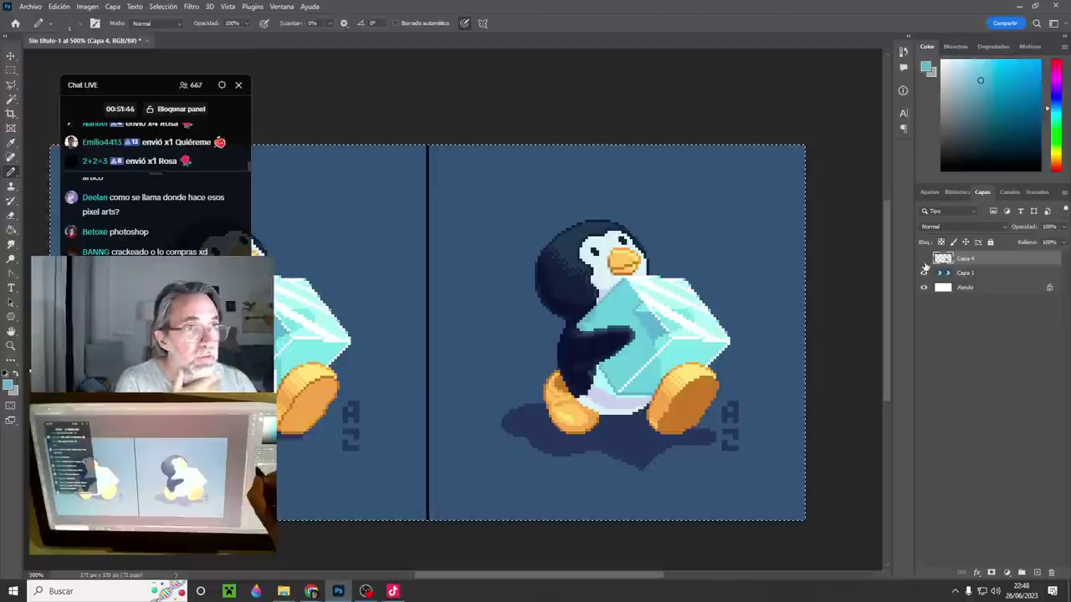
{"action": "left_click", "coordinate": [925, 261]}
{"action": "left_click", "coordinate": [925, 261]}
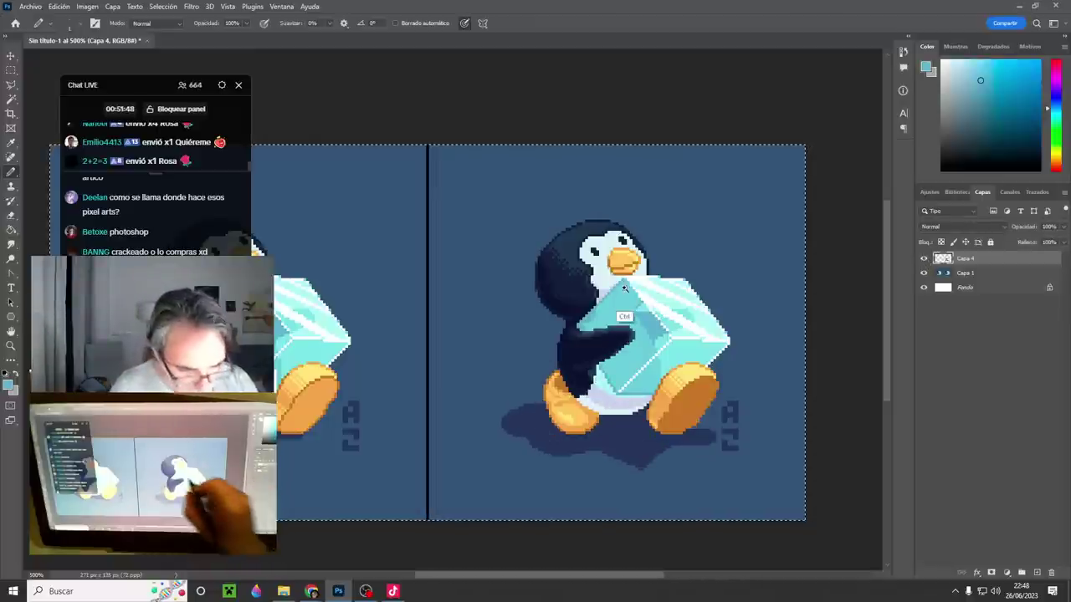
- On a new layer, paint the front foot's reflection on the ice block in sampled yellow-orange, and set the layer opacity to 39%
{"action": "left_click_drag", "start_coordinate": [628, 291], "coordinate": [675, 283]}
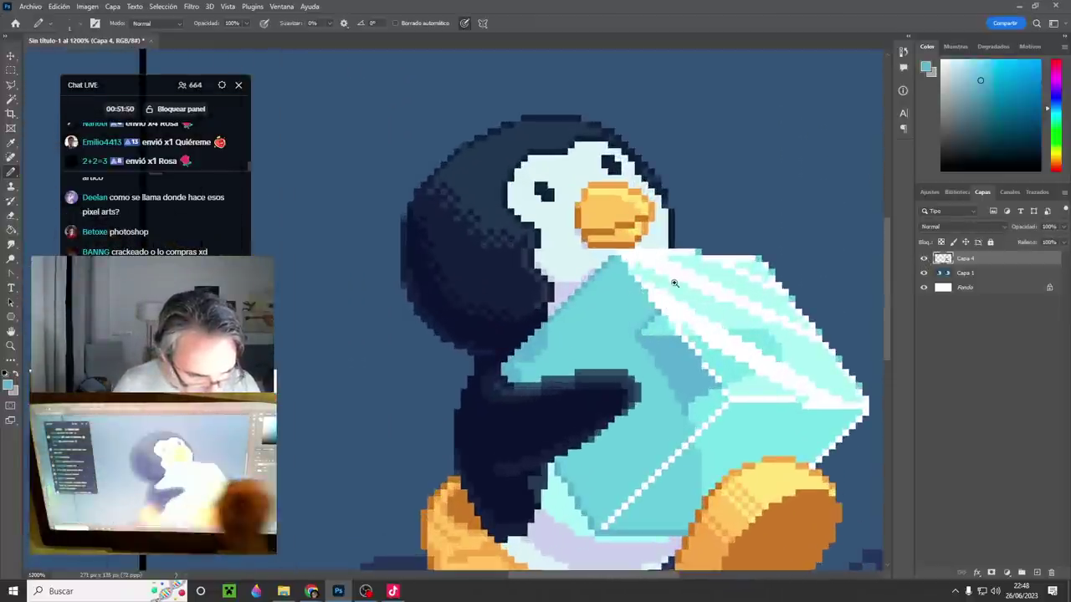
{"action": "scroll", "coordinate": [675, 282], "scroll_direction": "down", "scroll_amount": 3}
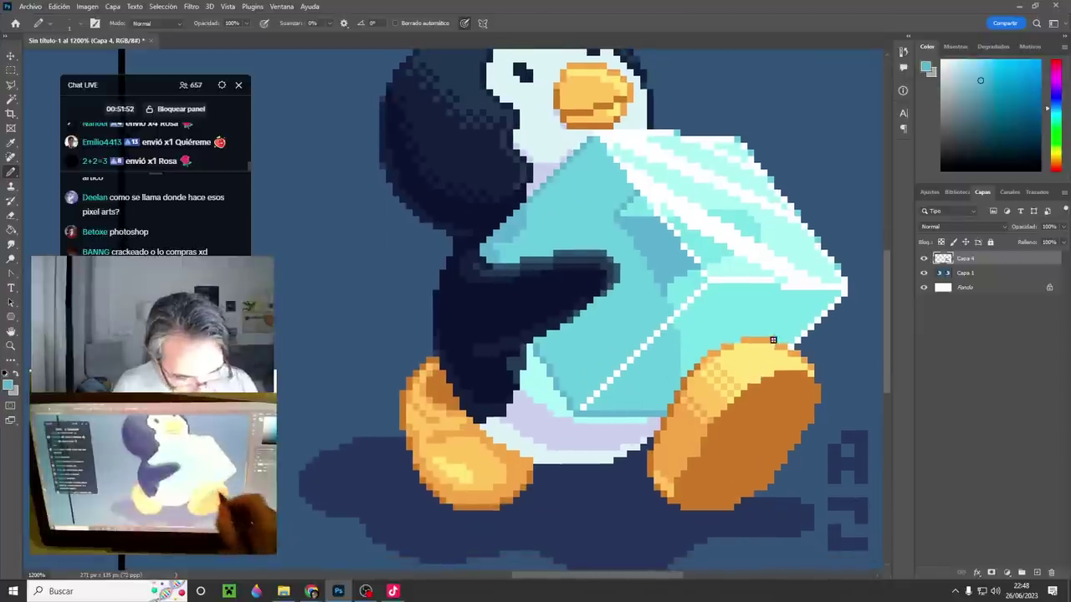
{"action": "left_click", "coordinate": [1037, 573]}
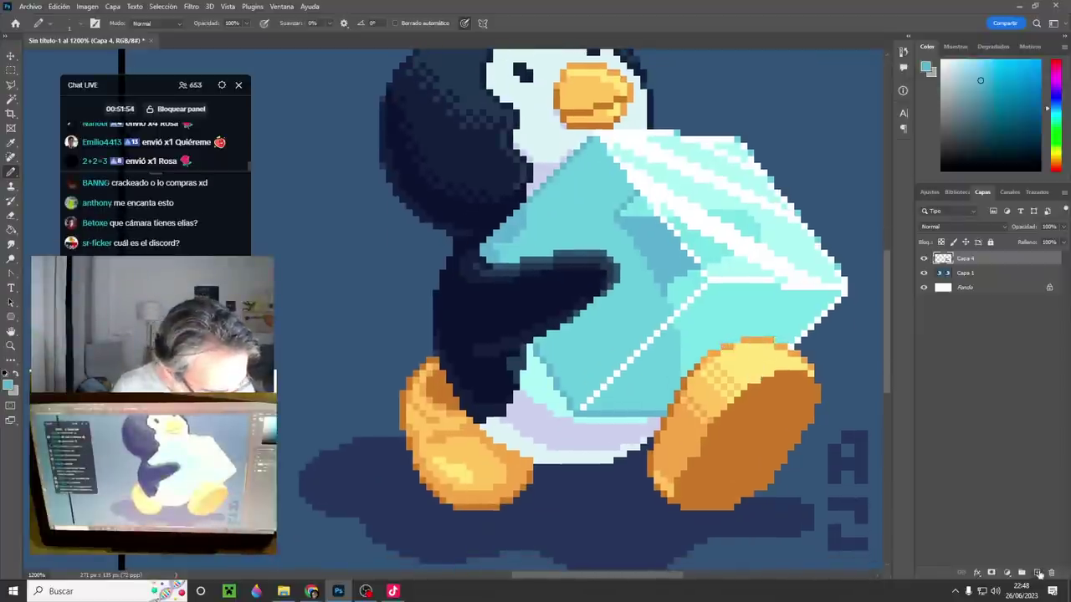
{"action": "left_click", "coordinate": [706, 399], "text": "alt"}
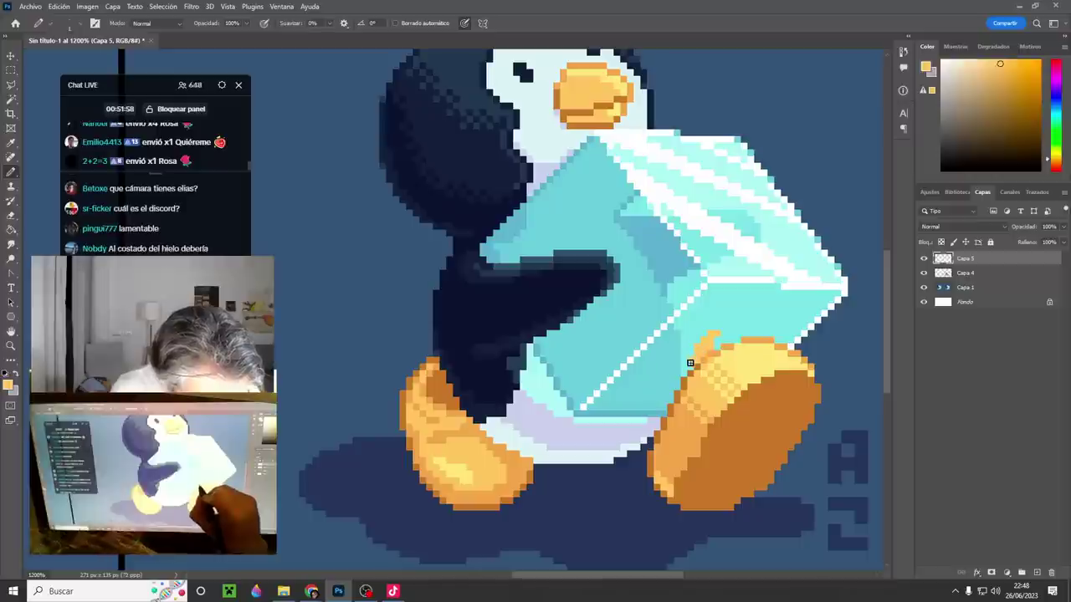
{"action": "mouse_move", "coordinate": [677, 380]}
{"action": "left_mouse_down"}
{"action": "mouse_move", "coordinate": [679, 365]}
{"action": "mouse_move", "coordinate": [731, 318]}
{"action": "mouse_move", "coordinate": [753, 329]}
{"action": "left_mouse_up"}
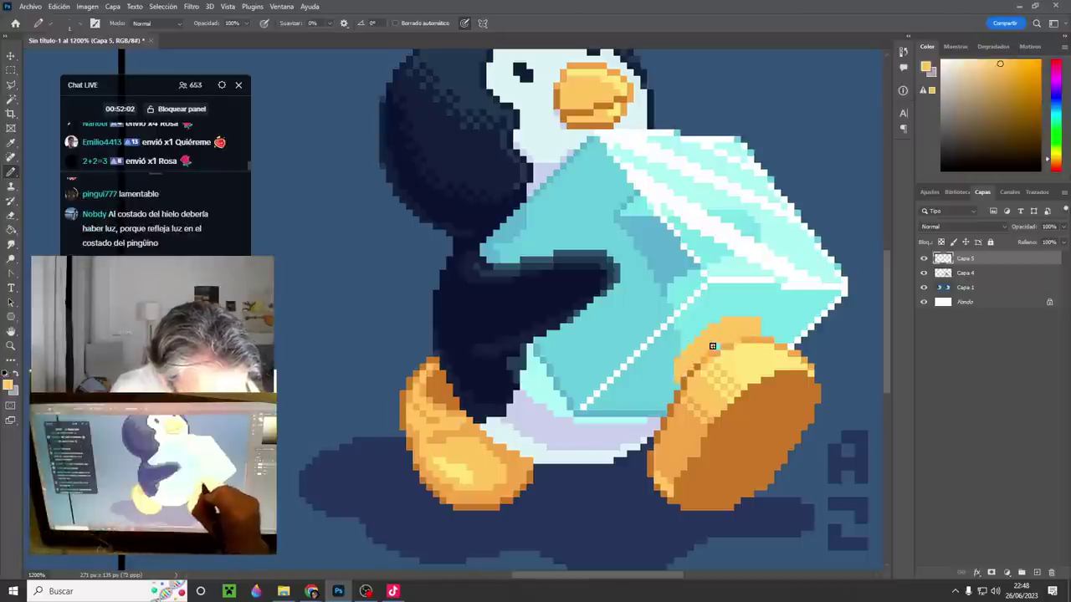
{"action": "mouse_move", "coordinate": [1063, 227]}
{"action": "left_mouse_down"}
{"action": "mouse_move", "coordinate": [1051, 249]}
{"action": "mouse_move", "coordinate": [1025, 246]}
{"action": "left_mouse_up"}
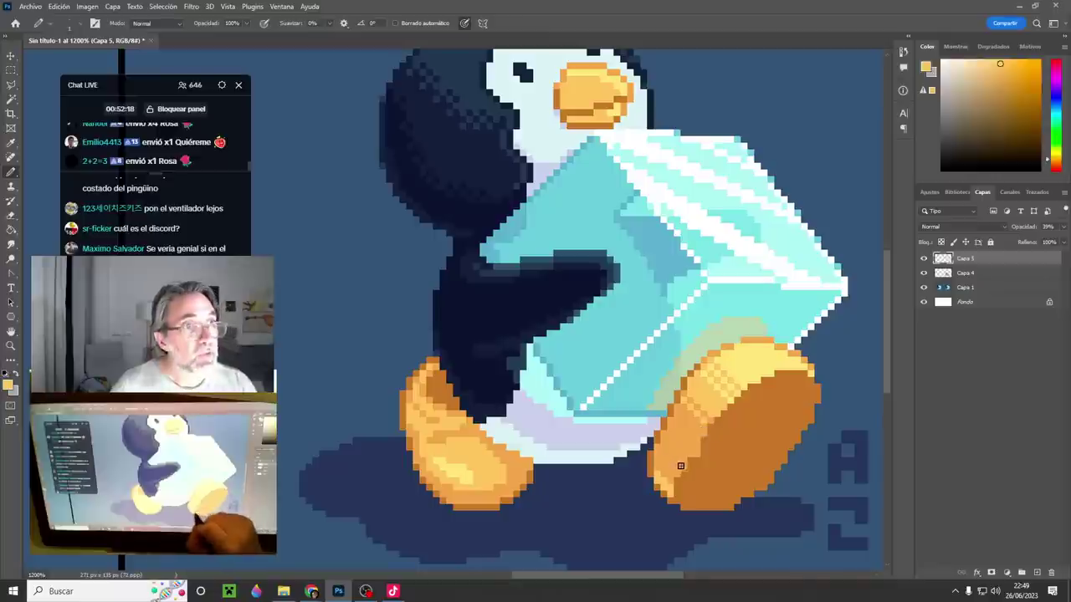
- Try a redder orange, mixed from the sampled brown, in the back foot's inner hollow on Capa 5, and undo the stroke
{"action": "scroll", "coordinate": [680, 466], "scroll_direction": "down", "scroll_amount": 1}
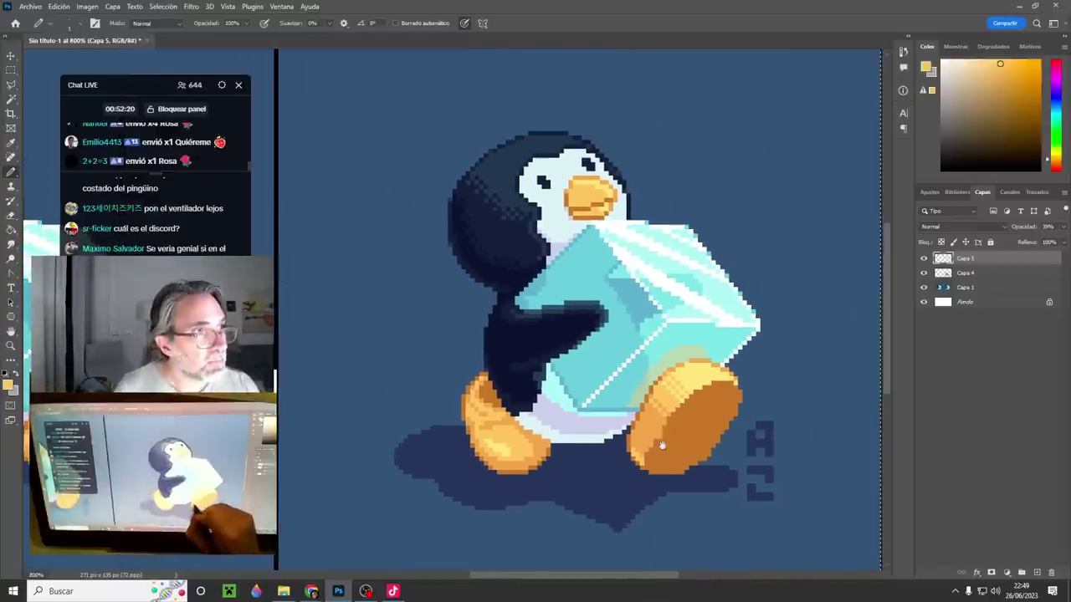
{"action": "scroll", "coordinate": [475, 456], "scroll_direction": "up", "scroll_amount": 1}
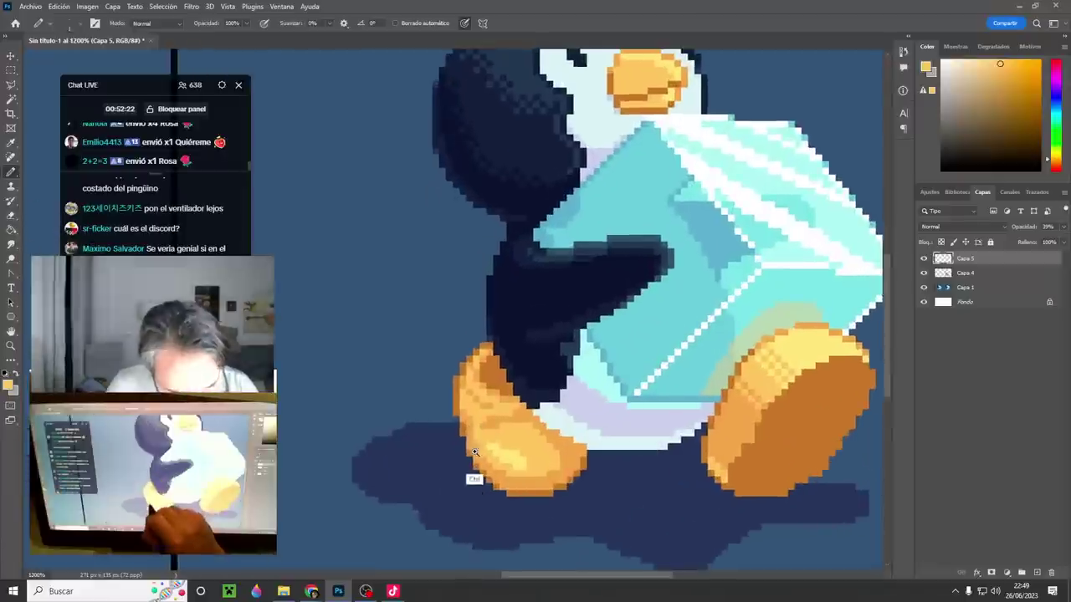
{"action": "left_click", "coordinate": [475, 453], "text": "ctrl"}
{"action": "left_click_drag", "start_coordinate": [535, 366], "coordinate": [578, 410]}
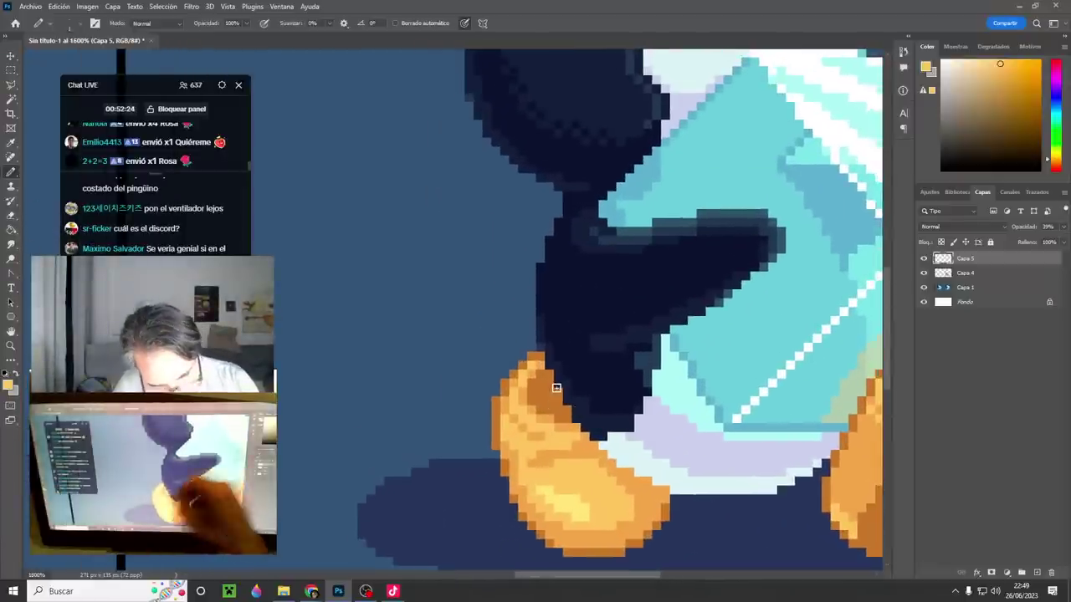
{"action": "left_click_drag", "start_coordinate": [689, 519], "coordinate": [650, 435]}
{"action": "left_click", "coordinate": [629, 476], "text": "alt"}
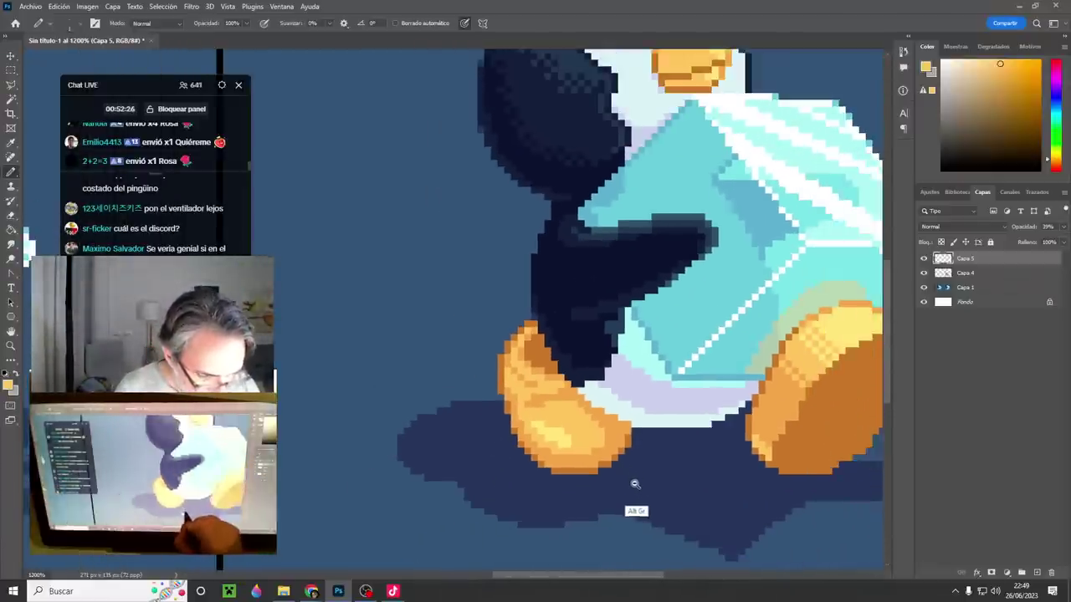
{"action": "scroll", "coordinate": [635, 484], "scroll_direction": "down", "scroll_amount": 5}
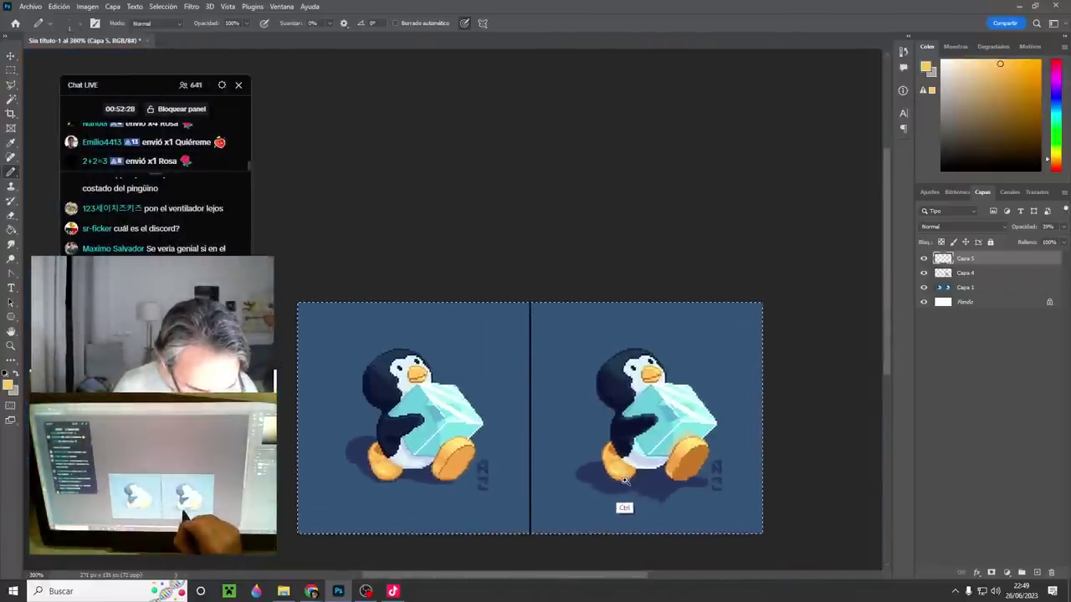
{"action": "scroll", "coordinate": [625, 481], "scroll_direction": "up", "scroll_amount": 4}
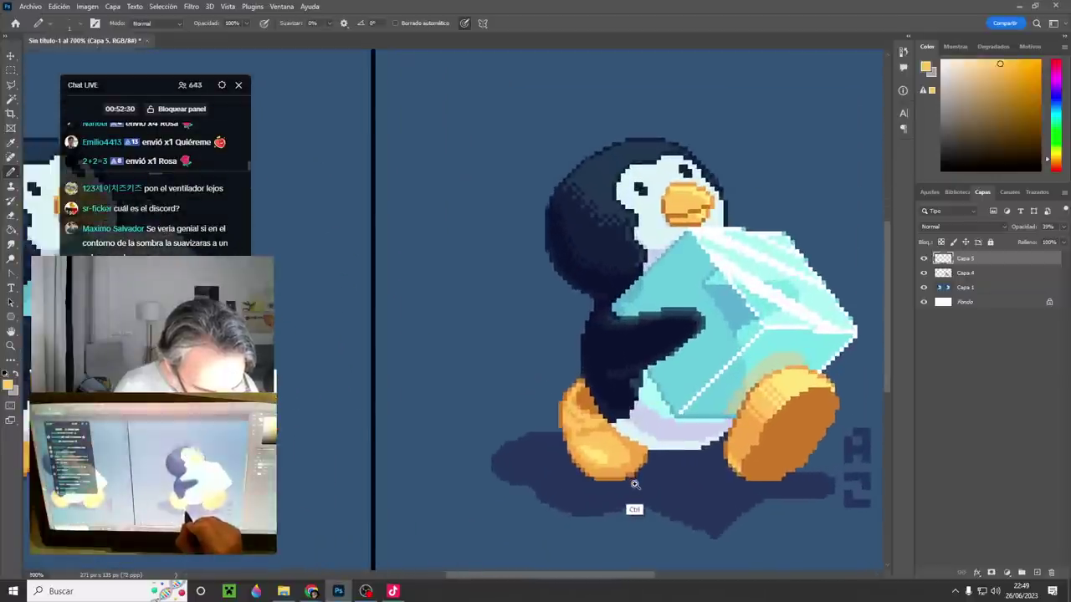
{"action": "scroll", "coordinate": [633, 482], "scroll_direction": "up", "scroll_amount": 3}
{"action": "left_click", "coordinate": [540, 310], "text": "alt"}
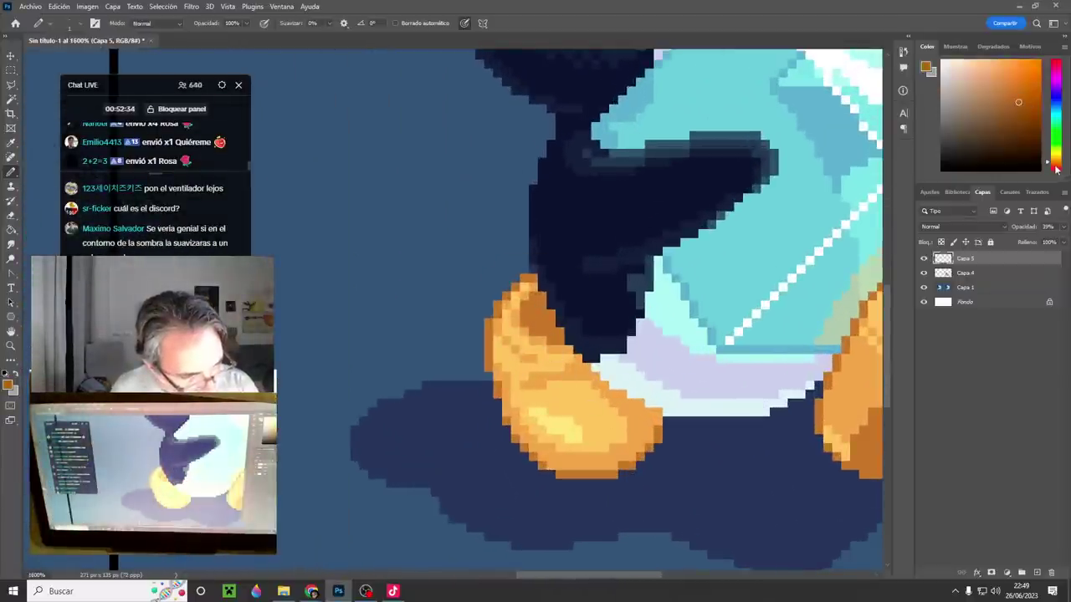
{"action": "left_click_drag", "start_coordinate": [1056, 169], "coordinate": [1055, 167]}
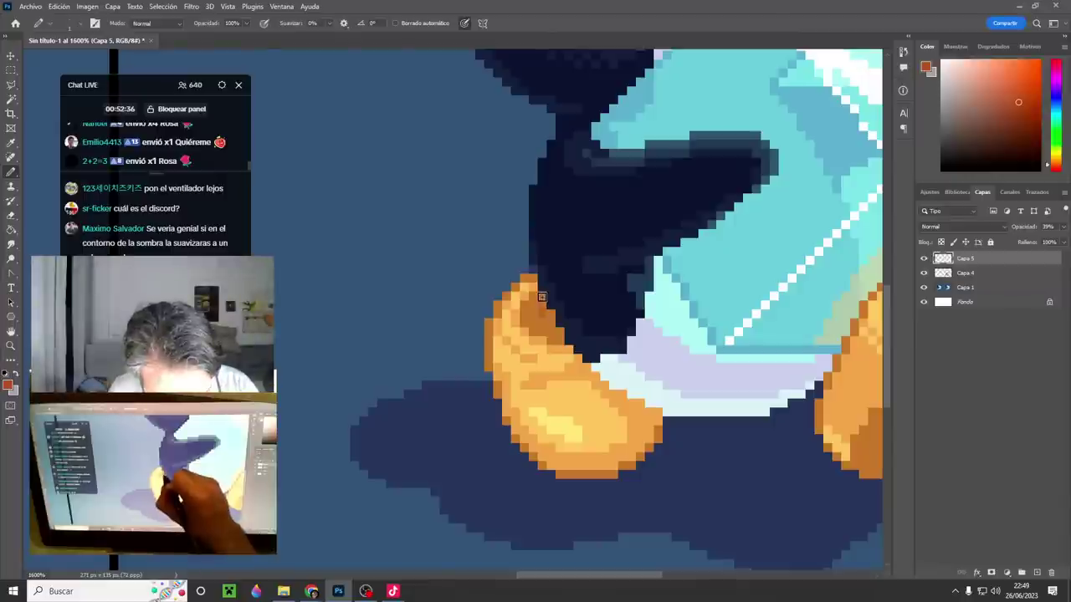
{"action": "key", "text": "ctrl+z"}
- On Capa 4, paint the back foot's inner hollow dark red-brown and its edge beside the belly in a sampled darker orange
{"action": "left_click", "coordinate": [981, 276]}
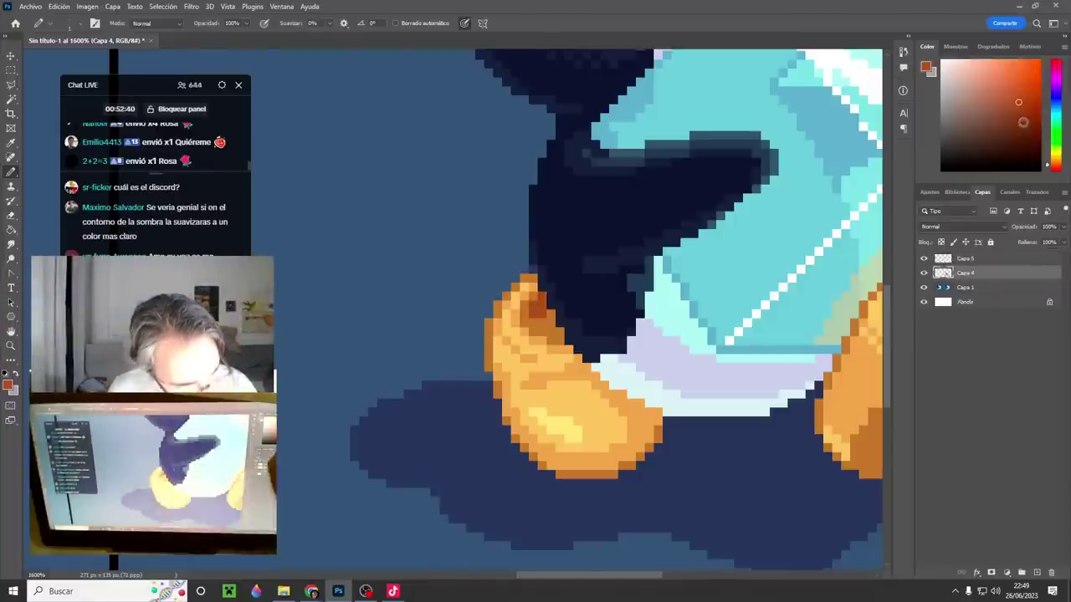
{"action": "left_click", "coordinate": [1027, 123]}
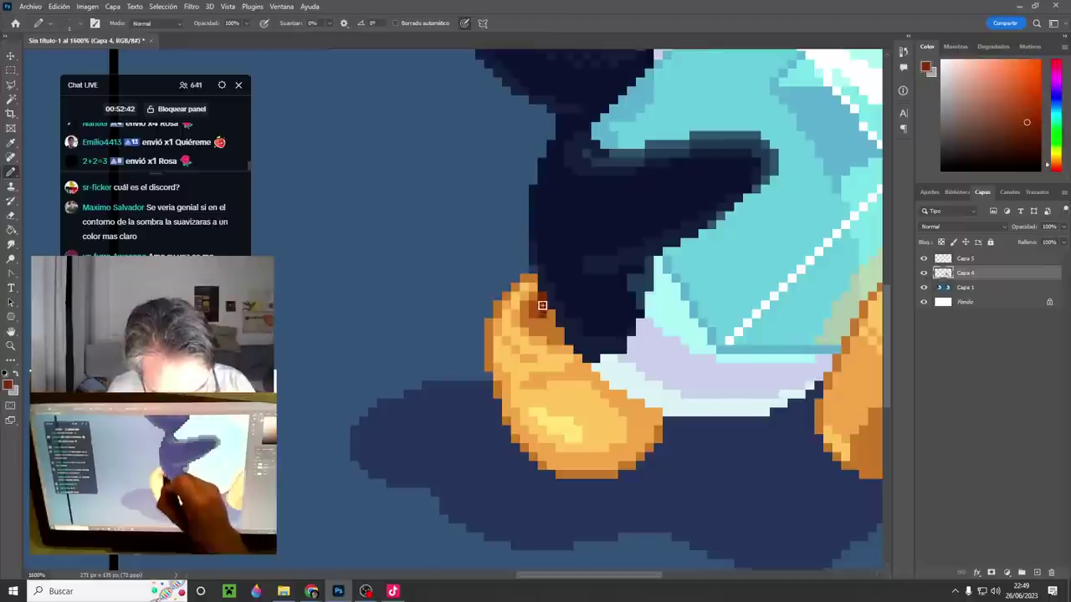
{"action": "left_click_drag", "start_coordinate": [542, 306], "coordinate": [534, 302]}
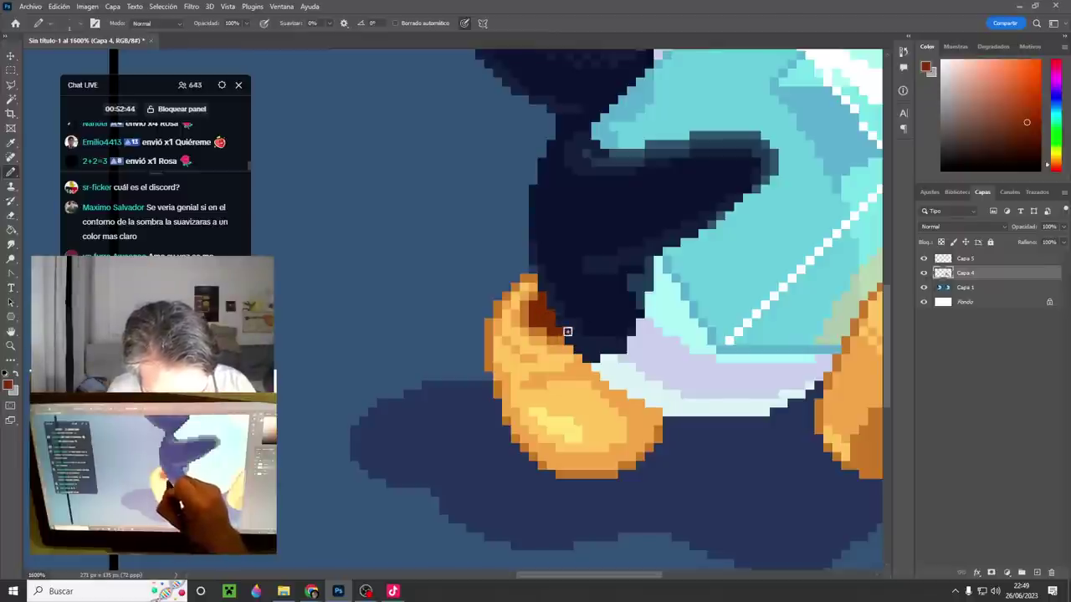
{"action": "scroll", "coordinate": [693, 444], "scroll_direction": "down", "scroll_amount": 1}
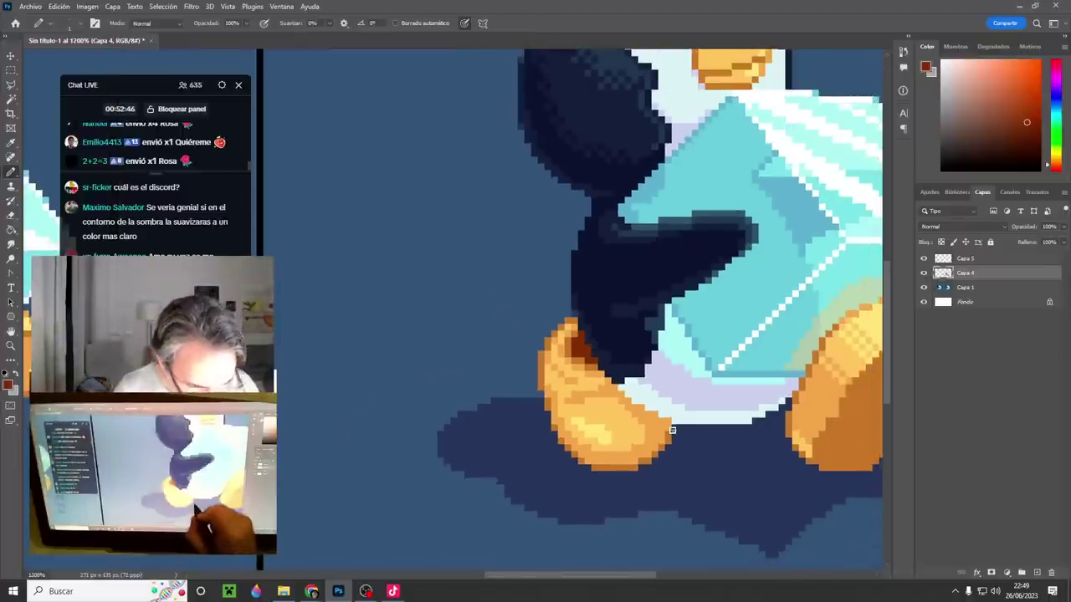
{"action": "left_click", "coordinate": [669, 428], "text": "alt"}
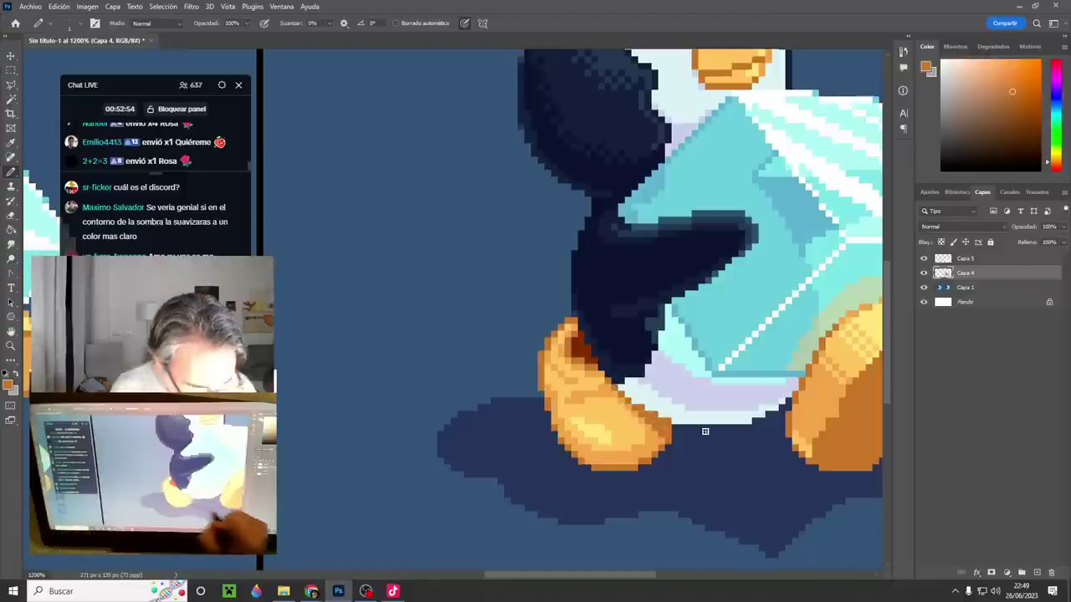
- Toggle the visibility of Capa 5 and Capa 4 to compare the repainted penguin with the original
{"action": "scroll", "coordinate": [782, 476], "scroll_direction": "down", "scroll_amount": 3}
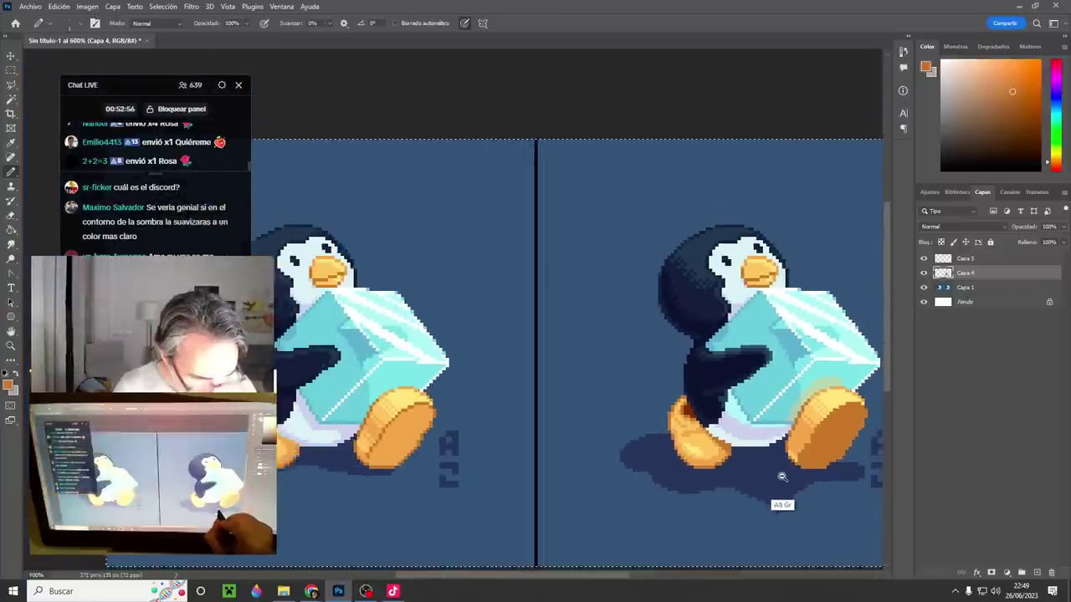
{"action": "scroll", "coordinate": [782, 476], "scroll_direction": "down", "scroll_amount": 1}
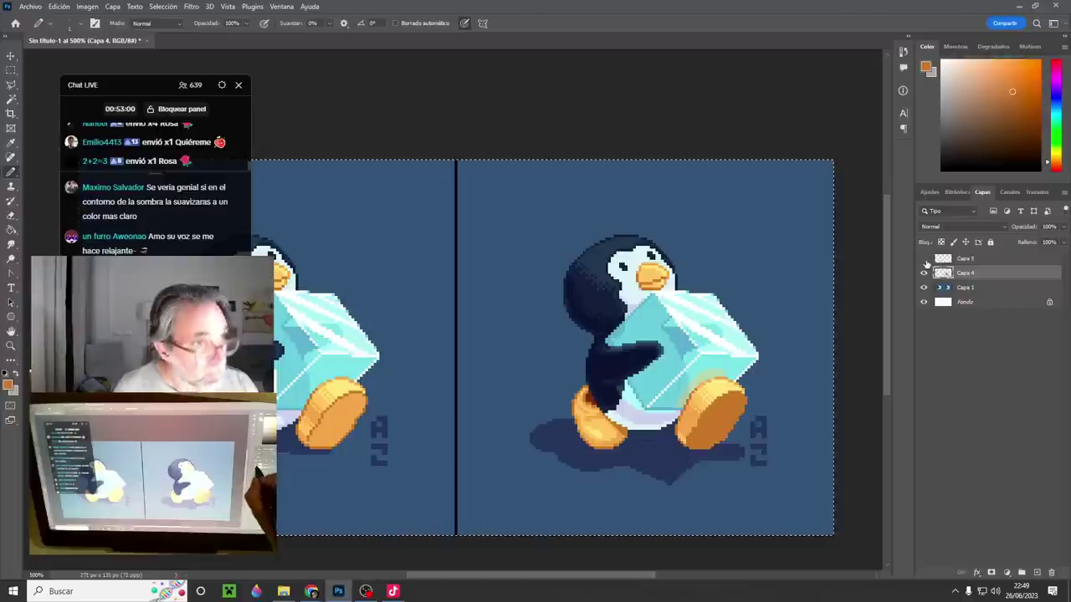
{"action": "left_click", "coordinate": [924, 274]}
{"action": "left_click", "coordinate": [925, 273]}
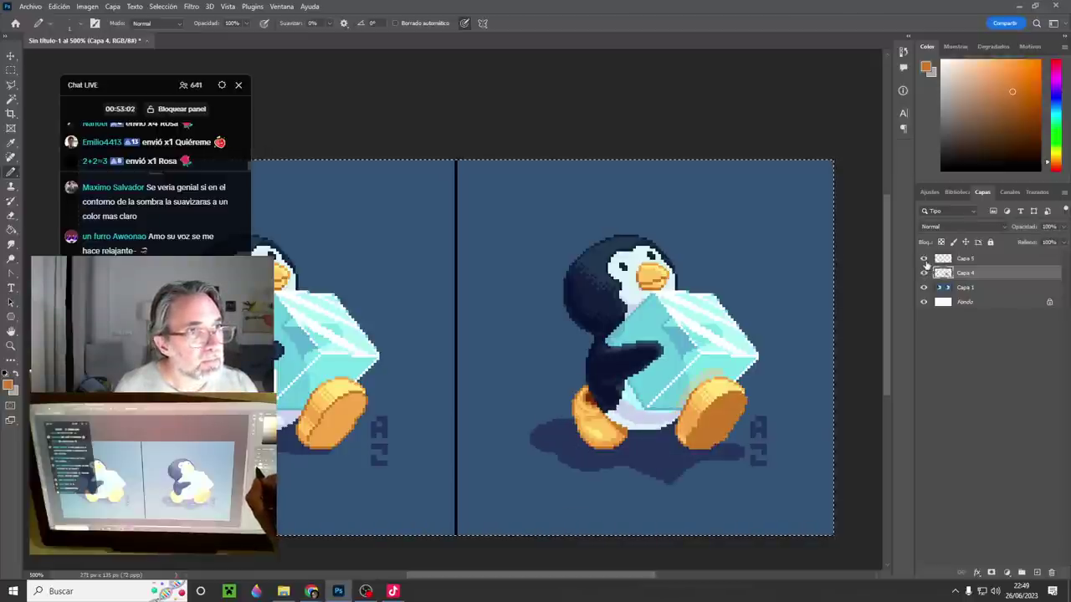
{"action": "left_click", "coordinate": [924, 273]}
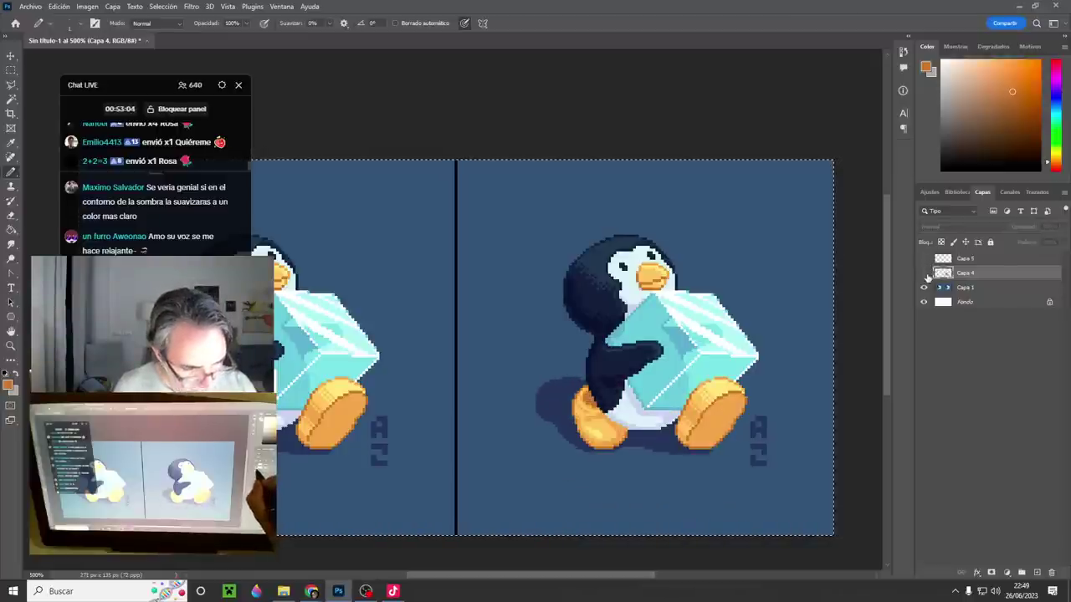
{"action": "left_click", "coordinate": [924, 274]}
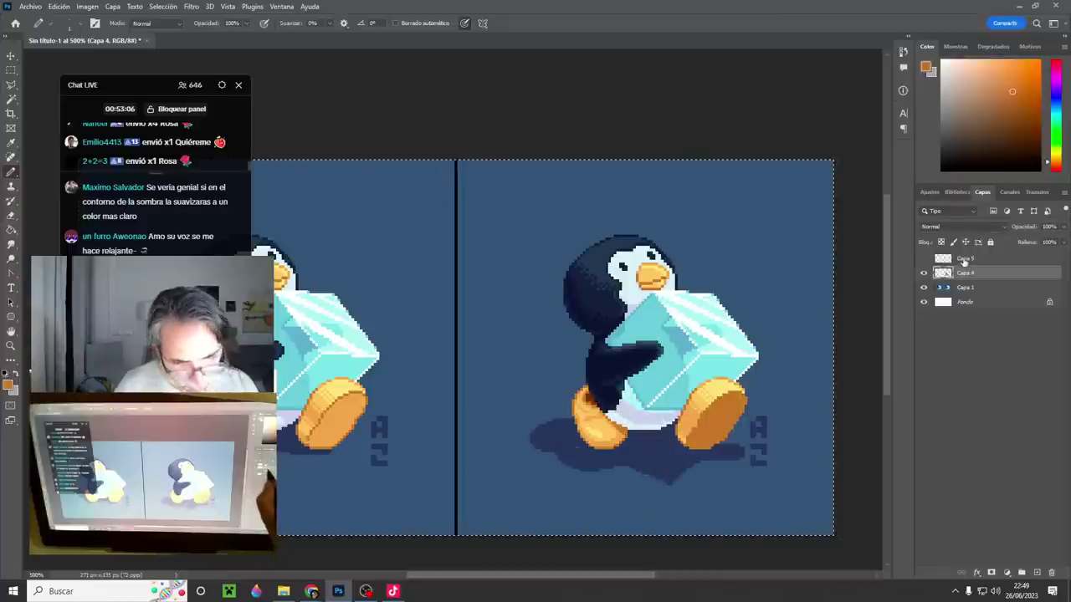
- Show Capa 5 again and merge it with Capa 4 into a single layer
{"action": "key", "text": "ctrl+space"}
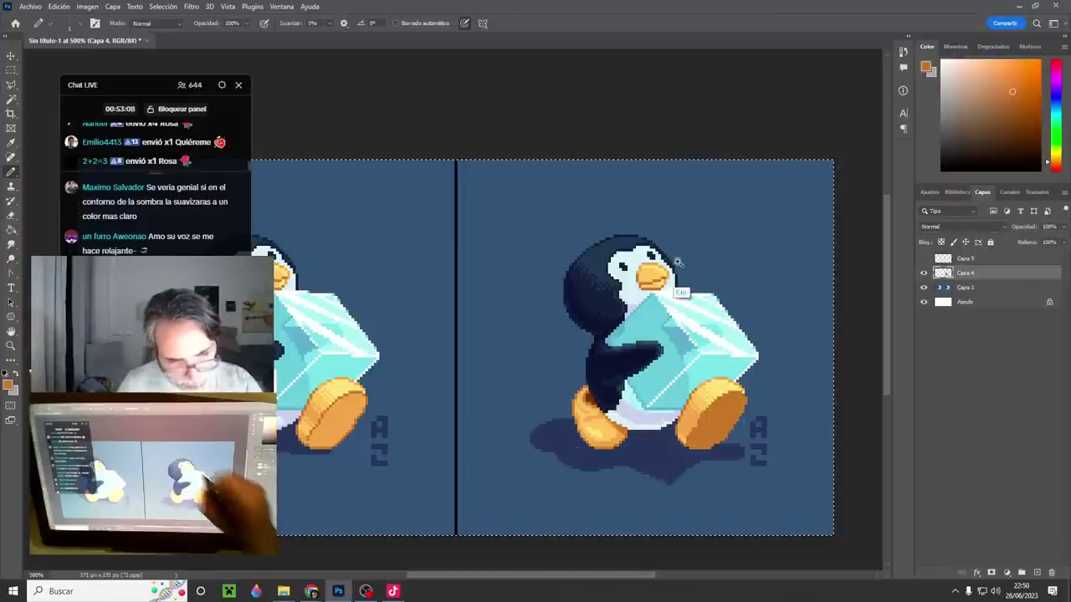
{"action": "left_click_drag", "start_coordinate": [670, 266], "coordinate": [670, 265]}
{"action": "left_click", "coordinate": [670, 265]}
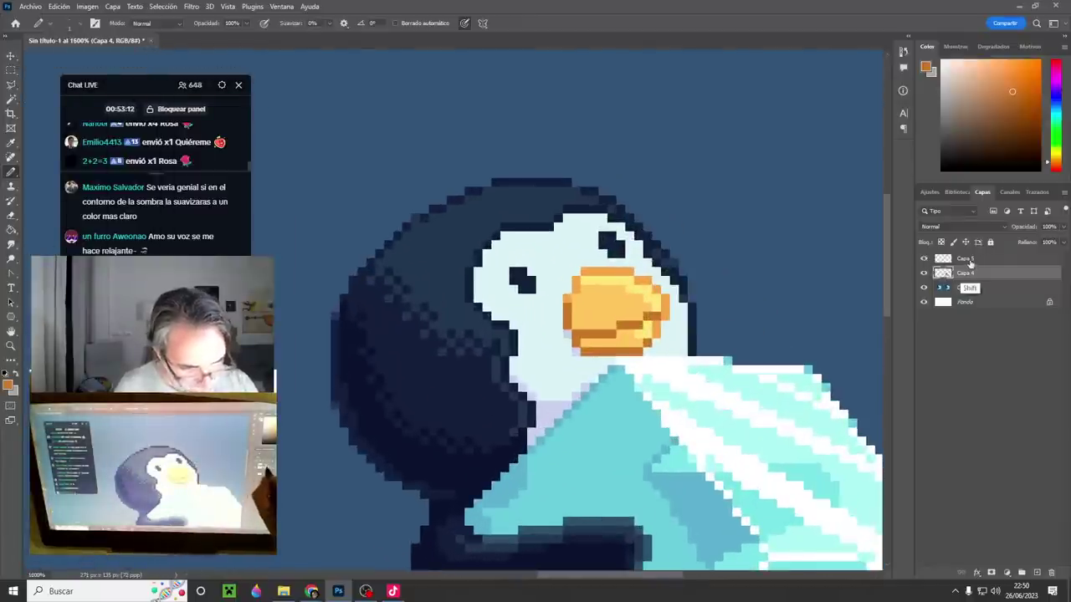
{"action": "left_click", "coordinate": [970, 263], "text": "shift"}
{"action": "key", "text": "ctrl+e"}
- Trim the upper end of the dark outline in front of the beak with sampled background blue, and sample the outline's dark navy
{"action": "left_click", "coordinate": [671, 290]}
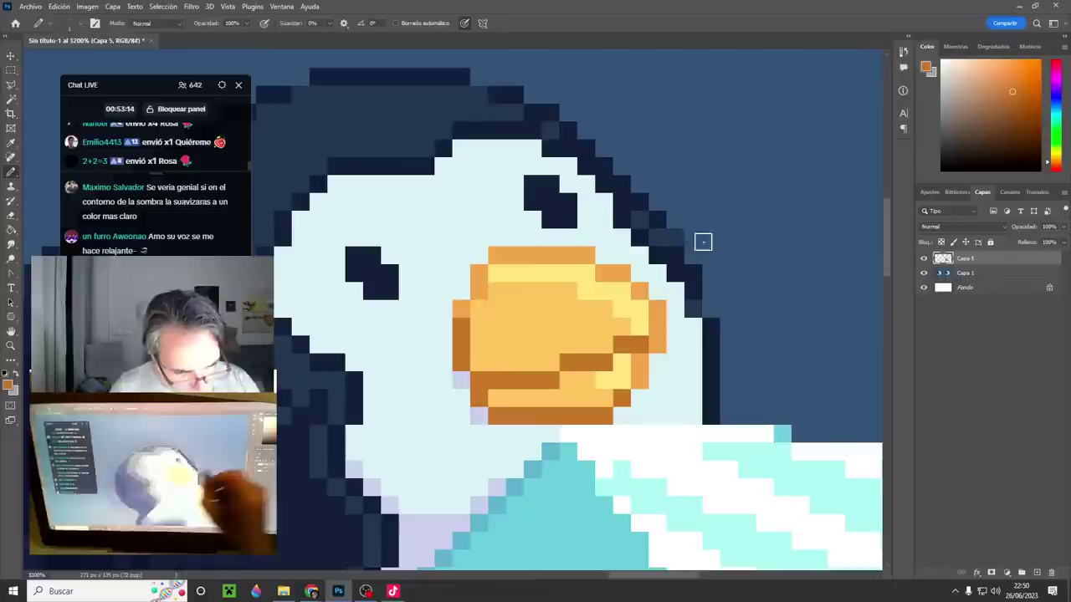
{"action": "scroll", "coordinate": [686, 218], "scroll_direction": "up", "scroll_amount": 1}
{"action": "left_click", "coordinate": [728, 358], "text": "alt"}
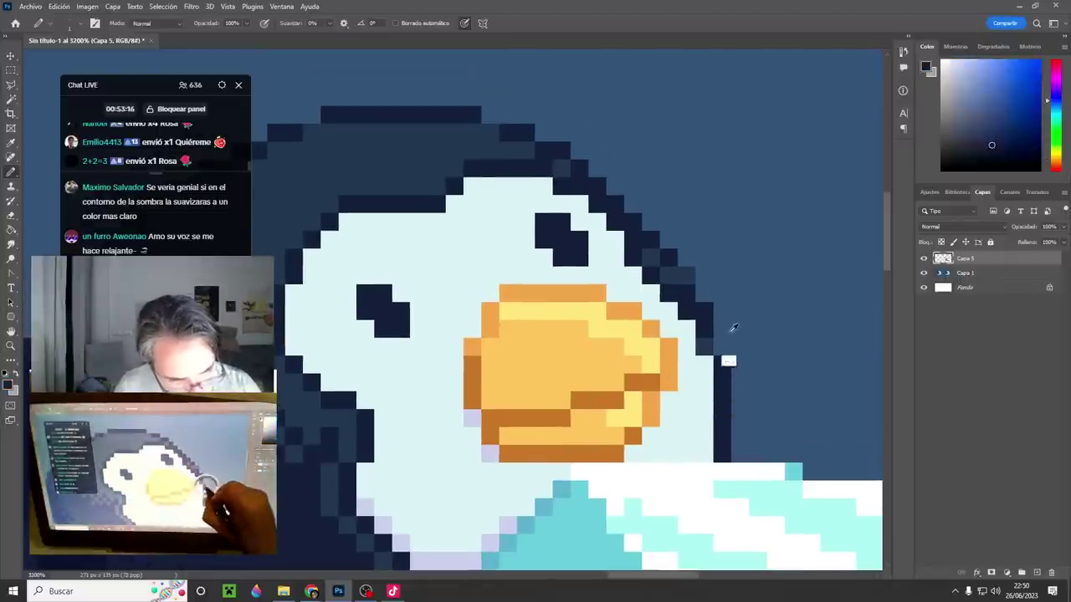
{"action": "left_click_drag", "start_coordinate": [724, 359], "coordinate": [723, 383]}
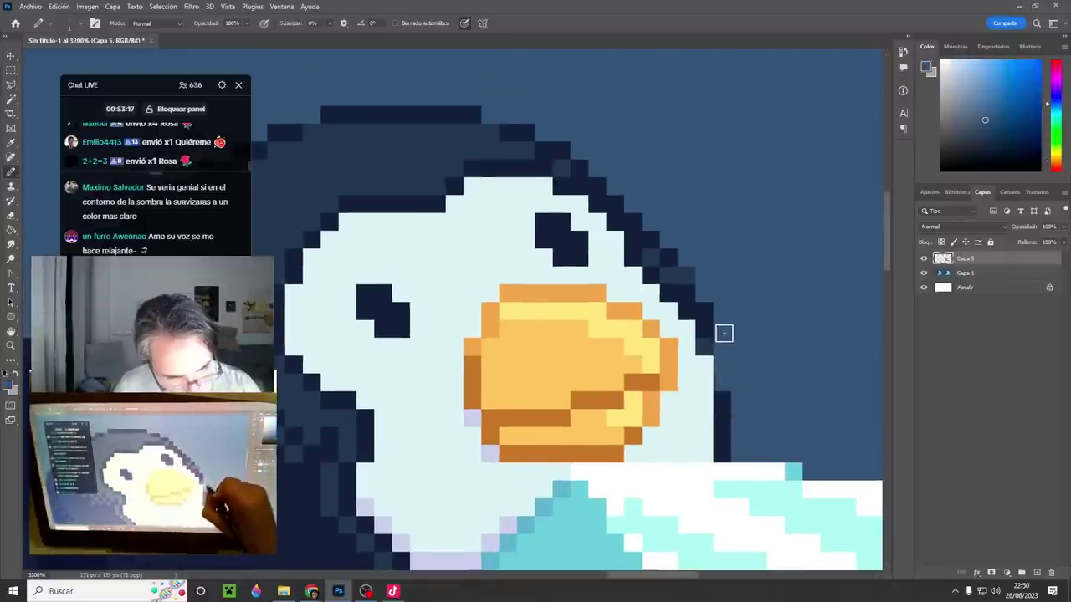
{"action": "left_click", "coordinate": [468, 112], "text": "alt"}
{"action": "left_click", "coordinate": [663, 207], "text": "ctrl+alt"}
{"action": "left_click_drag", "start_coordinate": [711, 251], "coordinate": [687, 241]}
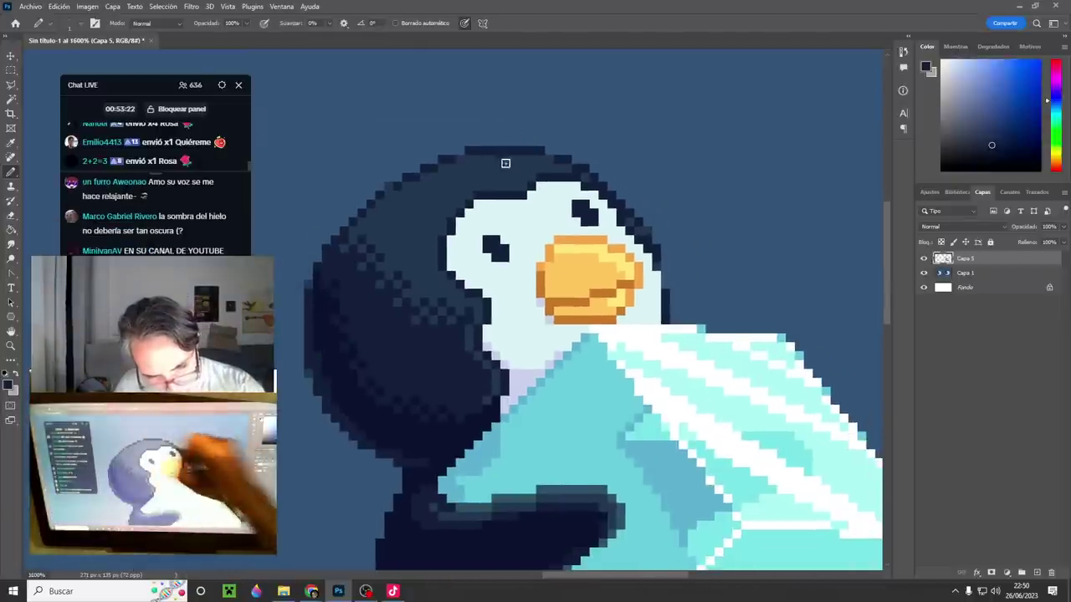
- Repaint the dark outline over the crown and front of the head in sampled slate blue, touching up the face edge with sampled colours
{"action": "left_click", "coordinate": [399, 187], "text": "alt"}
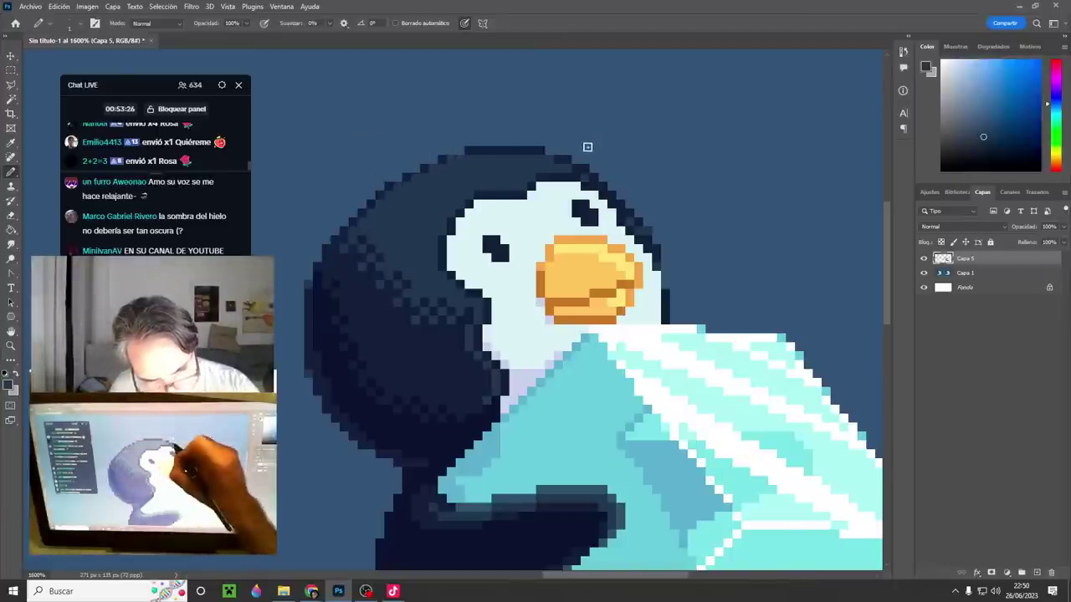
{"action": "left_click_drag", "start_coordinate": [474, 149], "coordinate": [518, 152]}
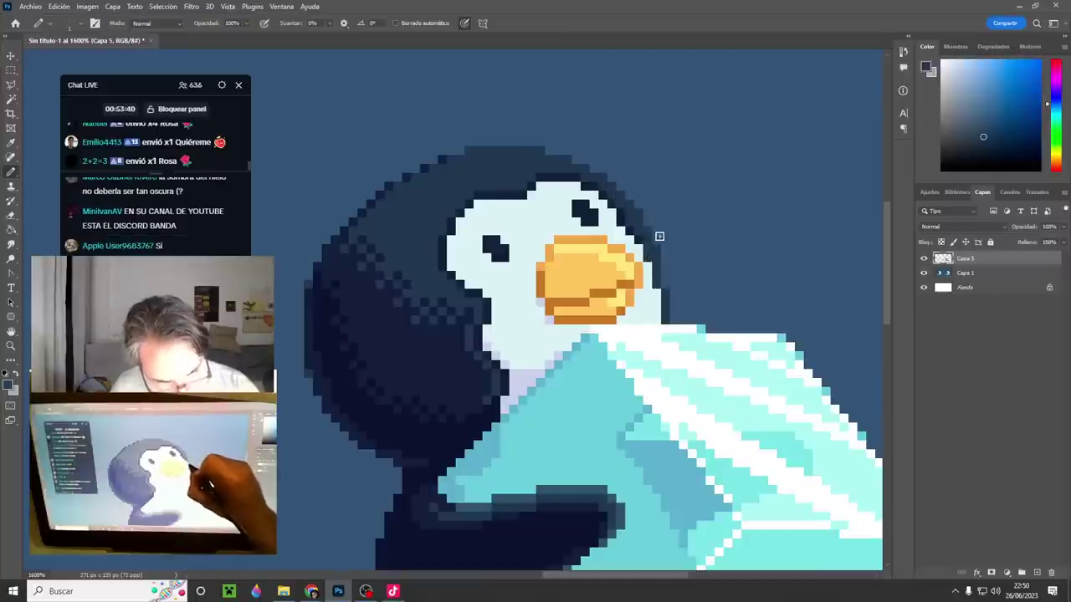
{"action": "left_click", "coordinate": [621, 225], "text": "alt"}
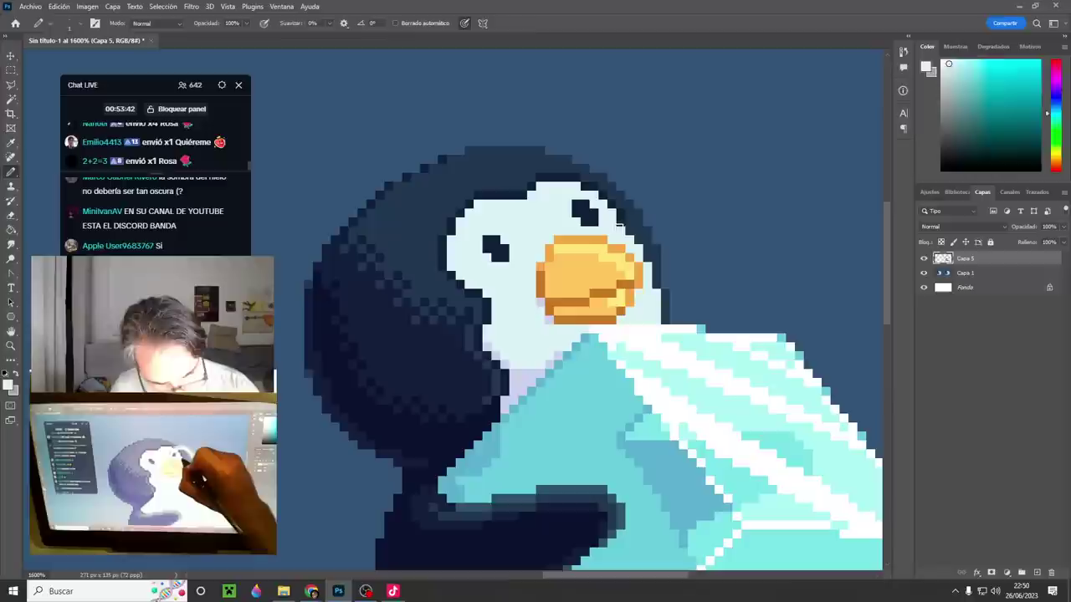
{"action": "left_click", "coordinate": [622, 219], "text": "alt"}
{"action": "left_click", "coordinate": [621, 220], "text": "alt"}
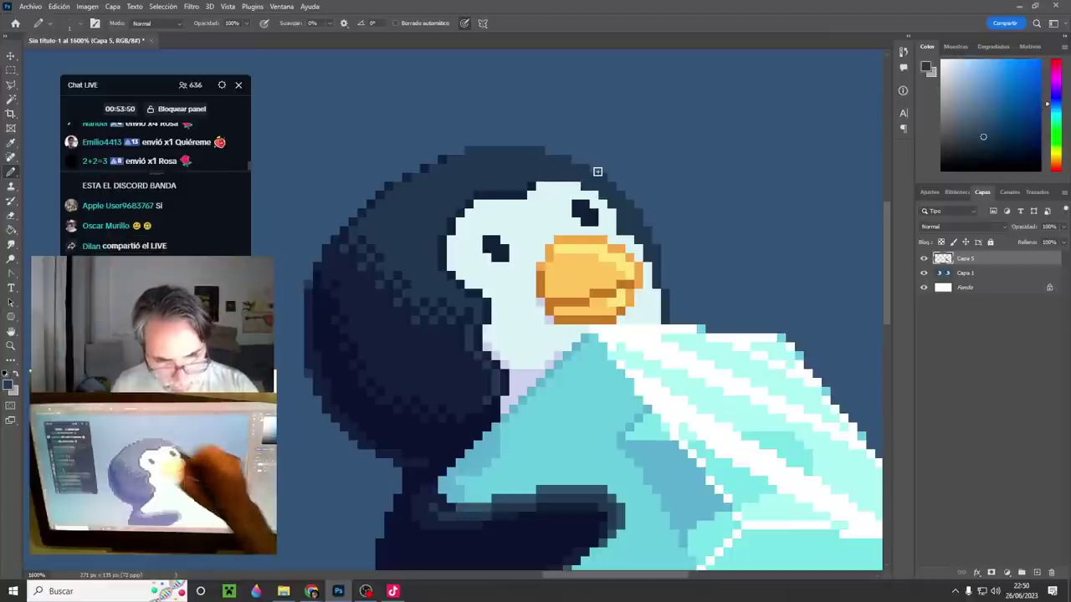
- Soften the outline along the upper back of the head with sampled navy and slate blue pixels
{"action": "left_click", "coordinate": [724, 384], "text": "alt"}
{"action": "left_click", "coordinate": [724, 384], "text": "alt"}
{"action": "left_click", "coordinate": [729, 392], "text": "alt"}
{"action": "left_click", "coordinate": [730, 391], "text": "alt"}
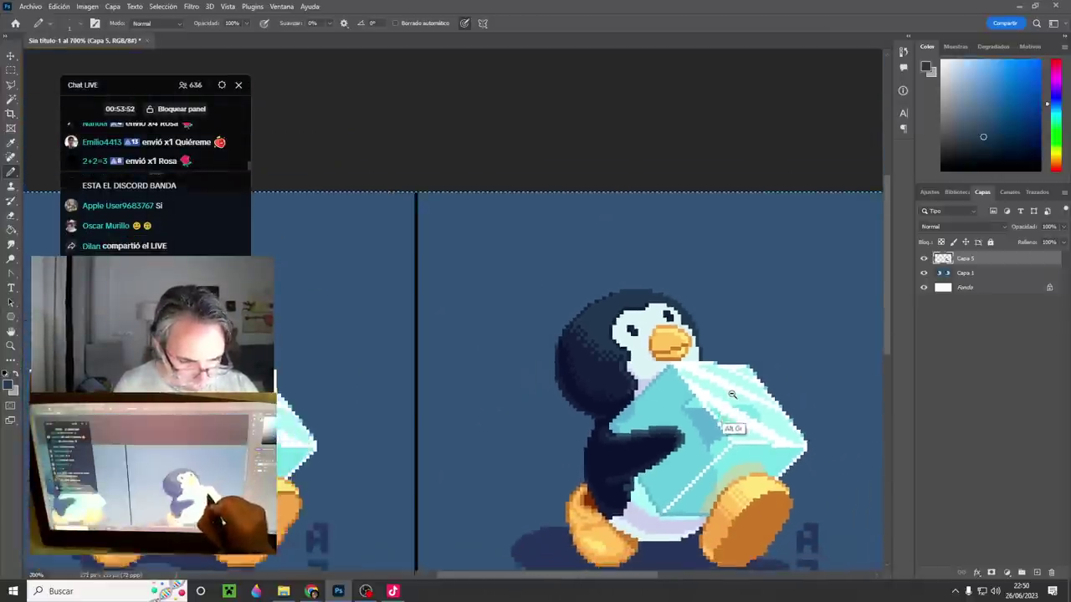
{"action": "left_click", "coordinate": [732, 423], "text": "alt"}
{"action": "left_click_drag", "start_coordinate": [720, 491], "coordinate": [689, 445]}
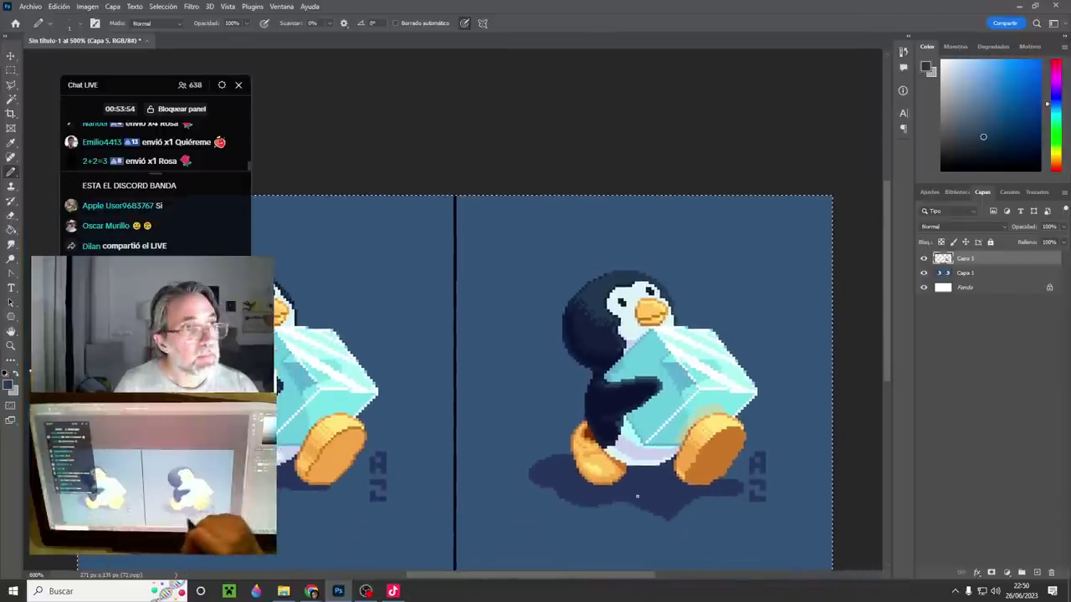
{"action": "left_click", "coordinate": [599, 301], "text": "ctrl"}
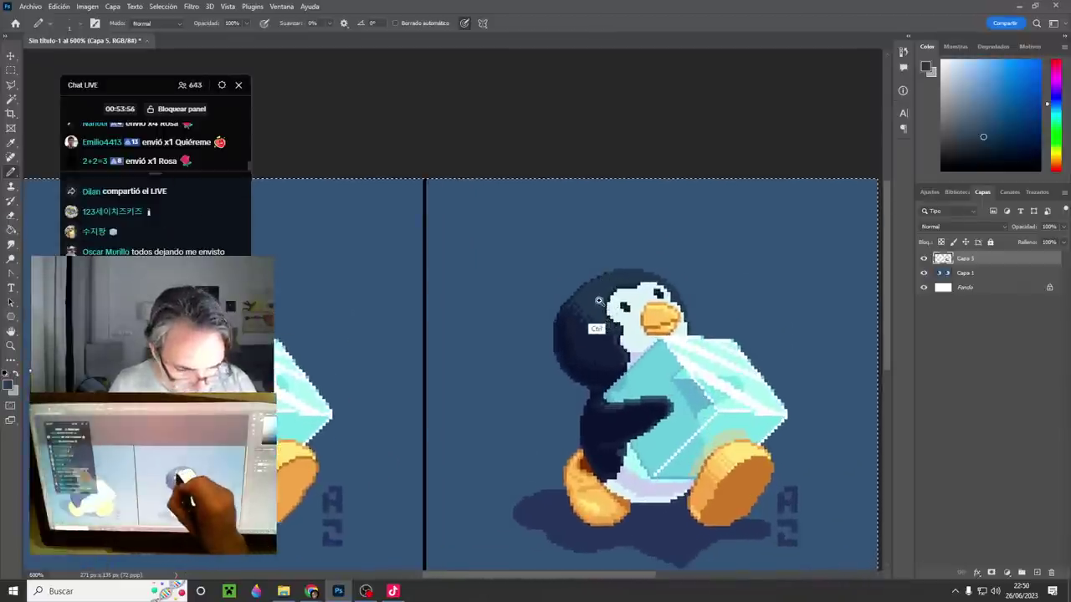
{"action": "left_click", "coordinate": [599, 301], "text": "ctrl"}
{"action": "left_click_drag", "start_coordinate": [621, 274], "coordinate": [600, 209]}
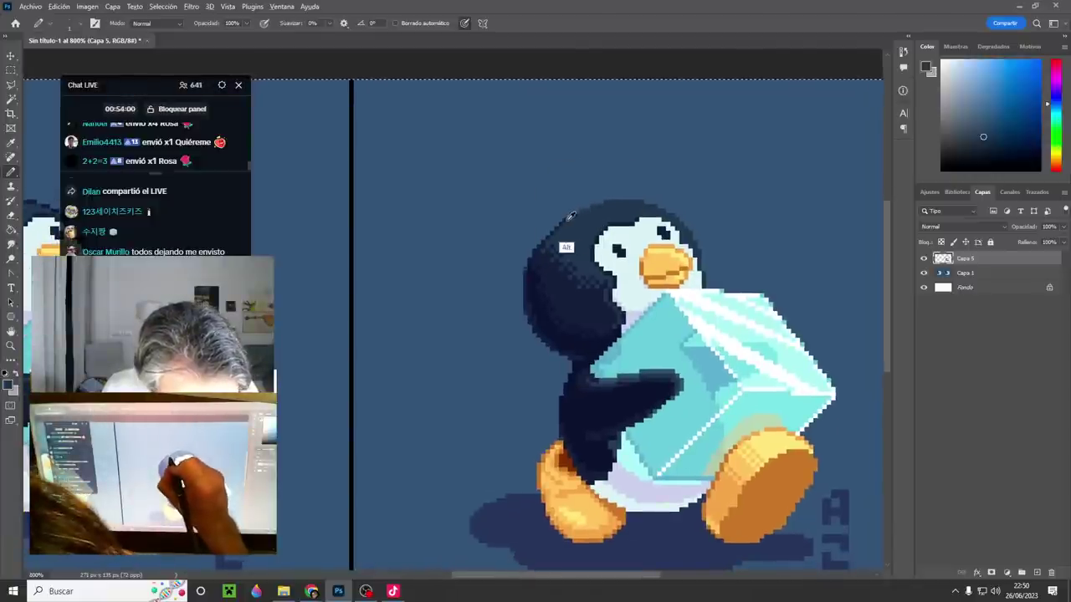
{"action": "left_click", "coordinate": [570, 217], "text": "alt"}
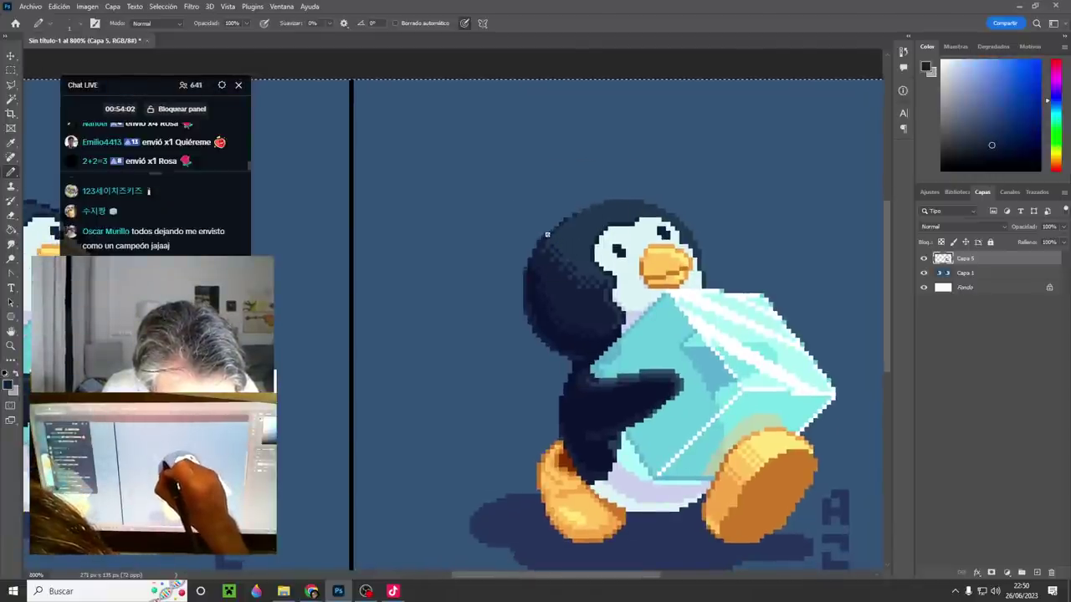
{"action": "left_click", "coordinate": [570, 217], "text": "alt"}
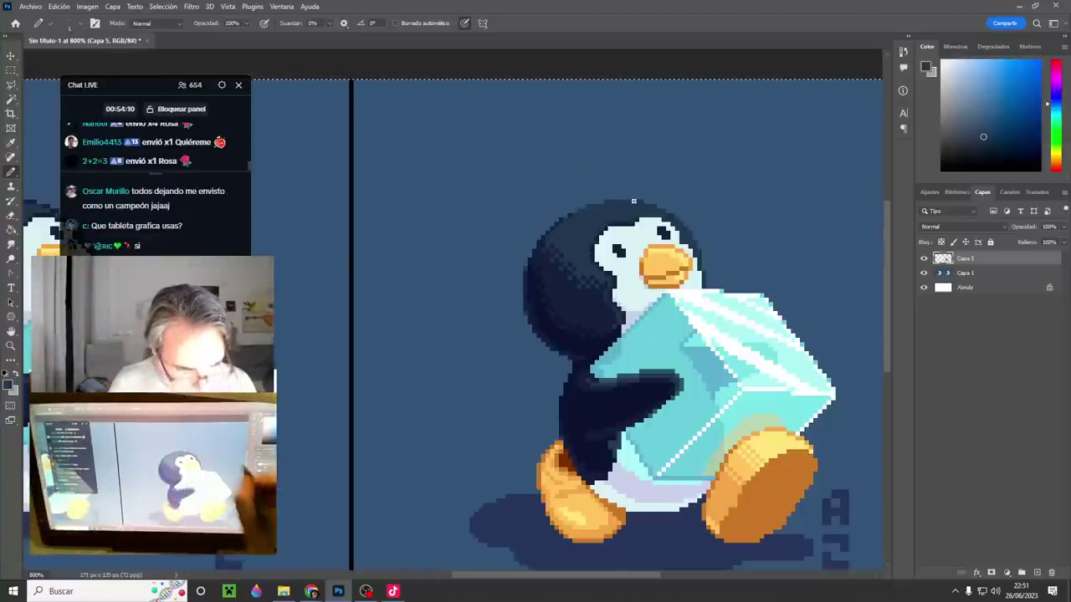
{"action": "left_click", "coordinate": [736, 424], "text": "alt"}
{"action": "left_click_drag", "start_coordinate": [736, 427], "coordinate": [660, 365]}
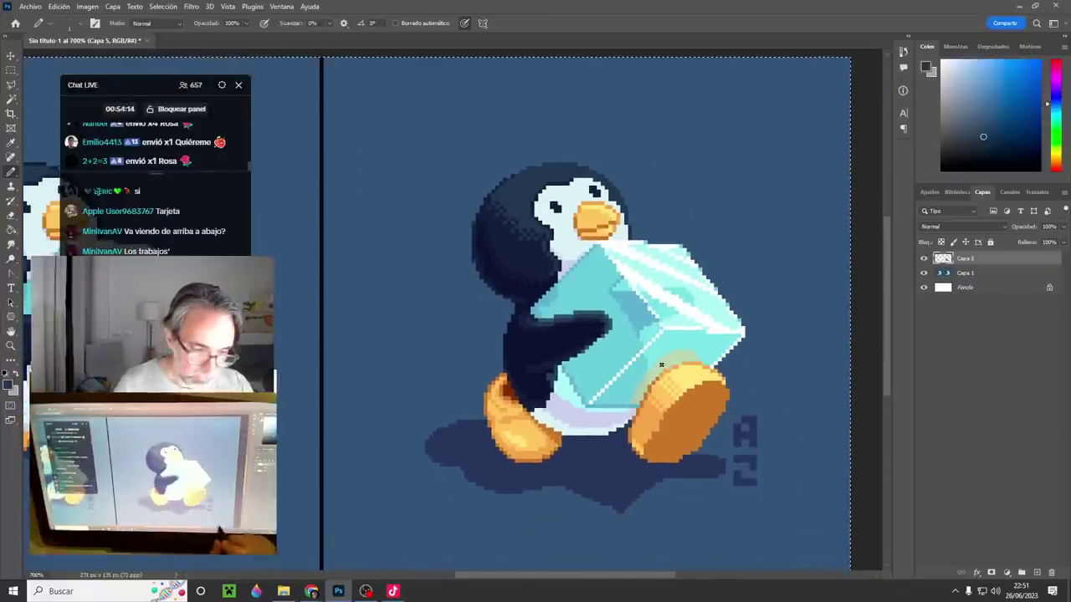
- Compare the penguin with and without the Capa 5 corrections
{"action": "left_click", "coordinate": [924, 260]}
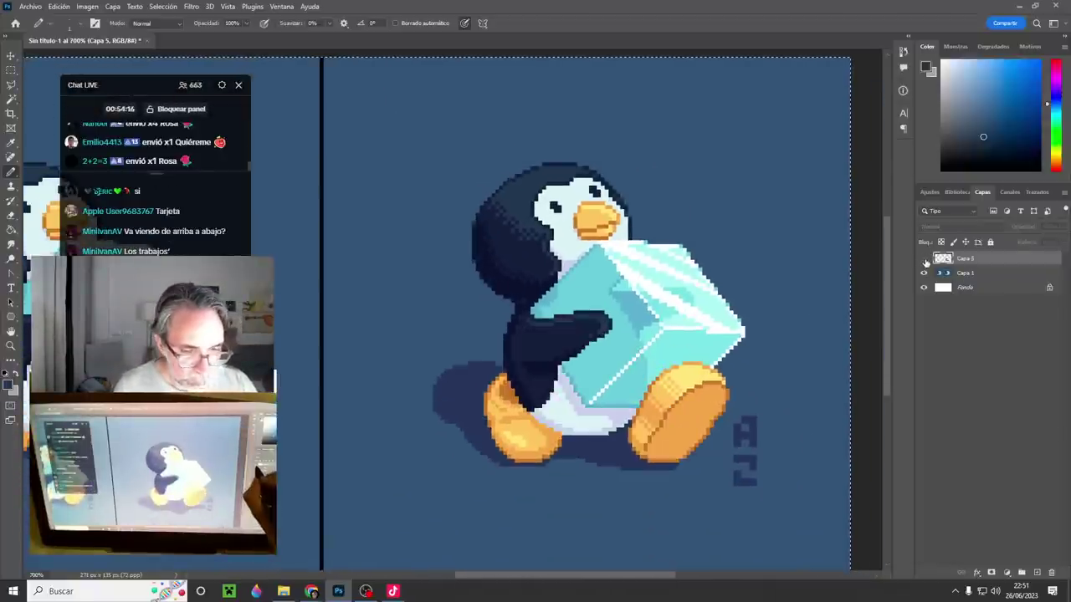
{"action": "left_click", "coordinate": [924, 259]}
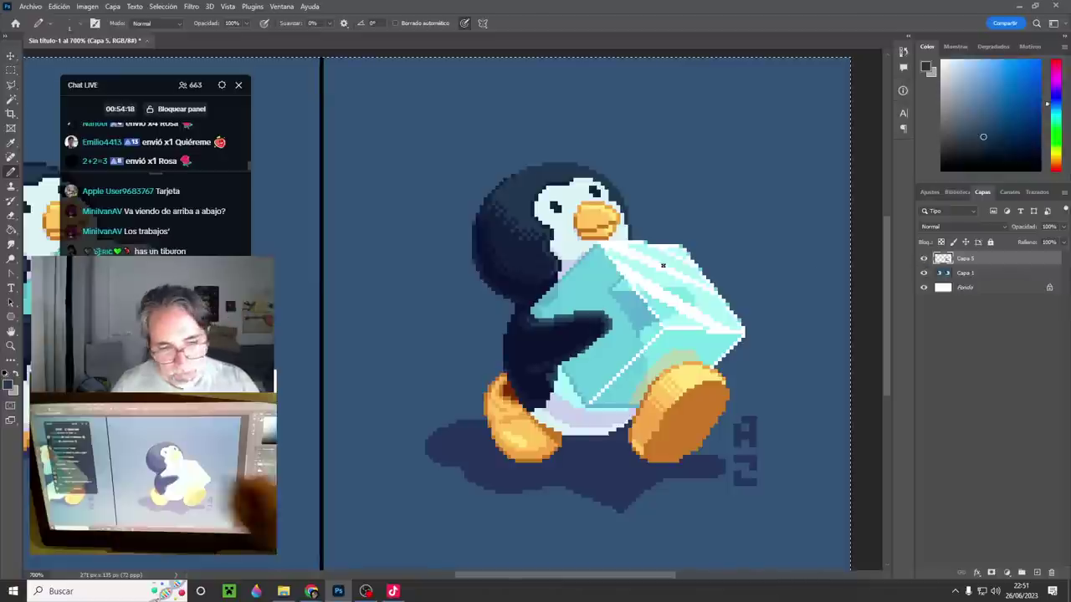
{"action": "scroll", "coordinate": [540, 251], "scroll_direction": "up", "scroll_amount": 1}
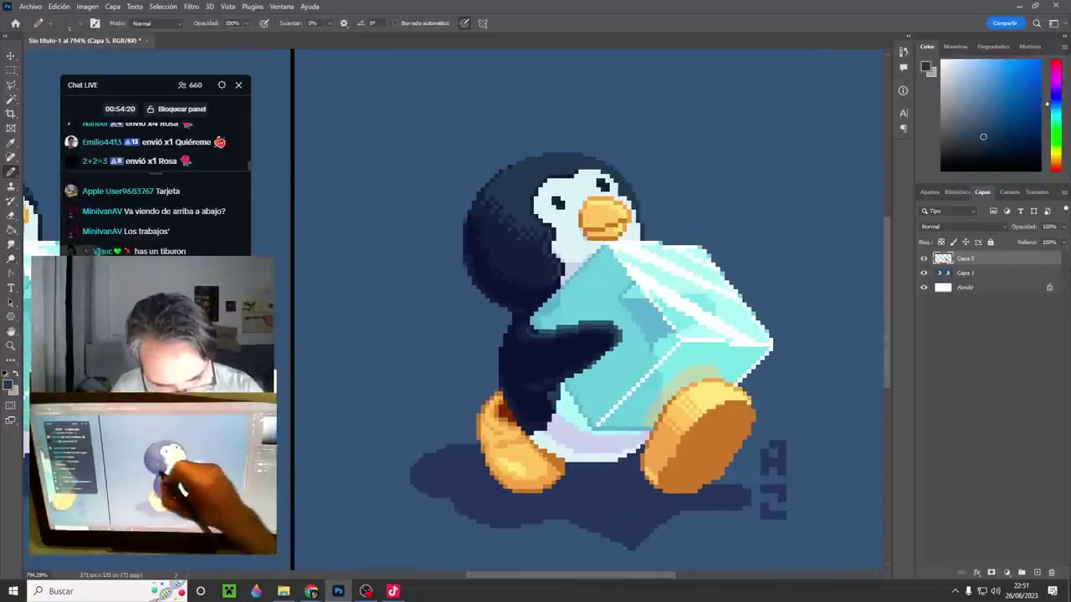
- Dither the border between the slate blue and navy shading on the back of the penguin's head with sampled colours
{"action": "left_click", "coordinate": [536, 289], "text": "alt"}
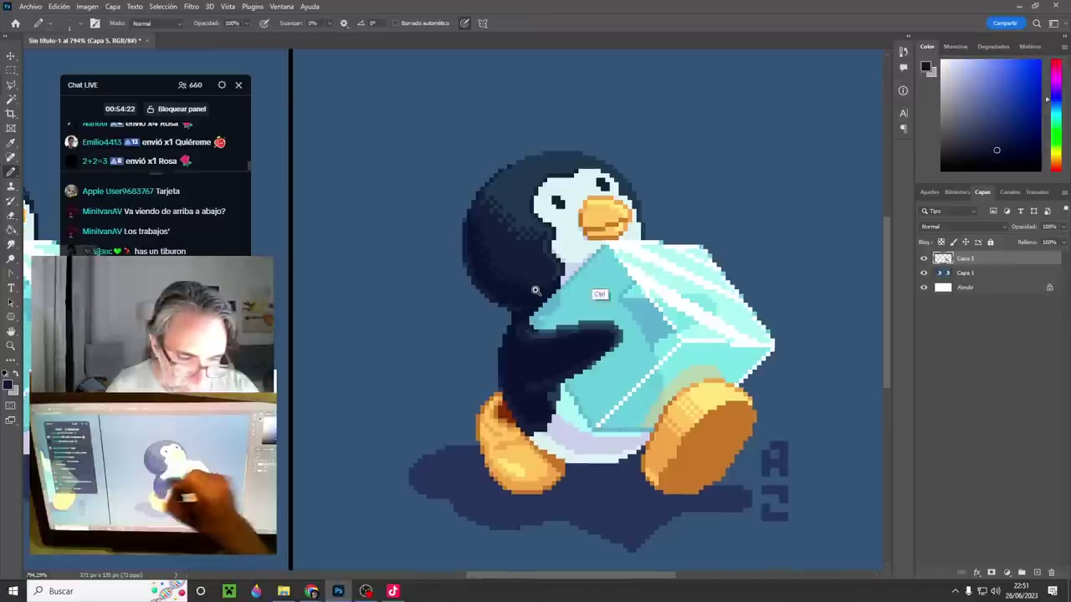
{"action": "left_click", "coordinate": [537, 290], "text": "ctrl"}
{"action": "left_click", "coordinate": [500, 205], "text": "alt"}
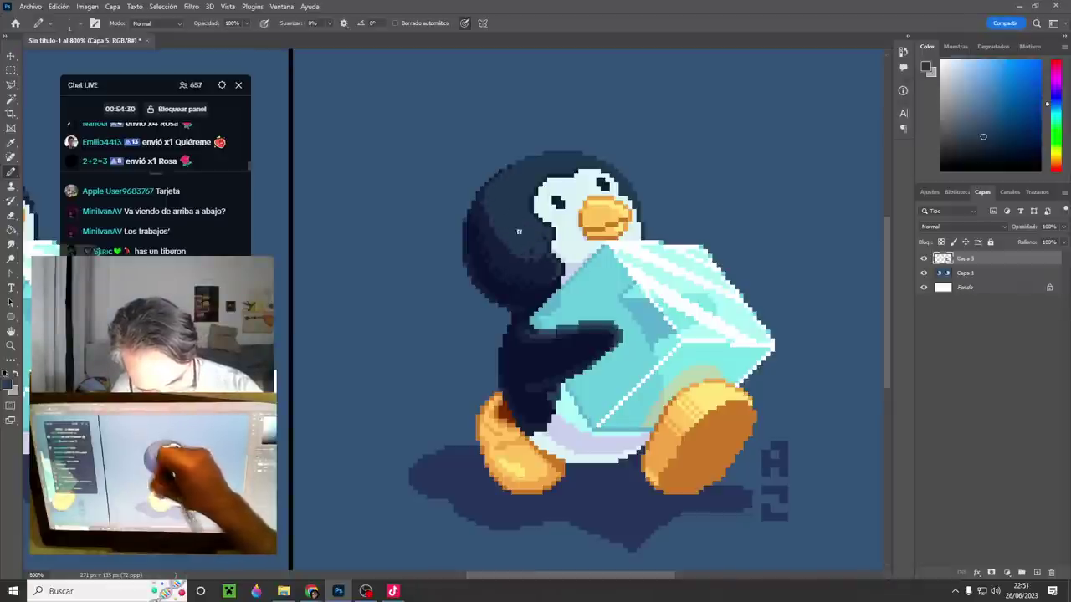
{"action": "scroll", "coordinate": [536, 251], "scroll_direction": "up", "scroll_amount": 2}
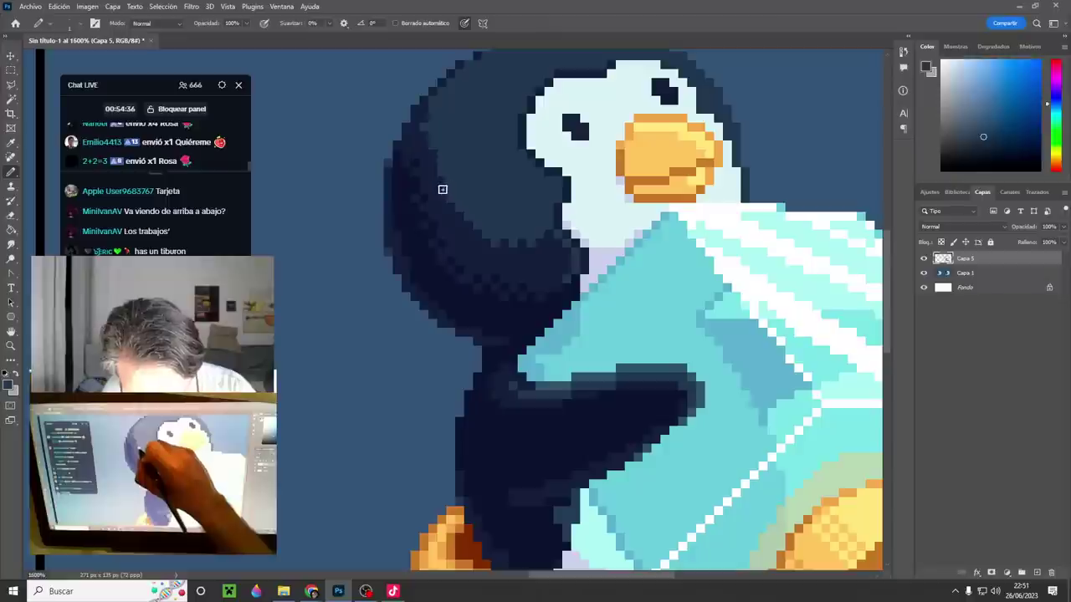
{"action": "left_click", "coordinate": [441, 211], "text": "alt"}
{"action": "left_click", "coordinate": [447, 187]}
{"action": "left_click", "coordinate": [491, 228], "text": "shift"}
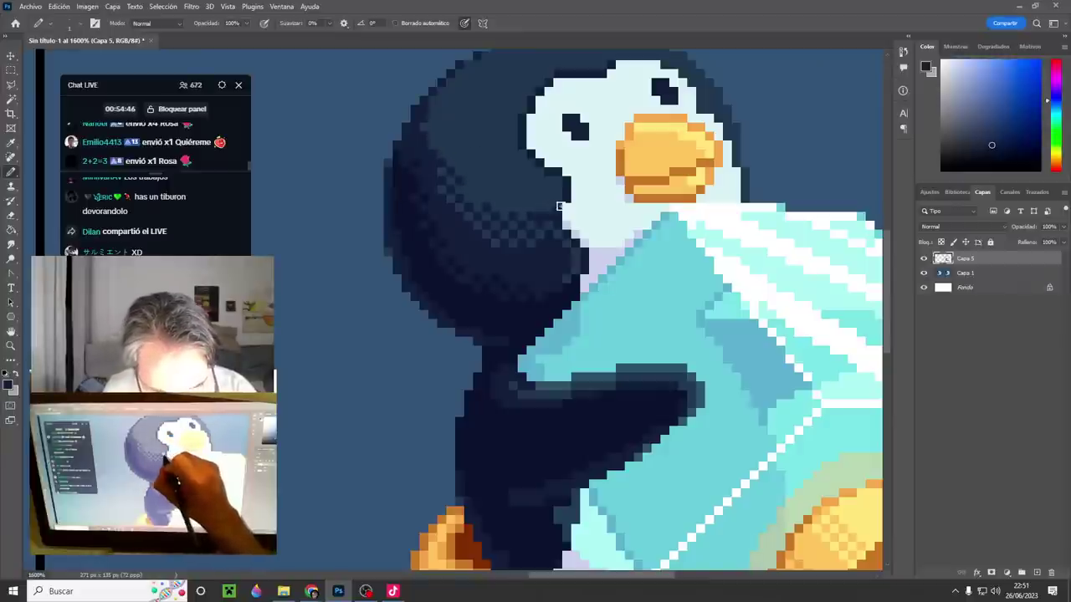
- Extend the head dithering to the face's lower edge and touch up the upper back of the head with sampled colours
{"action": "left_click", "coordinate": [544, 199], "text": "alt"}
{"action": "left_click", "coordinate": [561, 214], "text": "alt"}
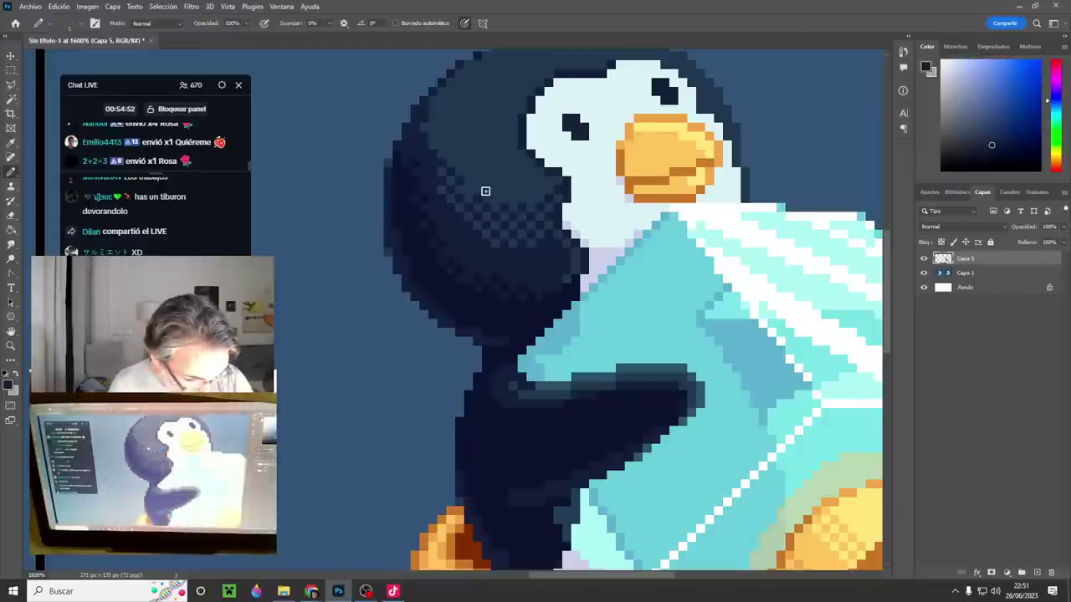
{"action": "left_click", "coordinate": [429, 133], "text": "alt"}
{"action": "left_click", "coordinate": [423, 154], "text": "alt"}
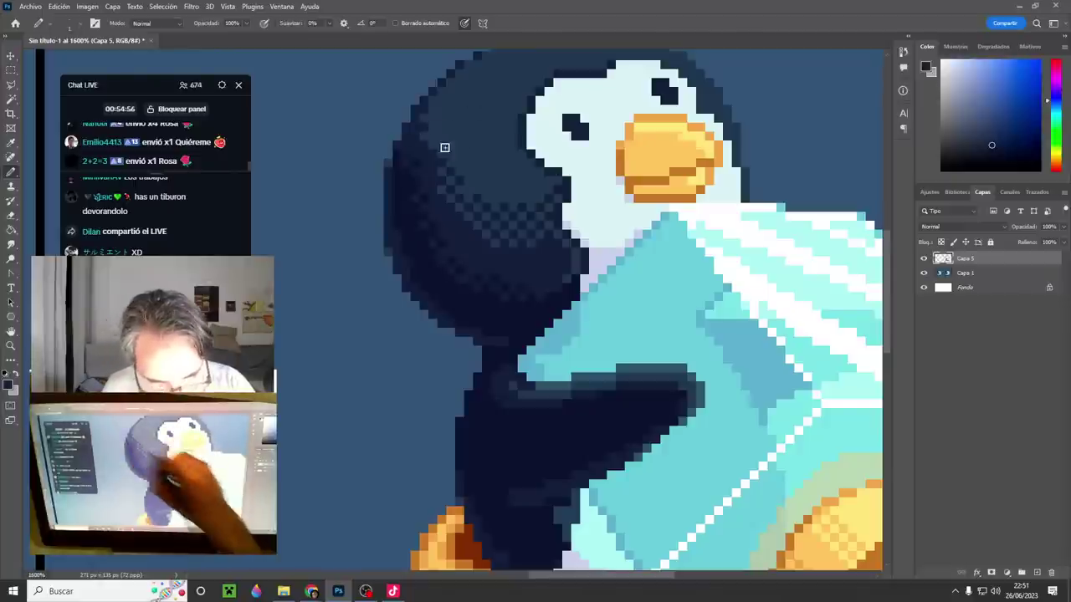
- Check the overall effect of the Capa 5 corrections, toggling the layer and comparing the corrected penguin with the original beside it
{"action": "scroll", "coordinate": [622, 406], "scroll_direction": "down", "scroll_amount": 1}
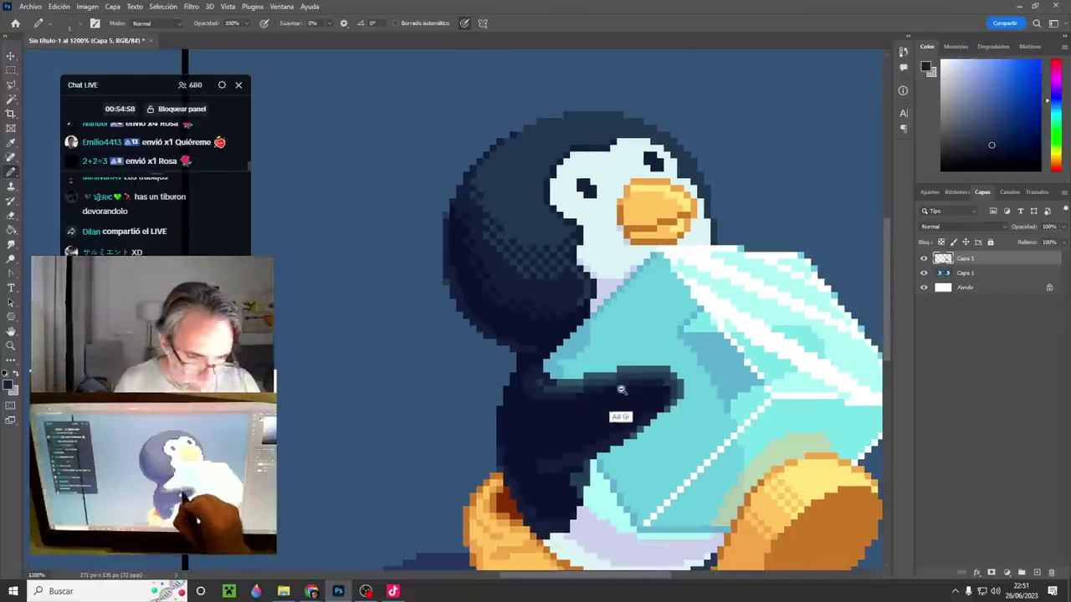
{"action": "left_click", "coordinate": [924, 259]}
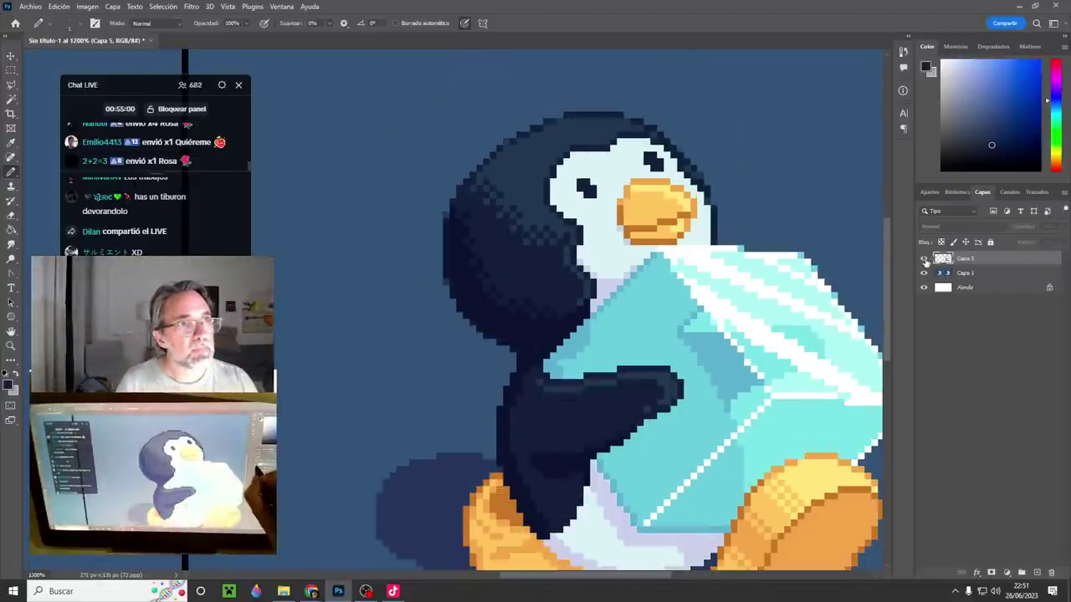
{"action": "left_click", "coordinate": [925, 260]}
{"action": "scroll", "coordinate": [662, 368], "scroll_direction": "down", "scroll_amount": 3}
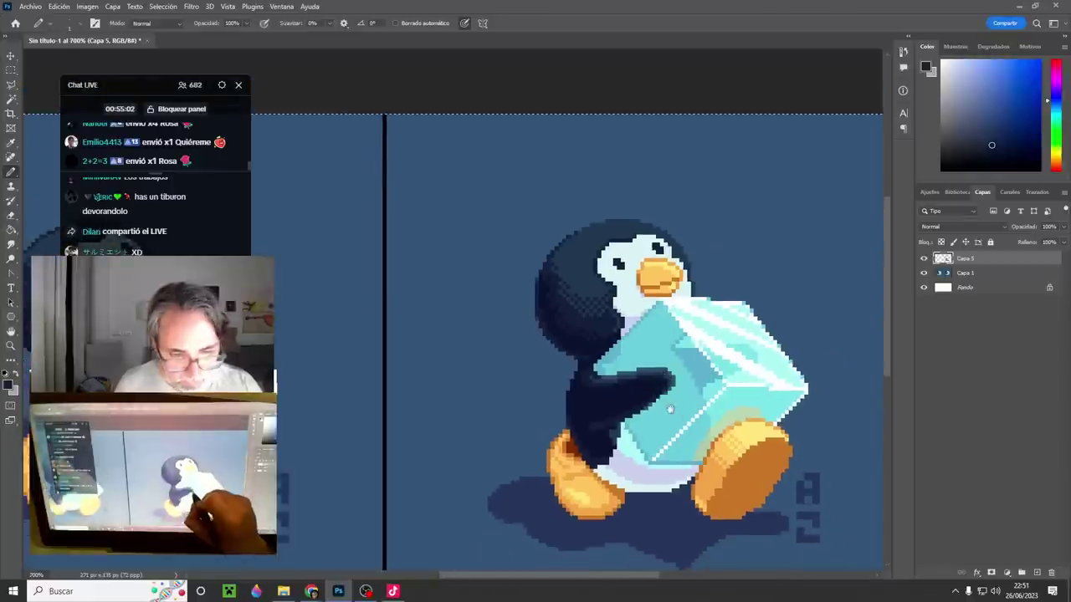
{"action": "scroll", "coordinate": [621, 382], "scroll_direction": "down", "scroll_amount": 2}
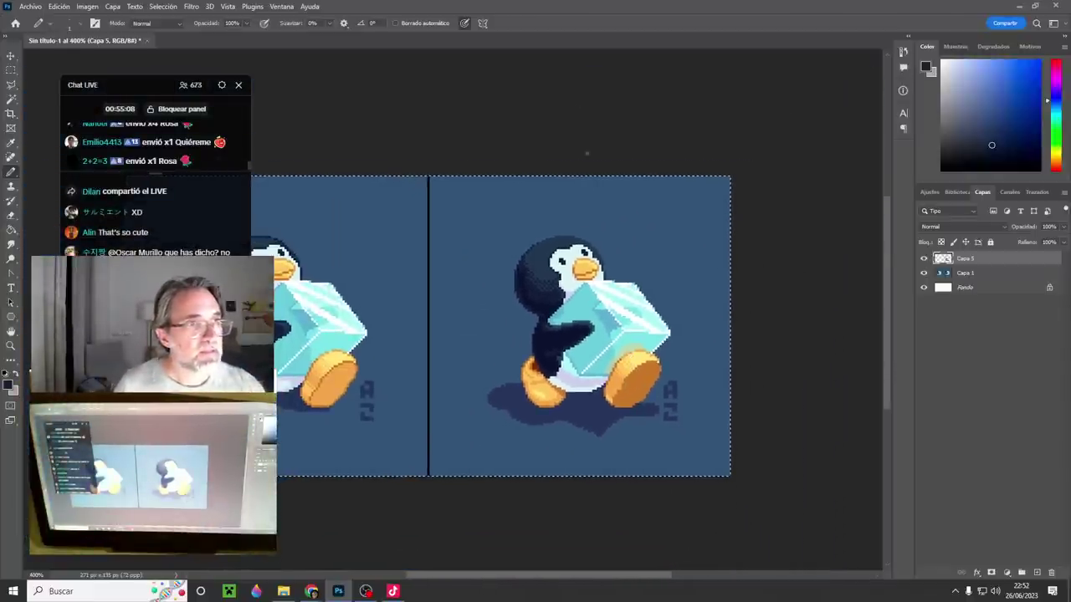
{"action": "scroll", "coordinate": [630, 259], "scroll_direction": "up", "scroll_amount": 1}
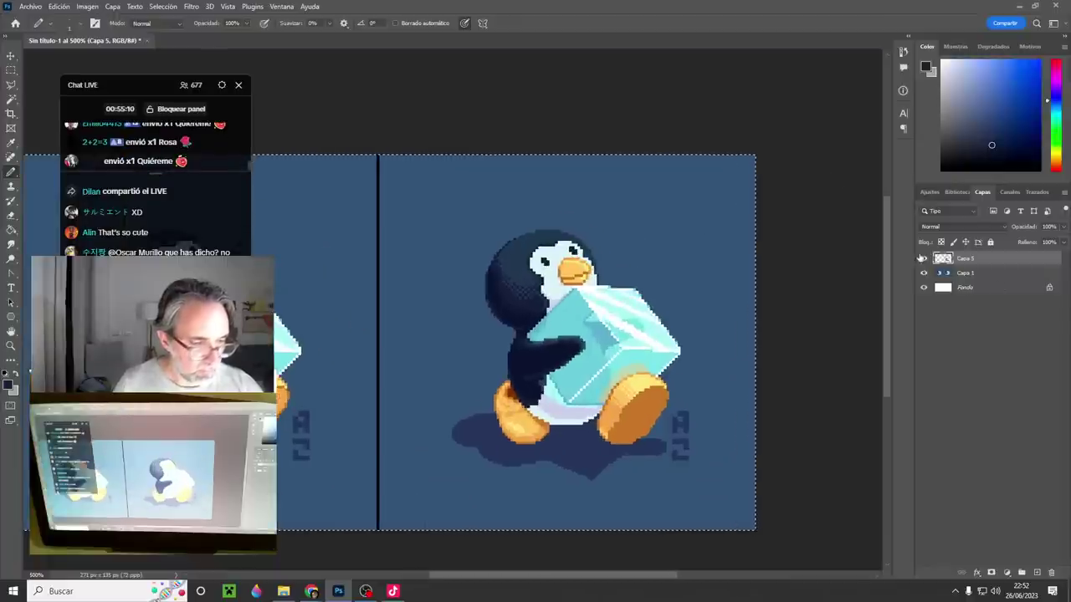
{"action": "left_click", "coordinate": [925, 258]}
{"action": "left_click", "coordinate": [924, 258]}
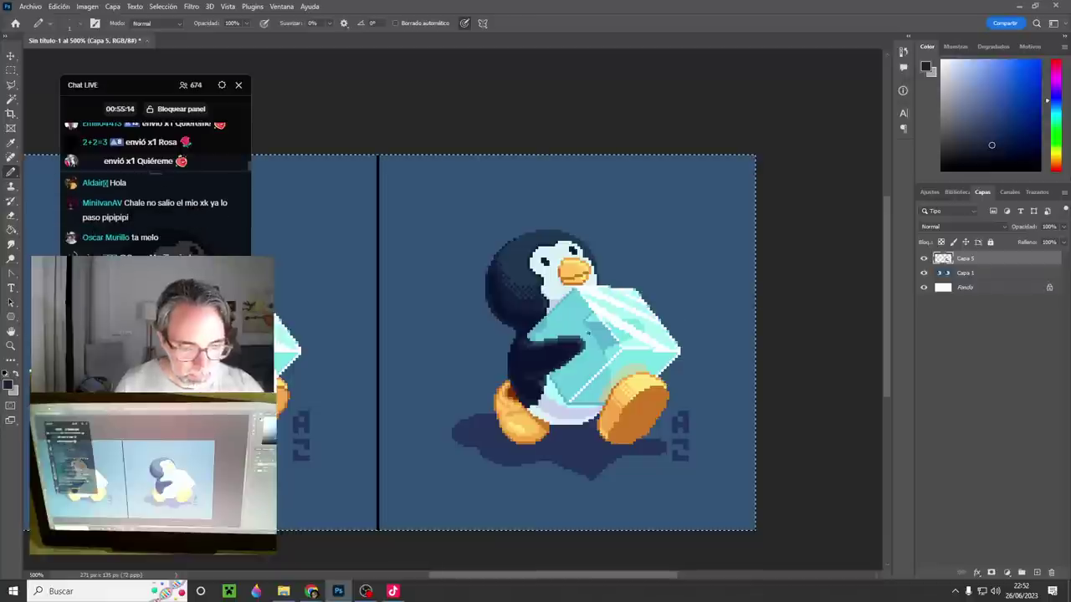
{"action": "mouse_move", "coordinate": [508, 378]}
{"action": "left_mouse_down"}
{"action": "mouse_move", "coordinate": [648, 356]}
{"action": "mouse_move", "coordinate": [669, 377]}
{"action": "left_mouse_up"}
{"action": "left_click", "coordinate": [657, 336], "text": "alt"}
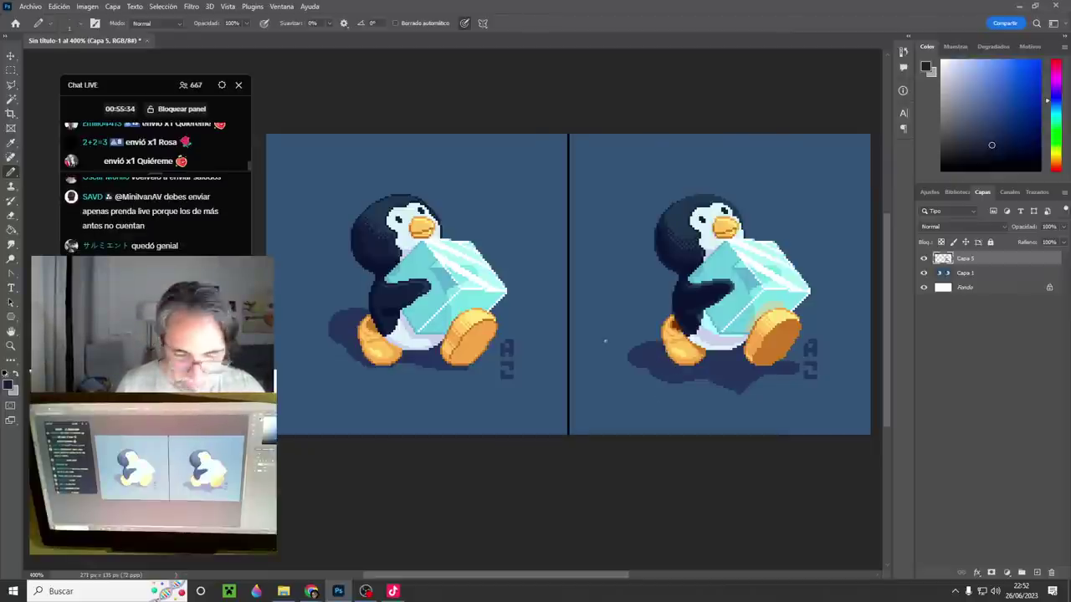
- Save the document as 26_06_2023_03.psd on drive D: with maximum compatibility enabled
{"action": "key", "text": "ctrl+s"}
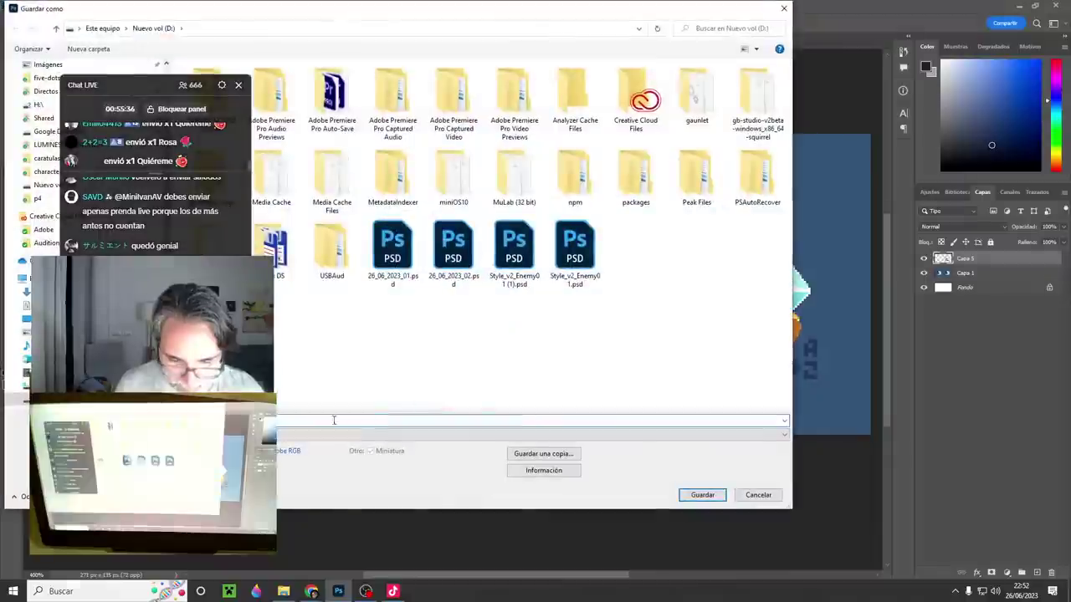
{"action": "left_click", "coordinate": [453, 251]}
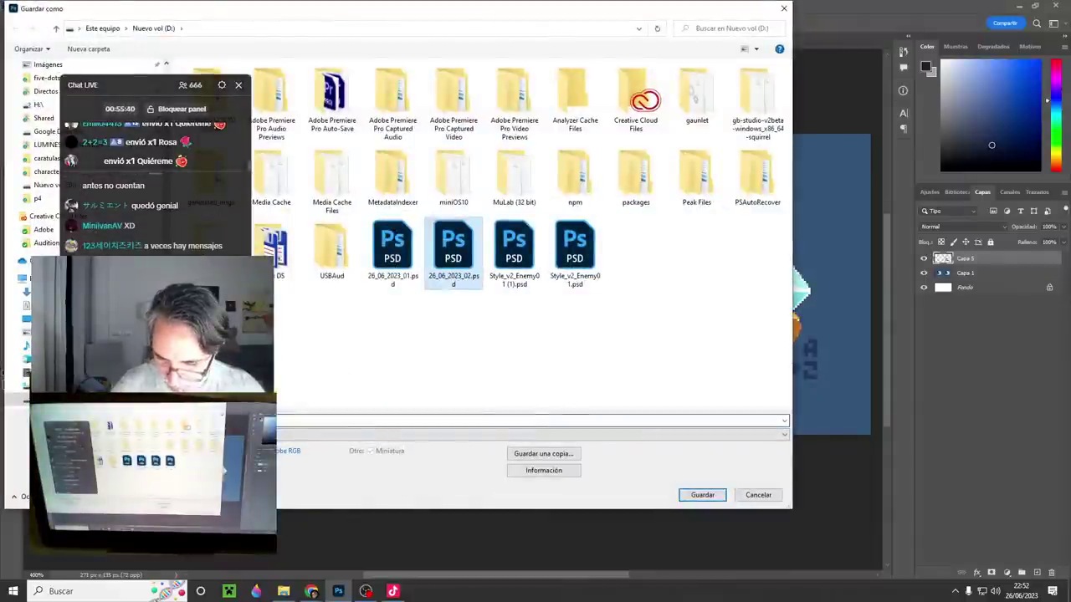
{"action": "left_click", "coordinate": [167, 421]}
{"action": "key", "text": "BackSpace"}
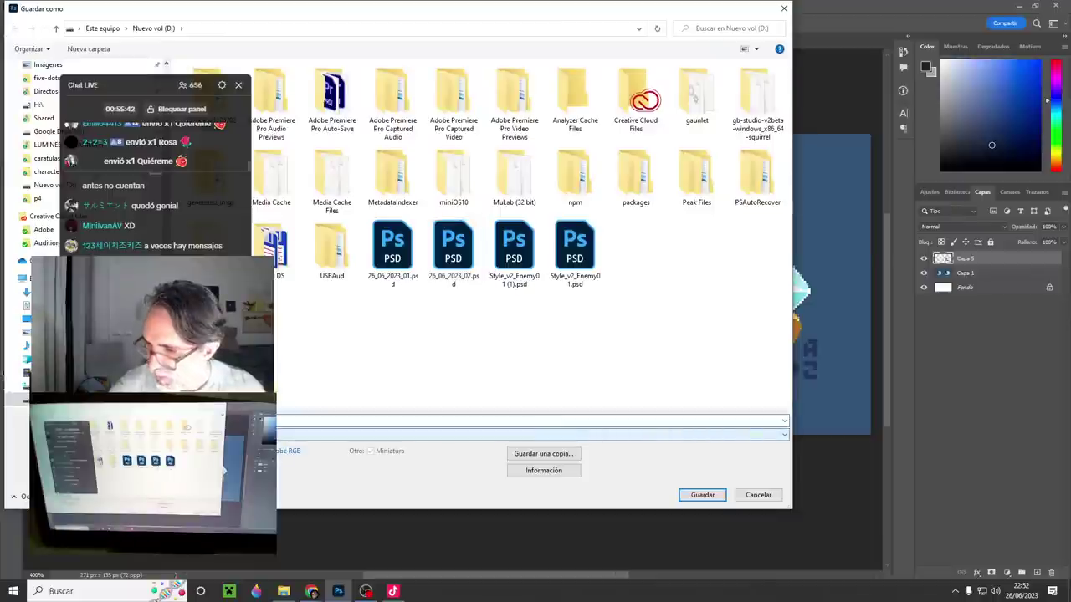
{"action": "left_click", "coordinate": [701, 495]}
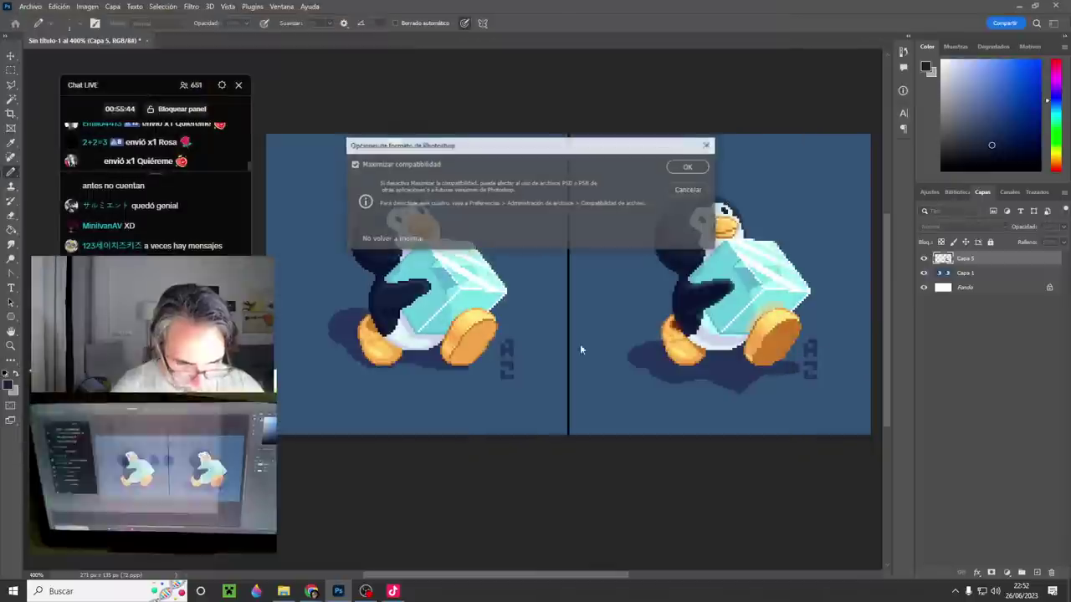
{"action": "left_click", "coordinate": [691, 166]}
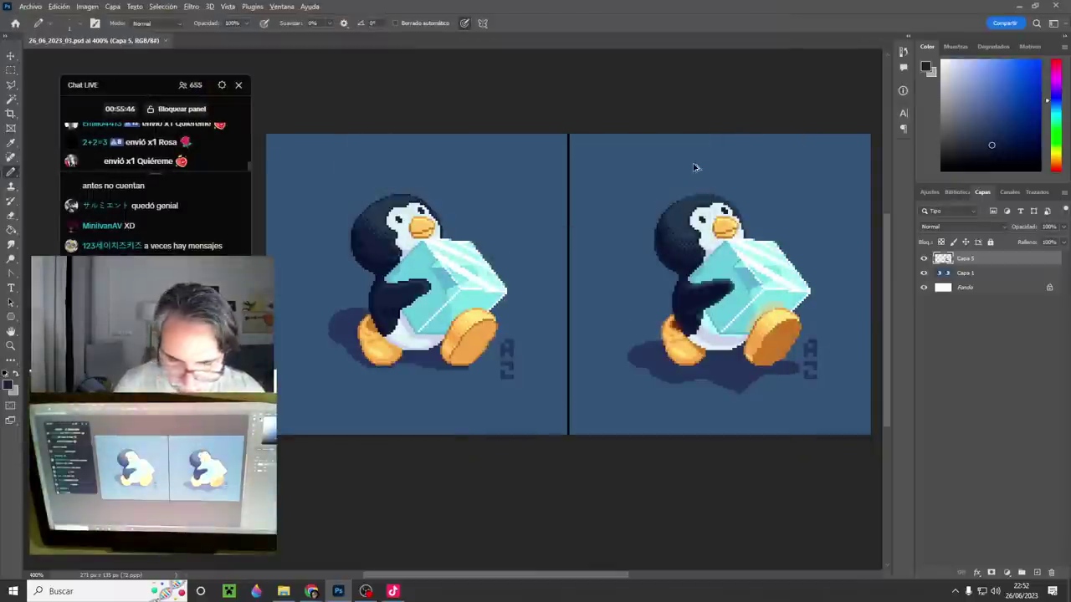
- Save a PNG copy of the artwork with the large file size option and close the document
{"action": "key", "text": "ctrl+alt+s"}
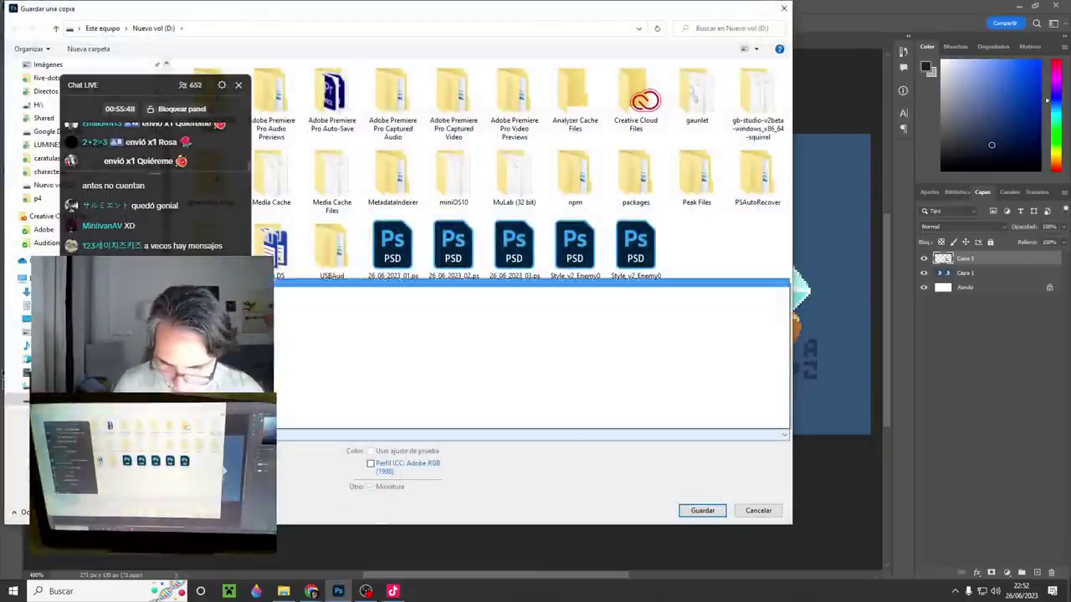
{"action": "left_click", "coordinate": [694, 512]}
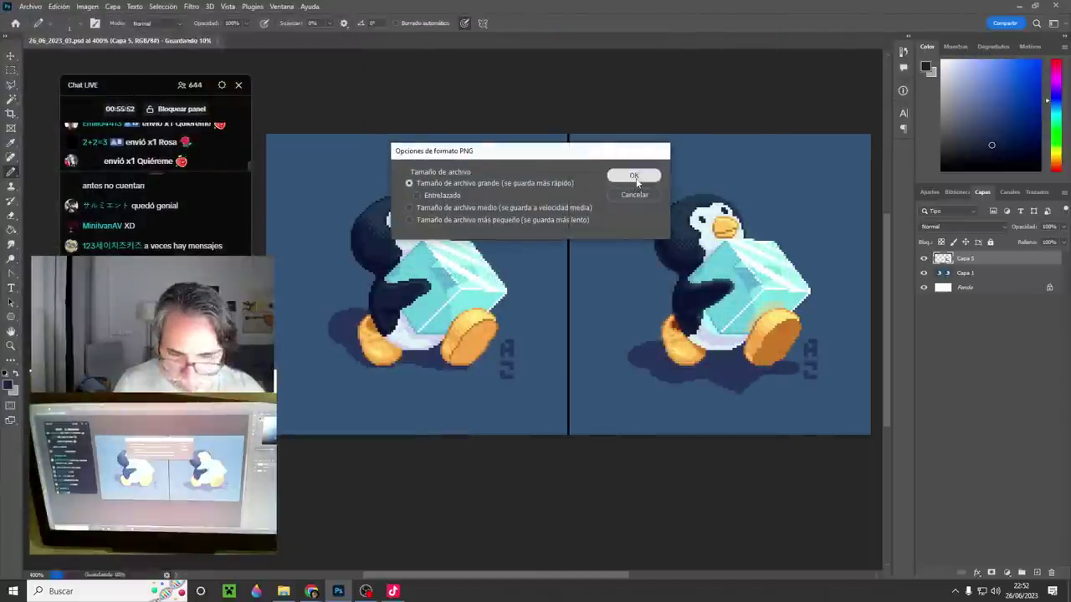
{"action": "left_click", "coordinate": [634, 176]}
{"action": "key", "text": "ctrl+w"}
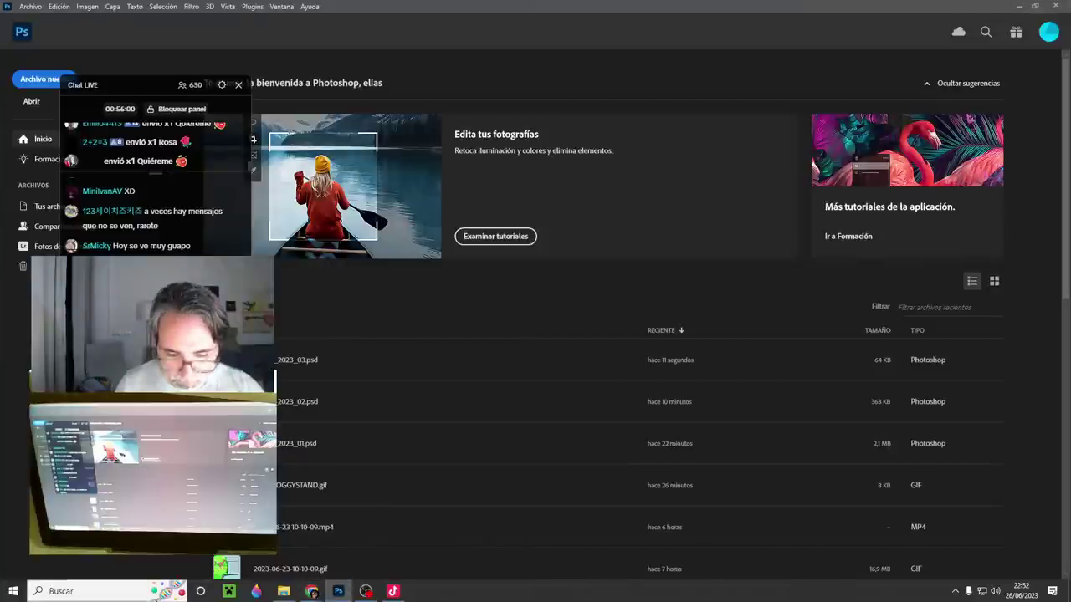
- Switch to Discord in Chrome, dismiss the enlarged penguin image, and view the turquoise-shirted character submission in the pixel-art channel enlarged
{"action": "mouse_move", "coordinate": [309, 594]}
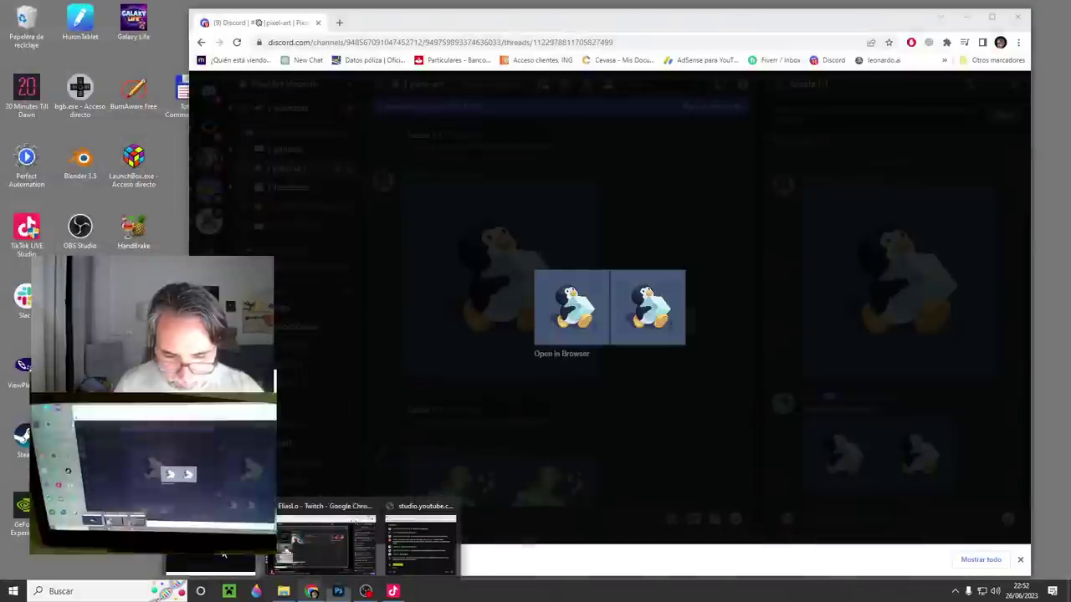
{"action": "left_click", "coordinate": [223, 555]}
{"action": "left_click", "coordinate": [625, 194]}
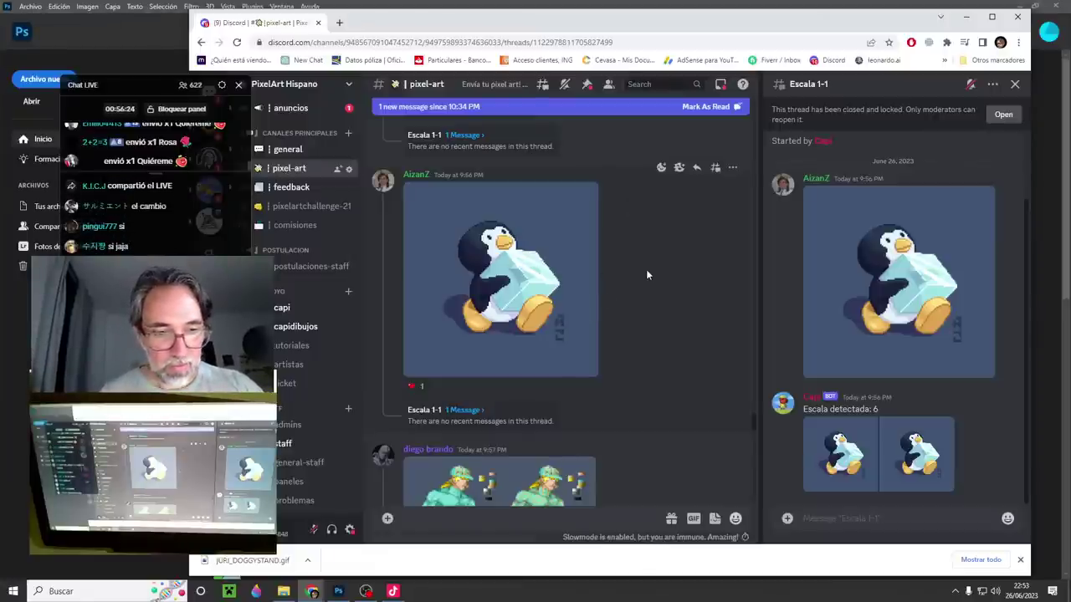
{"action": "scroll", "coordinate": [646, 271], "scroll_direction": "down", "scroll_amount": 2}
{"action": "scroll", "coordinate": [646, 269], "scroll_direction": "down", "scroll_amount": 3}
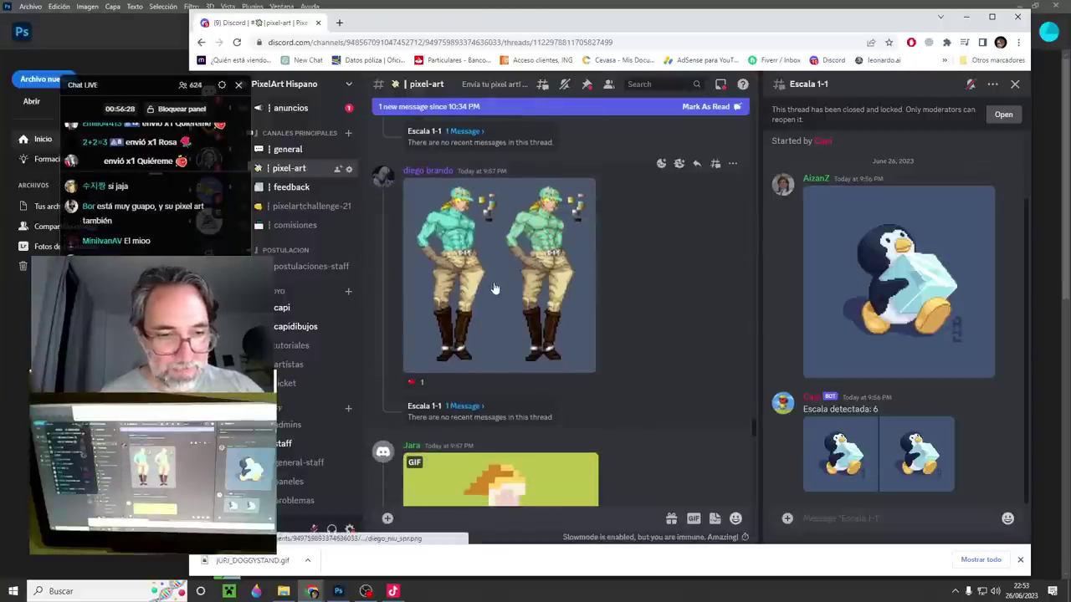
{"action": "left_click", "coordinate": [482, 241]}
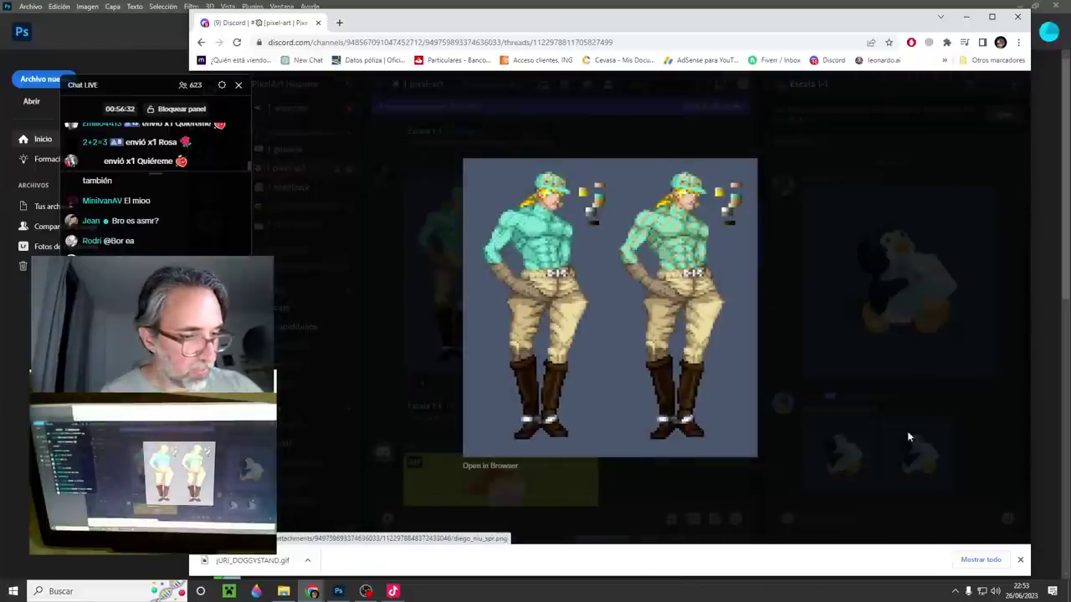
{"action": "left_click", "coordinate": [390, 402]}
- Open the character post's Escala 1-1 thread, open its rescaled image in the browser, and copy the image
{"action": "left_click", "coordinate": [462, 407]}
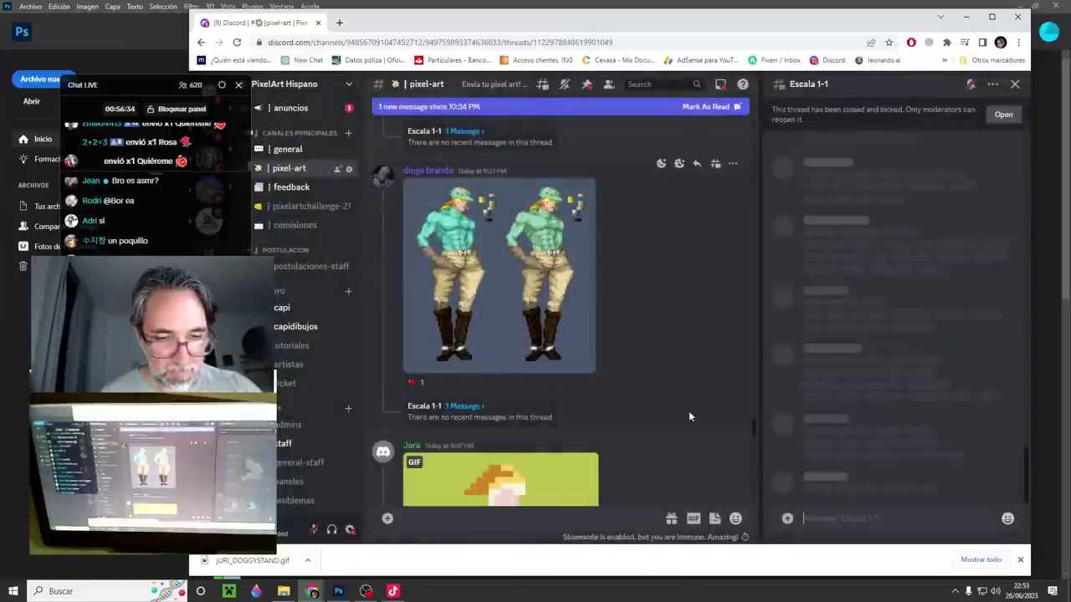
{"action": "left_click", "coordinate": [828, 444]}
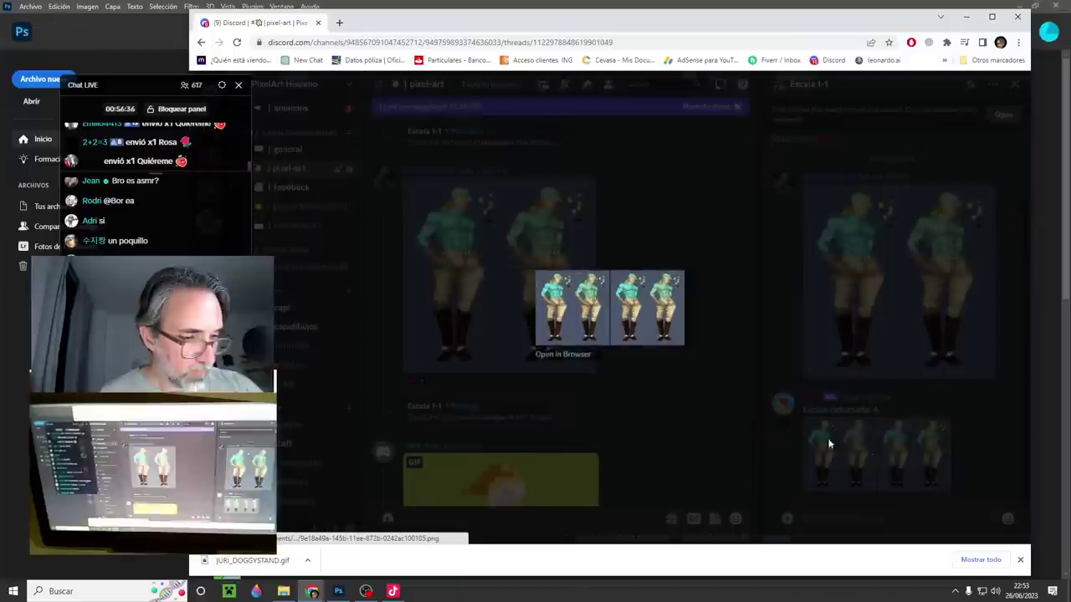
{"action": "left_click", "coordinate": [564, 354]}
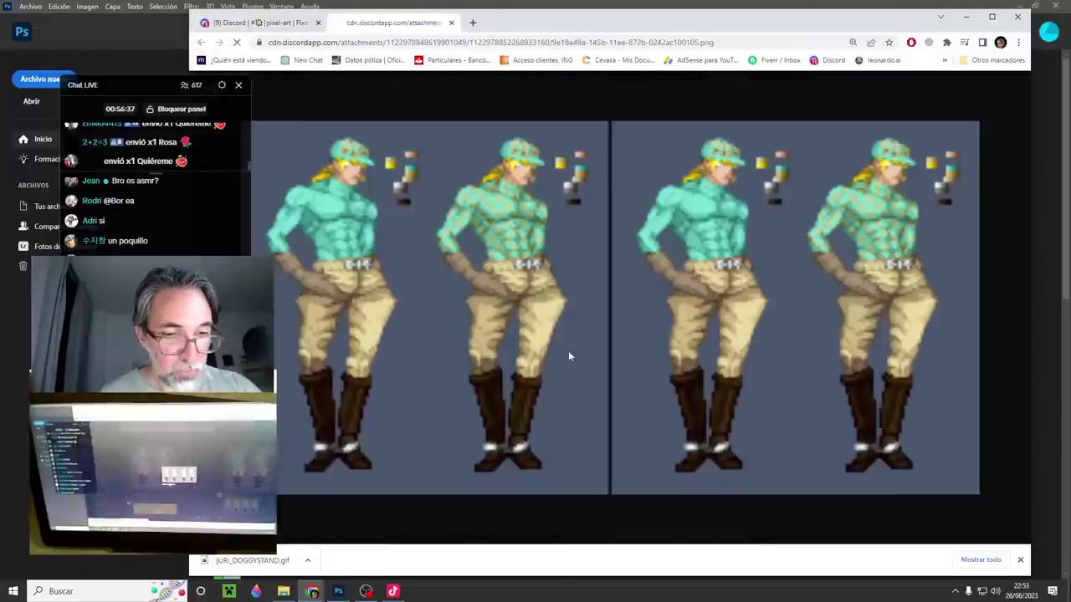
{"action": "right_click", "coordinate": [839, 244]}
{"action": "left_click", "coordinate": [870, 275]}
- Switch to Photoshop, create a new document with the default settings, and paste the copied character image into it
{"action": "key", "text": "alt+Tab"}
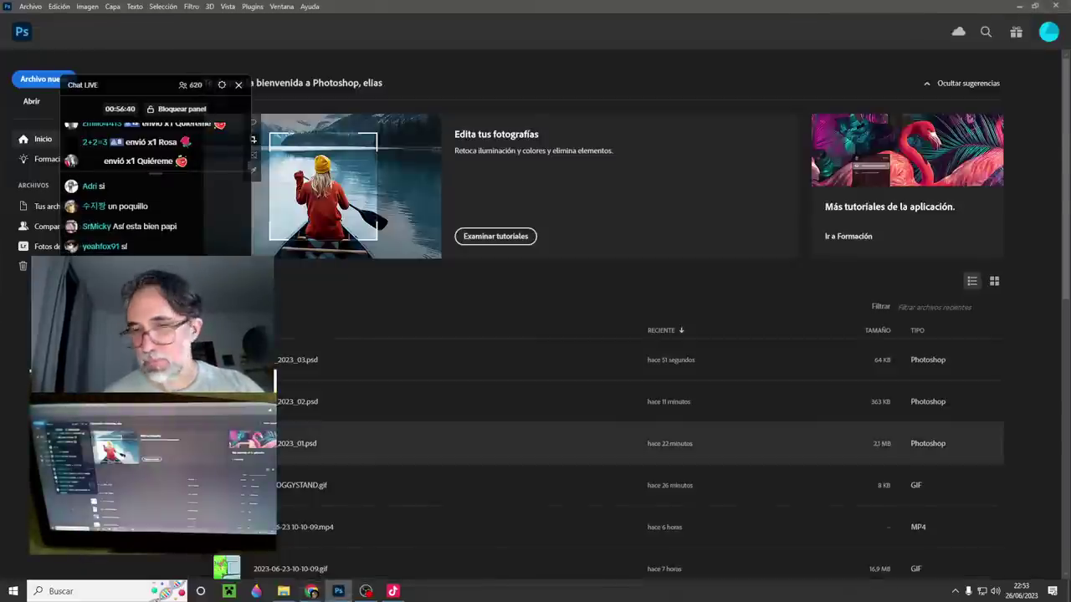
{"action": "key", "text": "ctrl+n"}
{"action": "key", "text": "Return"}
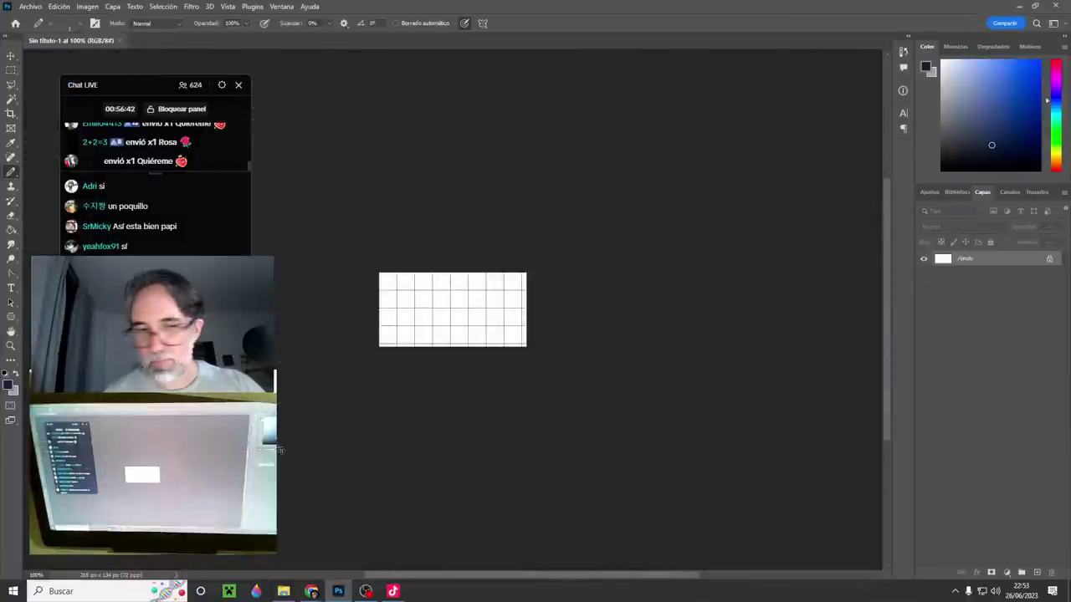
{"action": "key", "text": "ctrl+v"}
{"action": "scroll", "coordinate": [470, 293], "scroll_direction": "up", "scroll_amount": 5}
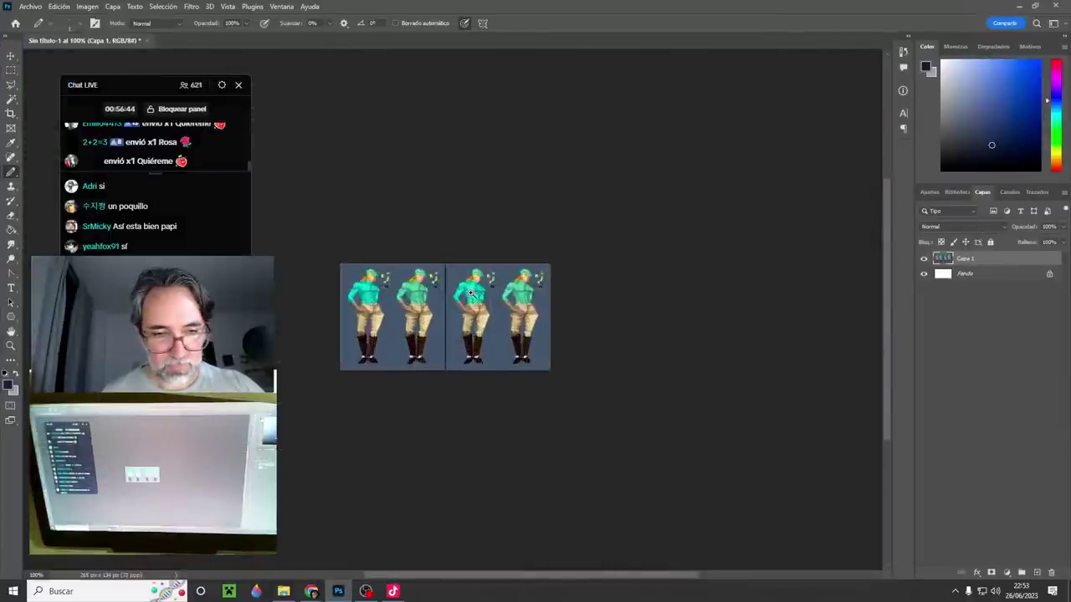
{"action": "left_click_drag", "start_coordinate": [537, 333], "coordinate": [597, 310]}
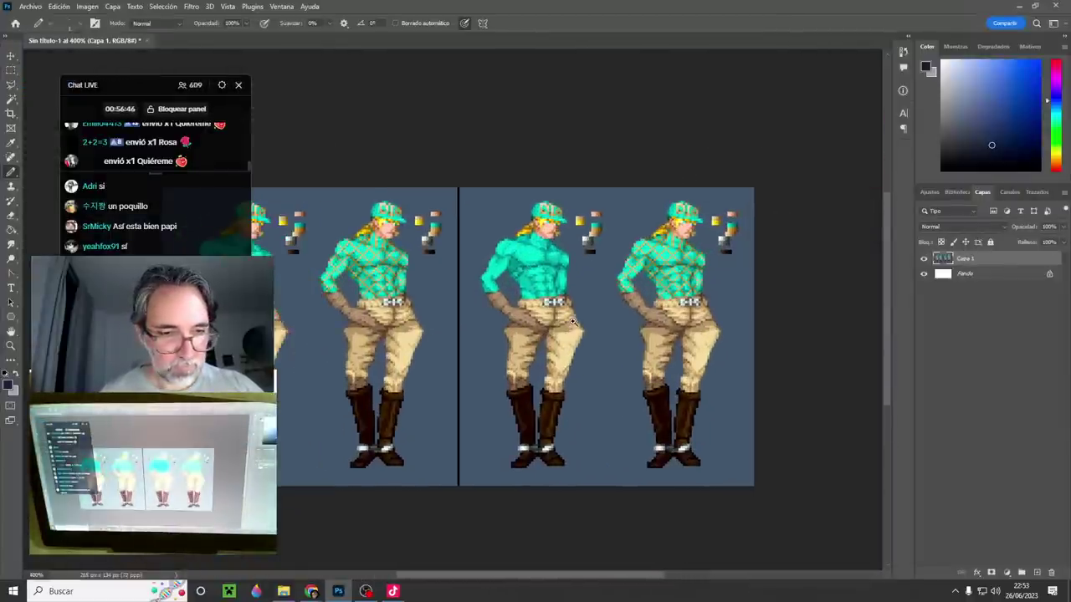
- Create a new layer and repaint the rightmost character's lower hand edge against the trousers with browns sampled from the artwork
{"action": "scroll", "coordinate": [579, 326], "scroll_direction": "up", "scroll_amount": 1}
{"action": "left_click_drag", "start_coordinate": [714, 326], "coordinate": [669, 297]}
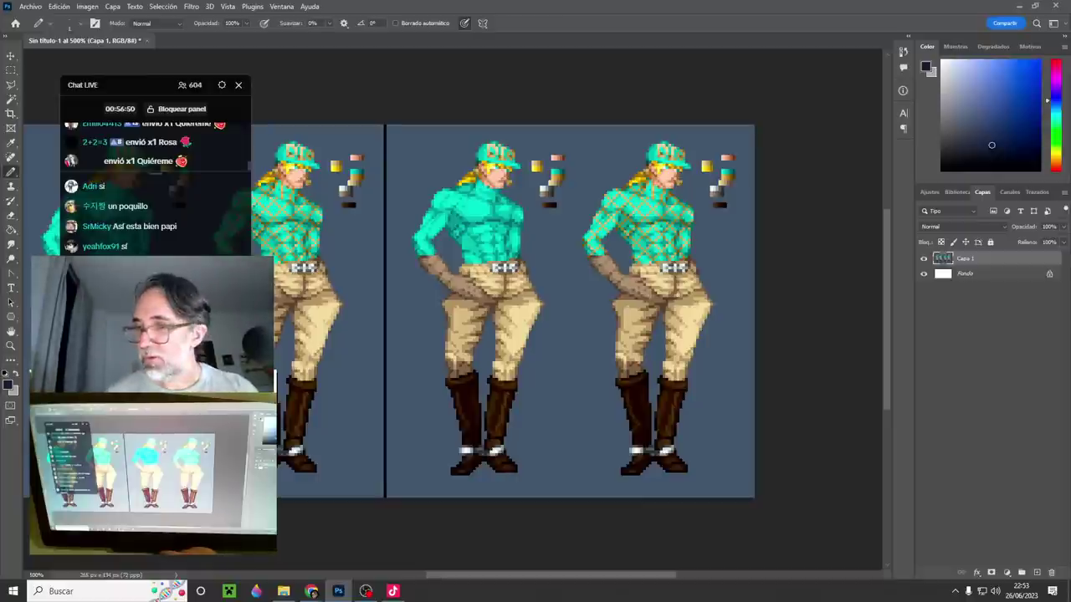
{"action": "scroll", "coordinate": [658, 308], "scroll_direction": "up", "scroll_amount": 3}
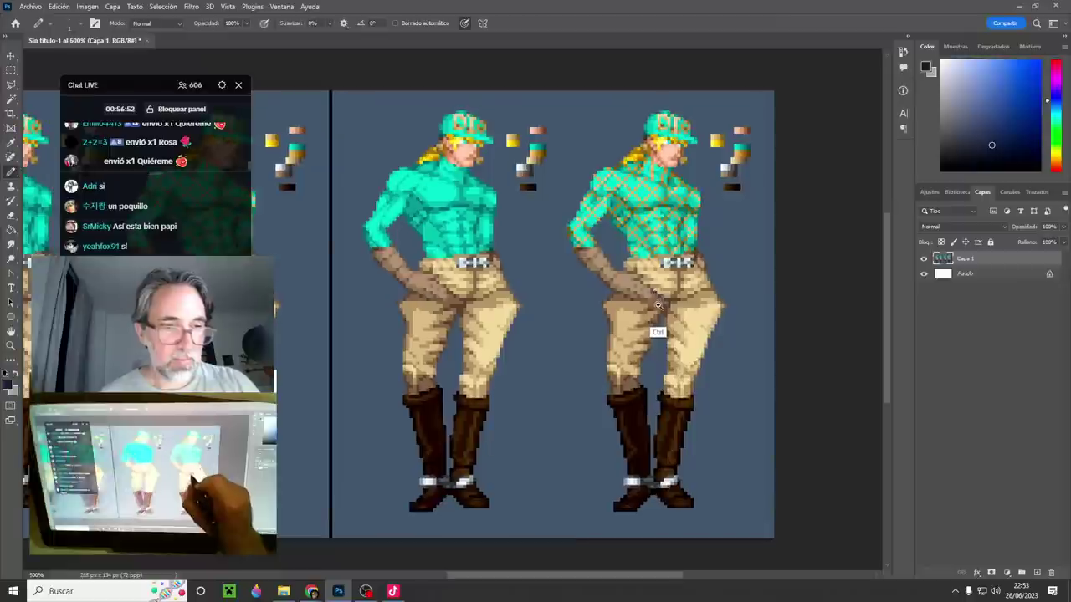
{"action": "scroll", "coordinate": [658, 309], "scroll_direction": "up", "scroll_amount": 2}
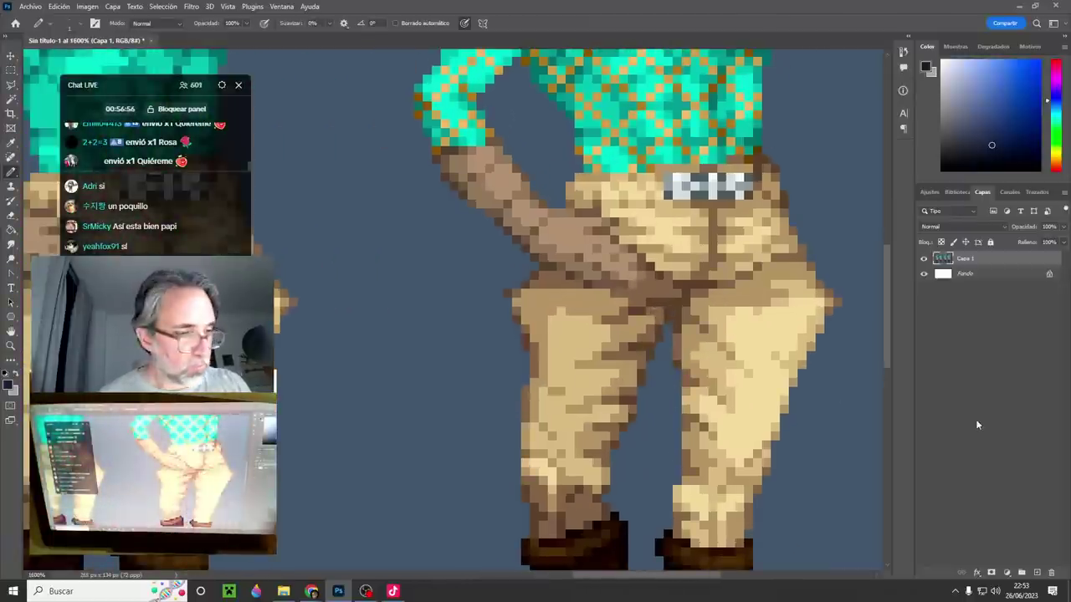
{"action": "left_click", "coordinate": [1037, 573]}
{"action": "left_click_drag", "start_coordinate": [651, 296], "coordinate": [556, 365]}
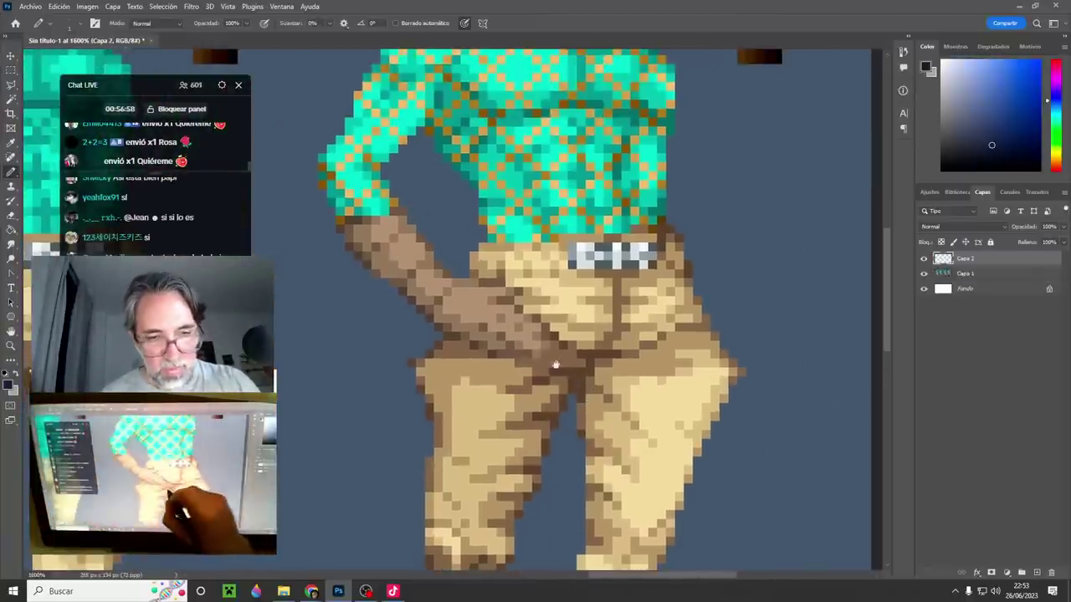
{"action": "scroll", "coordinate": [555, 364], "scroll_direction": "up", "scroll_amount": 2}
{"action": "left_click", "coordinate": [495, 339], "text": "alt"}
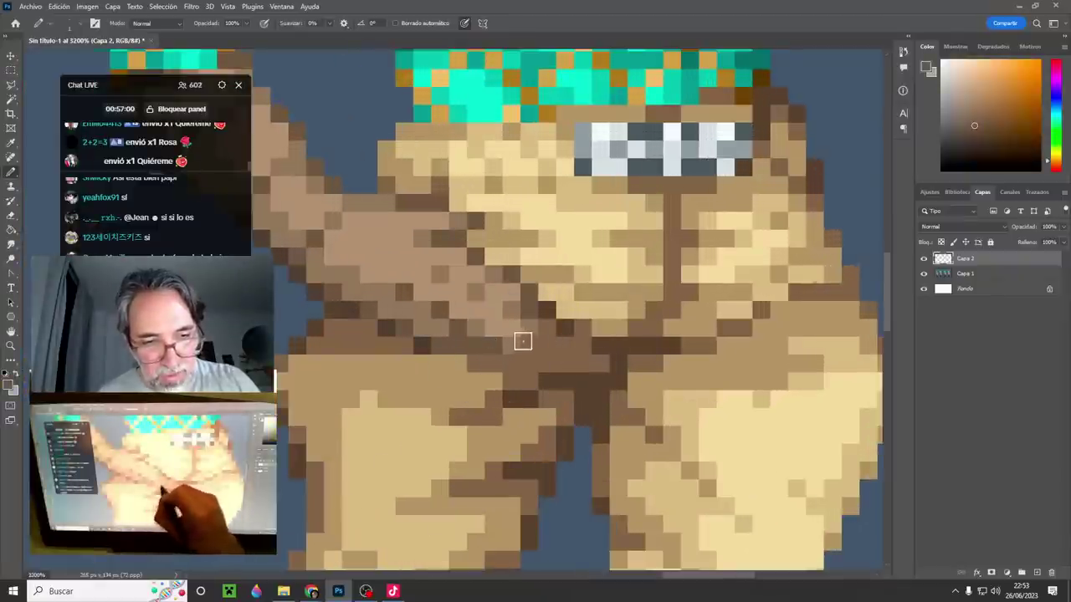
{"action": "left_click", "coordinate": [544, 307], "text": "alt"}
{"action": "left_click", "coordinate": [546, 309]}
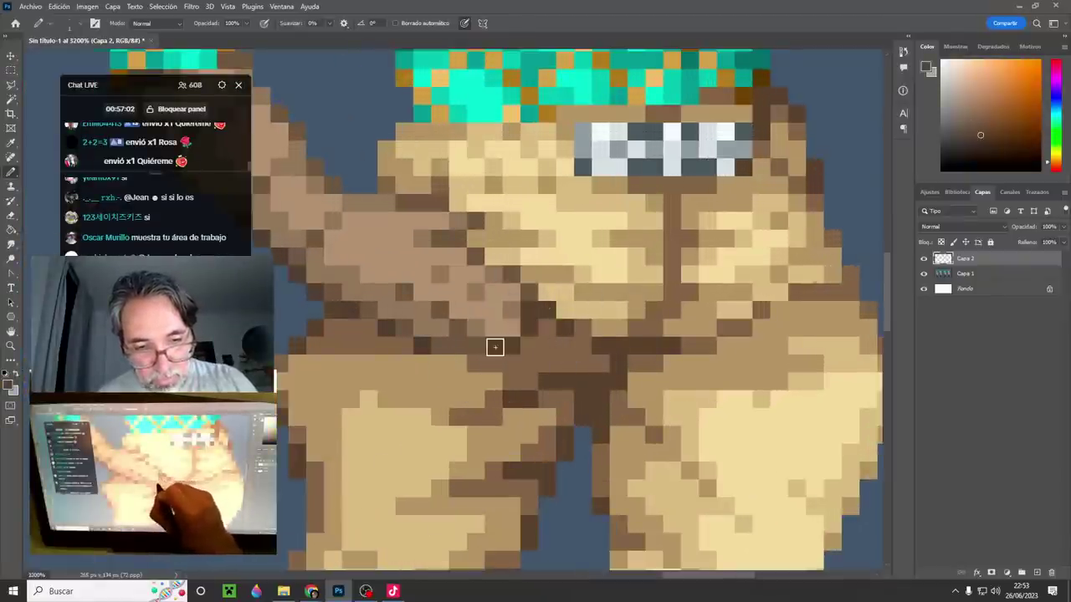
{"action": "left_click", "coordinate": [531, 294], "text": "alt"}
{"action": "left_click_drag", "start_coordinate": [497, 361], "coordinate": [536, 348]}
- Refine the fingertip shading of the rightmost character's hand with a lighter sampled brown
{"action": "left_click", "coordinate": [598, 390], "text": "ctrl+alt"}
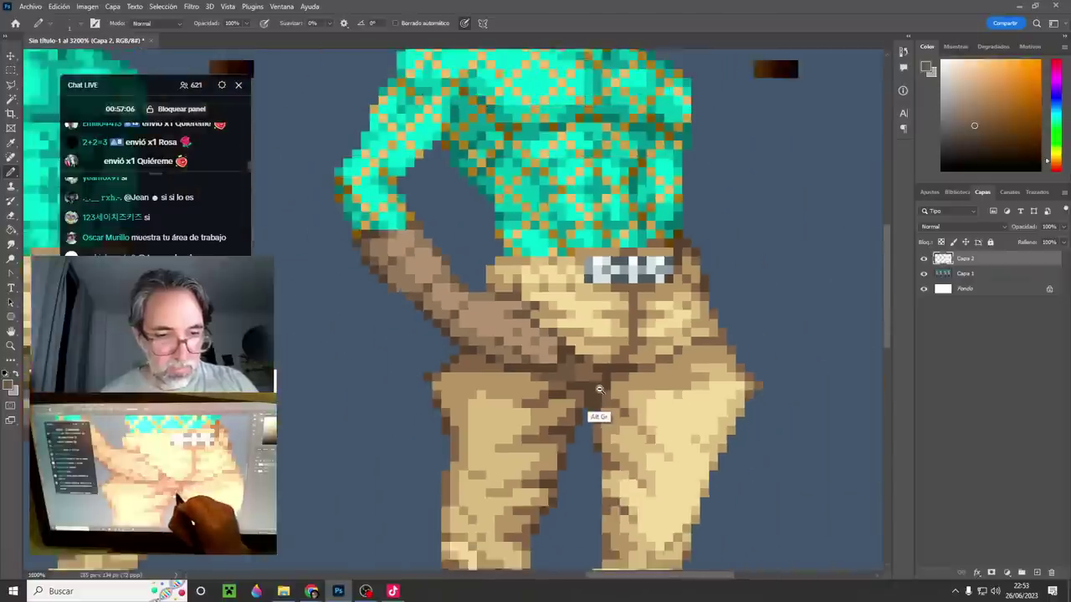
{"action": "left_click", "coordinate": [581, 380], "text": "alt"}
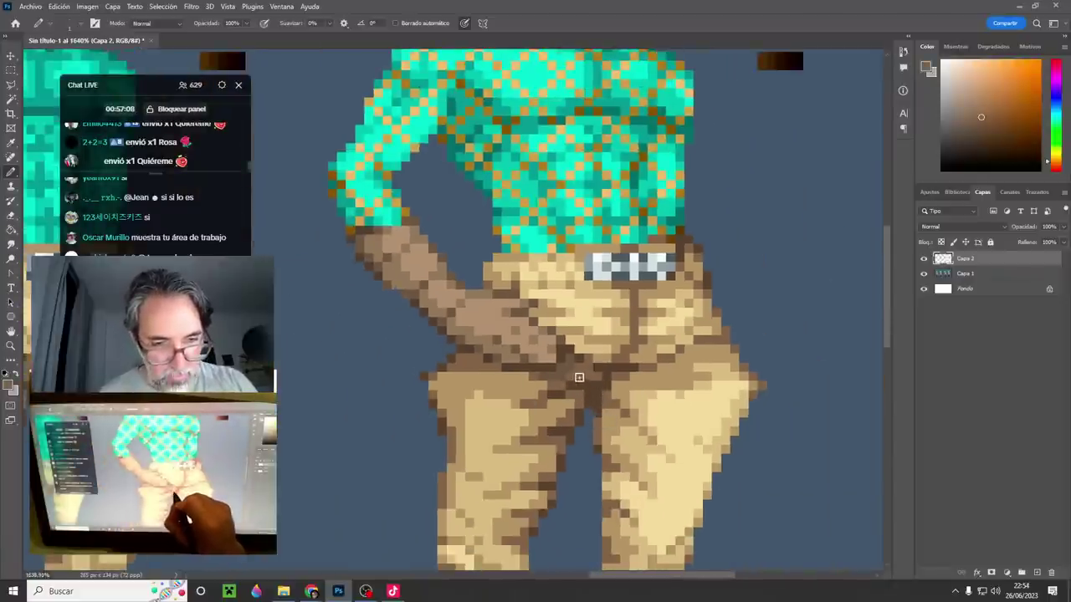
{"action": "left_click", "coordinate": [583, 393], "text": "ctrl+alt"}
{"action": "left_click", "coordinate": [589, 397], "text": "ctrl+alt"}
{"action": "left_click", "coordinate": [584, 396], "text": "ctrl+alt"}
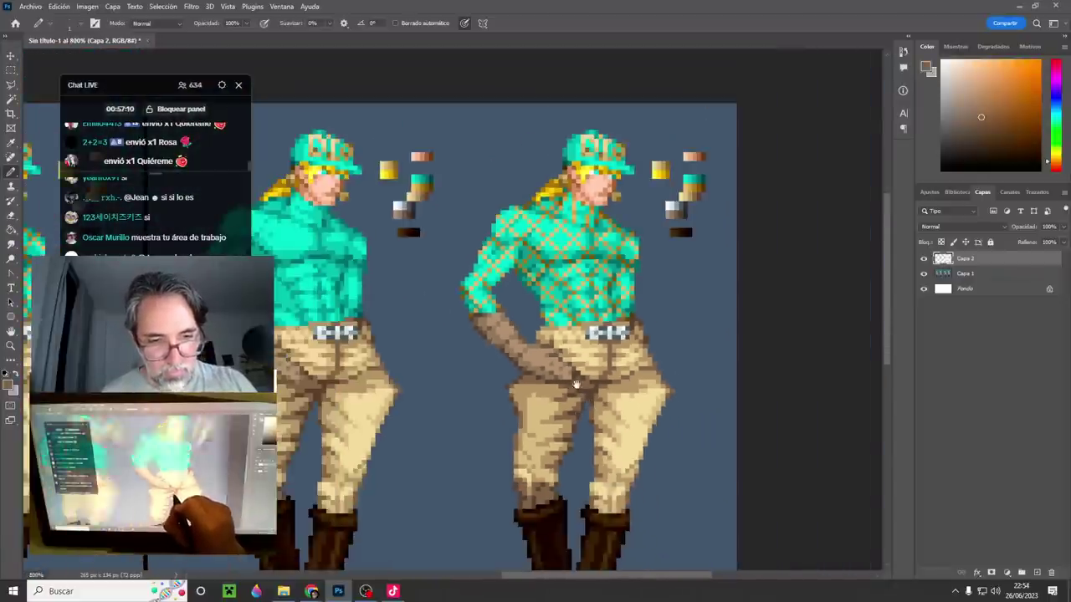
{"action": "left_click", "coordinate": [569, 387], "text": "ctrl"}
{"action": "left_click", "coordinate": [562, 390], "text": "ctrl"}
{"action": "left_click", "coordinate": [563, 387], "text": "ctrl"}
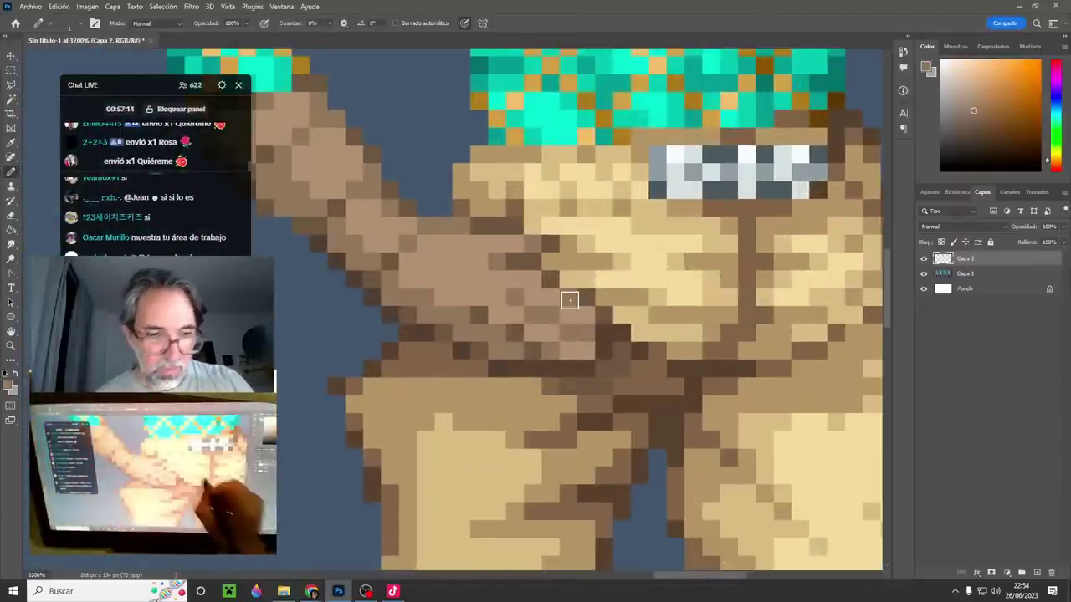
- Compare the rightmost character's hand with the correction layer hidden and shown
{"action": "left_click", "coordinate": [607, 368], "text": "ctrl+alt"}
{"action": "left_click", "coordinate": [612, 382], "text": "ctrl+alt"}
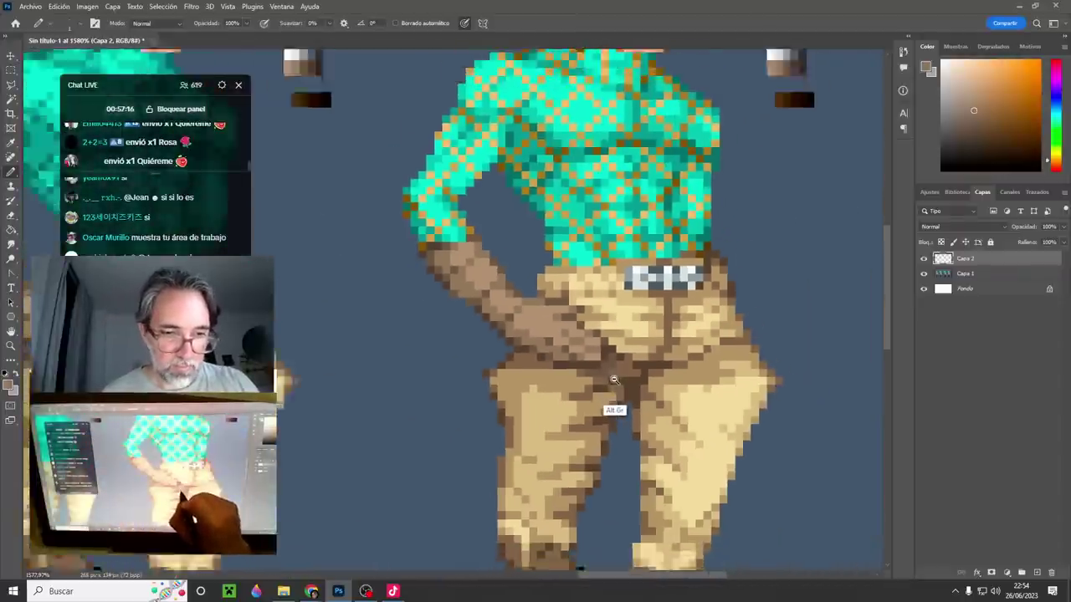
{"action": "left_click", "coordinate": [614, 388], "text": "ctrl+alt"}
{"action": "left_click", "coordinate": [617, 396], "text": "ctrl+alt"}
{"action": "scroll", "coordinate": [616, 399], "scroll_direction": "down", "scroll_amount": 1}
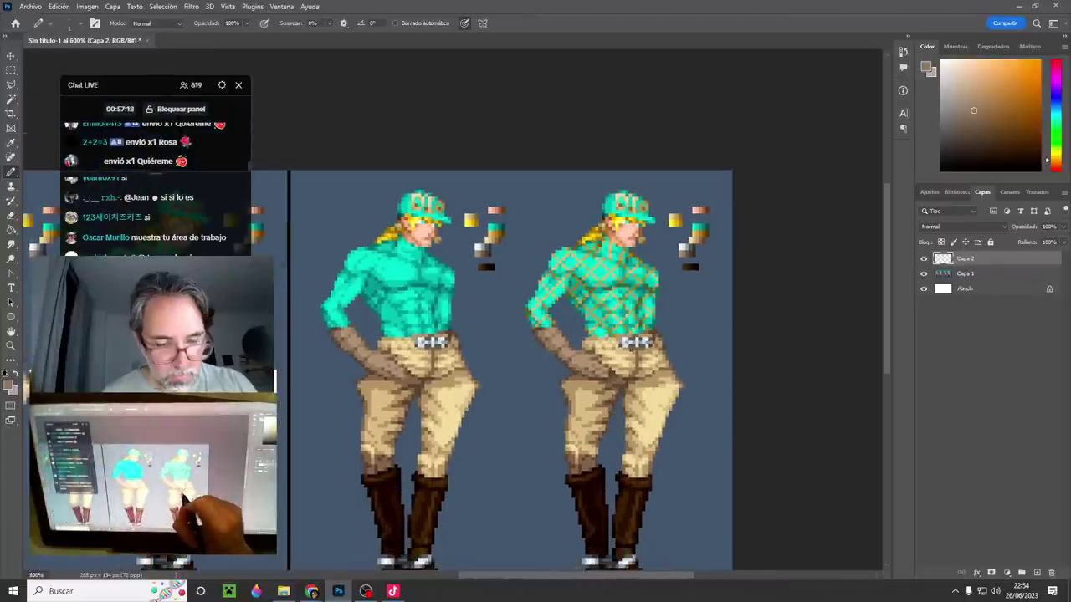
{"action": "left_click_drag", "start_coordinate": [628, 399], "coordinate": [597, 298]}
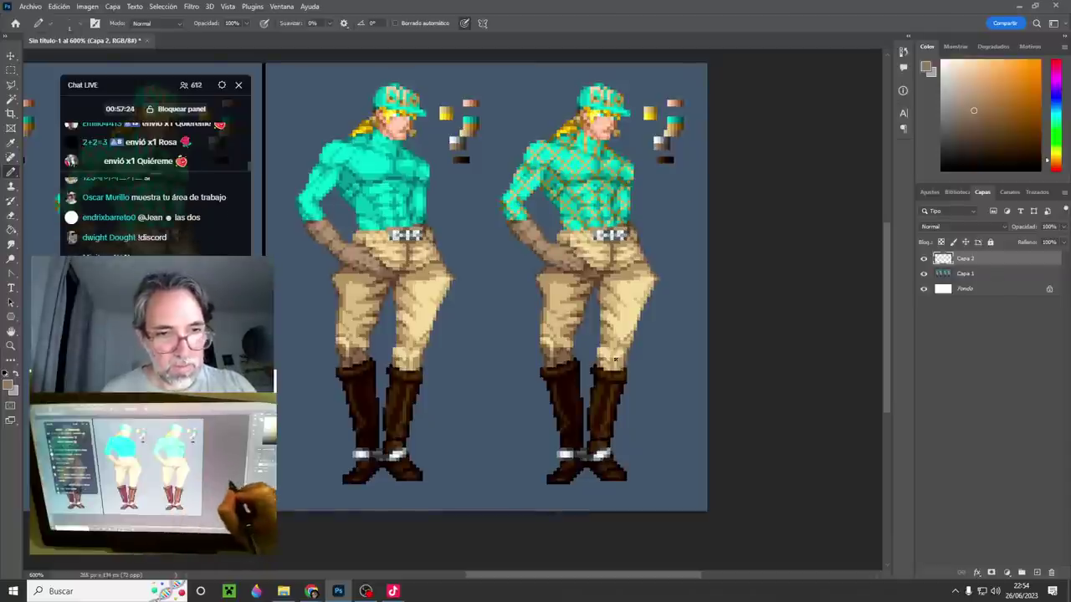
{"action": "left_click_drag", "start_coordinate": [657, 341], "coordinate": [663, 350]}
{"action": "left_click", "coordinate": [926, 261]}
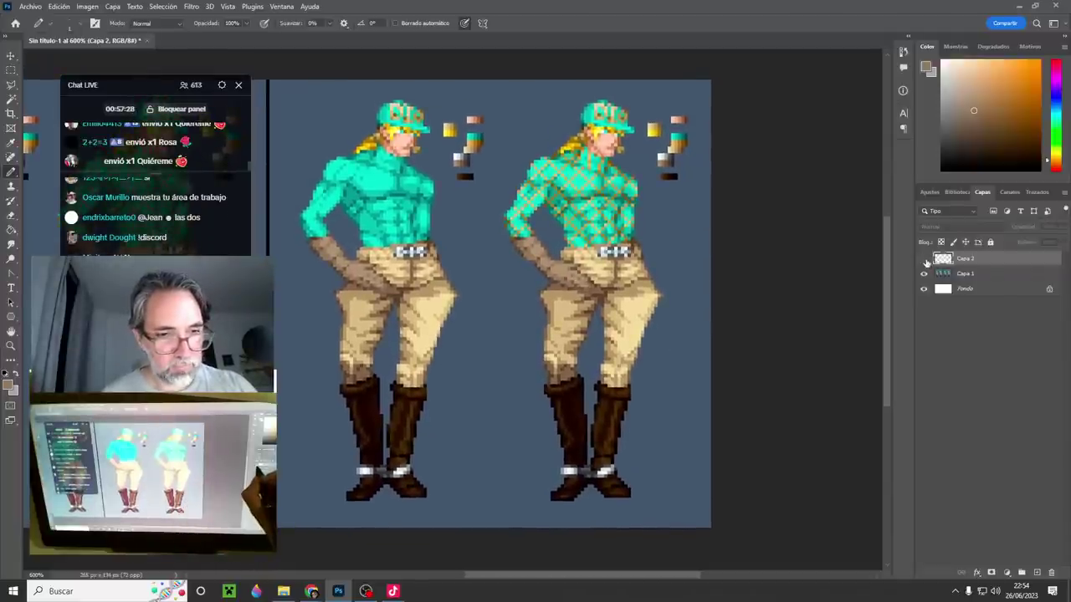
{"action": "left_click", "coordinate": [925, 260]}
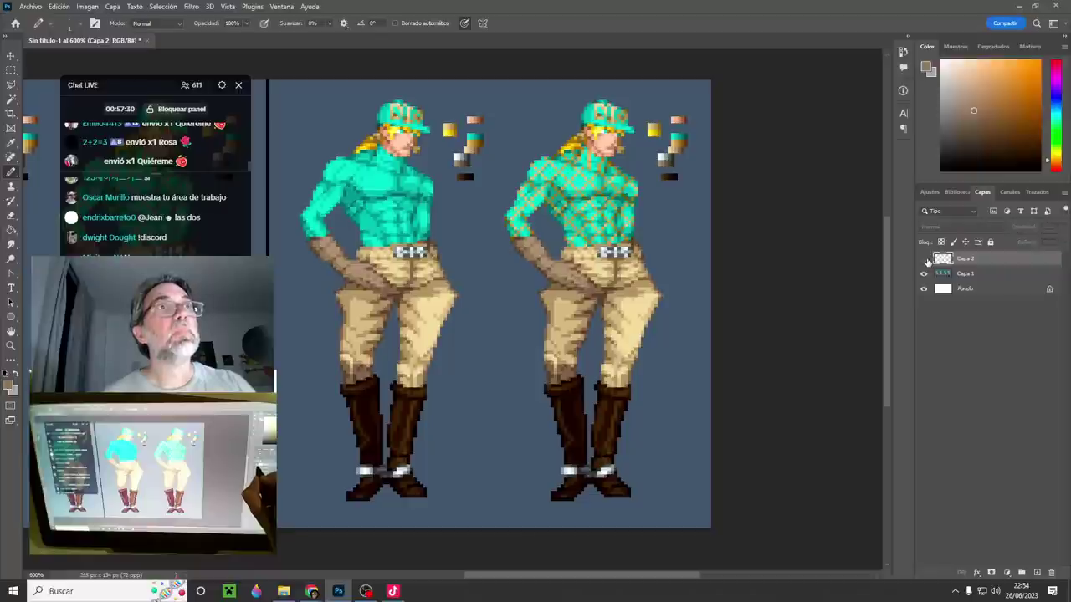
{"action": "left_click", "coordinate": [925, 261]}
{"action": "left_click", "coordinate": [925, 262]}
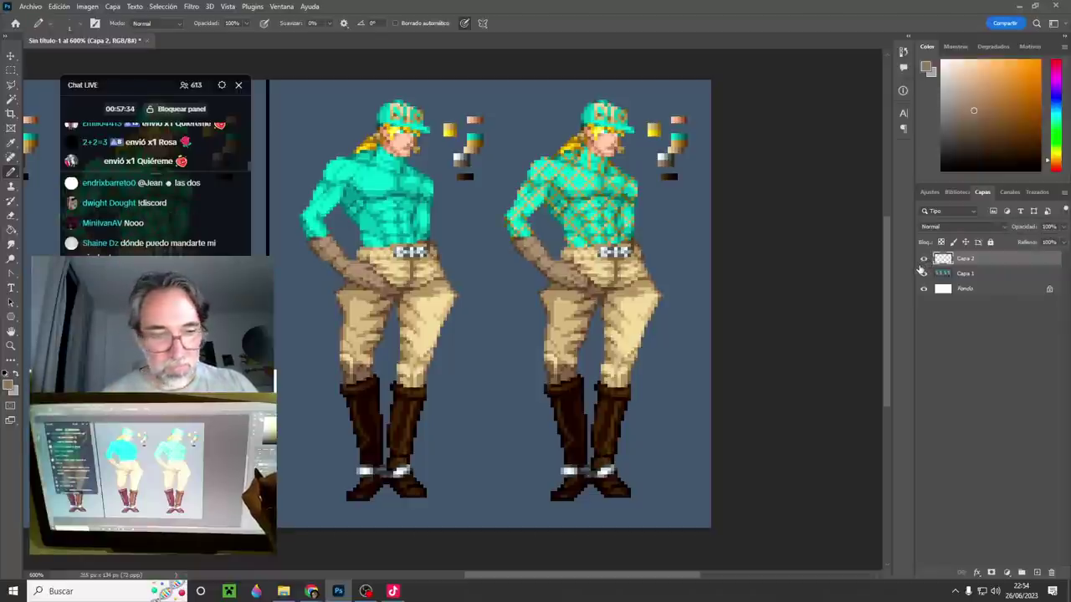
{"action": "left_click_drag", "start_coordinate": [667, 395], "coordinate": [681, 399]}
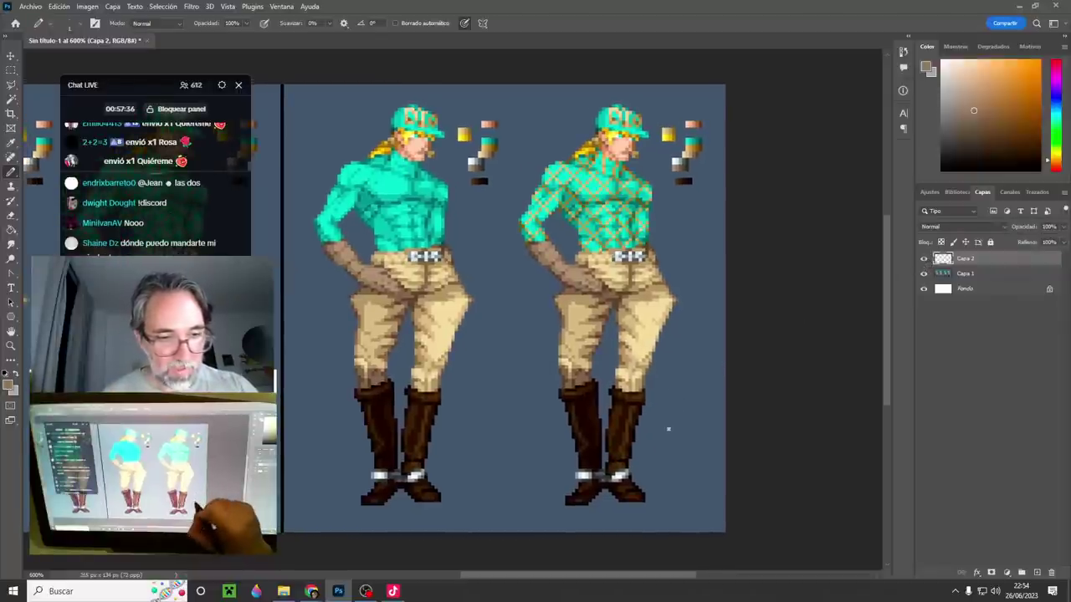
- Select all brown tones of the boots on Capa 1 with the Magic Wand and copy them to a new layer
{"action": "left_click", "coordinate": [613, 441], "text": "ctrl"}
{"action": "left_click", "coordinate": [611, 437], "text": "ctrl"}
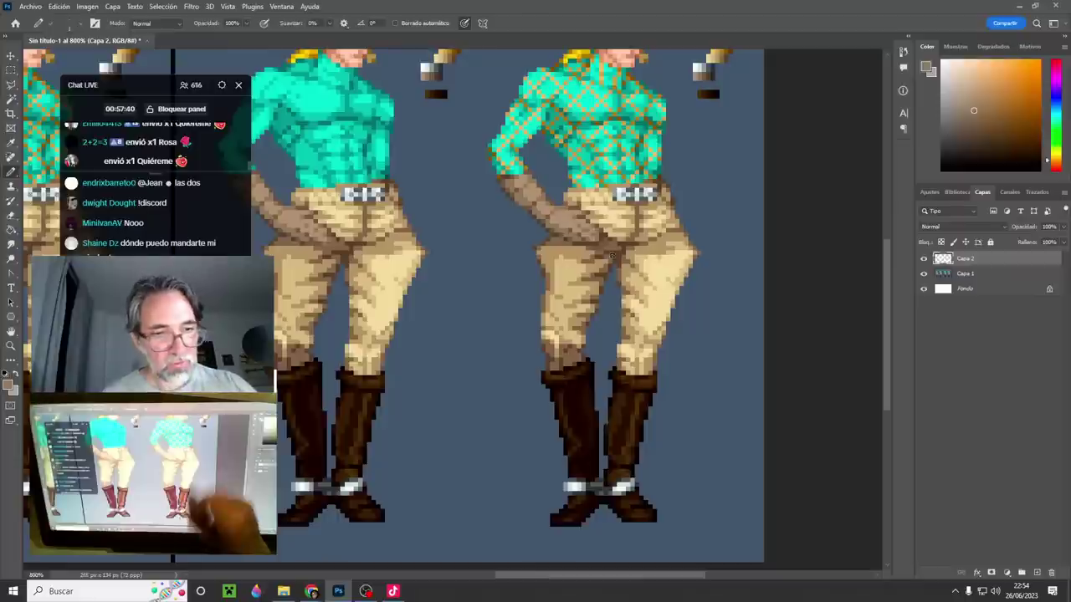
{"action": "left_click", "coordinate": [13, 99]}
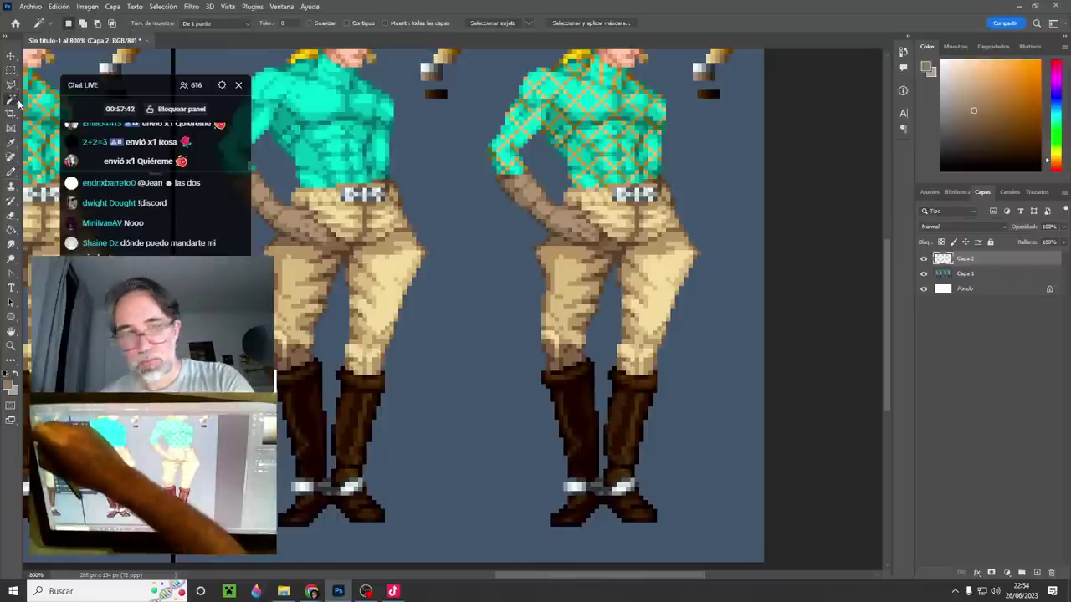
{"action": "left_click", "coordinate": [944, 271]}
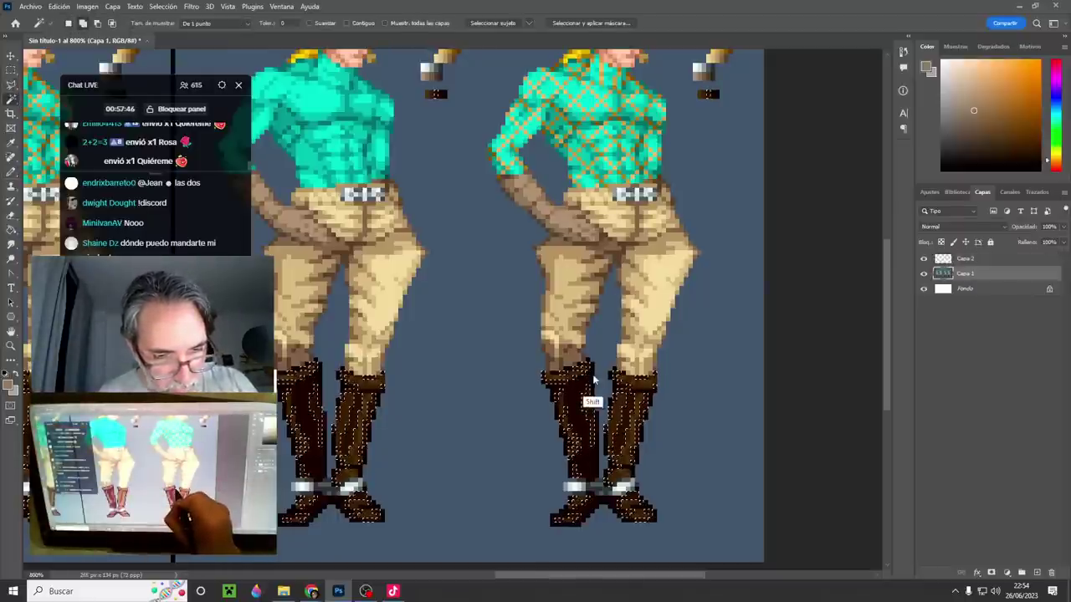
{"action": "left_click", "coordinate": [589, 407], "text": "shift"}
{"action": "left_click", "coordinate": [575, 379], "text": "shift"}
{"action": "left_click", "coordinate": [573, 382], "text": "shift"}
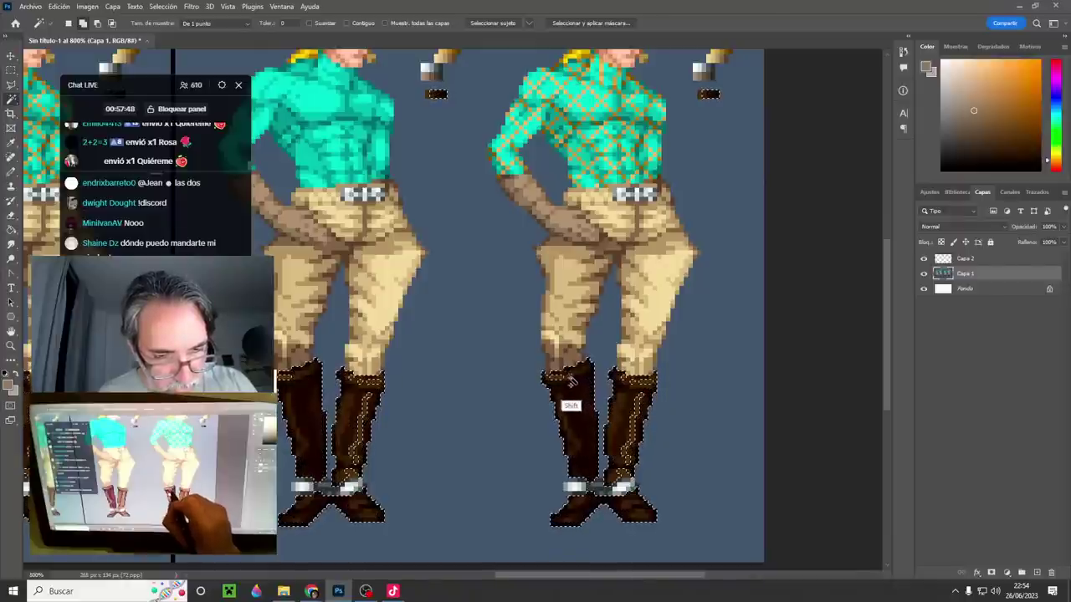
{"action": "left_click", "coordinate": [566, 404], "text": "shift"}
{"action": "left_click", "coordinate": [639, 392], "text": "shift"}
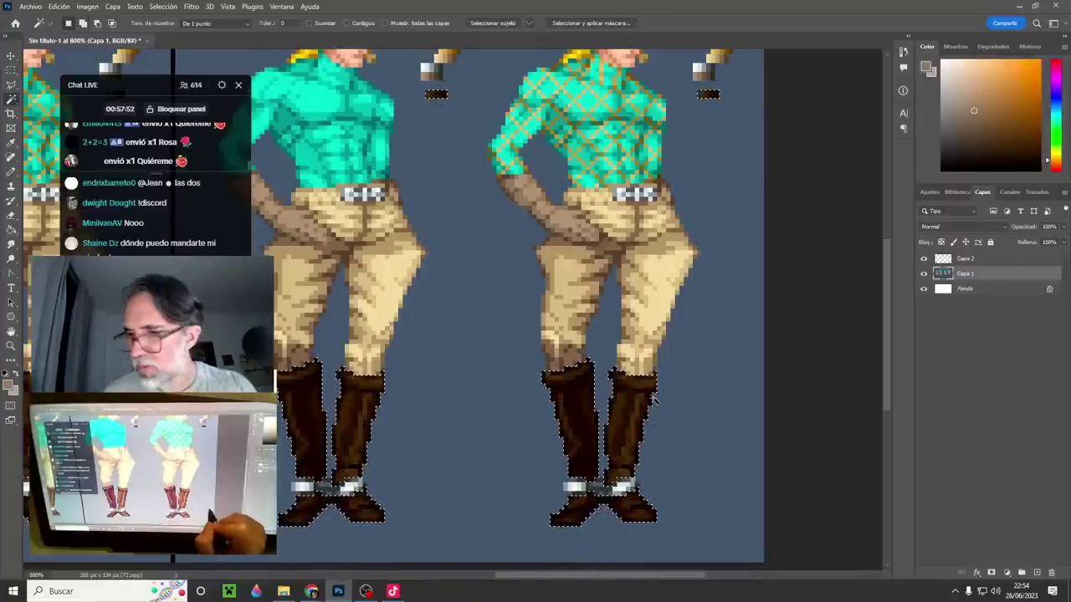
{"action": "key", "text": "ctrl+j"}
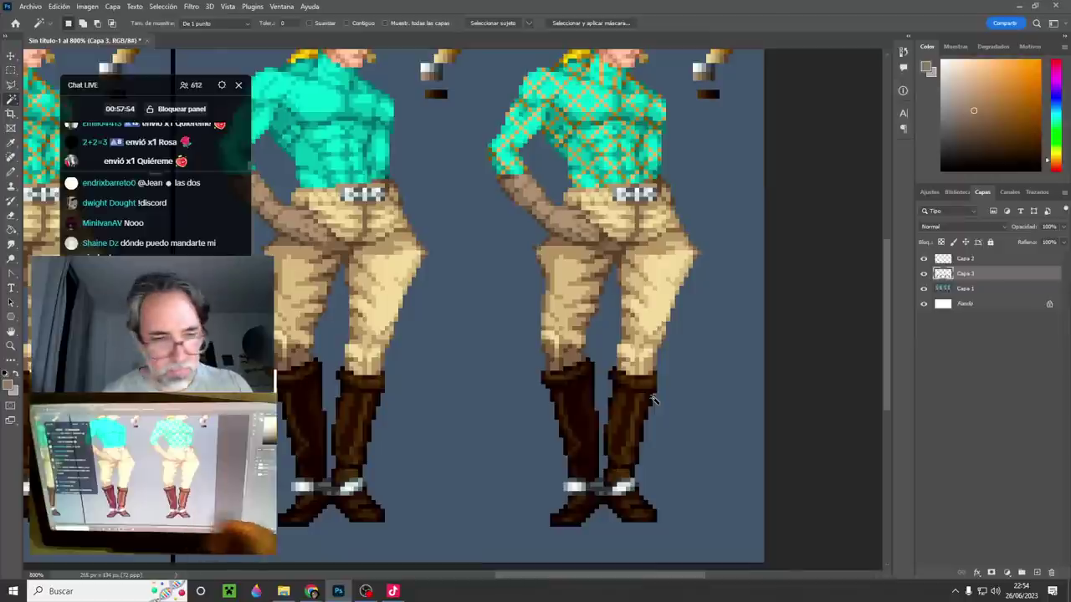
- Delete the other characters' boots from the copied layer, keeping only the rightmost character's, and clear the selection
{"action": "key", "text": "m"}
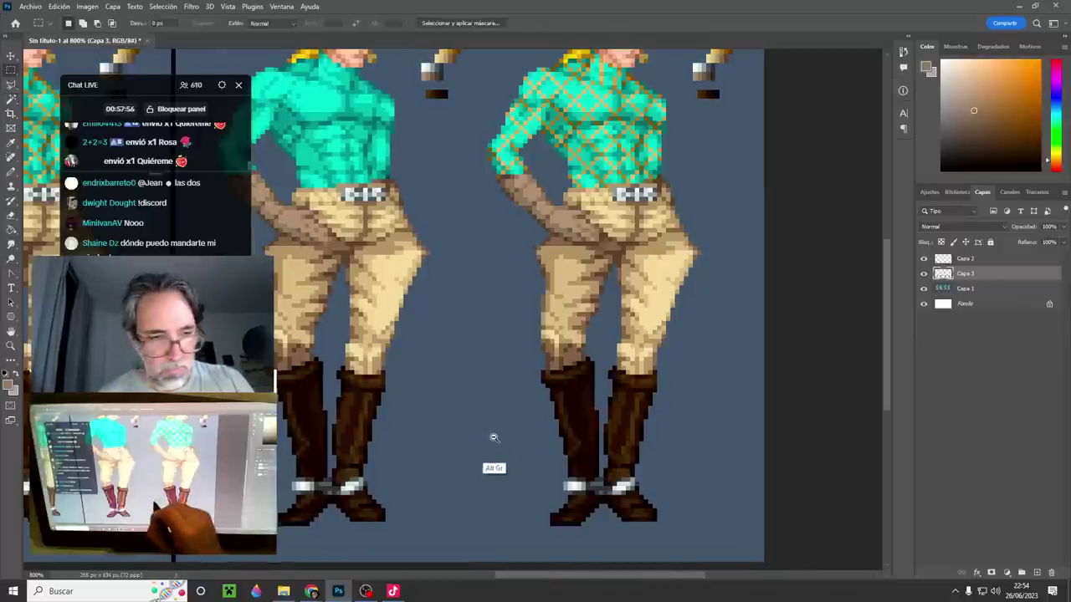
{"action": "left_click_drag", "start_coordinate": [494, 438], "coordinate": [767, 423]}
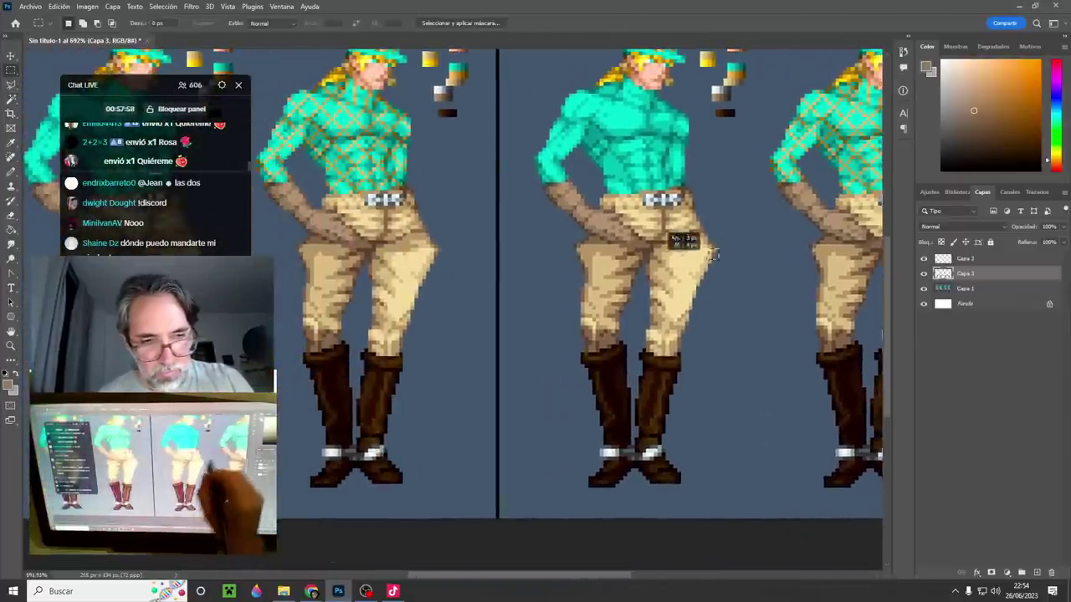
{"action": "left_click_drag", "start_coordinate": [717, 249], "coordinate": [48, 514]}
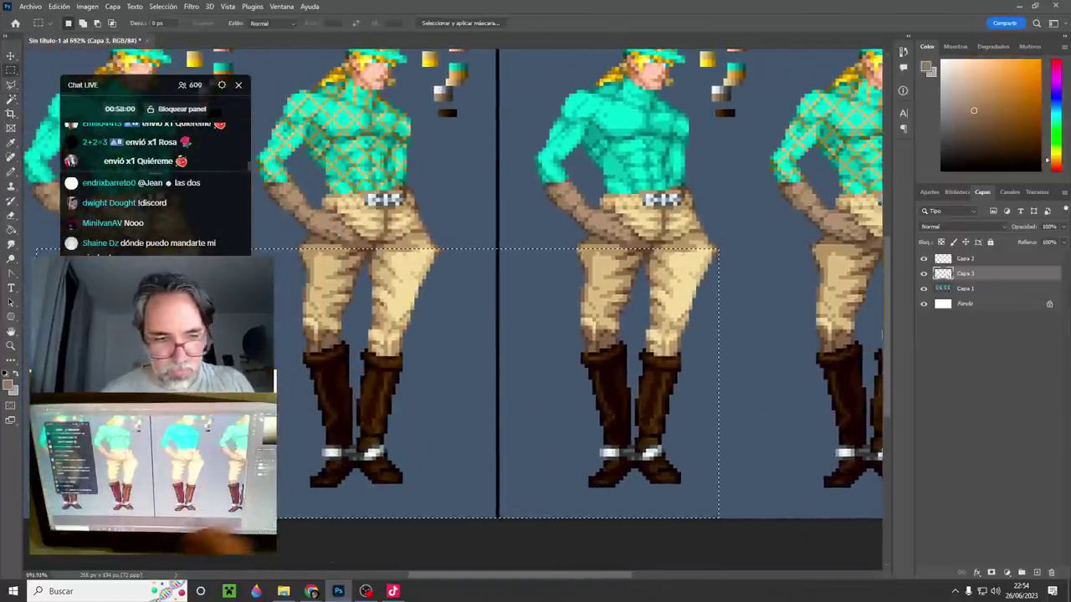
{"action": "left_click_drag", "start_coordinate": [737, 421], "coordinate": [607, 418]}
{"action": "key", "text": "ctrl+d"}
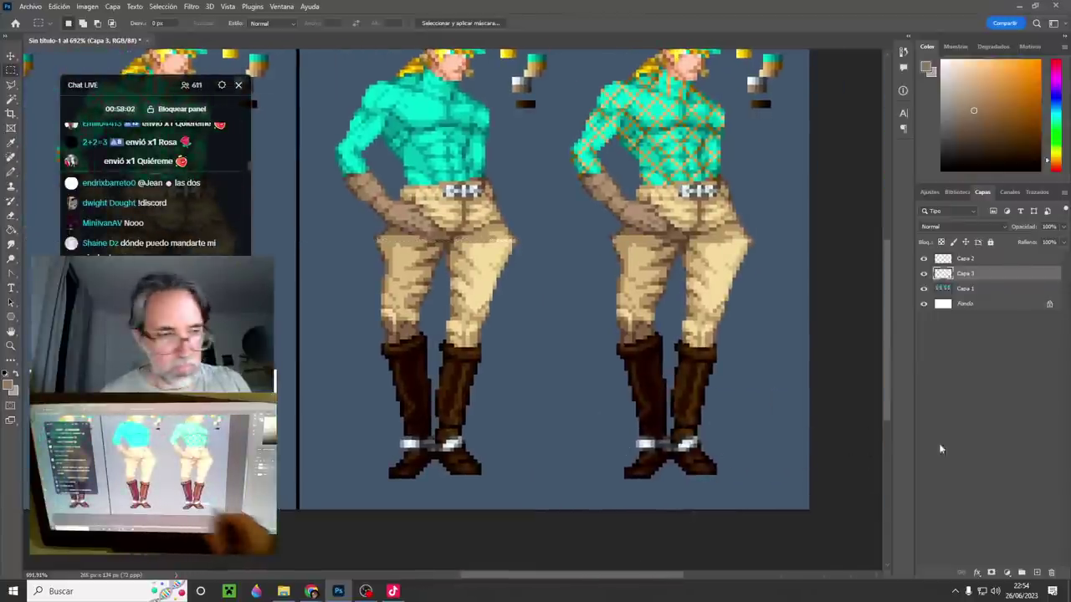
- Add a Brightness/Contrast adjustment layer and clip it to the copied boots layer
{"action": "left_click", "coordinate": [1006, 573]}
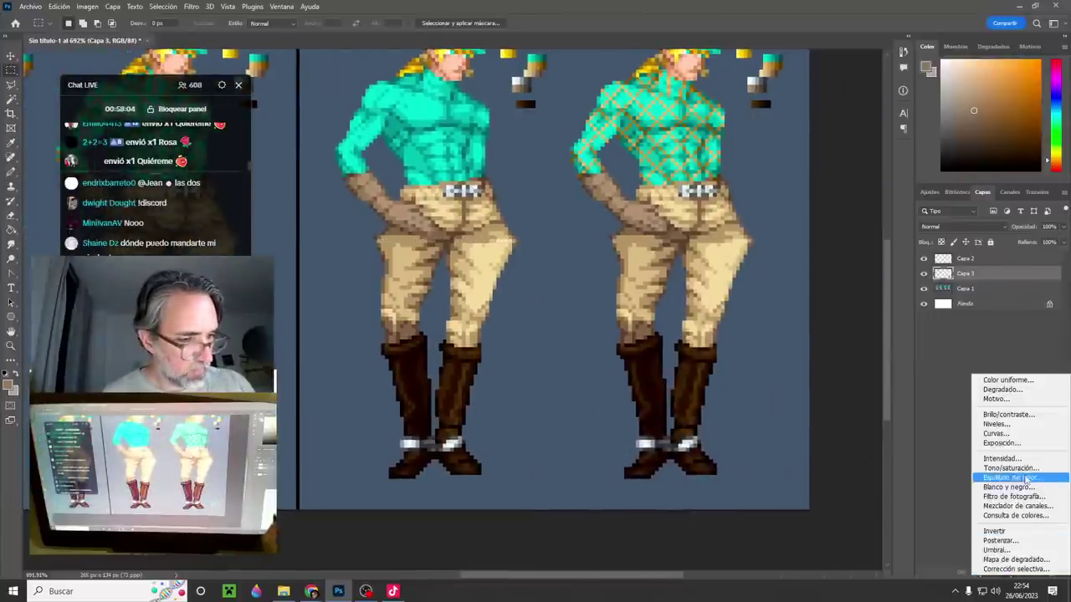
{"action": "left_click", "coordinate": [1020, 413]}
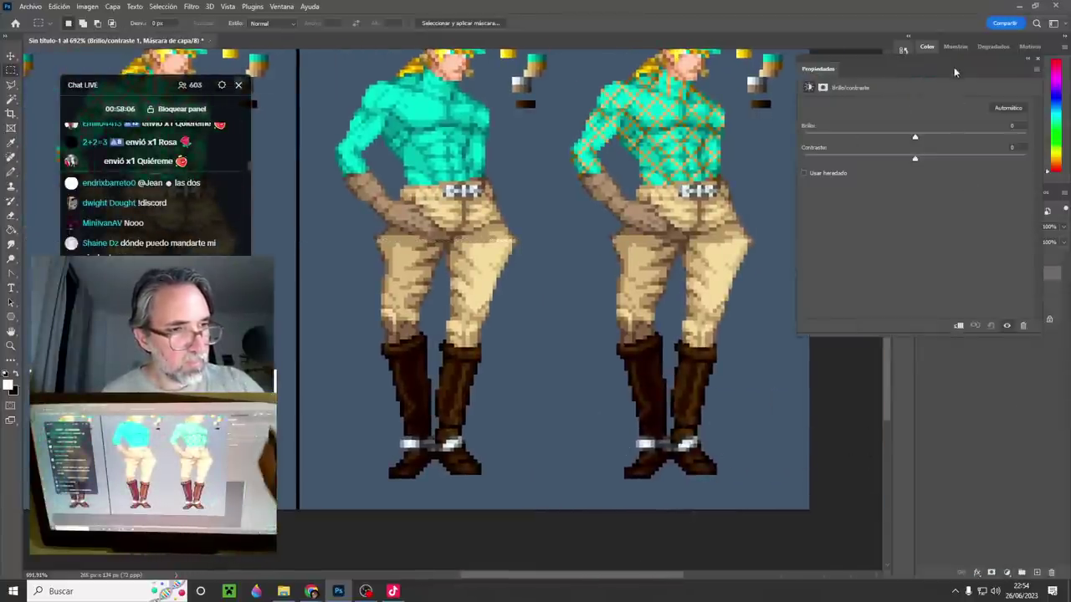
{"action": "left_click_drag", "start_coordinate": [954, 67], "coordinate": [927, 468]}
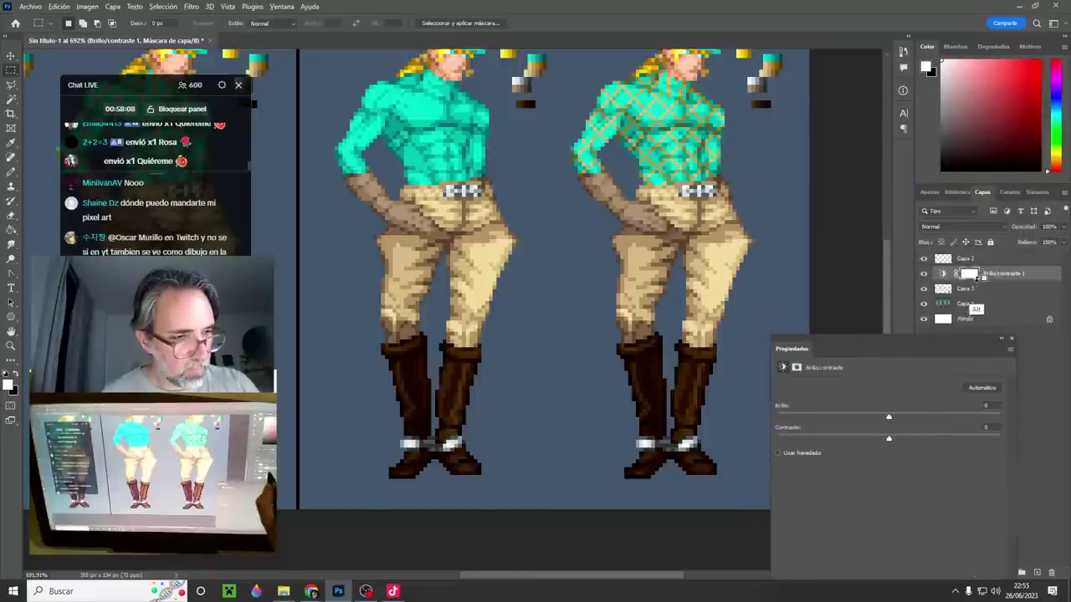
{"action": "left_click", "coordinate": [977, 281], "text": "alt"}
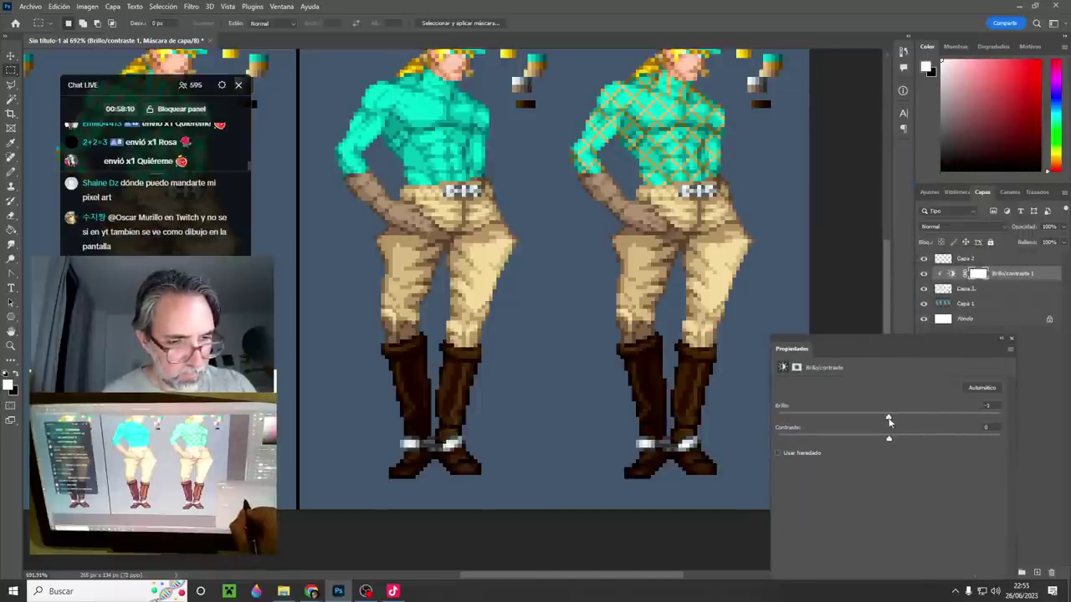
- Lighten the boots using the legacy adjustment mode with brightness about 5 and contrast -13, and hide the adjustment to compare
{"action": "left_click_drag", "start_coordinate": [903, 420], "coordinate": [941, 419]}
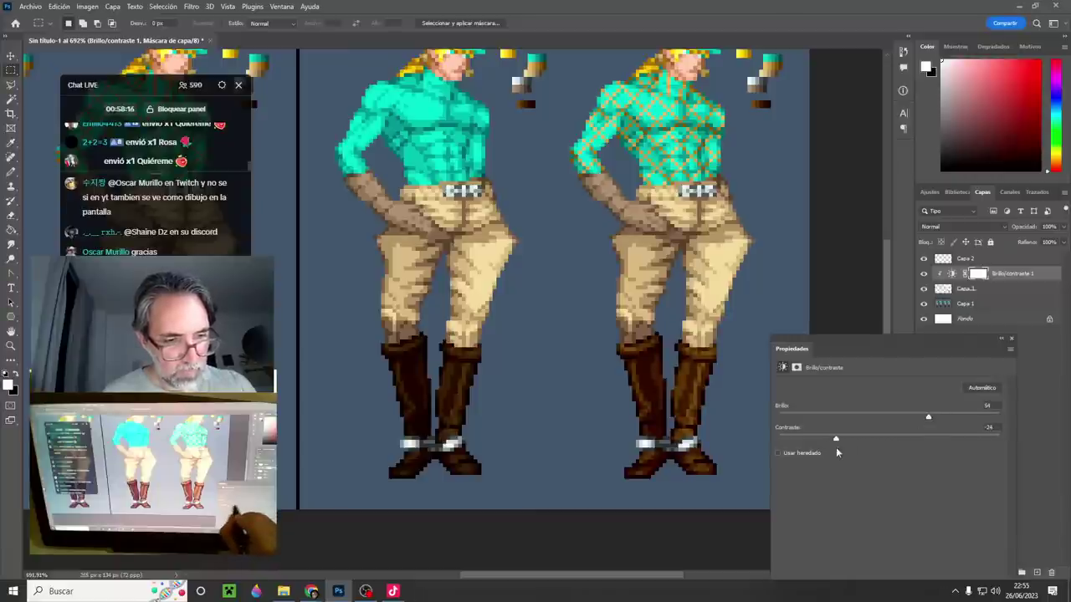
{"action": "left_click", "coordinate": [790, 453]}
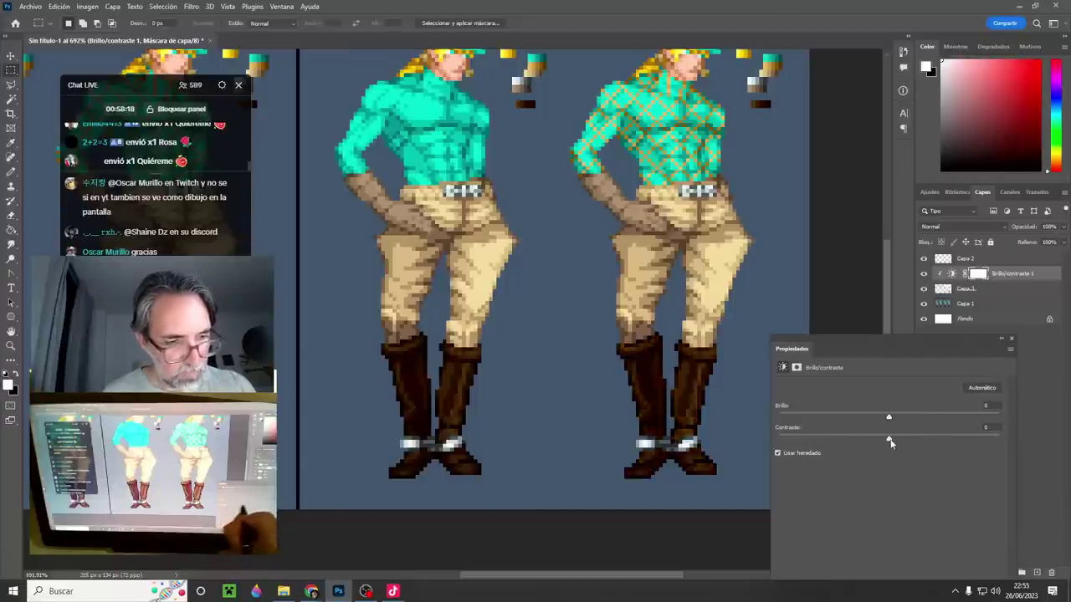
{"action": "left_click_drag", "start_coordinate": [889, 440], "coordinate": [897, 420]}
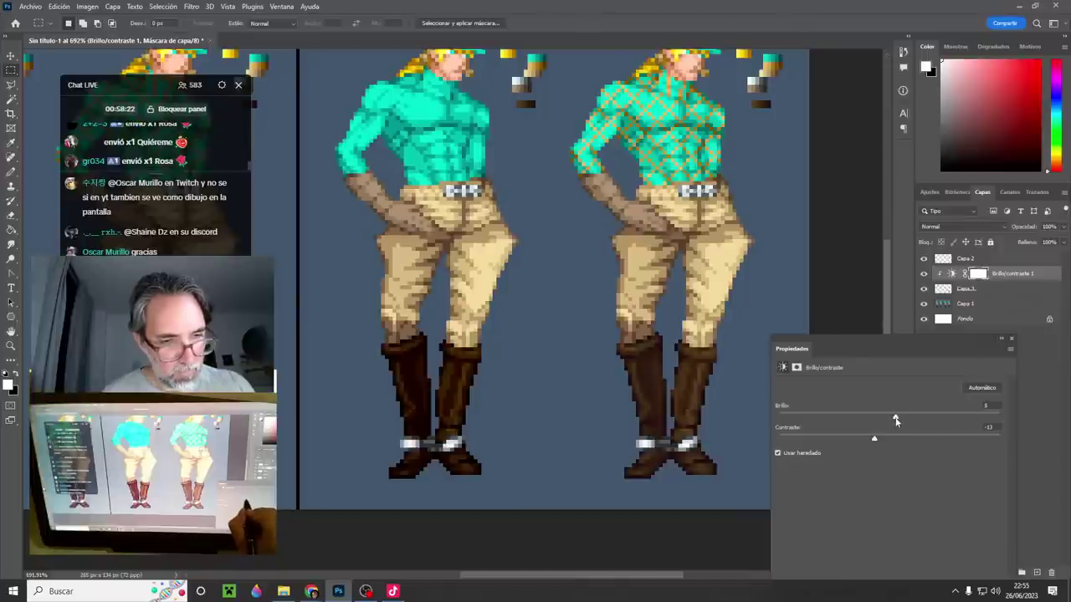
{"action": "left_click", "coordinate": [1012, 338]}
{"action": "left_click", "coordinate": [926, 274]}
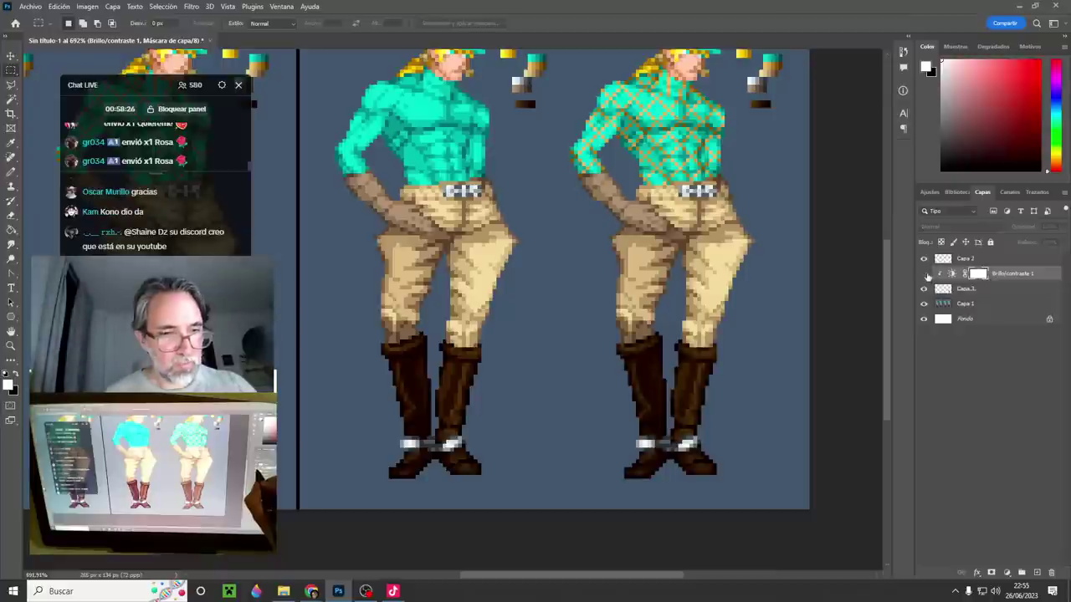
- Show the Brightness/Contrast adjustment again, reduce its opacity to 80%, and compare the boots with and without it
{"action": "left_click", "coordinate": [926, 274]}
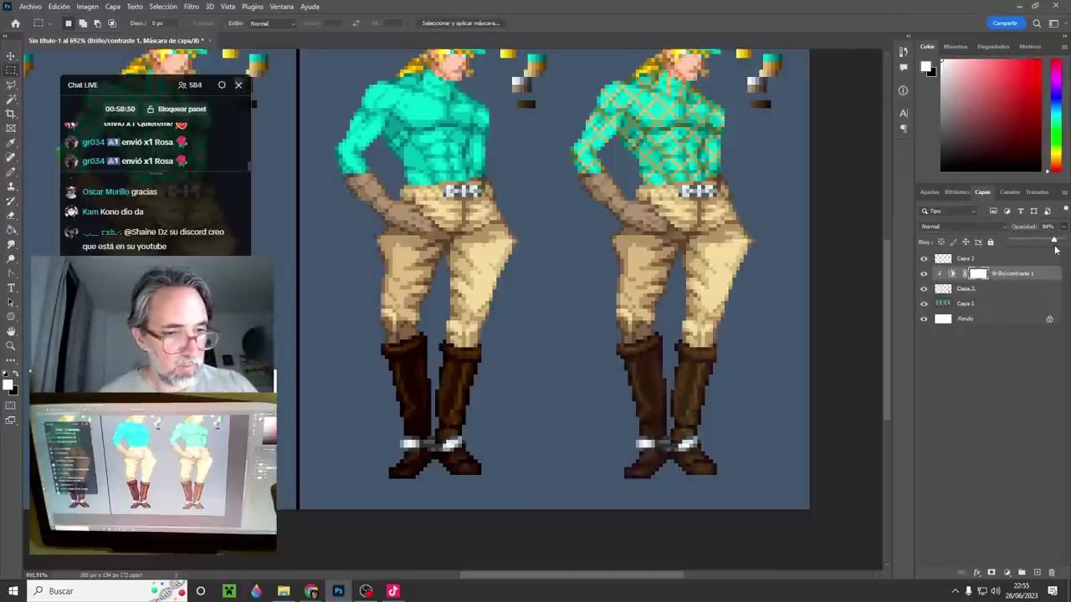
{"action": "left_click", "coordinate": [749, 363], "text": "alt"}
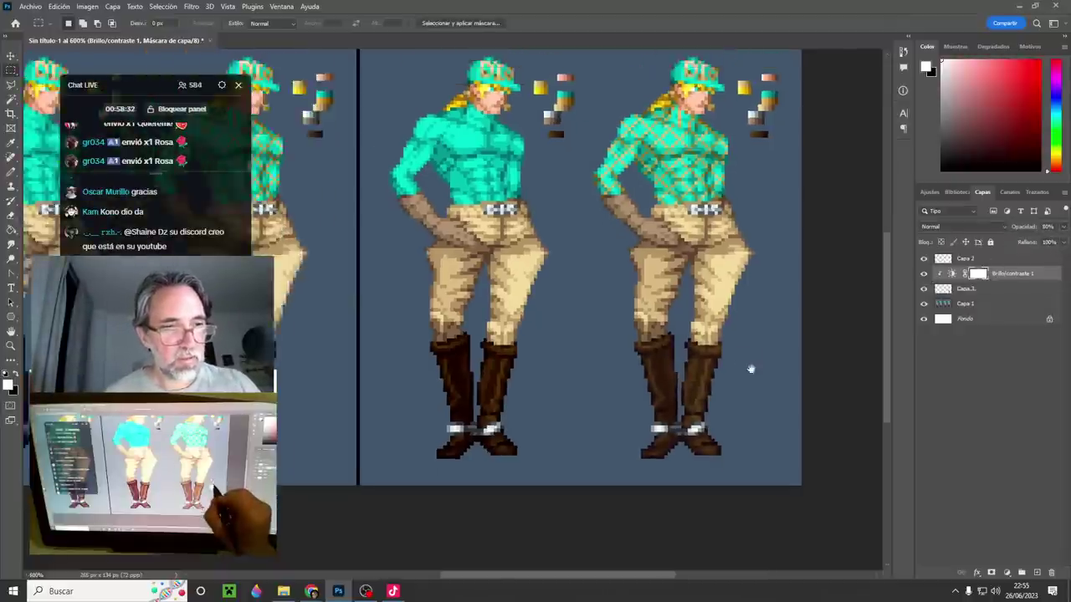
{"action": "left_click_drag", "start_coordinate": [750, 369], "coordinate": [680, 411]}
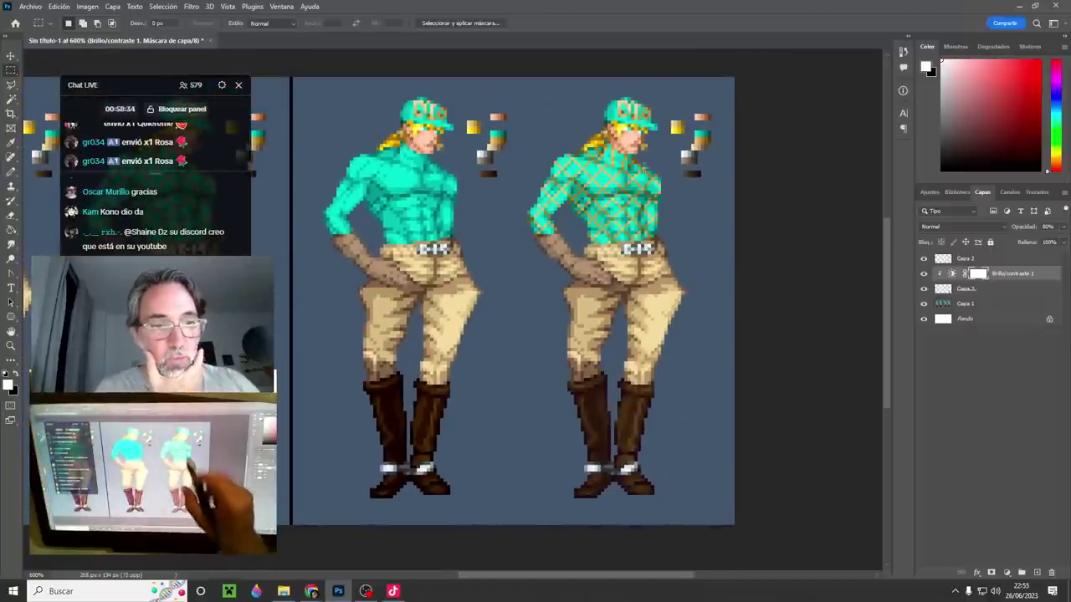
{"action": "left_click", "coordinate": [925, 275]}
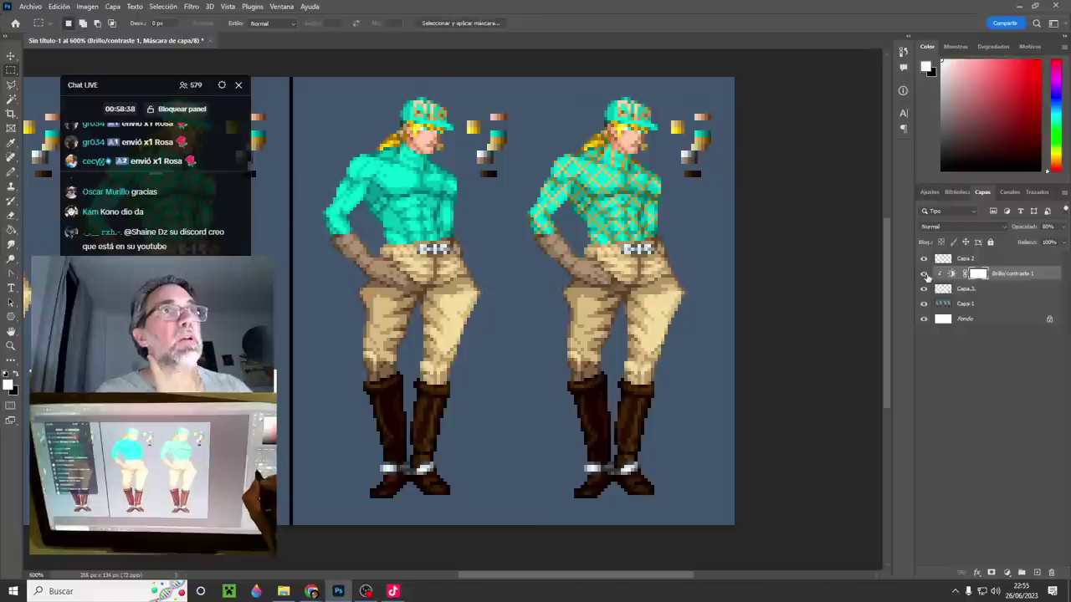
{"action": "left_click", "coordinate": [925, 276]}
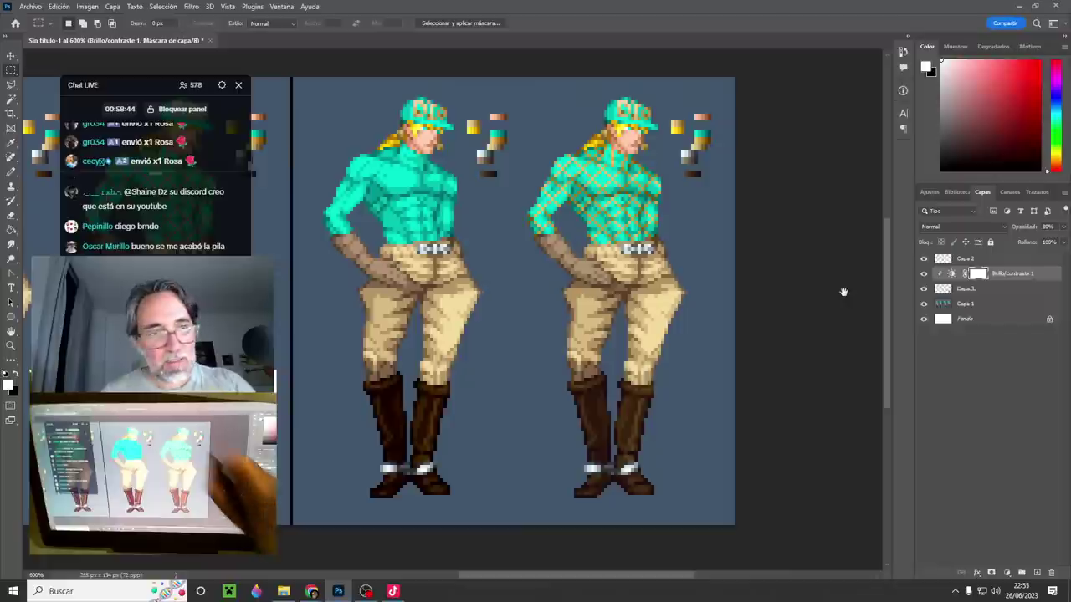
- Examine the rightmost character's checkered shirt, trousers and boots up close and at full figure beside the plain-shirted version
{"action": "left_click", "coordinate": [646, 121], "text": "ctrl"}
{"action": "left_click", "coordinate": [647, 123], "text": "ctrl"}
{"action": "left_click", "coordinate": [645, 124], "text": "ctrl"}
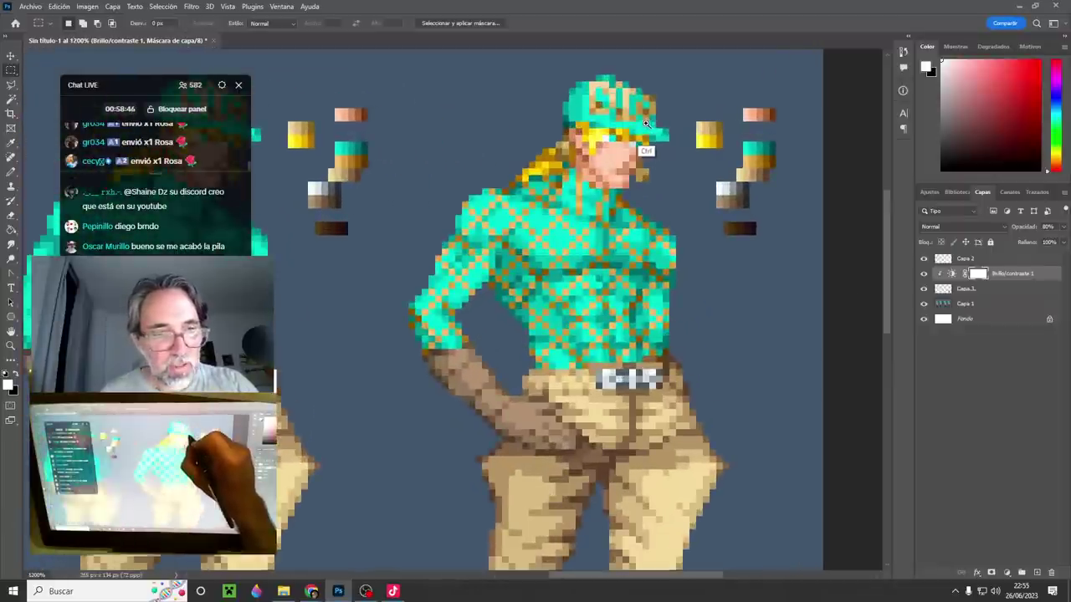
{"action": "scroll", "coordinate": [646, 124], "scroll_direction": "up", "scroll_amount": 1}
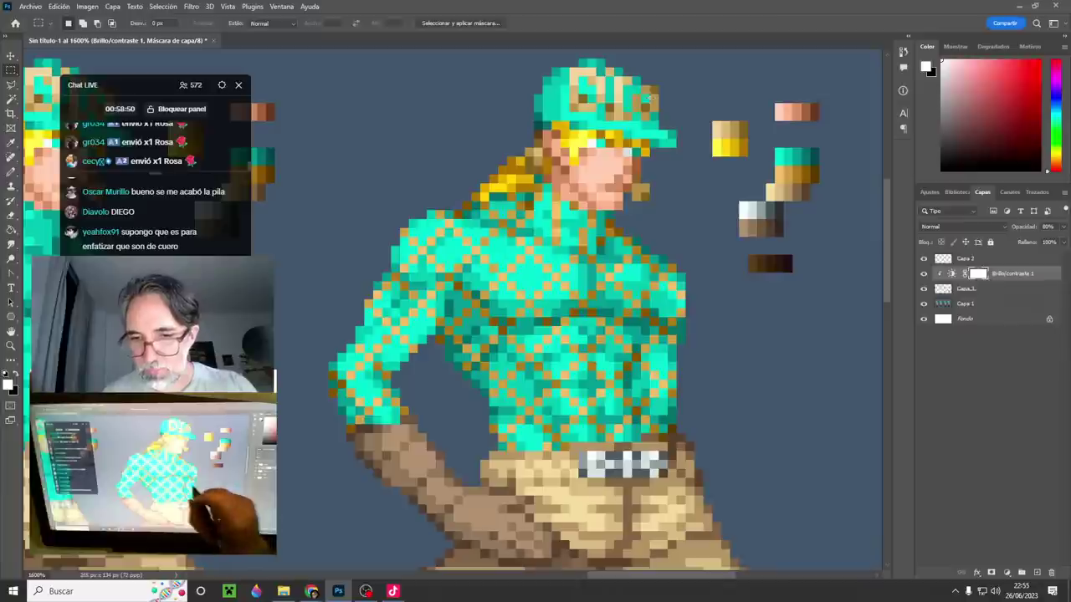
{"action": "left_click", "coordinate": [664, 356], "text": "ctrl+alt"}
{"action": "scroll", "coordinate": [662, 356], "scroll_direction": "down", "scroll_amount": 2}
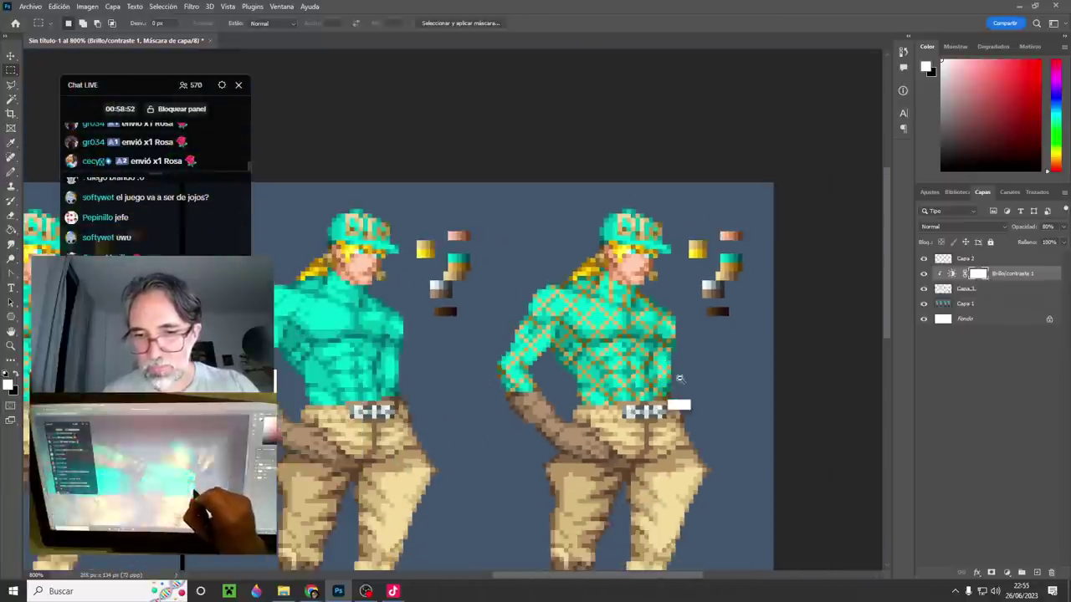
{"action": "left_click_drag", "start_coordinate": [686, 351], "coordinate": [686, 246]}
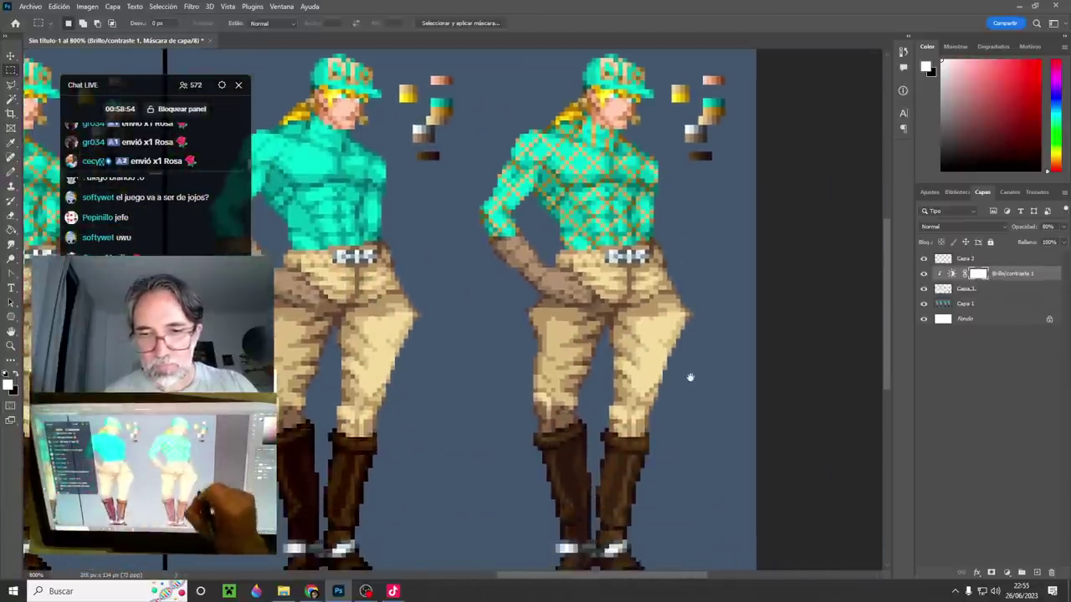
{"action": "mouse_move", "coordinate": [689, 376]}
{"action": "left_mouse_down"}
{"action": "mouse_move", "coordinate": [686, 328]}
{"action": "mouse_move", "coordinate": [672, 366]}
{"action": "left_mouse_up"}
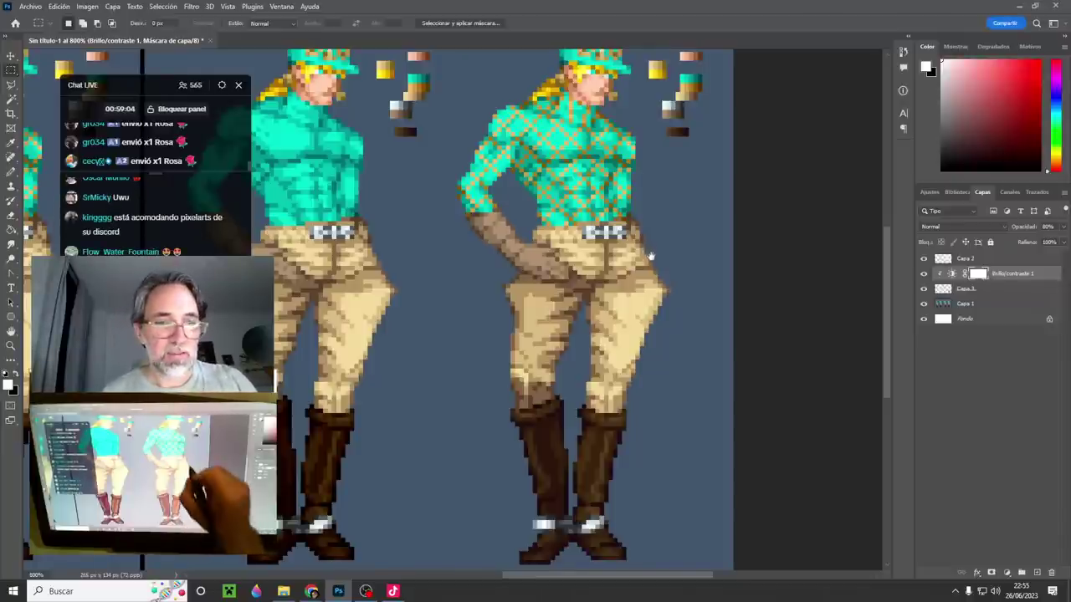
{"action": "left_click_drag", "start_coordinate": [650, 257], "coordinate": [686, 316]}
{"action": "left_click", "coordinate": [676, 343], "text": "alt"}
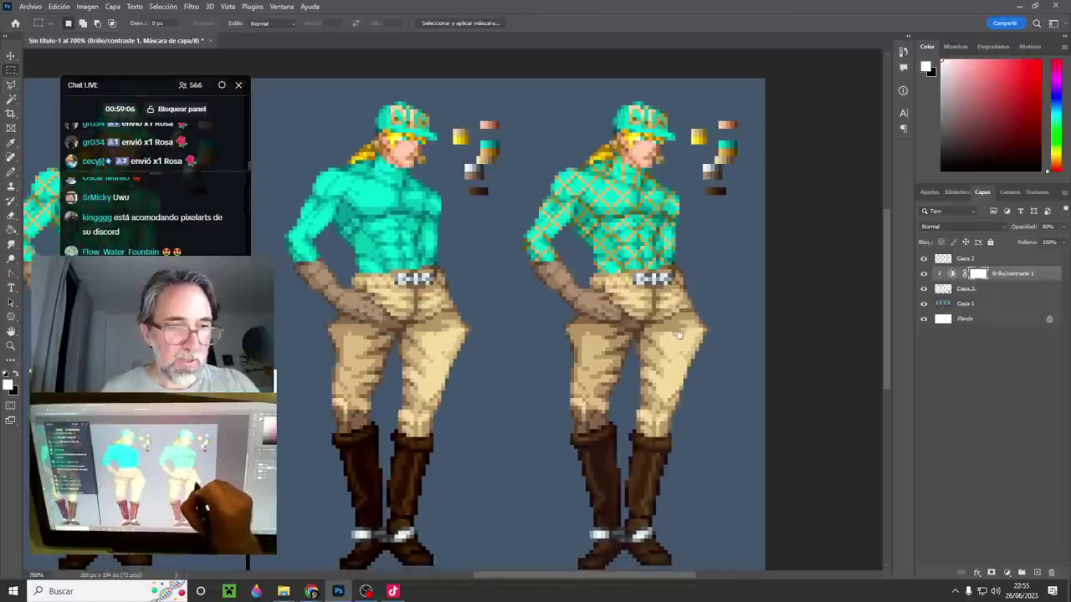
{"action": "key", "text": "ctrl+plus"}
{"action": "key", "text": "ctrl+plus"}
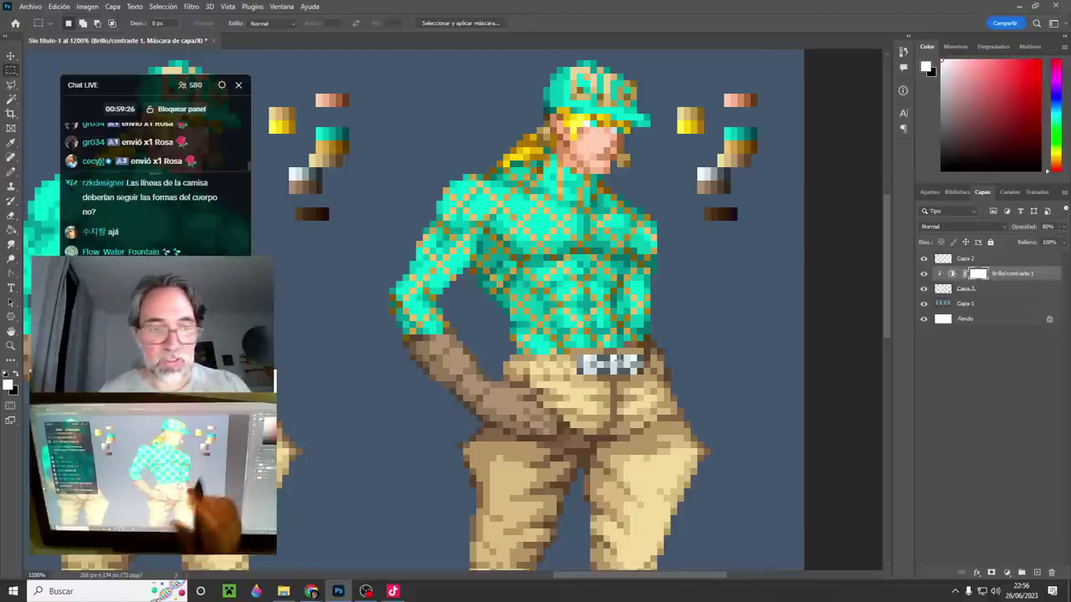
{"action": "key", "text": "ISO_Level3_Shift"}
{"action": "scroll", "coordinate": [606, 323], "scroll_direction": "down", "scroll_amount": 5}
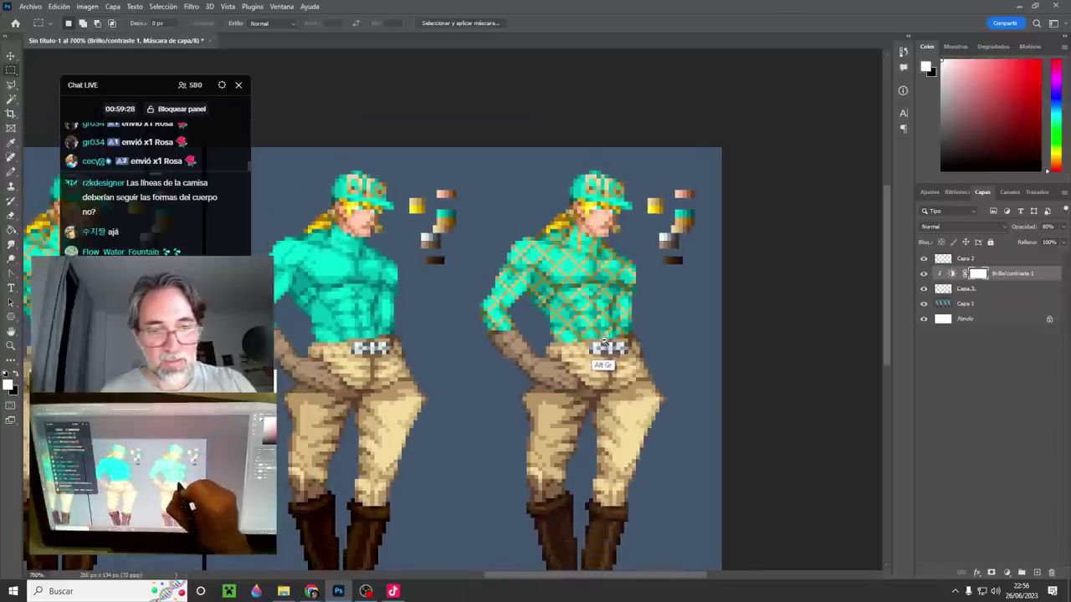
{"action": "left_click_drag", "start_coordinate": [608, 346], "coordinate": [633, 297]}
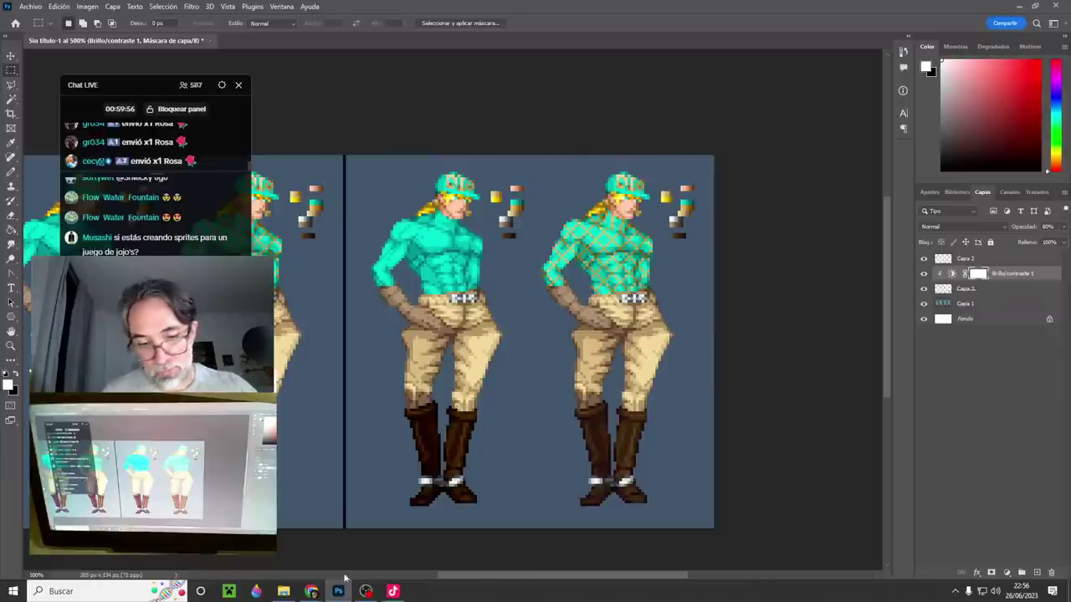
{"action": "mouse_move", "coordinate": [314, 594]}
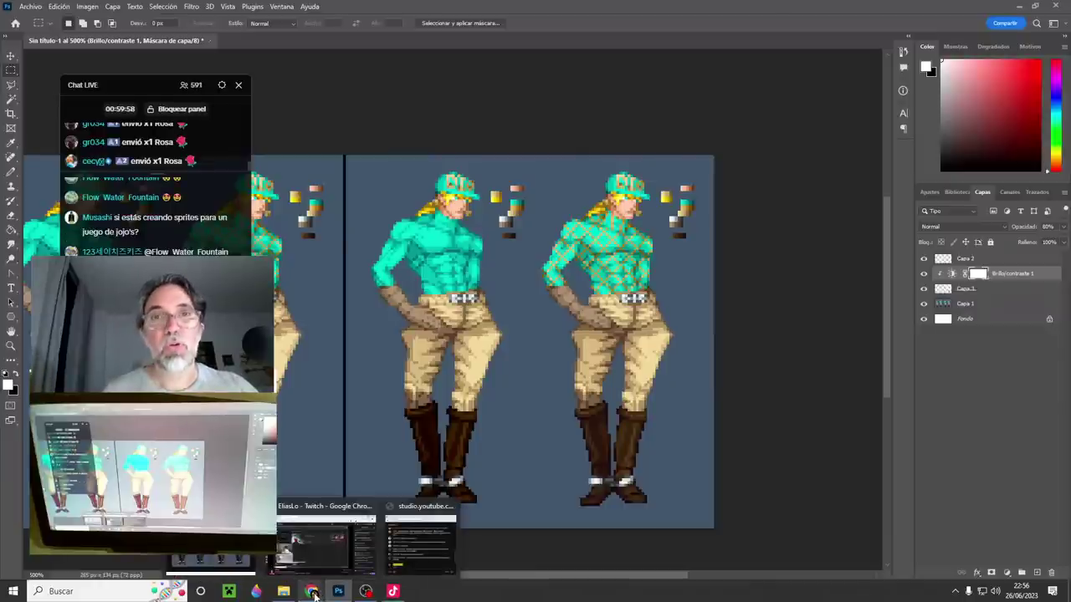
{"action": "scroll", "coordinate": [535, 390], "scroll_direction": "down", "scroll_amount": 1}
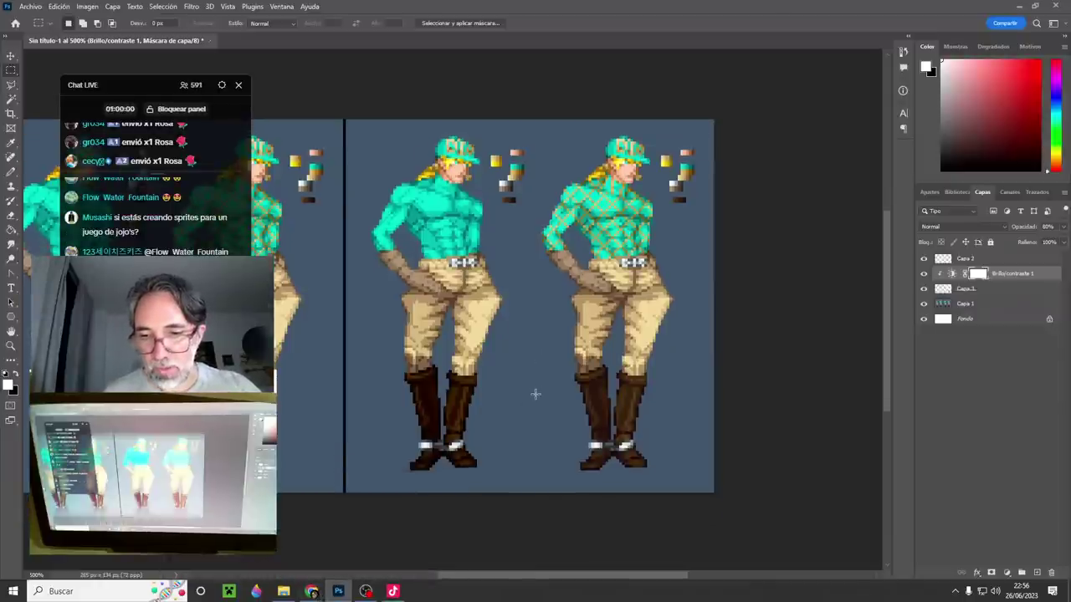
{"action": "scroll", "coordinate": [654, 338], "scroll_direction": "up", "scroll_amount": 1}
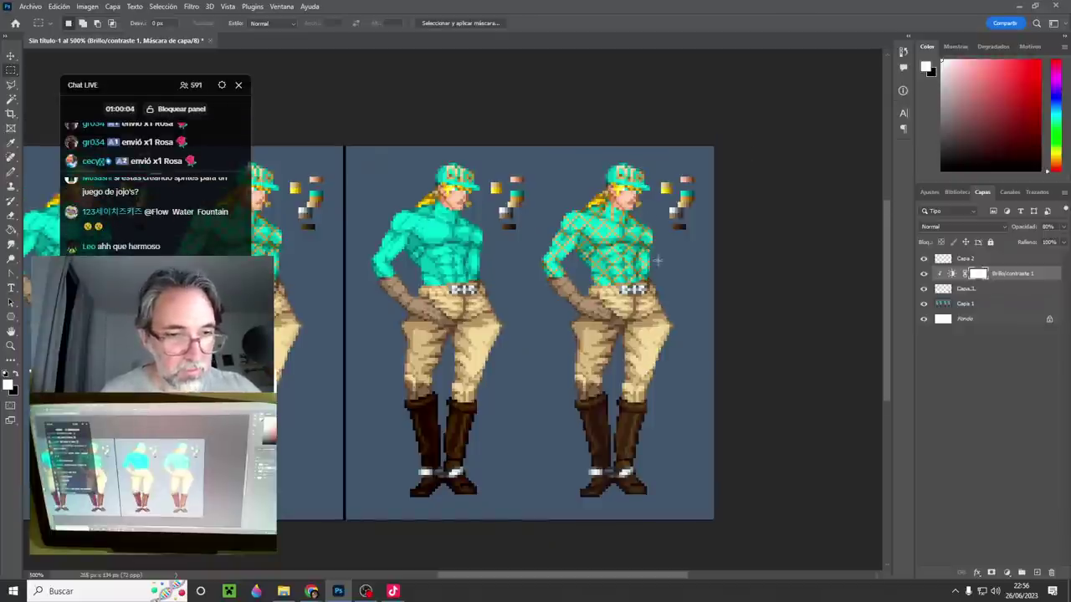
- Merge Capa 3, its Brightness/Contrast adjustment and Capa 2 into a single corrections layer above Capa 1
{"action": "left_click", "coordinate": [955, 290]}
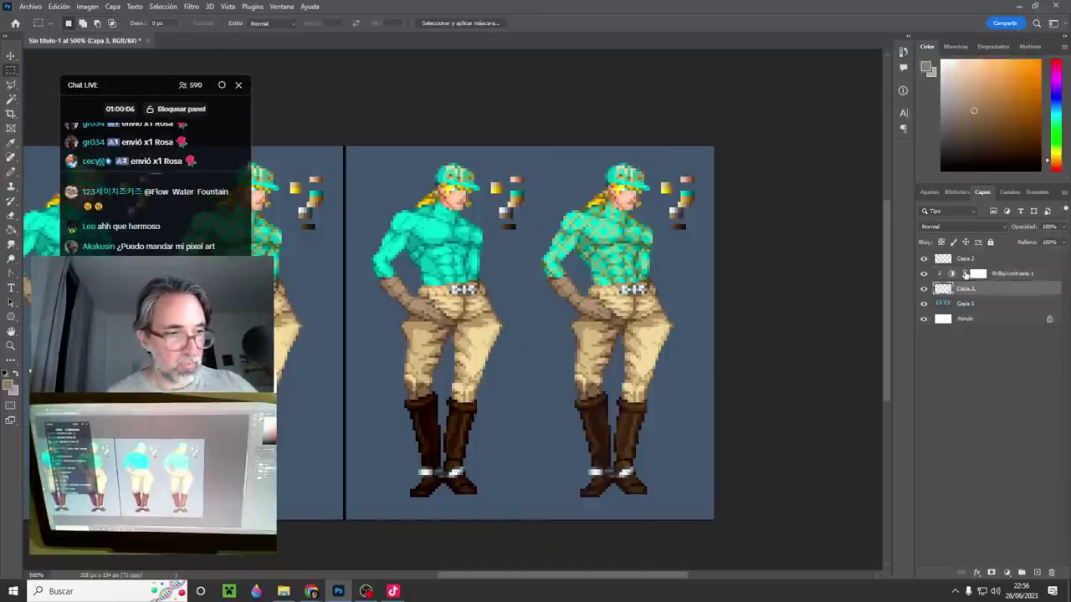
{"action": "left_click", "coordinate": [971, 266], "text": "shift"}
{"action": "key", "text": "ctrl+e"}
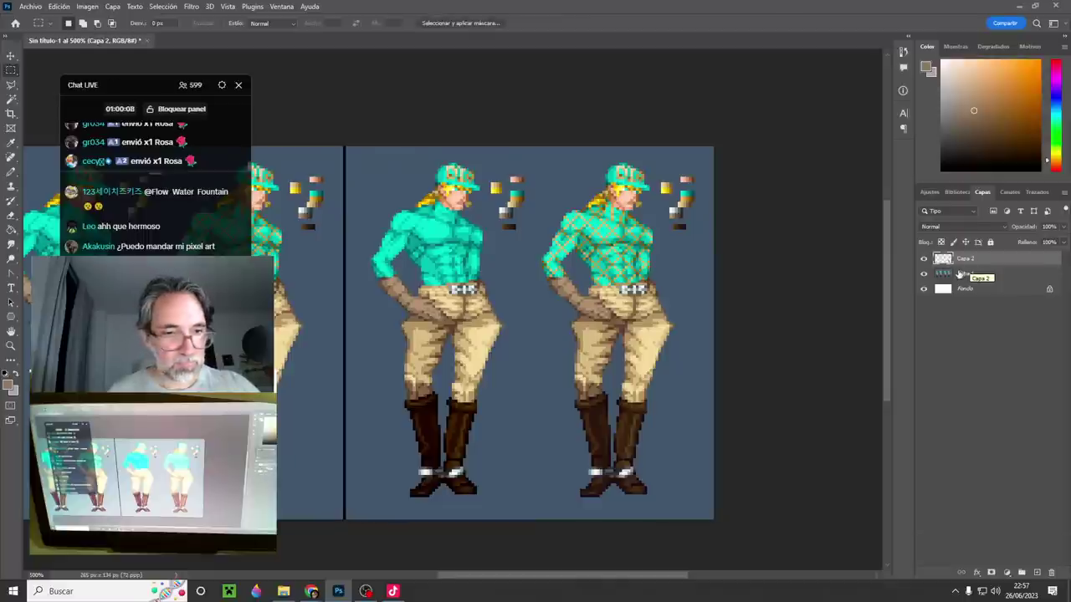
- Compare the rightmost character before and after the corrections by repeatedly hiding and showing the merged Capa 2 layer
{"action": "left_click", "coordinate": [924, 259]}
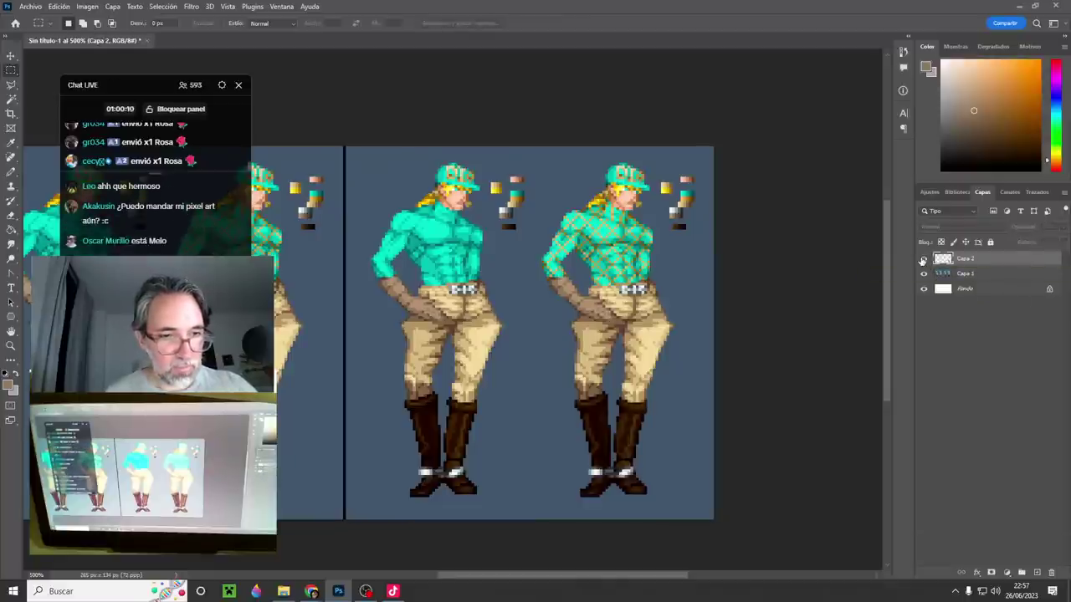
{"action": "left_click", "coordinate": [924, 259]}
{"action": "left_click", "coordinate": [924, 260]}
{"action": "left_click", "coordinate": [924, 260]}
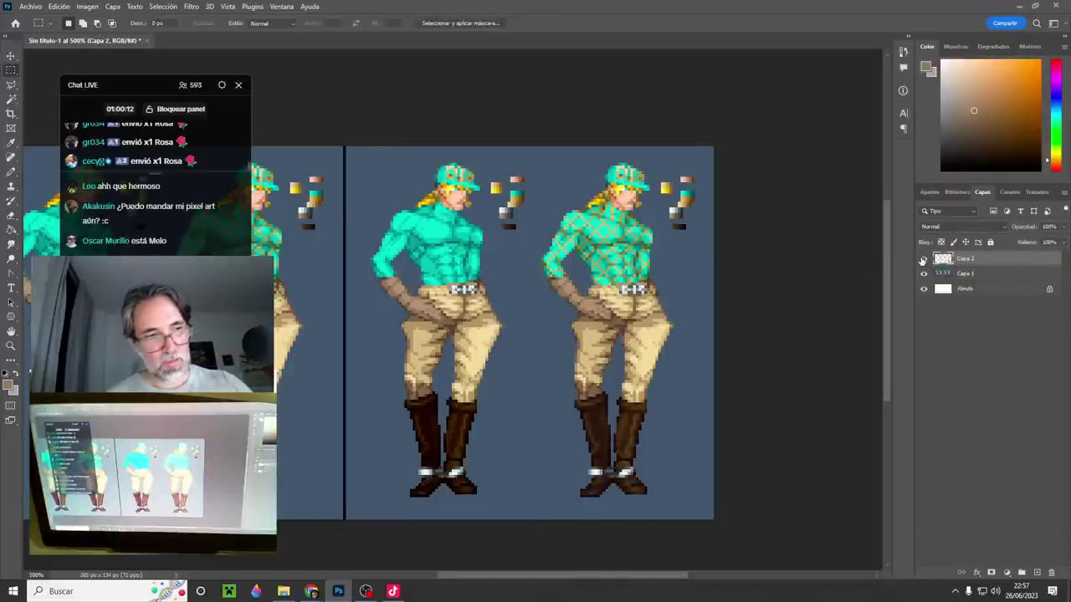
{"action": "left_click", "coordinate": [924, 259]}
{"action": "left_click", "coordinate": [925, 260]}
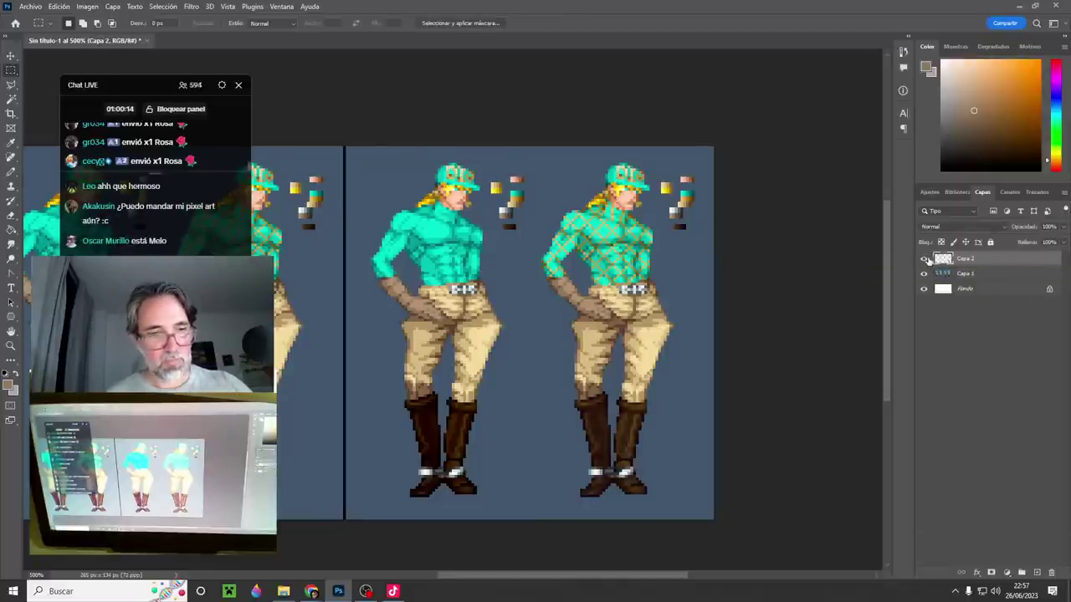
{"action": "left_click", "coordinate": [925, 260]}
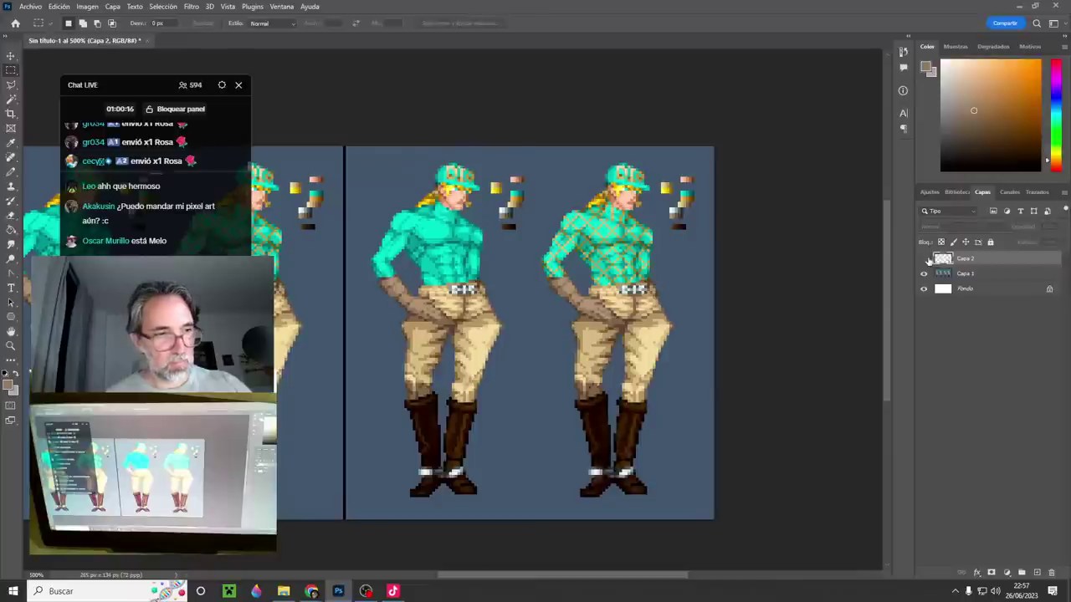
{"action": "left_click", "coordinate": [925, 259]}
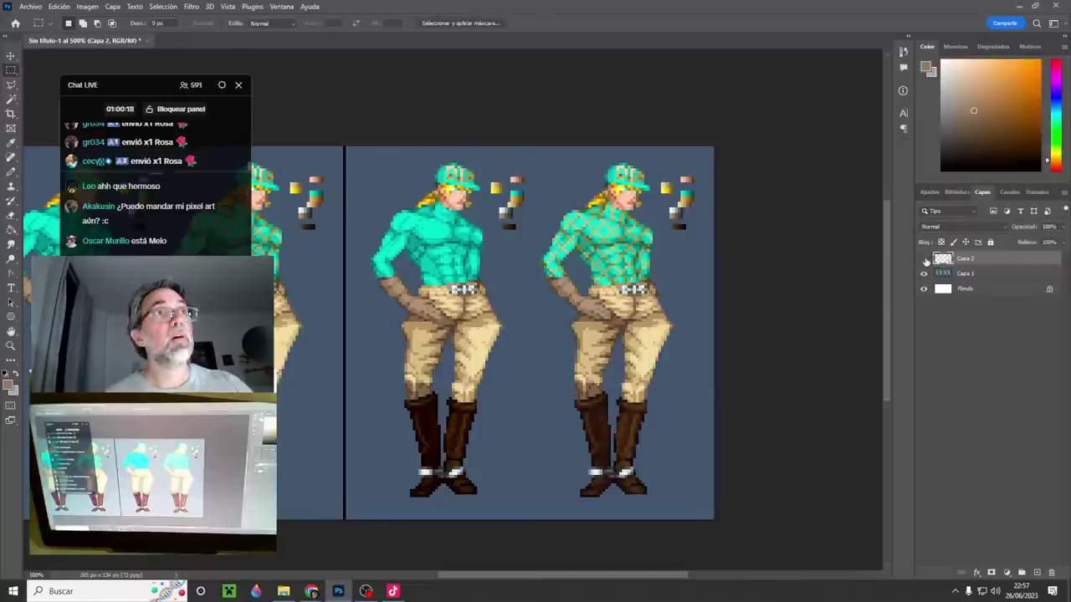
{"action": "left_click", "coordinate": [925, 260]}
{"action": "left_click", "coordinate": [925, 260]}
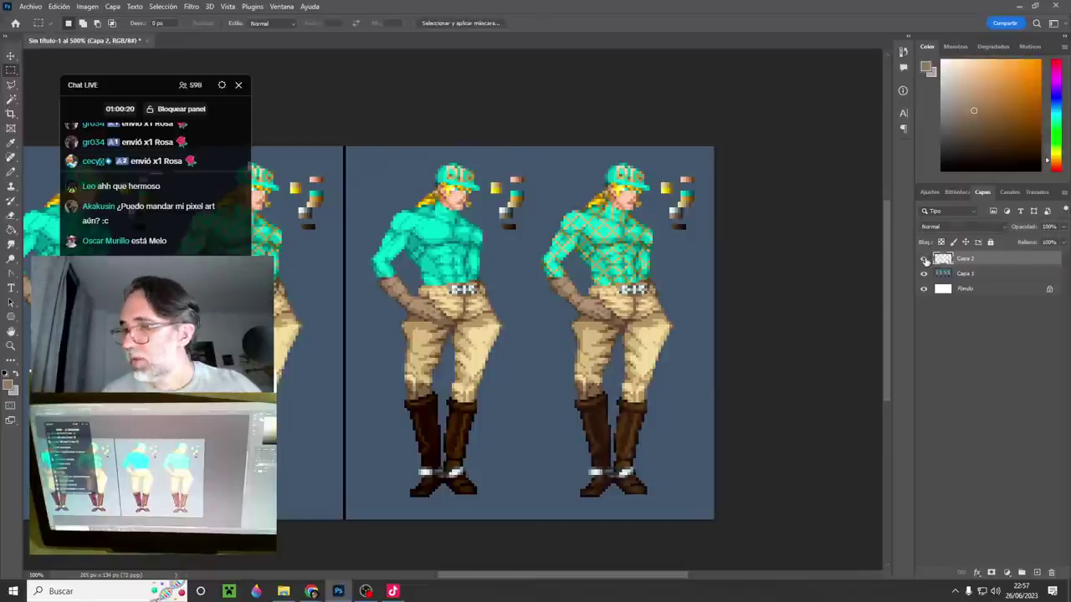
- Save the document on drive D: as 26_06_2023_04.psd
{"action": "key", "text": "ctrl+s"}
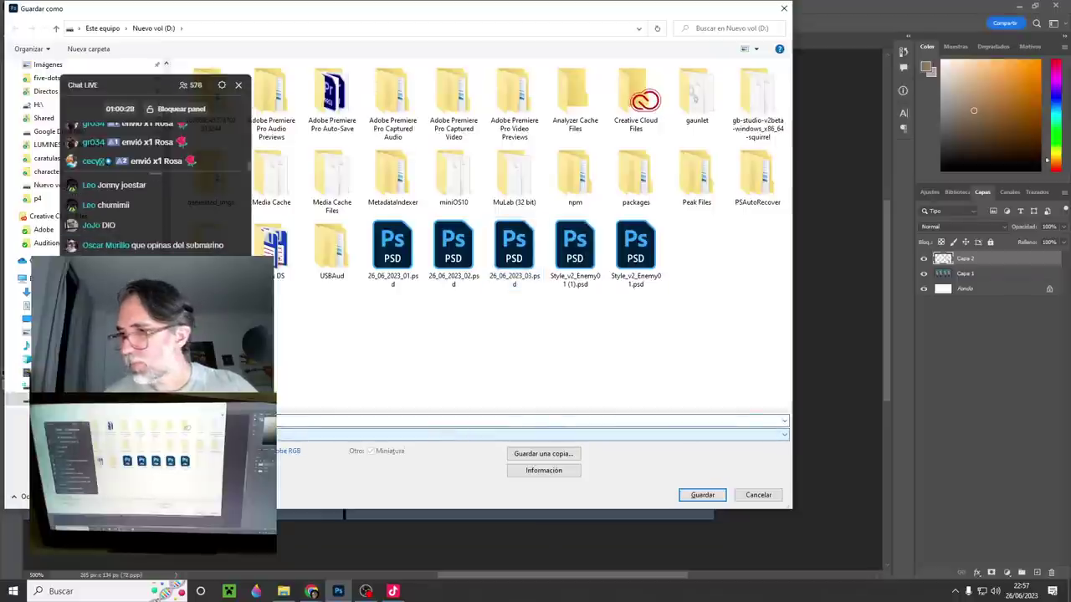
{"action": "key", "text": "Return"}
{"action": "key", "text": "Return"}
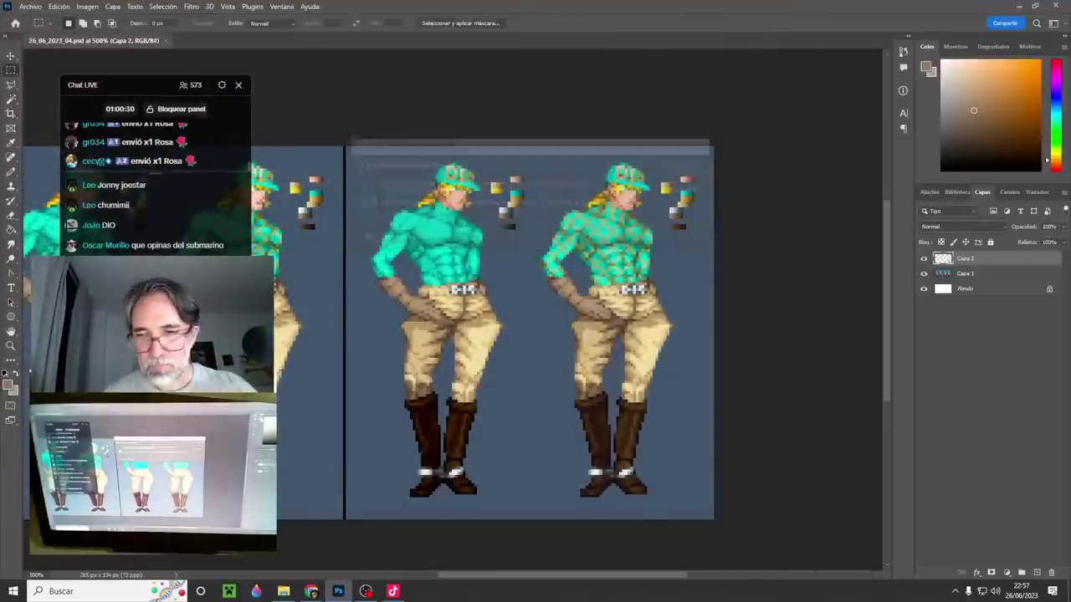
- Save a PNG copy of the corrected artwork on drive D: and close the document
{"action": "key", "text": "ctrl+alt+s"}
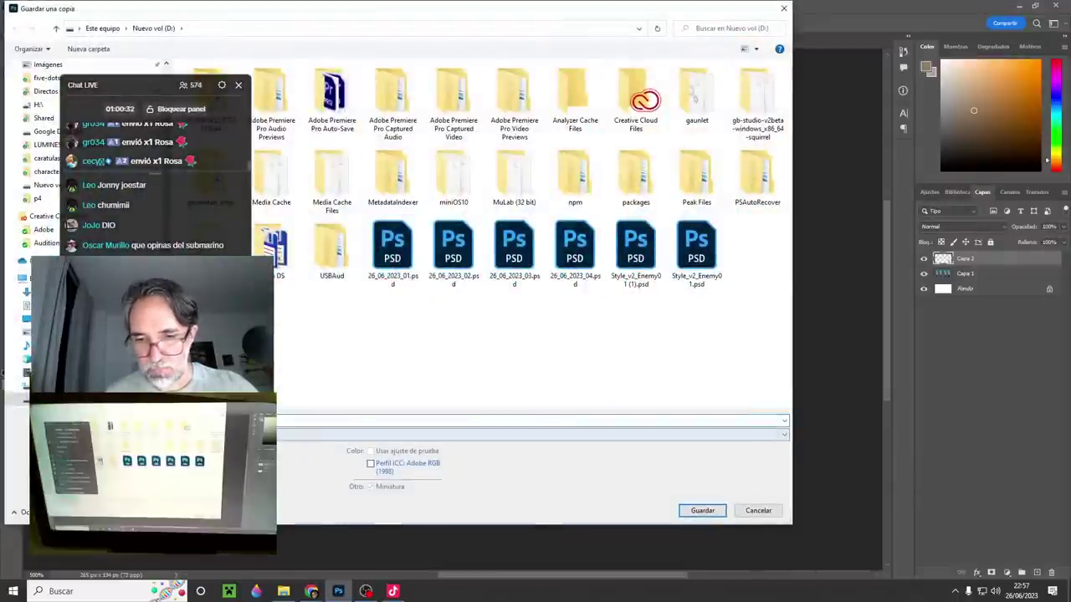
{"action": "left_click", "coordinate": [447, 434]}
{"action": "key", "text": "Return"}
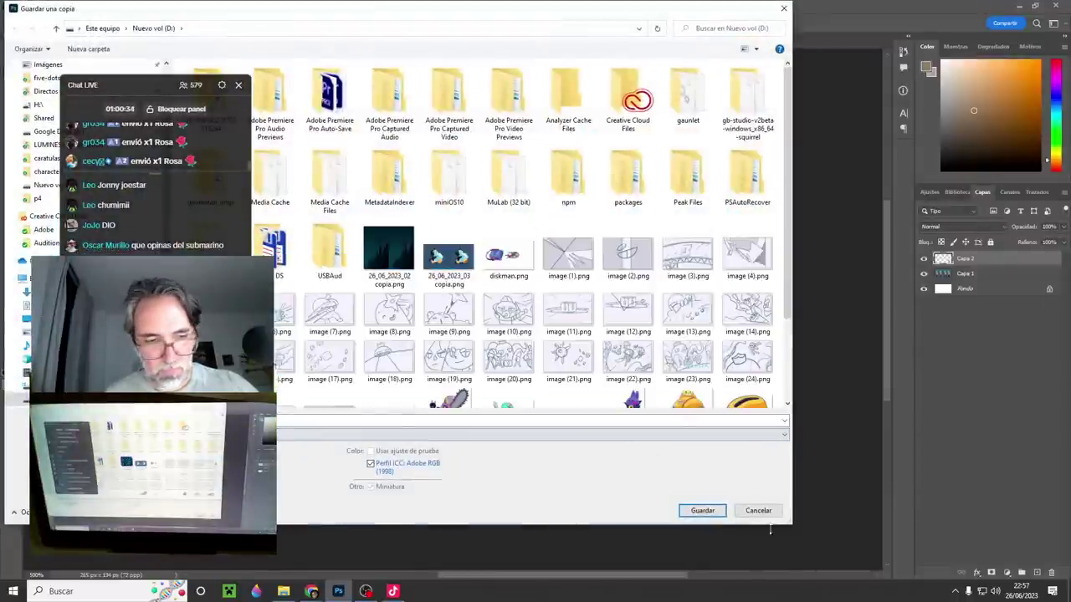
{"action": "key", "text": "Return"}
{"action": "key", "text": "Return"}
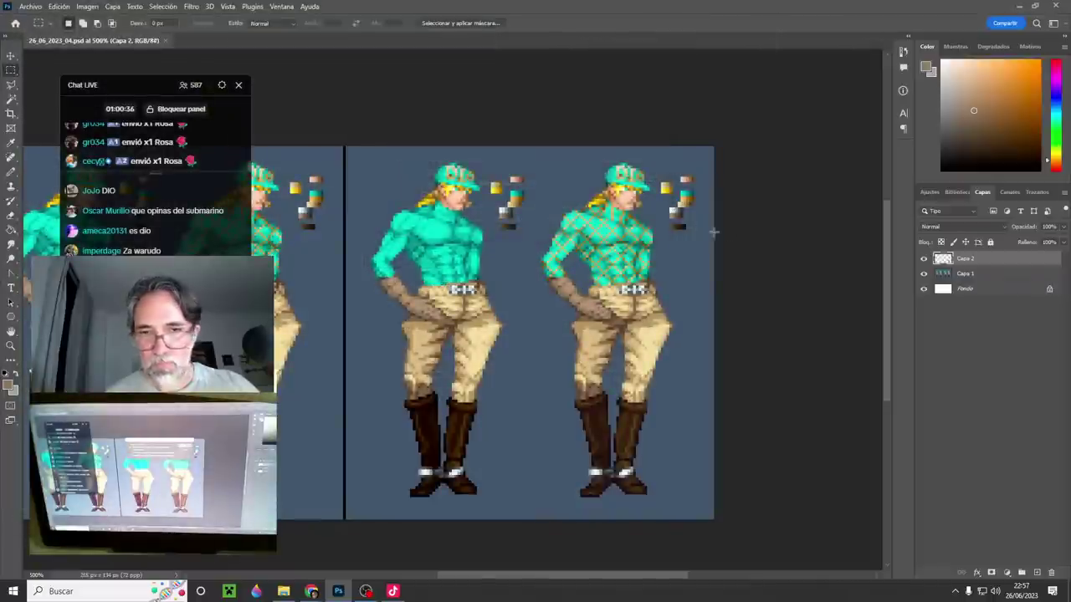
{"action": "key", "text": "ctrl+w"}
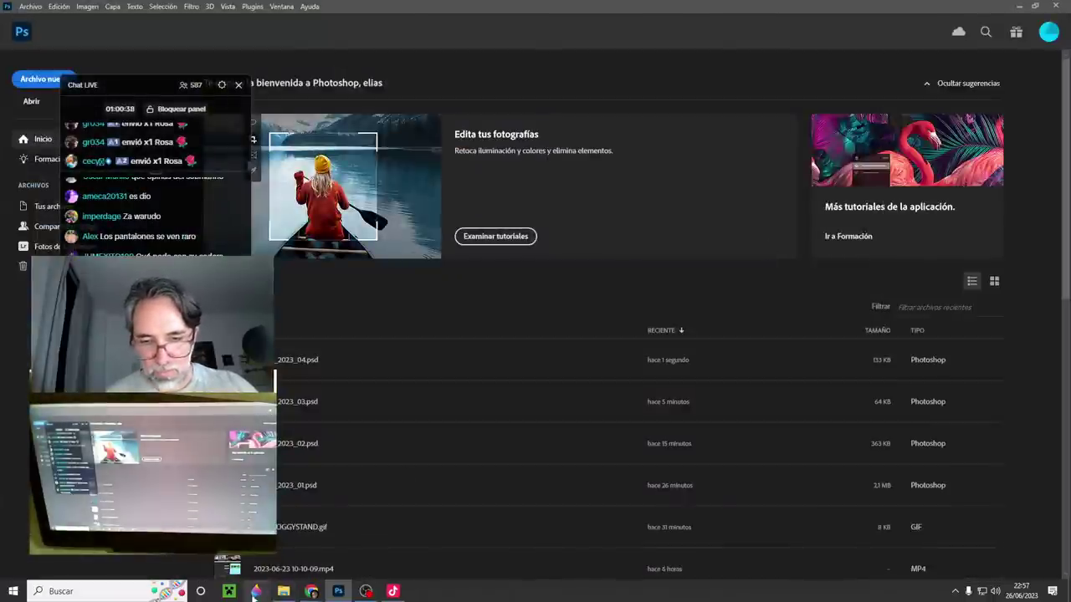
- Switch to Chrome, close the finished submission's image tab and Discord preview, and go to the next artwork in the pixel-art channel
{"action": "left_click", "coordinate": [285, 593]}
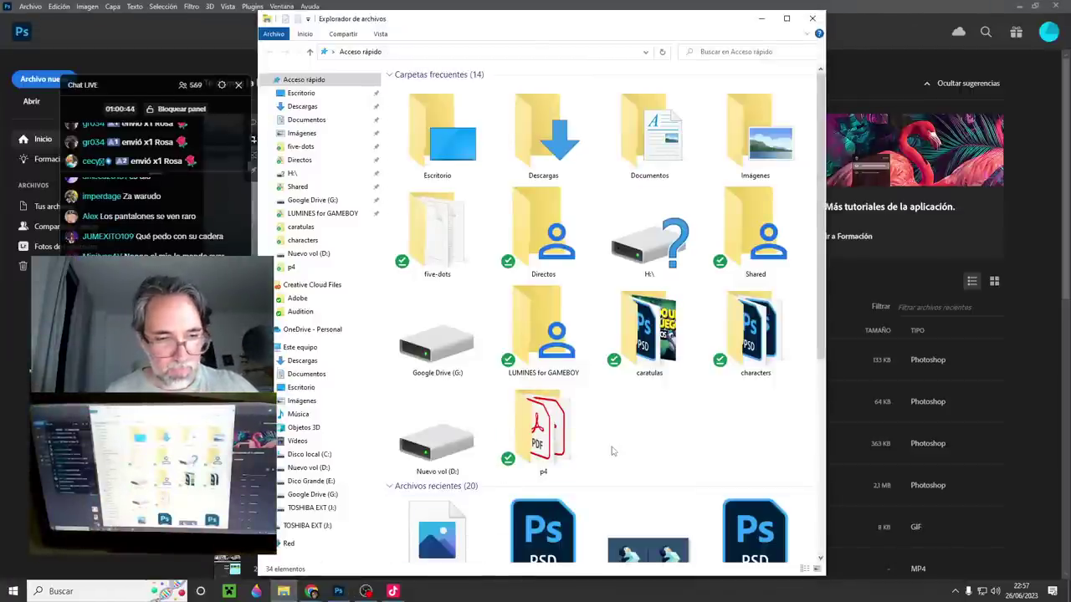
{"action": "left_click", "coordinate": [235, 388]}
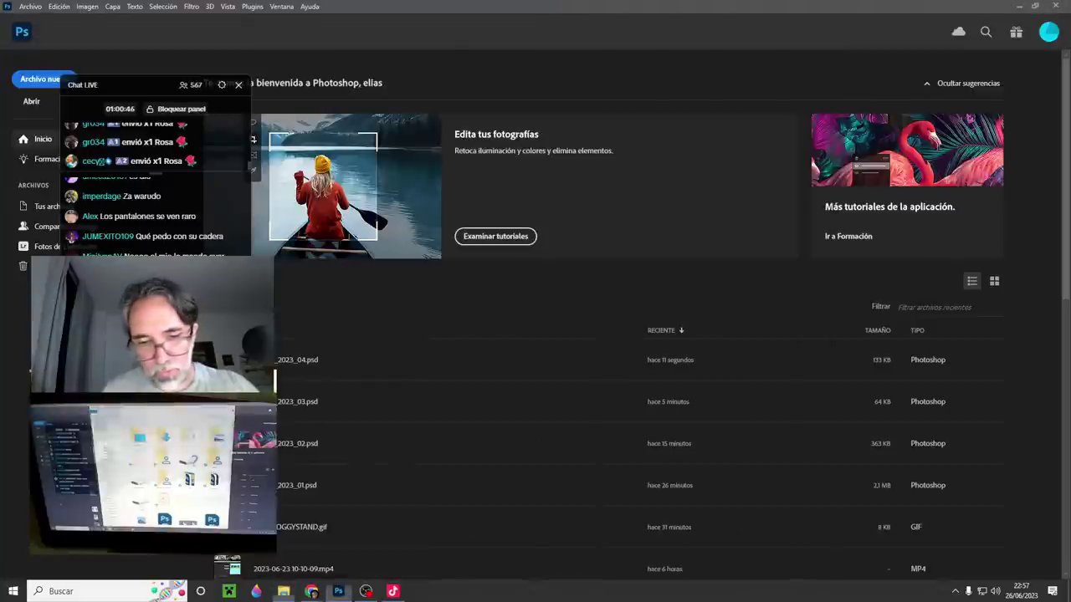
{"action": "mouse_move", "coordinate": [315, 593]}
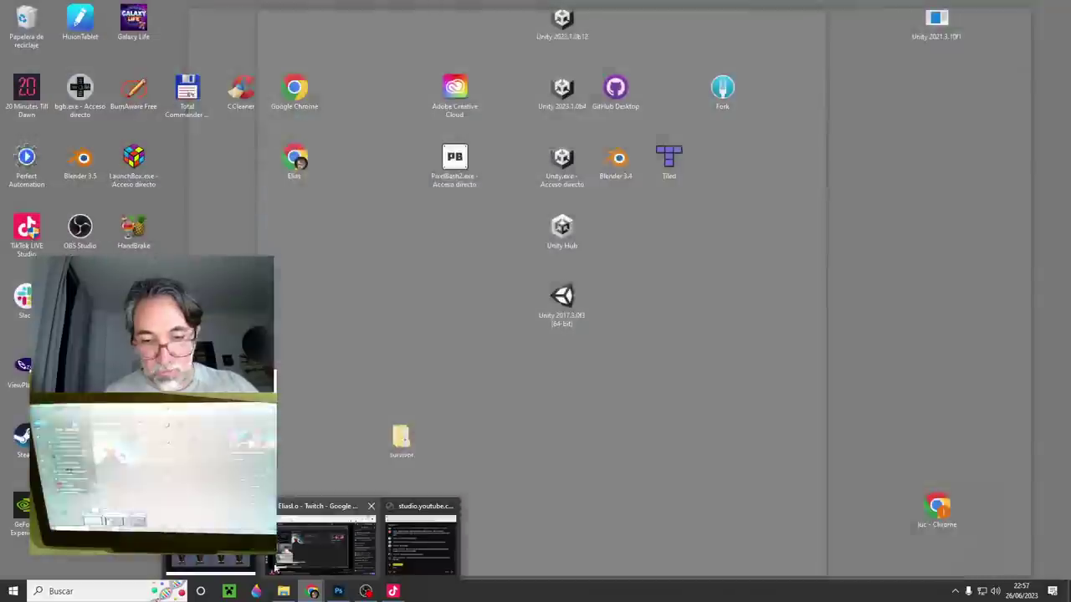
{"action": "left_click", "coordinate": [235, 567]}
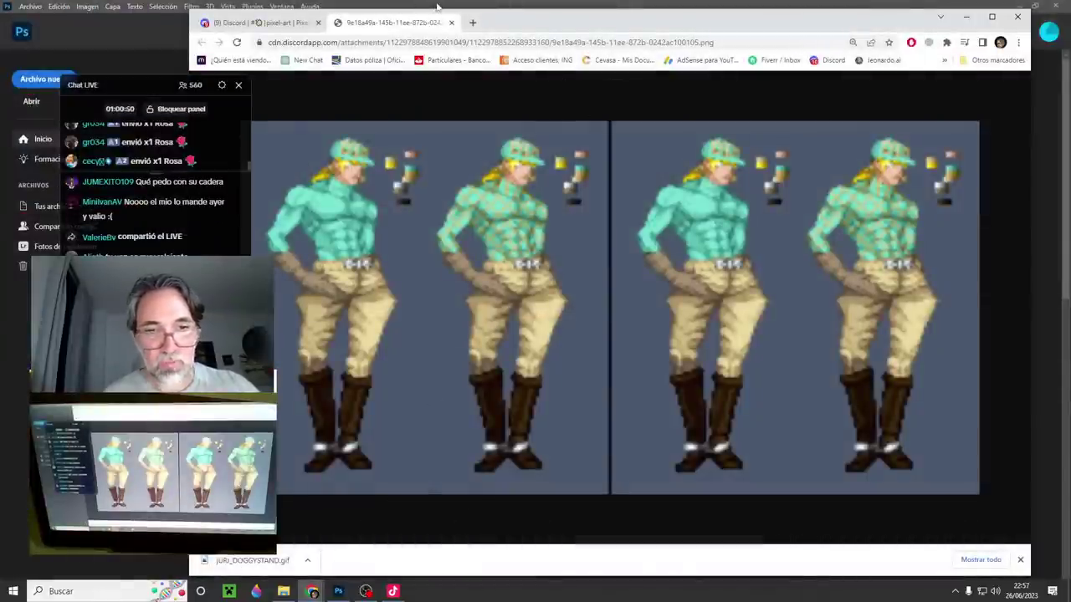
{"action": "left_click", "coordinate": [451, 24]}
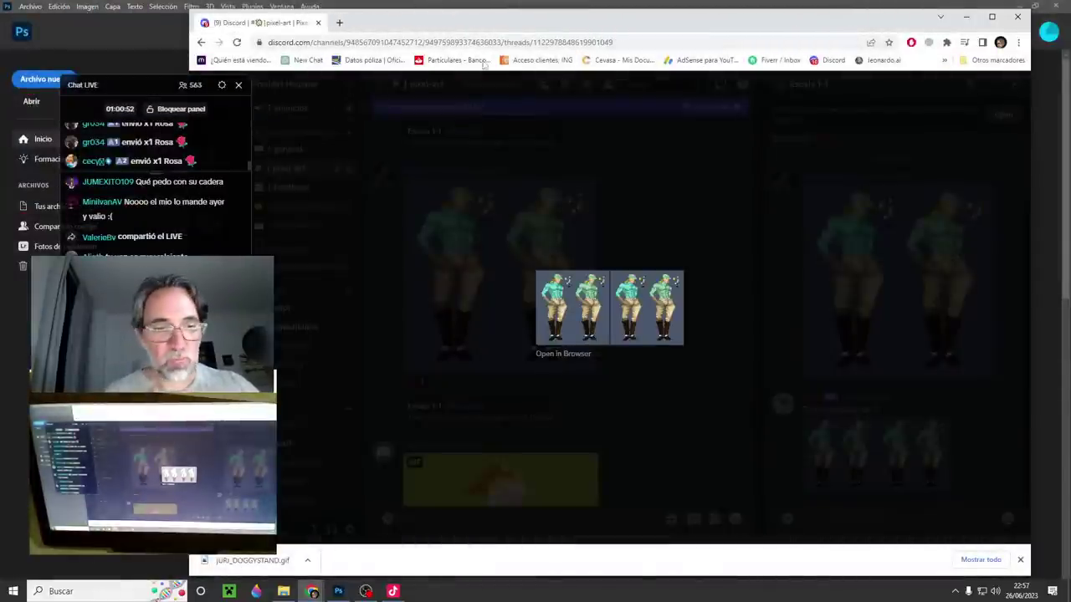
{"action": "left_click", "coordinate": [667, 197]}
{"action": "scroll", "coordinate": [498, 251], "scroll_direction": "down", "scroll_amount": 2}
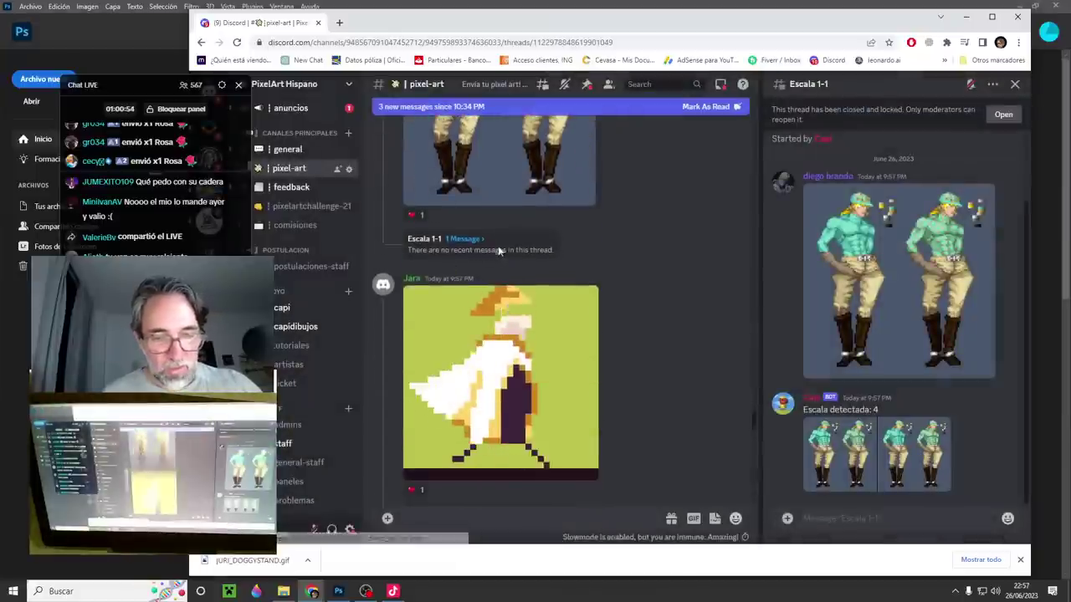
- Open the Escala 1-1 thread under the walking caped-character animation and preview the bot's scaled-down image
{"action": "scroll", "coordinate": [499, 251], "scroll_direction": "down", "scroll_amount": 2}
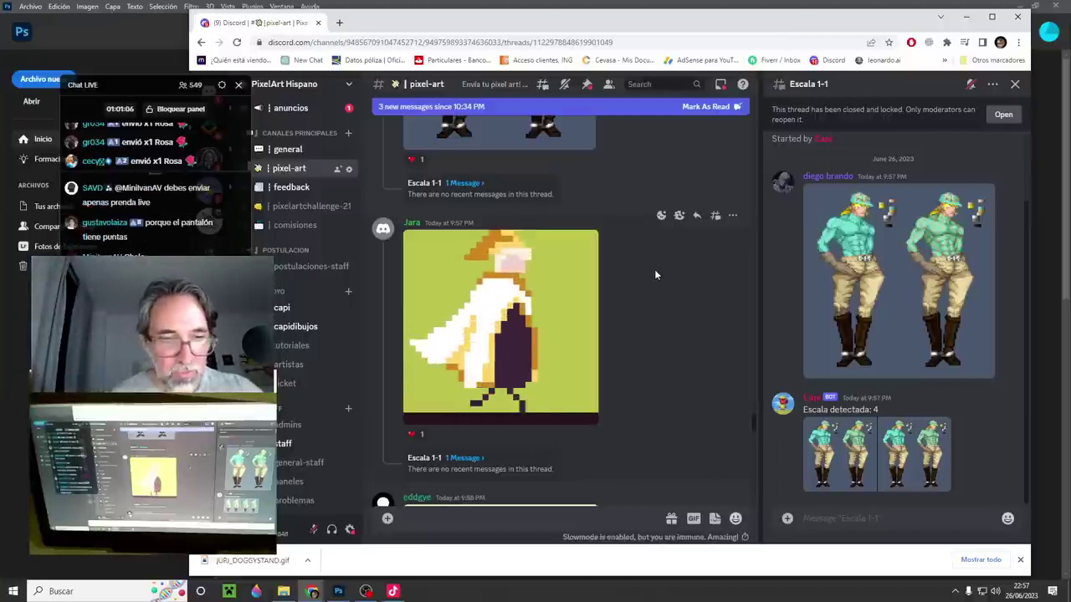
{"action": "right_click", "coordinate": [500, 345]}
{"action": "left_click", "coordinate": [468, 458]}
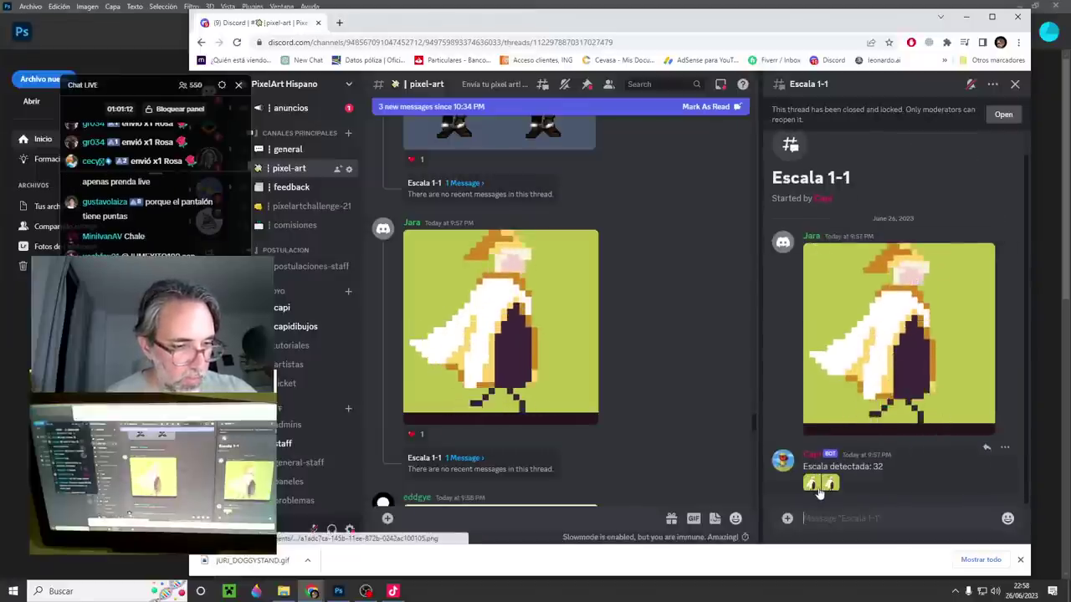
{"action": "left_click", "coordinate": [819, 489]}
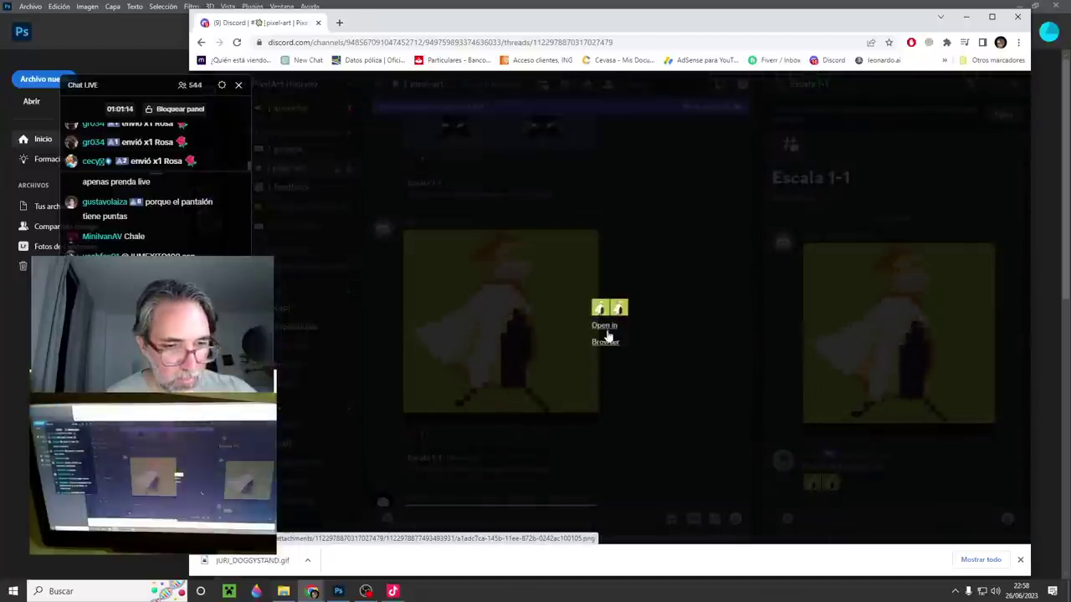
{"action": "left_click", "coordinate": [931, 345]}
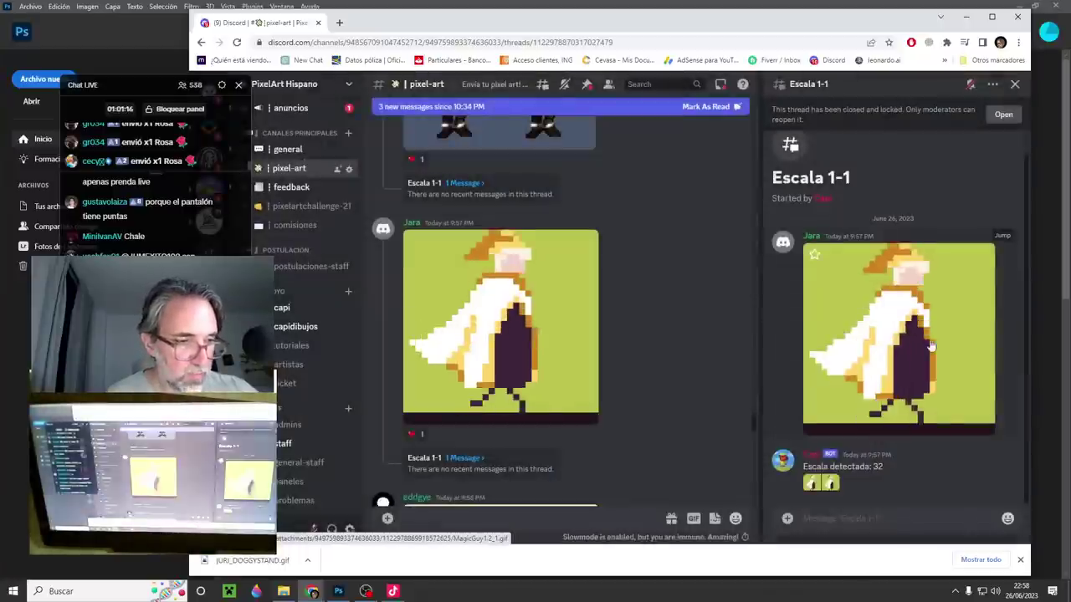
- Enlarge the caped-character animation from the thread and open its original file in the browser
{"action": "right_click", "coordinate": [931, 346]}
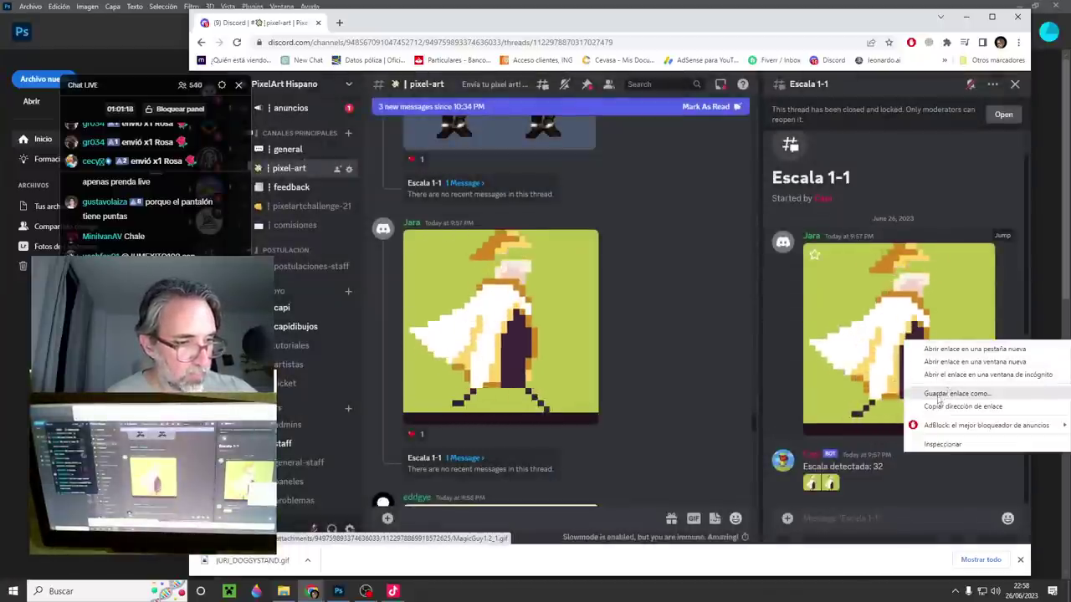
{"action": "left_click", "coordinate": [900, 335]}
{"action": "left_click", "coordinate": [900, 335]}
{"action": "right_click", "coordinate": [616, 276]}
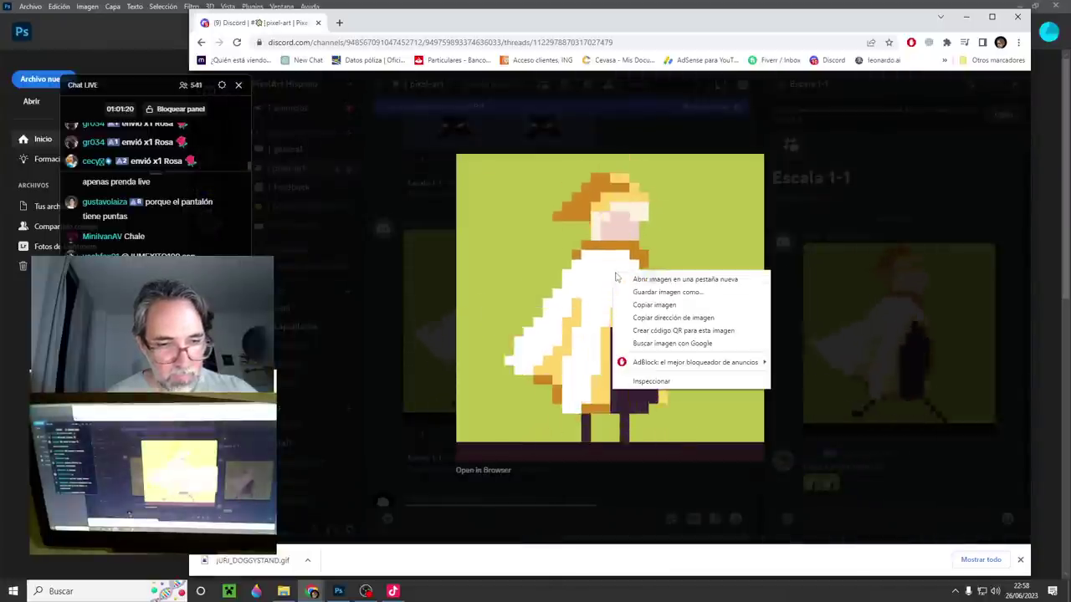
{"action": "left_click", "coordinate": [505, 471]}
{"action": "left_click", "coordinate": [505, 471]}
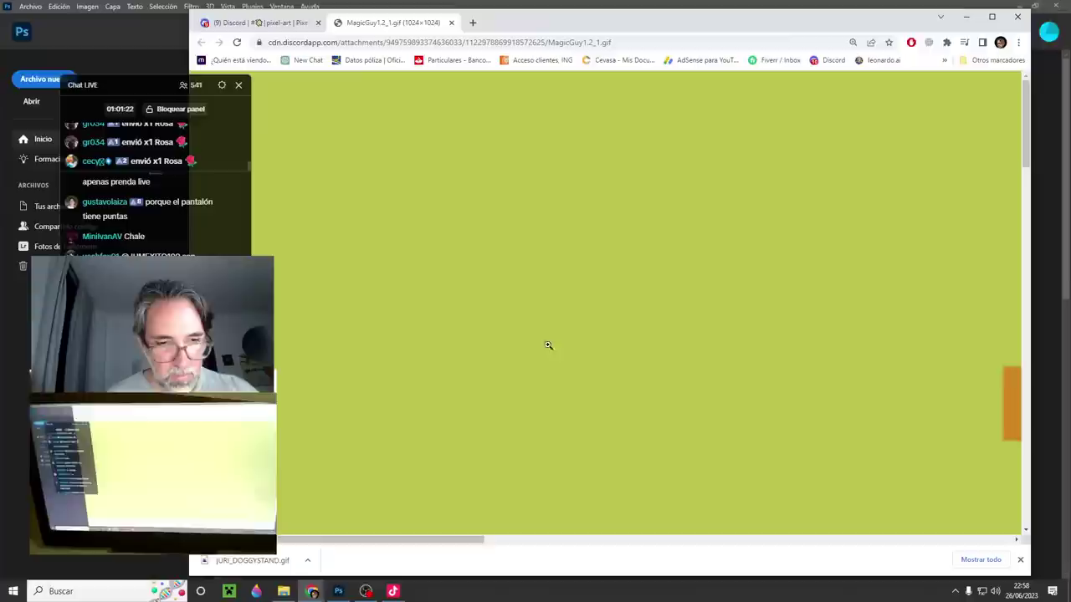
- Save the image as MagicGuy1.2_1.gif on Nuevo vol (D:), close its page and switch to Photoshop
{"action": "right_click", "coordinate": [693, 267]}
{"action": "left_click", "coordinate": [657, 299]}
{"action": "right_click", "coordinate": [719, 299]}
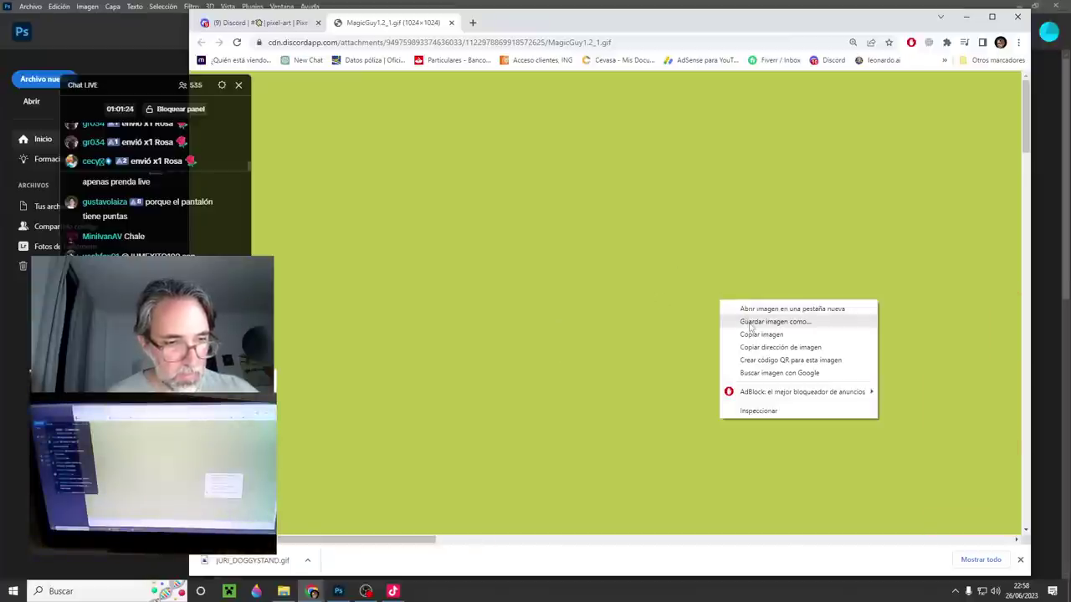
{"action": "left_click", "coordinate": [750, 323]}
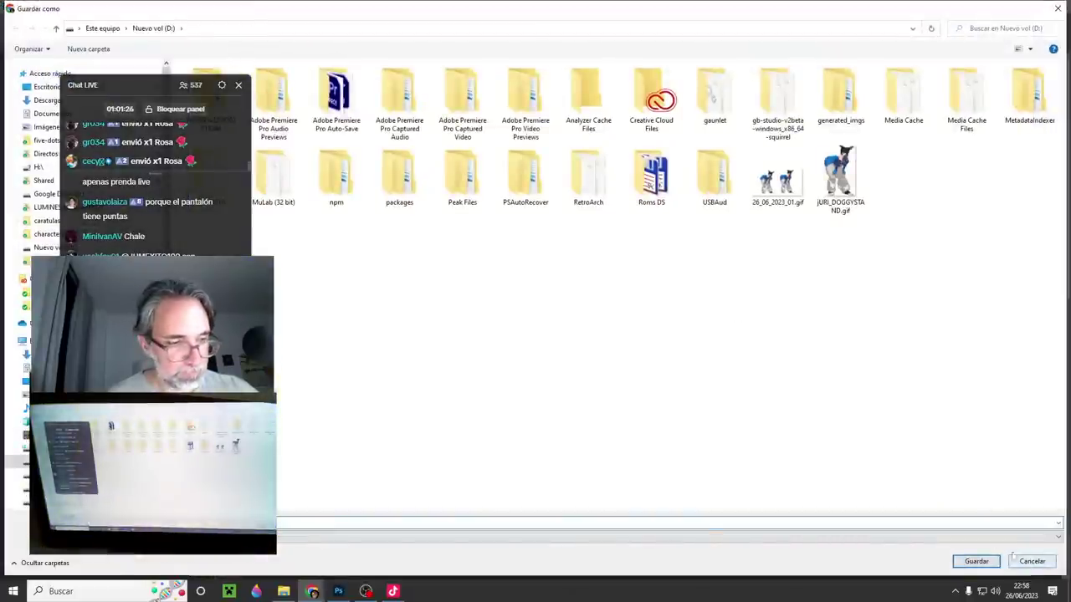
{"action": "left_click", "coordinate": [974, 563]}
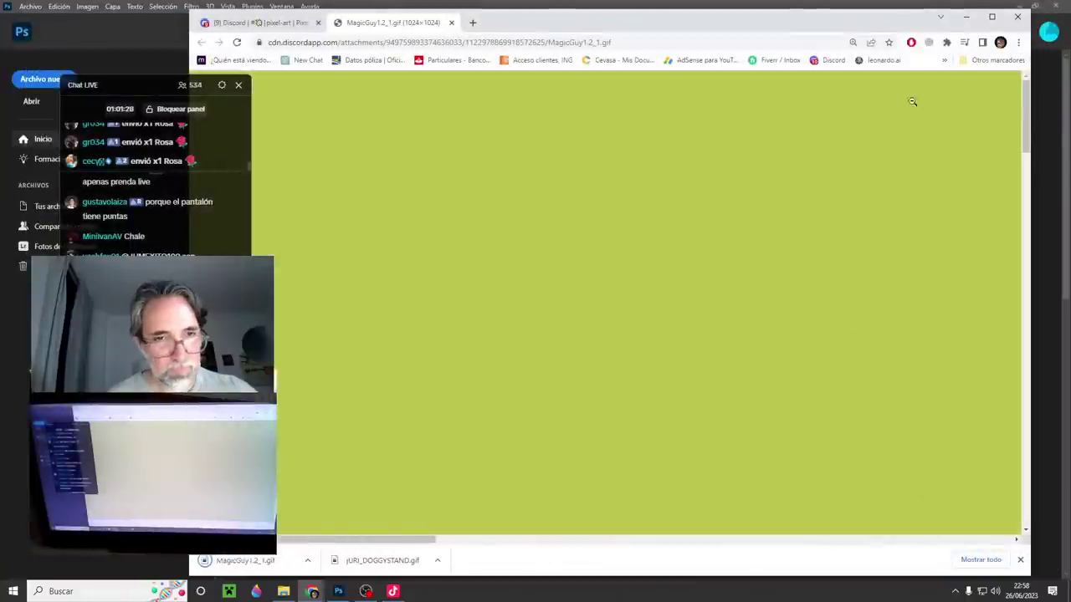
{"action": "left_click", "coordinate": [451, 22]}
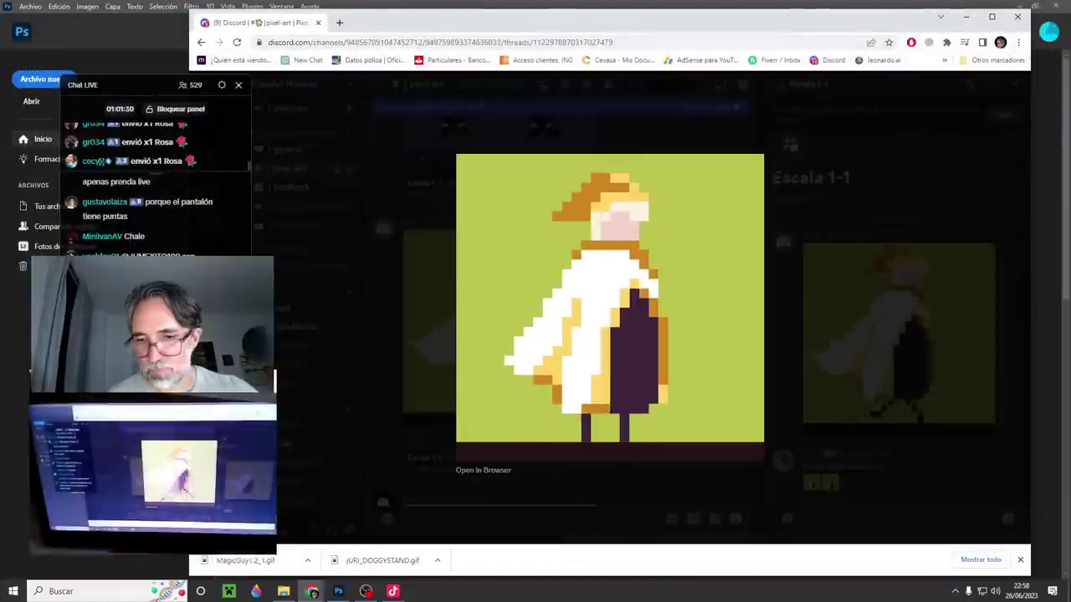
{"action": "key", "text": "alt+Tab"}
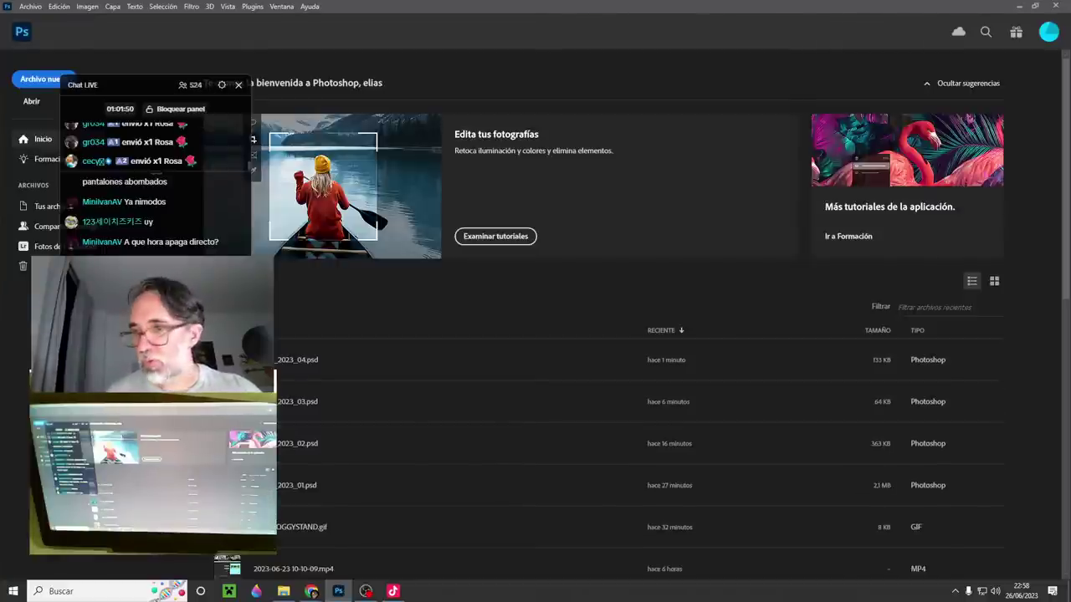
{"action": "key", "text": "ctrl+n"}
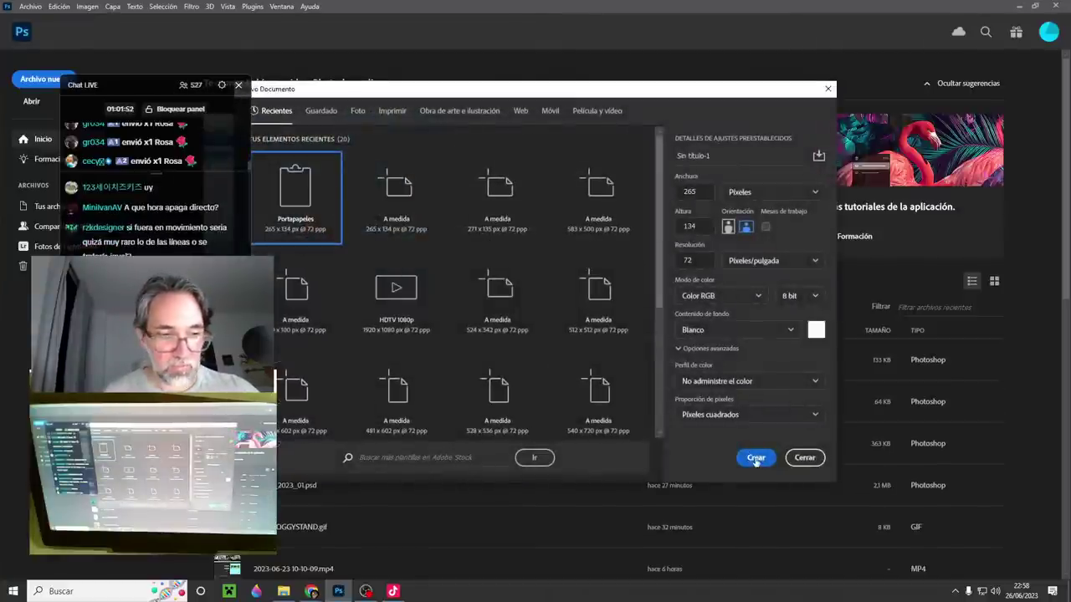
{"action": "left_click", "coordinate": [750, 453]}
{"action": "key", "text": "ctrl+v"}
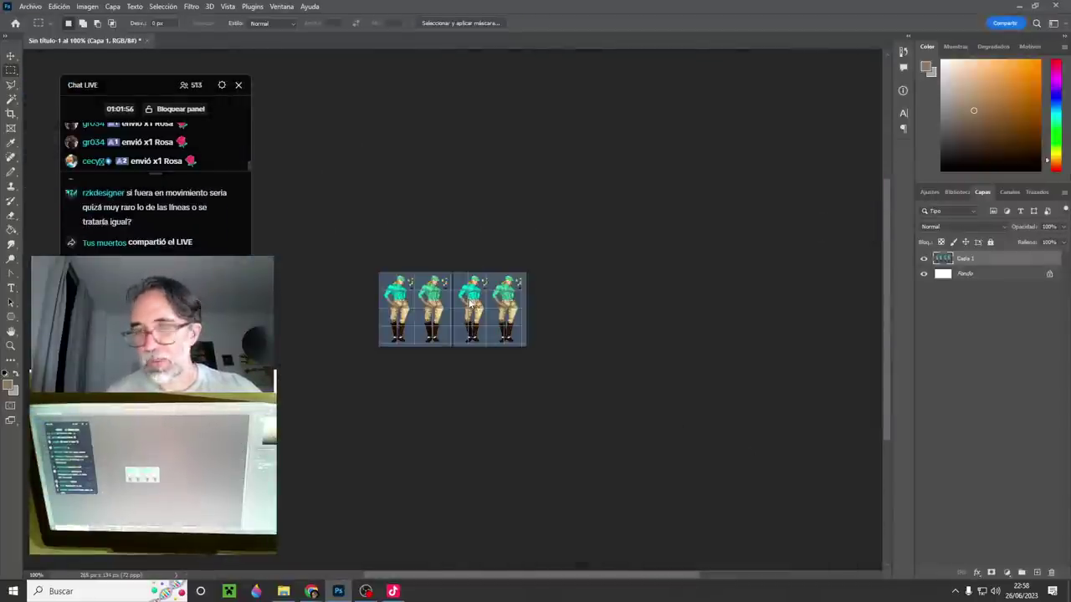
{"action": "key", "text": "ctrl+w"}
{"action": "left_click", "coordinate": [550, 220]}
- Open MagicGuy1.2_1.gif from Nuevo vol (D:) as a layered document
{"action": "left_click", "coordinate": [30, 6]}
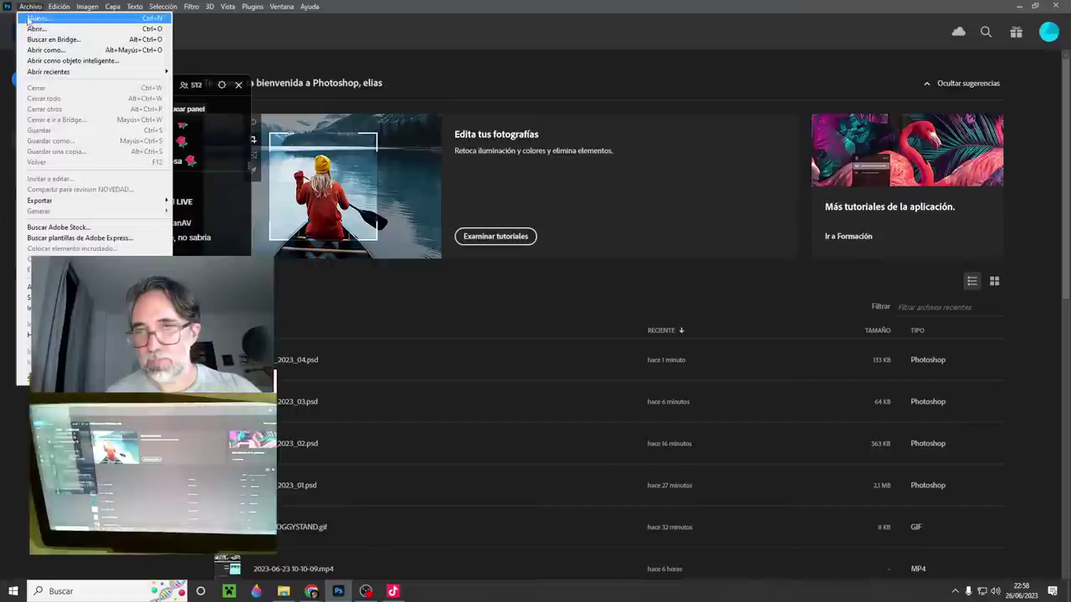
{"action": "left_click", "coordinate": [35, 30]}
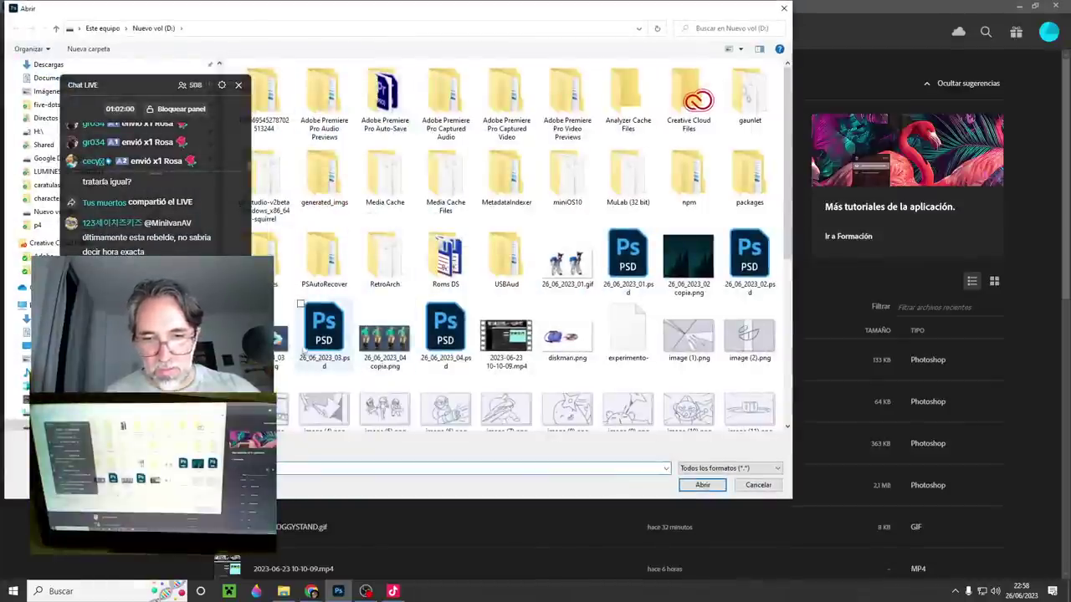
{"action": "scroll", "coordinate": [506, 335], "scroll_direction": "down", "scroll_amount": 5}
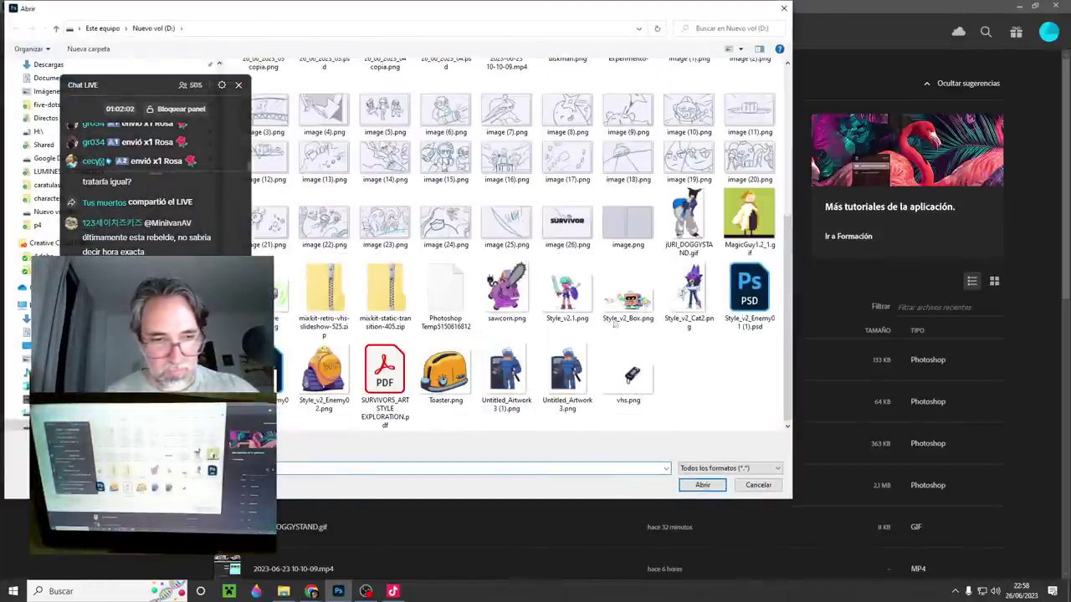
{"action": "double_click", "coordinate": [740, 219]}
{"action": "left_click", "coordinate": [599, 268]}
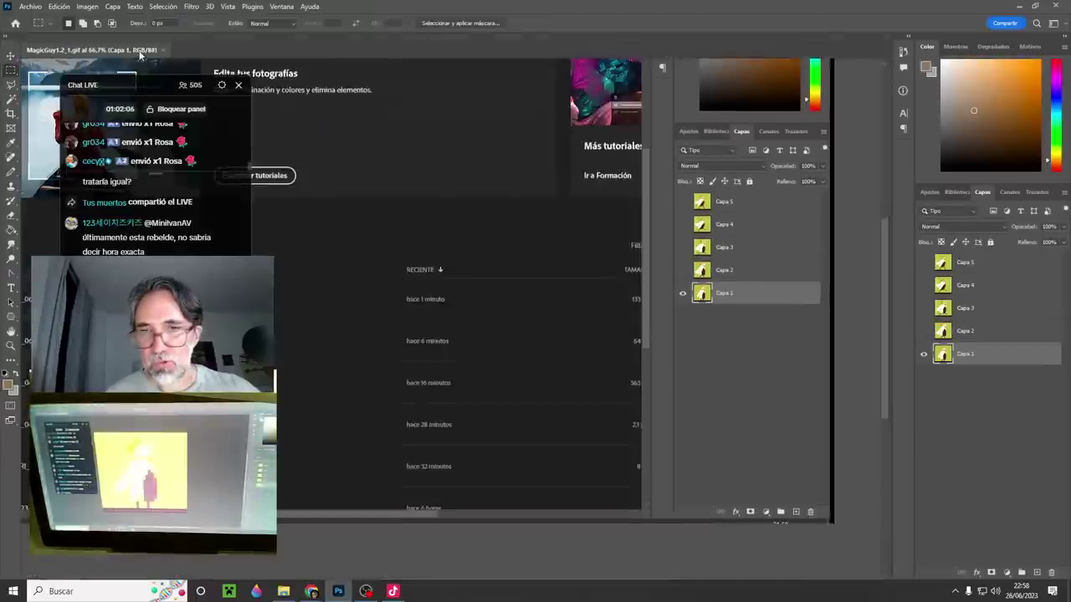
- Float the GIF's document window and resize it beside the repositioned live chat so the whole character fits
{"action": "left_click_drag", "start_coordinate": [140, 54], "coordinate": [466, 48]}
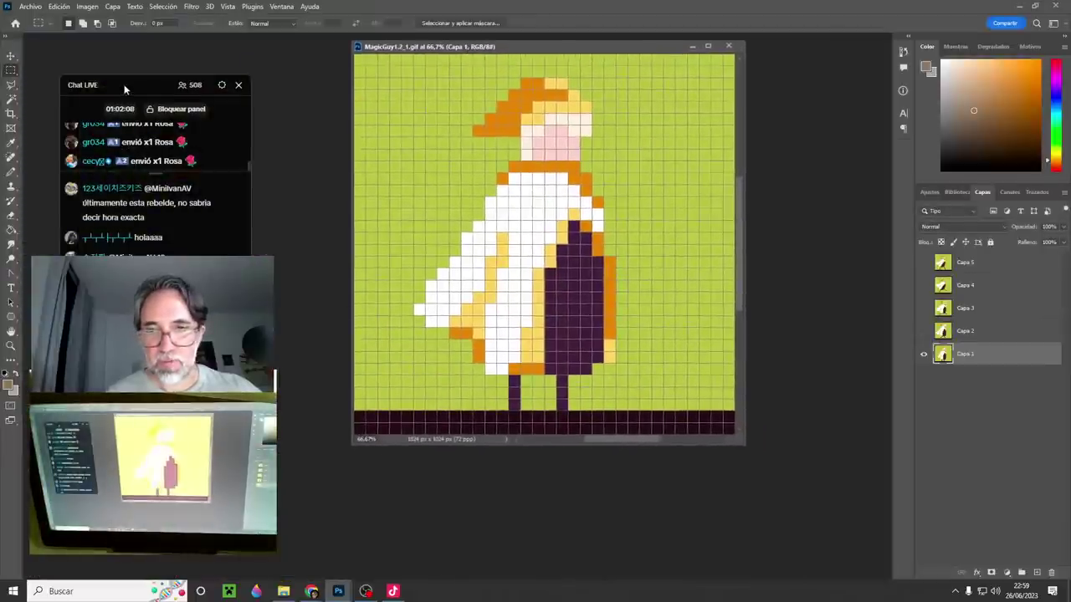
{"action": "left_click_drag", "start_coordinate": [125, 88], "coordinate": [110, 50]}
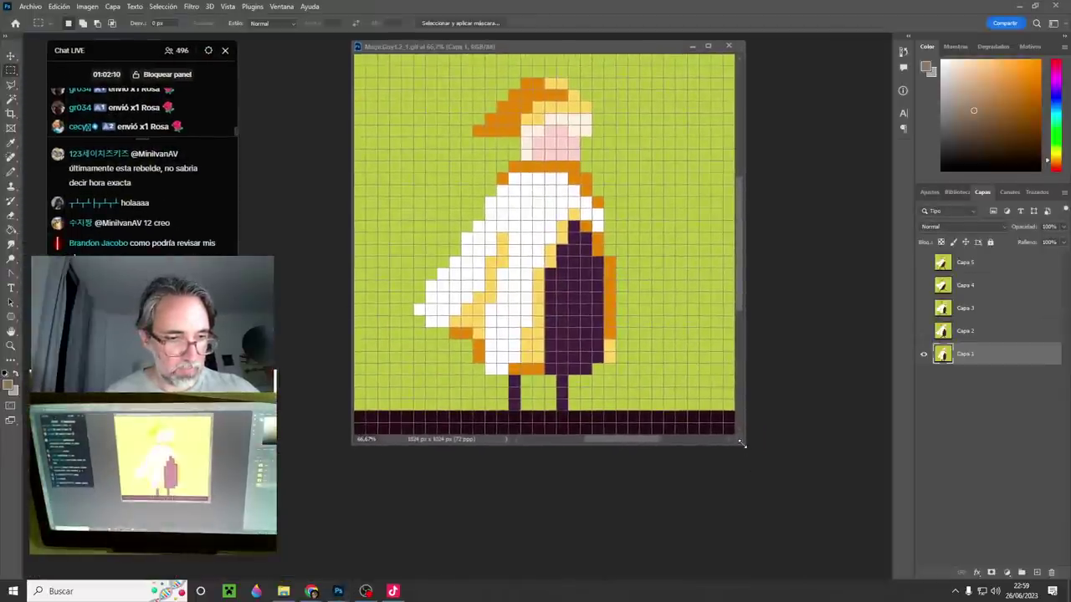
{"action": "left_click_drag", "start_coordinate": [741, 443], "coordinate": [857, 554]}
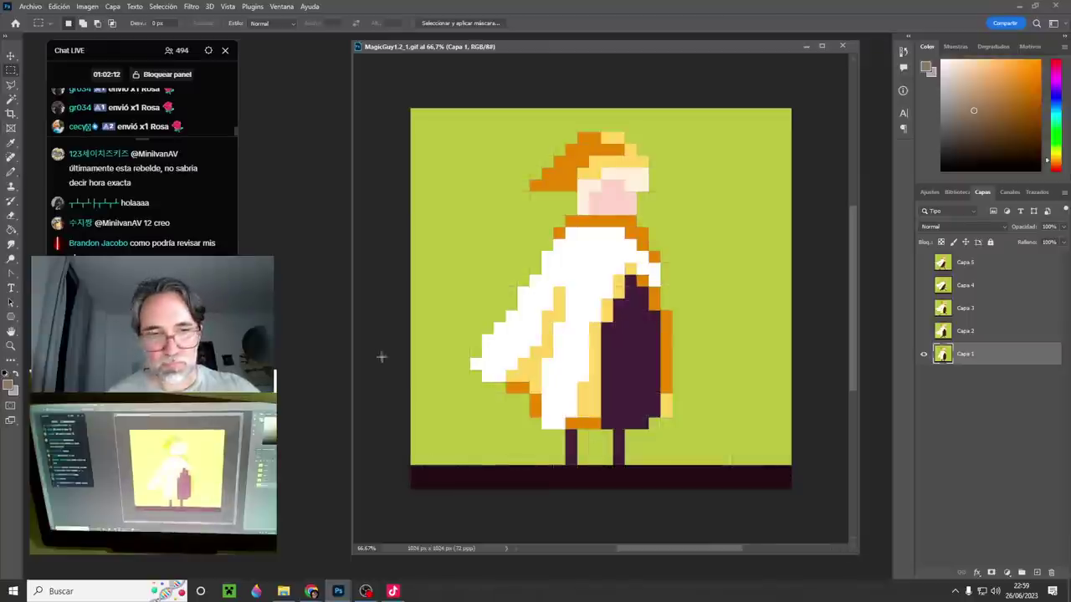
{"action": "left_click_drag", "start_coordinate": [352, 285], "coordinate": [261, 287]}
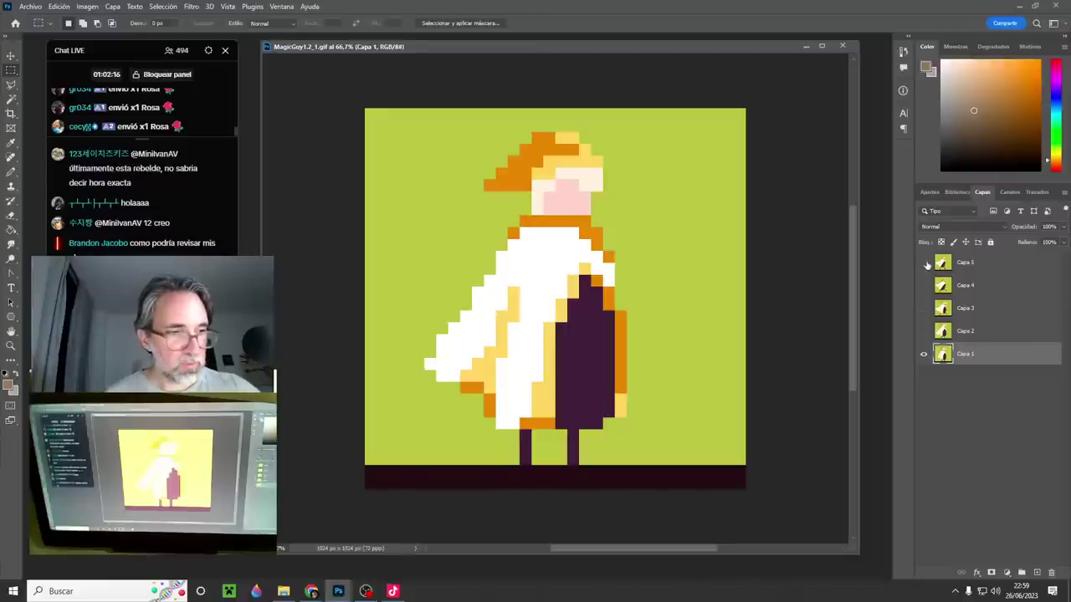
{"action": "left_click_drag", "start_coordinate": [490, 554], "coordinate": [480, 466]}
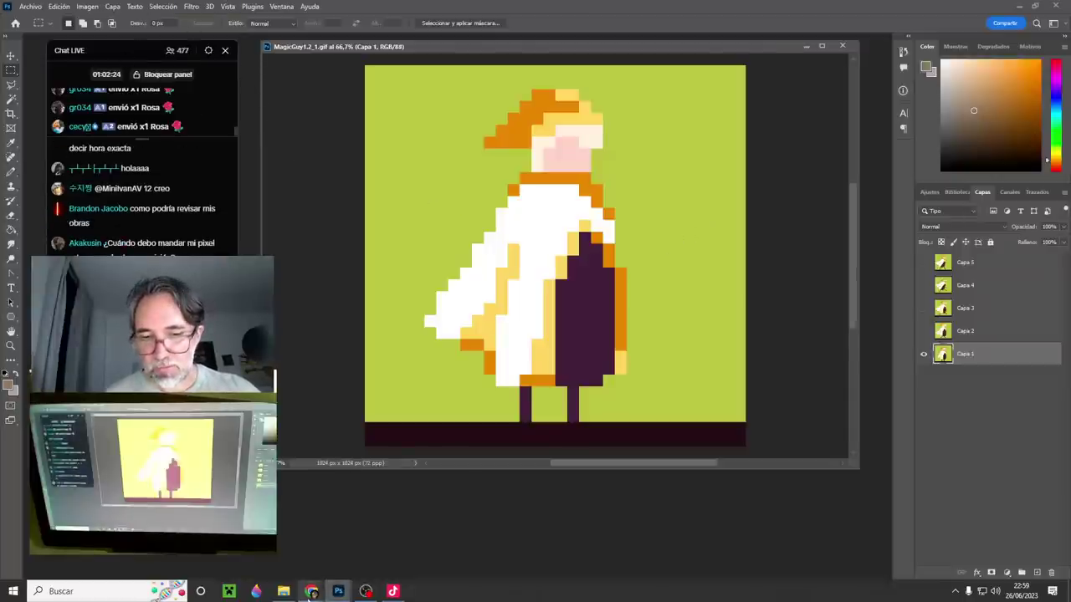
- Switch to Chrome and search Google for "horse runinnf fotos 1800" in a new tab
{"action": "mouse_move", "coordinate": [314, 594]}
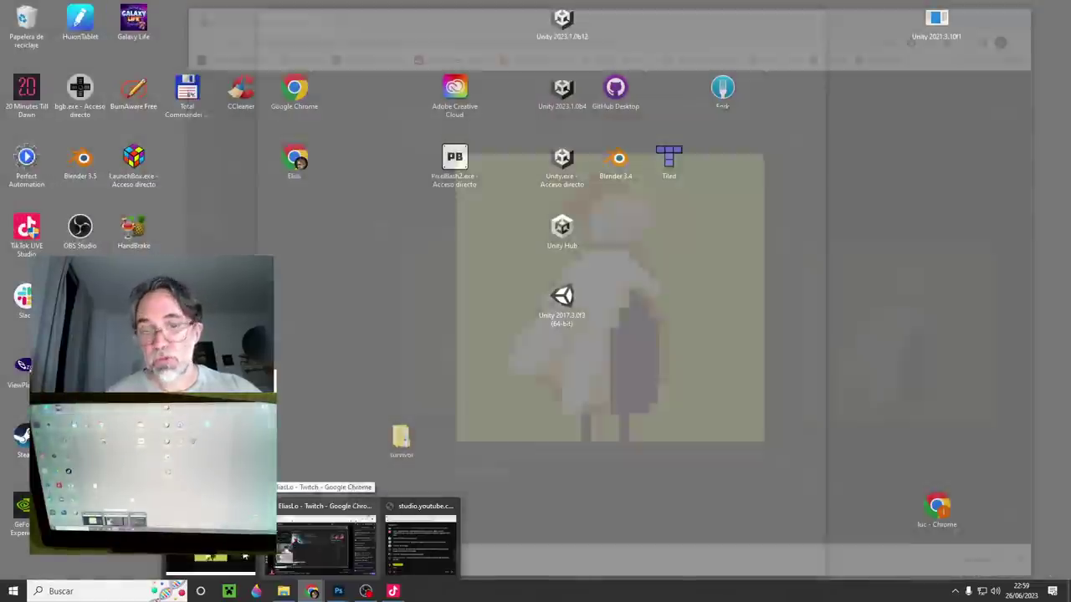
{"action": "left_click", "coordinate": [288, 548]}
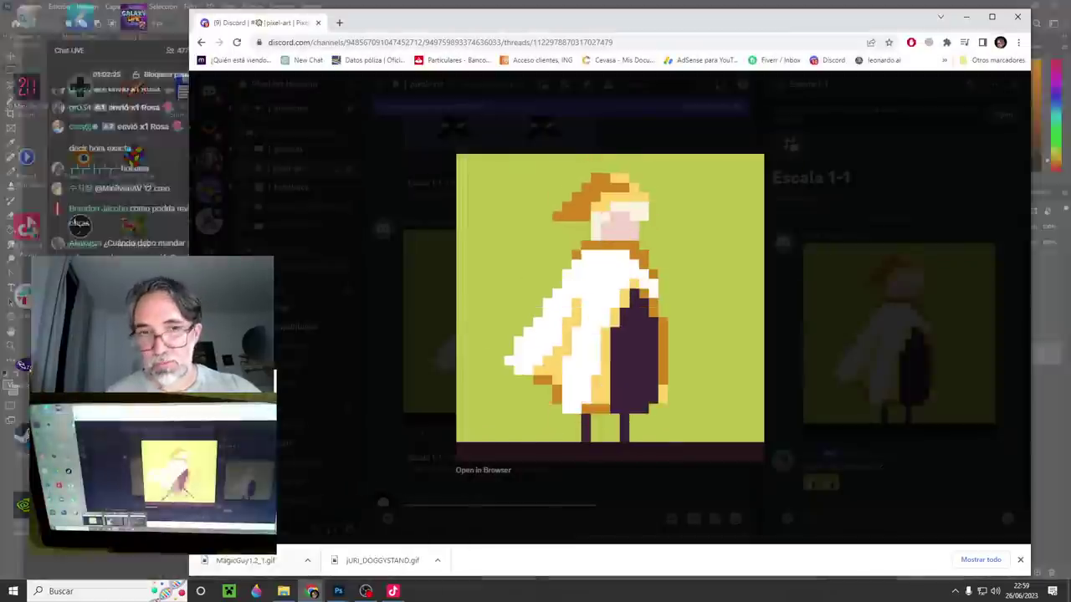
{"action": "left_click", "coordinate": [339, 22]}
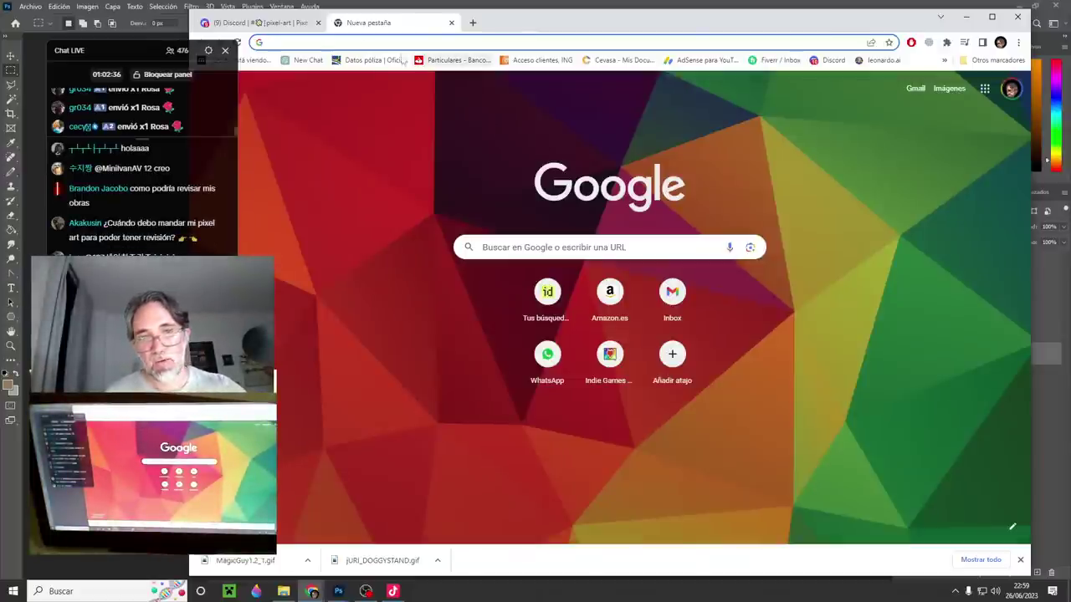
{"action": "left_click", "coordinate": [485, 250]}
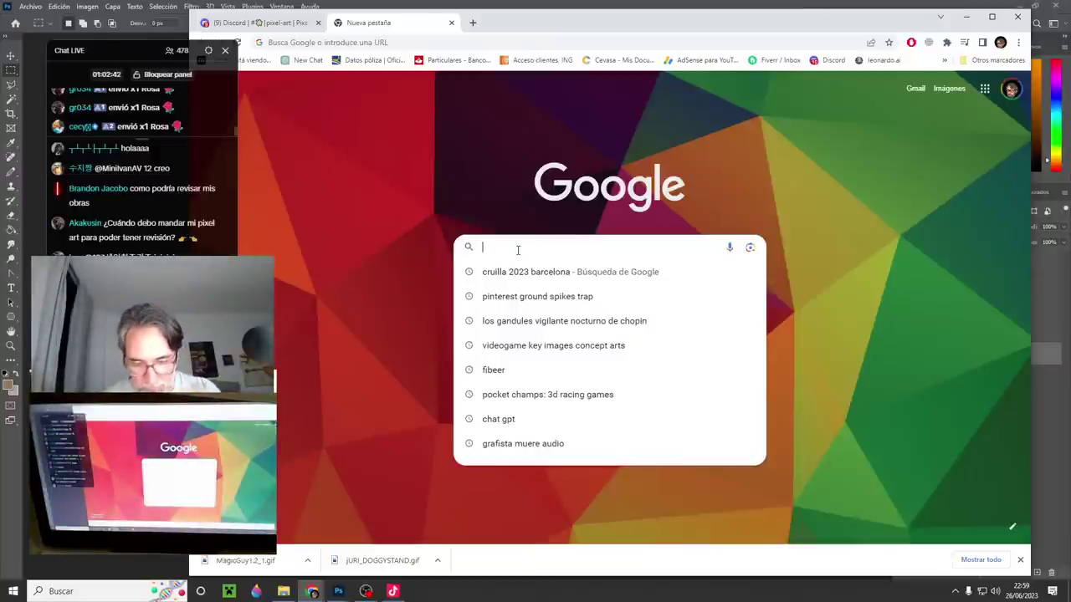
{"action": "type", "text": "horse ru"}
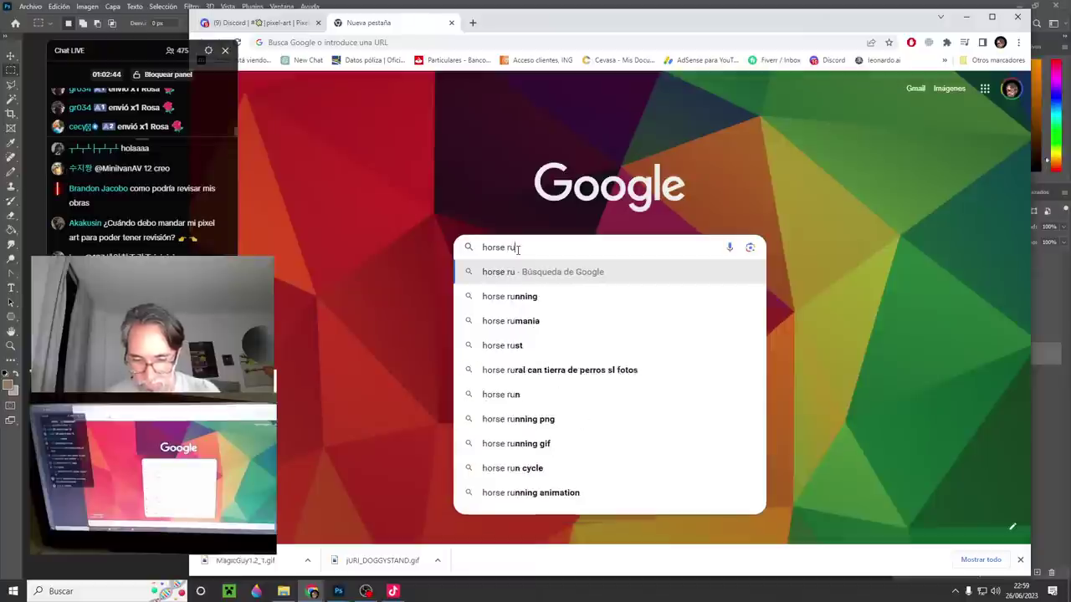
{"action": "type", "text": "ninnf"}
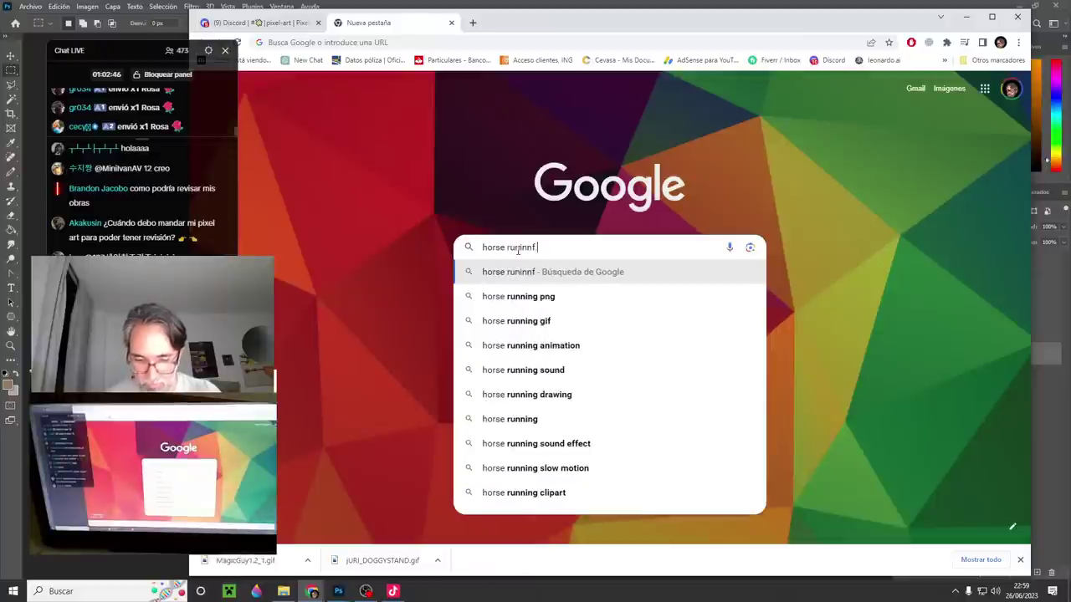
{"action": "type", "text": " fotos"}
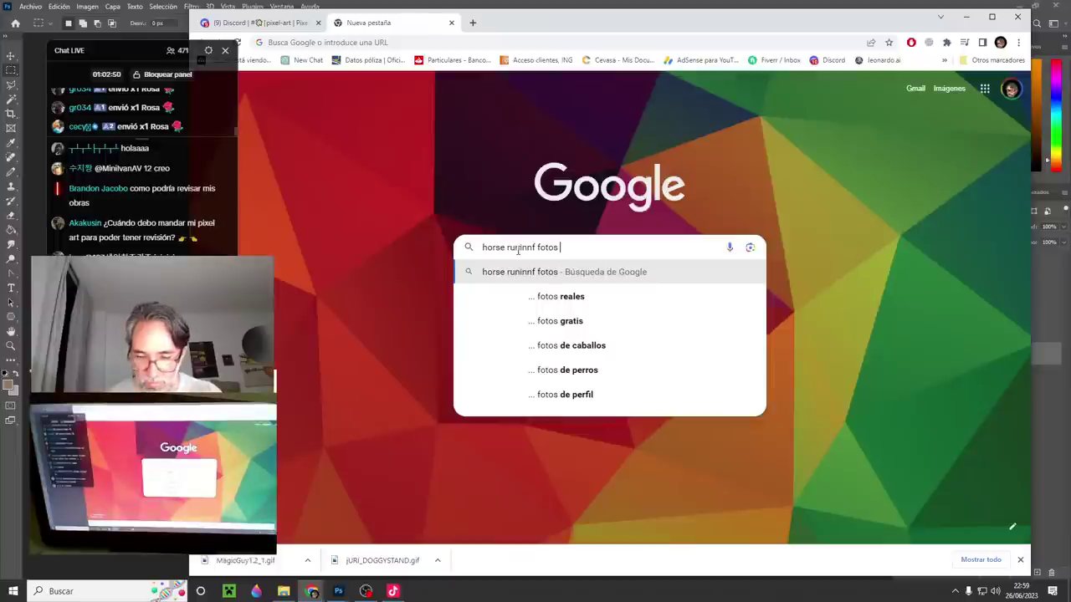
{"action": "type", "text": " 1800"}
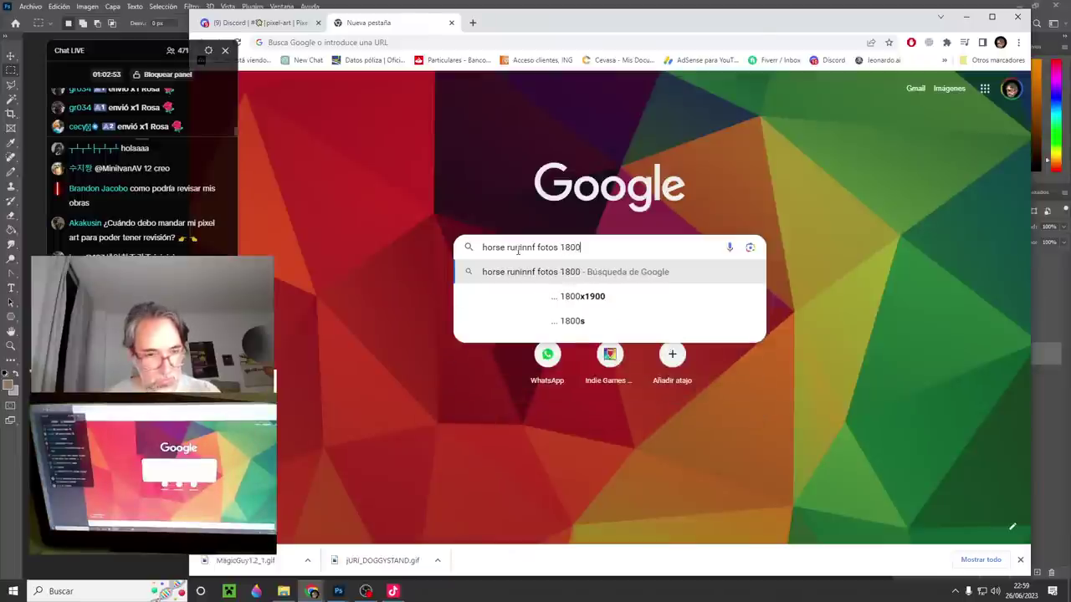
{"action": "key", "text": "Return"}
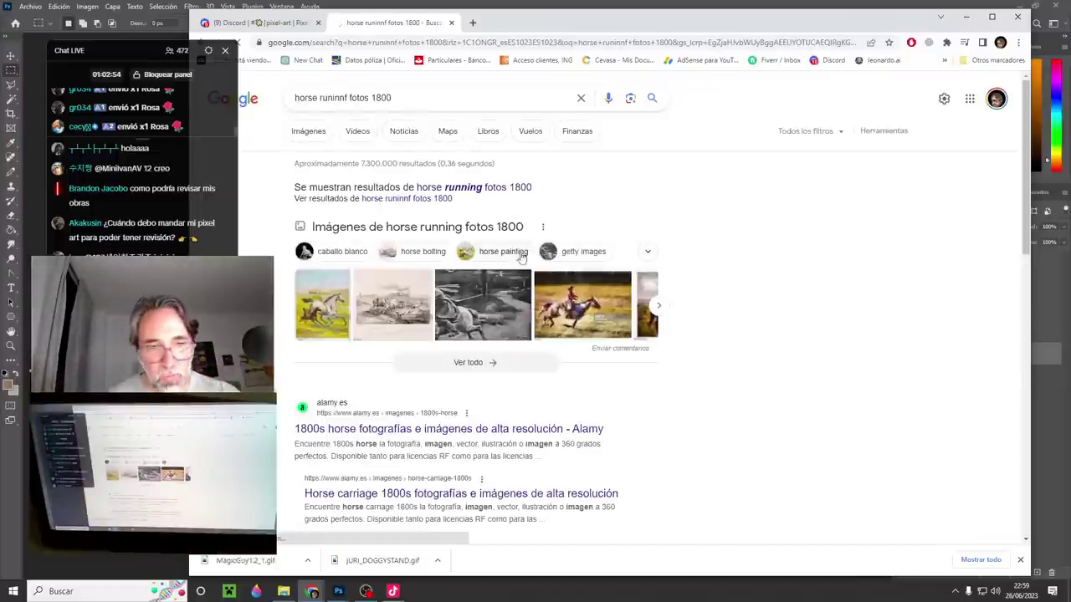
- Show the image results, preview The Washington Post's galloping horse sequence and shift the browser window to uncover Photoshop's layers
{"action": "left_click", "coordinate": [309, 132]}
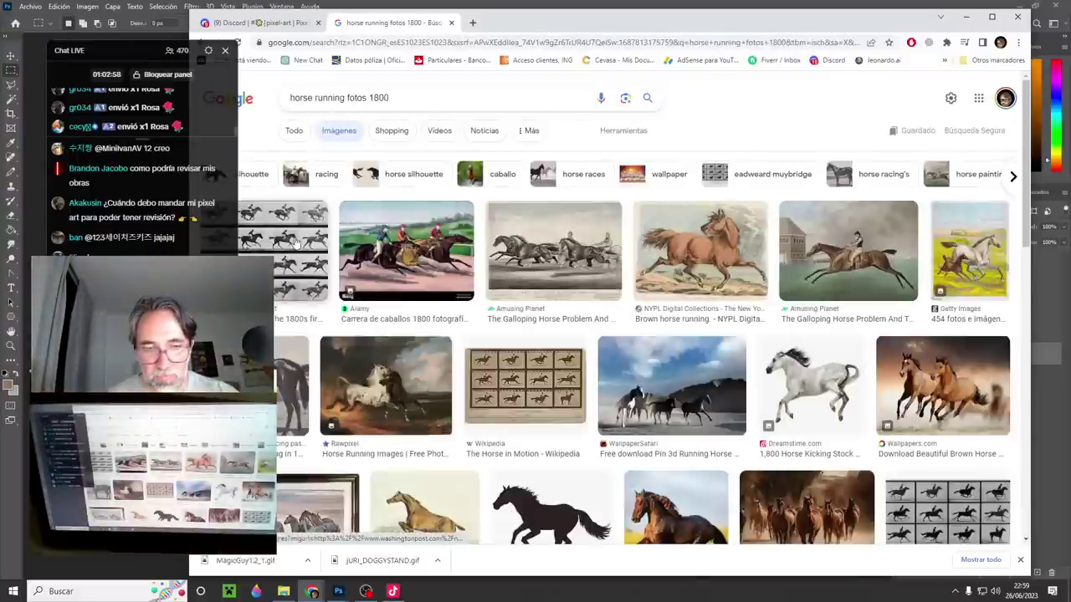
{"action": "left_click", "coordinate": [295, 242]}
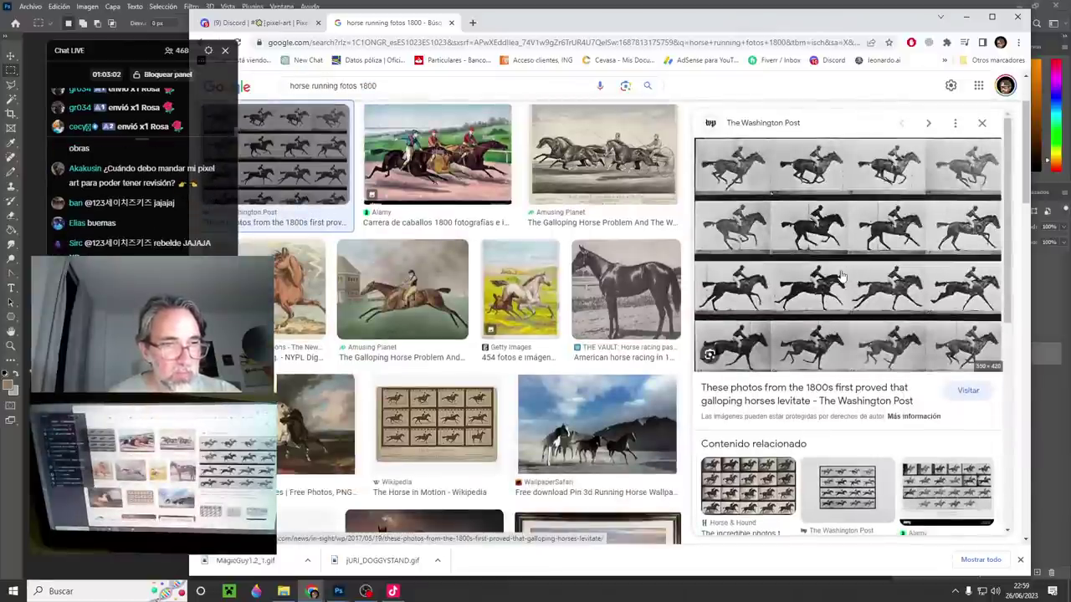
{"action": "left_click_drag", "start_coordinate": [842, 27], "coordinate": [567, 19]}
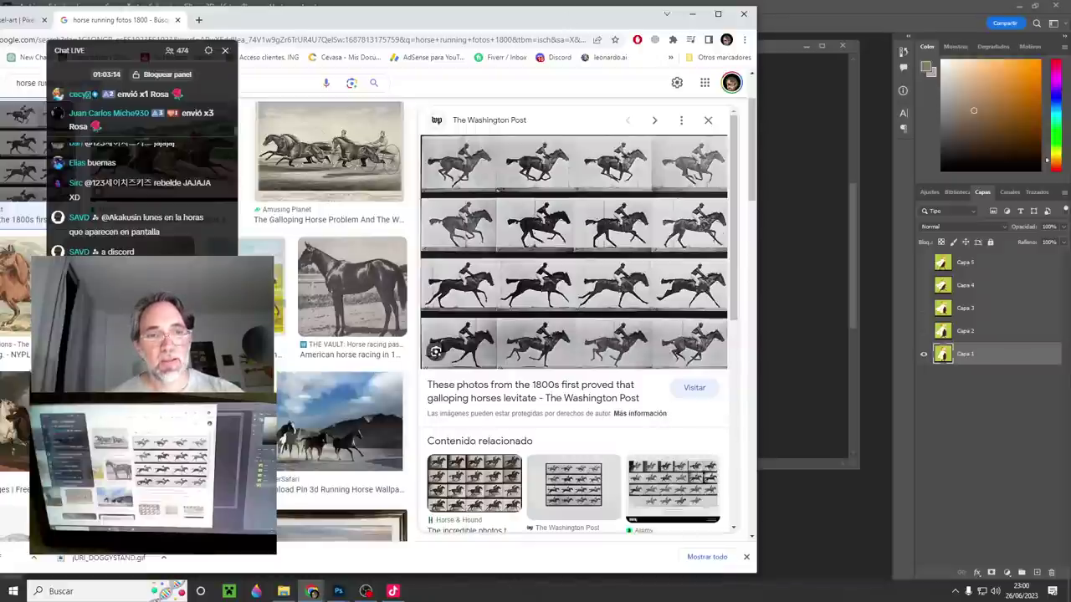
- Expand the images related to The Washington Post's galloping horse sequence and look through the historical motion photo series
{"action": "left_click_drag", "start_coordinate": [436, 18], "coordinate": [465, 29]}
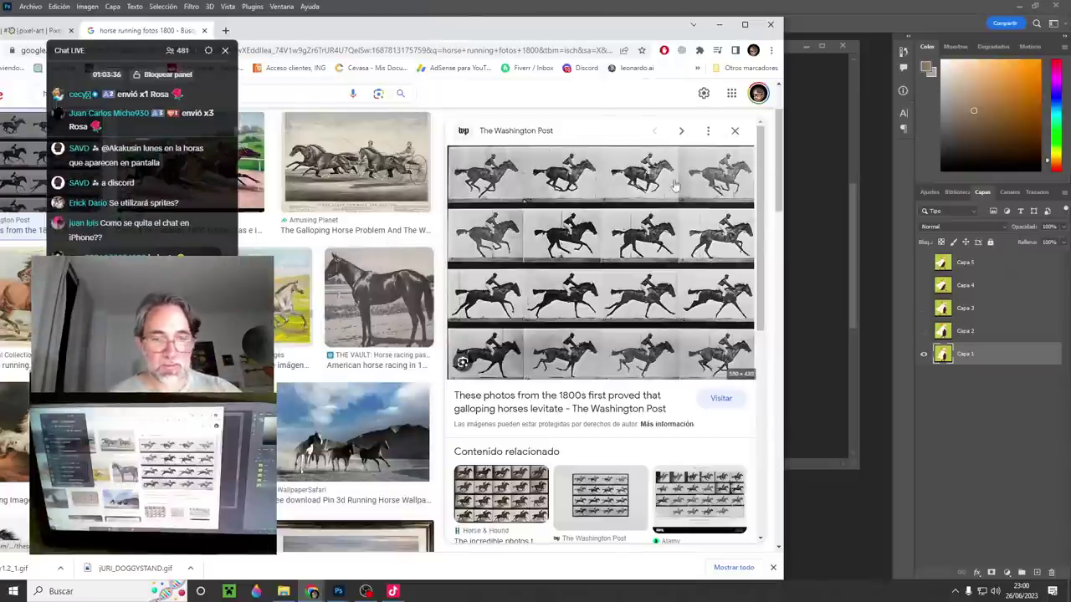
{"action": "scroll", "coordinate": [626, 326], "scroll_direction": "down", "scroll_amount": 10}
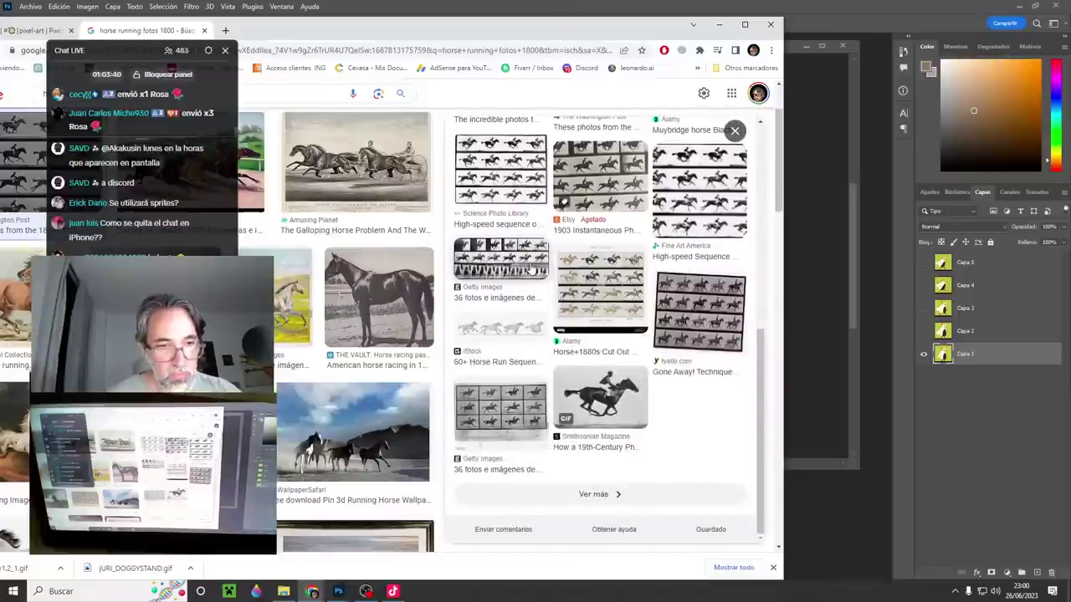
{"action": "left_click", "coordinate": [599, 495]}
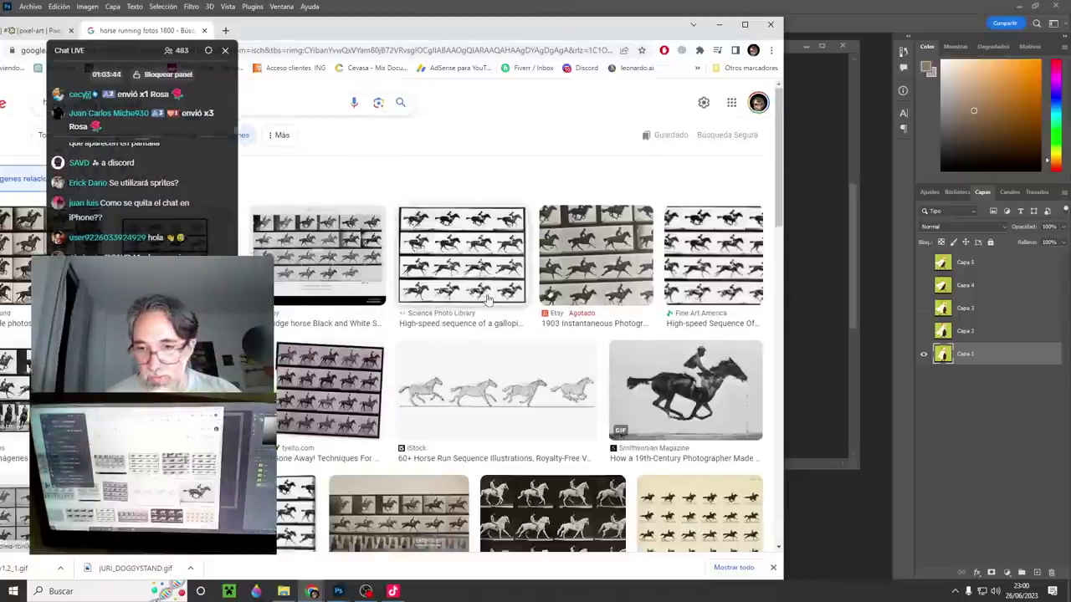
{"action": "scroll", "coordinate": [487, 299], "scroll_direction": "down", "scroll_amount": 5}
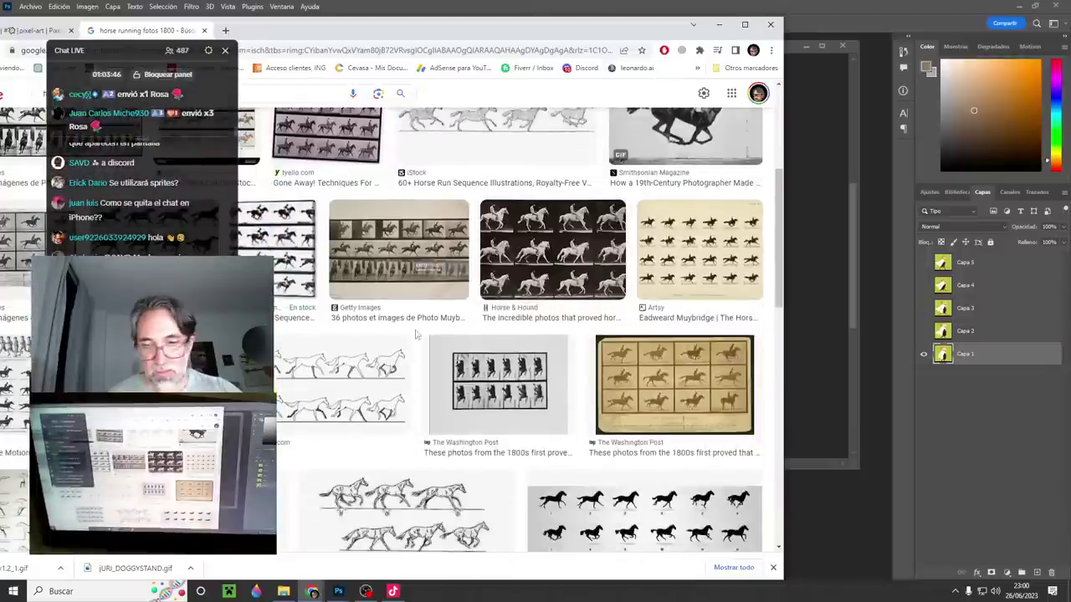
{"action": "scroll", "coordinate": [401, 341], "scroll_direction": "down", "scroll_amount": 3}
{"action": "scroll", "coordinate": [398, 343], "scroll_direction": "down", "scroll_amount": 6}
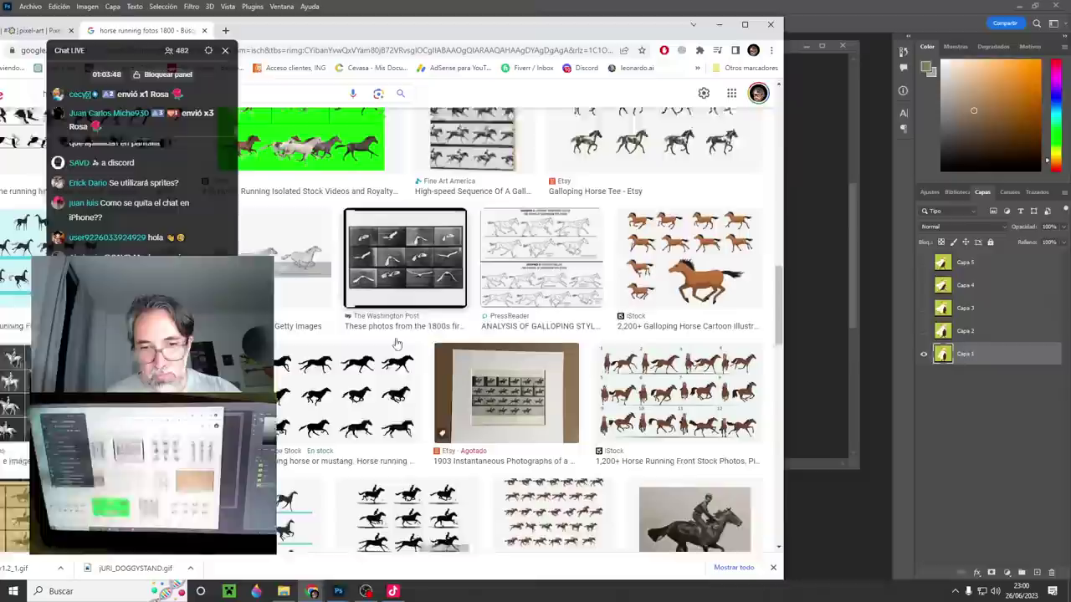
{"action": "scroll", "coordinate": [399, 343], "scroll_direction": "down", "scroll_amount": 4}
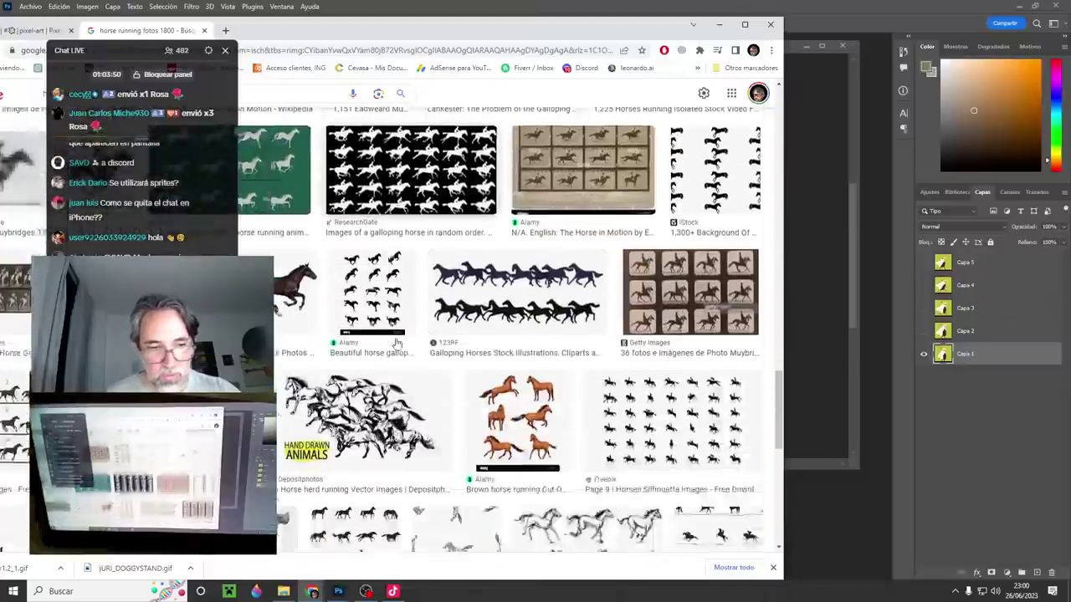
{"action": "scroll", "coordinate": [382, 100], "scroll_direction": "down", "scroll_amount": 10}
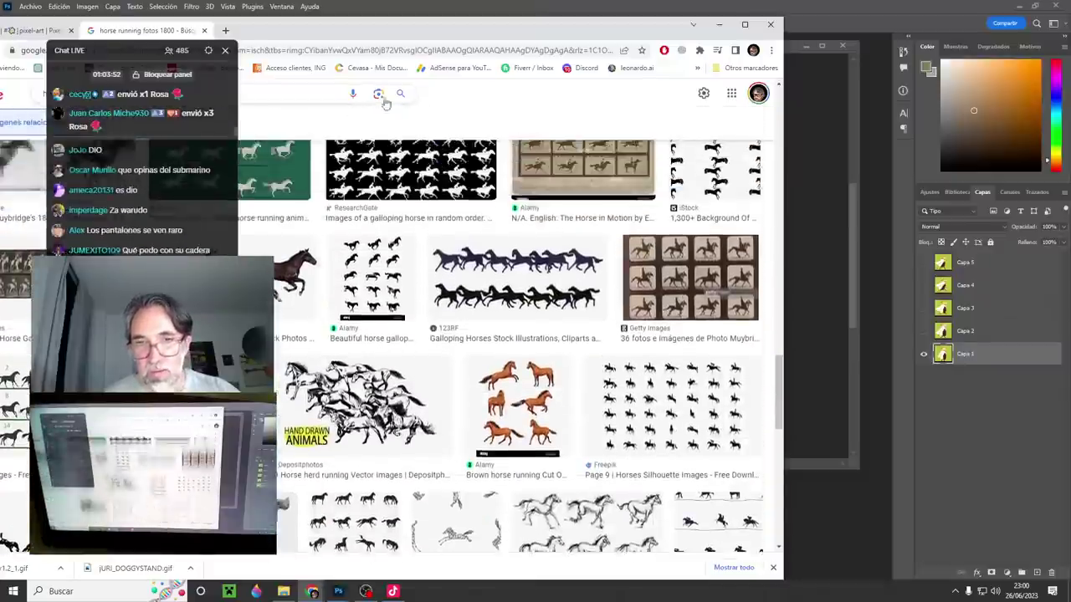
- Move the browser clear of the live chat, search Google Images for "human anim secuence" and view the first results
{"action": "left_click_drag", "start_coordinate": [437, 29], "coordinate": [759, 51]}
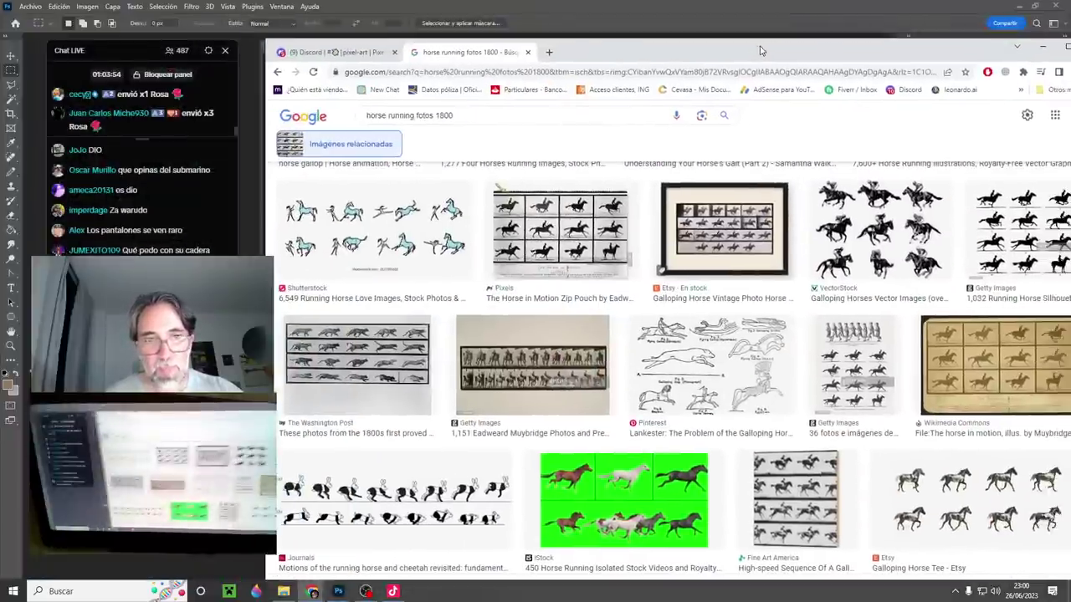
{"action": "triple_click", "coordinate": [466, 116]}
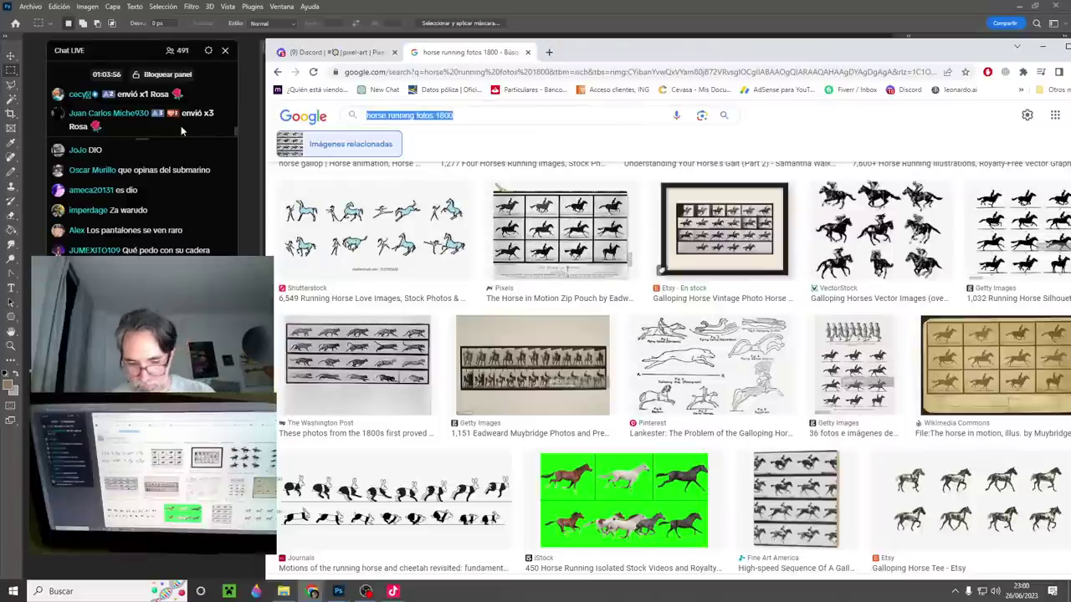
{"action": "type", "text": "hum"}
{"action": "type", "text": "an"}
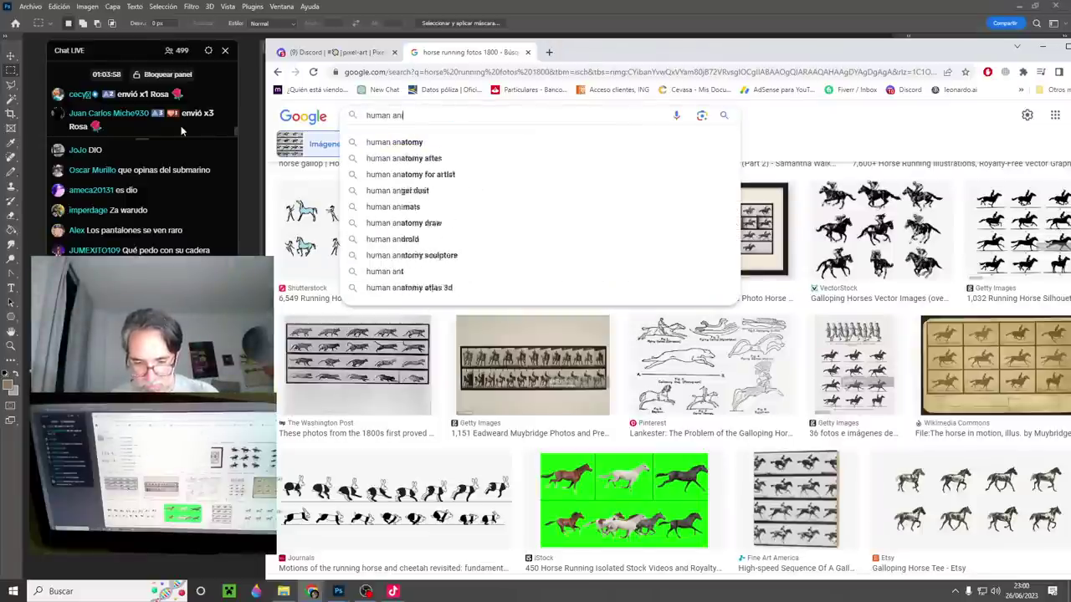
{"action": "type", "text": "im secu"}
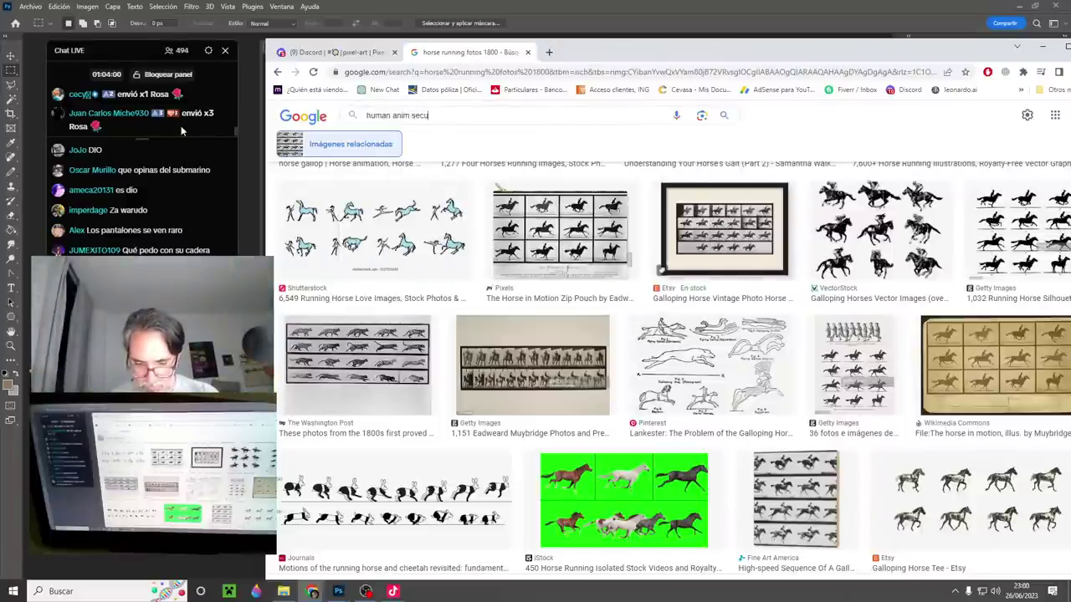
{"action": "type", "text": "ence"}
{"action": "key", "text": "Return"}
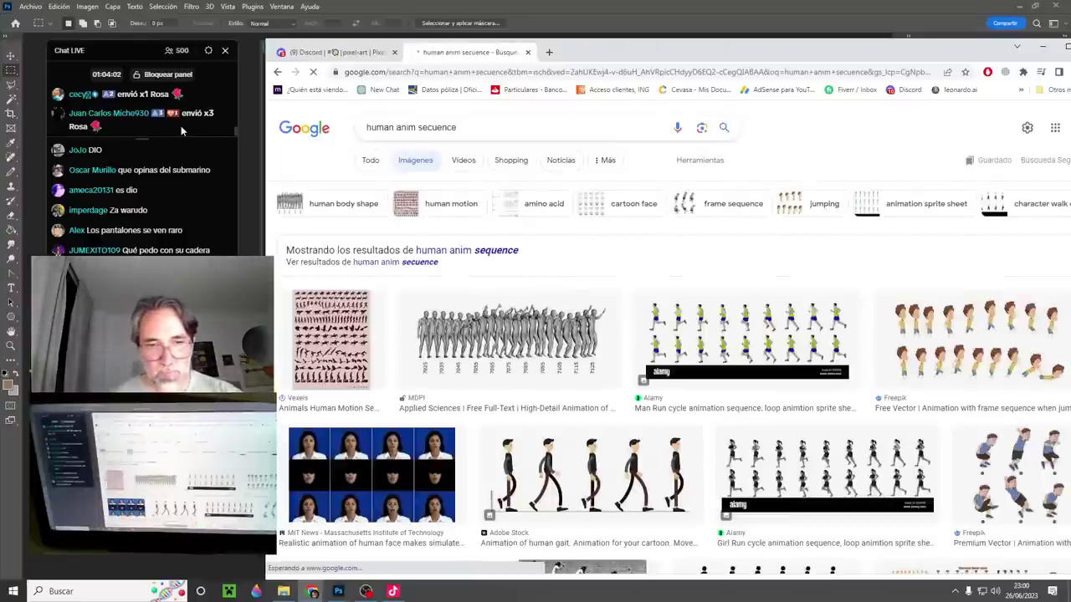
{"action": "left_click_drag", "start_coordinate": [736, 51], "coordinate": [591, 34]}
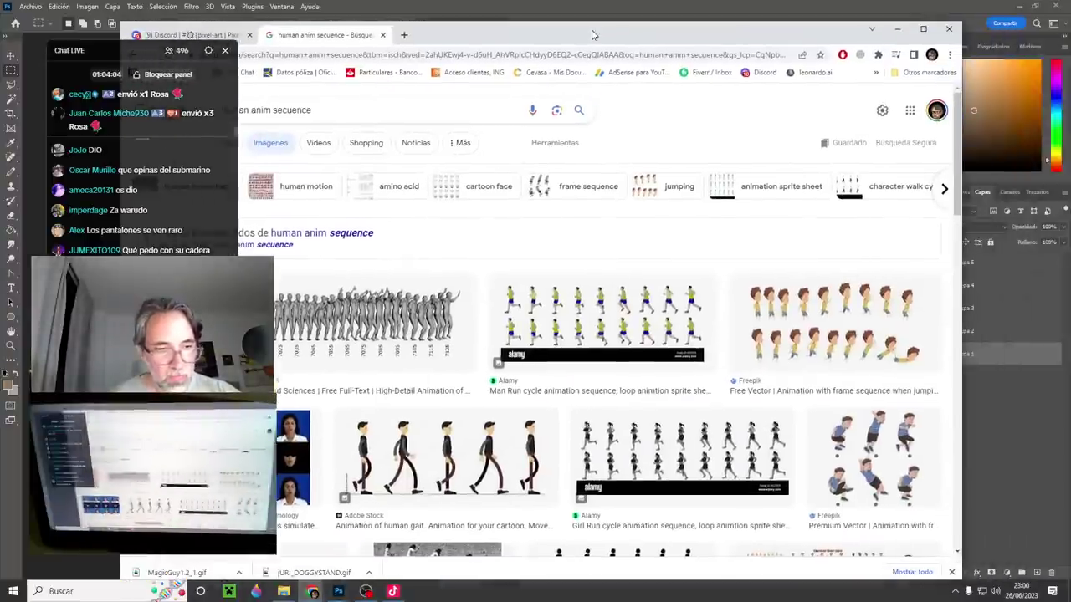
{"action": "scroll", "coordinate": [535, 309], "scroll_direction": "down", "scroll_amount": 3}
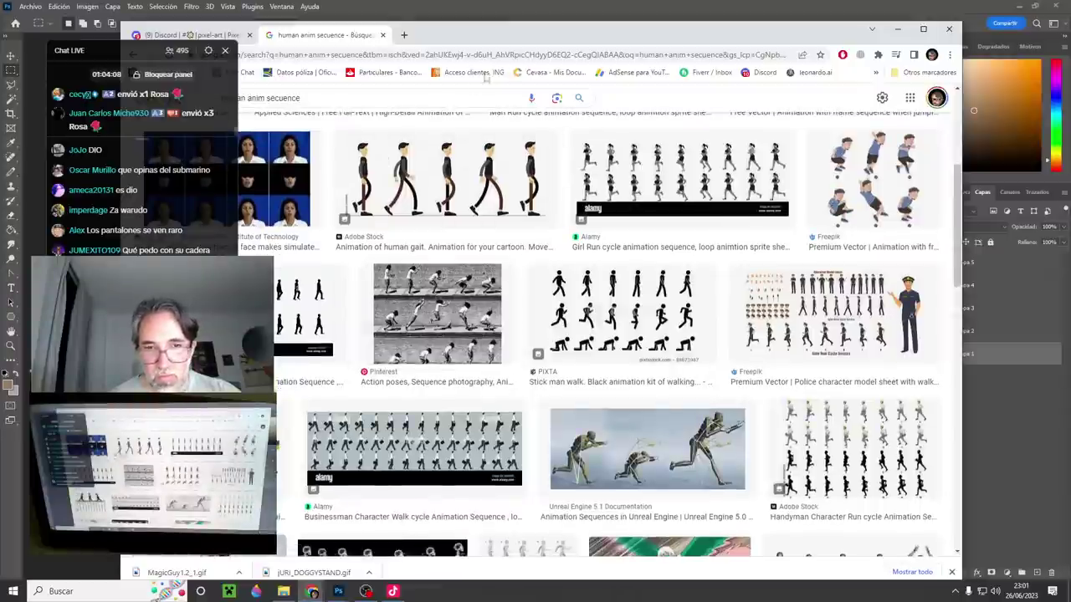
- Switch to Photoshop, activate the Move tool, display the timeline and play the walking animation of MagicGuy1.2_1.gif
{"action": "left_click_drag", "start_coordinate": [543, 37], "coordinate": [153, 492]}
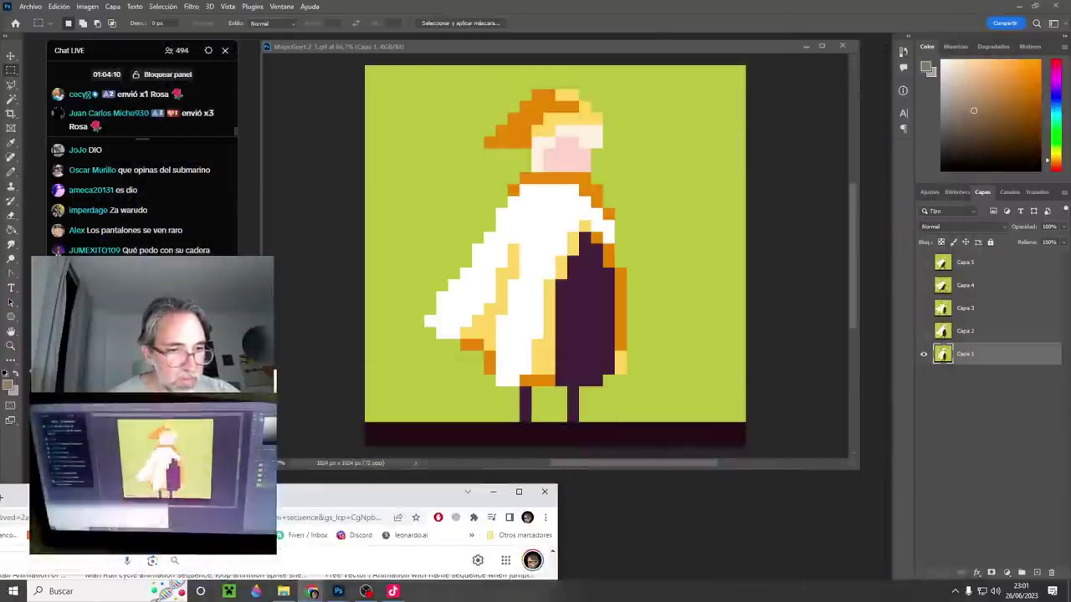
{"action": "left_click", "coordinate": [330, 239]}
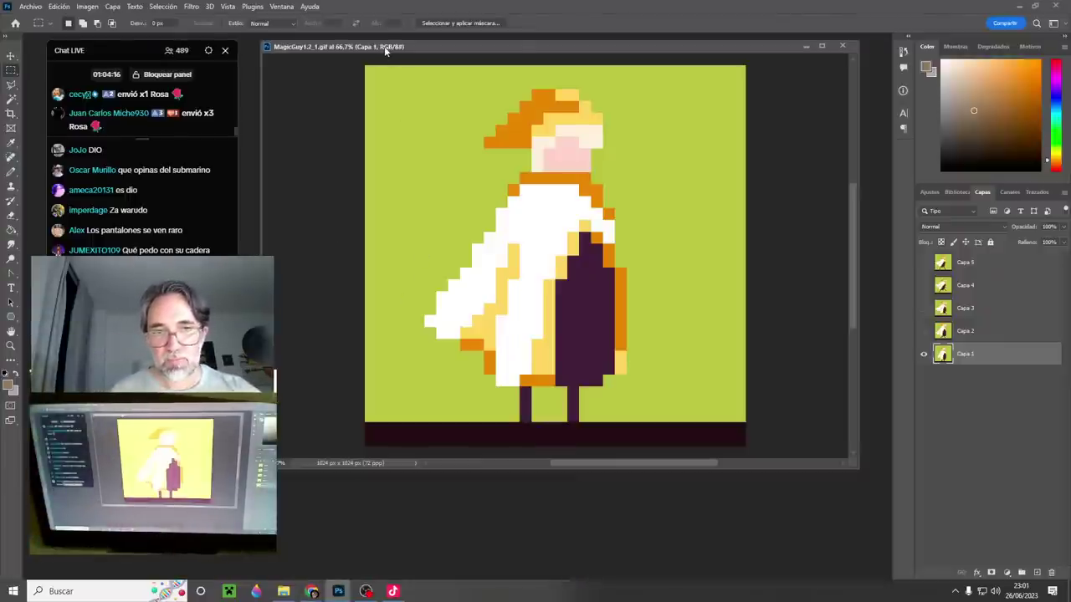
{"action": "left_click", "coordinate": [11, 56]}
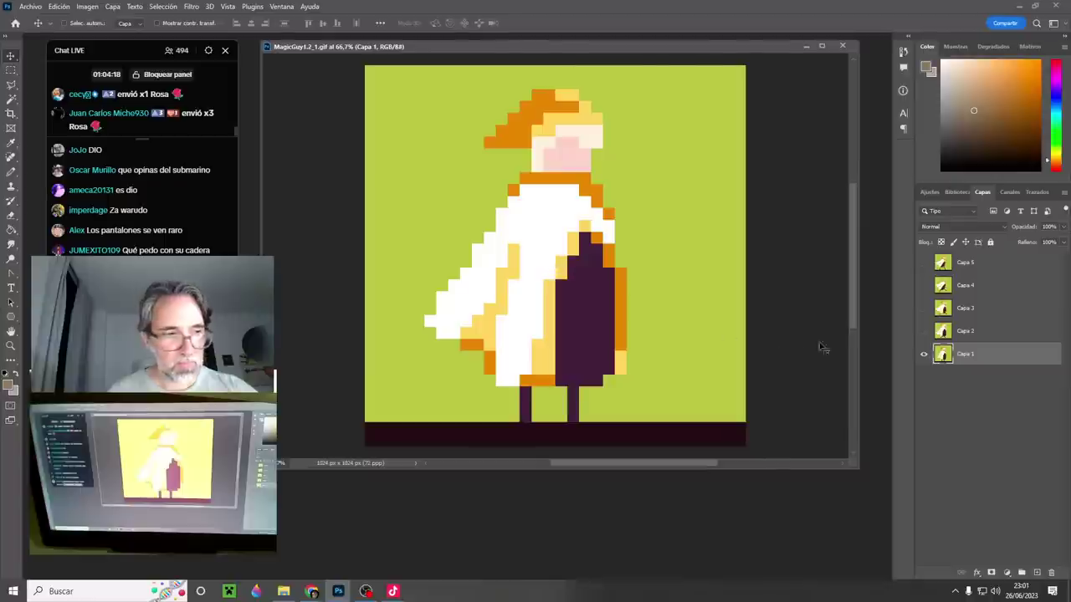
{"action": "left_click", "coordinate": [281, 7]}
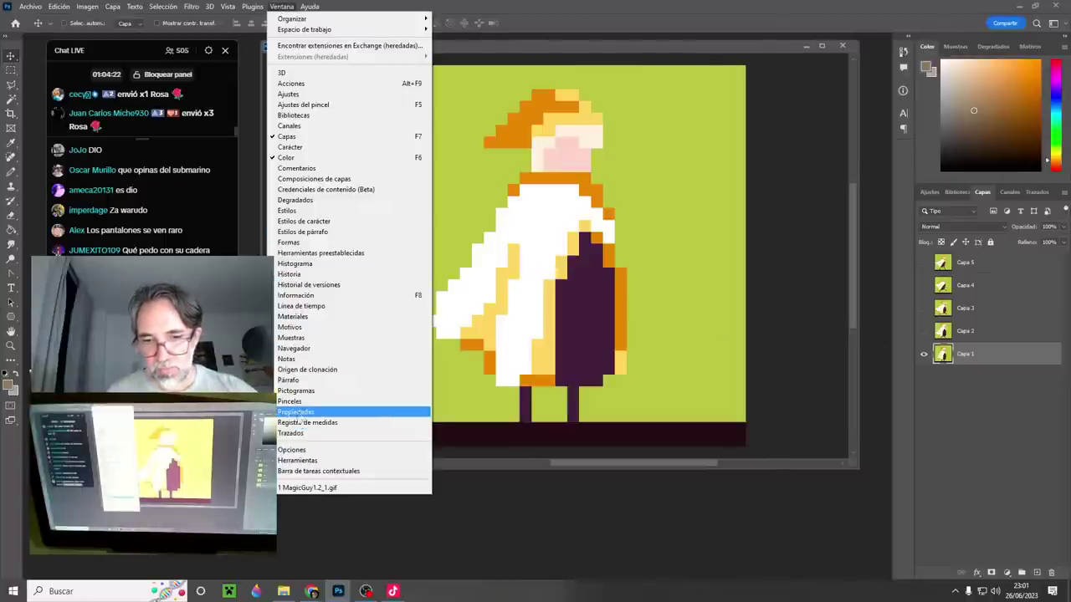
{"action": "left_click", "coordinate": [301, 306]}
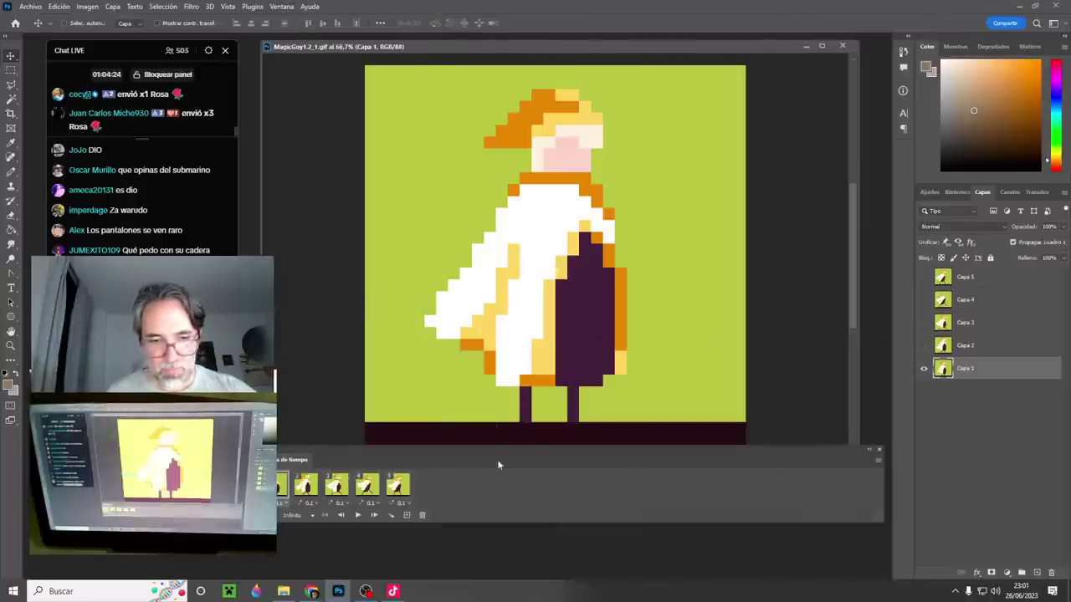
{"action": "key", "text": "space"}
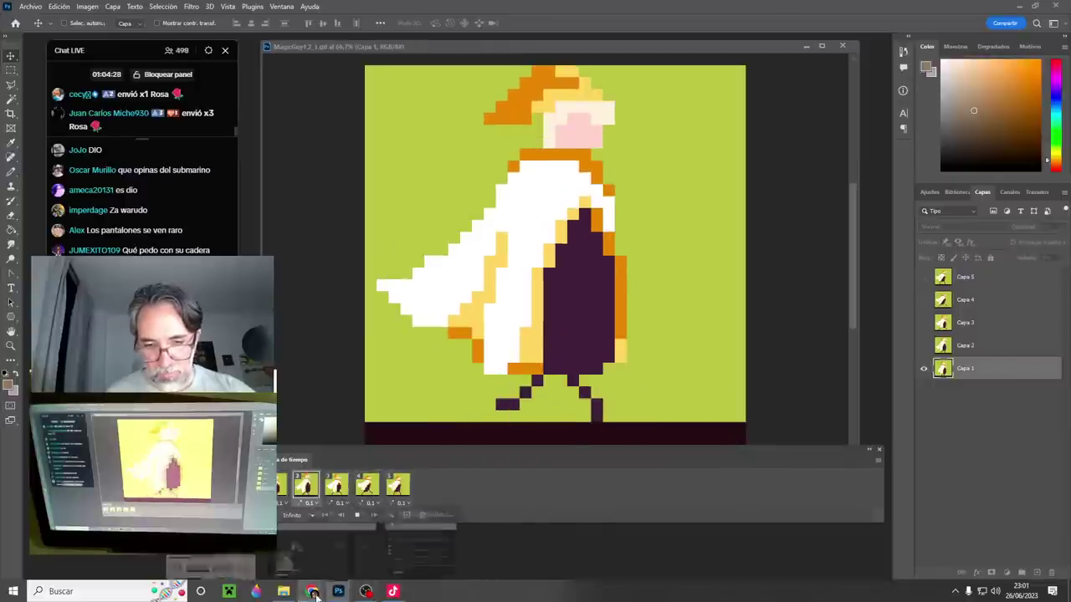
- Switch back to Chrome and examine the human animation image results for usable walk or run cycle references
{"action": "mouse_move", "coordinate": [312, 590]}
{"action": "left_click", "coordinate": [323, 536]}
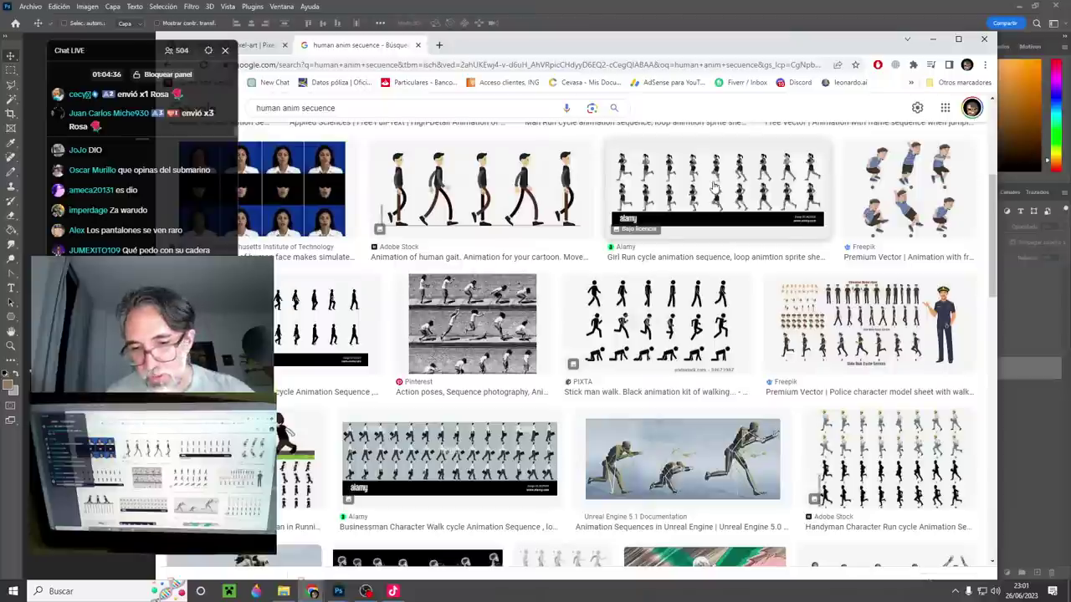
{"action": "scroll", "coordinate": [713, 186], "scroll_direction": "down", "scroll_amount": 3}
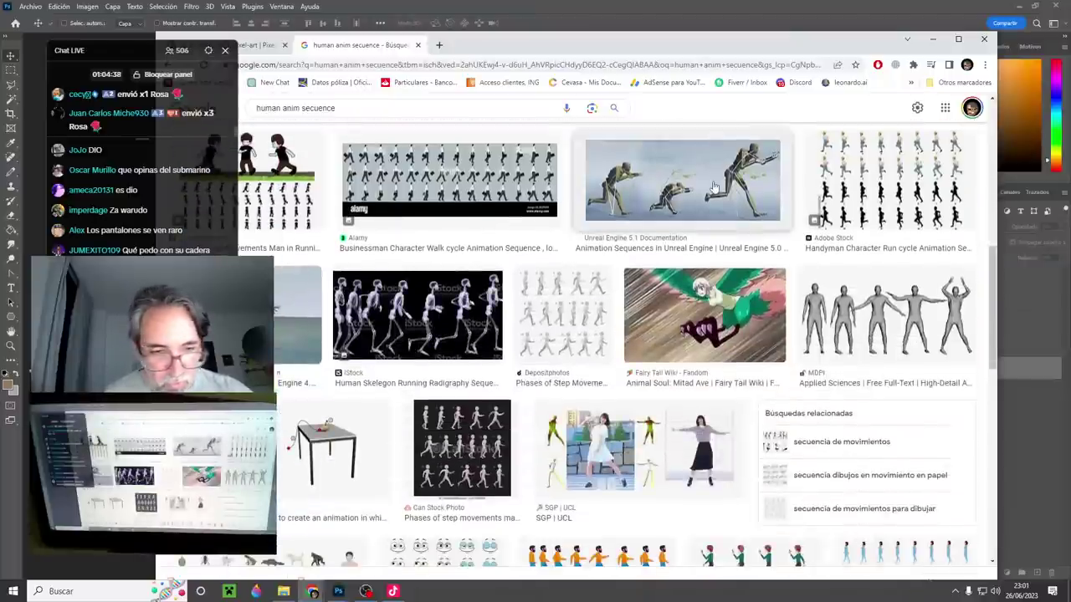
{"action": "scroll", "coordinate": [714, 186], "scroll_direction": "down", "scroll_amount": 4}
{"action": "scroll", "coordinate": [713, 186], "scroll_direction": "down", "scroll_amount": 1}
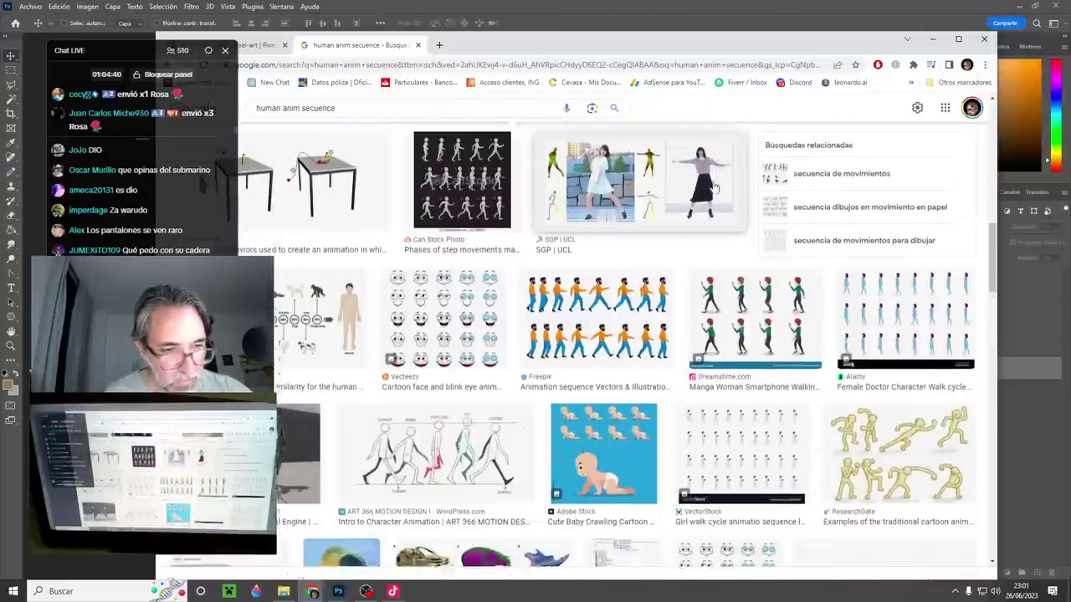
{"action": "scroll", "coordinate": [714, 186], "scroll_direction": "down", "scroll_amount": 1}
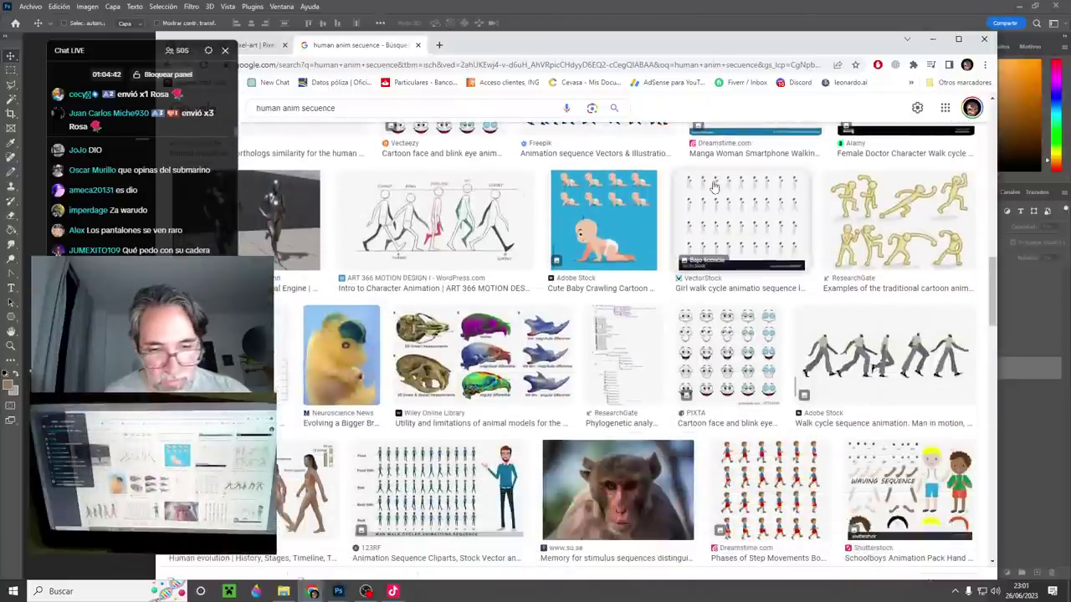
{"action": "scroll", "coordinate": [713, 186], "scroll_direction": "down", "scroll_amount": 3}
{"action": "scroll", "coordinate": [714, 186], "scroll_direction": "down", "scroll_amount": 2}
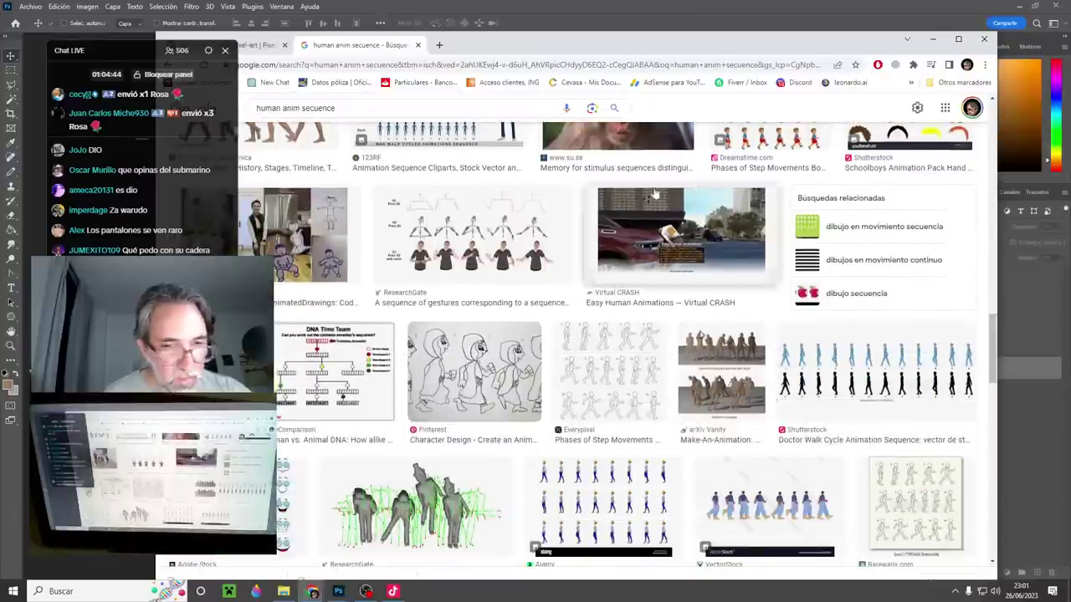
{"action": "scroll", "coordinate": [714, 186], "scroll_direction": "up", "scroll_amount": 5}
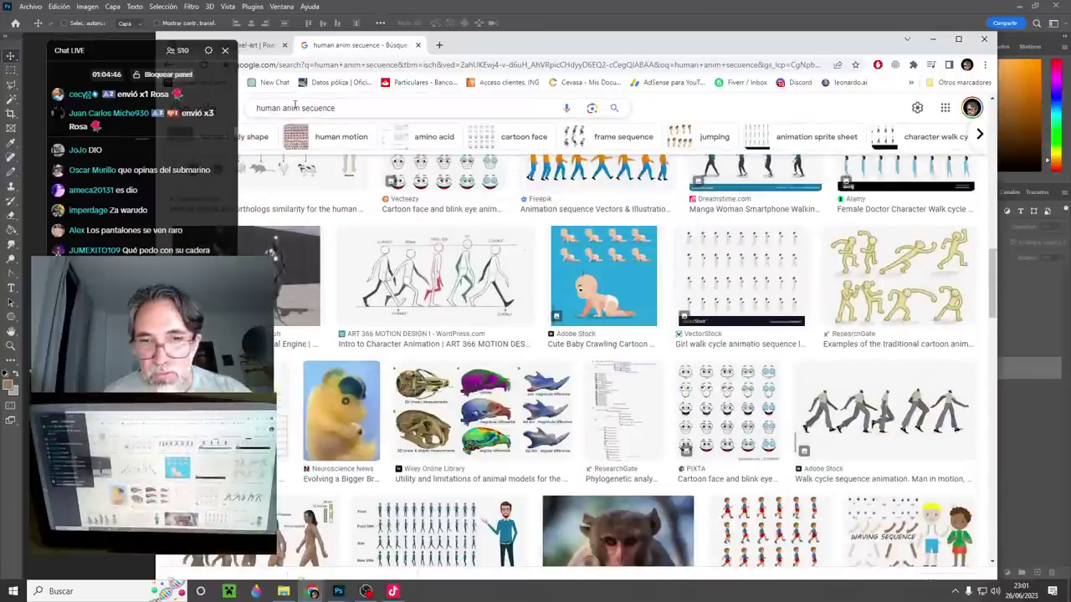
- Refine the image search to "human running anim secuence", preview Adobe Stock's running boy sequence and shift the browser window to uncover Photoshop's layers
{"action": "left_click", "coordinate": [293, 107]}
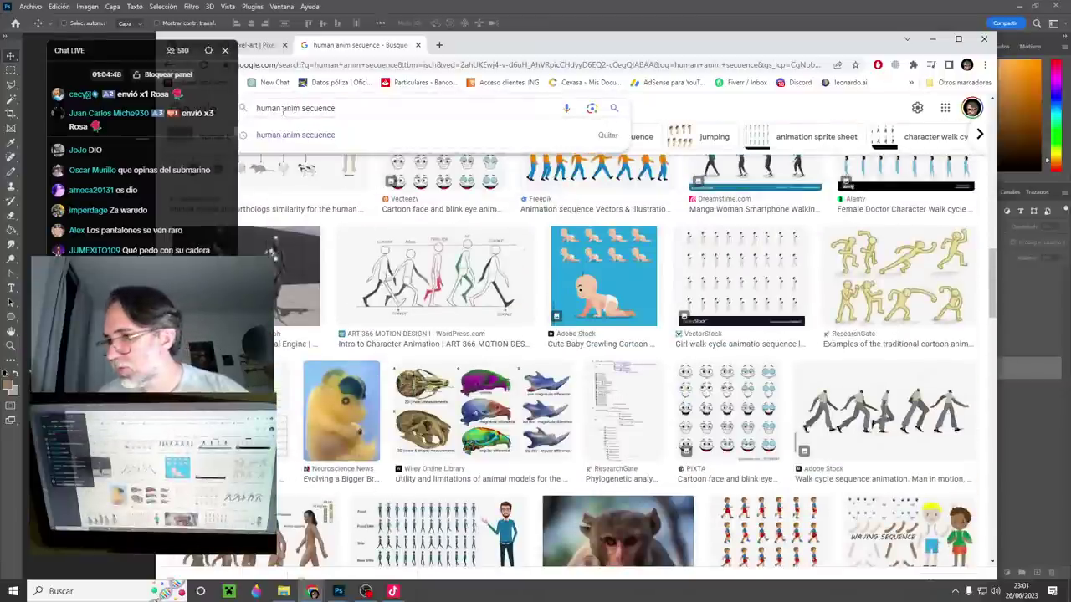
{"action": "left_click", "coordinate": [283, 112]}
{"action": "type", "text": "running"}
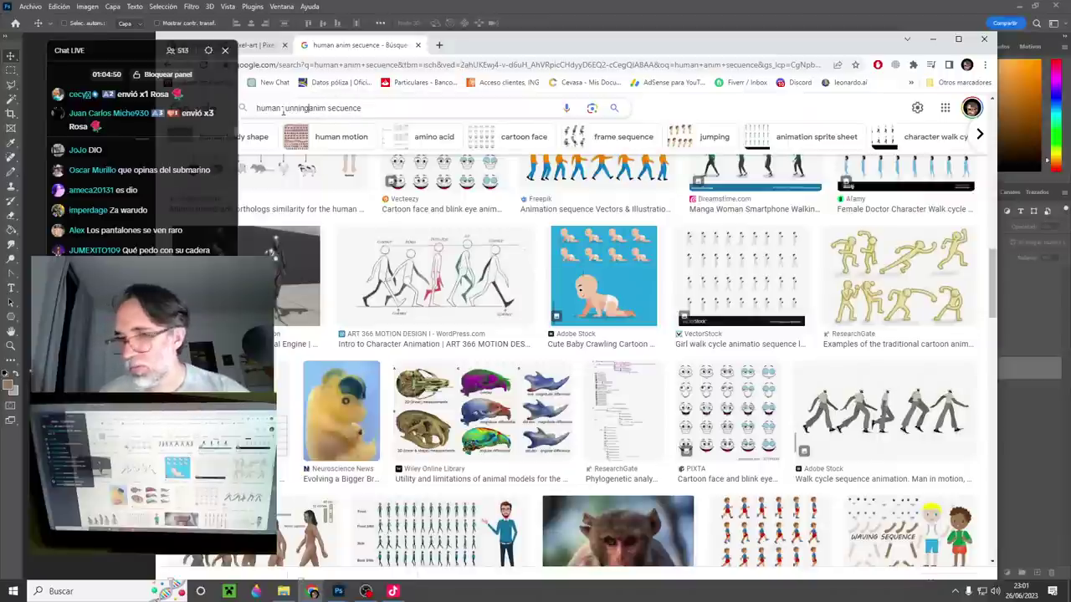
{"action": "key", "text": "Return"}
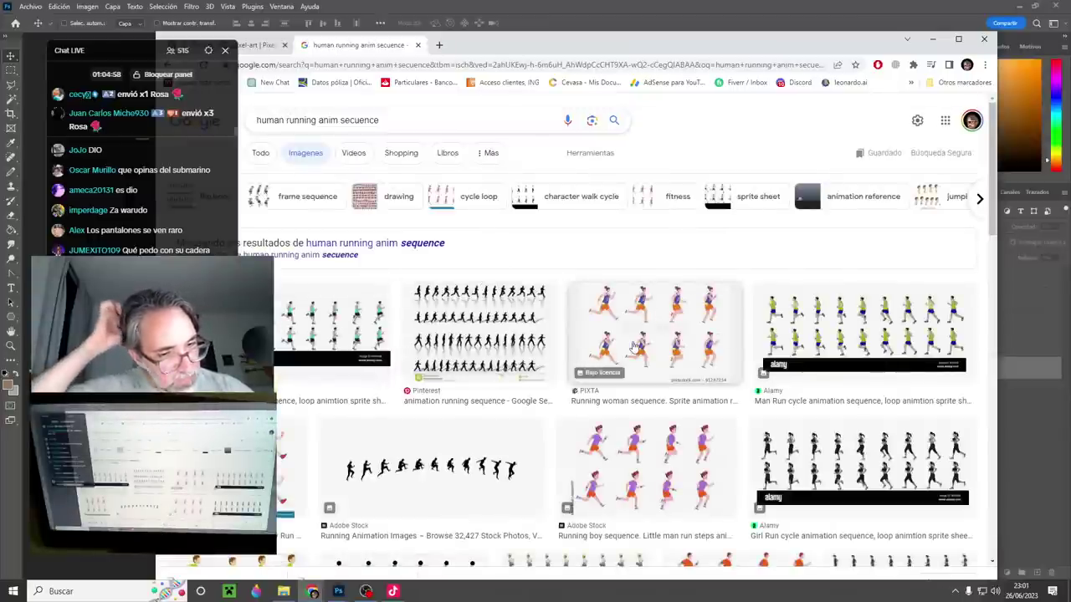
{"action": "left_click", "coordinate": [637, 435]}
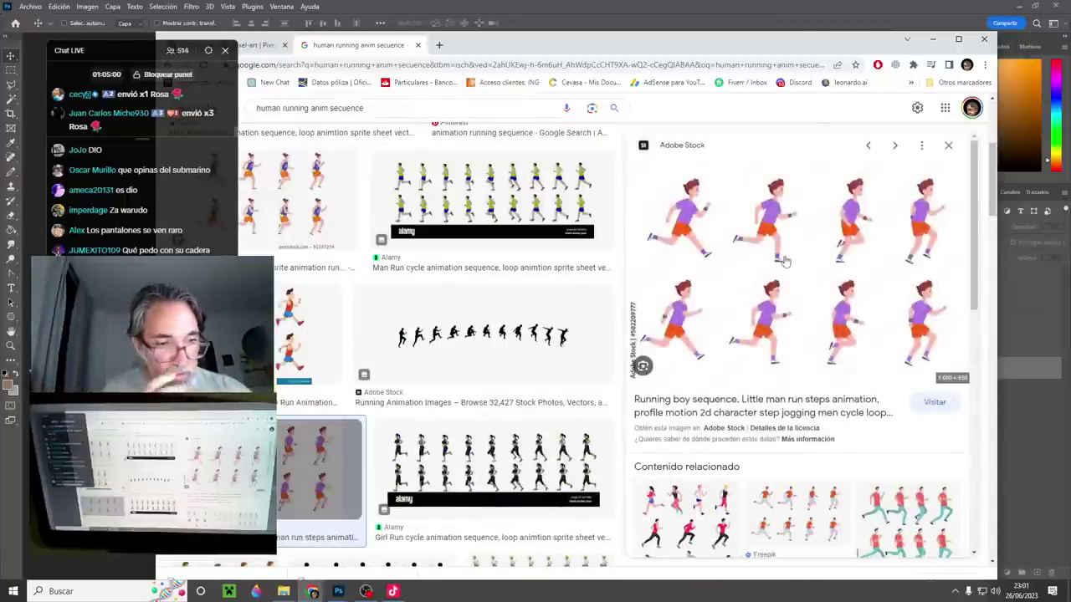
{"action": "left_click_drag", "start_coordinate": [766, 47], "coordinate": [500, 50]}
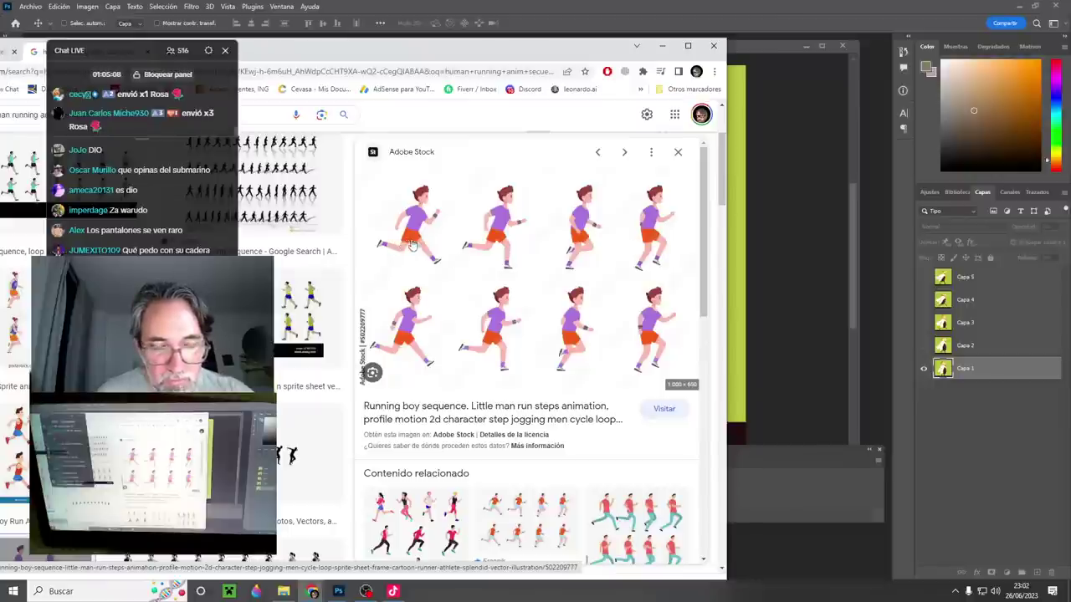
- Copy the running boy sequence image and paste it into a new Photoshop document created at the default clipboard size
{"action": "right_click", "coordinate": [505, 218]}
{"action": "left_click", "coordinate": [545, 348]}
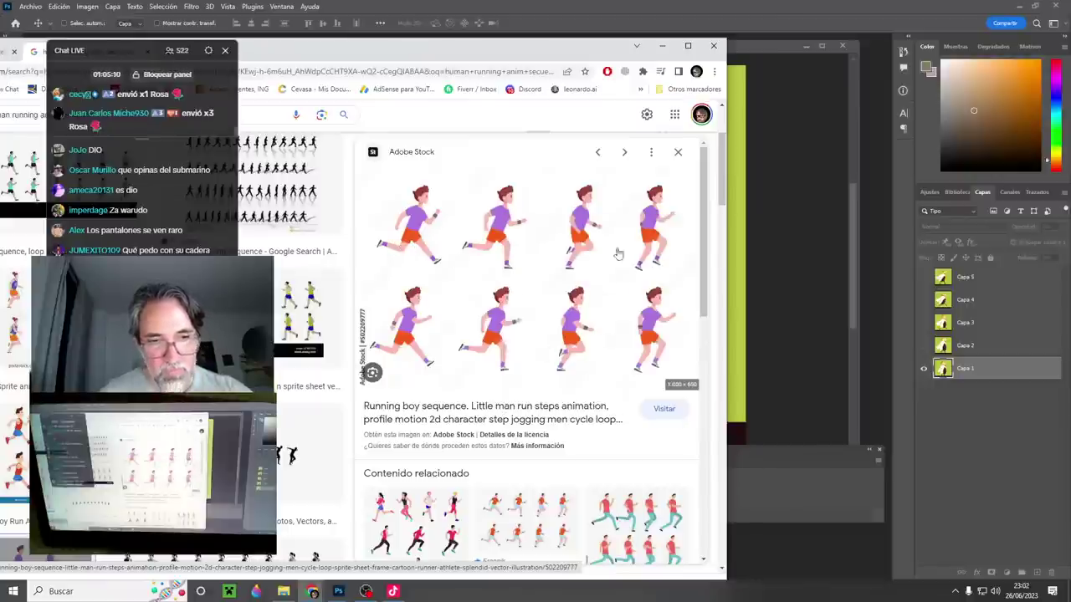
{"action": "left_click", "coordinate": [704, 8]}
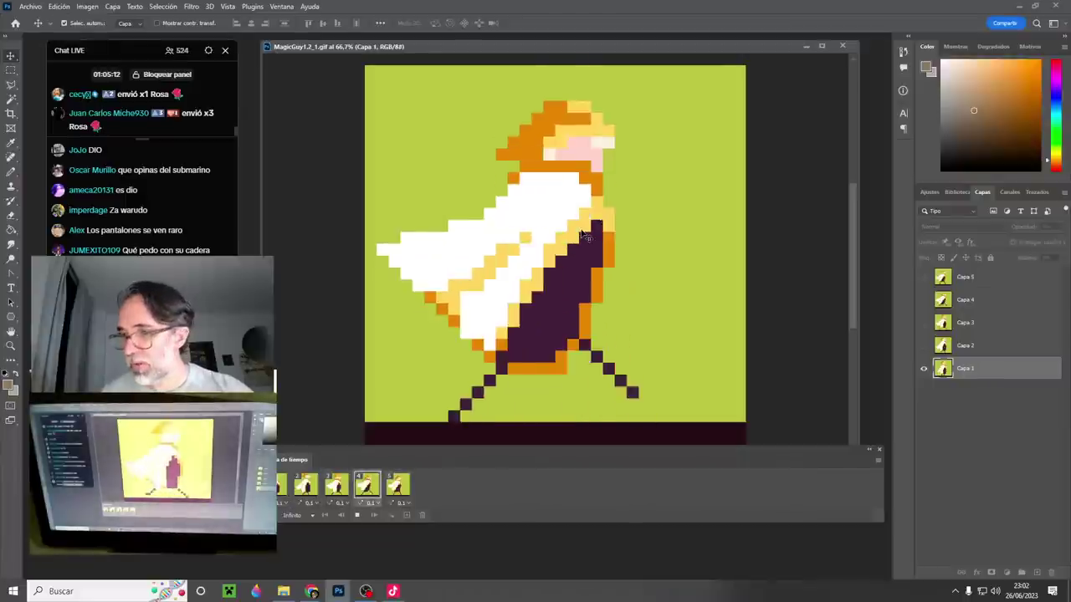
{"action": "key", "text": "ctrl+n"}
{"action": "key", "text": "Return"}
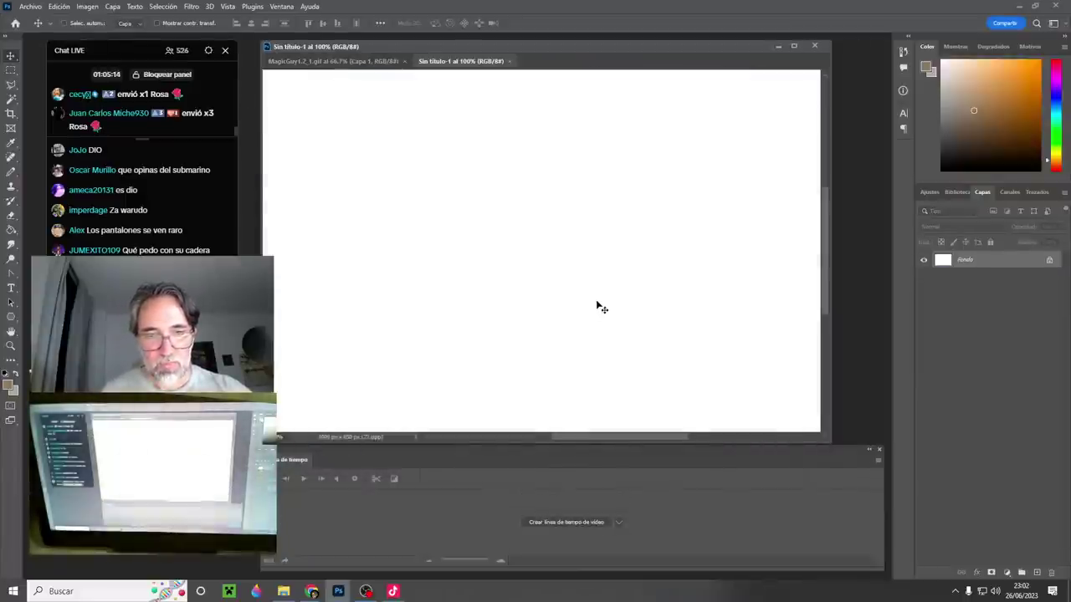
{"action": "key", "text": "ctrl+v"}
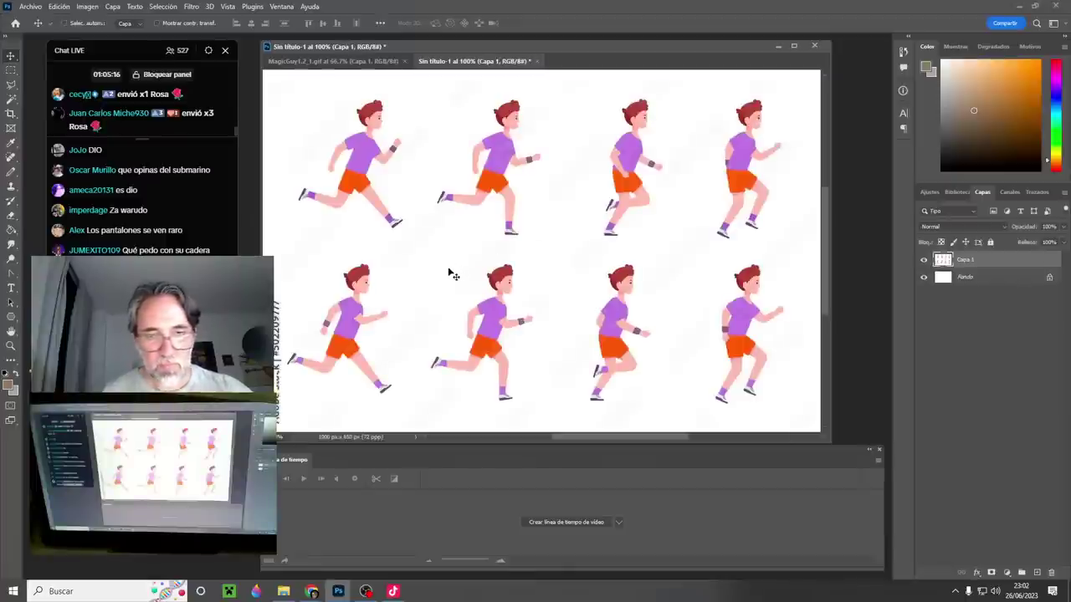
- Crop the running boy sequence to its upper row of four poses and activate the Move tool
{"action": "key", "text": "c"}
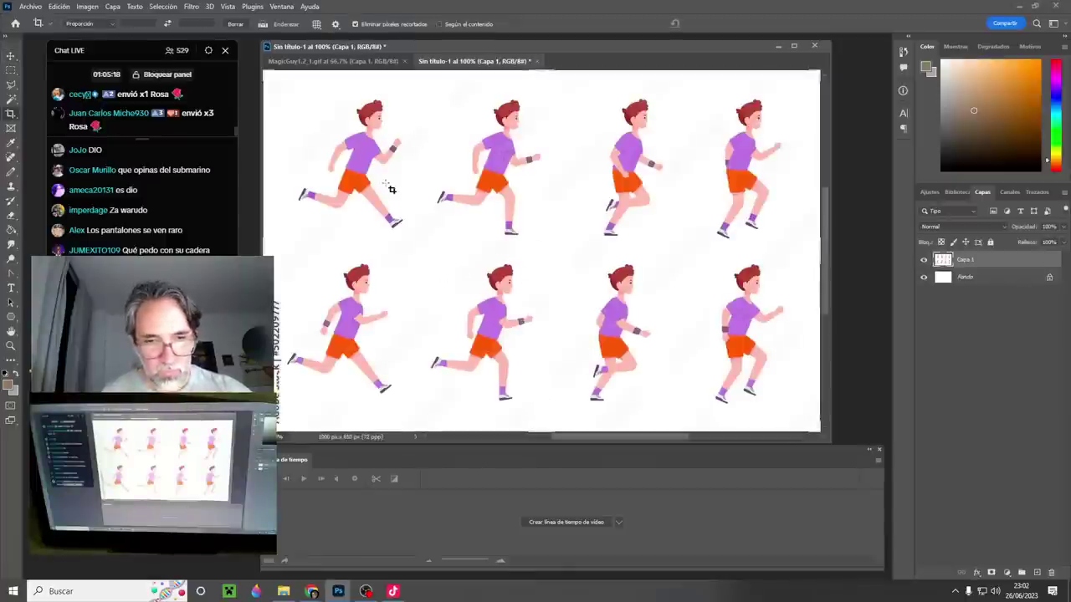
{"action": "left_click_drag", "start_coordinate": [534, 443], "coordinate": [552, 352]}
{"action": "key", "text": "Return"}
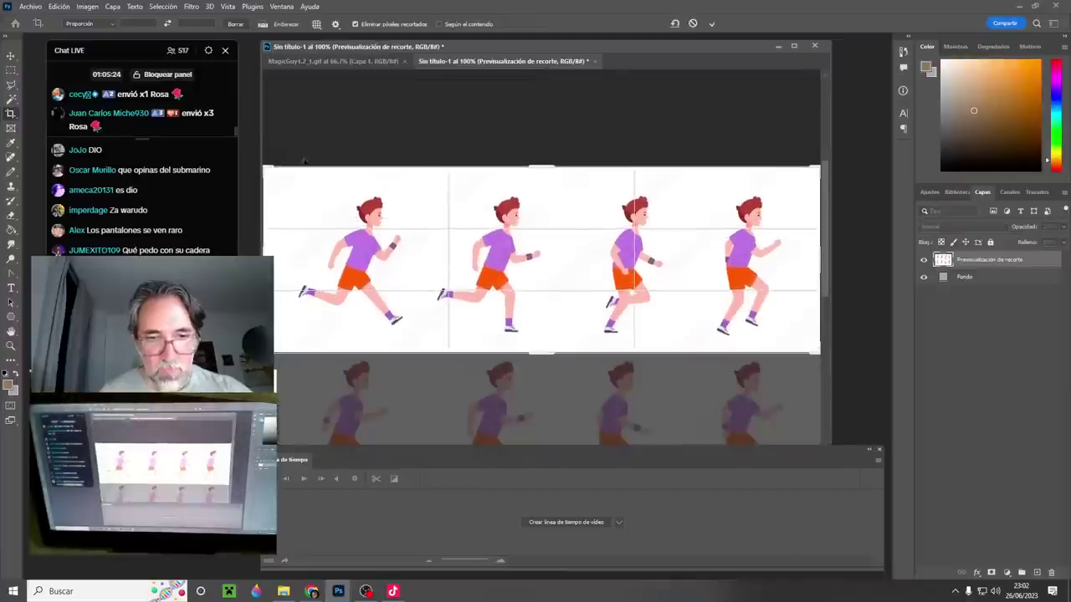
{"action": "key", "text": "v"}
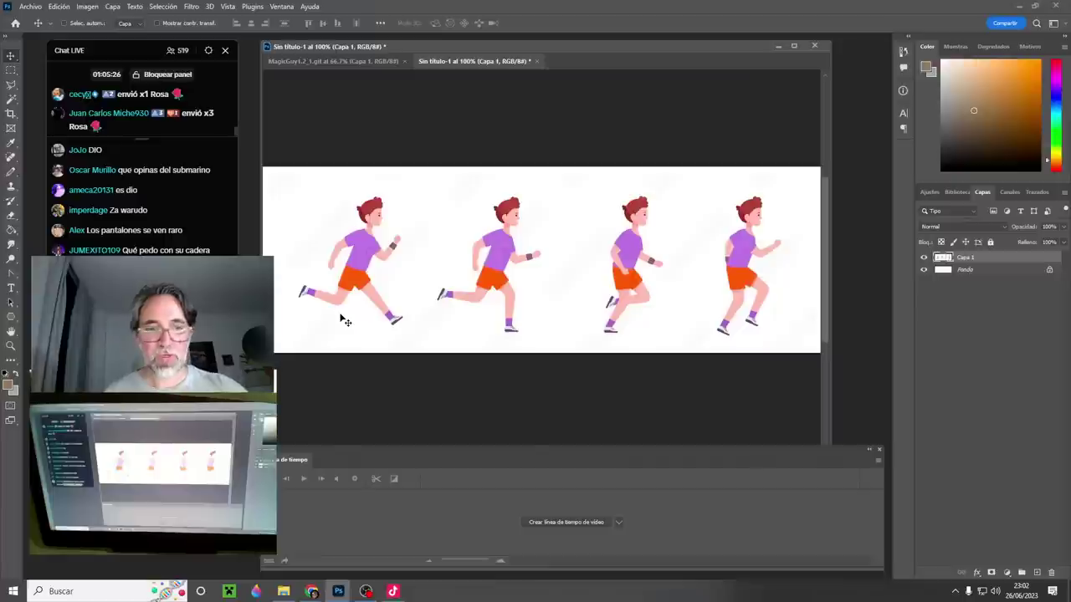
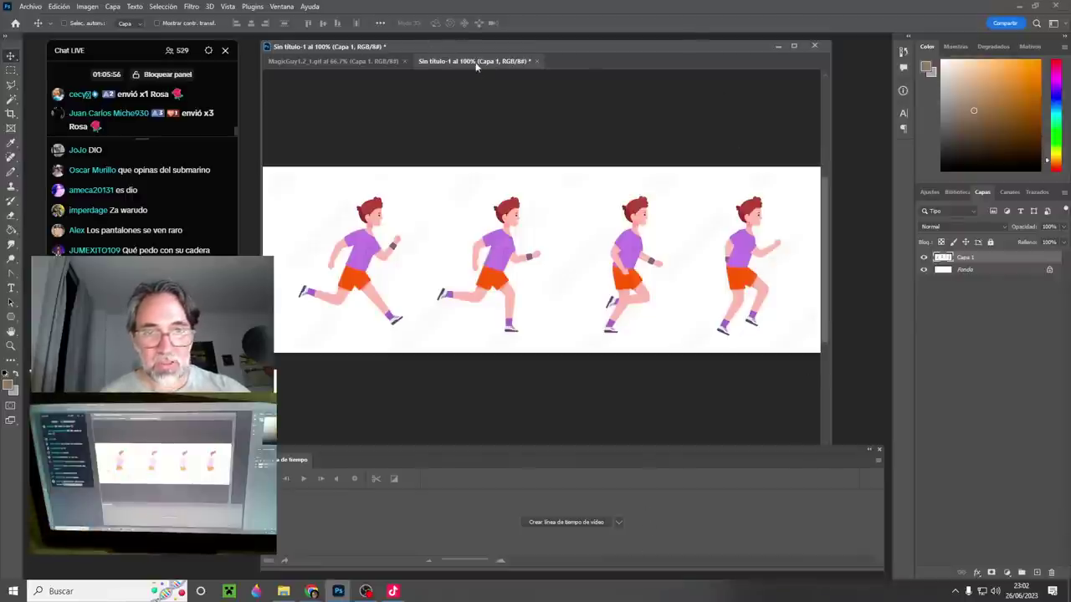
- Detach the cropped running boy document into its own floating window and move it clear of the MagicGuy1.2_1.gif canvas
{"action": "left_click_drag", "start_coordinate": [475, 67], "coordinate": [351, 147]}
{"action": "left_click_drag", "start_coordinate": [785, 147], "coordinate": [452, 298]}
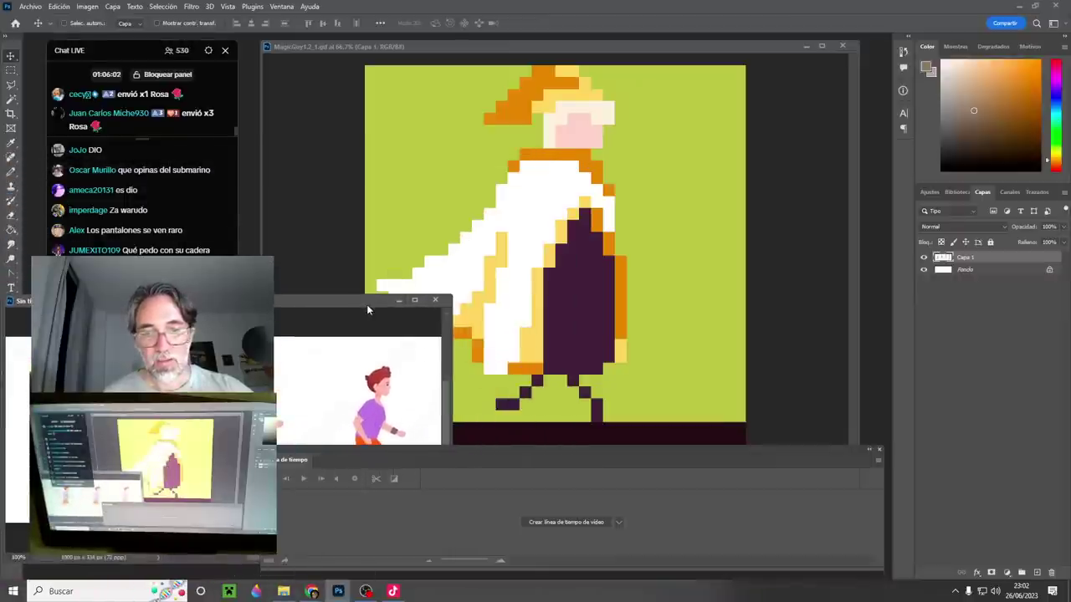
{"action": "left_click", "coordinate": [400, 299]}
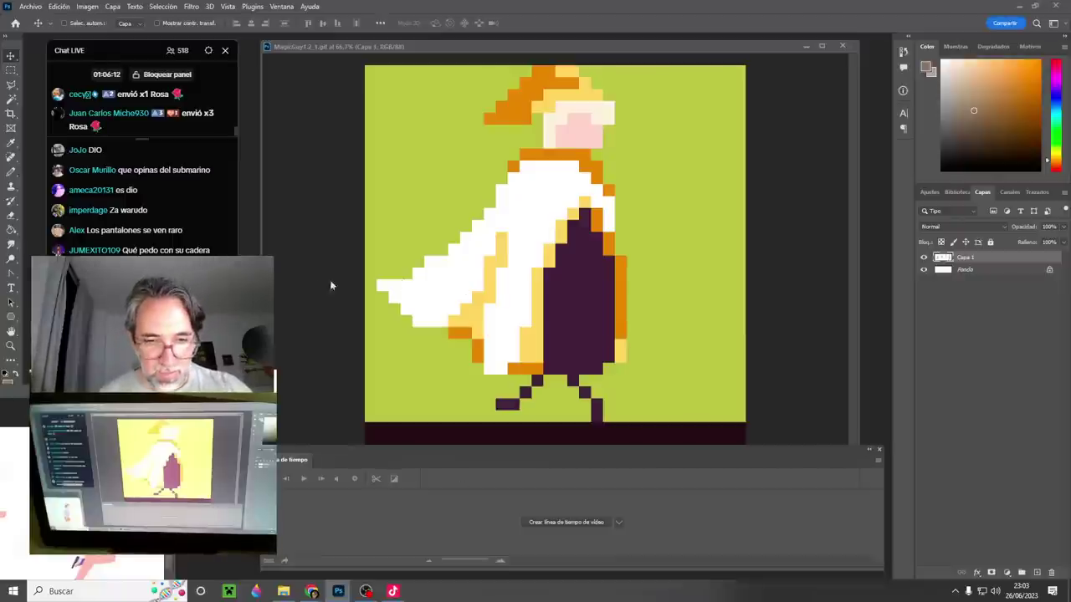
- Examine the leg and cape poses in the five animation frames of MagicGuy1.2_1.gif one by one
{"action": "left_click", "coordinate": [281, 490]}
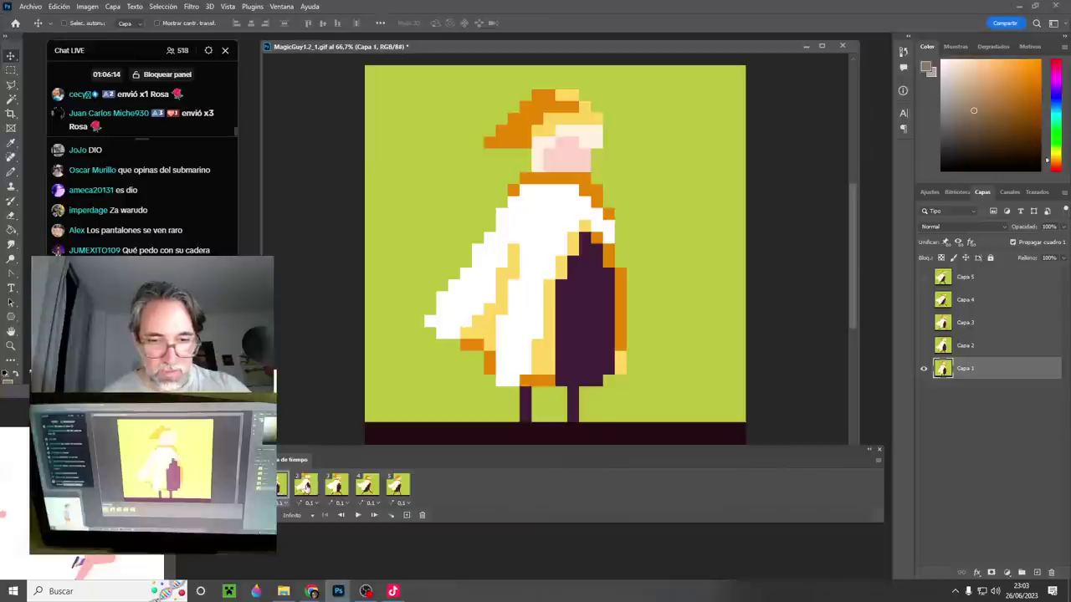
{"action": "left_click", "coordinate": [305, 485]}
{"action": "left_click", "coordinate": [335, 486]}
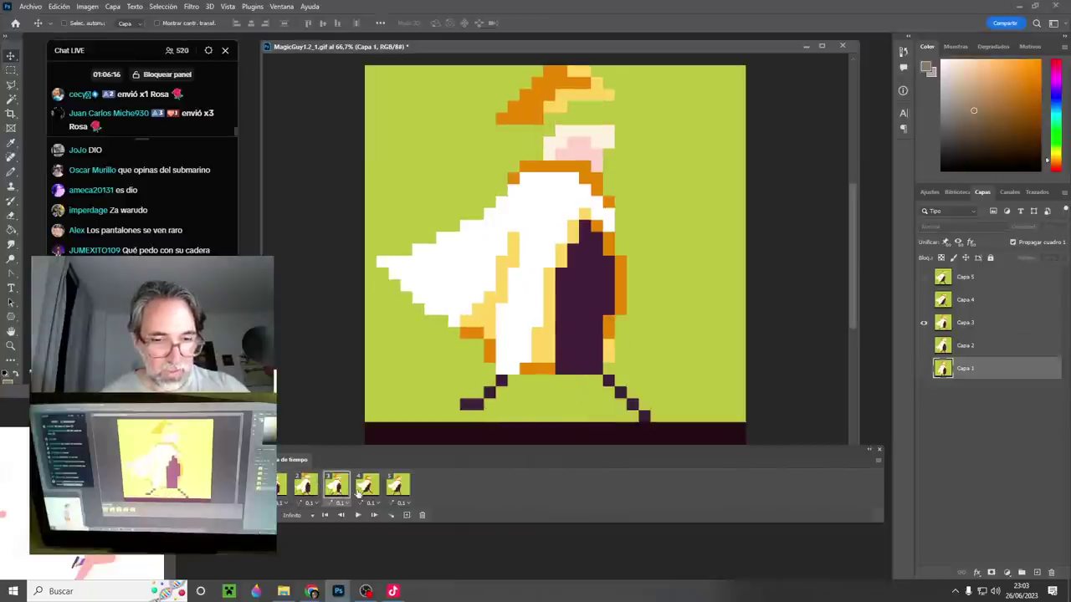
{"action": "left_click", "coordinate": [367, 487]}
{"action": "left_click", "coordinate": [397, 487]}
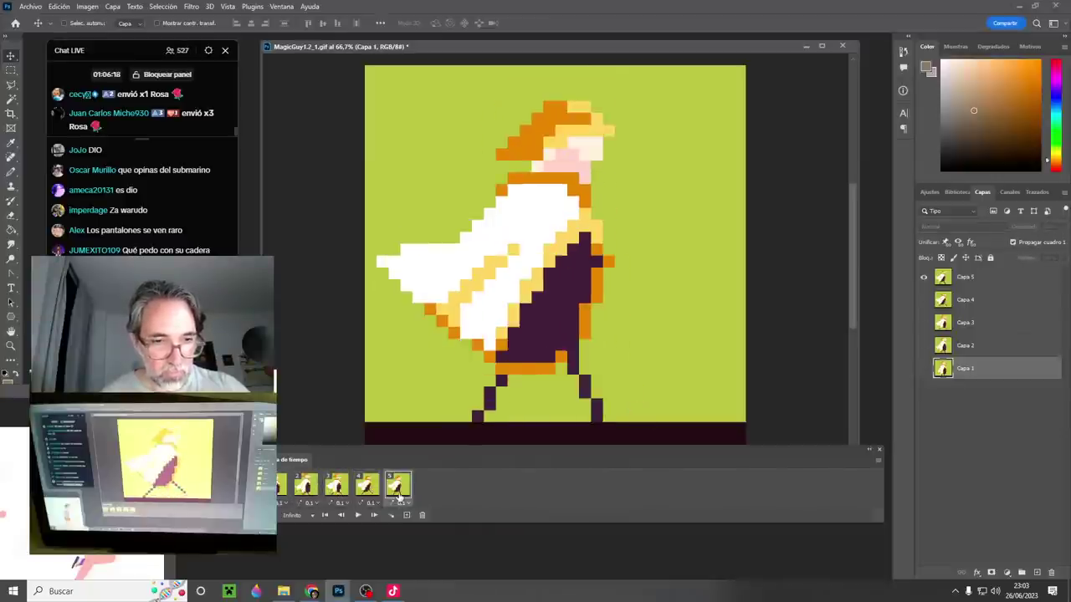
{"action": "left_click", "coordinate": [365, 493]}
{"action": "left_click", "coordinate": [281, 492]}
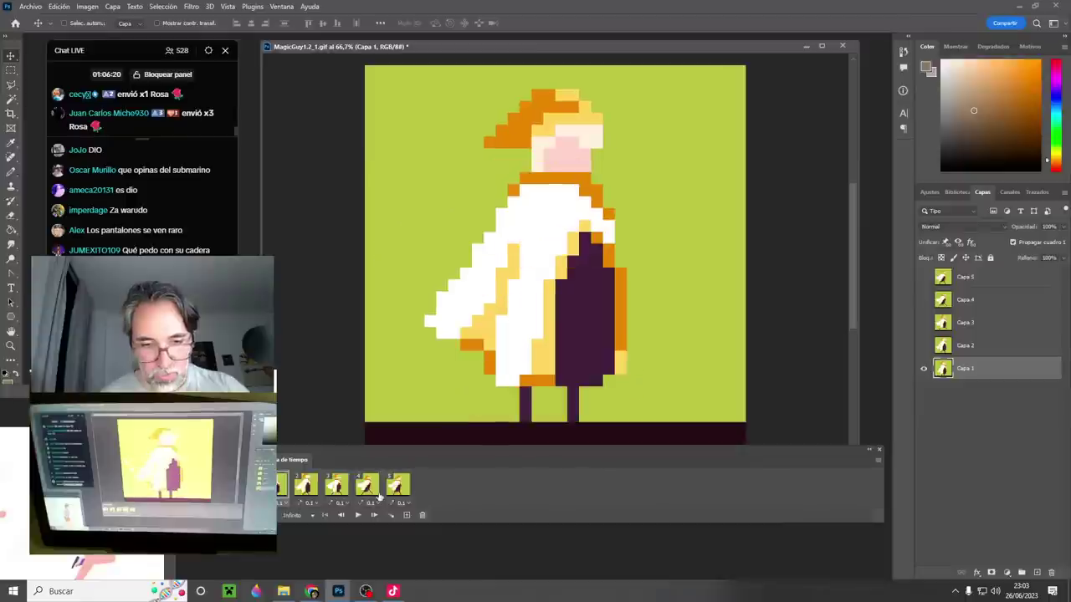
- Reorder the timeline so the Capa 5 and Capa 4 frames come first, and play the animation to check it
{"action": "left_click", "coordinate": [368, 494]}
{"action": "left_click", "coordinate": [399, 489]}
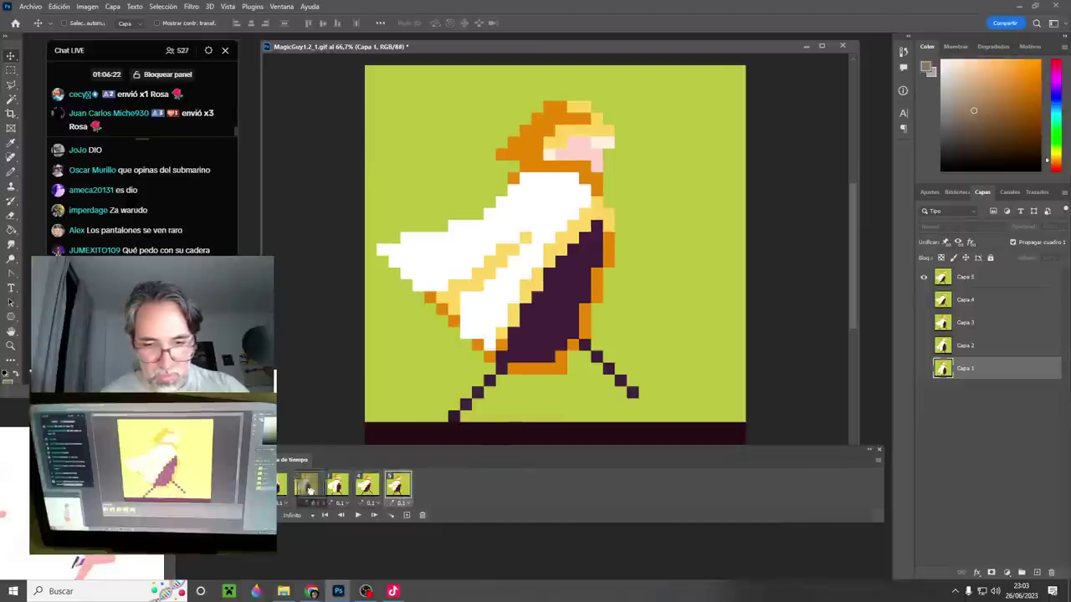
{"action": "key", "text": "space"}
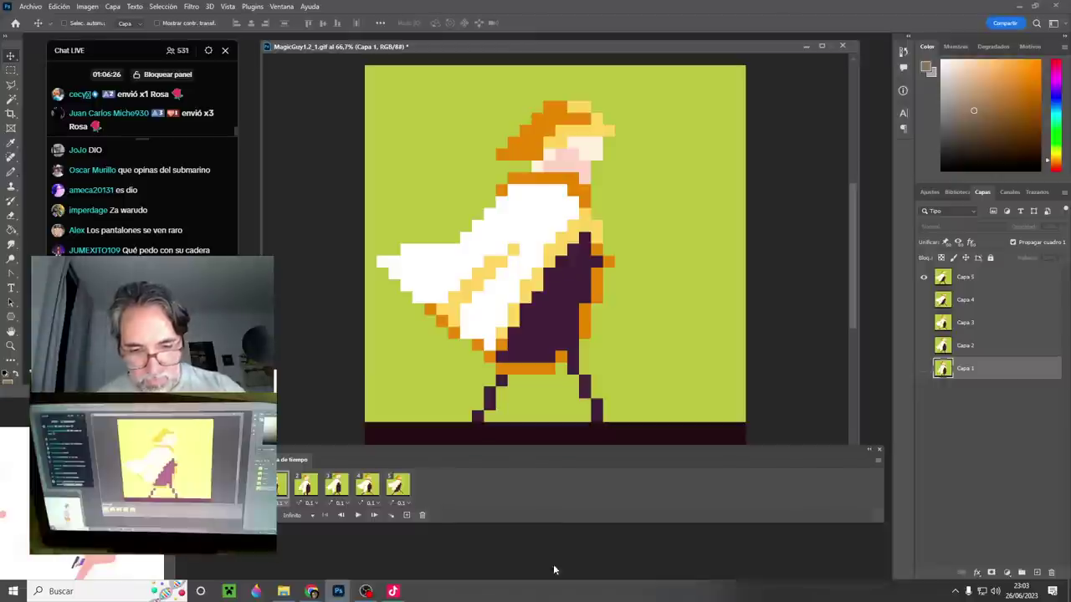
{"action": "left_click", "coordinate": [358, 514]}
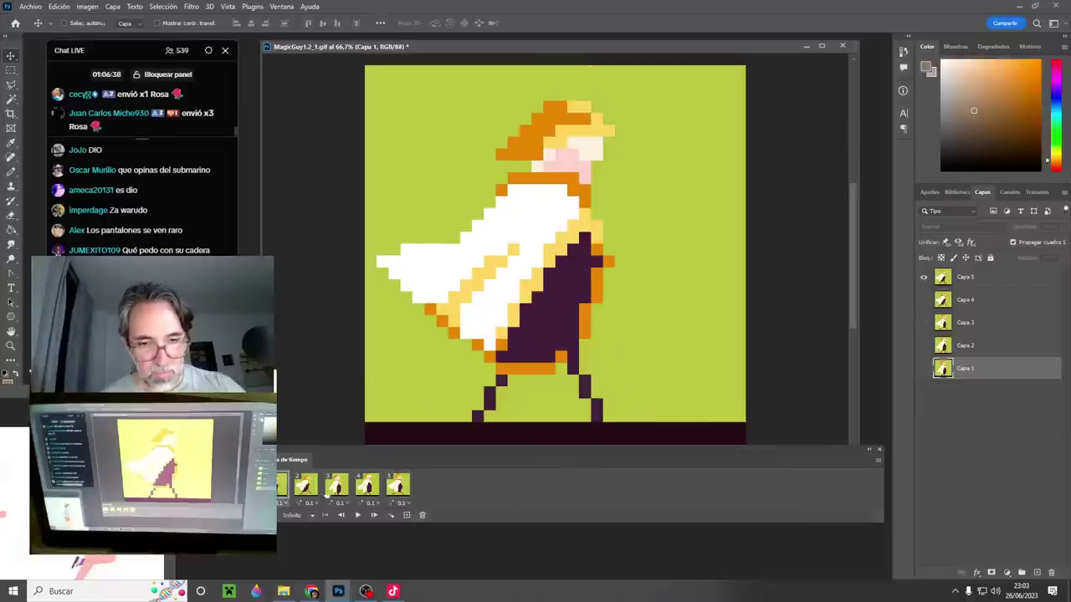
- Examine the reordered frames one by one, comparing the standing pose in frame 3 with the wide stride in frame 2
{"action": "left_click", "coordinate": [336, 487]}
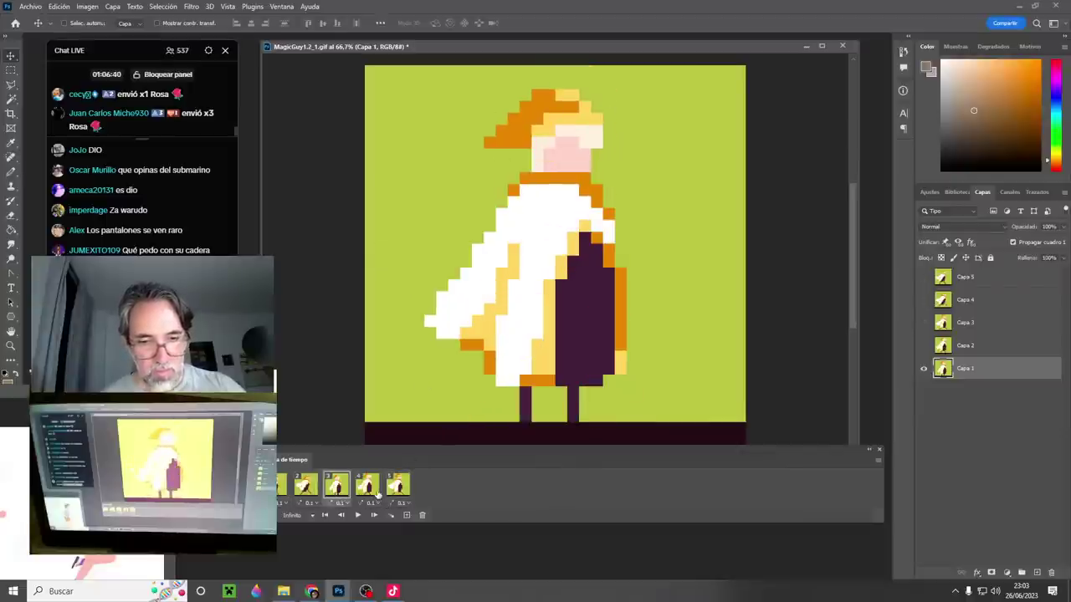
{"action": "left_click", "coordinate": [375, 491]}
{"action": "left_click", "coordinate": [400, 494]}
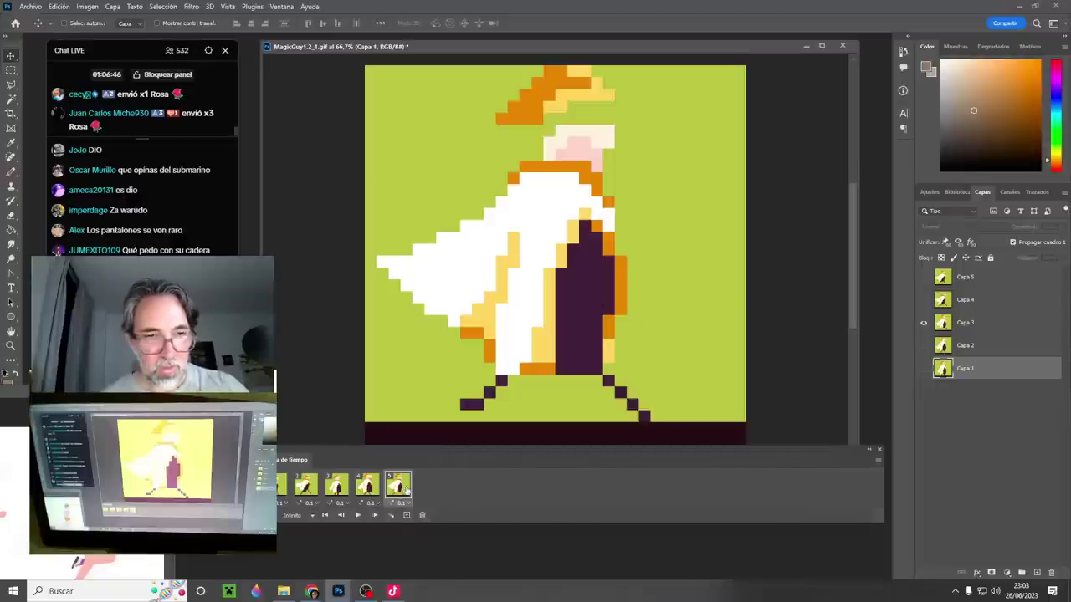
{"action": "left_click", "coordinate": [294, 491]}
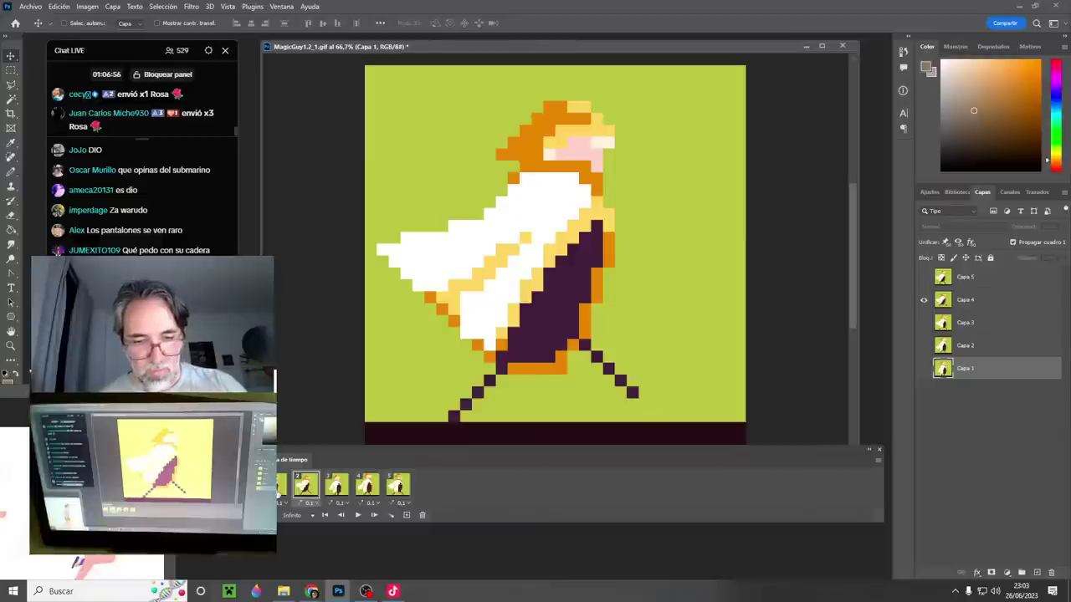
{"action": "left_click", "coordinate": [278, 494]}
{"action": "left_click", "coordinate": [310, 490]}
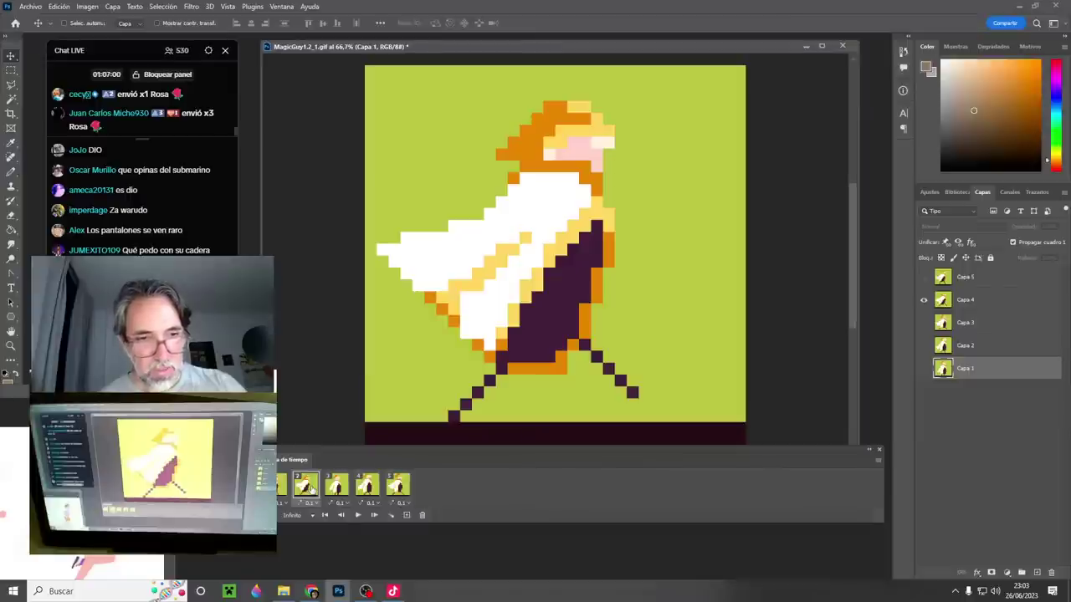
{"action": "left_click", "coordinate": [337, 485]}
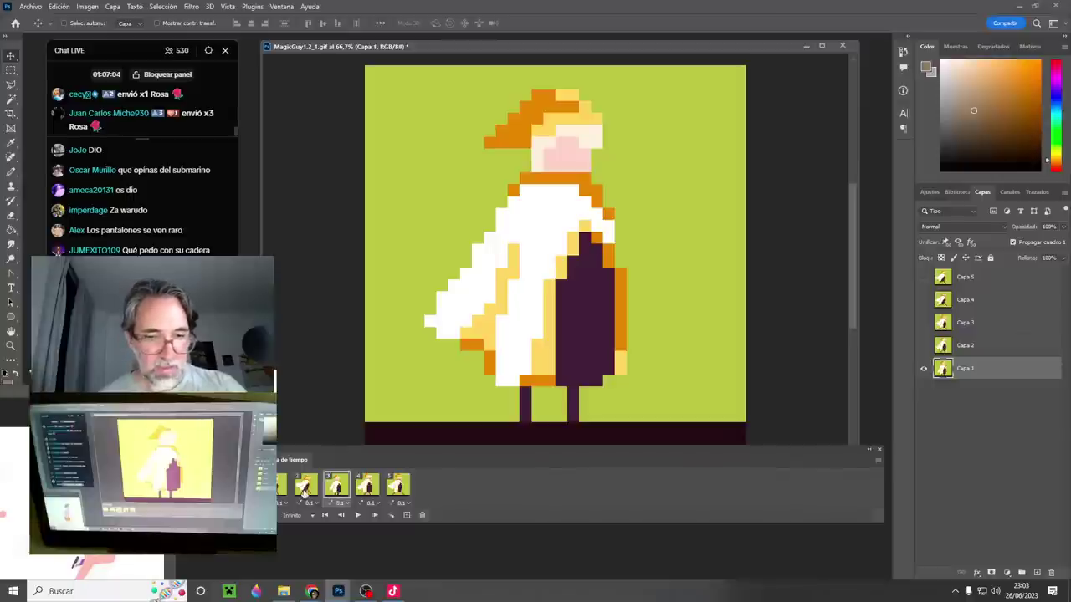
{"action": "left_click", "coordinate": [304, 486]}
- Delete frame 3, the standing pose, from the animation
{"action": "left_click", "coordinate": [337, 487]}
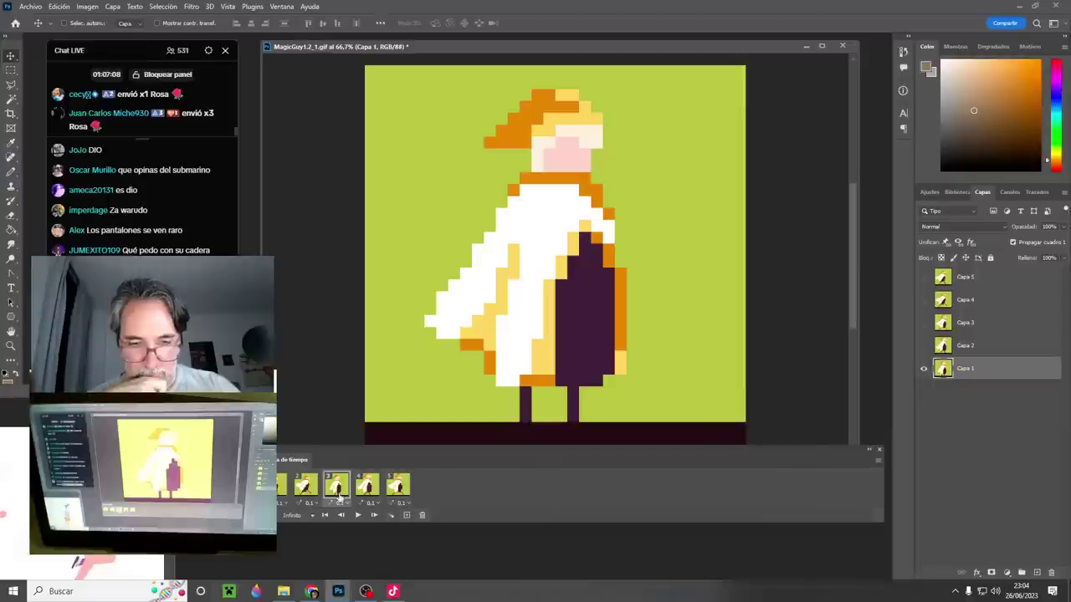
{"action": "left_click", "coordinate": [423, 517]}
{"action": "left_click", "coordinate": [489, 221]}
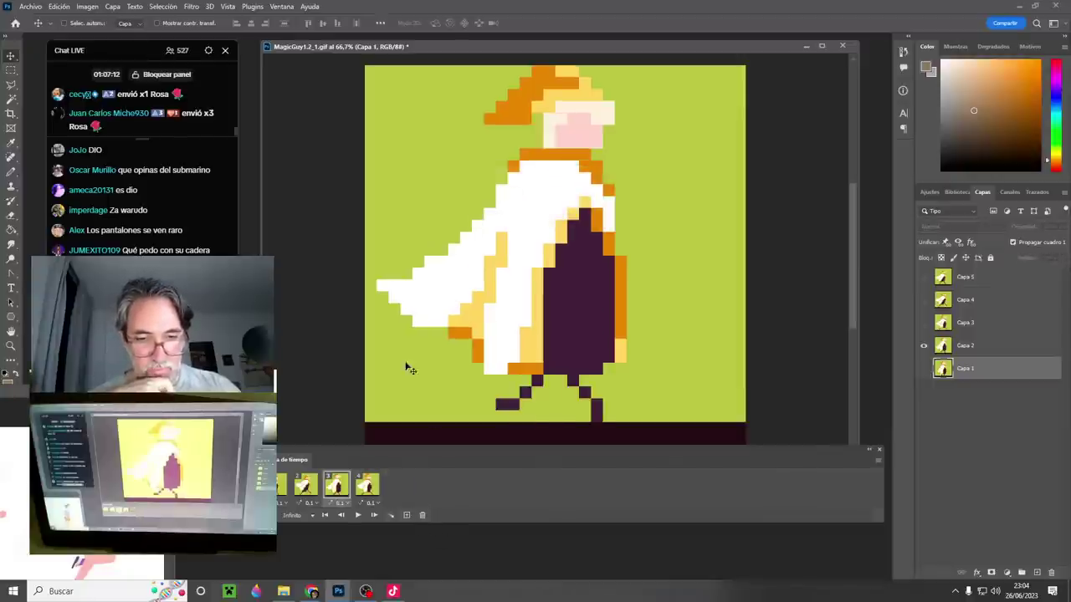
- Play the shortened animation, stop it and check its four frames in turn, ending on frame 1
{"action": "key", "text": "space"}
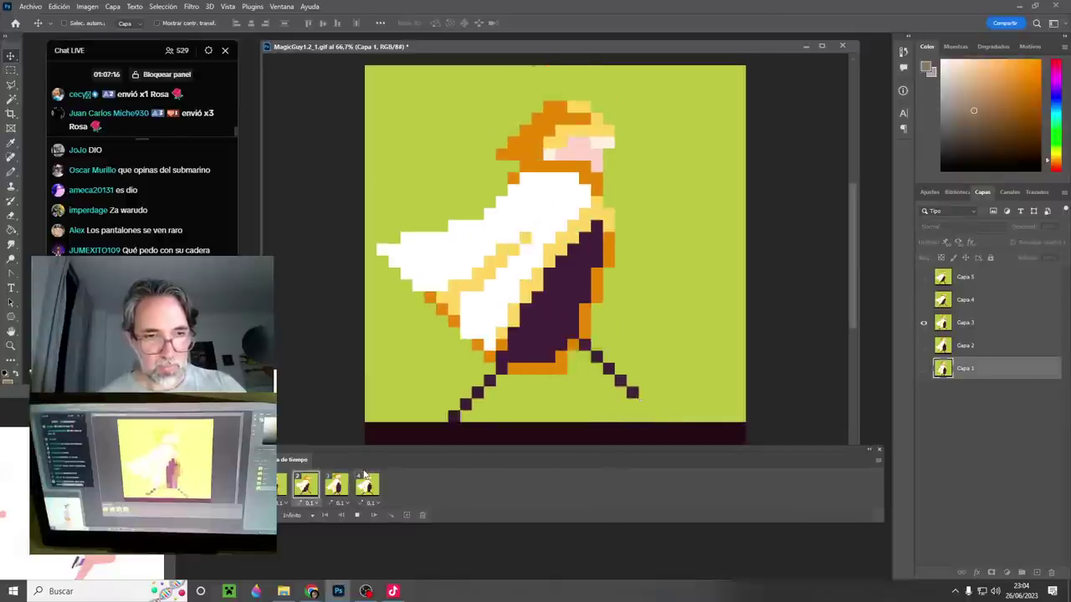
{"action": "key", "text": "space"}
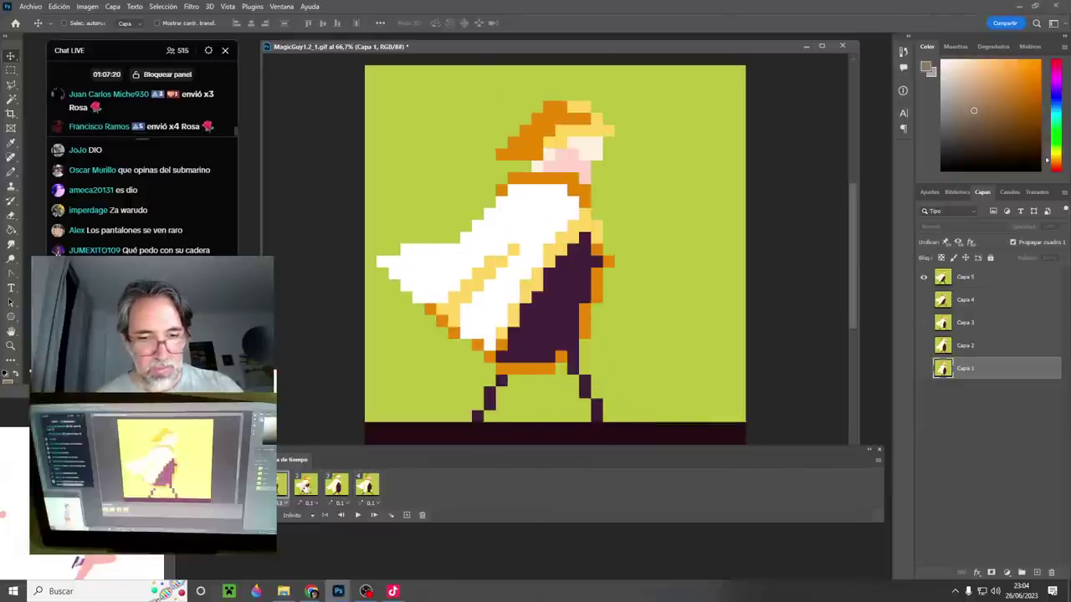
{"action": "left_click", "coordinate": [306, 486]}
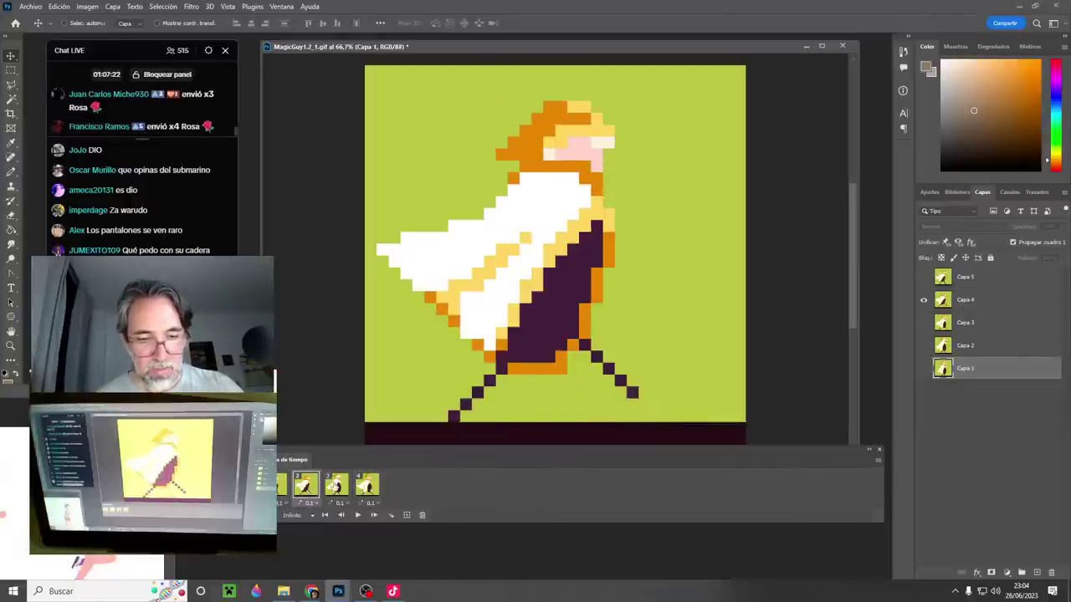
{"action": "left_click", "coordinate": [346, 489]}
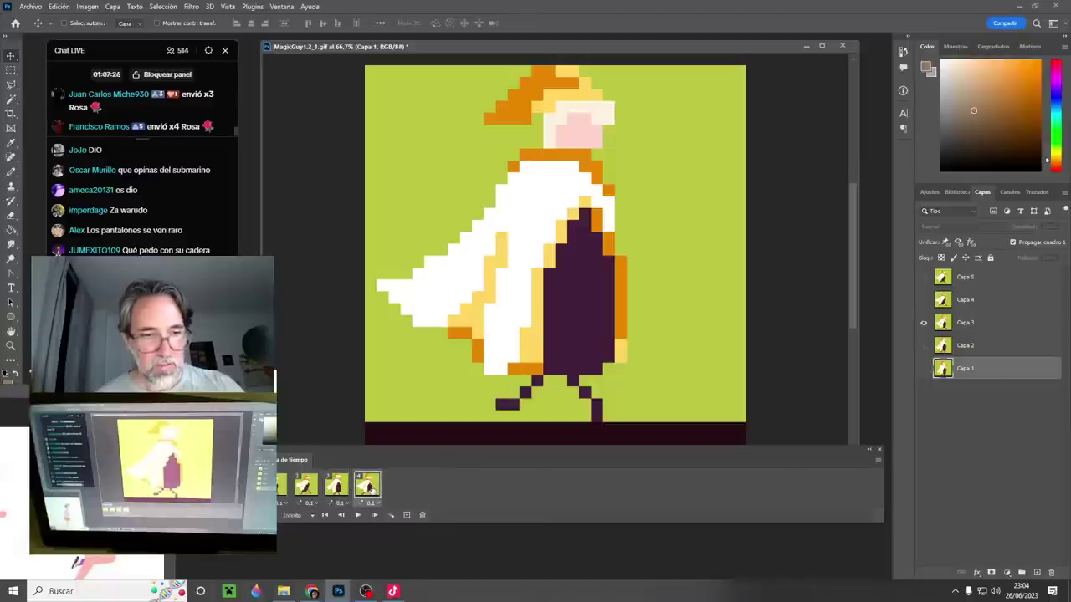
{"action": "left_click", "coordinate": [368, 487]}
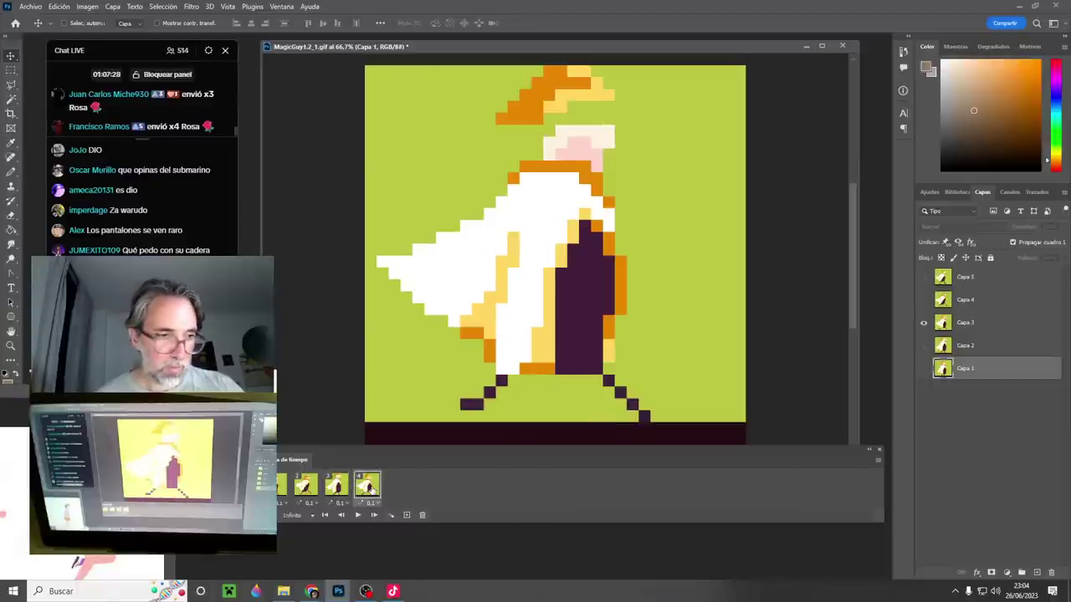
{"action": "left_click", "coordinate": [282, 486]}
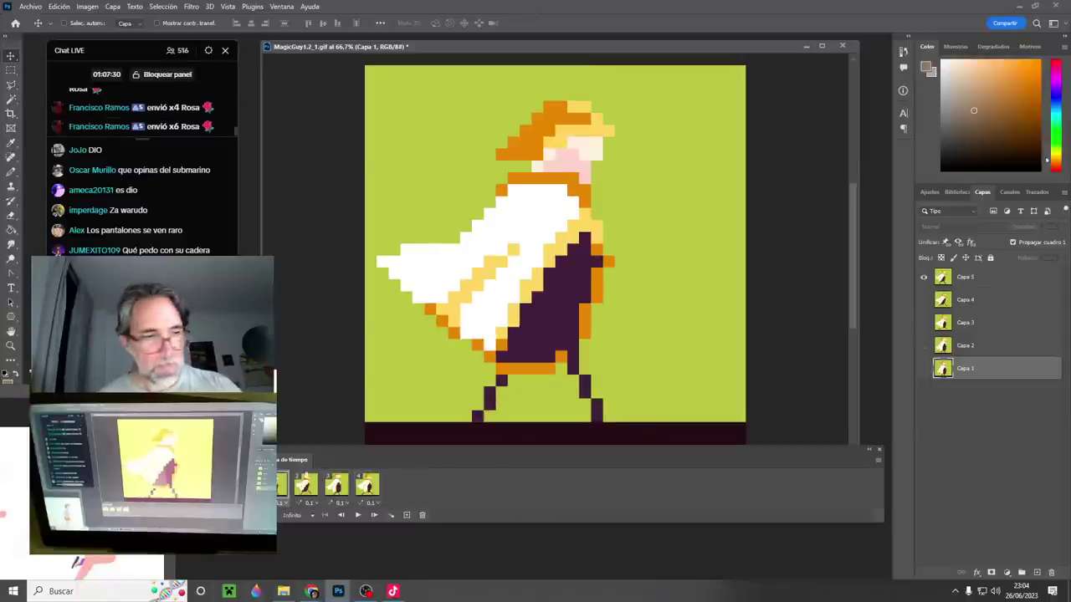
- Add a new empty layer above Capa 5 and set the foreground colour to bright red
{"action": "left_click", "coordinate": [993, 277]}
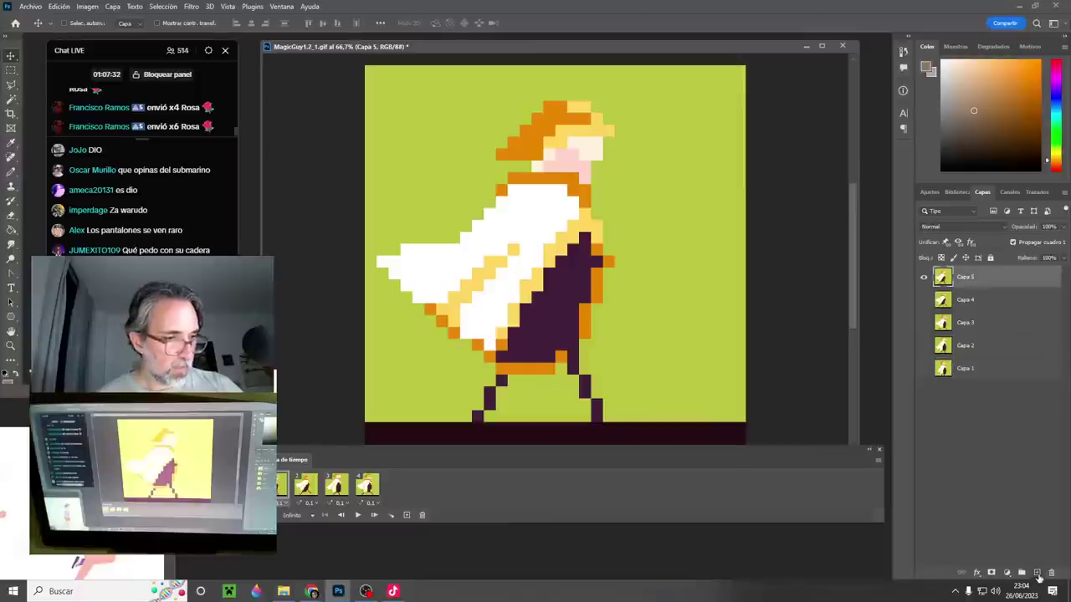
{"action": "left_click", "coordinate": [1037, 573]}
{"action": "left_click_drag", "start_coordinate": [1056, 90], "coordinate": [1056, 61]}
{"action": "left_click", "coordinate": [1040, 60]}
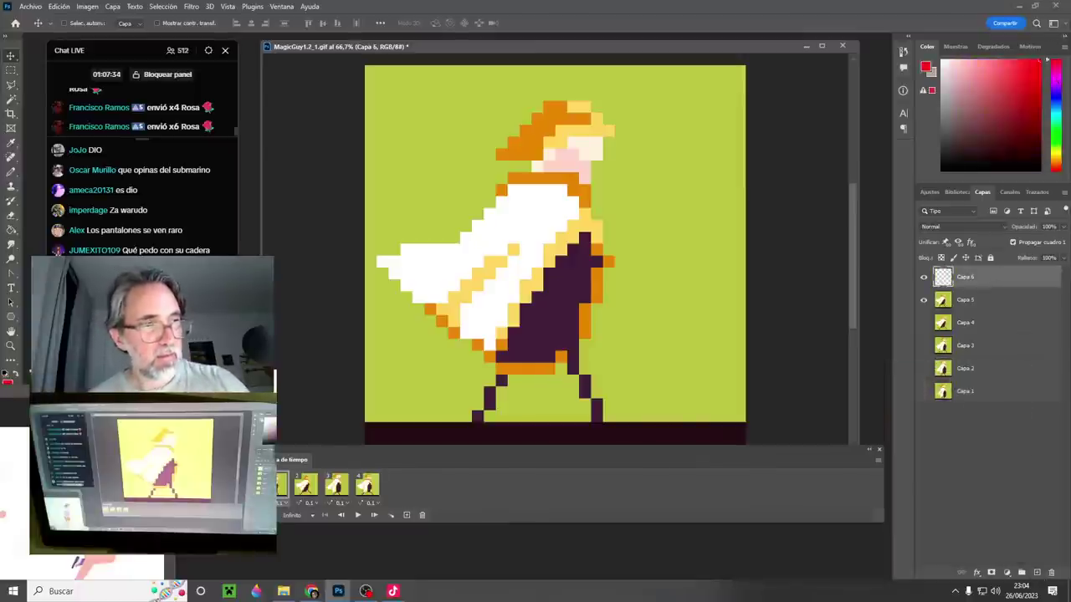
- Move the running boy window further out of view, activate the Pencil tool and return to MagicGuy1.2_1.gif
{"action": "left_click_drag", "start_coordinate": [68, 420], "coordinate": [95, 574]}
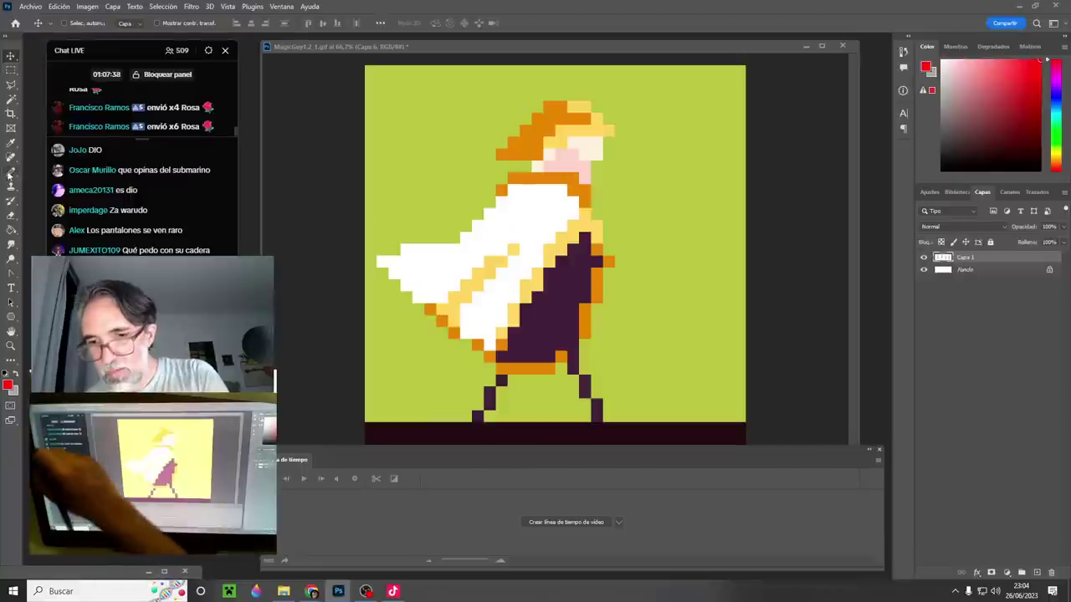
{"action": "key", "text": "b"}
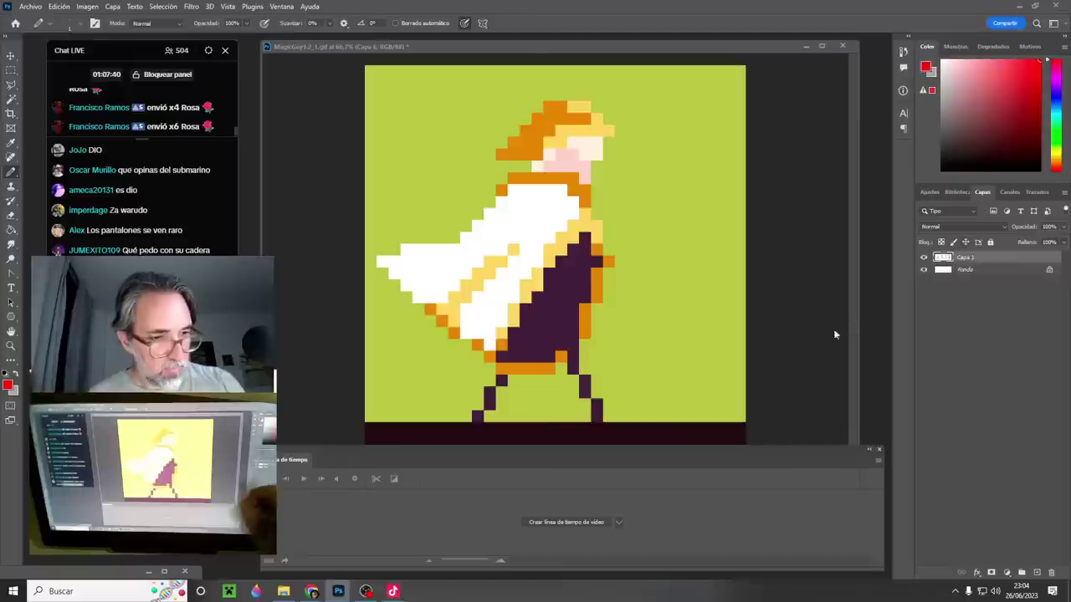
{"action": "key", "text": "ctrl+Tab"}
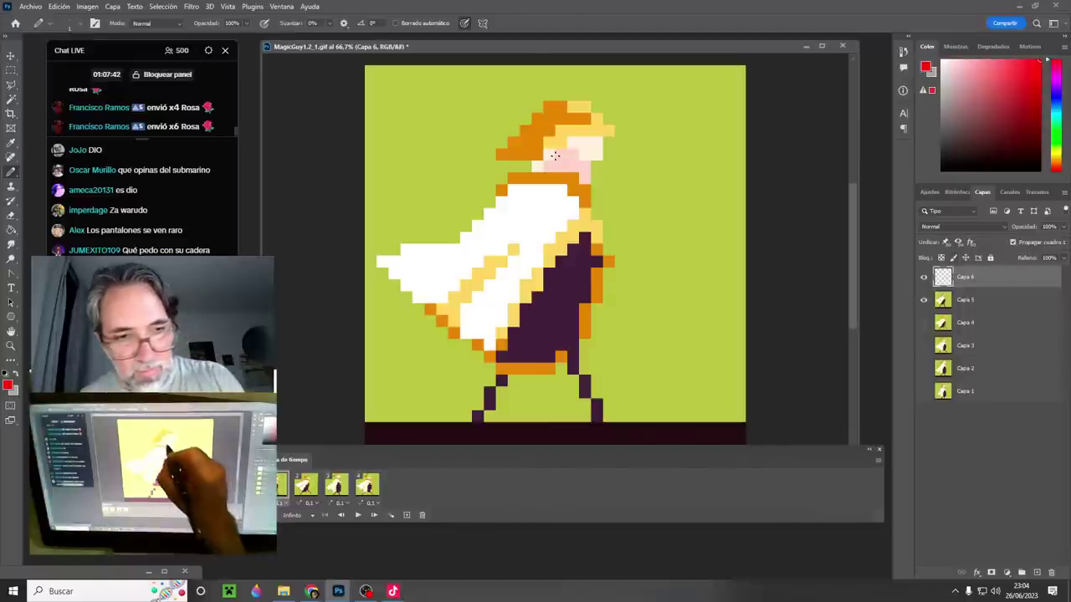
- Draw a red circle around the head and a thicker red outline around the hat in frame 1, and display frame 2 for comparison
{"action": "left_click_drag", "start_coordinate": [562, 122], "coordinate": [527, 171]}
{"action": "right_click", "coordinate": [567, 139], "text": "alt"}
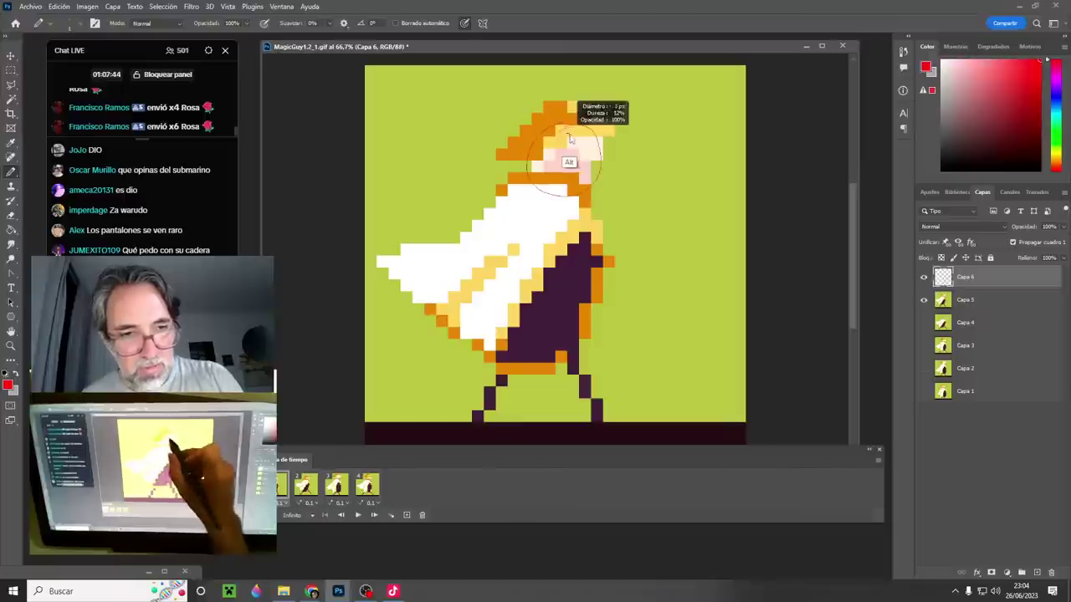
{"action": "right_click", "coordinate": [560, 137], "text": "alt"}
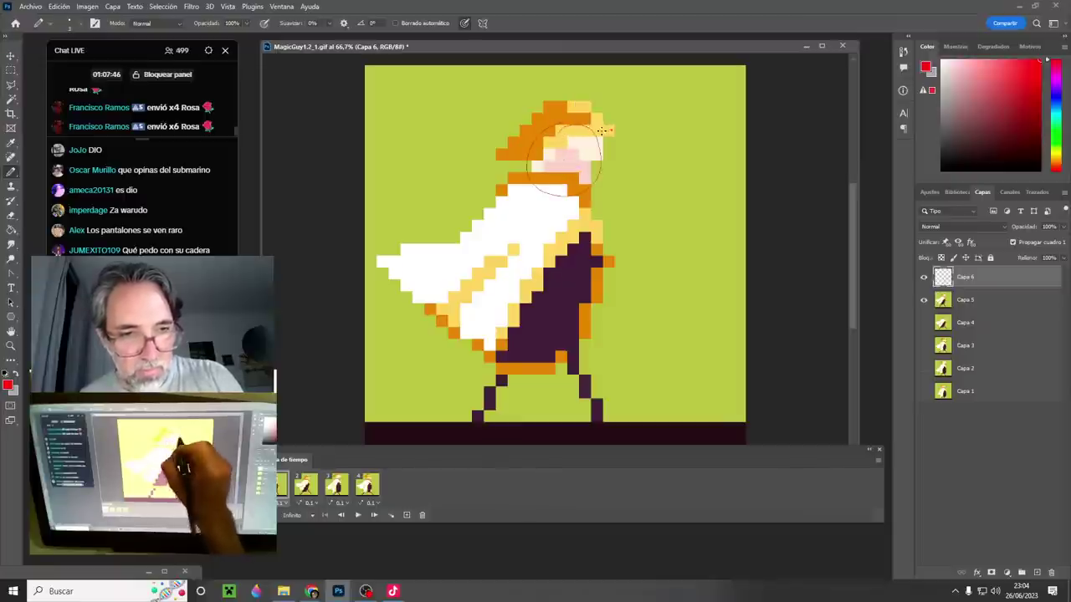
{"action": "mouse_move", "coordinate": [606, 127]}
{"action": "left_mouse_down"}
{"action": "mouse_move", "coordinate": [493, 156]}
{"action": "mouse_move", "coordinate": [566, 98]}
{"action": "mouse_move", "coordinate": [613, 124]}
{"action": "left_mouse_up"}
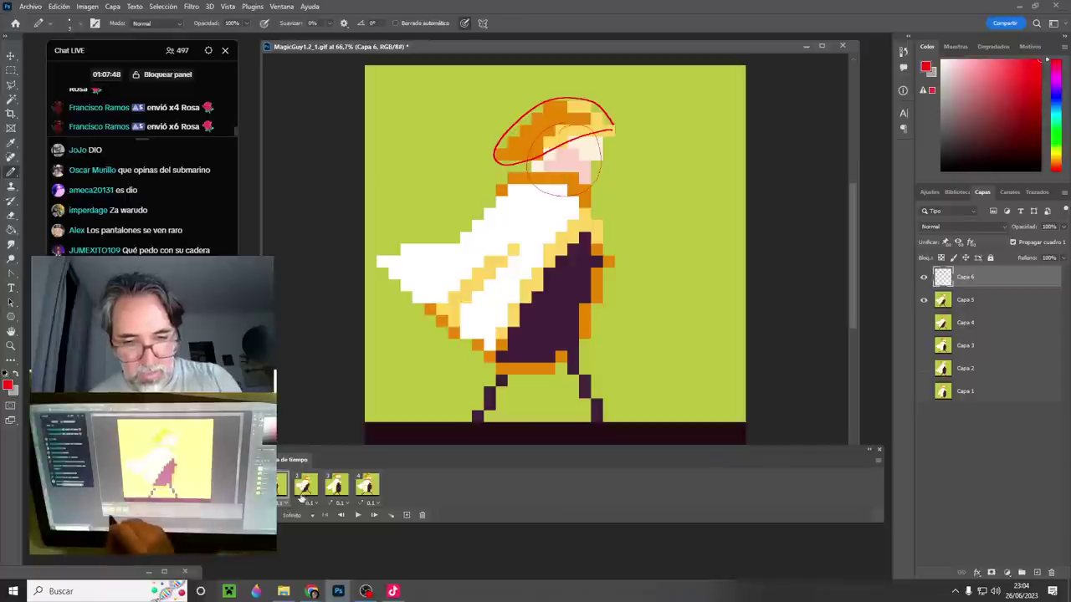
{"action": "left_click", "coordinate": [304, 488]}
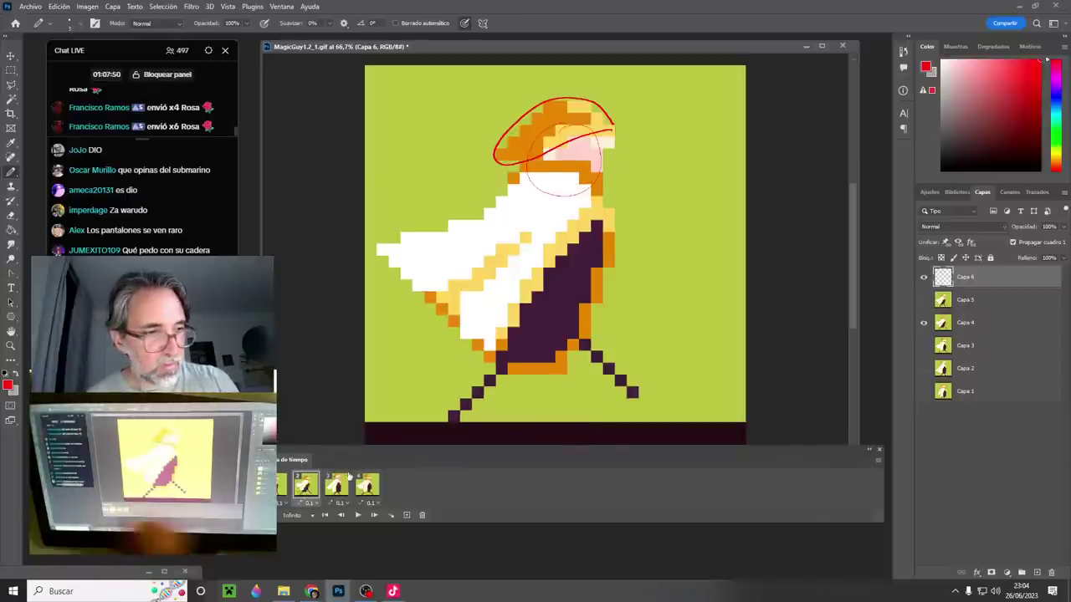
- Remove the test circle around the head in frame 2, erase all red guides from Capa 6 and clear the selection
{"action": "mouse_move", "coordinate": [570, 105]}
{"action": "left_mouse_down"}
{"action": "mouse_move", "coordinate": [534, 144]}
{"action": "mouse_move", "coordinate": [593, 166]}
{"action": "mouse_move", "coordinate": [589, 105]}
{"action": "left_mouse_up"}
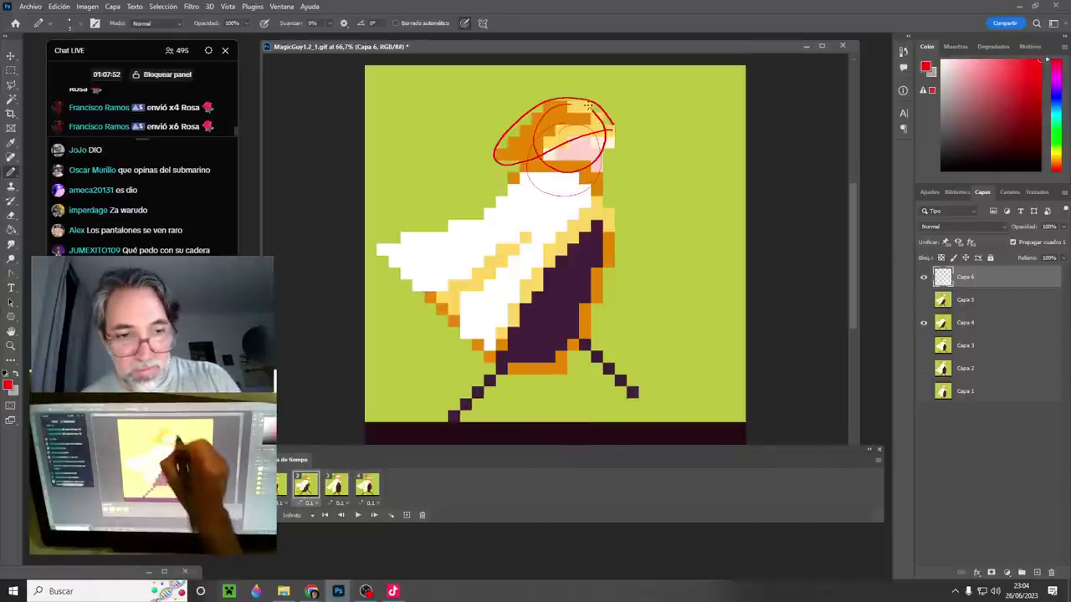
{"action": "key", "text": "ctrl+z"}
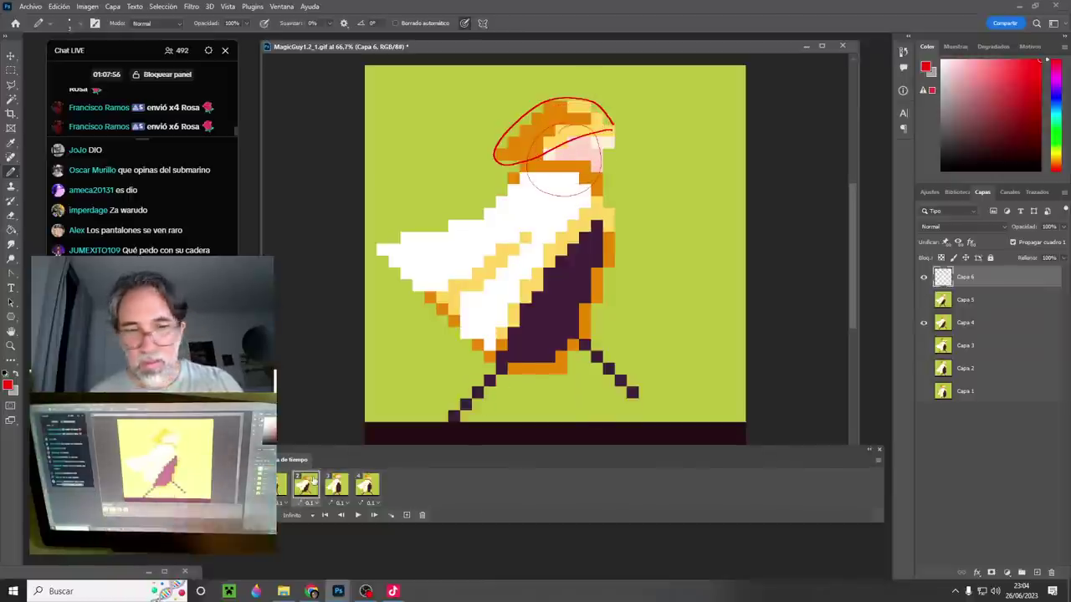
{"action": "key", "text": "ctrl+a"}
{"action": "key", "text": "Delete"}
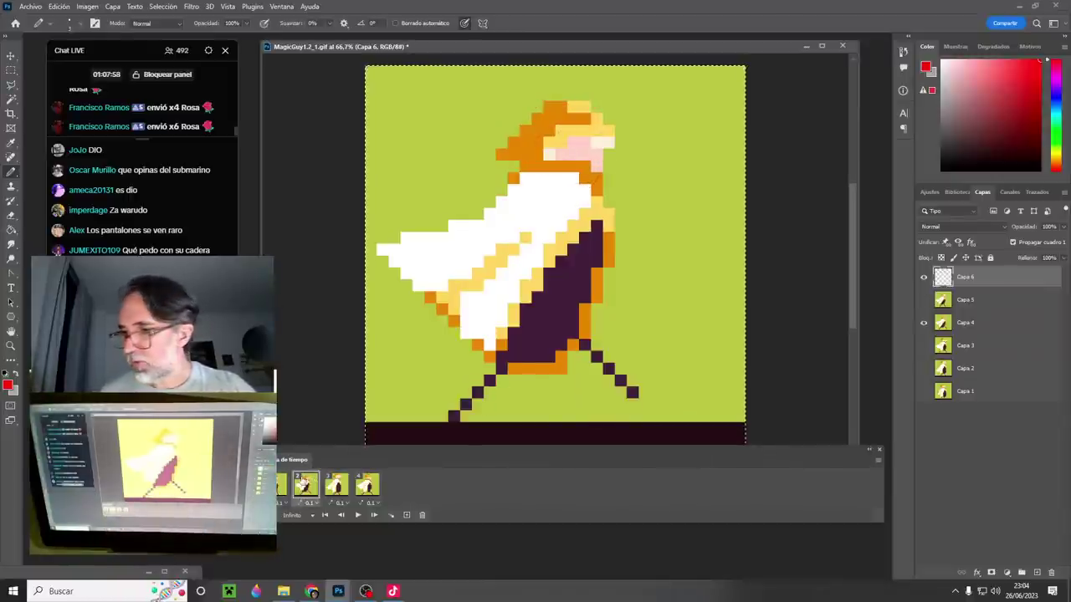
{"action": "key", "text": "ctrl+d"}
- Select exactly one orange block at the cape's lower edge to gauge the size of an art pixel
{"action": "key", "text": "m"}
{"action": "scroll", "coordinate": [416, 267], "scroll_direction": "up", "scroll_amount": 6}
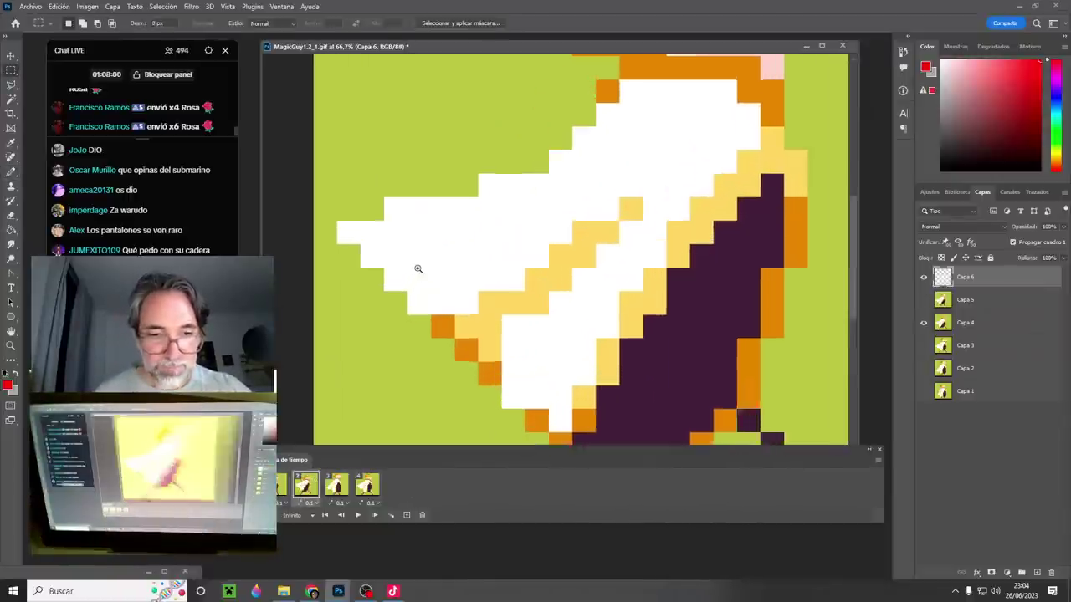
{"action": "left_click_drag", "start_coordinate": [456, 388], "coordinate": [527, 308]}
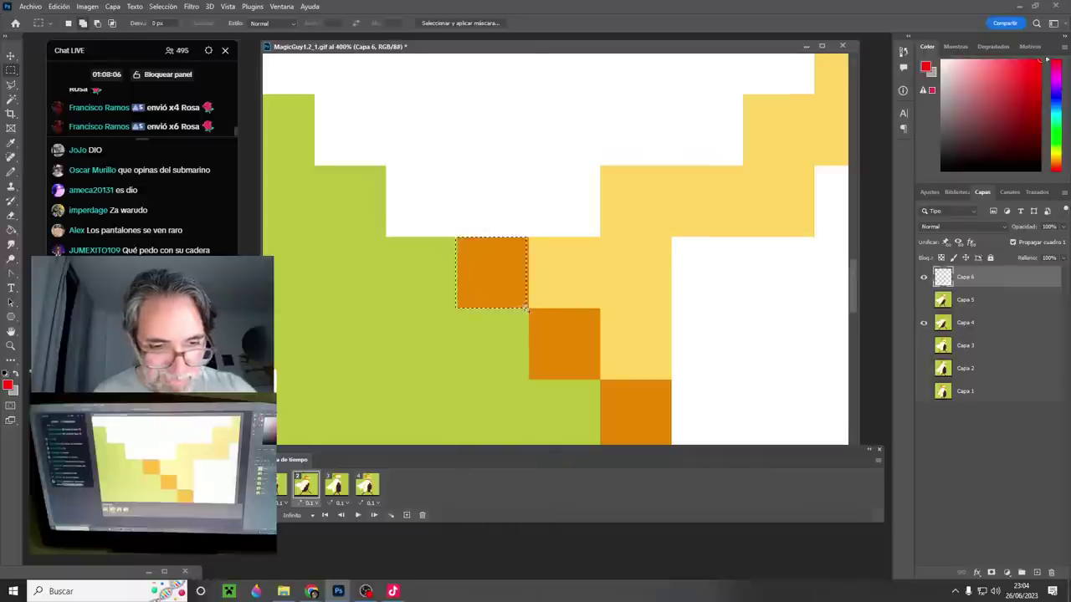
{"action": "left_click_drag", "start_coordinate": [472, 273], "coordinate": [474, 273]}
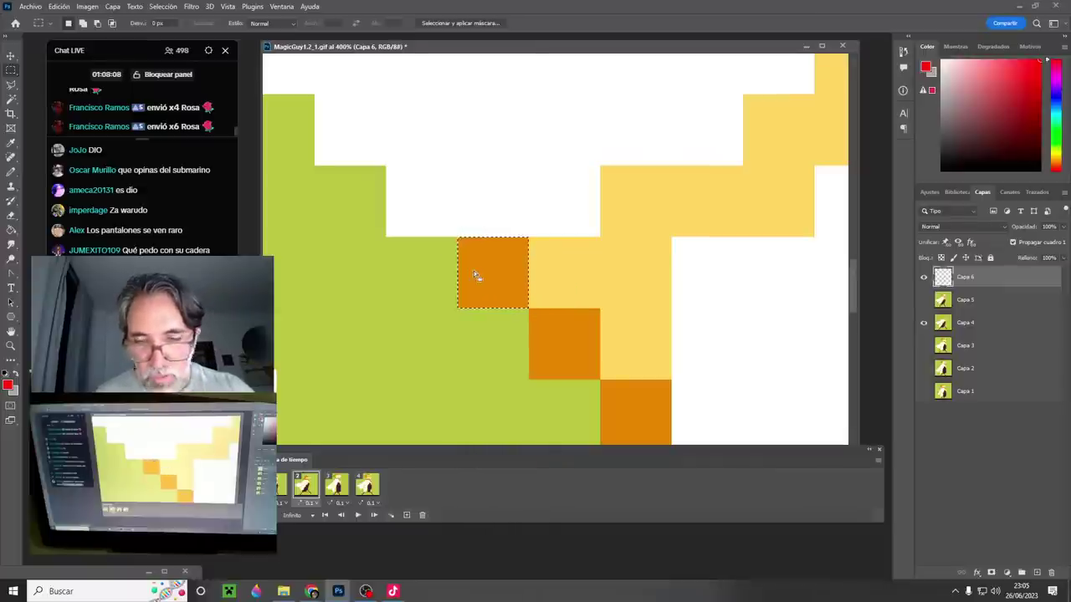
- Resize the whole image to 3,6 percent of its width and height
{"action": "left_click", "coordinate": [30, 7]}
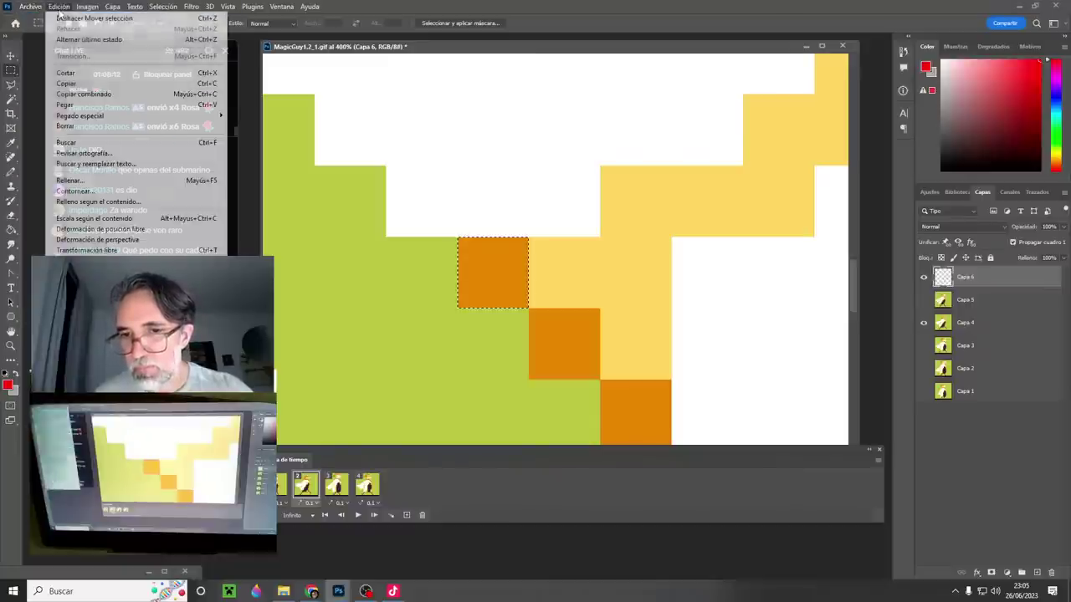
{"action": "mouse_move", "coordinate": [93, 8]}
{"action": "left_click", "coordinate": [93, 90]}
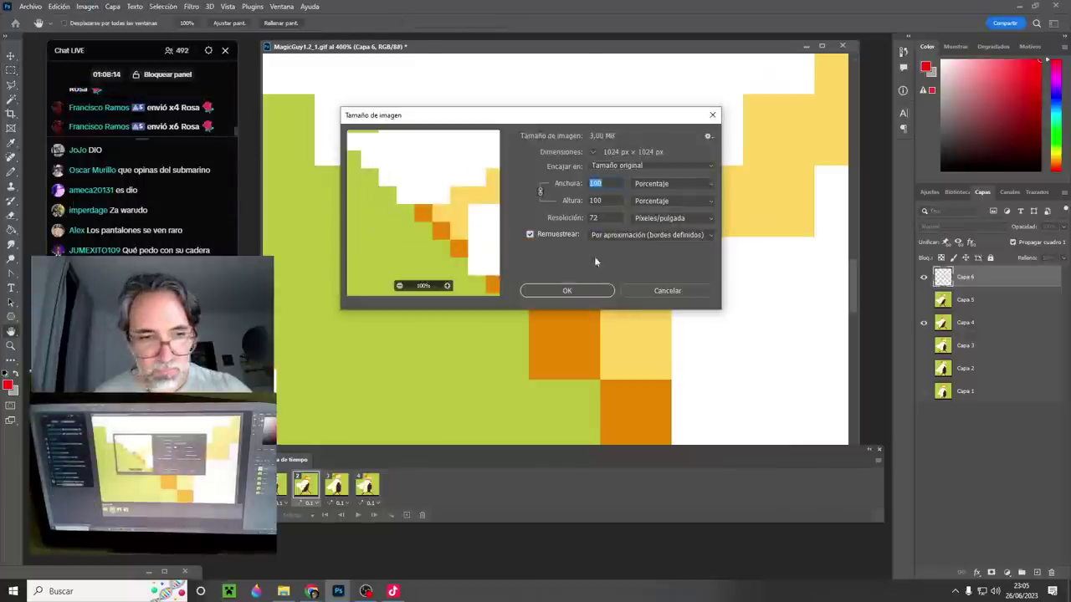
{"action": "type", "text": "3,6"}
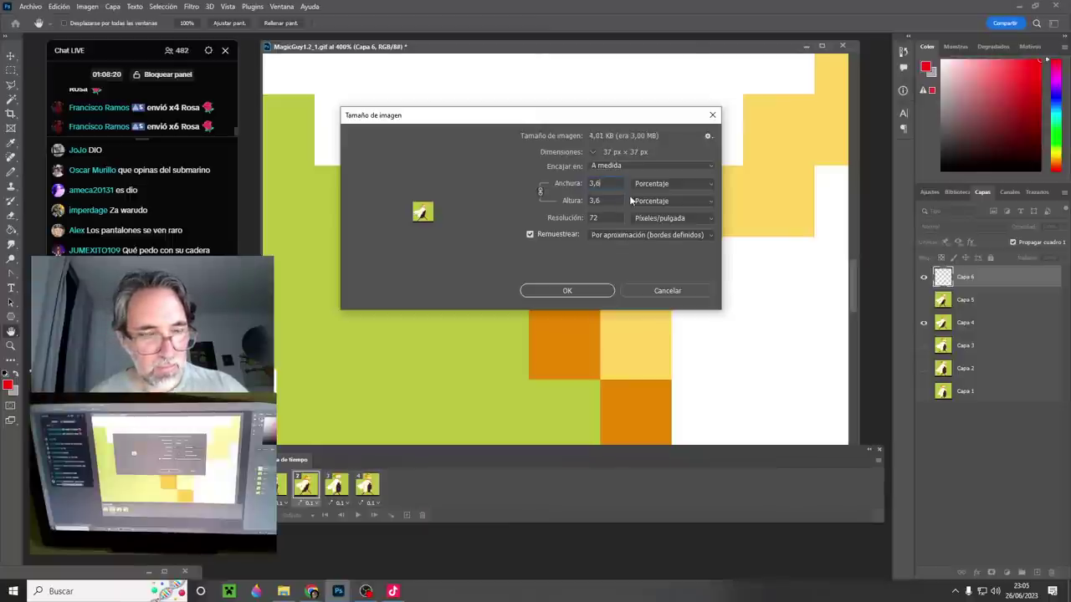
{"action": "left_click", "coordinate": [587, 293]}
- Display frame 1 of the reduced sprite and recolour the front leg black on Capa 6 with the Pencil
{"action": "key", "text": "b"}
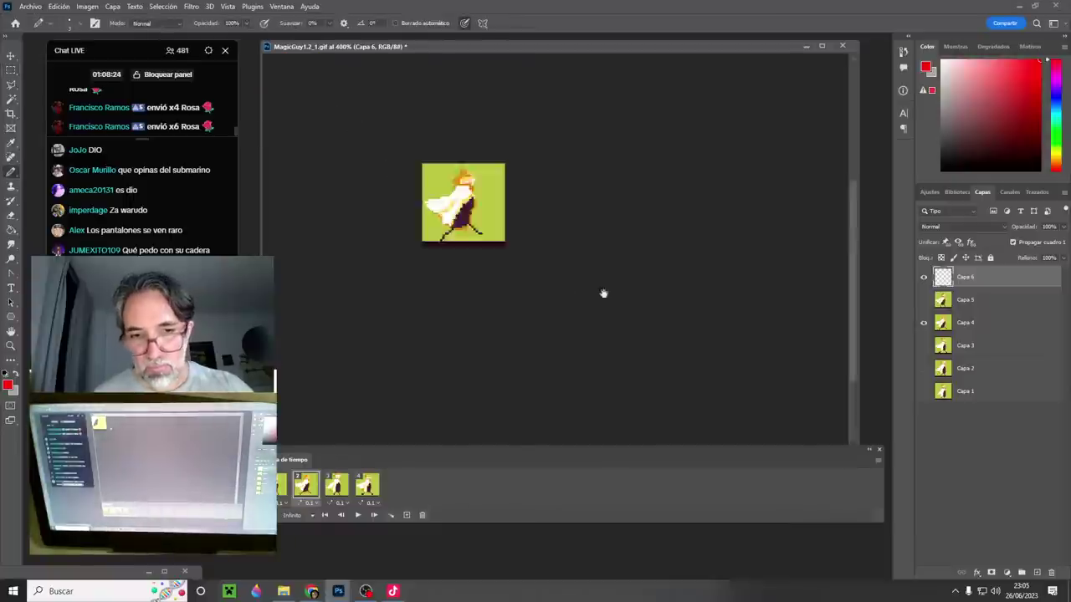
{"action": "left_click_drag", "start_coordinate": [603, 294], "coordinate": [636, 309]}
{"action": "left_click", "coordinate": [577, 282], "text": "ctrl"}
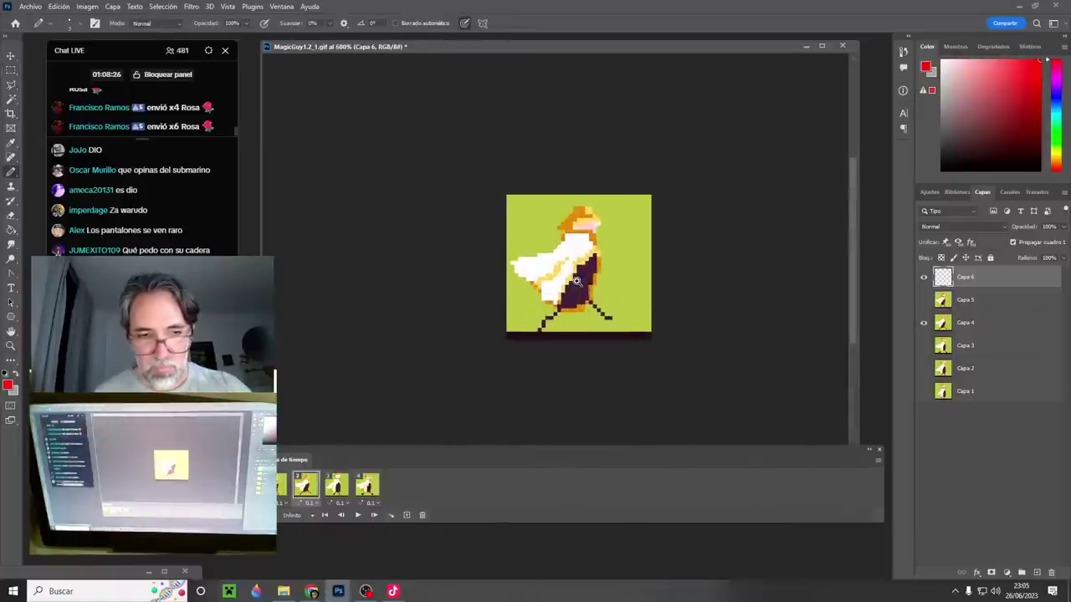
{"action": "left_click_drag", "start_coordinate": [577, 282], "coordinate": [561, 298]}
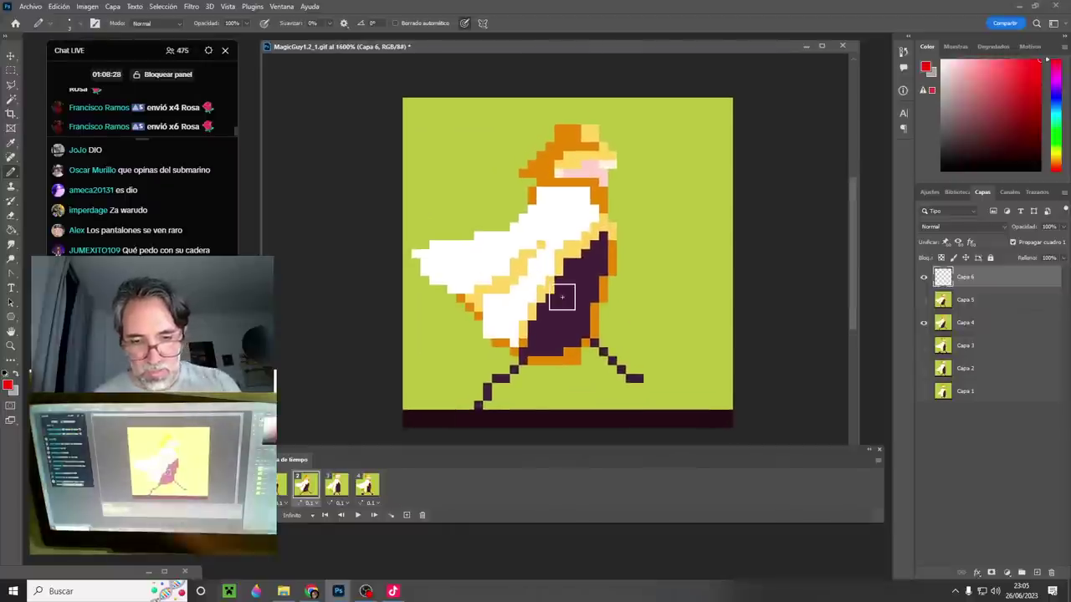
{"action": "left_click", "coordinate": [279, 485]}
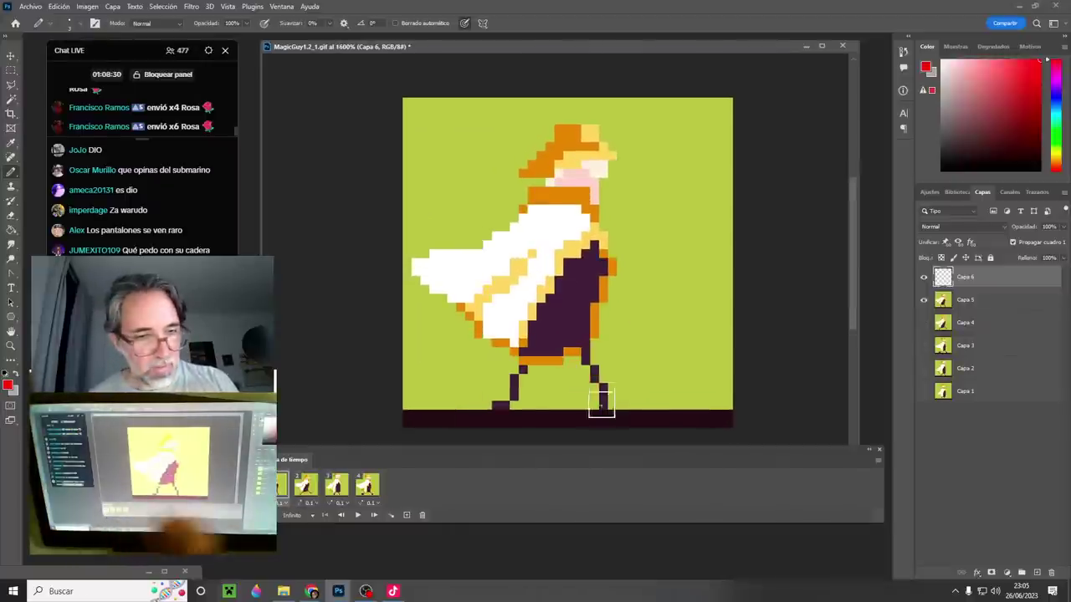
{"action": "left_click", "coordinate": [519, 382], "text": "alt"}
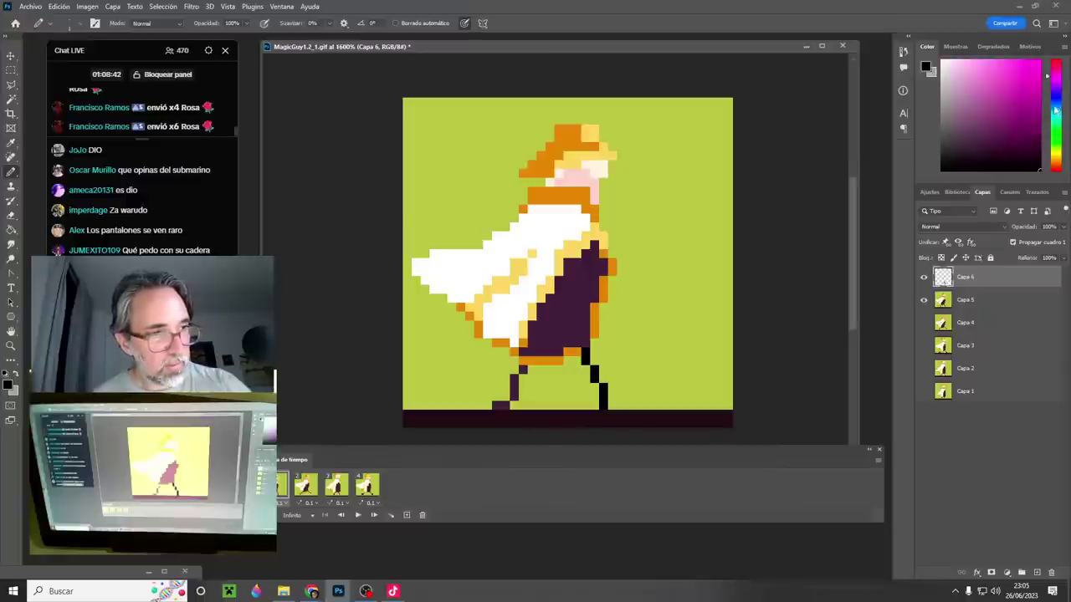
- Set the foreground colour to bright blue and recolour the rear leg, undoing the last stroke at the foot
{"action": "left_click_drag", "start_coordinate": [1055, 110], "coordinate": [1057, 107]}
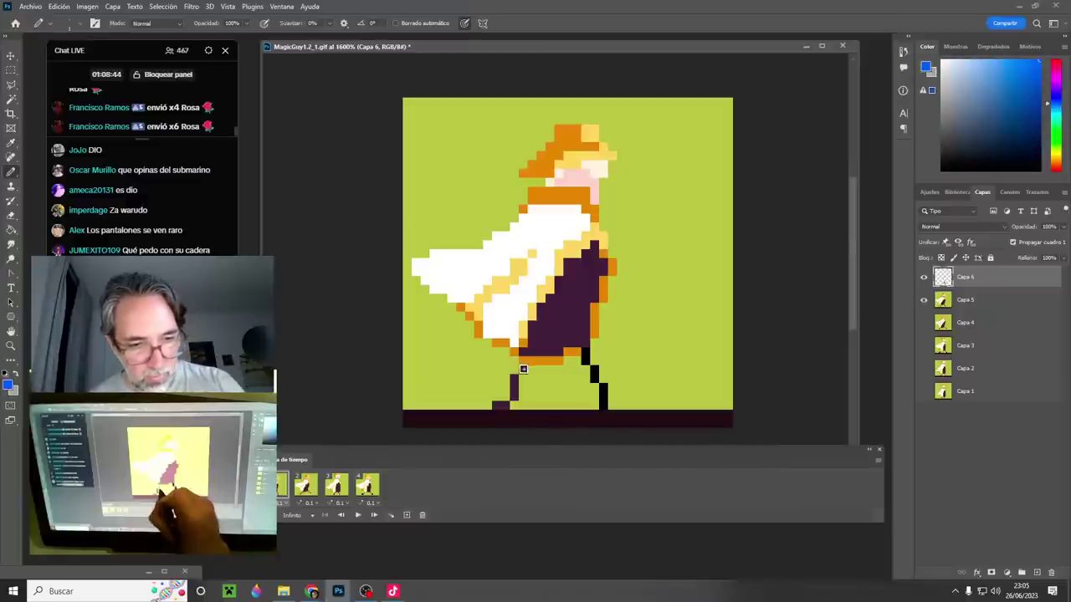
{"action": "left_click_drag", "start_coordinate": [492, 409], "coordinate": [488, 411]}
{"action": "key", "text": "ctrl+z"}
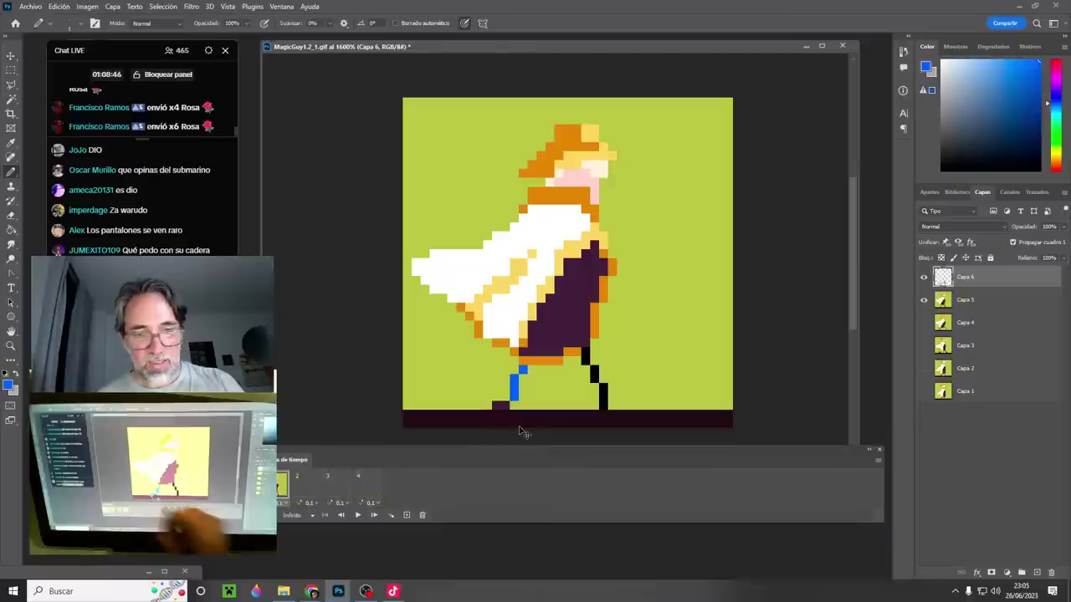
- Redraw the front leg more vertically in black, restoring the green background and the dark ground around it
{"action": "left_click", "coordinate": [595, 373], "text": "alt"}
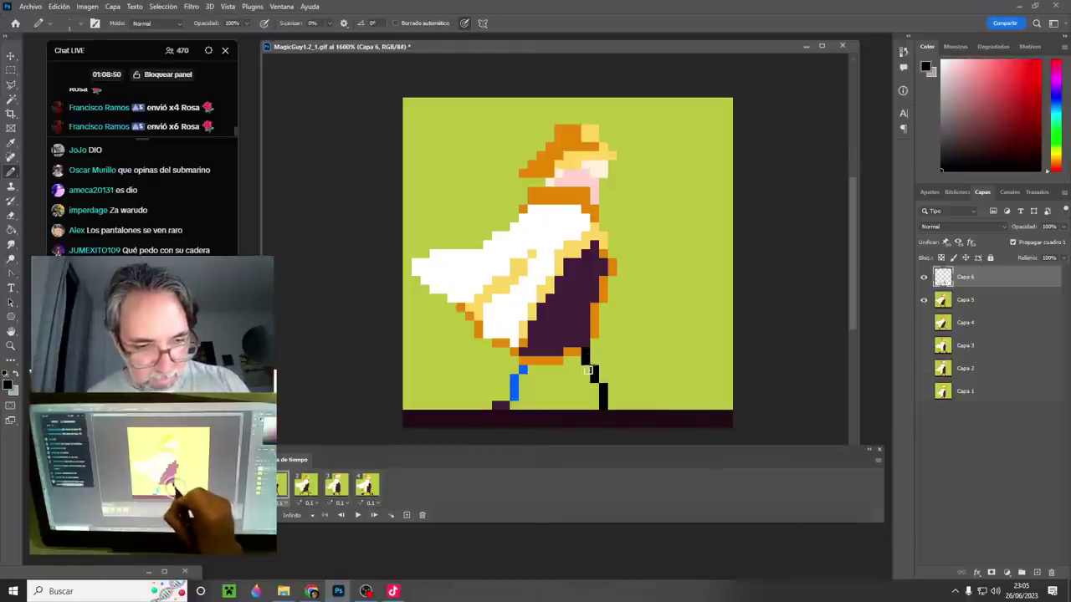
{"action": "mouse_move", "coordinate": [585, 363]}
{"action": "left_mouse_down"}
{"action": "mouse_move", "coordinate": [587, 406]}
{"action": "mouse_move", "coordinate": [606, 374]}
{"action": "mouse_move", "coordinate": [602, 408]}
{"action": "mouse_move", "coordinate": [586, 386]}
{"action": "left_mouse_up"}
{"action": "left_click", "coordinate": [608, 365], "text": "alt"}
{"action": "left_click", "coordinate": [586, 374], "text": "alt"}
{"action": "left_click", "coordinate": [575, 392], "text": "alt"}
{"action": "left_click", "coordinate": [524, 368], "text": "alt"}
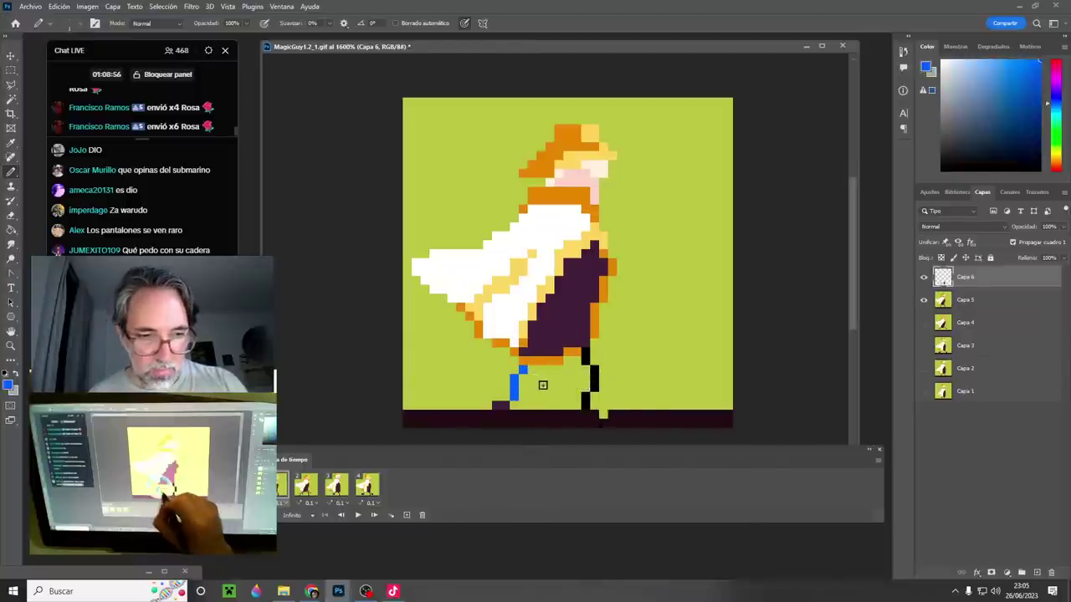
{"action": "left_click", "coordinate": [625, 410], "text": "alt"}
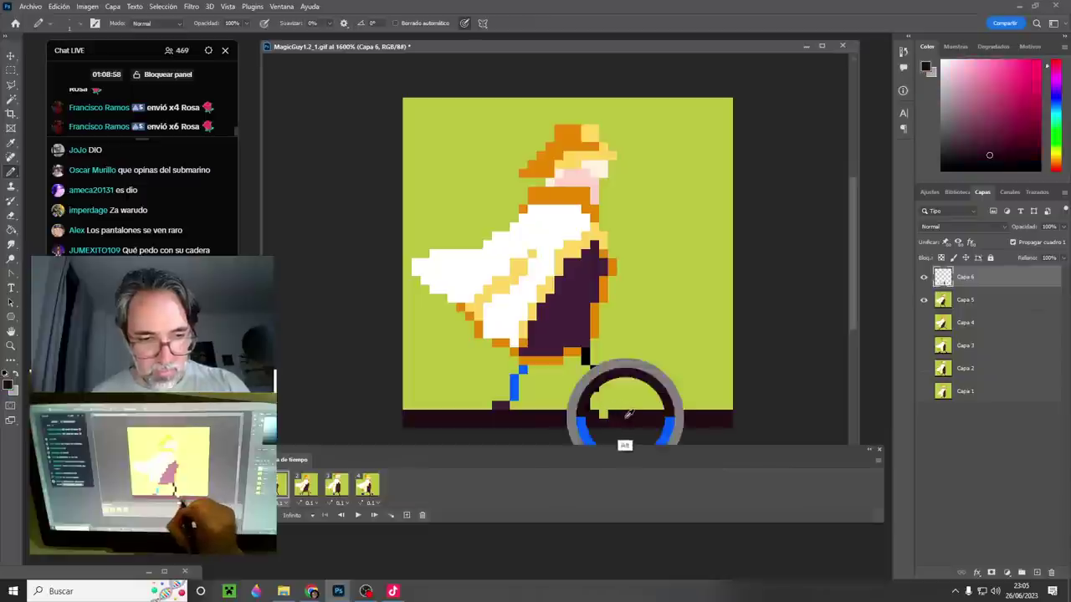
{"action": "left_click_drag", "start_coordinate": [619, 414], "coordinate": [583, 418]}
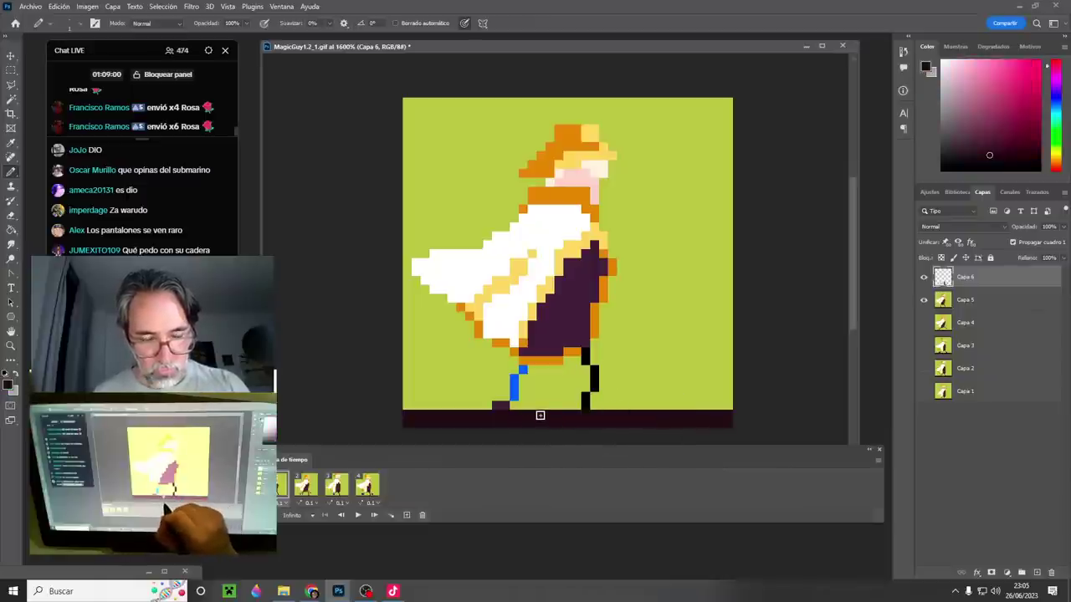
- Compare with frame 2, then bend the front leg's knee forward in frame 1 and lift its foot off the ground
{"action": "left_click", "coordinate": [306, 487]}
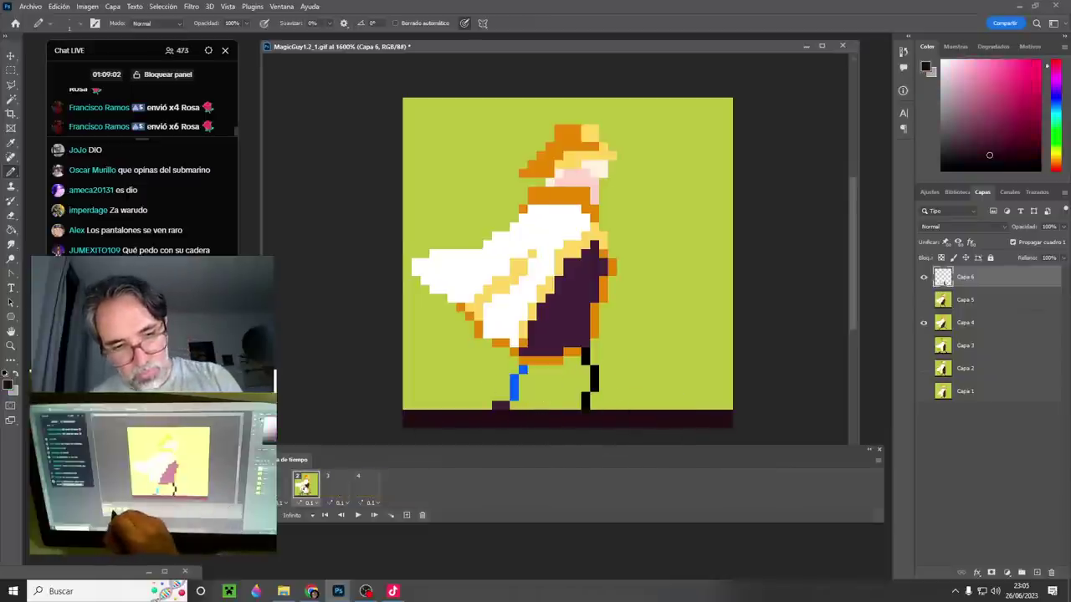
{"action": "left_click", "coordinate": [282, 485]}
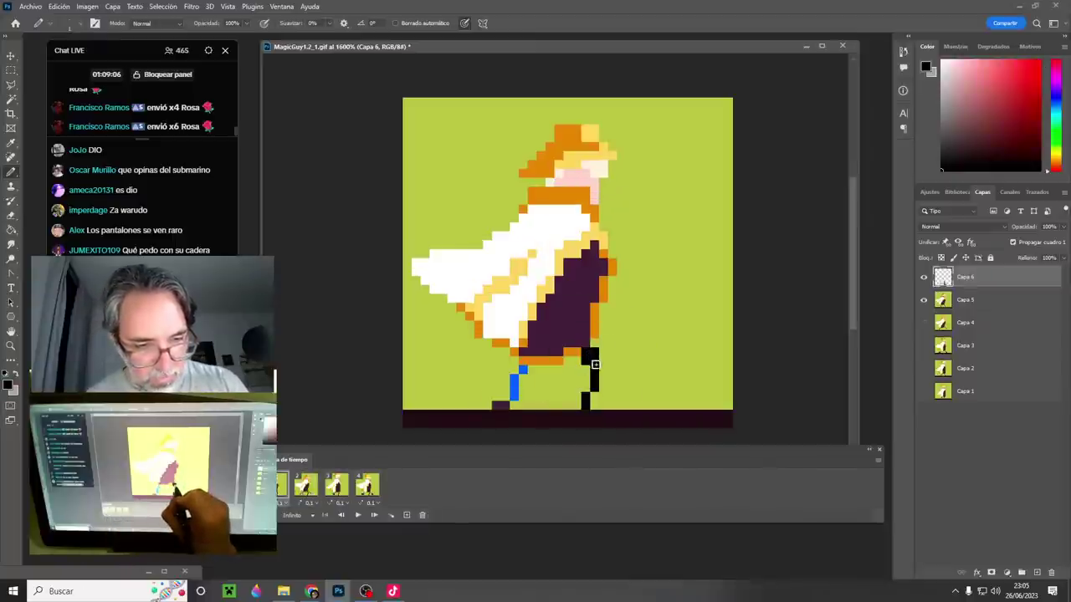
{"action": "left_click_drag", "start_coordinate": [594, 365], "coordinate": [602, 373]}
{"action": "left_click", "coordinate": [588, 381], "text": "alt"}
{"action": "left_click", "coordinate": [589, 361]}
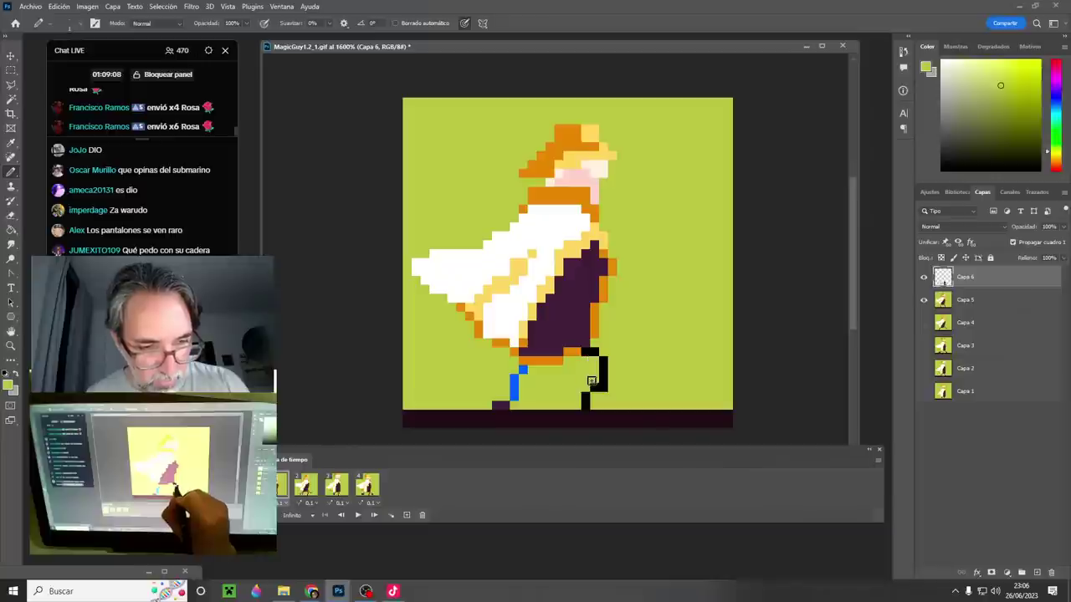
{"action": "left_click", "coordinate": [599, 400], "text": "alt"}
{"action": "left_click", "coordinate": [586, 405]}
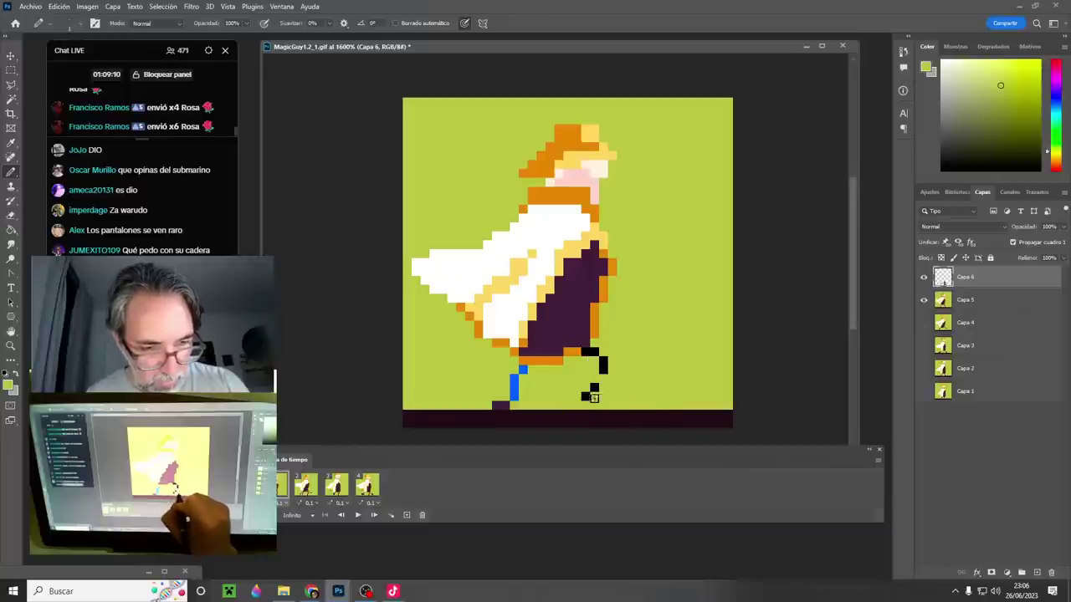
{"action": "left_click", "coordinate": [585, 396]}
{"action": "left_click", "coordinate": [595, 388], "text": "alt"}
{"action": "left_click", "coordinate": [595, 380]}
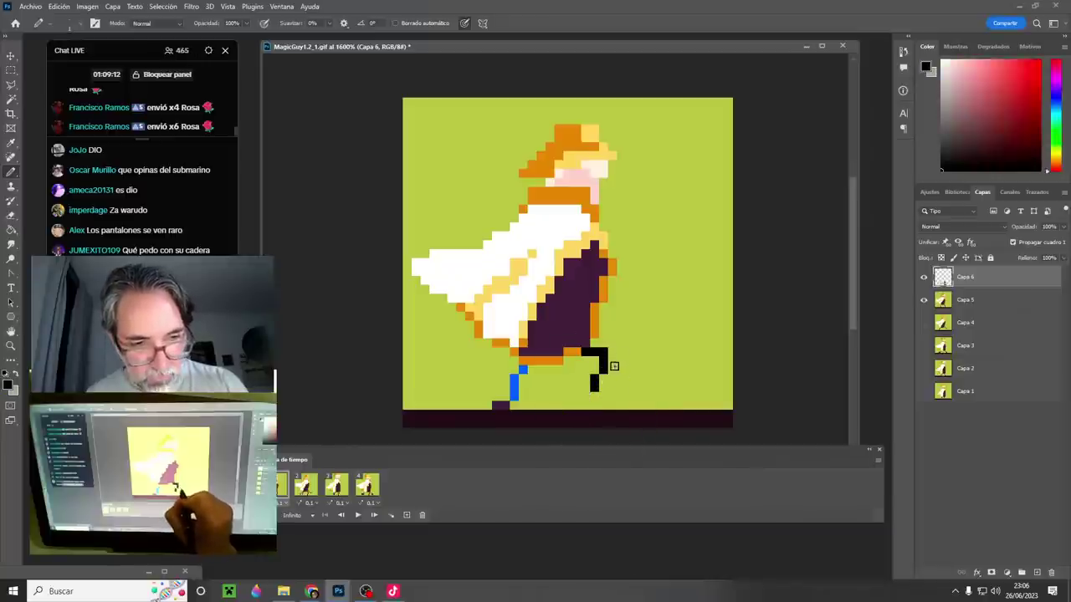
- Try a straighter black front leg by removing the pixels that form the protruding knee
{"action": "left_click", "coordinate": [616, 362], "text": "alt"}
{"action": "left_click", "coordinate": [600, 373], "text": "alt"}
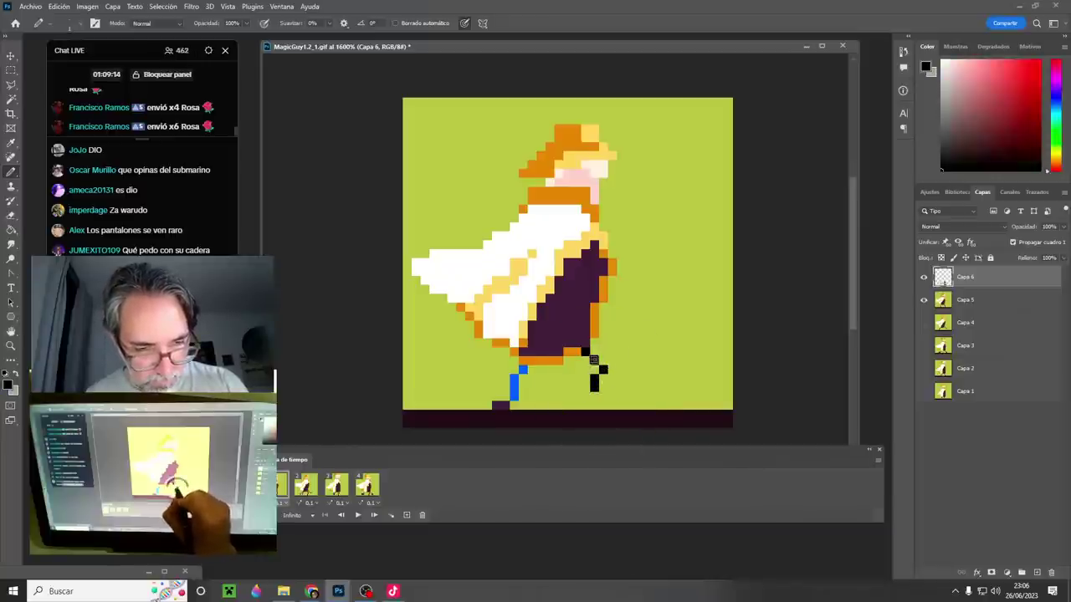
{"action": "left_click", "coordinate": [596, 362]}
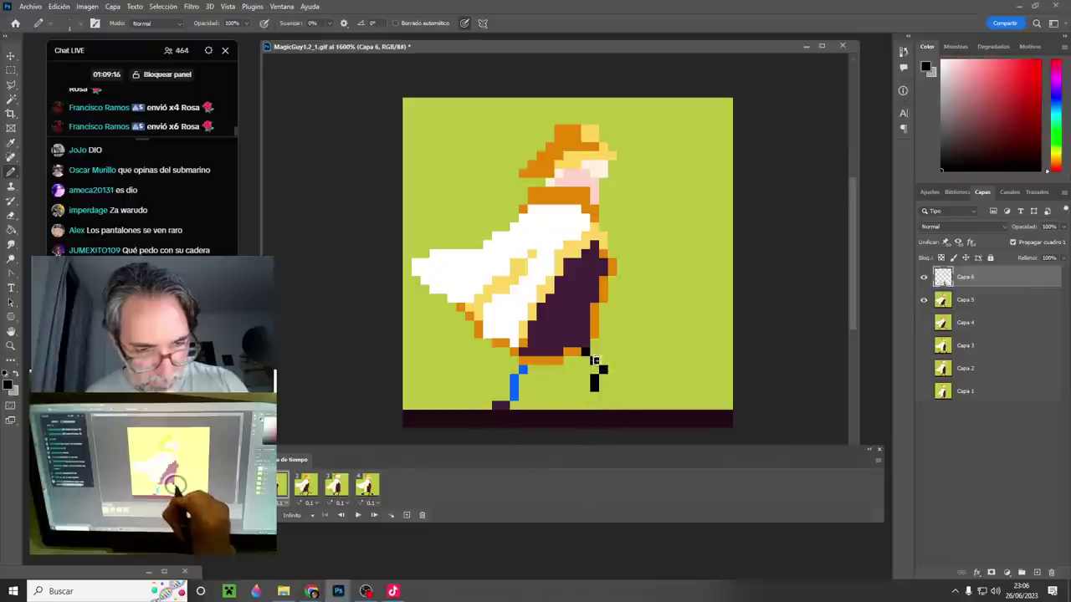
{"action": "left_click", "coordinate": [616, 370], "text": "alt"}
{"action": "left_click", "coordinate": [603, 369]}
{"action": "left_click", "coordinate": [588, 390], "text": "alt"}
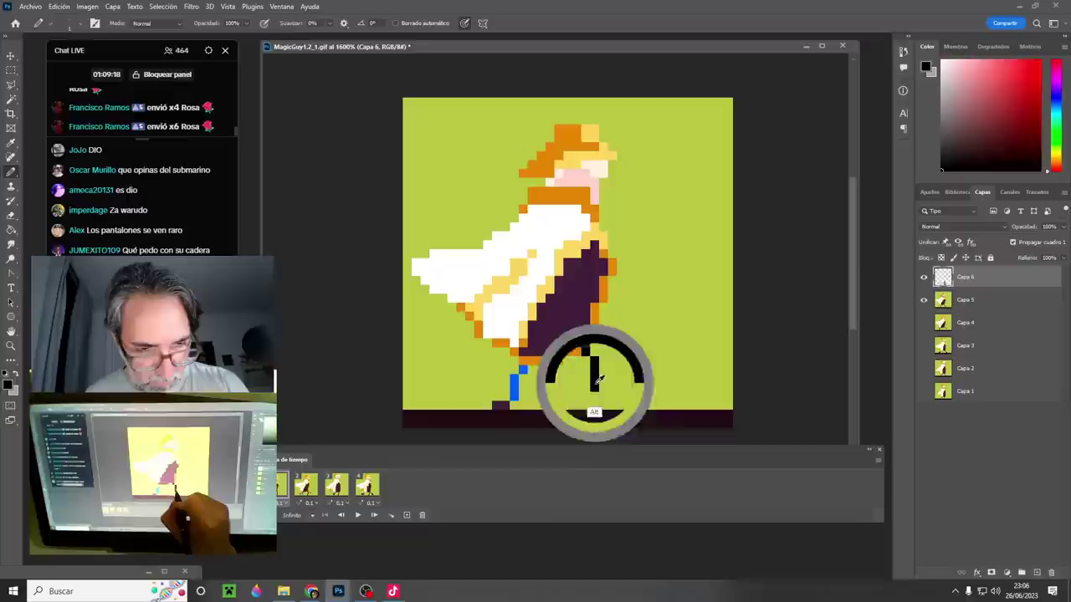
- Redraw the blue rear leg as a diagonal reaching the ground and cover the old foot with background green
{"action": "left_click", "coordinate": [521, 371], "text": "alt"}
{"action": "left_click_drag", "start_coordinate": [531, 374], "coordinate": [522, 386]}
{"action": "left_click", "coordinate": [497, 401], "text": "alt"}
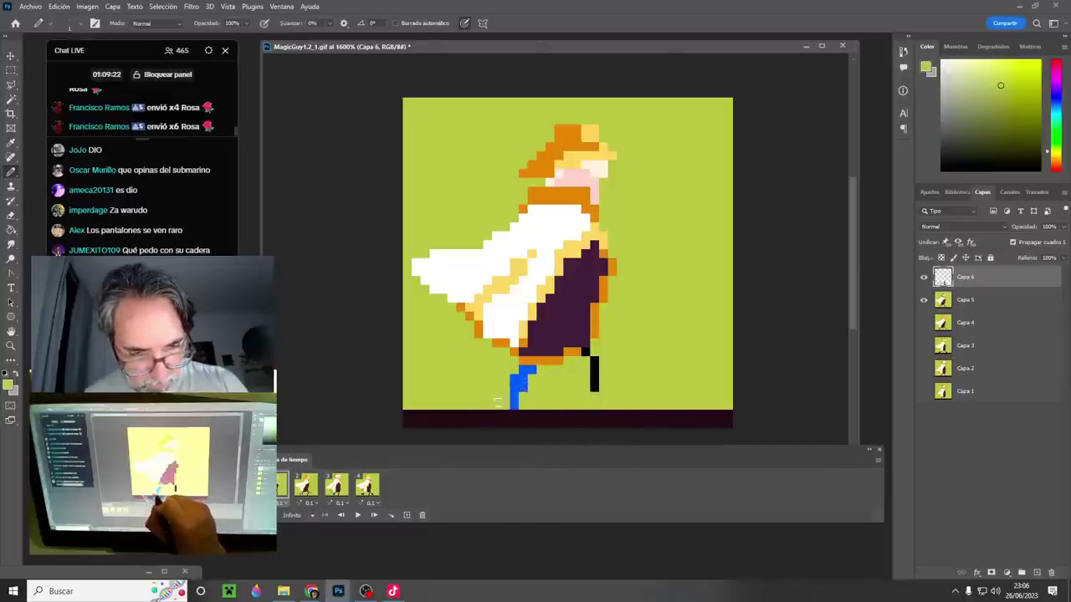
- Restore the front leg's forward-bent knee in frame 1 and check the pose against frame 2
{"action": "left_click", "coordinate": [592, 357], "text": "alt"}
{"action": "left_click", "coordinate": [595, 366], "text": "alt"}
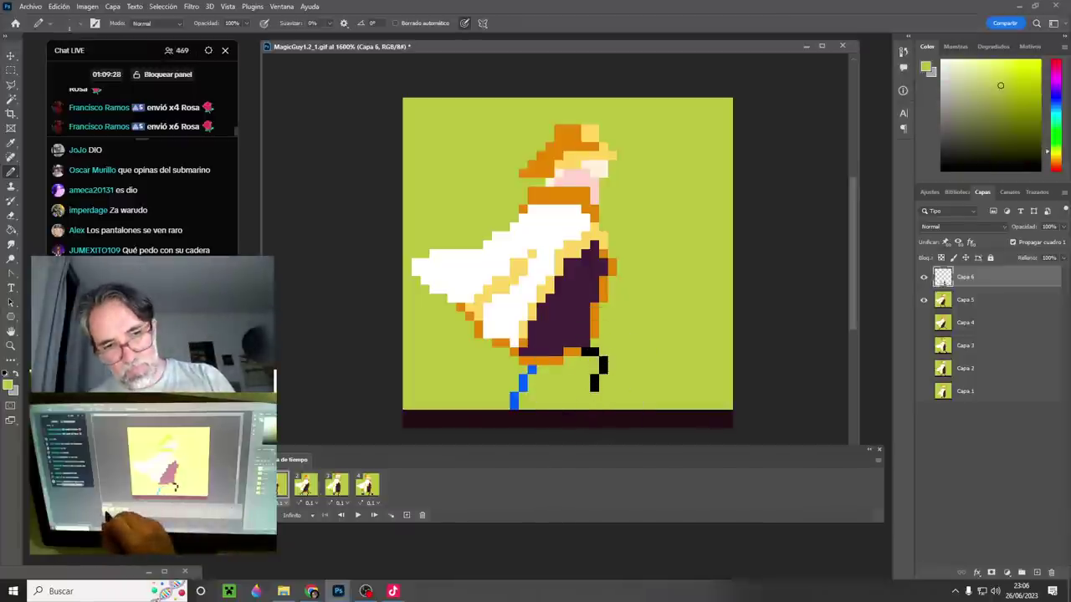
{"action": "left_click", "coordinate": [305, 490]}
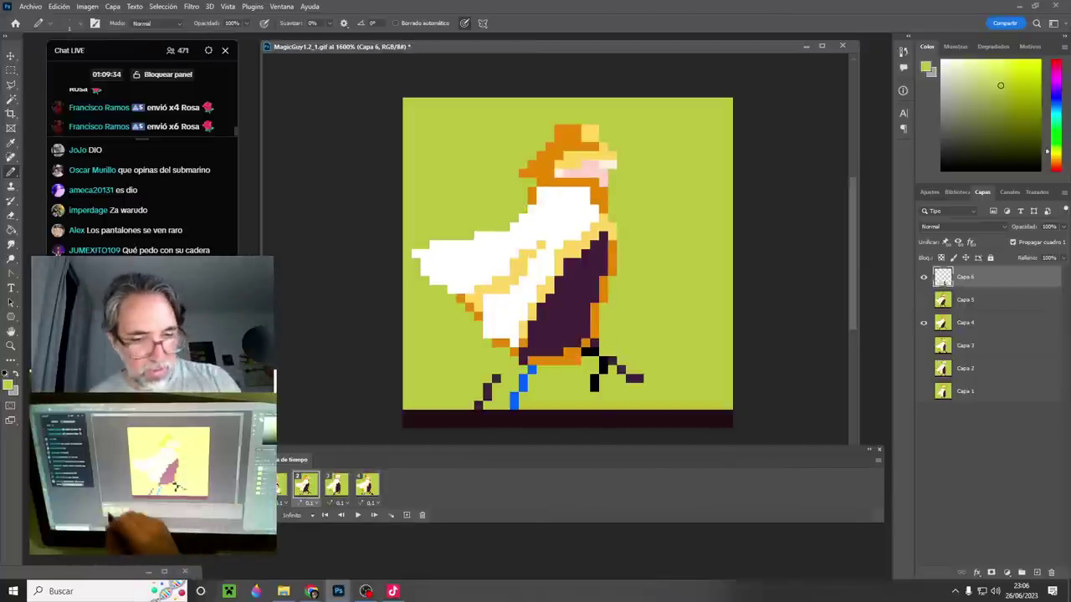
- Trace the blue rear leg and black front leg onto layer Capa 5 in frame 1, and hide the sketch layer Capa 6
{"action": "left_click", "coordinate": [281, 485]}
{"action": "left_click", "coordinate": [979, 301]}
{"action": "left_click", "coordinate": [591, 347], "text": "alt"}
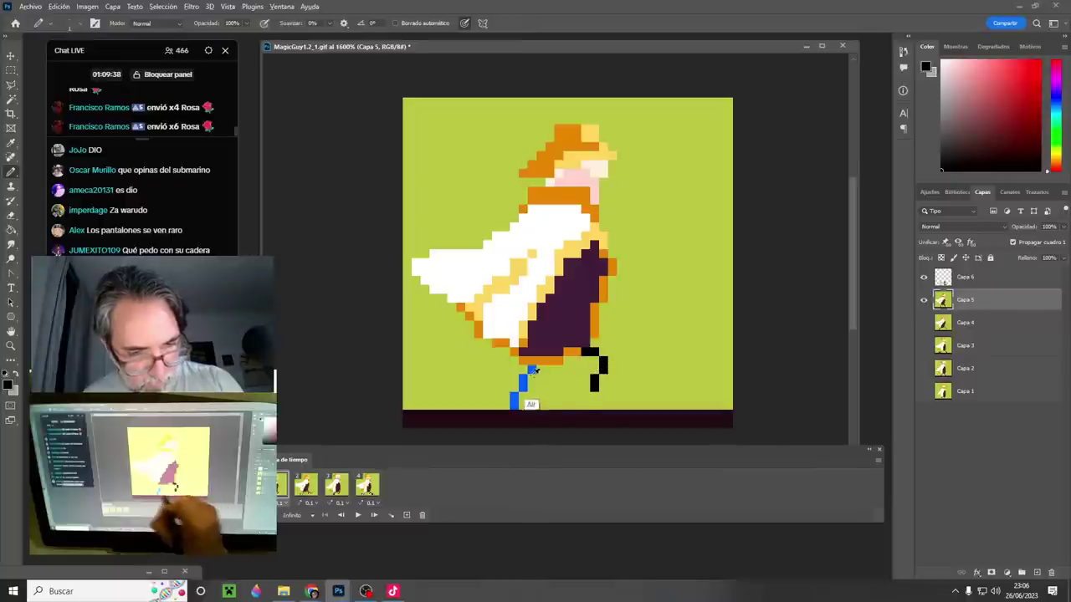
{"action": "left_click", "coordinate": [531, 369], "text": "alt"}
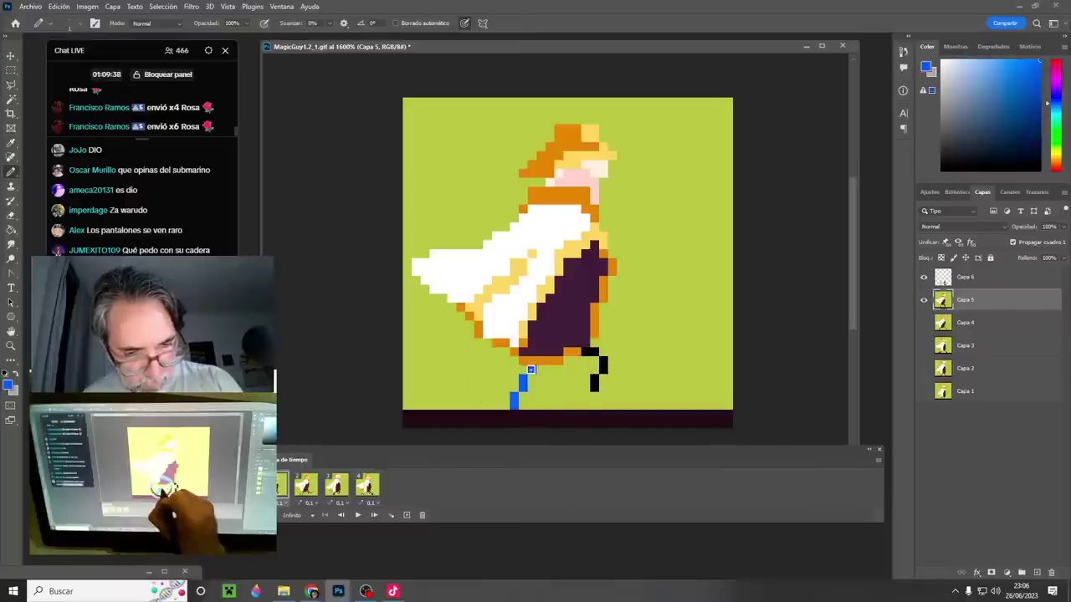
{"action": "left_click", "coordinate": [924, 277]}
- Touch up the black front knee in frame 1 and cover the leftover dark pixels of the old leg with background green
{"action": "left_click", "coordinate": [539, 404], "text": "alt"}
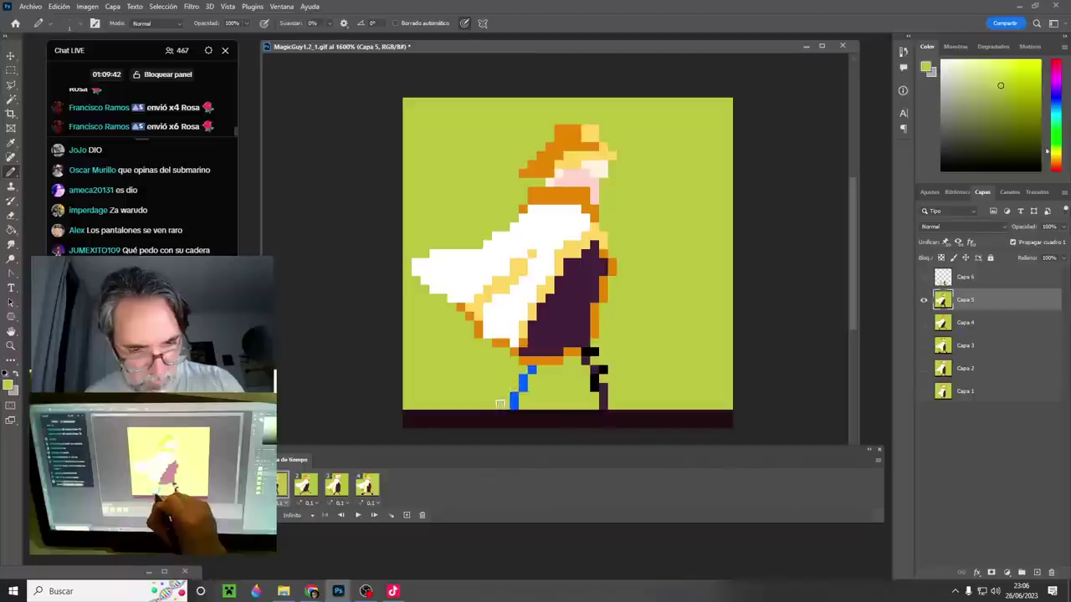
{"action": "left_click", "coordinate": [603, 366], "text": "alt"}
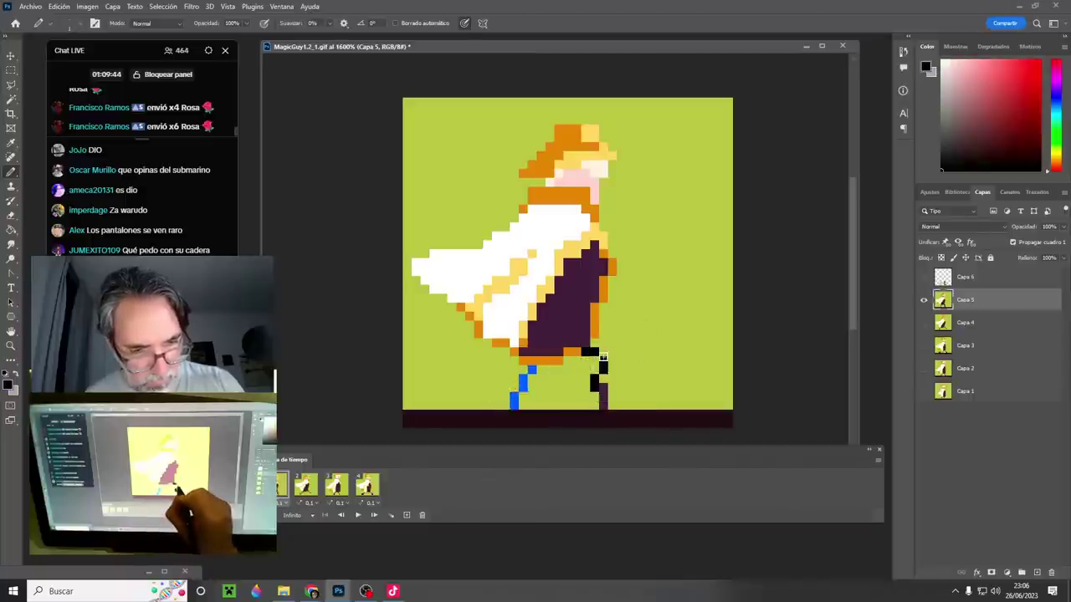
{"action": "left_click", "coordinate": [620, 379], "text": "alt"}
{"action": "left_click_drag", "start_coordinate": [603, 387], "coordinate": [602, 407]}
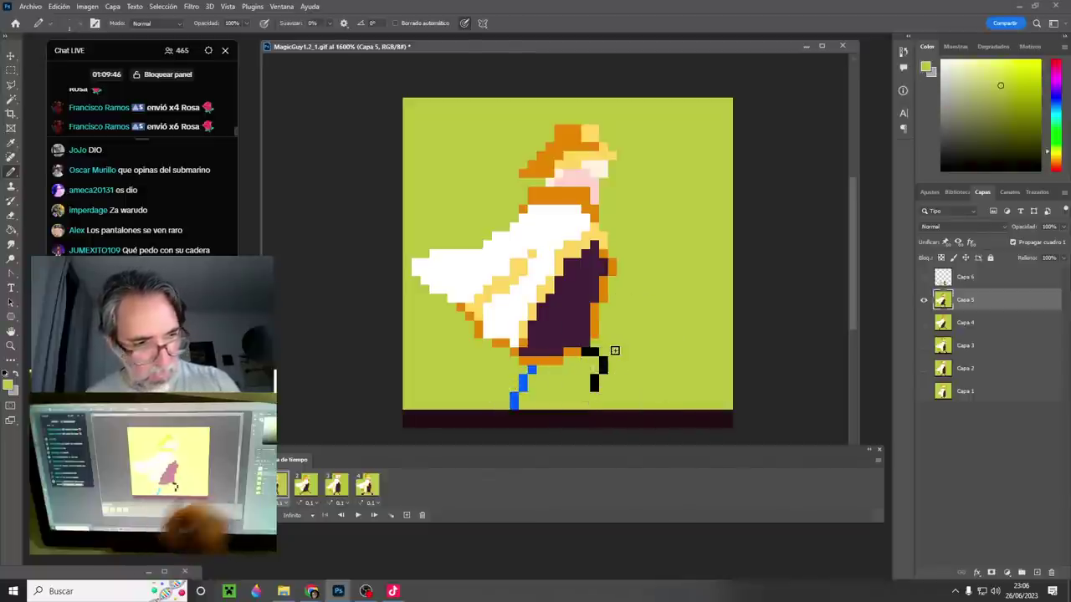
- Compare frame 2 with frame 1, then shift layer Capa 4 up by one pixel in frame 2
{"action": "left_click", "coordinate": [305, 487]}
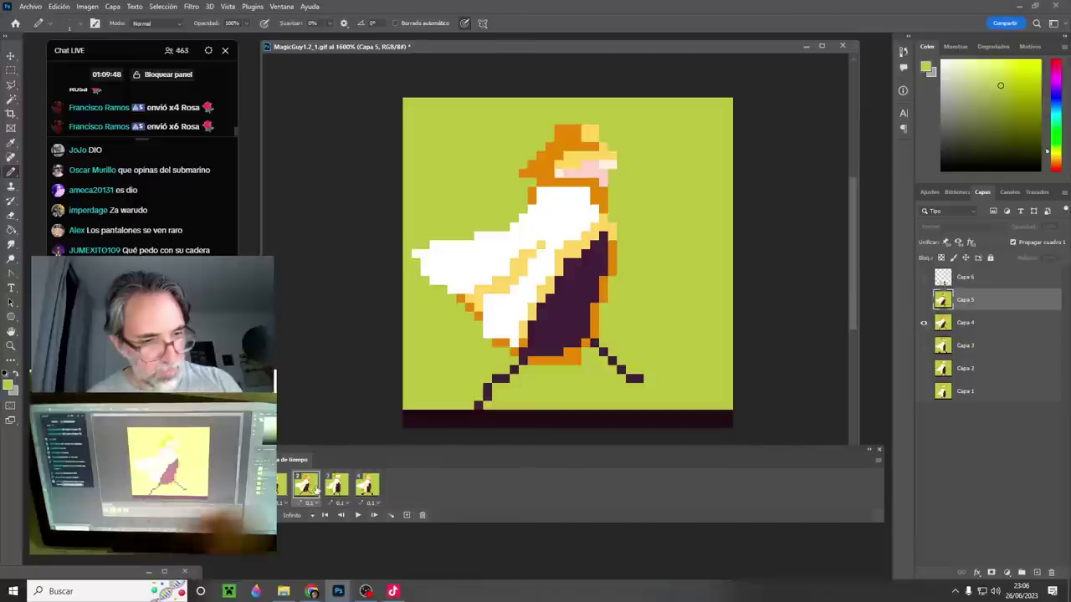
{"action": "left_click", "coordinate": [968, 324]}
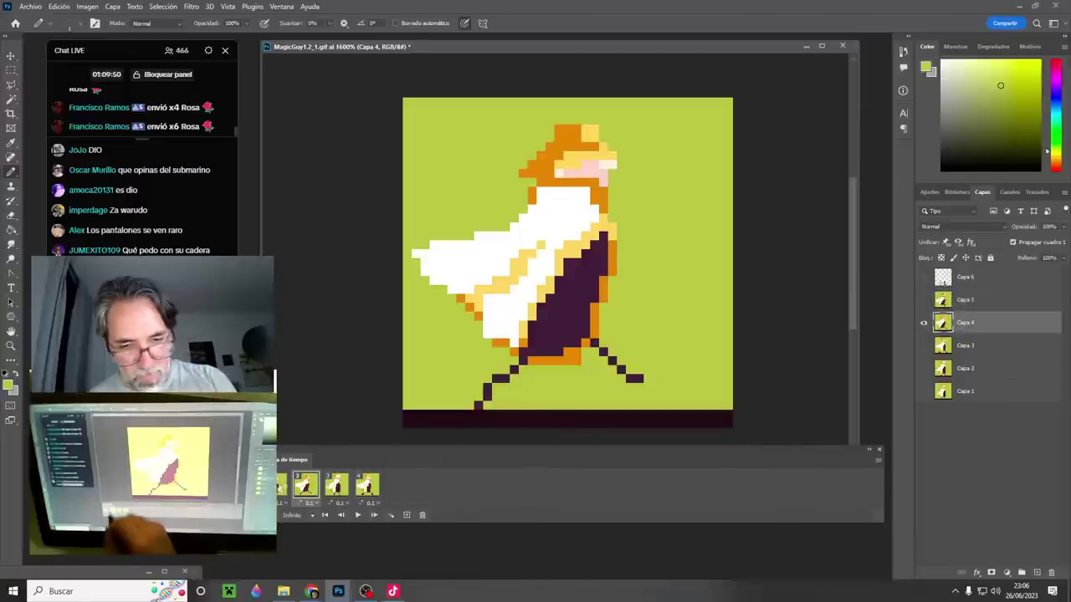
{"action": "left_click", "coordinate": [279, 485]}
{"action": "left_click", "coordinate": [593, 350], "text": "alt"}
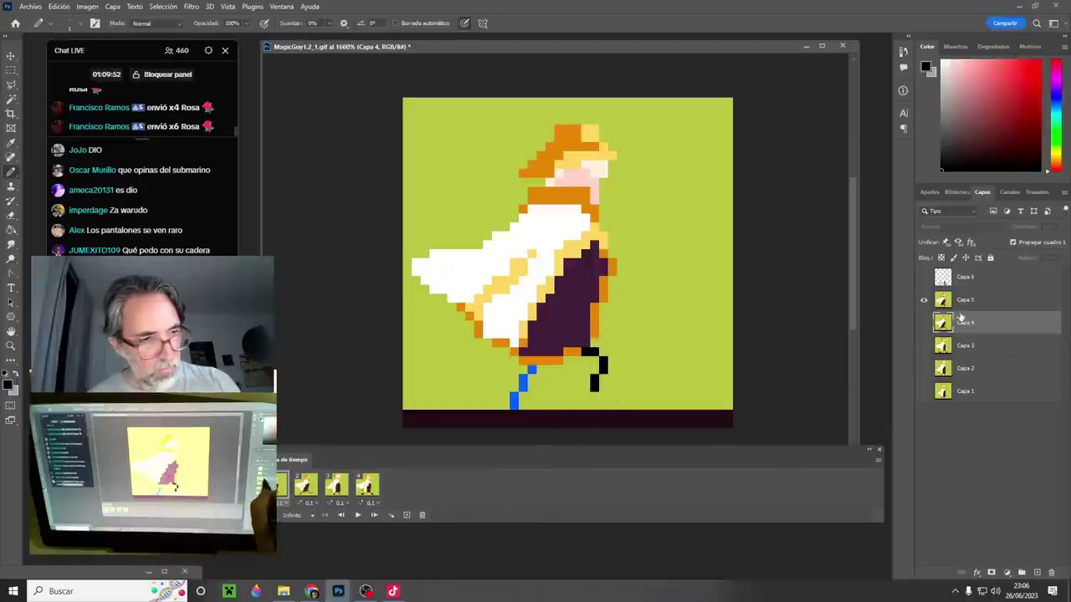
{"action": "left_click", "coordinate": [306, 487]}
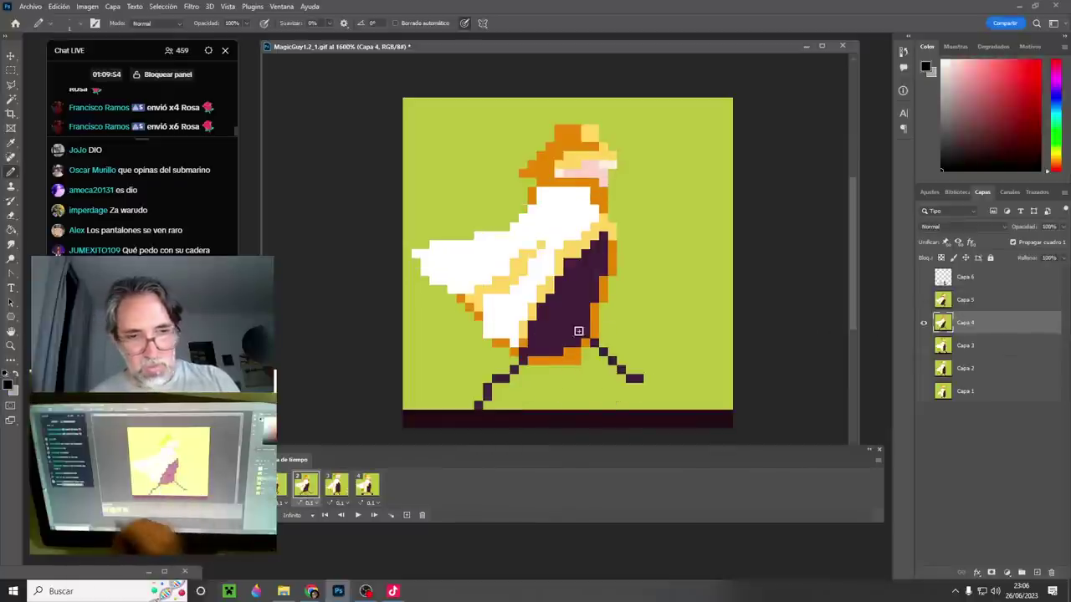
{"action": "key", "text": "v"}
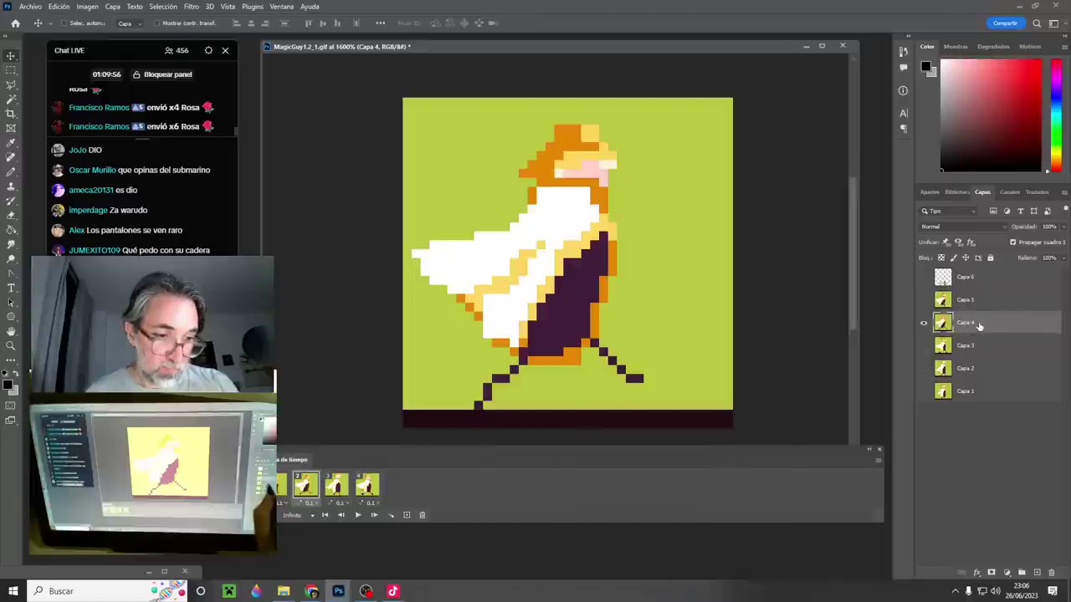
{"action": "key", "text": "Up"}
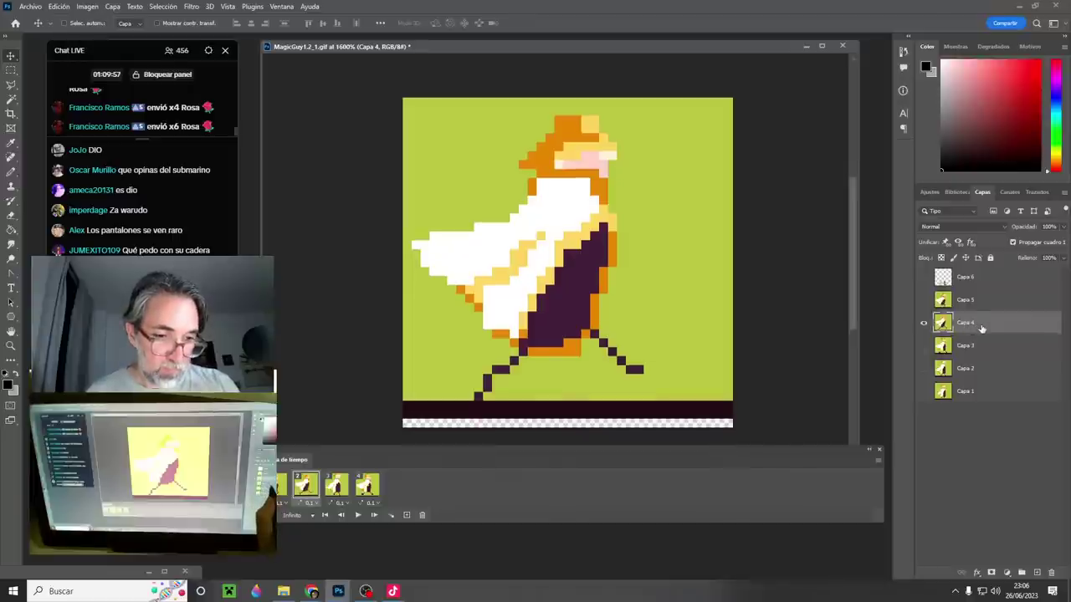
- Repair the ground strip in frame 2 by painting its raised upper row background green and filling the empty bottom row with the ground colour
{"action": "key", "text": "b"}
{"action": "left_click", "coordinate": [438, 382], "text": "alt"}
{"action": "mouse_move", "coordinate": [399, 404]}
{"action": "left_mouse_down"}
{"action": "mouse_move", "coordinate": [724, 410]}
{"action": "mouse_move", "coordinate": [401, 423]}
{"action": "left_mouse_up"}
{"action": "left_click", "coordinate": [725, 412], "text": "alt"}
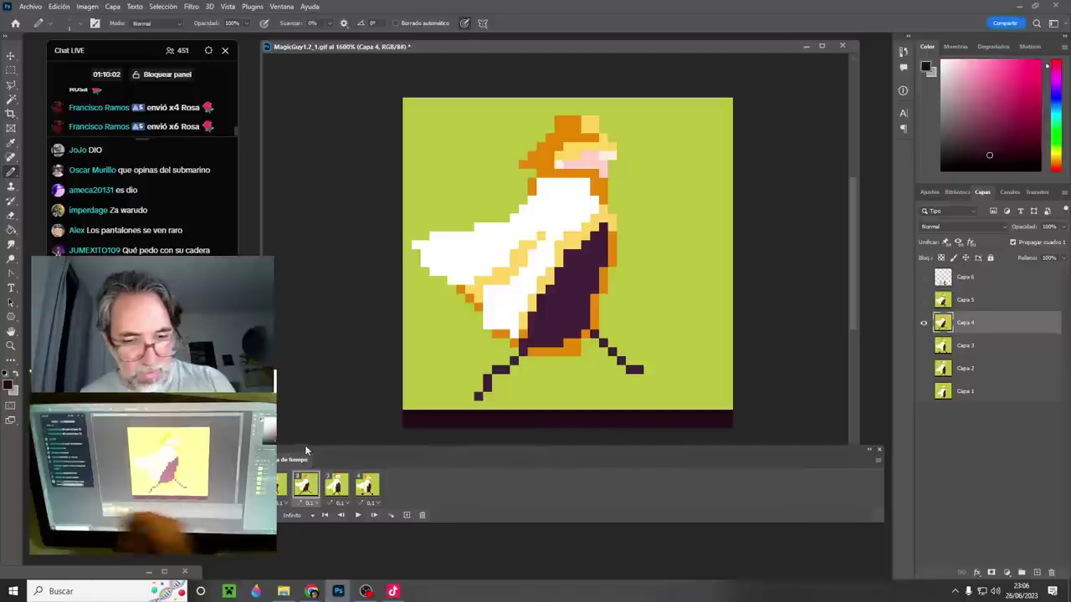
- Redraw frame 2's front leg in the black from frame 1, extended forward and higher, and cover the old purple leg with green
{"action": "left_click", "coordinate": [280, 493]}
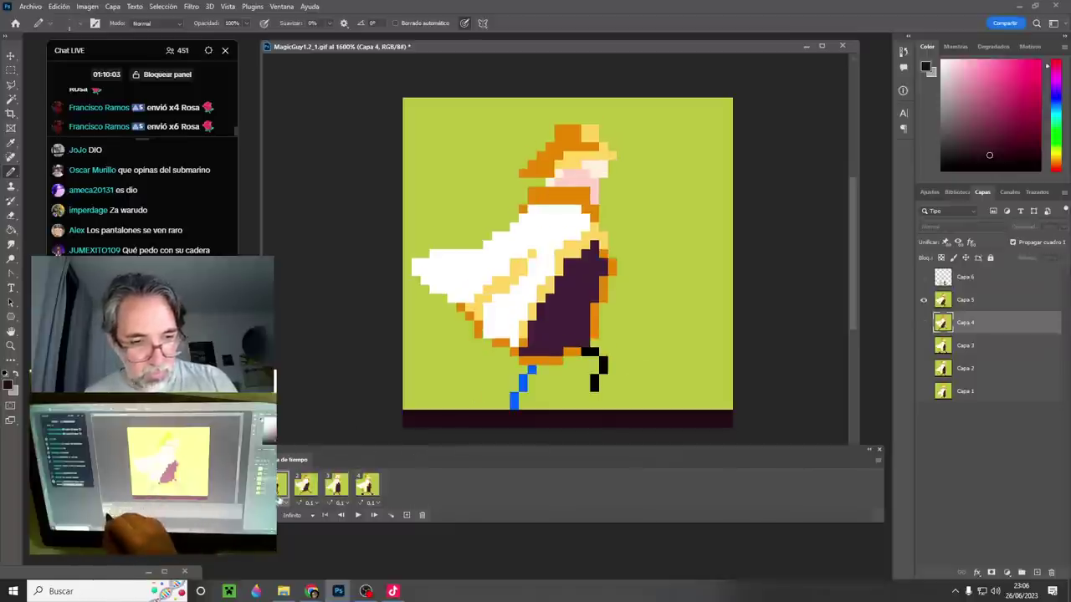
{"action": "left_click", "coordinate": [590, 355], "text": "alt"}
{"action": "left_click", "coordinate": [306, 486]}
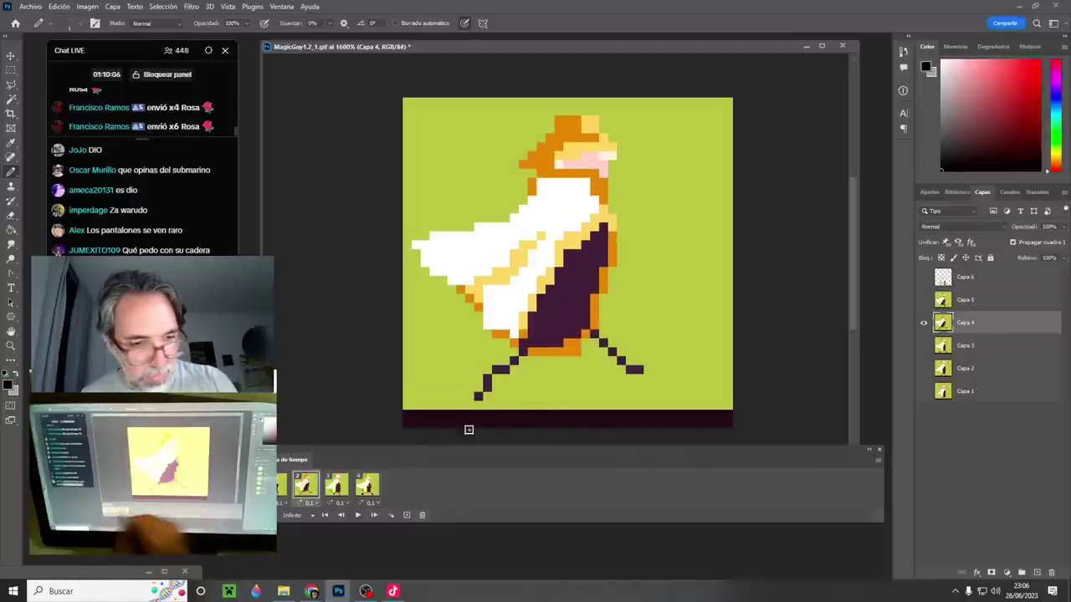
{"action": "left_click", "coordinate": [645, 371], "text": "alt"}
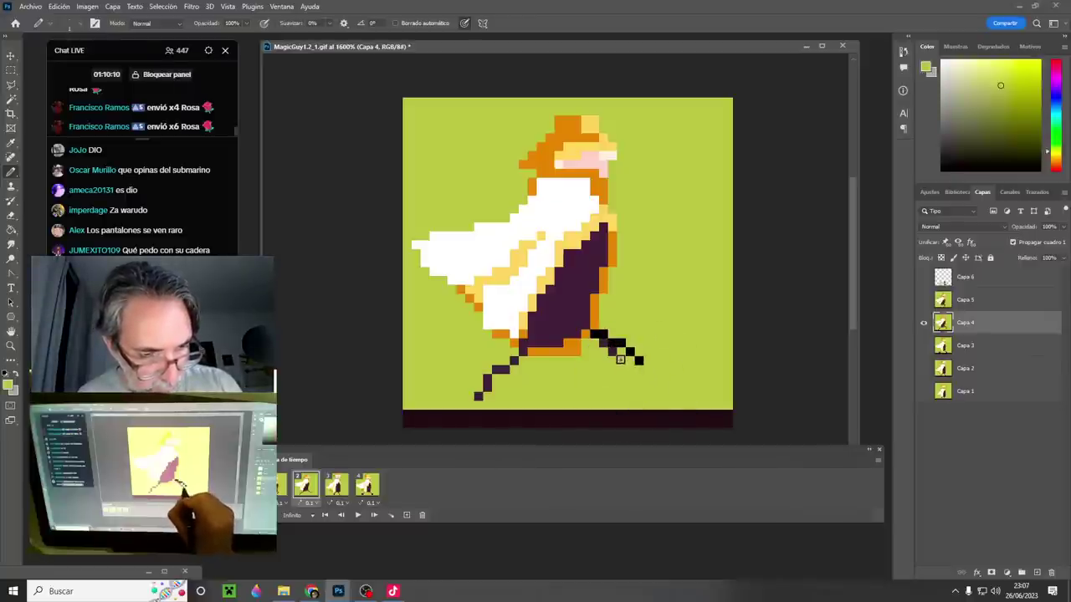
{"action": "left_click_drag", "start_coordinate": [620, 360], "coordinate": [601, 345]}
- Redraw frame 2's rear leg in the blue from frame 1, with the shin stretched horizontally backward, and cover the old purple leg with green
{"action": "left_click", "coordinate": [281, 490]}
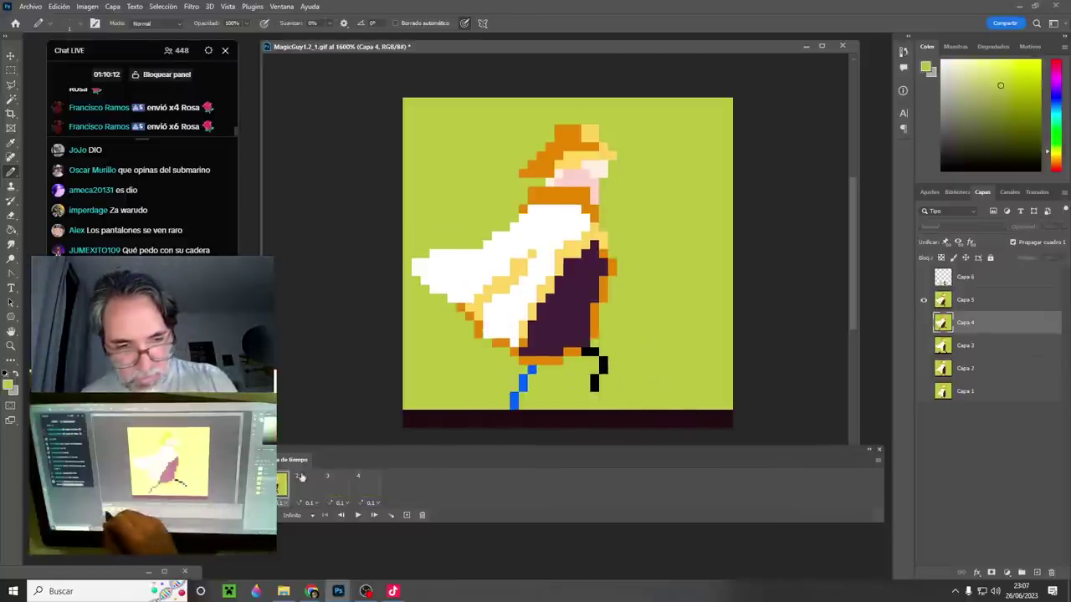
{"action": "left_click", "coordinate": [531, 369], "text": "alt"}
{"action": "left_click", "coordinate": [304, 487]}
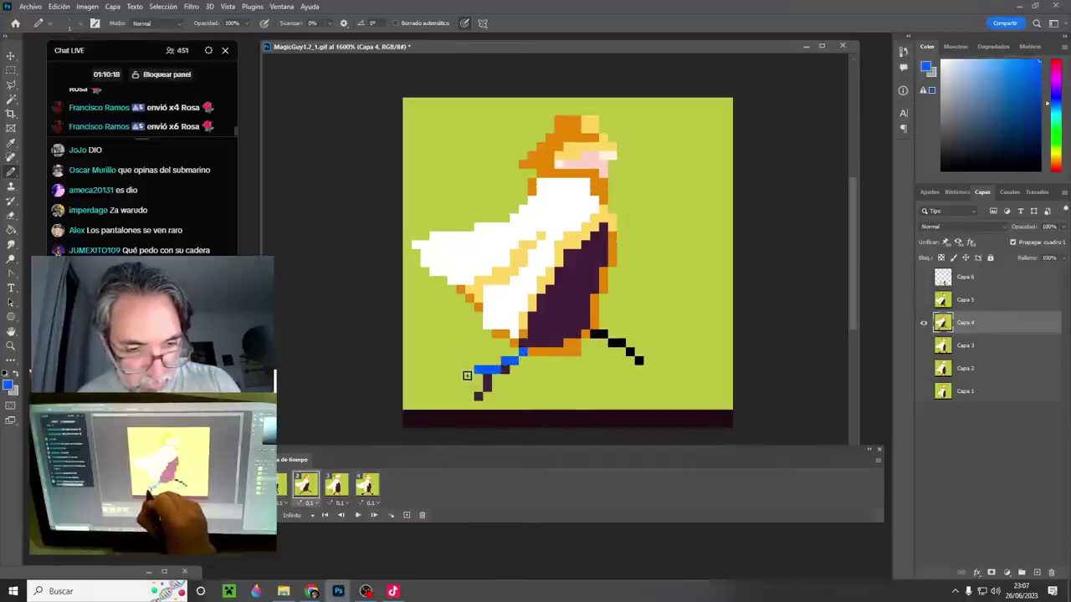
{"action": "left_click", "coordinate": [493, 405], "text": "alt"}
{"action": "left_click_drag", "start_coordinate": [478, 397], "coordinate": [506, 371]}
{"action": "left_click", "coordinate": [486, 369], "text": "alt"}
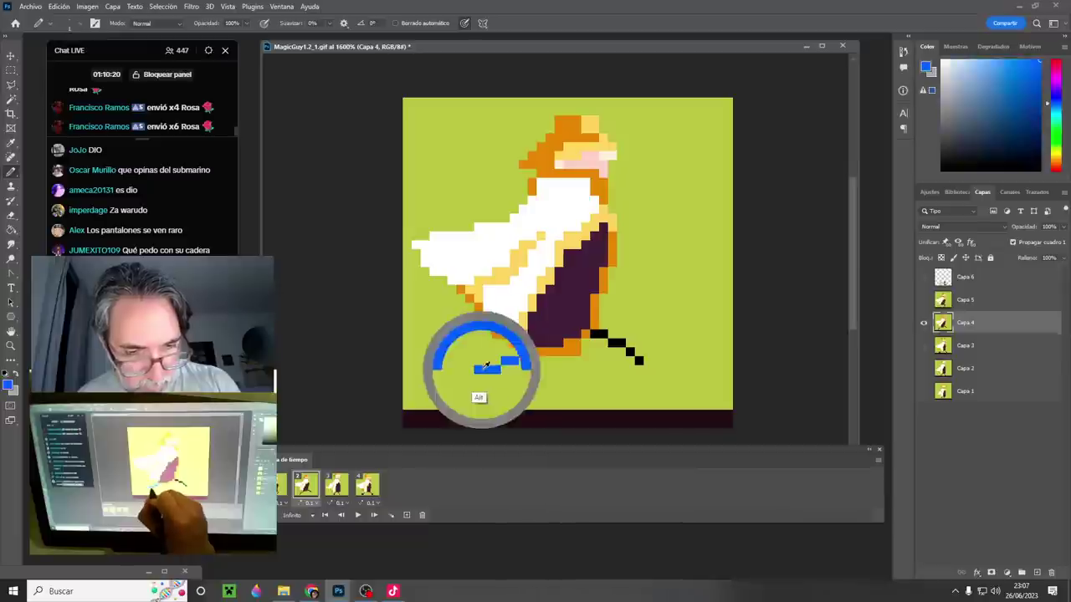
{"action": "left_click", "coordinate": [470, 369]}
- Trim the front corner of the cloak's lower hem in frame 2 with background green and check the pose against frame 1
{"action": "left_click", "coordinate": [567, 390], "text": "alt"}
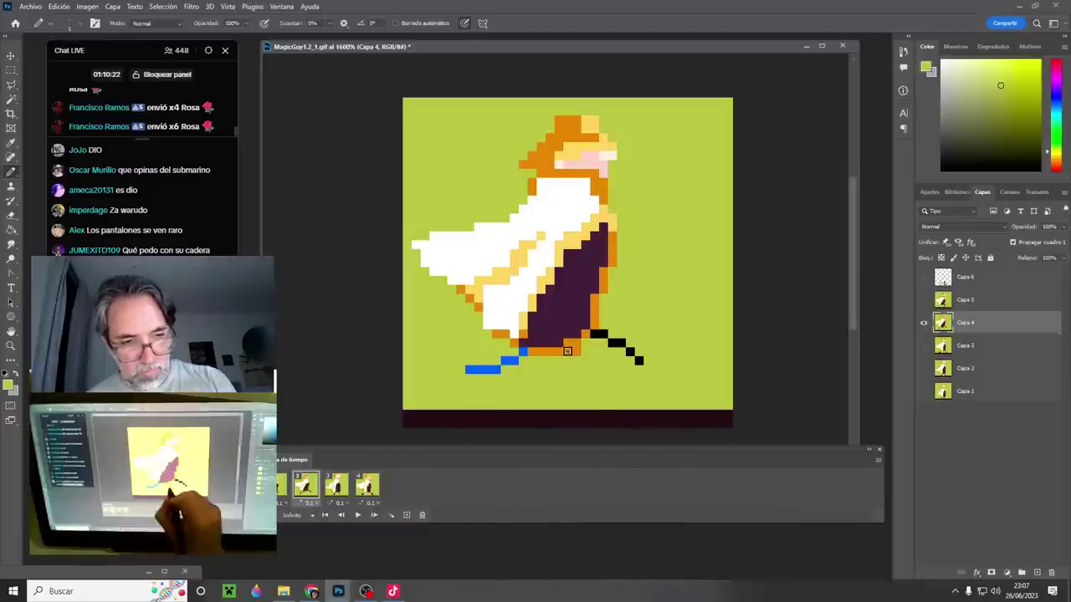
{"action": "left_click", "coordinate": [286, 497]}
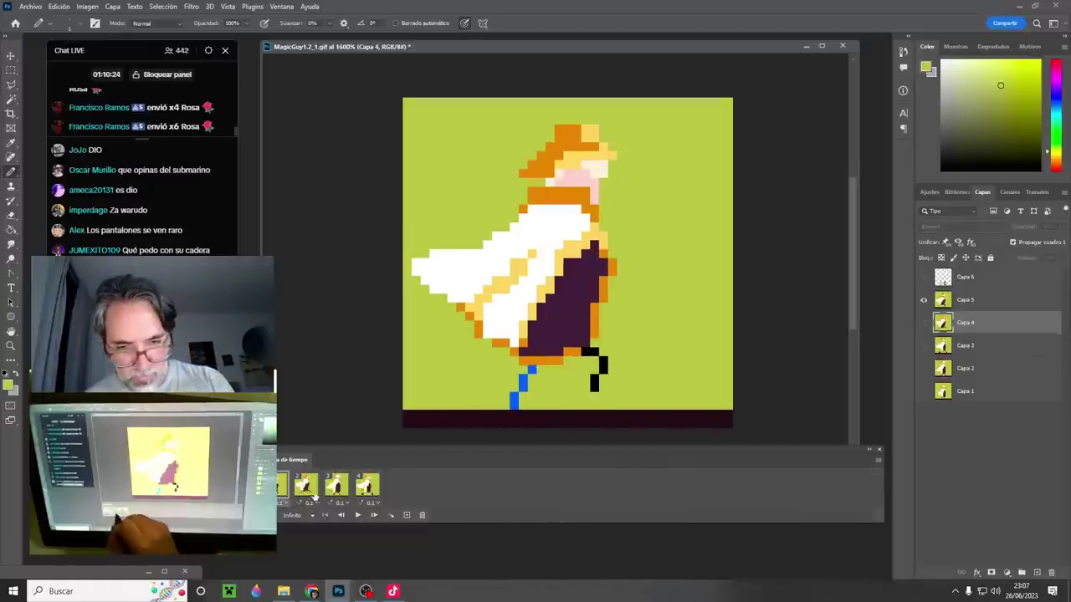
{"action": "left_click", "coordinate": [308, 494]}
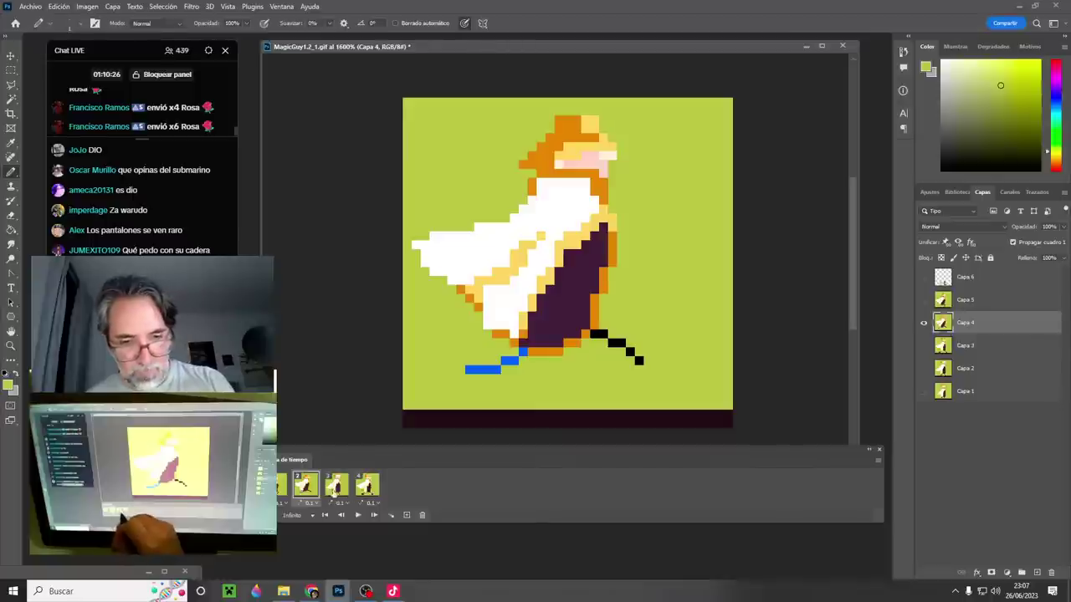
- Redraw frame 3's front leg on layer Capa 2 in the black from frame 2, slanting forward to the ground, and cover the old leg with green
{"action": "left_click", "coordinate": [336, 489]}
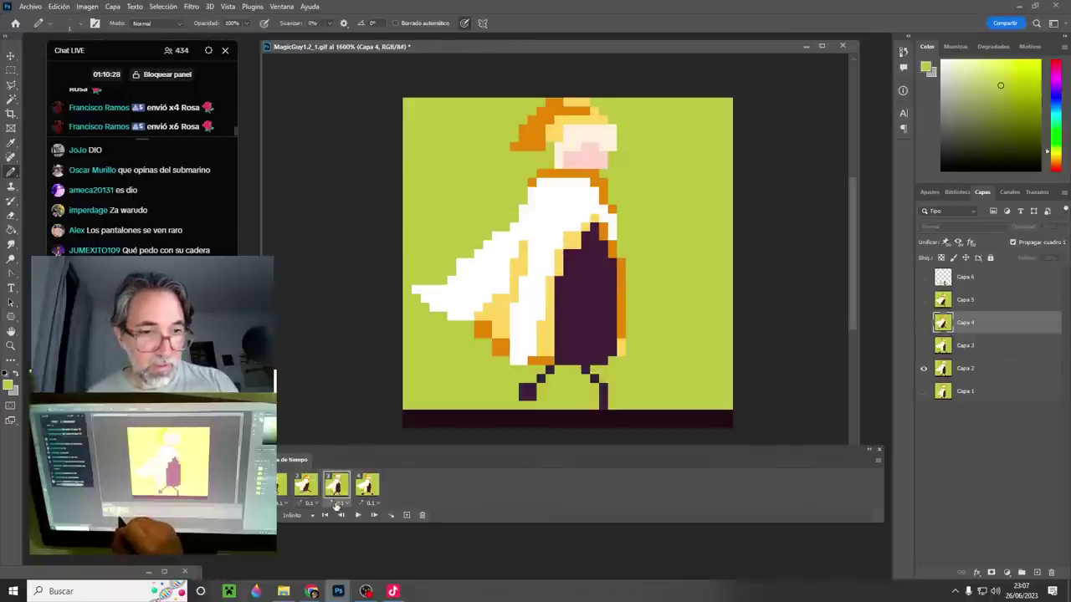
{"action": "left_click", "coordinate": [309, 491]}
{"action": "left_click", "coordinate": [337, 494]}
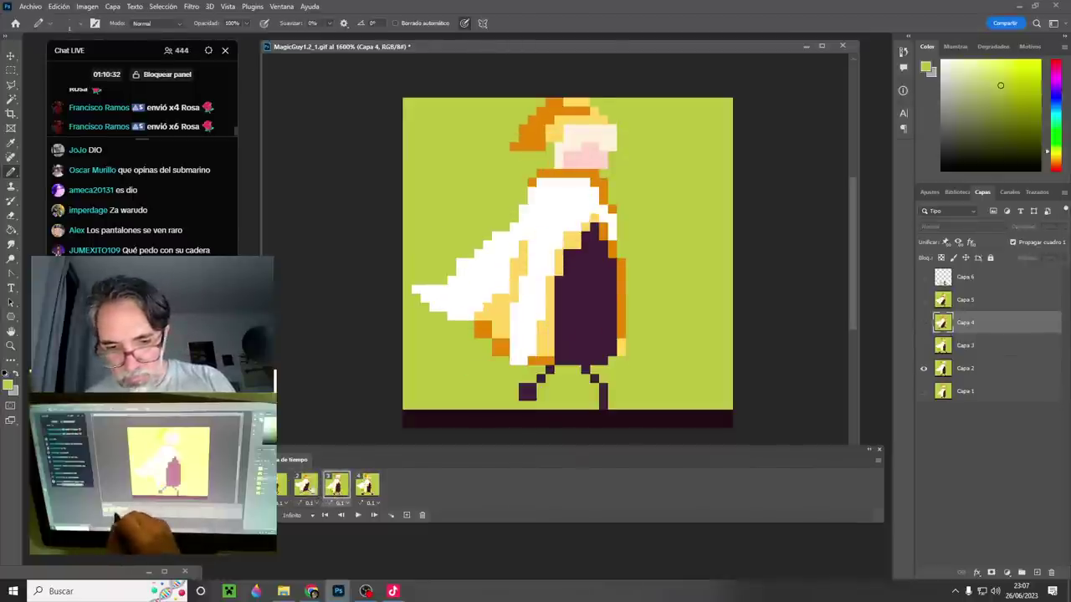
{"action": "left_click", "coordinate": [308, 490]}
{"action": "left_click", "coordinate": [602, 333], "text": "alt"}
{"action": "left_click", "coordinate": [336, 489]}
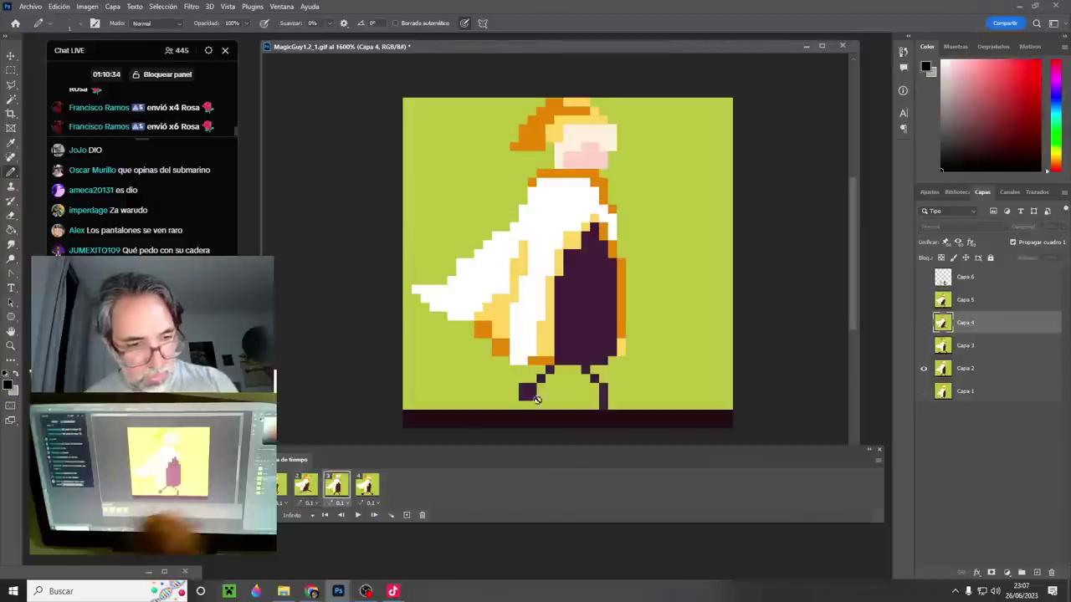
{"action": "left_click", "coordinate": [946, 345]}
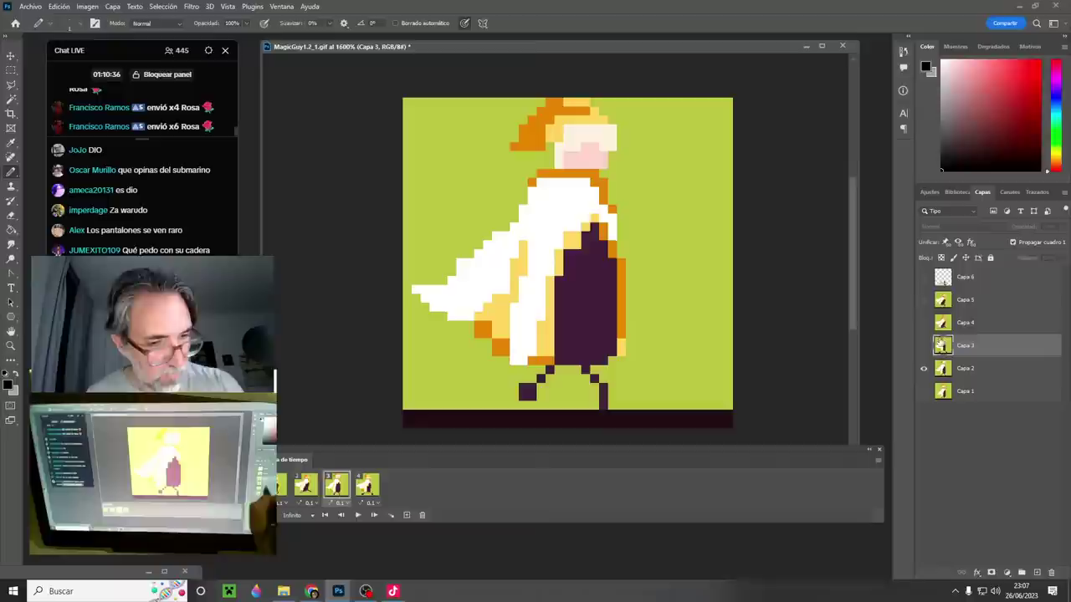
{"action": "left_click", "coordinate": [591, 375]}
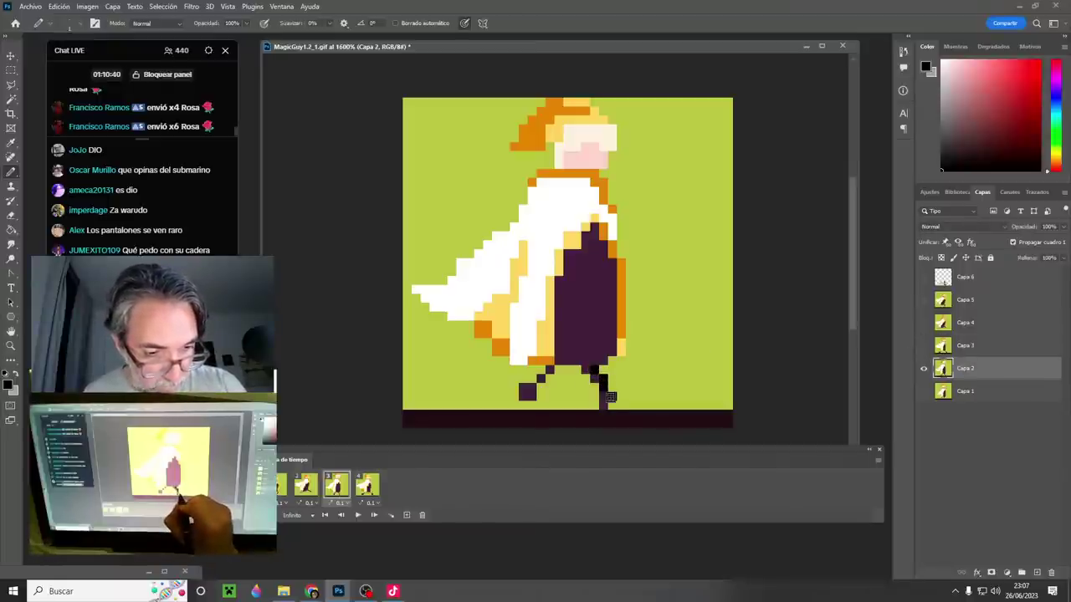
{"action": "left_click", "coordinate": [611, 402]}
{"action": "left_click", "coordinate": [594, 400], "text": "alt"}
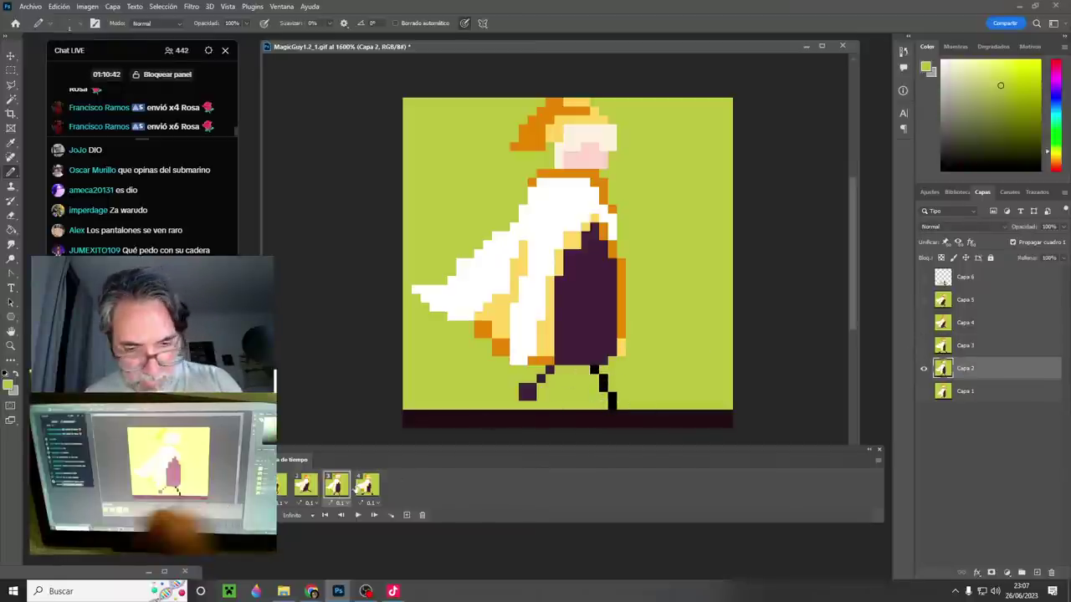
- Redraw frame 3's rear leg in the blue from frame 2 with a horizontal shin, erase the old purple foot, and compare with frame 2
{"action": "left_click", "coordinate": [306, 487]}
{"action": "left_click", "coordinate": [518, 352], "text": "alt"}
{"action": "left_click", "coordinate": [337, 491]}
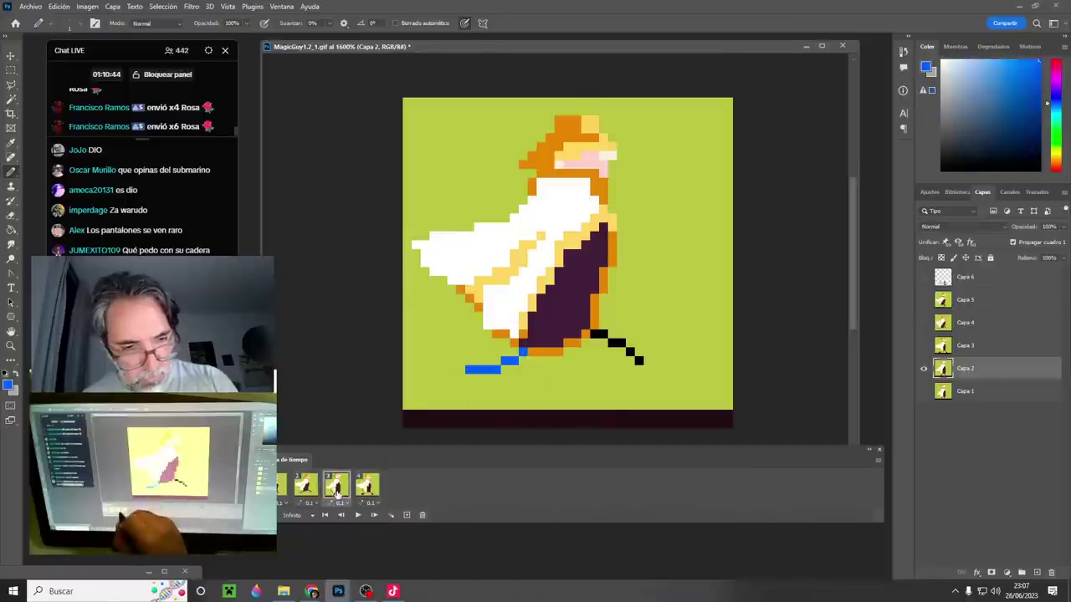
{"action": "left_click", "coordinate": [549, 369]}
{"action": "left_click", "coordinate": [539, 378]}
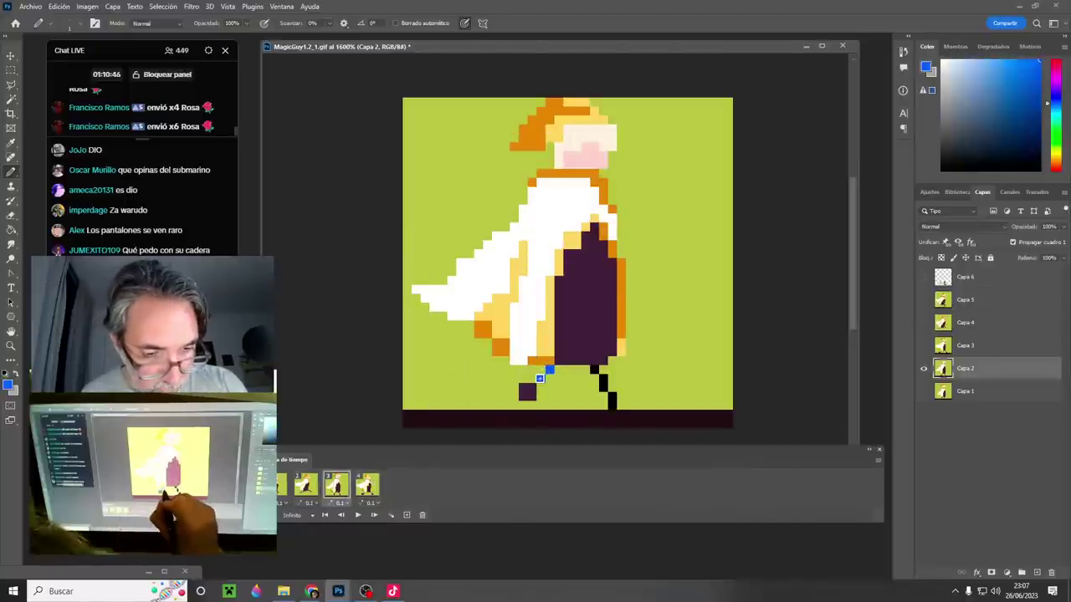
{"action": "left_click", "coordinate": [525, 388]}
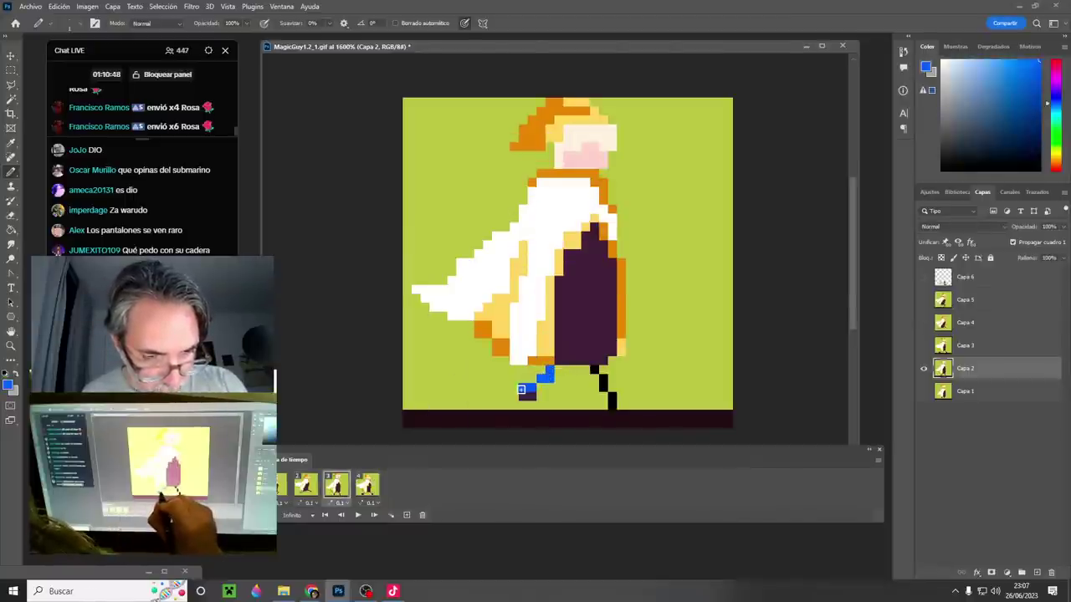
{"action": "left_click", "coordinate": [548, 390], "text": "alt"}
{"action": "left_click", "coordinate": [547, 391], "text": "alt"}
{"action": "left_click", "coordinate": [524, 397]}
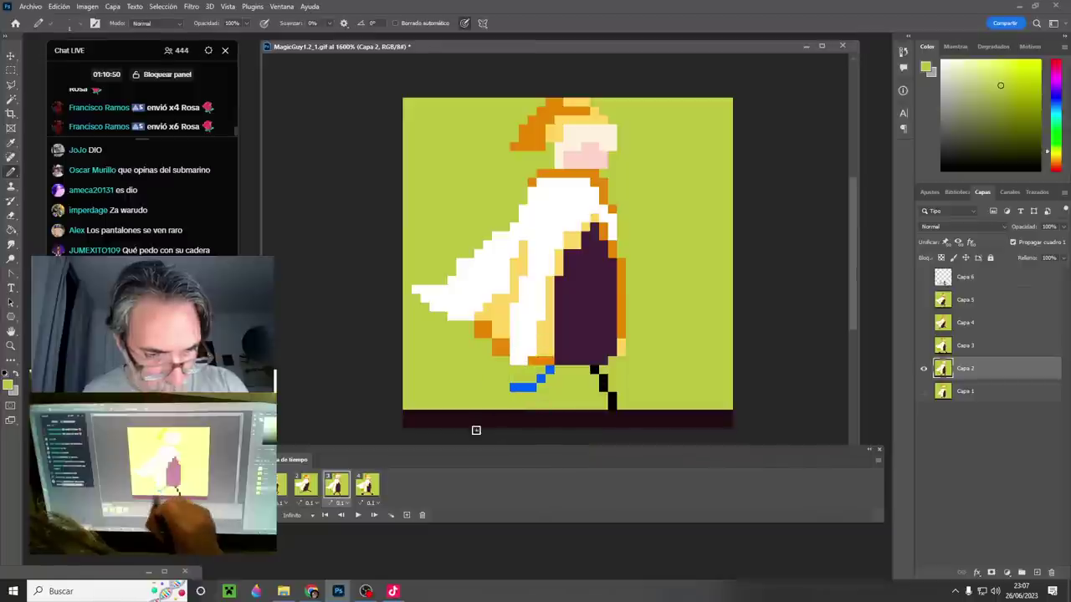
{"action": "left_click", "coordinate": [306, 487]}
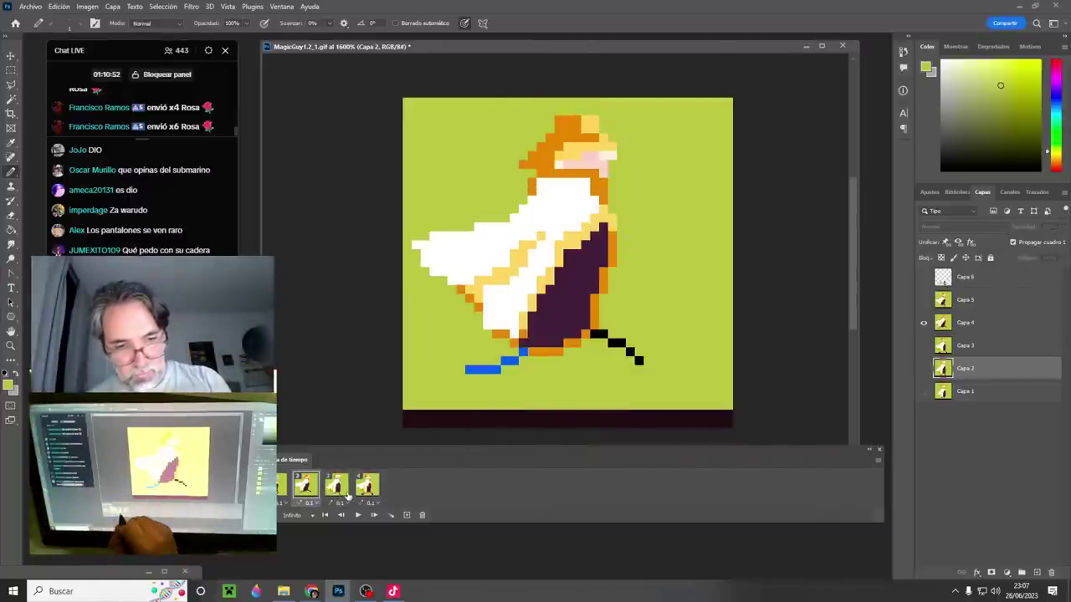
{"action": "left_click", "coordinate": [336, 487]}
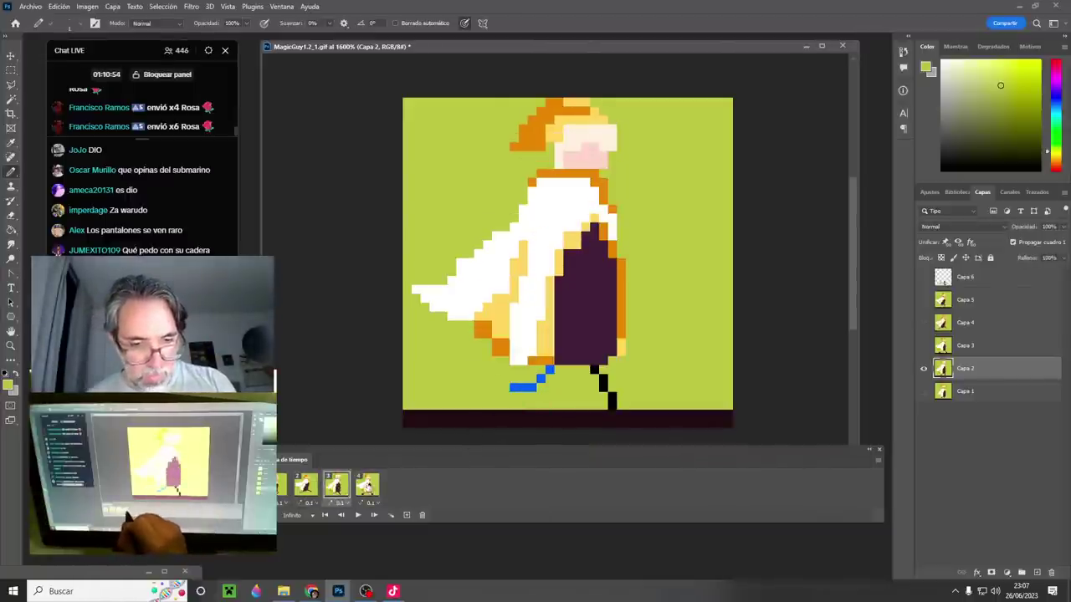
- Draw a straight vertical front leg in frame 4 on layer Capa 3, using frame 3's black, and cover its foot pixel with green
{"action": "left_click", "coordinate": [366, 487]}
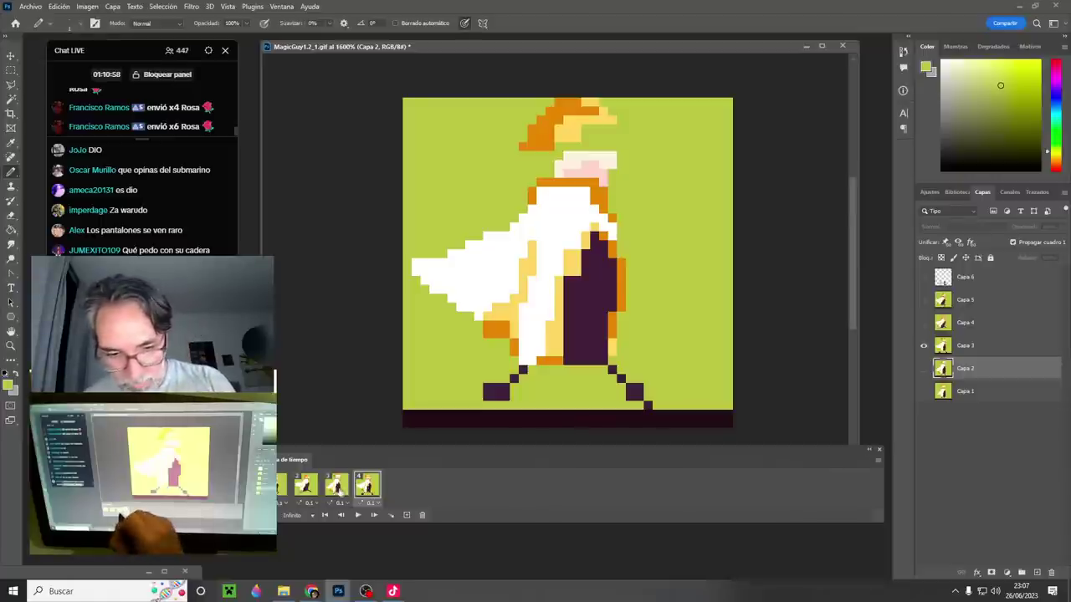
{"action": "left_click", "coordinate": [338, 490]}
{"action": "left_click", "coordinate": [605, 378], "text": "alt"}
{"action": "left_click", "coordinate": [368, 489]}
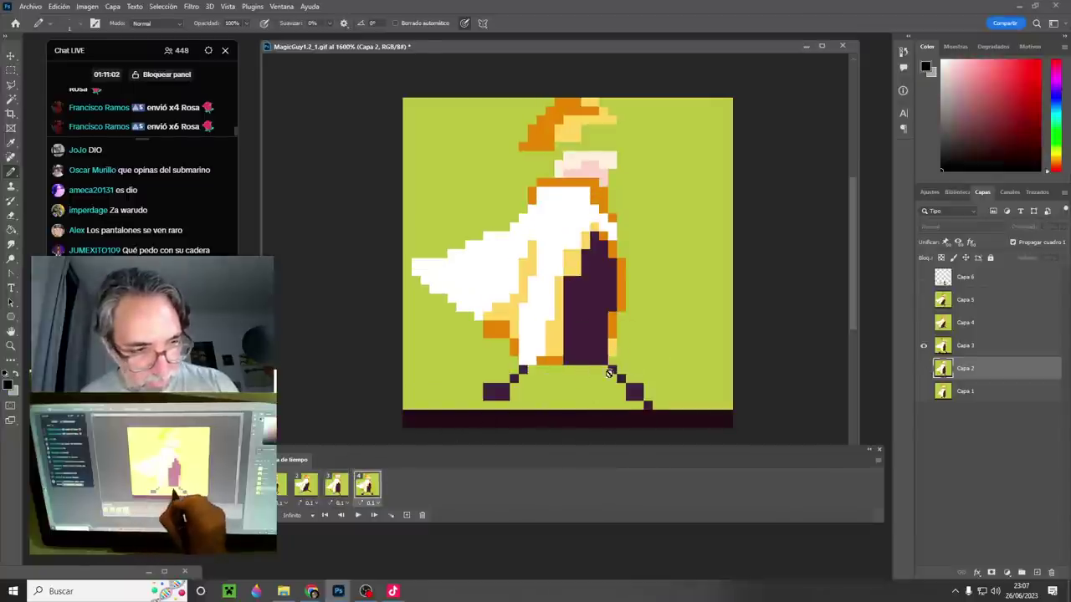
{"action": "left_click", "coordinate": [975, 343]}
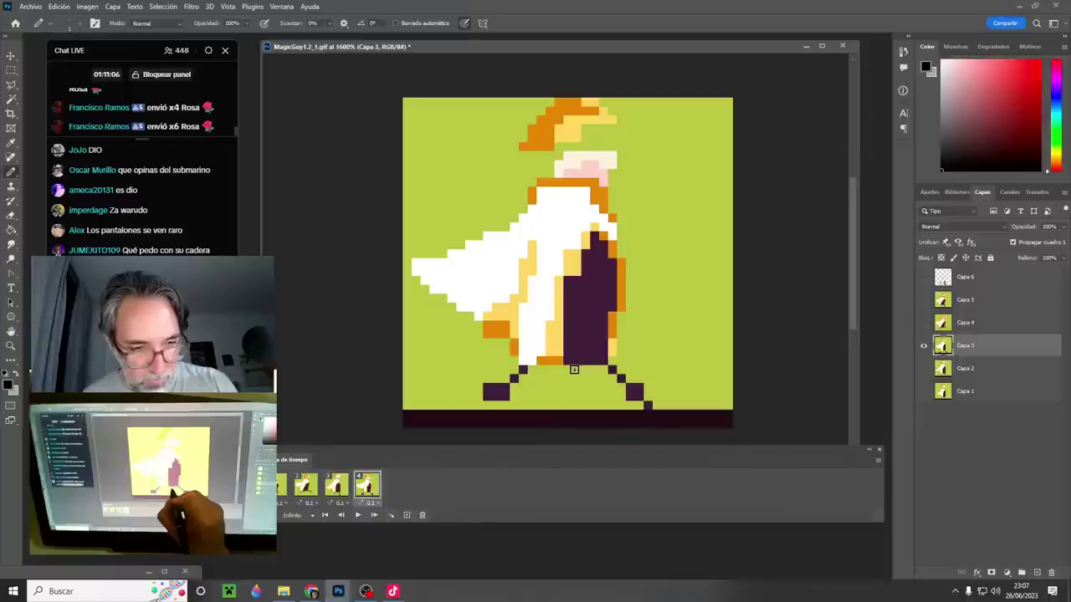
{"action": "key", "text": "ctrl+z"}
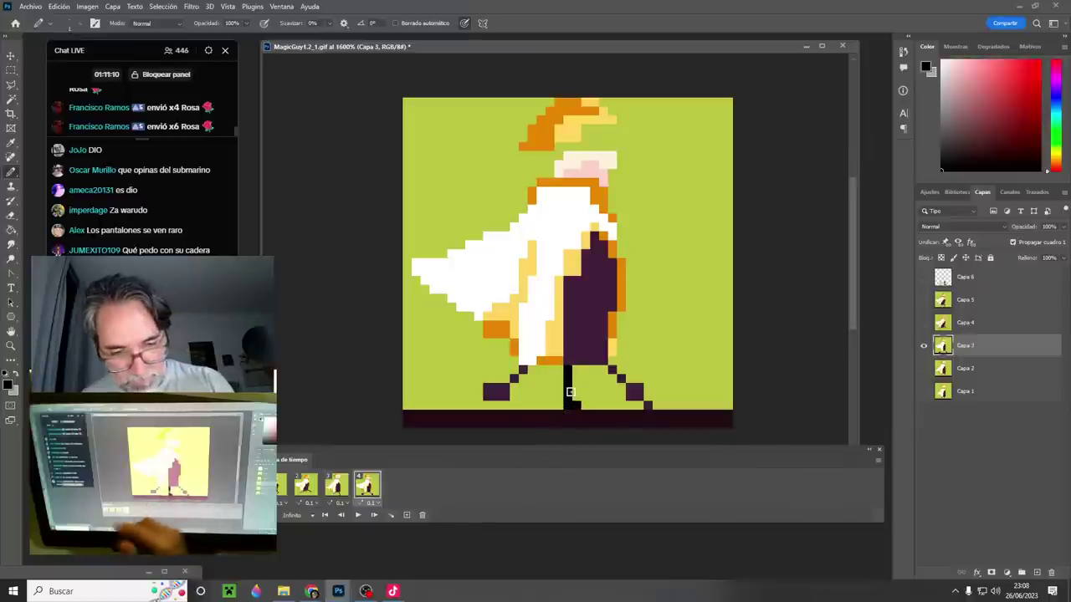
{"action": "left_click", "coordinate": [584, 391], "text": "alt"}
{"action": "left_click", "coordinate": [575, 406]}
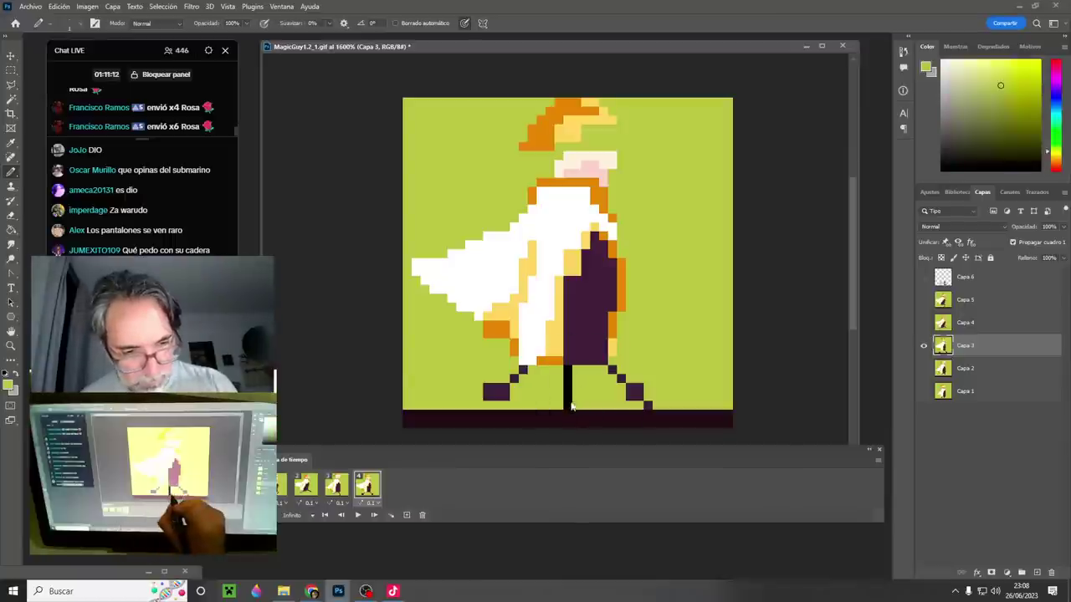
- Draw frame 4's rear leg in frame 3's blue, bent backward with a horizontal shin, and cover the old purple legs with green
{"action": "left_click", "coordinate": [338, 490]}
{"action": "left_click", "coordinate": [549, 370], "text": "alt"}
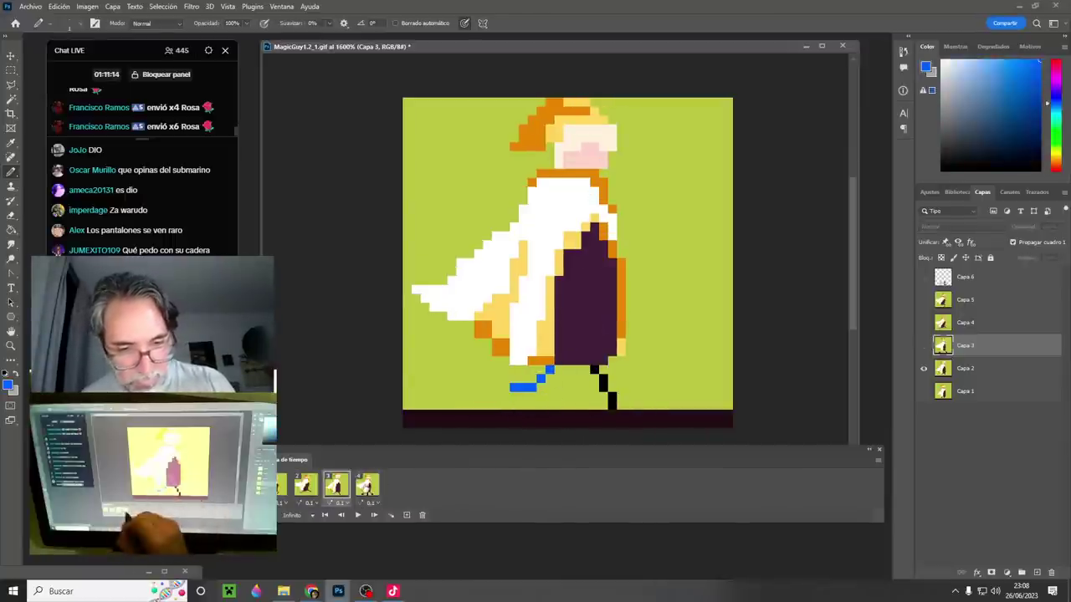
{"action": "left_click", "coordinate": [366, 485]}
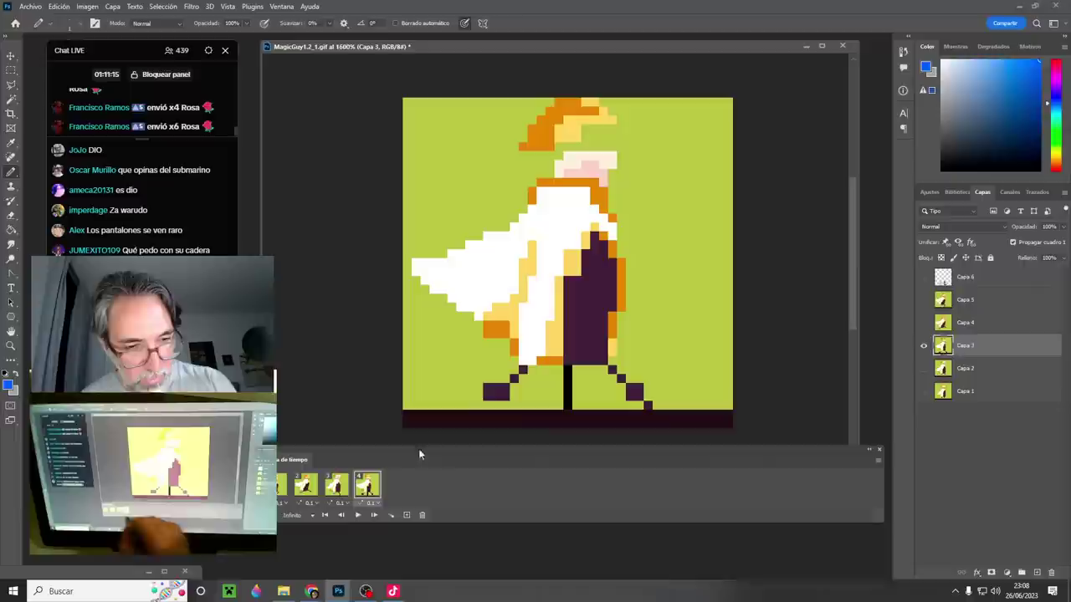
{"action": "left_click", "coordinate": [584, 370]}
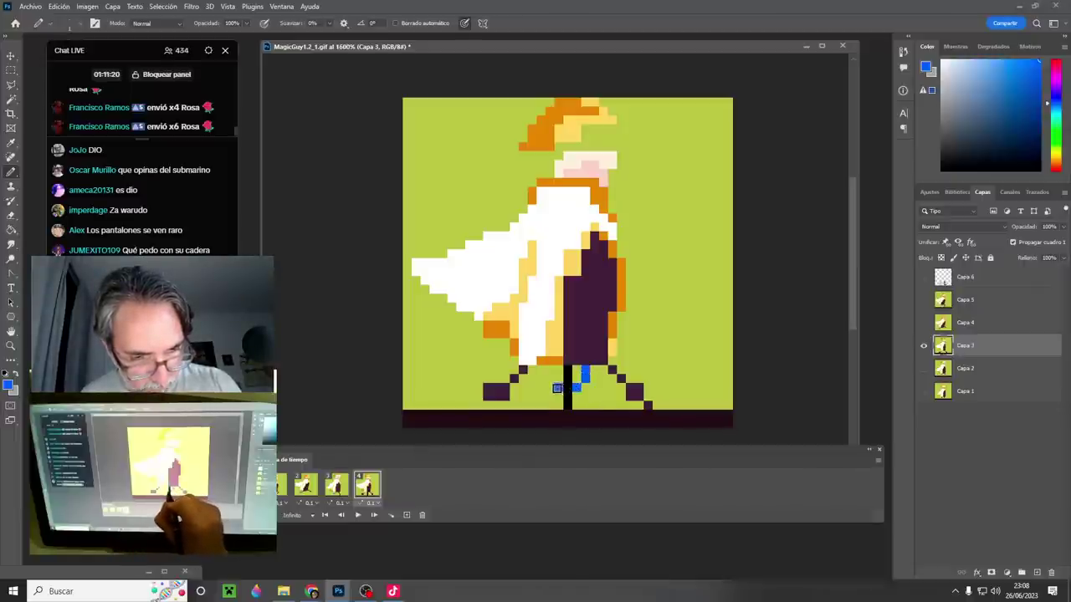
{"action": "left_click", "coordinate": [617, 400], "text": "alt"}
{"action": "left_click_drag", "start_coordinate": [621, 378], "coordinate": [644, 390]}
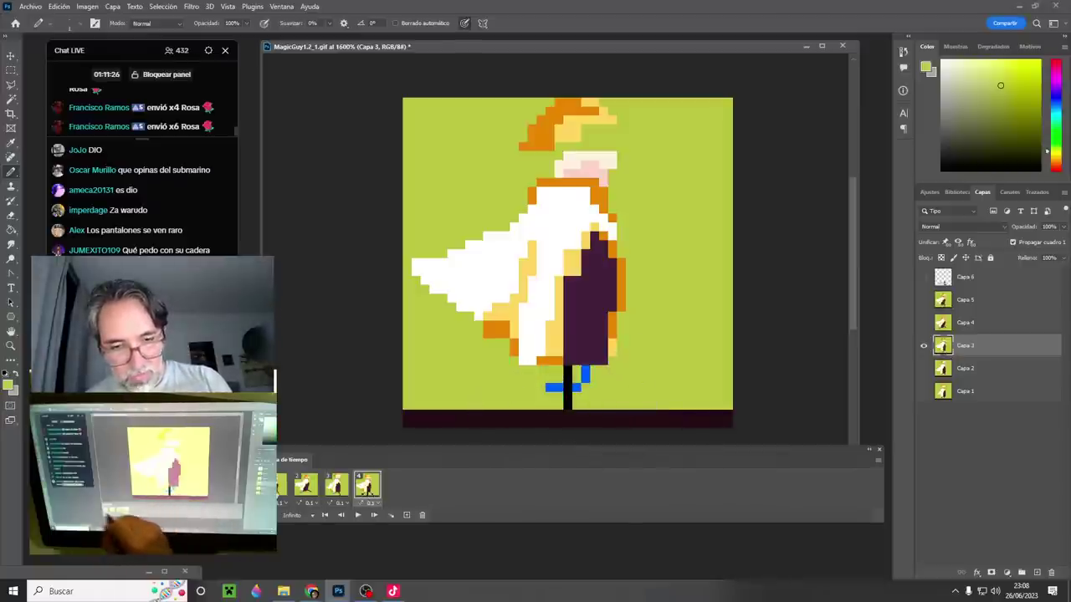
- Recolor frame 1's blue rear leg black on layer Capa 5, using the front leg's color
{"action": "left_click", "coordinate": [278, 485]}
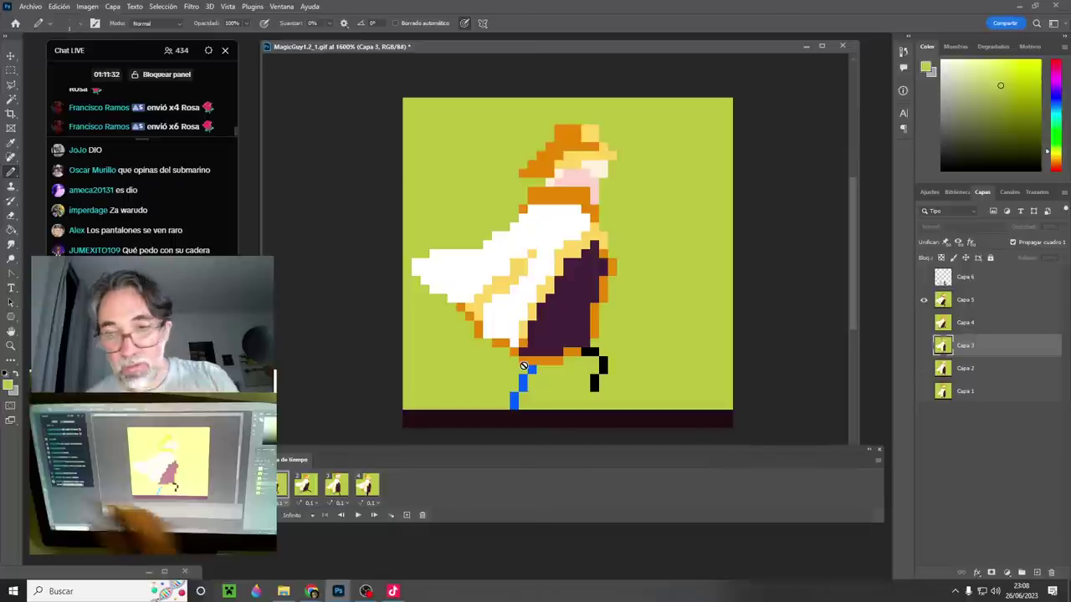
{"action": "left_click", "coordinate": [593, 380], "text": "alt"}
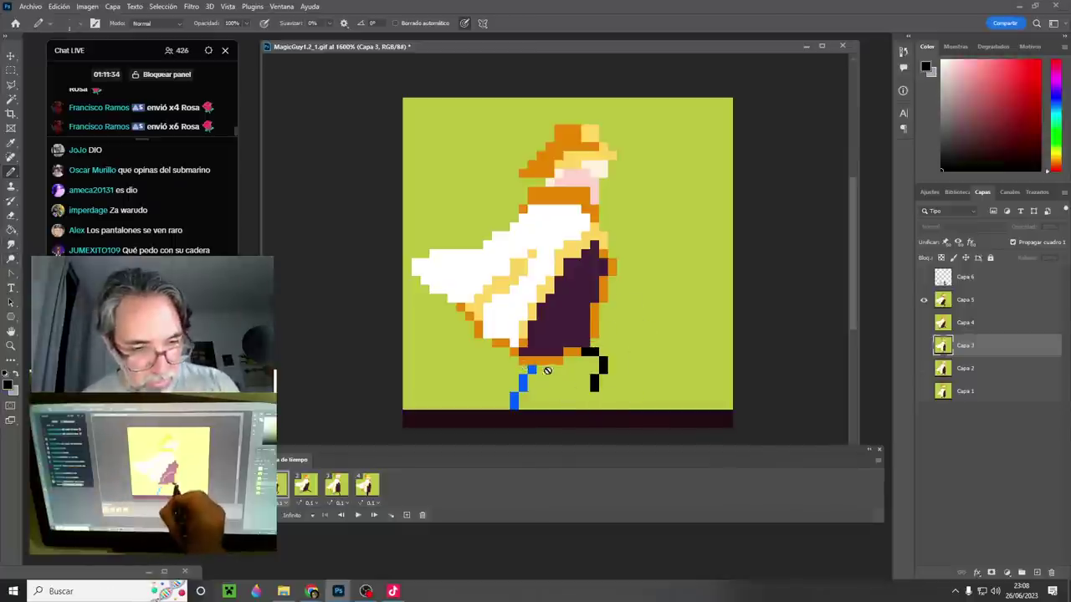
{"action": "left_click", "coordinate": [968, 307]}
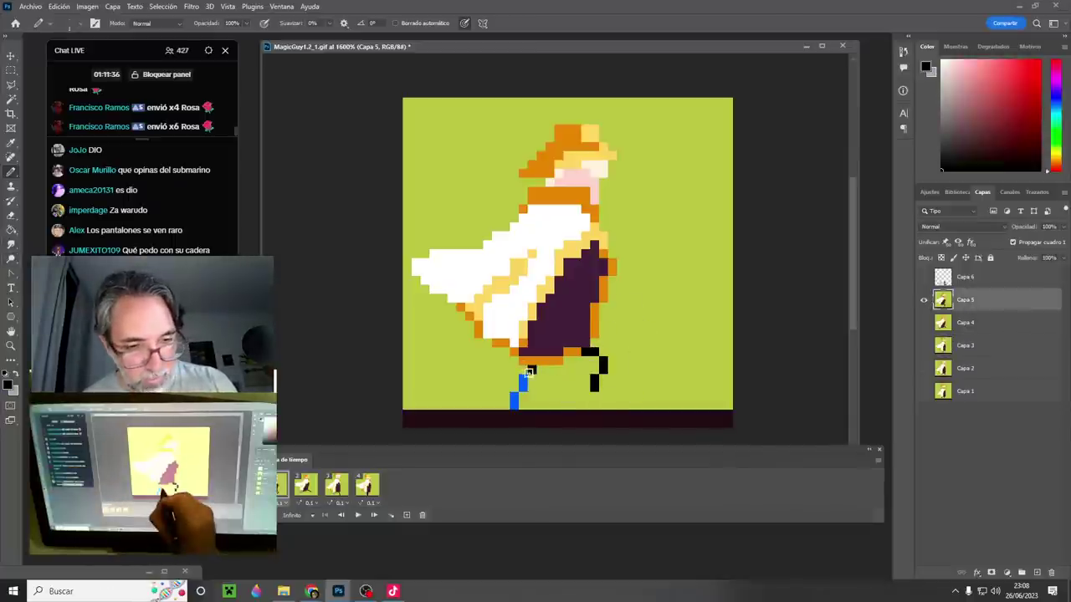
{"action": "left_click", "coordinate": [308, 494]}
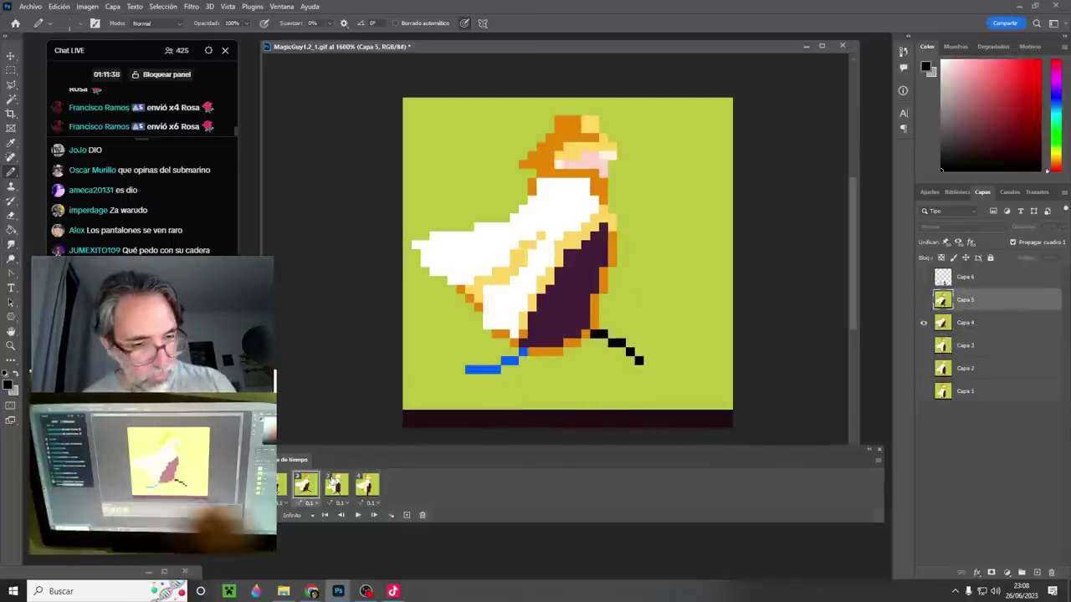
{"action": "left_click", "coordinate": [280, 492]}
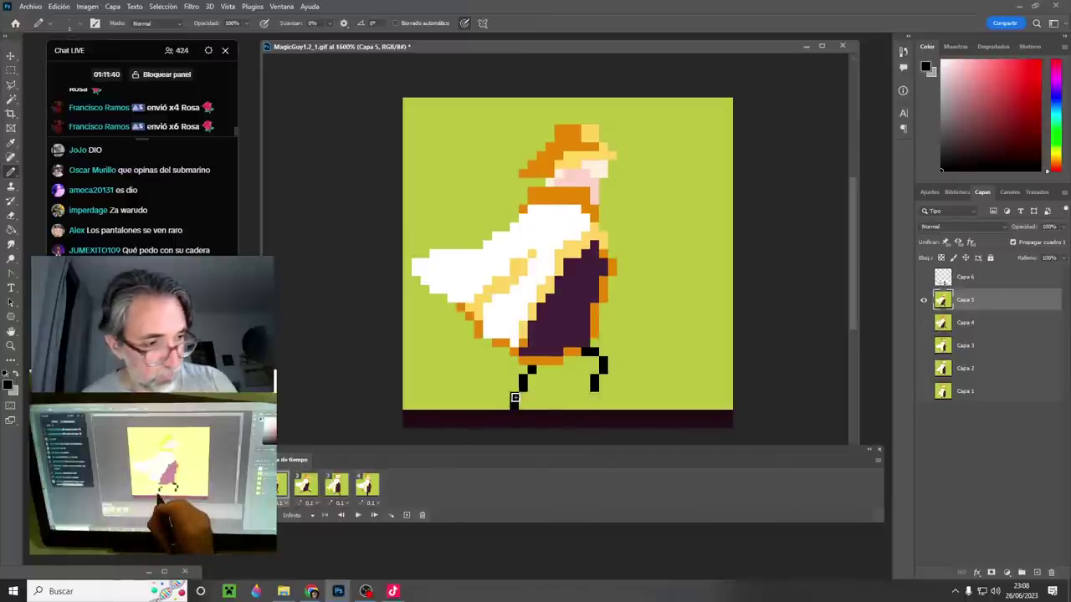
- Recolor the blue rear legs black in frames 2, 3 and 4 on their own layers, and play back the walk cycle
{"action": "left_click", "coordinate": [311, 487]}
{"action": "left_click", "coordinate": [931, 322]}
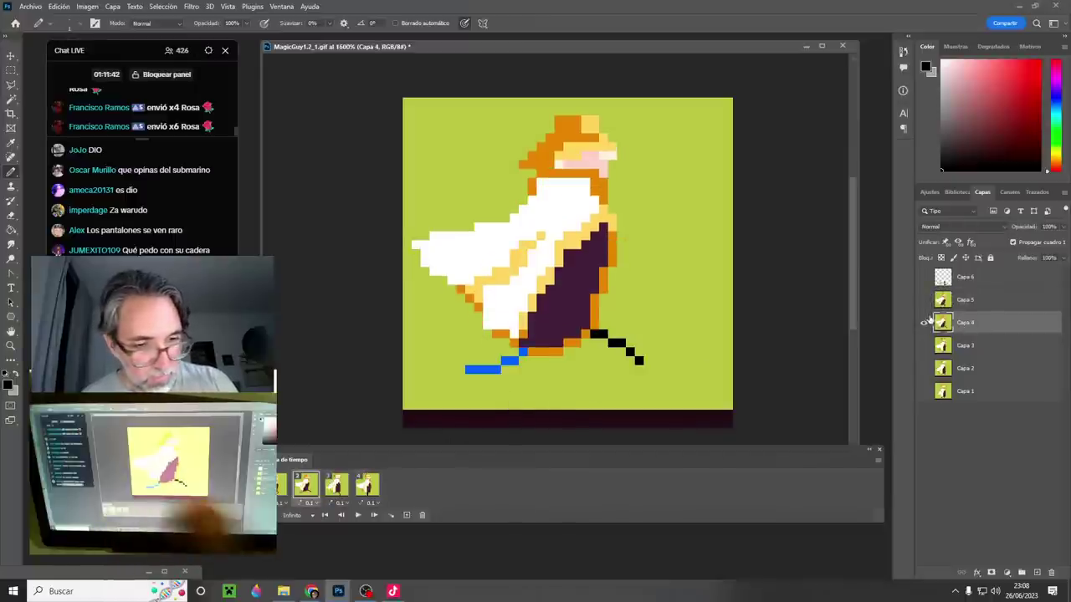
{"action": "left_click", "coordinate": [338, 487]}
{"action": "left_click", "coordinate": [962, 368]}
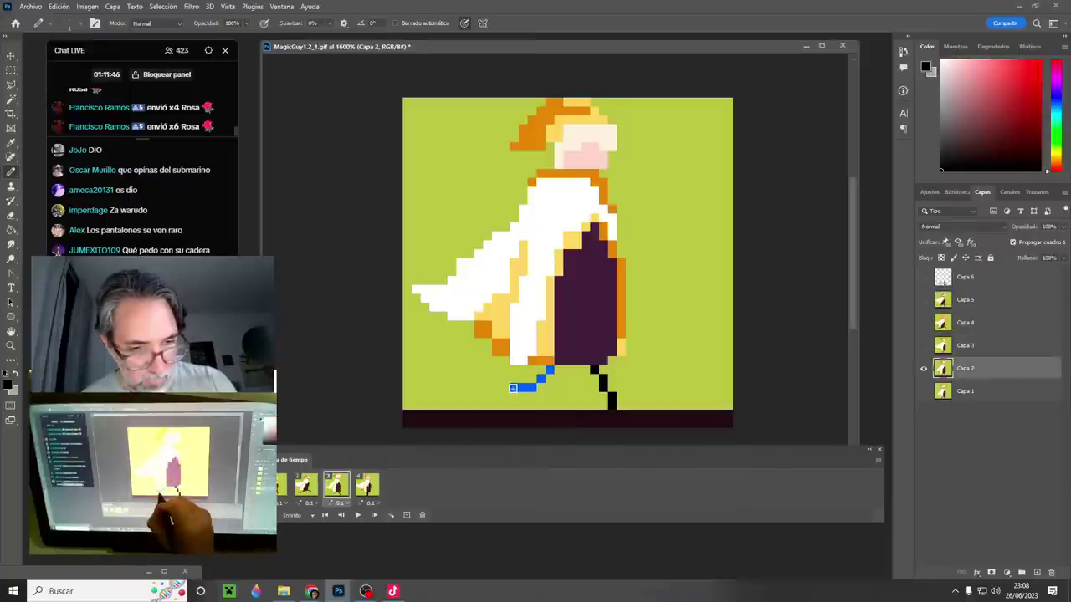
{"action": "left_click", "coordinate": [367, 487]}
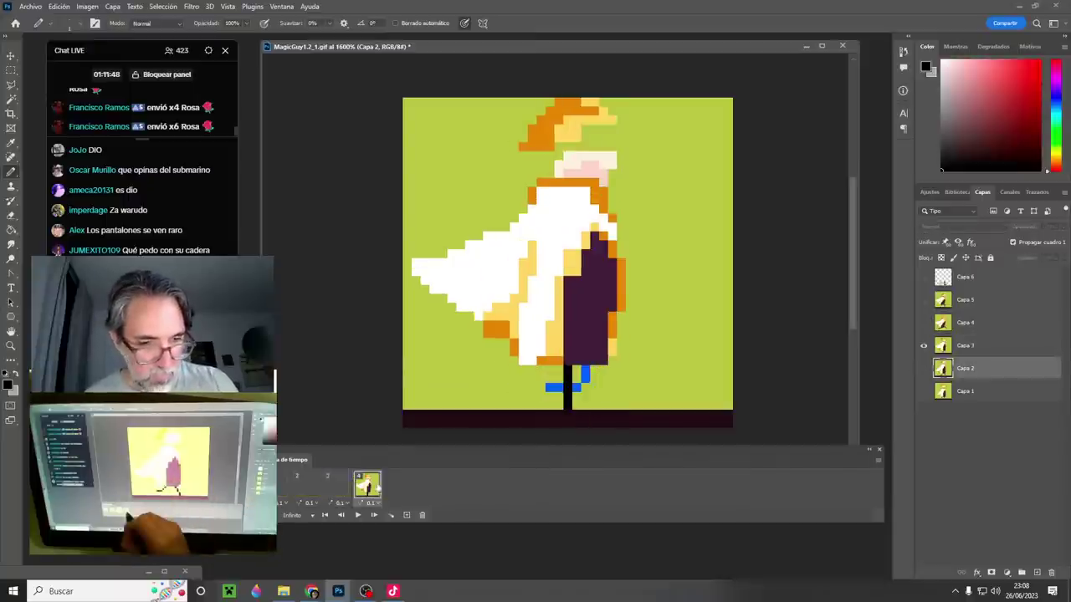
{"action": "left_click", "coordinate": [975, 348]}
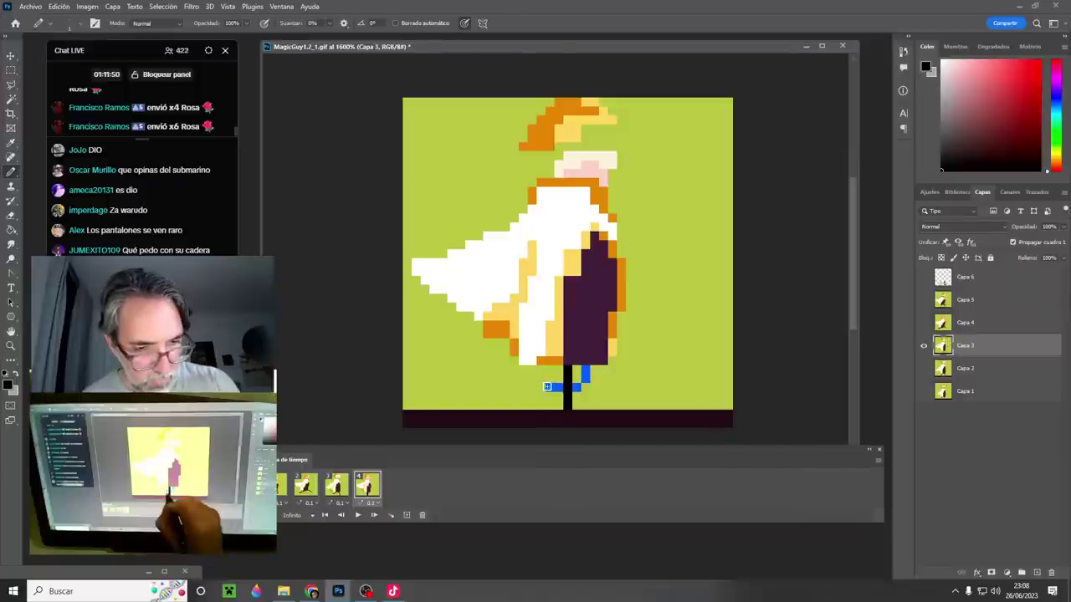
{"action": "key", "text": "space"}
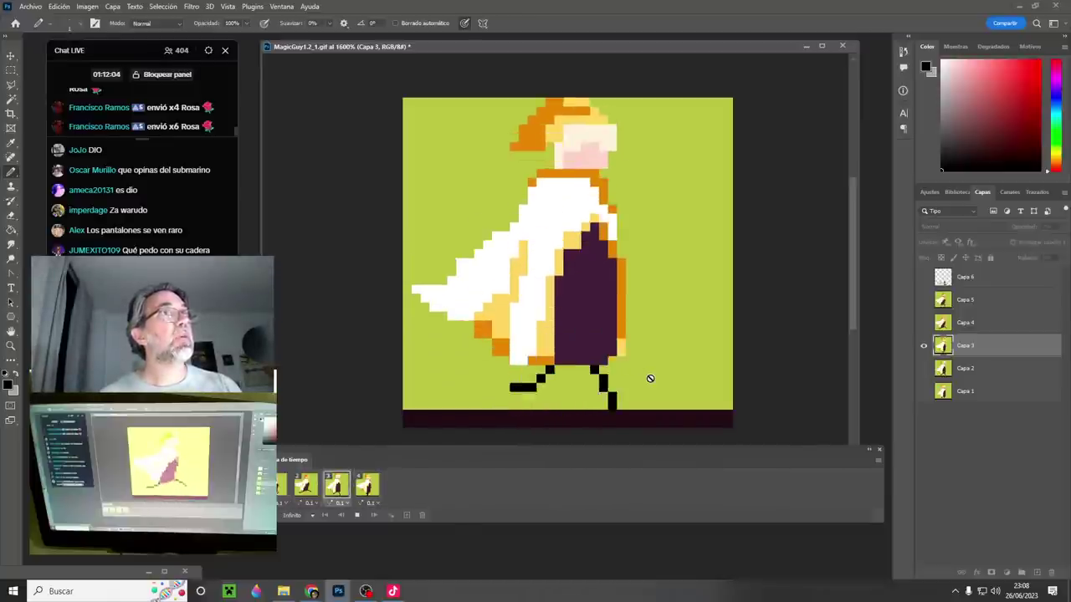
{"action": "key", "text": "space"}
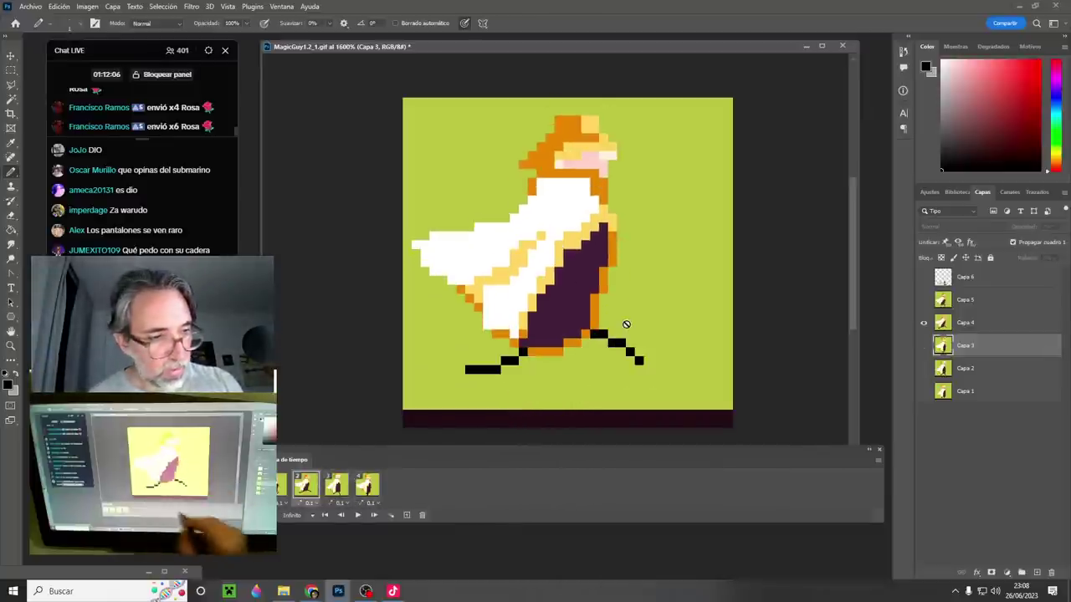
- Smooth the cloak's front outline in frame 1 on layer Capa 5 and round its lower front corner in orange and purple
{"action": "left_click", "coordinate": [278, 494]}
{"action": "left_click", "coordinate": [946, 304]}
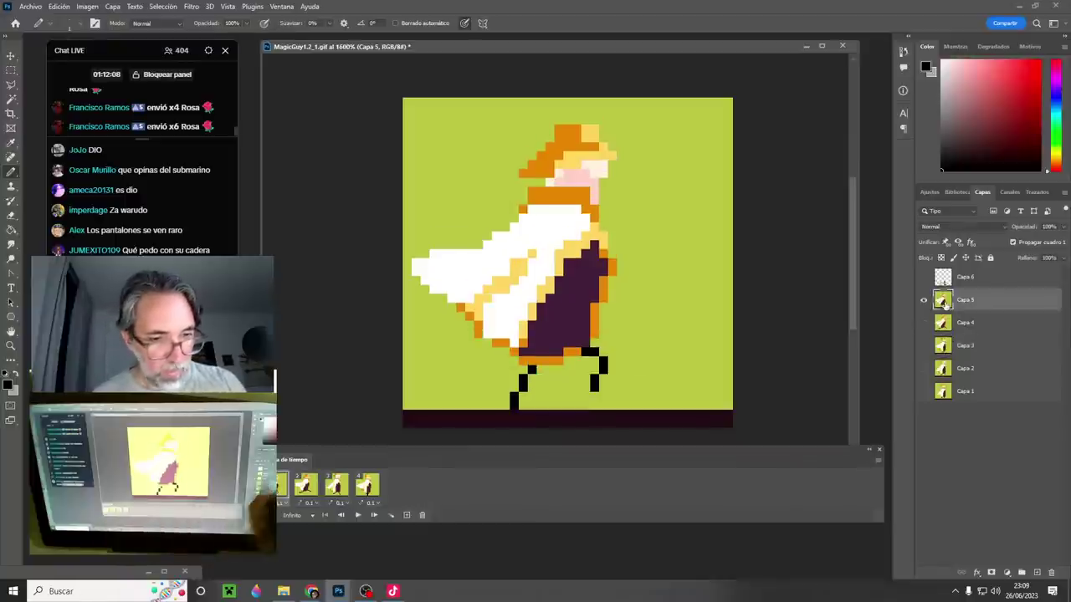
{"action": "left_click", "coordinate": [595, 333], "text": "alt"}
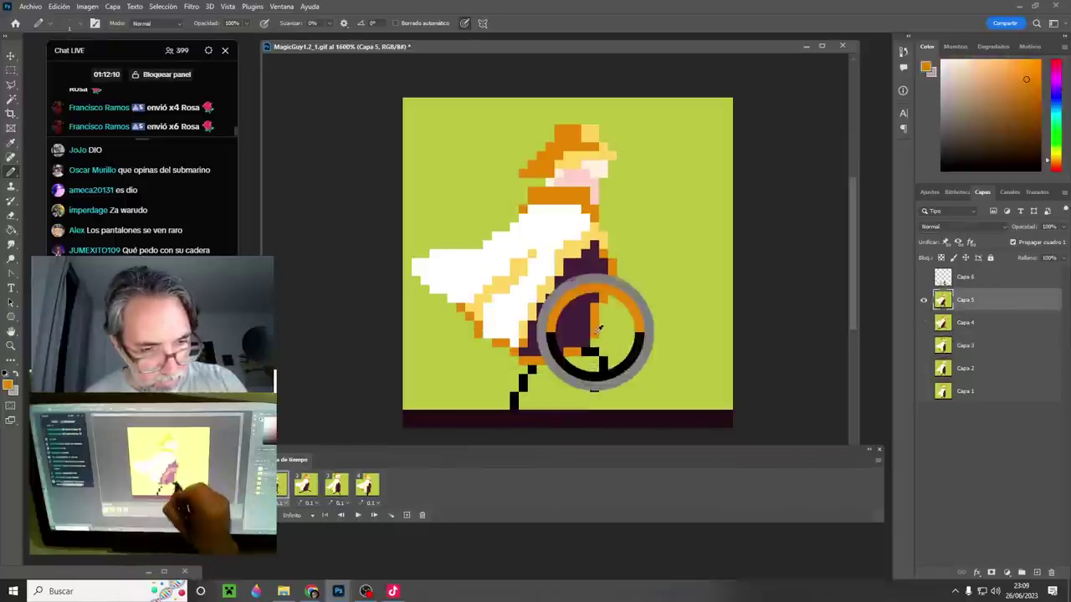
{"action": "left_click", "coordinate": [621, 256], "text": "alt"}
{"action": "left_click", "coordinate": [602, 251], "text": "alt"}
{"action": "left_click_drag", "start_coordinate": [612, 257], "coordinate": [603, 272]}
{"action": "left_click", "coordinate": [573, 335], "text": "alt"}
{"action": "left_click", "coordinate": [568, 351]}
{"action": "left_click", "coordinate": [579, 352], "text": "alt"}
{"action": "left_click", "coordinate": [568, 360]}
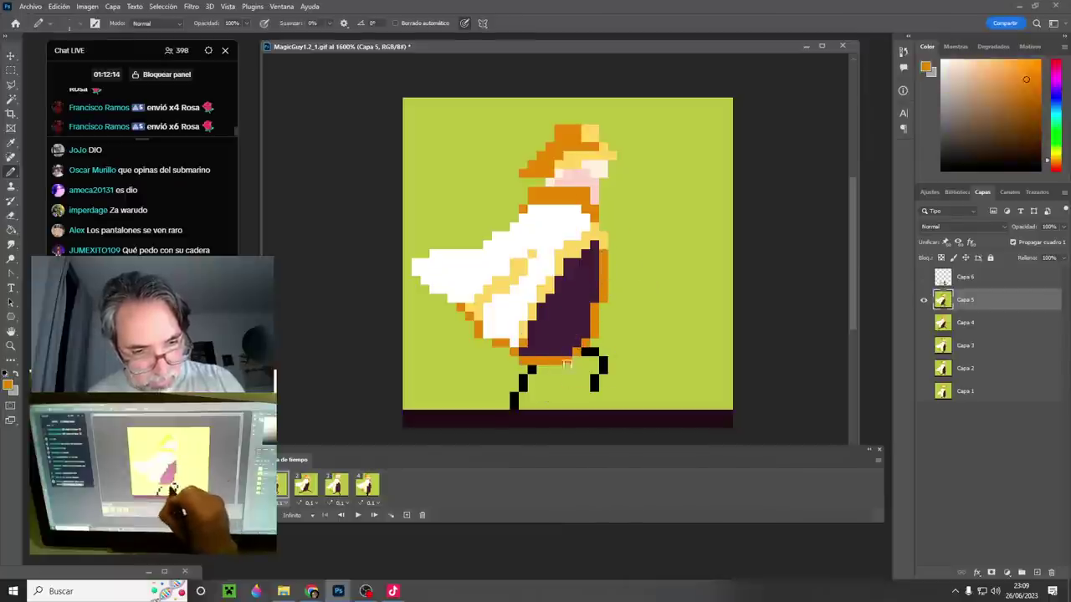
- Compare the cloak outline and leg poses between frames 1, 2 and 3
{"action": "left_click", "coordinate": [308, 493]}
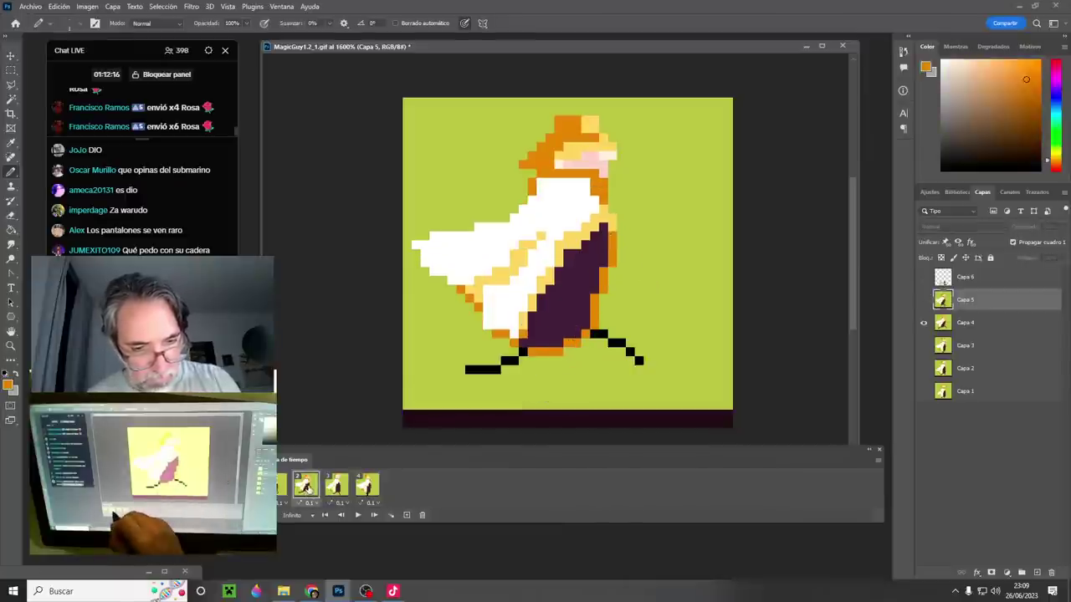
{"action": "left_click", "coordinate": [280, 489]}
{"action": "left_click", "coordinate": [308, 490]}
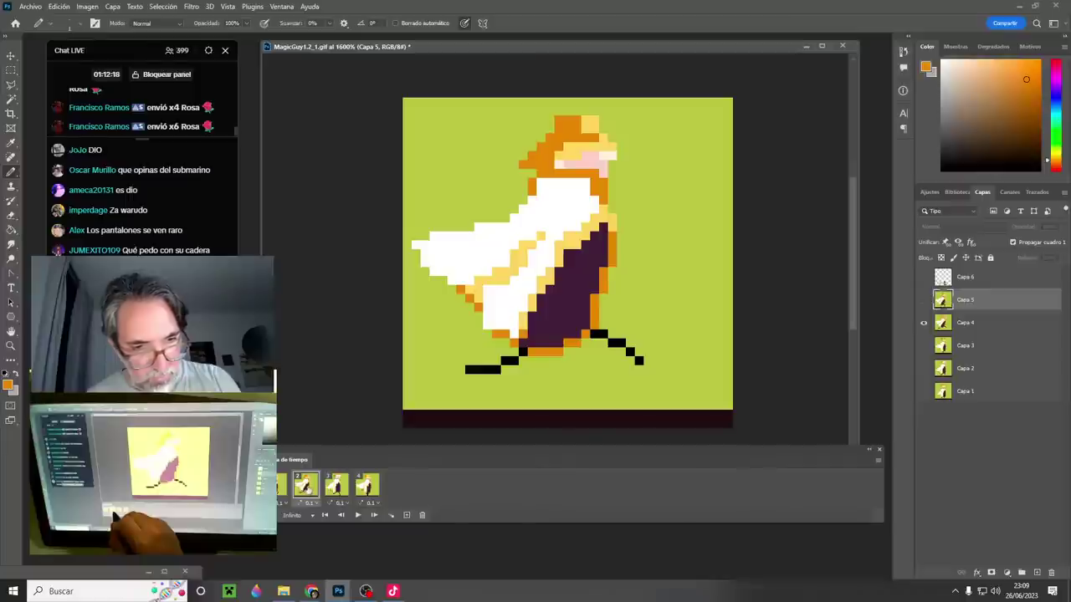
{"action": "left_click", "coordinate": [280, 489]}
{"action": "left_click", "coordinate": [306, 491]}
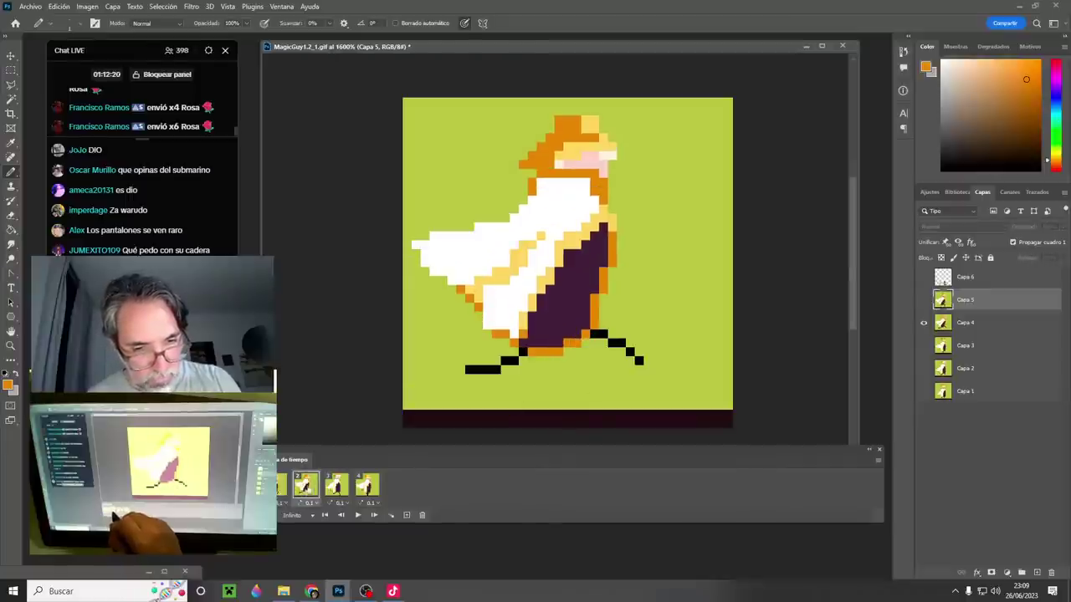
{"action": "left_click", "coordinate": [335, 485]}
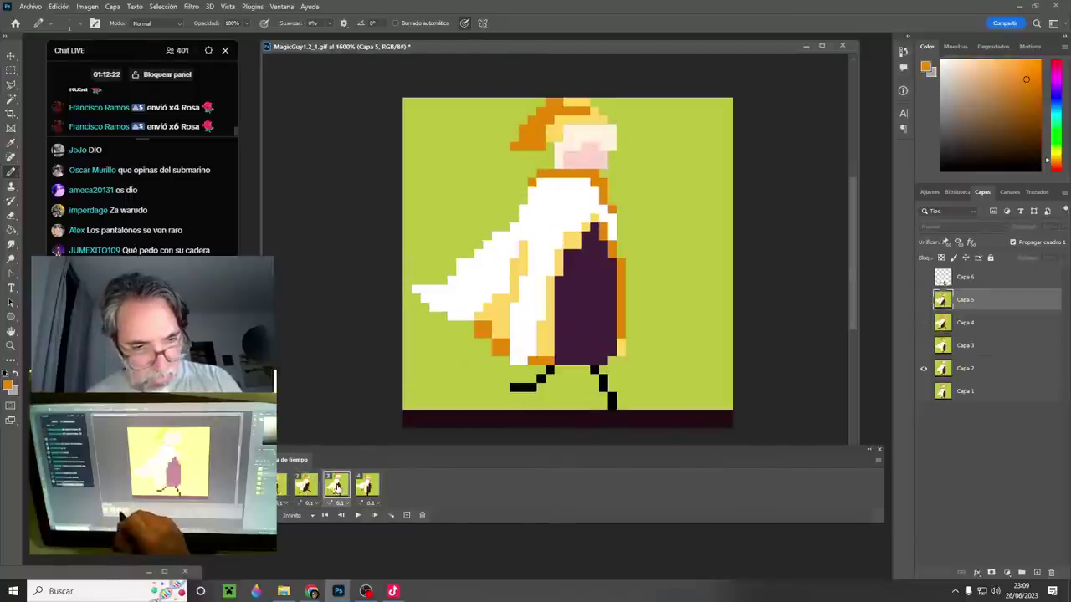
{"action": "left_click", "coordinate": [306, 489]}
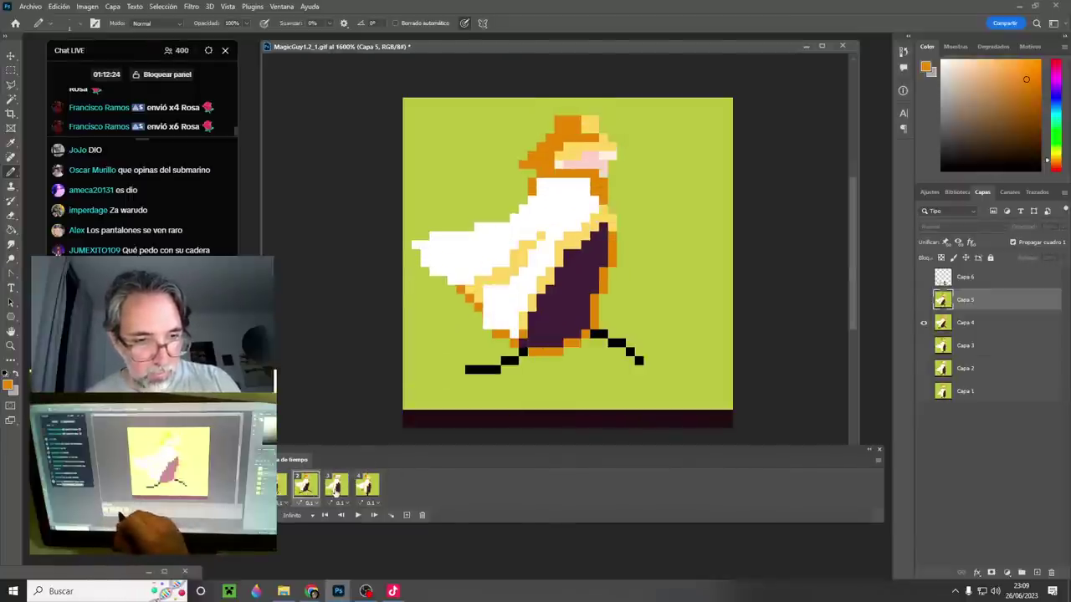
- Redraw the cloak's front outline in frame 3 on layer Capa 2 in orange, curving inward toward the hem, and cover the old edge with green
{"action": "left_click", "coordinate": [336, 491]}
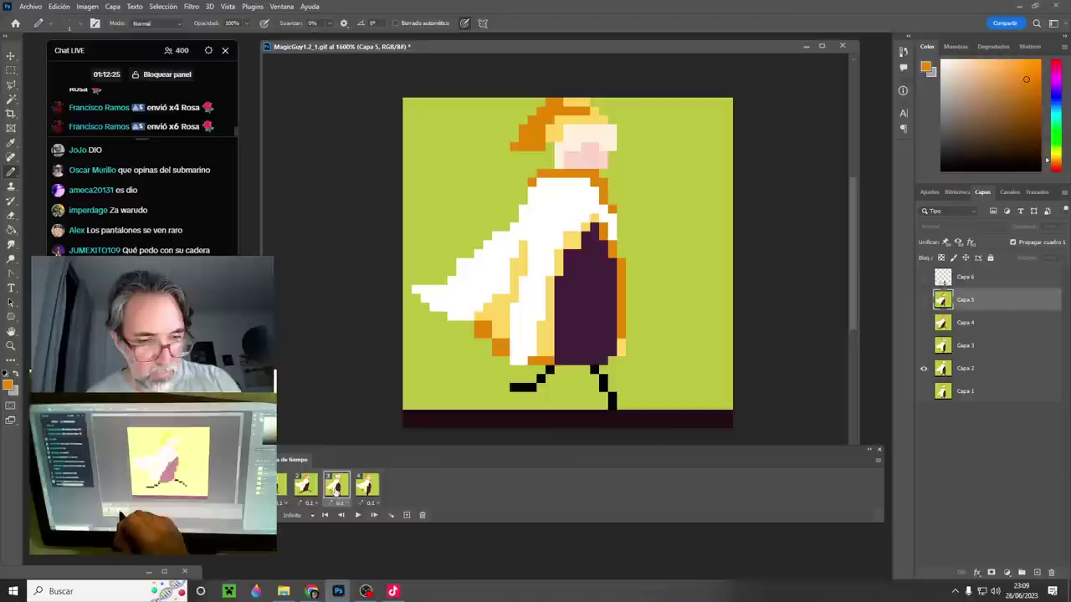
{"action": "left_click", "coordinate": [635, 343], "text": "alt"}
{"action": "left_click", "coordinate": [975, 368]}
{"action": "left_click", "coordinate": [655, 322], "text": "alt"}
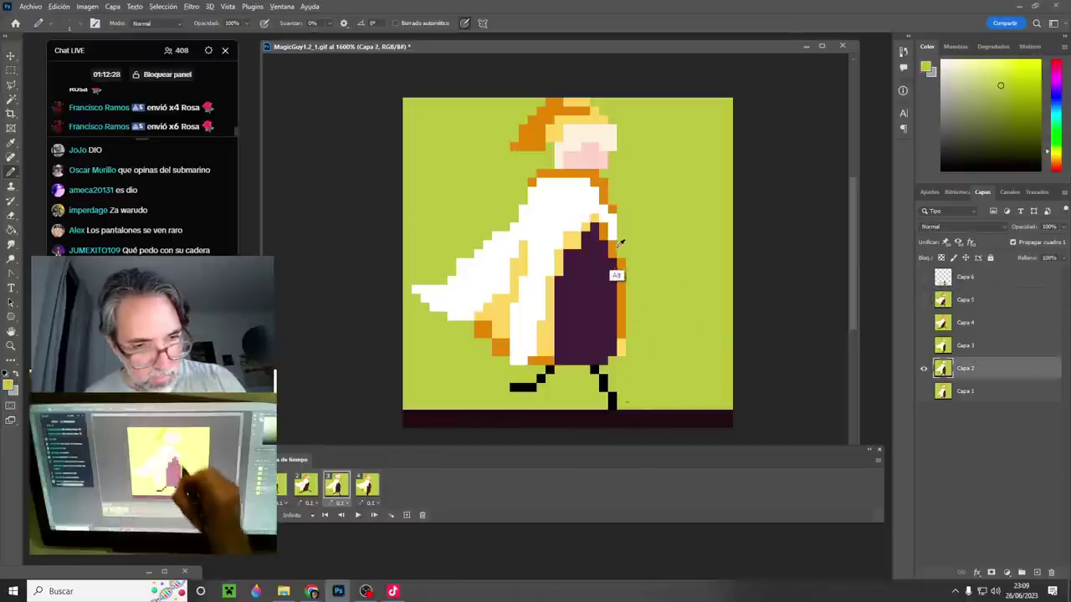
{"action": "left_click", "coordinate": [641, 298], "text": "alt"}
{"action": "left_click_drag", "start_coordinate": [620, 305], "coordinate": [620, 351]}
{"action": "left_click", "coordinate": [621, 298], "text": "alt"}
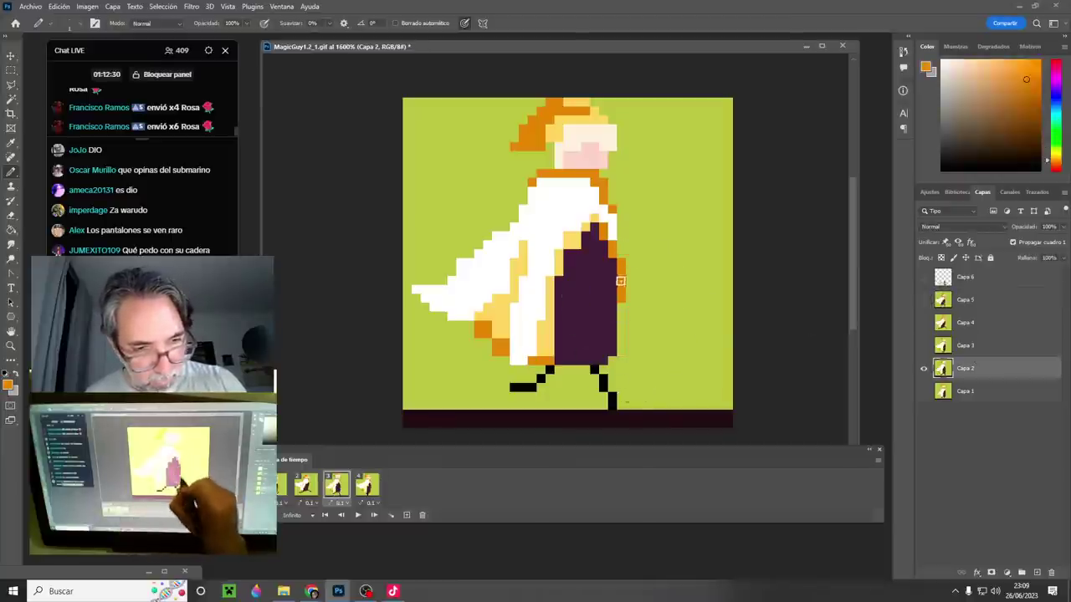
{"action": "left_click", "coordinate": [604, 255], "text": "alt"}
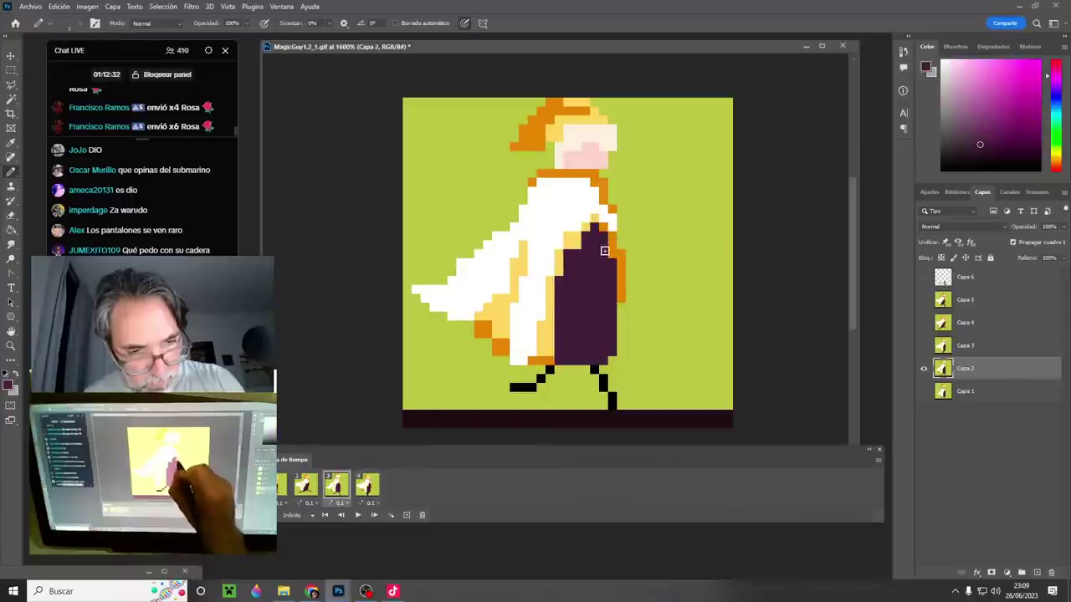
{"action": "left_click", "coordinate": [621, 272], "text": "alt"}
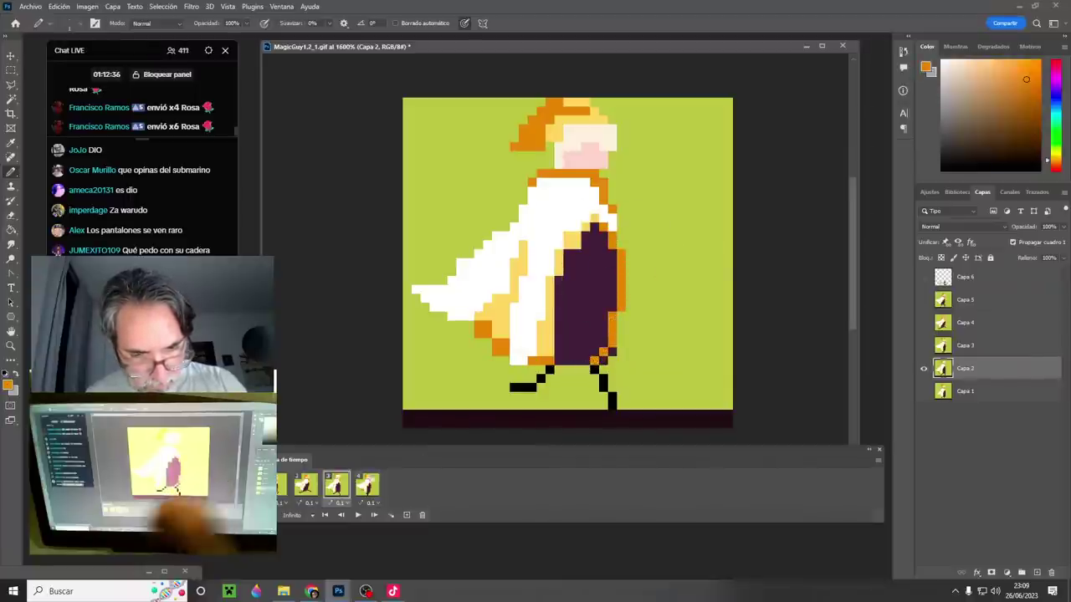
- Outline the robe's bottom hem in frame 3 in orange and cover the leftover purple corner pixels with green
{"action": "left_click", "coordinate": [306, 487]}
{"action": "left_click", "coordinate": [335, 490]}
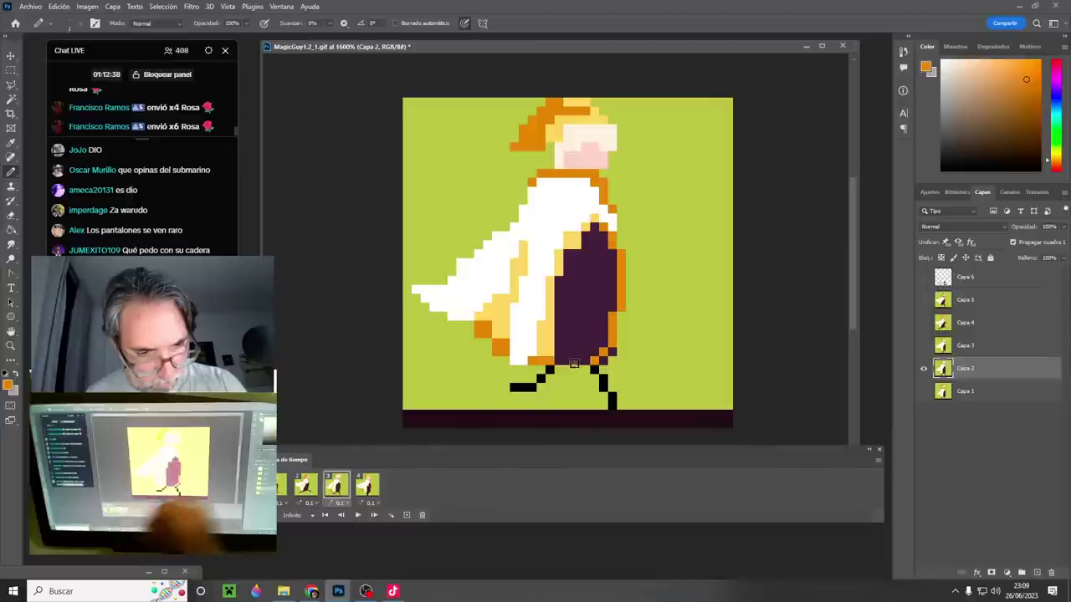
{"action": "left_click", "coordinate": [613, 355], "text": "alt"}
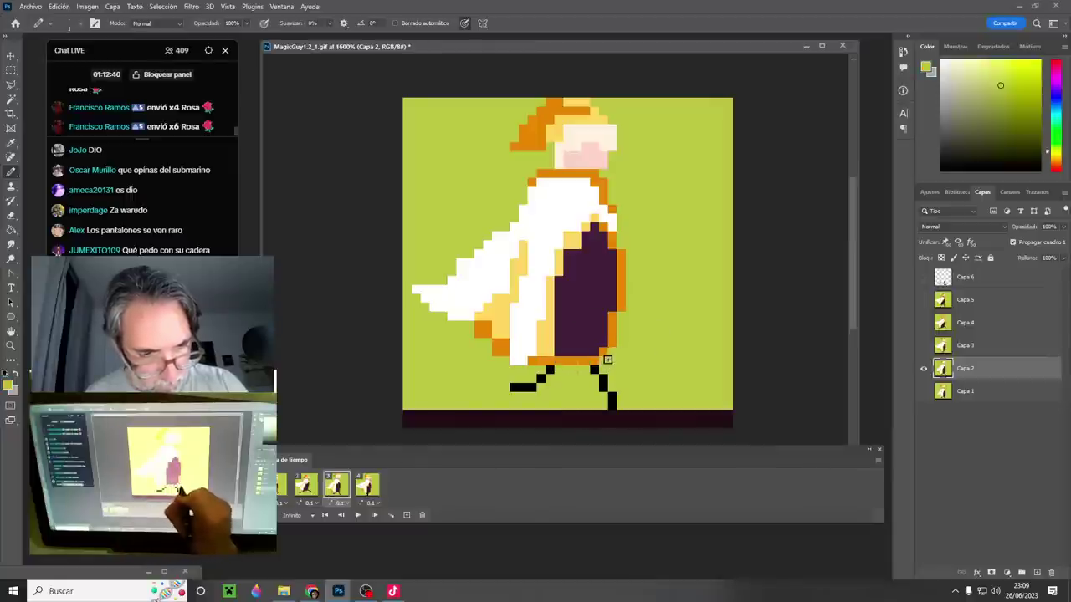
- Round the robe's lower front corner in frame 4 on layer Capa 3 with orange and cover the old corner pixels with green
{"action": "key", "text": "Right"}
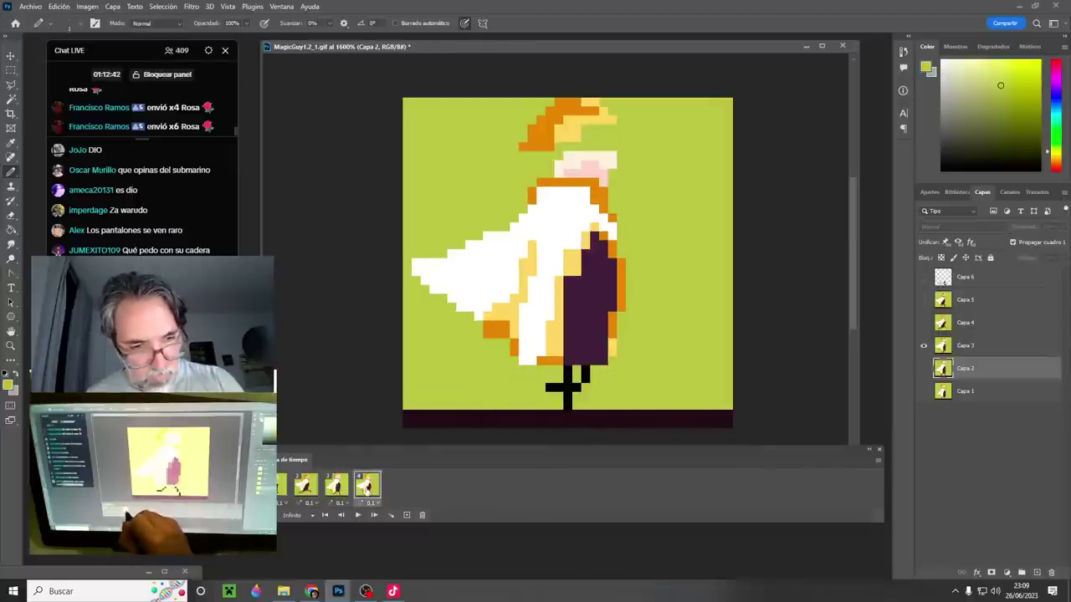
{"action": "left_click", "coordinate": [975, 345]}
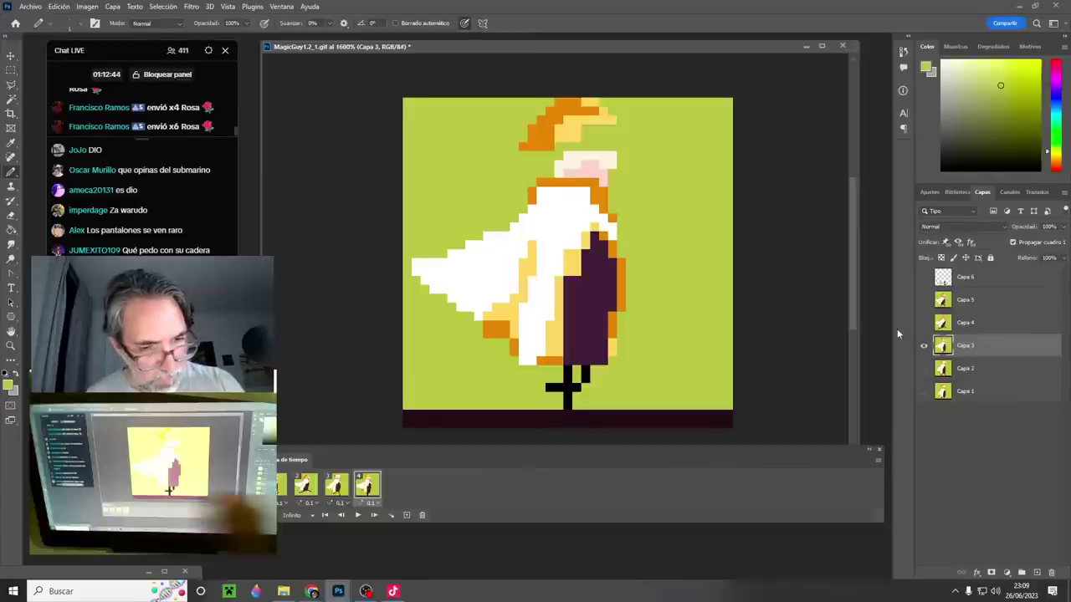
{"action": "left_click", "coordinate": [612, 333], "text": "alt"}
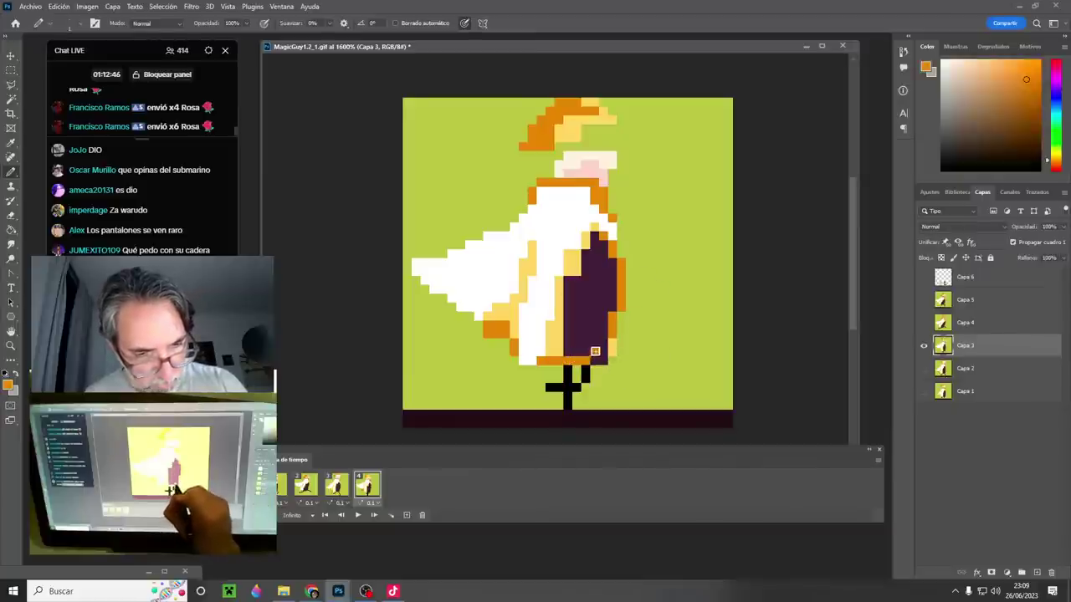
{"action": "left_click", "coordinate": [617, 339], "text": "alt"}
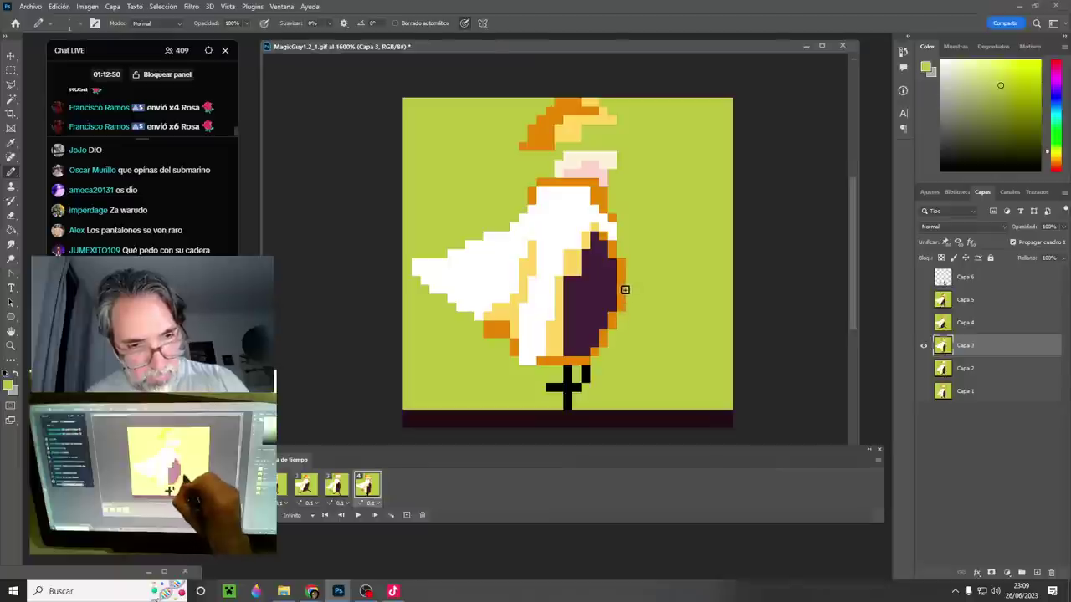
- Play the animation and compare the cloak and robe outlines across frames 1 to 4
{"action": "left_click", "coordinate": [358, 515]}
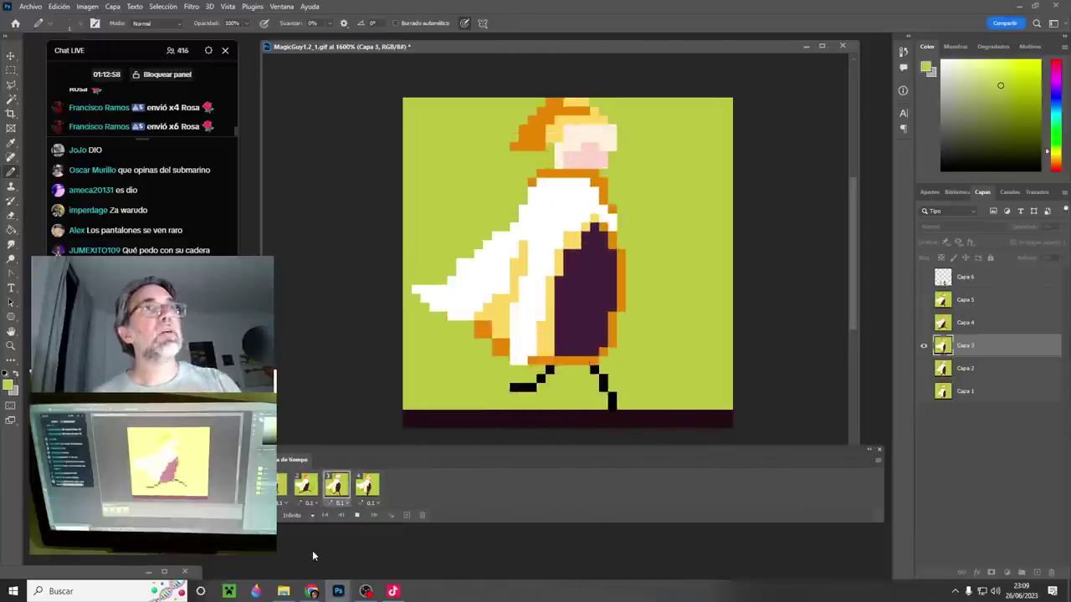
{"action": "key", "text": "space"}
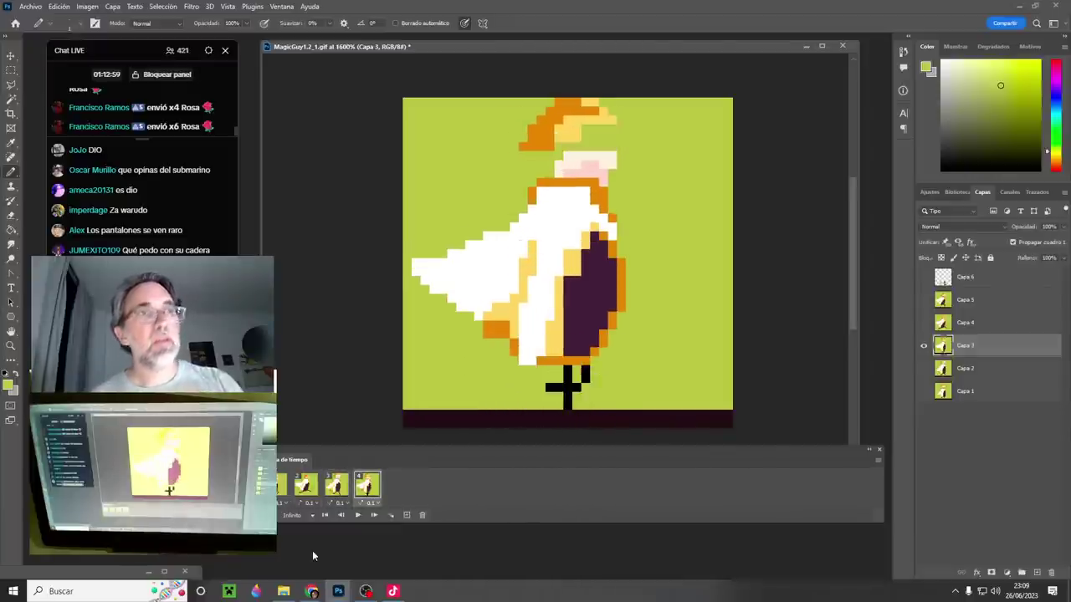
{"action": "left_click", "coordinate": [289, 487]}
{"action": "left_click", "coordinate": [304, 489]}
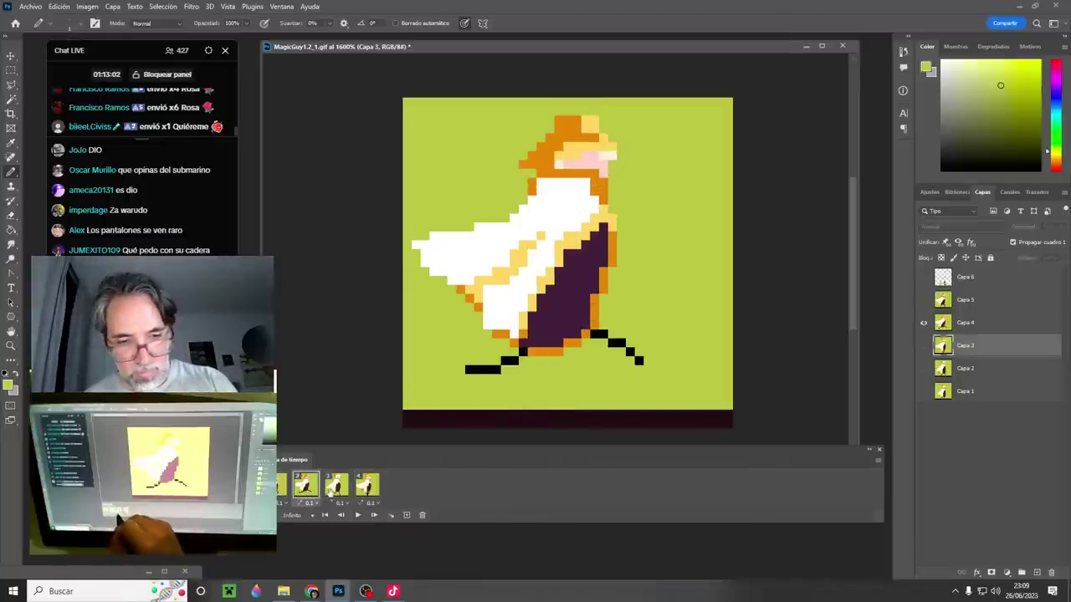
{"action": "left_click", "coordinate": [336, 487]}
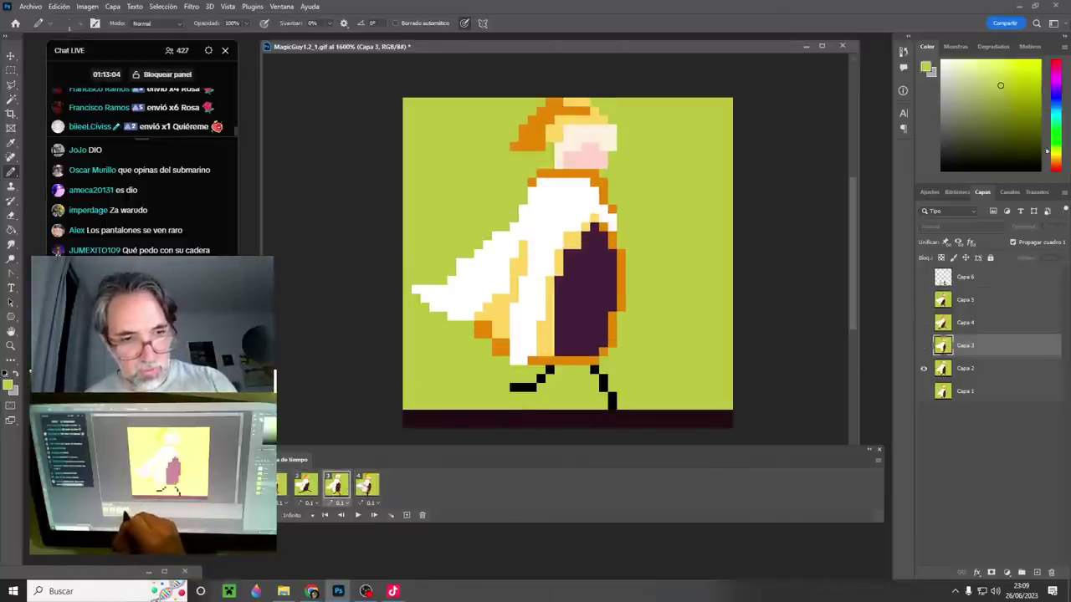
{"action": "left_click", "coordinate": [368, 485]}
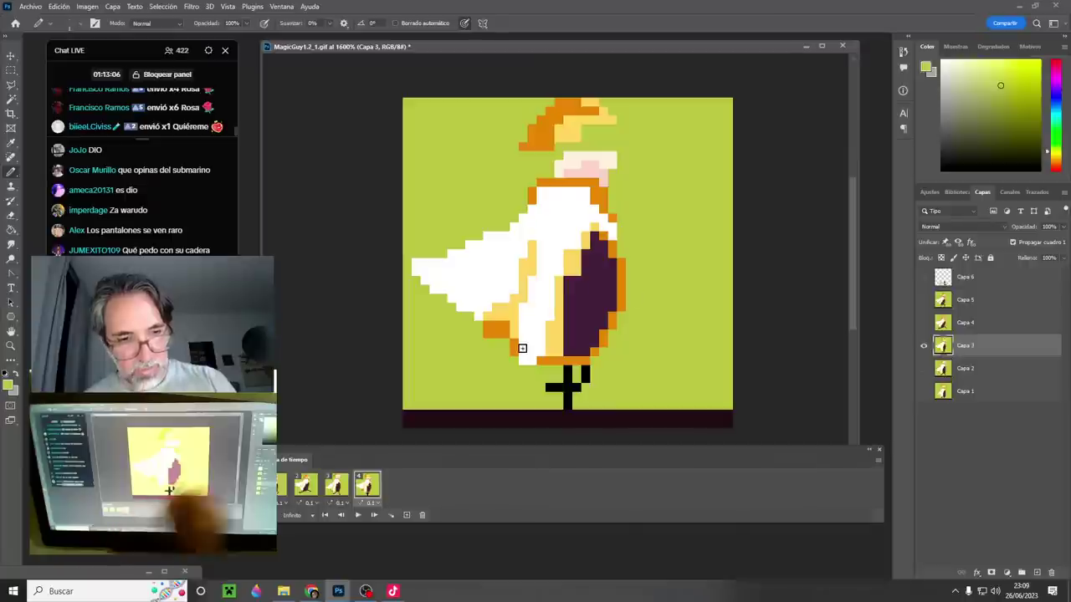
{"action": "left_click", "coordinate": [283, 485]}
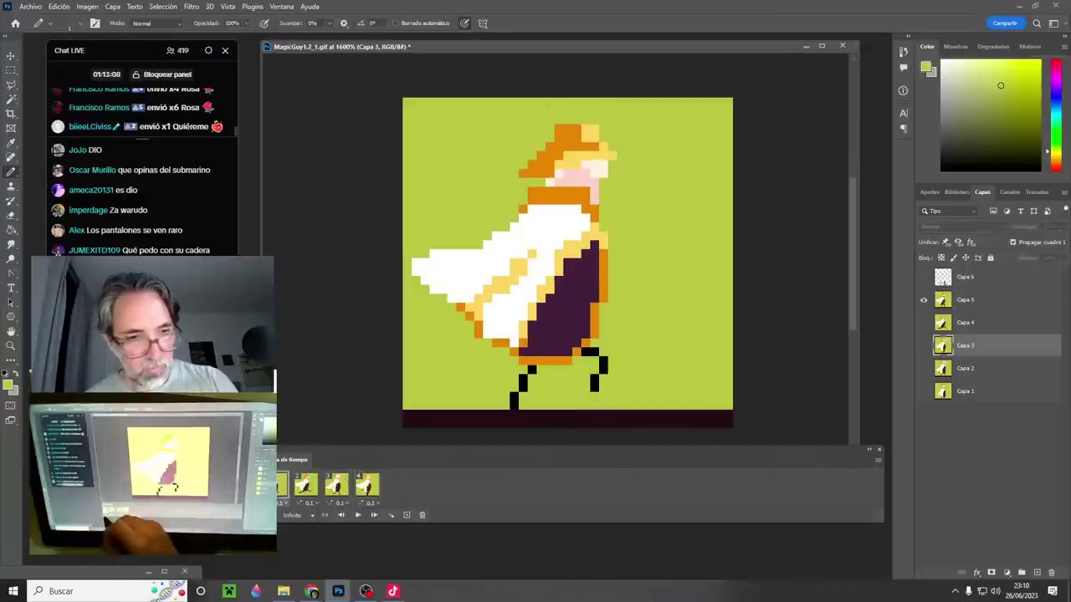
{"action": "left_click", "coordinate": [305, 485]}
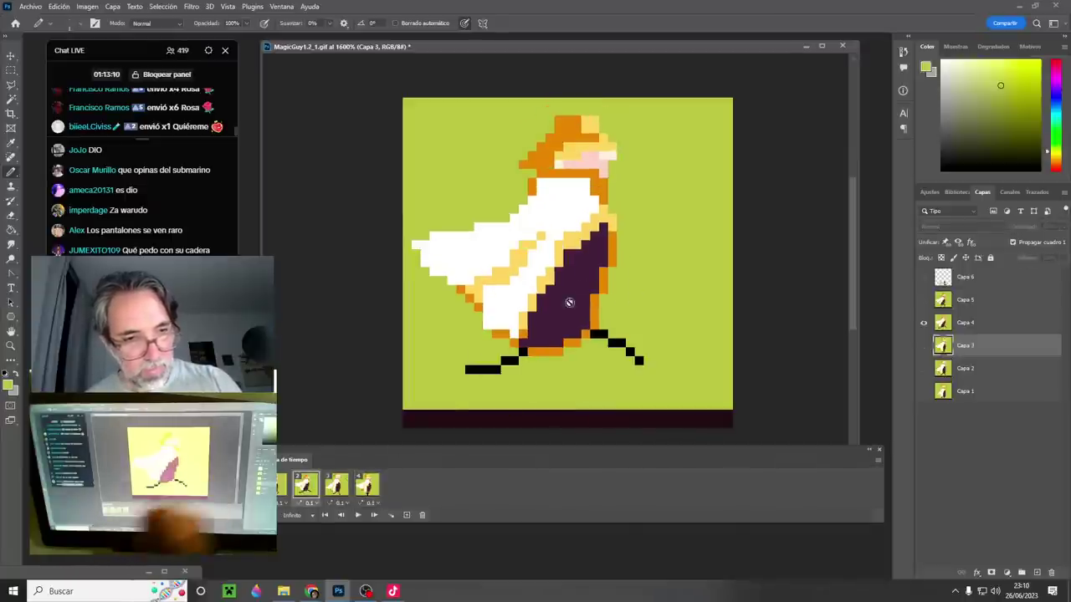
- Straighten the robe's front outline in frame 3 on layer Capa 2 in orange, add light yellow trim above it, and round the lower front corner
{"action": "left_click", "coordinate": [336, 485]}
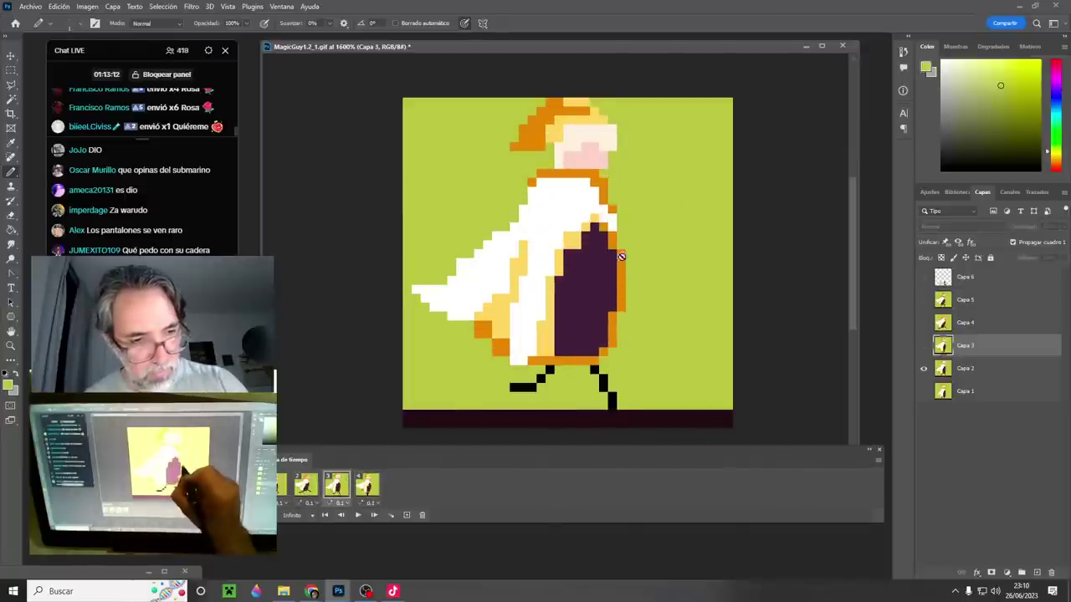
{"action": "left_click", "coordinate": [979, 369]}
{"action": "mouse_move", "coordinate": [621, 254]}
{"action": "left_mouse_down"}
{"action": "mouse_move", "coordinate": [621, 307]}
{"action": "mouse_move", "coordinate": [614, 259]}
{"action": "left_mouse_up"}
{"action": "left_click", "coordinate": [614, 326], "text": "alt"}
{"action": "left_click", "coordinate": [602, 219], "text": "alt"}
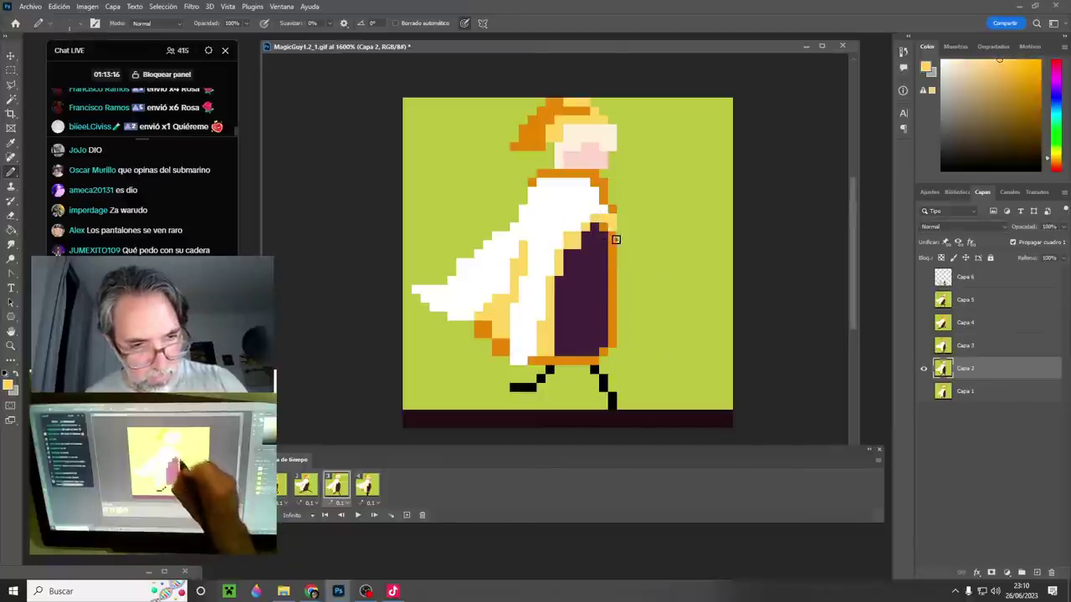
{"action": "left_click", "coordinate": [592, 362], "text": "alt"}
{"action": "left_click", "coordinate": [626, 368], "text": "alt"}
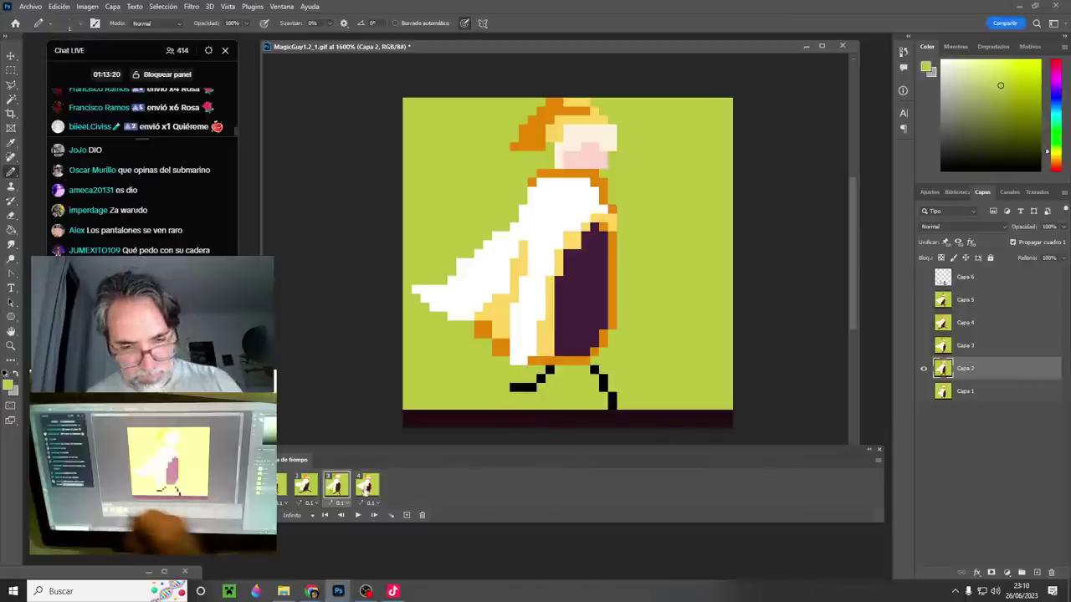
- Straighten the robe's bulging front outline in frame 4 on layer Capa 3 with orange and light yellow trim, and play the animation
{"action": "left_click", "coordinate": [367, 486]}
{"action": "left_click", "coordinate": [965, 345]}
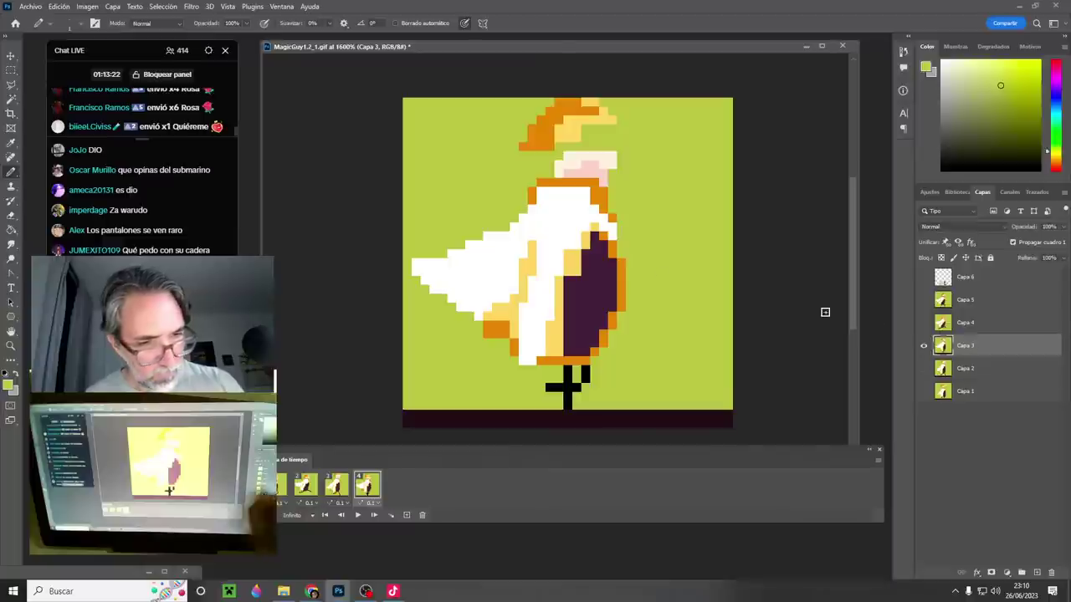
{"action": "left_click", "coordinate": [612, 280], "text": "alt"}
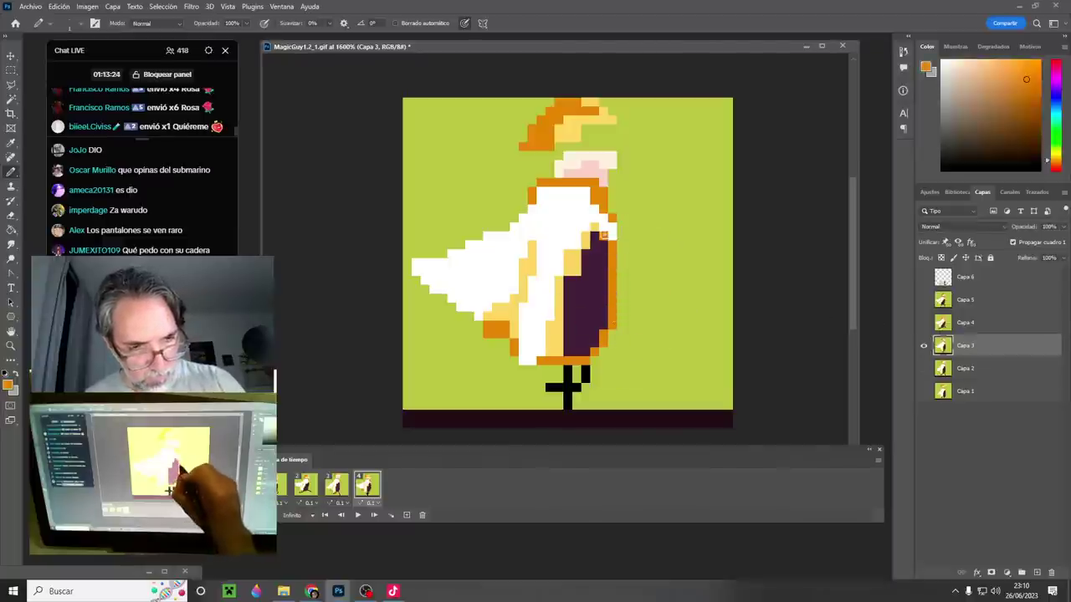
{"action": "left_click", "coordinate": [603, 226], "text": "alt"}
{"action": "key", "text": "space"}
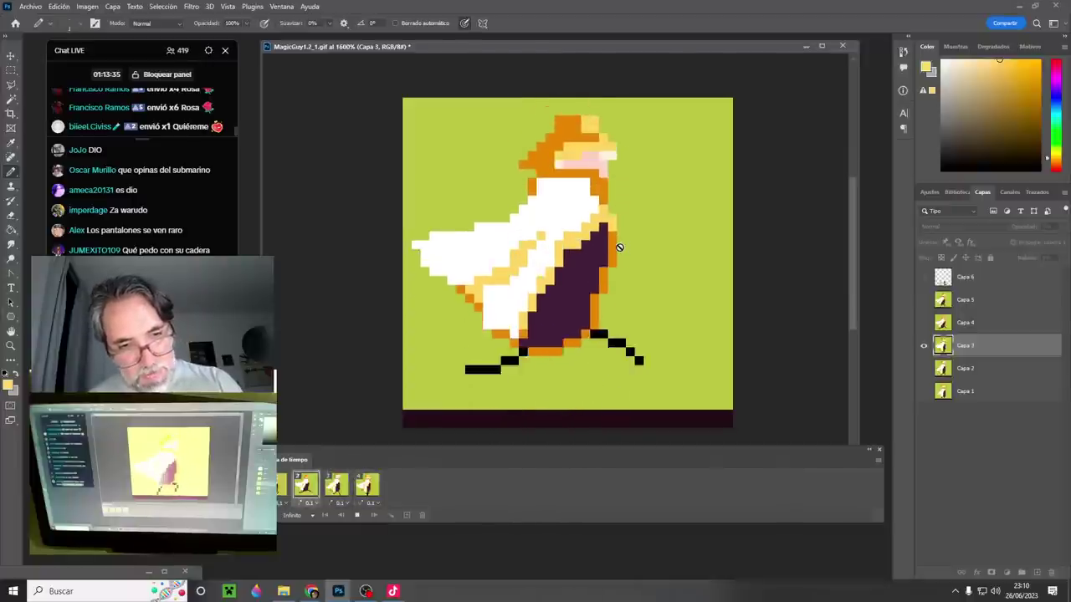
- Reshape the cape's upper edge in frame 1 on layer Capa 5 into an even slope using white and green
{"action": "left_click", "coordinate": [281, 488]}
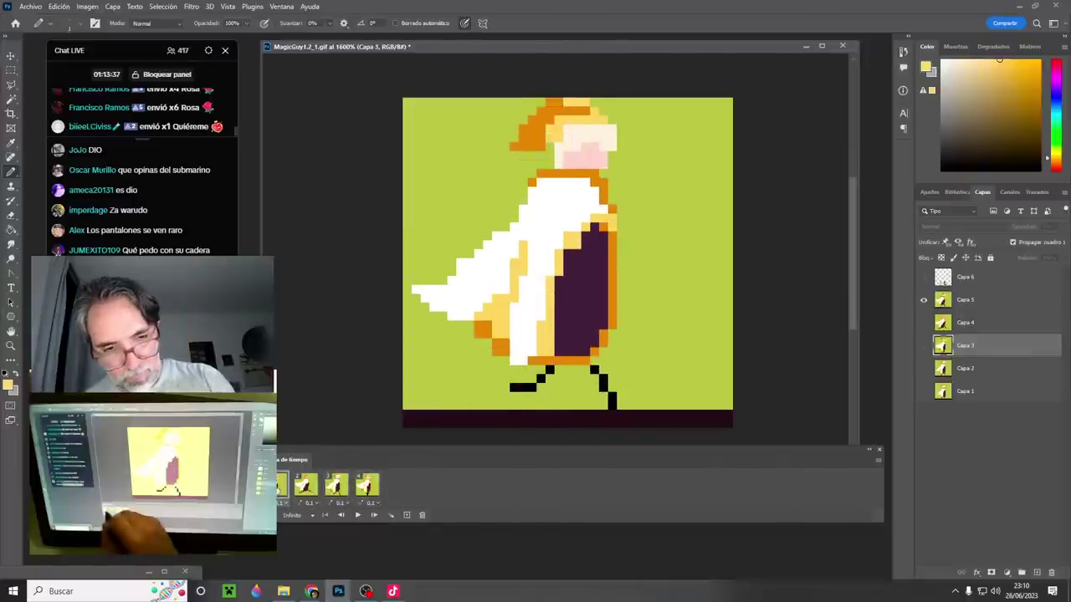
{"action": "left_click", "coordinate": [464, 226], "text": "alt"}
{"action": "left_click", "coordinate": [988, 302]}
{"action": "left_click", "coordinate": [506, 240], "text": "alt"}
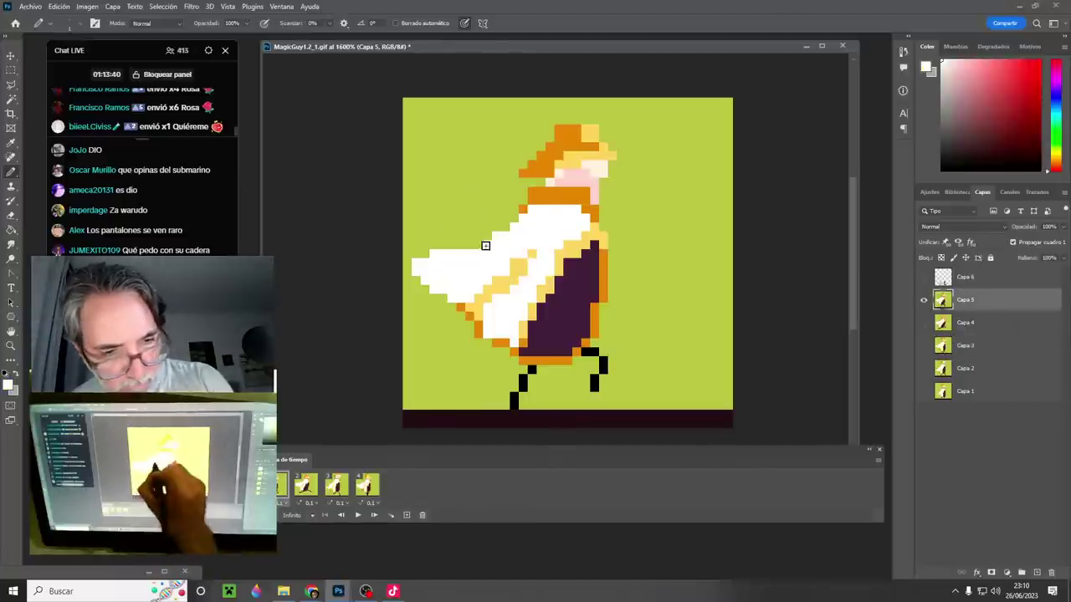
{"action": "left_click", "coordinate": [433, 248], "text": "alt"}
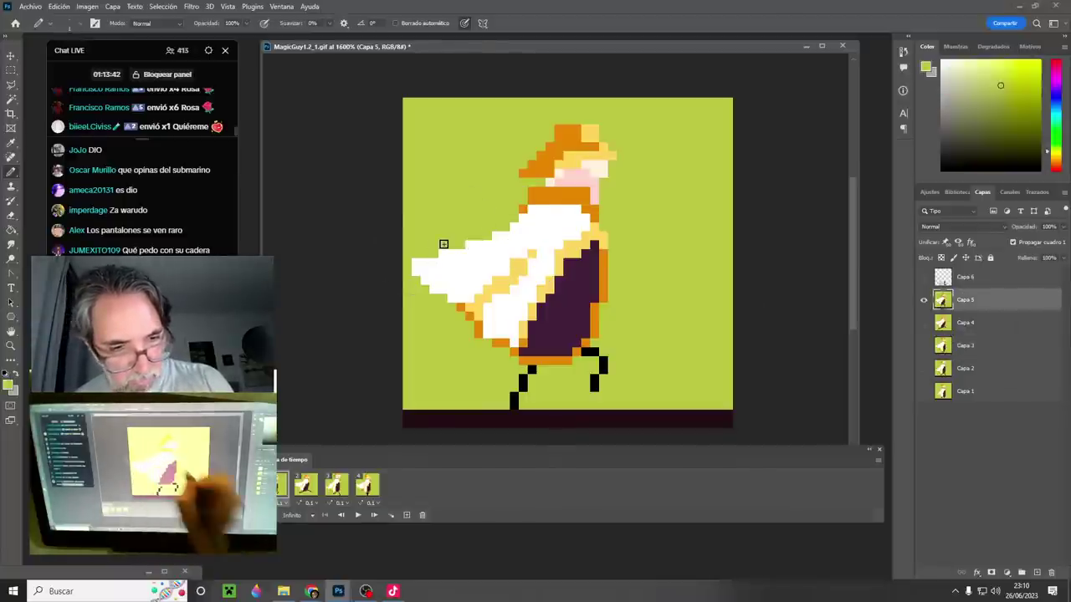
- Extend the cape's light yellow fold to its edge in frame 1, thin it with white, and smooth the lower back outline with green and orange
{"action": "left_click", "coordinate": [476, 304], "text": "alt"}
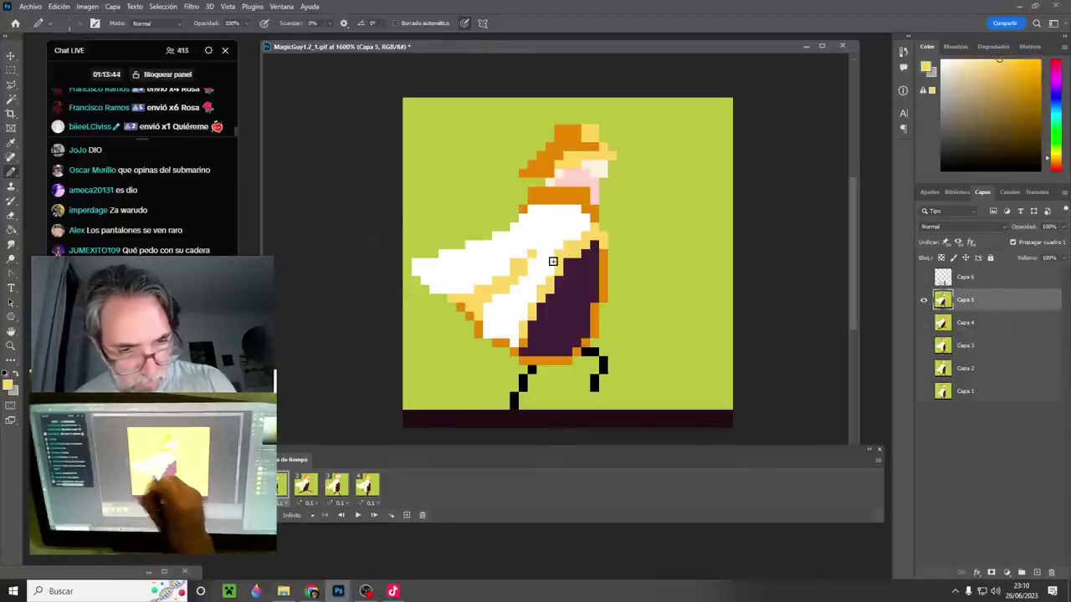
{"action": "left_click", "coordinate": [522, 248], "text": "alt"}
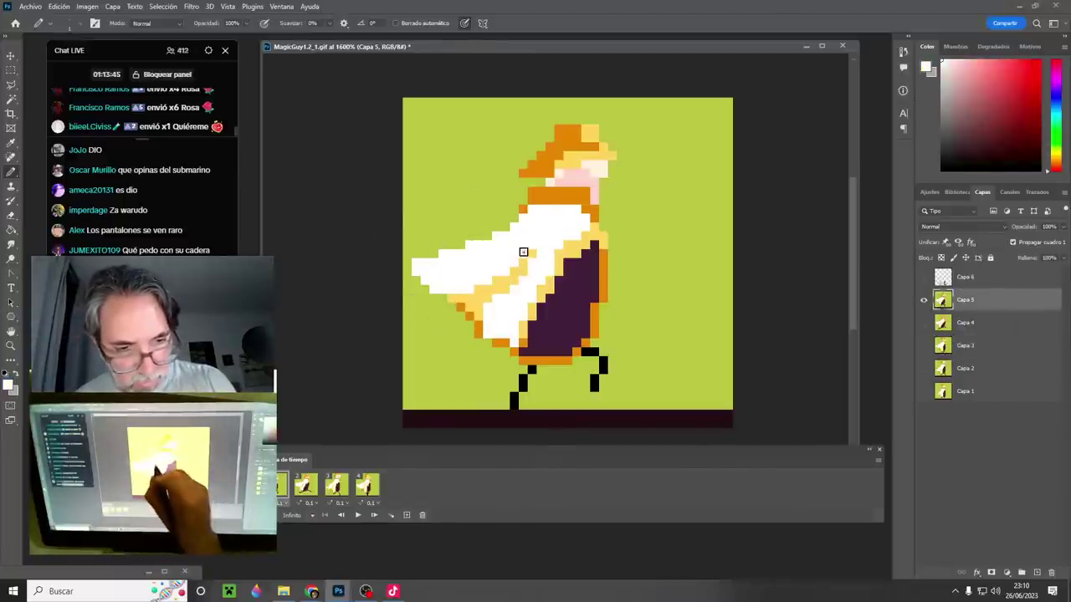
{"action": "left_click", "coordinate": [506, 343], "text": "alt"}
{"action": "left_click", "coordinate": [474, 346], "text": "alt"}
{"action": "left_click", "coordinate": [479, 334]}
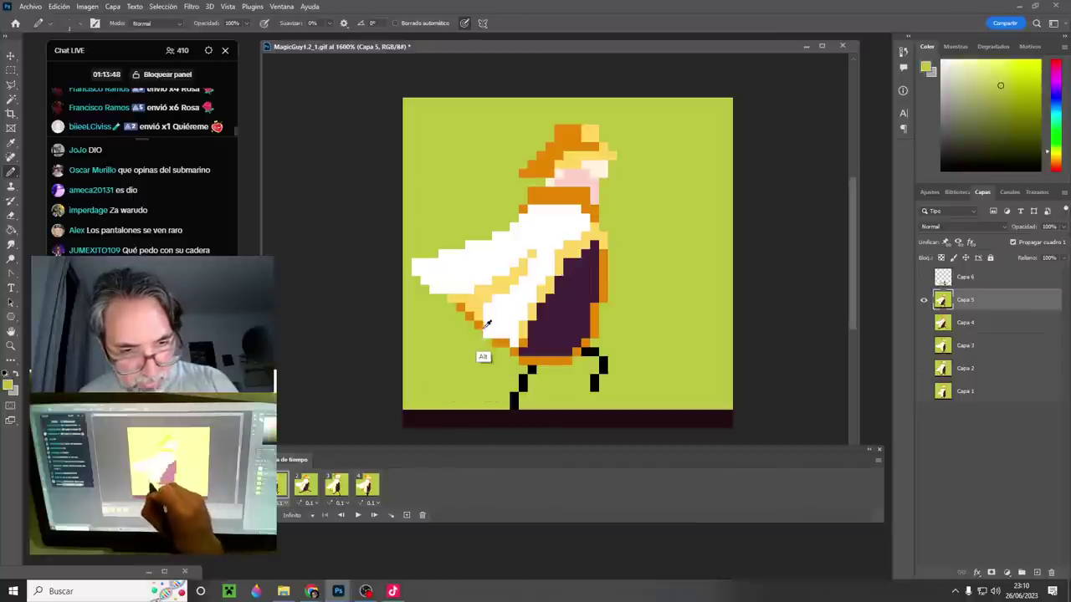
{"action": "left_click", "coordinate": [479, 329], "text": "alt"}
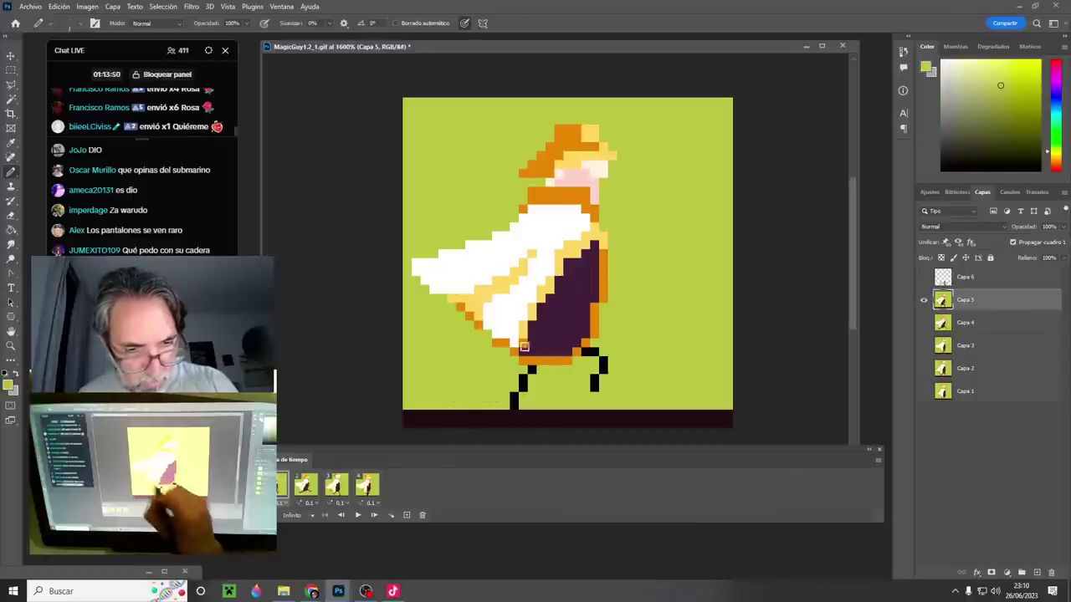
{"action": "left_click", "coordinate": [486, 333], "text": "alt"}
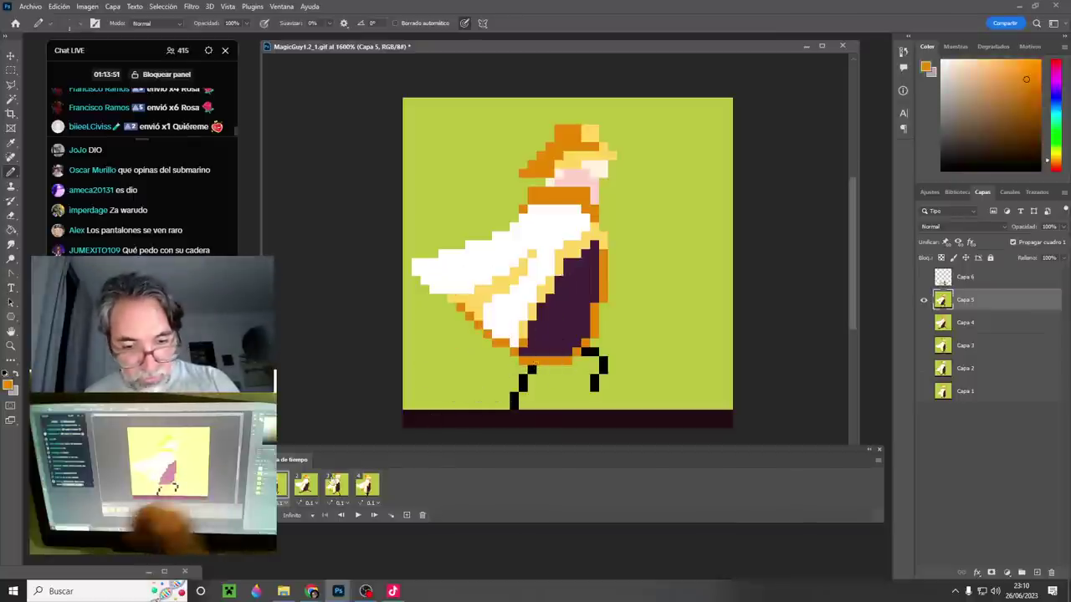
- Refine the cape's light yellow fold in frame 2 on layer Capa 4 and close its lower back outline in orange, using frame 1 as reference
{"action": "left_click", "coordinate": [305, 485]}
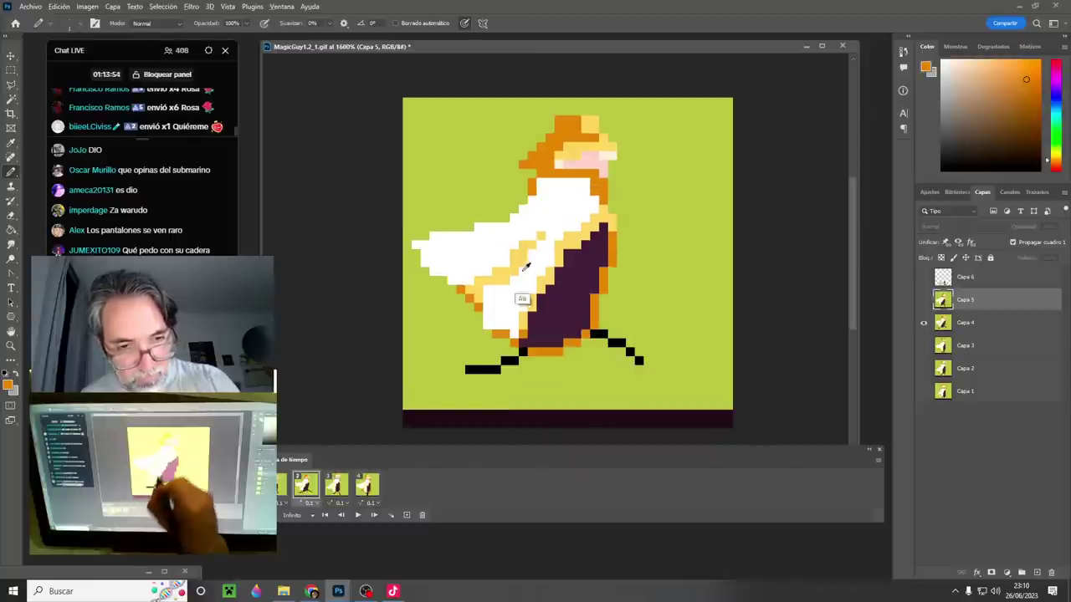
{"action": "left_click", "coordinate": [279, 485]}
{"action": "left_click", "coordinate": [303, 490]}
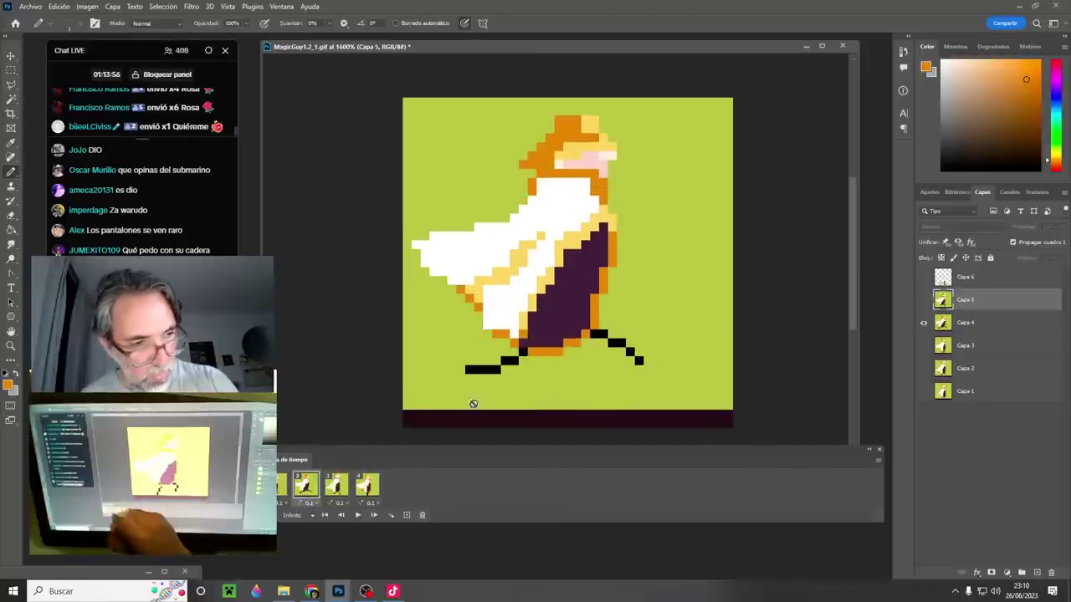
{"action": "left_click", "coordinate": [973, 323]}
{"action": "left_click", "coordinate": [492, 287], "text": "alt"}
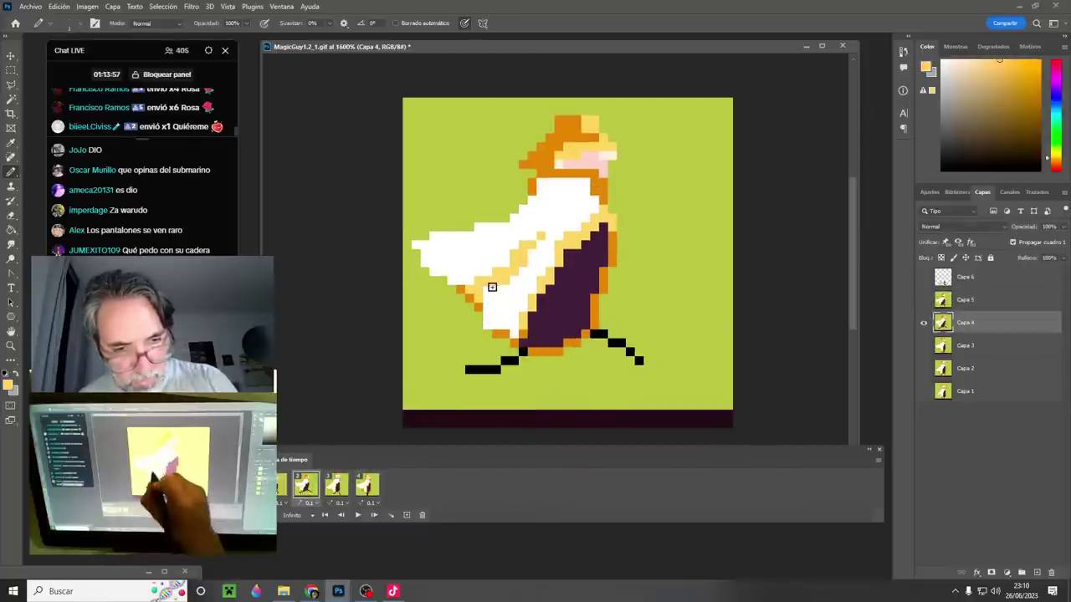
{"action": "left_click", "coordinate": [502, 328], "text": "alt"}
{"action": "left_click", "coordinate": [488, 322]}
- Thin the cape's fold in frame 2 with white and reshape its upper edge and tip in green and white, comparing with frame 1
{"action": "left_click", "coordinate": [285, 494]}
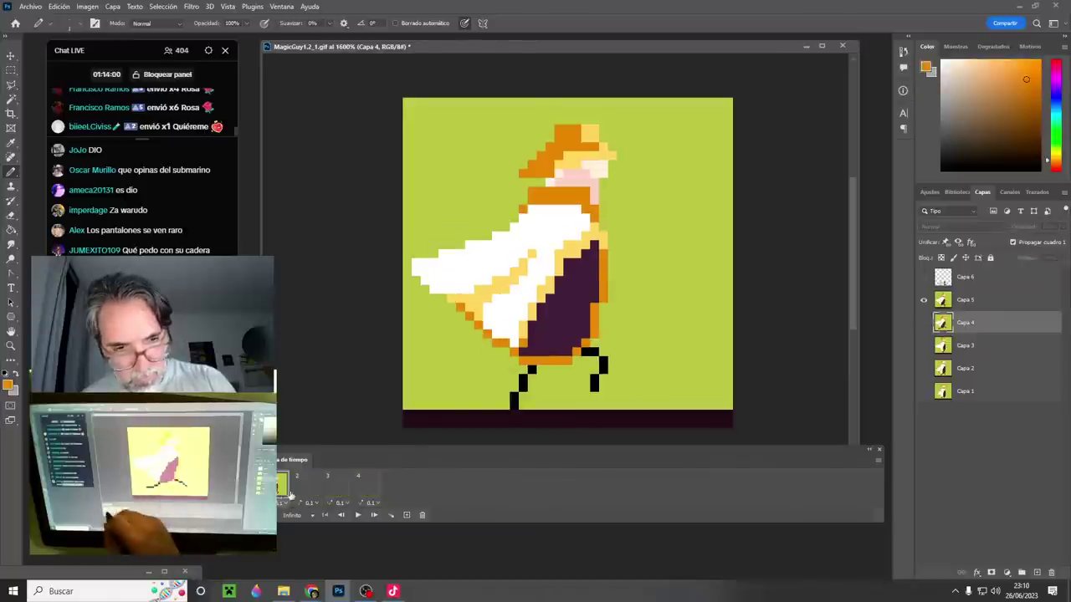
{"action": "left_click", "coordinate": [302, 497]}
{"action": "left_click", "coordinate": [284, 490]}
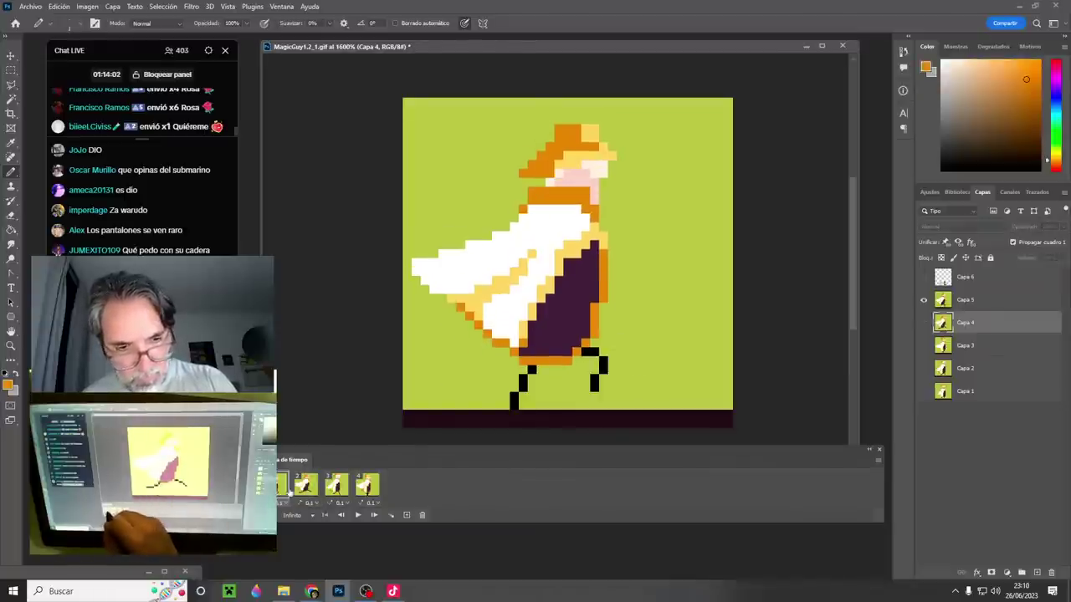
{"action": "left_click", "coordinate": [306, 490]}
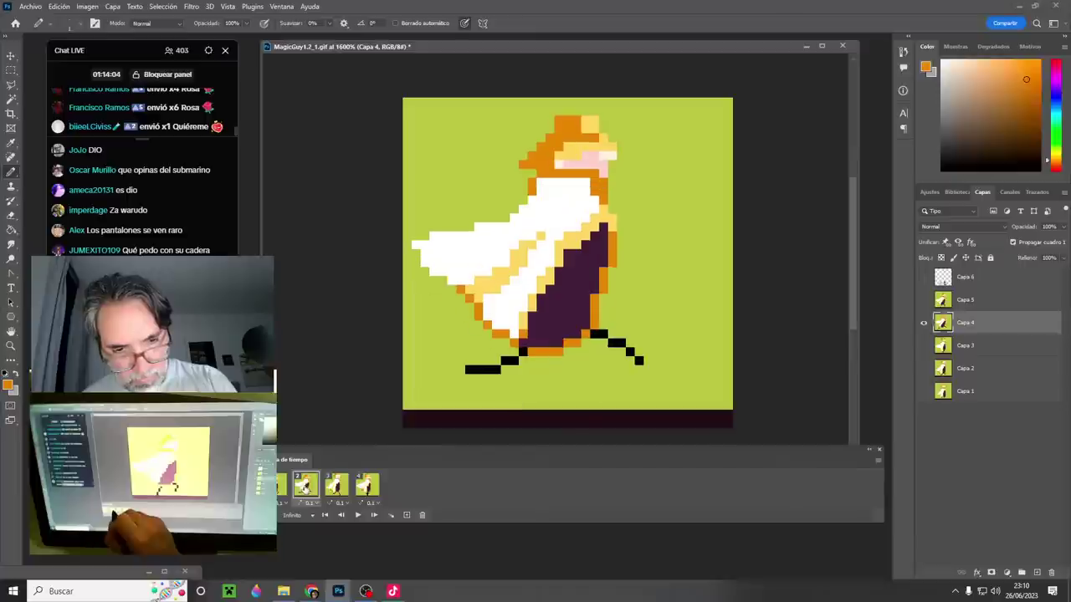
{"action": "left_click", "coordinate": [518, 237], "text": "alt"}
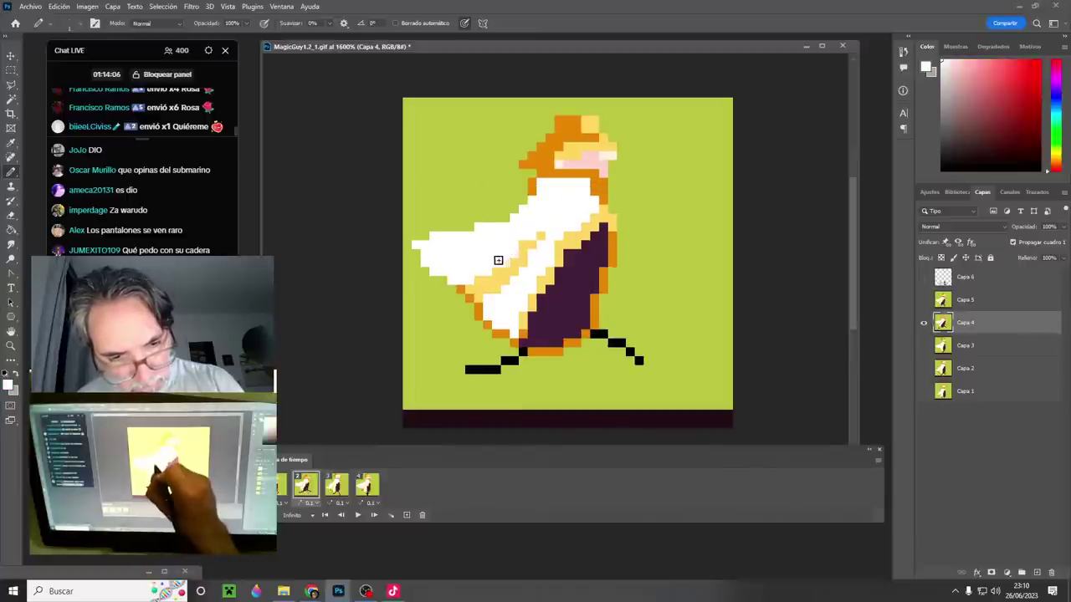
{"action": "left_click", "coordinate": [484, 214], "text": "alt"}
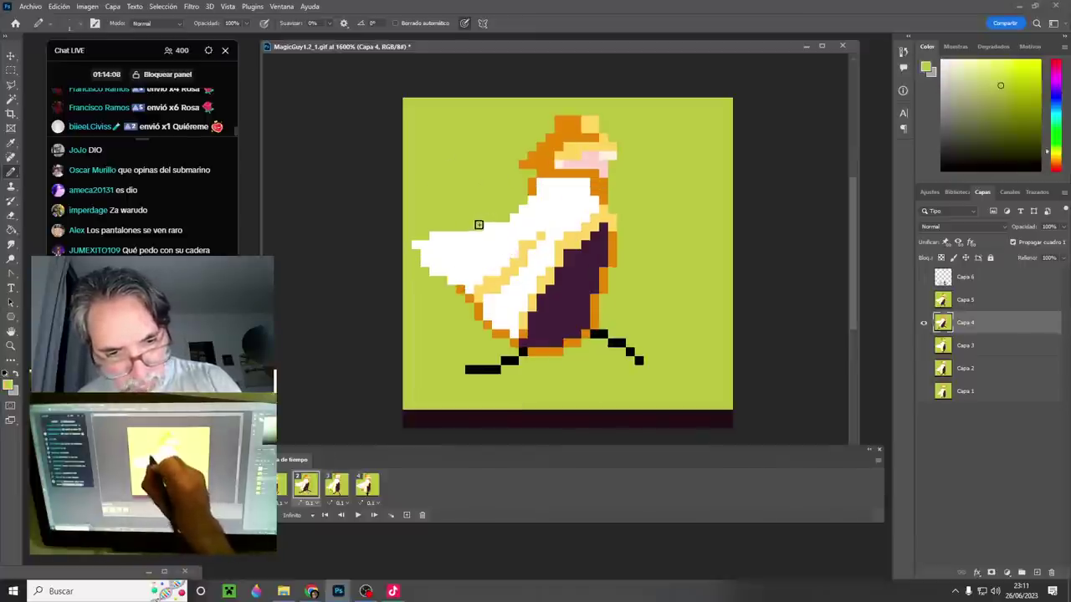
{"action": "left_click", "coordinate": [432, 242]}
{"action": "left_click", "coordinate": [434, 253], "text": "alt"}
{"action": "left_click", "coordinate": [416, 254]}
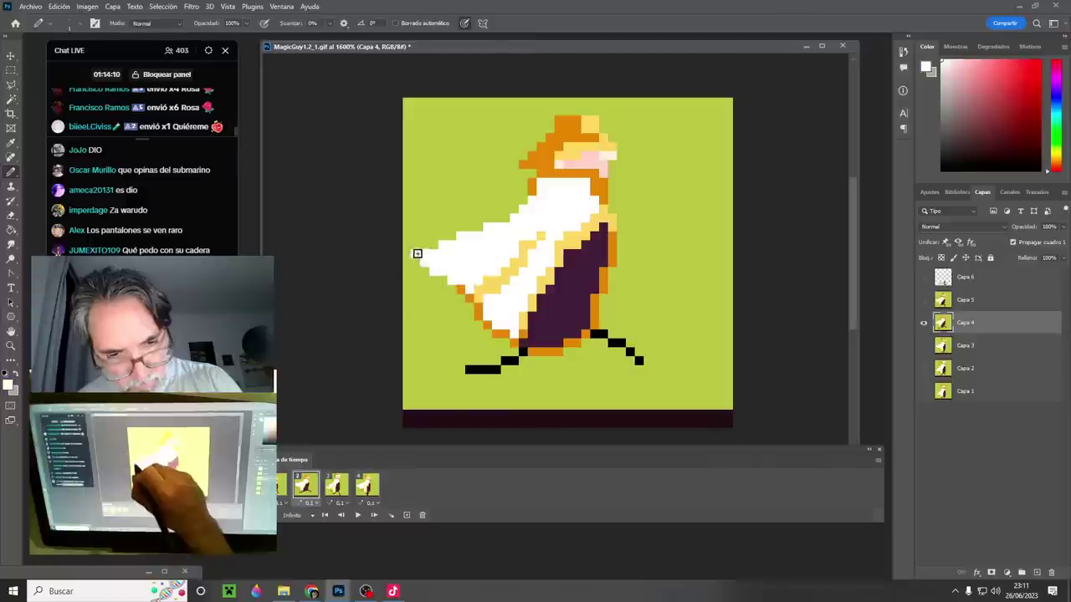
{"action": "left_click", "coordinate": [285, 489]}
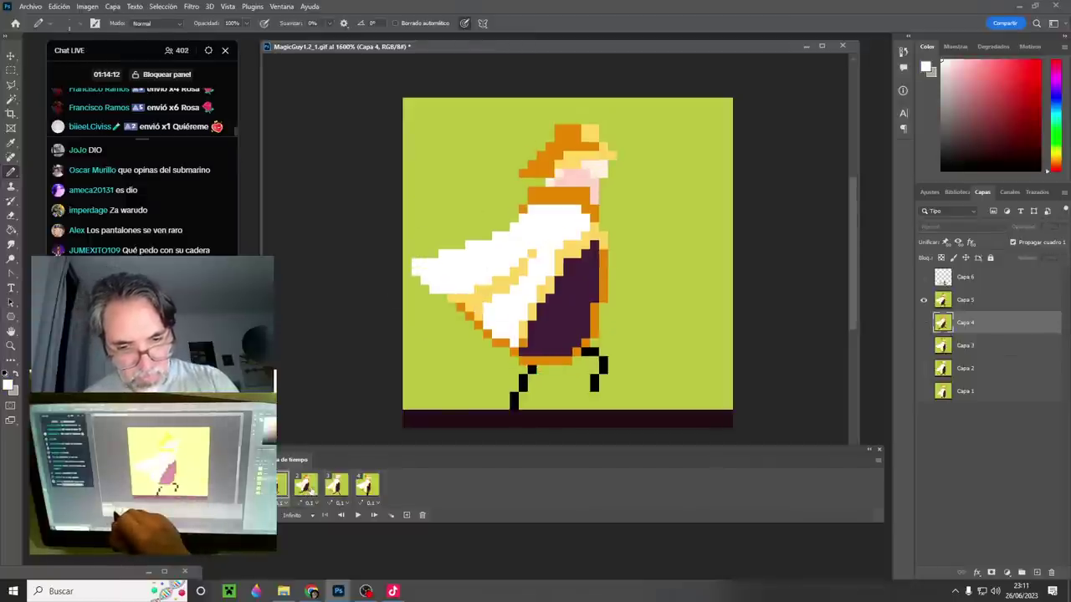
- Compare the figure's pose across frames 1, 2 and 3, ending on frame 3 with layer Capa 2 active
{"action": "left_click", "coordinate": [307, 487]}
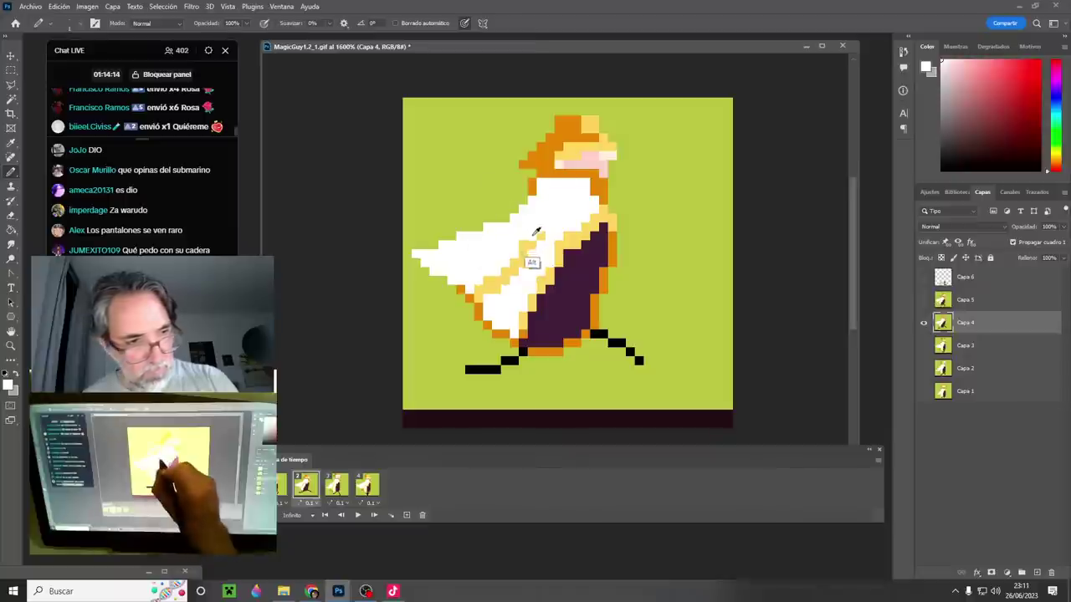
{"action": "left_click", "coordinate": [283, 490]}
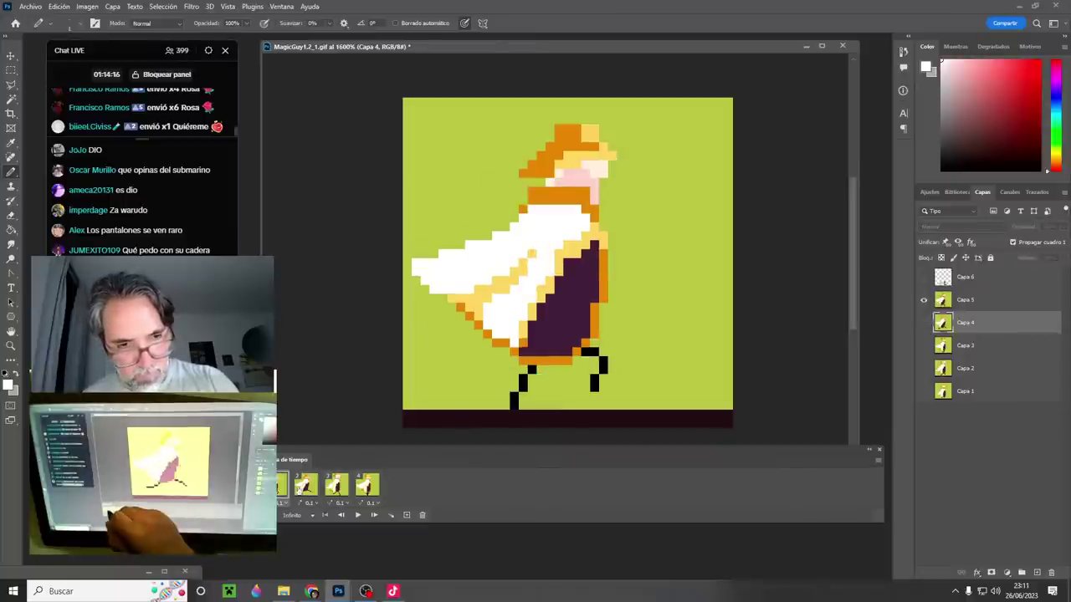
{"action": "left_click", "coordinate": [307, 488]}
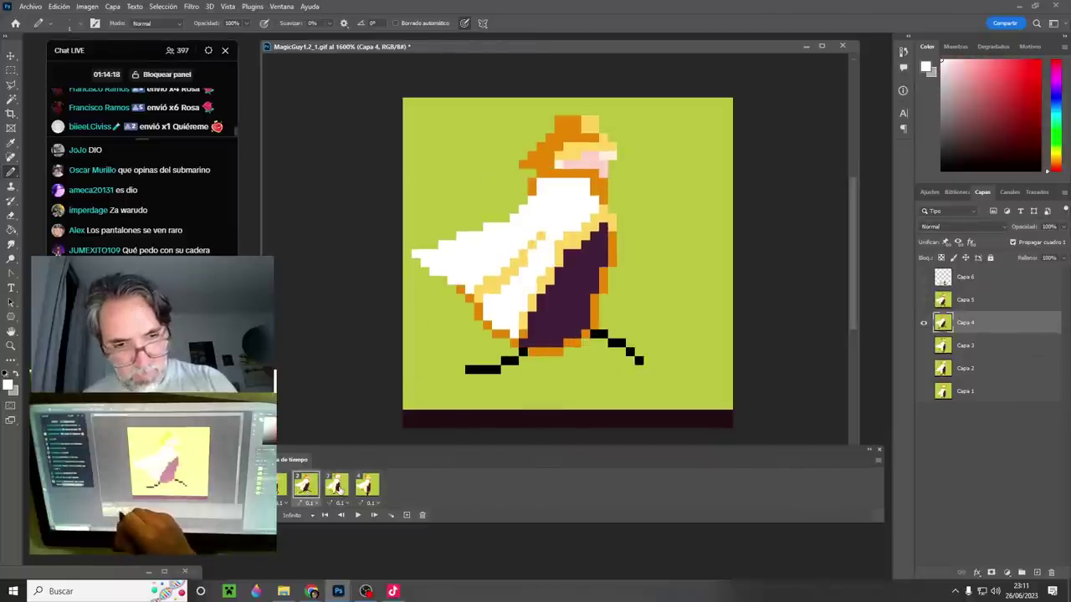
{"action": "left_click", "coordinate": [338, 488]}
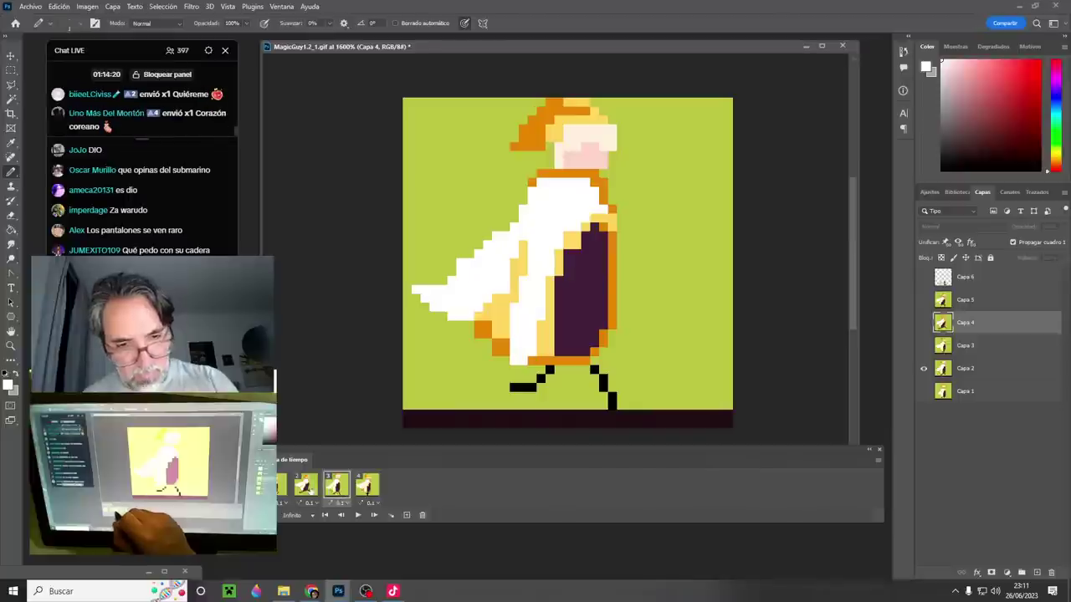
{"action": "left_click", "coordinate": [306, 488]}
{"action": "left_click", "coordinate": [338, 488]}
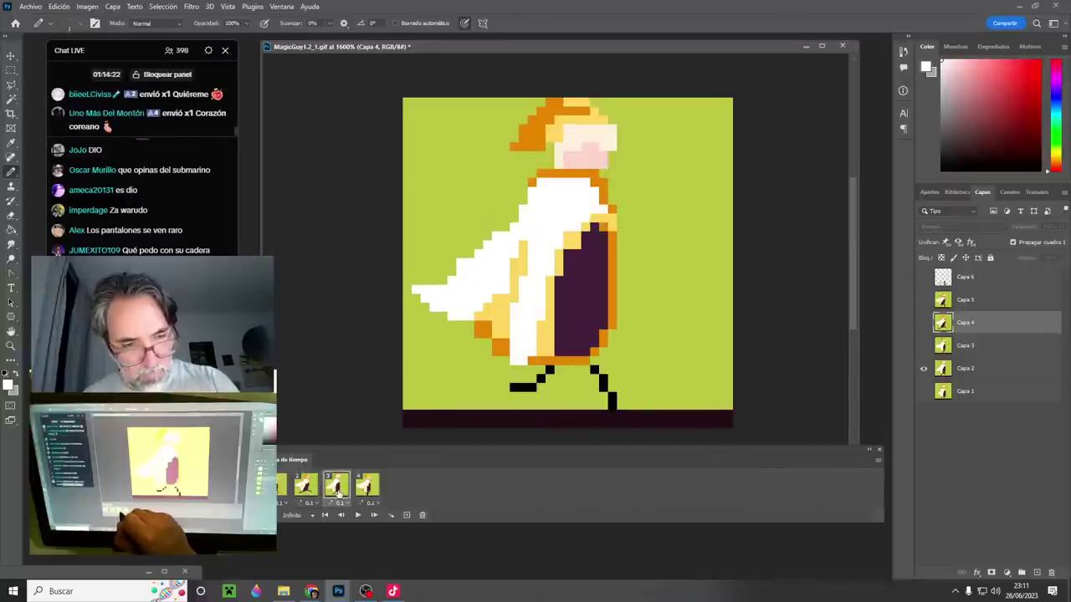
{"action": "left_click", "coordinate": [967, 367]}
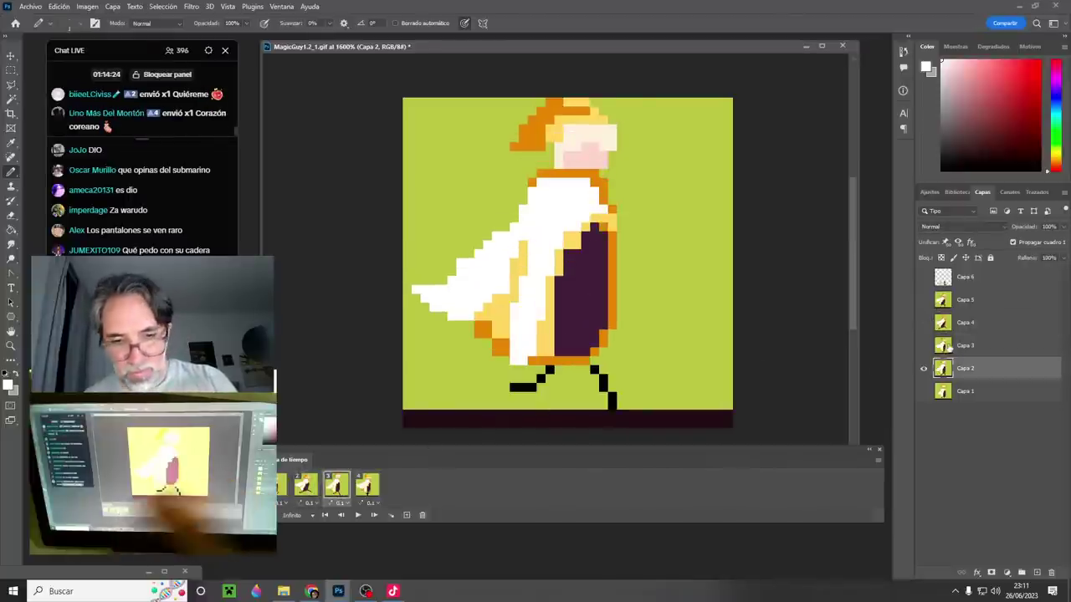
{"action": "left_click", "coordinate": [283, 489]}
{"action": "left_click", "coordinate": [306, 489]}
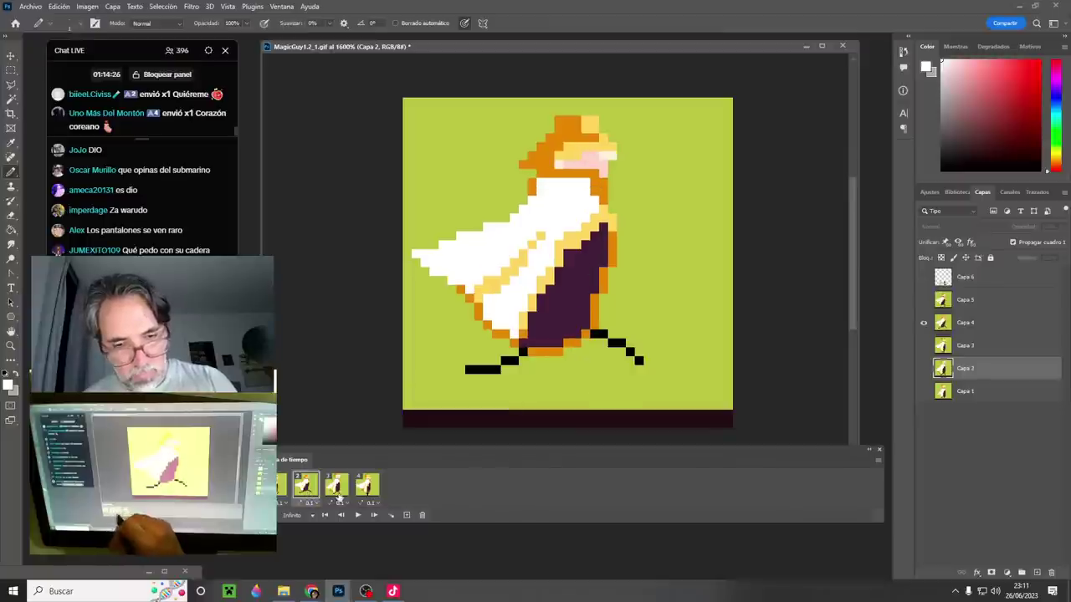
{"action": "left_click", "coordinate": [337, 489]}
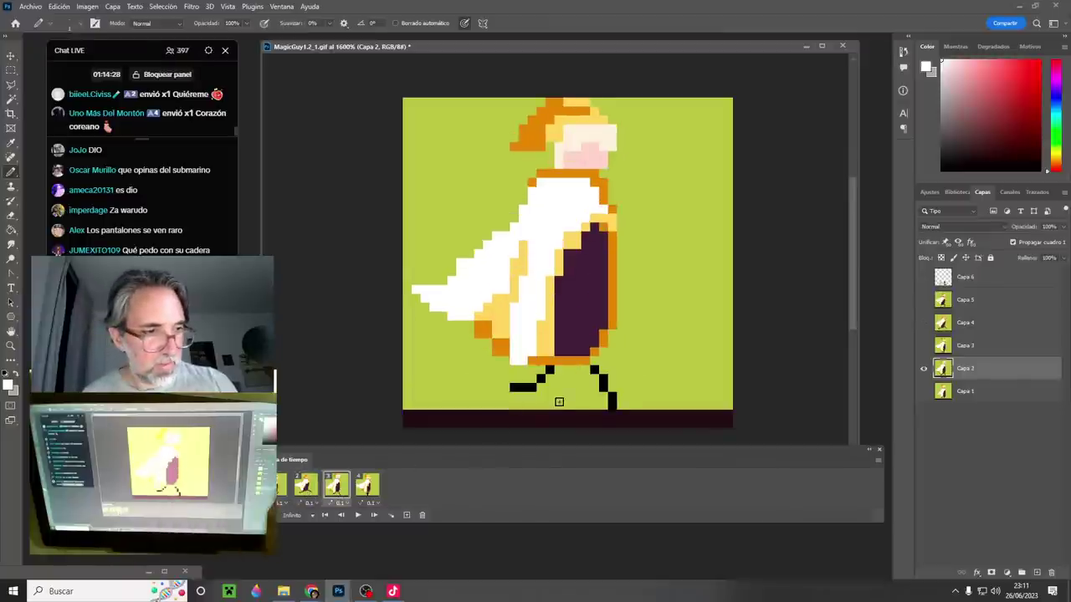
- Select the hat and upper face in frame 3 on layer Capa 2 and move them one pixel down
{"action": "key", "text": "m"}
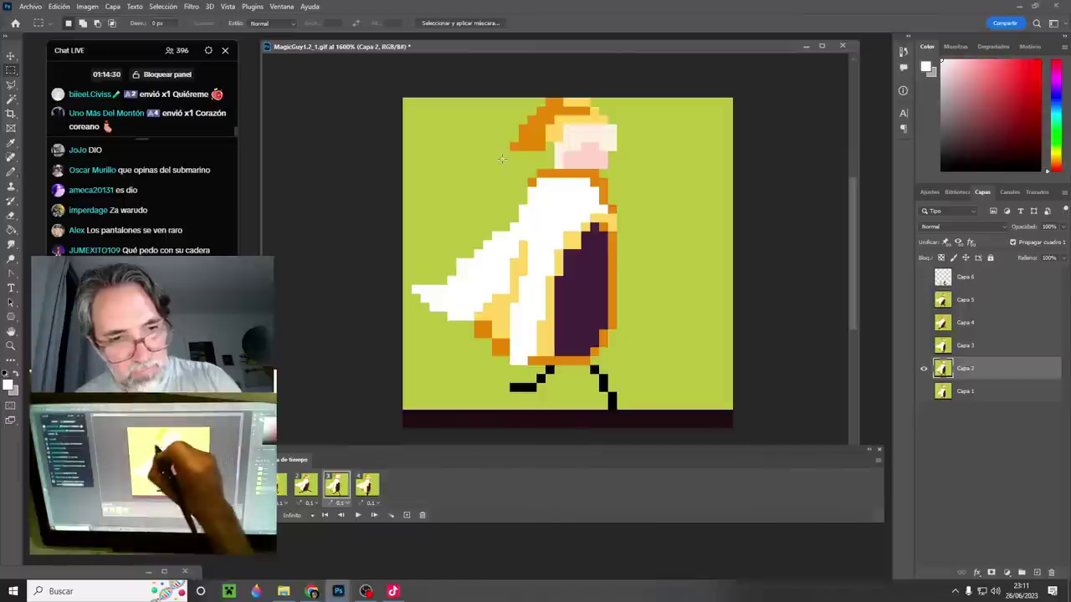
{"action": "left_click_drag", "start_coordinate": [492, 159], "coordinate": [670, 100]}
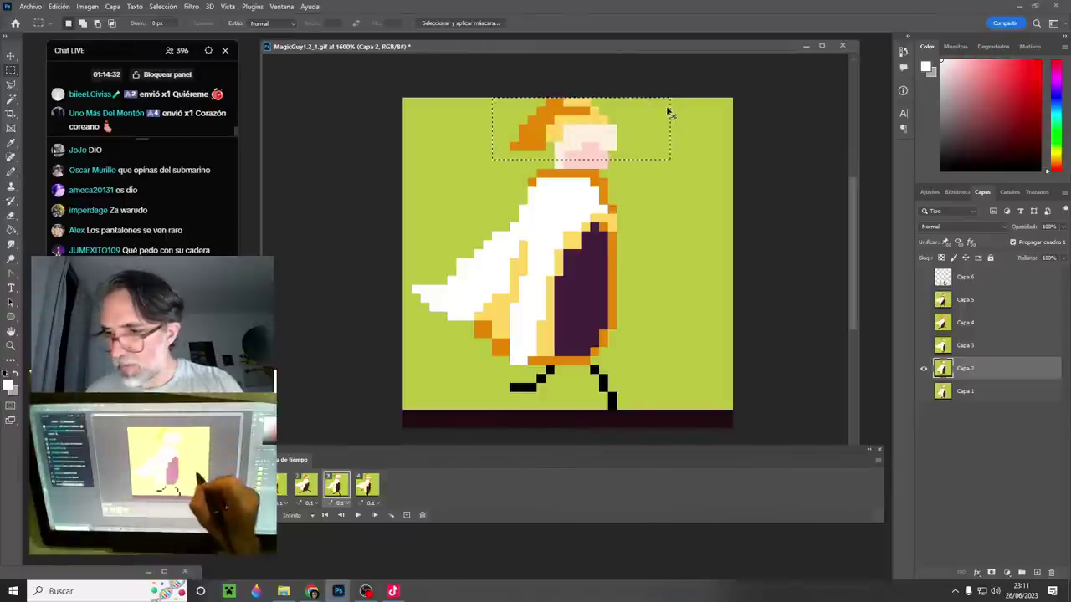
{"action": "key", "text": "v"}
{"action": "key", "text": "Down"}
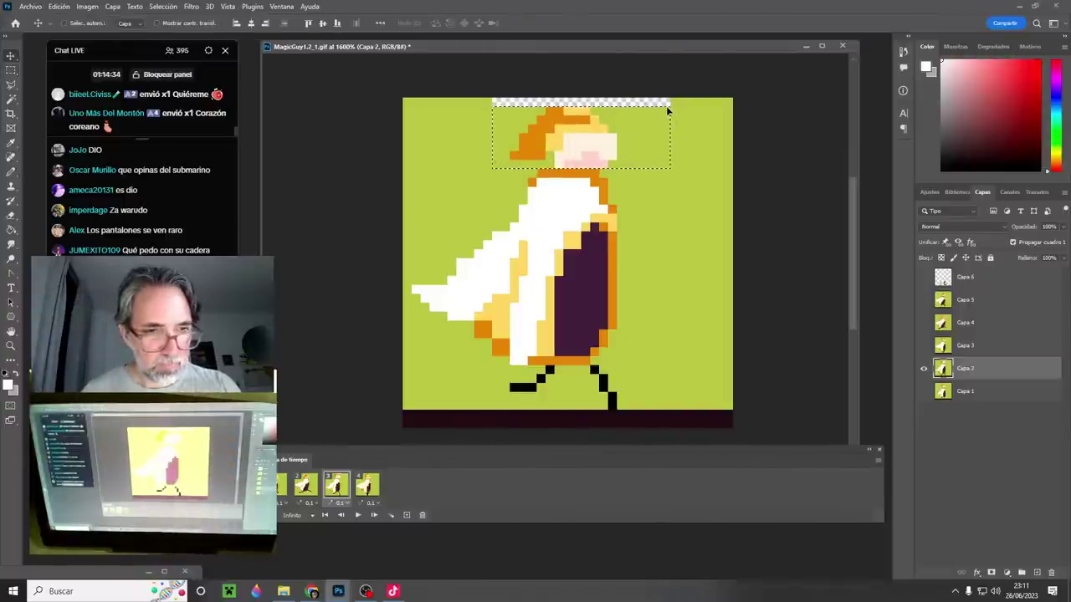
{"action": "key", "text": "ctrl+d"}
- Repair the chin in frame 3 with the pink skin tone and fill the transparent strip above the hat with background green
{"action": "key", "text": "b"}
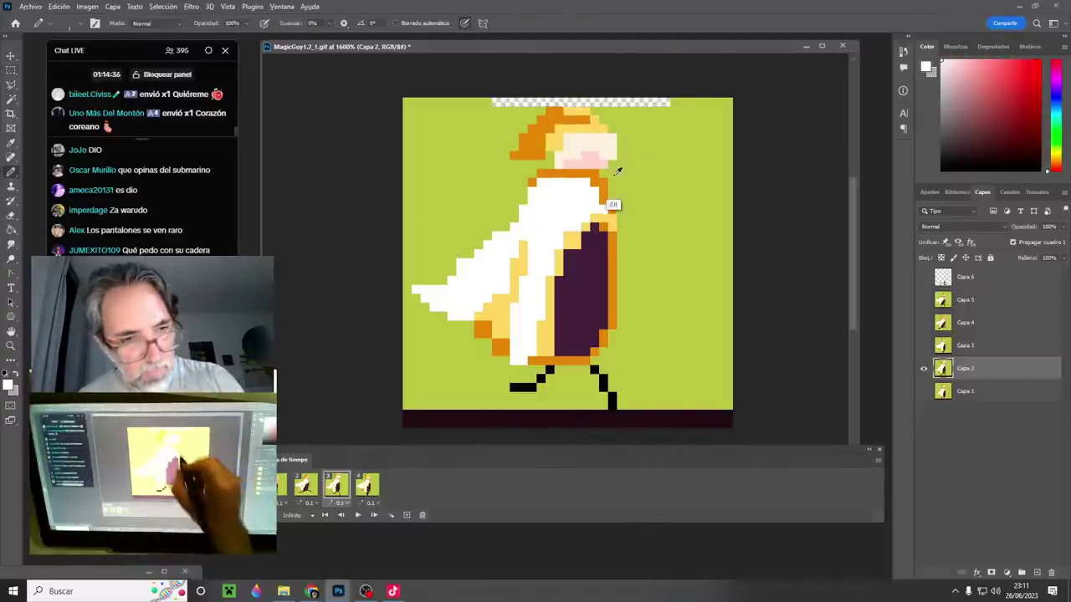
{"action": "left_click", "coordinate": [614, 174], "text": "alt"}
{"action": "left_click", "coordinate": [601, 163], "text": "alt"}
{"action": "left_click", "coordinate": [603, 173]}
{"action": "left_click", "coordinate": [653, 133], "text": "alt"}
{"action": "left_click_drag", "start_coordinate": [667, 102], "coordinate": [492, 102]}
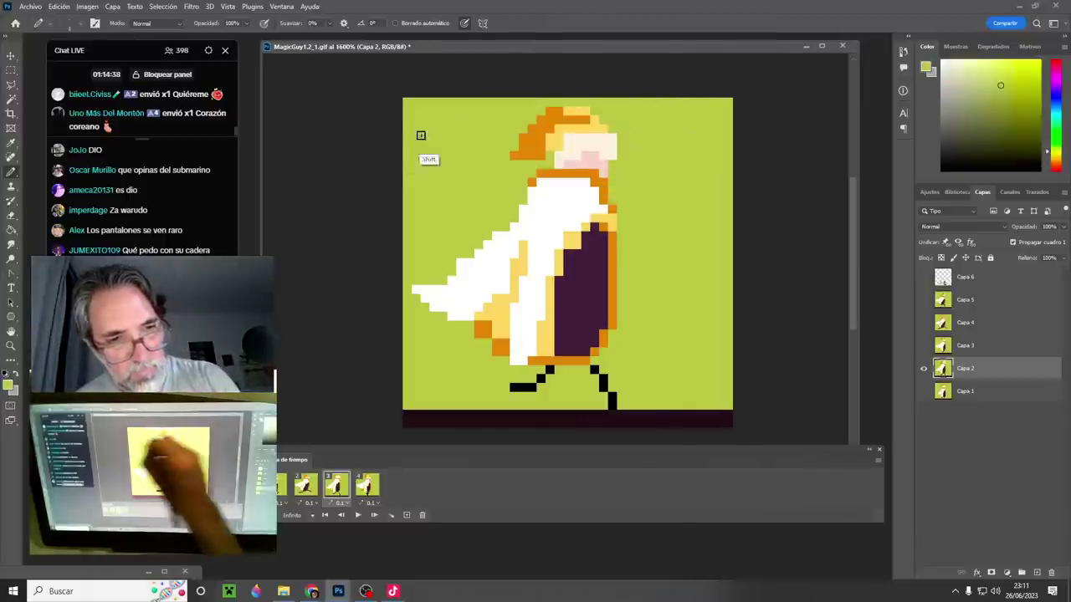
- Clear the old marks from visible layer Capa 6 and draw a red horizontal guide beside the face in frame 1
{"action": "left_click", "coordinate": [316, 492]}
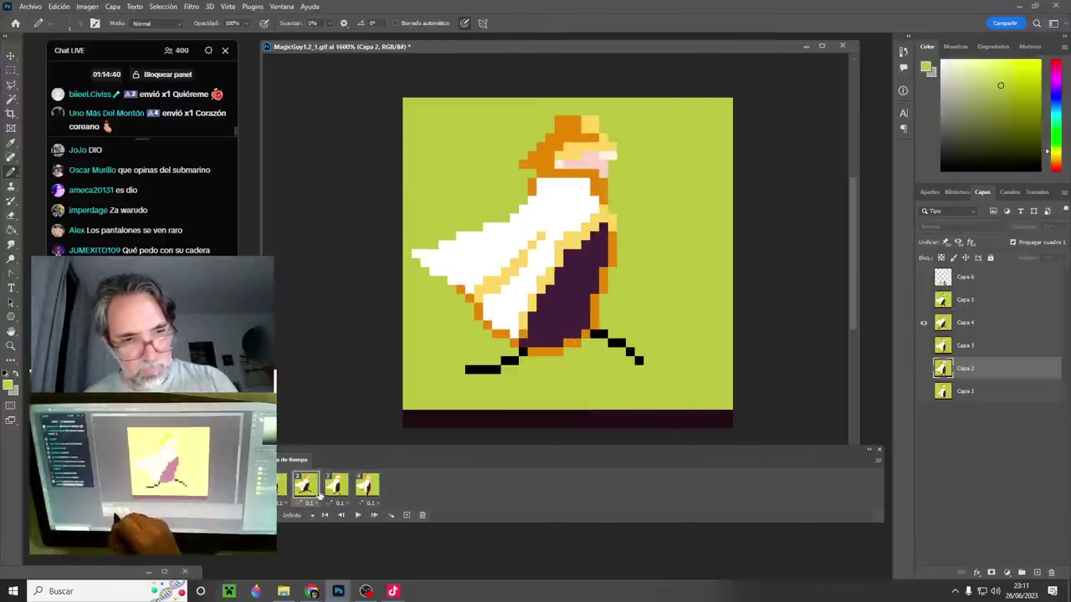
{"action": "left_click", "coordinate": [280, 487]}
{"action": "left_click", "coordinate": [945, 277]}
{"action": "left_click", "coordinate": [925, 276]}
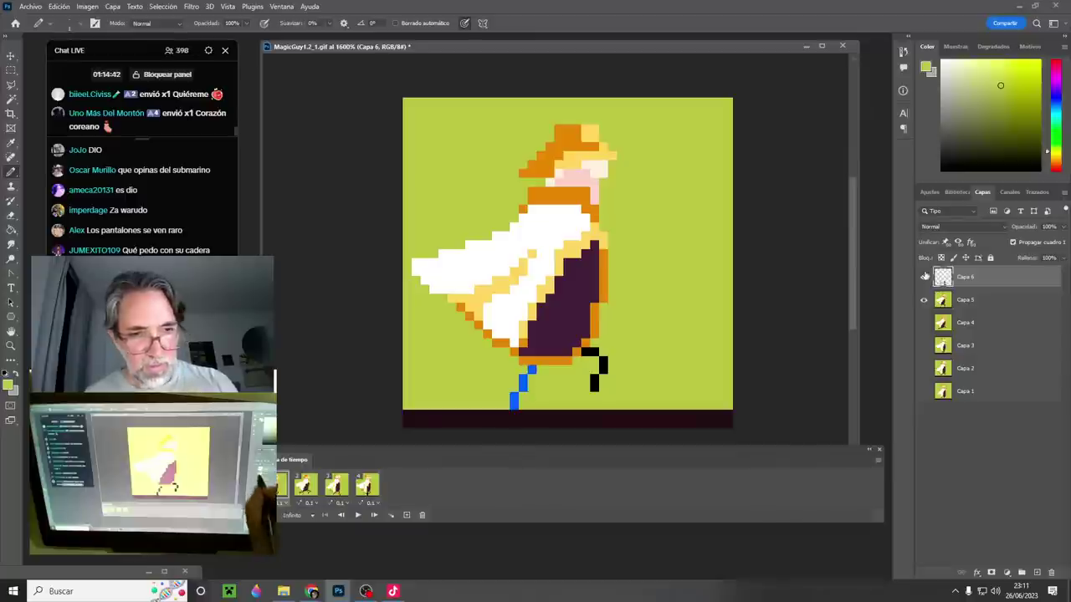
{"action": "key", "text": "ctrl+a"}
{"action": "key", "text": "Delete"}
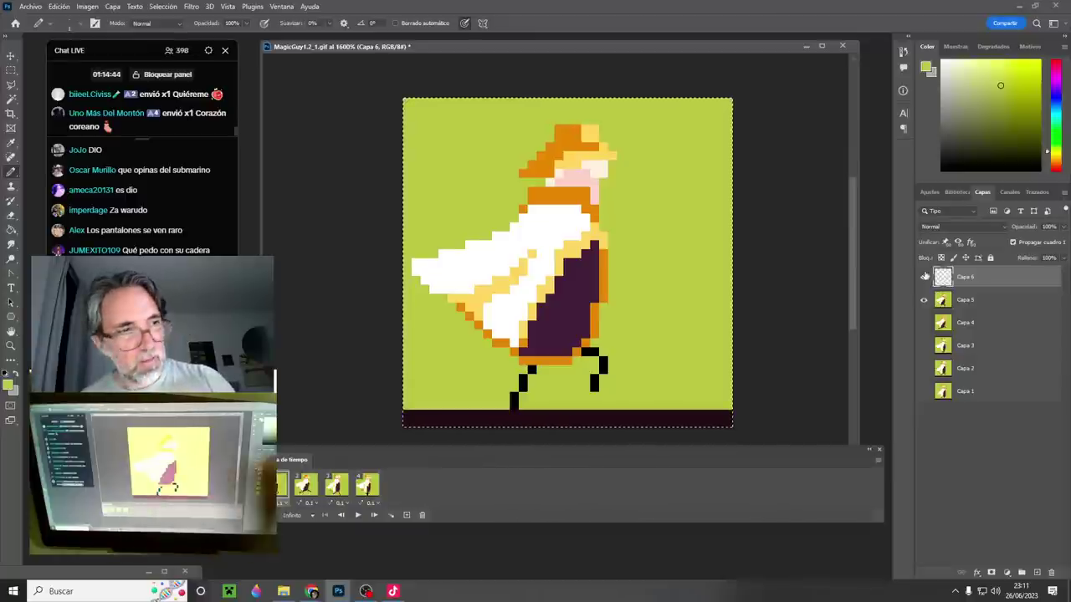
{"action": "left_click", "coordinate": [1039, 60]}
{"action": "left_click_drag", "start_coordinate": [1061, 71], "coordinate": [1056, 61]}
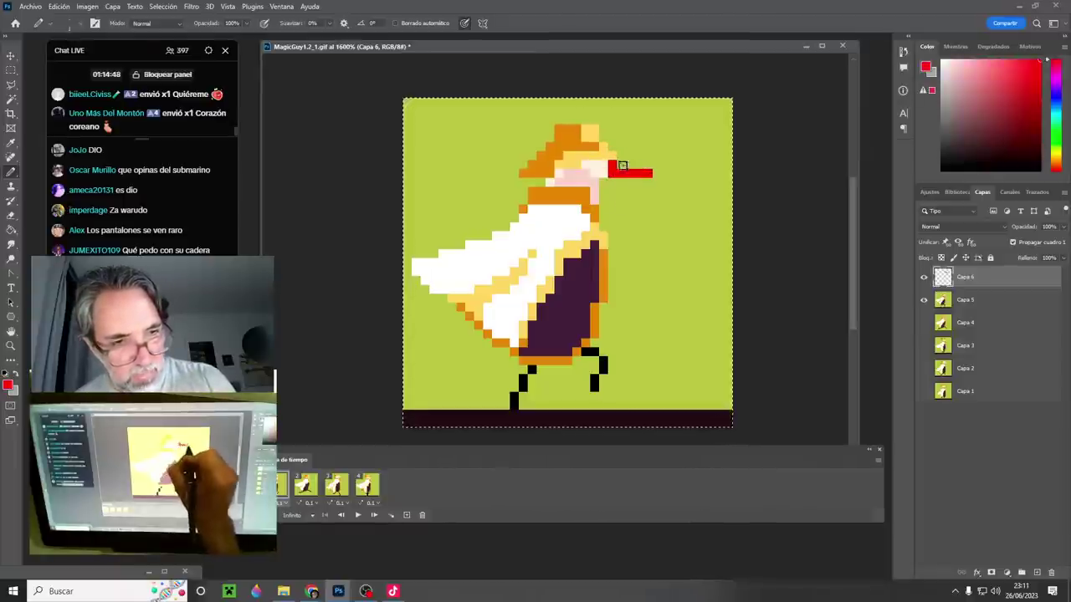
- Check the red face guide against frames 2 and 3, then add a red line at the back of frame 1's collar on Capa 6
{"action": "left_click", "coordinate": [304, 494]}
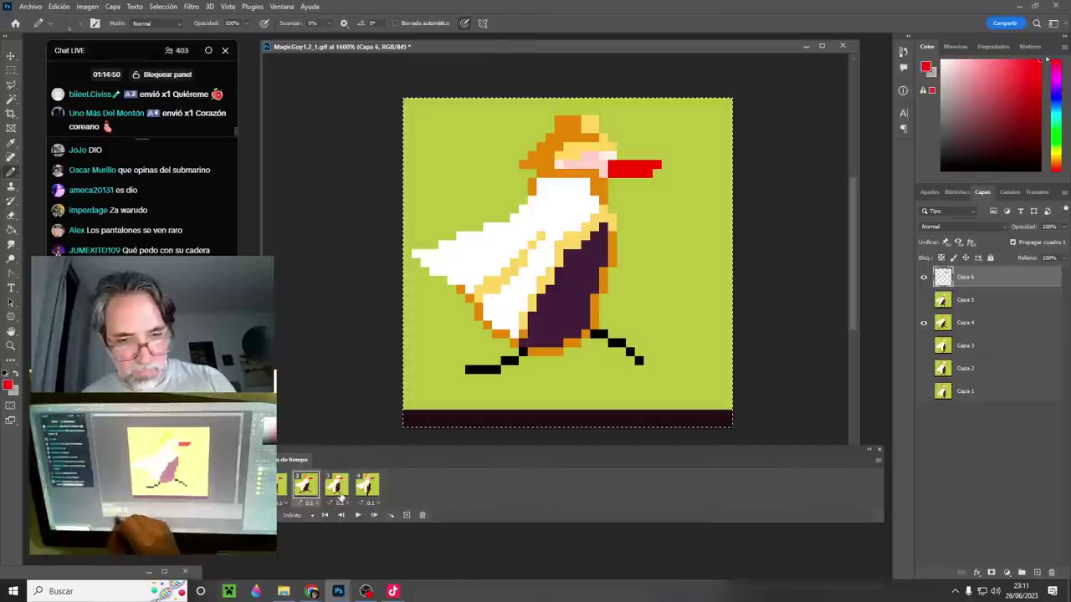
{"action": "left_click", "coordinate": [338, 495]}
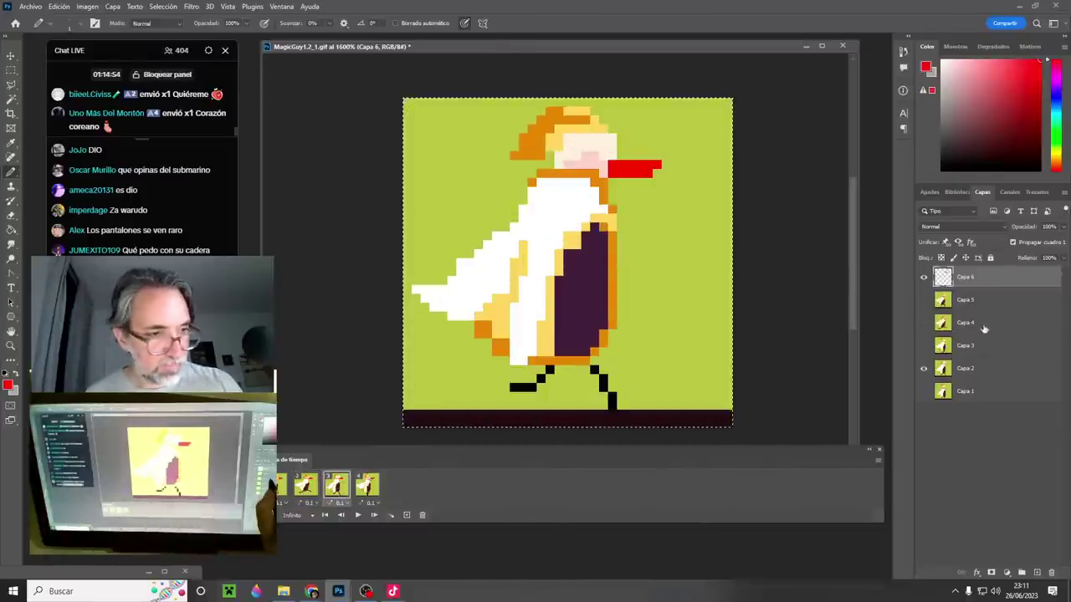
{"action": "left_click", "coordinate": [981, 369]}
{"action": "key", "text": "m"}
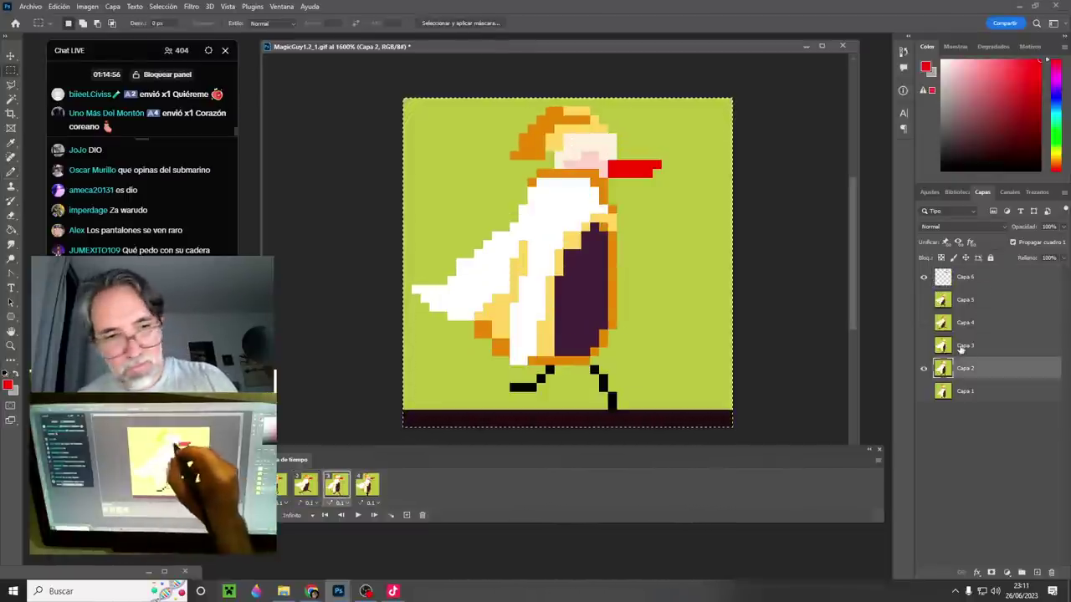
{"action": "key", "text": "space"}
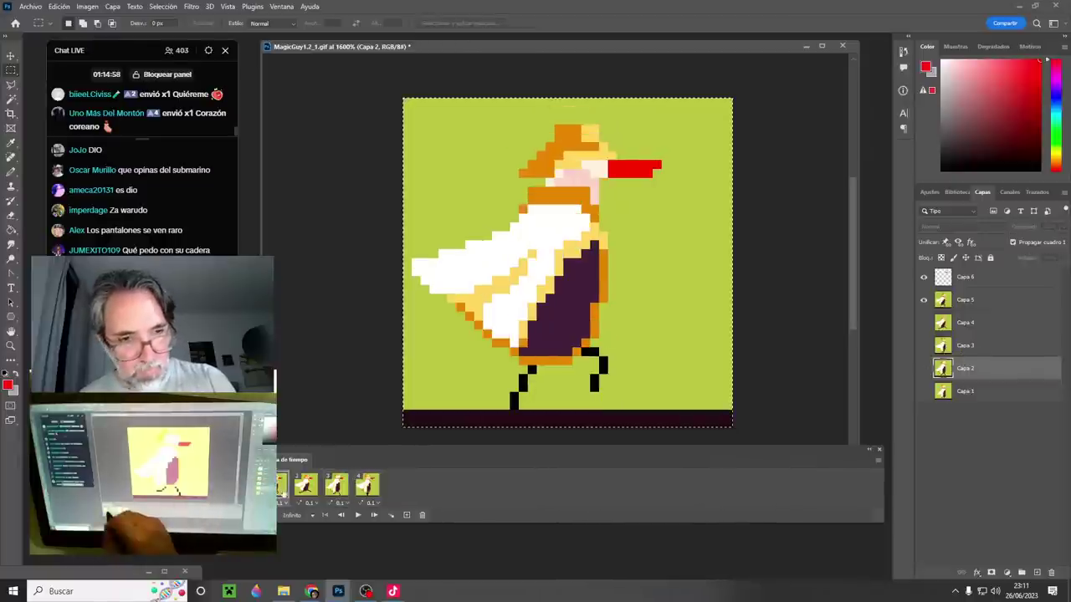
{"action": "key", "text": "b"}
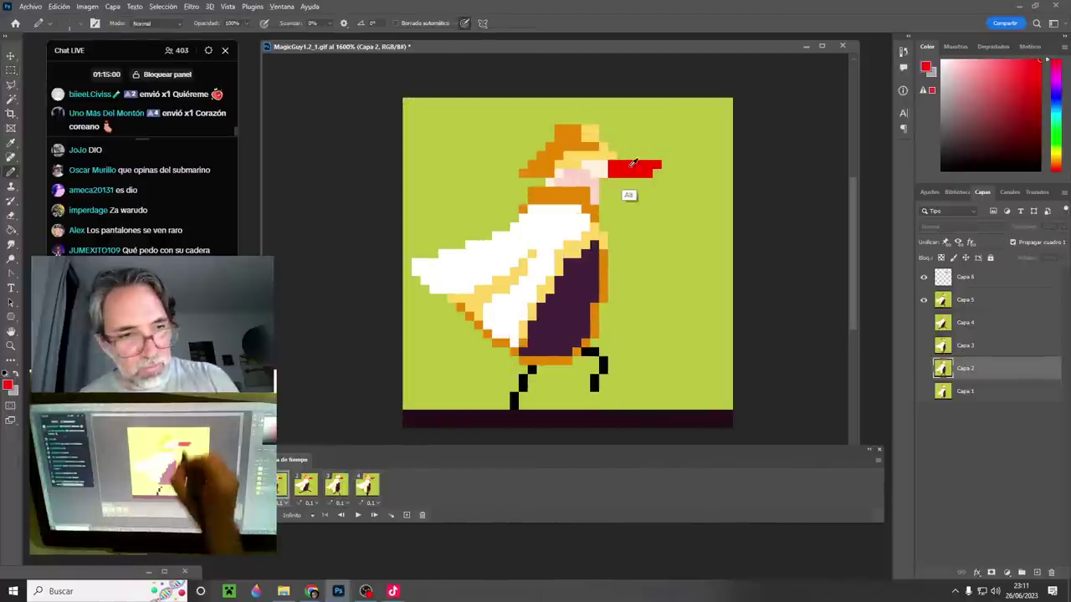
{"action": "left_click", "coordinate": [960, 267]}
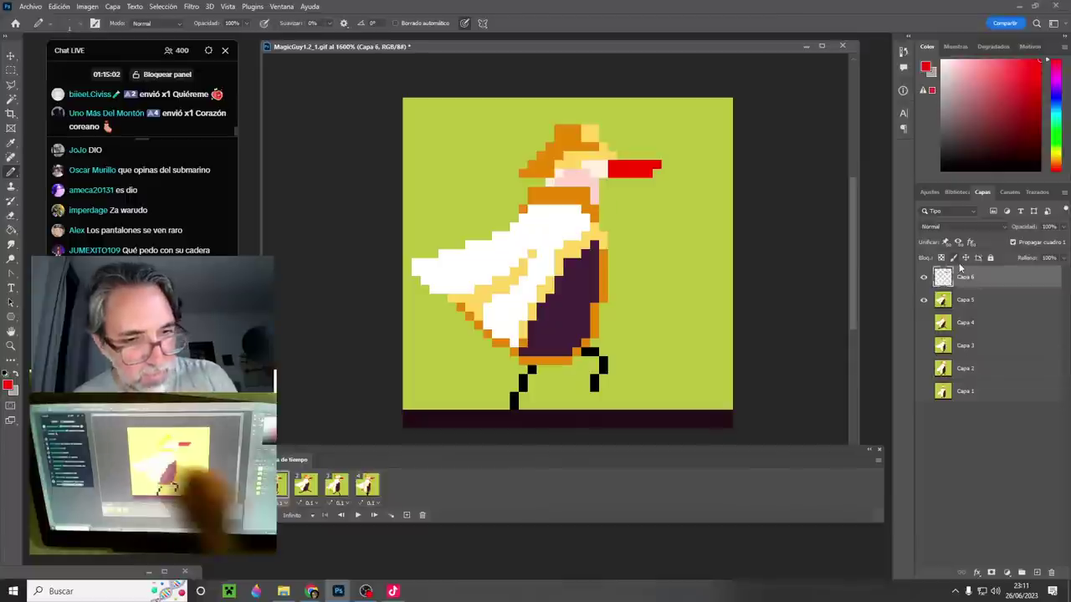
{"action": "left_click", "coordinate": [524, 191]}
{"action": "left_click", "coordinate": [475, 190], "text": "shift"}
- Lower the collar in frame 2 on layer Capa 4 with orange, extend the face in pink and cream, and trim the neck with green
{"action": "left_click", "coordinate": [305, 486]}
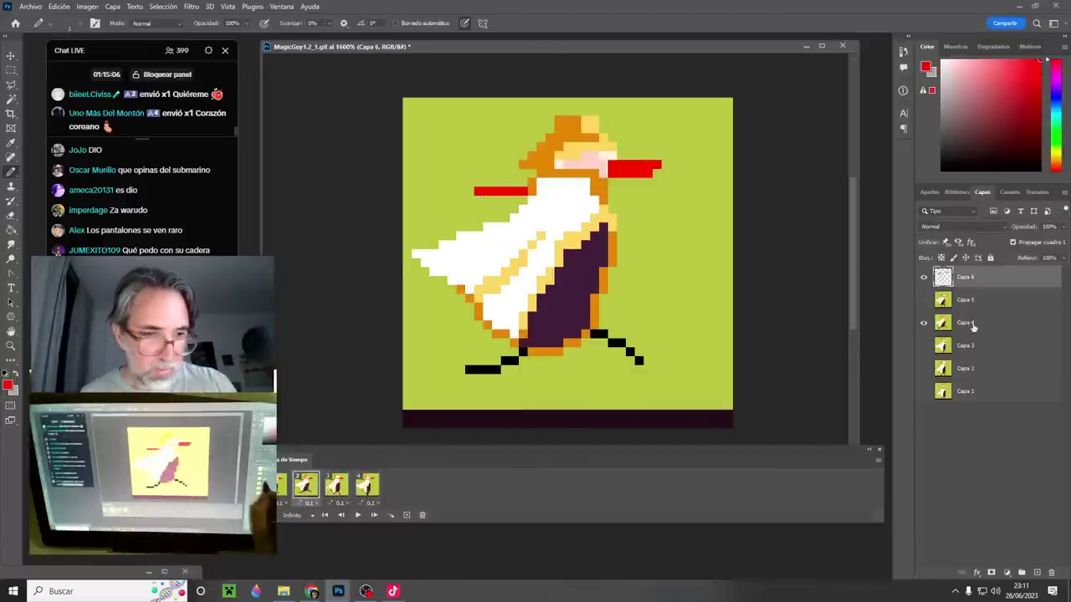
{"action": "left_click", "coordinate": [973, 326]}
{"action": "left_click", "coordinate": [535, 182], "text": "alt"}
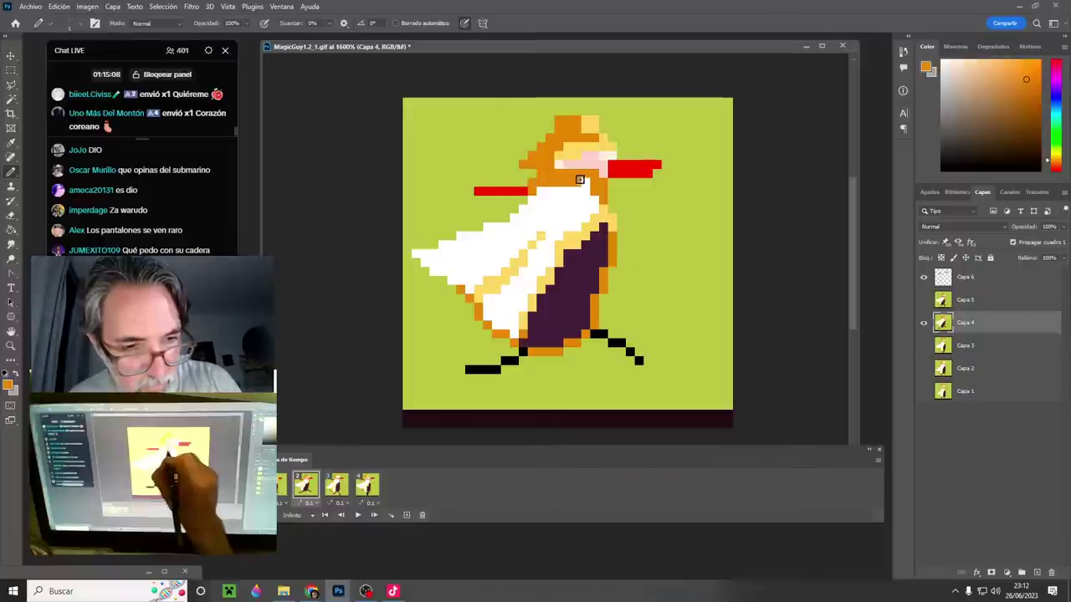
{"action": "left_click", "coordinate": [602, 168], "text": "alt"}
{"action": "left_click", "coordinate": [587, 173]}
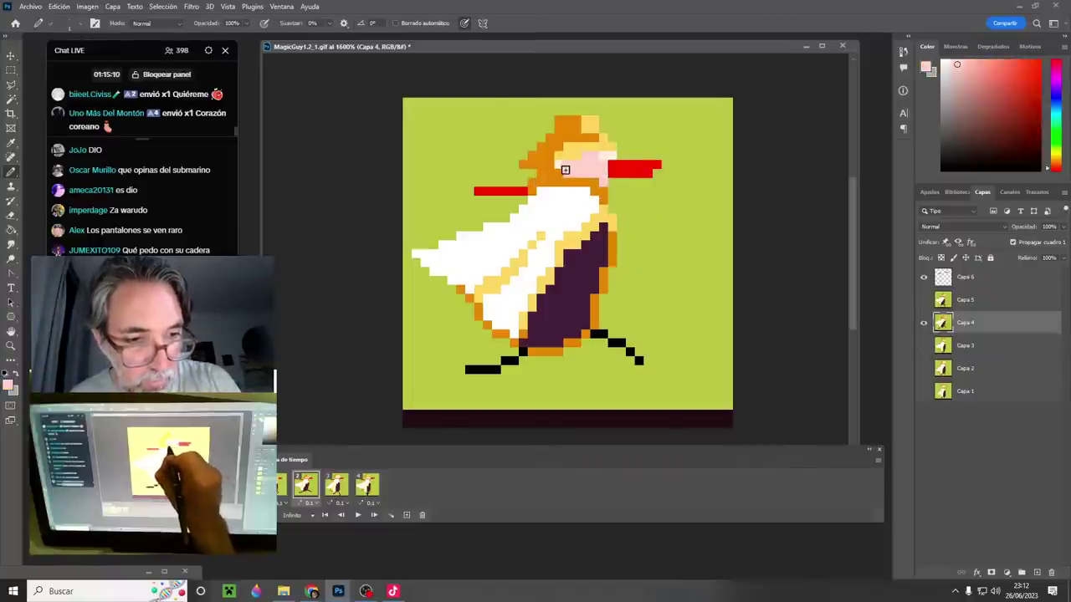
{"action": "left_click", "coordinate": [560, 166], "text": "alt"}
{"action": "left_click", "coordinate": [558, 172]}
{"action": "left_click", "coordinate": [532, 176], "text": "alt"}
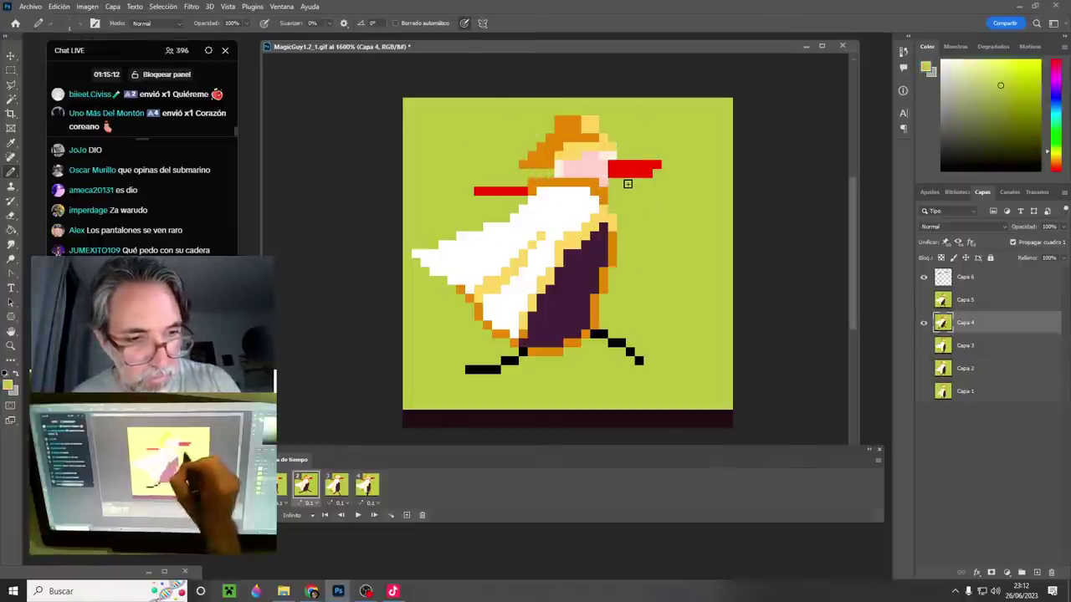
{"action": "left_click", "coordinate": [536, 174], "text": "alt"}
{"action": "left_click", "coordinate": [531, 184]}
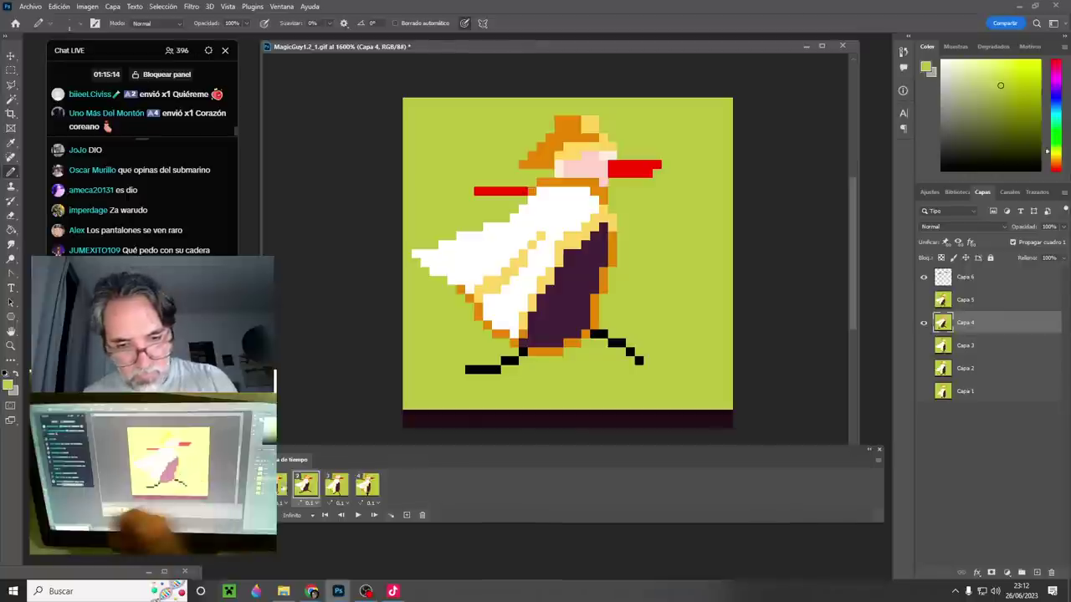
- Compare frames 1 to 3, then extend the back edge of frame 3's collar downward in orange on layer Capa 2
{"action": "left_click", "coordinate": [279, 486]}
{"action": "left_click", "coordinate": [302, 490]}
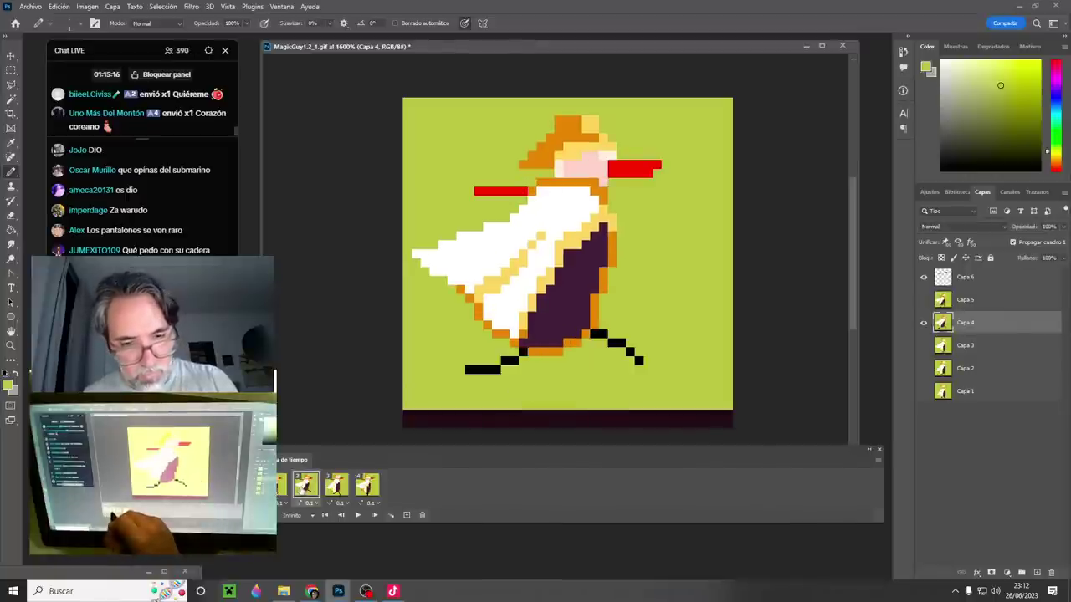
{"action": "left_click", "coordinate": [279, 489]}
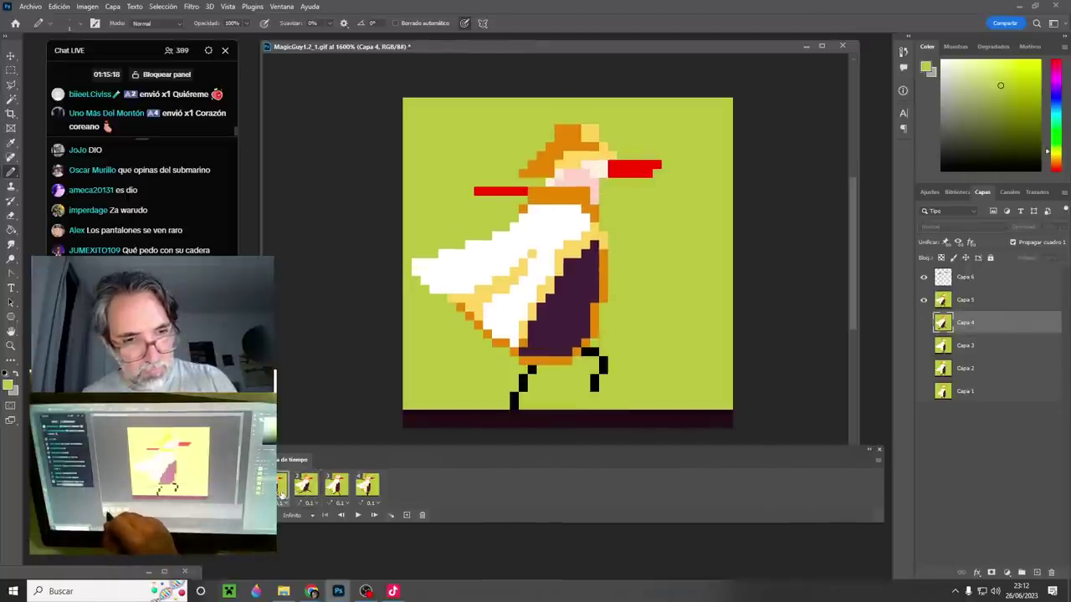
{"action": "left_click", "coordinate": [305, 485]}
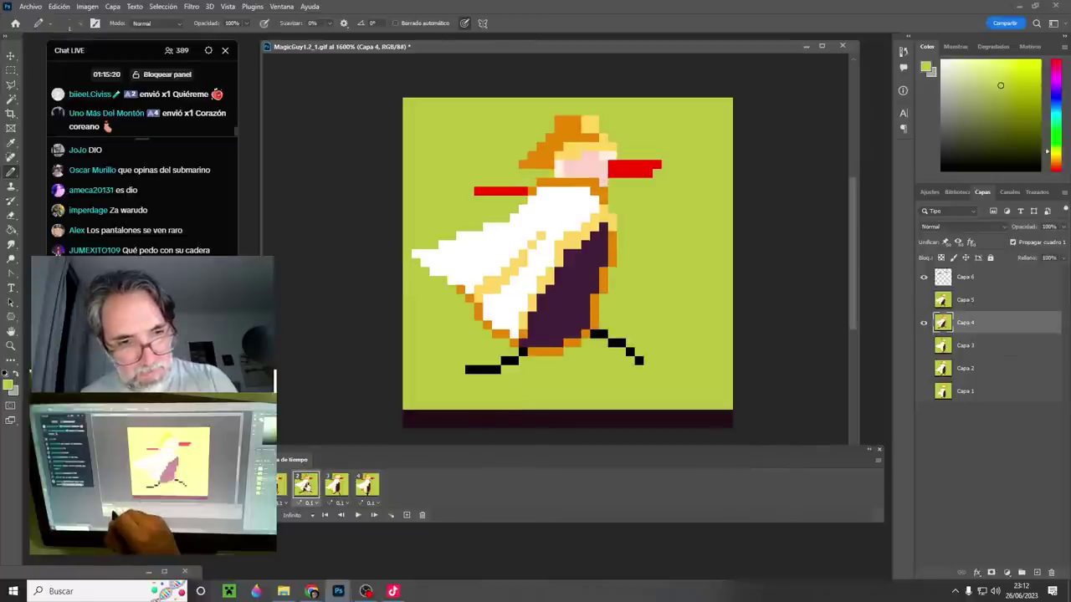
{"action": "left_click", "coordinate": [336, 493]}
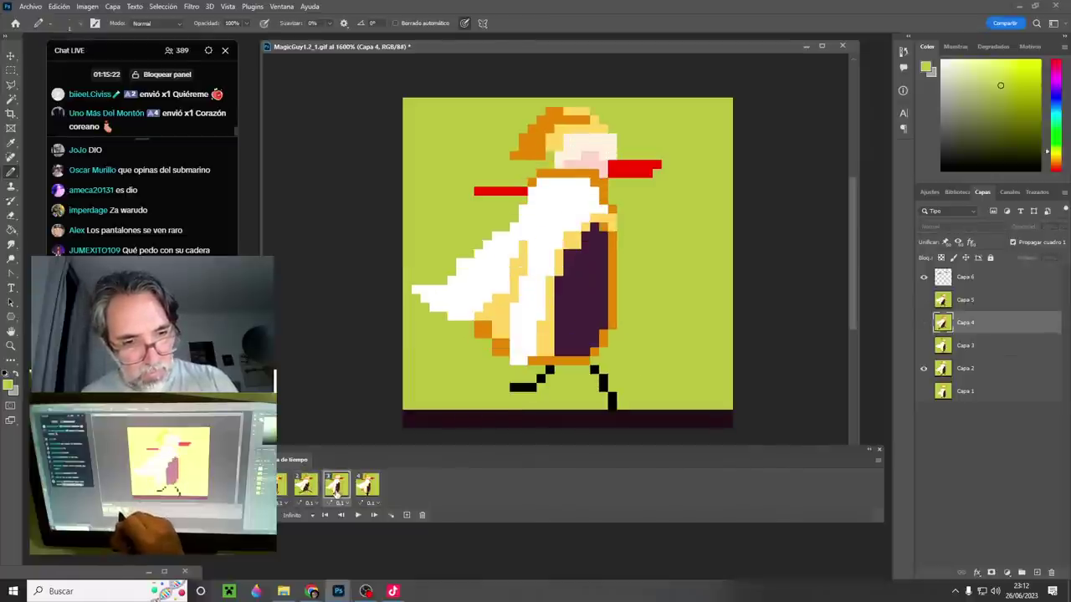
{"action": "left_click", "coordinate": [531, 173], "text": "alt"}
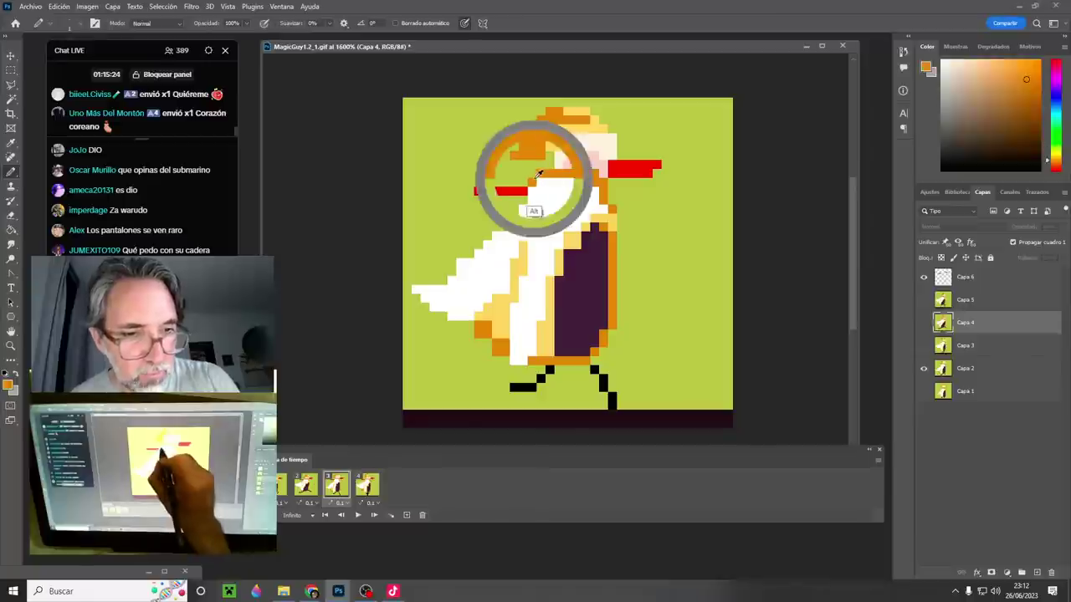
{"action": "left_click", "coordinate": [540, 189]}
{"action": "key", "text": "Return"}
{"action": "left_click", "coordinate": [983, 367]}
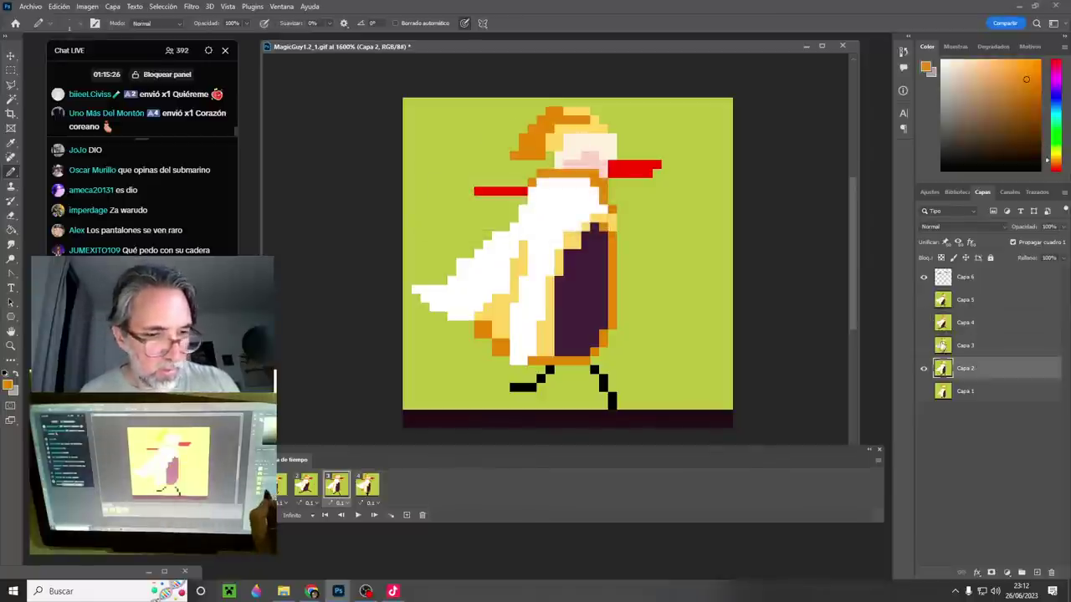
{"action": "left_click", "coordinate": [529, 201]}
{"action": "left_click_drag", "start_coordinate": [529, 201], "coordinate": [534, 190]}
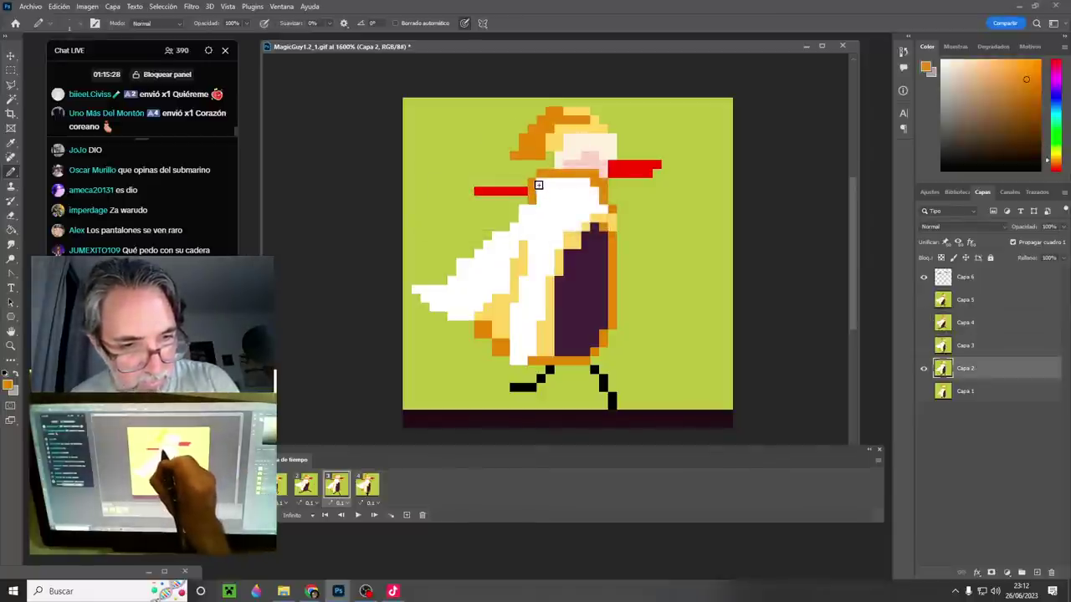
- Lower frame 3's collar by covering its old top row with background green and thickening the band below in orange
{"action": "left_click", "coordinate": [522, 179], "text": "alt"}
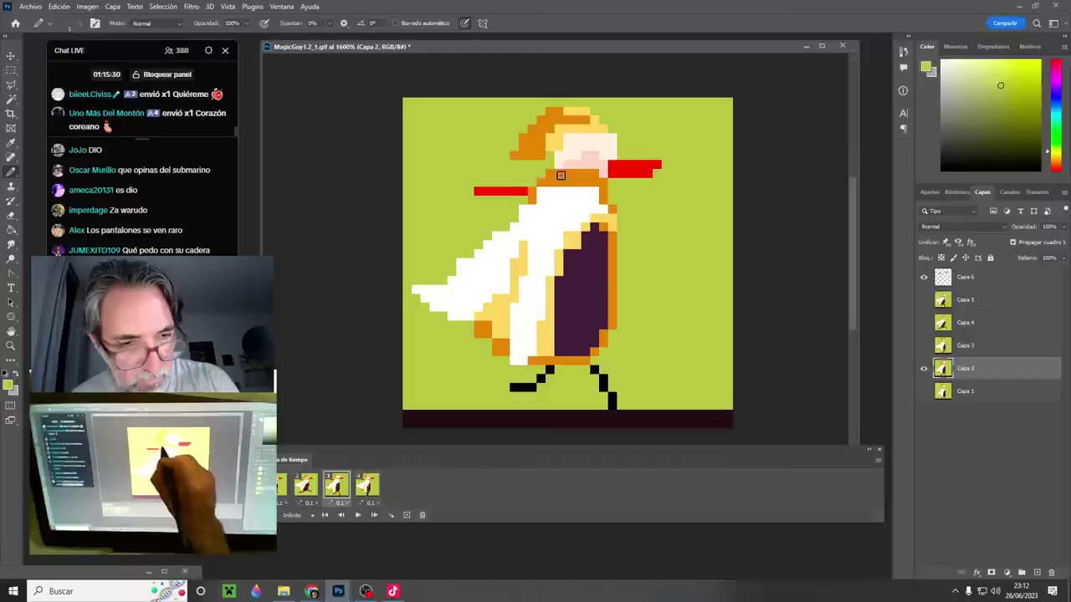
{"action": "left_click", "coordinate": [538, 189], "text": "alt"}
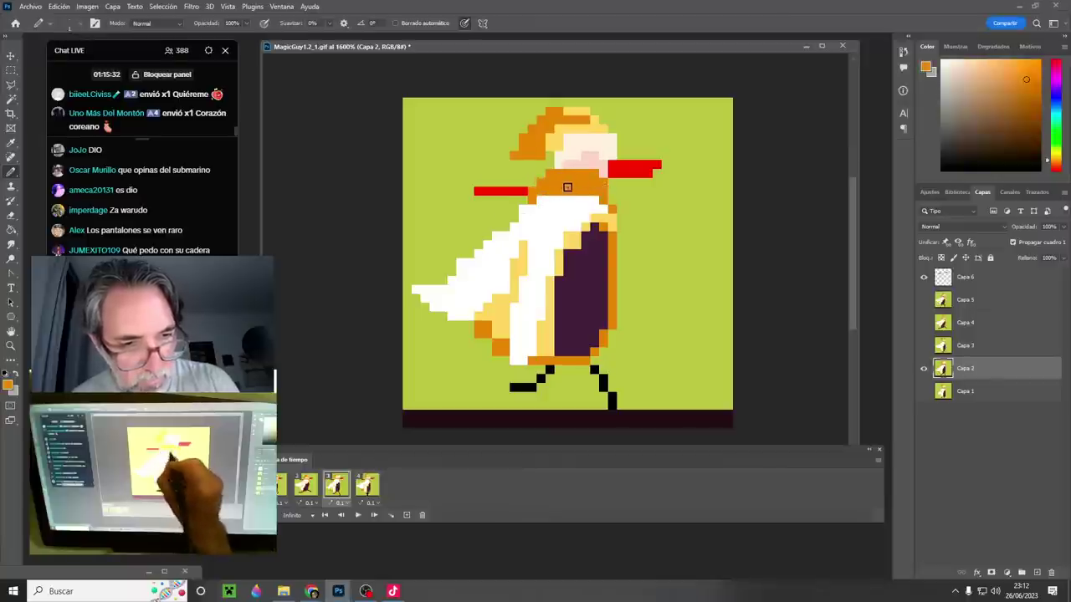
{"action": "key", "text": "ctrl+z"}
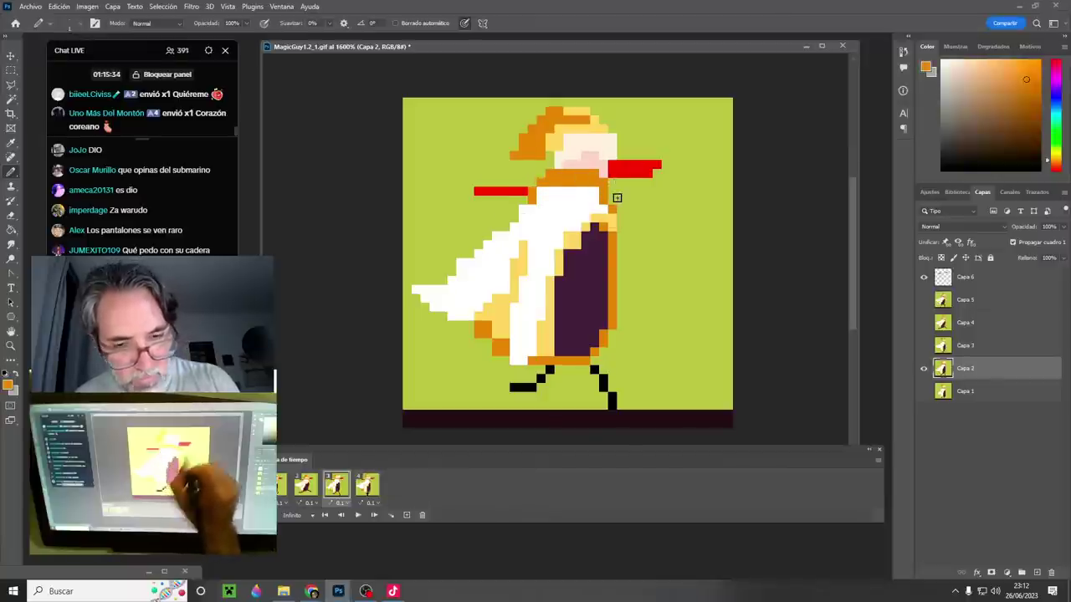
{"action": "left_click", "coordinate": [542, 175], "text": "alt"}
{"action": "left_click", "coordinate": [601, 197], "text": "alt"}
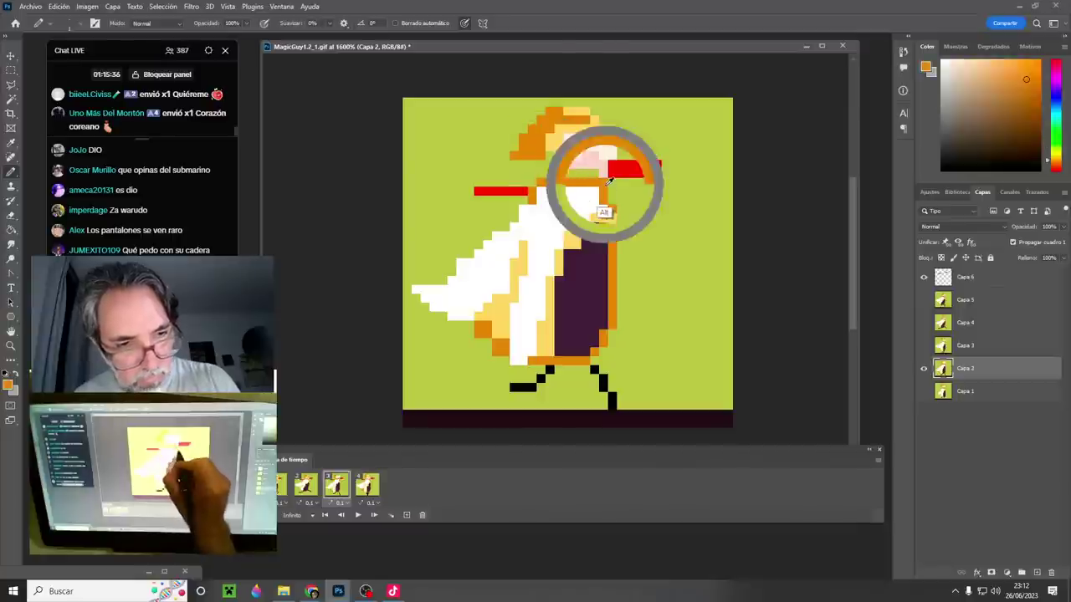
{"action": "left_click", "coordinate": [543, 191], "text": "shift"}
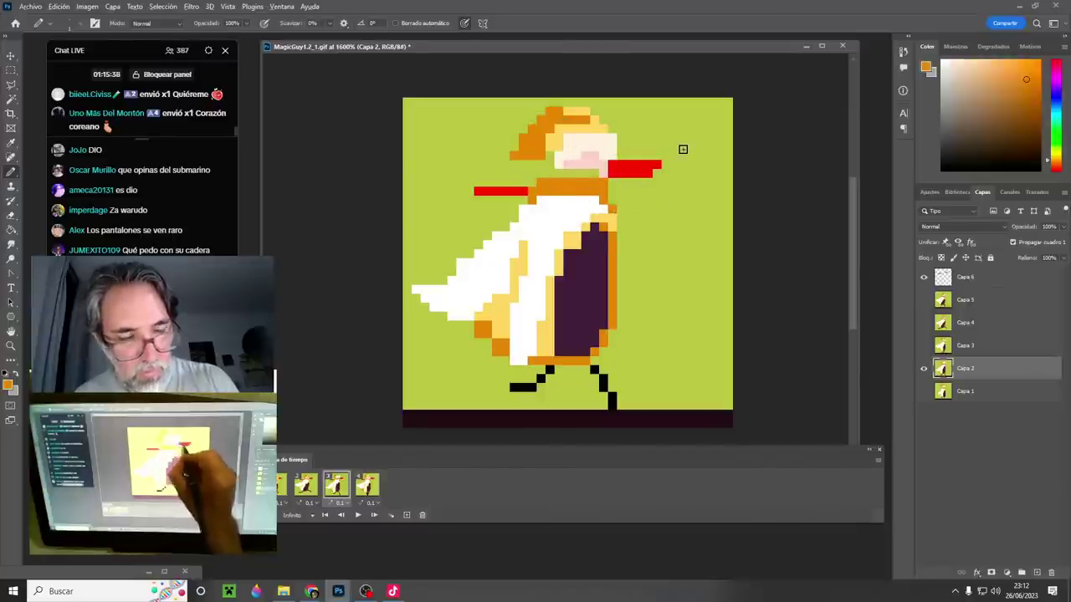
- Lower frame 3's face to meet the collar using pink and cream, and paint background green between hat and face
{"action": "left_click", "coordinate": [595, 172], "text": "alt"}
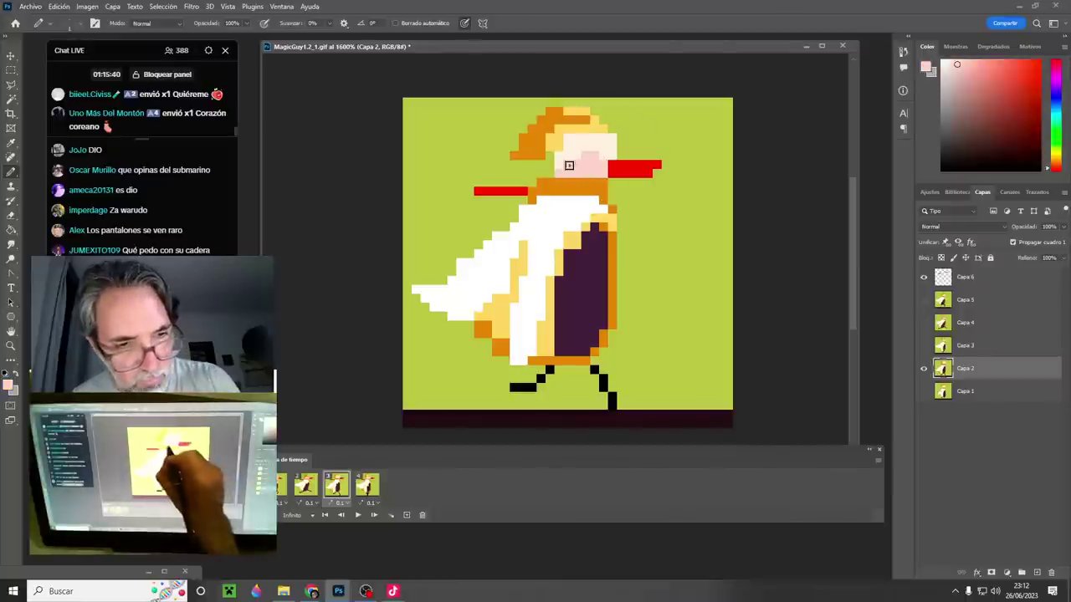
{"action": "left_click", "coordinate": [605, 153], "text": "alt"}
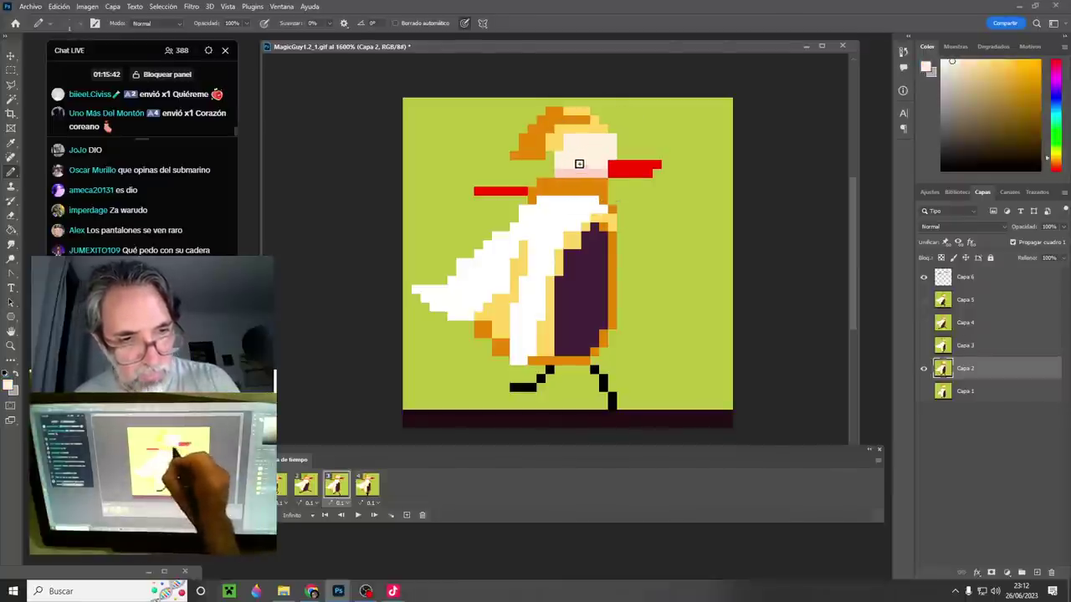
{"action": "left_click", "coordinate": [630, 141], "text": "alt"}
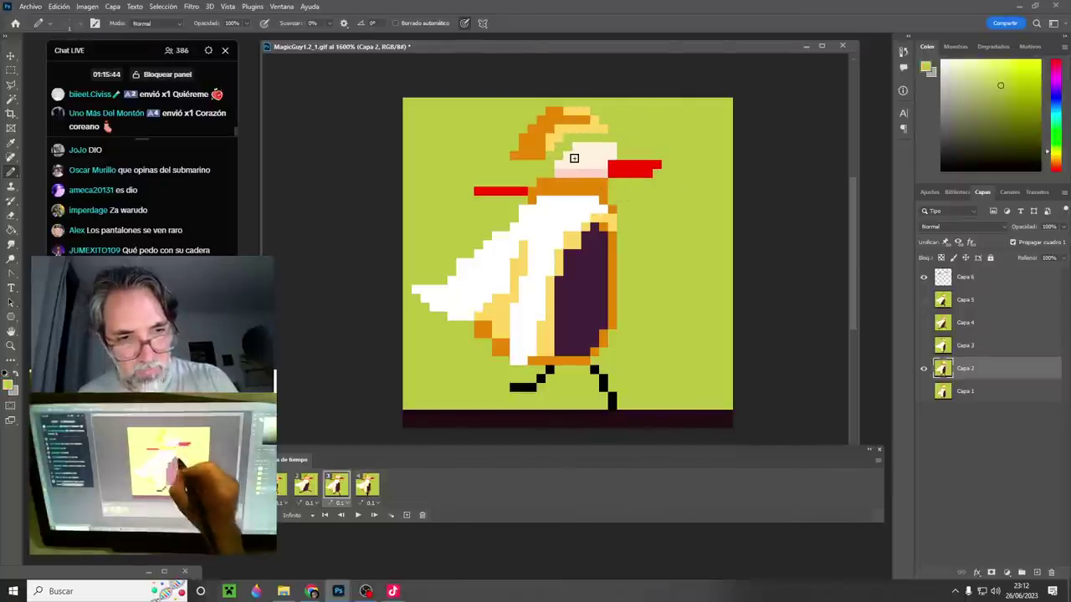
{"action": "left_click", "coordinate": [581, 157], "text": "alt"}
- Review frames 2 to 4, hide guide layer Capa 6, and play the animation without the red guides
{"action": "left_click", "coordinate": [305, 485]}
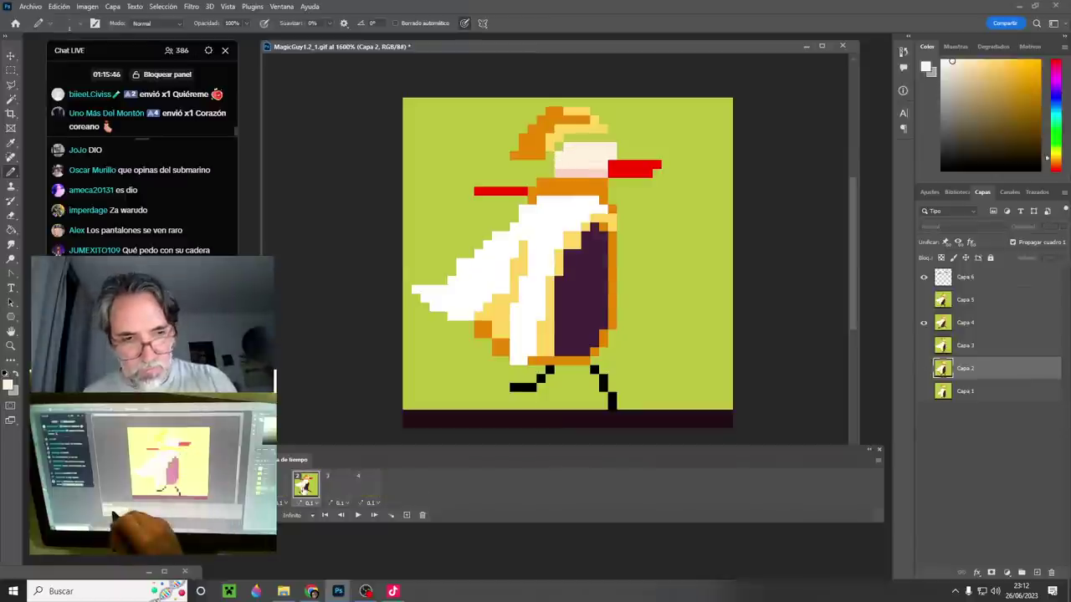
{"action": "left_click", "coordinate": [336, 485]}
{"action": "left_click", "coordinate": [367, 487]}
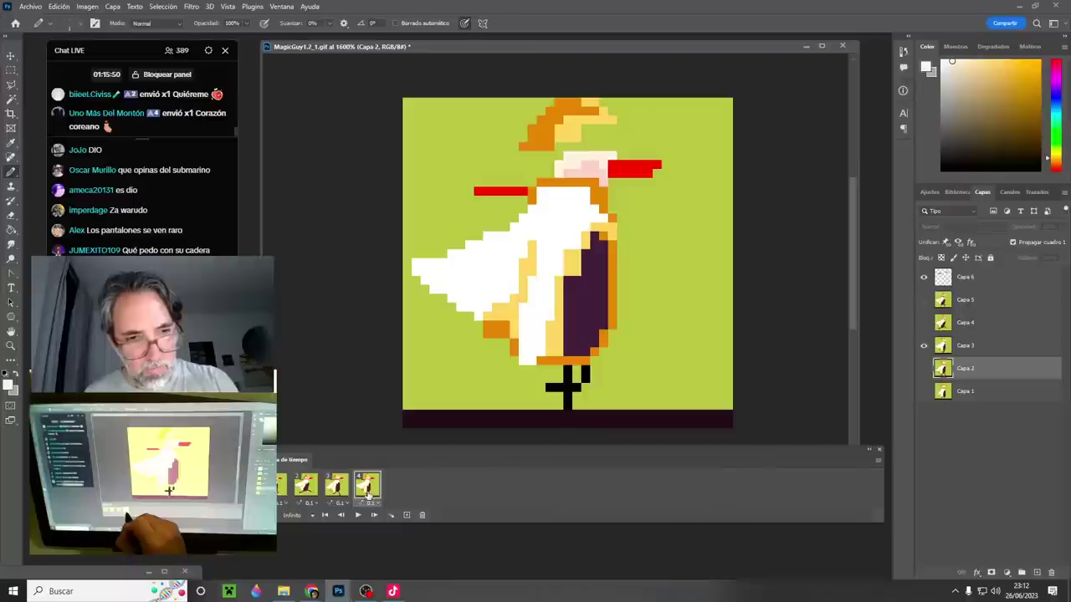
{"action": "left_click", "coordinate": [356, 515]}
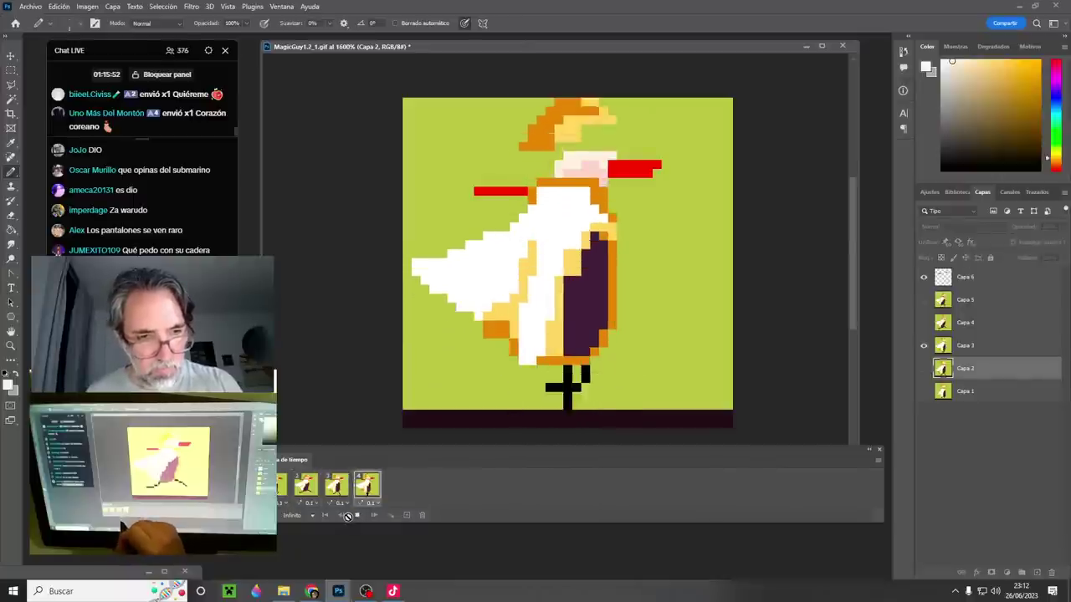
{"action": "left_click", "coordinate": [356, 515]}
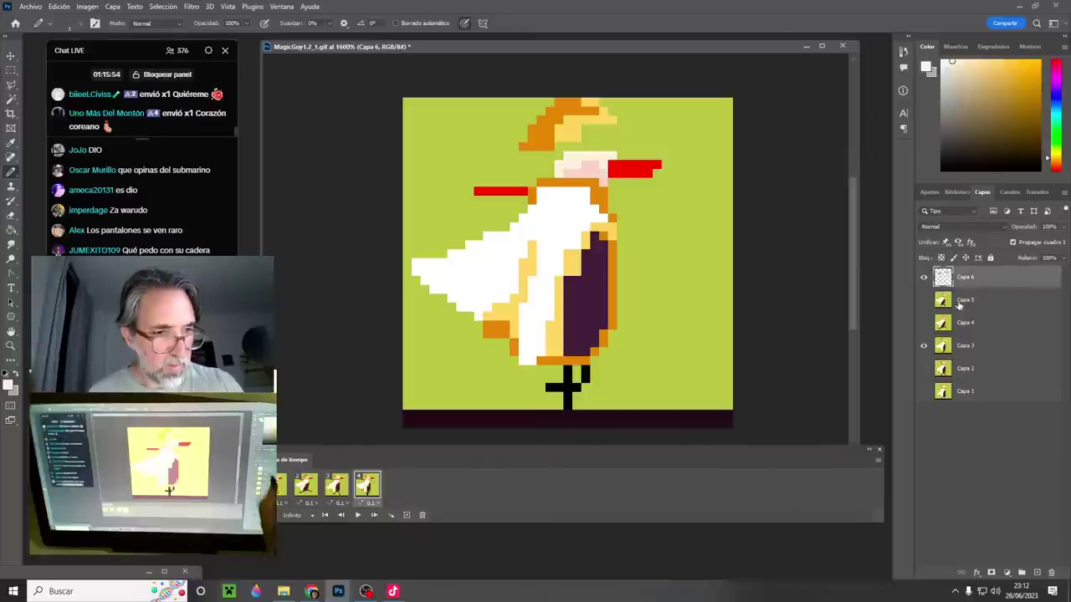
{"action": "key", "text": "space"}
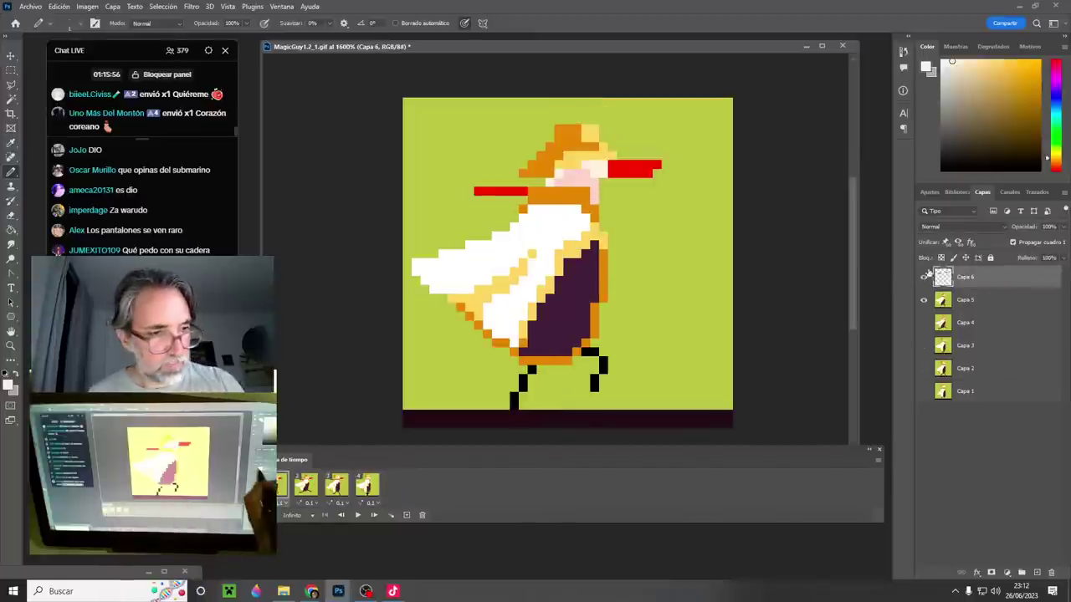
{"action": "key", "text": "space"}
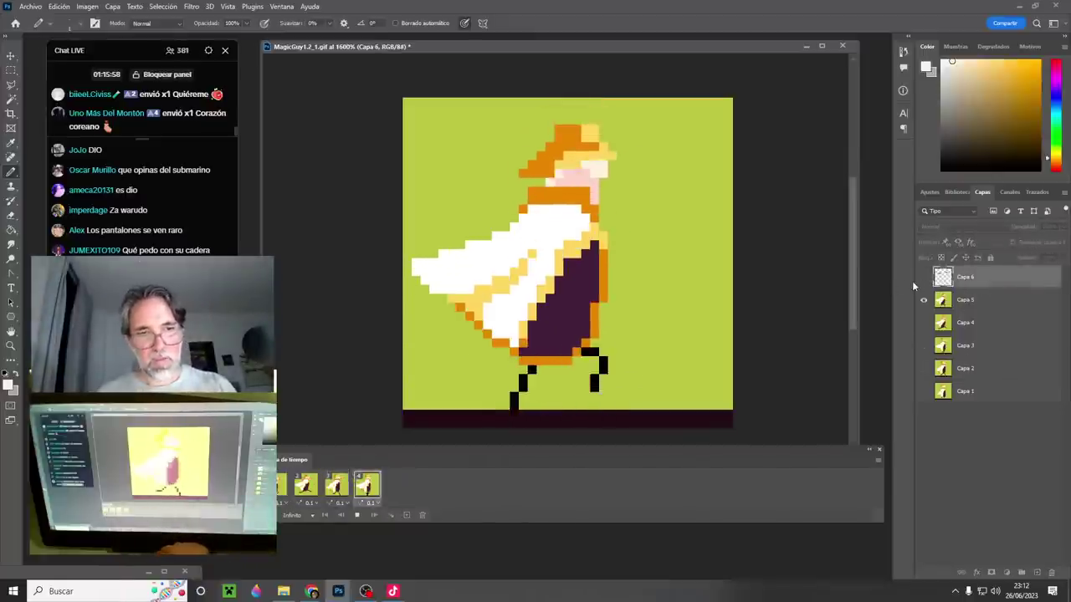
{"action": "key", "text": "space"}
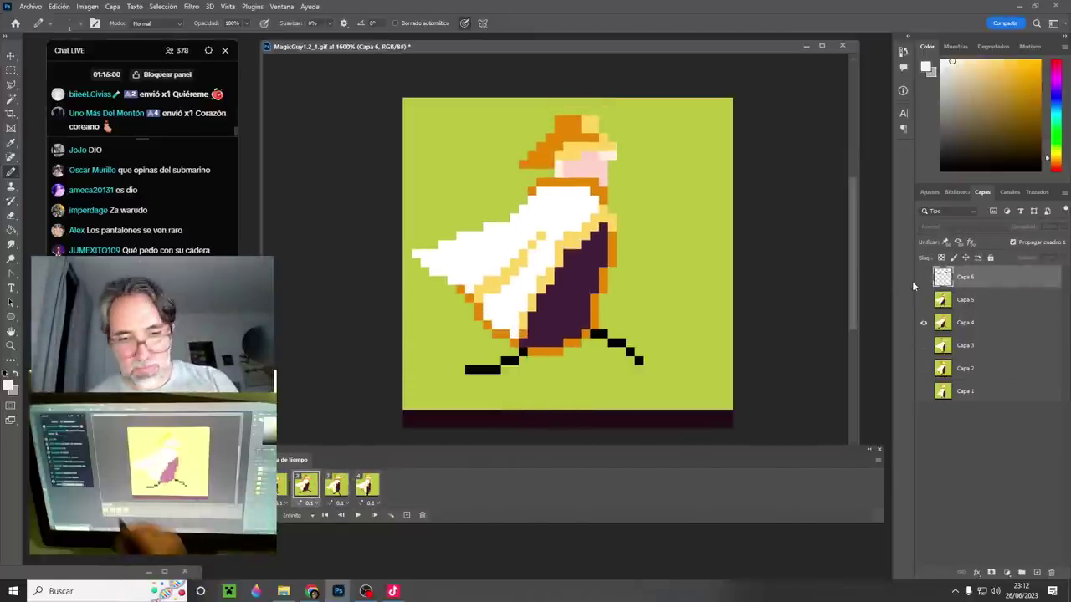
- Repaint the upper face with cream in frame 1 on Capa 5 and in frame 2 on Capa 4
{"action": "left_click", "coordinate": [277, 497]}
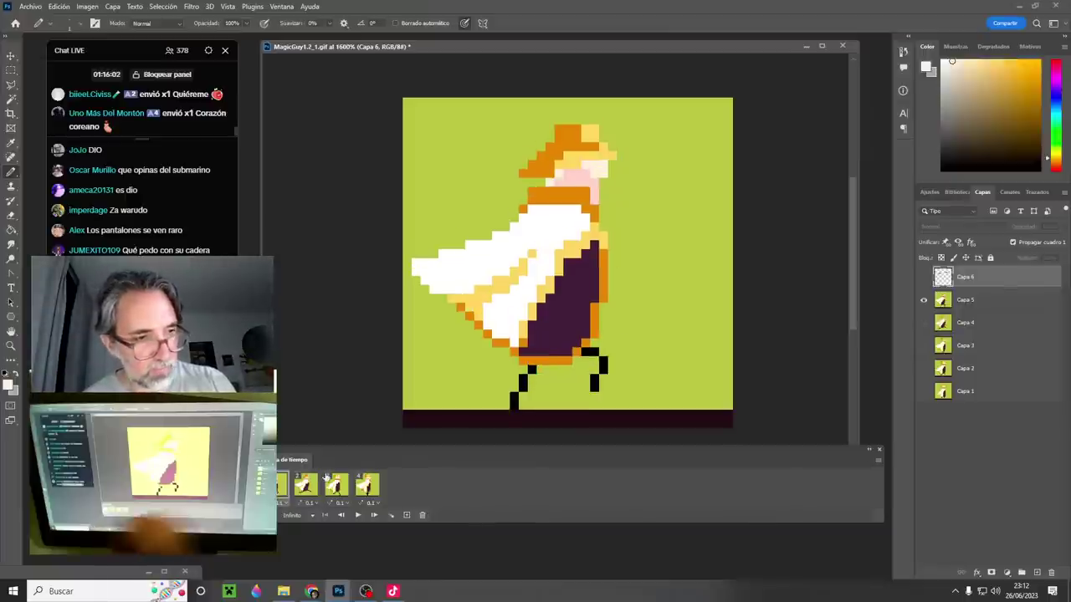
{"action": "left_click", "coordinate": [948, 300]}
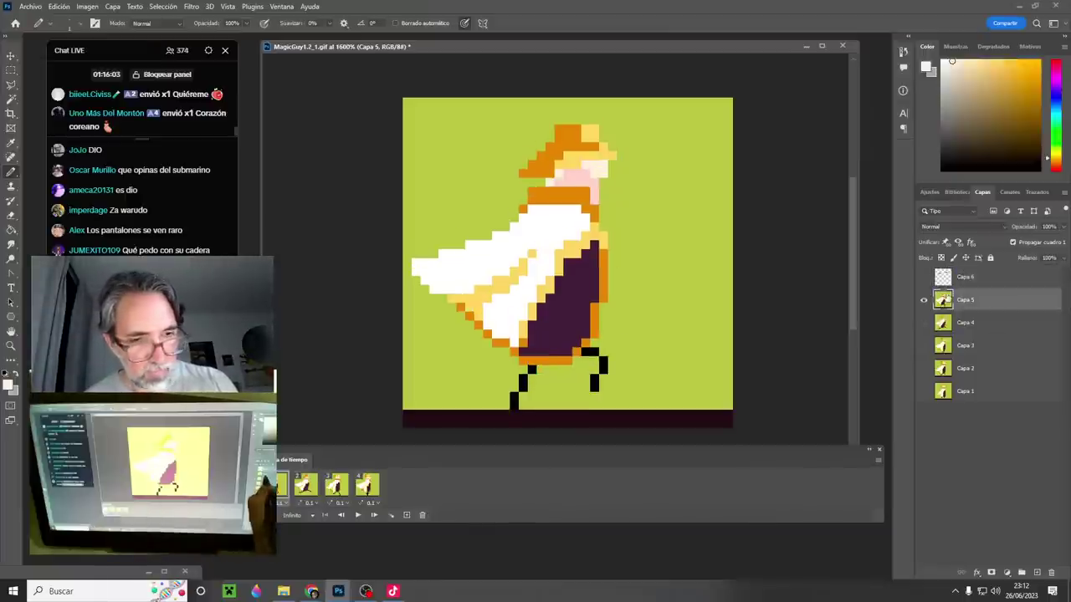
{"action": "left_click", "coordinate": [599, 184]}
{"action": "left_click", "coordinate": [304, 489]}
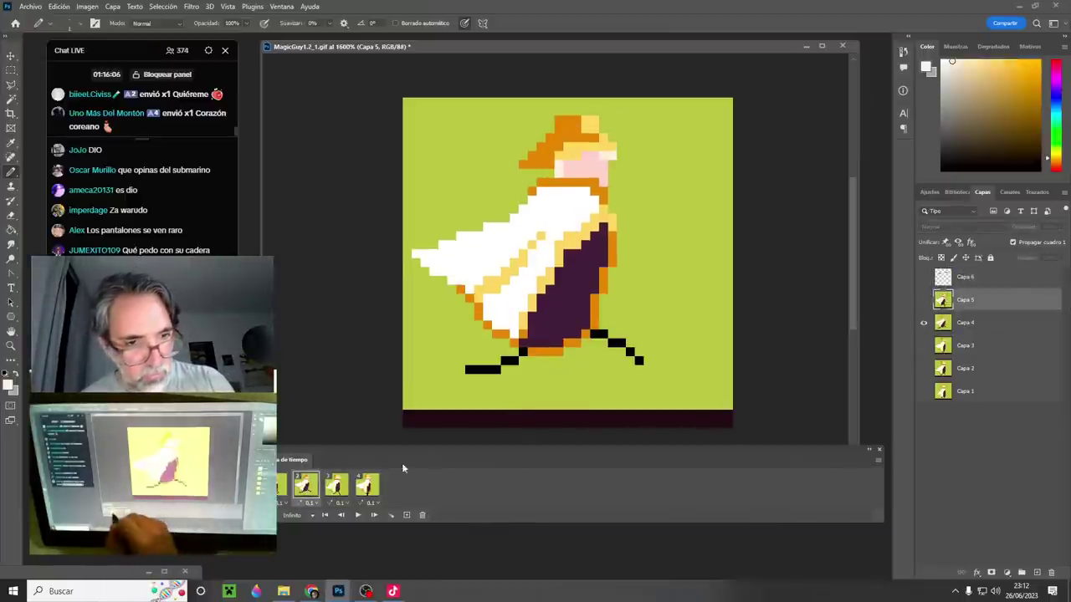
{"action": "left_click", "coordinate": [947, 323]}
{"action": "left_click", "coordinate": [581, 161]}
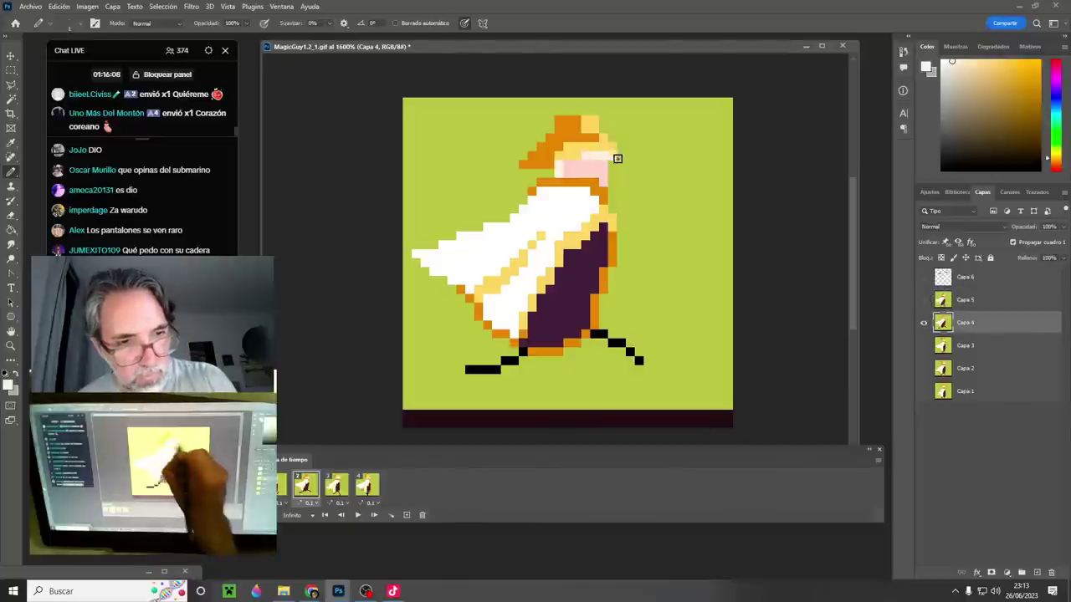
- Match frame 3's face on Capa 2 to the other frames with cream at the back, a pink cheek and a green-trimmed front
{"action": "key", "text": "period"}
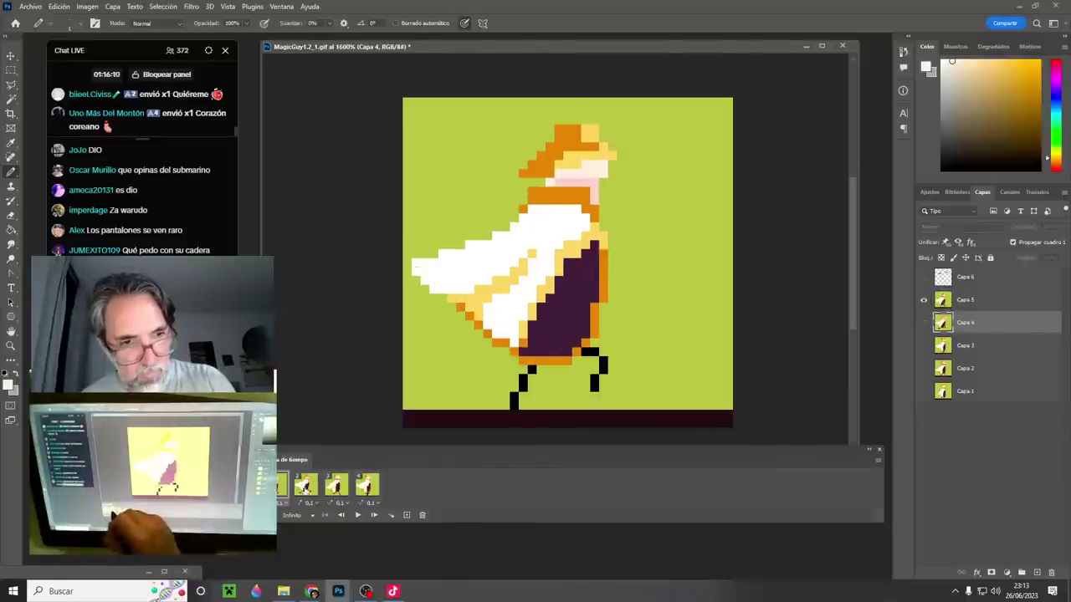
{"action": "key", "text": "comma"}
{"action": "key", "text": "period"}
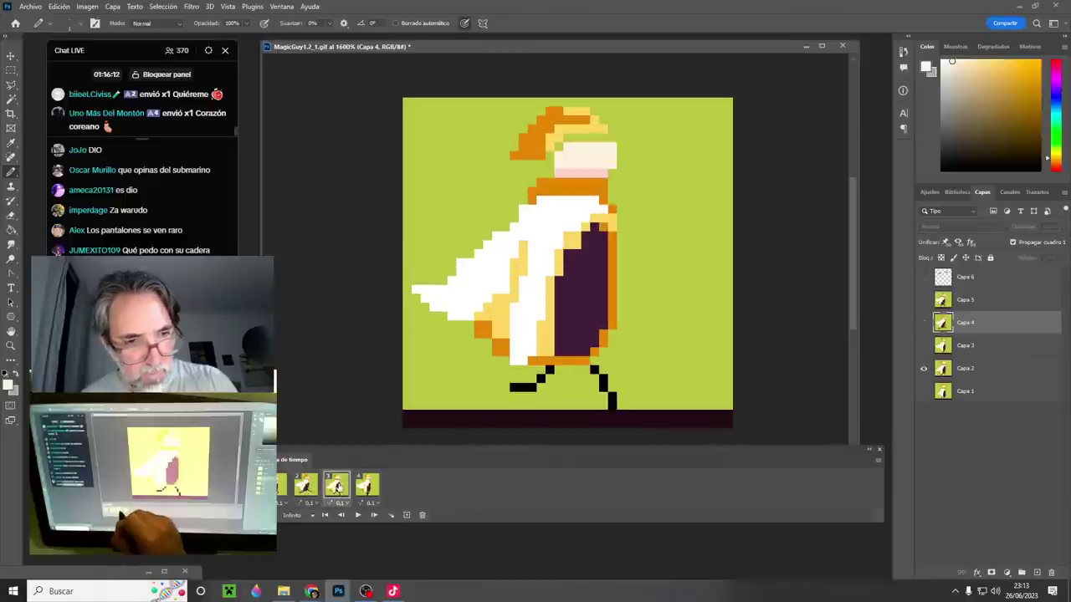
{"action": "left_click", "coordinate": [574, 159], "text": "alt"}
{"action": "left_click", "coordinate": [563, 174]}
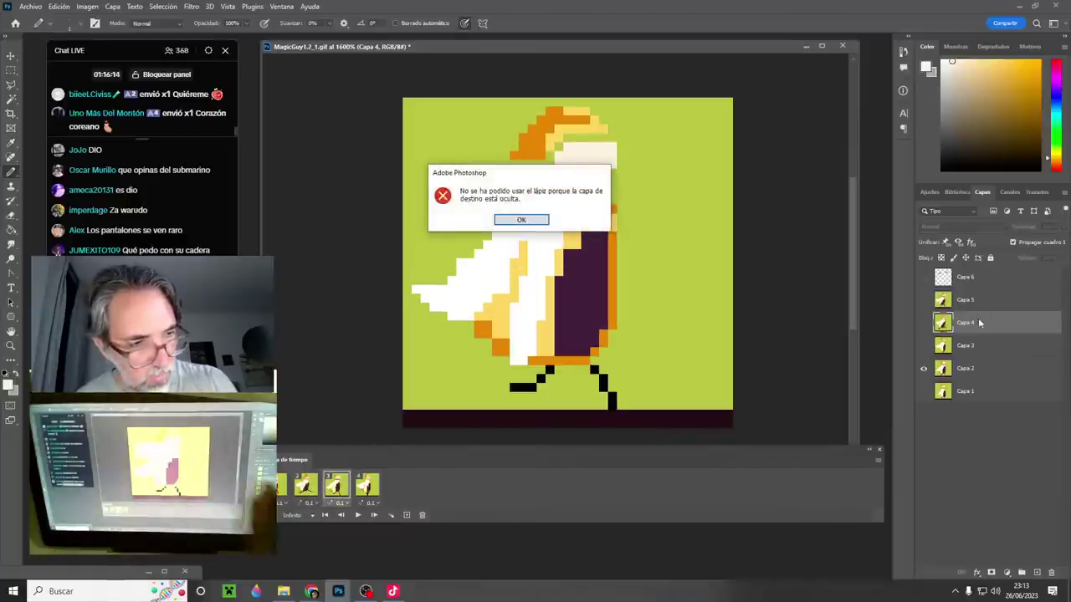
{"action": "key", "text": "Return"}
{"action": "left_click", "coordinate": [970, 371]}
{"action": "left_click", "coordinate": [567, 163], "text": "alt"}
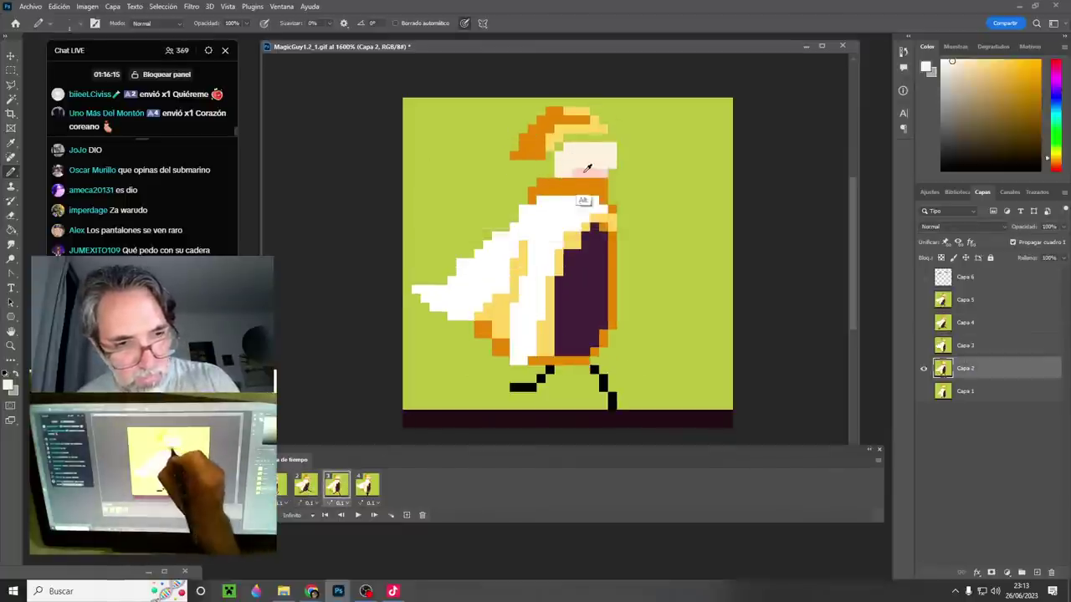
{"action": "left_click", "coordinate": [614, 164], "text": "alt"}
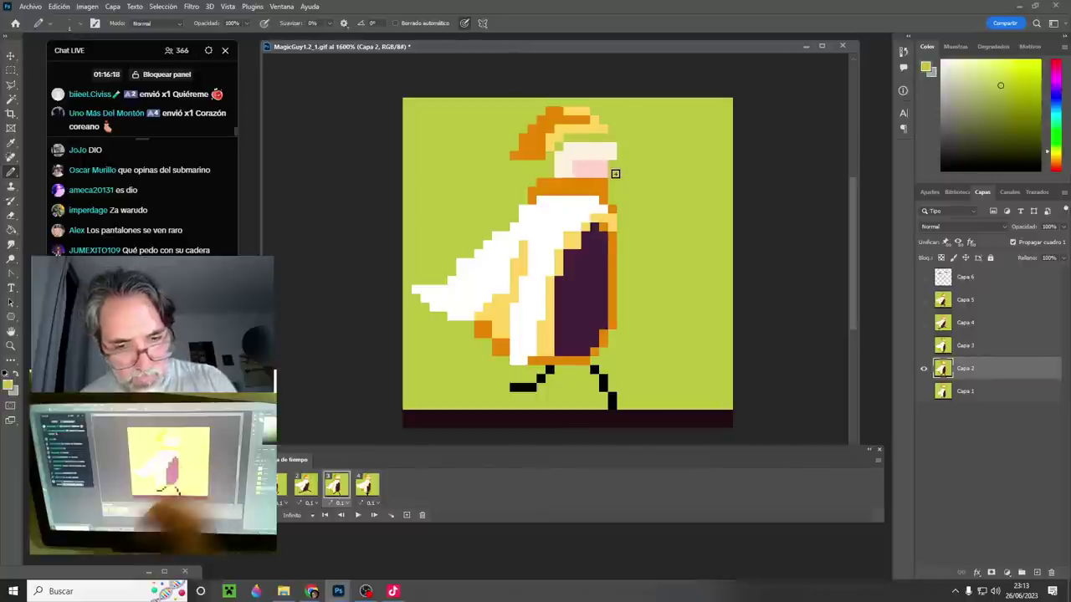
- Paint a cream band across frame 4's upper face on Capa 3 and compare it with frame 1
{"action": "left_click", "coordinate": [366, 485]}
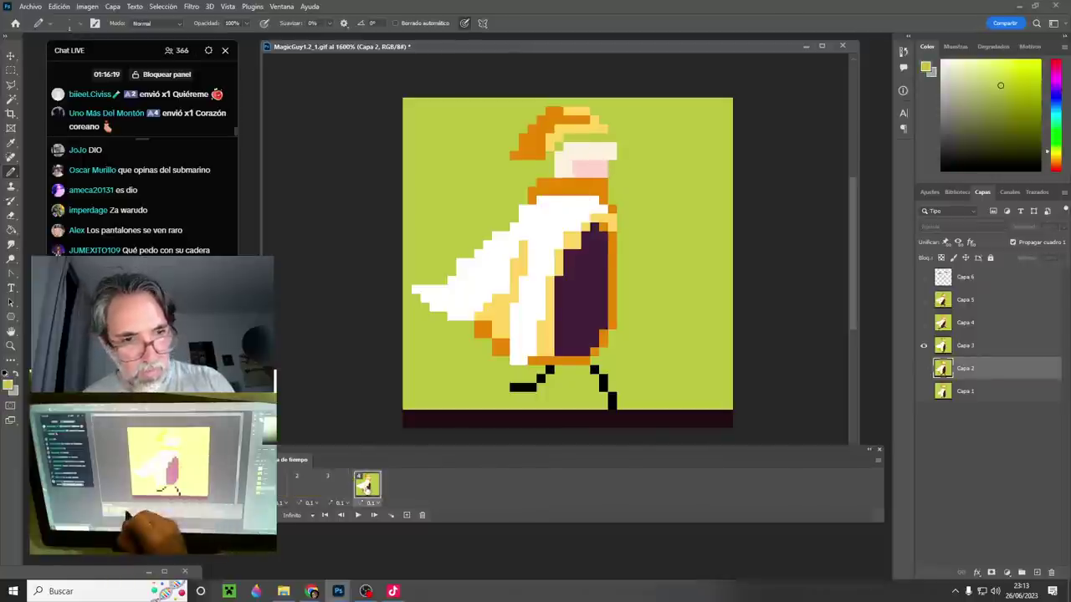
{"action": "left_click", "coordinate": [966, 348]}
{"action": "left_click", "coordinate": [584, 161], "text": "alt"}
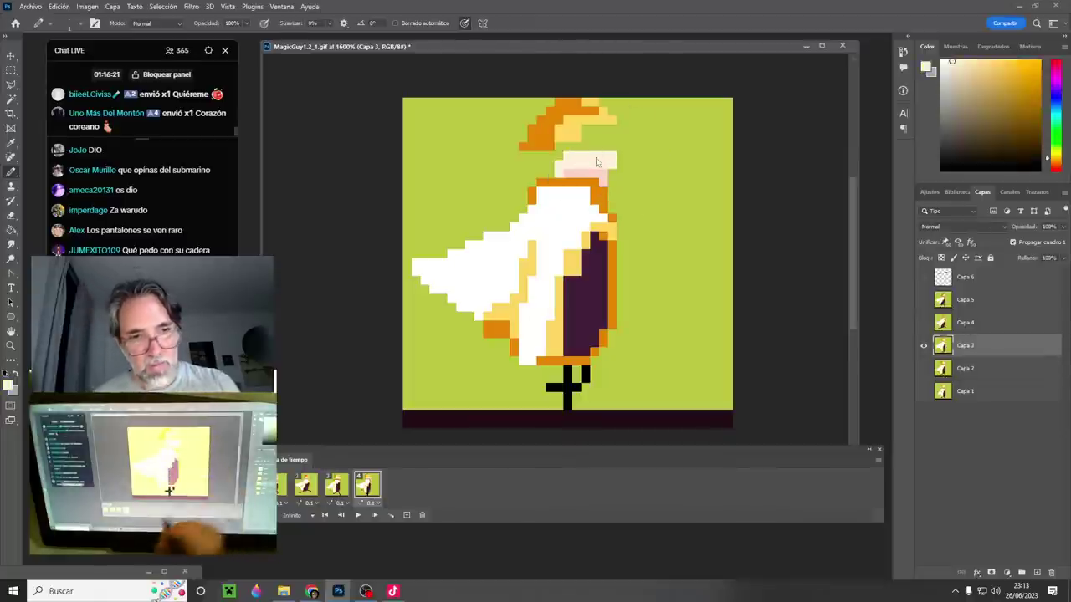
{"action": "left_click", "coordinate": [281, 487]}
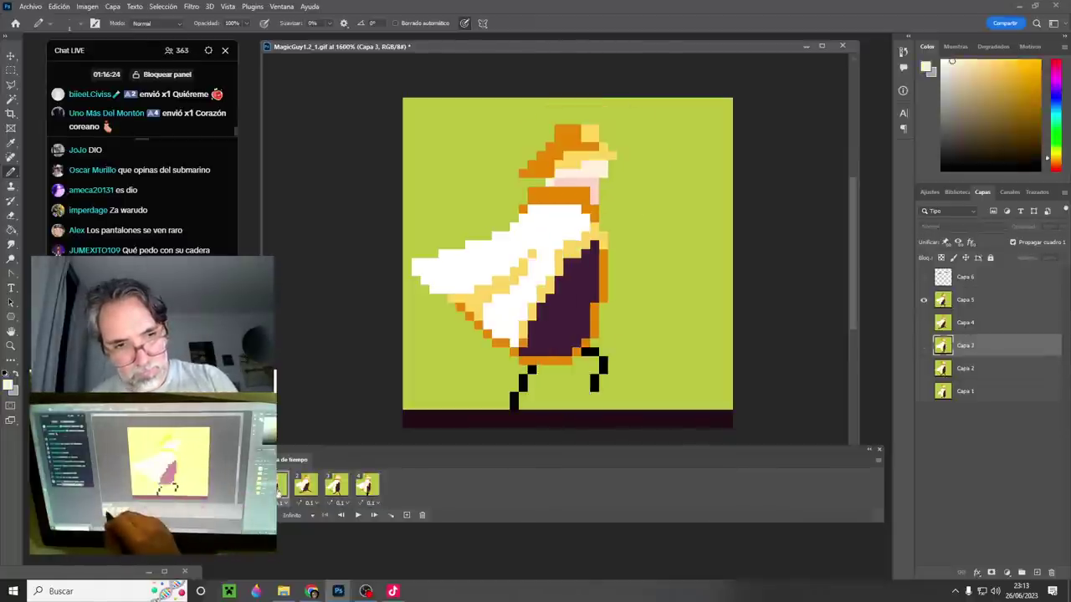
{"action": "left_click", "coordinate": [367, 485]}
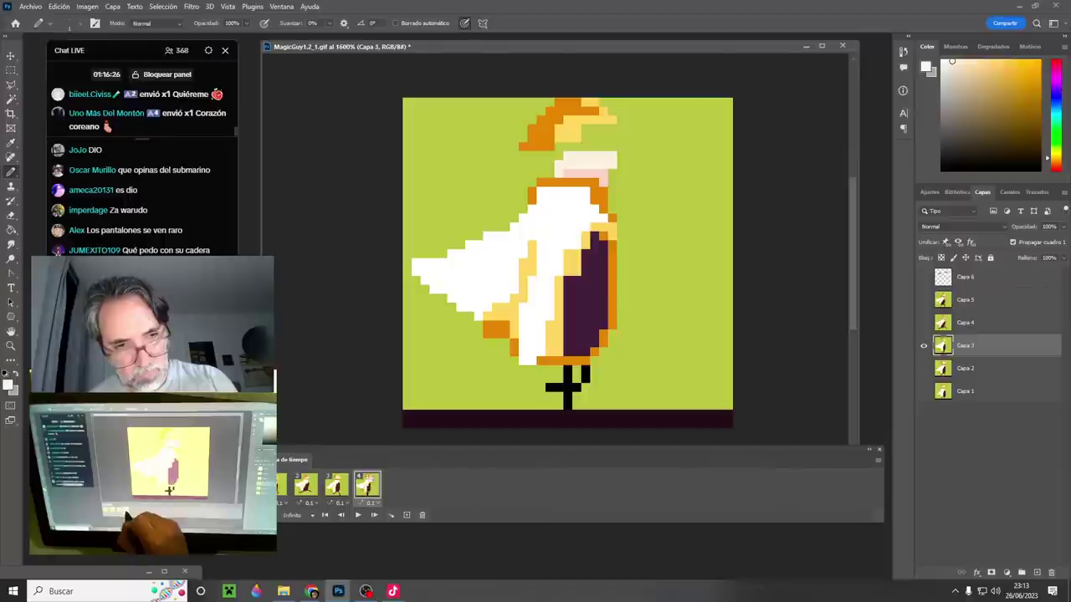
- Round the back corner of frame 4's collar with background green and thicken the collar with orange on Capa 3
{"action": "left_click", "coordinate": [547, 174], "text": "alt"}
{"action": "left_click_drag", "start_coordinate": [540, 182], "coordinate": [532, 191]}
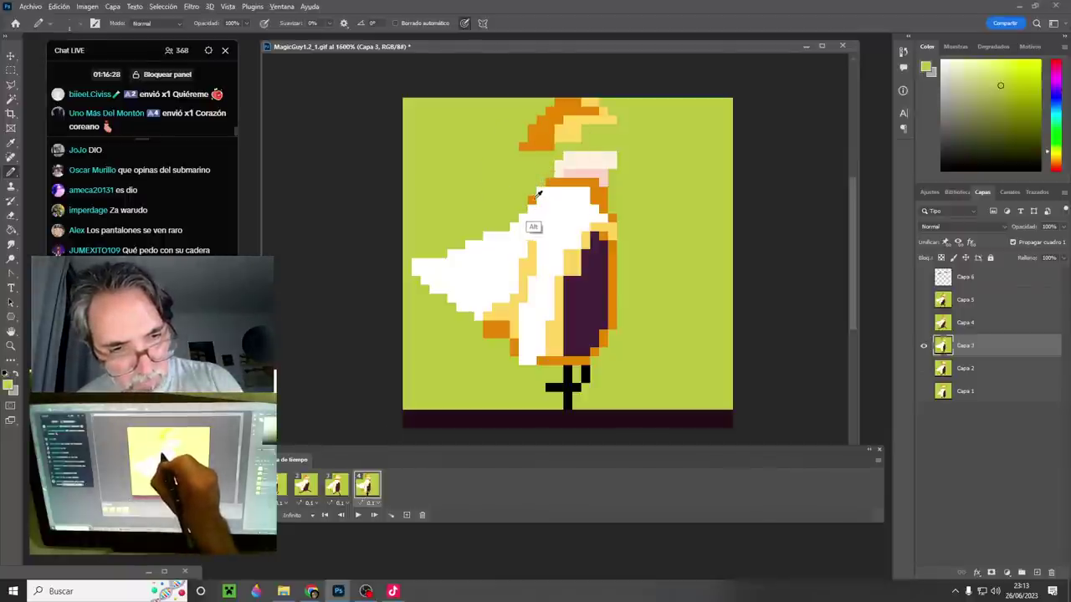
{"action": "left_click", "coordinate": [534, 198], "text": "alt"}
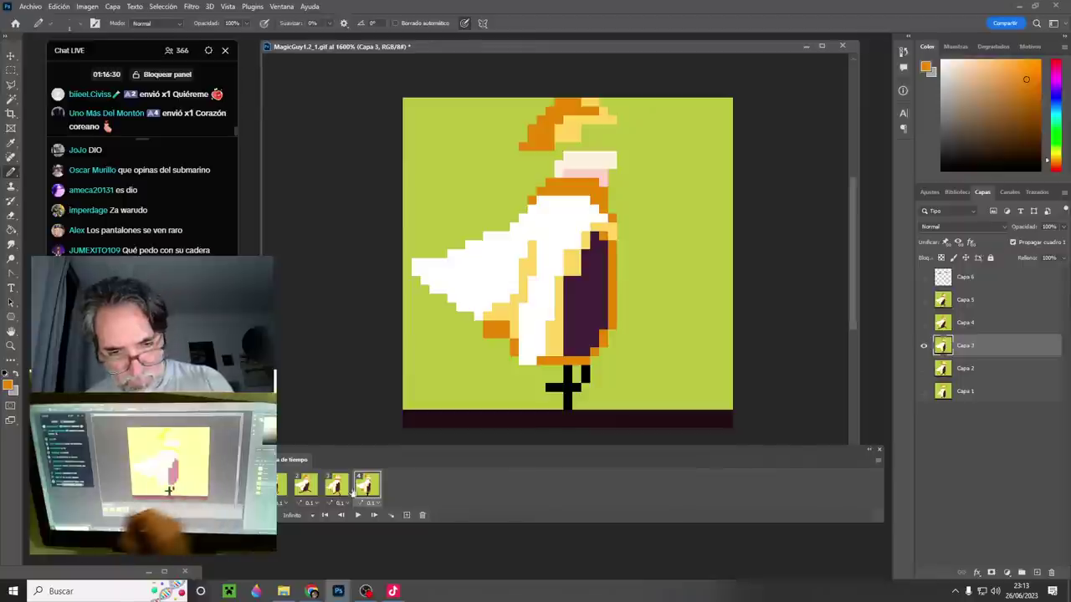
- Raise frame 2's orange collar over the lower face on Capa 4 and play the animation
{"action": "left_click", "coordinate": [277, 488]}
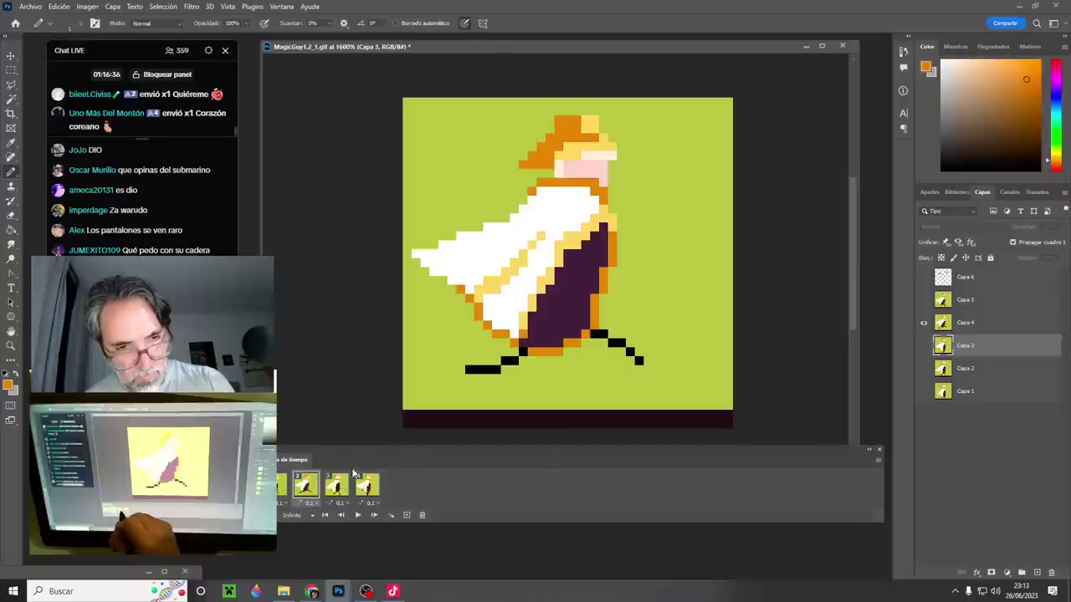
{"action": "left_click", "coordinate": [983, 324]}
{"action": "left_click", "coordinate": [552, 180], "text": "alt"}
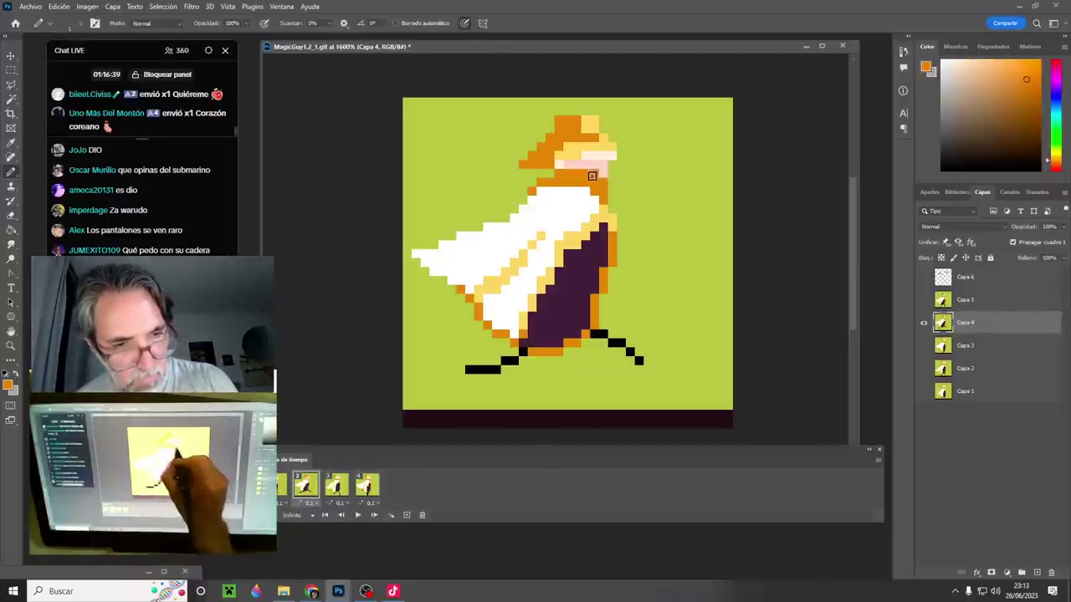
{"action": "key", "text": "space"}
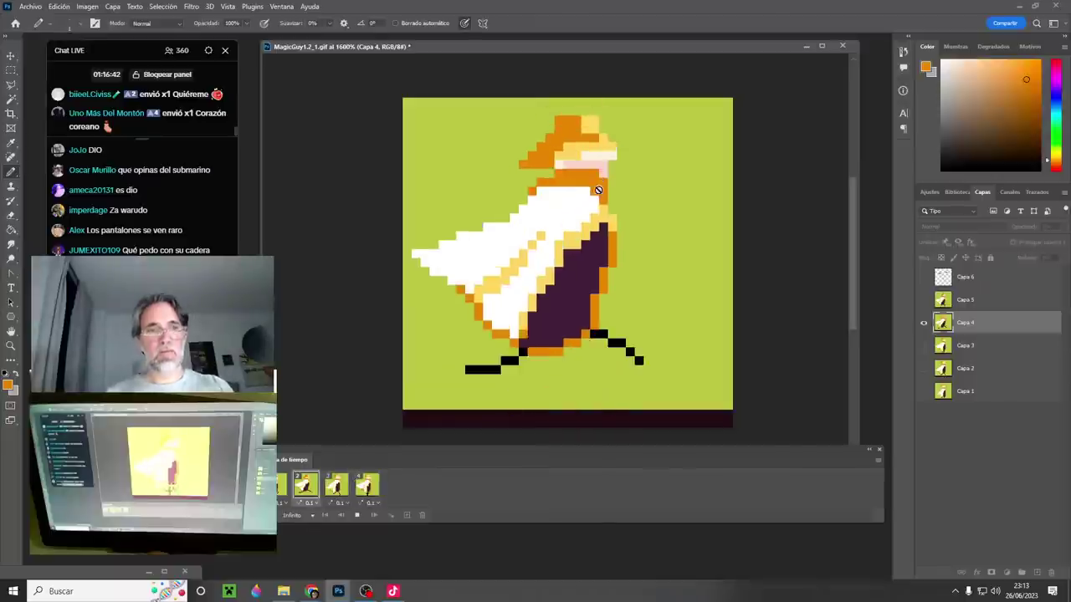
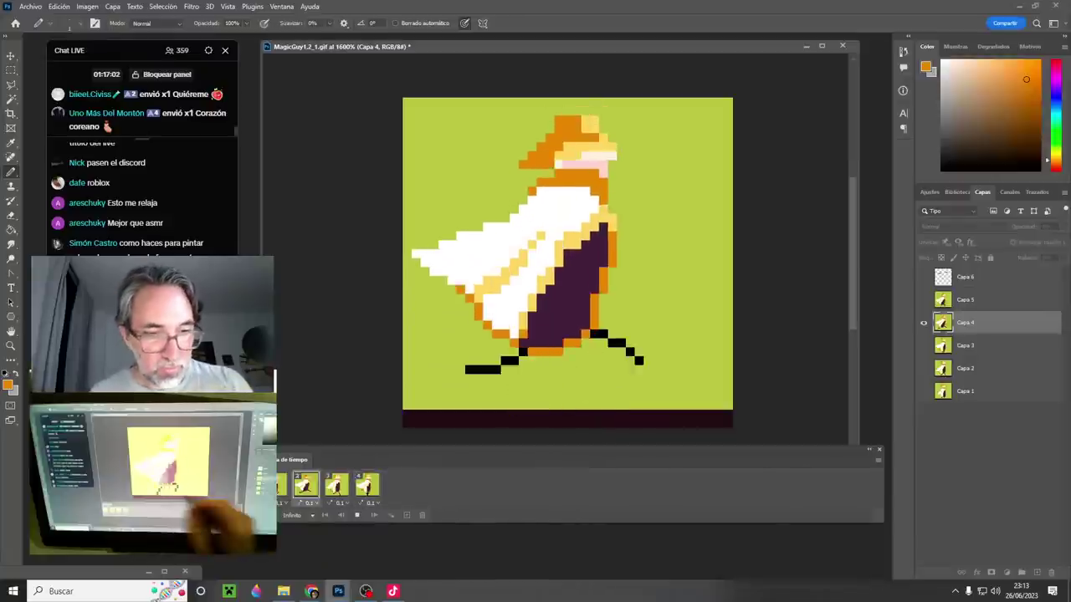
- Compare the cape in frames 2 and 3 and make Capa 2 the active layer for painting frame 3
{"action": "left_click", "coordinate": [318, 486]}
{"action": "left_click", "coordinate": [334, 487]}
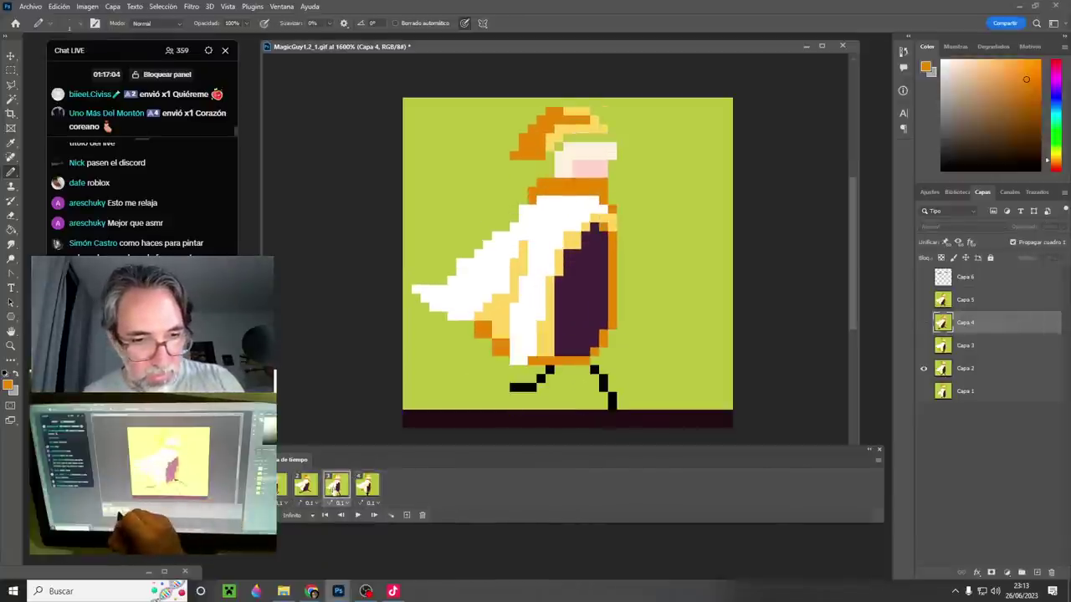
{"action": "left_click", "coordinate": [305, 487]}
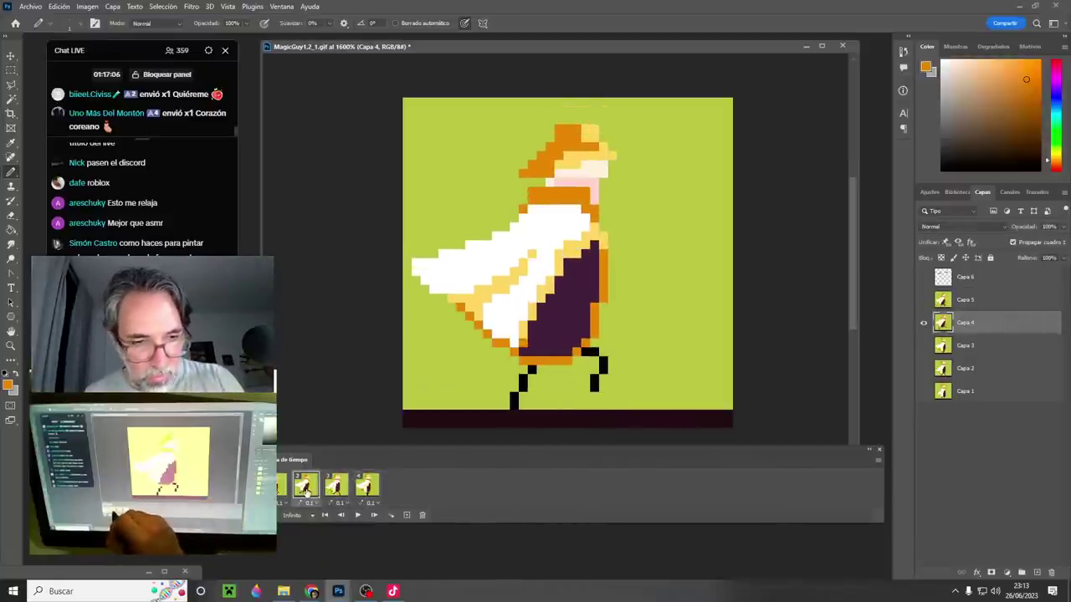
{"action": "left_click", "coordinate": [337, 488]}
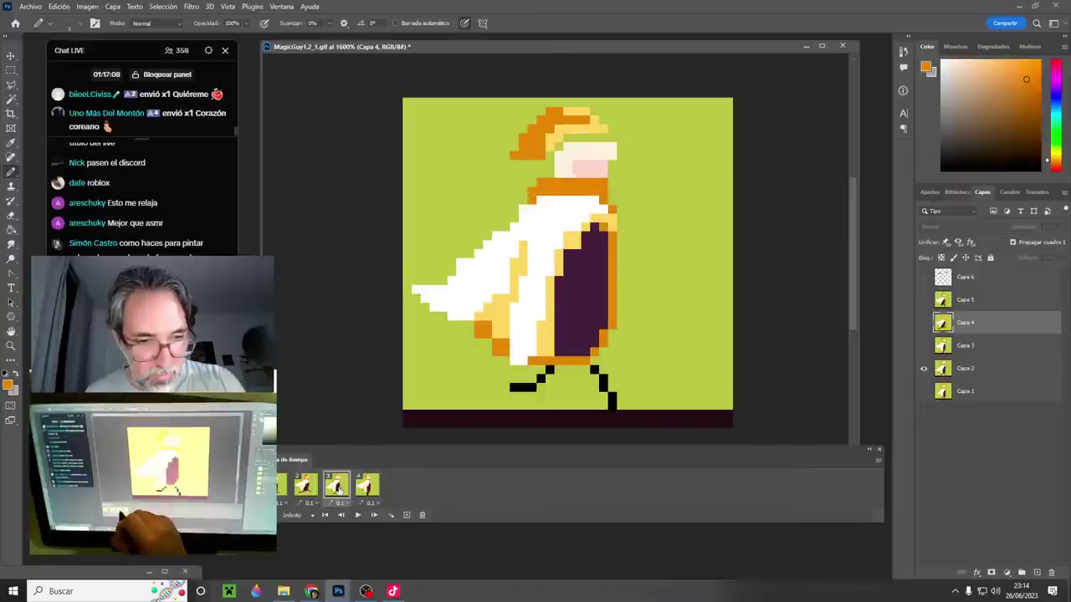
{"action": "left_click", "coordinate": [965, 345]}
{"action": "left_click", "coordinate": [520, 227], "text": "alt"}
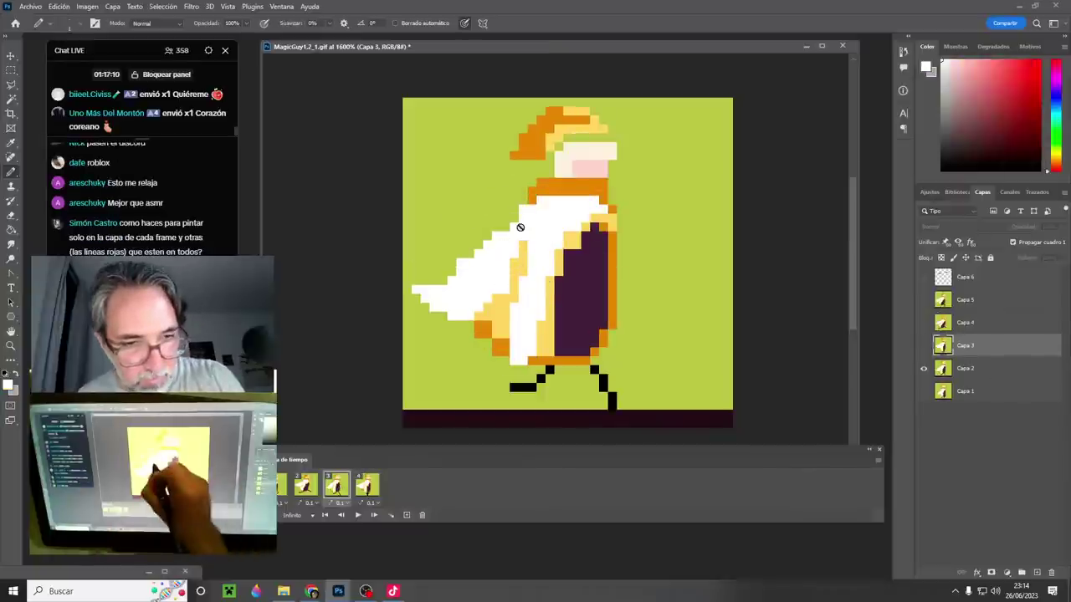
{"action": "left_click", "coordinate": [521, 226]}
{"action": "left_click", "coordinate": [514, 282]}
{"action": "left_click", "coordinate": [965, 368]}
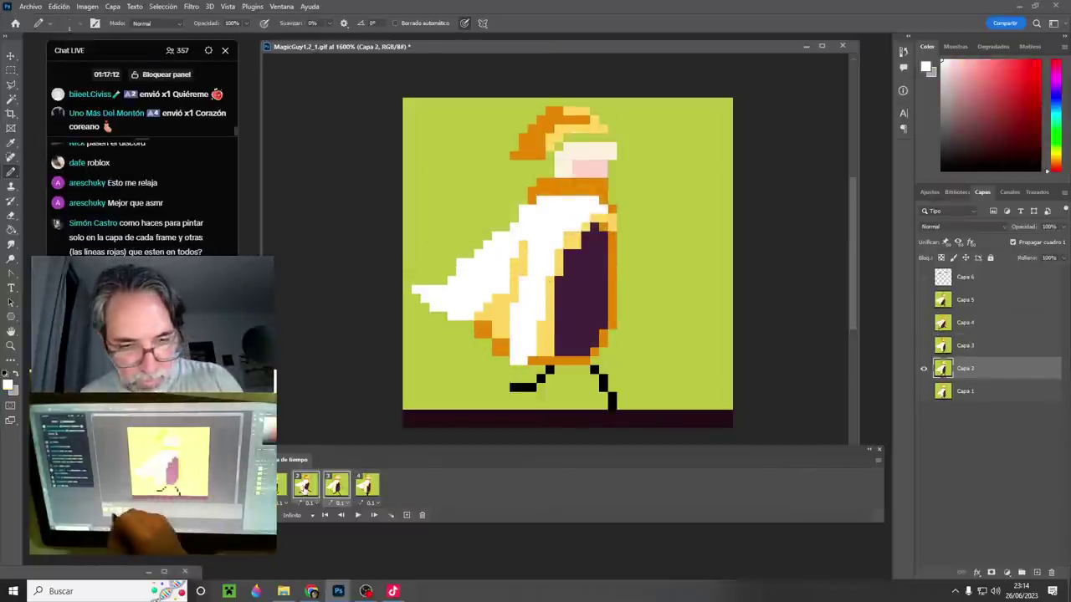
- Raise frame 3's cape tail with white on Capa 2, using frame 2 as reference, and shape its edge with background green
{"action": "left_click", "coordinate": [306, 490]}
{"action": "left_click", "coordinate": [329, 490]}
{"action": "left_click", "coordinate": [454, 291], "text": "alt"}
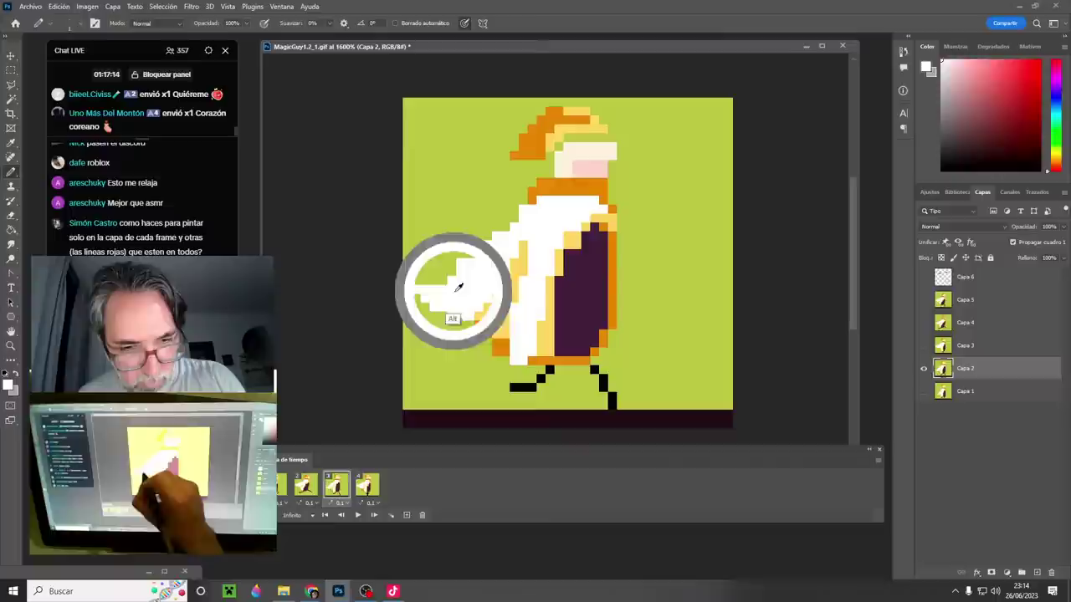
{"action": "left_click", "coordinate": [317, 483]}
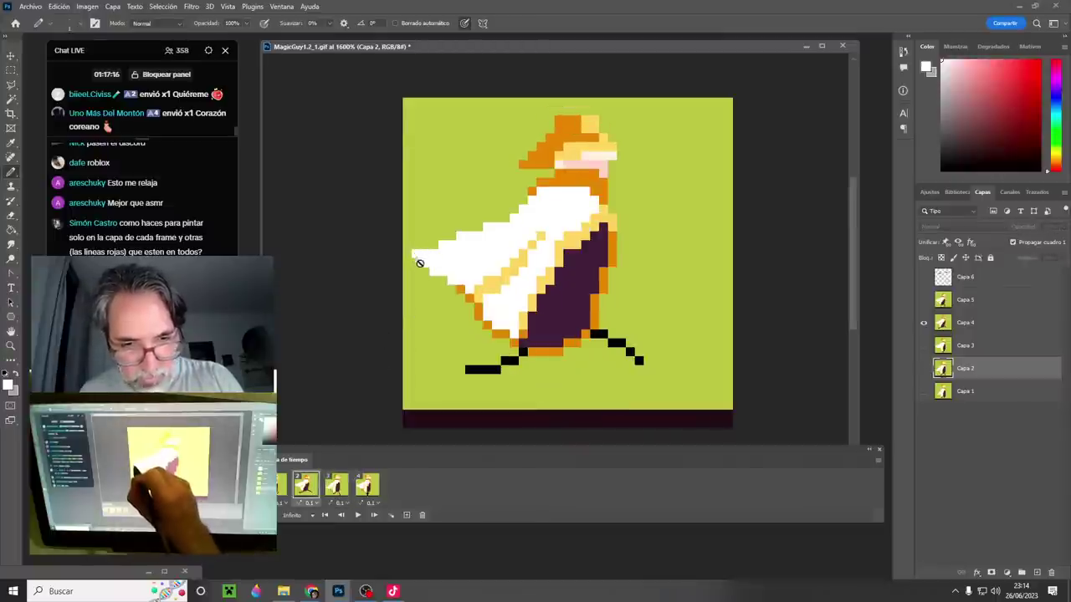
{"action": "left_click", "coordinate": [336, 487]}
{"action": "left_click_drag", "start_coordinate": [418, 249], "coordinate": [486, 245]}
{"action": "left_click", "coordinate": [452, 231], "text": "alt"}
{"action": "mouse_move", "coordinate": [416, 245]}
{"action": "left_mouse_down"}
{"action": "mouse_move", "coordinate": [453, 240]}
{"action": "mouse_move", "coordinate": [465, 272]}
{"action": "mouse_move", "coordinate": [416, 259]}
{"action": "mouse_move", "coordinate": [447, 281]}
{"action": "left_mouse_up"}
- Trim the underside of frame 3's cape tail, slant the yellow fold diagonally and fill the cape below it with white
{"action": "left_click", "coordinate": [456, 297], "text": "alt"}
{"action": "left_click", "coordinate": [425, 318], "text": "alt"}
{"action": "mouse_move", "coordinate": [425, 316]}
{"action": "left_mouse_down"}
{"action": "mouse_move", "coordinate": [411, 285]}
{"action": "mouse_move", "coordinate": [454, 313]}
{"action": "mouse_move", "coordinate": [442, 300]}
{"action": "mouse_move", "coordinate": [496, 306]}
{"action": "mouse_move", "coordinate": [487, 315]}
{"action": "mouse_move", "coordinate": [461, 297]}
{"action": "mouse_move", "coordinate": [535, 245]}
{"action": "left_mouse_up"}
{"action": "left_click", "coordinate": [499, 319], "text": "alt"}
{"action": "left_click", "coordinate": [528, 312], "text": "alt"}
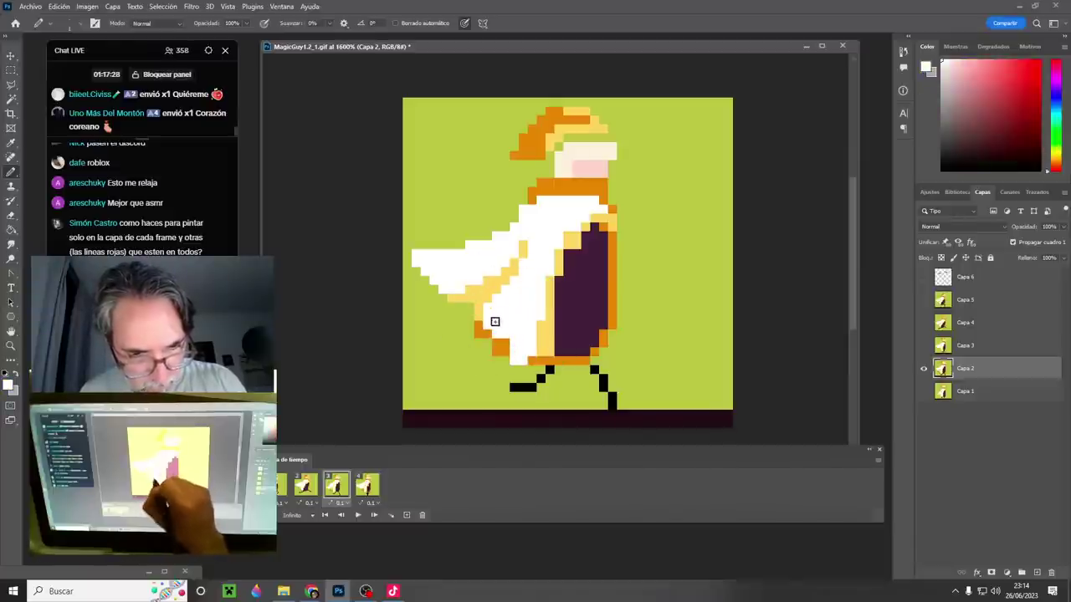
- Shift the upper end of frame 3's yellow cape fold forward with yellow and white pixels to match frame 2
{"action": "left_click", "coordinate": [314, 485]}
{"action": "left_click", "coordinate": [342, 488]}
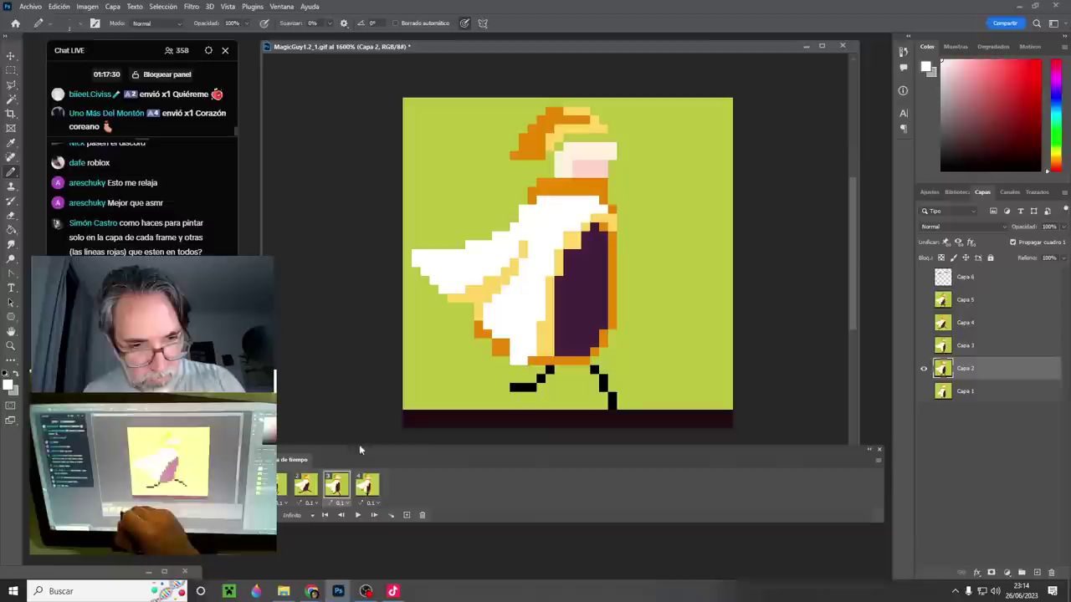
{"action": "left_click", "coordinate": [514, 267], "text": "alt"}
{"action": "left_click", "coordinate": [515, 250], "text": "alt"}
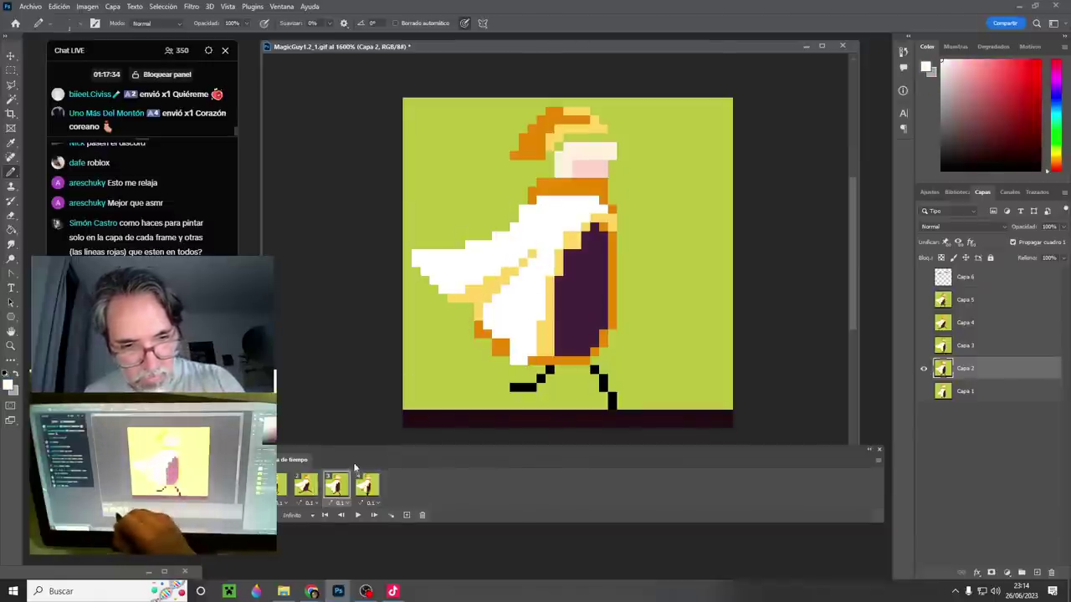
- Add orange edge pixels below the yellow fold in frame 3 and erase the protruding yellow with background green
{"action": "left_click", "coordinate": [316, 490]}
{"action": "left_click", "coordinate": [334, 491]}
{"action": "left_click", "coordinate": [479, 328], "text": "alt"}
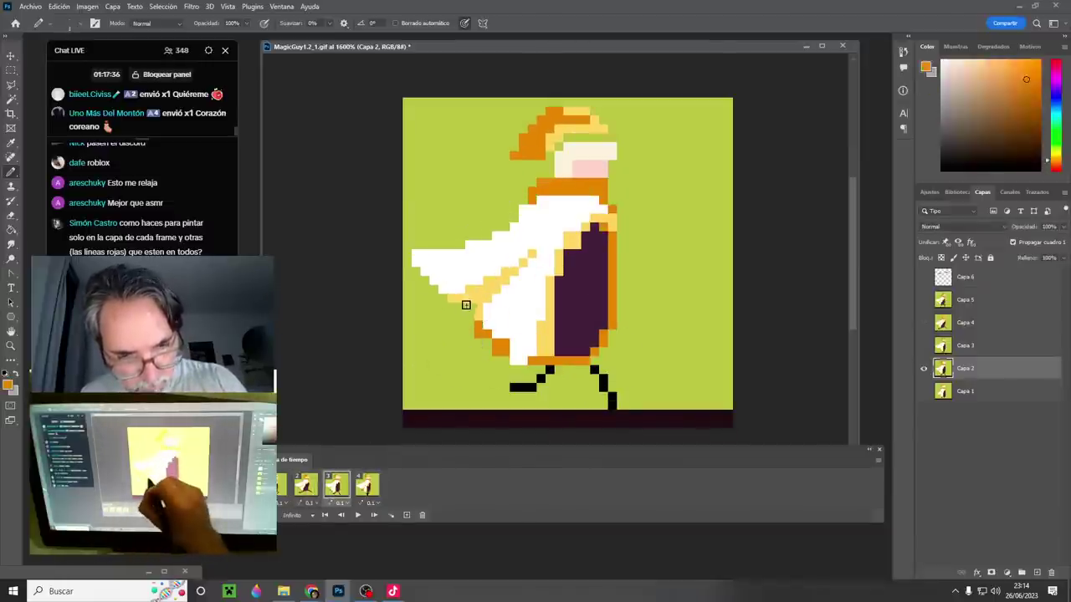
{"action": "left_click", "coordinate": [454, 298]}
{"action": "left_click", "coordinate": [469, 308]}
{"action": "left_click", "coordinate": [445, 346], "text": "alt"}
{"action": "left_click", "coordinate": [454, 298]}
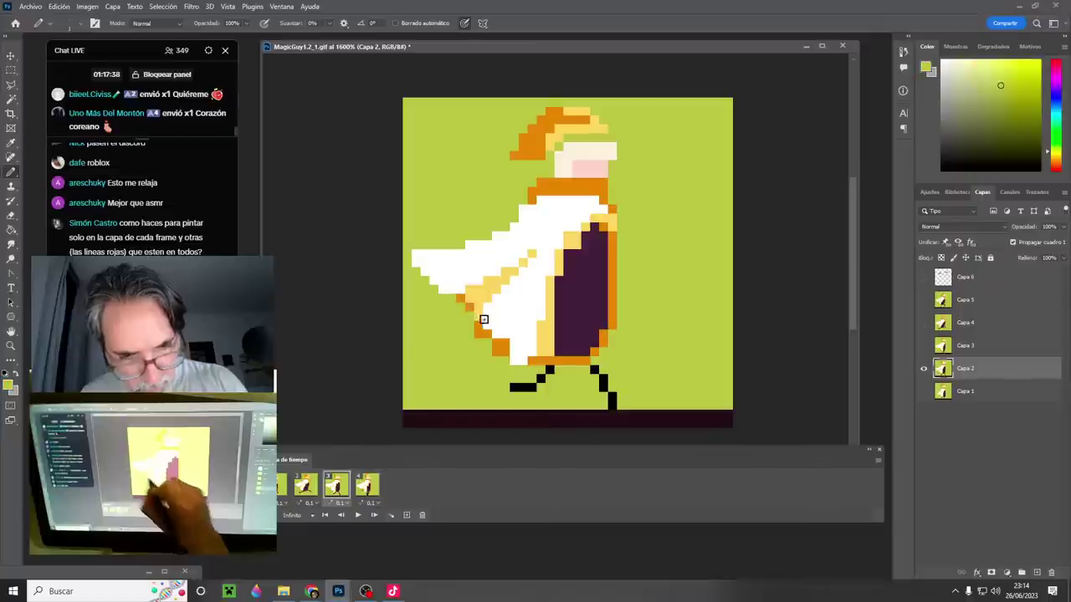
- Thin the orange edging on the lower back of frame 3's cape into a stepped one-pixel diagonal
{"action": "left_click", "coordinate": [480, 333]}
{"action": "left_click", "coordinate": [488, 339], "text": "alt"}
{"action": "left_click", "coordinate": [468, 350], "text": "alt"}
{"action": "left_click", "coordinate": [514, 339], "text": "alt"}
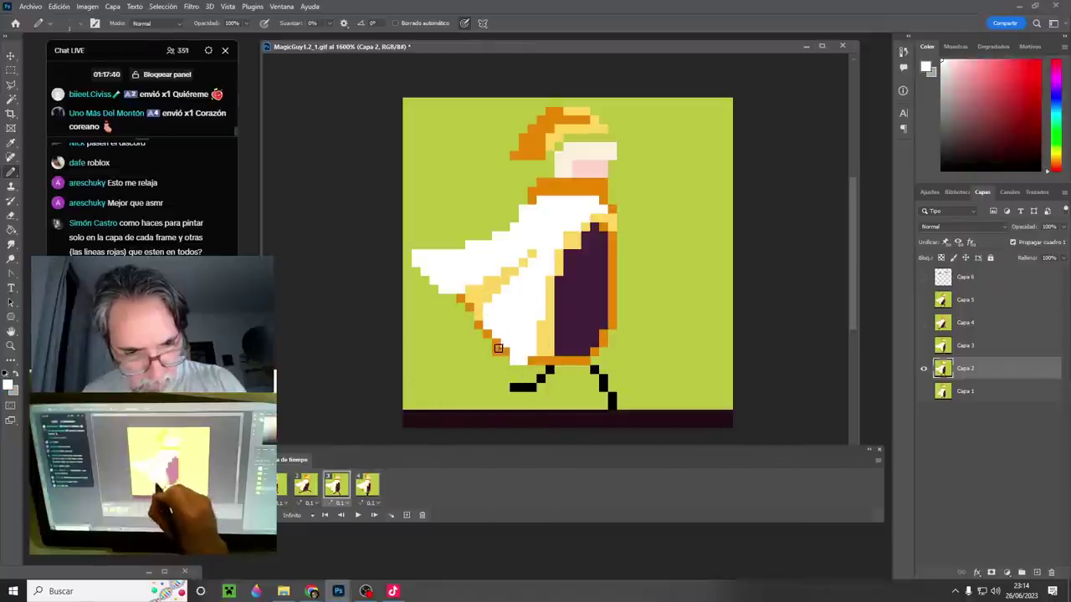
{"action": "left_click", "coordinate": [495, 360], "text": "alt"}
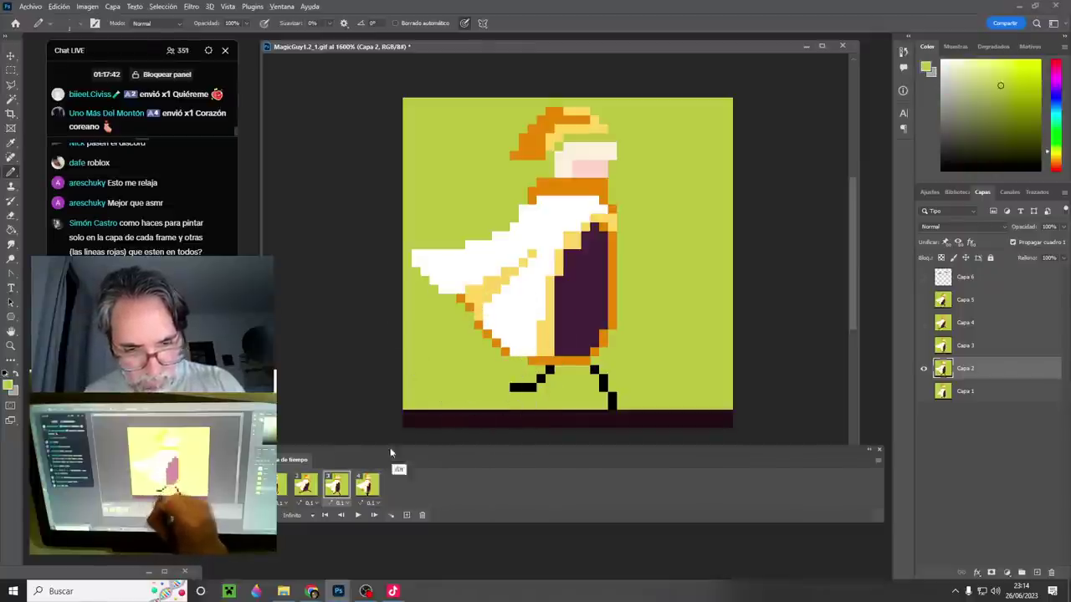
- Extend the orange hem under the white part of frame 3's cape and clean its lower corner with background green
{"action": "left_click", "coordinate": [306, 485]}
{"action": "left_click", "coordinate": [337, 485]}
{"action": "left_click", "coordinate": [540, 359], "text": "alt"}
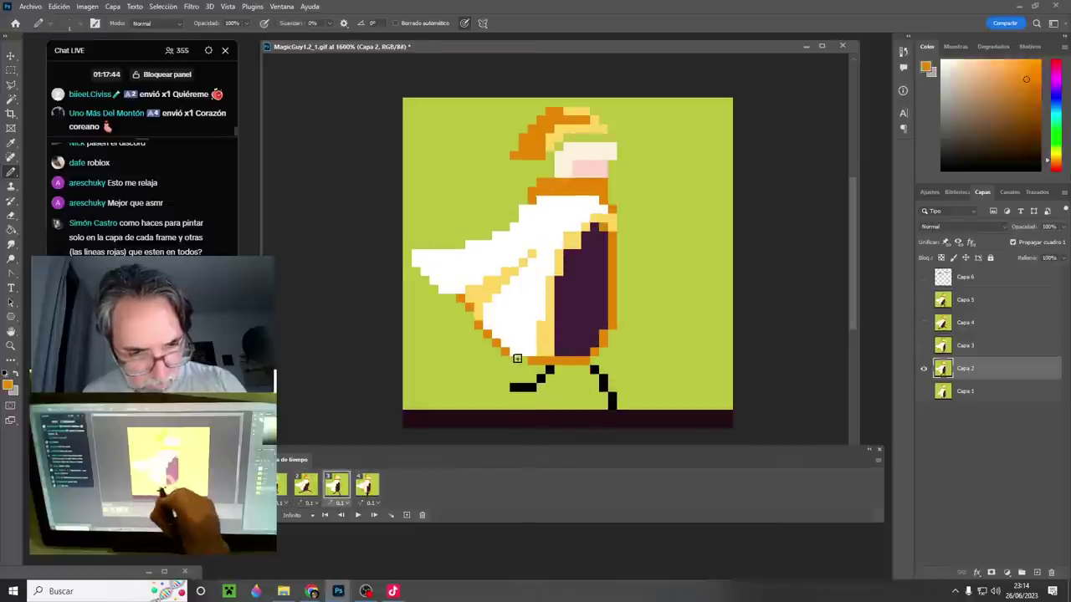
{"action": "left_click", "coordinate": [506, 397], "text": "alt"}
{"action": "left_click", "coordinate": [516, 362]}
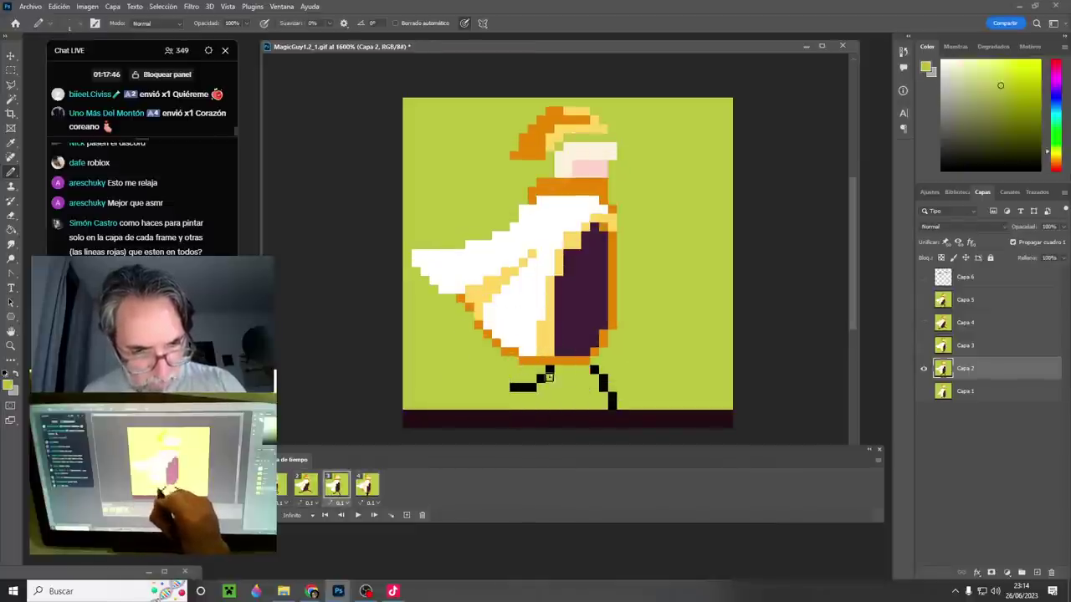
- Compare frames 2 to 4 and slant frame 4's yellow cape fold further back on Capa 3
{"action": "left_click", "coordinate": [306, 487]}
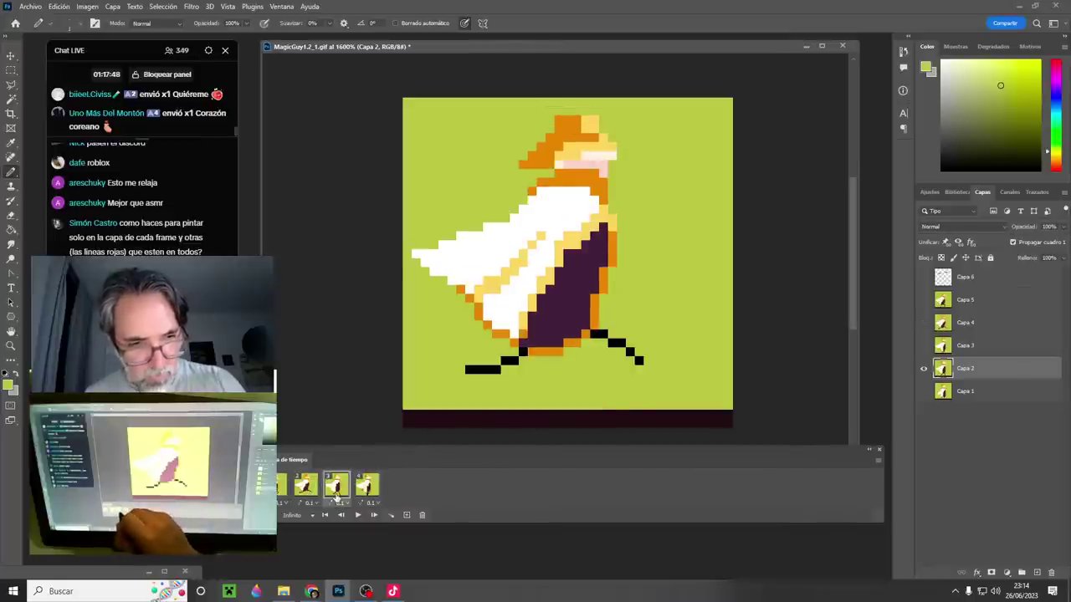
{"action": "left_click", "coordinate": [337, 493]}
{"action": "left_click", "coordinate": [369, 492]}
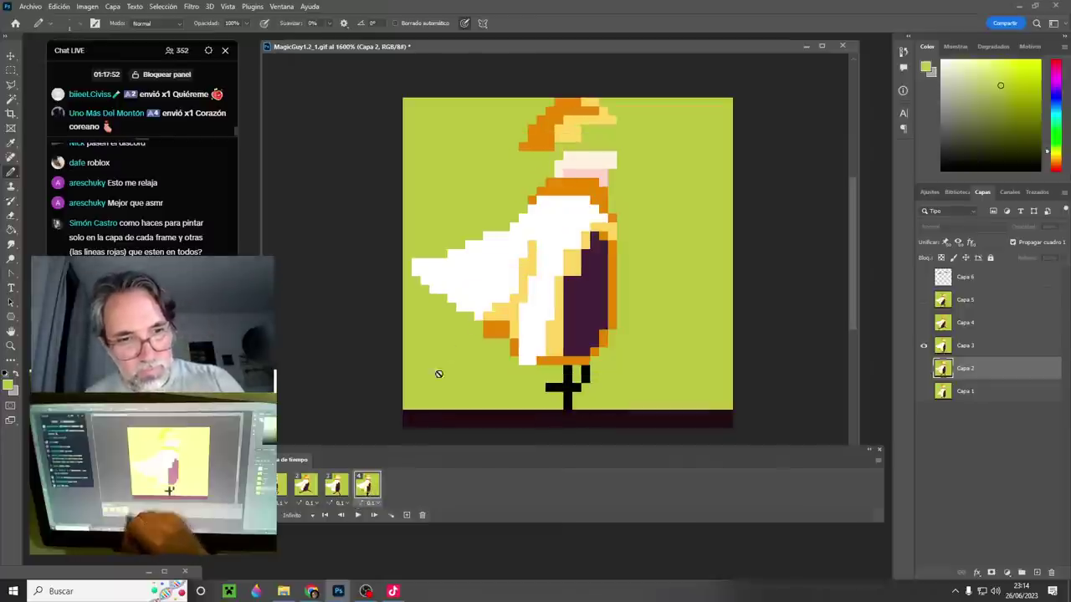
{"action": "left_click", "coordinate": [337, 488]}
{"action": "left_click", "coordinate": [367, 488]}
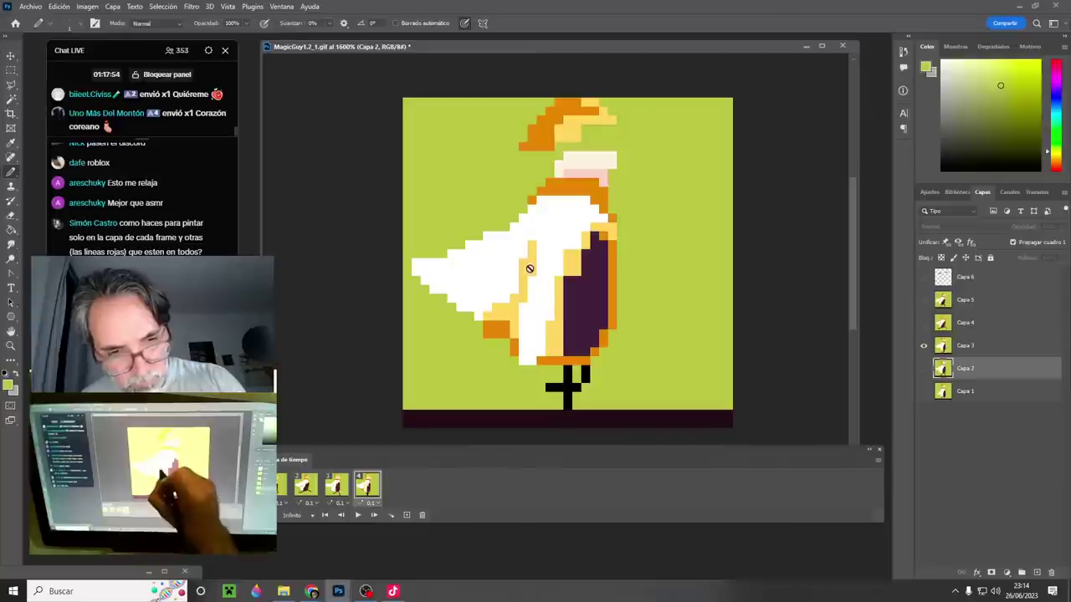
{"action": "left_click", "coordinate": [970, 344]}
{"action": "left_click", "coordinate": [525, 335], "text": "alt"}
{"action": "mouse_move", "coordinate": [532, 263]}
{"action": "left_mouse_down"}
{"action": "mouse_move", "coordinate": [499, 305]}
{"action": "mouse_move", "coordinate": [526, 295]}
{"action": "mouse_move", "coordinate": [506, 302]}
{"action": "mouse_move", "coordinate": [524, 273]}
{"action": "left_mouse_up"}
{"action": "left_click", "coordinate": [520, 292], "text": "alt"}
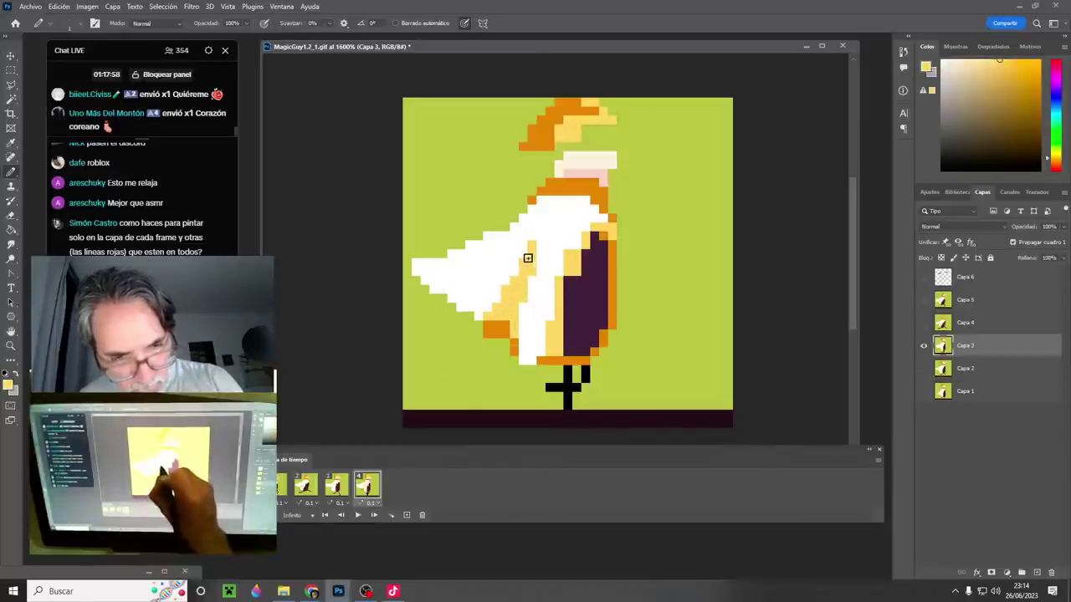
- Lower the top edge of frame 4's cape tail with background green on Capa 3 and play the animation
{"action": "left_click", "coordinate": [498, 218], "text": "alt"}
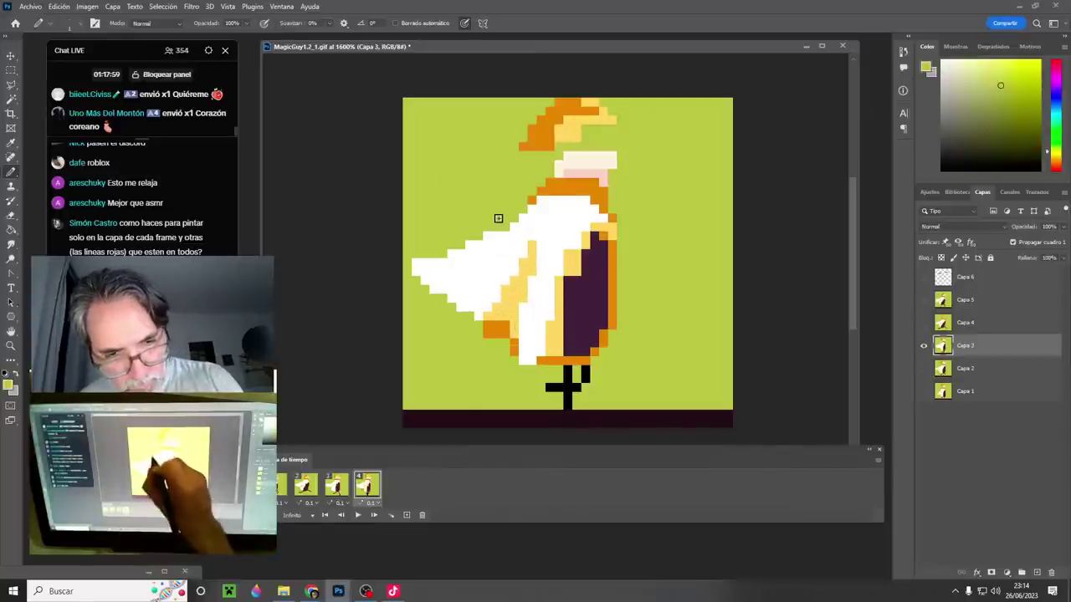
{"action": "left_click", "coordinate": [424, 260]}
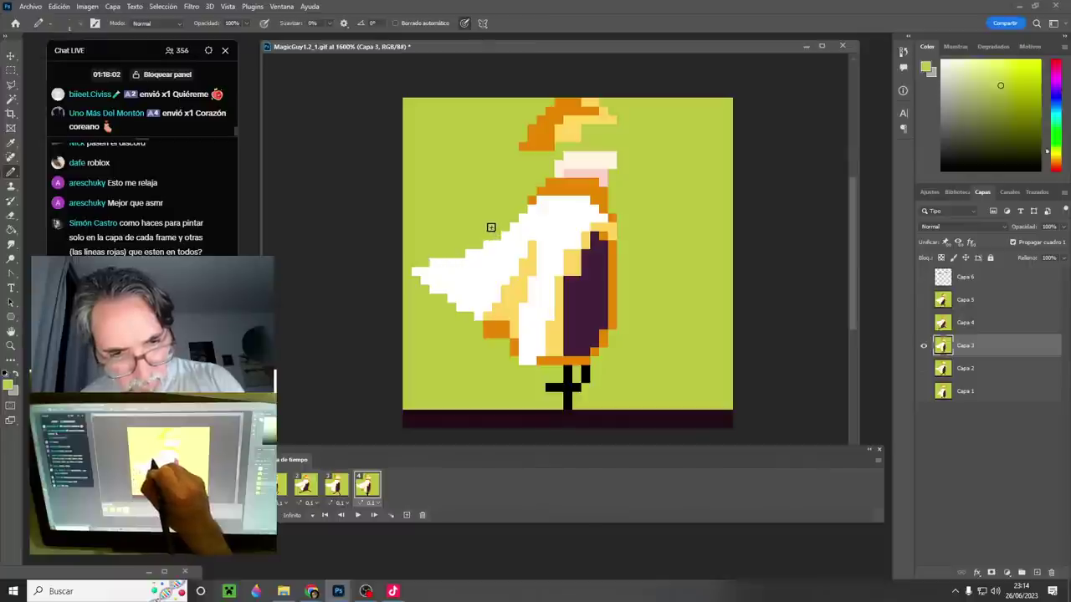
{"action": "left_click", "coordinate": [456, 282], "text": "alt"}
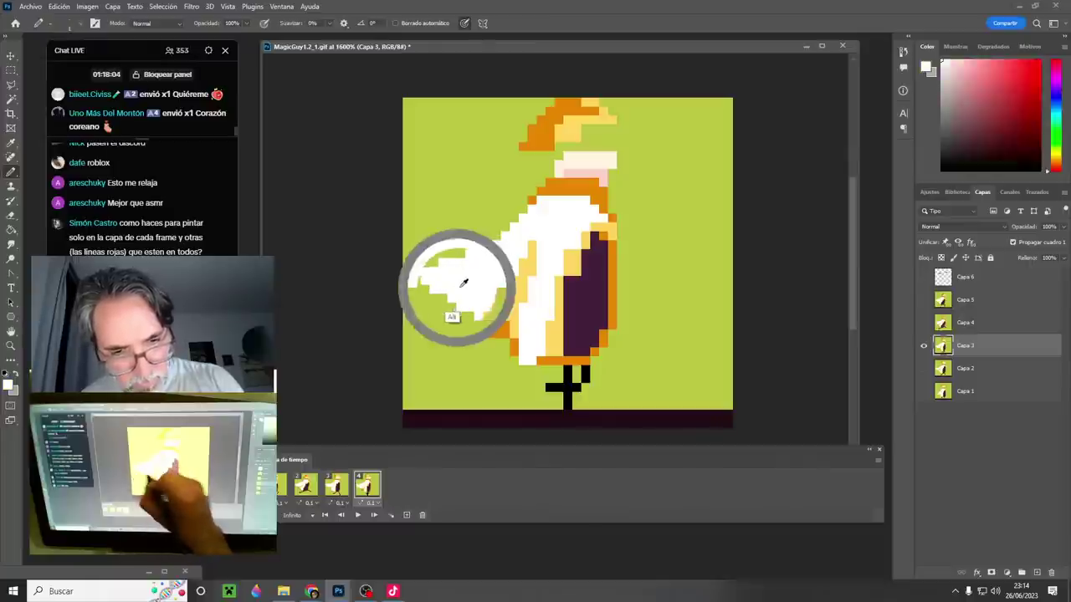
{"action": "key", "text": "space"}
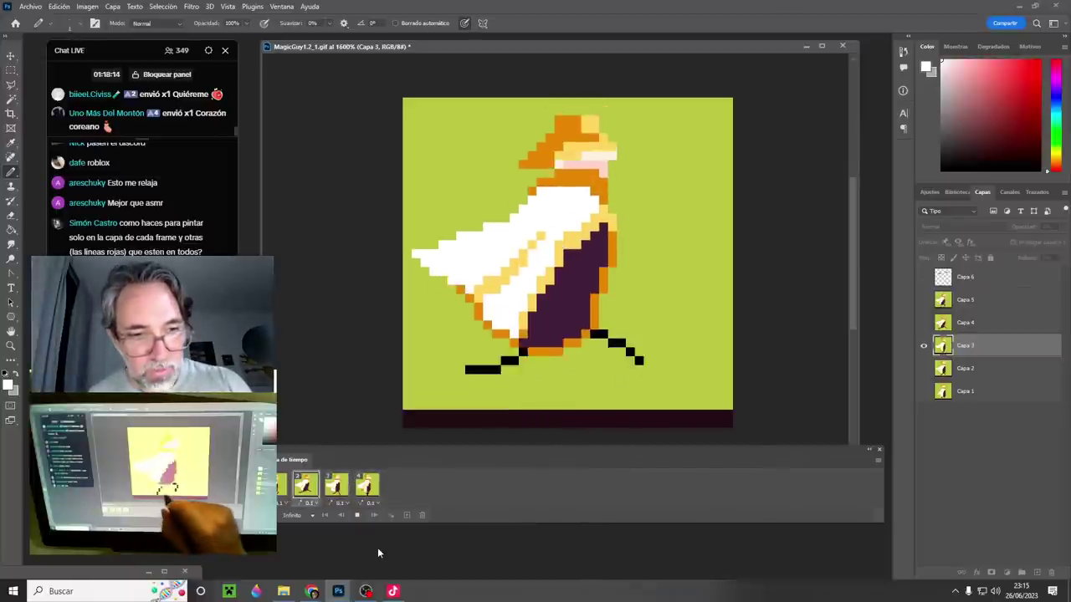
{"action": "key", "text": "space"}
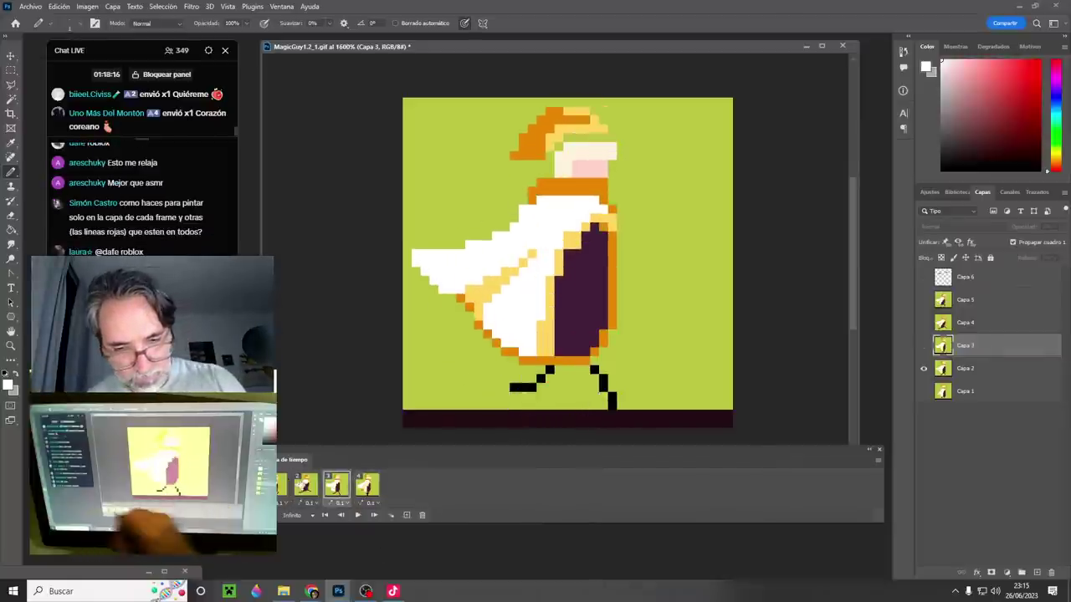
- Move the lower part of frame 2's yellow front cape trim forward on Capa 4, filling behind it with white
{"action": "left_click", "coordinate": [285, 493]}
{"action": "left_click", "coordinate": [306, 489]}
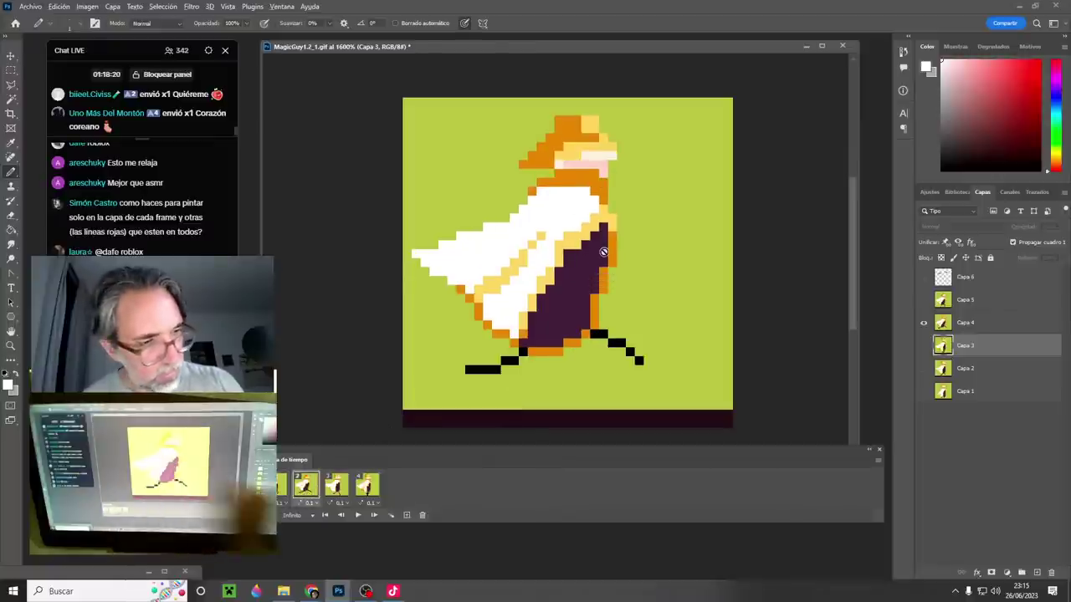
{"action": "left_click", "coordinate": [970, 322]}
{"action": "left_click", "coordinate": [564, 224], "text": "alt"}
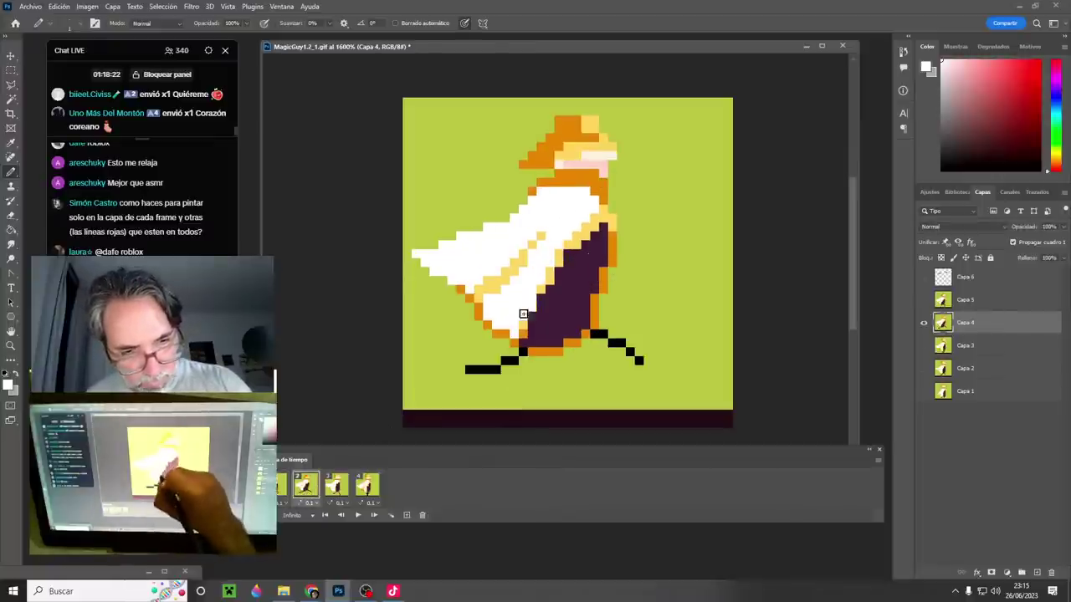
{"action": "left_click", "coordinate": [555, 268], "text": "alt"}
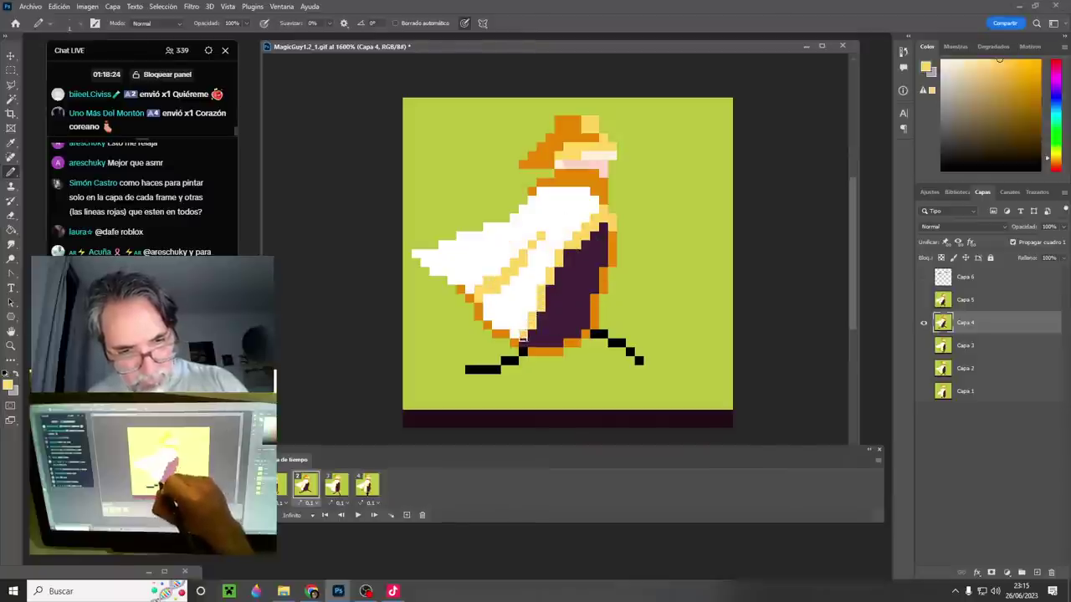
{"action": "left_click", "coordinate": [280, 488]}
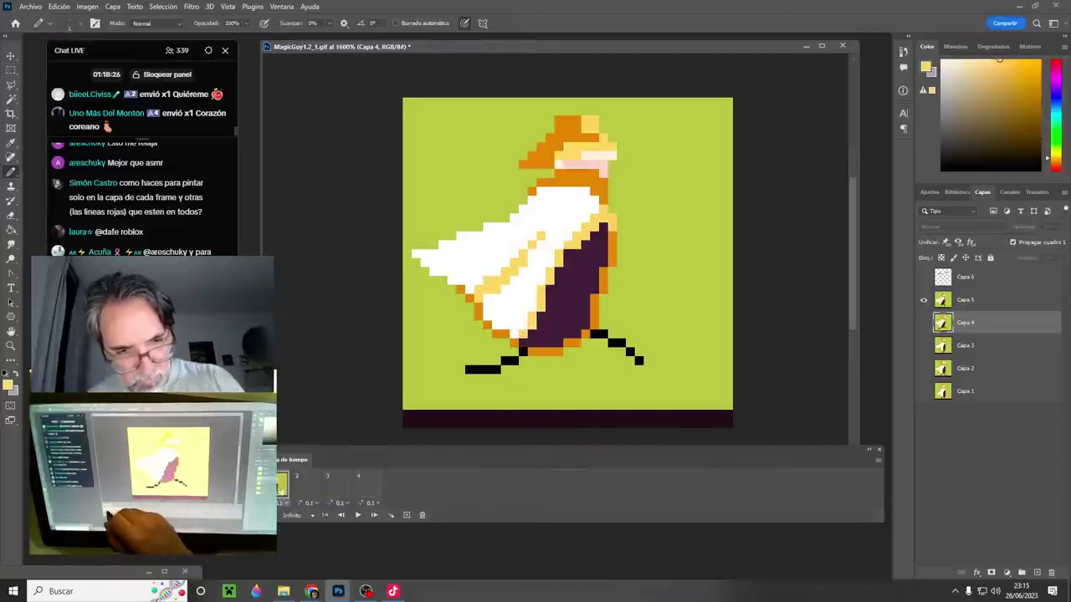
- On frame 3, layer Capa 2, extend the dark purple robe backwards over the cape's lower yellow lining
{"action": "left_click", "coordinate": [303, 489]}
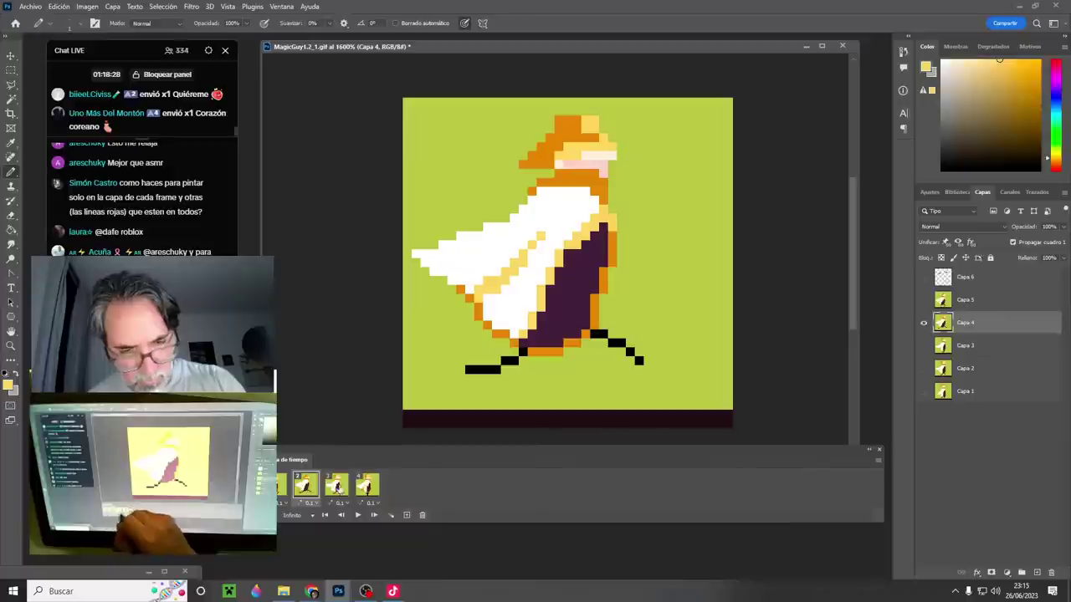
{"action": "left_click", "coordinate": [337, 486]}
{"action": "left_click", "coordinate": [937, 369]}
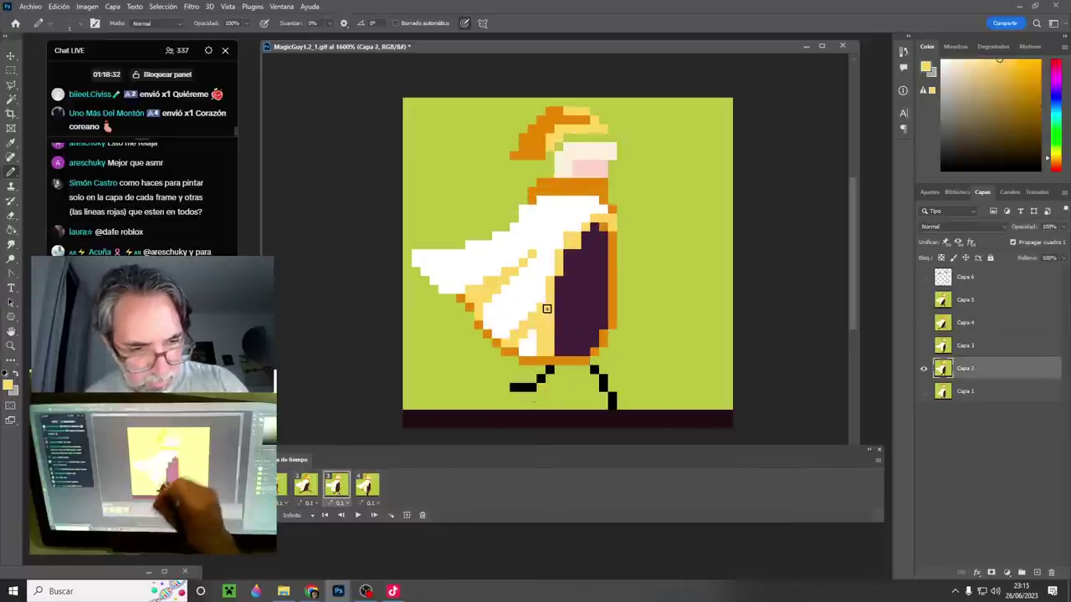
{"action": "left_click", "coordinate": [561, 286], "text": "alt"}
{"action": "mouse_move", "coordinate": [550, 306]}
{"action": "left_mouse_down"}
{"action": "mouse_move", "coordinate": [515, 342]}
{"action": "mouse_move", "coordinate": [548, 337]}
{"action": "left_mouse_up"}
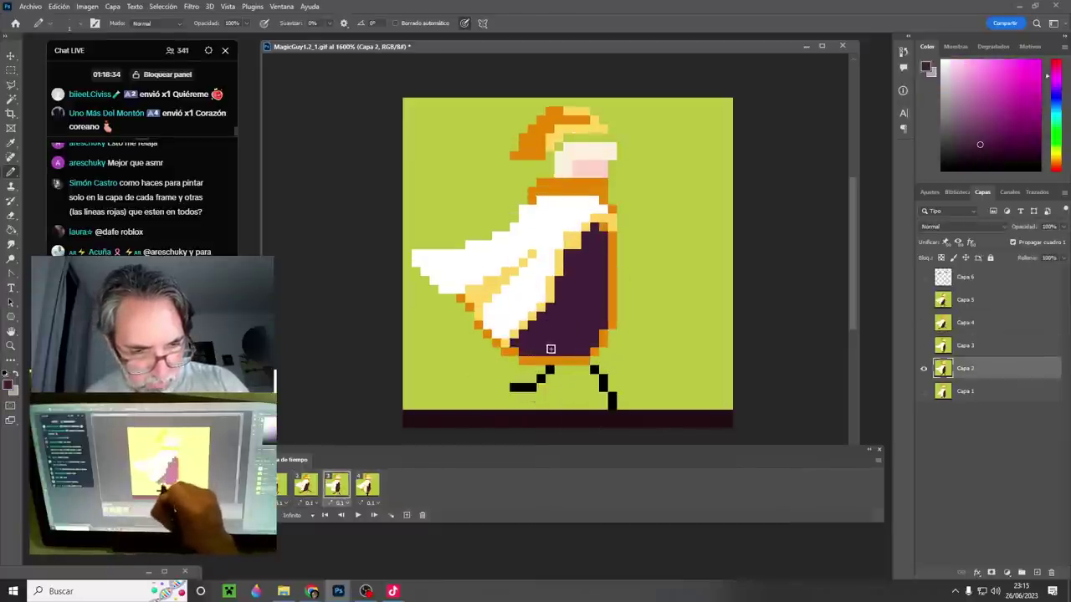
- Trim the robe's lower back corner on frame 3 with background green and recolour the cape's bottom edge in pale yellow
{"action": "left_click", "coordinate": [521, 353], "text": "alt"}
{"action": "left_click", "coordinate": [513, 344], "text": "alt"}
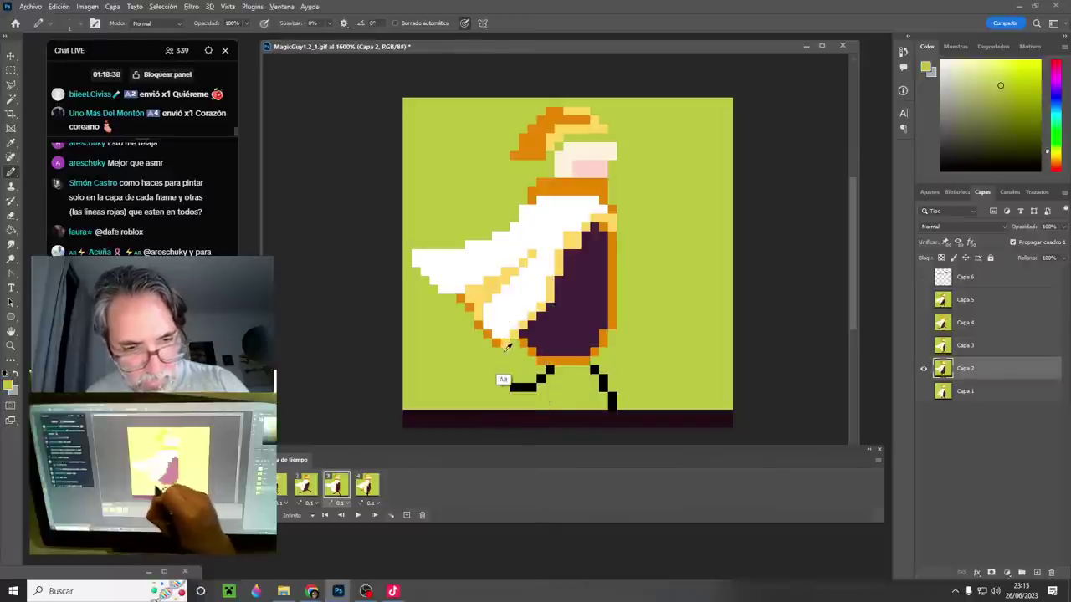
{"action": "left_click", "coordinate": [502, 344], "text": "alt"}
{"action": "left_click", "coordinate": [314, 488]}
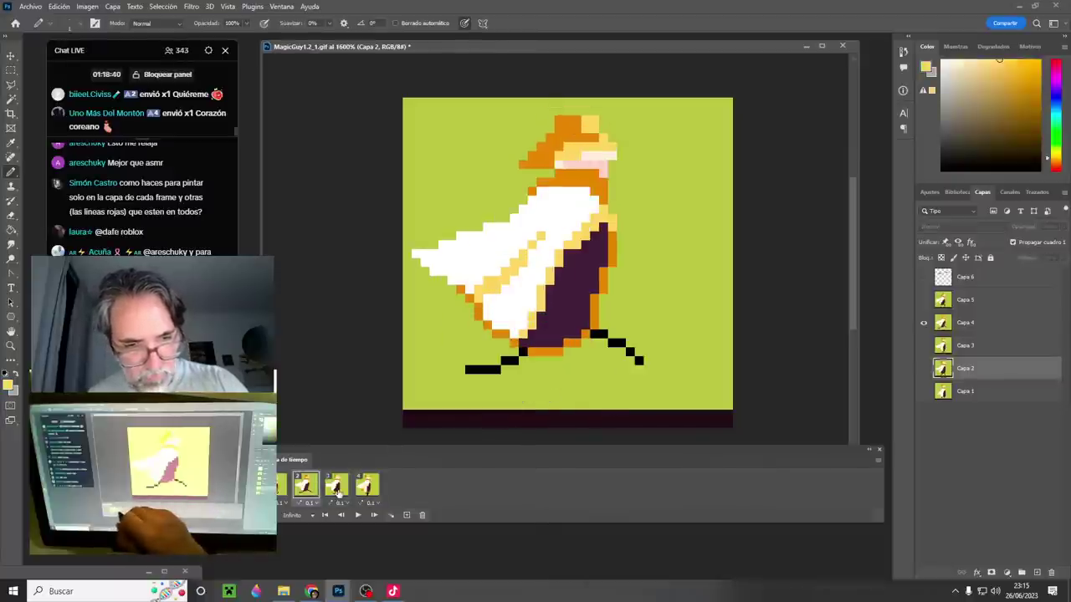
{"action": "left_click", "coordinate": [337, 490]}
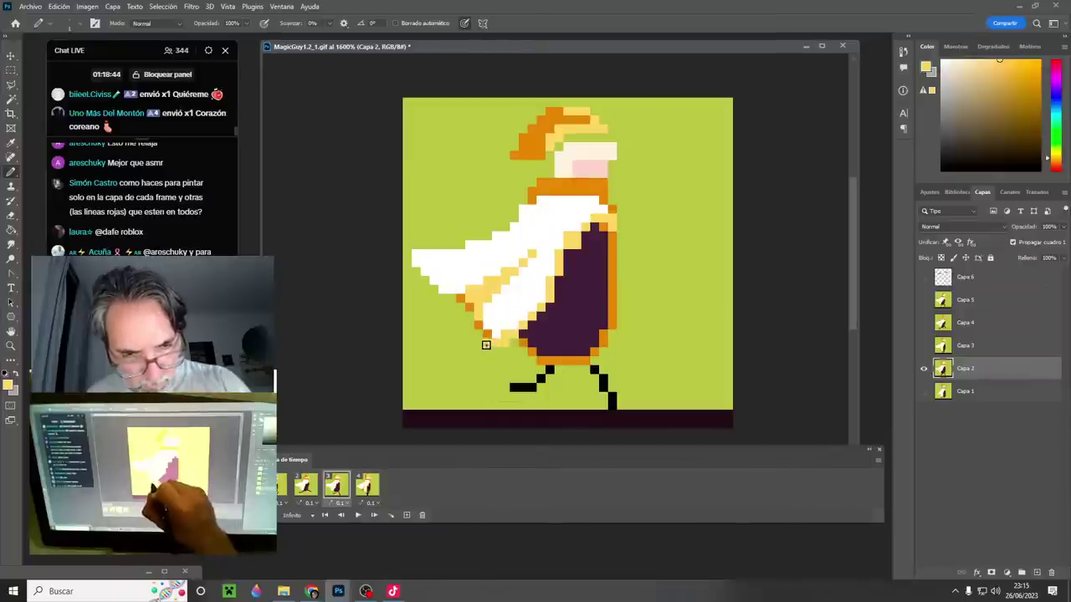
- Replace the orange outline at the back of frame 3's cape with pale yellow and widen its lower tip in white
{"action": "left_click", "coordinate": [488, 334], "text": "alt"}
{"action": "left_click", "coordinate": [516, 349], "text": "alt"}
{"action": "left_click", "coordinate": [505, 342]}
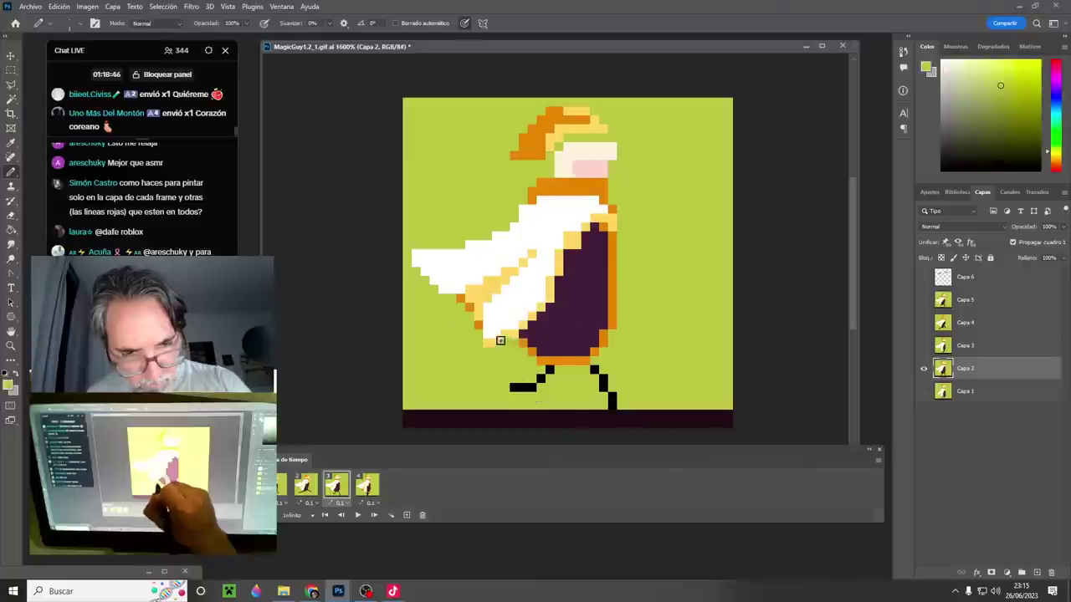
{"action": "left_click", "coordinate": [495, 332], "text": "alt"}
{"action": "left_click", "coordinate": [481, 333]}
{"action": "left_click", "coordinate": [466, 309], "text": "alt"}
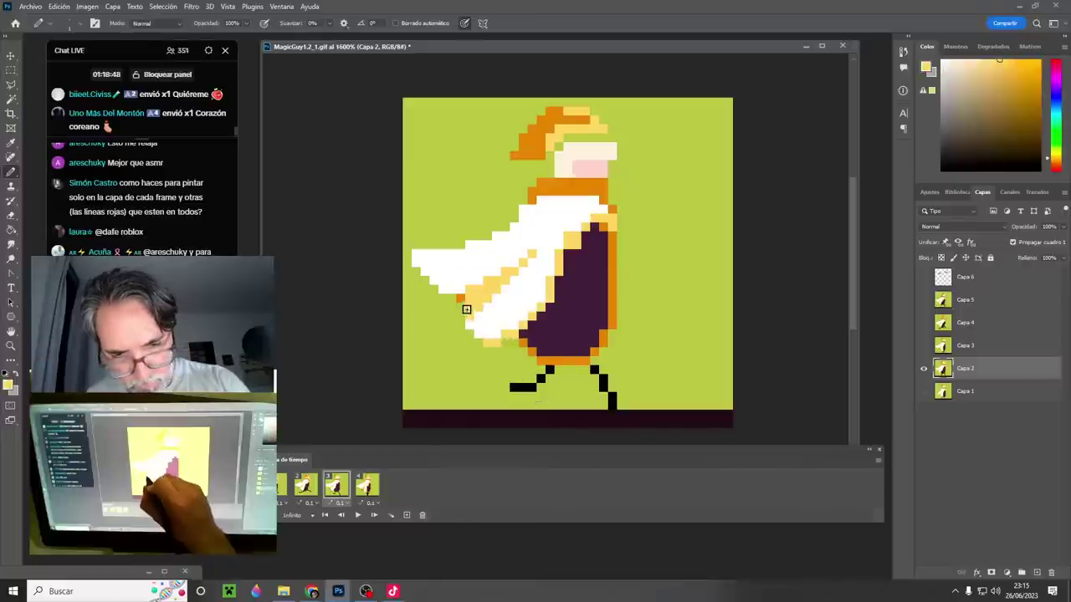
- On frame 2, layer Capa 4, repaint the cape's orange back edge in white and pale yellow, matching the fold
{"action": "left_click", "coordinate": [306, 487]}
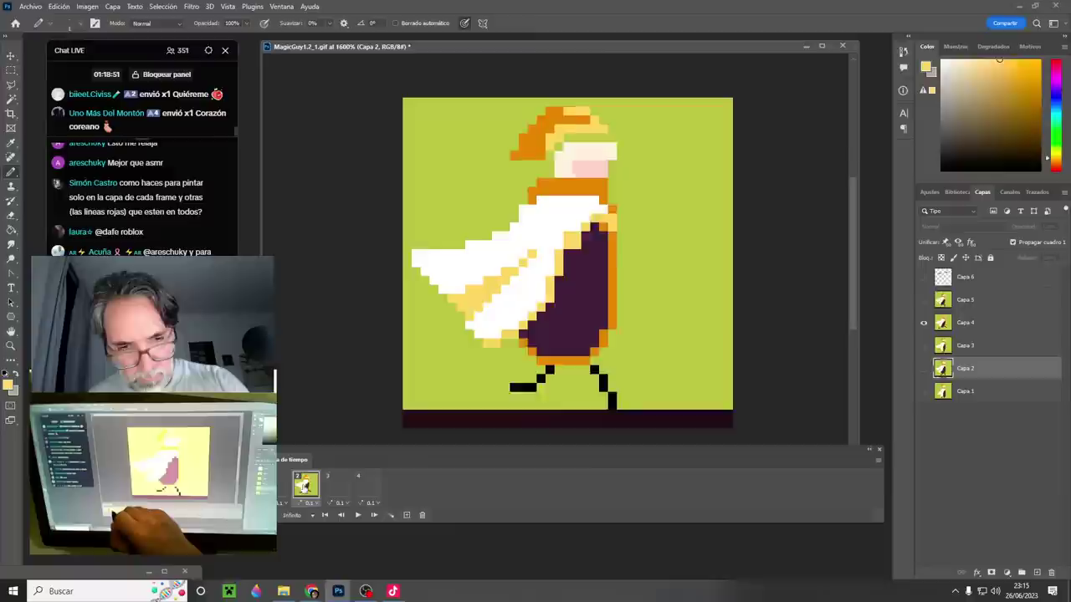
{"action": "left_click", "coordinate": [959, 325]}
{"action": "left_click", "coordinate": [461, 286], "text": "alt"}
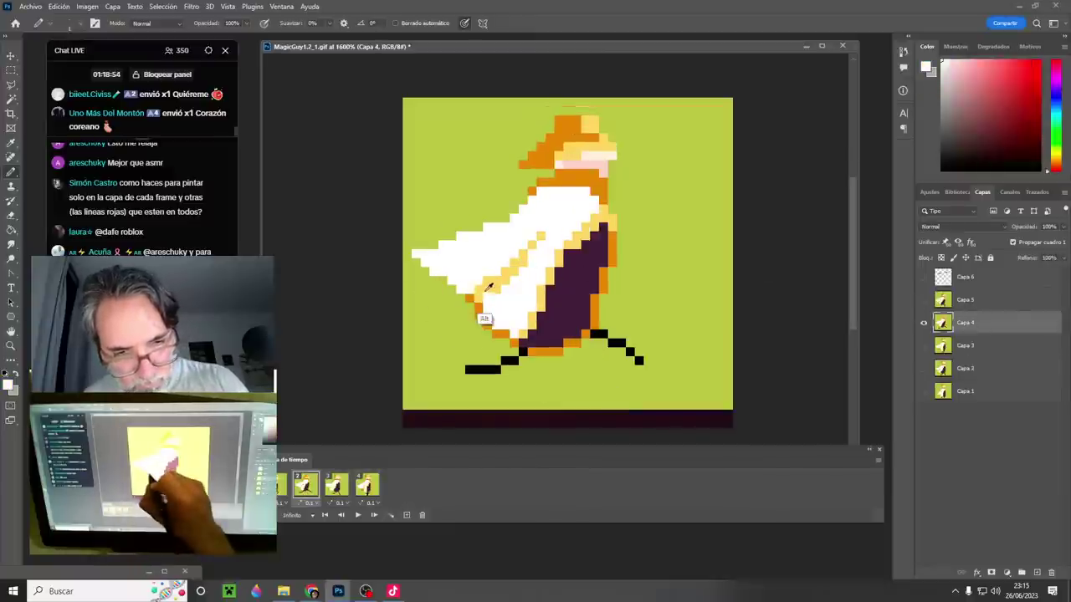
{"action": "left_click", "coordinate": [489, 287], "text": "alt"}
{"action": "left_click", "coordinate": [494, 318], "text": "alt"}
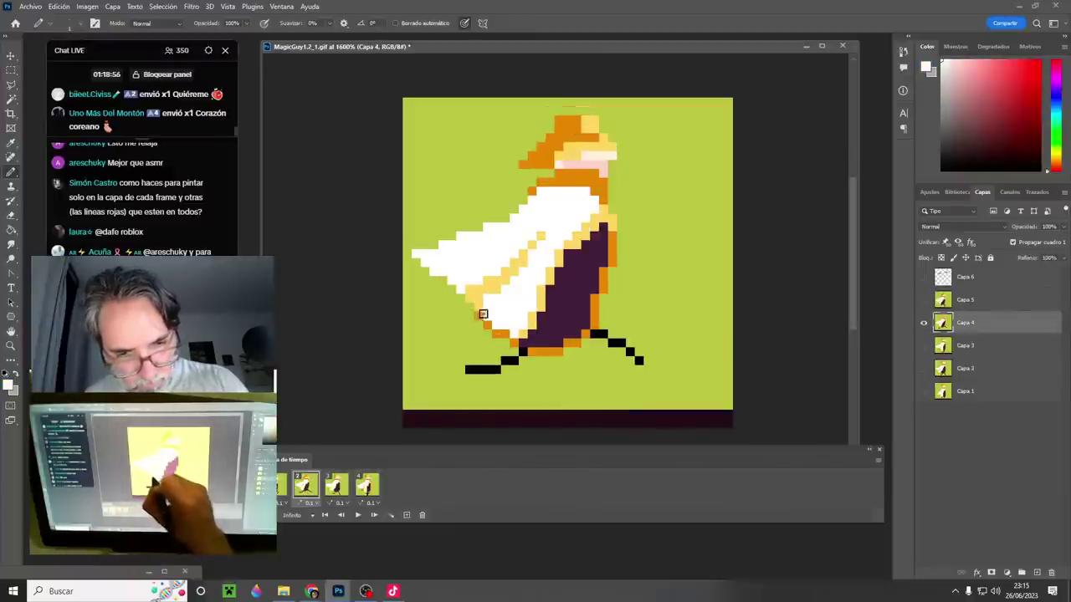
{"action": "left_click", "coordinate": [480, 315]}
{"action": "left_click", "coordinate": [478, 299], "text": "alt"}
{"action": "left_click", "coordinate": [493, 292]}
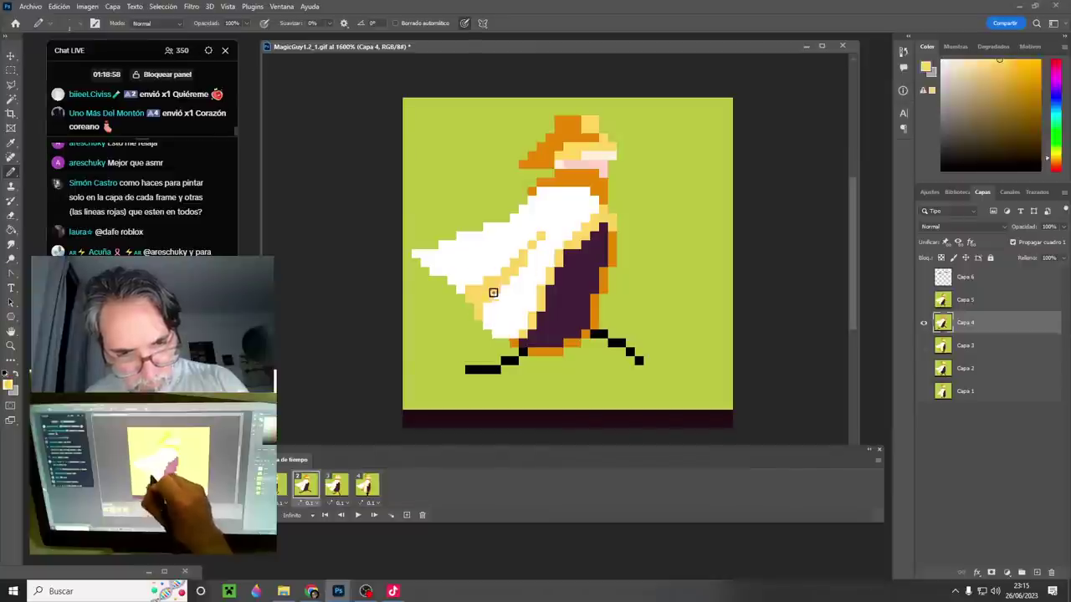
- On frame 1, layer Capa 5, replace the cape's orange lower back outline with pale yellow and white
{"action": "left_click", "coordinate": [338, 494]}
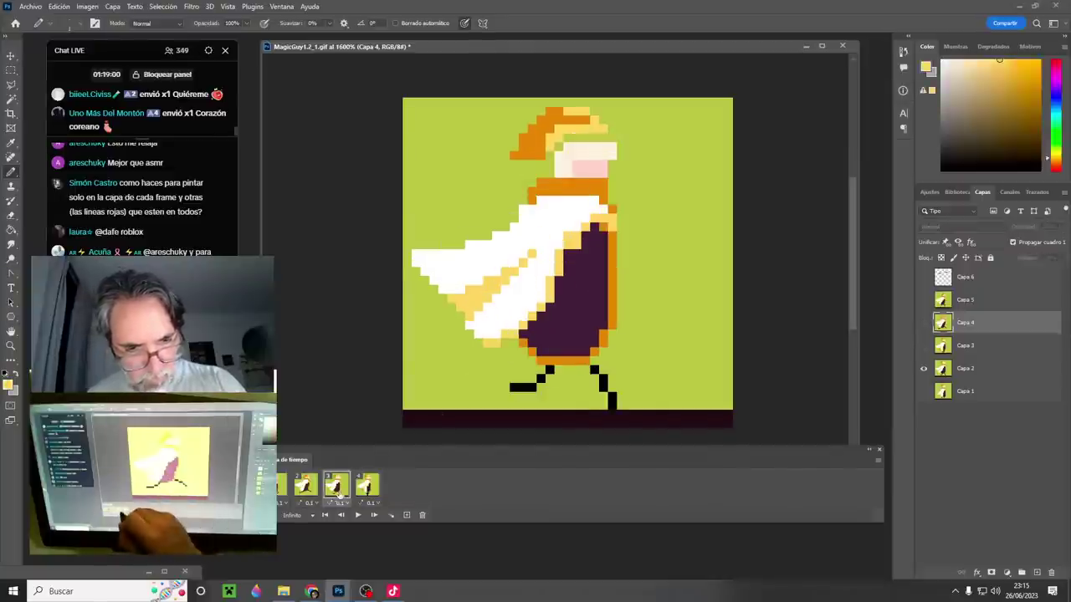
{"action": "left_click", "coordinate": [280, 489]}
{"action": "left_click", "coordinate": [964, 299]}
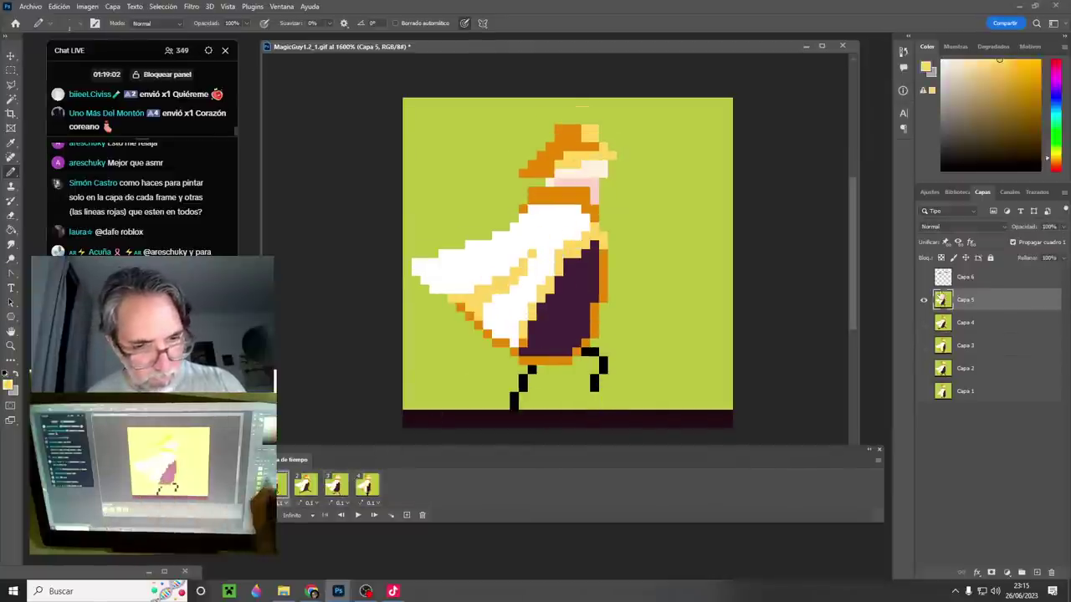
{"action": "left_click", "coordinate": [477, 303], "text": "alt"}
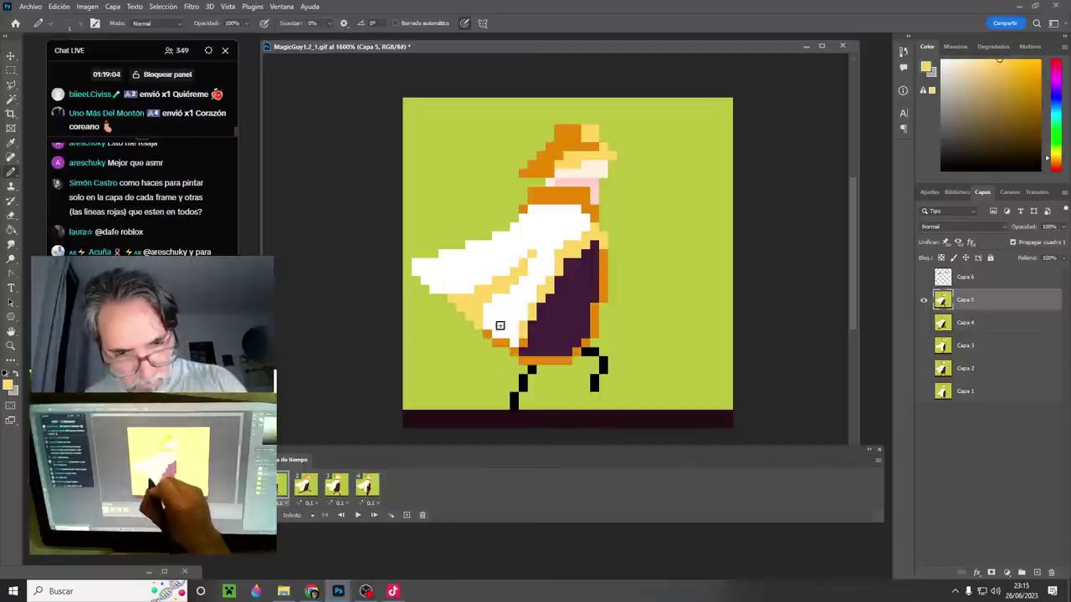
{"action": "left_click", "coordinate": [489, 325], "text": "alt"}
{"action": "left_click", "coordinate": [514, 349], "text": "alt"}
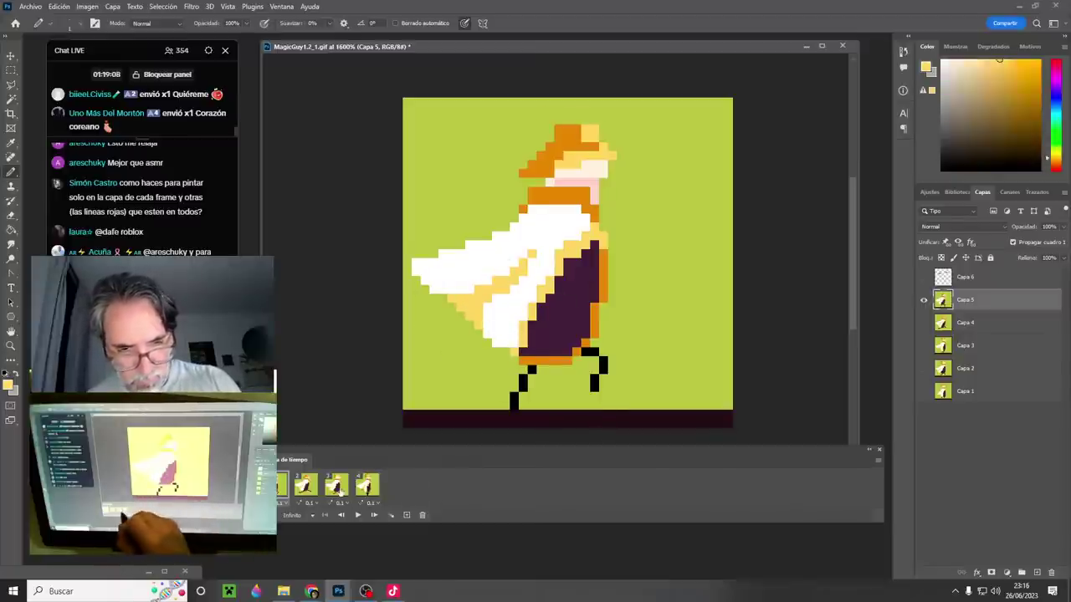
- On frame 4, layer Capa 3, remove the cape's orange lower outline using background green and white and trim its bottom tip
{"action": "left_click", "coordinate": [367, 485]}
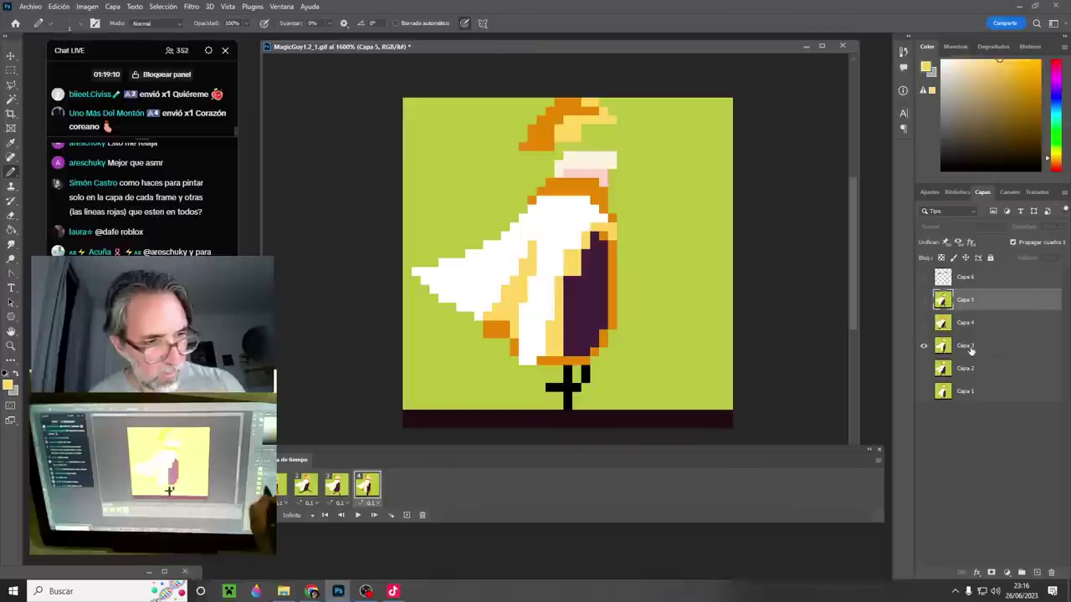
{"action": "left_click", "coordinate": [969, 346]}
{"action": "left_click", "coordinate": [473, 337], "text": "alt"}
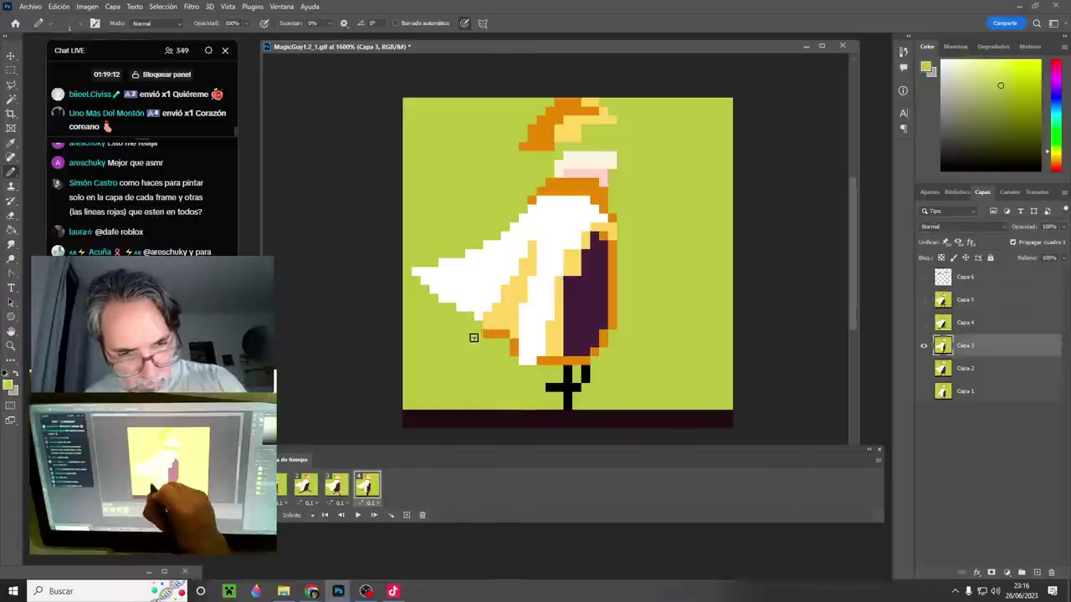
{"action": "left_click", "coordinate": [537, 354], "text": "alt"}
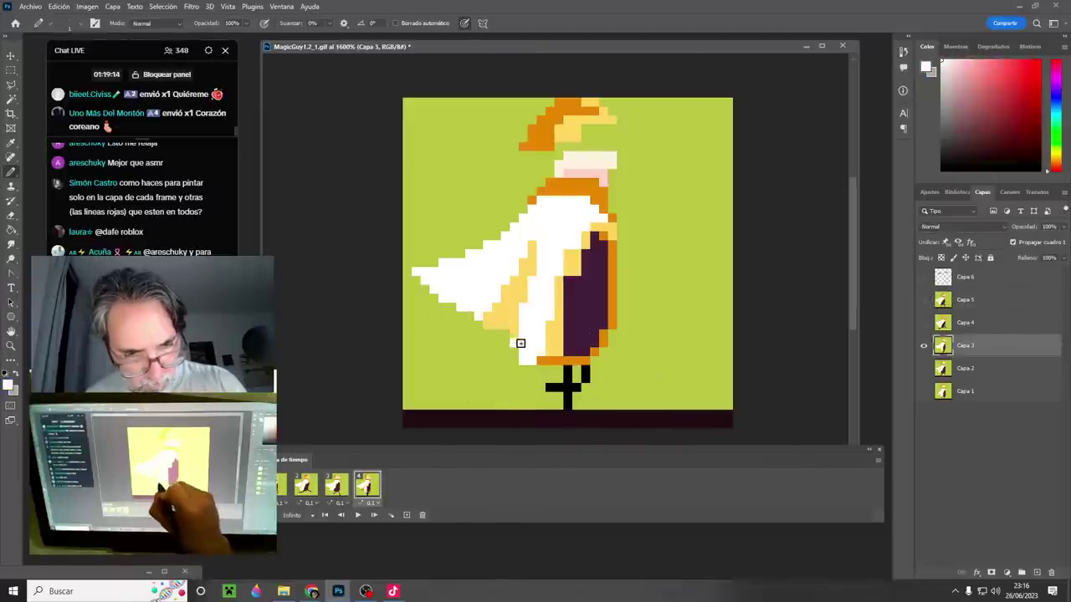
{"action": "left_click", "coordinate": [522, 372], "text": "alt"}
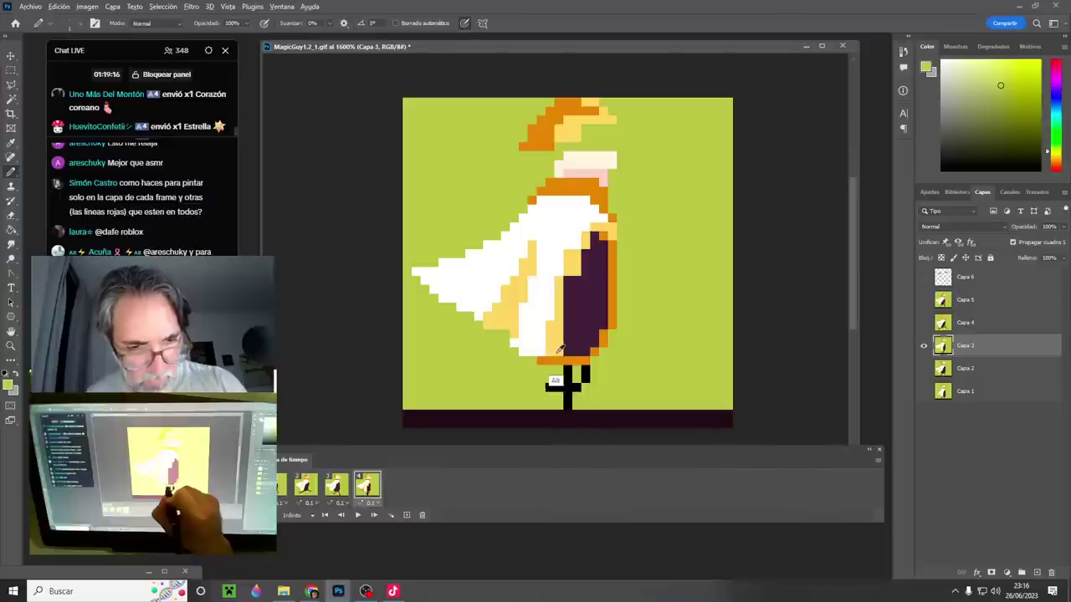
- Narrow the yellow lining along frame 4's cape with white and widen the dark purple robe beside it
{"action": "left_click", "coordinate": [580, 232], "text": "alt"}
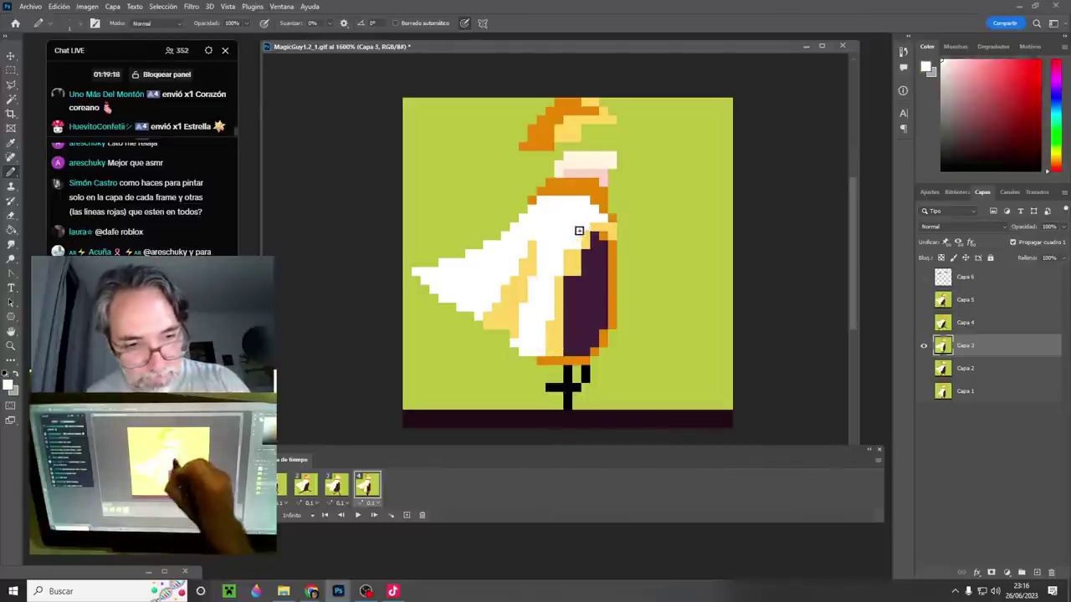
{"action": "left_click", "coordinate": [578, 310], "text": "alt"}
{"action": "left_click_drag", "start_coordinate": [577, 264], "coordinate": [567, 303]}
{"action": "left_click", "coordinate": [569, 273], "text": "alt"}
{"action": "left_click", "coordinate": [571, 334], "text": "alt"}
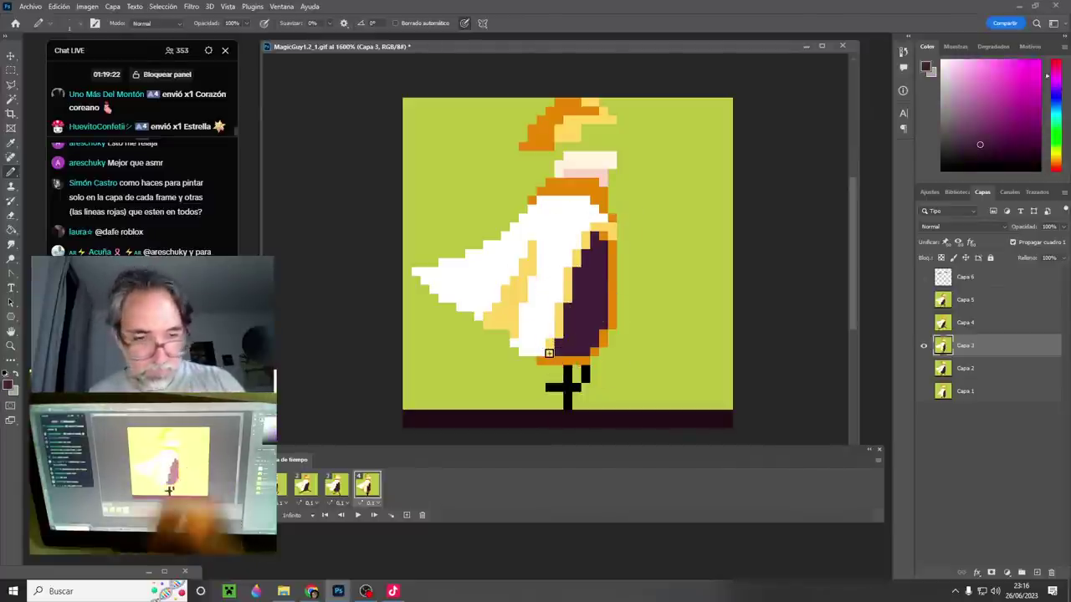
- Play the walk animation and step through its four frames to compare the cape and robe shapes
{"action": "key", "text": "space"}
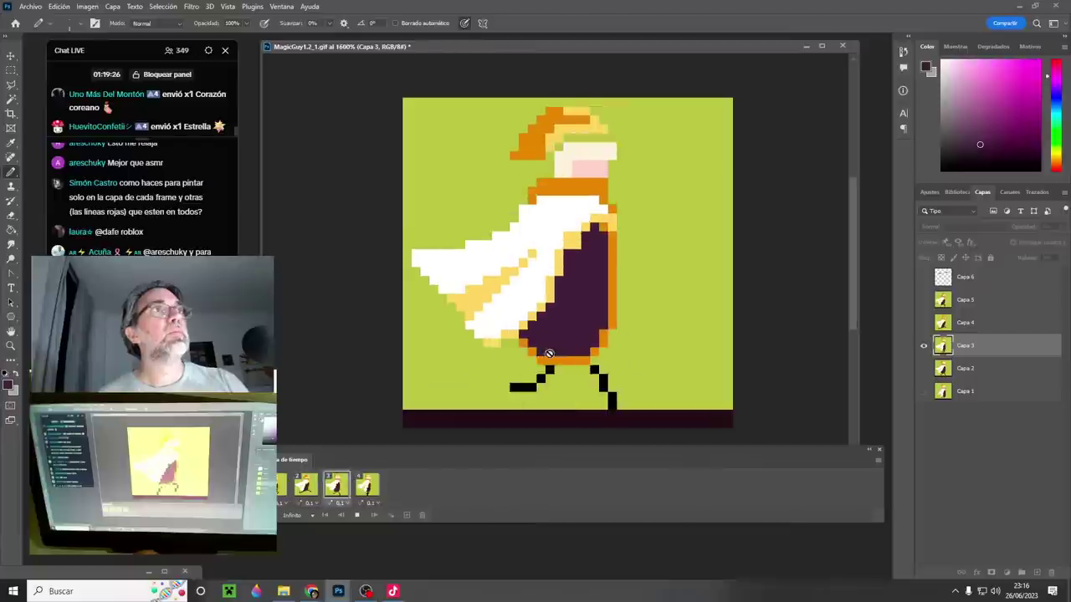
{"action": "key", "text": "space"}
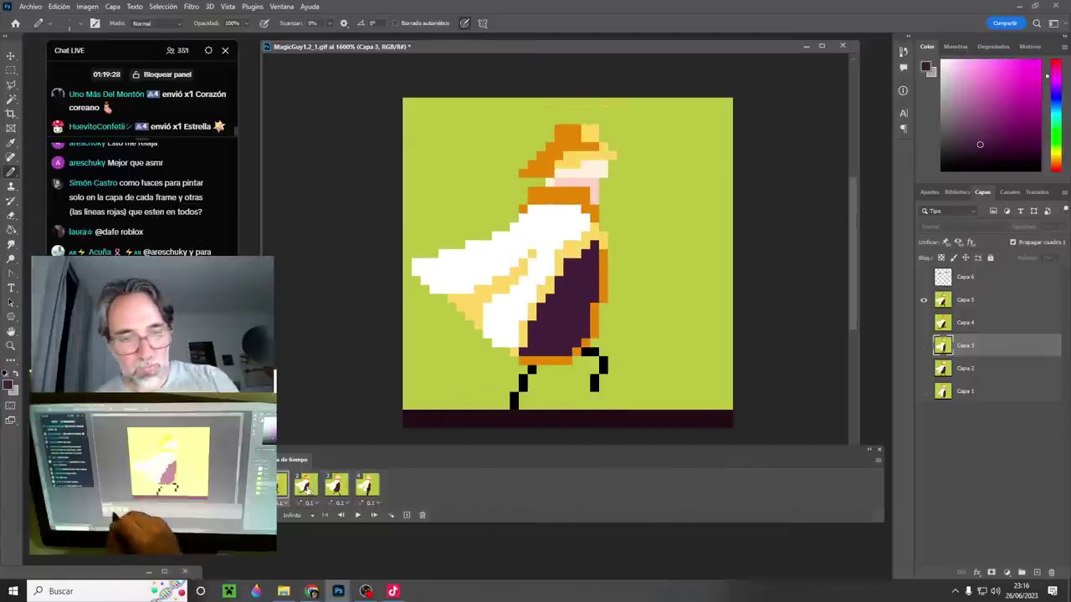
{"action": "left_click", "coordinate": [307, 489]}
{"action": "left_click", "coordinate": [337, 485]}
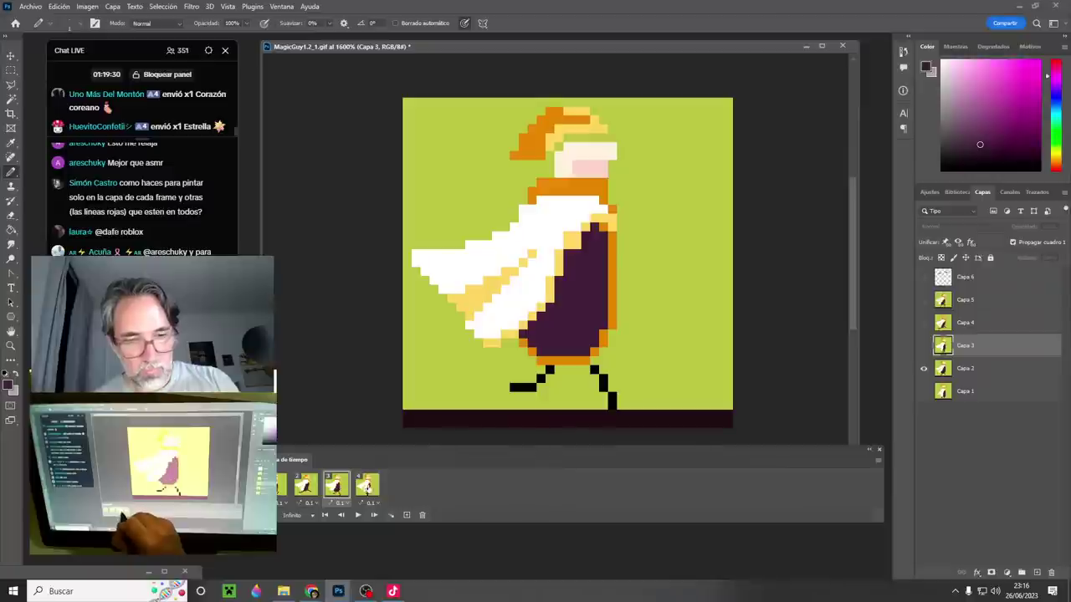
{"action": "left_click", "coordinate": [368, 487]}
{"action": "left_click", "coordinate": [282, 489]}
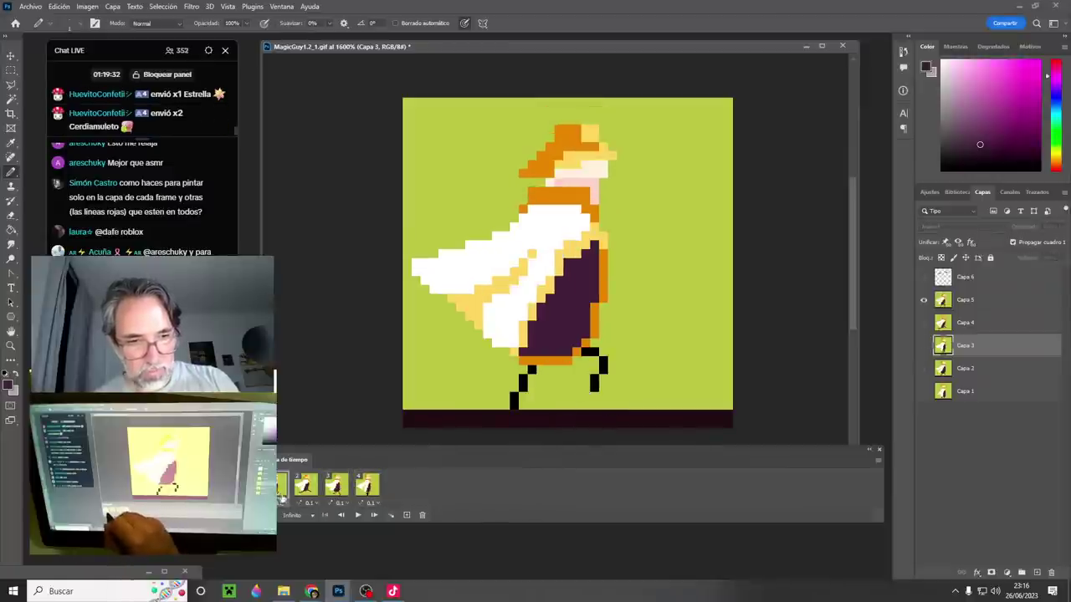
{"action": "left_click", "coordinate": [365, 486]}
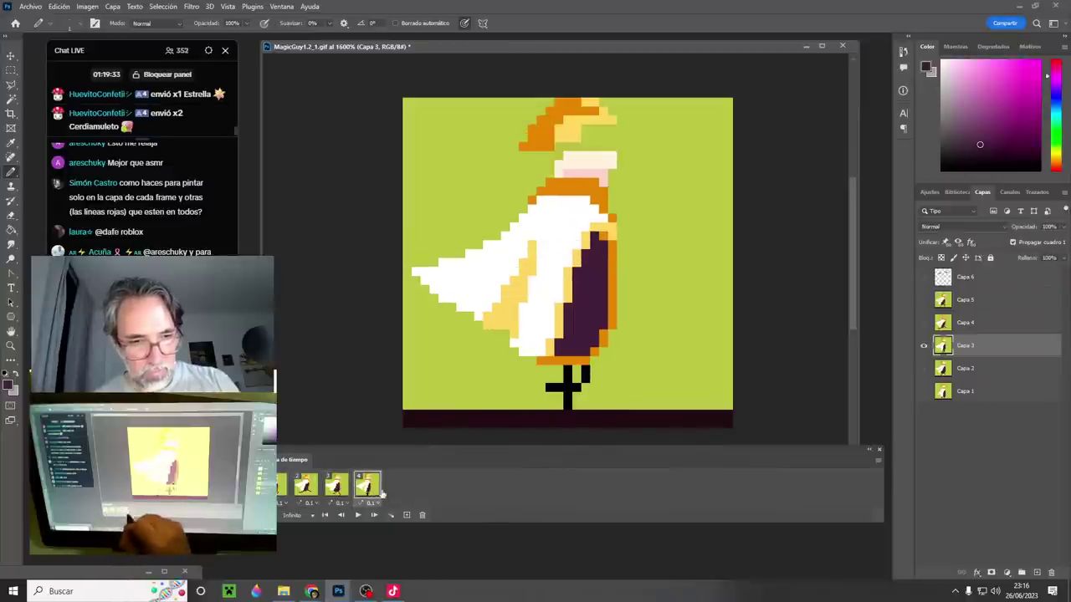
{"action": "left_click", "coordinate": [337, 486]}
- On frame 4, paint white over the top of the cape's yellow fold and redraw the fold slightly further forward
{"action": "left_click", "coordinate": [366, 485]}
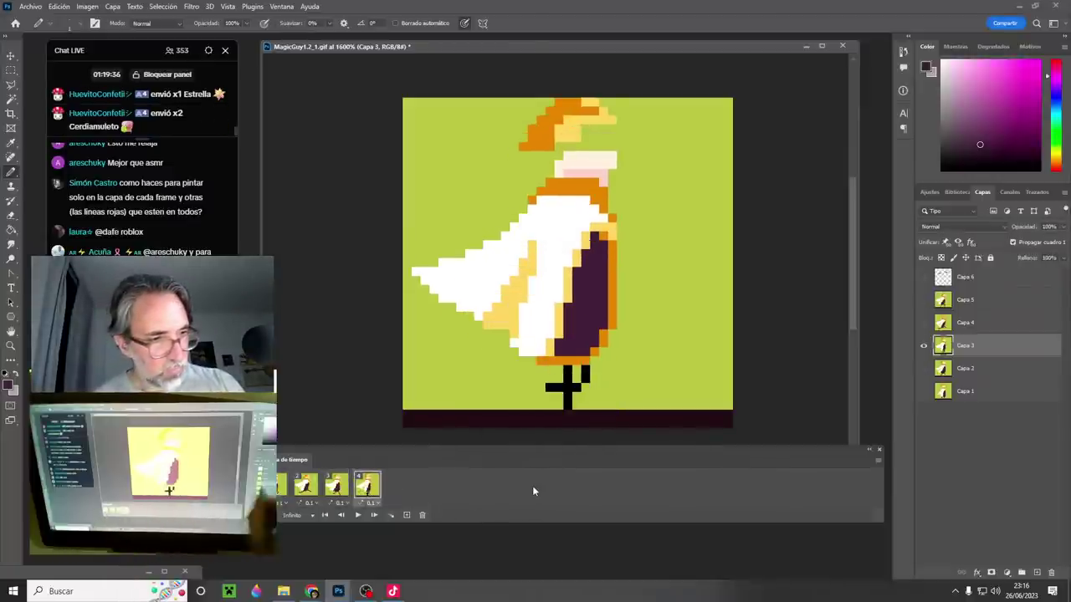
{"action": "left_click", "coordinate": [543, 241], "text": "alt"}
{"action": "left_click_drag", "start_coordinate": [532, 244], "coordinate": [519, 262]}
{"action": "left_click", "coordinate": [507, 304], "text": "alt"}
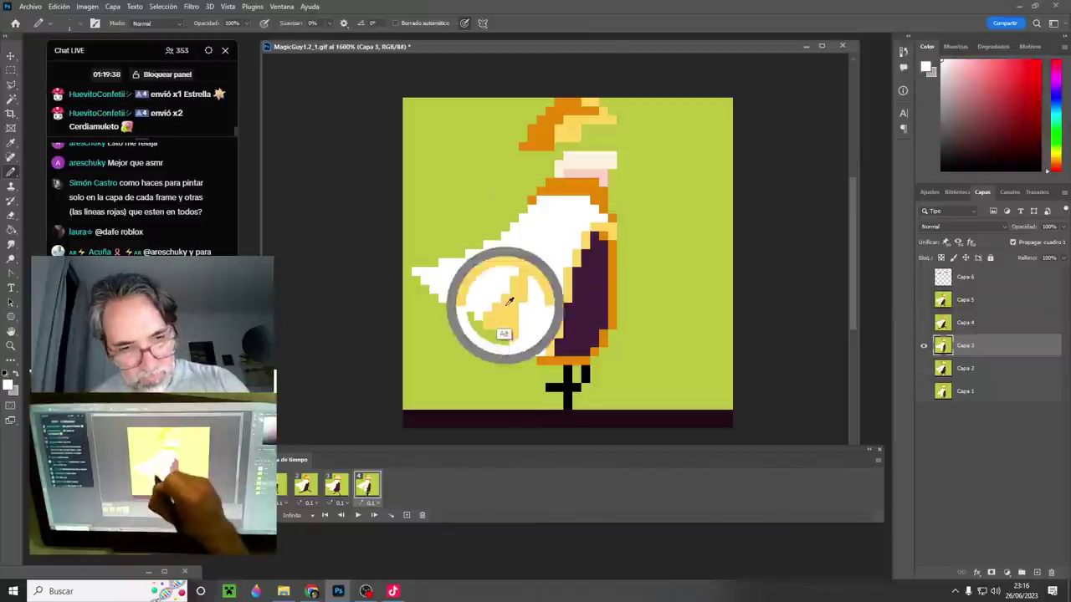
- Extend the dark purple at the bottom of frame 4's robe and slant the cape's yellow lining backwards
{"action": "left_click", "coordinate": [340, 501]}
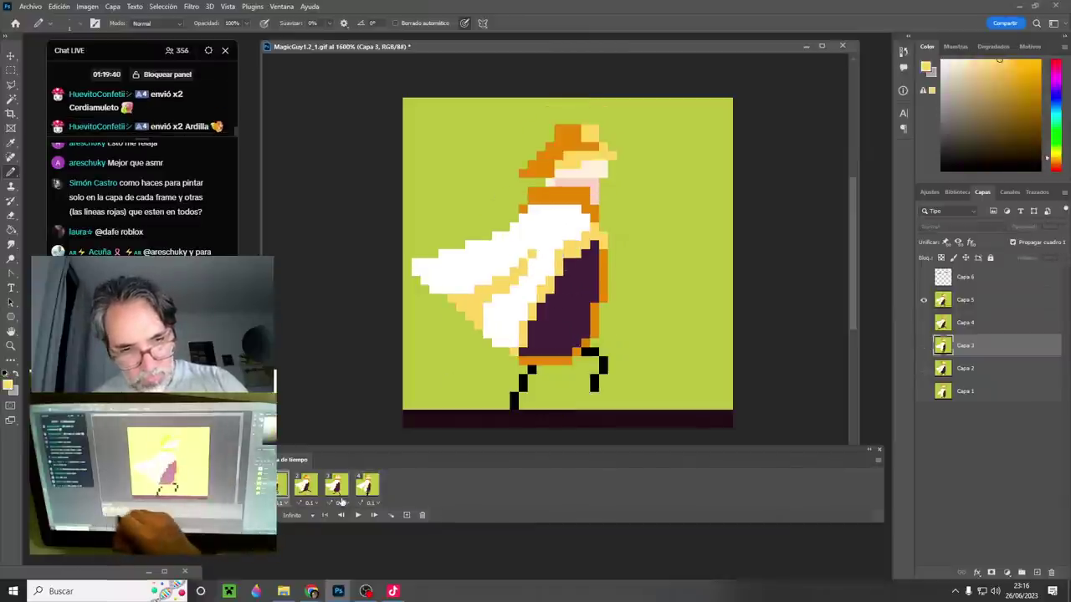
{"action": "left_click", "coordinate": [366, 485]}
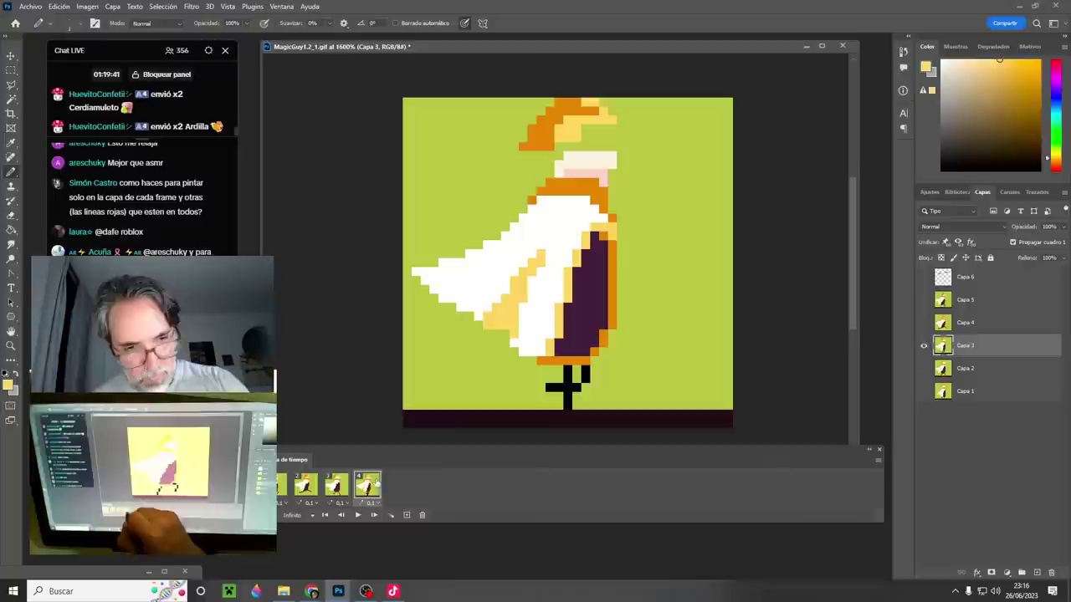
{"action": "left_click", "coordinate": [576, 338], "text": "alt"}
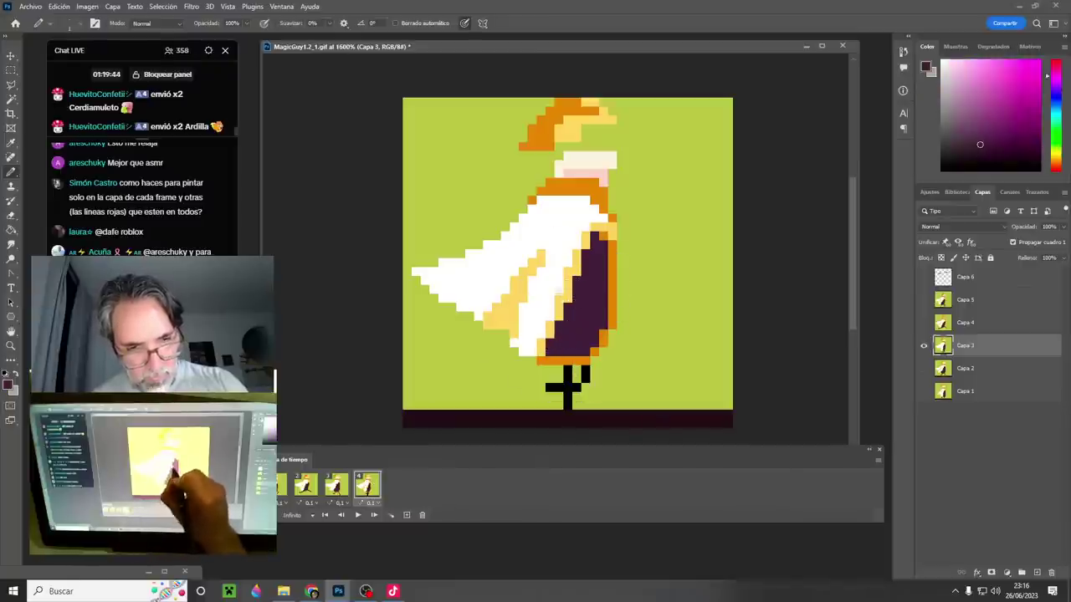
{"action": "left_click", "coordinate": [541, 276], "text": "alt"}
- Play back the walk animation to review the corrected cape movement
{"action": "key", "text": "space"}
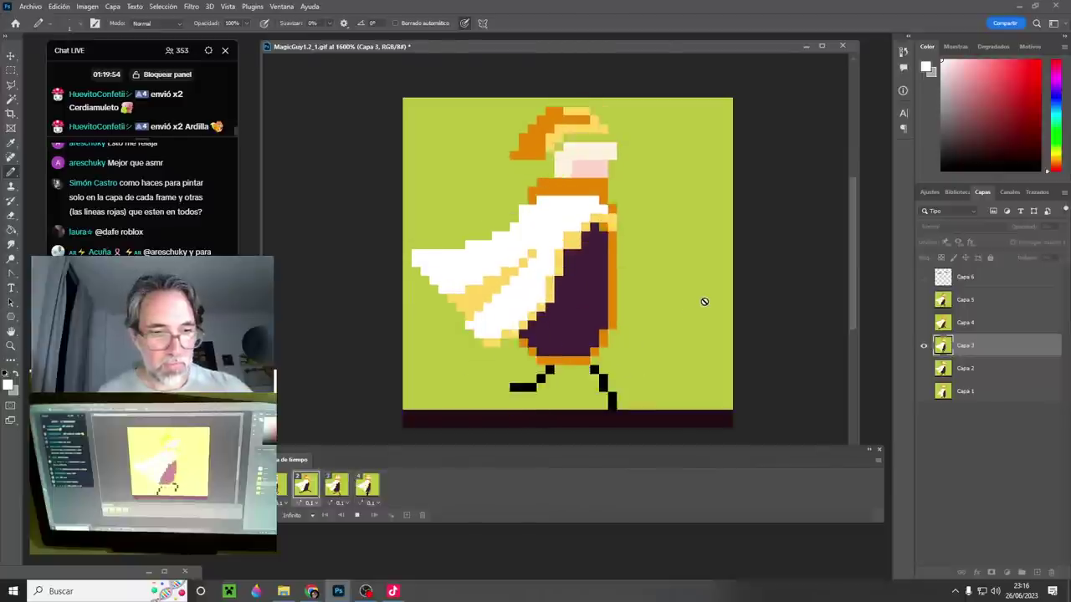
{"action": "key", "text": "space"}
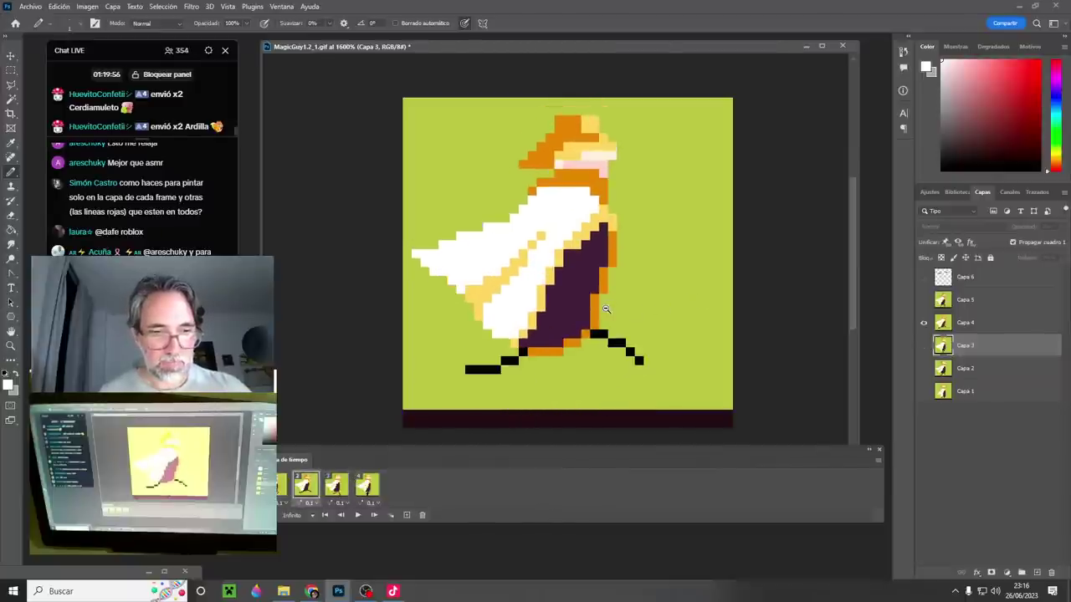
{"action": "scroll", "coordinate": [604, 309], "scroll_direction": "down", "scroll_amount": 1}
{"action": "scroll", "coordinate": [604, 310], "scroll_direction": "down", "scroll_amount": 2}
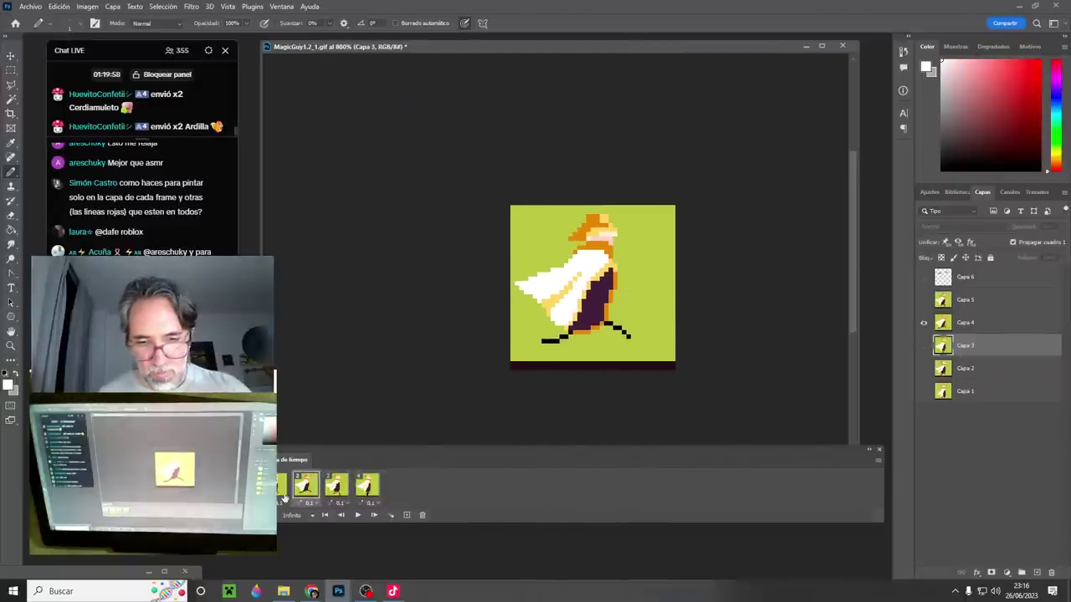
- Set the delay of the walk animation's frames to 0.1 seconds
{"action": "left_click", "coordinate": [369, 494]}
{"action": "left_click", "coordinate": [372, 503]}
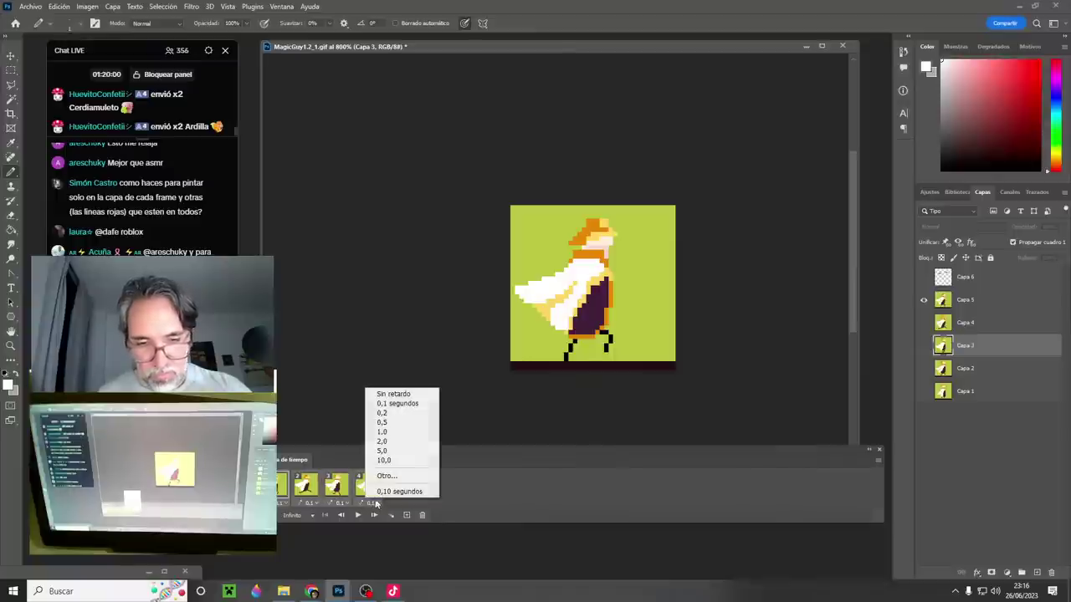
{"action": "left_click", "coordinate": [385, 404]}
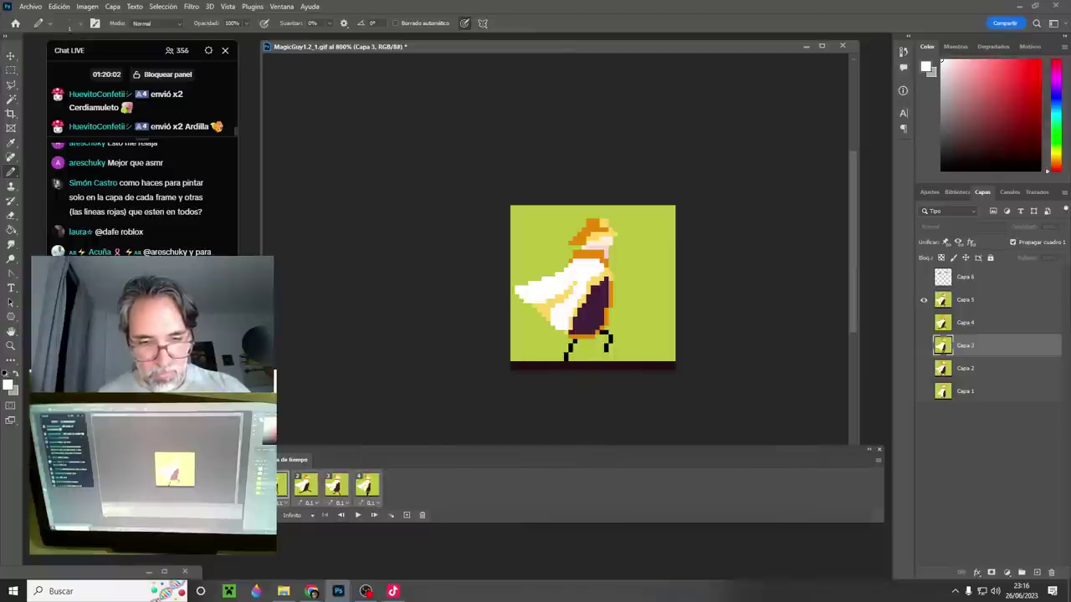
- Convert the frame animation to a video timeline and combine layers Capa 1 through Capa 5 into one smart object
{"action": "left_click", "coordinate": [268, 515]}
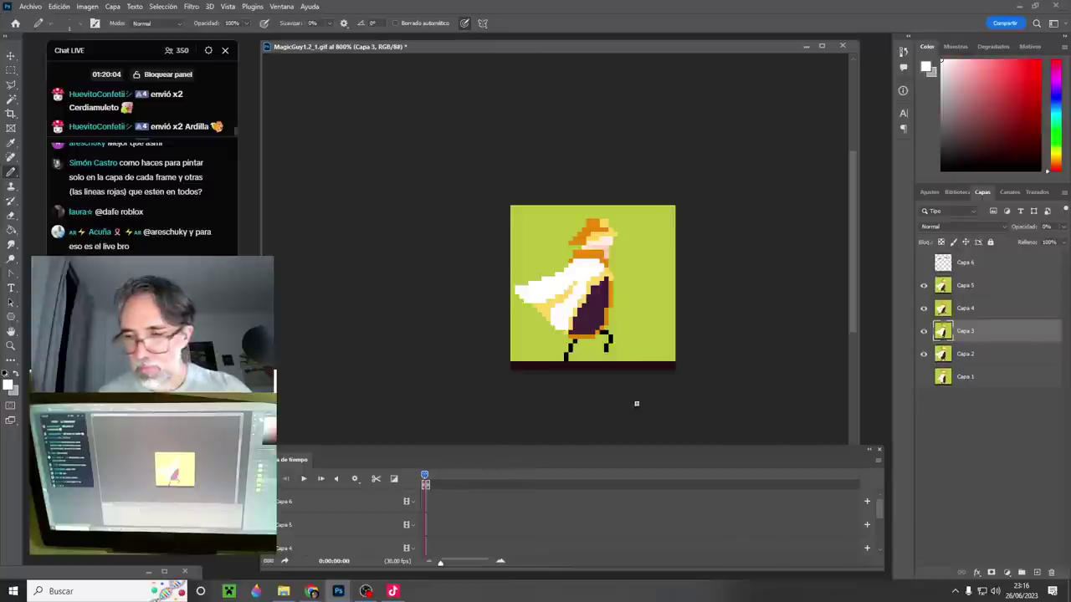
{"action": "left_click", "coordinate": [975, 376]}
{"action": "left_click", "coordinate": [946, 286], "text": "shift"}
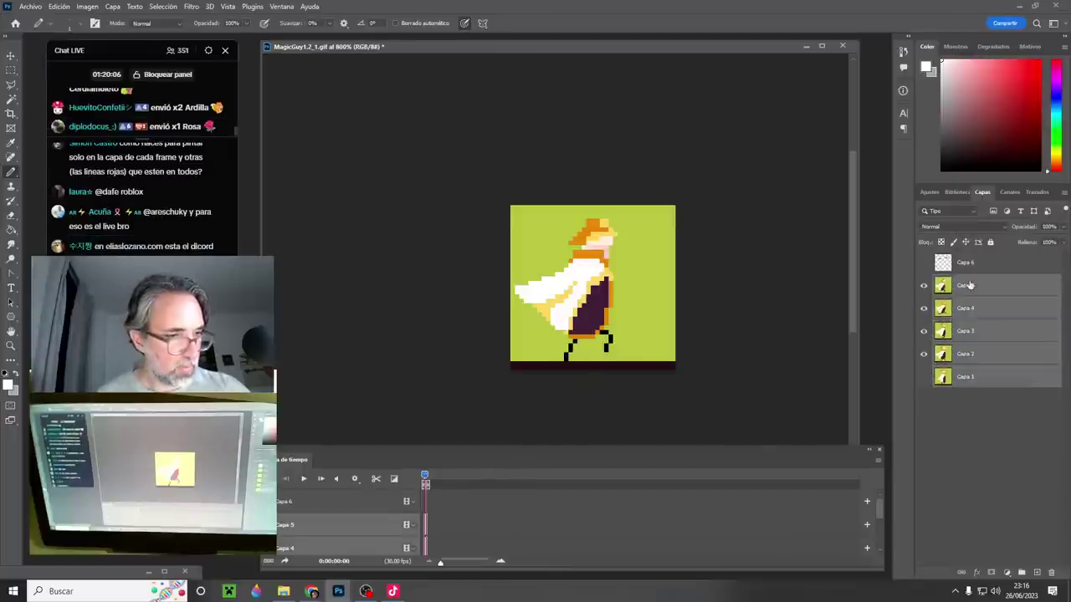
{"action": "right_click", "coordinate": [946, 288]}
{"action": "left_click", "coordinate": [895, 297]}
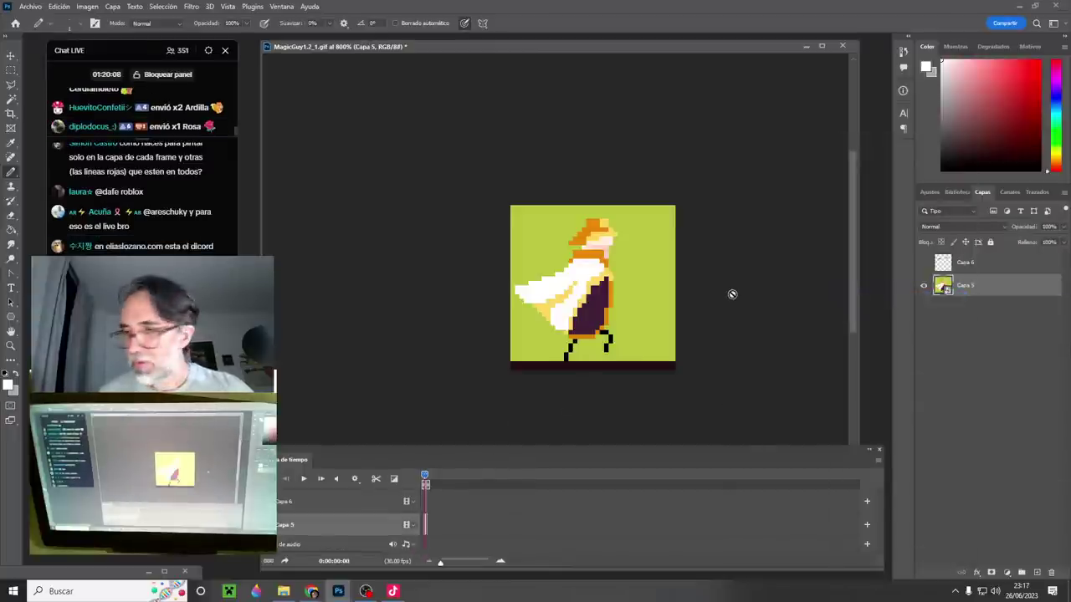
- Save the document on drive D: as 26_06_2023_05.psd with maximum compatibility
{"action": "key", "text": "ctrl+shift+s"}
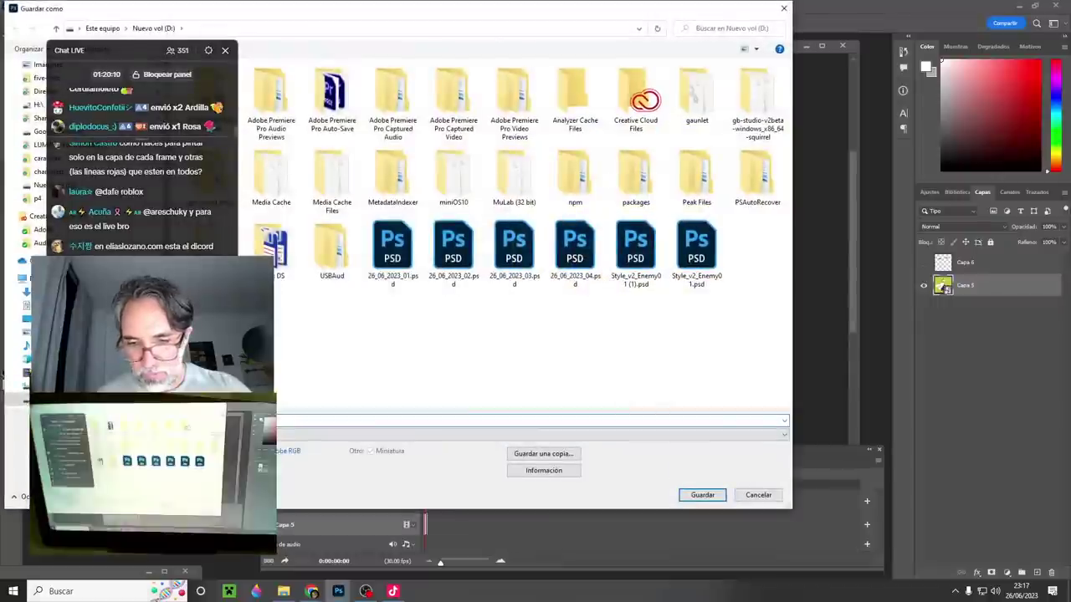
{"action": "left_click", "coordinate": [590, 265]}
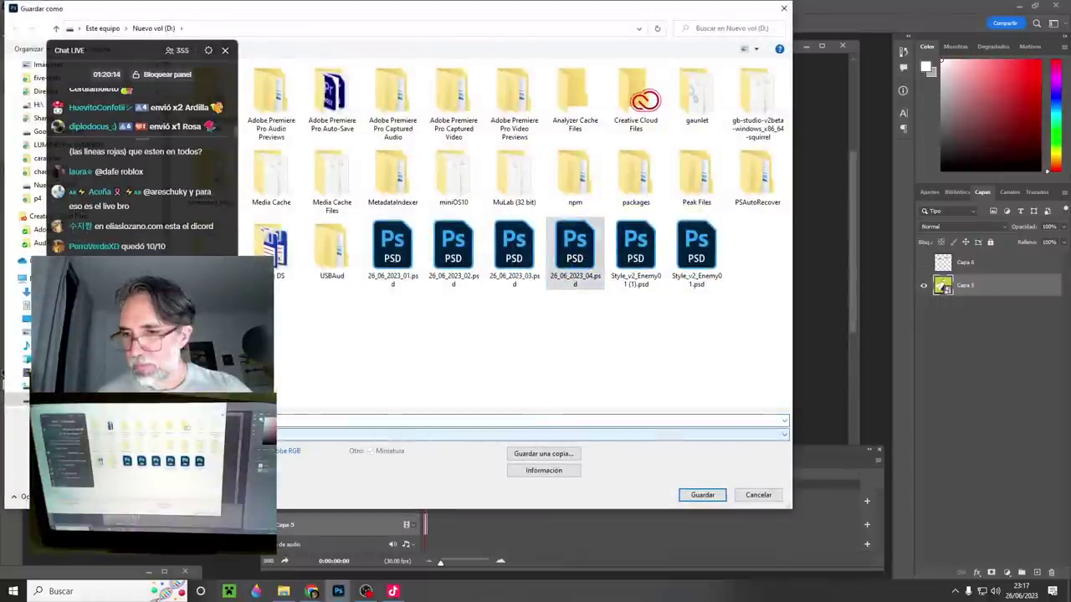
{"action": "key", "text": "BackSpace"}
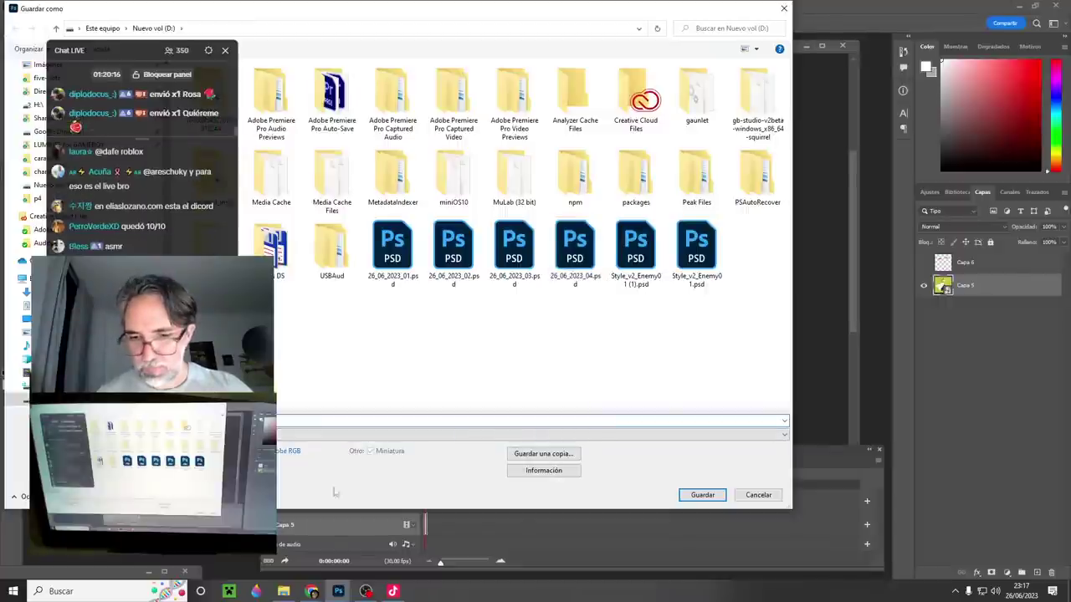
{"action": "left_click", "coordinate": [702, 495]}
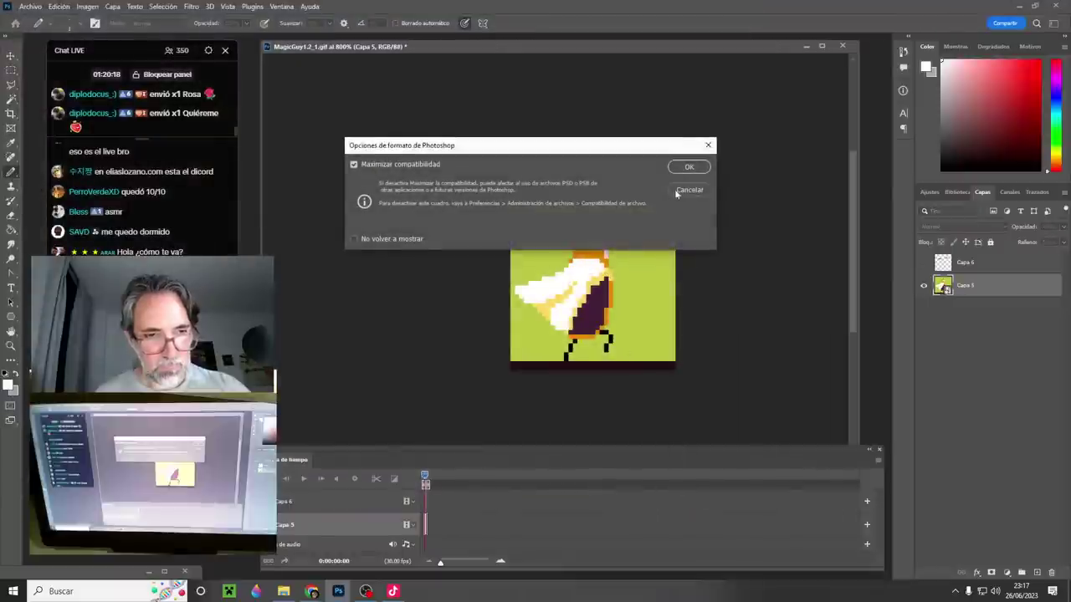
{"action": "left_click", "coordinate": [689, 167]}
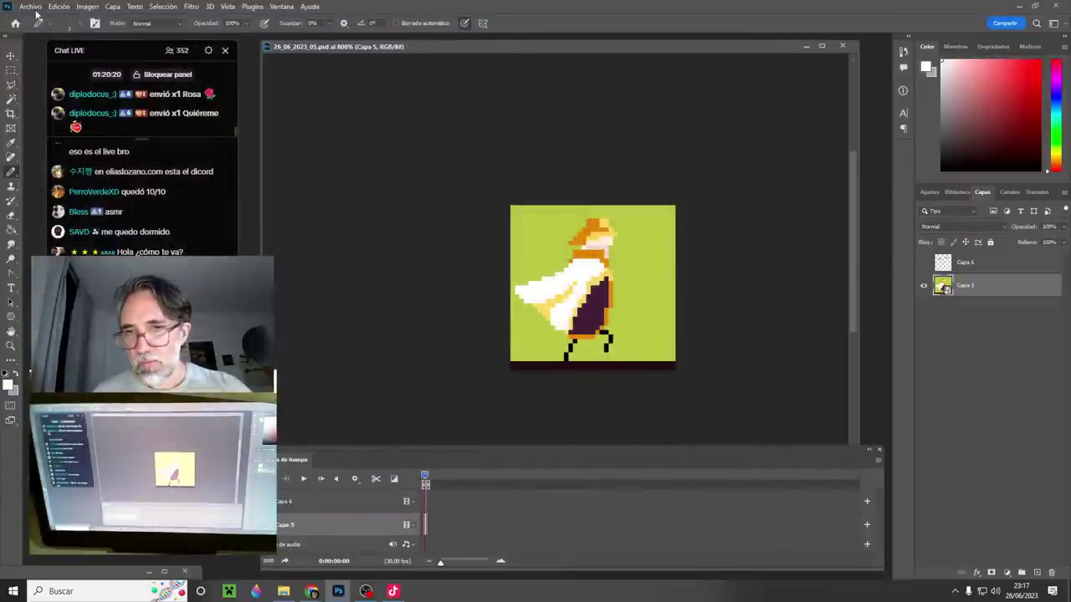
- Open the original MagicGuy1.2_1.gif from drive D: without colour management
{"action": "left_click", "coordinate": [31, 6]}
{"action": "left_click", "coordinate": [38, 30]}
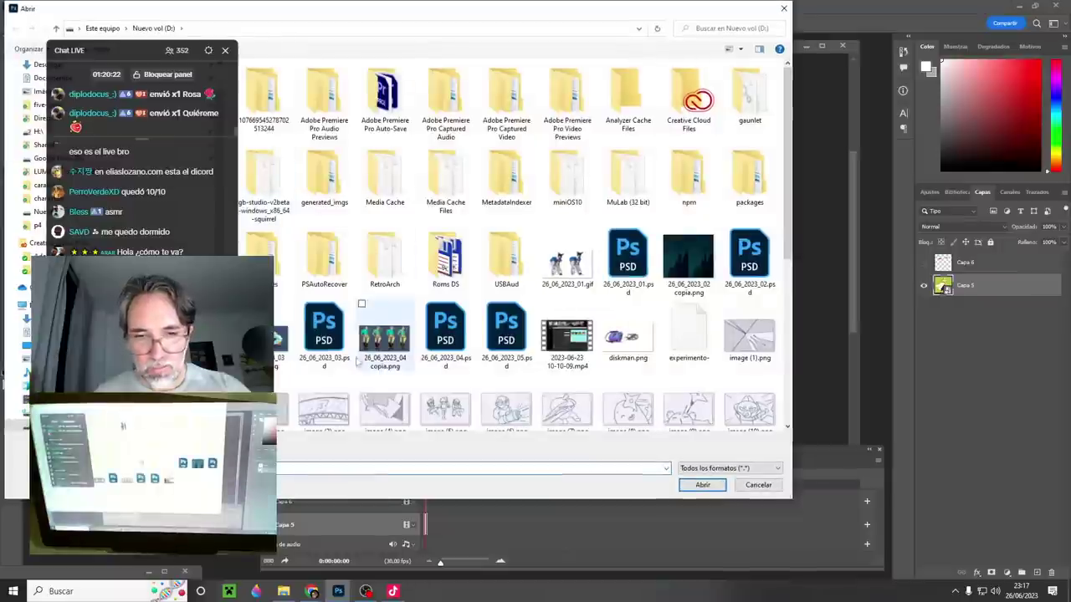
{"action": "scroll", "coordinate": [335, 358], "scroll_direction": "down", "scroll_amount": 3}
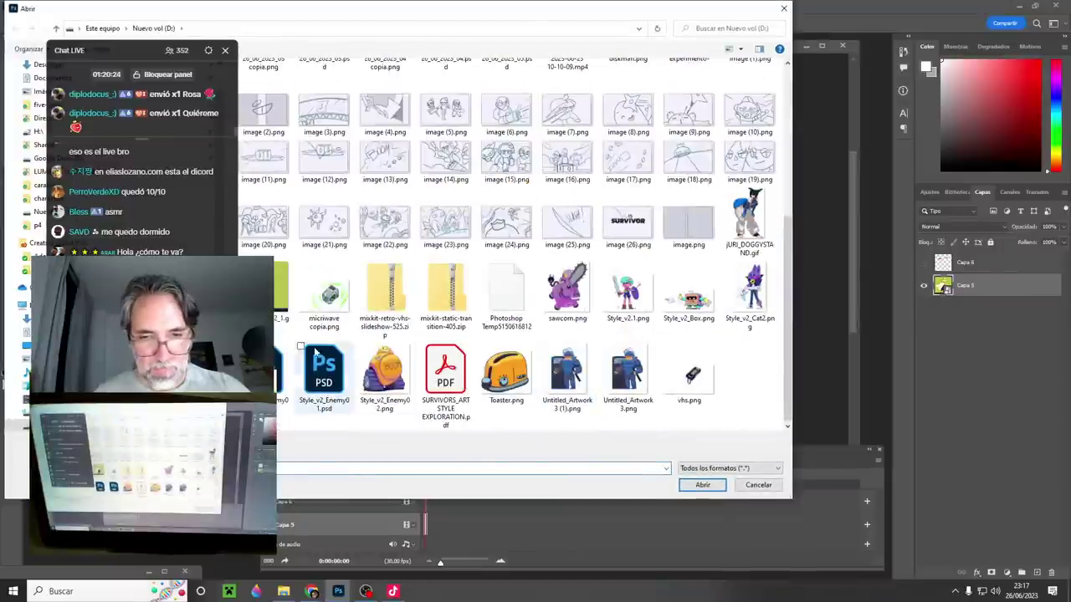
{"action": "double_click", "coordinate": [264, 289]}
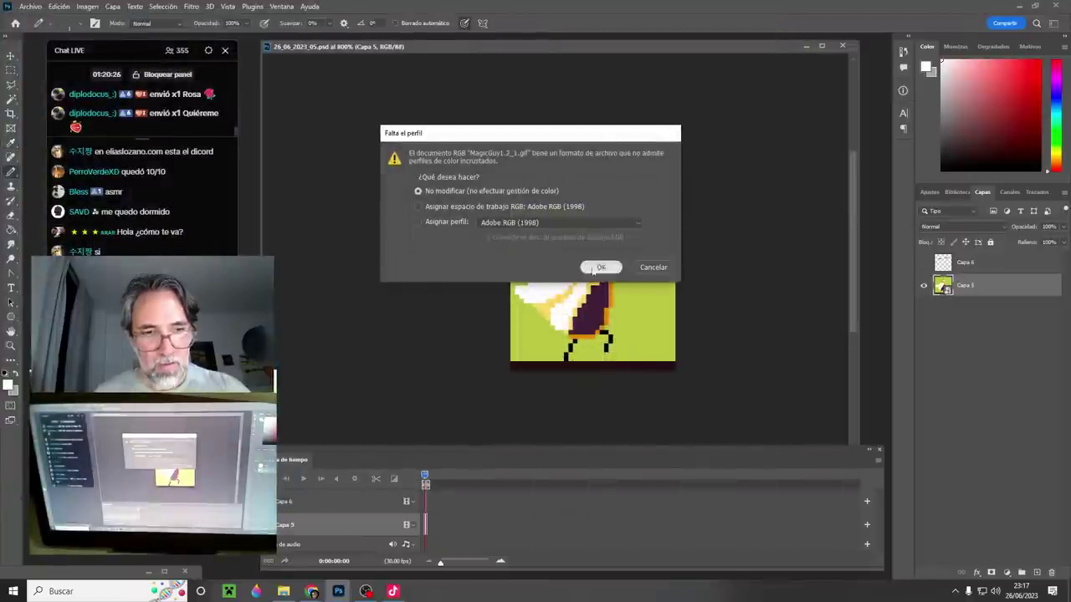
{"action": "left_click", "coordinate": [595, 268]}
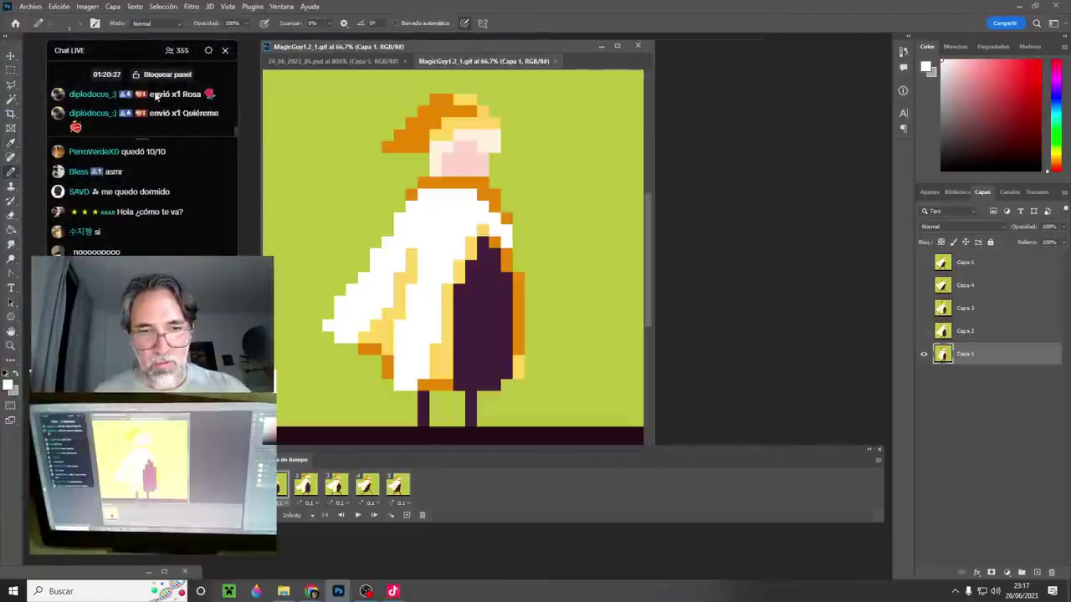
- Resize the original GIF to 3.6 percent (37 × 37 px) with nearest-neighbour resampling
{"action": "left_click", "coordinate": [60, 10]}
{"action": "left_click", "coordinate": [113, 95]}
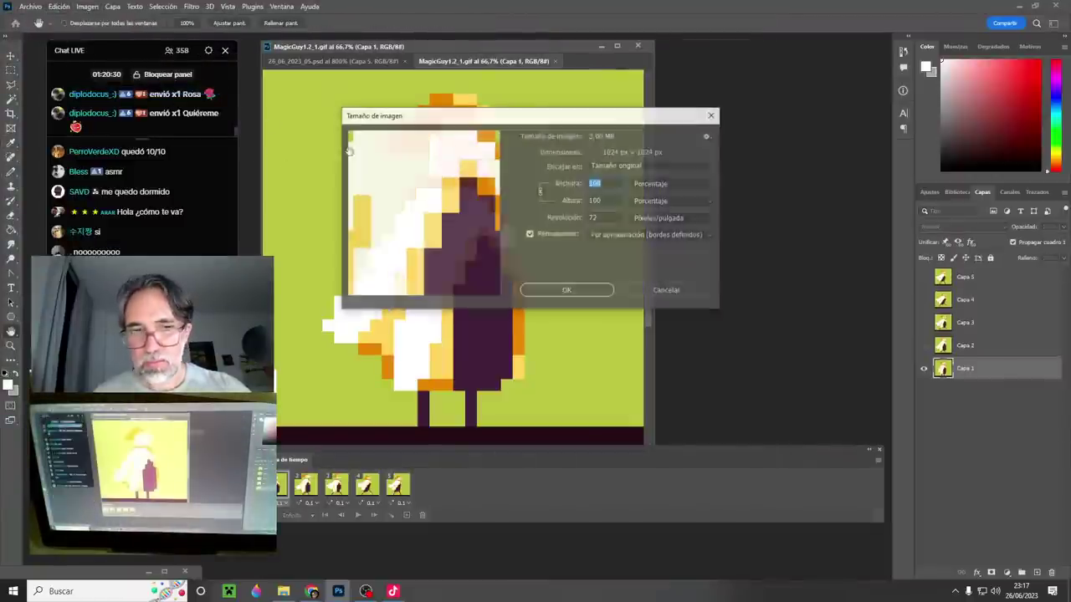
{"action": "type", "text": "6,"}
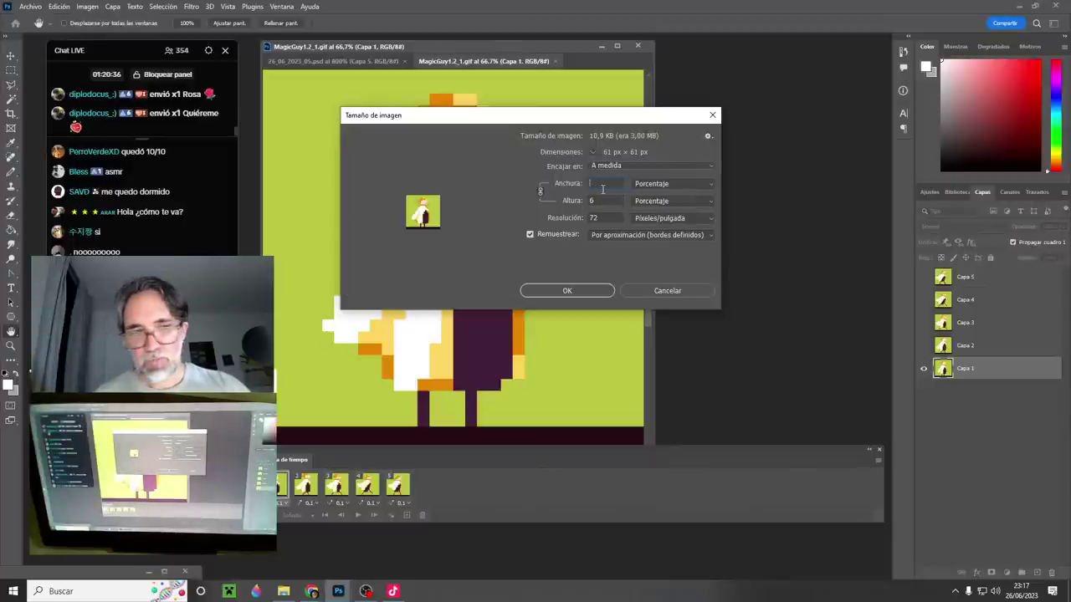
{"action": "type", "text": "3,6"}
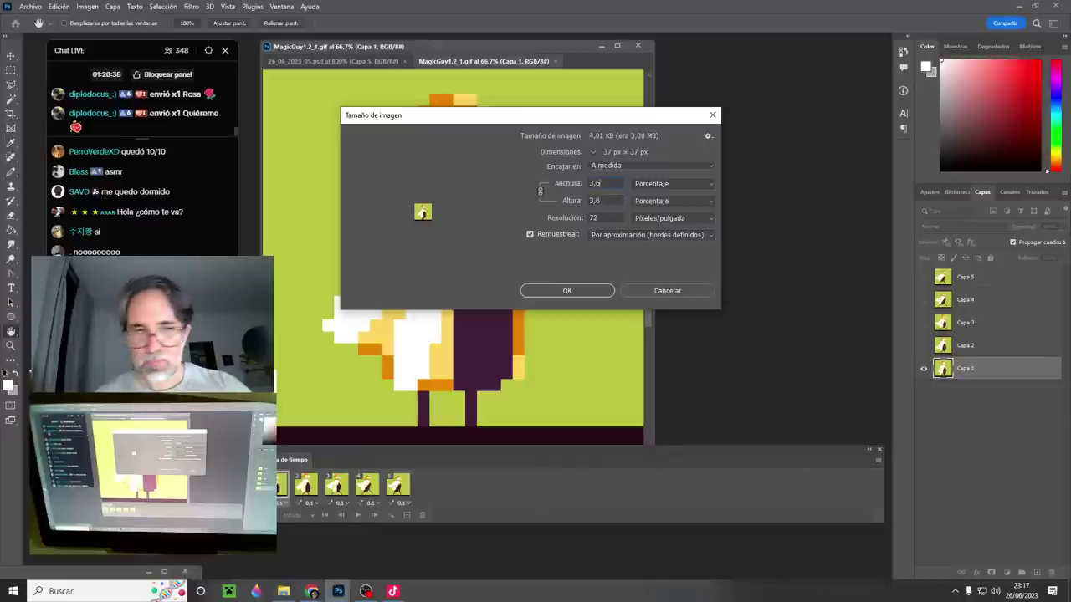
{"action": "left_click", "coordinate": [580, 291]}
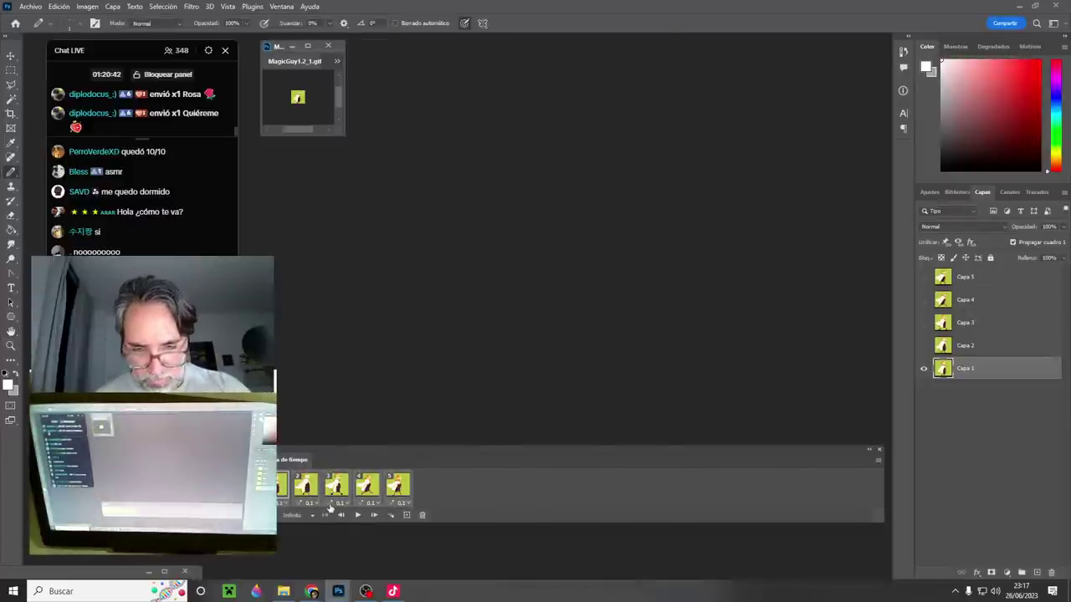
- Convert the original GIF's frames to a video timeline and combine its five layers into one smart object
{"action": "left_click", "coordinate": [391, 515]}
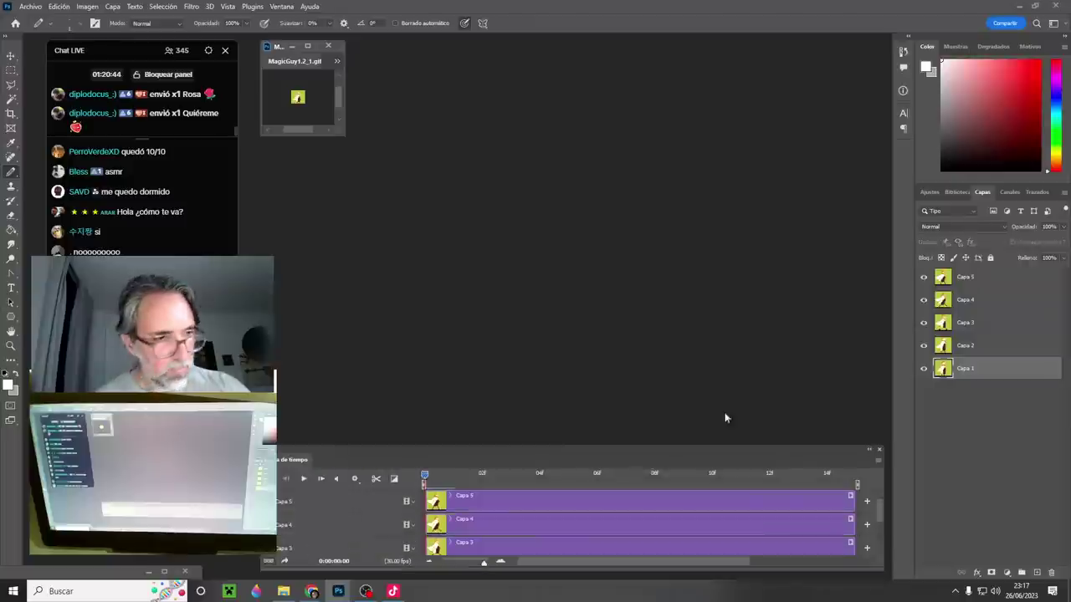
{"action": "right_click", "coordinate": [989, 266]}
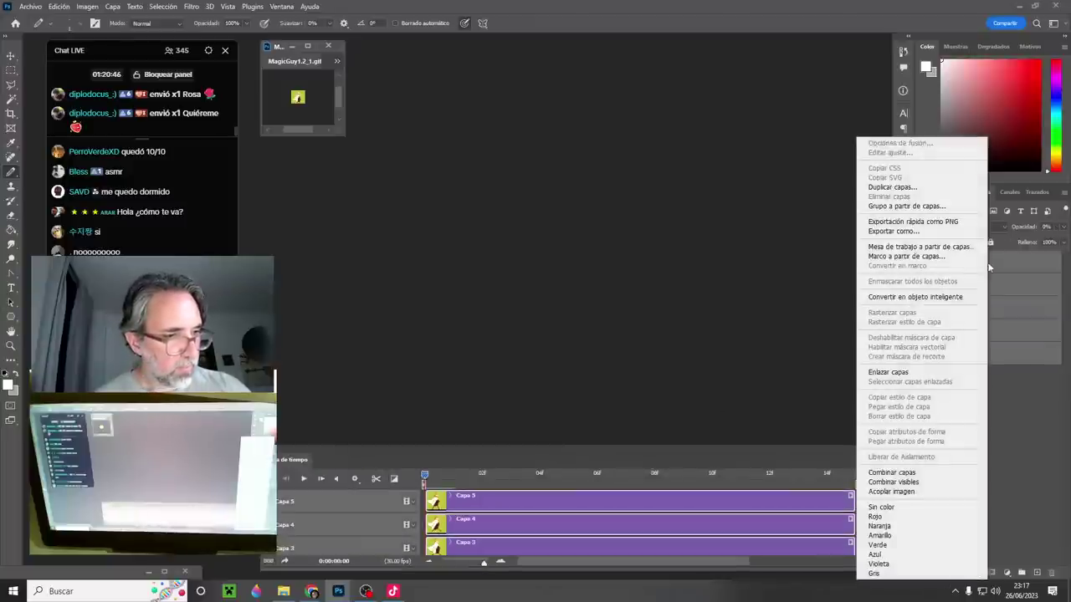
{"action": "left_click", "coordinate": [941, 298]}
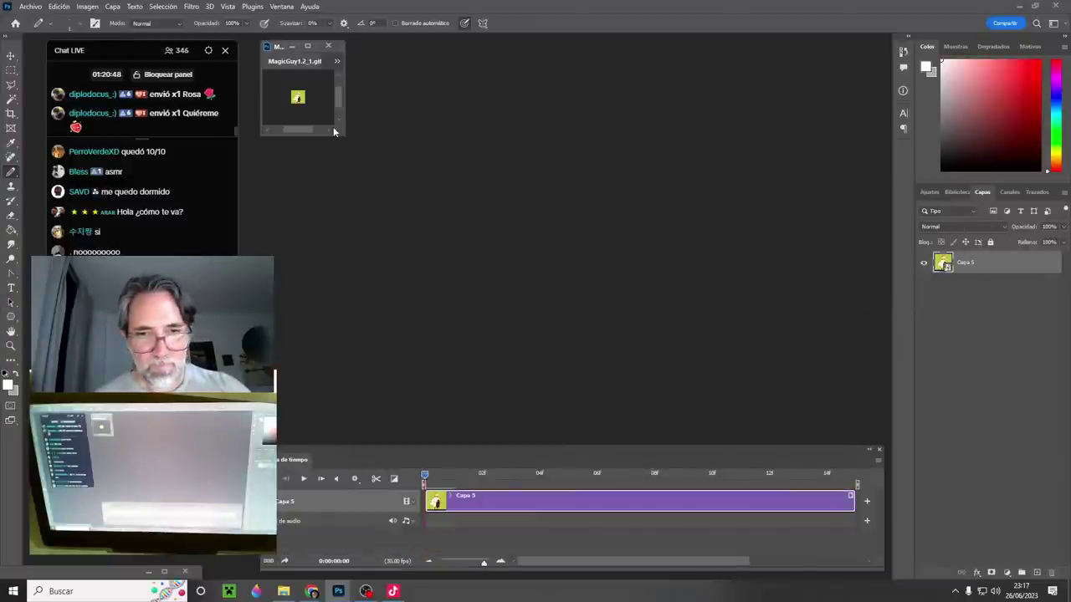
- Detach the original GIF into its own window and copy its smart object into 26_06_2023_05.psd
{"action": "left_click_drag", "start_coordinate": [336, 129], "coordinate": [729, 419]}
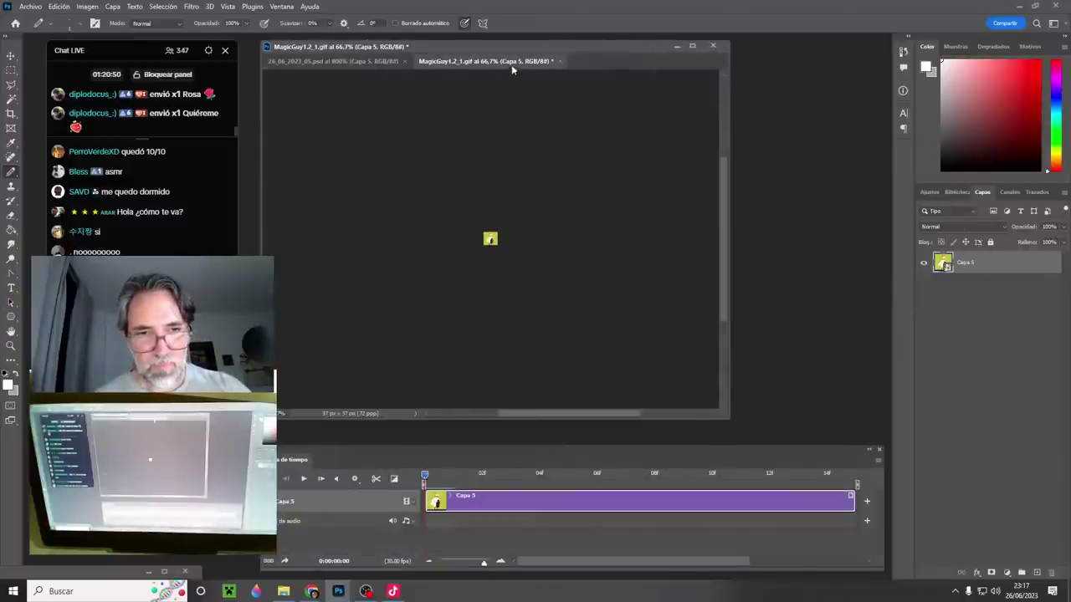
{"action": "left_click_drag", "start_coordinate": [510, 63], "coordinate": [123, 286]}
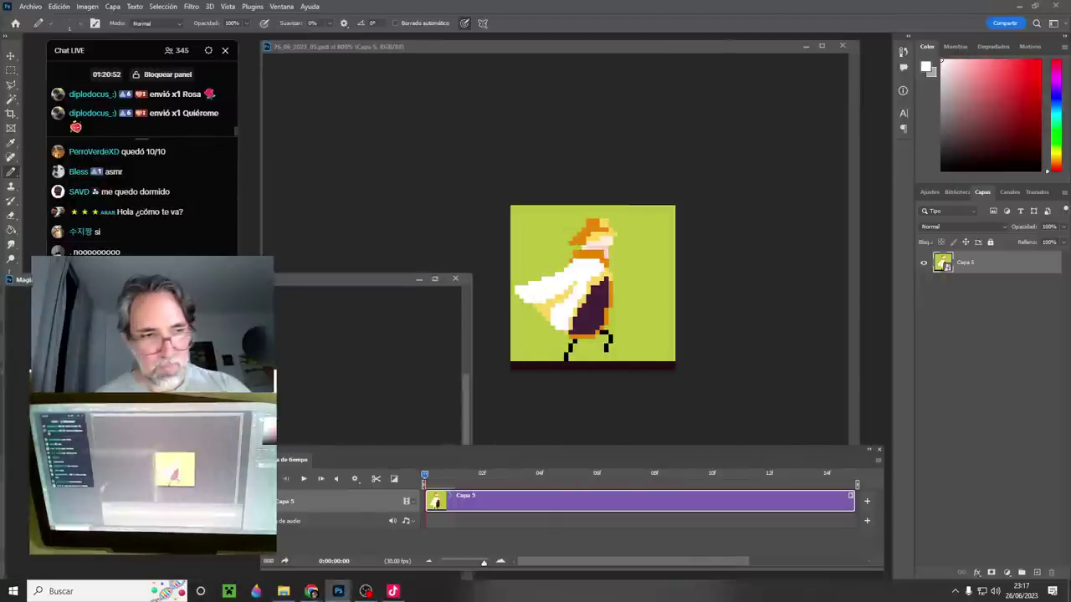
{"action": "left_click_drag", "start_coordinate": [944, 264], "coordinate": [639, 296]}
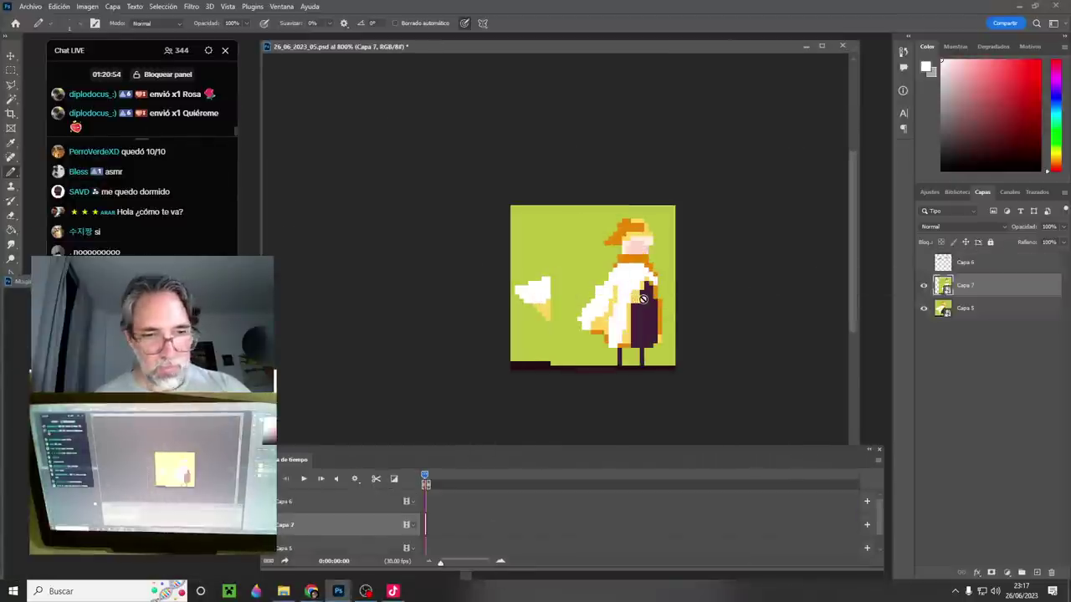
- Extend the canvas leftwards and move the original wizard beside the corrected one, leaving a narrow gap between them
{"action": "key", "text": "c"}
{"action": "left_click_drag", "start_coordinate": [507, 287], "coordinate": [406, 289]}
{"action": "key", "text": "Return"}
{"action": "key", "text": "v"}
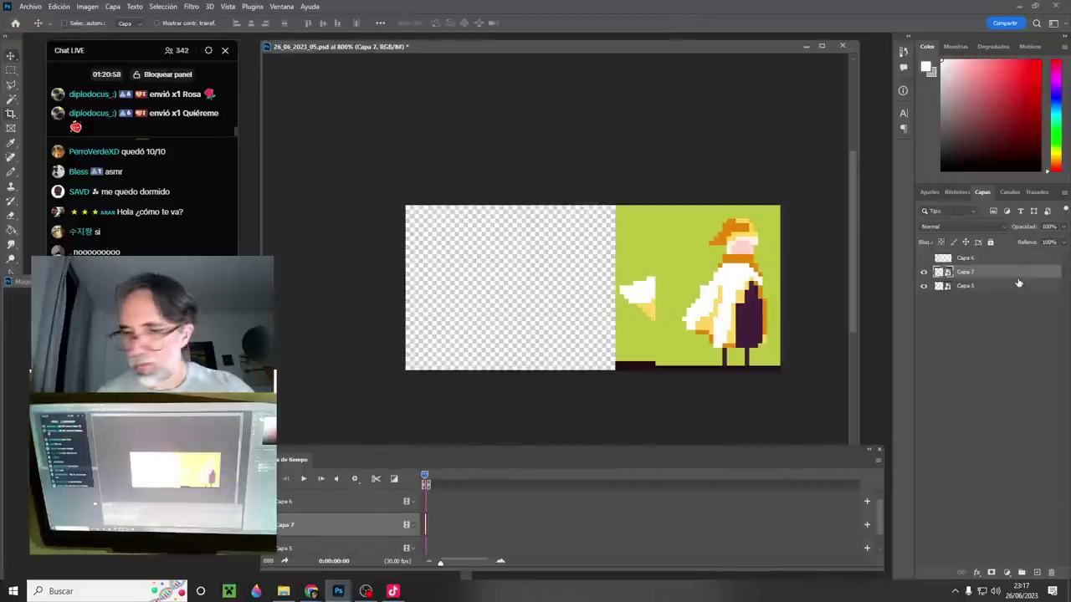
{"action": "left_click_drag", "start_coordinate": [714, 307], "coordinate": [545, 315]}
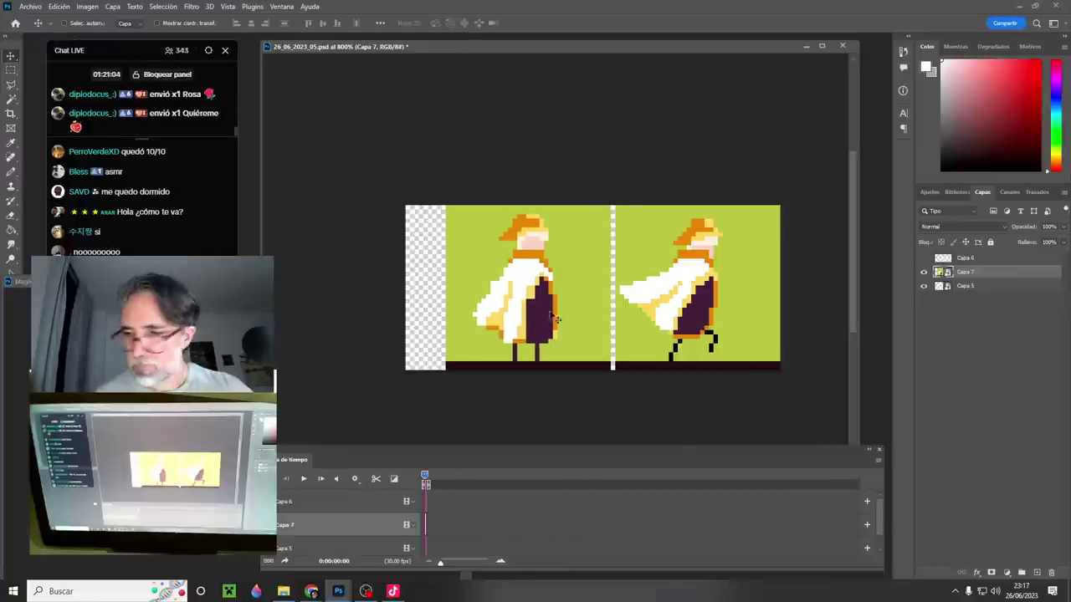
- Crop the empty transparent strip off the canvas's left edge
{"action": "key", "text": "c"}
{"action": "left_click_drag", "start_coordinate": [403, 293], "coordinate": [425, 291]}
{"action": "key", "text": "Return"}
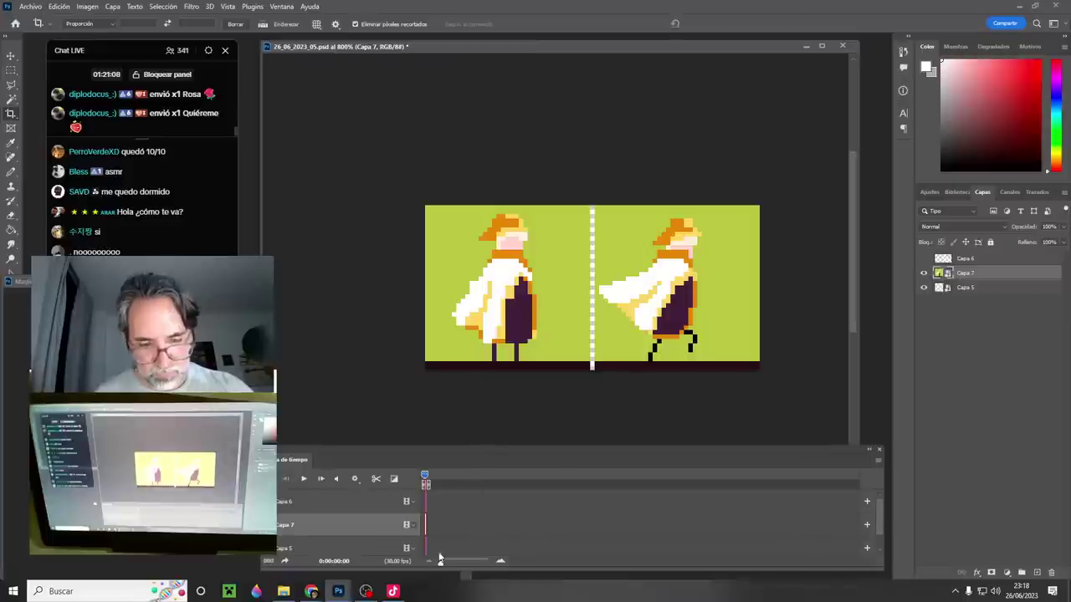
- Make the Capa 7 clip end together with the Capa 5 and Capa 6 clips, and play the side-by-side animation
{"action": "left_click_drag", "start_coordinate": [441, 567], "coordinate": [476, 568]}
{"action": "left_click_drag", "start_coordinate": [631, 475], "coordinate": [425, 478]}
{"action": "left_click_drag", "start_coordinate": [651, 528], "coordinate": [600, 522]}
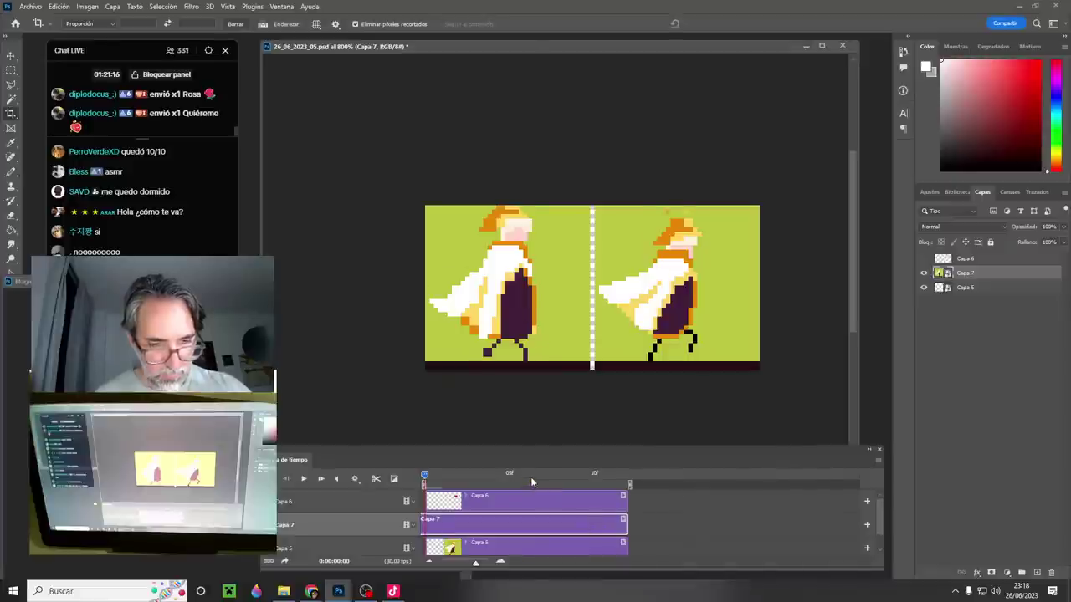
{"action": "key", "text": "space"}
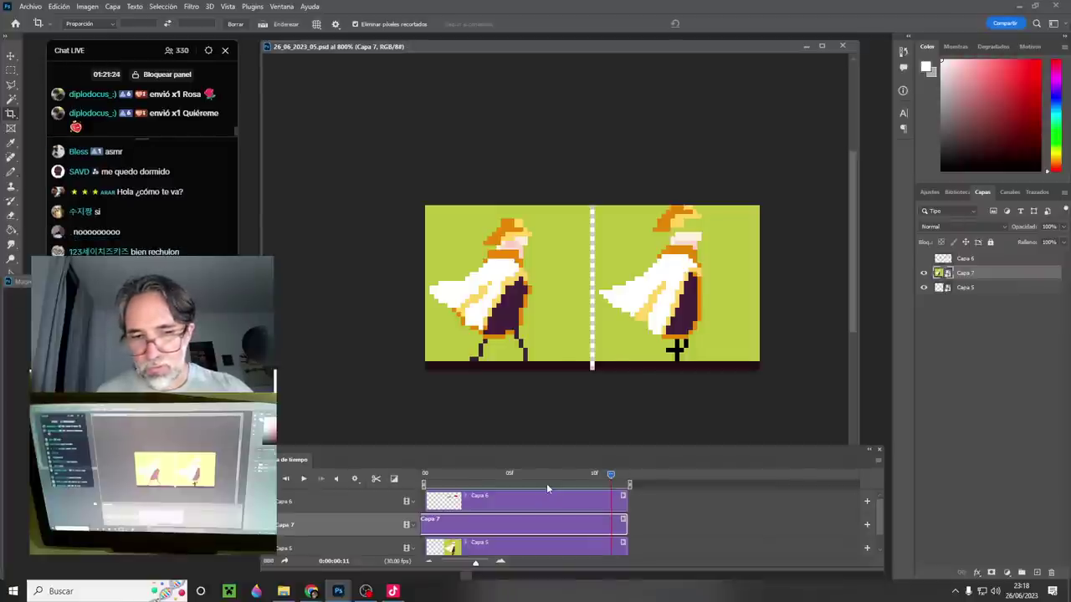
- Start a Save for Web GIF export of the comparison and enlarge its preview to 1000%
{"action": "key", "text": "ctrl+alt+shift+s"}
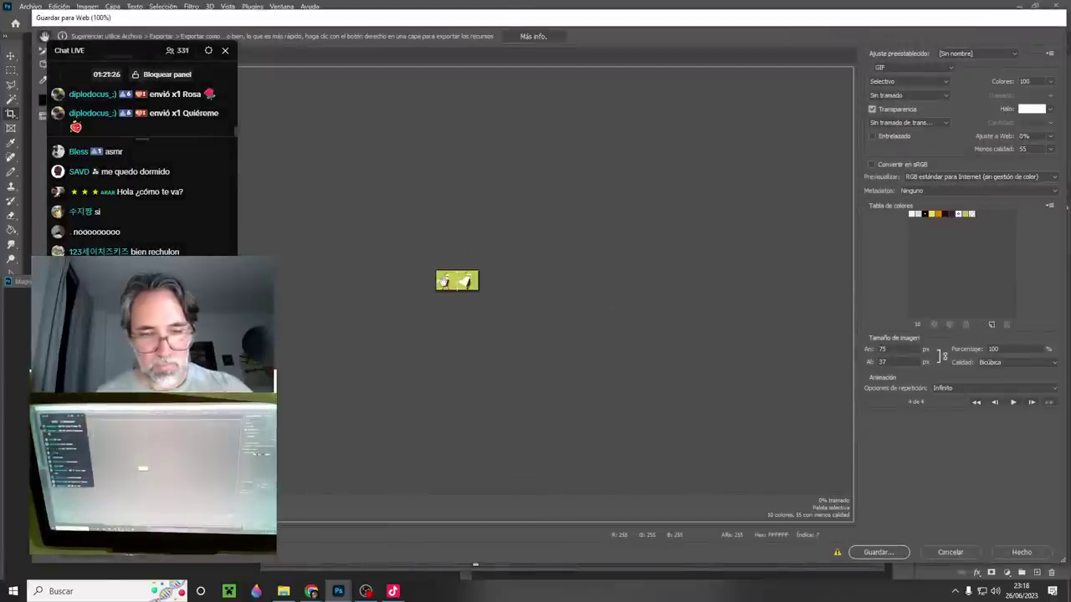
{"action": "key", "text": "ctrl+plus"}
{"action": "key", "text": "ctrl+plus"}
{"action": "key", "text": "ctrl+plus"}
{"action": "key", "text": "ctrl+plus"}
{"action": "key", "text": "ctrl+plus"}
{"action": "key", "text": "ctrl+plus"}
{"action": "key", "text": "ctrl+plus"}
{"action": "key", "text": "ctrl+plus"}
{"action": "key", "text": "ctrl+plus"}
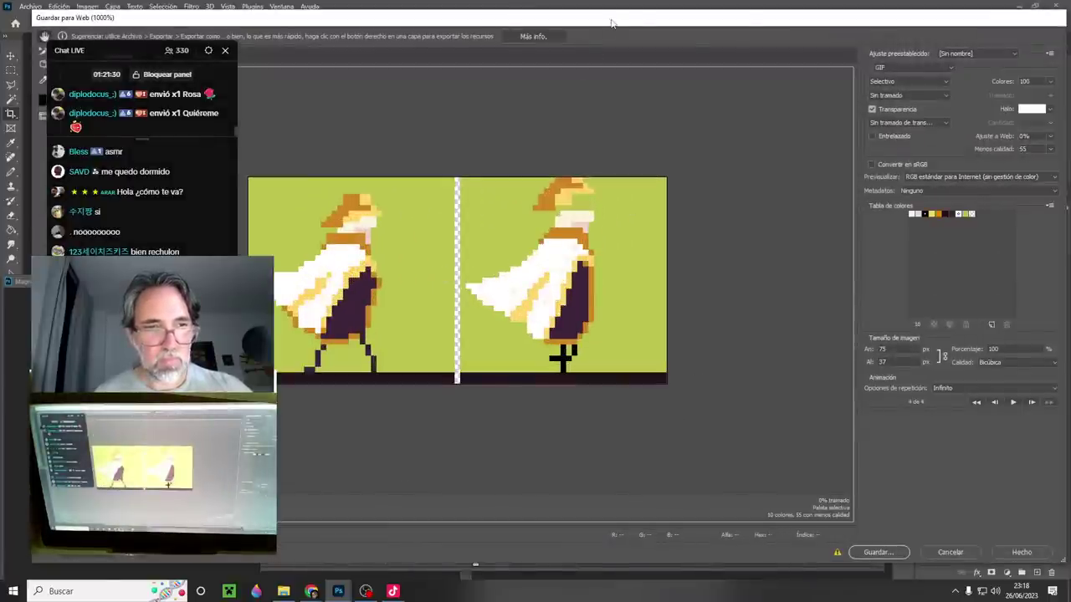
- Narrow and reposition the Save for Web window so both wizards are unobstructed, and play the looping preview
{"action": "left_click_drag", "start_coordinate": [611, 23], "coordinate": [718, 28]}
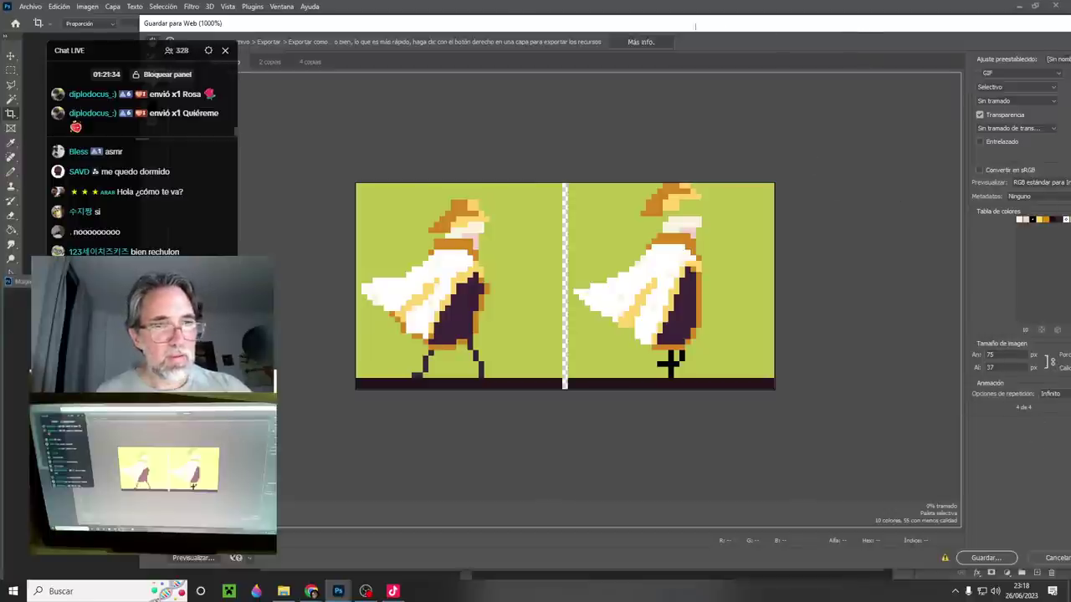
{"action": "double_click", "coordinate": [739, 34]}
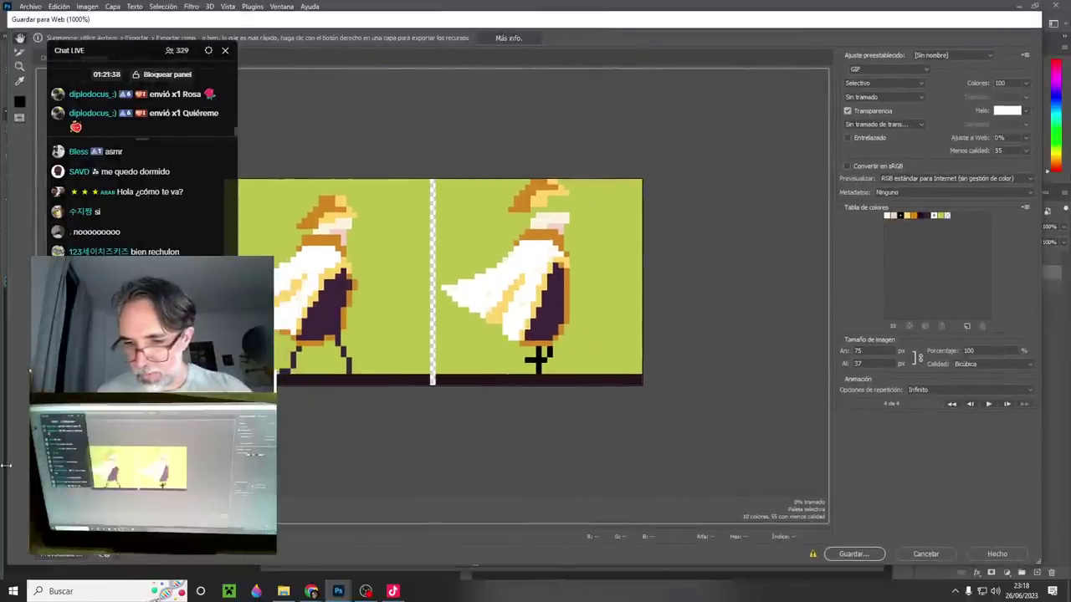
{"action": "left_click_drag", "start_coordinate": [6, 465], "coordinate": [302, 465]}
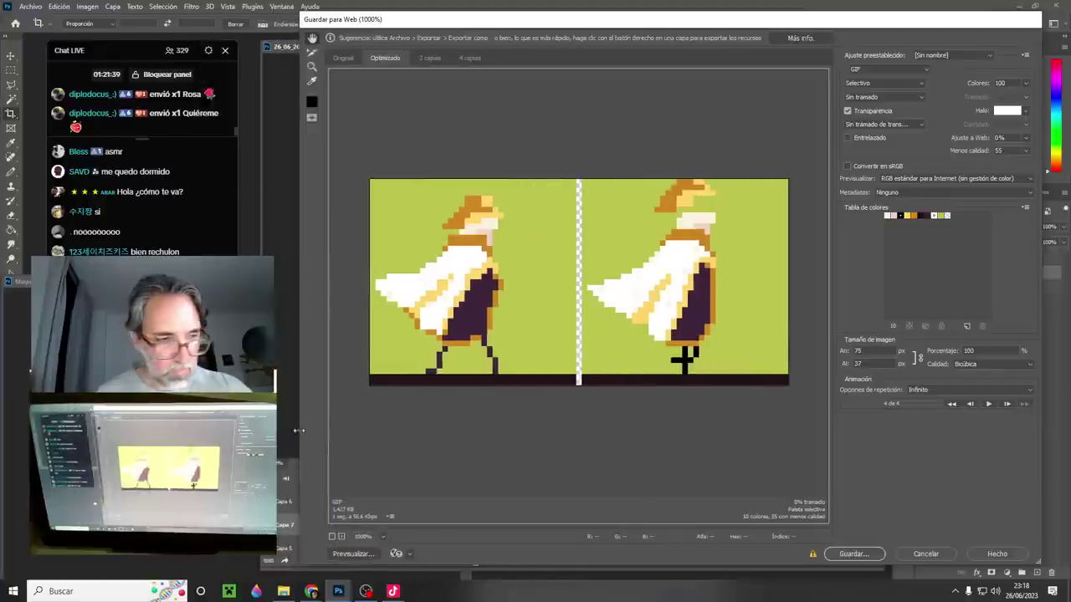
{"action": "left_click", "coordinate": [986, 405]}
{"action": "left_click_drag", "start_coordinate": [809, 18], "coordinate": [799, 15]}
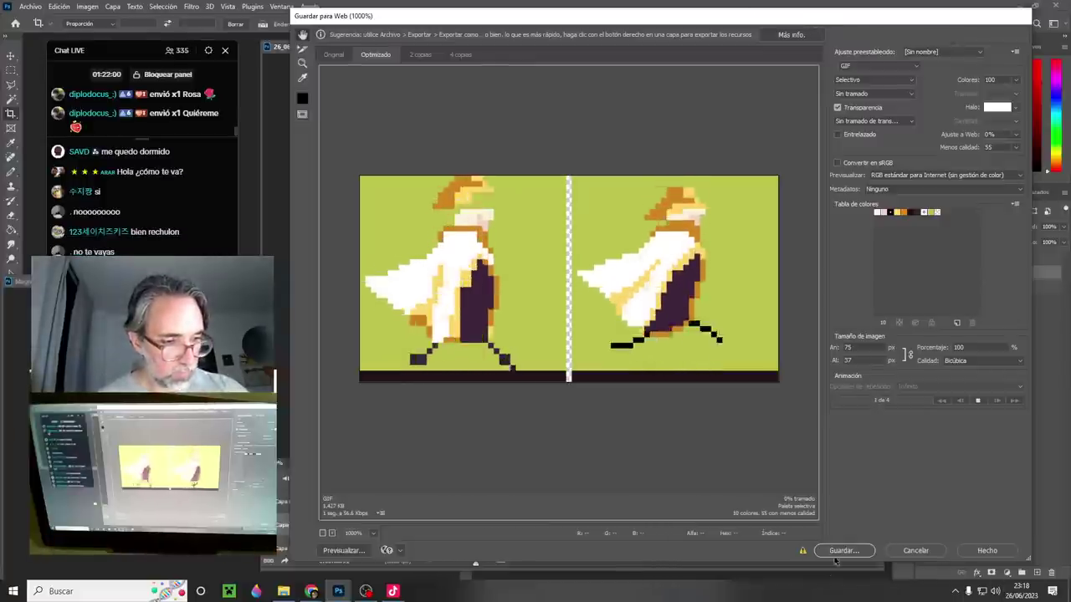
- Save the comparison as 26_06_2023_05.gif in Documentos, and close both wizard documents without saving their changes
{"action": "left_click", "coordinate": [844, 550]}
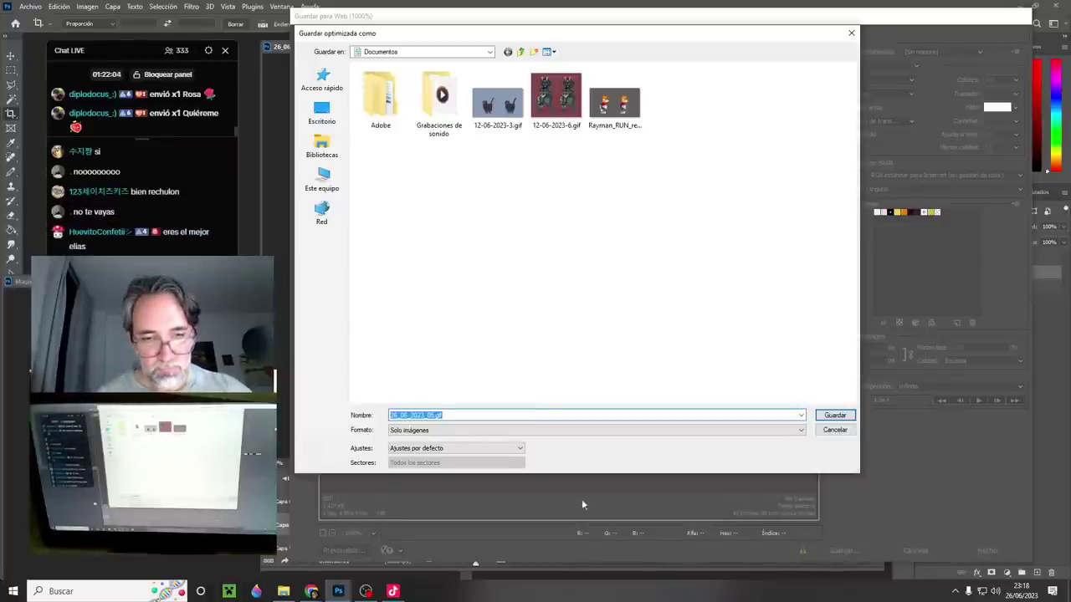
{"action": "left_click", "coordinate": [835, 415]}
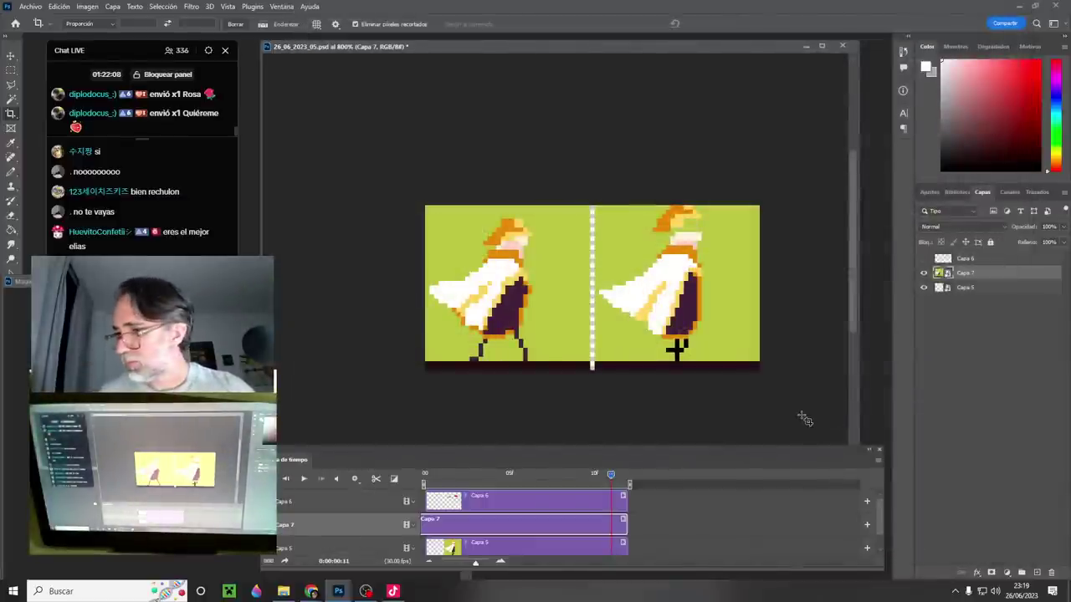
{"action": "key", "text": "ctrl+w"}
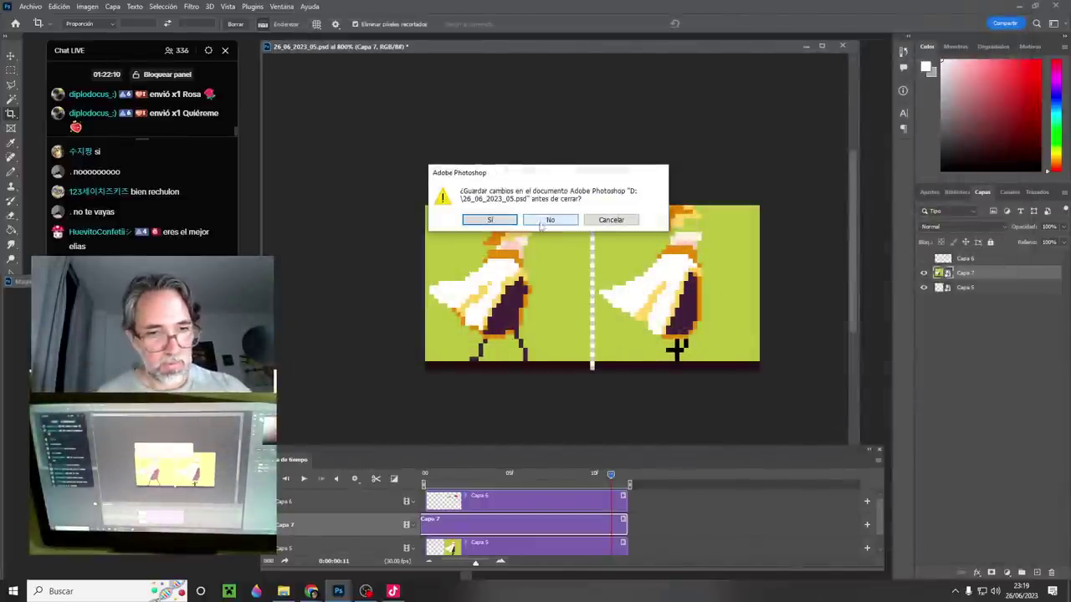
{"action": "left_click", "coordinate": [529, 221]}
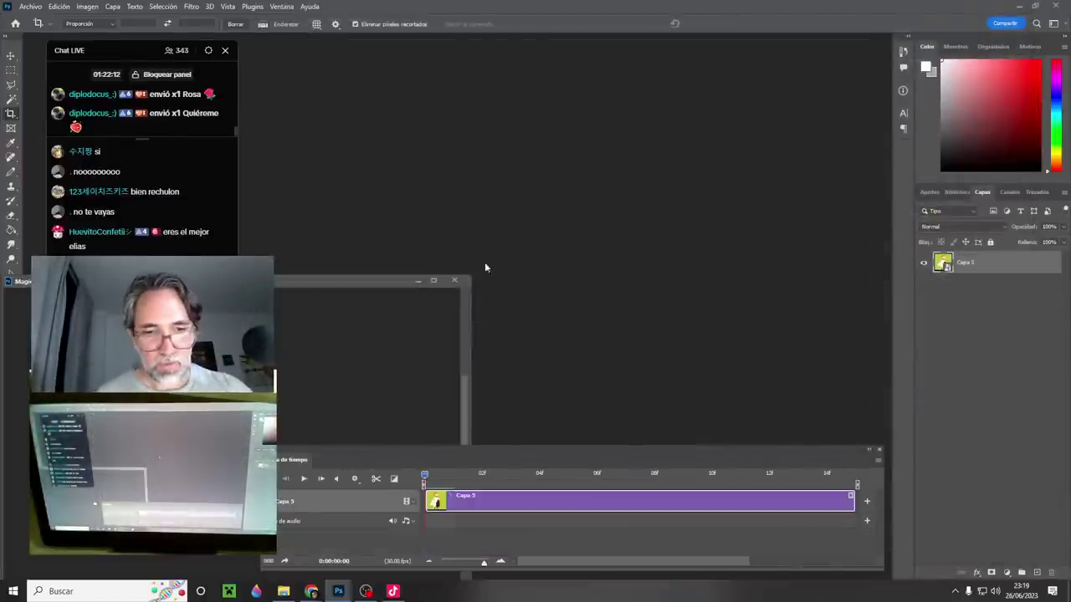
{"action": "key", "text": "ctrl+w"}
{"action": "left_click", "coordinate": [551, 219]}
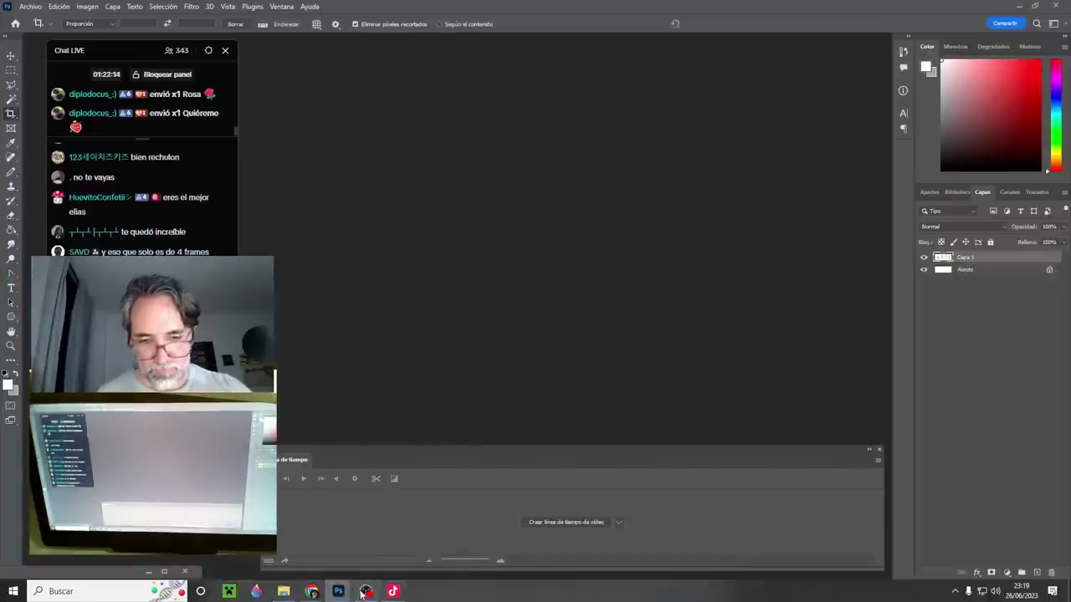
- Switch to Chrome and bring forward the Discord pixel-art channel
{"action": "mouse_move", "coordinate": [314, 593]}
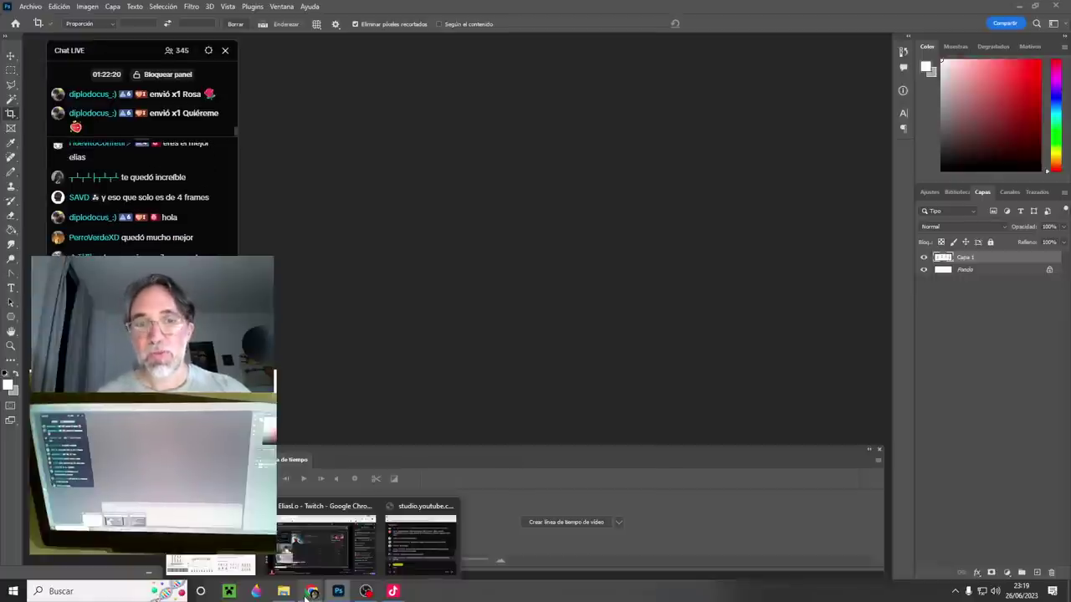
{"action": "left_click", "coordinate": [293, 536]}
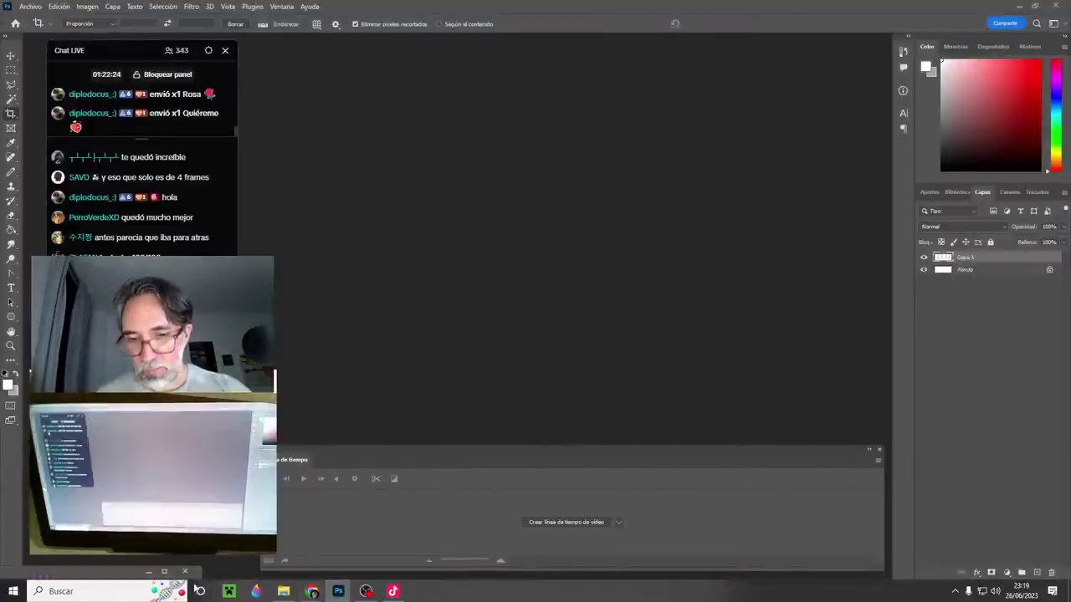
{"action": "left_click", "coordinate": [214, 559]}
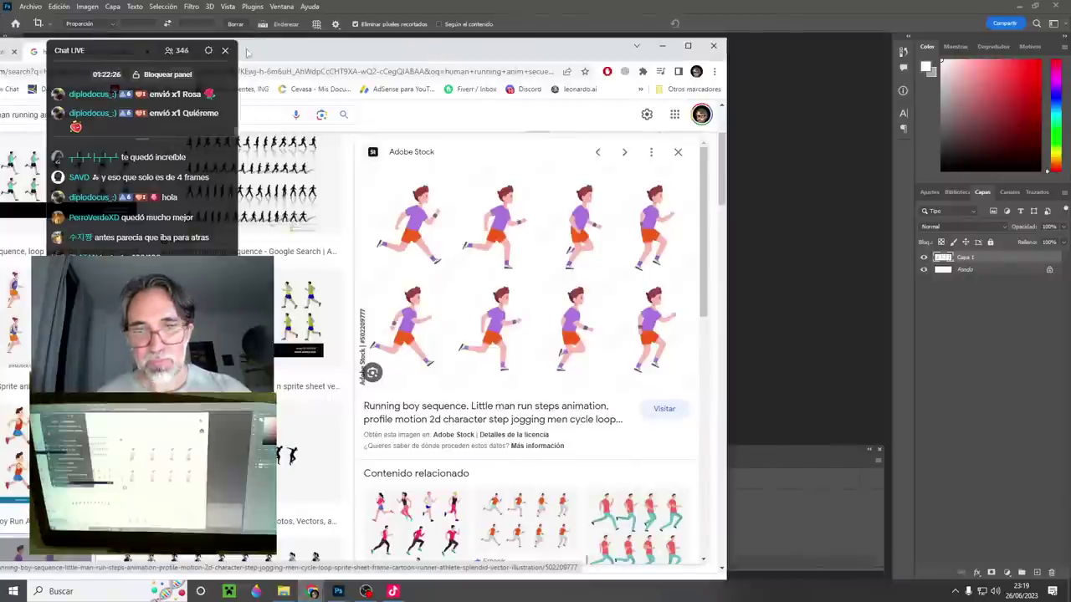
{"action": "left_click_drag", "start_coordinate": [295, 51], "coordinate": [498, 45]}
{"action": "left_click", "coordinate": [528, 55]}
{"action": "left_click", "coordinate": [707, 221]}
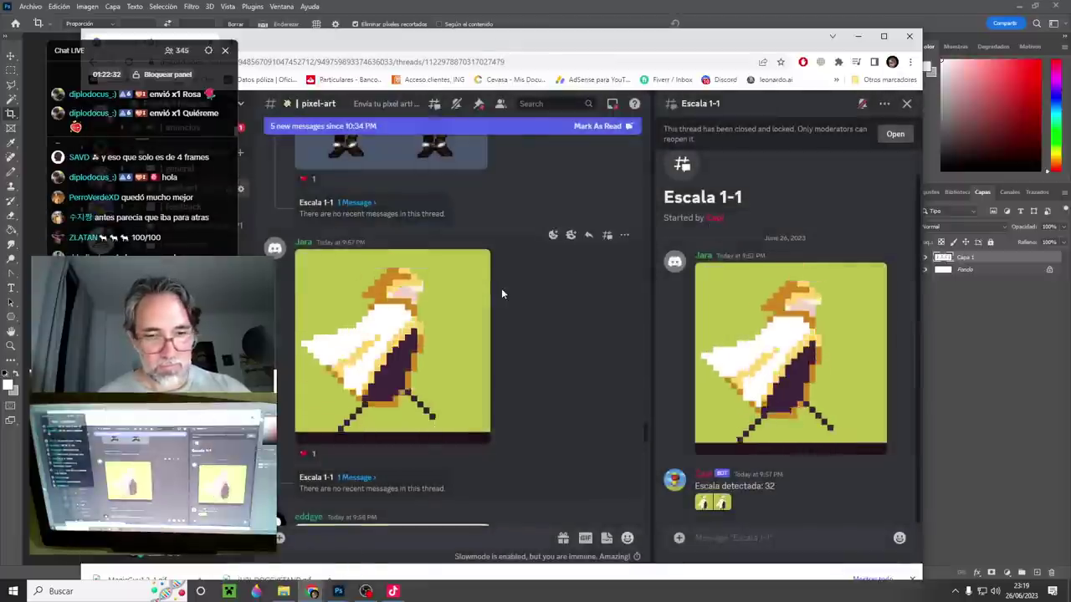
- Find the long-haired figure holding a skull in the pixel-art channel and open its Escala 1-1 thread
{"action": "scroll", "coordinate": [501, 288], "scroll_direction": "down", "scroll_amount": 3}
{"action": "scroll", "coordinate": [501, 294], "scroll_direction": "down", "scroll_amount": 3}
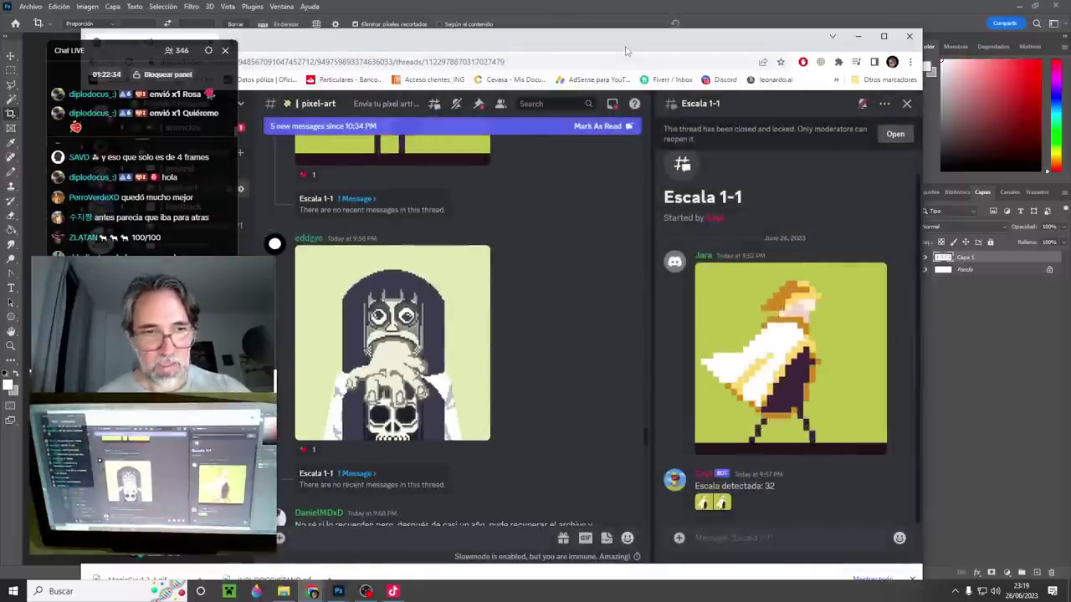
{"action": "left_click_drag", "start_coordinate": [628, 51], "coordinate": [666, 38]}
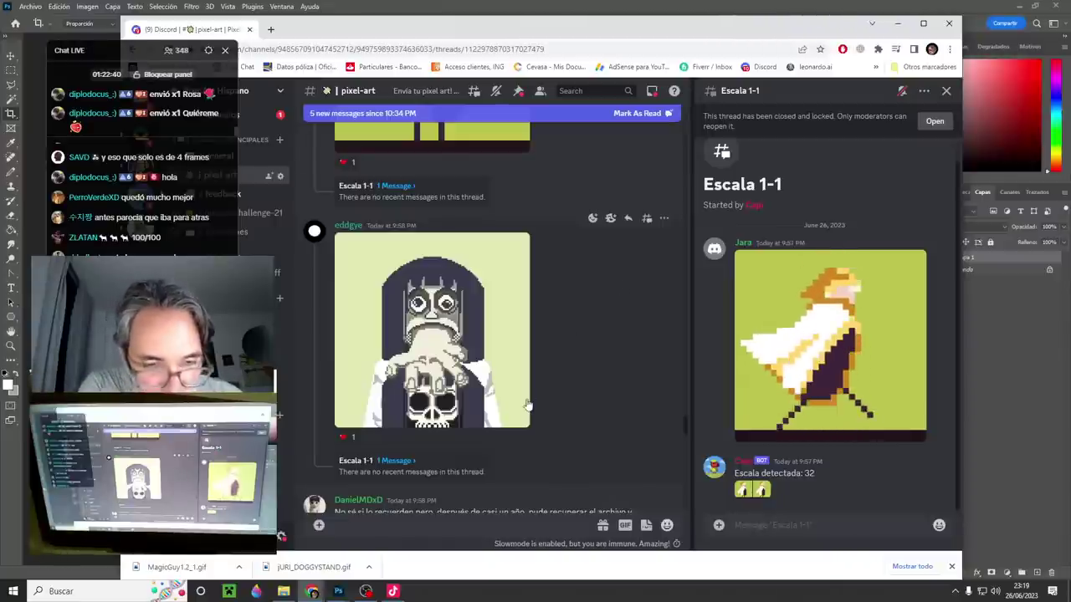
{"action": "scroll", "coordinate": [527, 406], "scroll_direction": "down", "scroll_amount": 1}
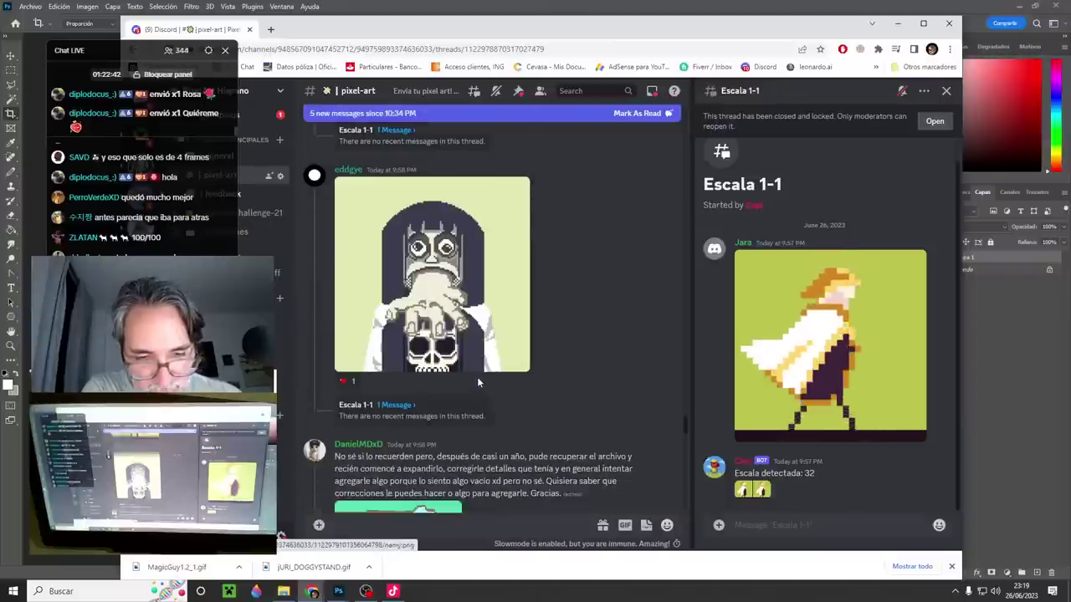
{"action": "left_click", "coordinate": [398, 405]}
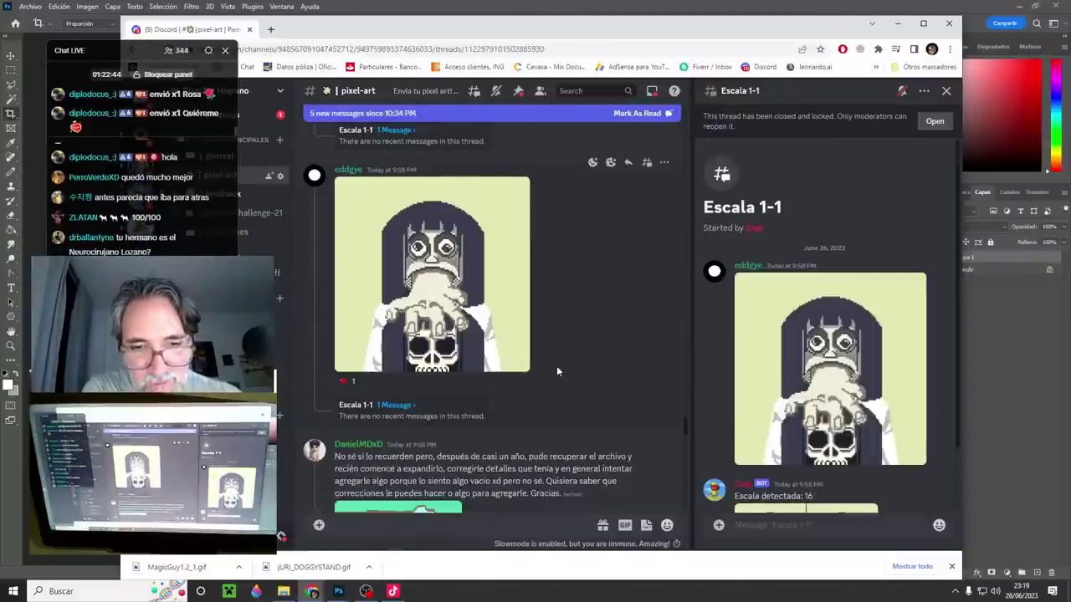
- Open the thread's reduced-scale double portrait in the browser and copy the image
{"action": "scroll", "coordinate": [809, 468], "scroll_direction": "down", "scroll_amount": 1}
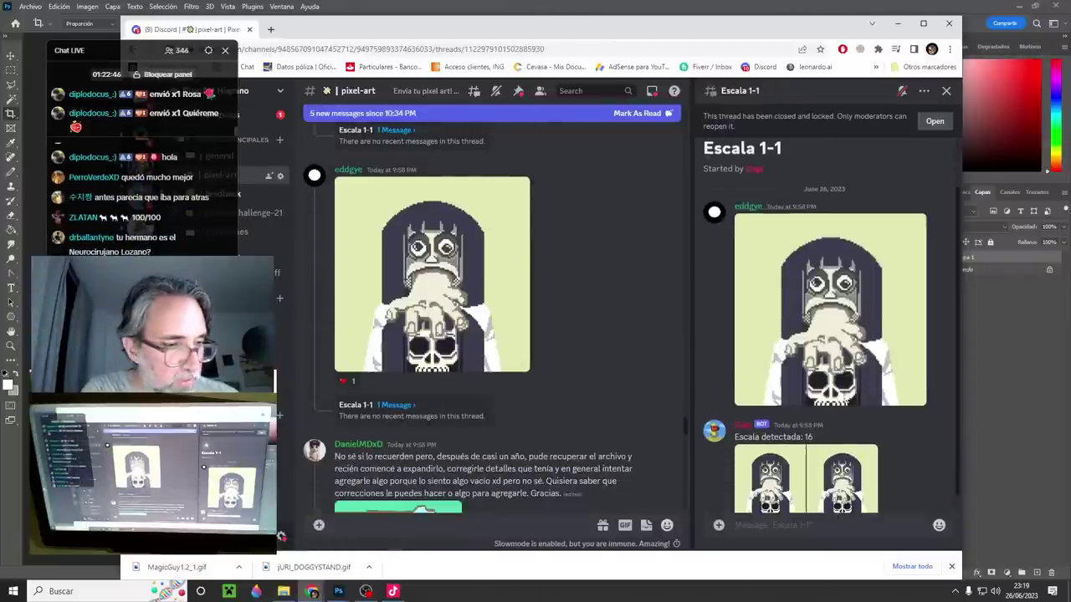
{"action": "left_click", "coordinate": [809, 475]}
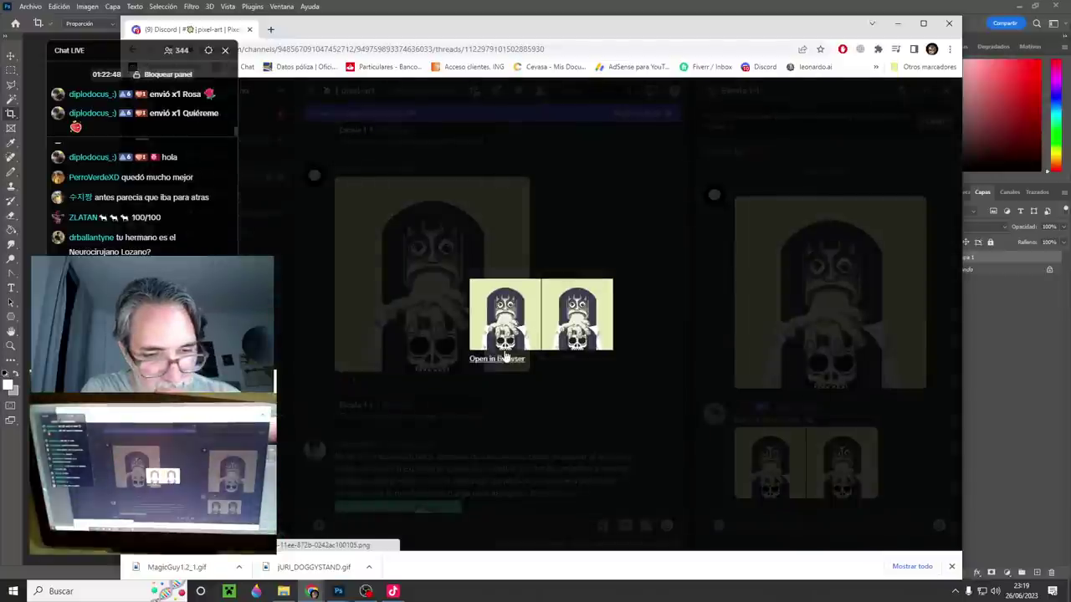
{"action": "left_click", "coordinate": [504, 360]}
{"action": "right_click", "coordinate": [556, 283]}
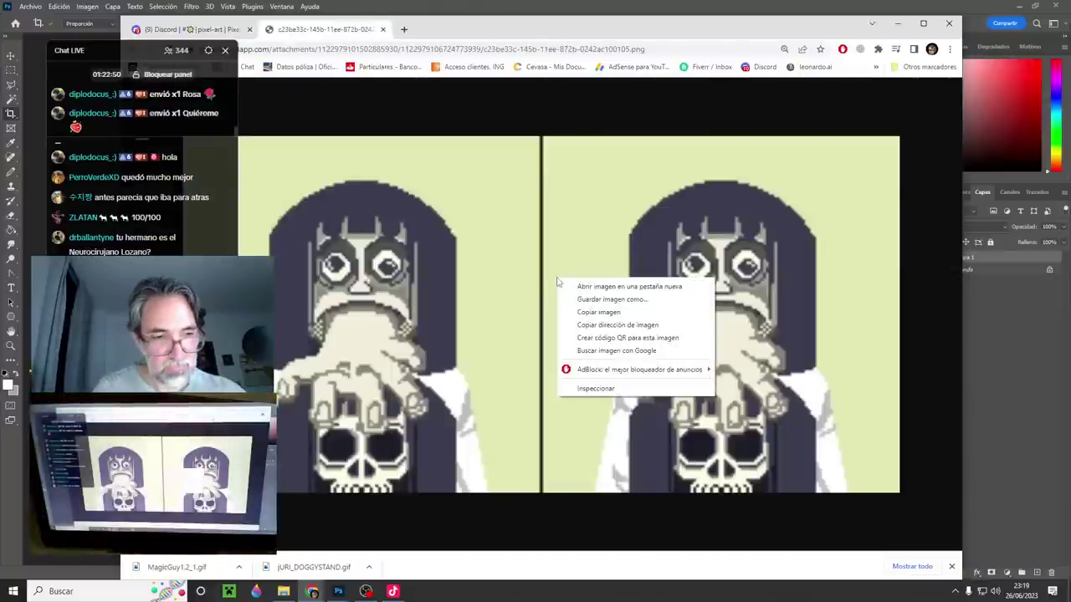
{"action": "left_click", "coordinate": [599, 311]}
- Switch to Photoshop, create a 257 × 128 px document at 72 ppi from the clipboard preset, and paste the double portrait
{"action": "key", "text": "alt+Tab"}
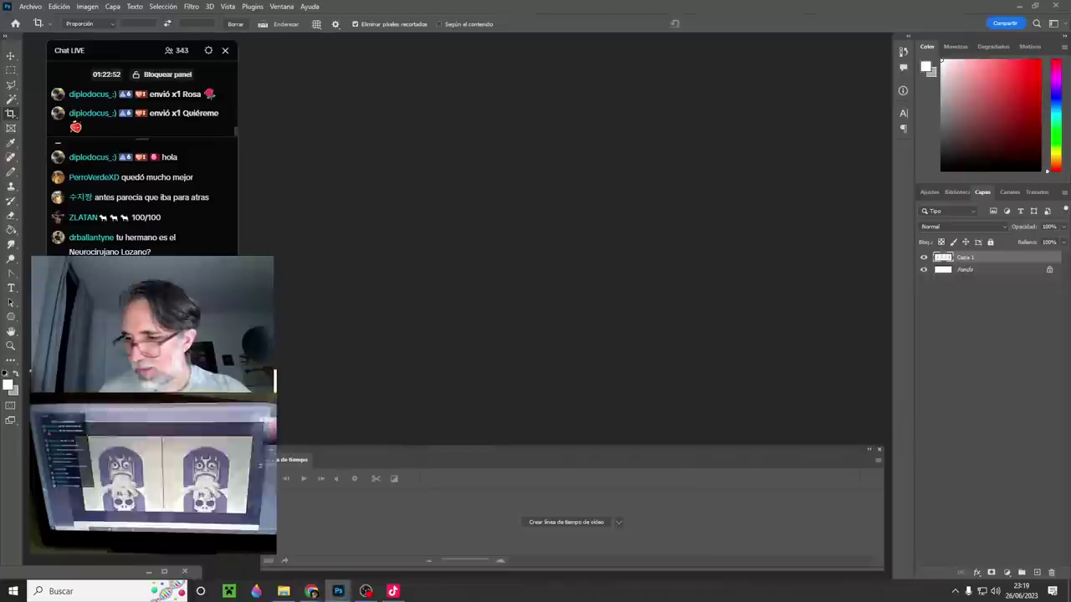
{"action": "key", "text": "ctrl+n"}
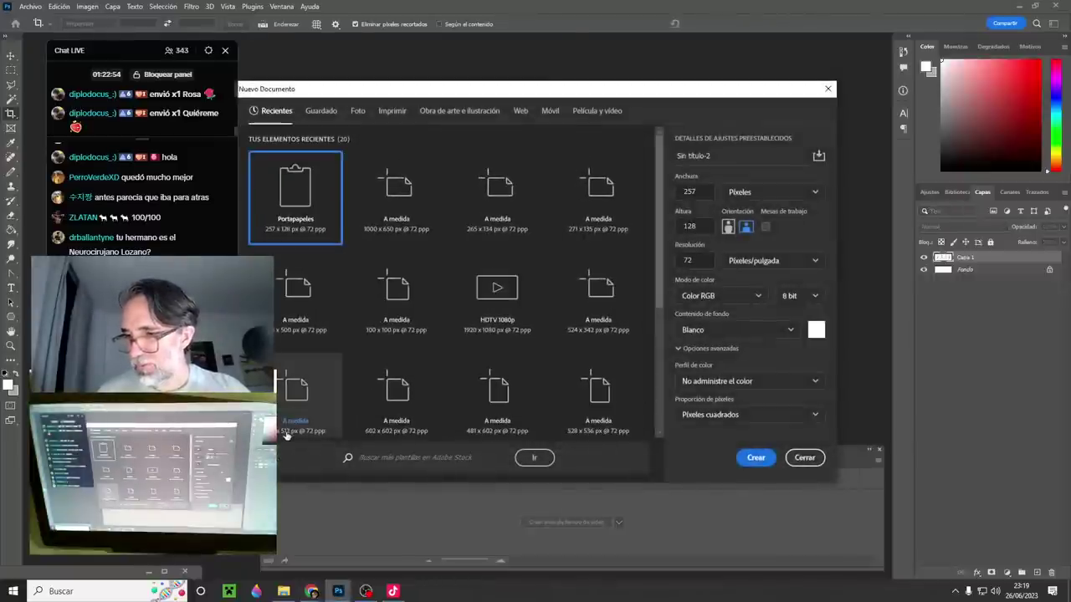
{"action": "key", "text": "Escape"}
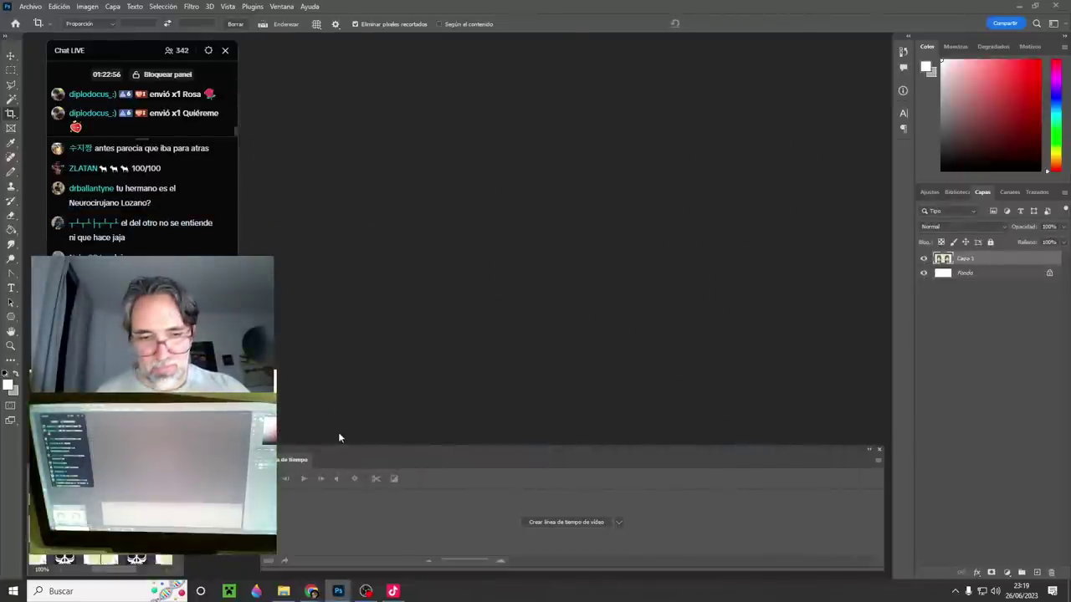
- Hide the animation timeline and close the running-boy reference document Sin título-1 without saving
{"action": "left_click", "coordinate": [879, 449]}
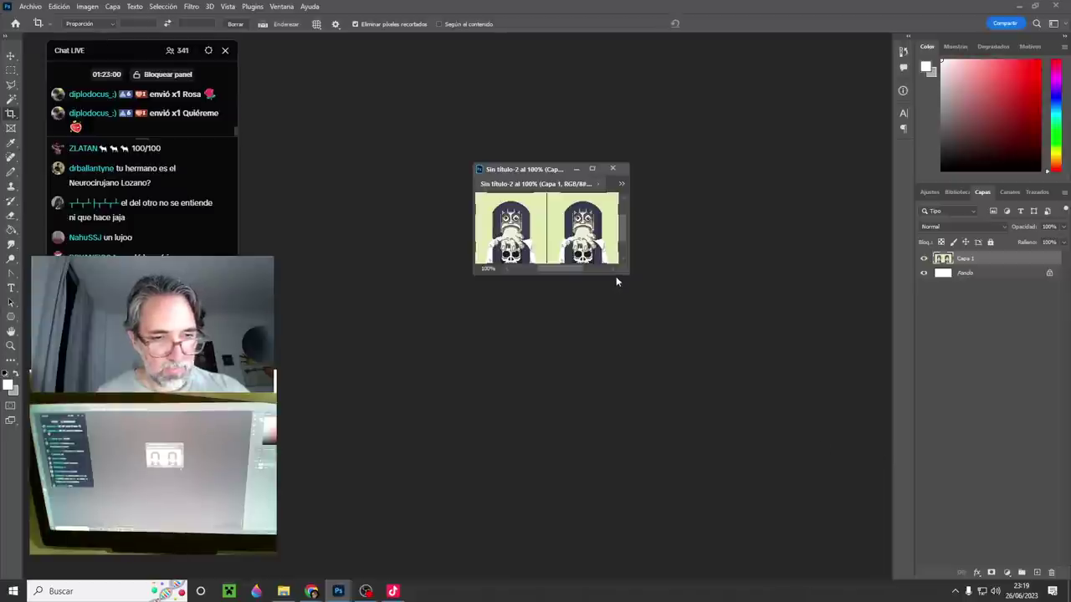
{"action": "left_click_drag", "start_coordinate": [628, 274], "coordinate": [833, 545]}
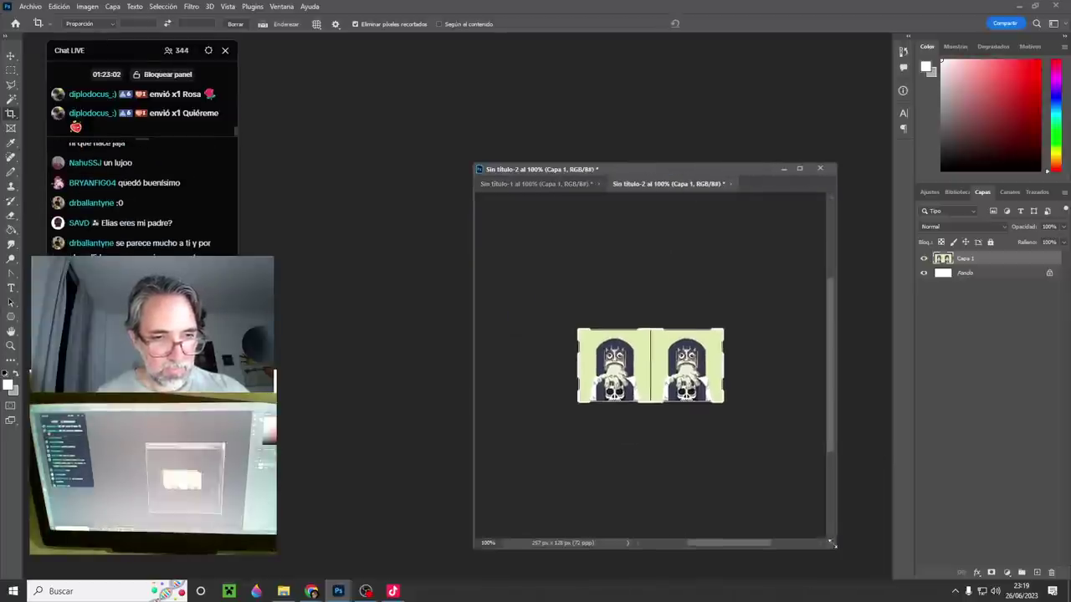
{"action": "left_click", "coordinate": [589, 183]}
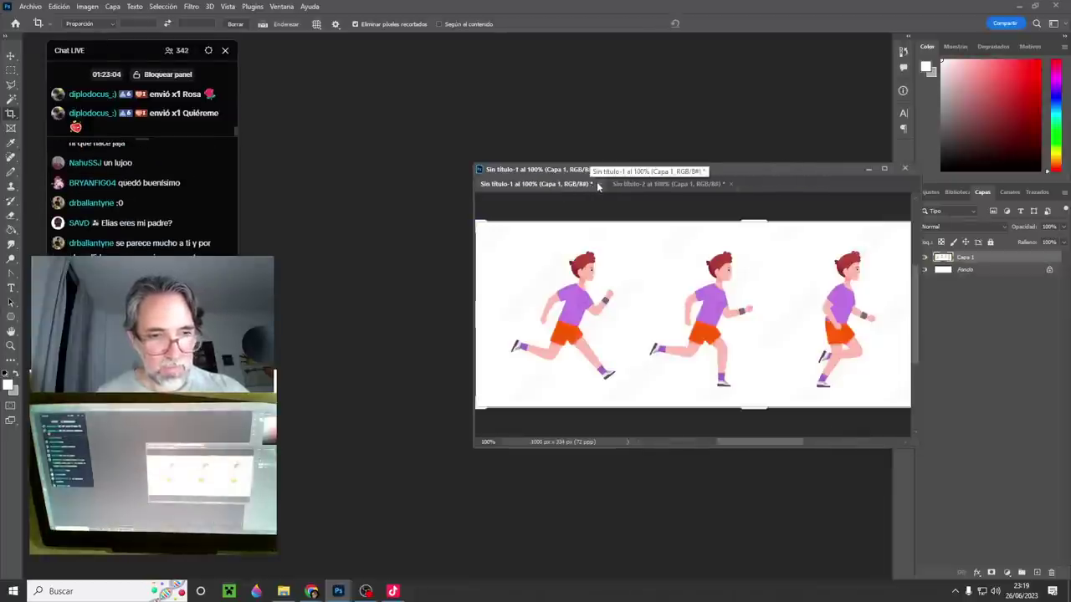
{"action": "left_click", "coordinate": [596, 184]}
{"action": "key", "text": "n"}
- Move and enlarge the Sin título-2 window to fill the workspace, and magnify the second portrait copy to 500%
{"action": "left_click_drag", "start_coordinate": [584, 177], "coordinate": [369, 44]}
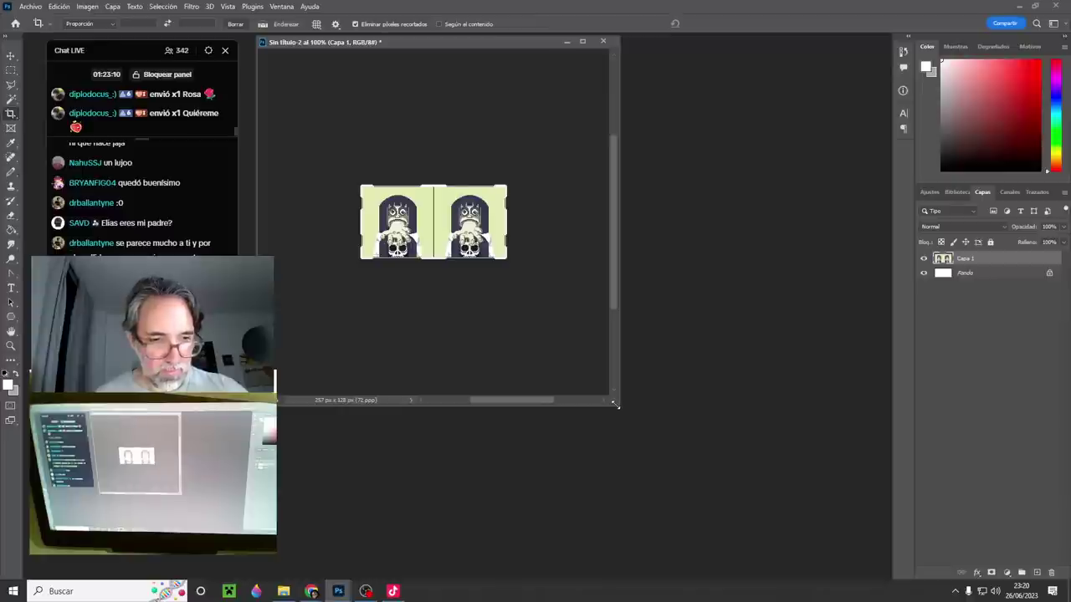
{"action": "left_click_drag", "start_coordinate": [615, 404], "coordinate": [868, 564]}
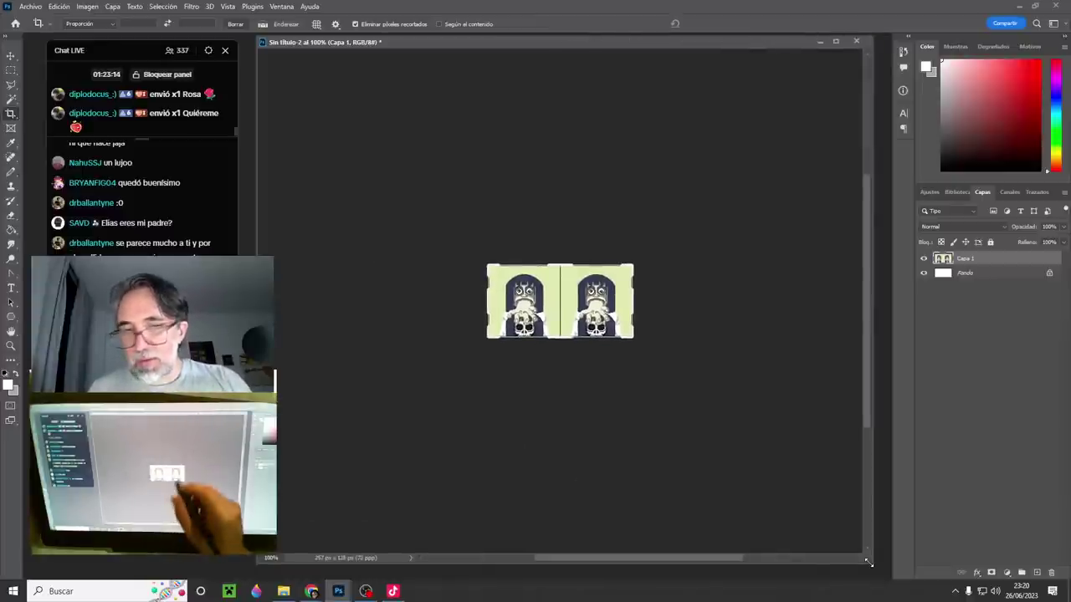
{"action": "left_click", "coordinate": [587, 293], "text": "ctrl"}
{"action": "left_click", "coordinate": [588, 293], "text": "ctrl"}
{"action": "left_click", "coordinate": [587, 295], "text": "ctrl"}
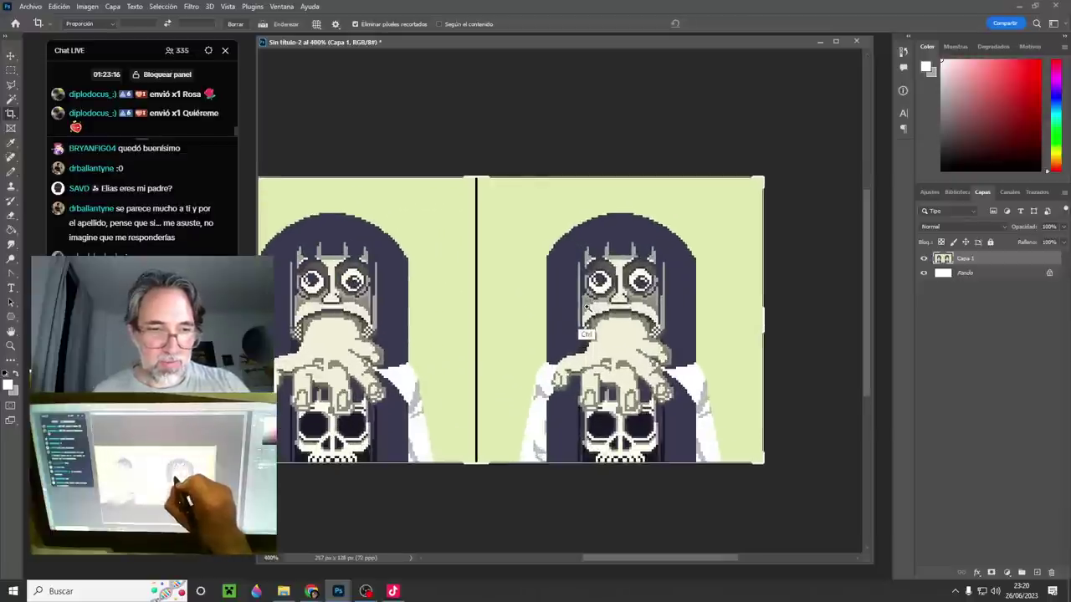
{"action": "left_click", "coordinate": [588, 301], "text": "ctrl"}
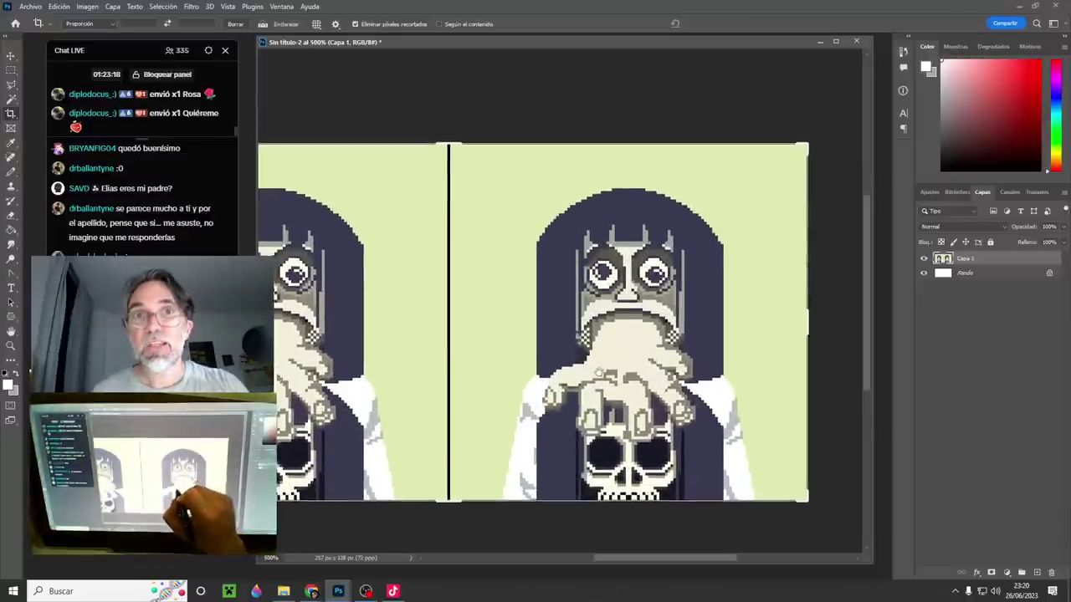
{"action": "left_click_drag", "start_coordinate": [599, 373], "coordinate": [638, 346]}
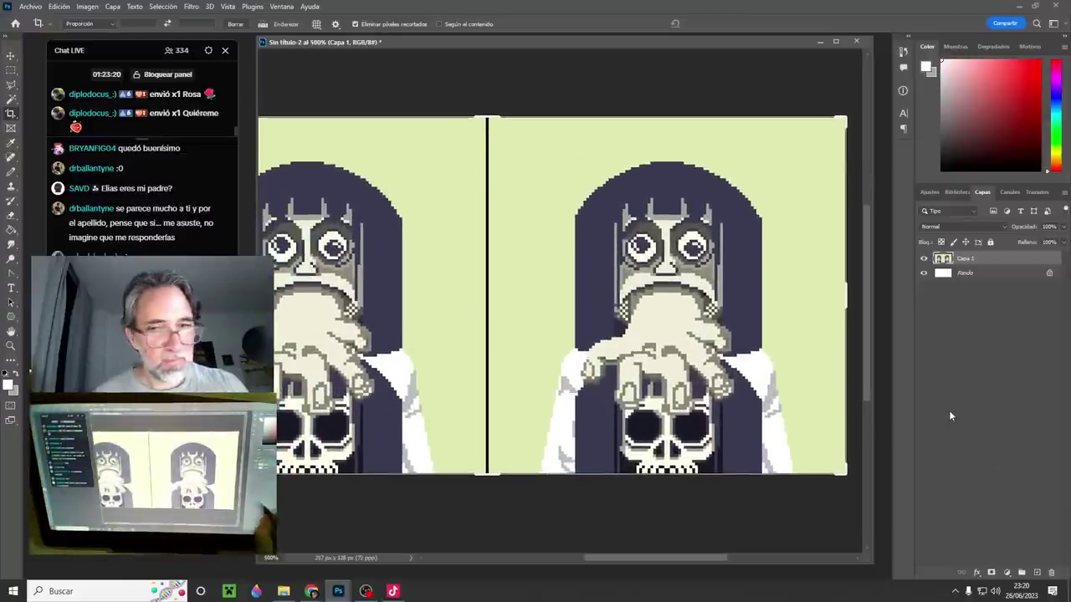
- Add an empty layer above Capa 1 and choose the Pencil tool
{"action": "left_click", "coordinate": [11, 56]}
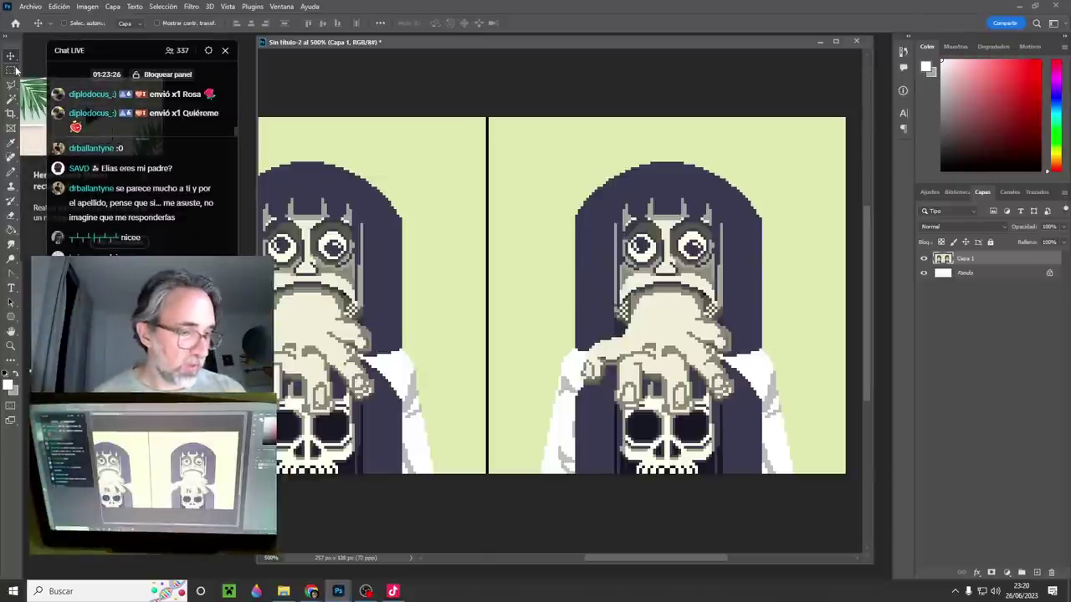
{"action": "left_click", "coordinate": [1037, 572]}
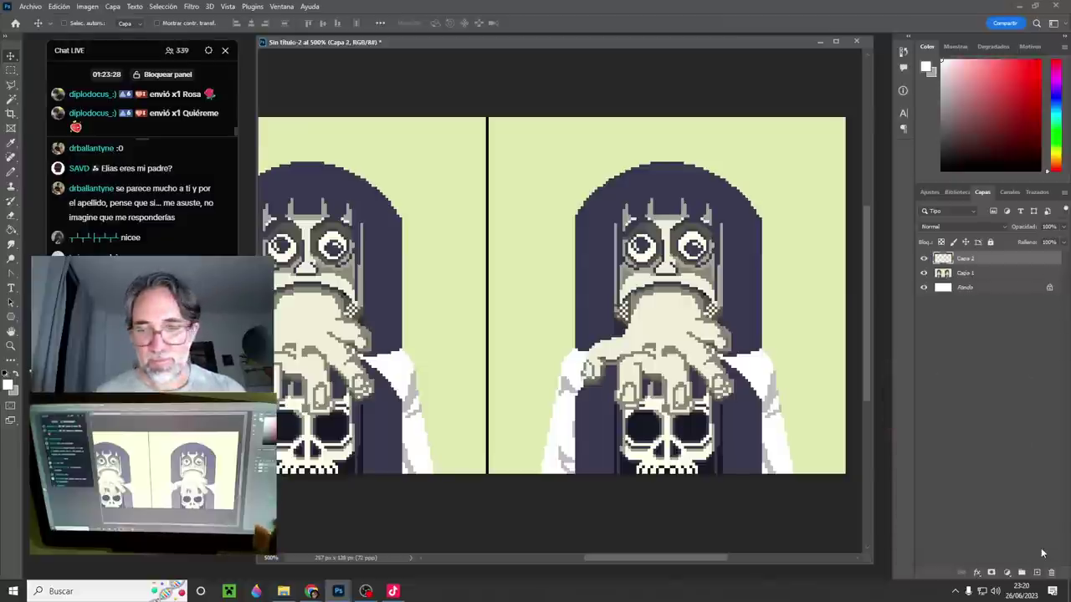
{"action": "key", "text": "b"}
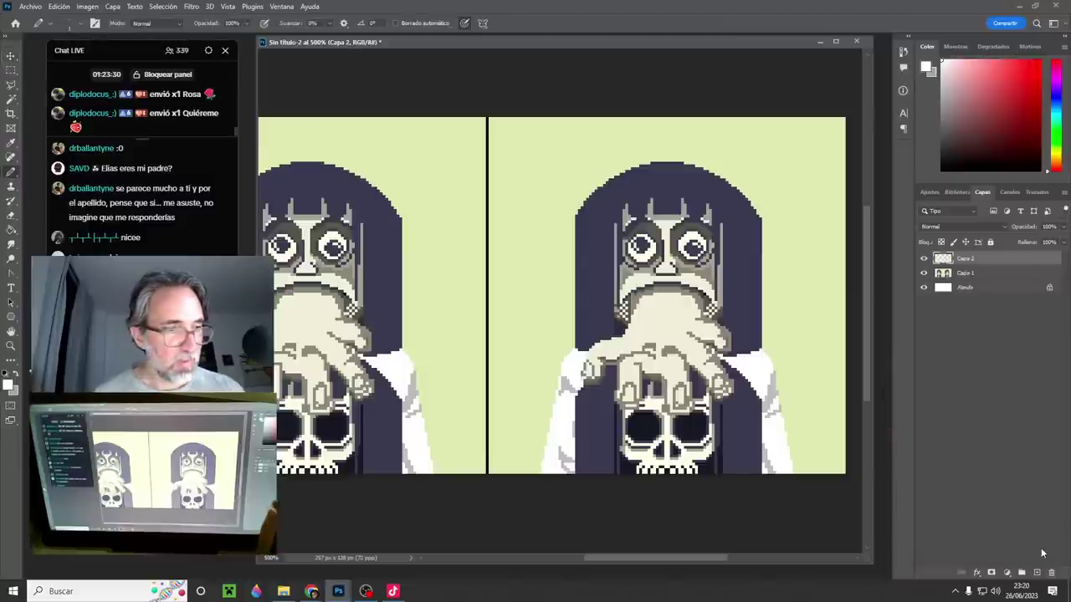
- Sample the dark outline colour beside the mouth's corner on the second portrait as the drawing colour
{"action": "left_click", "coordinate": [722, 335], "text": "ctrl"}
{"action": "left_click", "coordinate": [719, 339], "text": "ctrl"}
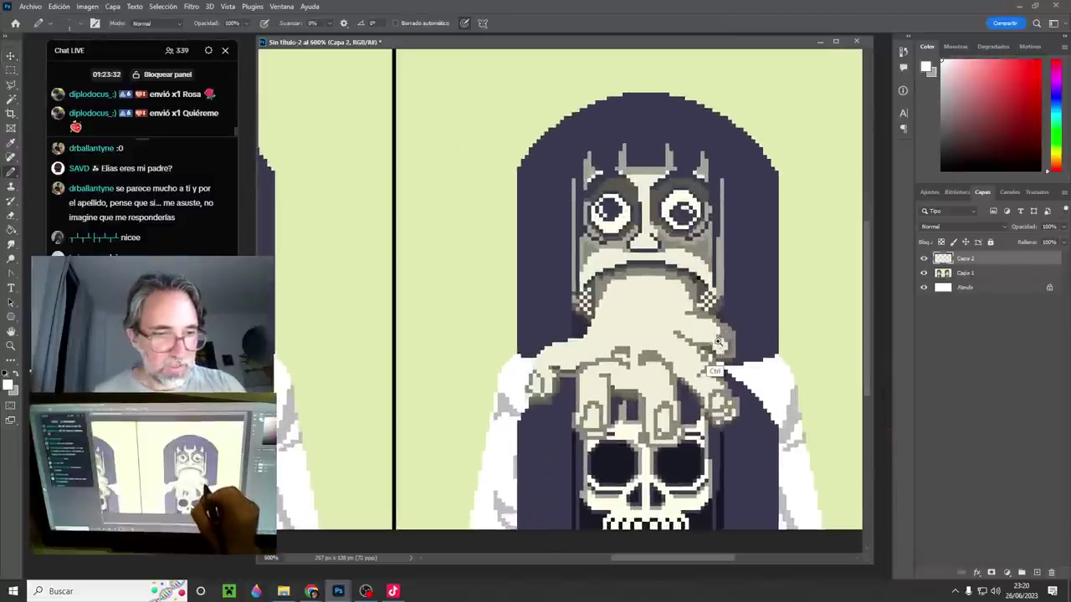
{"action": "left_click", "coordinate": [718, 342], "text": "ctrl"}
{"action": "left_click", "coordinate": [718, 342], "text": "ctrl"}
{"action": "left_click", "coordinate": [717, 341], "text": "ctrl"}
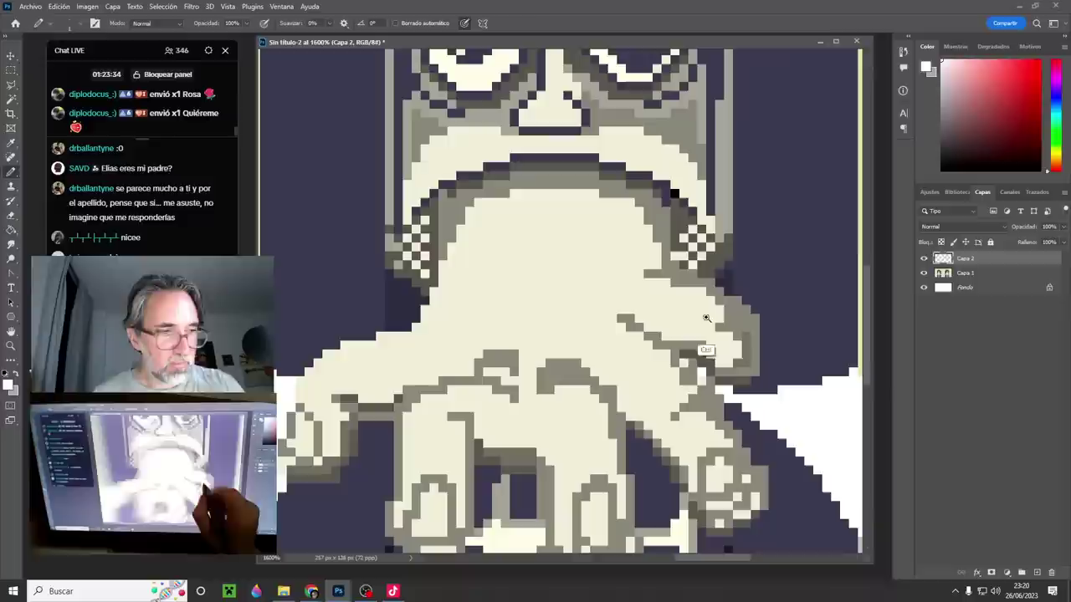
{"action": "left_click", "coordinate": [667, 197], "text": "alt"}
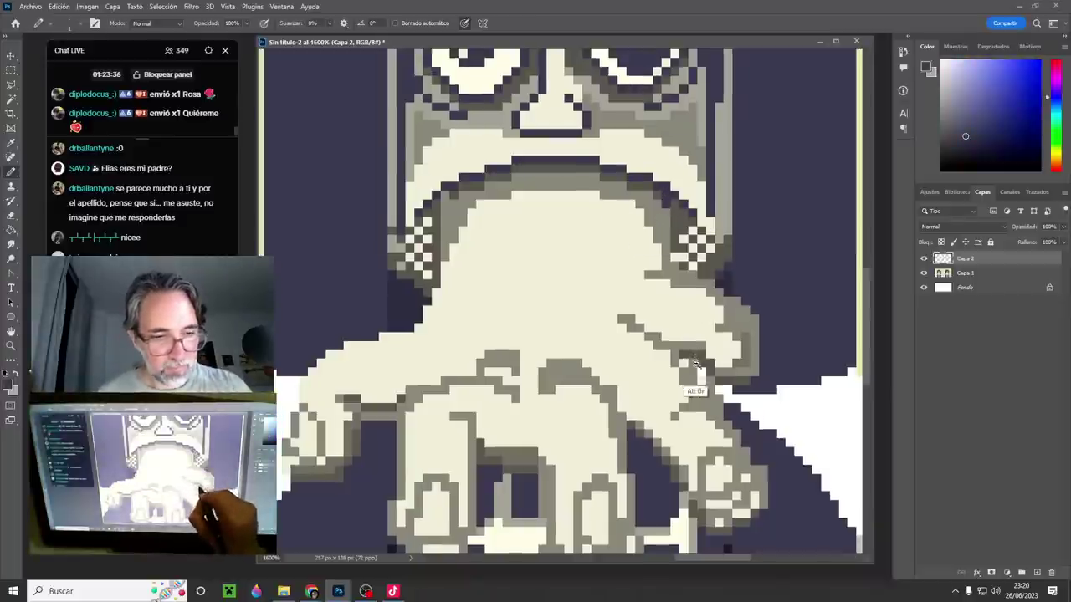
{"action": "scroll", "coordinate": [695, 365], "scroll_direction": "down", "scroll_amount": 5}
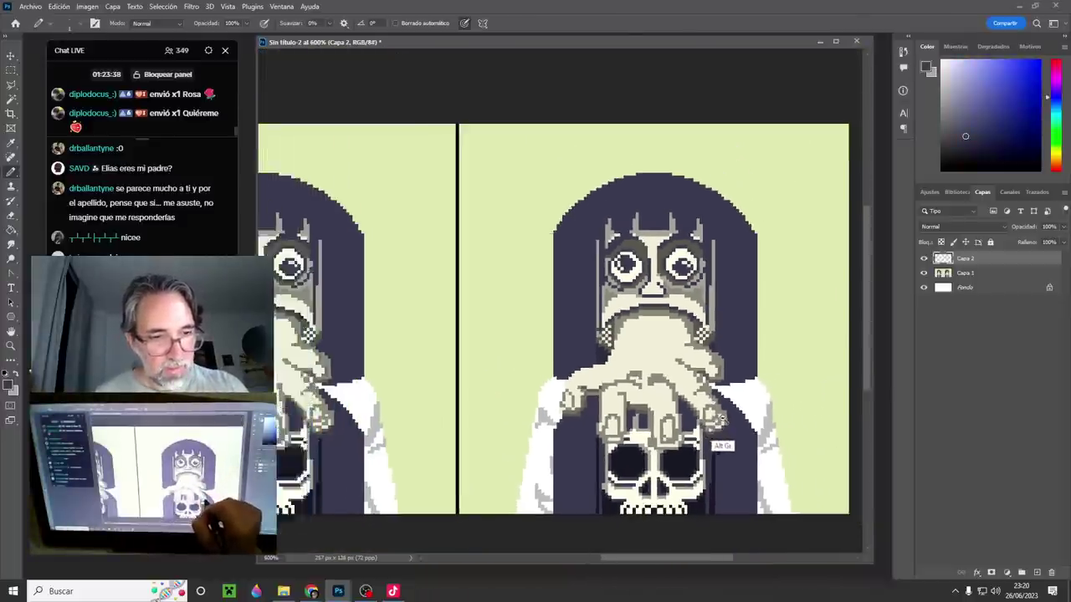
{"action": "scroll", "coordinate": [721, 418], "scroll_direction": "down", "scroll_amount": 1}
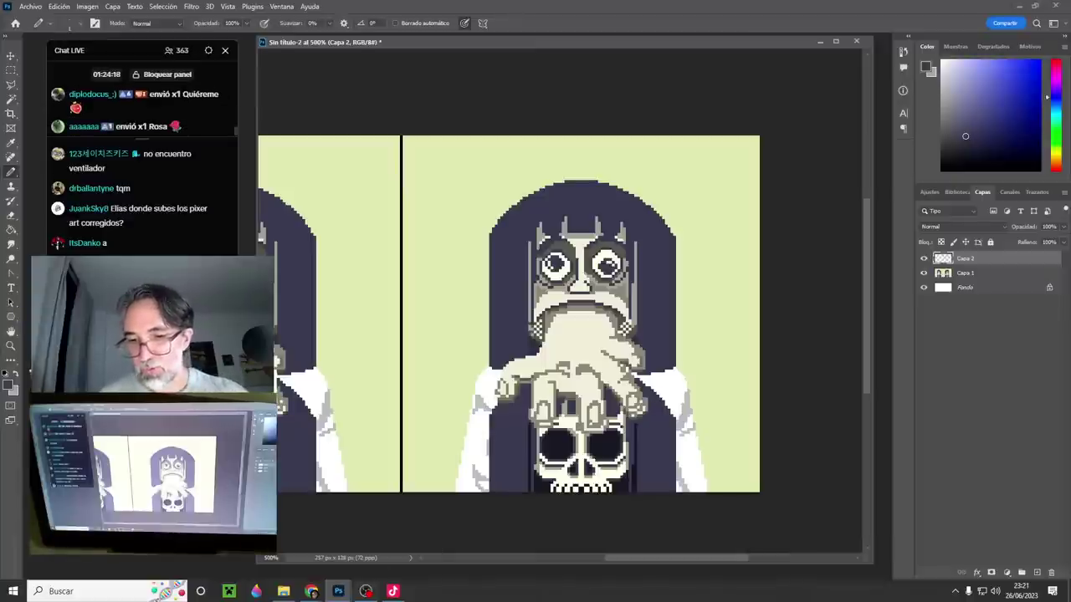
- Select the whole second portrait on Capa 1 with a rectangular marquee
{"action": "scroll", "coordinate": [487, 296], "scroll_direction": "down", "scroll_amount": 1}
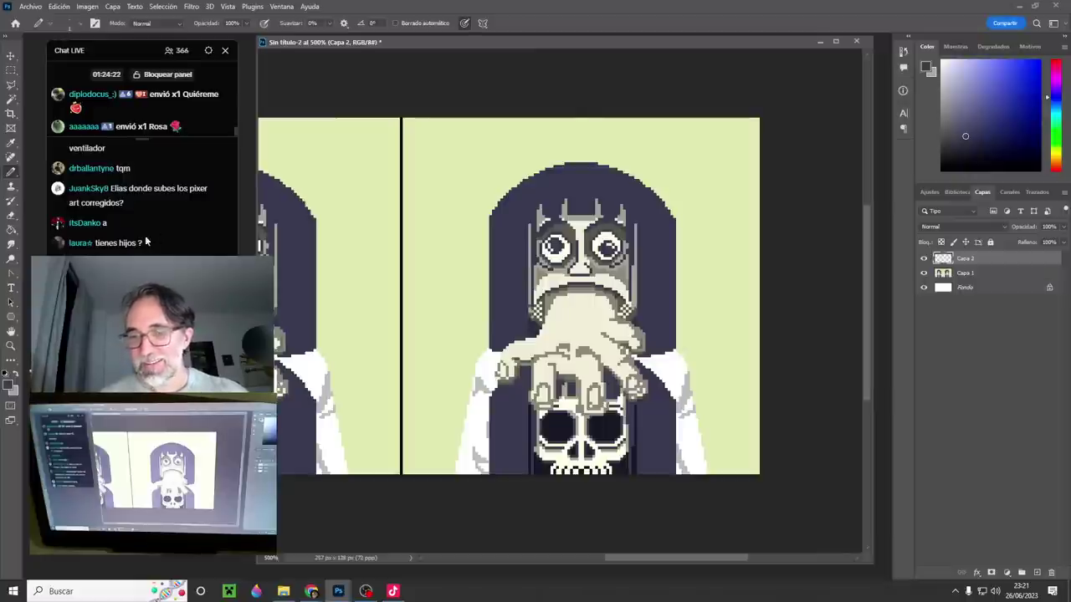
{"action": "scroll", "coordinate": [171, 228], "scroll_direction": "up", "scroll_amount": 1}
{"action": "scroll", "coordinate": [509, 292], "scroll_direction": "down", "scroll_amount": 1}
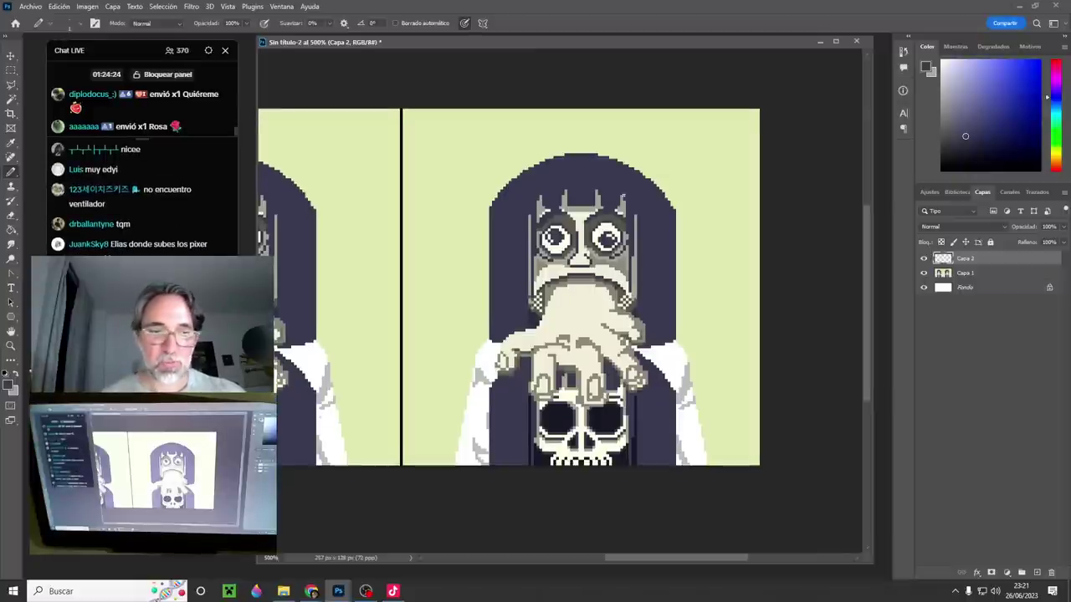
{"action": "left_click", "coordinate": [968, 277]}
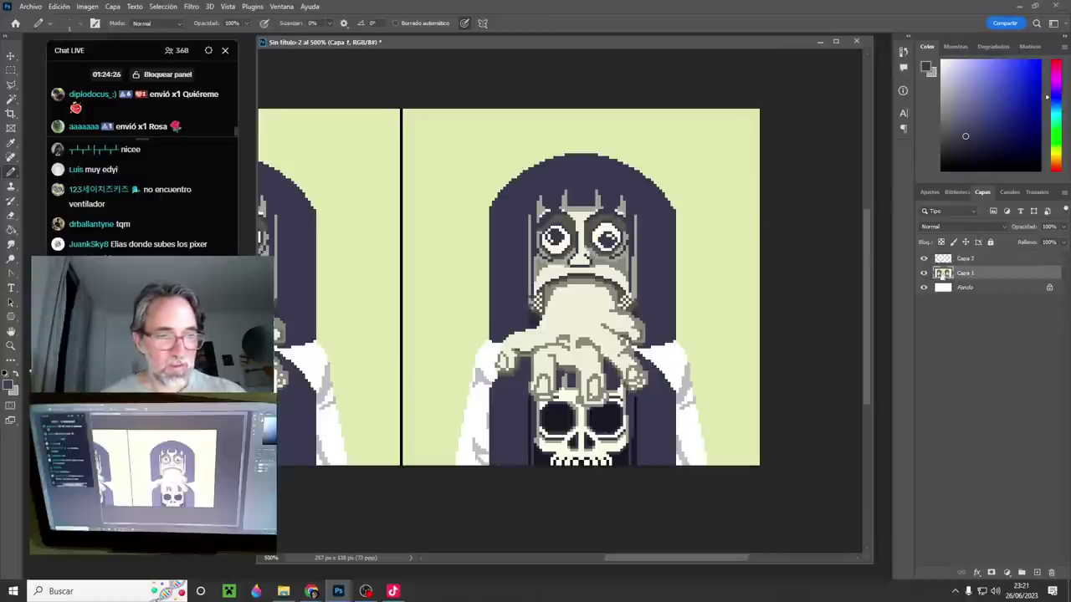
{"action": "key", "text": "m"}
{"action": "left_click_drag", "start_coordinate": [775, 118], "coordinate": [403, 495]}
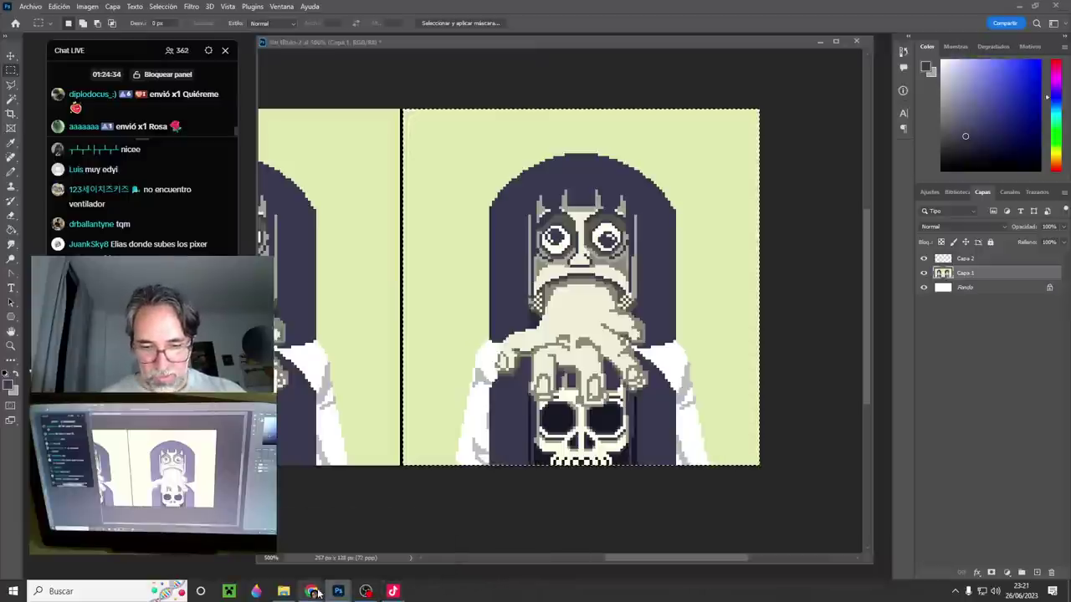
- Switch to Chrome, close the enlarged image tab and save the Discord post's single-portrait image as namy.png
{"action": "mouse_move", "coordinate": [312, 592]}
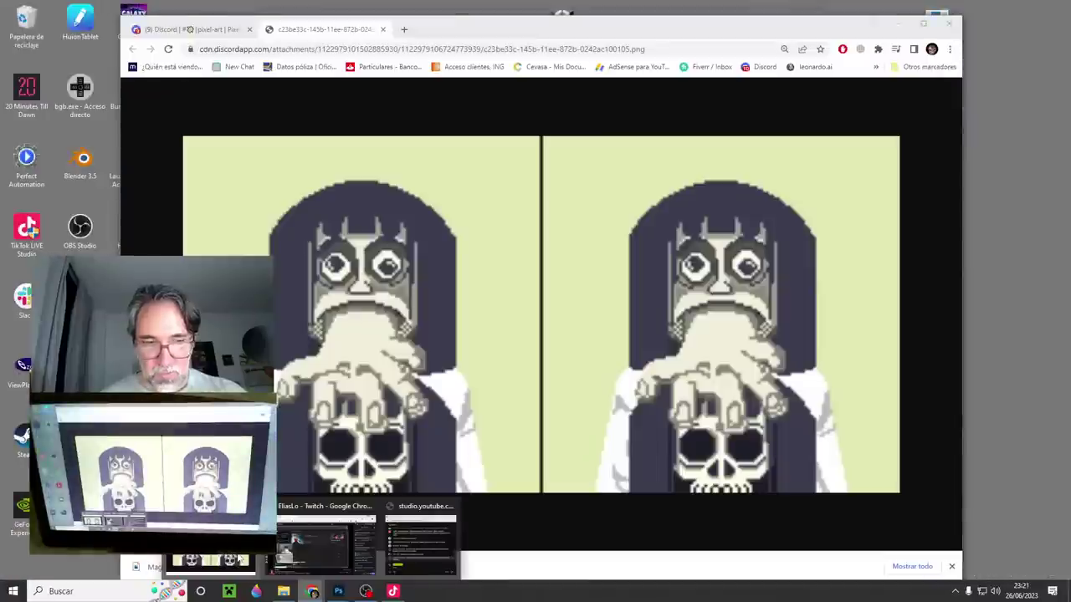
{"action": "left_click", "coordinate": [240, 559]}
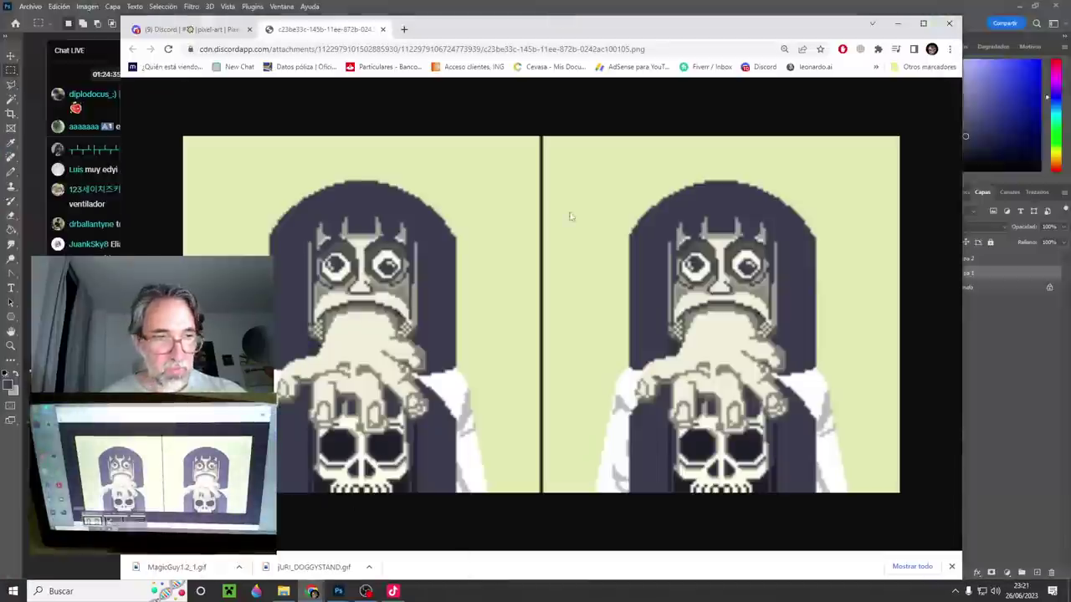
{"action": "left_click", "coordinate": [383, 30]}
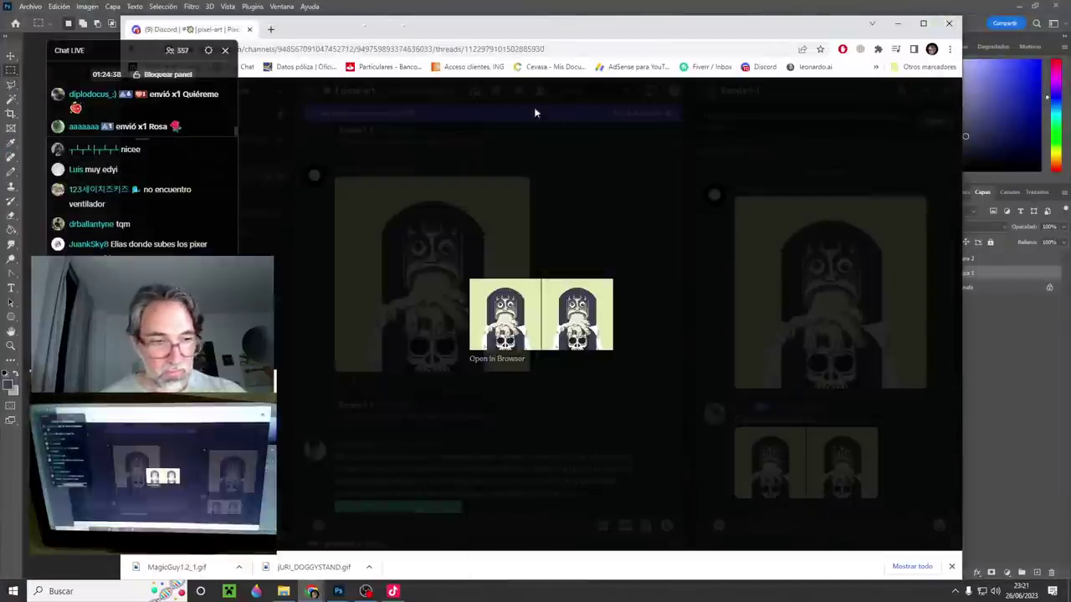
{"action": "left_click", "coordinate": [620, 261]}
{"action": "left_click", "coordinate": [800, 293]}
{"action": "right_click", "coordinate": [603, 310]}
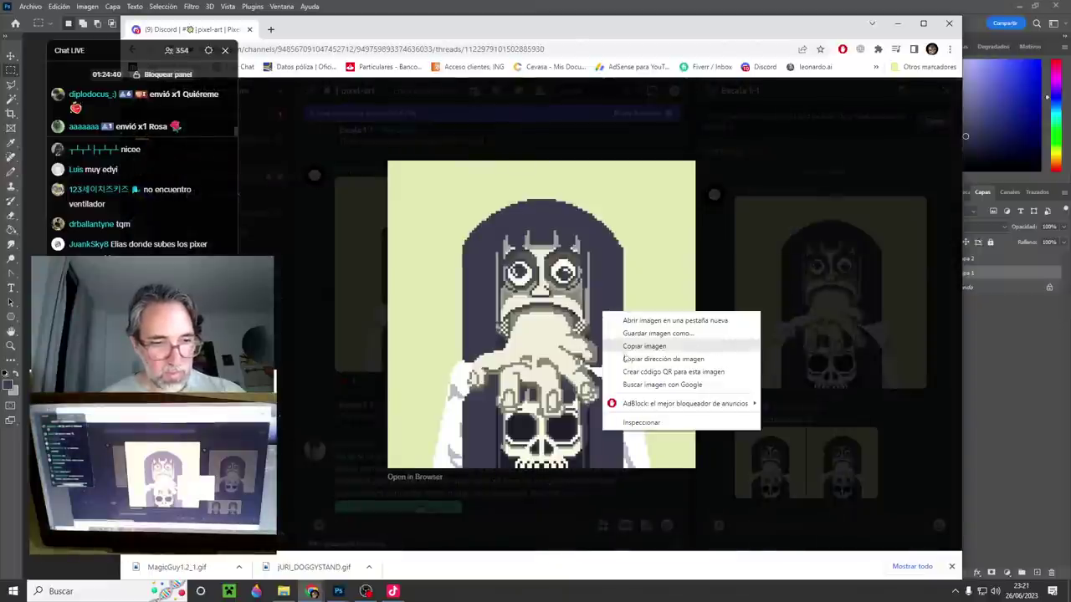
{"action": "left_click", "coordinate": [665, 334]}
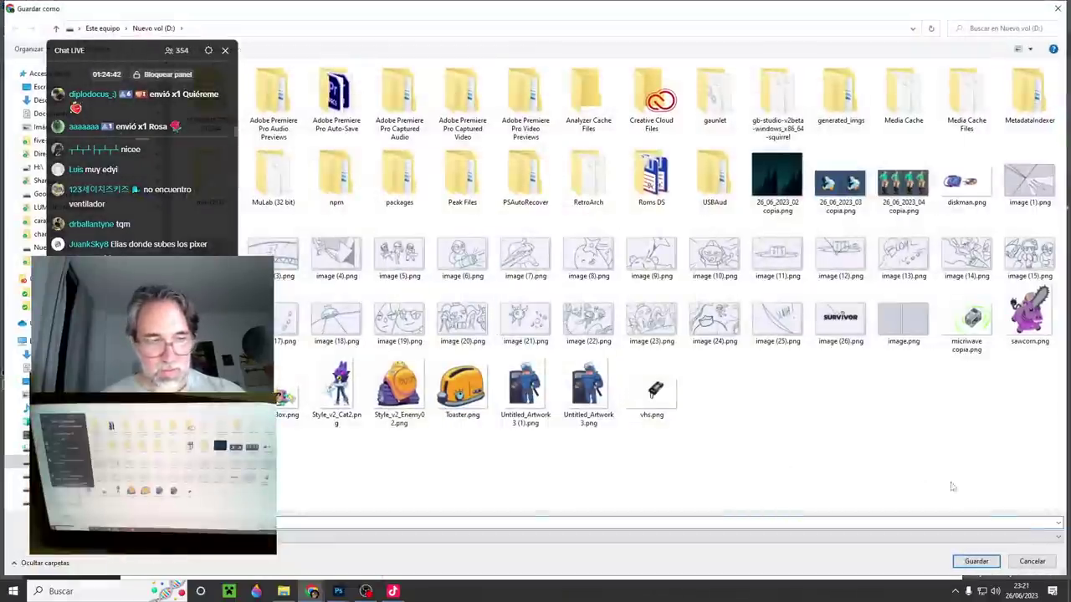
{"action": "left_click", "coordinate": [976, 562]}
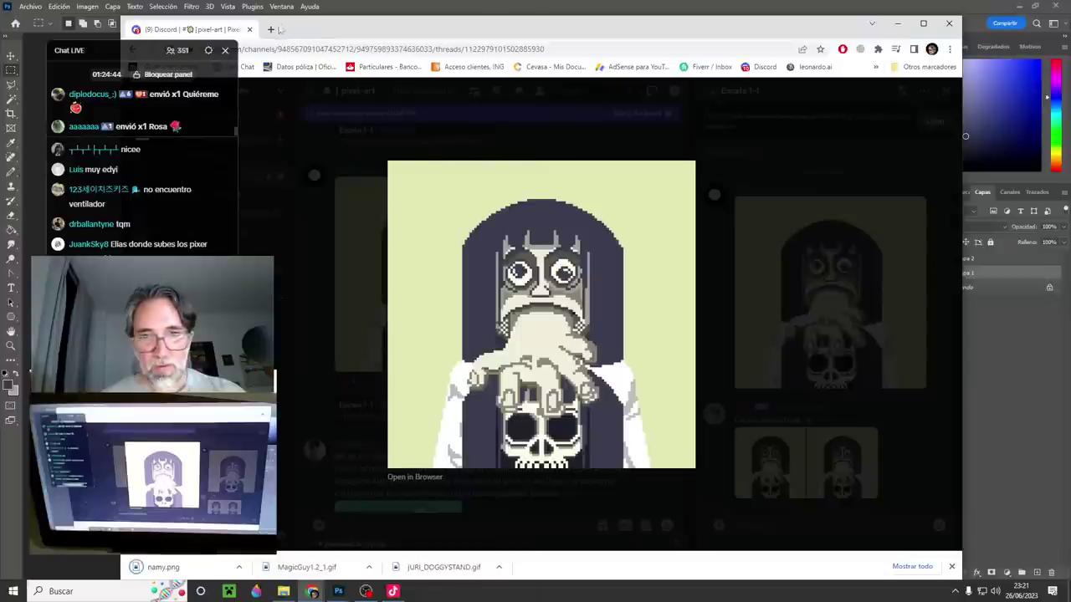
- Run a Google Lens image search on namy.png from a new browser tab
{"action": "key", "text": "ctrl+t"}
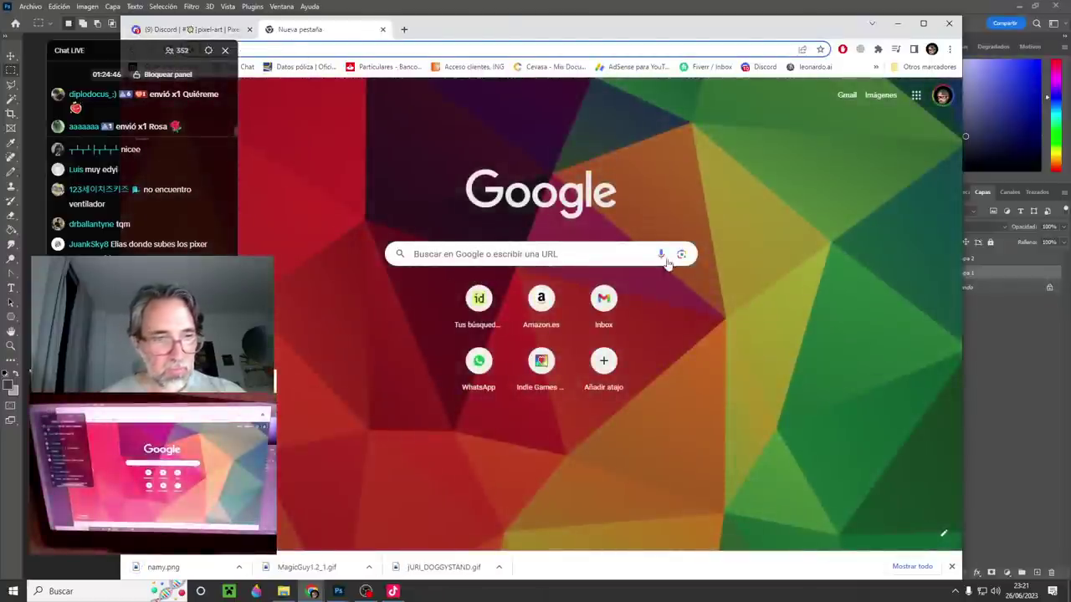
{"action": "left_click", "coordinate": [682, 255]}
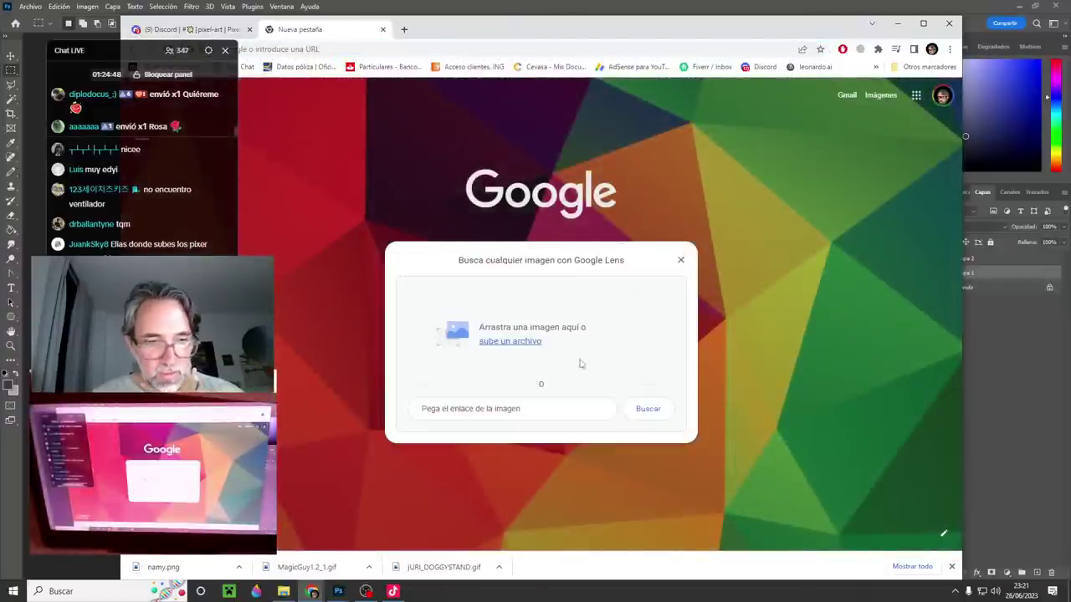
{"action": "left_click", "coordinate": [509, 341]}
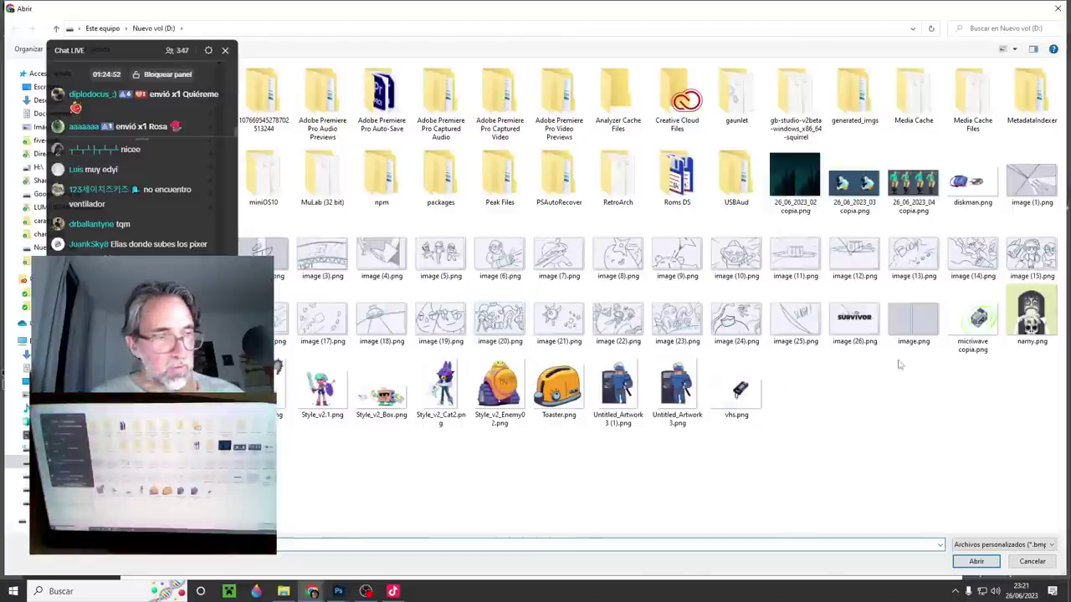
{"action": "double_click", "coordinate": [1032, 316]}
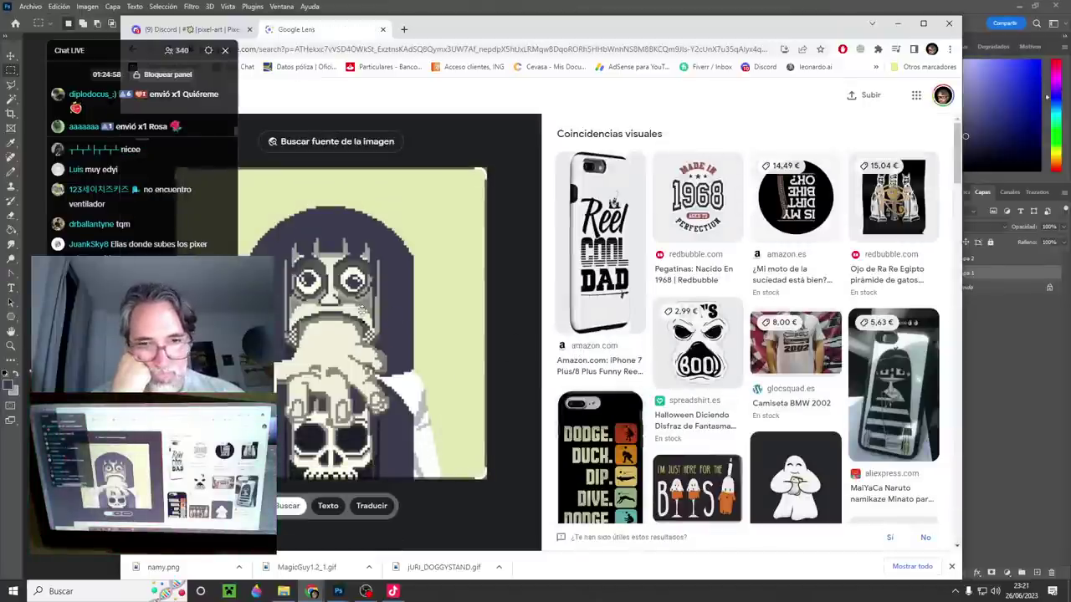
- Look through the visual matches for the portrait's source, close the results tab and return to Photoshop
{"action": "scroll", "coordinate": [787, 263], "scroll_direction": "down", "scroll_amount": 5}
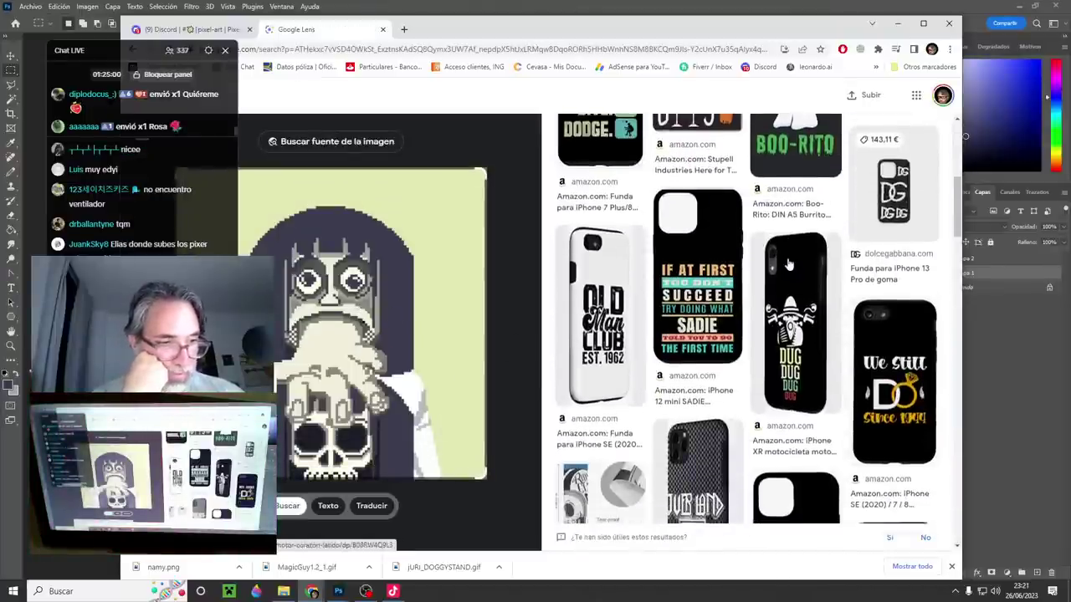
{"action": "scroll", "coordinate": [787, 264], "scroll_direction": "down", "scroll_amount": 4}
{"action": "scroll", "coordinate": [788, 265], "scroll_direction": "down", "scroll_amount": 10}
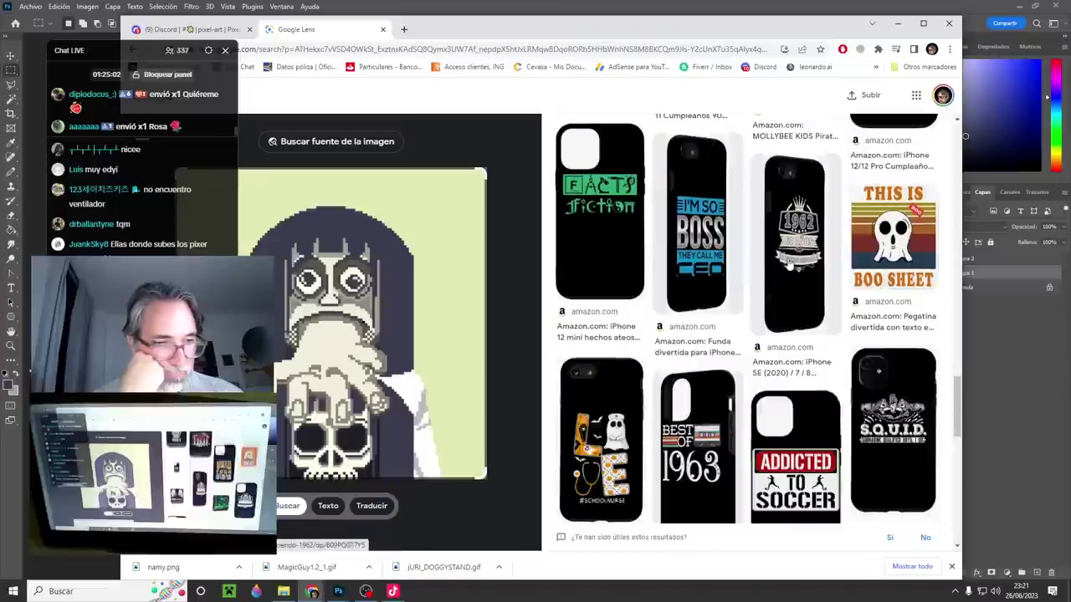
{"action": "scroll", "coordinate": [788, 265], "scroll_direction": "down", "scroll_amount": 8}
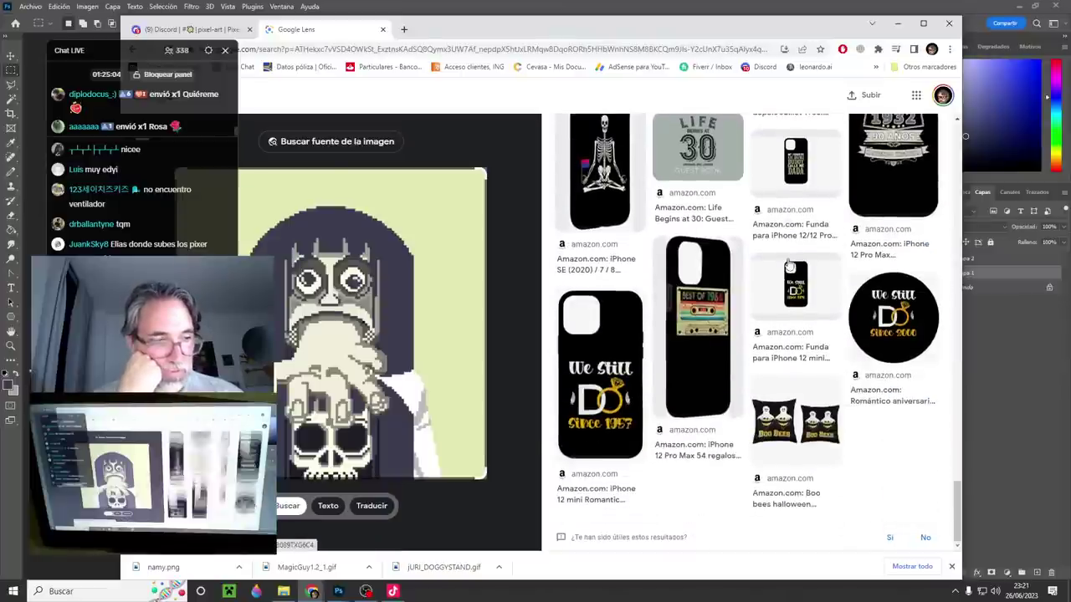
{"action": "scroll", "coordinate": [788, 264], "scroll_direction": "up", "scroll_amount": 20}
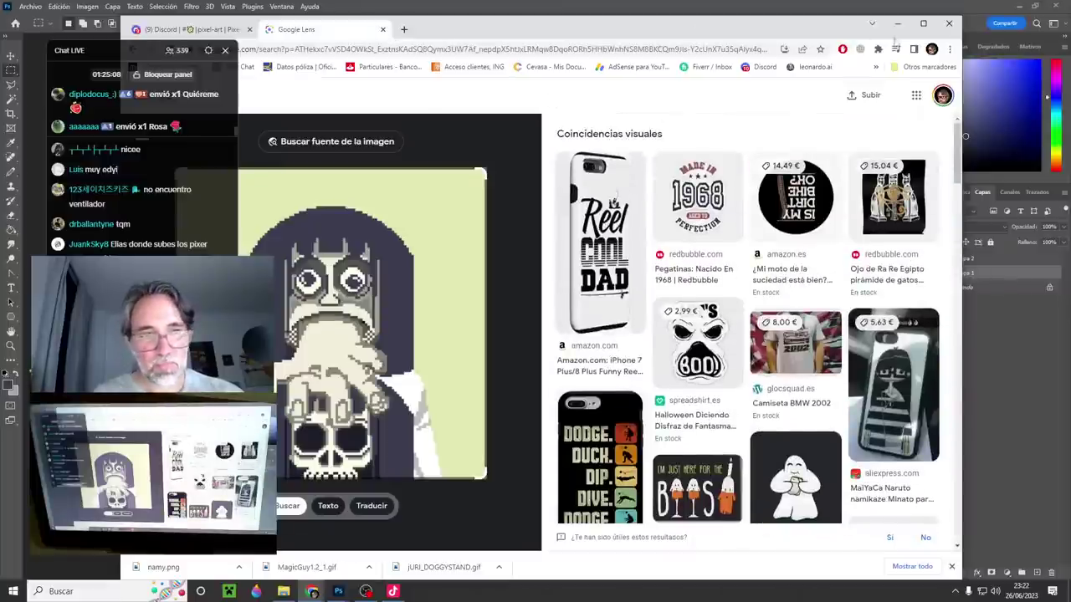
{"action": "left_click", "coordinate": [382, 30]}
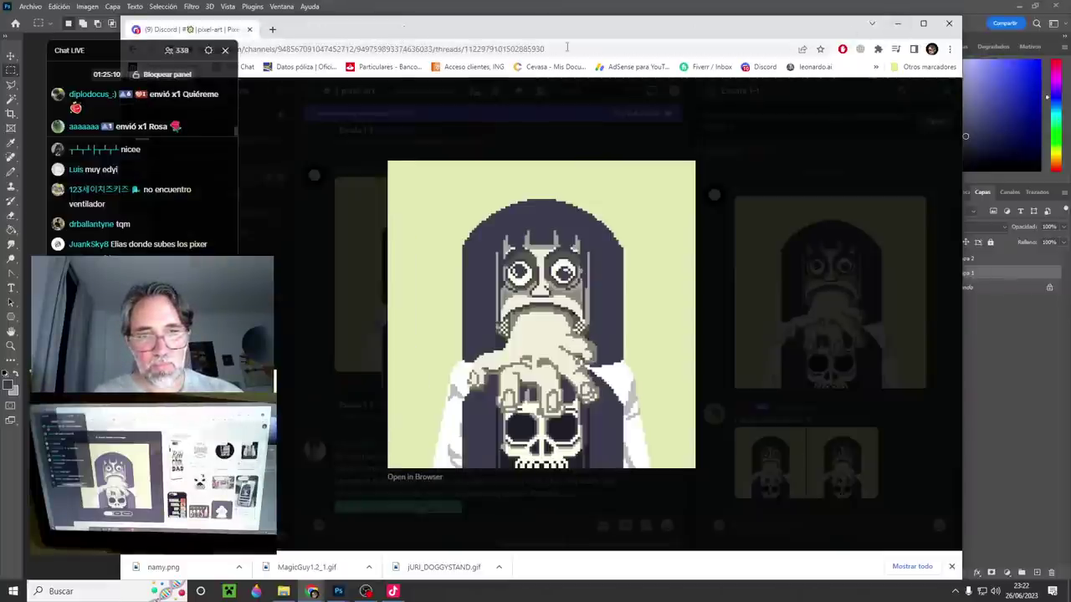
{"action": "left_click", "coordinate": [897, 23]}
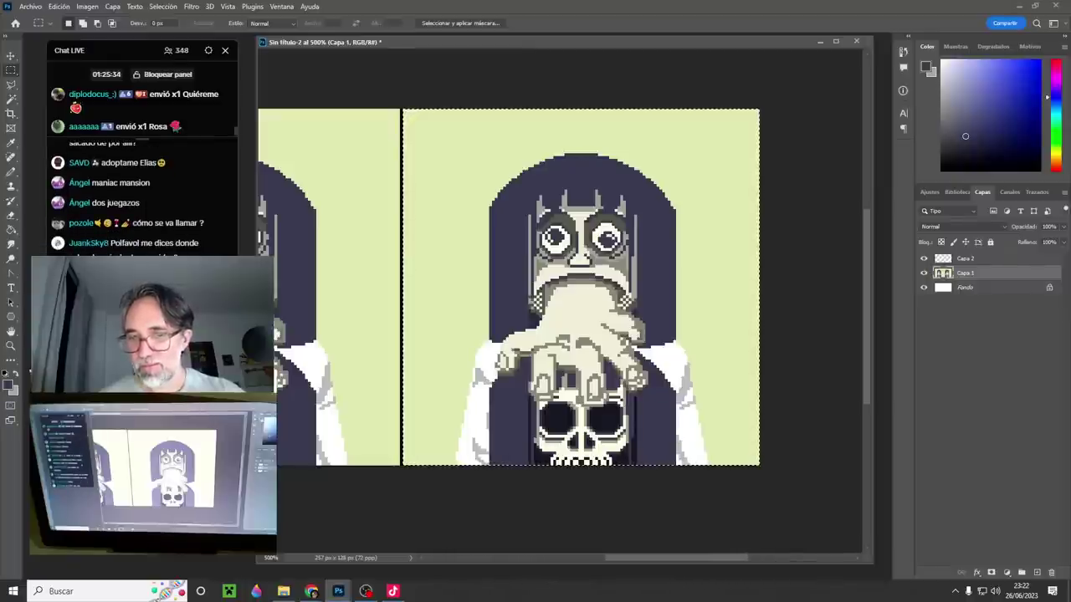
- Clear the selection and return to Capa 2 with the Pencil tool, with the portrait magnified to 700% in a slightly enlarged document window
{"action": "key", "text": "b"}
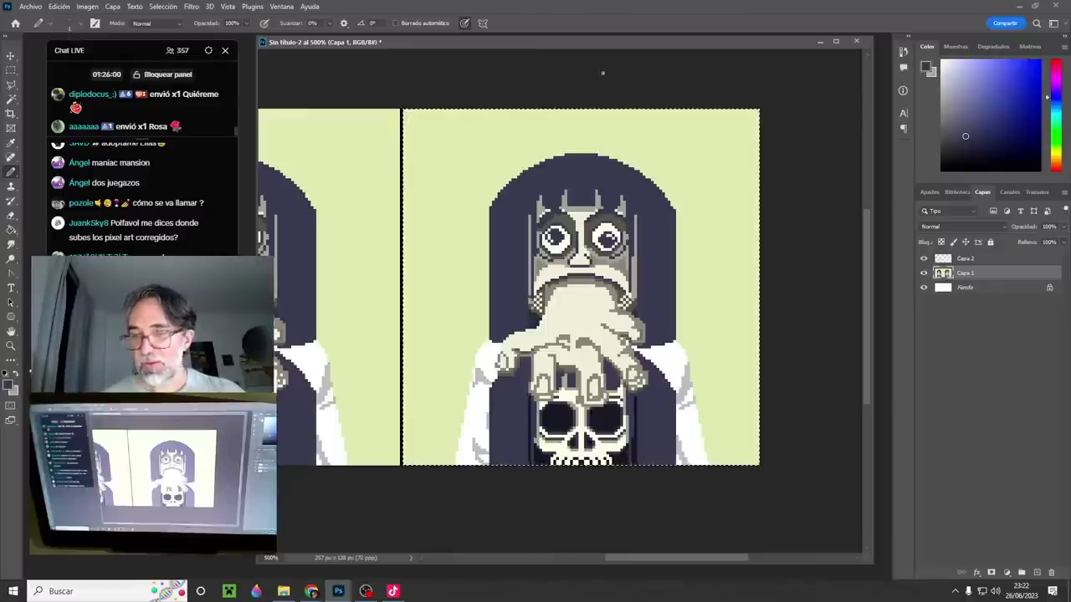
{"action": "scroll", "coordinate": [592, 249], "scroll_direction": "up", "scroll_amount": 1}
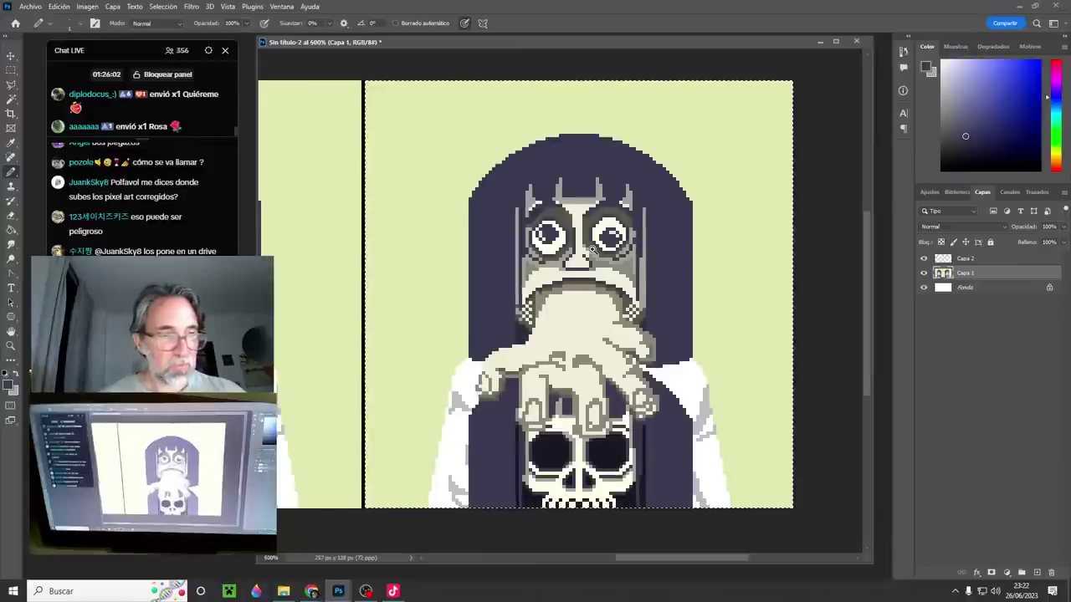
{"action": "scroll", "coordinate": [593, 249], "scroll_direction": "up", "scroll_amount": 1}
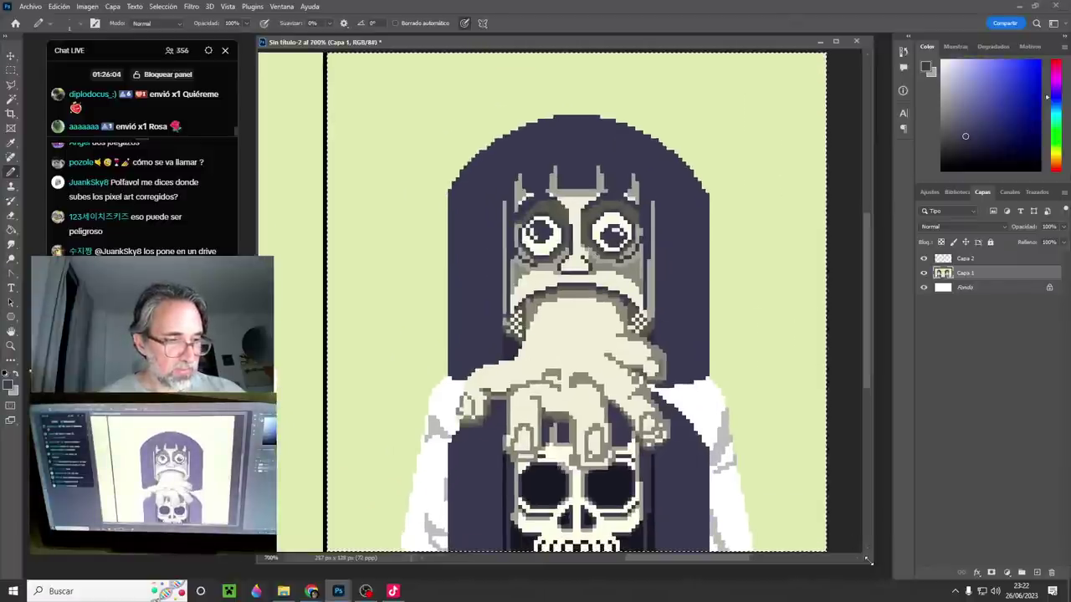
{"action": "left_click_drag", "start_coordinate": [868, 562], "coordinate": [880, 564]}
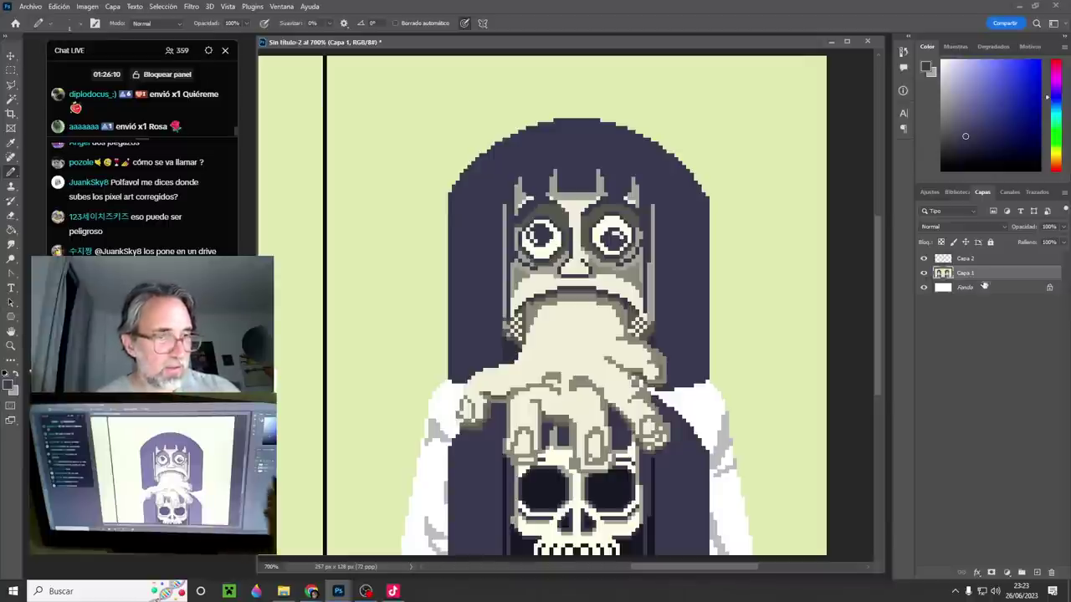
{"action": "left_click", "coordinate": [979, 261]}
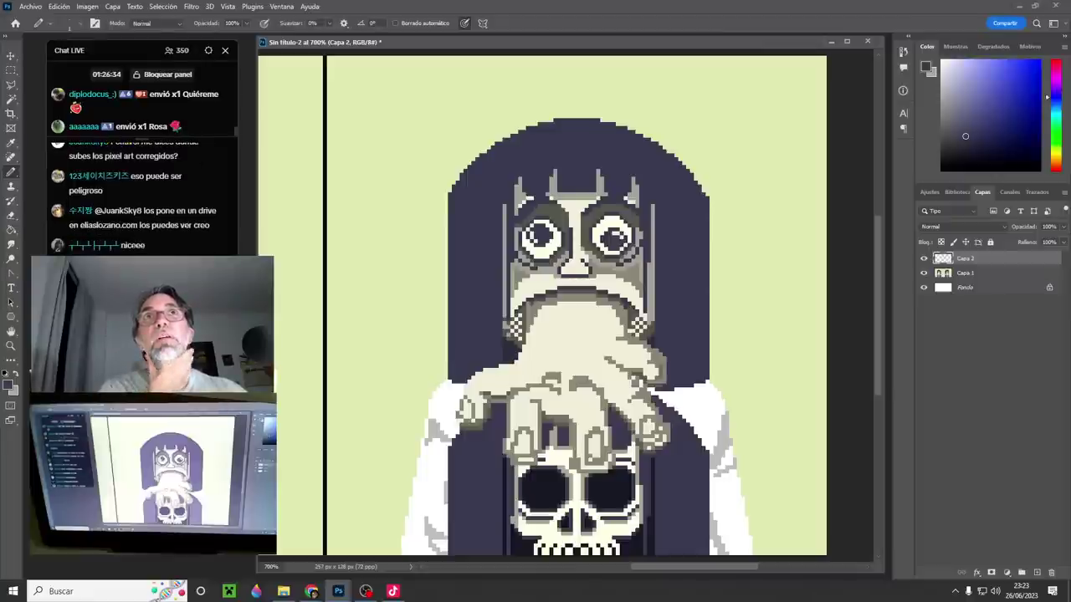
{"action": "key", "text": "alt+Tab"}
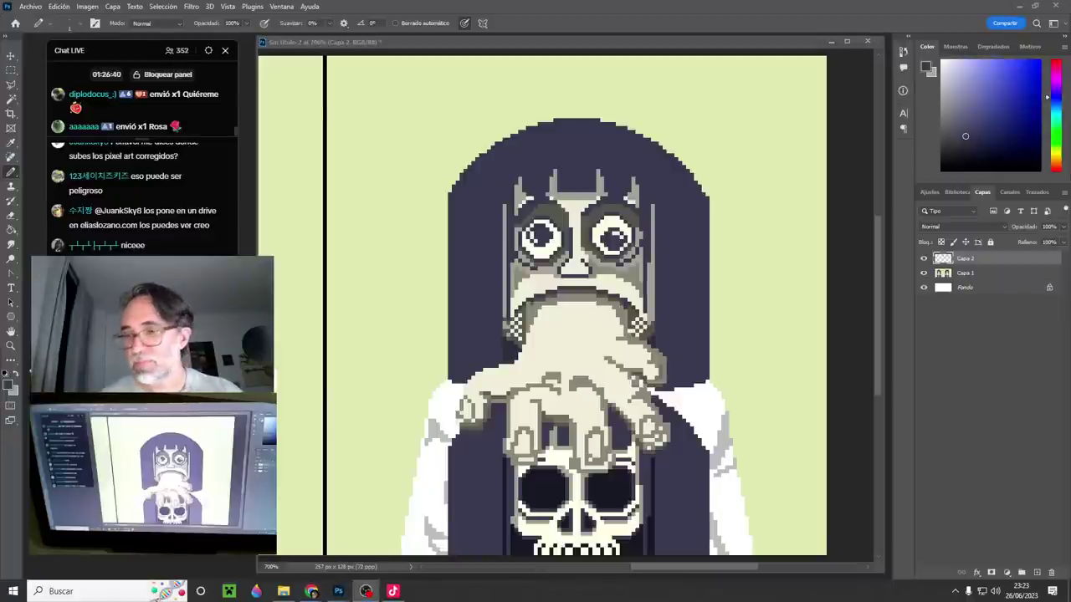
{"action": "left_click", "coordinate": [847, 365]}
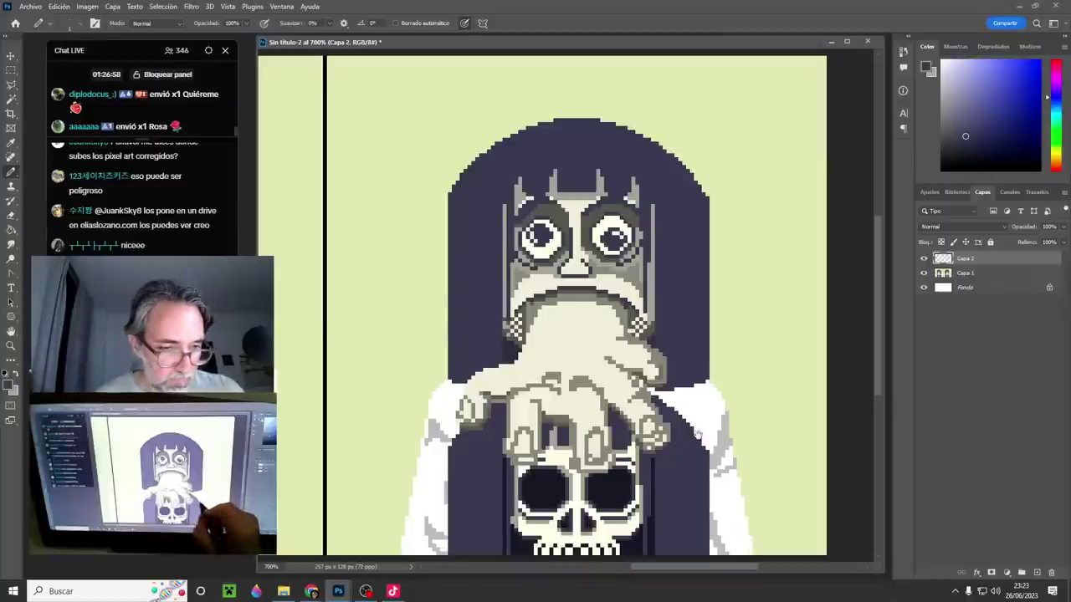
- Sample the sleeve's light grey and pencil a shadow along the top of the right-hand shoulder on Capa 2
{"action": "mouse_move", "coordinate": [700, 434]}
{"action": "left_mouse_down"}
{"action": "mouse_move", "coordinate": [669, 380]}
{"action": "mouse_move", "coordinate": [677, 388]}
{"action": "left_mouse_up"}
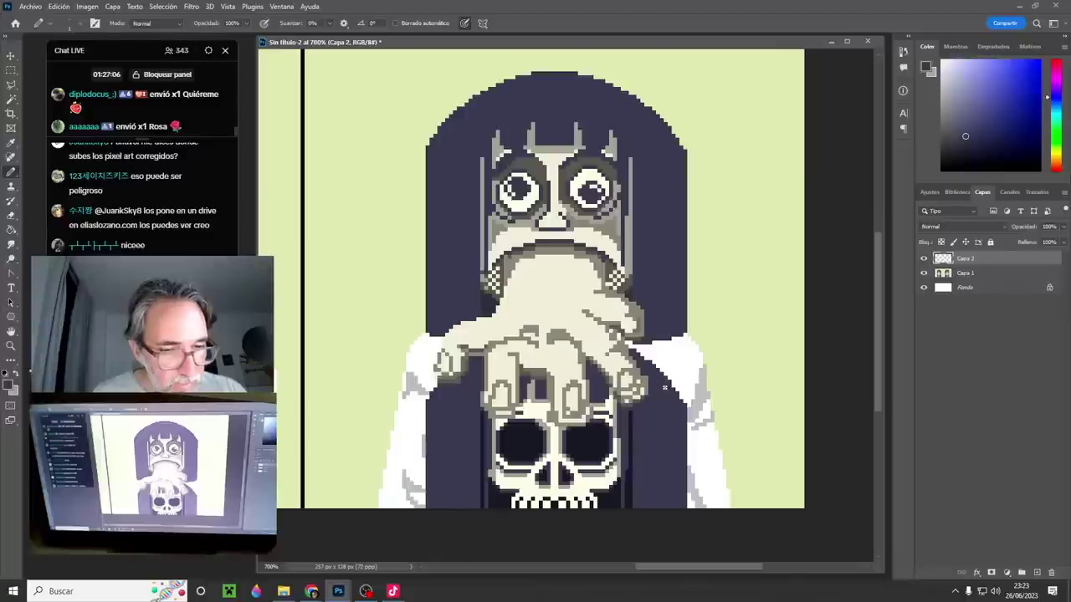
{"action": "left_click", "coordinate": [624, 409], "text": "ctrl"}
{"action": "left_click", "coordinate": [624, 407], "text": "ctrl"}
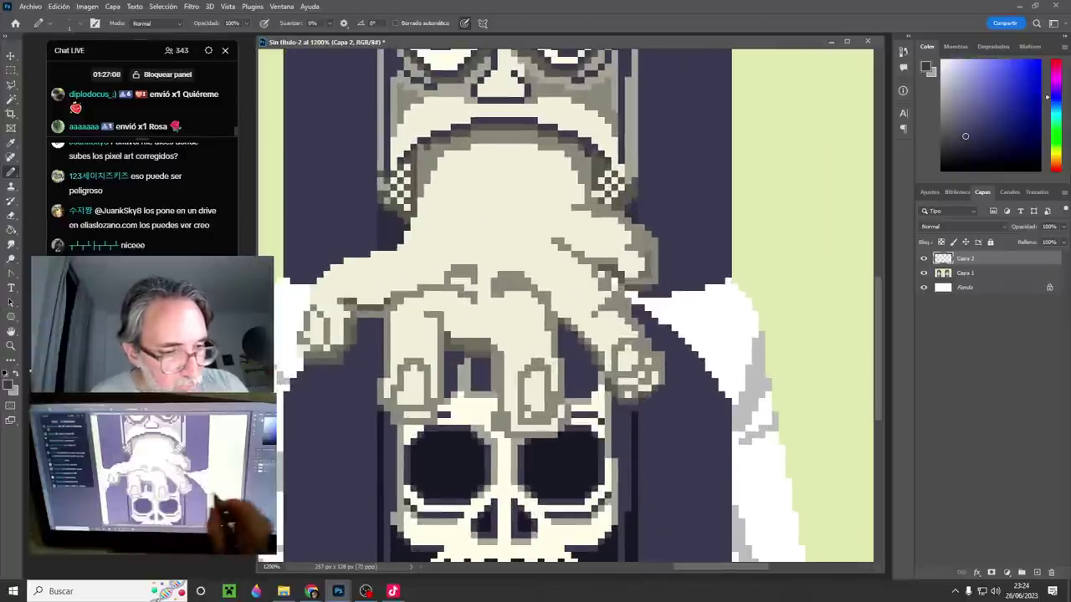
{"action": "left_click", "coordinate": [755, 374], "text": "alt"}
{"action": "mouse_move", "coordinate": [629, 295]}
{"action": "left_mouse_down"}
{"action": "mouse_move", "coordinate": [667, 302]}
{"action": "mouse_move", "coordinate": [654, 311]}
{"action": "mouse_move", "coordinate": [695, 315]}
{"action": "mouse_move", "coordinate": [676, 296]}
{"action": "mouse_move", "coordinate": [728, 288]}
{"action": "mouse_move", "coordinate": [705, 316]}
{"action": "left_mouse_up"}
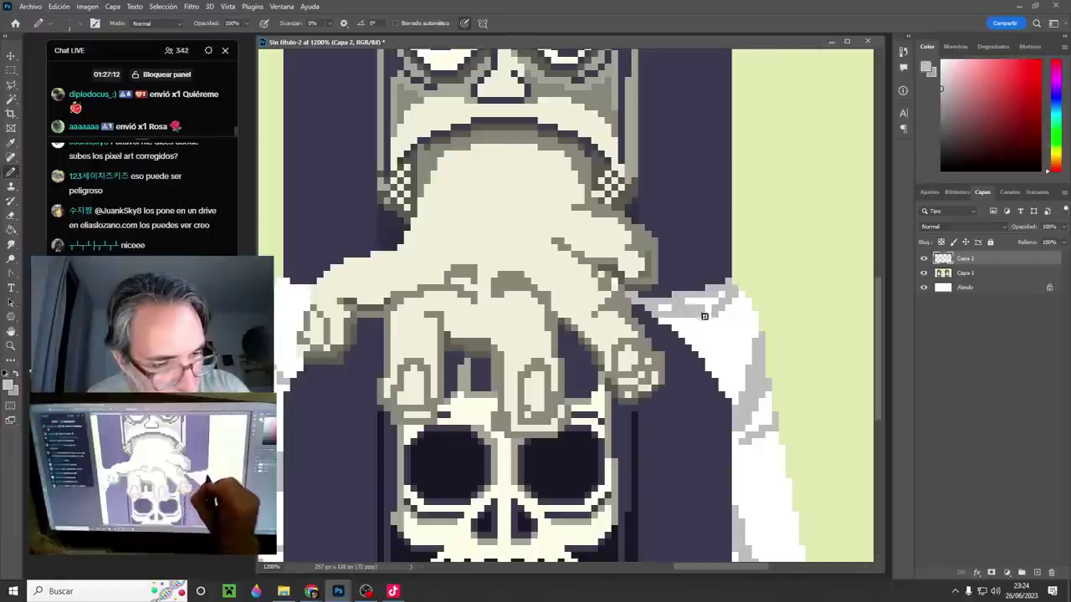
- Shade the top of the left-hand shoulder beside the fingers with the same light grey
{"action": "left_click_drag", "start_coordinate": [586, 383], "coordinate": [770, 378]}
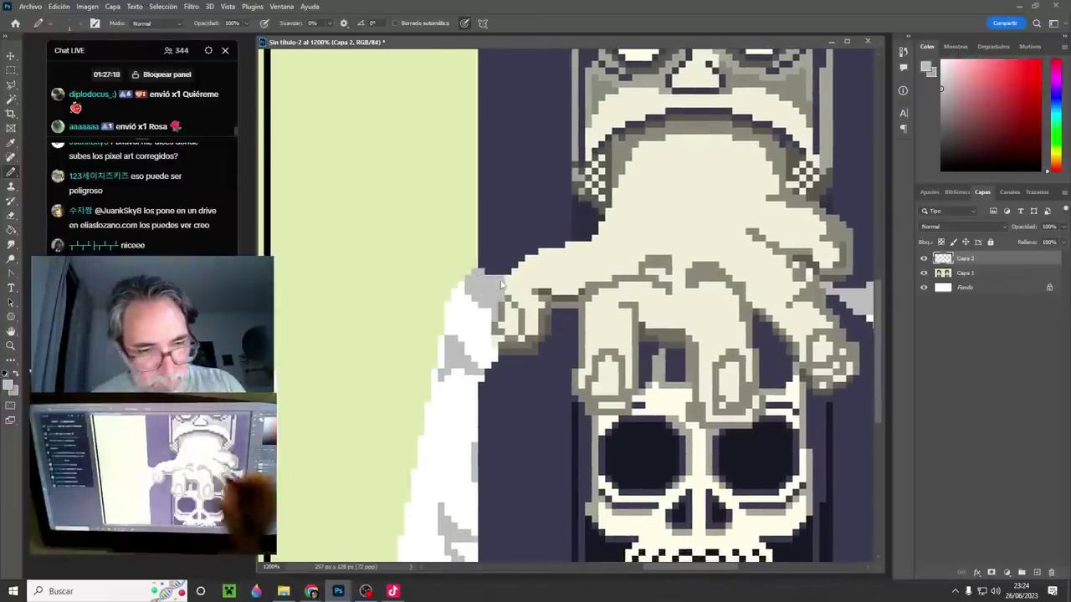
{"action": "scroll", "coordinate": [717, 439], "scroll_direction": "down", "scroll_amount": 2}
{"action": "mouse_move", "coordinate": [719, 464]}
{"action": "left_mouse_down"}
{"action": "mouse_move", "coordinate": [596, 485]}
{"action": "mouse_move", "coordinate": [588, 501]}
{"action": "left_mouse_up"}
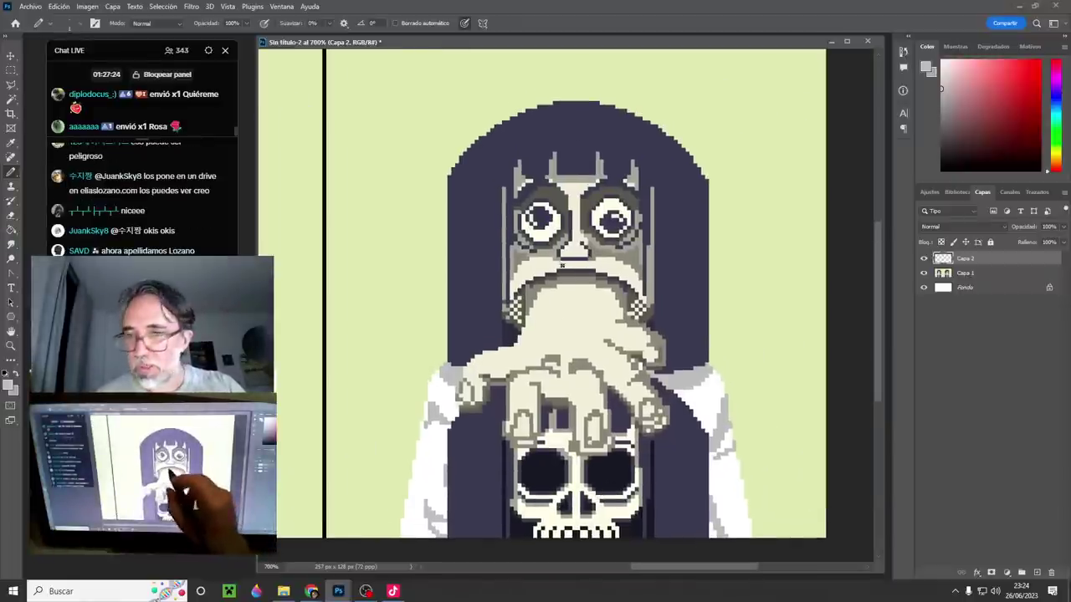
- Select the cream skin tone on Capa 1 with the Magic Wand and return to Capa 2 with the Pencil tool
{"action": "scroll", "coordinate": [566, 270], "scroll_direction": "up", "scroll_amount": 1}
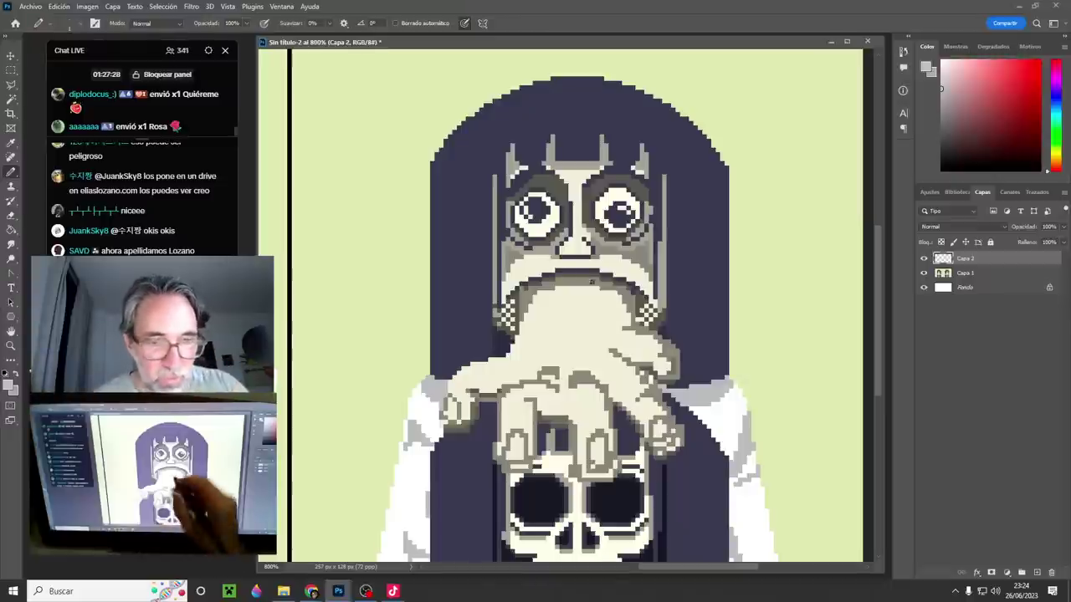
{"action": "scroll", "coordinate": [591, 282], "scroll_direction": "up", "scroll_amount": 2}
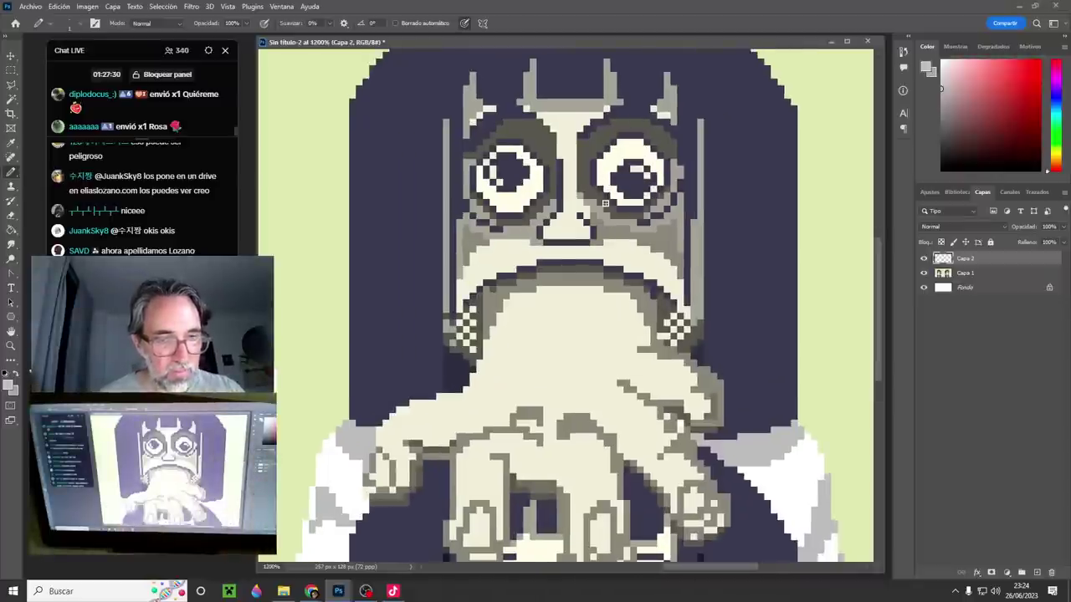
{"action": "left_click_drag", "start_coordinate": [719, 374], "coordinate": [718, 327]}
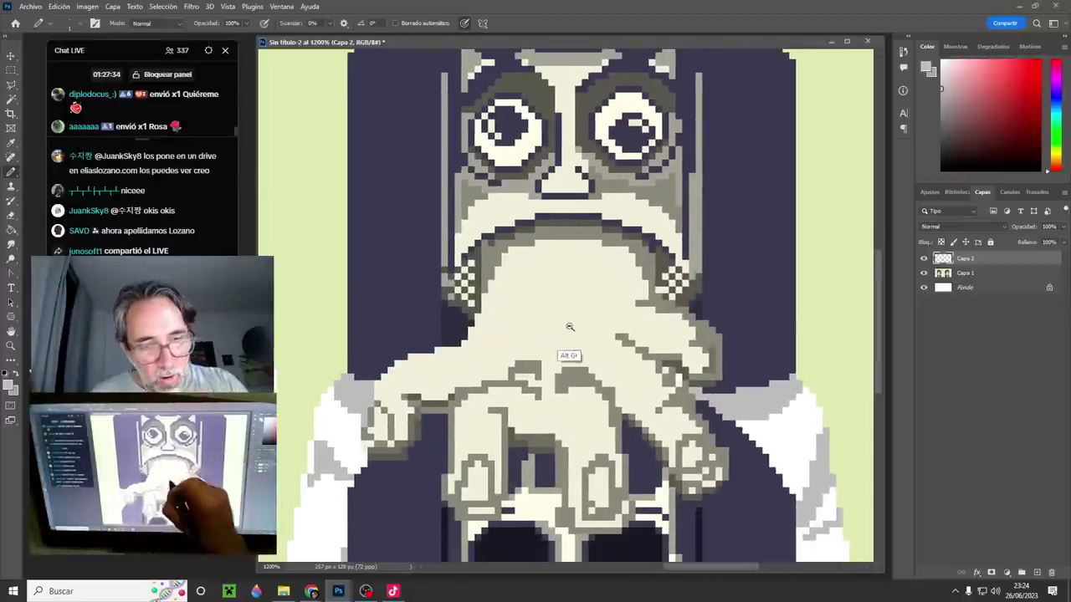
{"action": "scroll", "coordinate": [567, 357], "scroll_direction": "down", "scroll_amount": 1}
{"action": "left_click", "coordinate": [544, 251], "text": "alt"}
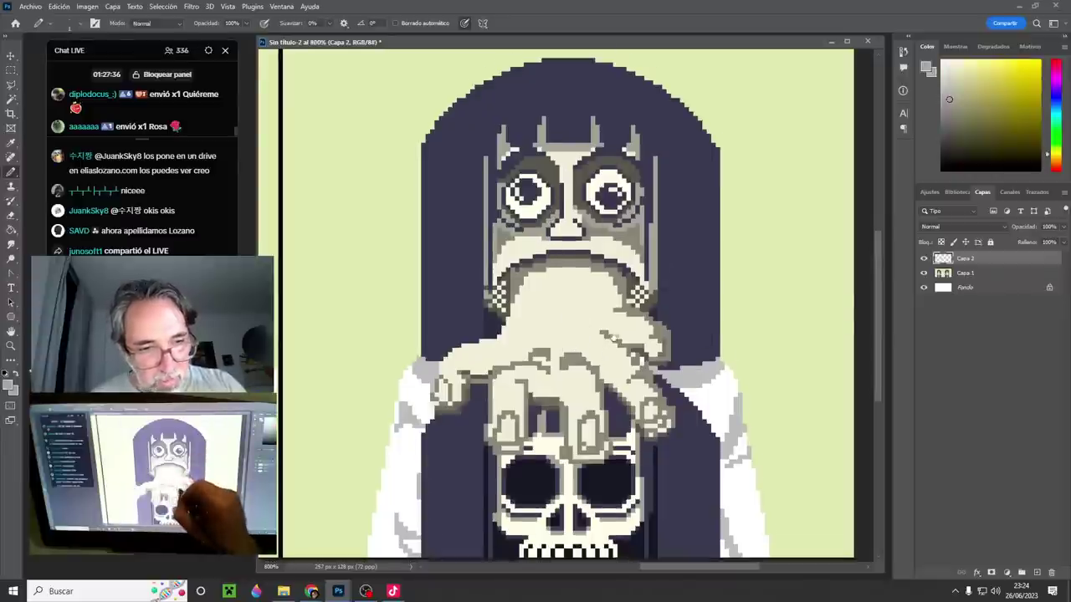
{"action": "scroll", "coordinate": [554, 298], "scroll_direction": "down", "scroll_amount": 1}
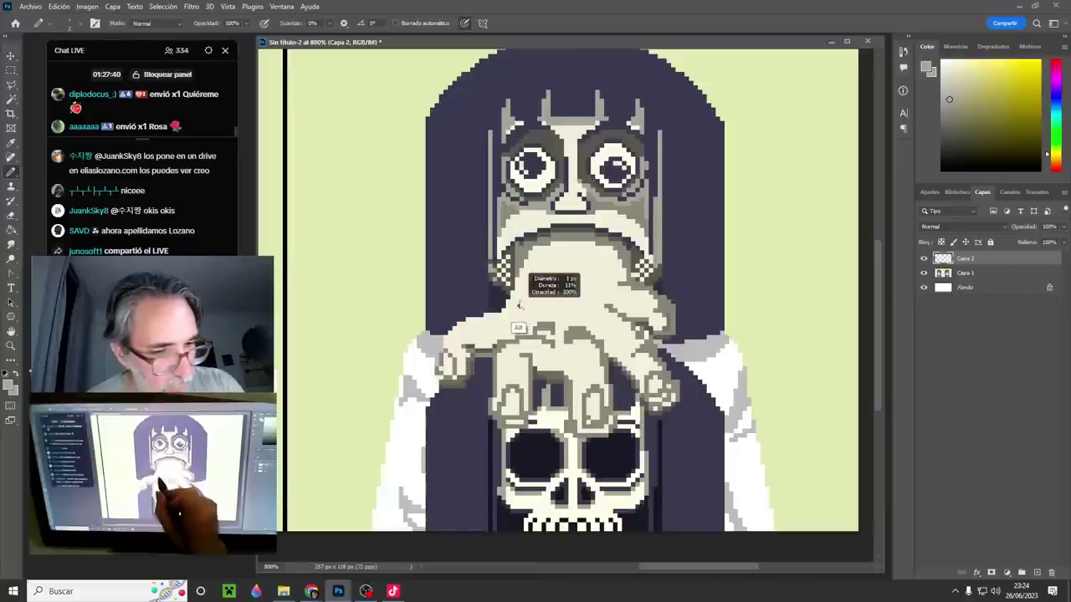
{"action": "left_click", "coordinate": [959, 269]}
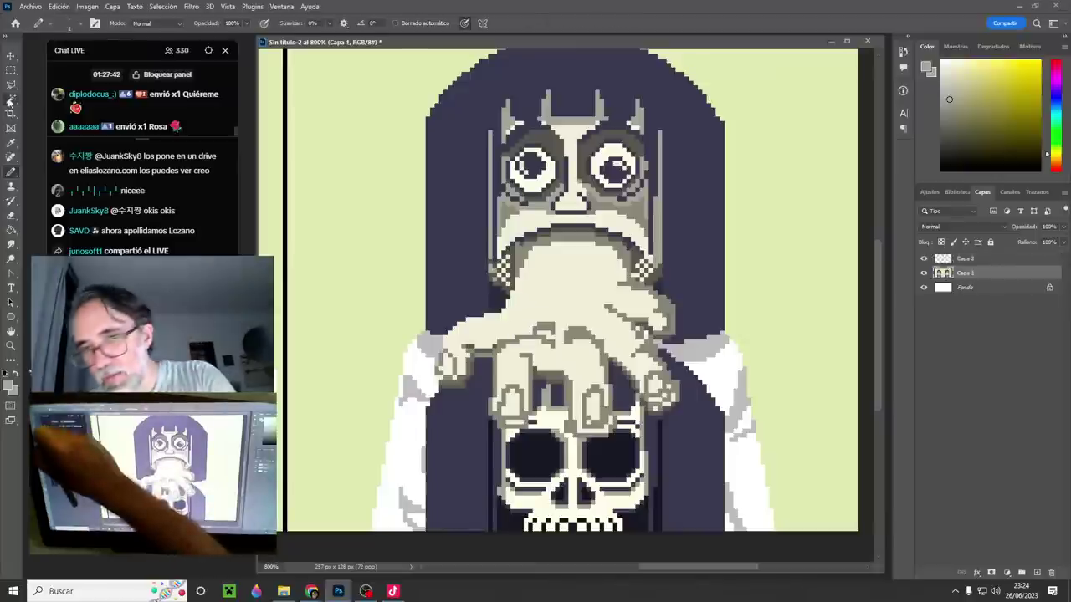
{"action": "key", "text": "w"}
{"action": "left_click", "coordinate": [590, 291]}
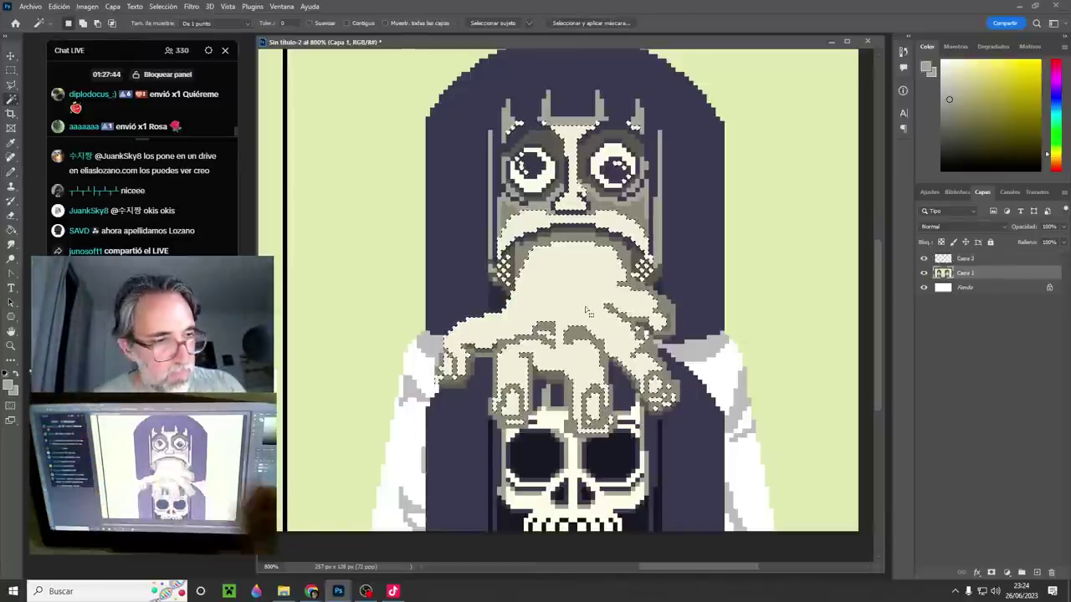
{"action": "left_click", "coordinate": [962, 259]}
{"action": "key", "text": "b"}
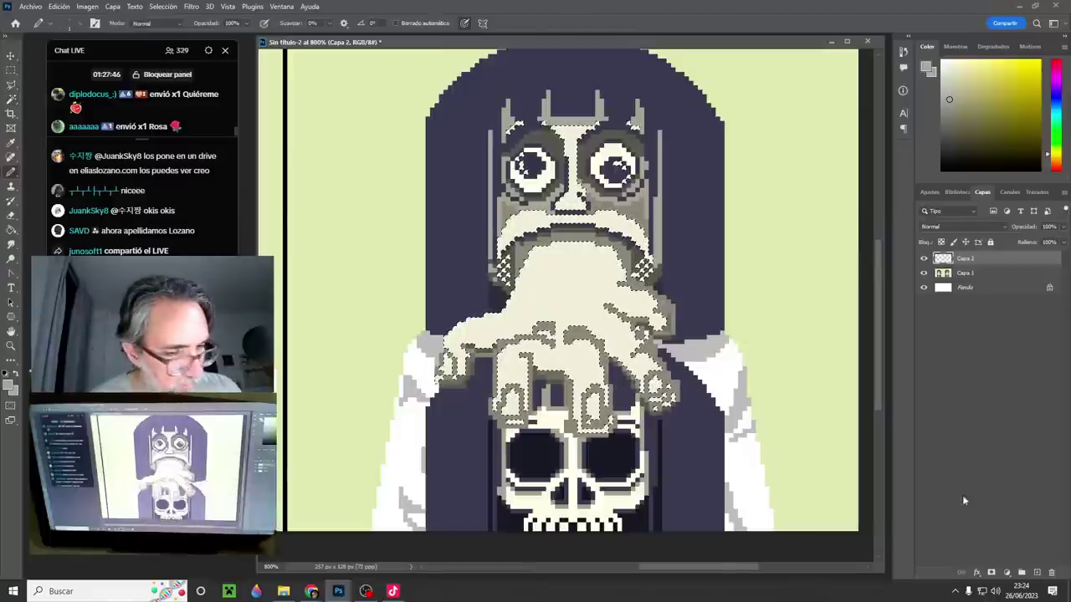
- Shade the back of the hand and upper fingers inside the selection with an enlarged pencil in the sampled mid grey, and deselect
{"action": "right_click", "coordinate": [592, 290], "text": "alt"}
{"action": "left_click", "coordinate": [585, 241], "text": "alt"}
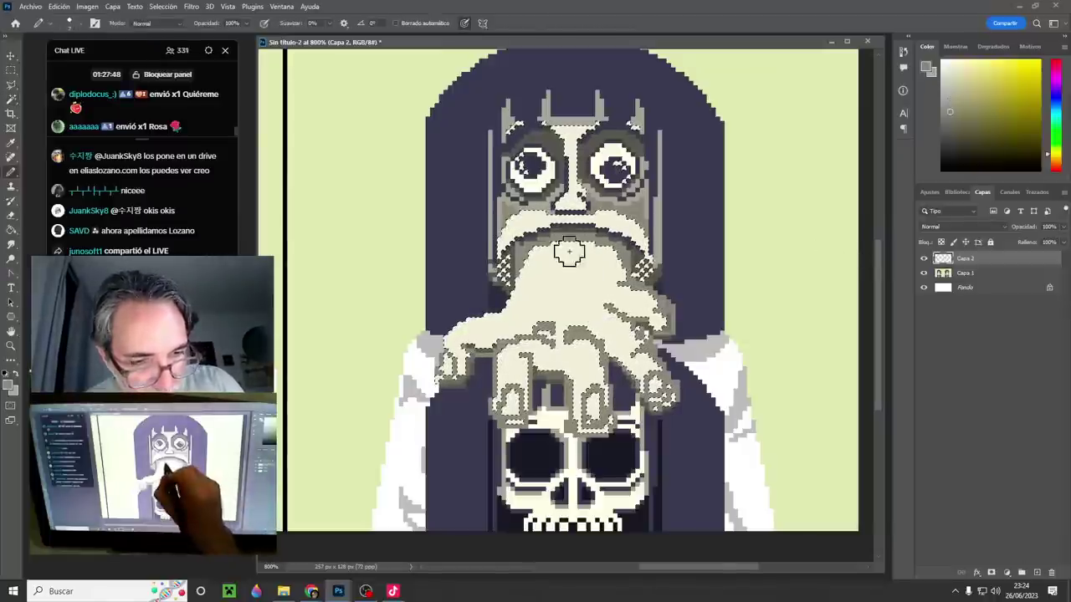
{"action": "mouse_move", "coordinate": [571, 252]}
{"action": "left_mouse_down"}
{"action": "mouse_move", "coordinate": [527, 266]}
{"action": "mouse_move", "coordinate": [553, 251]}
{"action": "mouse_move", "coordinate": [517, 309]}
{"action": "mouse_move", "coordinate": [446, 343]}
{"action": "left_mouse_up"}
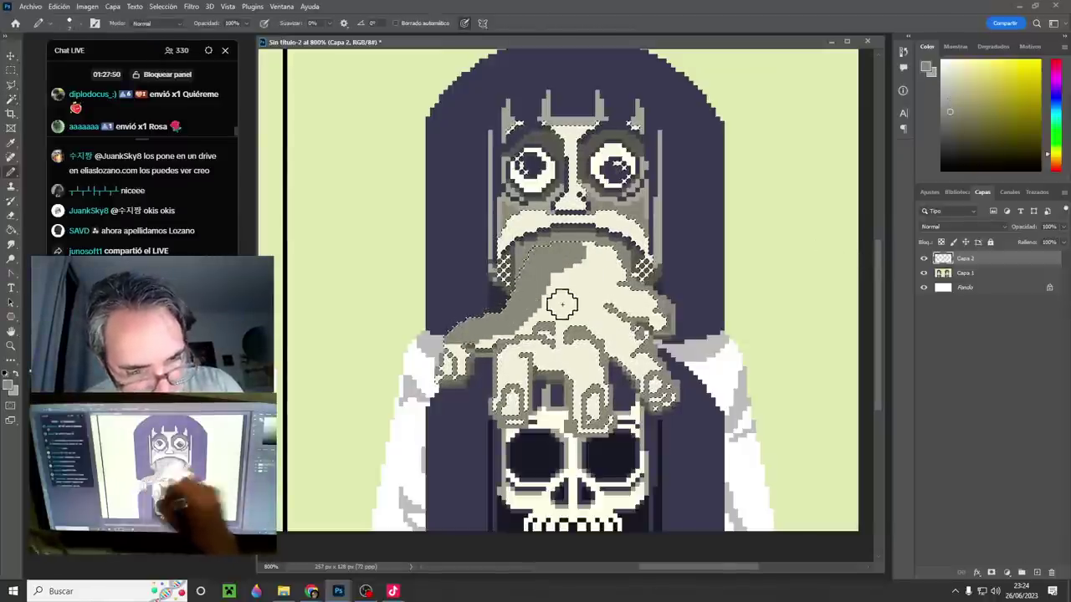
{"action": "mouse_move", "coordinate": [507, 313]}
{"action": "left_mouse_down"}
{"action": "mouse_move", "coordinate": [567, 301]}
{"action": "mouse_move", "coordinate": [559, 295]}
{"action": "mouse_move", "coordinate": [519, 315]}
{"action": "mouse_move", "coordinate": [547, 306]}
{"action": "mouse_move", "coordinate": [556, 314]}
{"action": "mouse_move", "coordinate": [553, 291]}
{"action": "mouse_move", "coordinate": [590, 254]}
{"action": "mouse_move", "coordinate": [611, 256]}
{"action": "mouse_move", "coordinate": [603, 282]}
{"action": "mouse_move", "coordinate": [666, 291]}
{"action": "mouse_move", "coordinate": [668, 301]}
{"action": "mouse_move", "coordinate": [660, 288]}
{"action": "mouse_move", "coordinate": [603, 280]}
{"action": "mouse_move", "coordinate": [554, 306]}
{"action": "mouse_move", "coordinate": [555, 326]}
{"action": "mouse_move", "coordinate": [600, 305]}
{"action": "mouse_move", "coordinate": [644, 349]}
{"action": "mouse_move", "coordinate": [582, 308]}
{"action": "mouse_move", "coordinate": [584, 353]}
{"action": "mouse_move", "coordinate": [574, 345]}
{"action": "mouse_move", "coordinate": [586, 365]}
{"action": "mouse_move", "coordinate": [567, 335]}
{"action": "mouse_move", "coordinate": [510, 353]}
{"action": "mouse_move", "coordinate": [544, 337]}
{"action": "left_mouse_up"}
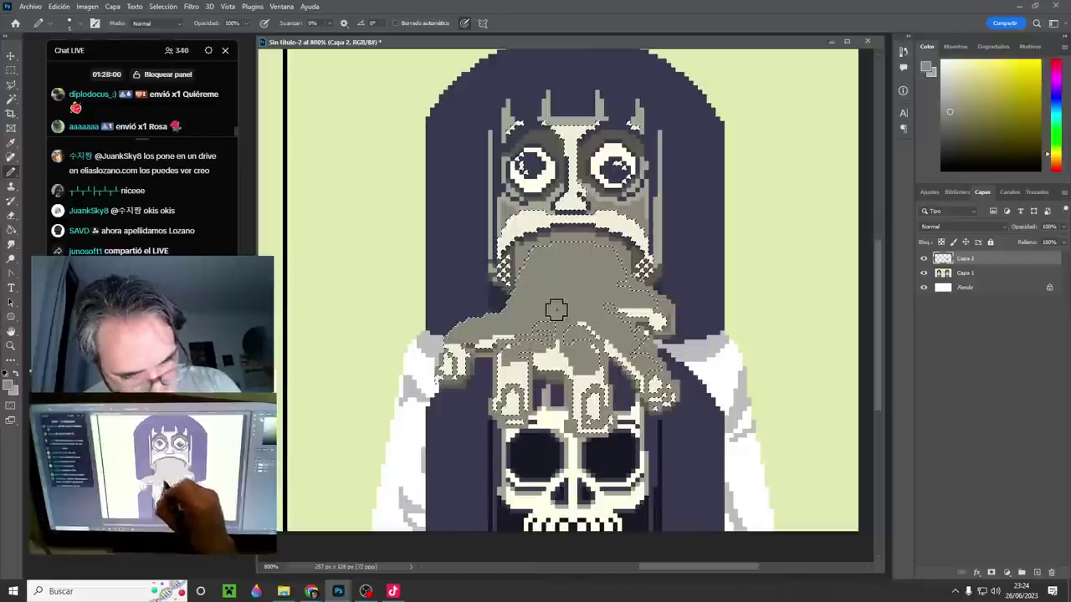
{"action": "key", "text": "ctrl+d"}
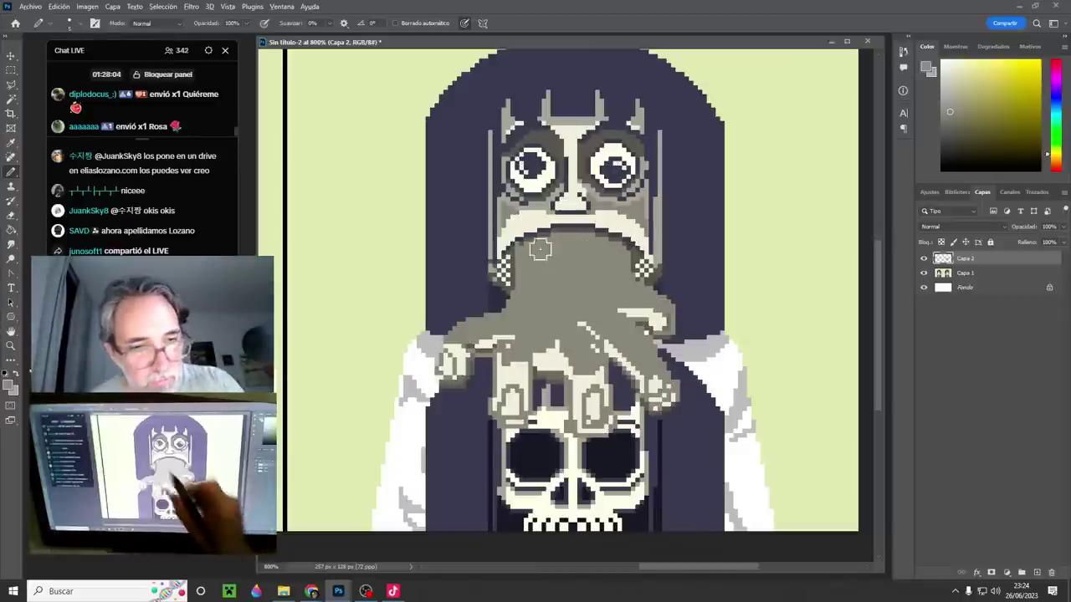
- With a smaller pencil and sampled darker grey, draw the shadow beneath the mouth and the knuckle creases, comparing Capa 2 hidden and shown
{"action": "key", "text": "bracketleft"}
{"action": "key", "text": "bracketleft"}
{"action": "key", "text": "bracketleft"}
{"action": "key", "text": "bracketleft"}
{"action": "left_click", "coordinate": [514, 277], "text": "alt"}
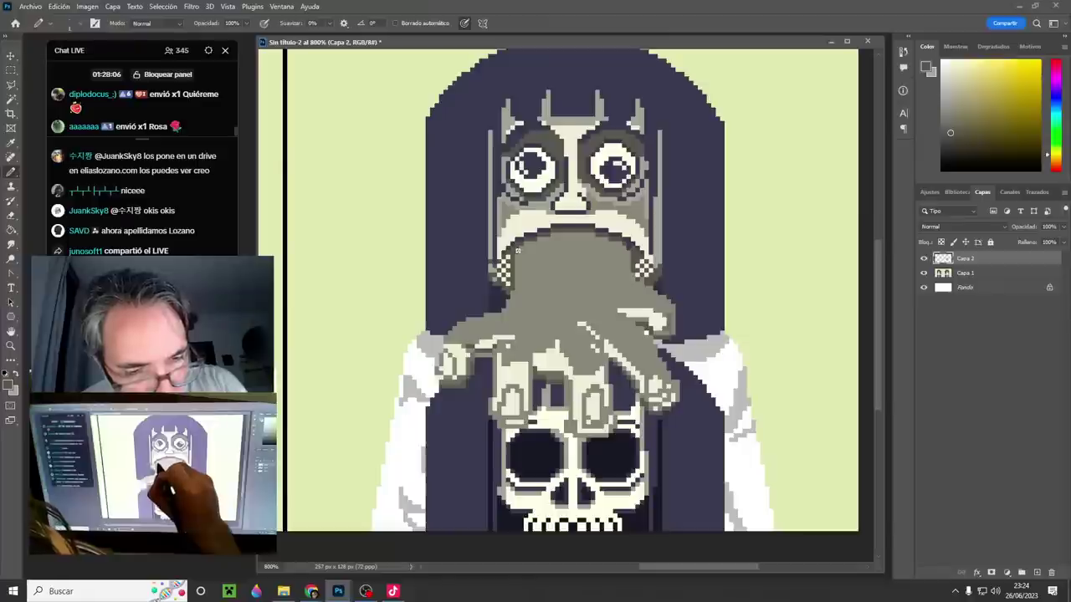
{"action": "mouse_move", "coordinate": [518, 251]}
{"action": "left_mouse_down"}
{"action": "mouse_move", "coordinate": [561, 236]}
{"action": "mouse_move", "coordinate": [607, 238]}
{"action": "left_mouse_up"}
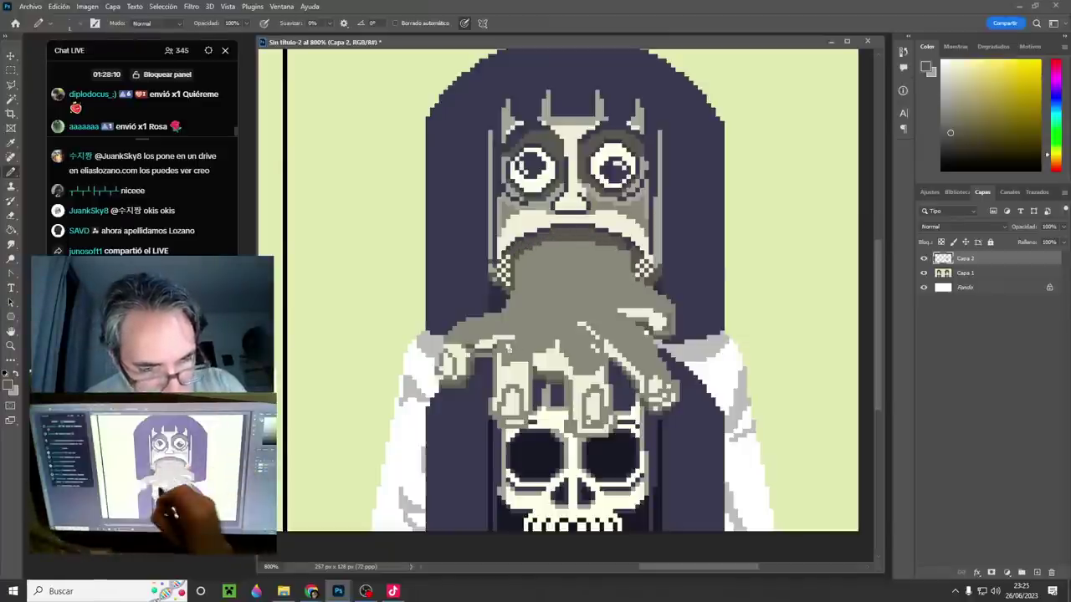
{"action": "left_click", "coordinate": [924, 259]}
{"action": "left_click", "coordinate": [924, 260]}
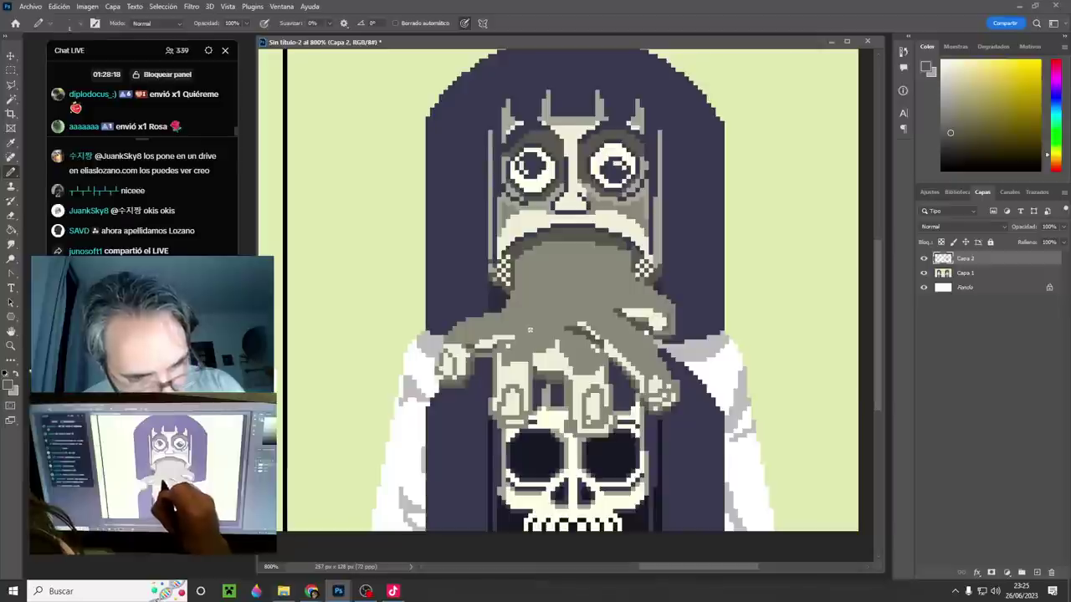
- Clean up the leftmost finger's underside and crease with sampled cream and mid grey, and compare with Capa 2 hidden and shown
{"action": "left_click", "coordinate": [486, 348], "text": "alt"}
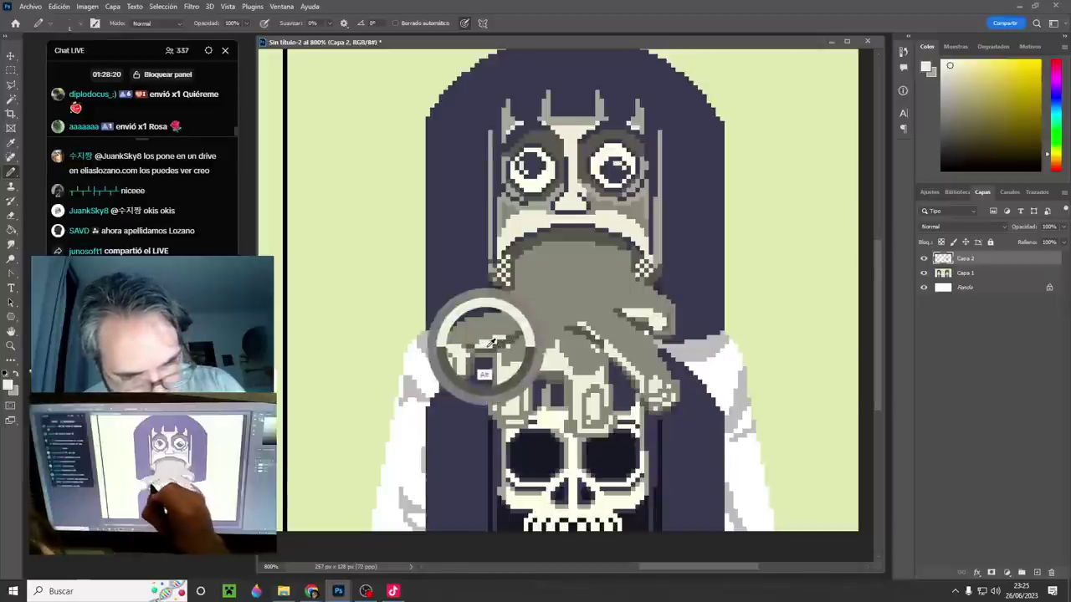
{"action": "left_click", "coordinate": [477, 338], "text": "alt"}
{"action": "left_click", "coordinate": [475, 348], "text": "alt"}
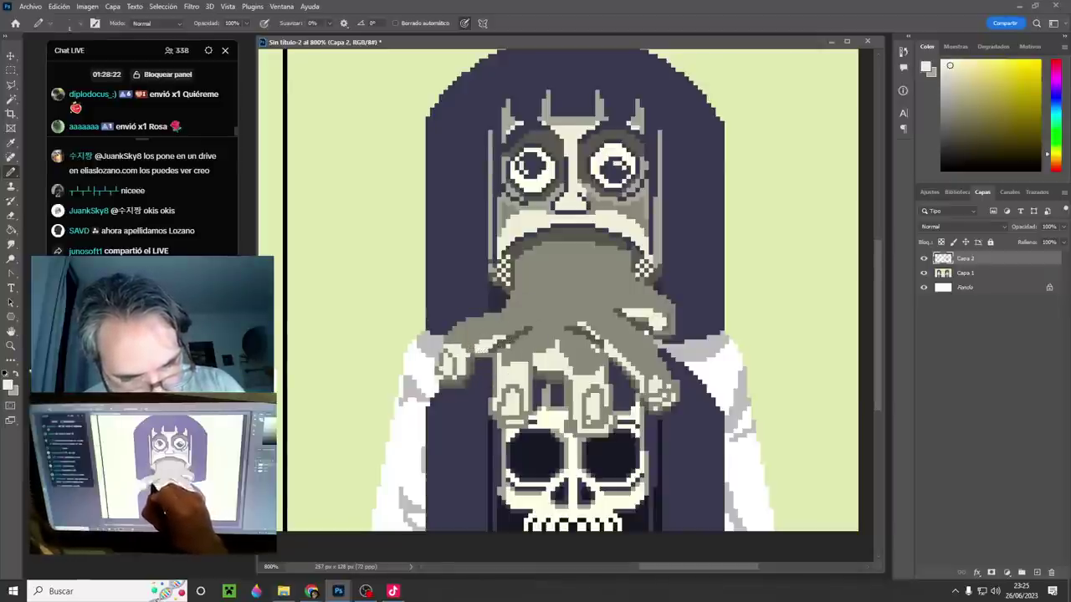
{"action": "left_click", "coordinate": [510, 346], "text": "alt"}
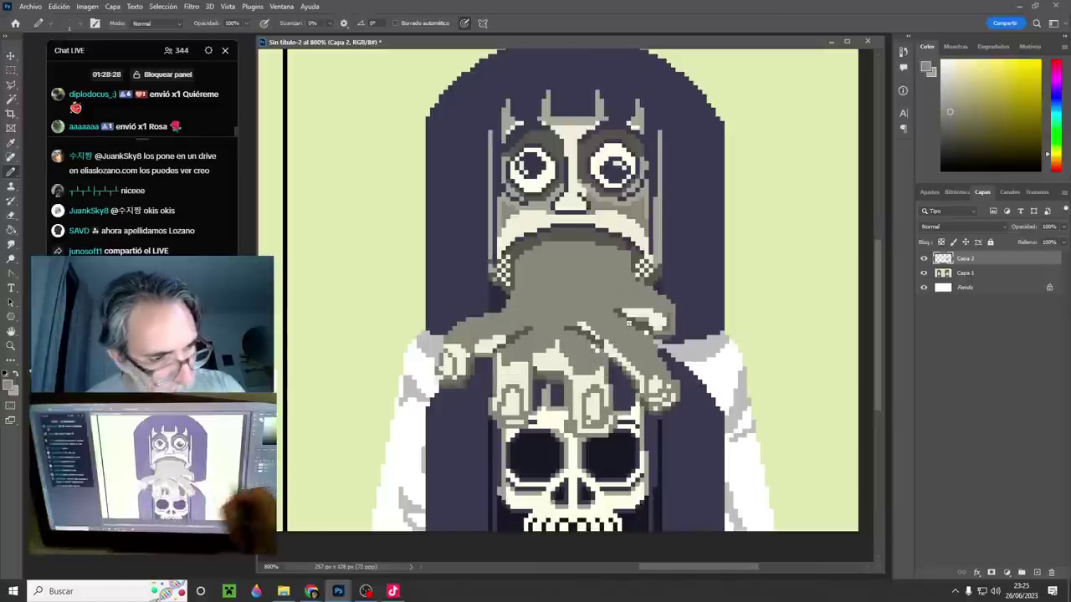
{"action": "left_click", "coordinate": [924, 259]}
{"action": "left_click", "coordinate": [924, 259]}
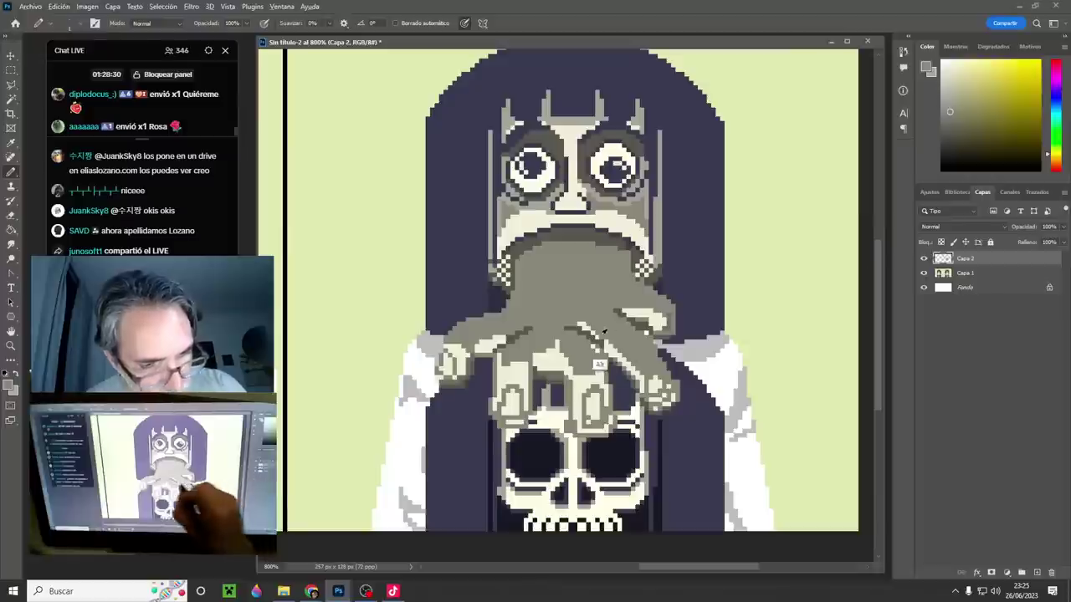
- Cover the stray cream pixels around the creases at the base of the central fingers with sampled greys
{"action": "left_click", "coordinate": [587, 350], "text": "alt"}
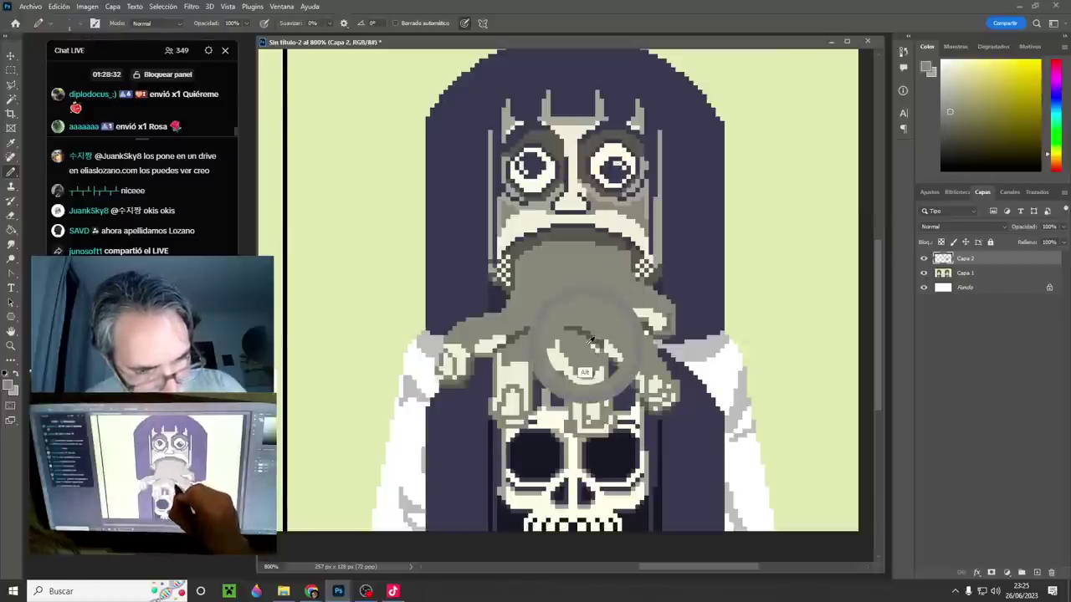
{"action": "left_click", "coordinate": [592, 336], "text": "alt"}
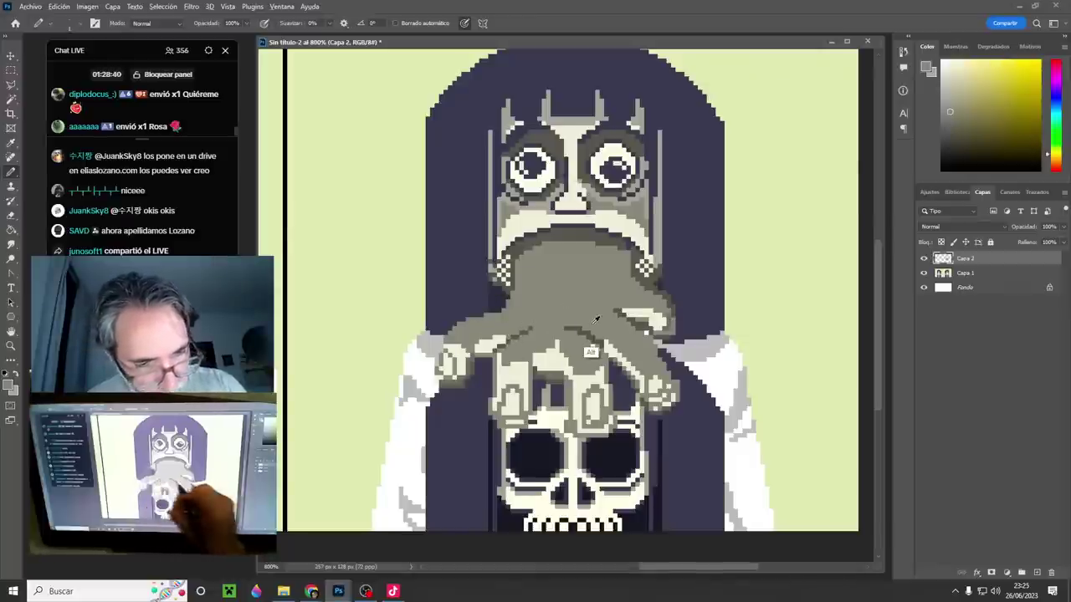
{"action": "left_click", "coordinate": [573, 348], "text": "alt"}
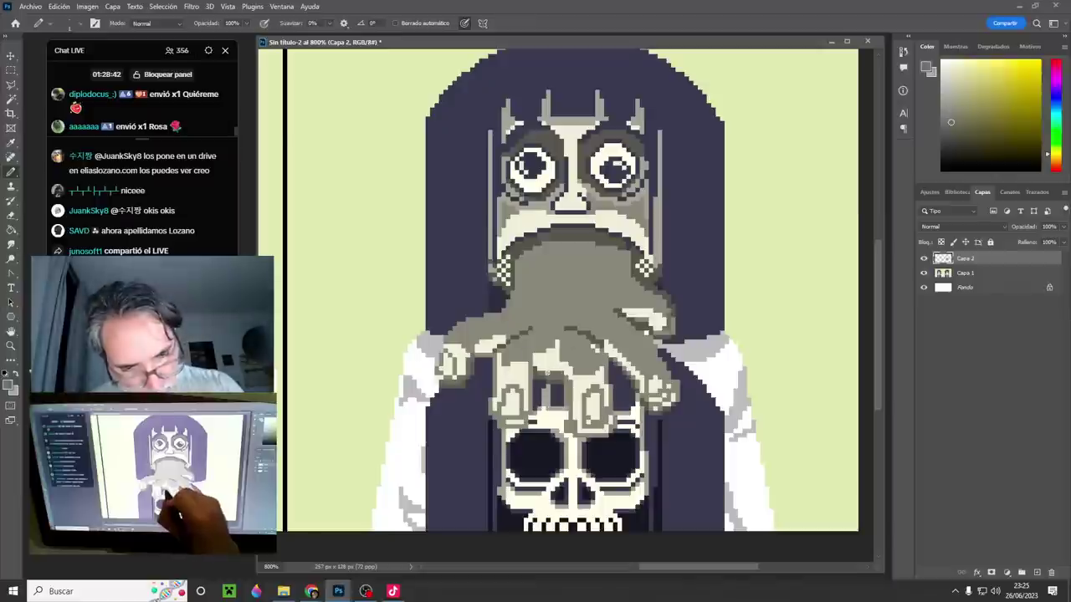
{"action": "left_click", "coordinate": [552, 351], "text": "alt"}
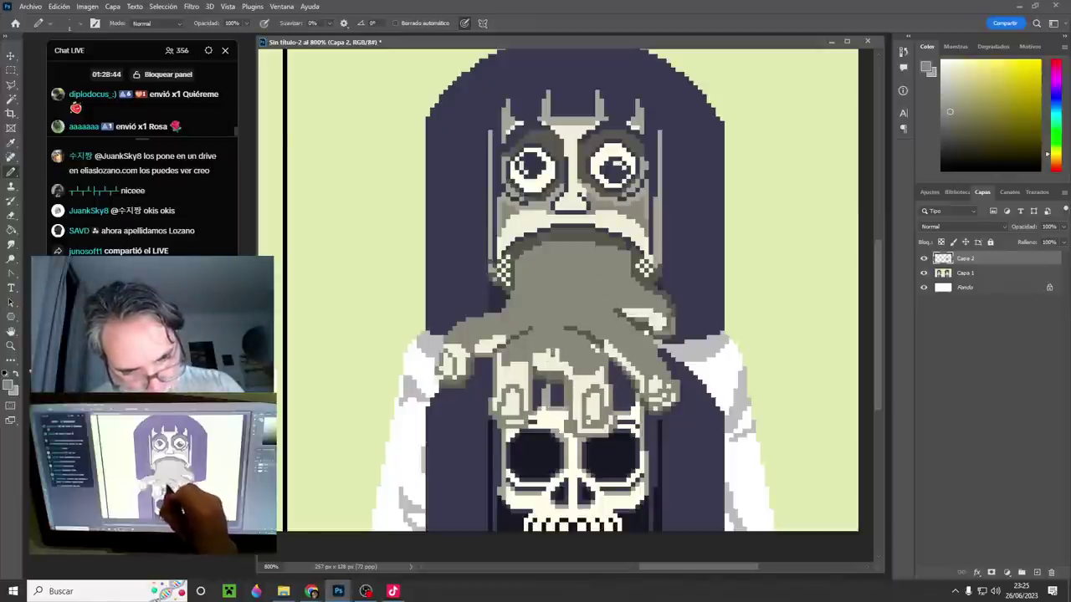
- Reshape the lower edge of the hand's shadow across the two central fingers, alternating sampled cream and mid grey
{"action": "left_click", "coordinate": [536, 361], "text": "alt"}
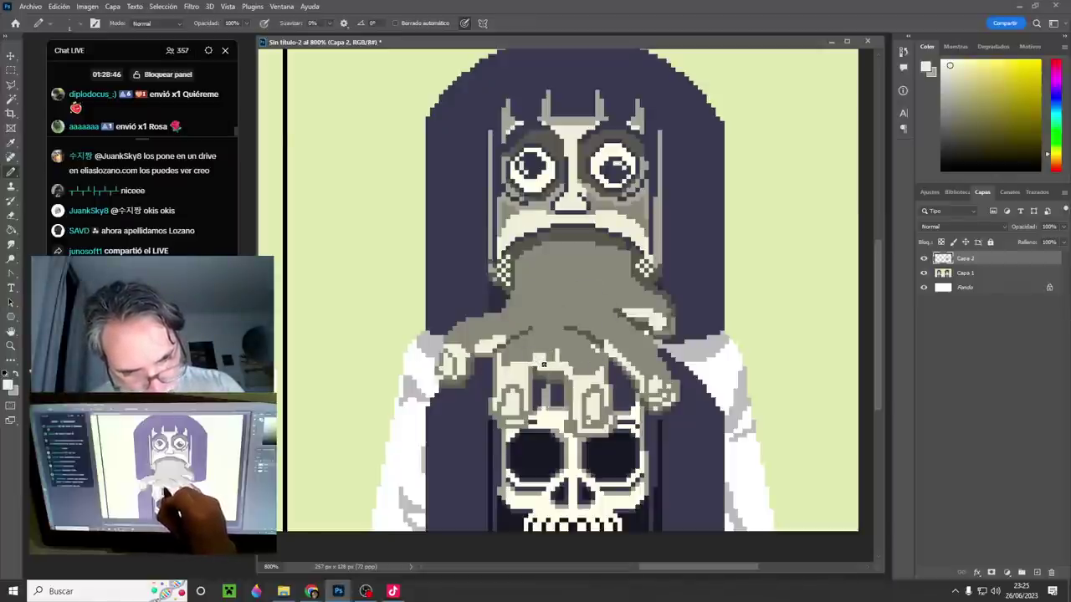
{"action": "left_click", "coordinate": [572, 385], "text": "alt"}
{"action": "left_click_drag", "start_coordinate": [558, 350], "coordinate": [557, 357]}
{"action": "left_click", "coordinate": [581, 386], "text": "alt"}
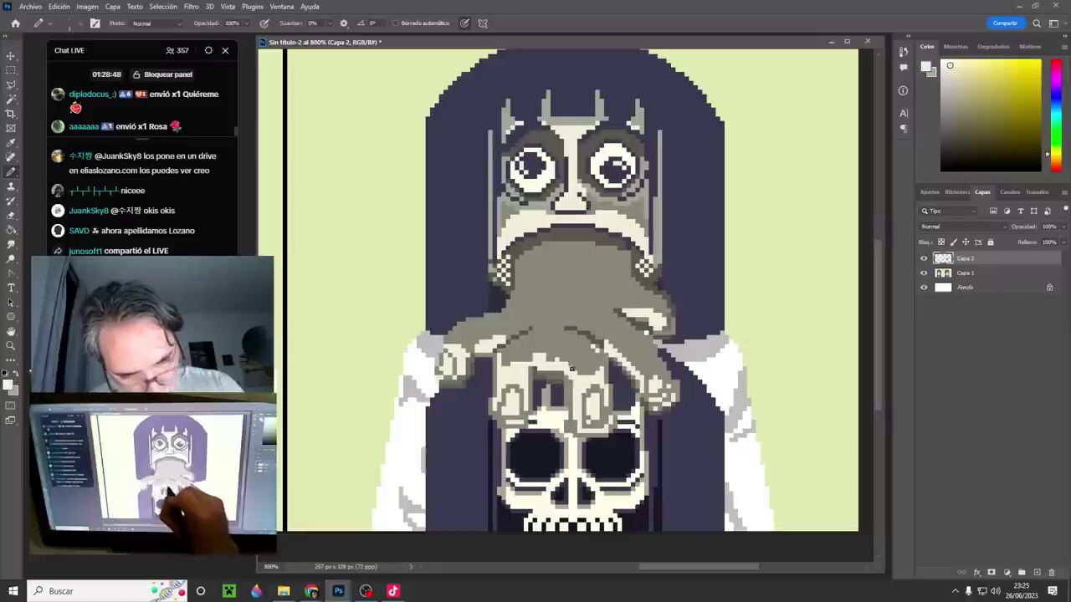
{"action": "left_click", "coordinate": [551, 359], "text": "alt"}
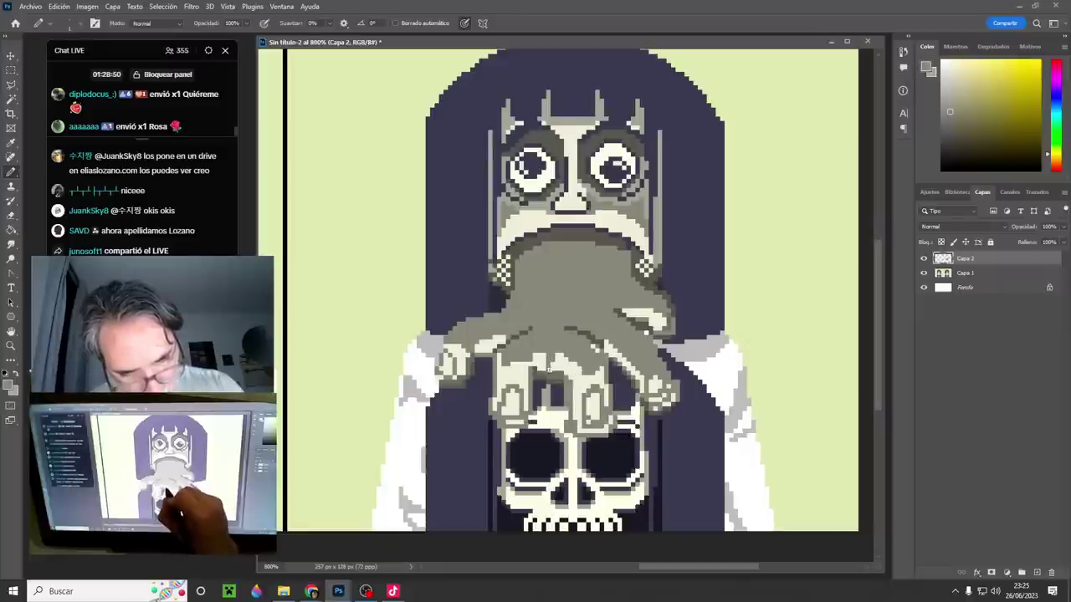
{"action": "left_click", "coordinate": [553, 367], "text": "alt"}
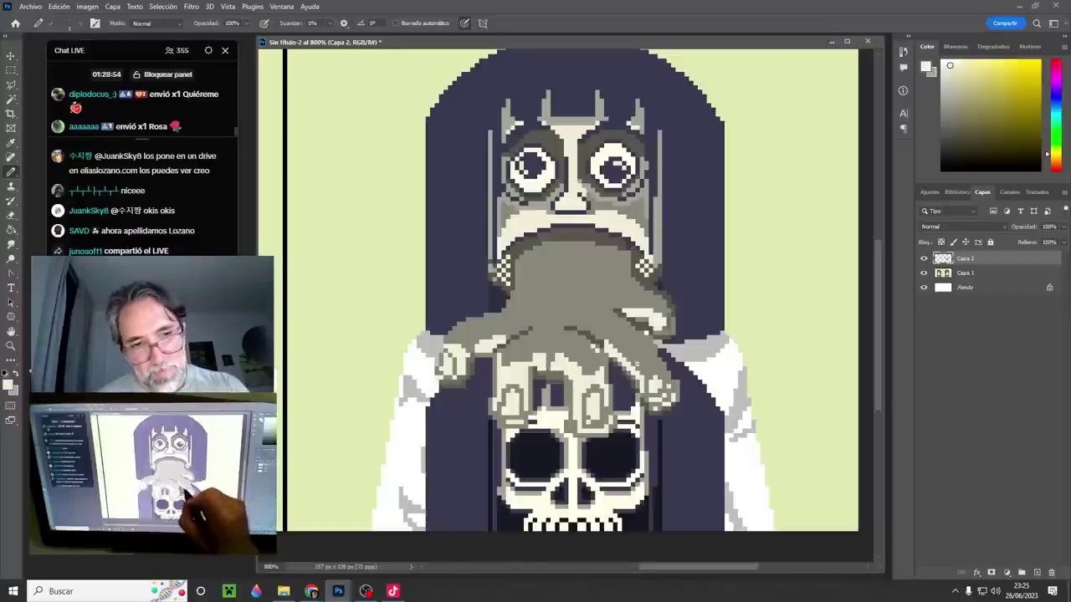
- Redraw the nail outline on the left-hand central finger with sampled cream and mid grey at 1200% magnification
{"action": "left_click_drag", "start_coordinate": [678, 340], "coordinate": [639, 323]}
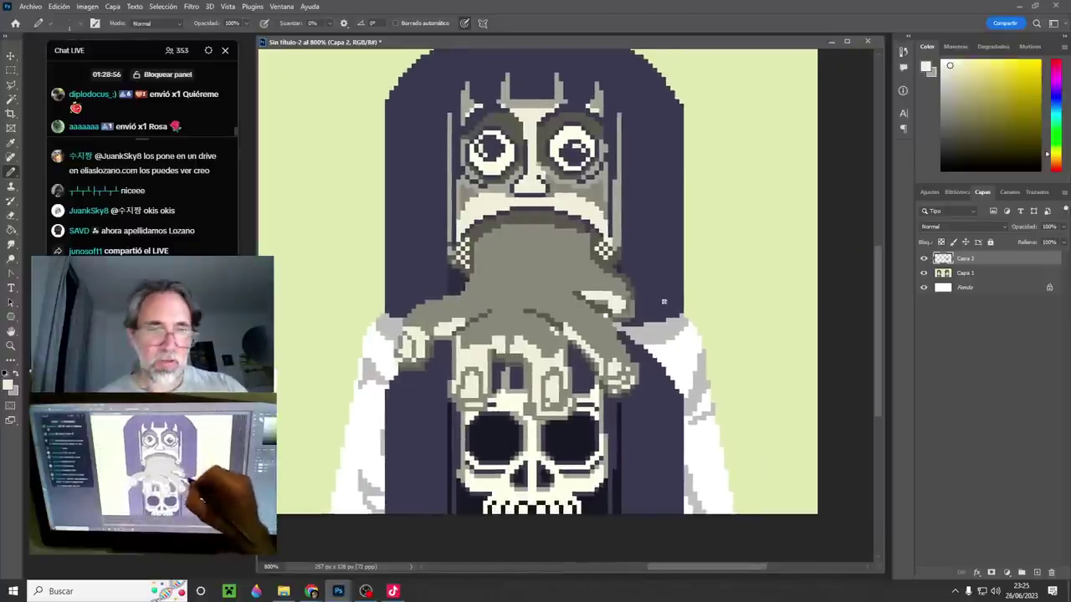
{"action": "scroll", "coordinate": [533, 353], "scroll_direction": "down", "scroll_amount": 3}
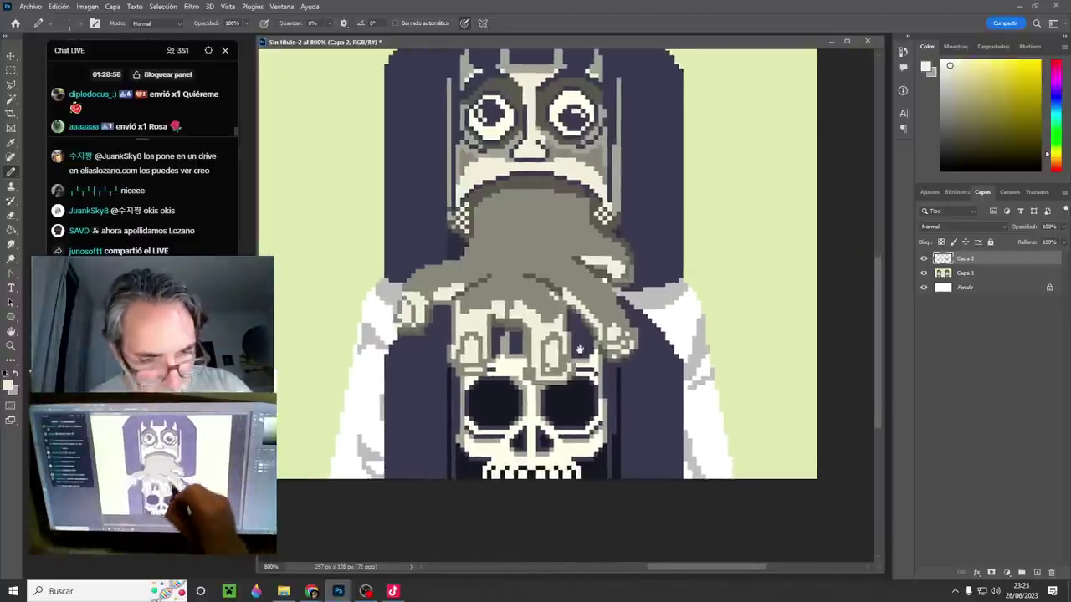
{"action": "scroll", "coordinate": [533, 353], "scroll_direction": "up", "scroll_amount": 2}
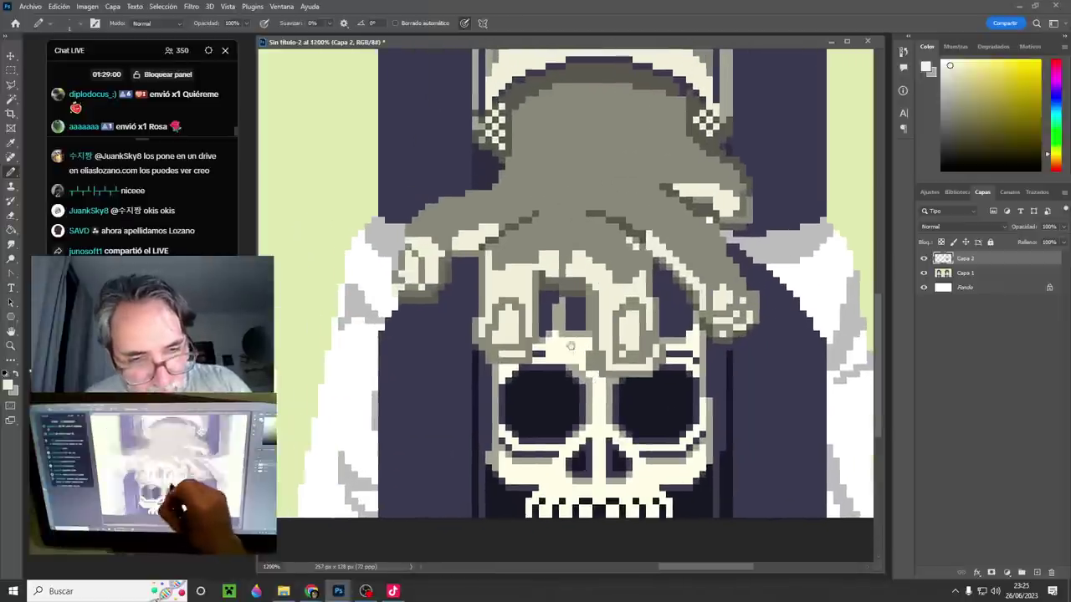
{"action": "left_click", "coordinate": [471, 310], "text": "alt"}
{"action": "left_click", "coordinate": [500, 356], "text": "alt"}
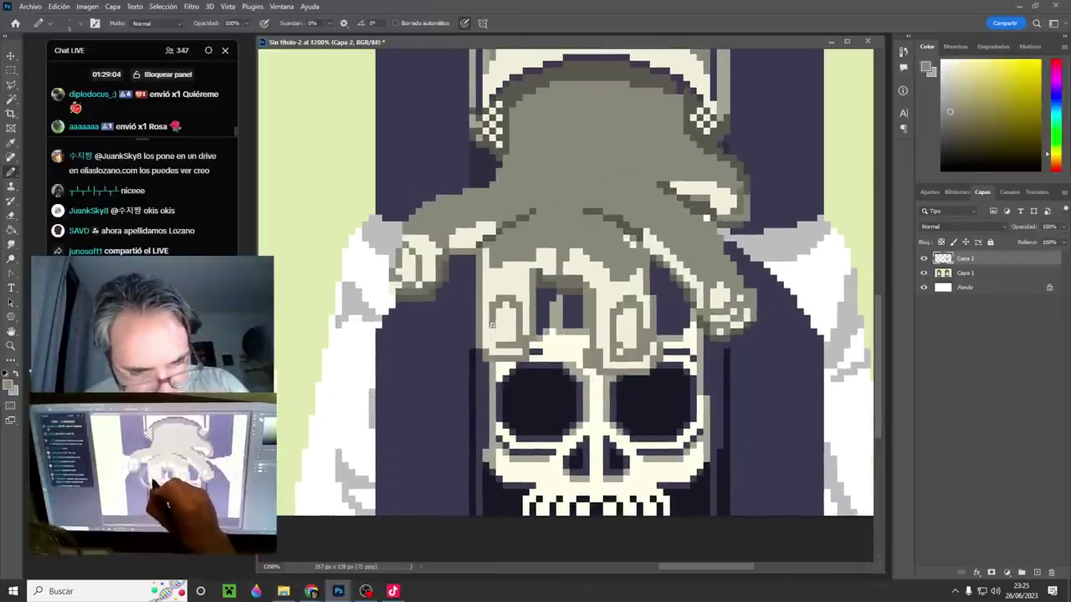
{"action": "left_click", "coordinate": [526, 331], "text": "alt"}
{"action": "left_click", "coordinate": [532, 335], "text": "alt"}
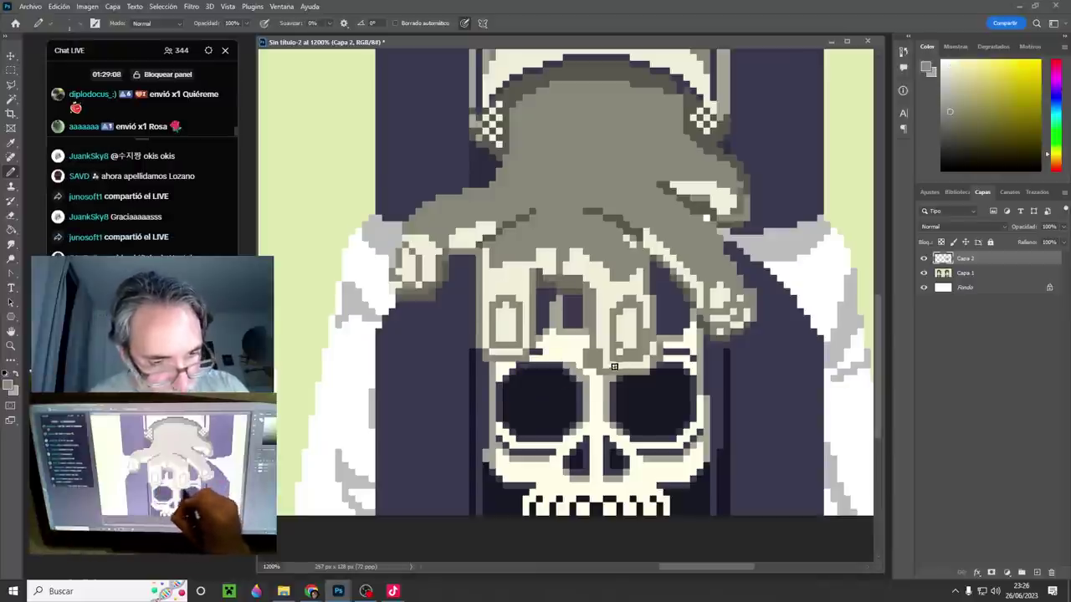
- Redraw the tip and side outline of the right-hand central finger where it overlaps the skull, alternating sampled mid grey and cream
{"action": "left_click", "coordinate": [599, 373], "text": "alt"}
{"action": "left_click", "coordinate": [613, 367], "text": "alt"}
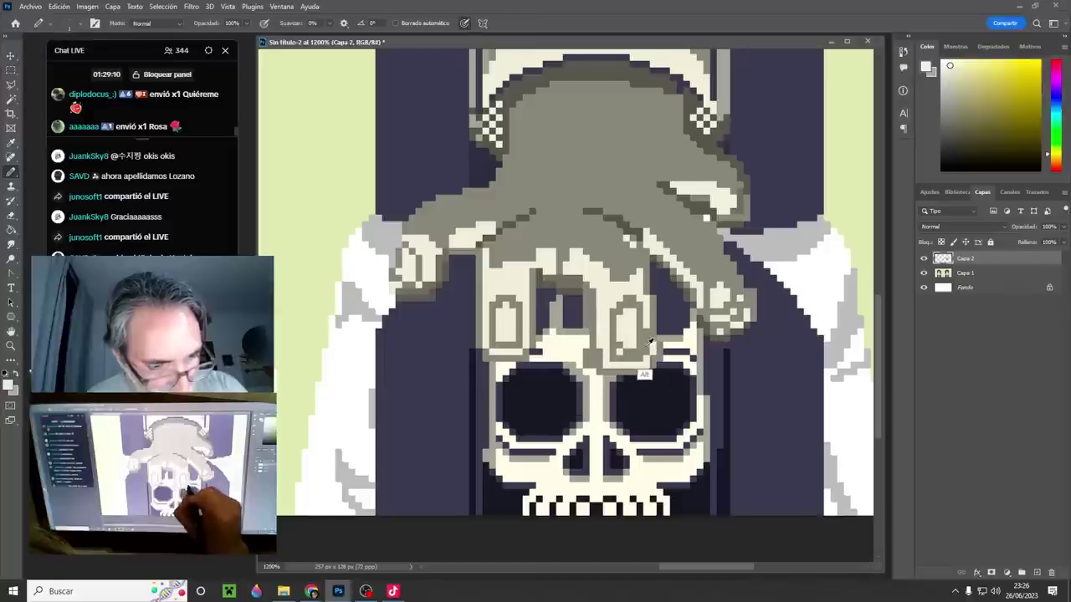
{"action": "left_click", "coordinate": [651, 317], "text": "alt"}
{"action": "left_click", "coordinate": [654, 331], "text": "alt"}
{"action": "left_click", "coordinate": [666, 334], "text": "alt"}
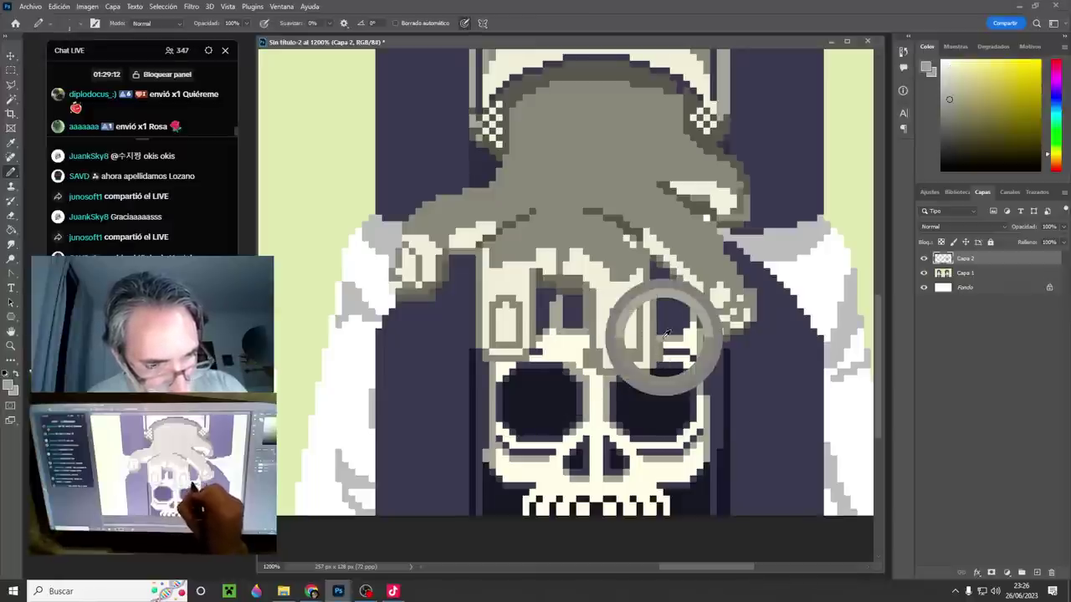
{"action": "left_click", "coordinate": [661, 345], "text": "alt"}
{"action": "left_click", "coordinate": [667, 383], "text": "alt"}
{"action": "left_click", "coordinate": [601, 343], "text": "alt"}
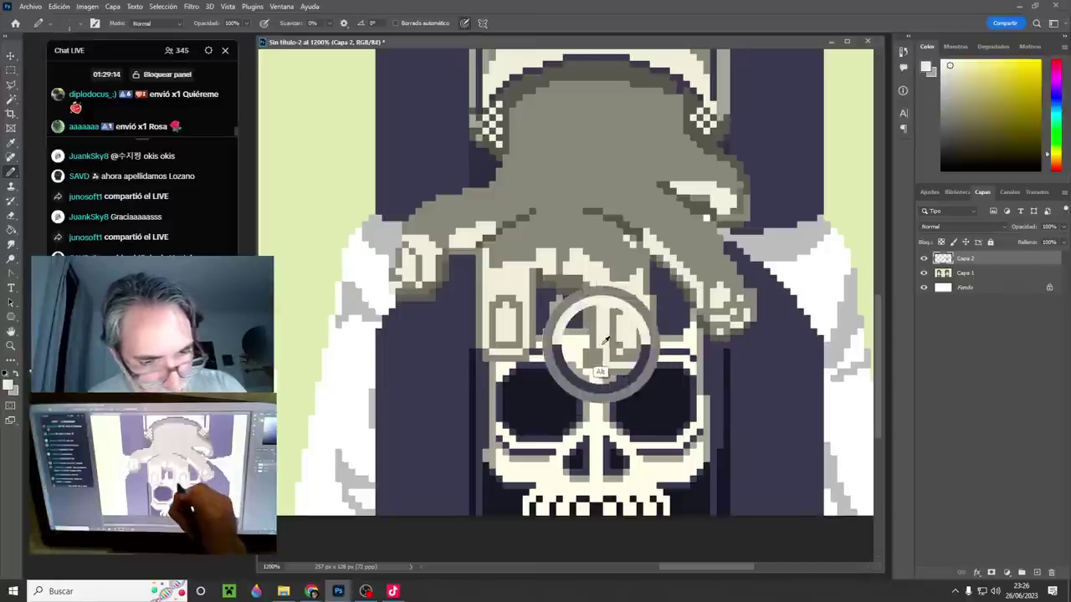
{"action": "left_click", "coordinate": [584, 347], "text": "alt"}
{"action": "left_click", "coordinate": [586, 363]}
{"action": "left_click", "coordinate": [629, 338], "text": "alt"}
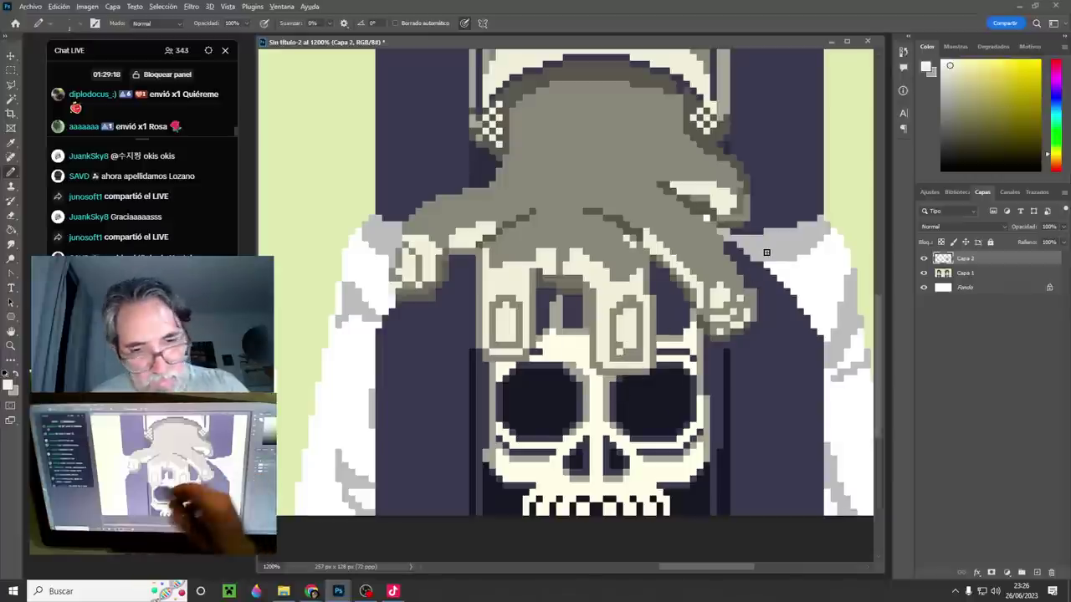
- Refine the leftmost finger's outer edge, nail outline and knuckle with sampled greys and cream
{"action": "left_click", "coordinate": [399, 259], "text": "alt"}
{"action": "left_click", "coordinate": [391, 265], "text": "alt"}
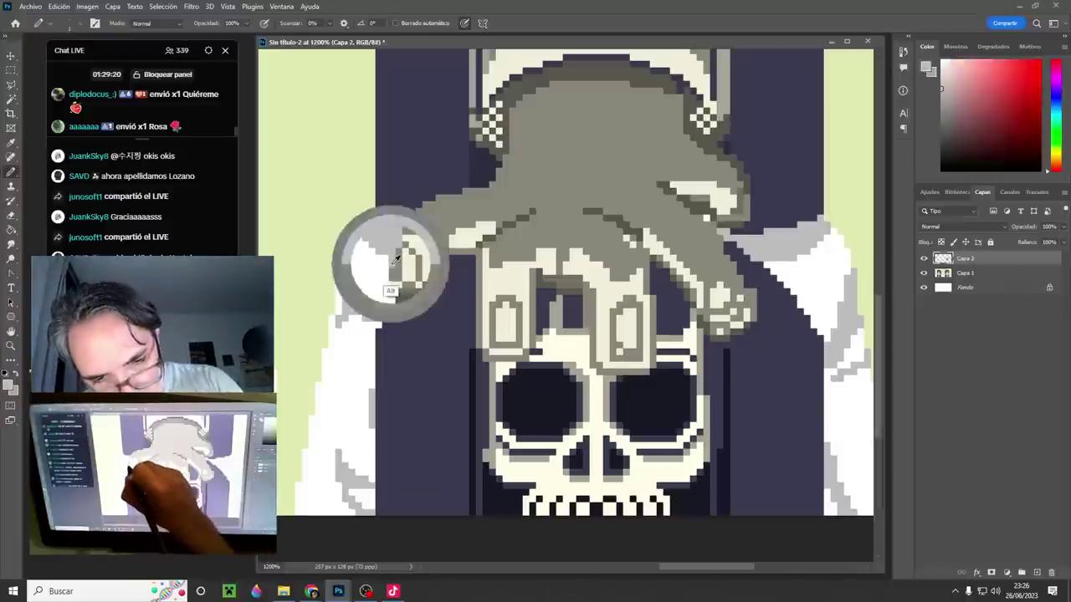
{"action": "left_click", "coordinate": [400, 283], "text": "alt"}
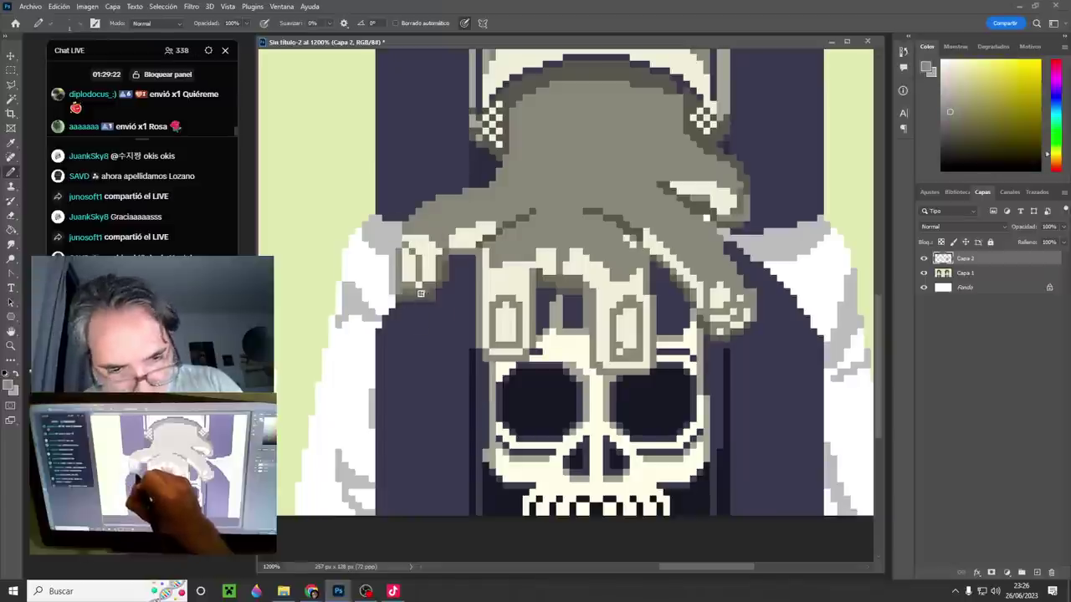
{"action": "left_click", "coordinate": [397, 287], "text": "alt"}
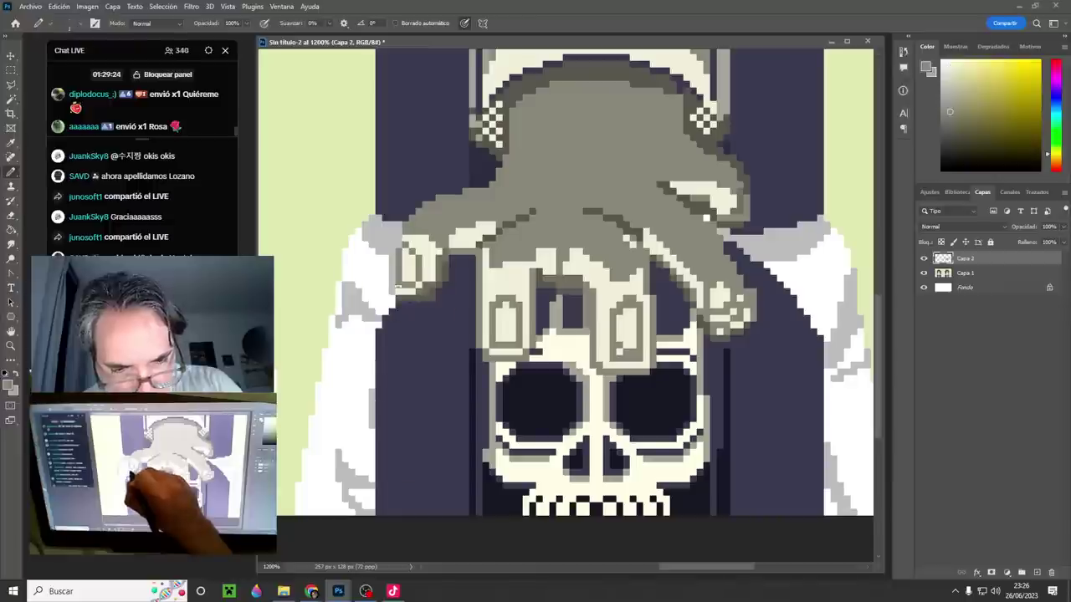
{"action": "left_click", "coordinate": [410, 298], "text": "alt"}
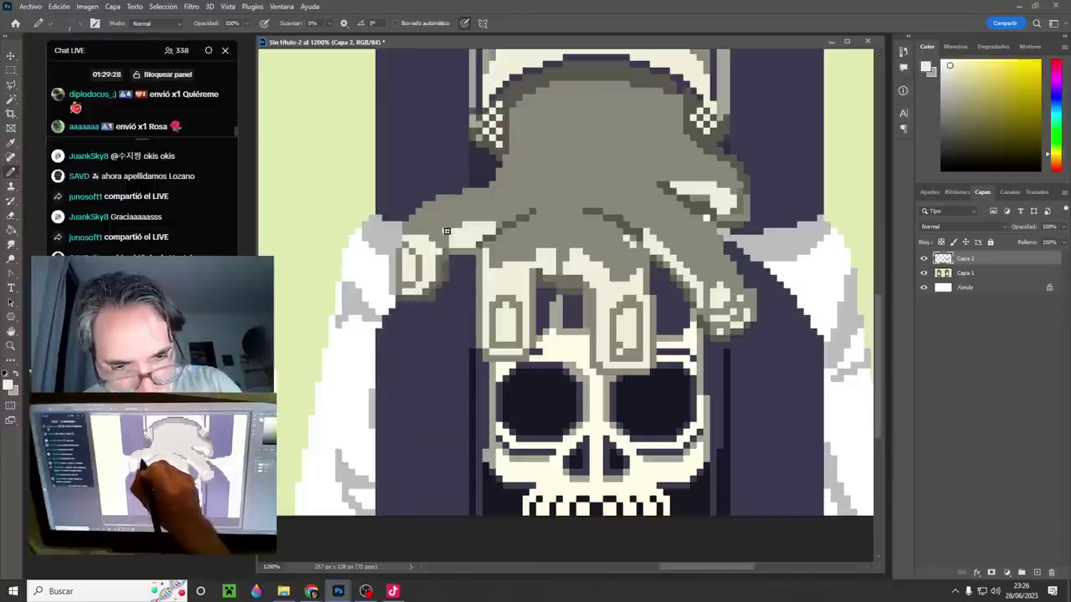
{"action": "left_click_drag", "start_coordinate": [432, 250], "coordinate": [418, 231]}
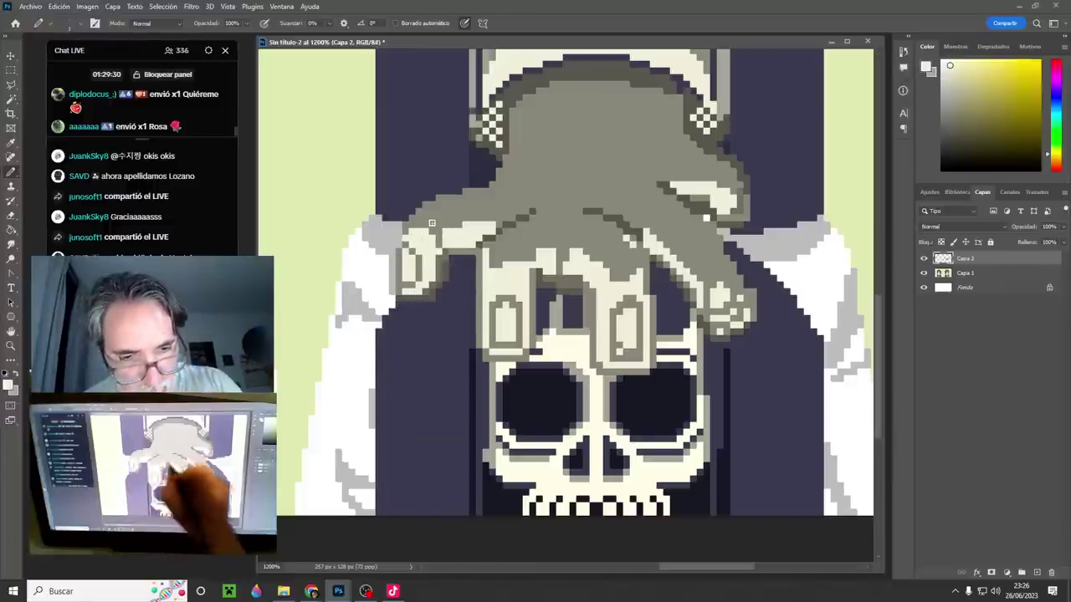
- Trim the lower-right finger's outer side with sampled dark purple and extend its fingertip downward with mid grey and cream
{"action": "left_click", "coordinate": [751, 321], "text": "alt"}
{"action": "left_click_drag", "start_coordinate": [747, 291], "coordinate": [746, 333]}
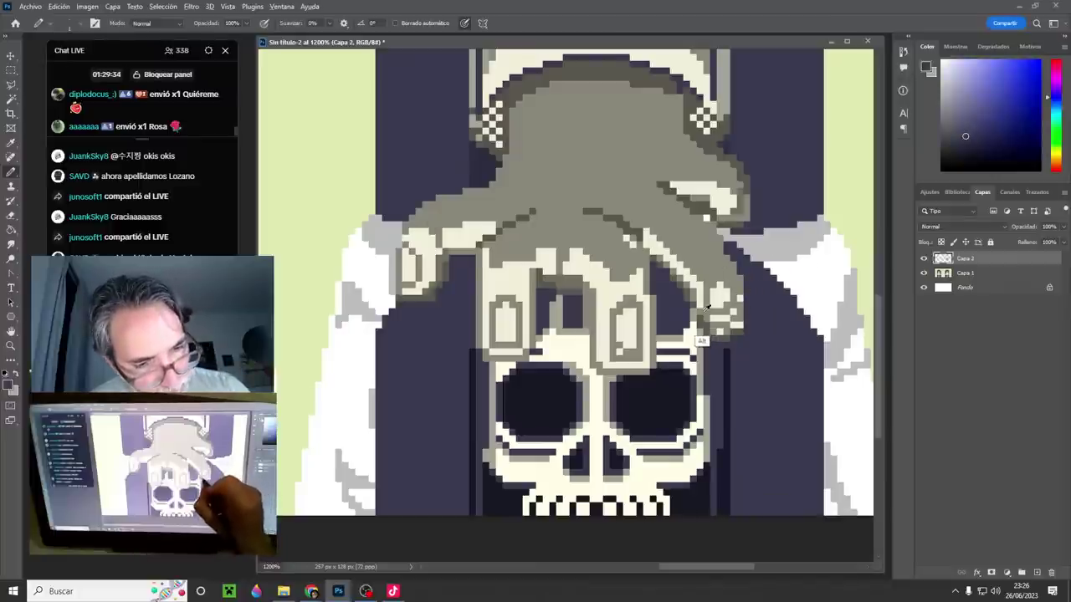
{"action": "left_click", "coordinate": [700, 311], "text": "alt"}
{"action": "mouse_move", "coordinate": [700, 308]}
{"action": "left_mouse_down"}
{"action": "mouse_move", "coordinate": [700, 329]}
{"action": "mouse_move", "coordinate": [730, 339]}
{"action": "left_mouse_up"}
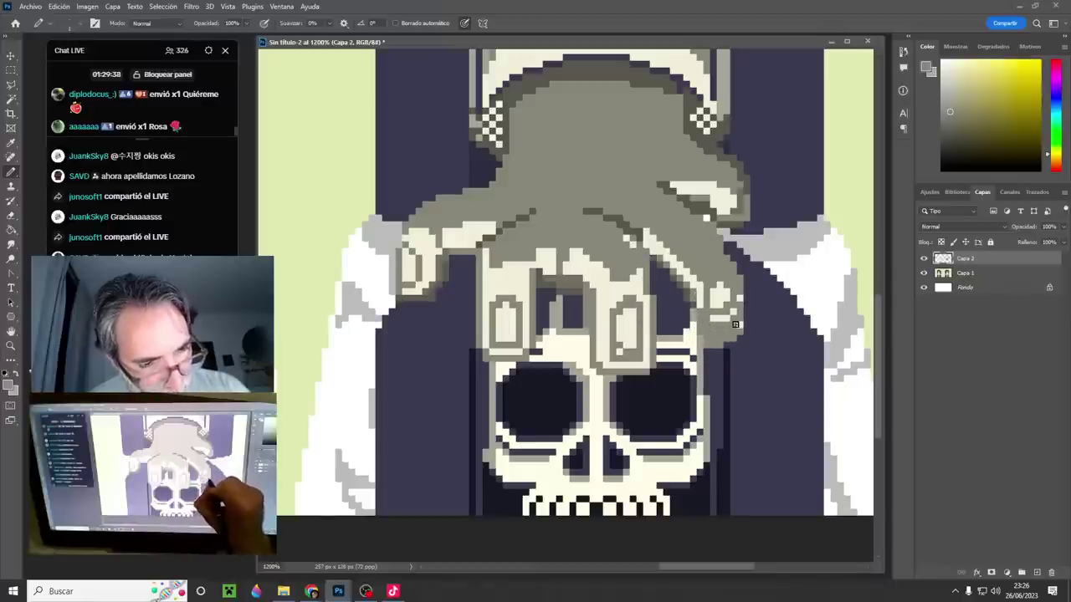
{"action": "left_click", "coordinate": [723, 300], "text": "alt"}
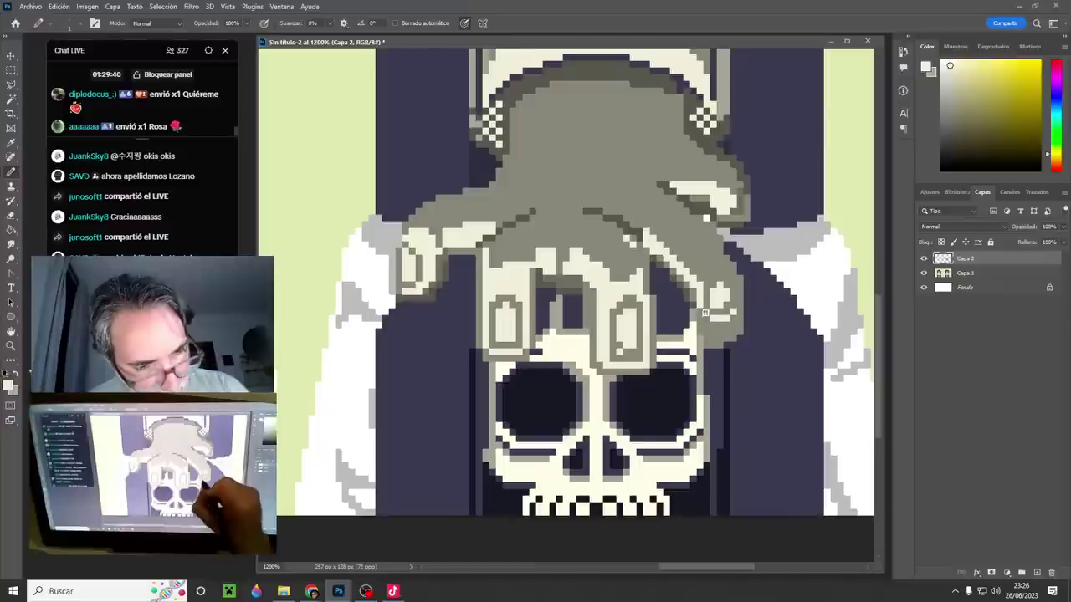
{"action": "mouse_move", "coordinate": [705, 312]}
{"action": "left_mouse_down"}
{"action": "mouse_move", "coordinate": [706, 333]}
{"action": "mouse_move", "coordinate": [724, 338]}
{"action": "left_mouse_up"}
{"action": "left_click", "coordinate": [713, 342], "text": "alt"}
{"action": "left_click", "coordinate": [701, 360], "text": "alt"}
{"action": "left_click", "coordinate": [727, 334], "text": "alt"}
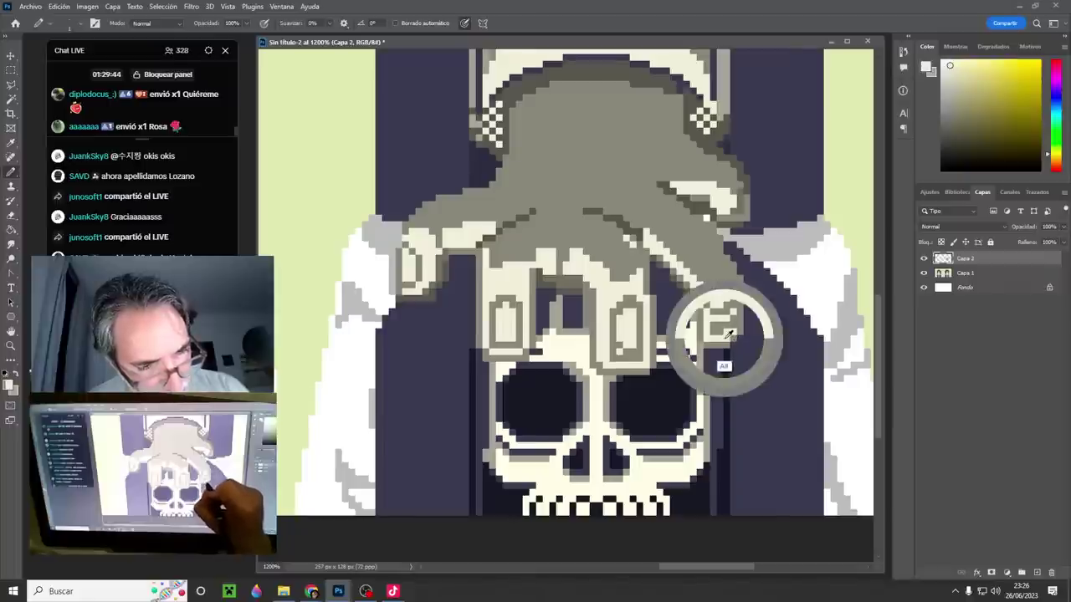
- Draw an upright oval nail outline on the lower-right finger with sampled mid grey and clean around it with cream
{"action": "left_click", "coordinate": [712, 312], "text": "alt"}
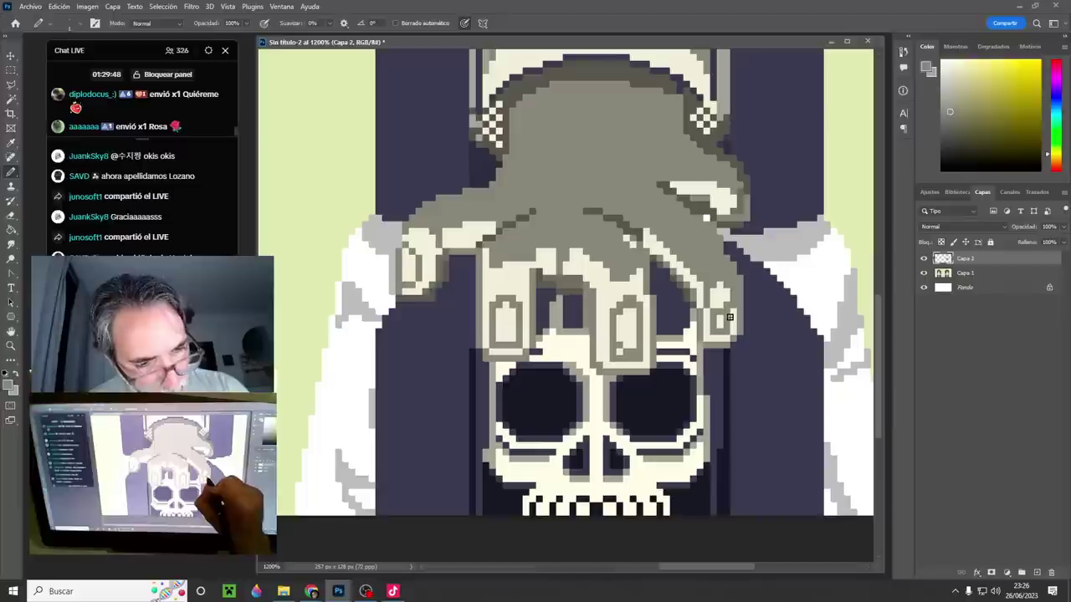
{"action": "left_click", "coordinate": [721, 322], "text": "alt"}
{"action": "left_click", "coordinate": [730, 307], "text": "alt"}
{"action": "left_click_drag", "start_coordinate": [730, 308], "coordinate": [712, 309]}
{"action": "left_click", "coordinate": [714, 312], "text": "alt"}
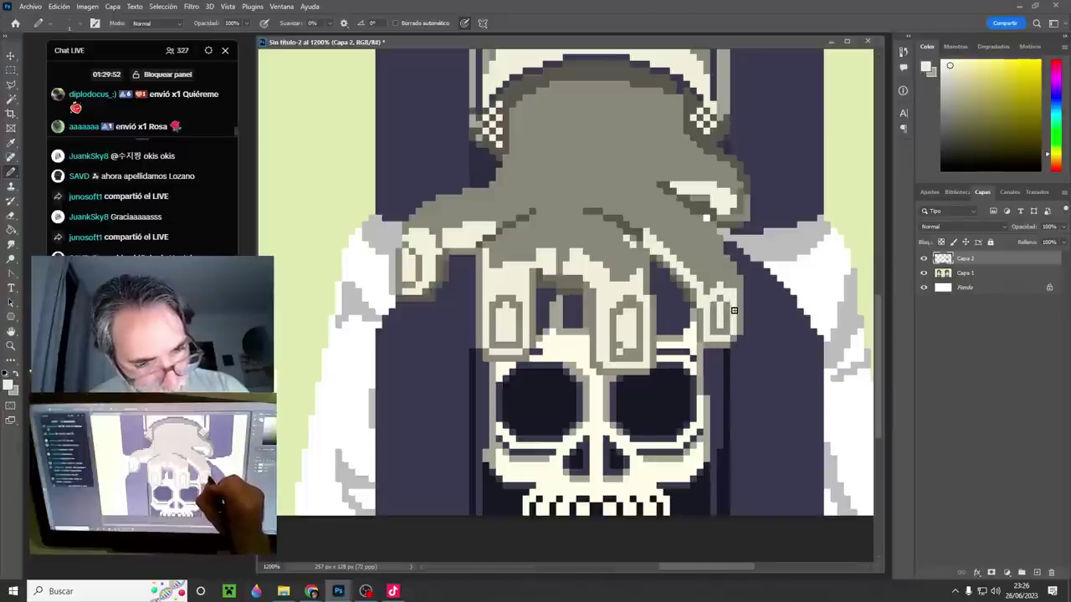
- Extend the hand's grey shadow over the knuckles at the base of the central fingers, rounding off the left-hand one
{"action": "left_click", "coordinate": [619, 298], "text": "alt"}
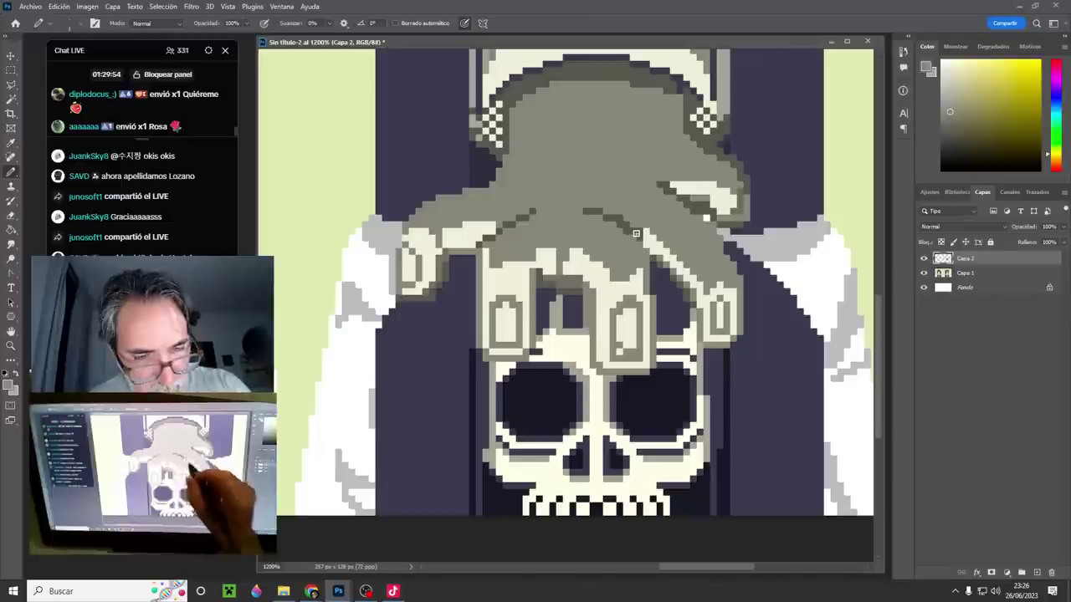
{"action": "left_click", "coordinate": [499, 255], "text": "alt"}
{"action": "left_click", "coordinate": [499, 261], "text": "alt"}
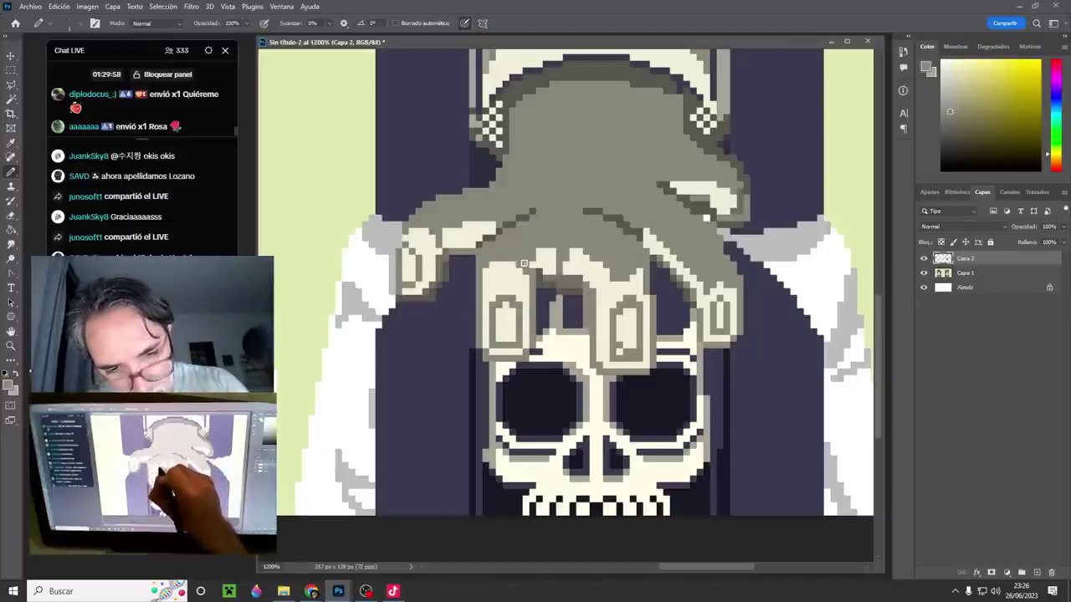
- Refine the lower-right finger's knuckle, outer edge and nail outline with sampled cream, dark purple and mid grey
{"action": "left_click", "coordinate": [725, 287], "text": "alt"}
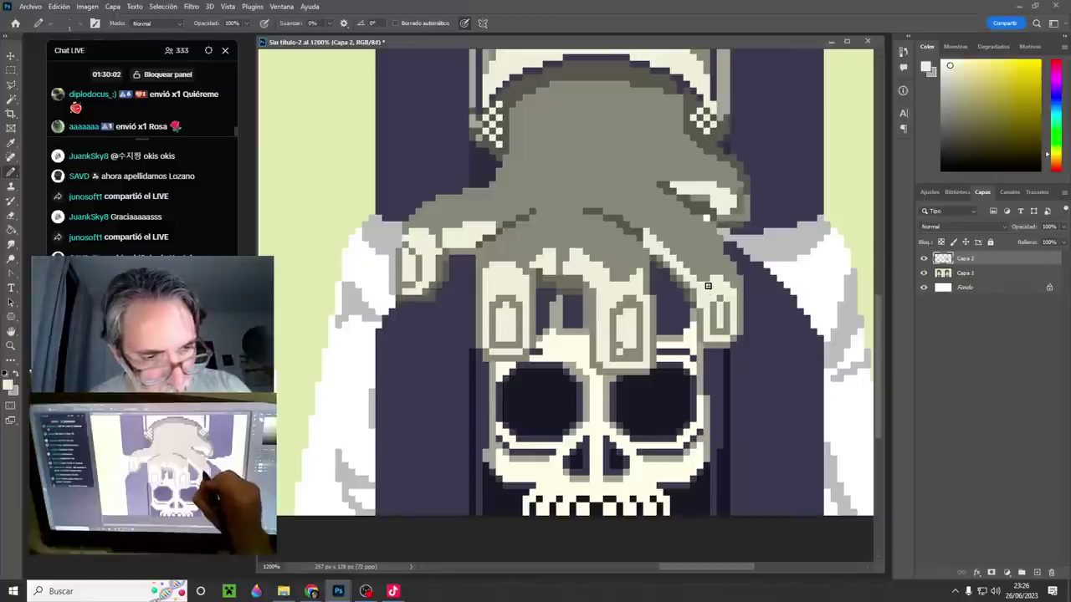
{"action": "left_click", "coordinate": [723, 234], "text": "alt"}
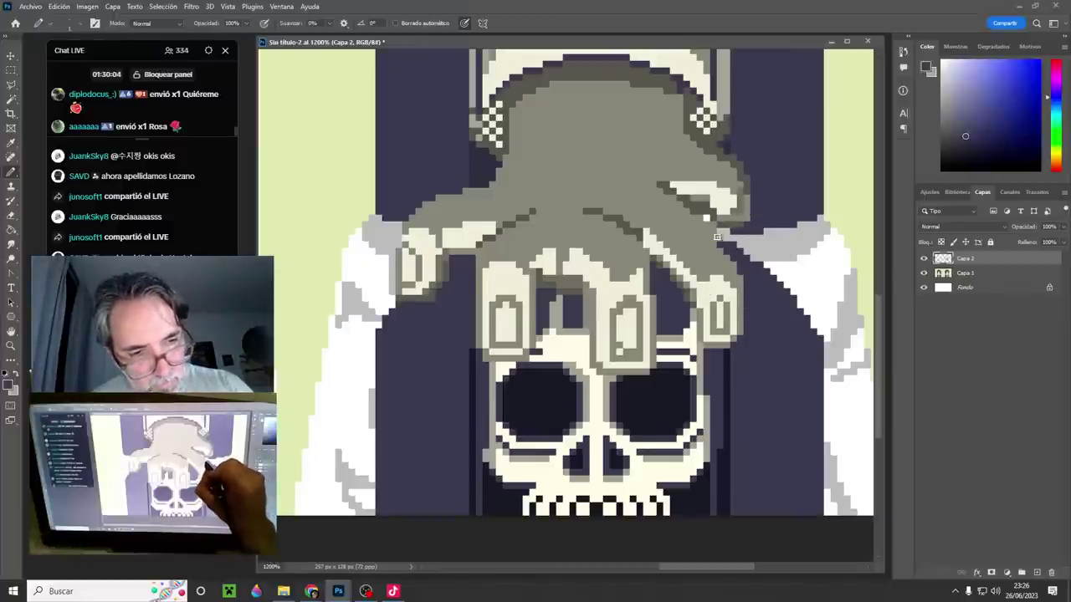
{"action": "mouse_move", "coordinate": [751, 191]}
{"action": "left_mouse_down"}
{"action": "mouse_move", "coordinate": [696, 287]}
{"action": "mouse_move", "coordinate": [706, 272]}
{"action": "left_mouse_up"}
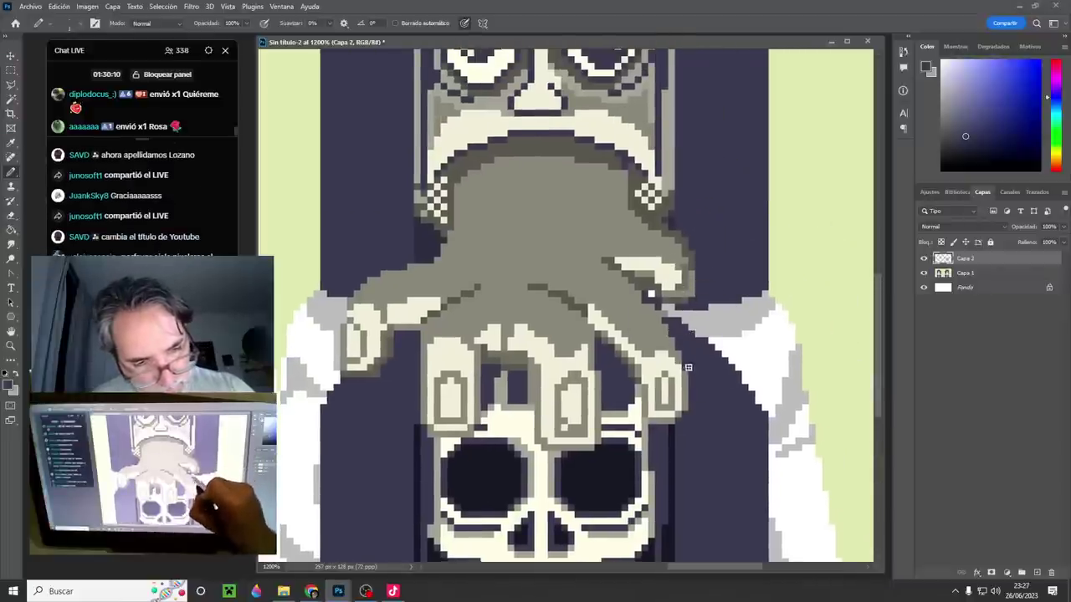
{"action": "left_click", "coordinate": [655, 382], "text": "alt"}
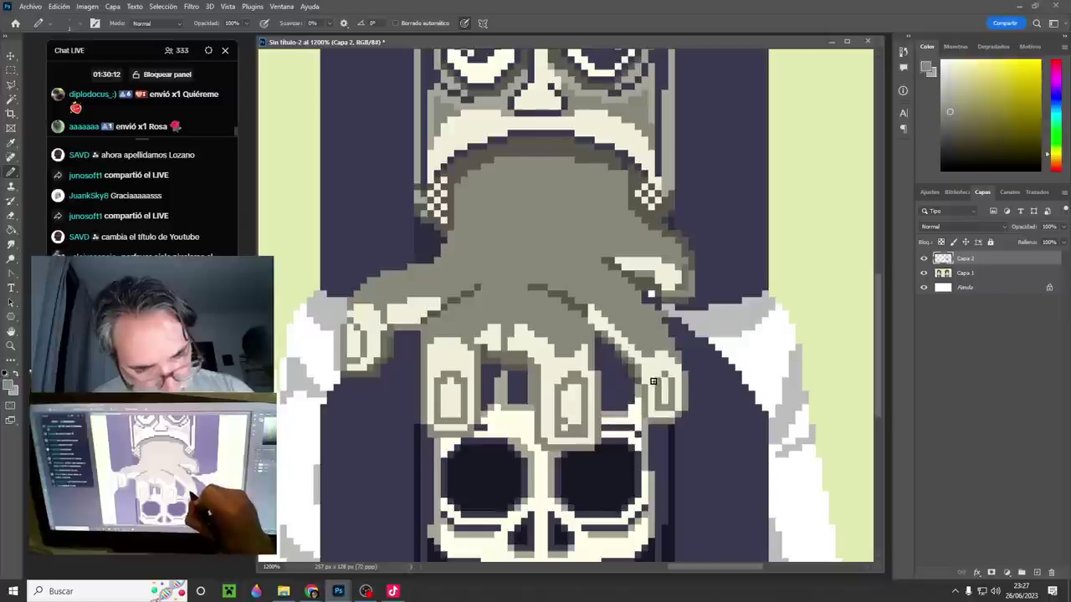
{"action": "left_click", "coordinate": [660, 379], "text": "alt"}
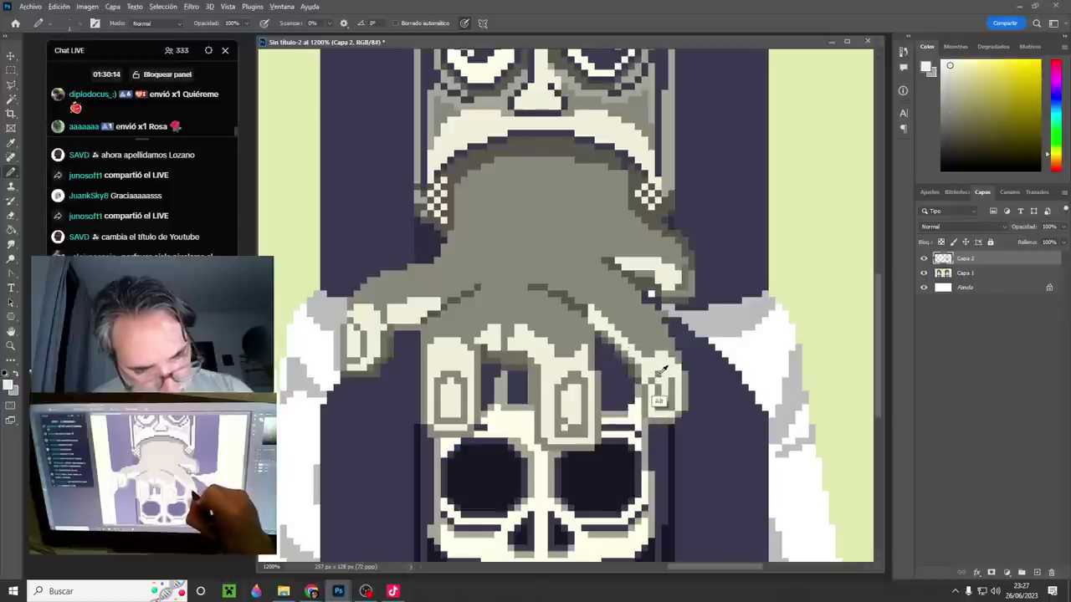
{"action": "left_click", "coordinate": [658, 383], "text": "alt"}
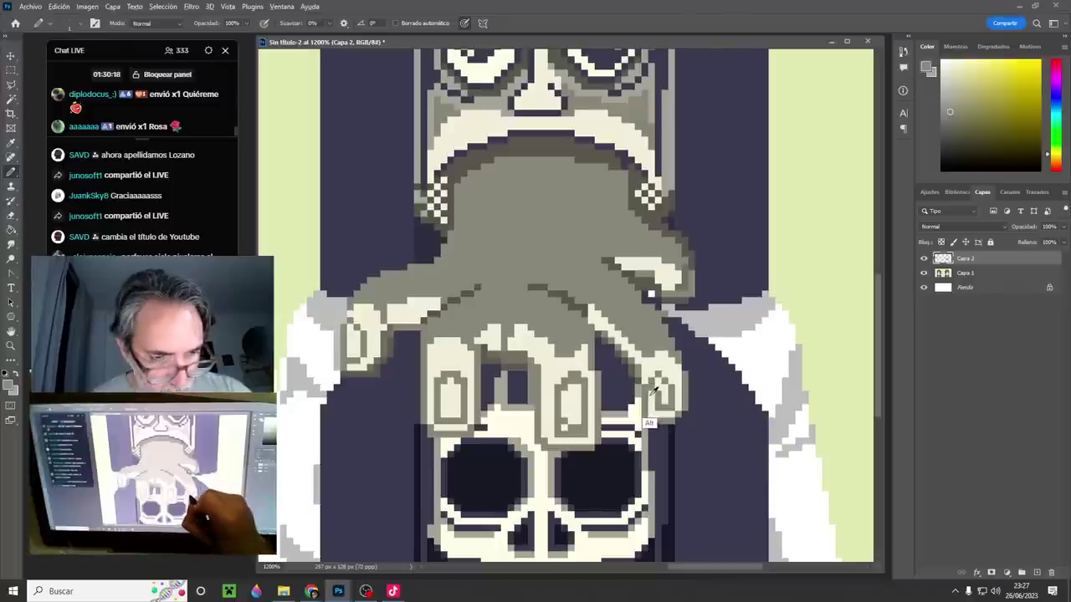
{"action": "left_click", "coordinate": [654, 389], "text": "alt"}
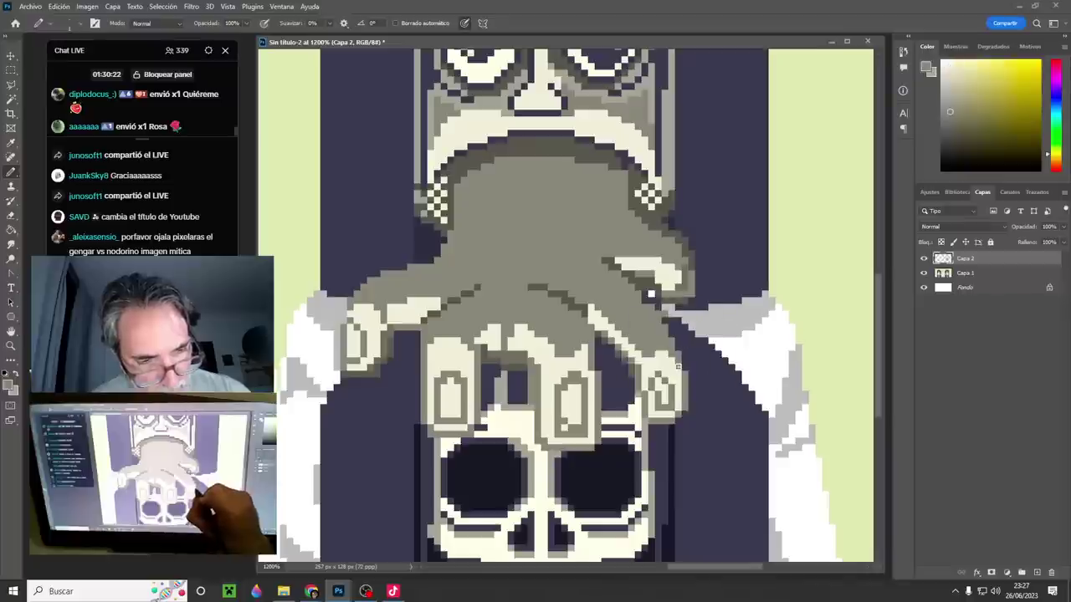
- Lengthen the upper-right finger toward the shoulder with sampled mid grey and fill its tip with cream
{"action": "left_click", "coordinate": [692, 237], "text": "alt"}
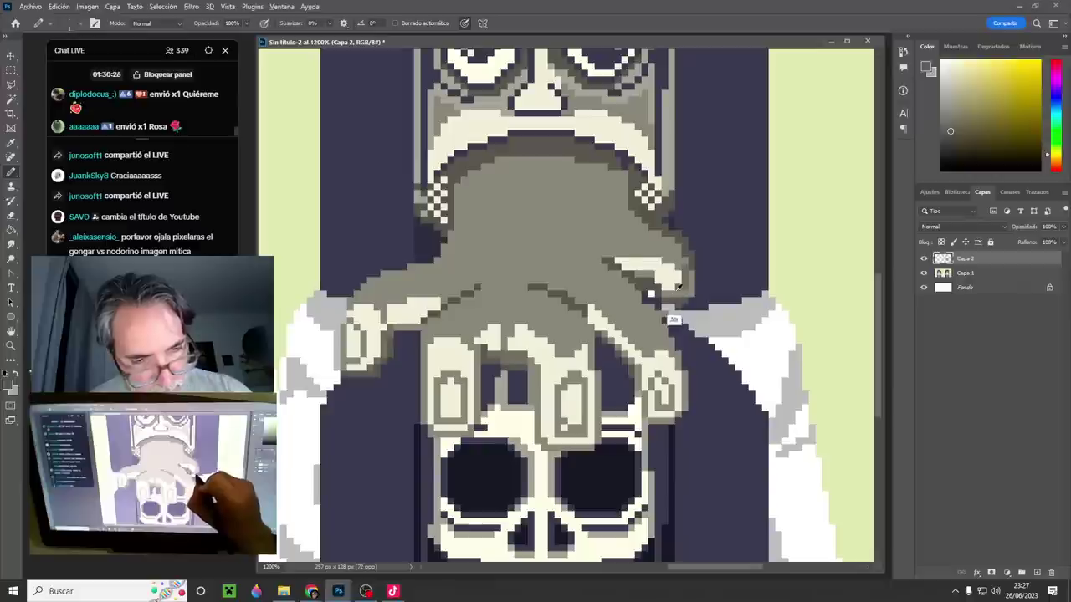
{"action": "left_click", "coordinate": [678, 287], "text": "alt"}
{"action": "left_click_drag", "start_coordinate": [688, 319], "coordinate": [694, 274]}
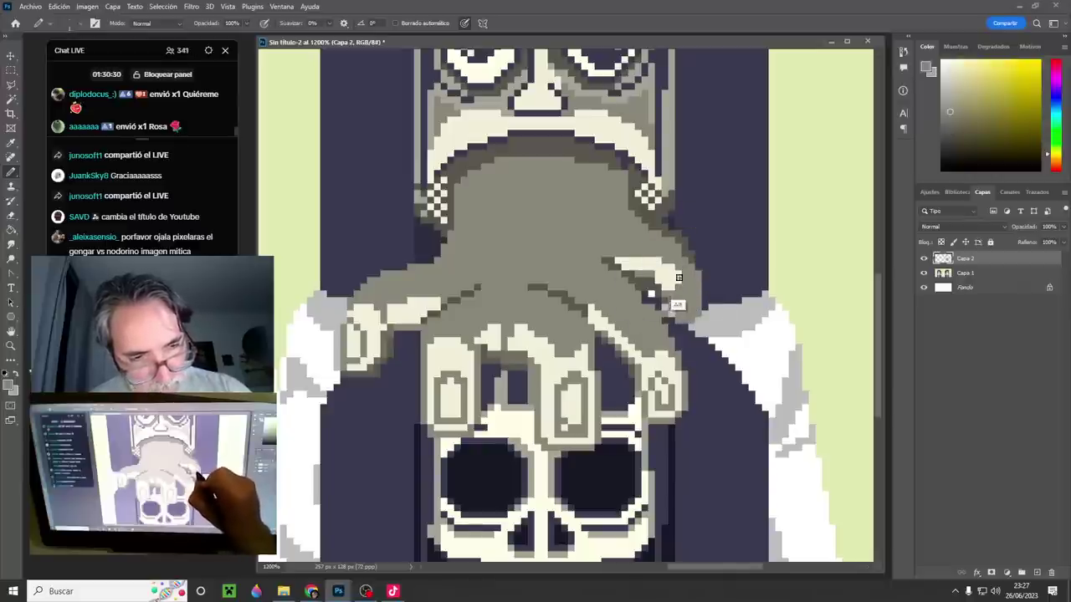
{"action": "left_click", "coordinate": [679, 277], "text": "alt"}
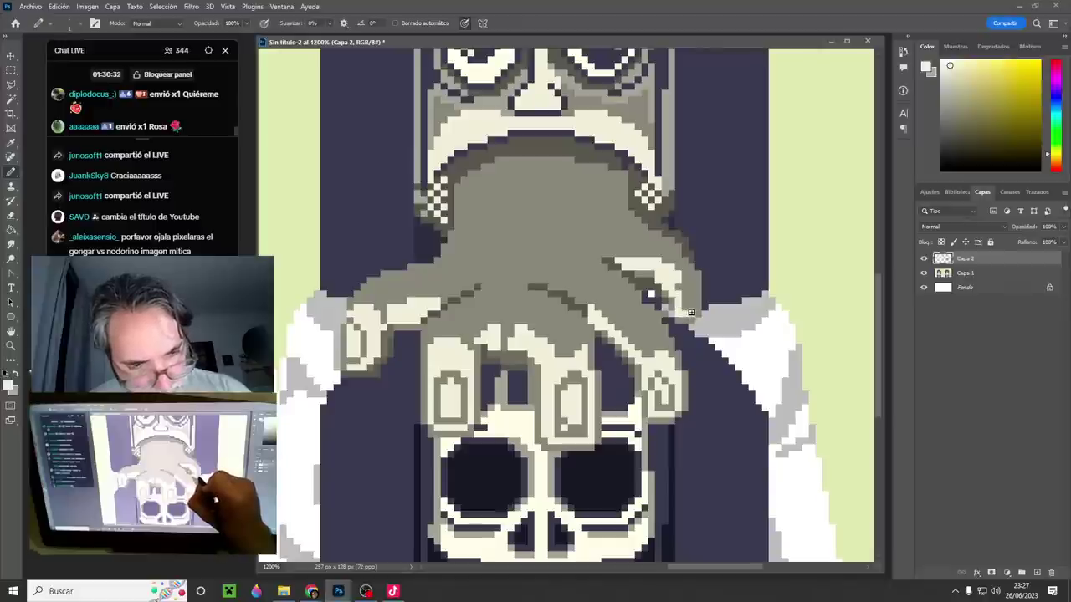
{"action": "left_click", "coordinate": [694, 262], "text": "alt"}
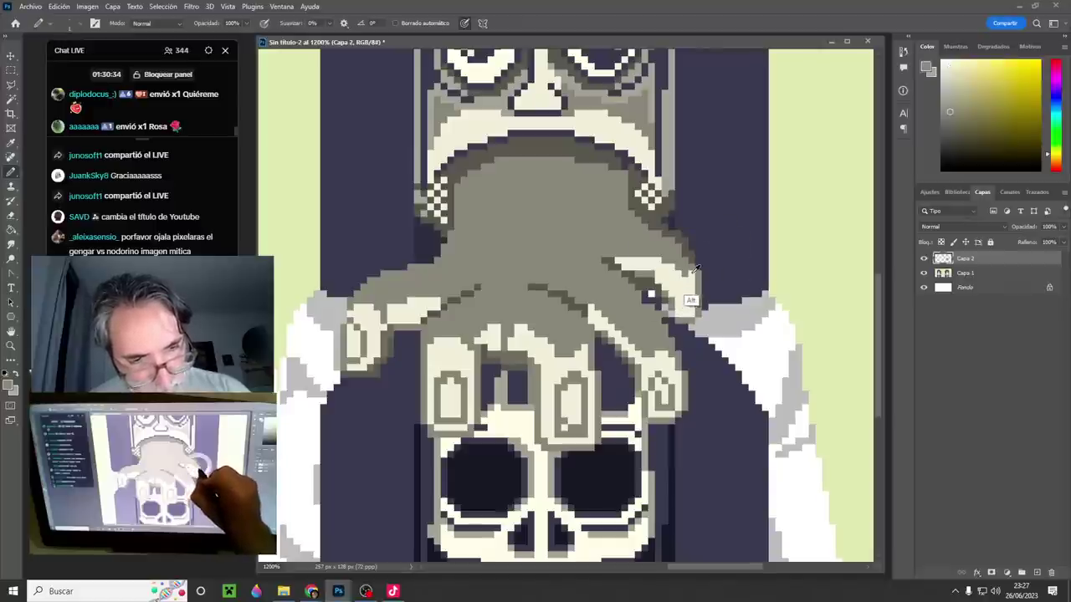
{"action": "left_click", "coordinate": [689, 279], "text": "alt"}
- Widen the cream area on the upper-right finger and outline a small nail at its tip in sampled mid grey
{"action": "left_click", "coordinate": [668, 276], "text": "alt"}
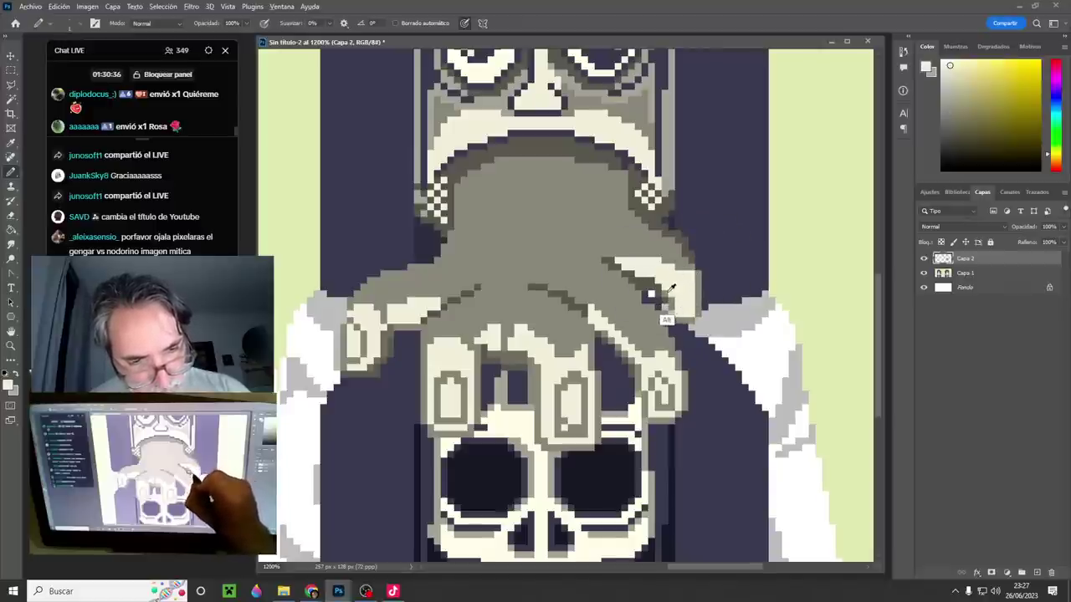
{"action": "left_click", "coordinate": [659, 289], "text": "alt"}
{"action": "left_click", "coordinate": [666, 278], "text": "alt"}
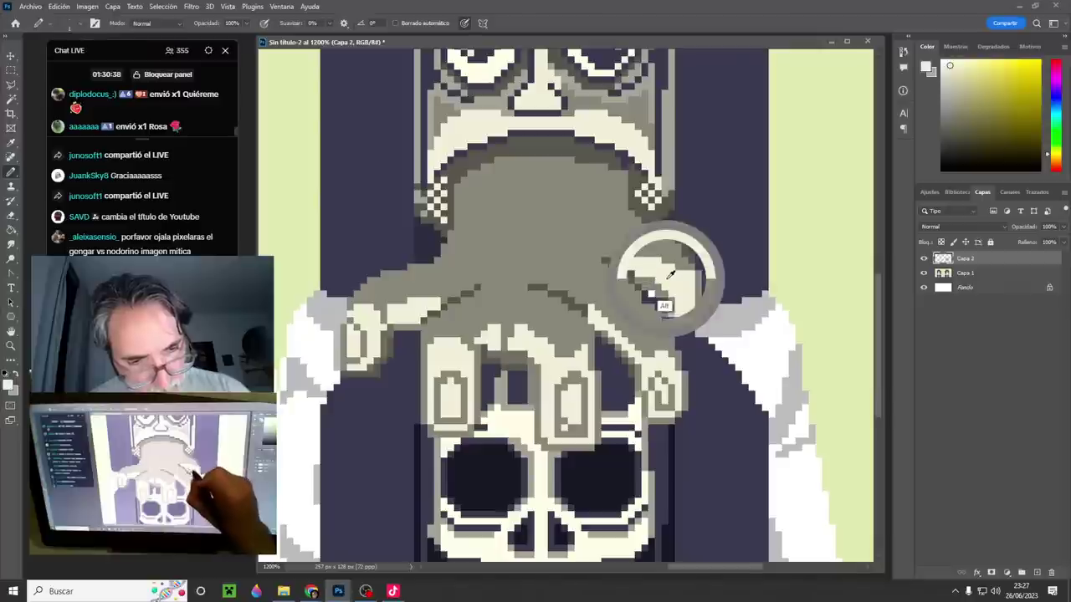
{"action": "left_click", "coordinate": [676, 261], "text": "alt"}
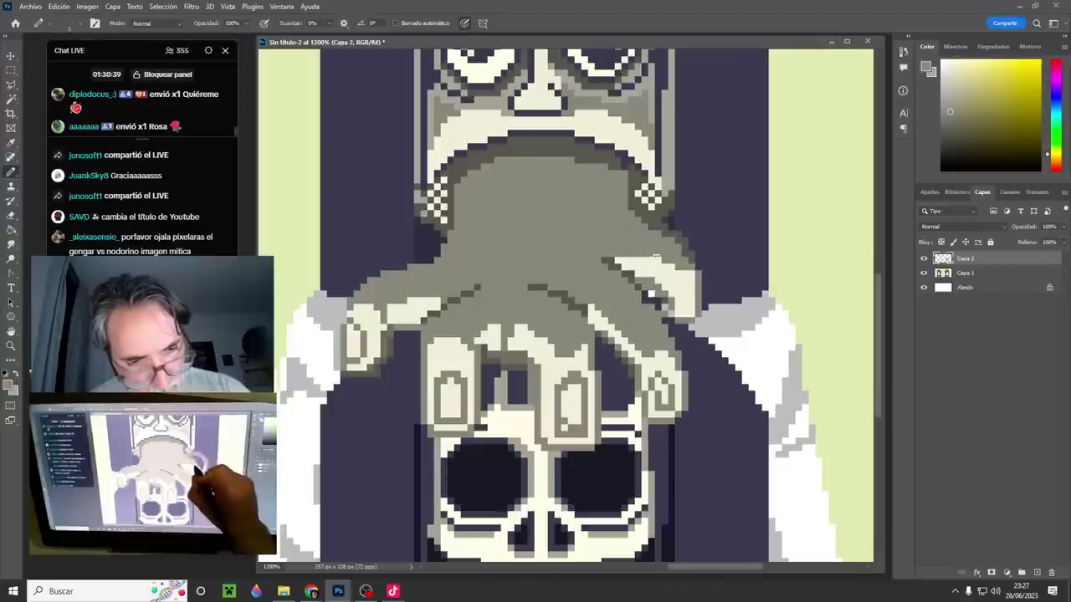
{"action": "left_click", "coordinate": [698, 301], "text": "alt"}
{"action": "left_click", "coordinate": [701, 298], "text": "alt"}
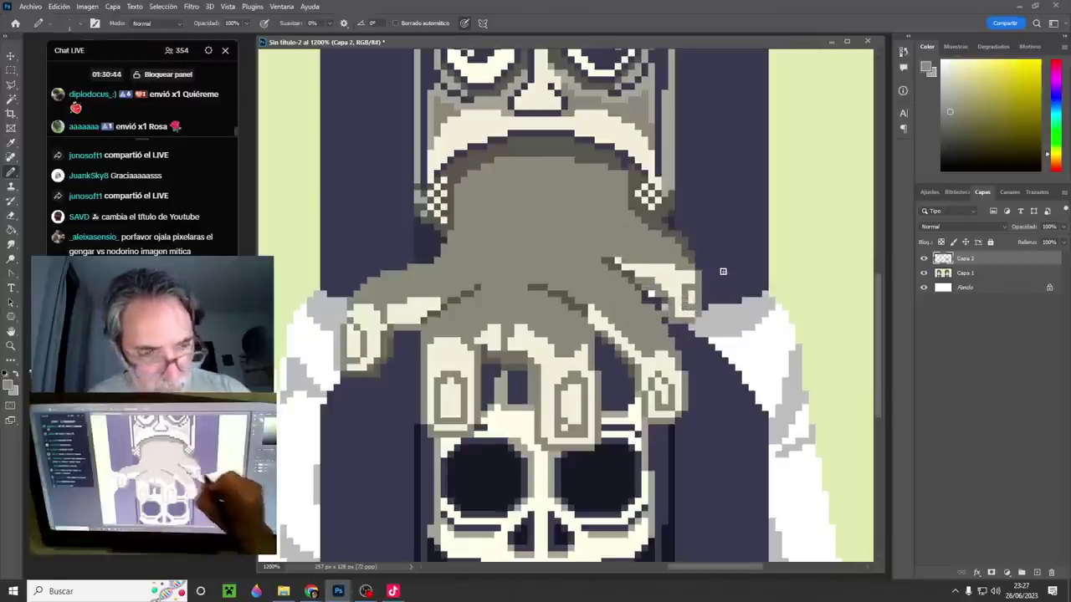
- View the whole figure at about 815% and hide Capa 2 to compare the redrawn hand with the original
{"action": "left_click_drag", "start_coordinate": [670, 285], "coordinate": [744, 266]}
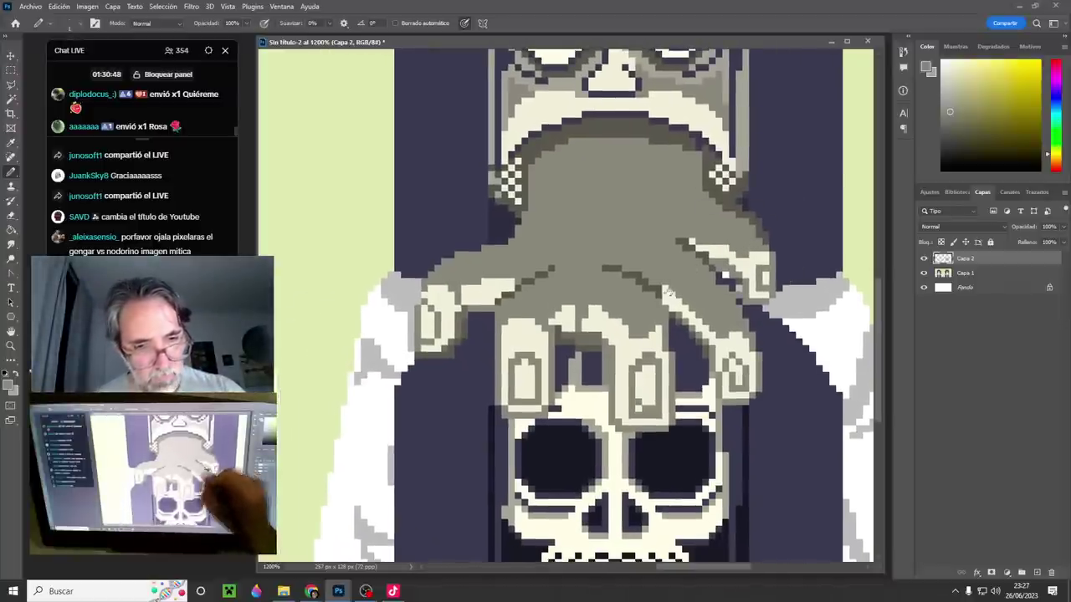
{"action": "left_click_drag", "start_coordinate": [668, 292], "coordinate": [710, 263]}
{"action": "left_click_drag", "start_coordinate": [785, 375], "coordinate": [662, 414]}
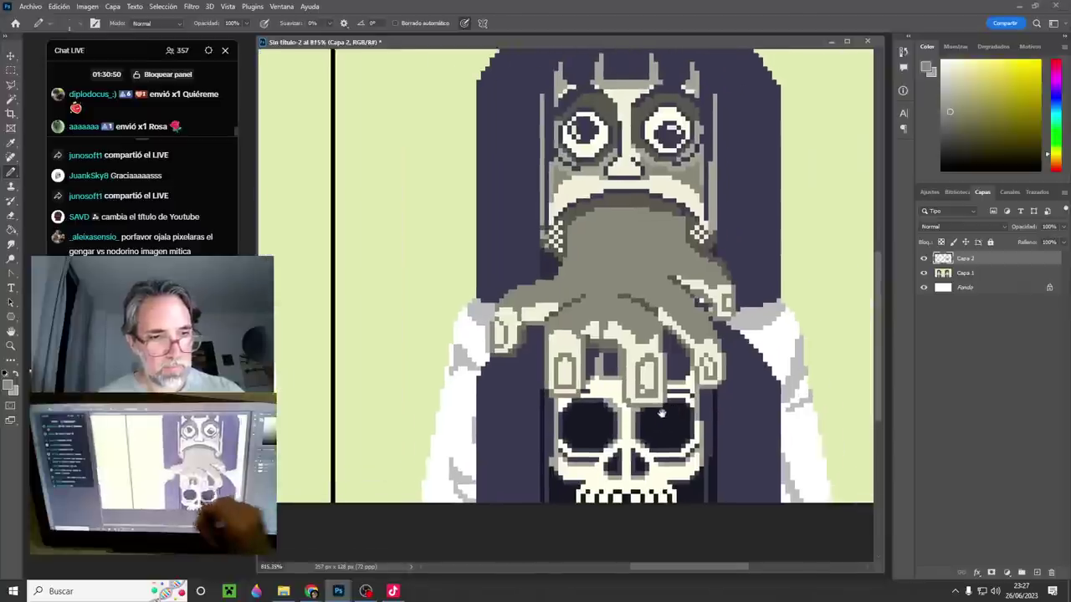
{"action": "scroll", "coordinate": [661, 414], "scroll_direction": "right", "scroll_amount": 2}
{"action": "left_click", "coordinate": [924, 259]}
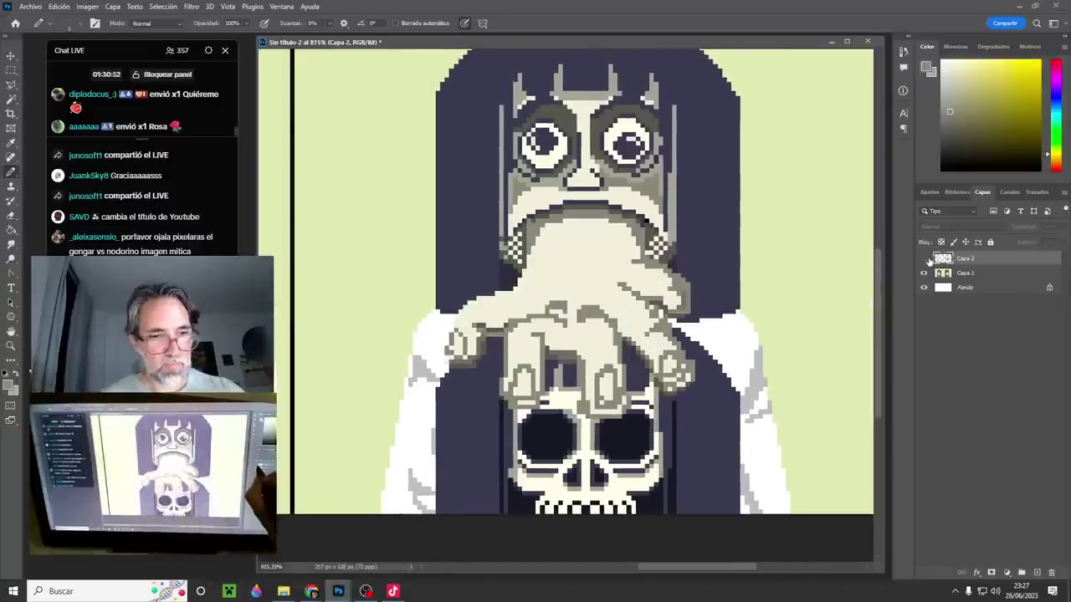
- Toggle the visibility of Capa 2 to compare the redrawn hand with the original, leaving the layer shown
{"action": "left_click", "coordinate": [924, 259]}
{"action": "left_click", "coordinate": [924, 259]}
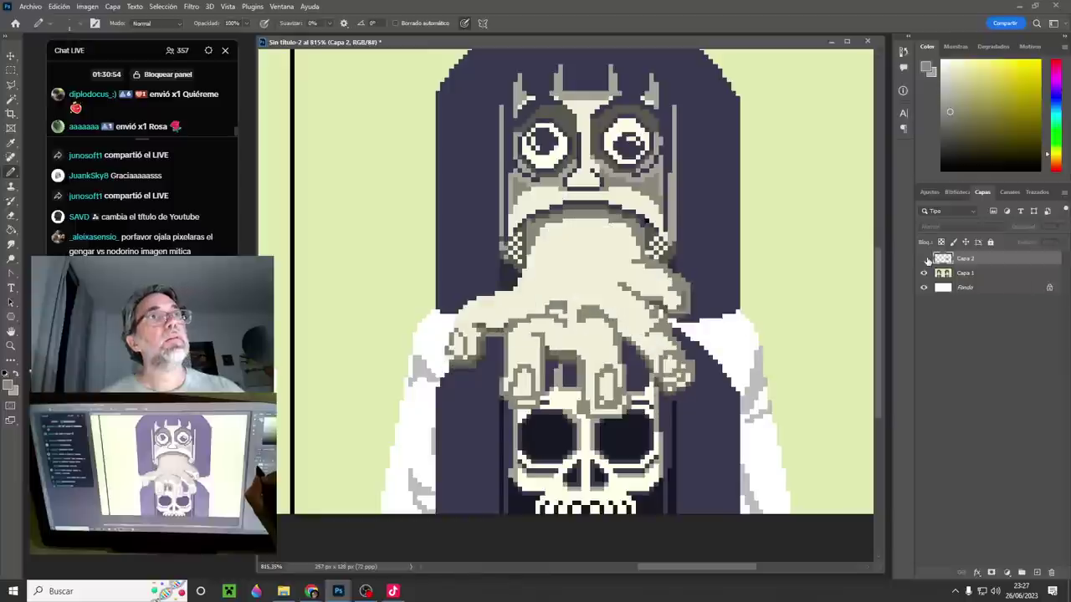
{"action": "left_click", "coordinate": [925, 259]}
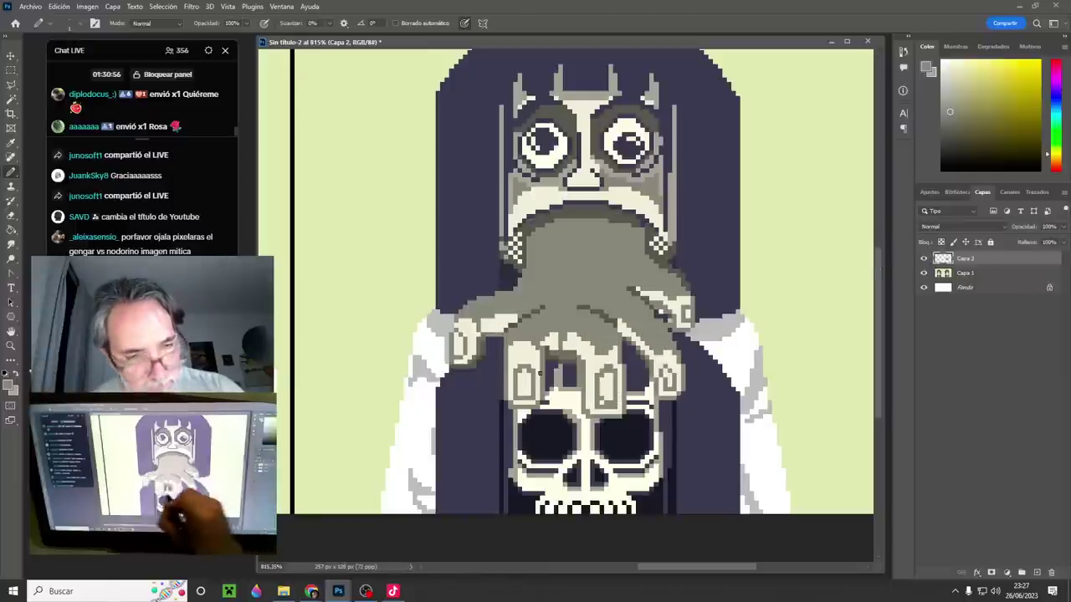
- Reshape the nails on the two middle fingers with sampled cream and shade them with light grey
{"action": "left_click", "coordinate": [518, 374], "text": "alt"}
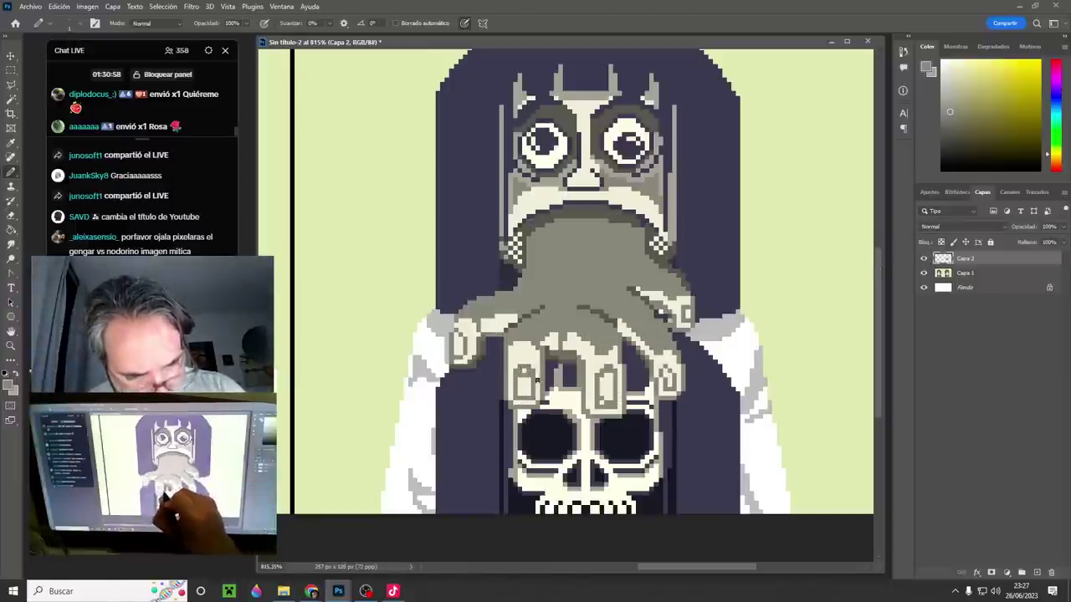
{"action": "left_click", "coordinate": [524, 374], "text": "alt"}
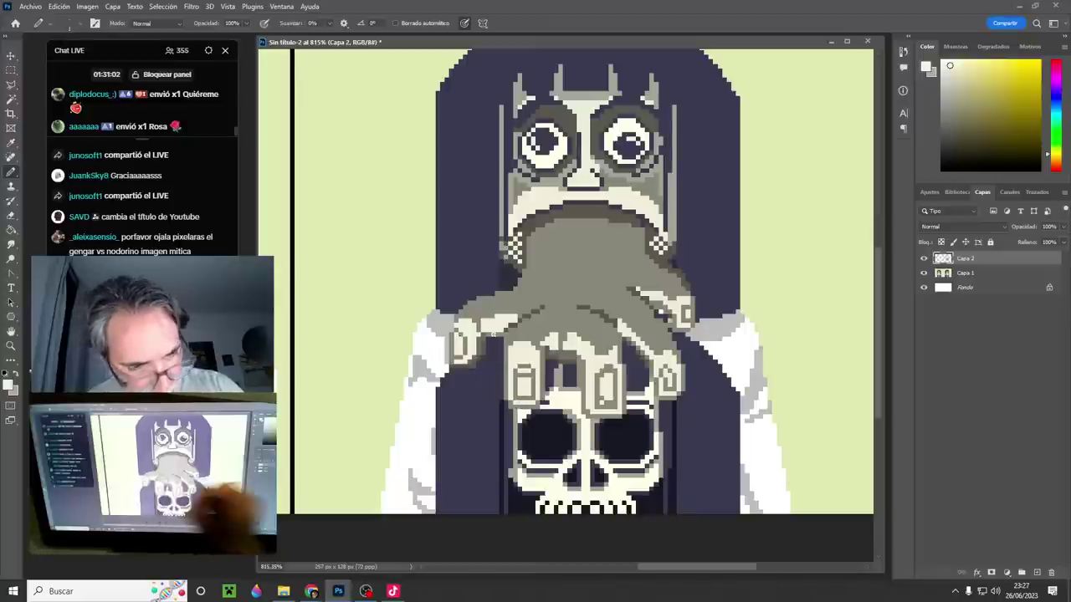
{"action": "left_click", "coordinate": [609, 381], "text": "alt"}
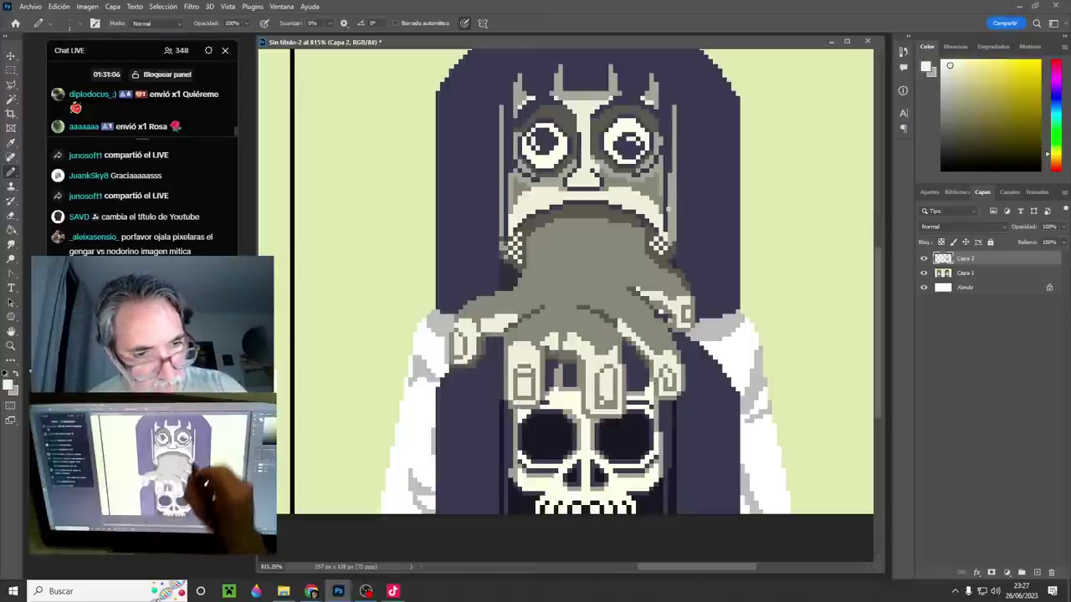
{"action": "left_click", "coordinate": [611, 372], "text": "alt"}
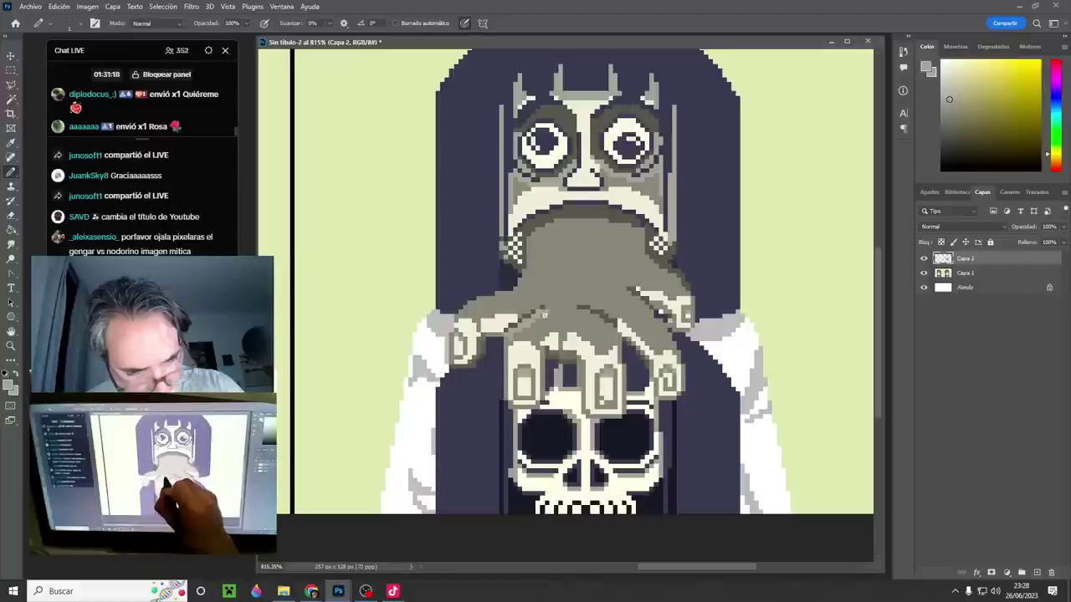
- Paint light grey highlights along the upper parts of the fingers and fill the centre of the back of the hand
{"action": "left_click_drag", "start_coordinate": [613, 330], "coordinate": [583, 318]}
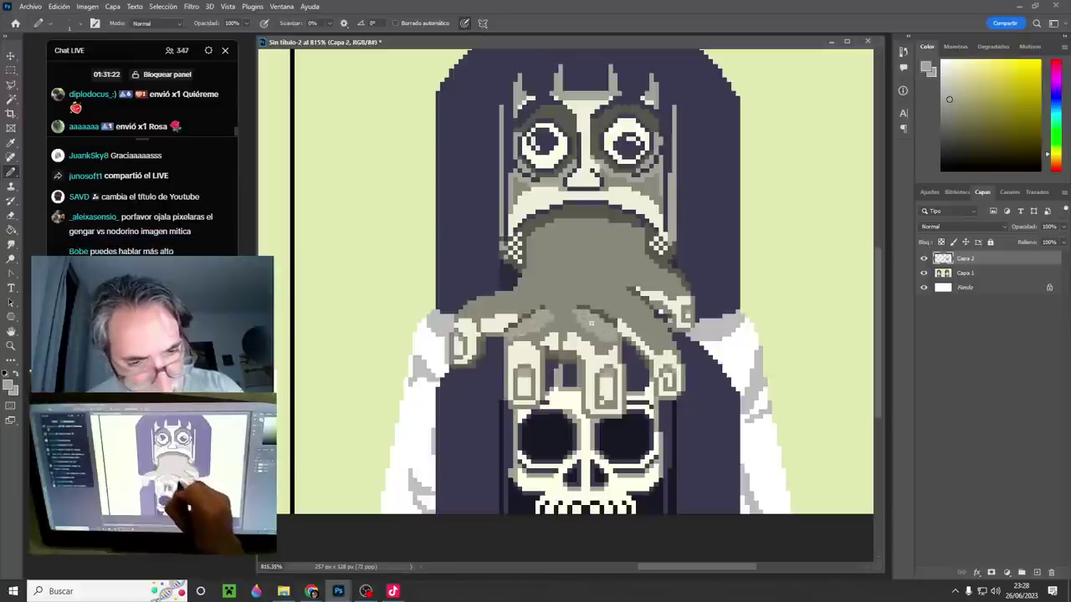
{"action": "left_click_drag", "start_coordinate": [518, 298], "coordinate": [479, 310]}
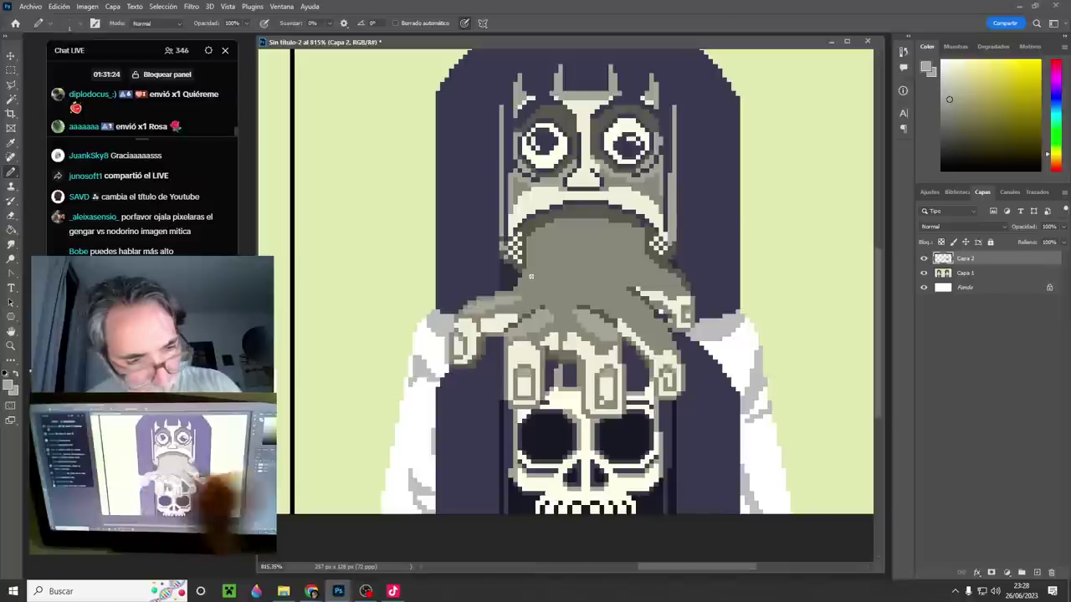
{"action": "mouse_move", "coordinate": [654, 338]}
{"action": "left_mouse_down"}
{"action": "mouse_move", "coordinate": [645, 314]}
{"action": "mouse_move", "coordinate": [652, 329]}
{"action": "left_mouse_up"}
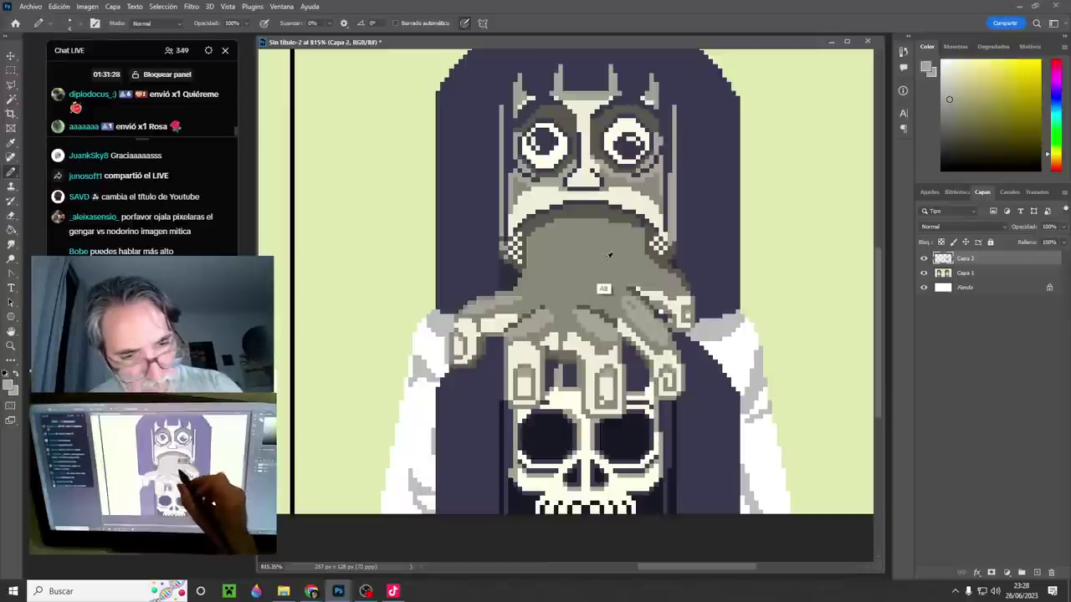
{"action": "mouse_move", "coordinate": [599, 256]}
{"action": "left_mouse_down"}
{"action": "mouse_move", "coordinate": [560, 233]}
{"action": "mouse_move", "coordinate": [541, 284]}
{"action": "mouse_move", "coordinate": [597, 242]}
{"action": "mouse_move", "coordinate": [566, 270]}
{"action": "mouse_move", "coordinate": [566, 289]}
{"action": "mouse_move", "coordinate": [585, 278]}
{"action": "mouse_move", "coordinate": [560, 294]}
{"action": "left_mouse_up"}
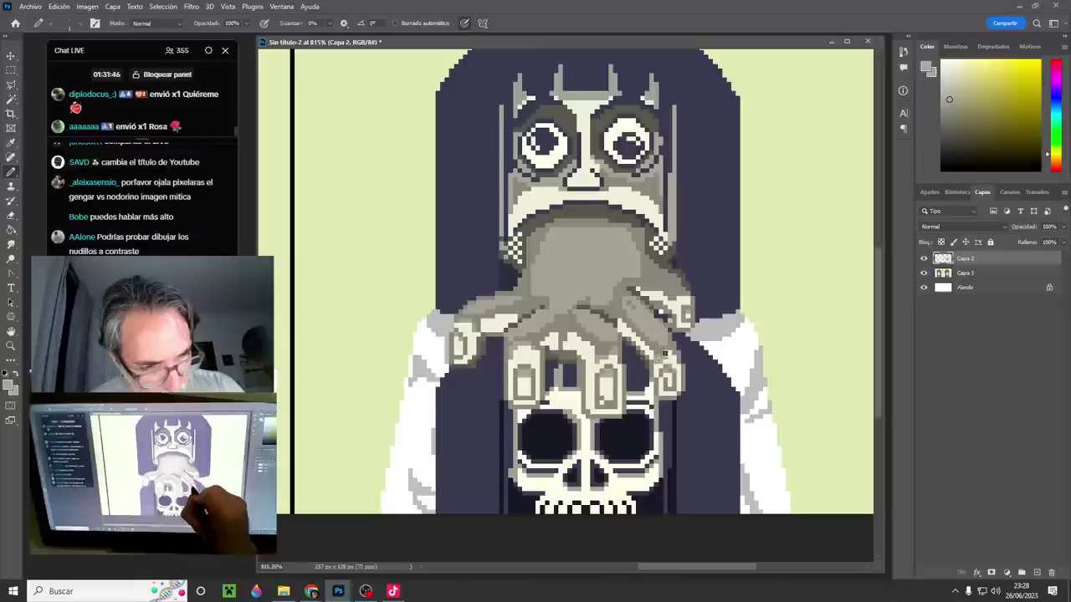
- Touch up the lower-right finger with sampled cream and toggle Capa 2 to compare the hand with the original
{"action": "left_click", "coordinate": [665, 363], "text": "alt"}
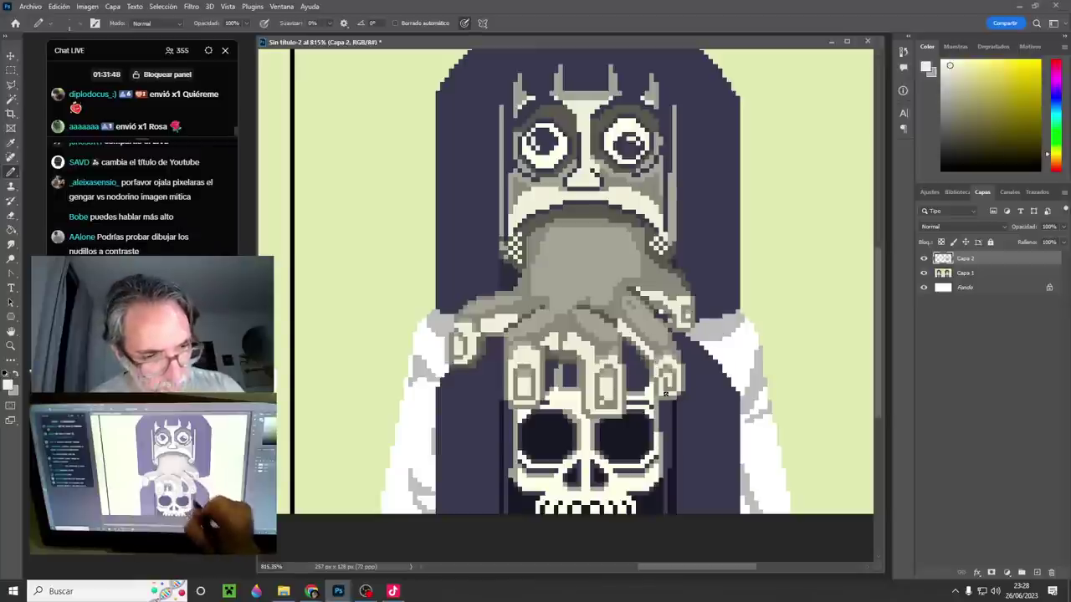
{"action": "left_click", "coordinate": [639, 338], "text": "alt"}
{"action": "left_click_drag", "start_coordinate": [683, 385], "coordinate": [657, 423]}
{"action": "scroll", "coordinate": [657, 425], "scroll_direction": "down", "scroll_amount": 2}
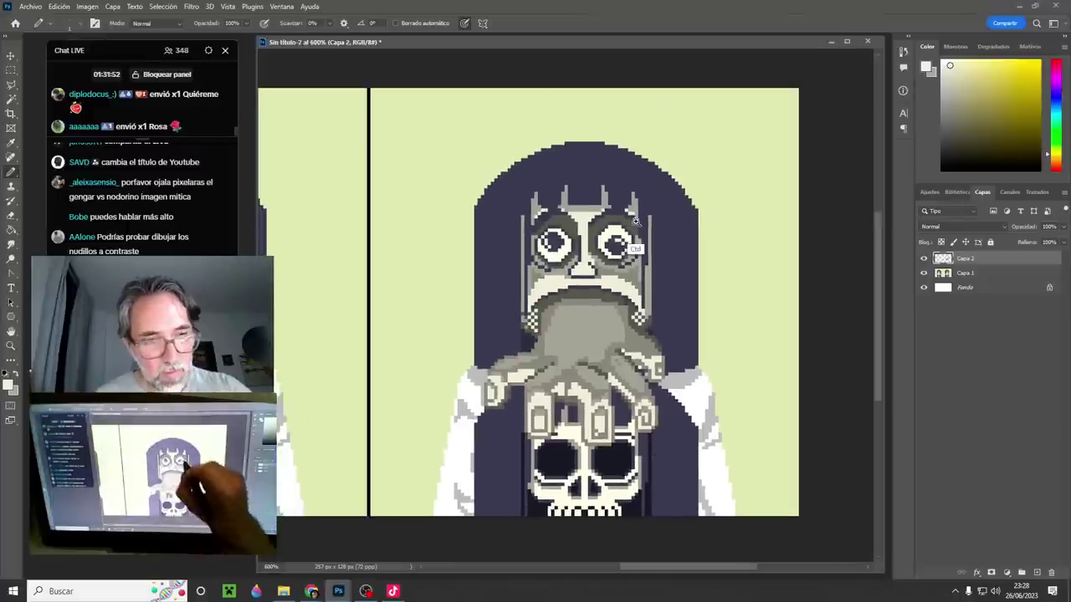
{"action": "left_click", "coordinate": [925, 260]}
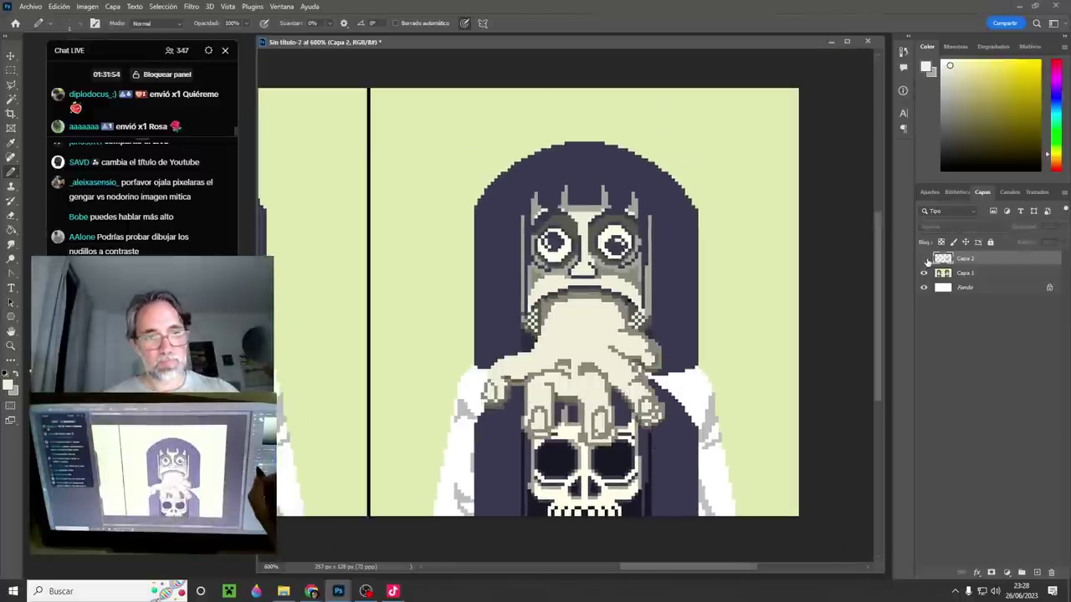
{"action": "left_click", "coordinate": [925, 260]}
- Sample near-black from the skull's eye socket and select the dark purple hair on Capa 1 with the Magic Wand, ready for the Pencil
{"action": "left_click", "coordinate": [558, 483], "text": "alt"}
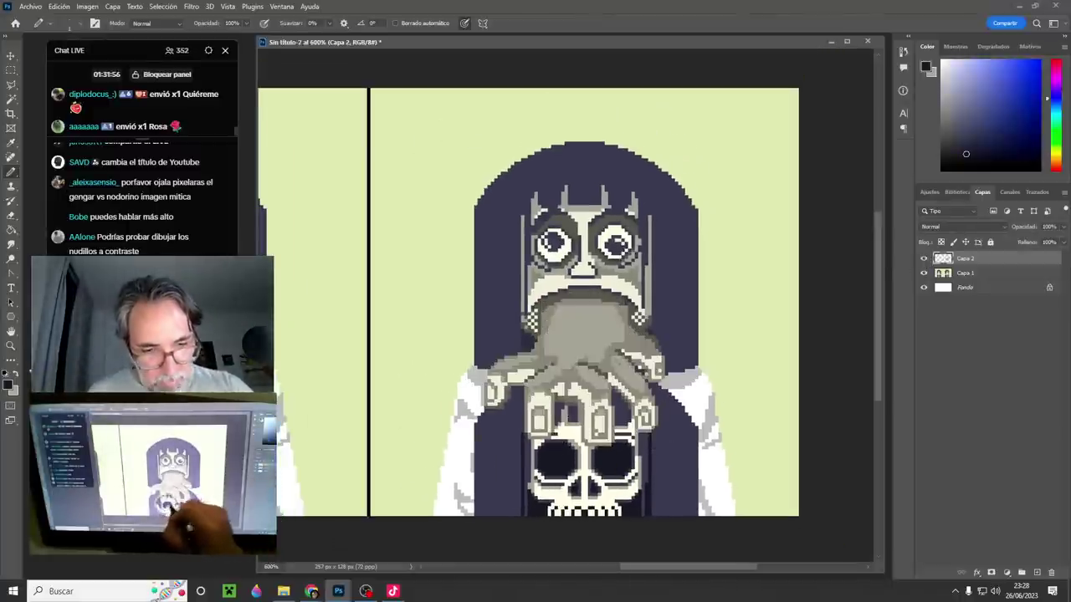
{"action": "scroll", "coordinate": [582, 272], "scroll_direction": "up", "scroll_amount": 2}
{"action": "scroll", "coordinate": [582, 273], "scroll_direction": "up", "scroll_amount": 1}
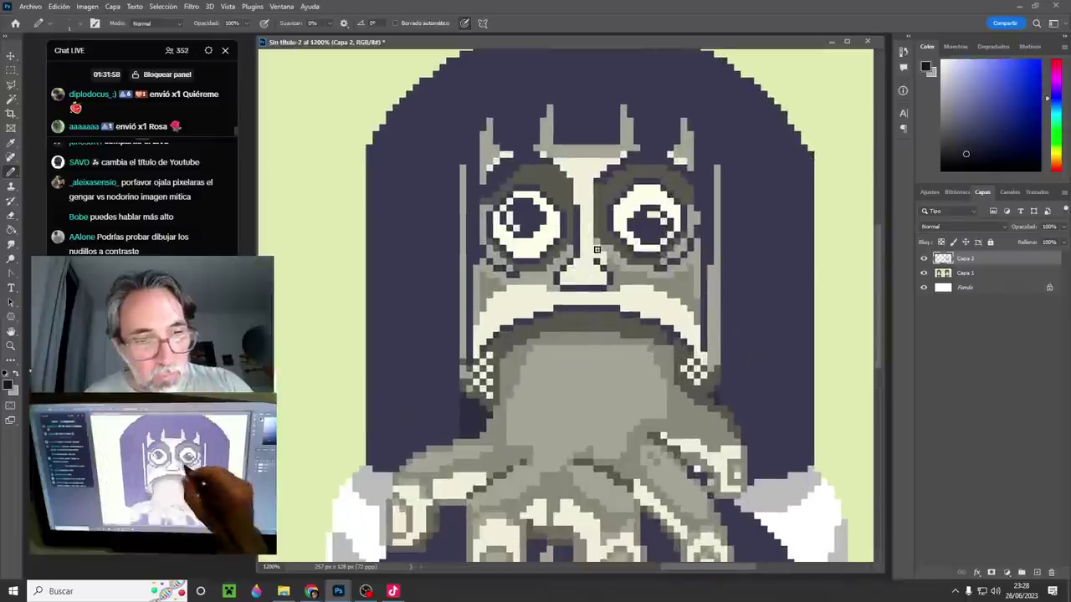
{"action": "scroll", "coordinate": [582, 273], "scroll_direction": "up", "scroll_amount": 5}
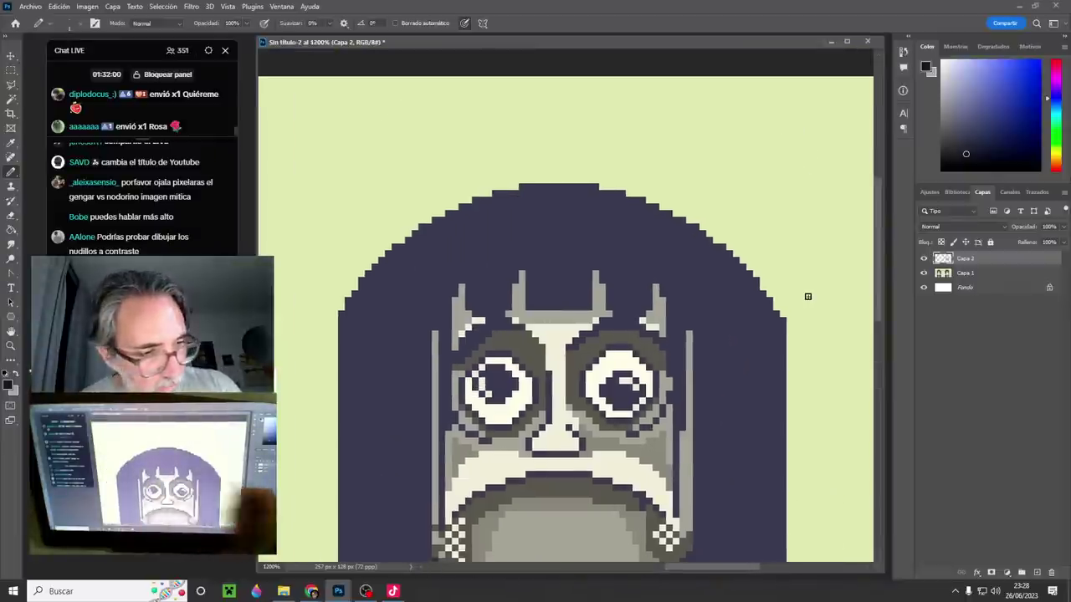
{"action": "left_click", "coordinate": [978, 273]}
{"action": "left_click", "coordinate": [11, 100]}
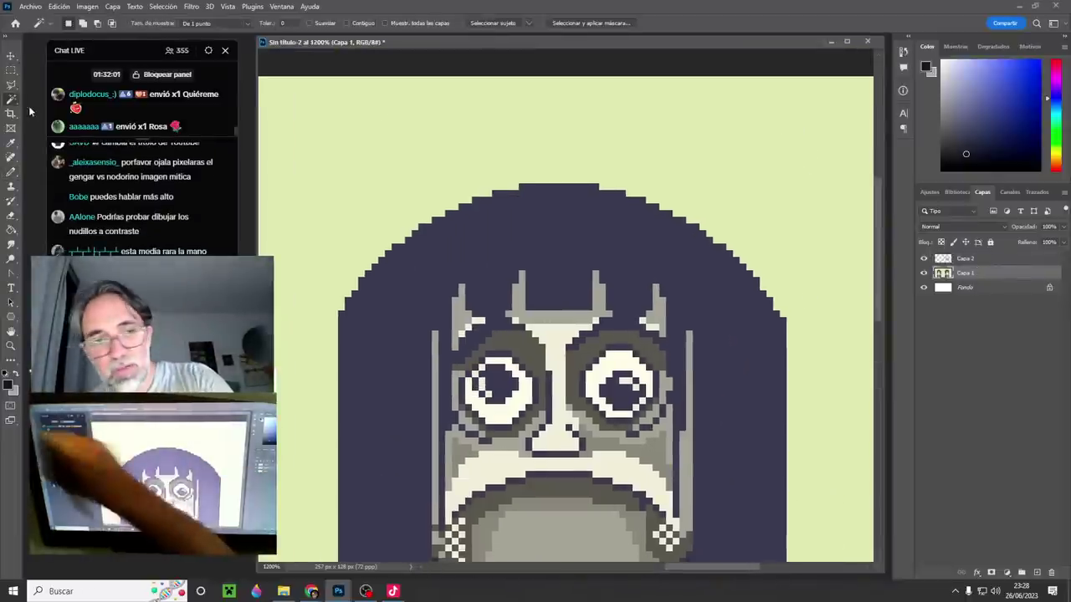
{"action": "left_click", "coordinate": [580, 224]}
{"action": "key", "text": "b"}
- Try near-black shading along the top of the hair on Capa 1 with a larger pencil tip, and undo it
{"action": "right_click", "coordinate": [772, 297], "text": "alt"}
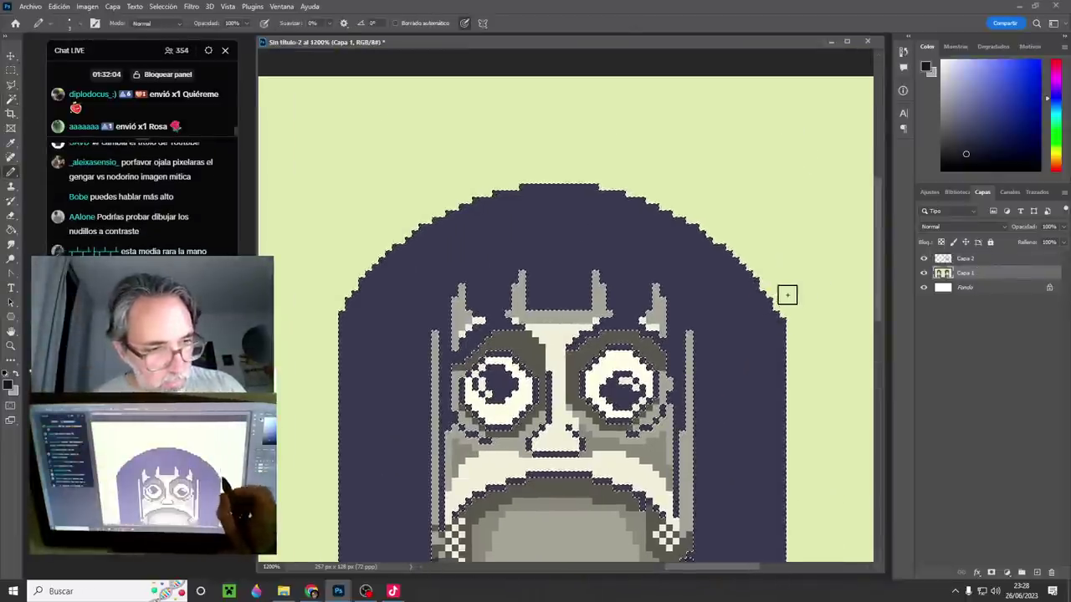
{"action": "mouse_move", "coordinate": [765, 303]}
{"action": "left_mouse_down"}
{"action": "mouse_move", "coordinate": [705, 236]}
{"action": "mouse_move", "coordinate": [642, 209]}
{"action": "mouse_move", "coordinate": [553, 192]}
{"action": "mouse_move", "coordinate": [461, 210]}
{"action": "mouse_move", "coordinate": [387, 252]}
{"action": "mouse_move", "coordinate": [360, 292]}
{"action": "mouse_move", "coordinate": [423, 254]}
{"action": "mouse_move", "coordinate": [520, 218]}
{"action": "mouse_move", "coordinate": [586, 215]}
{"action": "mouse_move", "coordinate": [702, 254]}
{"action": "mouse_move", "coordinate": [759, 301]}
{"action": "mouse_move", "coordinate": [745, 280]}
{"action": "mouse_move", "coordinate": [633, 216]}
{"action": "mouse_move", "coordinate": [471, 211]}
{"action": "mouse_move", "coordinate": [389, 254]}
{"action": "mouse_move", "coordinate": [361, 287]}
{"action": "left_mouse_up"}
{"action": "left_click_drag", "start_coordinate": [711, 399], "coordinate": [673, 209]}
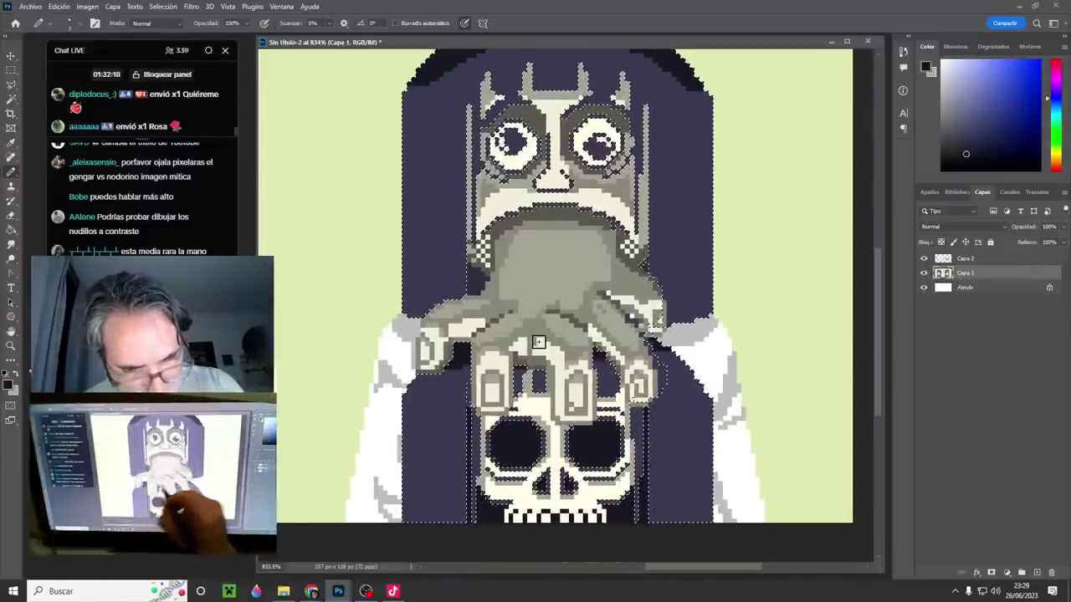
{"action": "key", "text": "ctrl+d"}
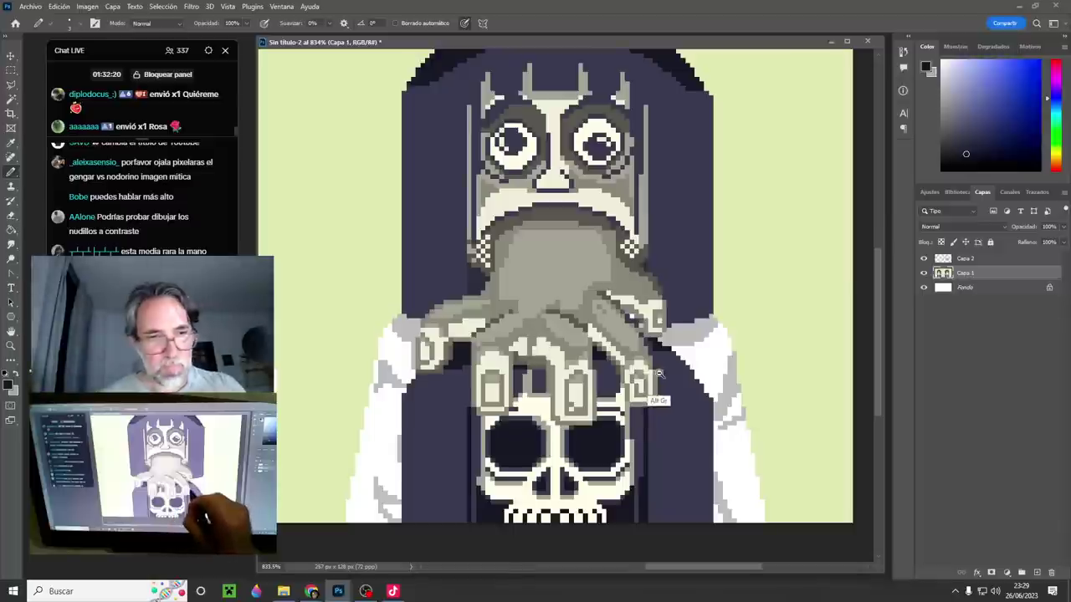
{"action": "left_click_drag", "start_coordinate": [641, 389], "coordinate": [641, 435]}
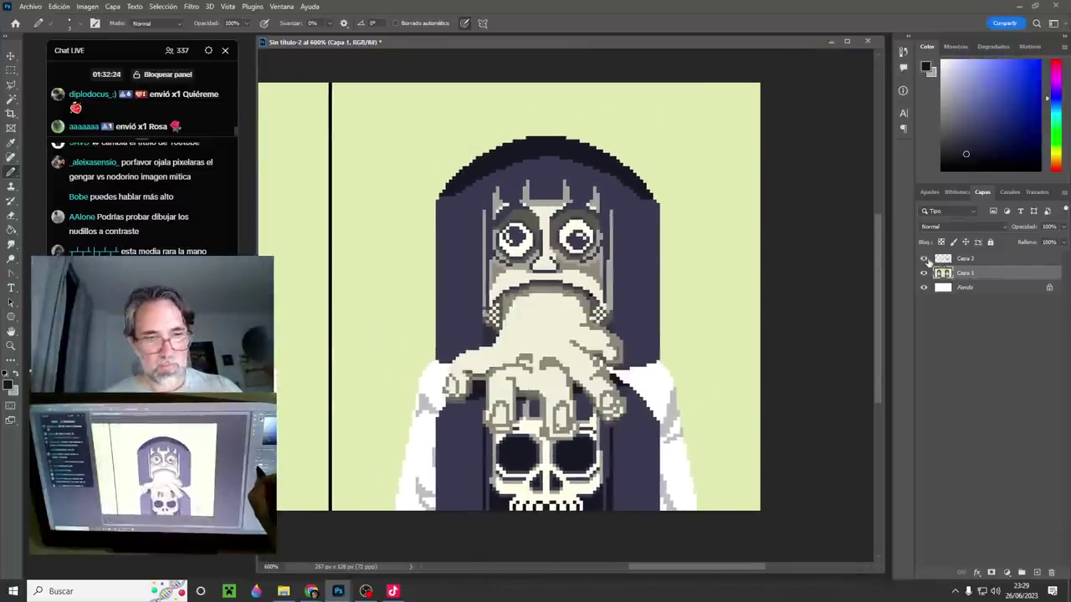
{"action": "left_click", "coordinate": [924, 259]}
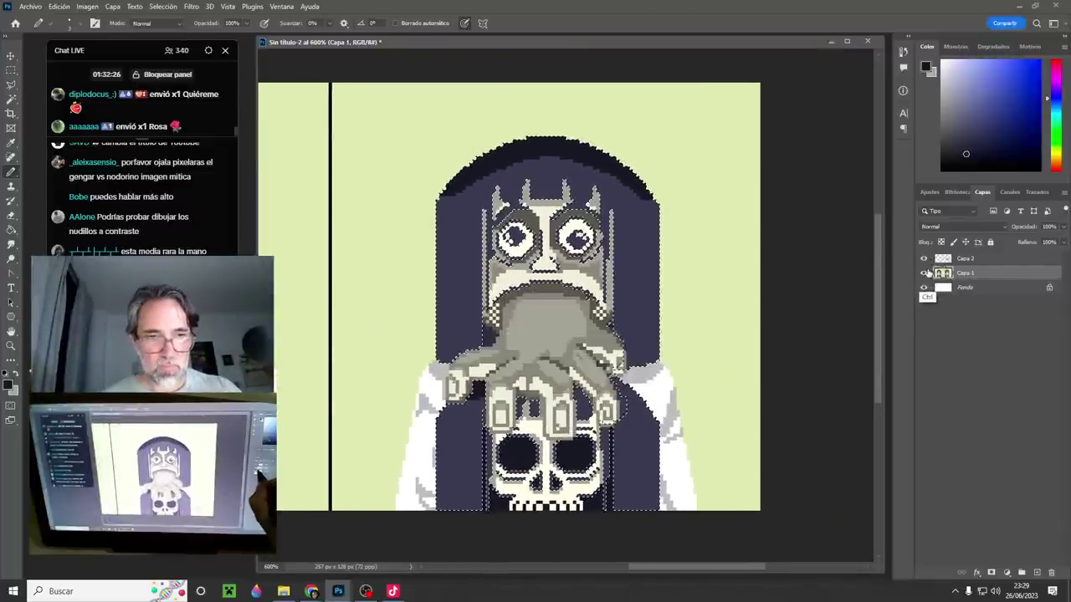
{"action": "key", "text": "ctrl+z"}
- On Capa 2, paint near-black shadows beneath the outer fingers and along the top of the hair within the selection, and deselect
{"action": "left_click", "coordinate": [946, 259]}
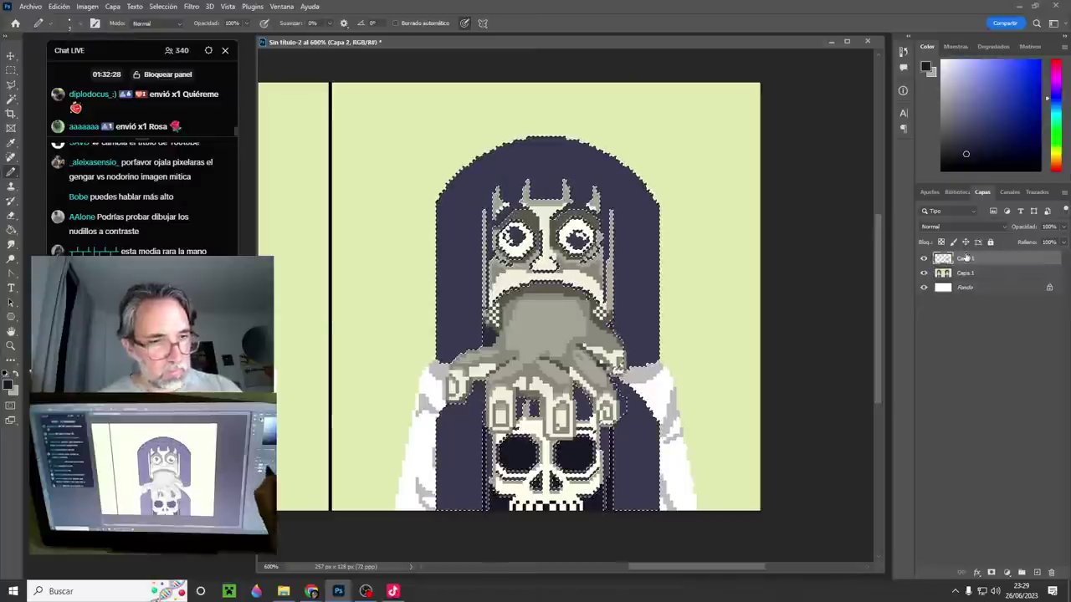
{"action": "right_click", "coordinate": [553, 405], "text": "alt"}
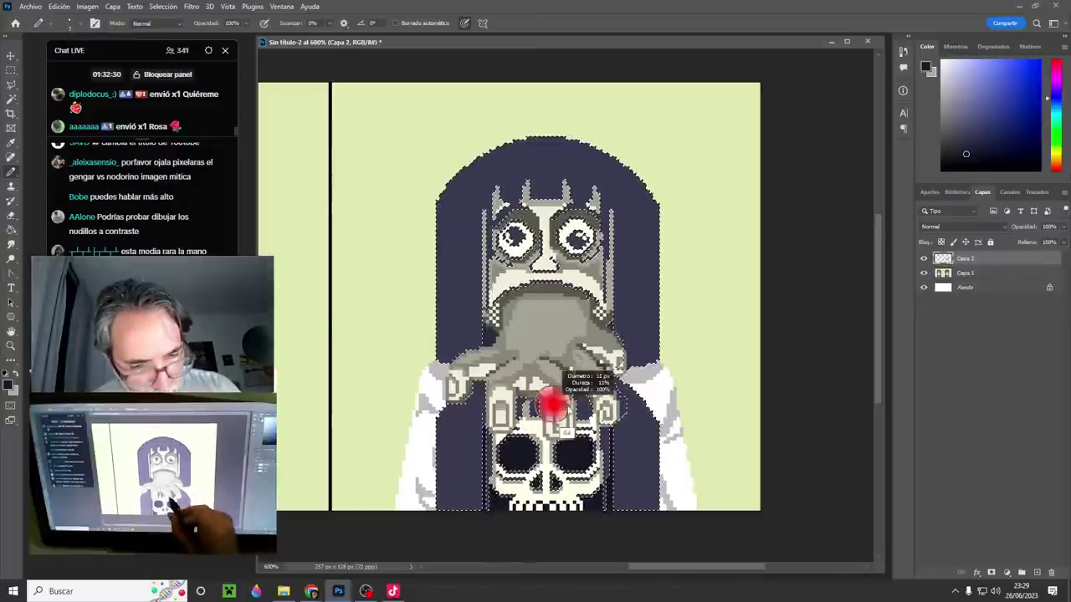
{"action": "mouse_move", "coordinate": [478, 394]}
{"action": "left_mouse_down"}
{"action": "mouse_move", "coordinate": [460, 399]}
{"action": "mouse_move", "coordinate": [469, 403]}
{"action": "left_mouse_up"}
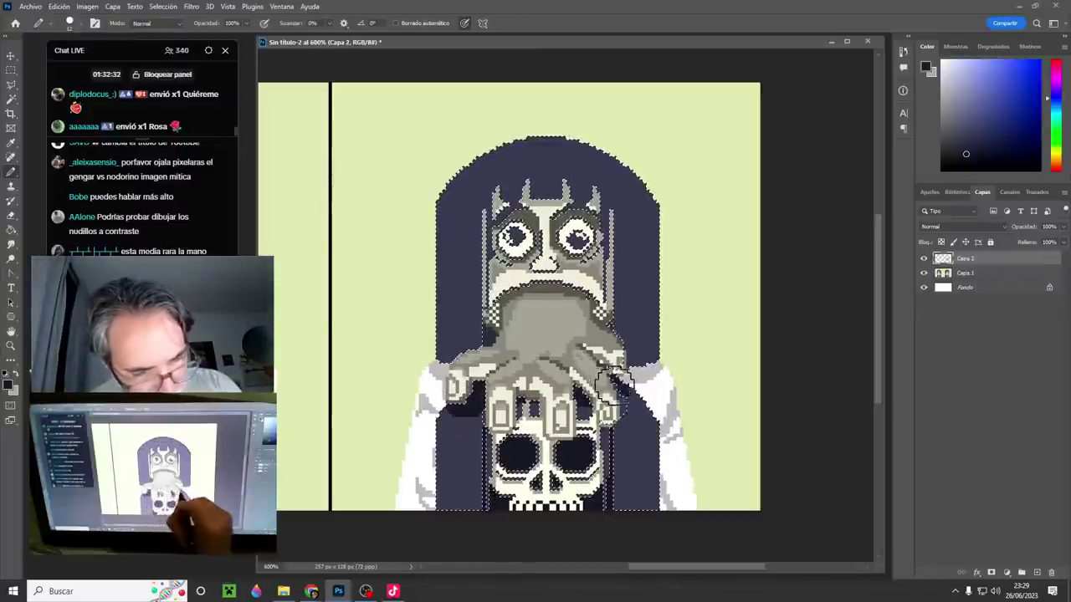
{"action": "mouse_move", "coordinate": [648, 189]}
{"action": "left_mouse_down"}
{"action": "mouse_move", "coordinate": [606, 152]}
{"action": "mouse_move", "coordinate": [522, 152]}
{"action": "mouse_move", "coordinate": [444, 179]}
{"action": "left_mouse_up"}
{"action": "key", "text": "ctrl+d"}
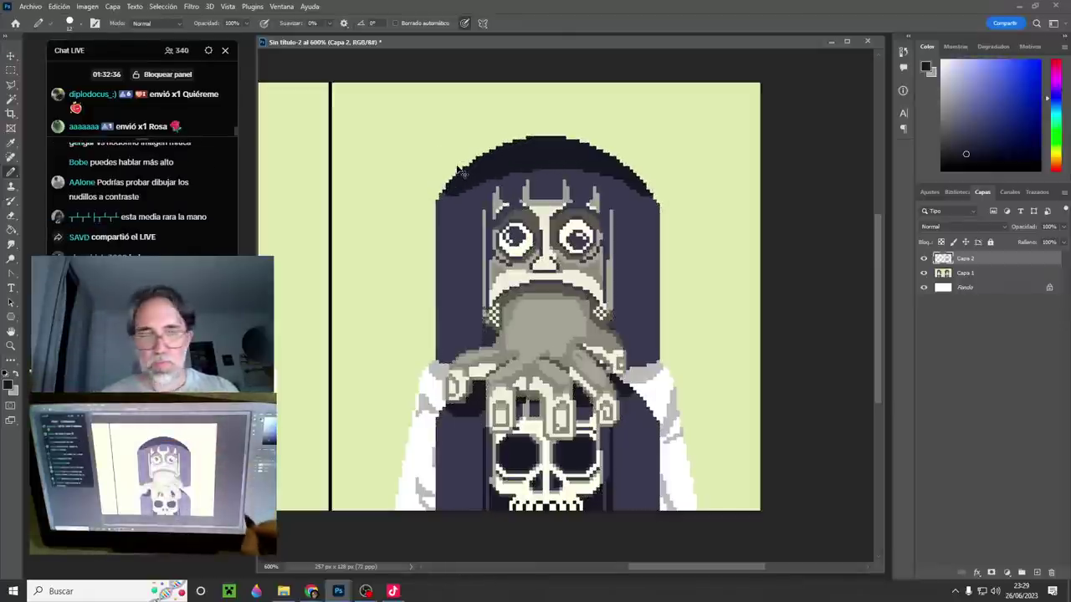
- Toggle Capa 2 off and on to compare the shaded hair and hand with the original figure
{"action": "left_click", "coordinate": [924, 259]}
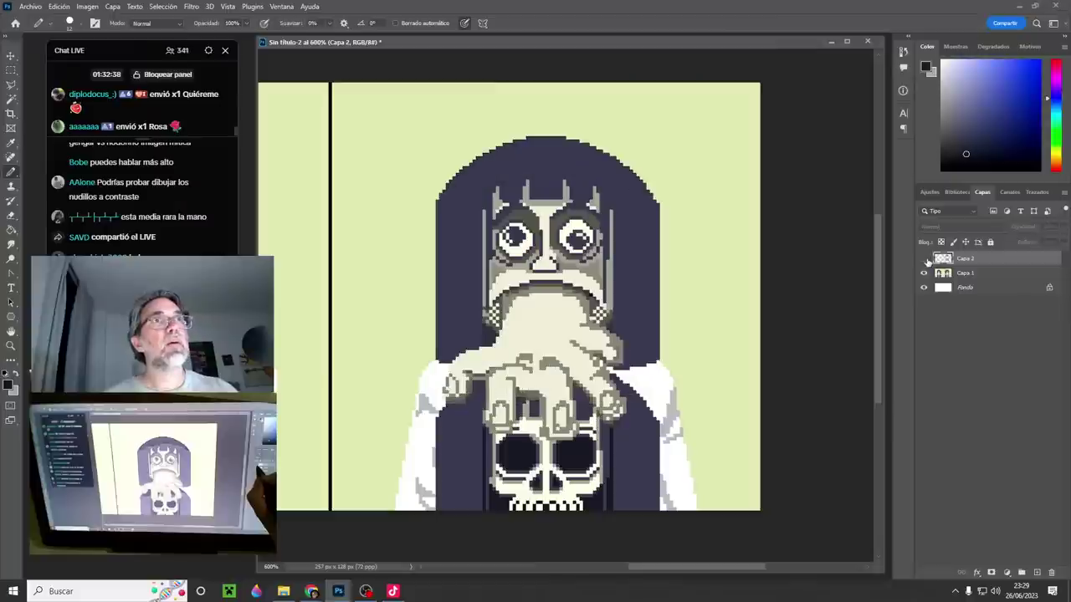
{"action": "left_click", "coordinate": [923, 260]}
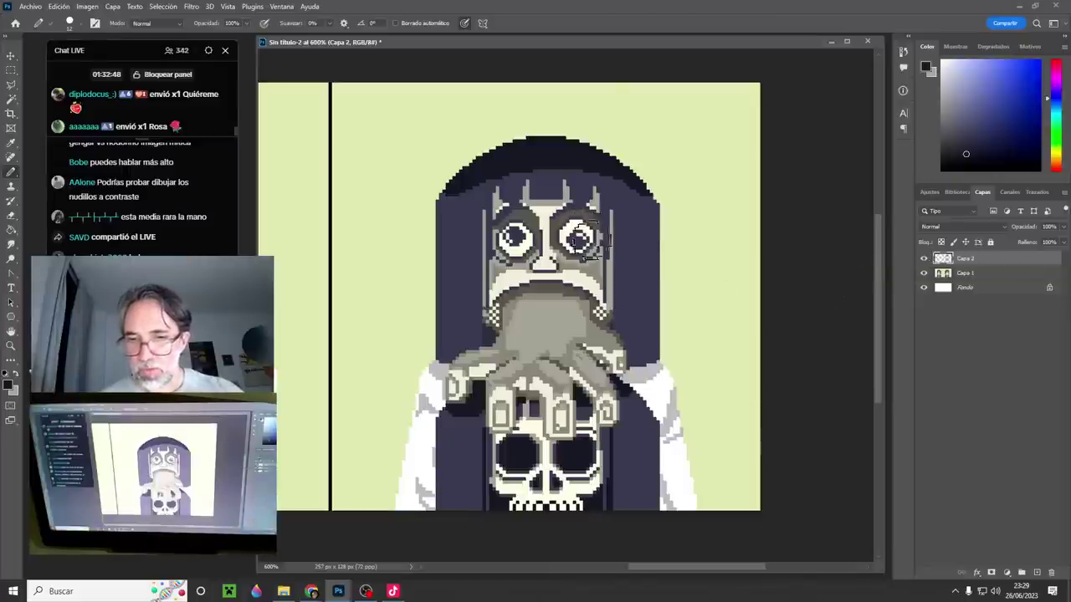
{"action": "scroll", "coordinate": [617, 255], "scroll_direction": "down", "scroll_amount": 1}
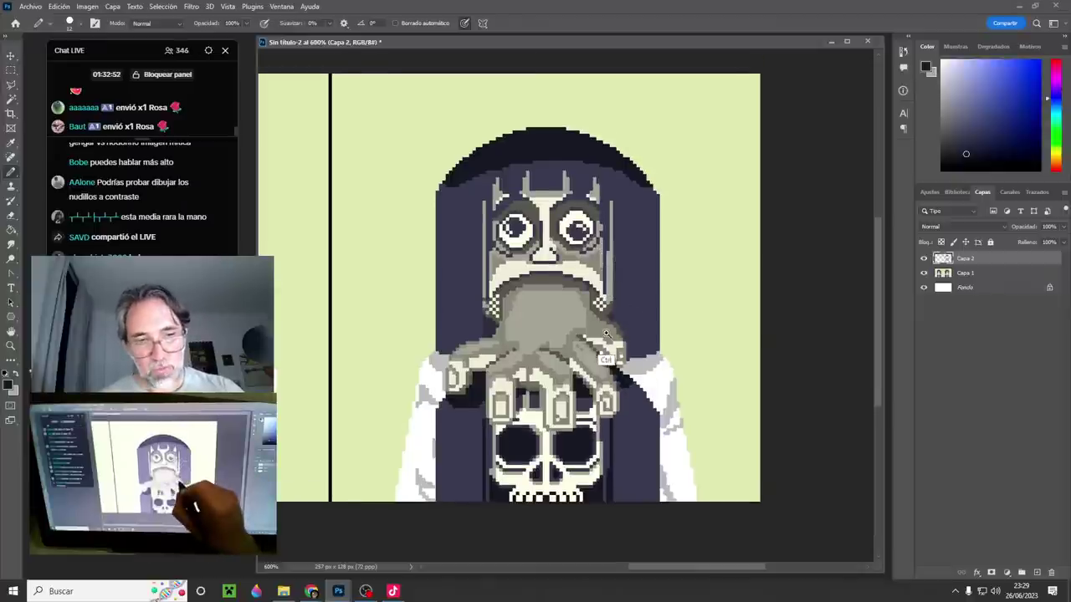
- Add a new layer above Capa 2 and set the drawing colour to bright red
{"action": "mouse_move", "coordinate": [607, 334]}
{"action": "left_mouse_down"}
{"action": "mouse_move", "coordinate": [623, 333]}
{"action": "mouse_move", "coordinate": [569, 342]}
{"action": "left_mouse_up"}
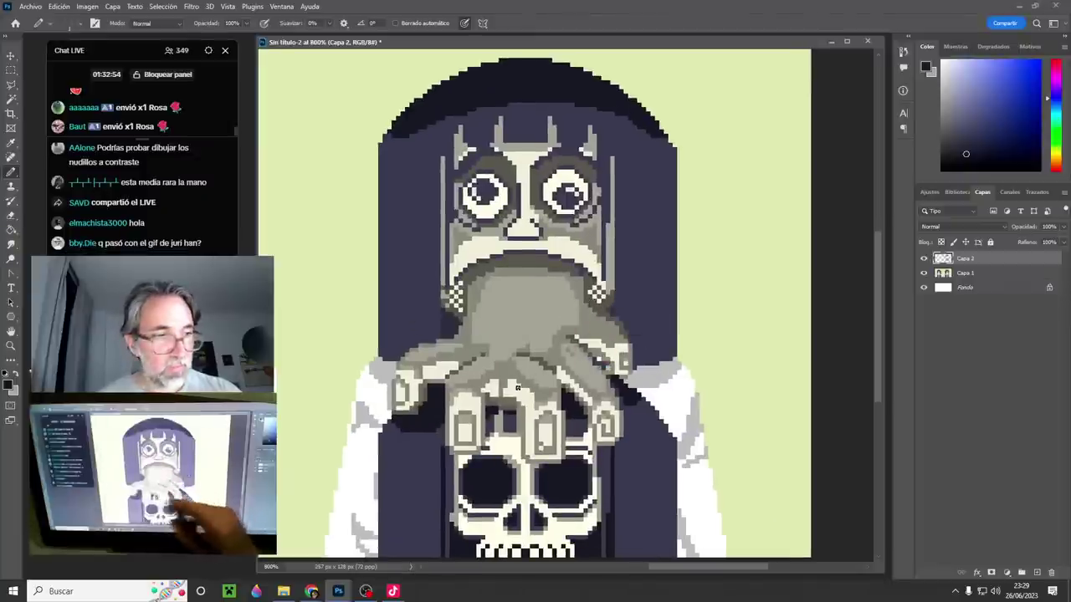
{"action": "left_click", "coordinate": [1037, 572]}
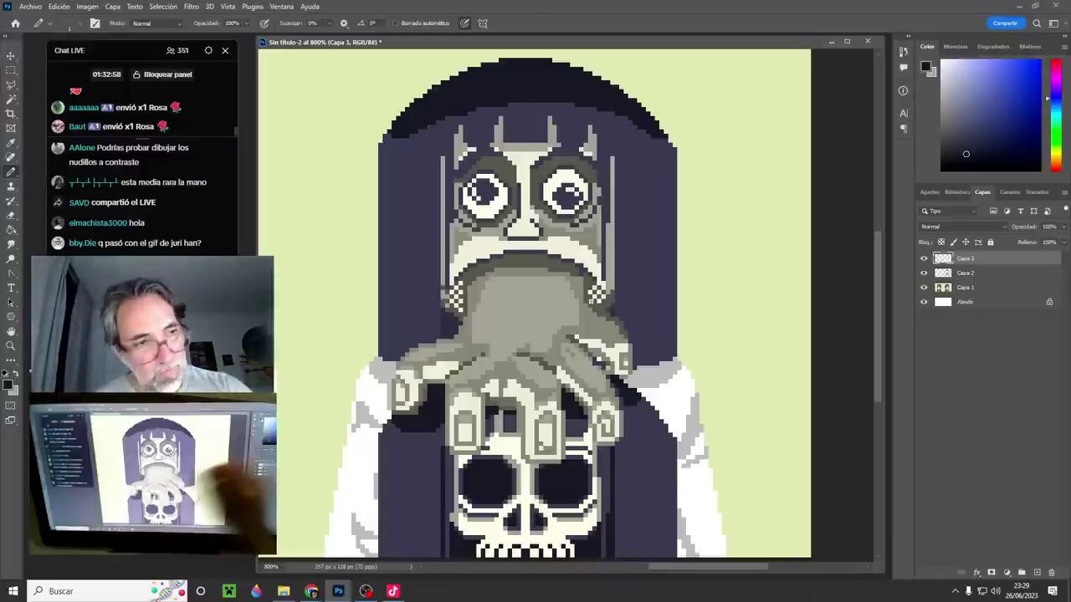
{"action": "left_click_drag", "start_coordinate": [1056, 94], "coordinate": [1056, 60]}
{"action": "left_click_drag", "start_coordinate": [1009, 98], "coordinate": [1039, 60]}
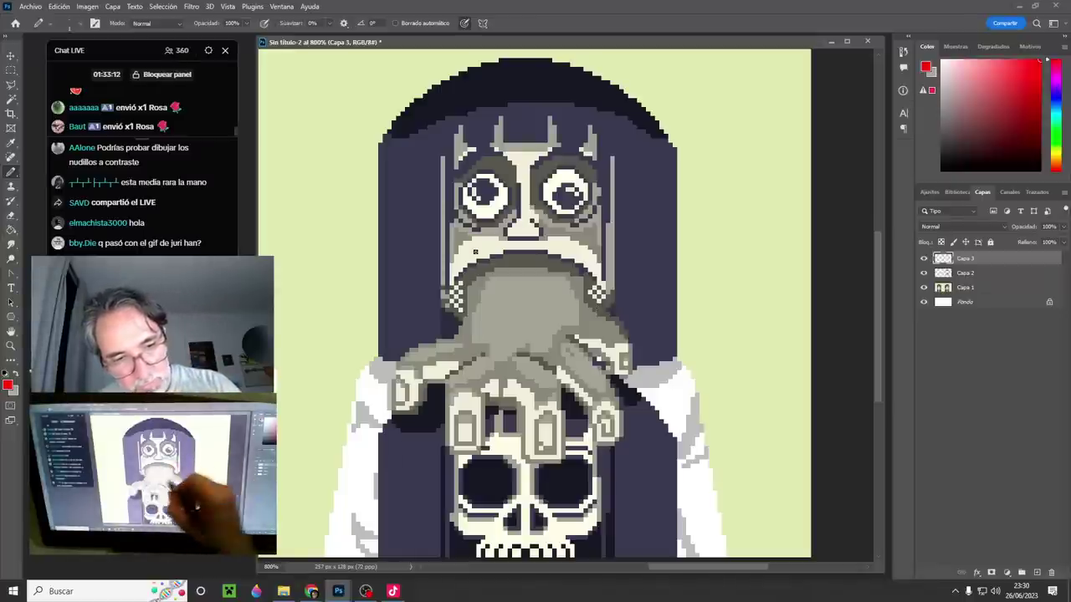
- Sketch red guide lines along the edges of the fingers and outline a larger upper-right finger extending from the wrist
{"action": "left_click_drag", "start_coordinate": [540, 346], "coordinate": [558, 389]}
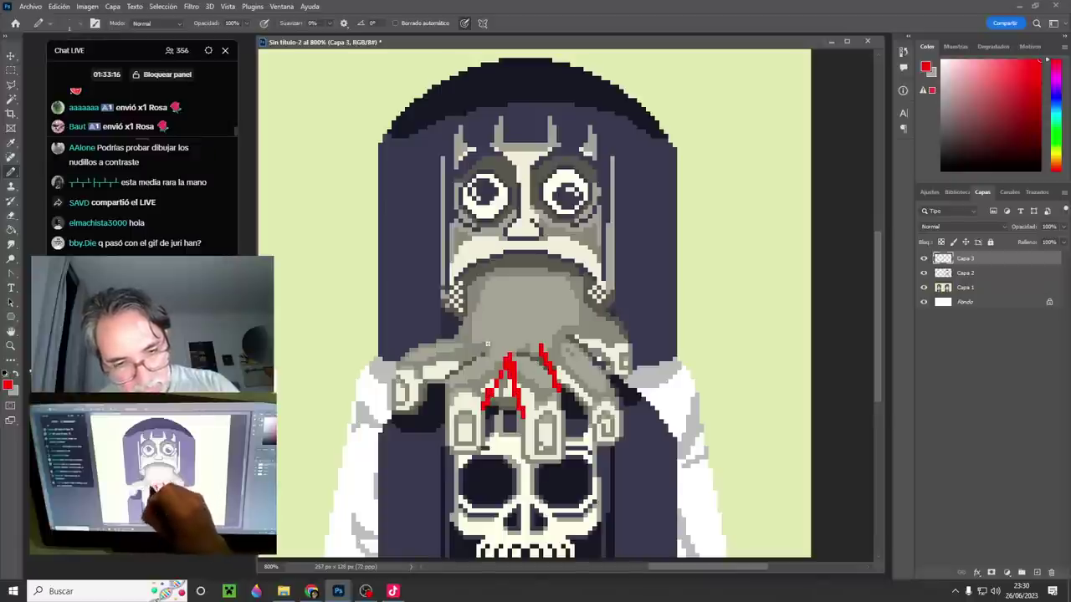
{"action": "left_click_drag", "start_coordinate": [487, 345], "coordinate": [441, 381]}
{"action": "left_click_drag", "start_coordinate": [457, 335], "coordinate": [400, 355]}
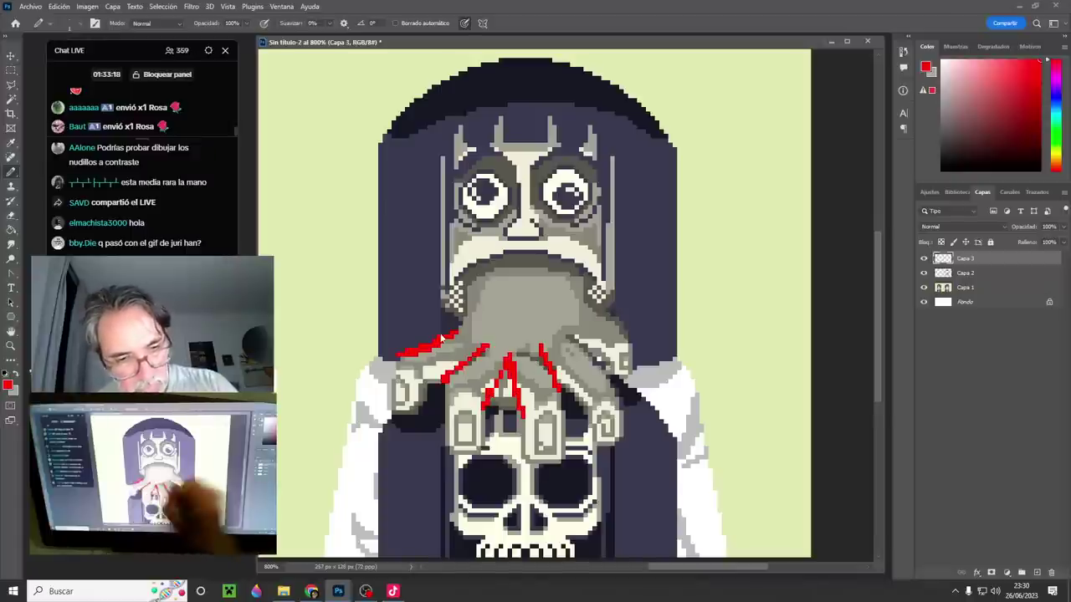
{"action": "left_click_drag", "start_coordinate": [569, 328], "coordinate": [618, 391]}
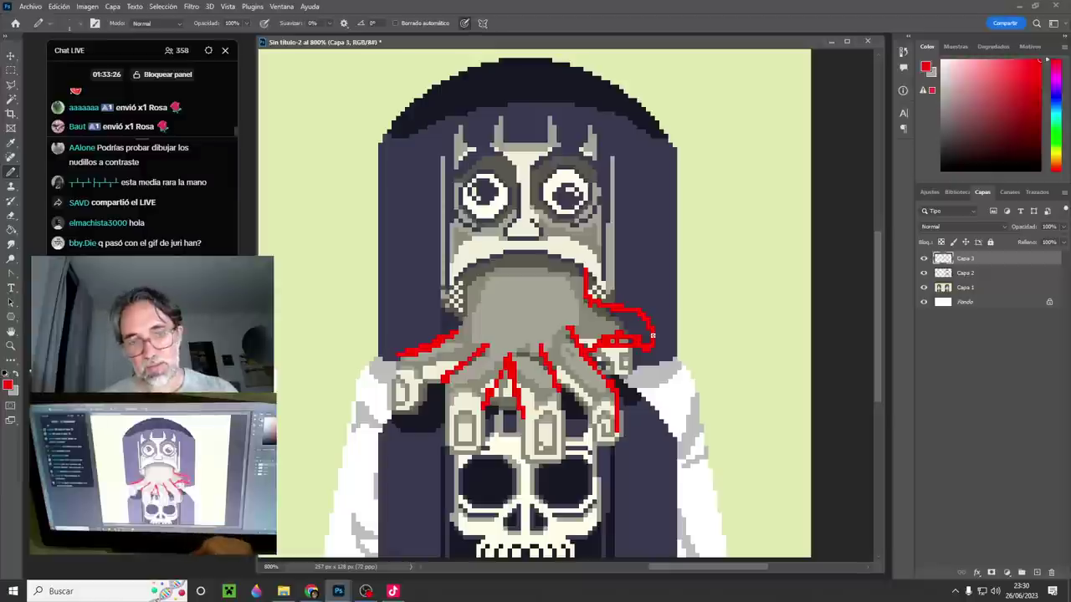
- Outline the outer-left, middle and lower-right fingertips with red guide lines on Capa 3
{"action": "mouse_move", "coordinate": [397, 356]}
{"action": "left_mouse_down"}
{"action": "mouse_move", "coordinate": [393, 406]}
{"action": "mouse_move", "coordinate": [466, 365]}
{"action": "mouse_move", "coordinate": [498, 407]}
{"action": "mouse_move", "coordinate": [445, 385]}
{"action": "mouse_move", "coordinate": [472, 440]}
{"action": "mouse_move", "coordinate": [485, 414]}
{"action": "left_mouse_up"}
{"action": "left_click_drag", "start_coordinate": [526, 458], "coordinate": [562, 412]}
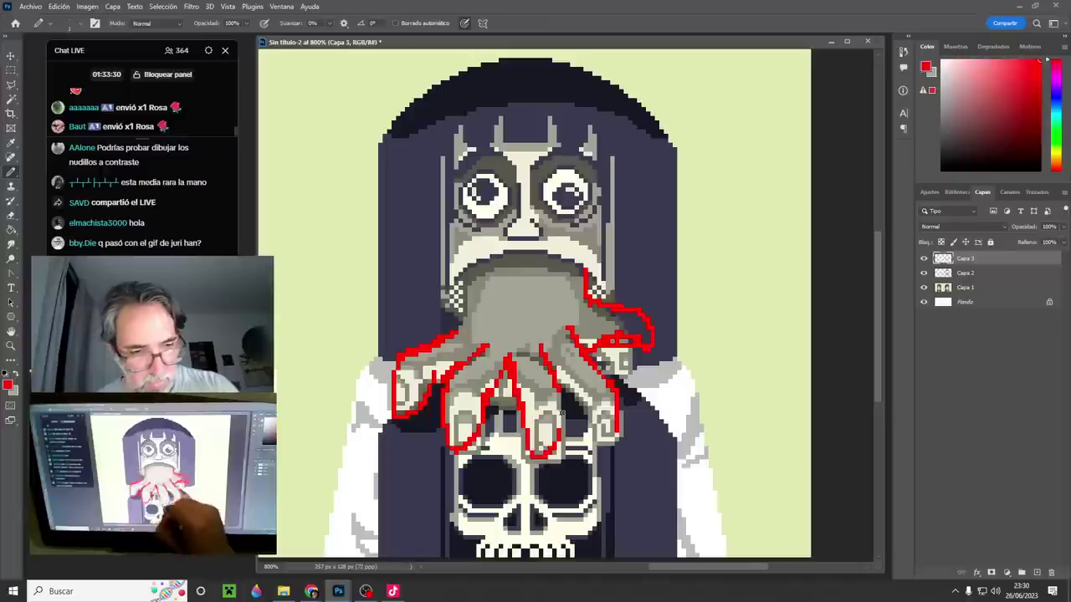
{"action": "left_click_drag", "start_coordinate": [606, 448], "coordinate": [621, 414]}
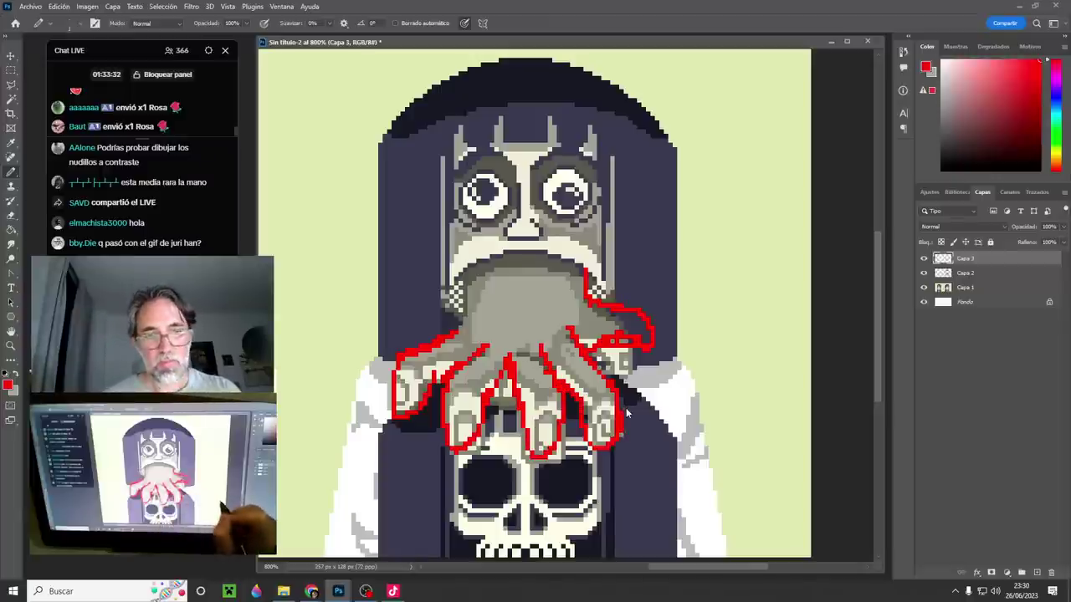
- Clear the red guides from Capa 3 and repaint the knuckle shading above the middle fingers with greys sampled from the hand
{"action": "key", "text": "ctrl+a"}
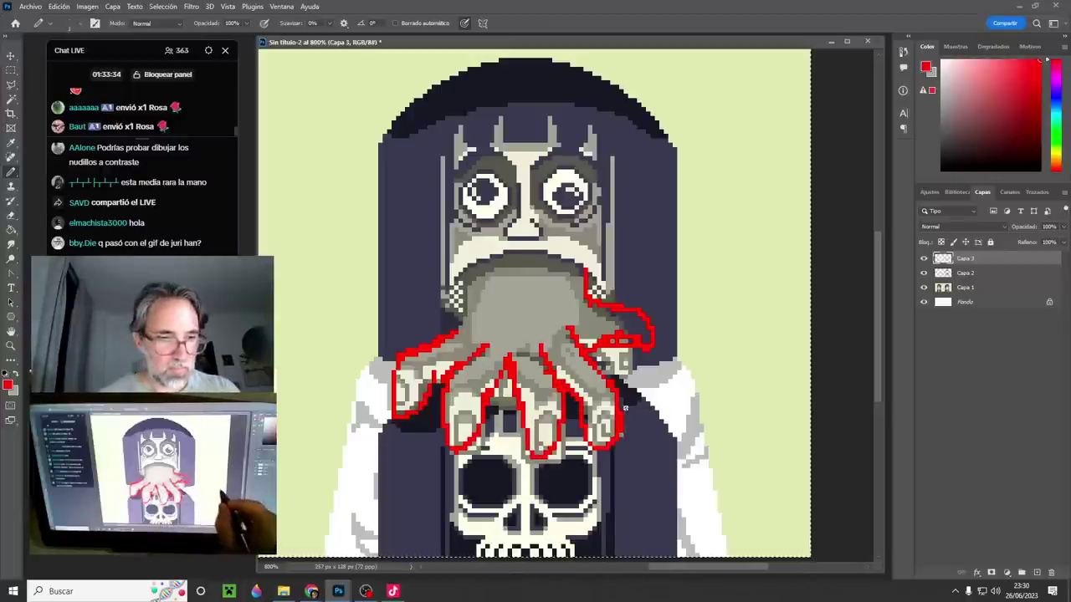
{"action": "key", "text": "Delete"}
{"action": "left_click_drag", "start_coordinate": [637, 348], "coordinate": [657, 340]}
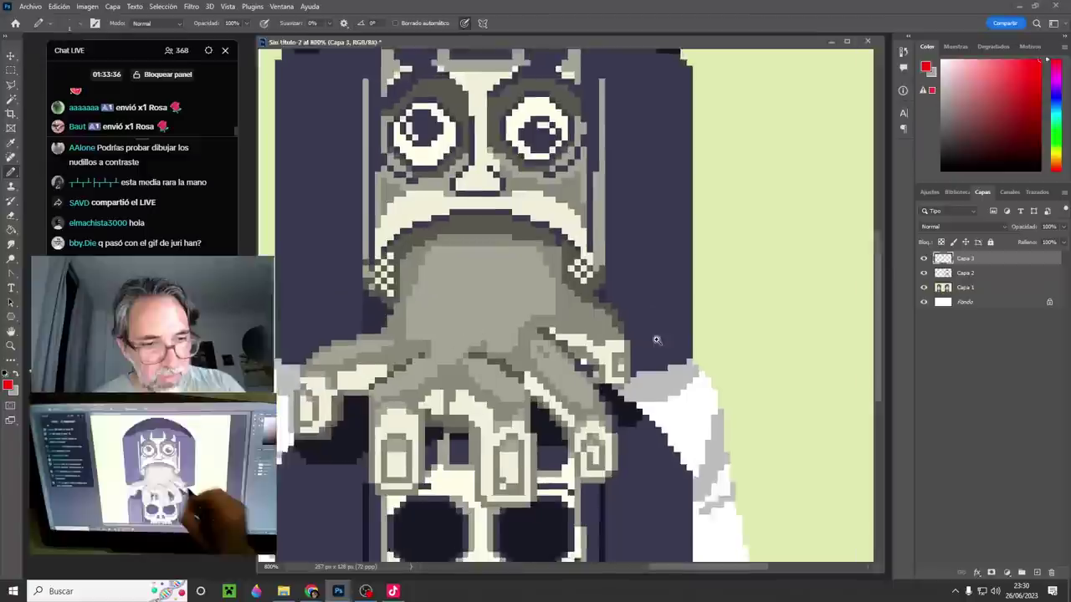
{"action": "left_click", "coordinate": [563, 272], "text": "alt"}
{"action": "left_click", "coordinate": [493, 368], "text": "alt"}
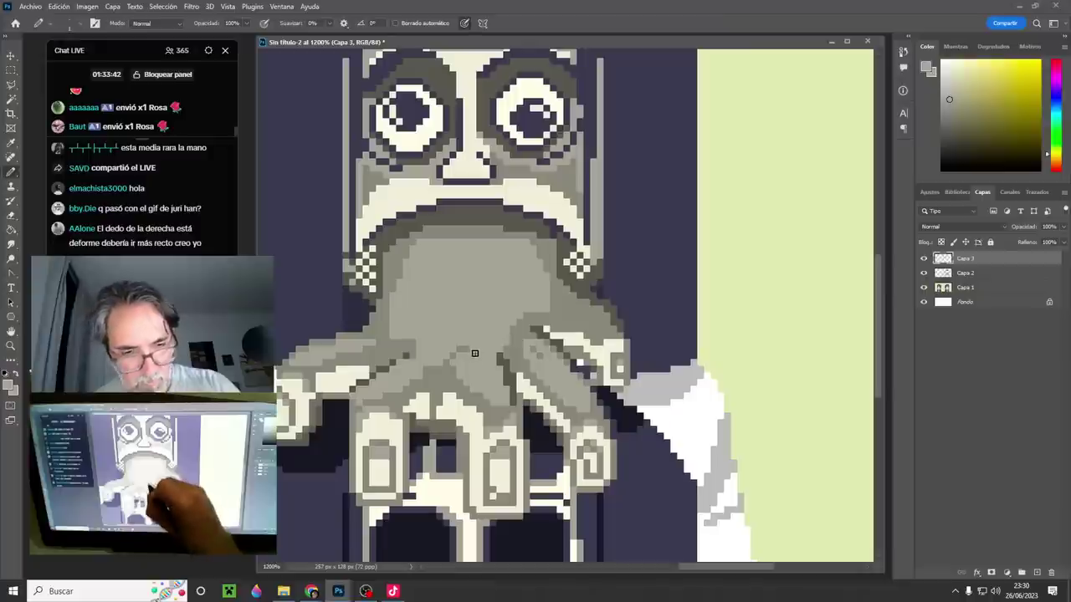
{"action": "left_click", "coordinate": [450, 381], "text": "alt"}
{"action": "left_click_drag", "start_coordinate": [461, 353], "coordinate": [469, 397]}
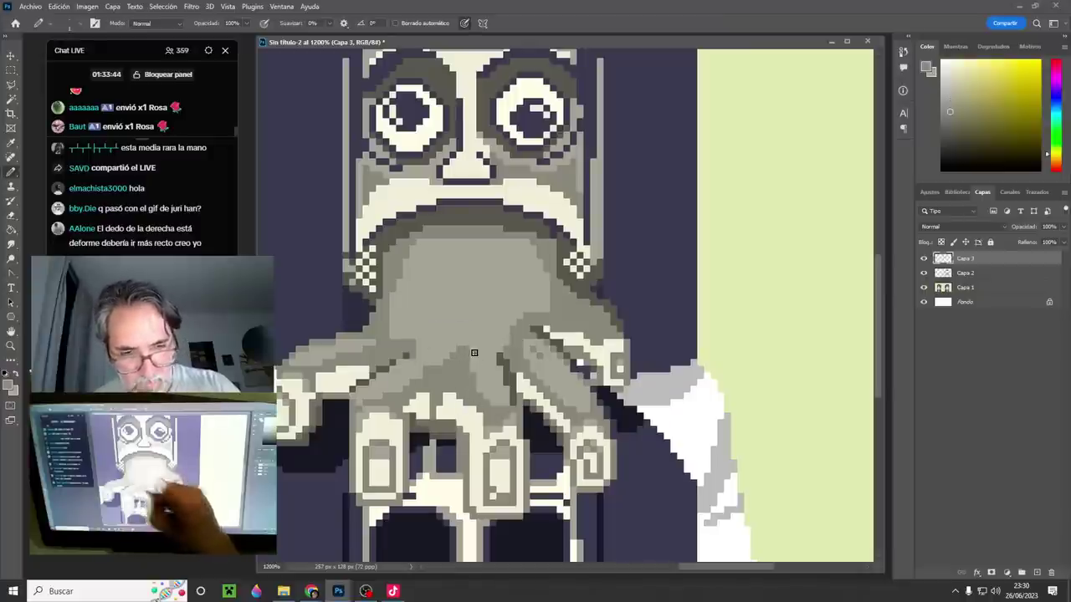
- Paint over the hand's old upper-right finger with the dark blue sampled from the hair
{"action": "left_click", "coordinate": [608, 270], "text": "alt"}
{"action": "mouse_move", "coordinate": [609, 303]}
{"action": "left_mouse_down"}
{"action": "mouse_move", "coordinate": [621, 337]}
{"action": "mouse_move", "coordinate": [616, 379]}
{"action": "left_mouse_up"}
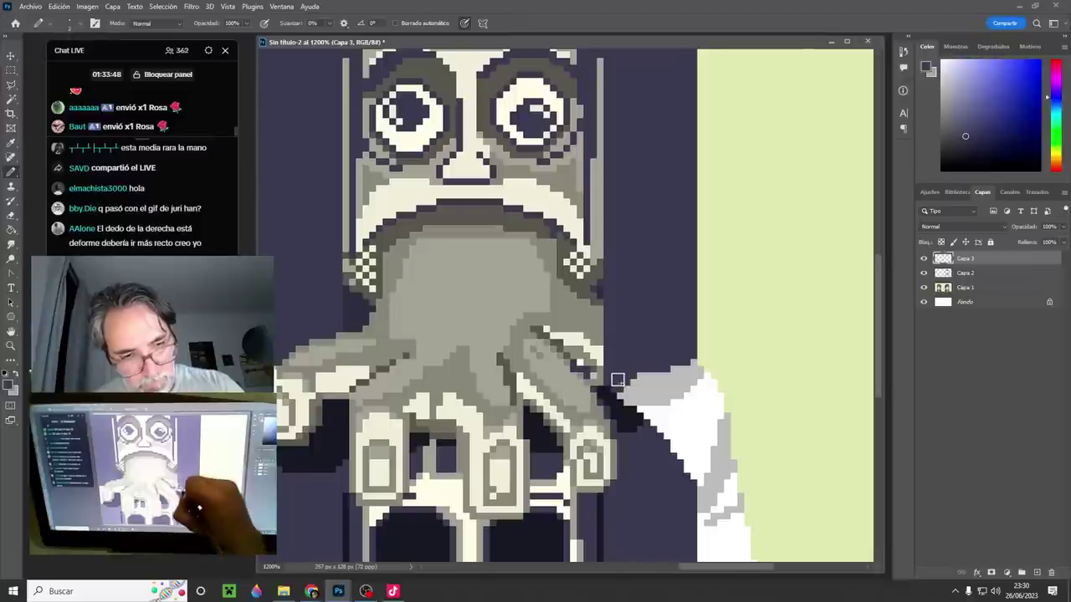
{"action": "left_click", "coordinate": [642, 394], "text": "alt"}
{"action": "left_click", "coordinate": [624, 387]}
{"action": "key", "text": "ctrl+z"}
{"action": "left_click", "coordinate": [608, 286], "text": "alt"}
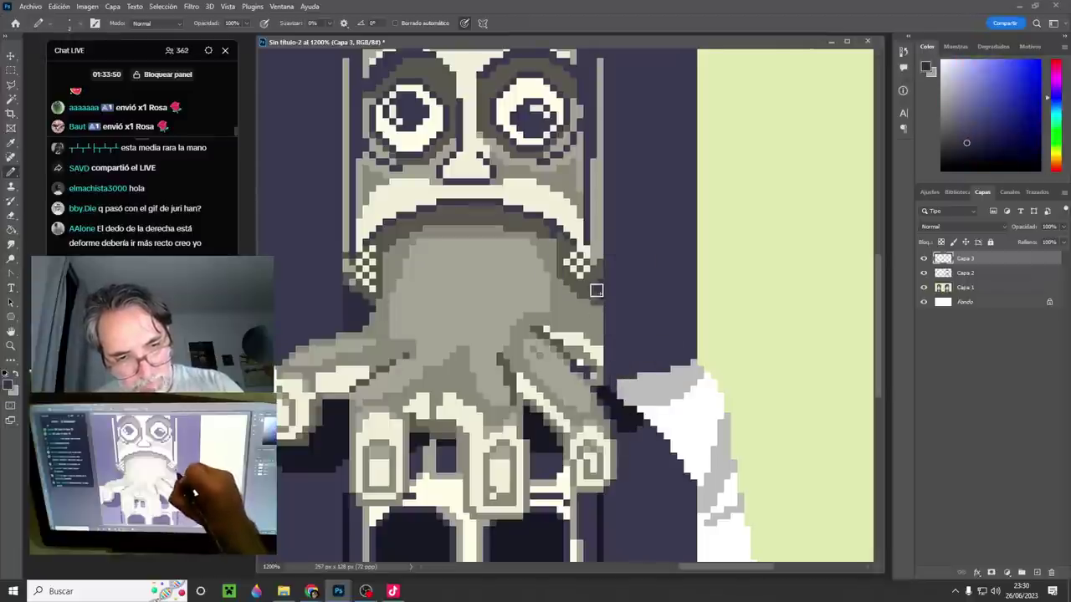
{"action": "mouse_move", "coordinate": [593, 287]}
{"action": "left_mouse_down"}
{"action": "mouse_move", "coordinate": [593, 366]}
{"action": "mouse_move", "coordinate": [566, 296]}
{"action": "mouse_move", "coordinate": [581, 318]}
{"action": "left_mouse_up"}
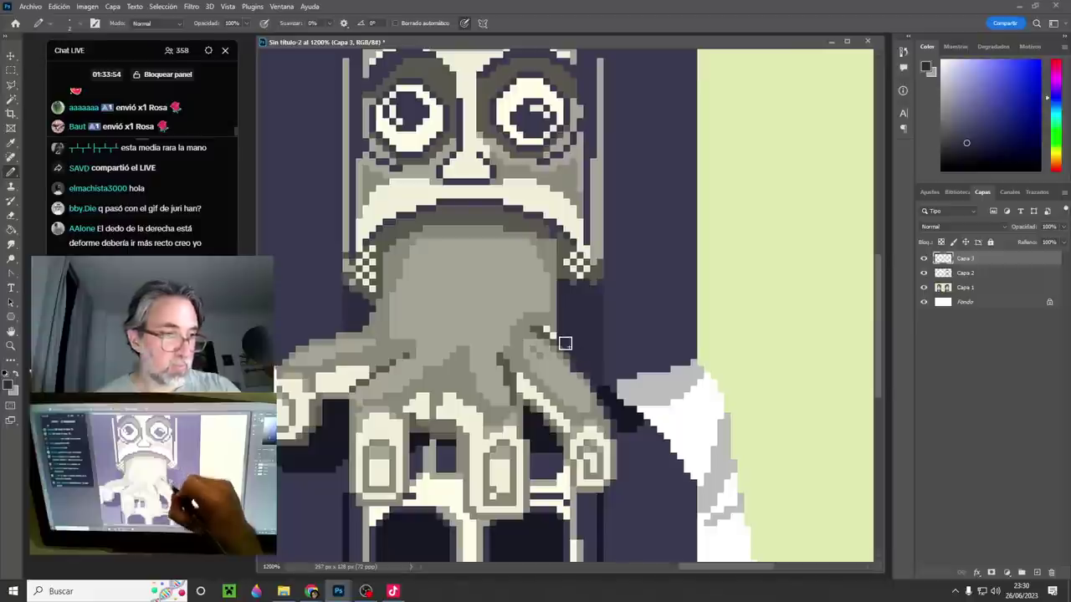
- Block in a new, straighter upper-right finger in sampled mid grey, extending outward from the wrist below the cheek
{"action": "left_click", "coordinate": [549, 260], "text": "alt"}
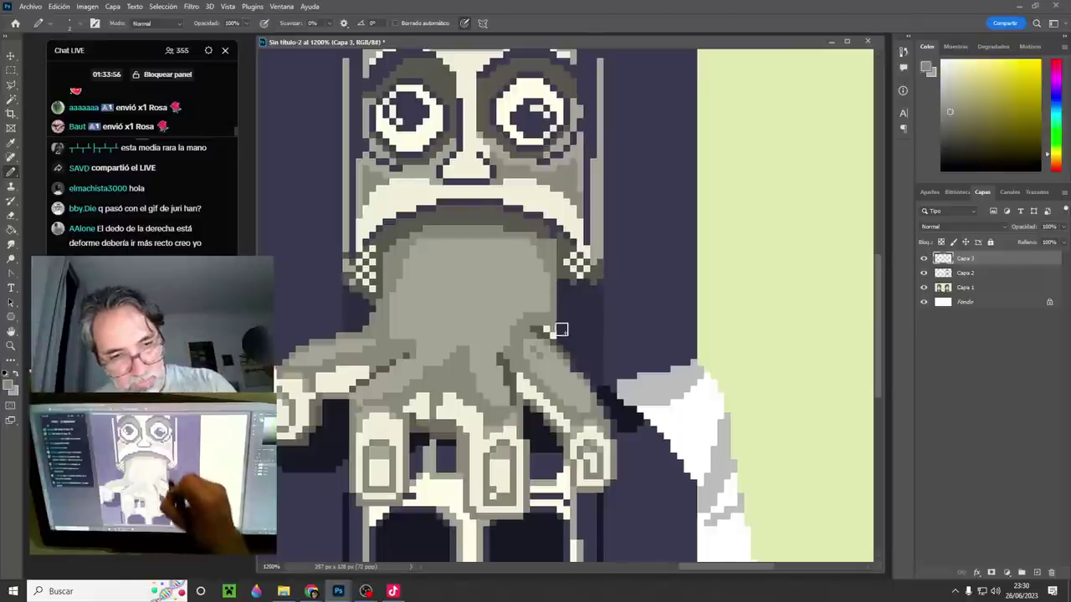
{"action": "mouse_move", "coordinate": [559, 330]}
{"action": "left_mouse_down"}
{"action": "mouse_move", "coordinate": [553, 318]}
{"action": "mouse_move", "coordinate": [572, 308]}
{"action": "left_mouse_up"}
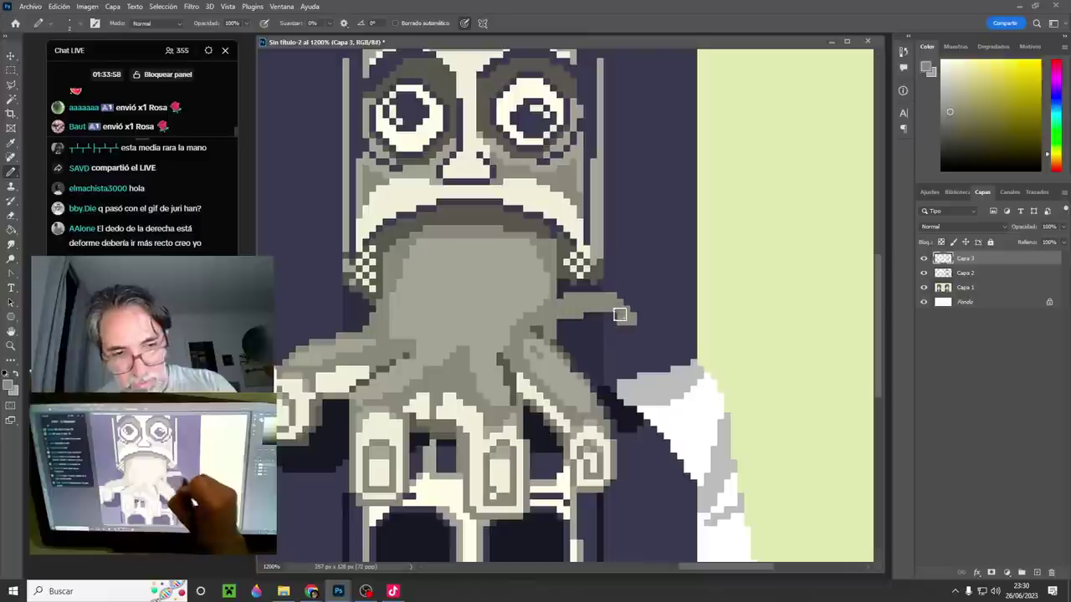
{"action": "left_click_drag", "start_coordinate": [627, 323], "coordinate": [614, 347]}
{"action": "left_click_drag", "start_coordinate": [599, 289], "coordinate": [625, 327]}
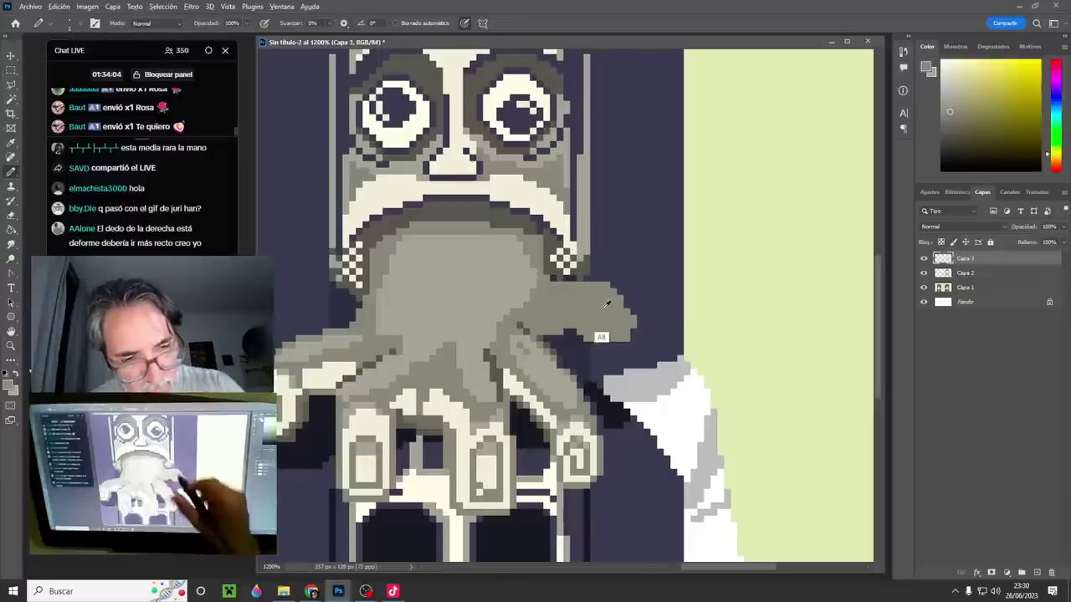
- Paint the new finger's cream underside and tip, add grey shading along its edges, and outline its nail
{"action": "mouse_move", "coordinate": [580, 311]}
{"action": "left_mouse_down"}
{"action": "mouse_move", "coordinate": [596, 333]}
{"action": "mouse_move", "coordinate": [617, 335]}
{"action": "mouse_move", "coordinate": [629, 320]}
{"action": "mouse_move", "coordinate": [615, 327]}
{"action": "mouse_move", "coordinate": [635, 330]}
{"action": "mouse_move", "coordinate": [620, 316]}
{"action": "left_mouse_up"}
{"action": "left_click", "coordinate": [636, 308], "text": "alt"}
{"action": "left_click", "coordinate": [621, 330], "text": "alt"}
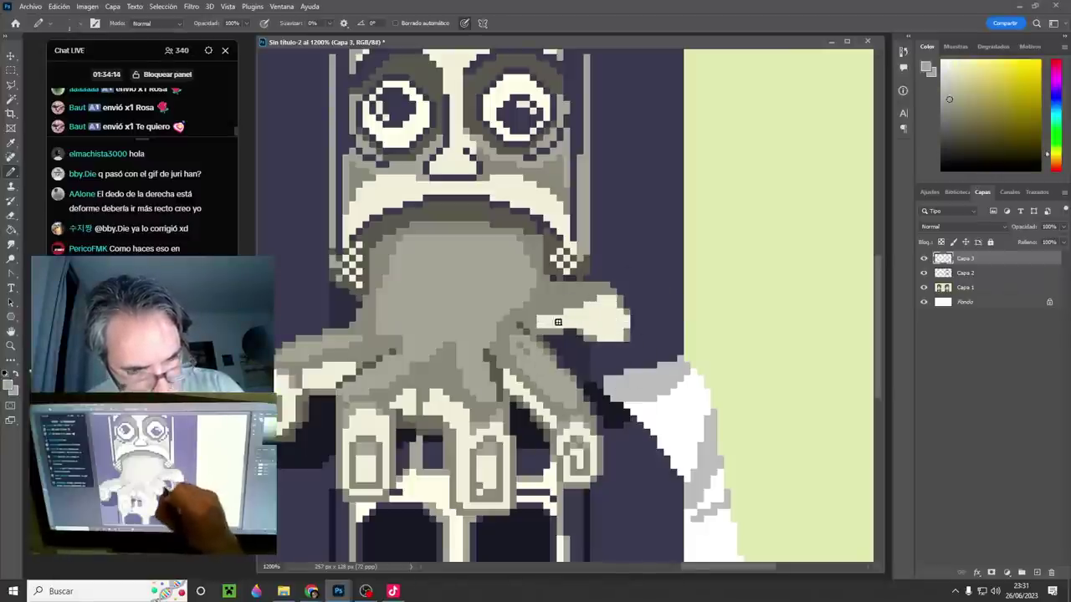
{"action": "left_click_drag", "start_coordinate": [540, 312], "coordinate": [560, 307]}
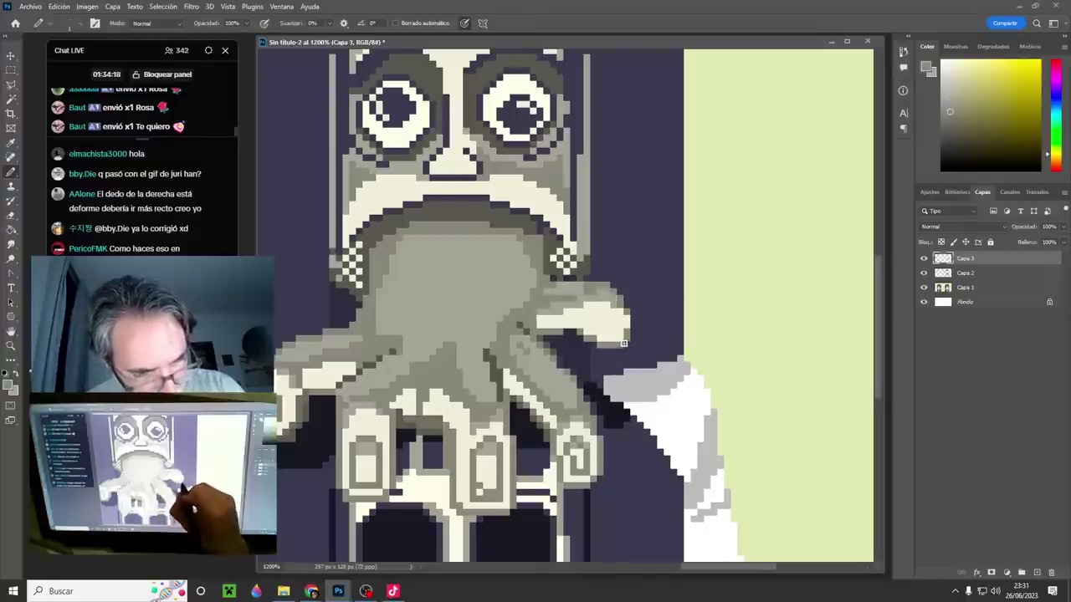
{"action": "left_click", "coordinate": [627, 331], "text": "alt"}
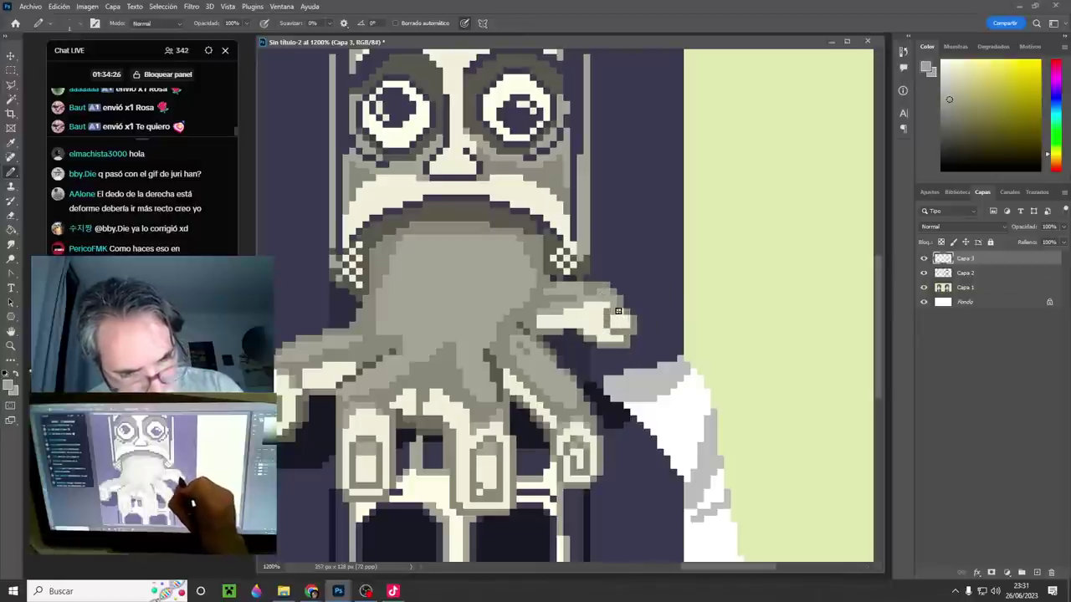
{"action": "left_click", "coordinate": [618, 311], "text": "alt"}
- Toggle Capa 3 off and on to compare the new finger with the previous one
{"action": "left_click_drag", "start_coordinate": [633, 400], "coordinate": [633, 426]}
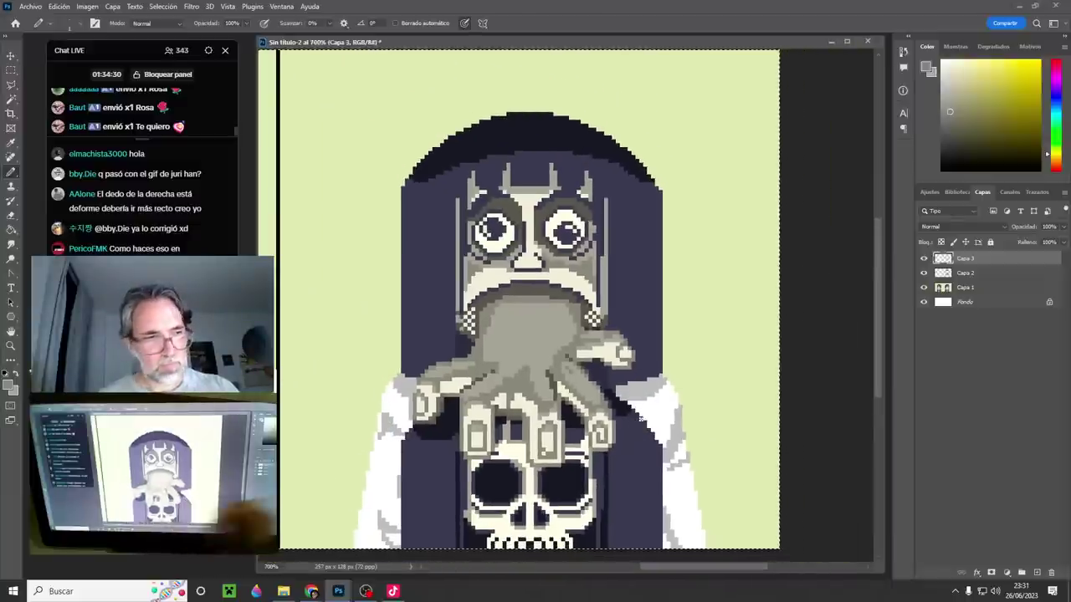
{"action": "left_click", "coordinate": [925, 259]}
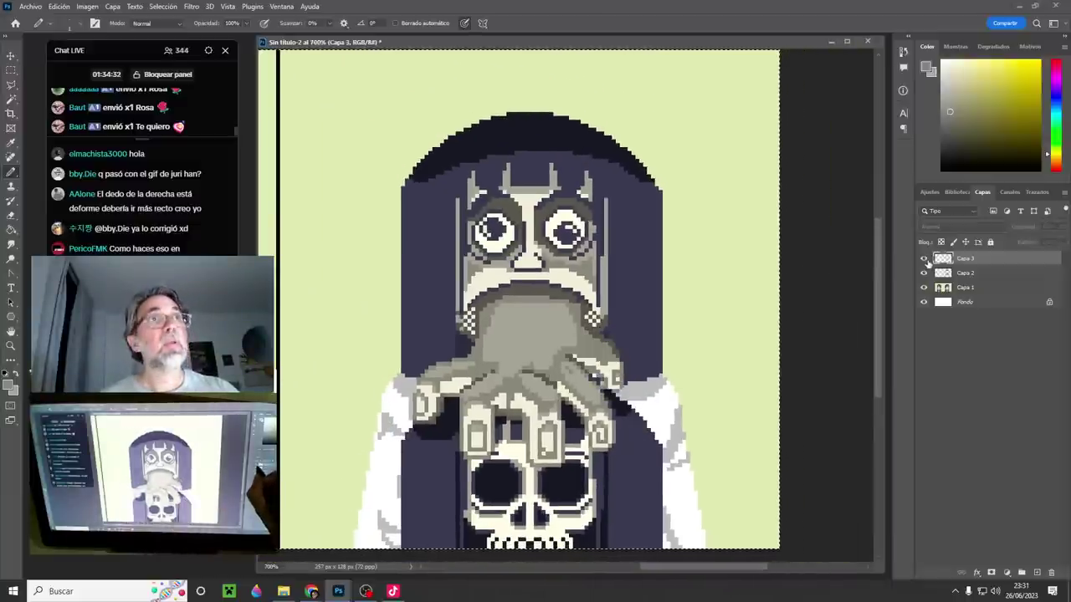
{"action": "left_click", "coordinate": [925, 258]}
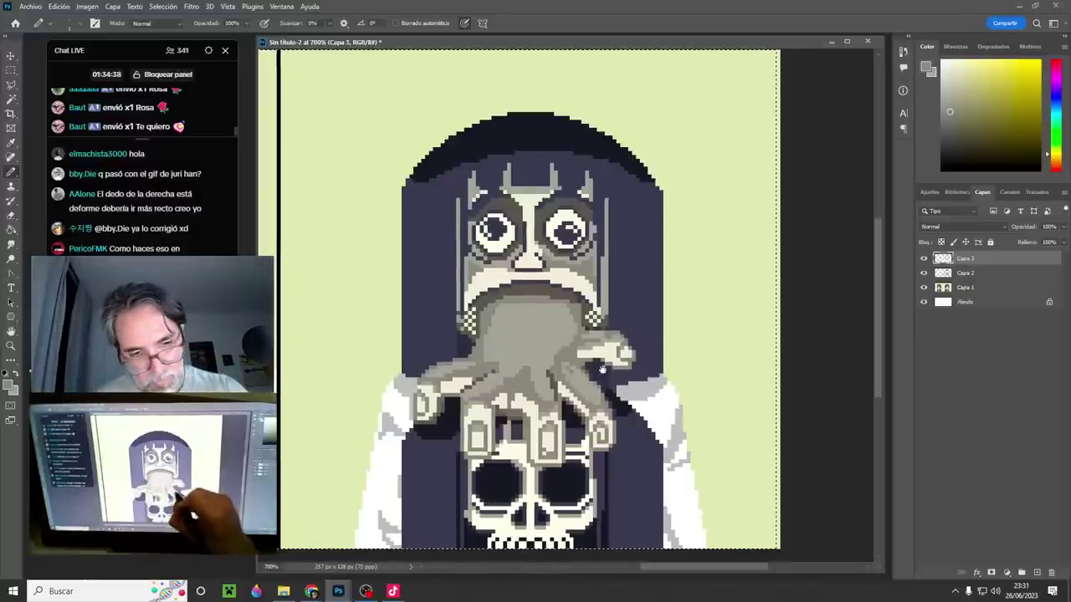
- Blend the base of the upper-right finger into the back of the hand using greys sampled from the surrounding pixels
{"action": "left_click", "coordinate": [563, 339], "text": "alt"}
{"action": "left_click", "coordinate": [591, 337], "text": "alt"}
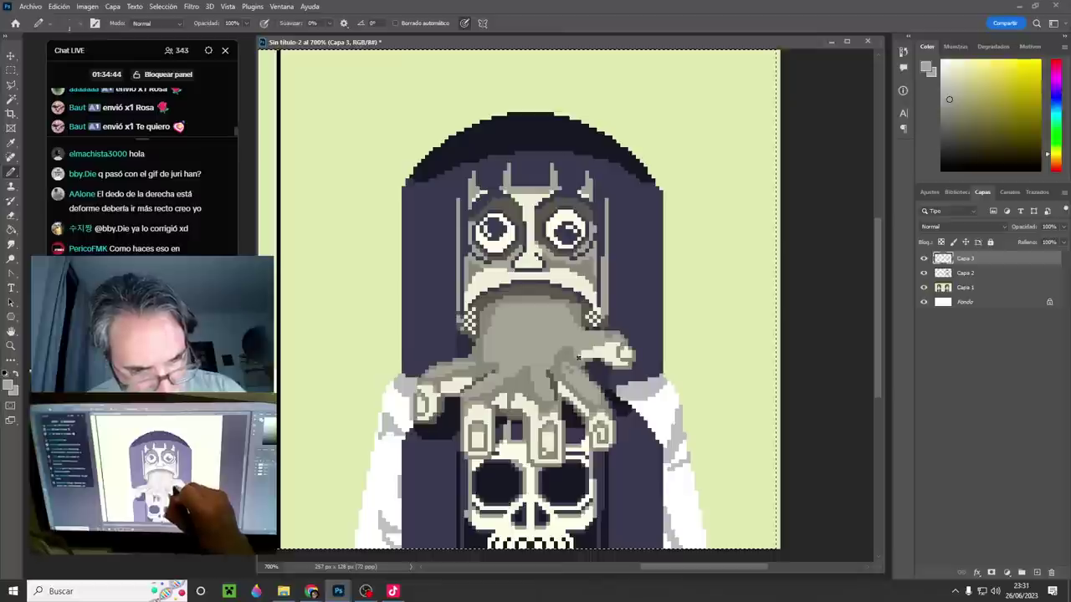
{"action": "left_click", "coordinate": [604, 352], "text": "alt"}
{"action": "left_click", "coordinate": [588, 347], "text": "alt"}
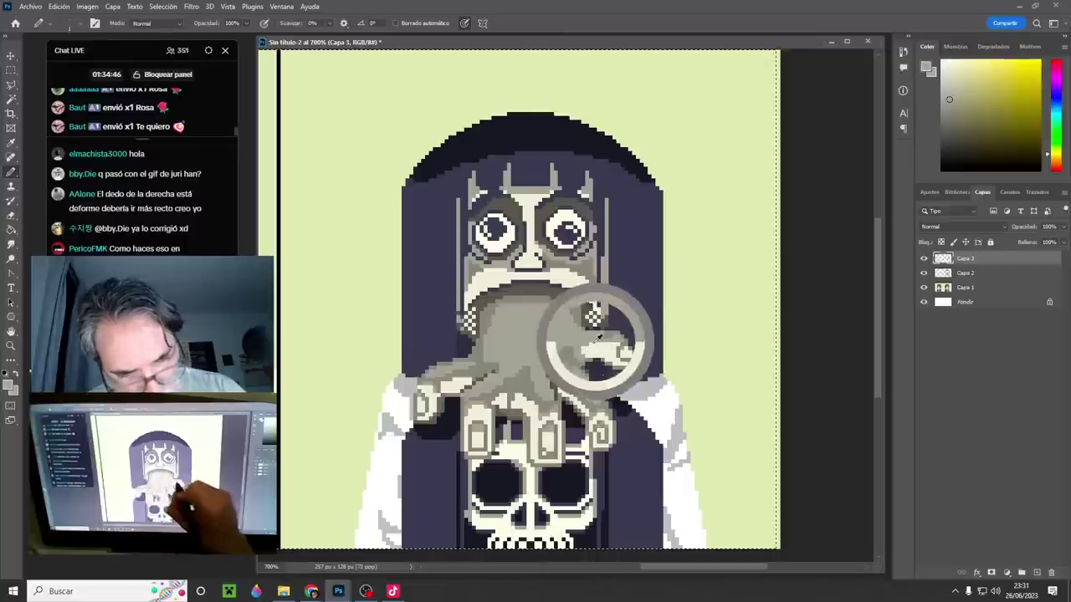
{"action": "left_click", "coordinate": [613, 348], "text": "alt"}
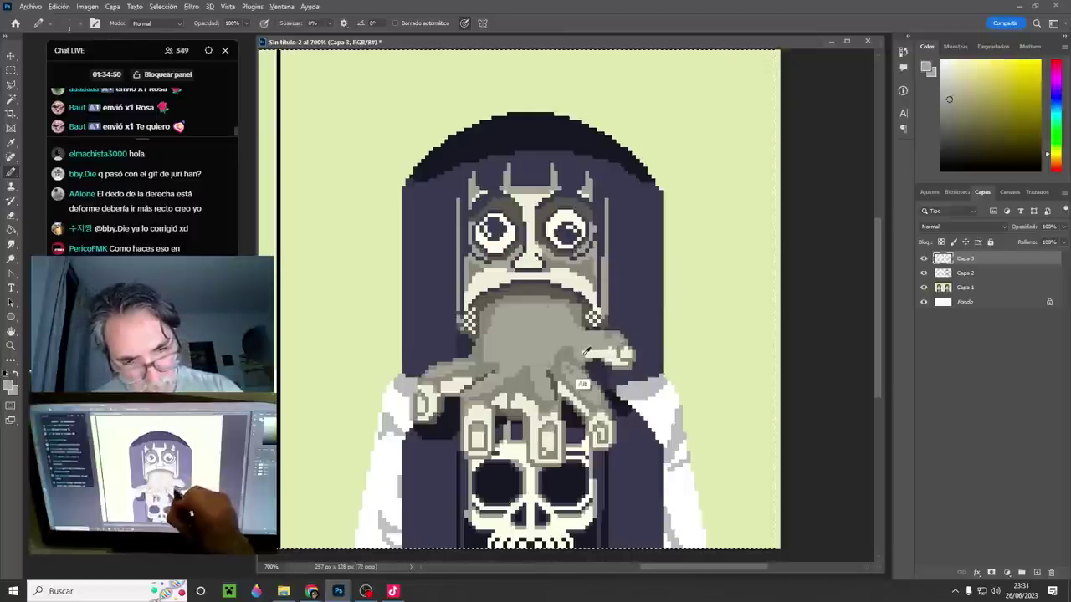
{"action": "left_click", "coordinate": [584, 351], "text": "alt"}
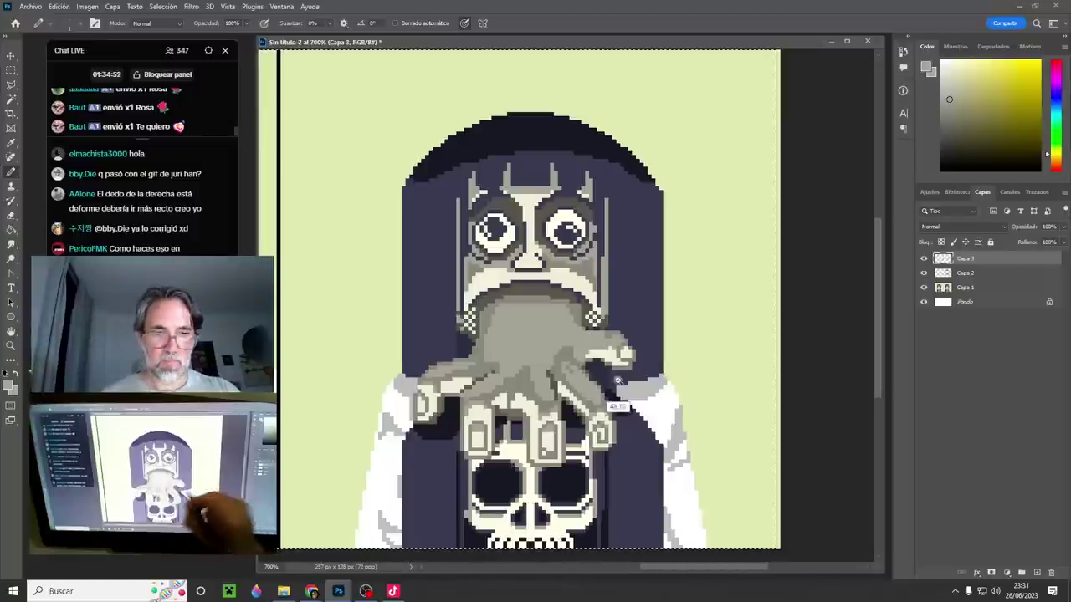
- Compare both figures side by side, and draw thin mid-grey tendon and crease lines on the back of the shaded hand
{"action": "scroll", "coordinate": [619, 400], "scroll_direction": "down", "scroll_amount": 2}
{"action": "left_click", "coordinate": [620, 405], "text": "ctrl+alt"}
{"action": "left_click", "coordinate": [621, 410], "text": "ctrl+alt"}
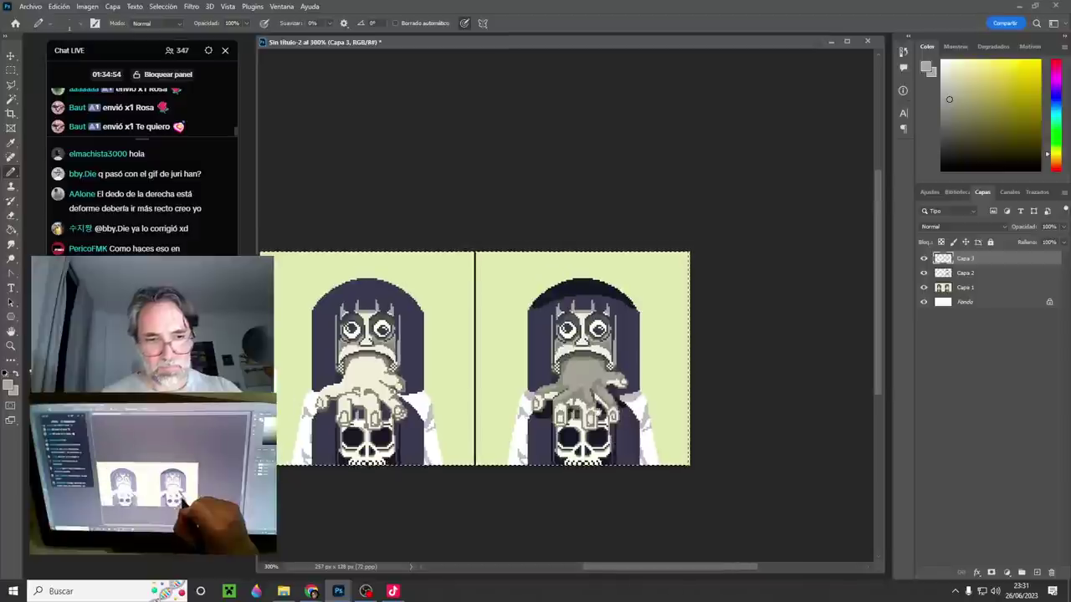
{"action": "left_click", "coordinate": [583, 416], "text": "ctrl"}
{"action": "left_click", "coordinate": [579, 417], "text": "ctrl"}
{"action": "scroll", "coordinate": [578, 416], "scroll_direction": "up", "scroll_amount": 2}
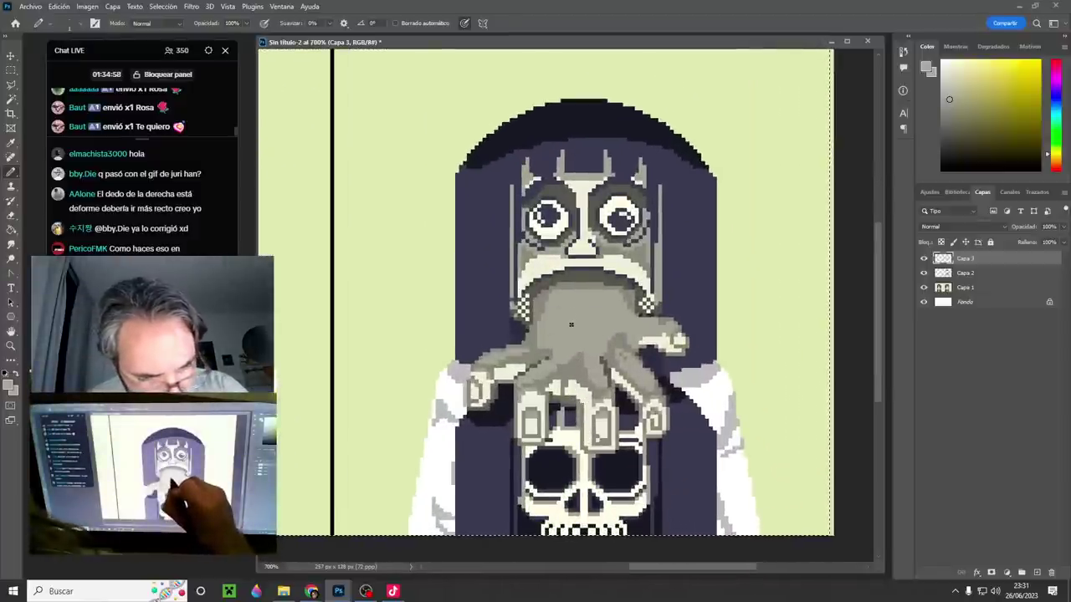
{"action": "left_click", "coordinate": [542, 354], "text": "alt"}
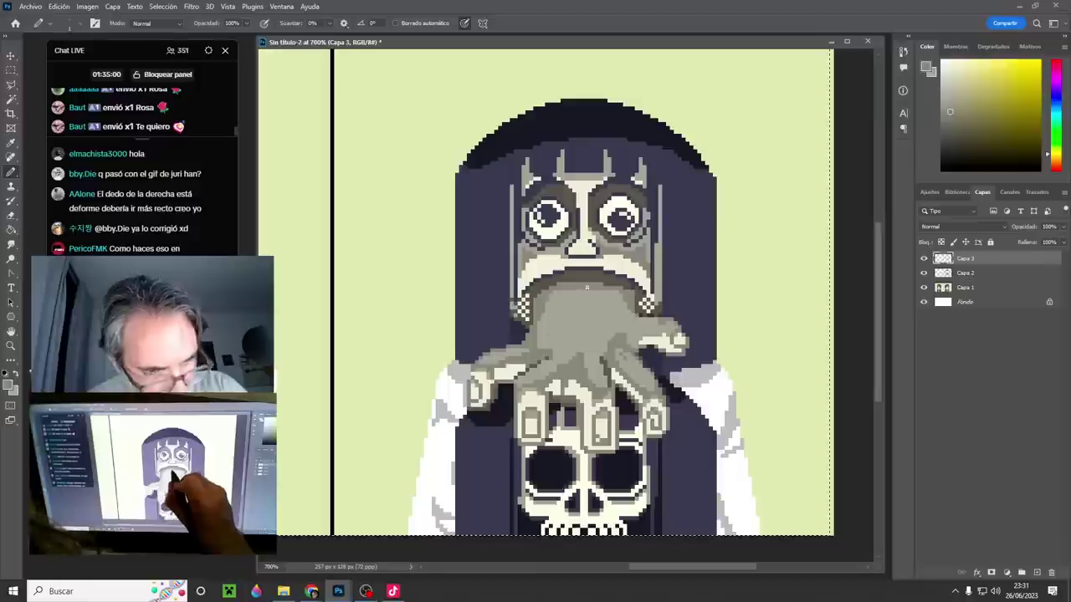
{"action": "left_click_drag", "start_coordinate": [579, 304], "coordinate": [560, 333]}
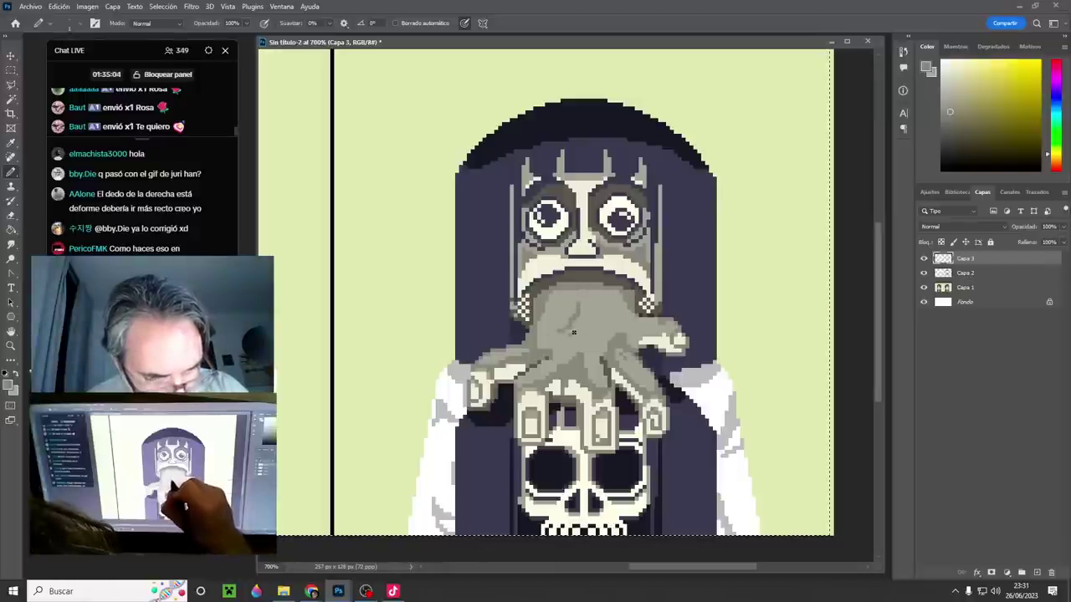
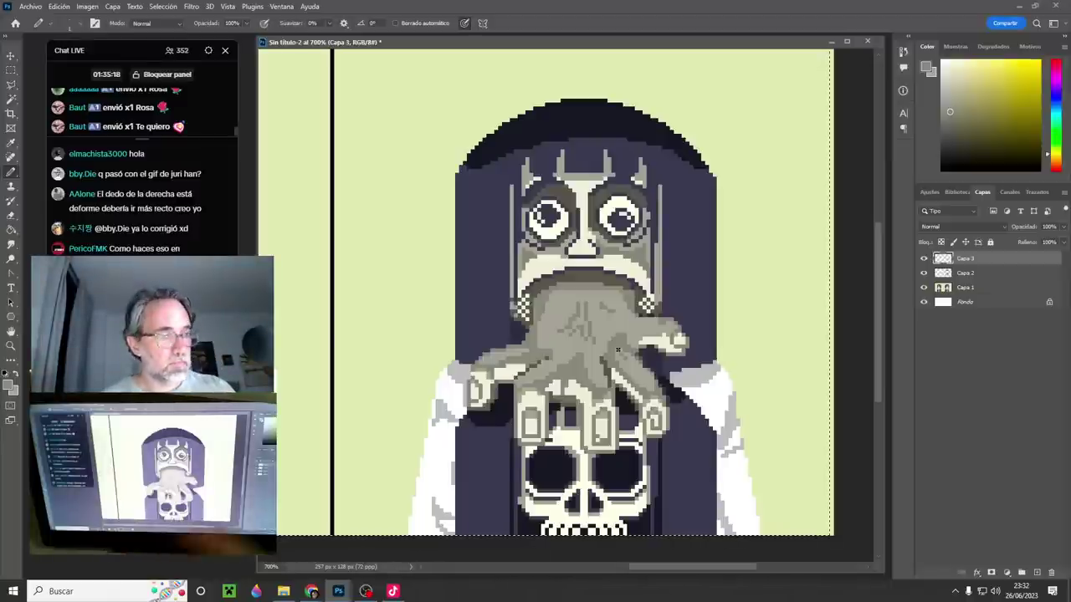
- Merge Capa 3 with Capa 2, and toggle the merged layer to compare the corrections with the original figure
{"action": "left_click", "coordinate": [964, 273], "text": "shift"}
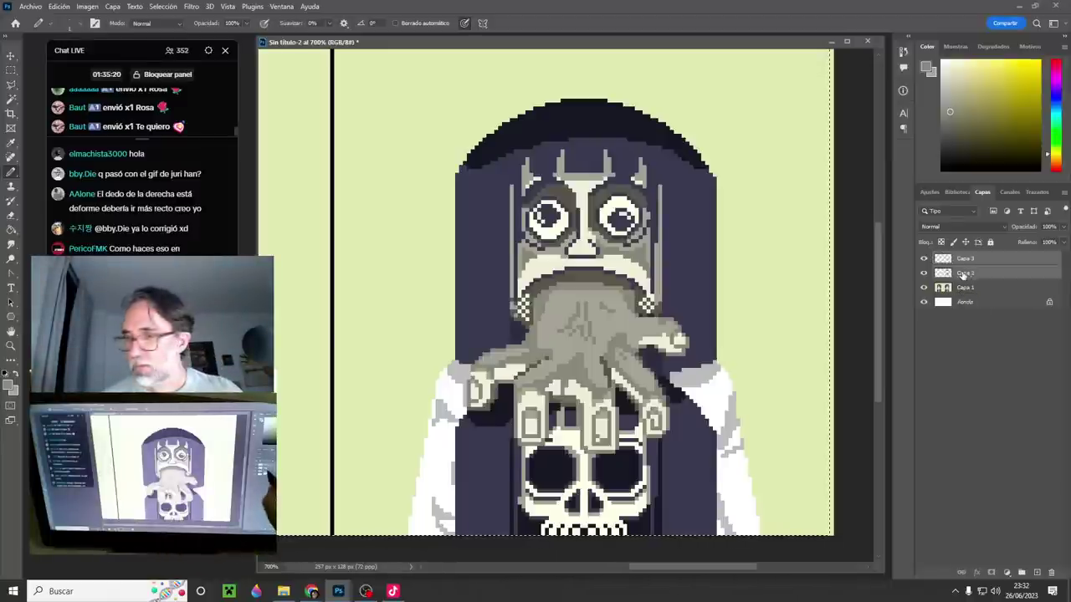
{"action": "key", "text": "ctrl+e"}
{"action": "left_click", "coordinate": [925, 259]}
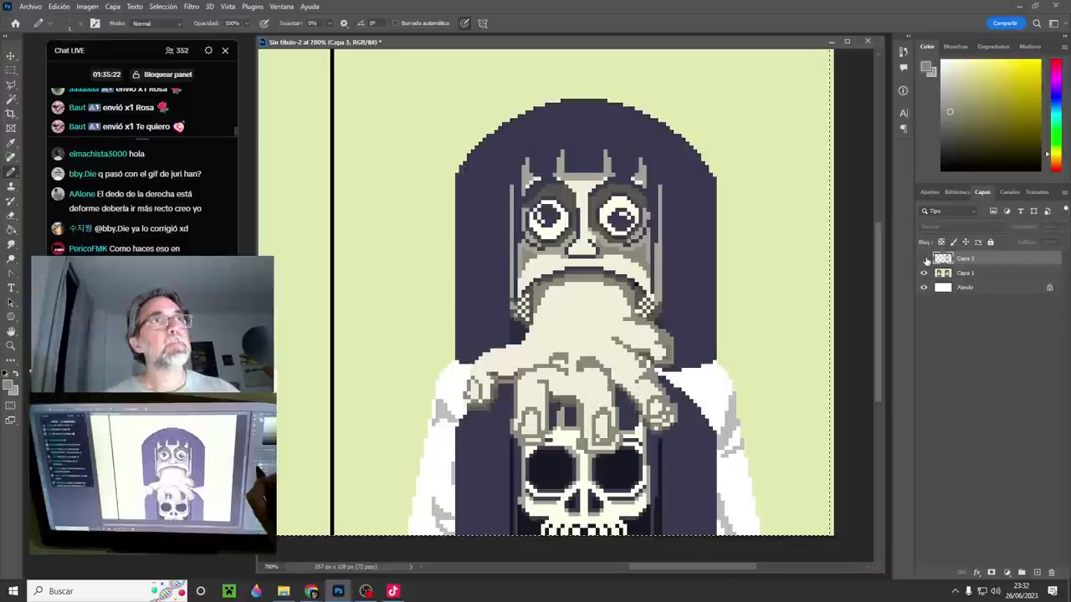
{"action": "left_click", "coordinate": [926, 259]}
{"action": "left_click", "coordinate": [925, 259]}
{"action": "left_click", "coordinate": [926, 261]}
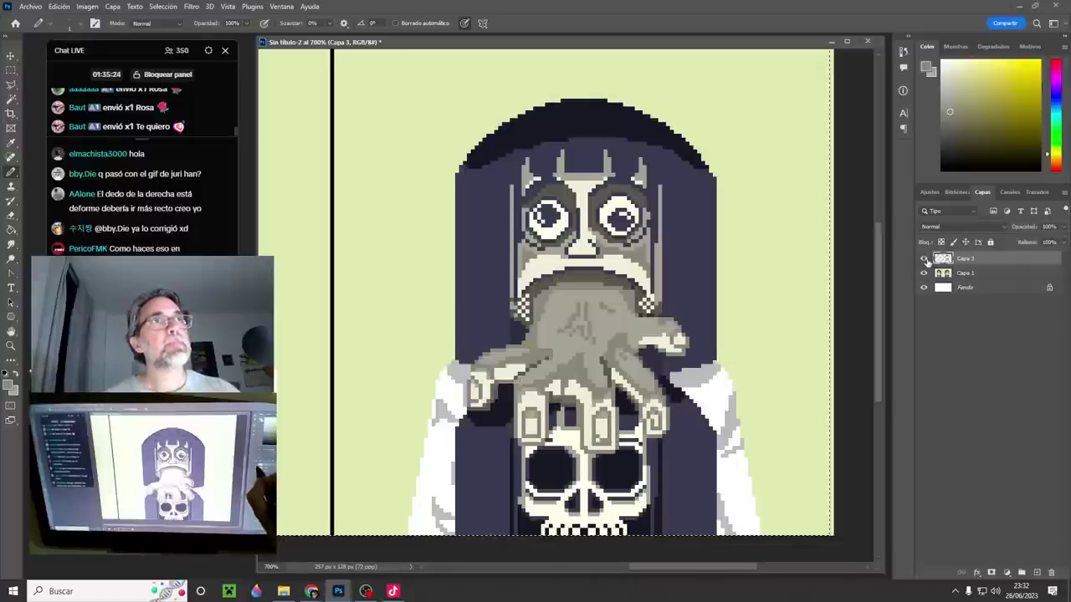
{"action": "left_click", "coordinate": [925, 260]}
{"action": "left_click", "coordinate": [925, 261]}
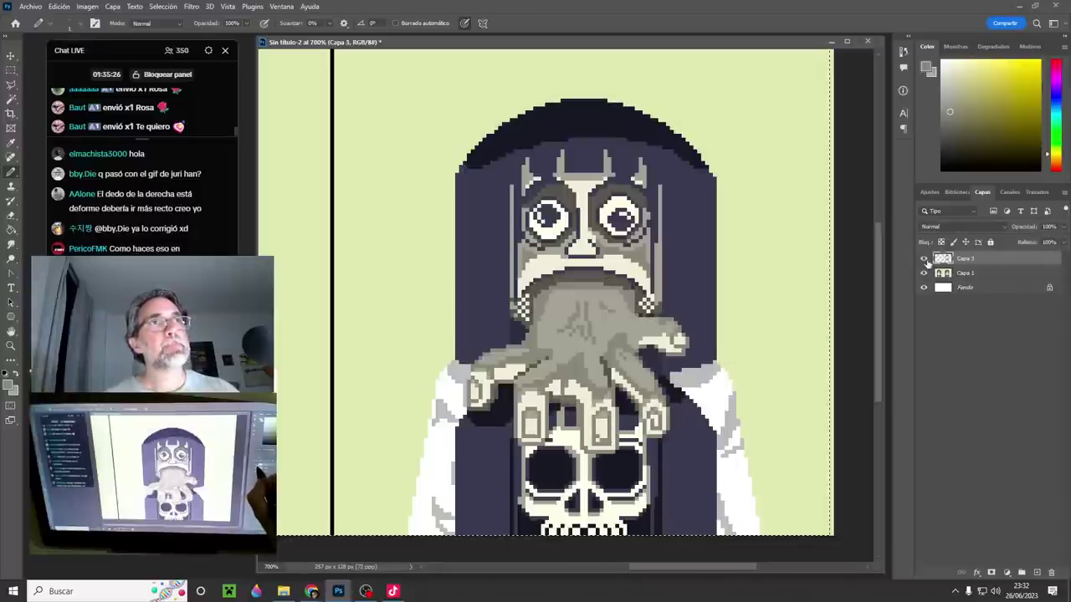
- Select the pale green background on Capa 1 with the Magic Wand, add a new layer above it, and activate the Pencil
{"action": "key", "text": "w"}
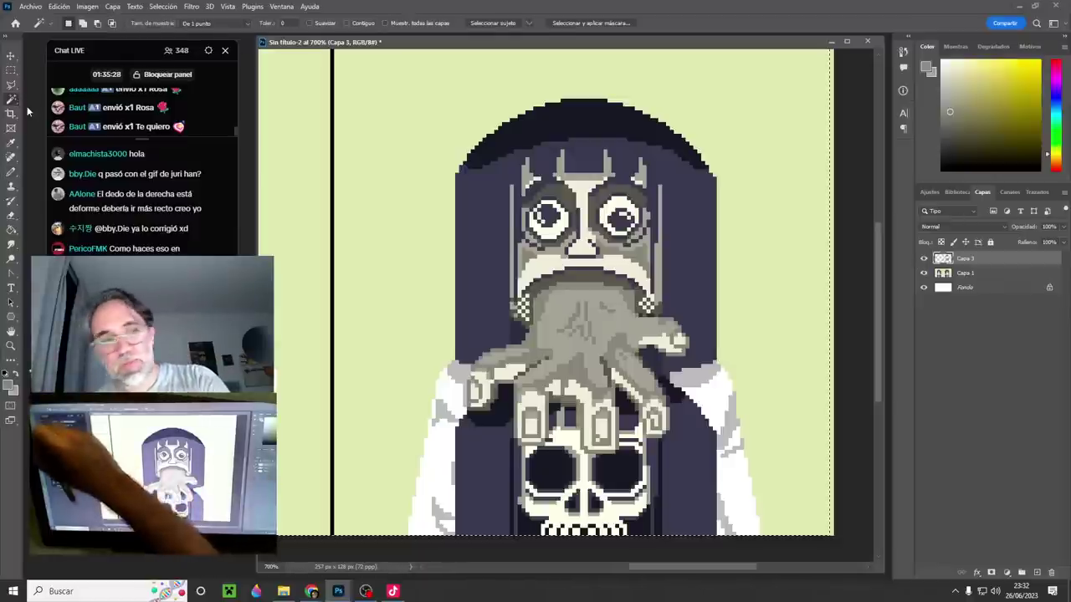
{"action": "left_click", "coordinate": [927, 274]}
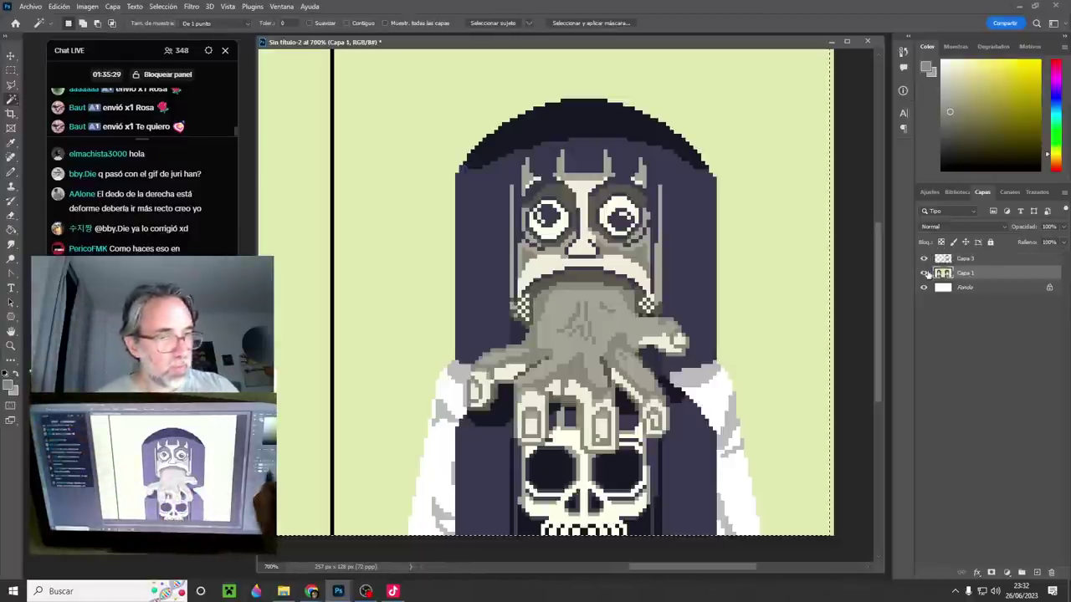
{"action": "left_click", "coordinate": [793, 309]}
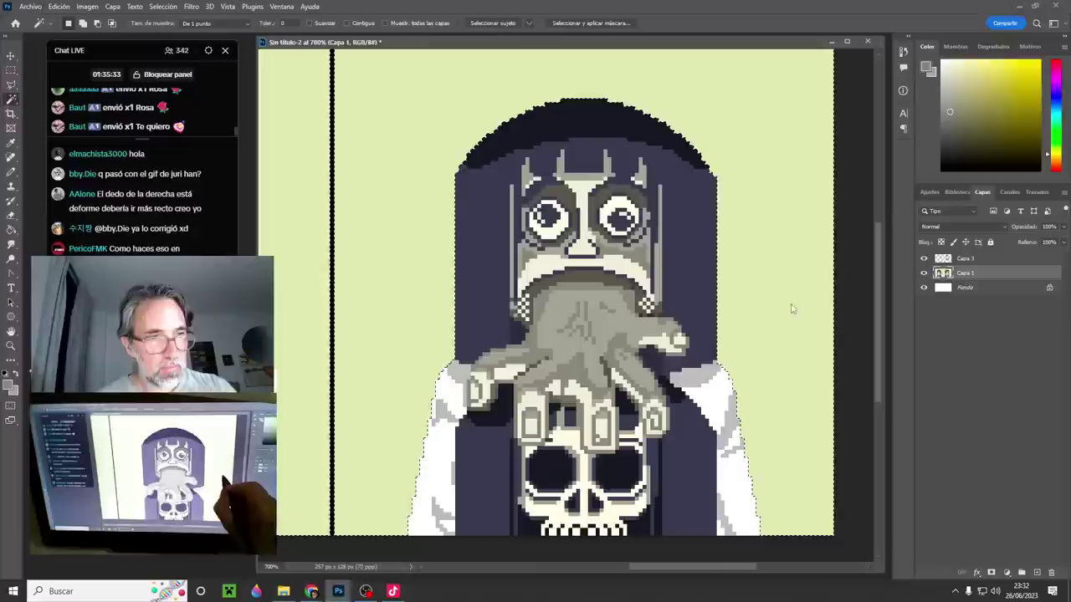
{"action": "left_click", "coordinate": [1021, 572]}
{"action": "key", "text": "b"}
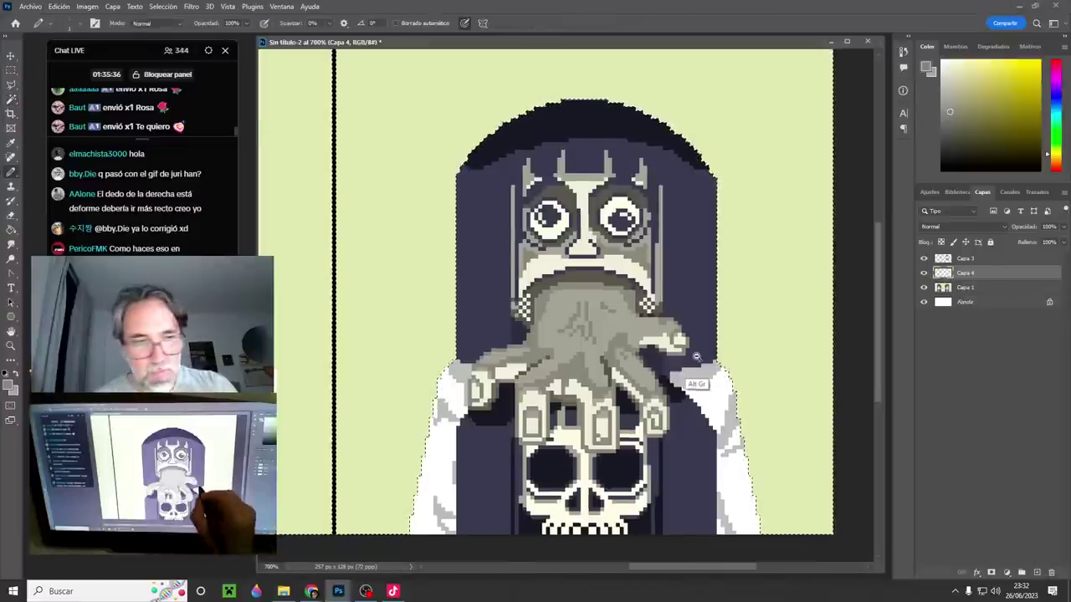
- Paint the selected background around the shaded figure dark grey on Capa 4 with a large Pencil tip
{"action": "left_click", "coordinate": [699, 362], "text": "alt"}
{"action": "left_click", "coordinate": [699, 365], "text": "alt"}
{"action": "left_click_drag", "start_coordinate": [699, 368], "coordinate": [720, 418]}
{"action": "key", "text": "Tab"}
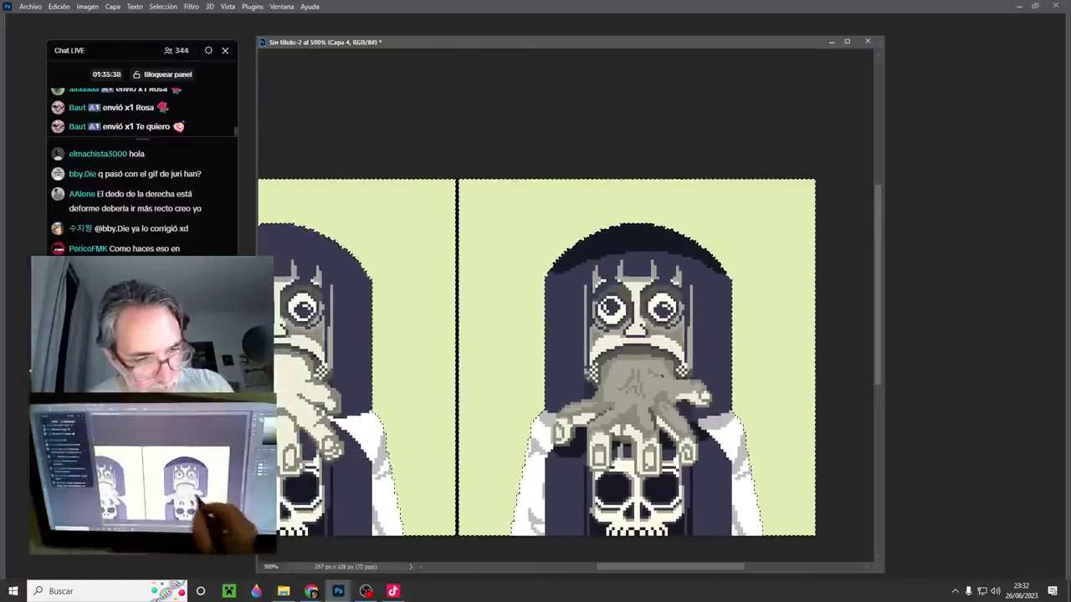
{"action": "left_click", "coordinate": [638, 350], "text": "alt"}
{"action": "left_click_drag", "start_coordinate": [636, 313], "coordinate": [675, 322]}
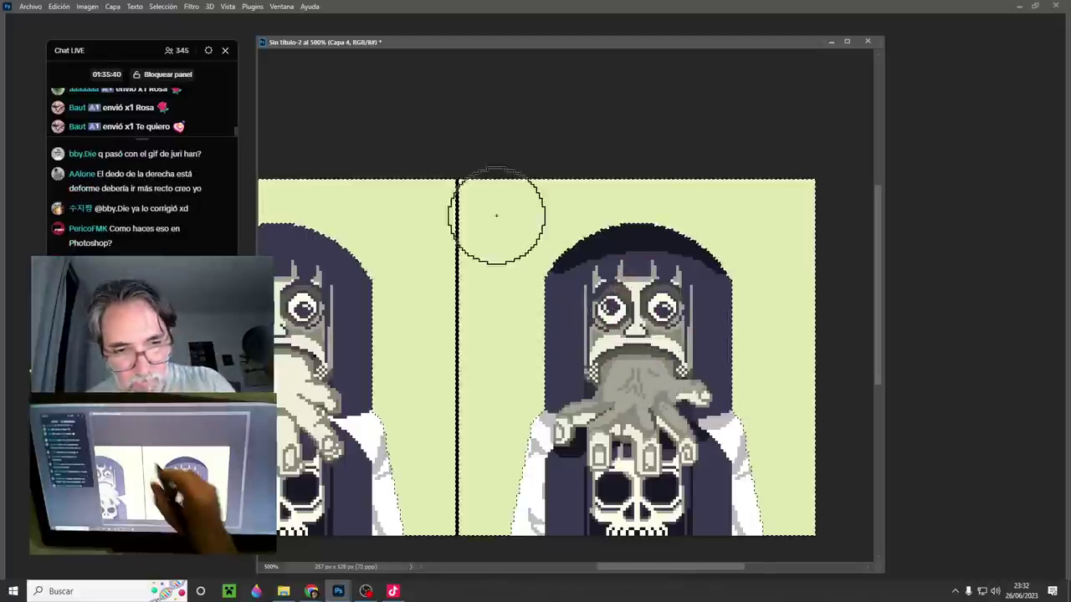
{"action": "mouse_move", "coordinate": [472, 197]}
{"action": "left_mouse_down"}
{"action": "mouse_move", "coordinate": [754, 194]}
{"action": "mouse_move", "coordinate": [813, 203]}
{"action": "left_mouse_up"}
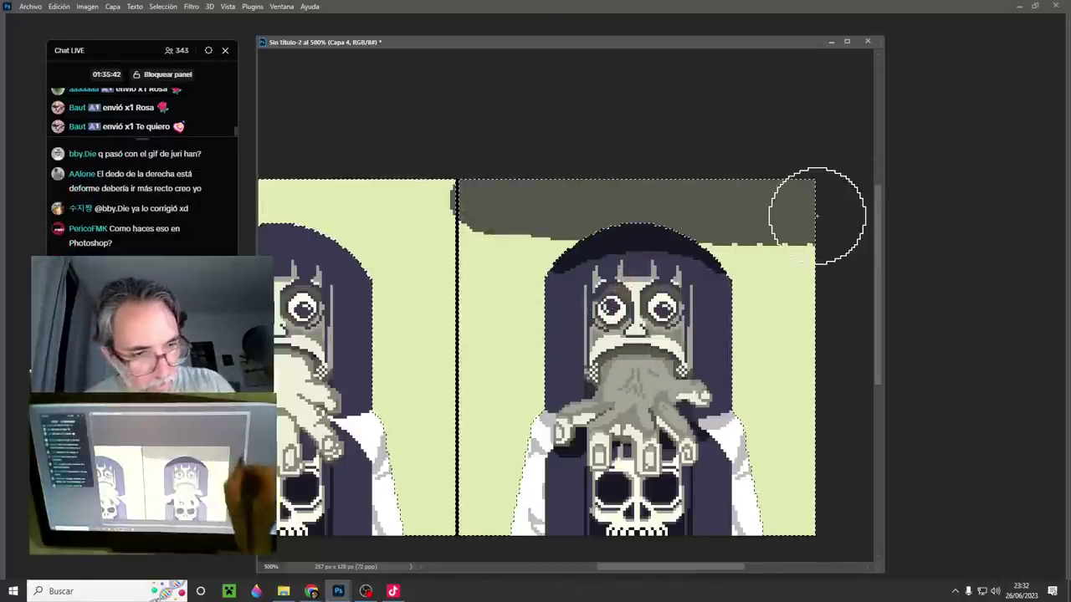
{"action": "mouse_move", "coordinate": [443, 259]}
{"action": "left_mouse_down"}
{"action": "mouse_move", "coordinate": [509, 226]}
{"action": "mouse_move", "coordinate": [692, 191]}
{"action": "mouse_move", "coordinate": [853, 252]}
{"action": "left_mouse_up"}
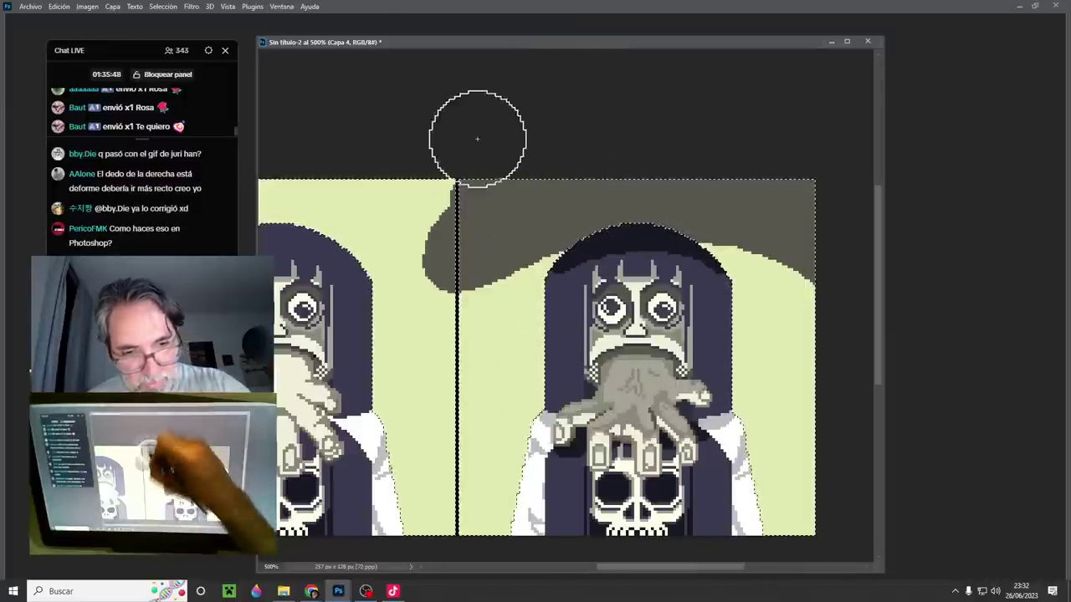
{"action": "left_click_drag", "start_coordinate": [496, 167], "coordinate": [495, 514]}
{"action": "left_click", "coordinate": [569, 587]}
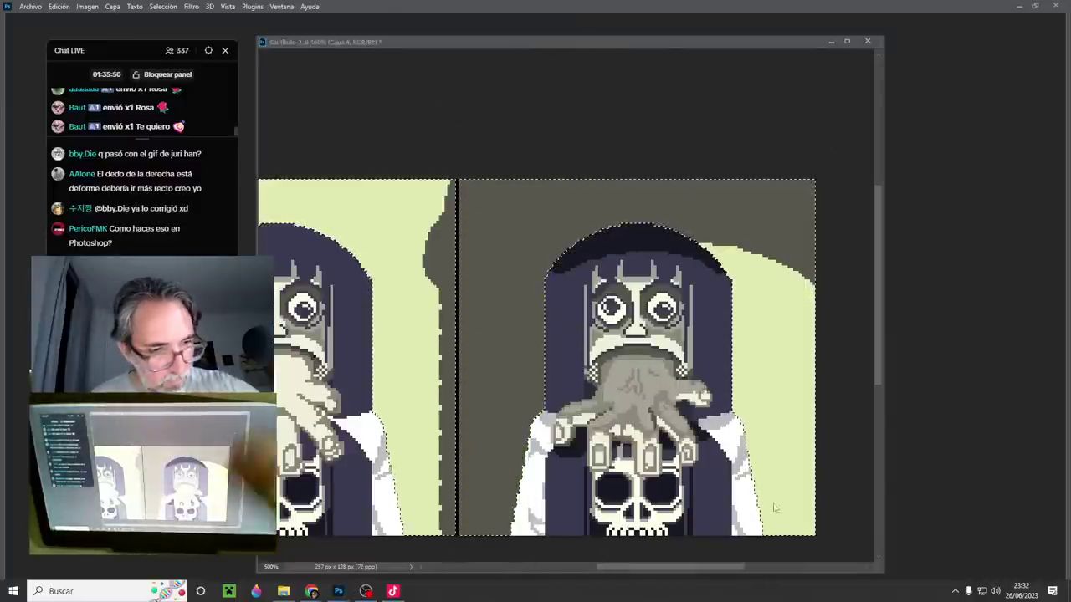
{"action": "left_click", "coordinate": [761, 280]}
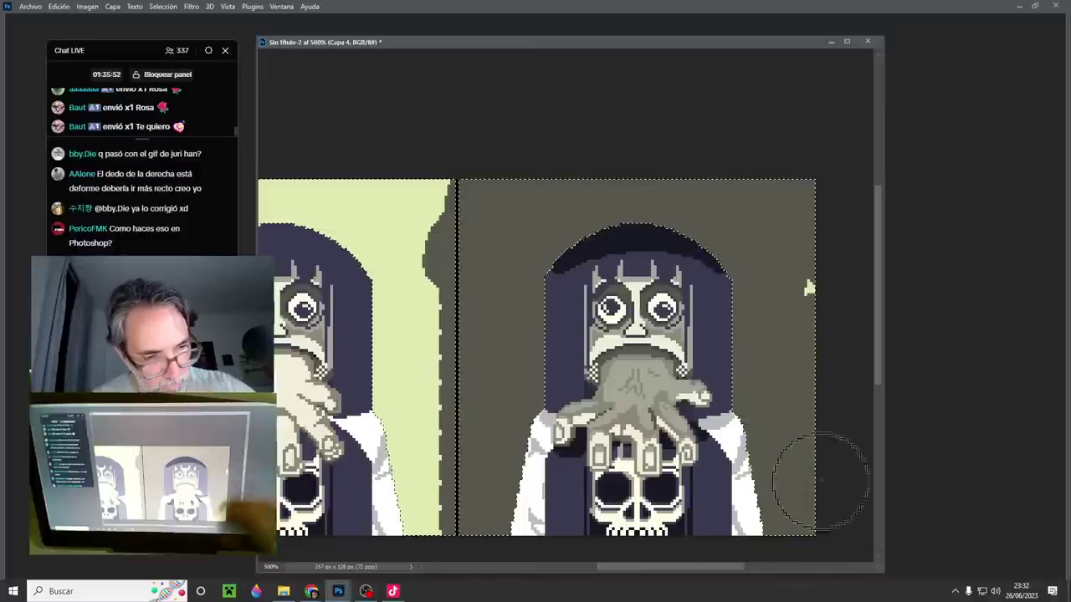
{"action": "left_click", "coordinate": [547, 163]}
{"action": "left_click", "coordinate": [559, 458], "text": "shift"}
{"action": "scroll", "coordinate": [550, 497], "scroll_direction": "down", "scroll_amount": 2}
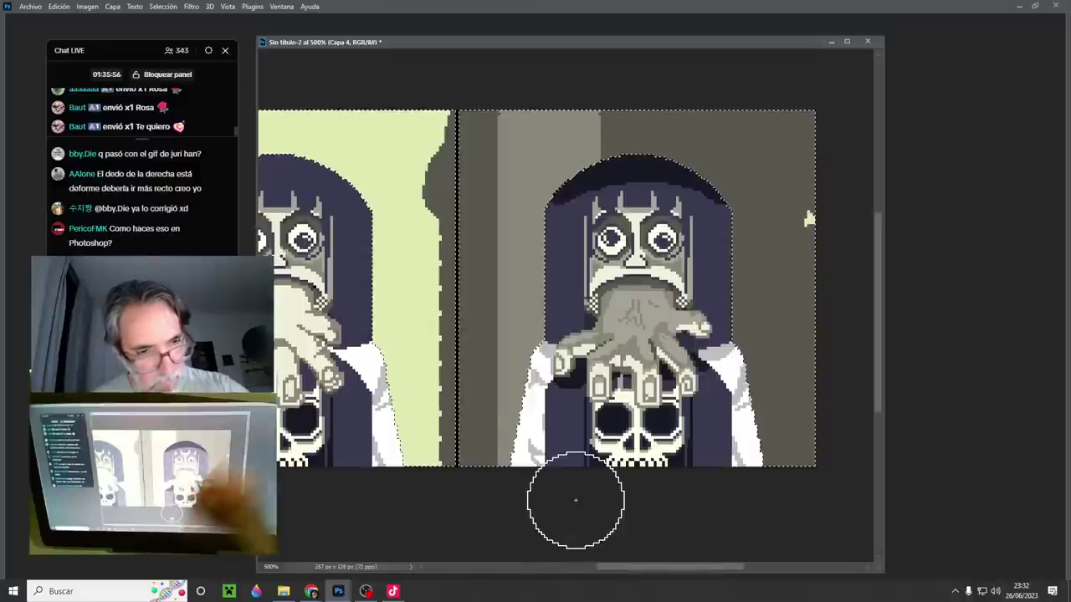
{"action": "left_click", "coordinate": [736, 87]}
{"action": "left_click", "coordinate": [724, 419], "text": "shift"}
{"action": "key", "text": "ctrl+z"}
{"action": "key", "text": "ctrl+z"}
{"action": "left_click", "coordinate": [722, 95]}
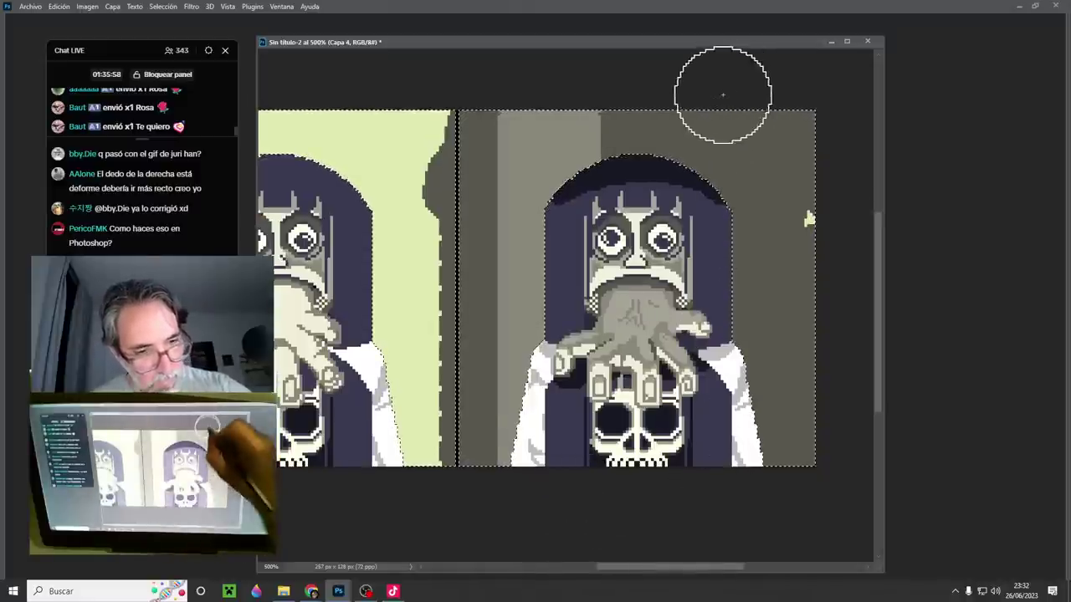
{"action": "left_click", "coordinate": [703, 512], "text": "shift"}
{"action": "key", "text": "ctrl+z"}
{"action": "key", "text": "ctrl+z"}
{"action": "key", "text": "ctrl+z"}
{"action": "key", "text": "ctrl+z"}
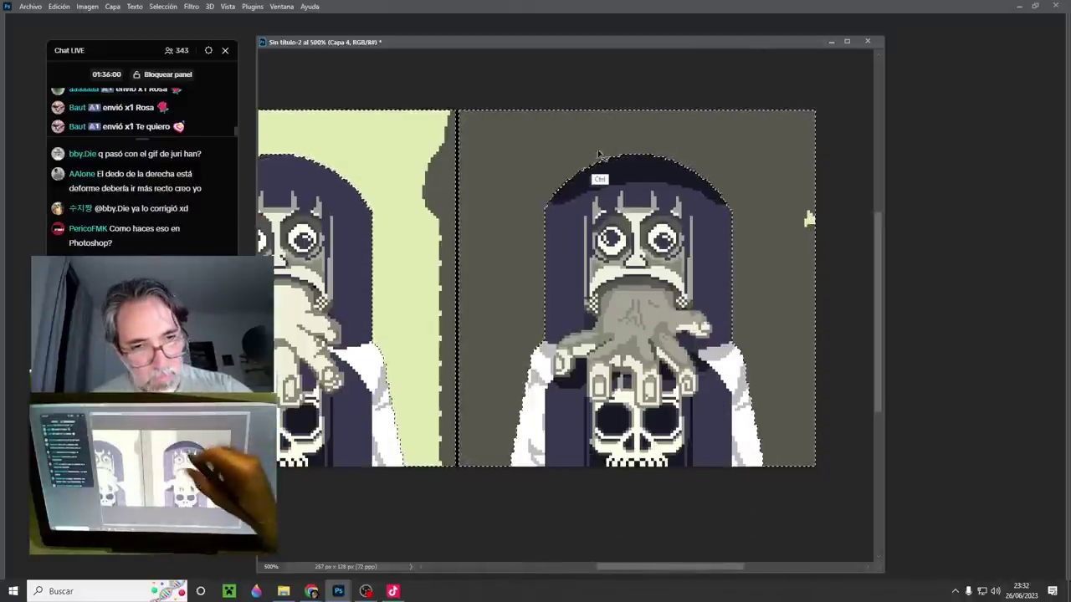
- Paint straight vertical mid-grey bands with a smaller tip behind both sides of the shaded figure, leaving dark grey outer margins
{"action": "left_click", "coordinate": [554, 317]}
{"action": "left_click", "coordinate": [557, 479], "text": "shift"}
{"action": "left_click", "coordinate": [566, 72], "text": "shift"}
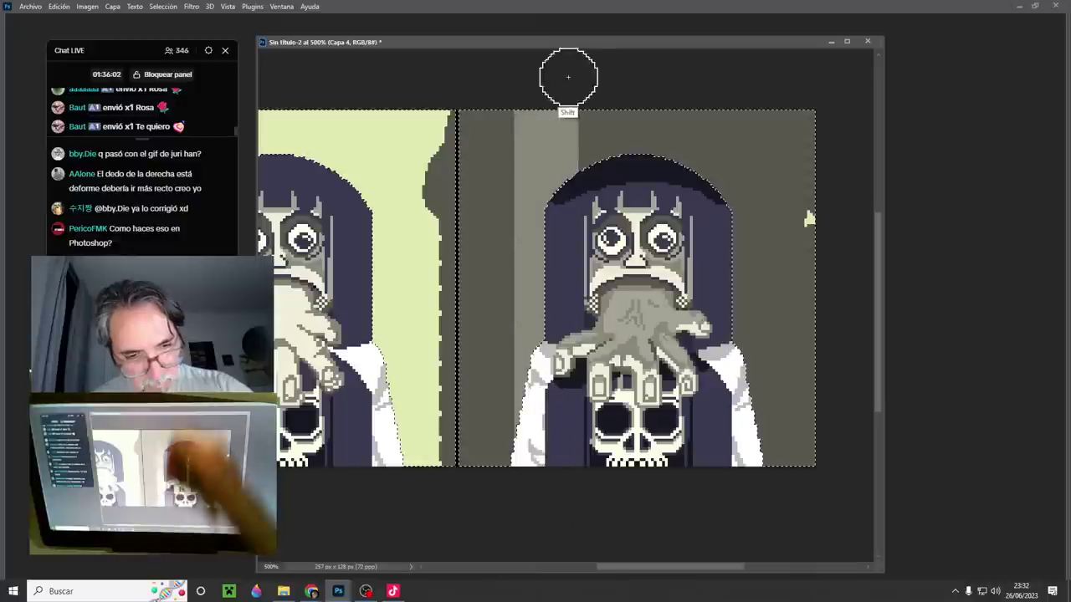
{"action": "left_click", "coordinate": [730, 479]}
{"action": "left_click", "coordinate": [731, 117], "text": "shift"}
{"action": "key", "text": "ctrl+z"}
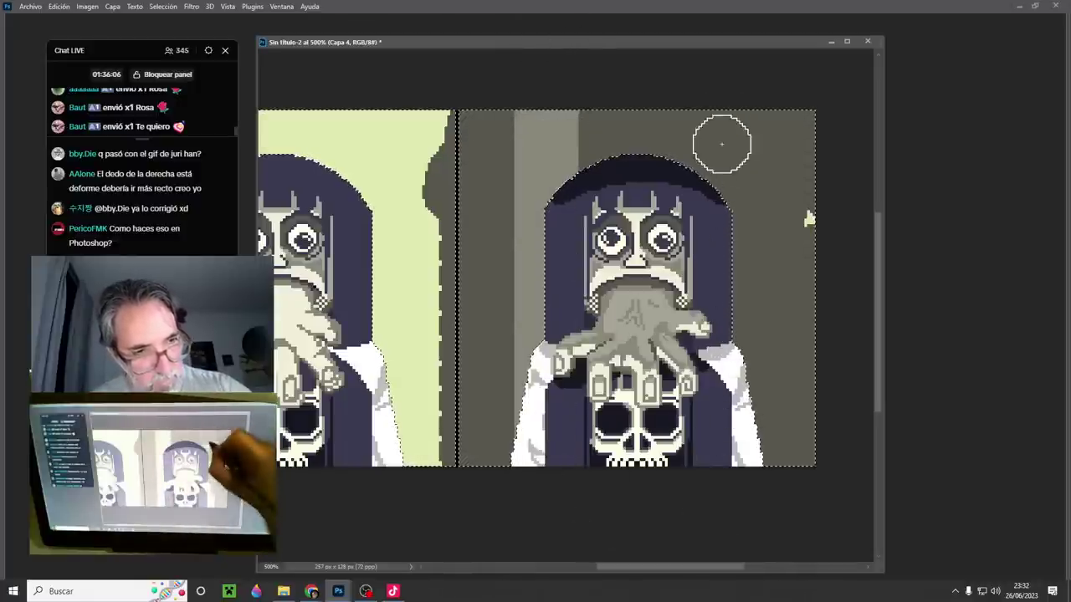
{"action": "mouse_move", "coordinate": [724, 145]}
{"action": "left_mouse_down"}
{"action": "mouse_move", "coordinate": [712, 370]}
{"action": "mouse_move", "coordinate": [705, 76]}
{"action": "mouse_move", "coordinate": [610, 251]}
{"action": "mouse_move", "coordinate": [610, 232]}
{"action": "left_mouse_up"}
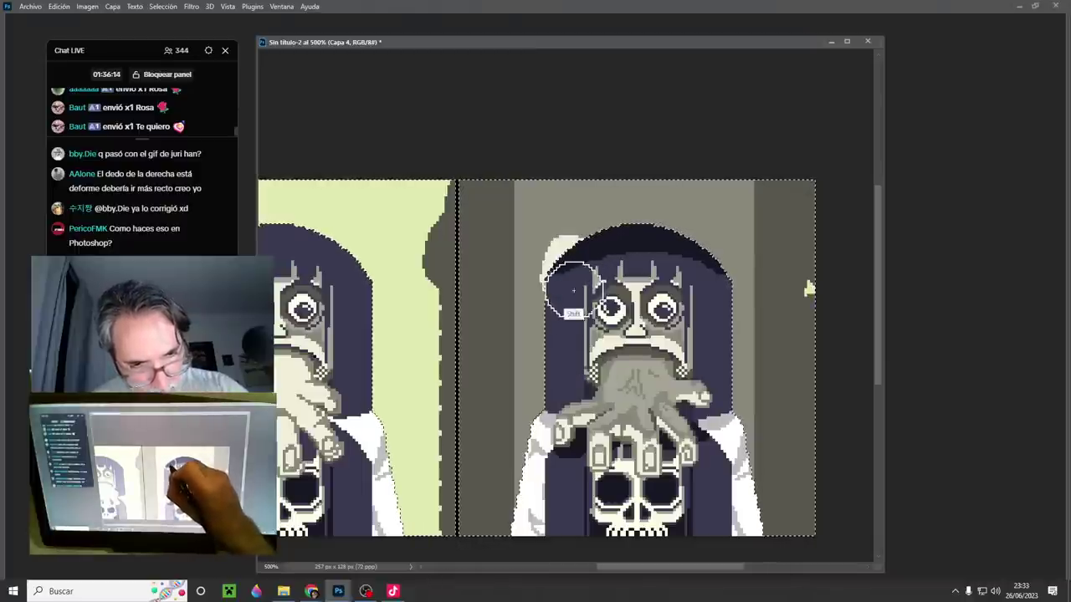
- Paint a cream vertical band inside the mid-grey area and a narrower white band at the centre behind the head
{"action": "mouse_move", "coordinate": [574, 290]}
{"action": "left_mouse_down"}
{"action": "mouse_move", "coordinate": [588, 544]}
{"action": "mouse_move", "coordinate": [594, 156]}
{"action": "mouse_move", "coordinate": [605, 122]}
{"action": "mouse_move", "coordinate": [609, 309]}
{"action": "mouse_move", "coordinate": [632, 234]}
{"action": "mouse_move", "coordinate": [722, 195]}
{"action": "mouse_move", "coordinate": [712, 177]}
{"action": "mouse_move", "coordinate": [724, 209]}
{"action": "left_mouse_up"}
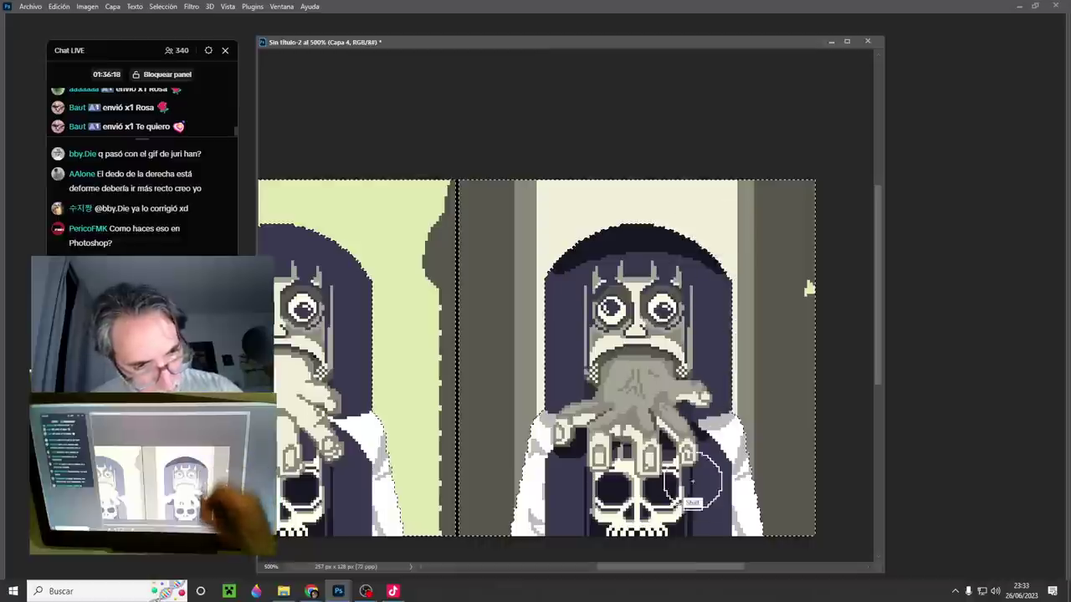
{"action": "scroll", "coordinate": [692, 502], "scroll_direction": "down", "scroll_amount": 2}
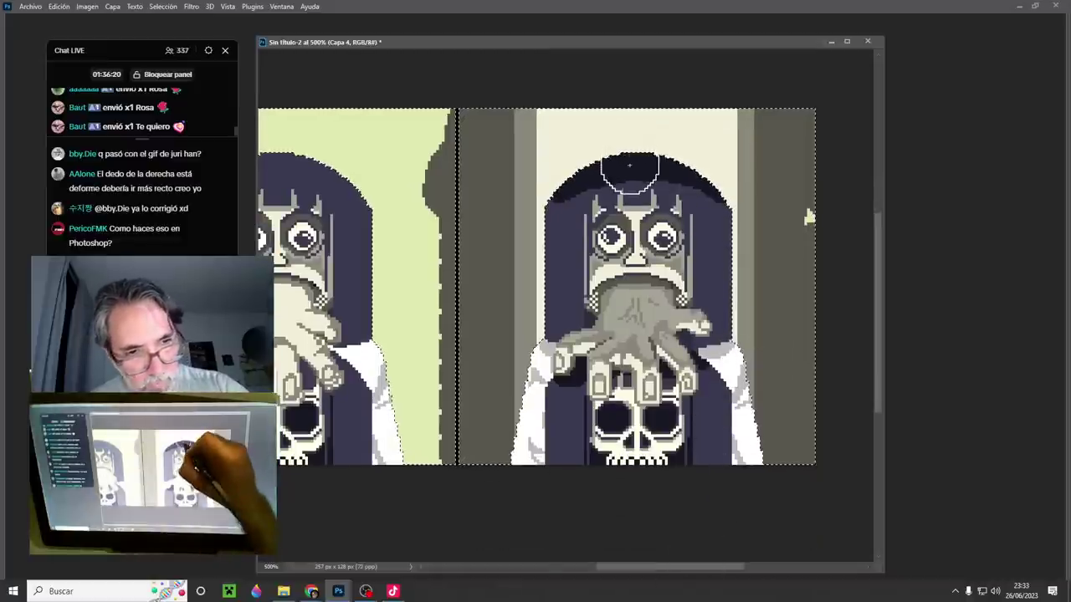
{"action": "mouse_move", "coordinate": [629, 172]}
{"action": "left_mouse_down"}
{"action": "mouse_move", "coordinate": [624, 85]}
{"action": "mouse_move", "coordinate": [625, 187]}
{"action": "mouse_move", "coordinate": [638, 91]}
{"action": "mouse_move", "coordinate": [662, 98]}
{"action": "mouse_move", "coordinate": [653, 183]}
{"action": "left_mouse_up"}
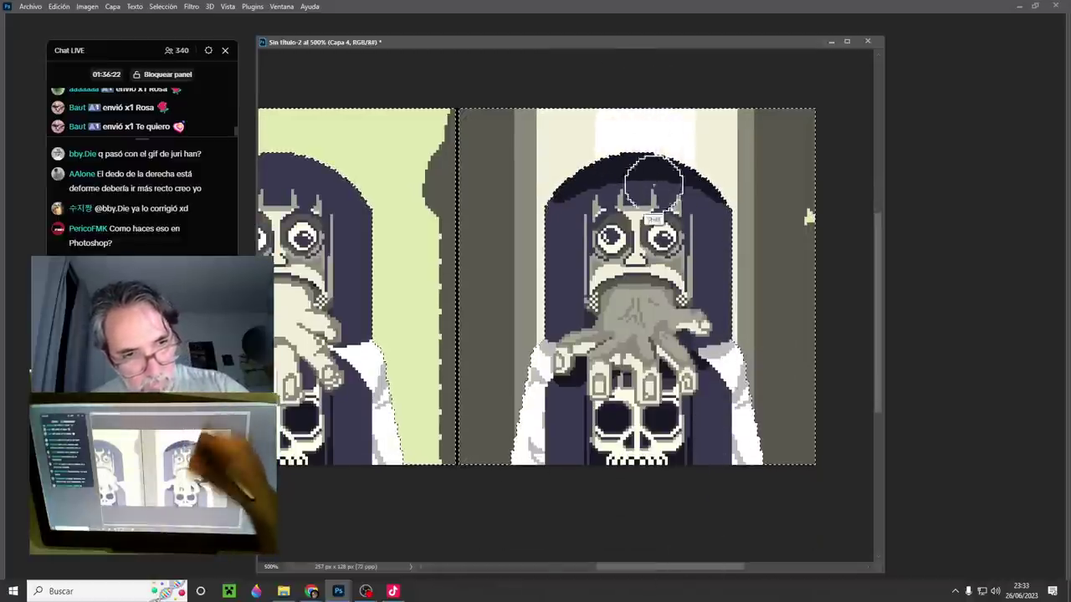
{"action": "left_click_drag", "start_coordinate": [605, 107], "coordinate": [609, 224]}
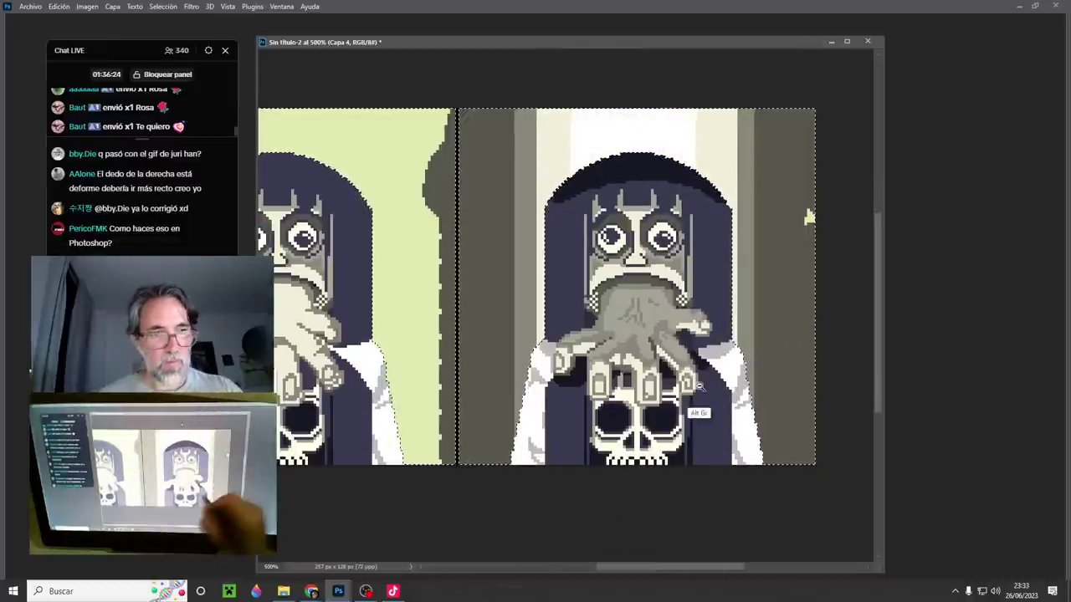
- Delete the grey overspill beside the divider in the original figure's panel using a rectangular selection, and deselect
{"action": "scroll", "coordinate": [698, 386], "scroll_direction": "down", "scroll_amount": 3}
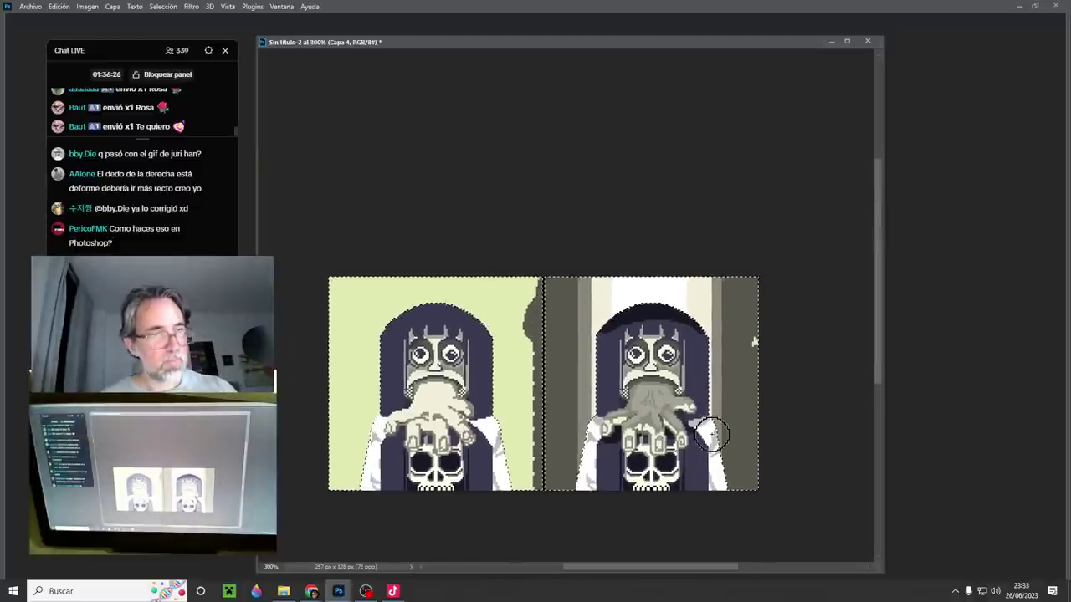
{"action": "left_click_drag", "start_coordinate": [716, 436], "coordinate": [713, 374]}
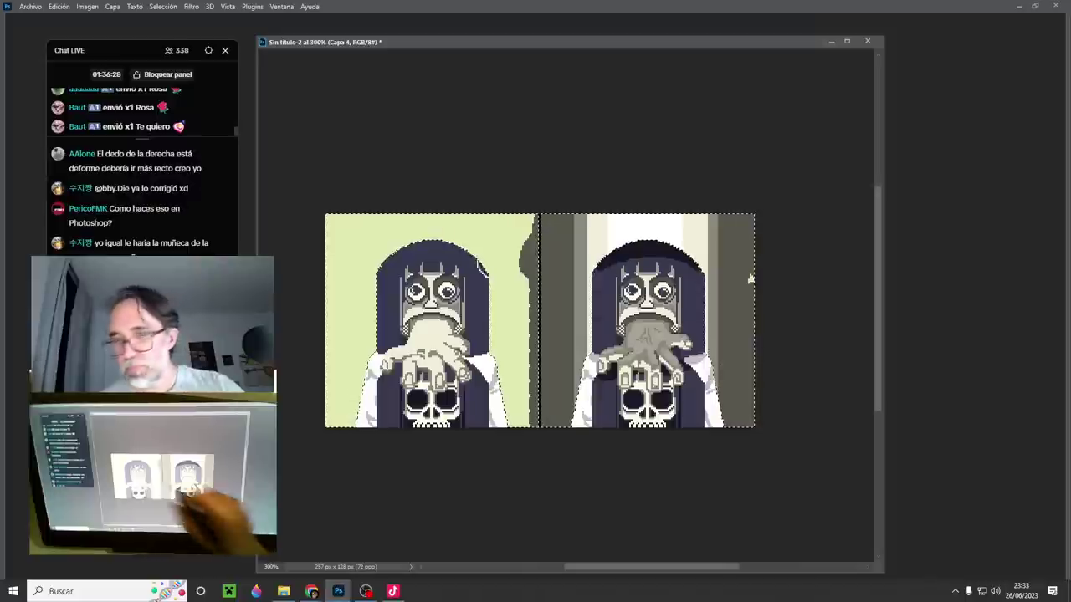
{"action": "left_click_drag", "start_coordinate": [495, 182], "coordinate": [539, 444]}
{"action": "key", "text": "alt+BackSpace"}
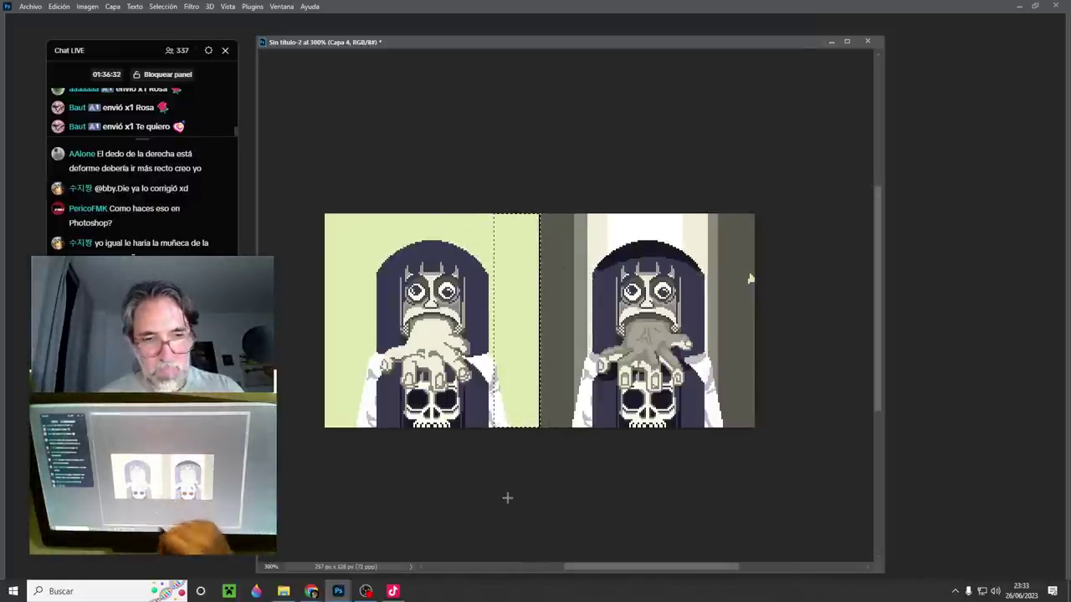
{"action": "key", "text": "ctrl+d"}
{"action": "key", "text": "Tab"}
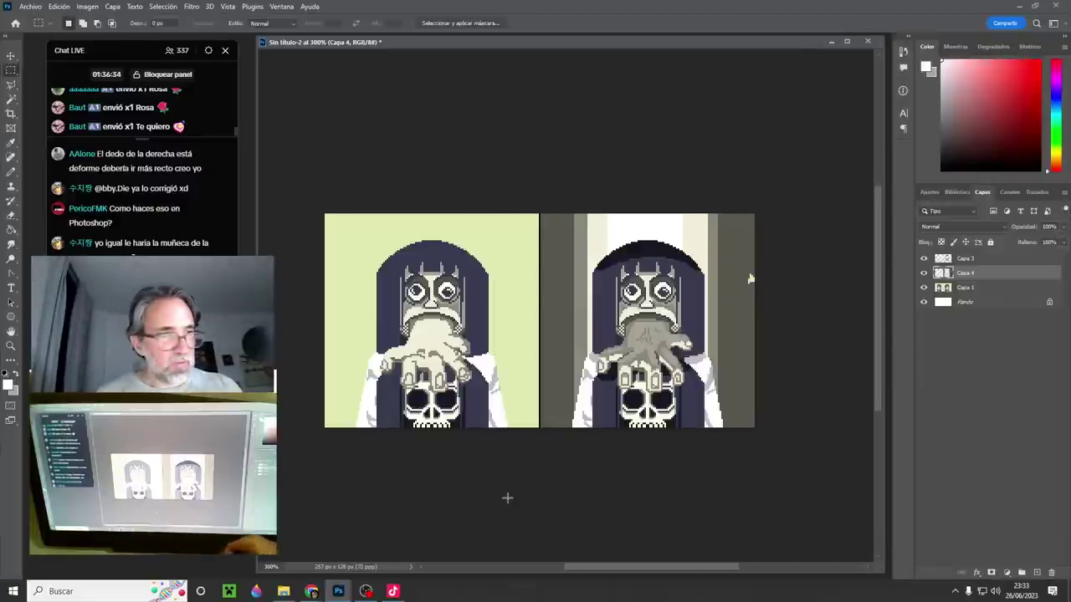
- Toggle Capa 4 to check the background bands, lower its opacity to roughly half, and merge it with Capa 3
{"action": "left_click", "coordinate": [924, 274]}
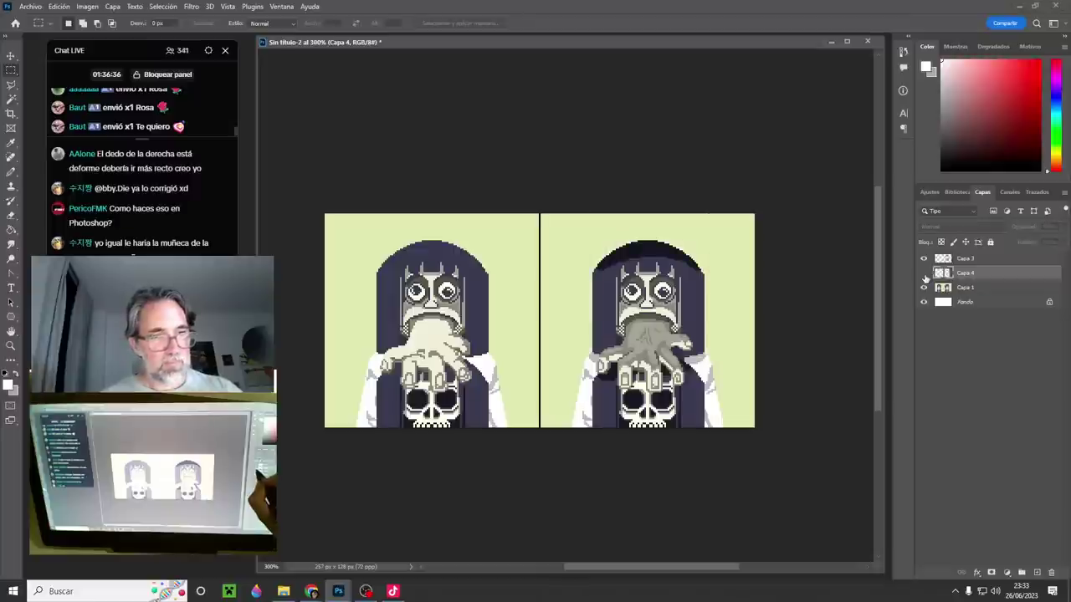
{"action": "left_click", "coordinate": [924, 274]}
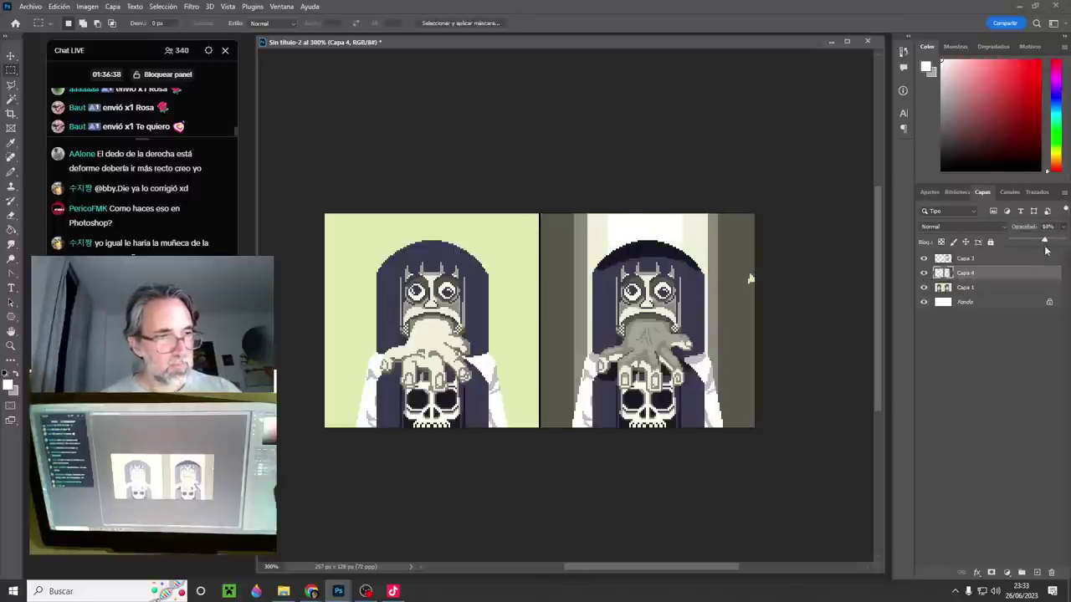
{"action": "left_click_drag", "start_coordinate": [1045, 250], "coordinate": [1040, 249]}
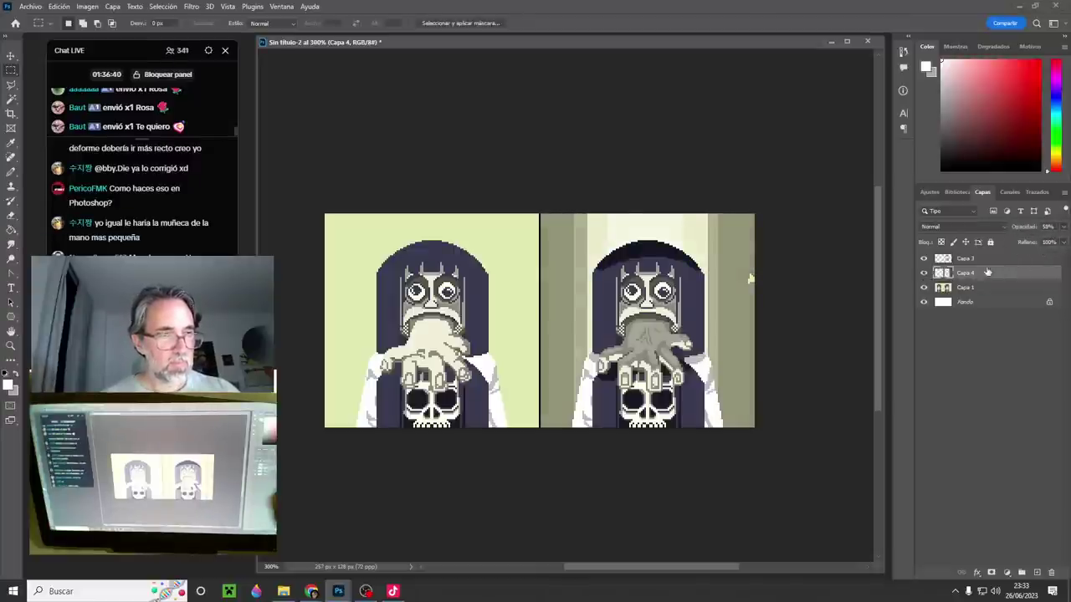
{"action": "left_click", "coordinate": [983, 261], "text": "shift"}
{"action": "key", "text": "ctrl+e"}
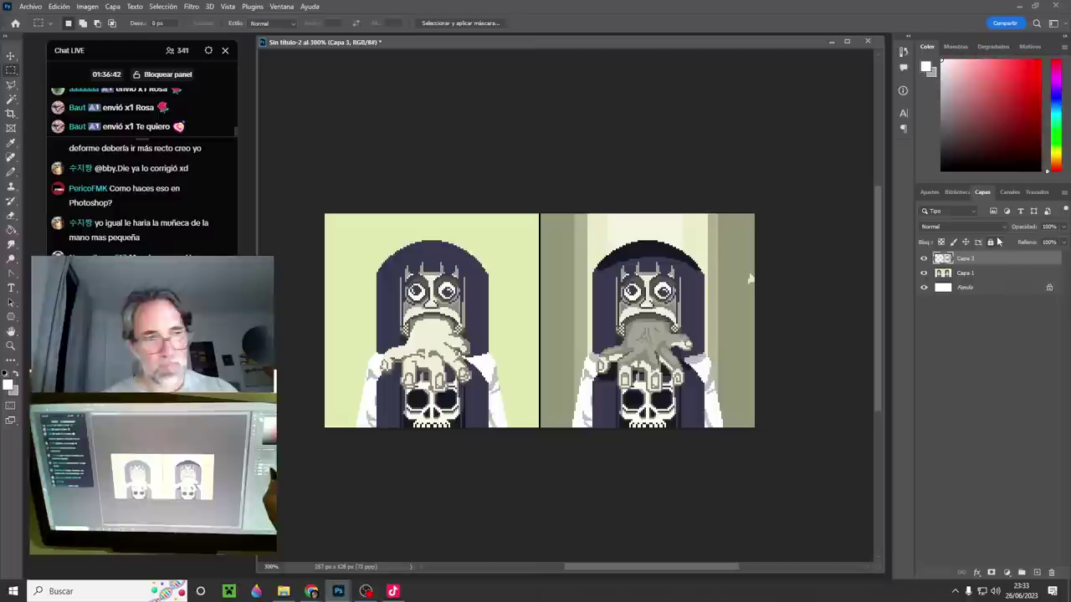
- Hide and show the merged Capa 3 to compare the repainted figure and background with the original
{"action": "left_click", "coordinate": [925, 260]}
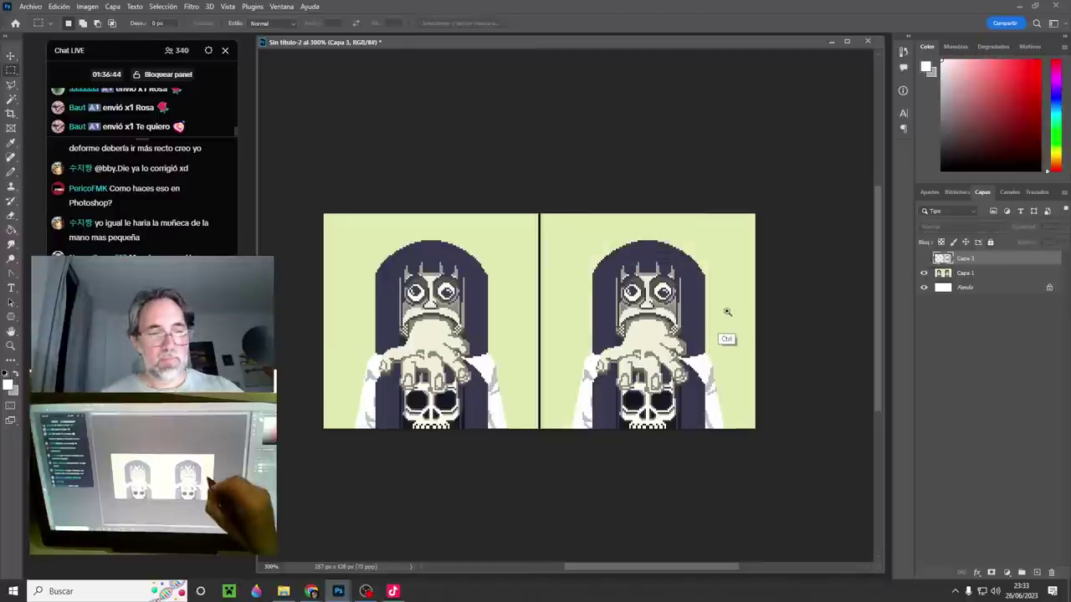
{"action": "left_click", "coordinate": [727, 316], "text": "ctrl"}
{"action": "left_click", "coordinate": [717, 343], "text": "ctrl"}
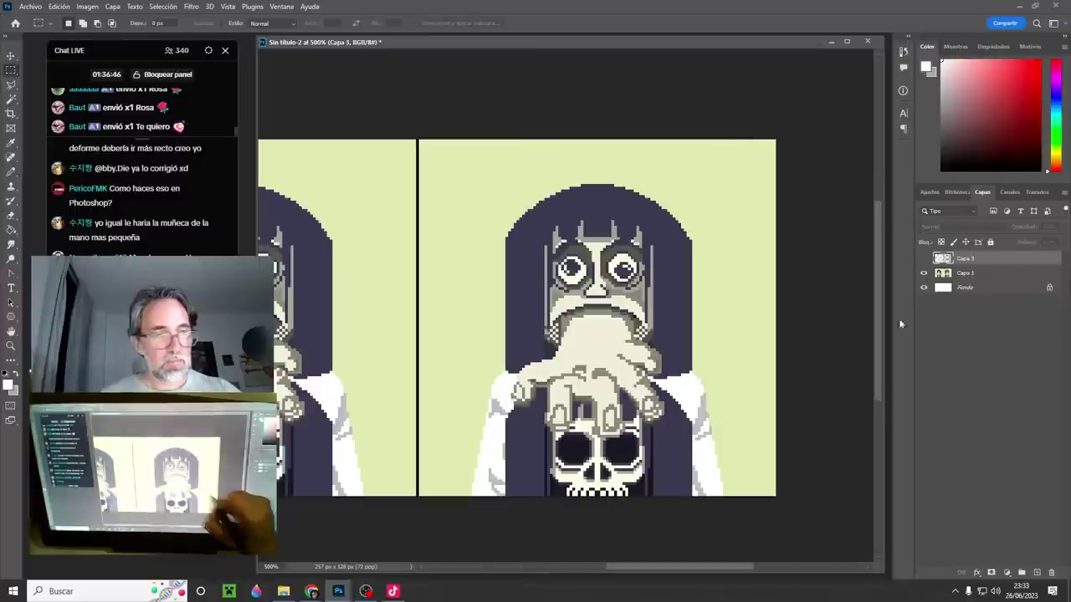
{"action": "left_click", "coordinate": [925, 260]}
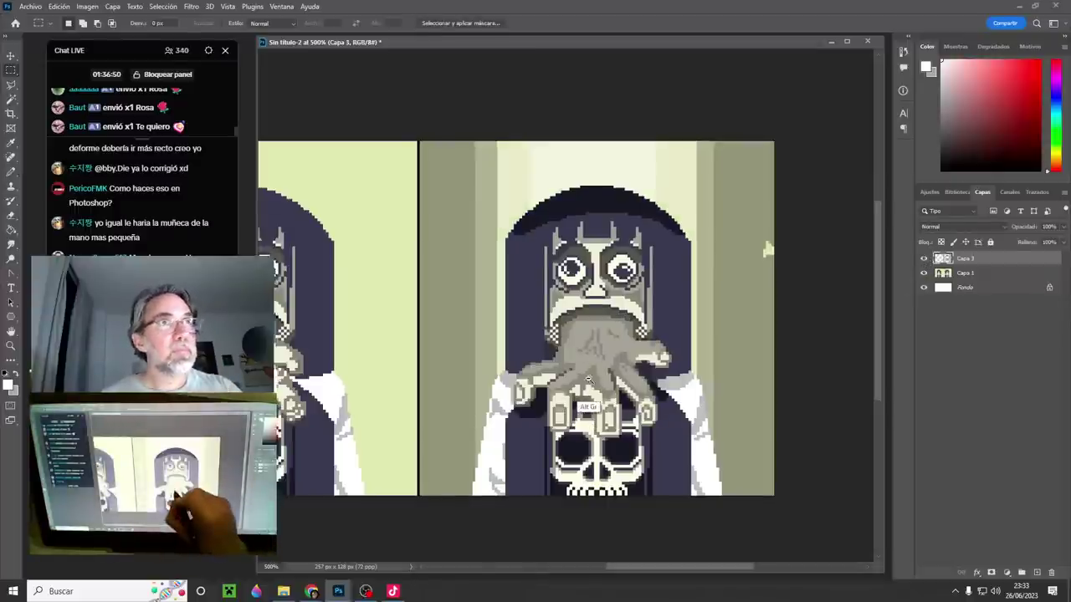
{"action": "left_click", "coordinate": [585, 390], "text": "alt"}
{"action": "left_click", "coordinate": [548, 431], "text": "alt"}
{"action": "left_click_drag", "start_coordinate": [548, 431], "coordinate": [645, 340]}
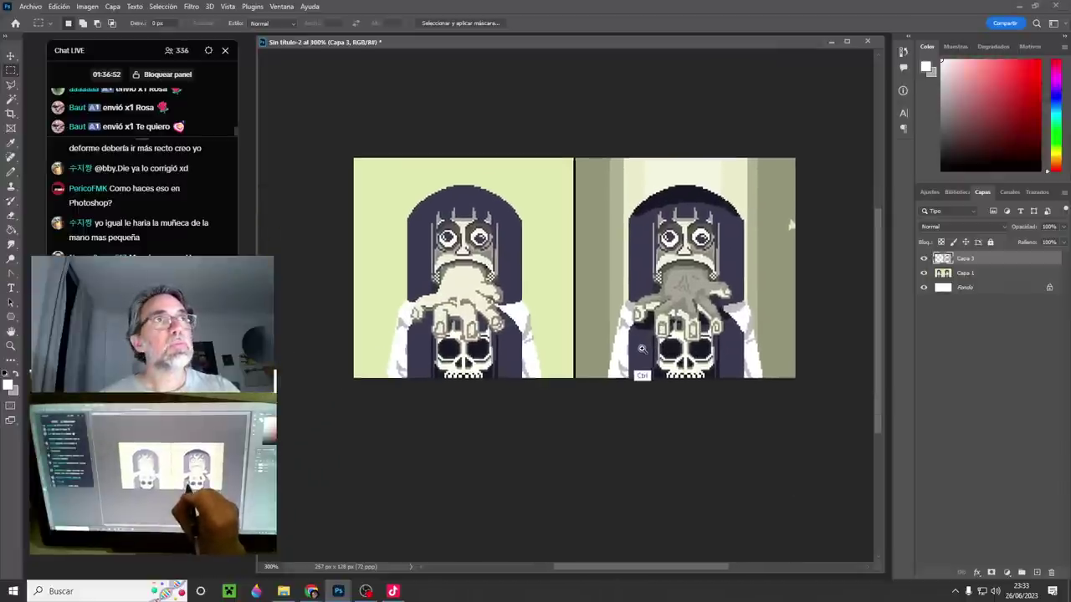
{"action": "key", "text": "ctrl+plus"}
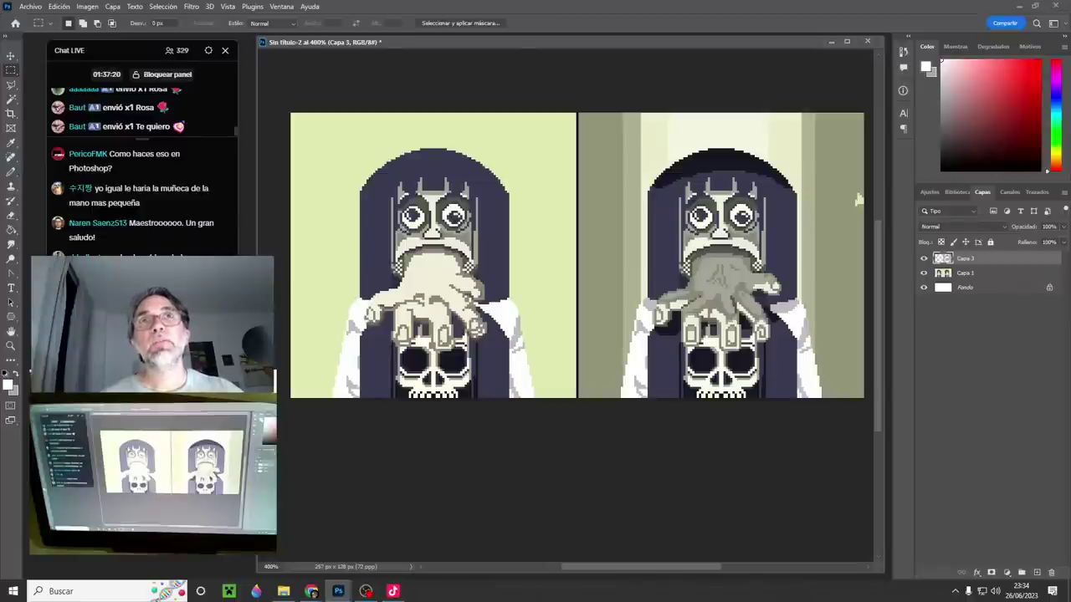
{"action": "key", "text": "alt+Tab"}
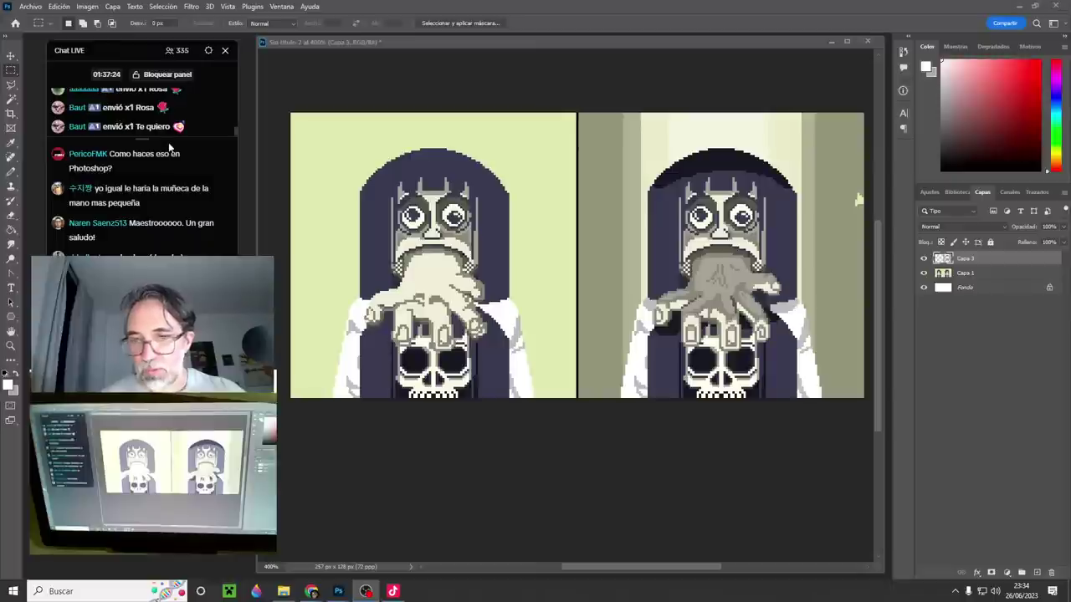
{"action": "left_click", "coordinate": [470, 58]}
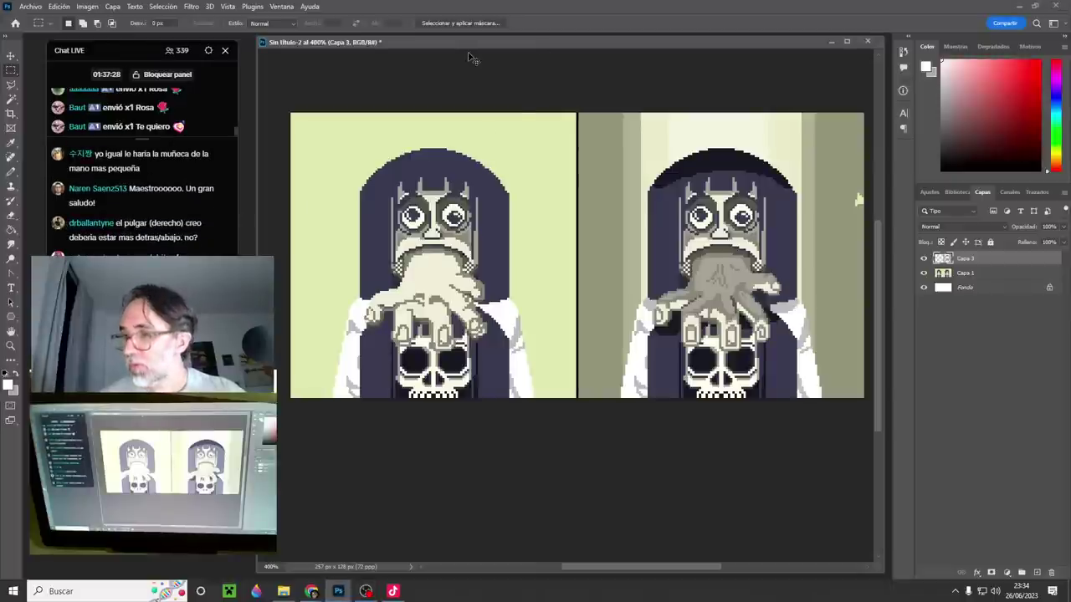
- Save the document as 26_06_2023_06.psd on the Nuevo vol (D:) drive
{"action": "key", "text": "ctrl+s"}
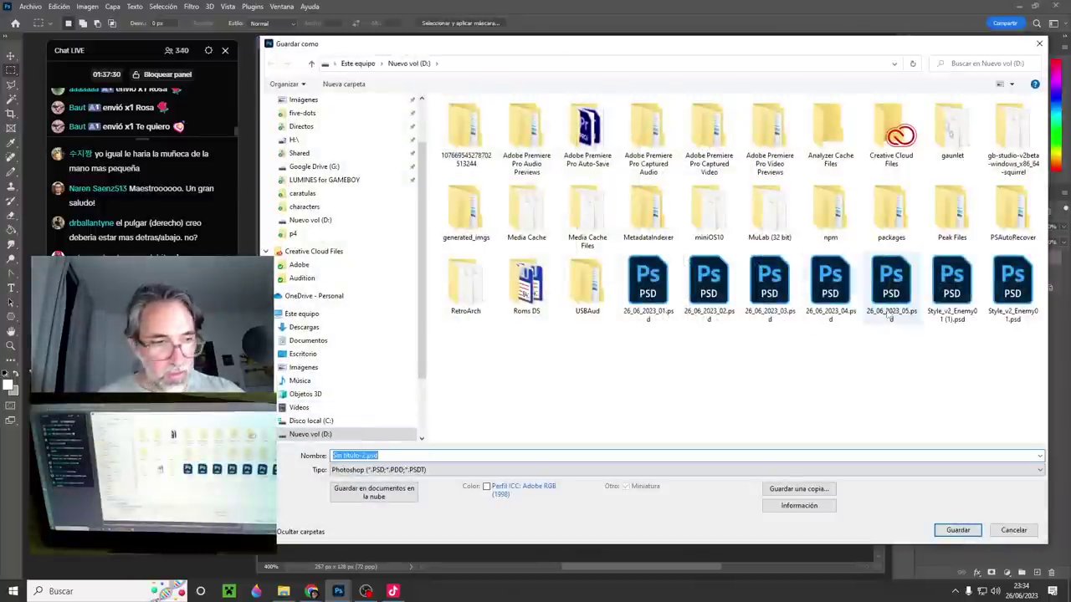
{"action": "left_click", "coordinate": [906, 290]}
{"action": "double_click", "coordinate": [387, 454]}
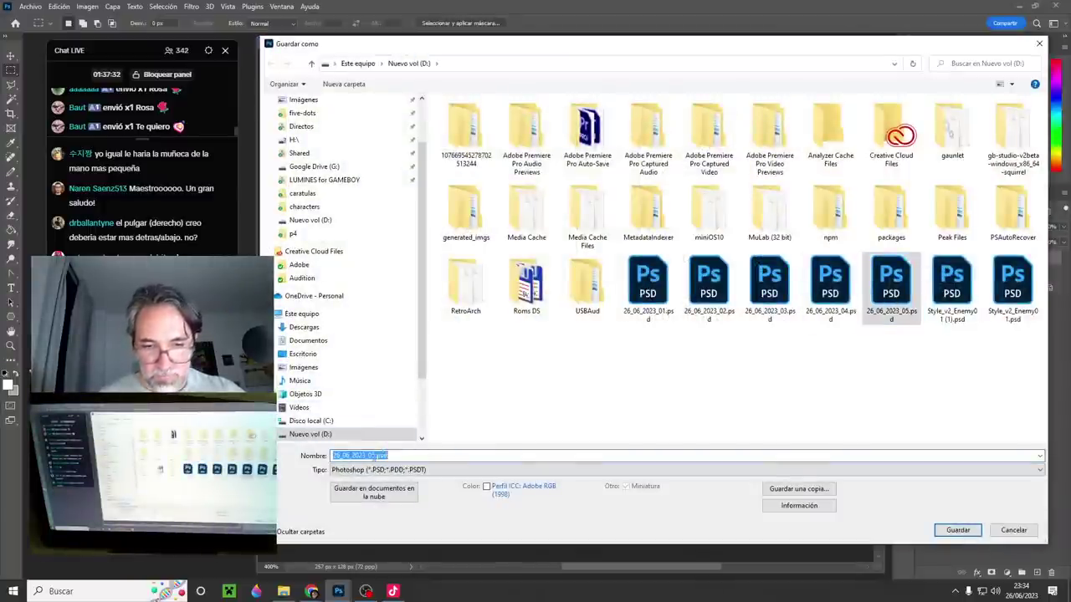
{"action": "key", "text": "BackSpace"}
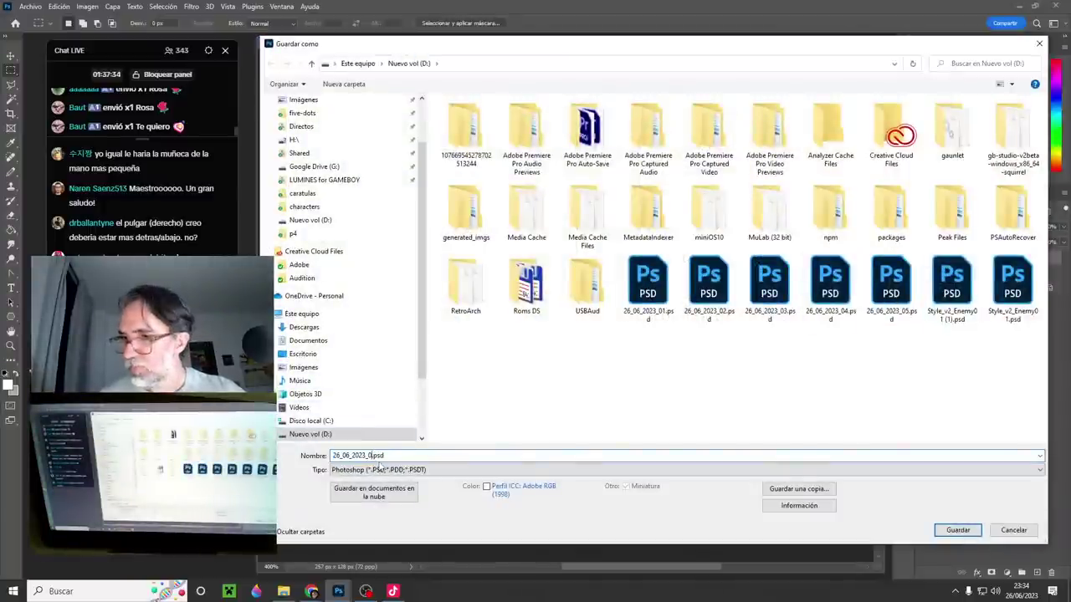
{"action": "key", "text": "Return"}
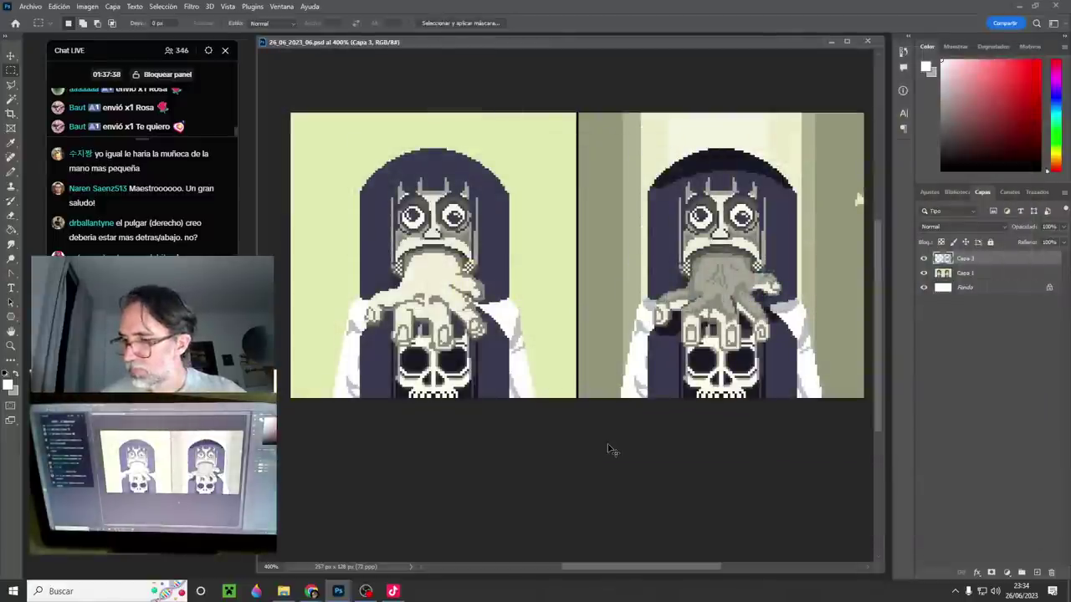
- Save a large-file PNG copy named 26_06_2023_06 copia.png on the Nuevo vol (D:) drive, and close the document
{"action": "key", "text": "ctrl+alt+s"}
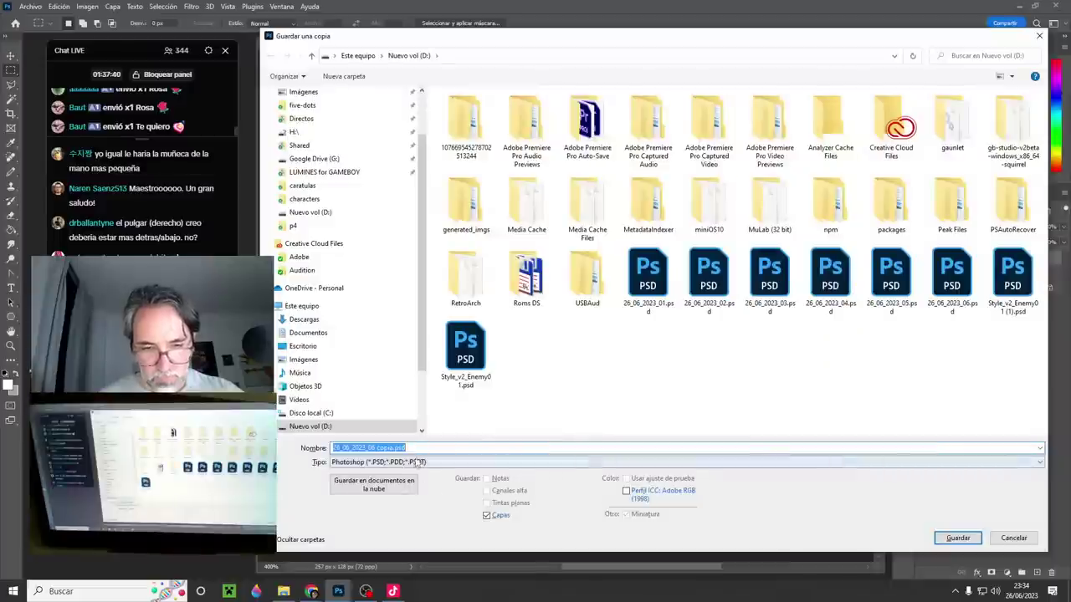
{"action": "left_click", "coordinate": [416, 463]}
{"action": "left_click", "coordinate": [435, 401]}
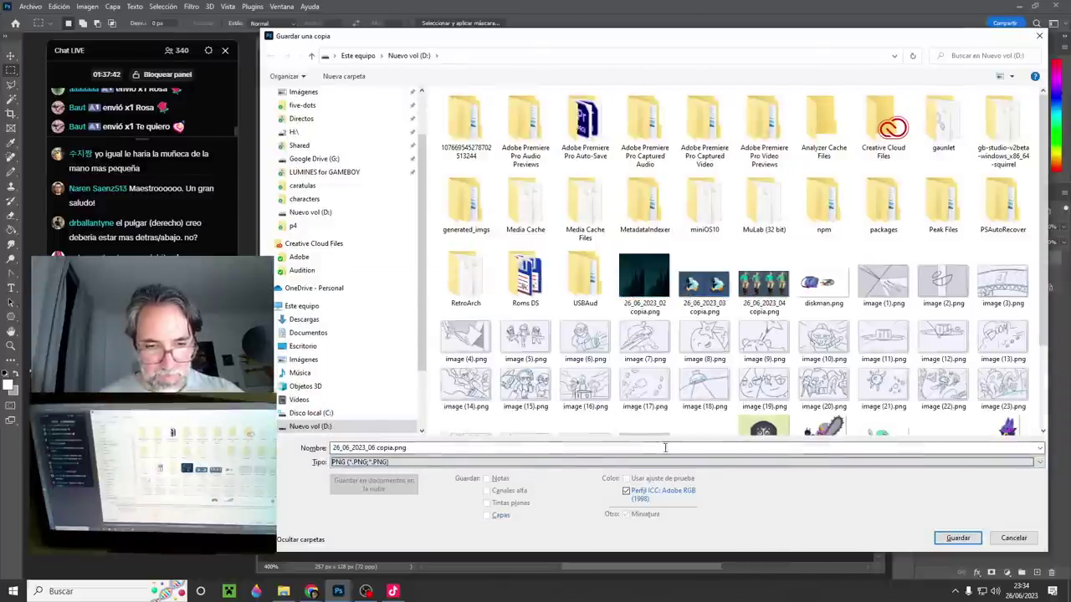
{"action": "key", "text": "Return"}
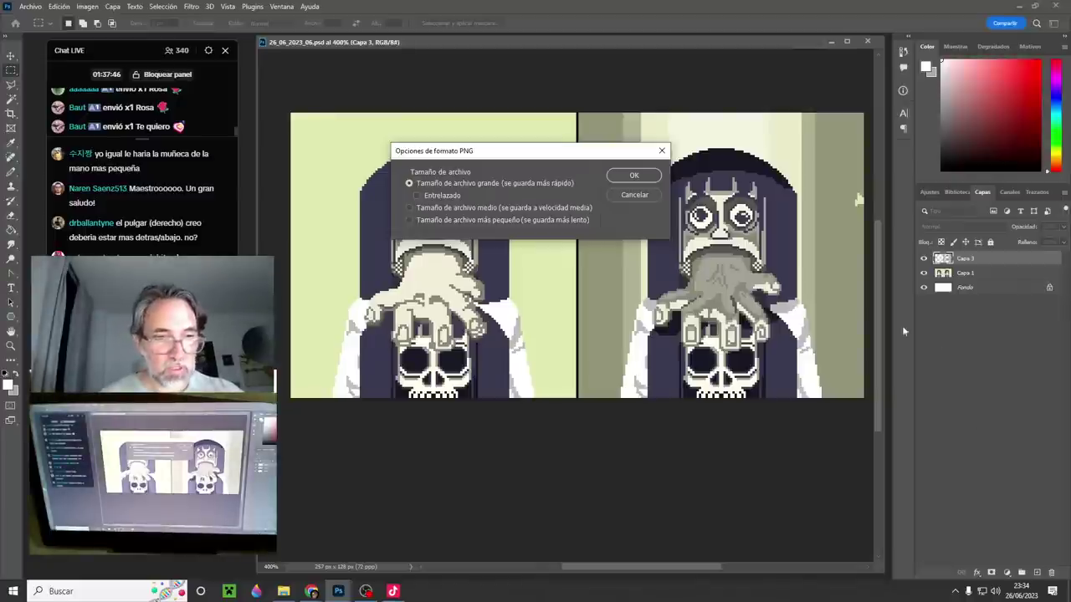
{"action": "left_click", "coordinate": [634, 177]}
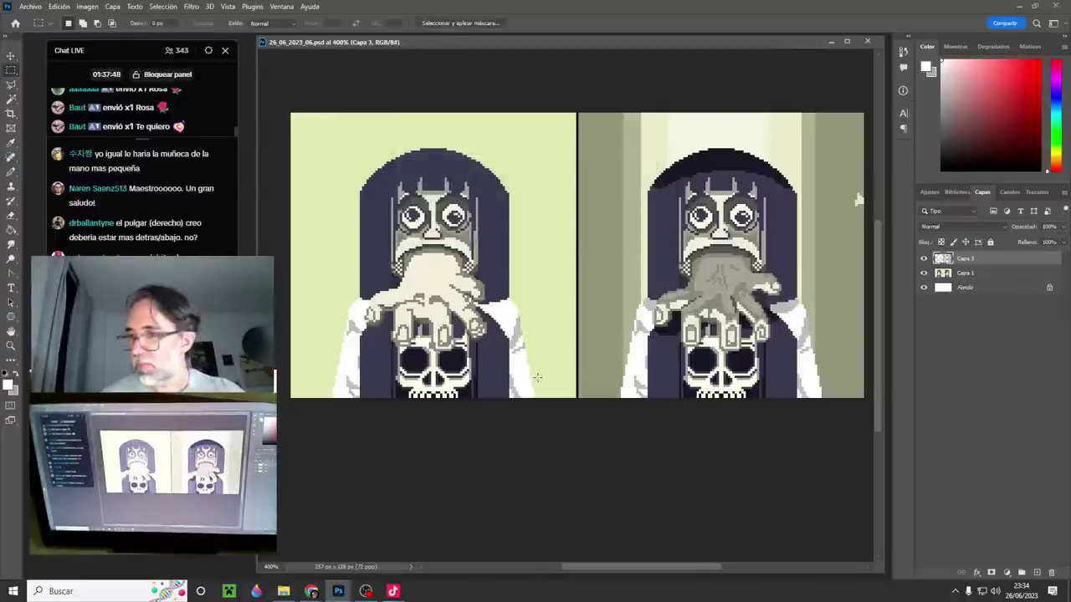
{"action": "key", "text": "ctrl+w"}
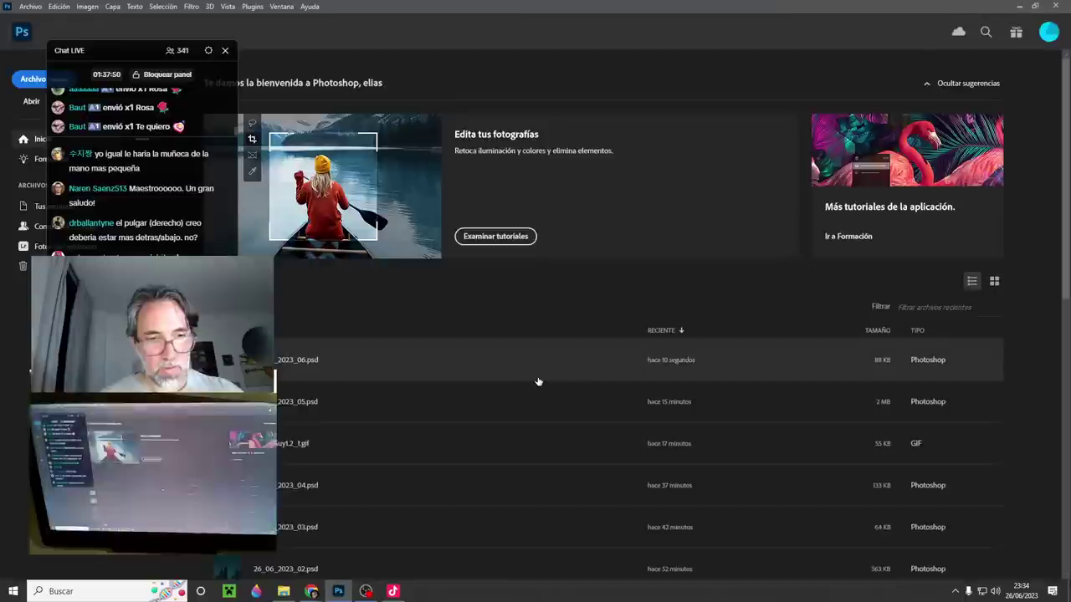
- Switch to the Chrome window with the enlarged skull portrait and close its Discord tab
{"action": "mouse_move", "coordinate": [313, 593]}
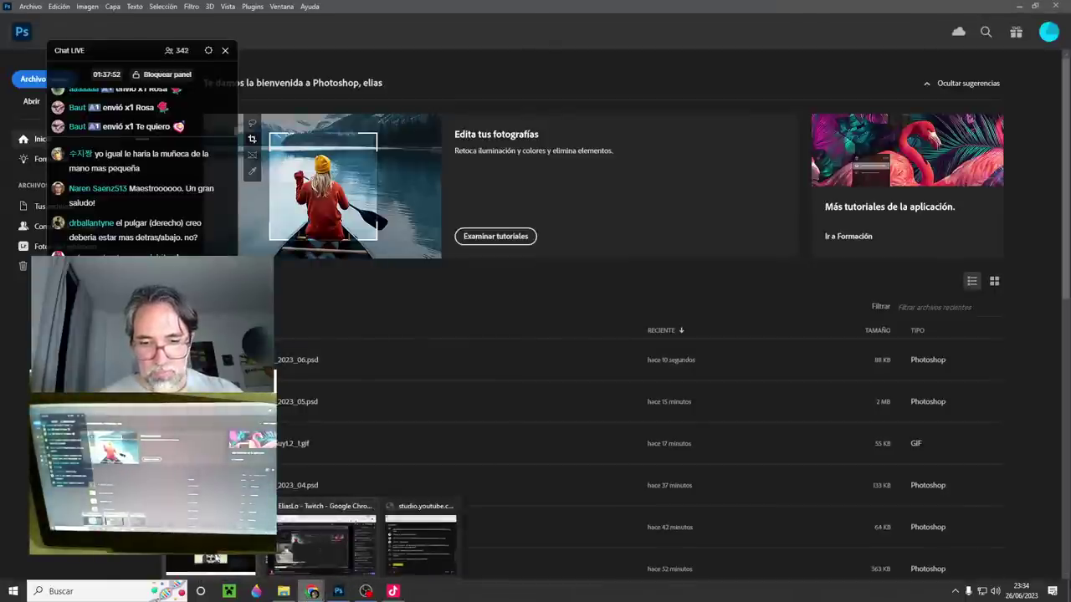
{"action": "left_click", "coordinate": [213, 559]}
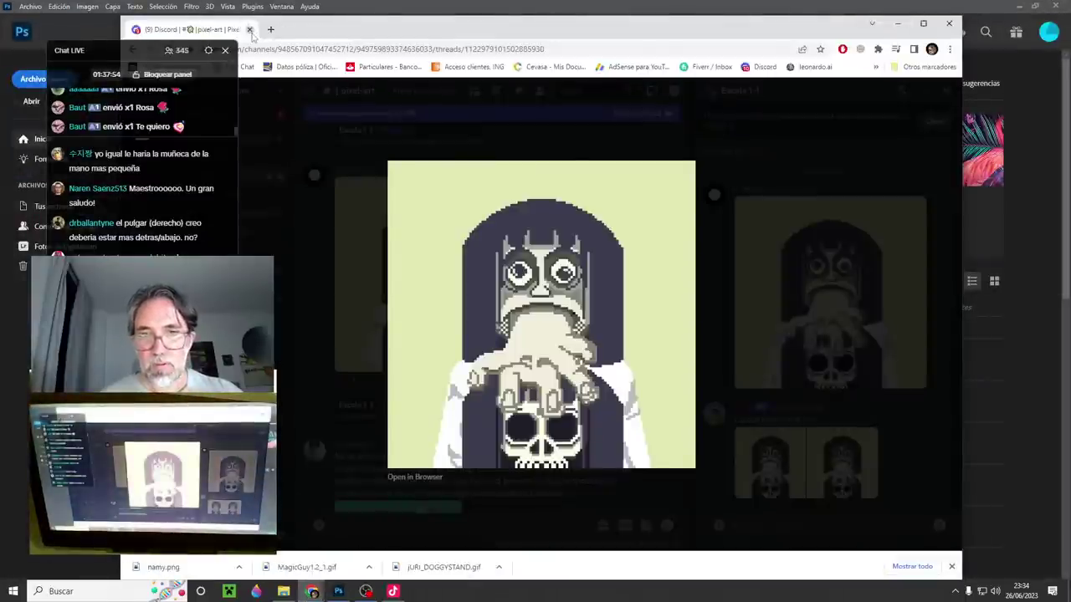
{"action": "left_click", "coordinate": [311, 591]}
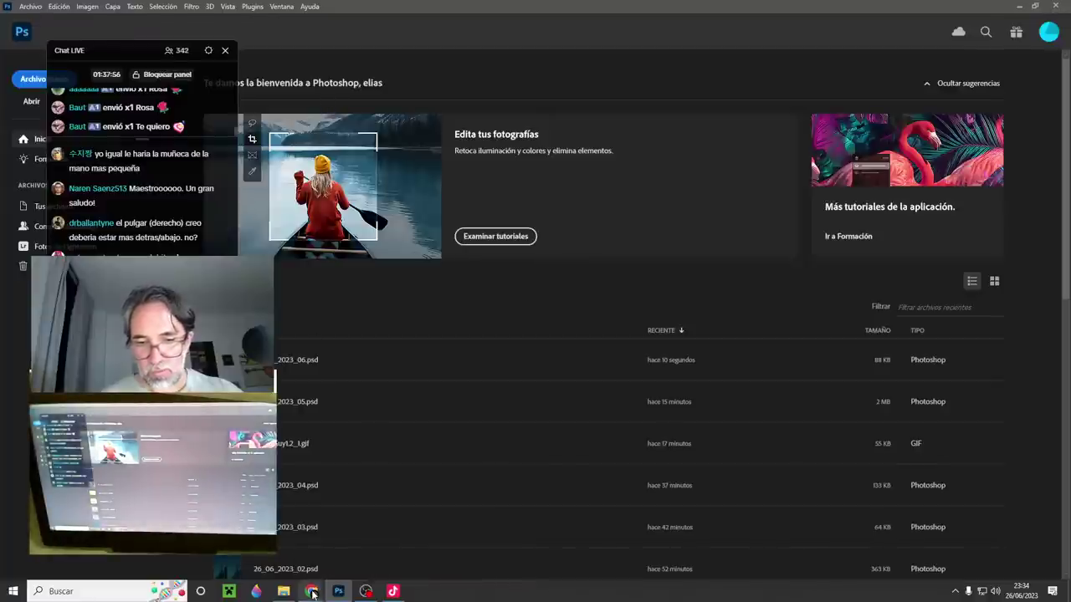
{"action": "right_click", "coordinate": [313, 592]}
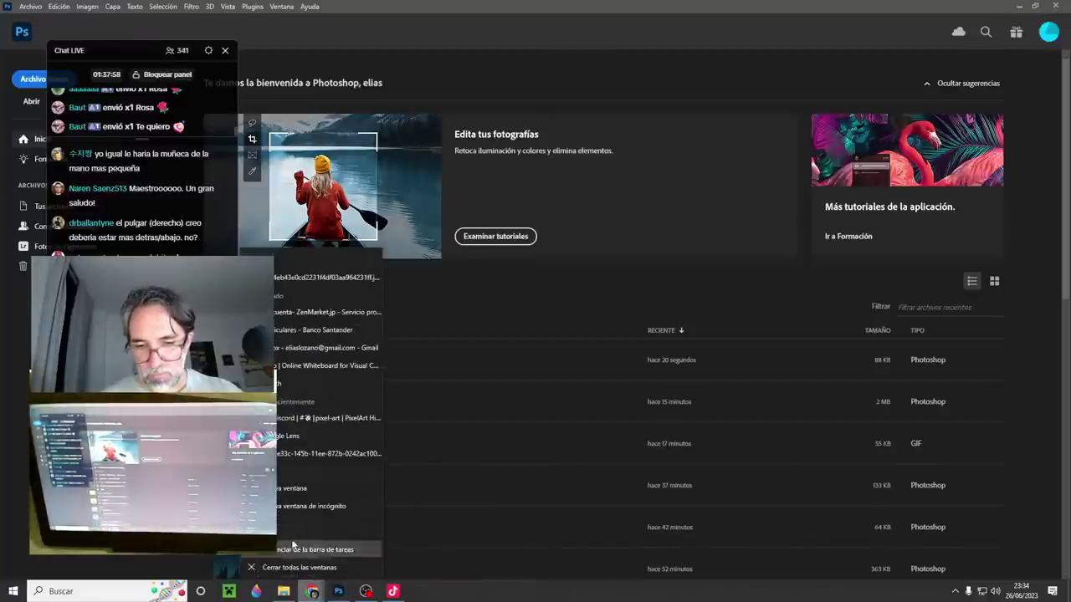
{"action": "left_click", "coordinate": [507, 187]}
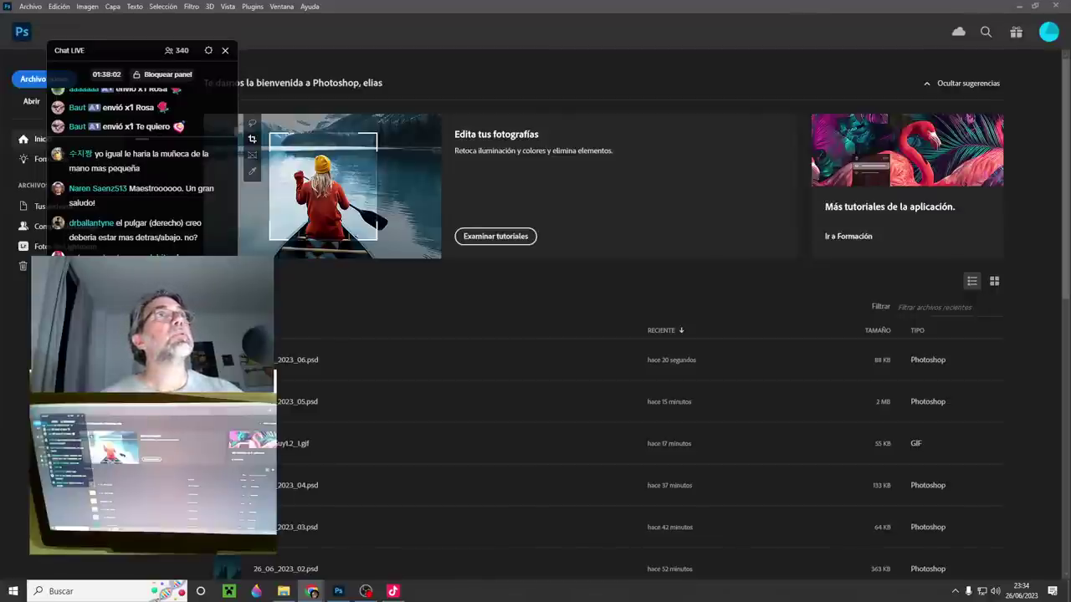
- Bring the Discord Friends browser window over the Photoshop home screen, make it narrower, and dismiss the What's New notice
{"action": "left_click_drag", "start_coordinate": [669, 0], "coordinate": [679, 59]}
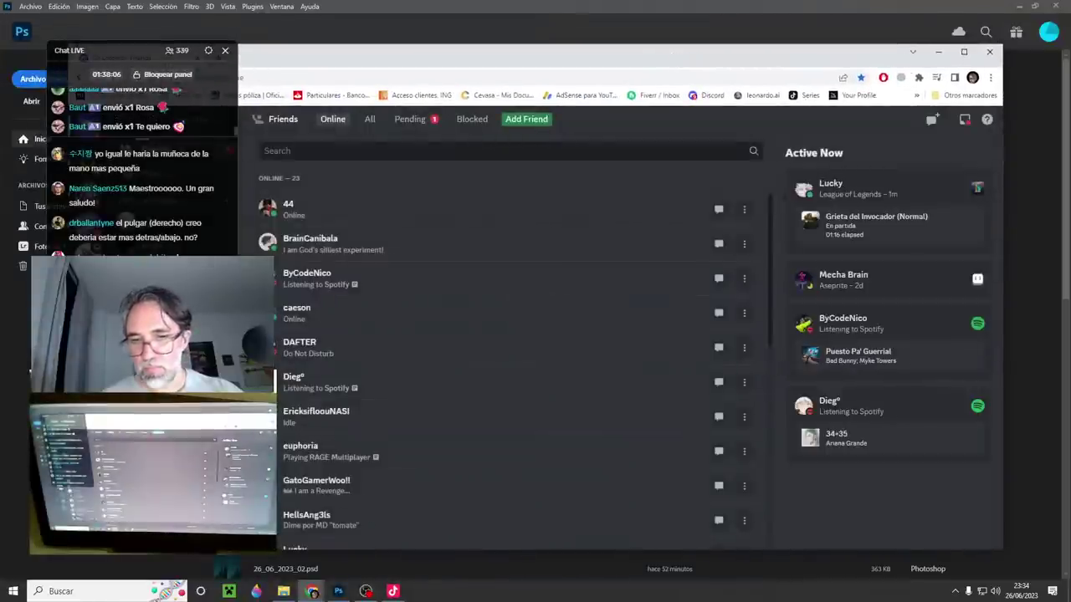
{"action": "left_click_drag", "start_coordinate": [68, 301], "coordinate": [294, 301]}
{"action": "left_click_drag", "start_coordinate": [567, 61], "coordinate": [456, 67]}
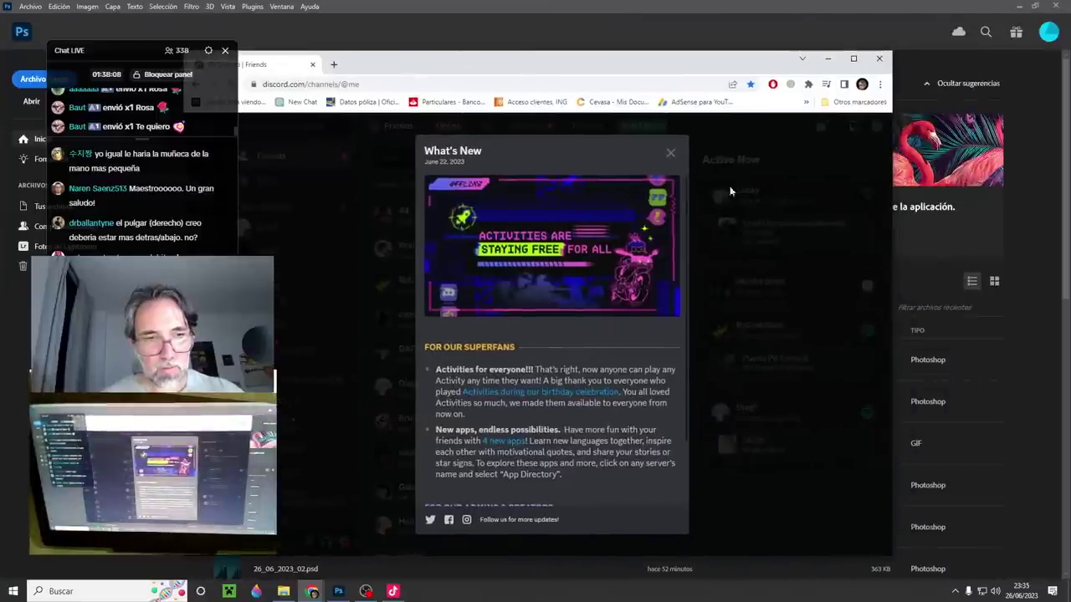
{"action": "left_click", "coordinate": [670, 152]}
- Open the artist's Linktree page in a new browser tab and show its full list of links
{"action": "left_click", "coordinate": [332, 65]}
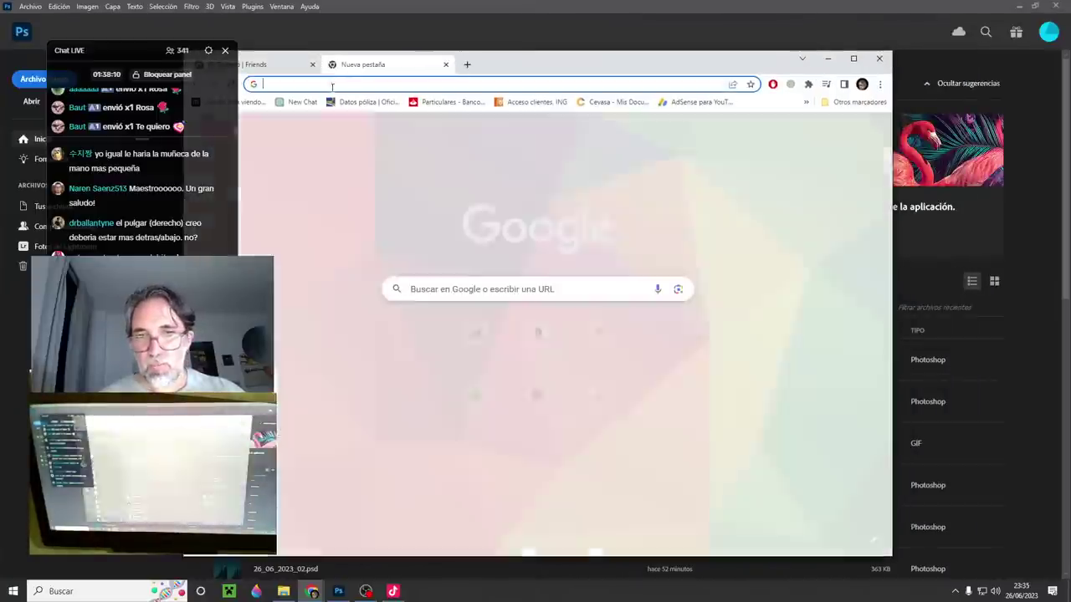
{"action": "type", "text": "elias"}
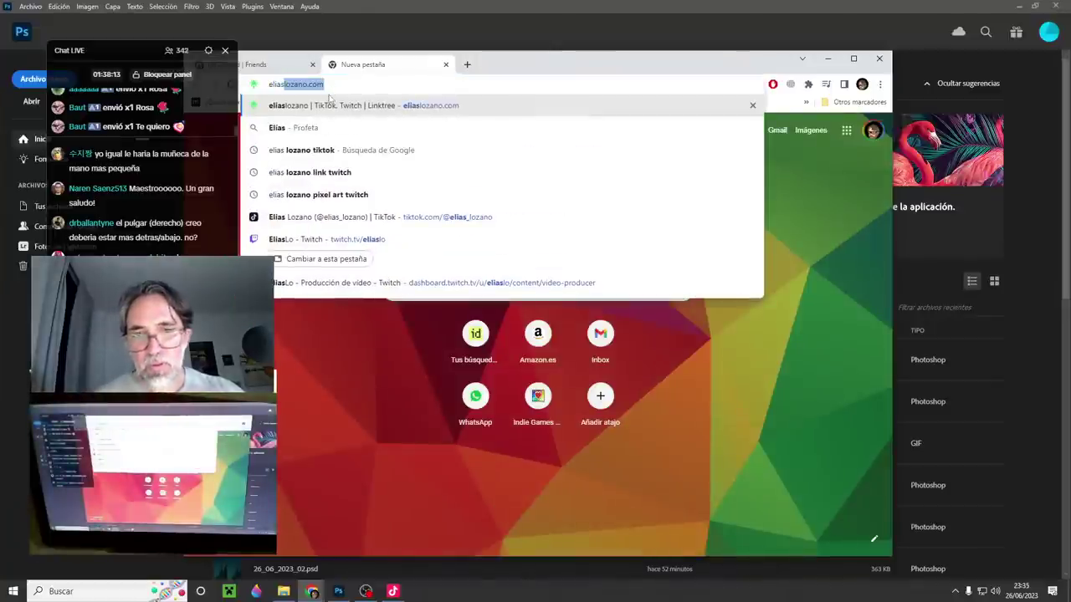
{"action": "key", "text": "Return"}
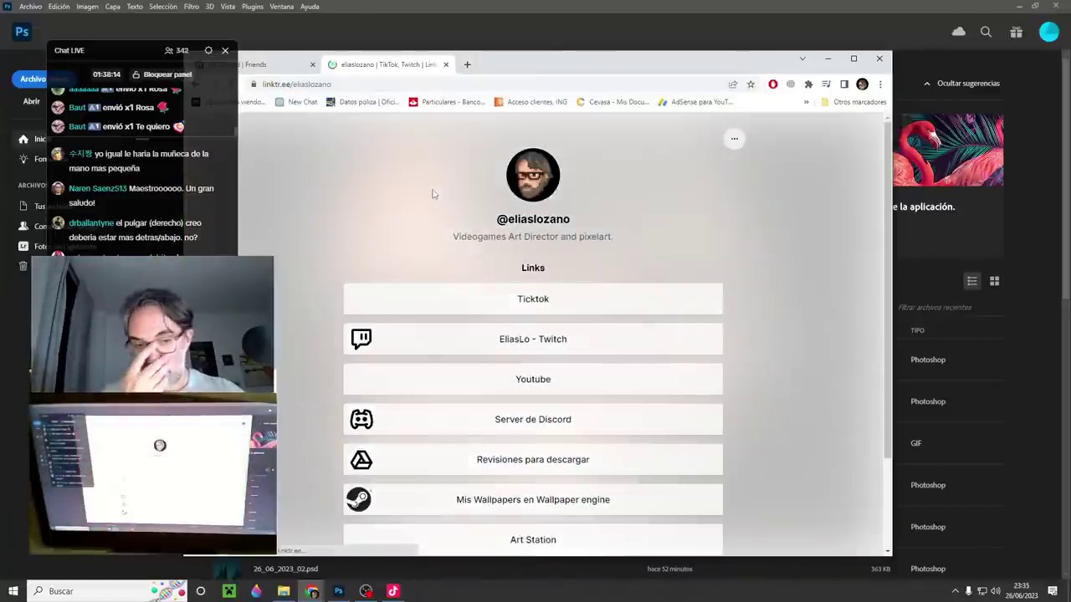
{"action": "scroll", "coordinate": [574, 288], "scroll_direction": "down", "scroll_amount": 2}
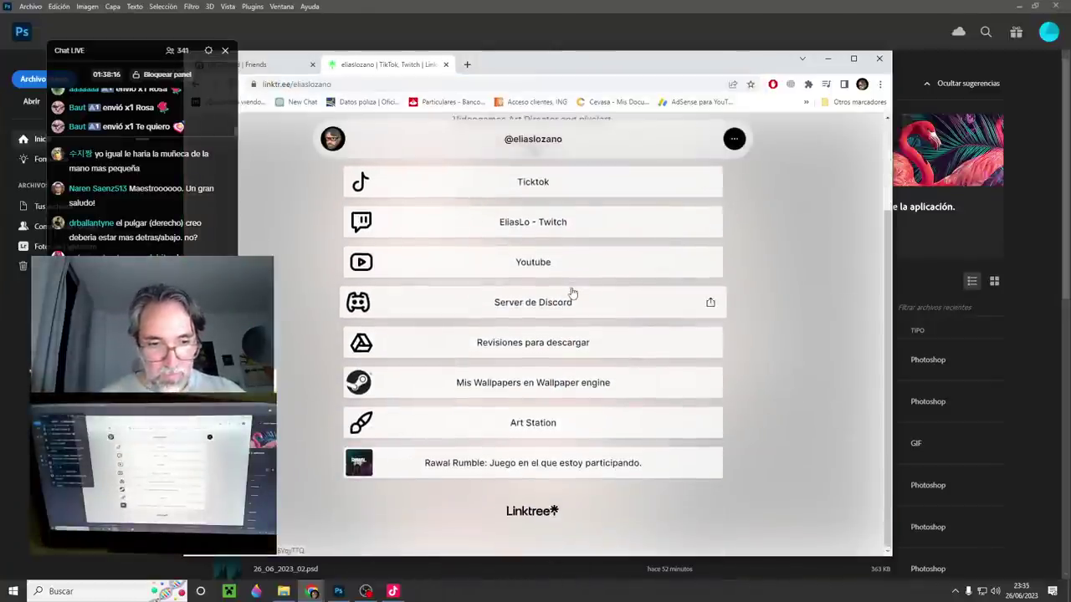
- Open the Server de Discord link and select the full address of the PixelArt Hispano invite page
{"action": "right_click", "coordinate": [710, 306]}
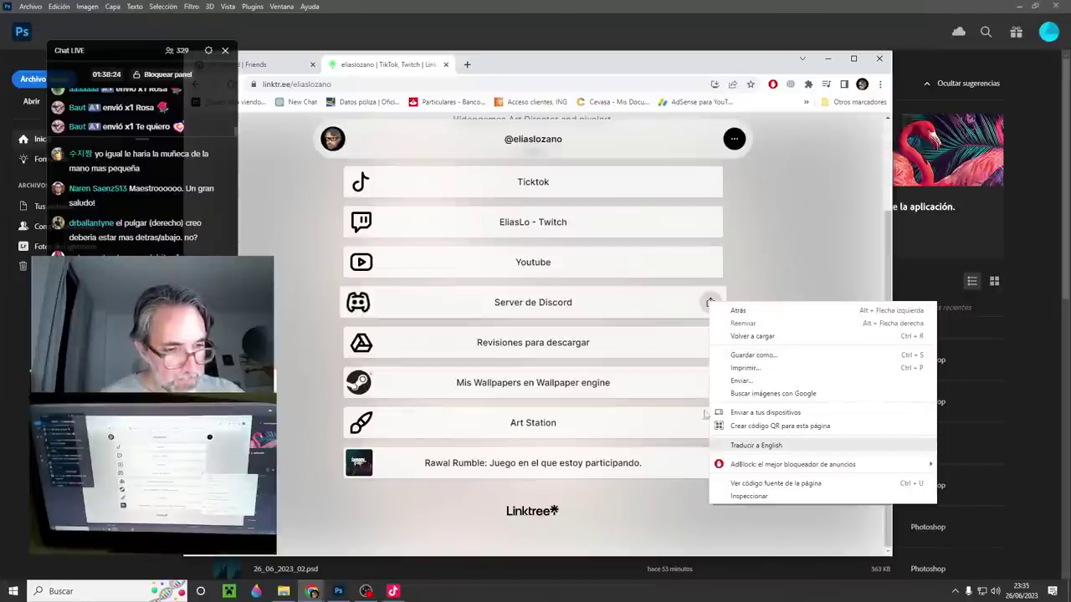
{"action": "left_click", "coordinate": [620, 306]}
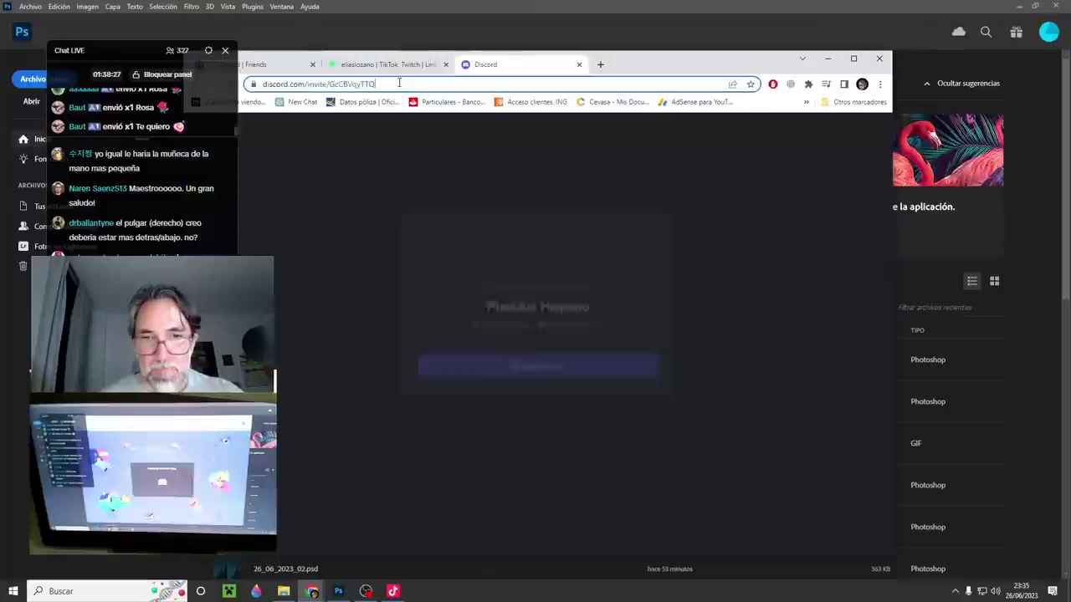
{"action": "left_click", "coordinate": [400, 83]}
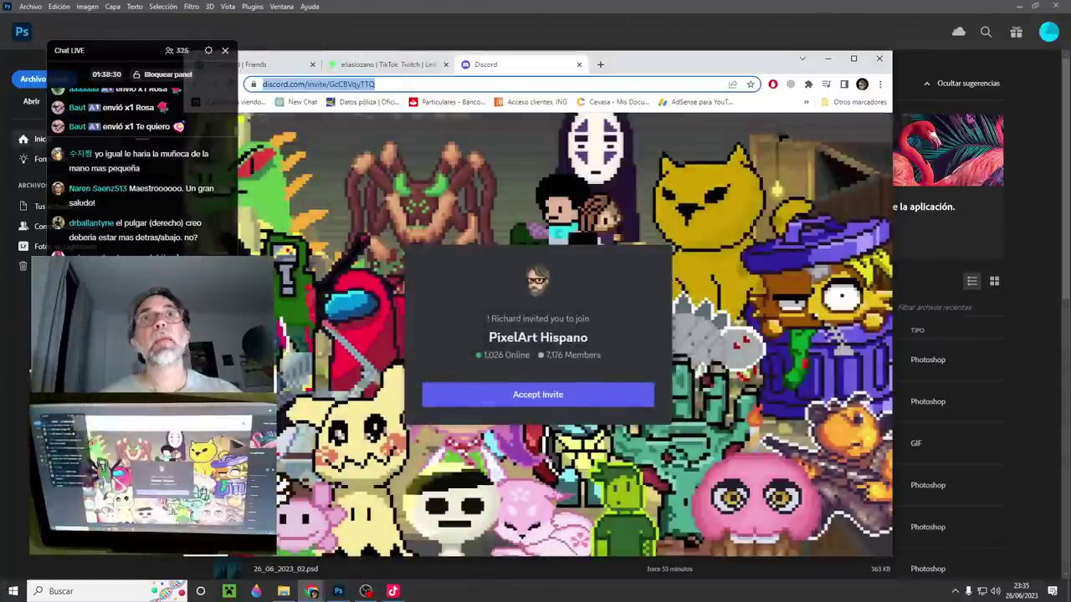
- Close the Discord invite tab and return to the Discord Friends page
{"action": "left_click", "coordinate": [366, 591]}
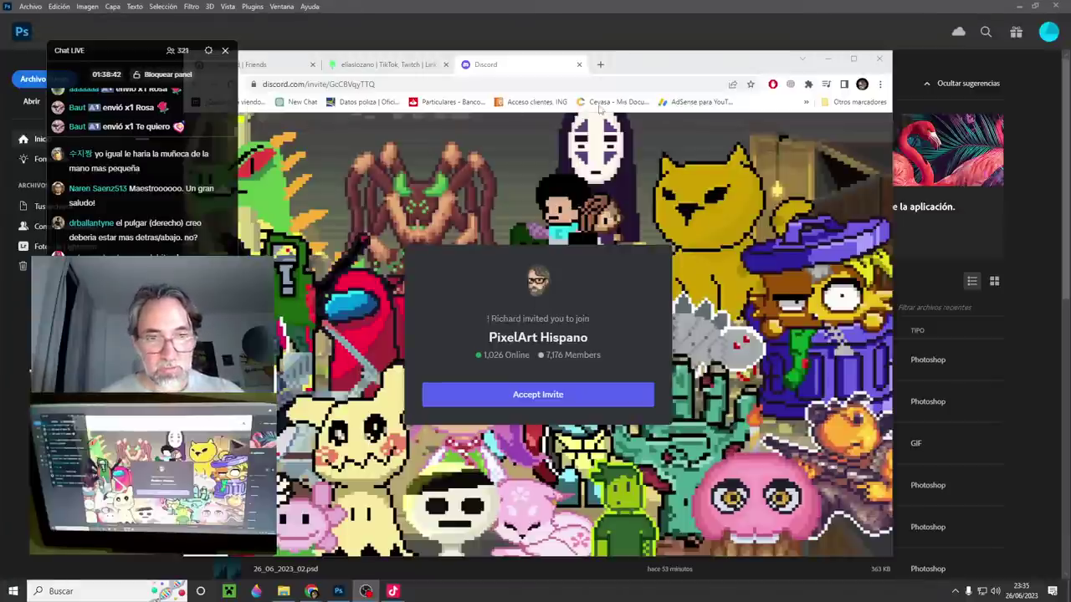
{"action": "left_click", "coordinate": [586, 71]}
{"action": "left_click", "coordinate": [580, 66]}
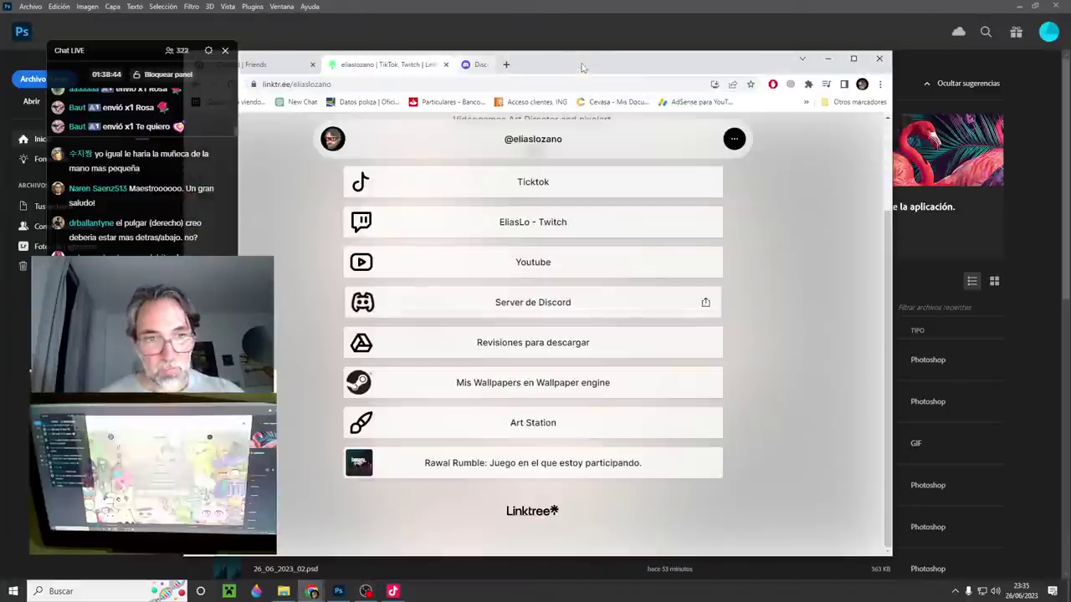
{"action": "left_click", "coordinate": [297, 68]}
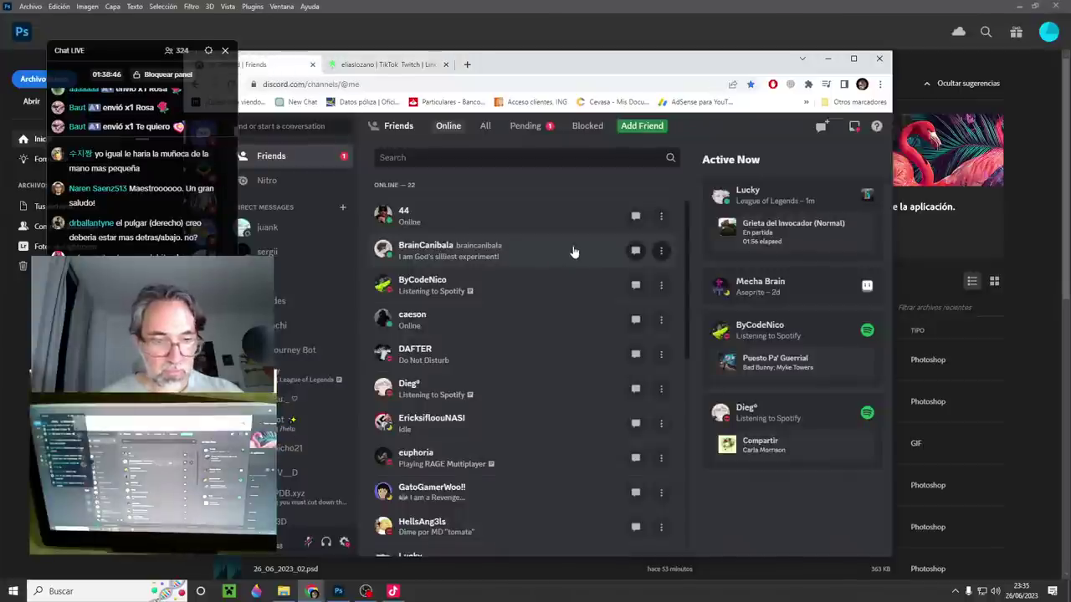
- Open the PixelArt Hispano server's pixel-art channel and look back through the submissions for the post following the skull portrait
{"action": "scroll", "coordinate": [574, 251], "scroll_direction": "down", "scroll_amount": 3}
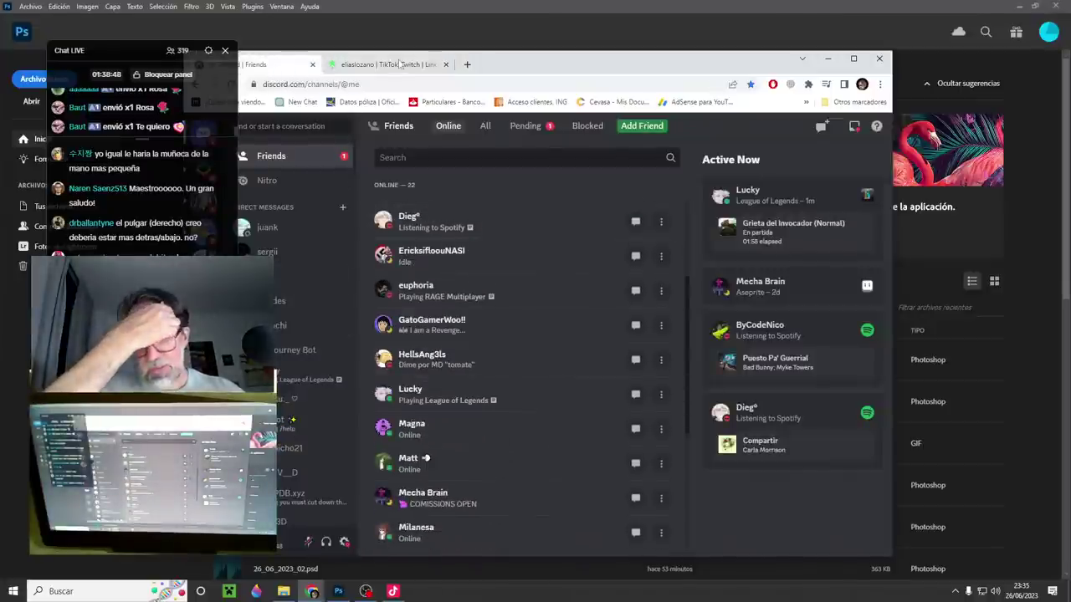
{"action": "left_click_drag", "start_coordinate": [516, 72], "coordinate": [594, 68]}
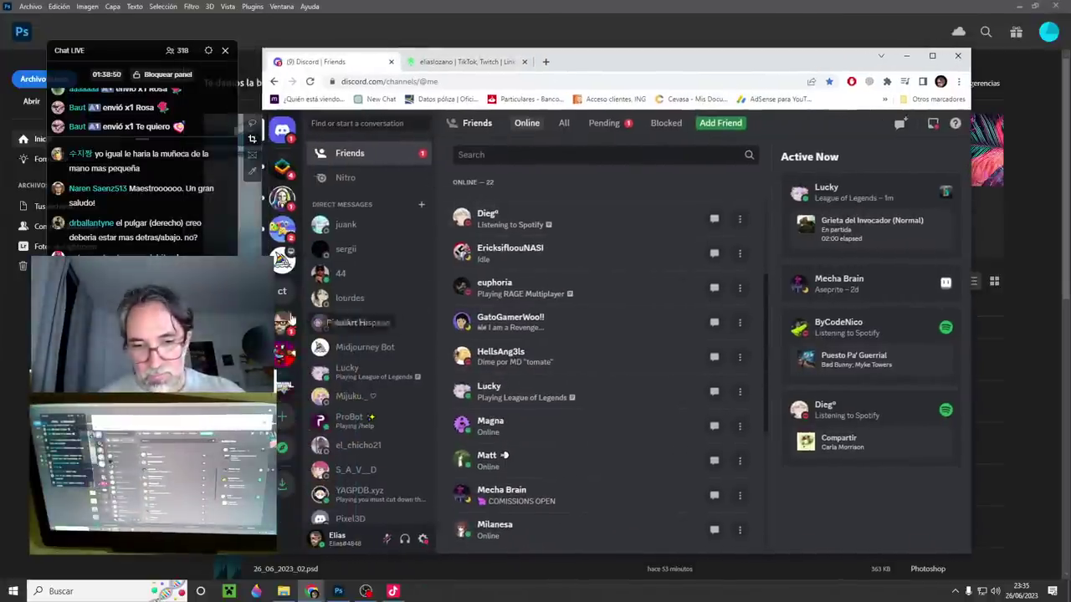
{"action": "left_click", "coordinate": [283, 259]}
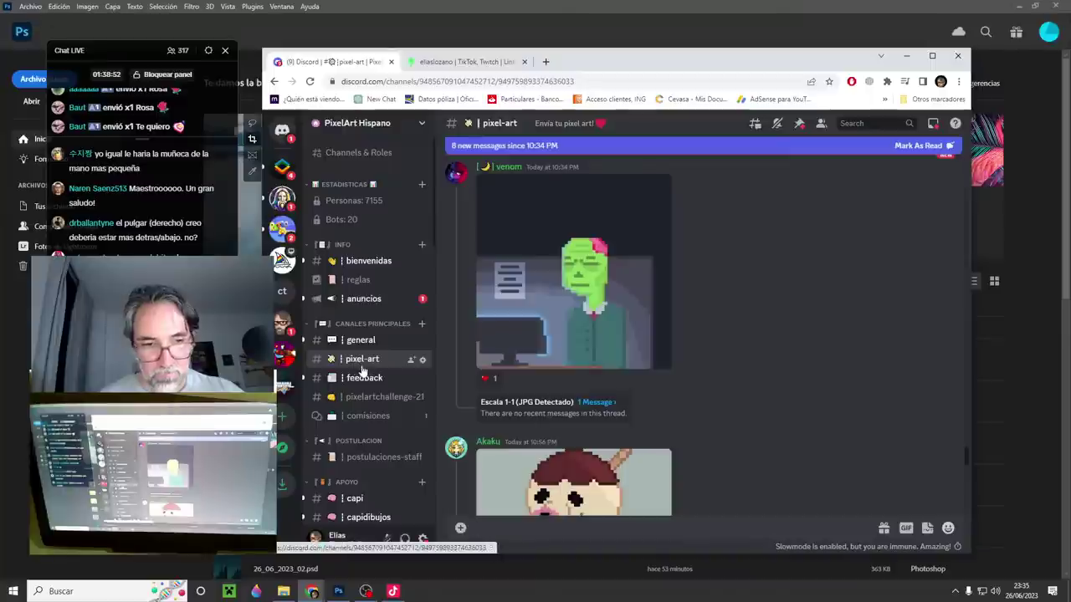
{"action": "scroll", "coordinate": [698, 251], "scroll_direction": "up", "scroll_amount": 3}
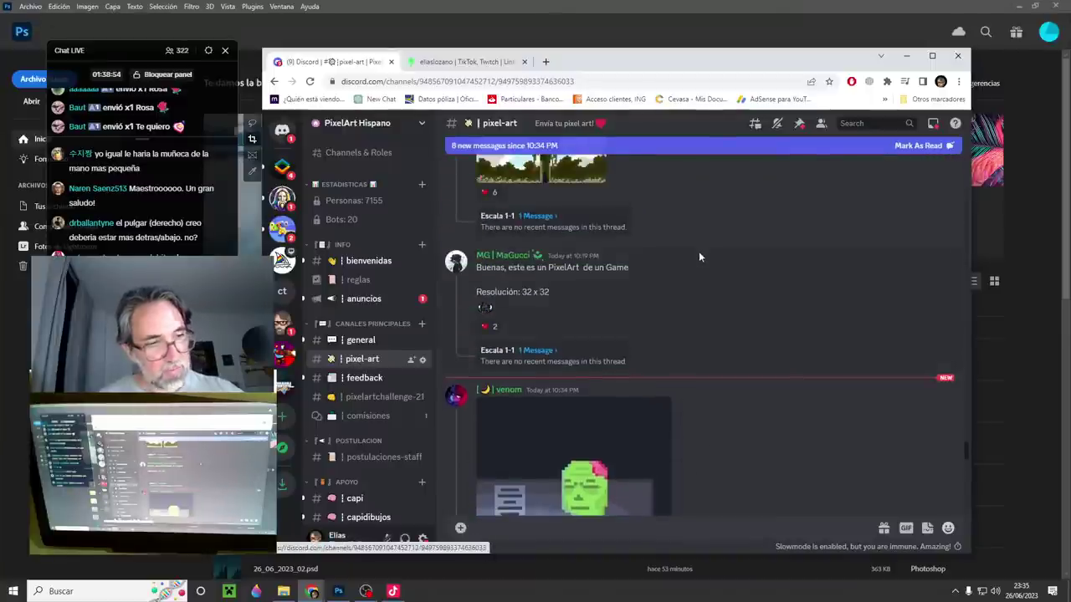
{"action": "scroll", "coordinate": [638, 302], "scroll_direction": "up", "scroll_amount": 15}
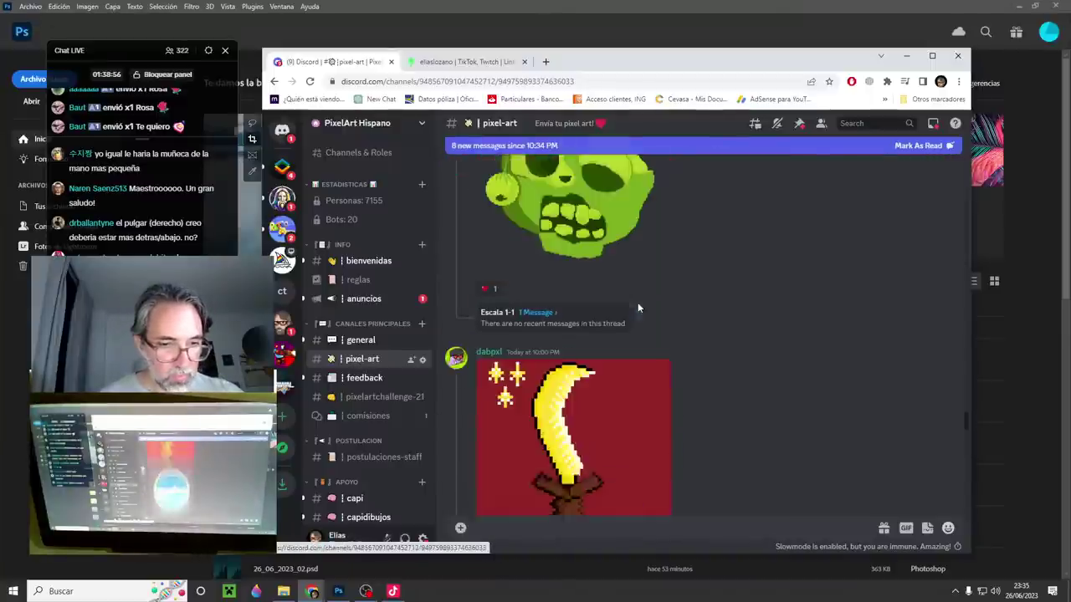
{"action": "scroll", "coordinate": [637, 308], "scroll_direction": "up", "scroll_amount": 15}
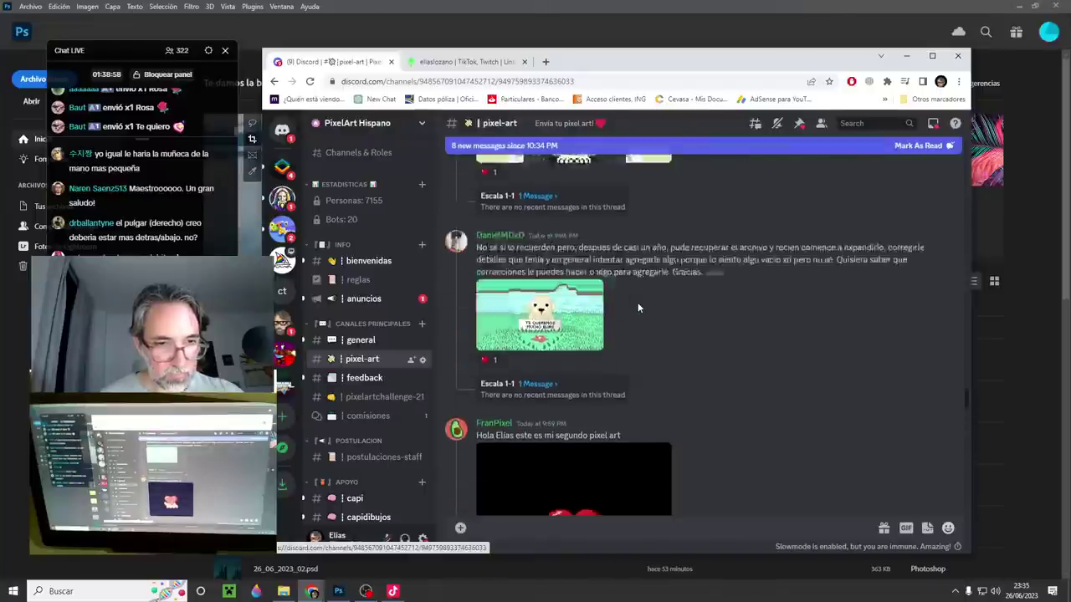
{"action": "scroll", "coordinate": [638, 302], "scroll_direction": "up", "scroll_amount": 4}
{"action": "scroll", "coordinate": [638, 302], "scroll_direction": "down", "scroll_amount": 3}
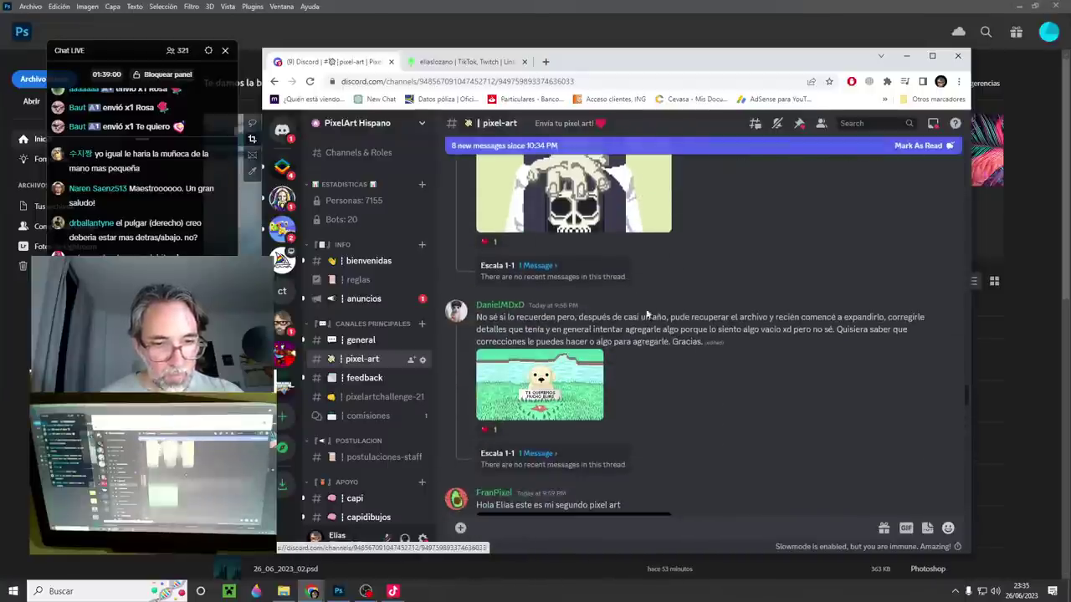